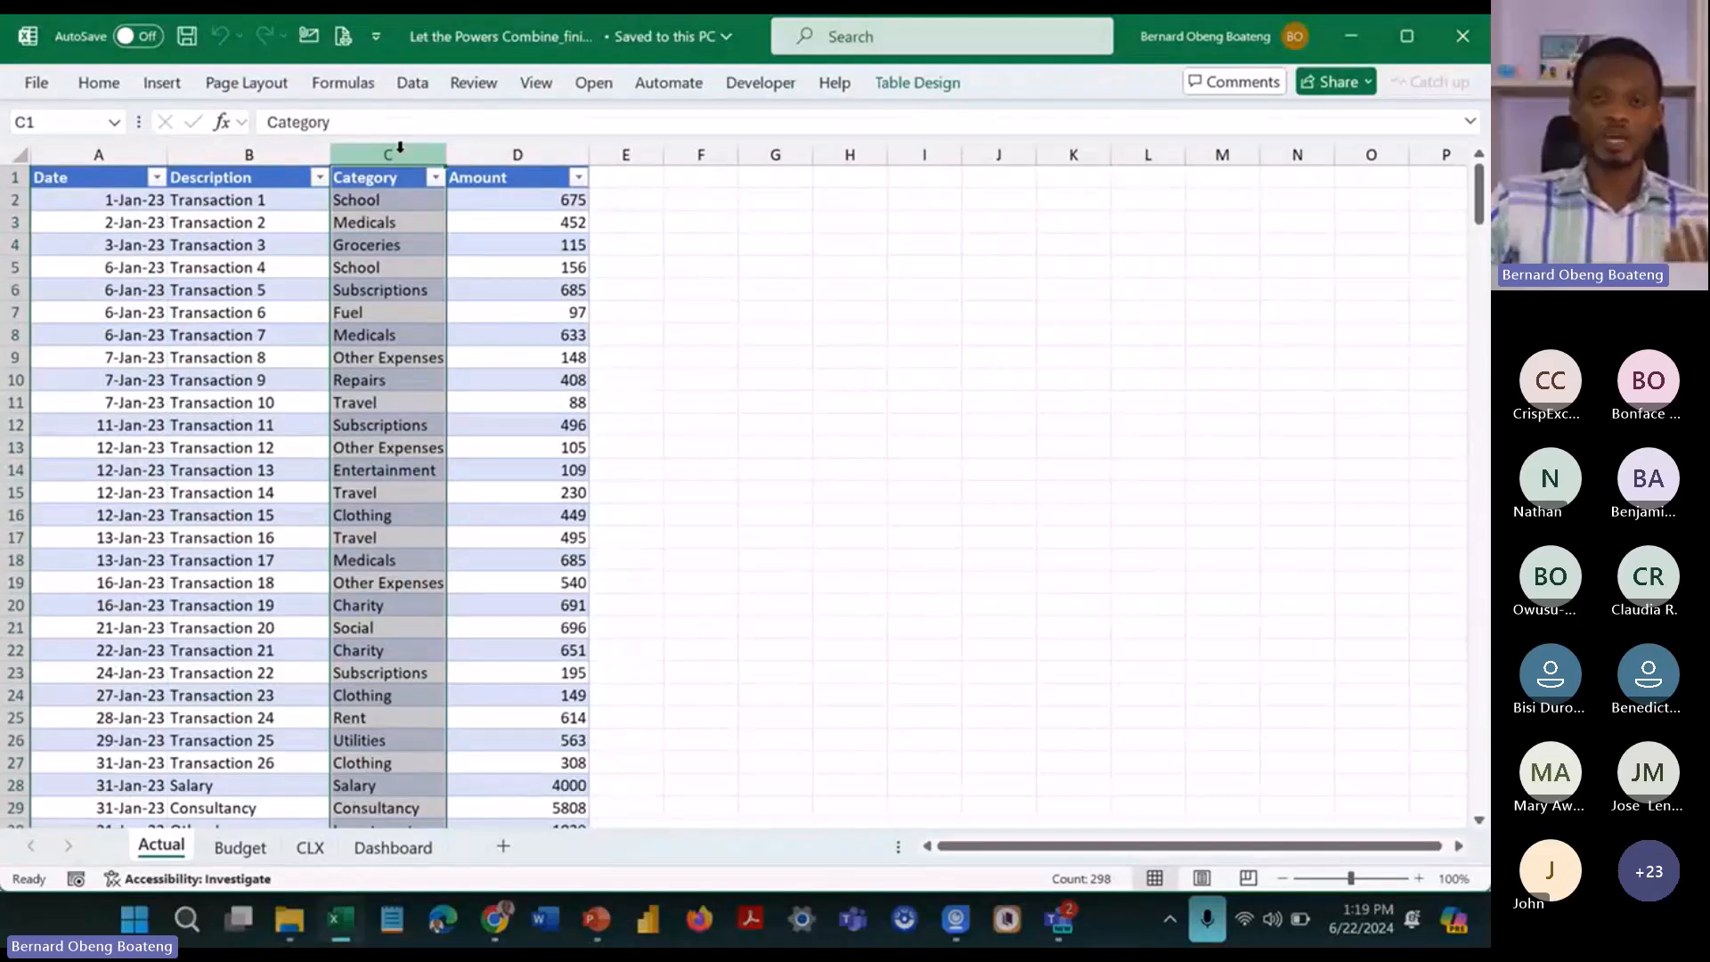
Step: Examine the Amount and Category data on the Actual sheet and the monthly amounts and classes on the Budget sheet
click(523, 153)
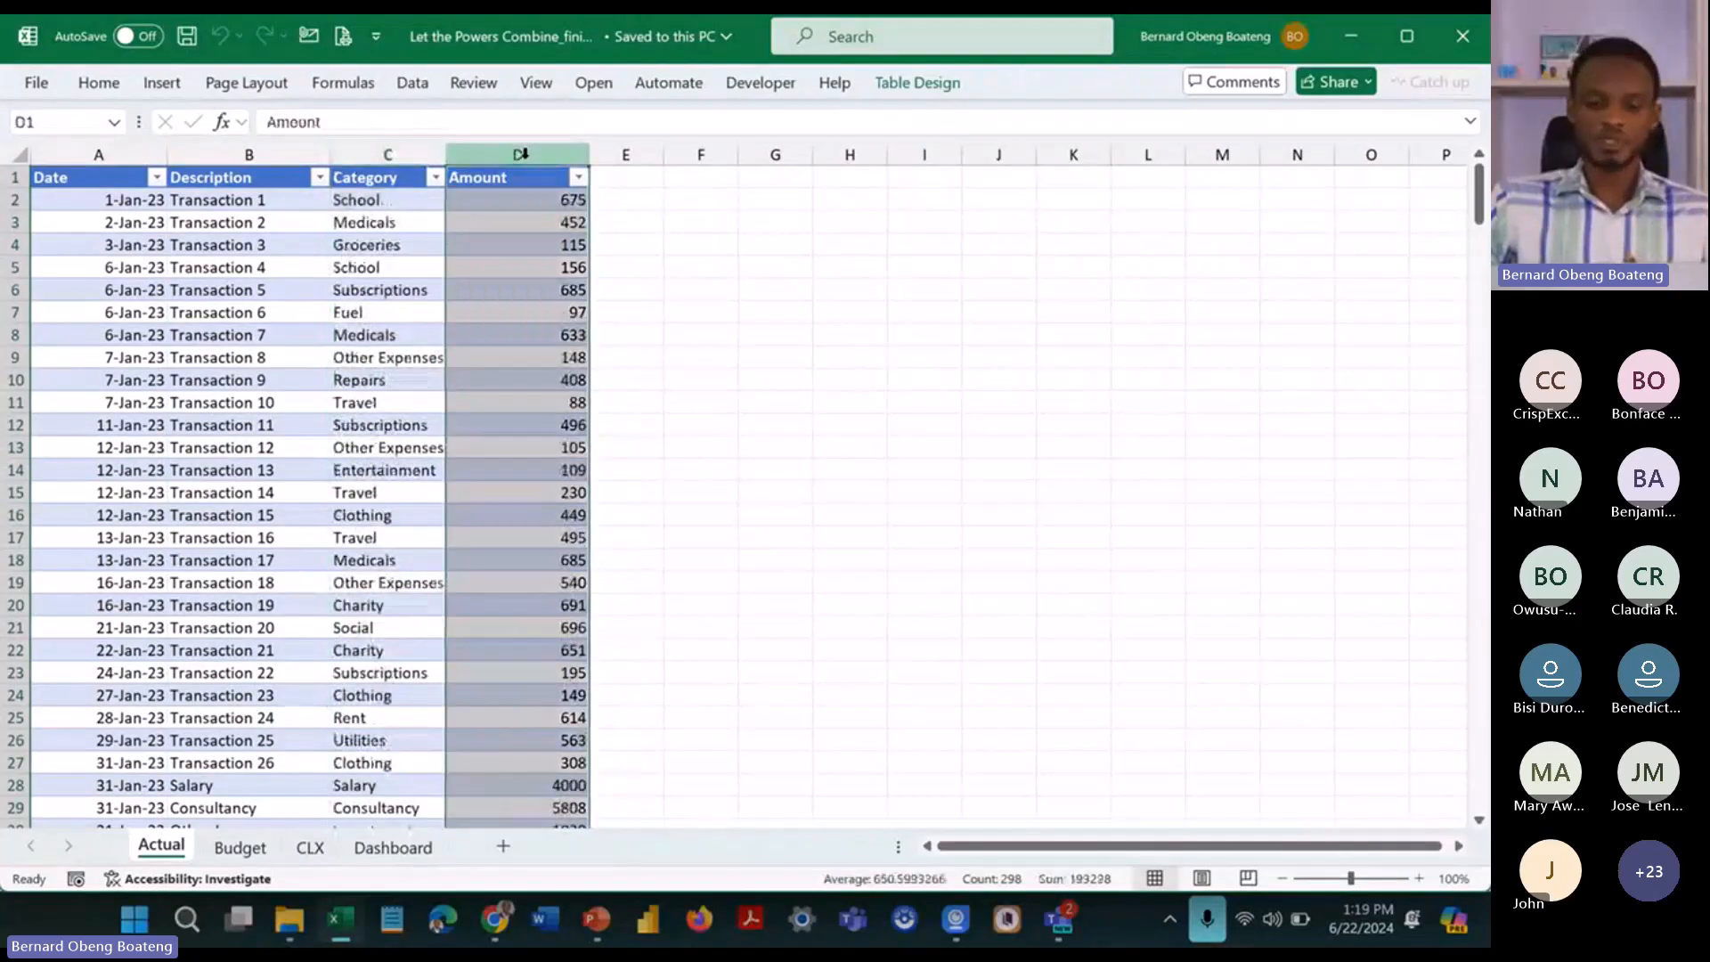
click(401, 314)
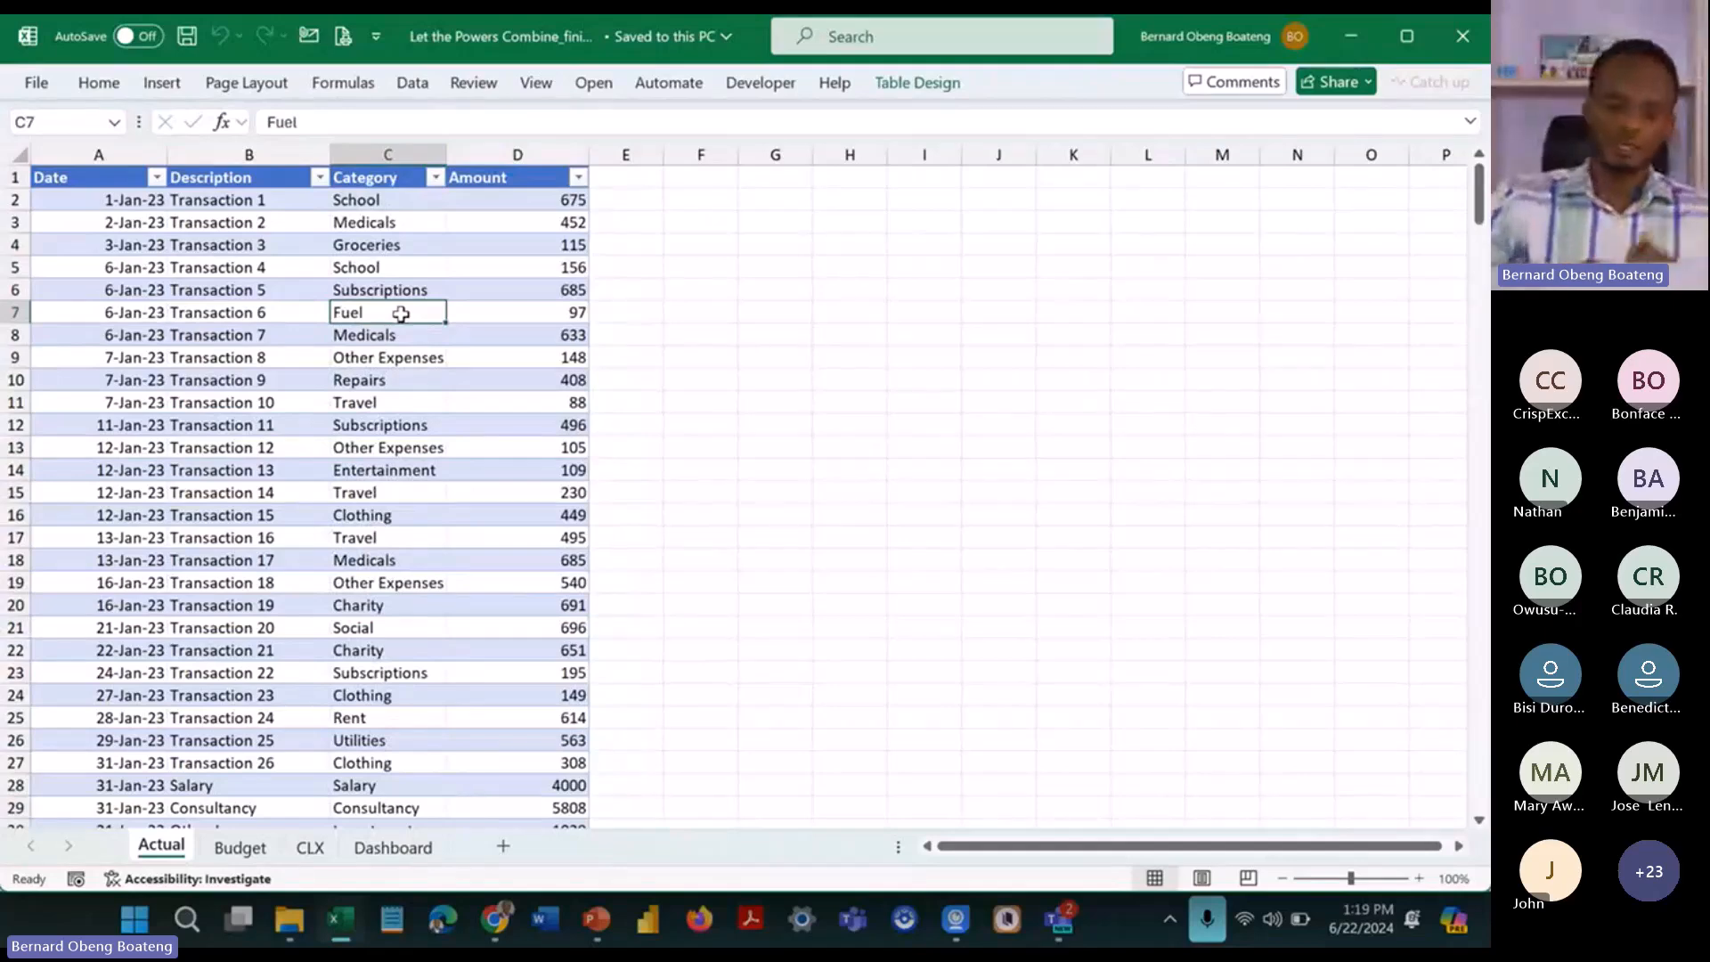
click(227, 852)
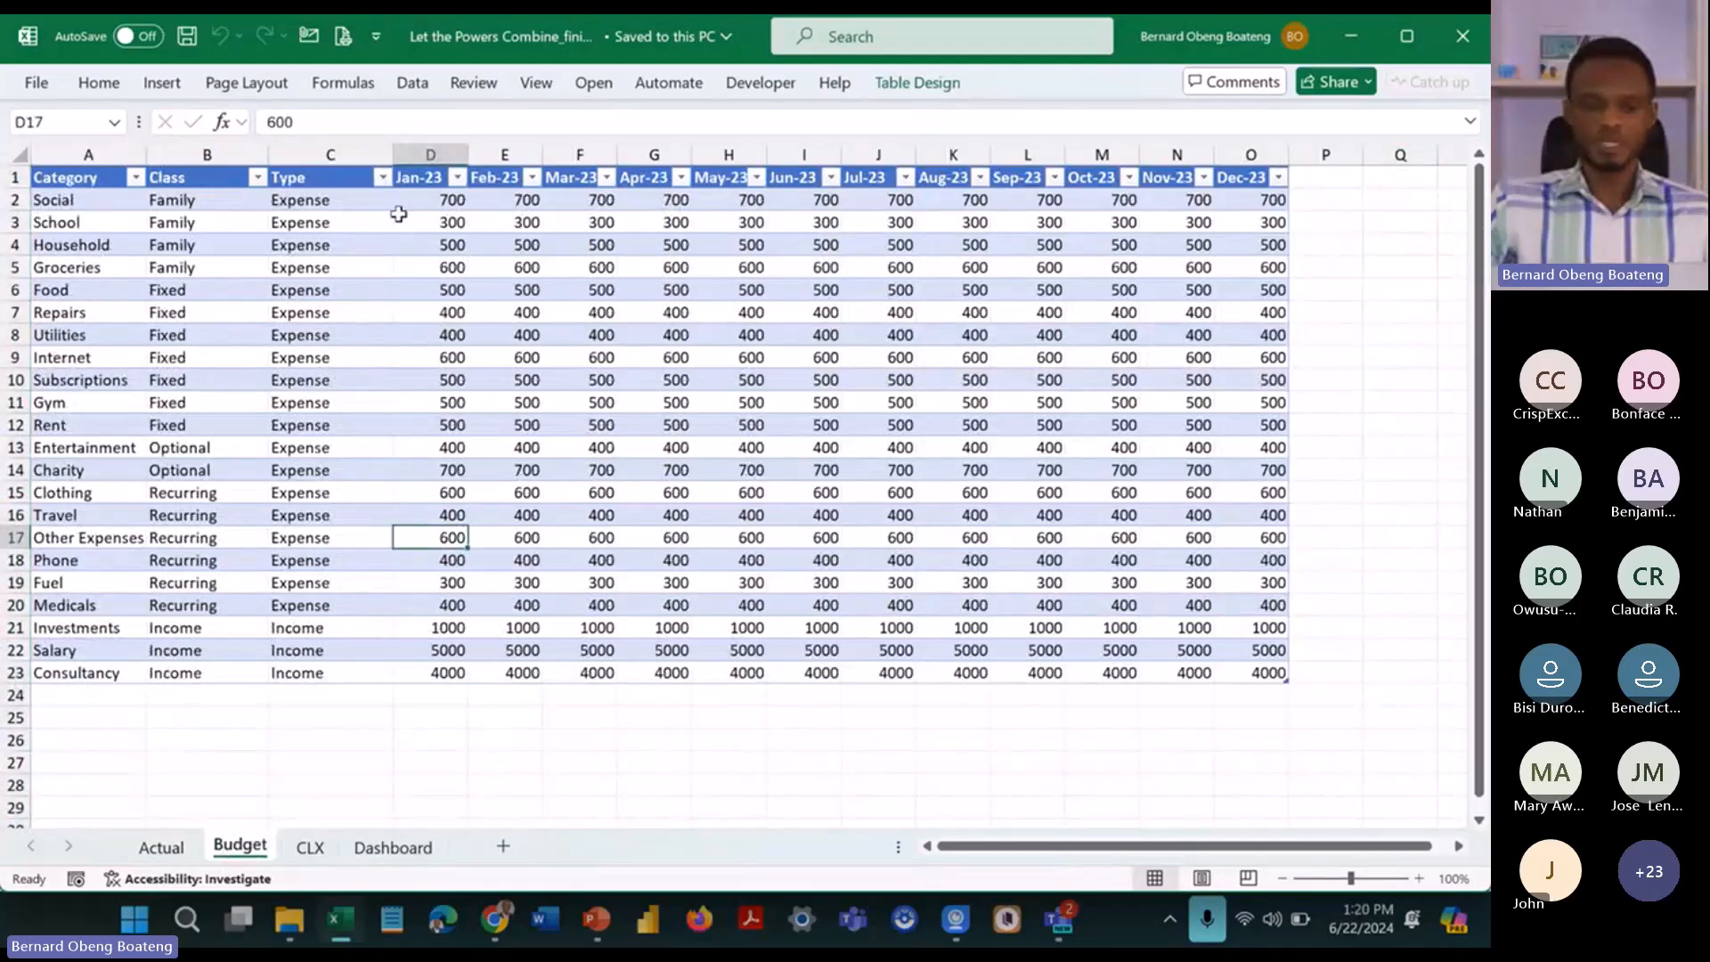
click(424, 203)
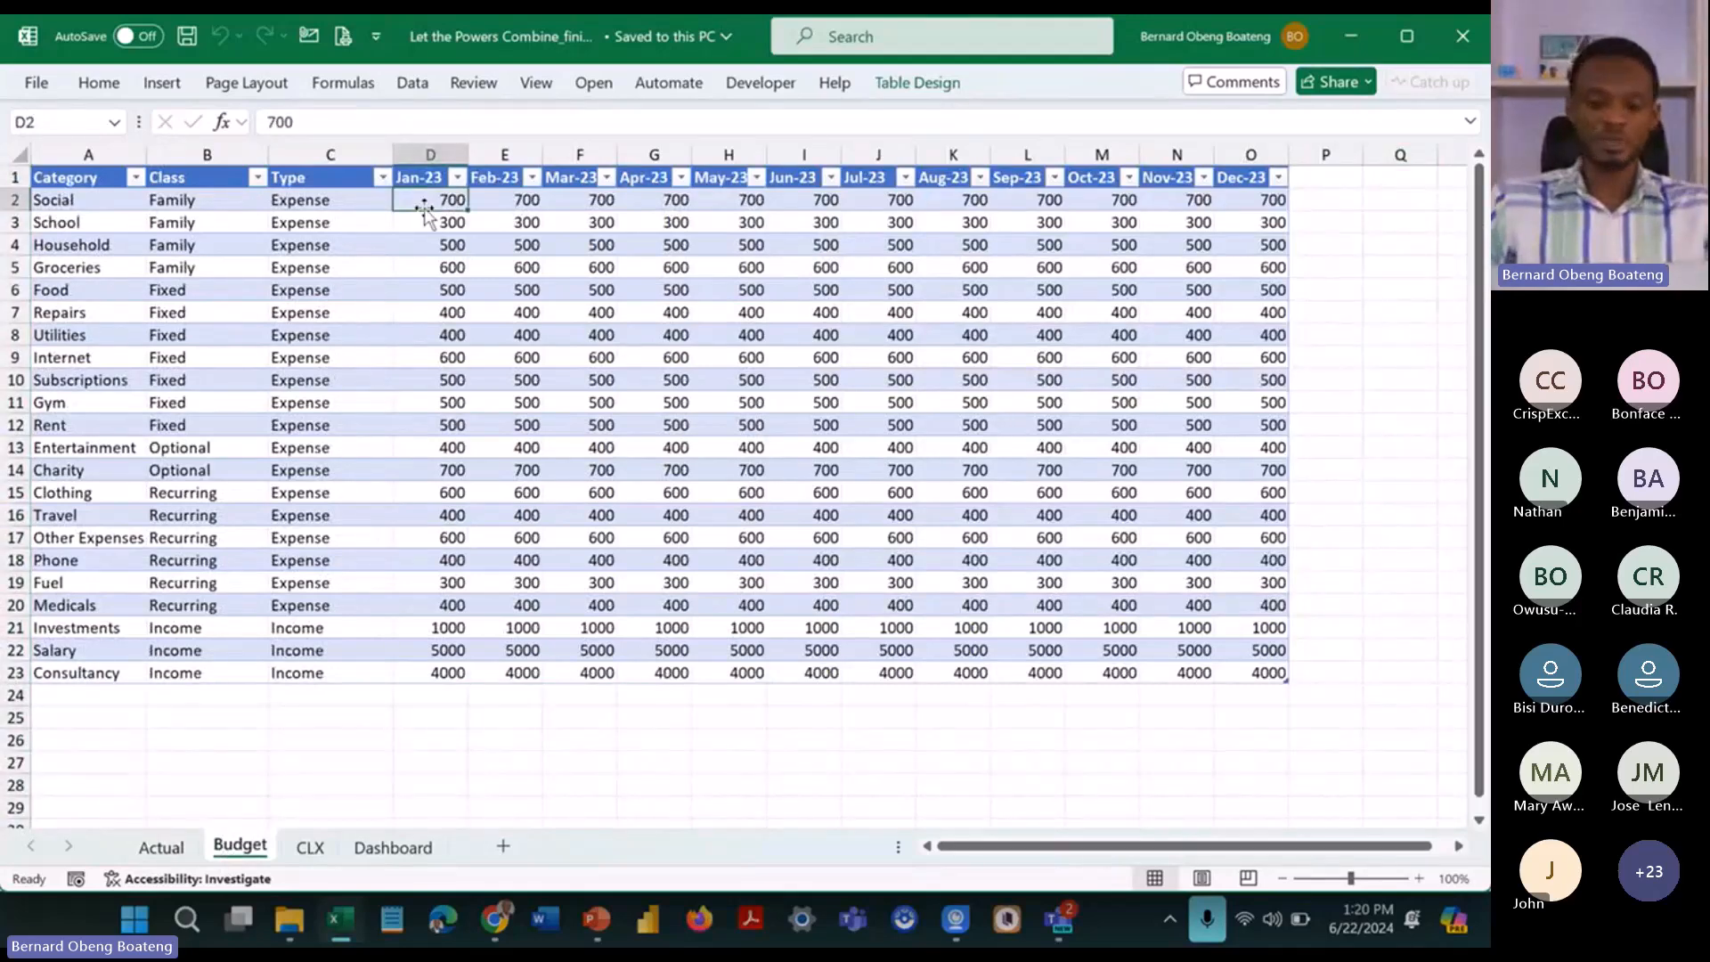
key(ctrl+shift+Right)
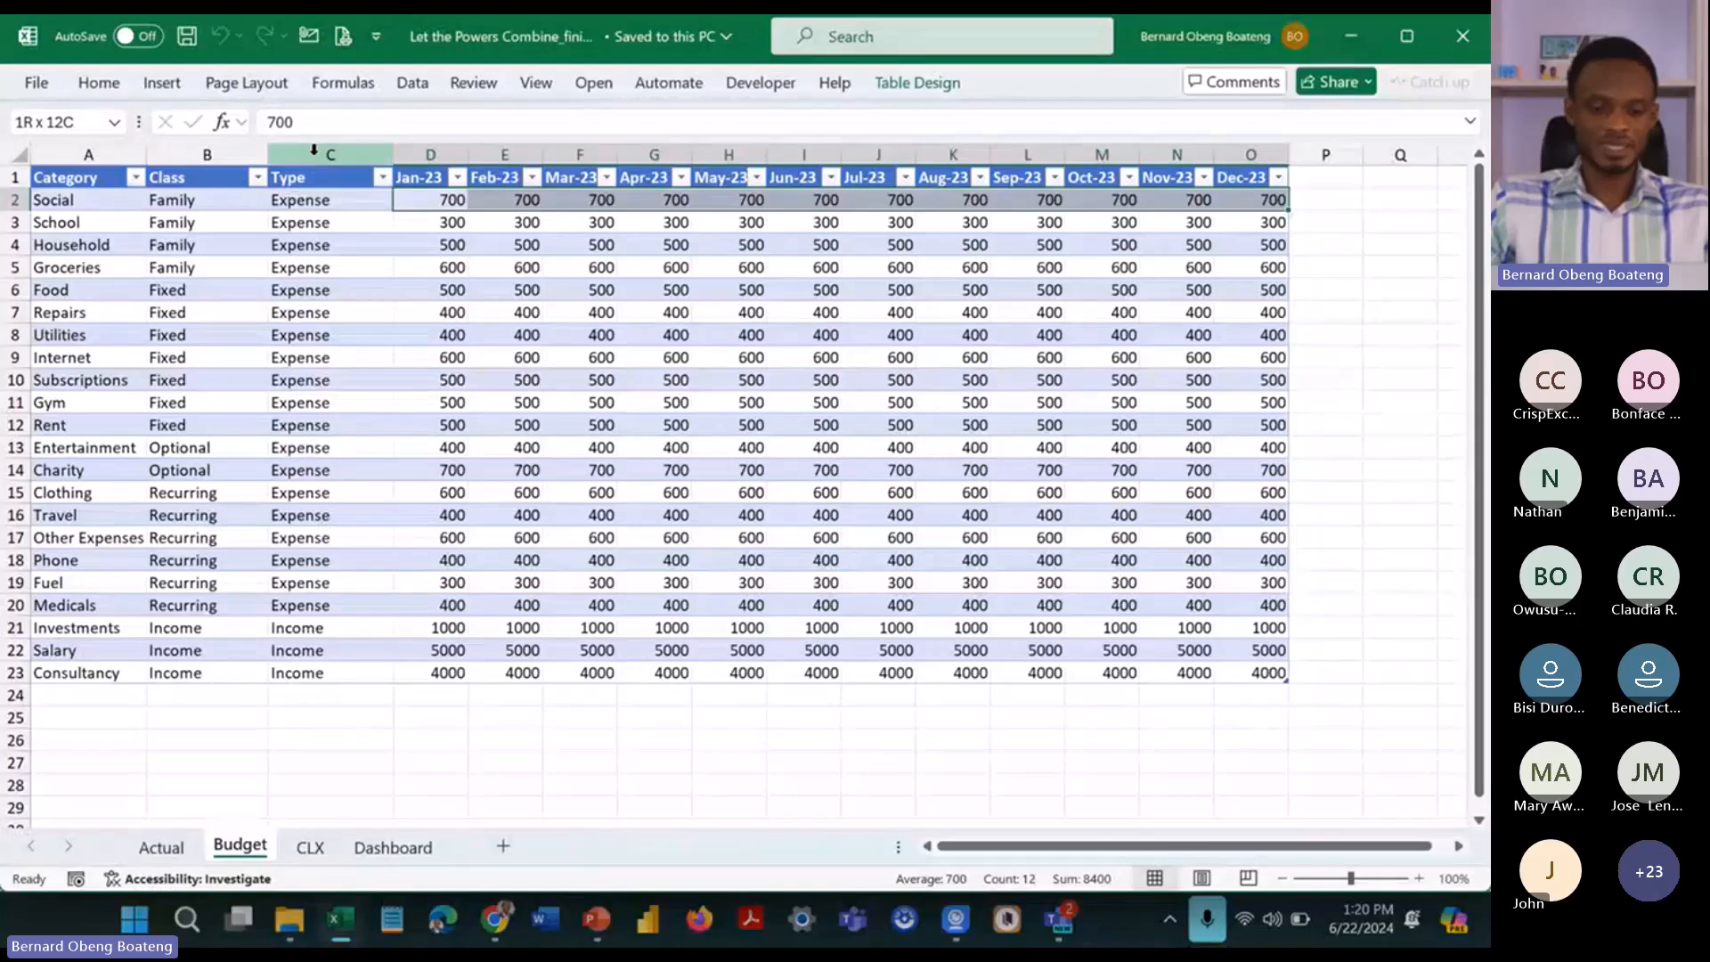
drag(232, 196, 227, 421)
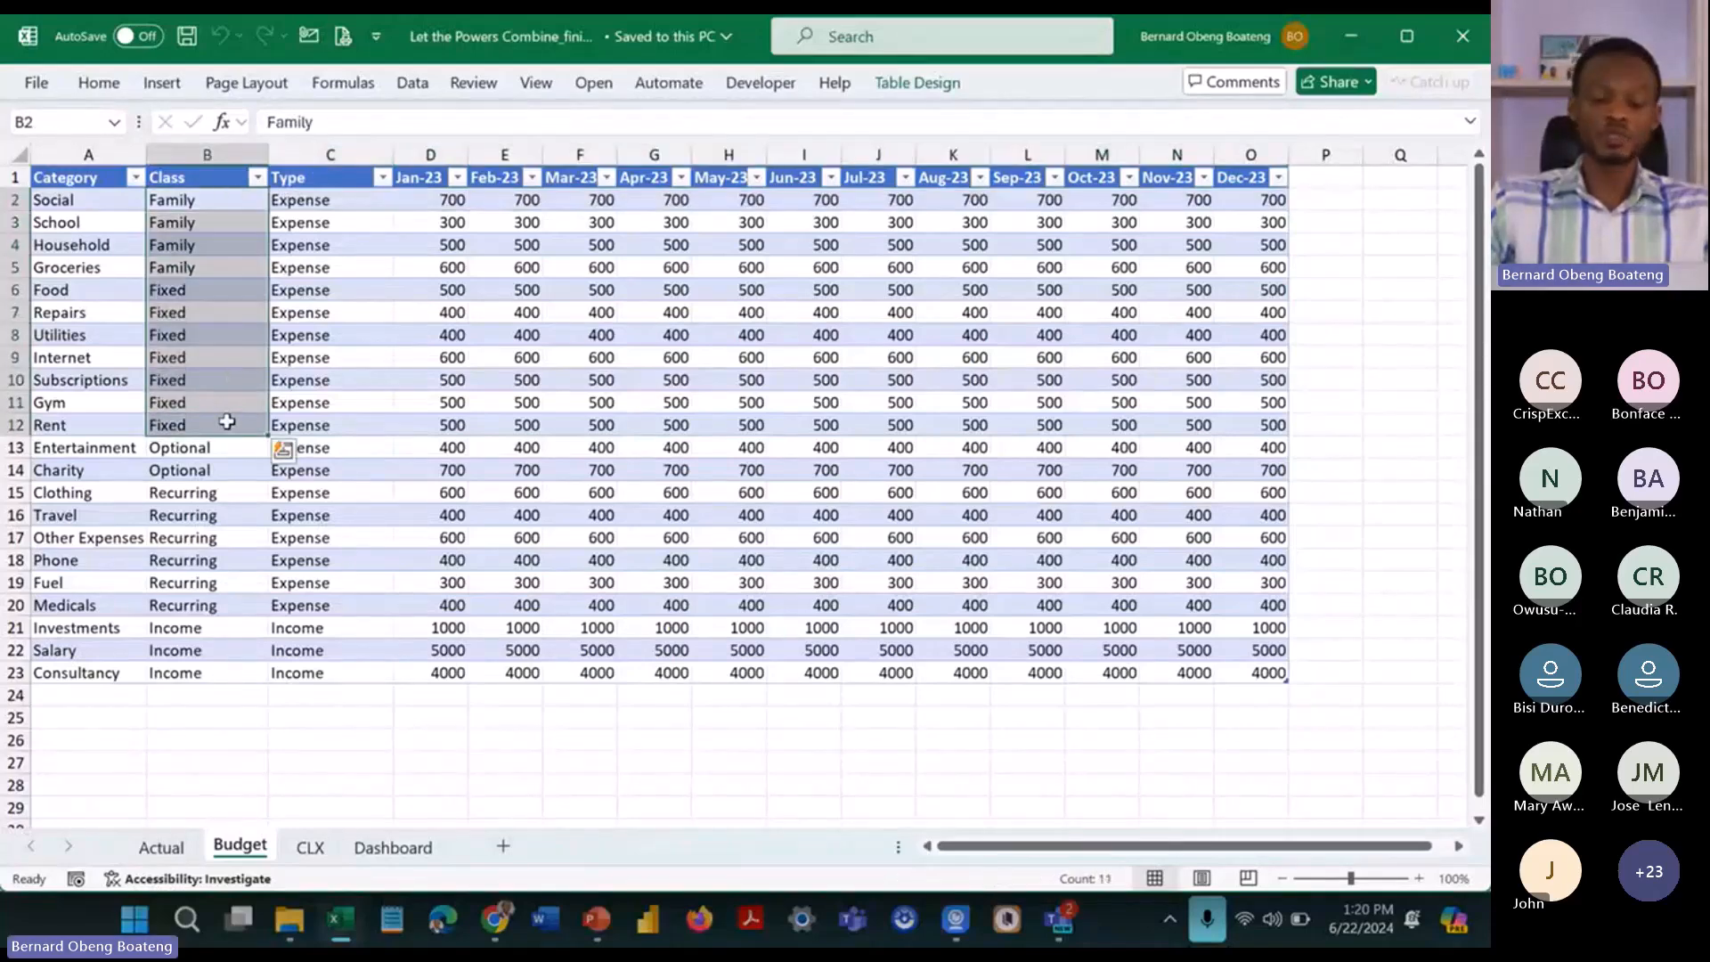
click(172, 402)
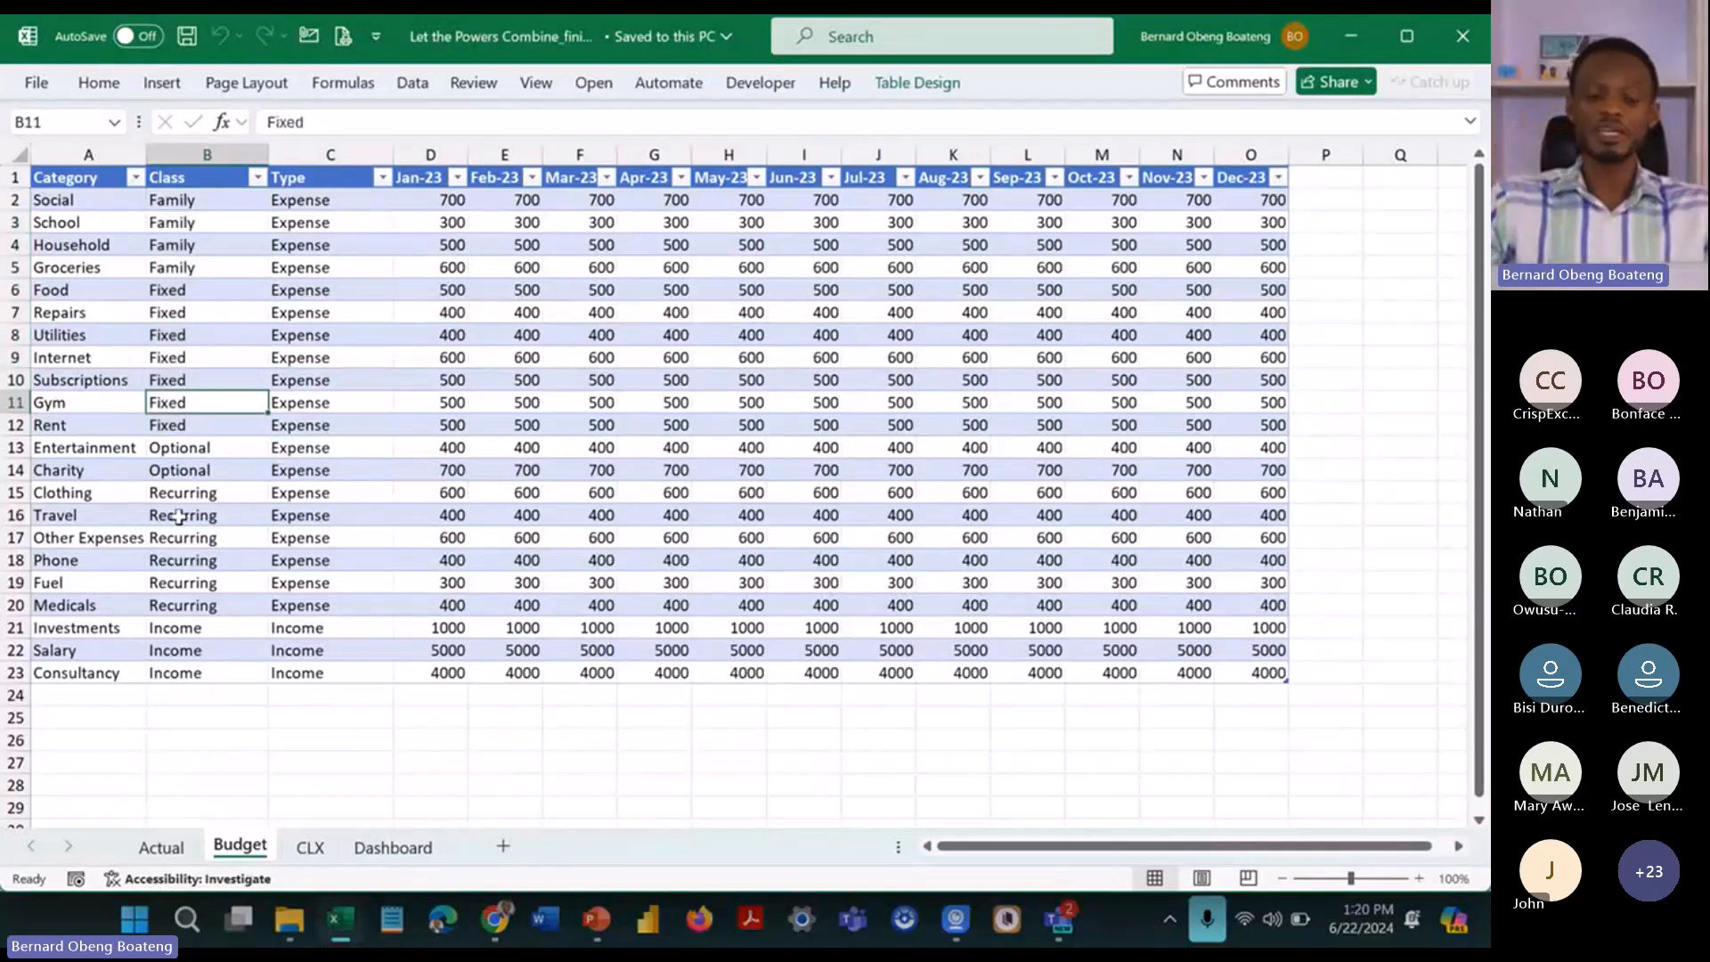
Step: Examine the whole budget table, its monthly amounts by category, and the Food row from January to December
click(92, 205)
drag(92, 205, 1191, 682)
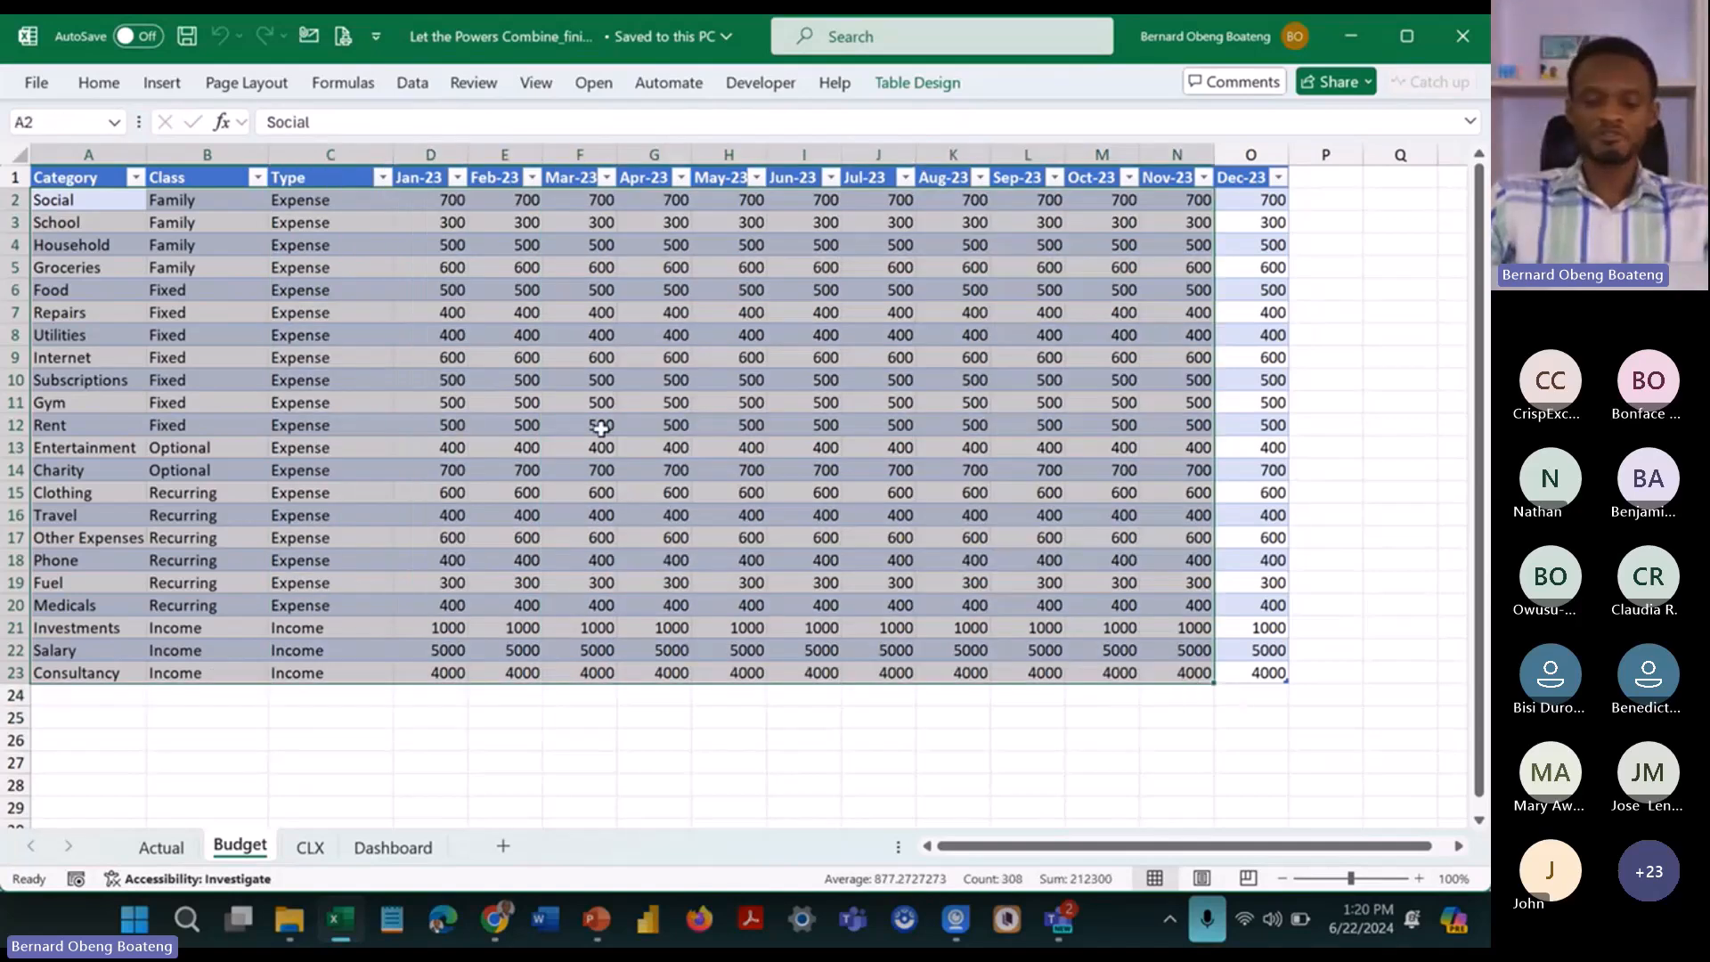
click(601, 428)
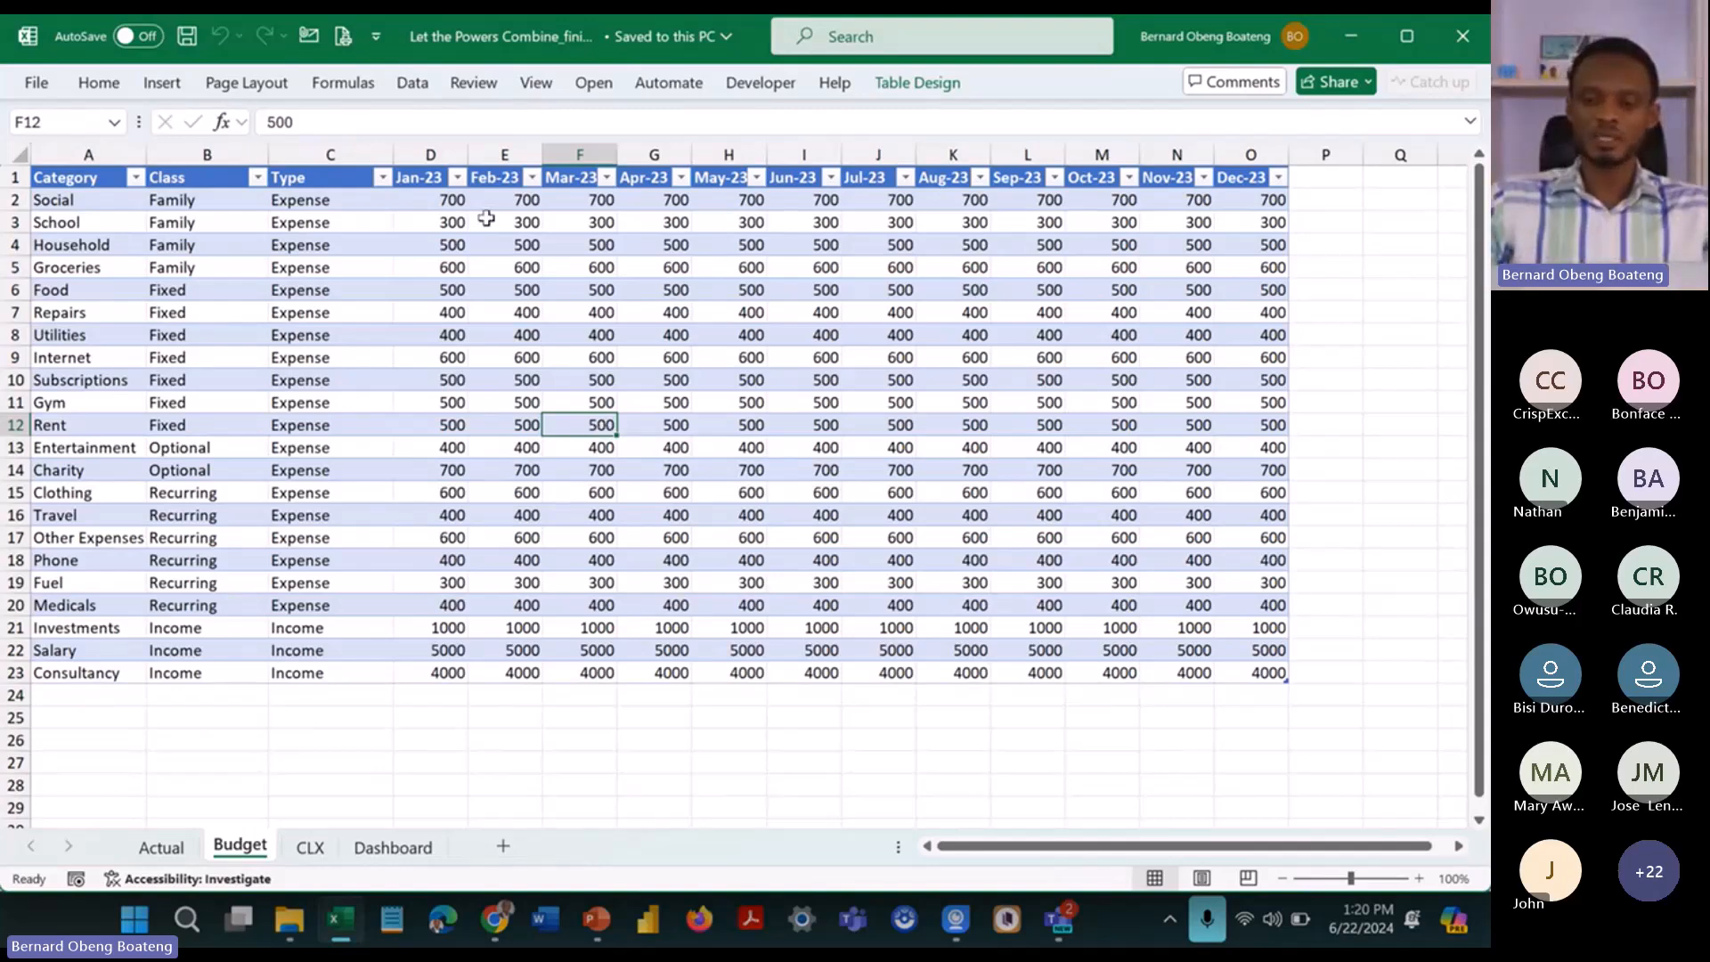
drag(449, 201, 1258, 623)
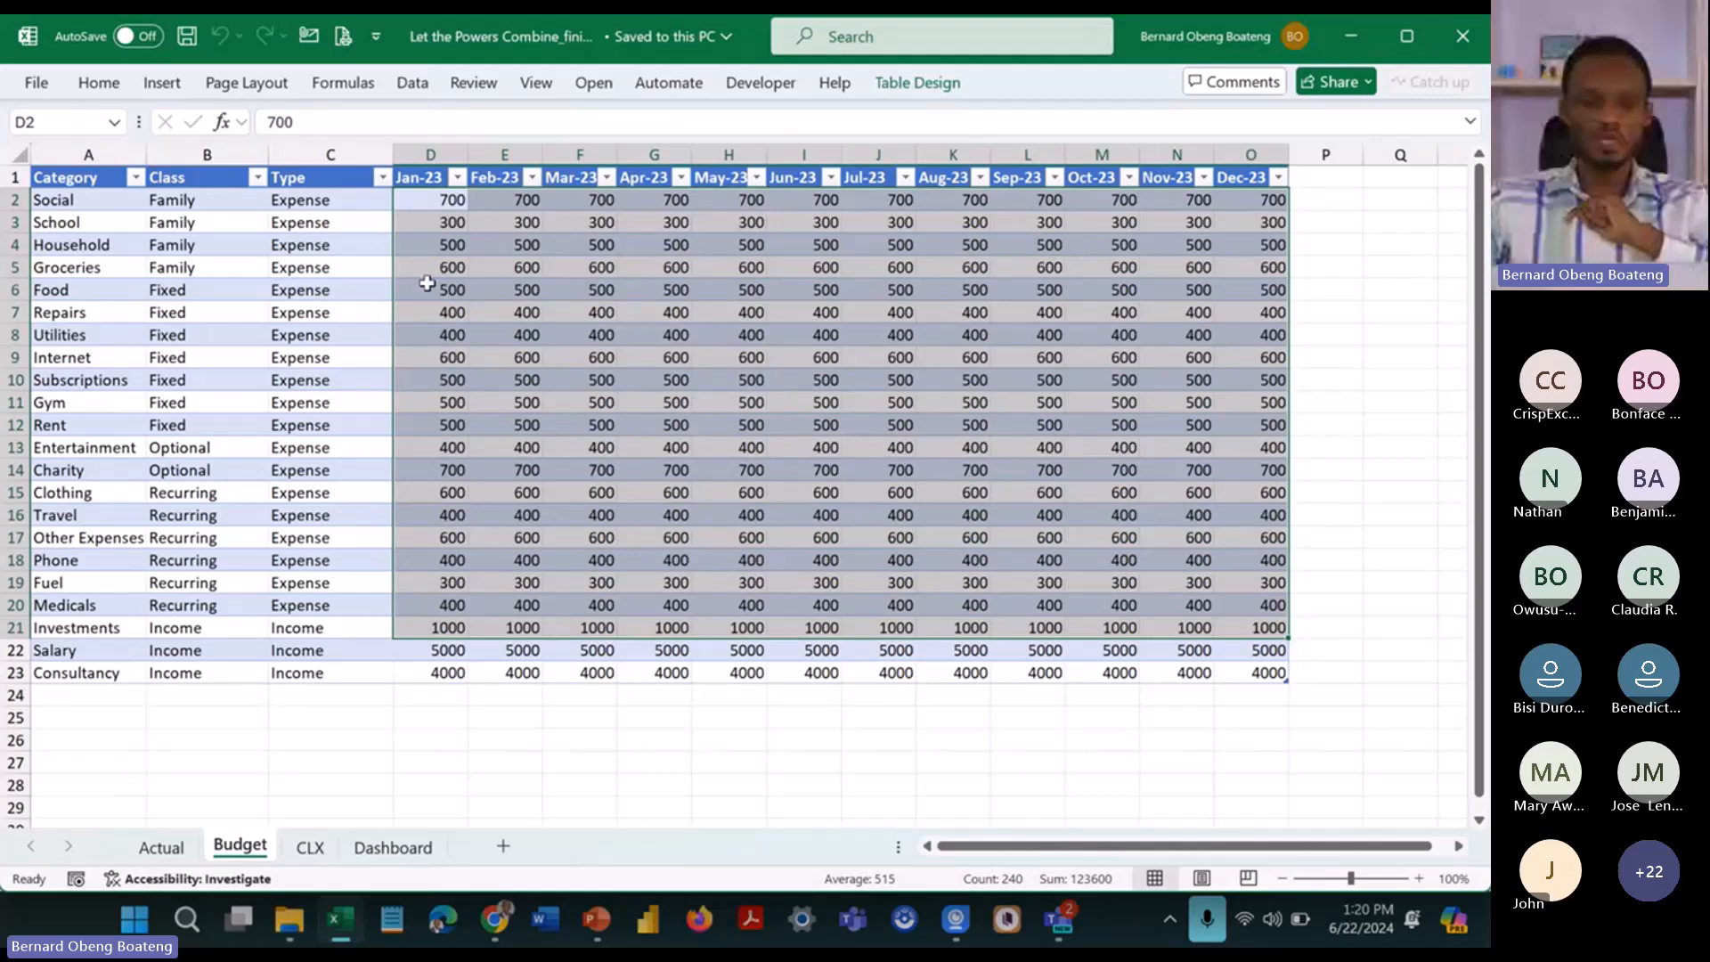
drag(428, 287, 1240, 291)
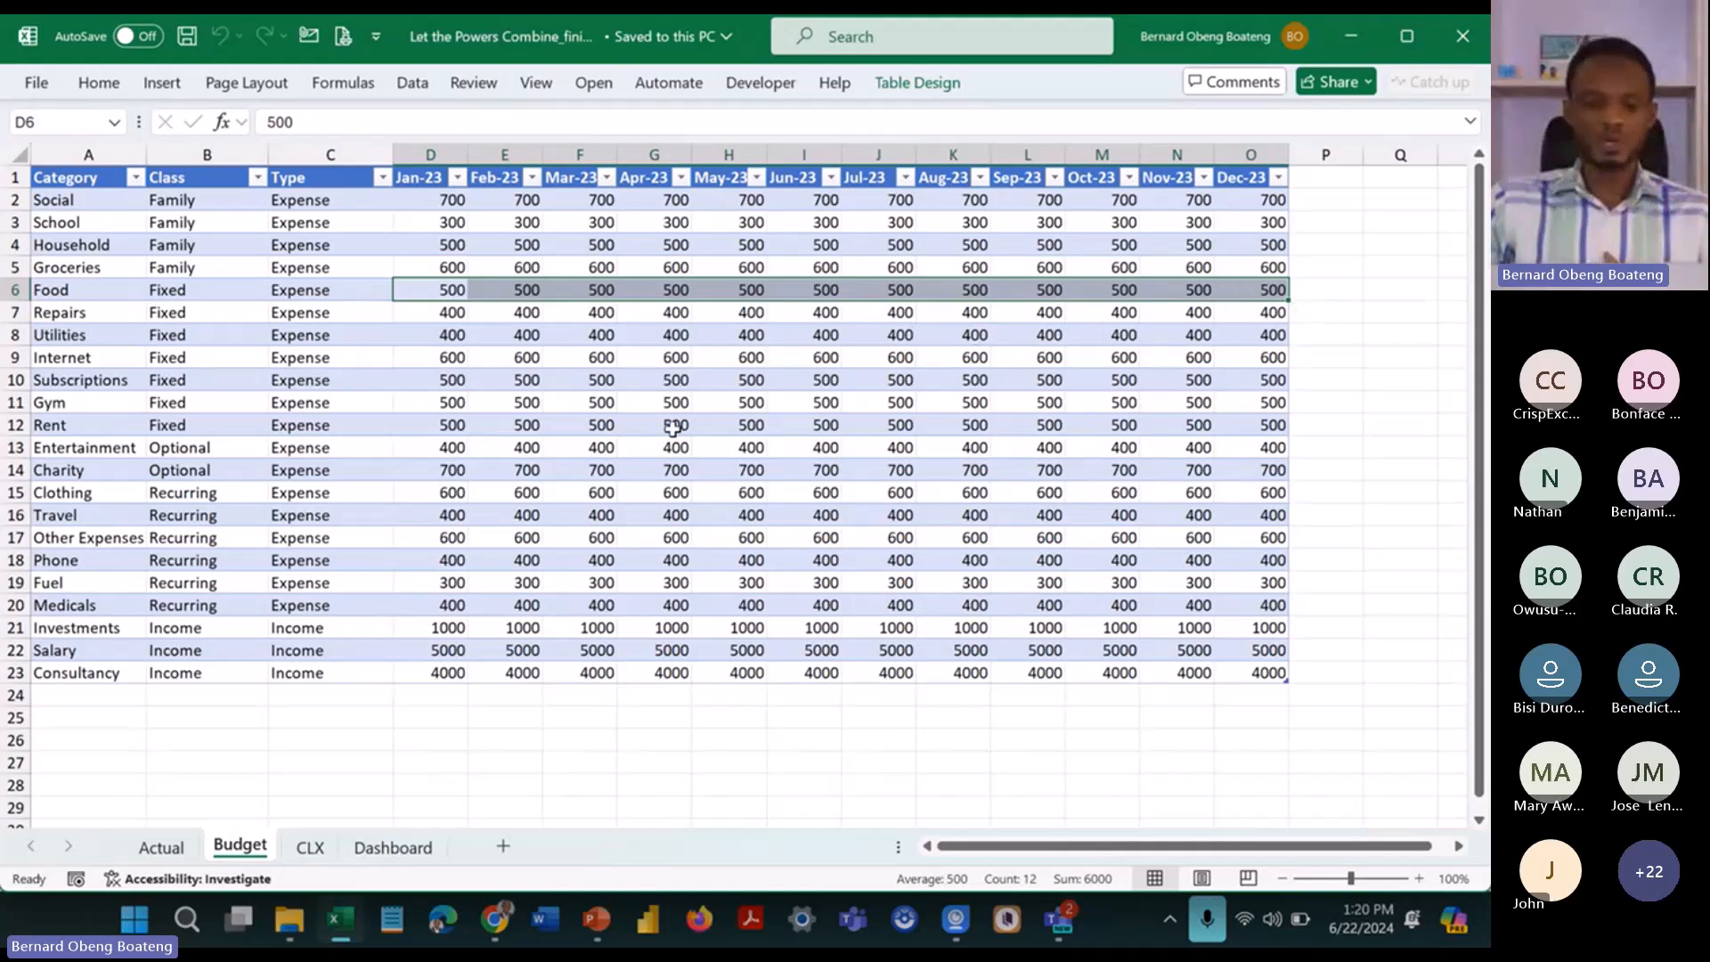
Step: Compare the column layout of the Actual table with that of the Budget table, including the budget's Class column
click(161, 846)
click(263, 559)
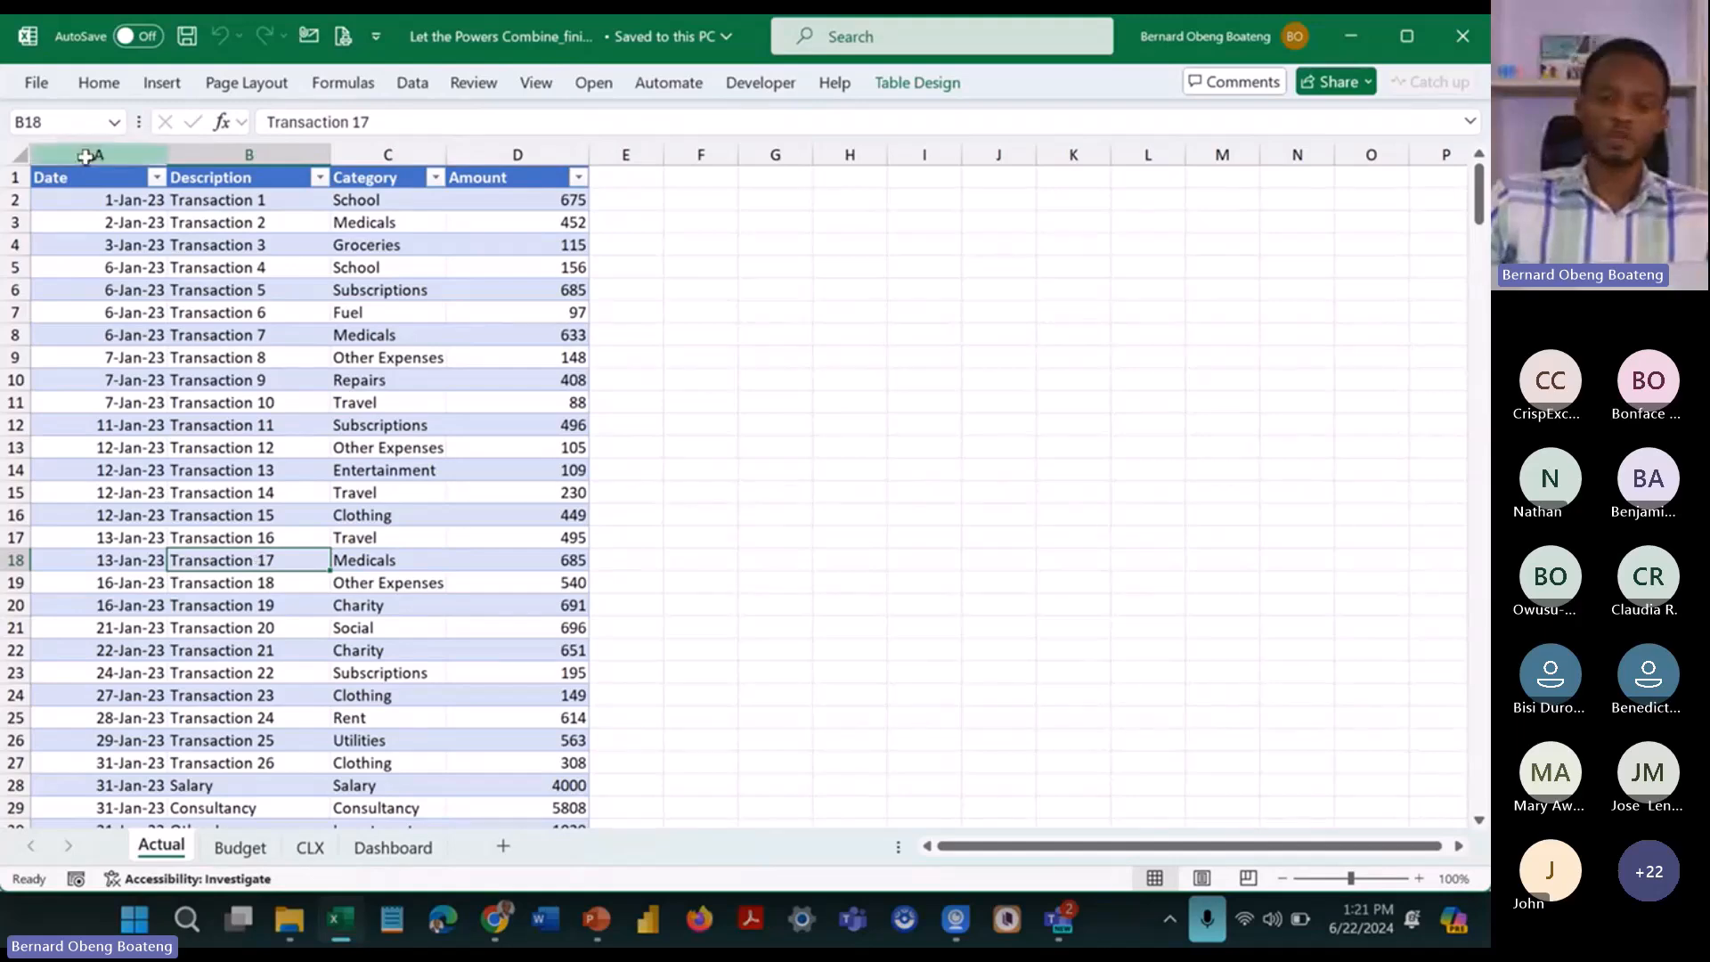
drag(89, 169, 490, 194)
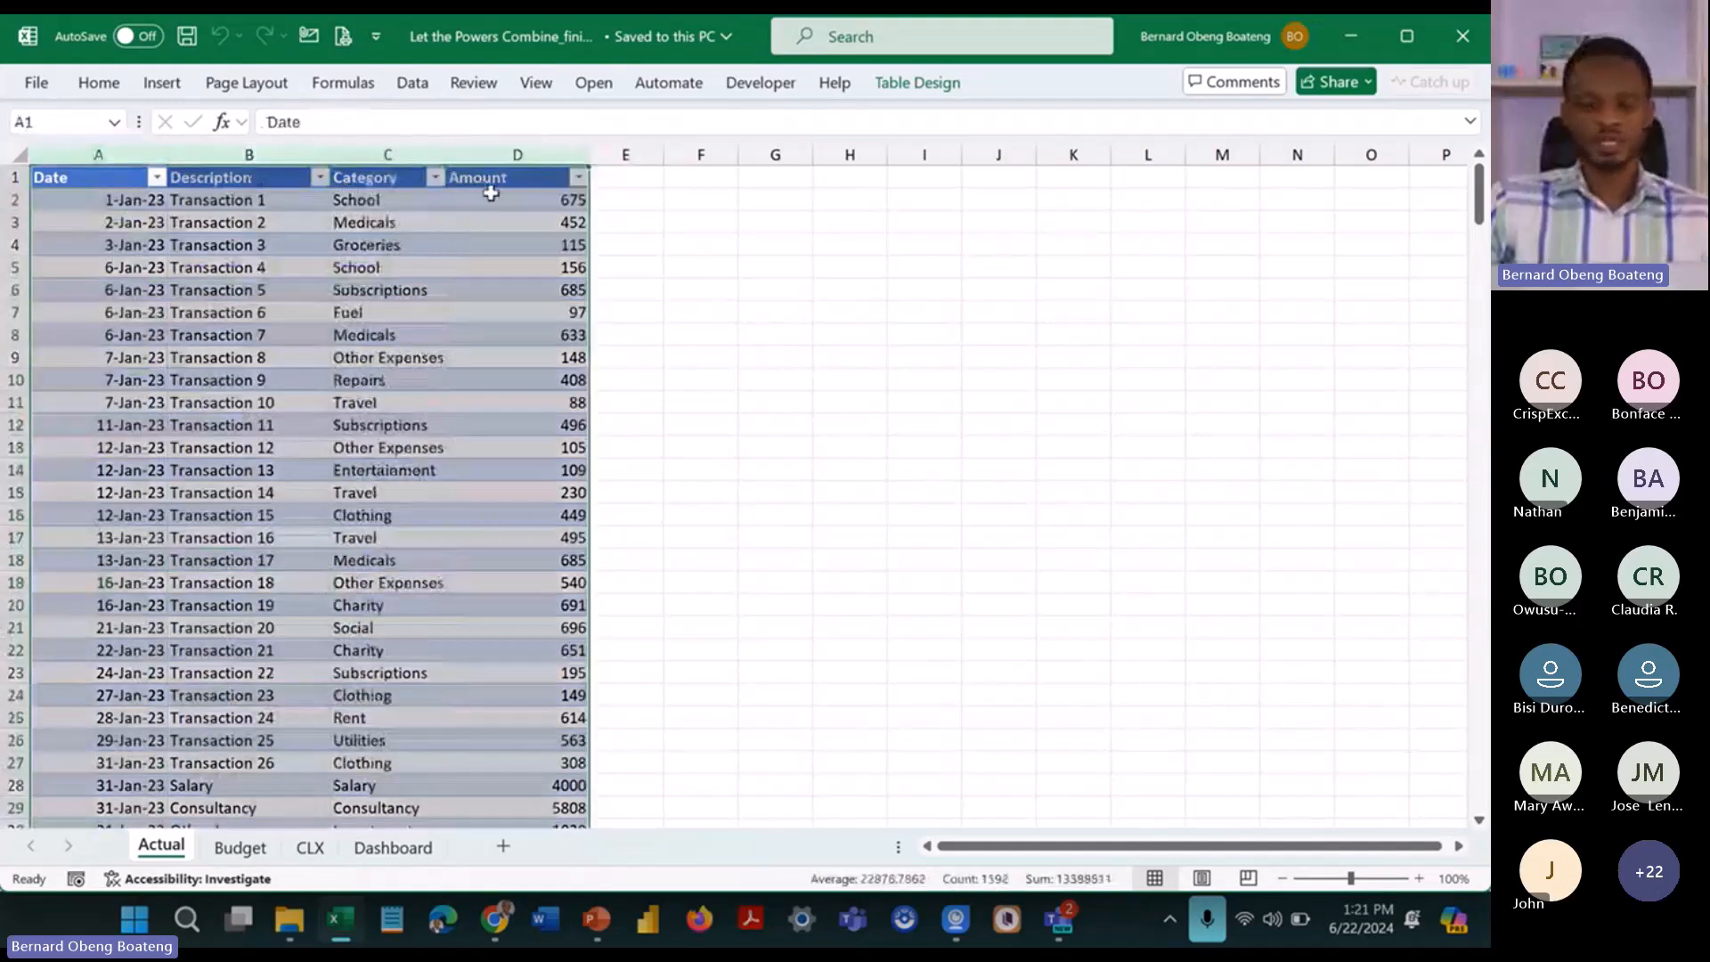
click(231, 848)
drag(89, 156, 1262, 202)
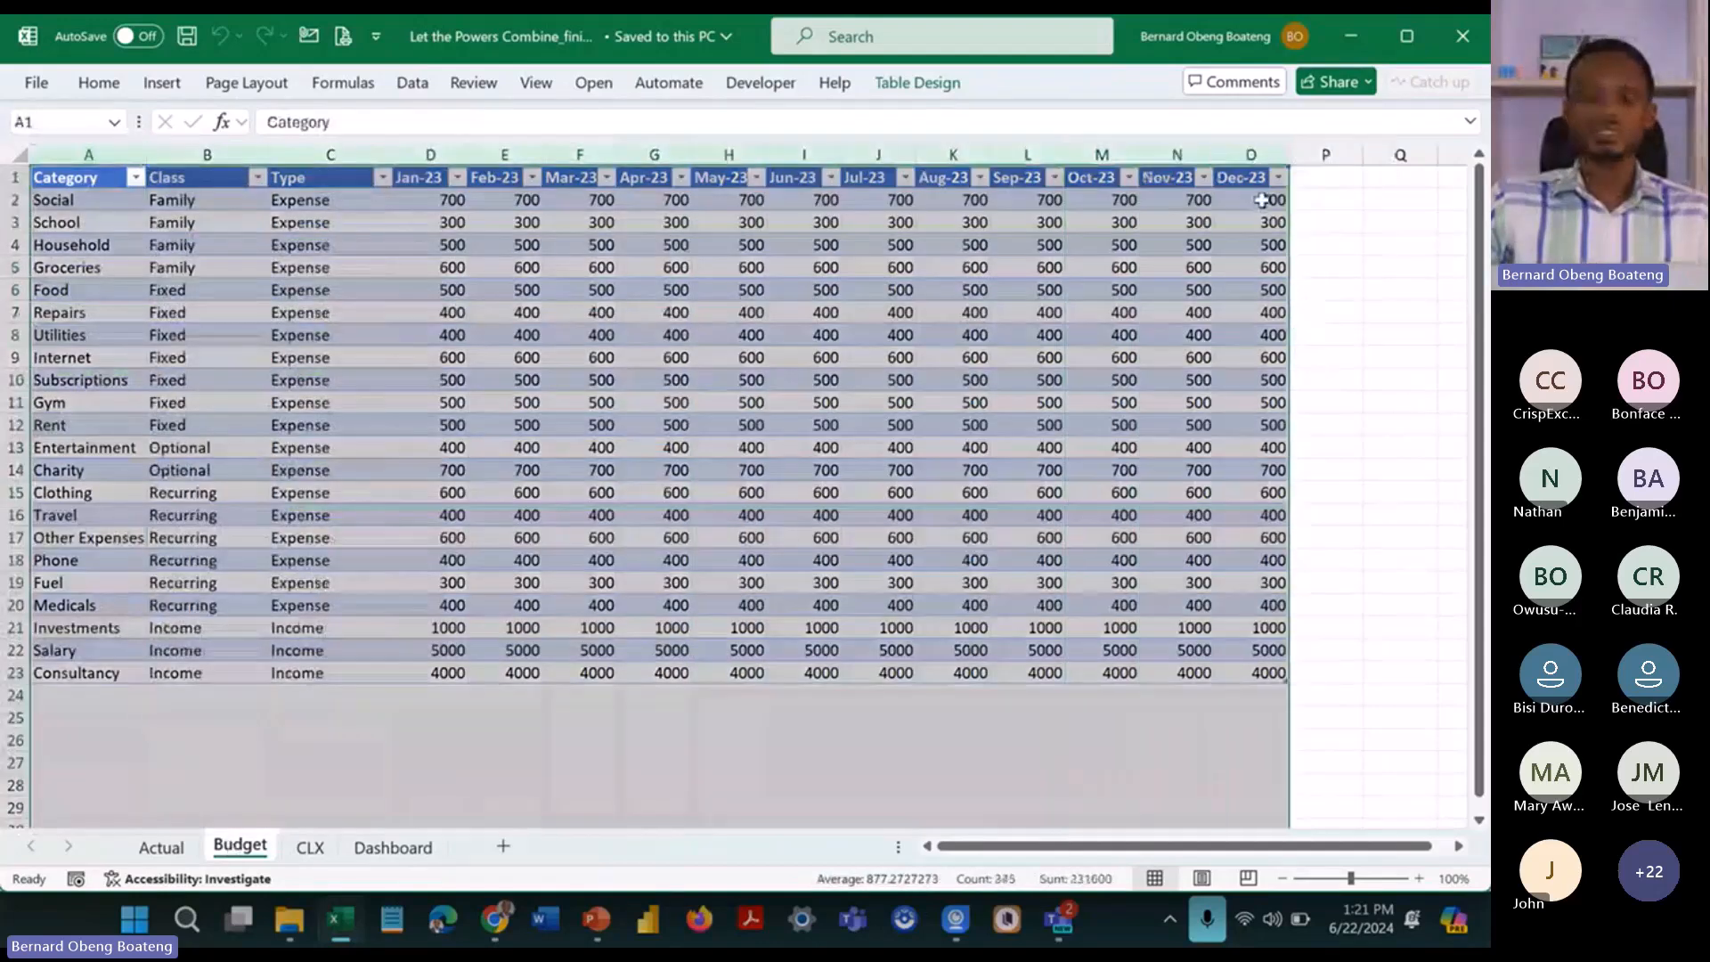
click(1088, 316)
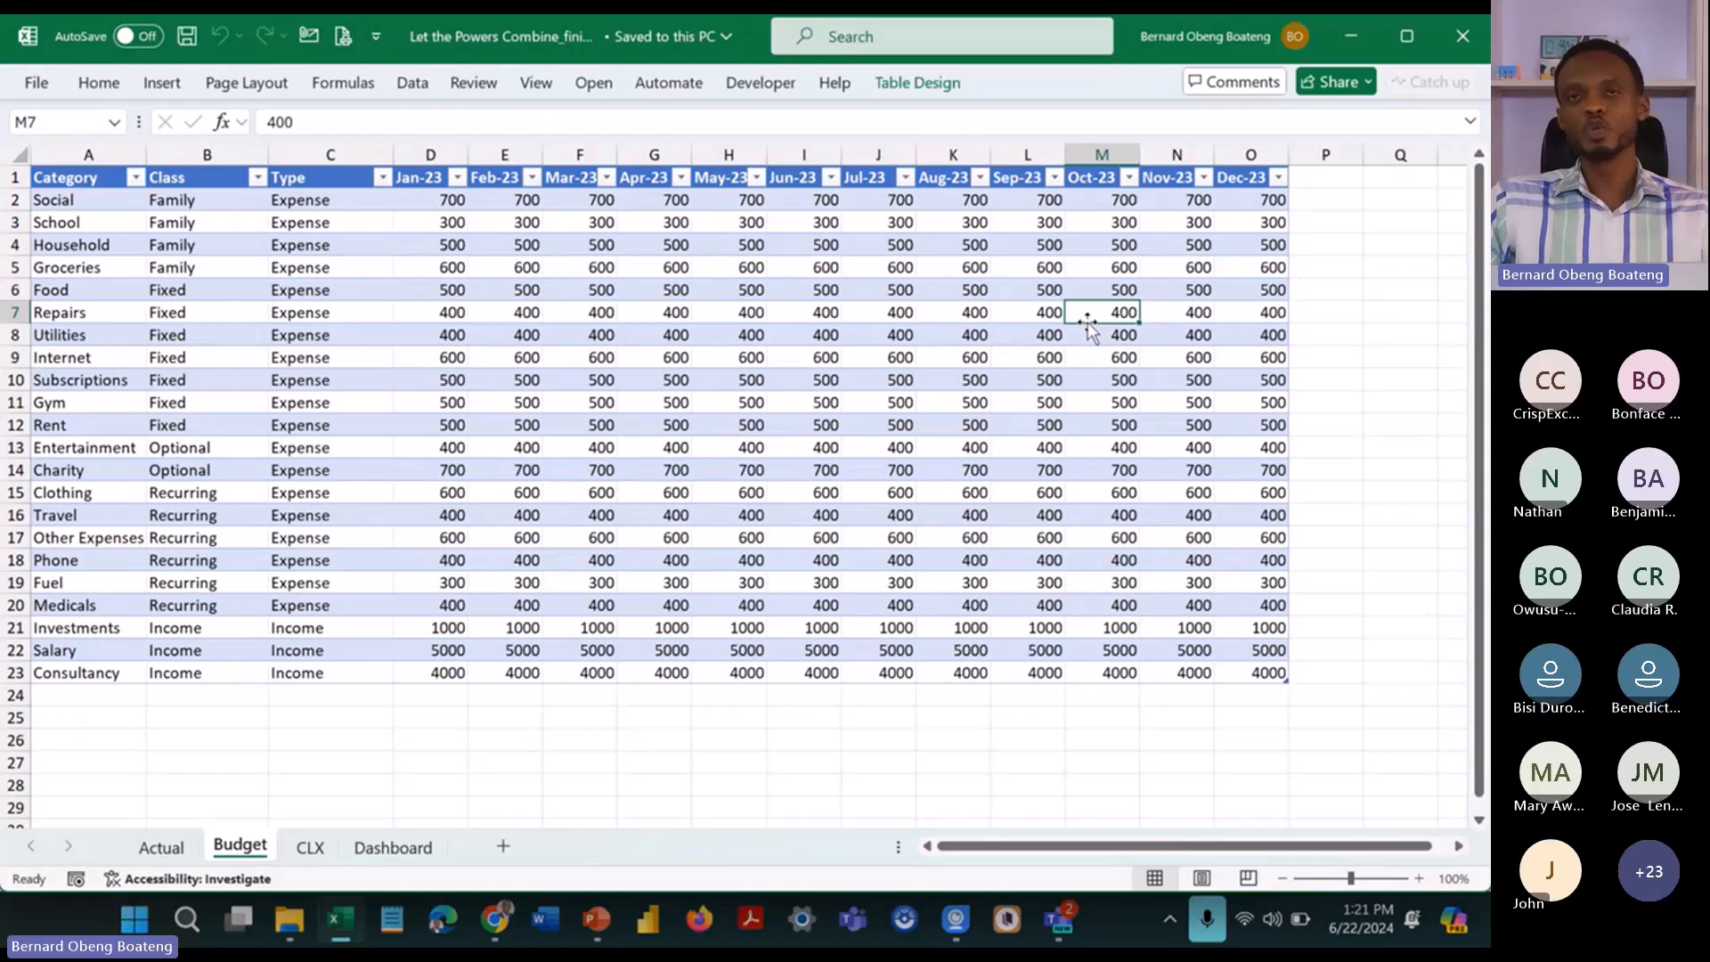
click(234, 153)
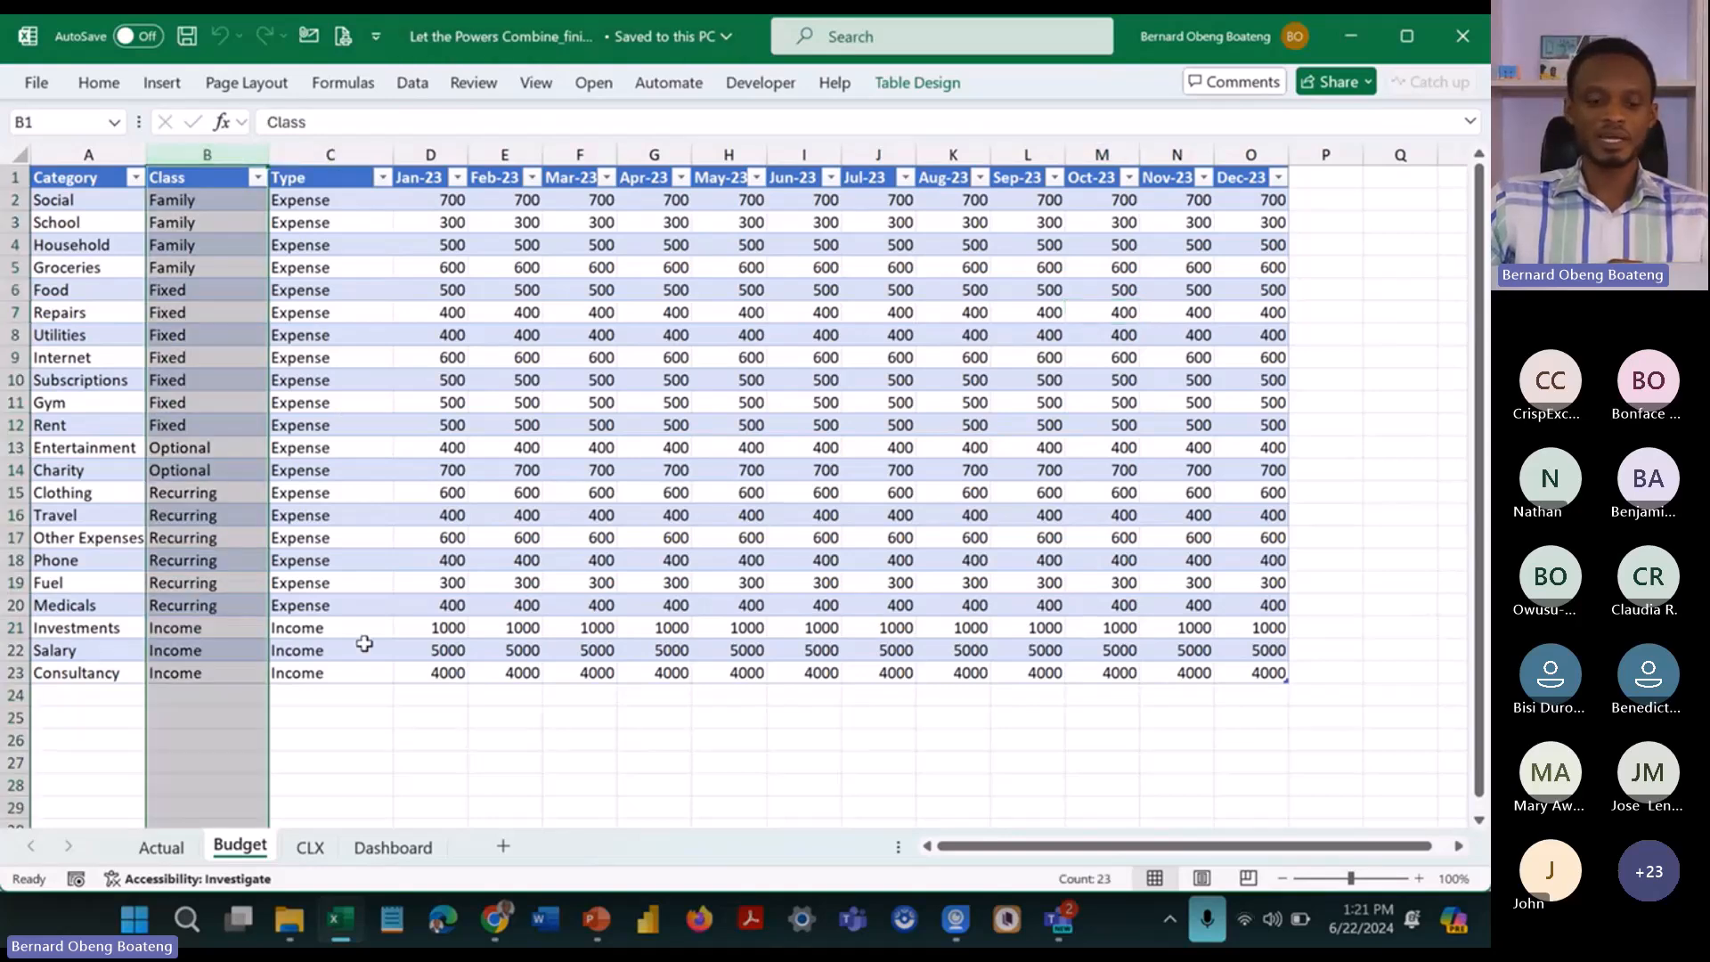
Step: Examine the pivot tables on the CLX sheet and the sparkline on the Dashboard sheet
click(312, 849)
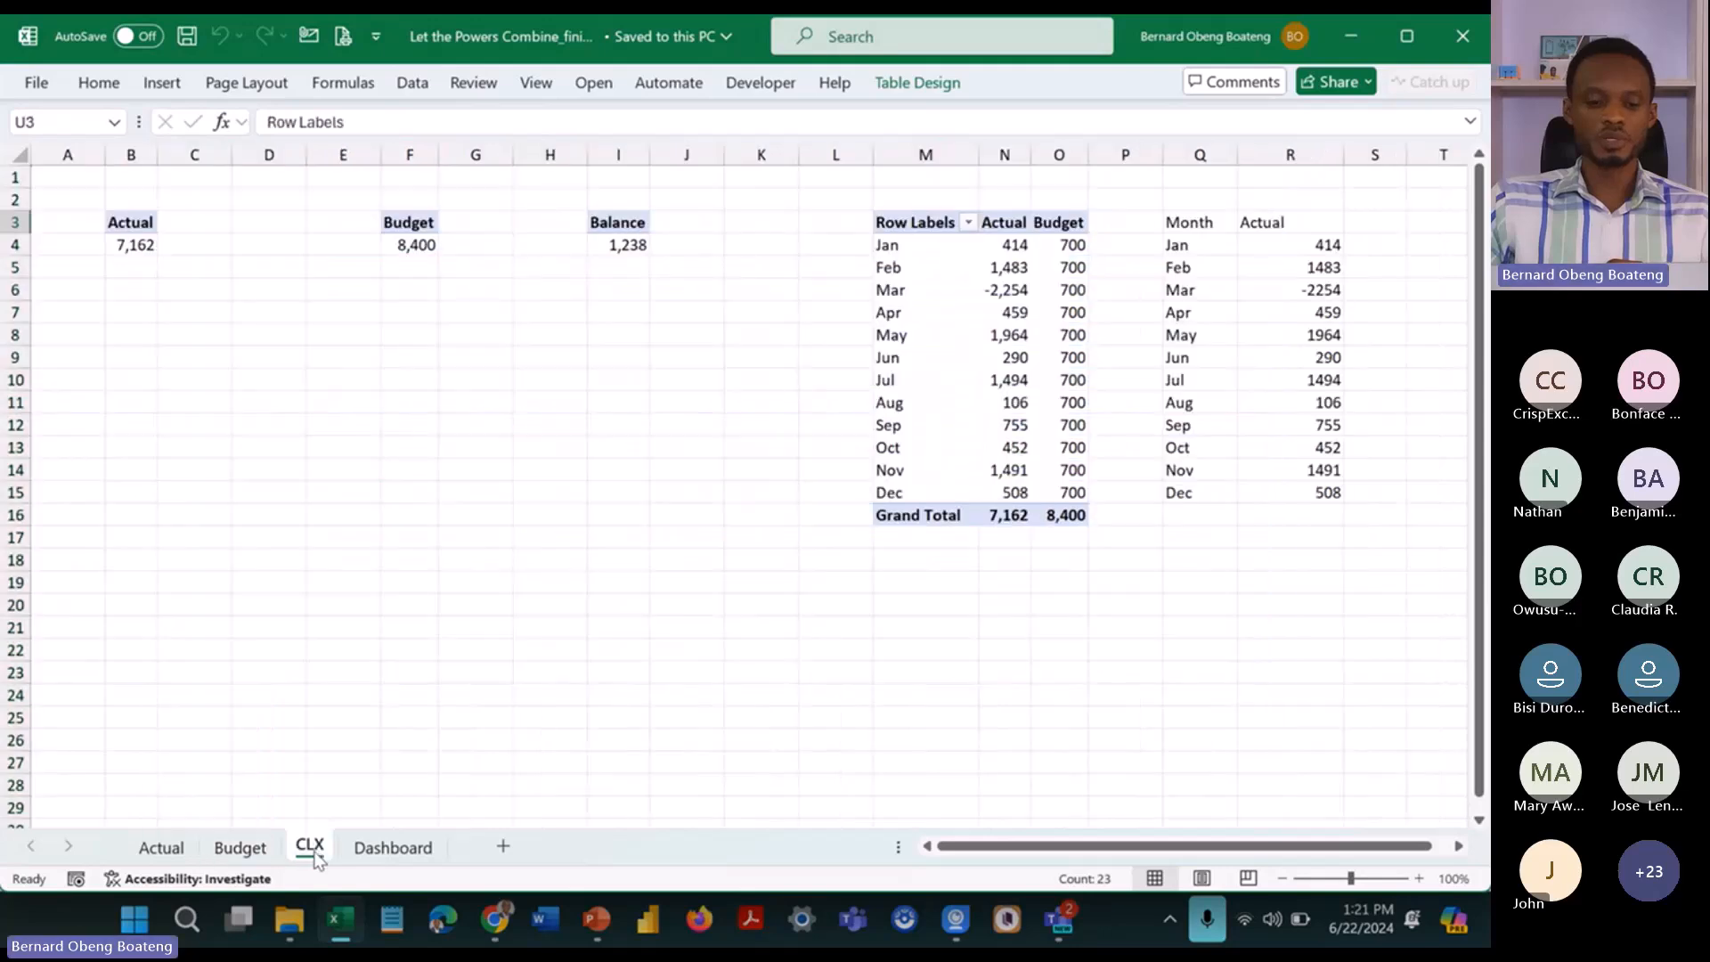
scroll(382, 381, right, 3)
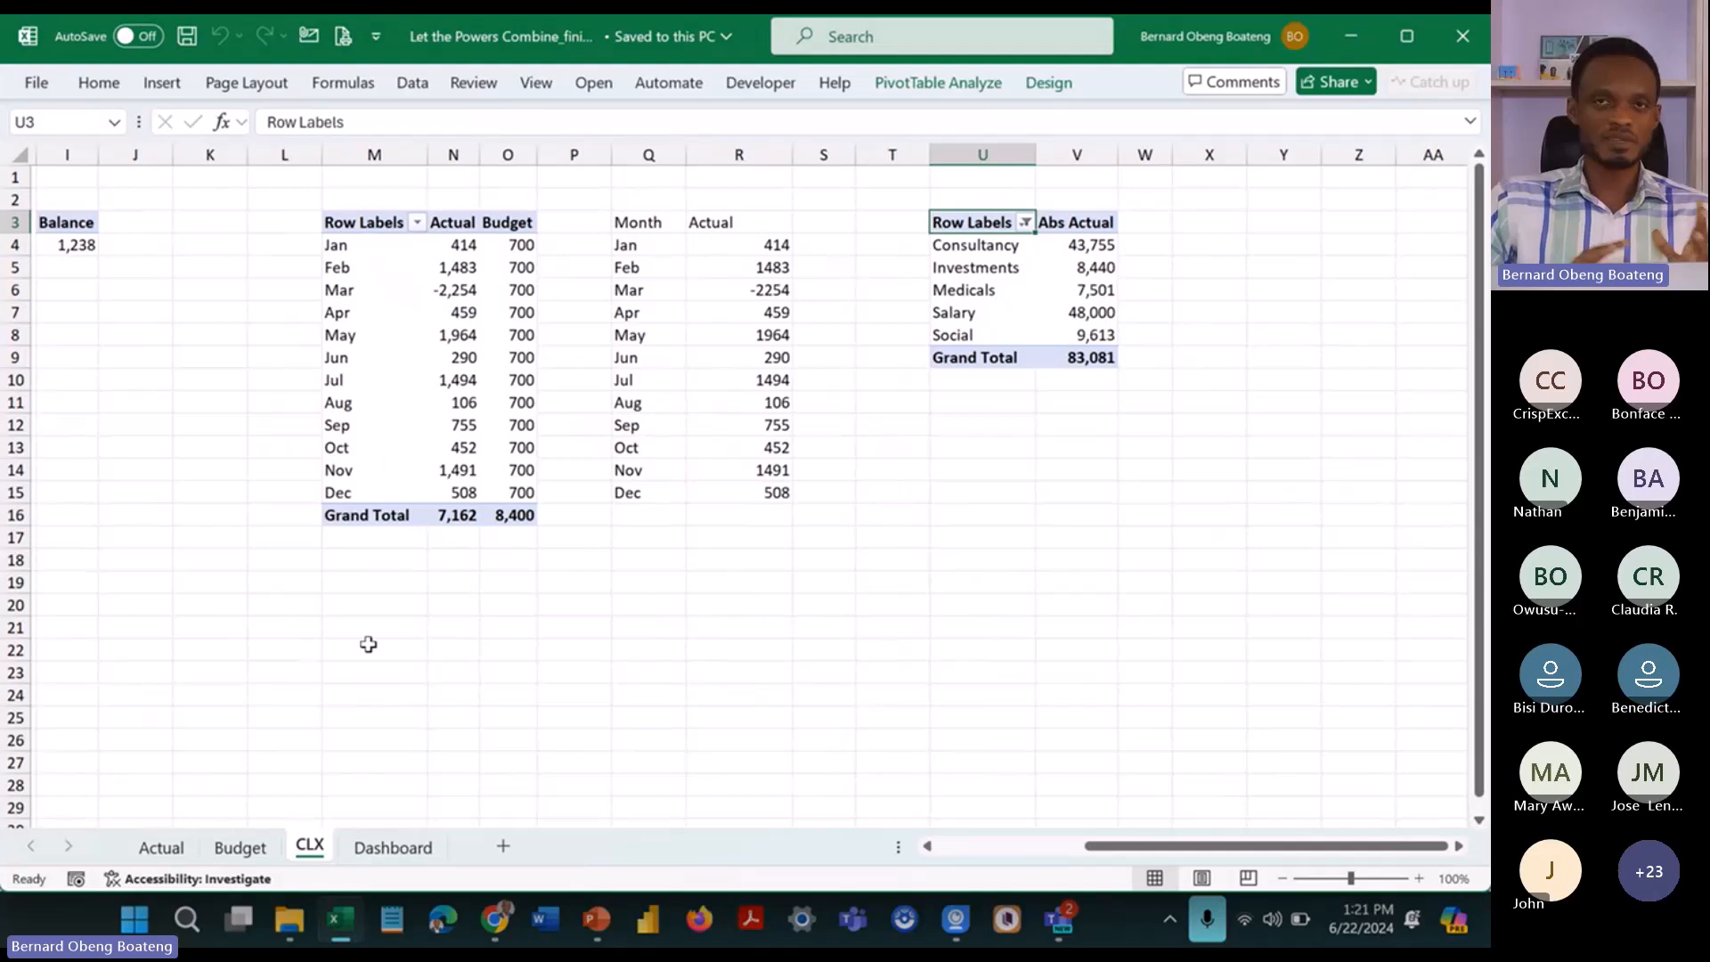
click(372, 855)
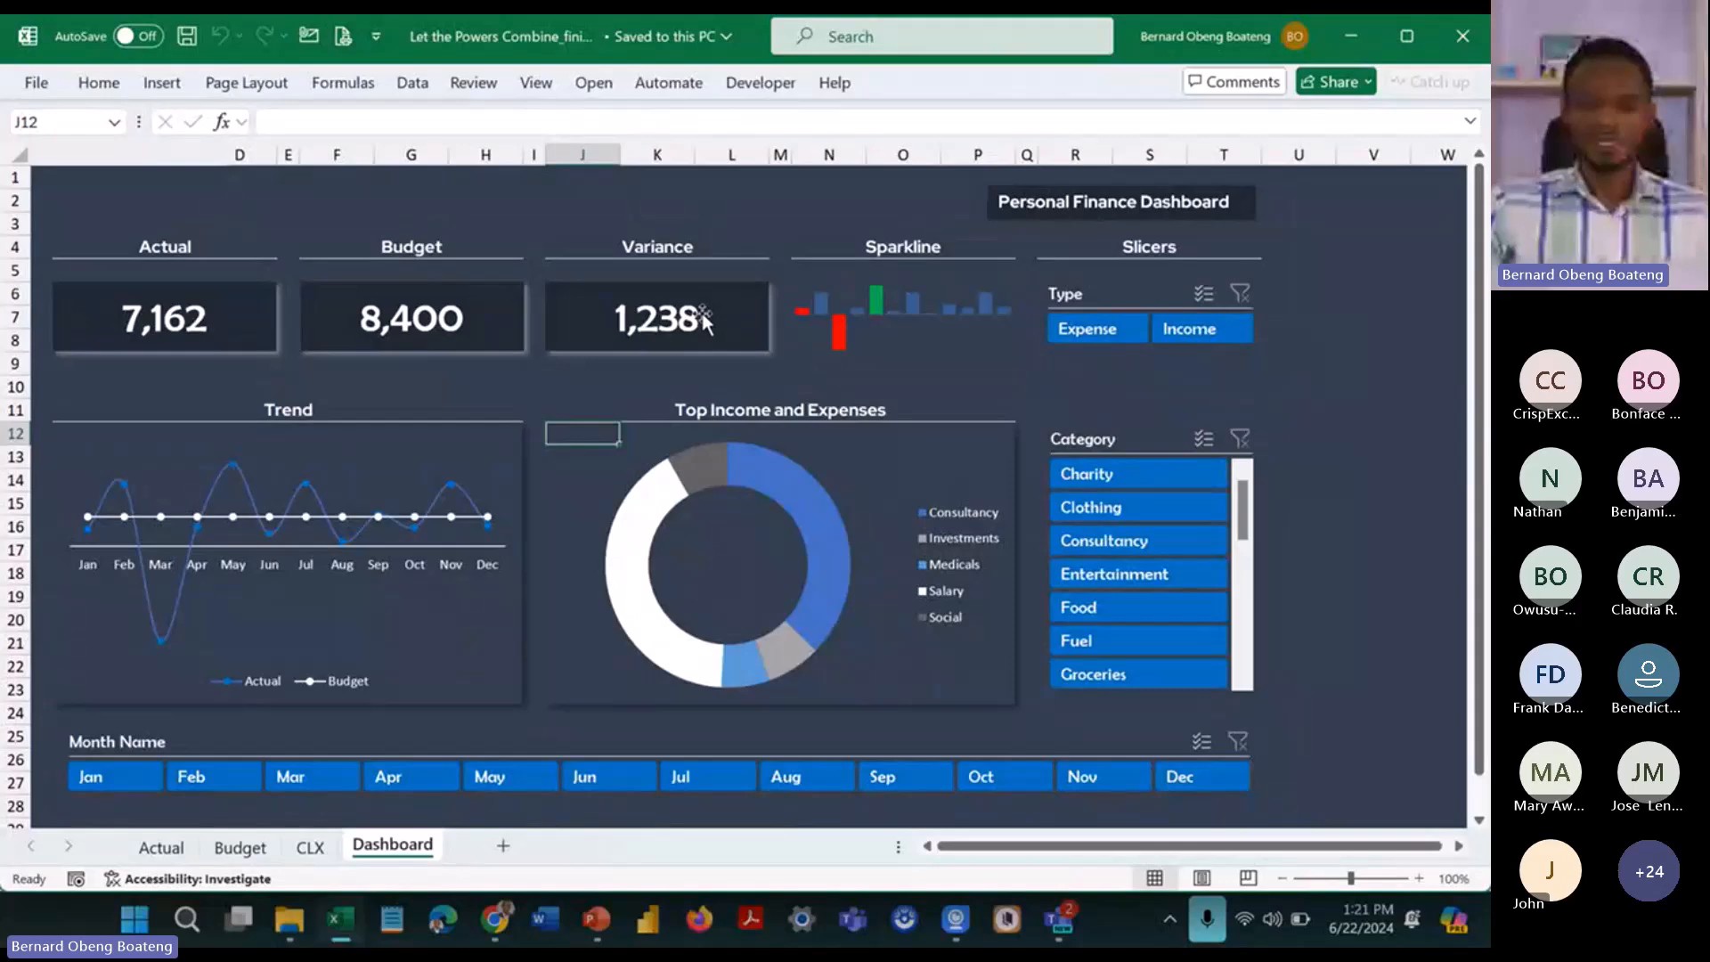
click(811, 343)
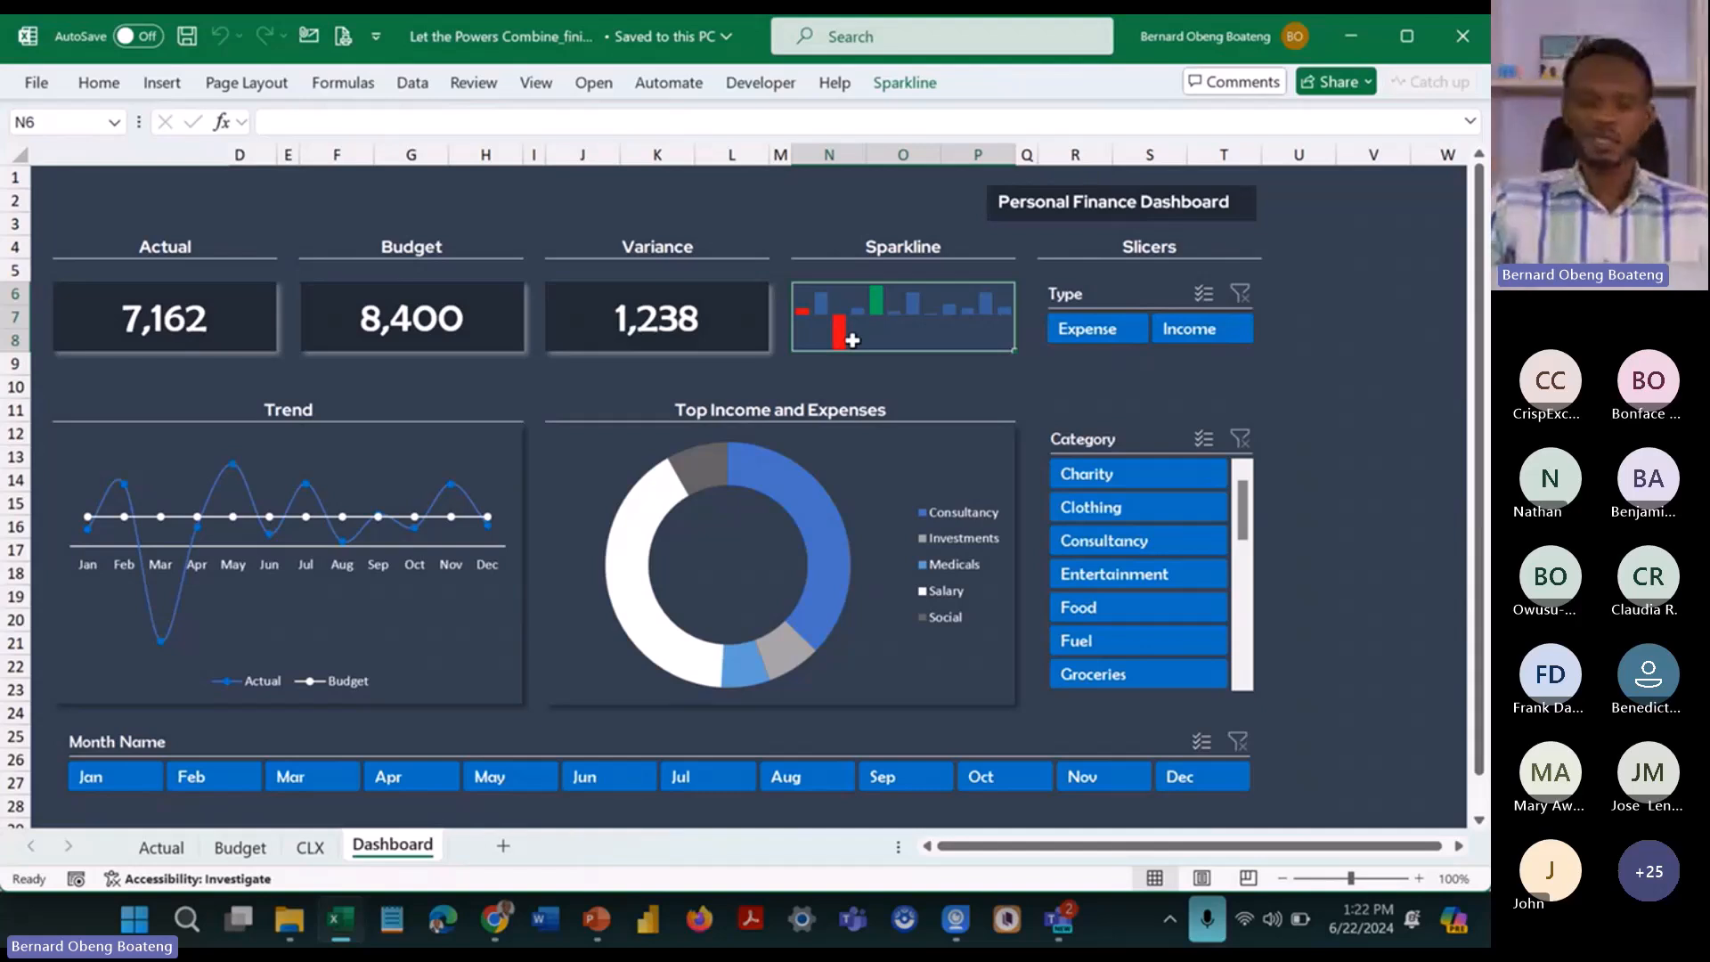
Step: Filter the dashboard by Income, by Expense and by the Consultancy category in turn, clearing the Type and Category filters
click(1162, 328)
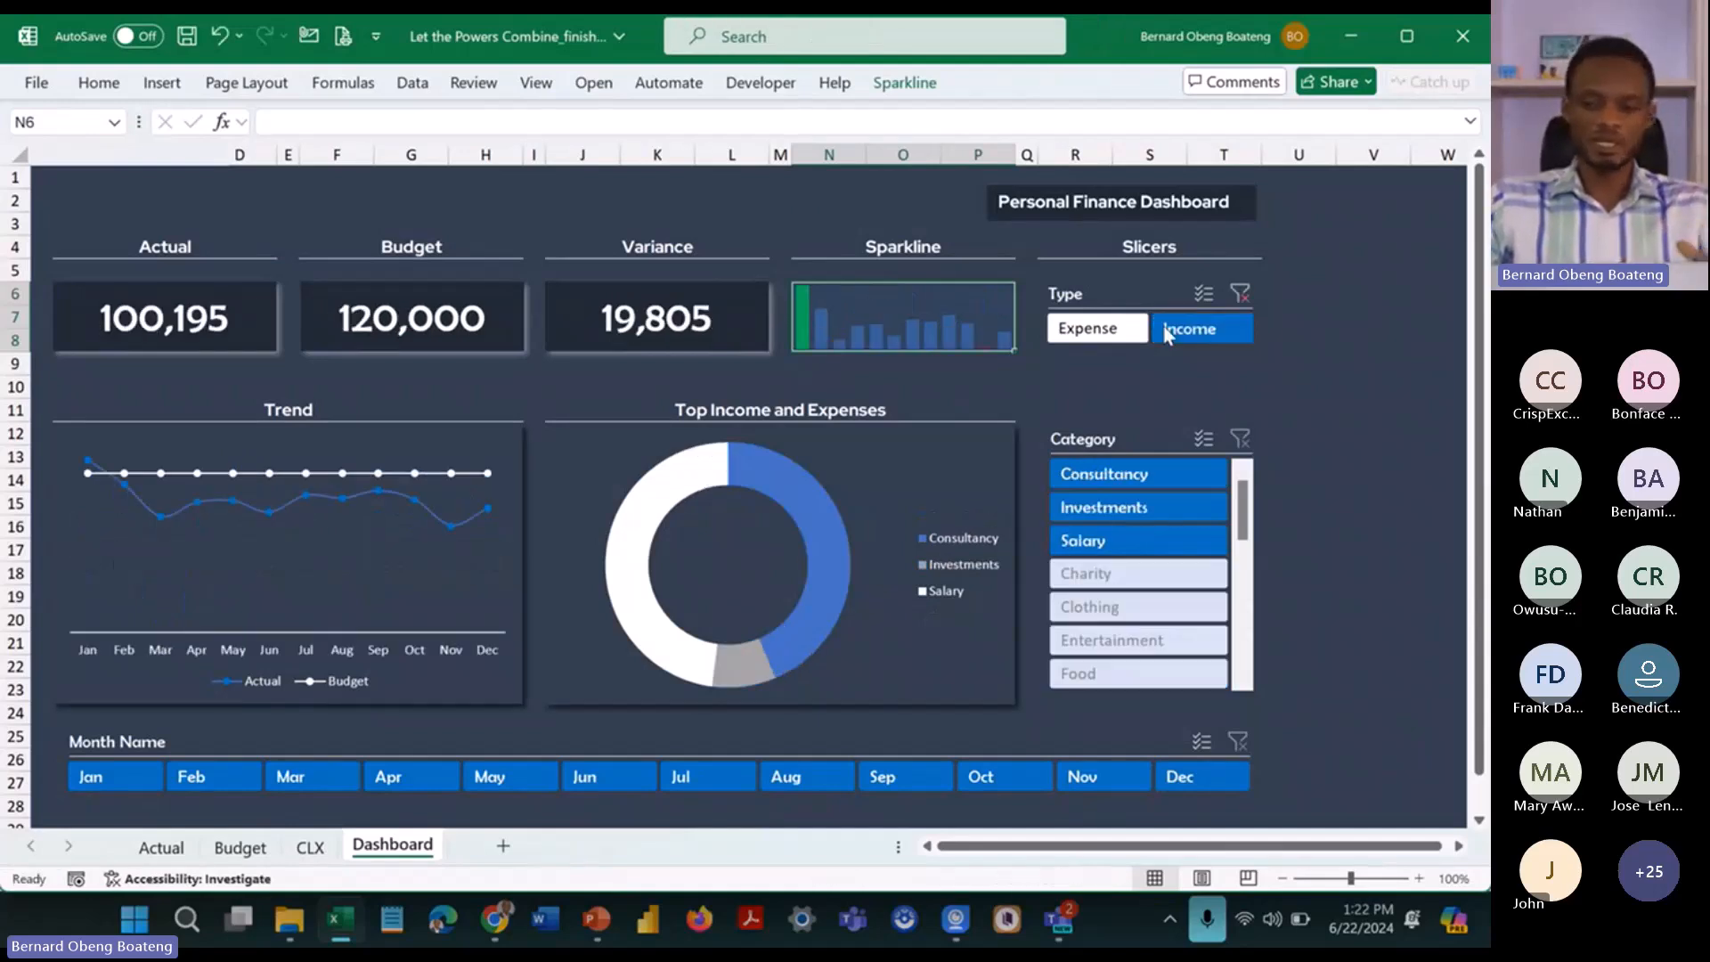
click(1168, 335)
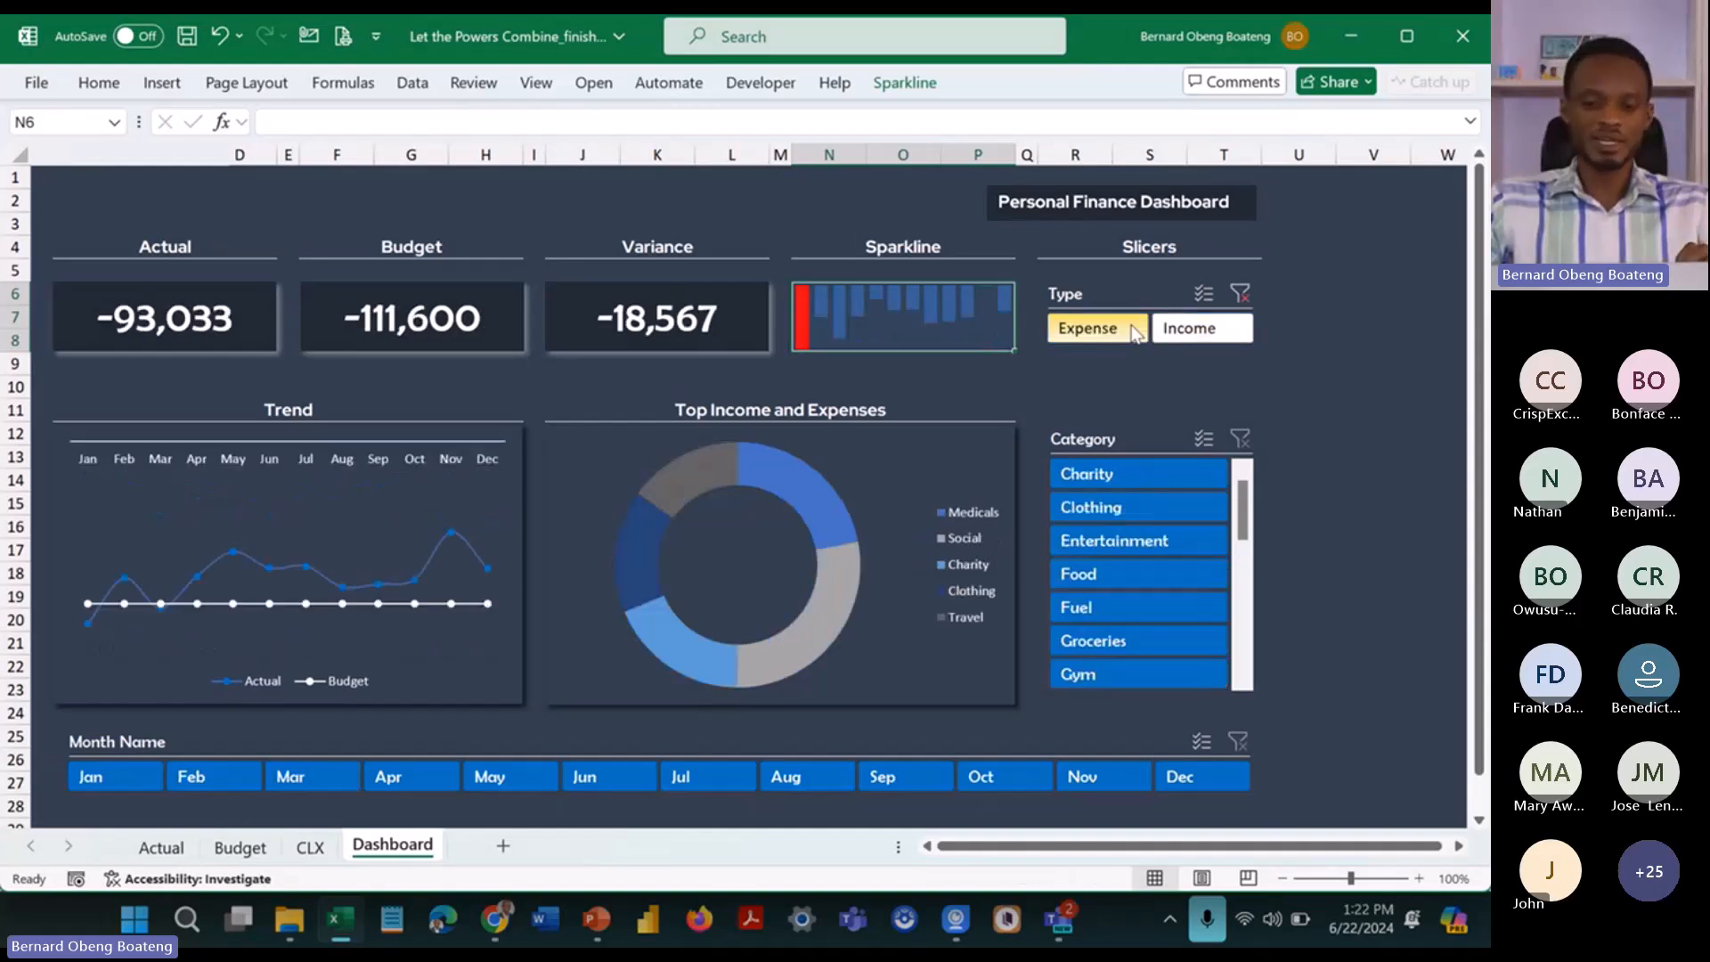
click(1239, 293)
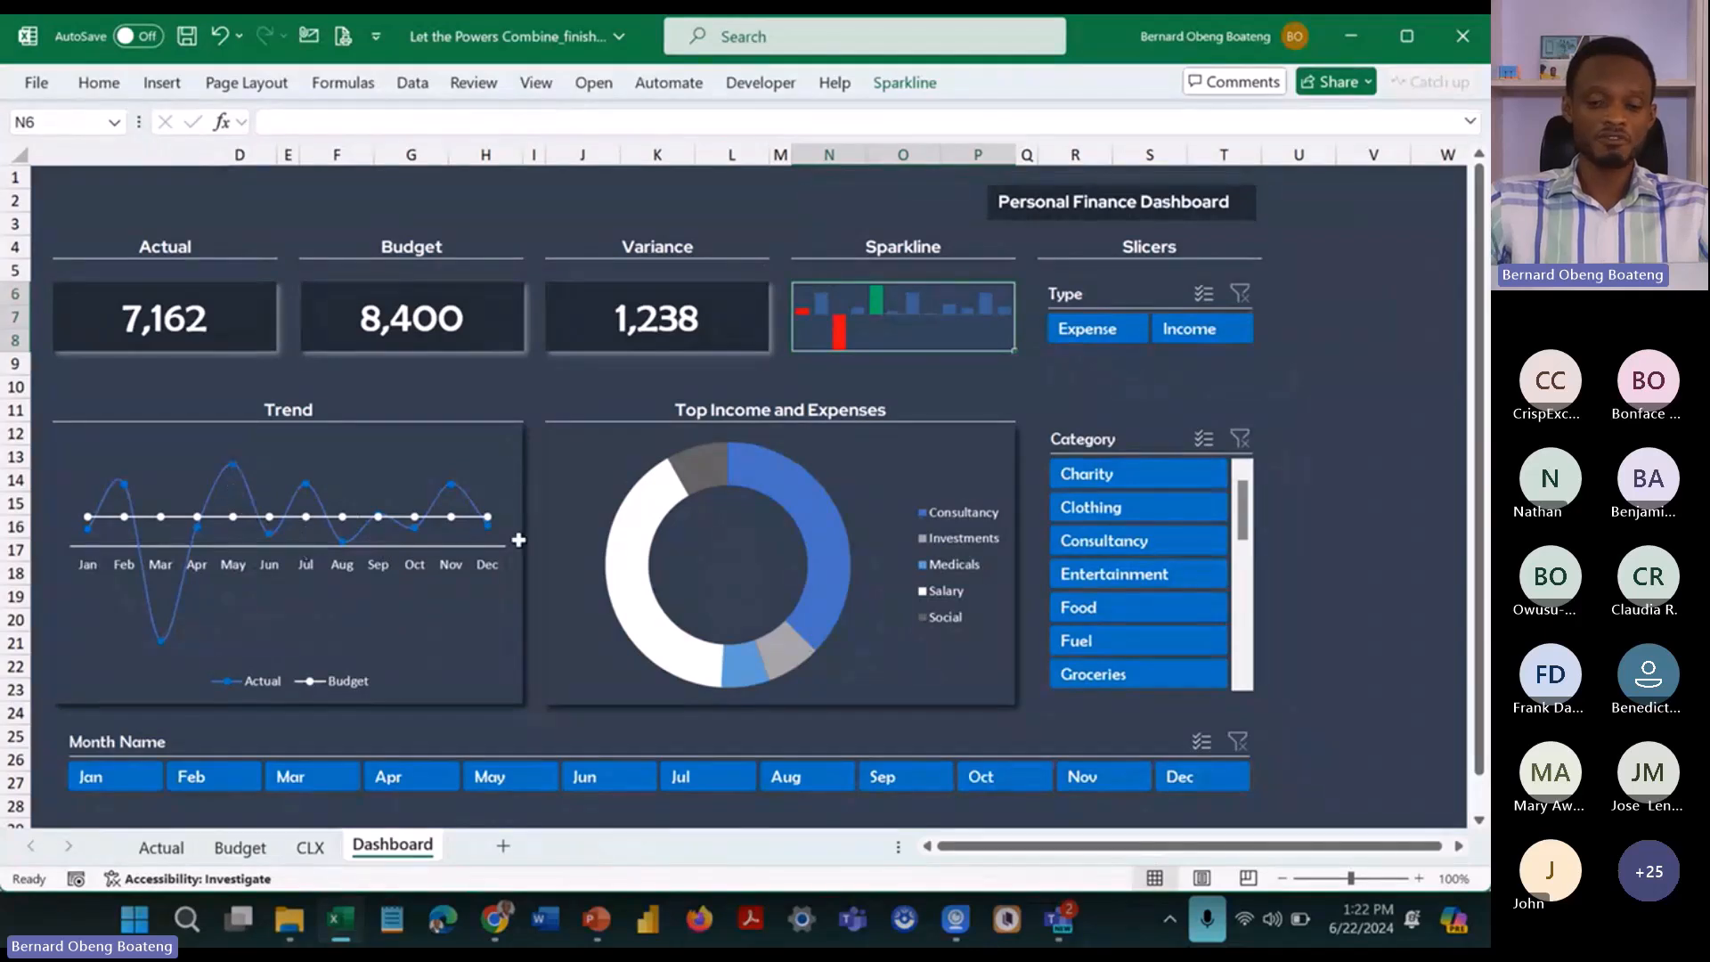
click(1187, 543)
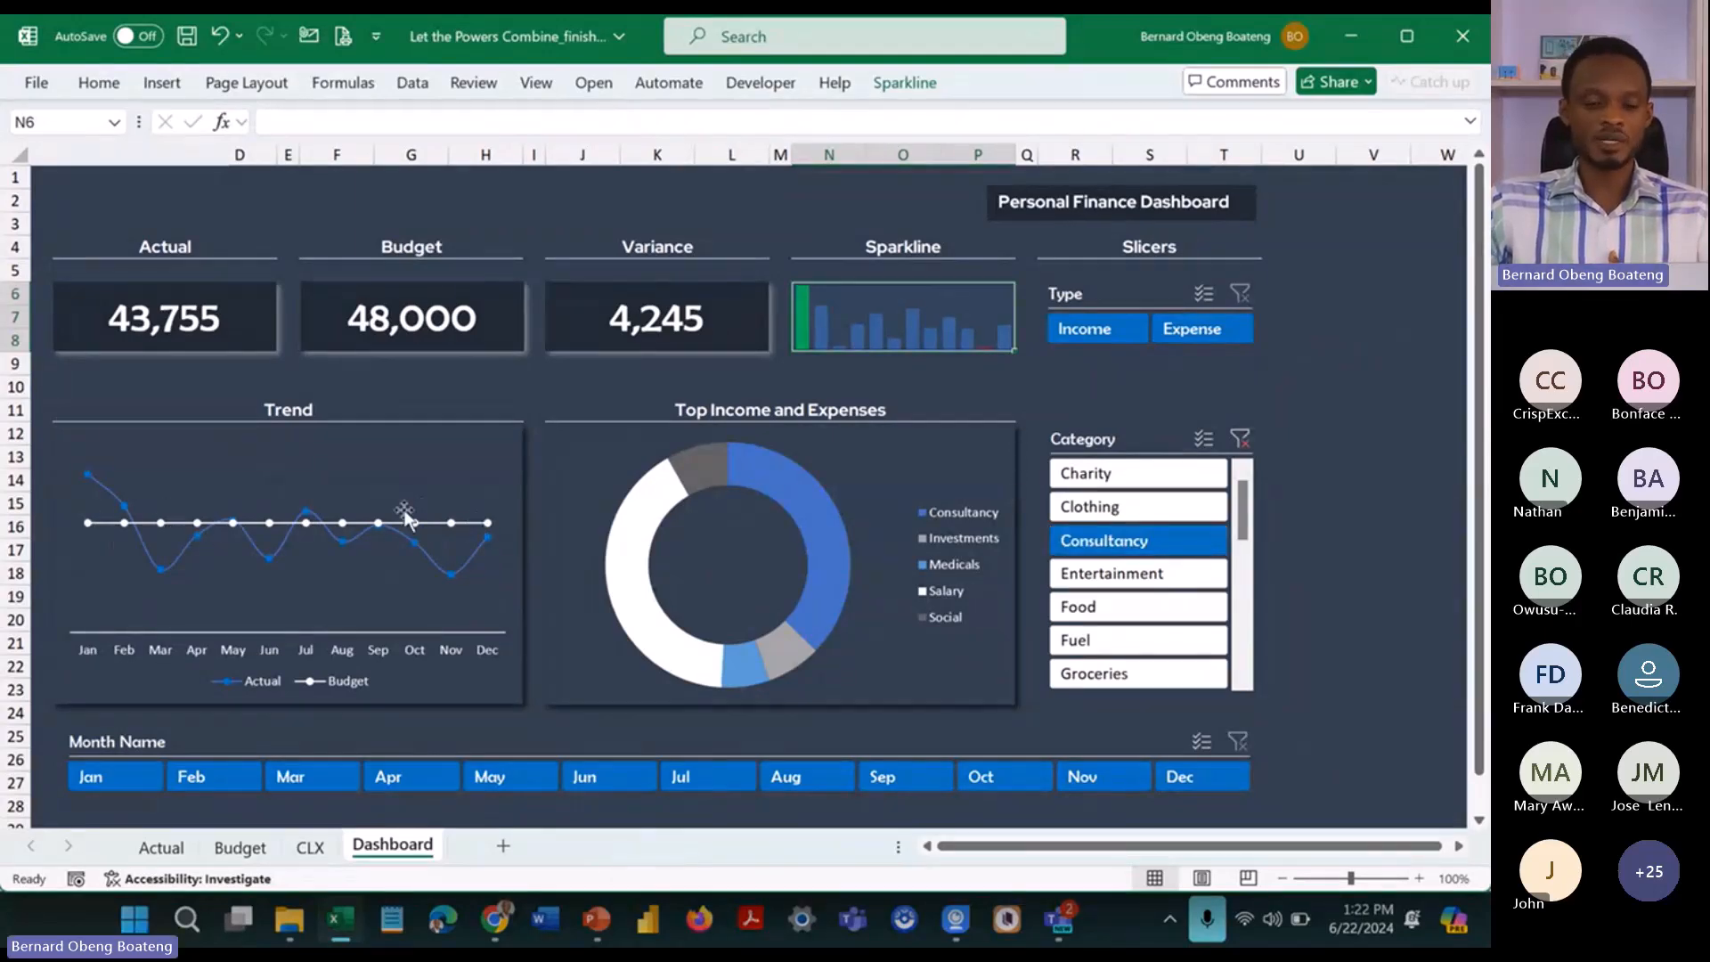
click(1240, 438)
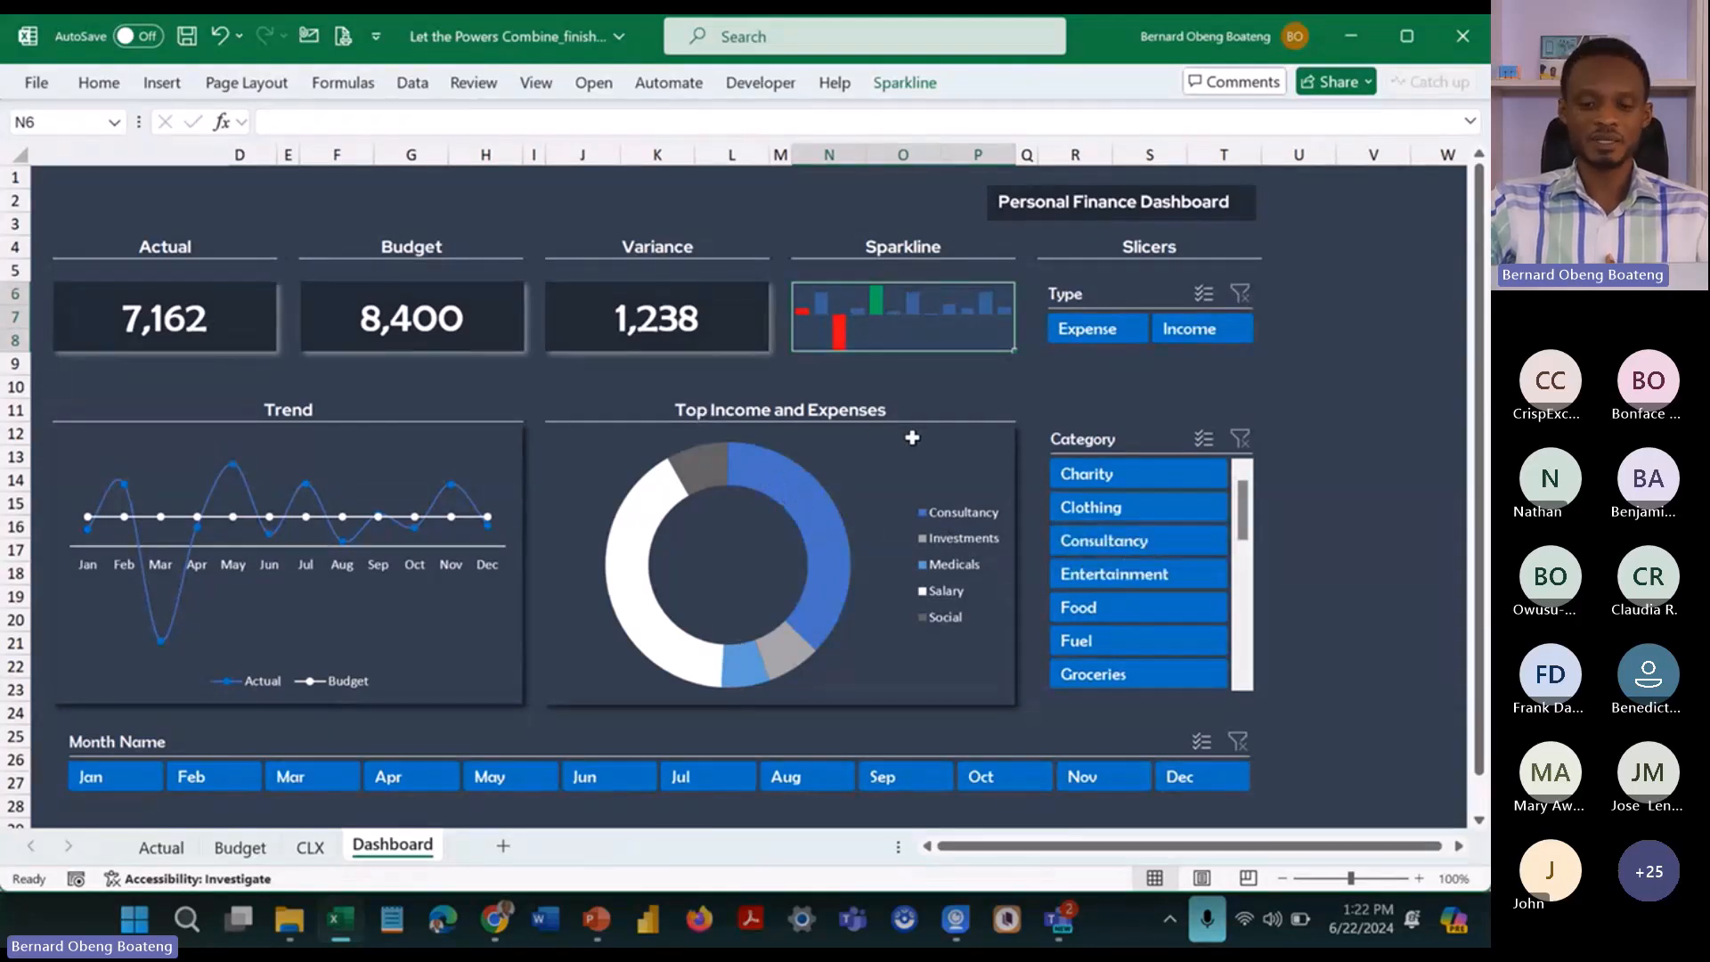
Step: Filter the dashboard to Income and to Expense again to compare the top categories, and clear the Type filter
click(1184, 331)
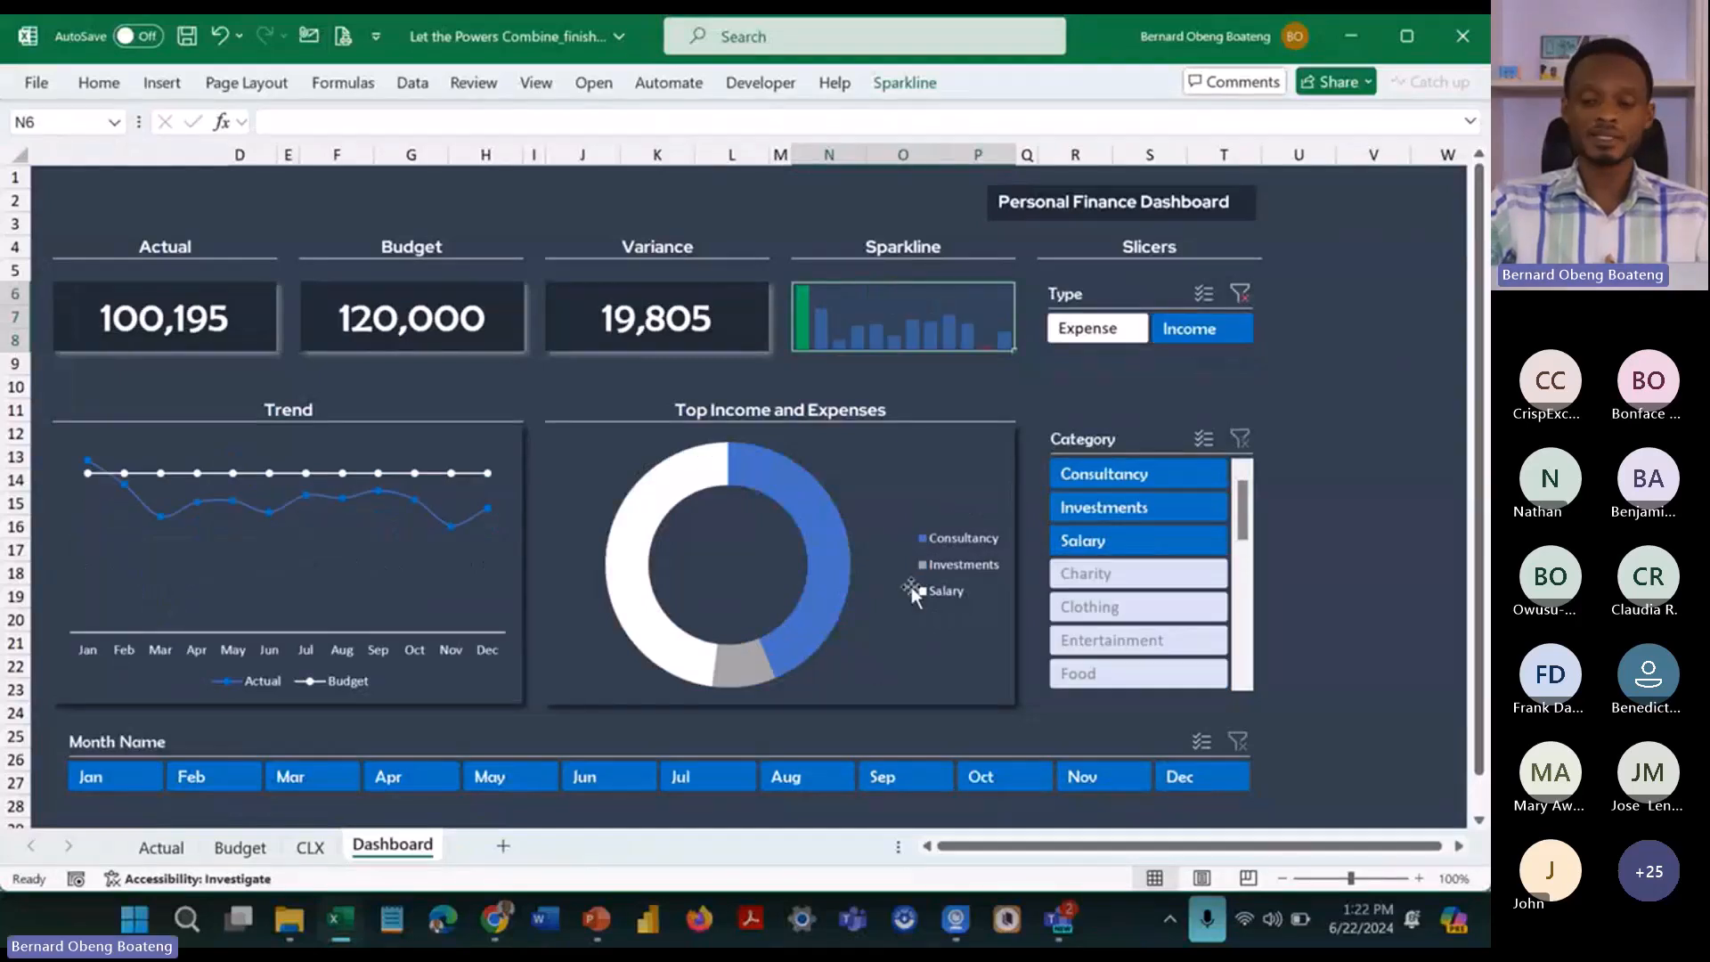
click(1114, 338)
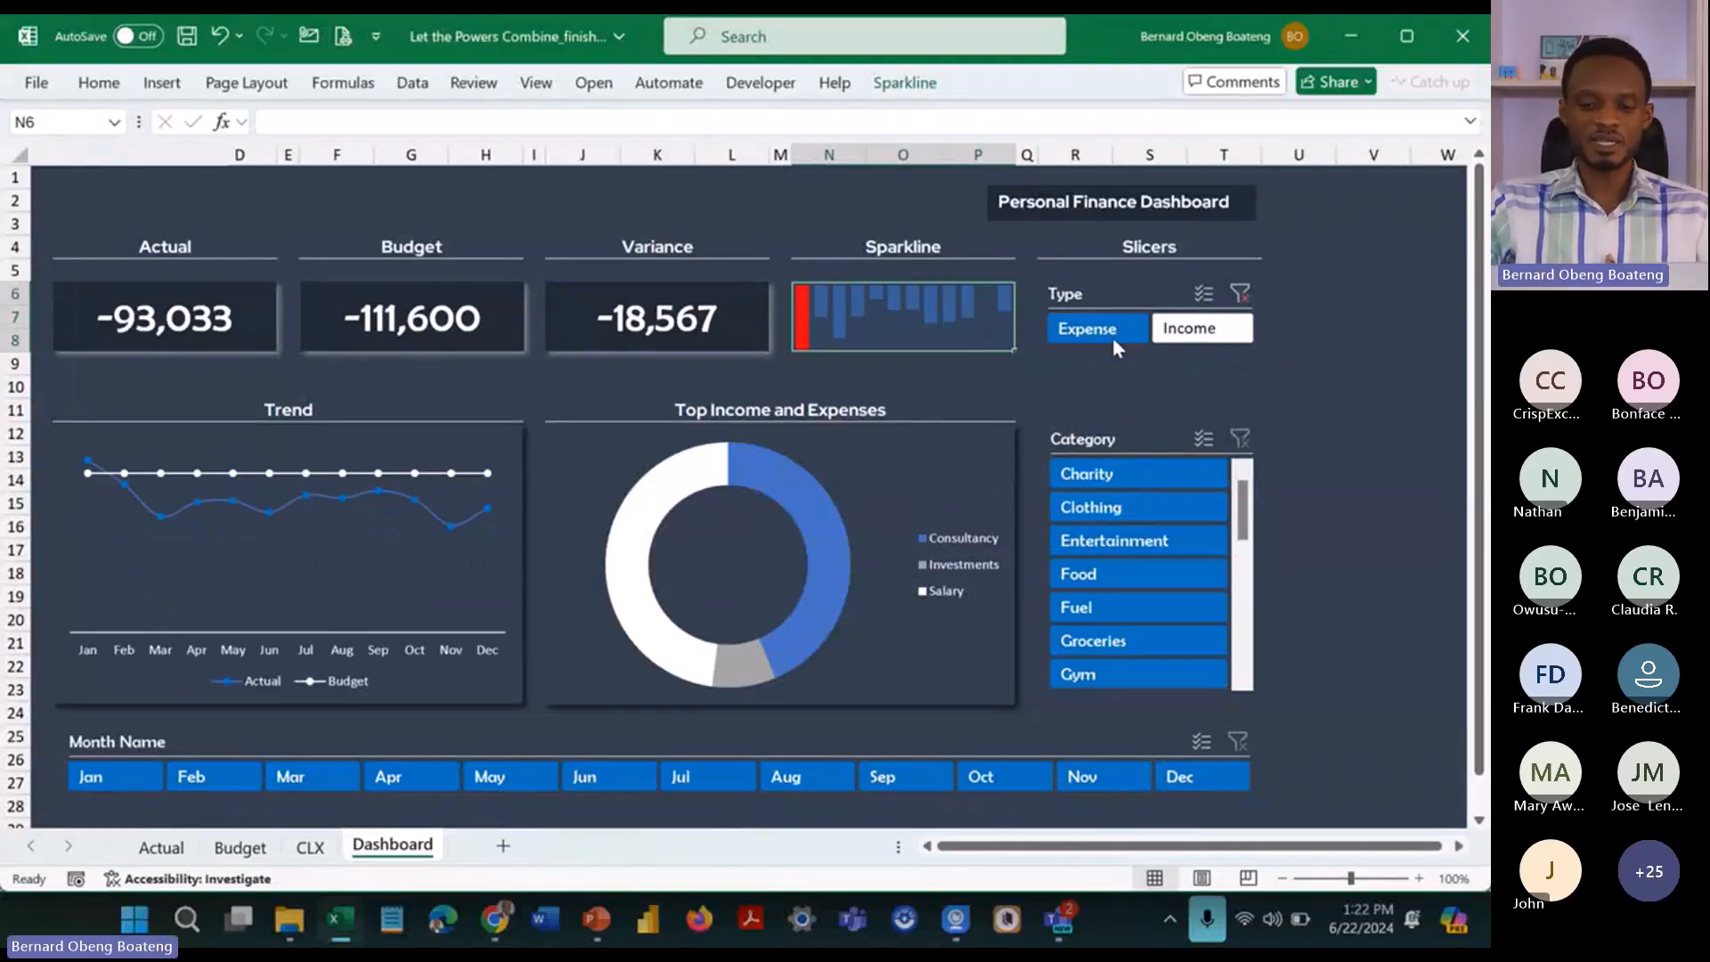
click(1239, 296)
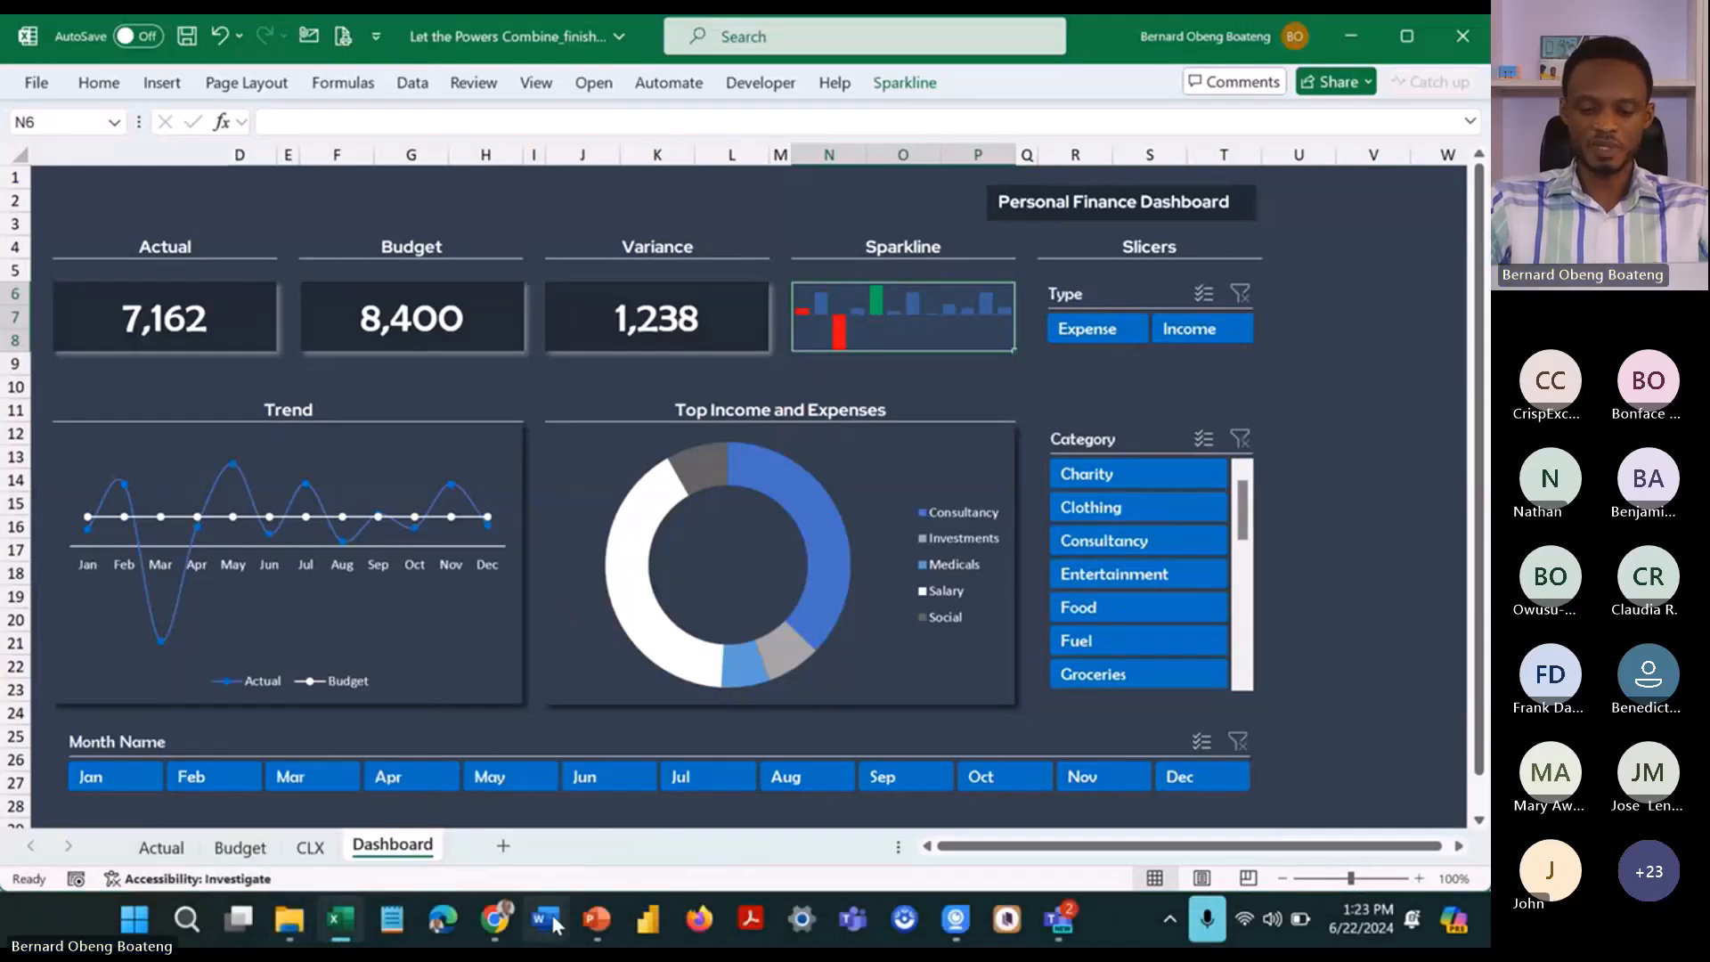
Step: Switch to the PowerPoint deck "Schema Let your Powers Combine" and start the slide show from slide 4
mouse_move(591, 926)
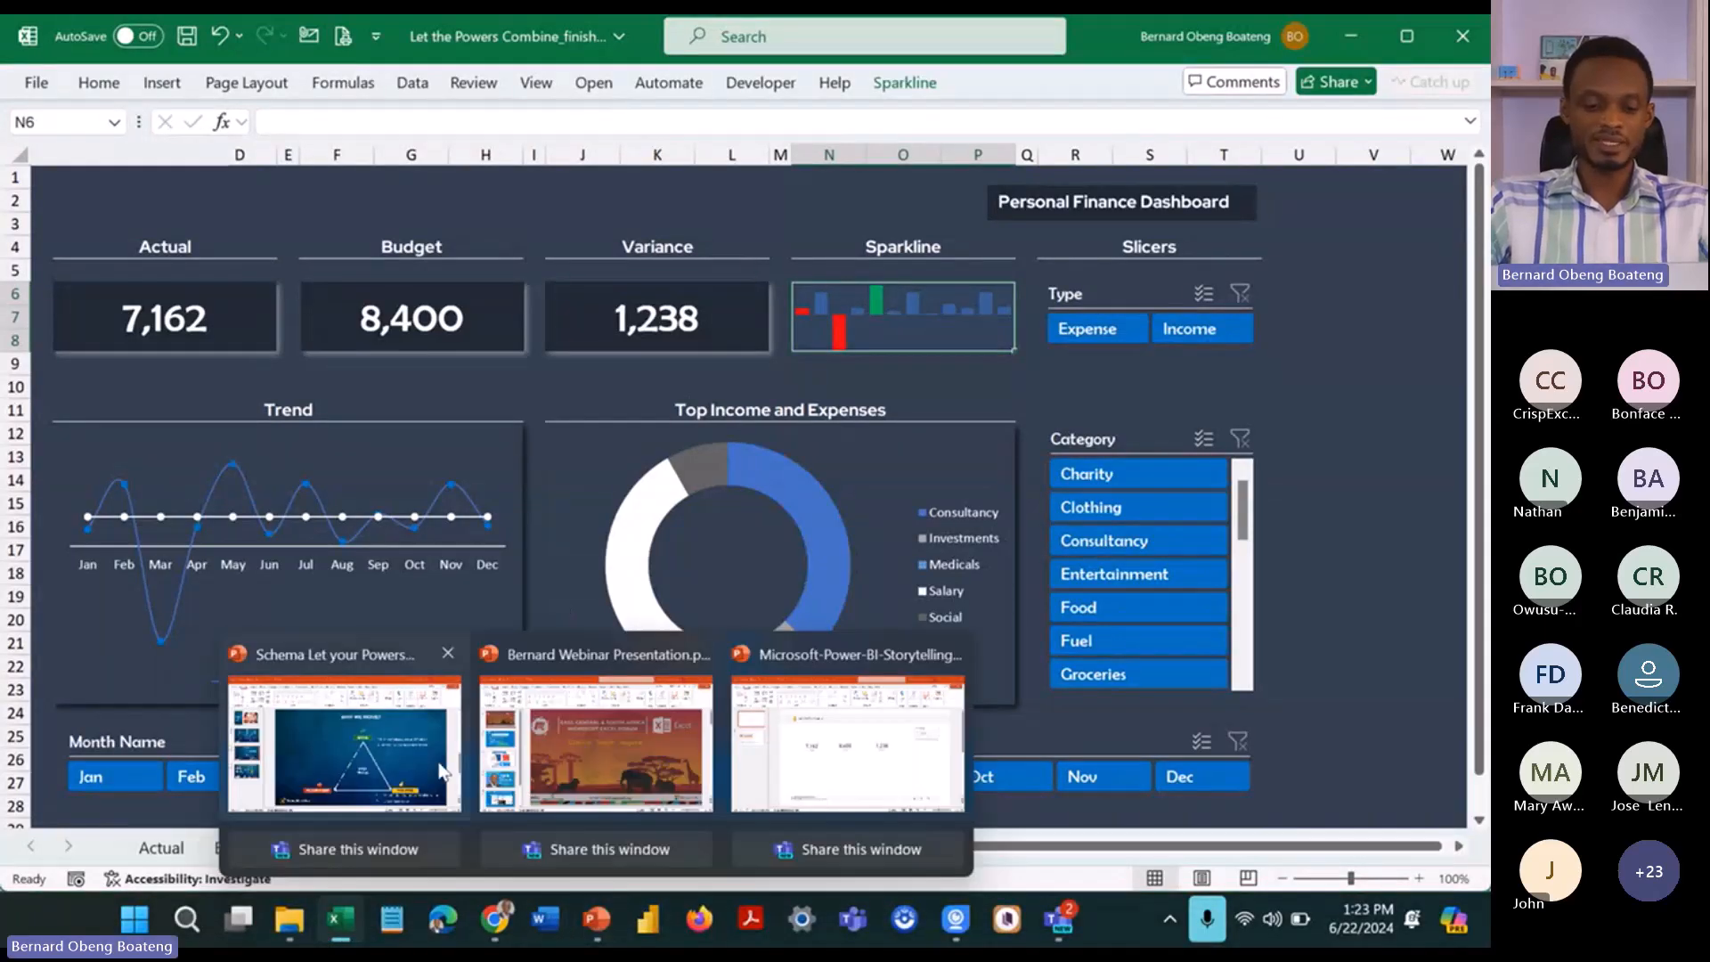
click(436, 756)
click(169, 669)
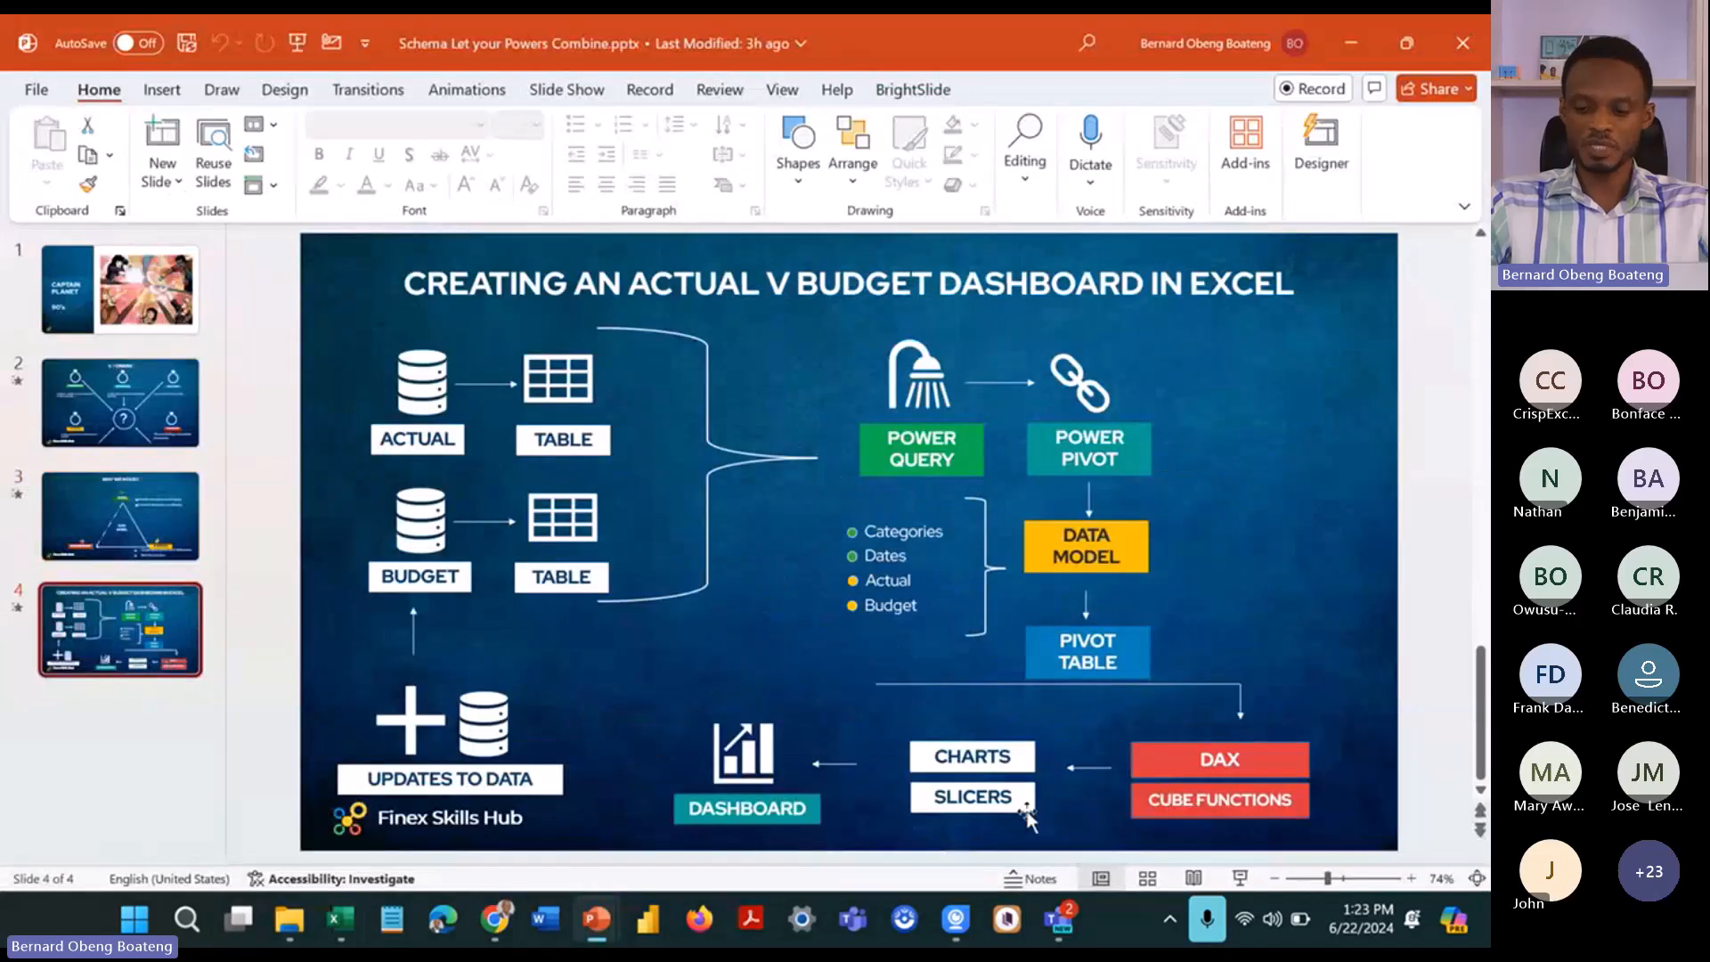
click(1239, 879)
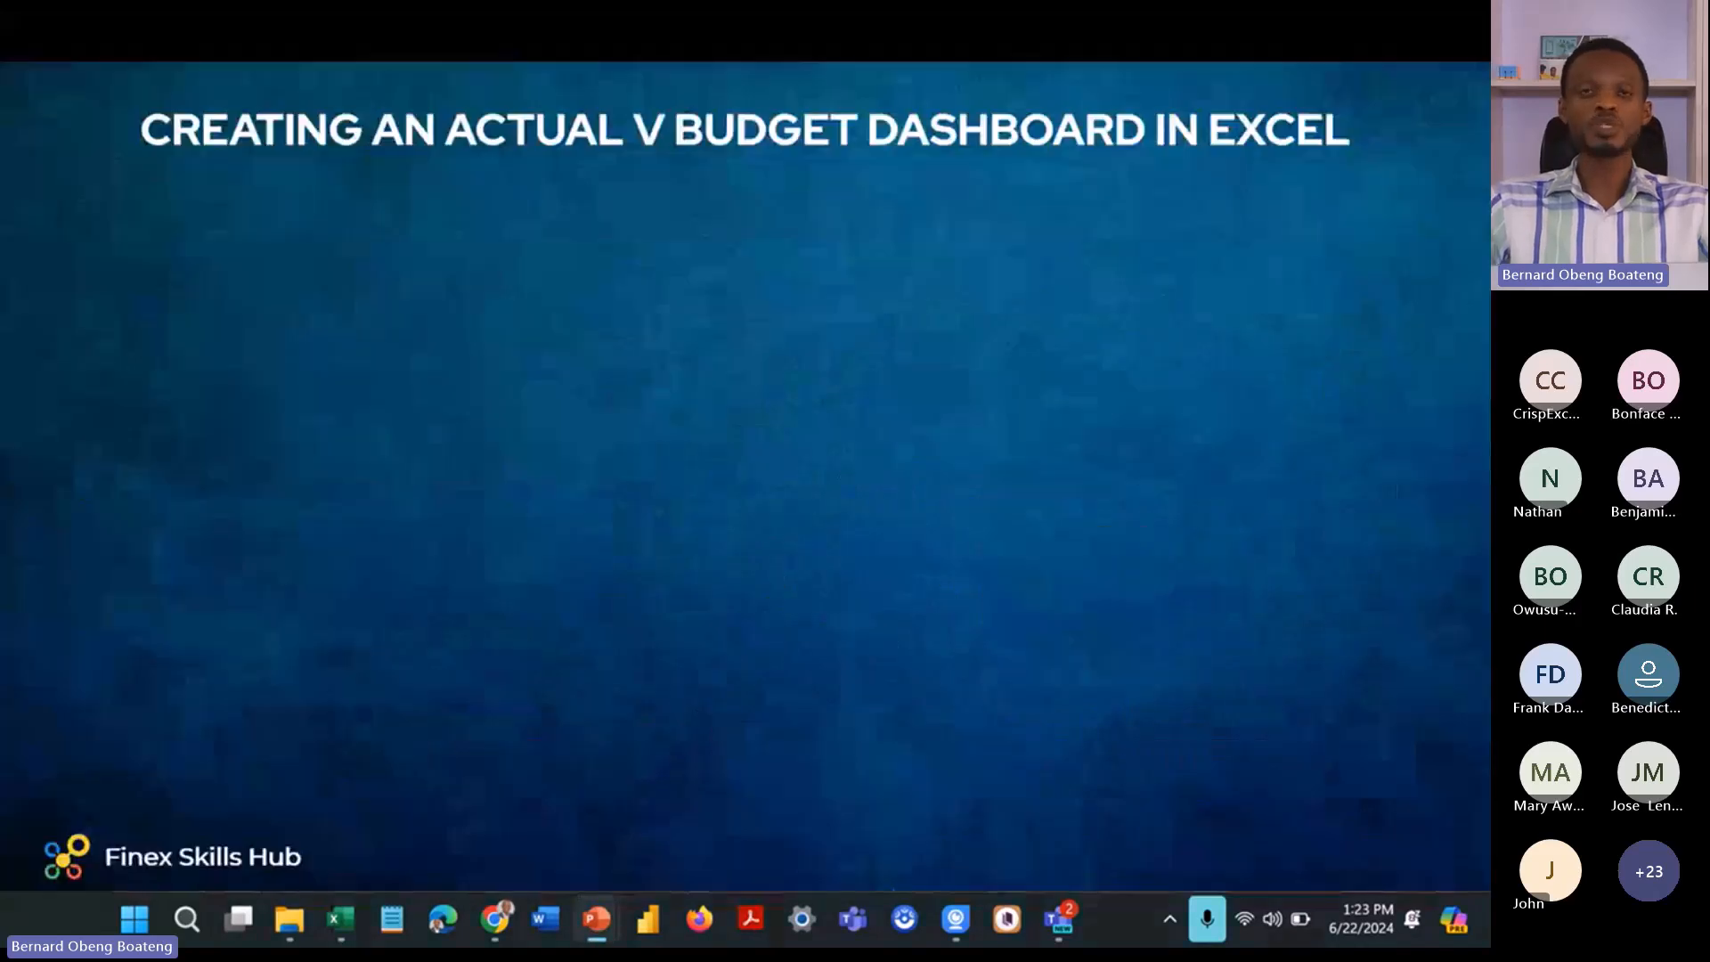
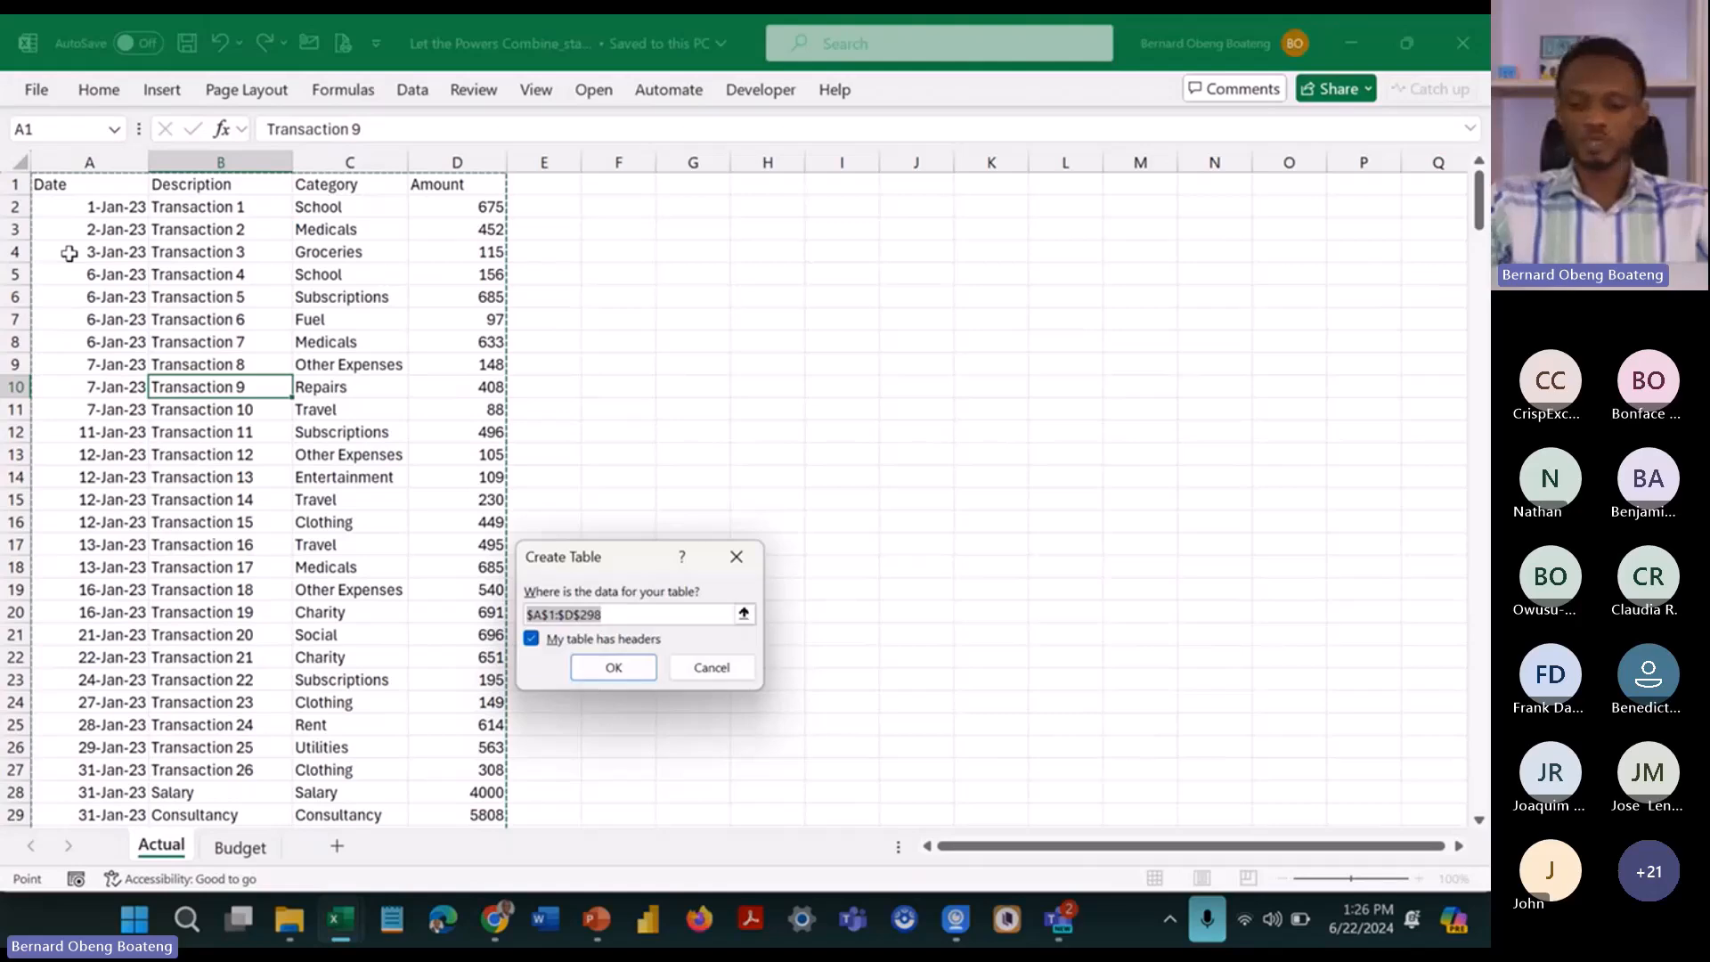
Step: Create a table with headers from the transaction data A1:D298 on the Actual sheet and name it Actual
click(596, 671)
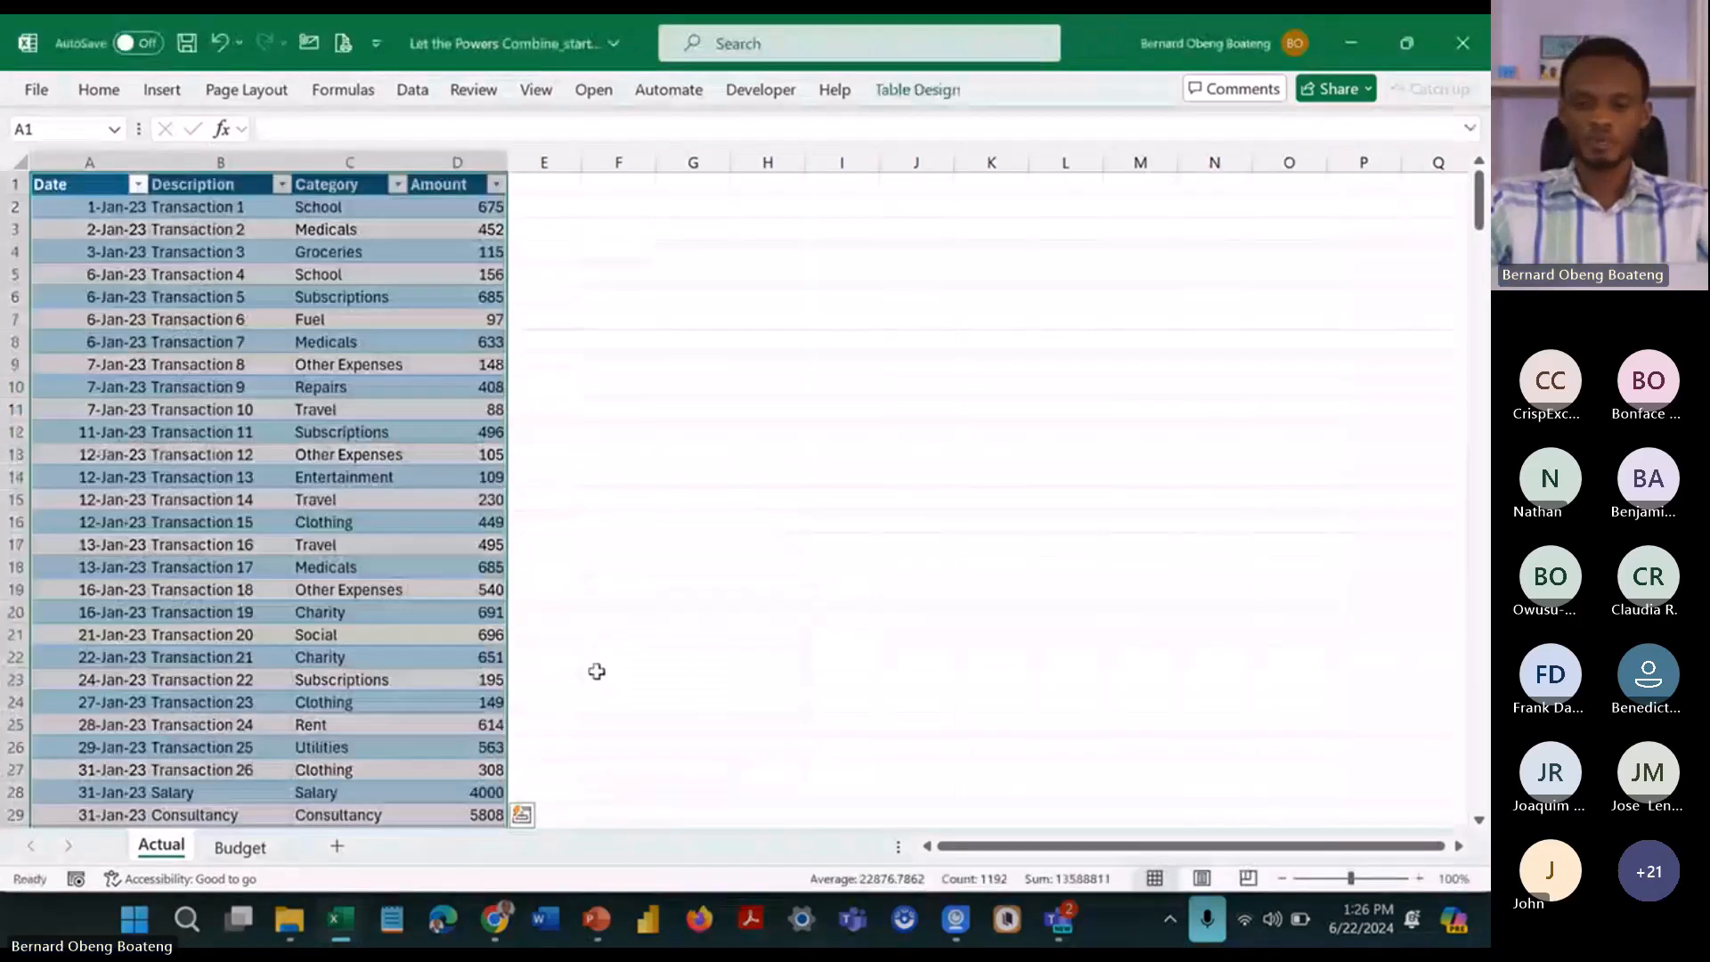
click(917, 89)
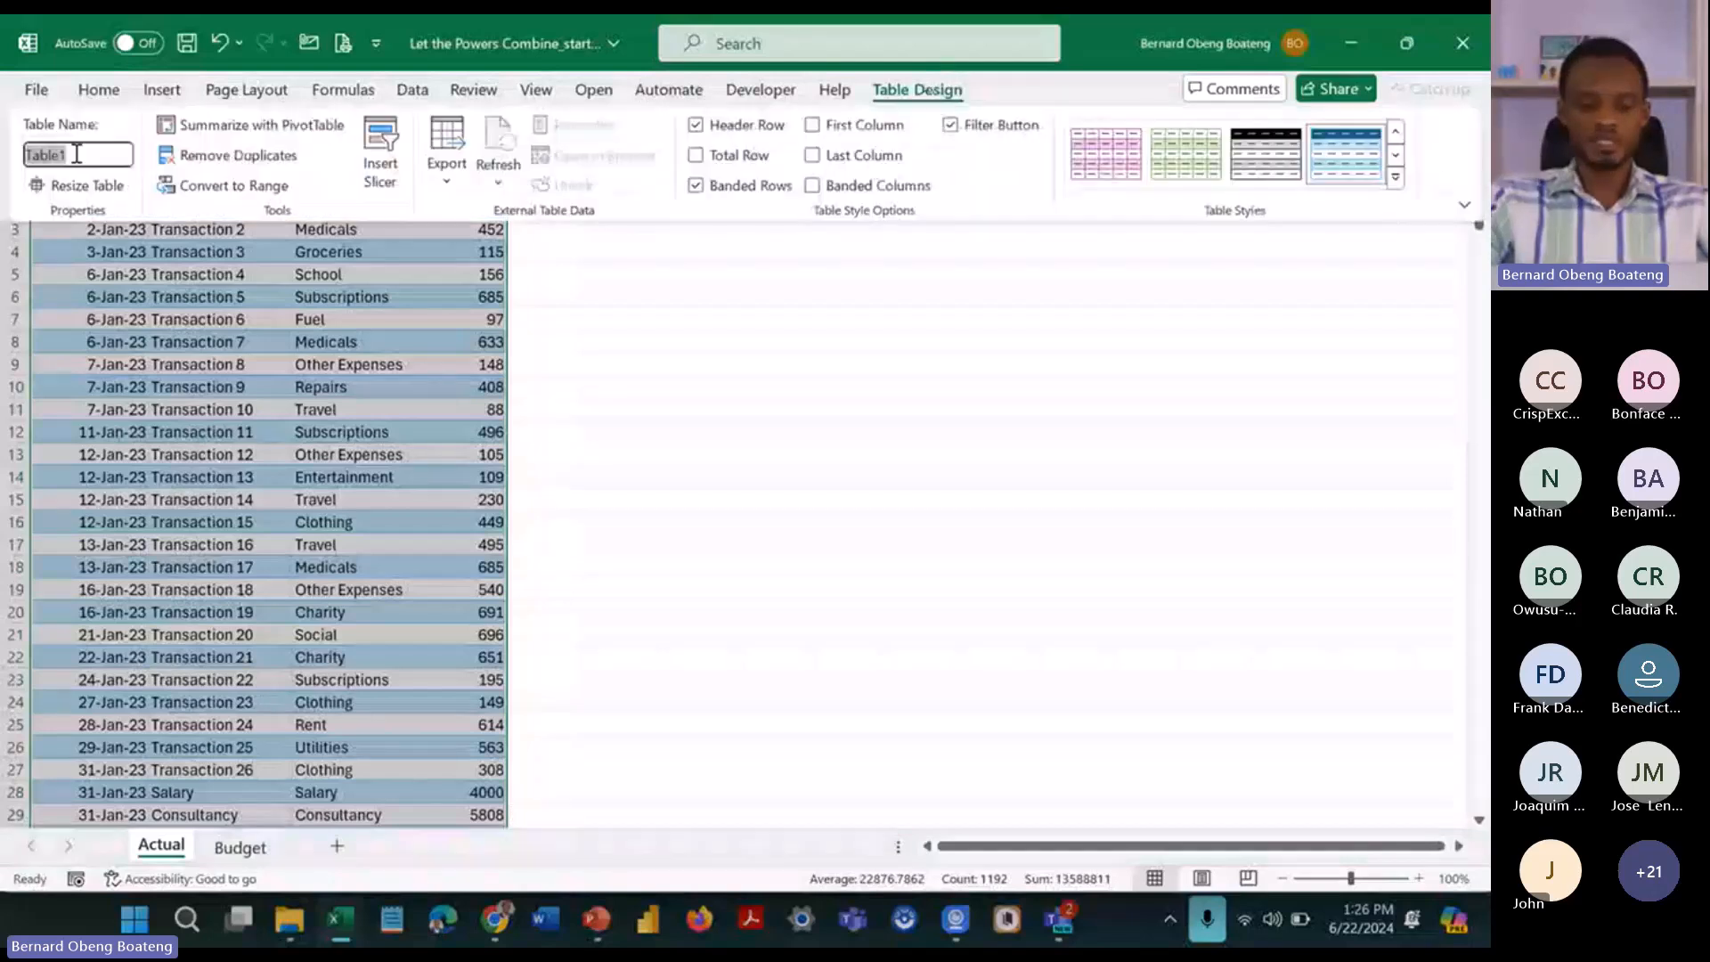
text(A)
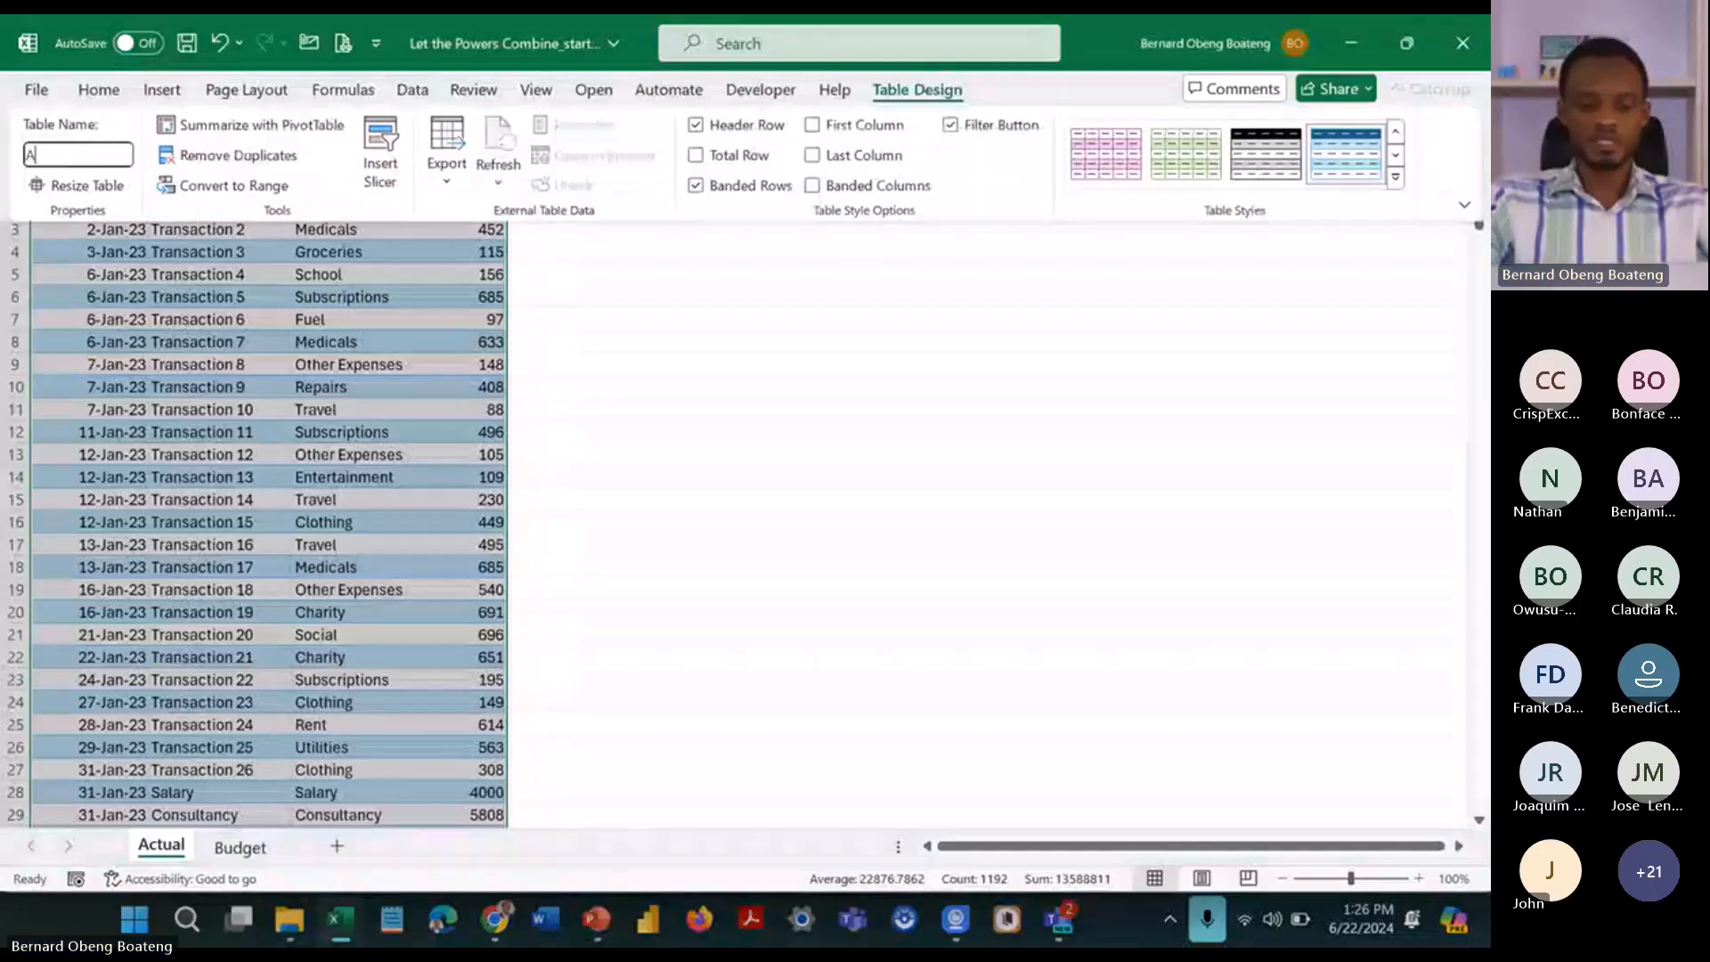
text(ctual)
key(Return)
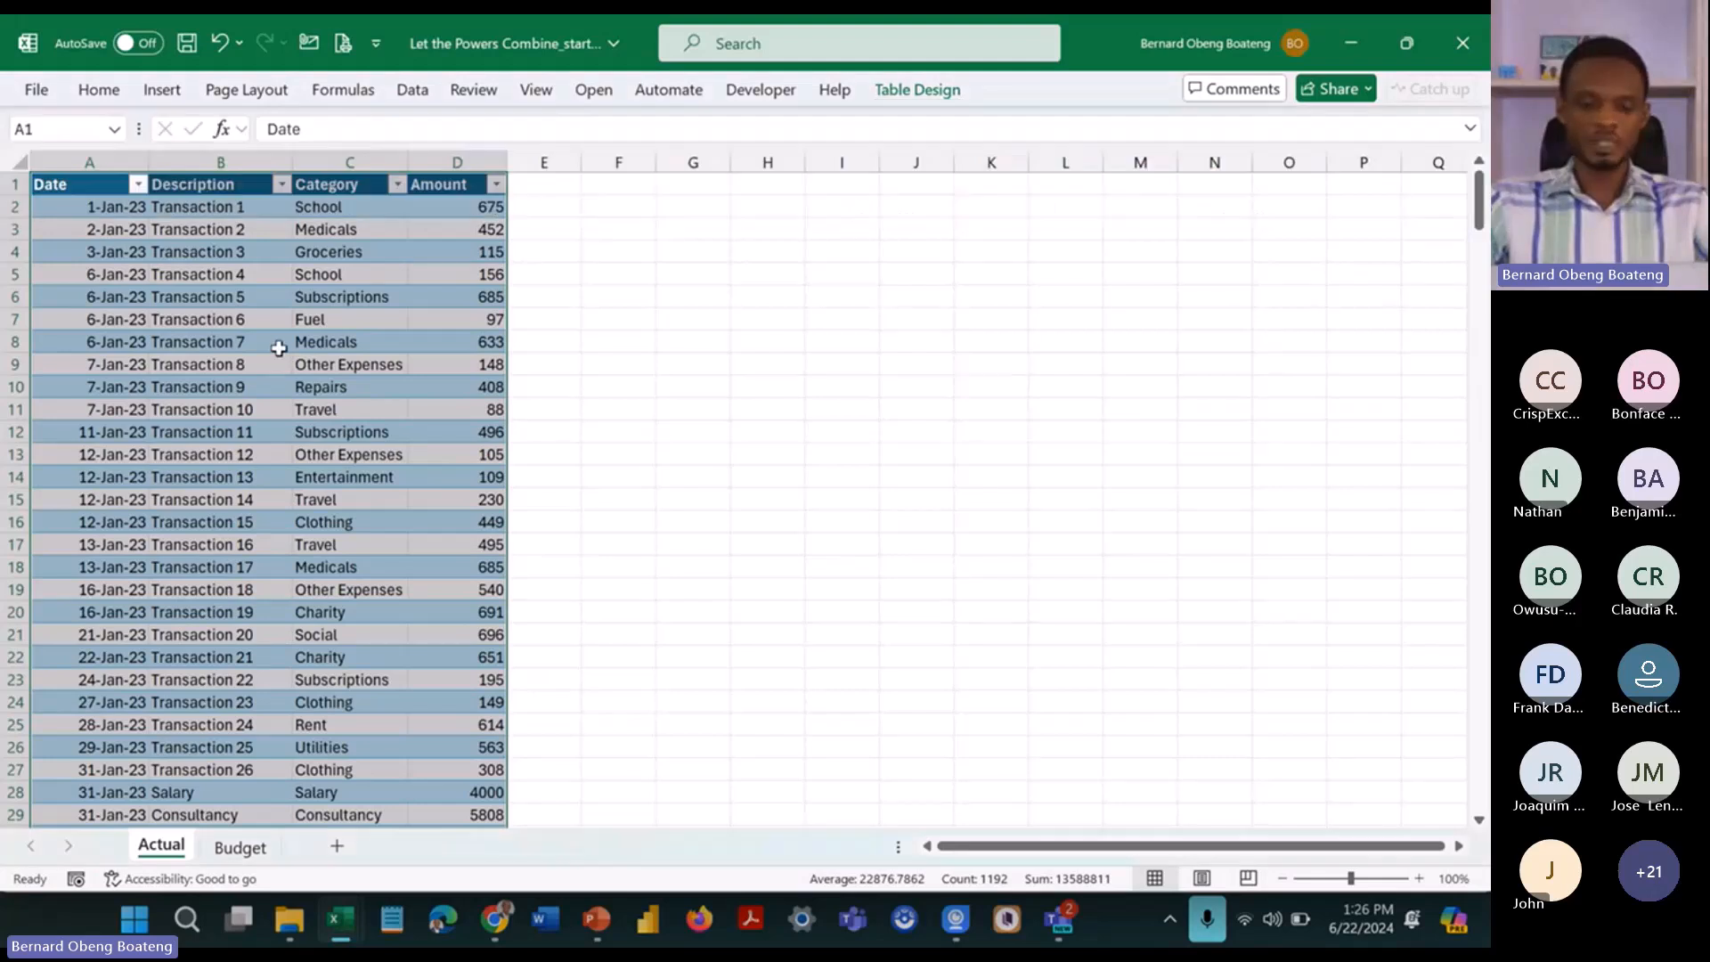
click(278, 347)
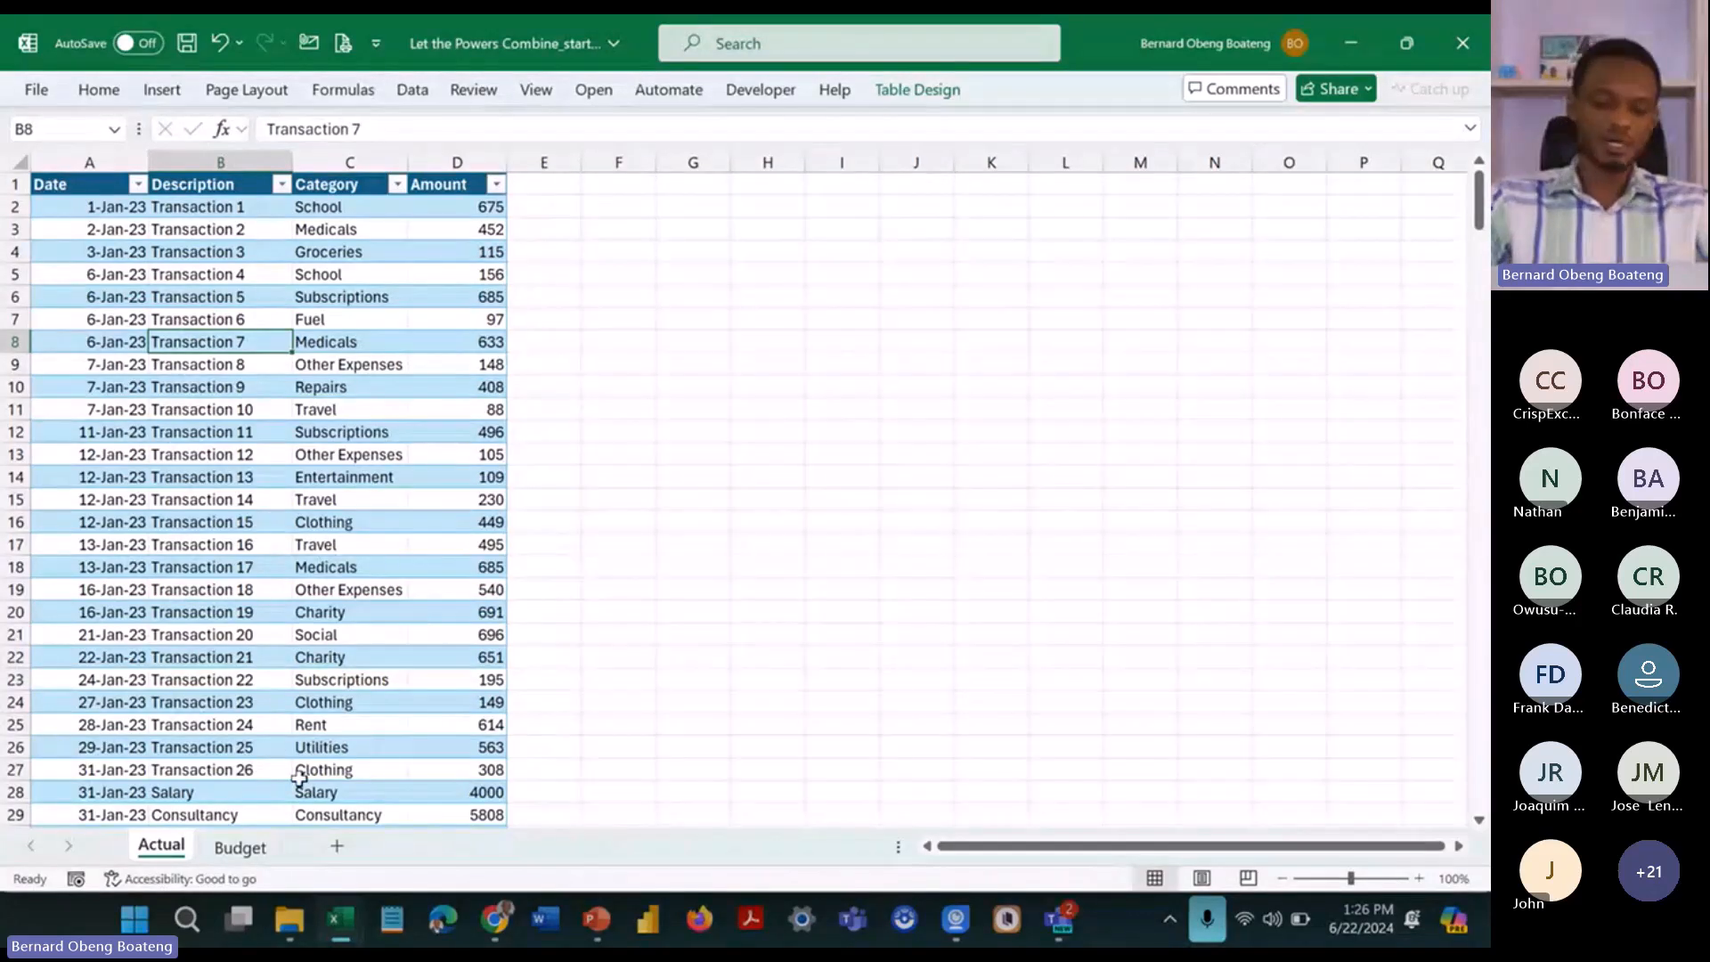
Step: Convert the data A1:O23 on the Budget sheet into a table with headers and name it Budget
key(ctrl+Page_Down)
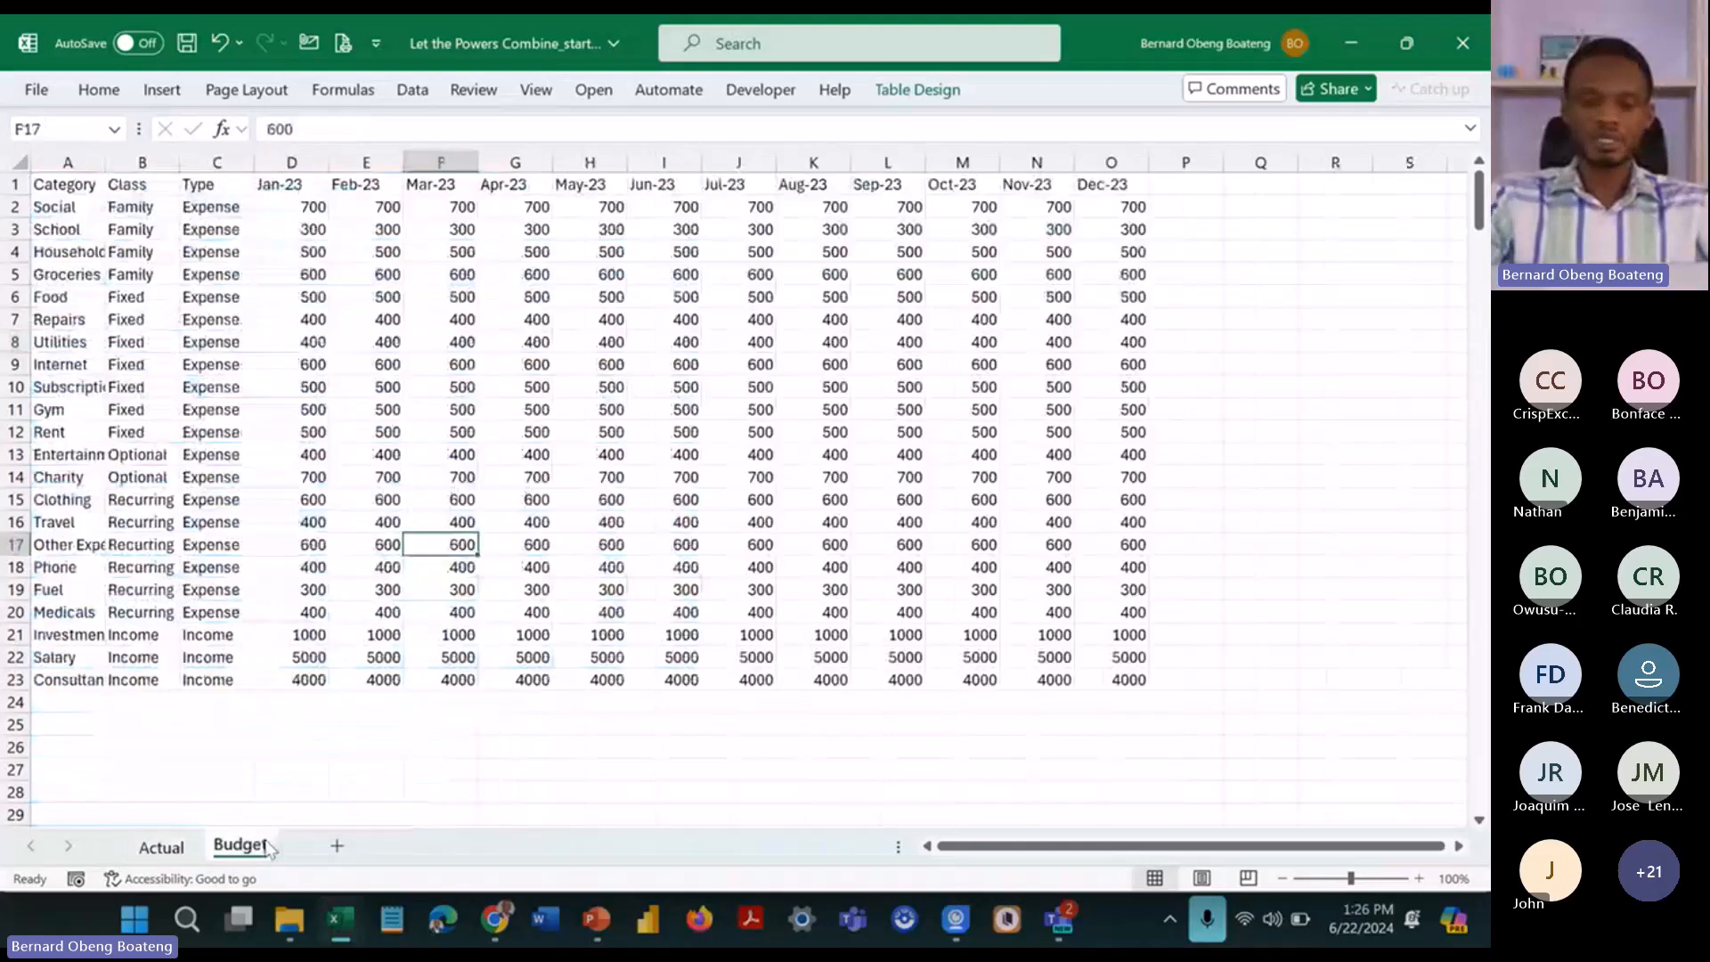
click(367, 479)
key(ctrl+t)
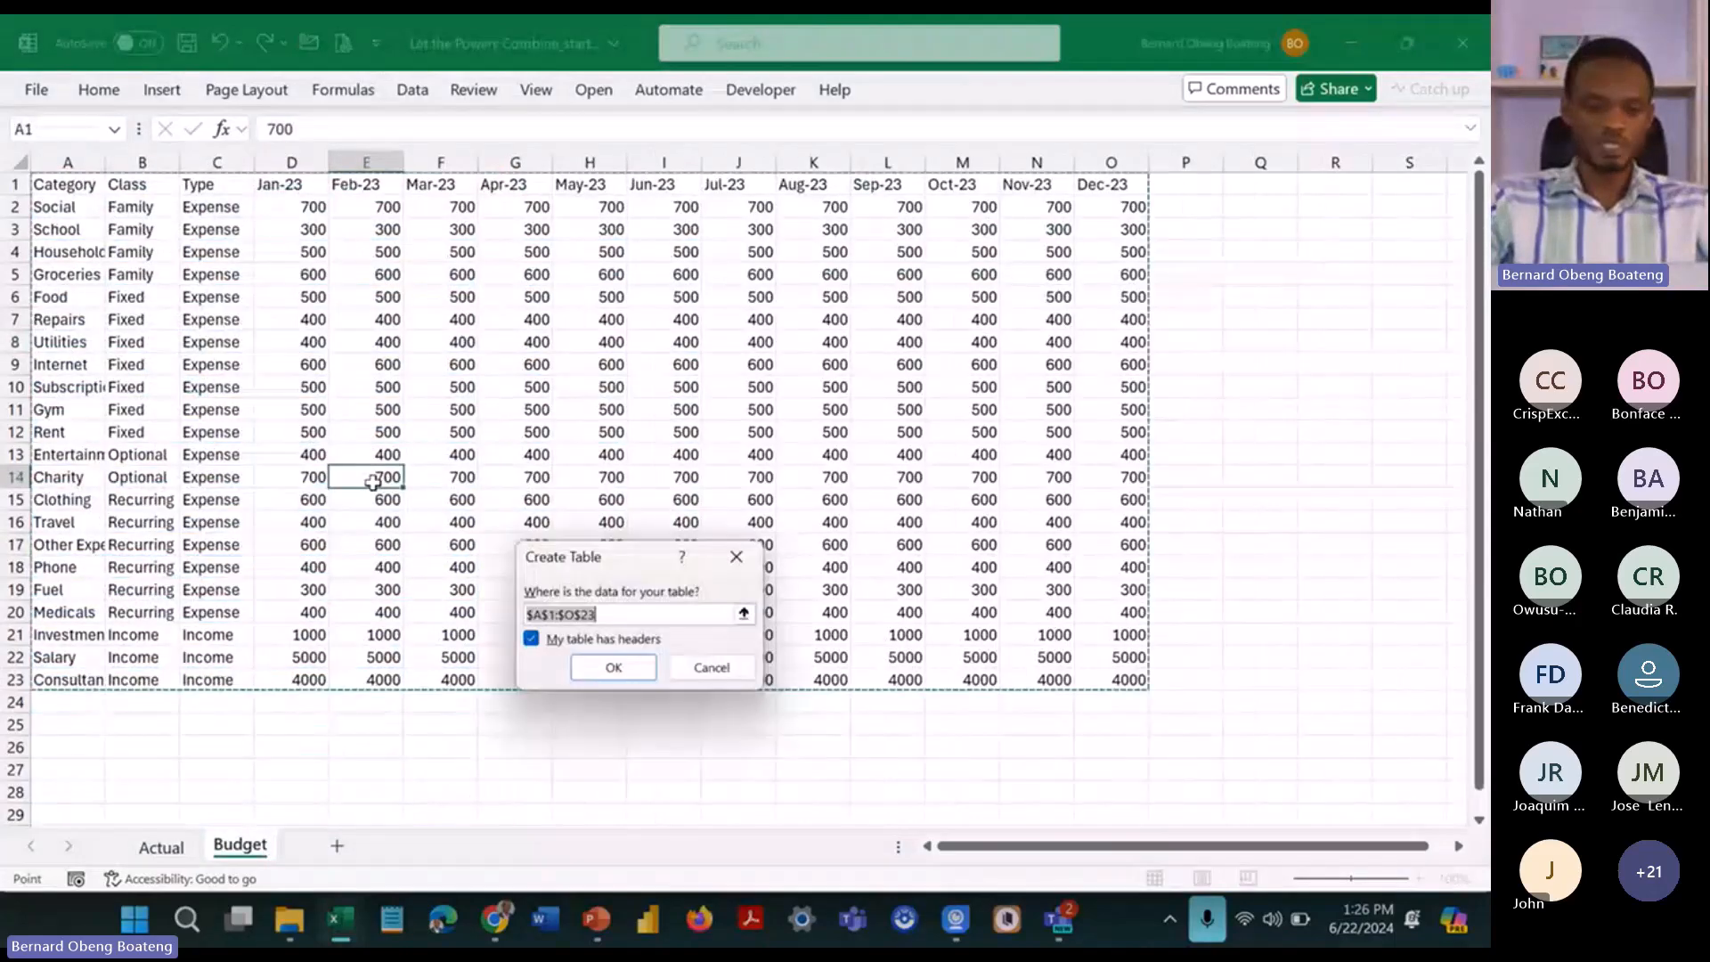
key(Return)
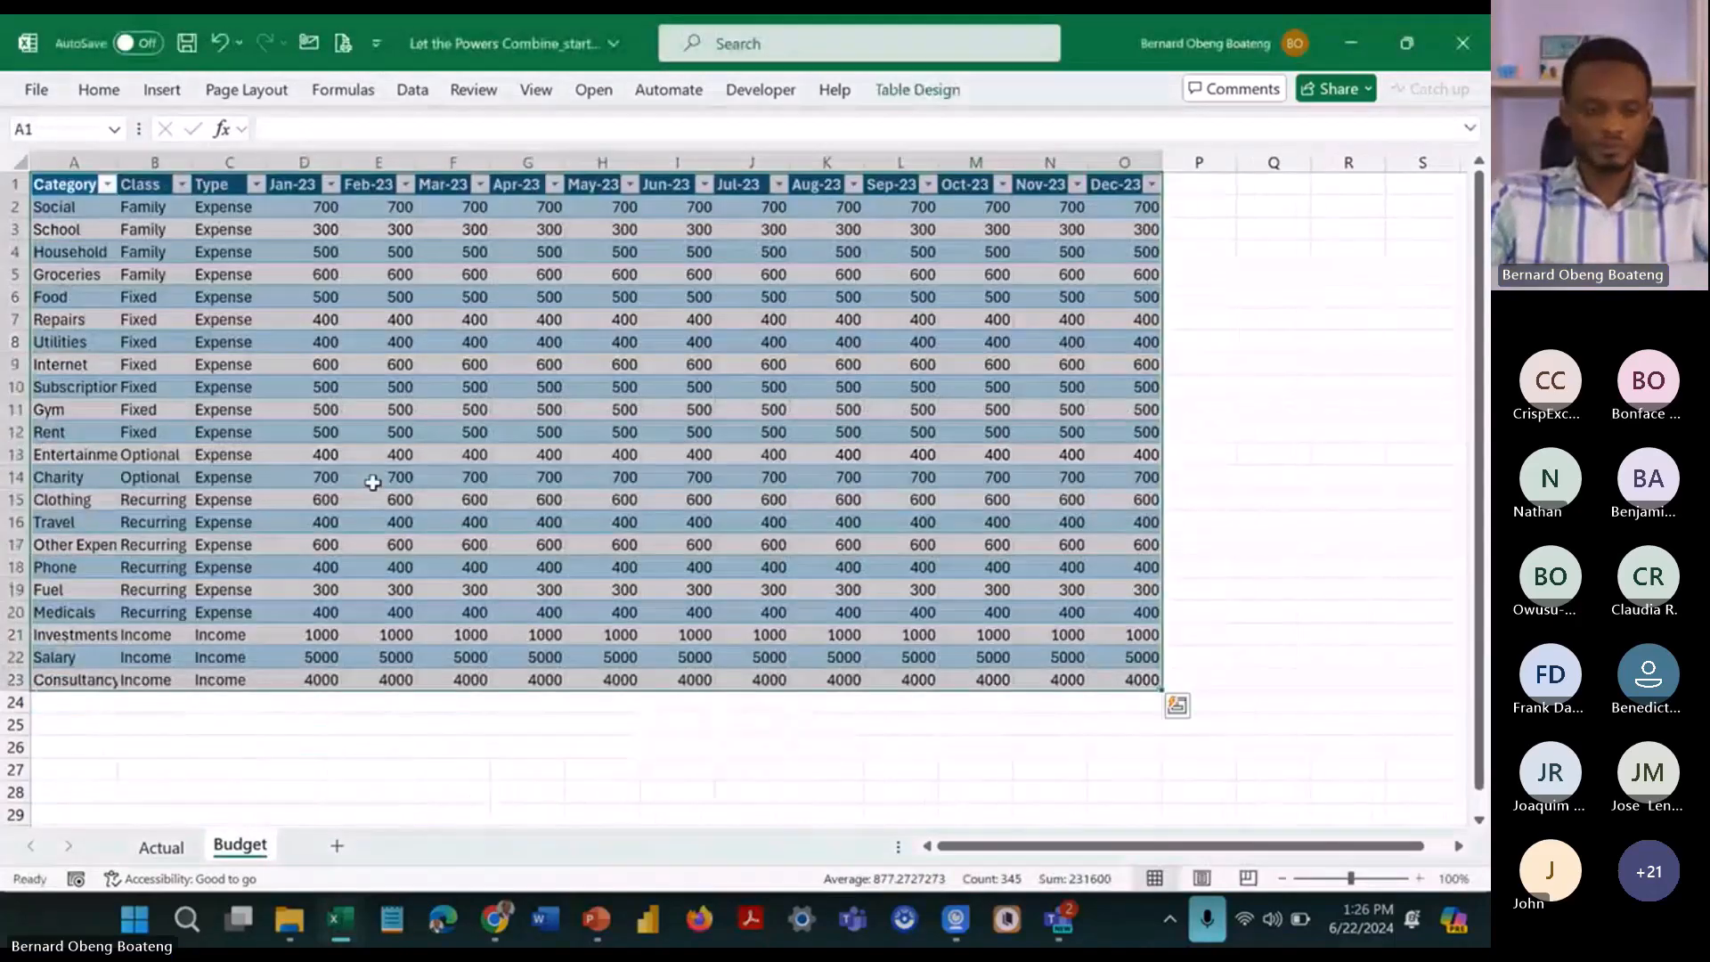
click(918, 89)
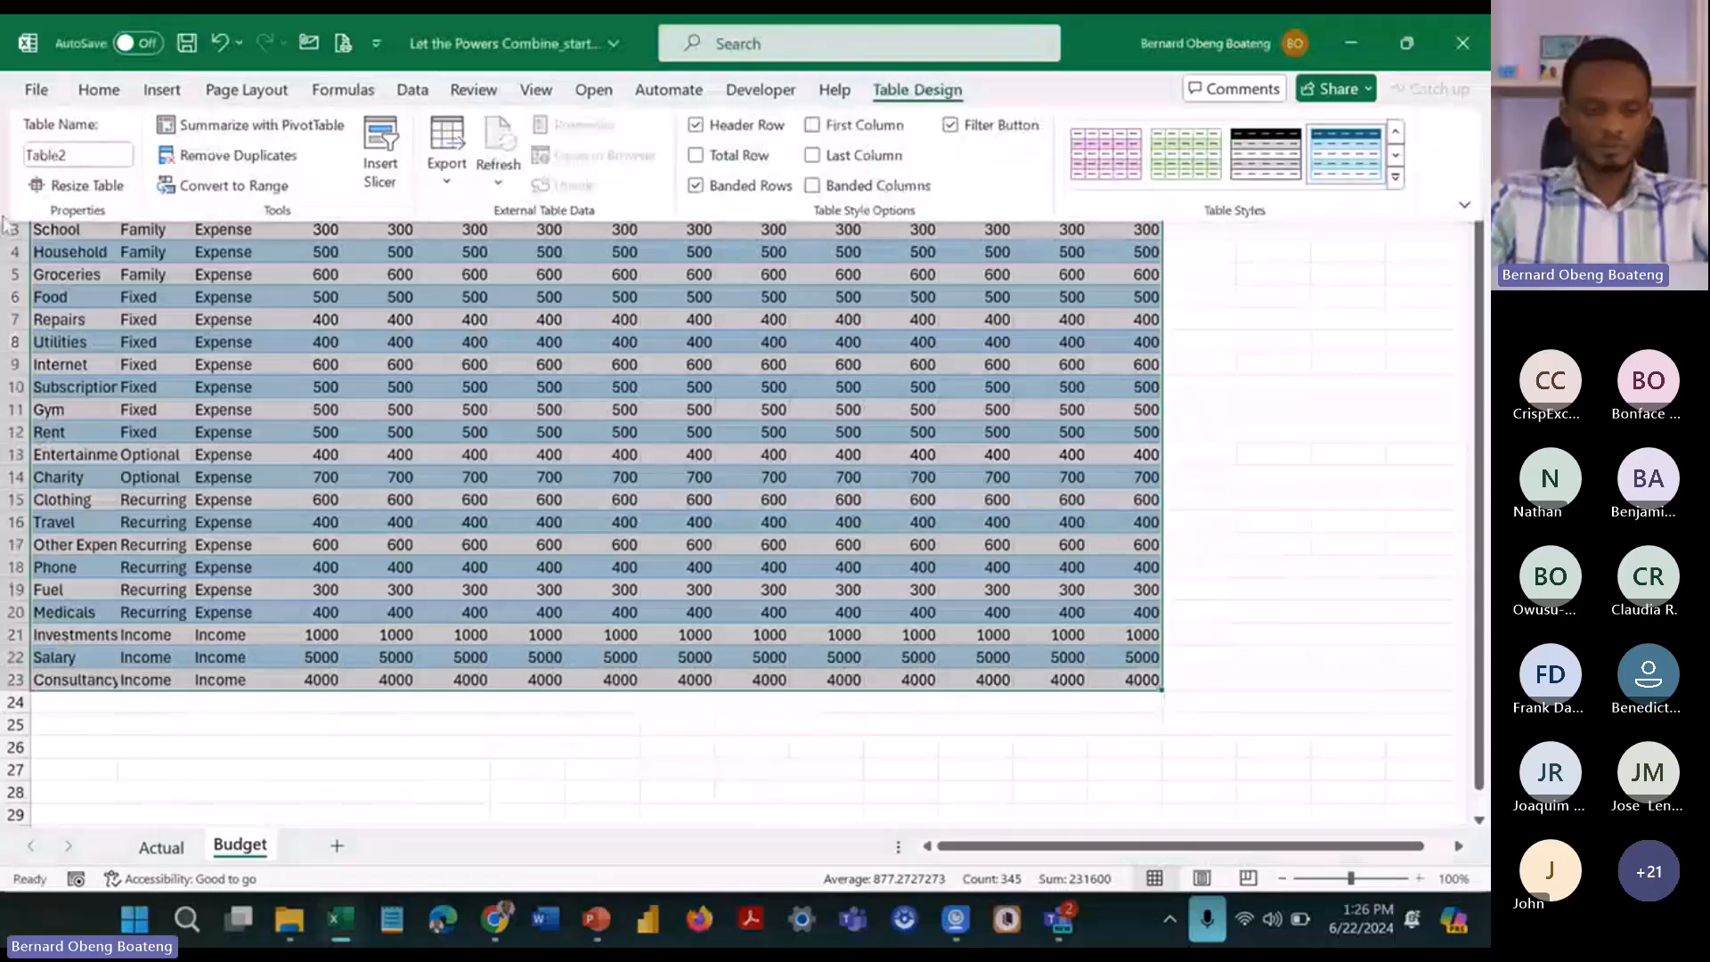
click(78, 154)
text(Budget)
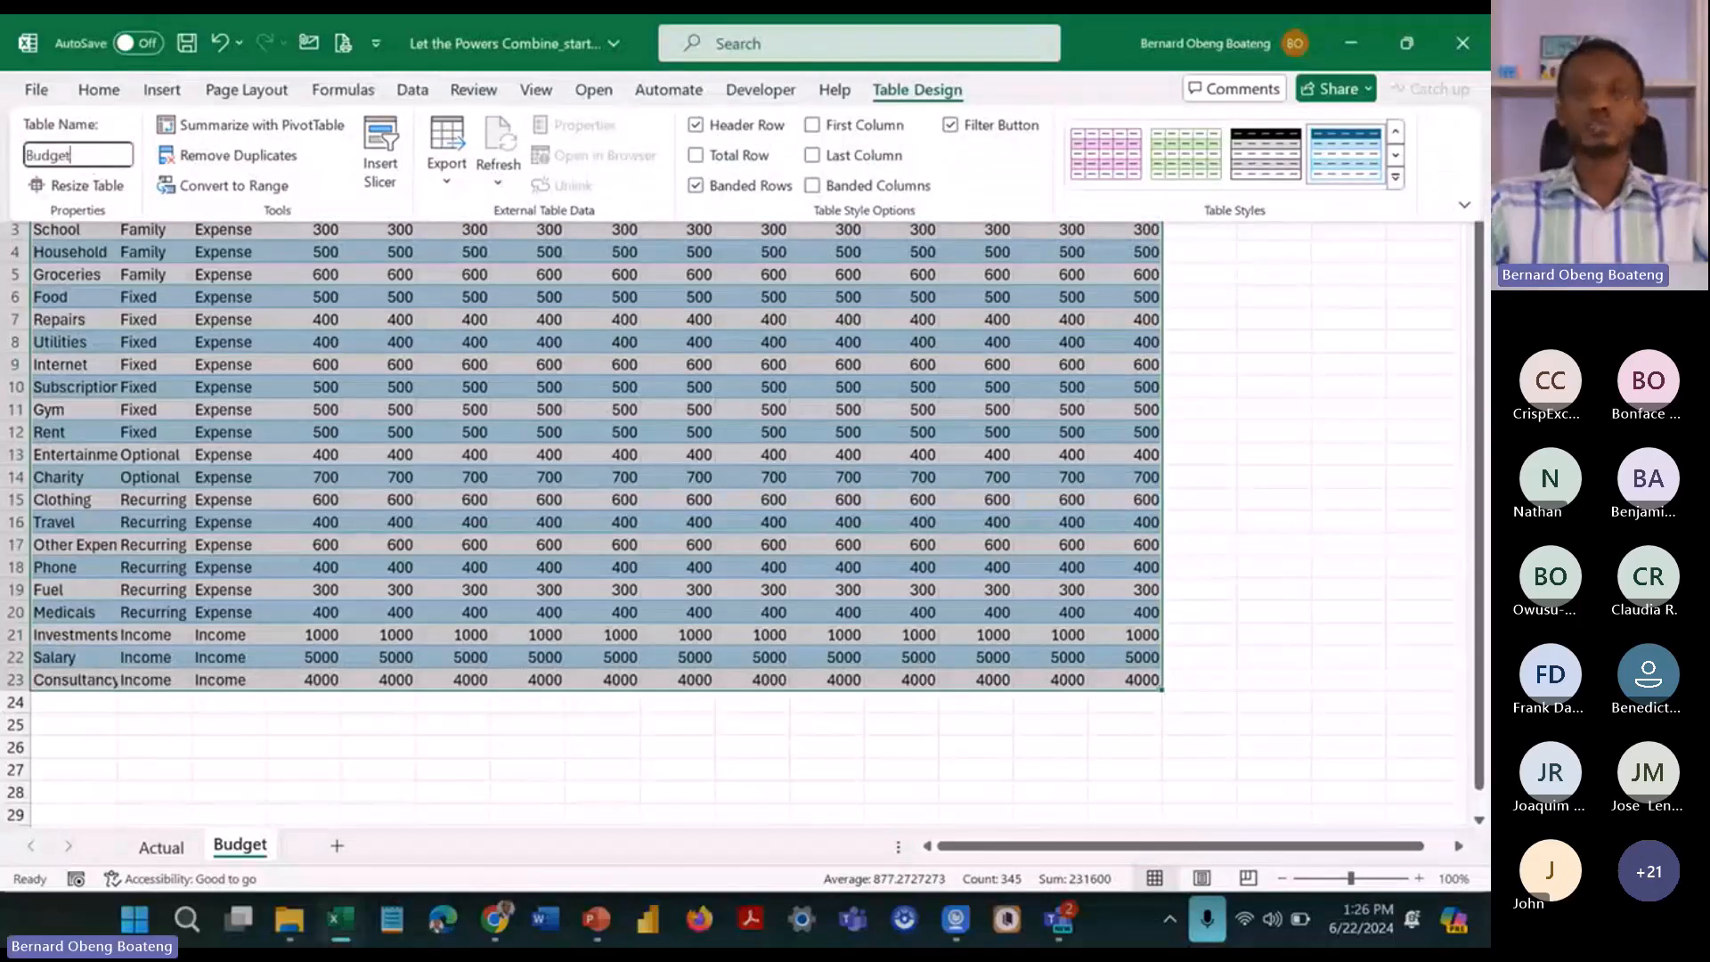
key(Return)
click(171, 357)
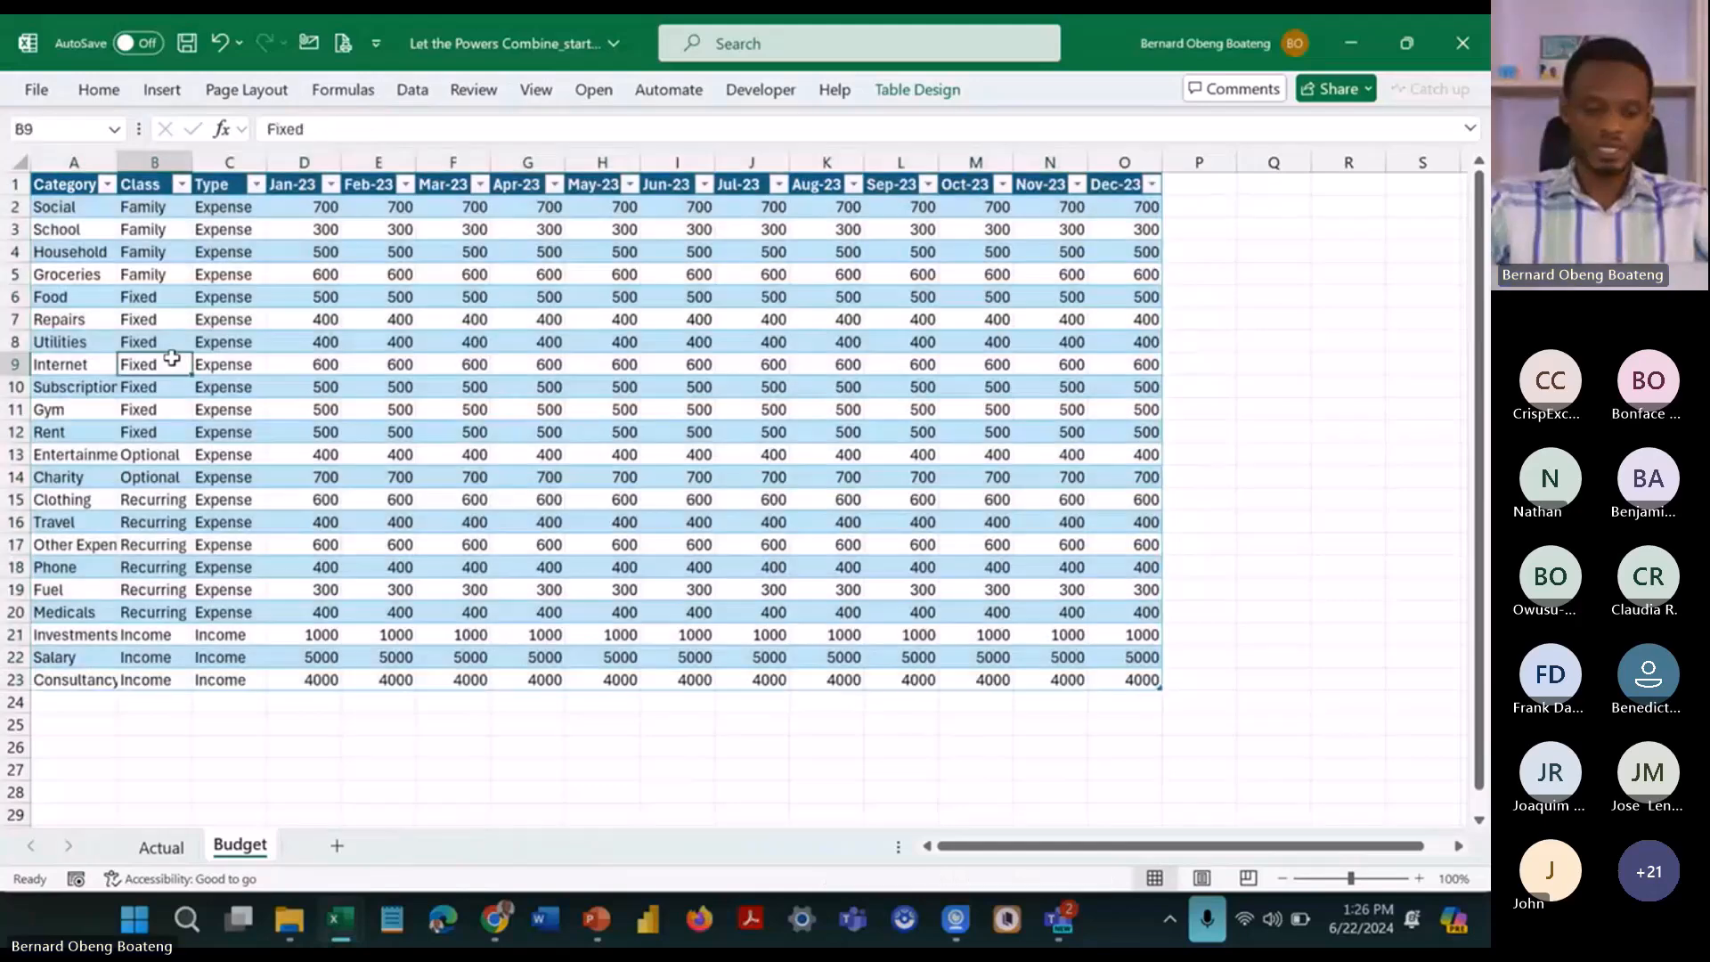
Step: Load the Actual table from the Actual sheet into the Power Query Editor
click(160, 846)
click(334, 572)
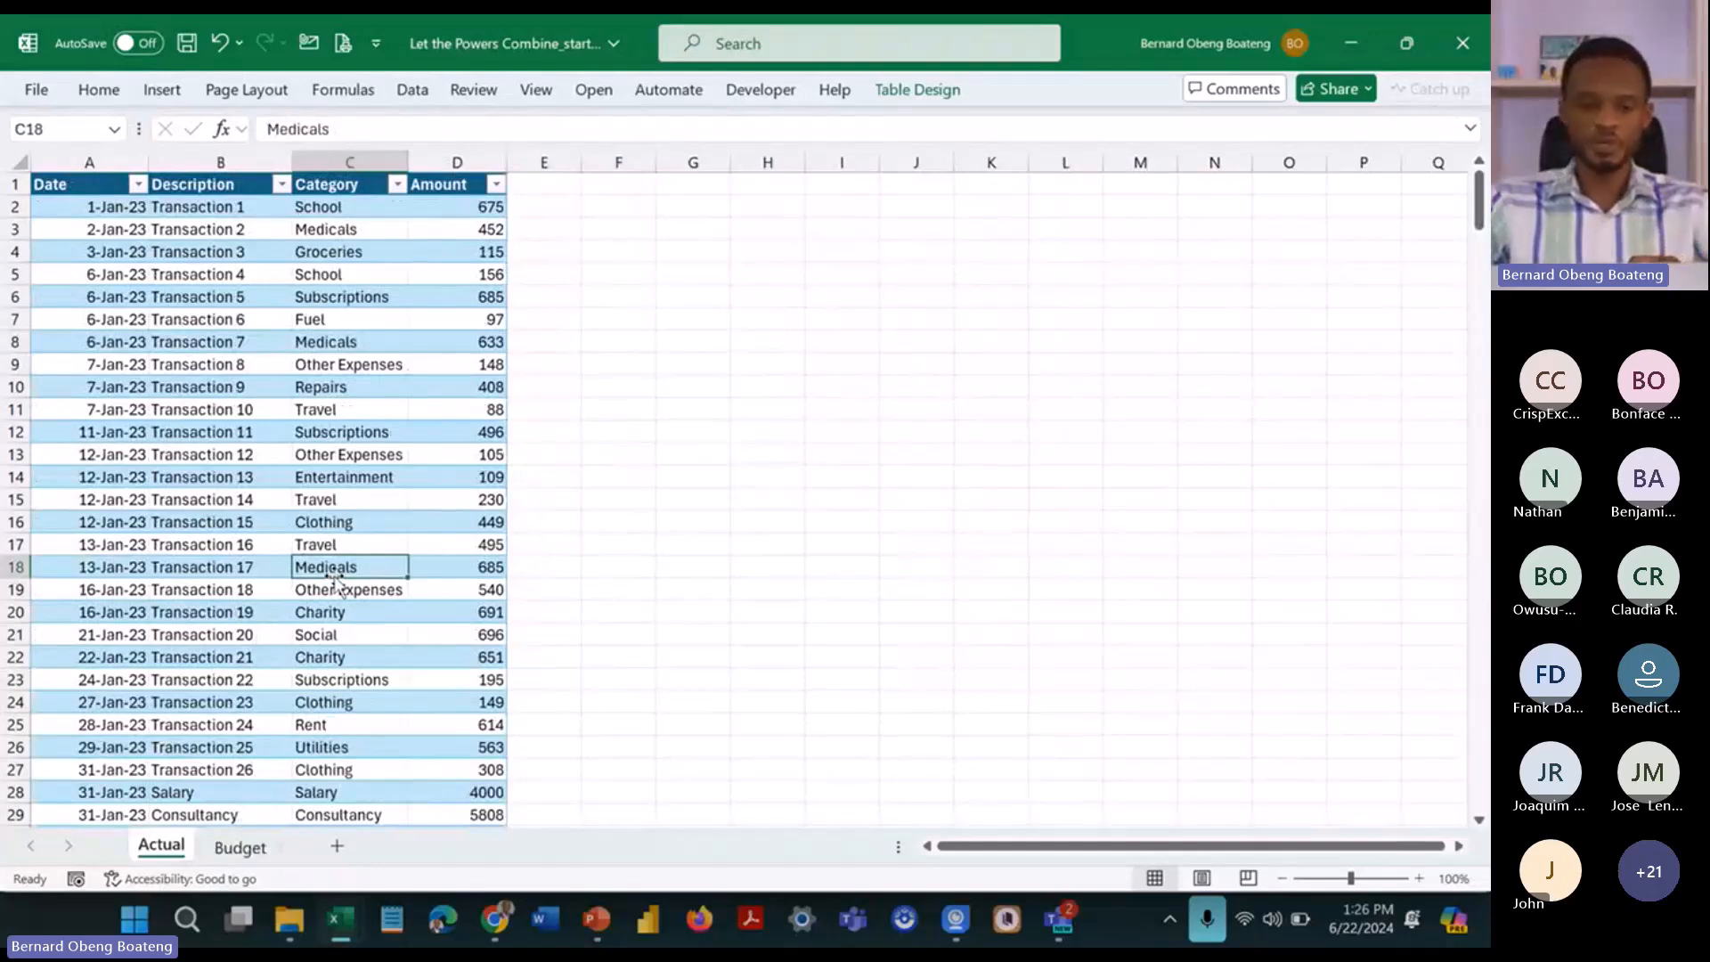
click(410, 90)
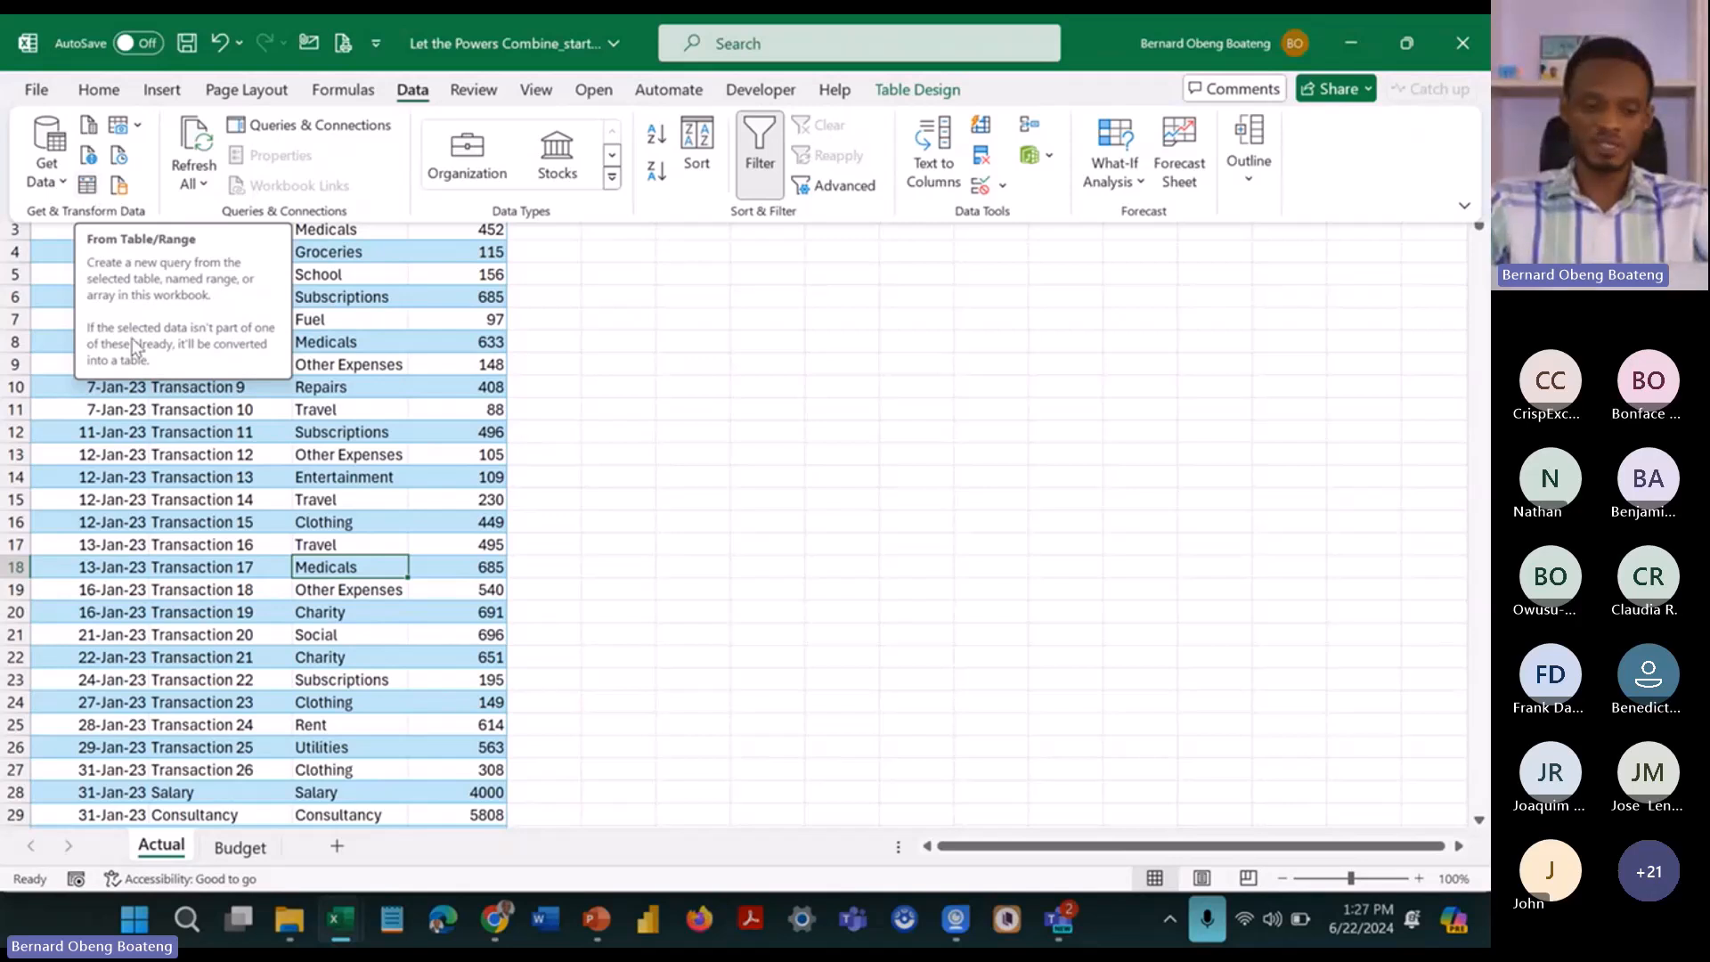
click(160, 437)
click(188, 427)
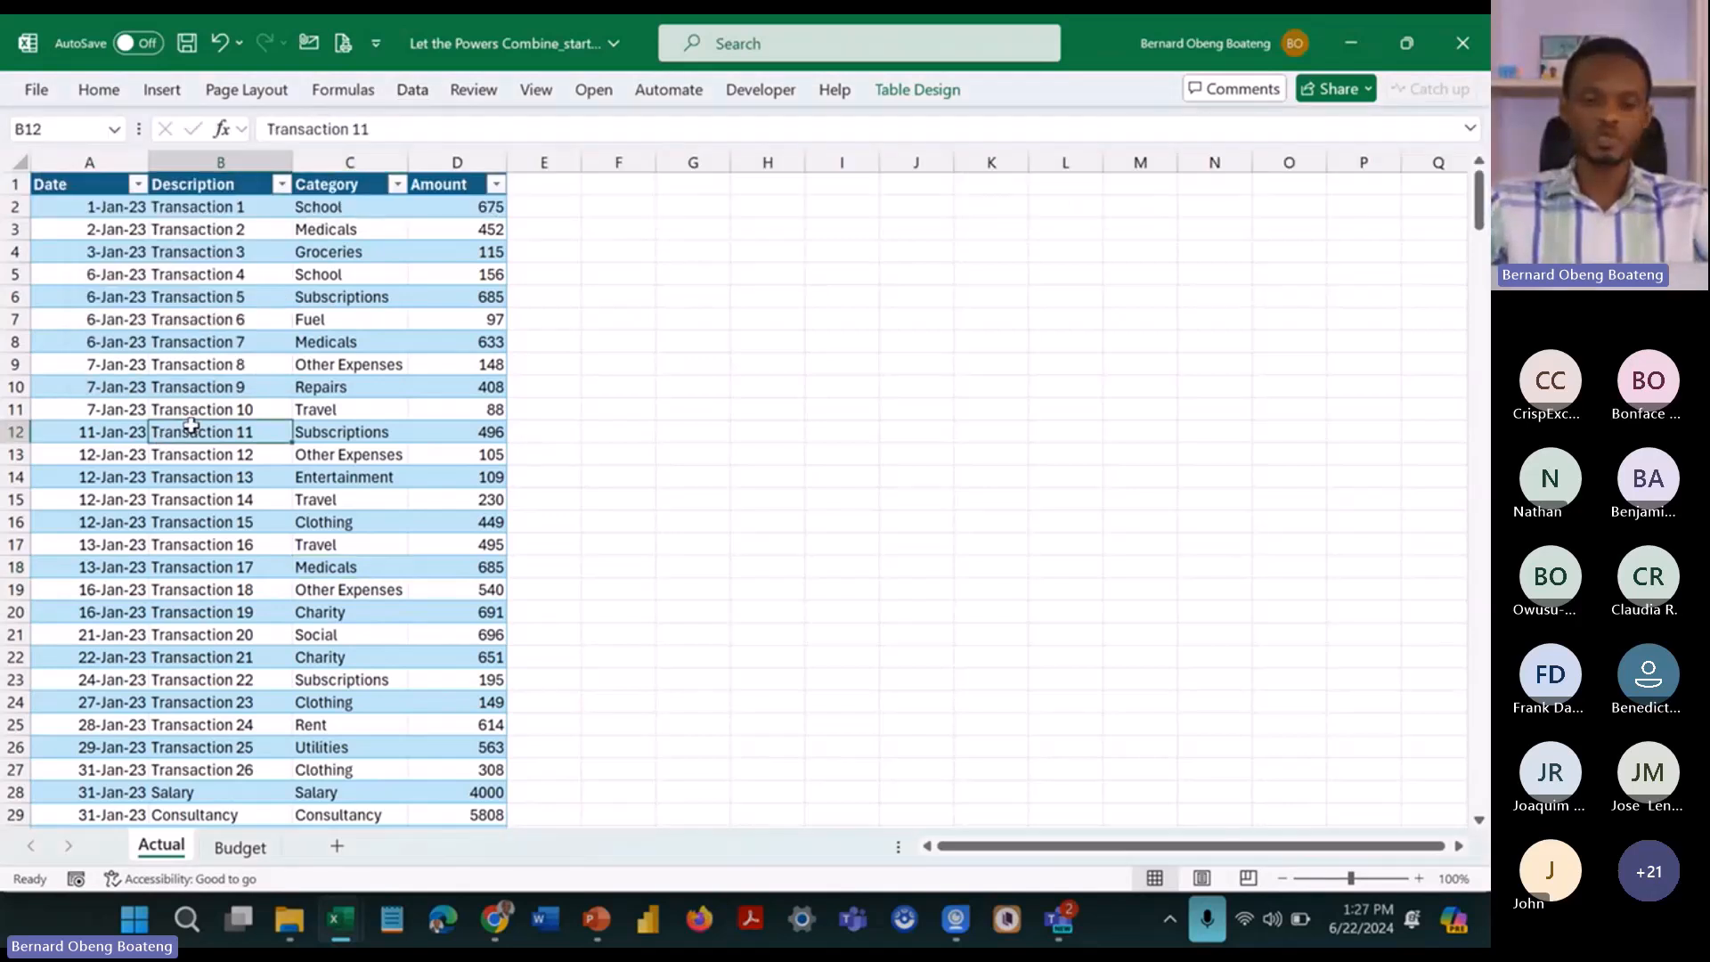
right_click(192, 438)
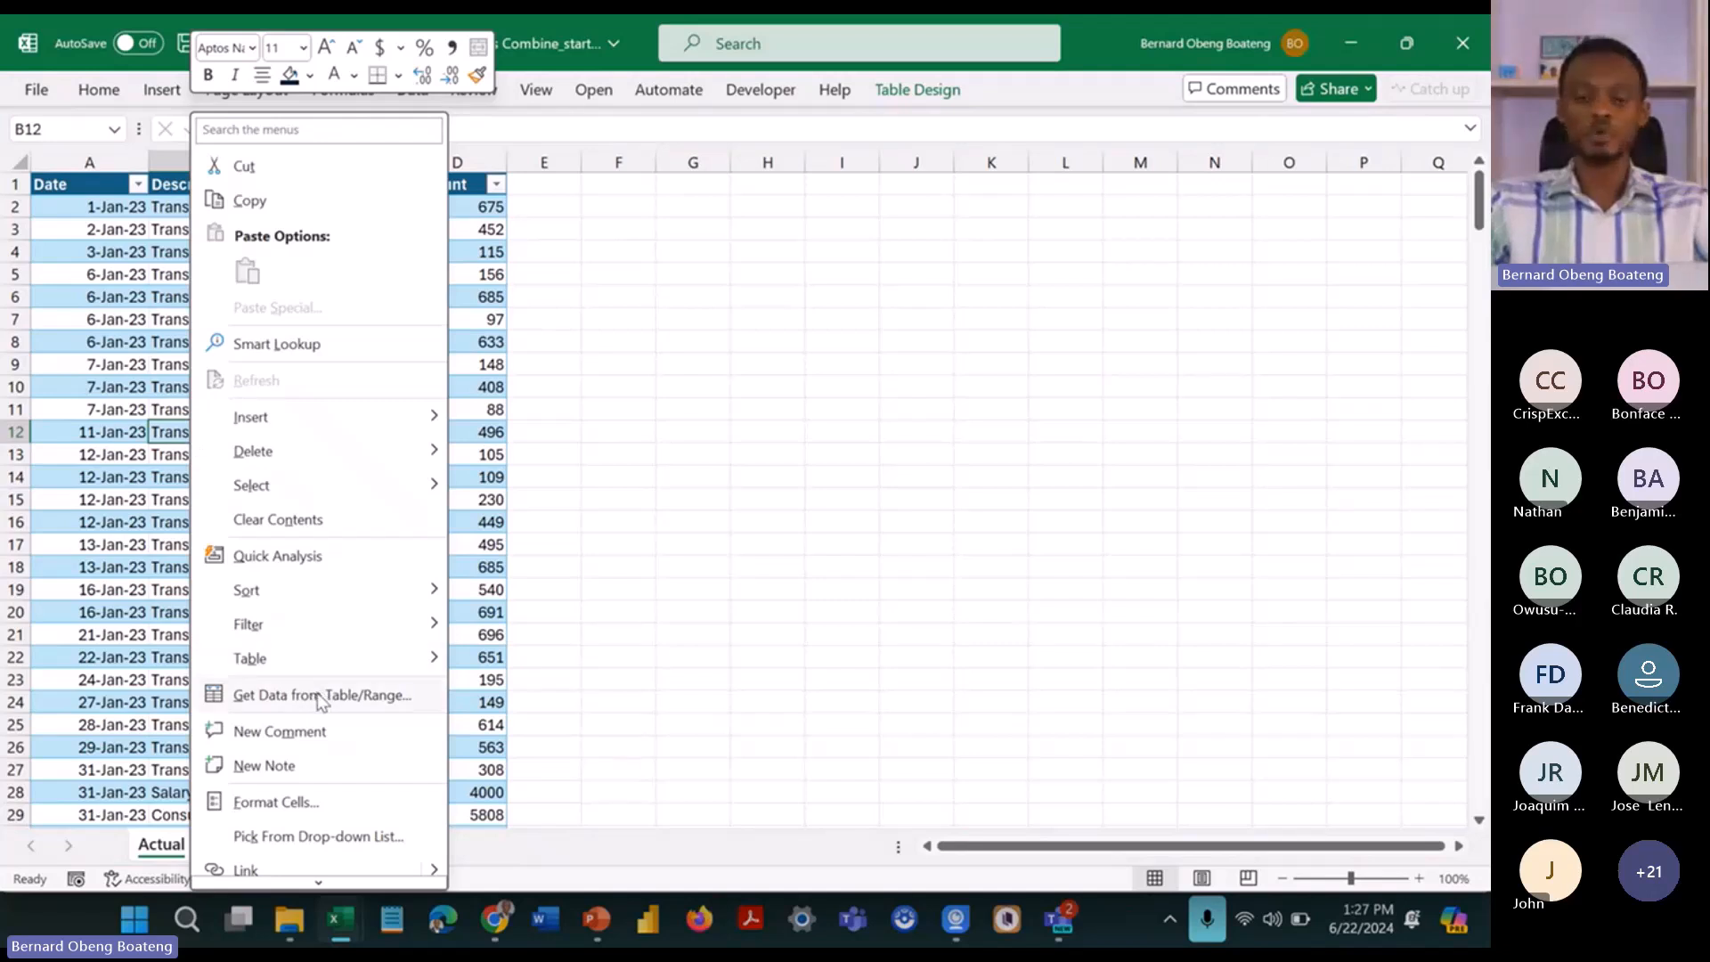
click(321, 697)
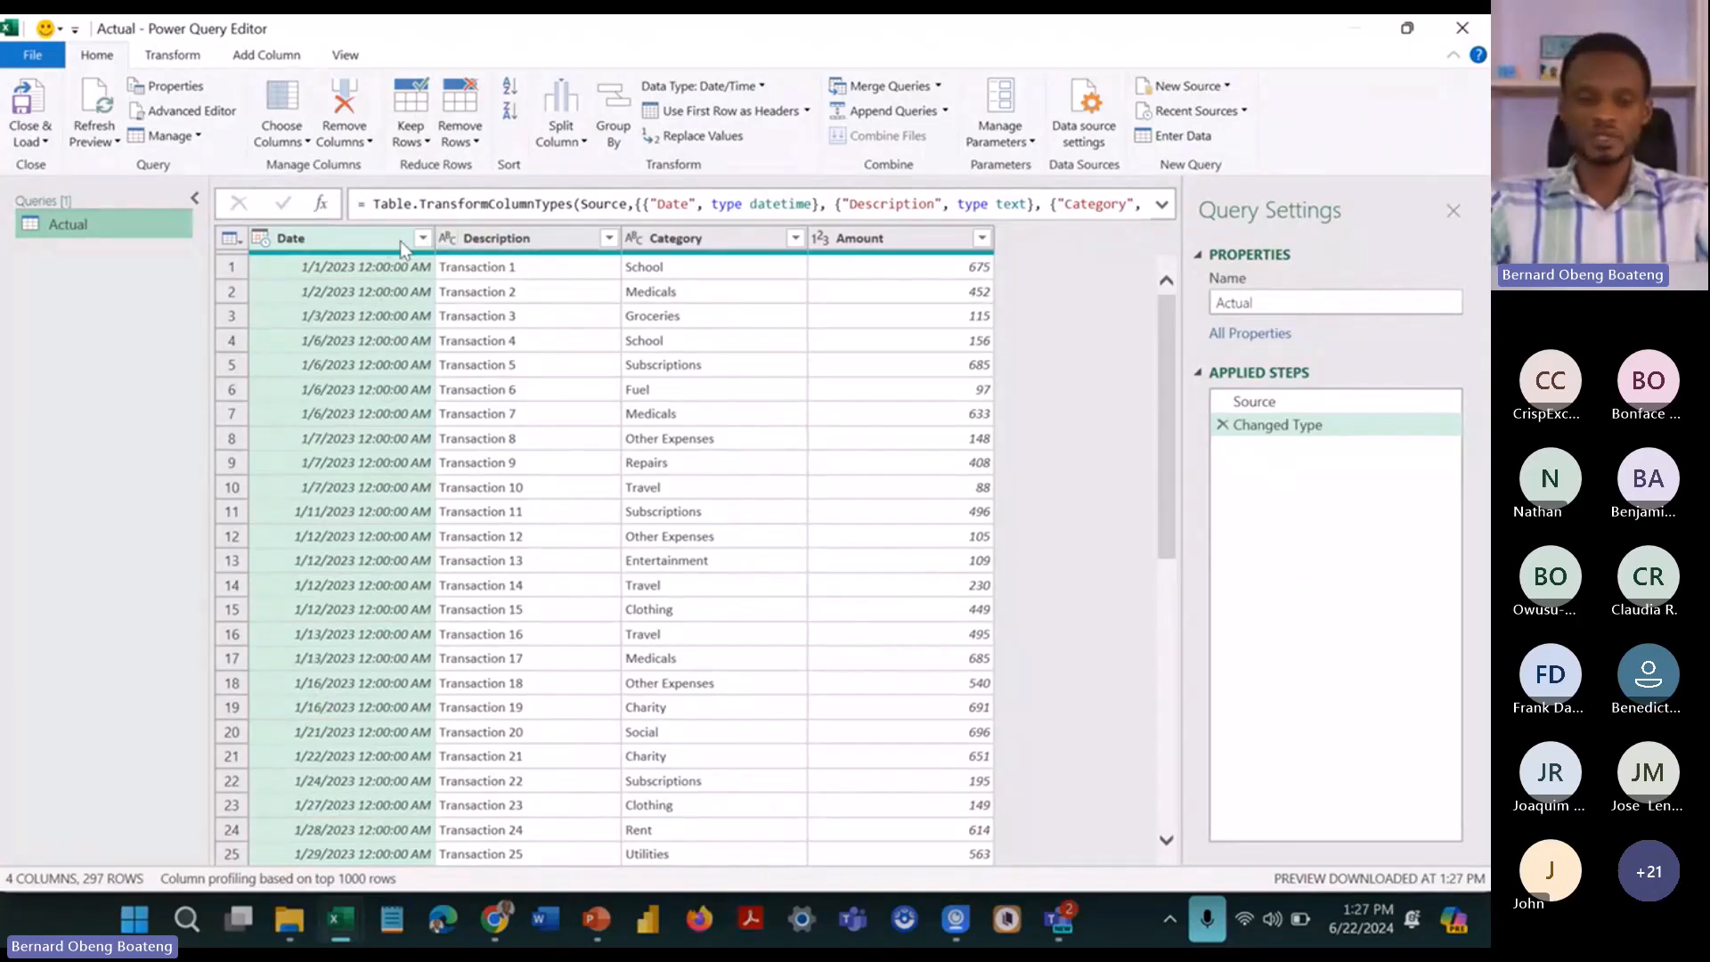
Step: Change the Date column's type to Date, replacing the current conversion, and check the types of the Description, Category and Amount columns
click(260, 238)
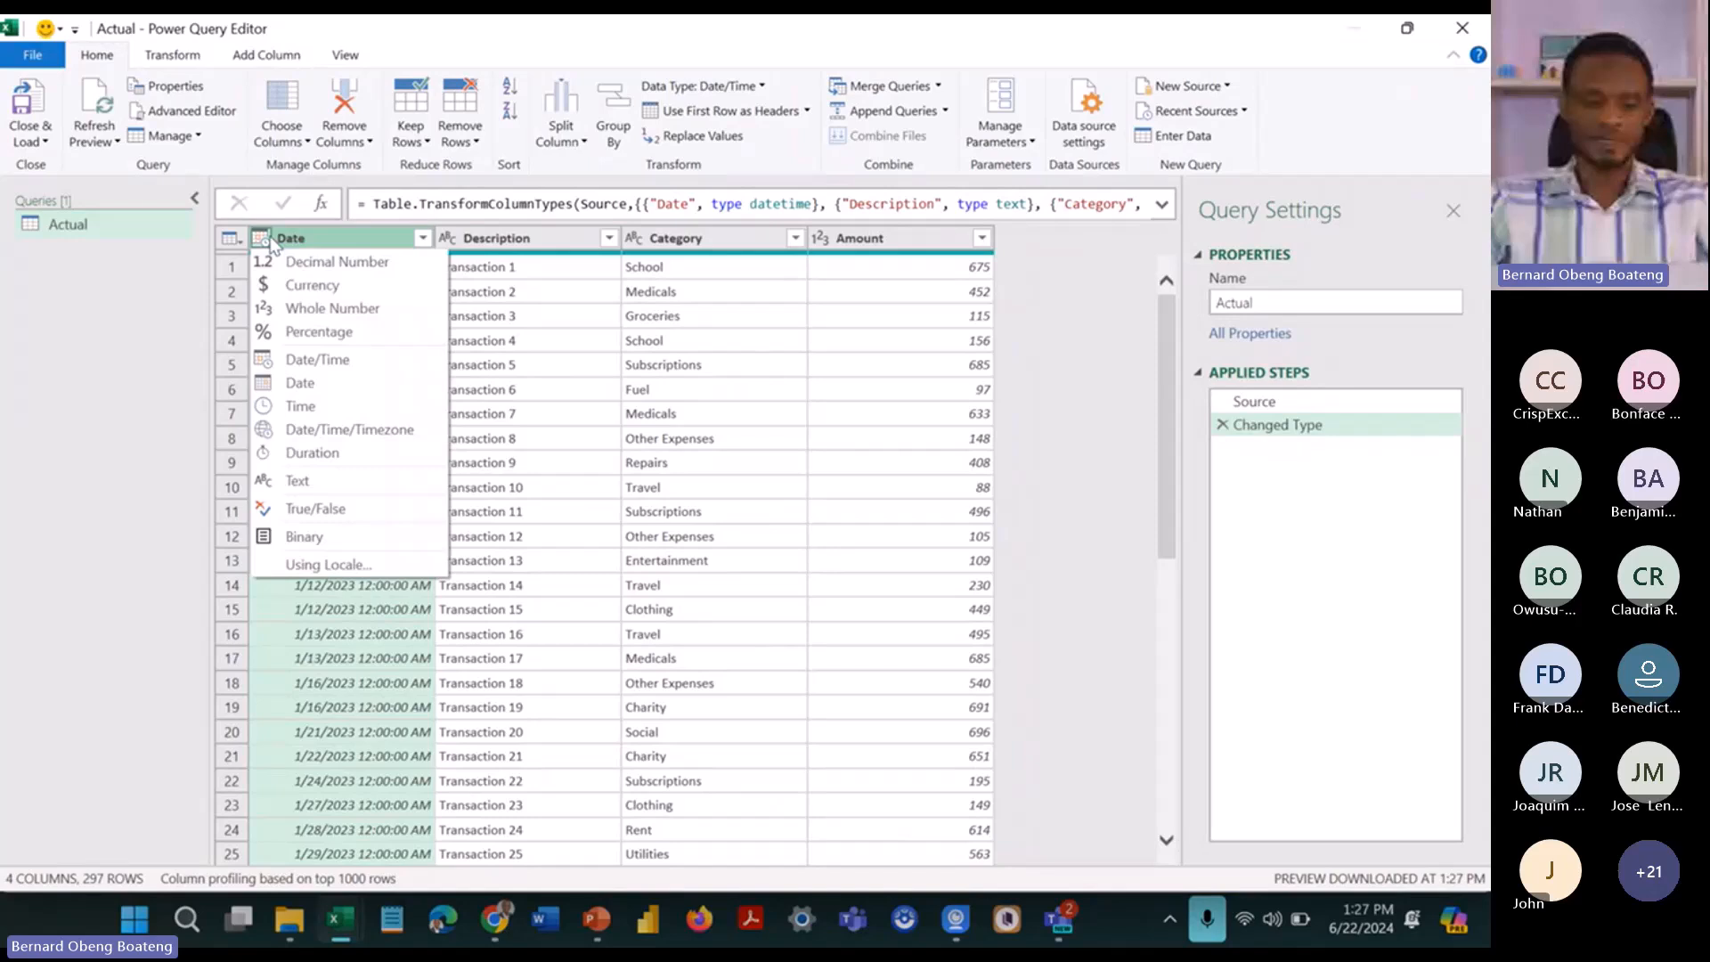
click(325, 386)
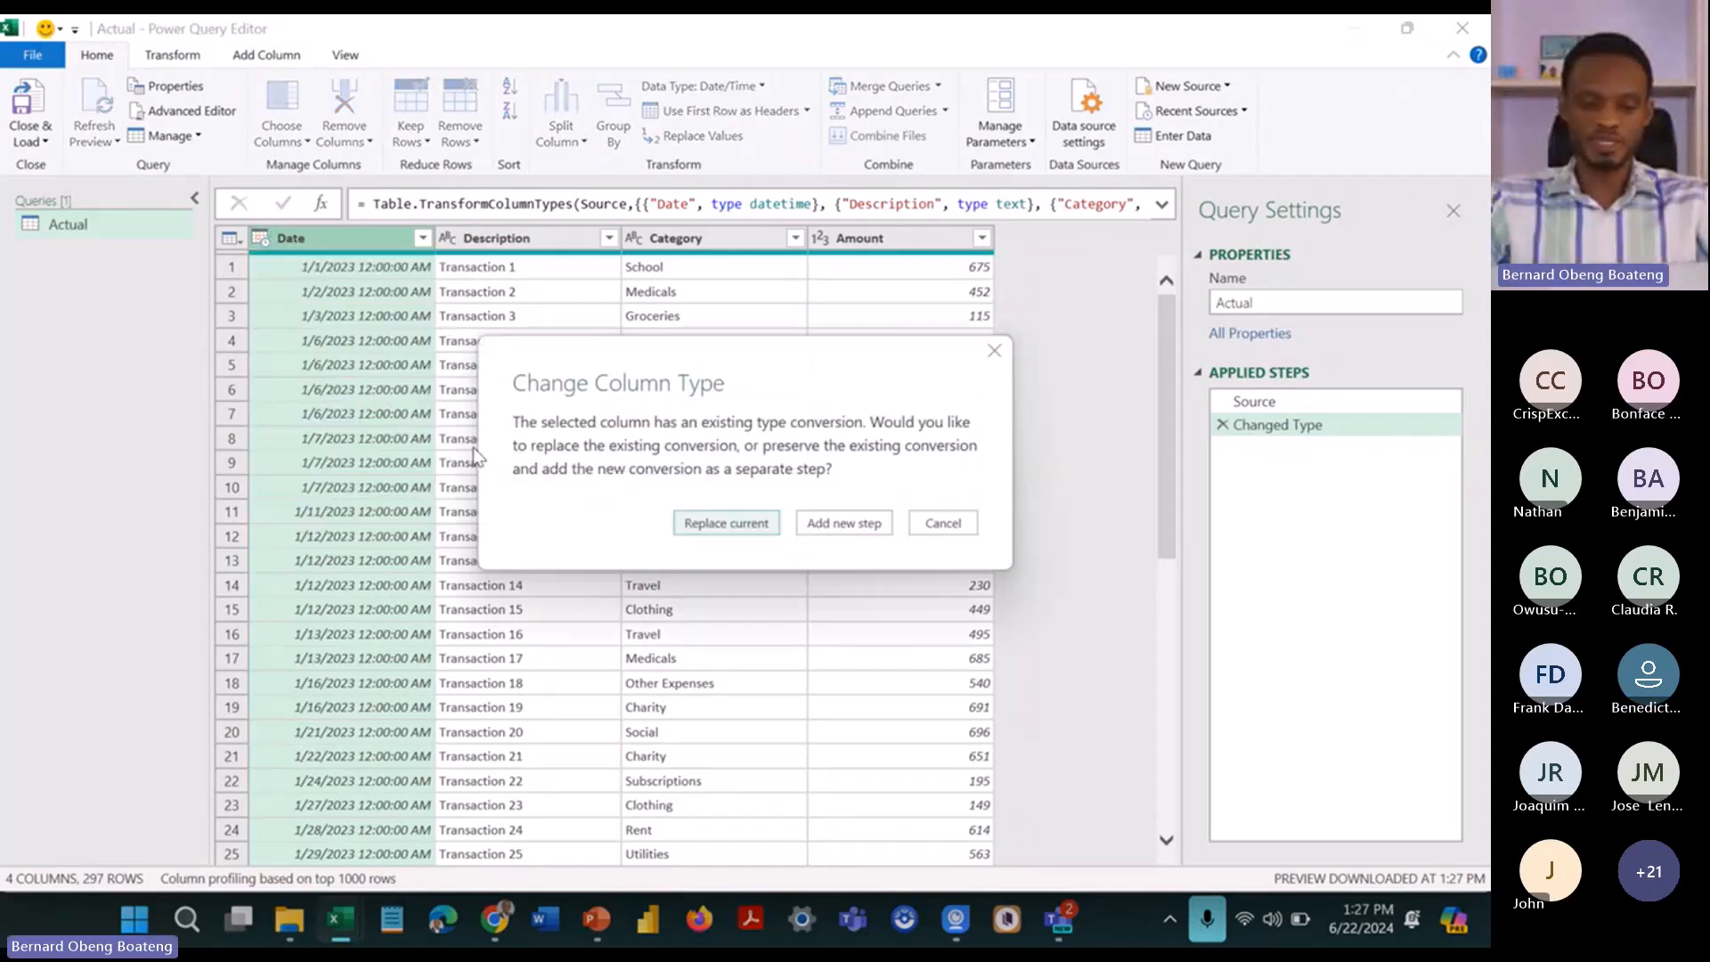
click(723, 523)
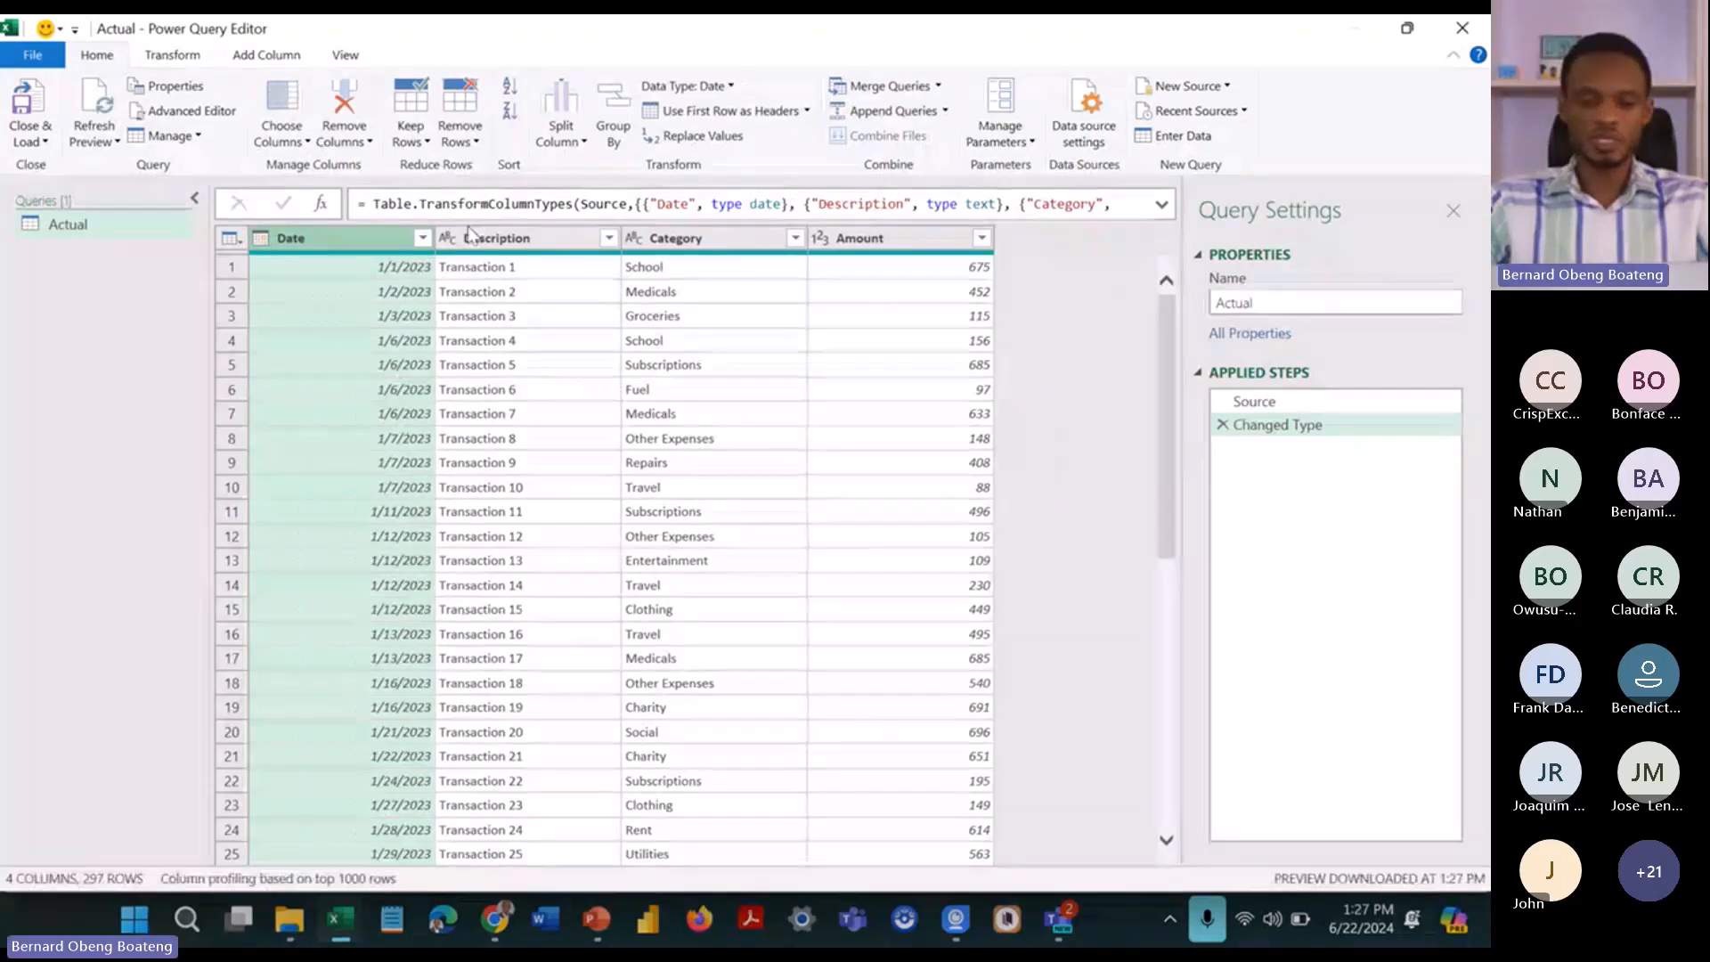
click(514, 239)
click(676, 238)
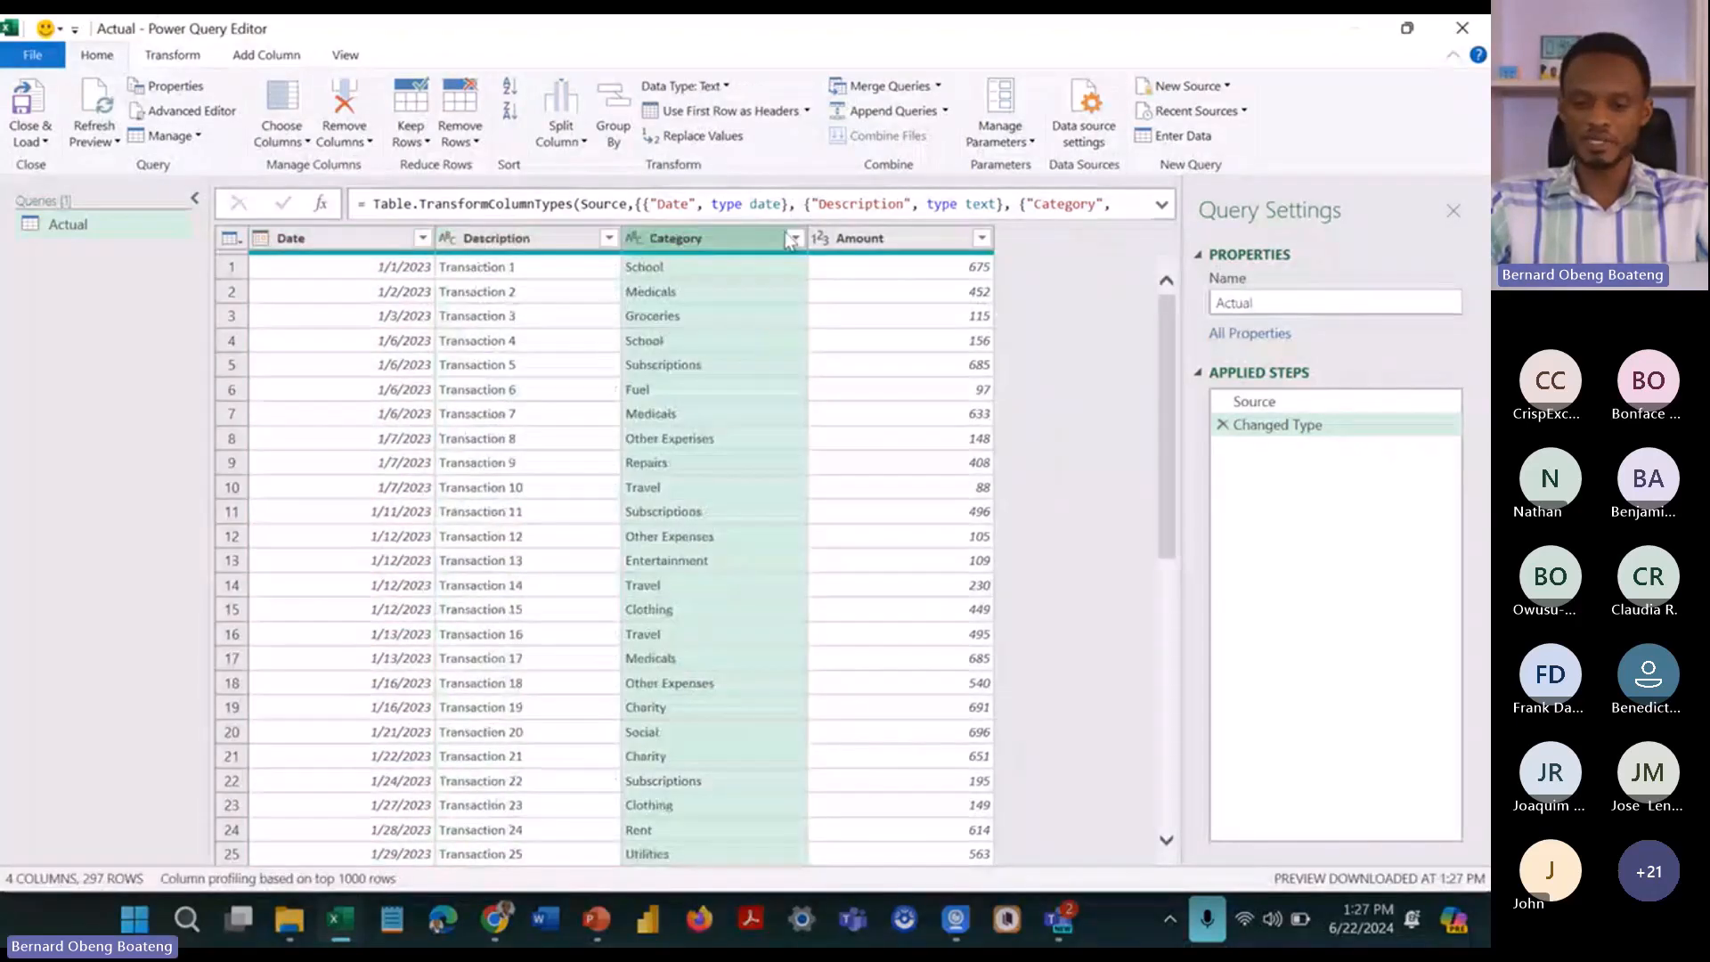
click(876, 233)
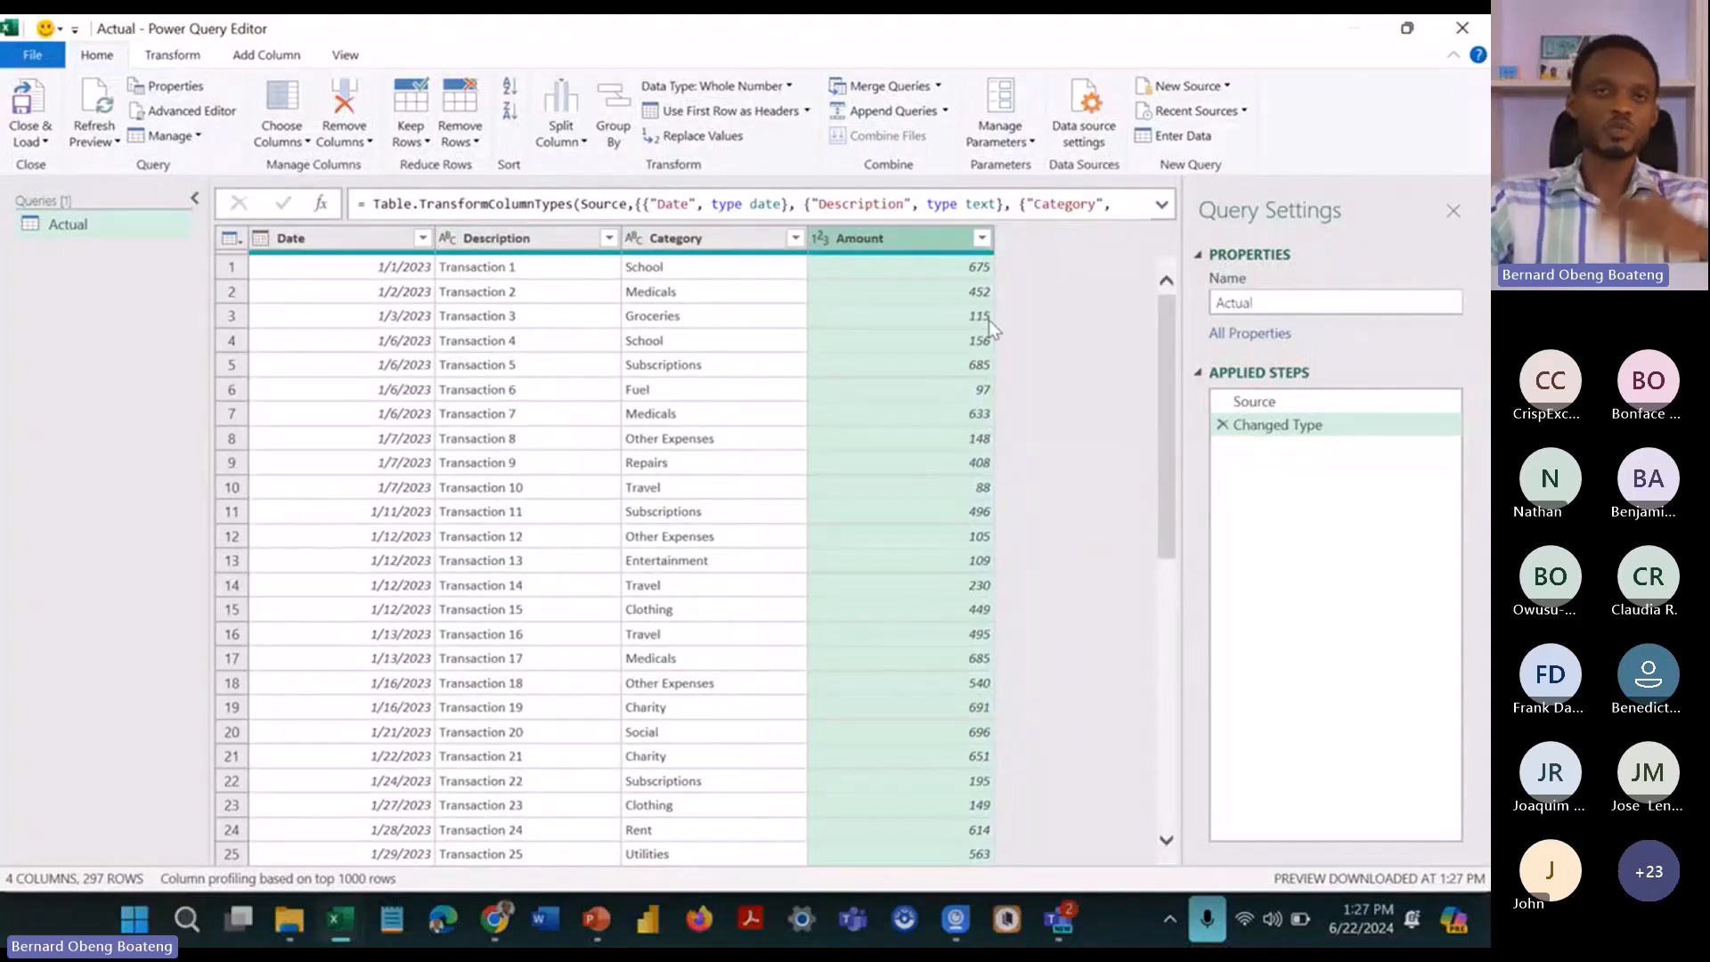
Step: Copy the Source step formula of the Actual query and paste it into a new blank query
click(1248, 400)
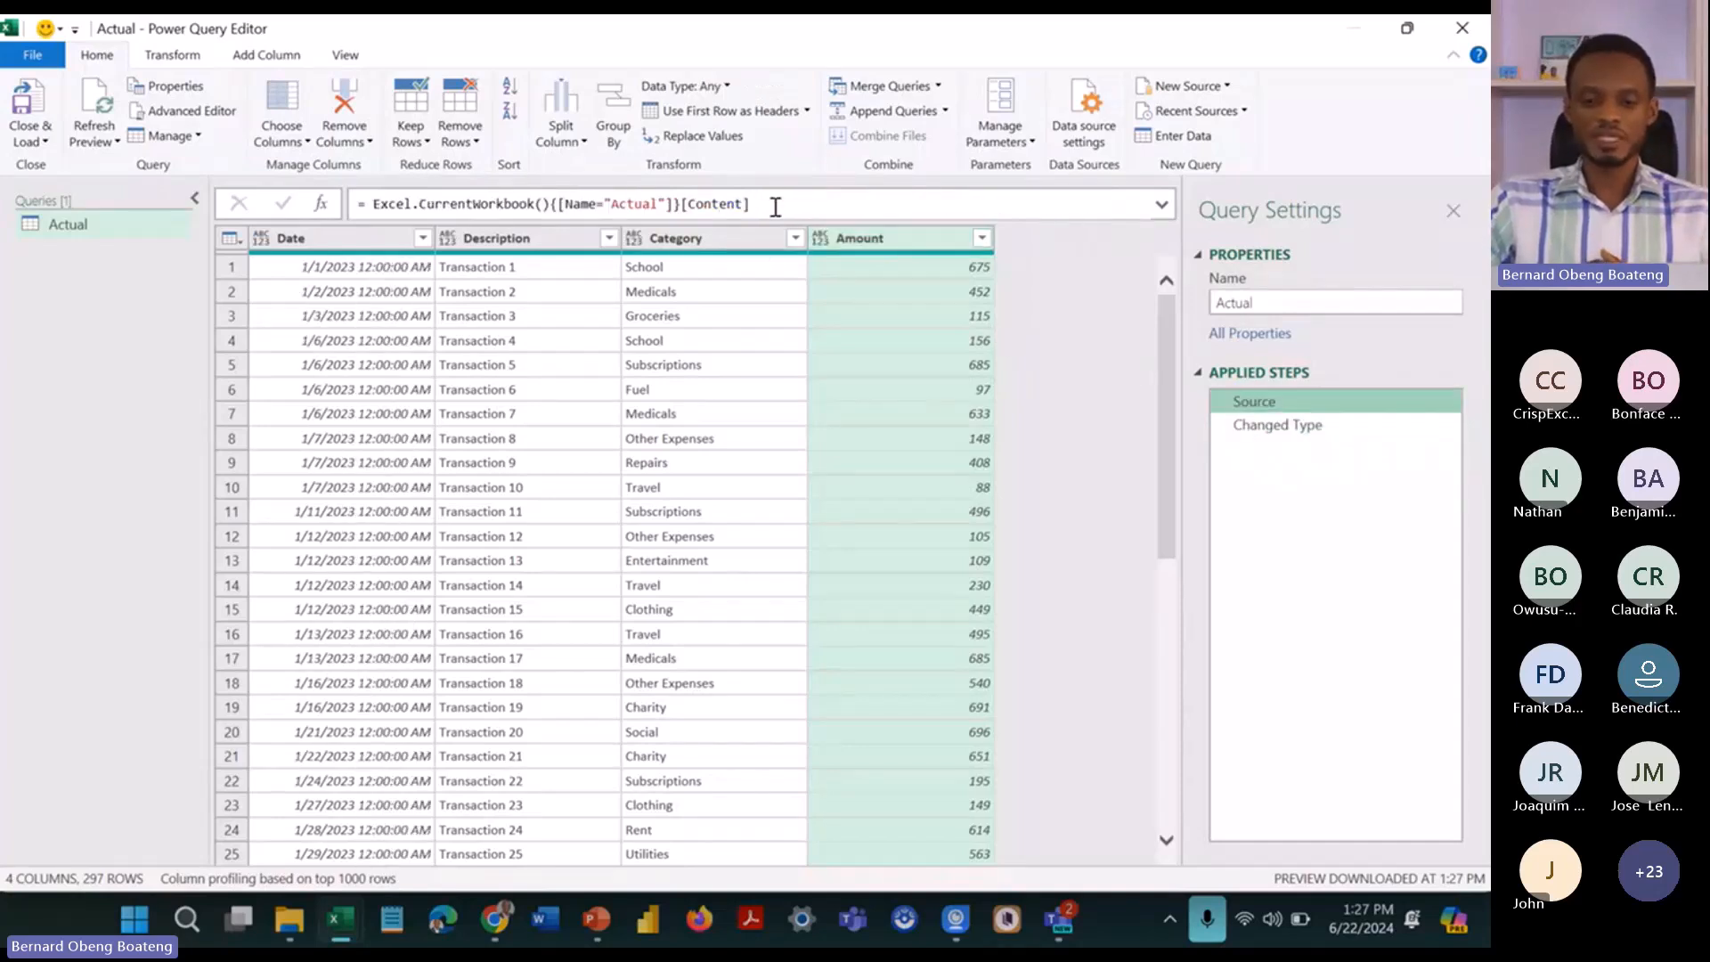
drag(770, 204, 378, 206)
key(ctrl+c)
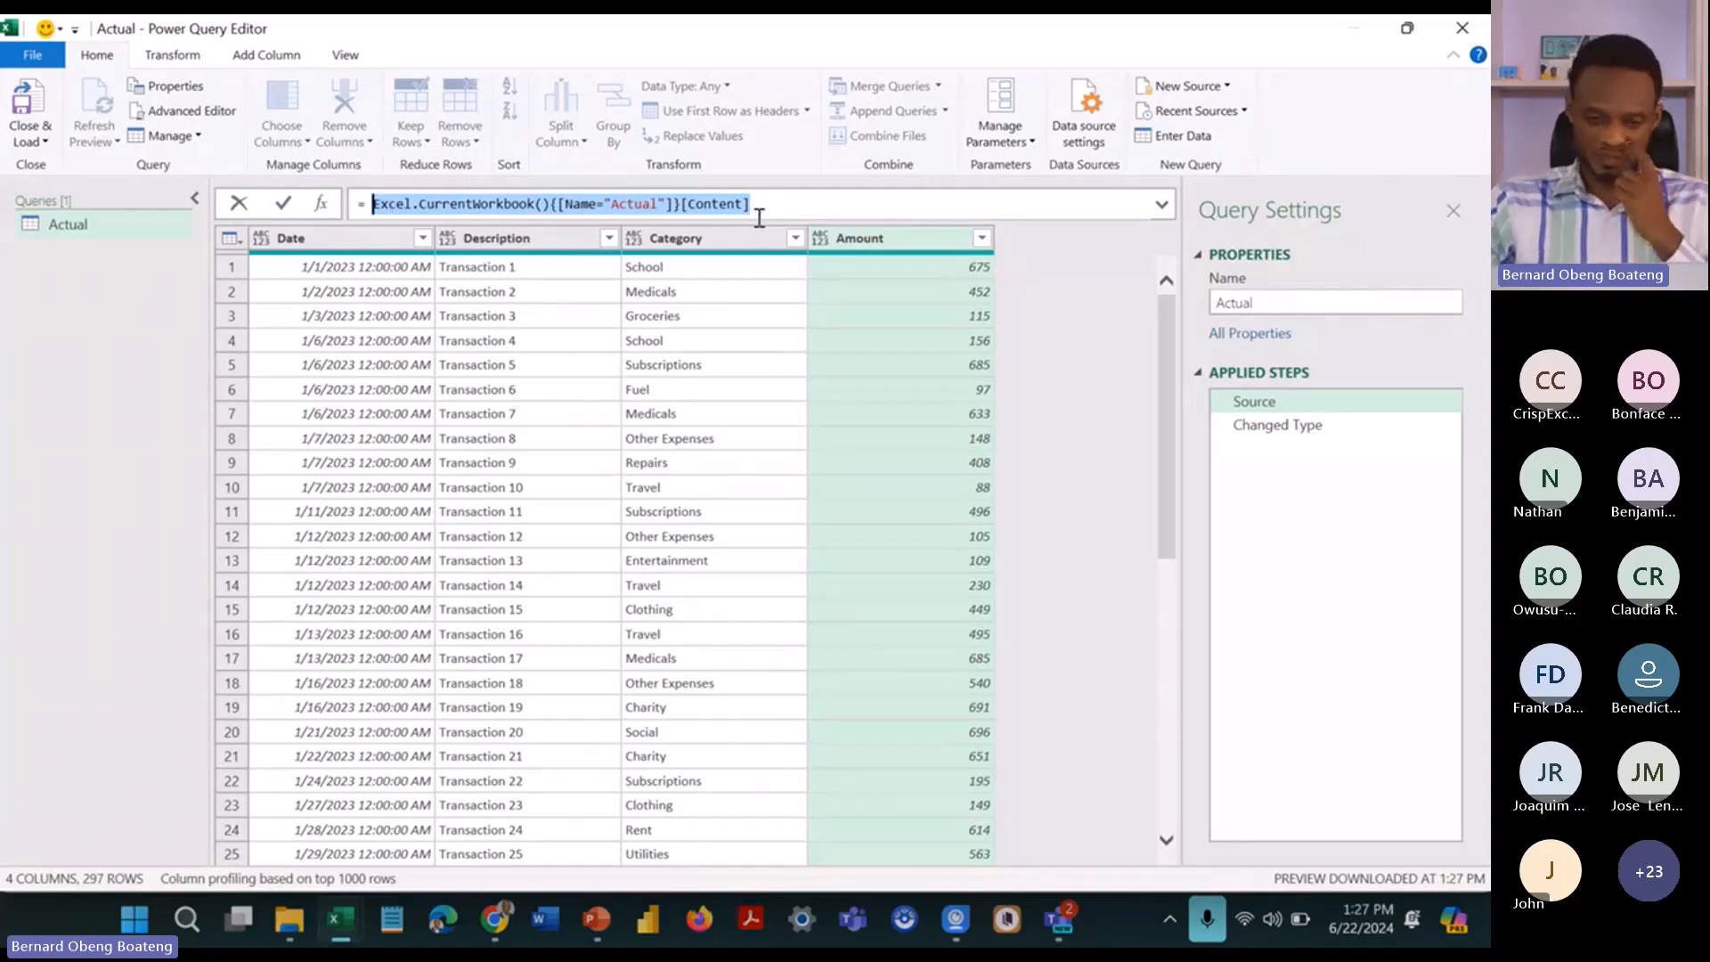
click(92, 256)
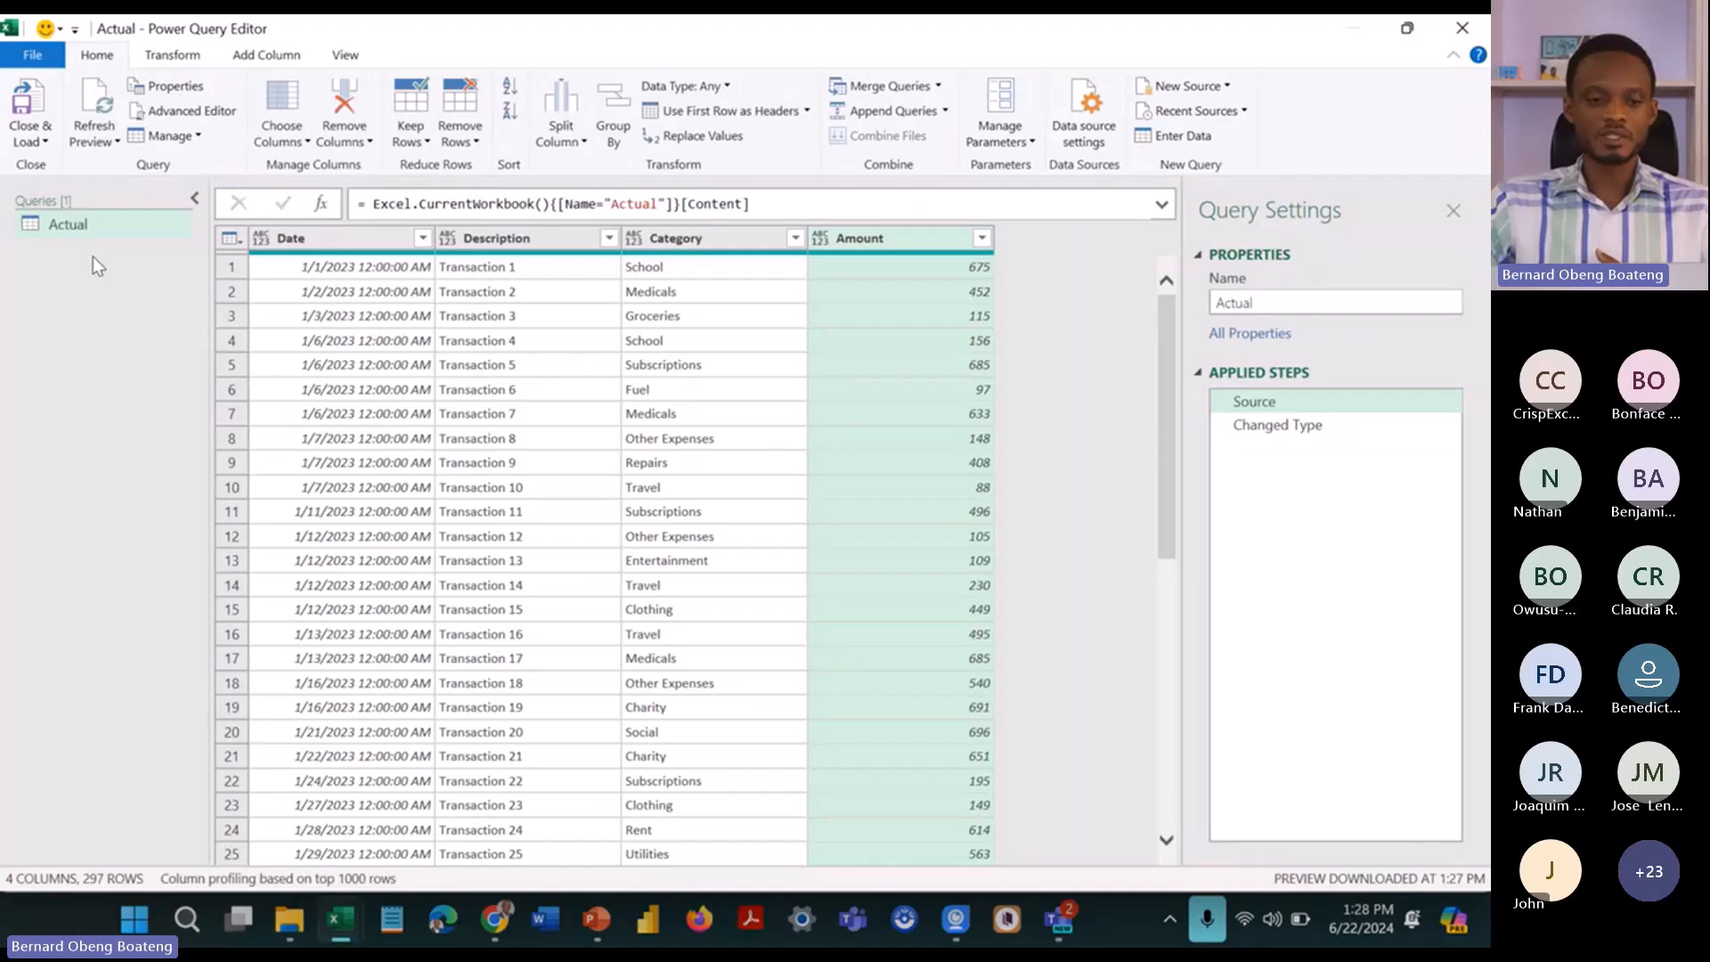
right_click(93, 256)
mouse_move(169, 297)
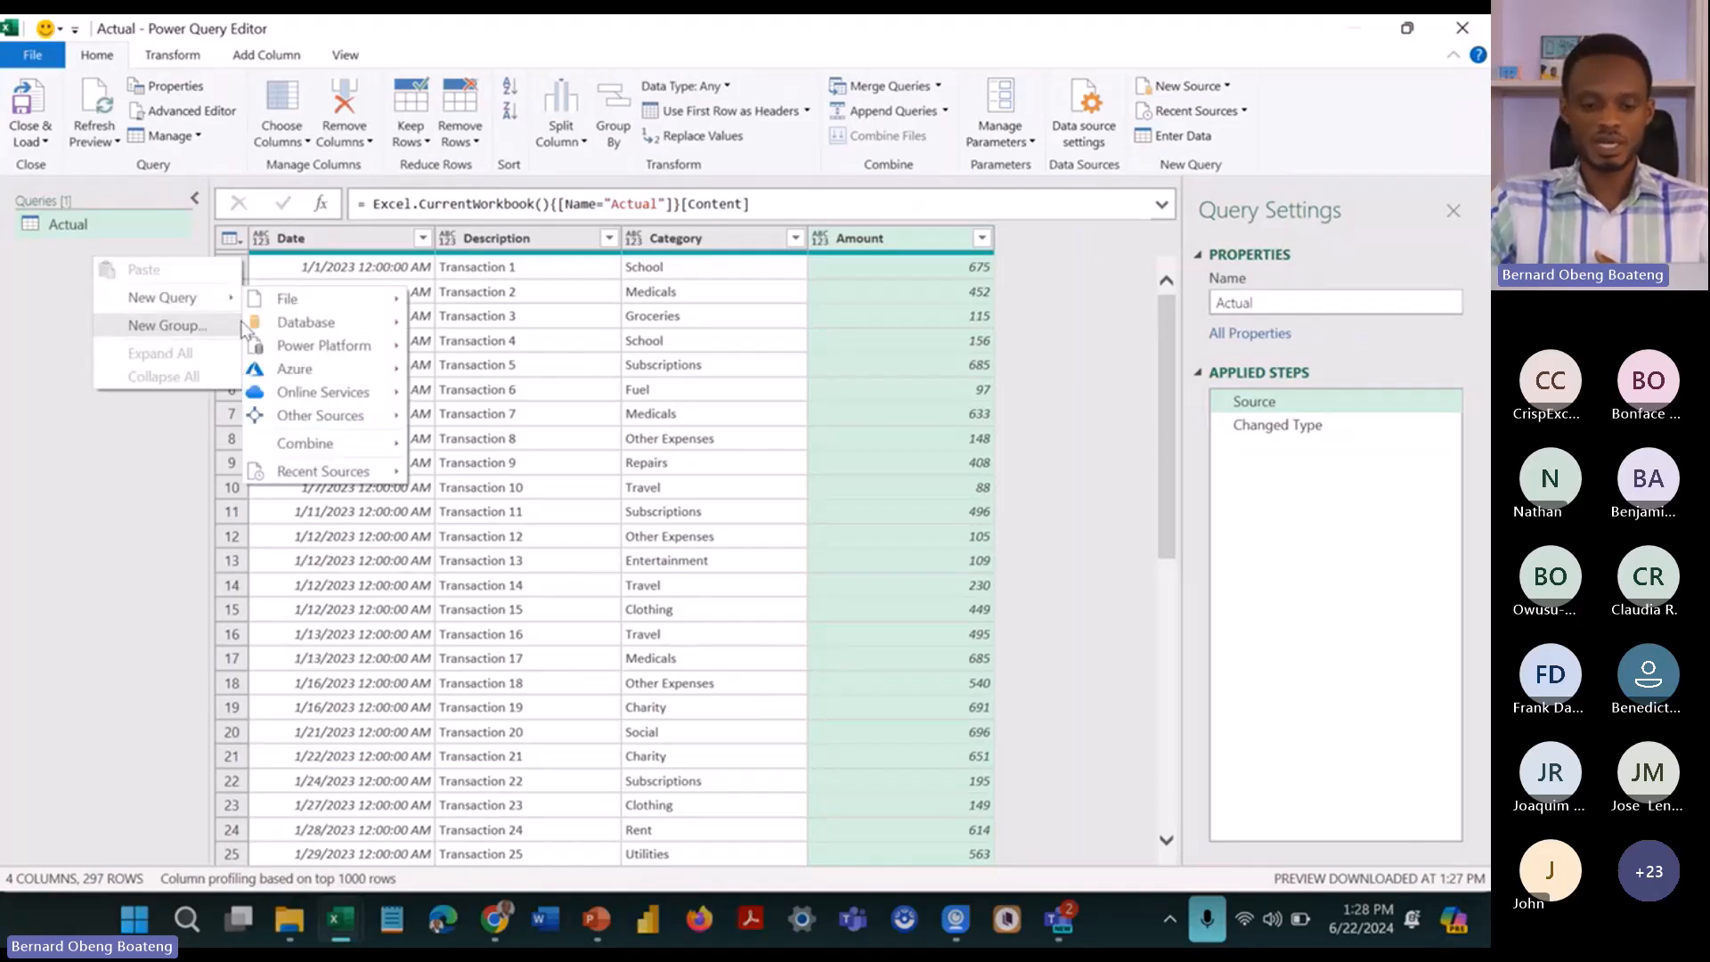
mouse_move(321, 415)
click(454, 603)
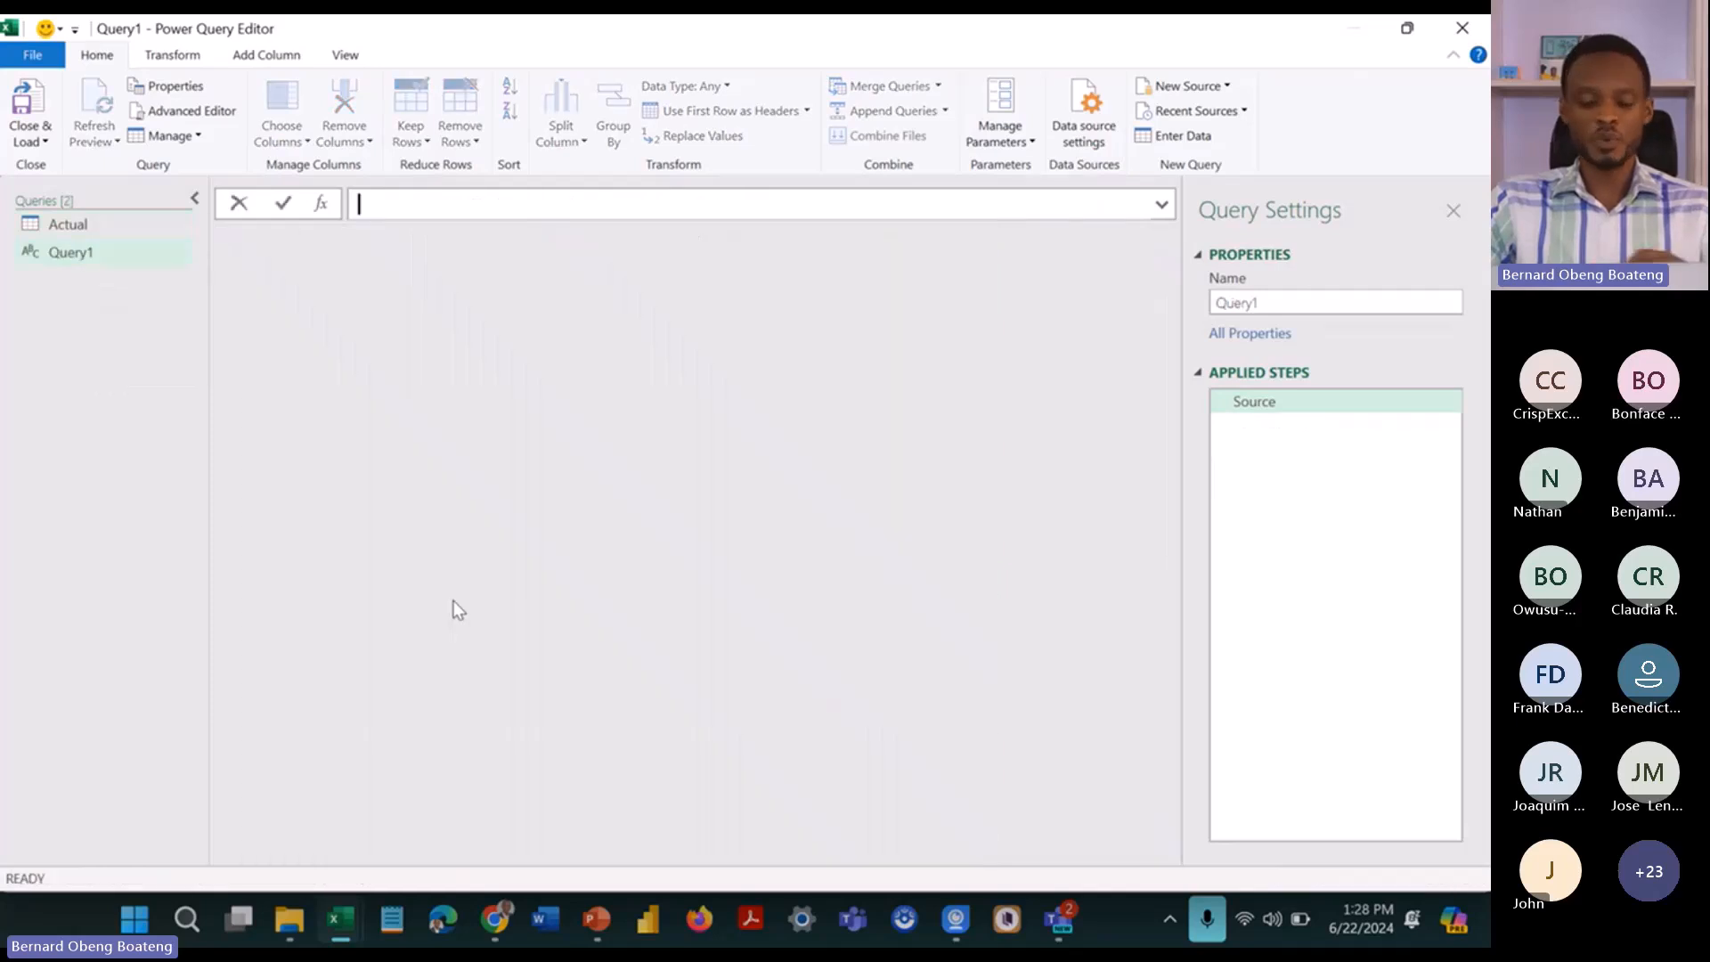
key(ctrl+v)
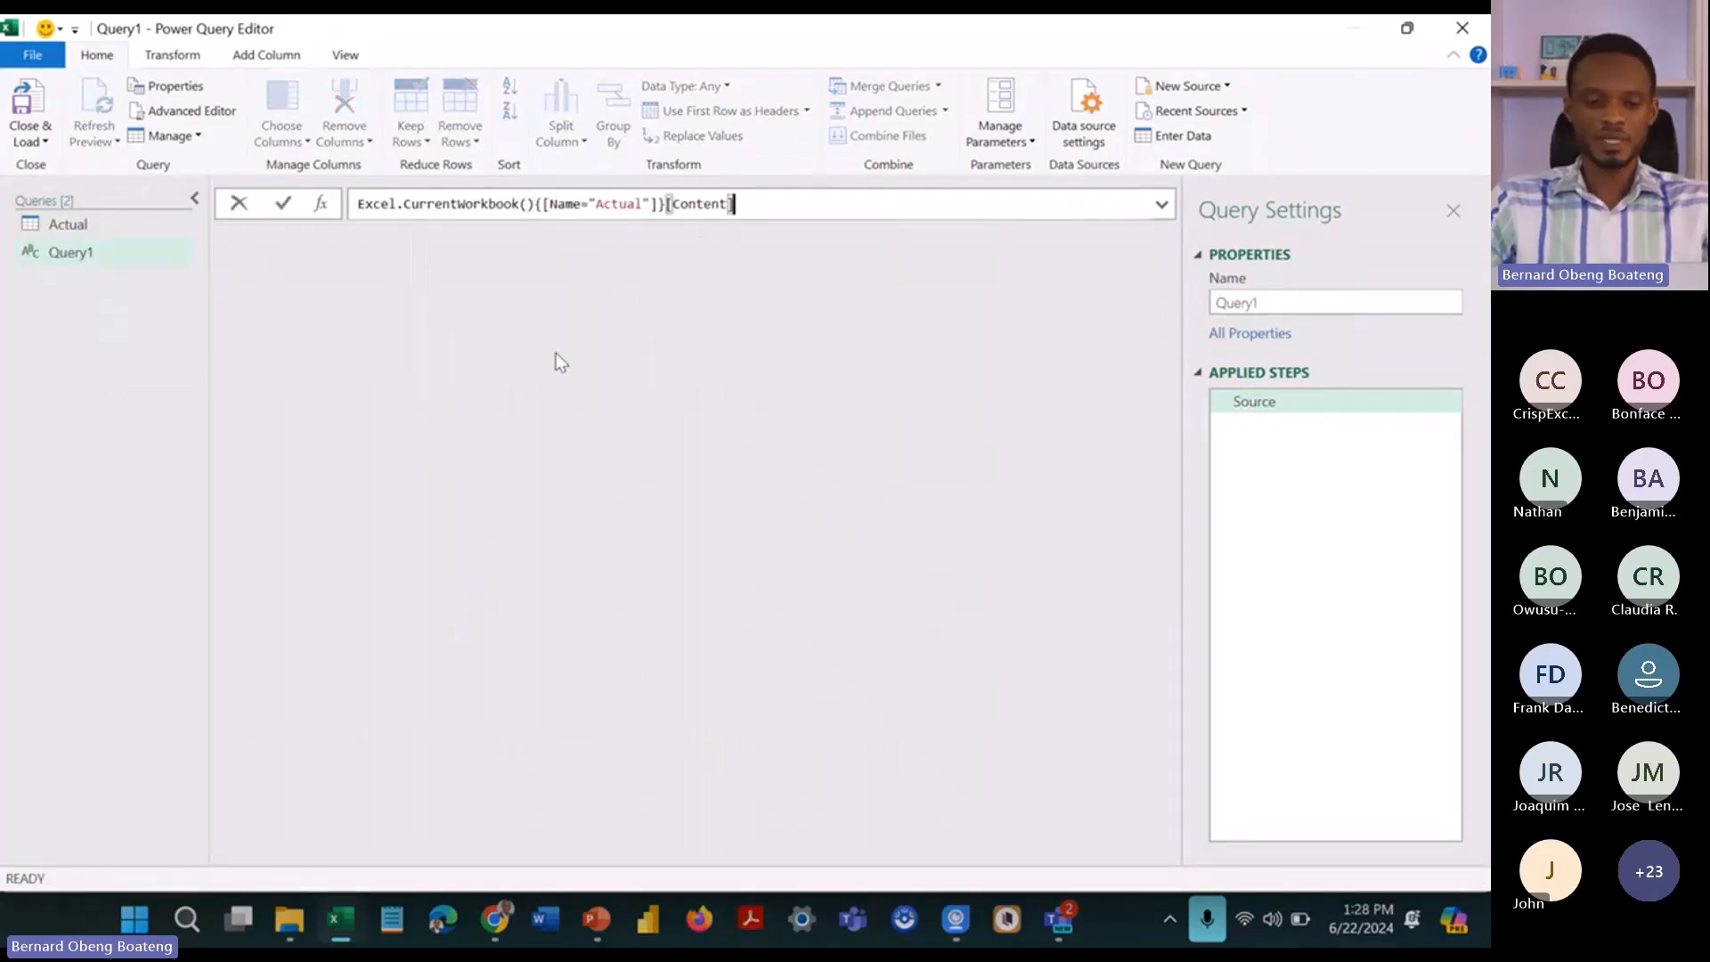
Step: Edit the blank query's formula to =Excel.CurrentWorkbook(){[Name="Budget"]}[Content] so that it loads the Budget table
click(360, 207)
text(=)
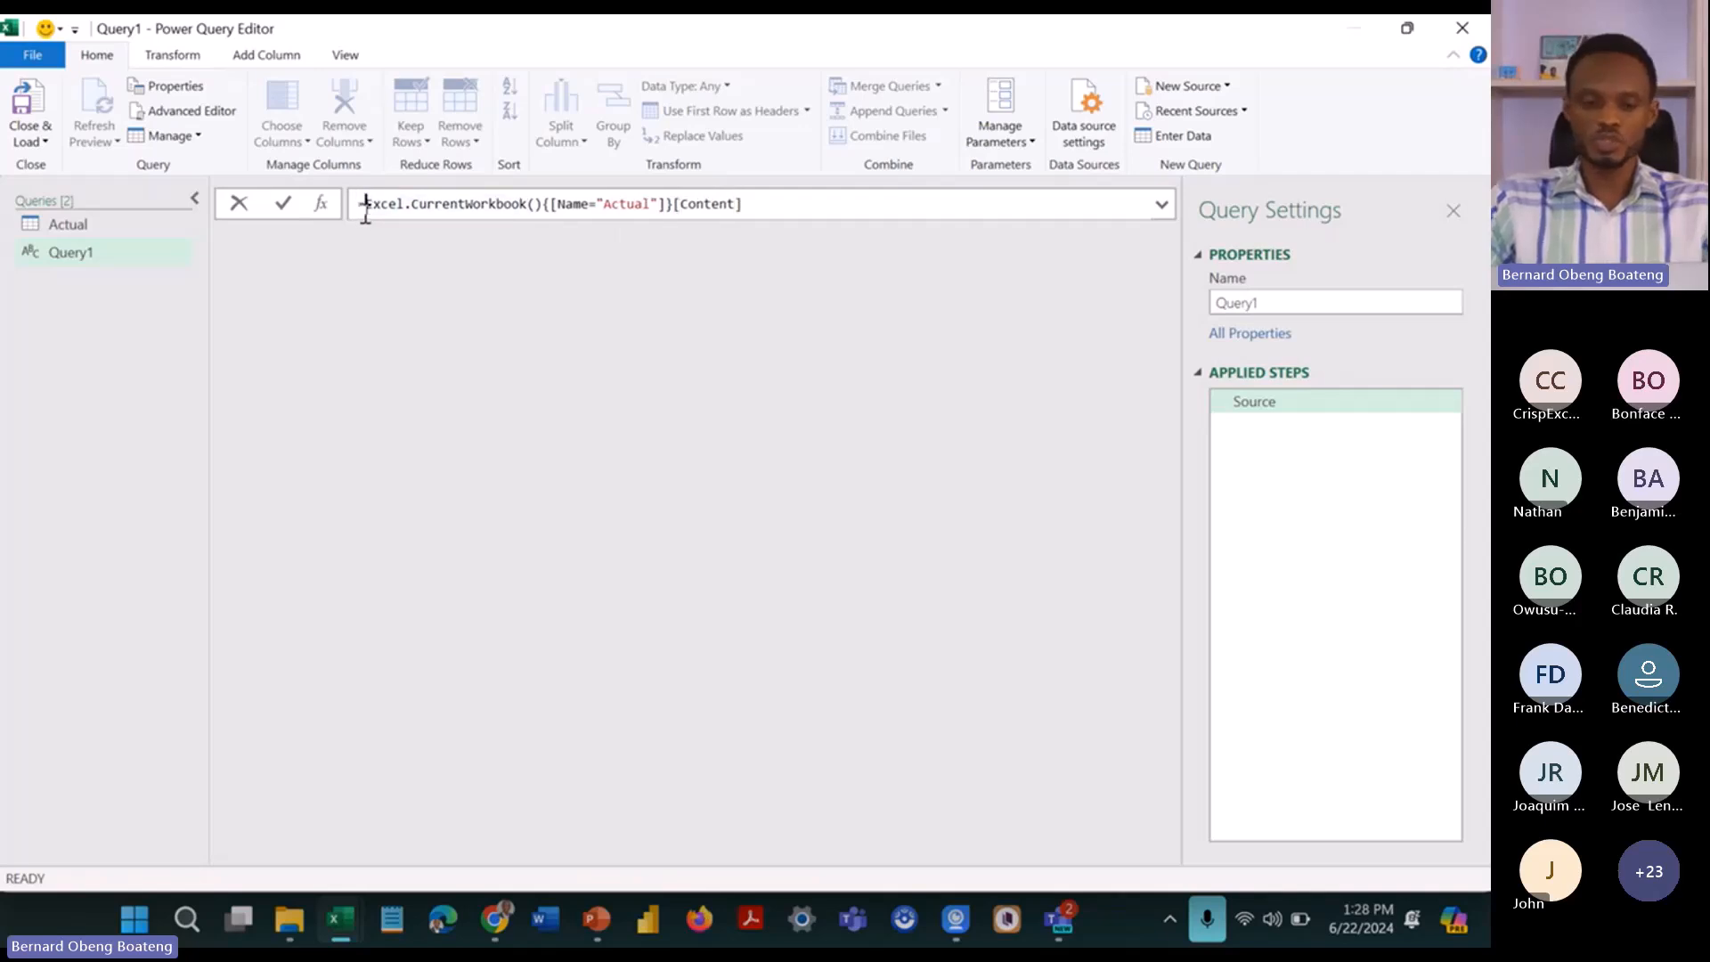
click(653, 203)
key(shift+Left)
key(shift+Left)
key(shift+Left)
key(shift+Left)
key(shift+Left)
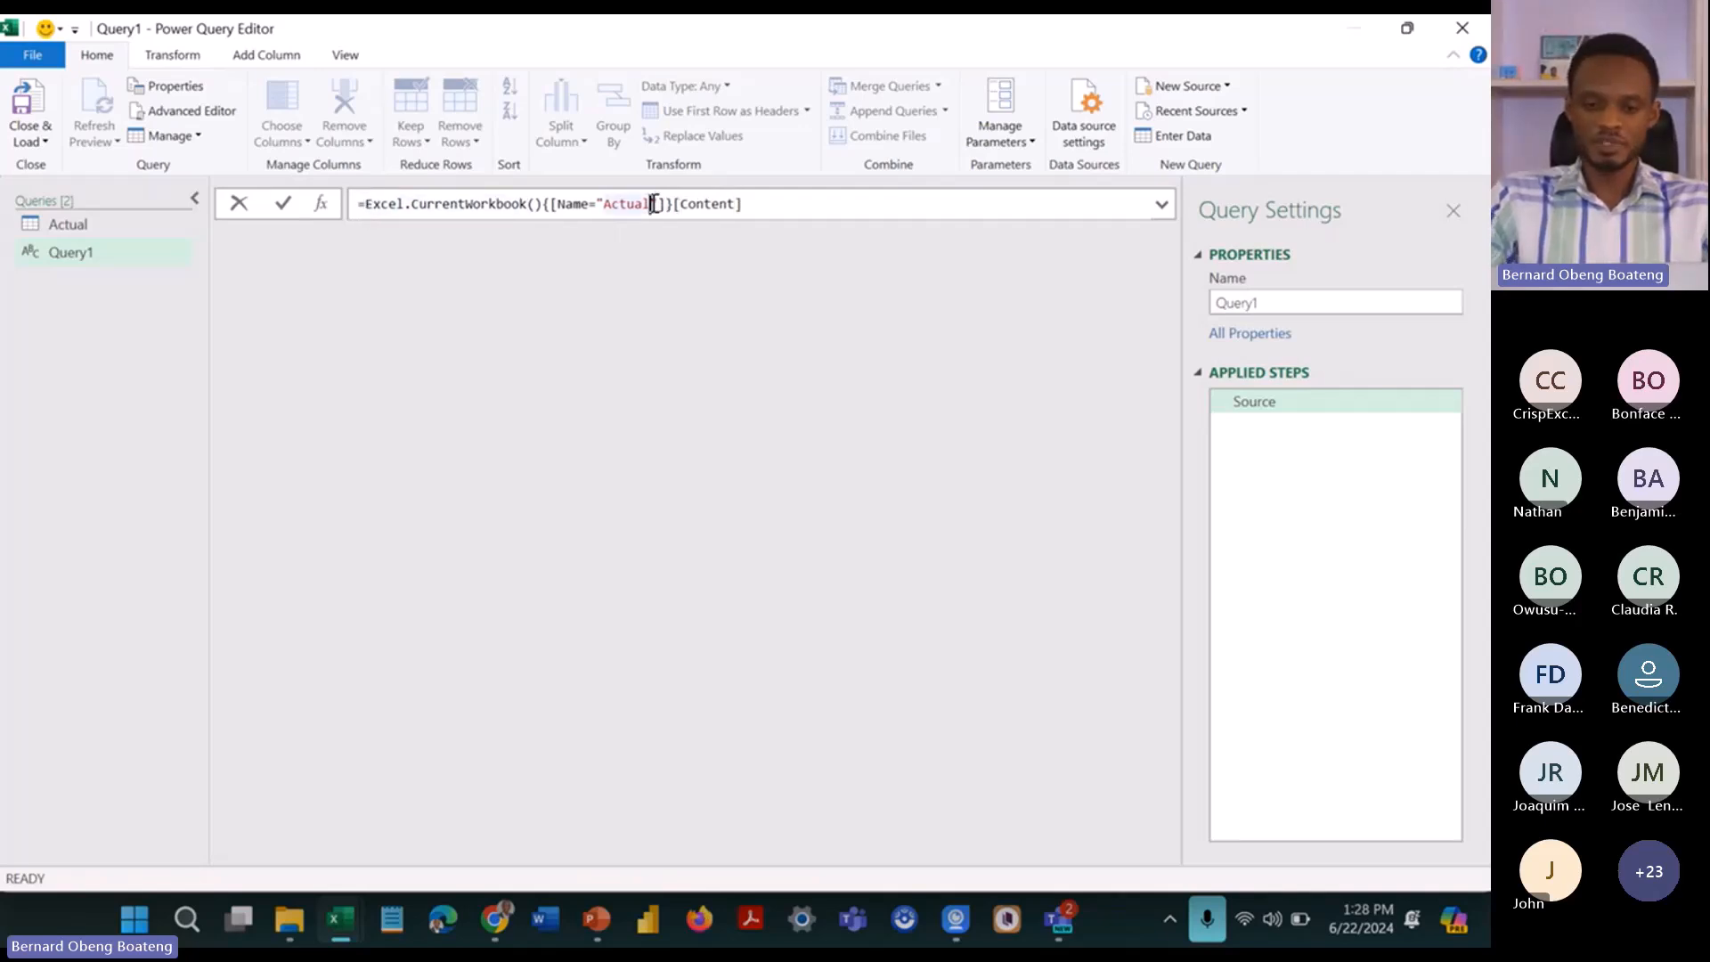
key(BackSpace)
key(BackSpace)
text(Budget)
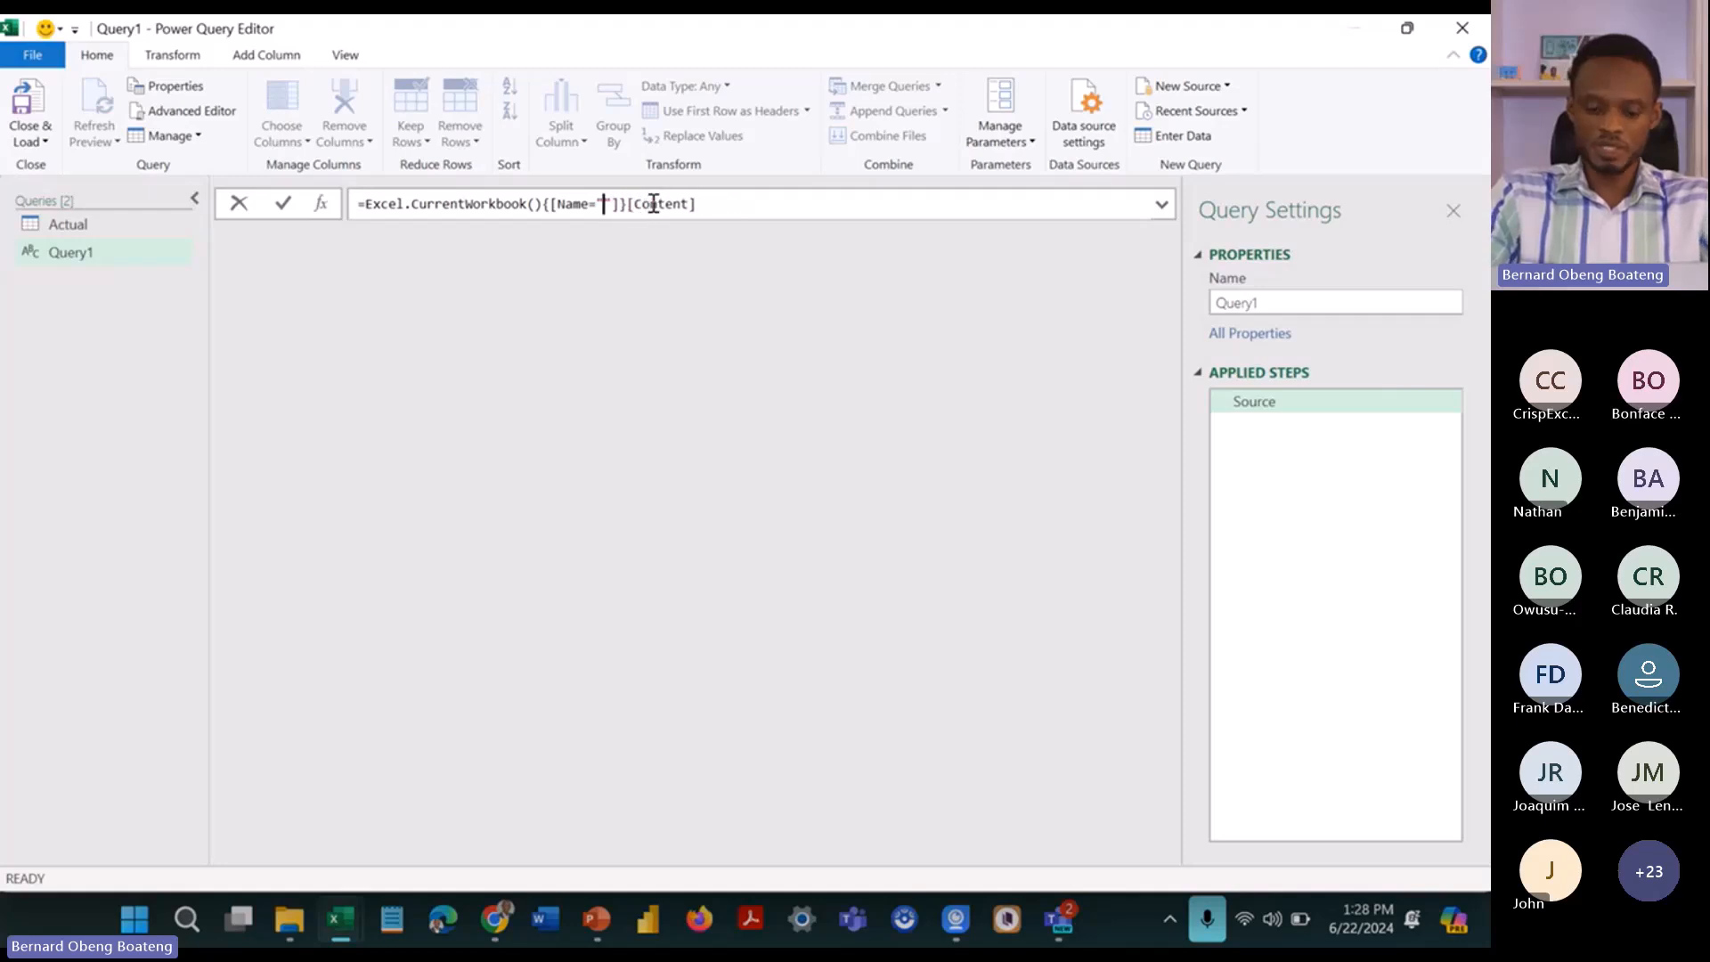
key(Return)
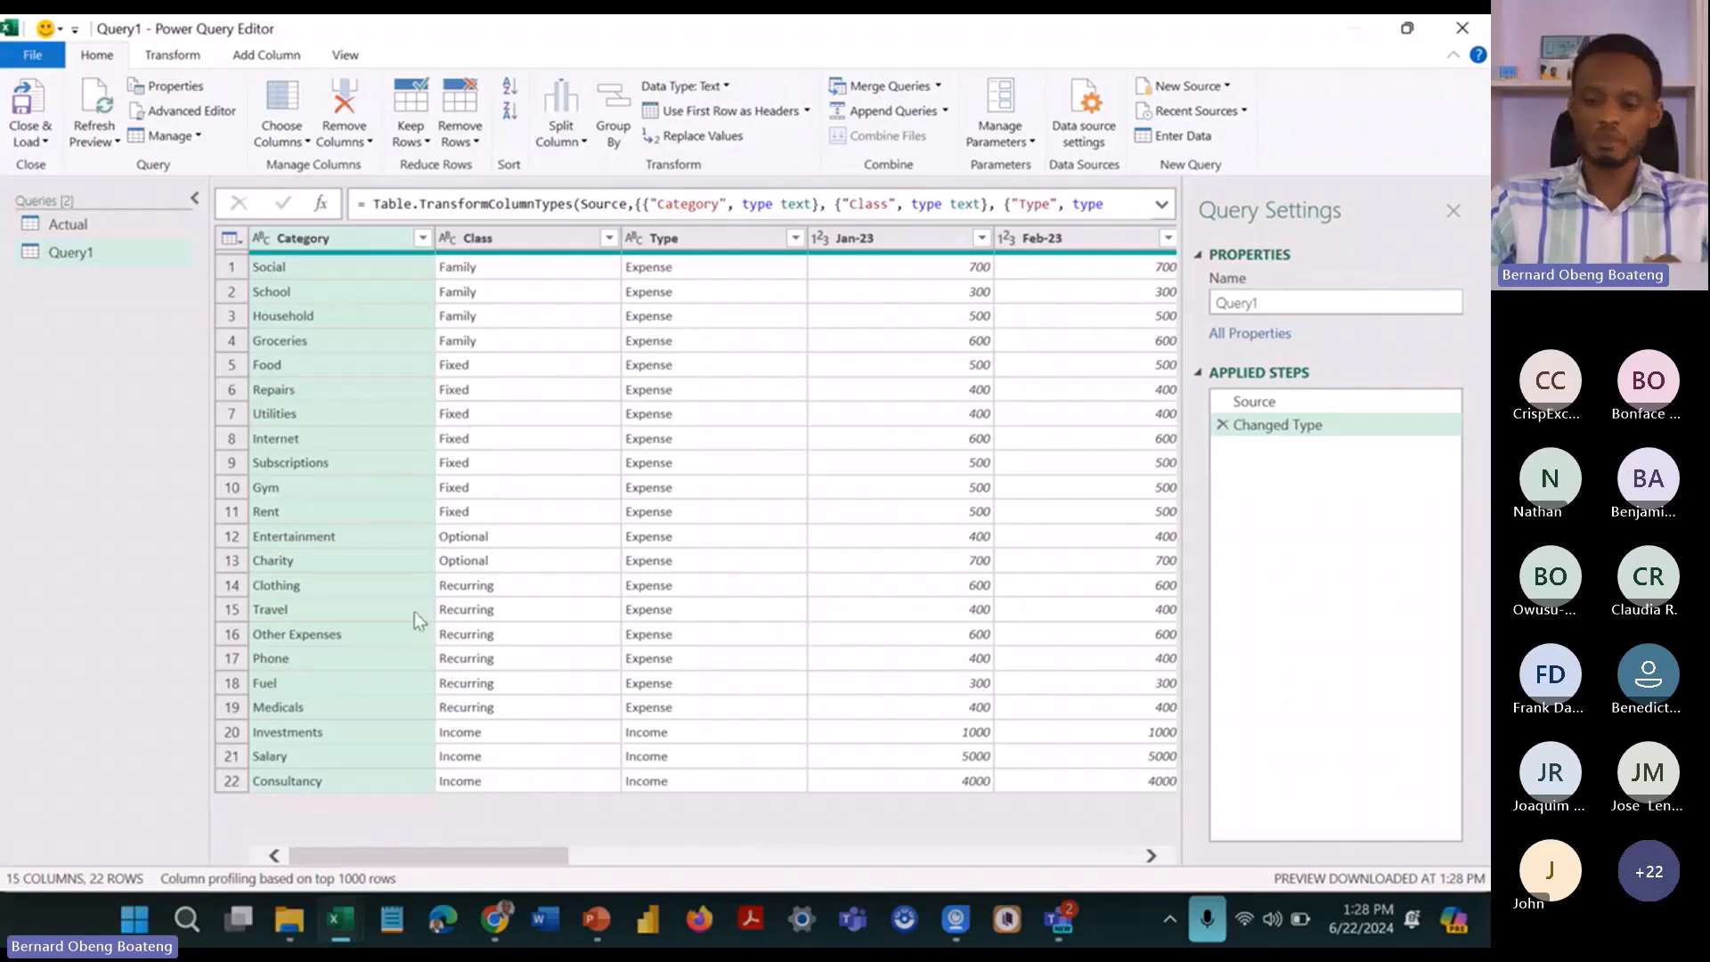
Step: Rename the new query as Budget and compare the Actual and Budget queries, ending on Budget
double_click(1296, 307)
text(Budget)
key(Return)
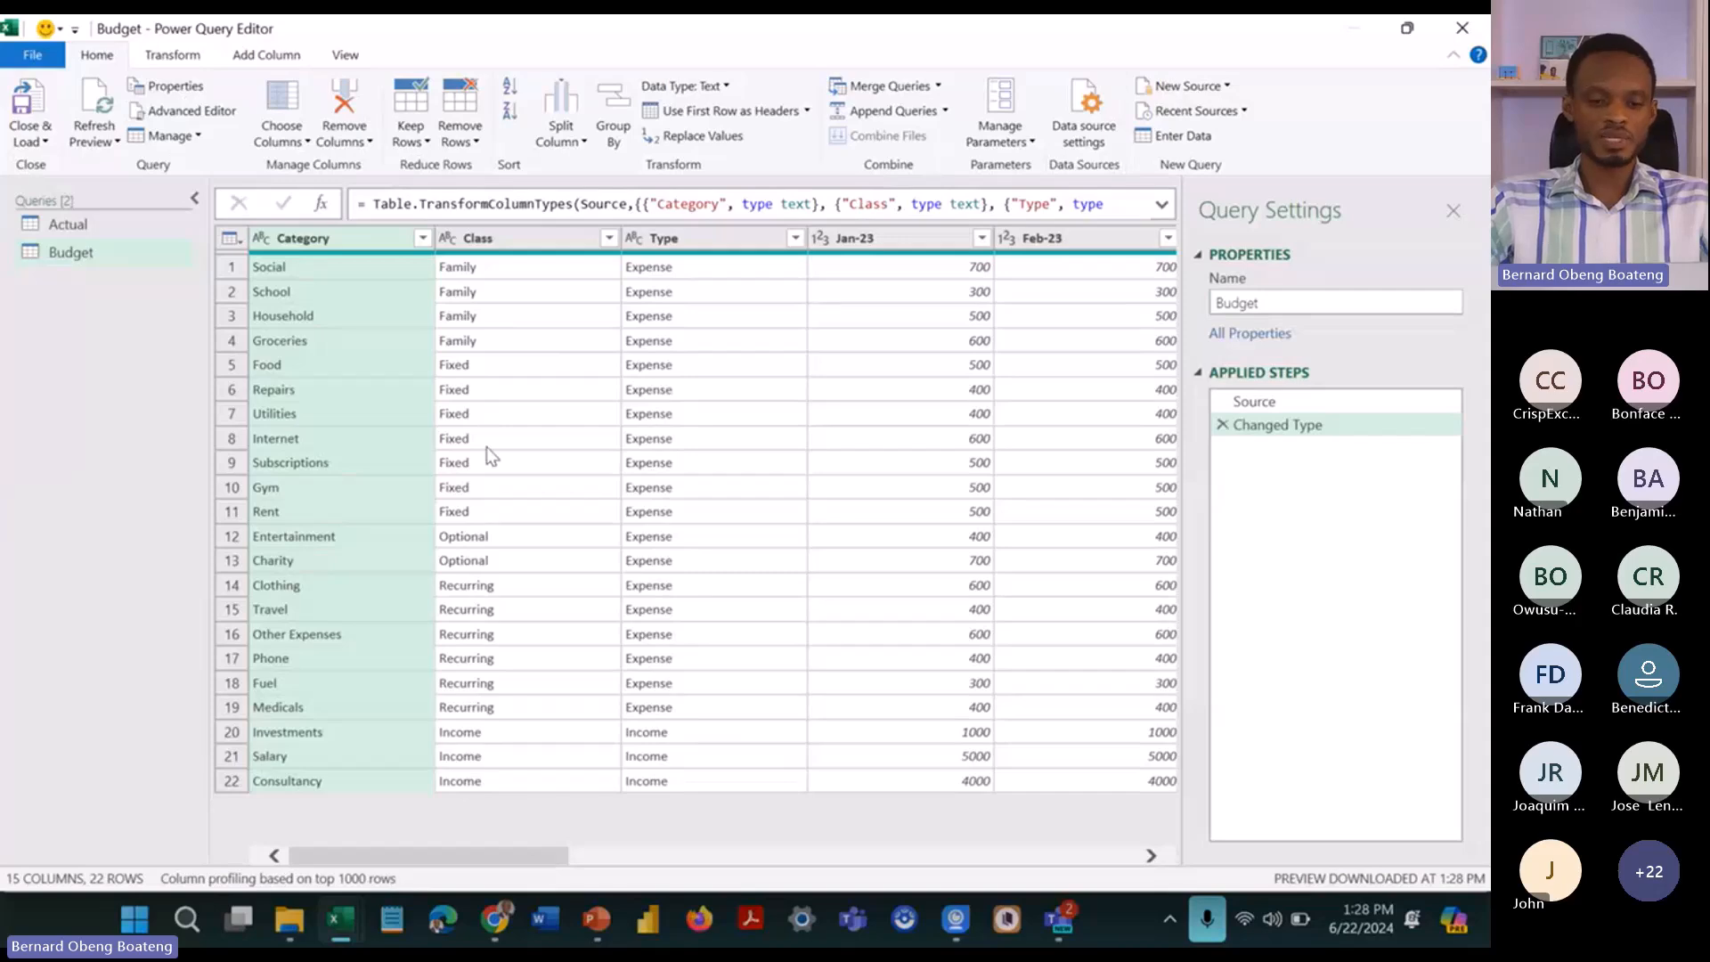
click(146, 225)
click(132, 248)
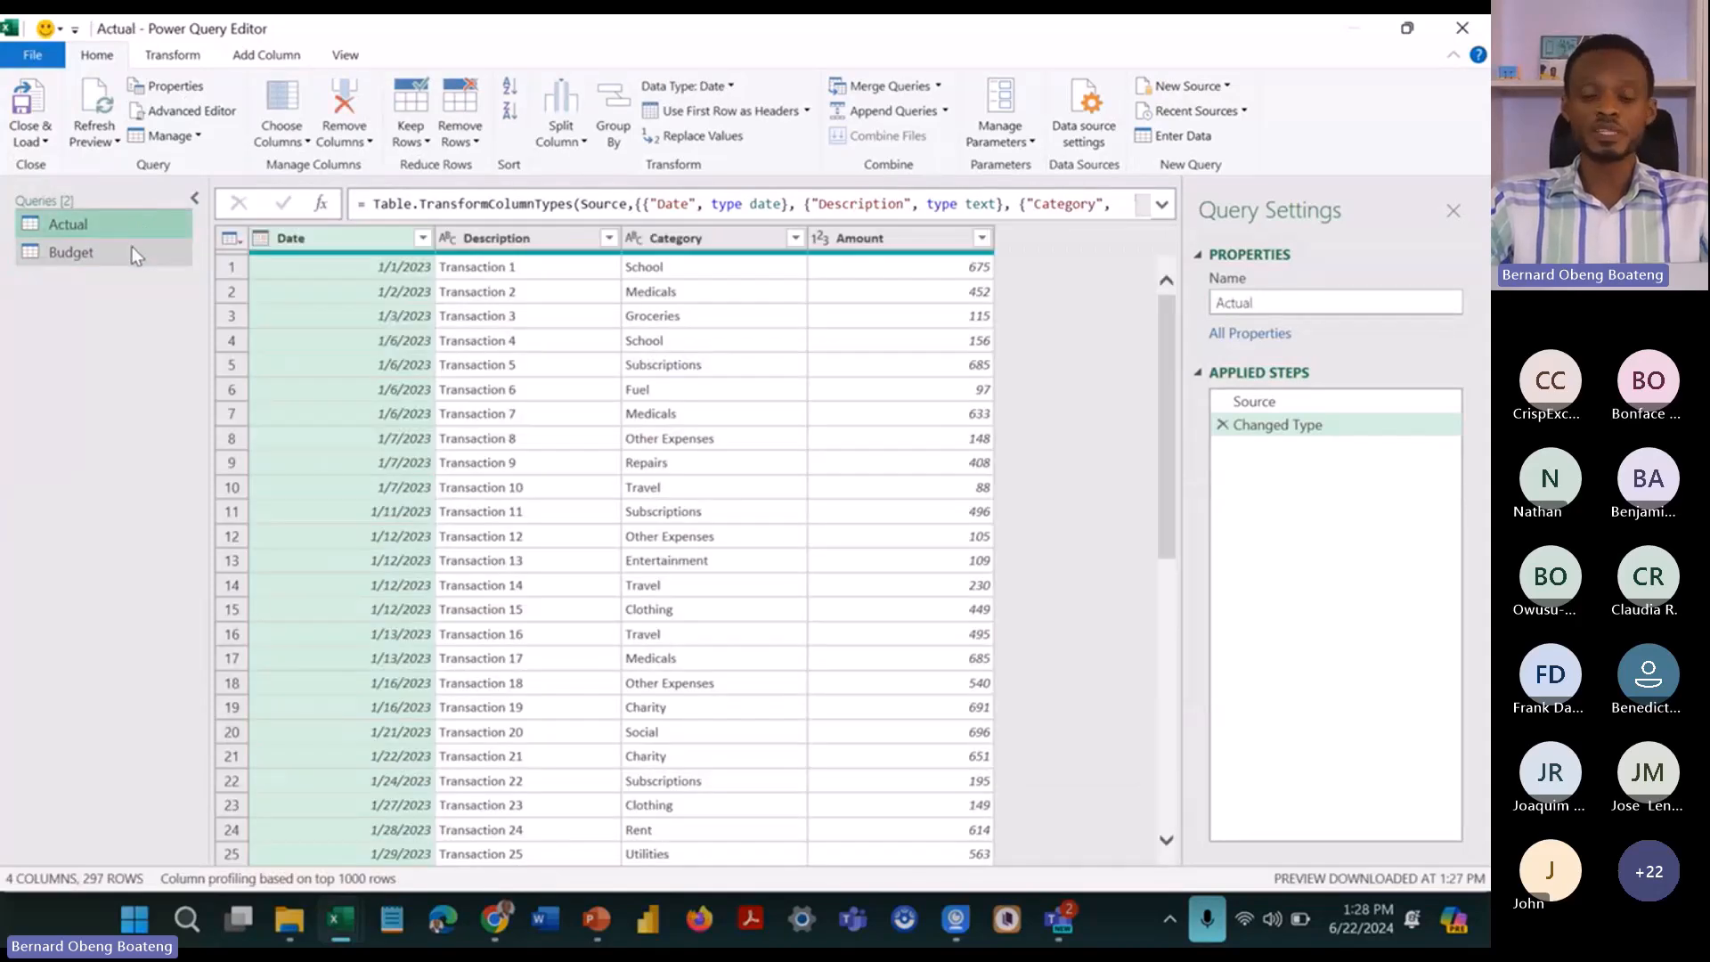
click(148, 227)
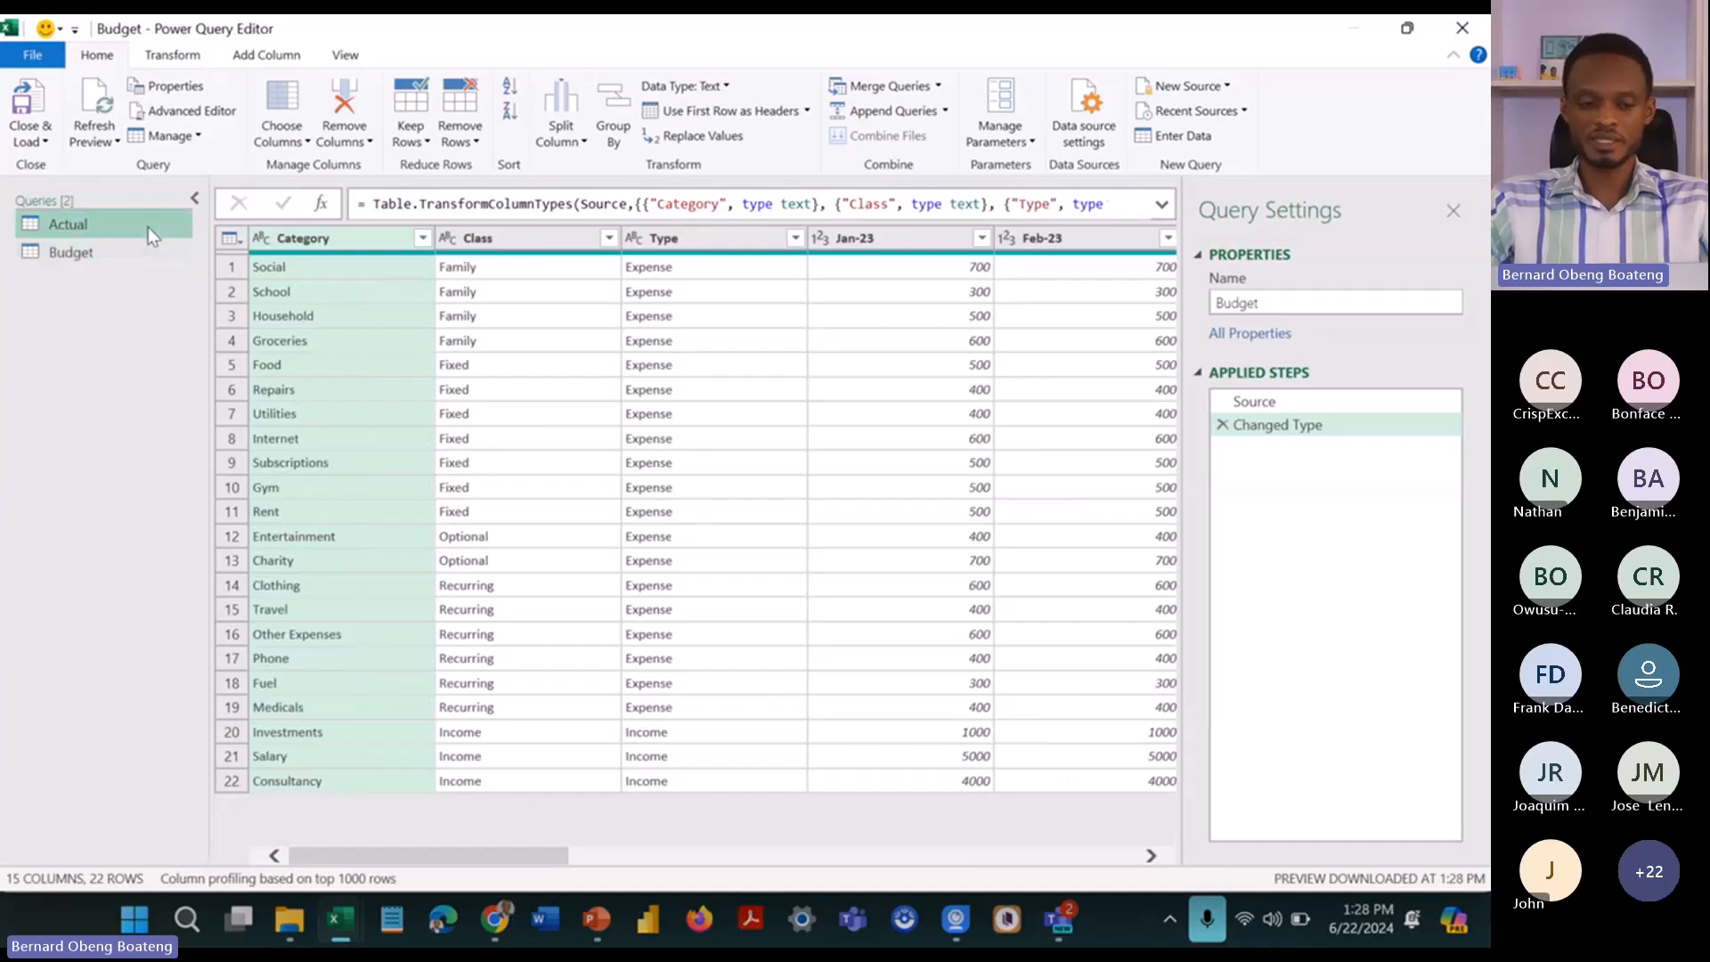
click(137, 249)
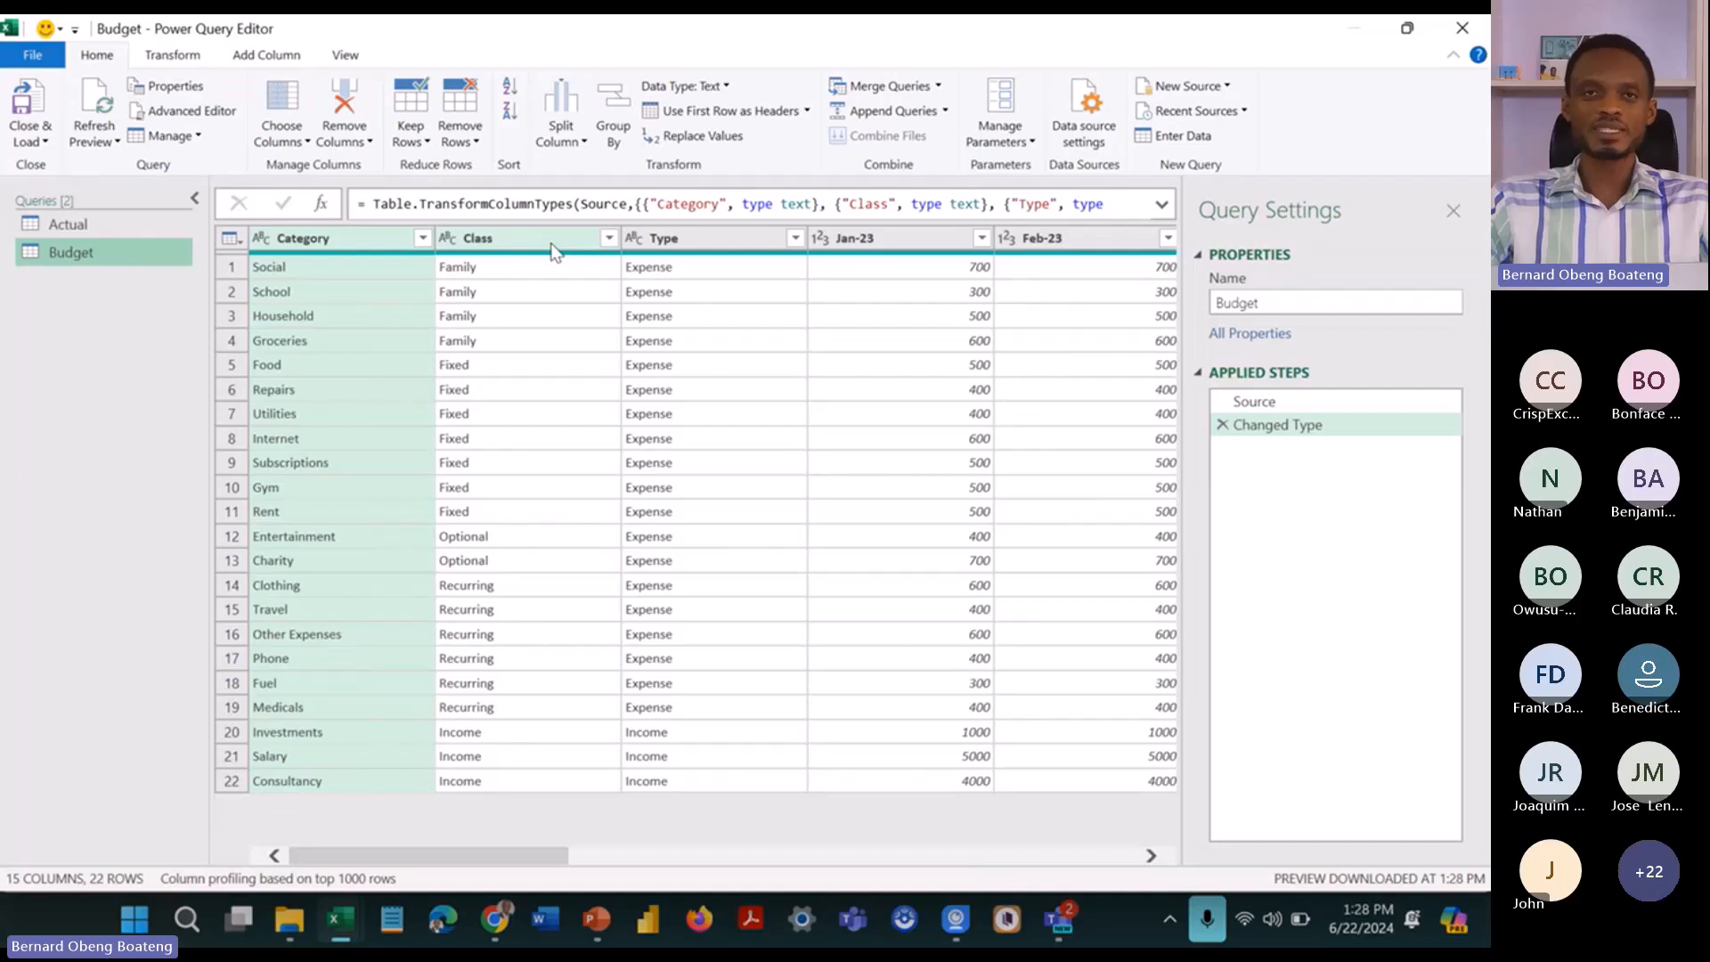
Step: Examine the Budget query's columns, from the descriptive Category, Class and Type fields to the monthly columns starting at Jan-23
click(404, 244)
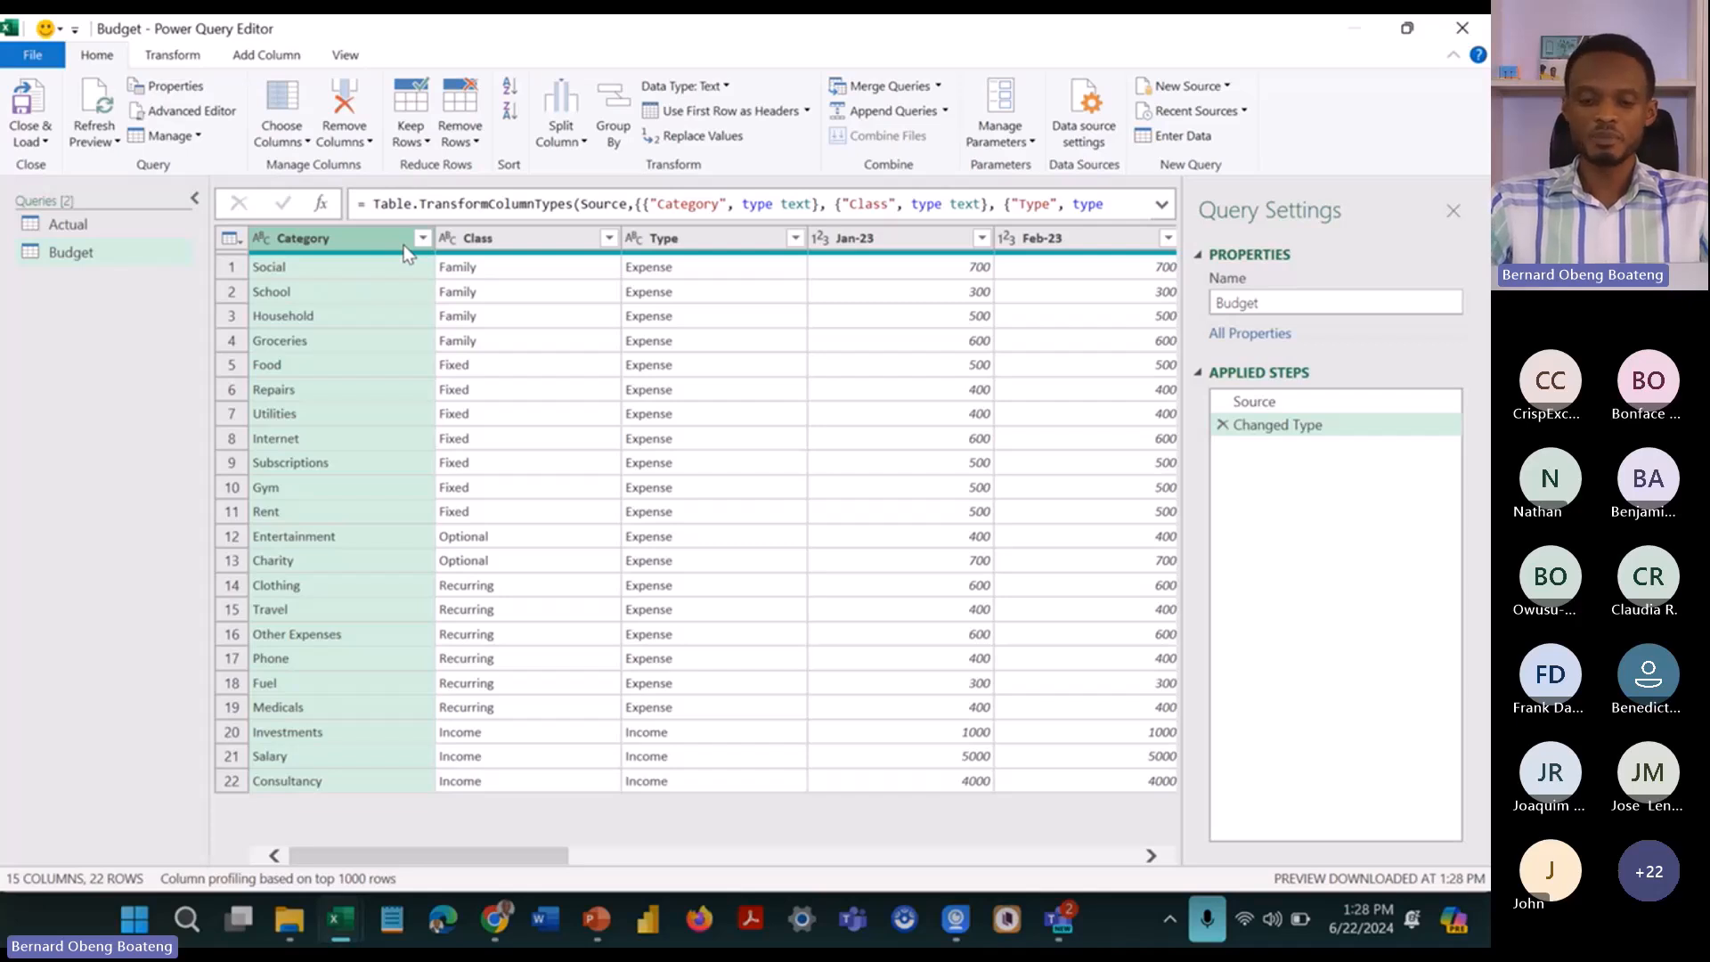
key(shift+Right)
key(shift+Right)
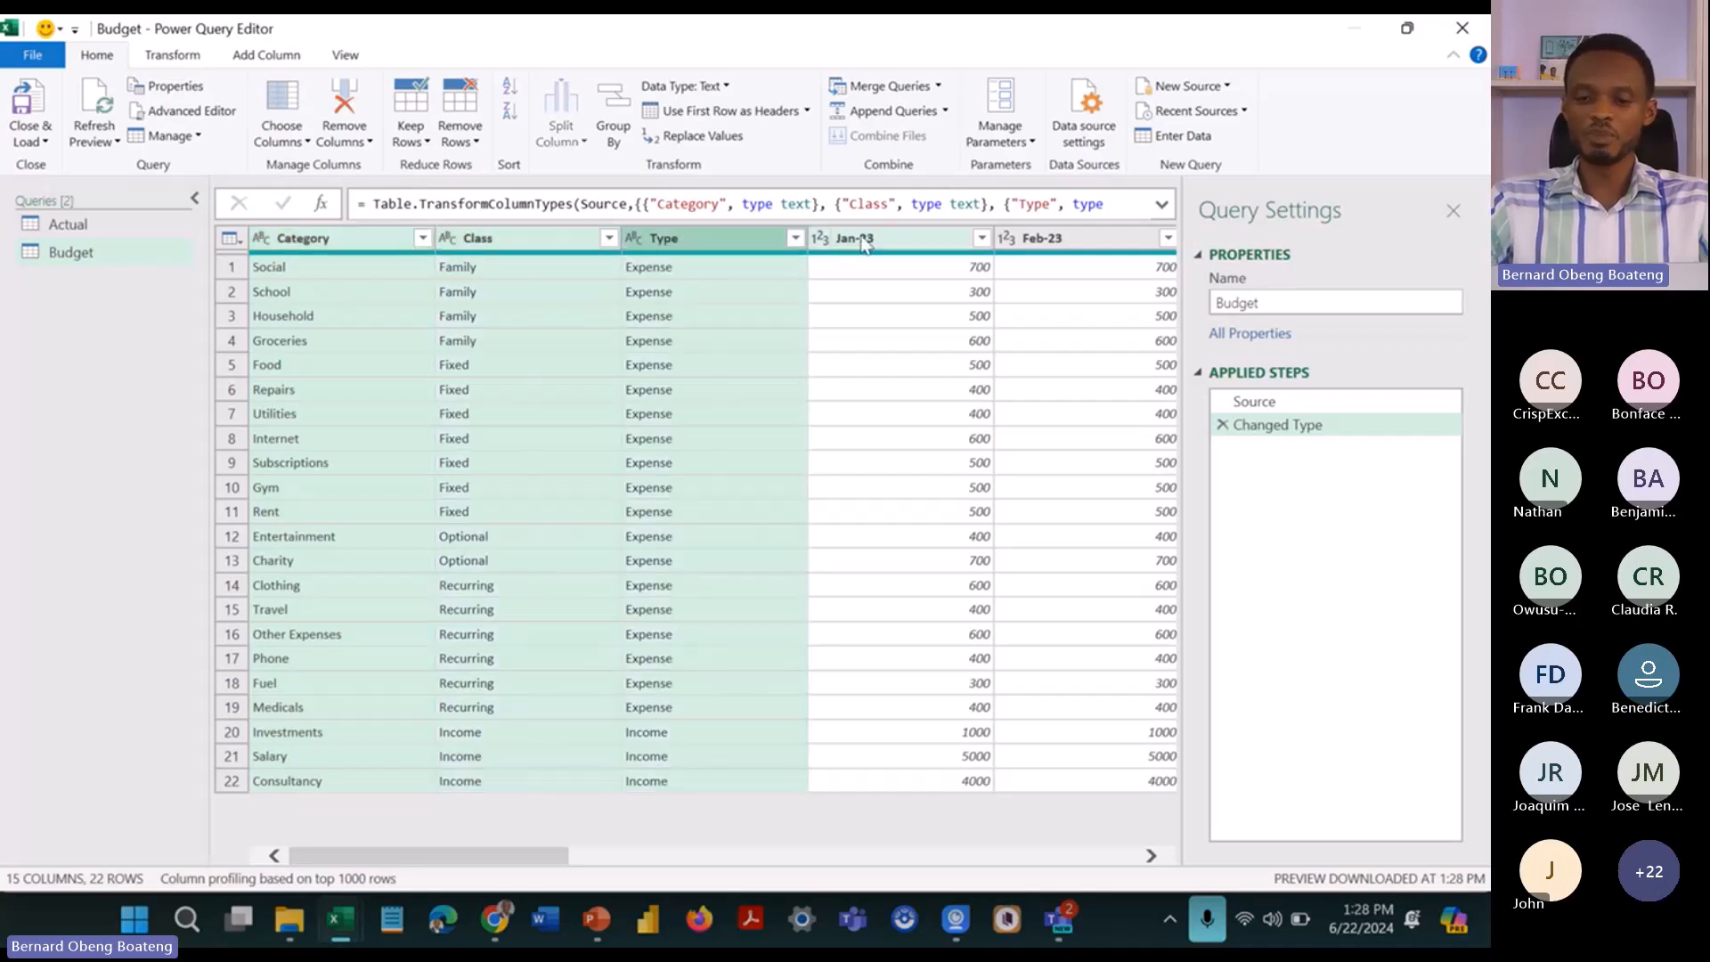
click(862, 242)
key(shift+Right)
key(shift+Right)
key(shift+Right)
key(shift+Right)
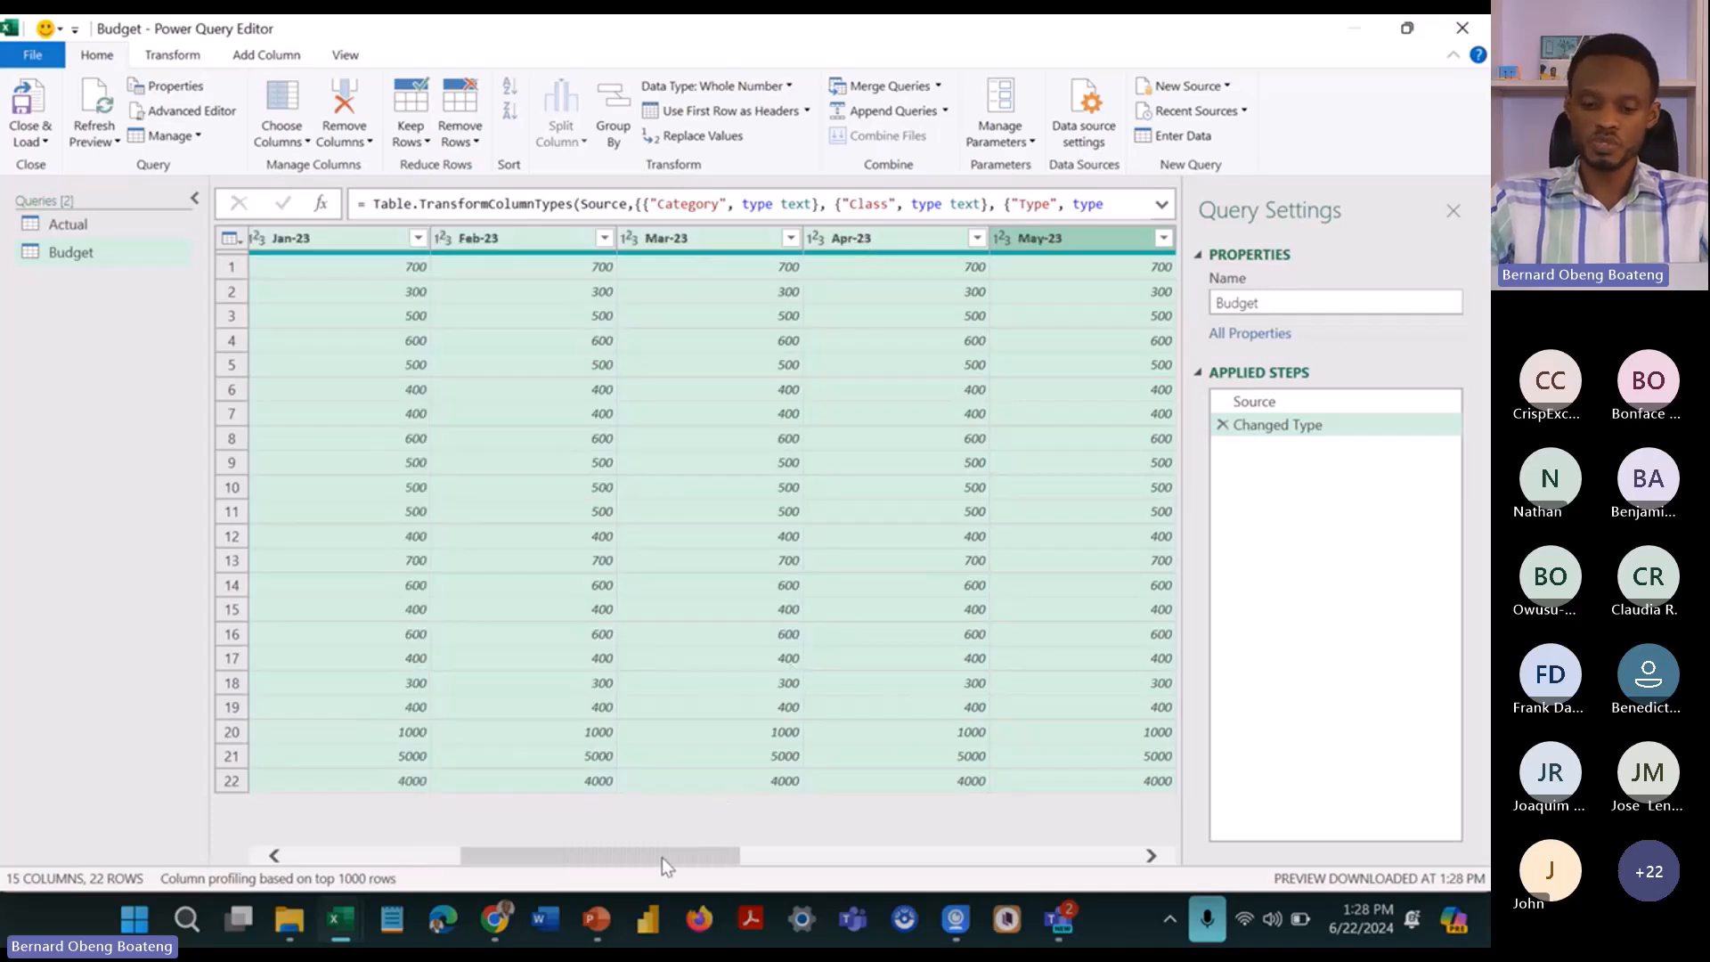
drag(660, 857, 434, 862)
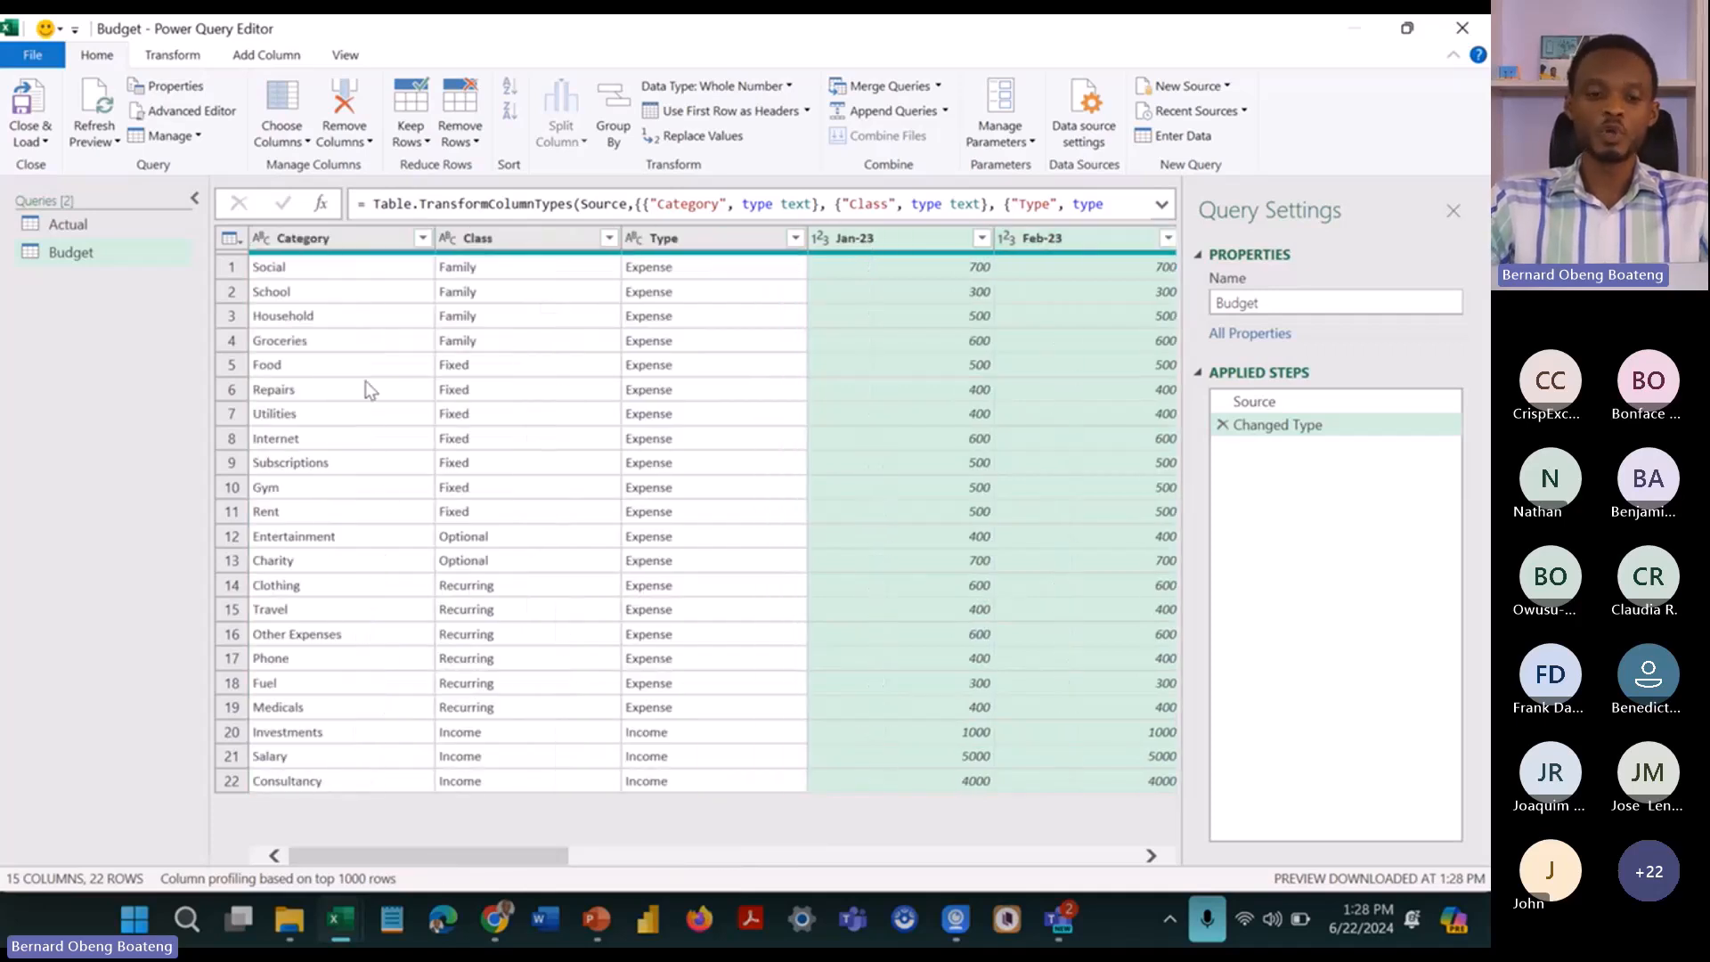
Step: Unpivot all Budget columns other than Category, Class and Type
click(349, 242)
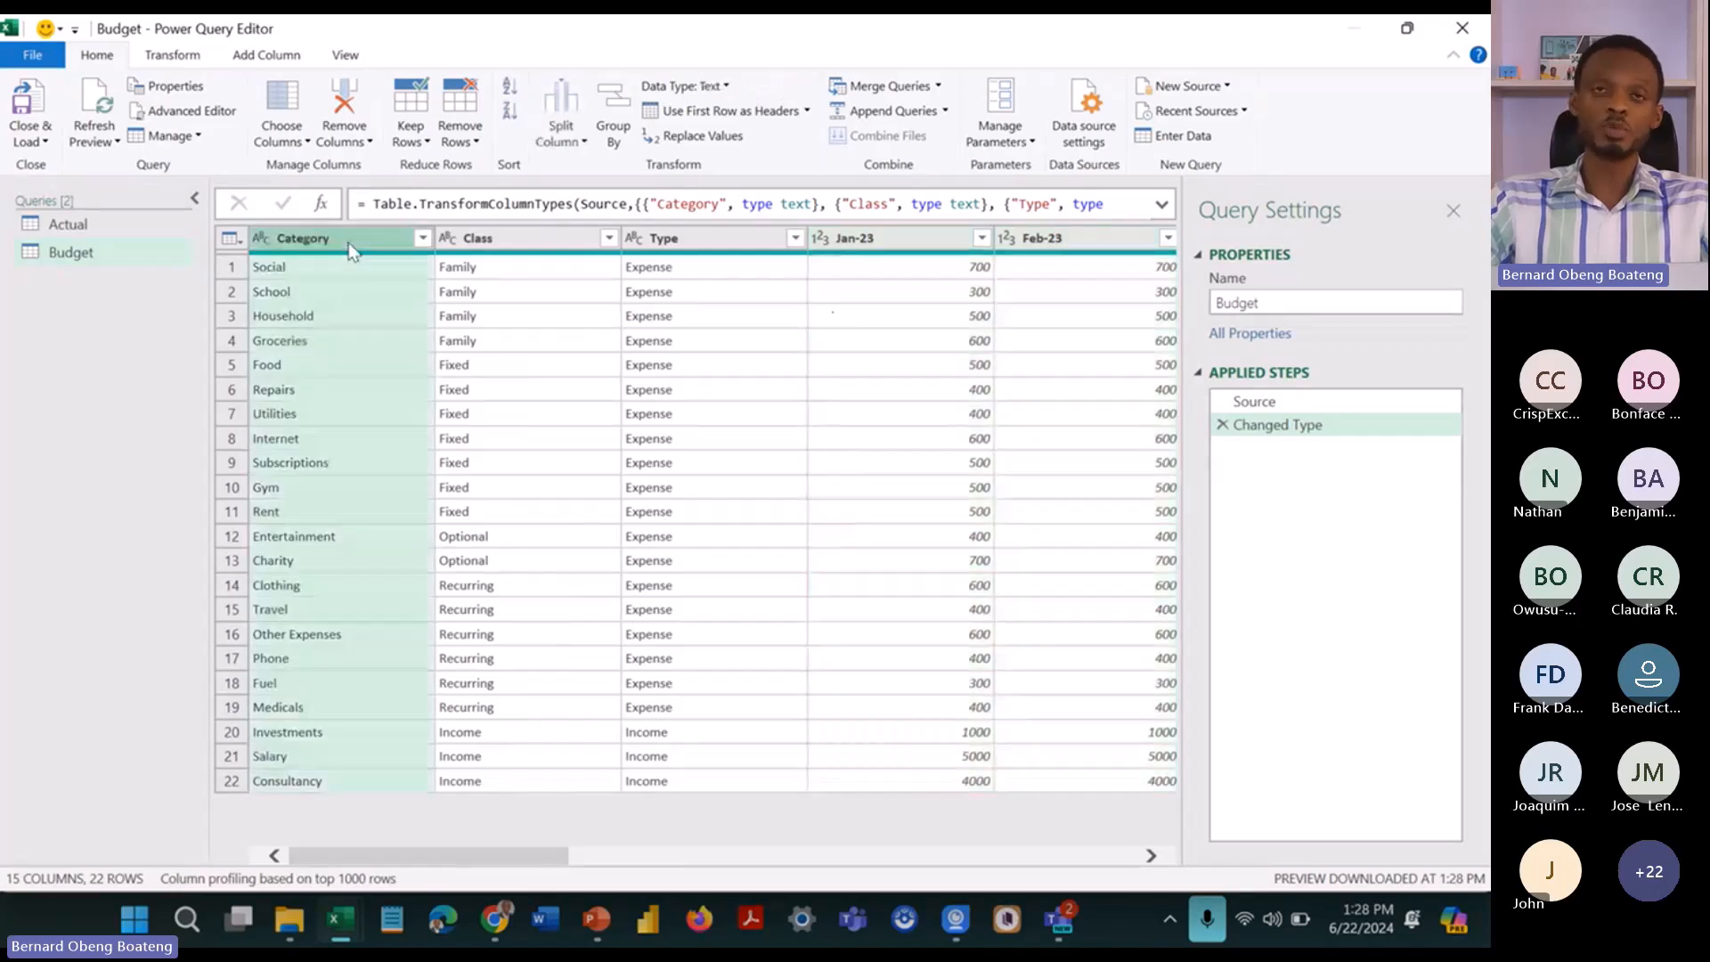
key(shift+Right)
key(shift+Right)
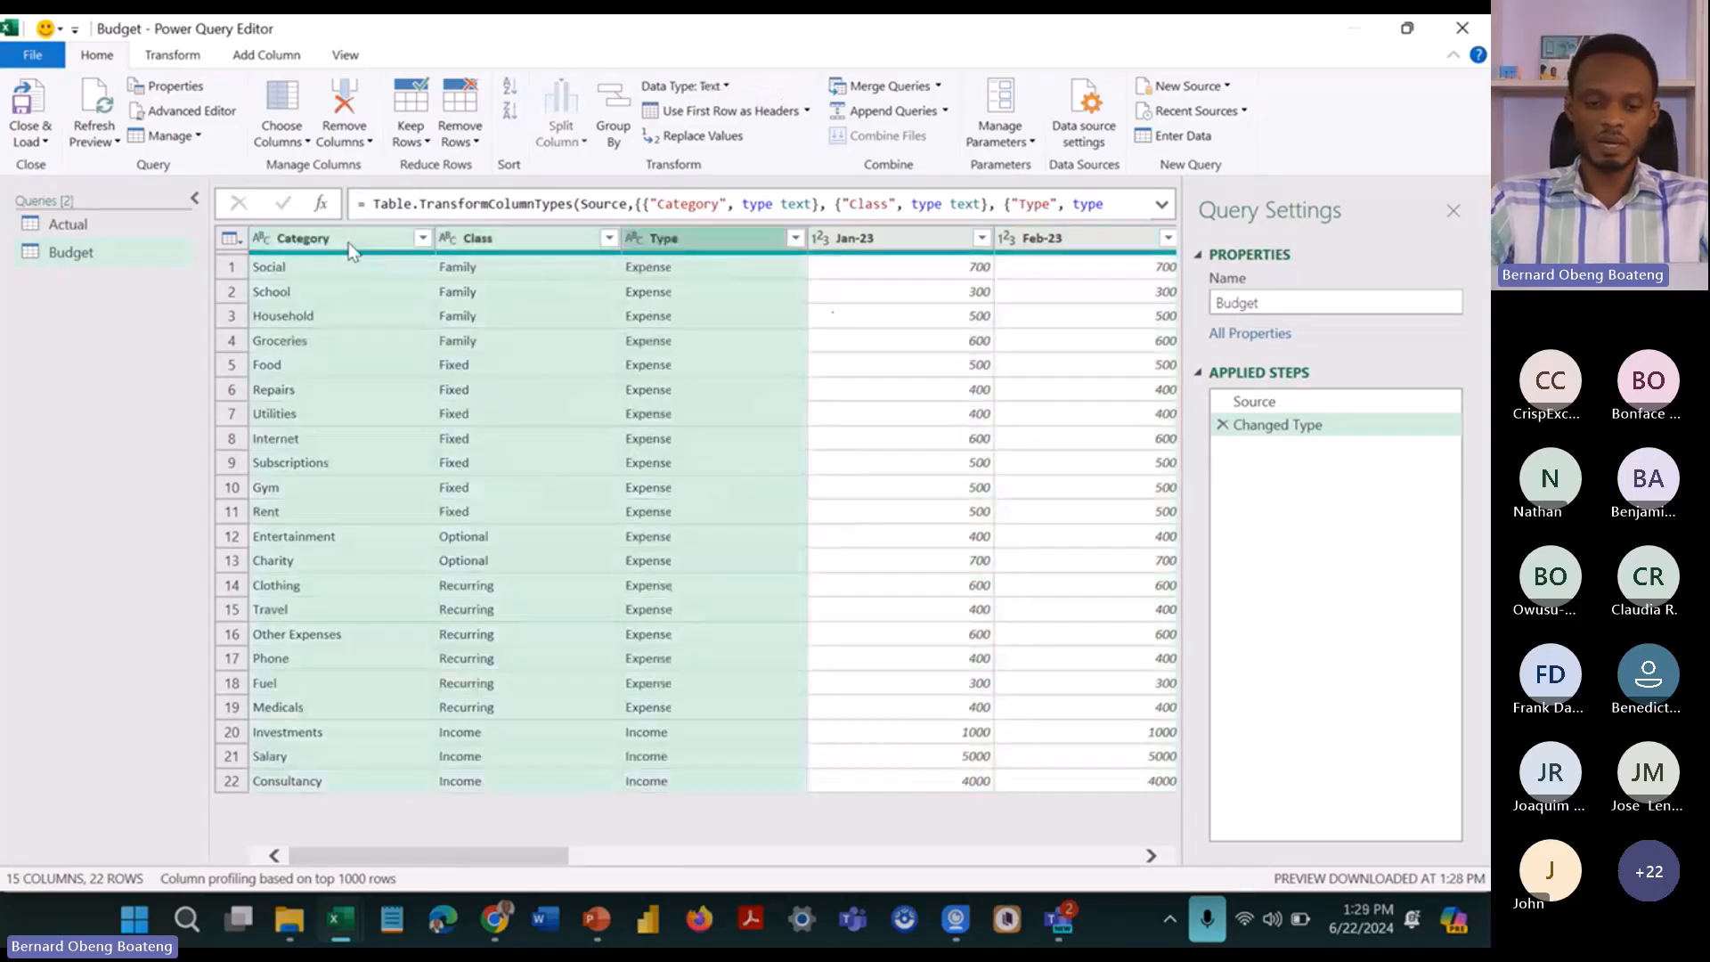
right_click(349, 243)
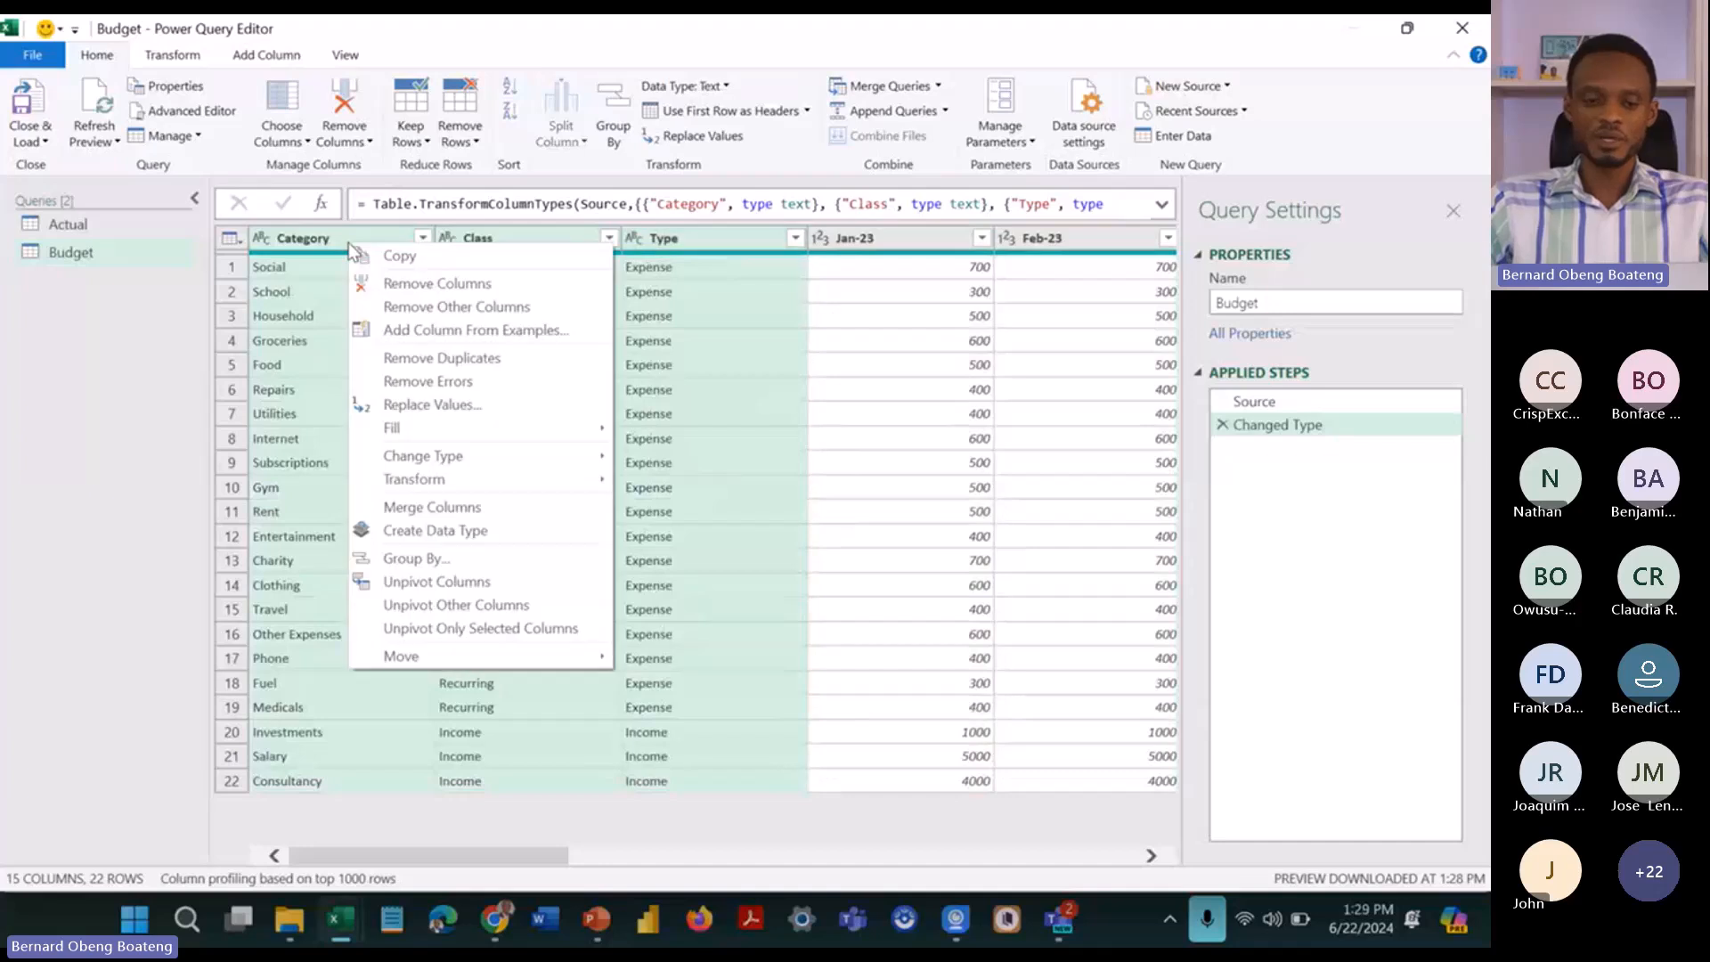
click(447, 603)
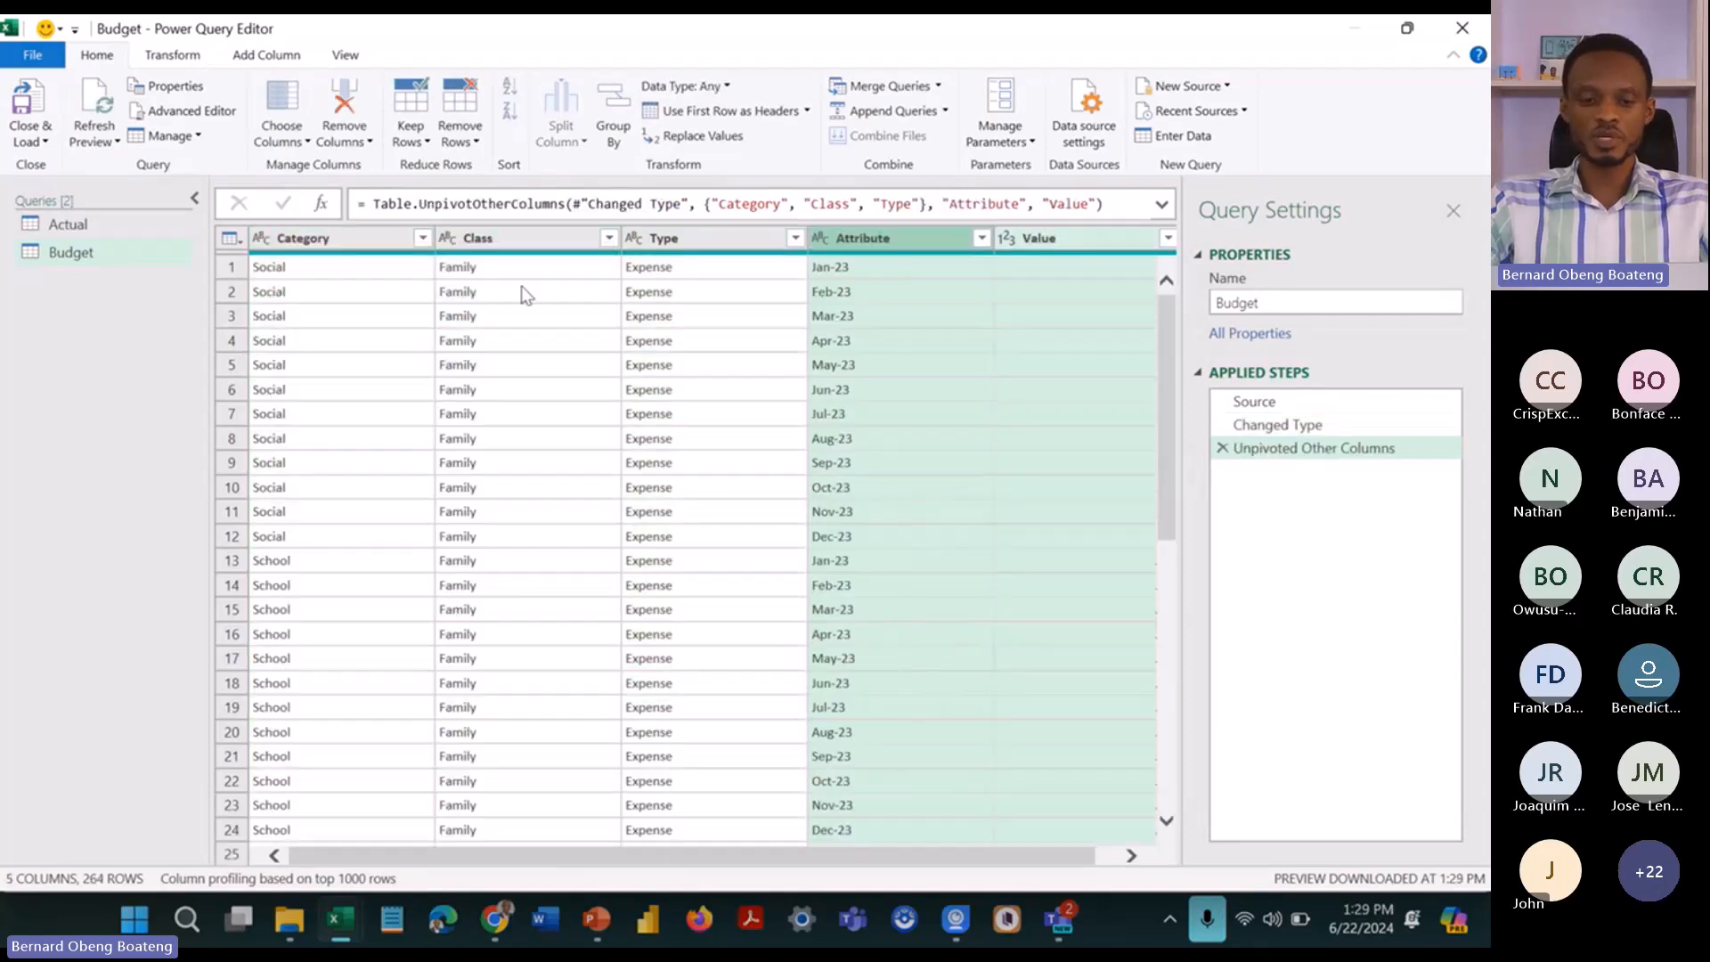
Step: Rename the Attribute column of the Budget query as Date
click(385, 240)
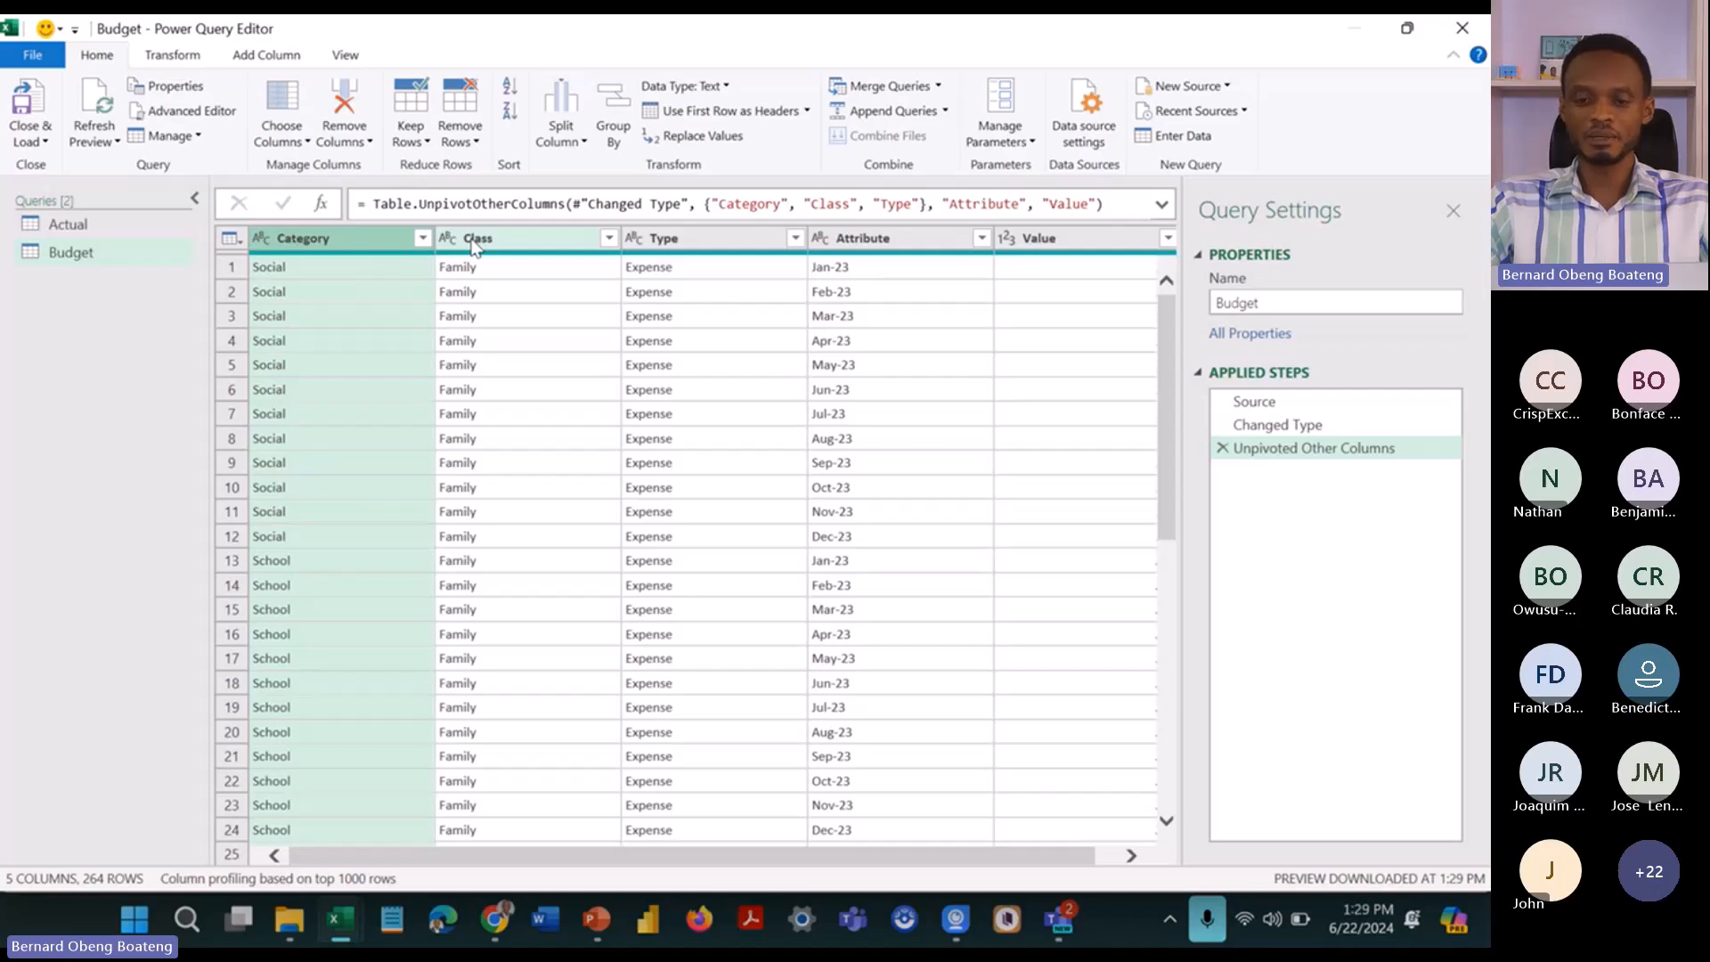
click(879, 236)
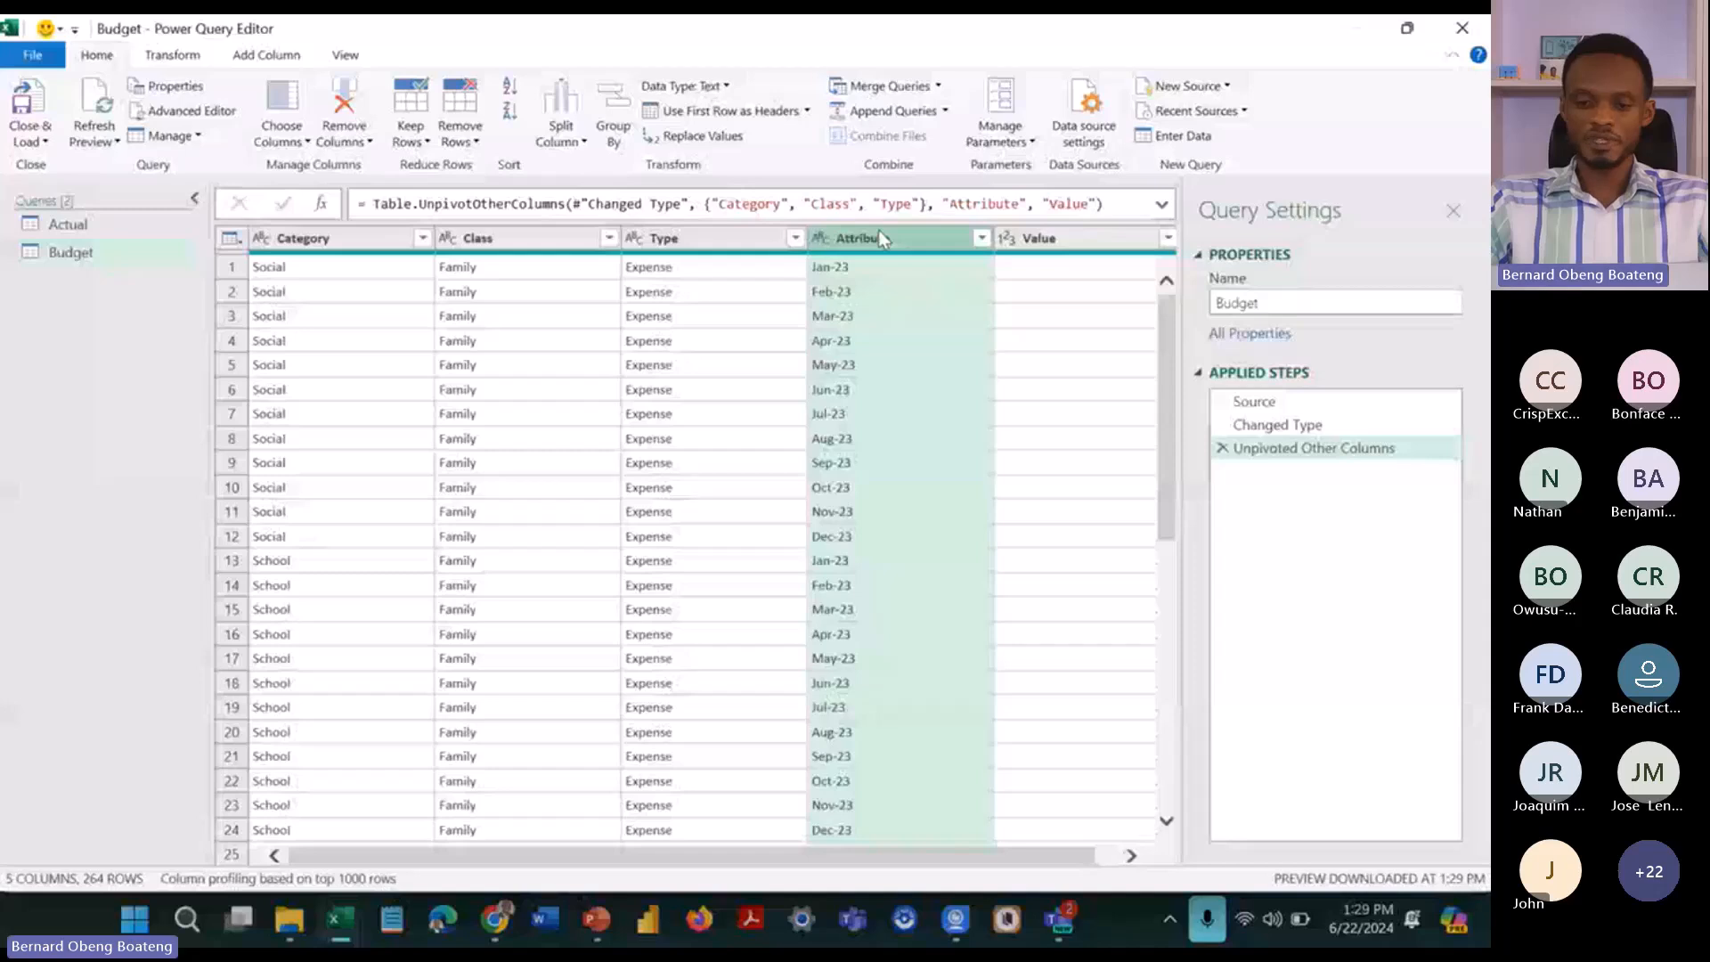
double_click(879, 237)
text(Date)
key(Return)
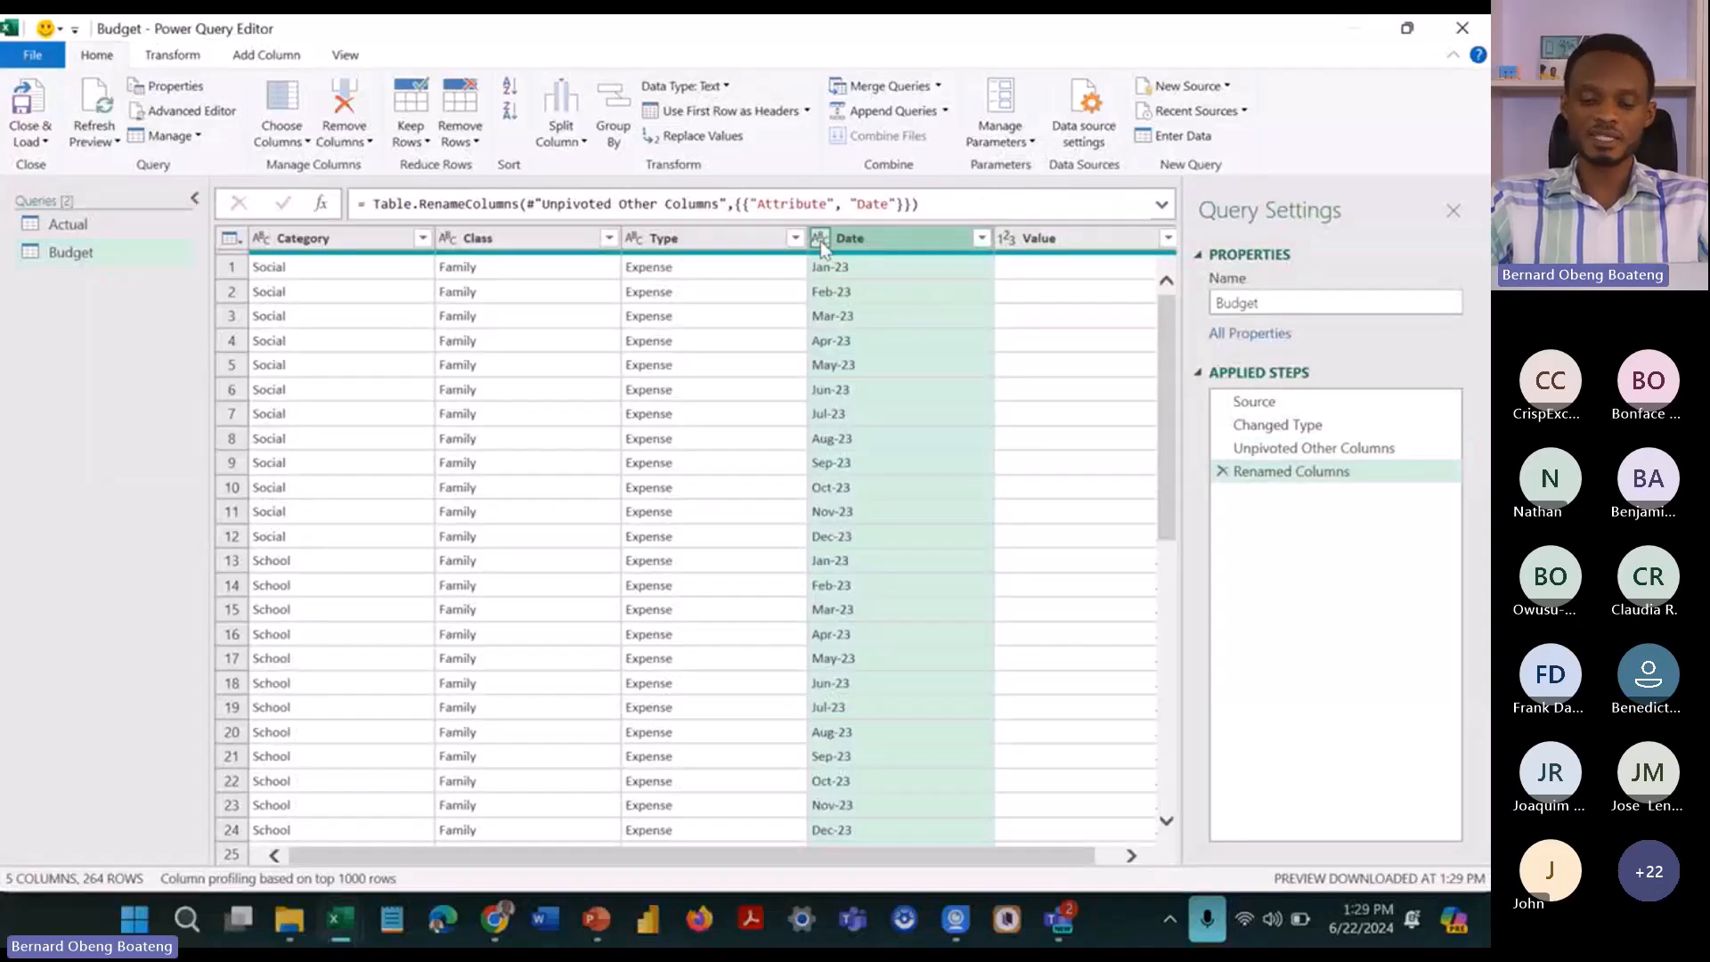
Step: Try changing the Date column's type from text to Date, and remove the resulting type-change step
click(820, 240)
click(859, 381)
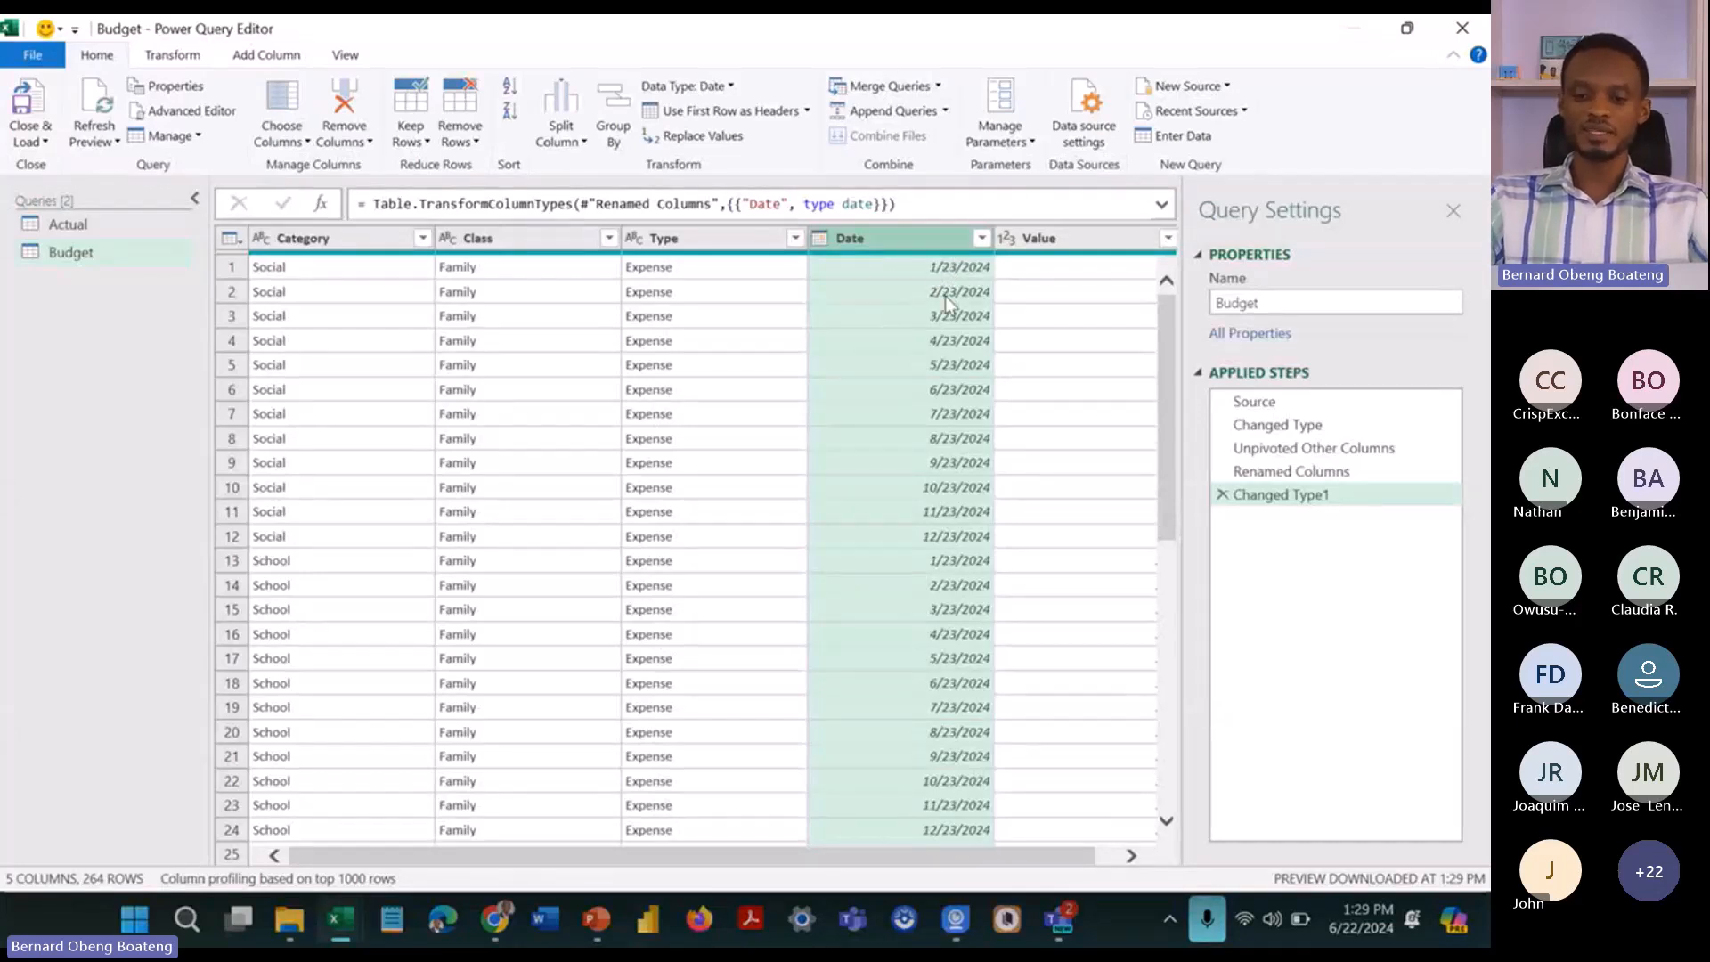
click(1222, 495)
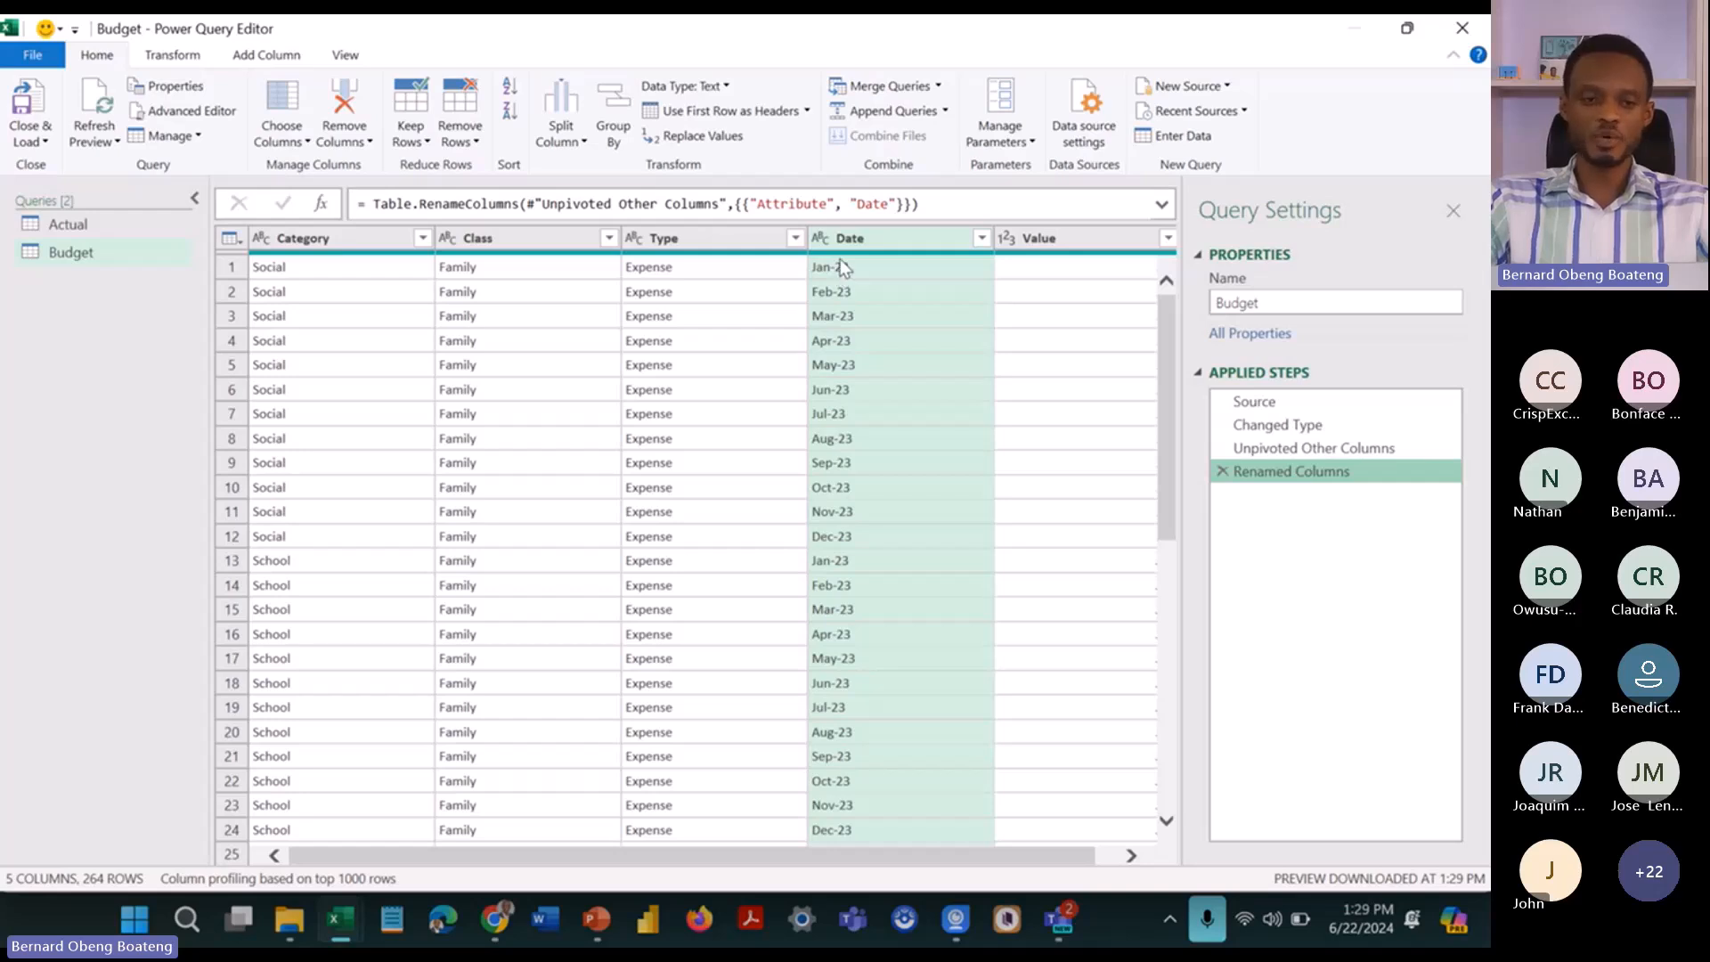
Step: Add the prefix 01- to the values in the Date column and change the column's type to Date
click(172, 56)
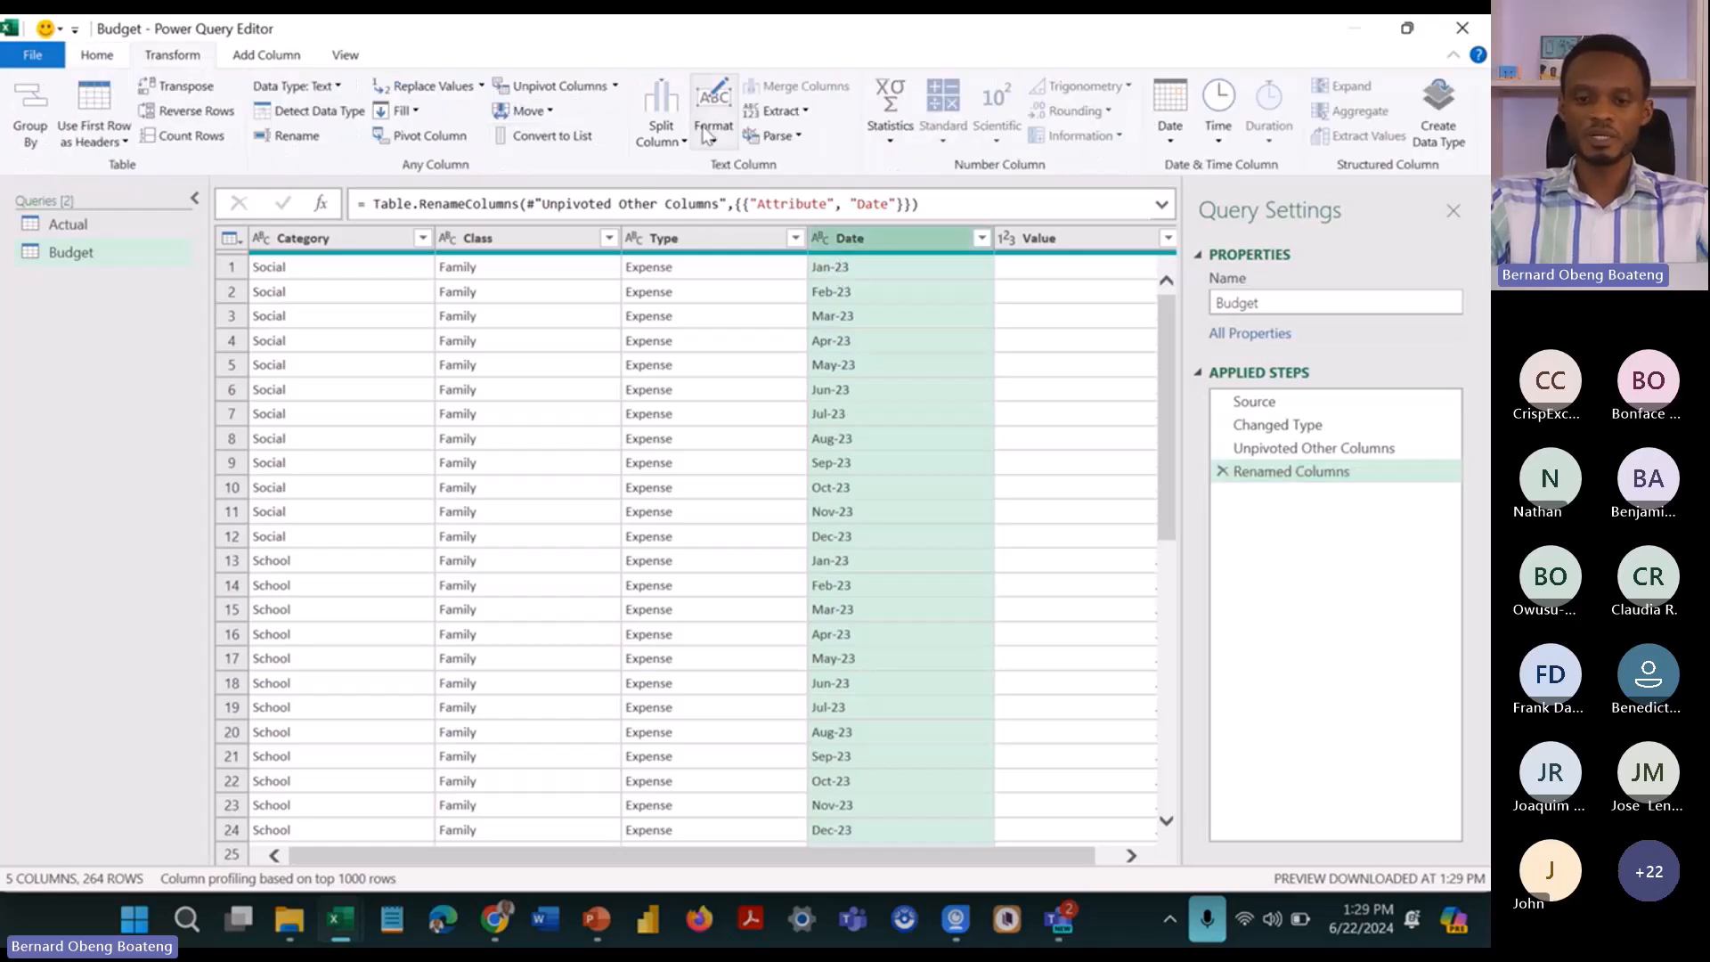
click(714, 133)
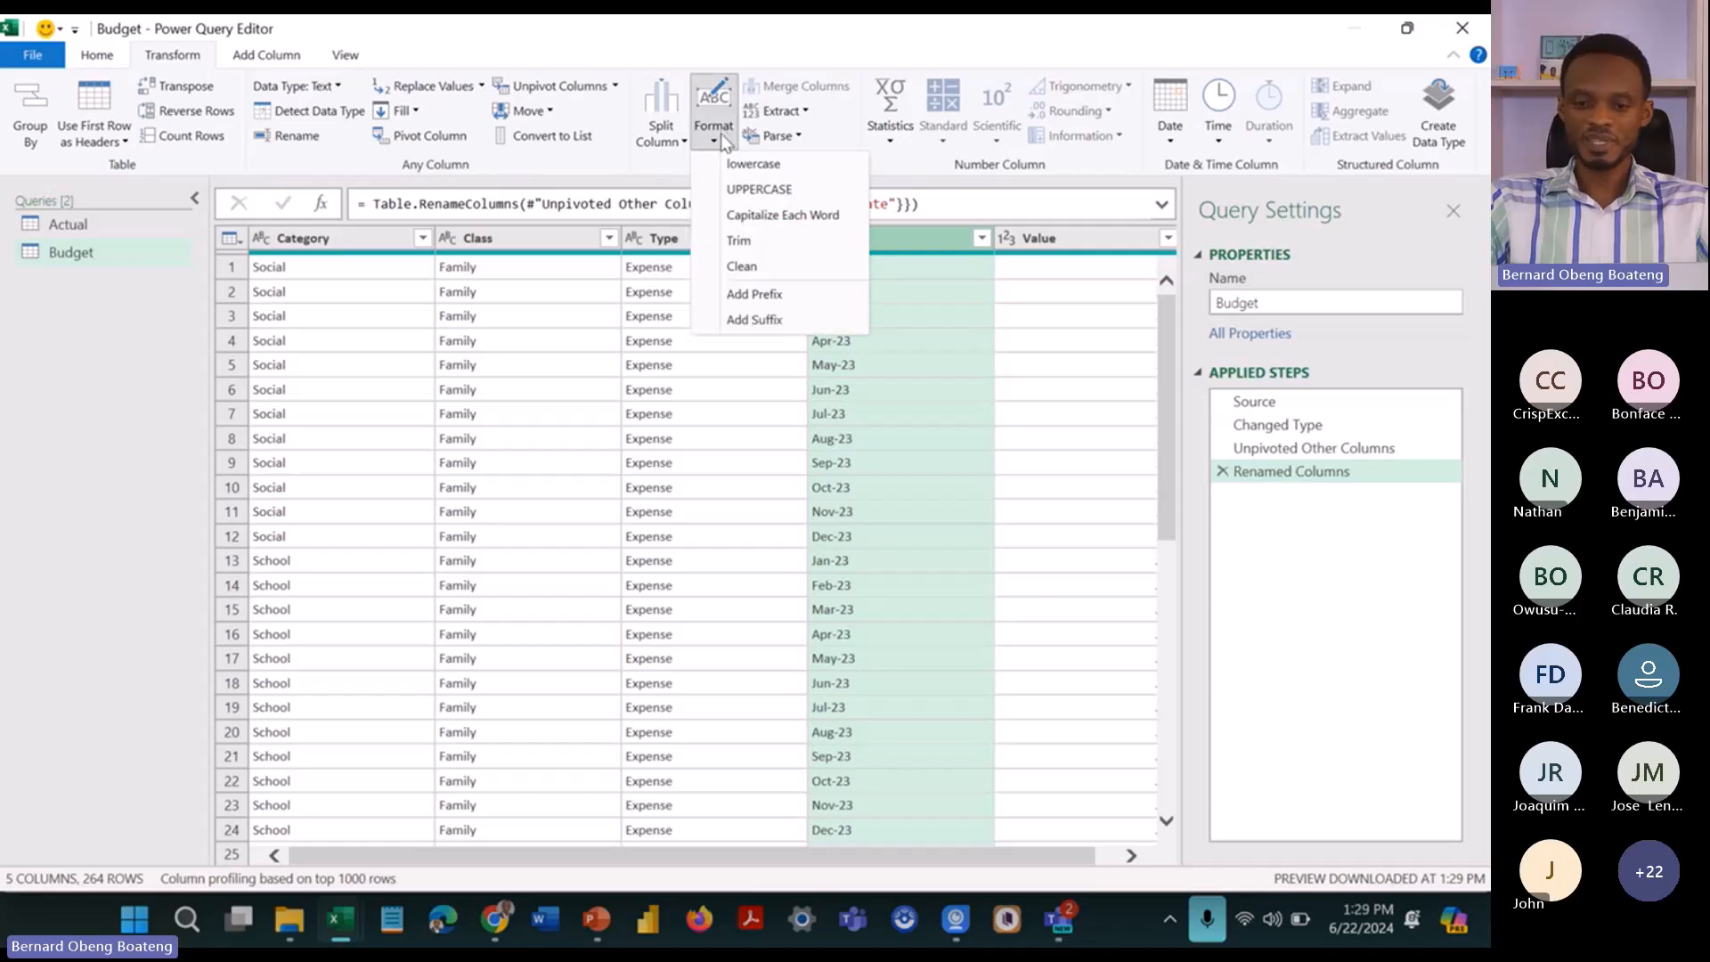
click(754, 295)
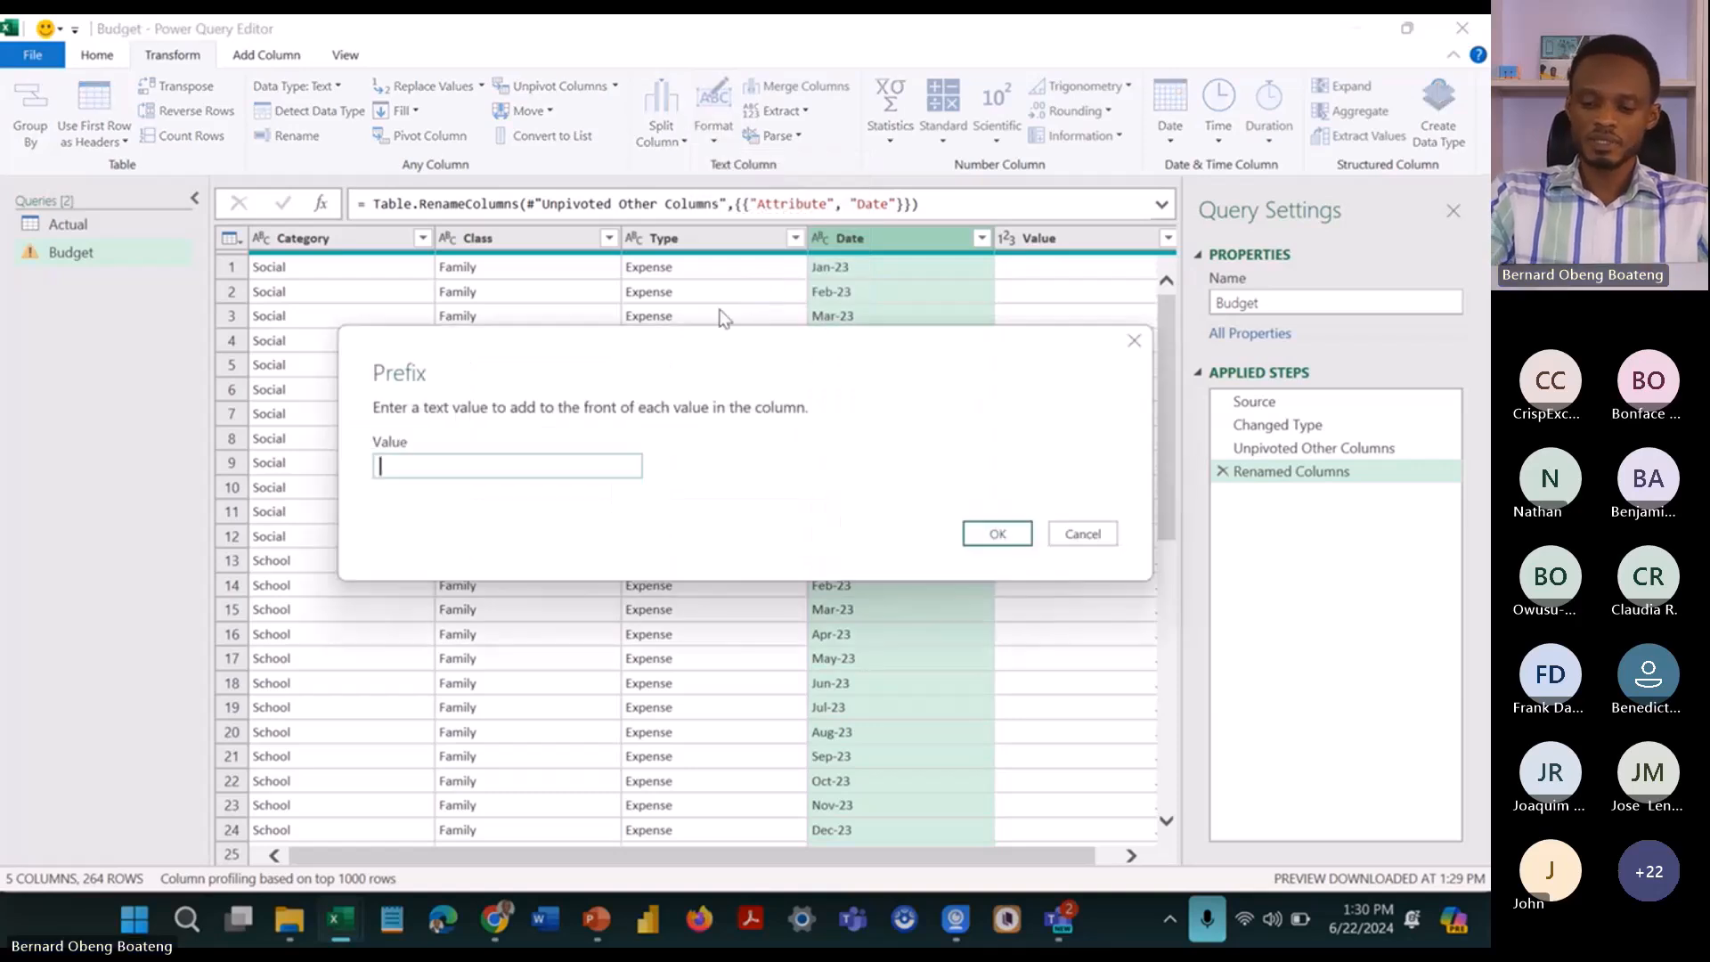
text(01-)
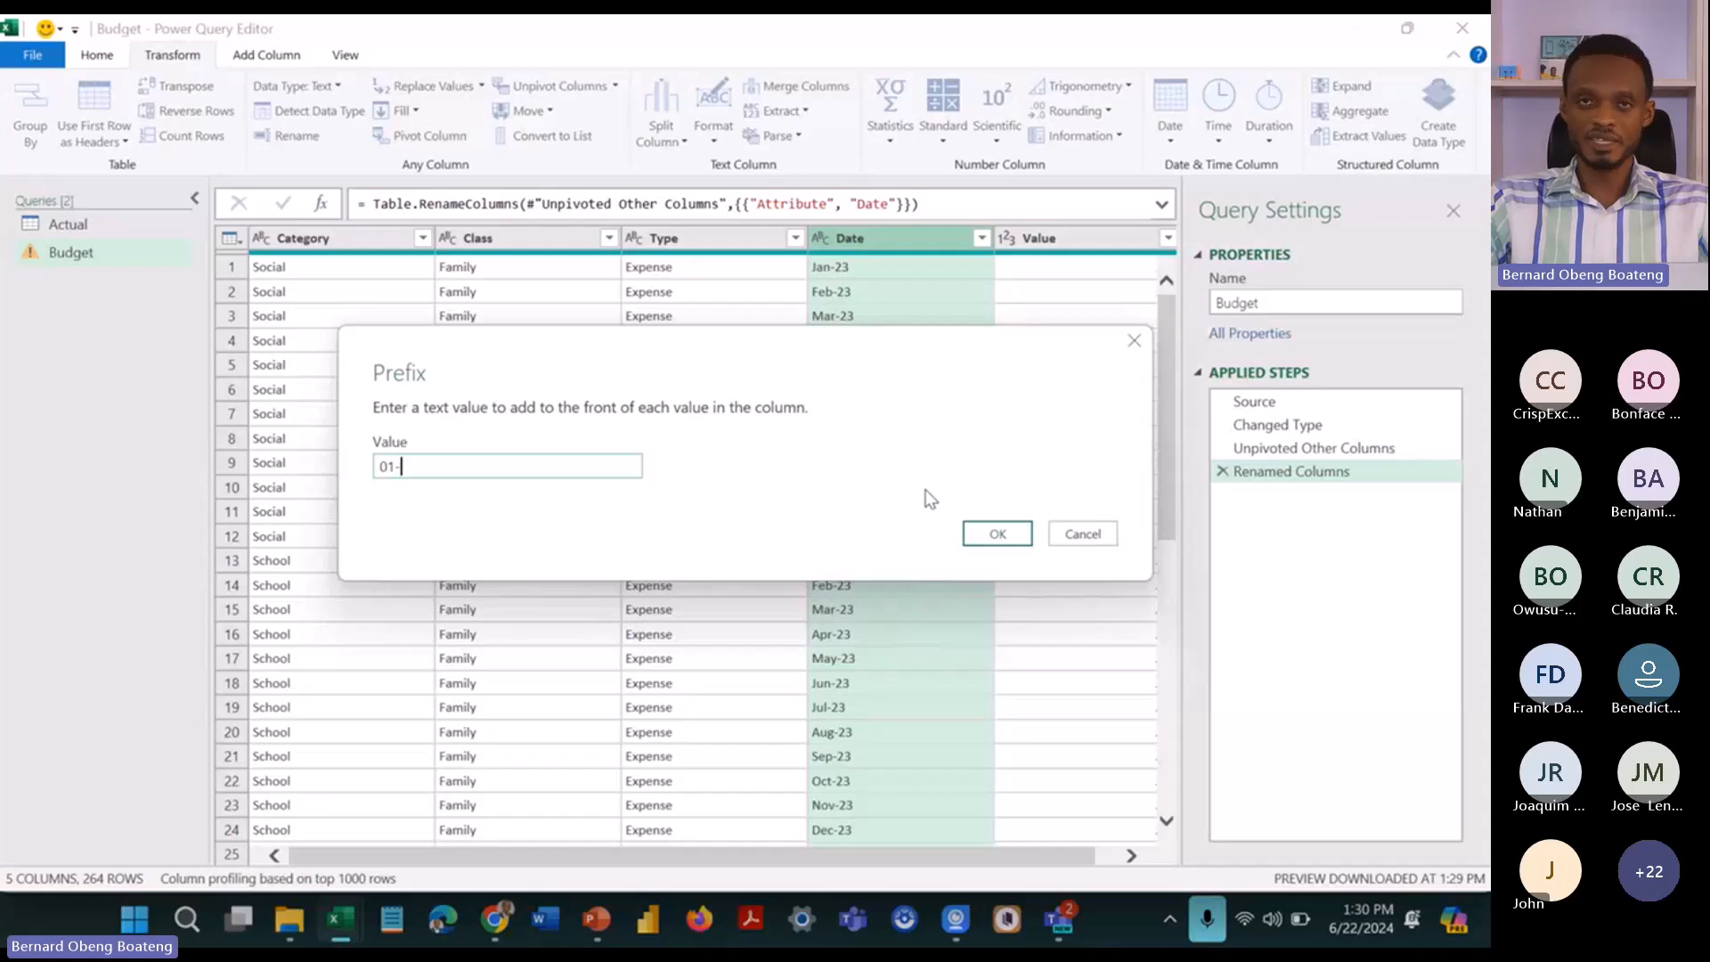
key(Return)
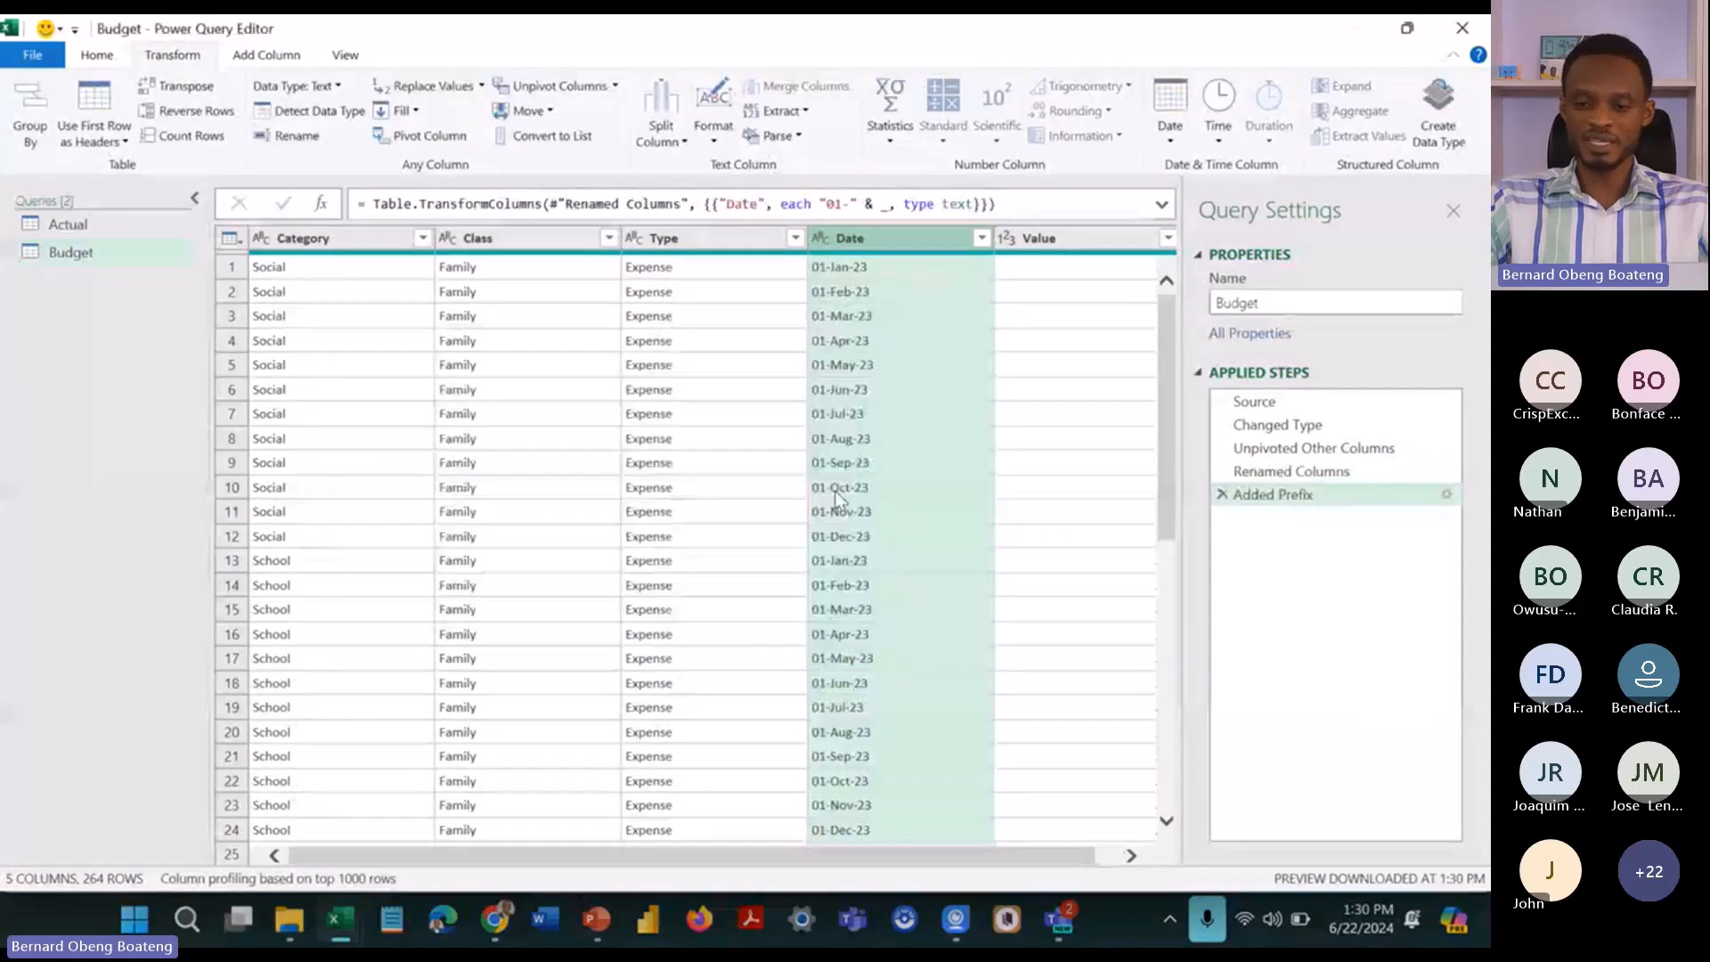
click(817, 242)
click(846, 380)
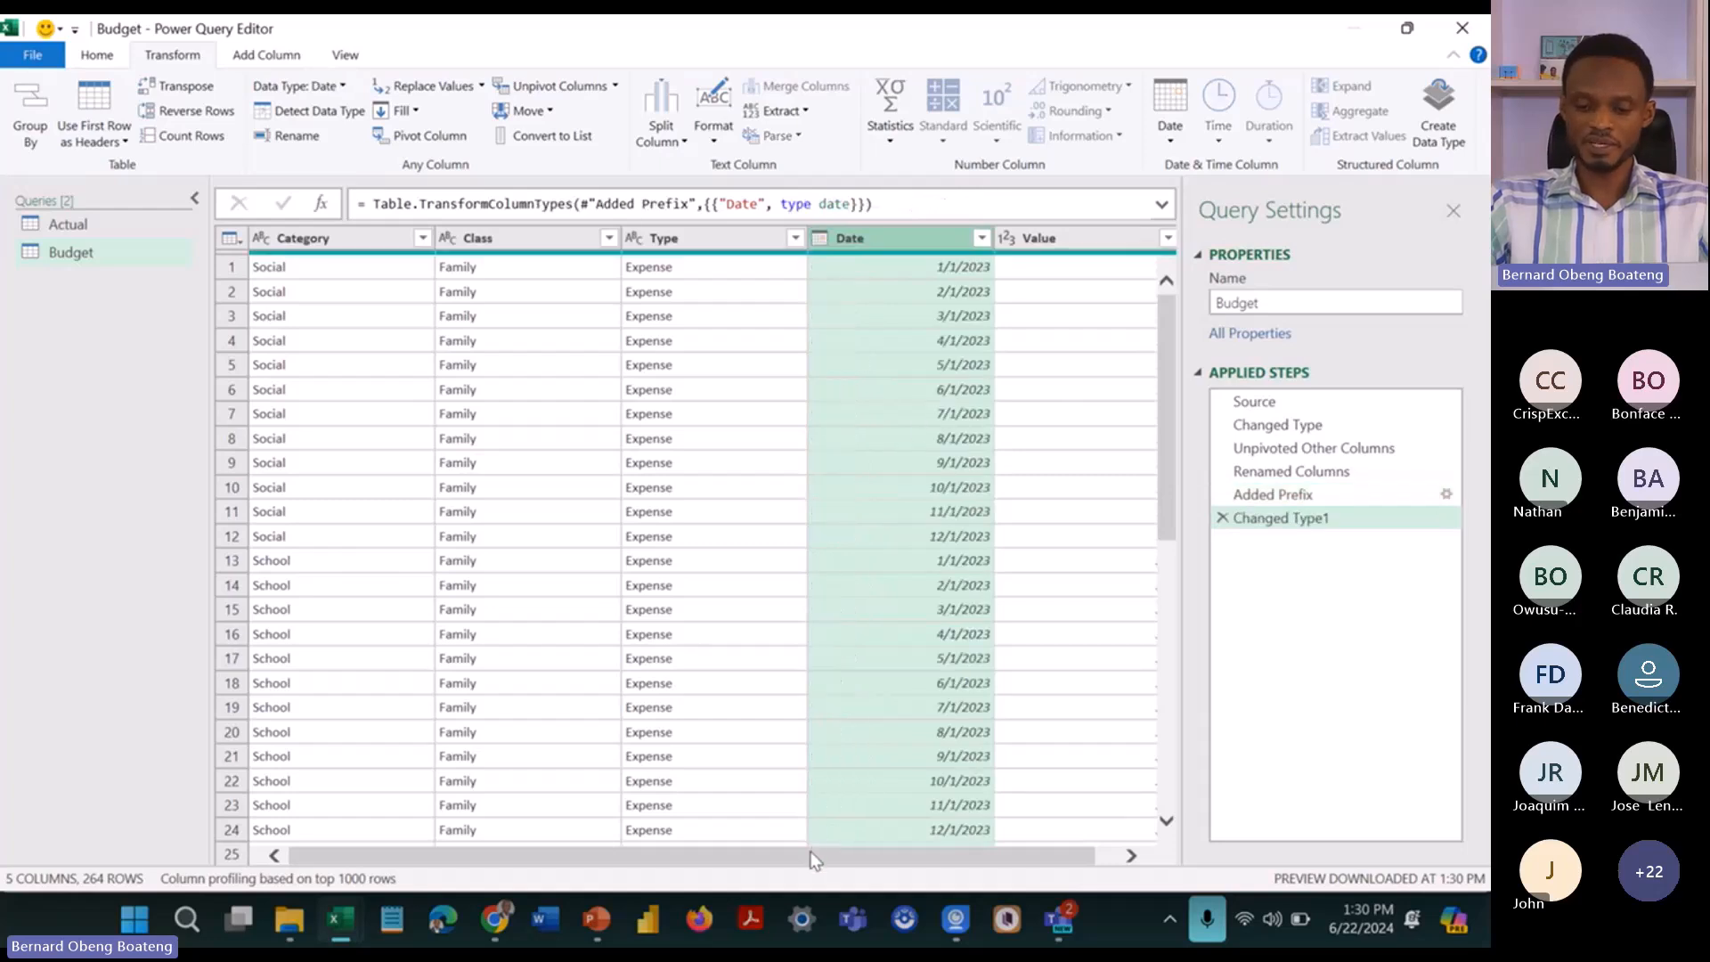
Step: Rename the Value column of the Budget query as Amount
drag(813, 857, 837, 857)
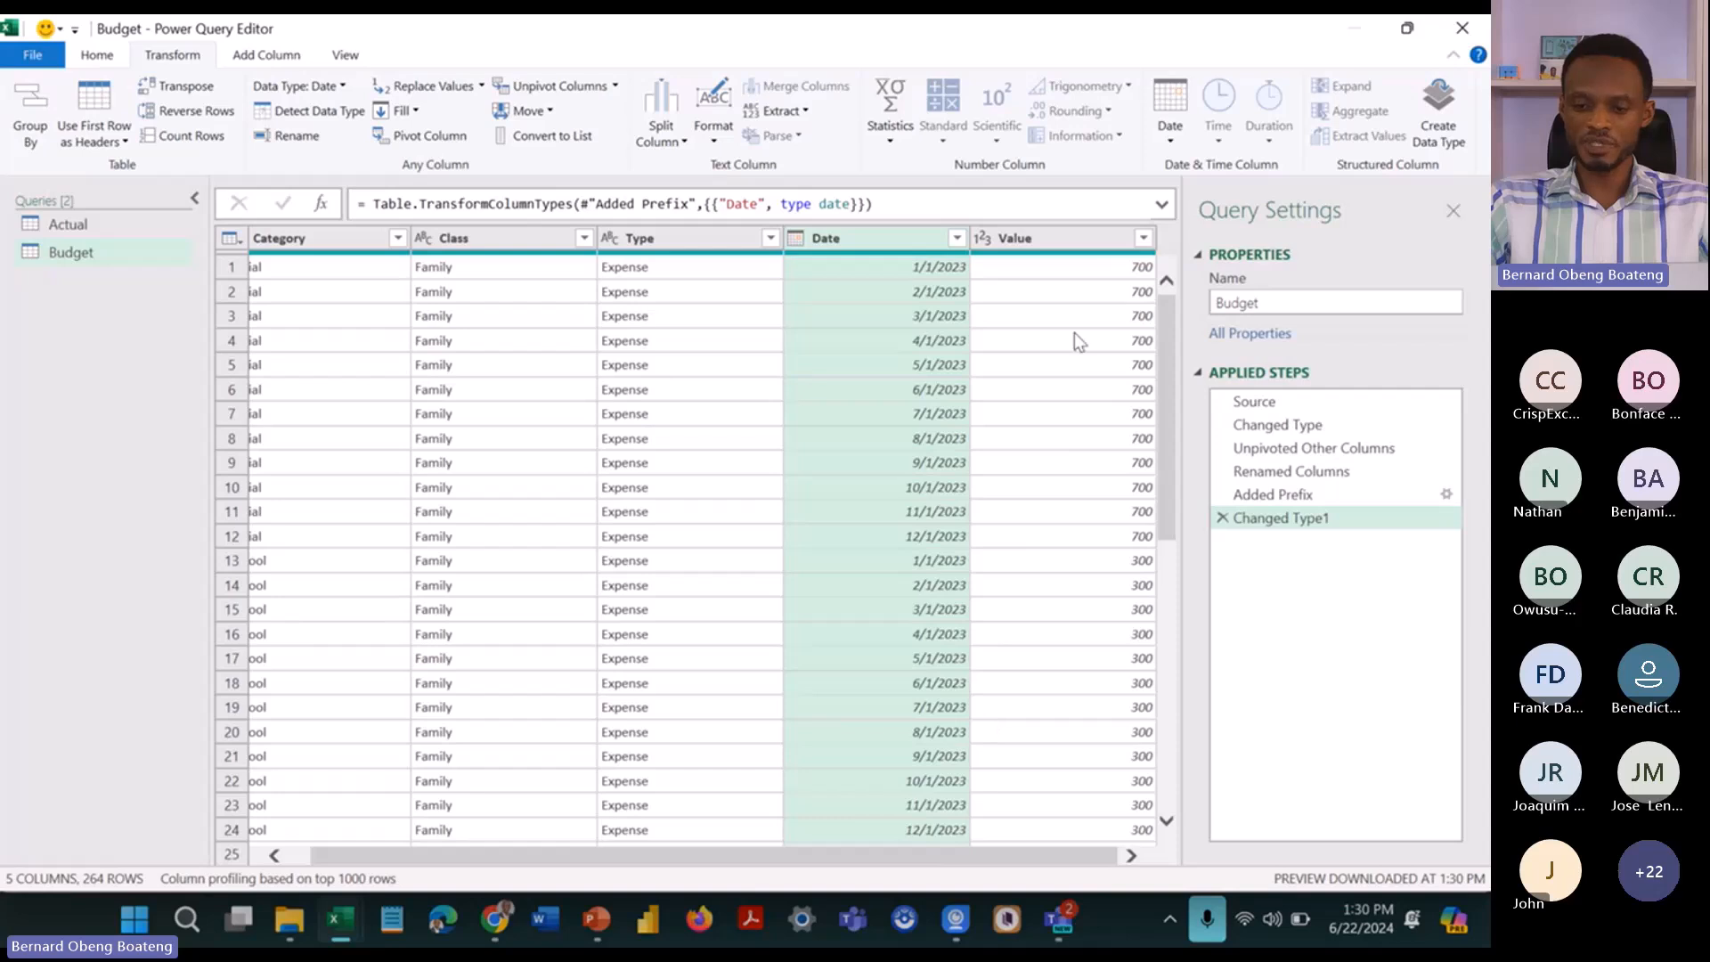
double_click(1054, 238)
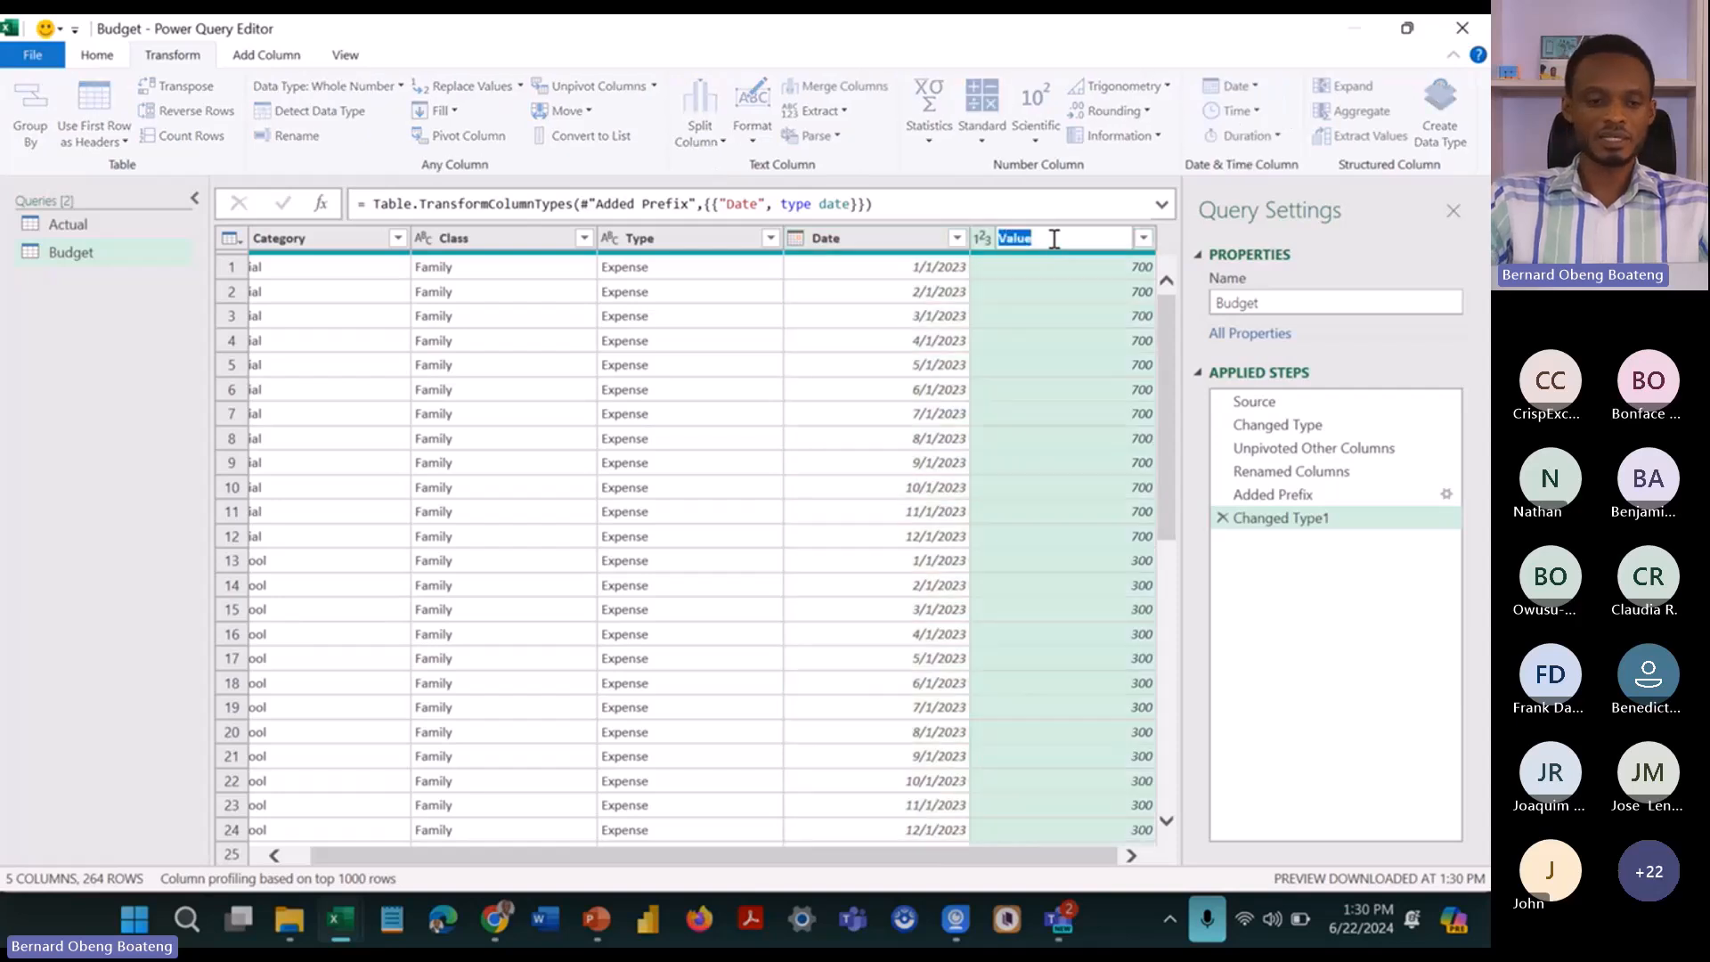
text(Amoun)
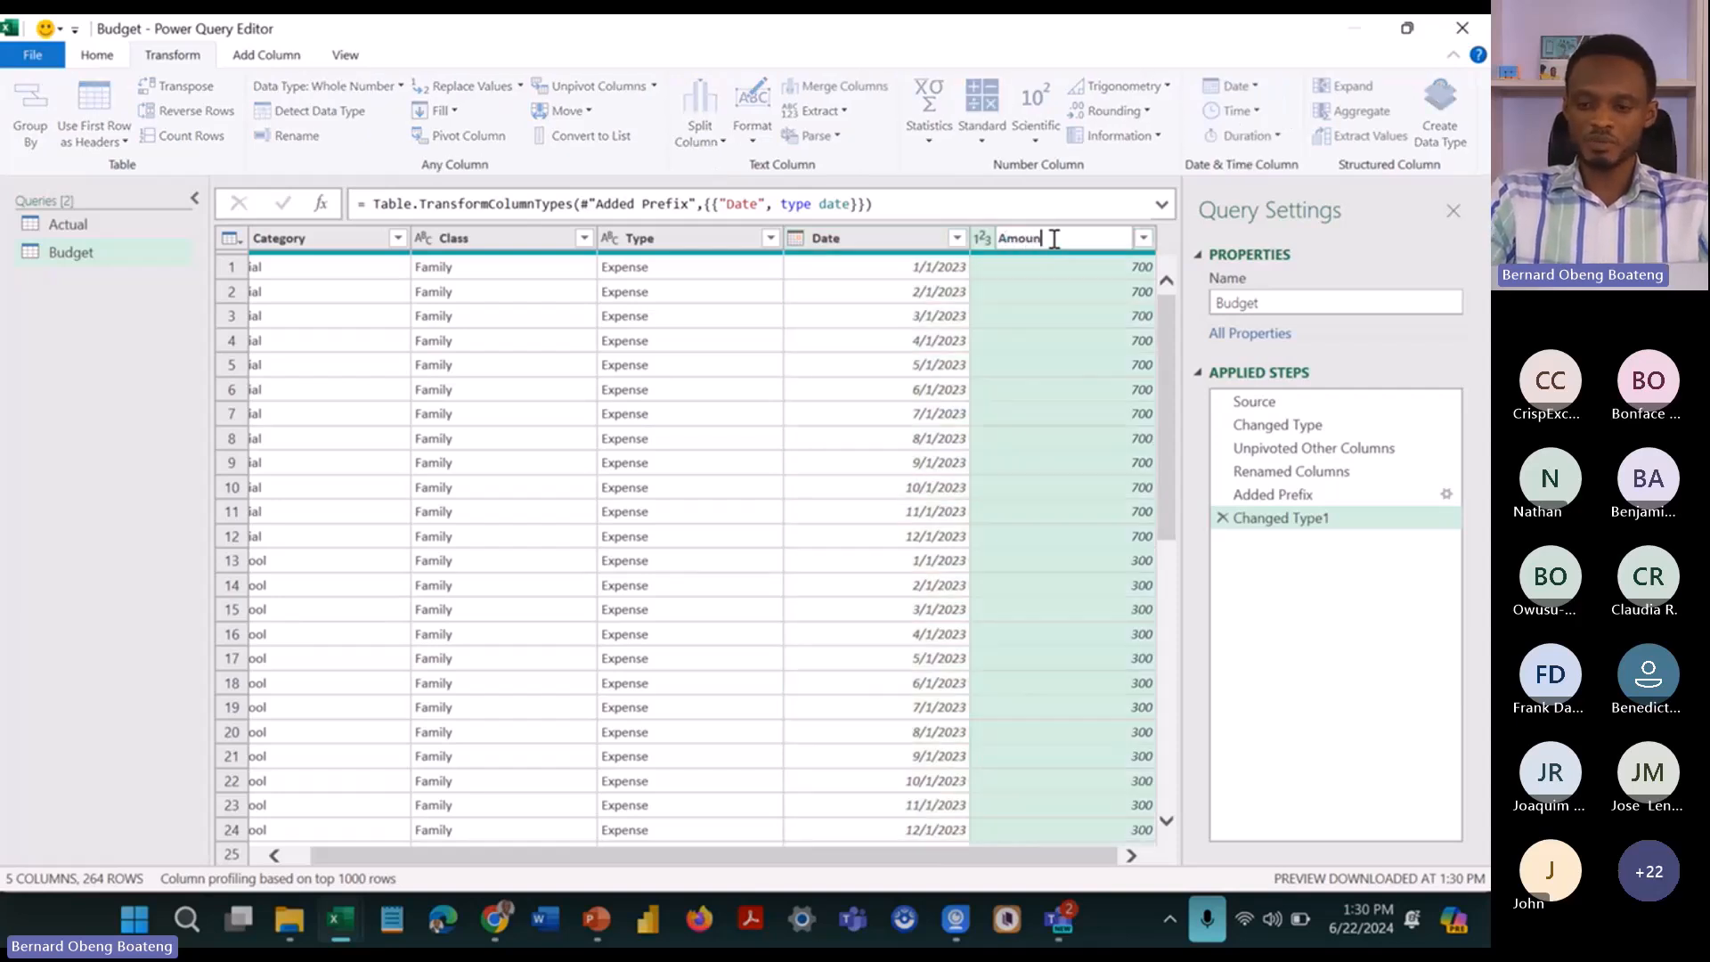
text(t)
key(Return)
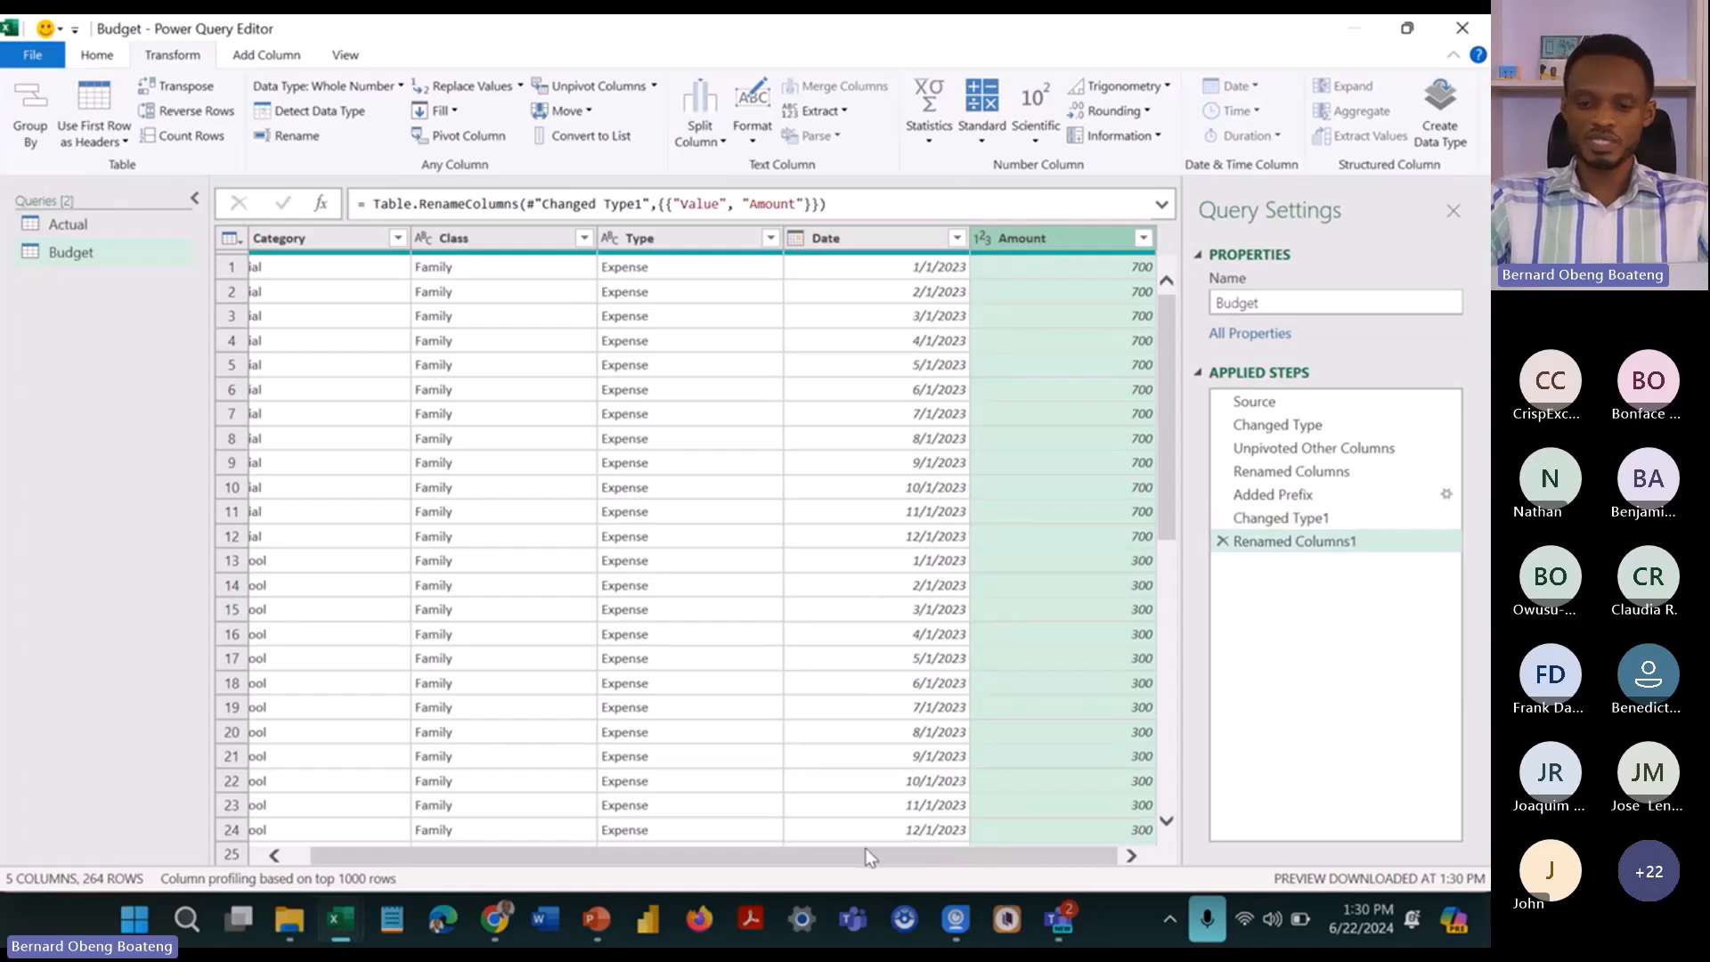
drag(869, 857, 570, 862)
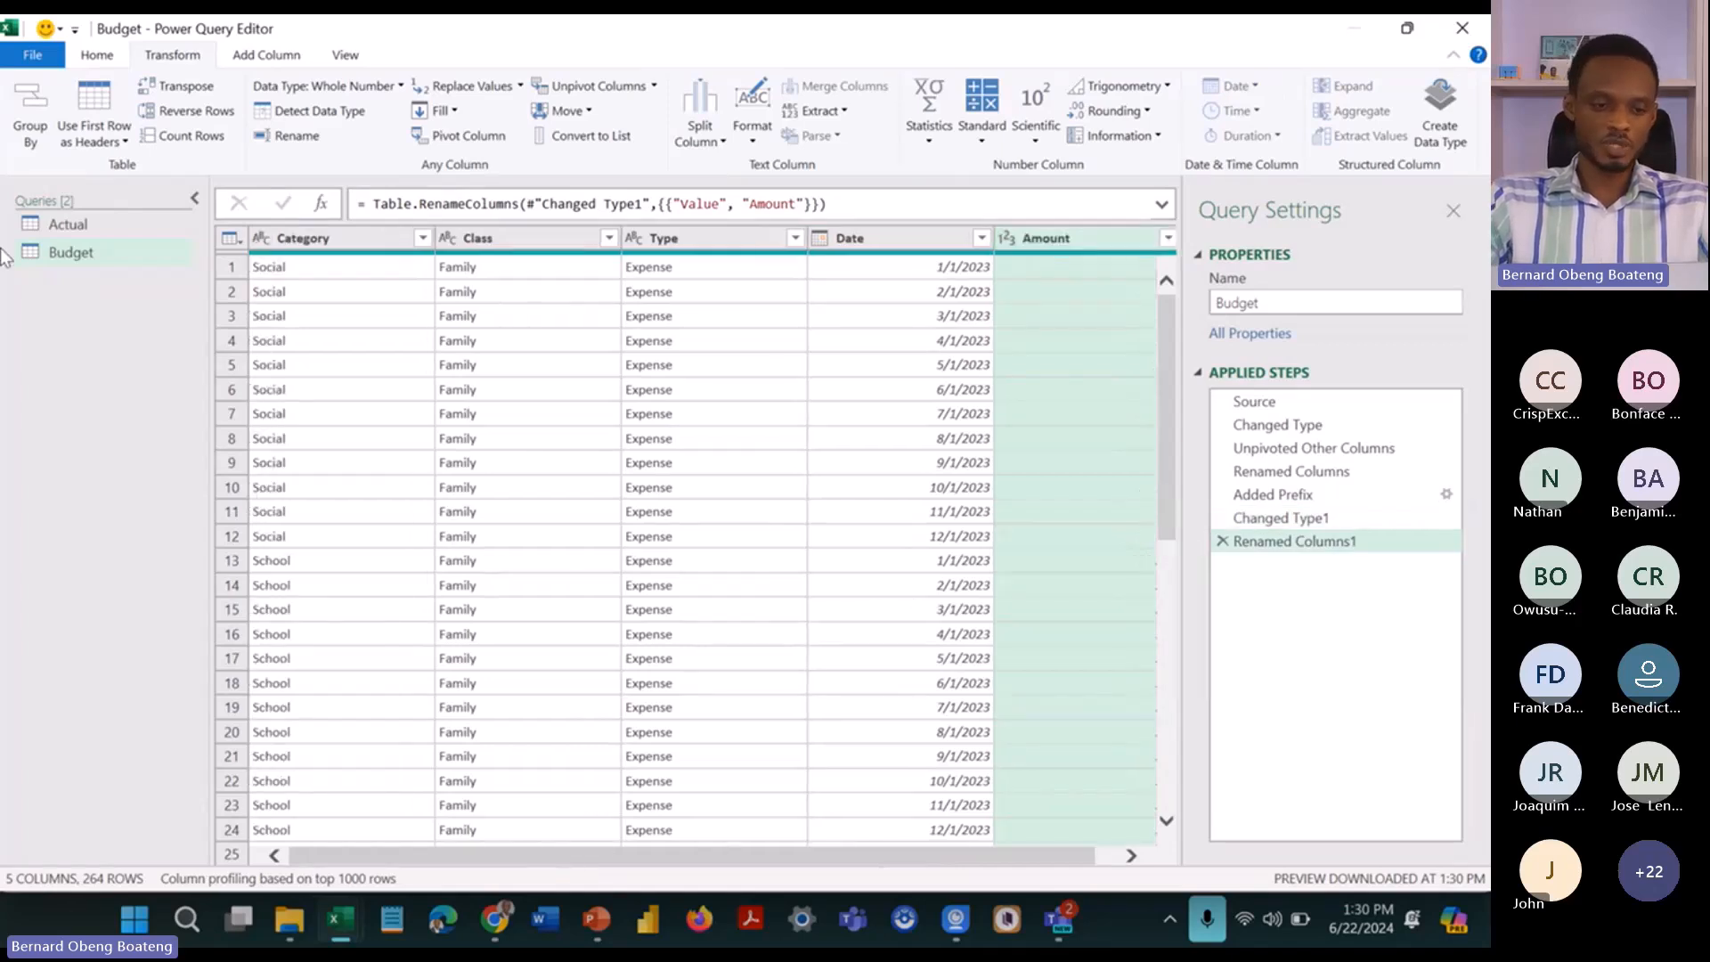
Step: Compare the columns of the Actual and Budget queries, and create a new query that references Budget
click(69, 228)
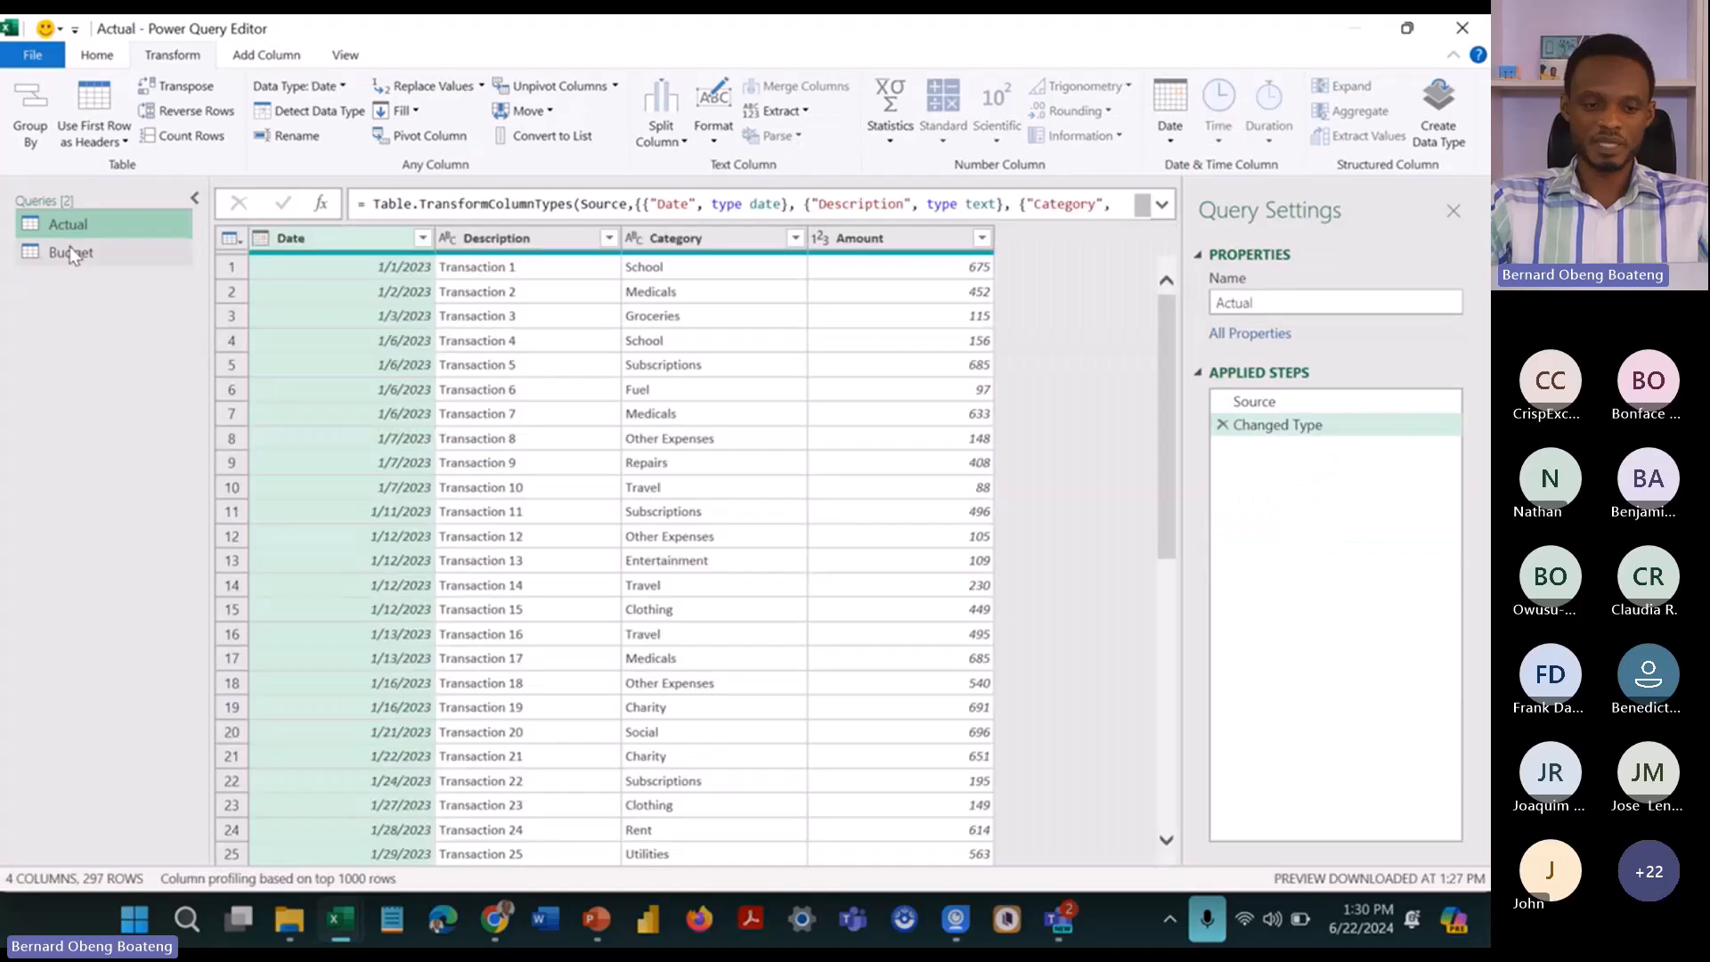
click(69, 252)
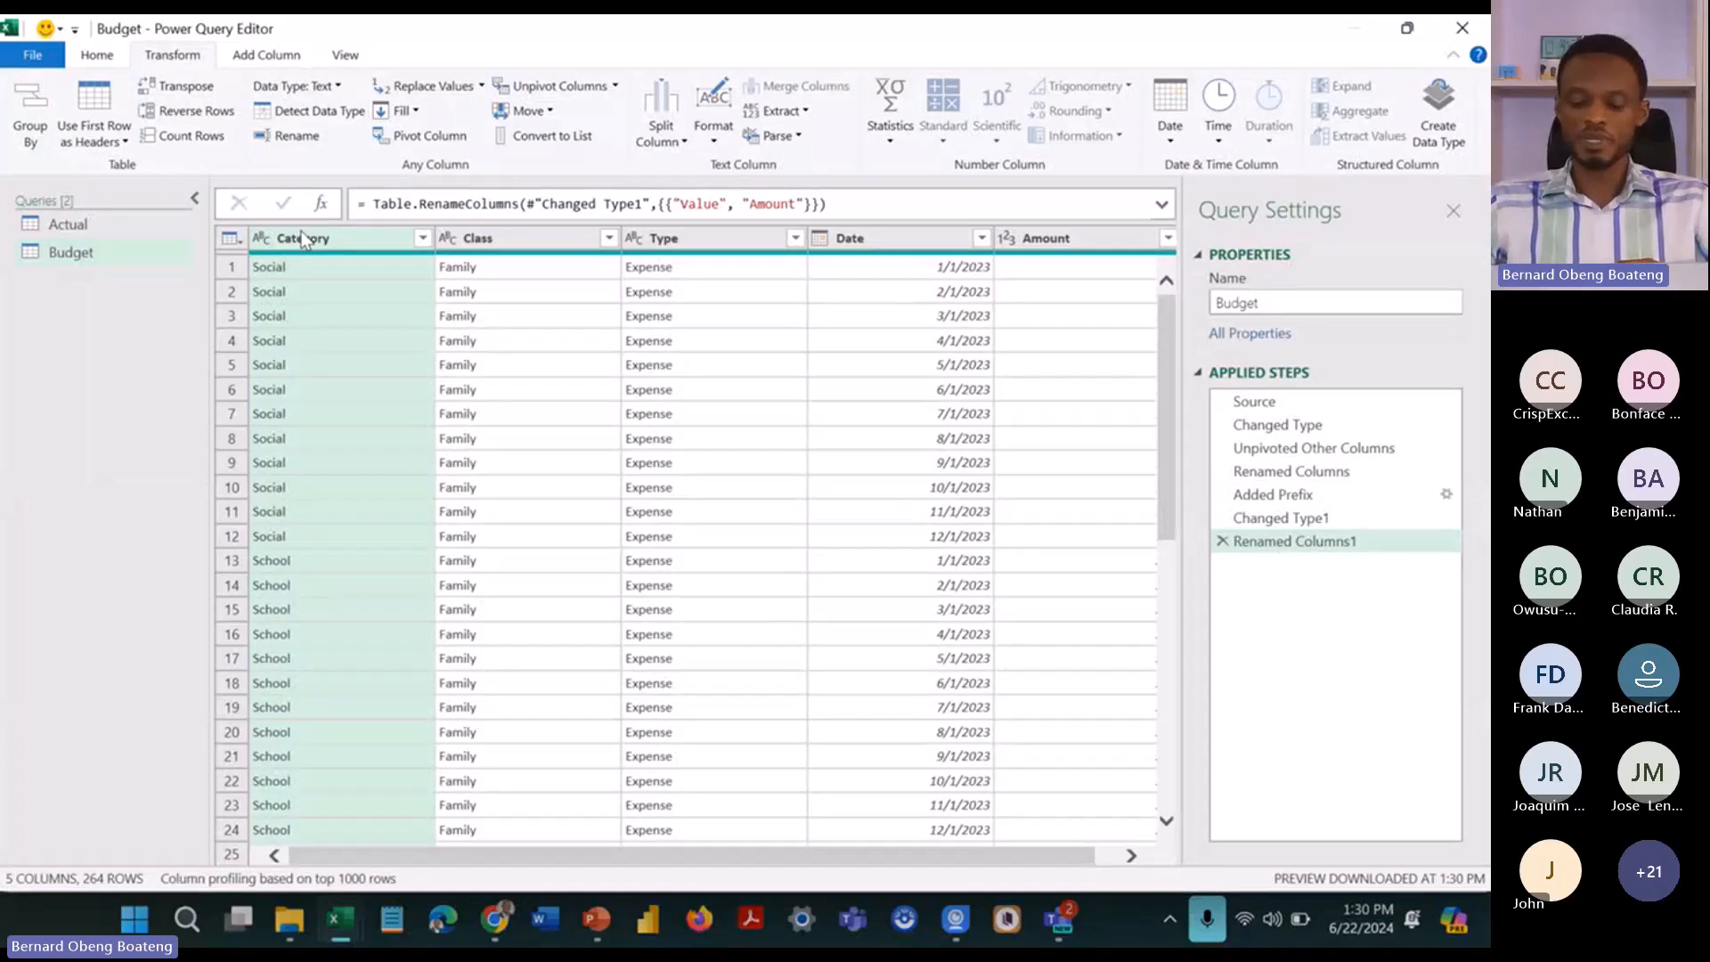
key(shift+Right)
key(shift+Right)
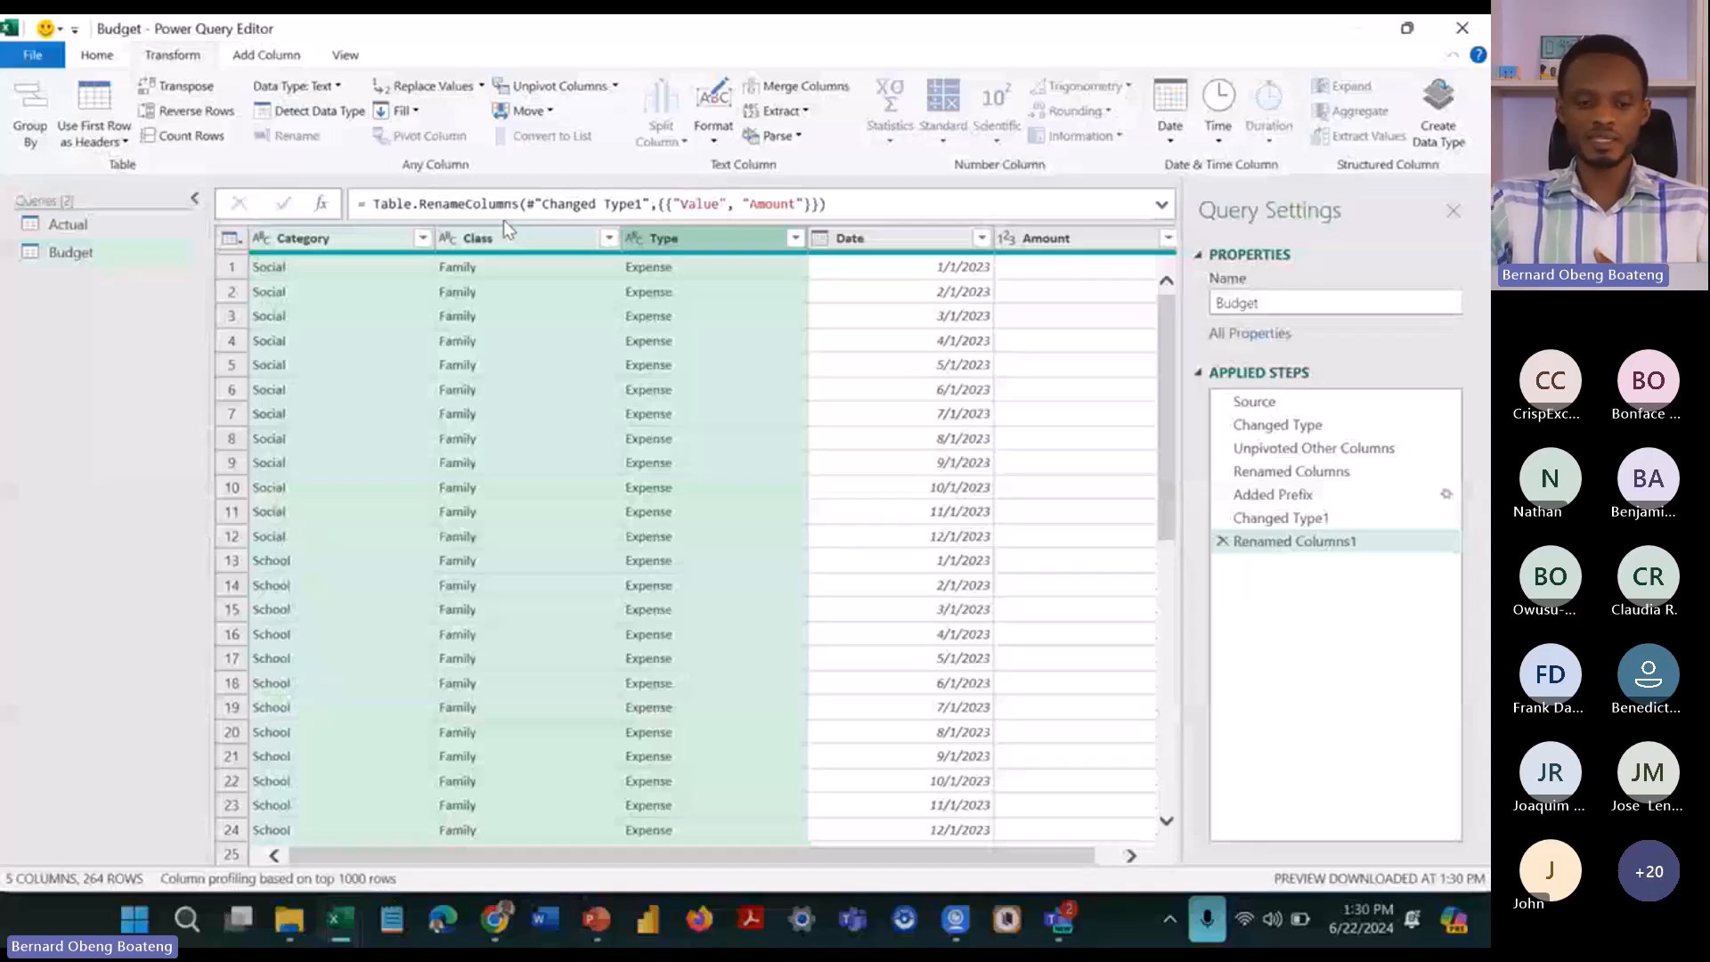
right_click(72, 252)
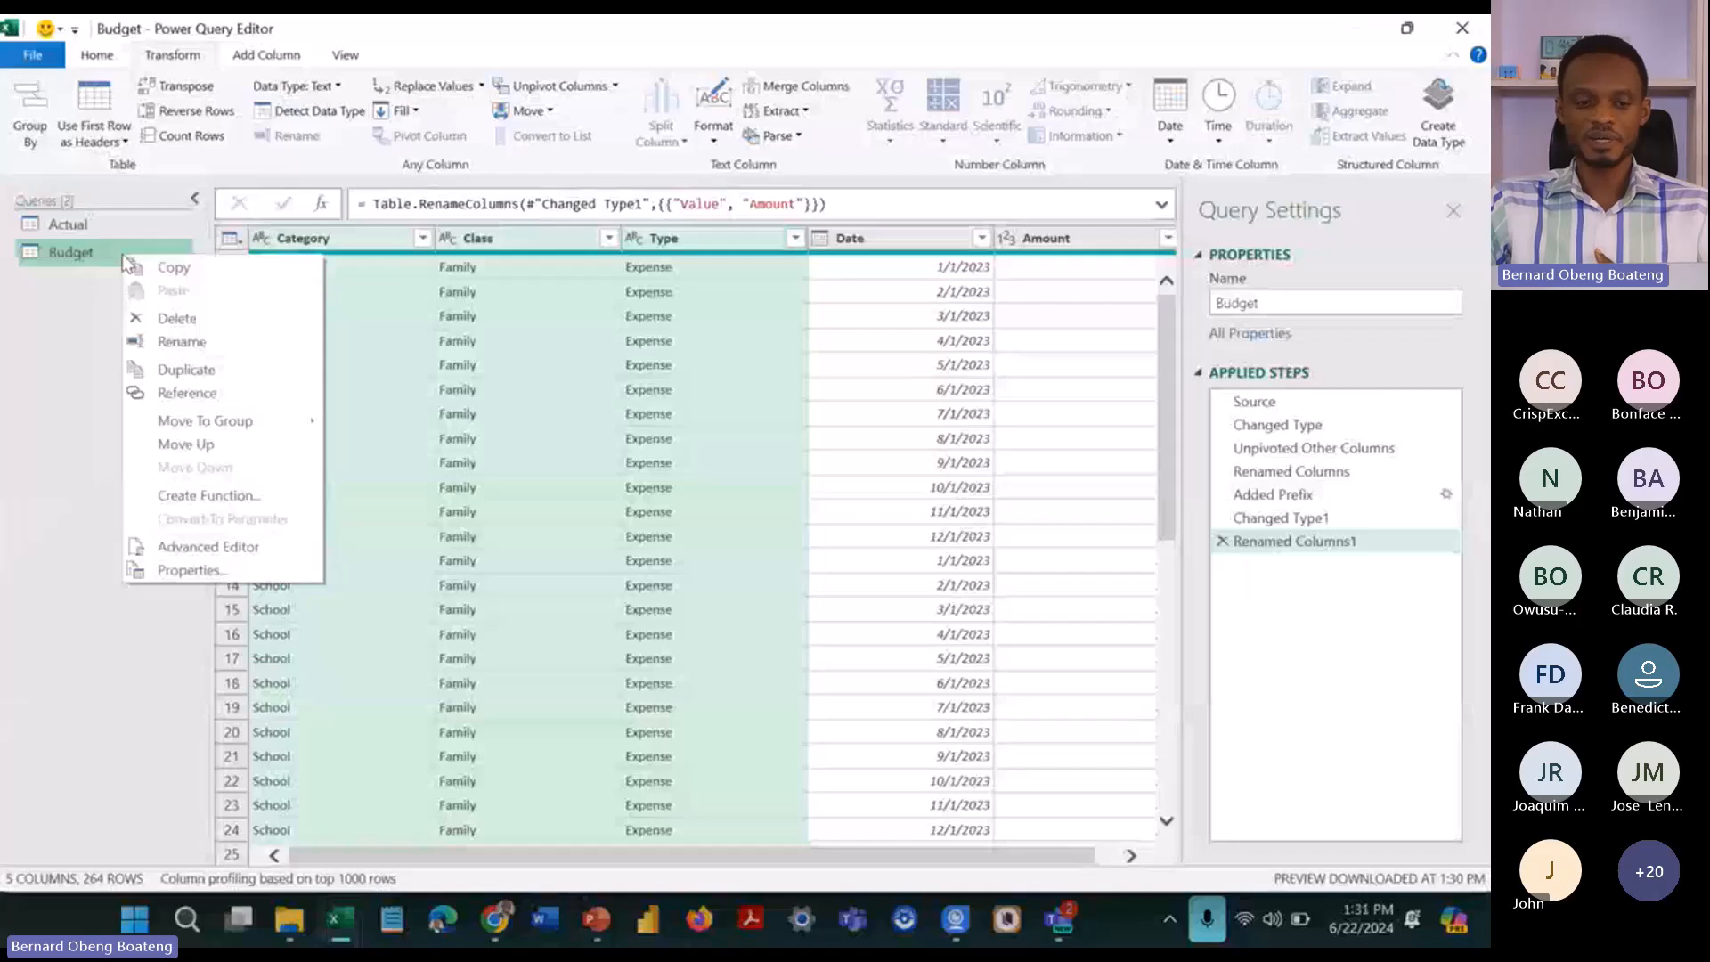
click(183, 393)
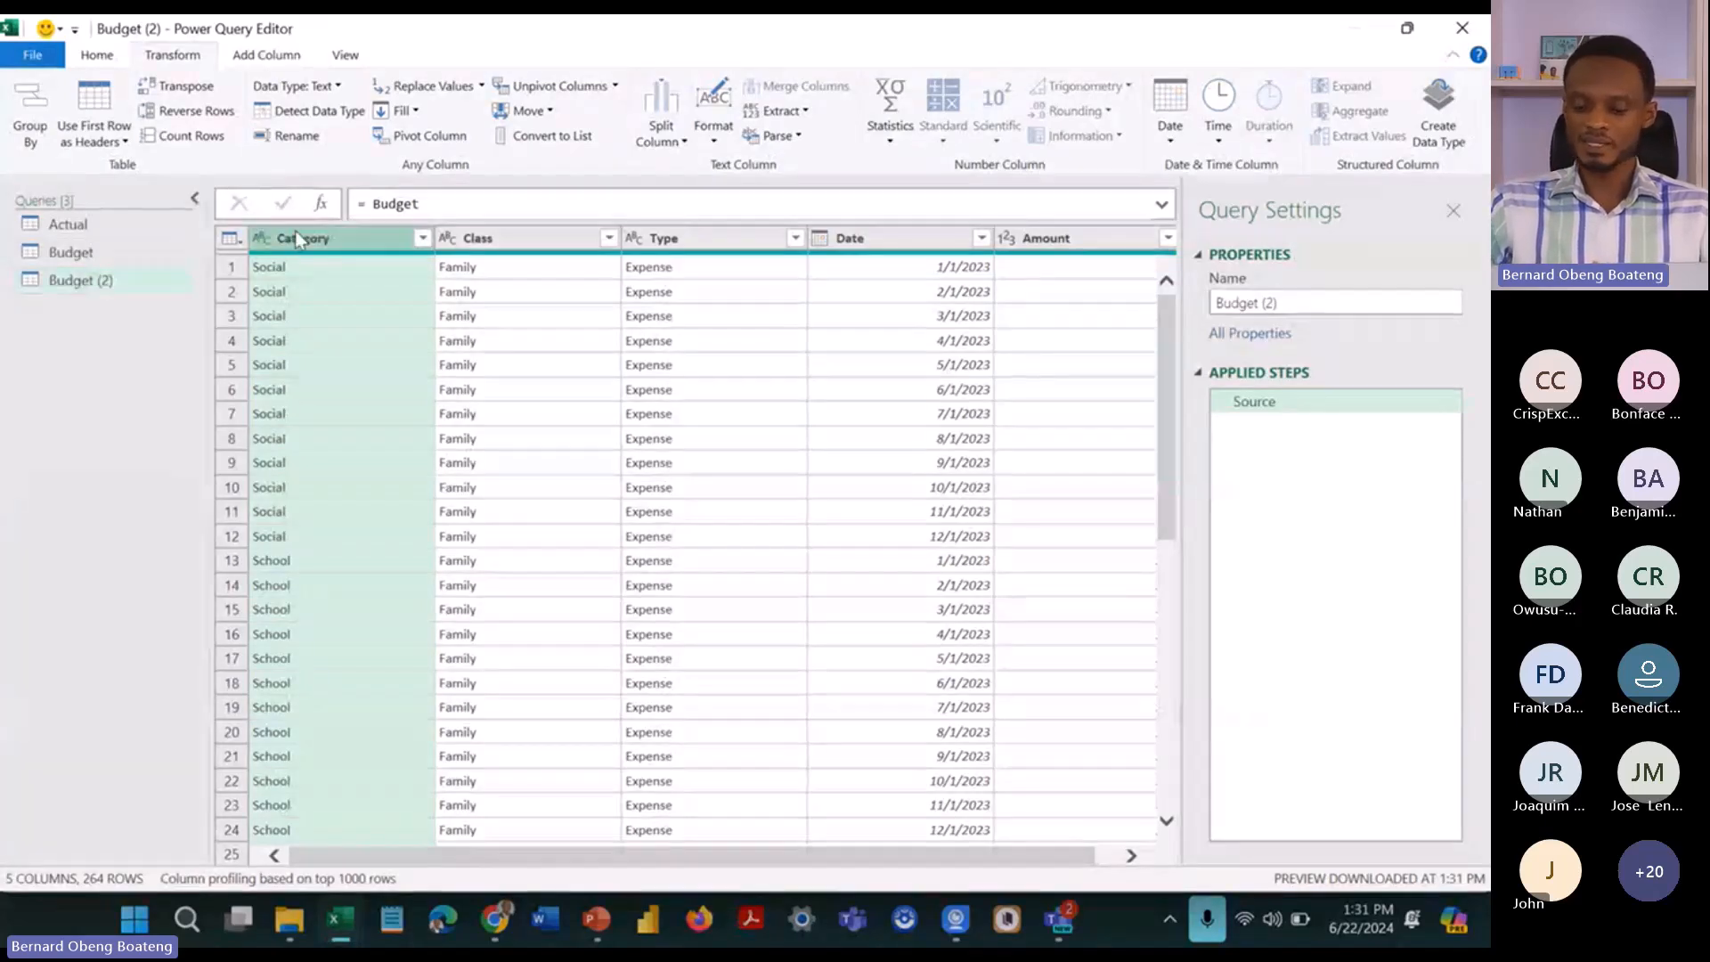
Step: Keep only the Category, Class and Type columns in the Budget (2) query, removing the other columns
key(shift+Right)
key(shift+Right)
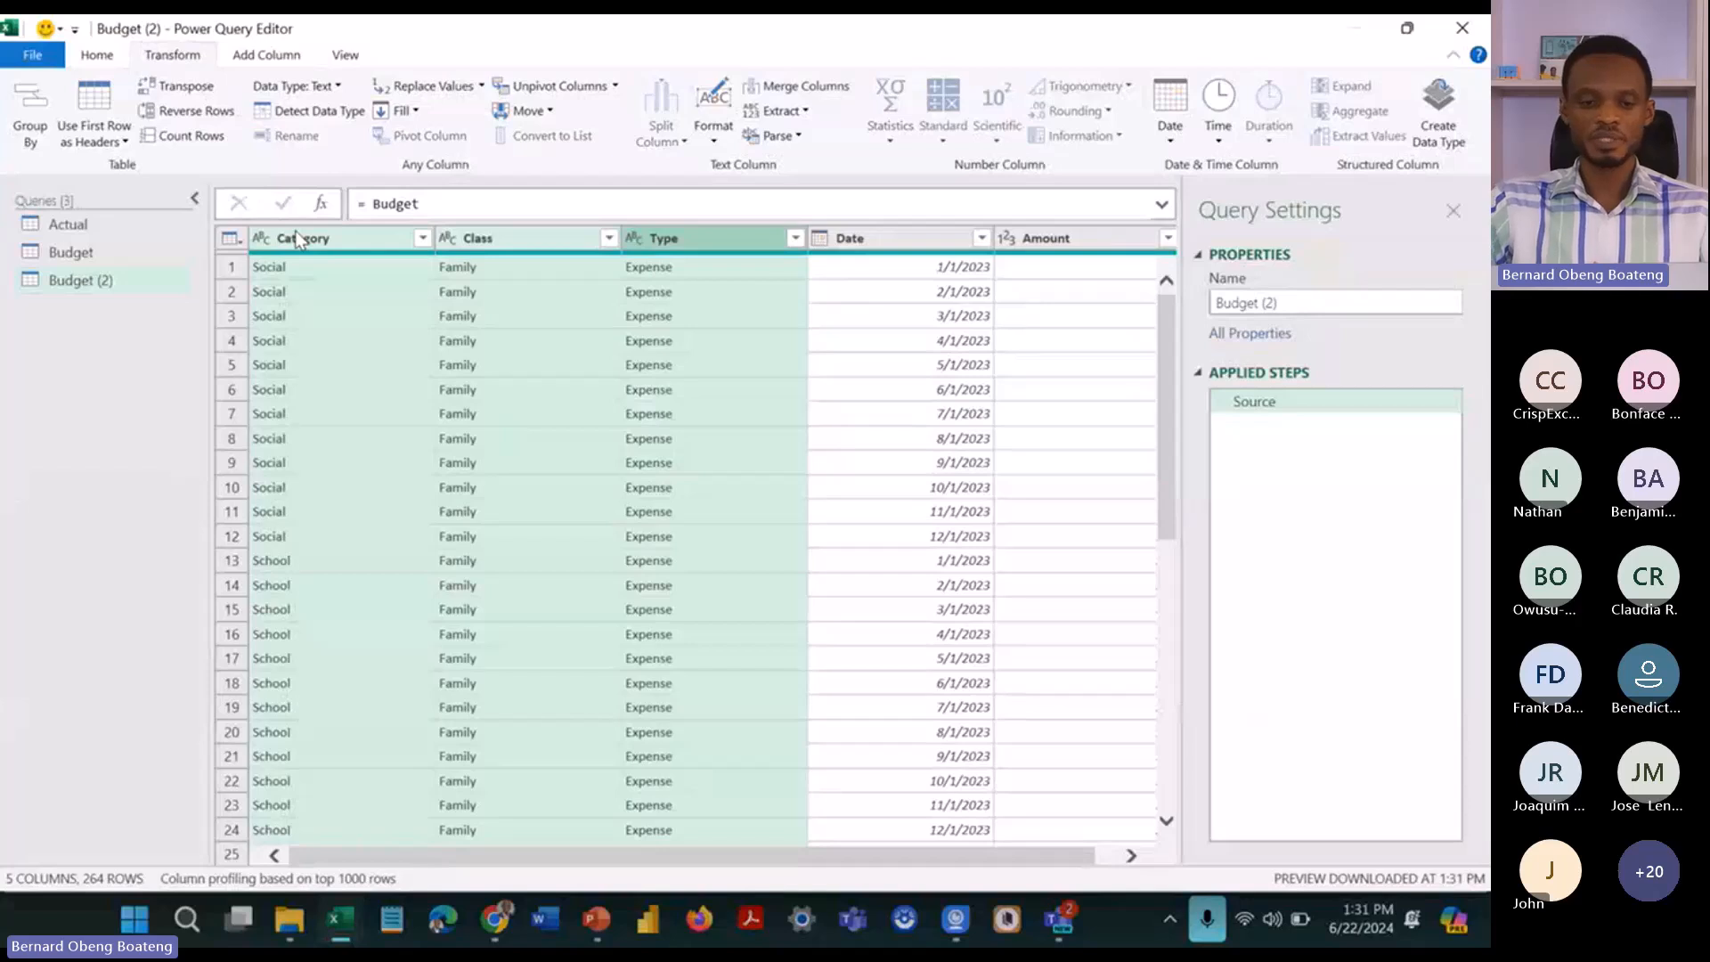
right_click(297, 239)
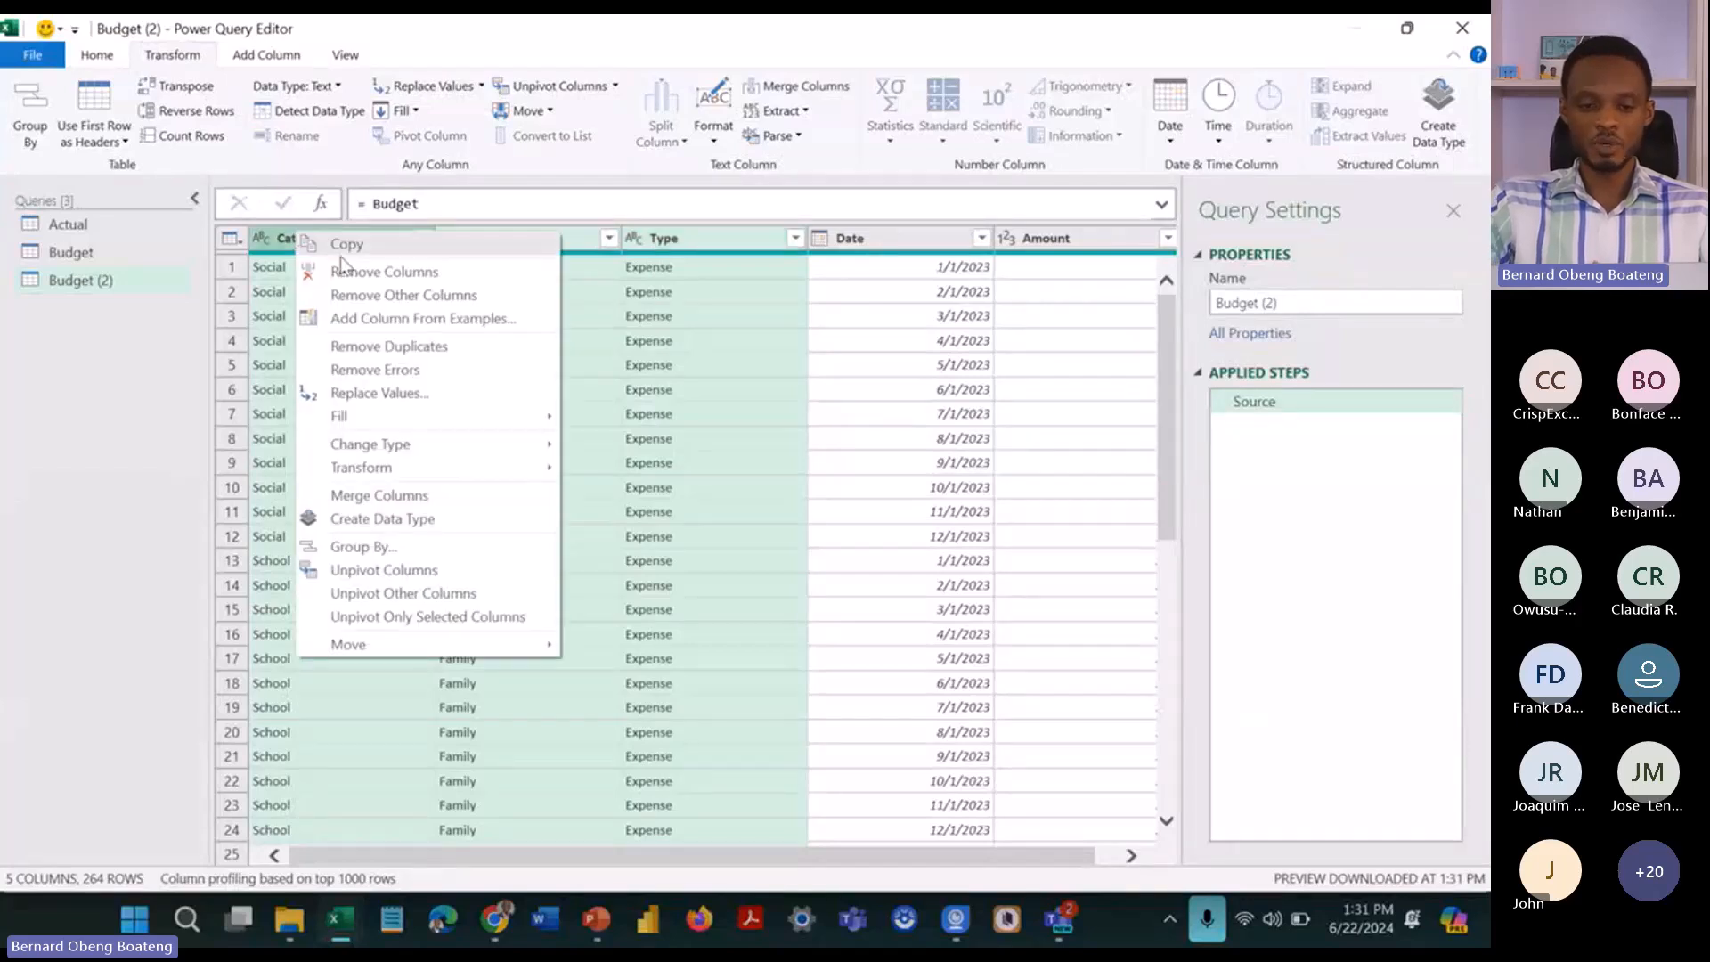
click(381, 295)
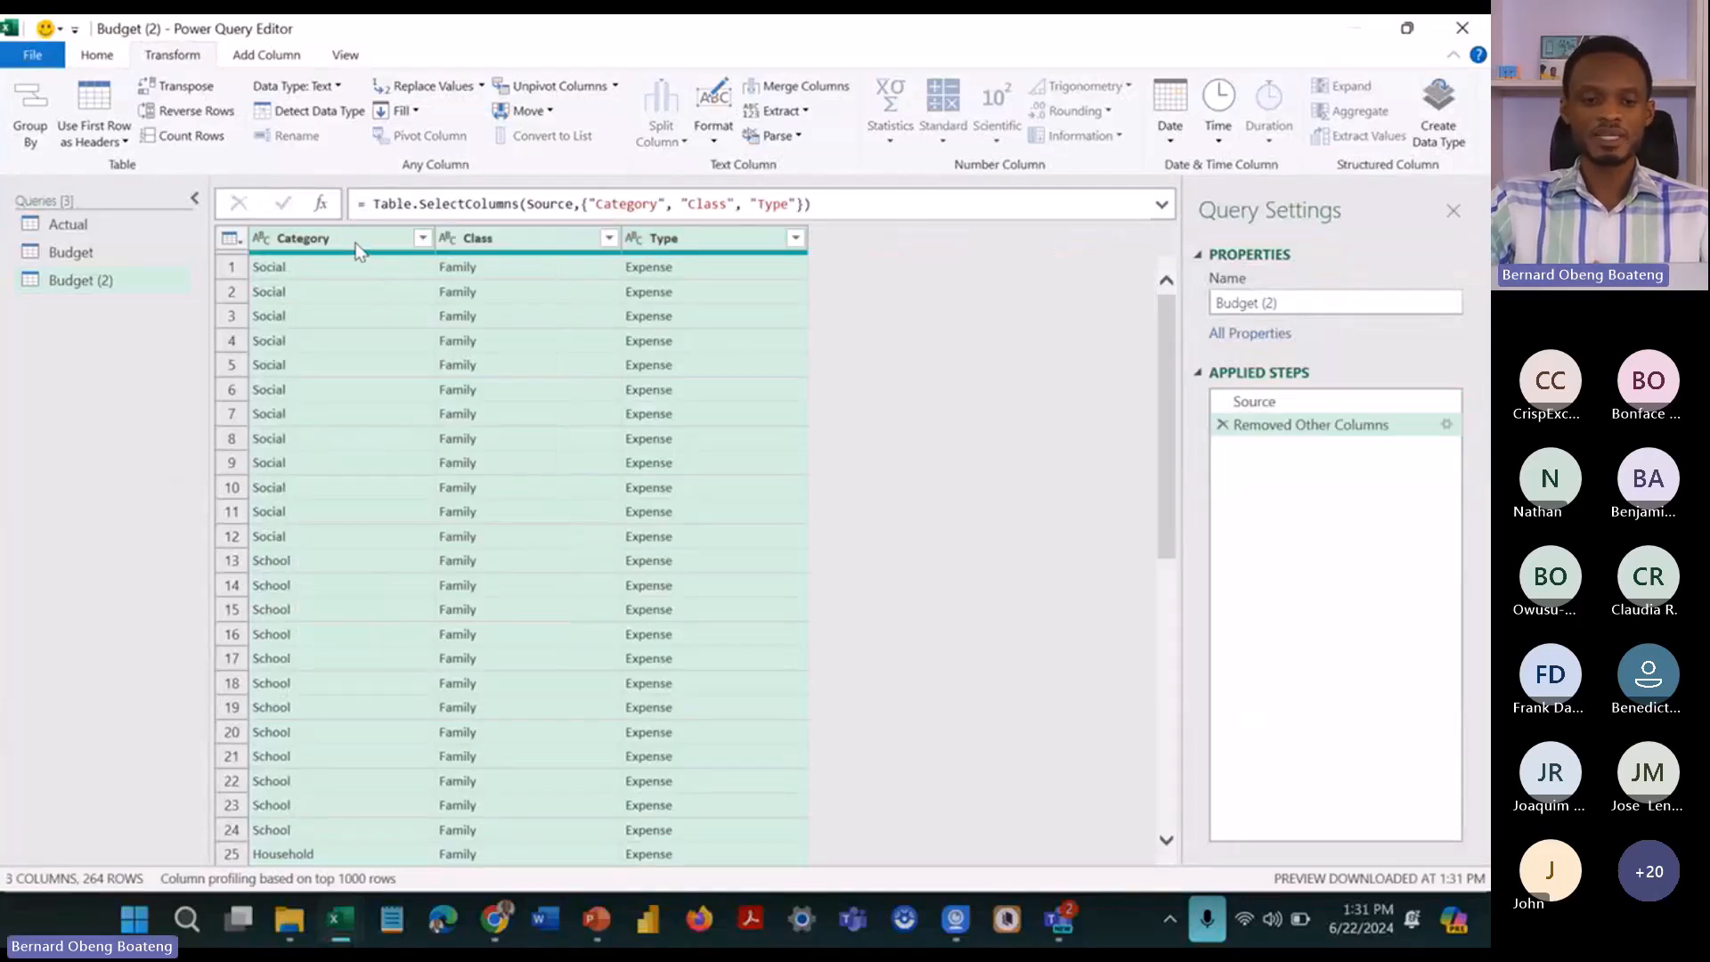
Step: Remove duplicate rows from the Budget (2) query based on the Category, Class and Type columns together
right_click(357, 249)
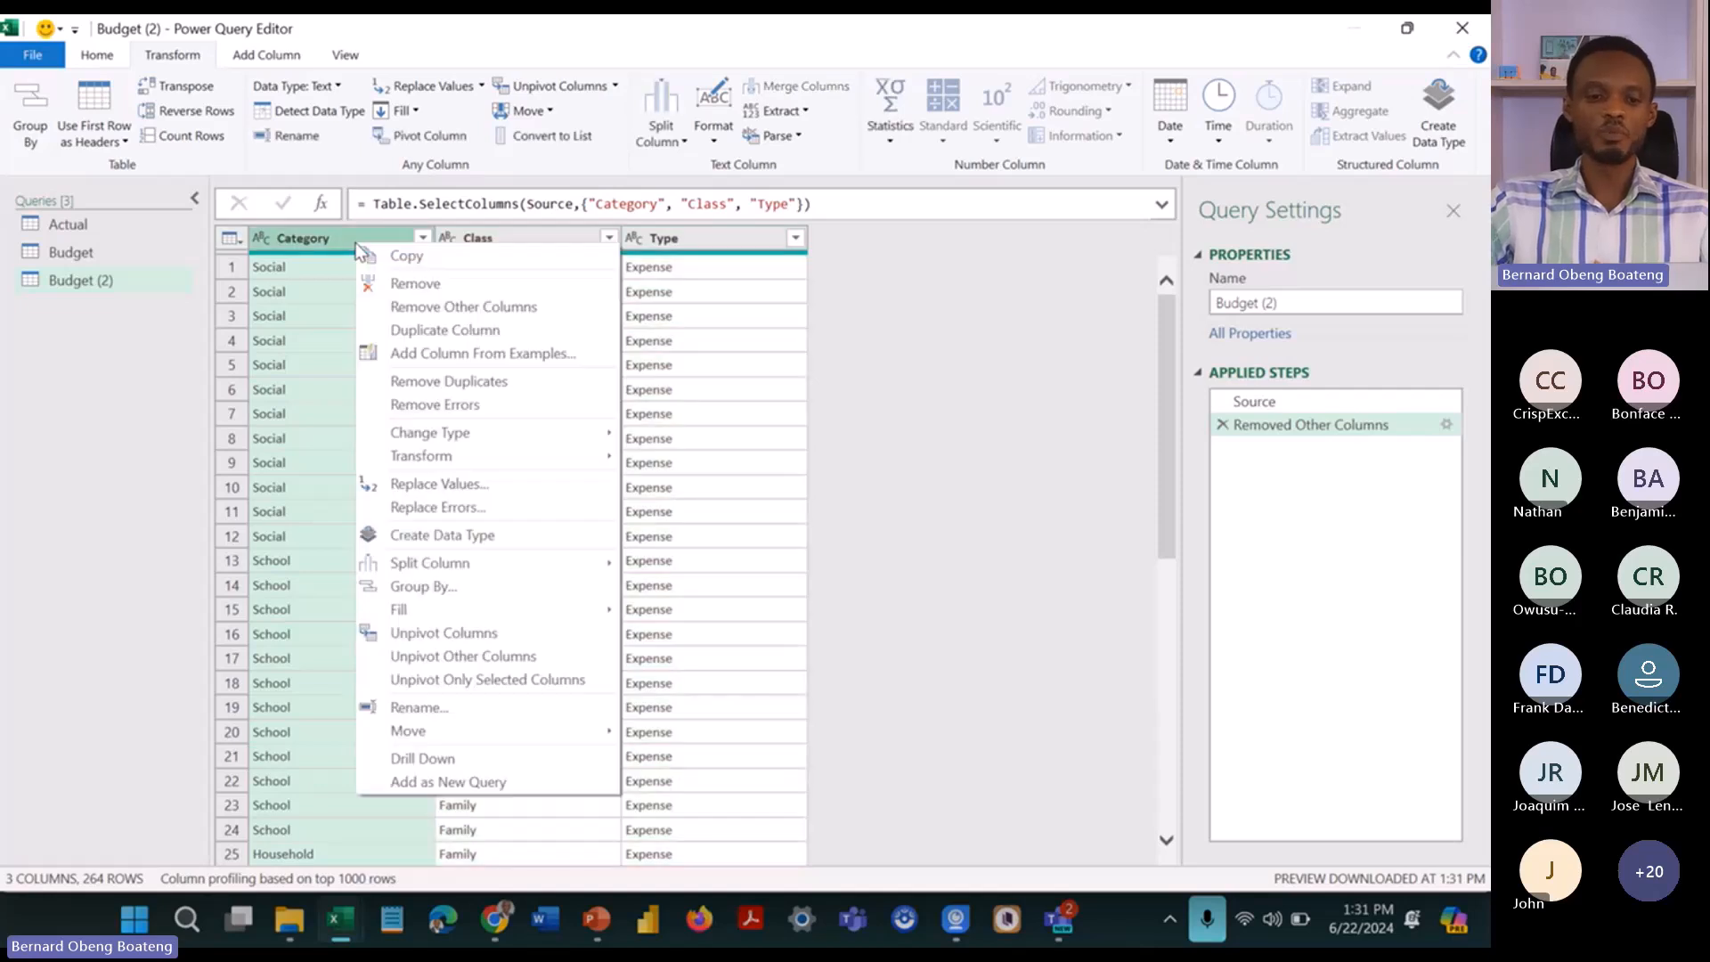
click(655, 237)
key(ctrl+a)
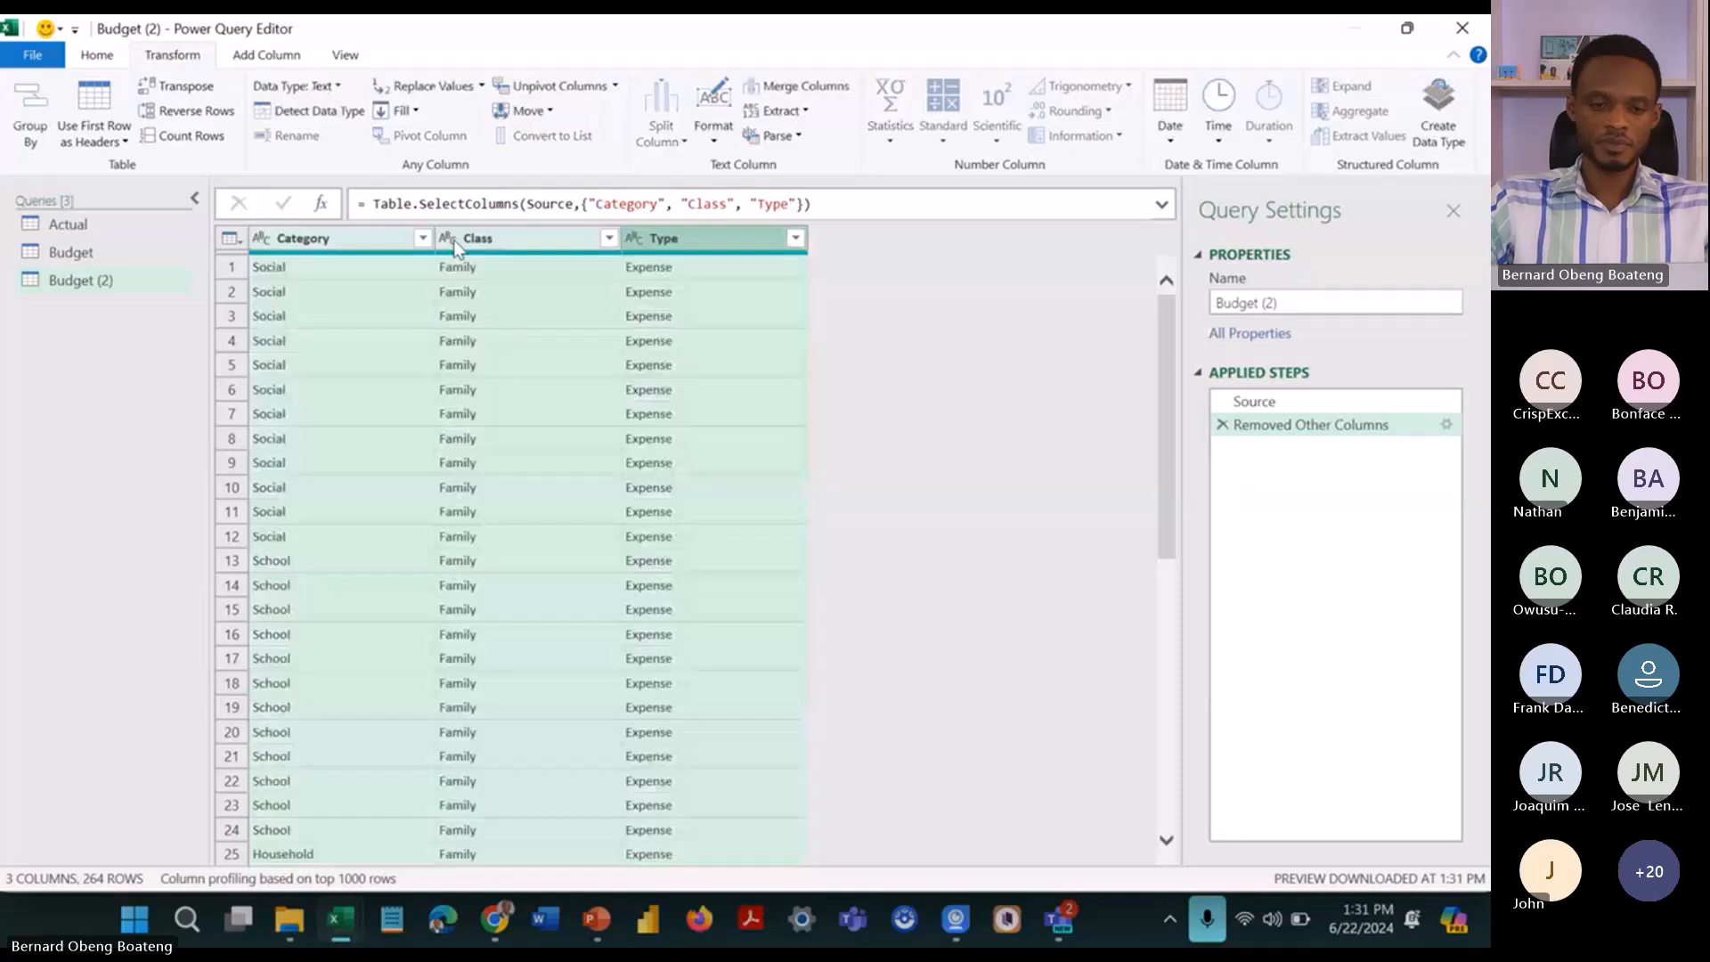
right_click(453, 239)
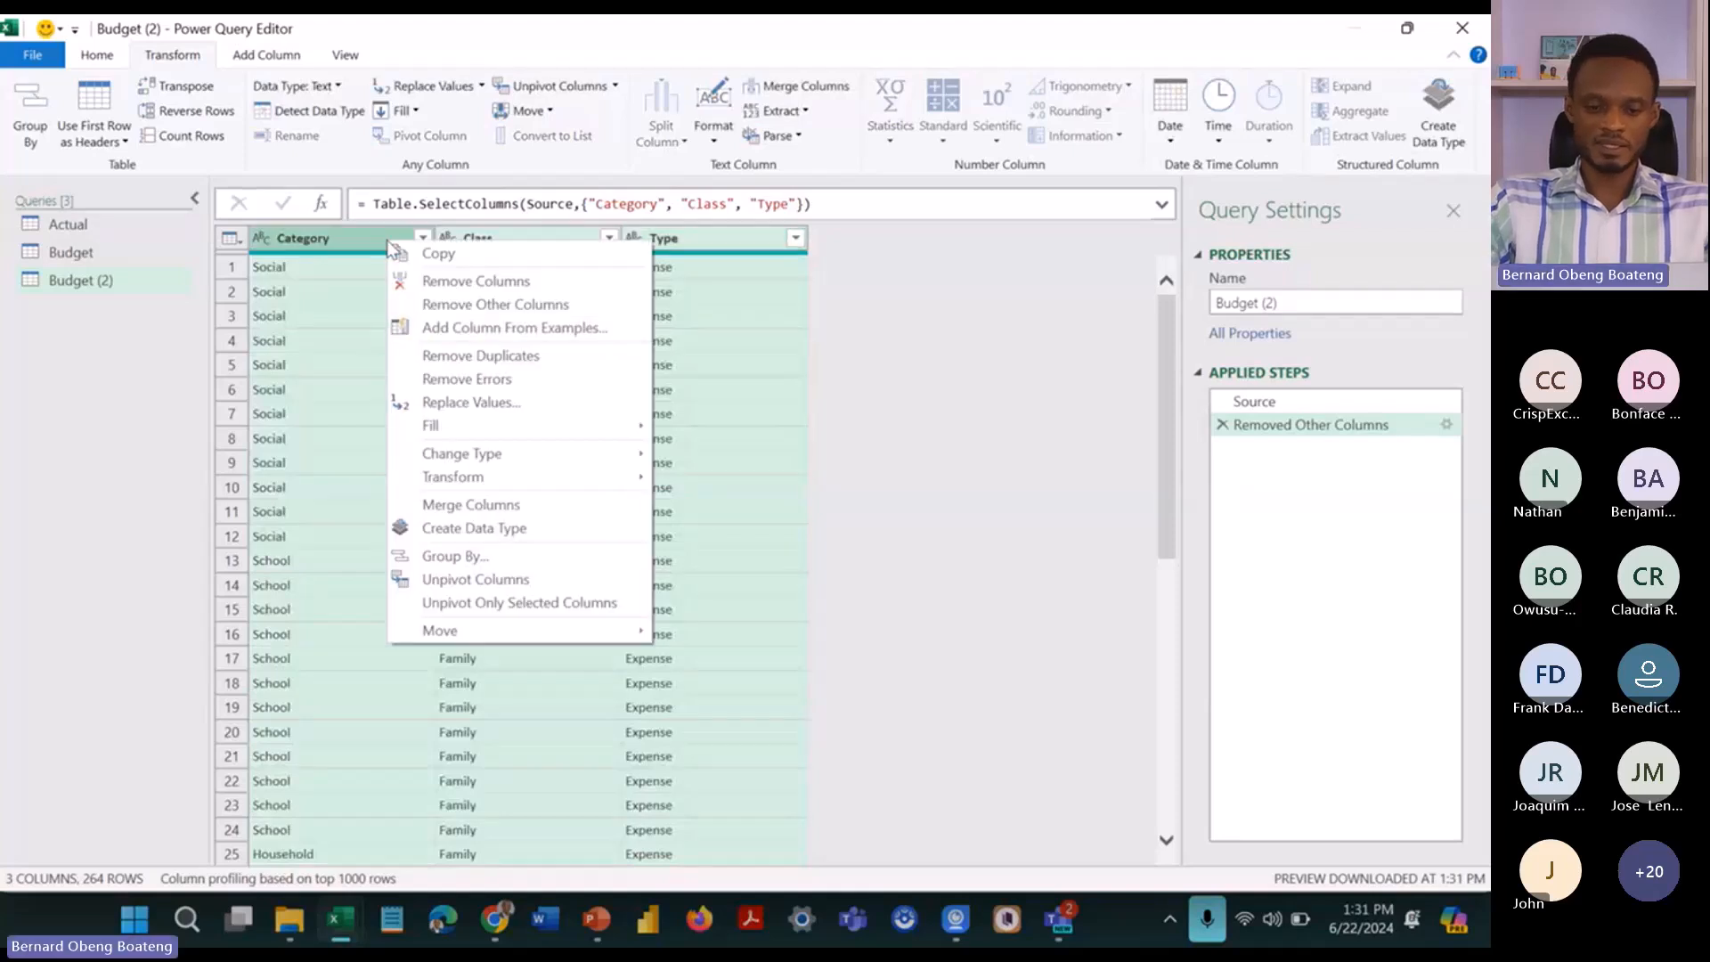
click(462, 350)
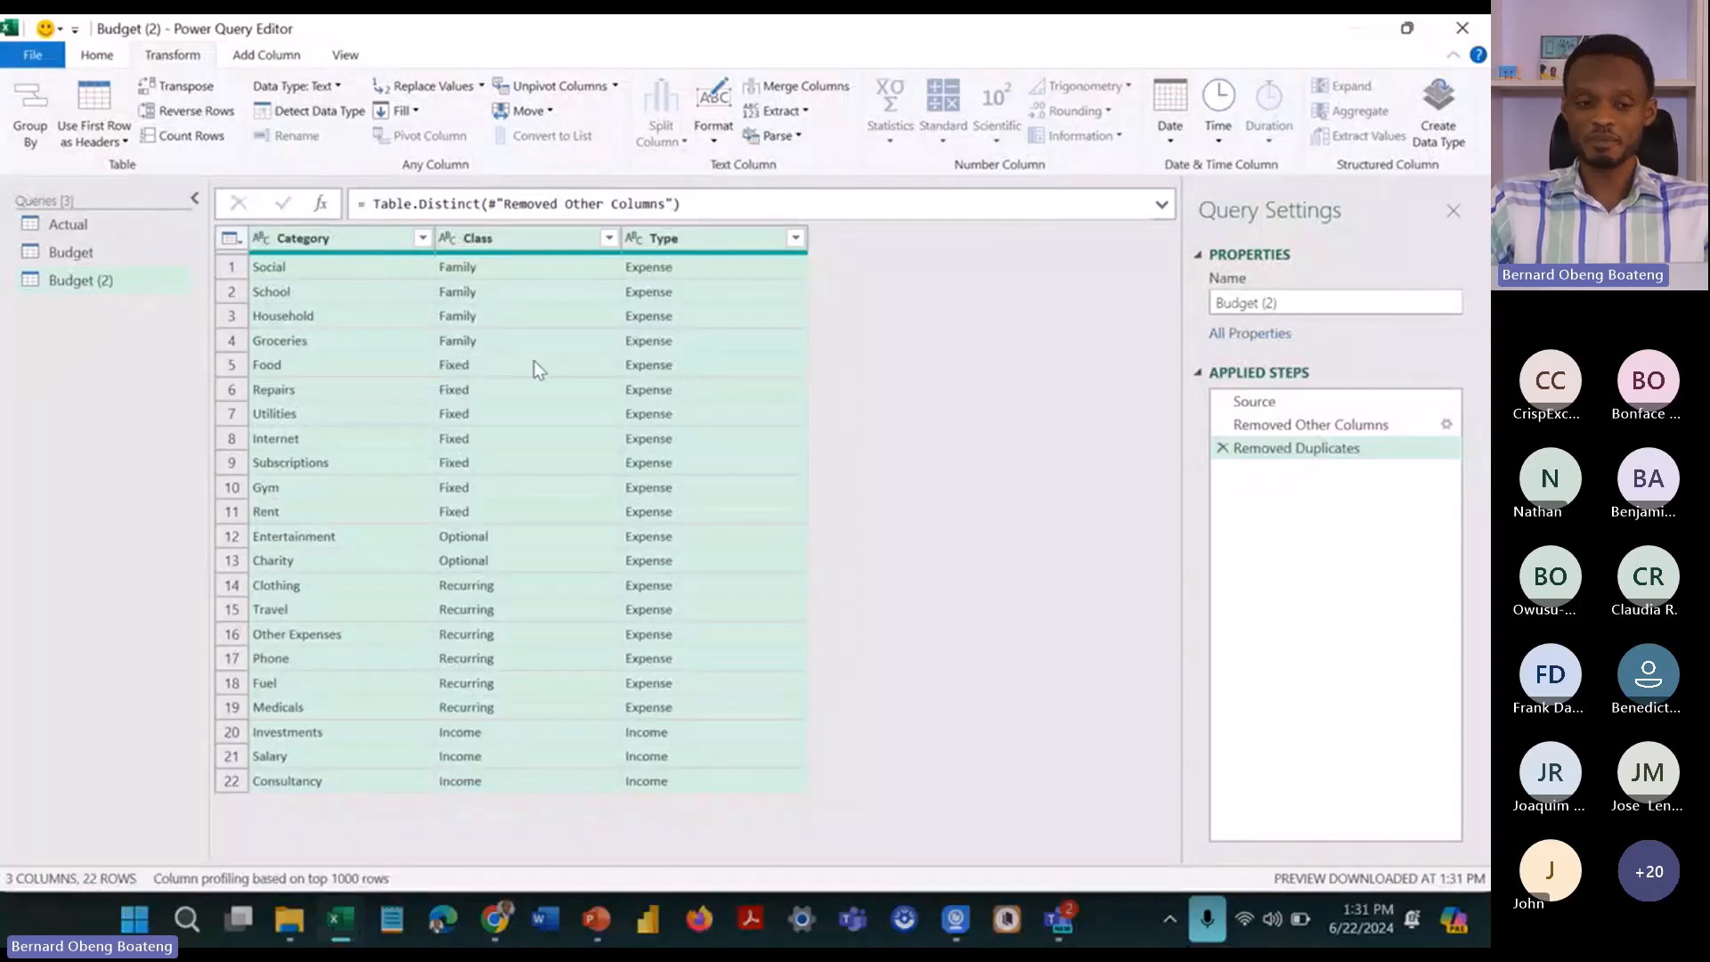
Step: Rename the Budget (2) query as Category
click(1307, 304)
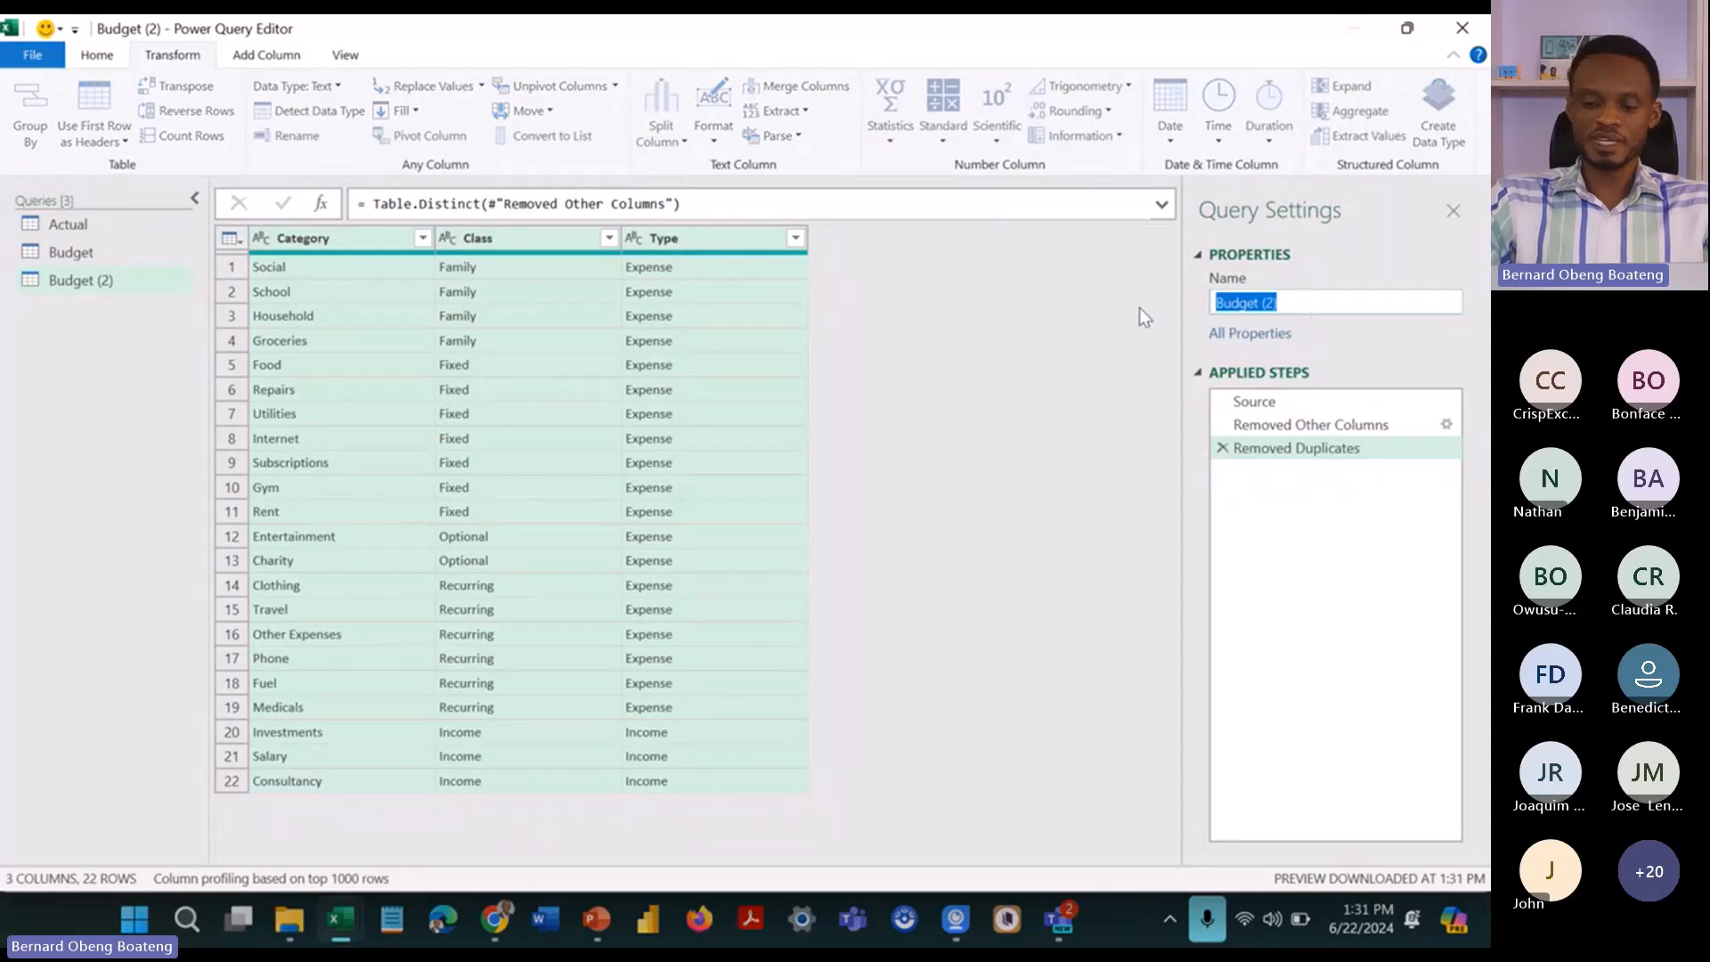
text(Category)
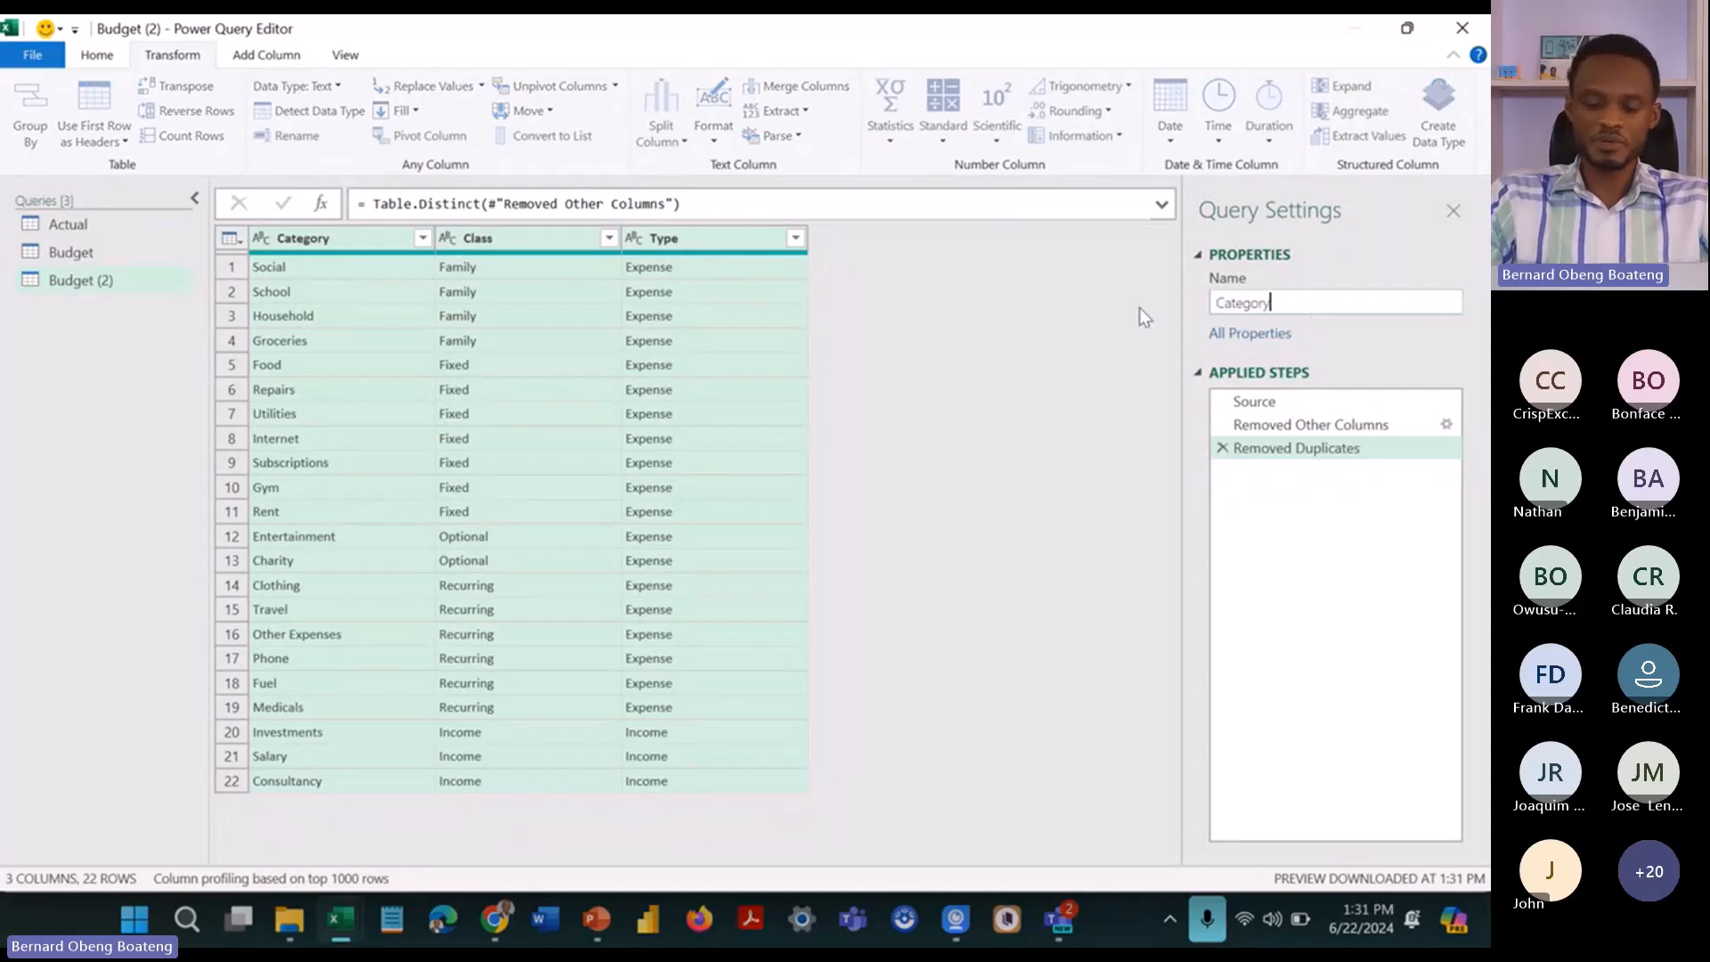
key(Return)
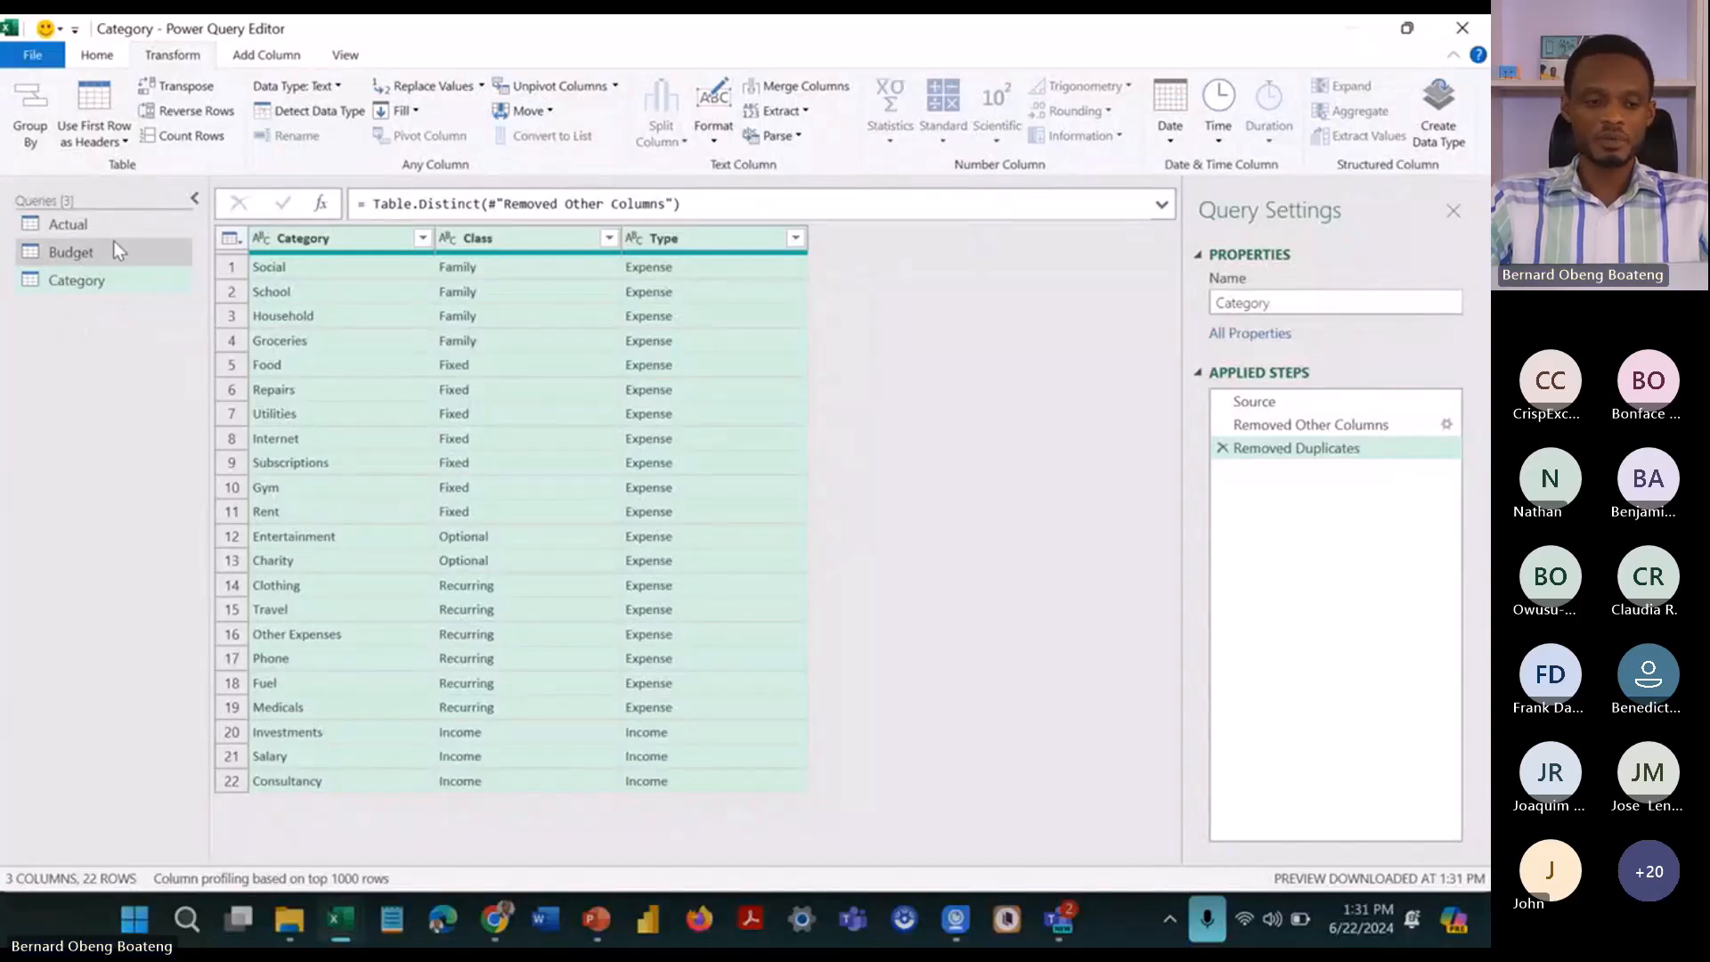
Step: Compare the columns of the Actual, Budget and Category queries to see which fields Actual lacks
click(132, 224)
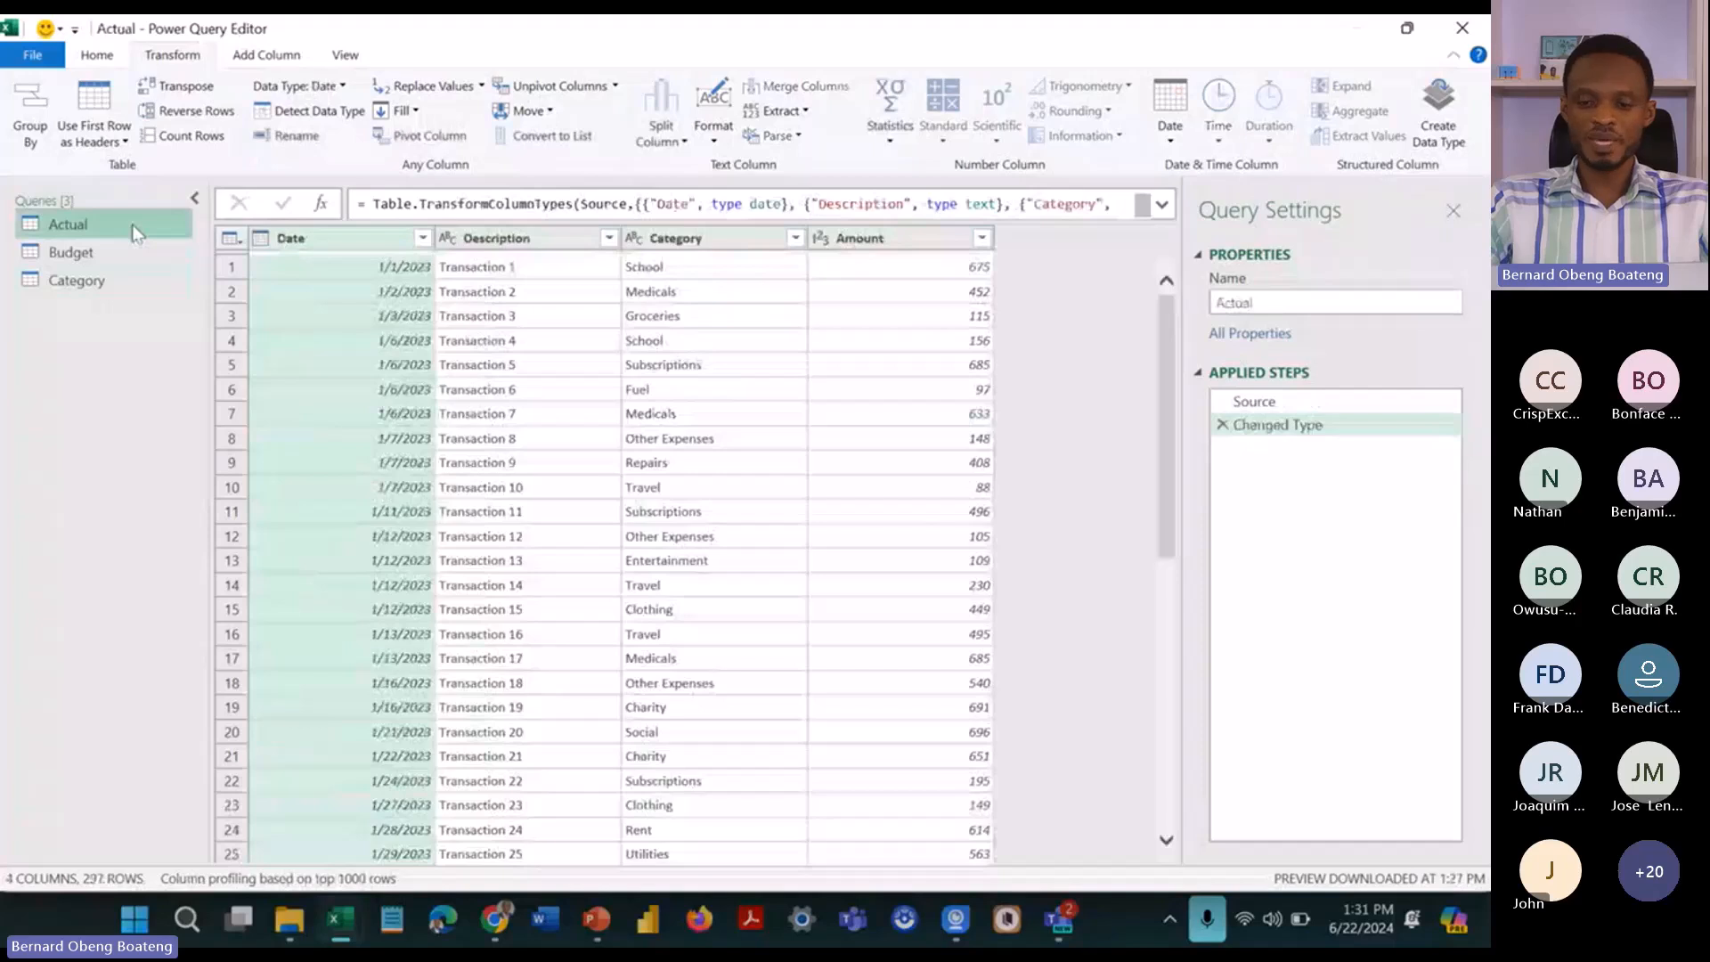
click(890, 257)
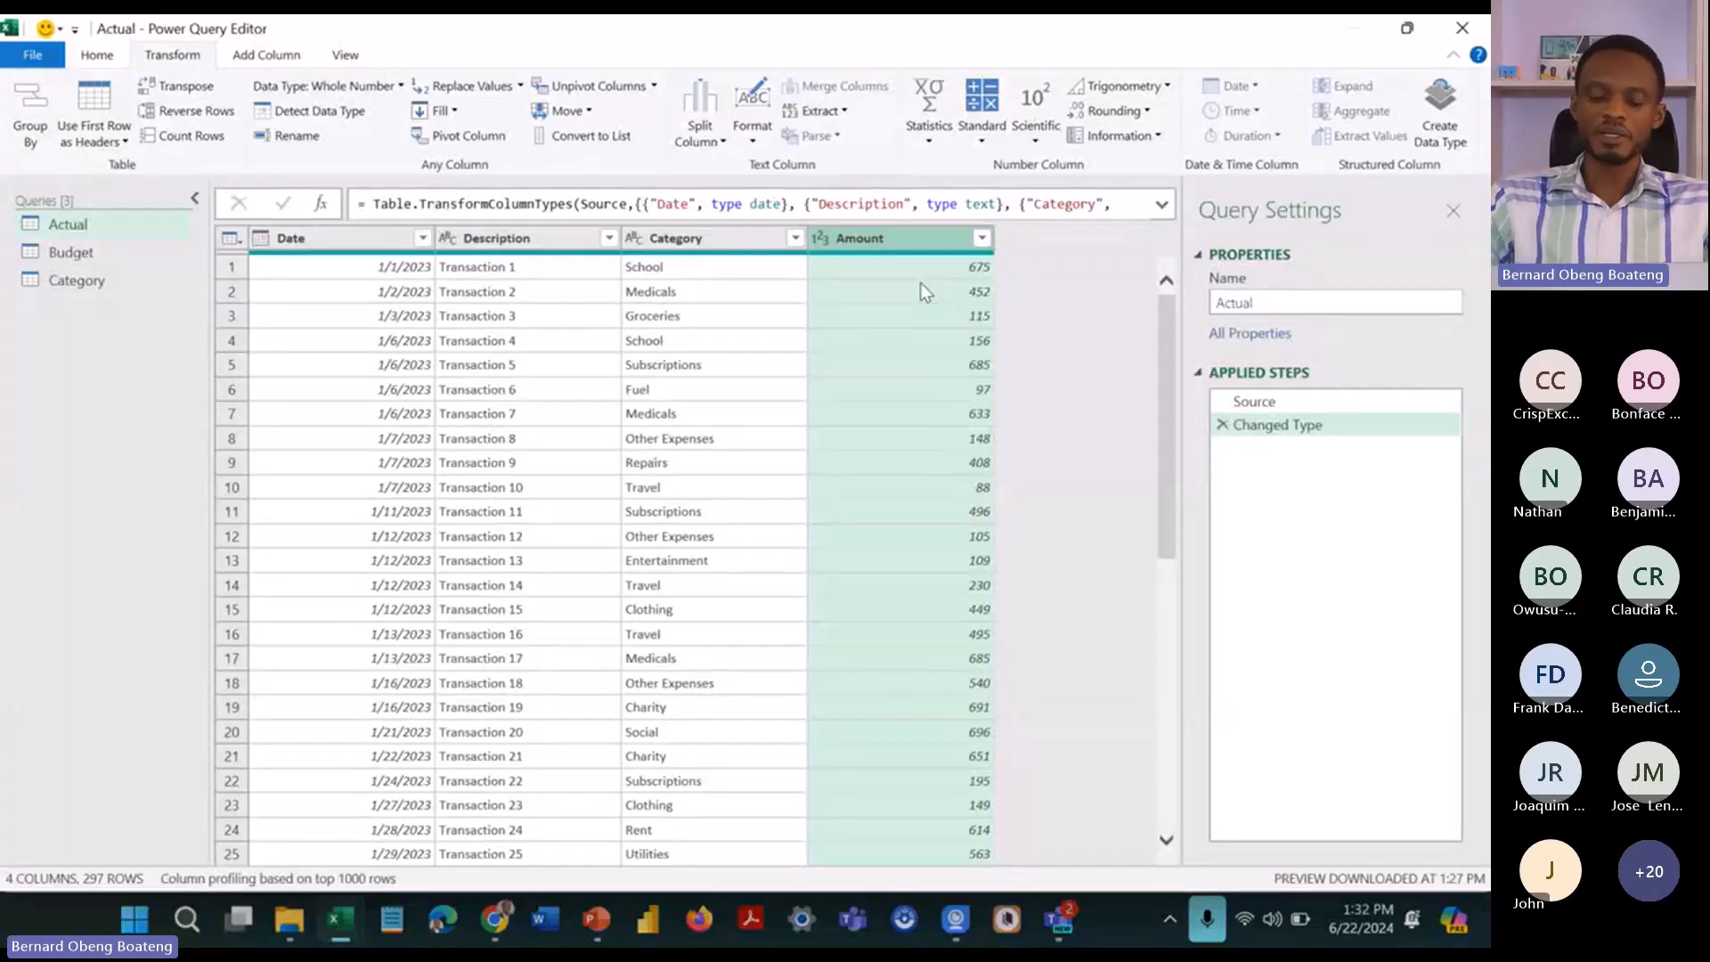
click(728, 242)
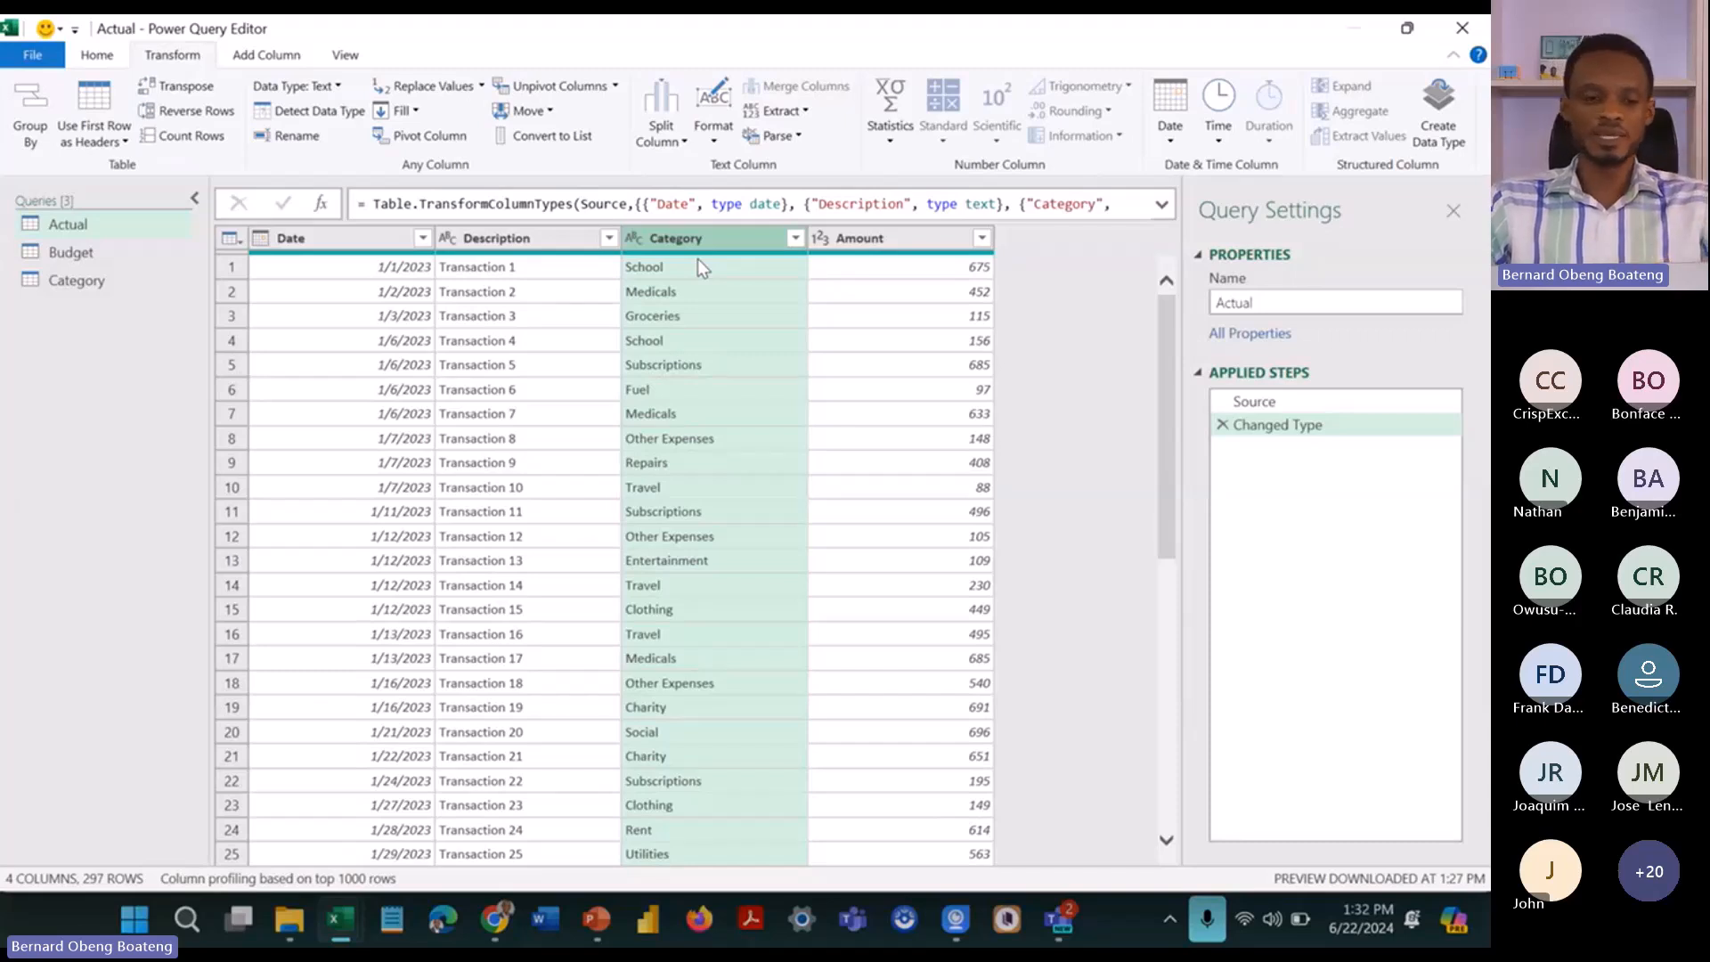
click(158, 256)
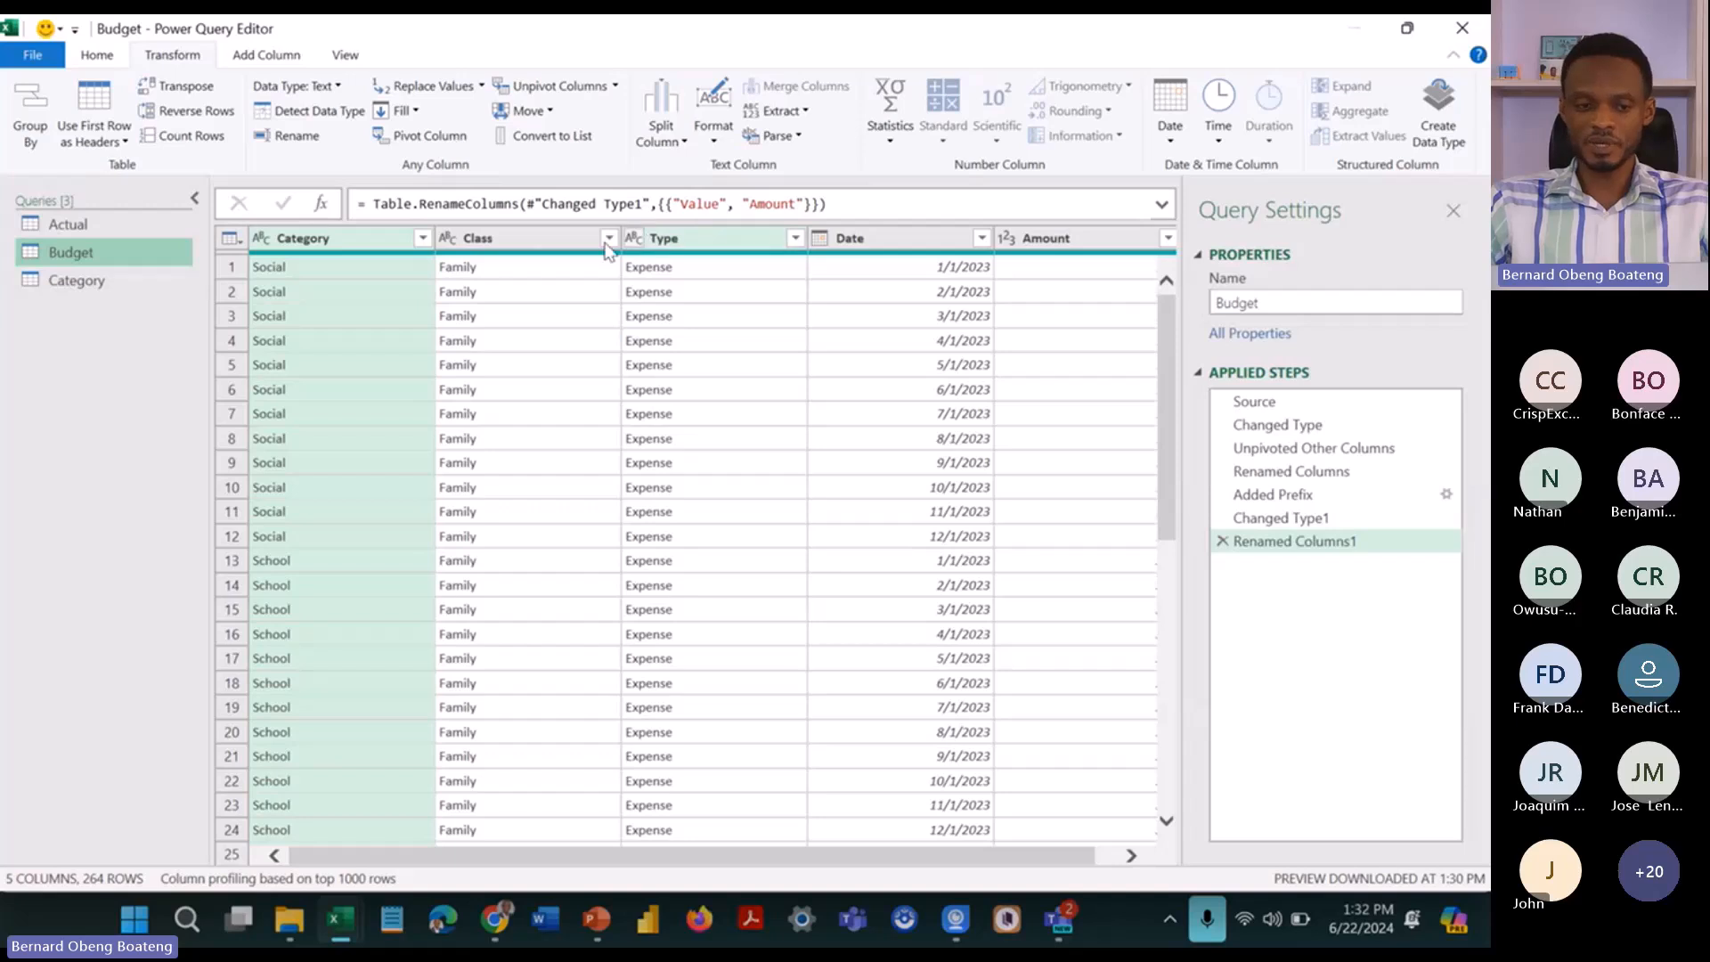
click(116, 280)
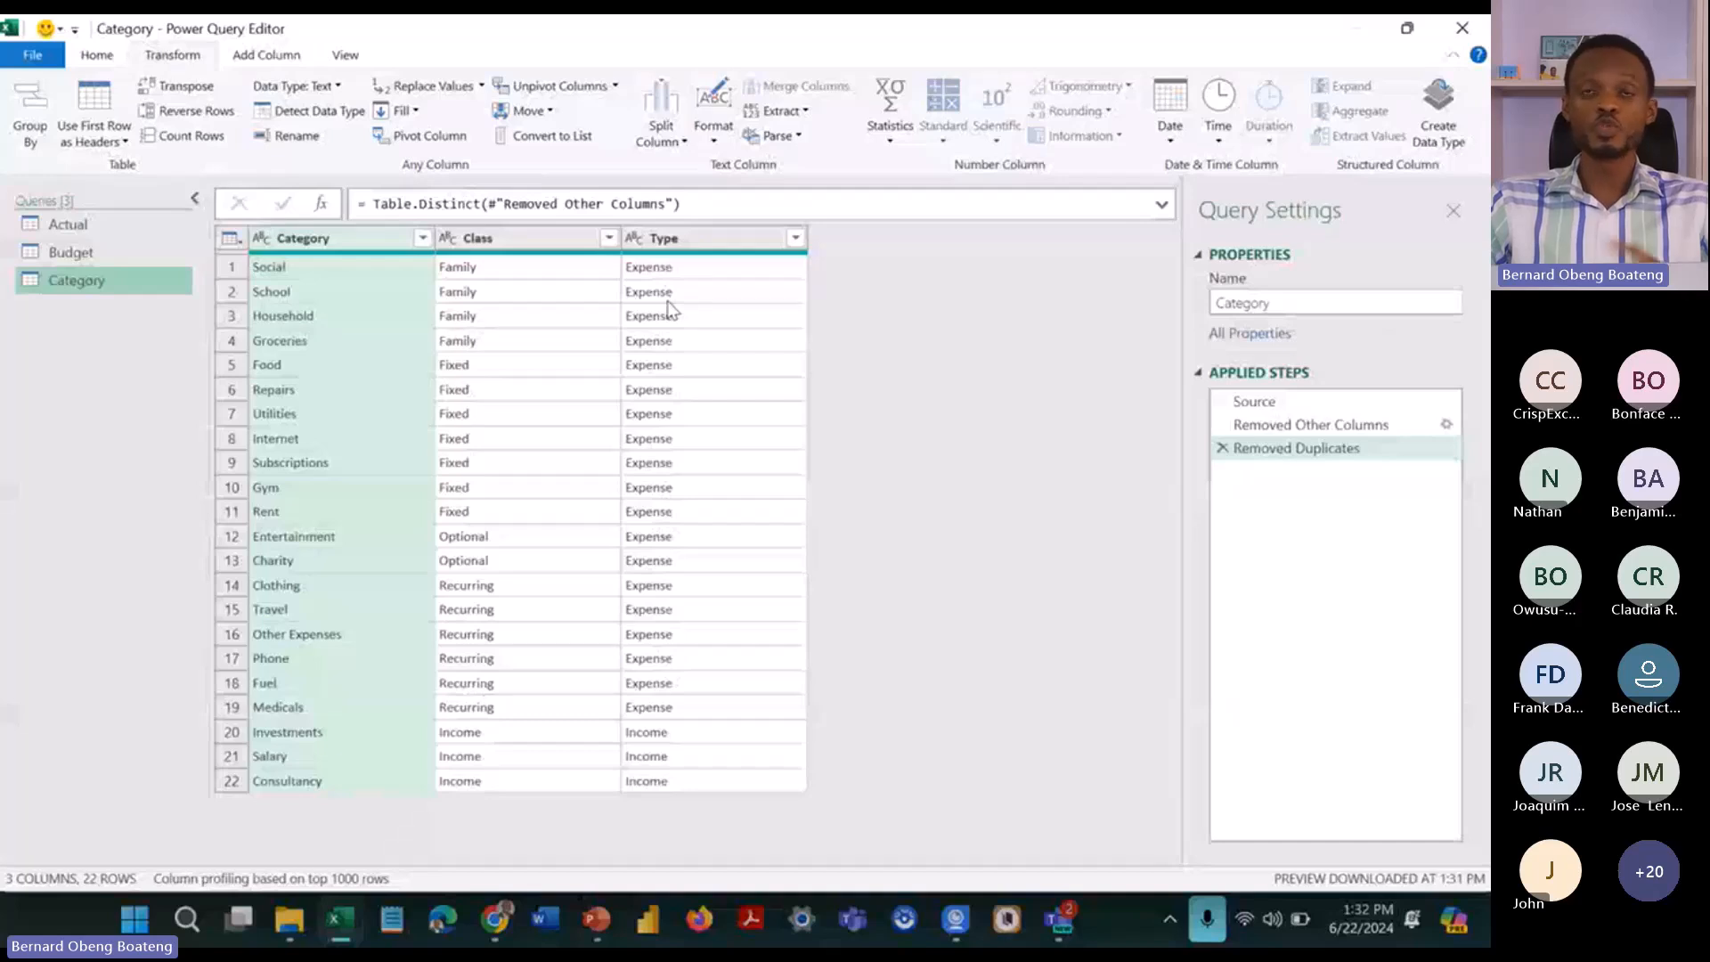
mouse_move(712, 253)
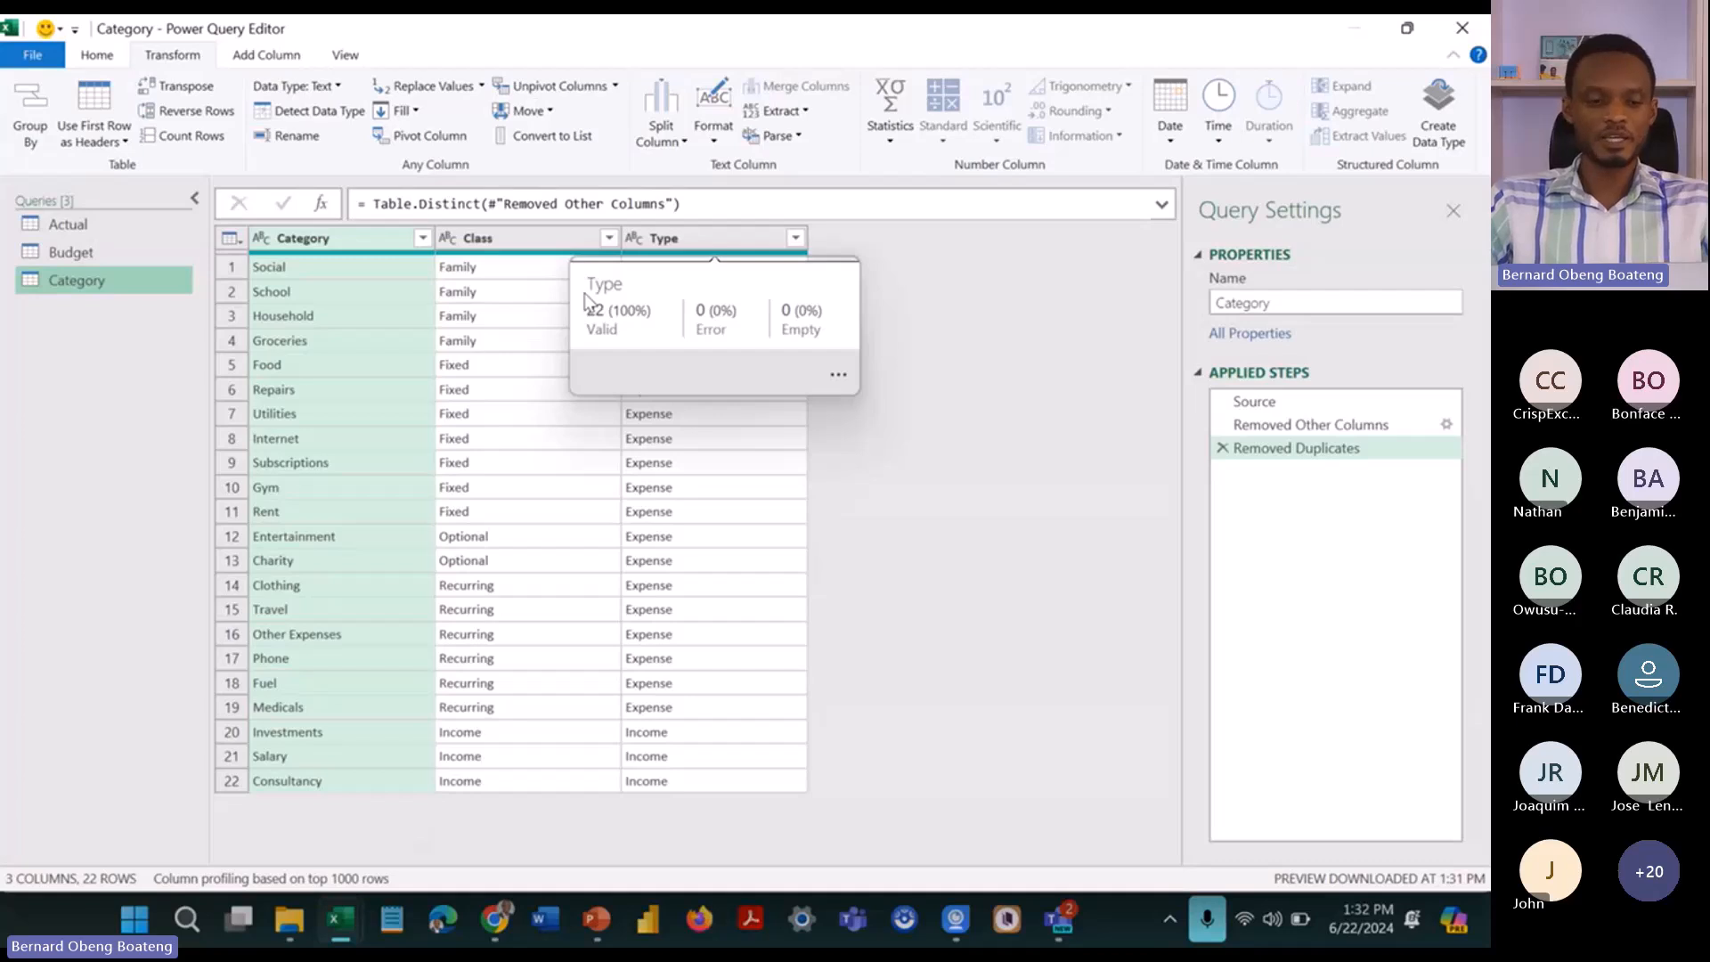
Step: Merge the Actual query with the Category query, matching on their Category columns with a Left Outer join
click(127, 221)
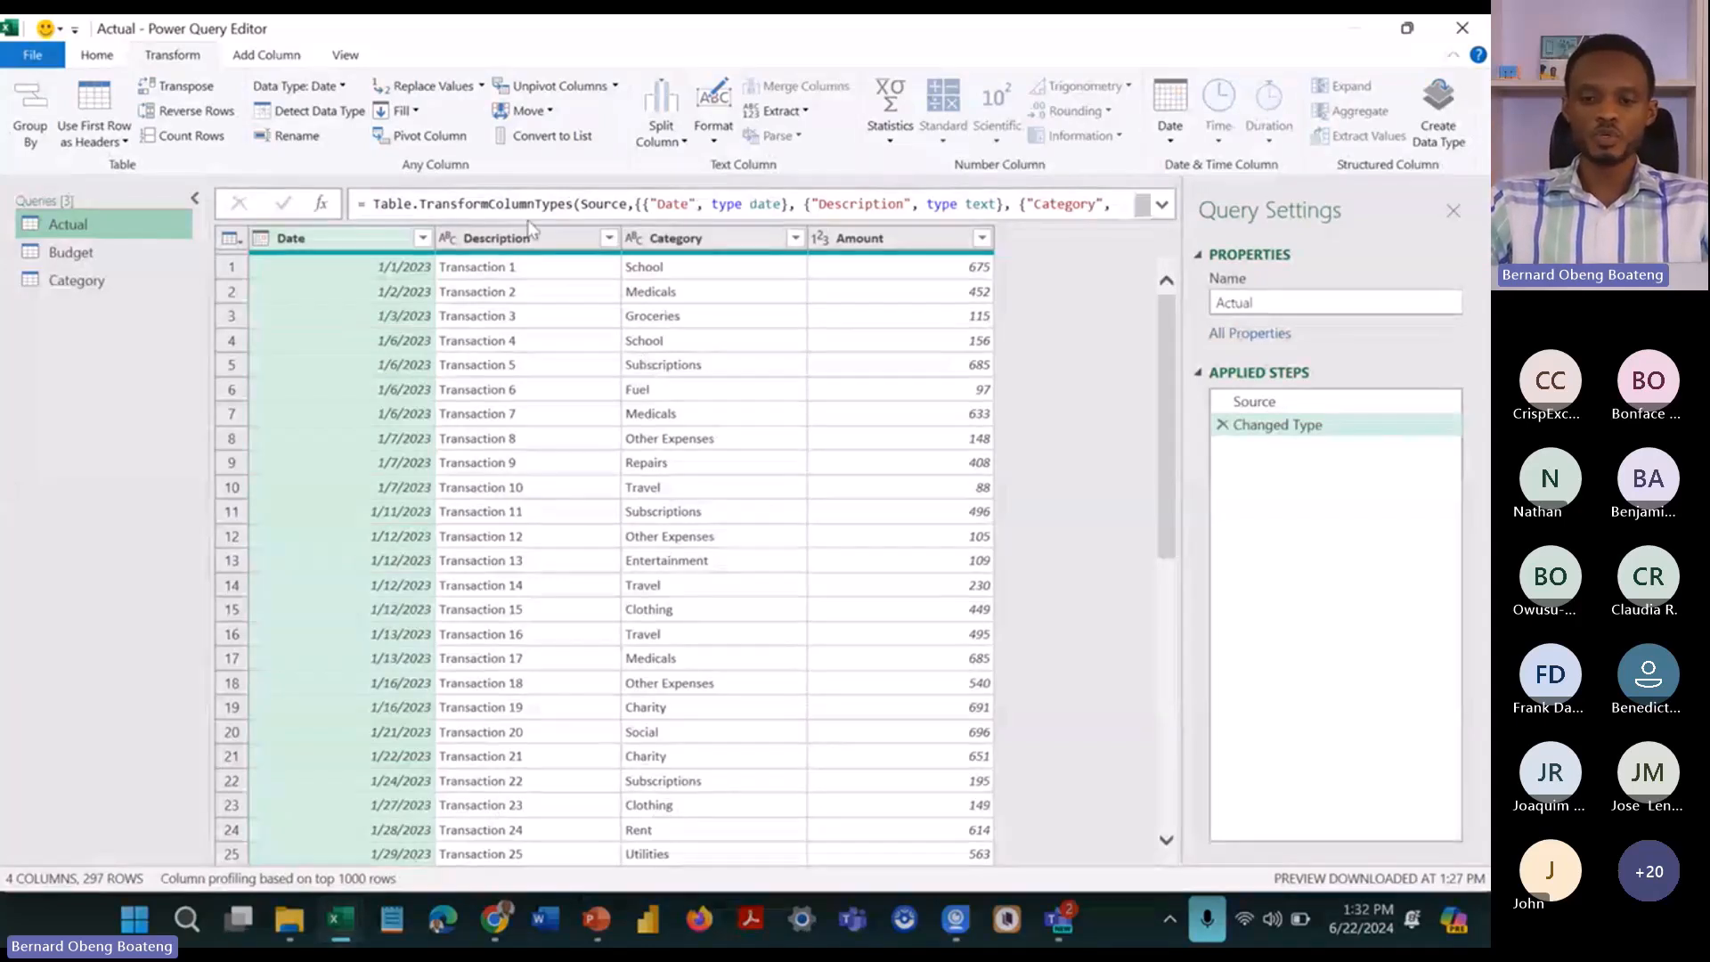
click(119, 57)
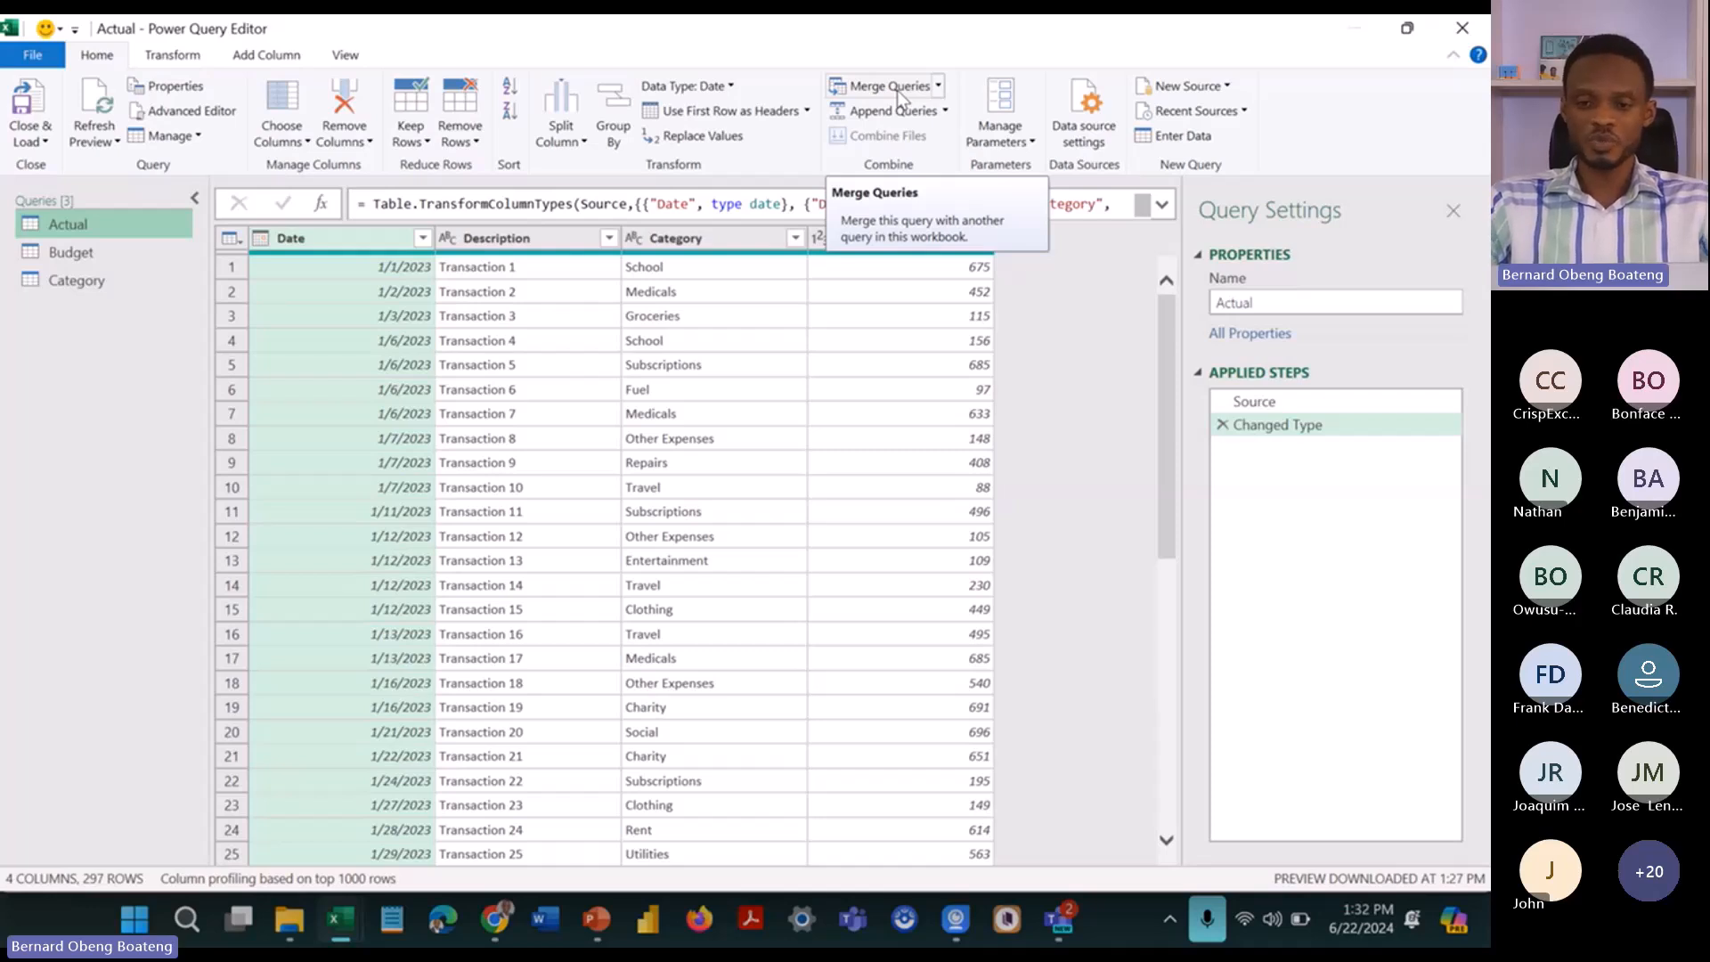
click(895, 89)
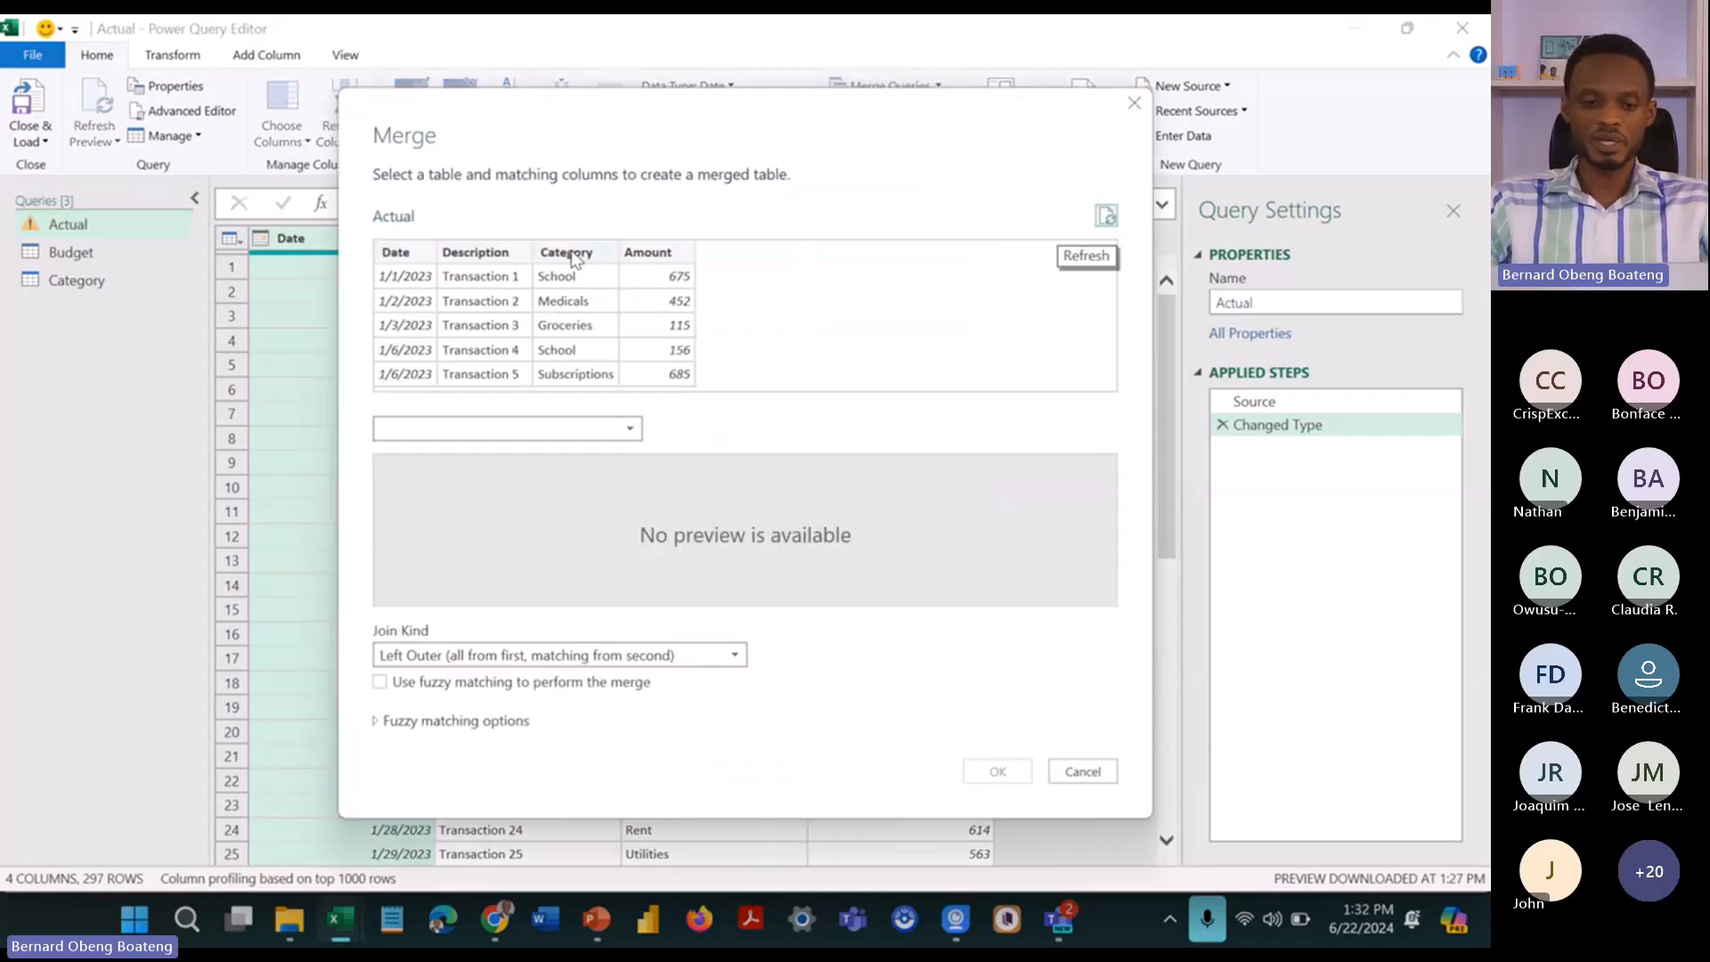
click(581, 428)
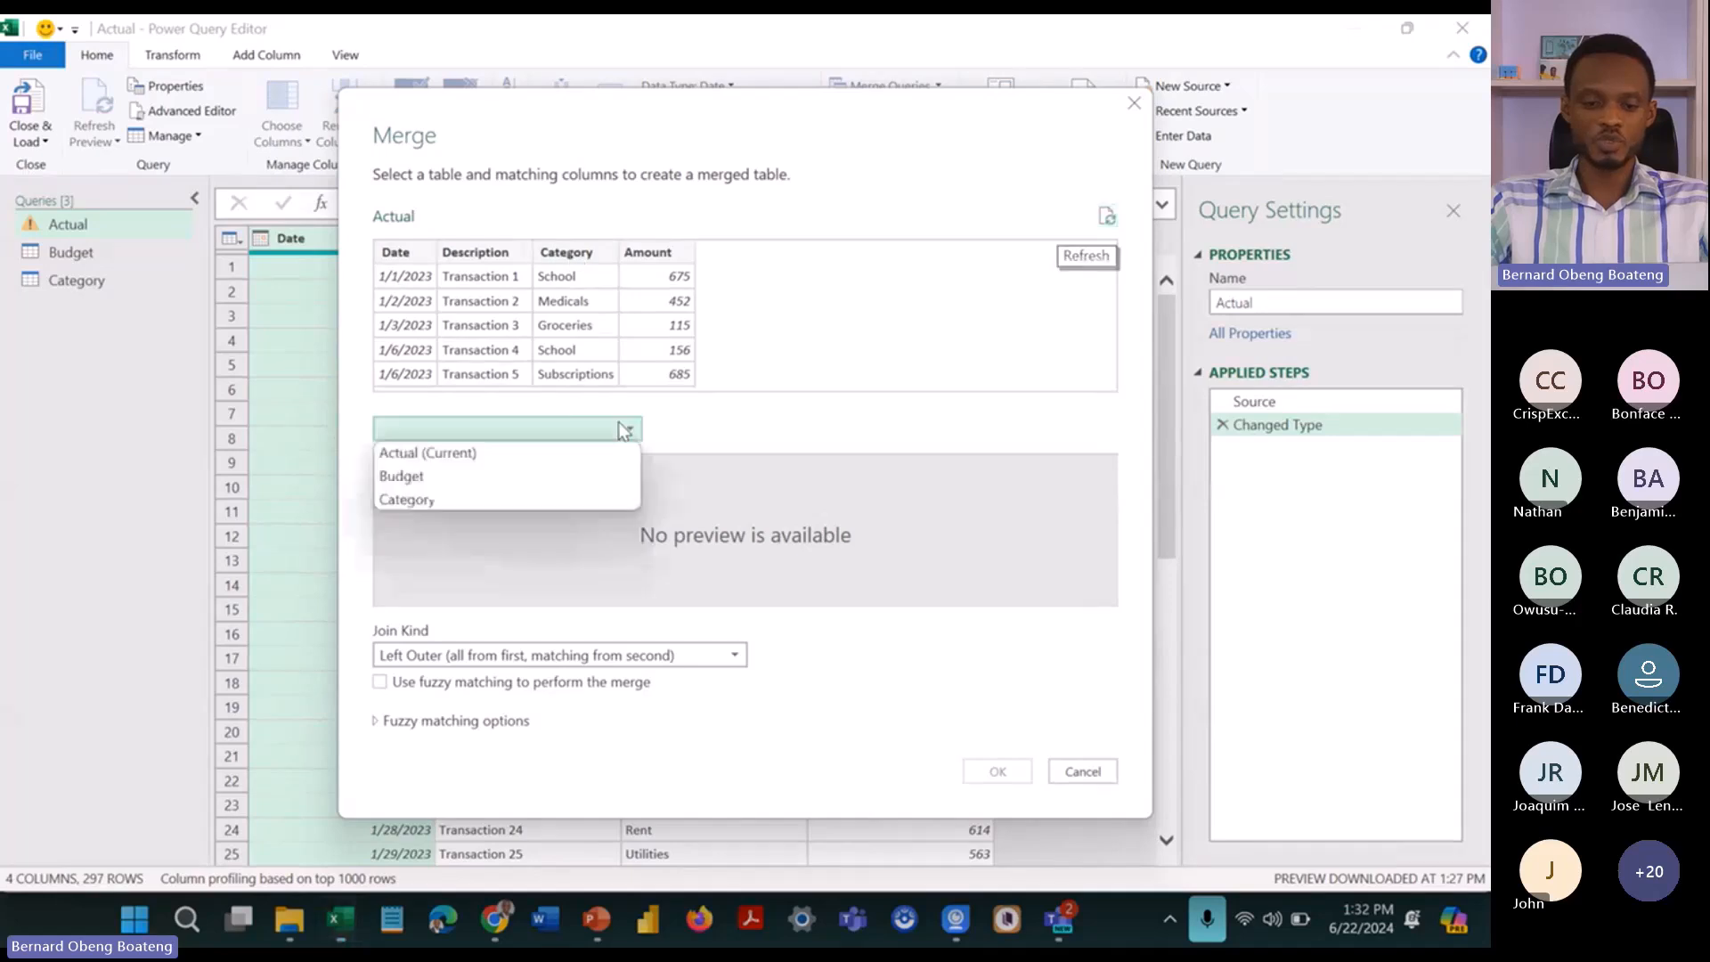
click(538, 500)
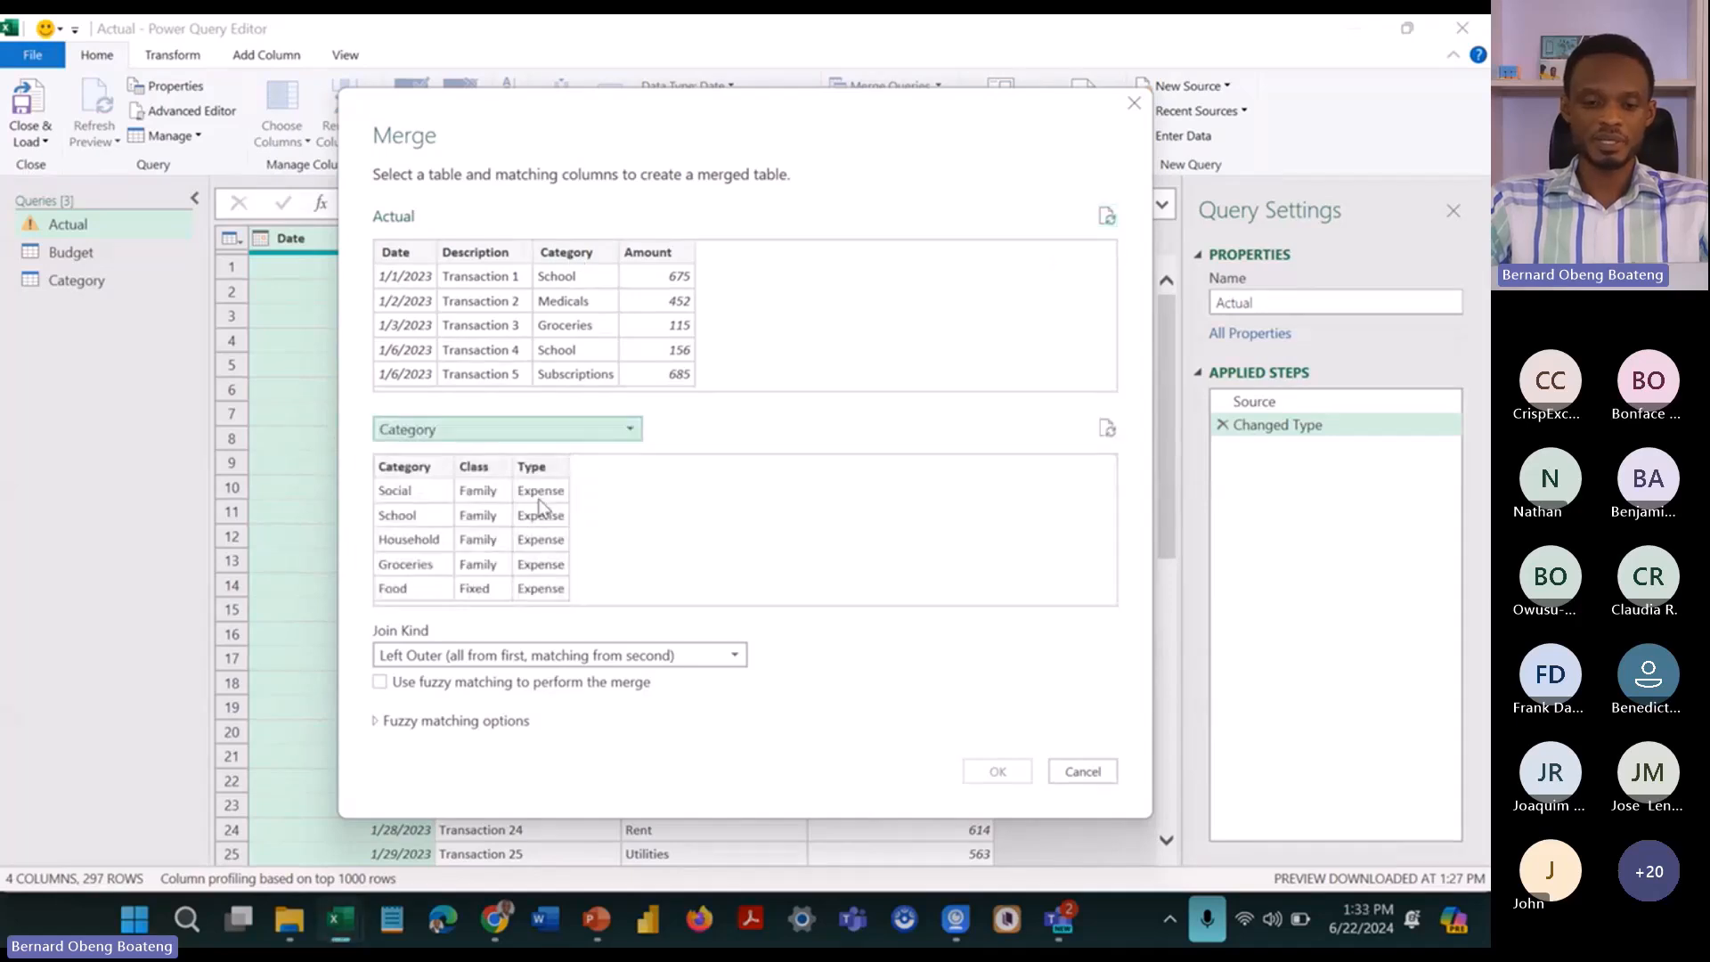
click(560, 255)
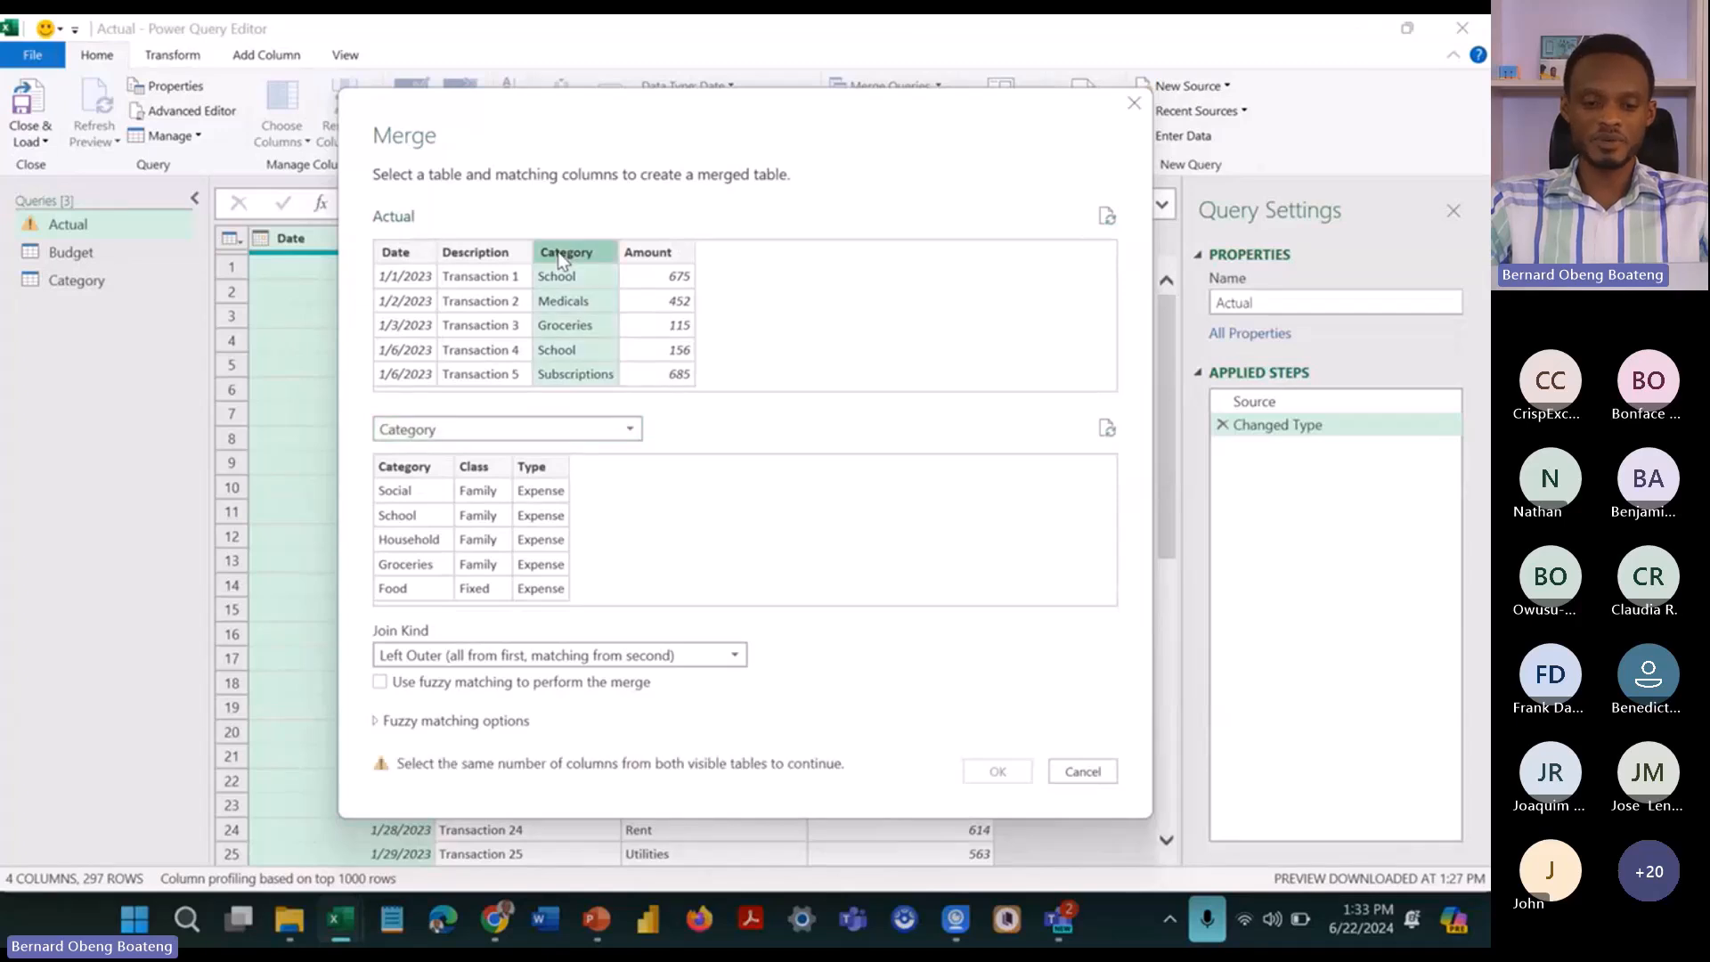
click(405, 468)
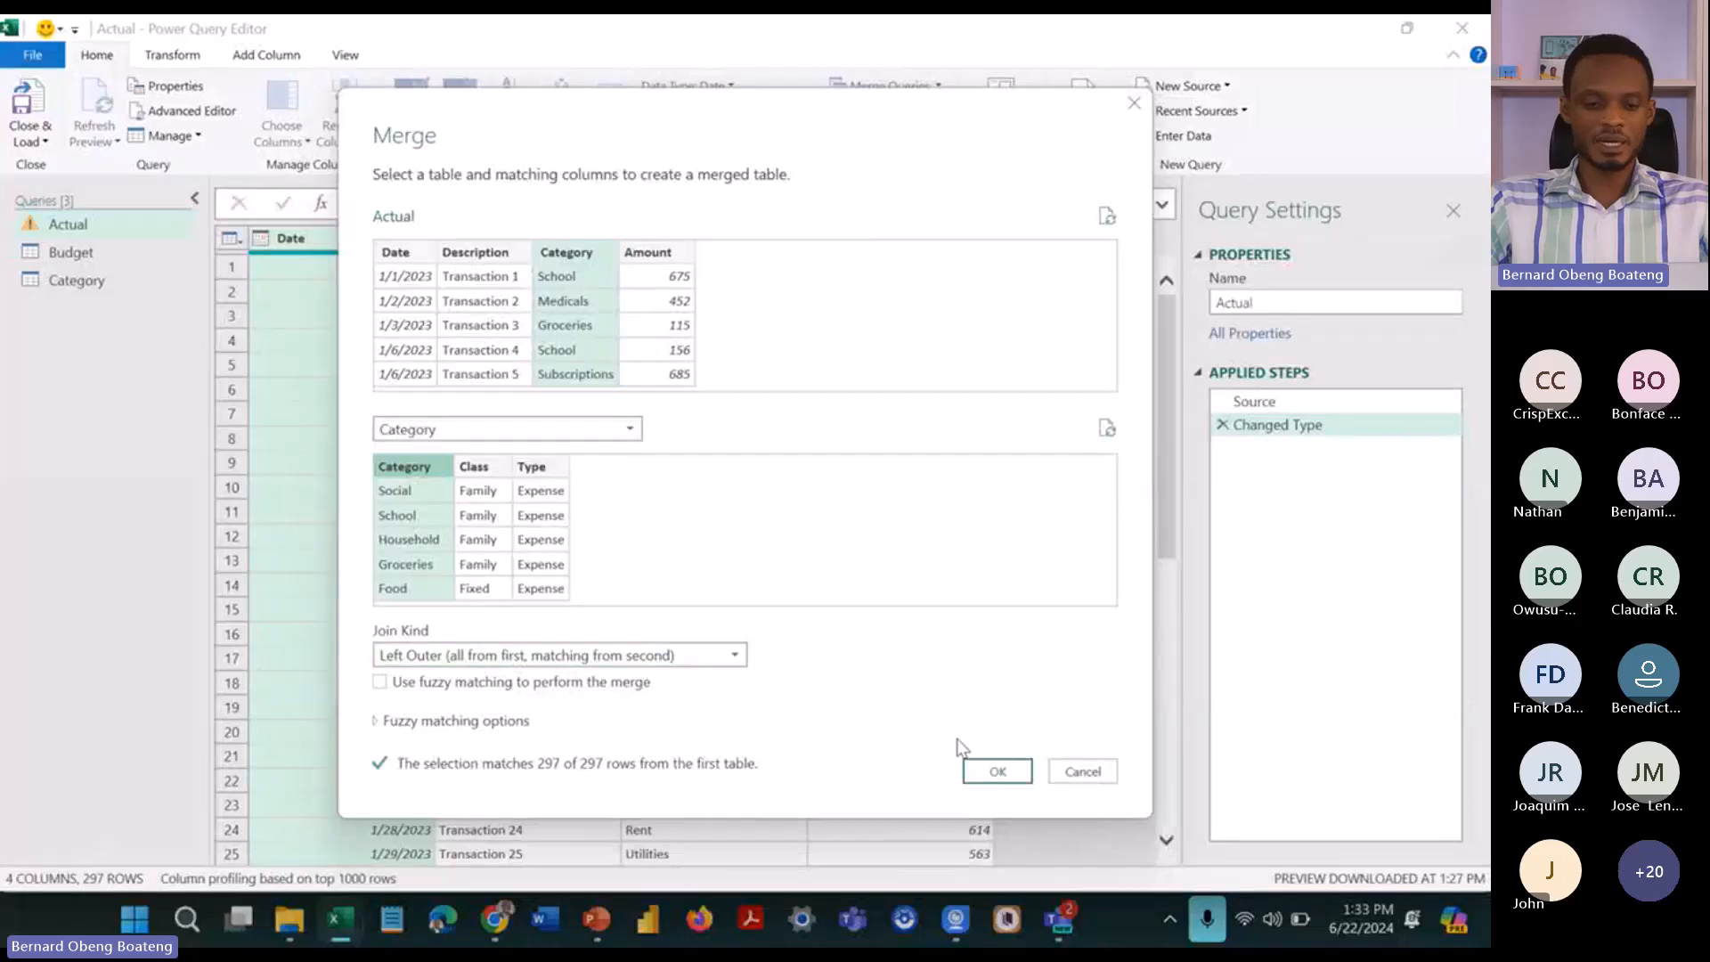
click(996, 769)
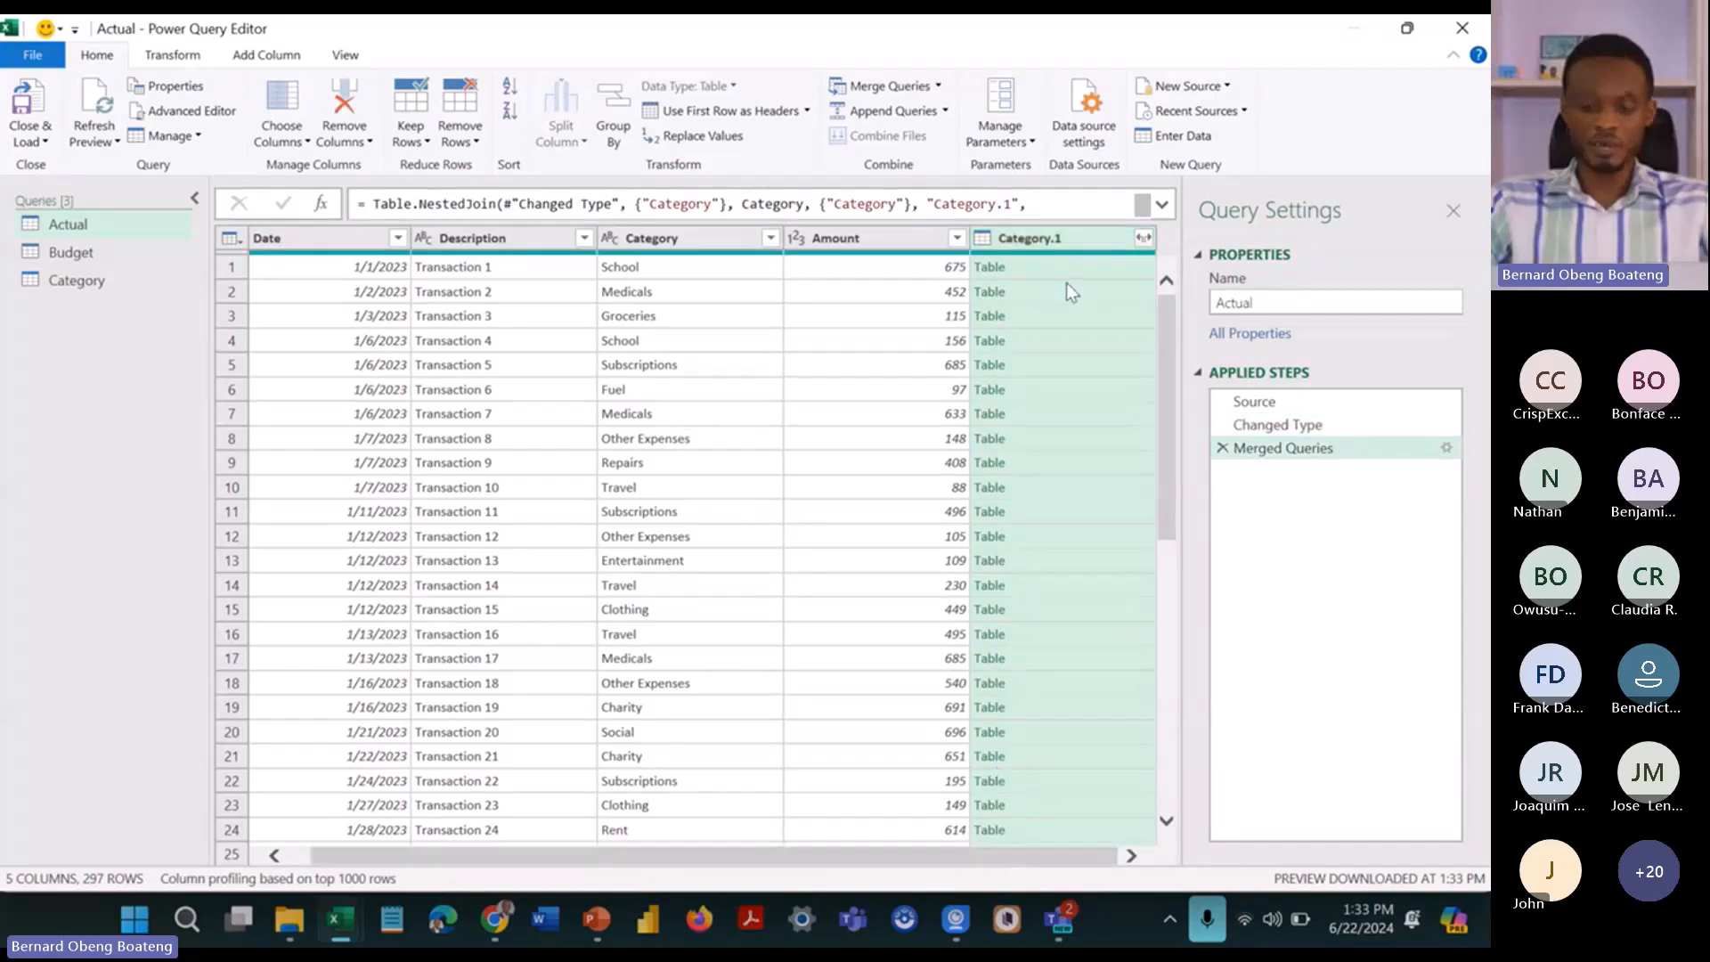
Step: Expand only the Type field from the merged Category.1 column, without using the original column name as prefix
click(1143, 239)
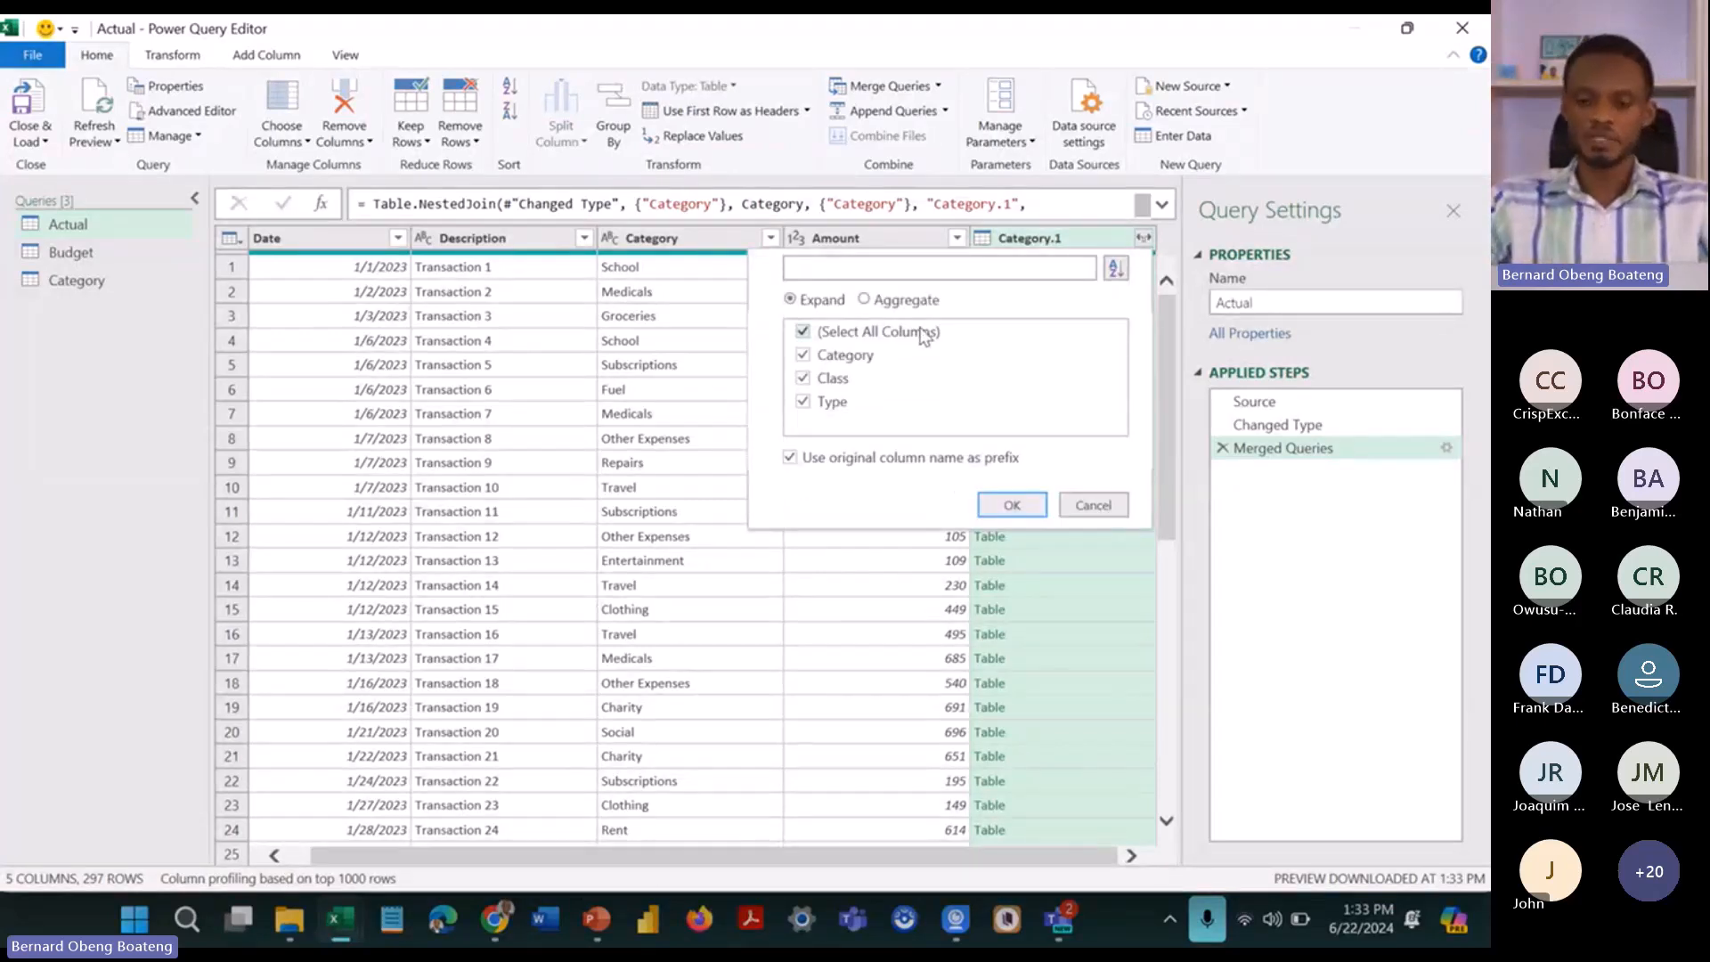
click(806, 335)
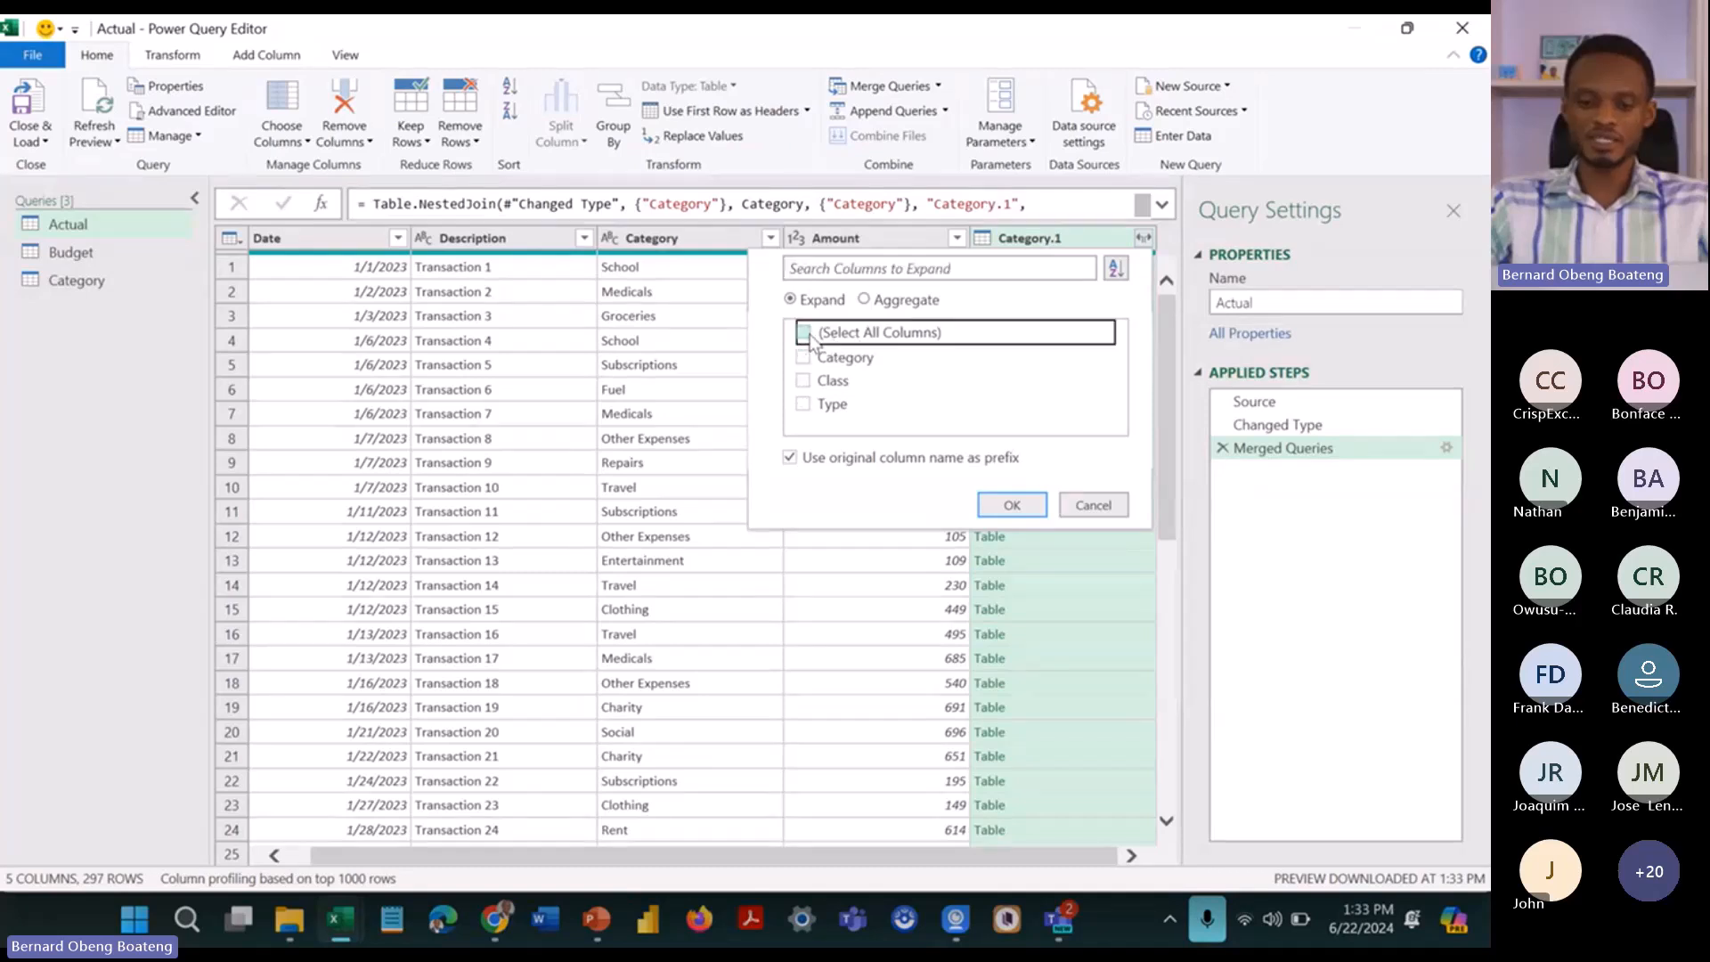
click(804, 405)
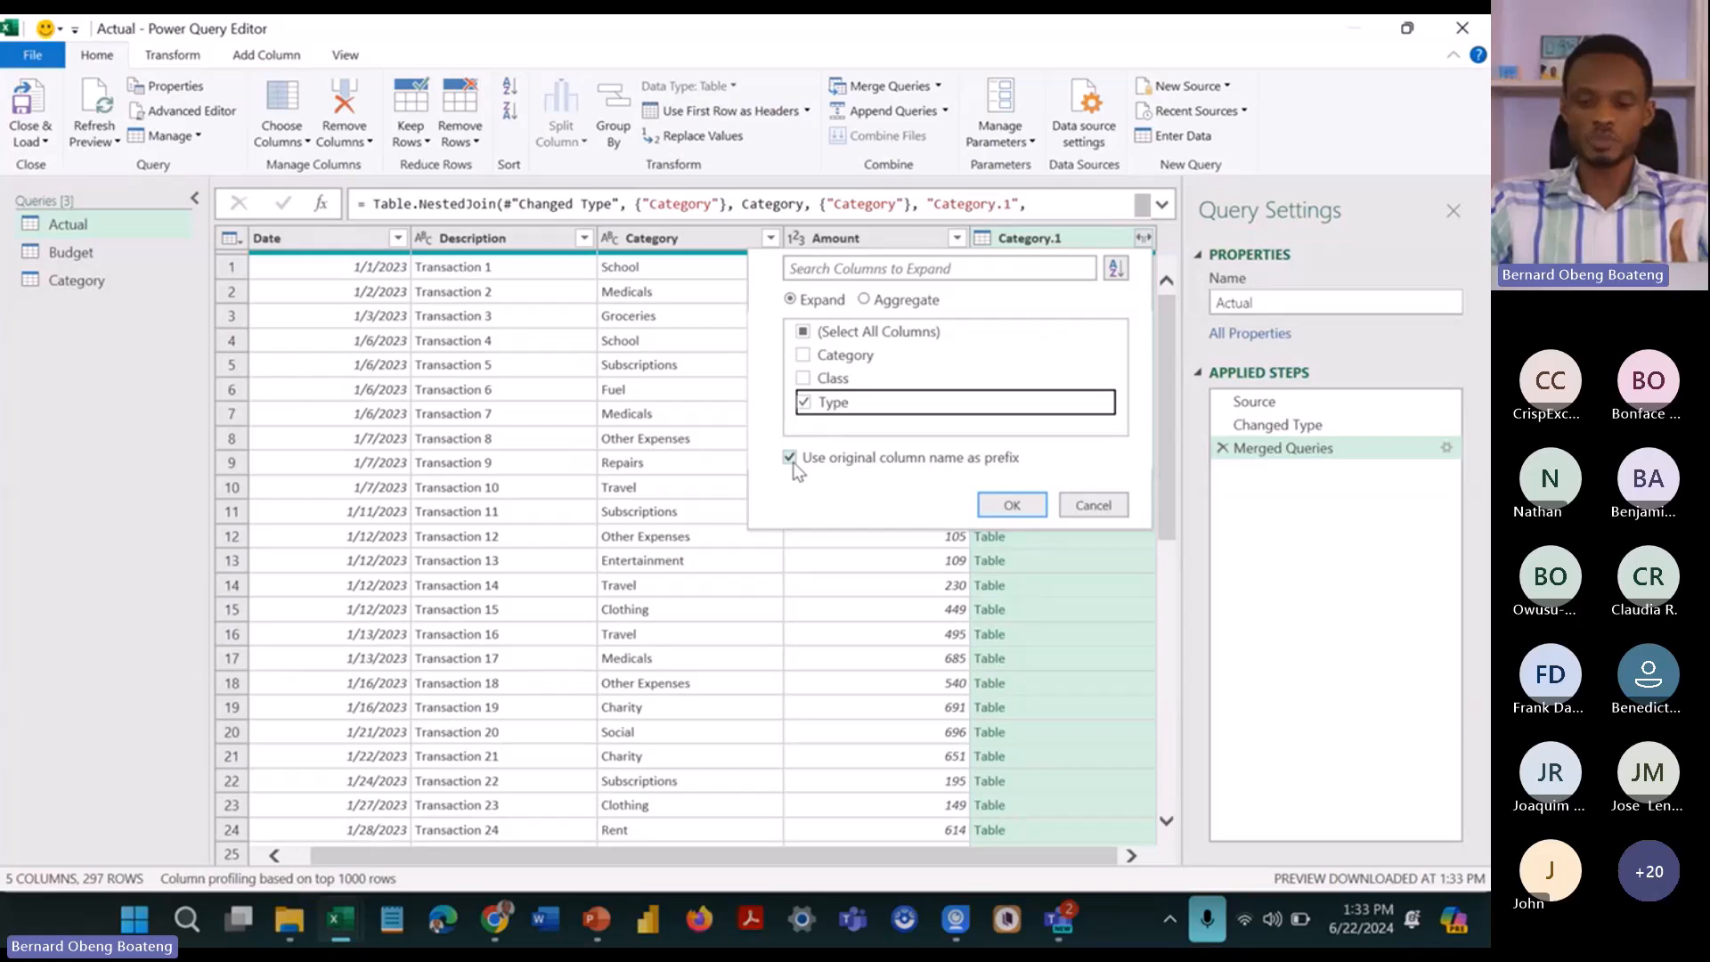
click(847, 463)
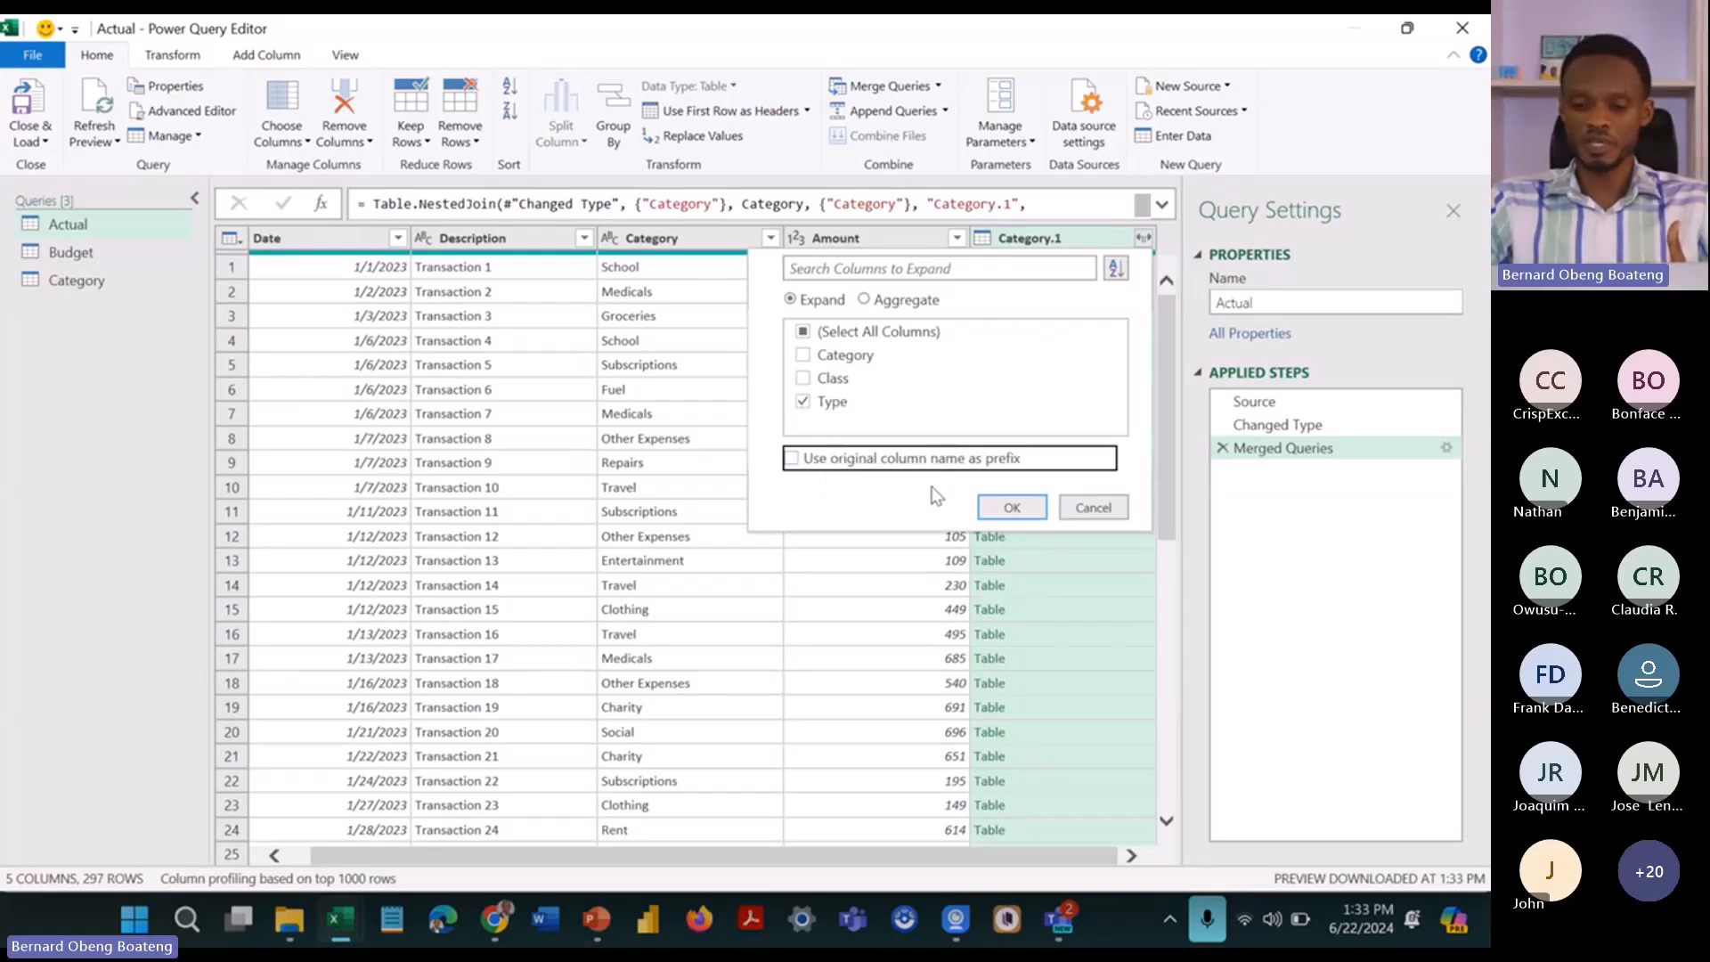
click(999, 507)
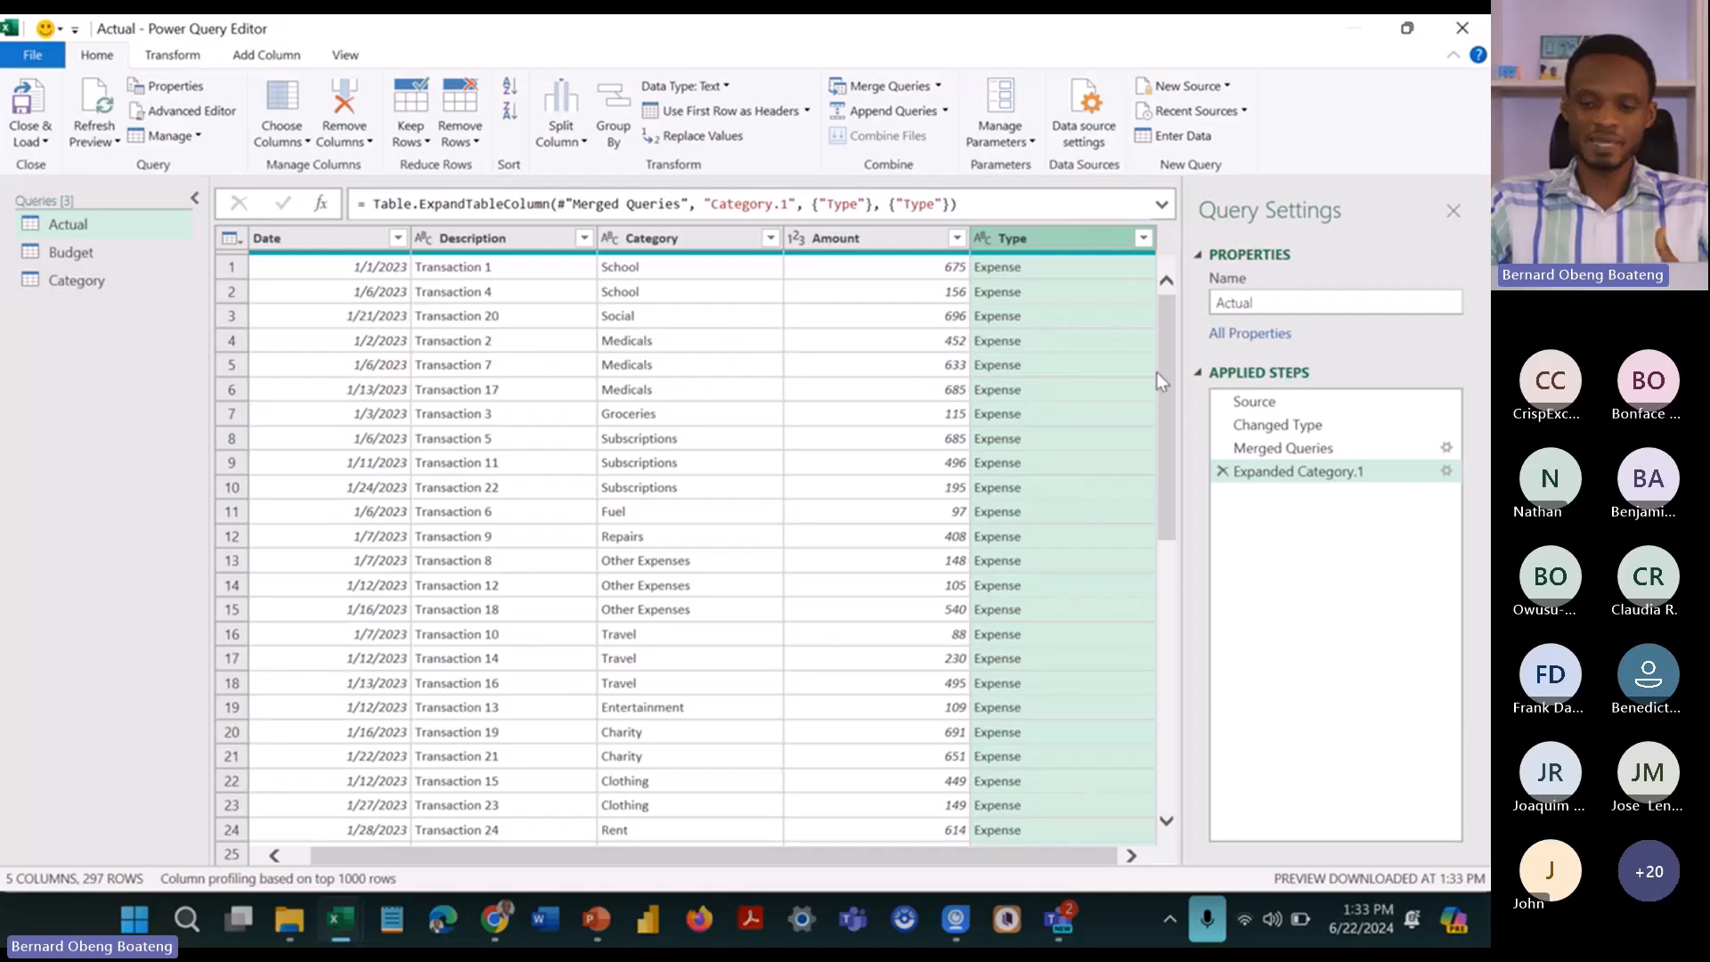
Step: Start a custom column named Amount 2 in the Actual query
drag(1163, 373, 1172, 260)
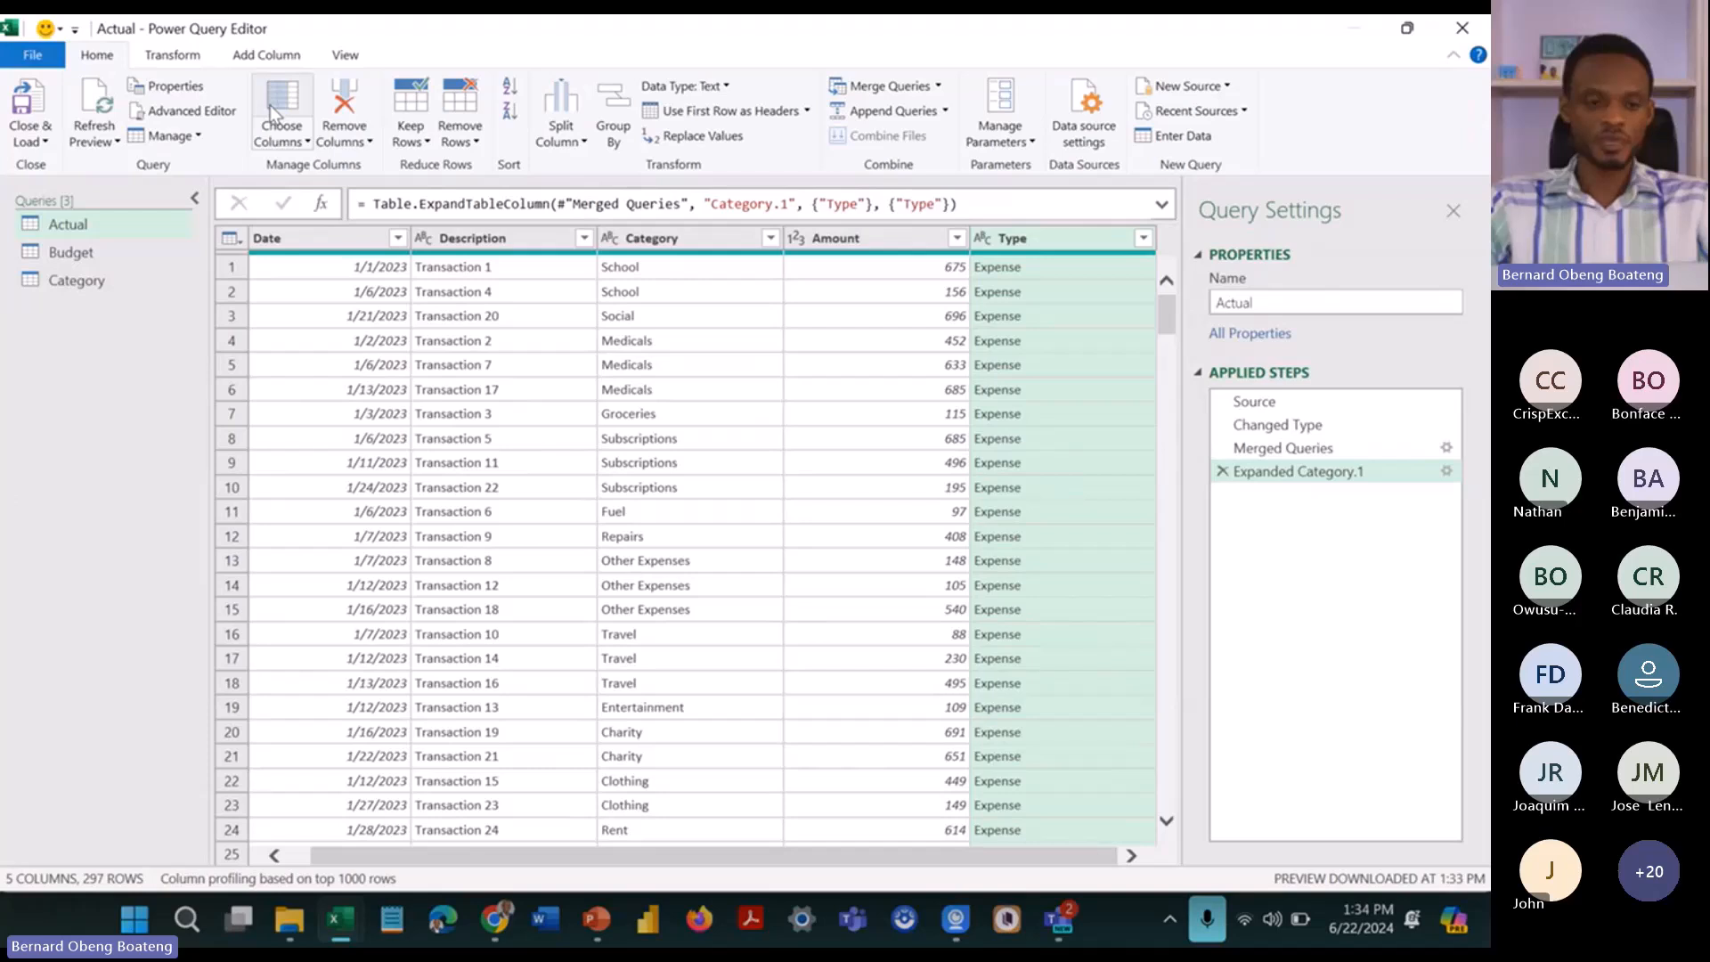
click(266, 54)
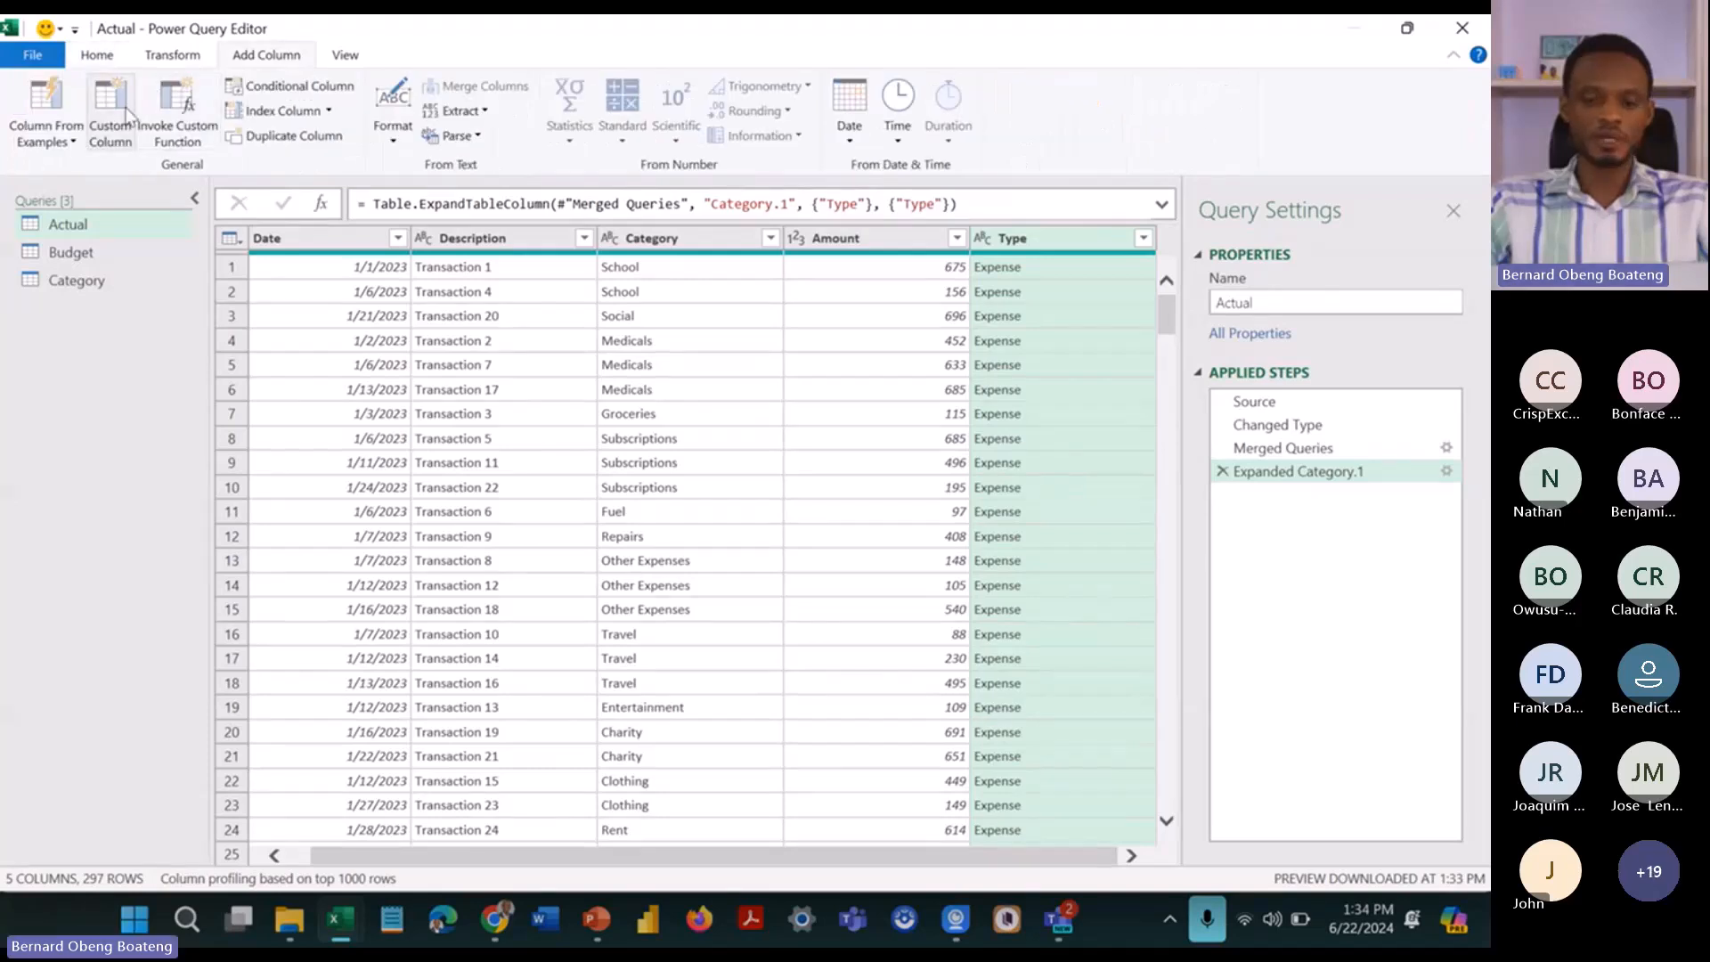
click(127, 113)
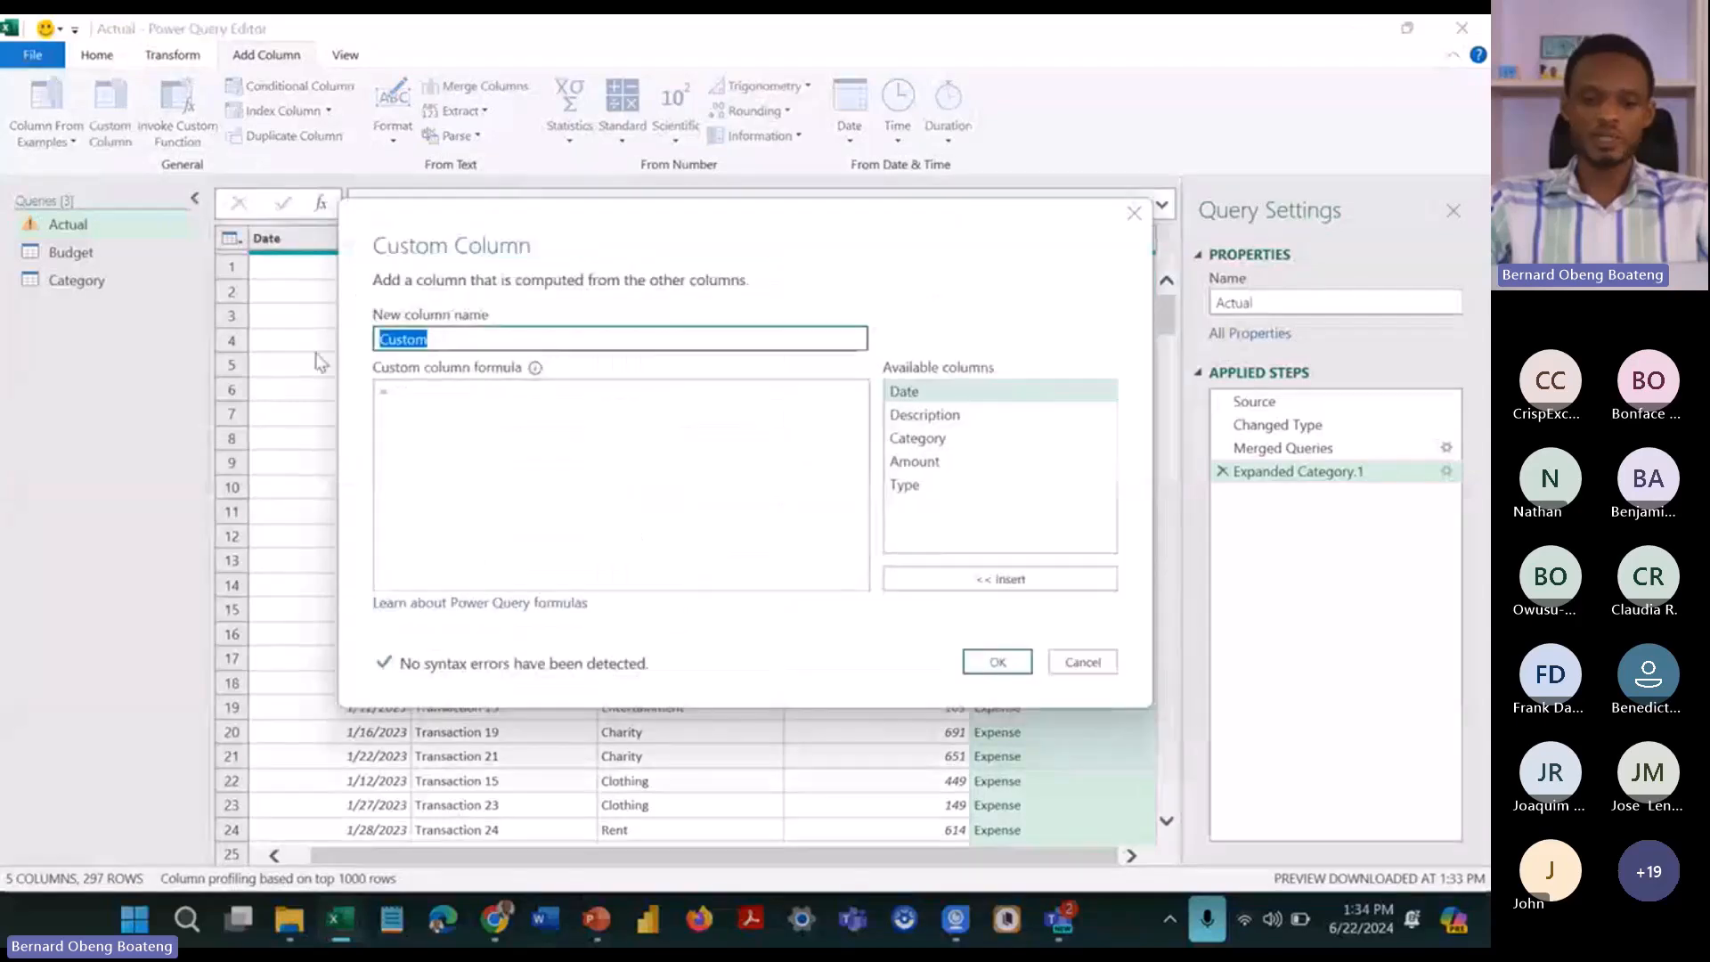
text(Amount 2)
click(428, 404)
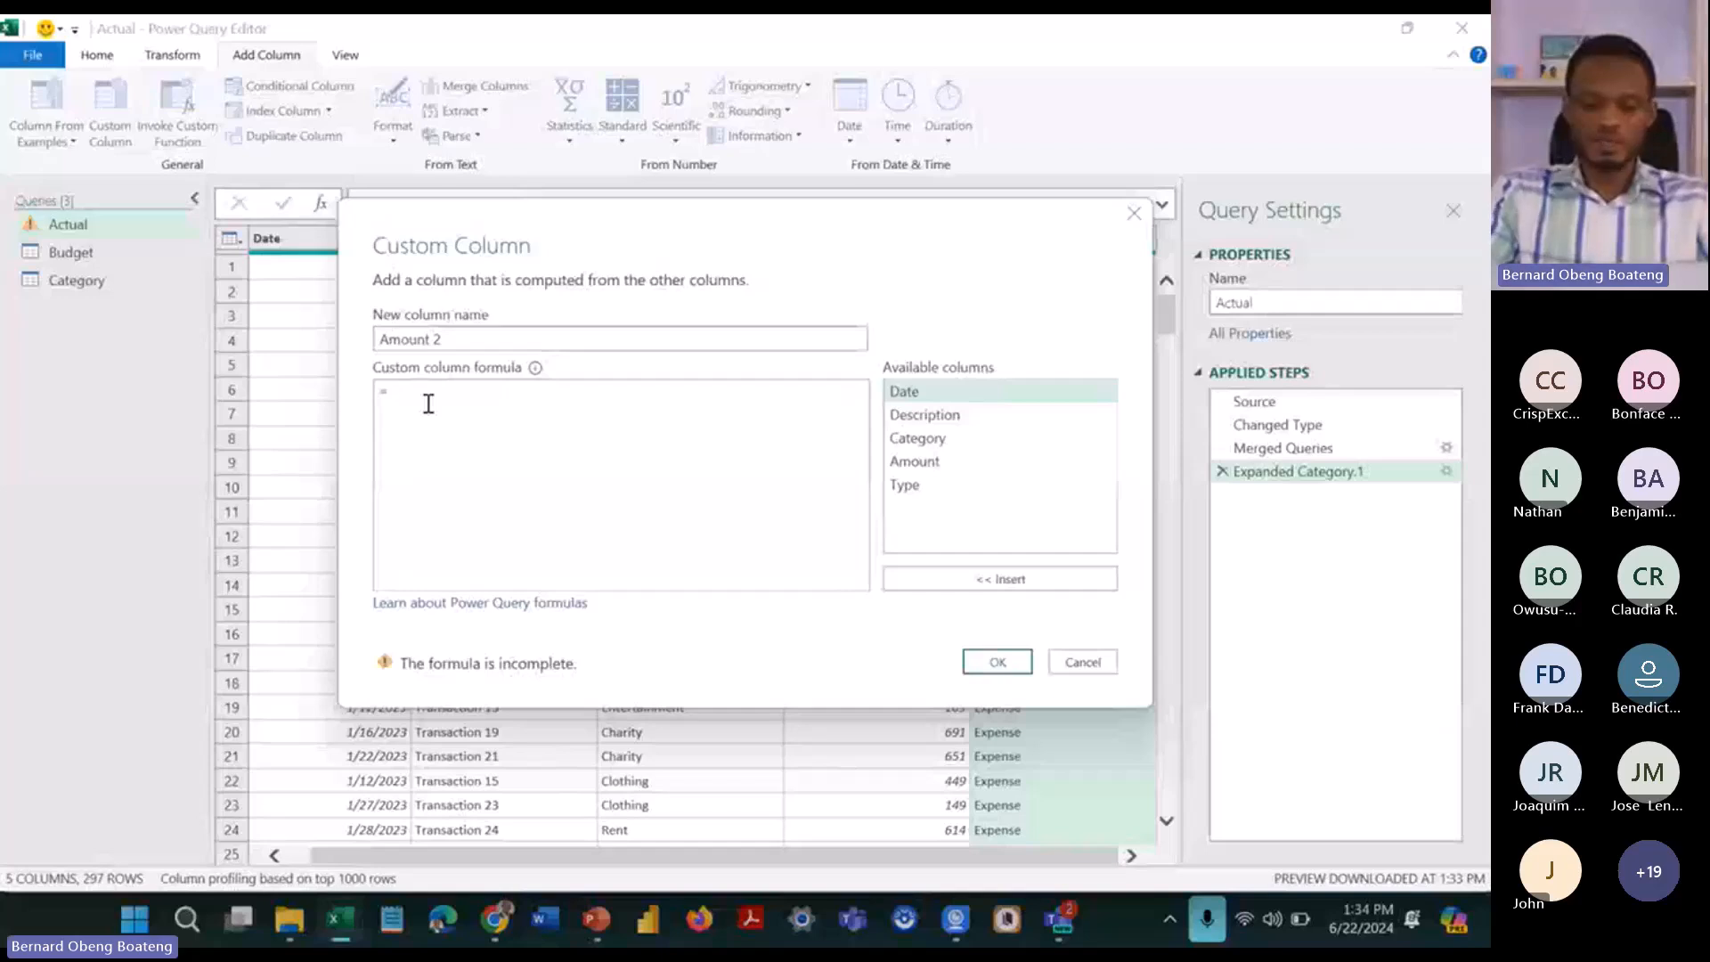
Step: Enter the Amount 2 formula as if [Type] = "Expense" then [Amount] * -1 else [Amount]
text(if [t)
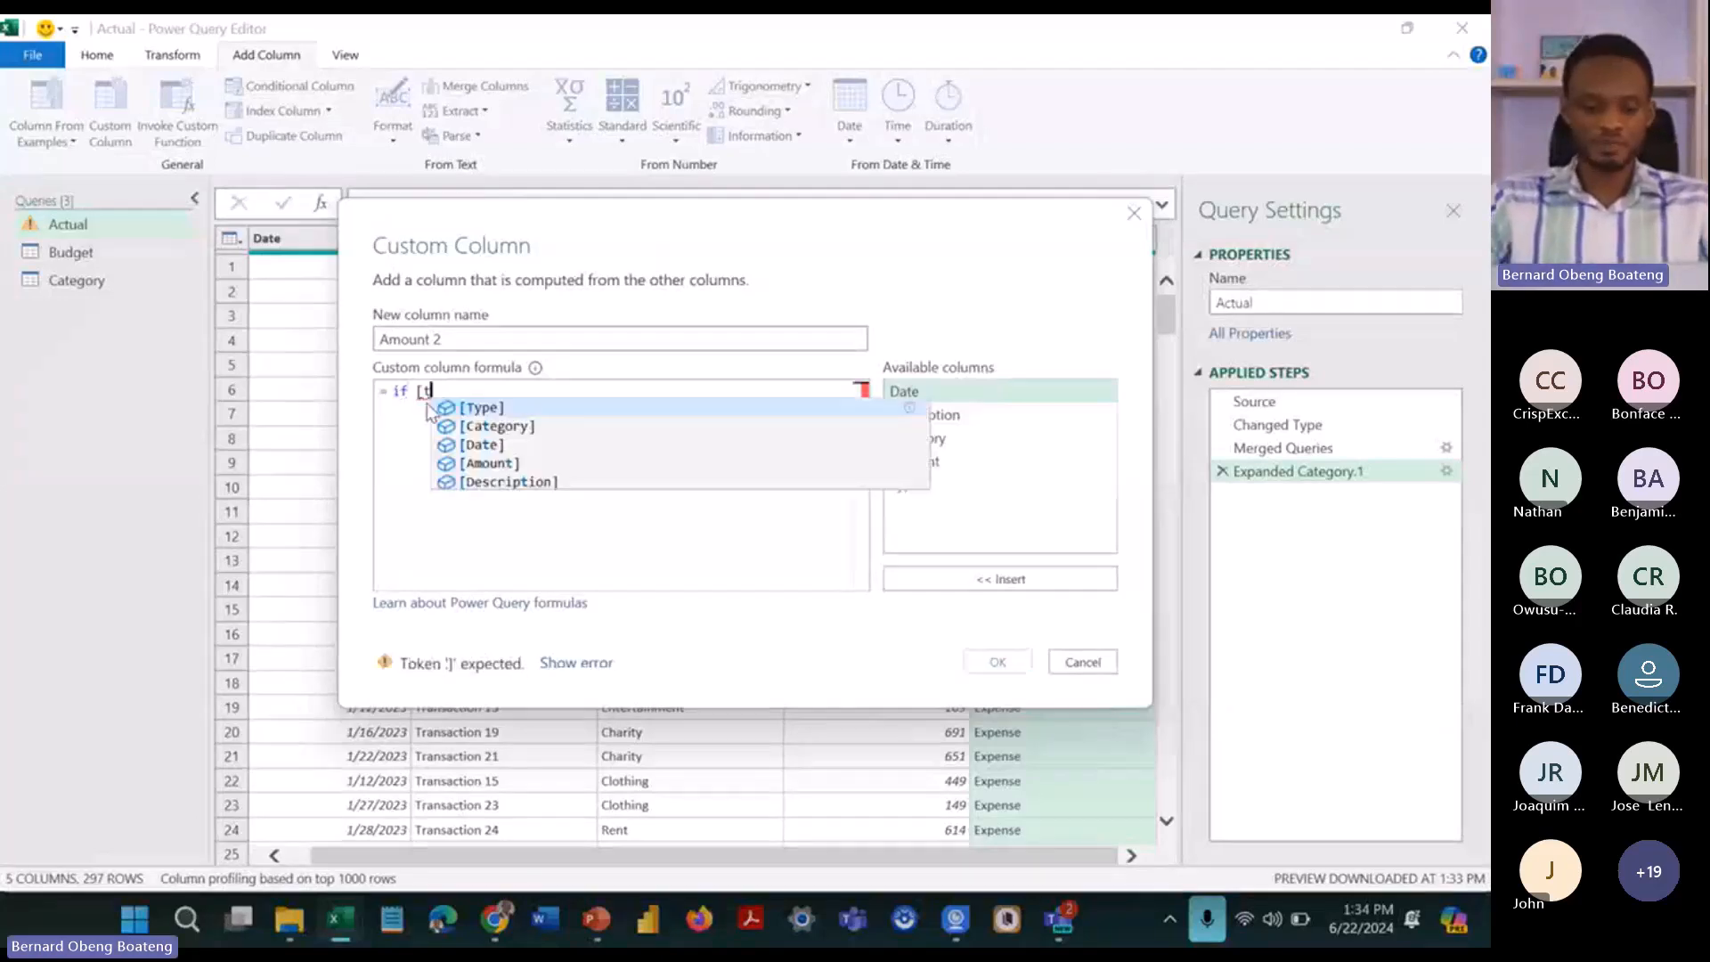
key(Tab)
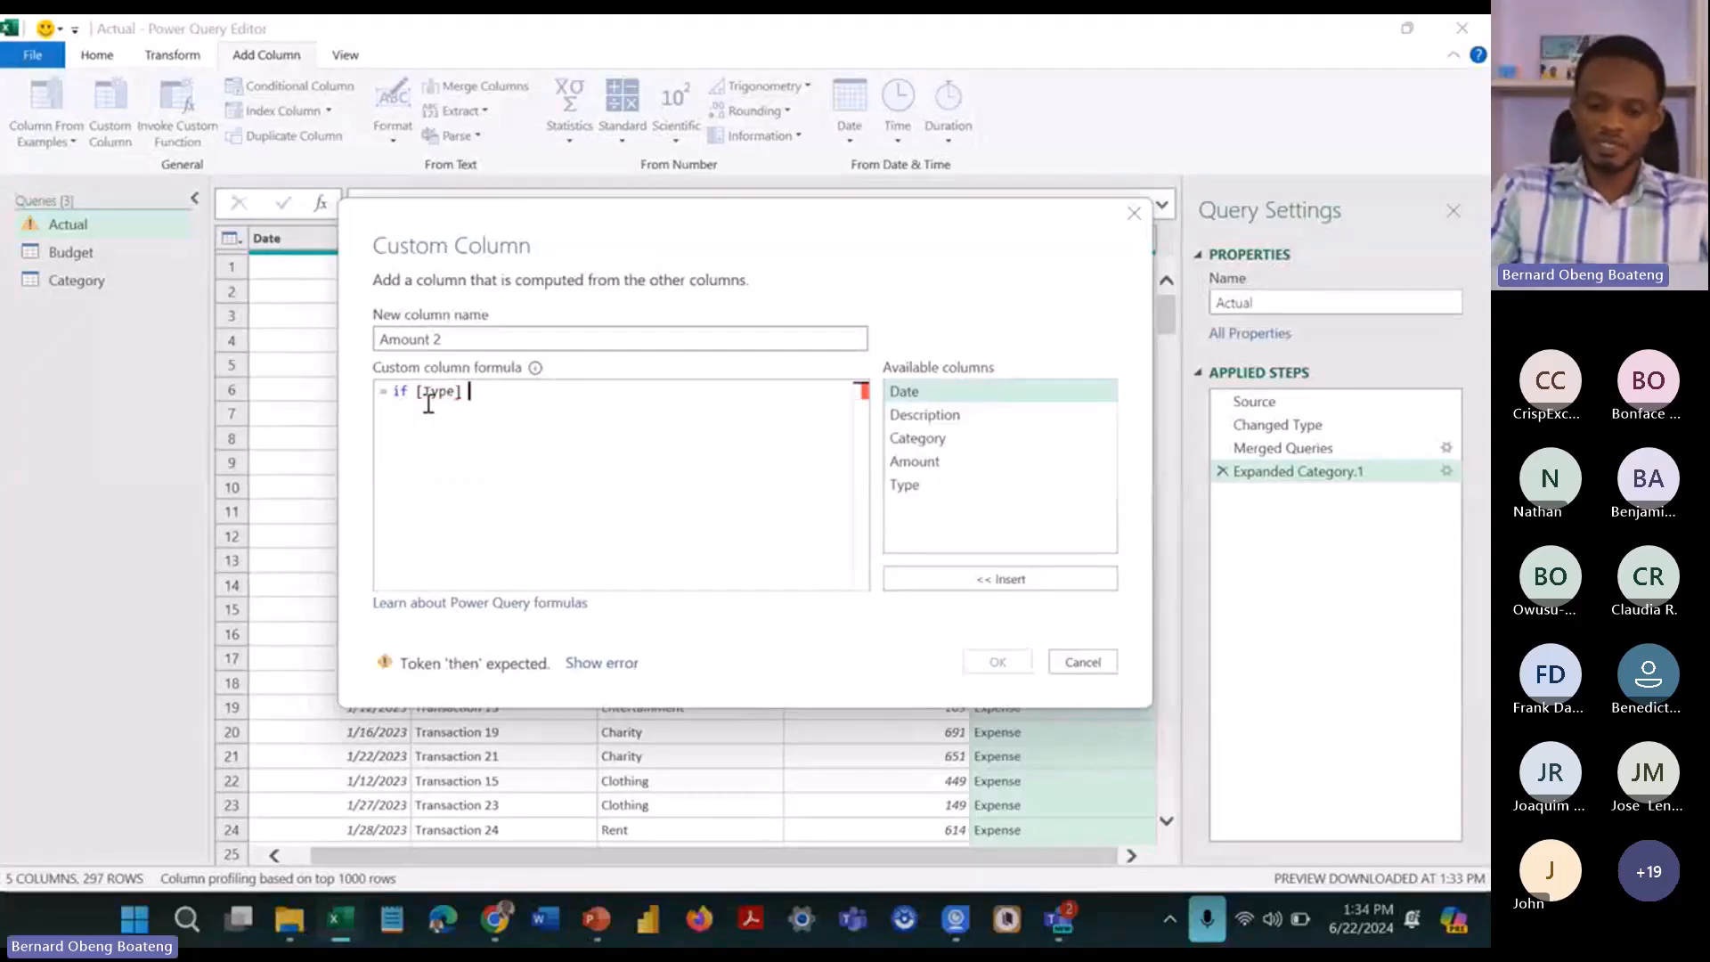
text(=)
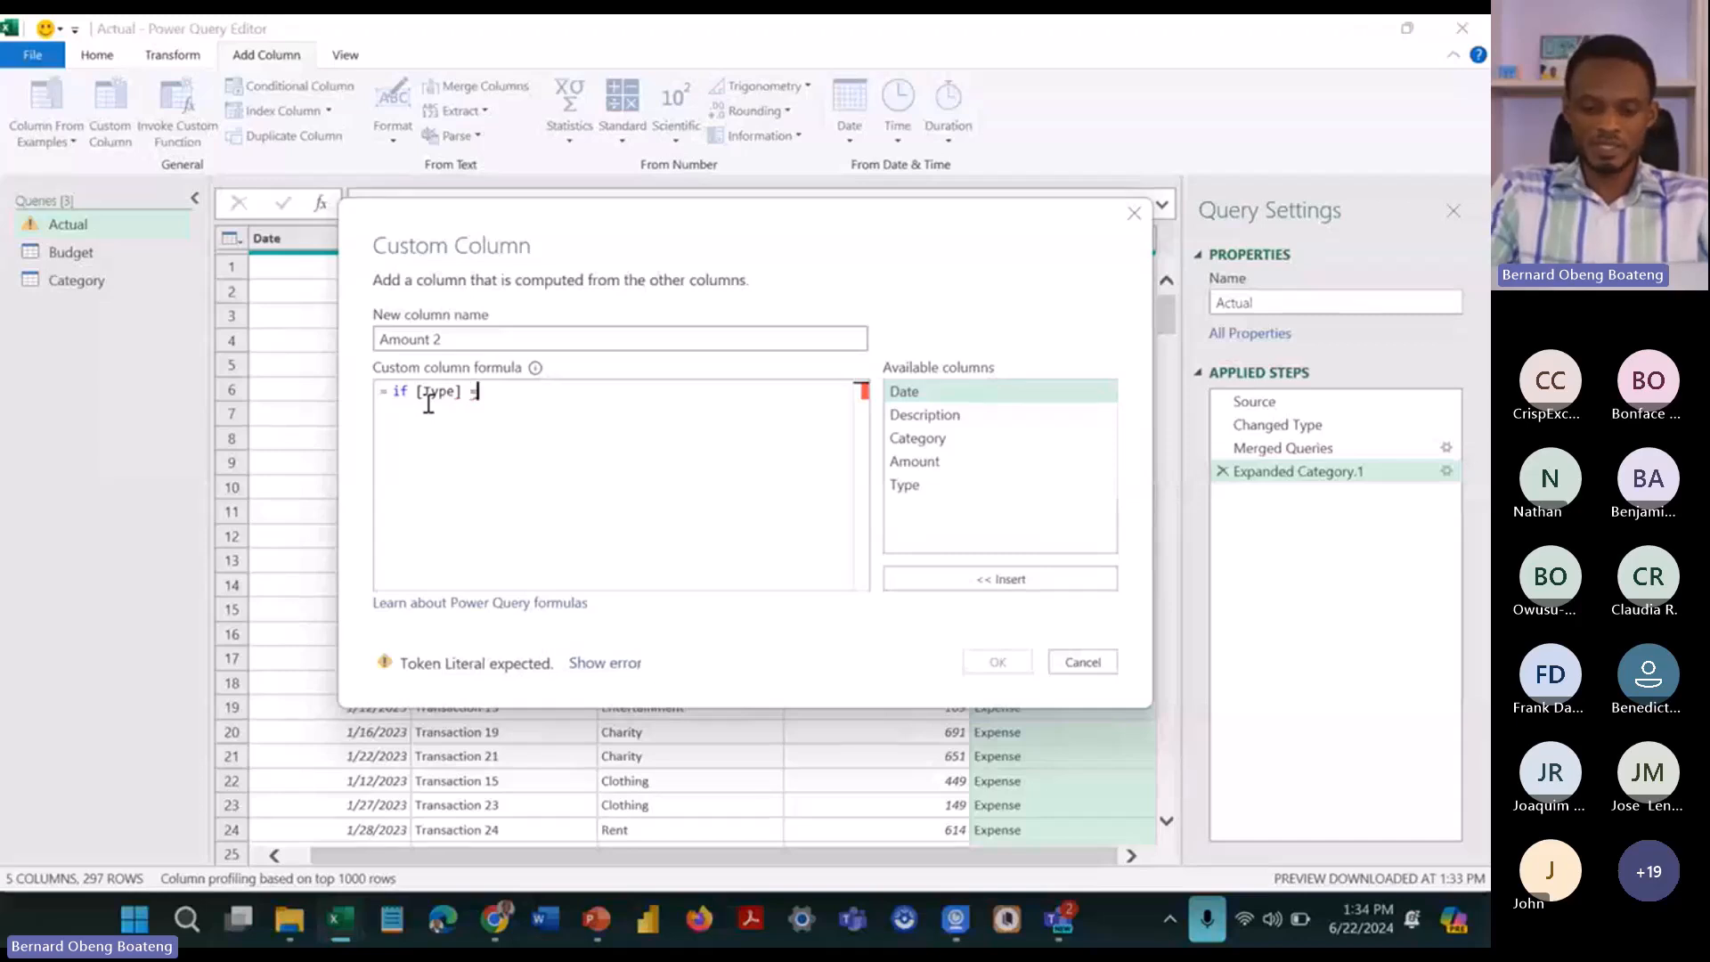
text( "Expense")
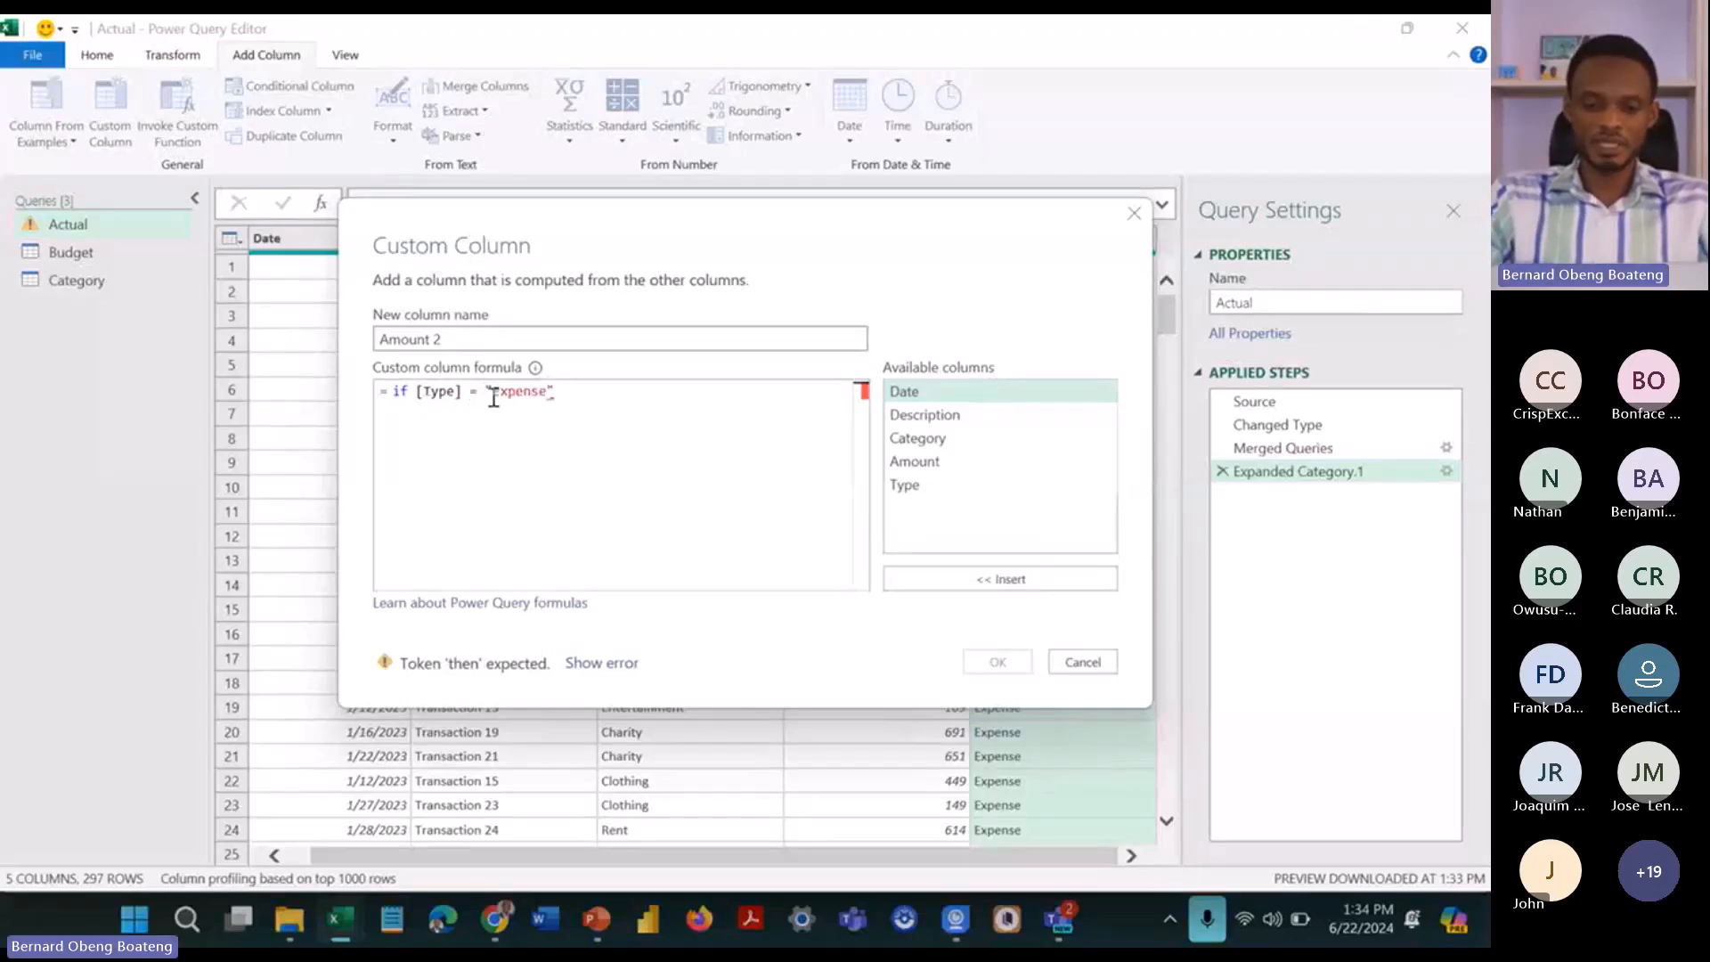
text( then )
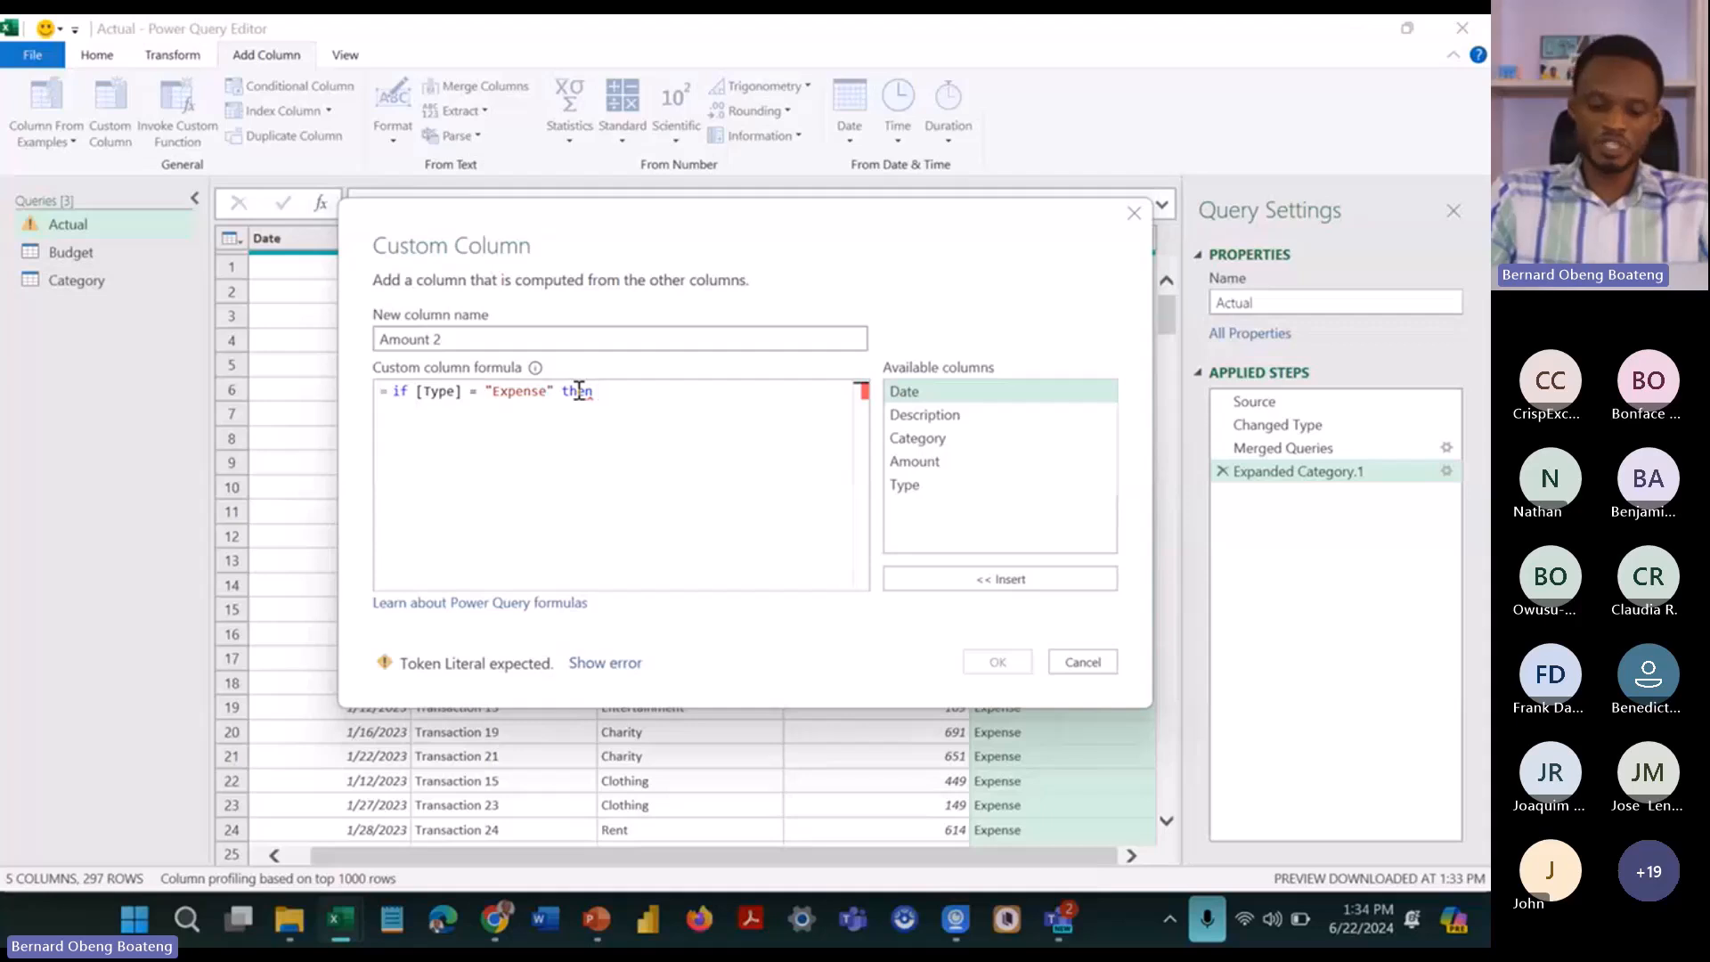
text([a)
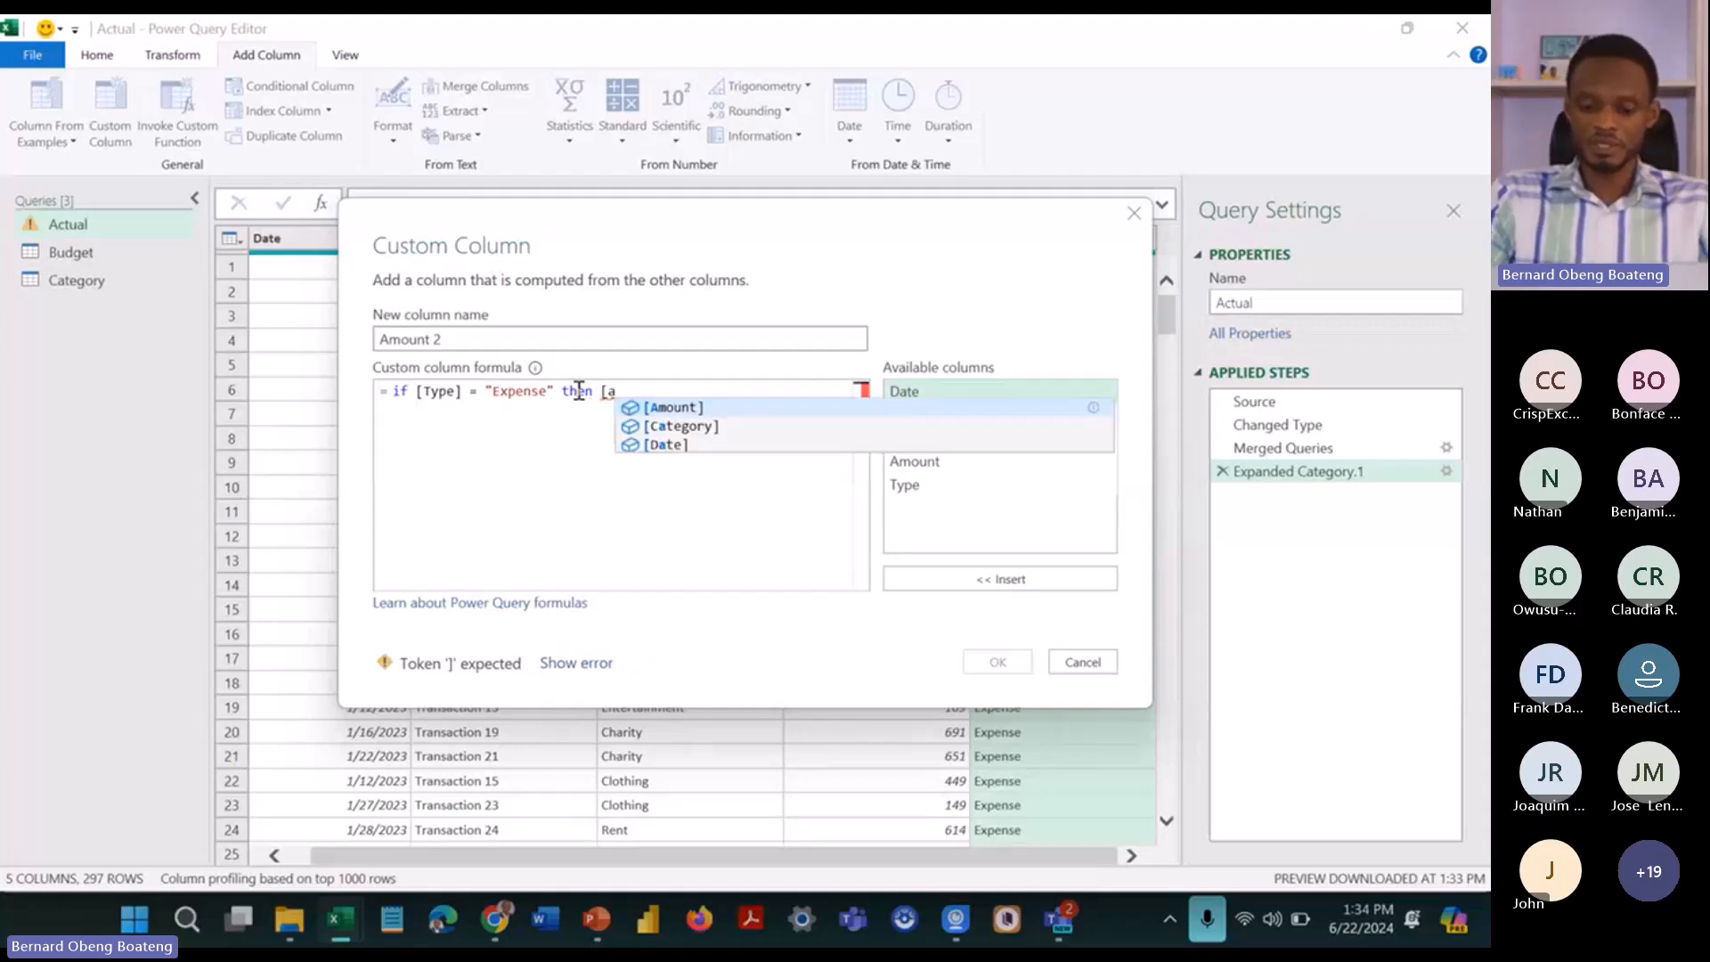
key(Tab)
text(* )
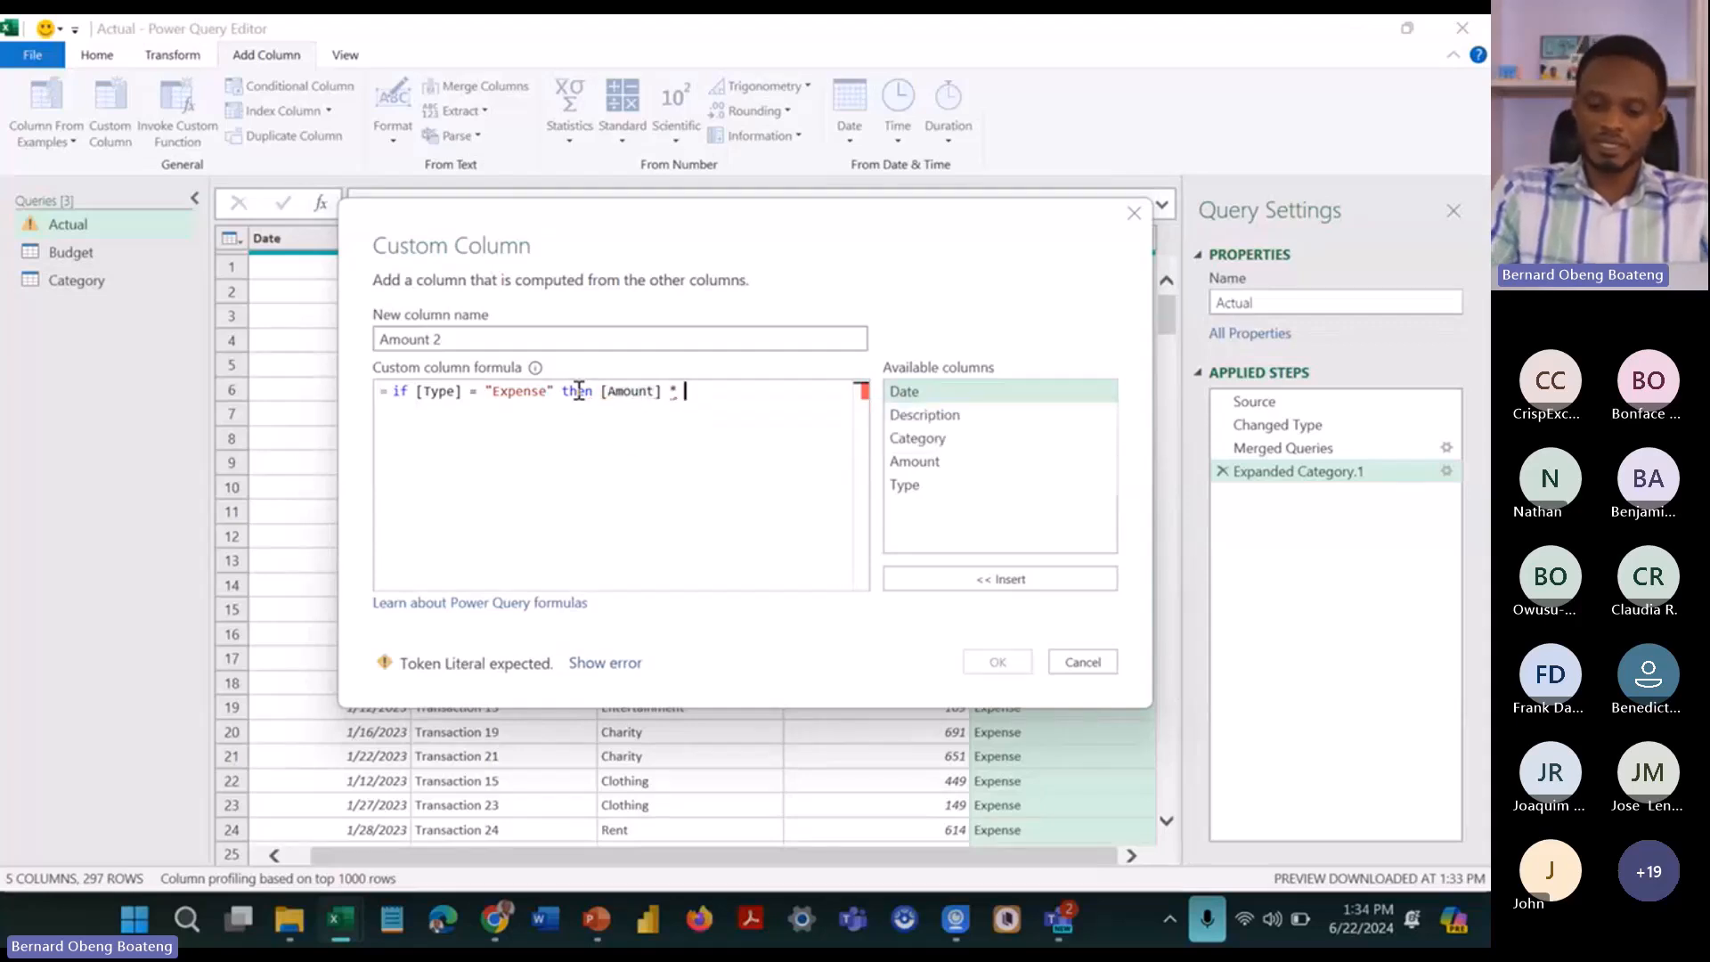
text(-1 )
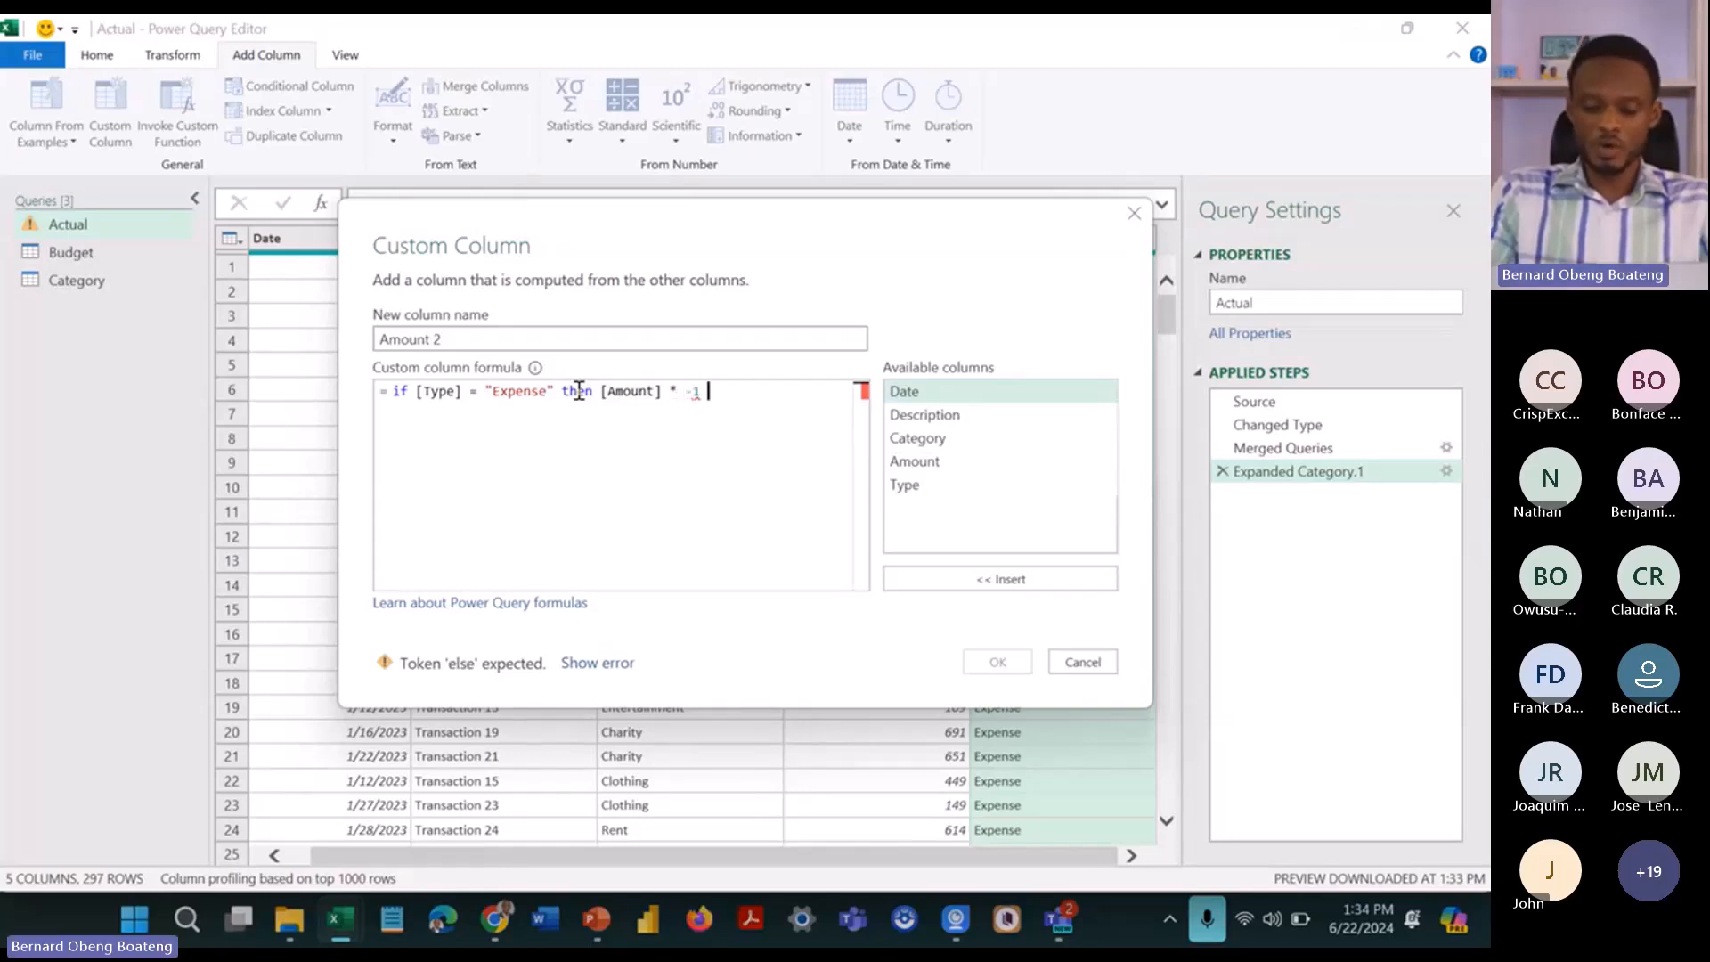
text(else )
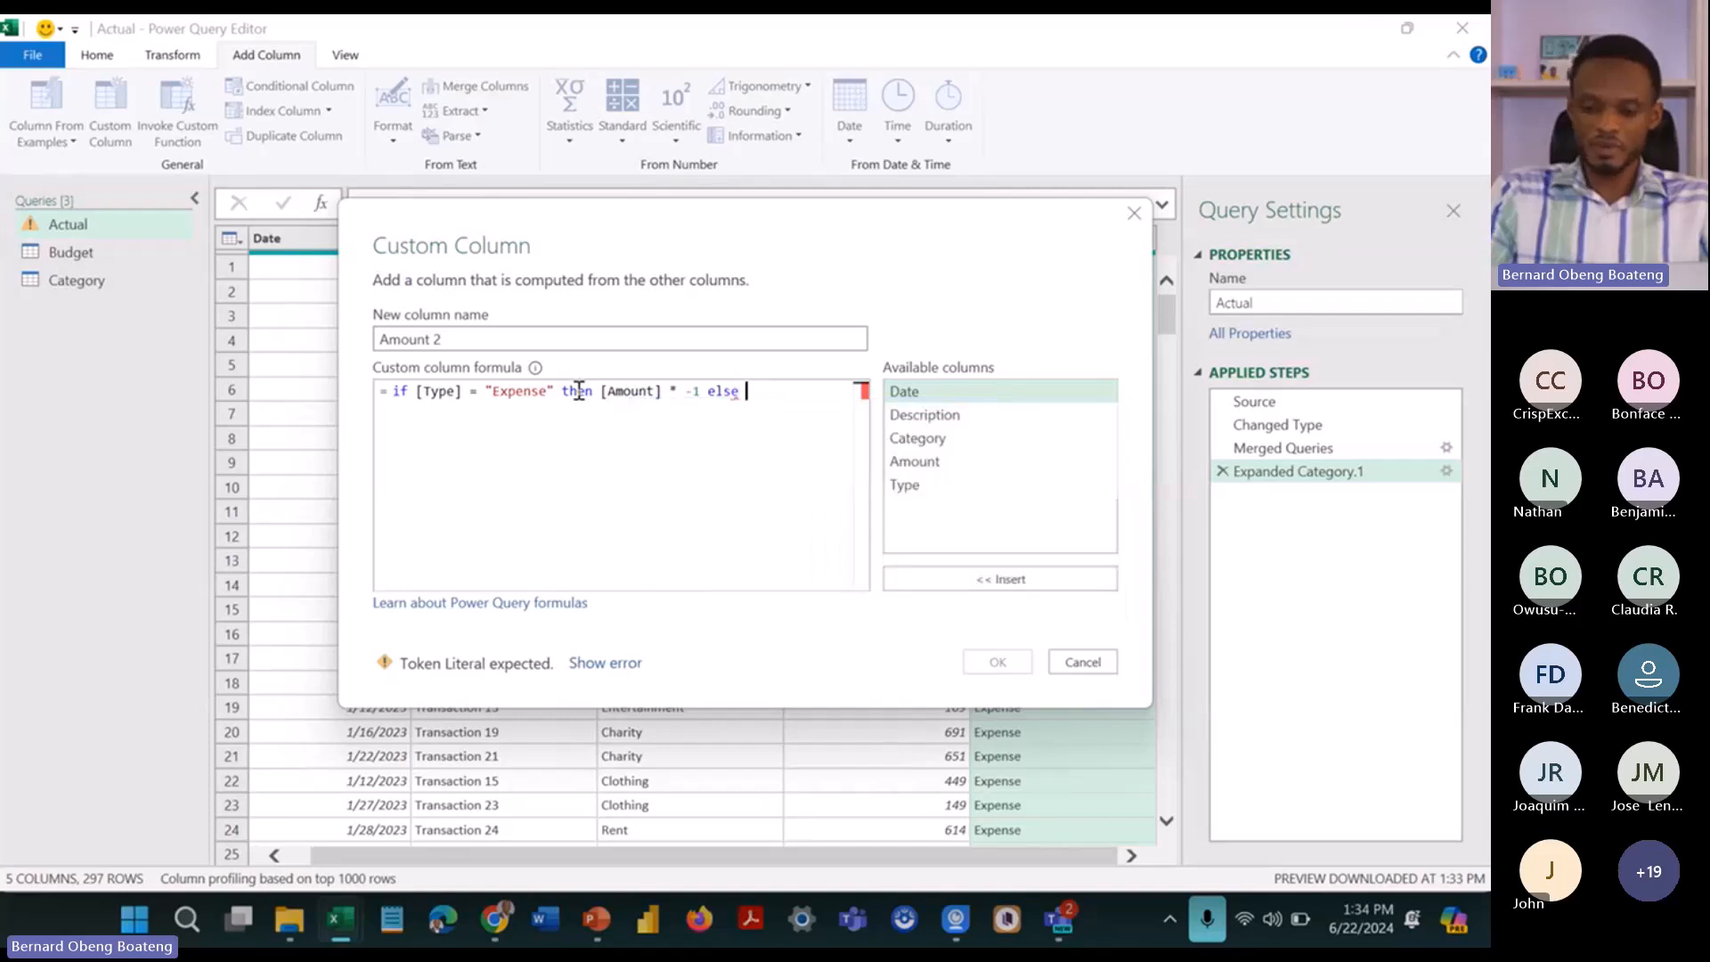
text([Amount])
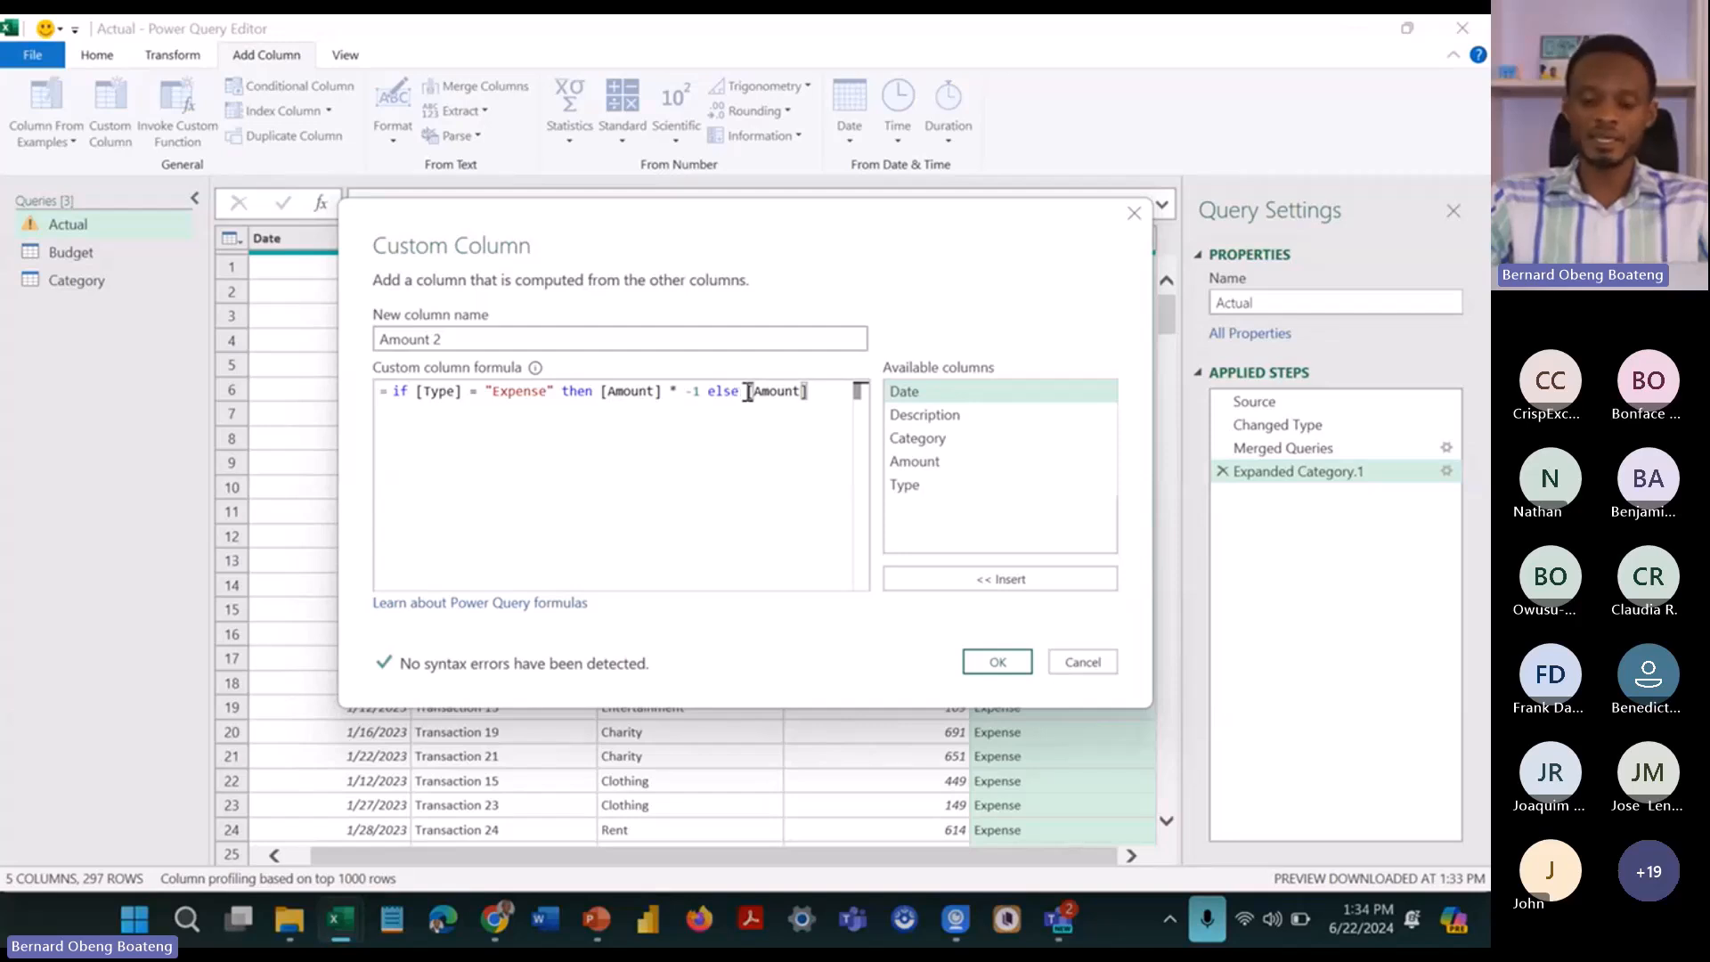
Step: Create the Amount 2 column in Actual and set its data type to Decimal Number
click(995, 663)
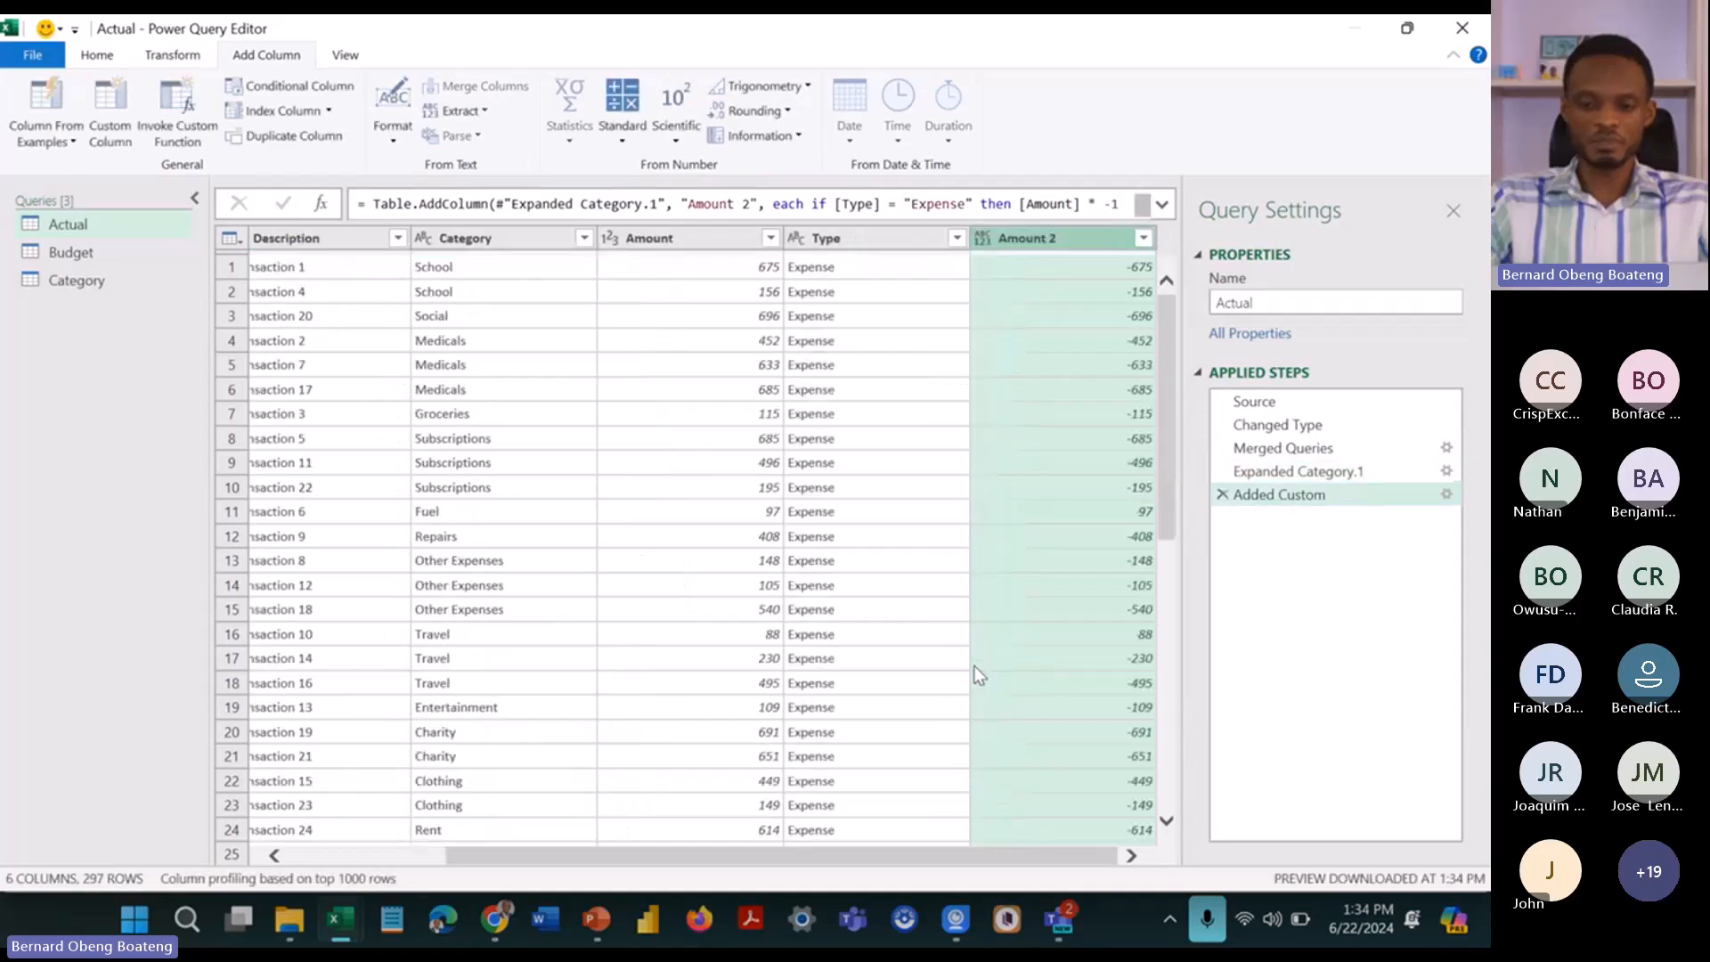
click(984, 241)
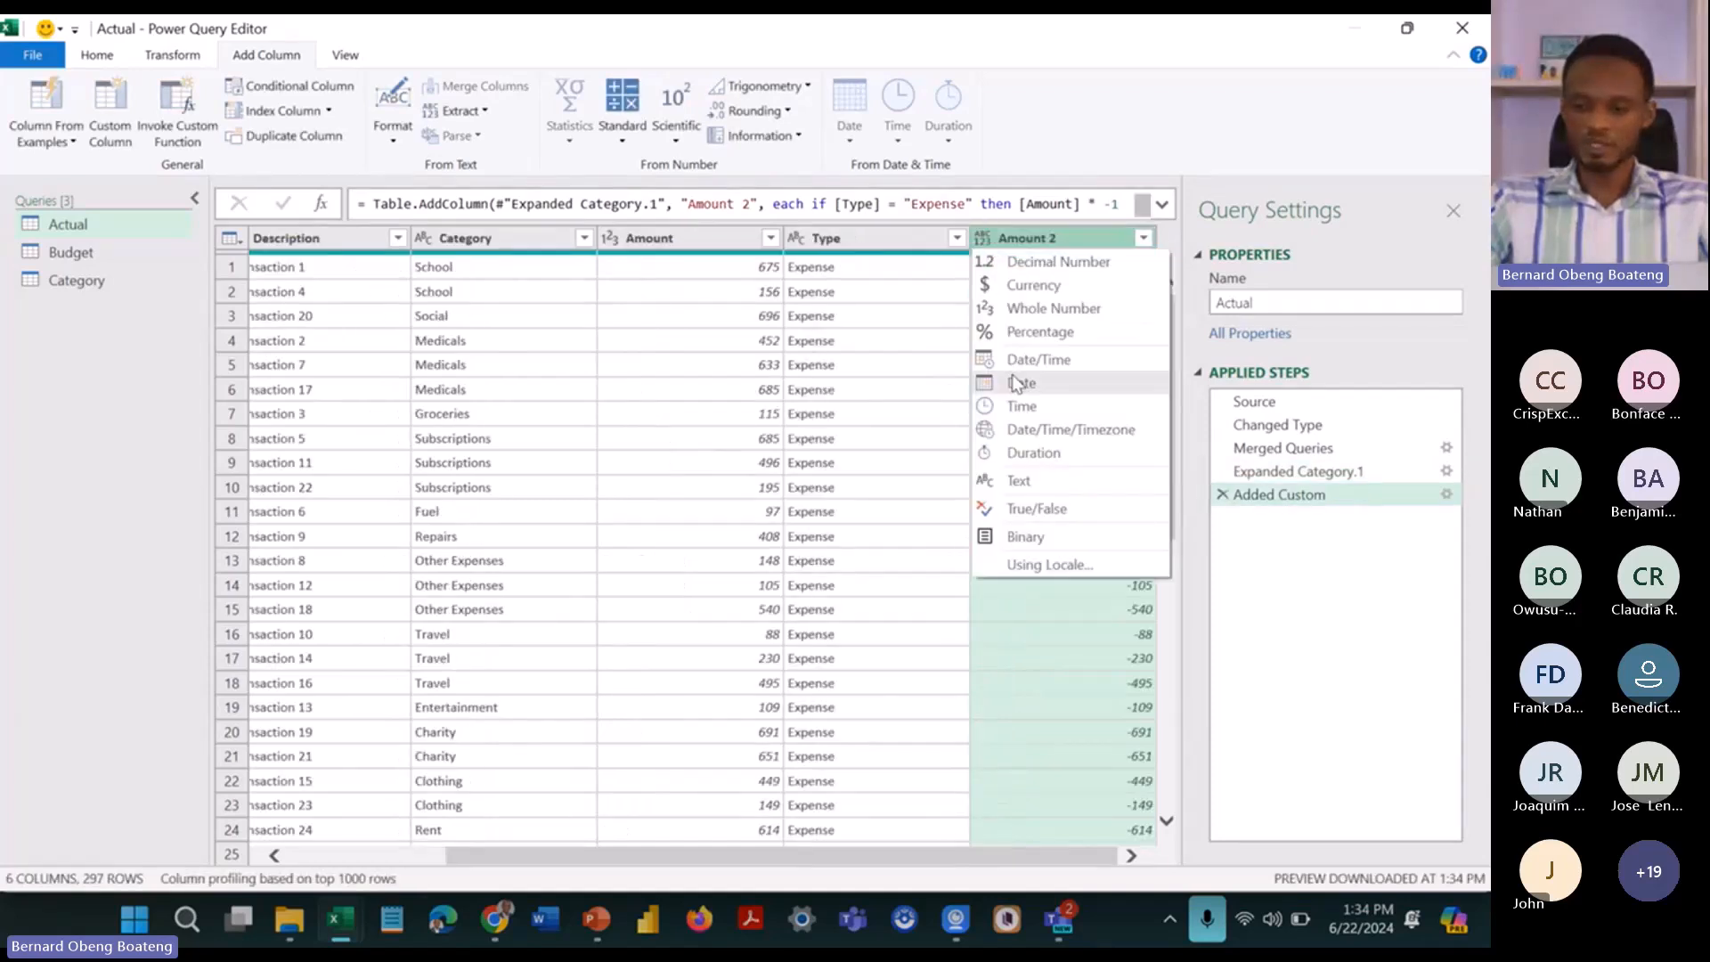
click(1076, 260)
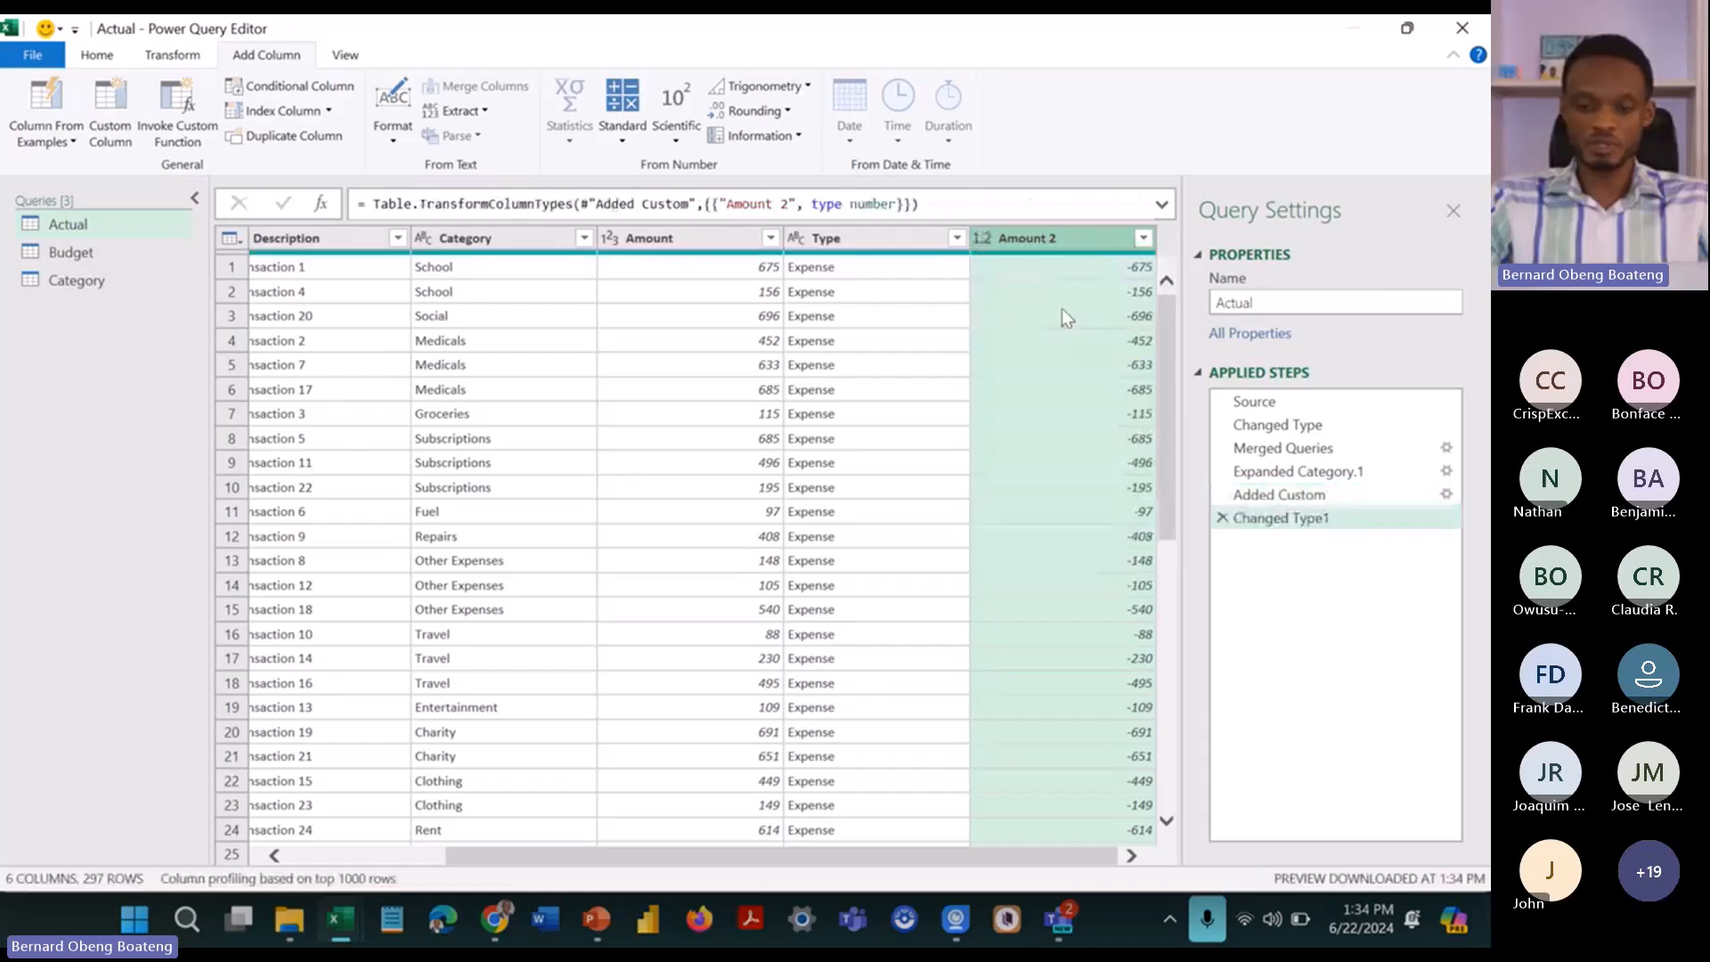
Step: Compare the Amount and Amount 2 columns of the Actual query with the columns of the Budget query
click(161, 260)
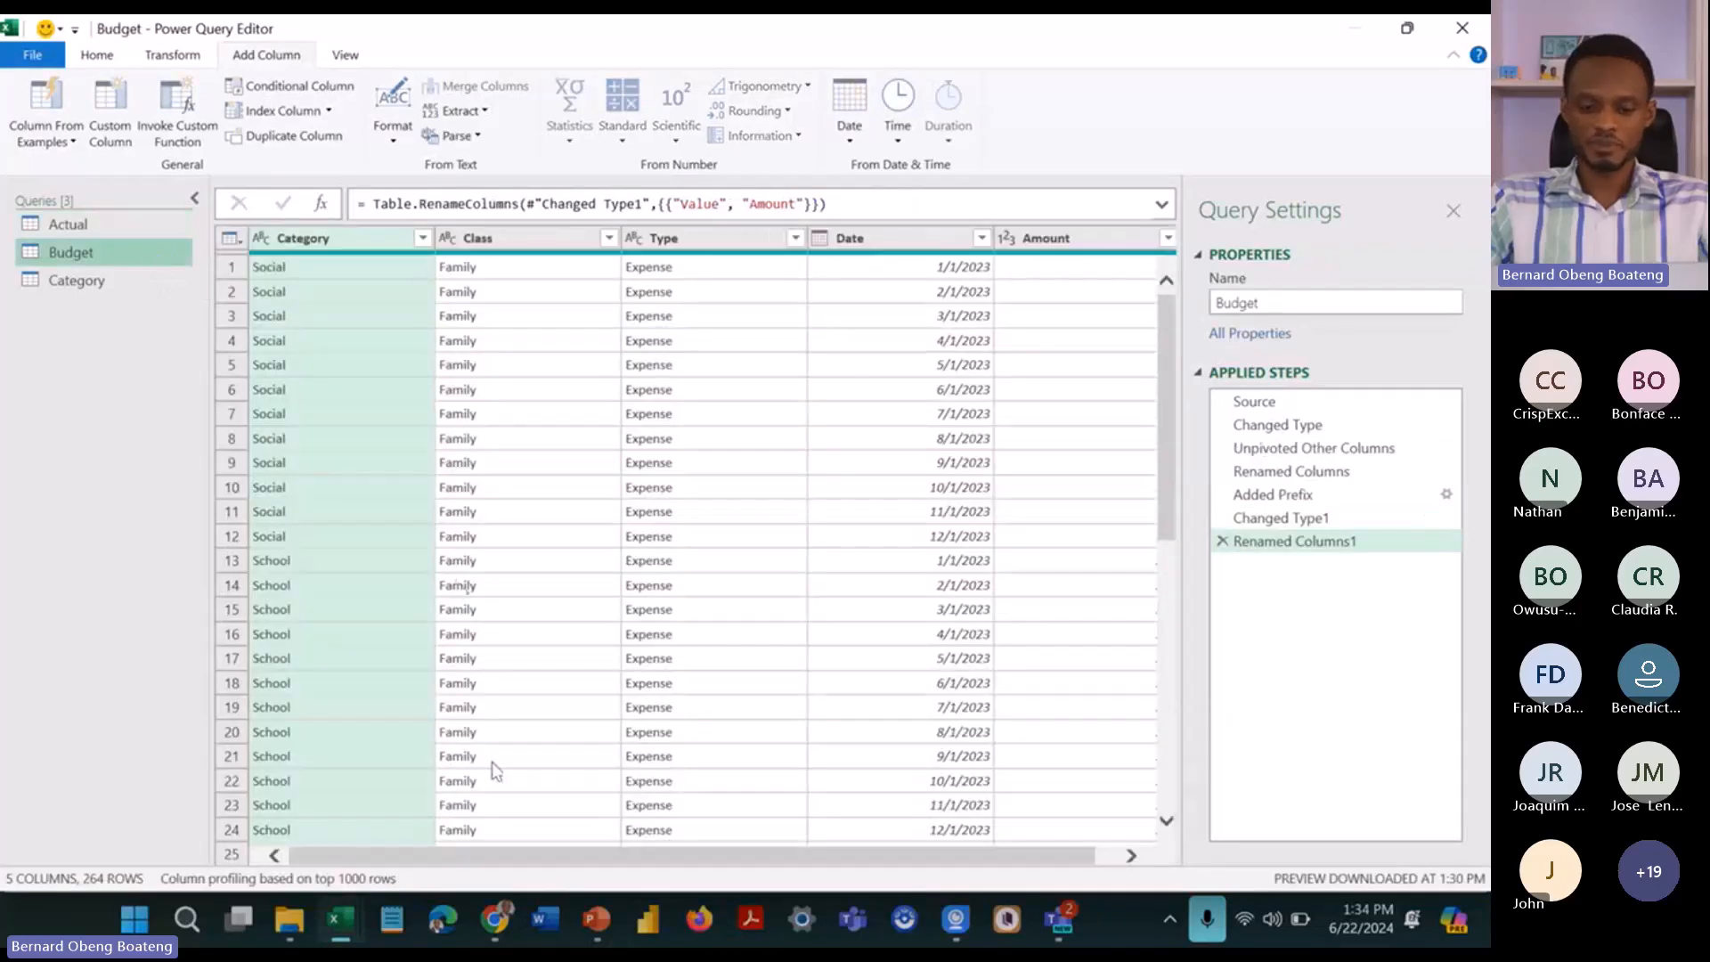
click(524, 830)
click(148, 219)
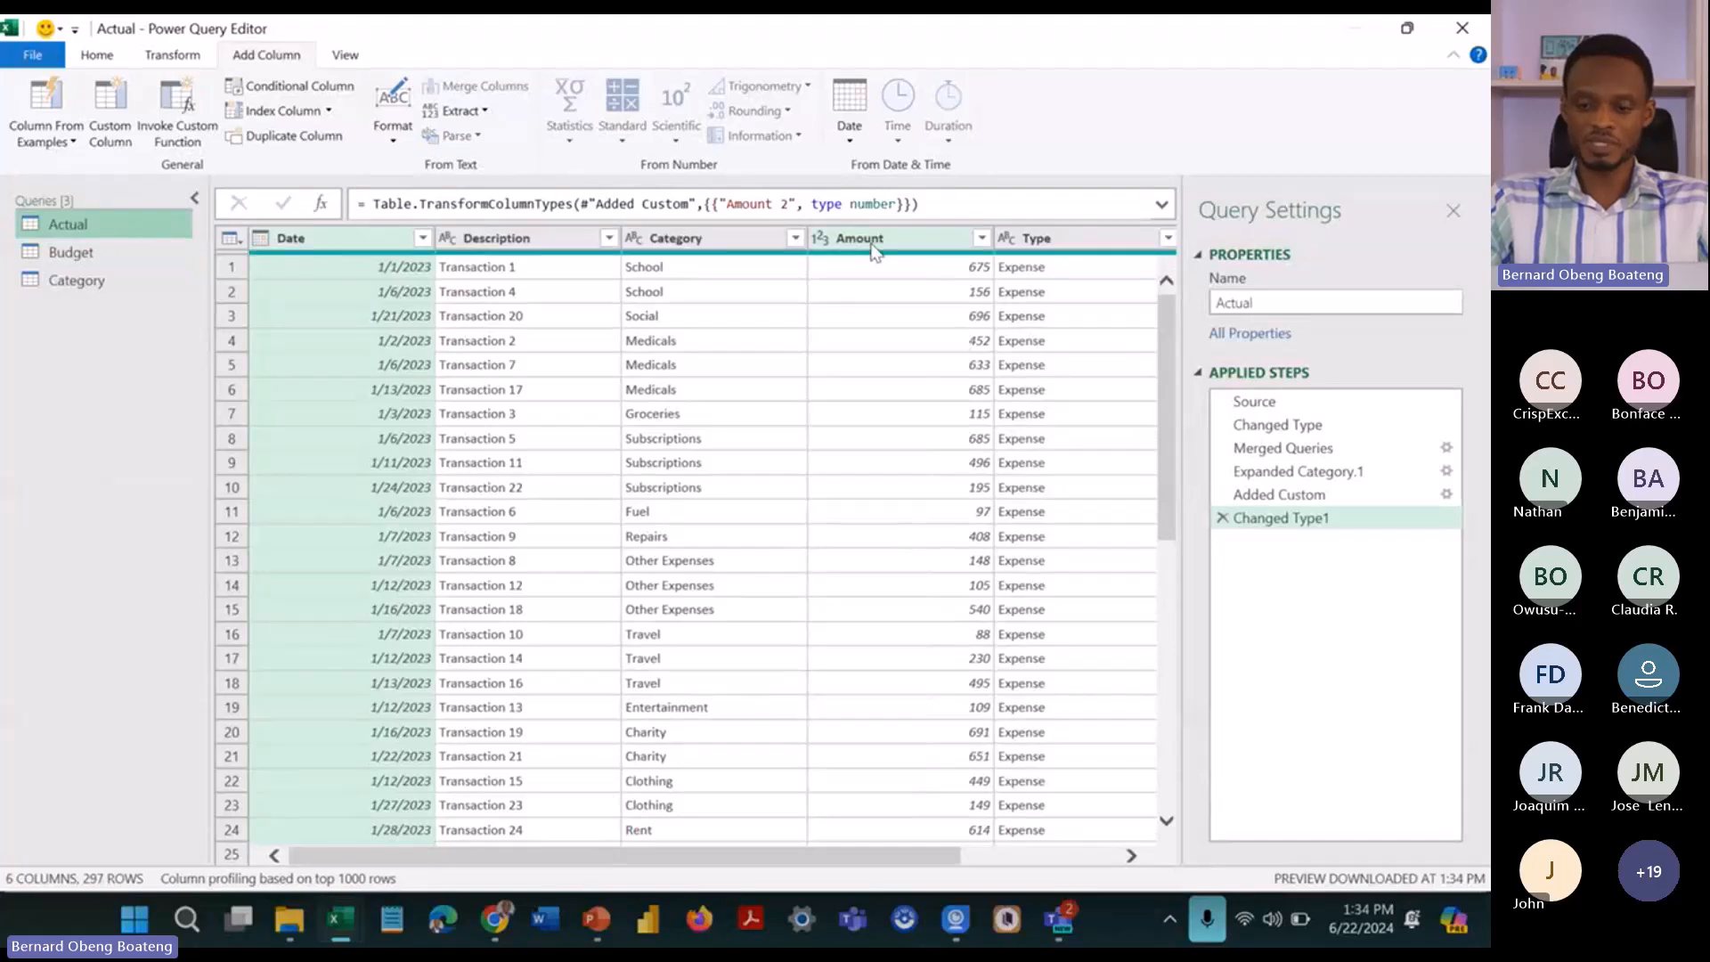
click(873, 244)
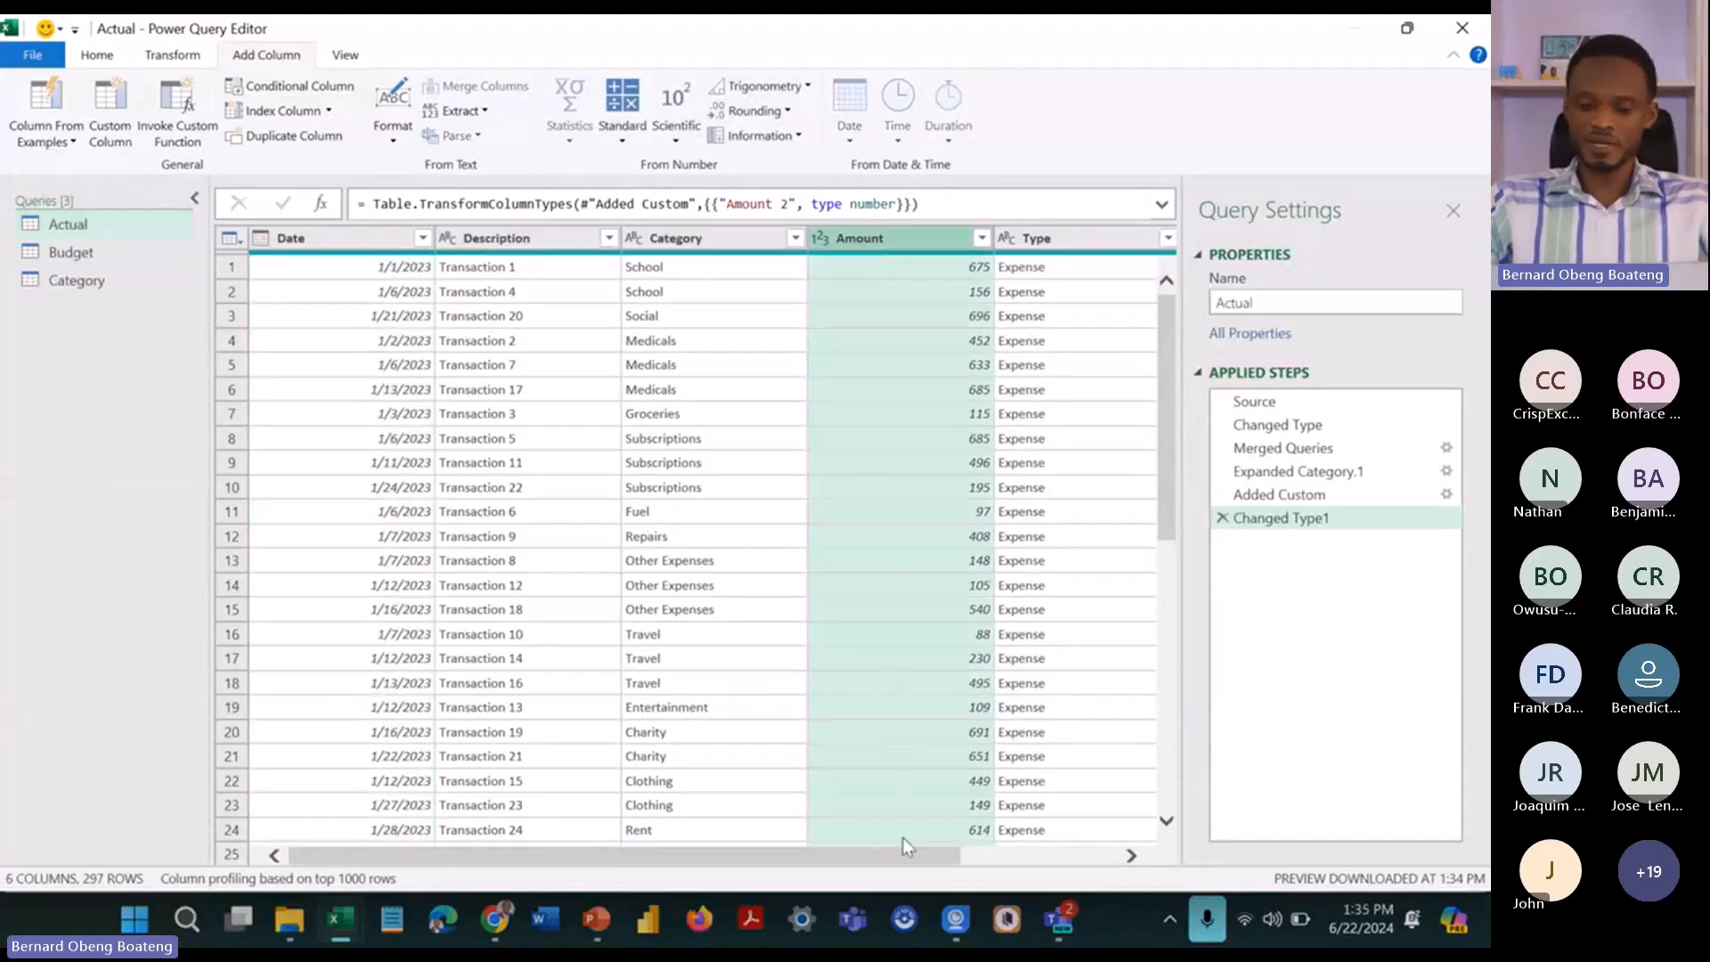
scroll(902, 837, right, 5)
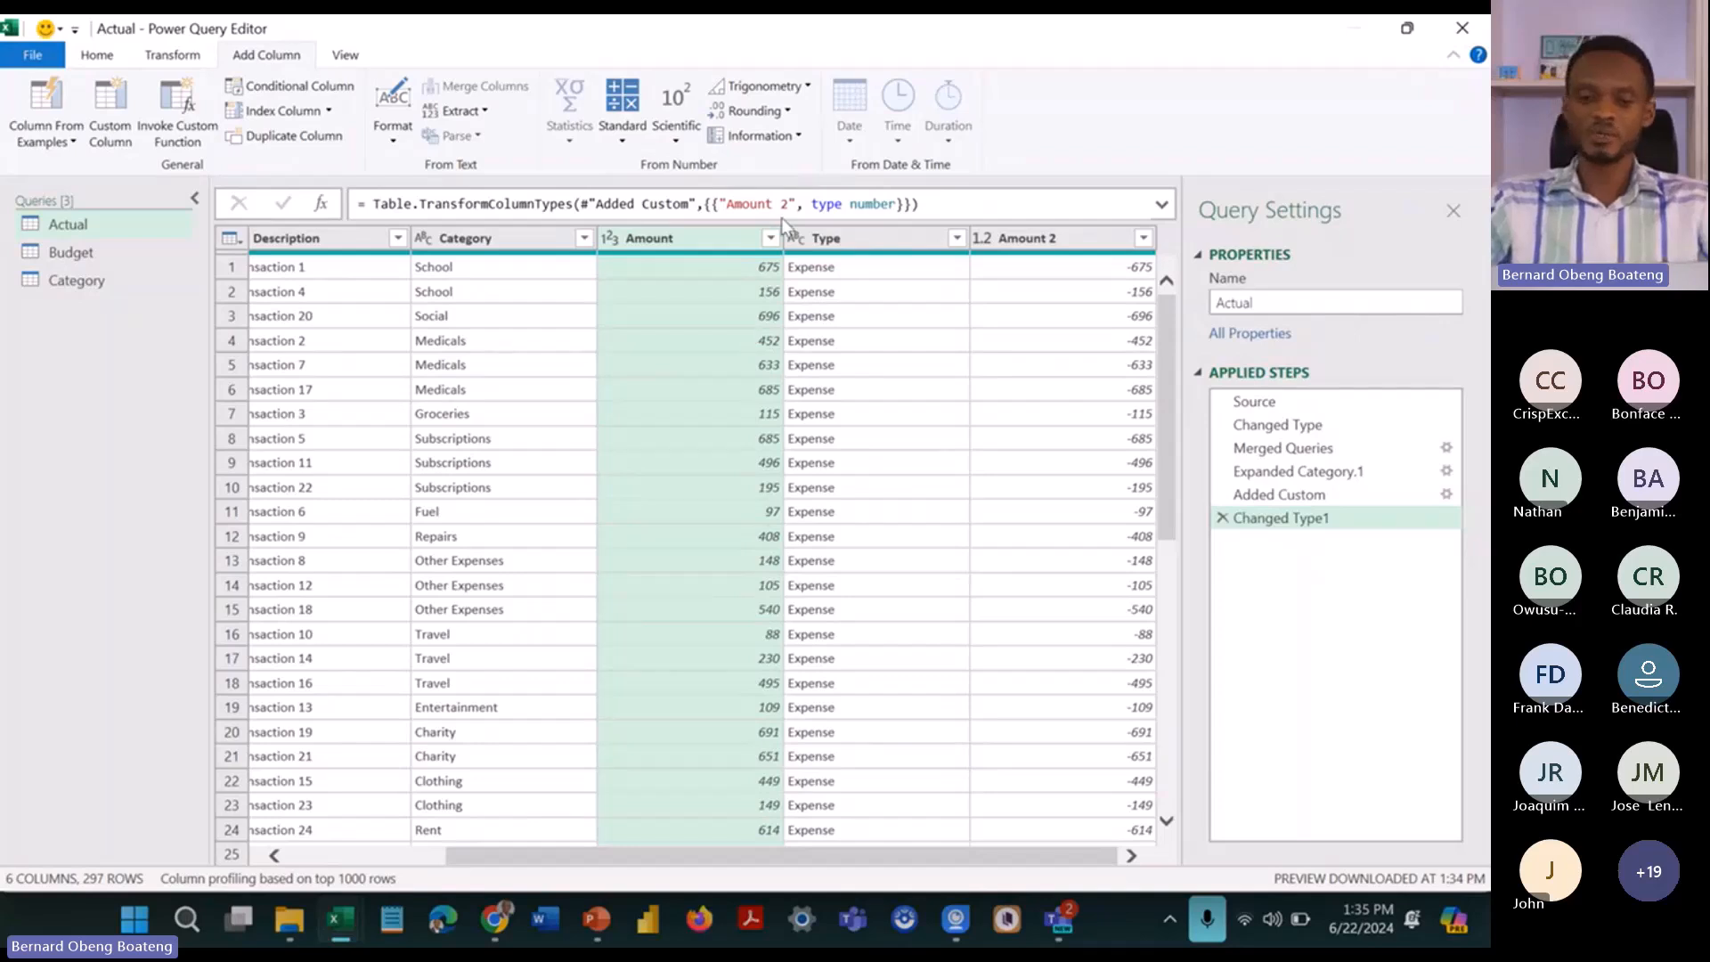
click(1024, 235)
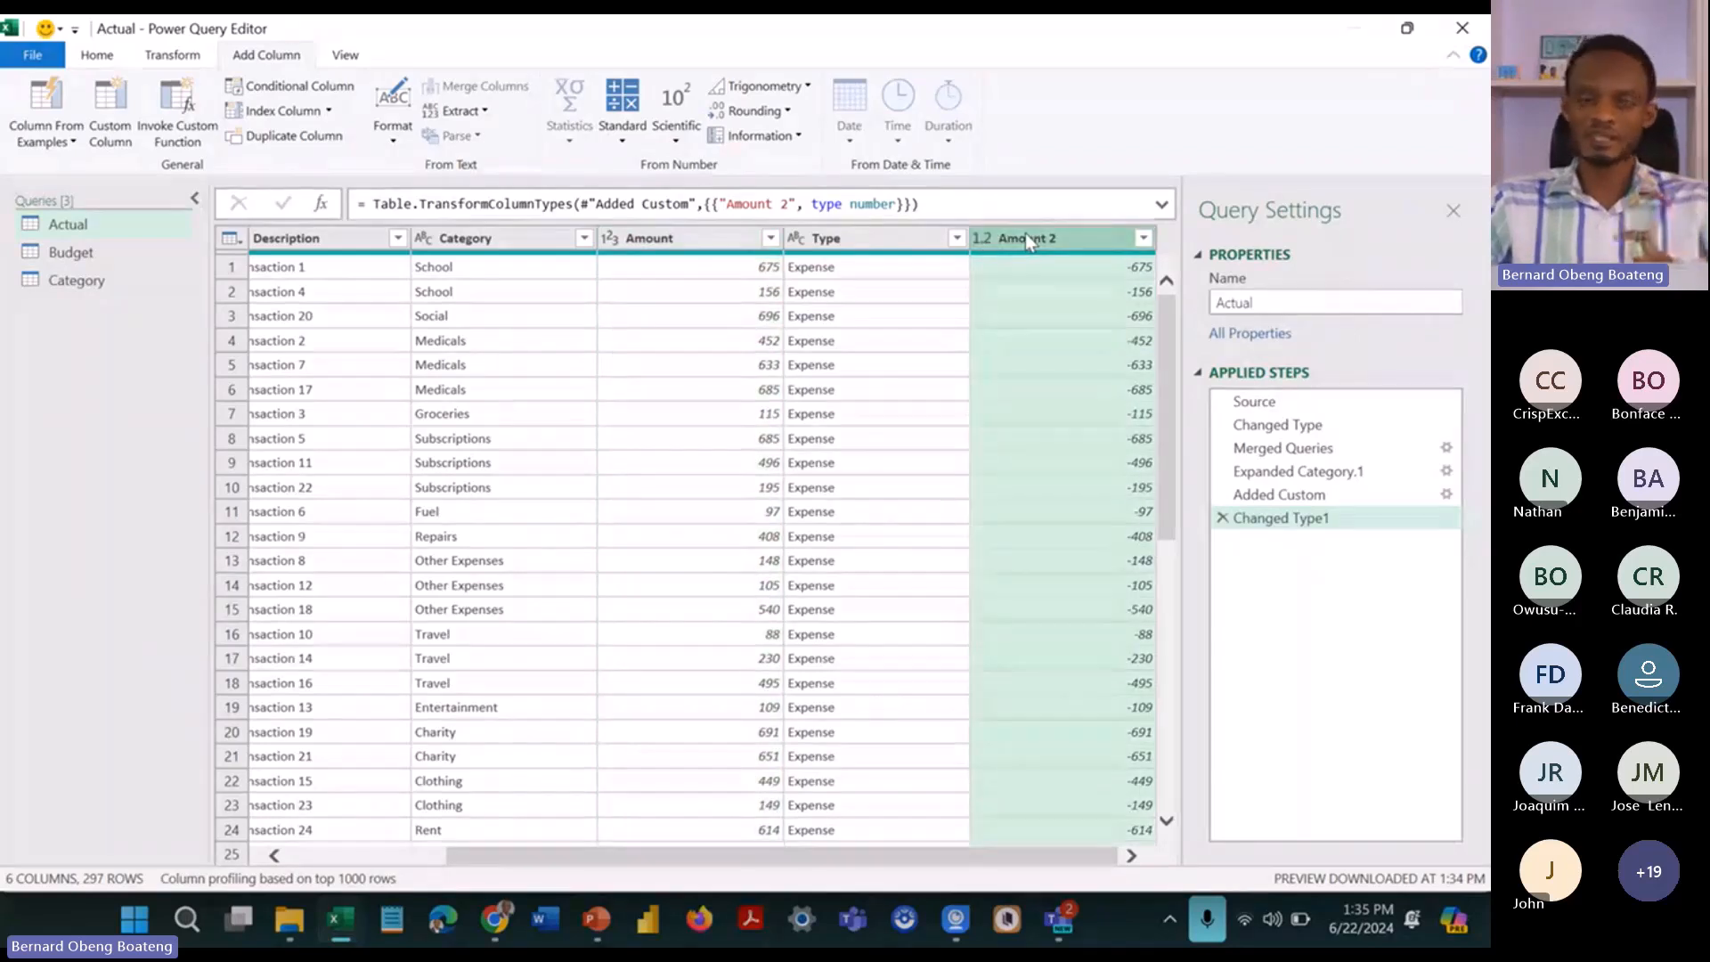
click(715, 262)
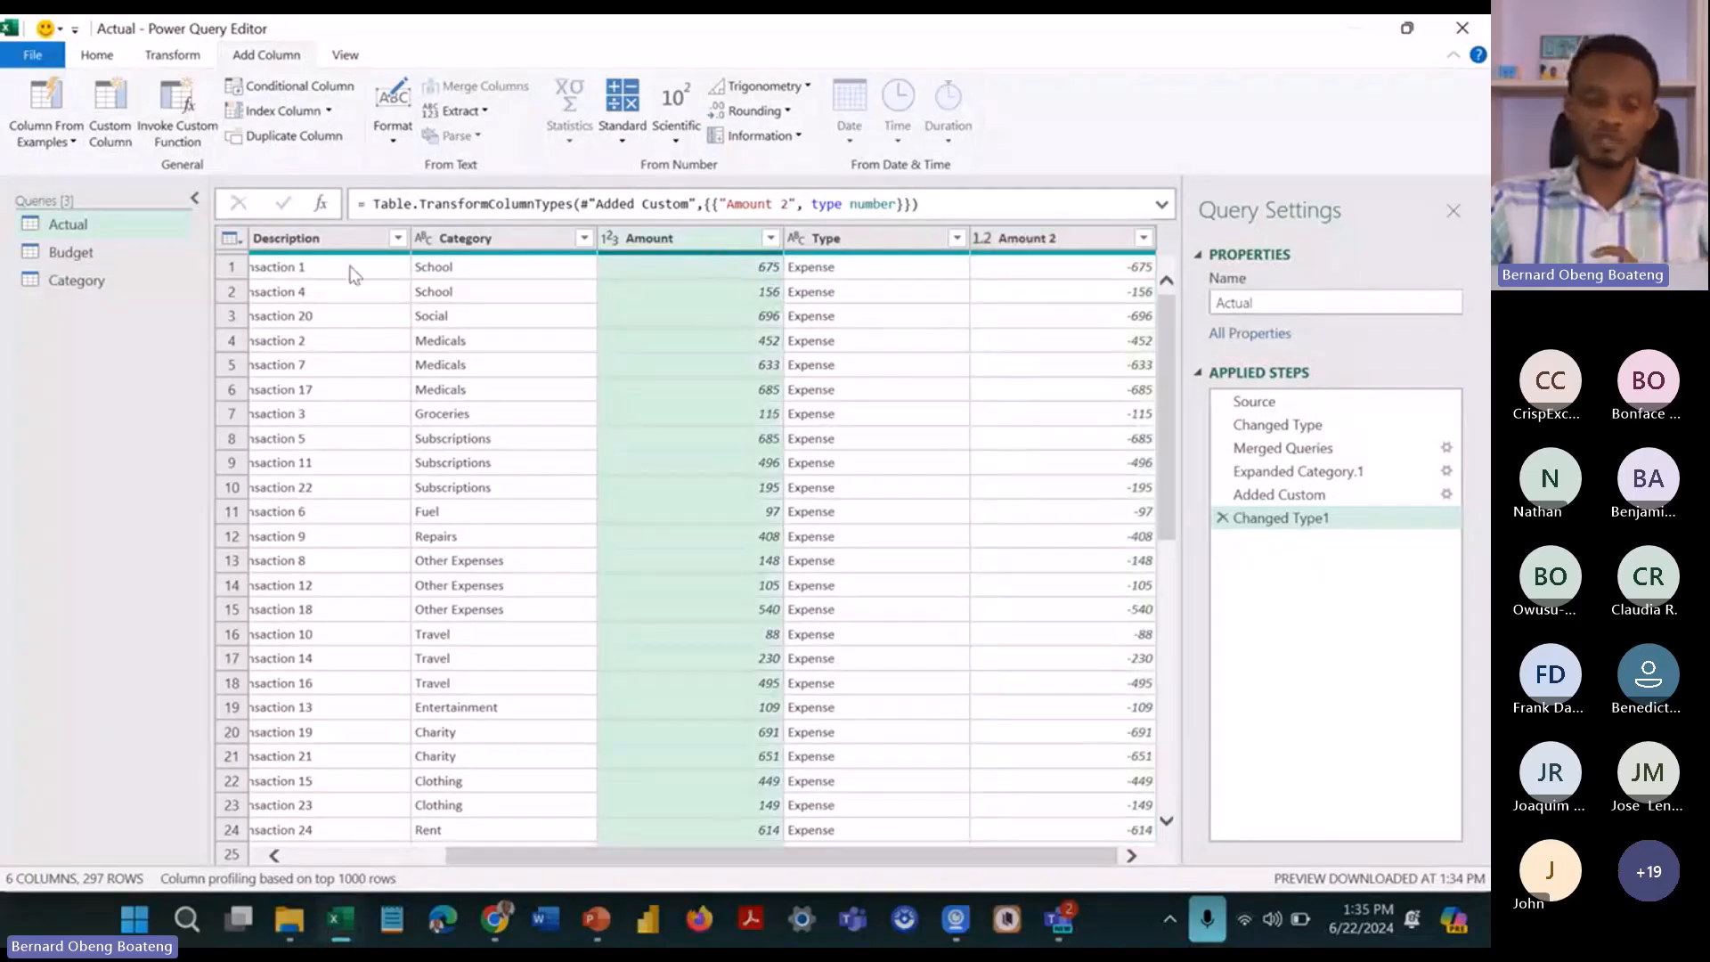
Step: Start a custom column named Amount 2 in the Budget query
click(143, 255)
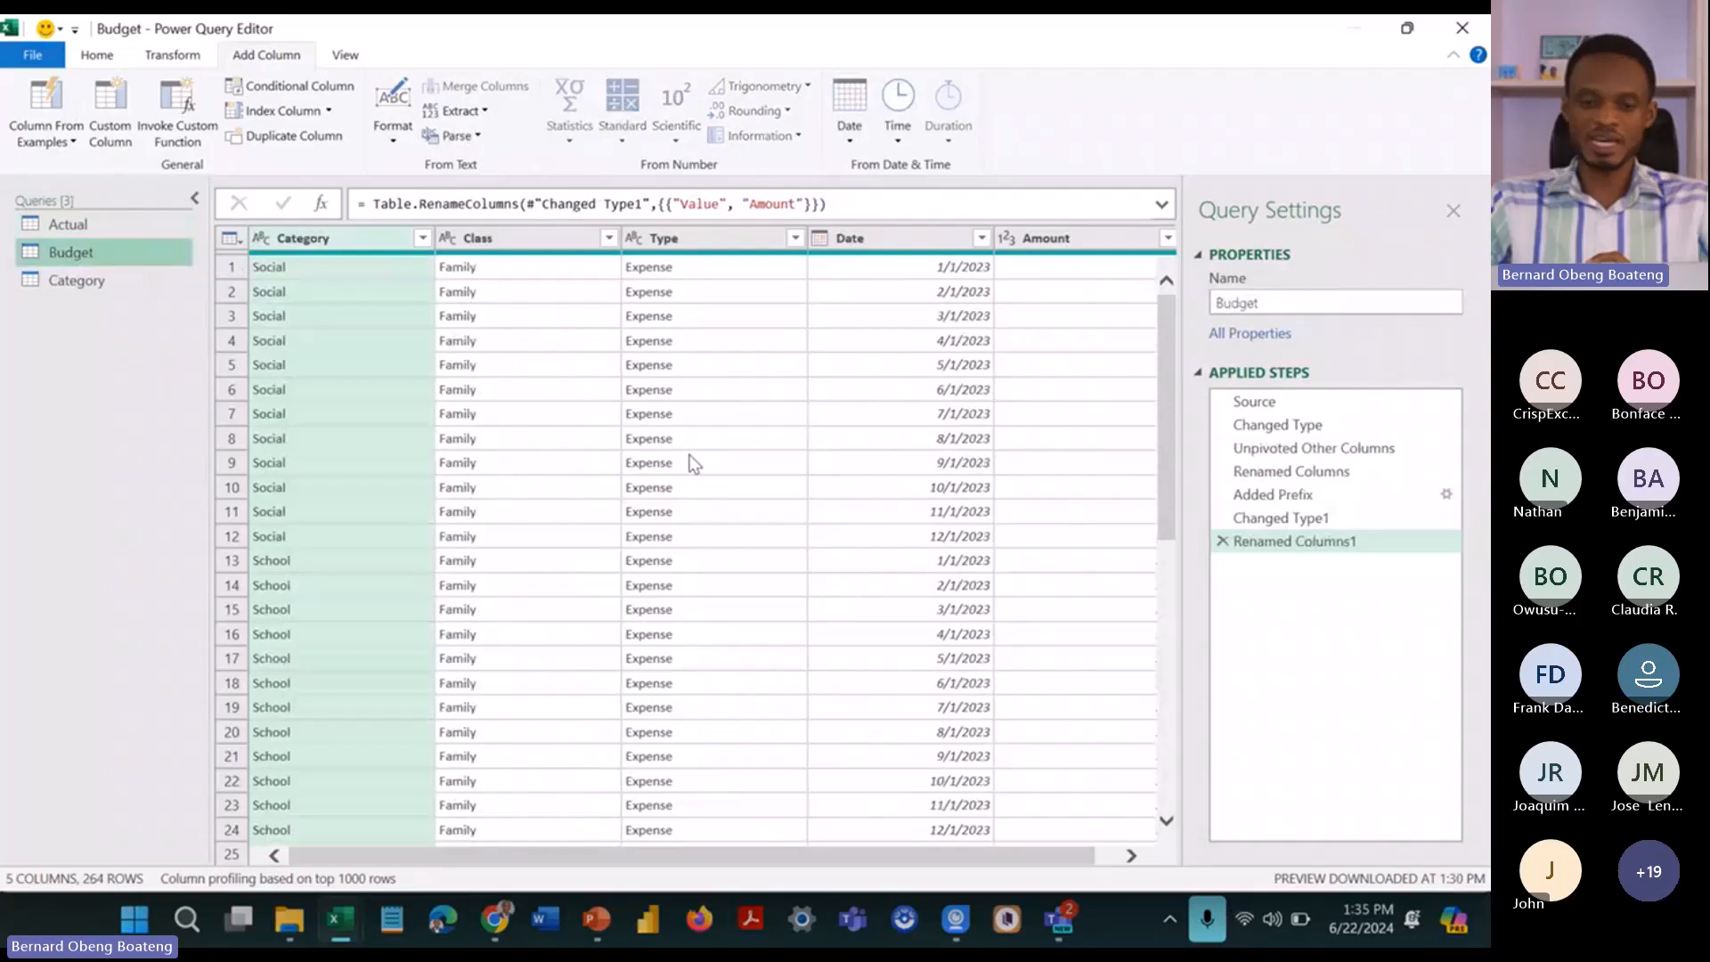
click(739, 398)
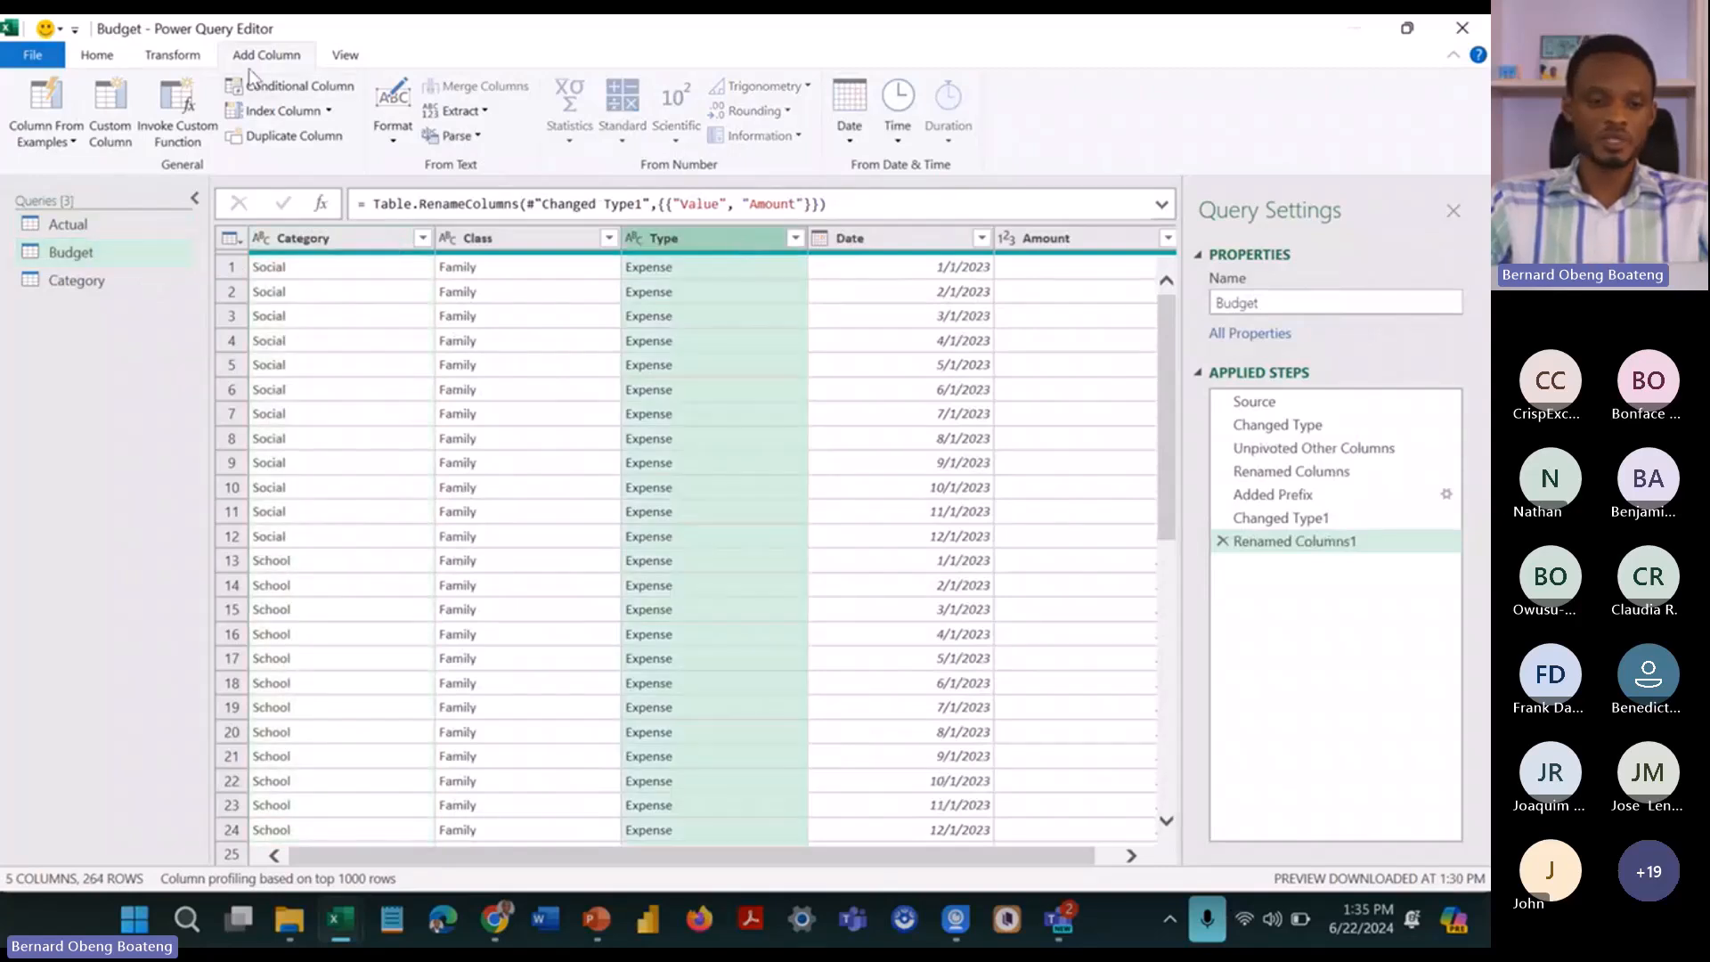
click(125, 117)
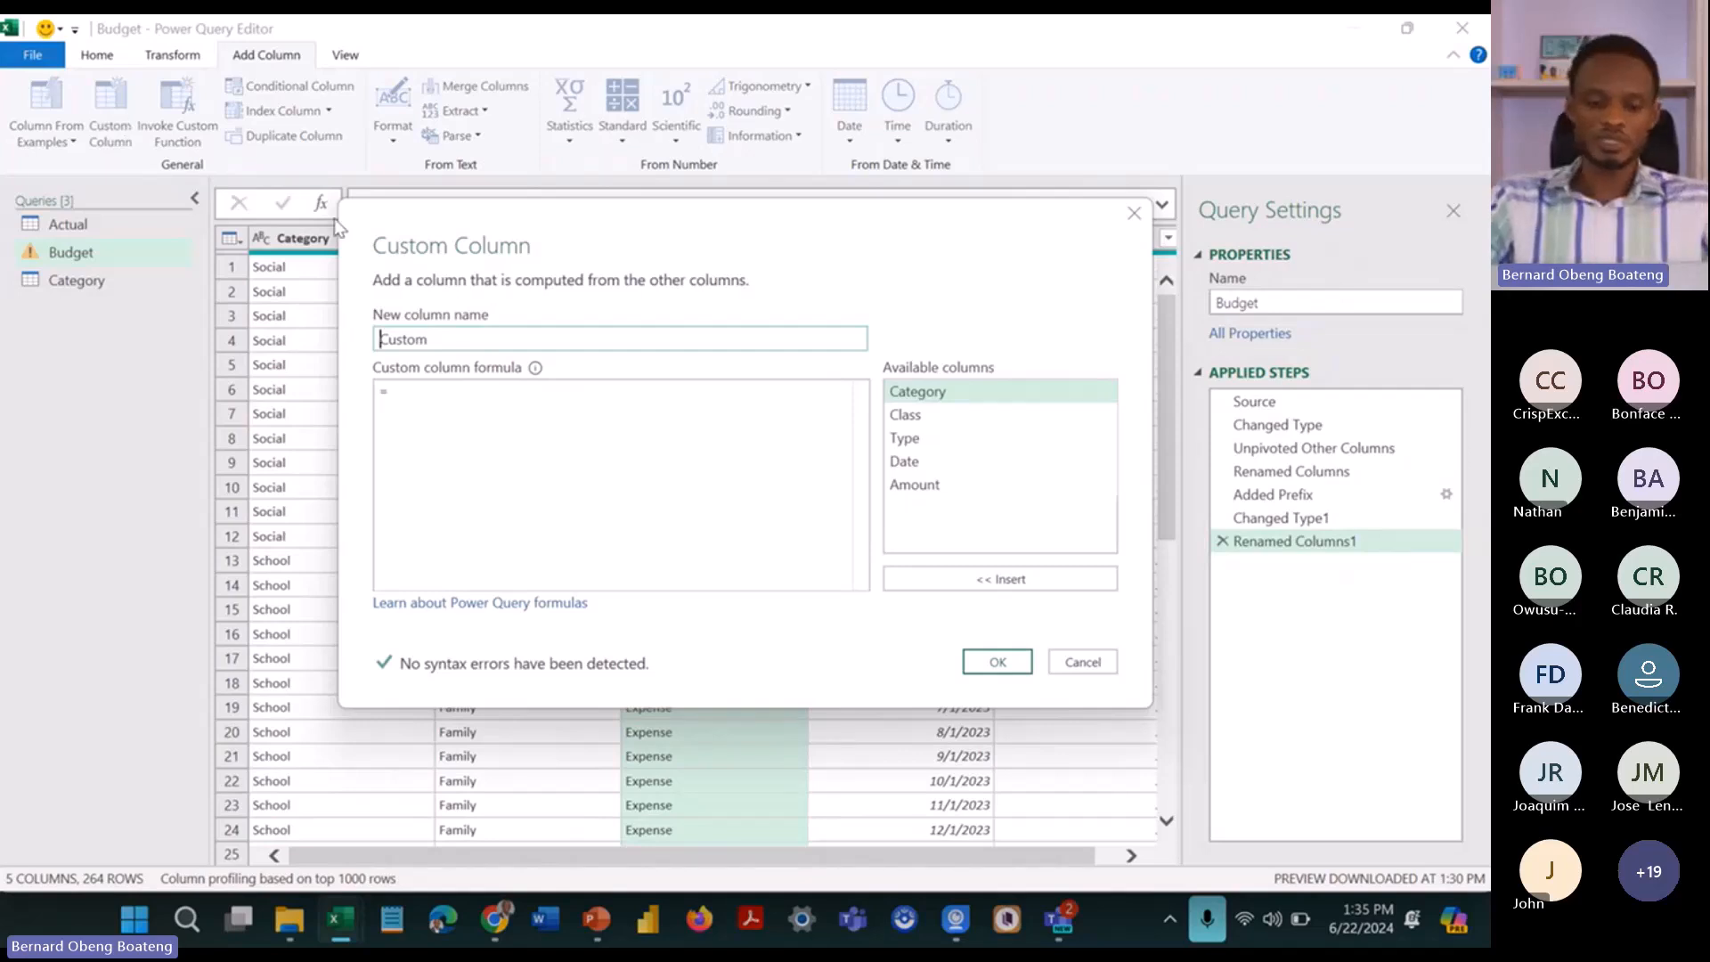
key(ctrl+a)
text(Amount)
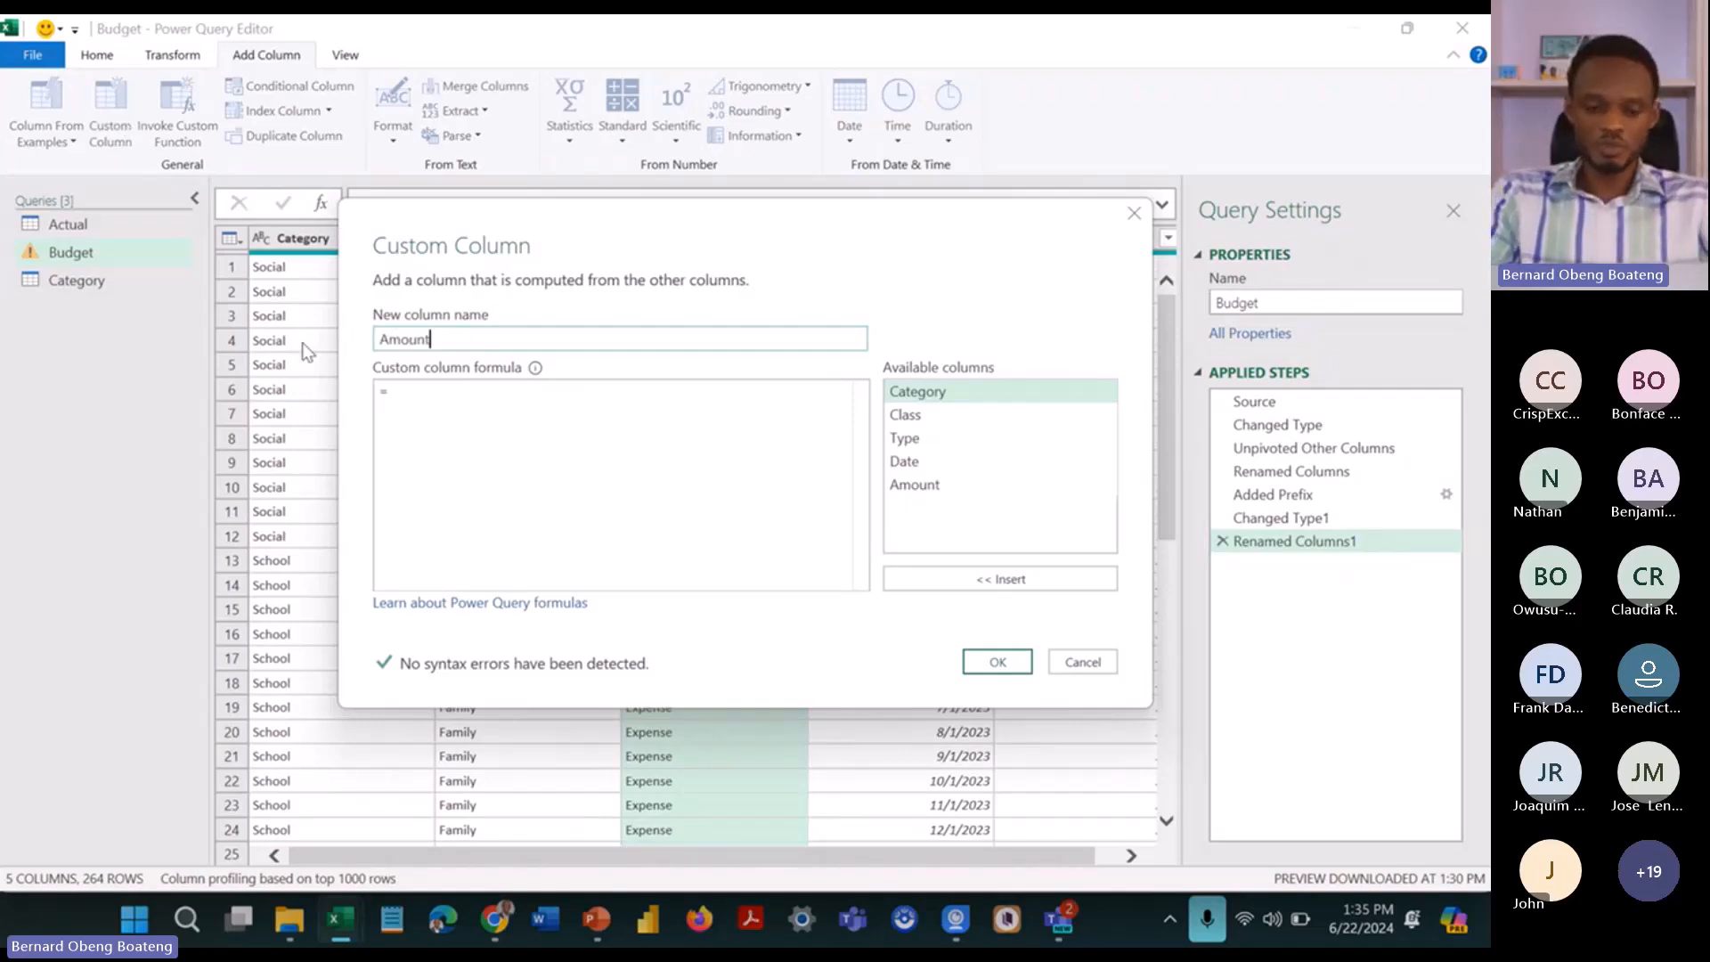
text( 2)
click(435, 402)
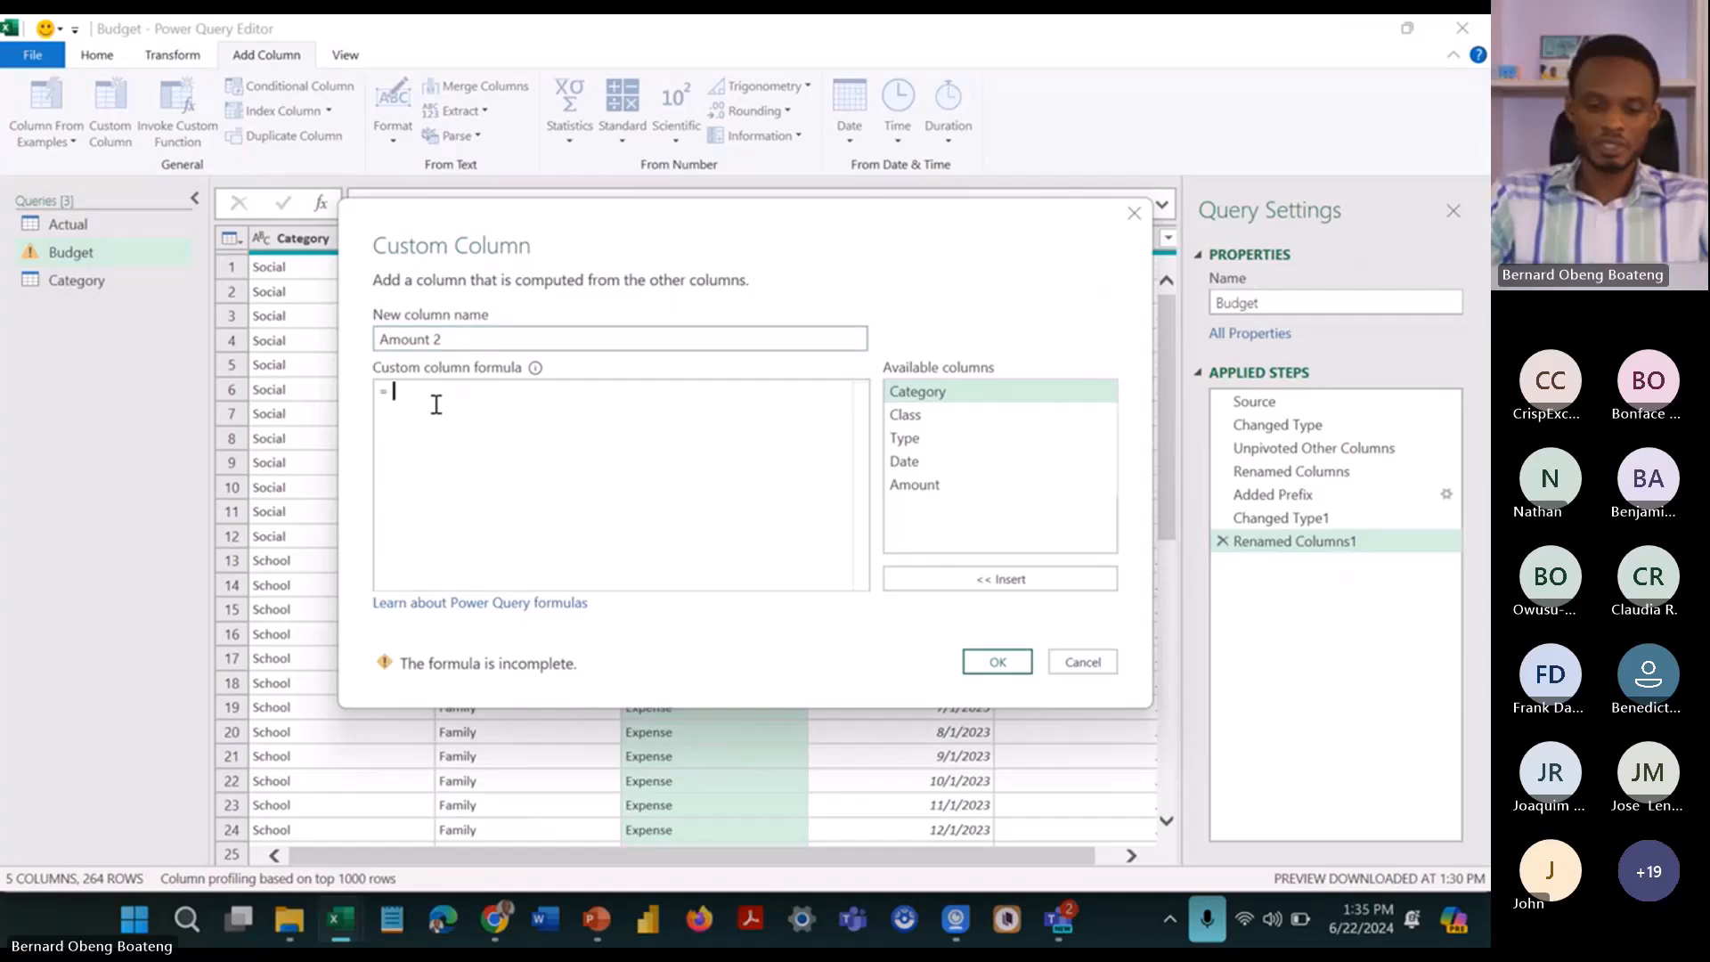
Step: Begin the Budget query's Amount 2 formula with the condition if [Type] = "Expense"
text(if )
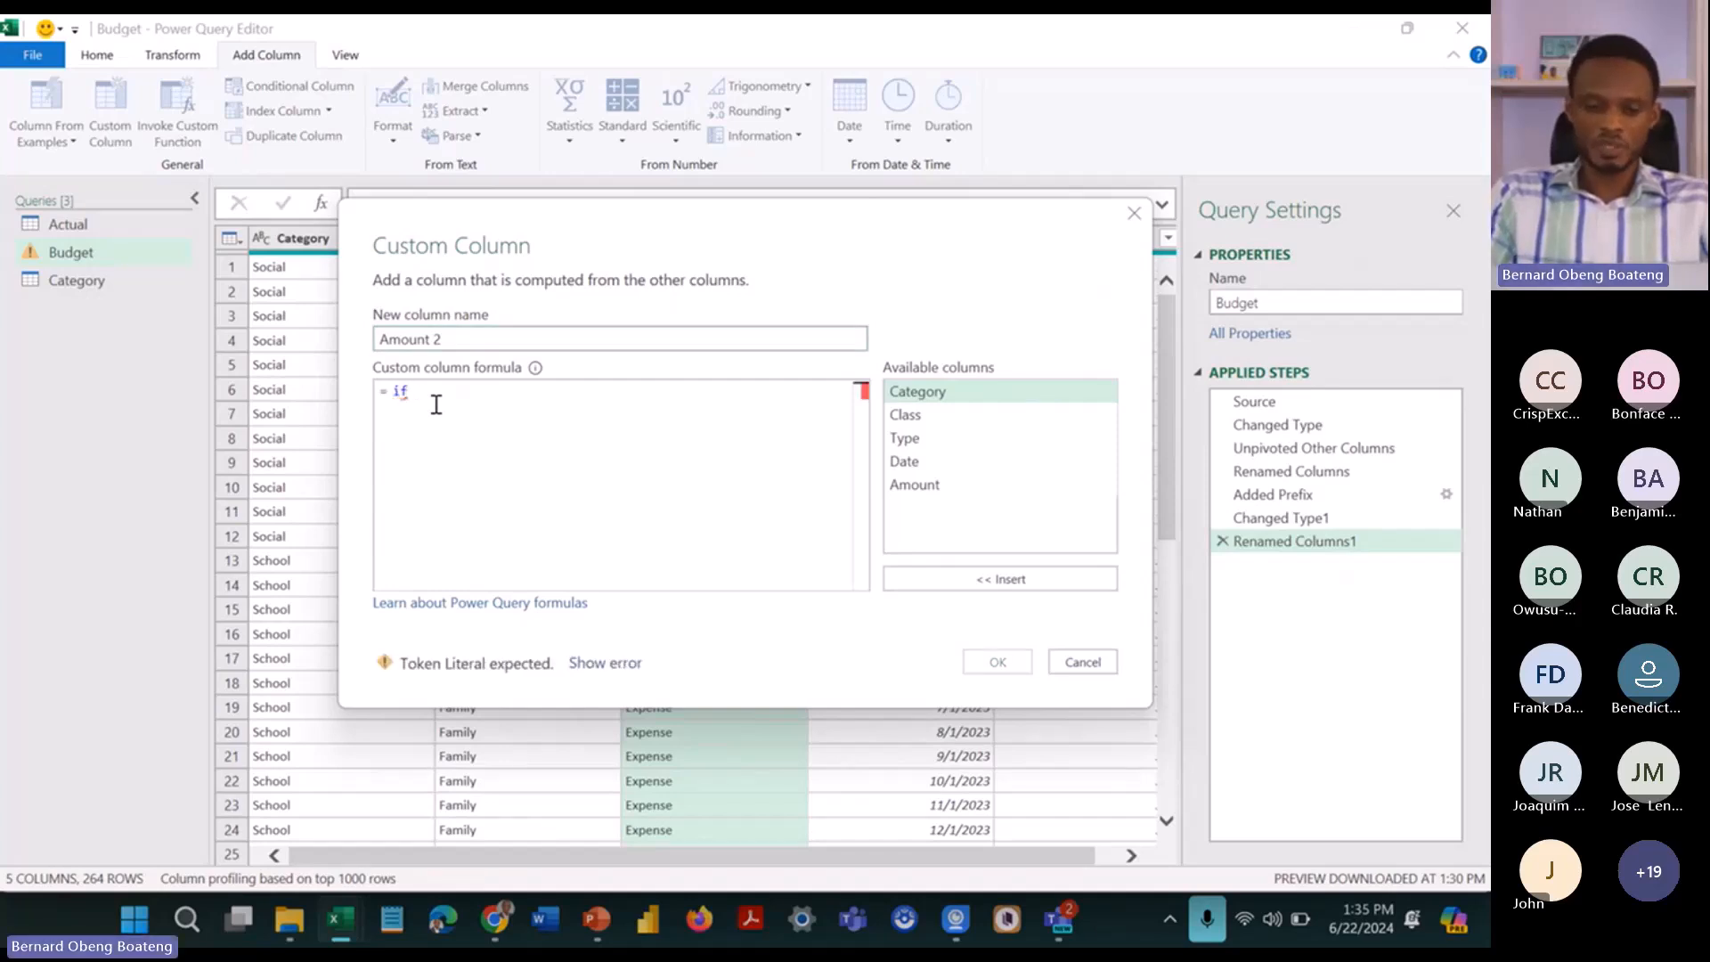
text([)
key(Down)
key(Down)
key(Down)
key(Down)
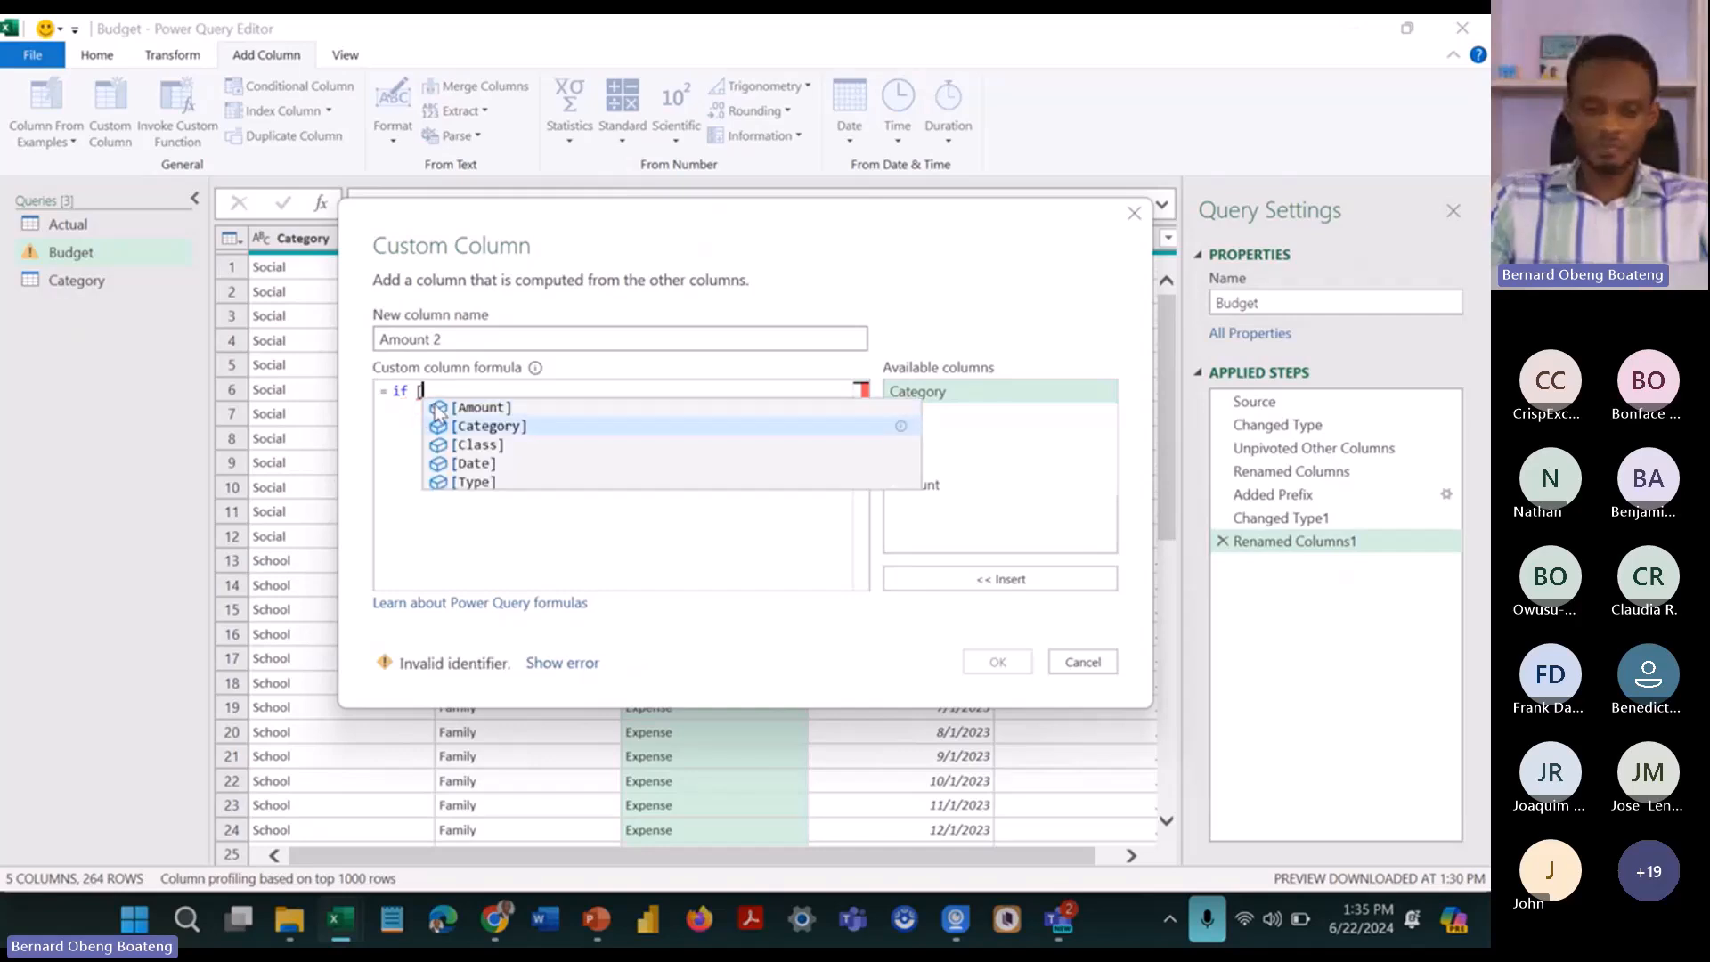
key(Return)
text(= )
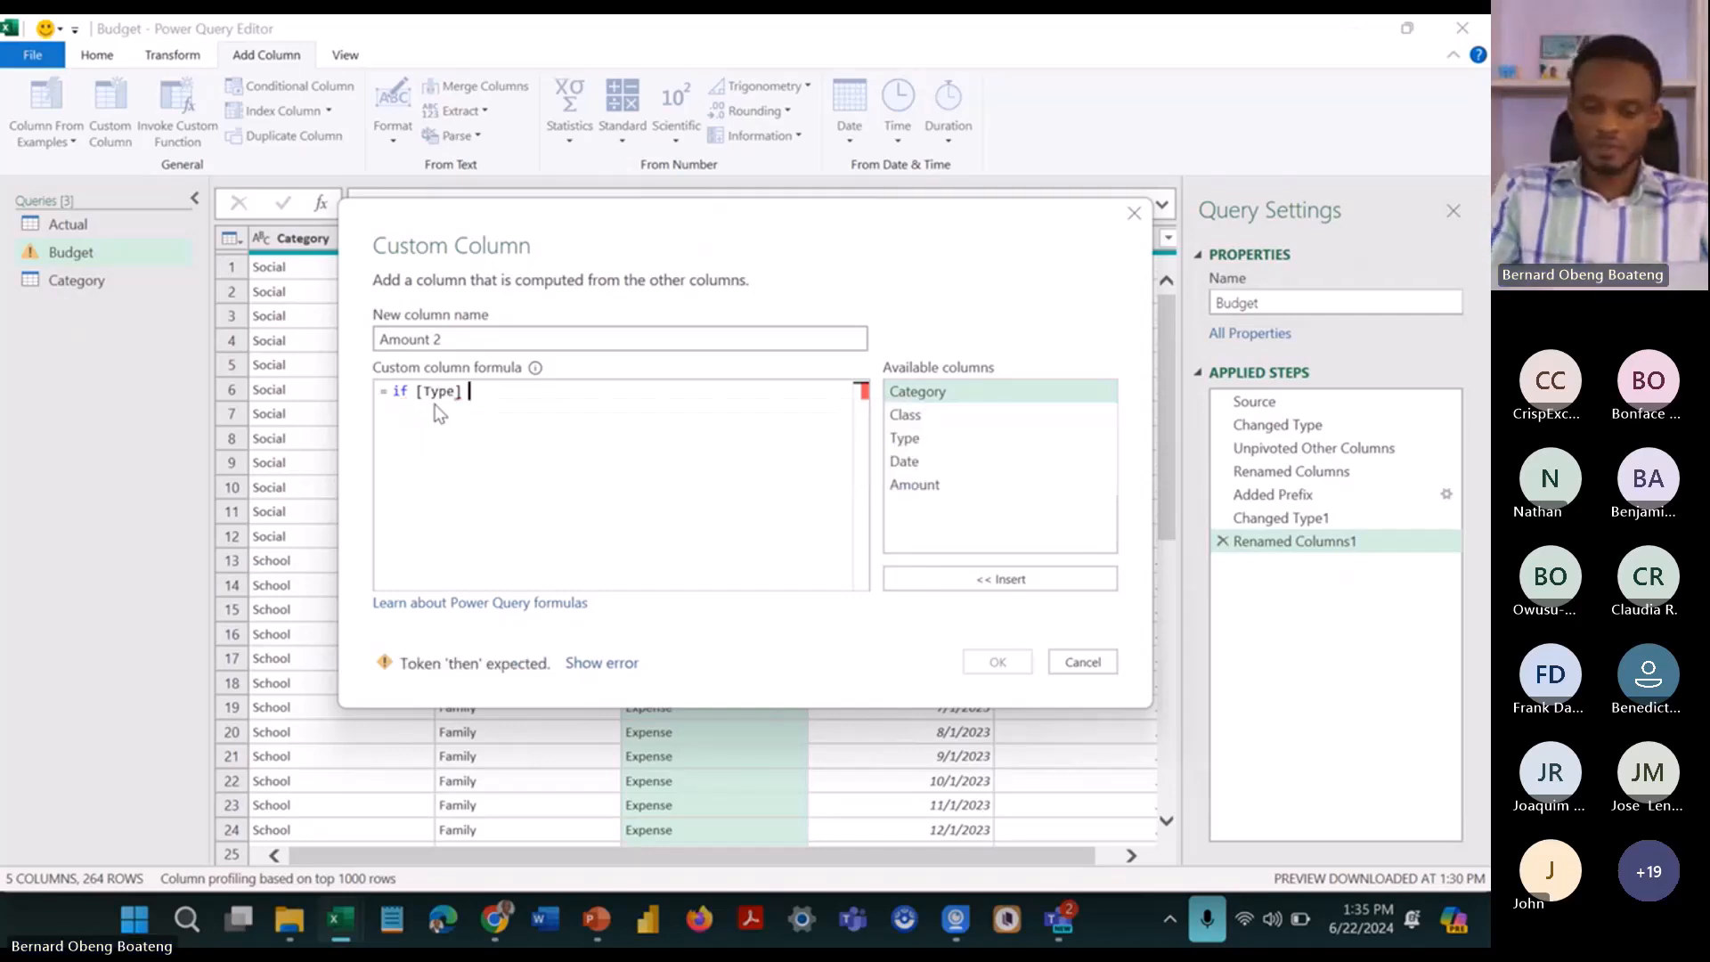
text("e)
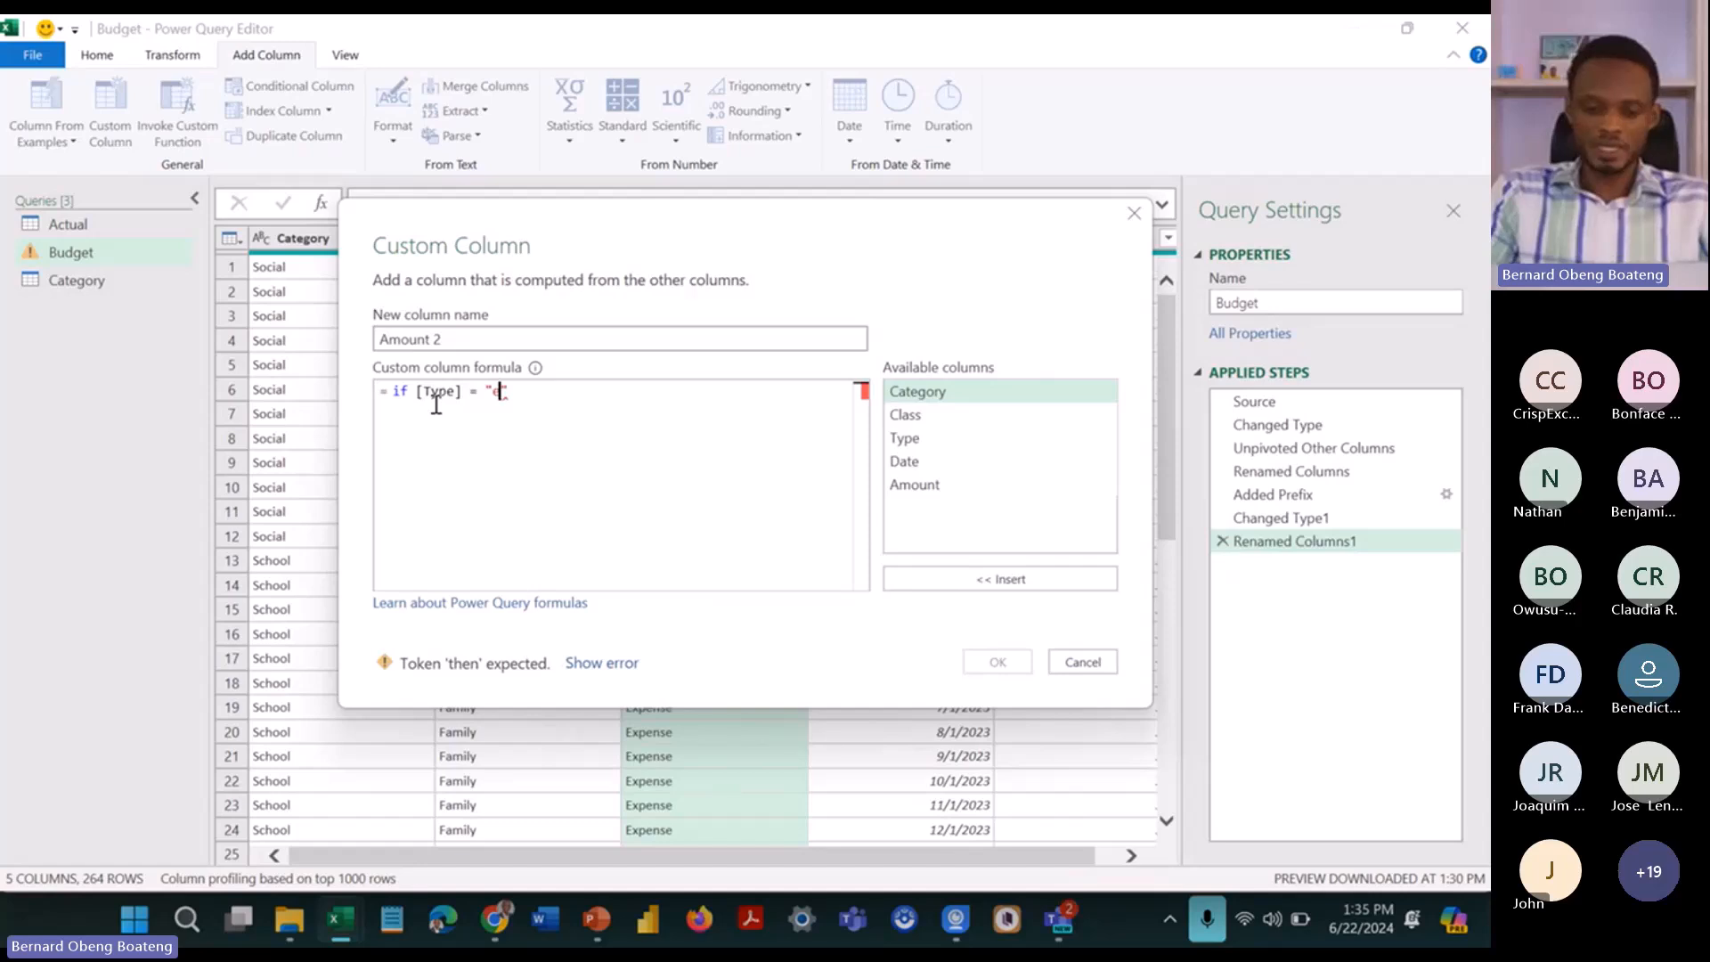
key(BackSpace)
text(Expe)
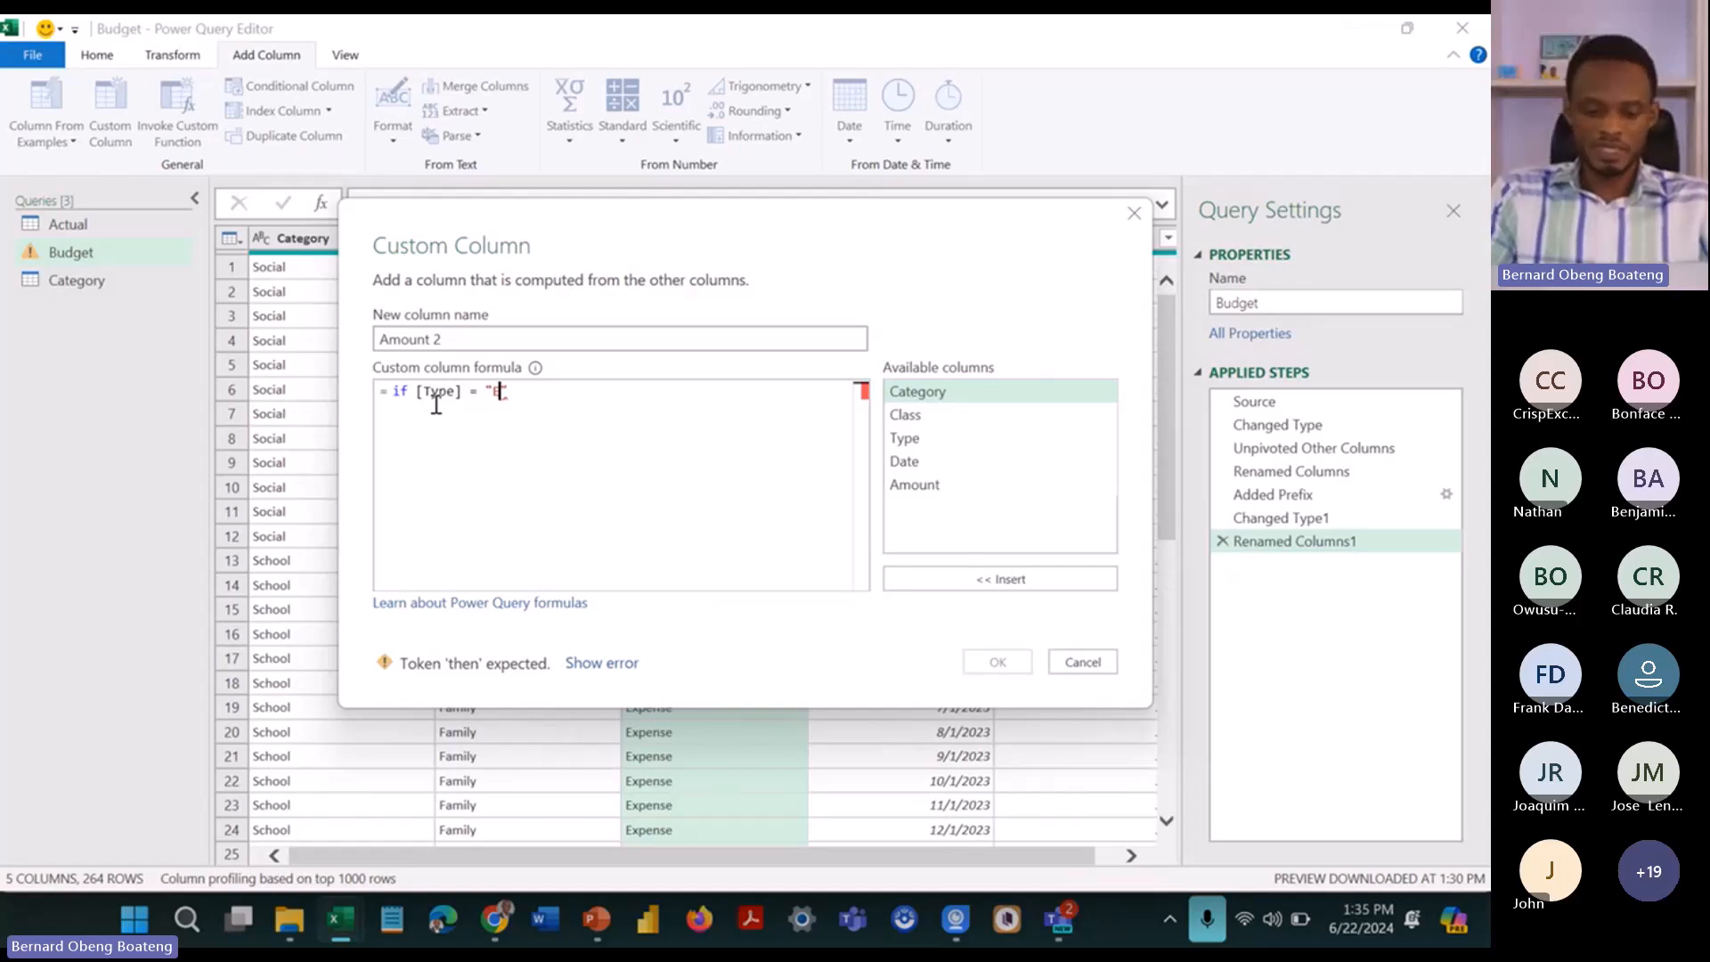
text(nse)
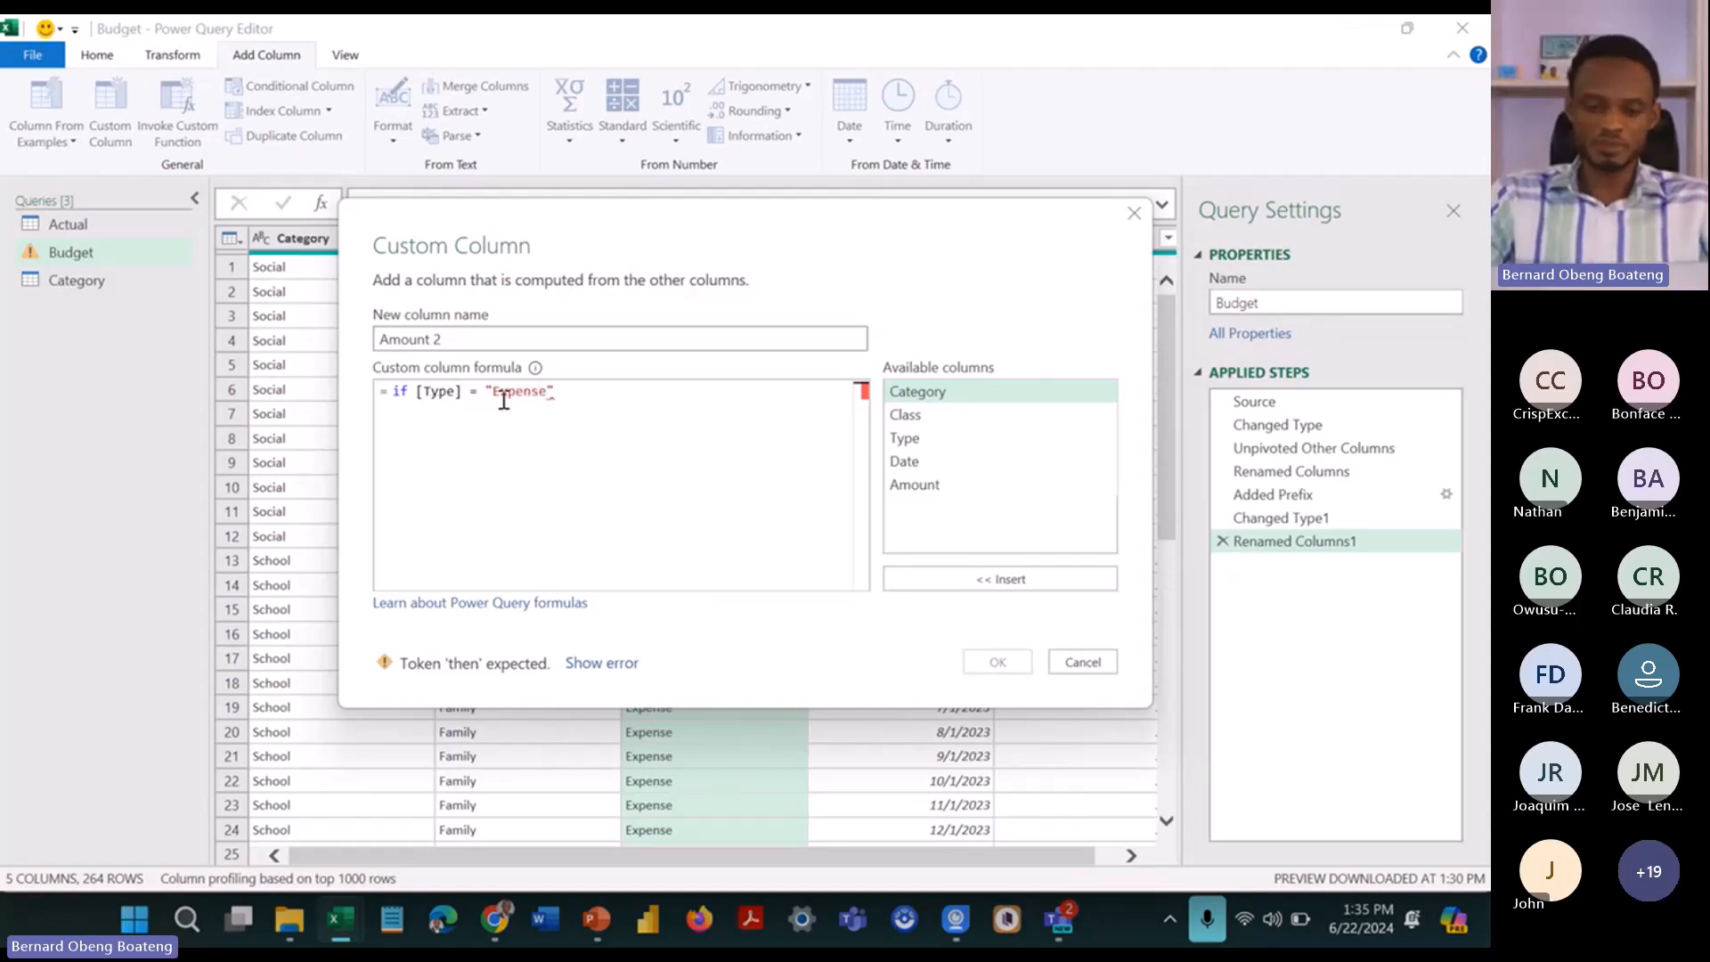
text(")
Step: Complete the formula with then [Amount] * -1 else [Amount] and create the Amount 2 column in Budget
text( then [)
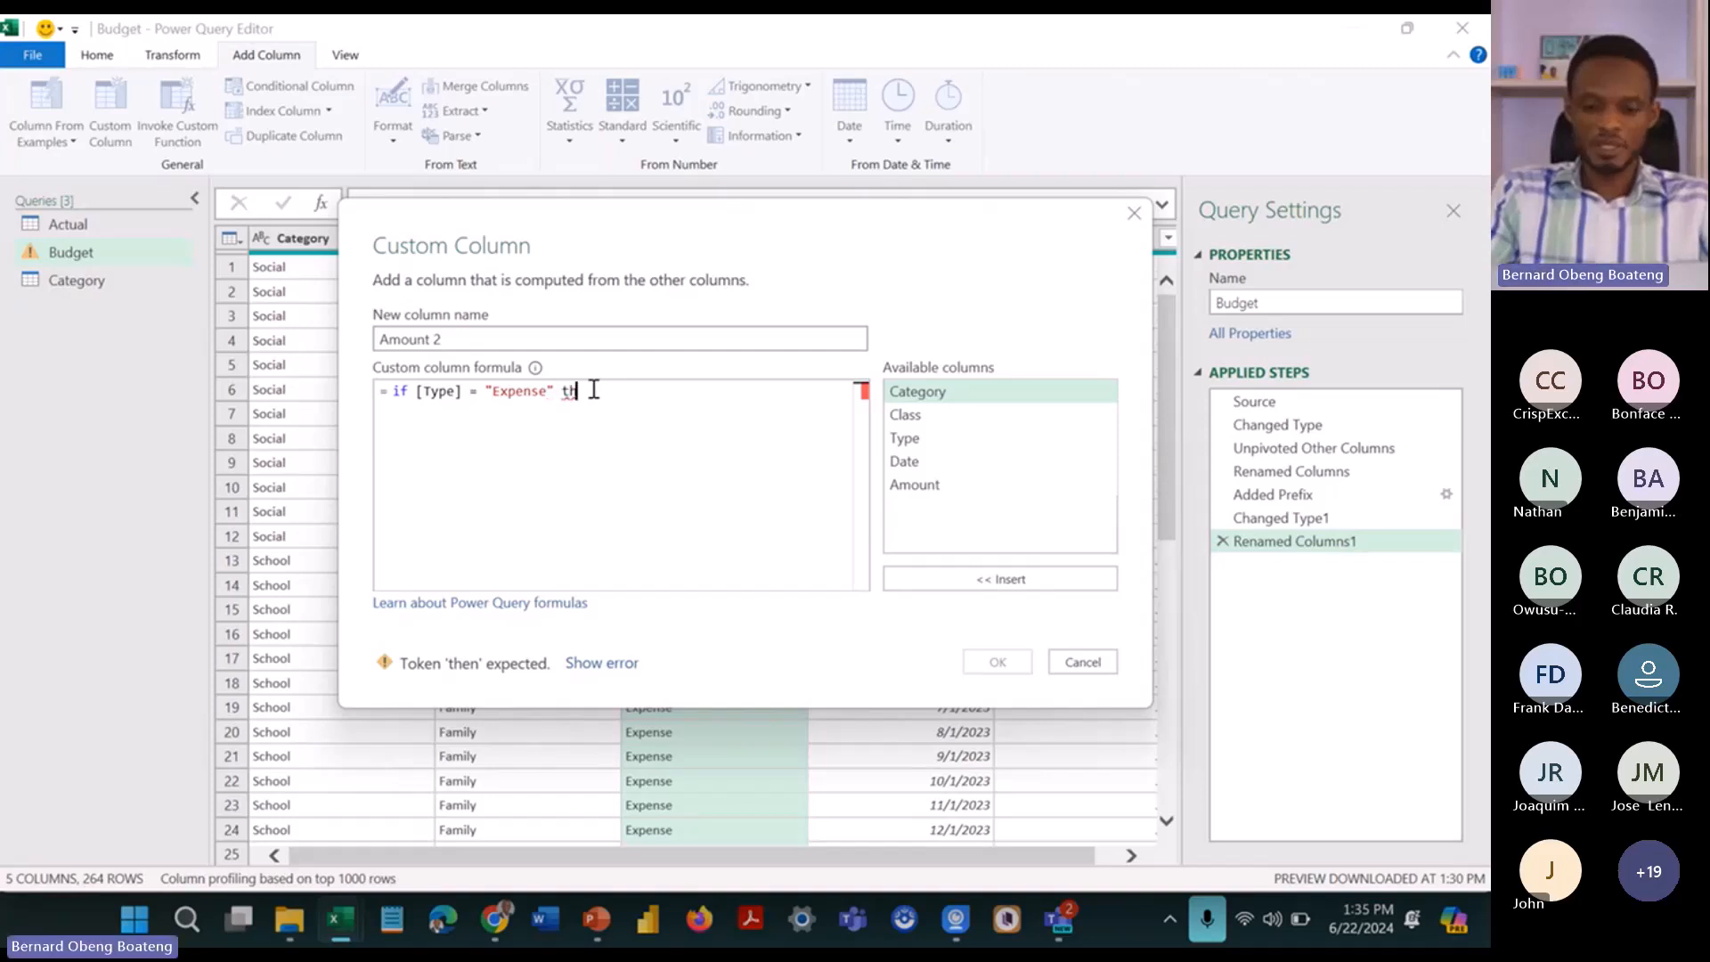
key(Up)
key(Up)
key(Up)
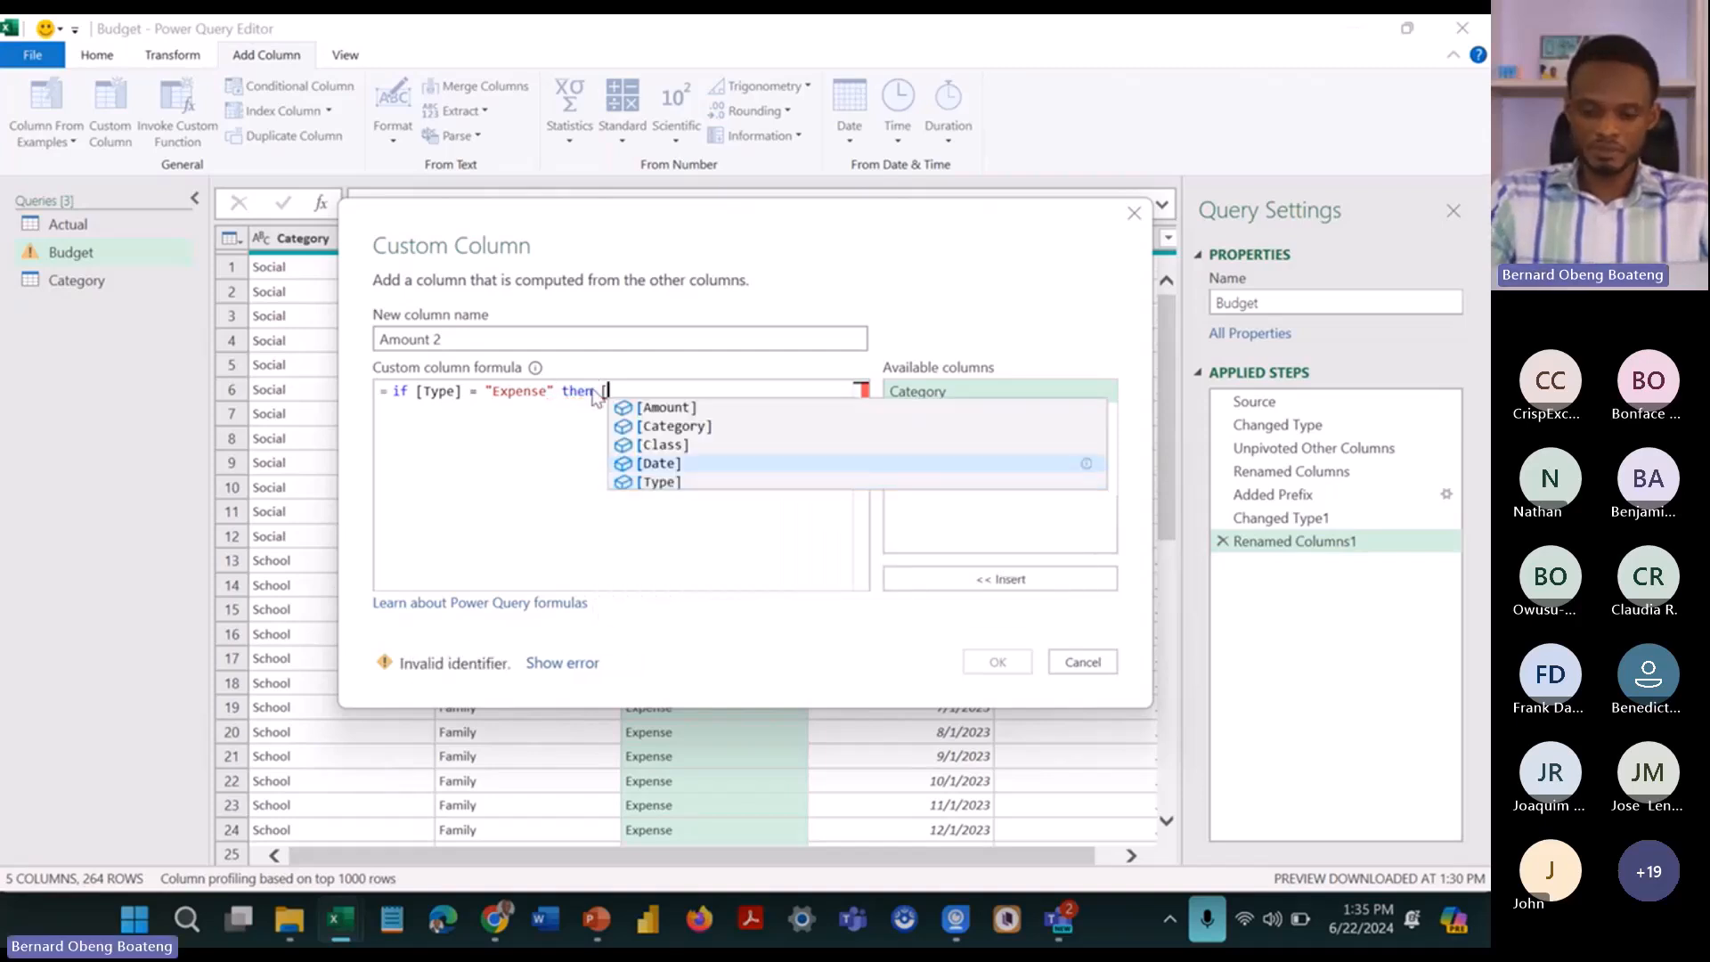
key(Up)
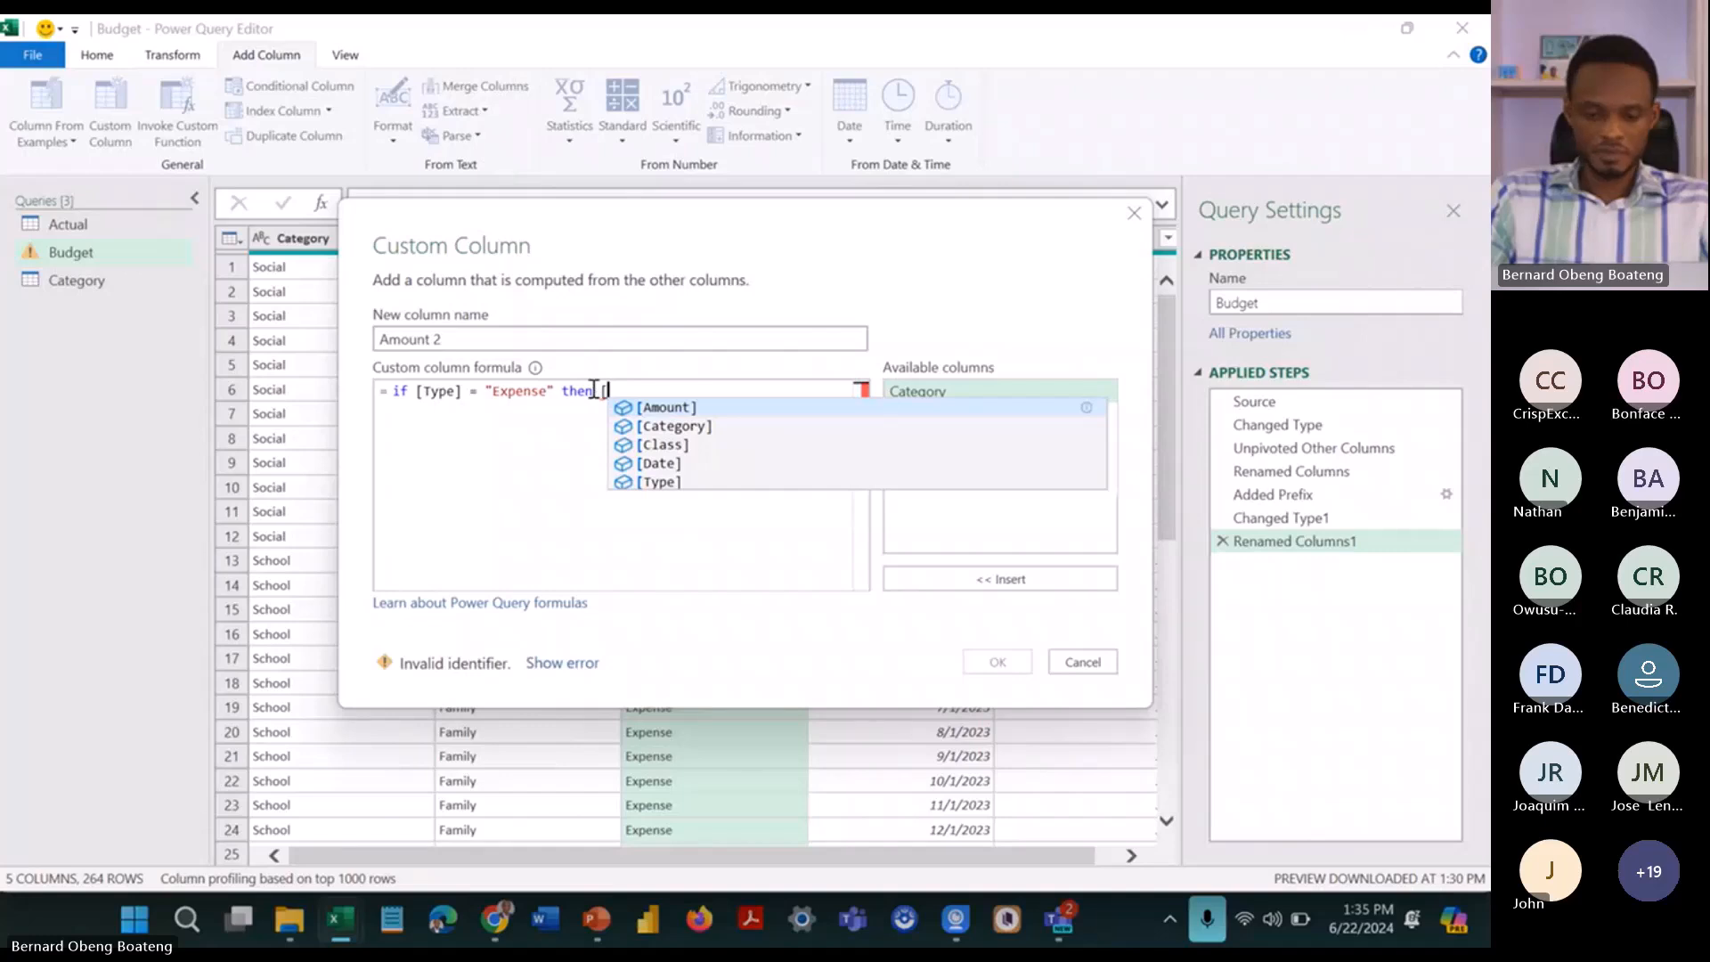
key(Return)
text(")
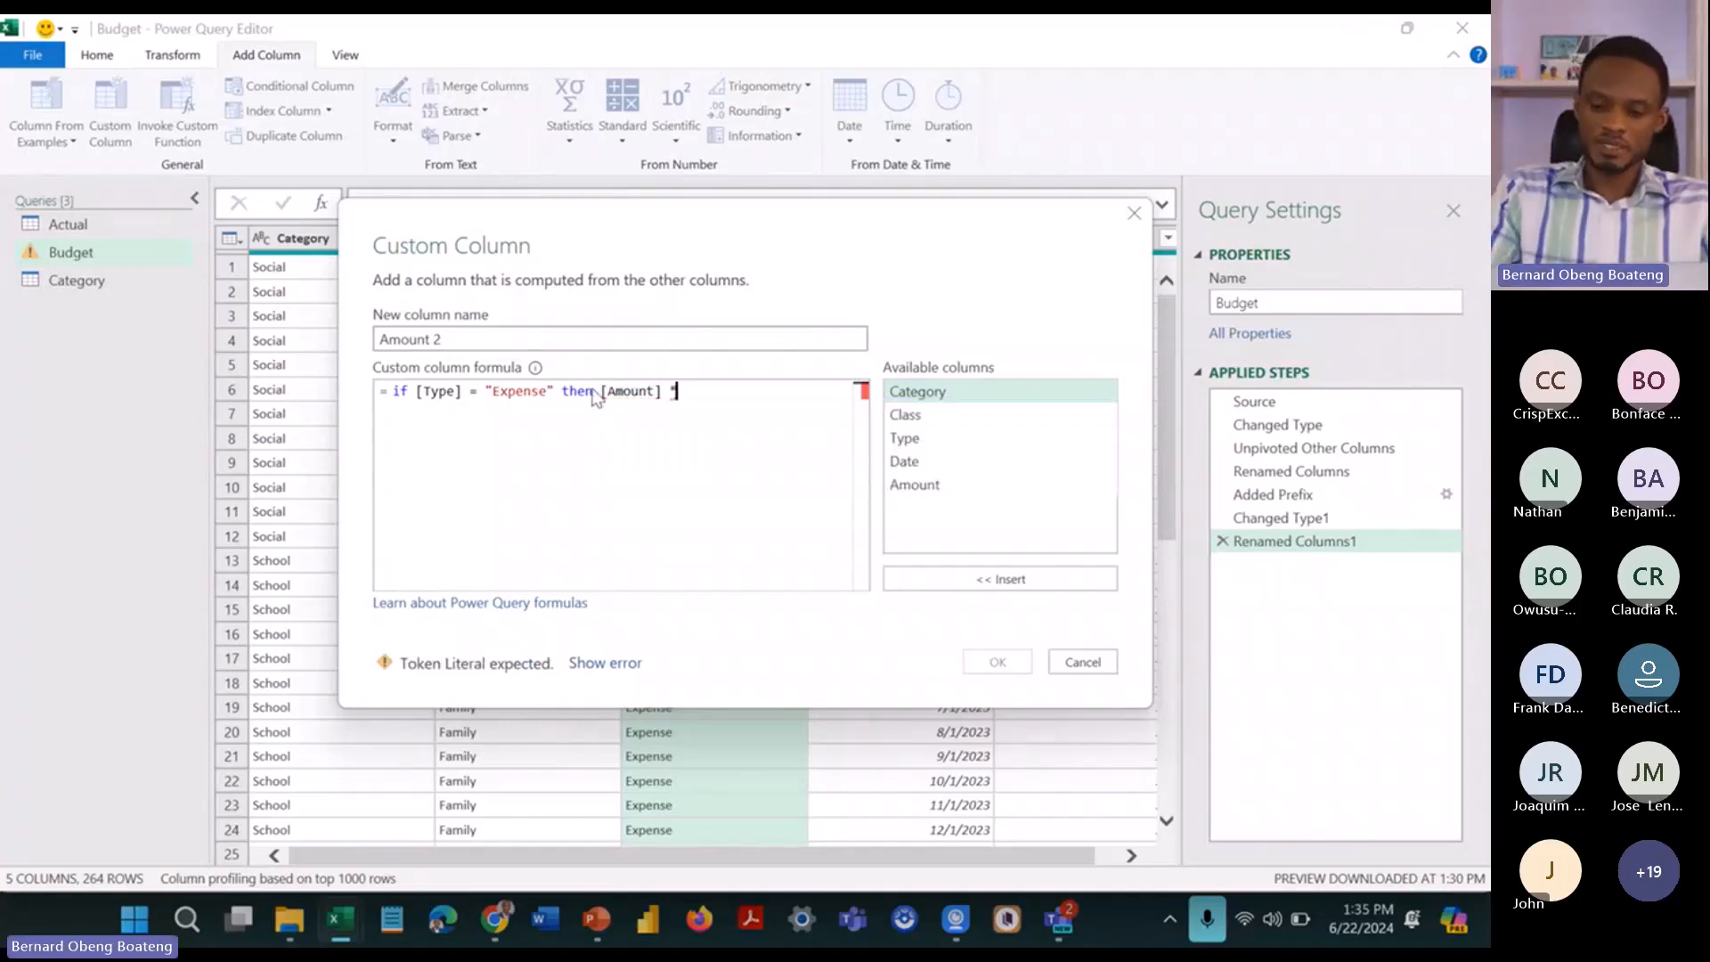
text( -1 )
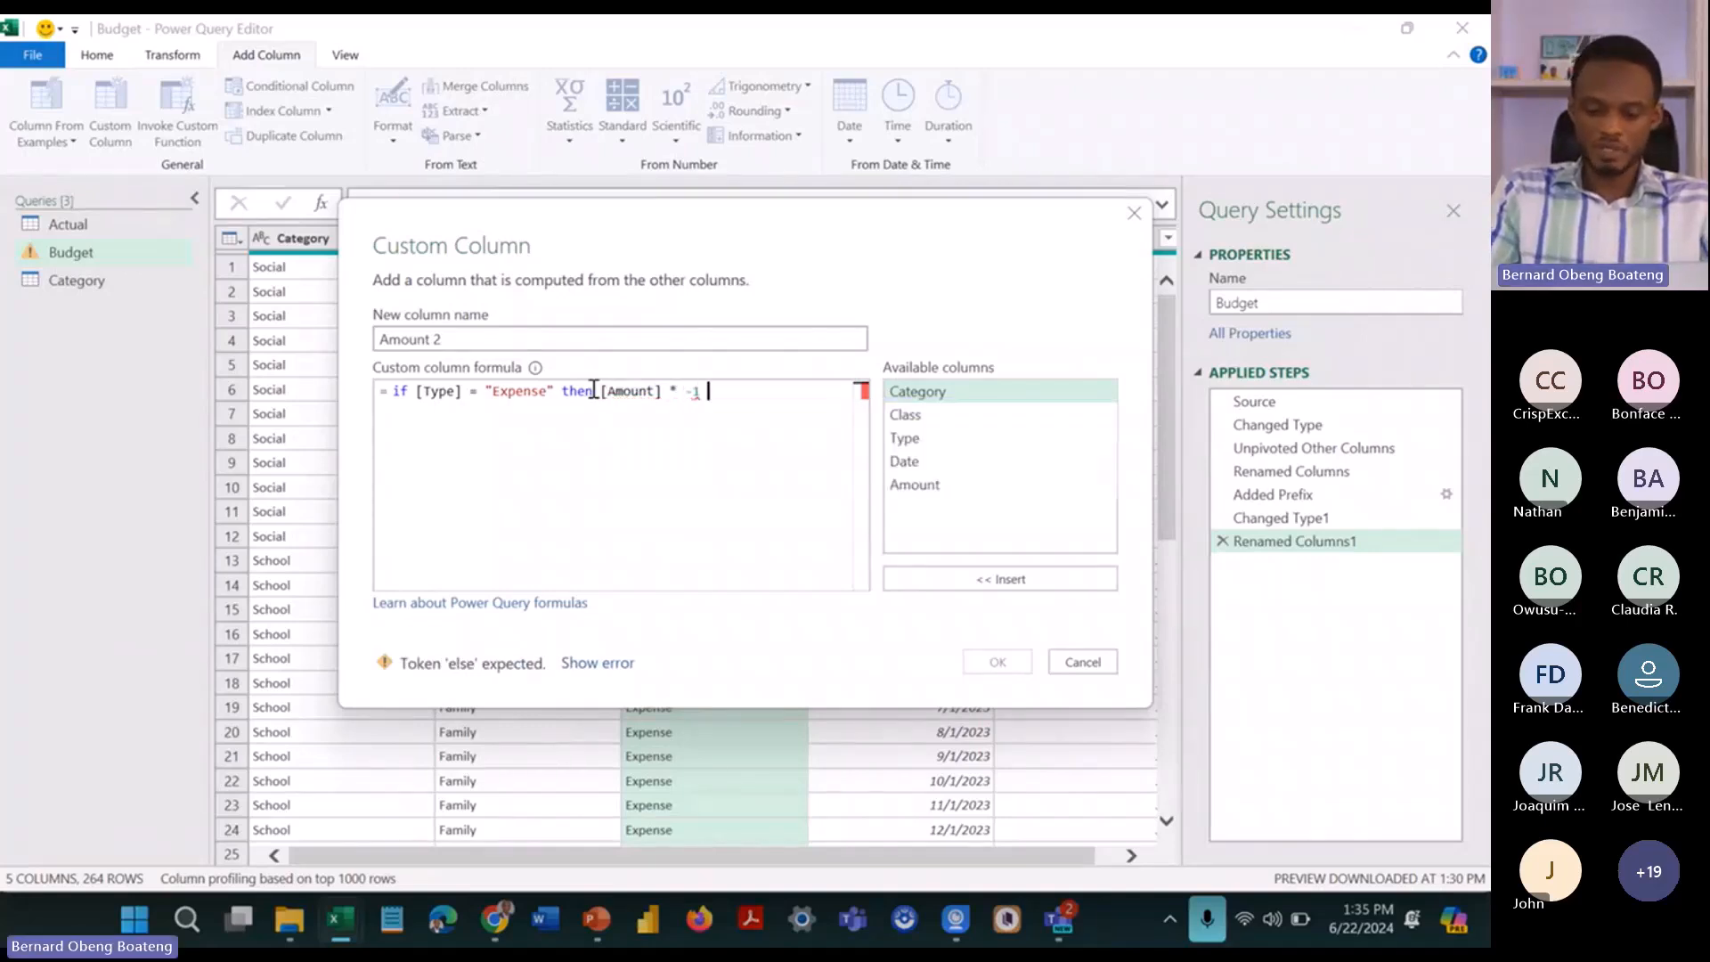
text(else)
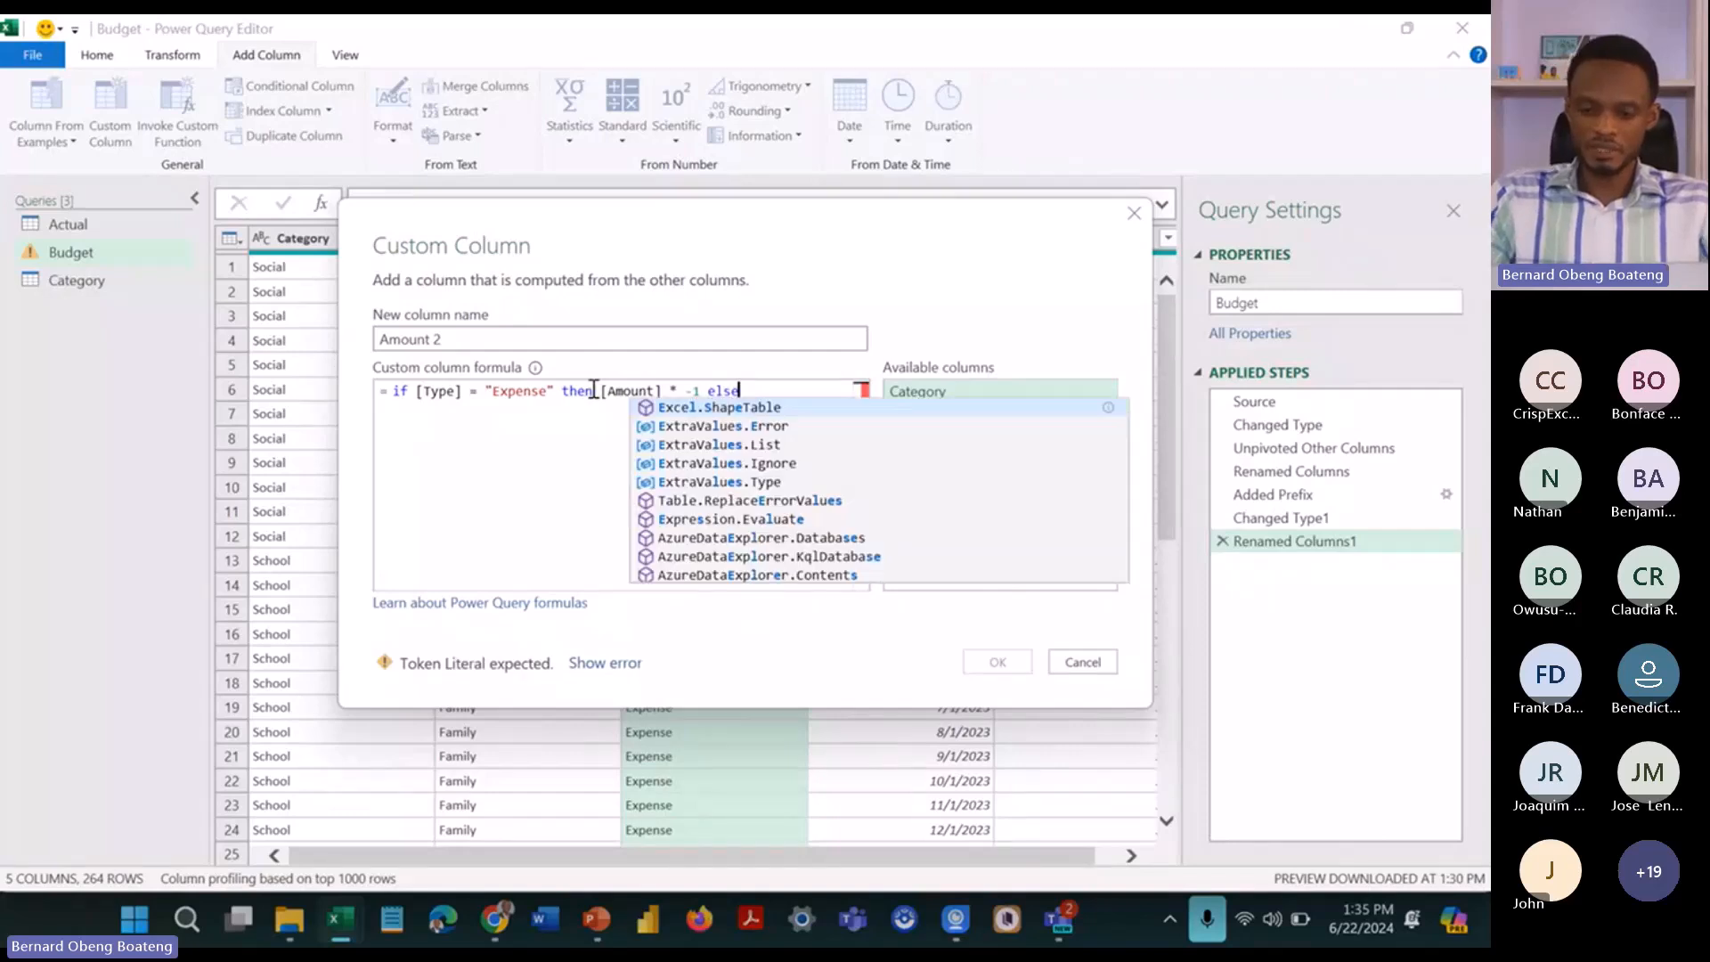
text( [Amount])
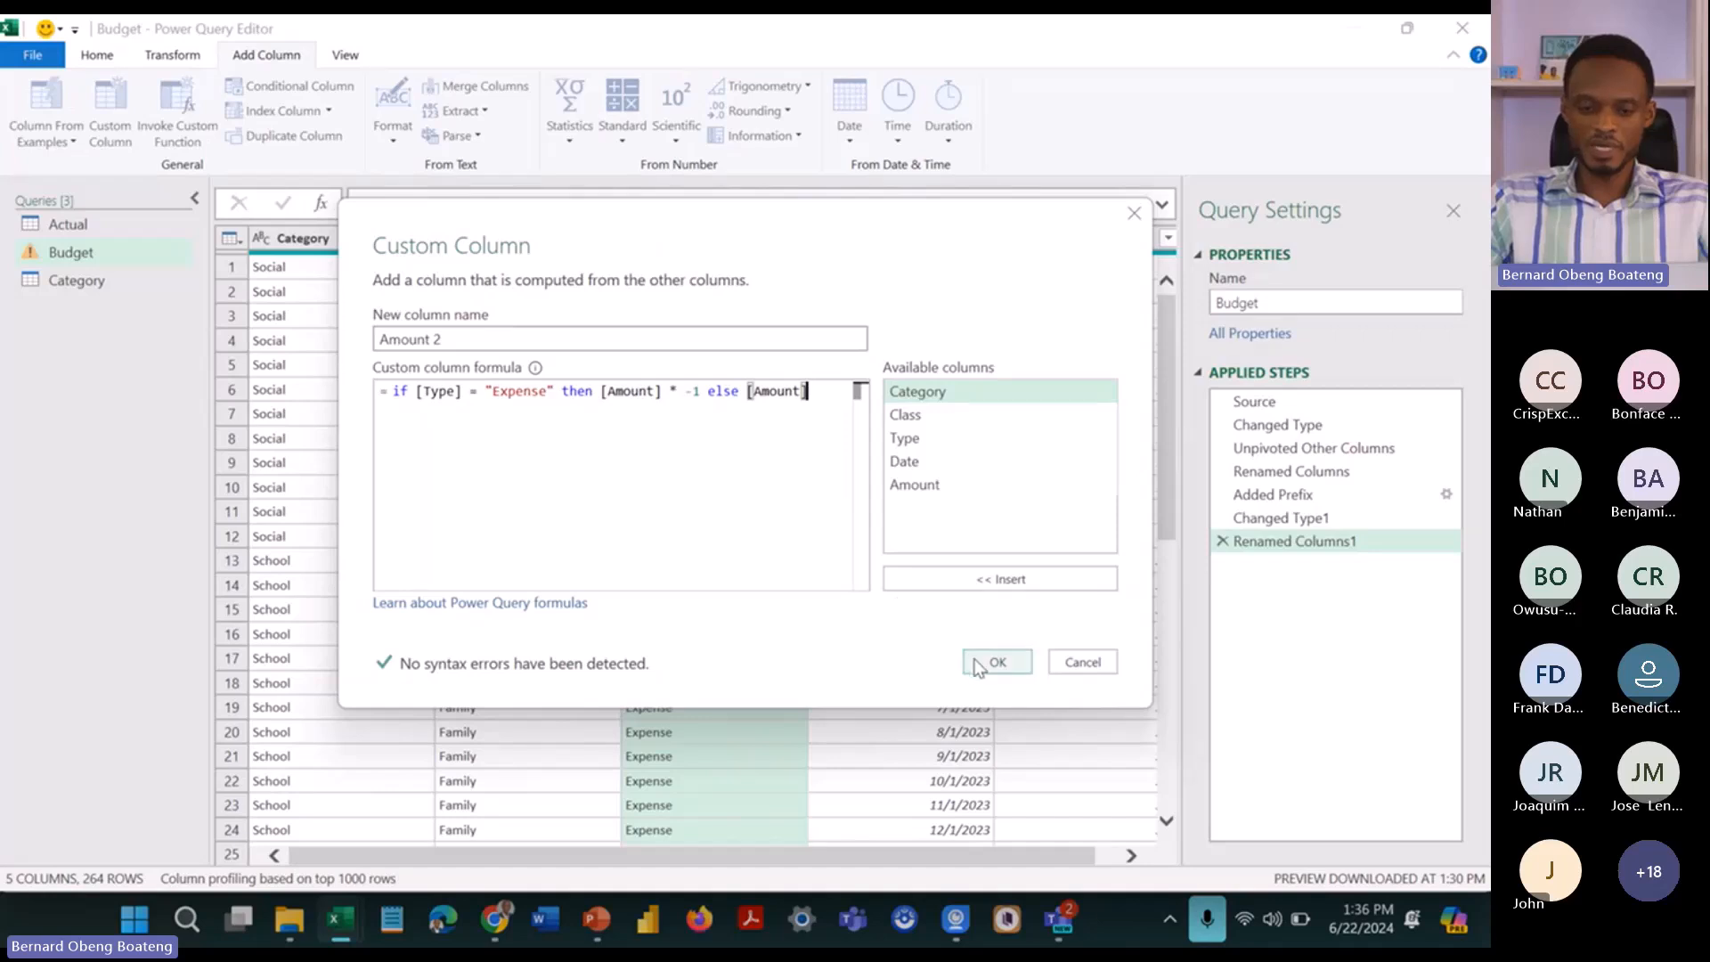
click(995, 663)
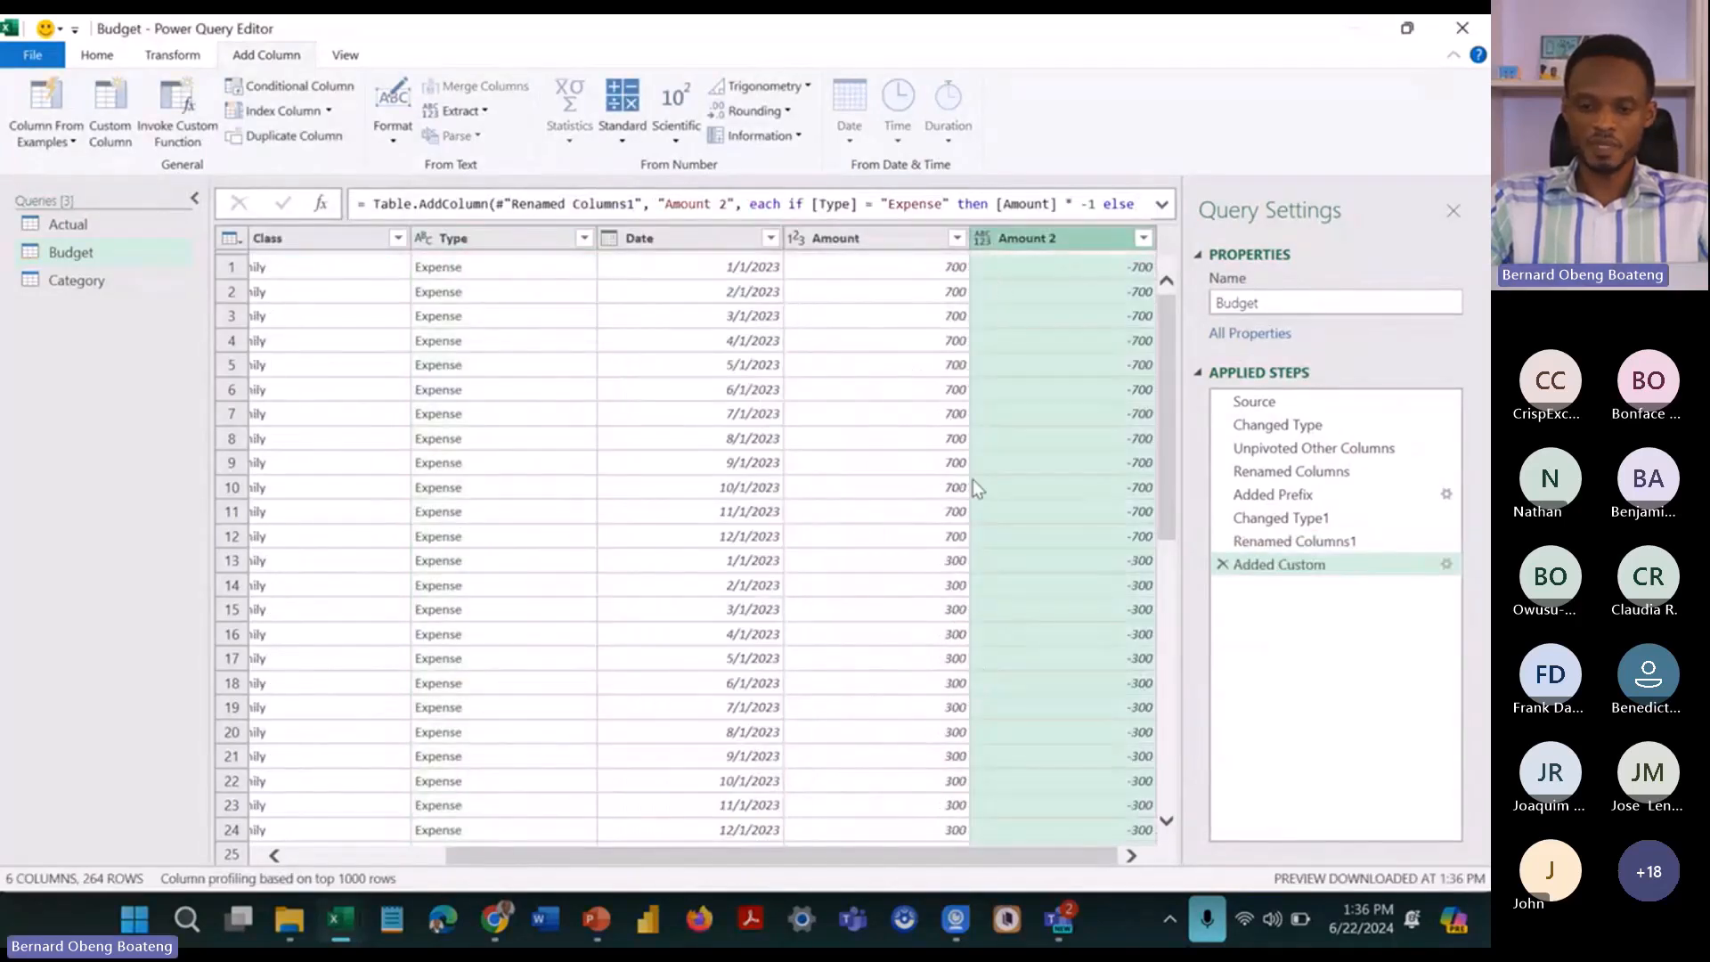
Step: Check the Amount 2 values down the Budget rows and look over the Actual, Budget and Category queries
scroll(970, 499, down, 20)
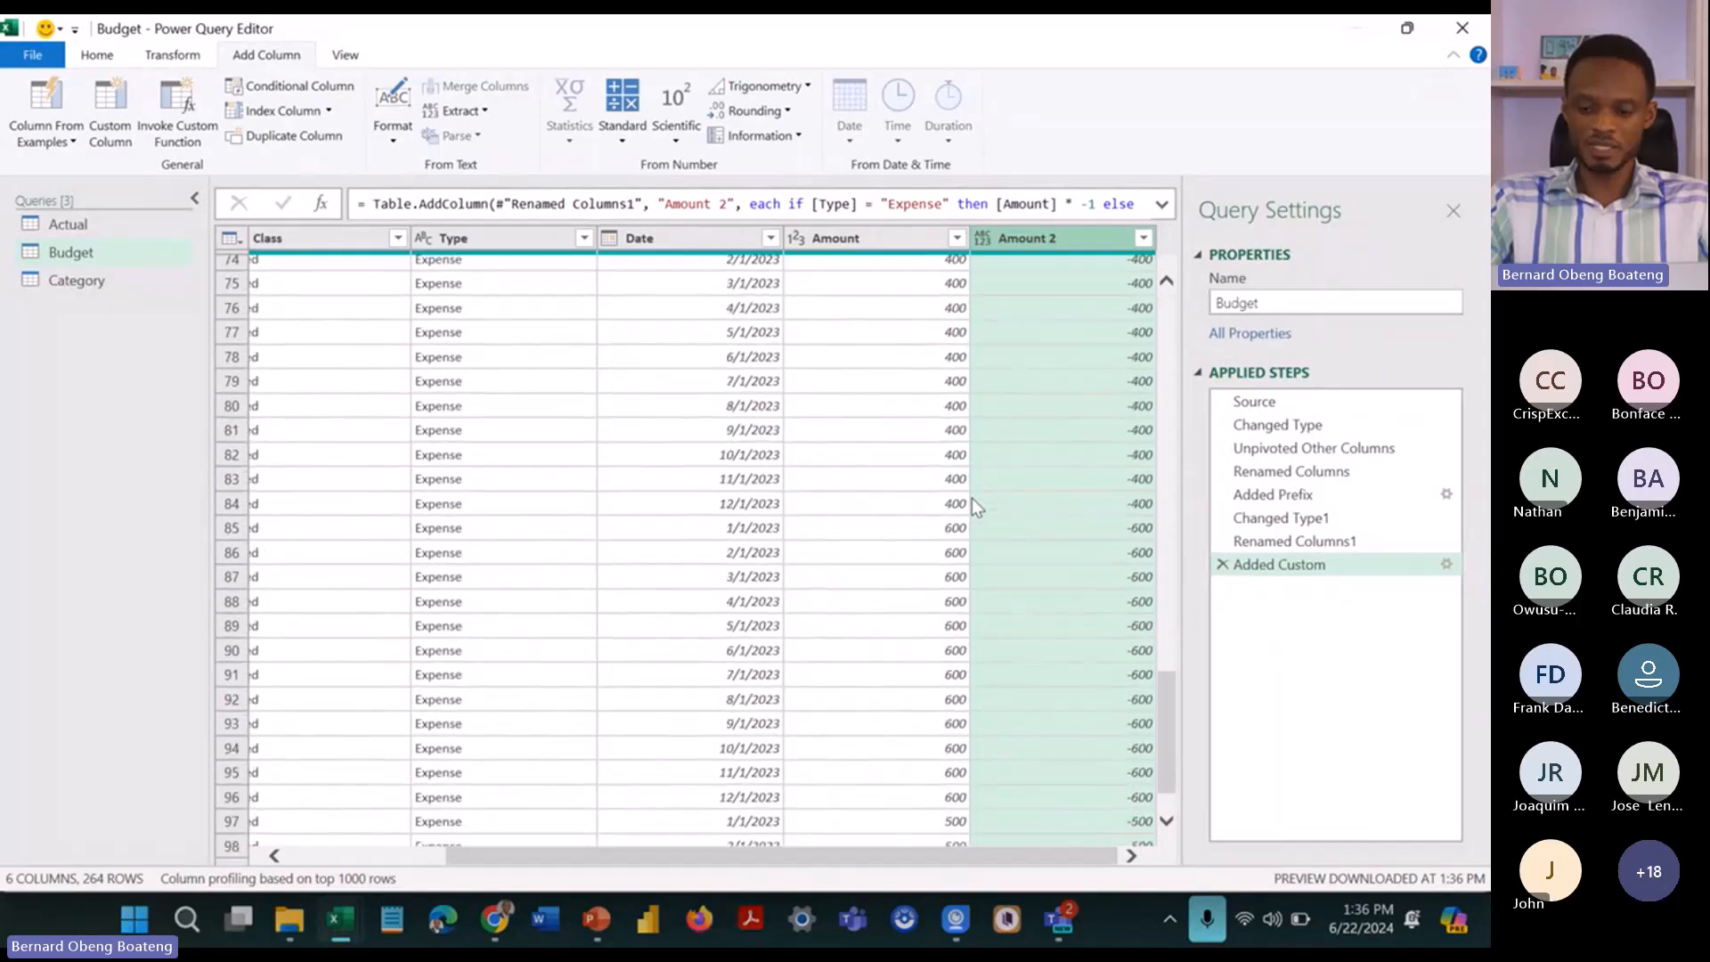
scroll(970, 506, down, 20)
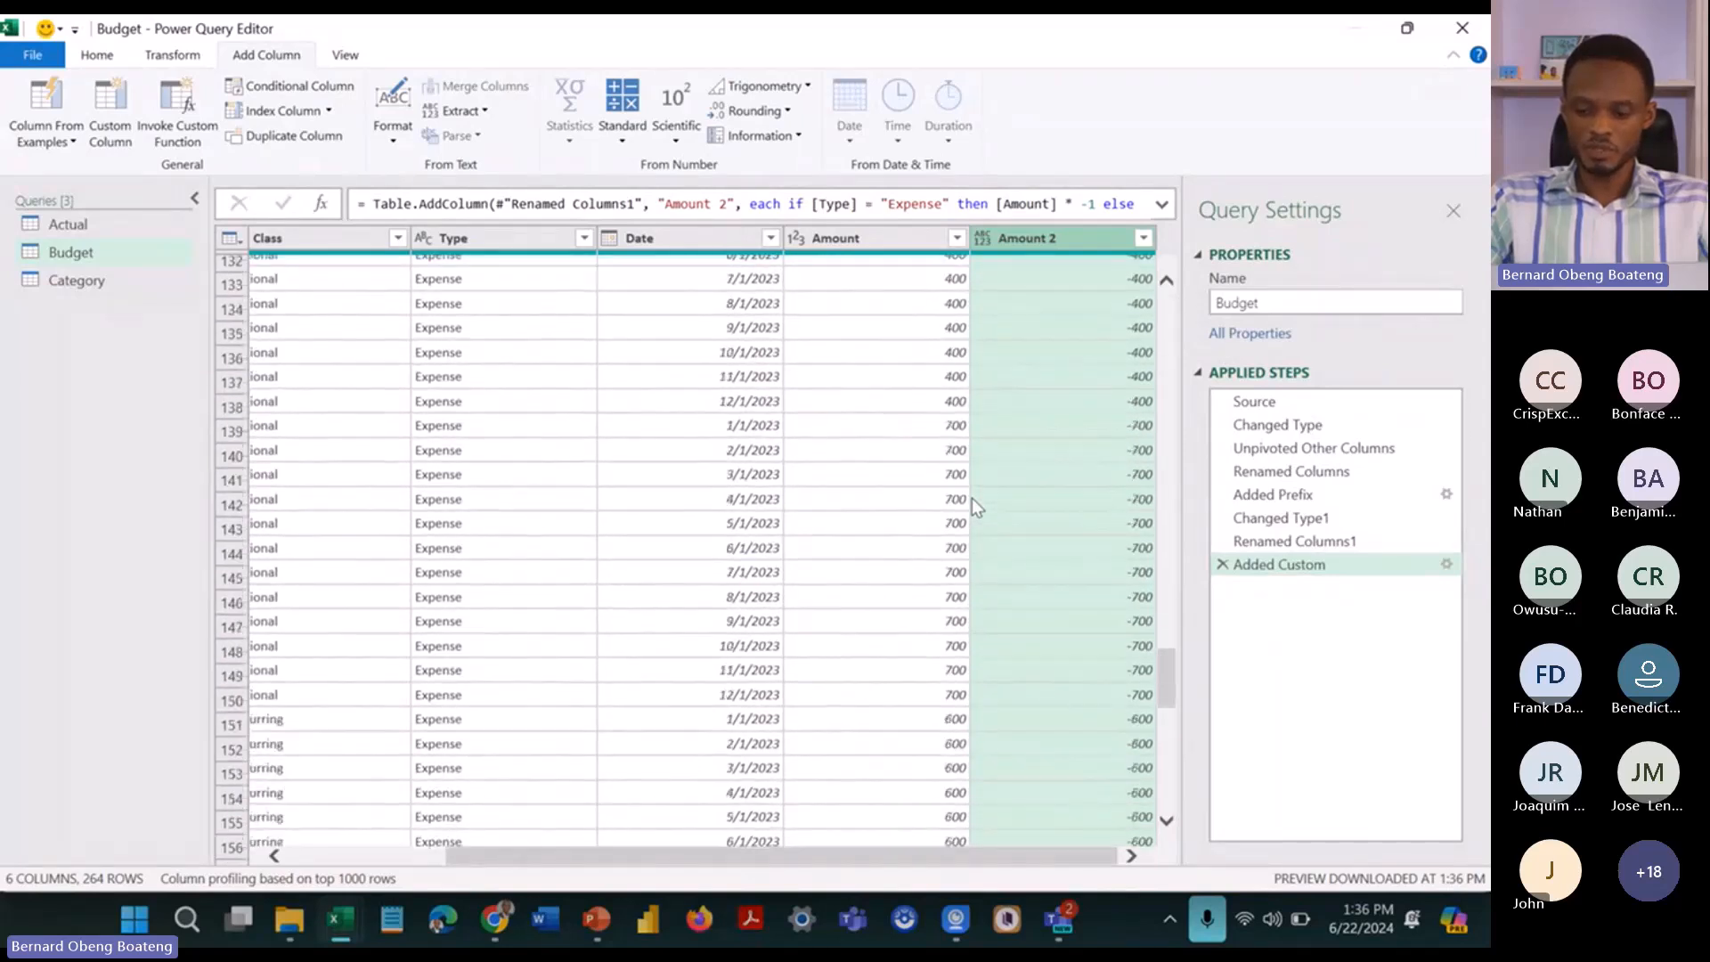
scroll(970, 499, up, 20)
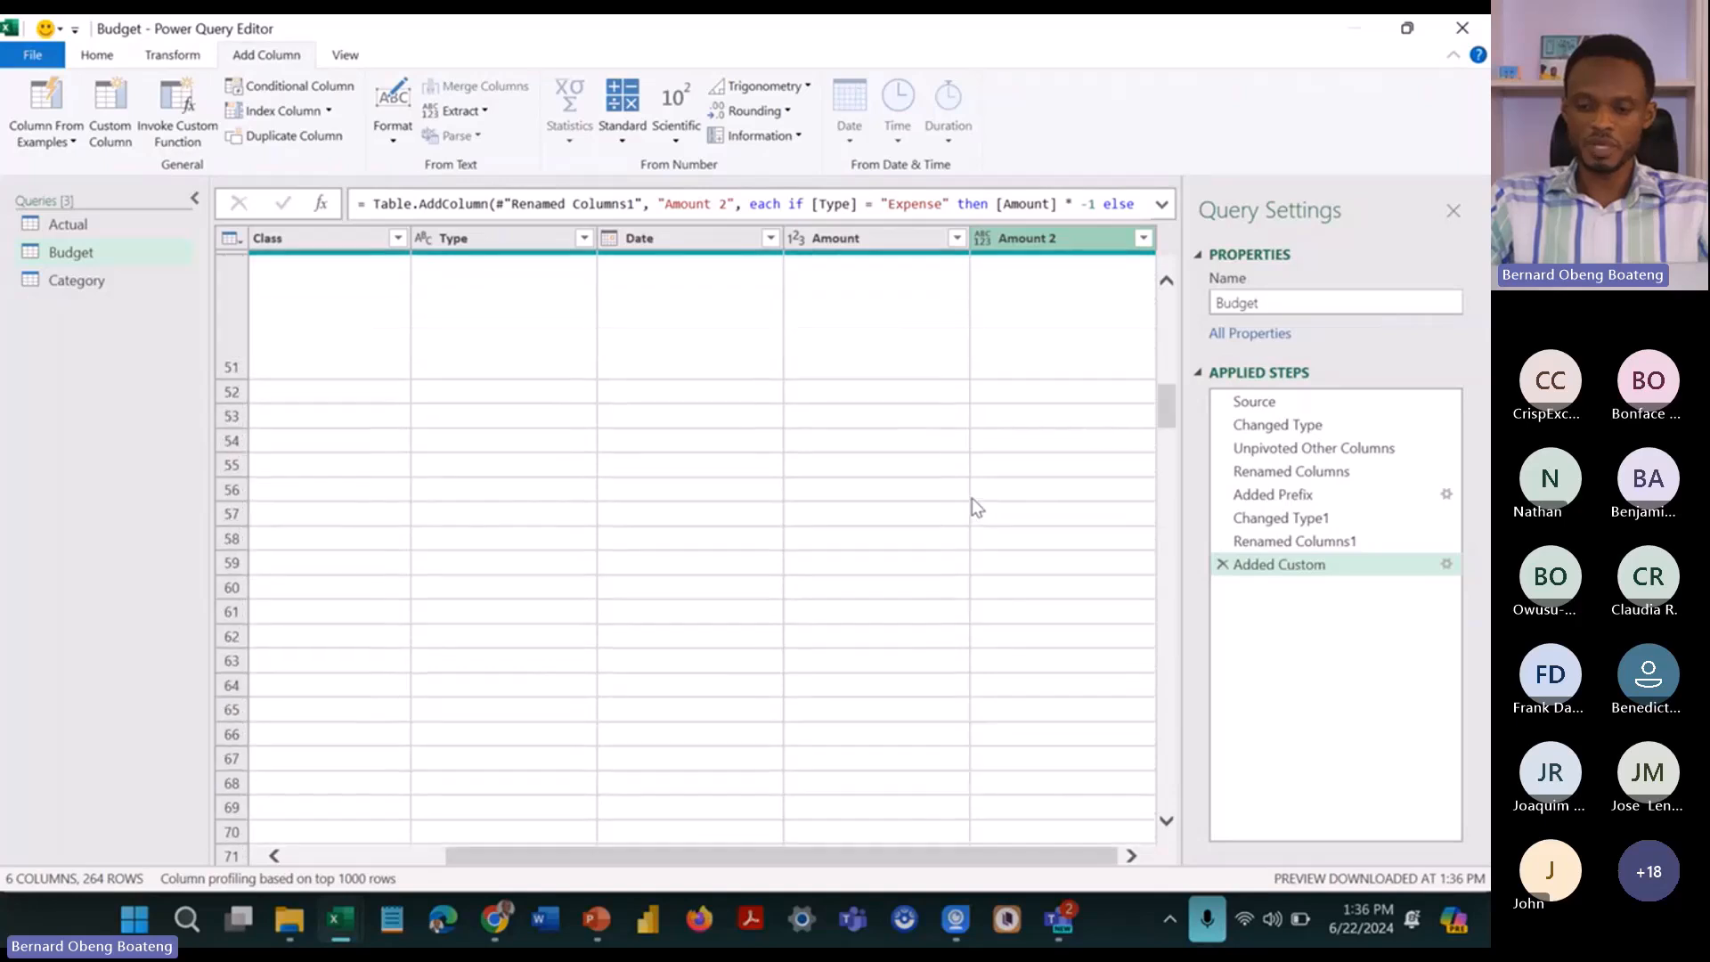
scroll(971, 499, up, 6)
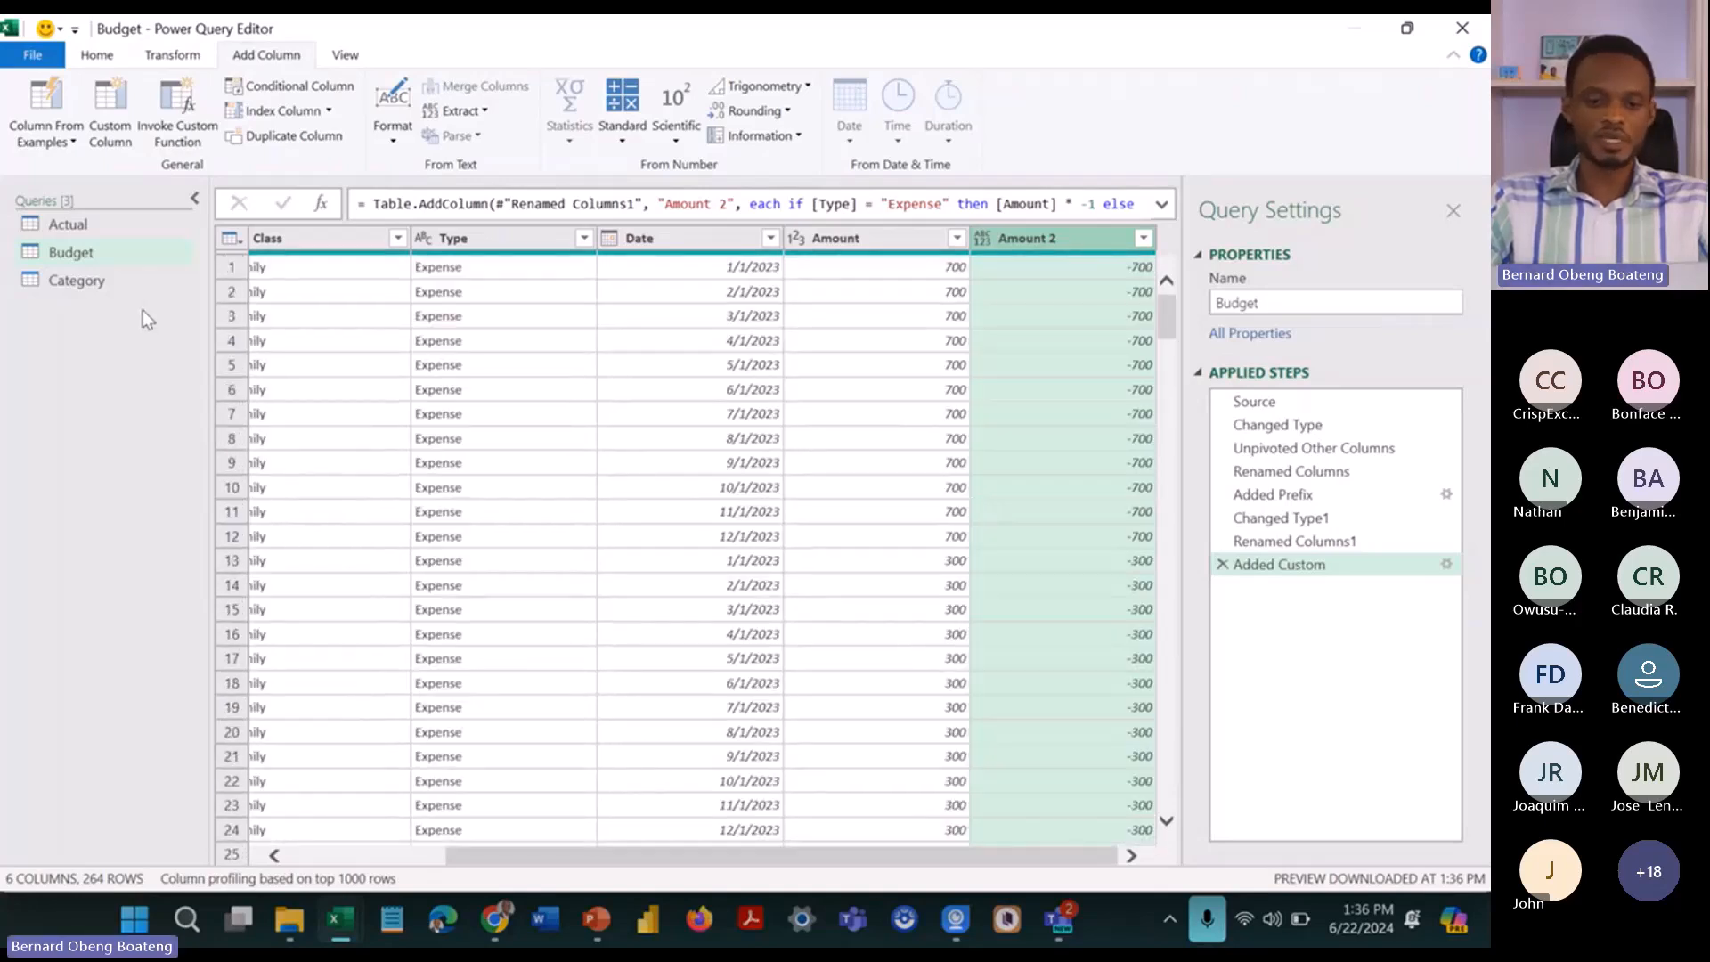
click(121, 226)
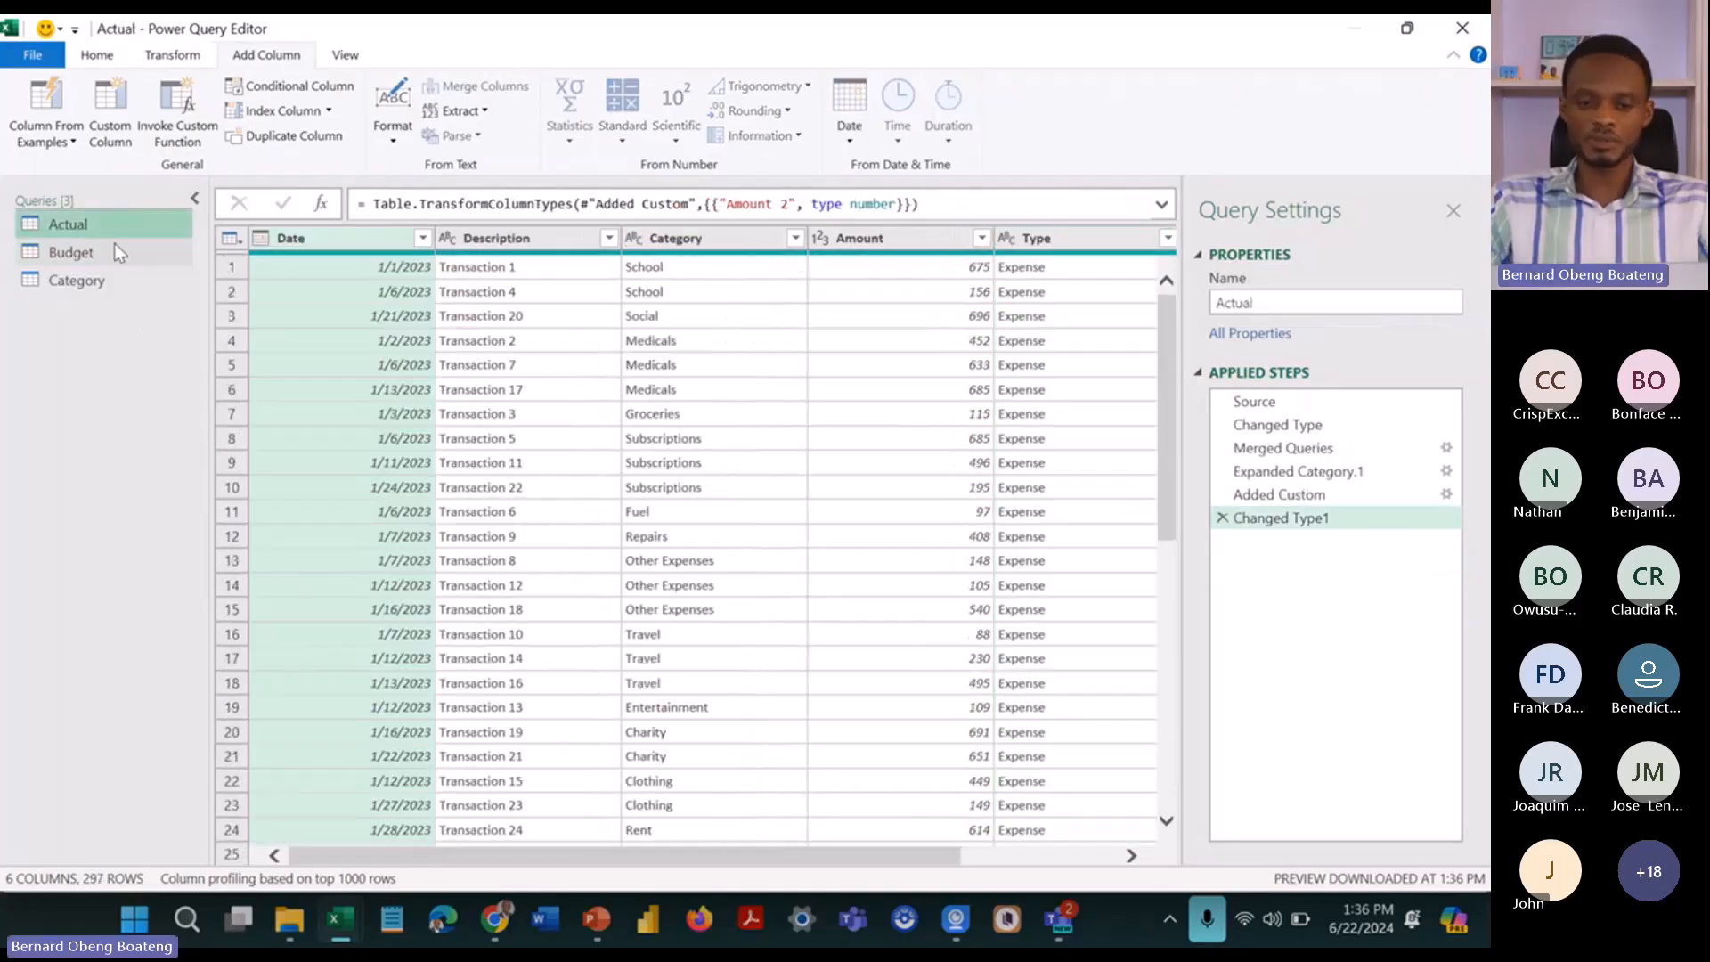
click(114, 252)
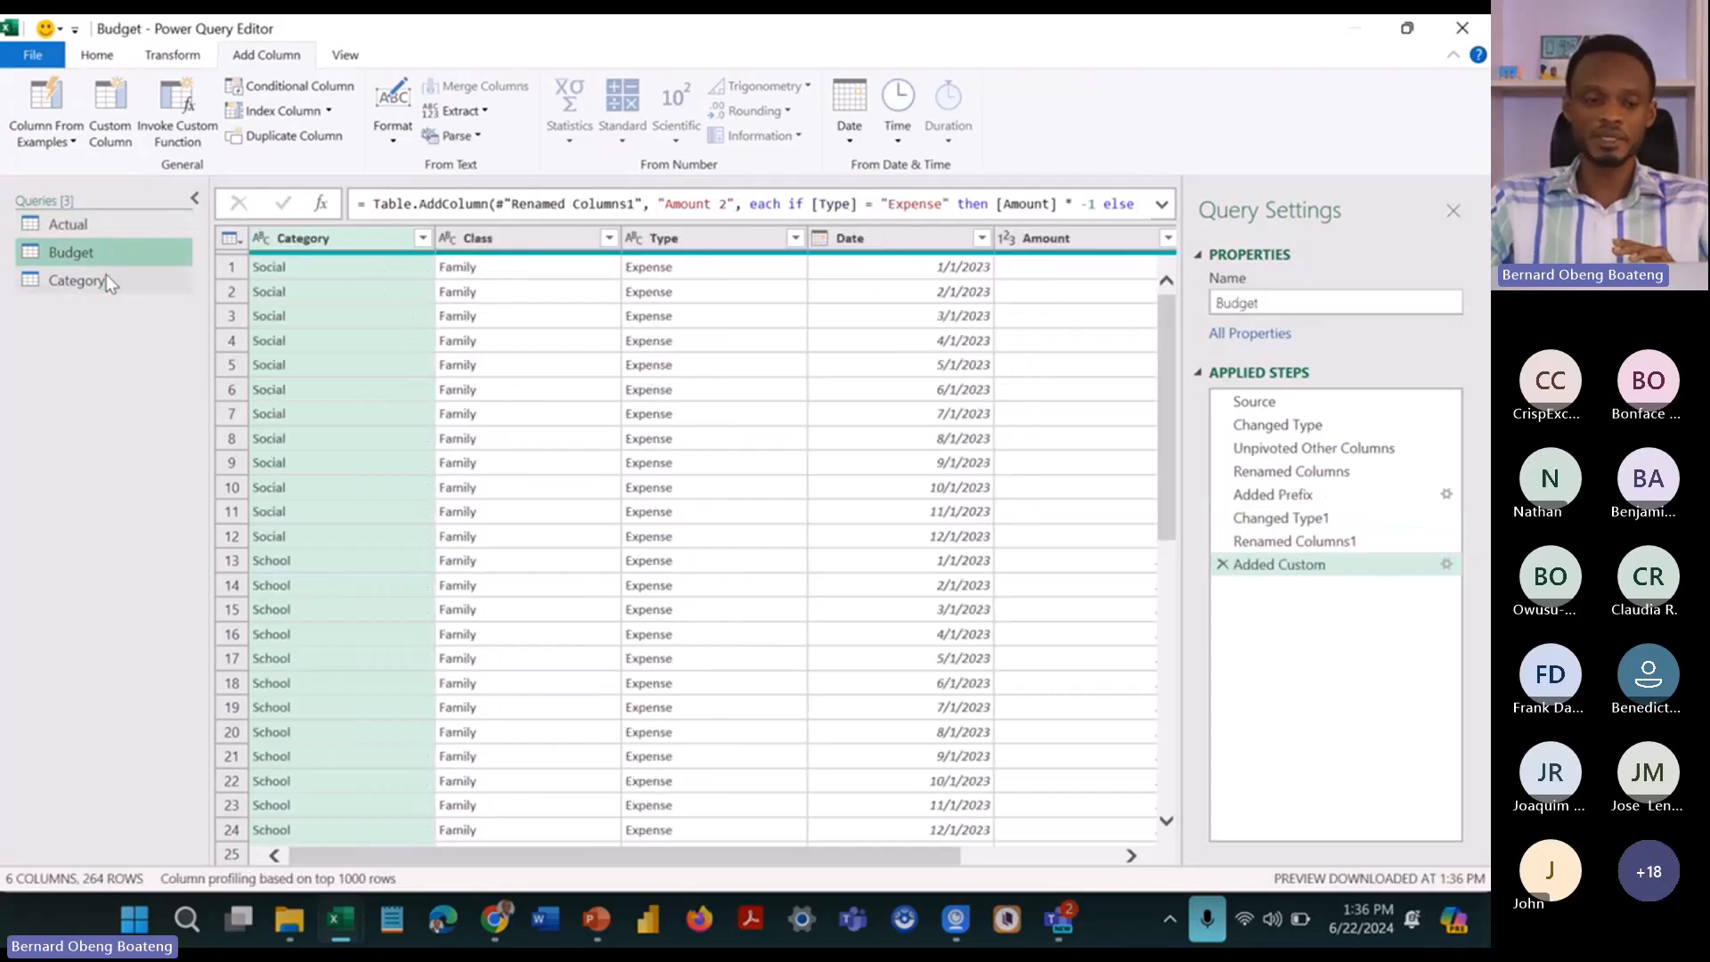
click(105, 276)
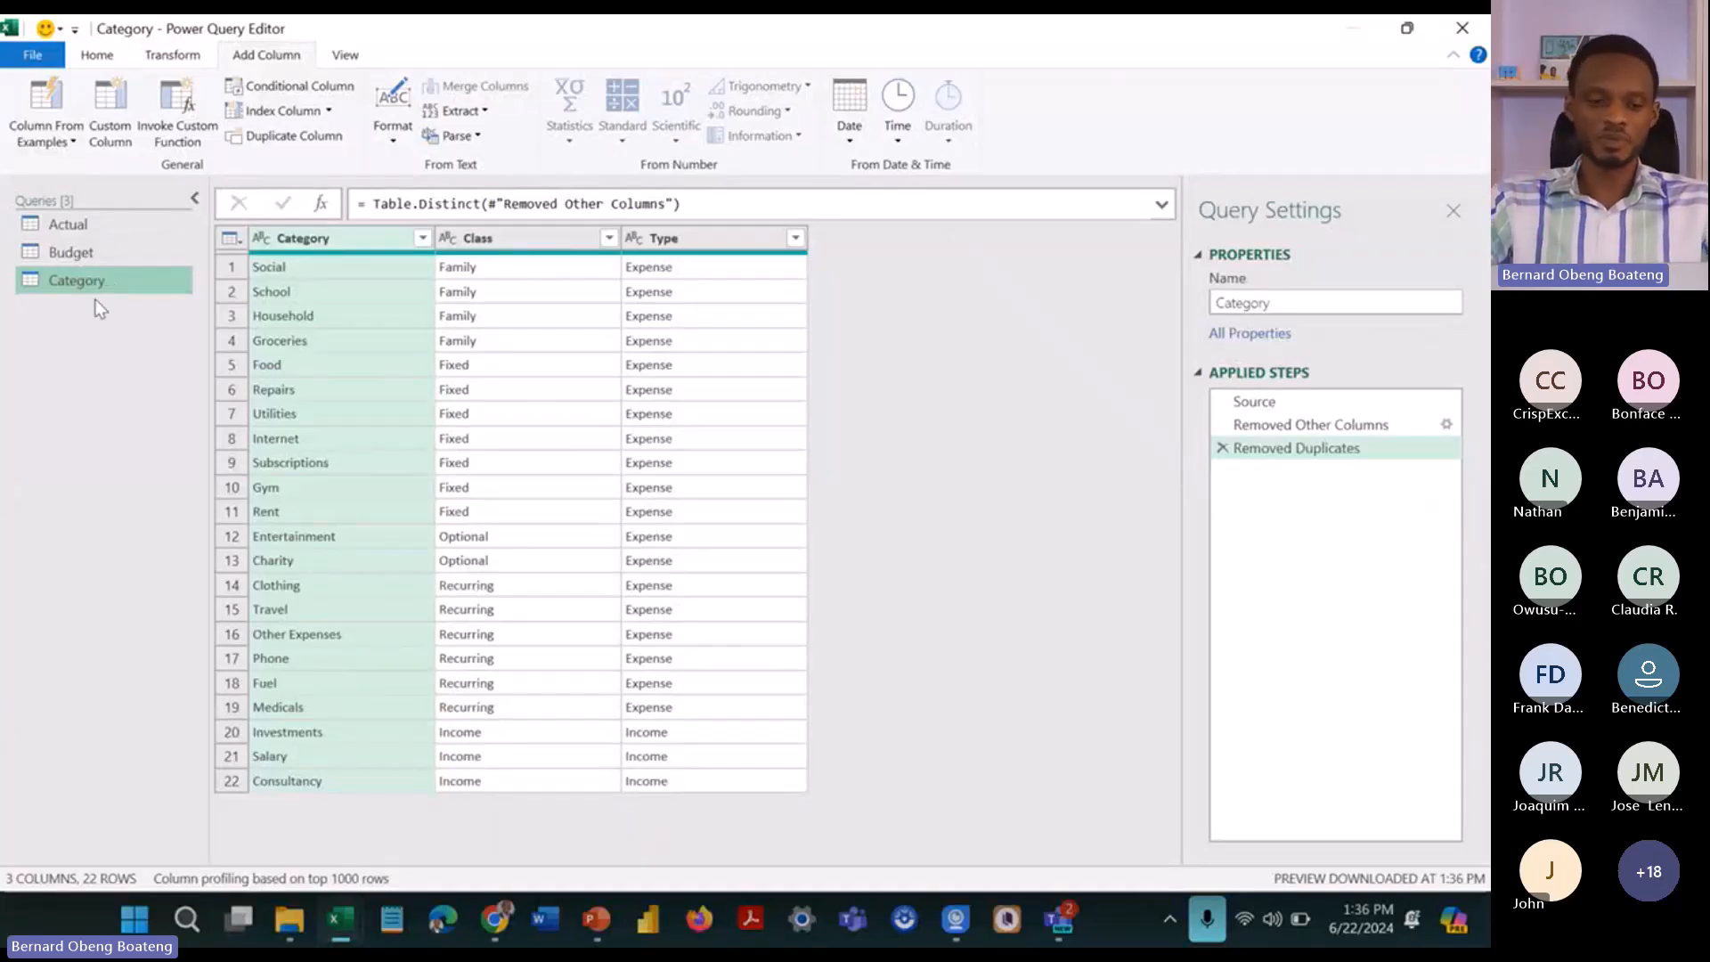
Step: Create a new blank query alongside Actual, Budget and Category
right_click(95, 311)
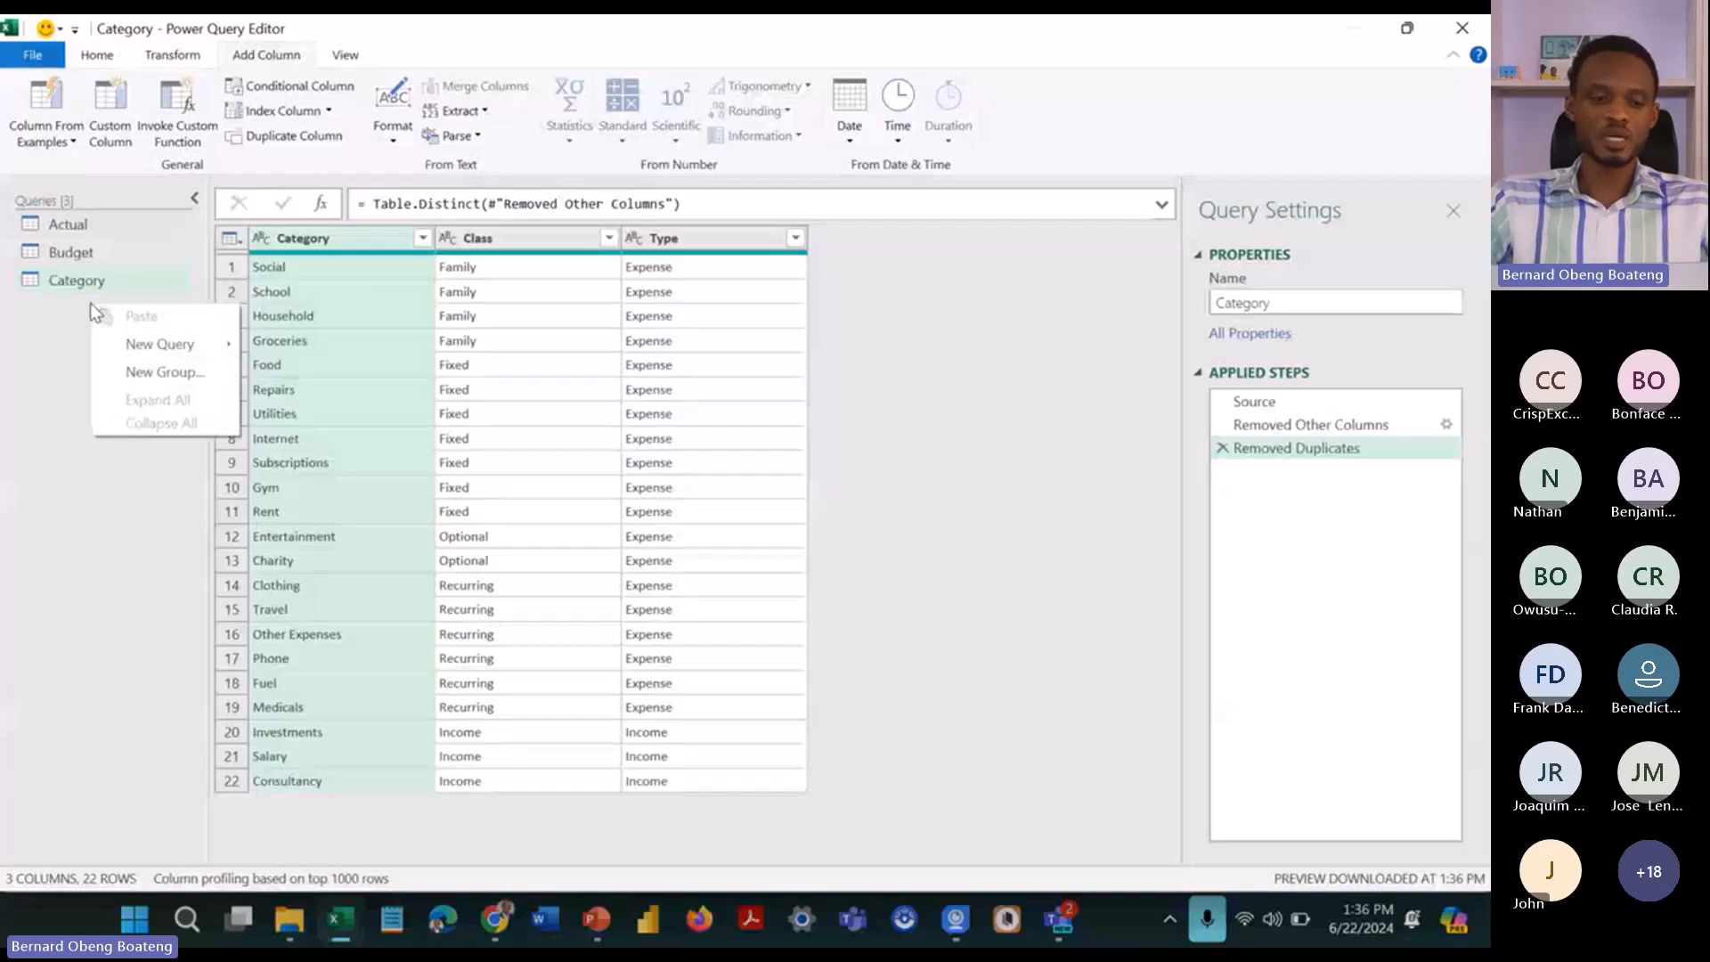
mouse_move(138, 347)
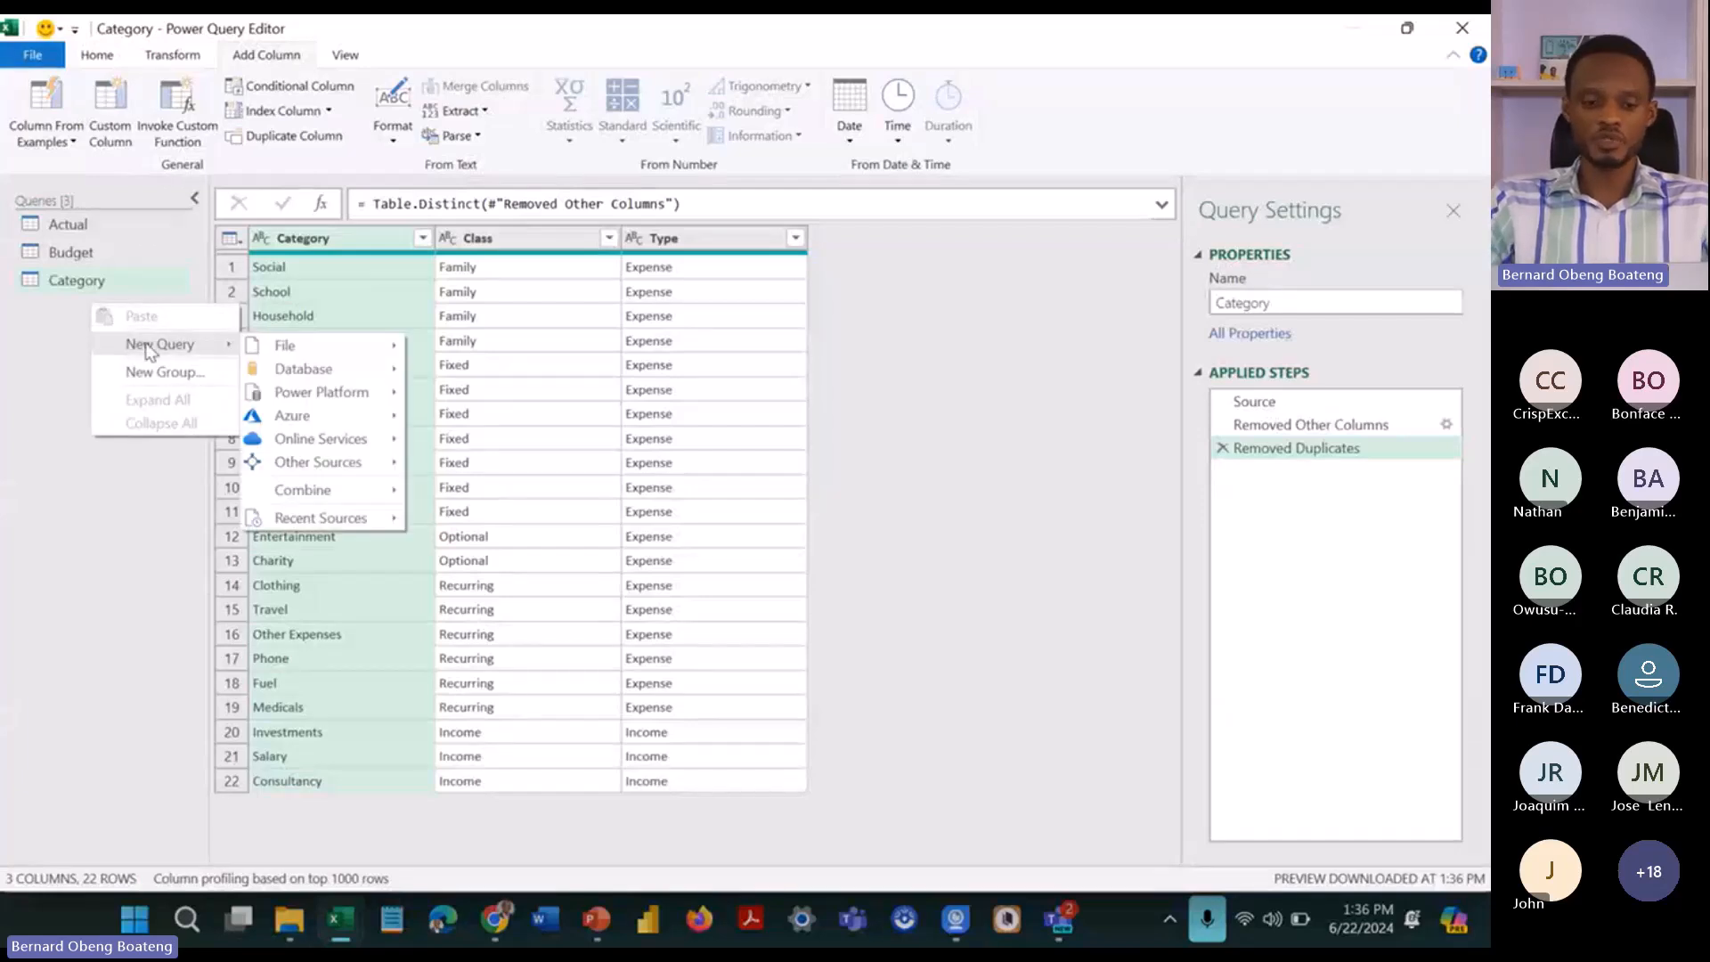
mouse_move(306, 459)
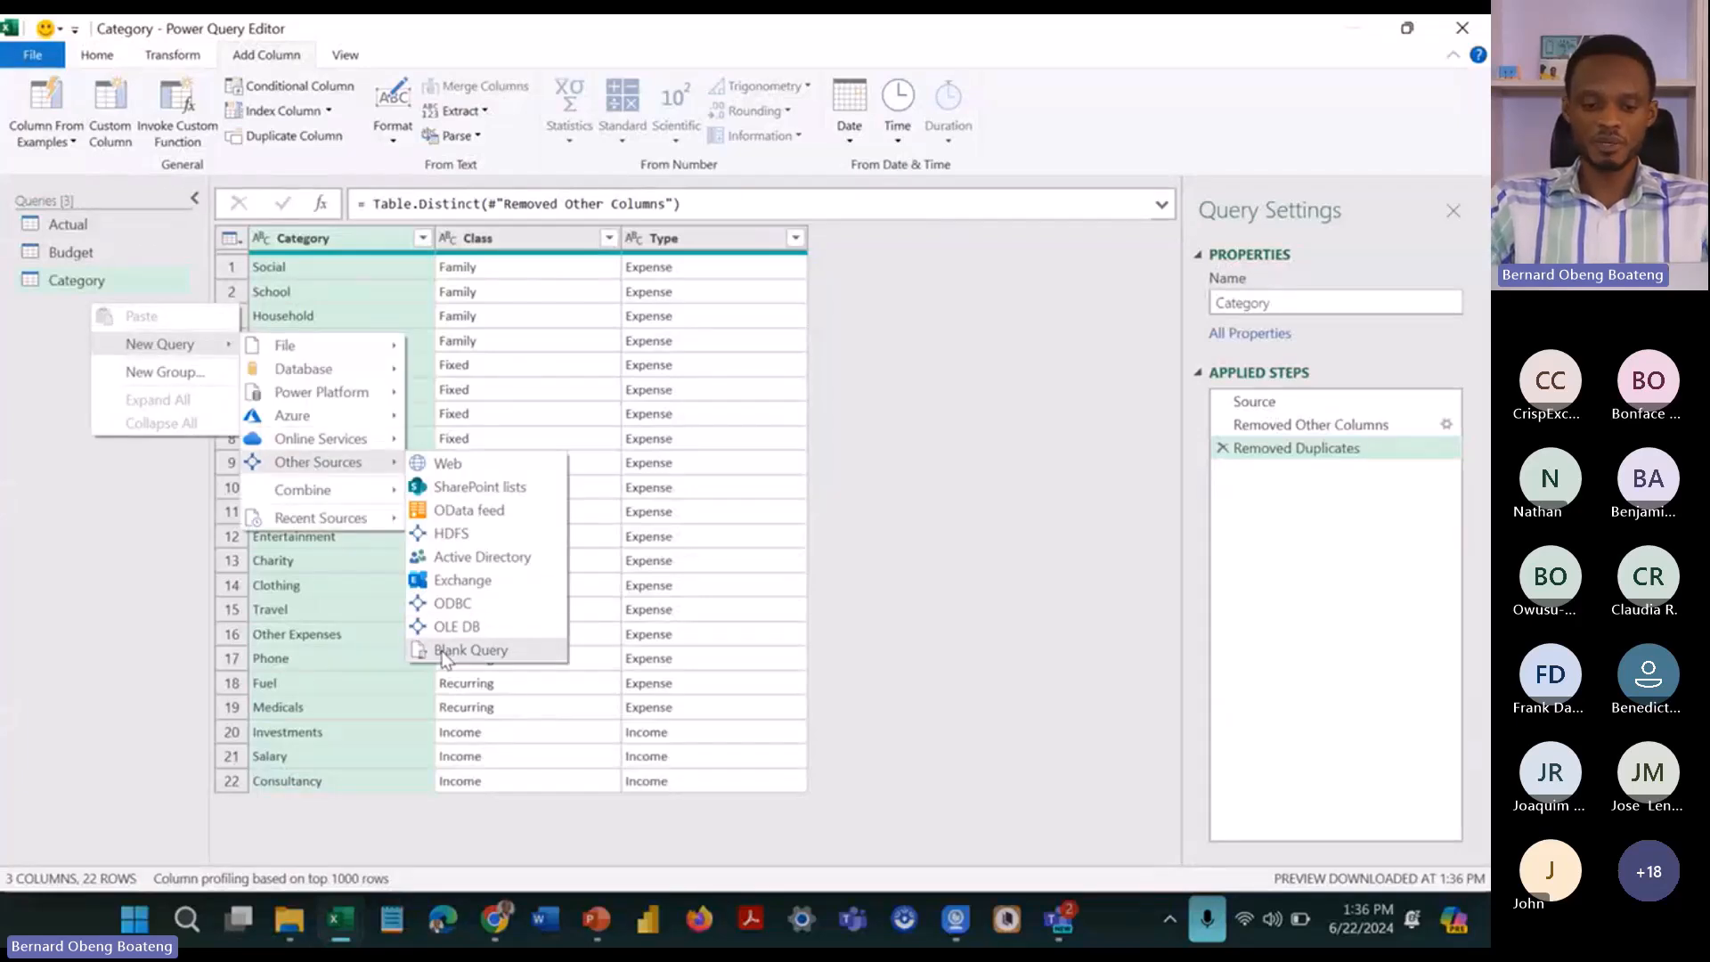
click(442, 649)
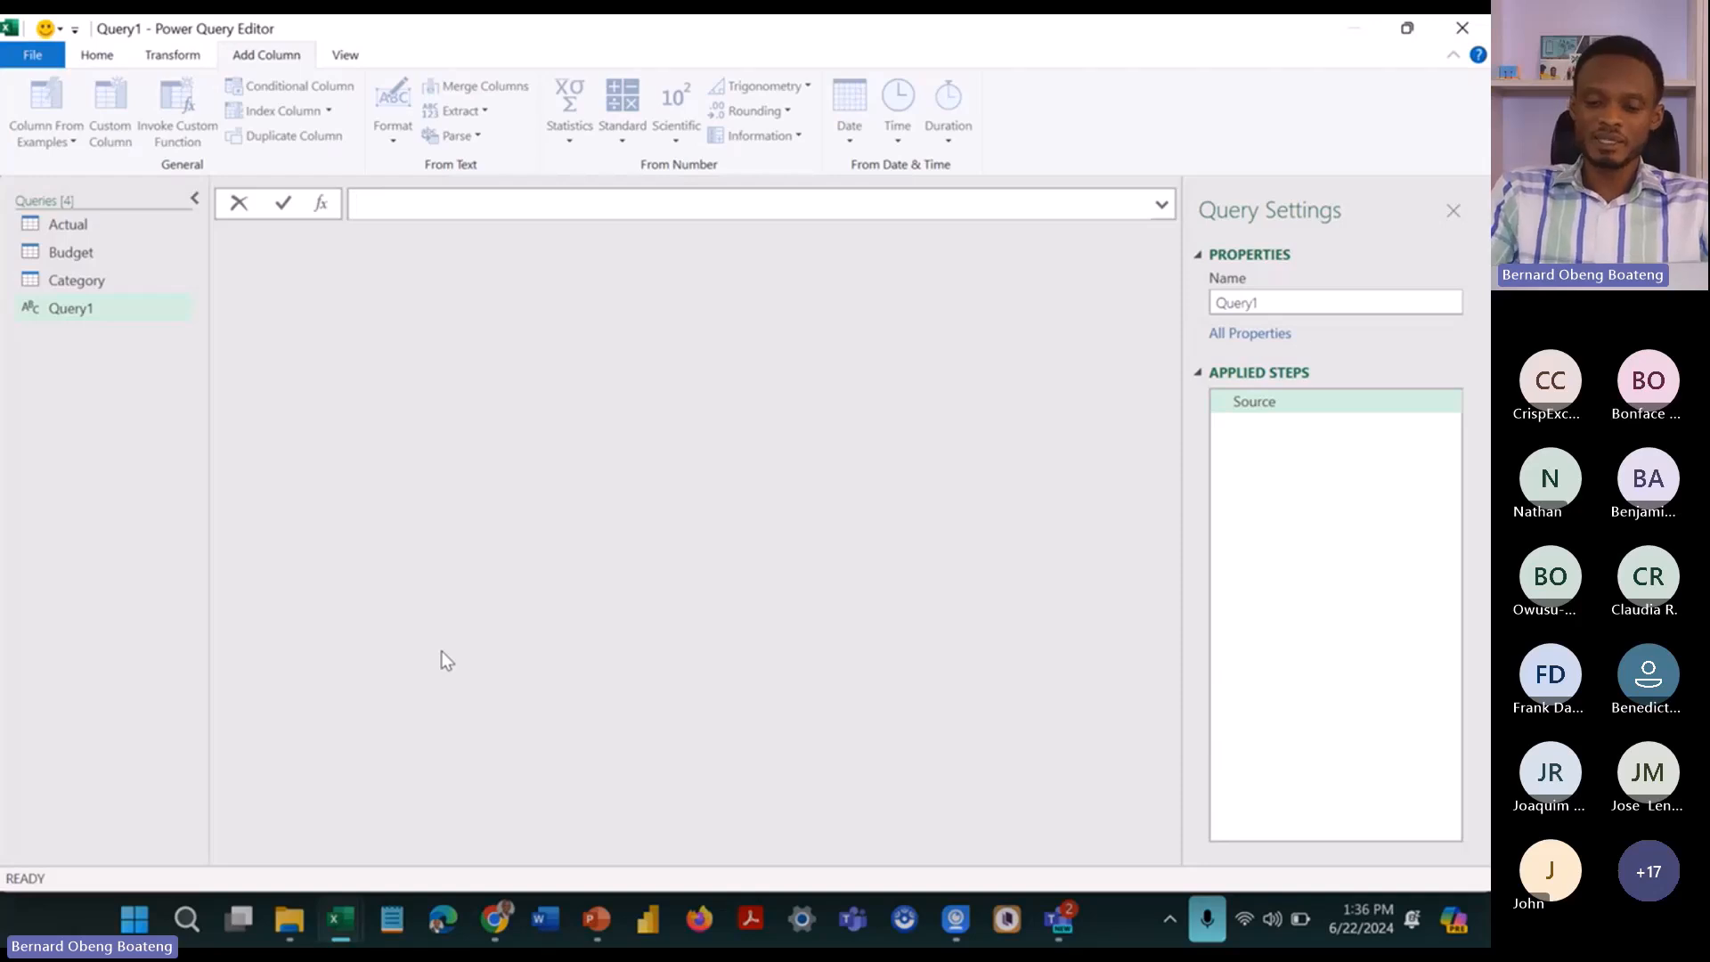
text(=Number)
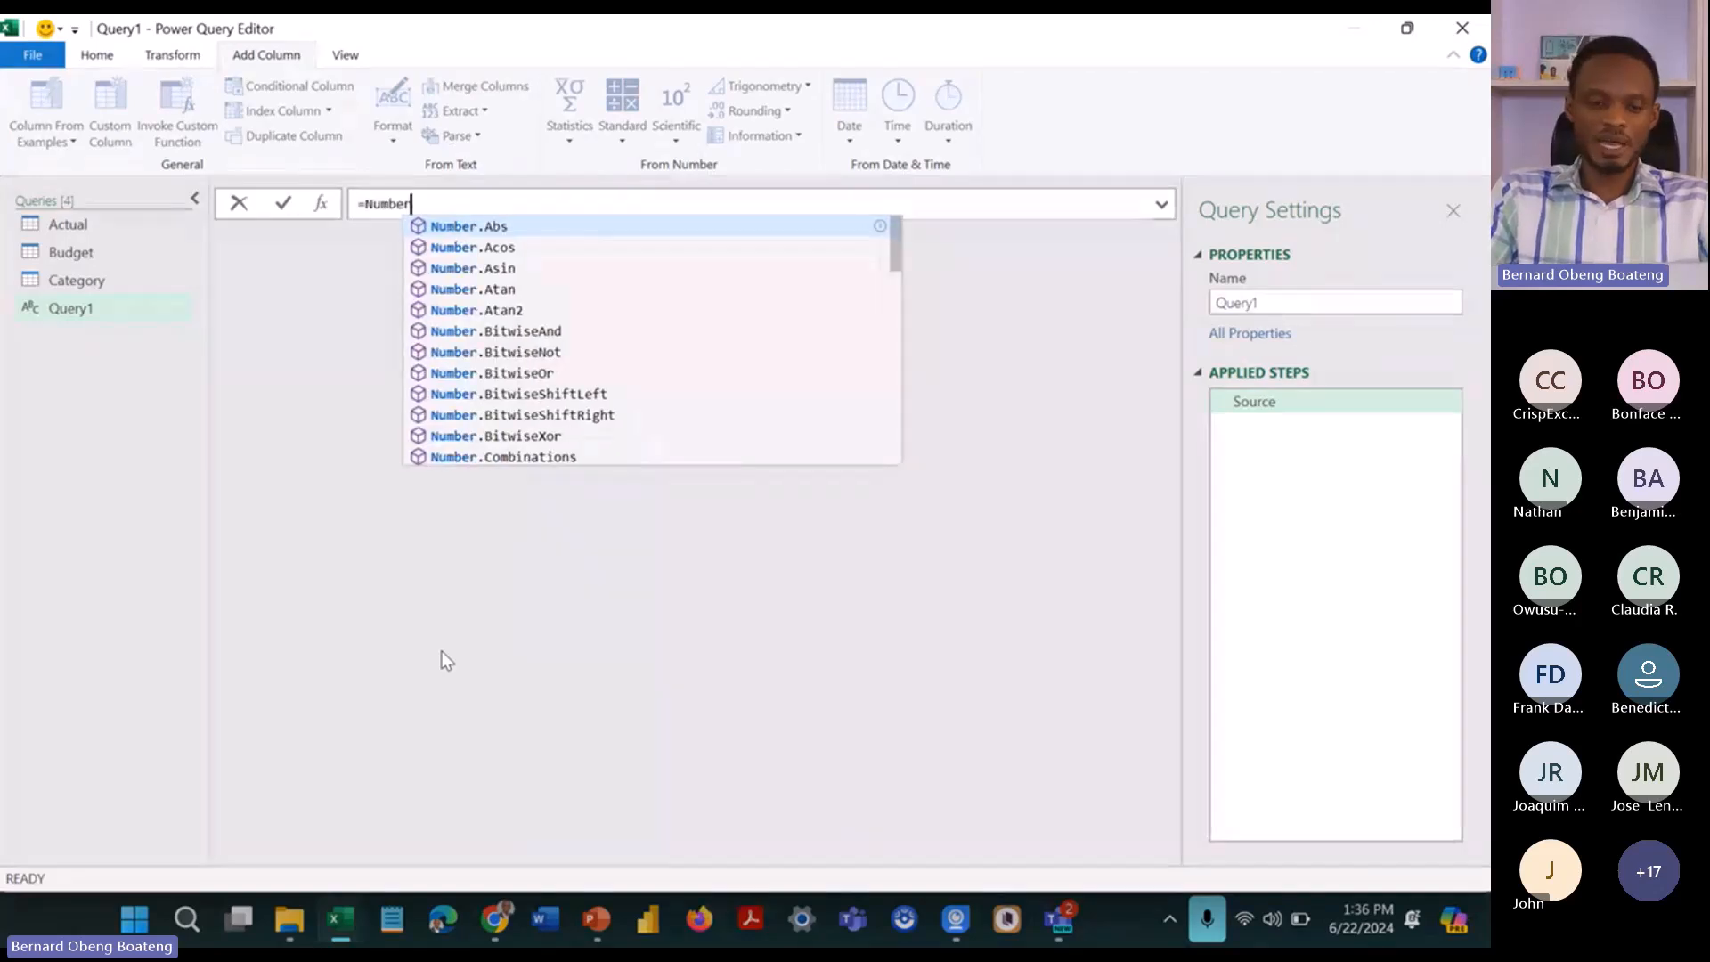
text(.)
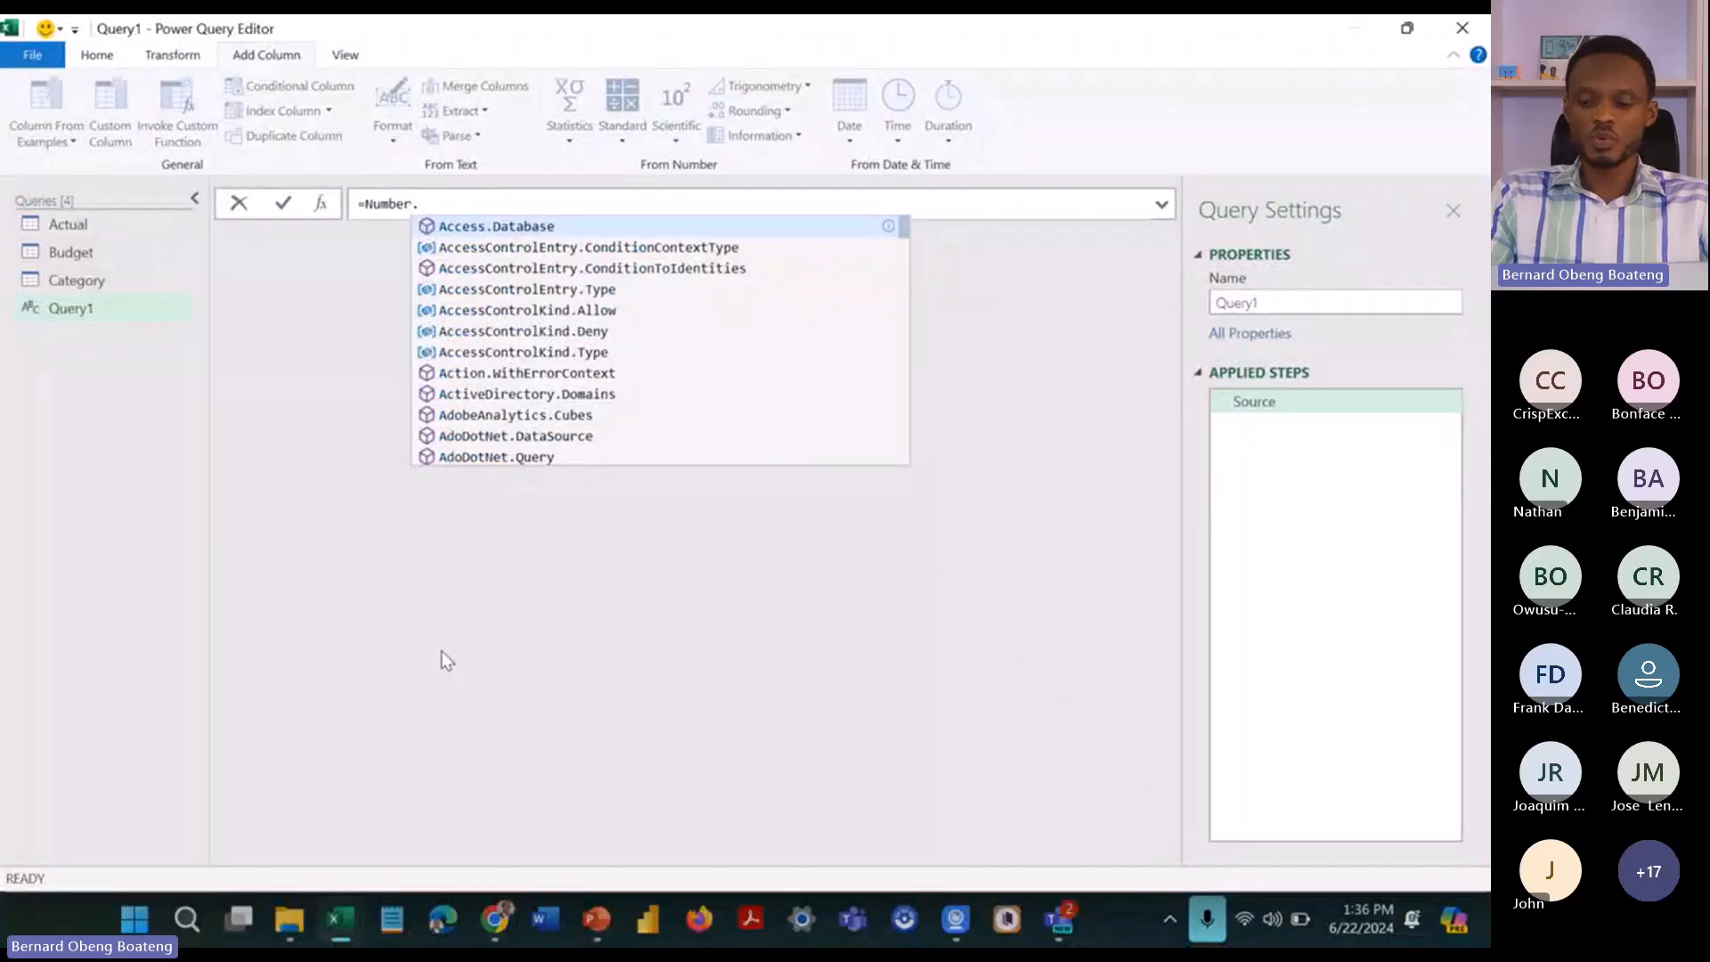
key(BackSpace)
key(BackSpace)
key(BackSpace)
key(BackSpace)
key(BackSpace)
key(BackSpace)
key(BackSpace)
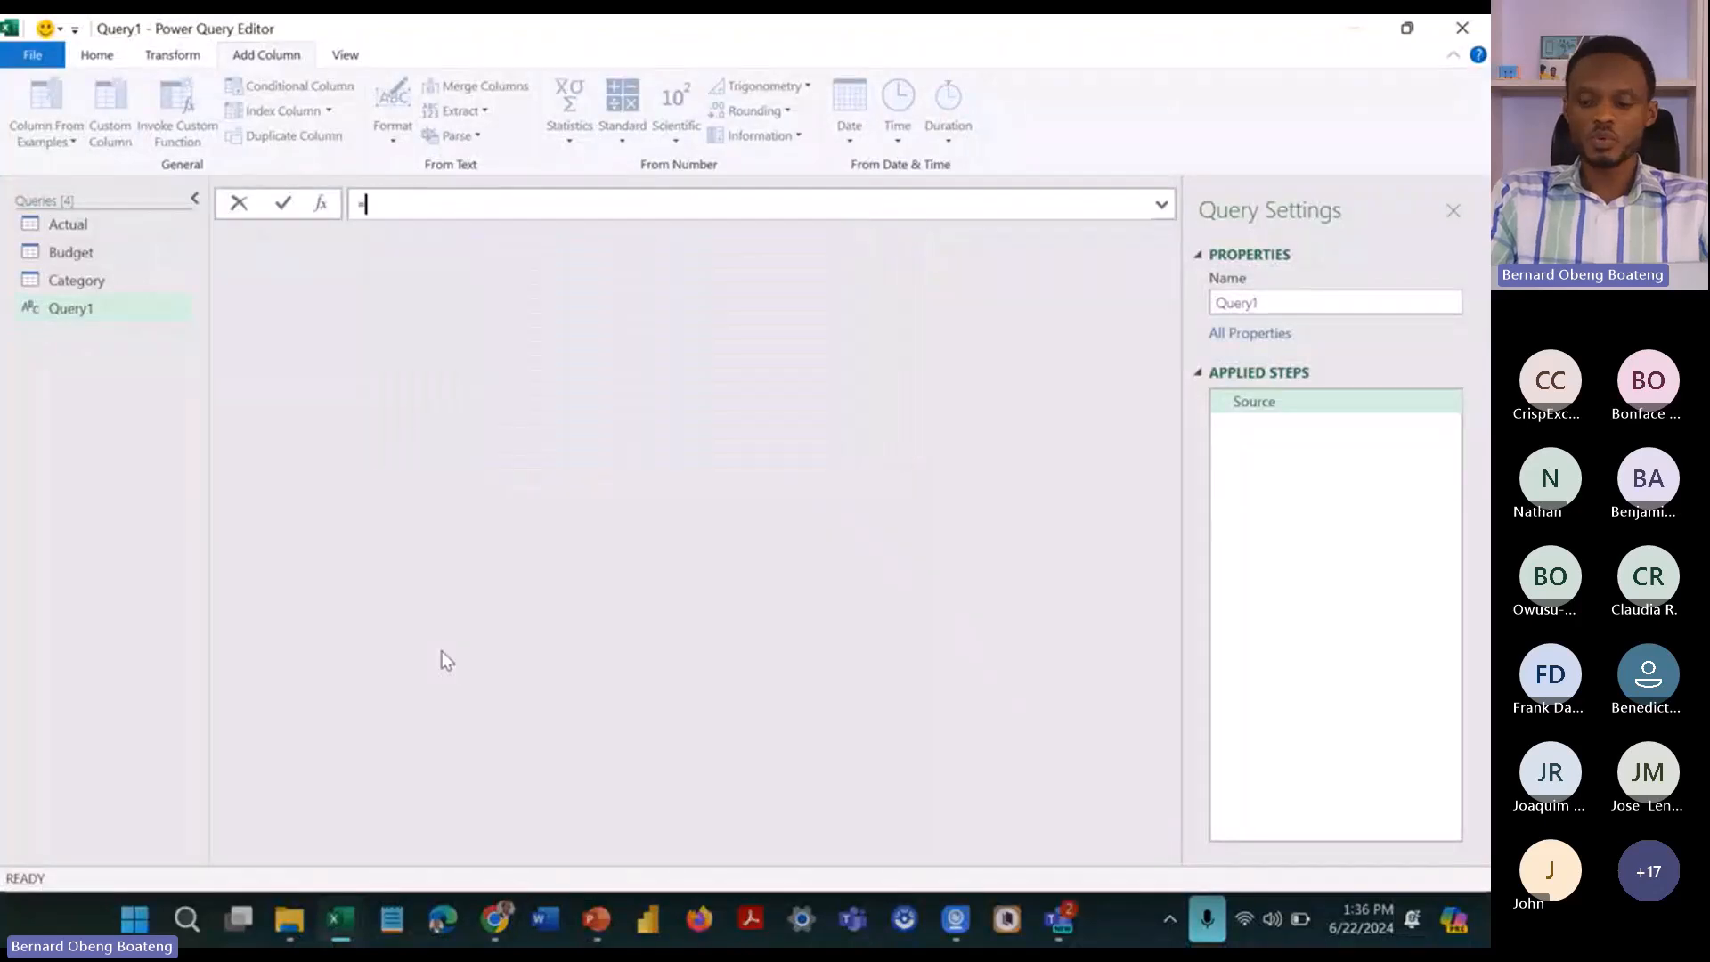
Step: Enter the formula =Number.From(List.Min(Budget[Date])) as the new query's source
text(Number)
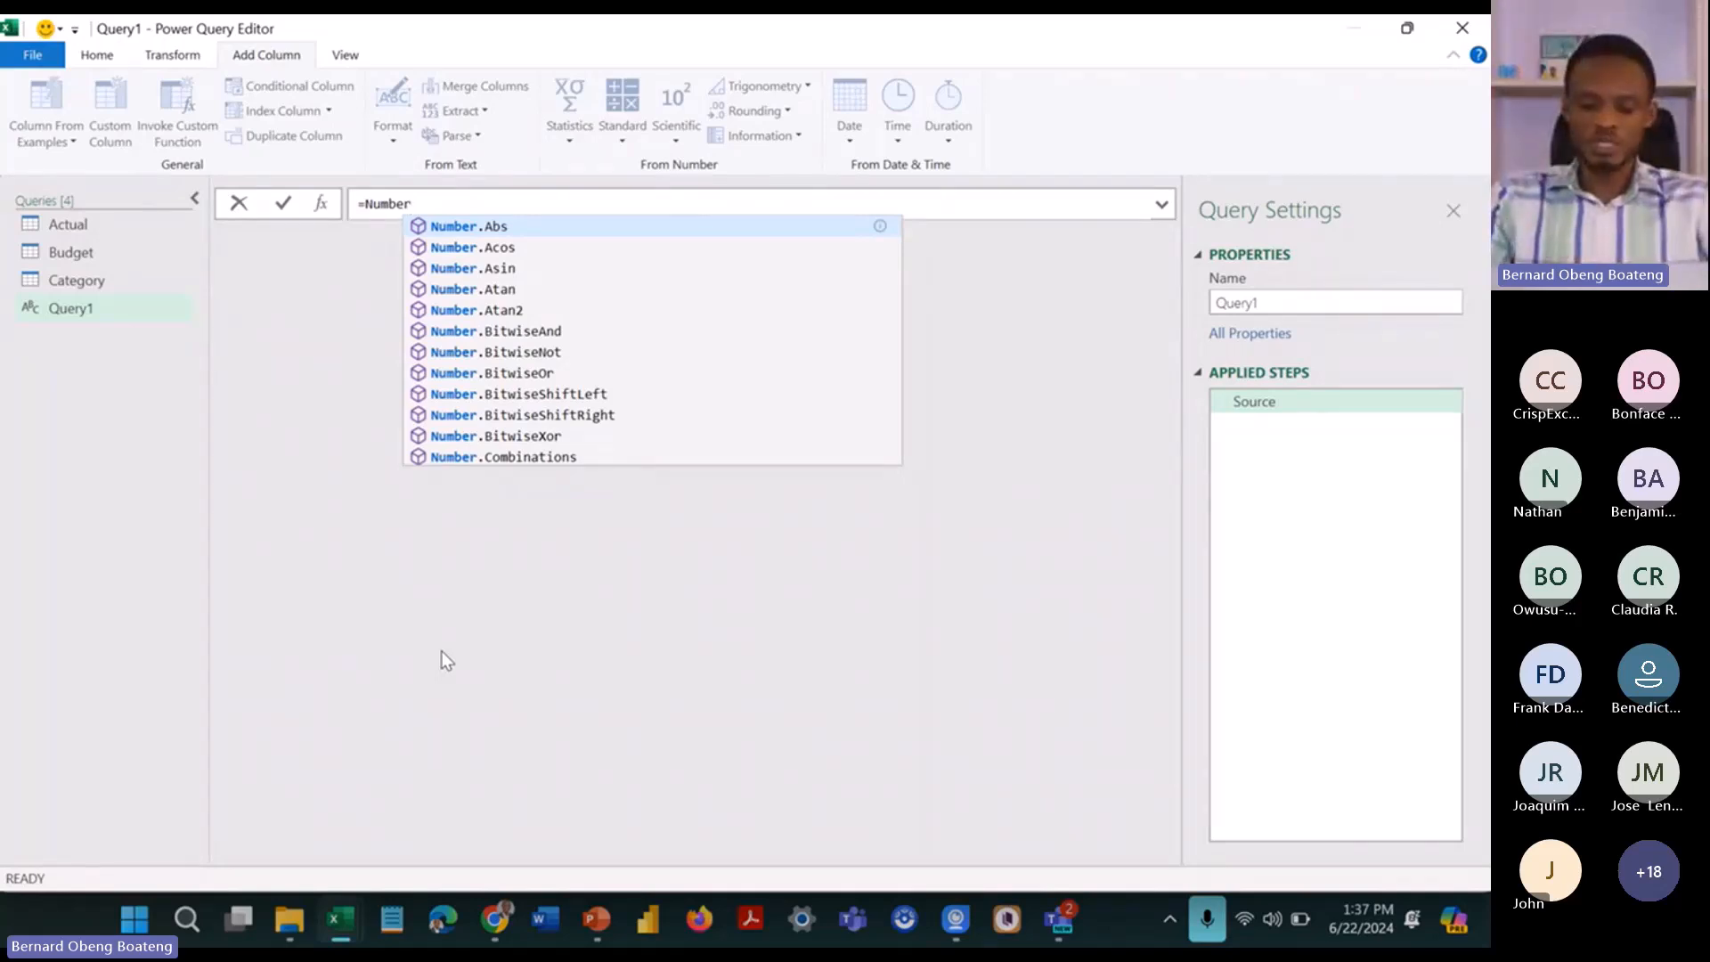
text(.From)
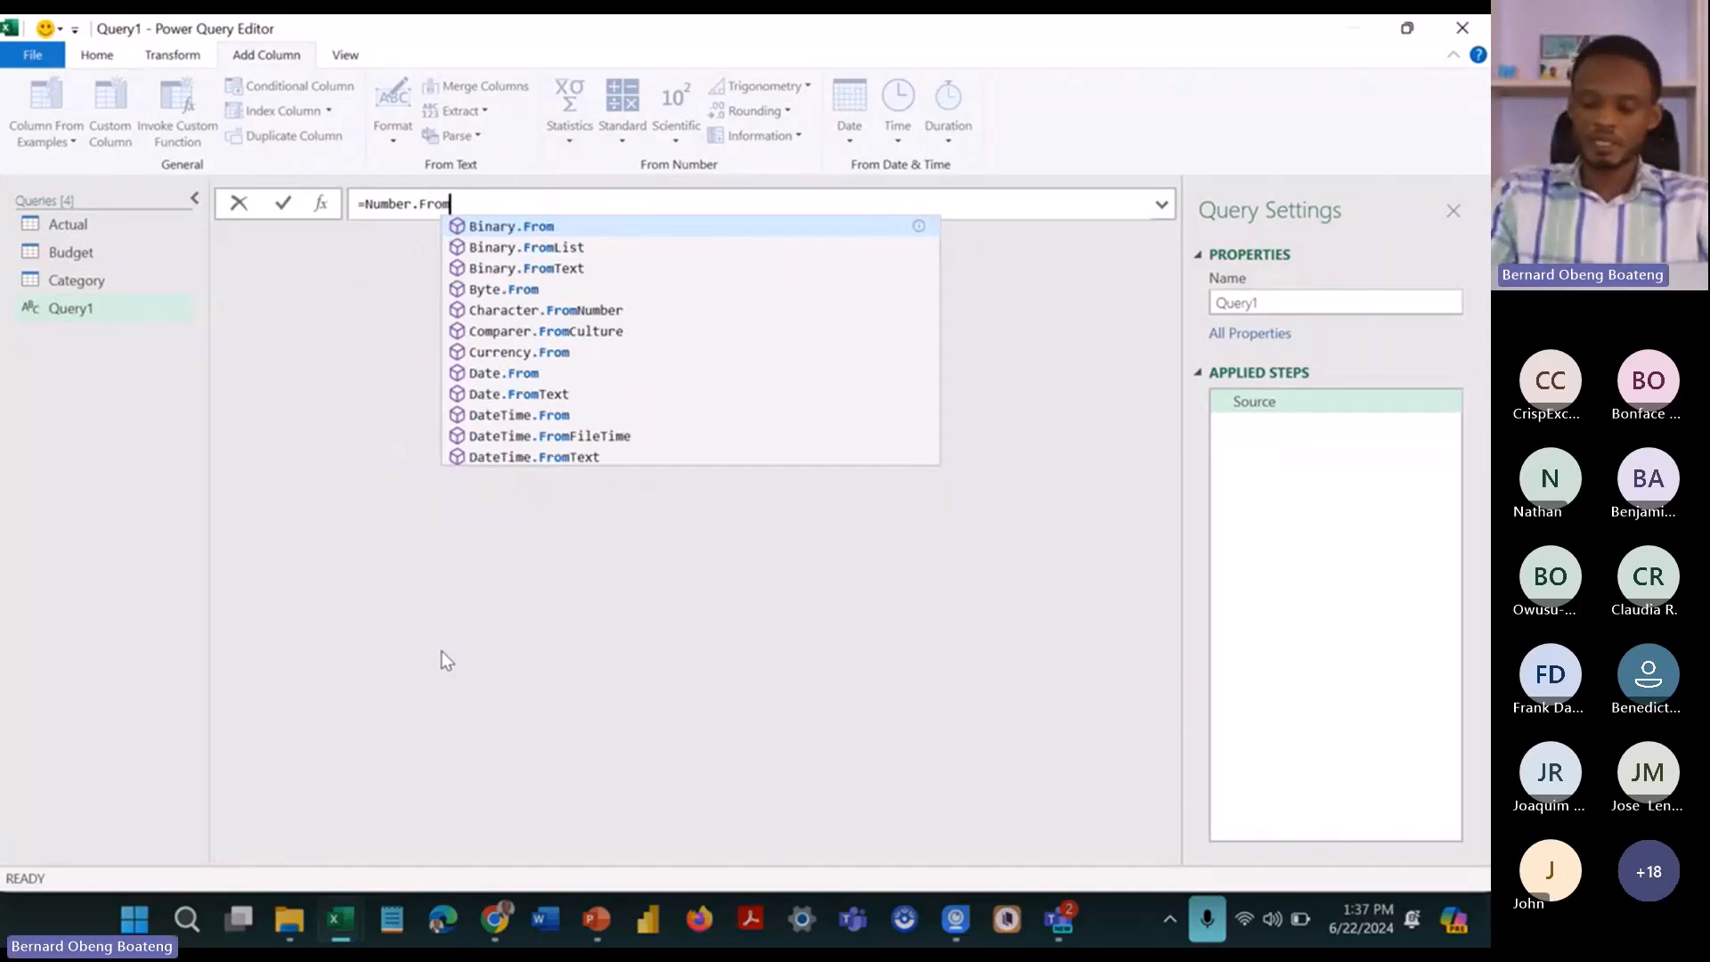
text((List)
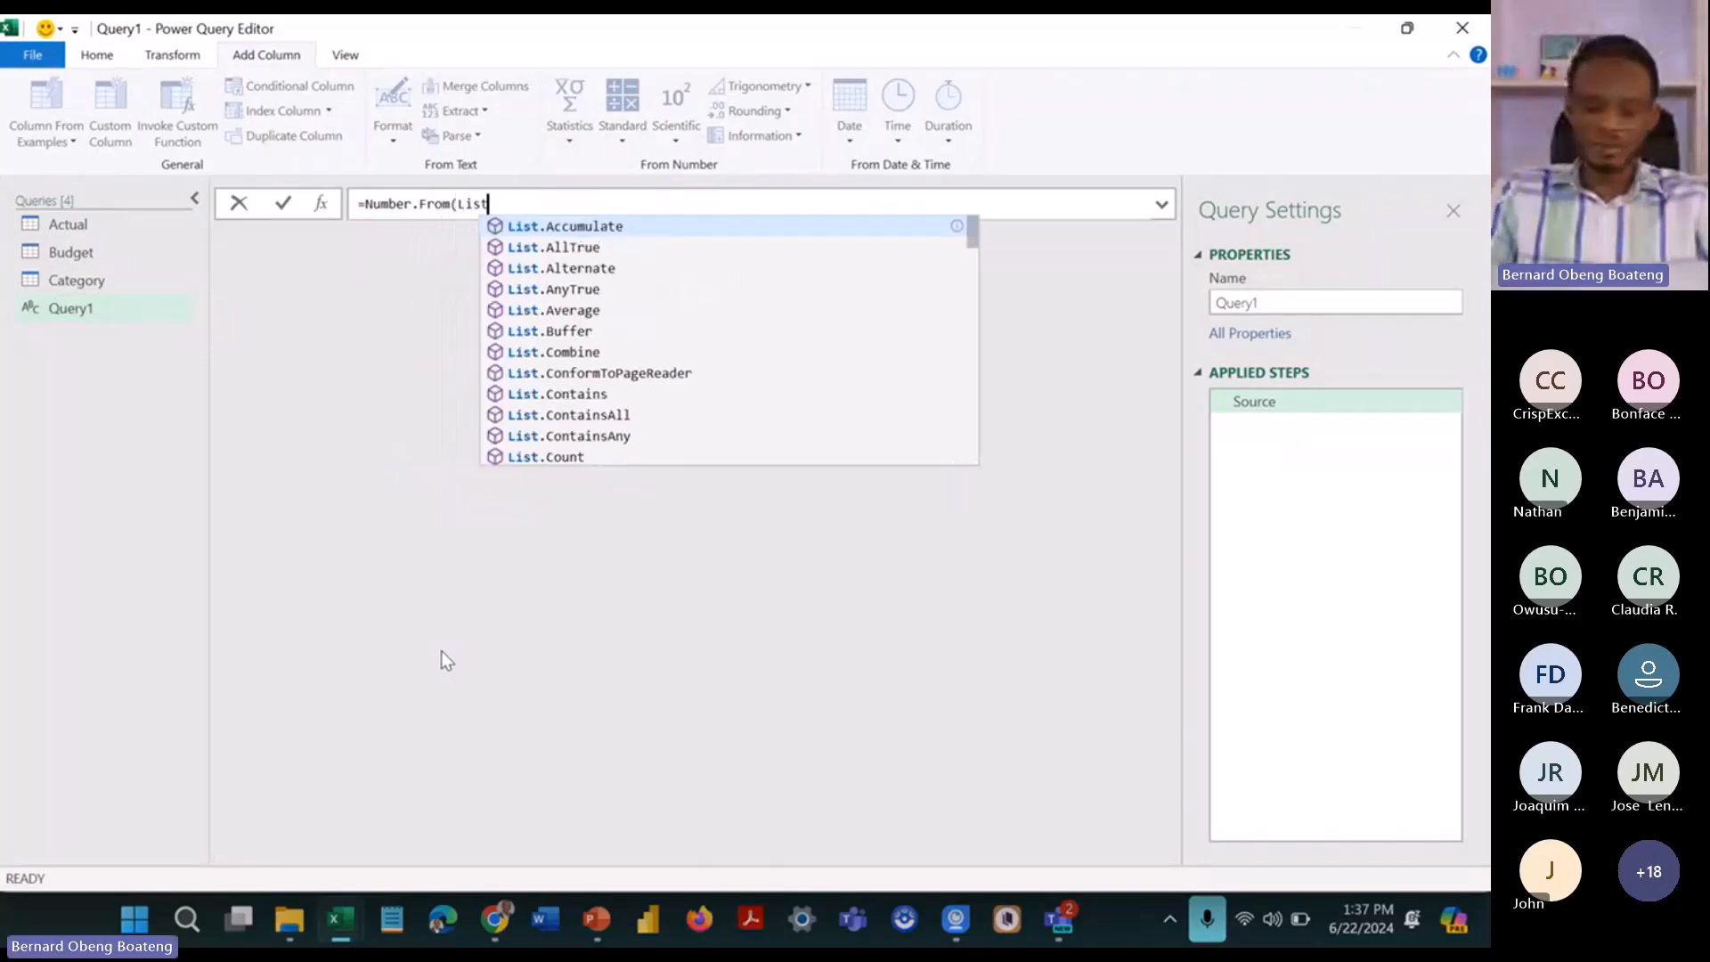
text(.Min()
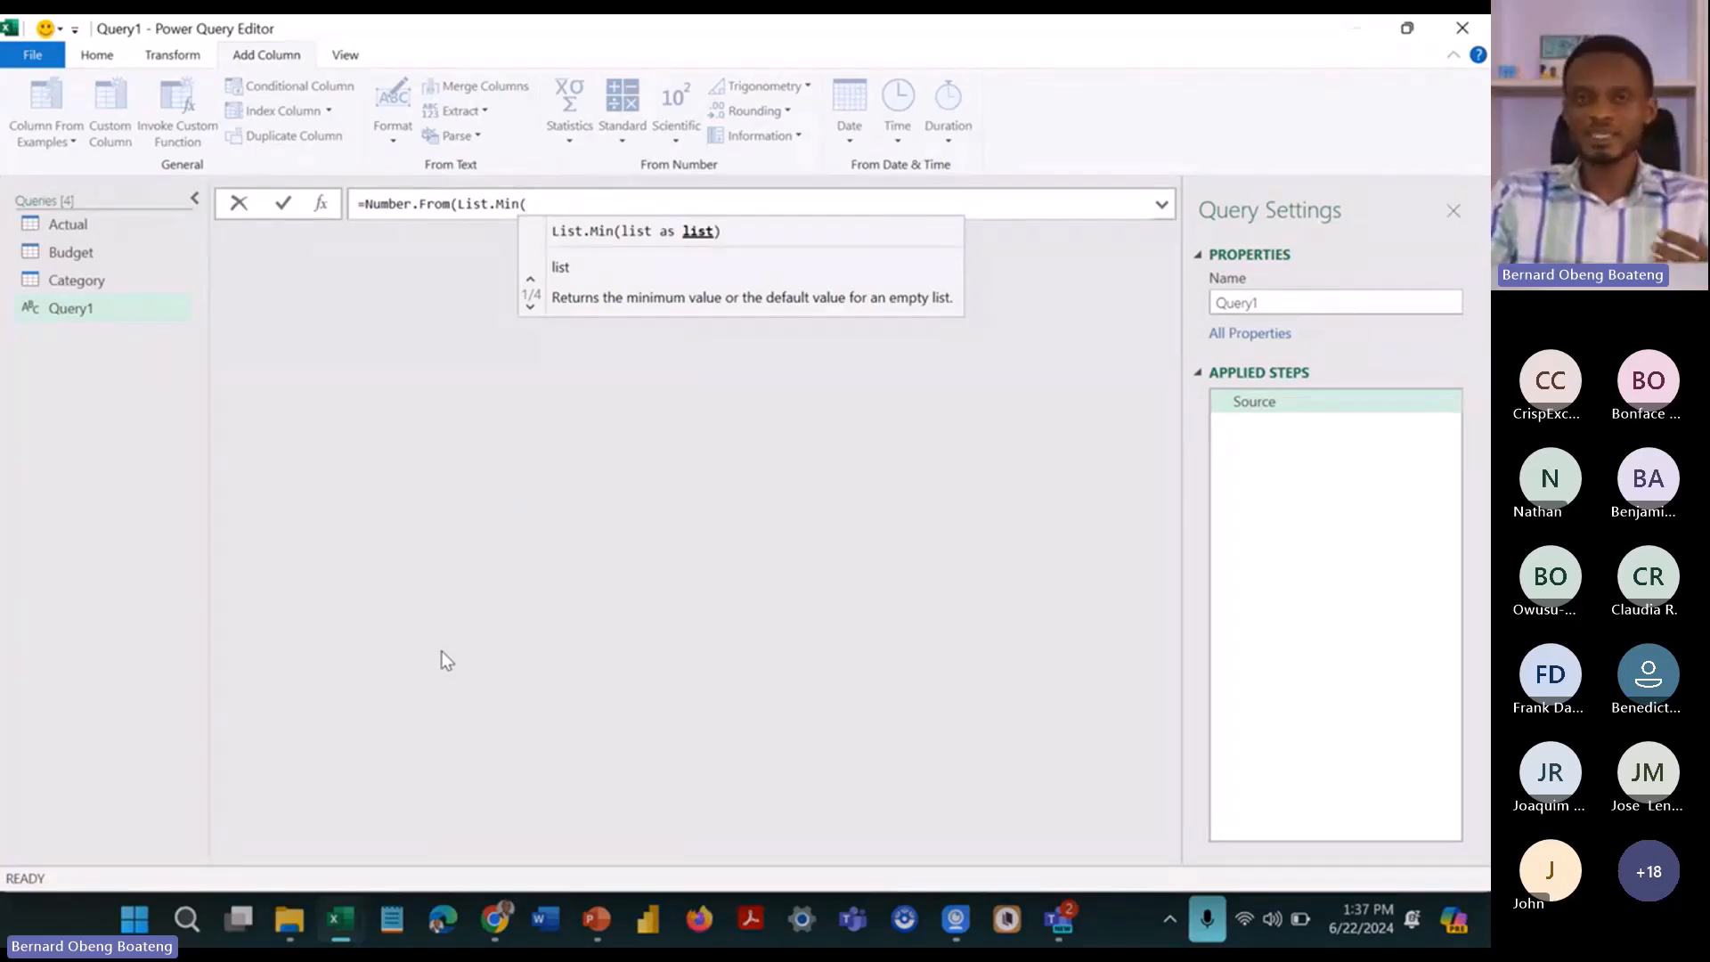
text(Budget)
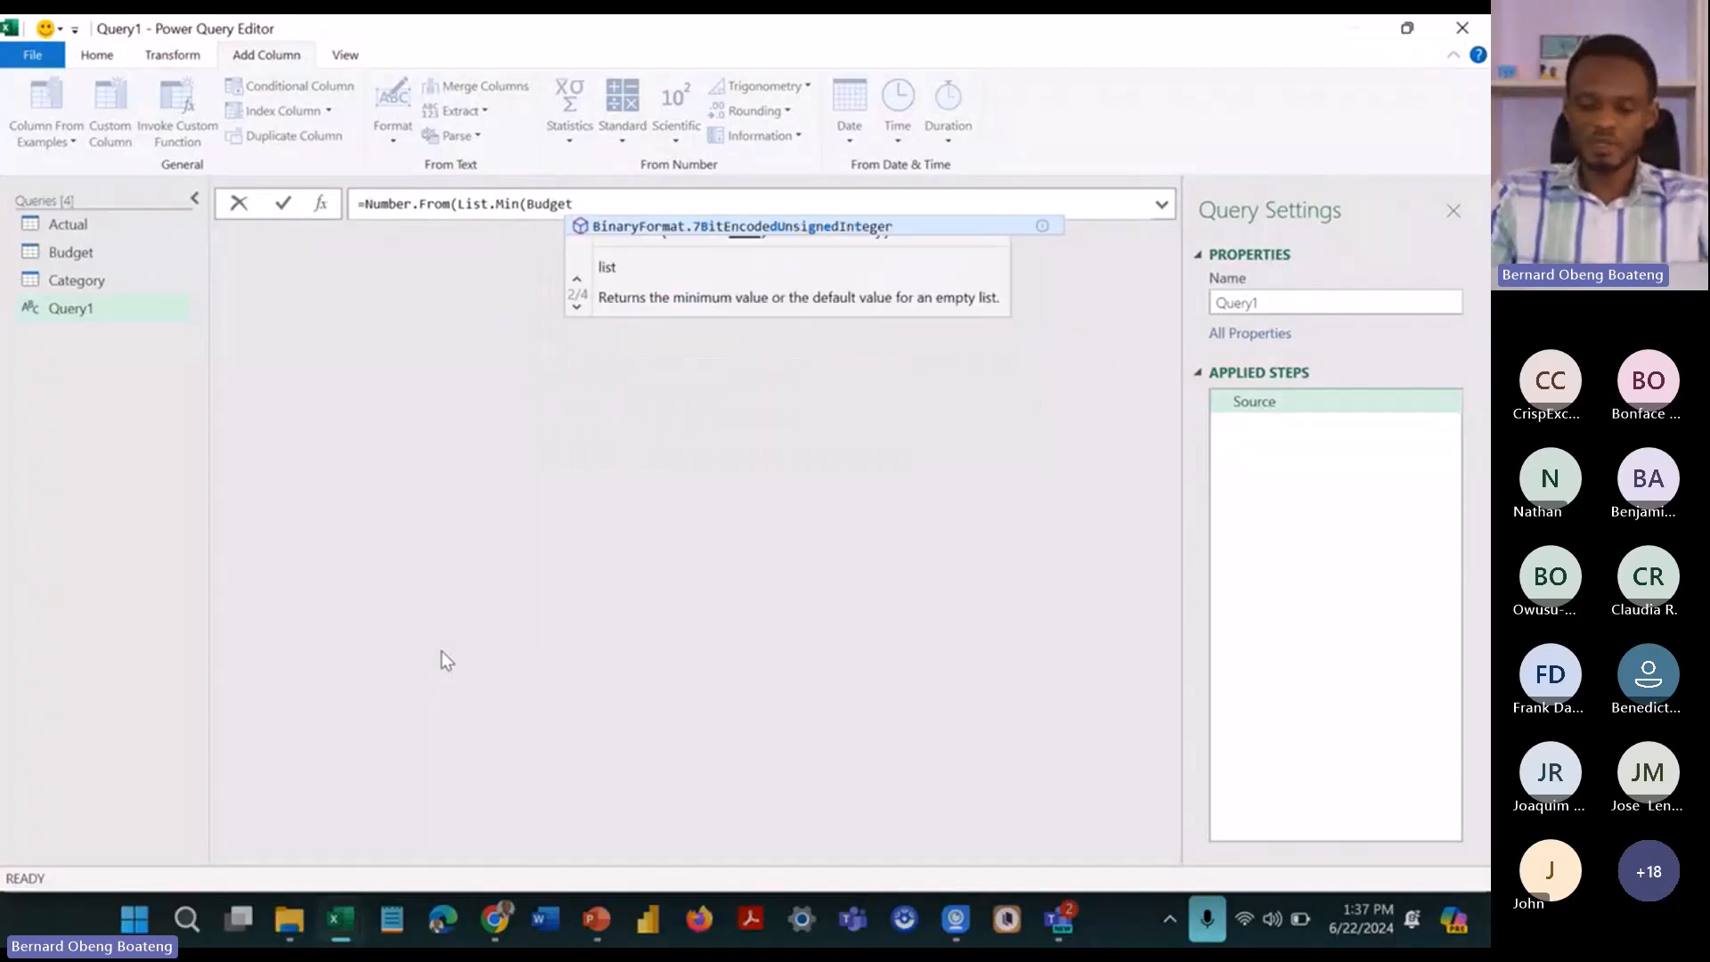
text([]Date)
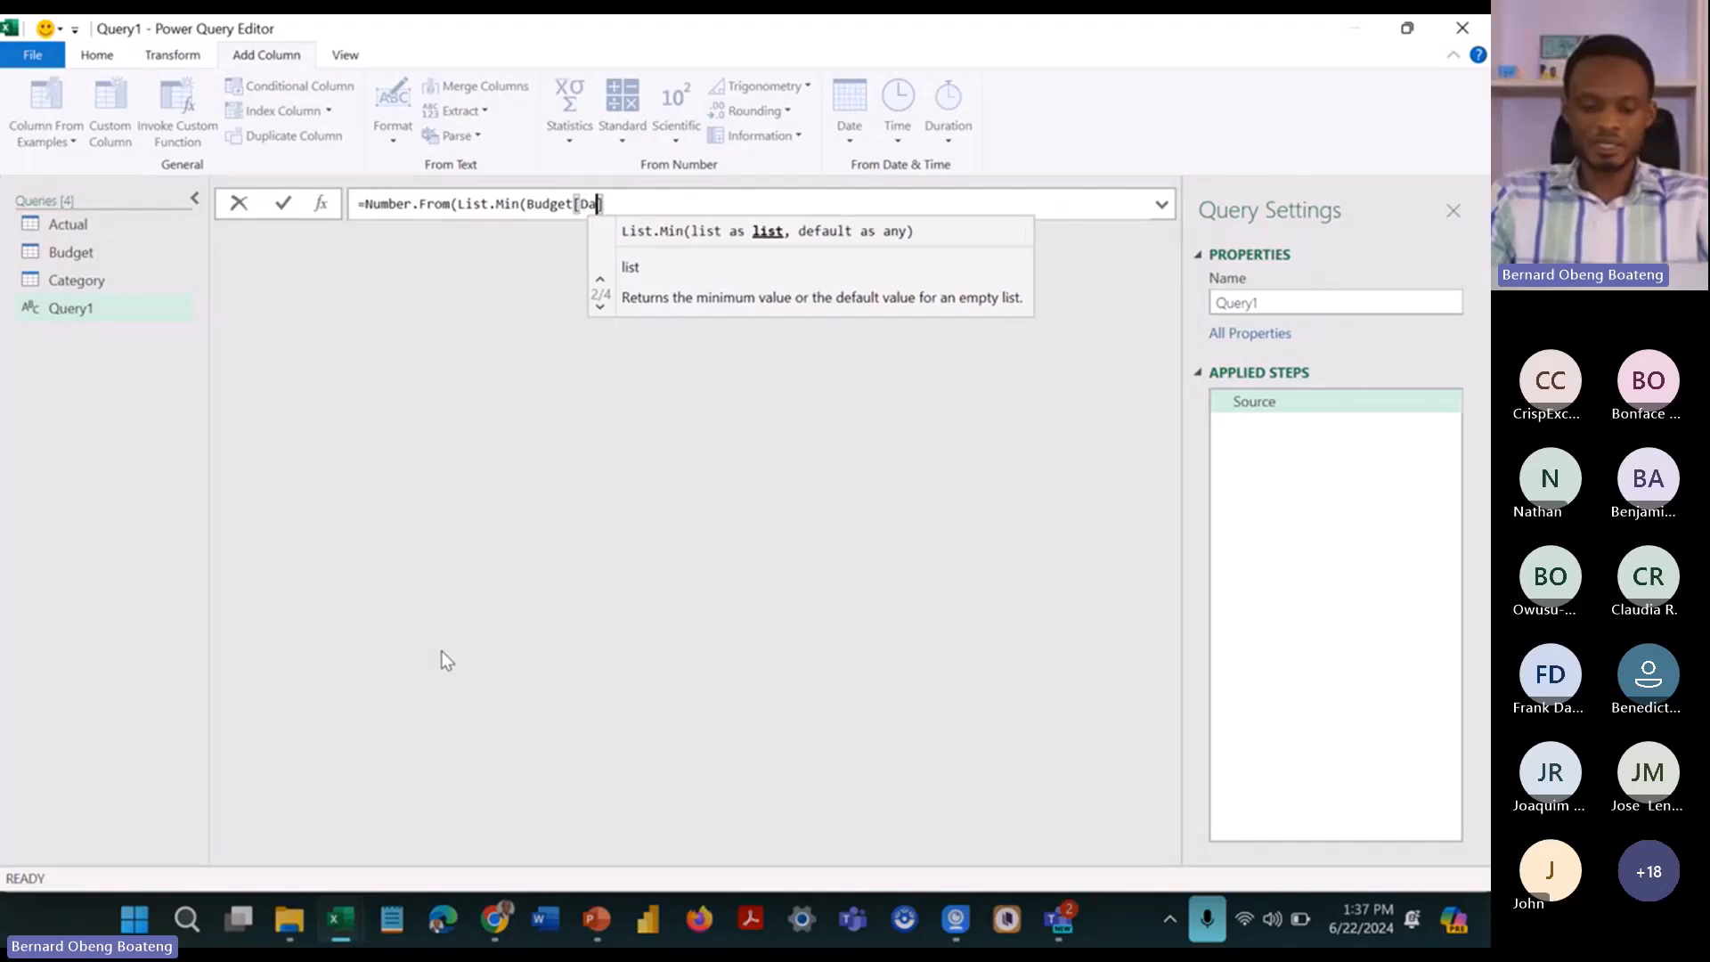
click(668, 204)
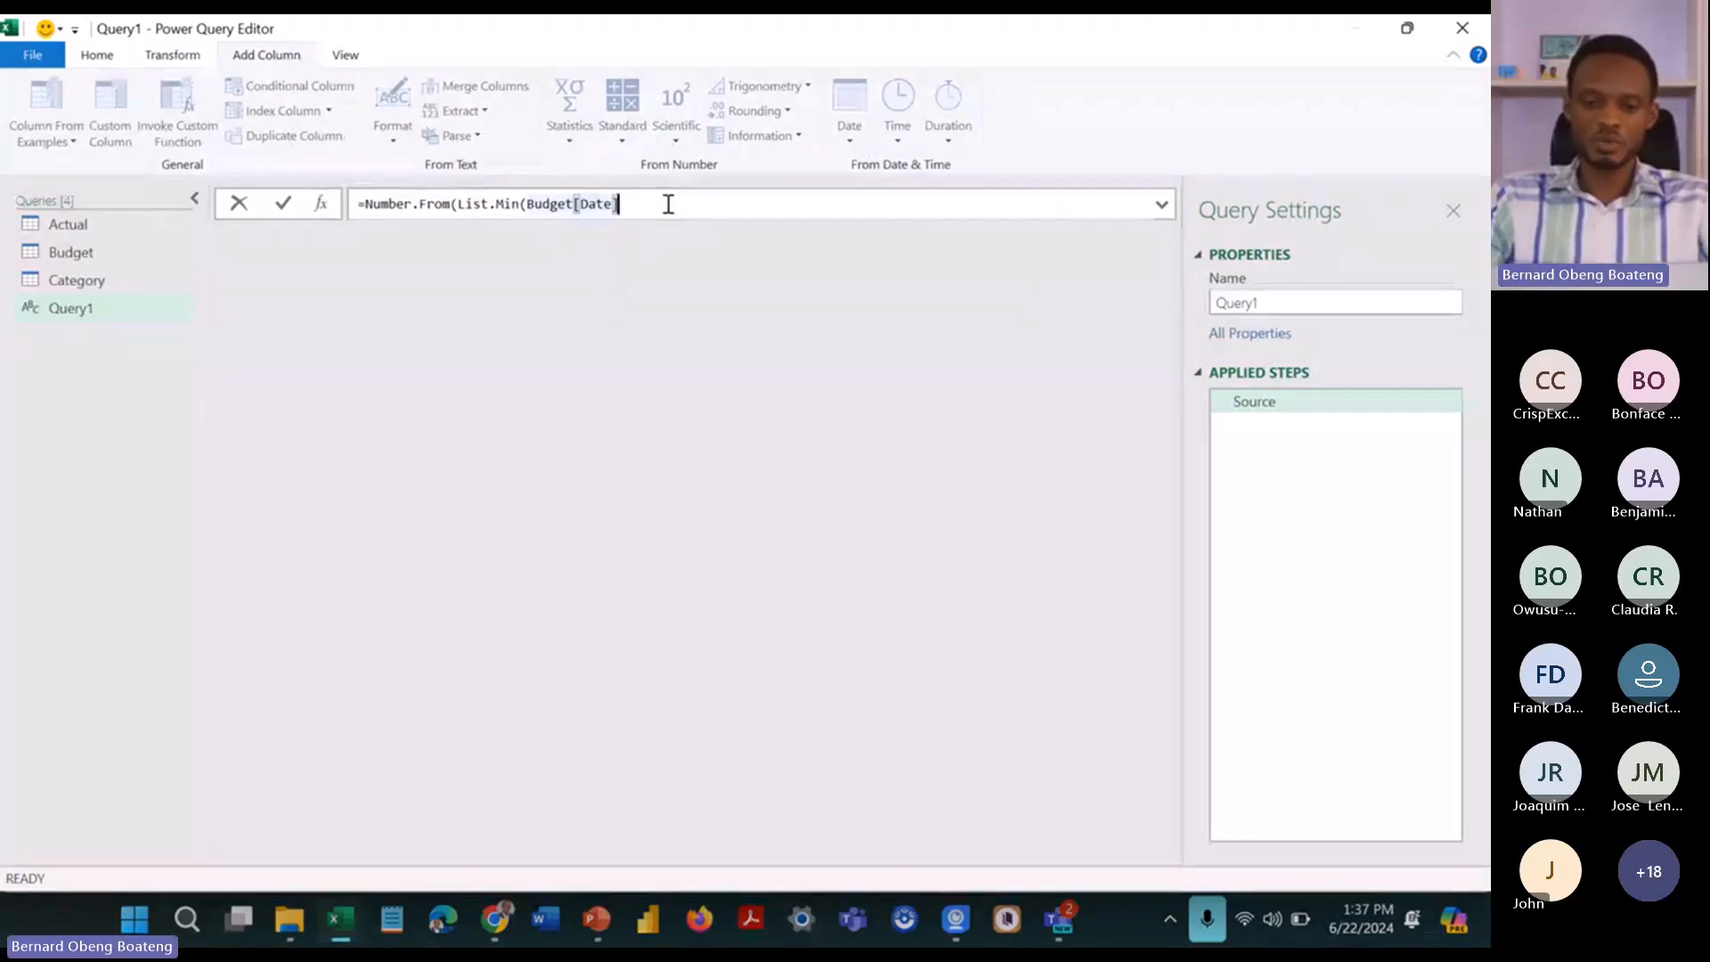
text()))
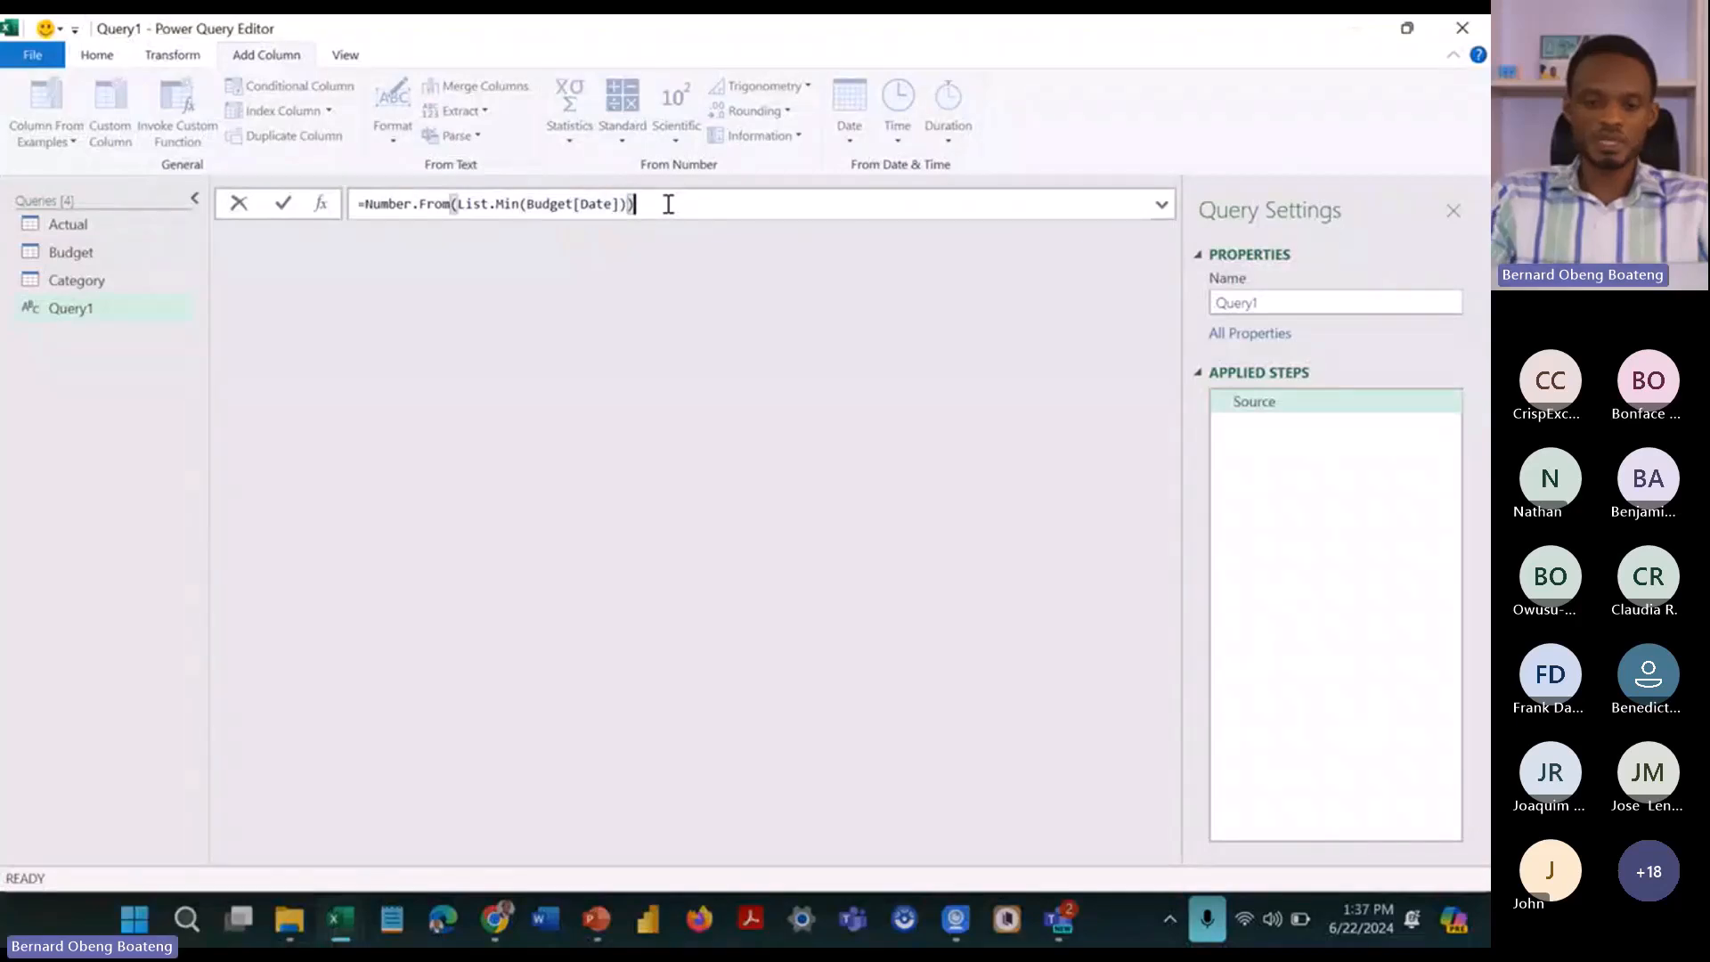
Step: Extend the source formula with the range operator .. followed by a copy of the Number.From(List.Min(Budget[Date])) expression
drag(668, 204, 365, 204)
key(ctrl+c)
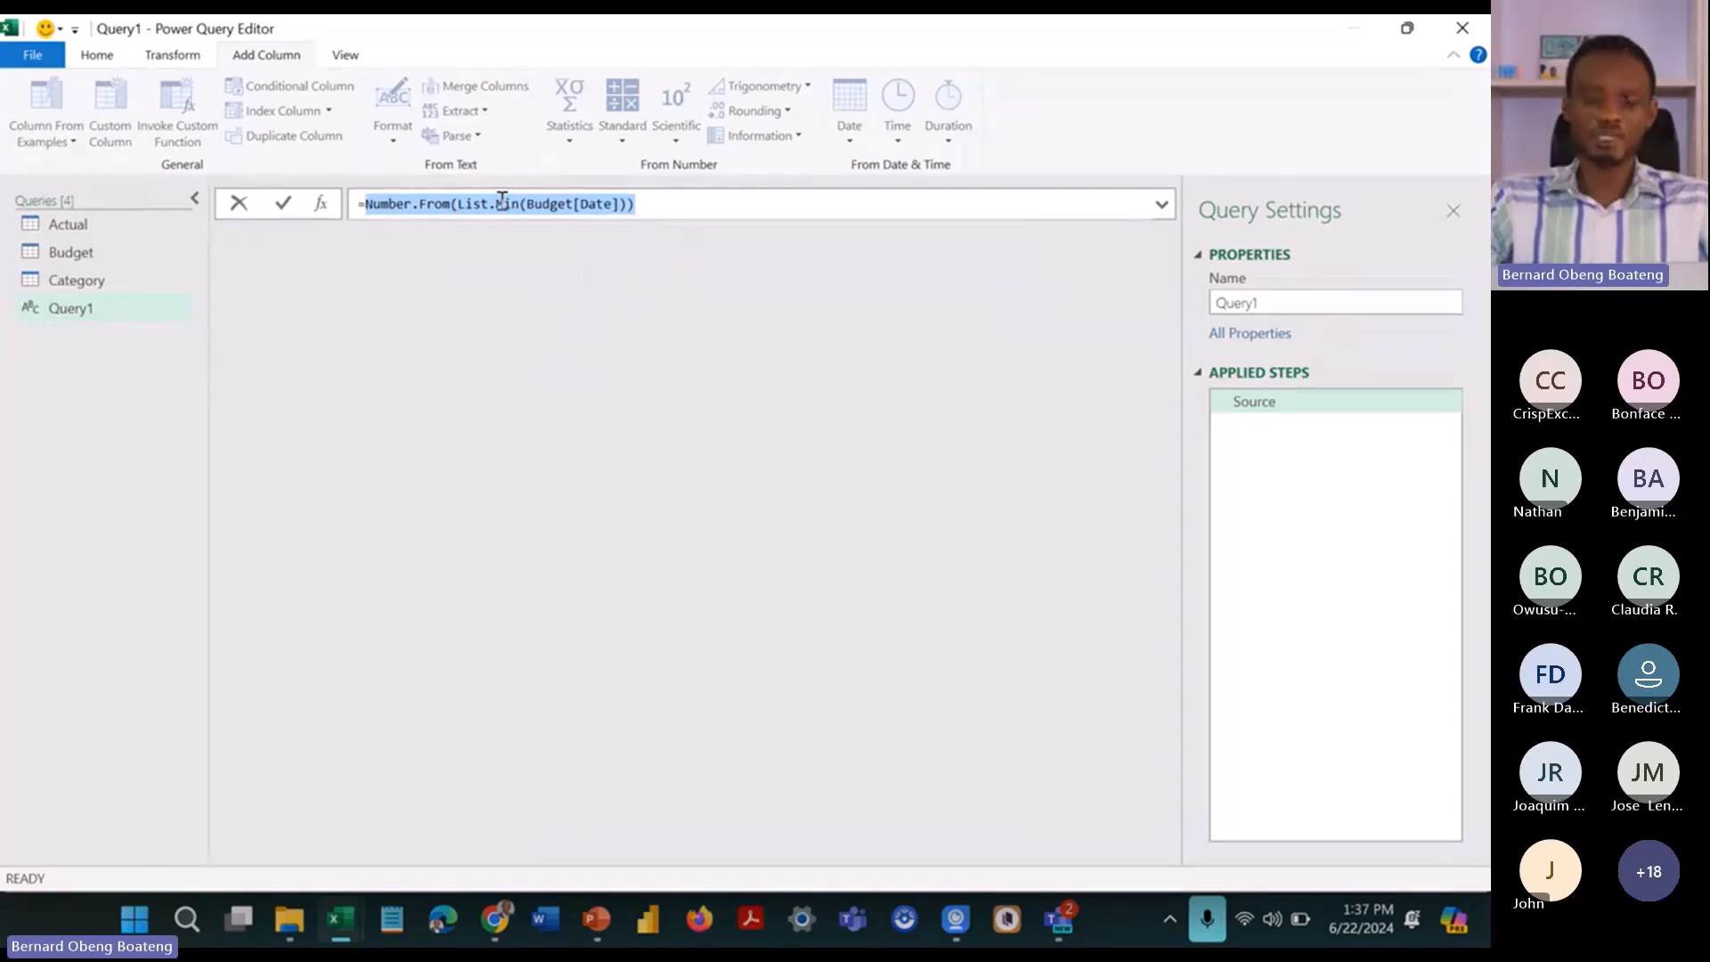
click(664, 203)
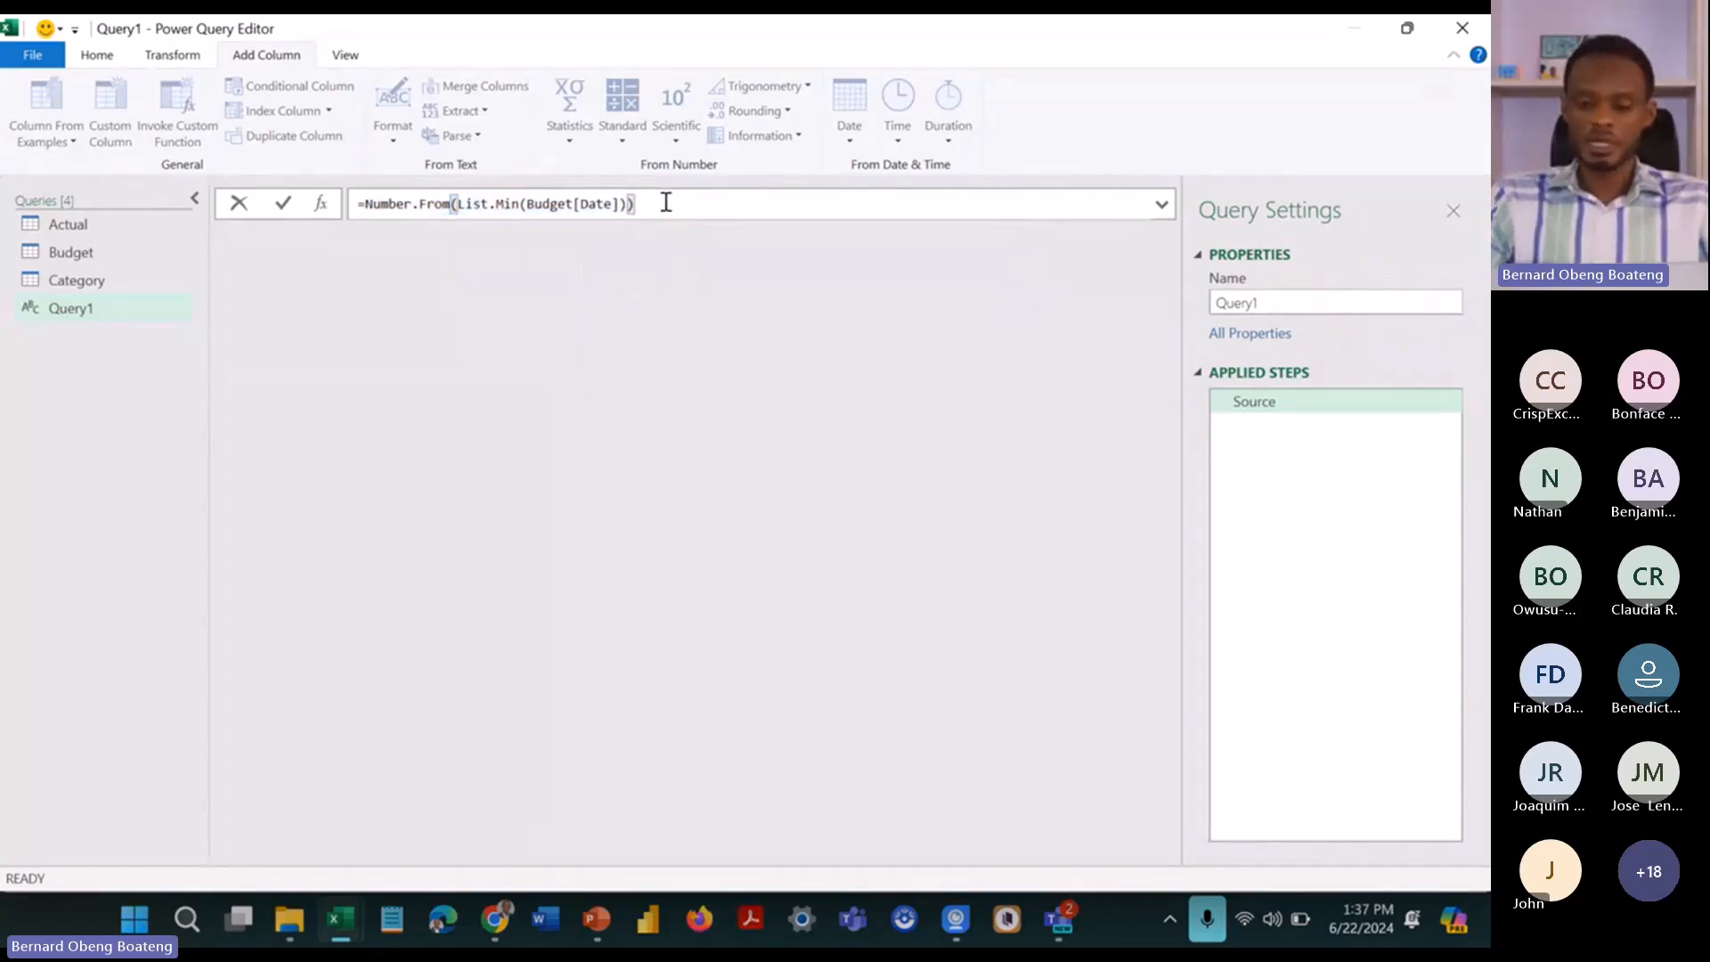
text(..)
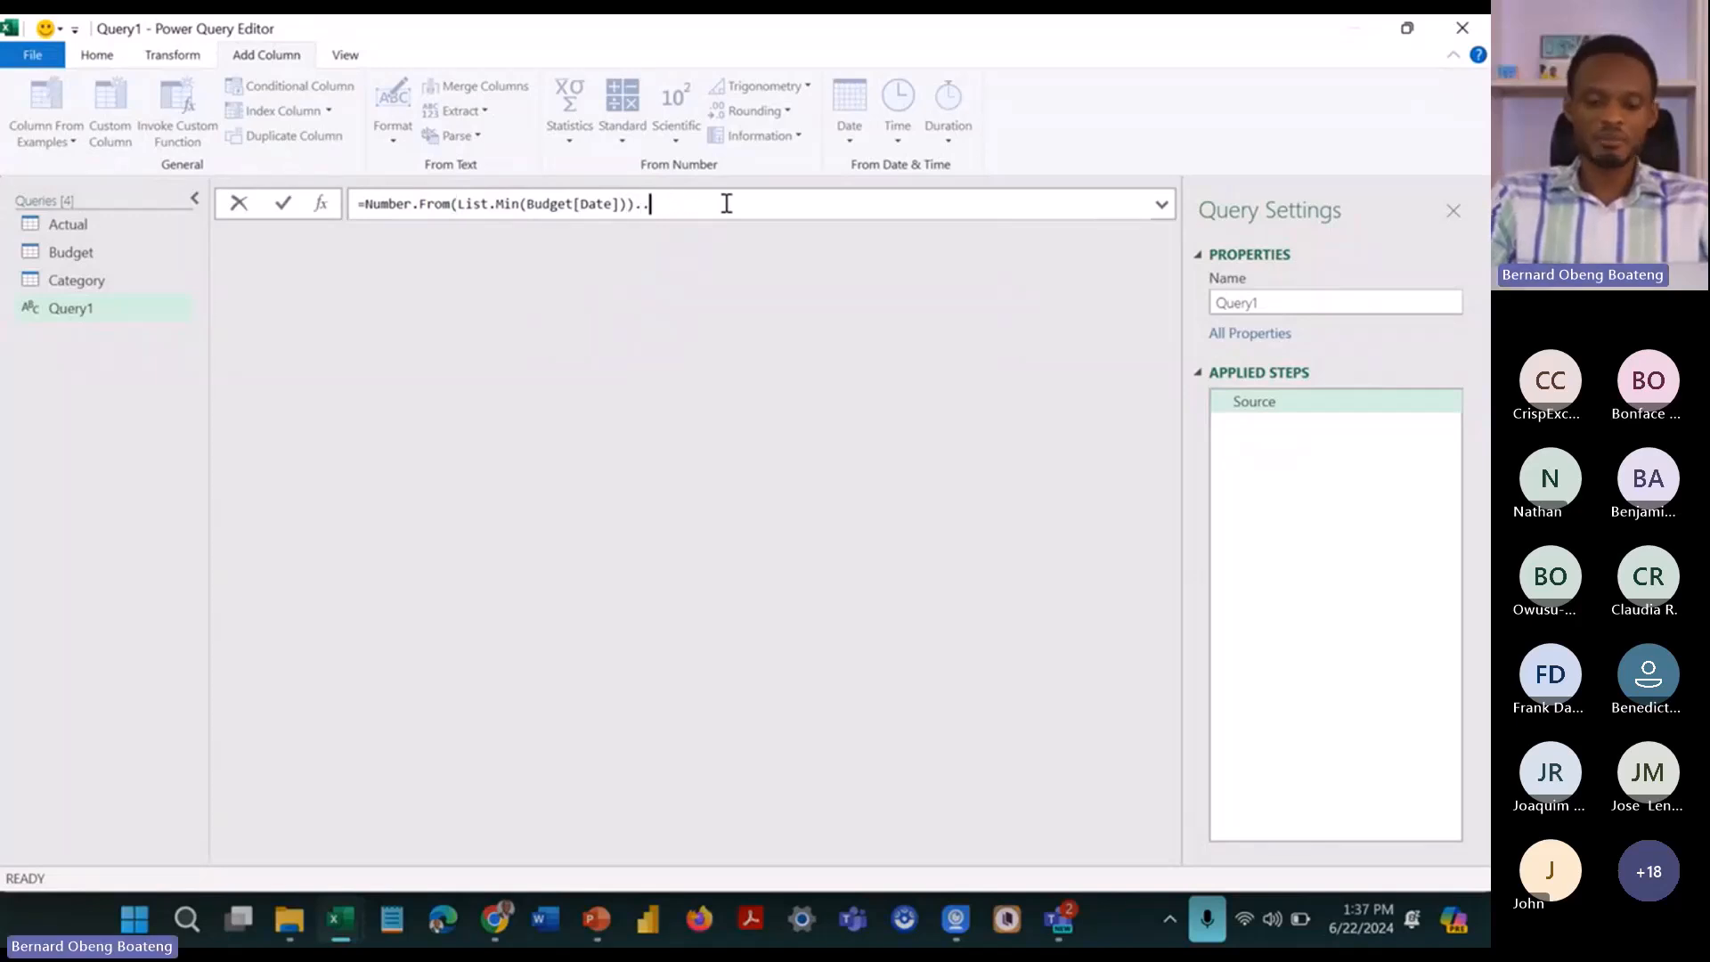
key(ctrl+v)
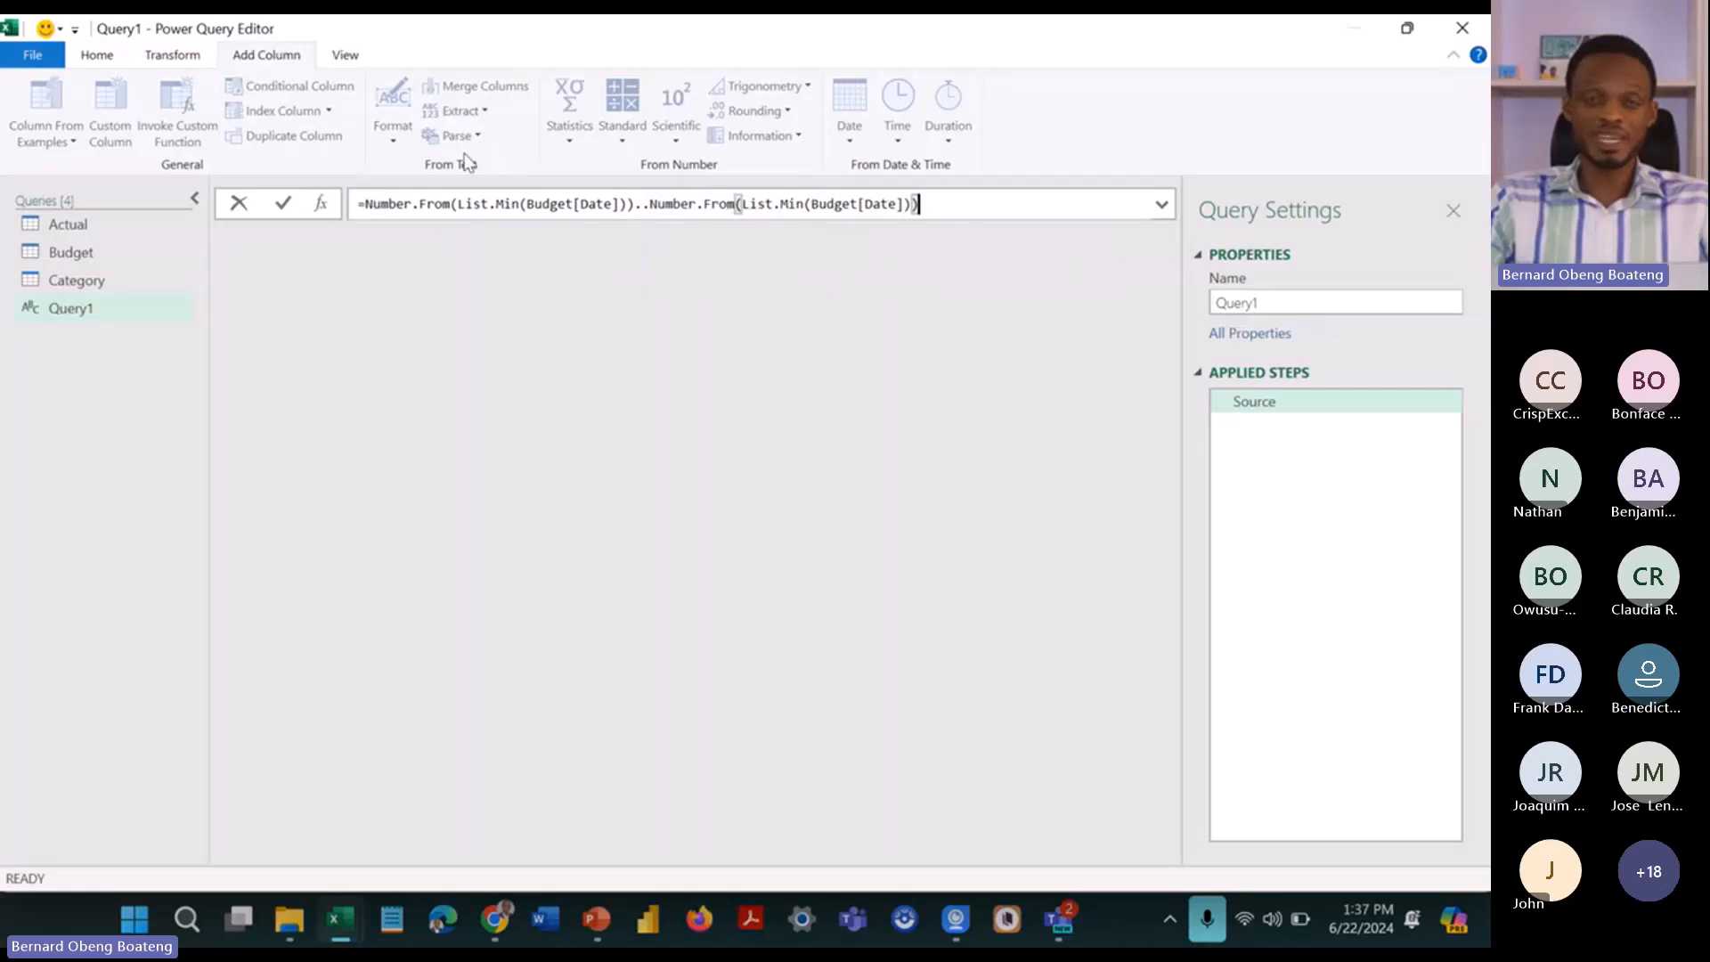
Step: Change the second expression in the formula to Number.From(List.Max(Actual[Date]))
click(807, 210)
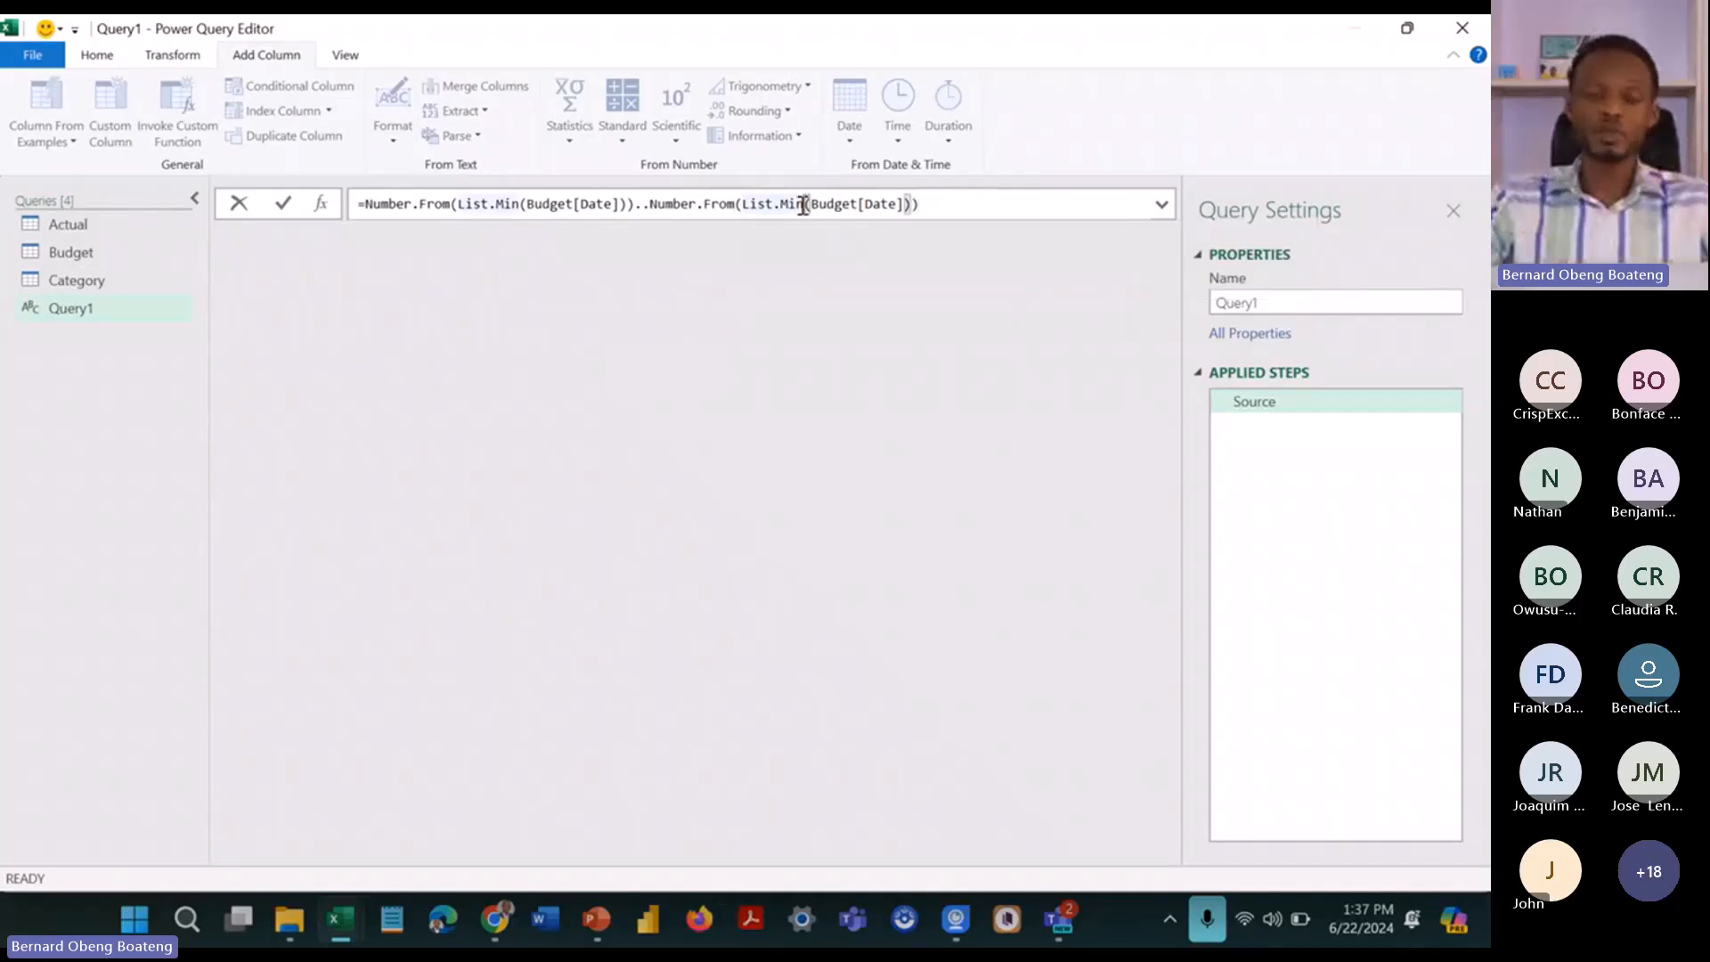
key(BackSpace)
key(BackSpace)
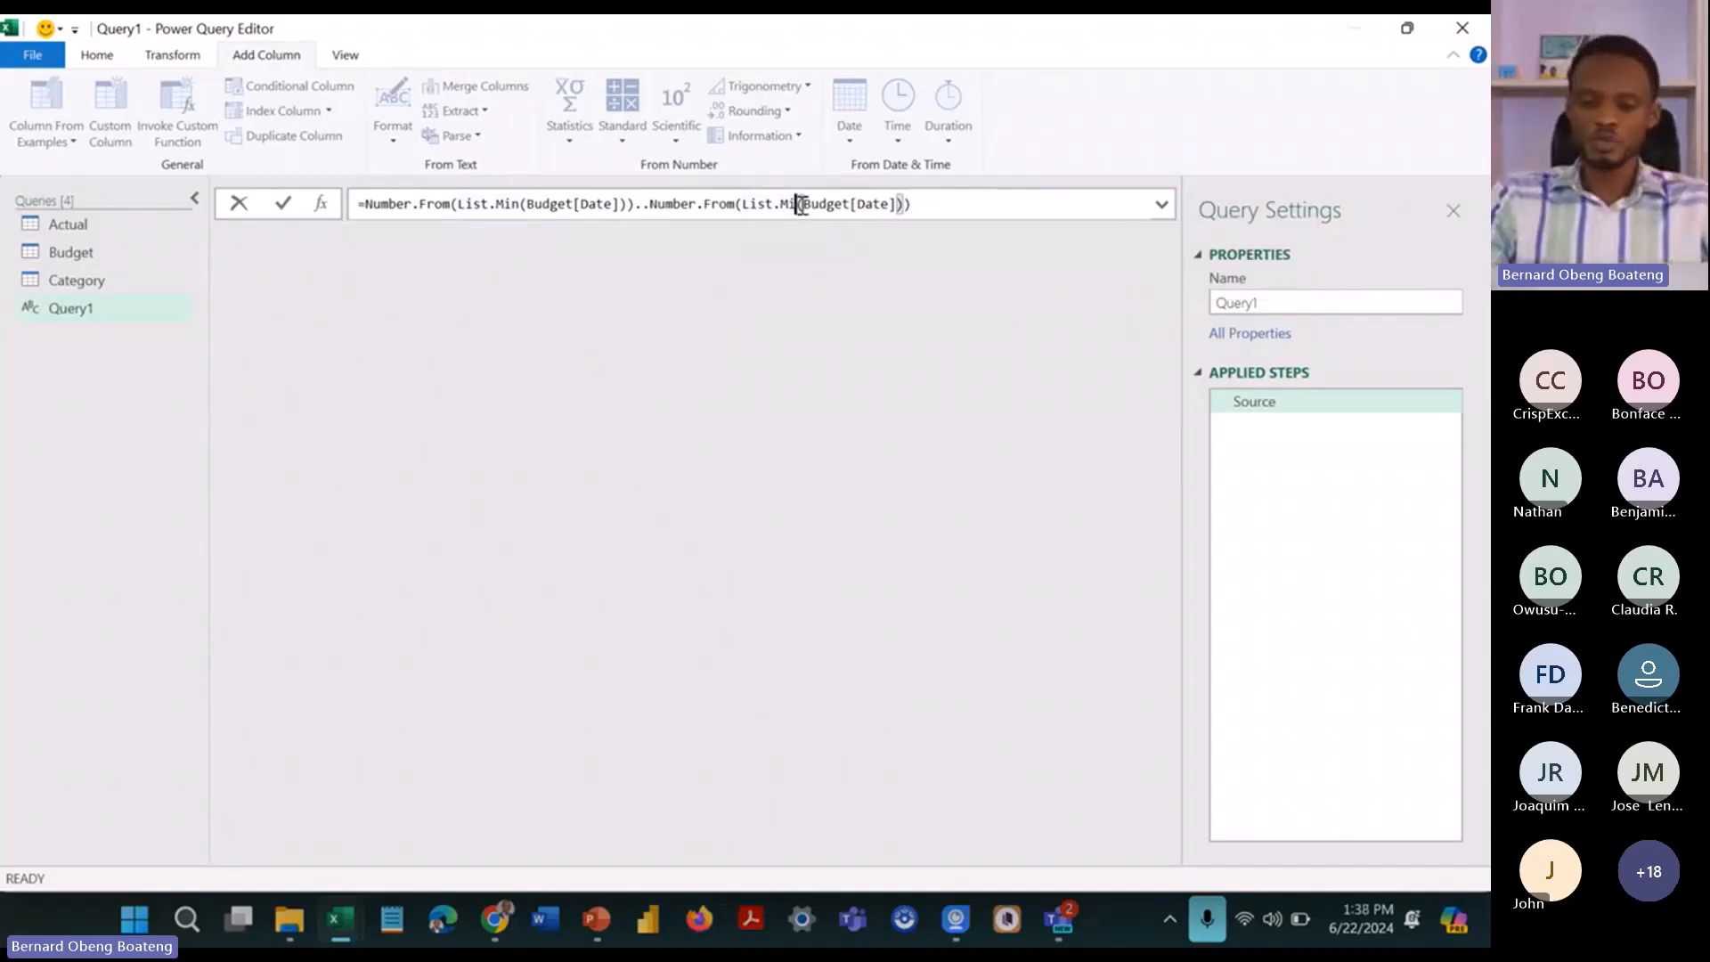
text(ax)
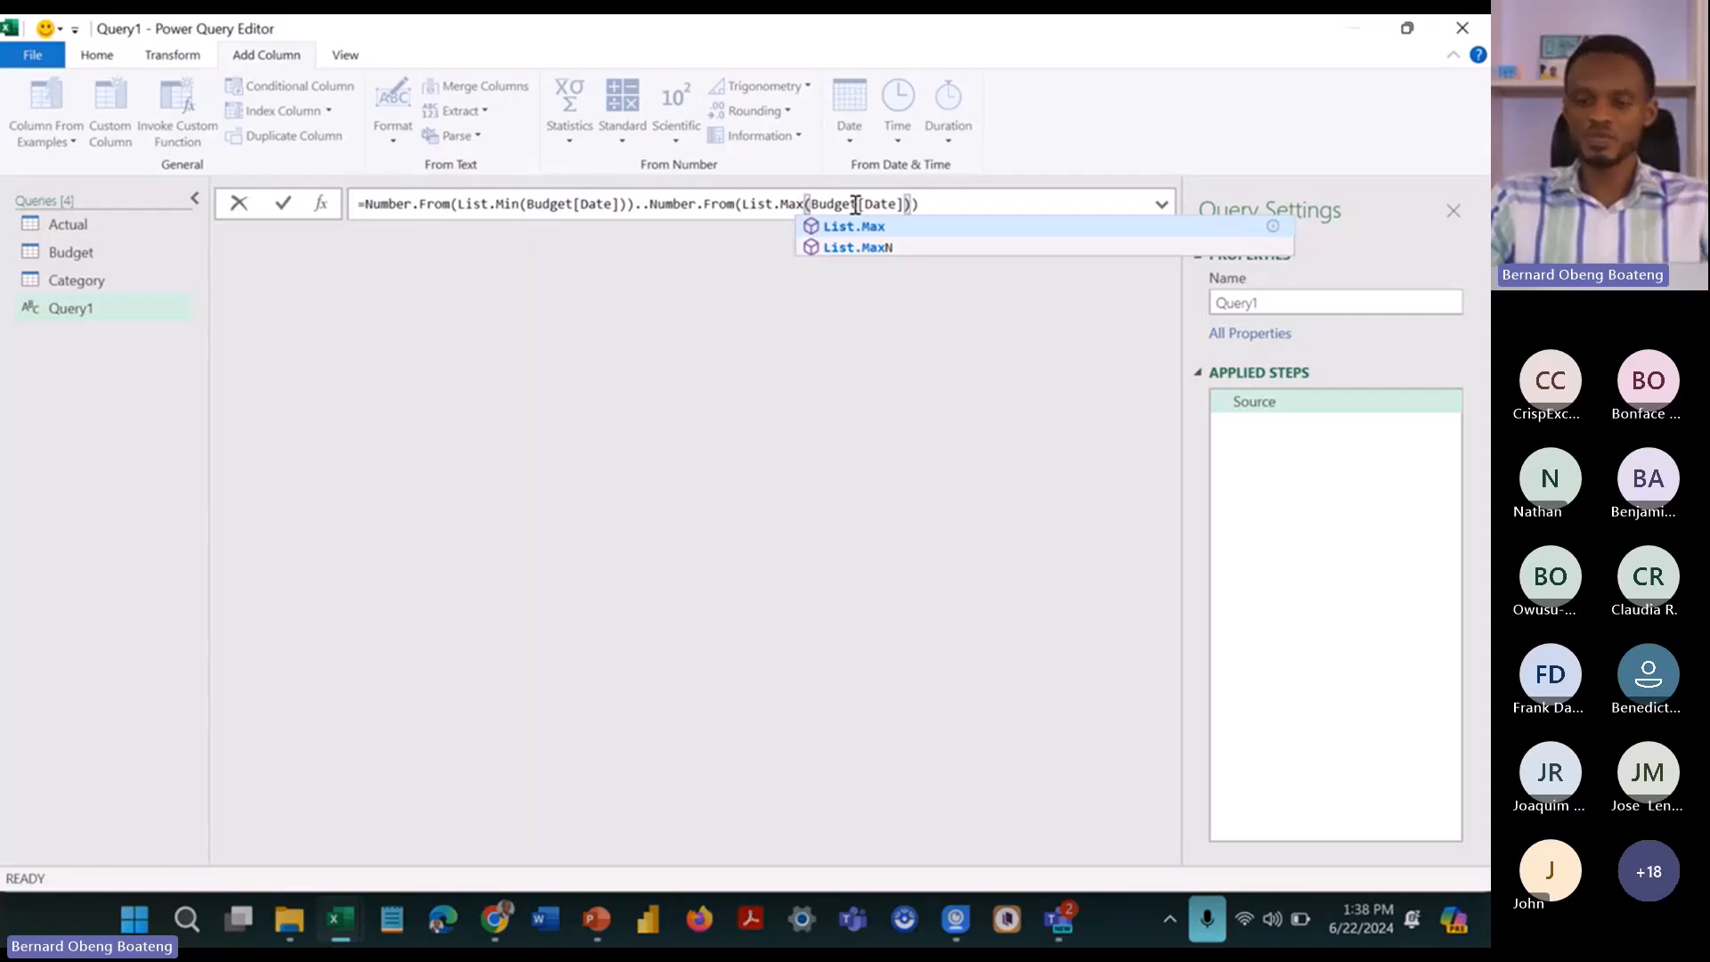
click(855, 204)
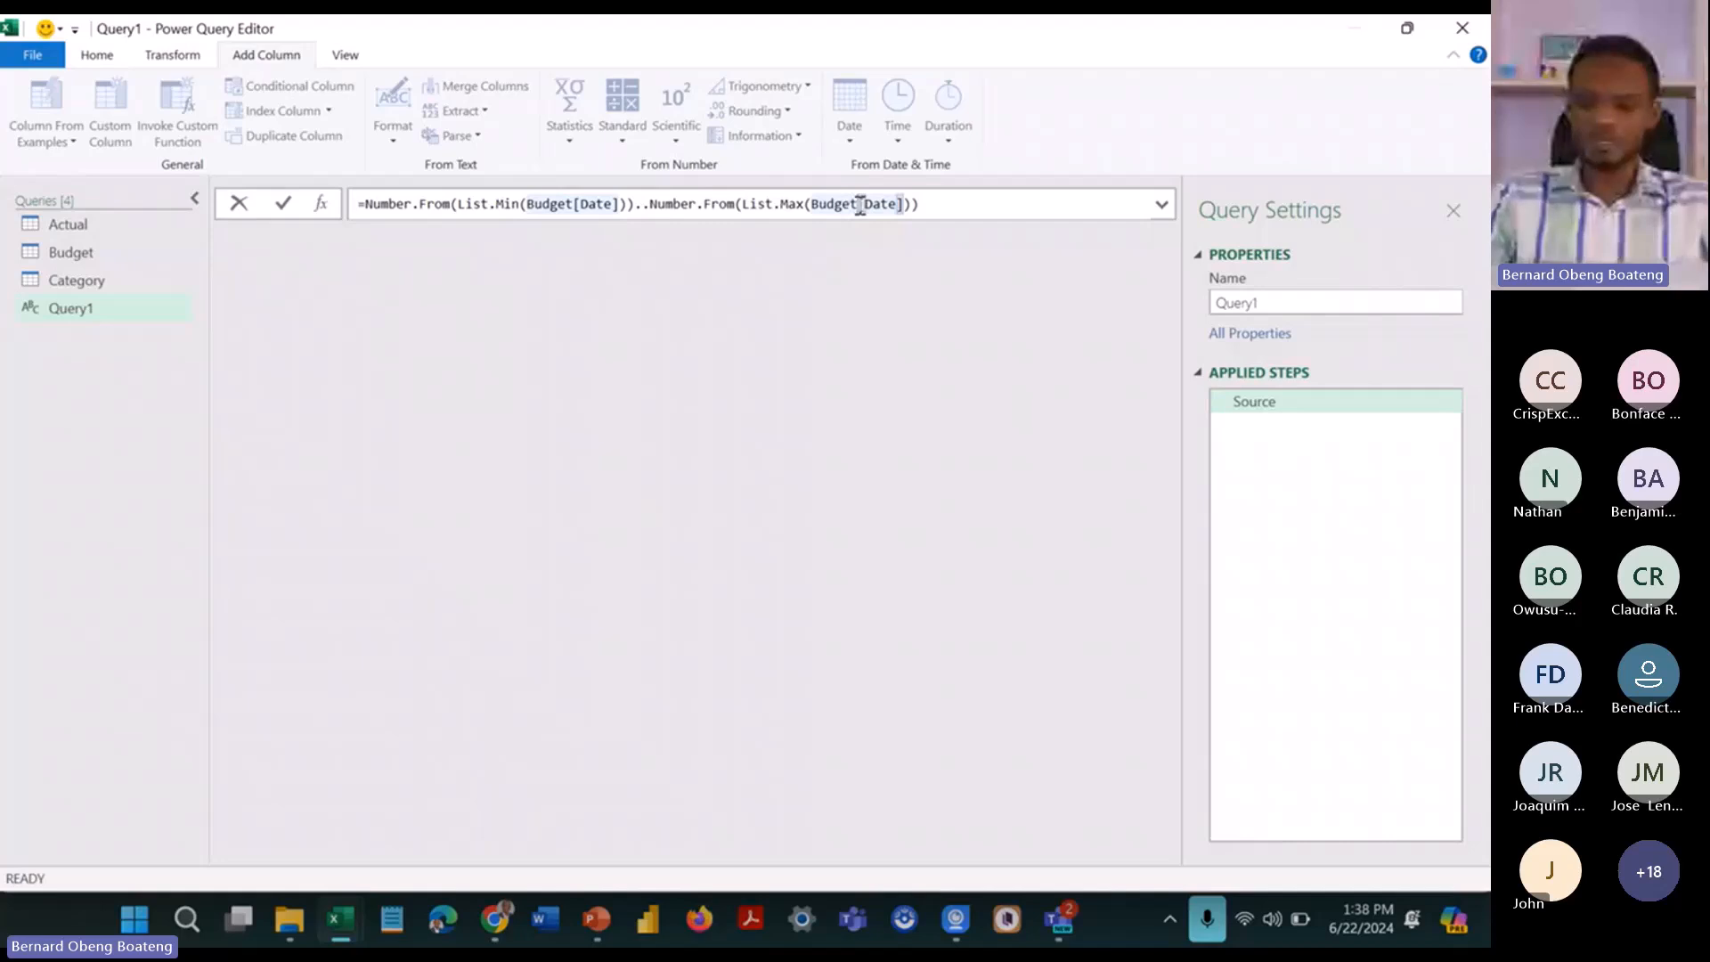
double_click(860, 203)
text(Actua)
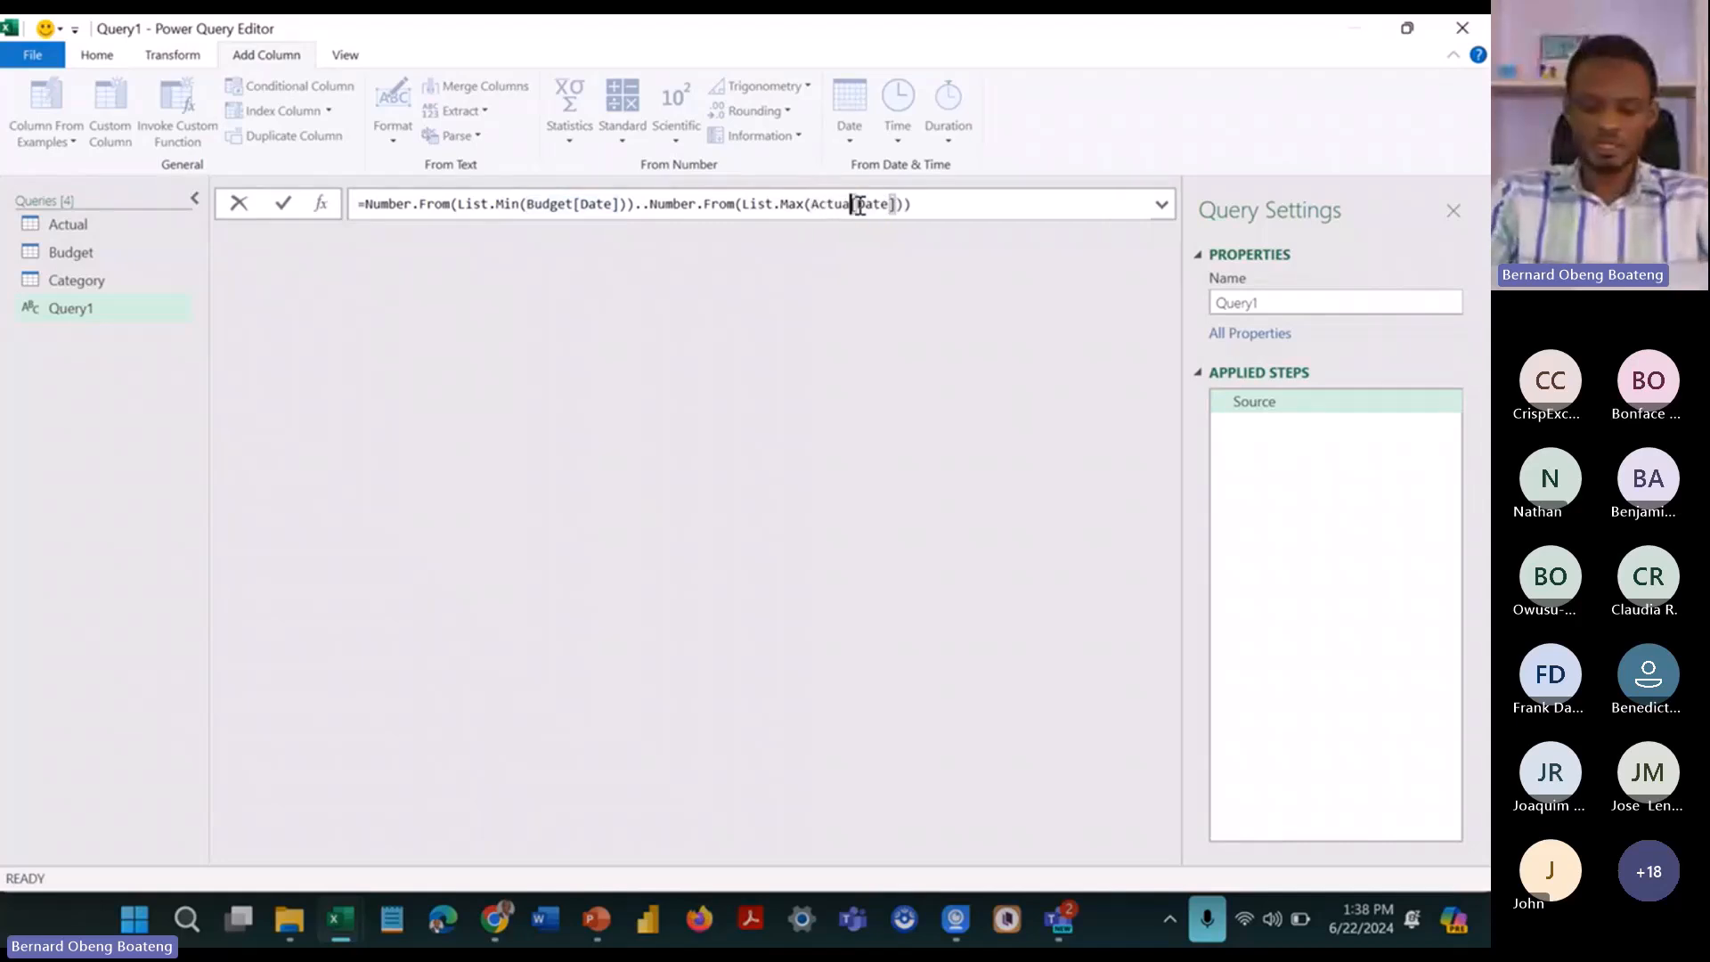
text(l)
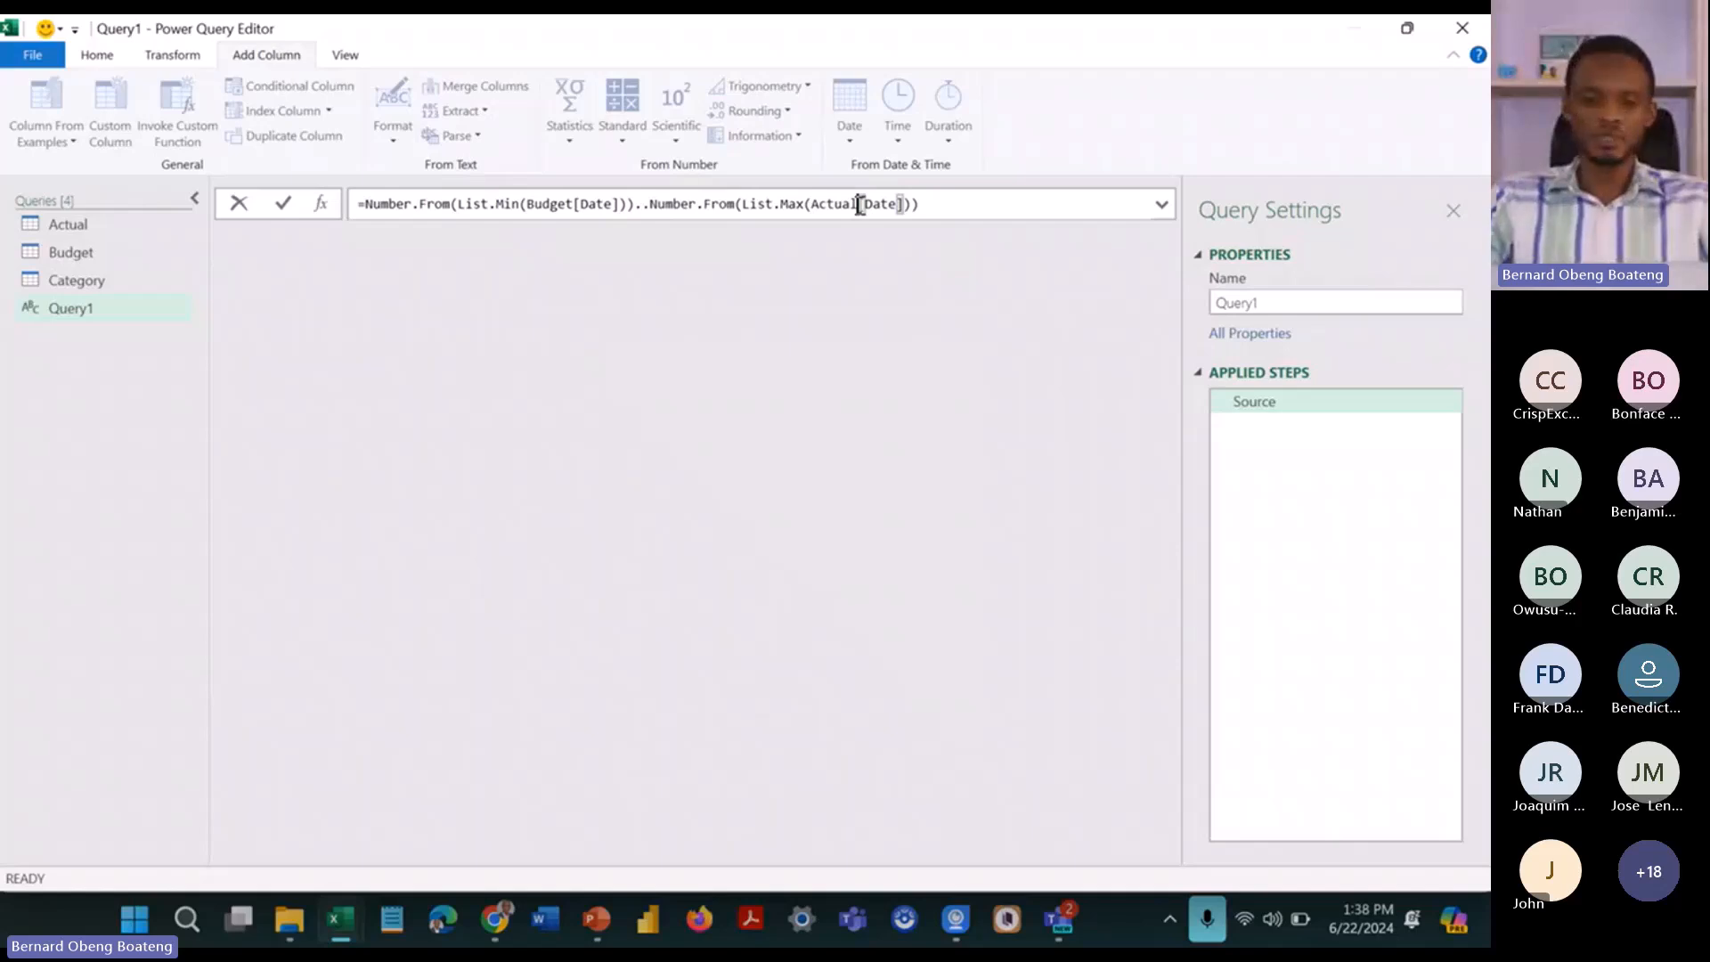
Step: Enclose the whole range expression in curly braces and commit the formula to generate the list of numbers
mouse_move(481, 197)
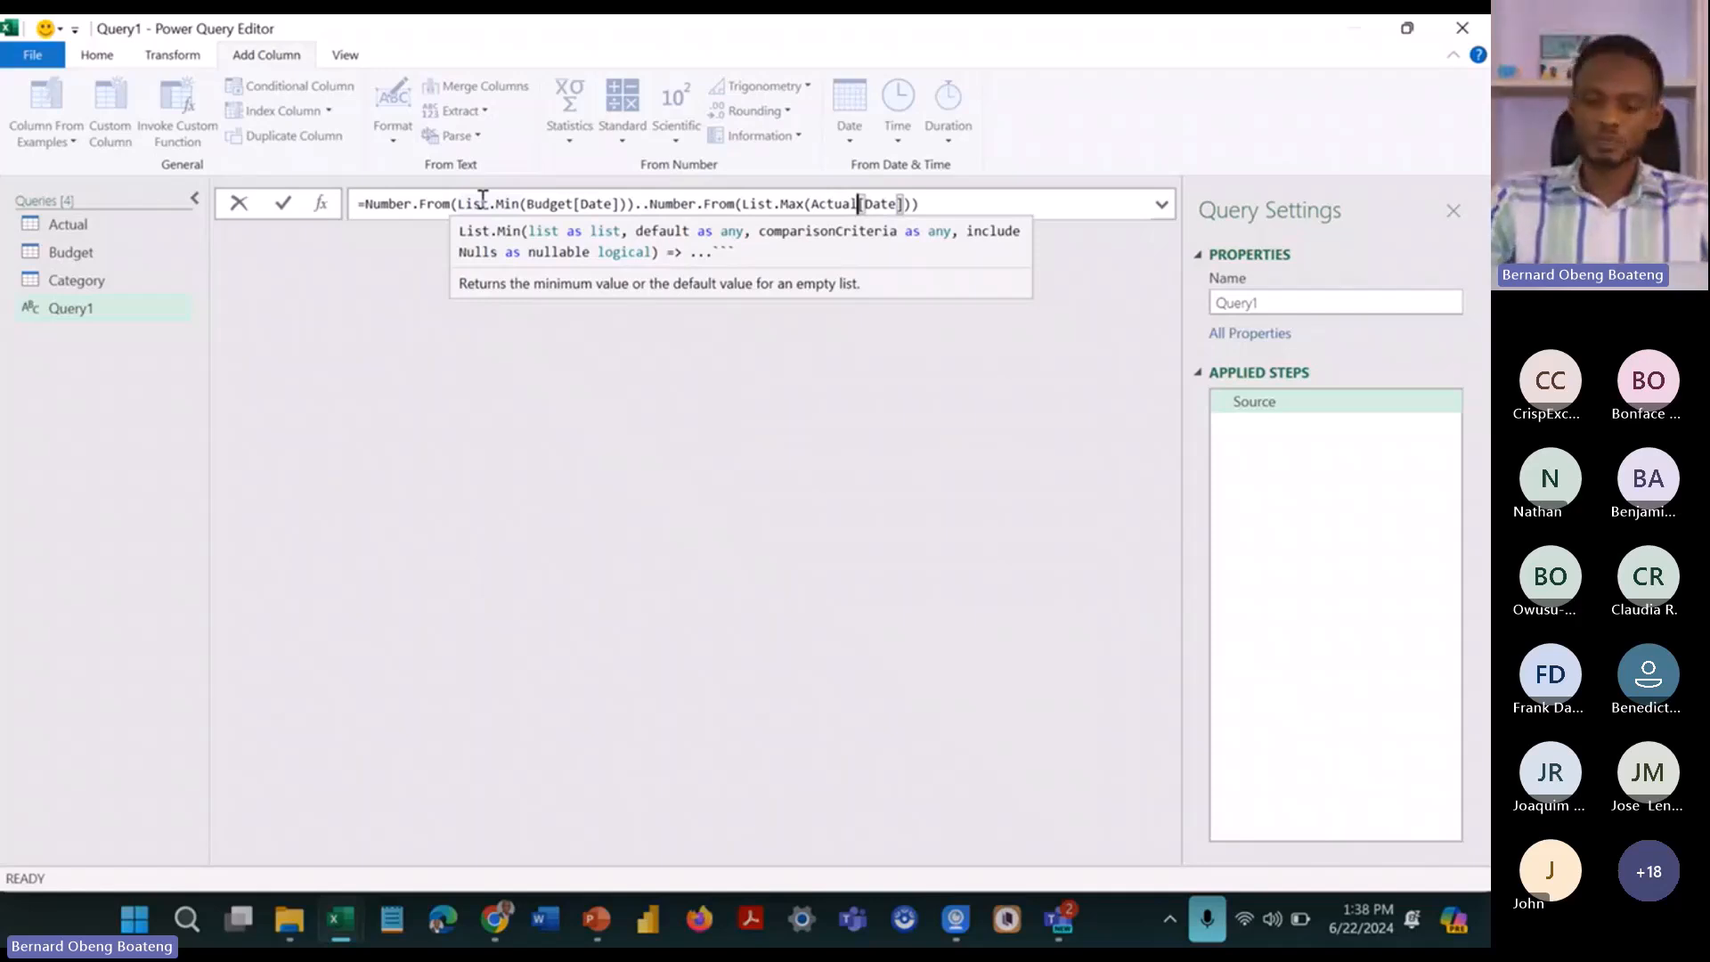
click(366, 204)
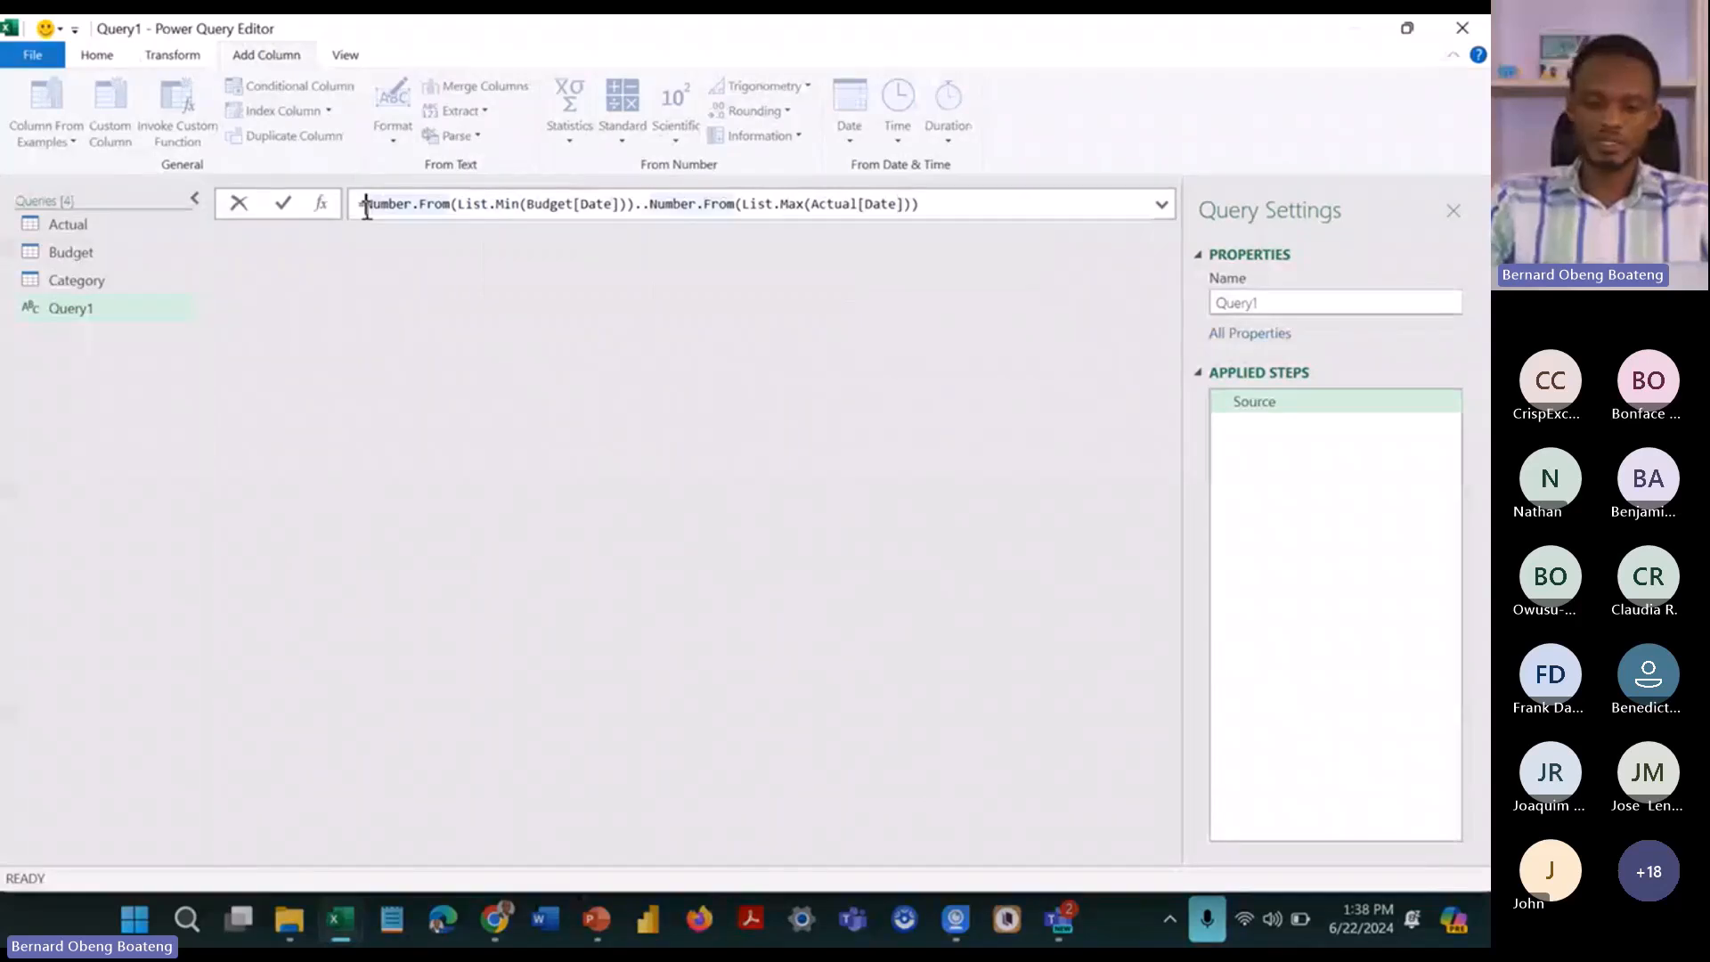
text({)
click(928, 205)
text(})
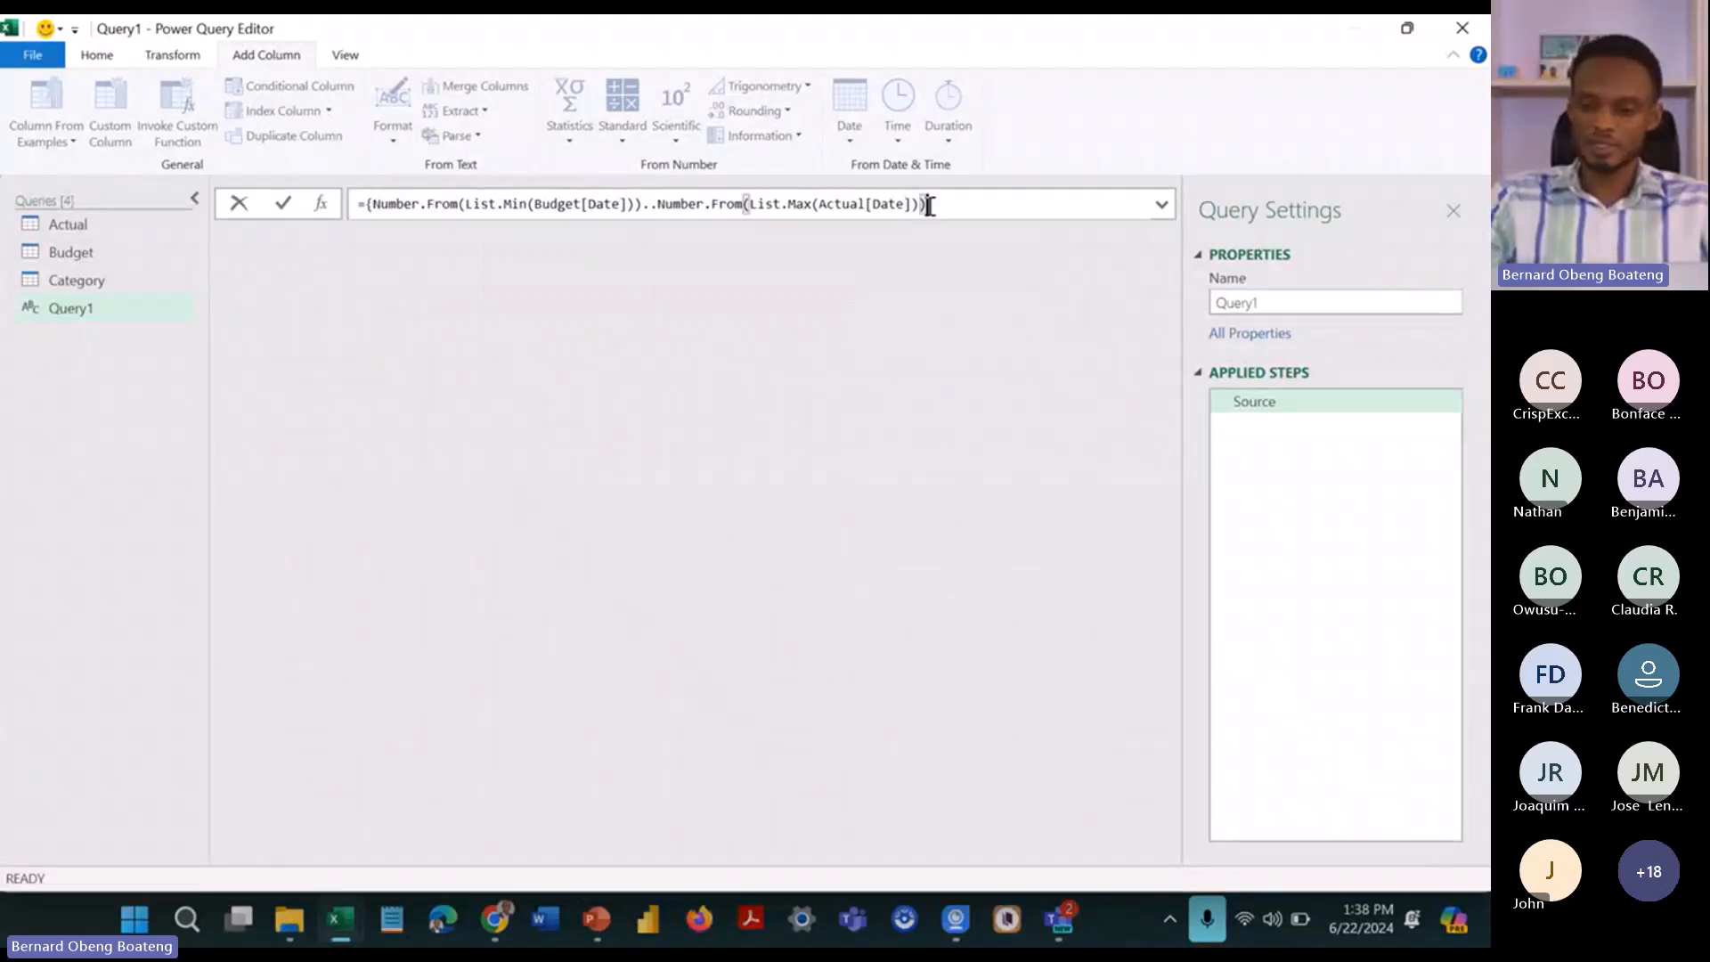
key(Return)
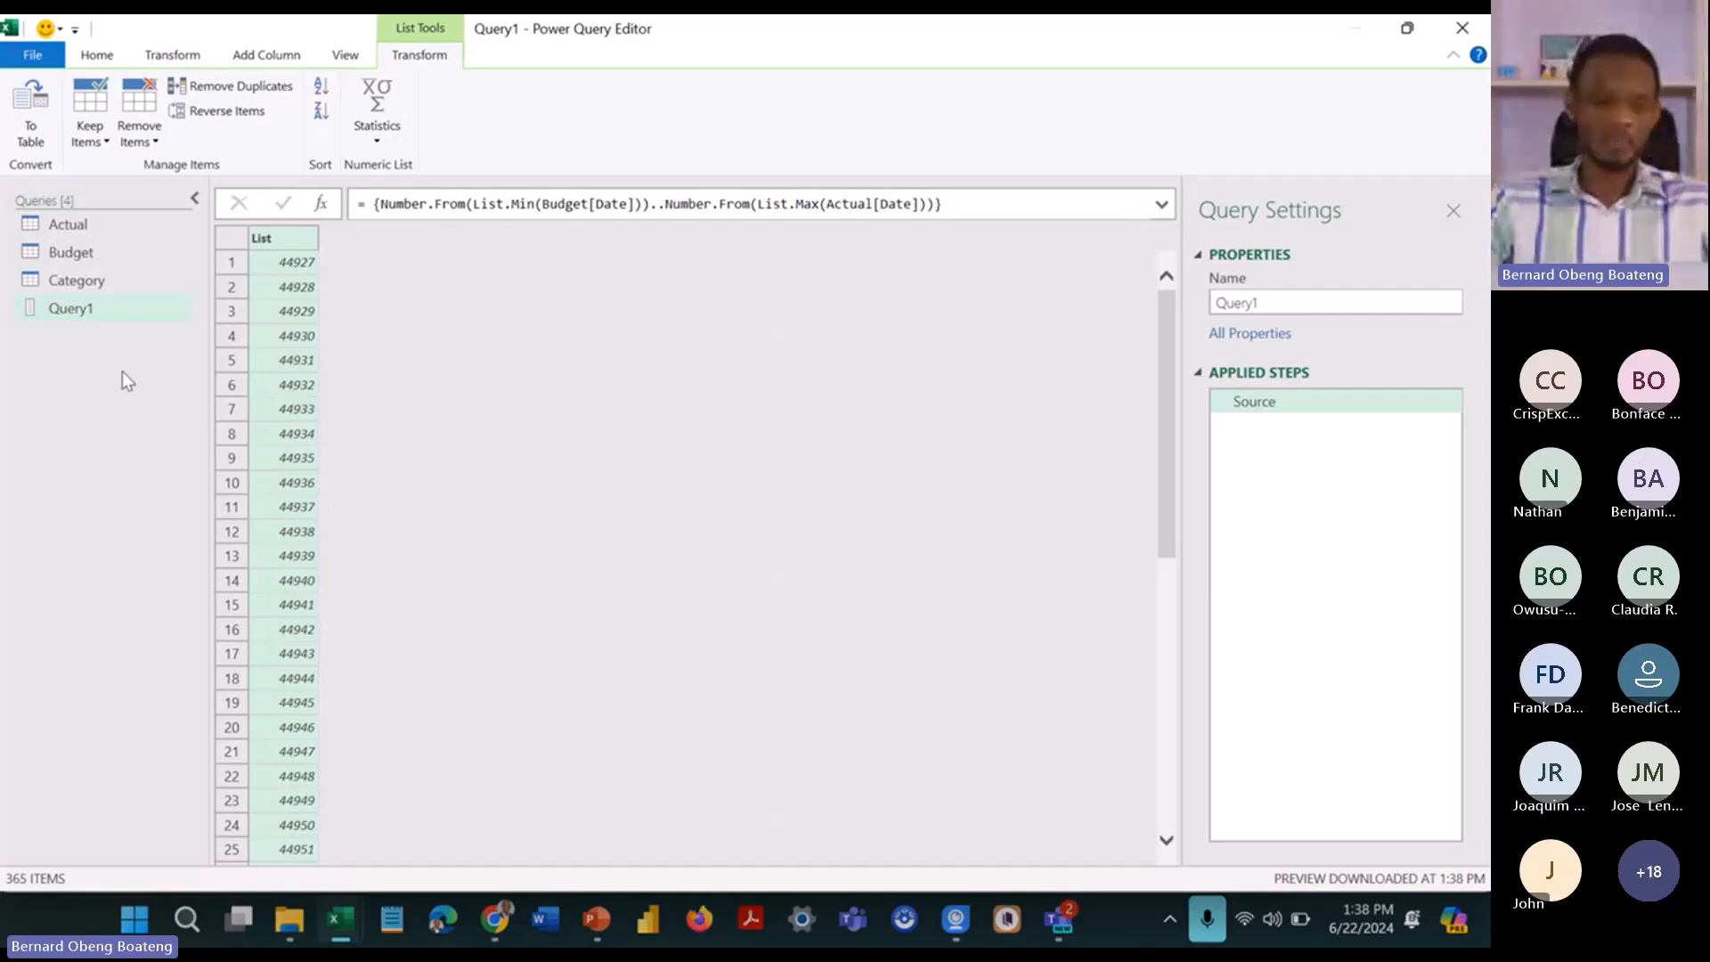
Step: Convert the list to a table with no delimiter and set Column1's data type to Date
click(36, 116)
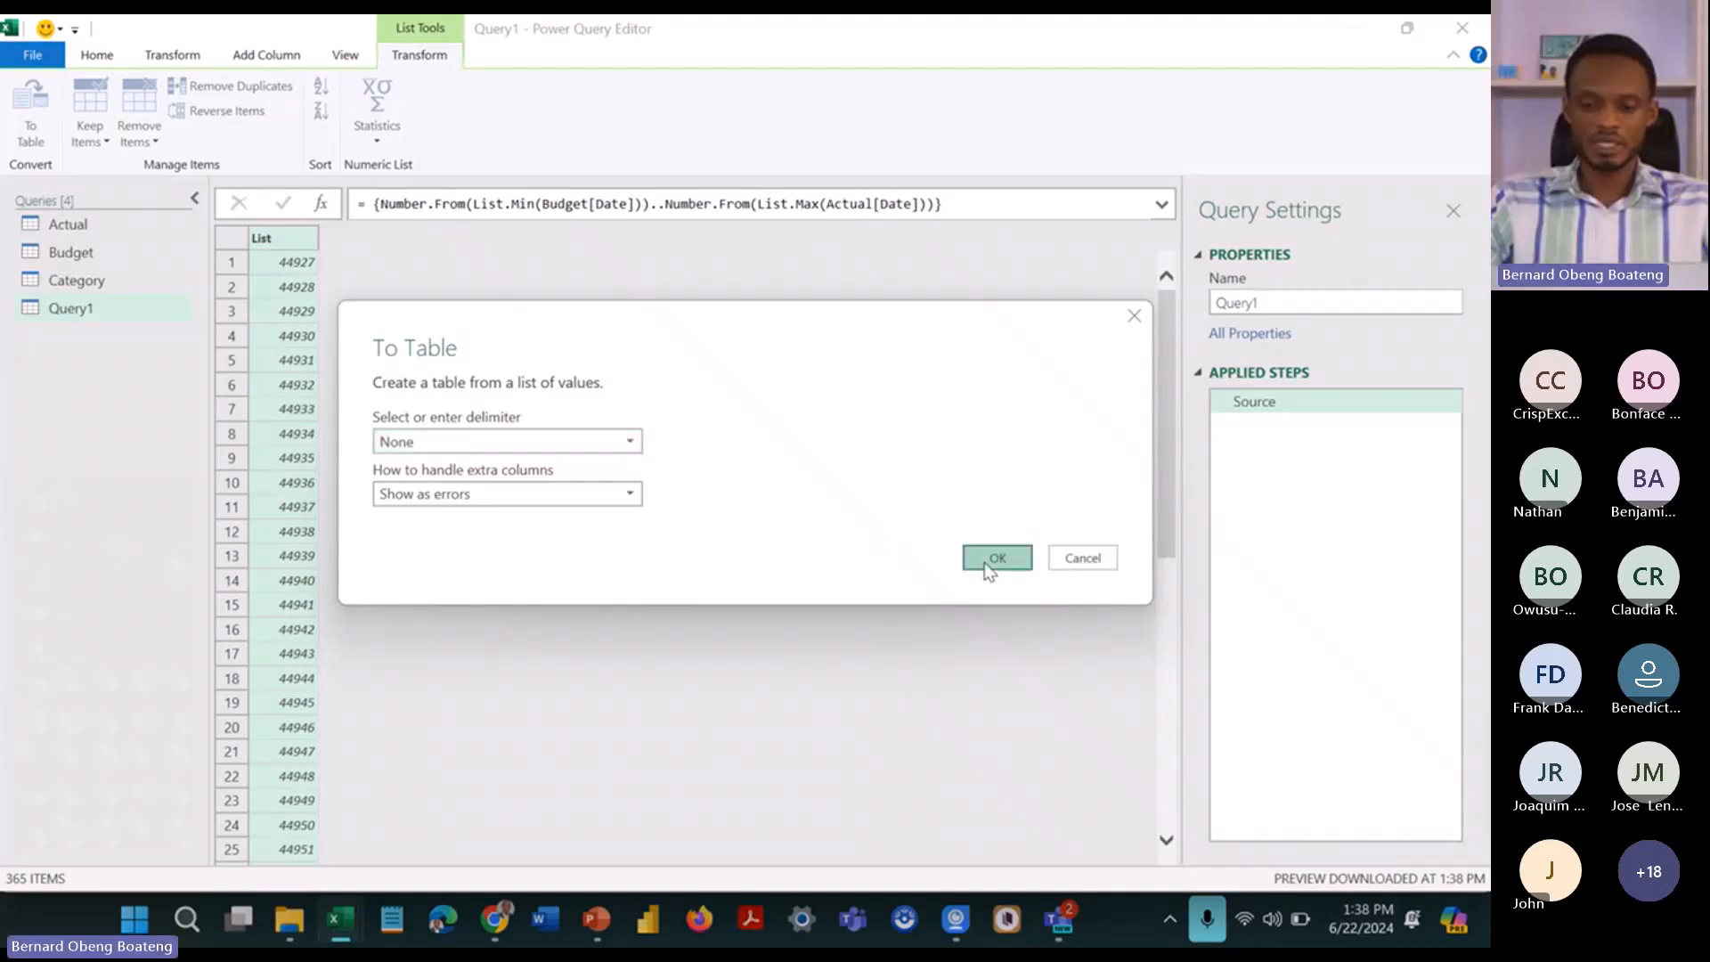
click(992, 558)
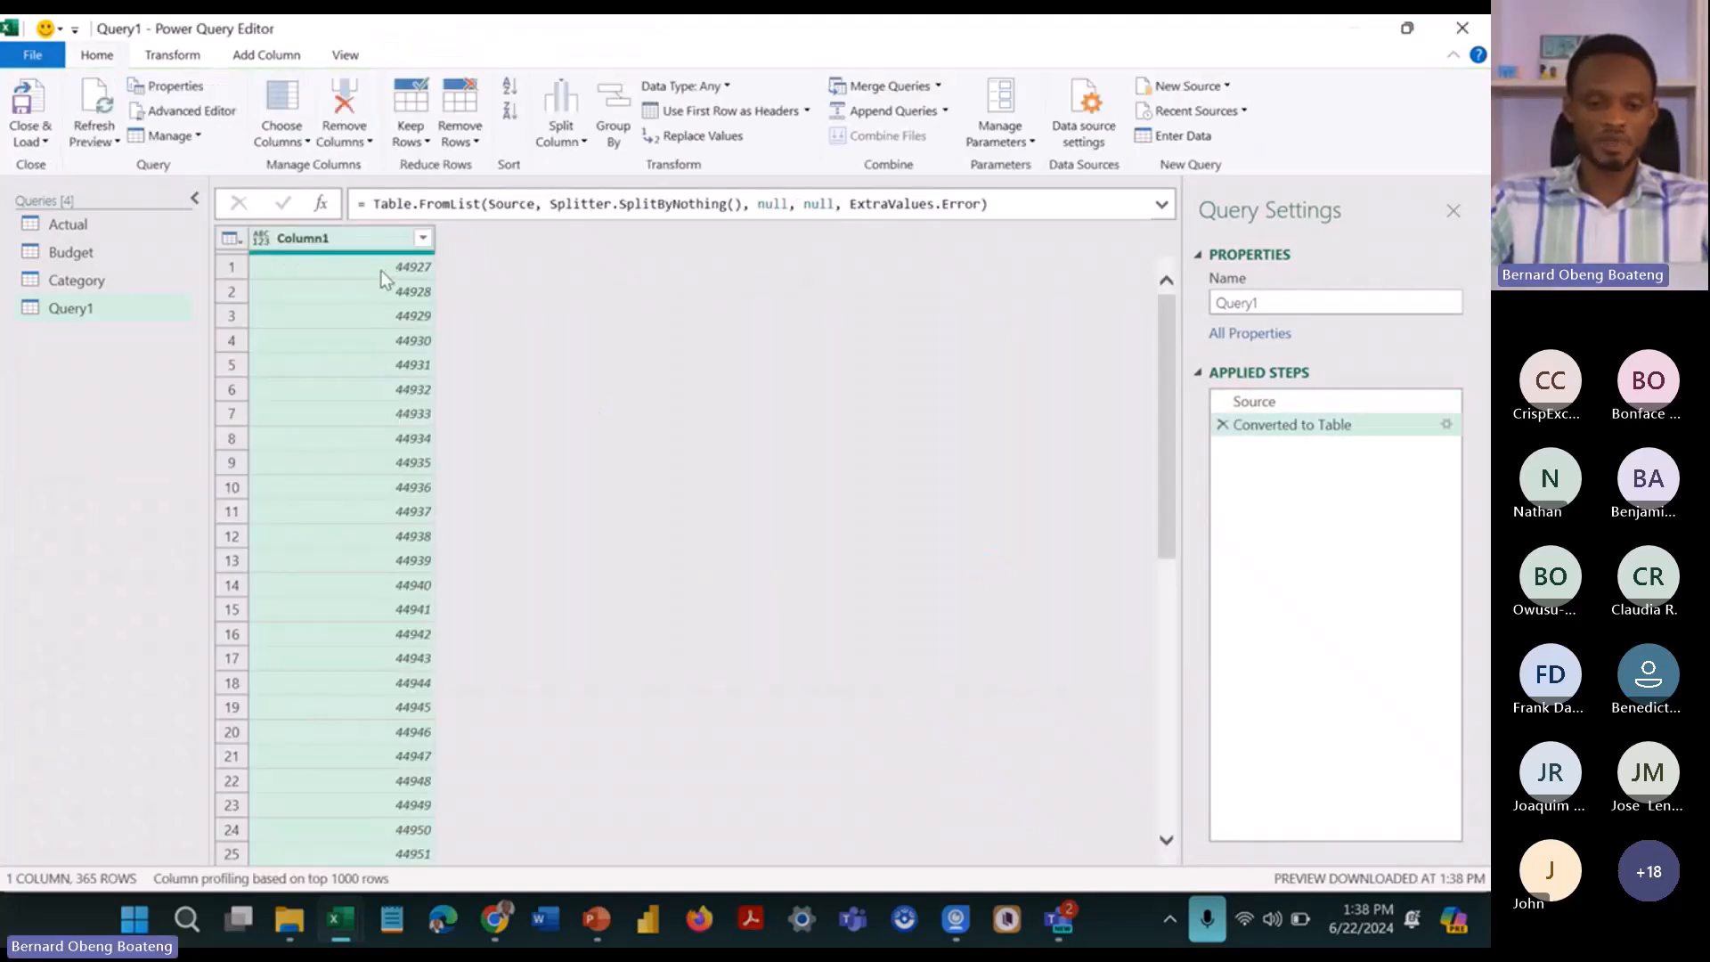
click(261, 238)
click(316, 381)
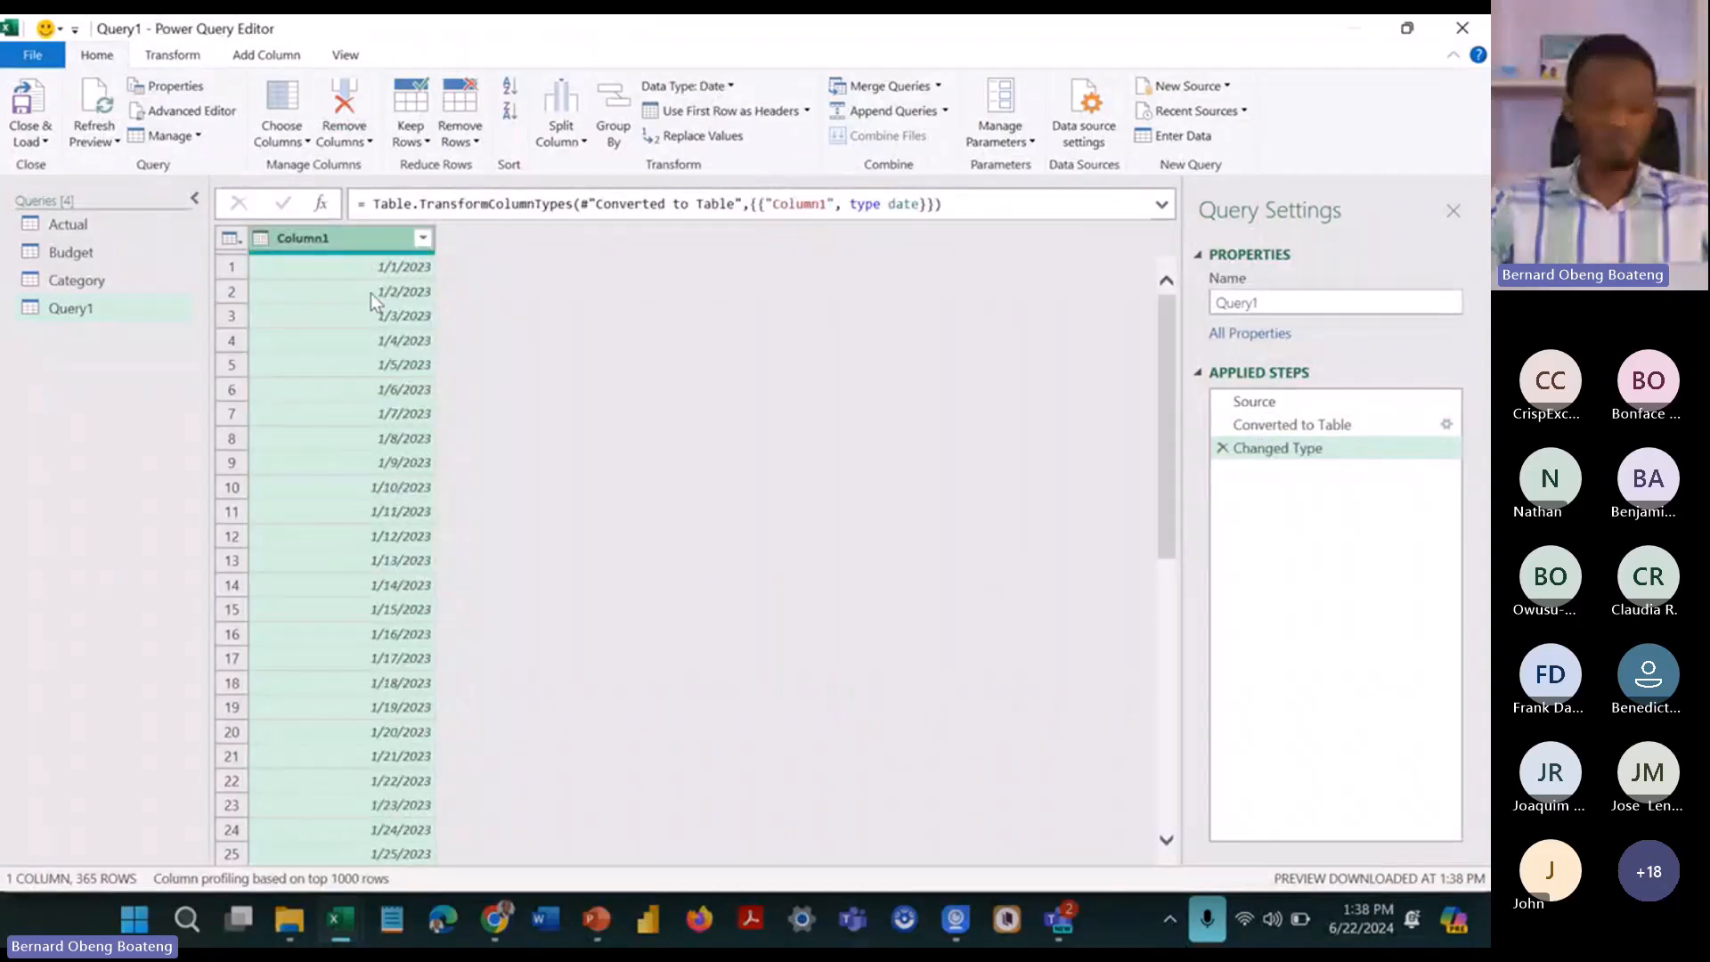
Step: Check the date range of Column1 with the column profile, and hide the profile again
click(345, 56)
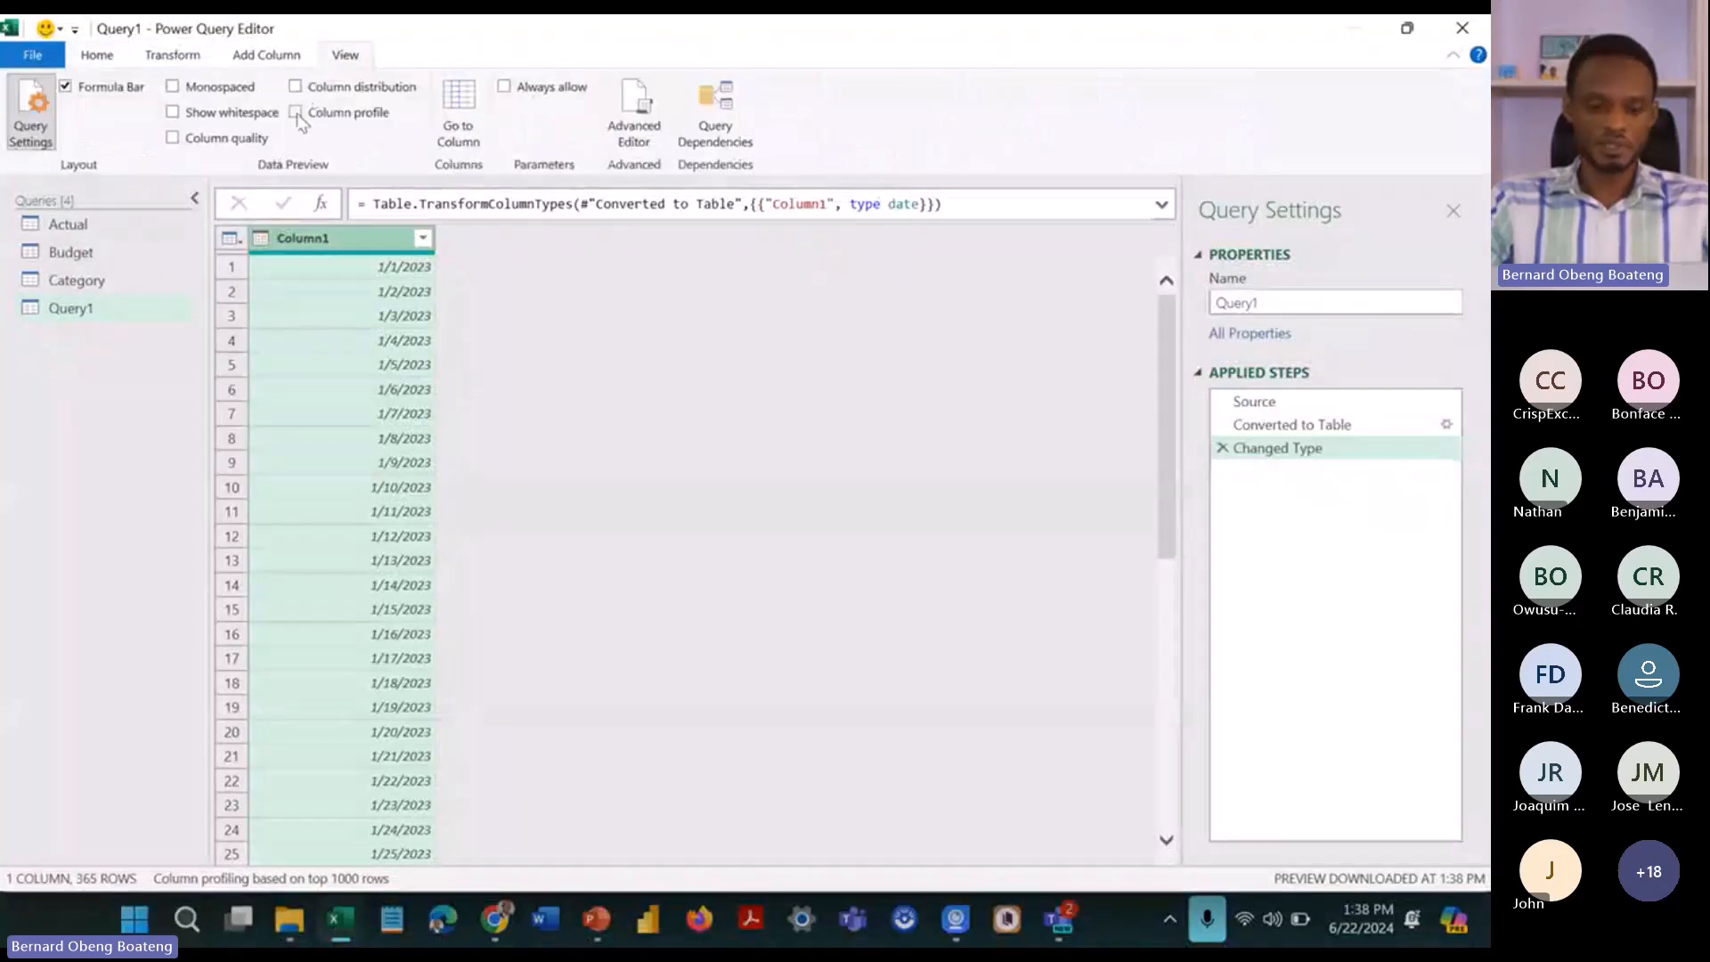
click(297, 116)
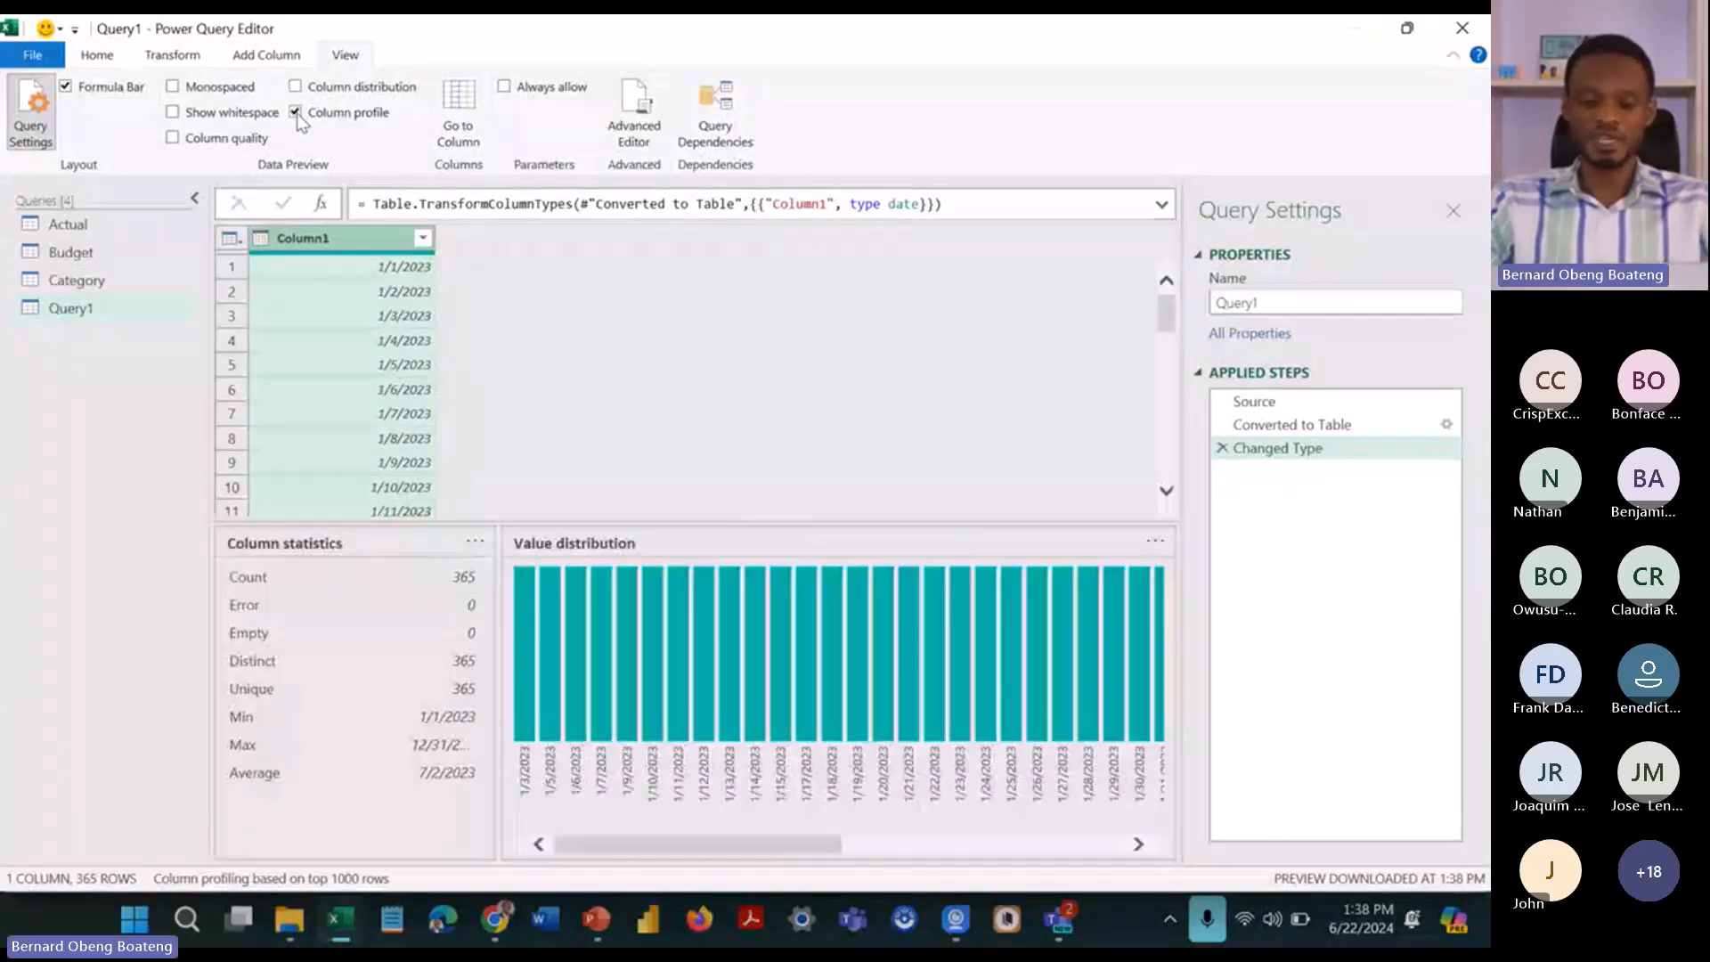
click(298, 118)
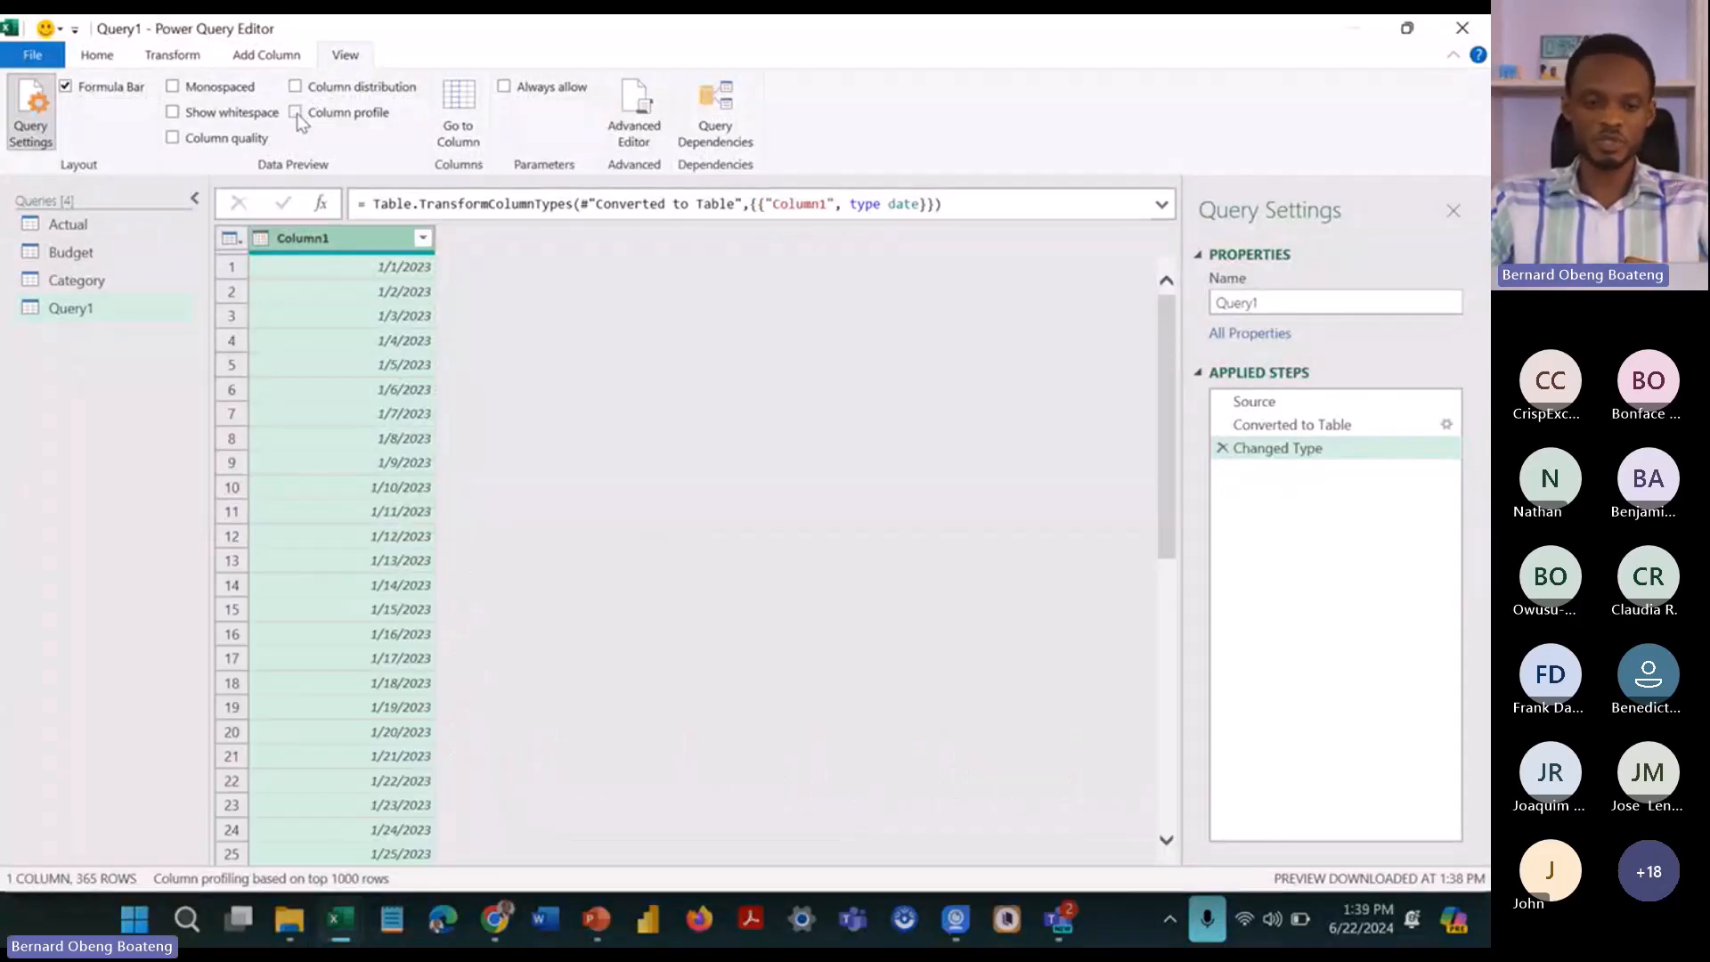
Step: Rename Column1 to Date
double_click(350, 240)
text(Date)
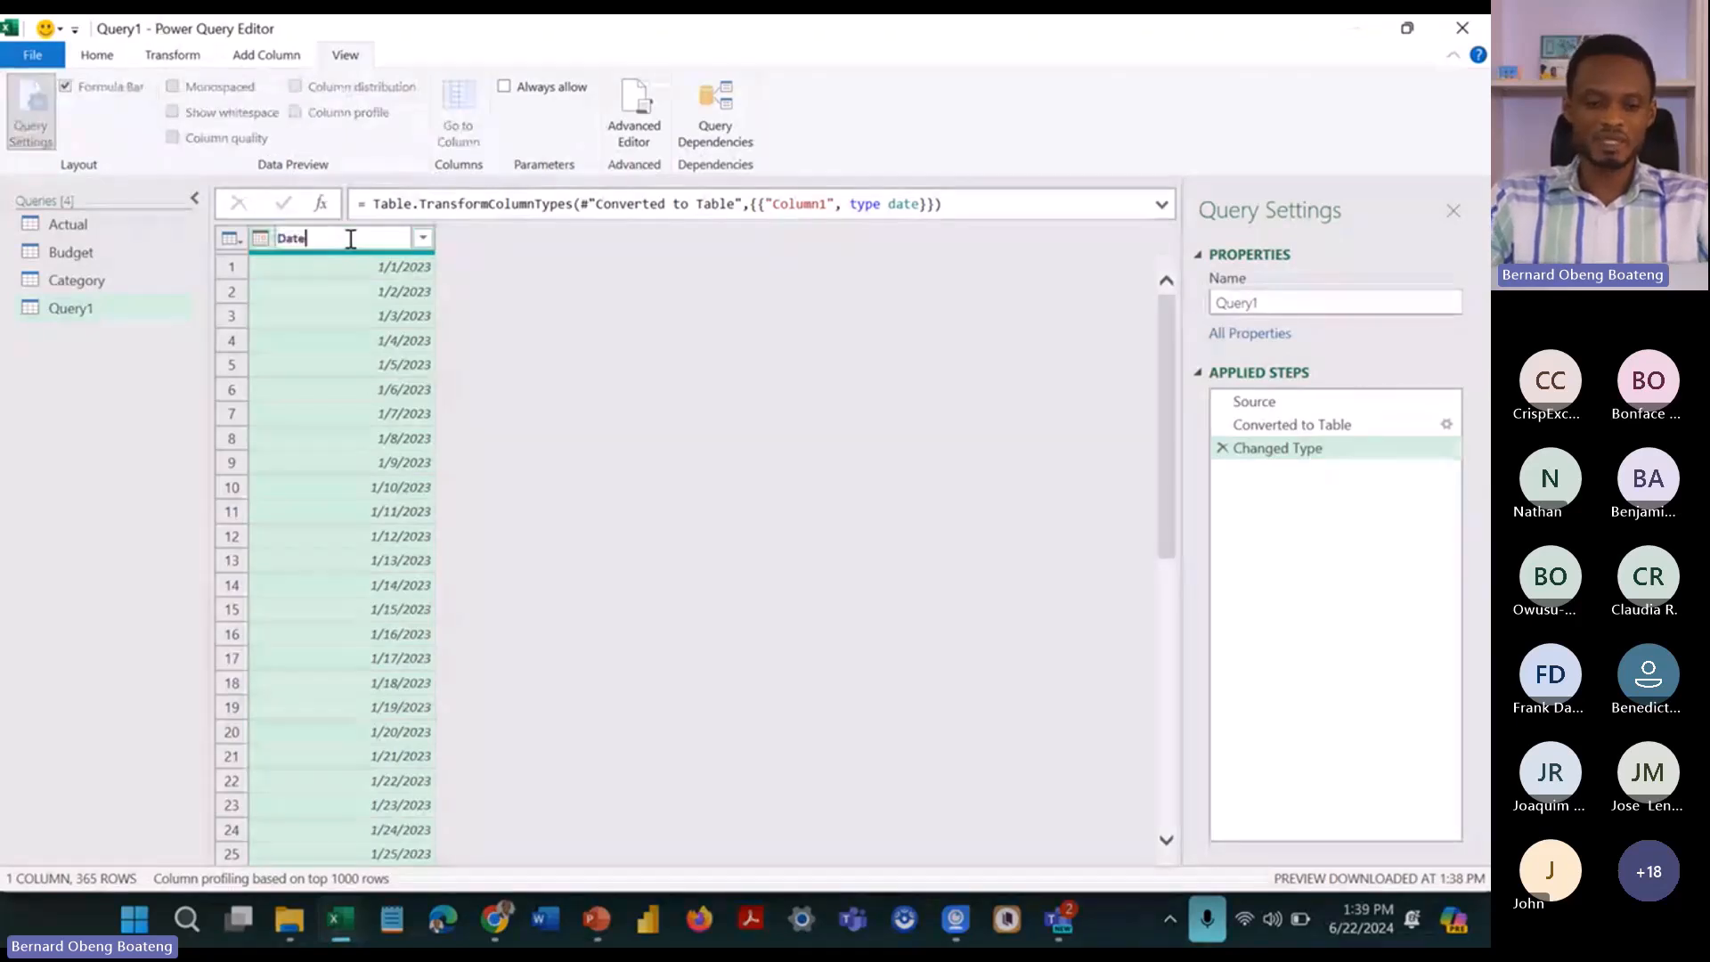
key(Return)
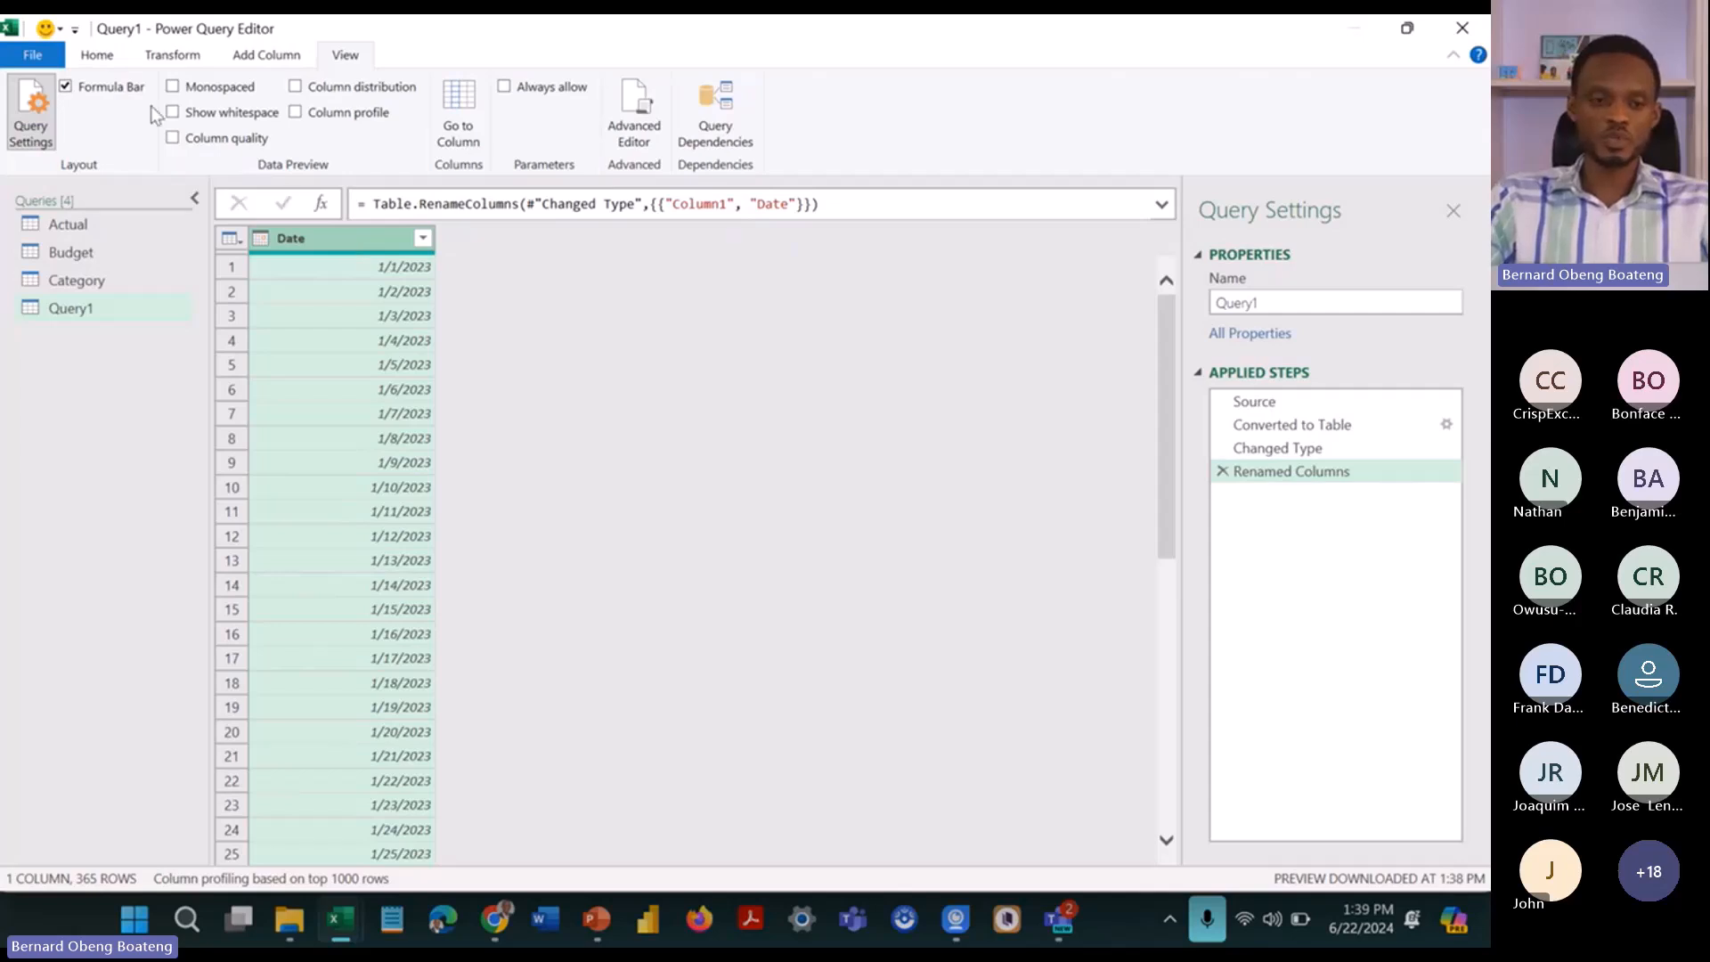
Step: Add a Month column with the month number extracted from Date, and reselect the Date column
click(114, 58)
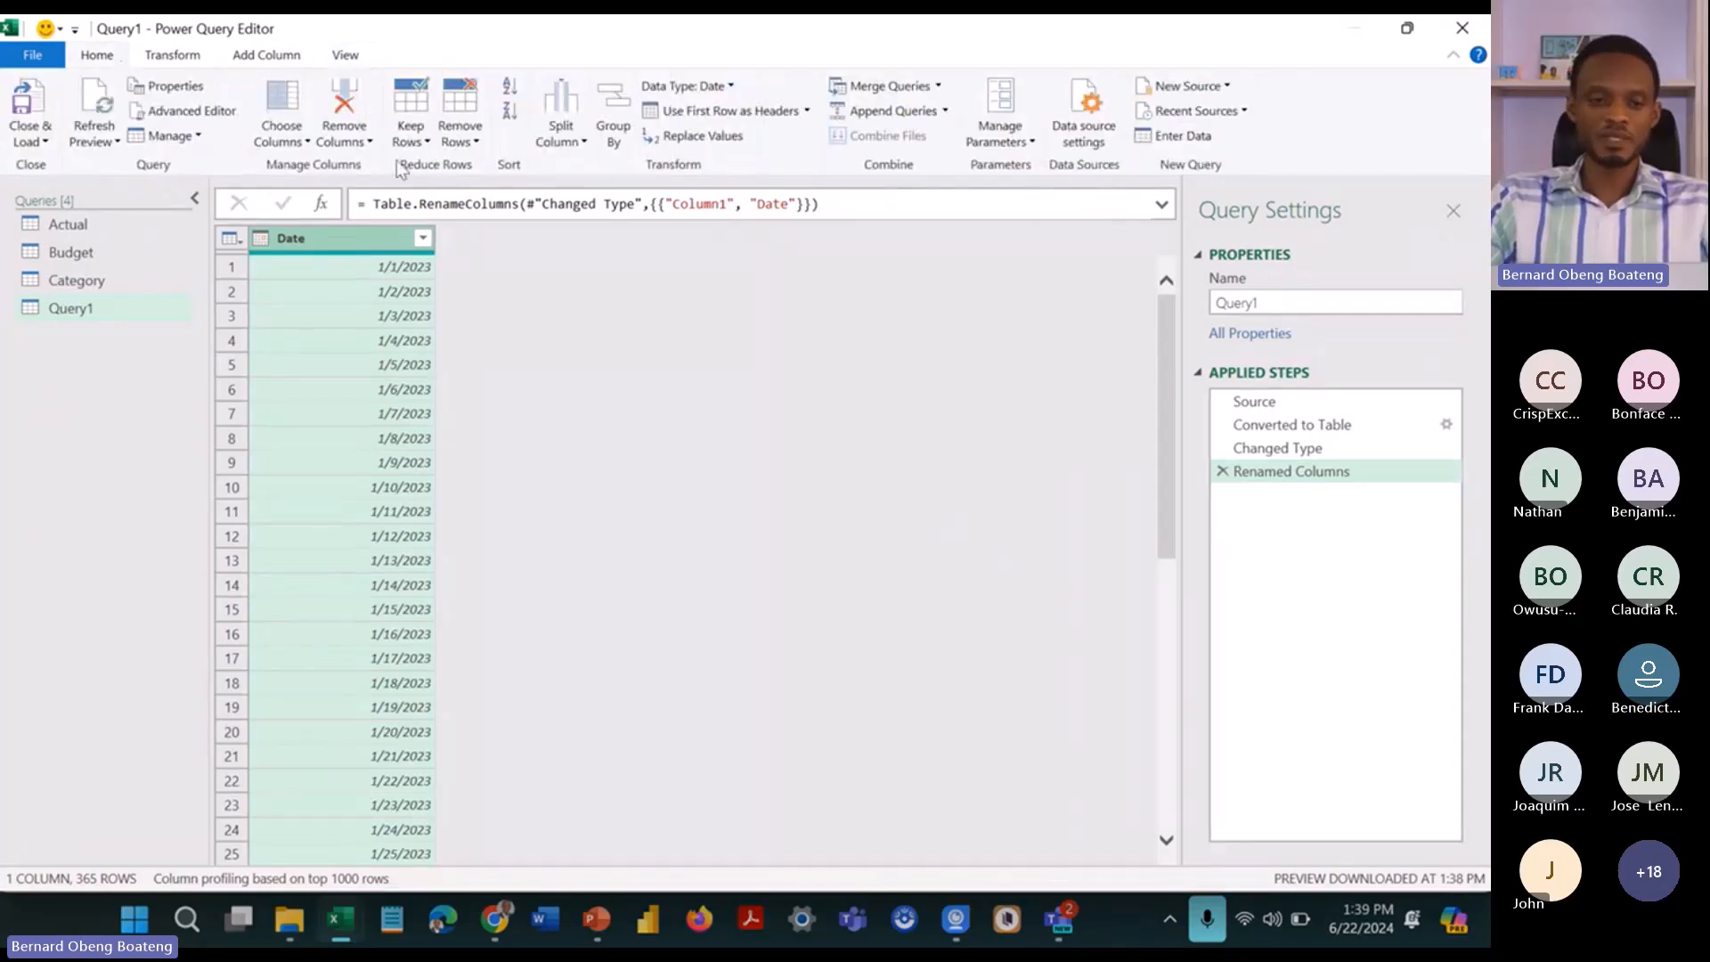
click(267, 56)
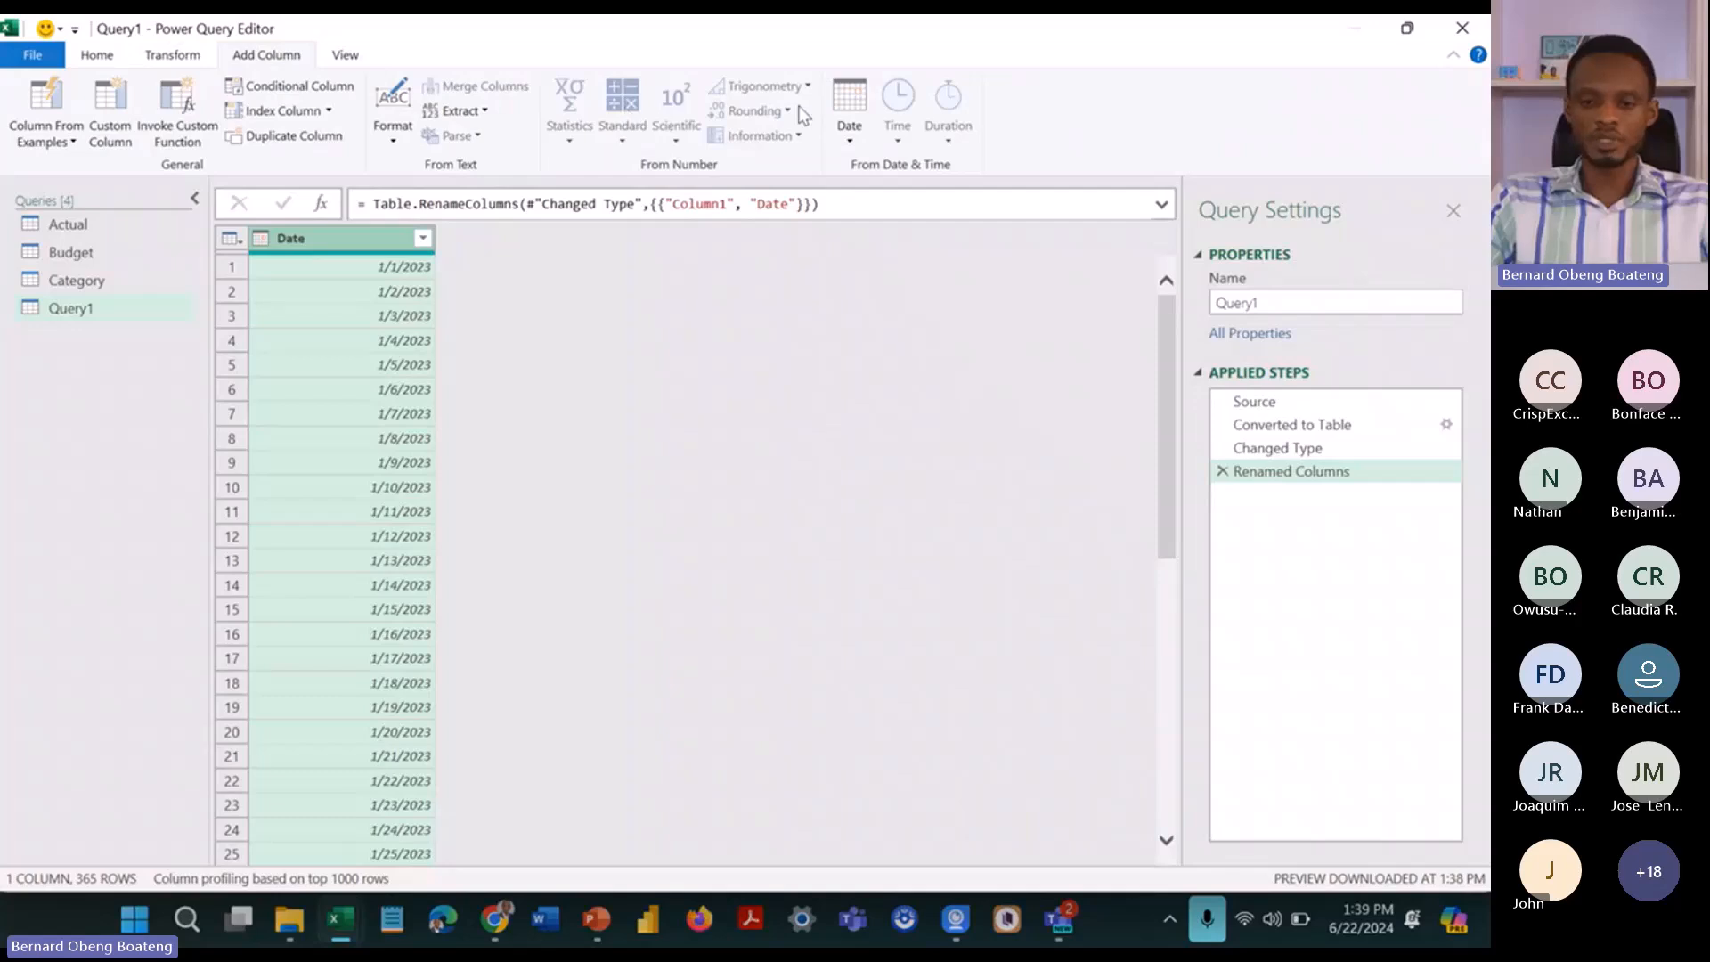
click(850, 125)
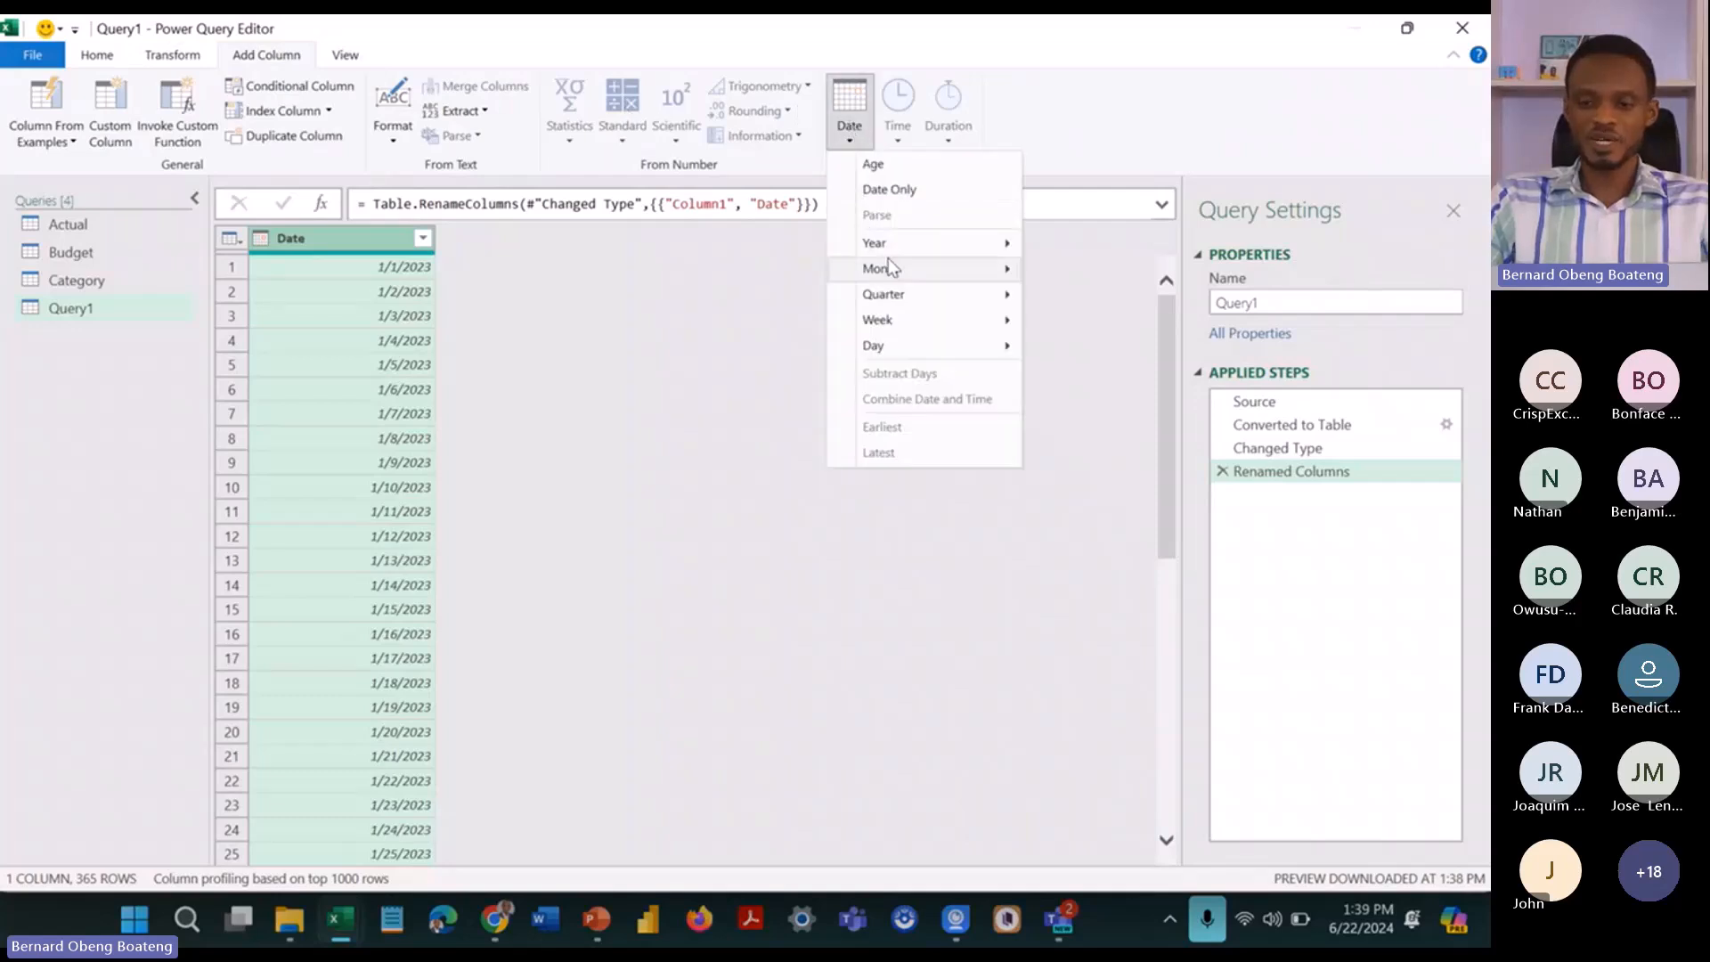
mouse_move(888, 265)
click(1076, 270)
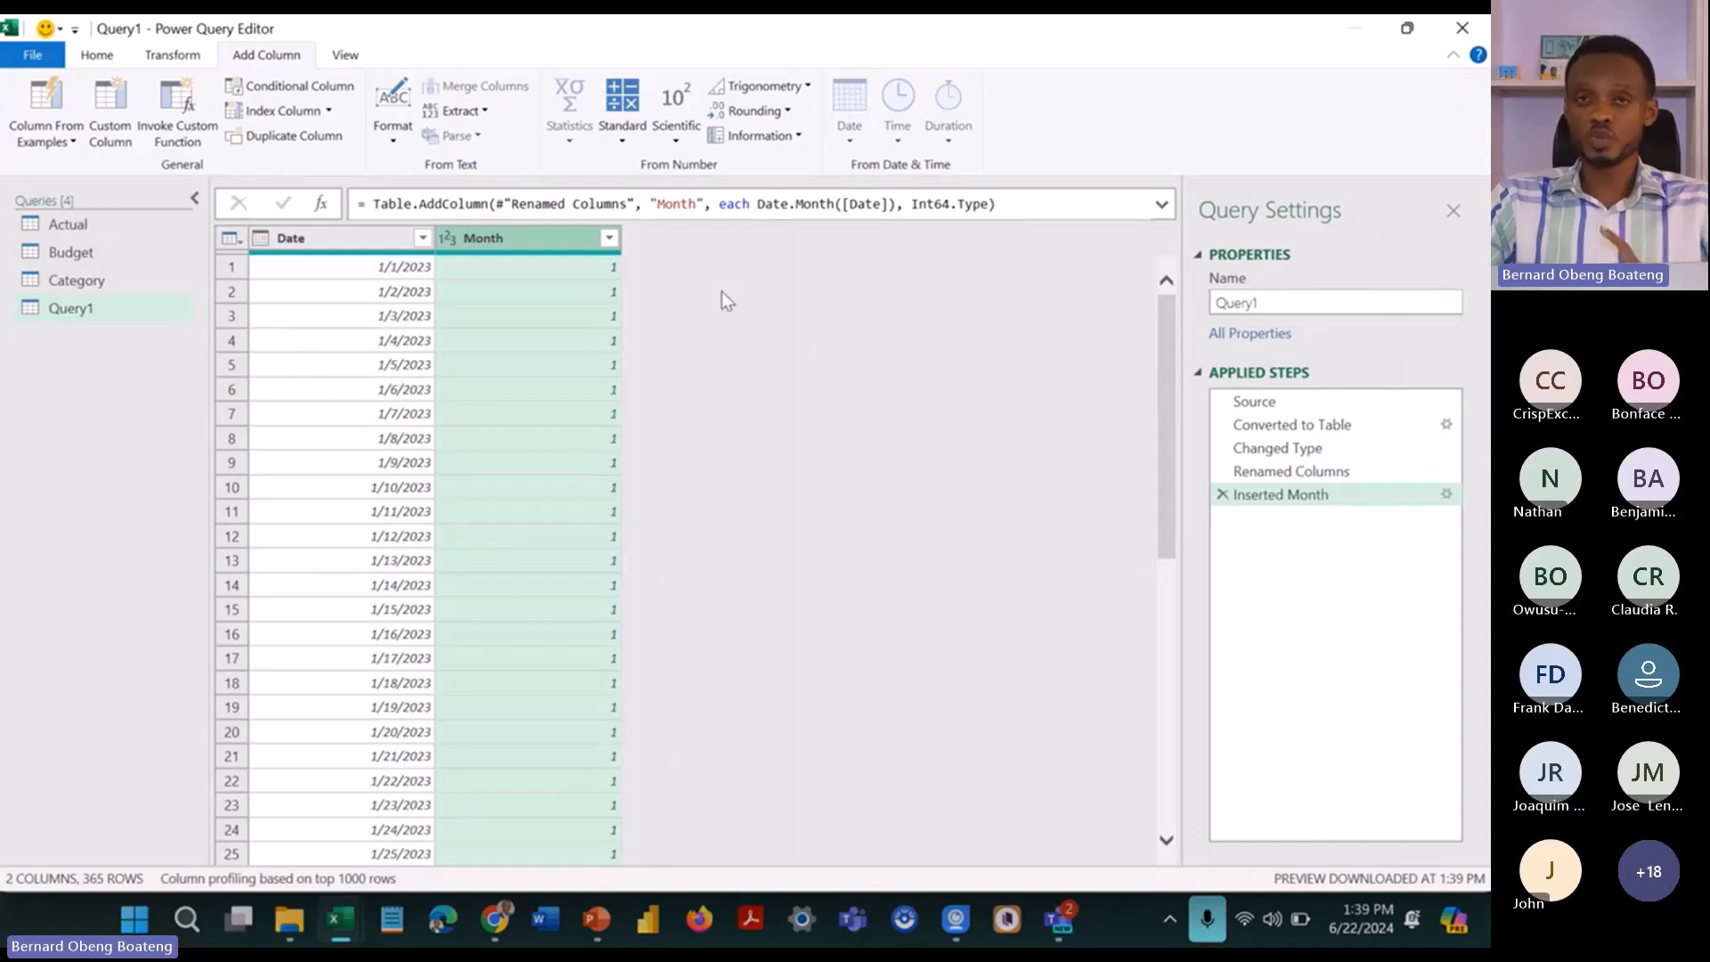
click(395, 247)
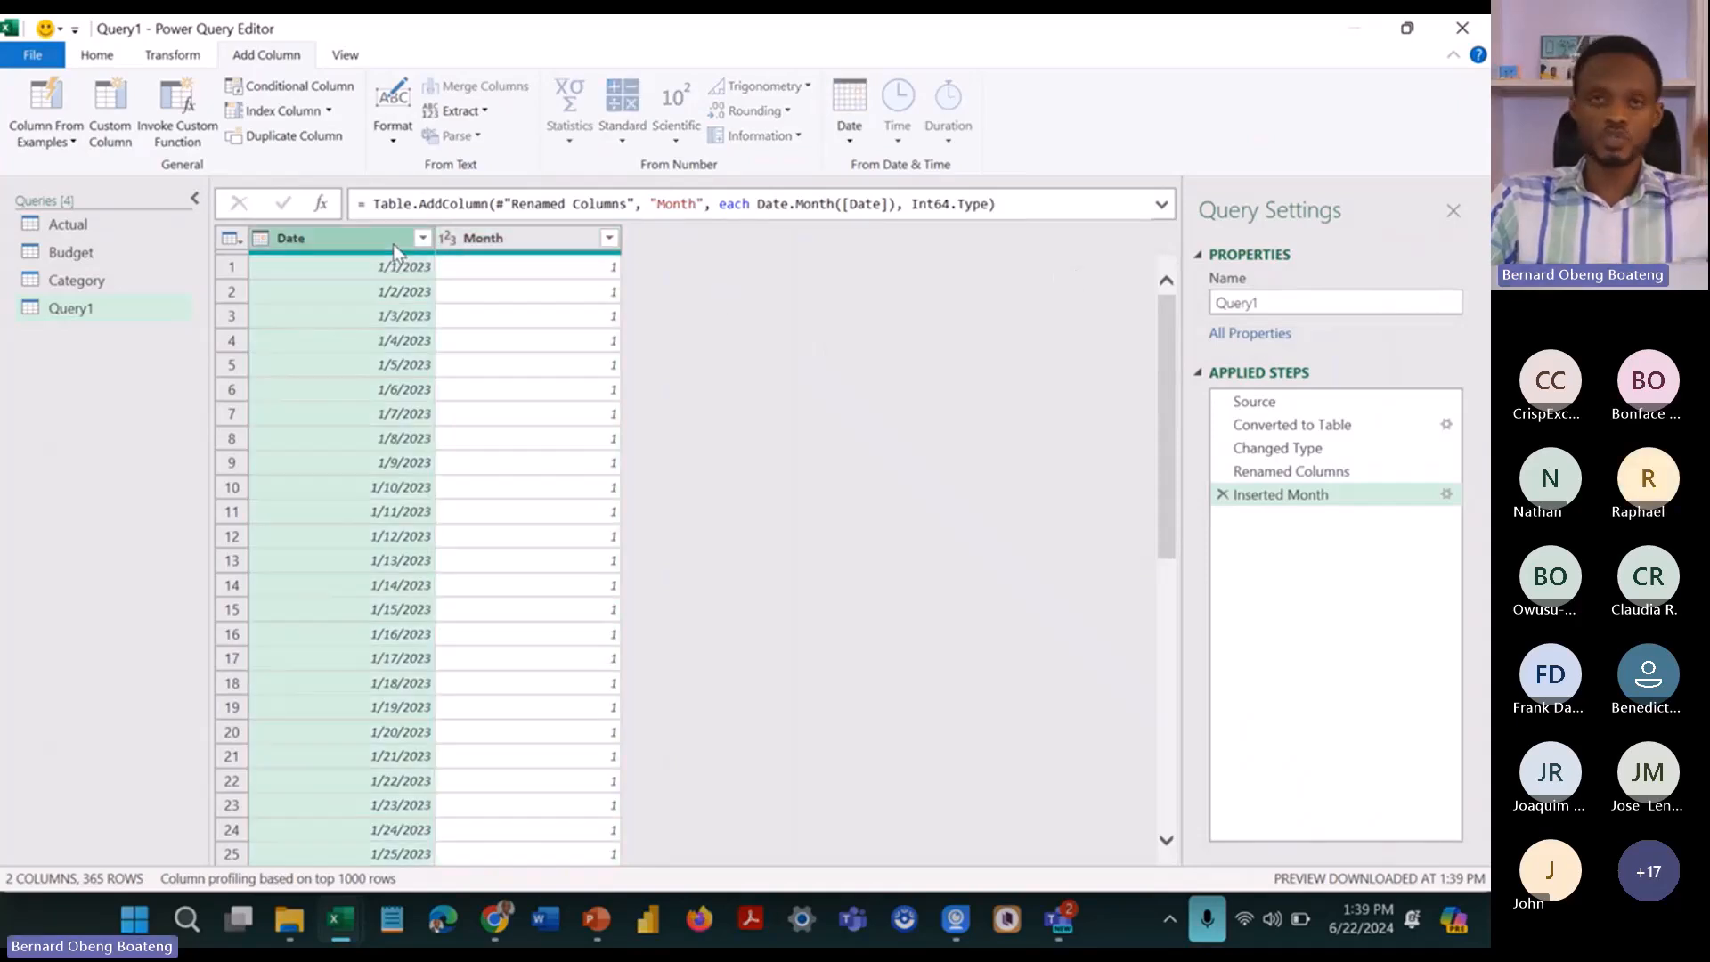
Step: Add a Month Name column extracted from the Date column
click(848, 129)
mouse_move(901, 267)
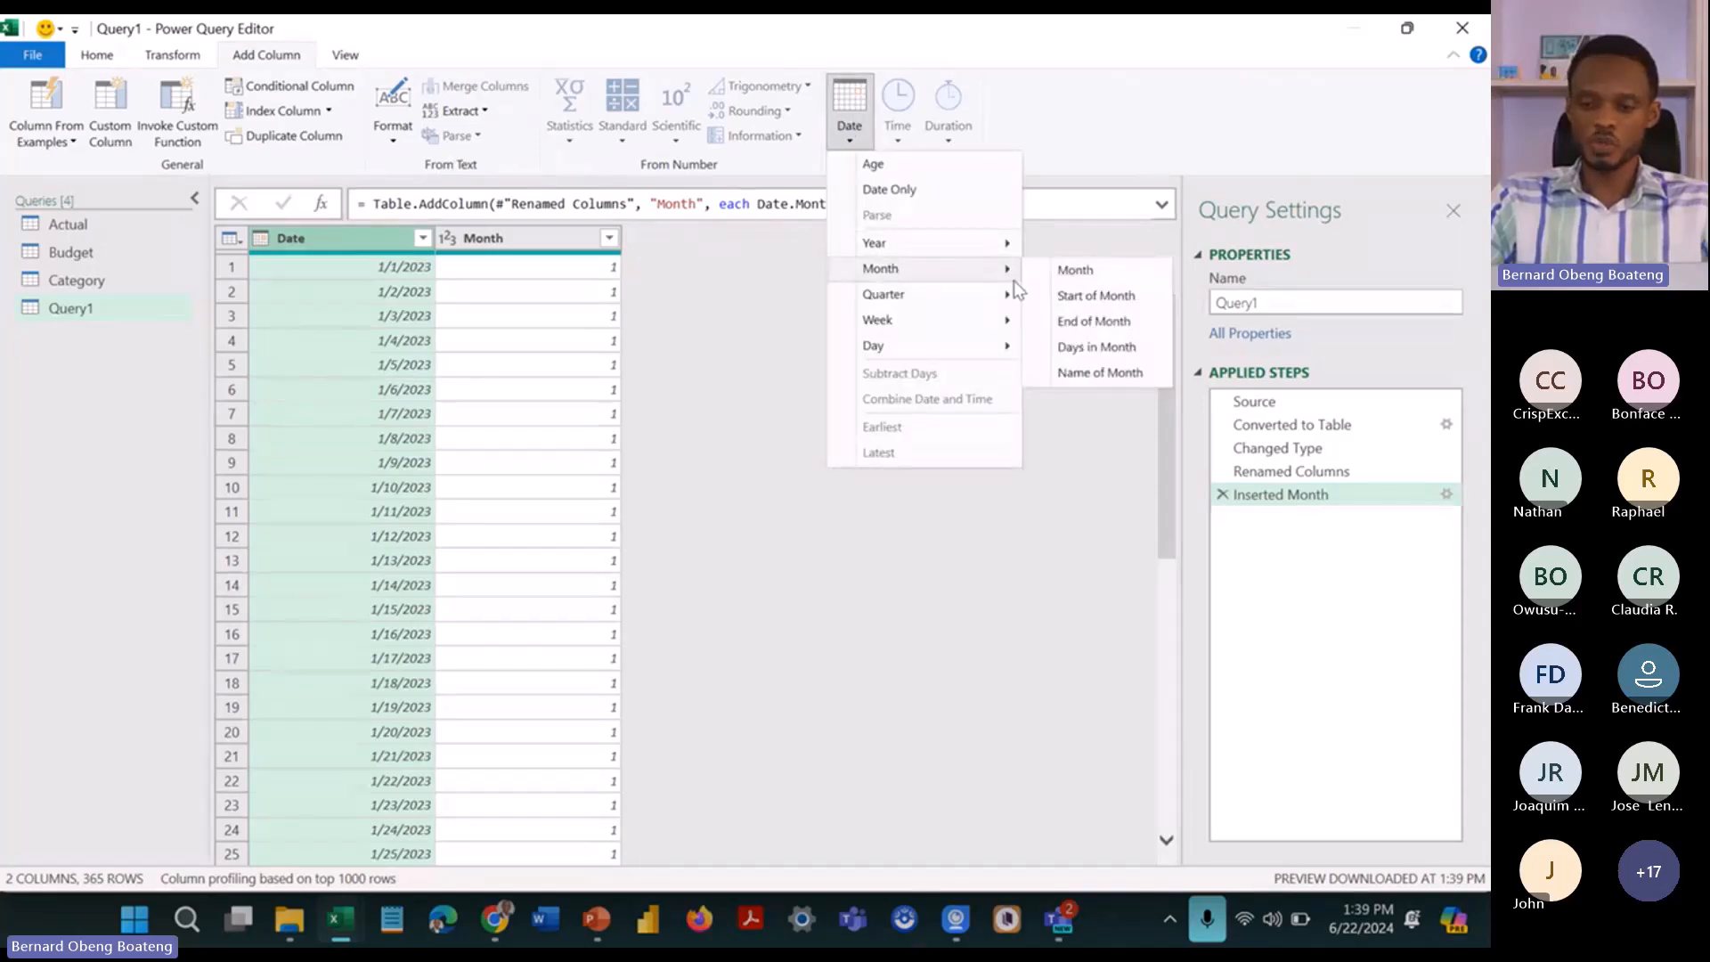
click(1066, 373)
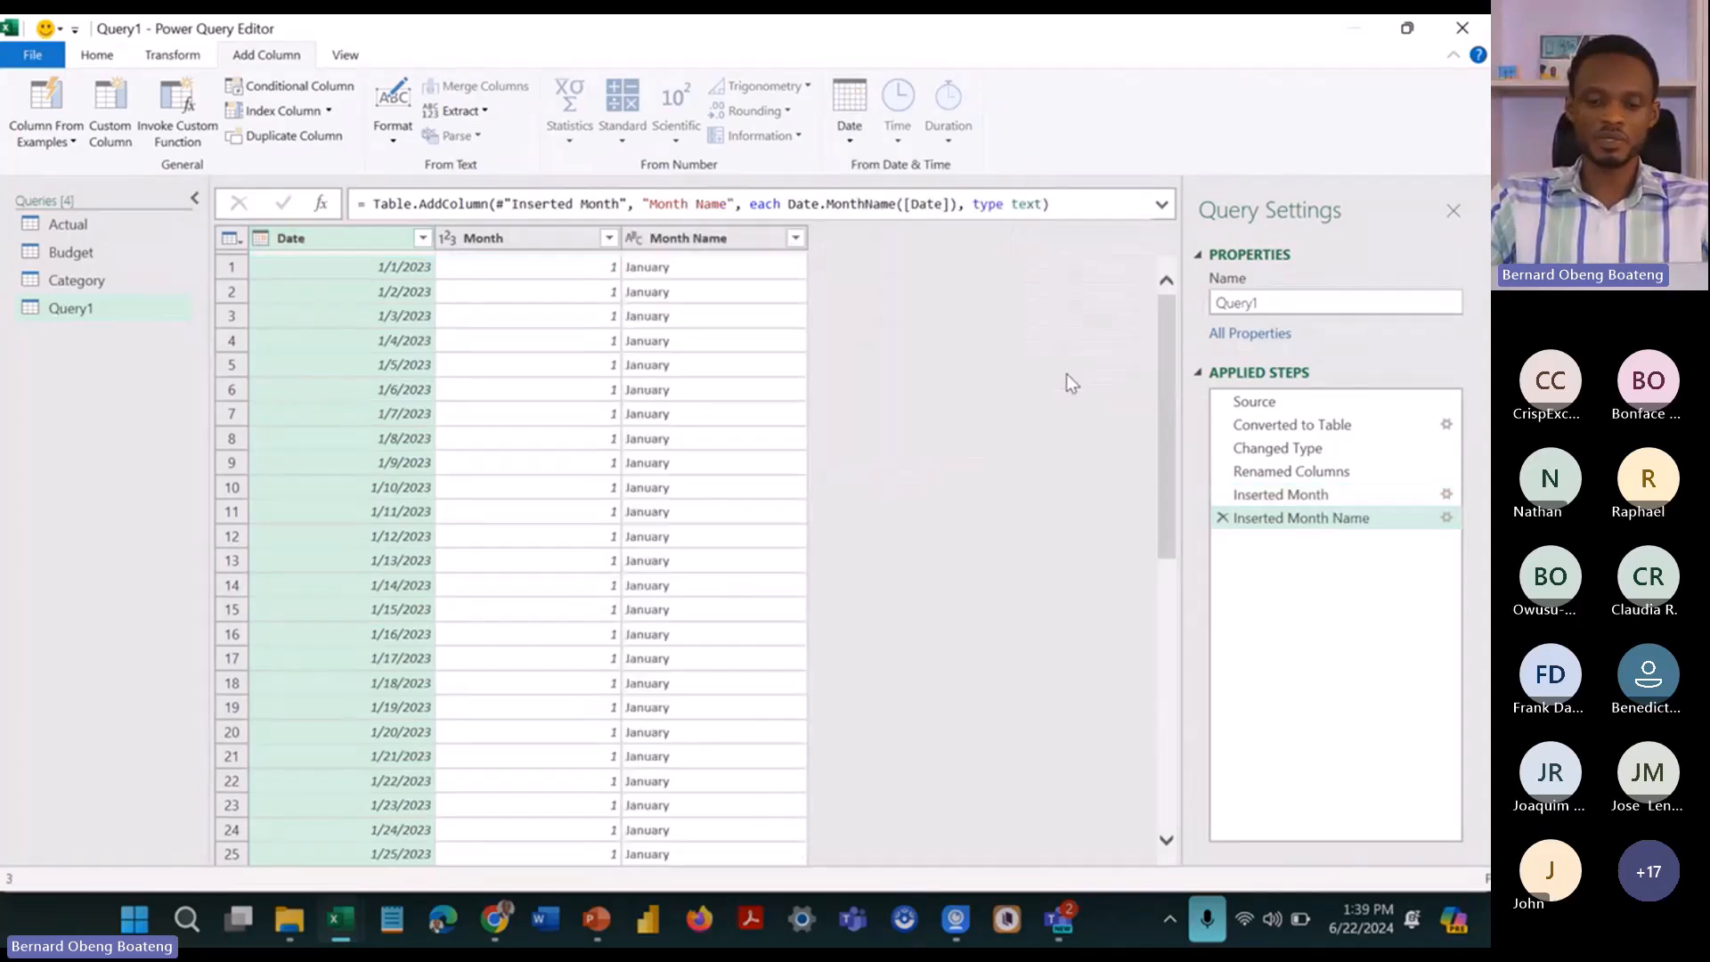
Step: Shorten the Month Name values in place to their first 3 characters
click(746, 244)
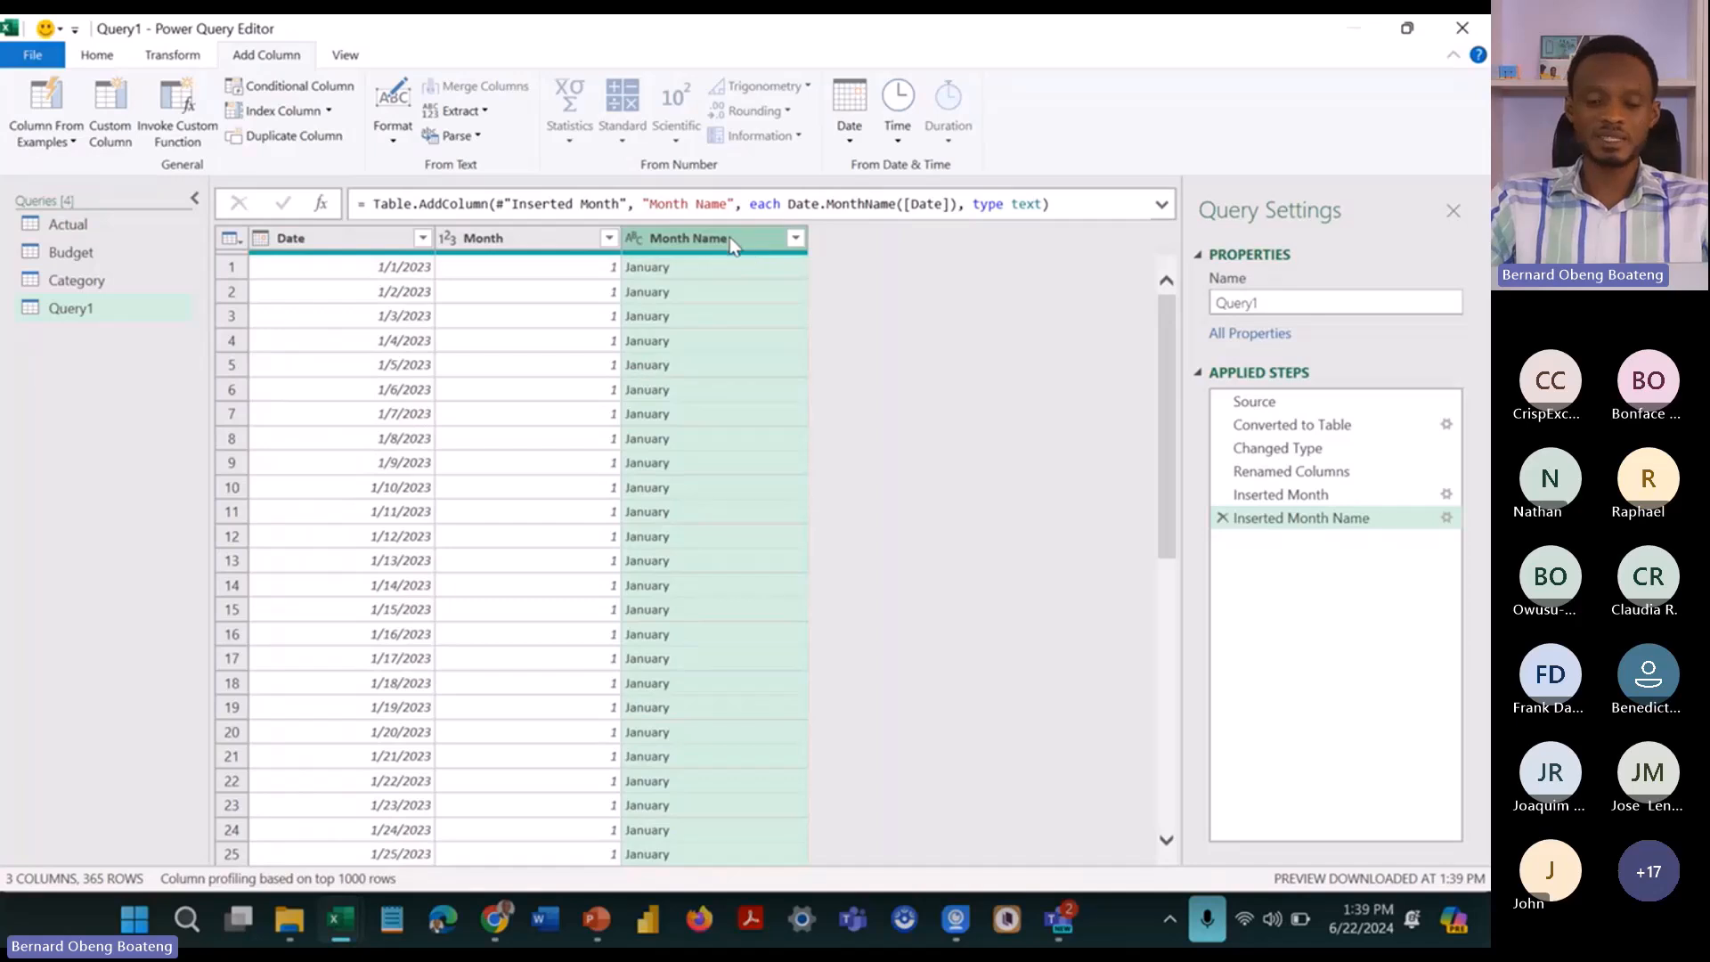
click(187, 62)
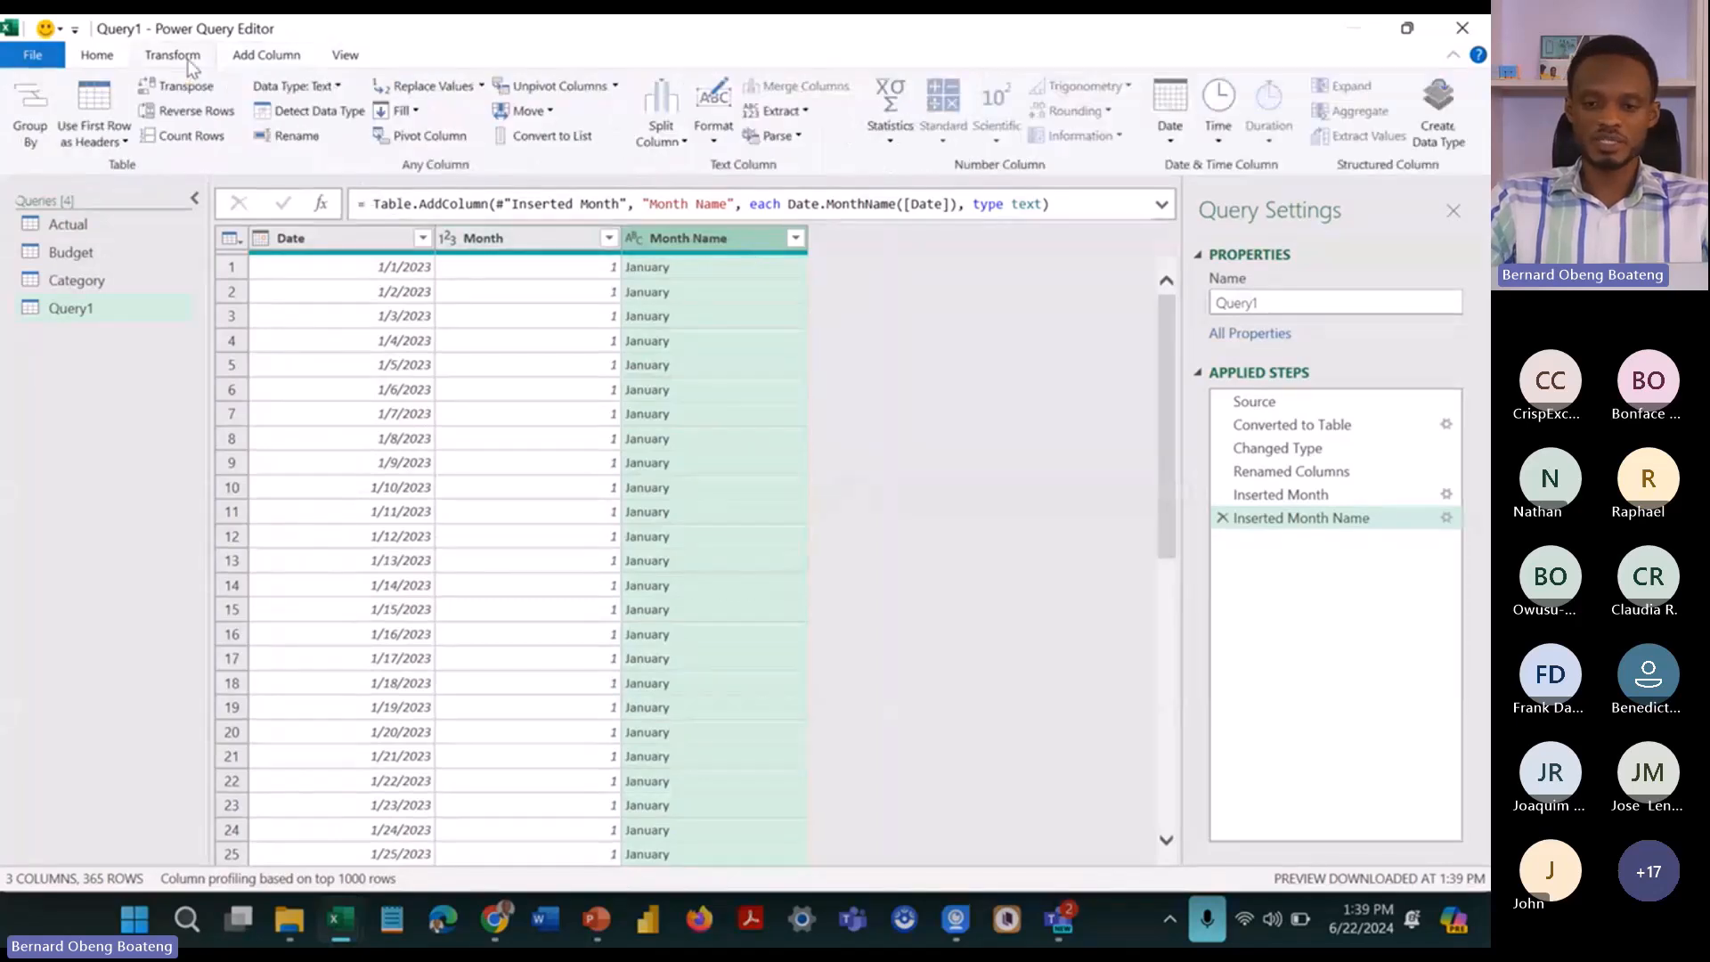
click(787, 114)
click(798, 165)
text(3)
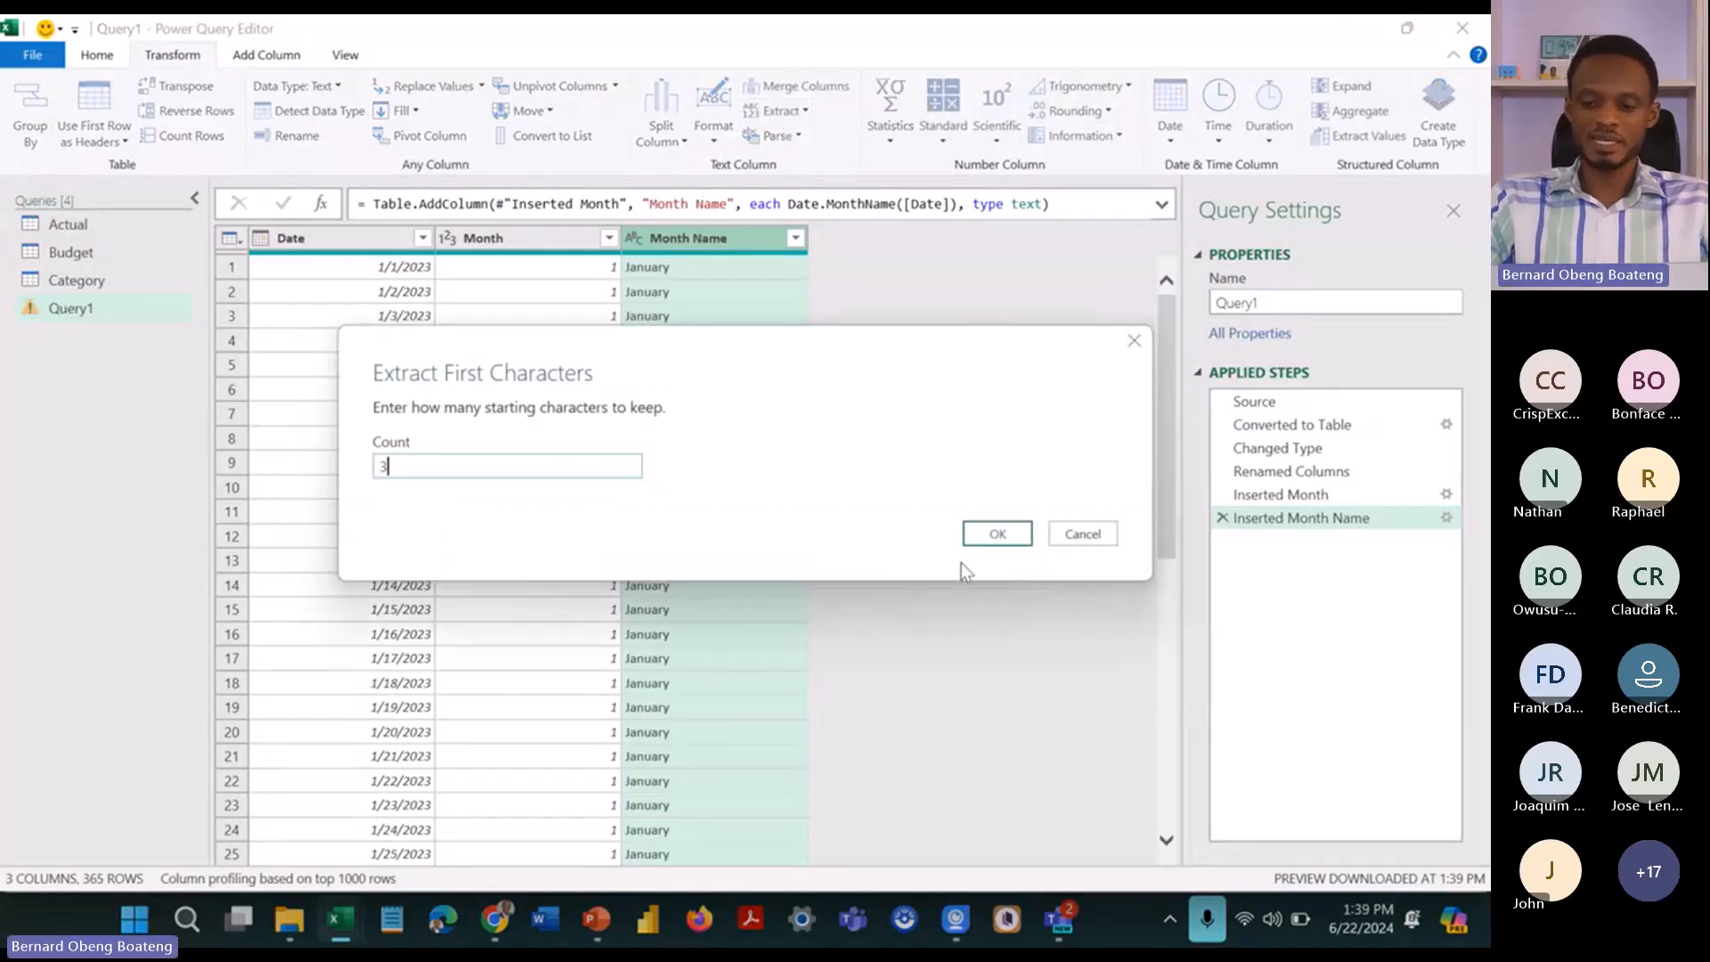
click(995, 534)
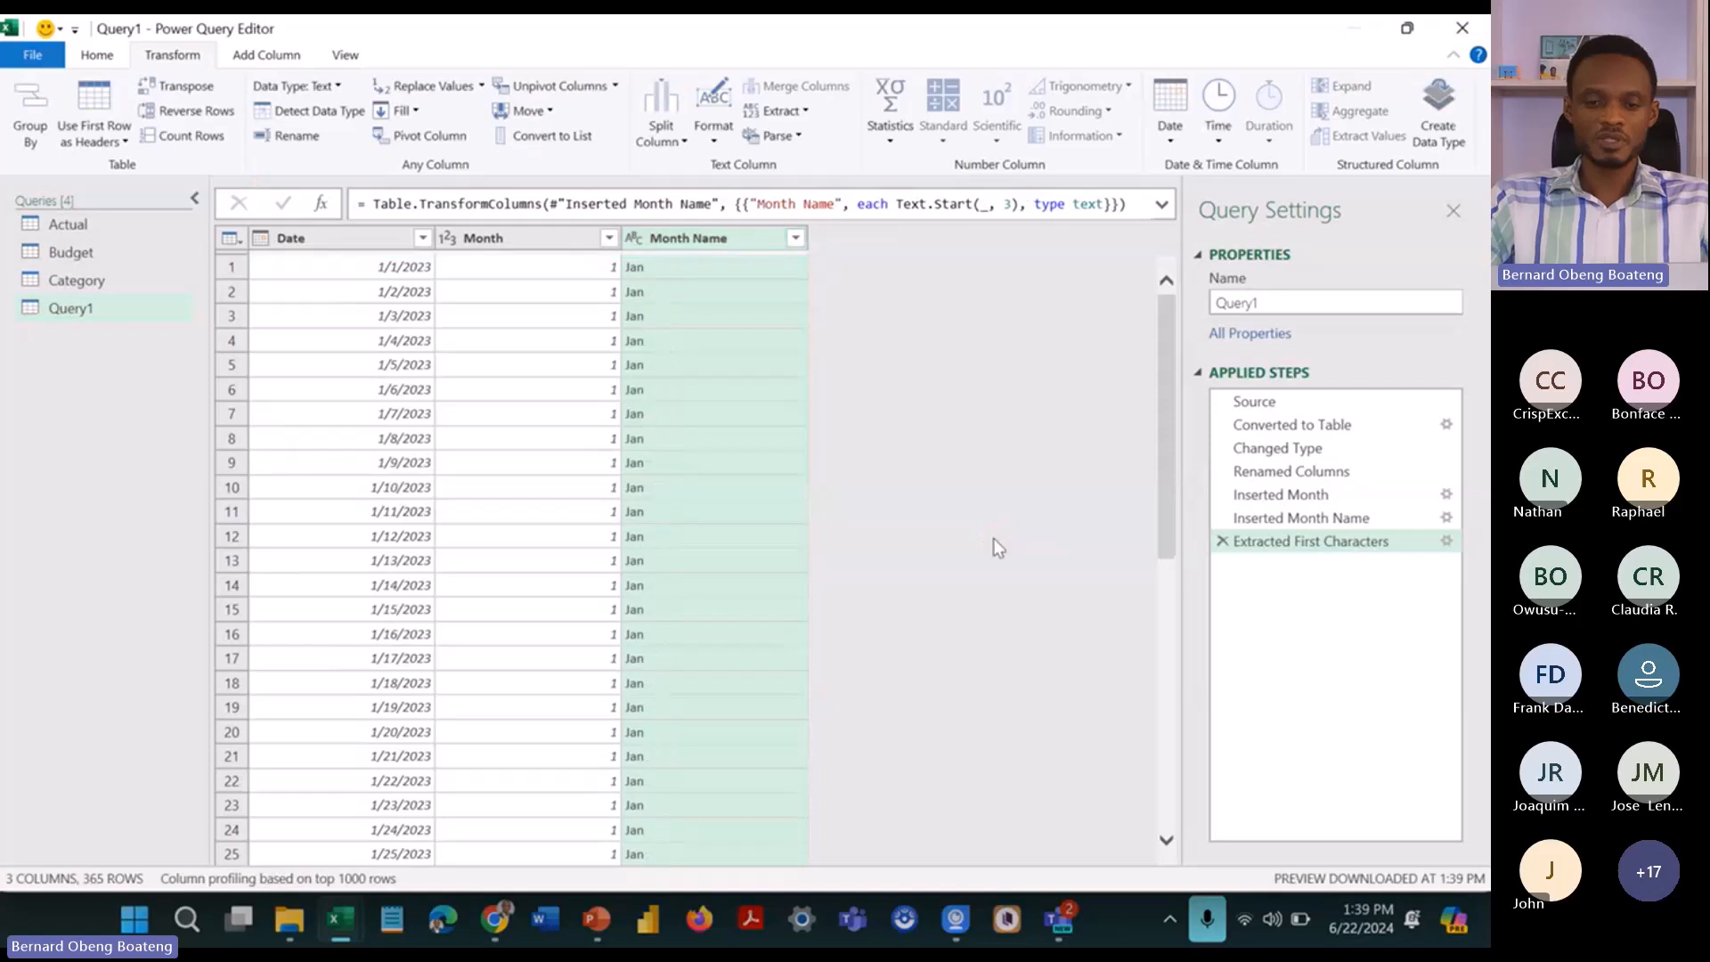
Step: Rename the Query1 query as Calendar
click(1289, 305)
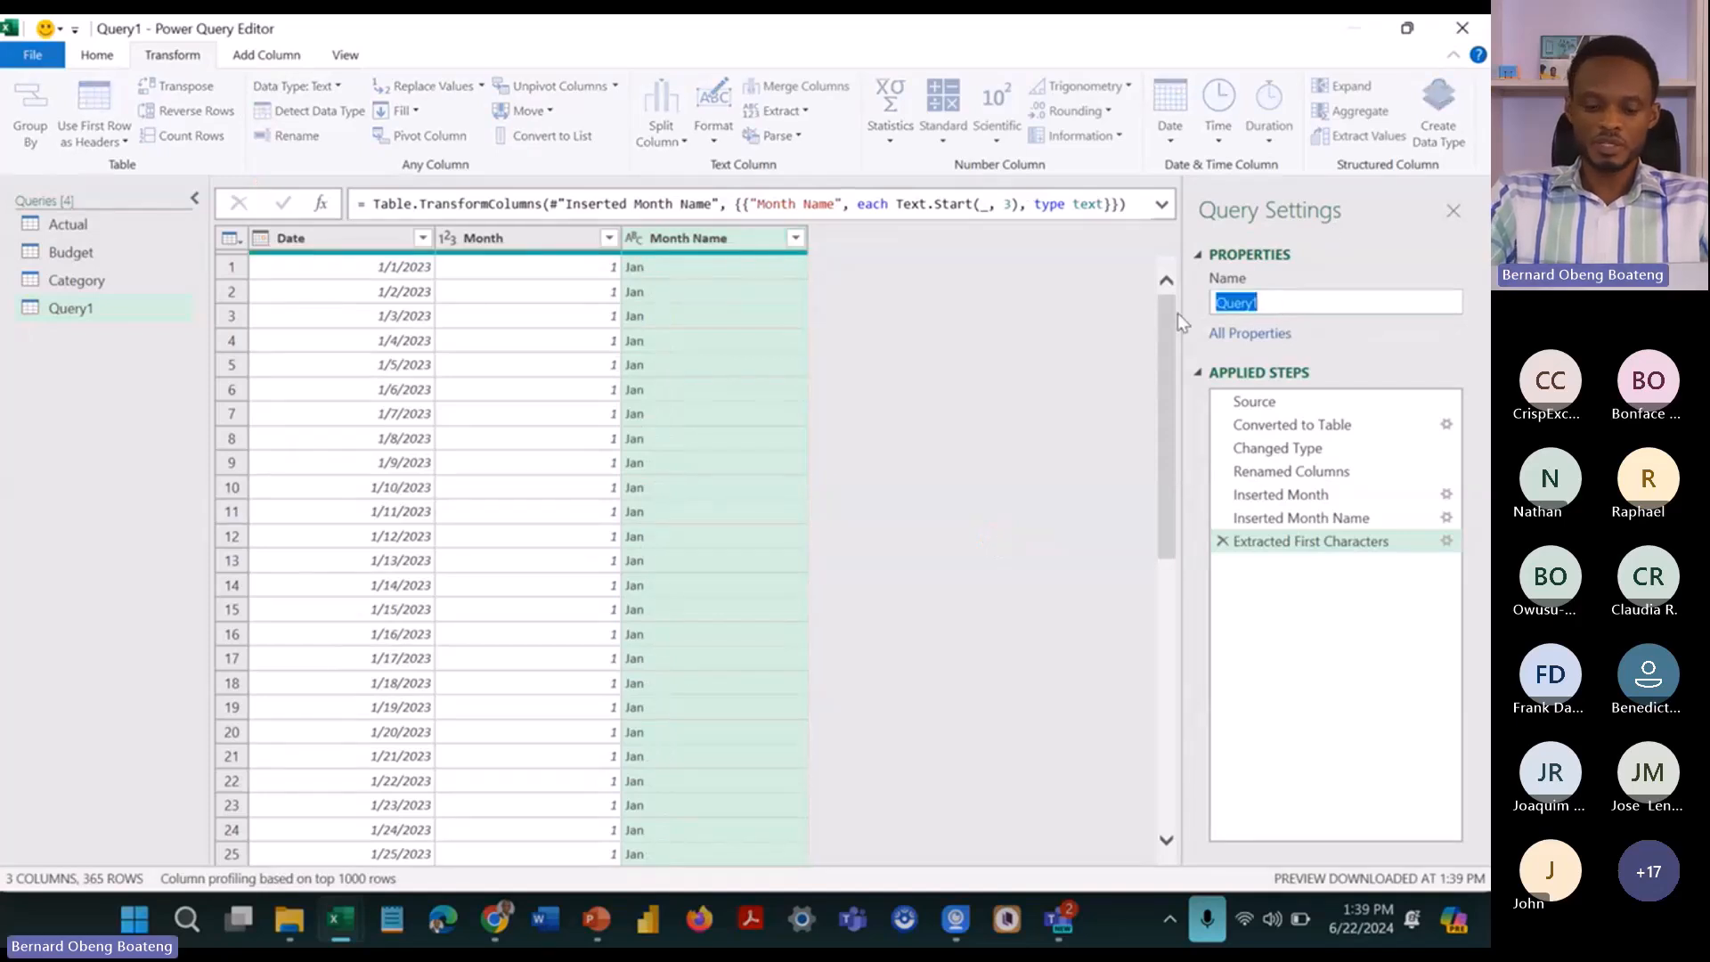
text(Calendar)
key(Return)
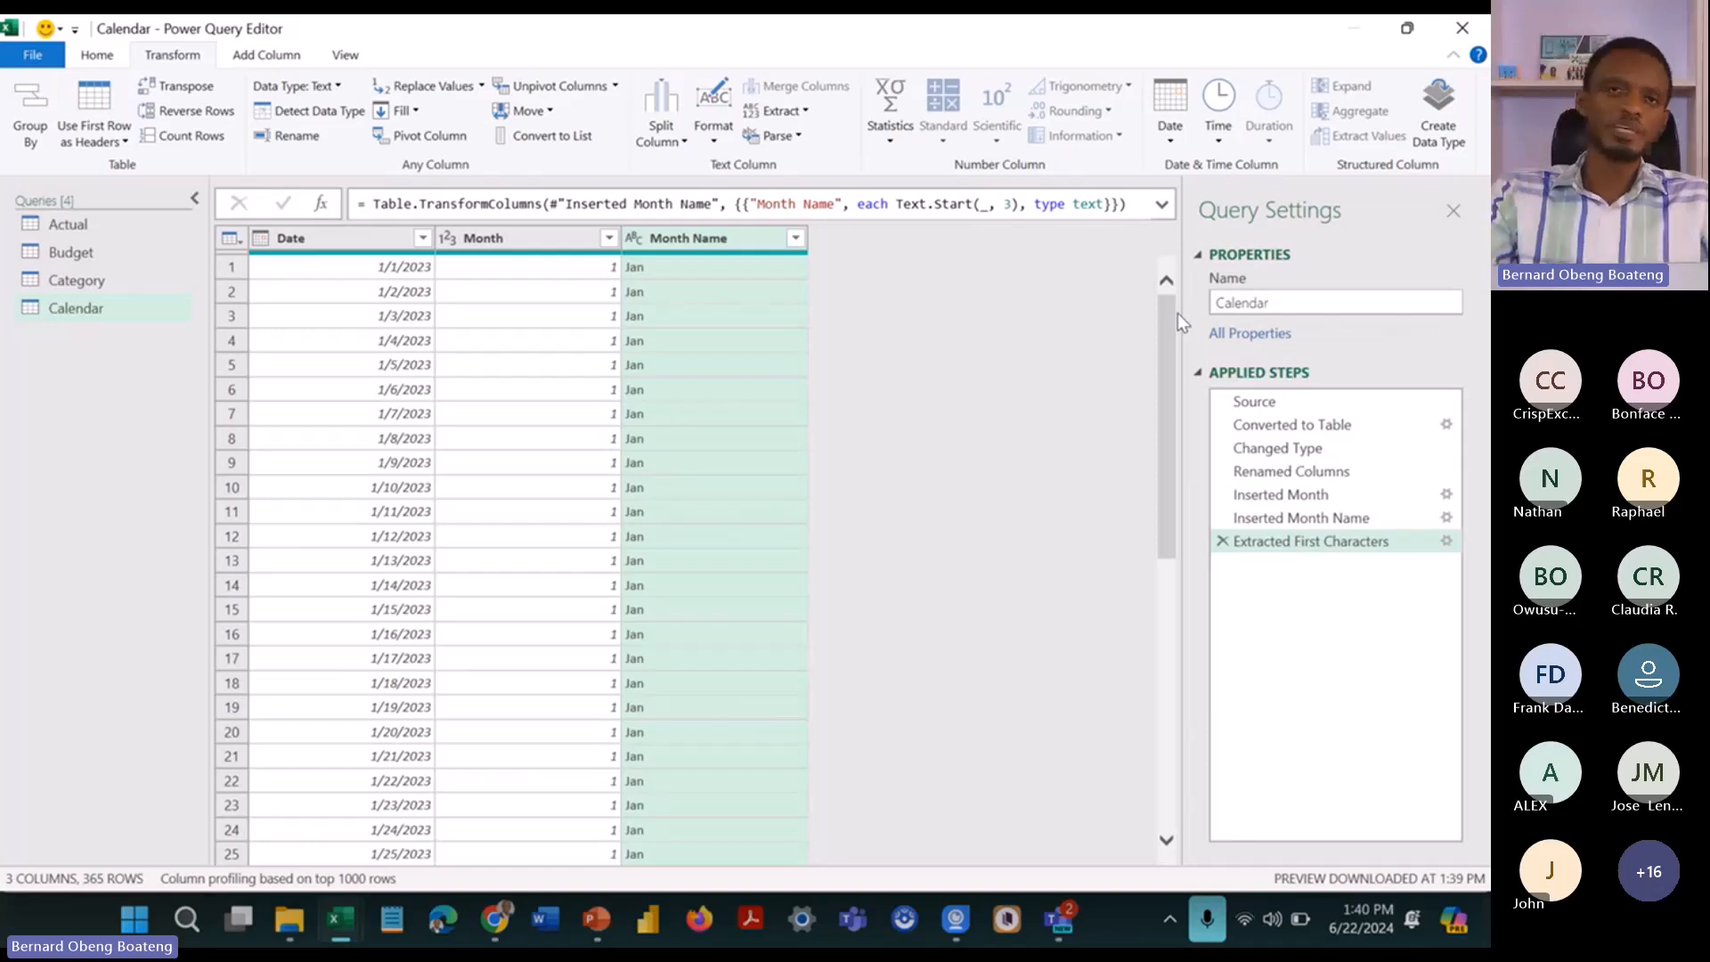
Step: Look over the queries, and load them to the workbook as connections only, added to the Data Model
click(150, 222)
click(136, 250)
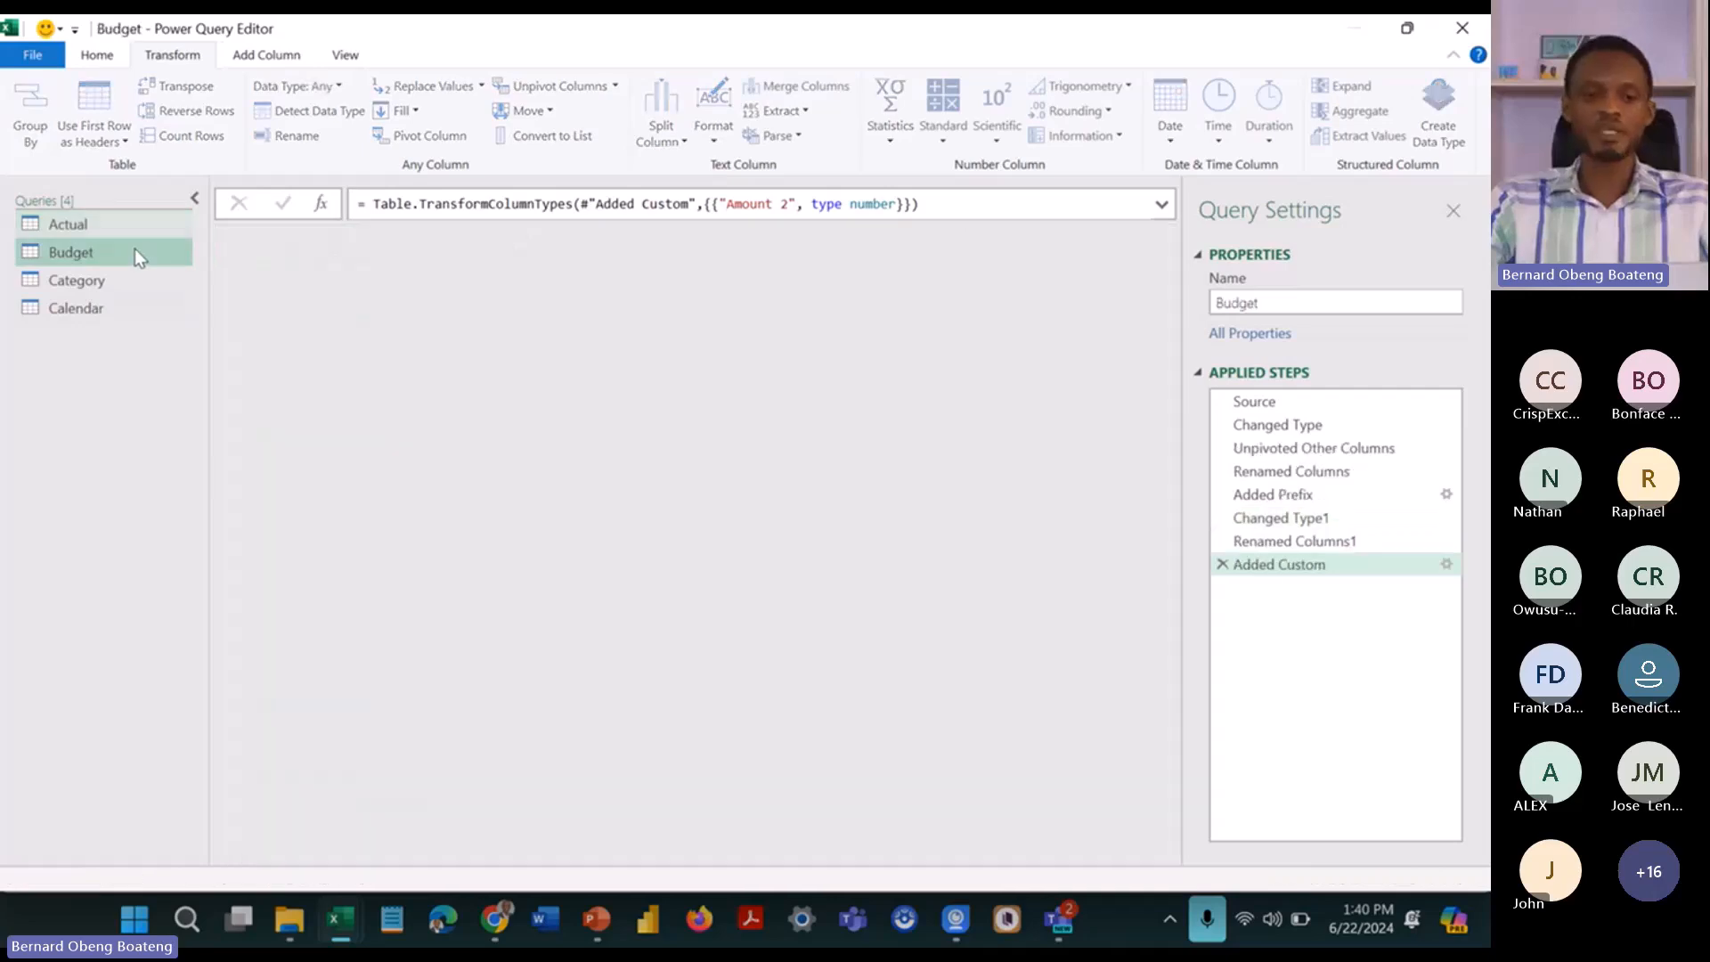
click(121, 279)
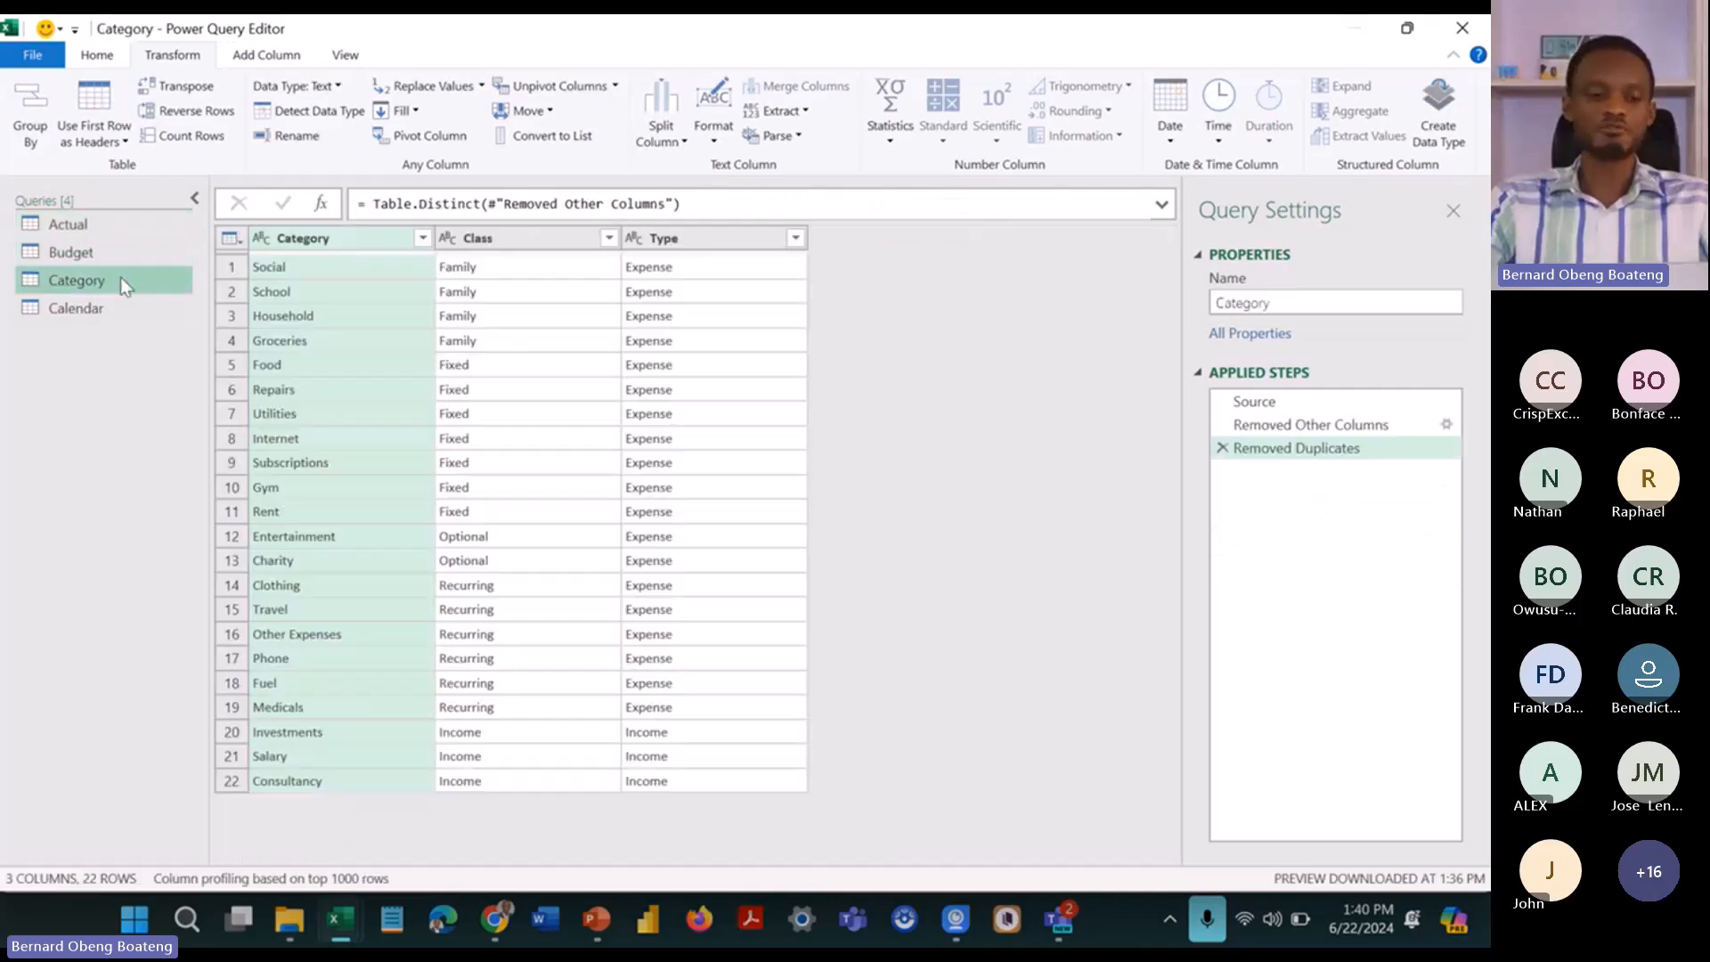
click(112, 312)
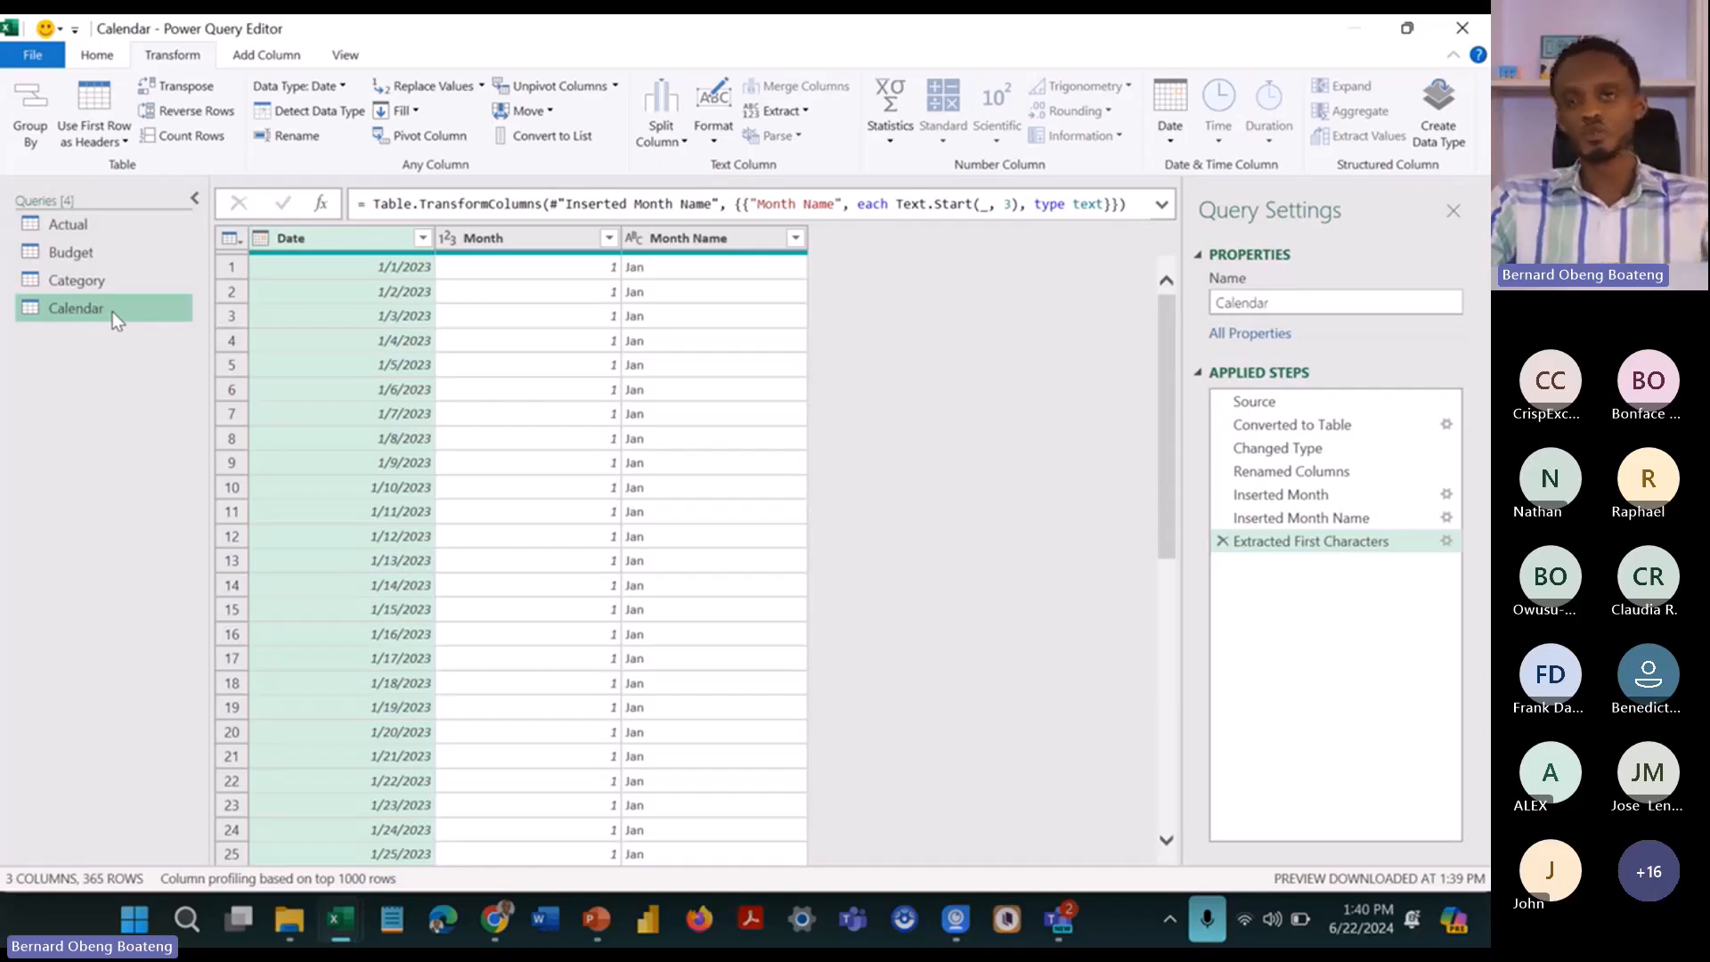
click(116, 55)
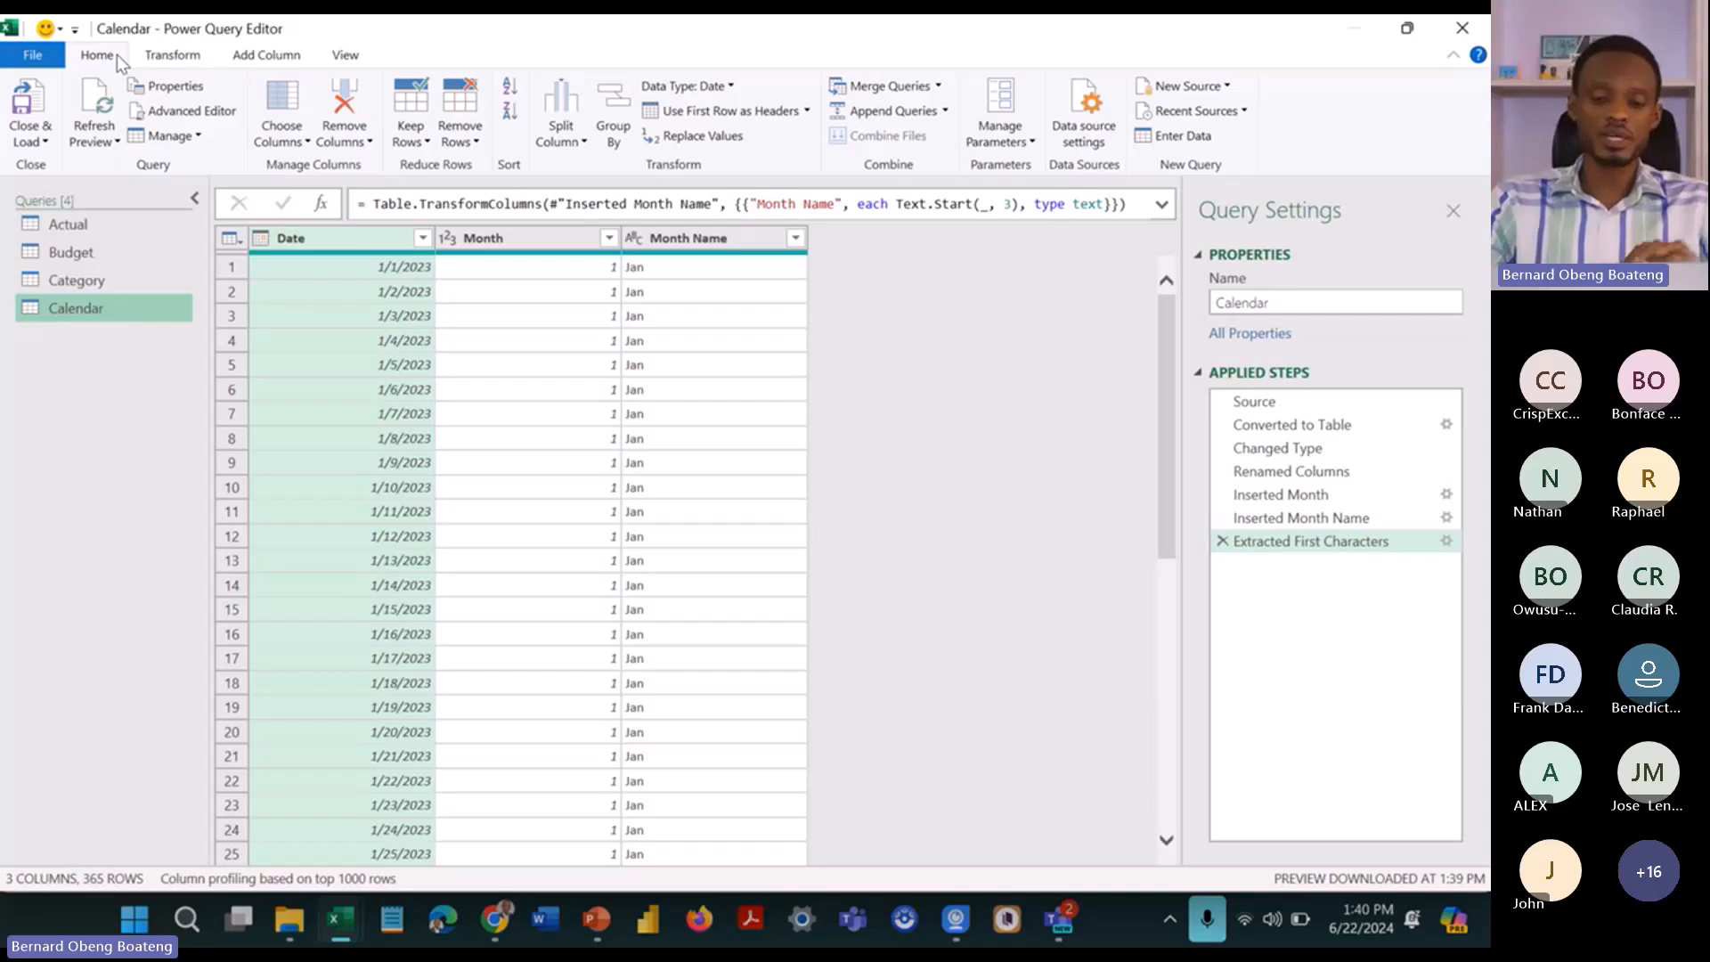
click(30, 141)
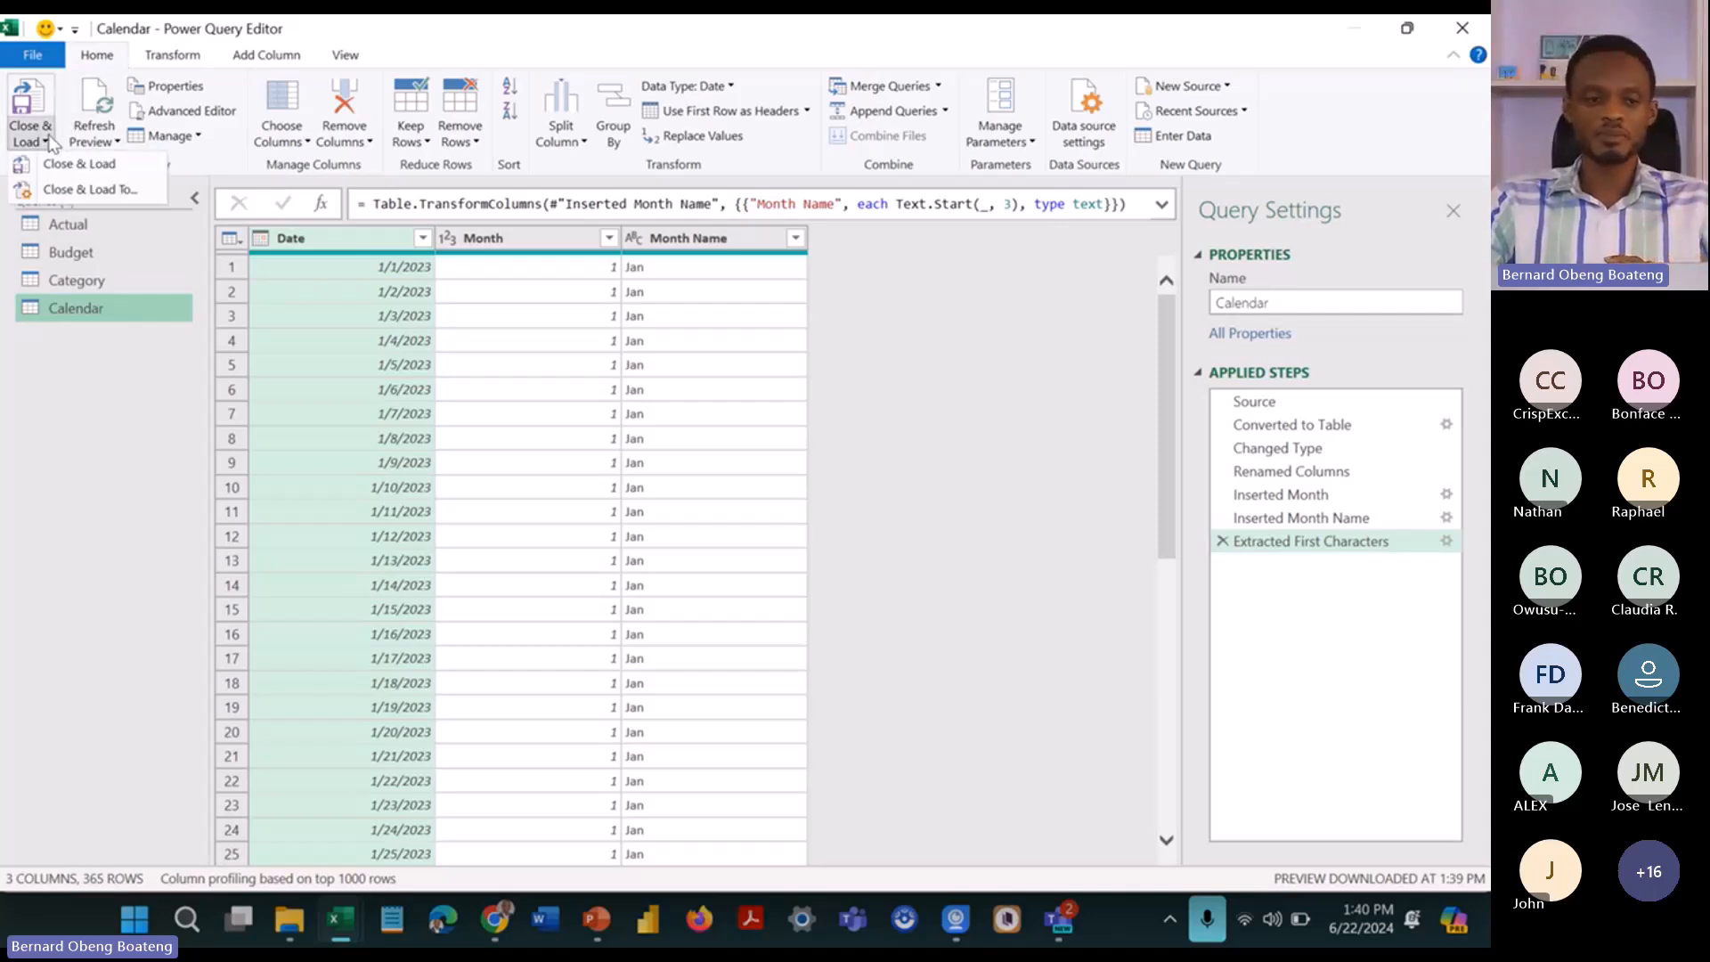
click(81, 189)
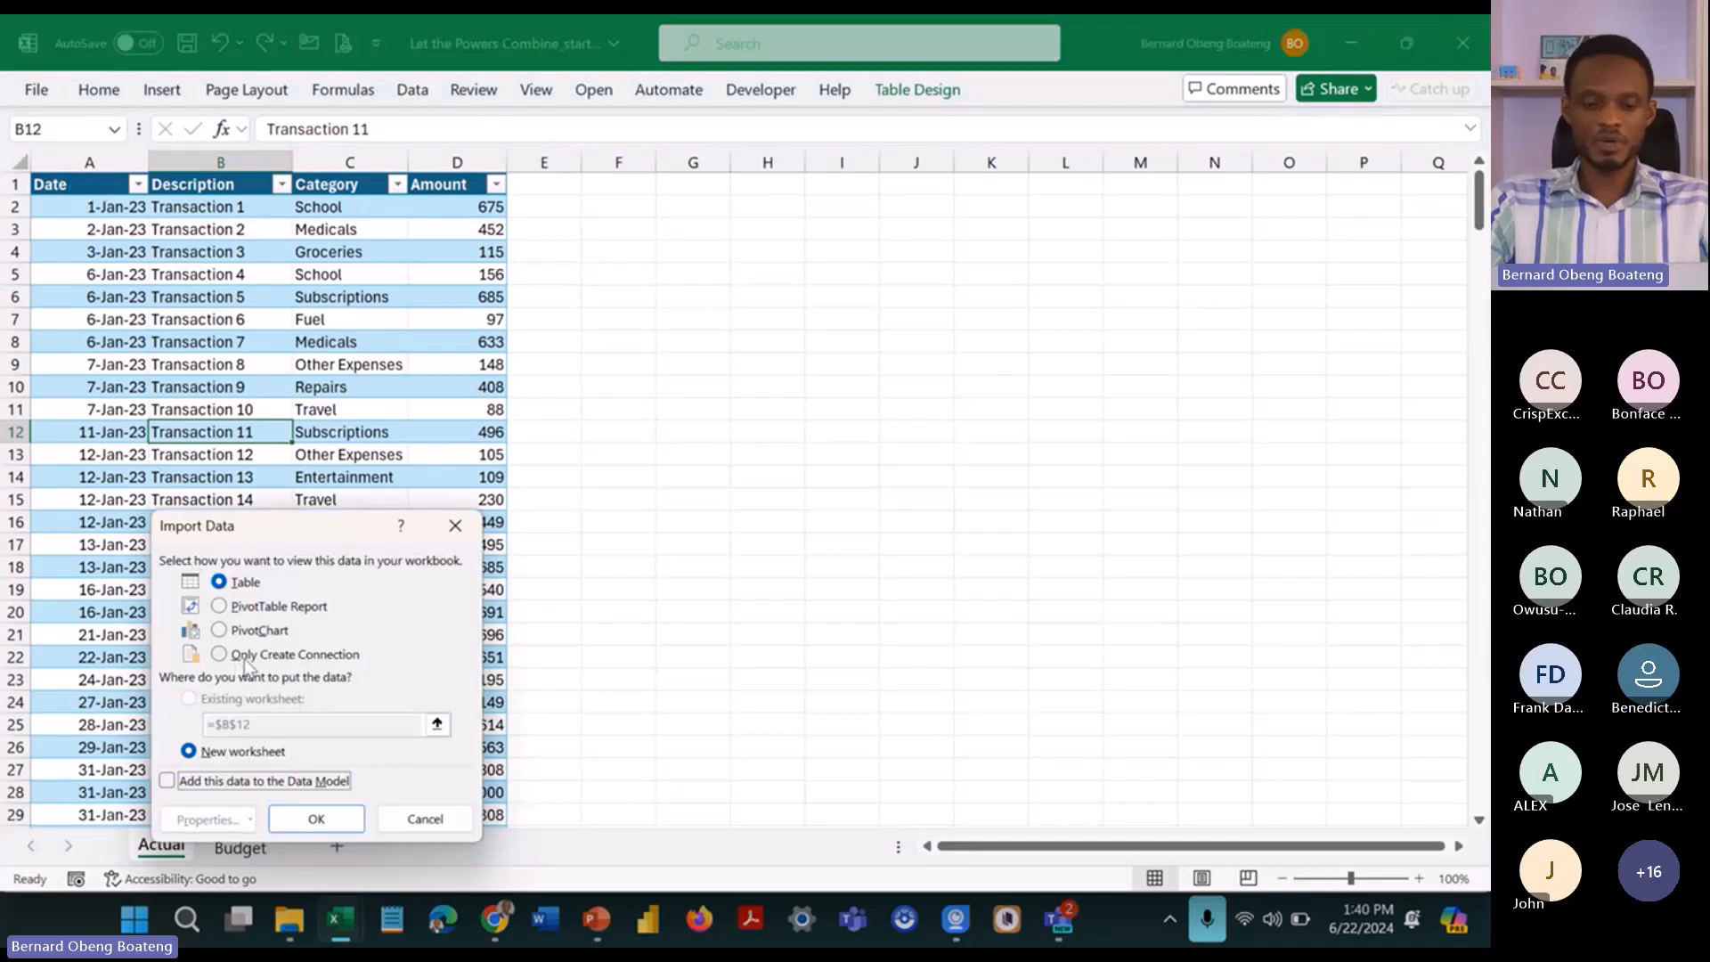
click(250, 659)
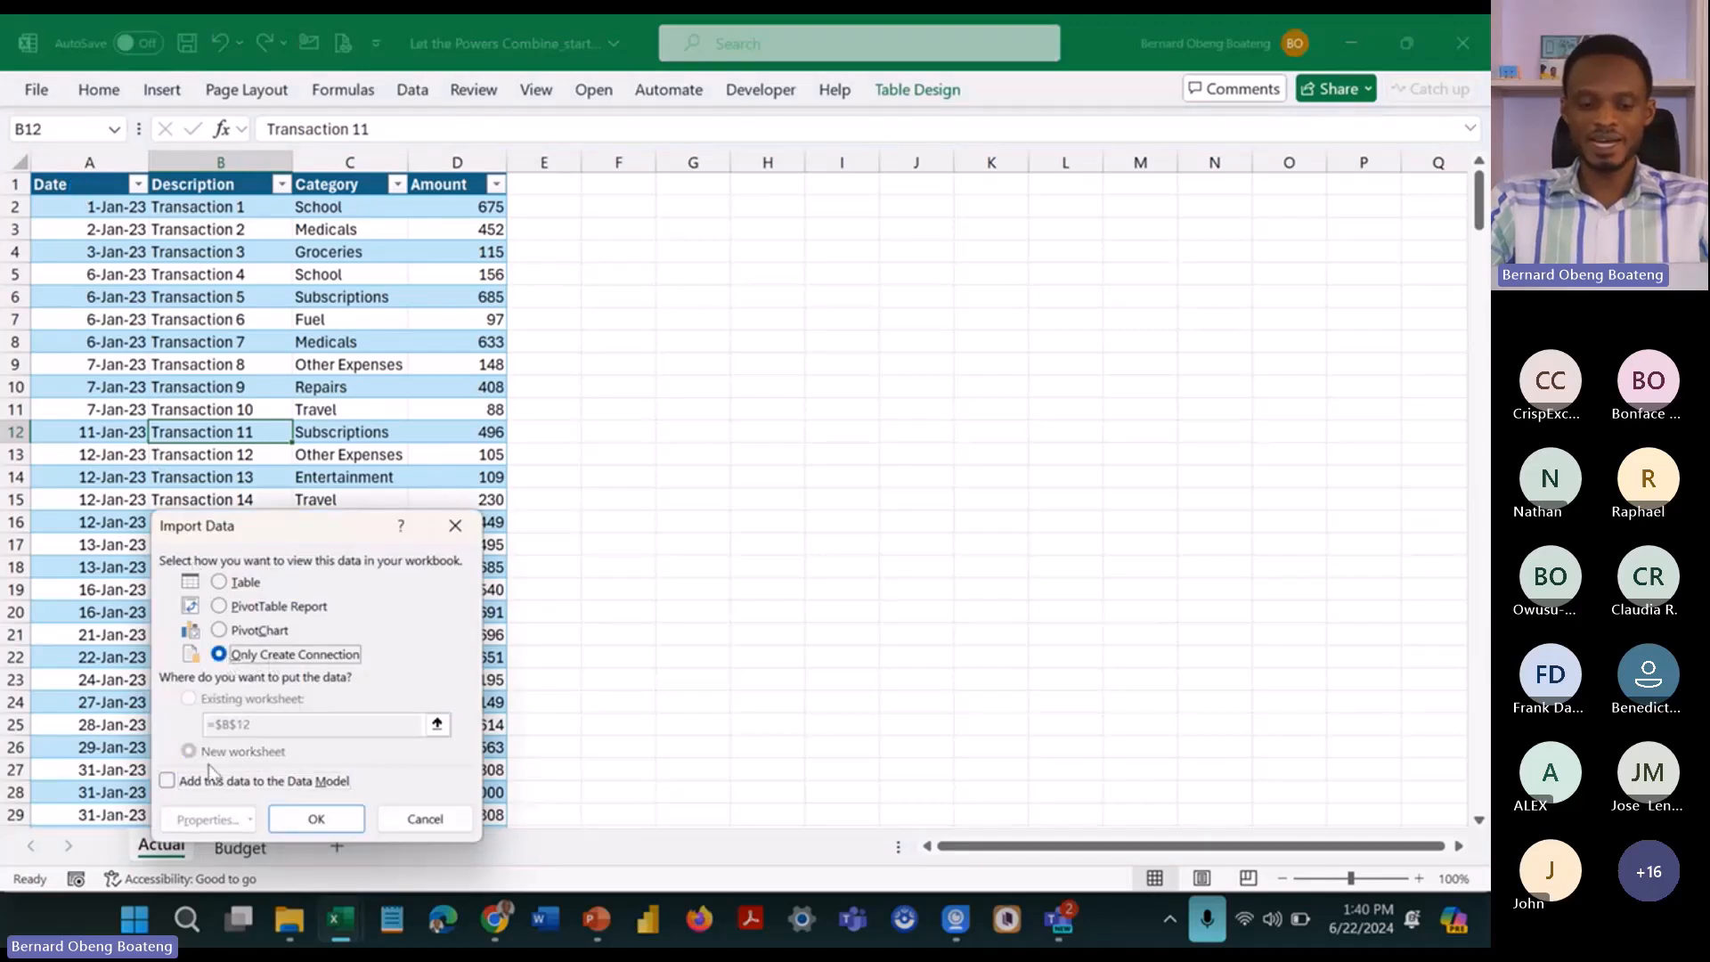
click(184, 781)
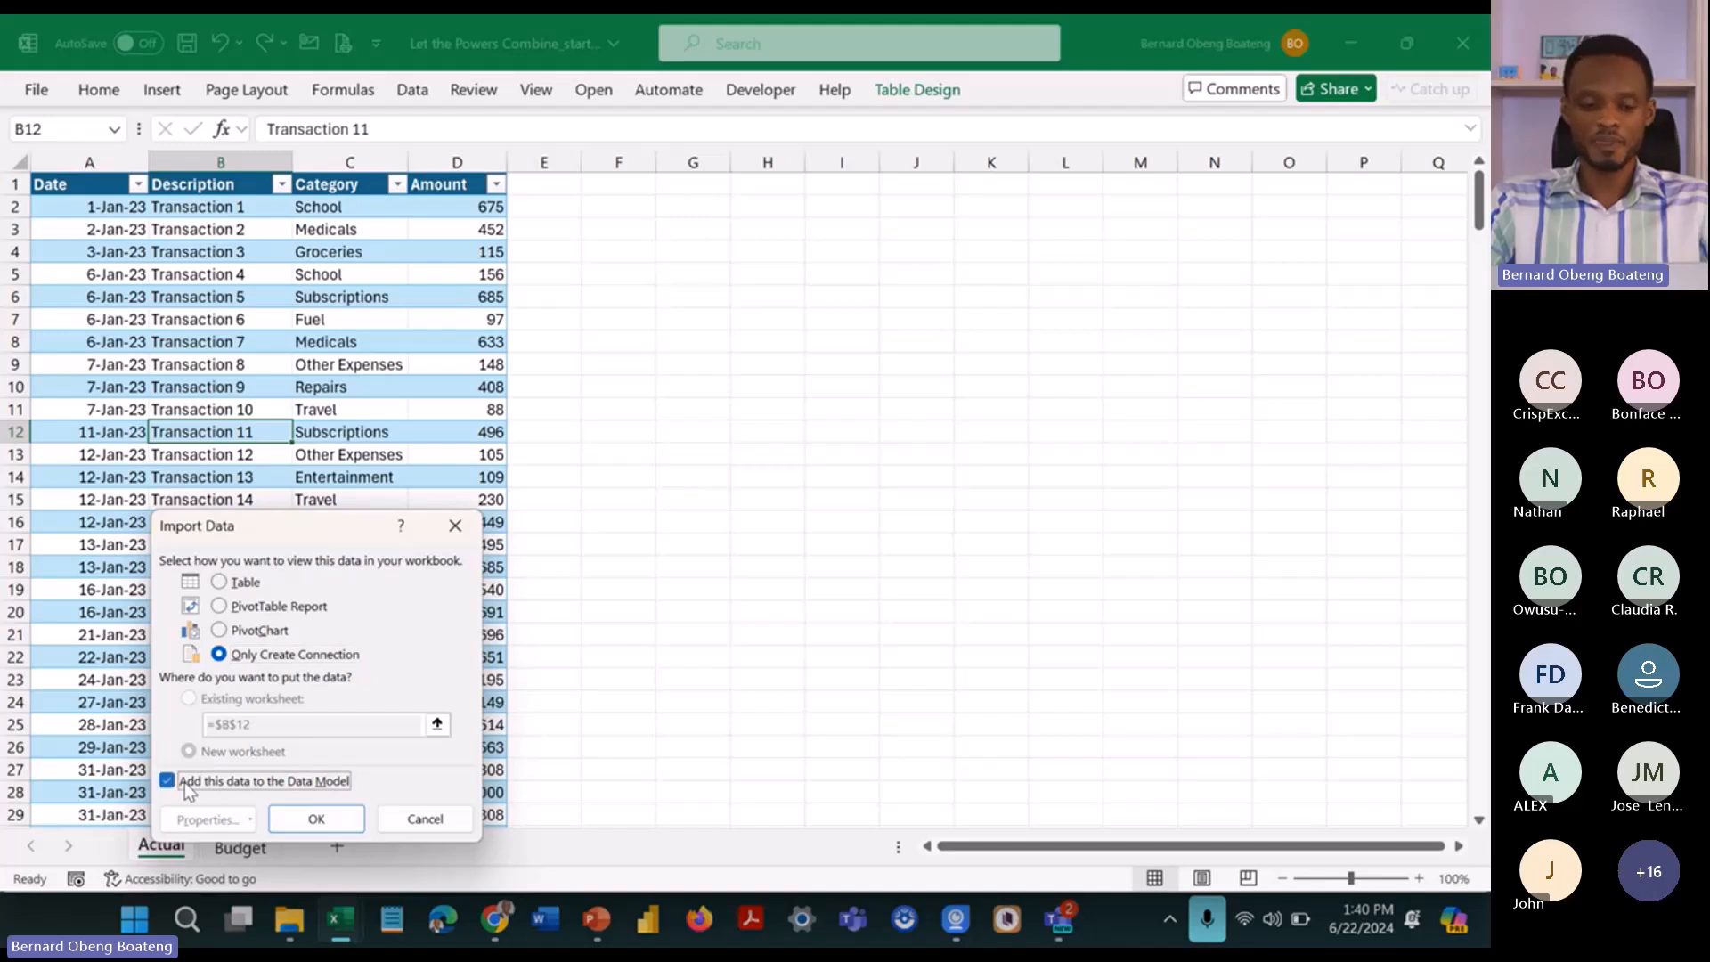
click(294, 820)
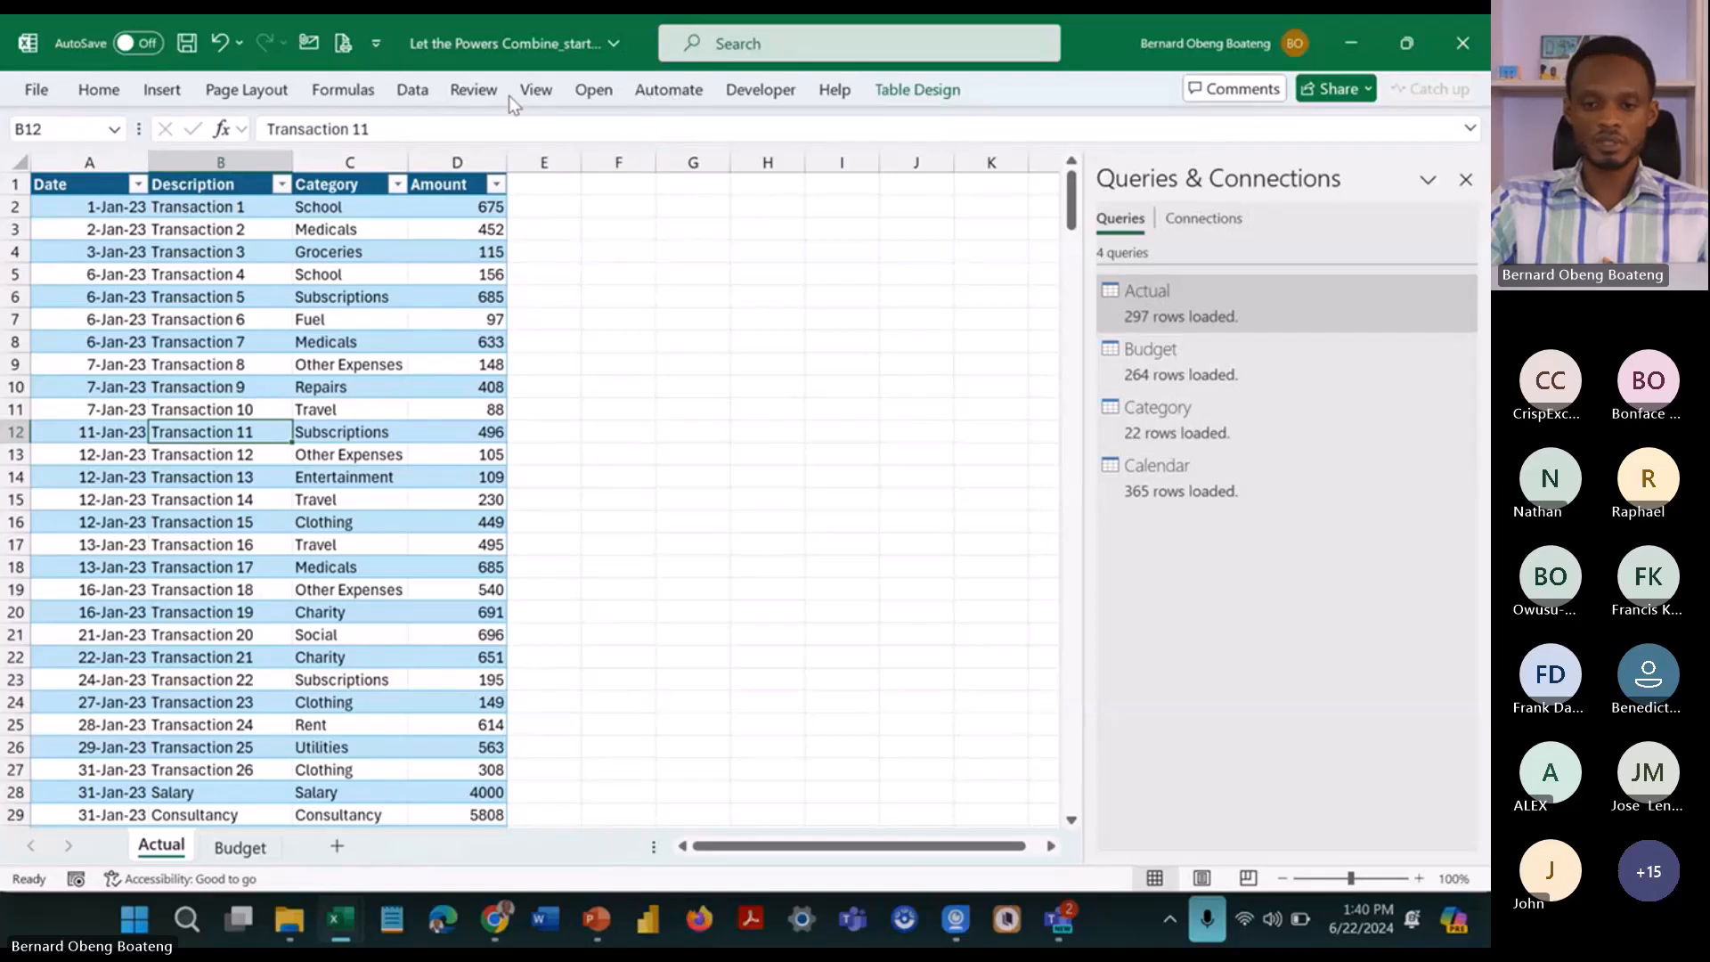
Step: Try to open the workbook's Data Model for management
click(115, 86)
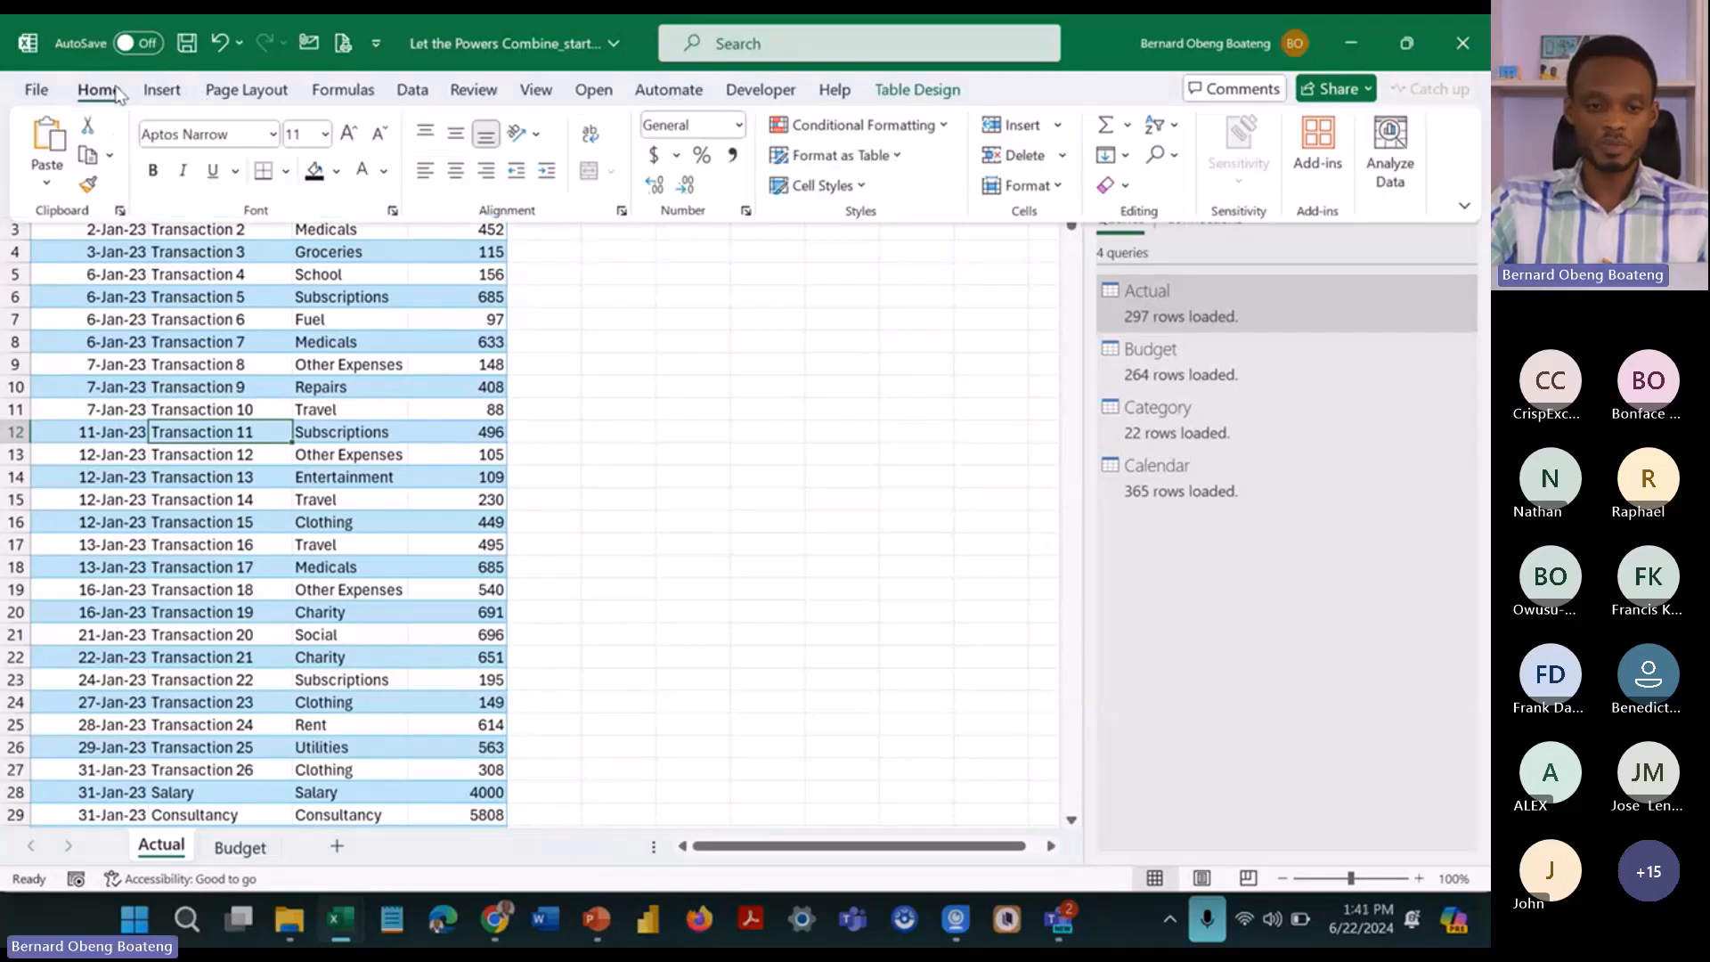
click(411, 90)
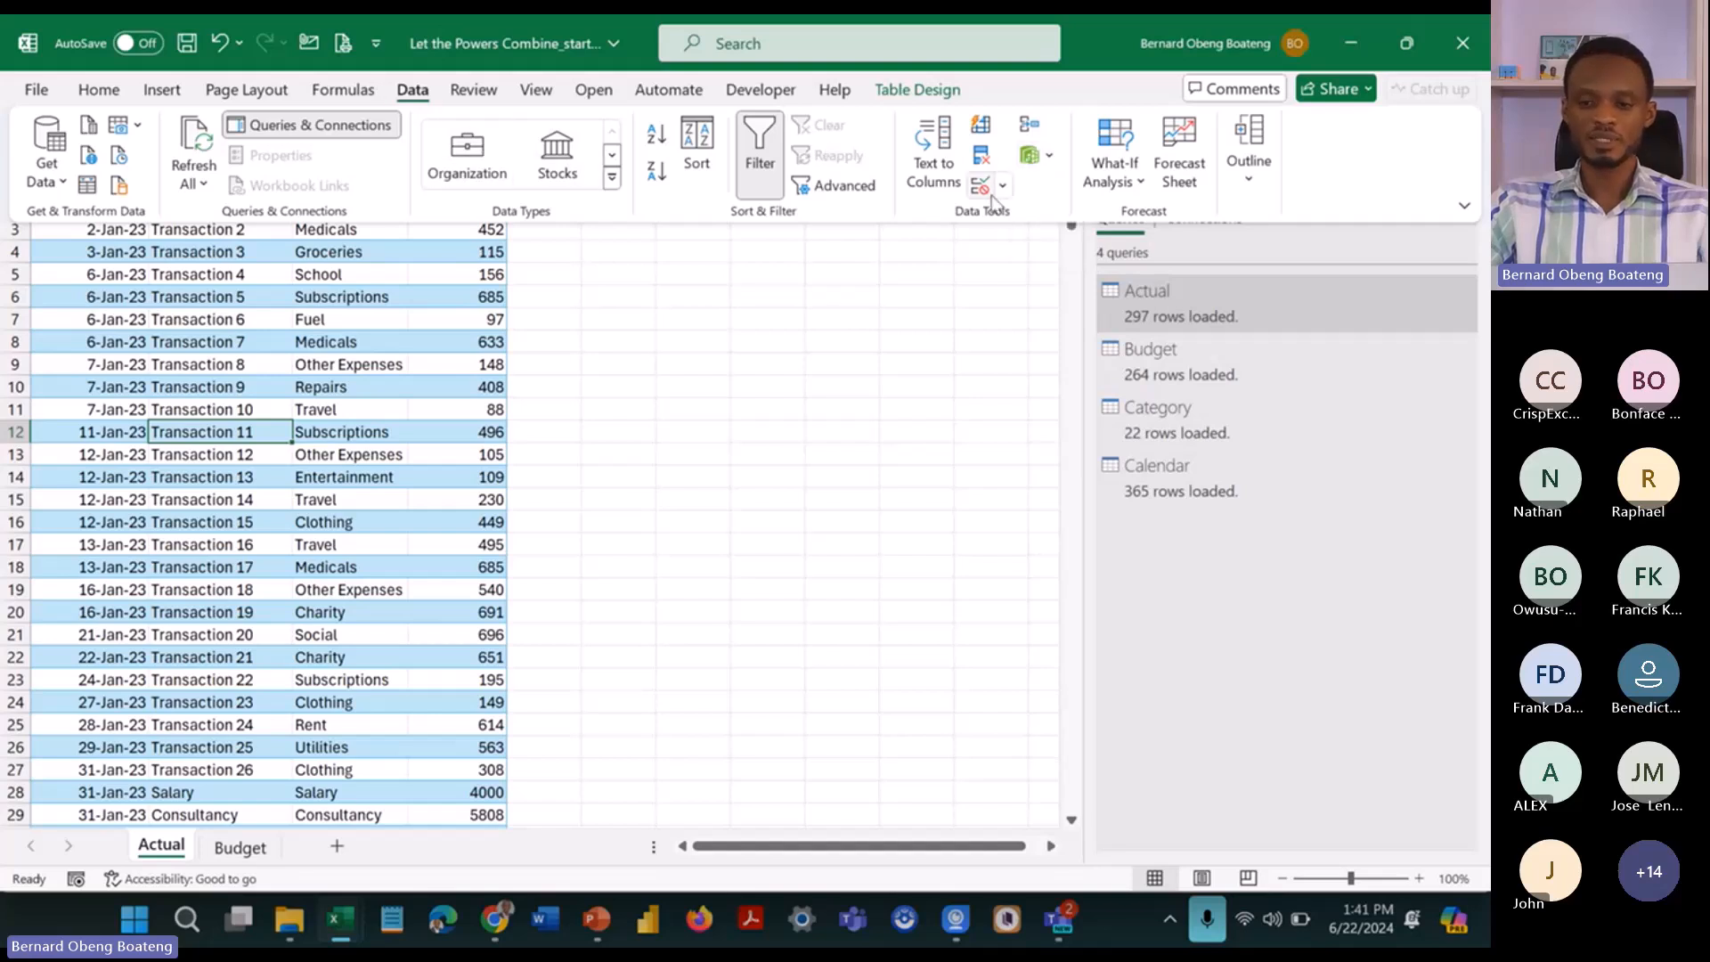
click(1033, 161)
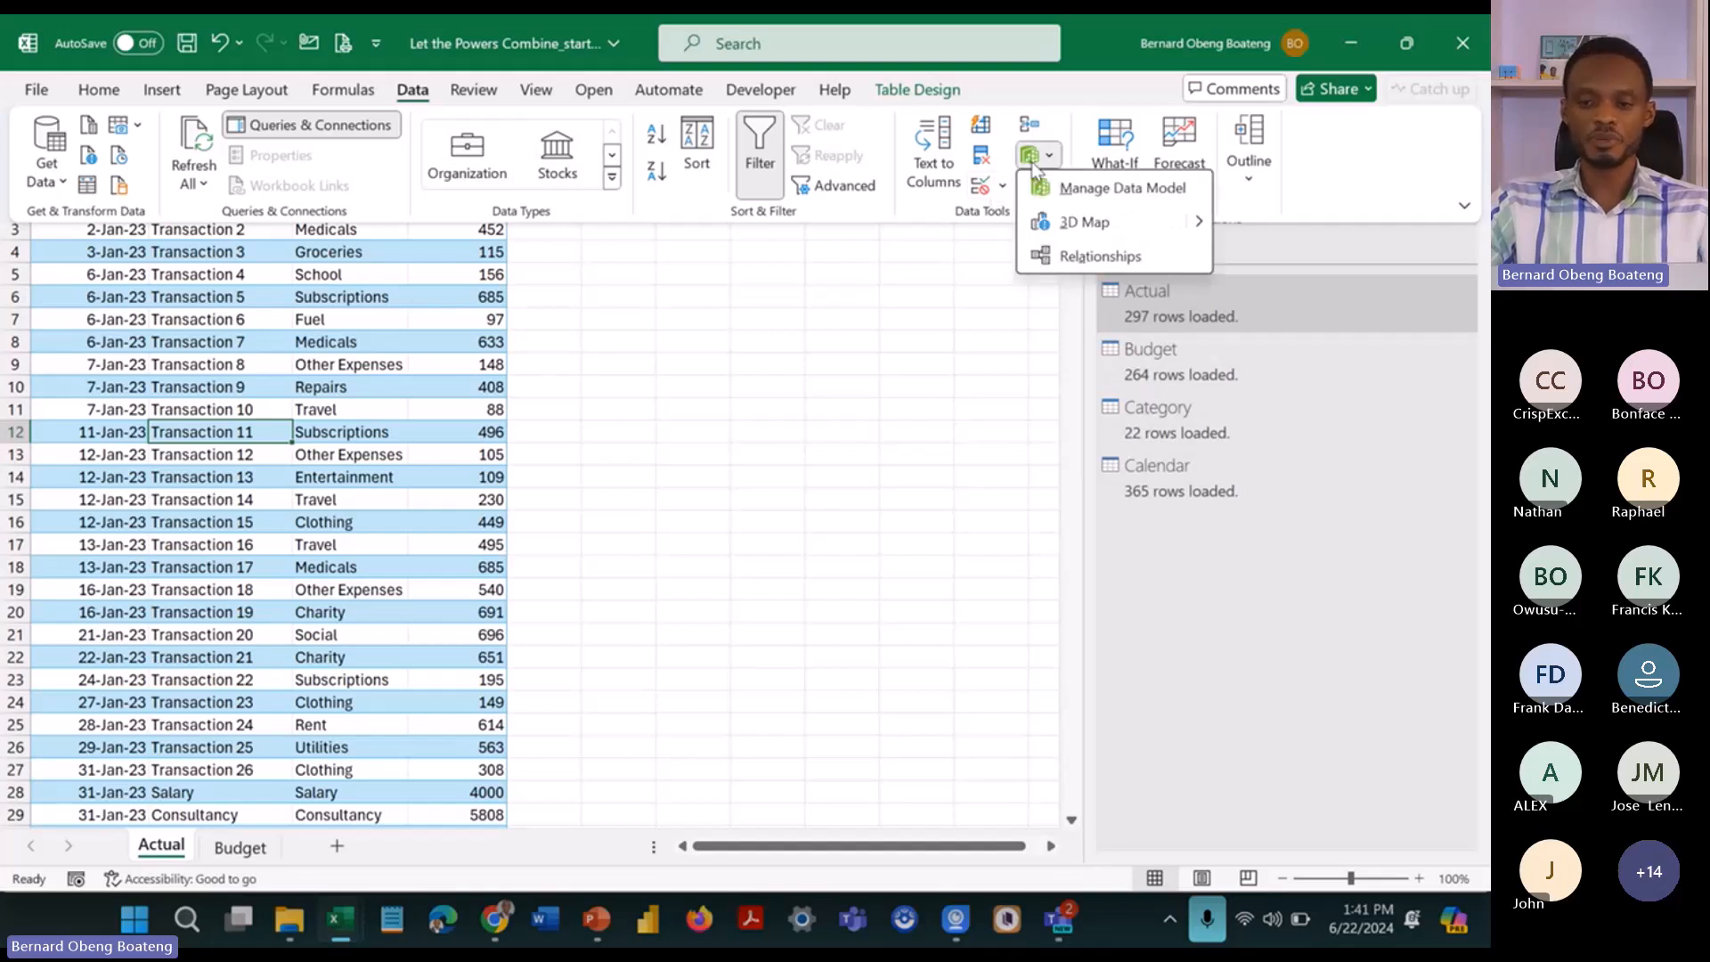
key(Escape)
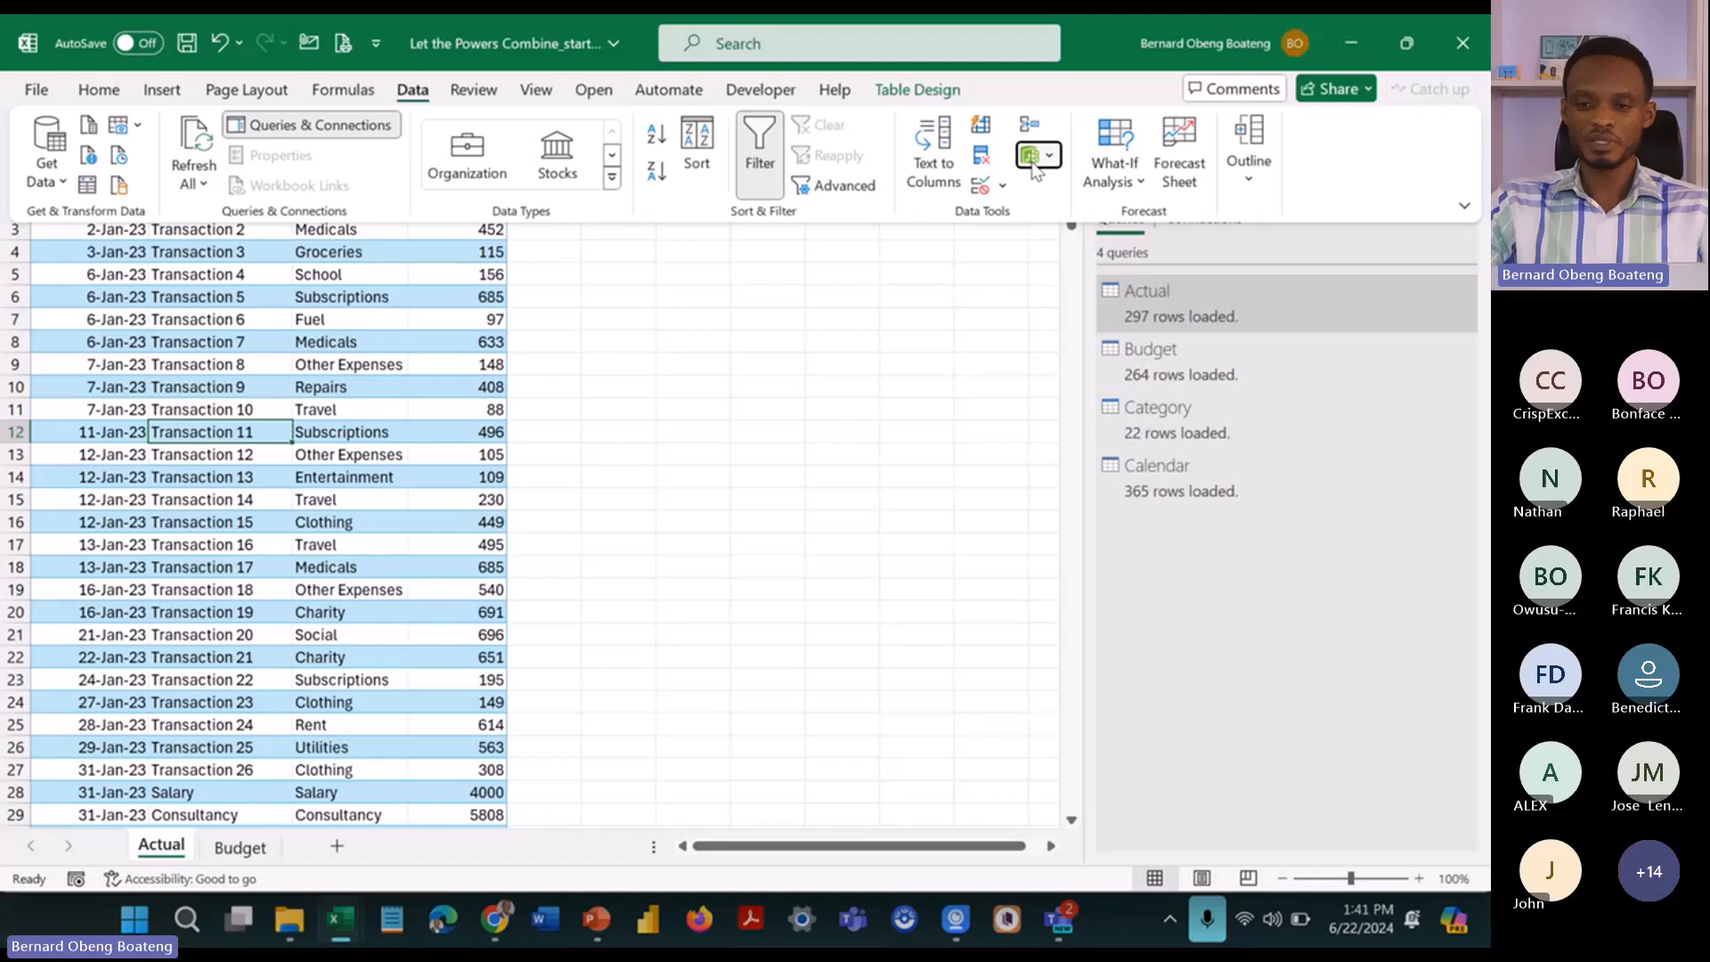
click(1033, 166)
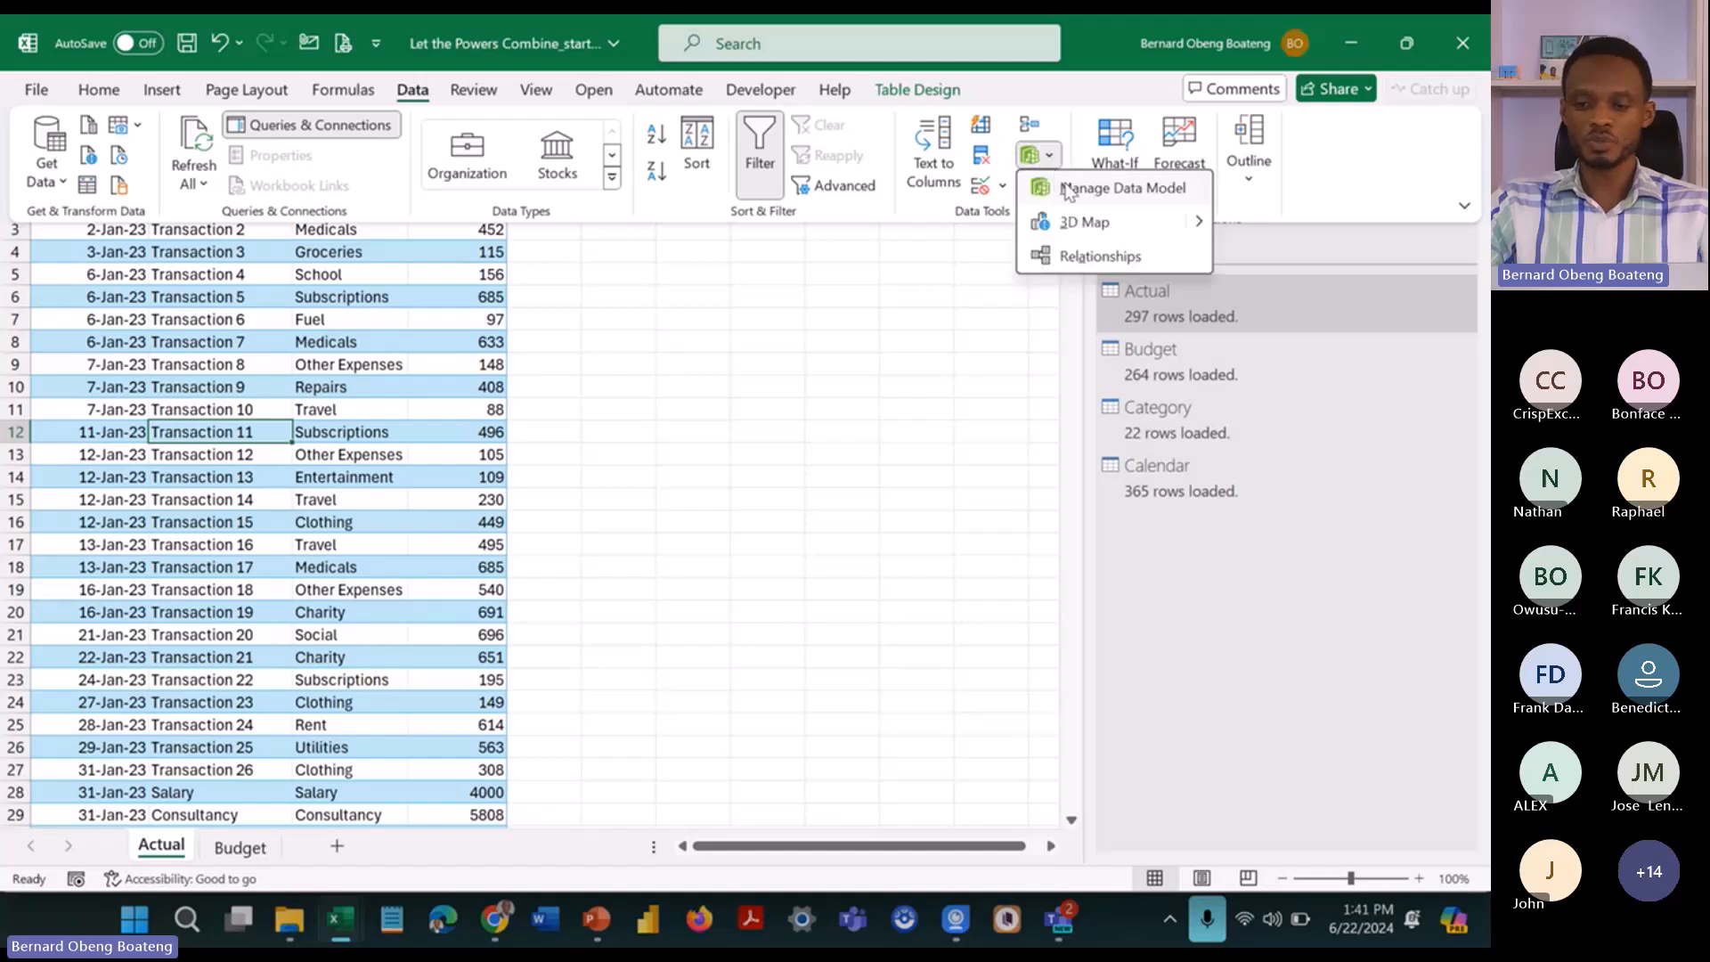
click(1068, 192)
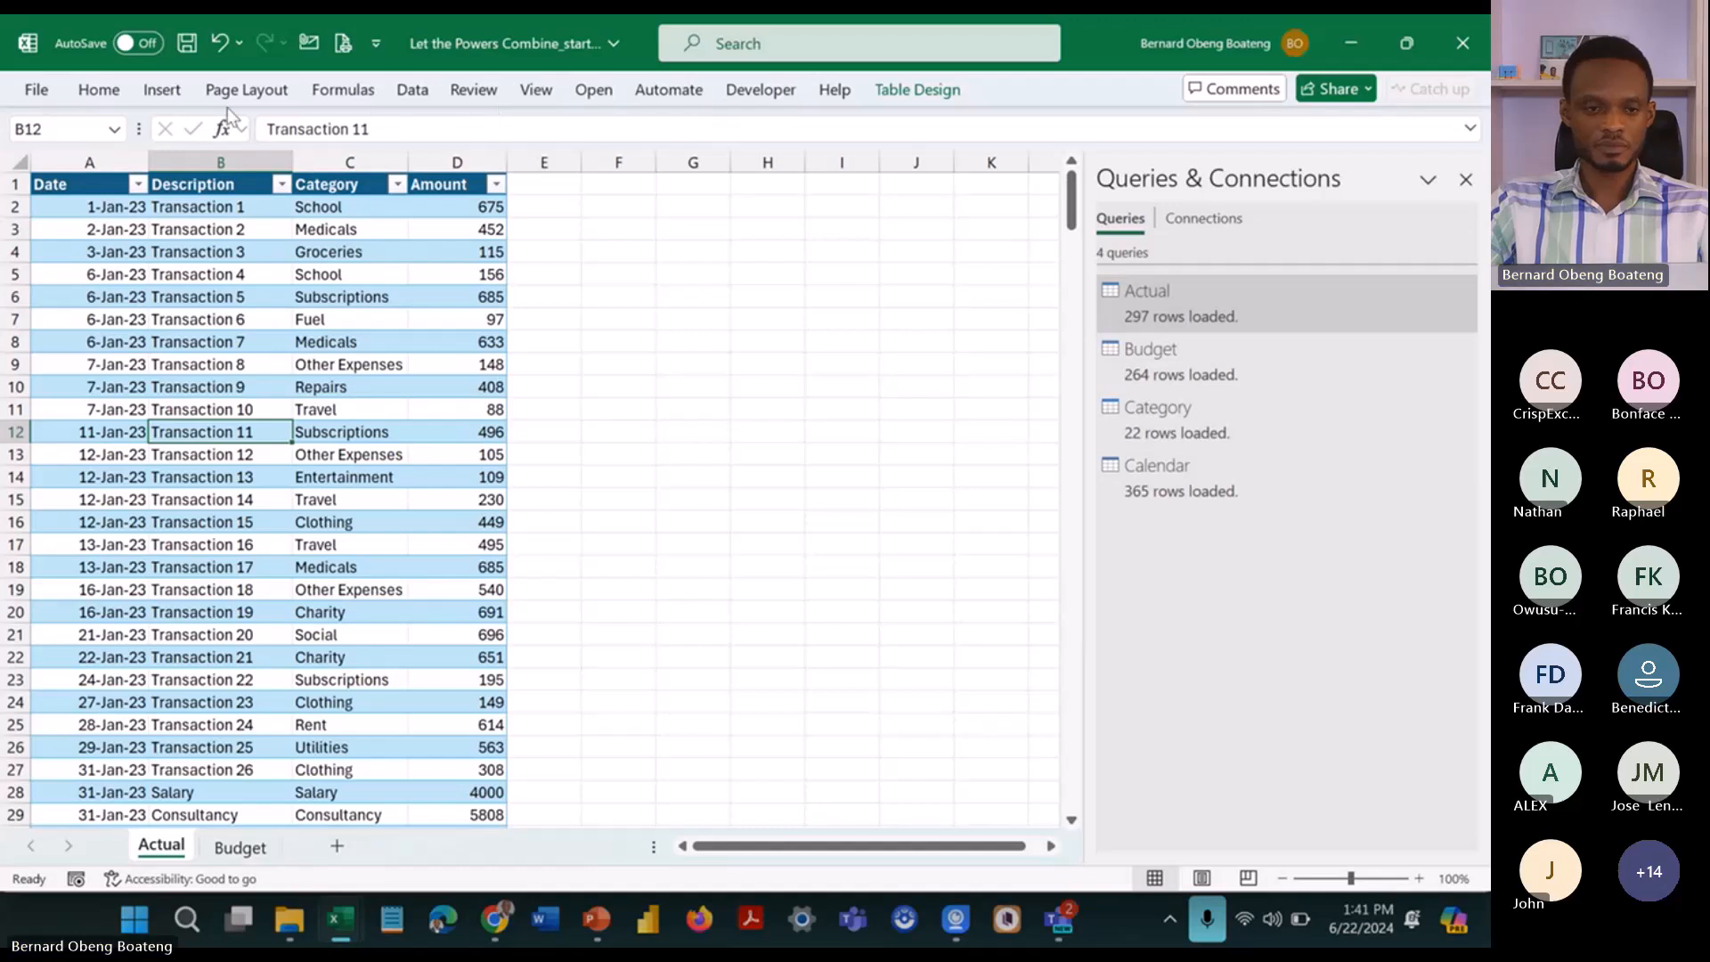
click(98, 89)
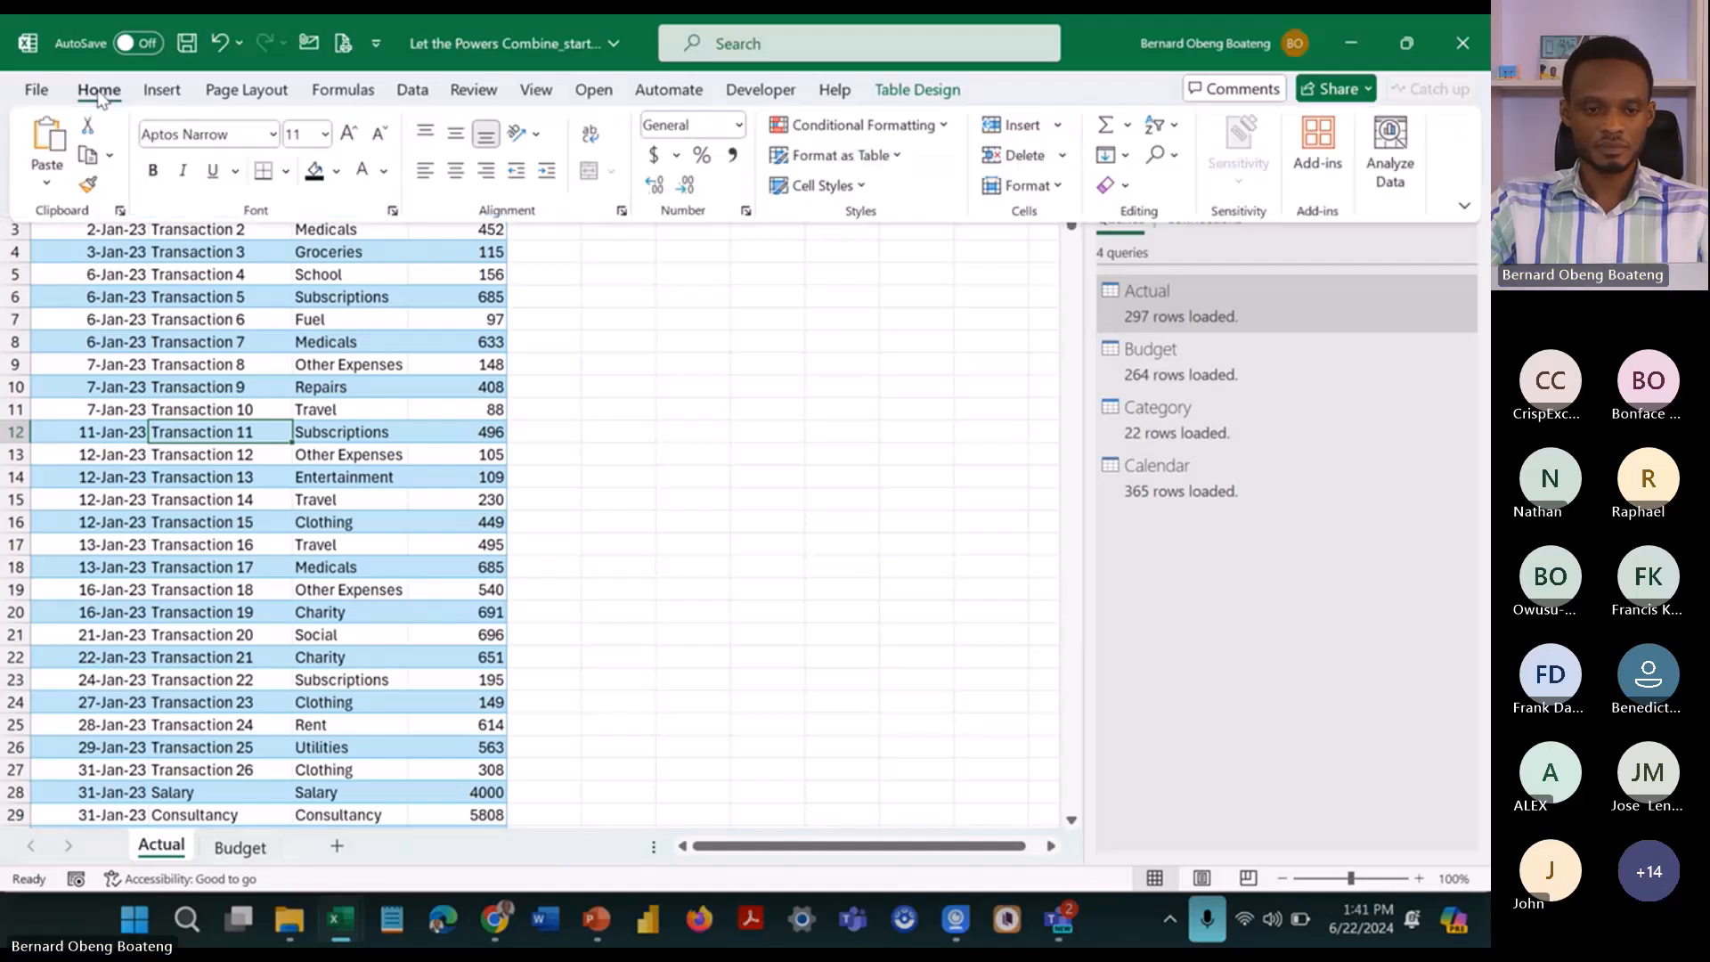
click(566, 387)
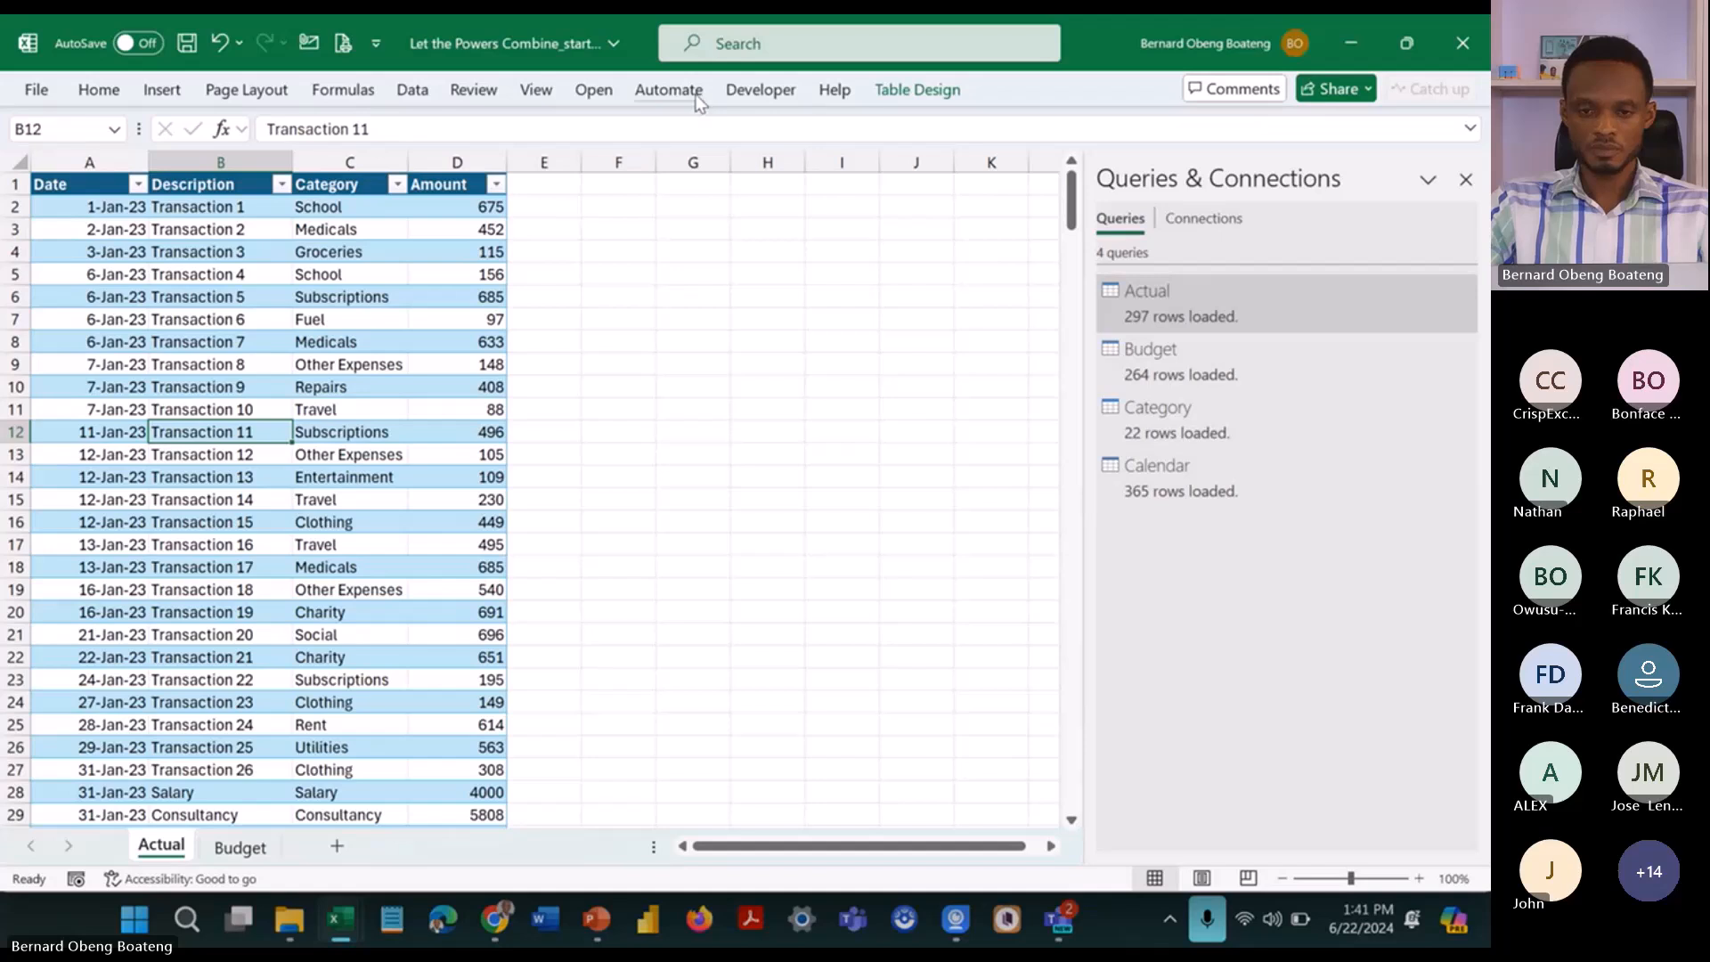
click(595, 91)
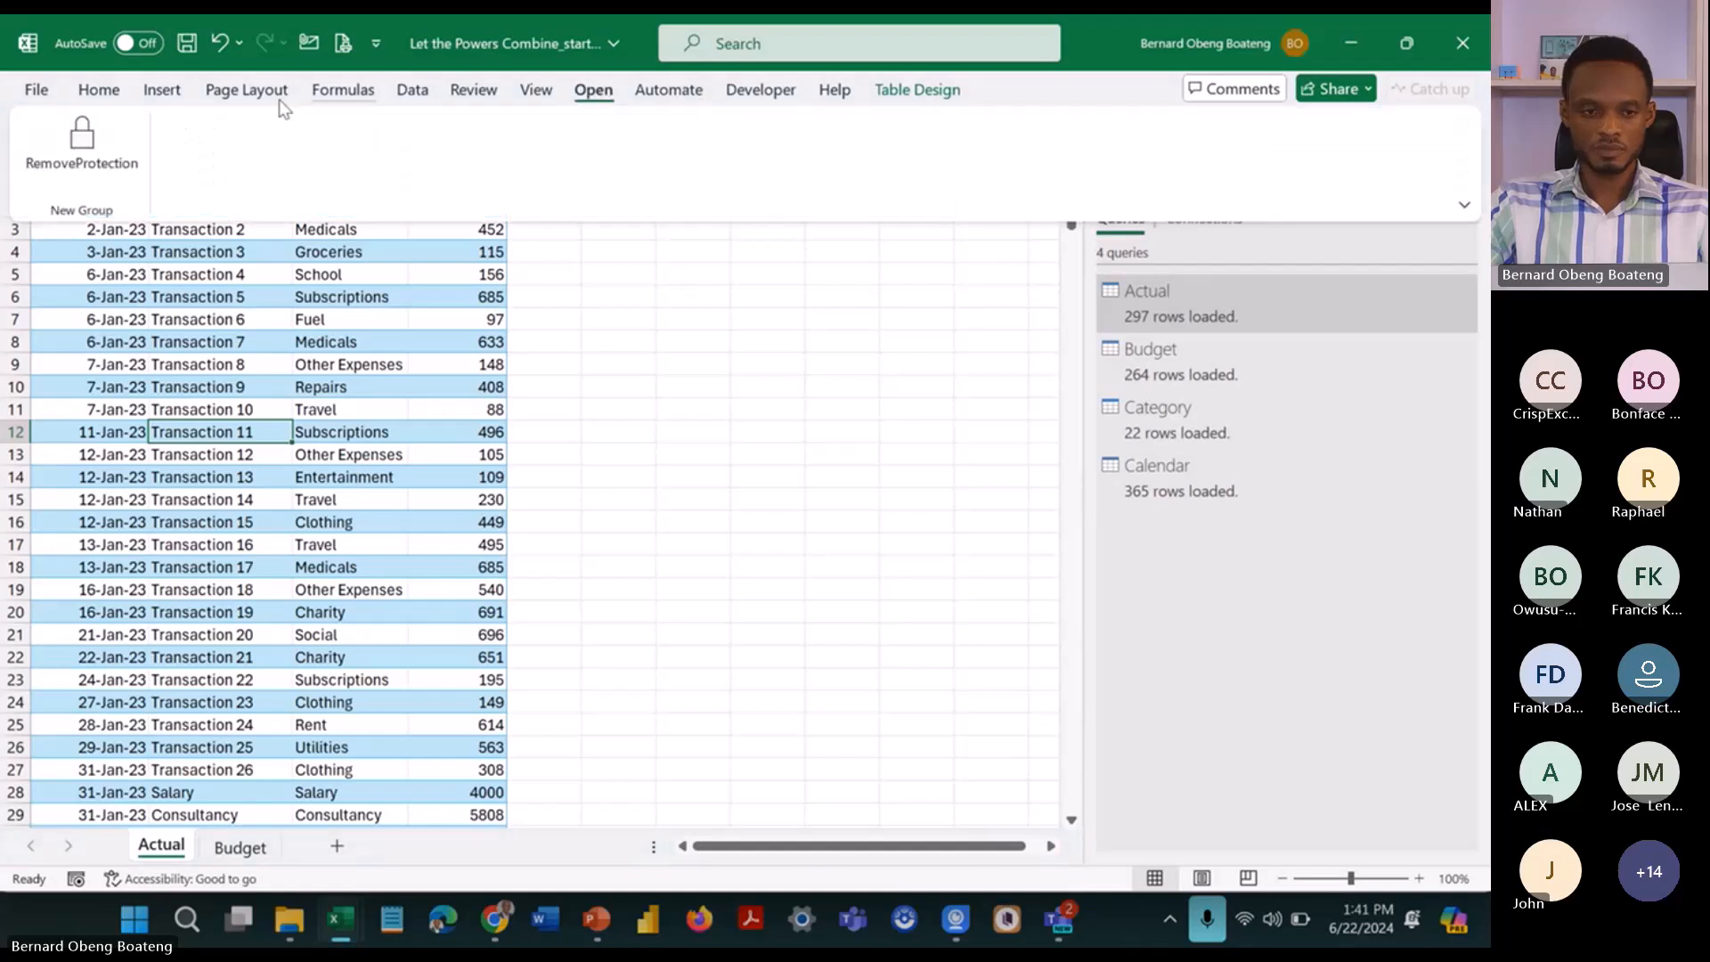
click(98, 91)
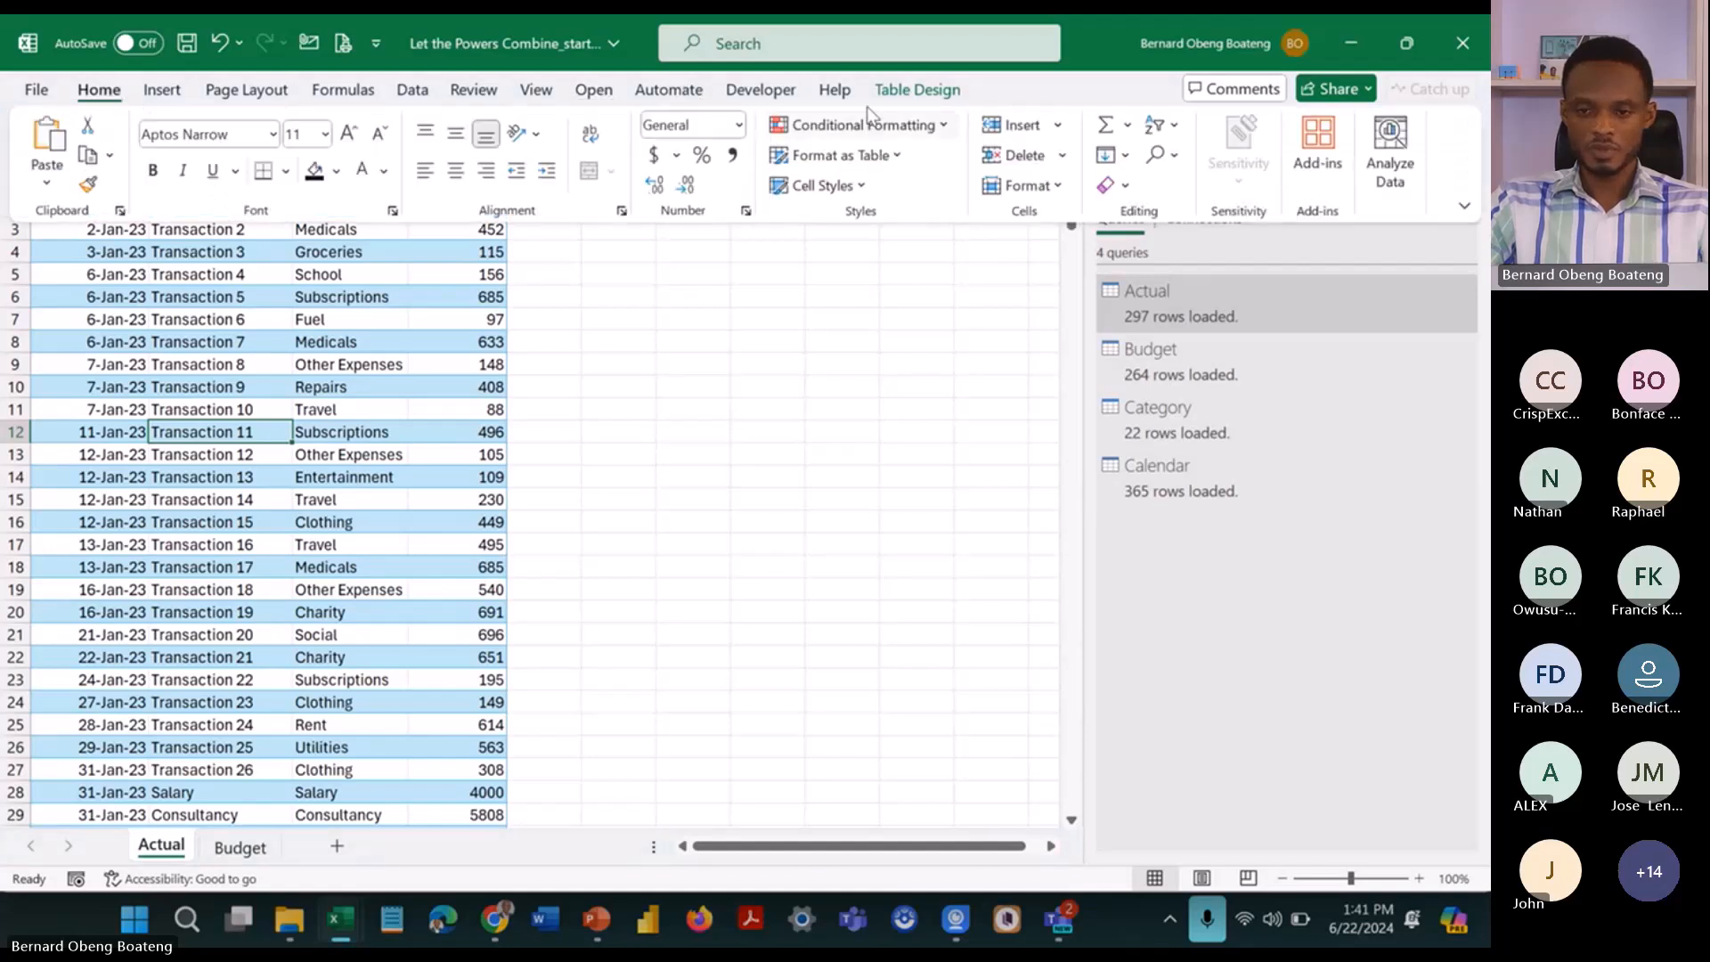
Step: Retry opening the Data Model for management, and close the Queries & Connections pane
click(415, 97)
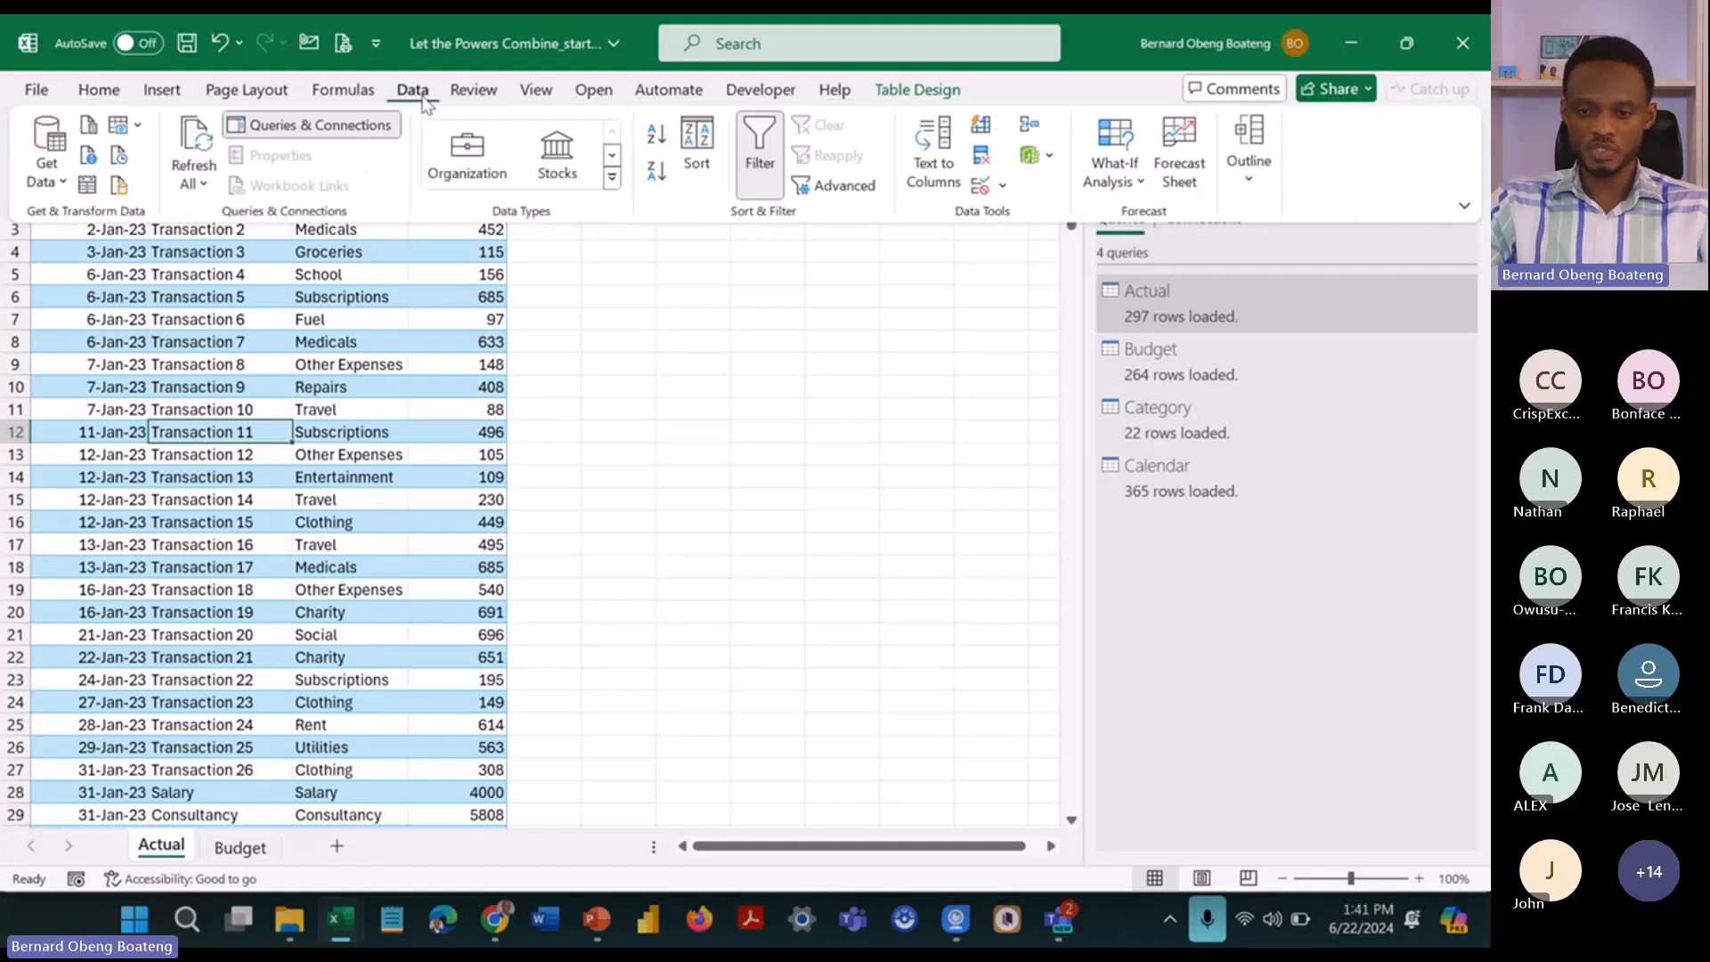
click(1051, 158)
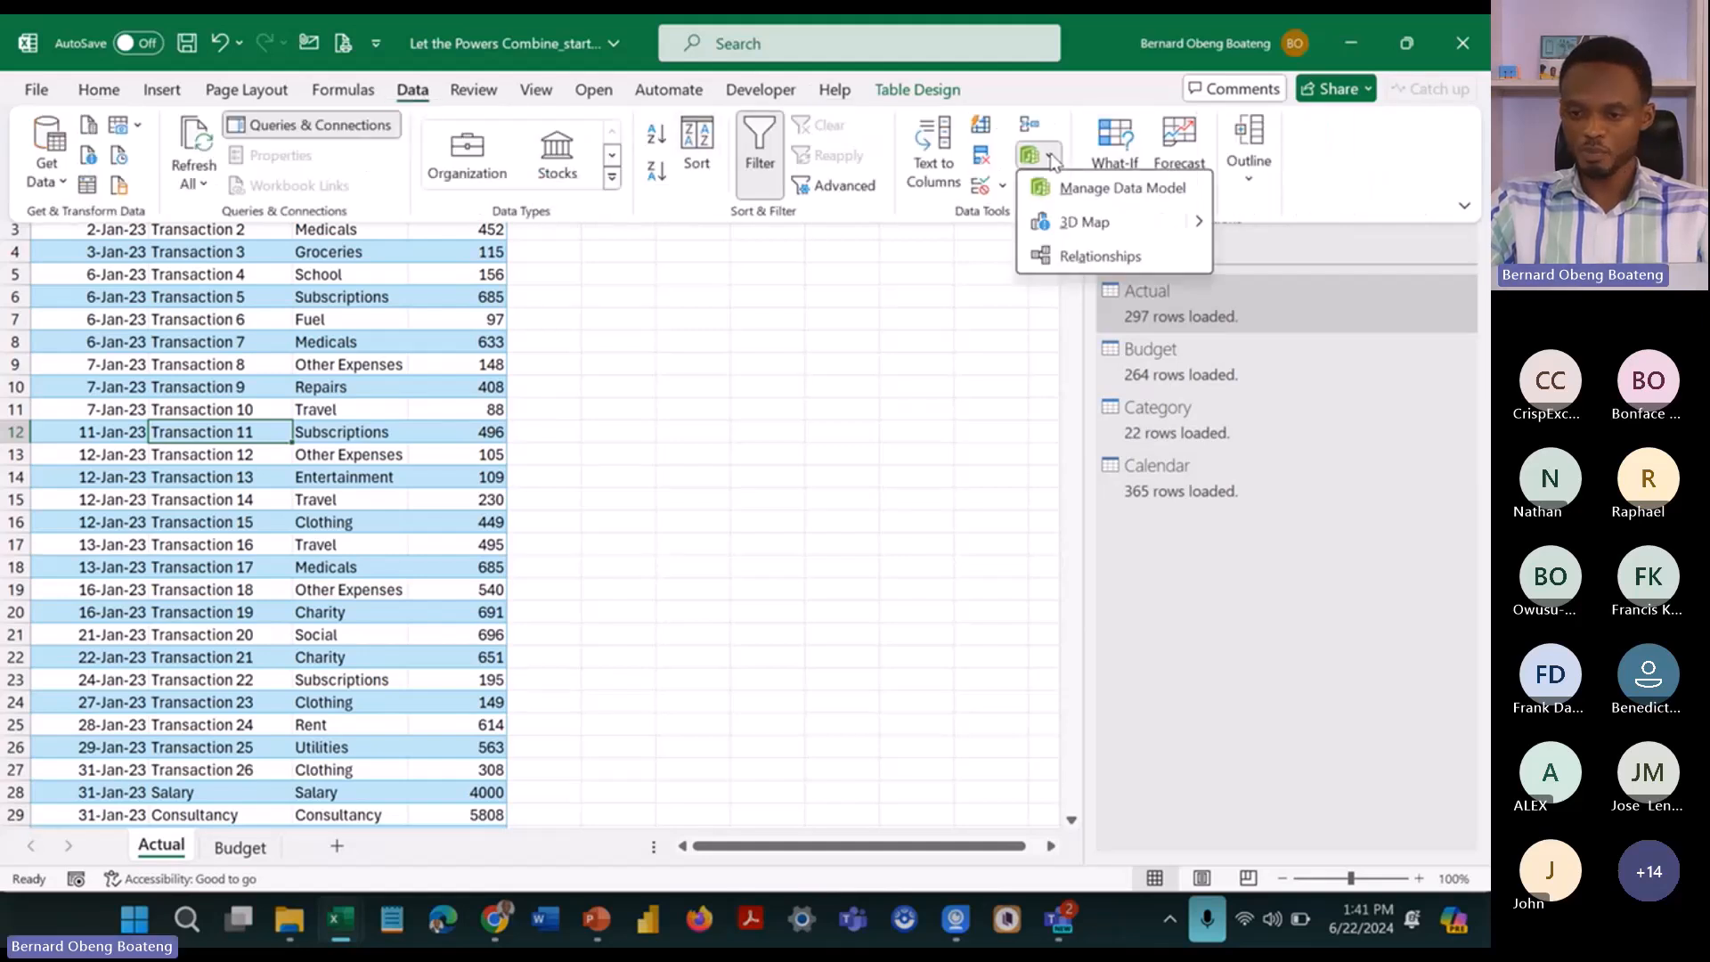
click(1124, 188)
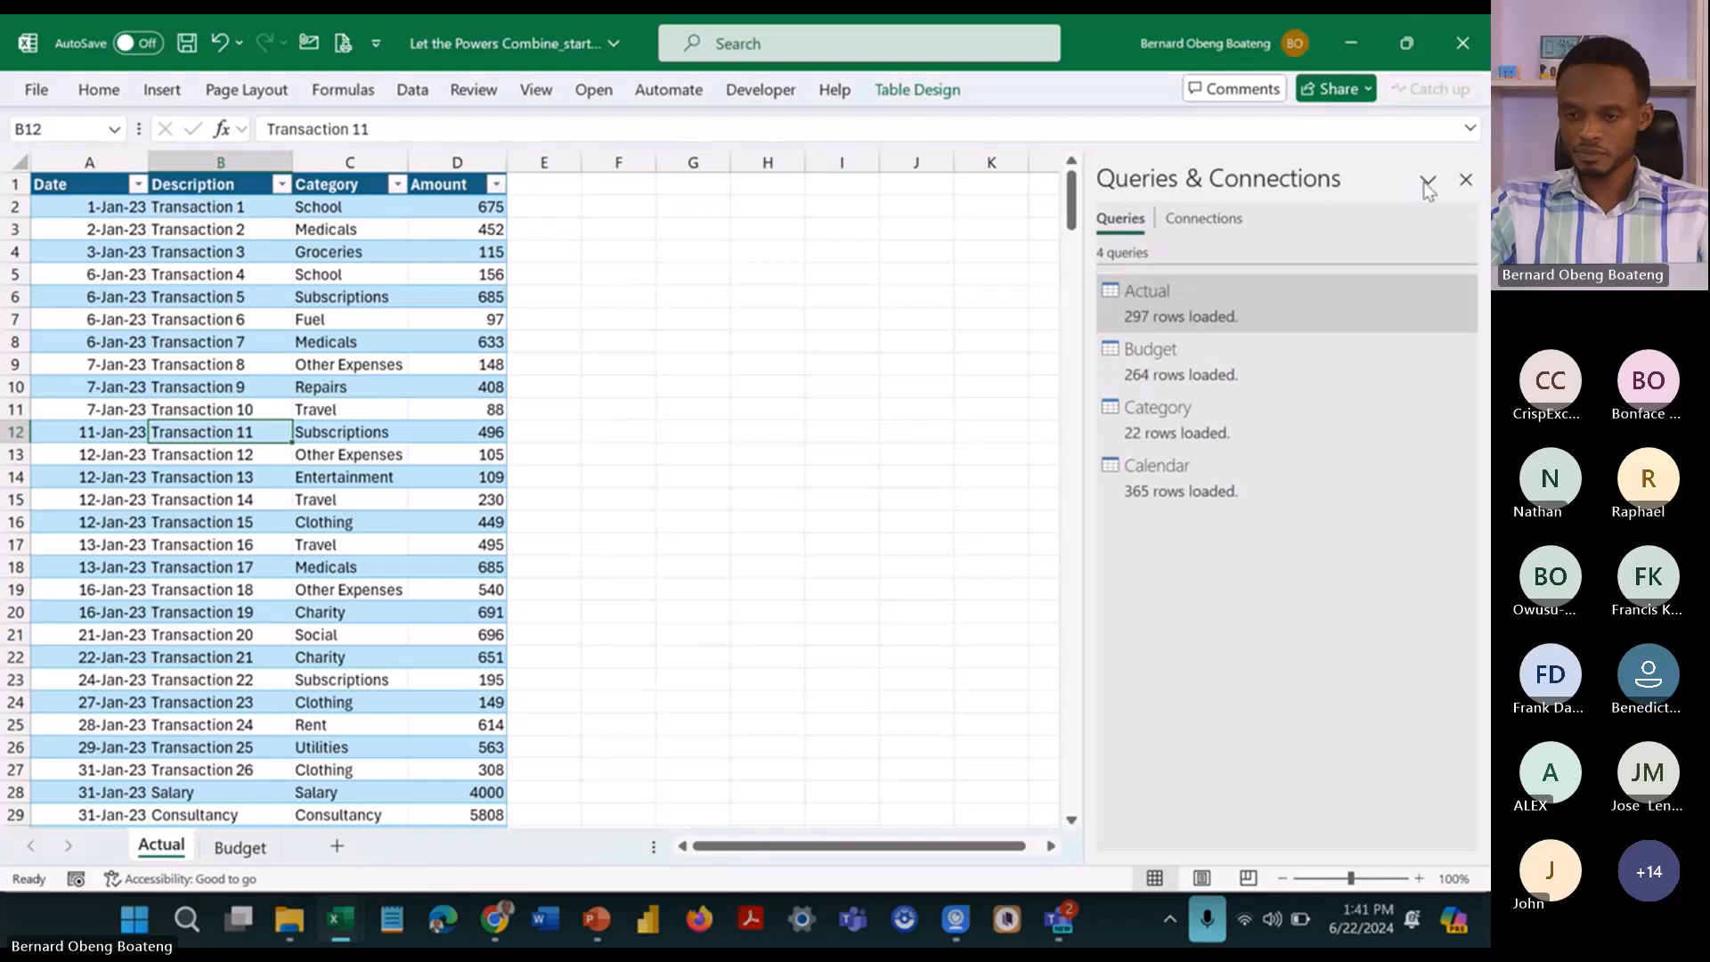
click(1466, 179)
click(872, 315)
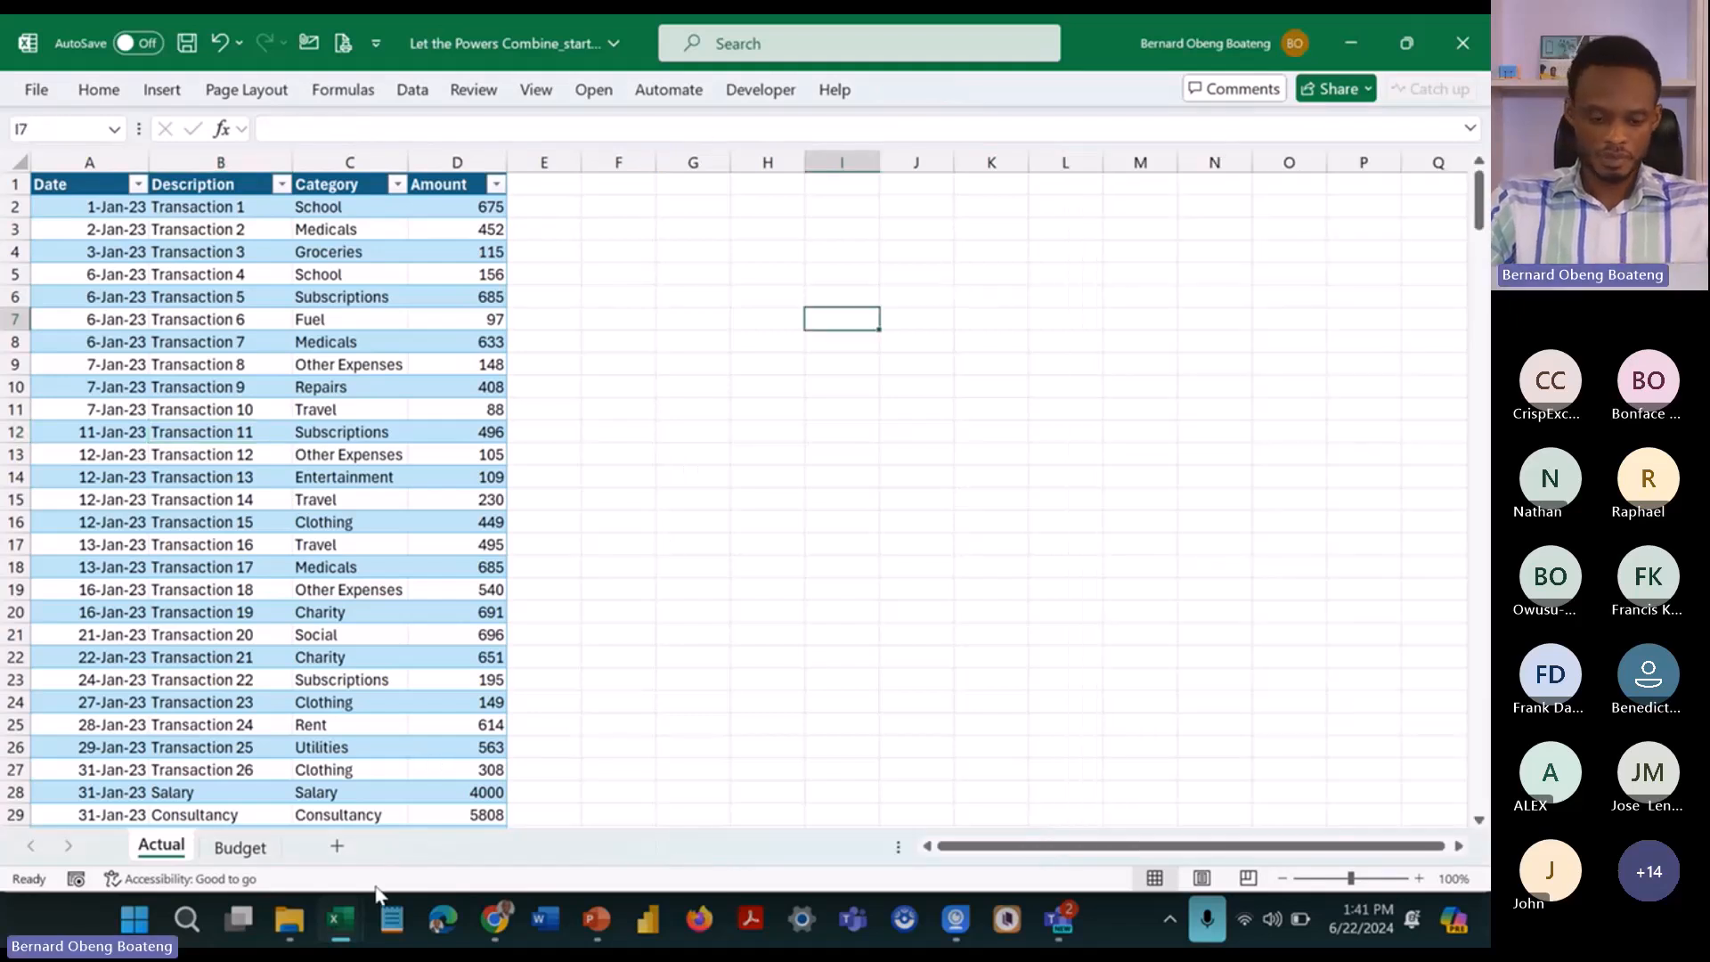
Step: Switch to the Let the Powers Combine_finish workbook and try to open its Data Model for management
mouse_move(337, 924)
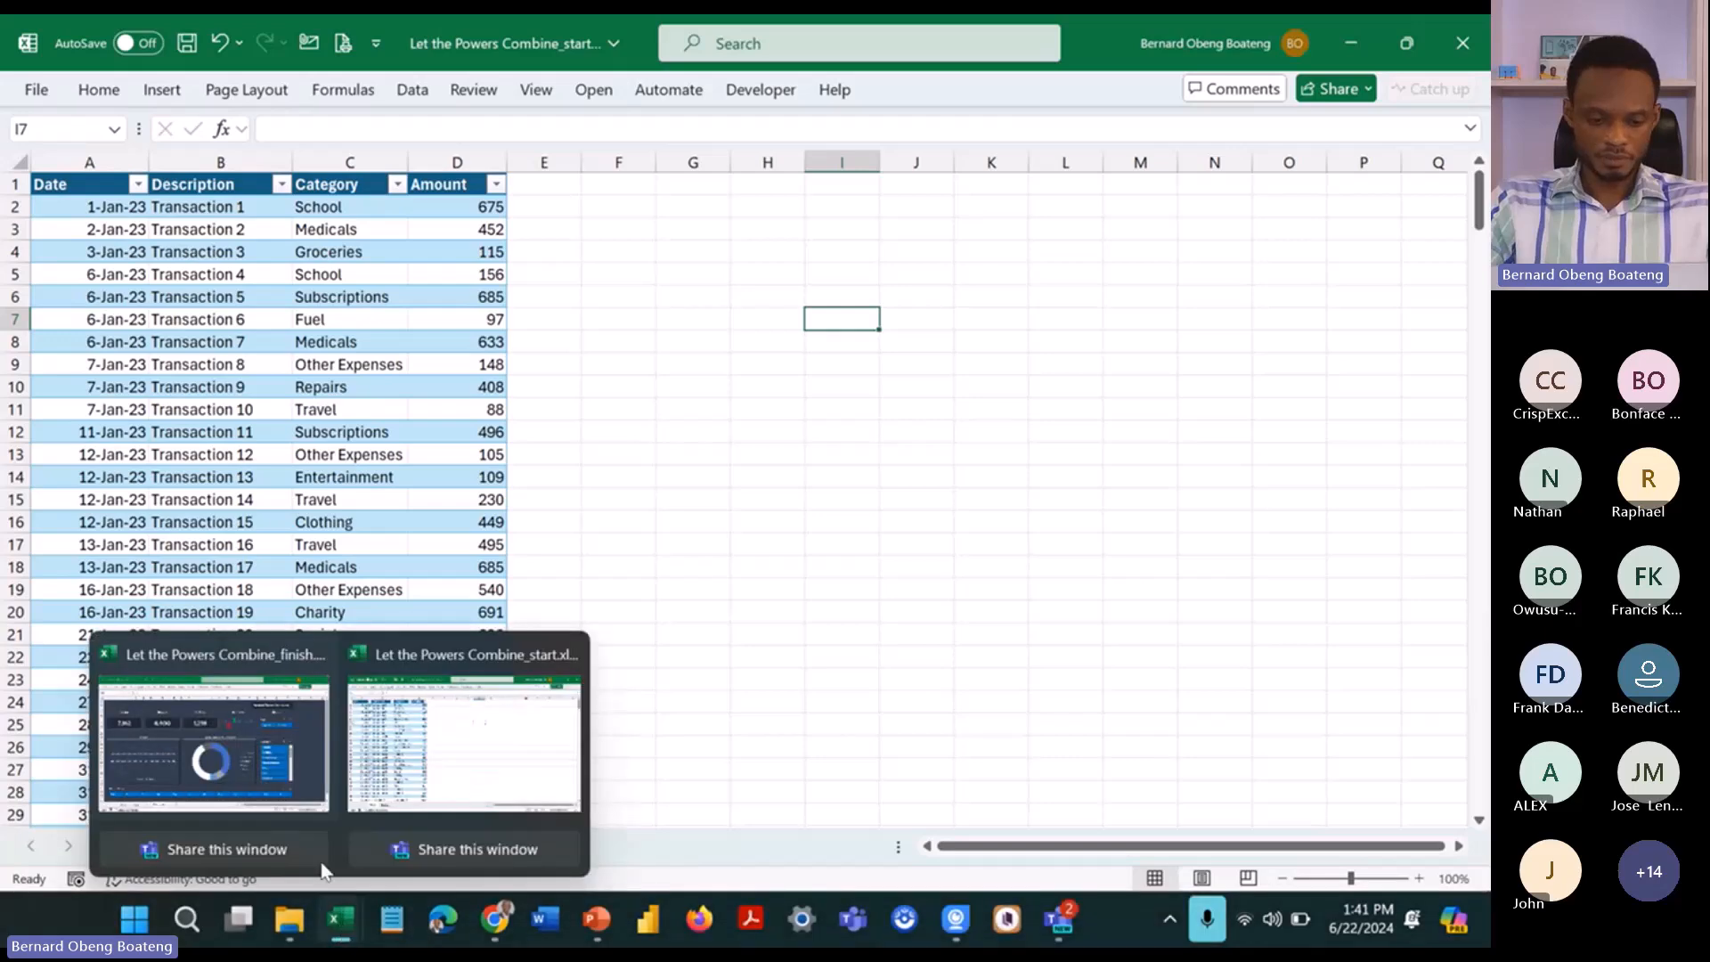
click(285, 766)
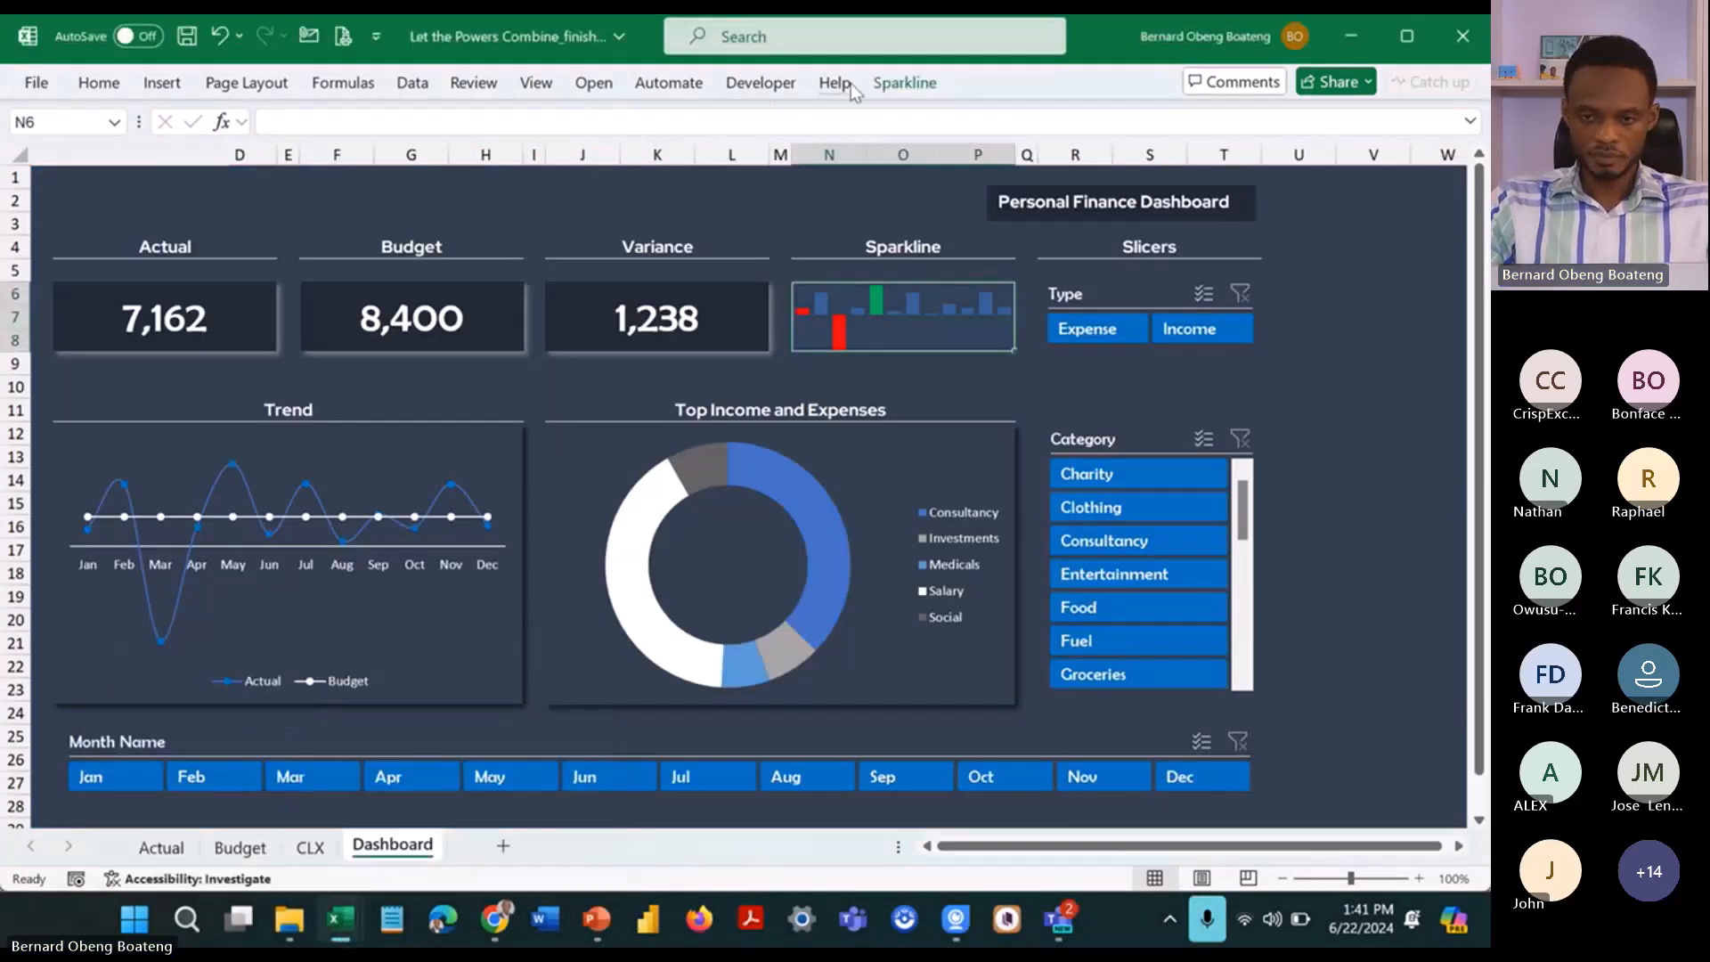
click(663, 196)
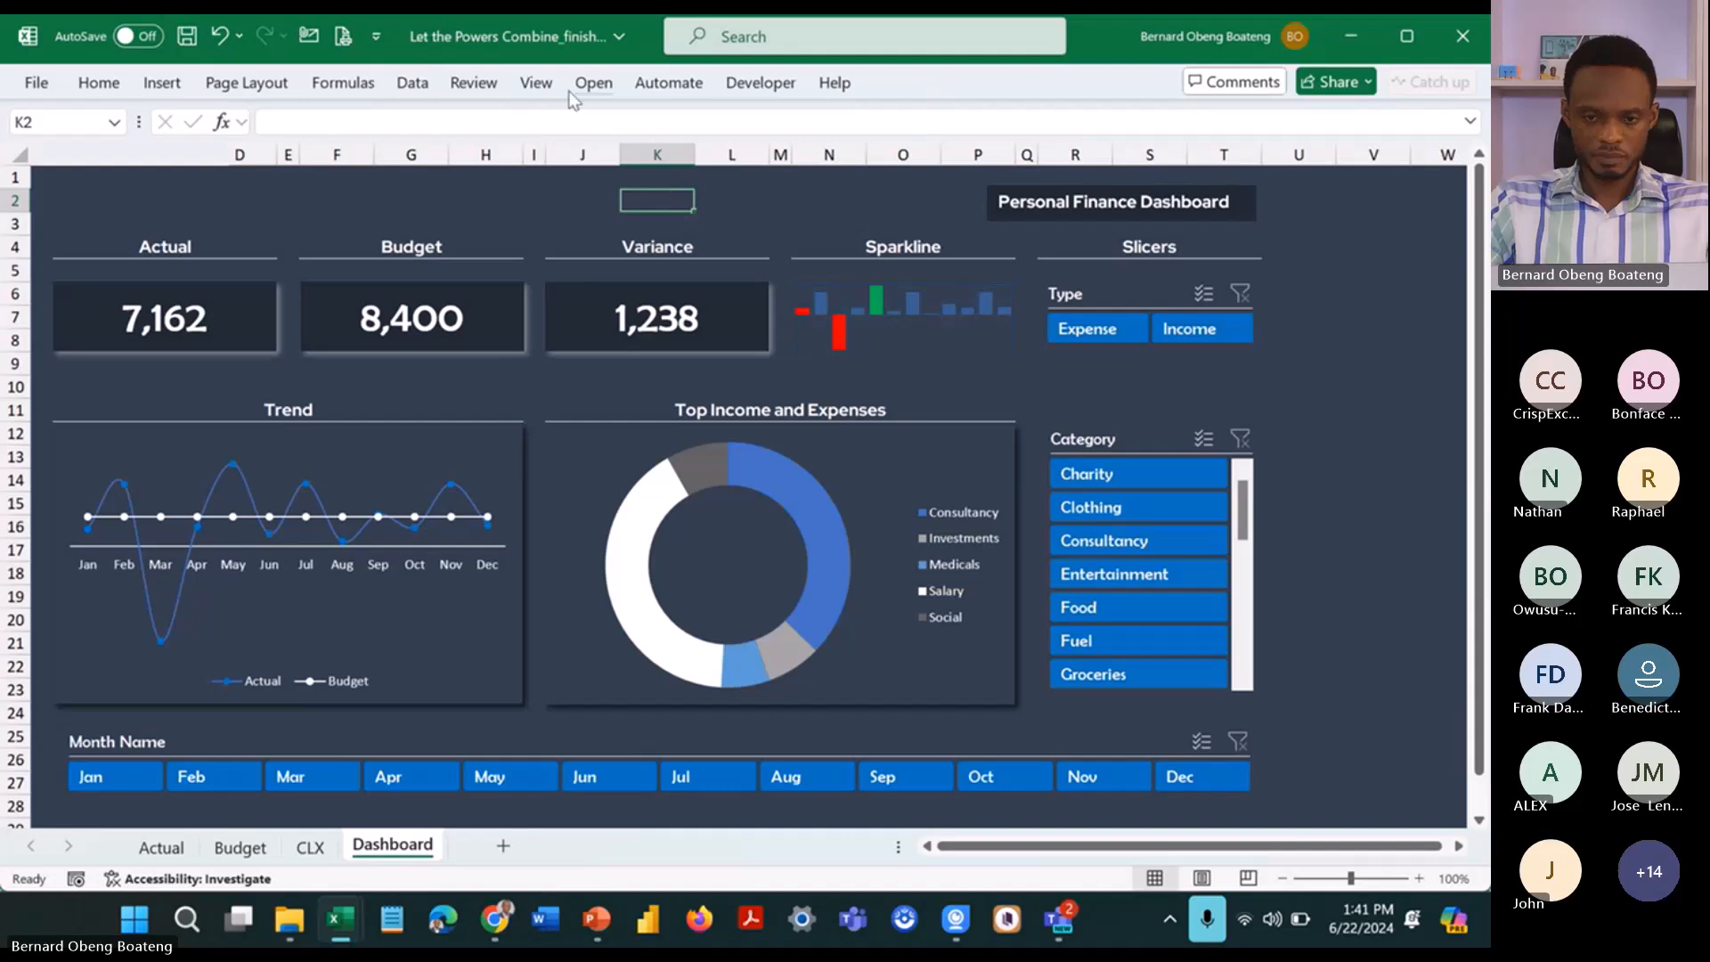
click(593, 83)
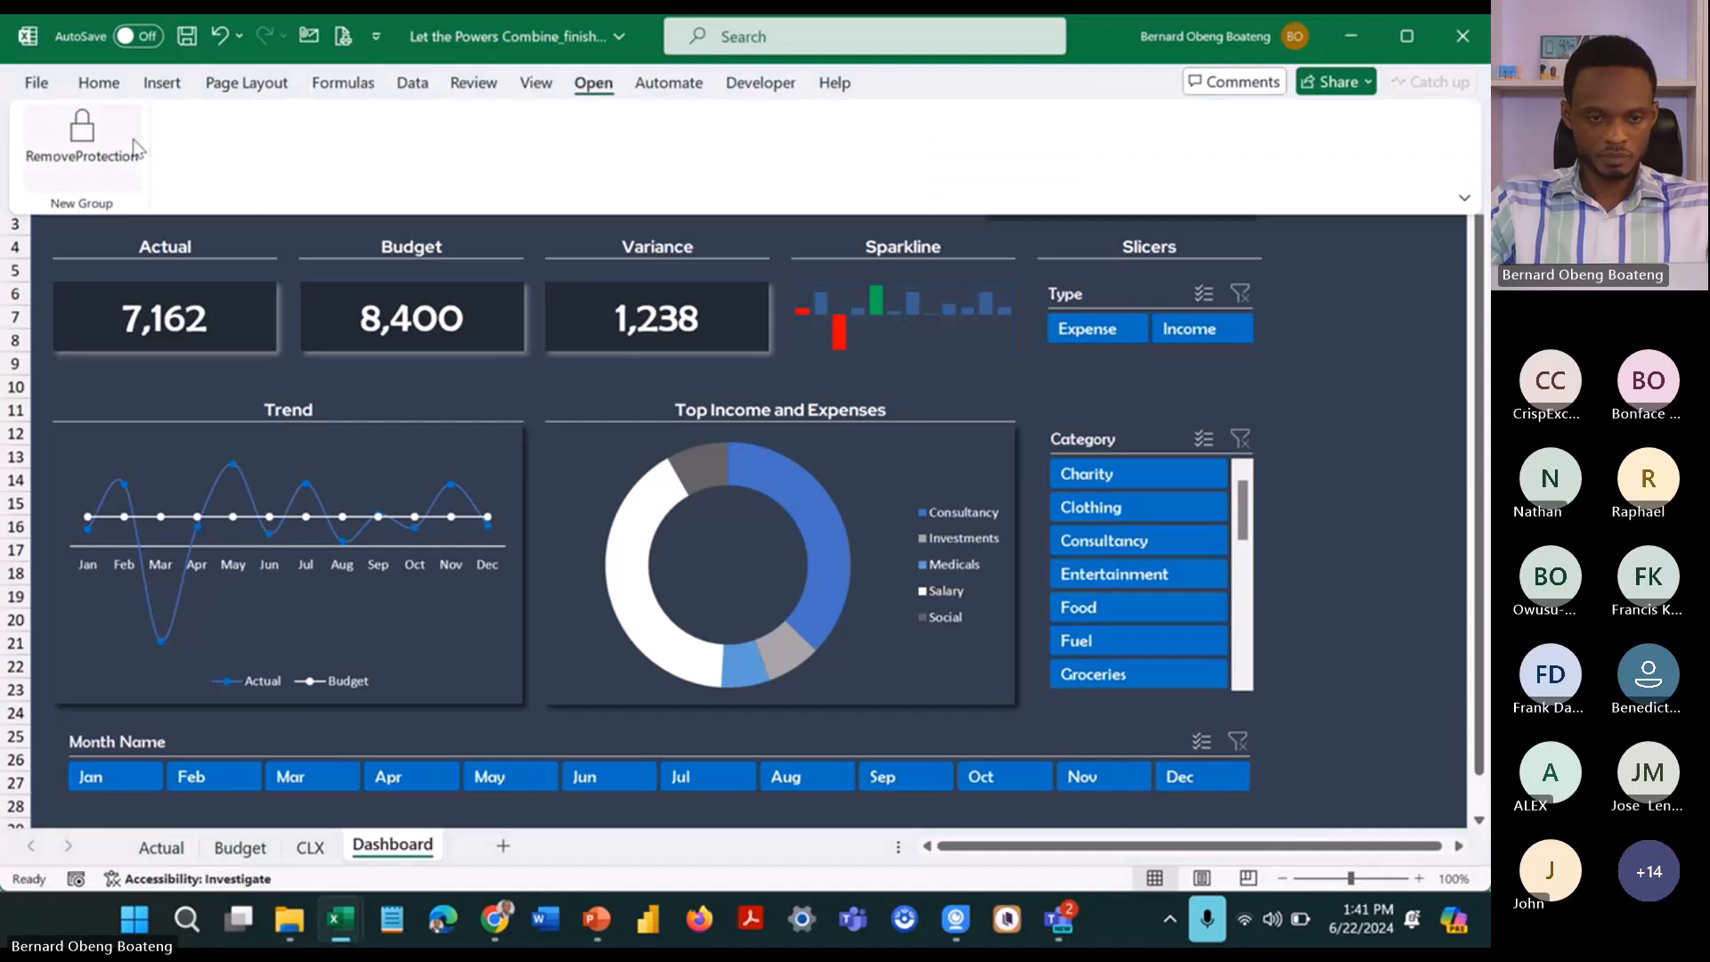
click(99, 83)
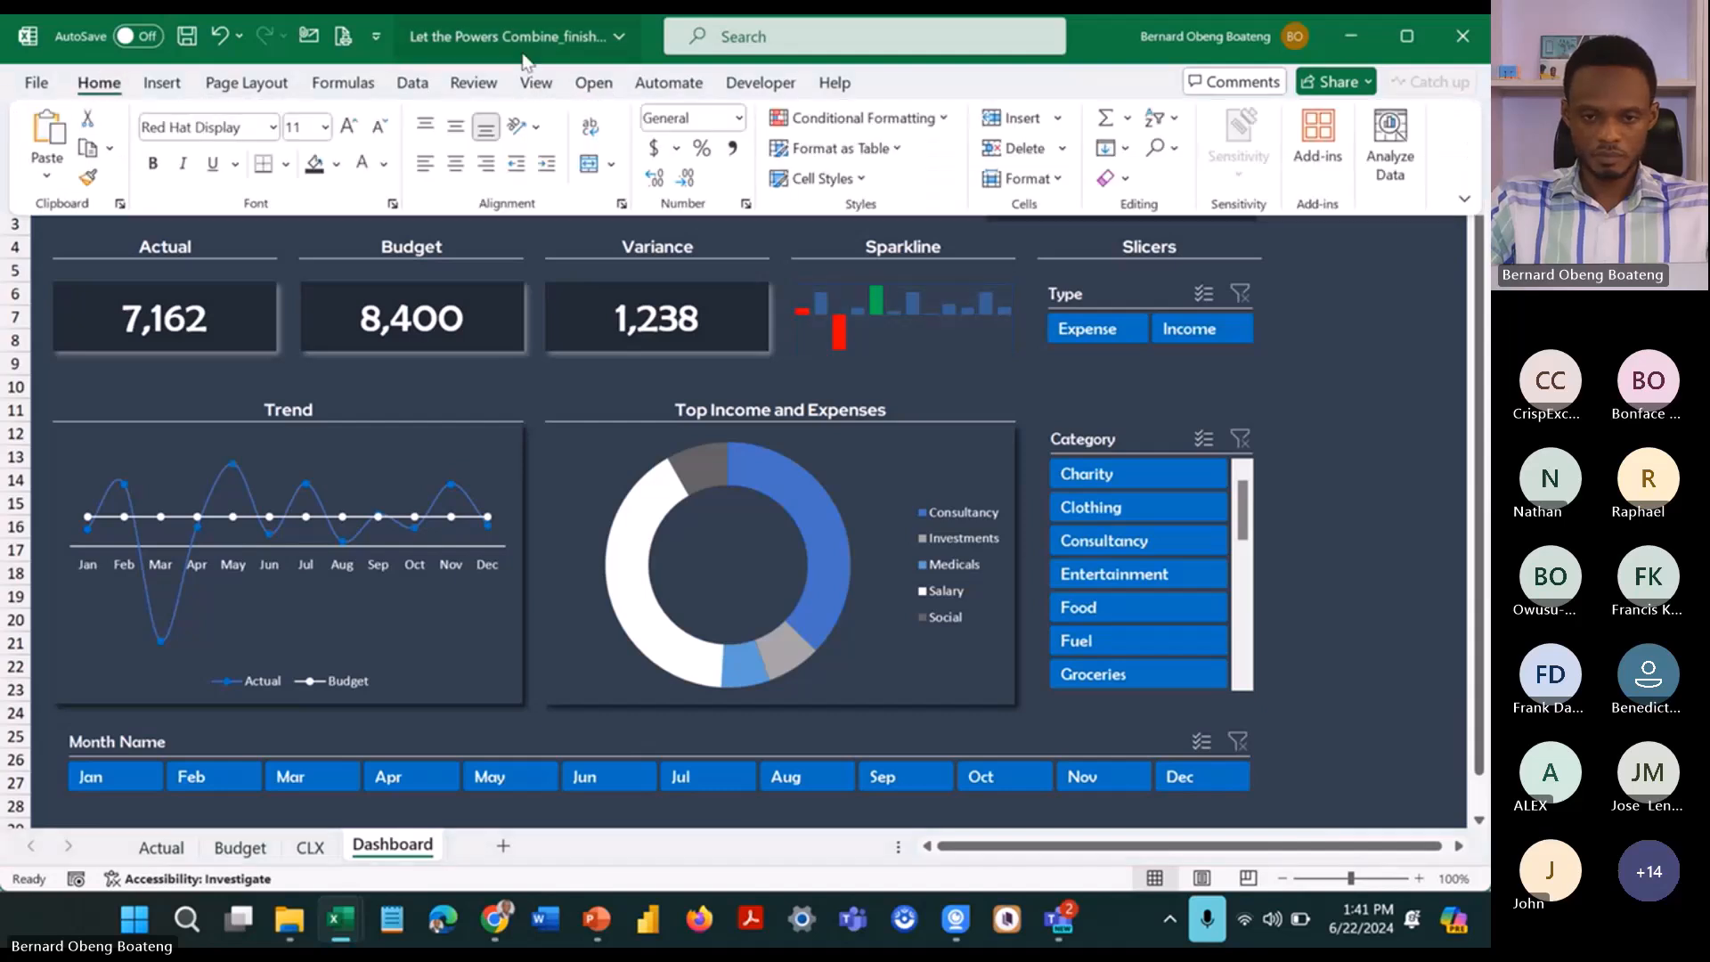
click(413, 82)
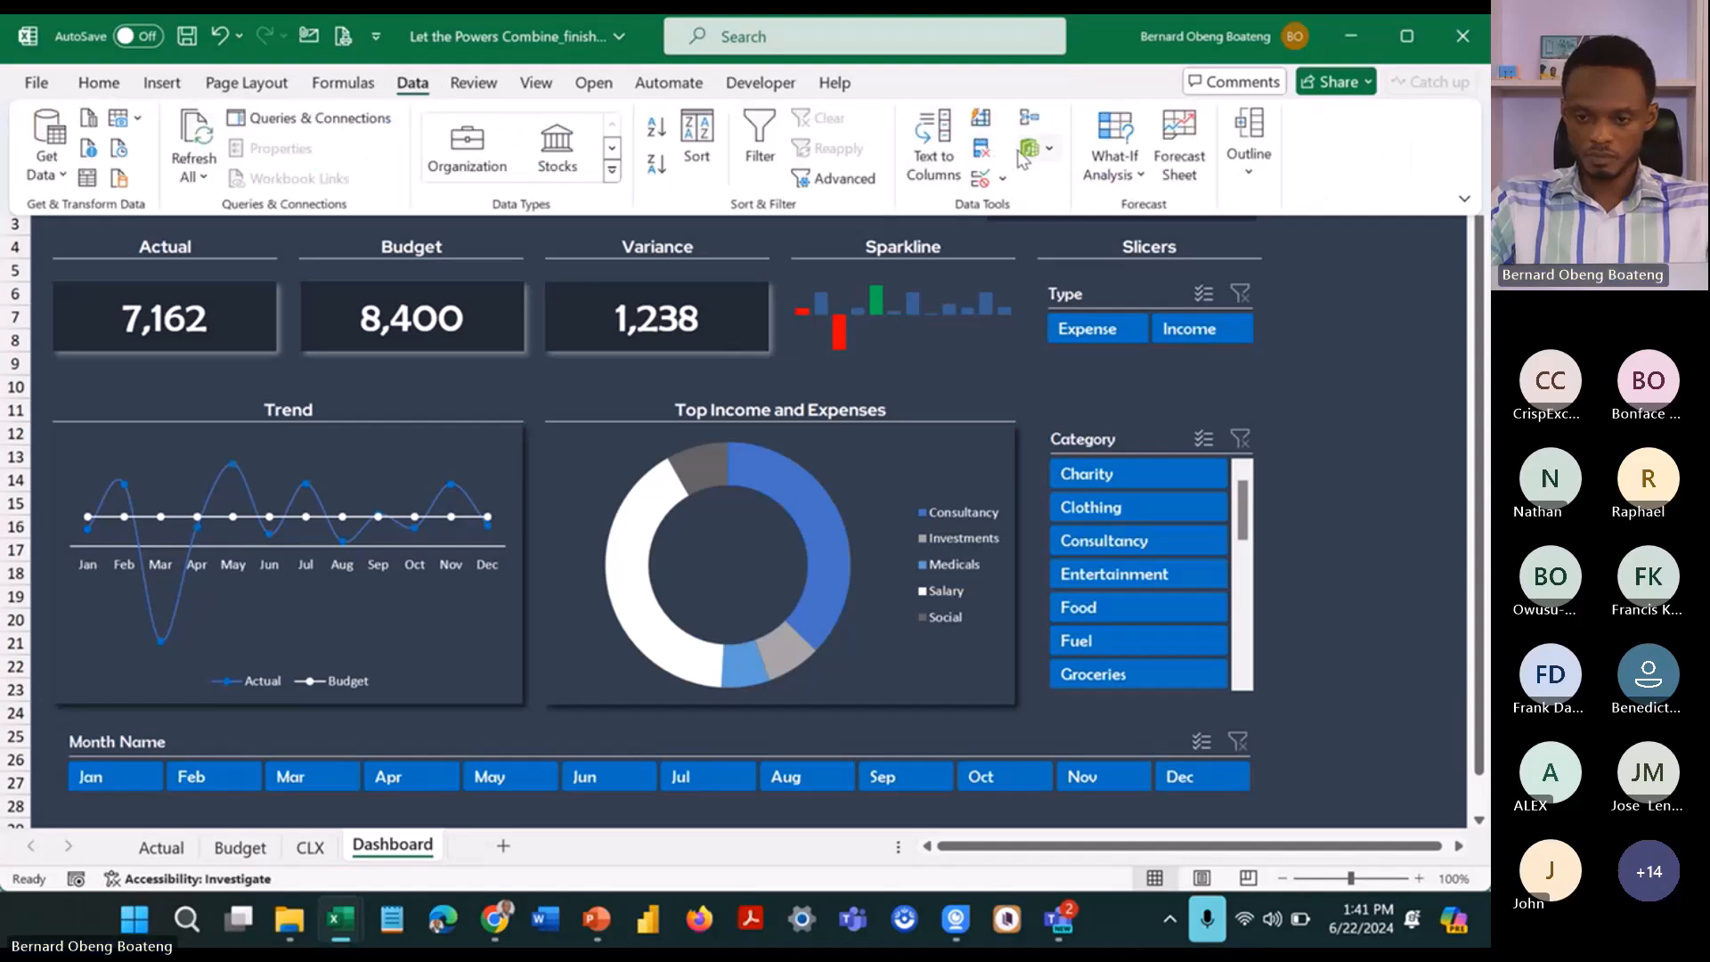
click(1031, 149)
click(1078, 181)
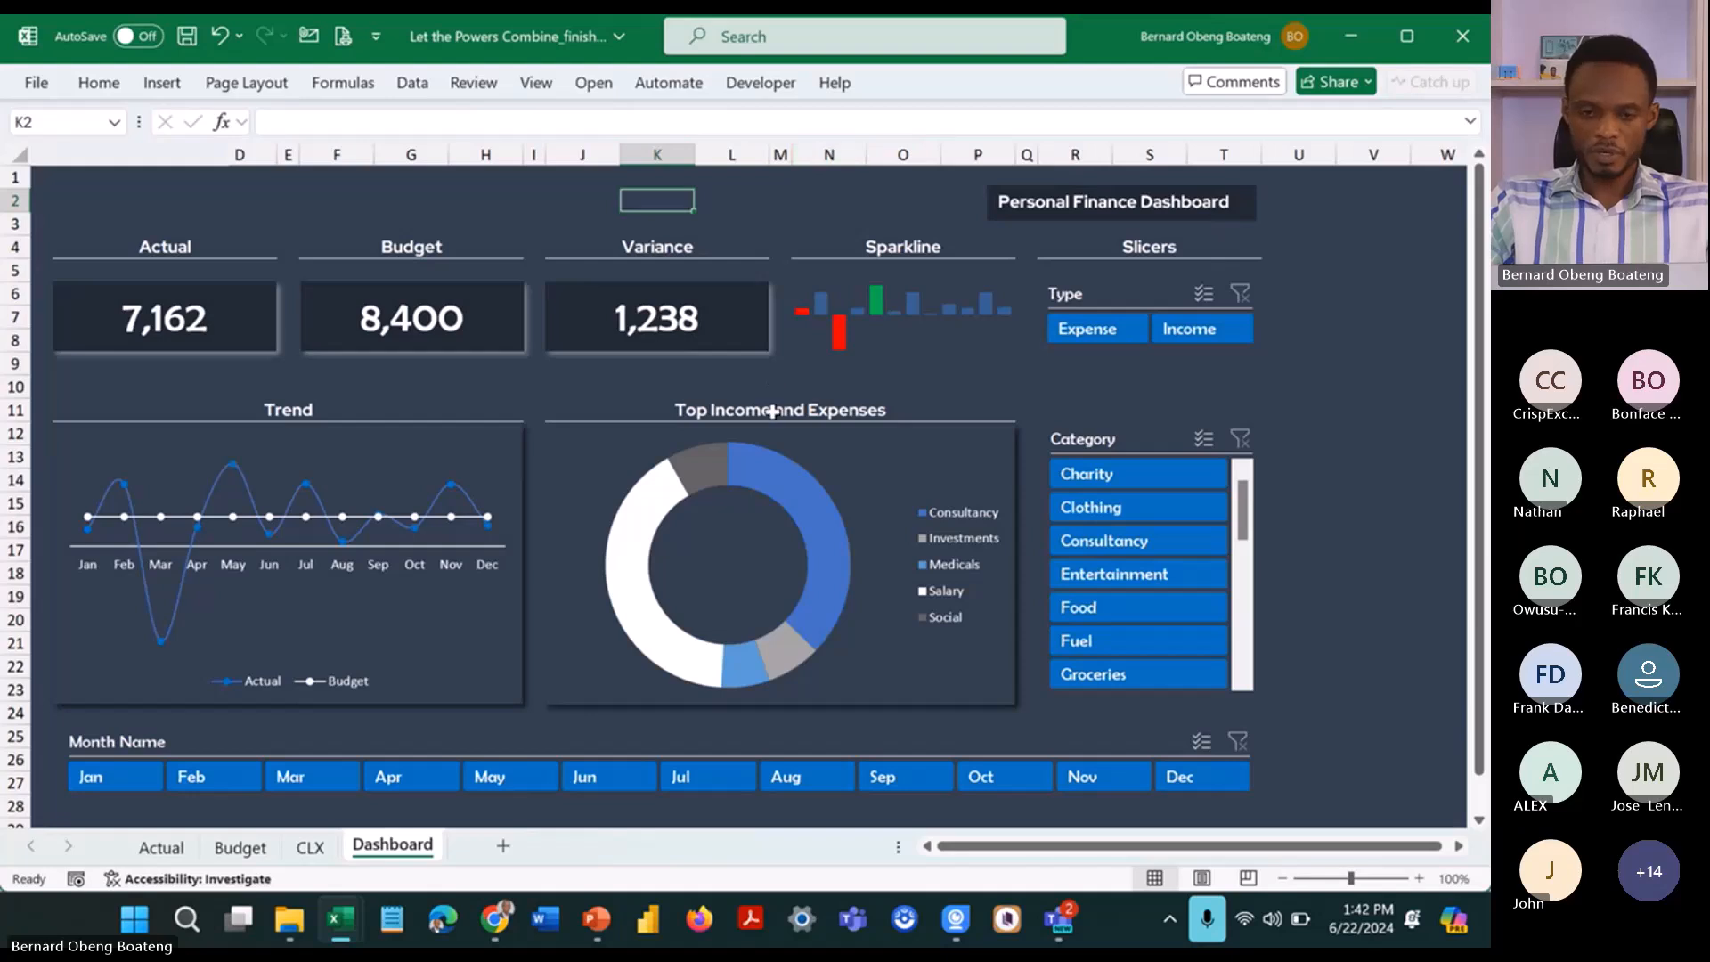
click(840, 203)
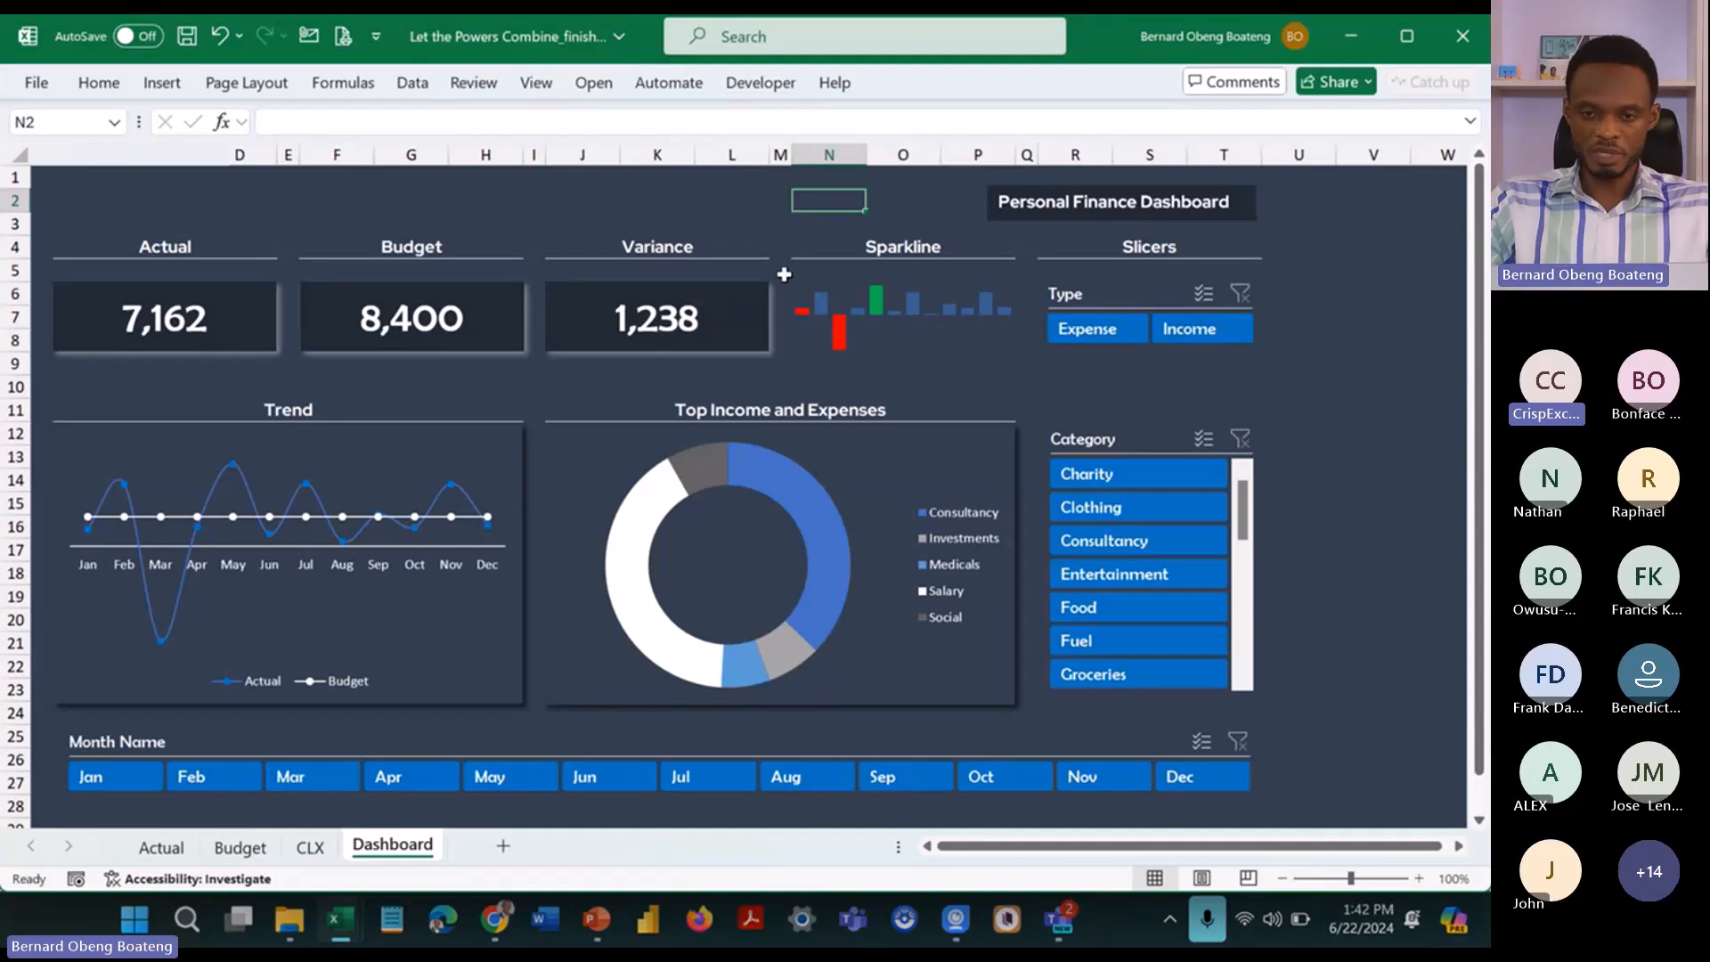
click(593, 83)
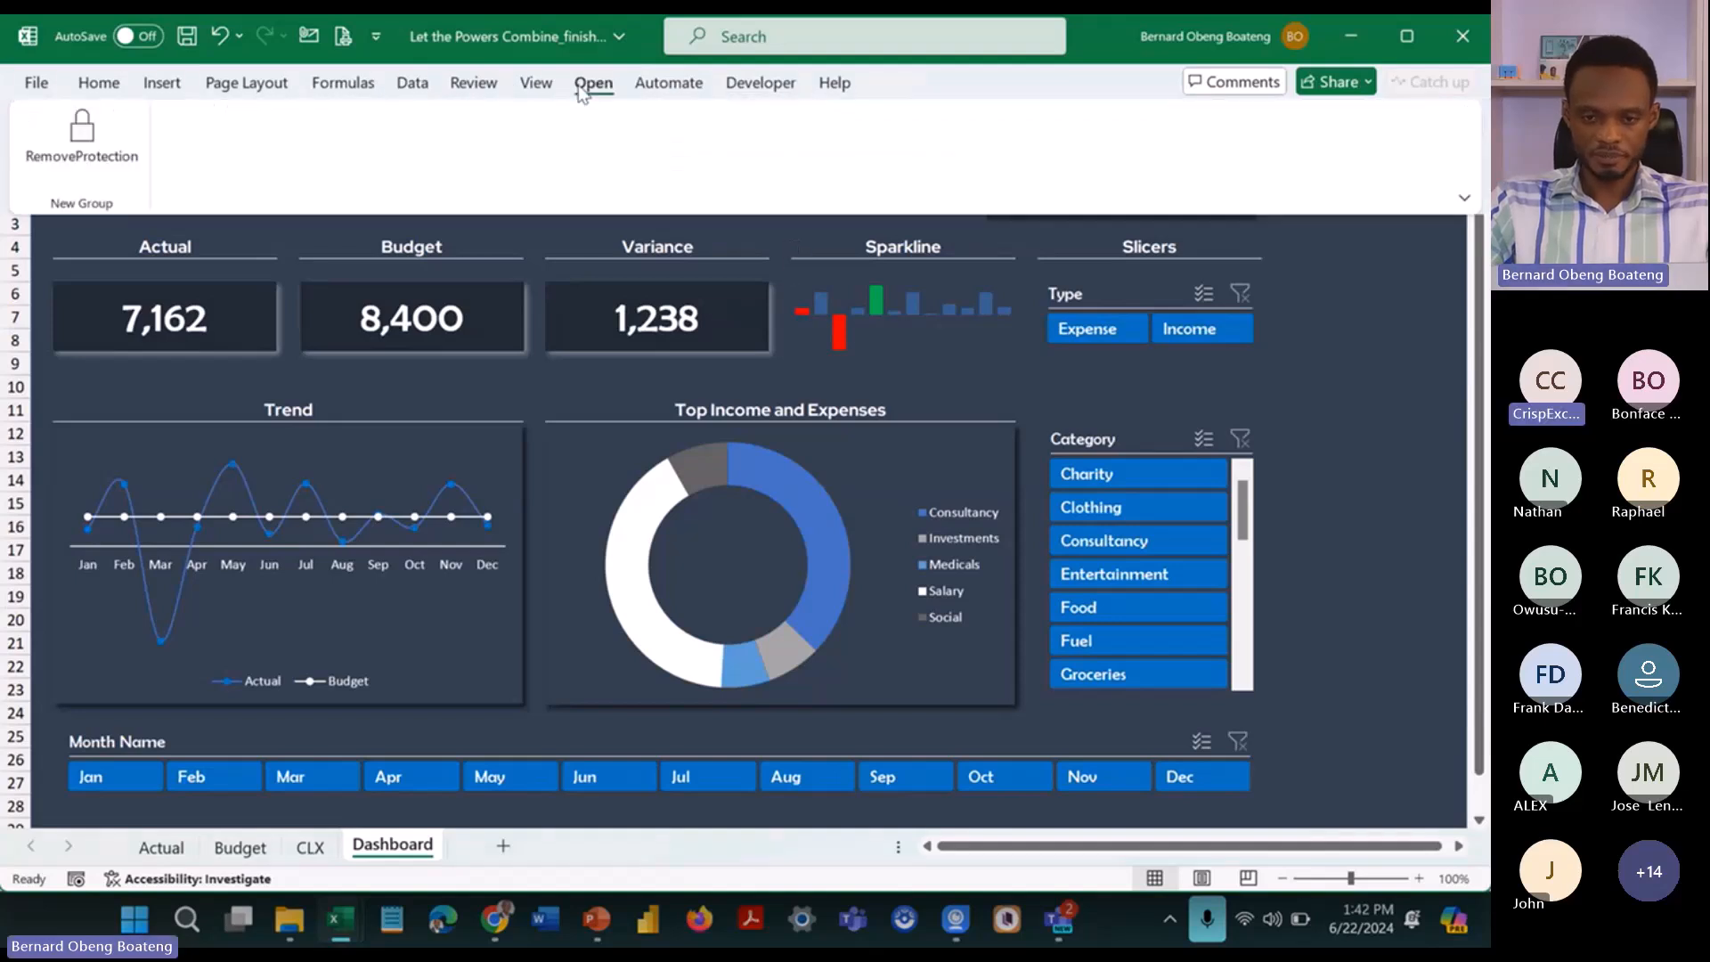
click(111, 85)
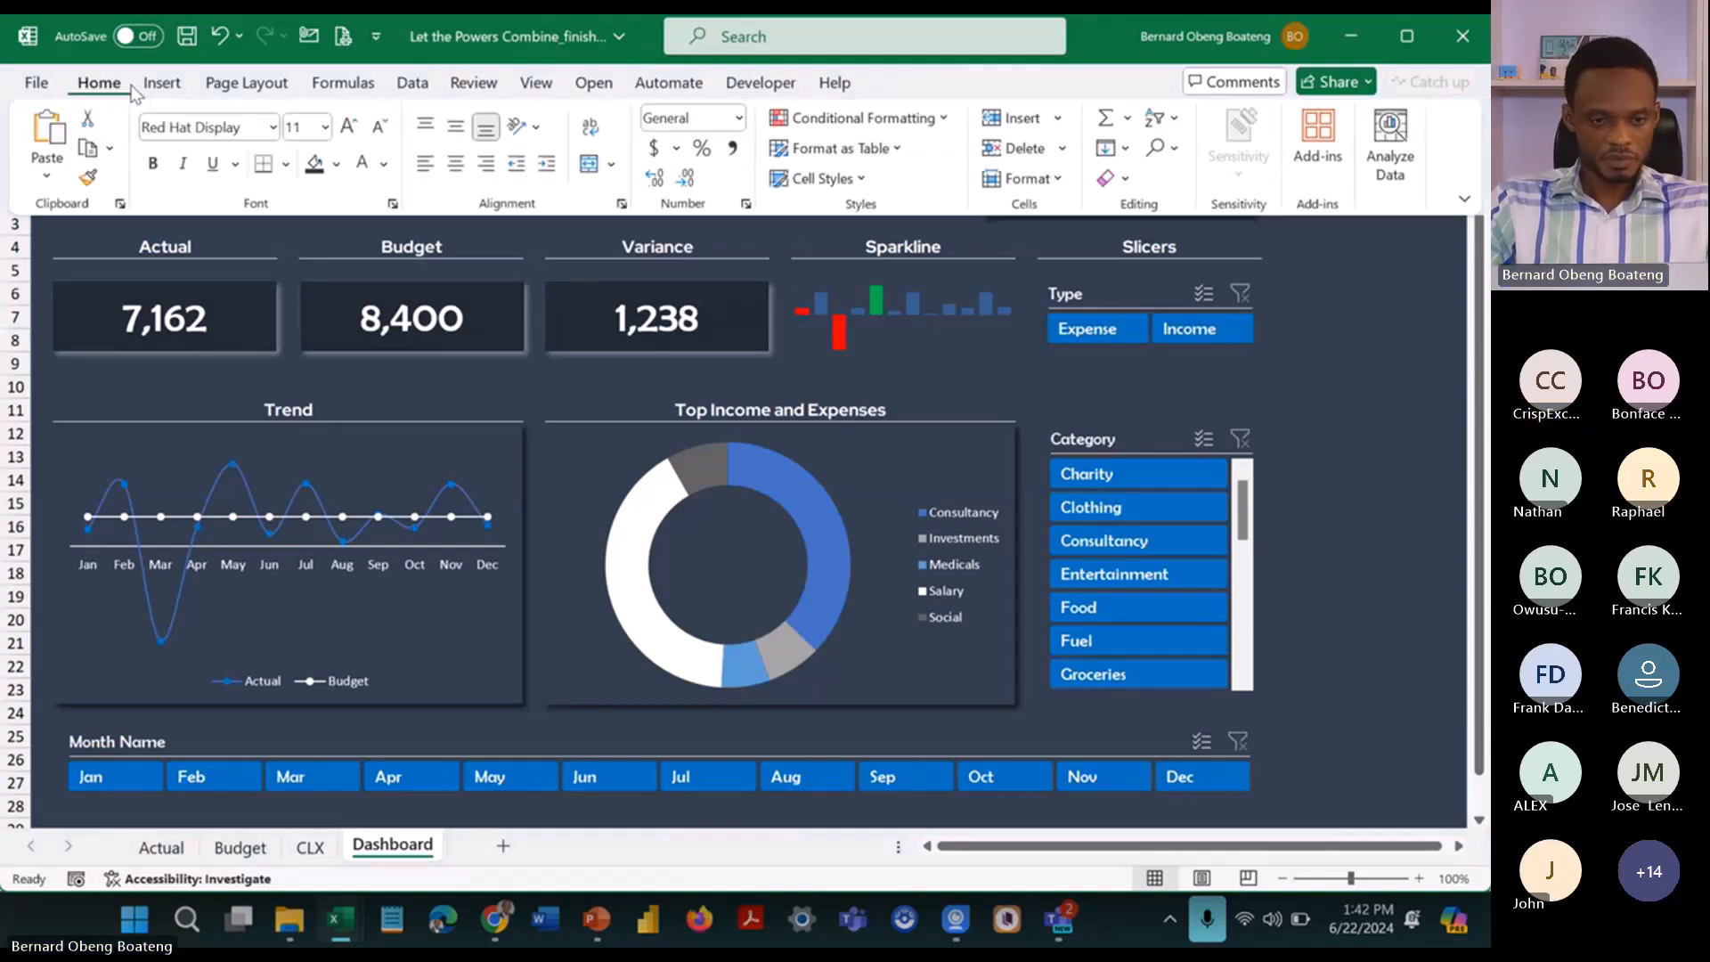
click(591, 89)
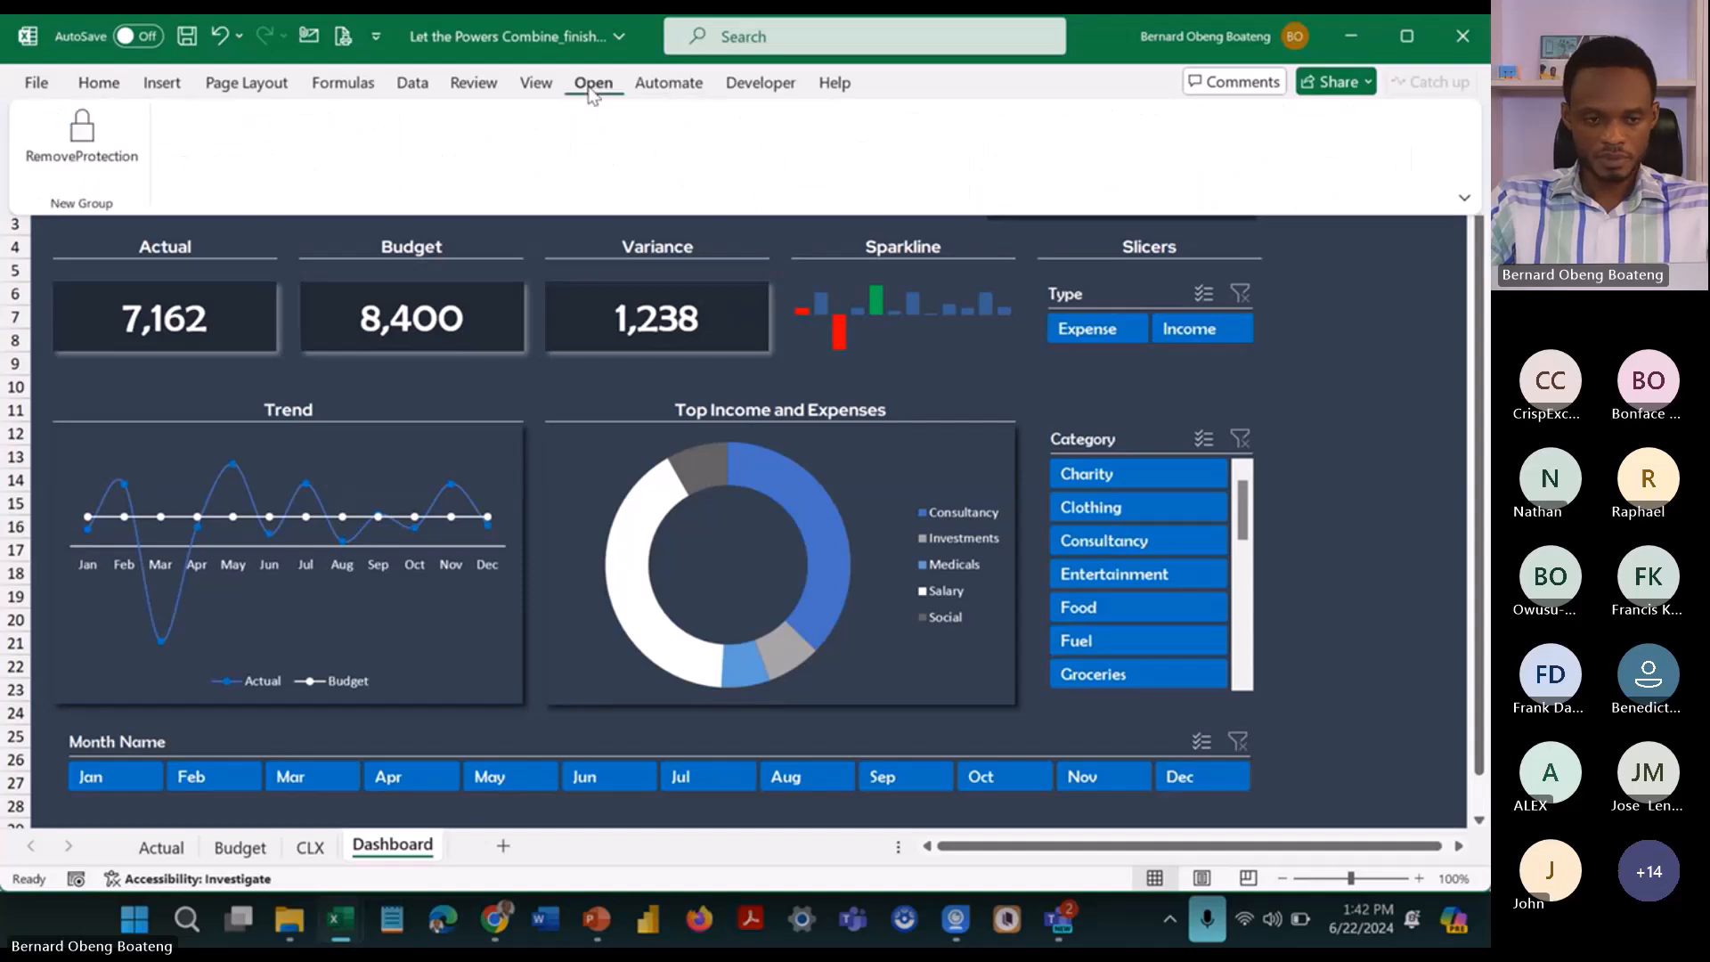
click(116, 84)
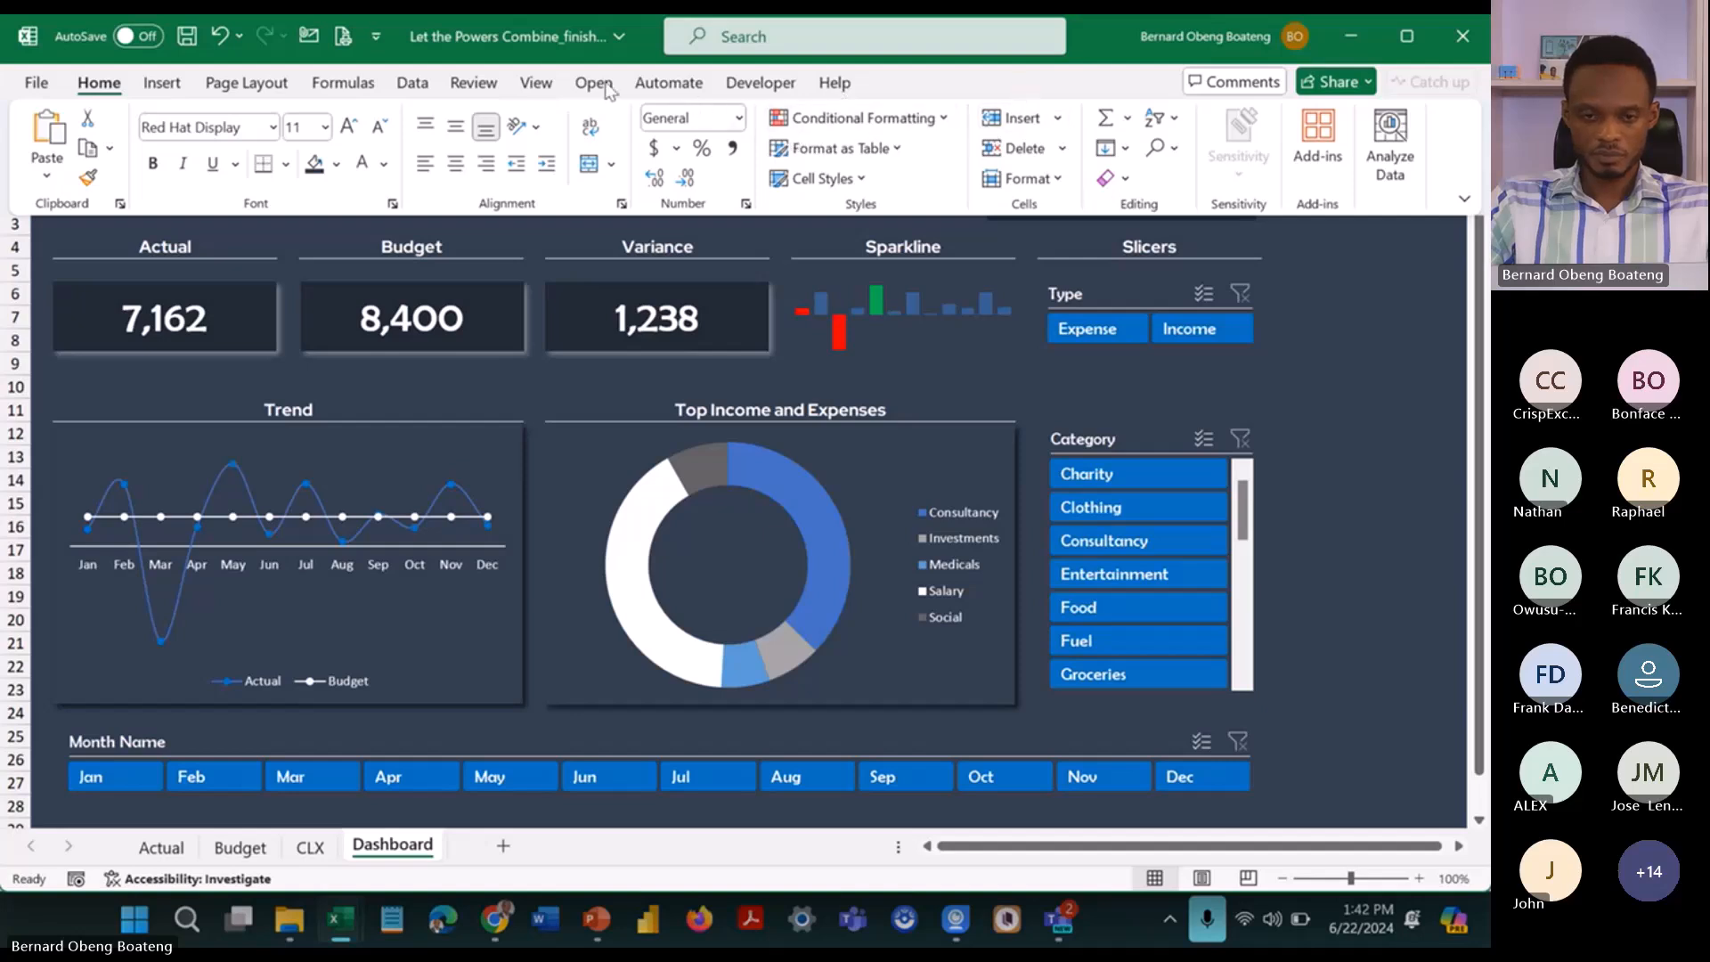
click(518, 72)
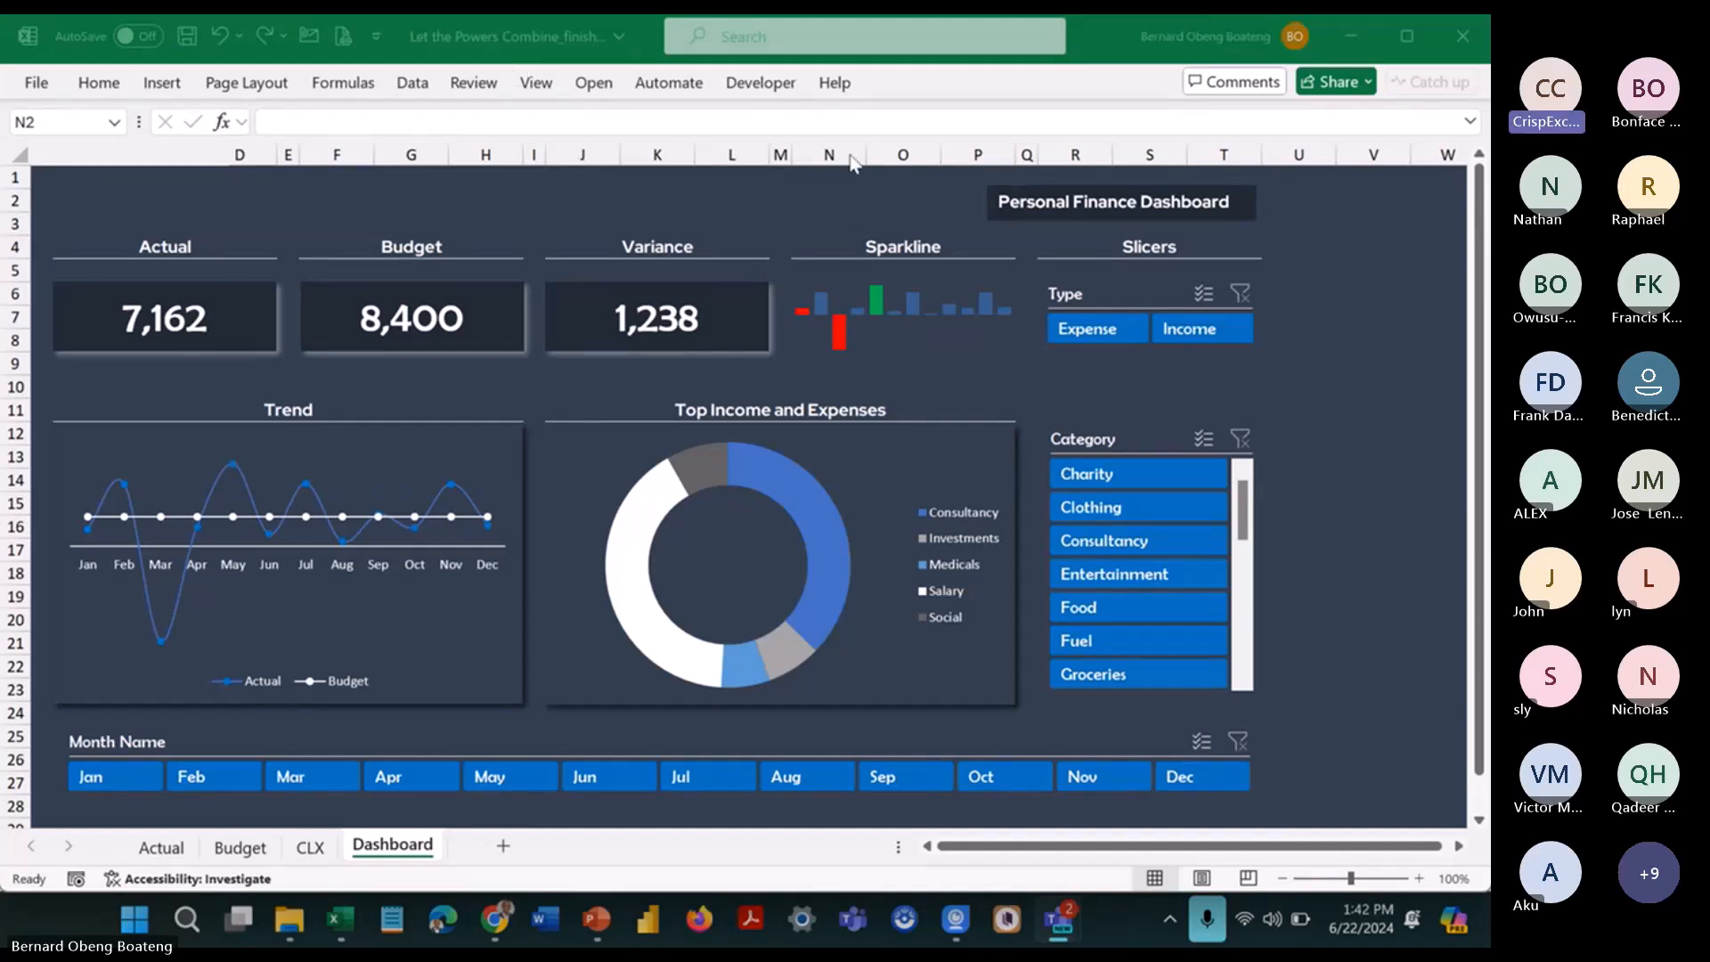
Step: Close the Let the Powers Combine_finish workbook without saving, and save and close the Let the Powers Combine_start workbook
click(1479, 33)
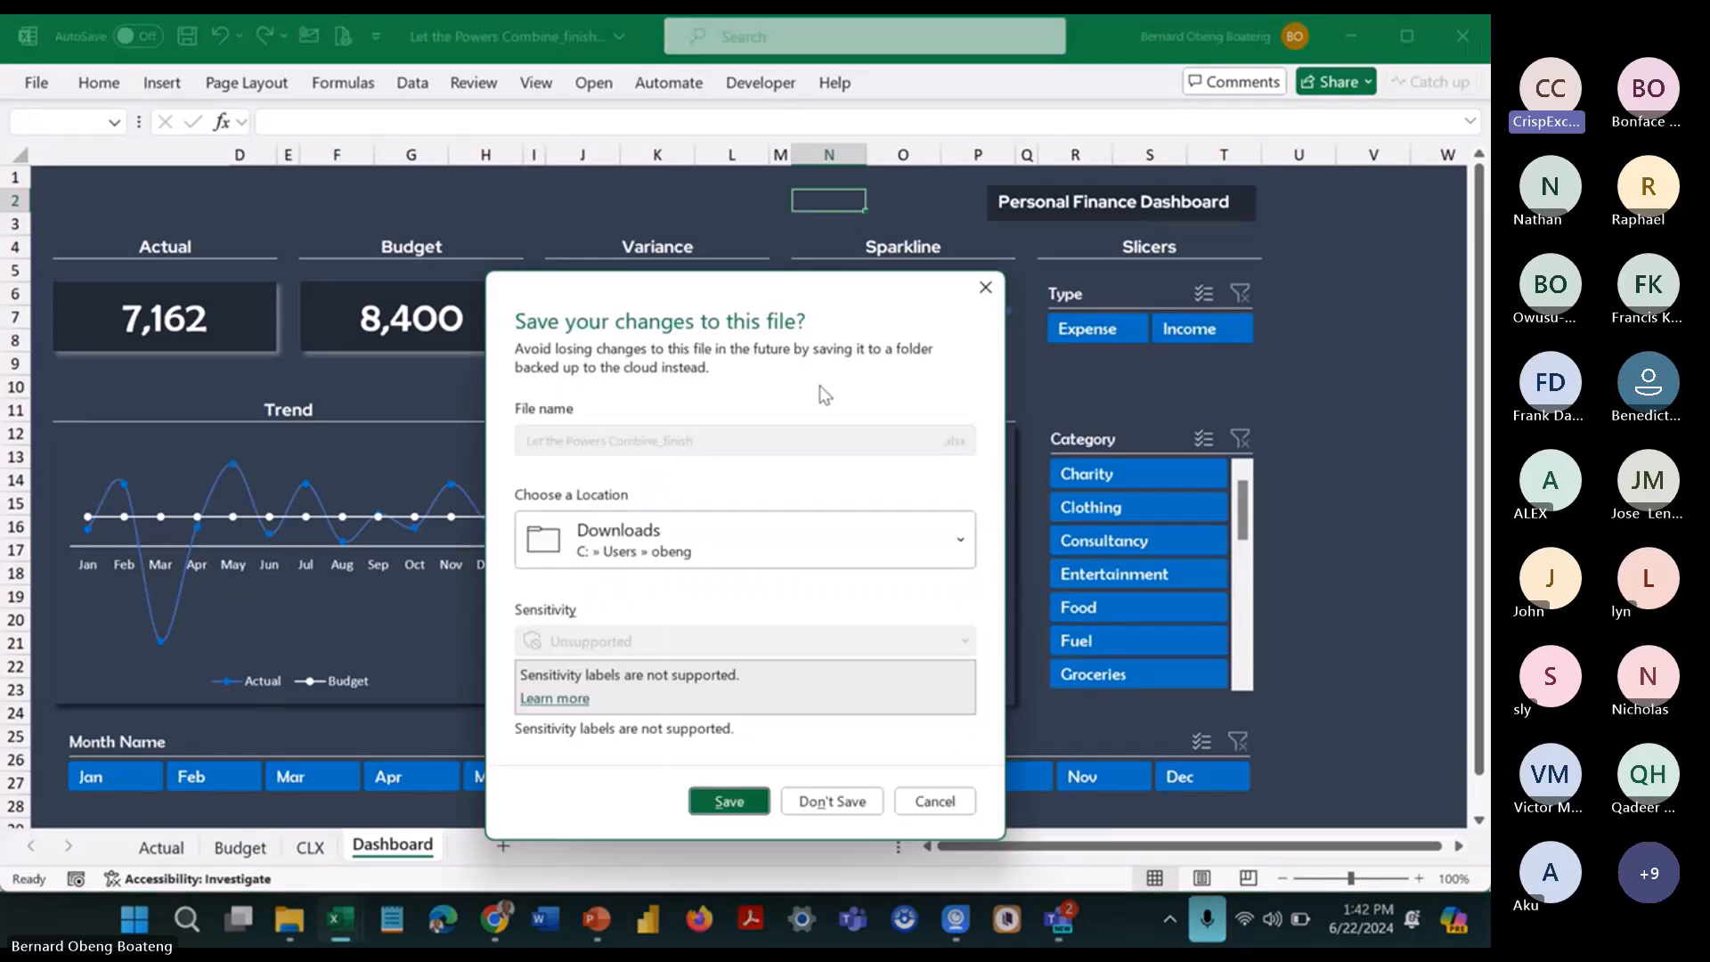
click(828, 798)
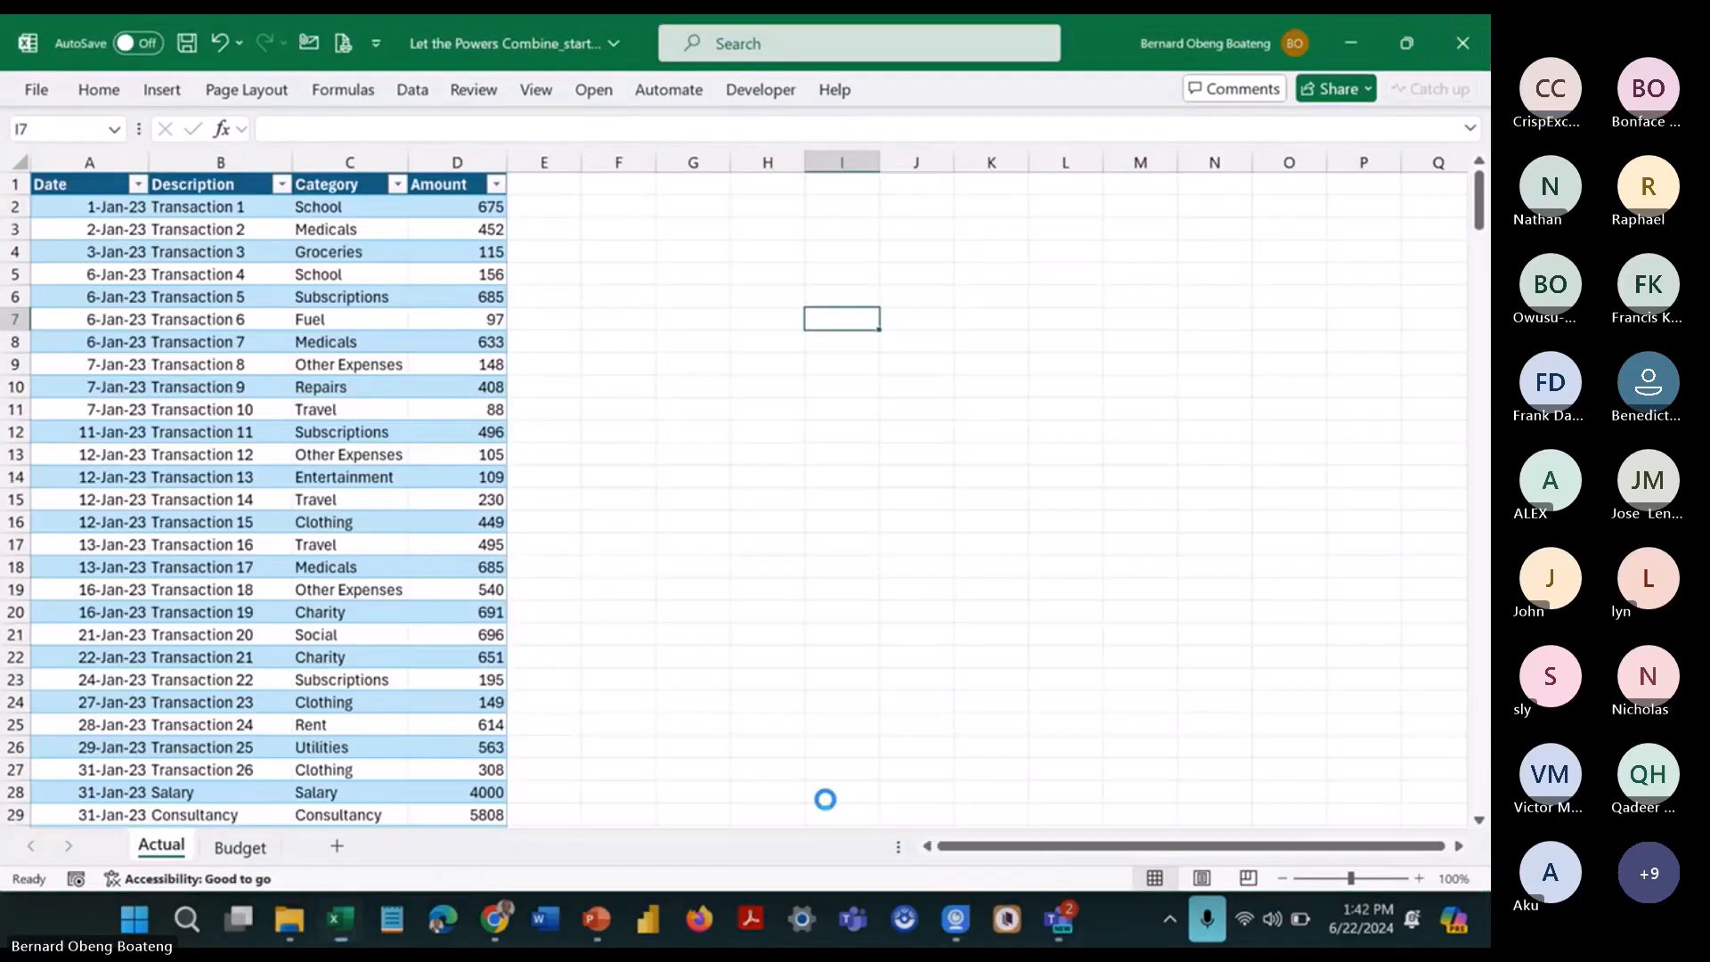
click(495, 918)
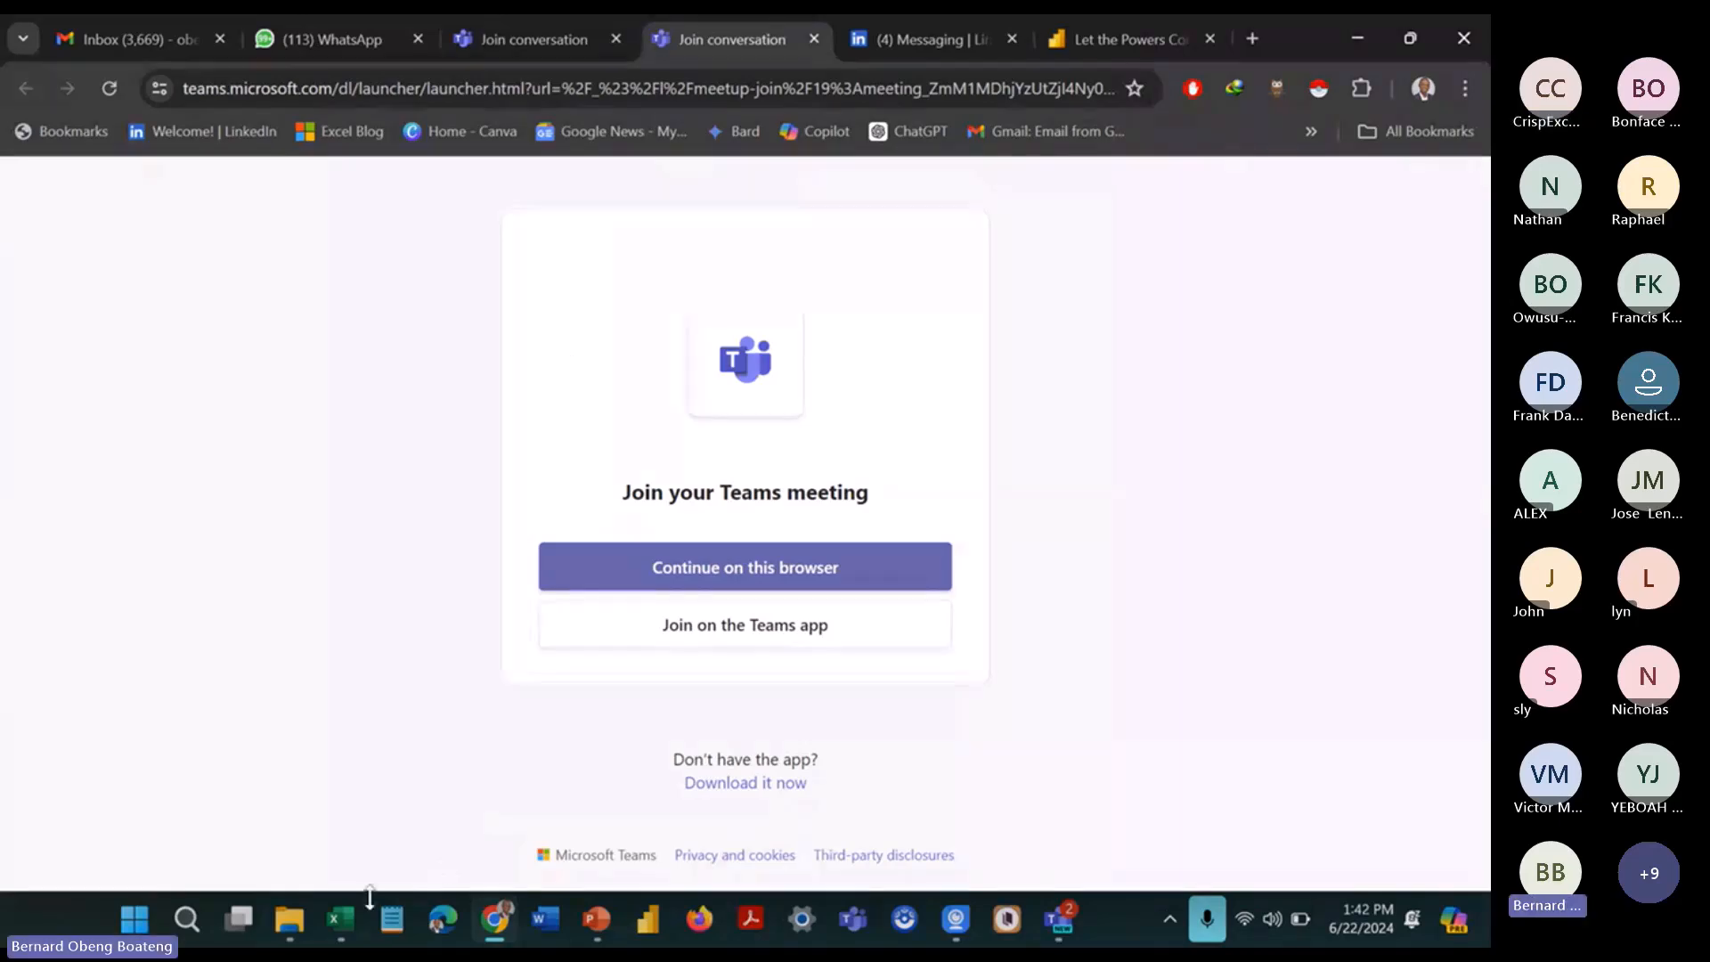
click(353, 919)
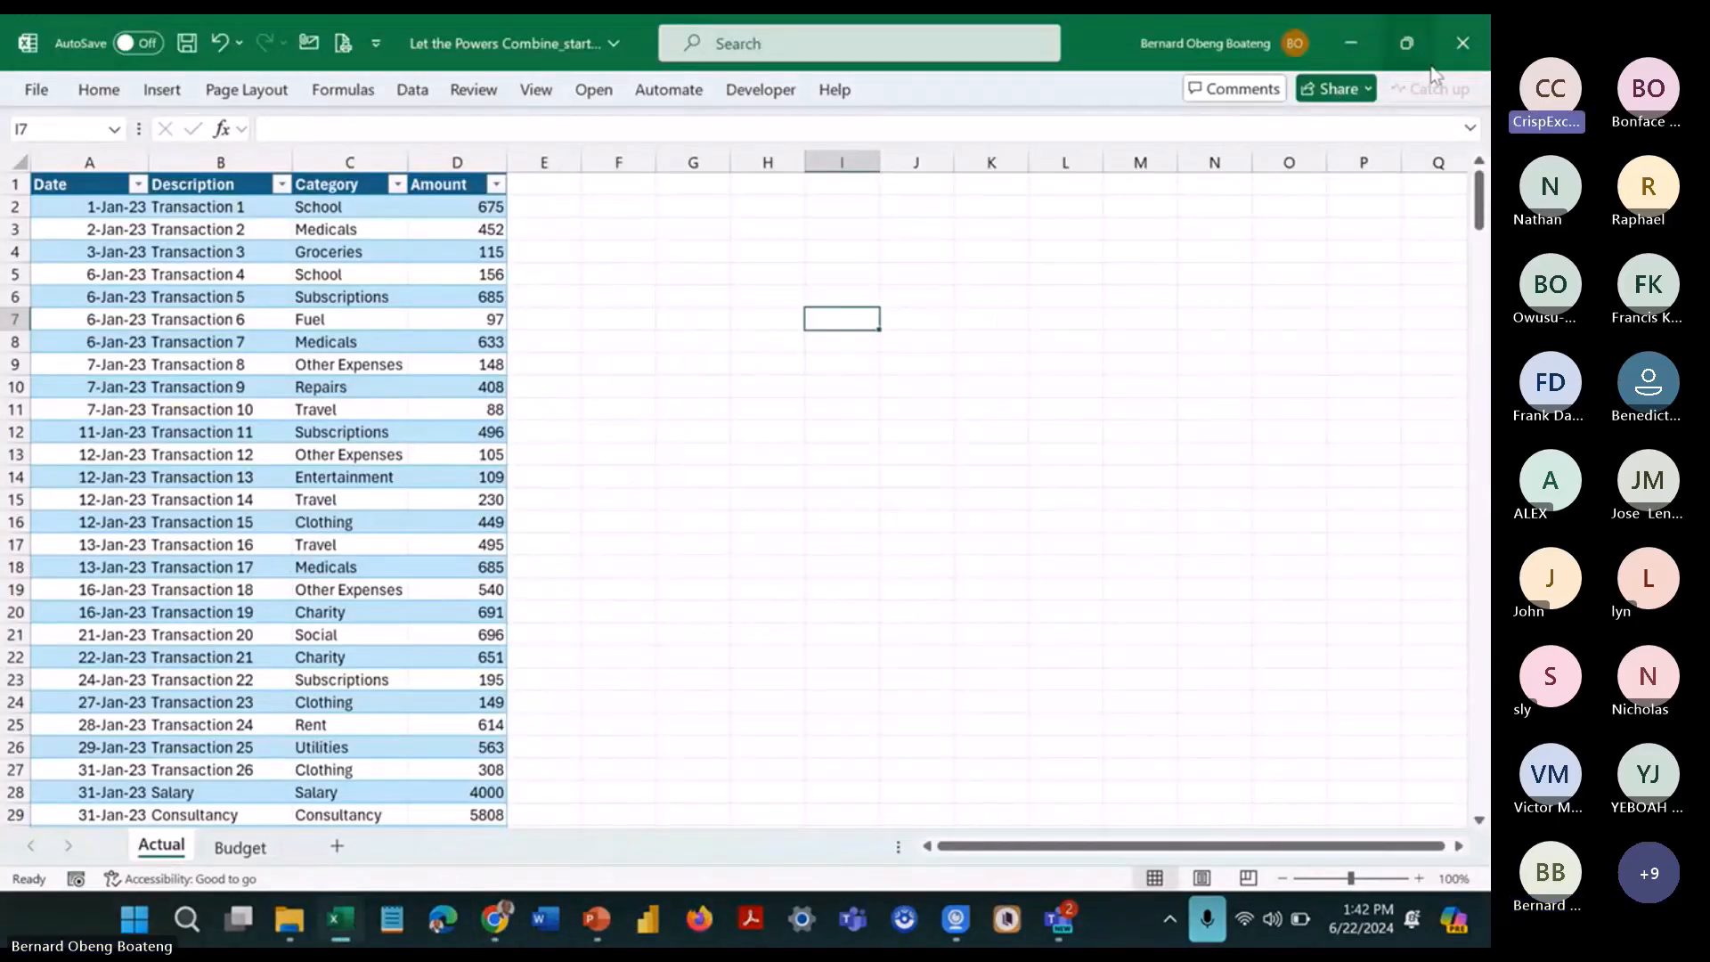
click(1461, 43)
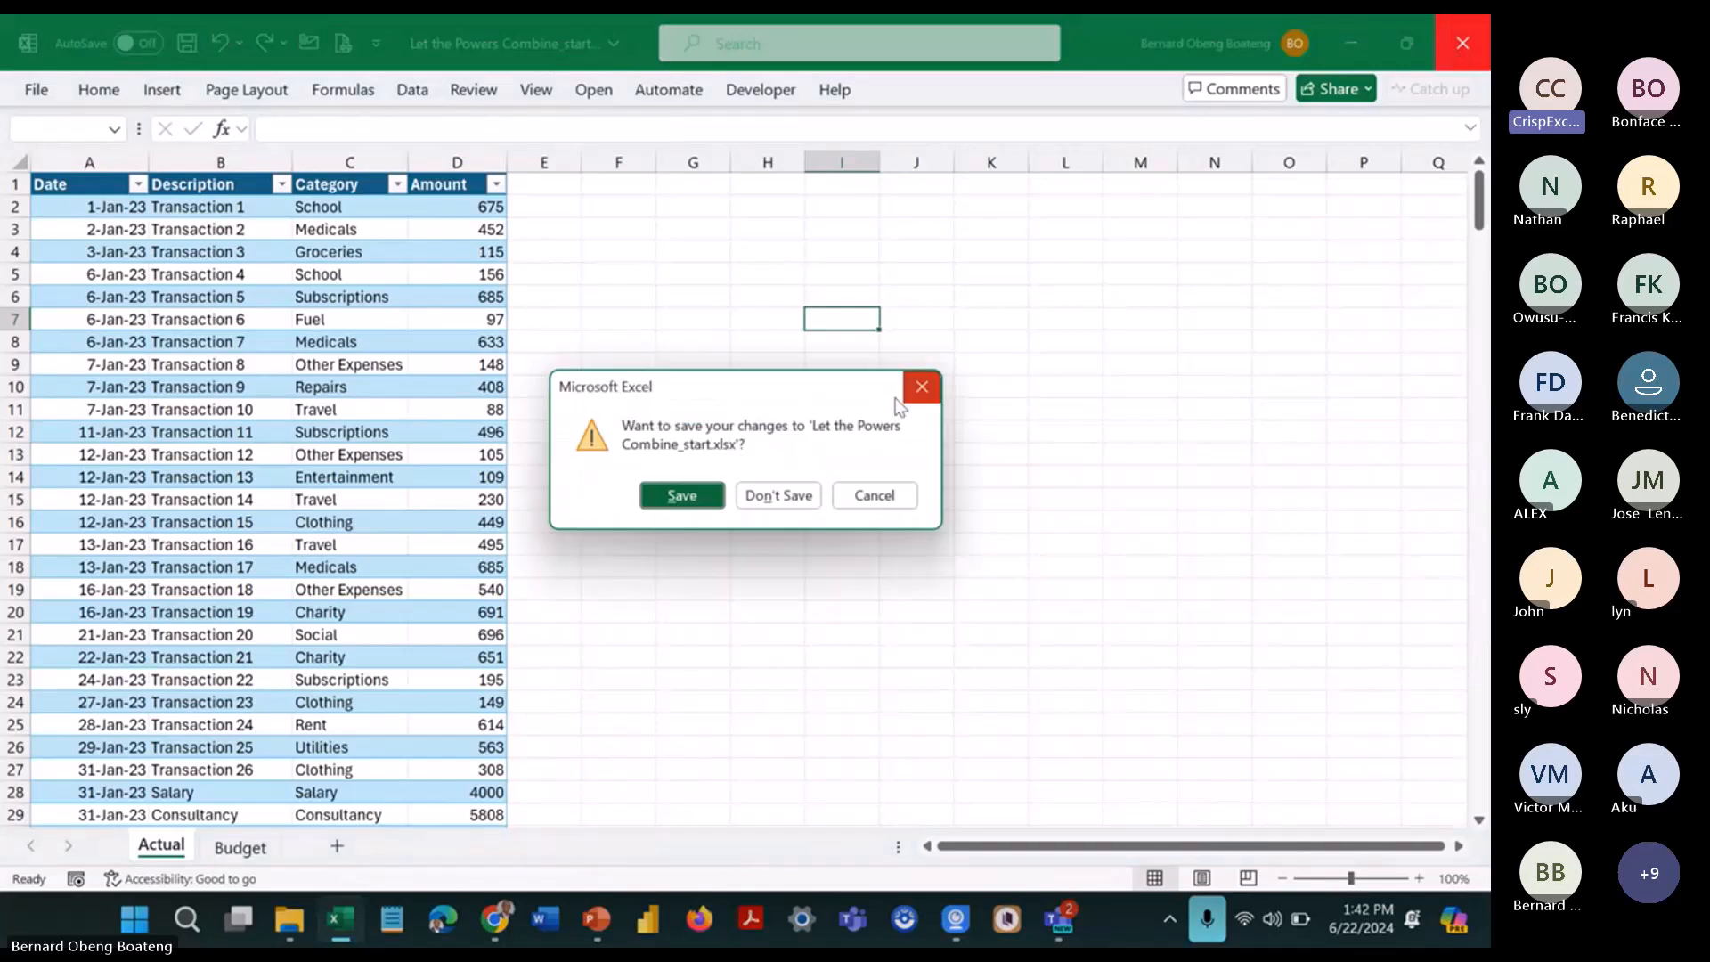
click(710, 500)
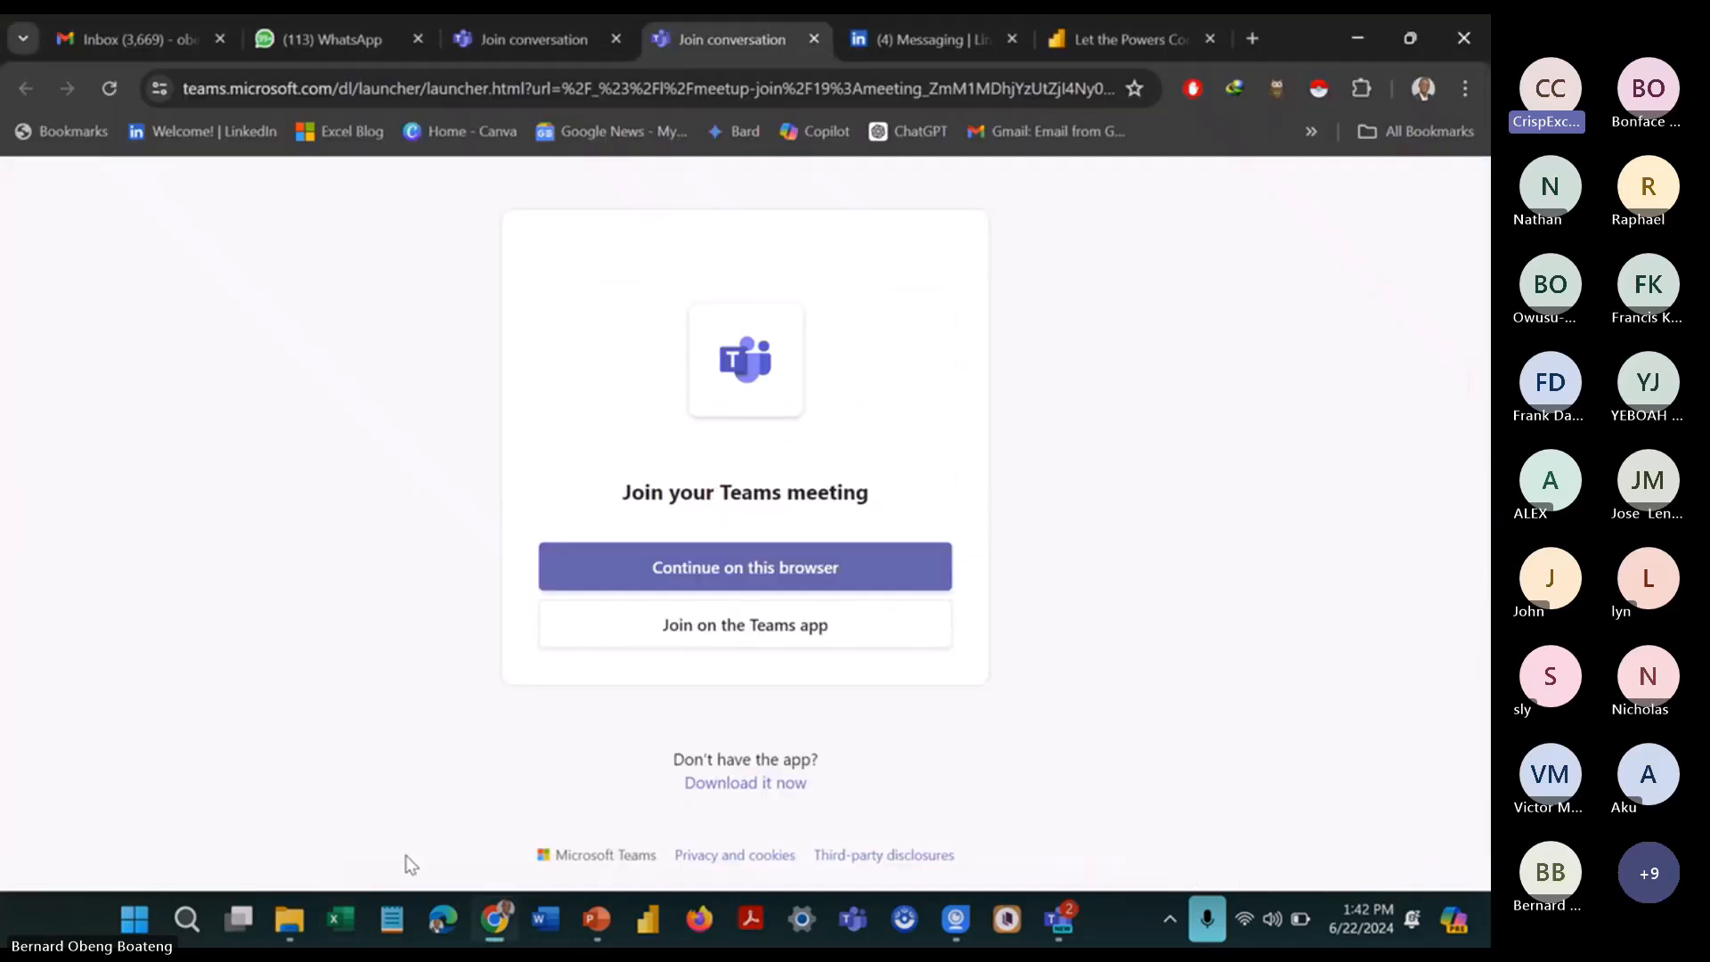
Step: Reopen Let the Powers Combine_start.xlsx from the recent files and enable its external data connections
right_click(355, 913)
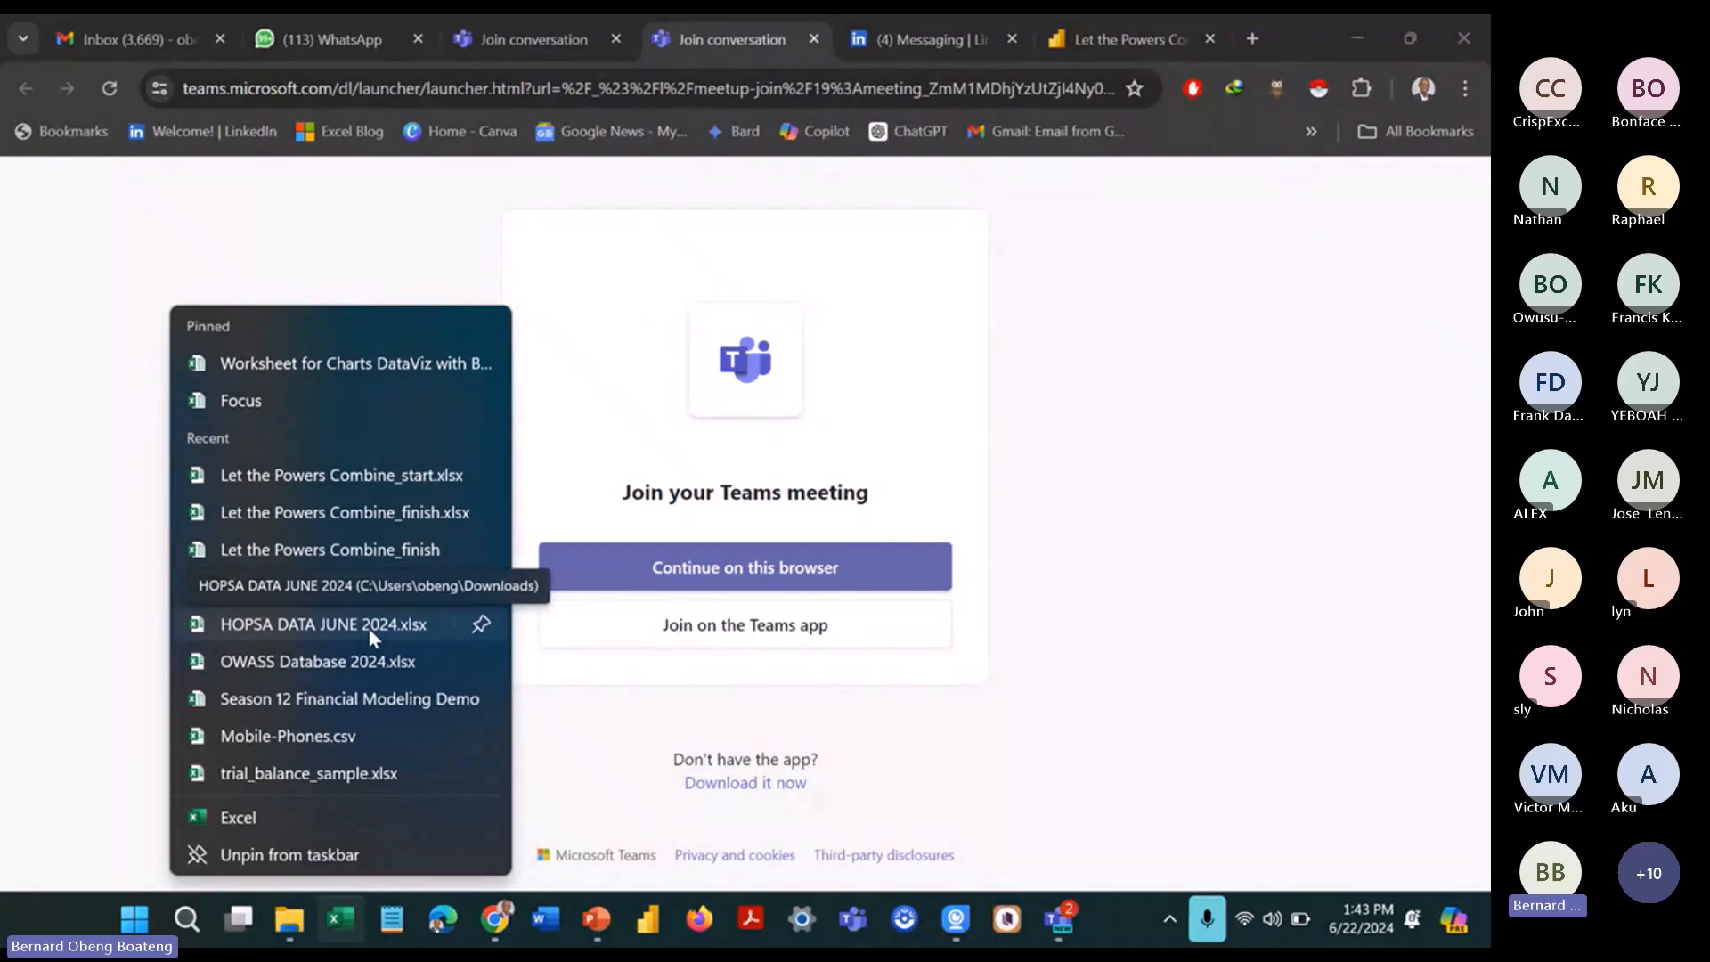
click(393, 476)
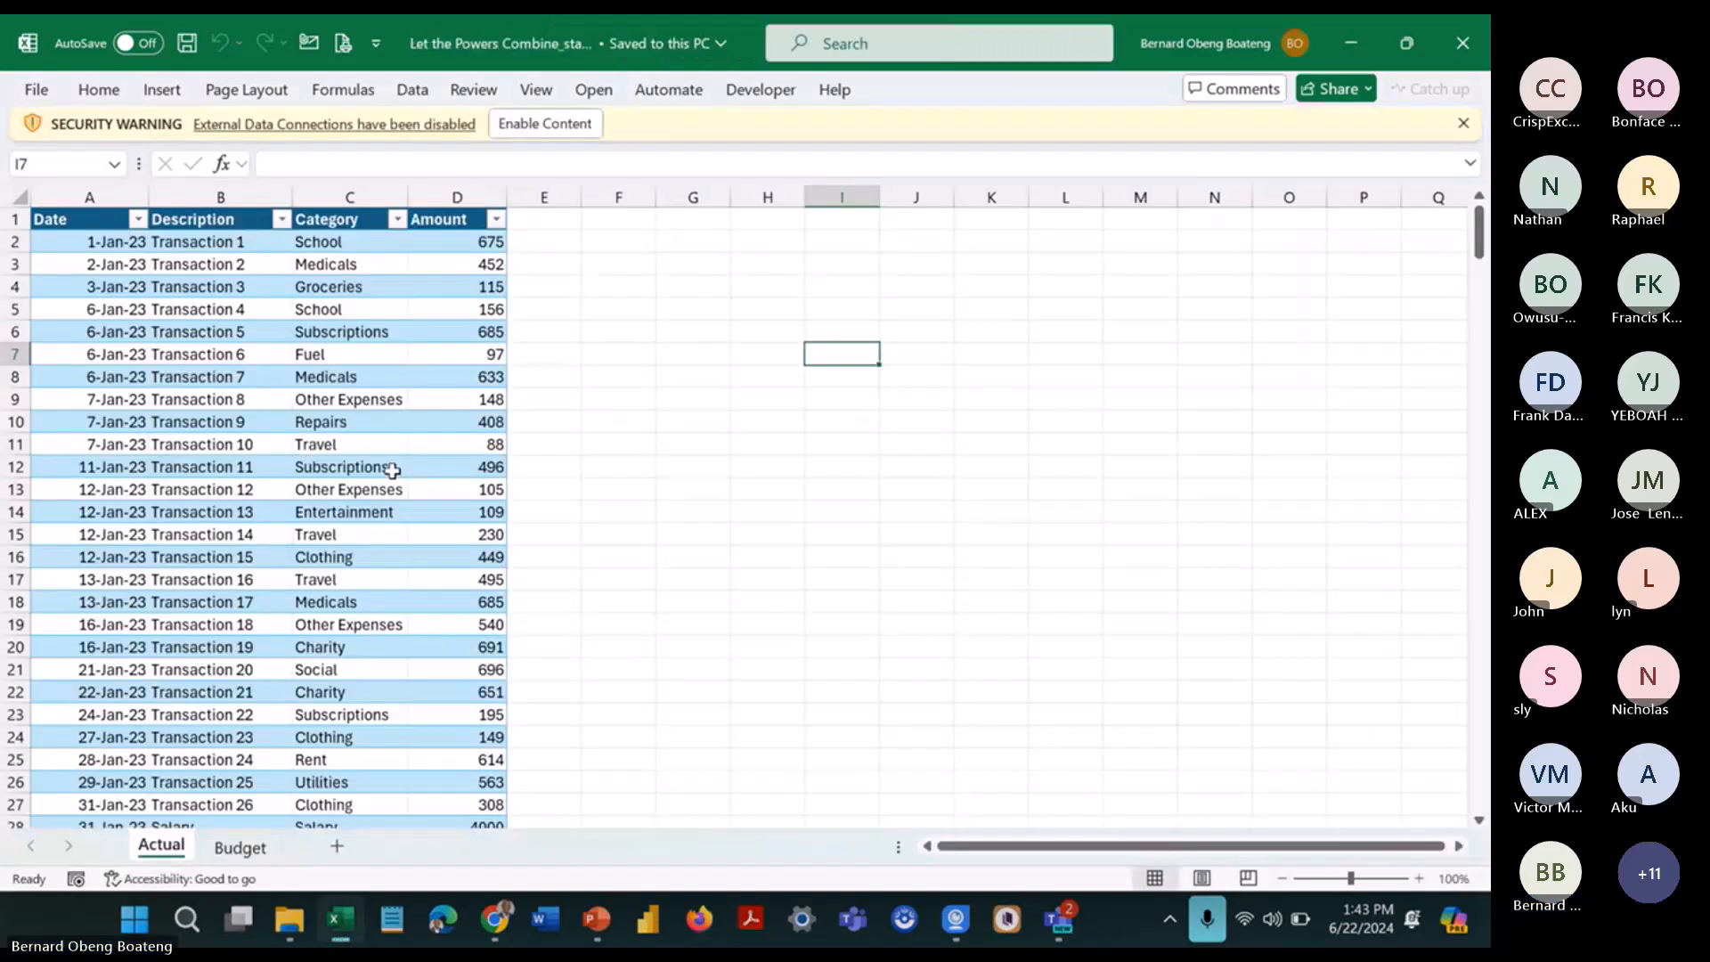
click(558, 124)
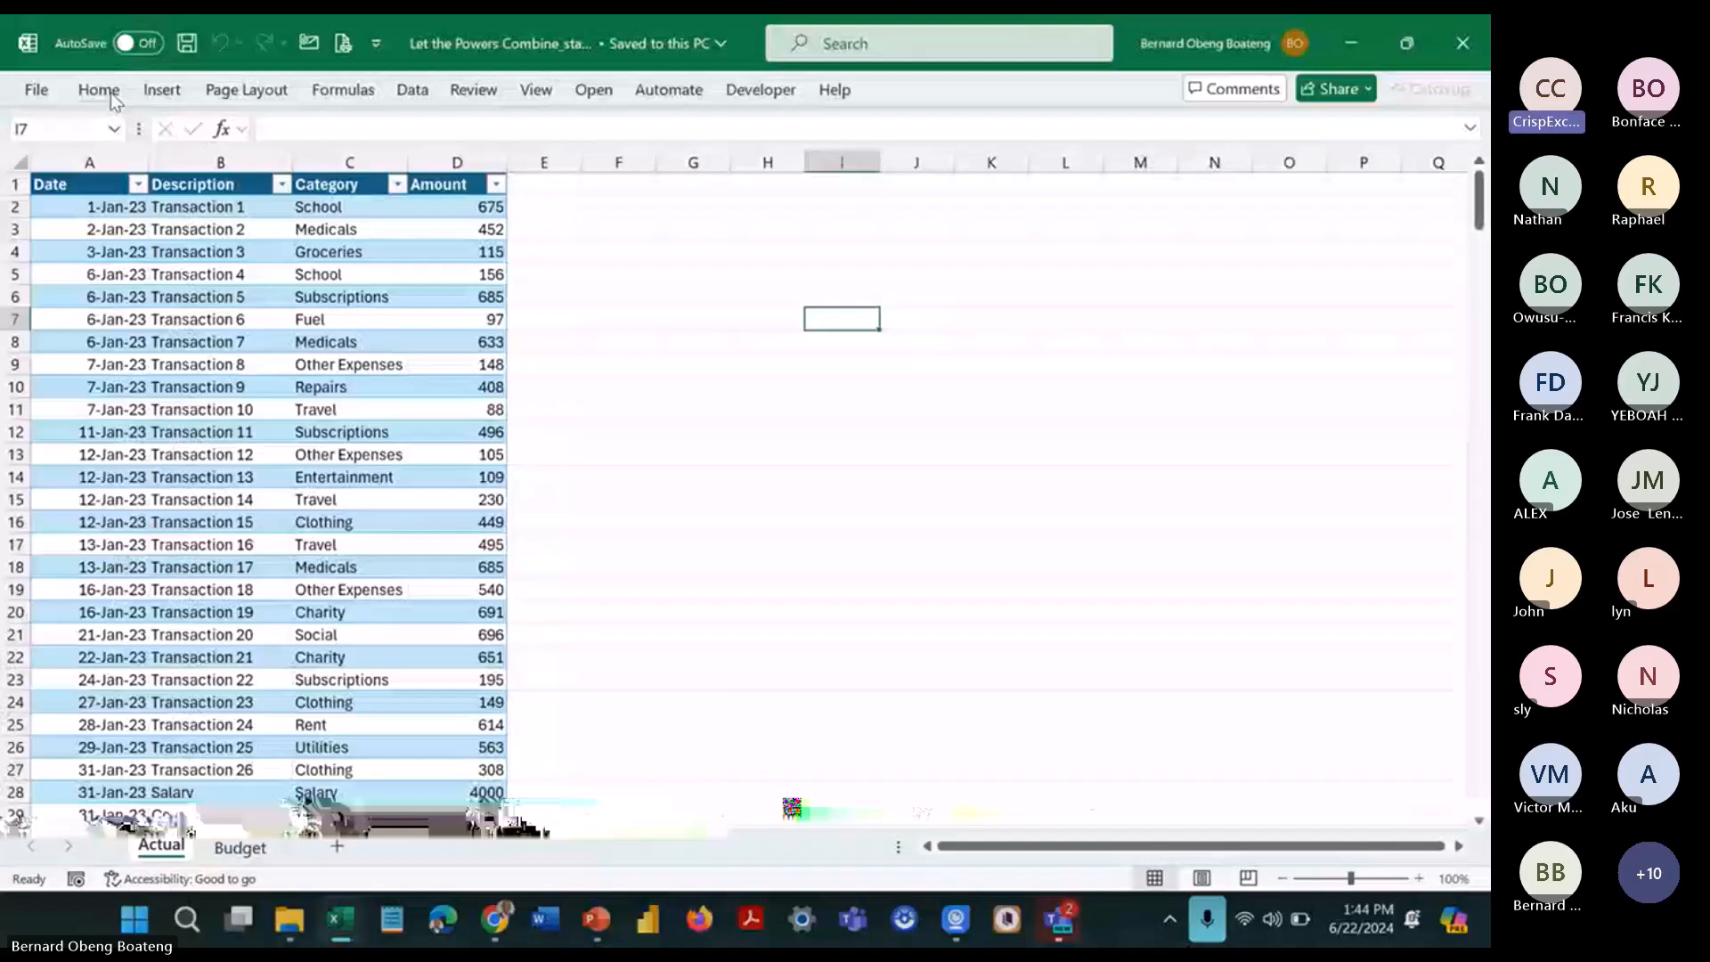
click(1065, 229)
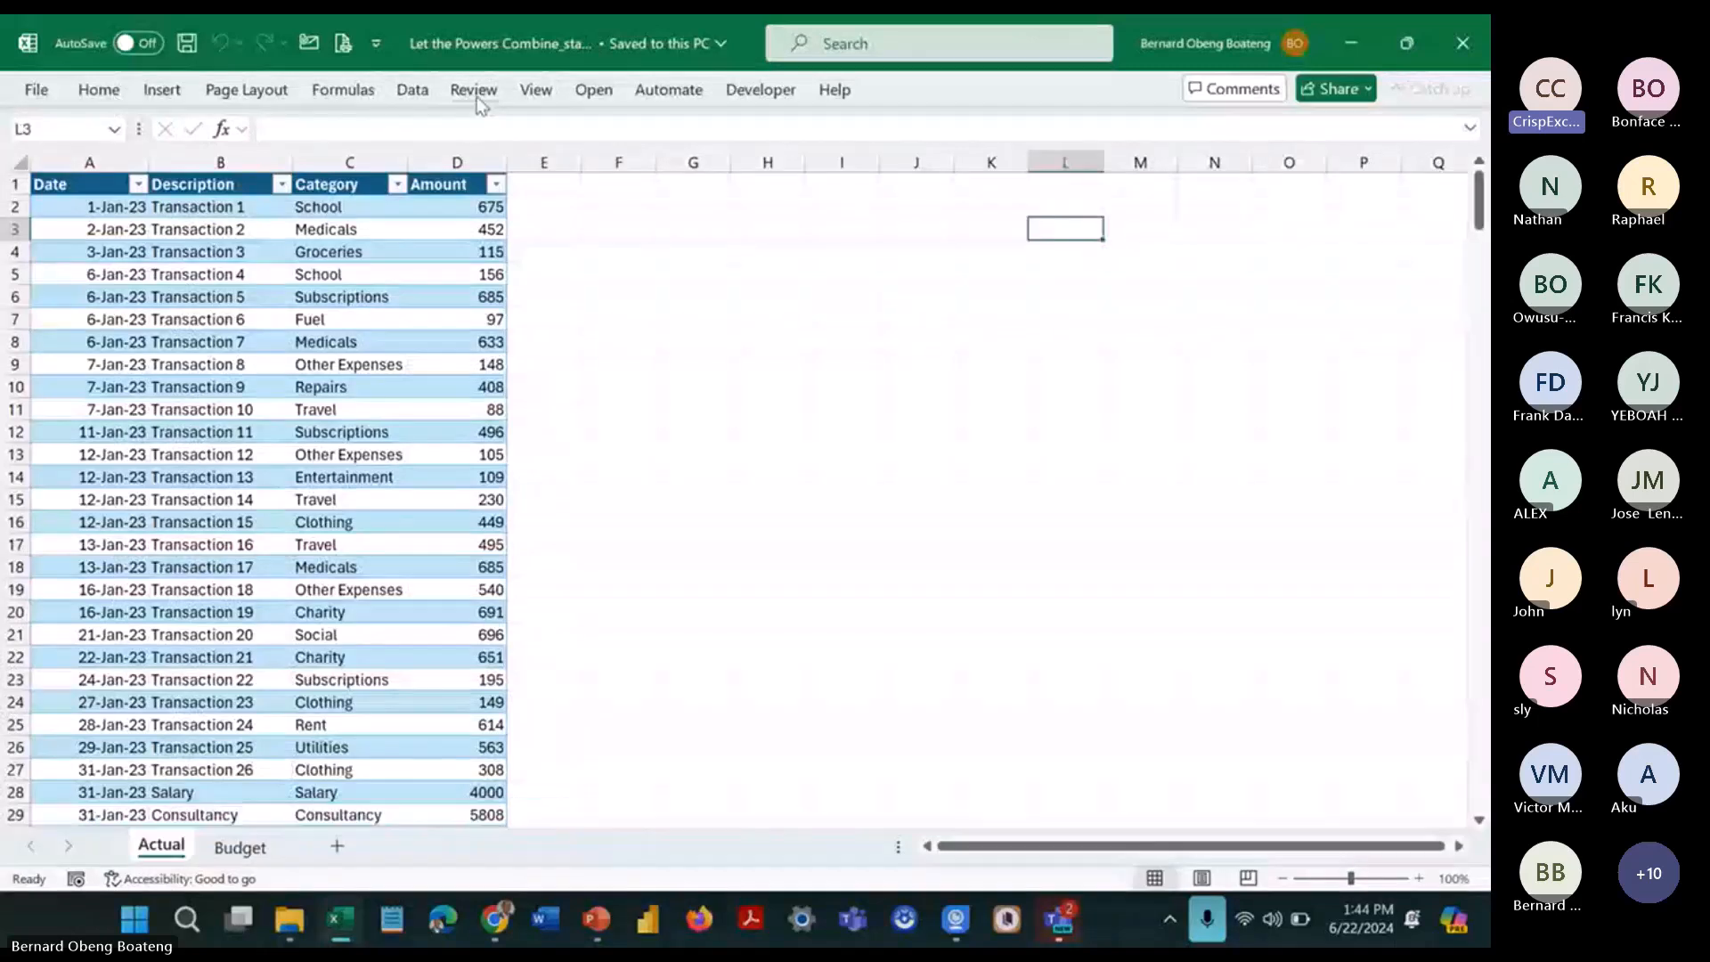
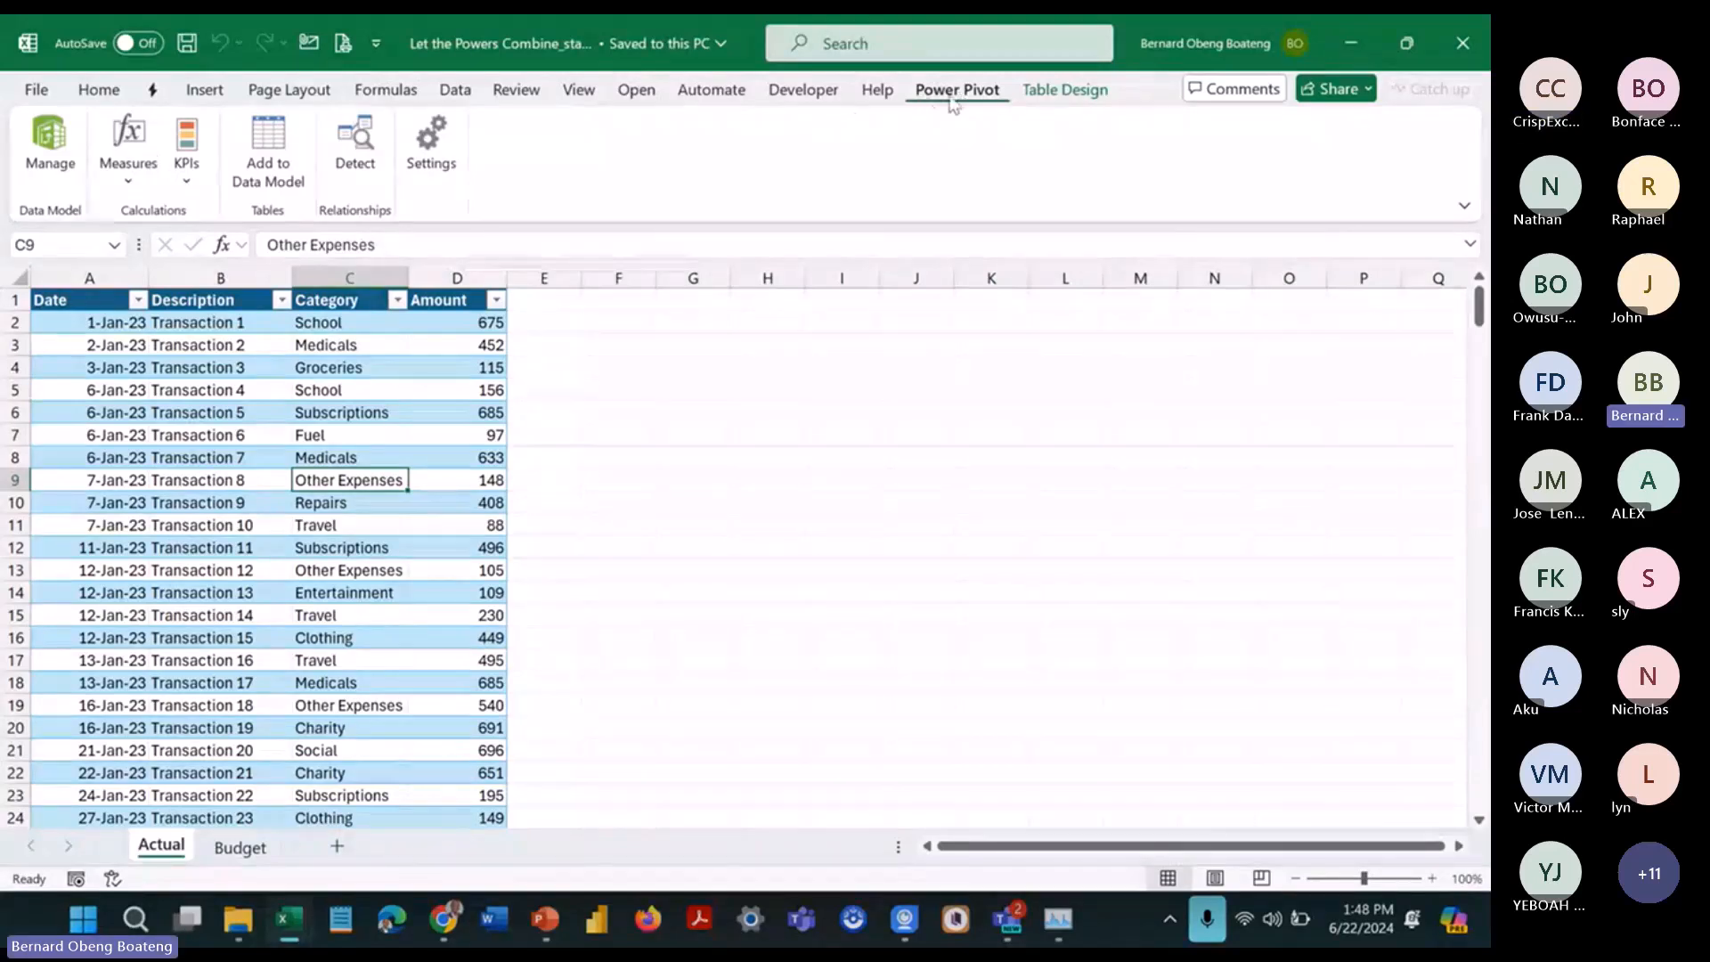
Step: Open the workbook's Data Model in Power Pivot and show its tables in Diagram View
click(455, 90)
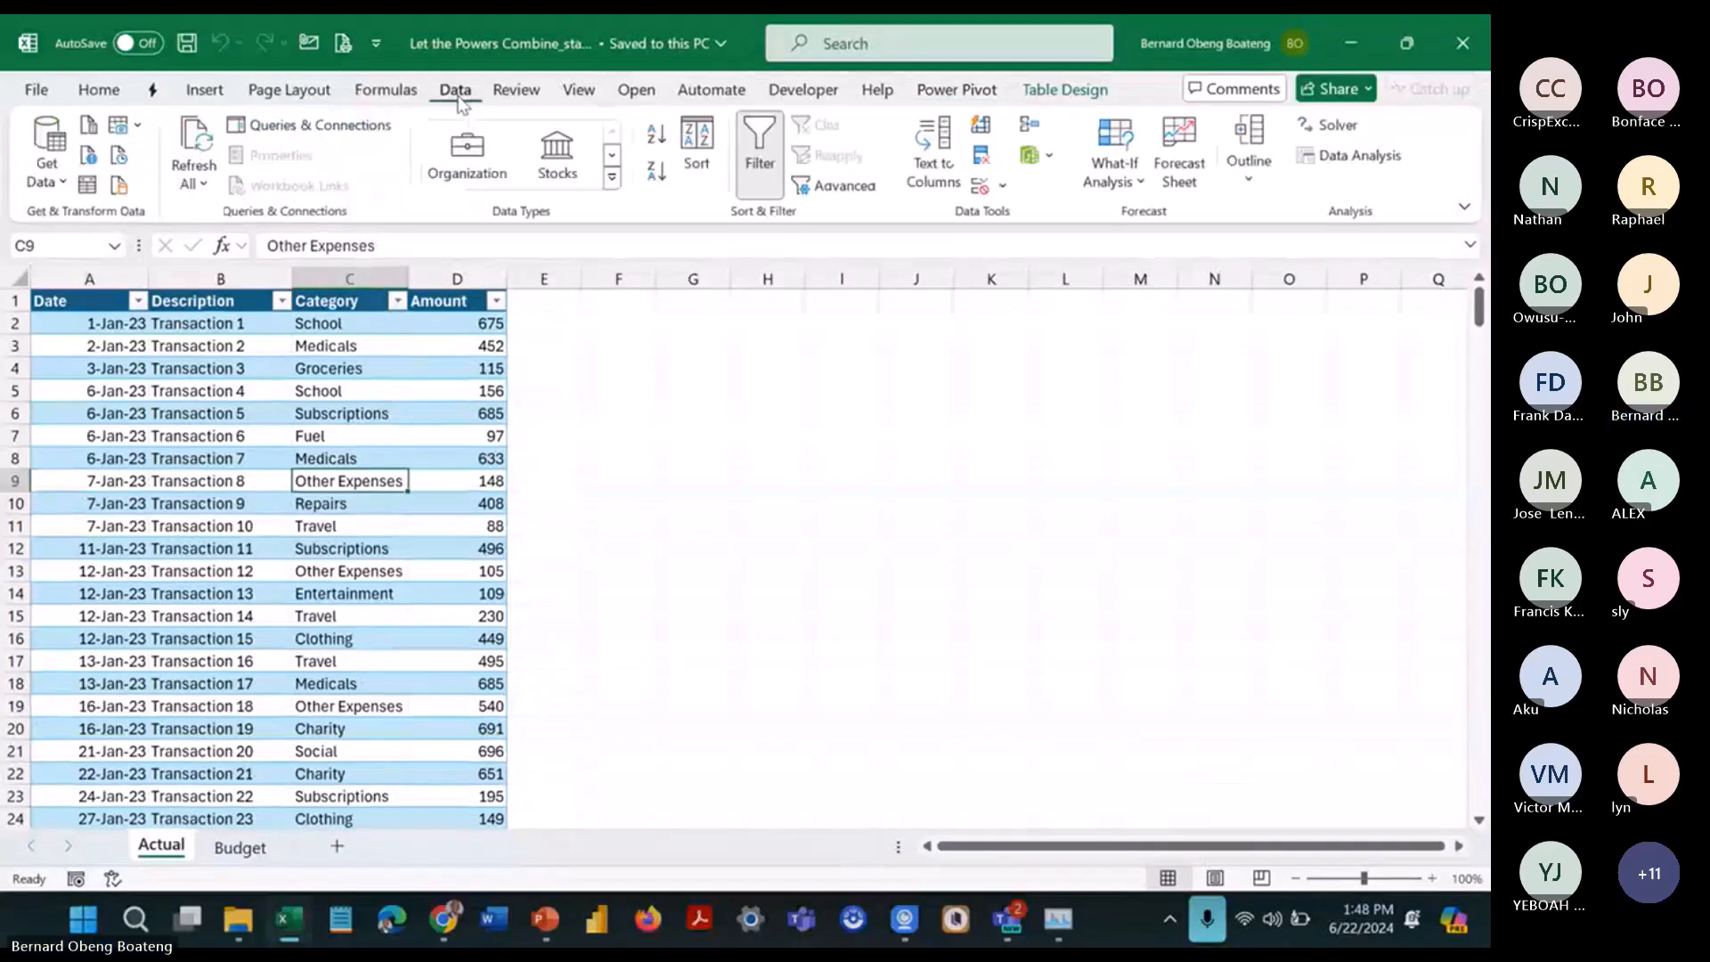
click(1036, 159)
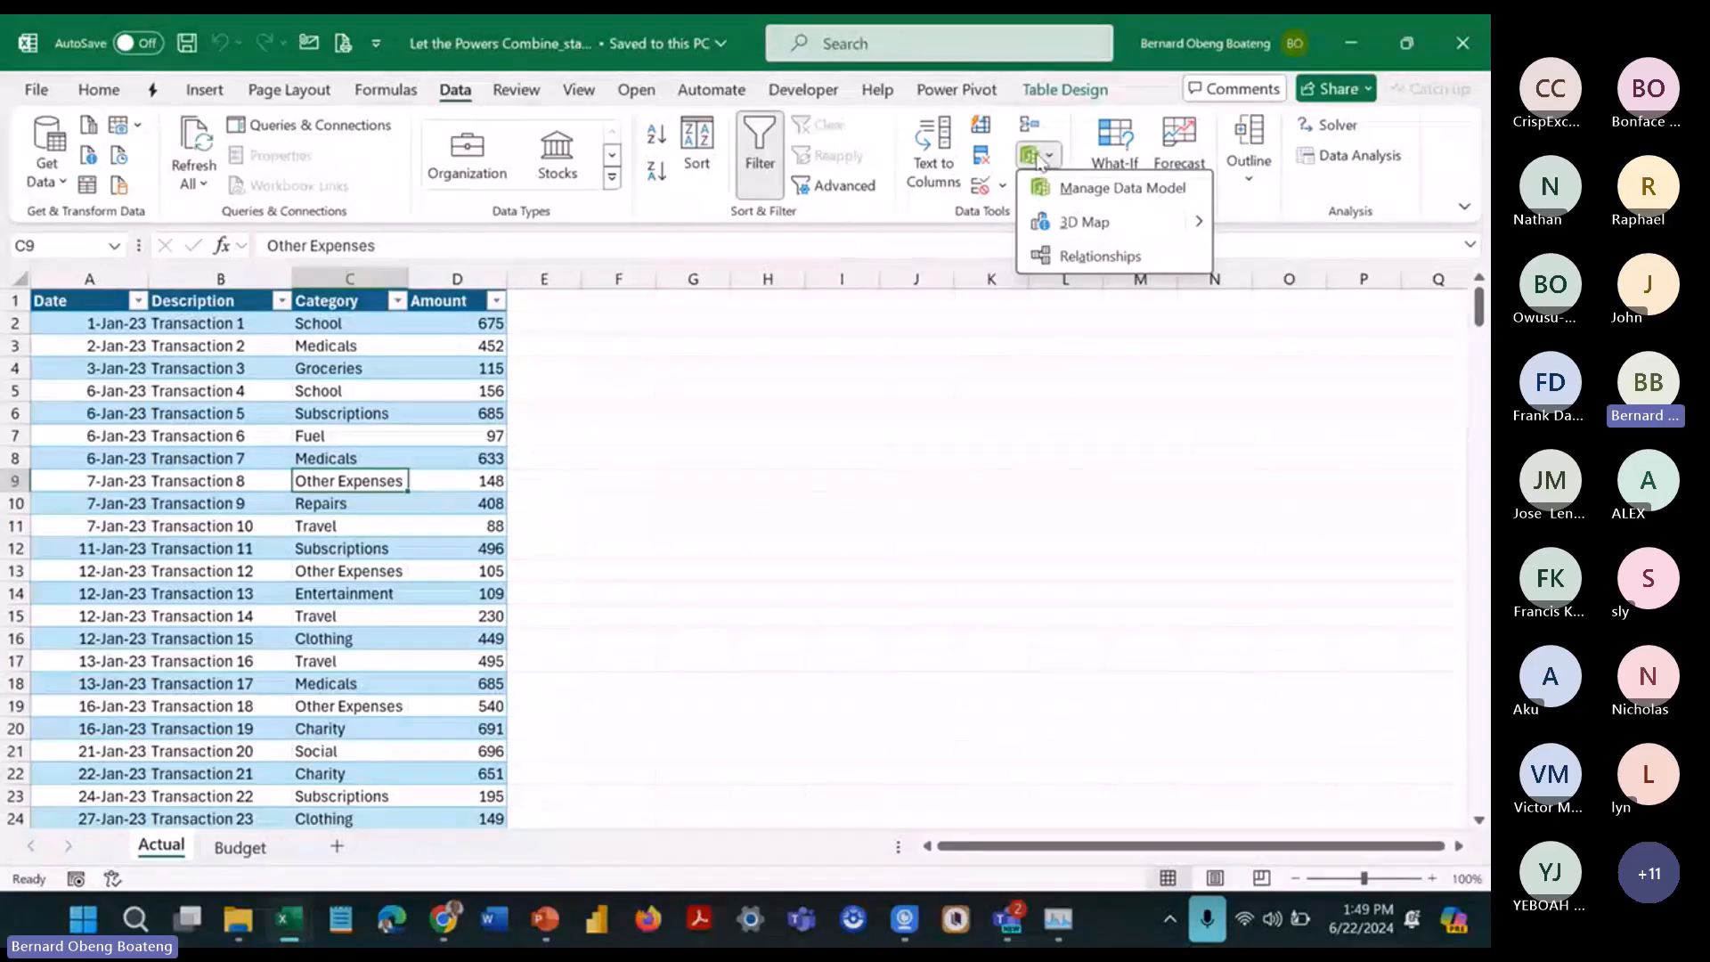
click(971, 91)
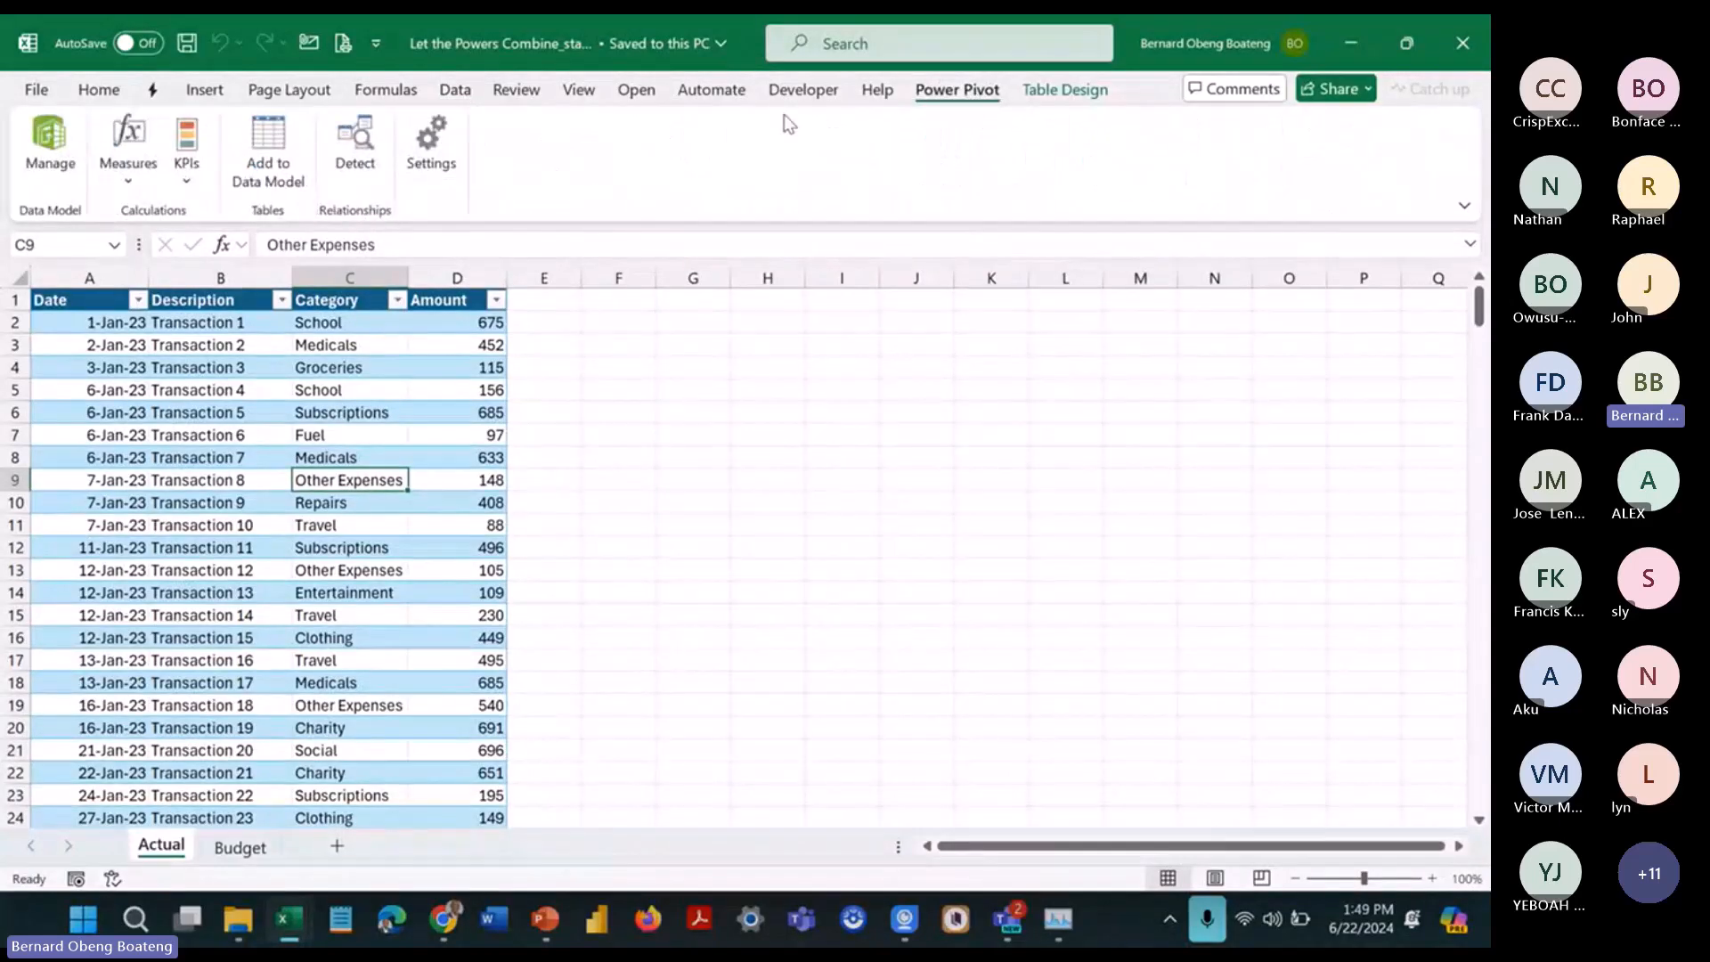
click(64, 163)
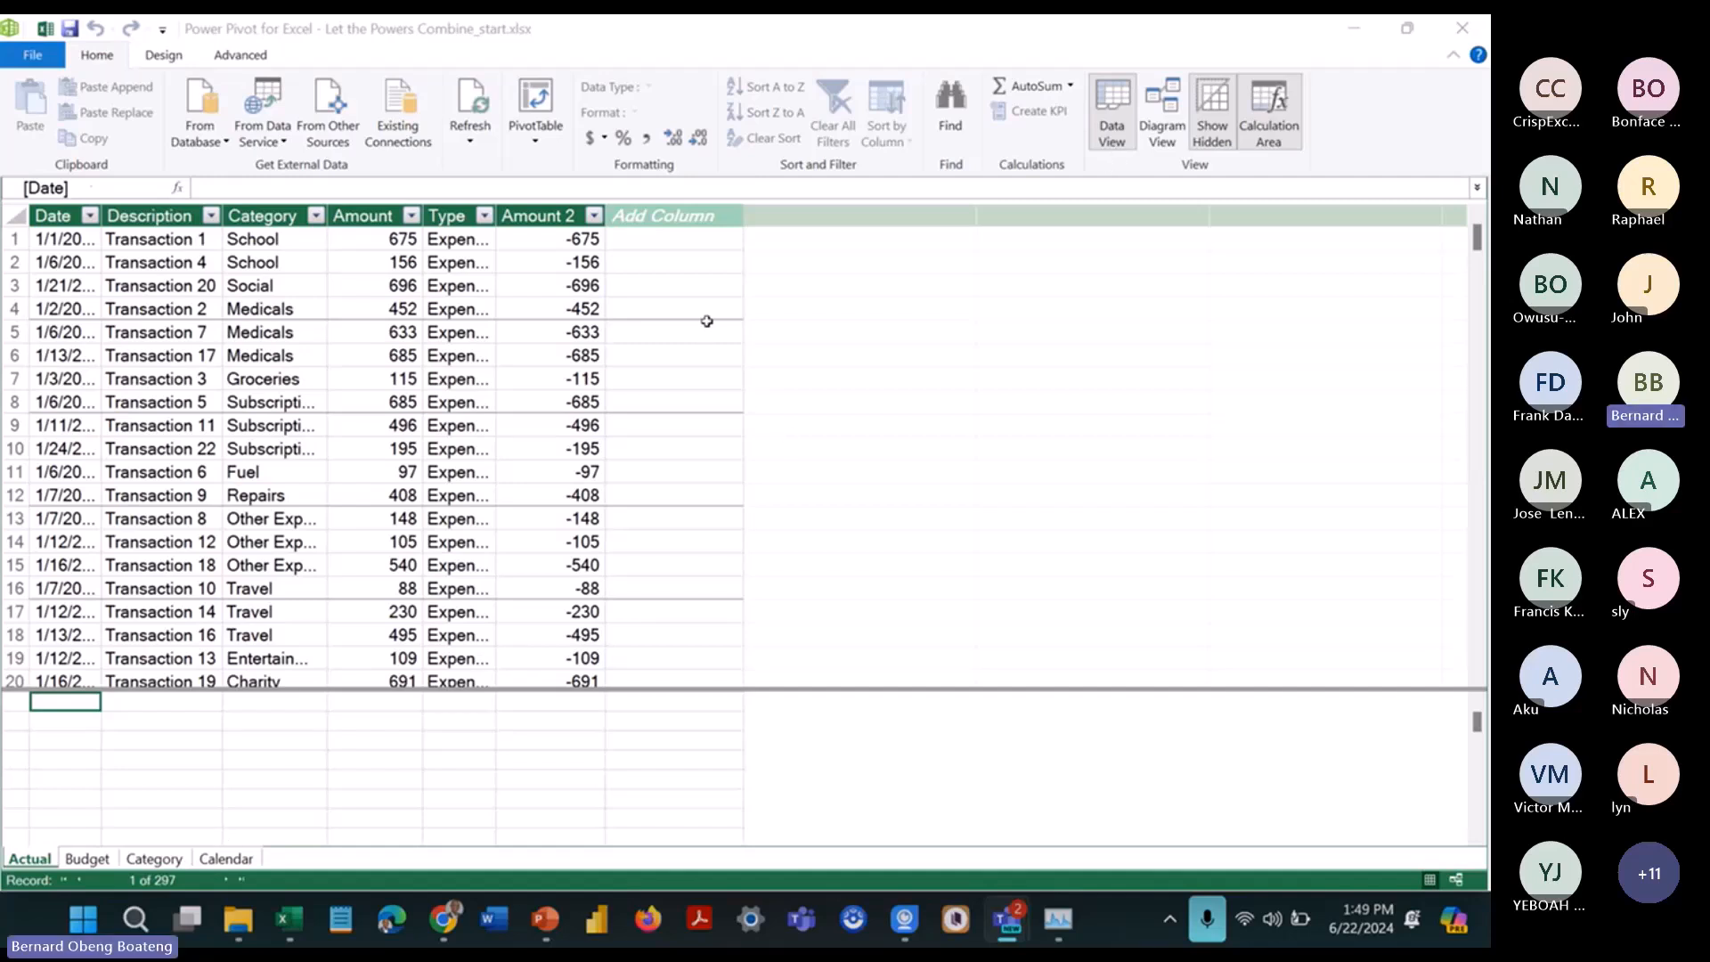
click(1176, 143)
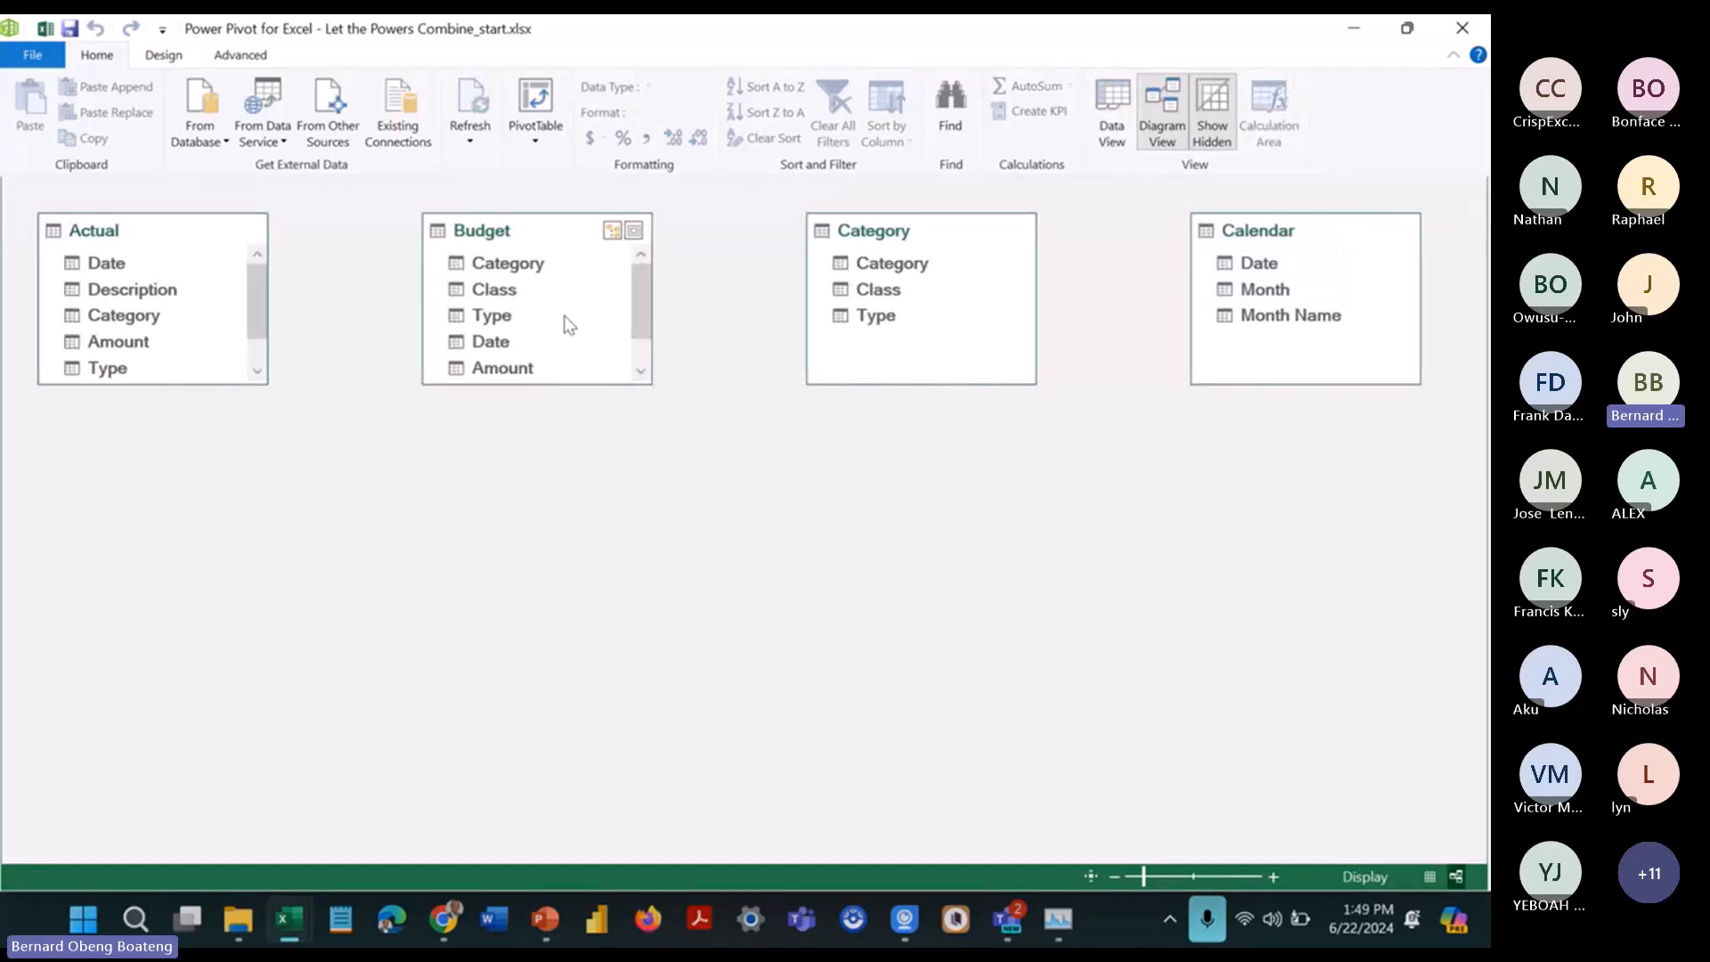
Step: Arrange the diagram with the Category and Calendar tables side by side above the Actual and Budget tables
drag(156, 246, 566, 537)
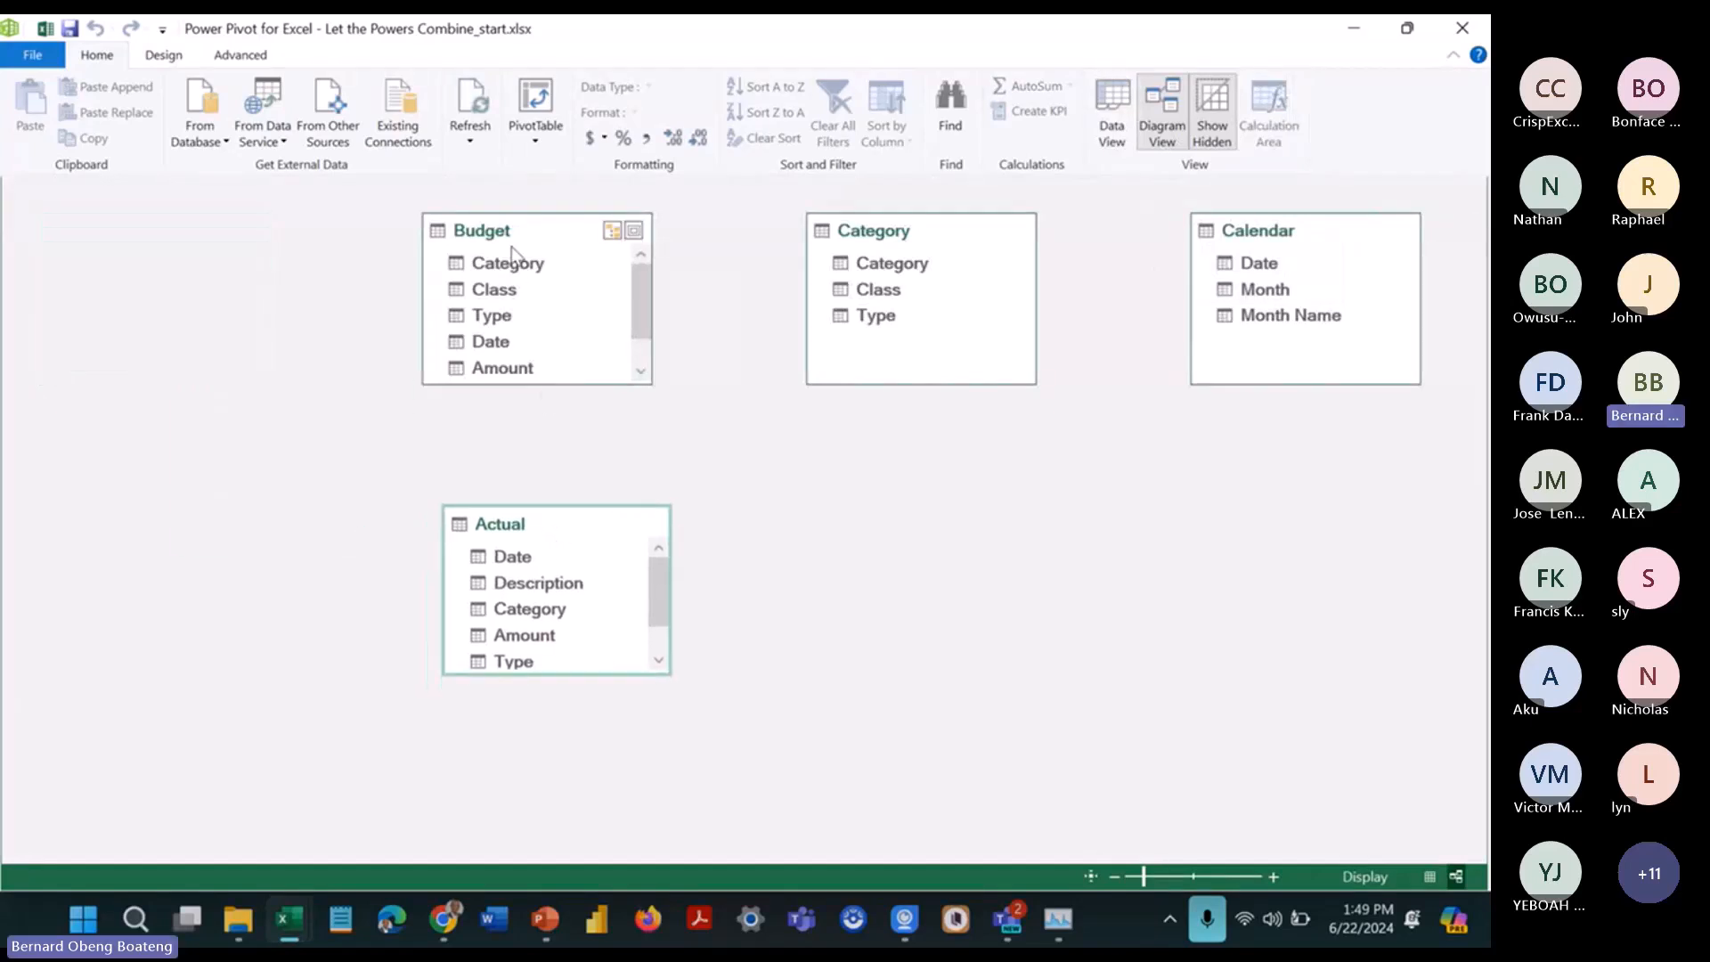
drag(514, 234, 835, 532)
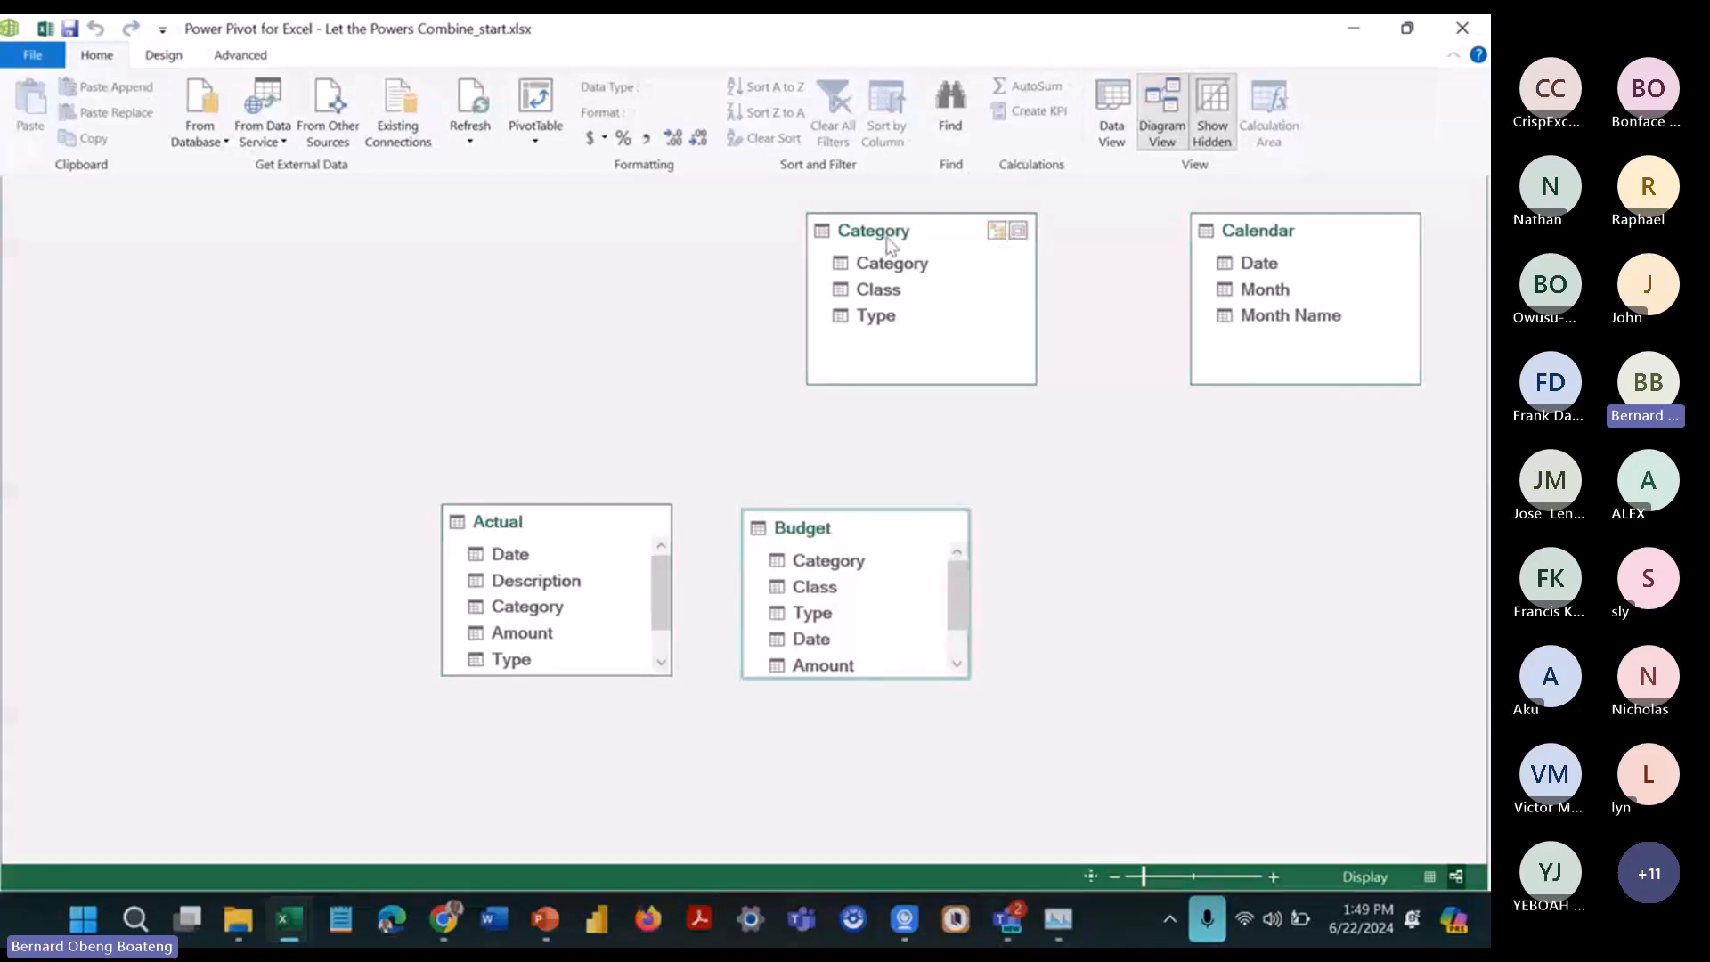
drag(891, 244, 548, 260)
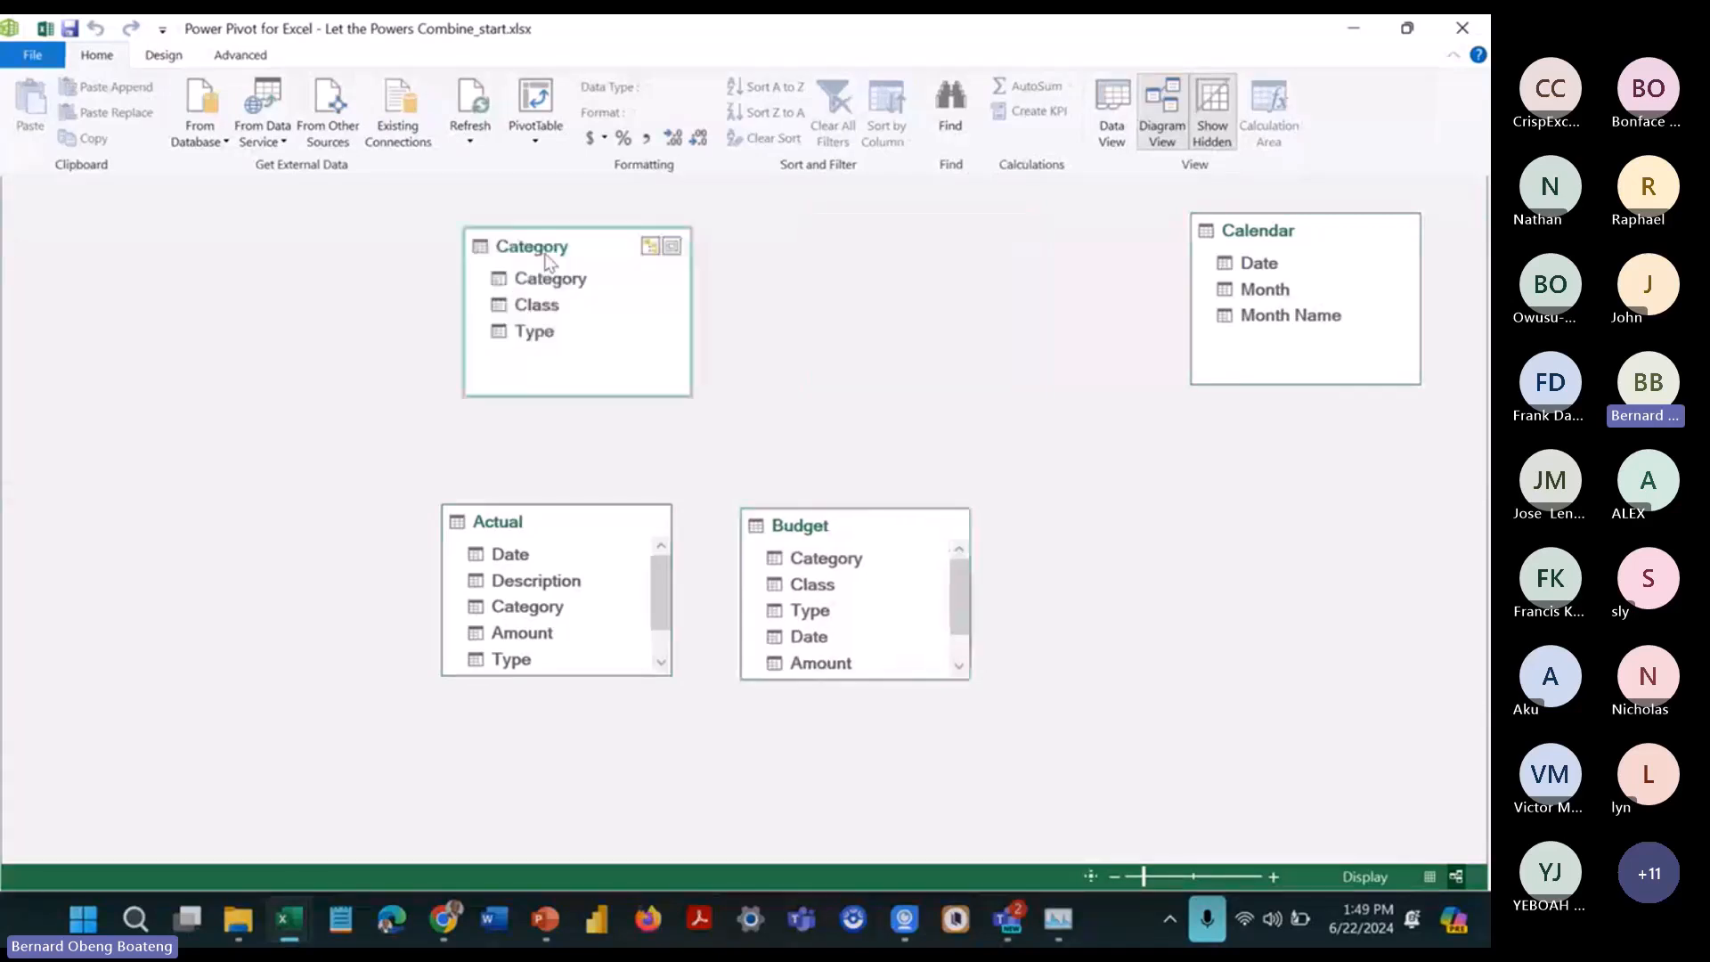
drag(1281, 244, 893, 258)
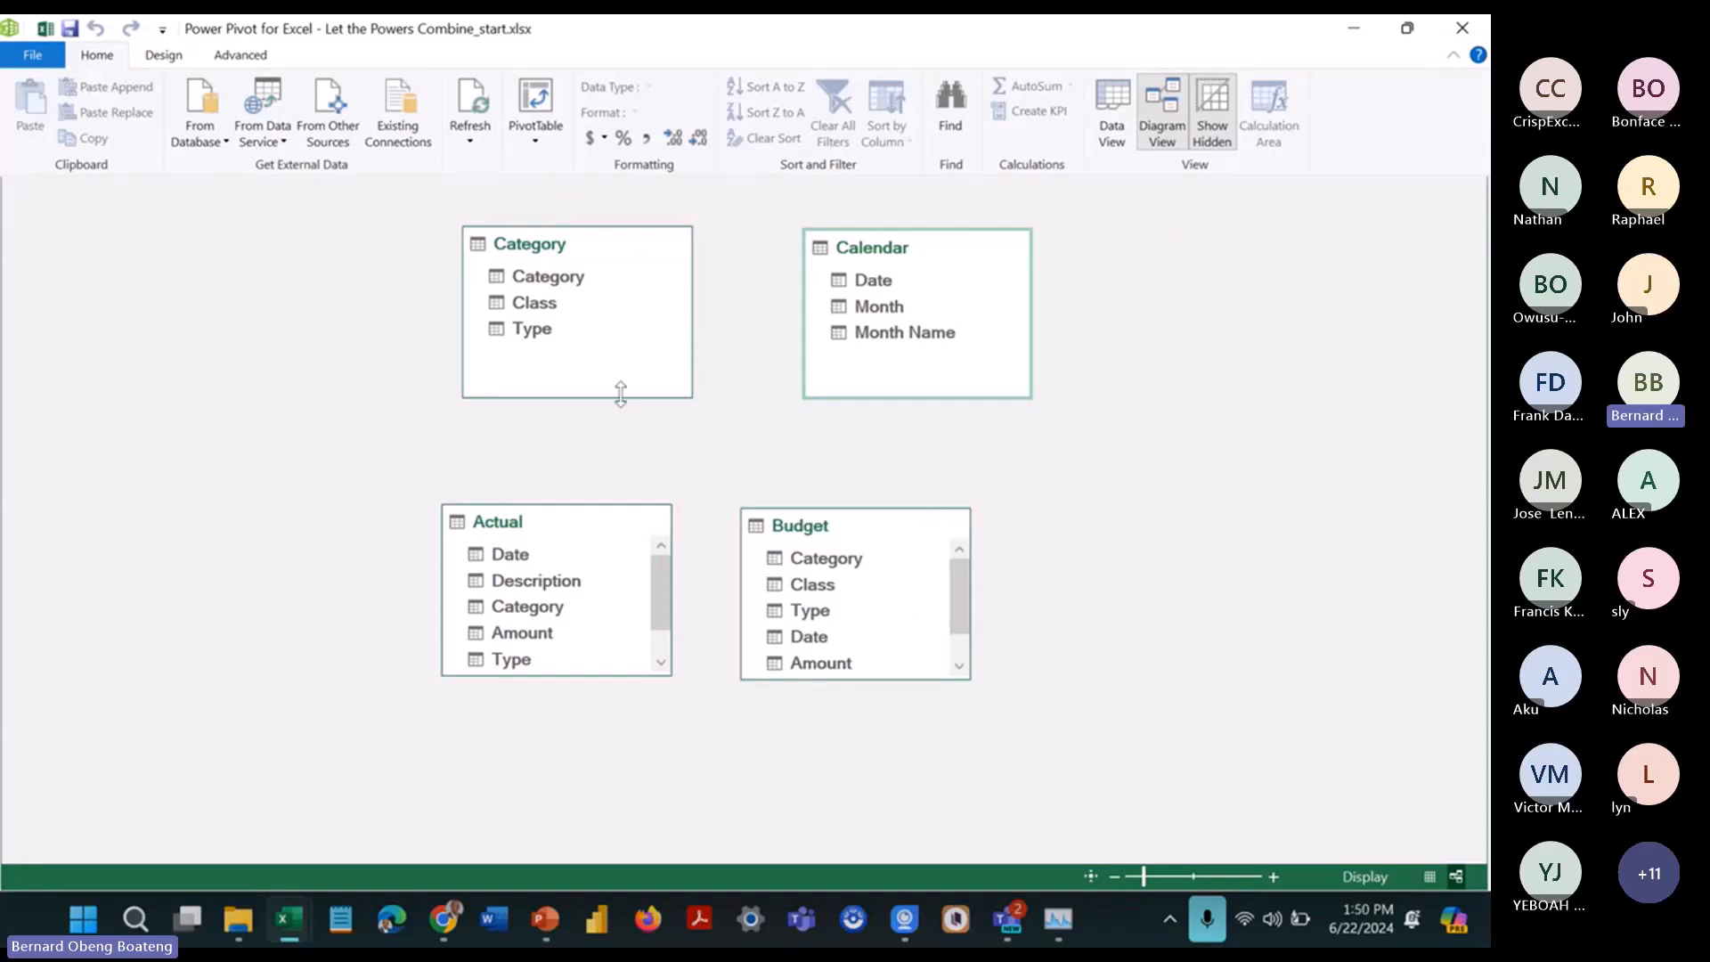
Step: Examine the Actual table's Date and Category fields and the Category table's Category field as relationship keys
click(542, 562)
click(524, 558)
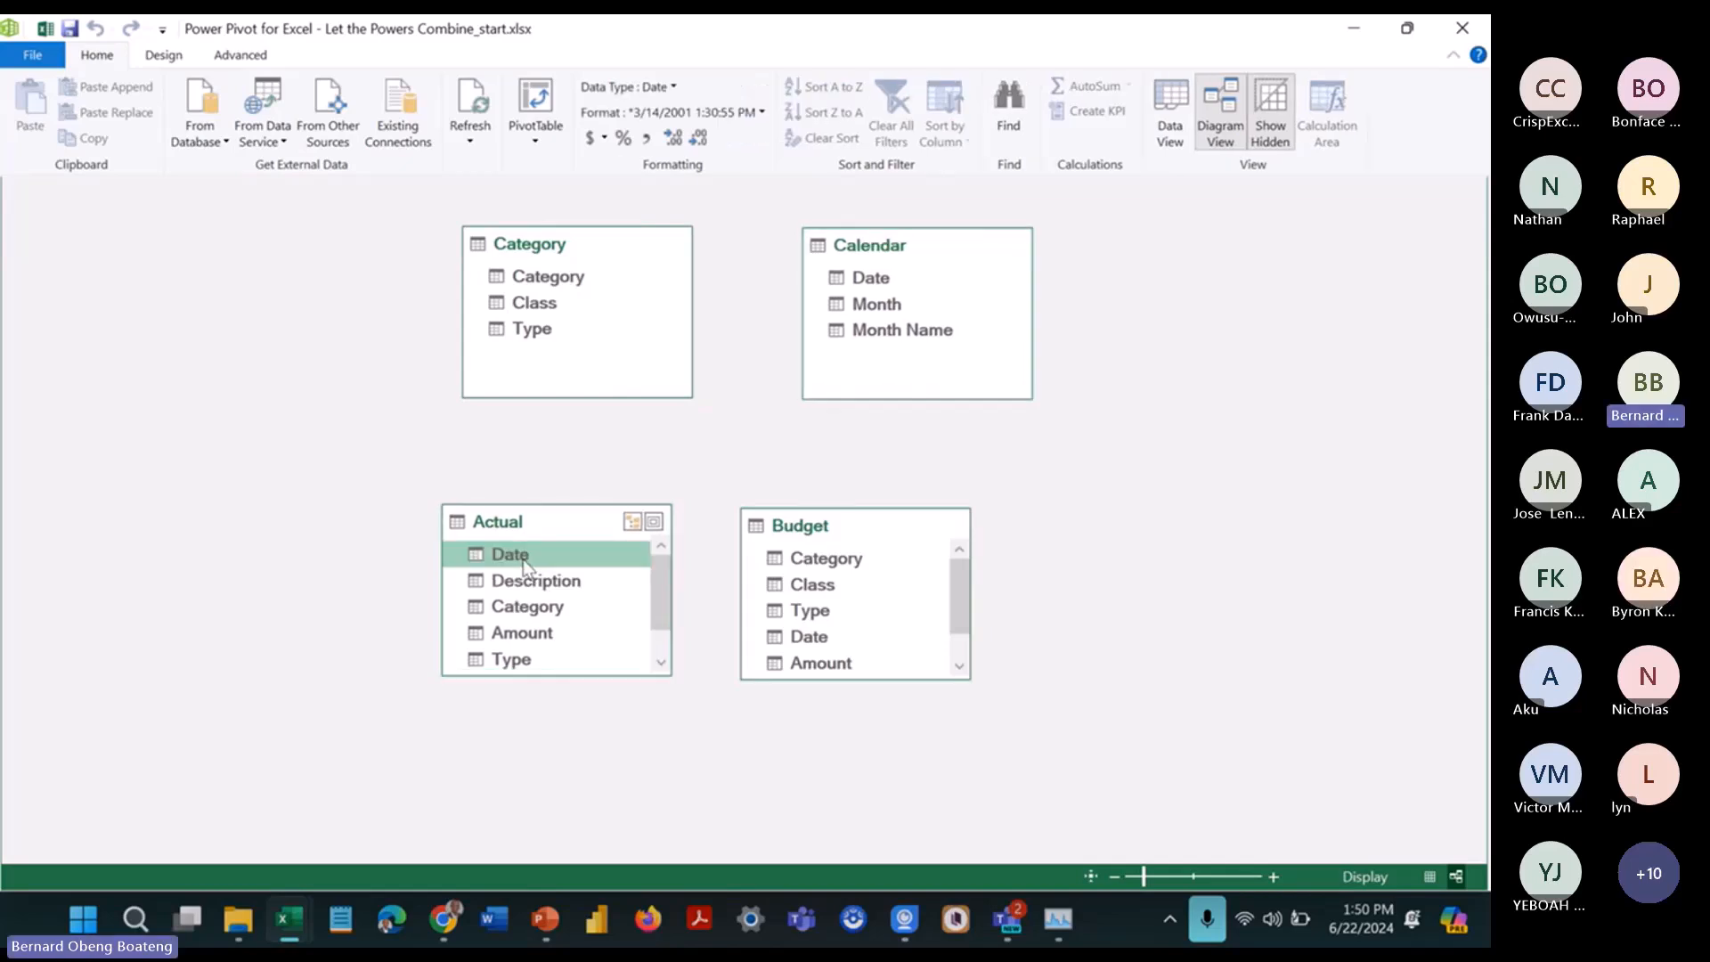
click(558, 280)
click(535, 612)
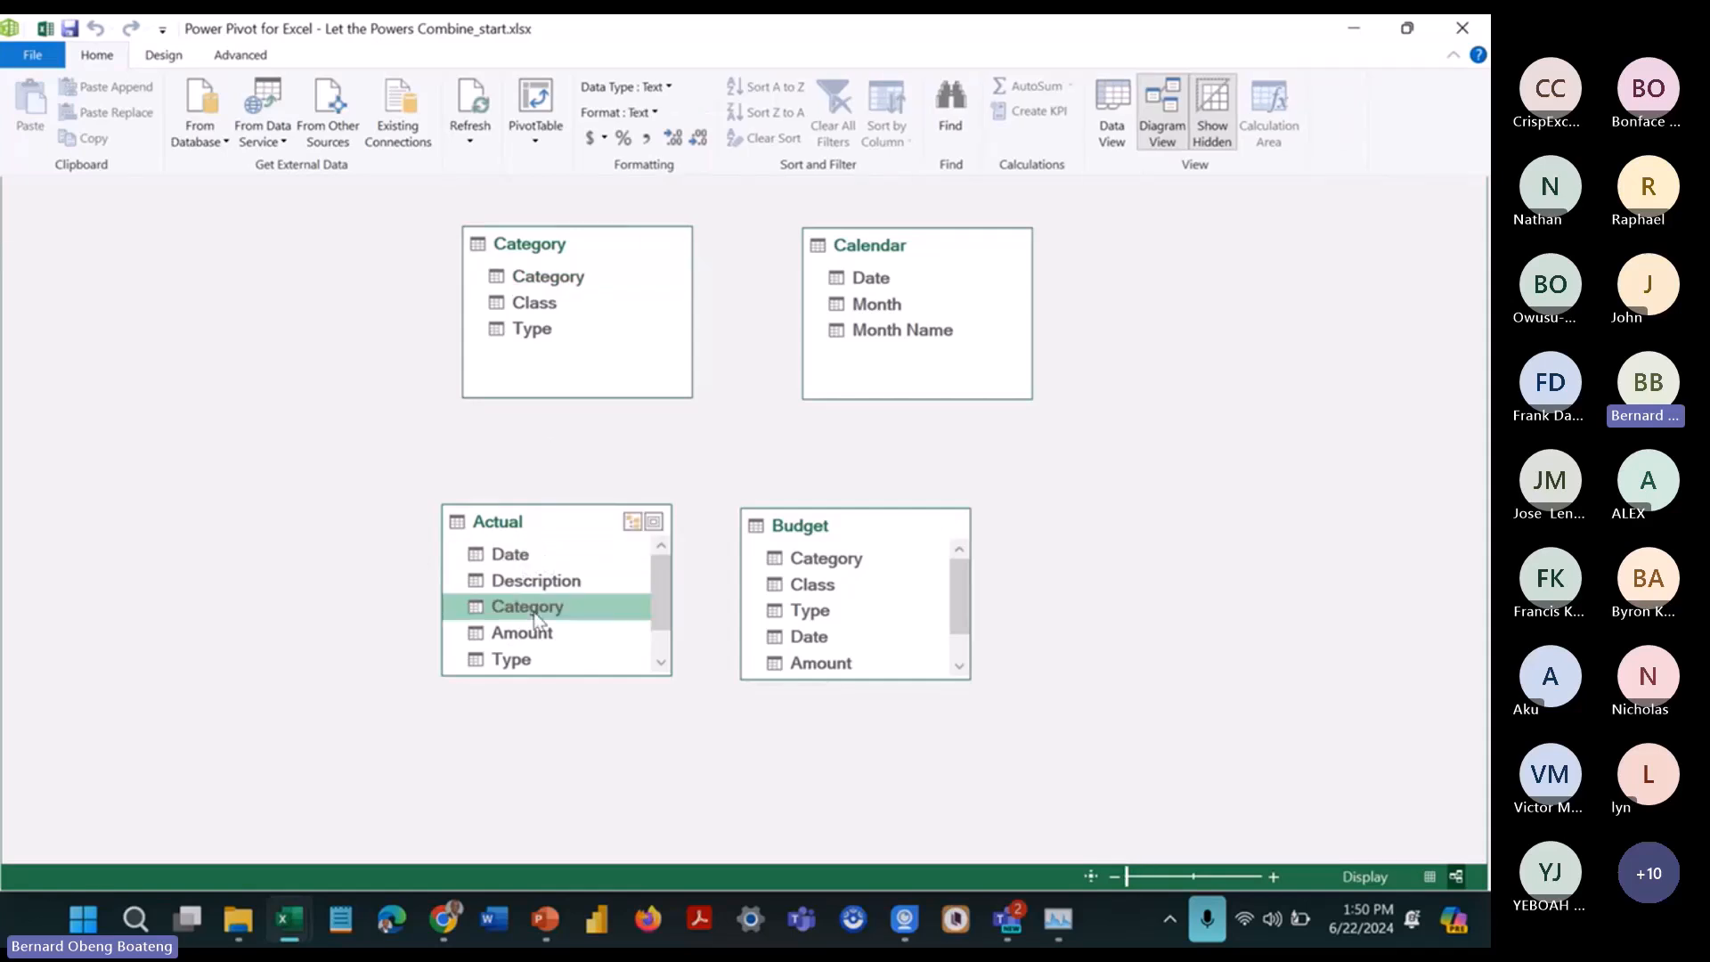
Step: Create relationships from the Category and Date fields of both Actual and Budget to Category in the Category table and Date in Calendar
drag(532, 611, 581, 279)
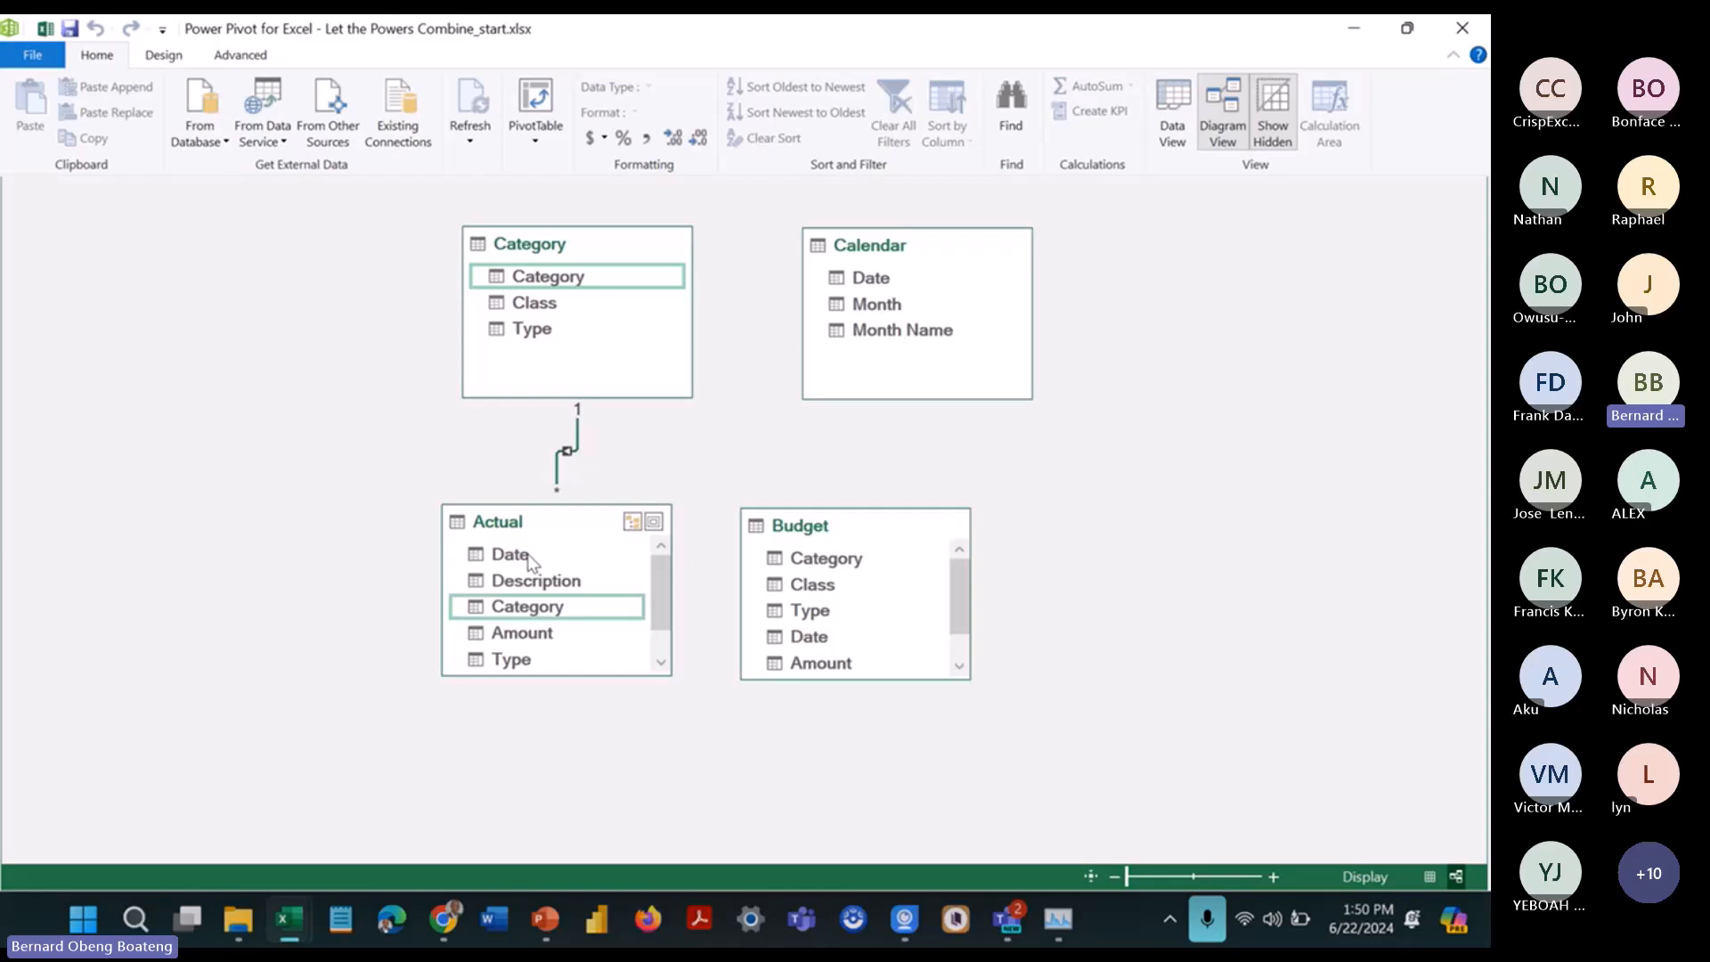
drag(828, 557, 566, 278)
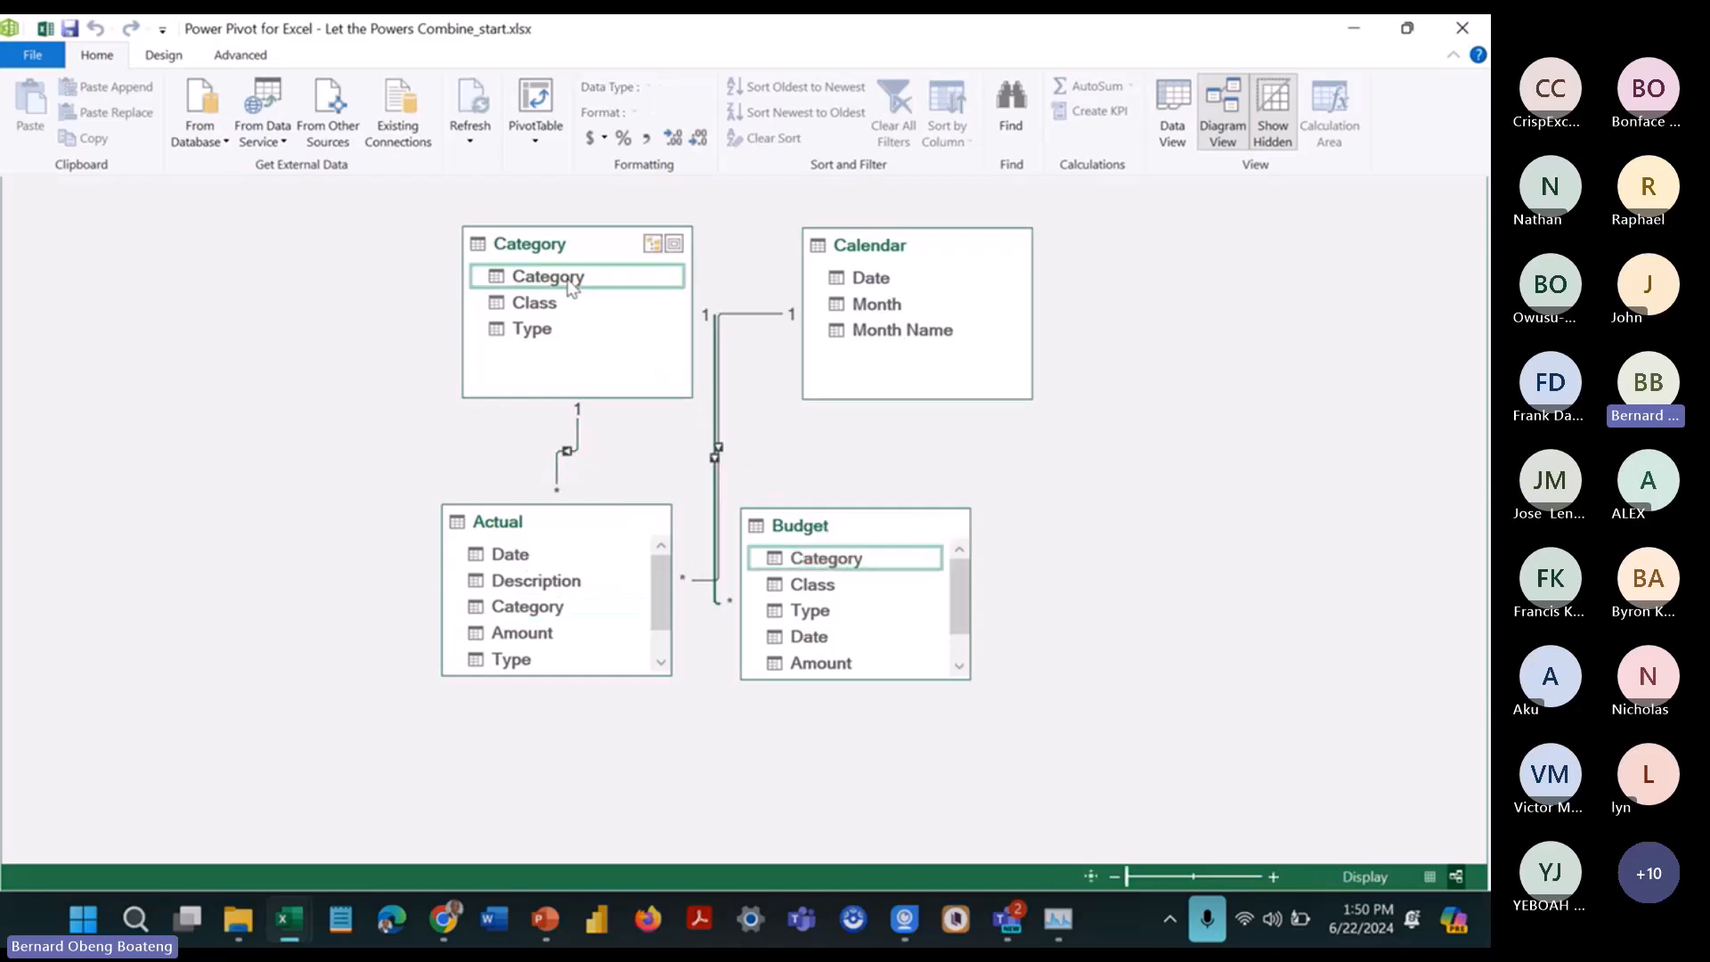
click(829, 637)
drag(829, 641, 872, 287)
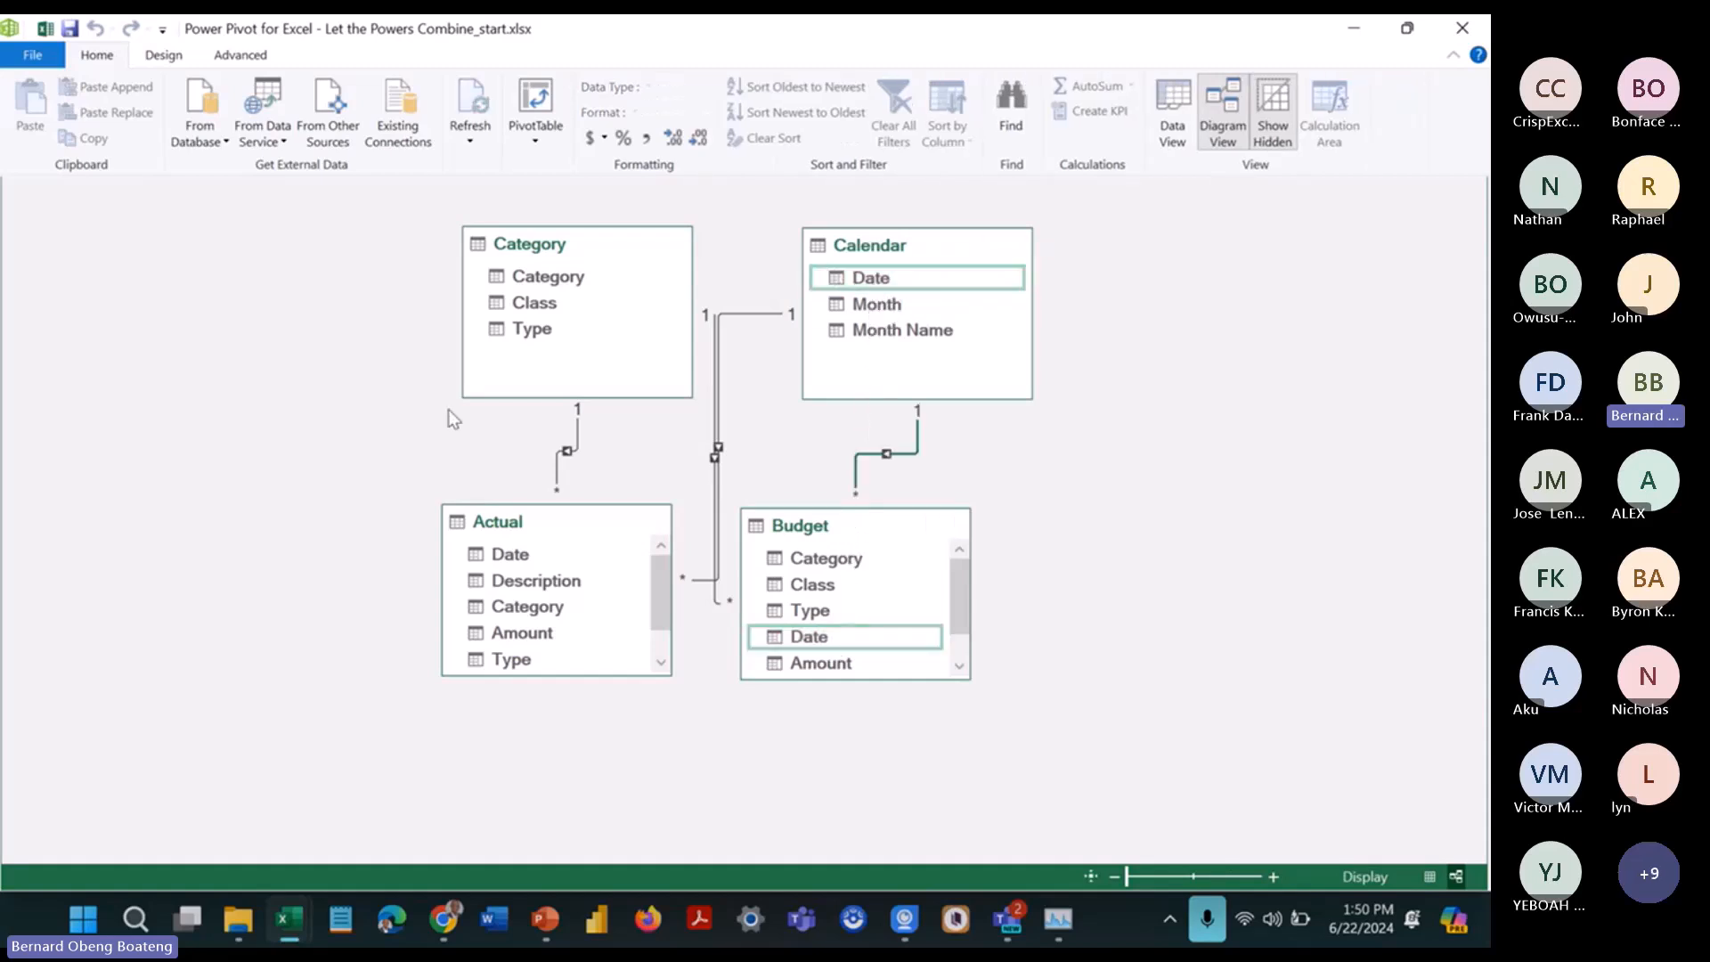
click(735, 383)
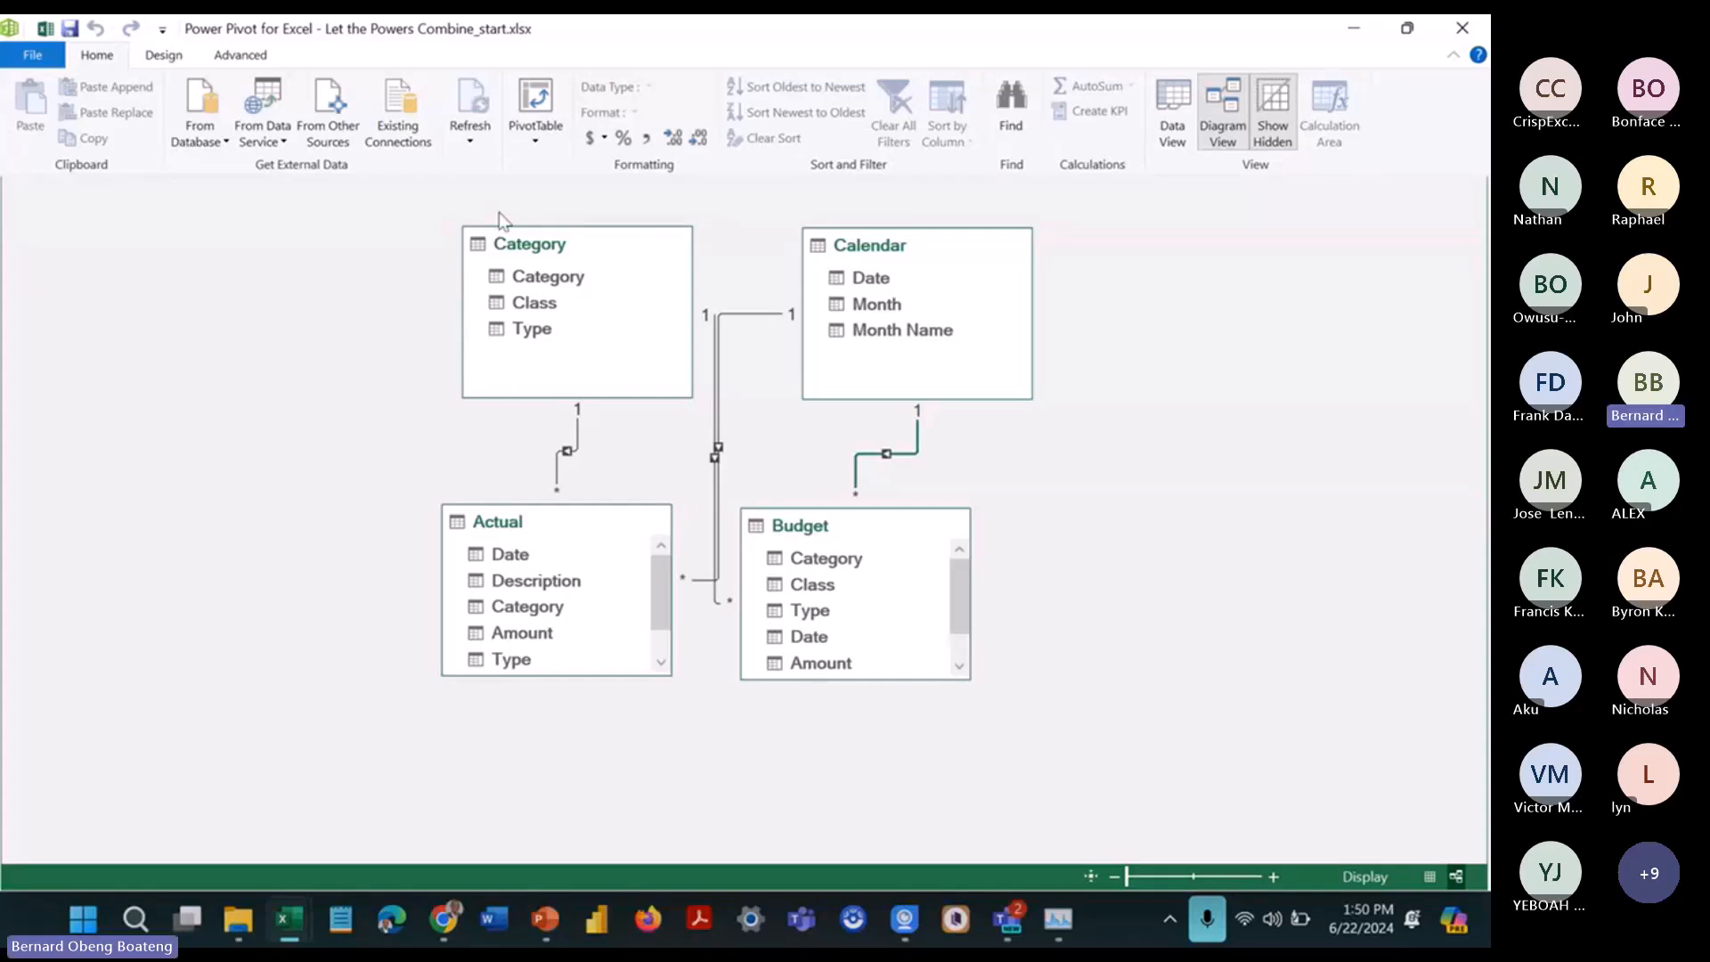
Step: Close the data model window and add a blank worksheet after the Budget sheet
click(544, 145)
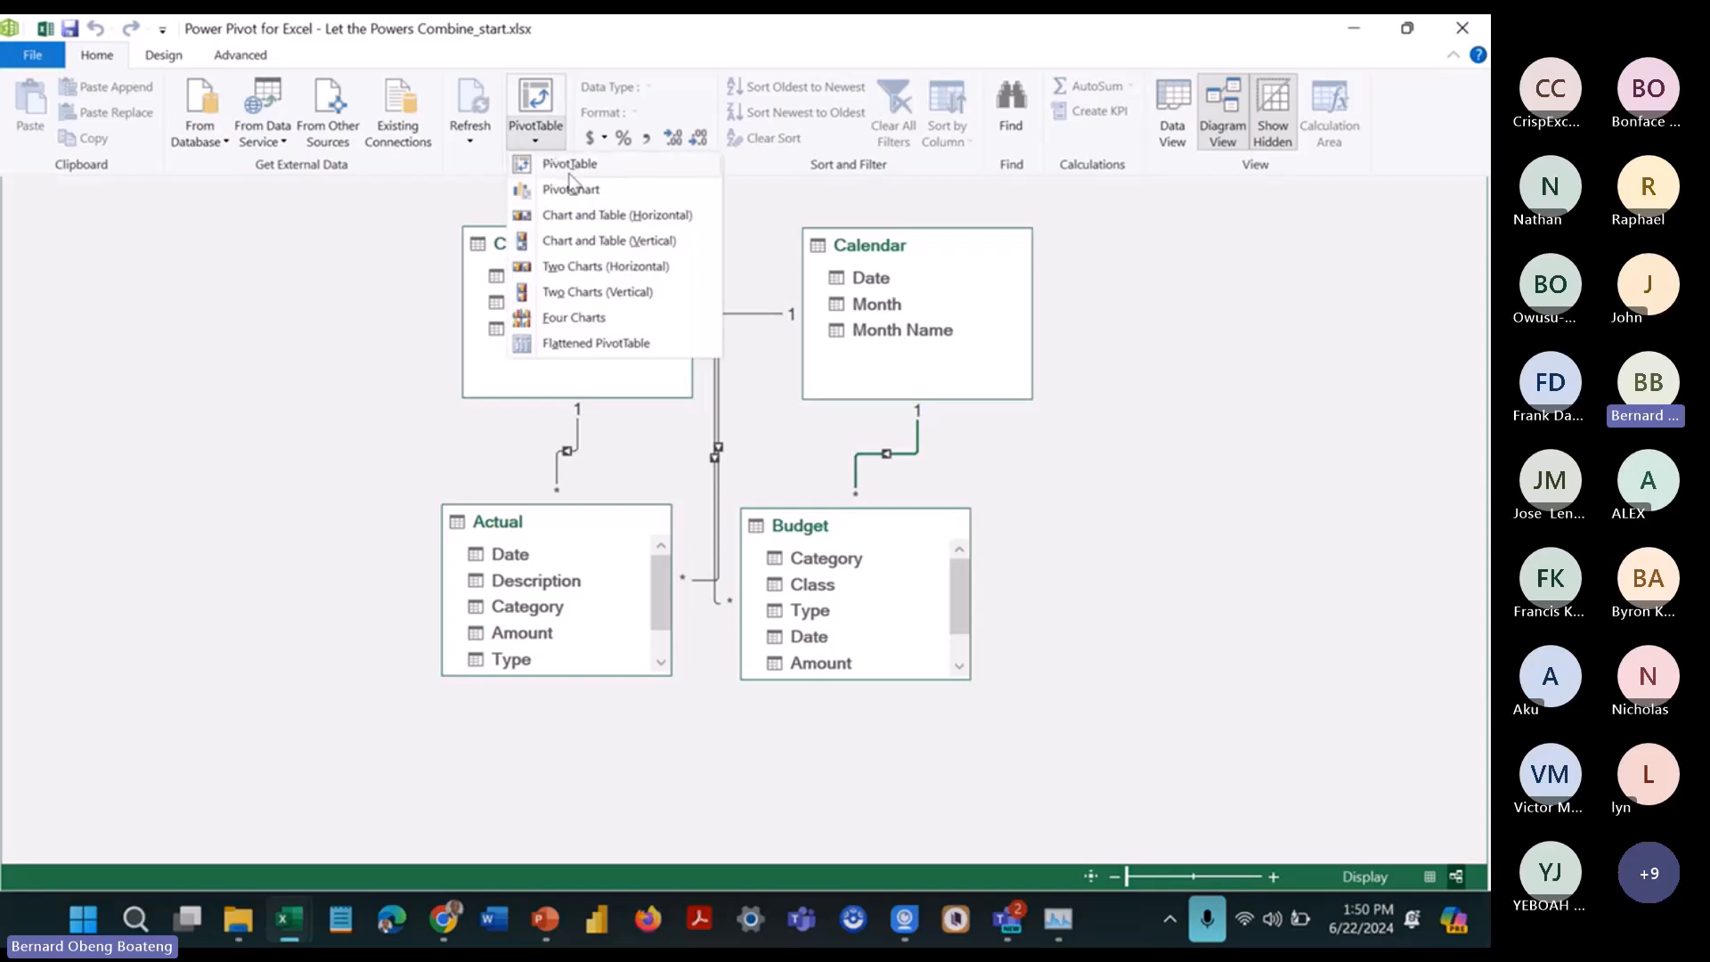
click(1459, 27)
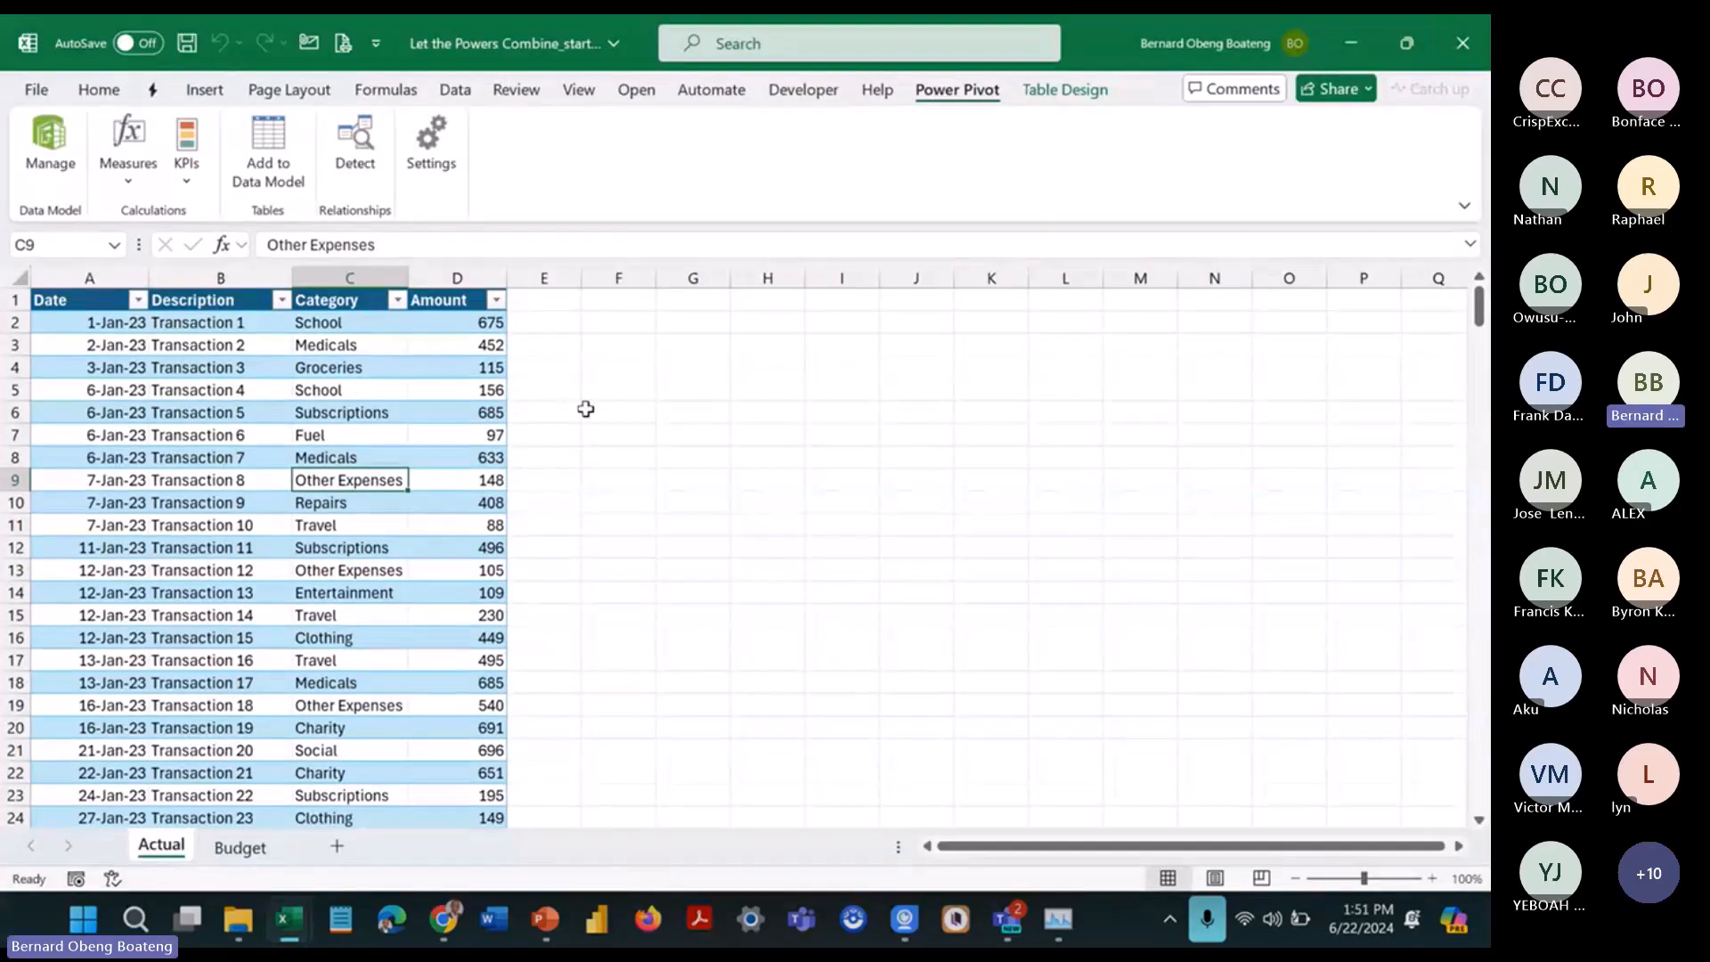
click(254, 846)
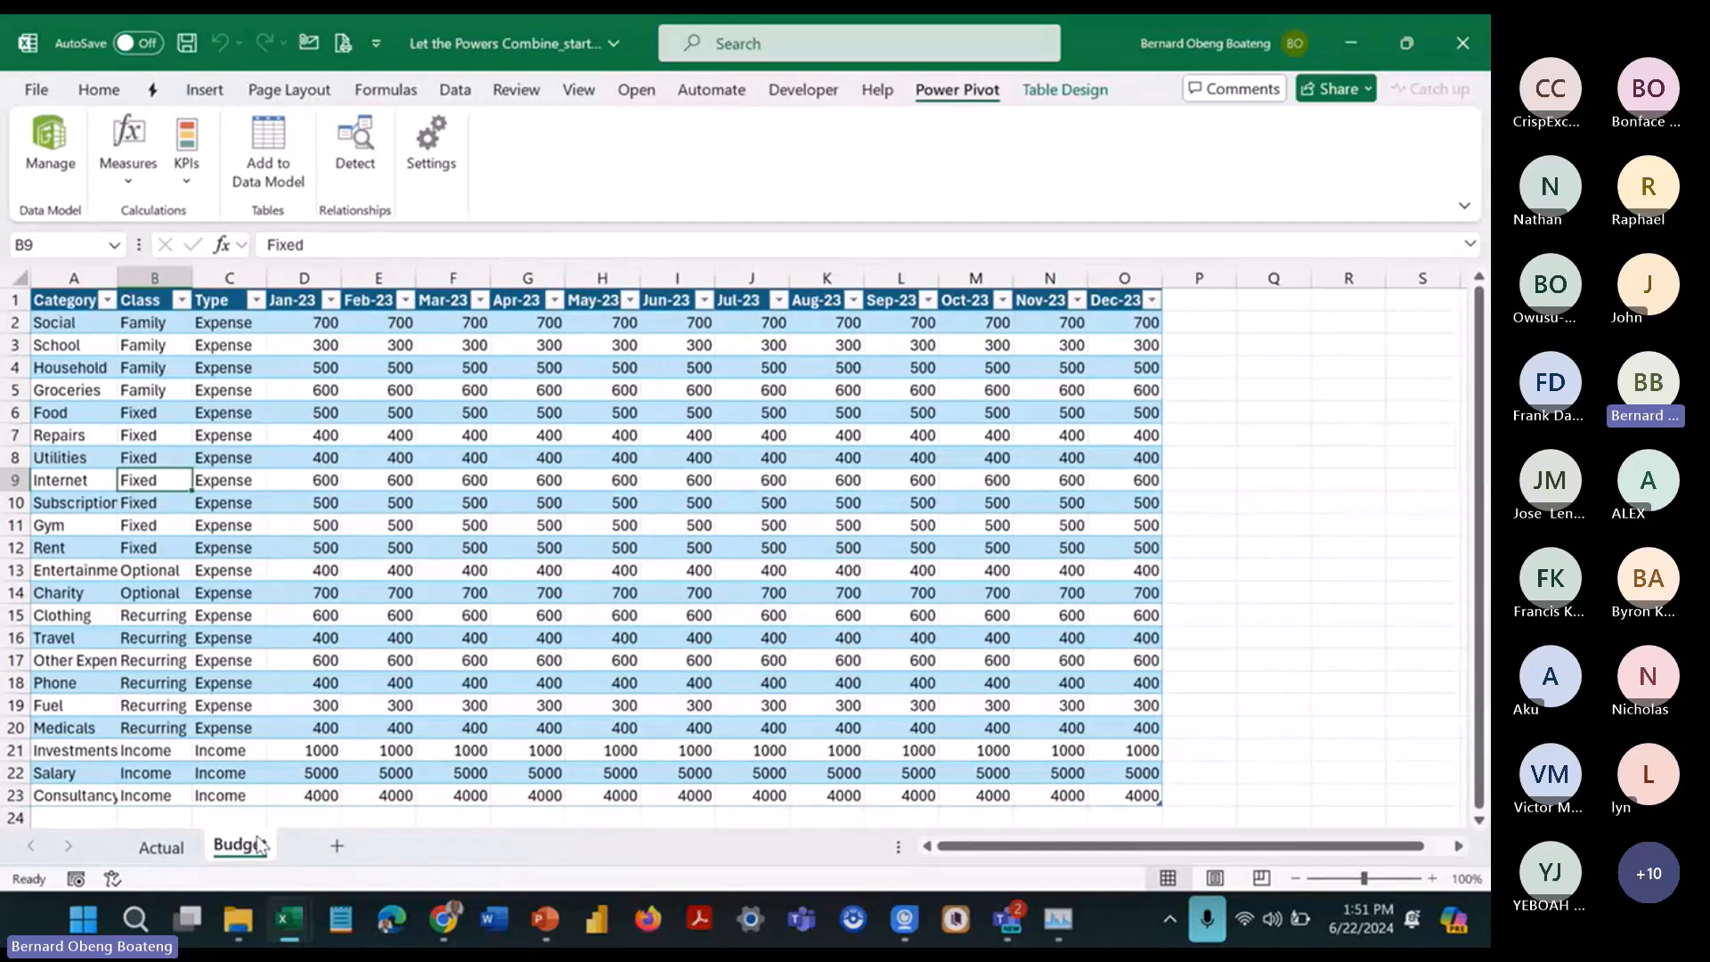
click(337, 846)
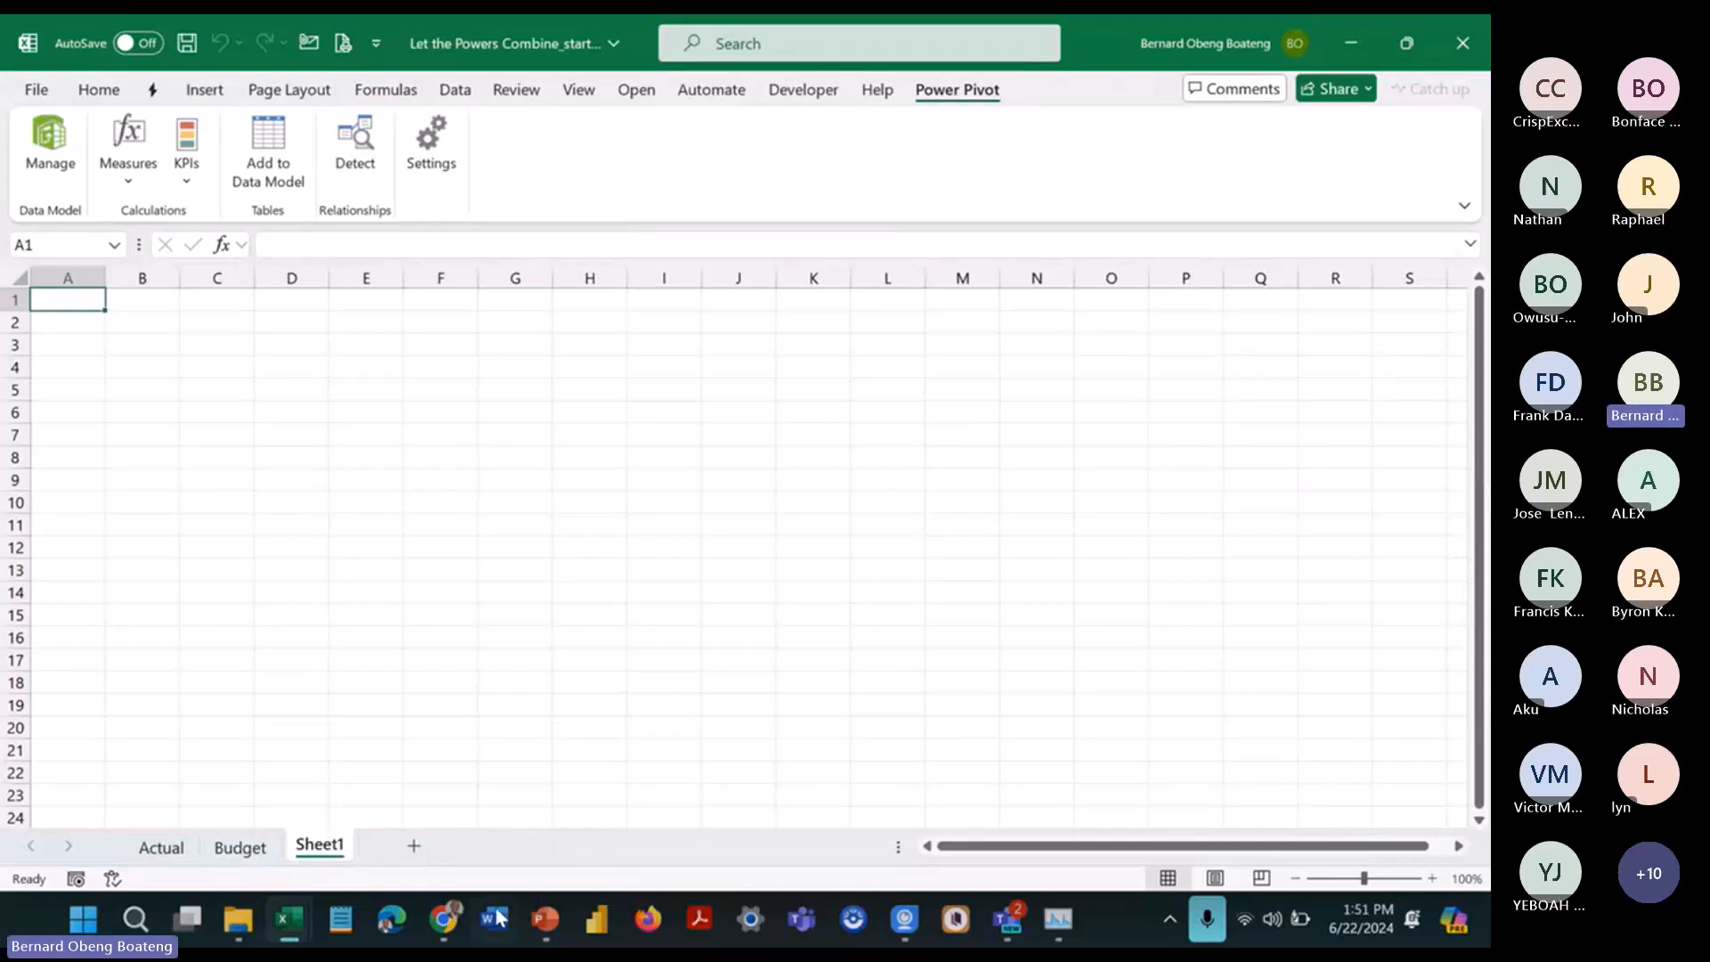
Step: Open the Let the Powers Combine_finish workbook and examine the Personal Finance Dashboard with the ribbon collapsed
right_click(304, 942)
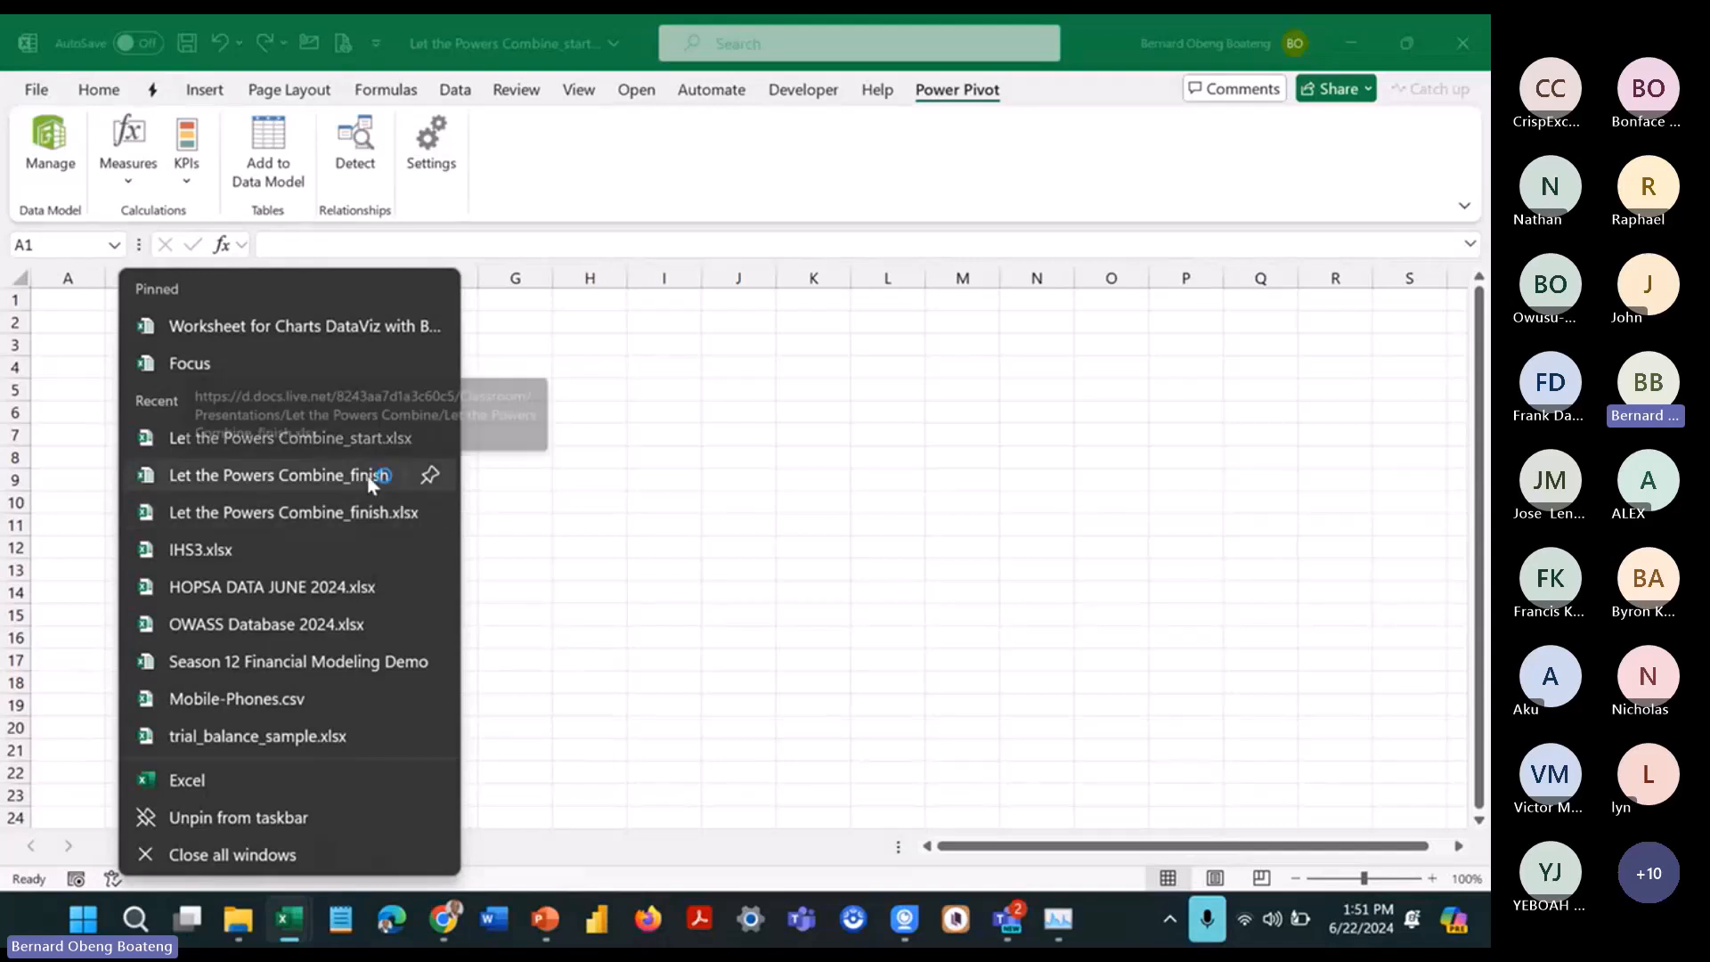
click(373, 485)
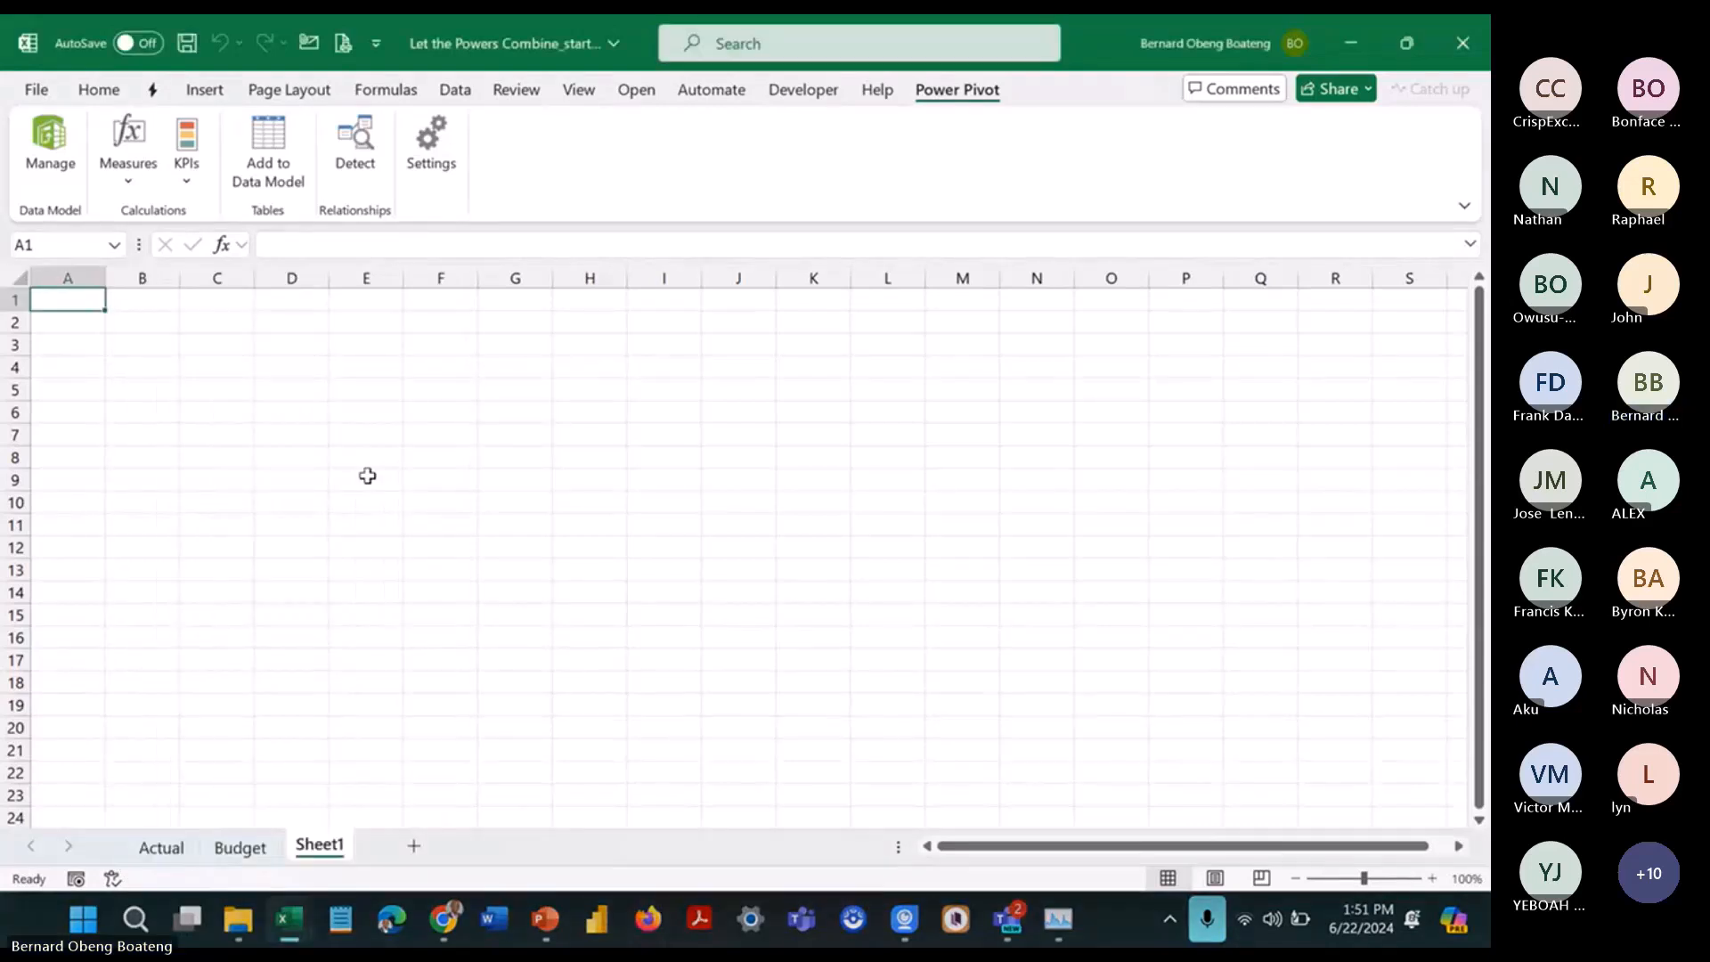
click(367, 476)
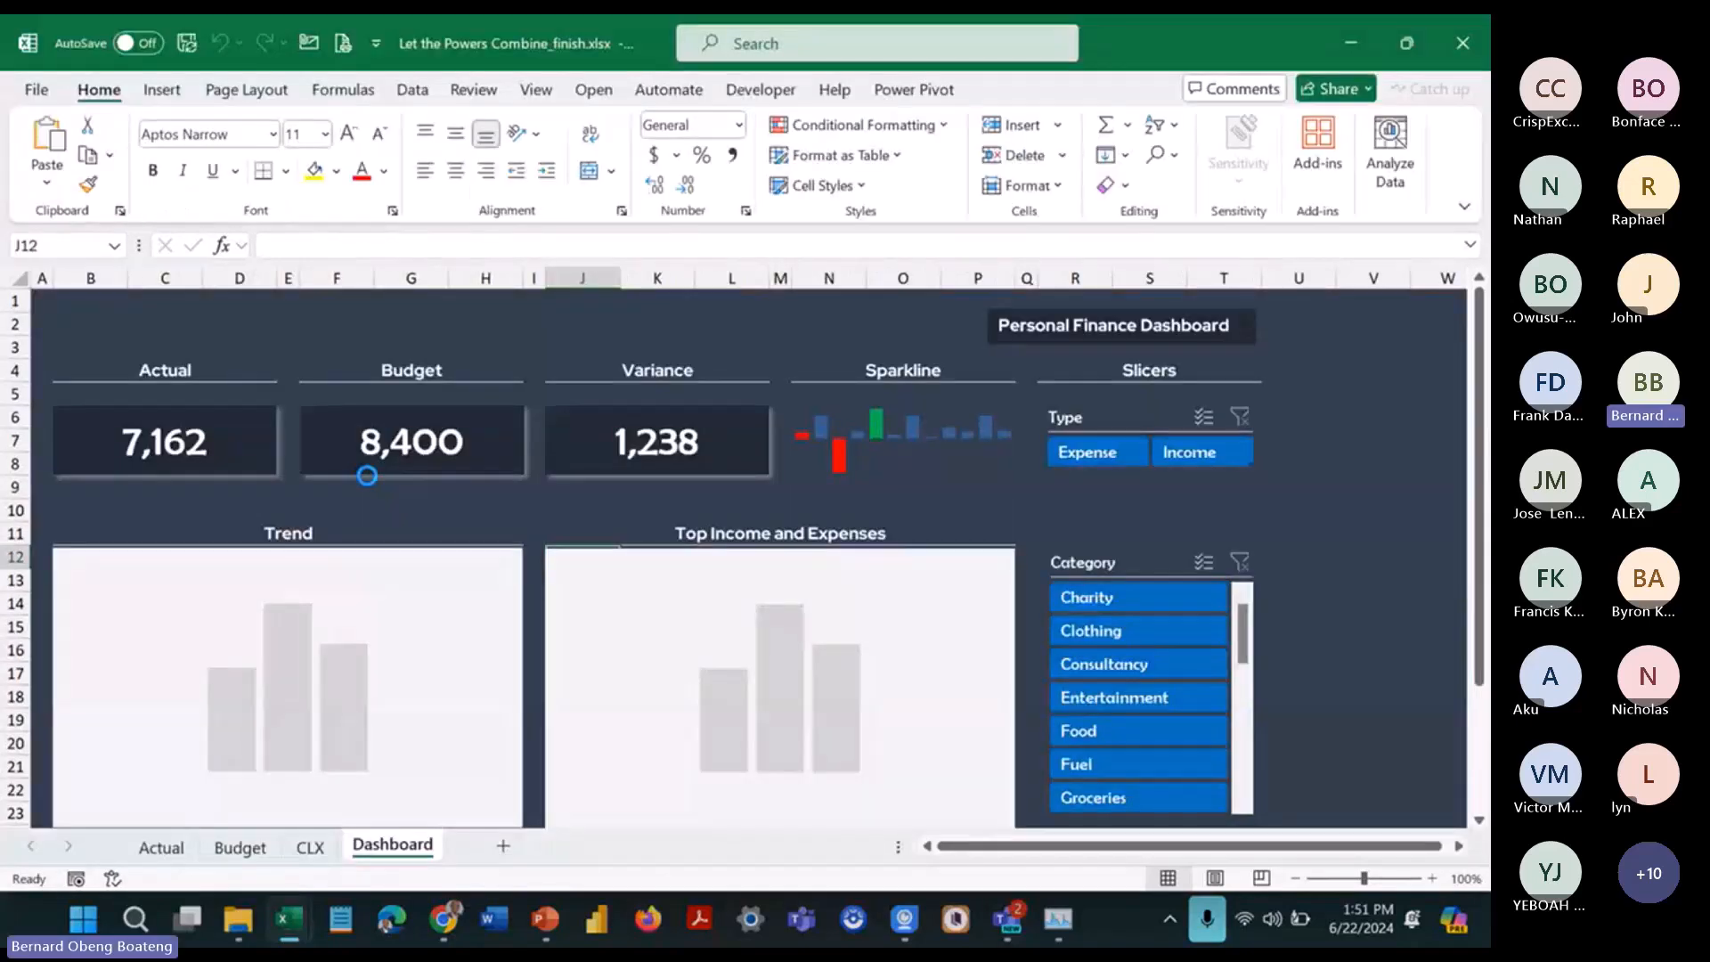
double_click(117, 98)
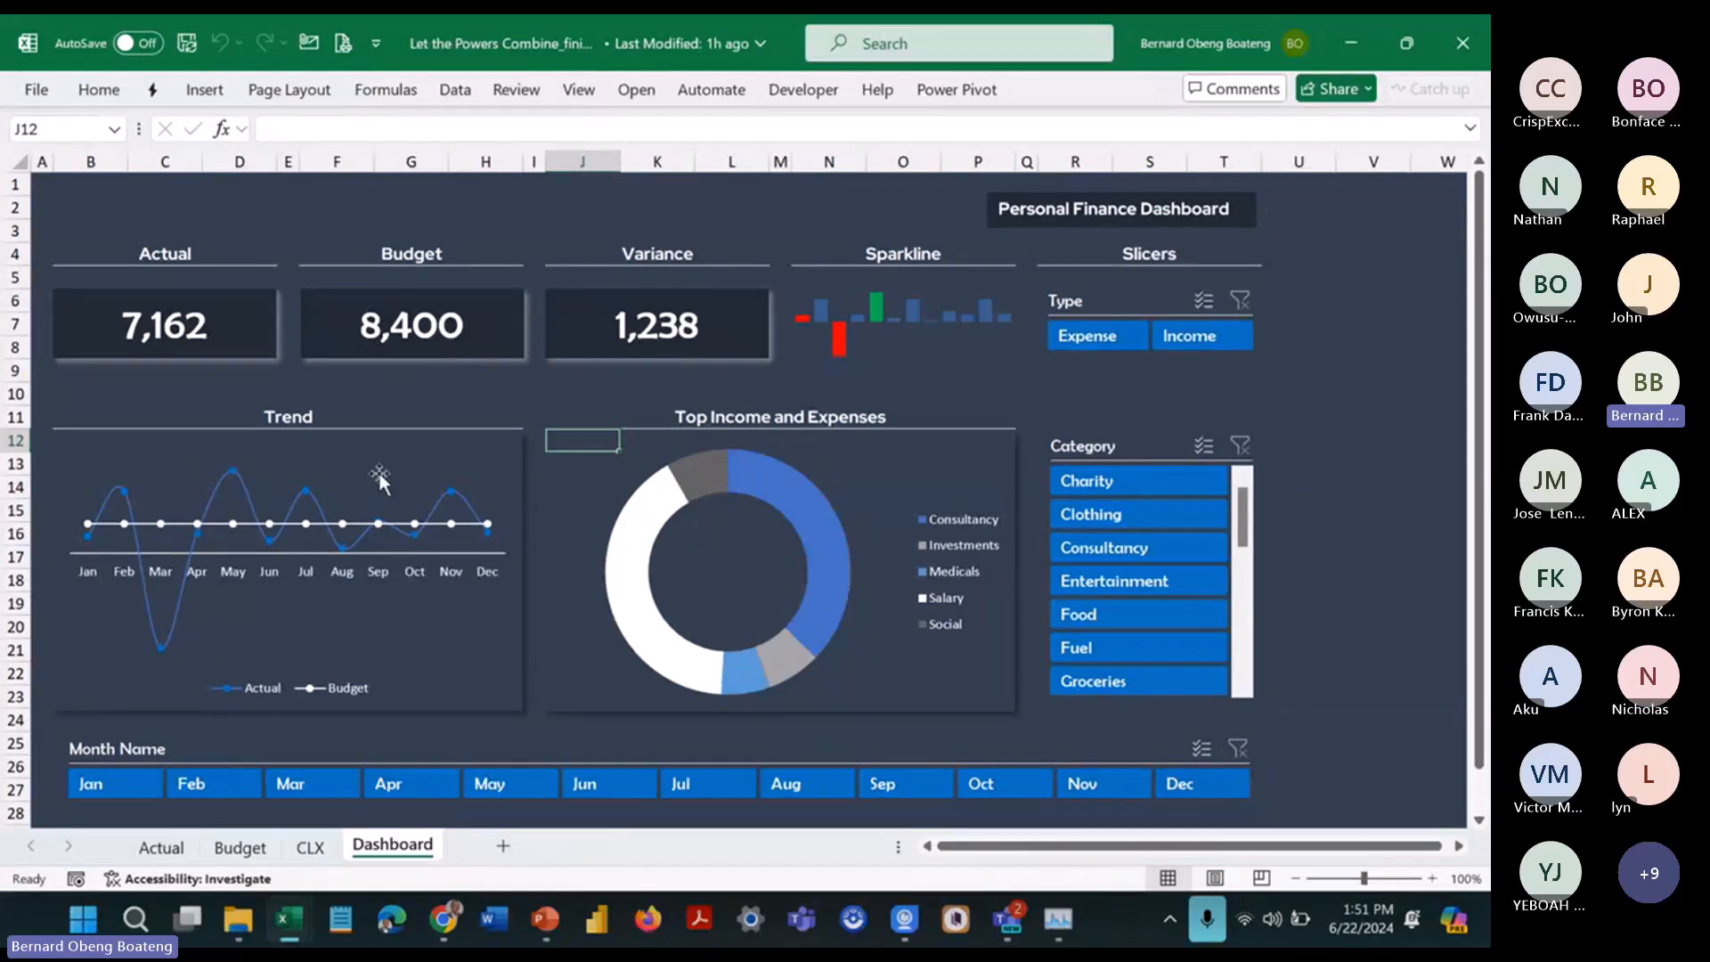
mouse_move(789, 493)
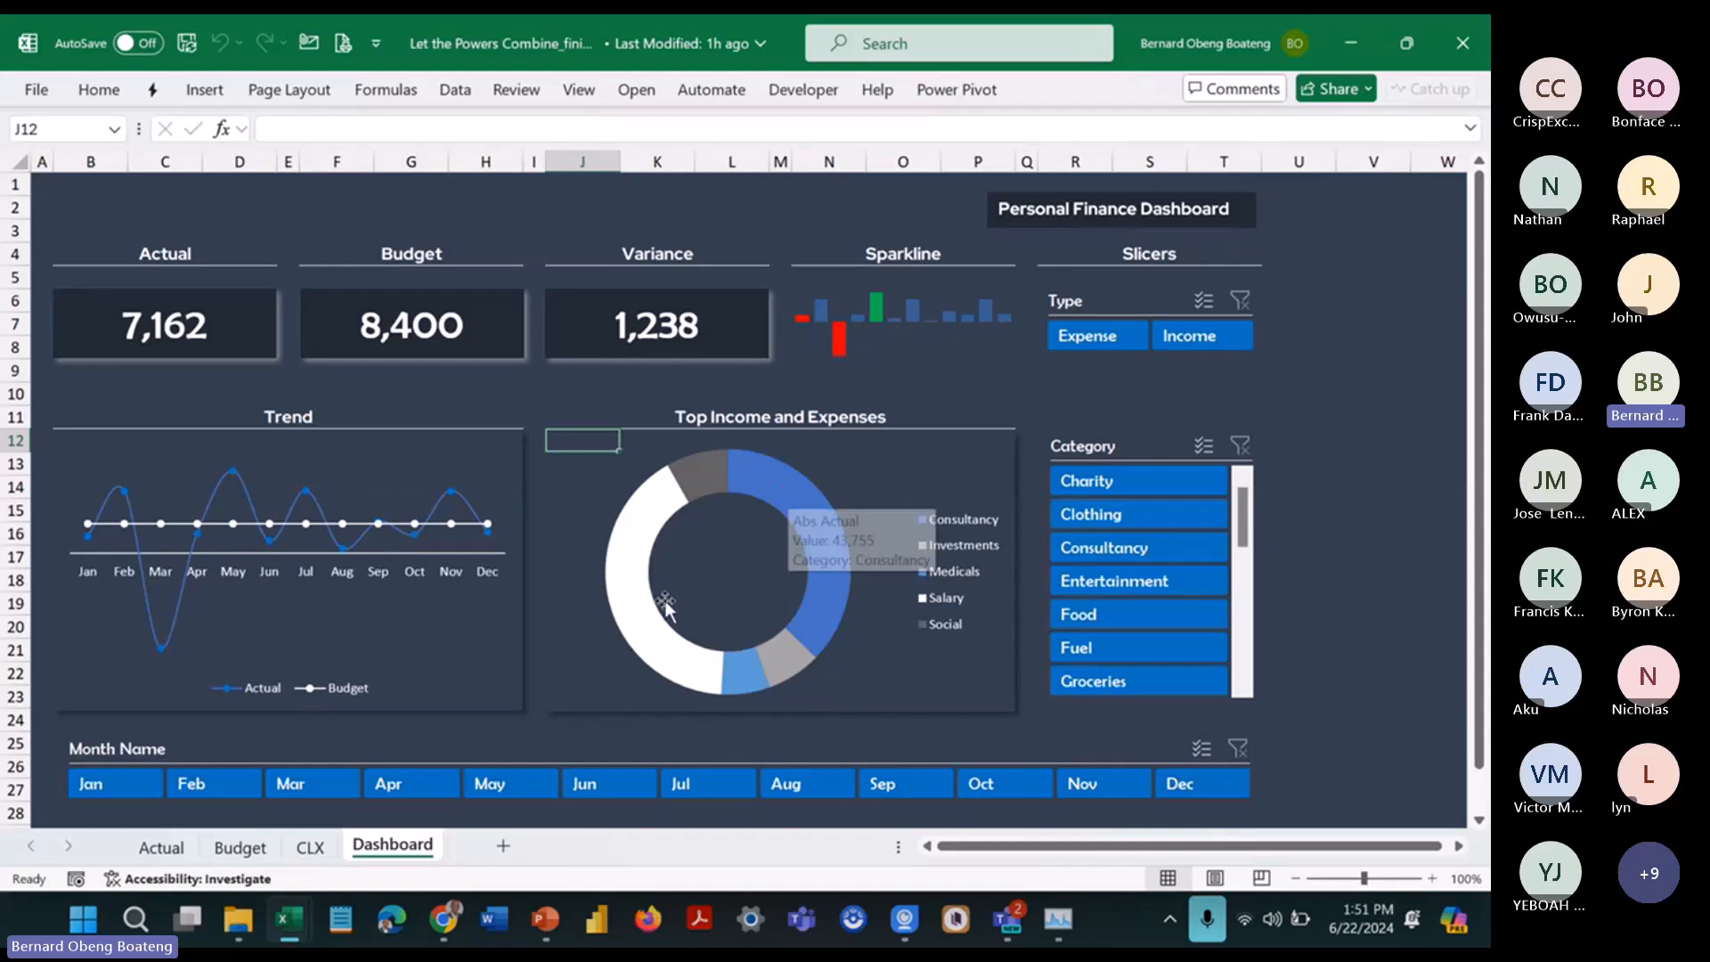
Step: Switch back to the Let the Powers Combine_start workbook and start a new measure named Actual in the Actual table
click(300, 918)
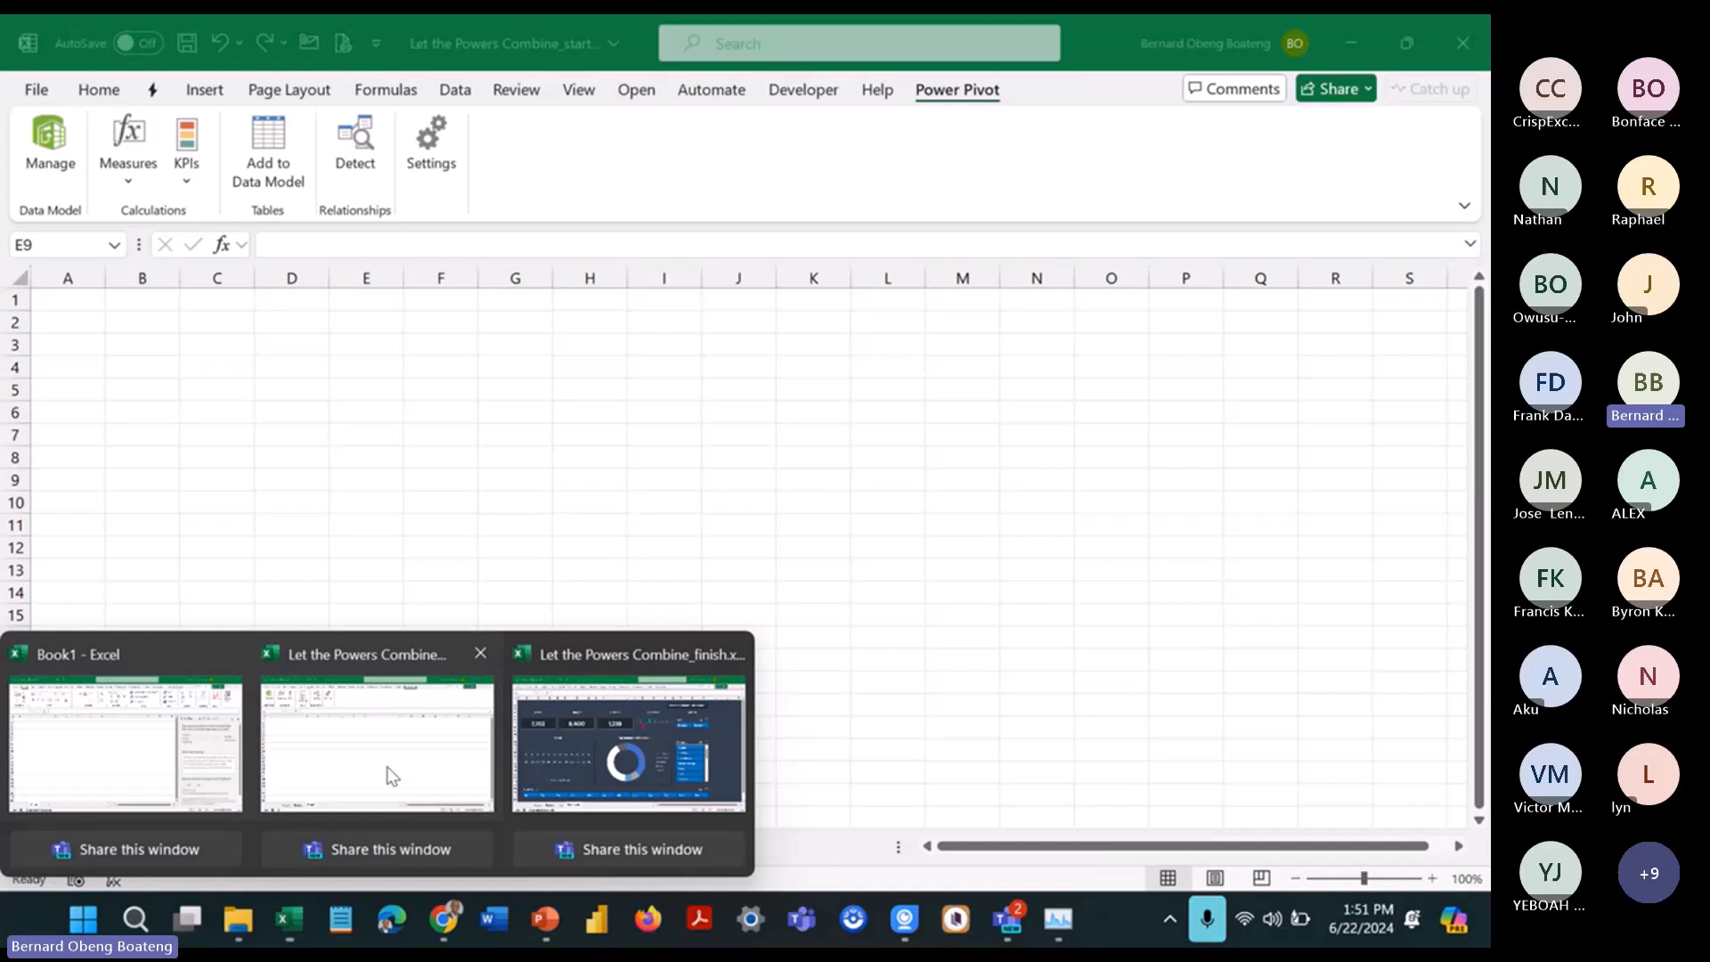
click(390, 773)
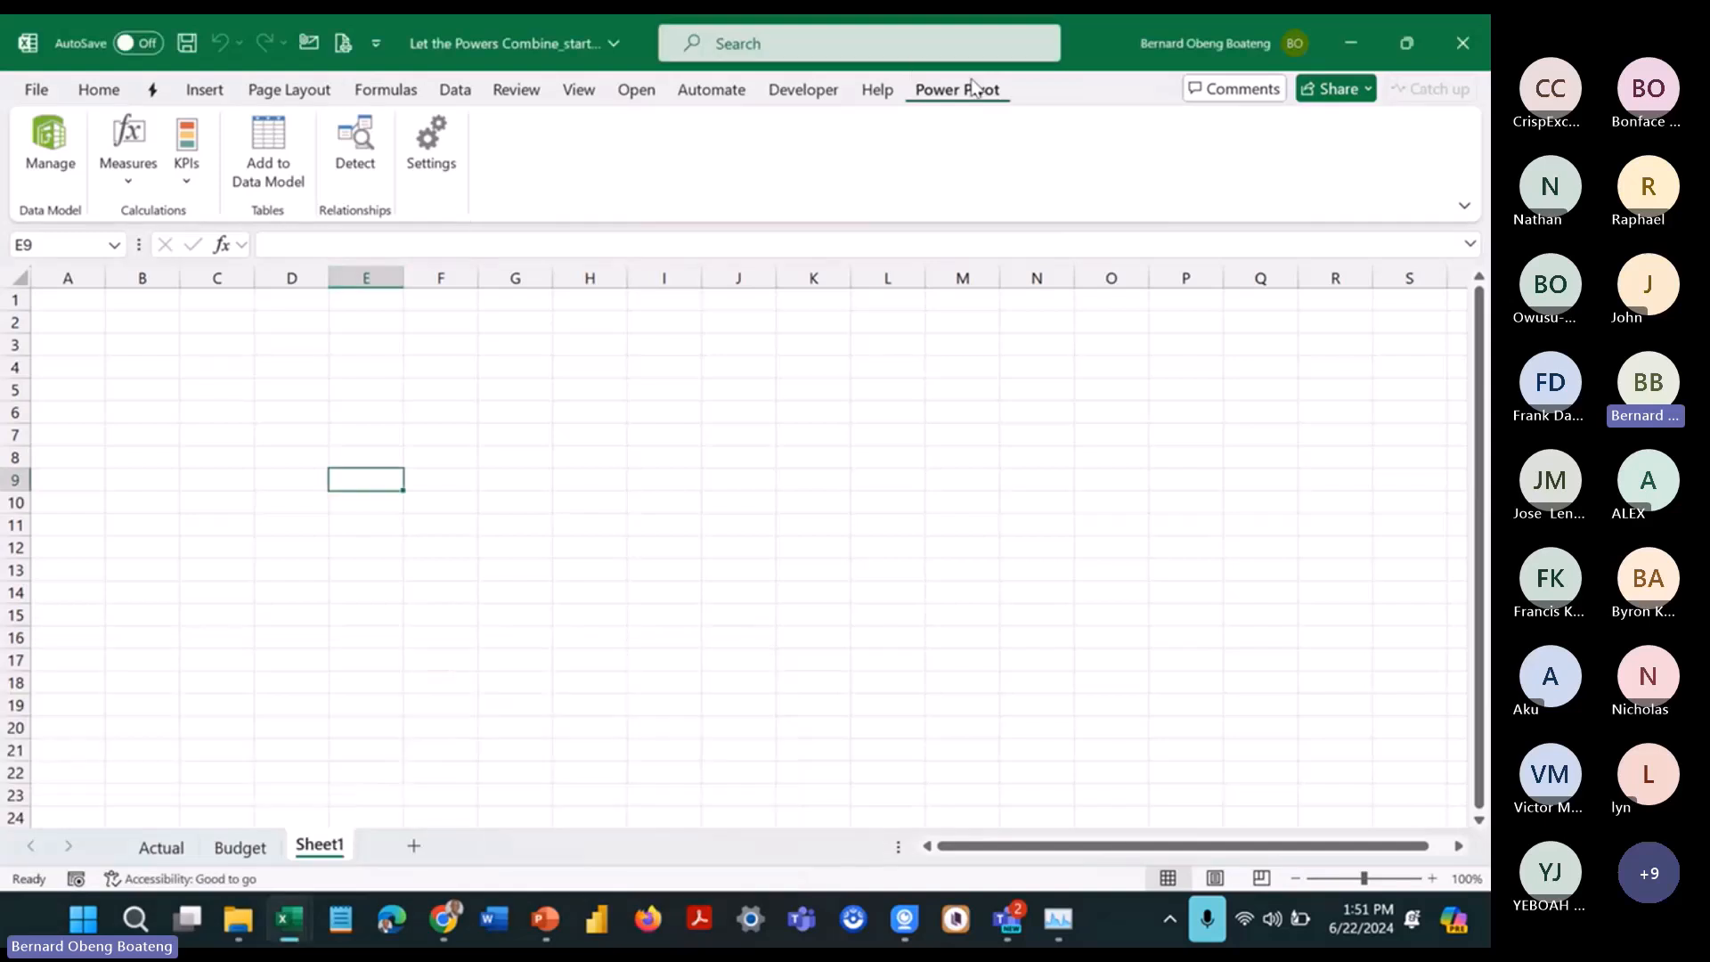
click(140, 176)
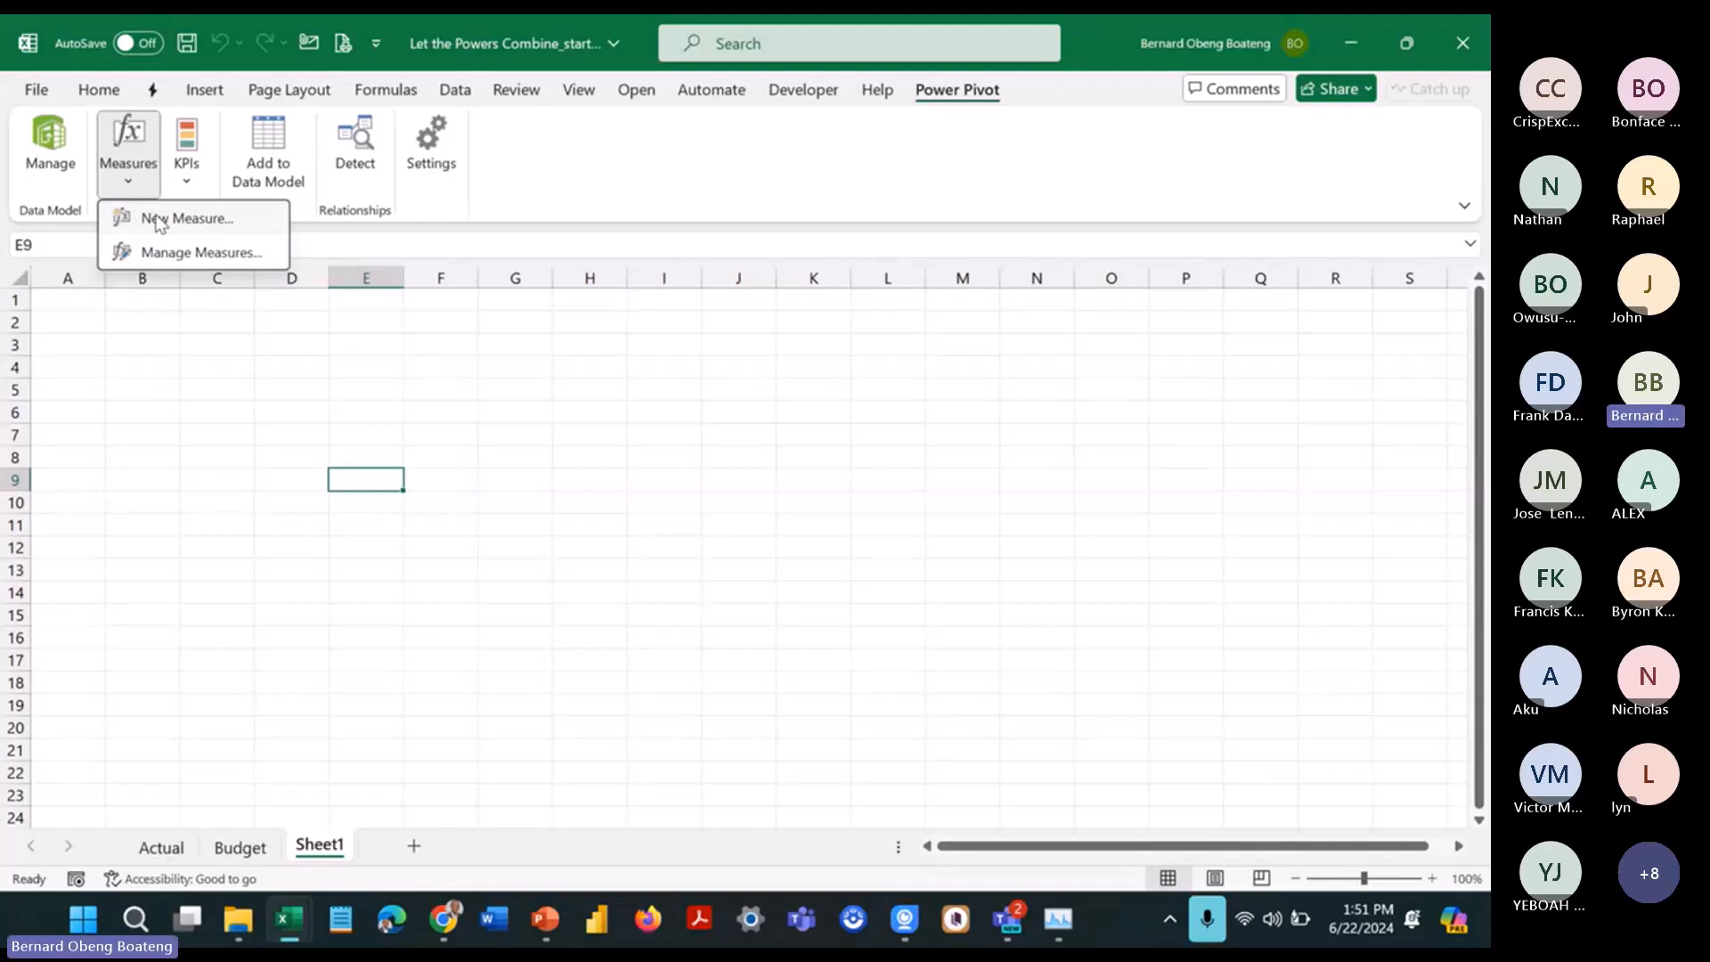
click(160, 223)
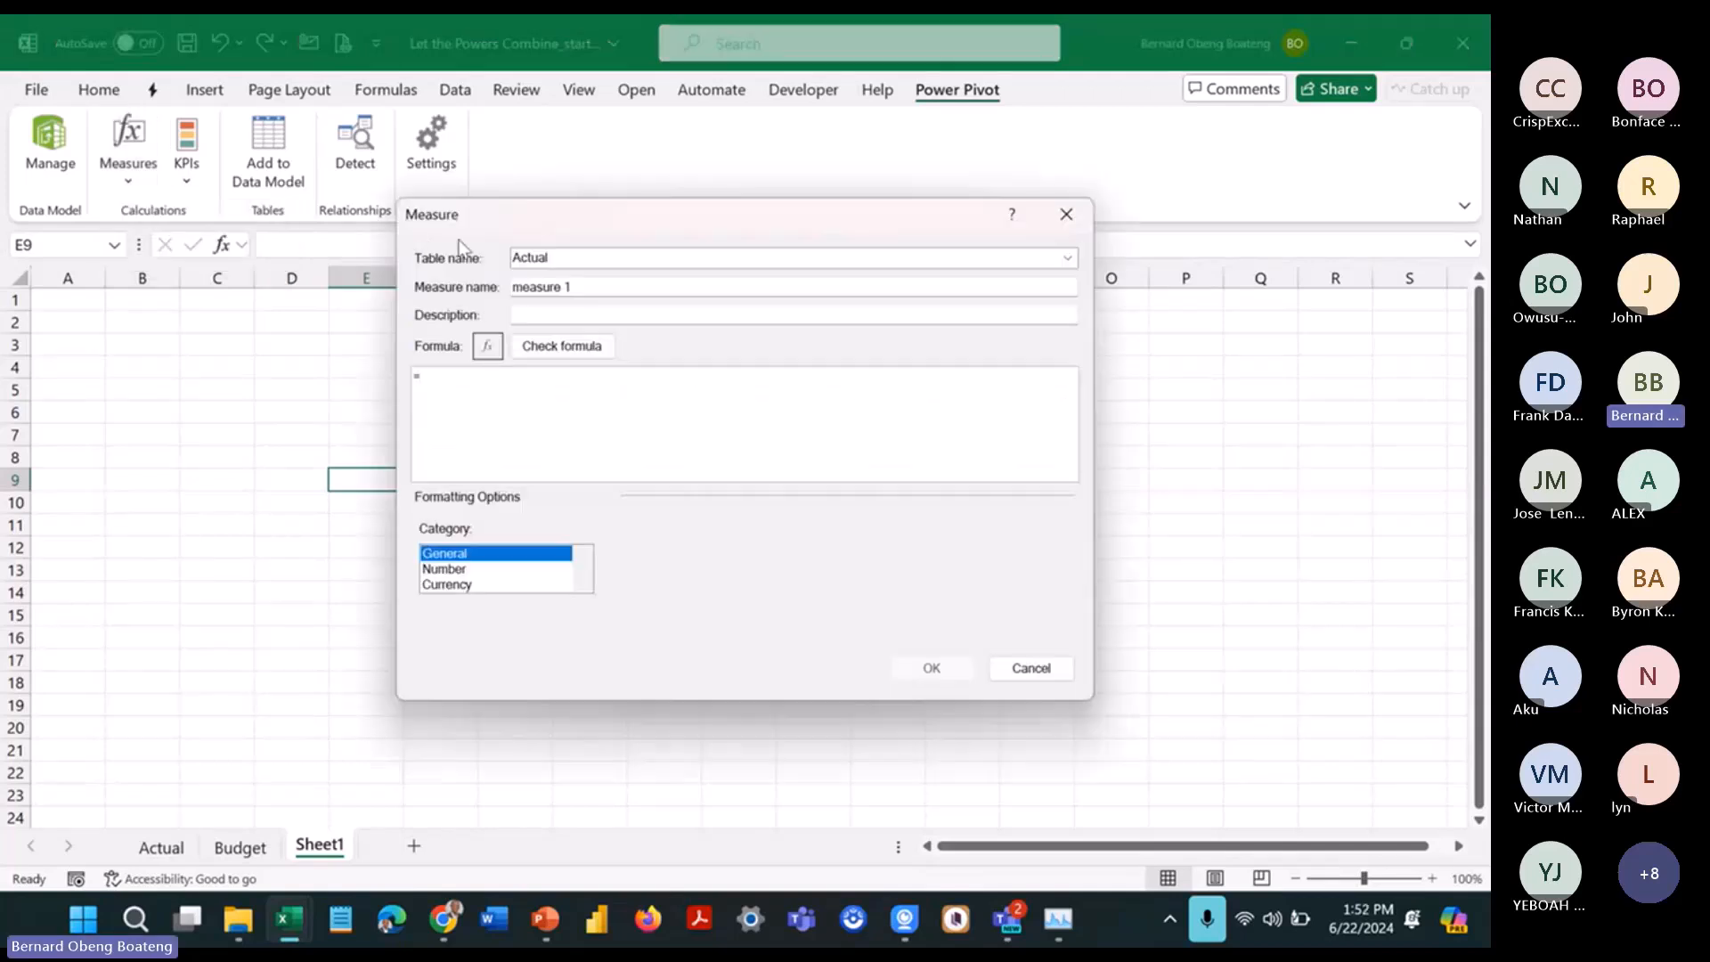
triple_click(780, 288)
text(m)
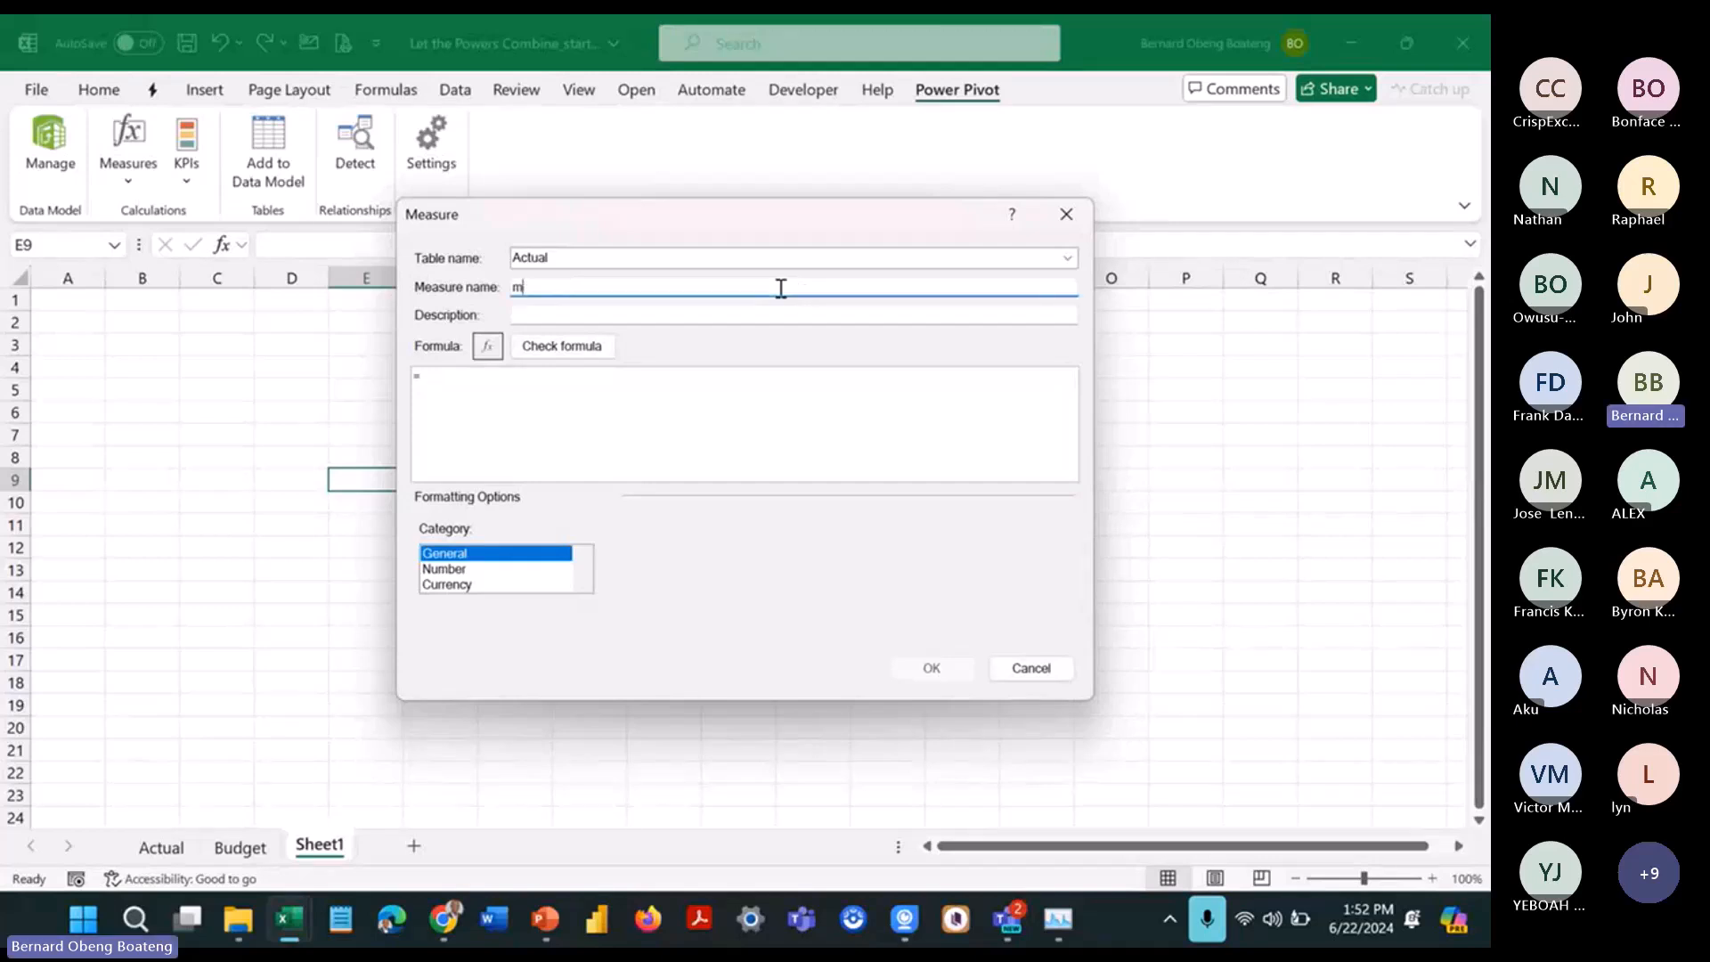
key(BackSpace)
text(Actual)
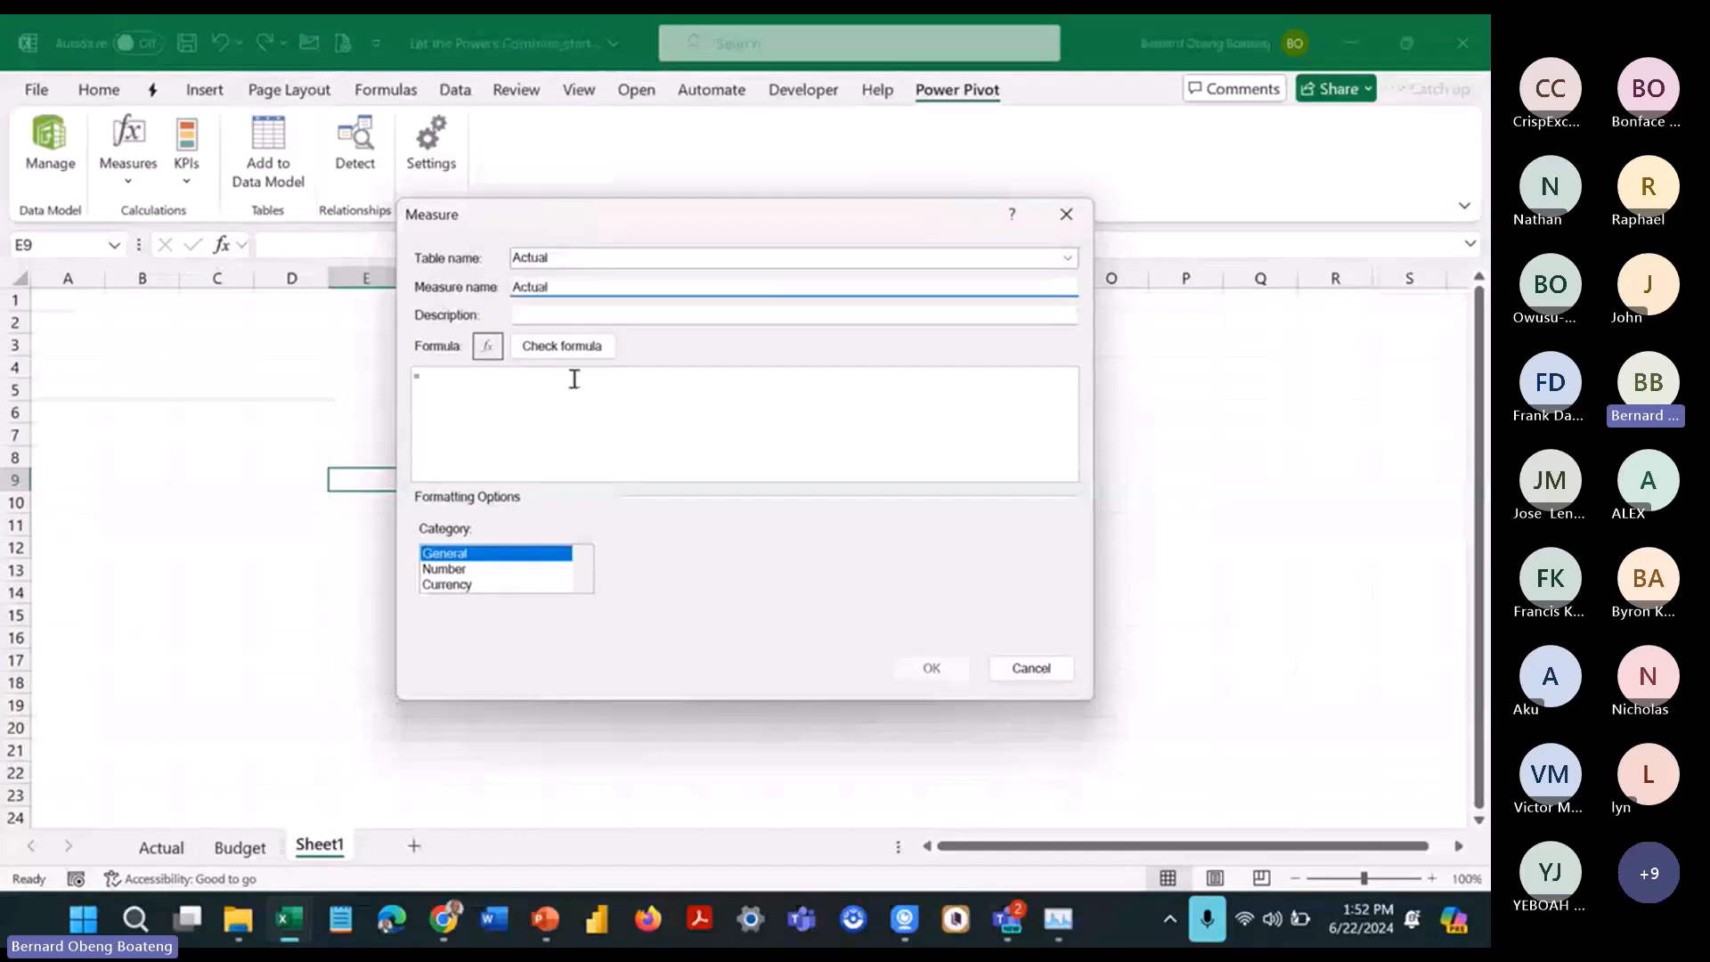
Step: Enter the formula =SUM(Actual[Amount 2]) for the Actual measure
click(575, 379)
text(SU)
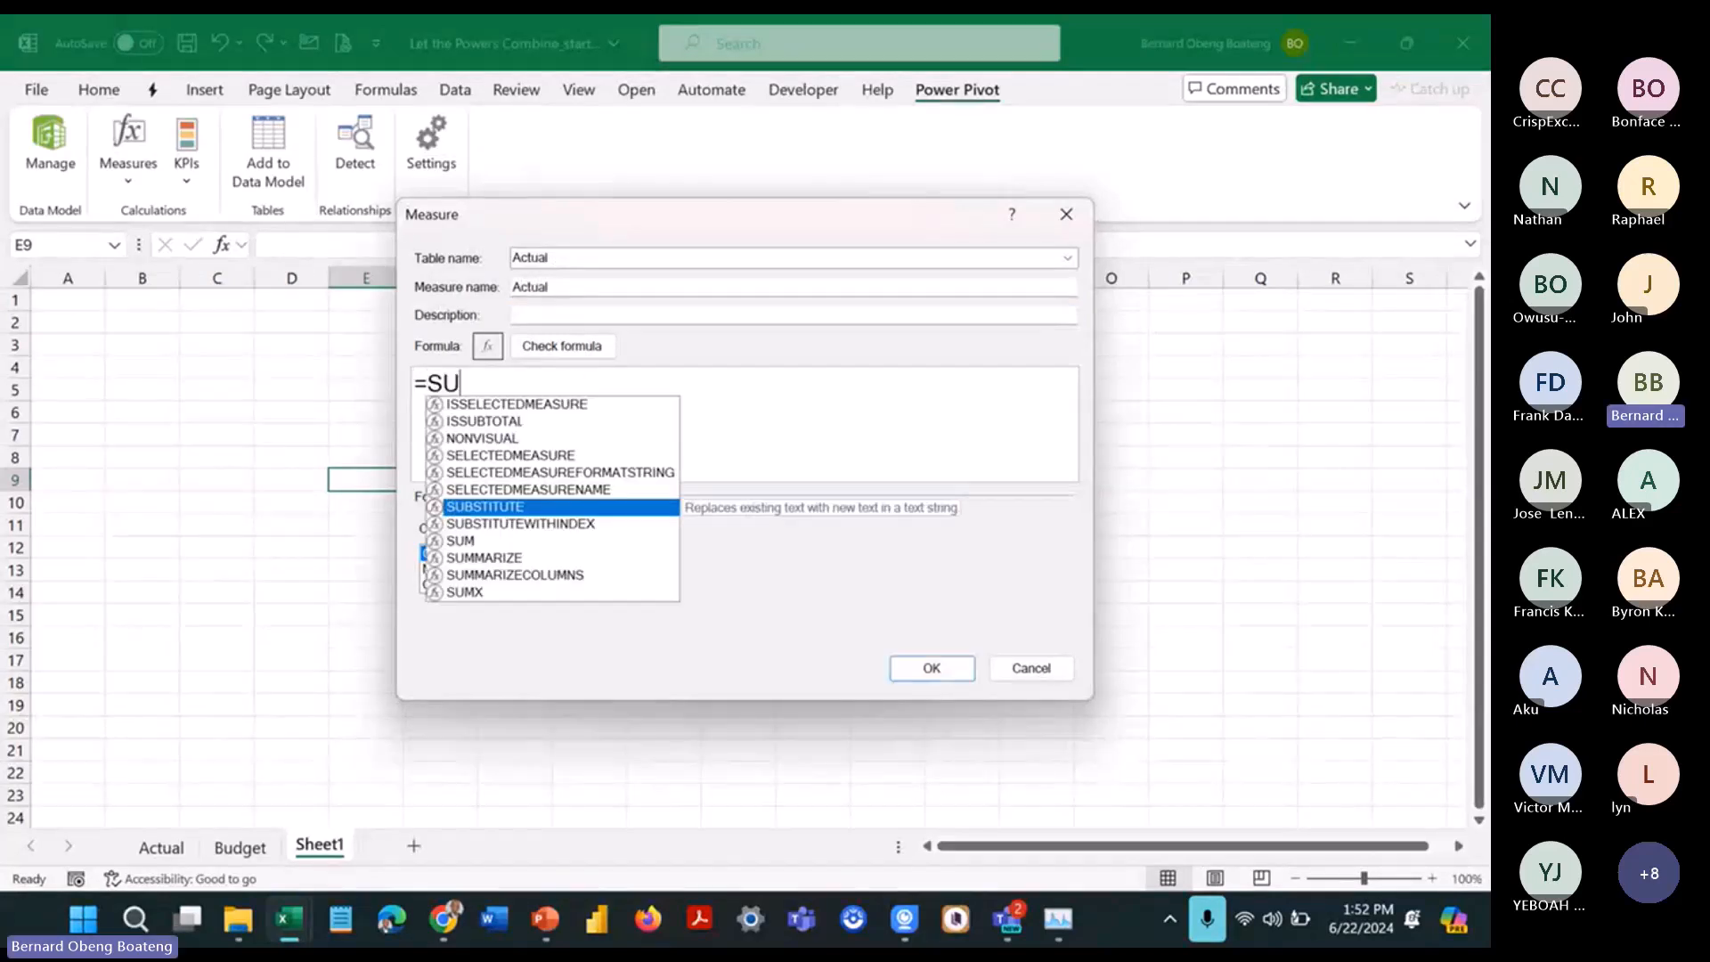
text(M()
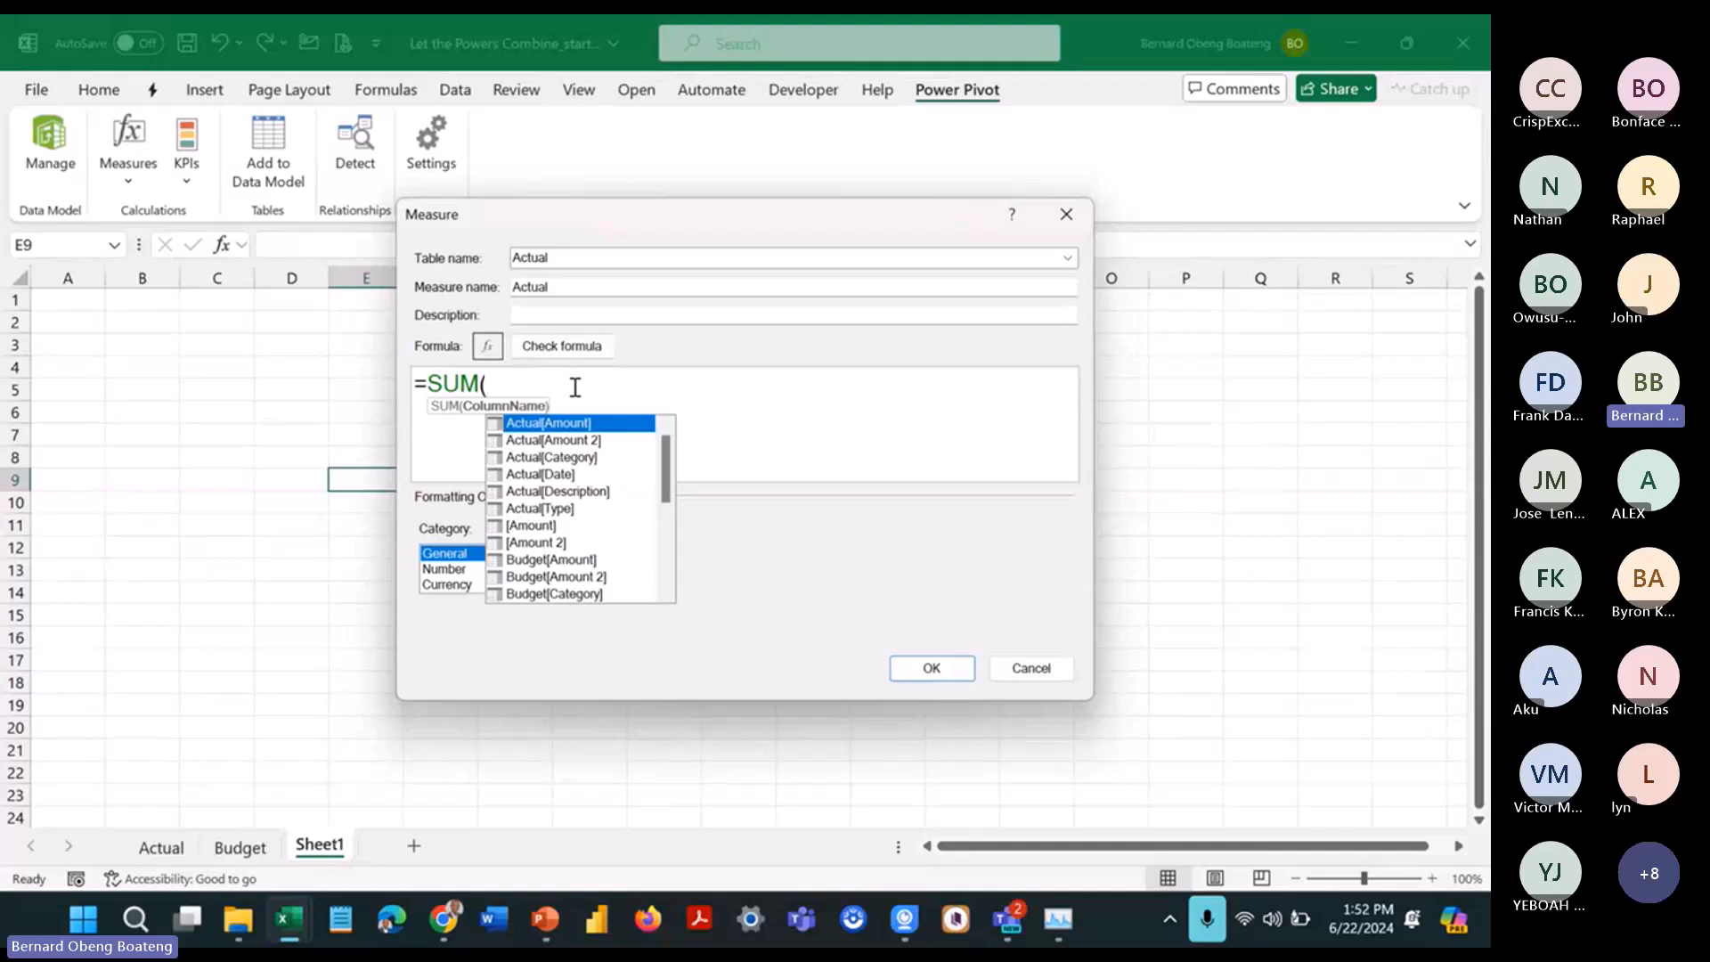
key(Down)
key(Tab)
text())
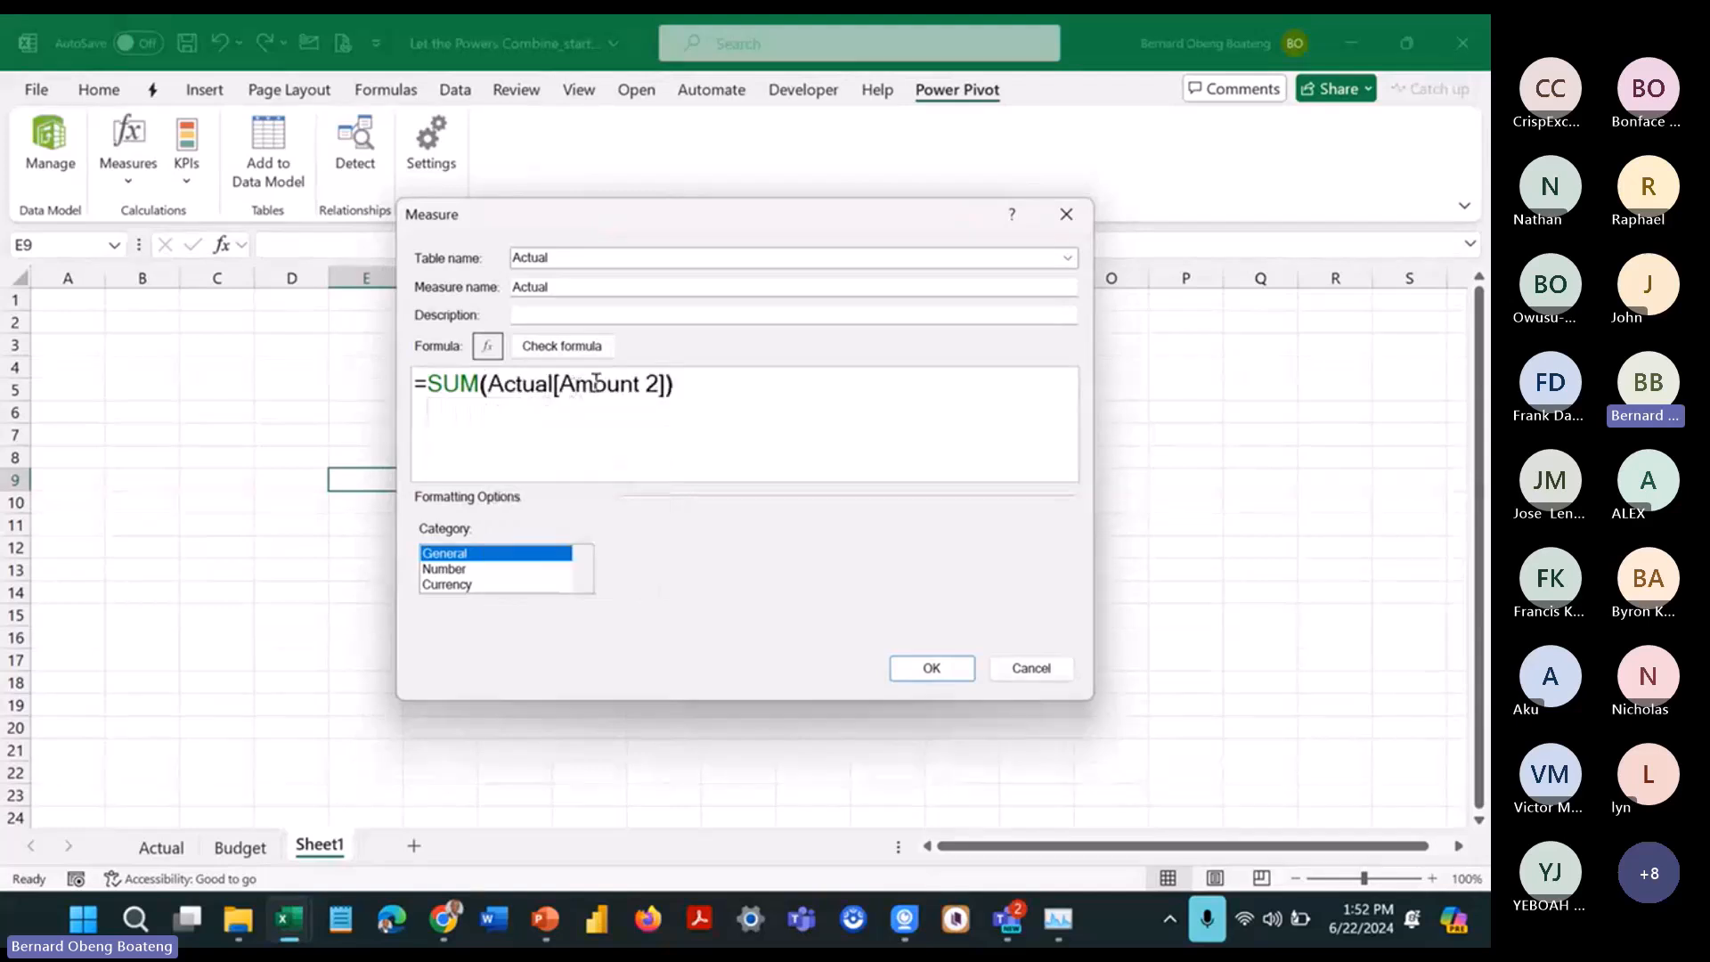
Step: Format the Actual measure as a decimal number with a 1000 separator and 0 decimal places, and save it
click(487, 572)
click(619, 614)
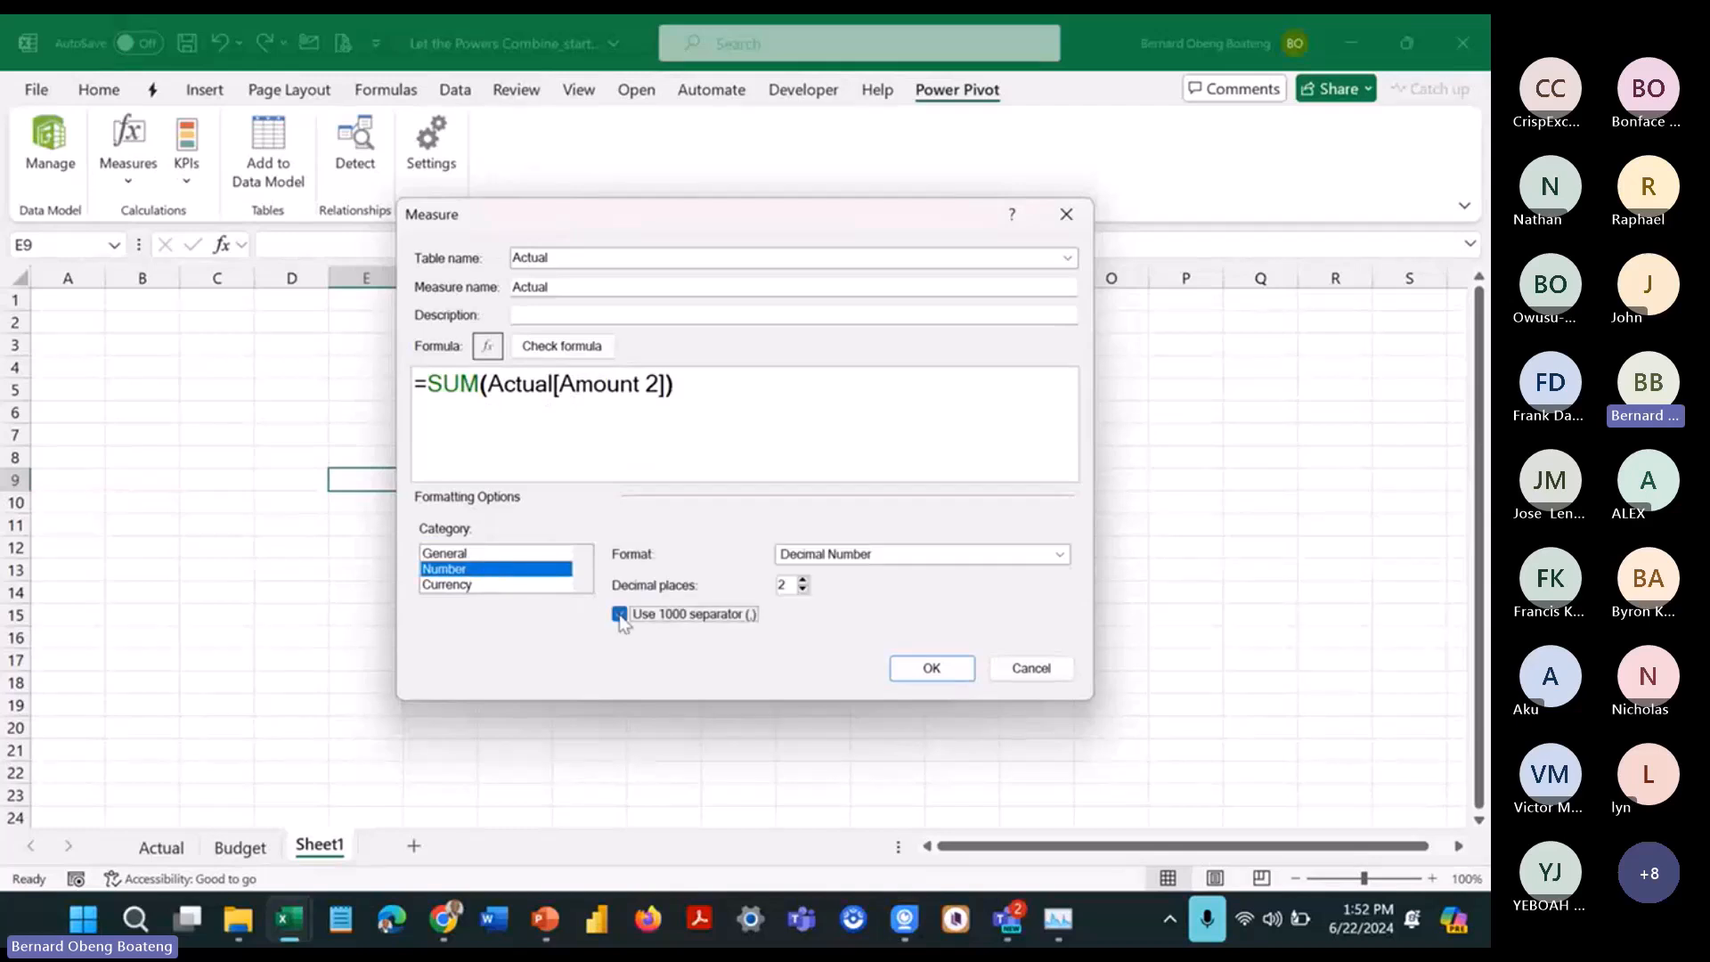
click(802, 589)
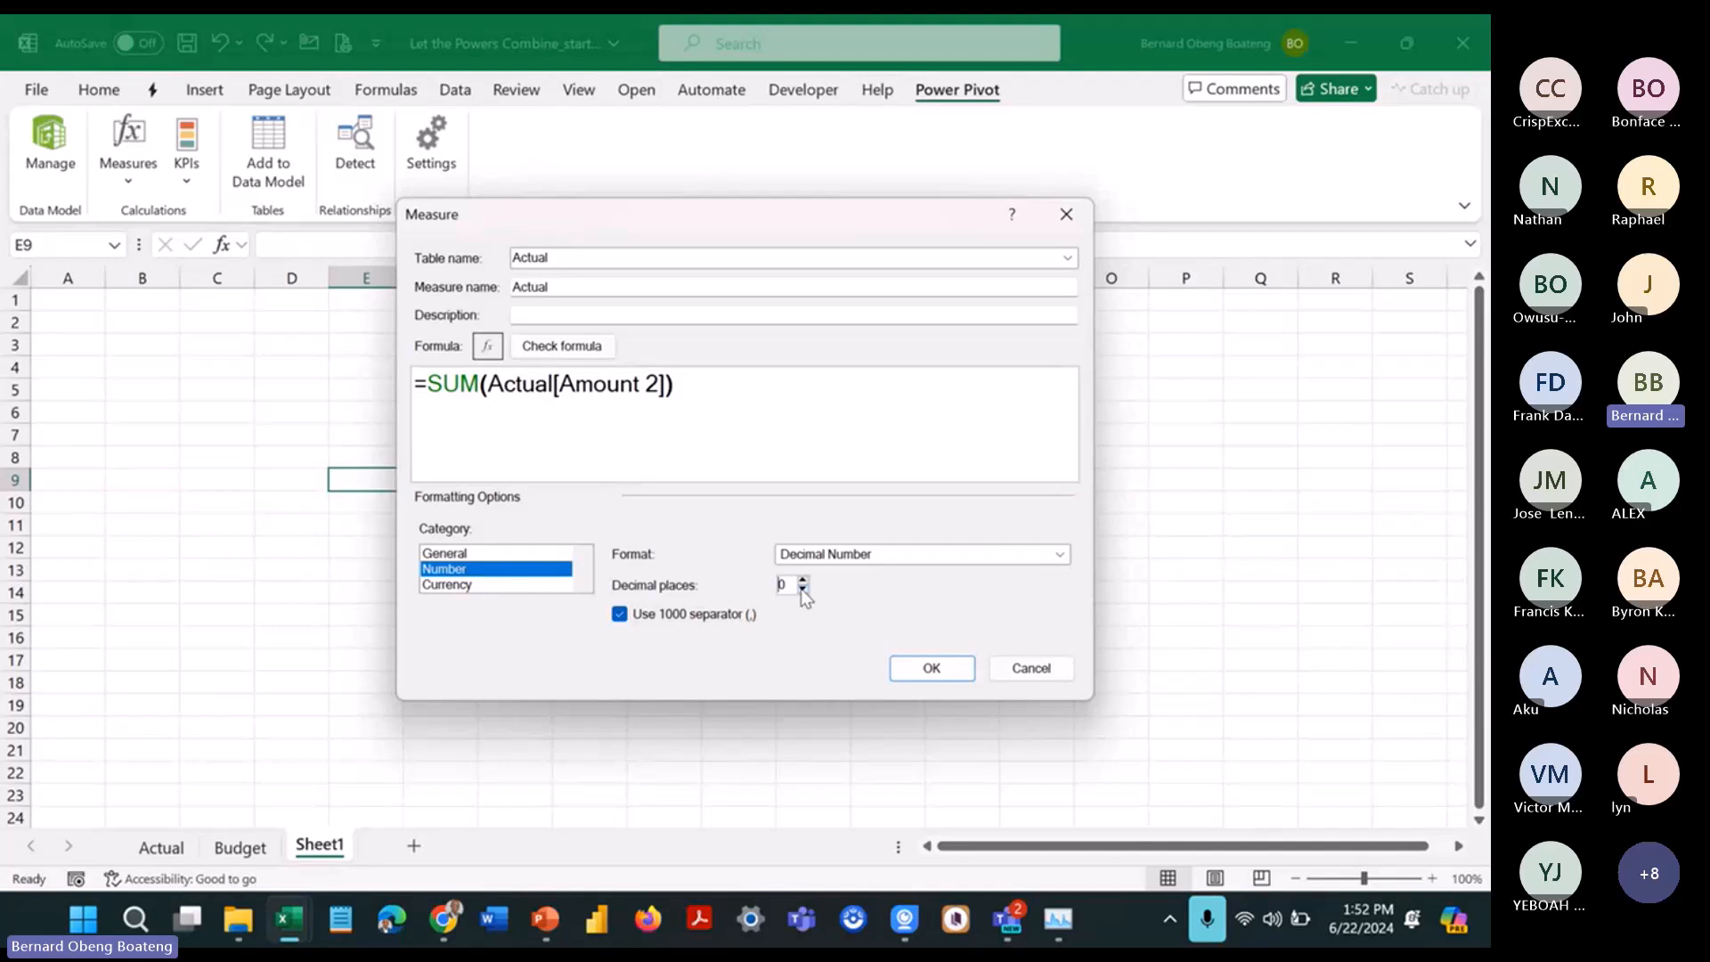
click(946, 677)
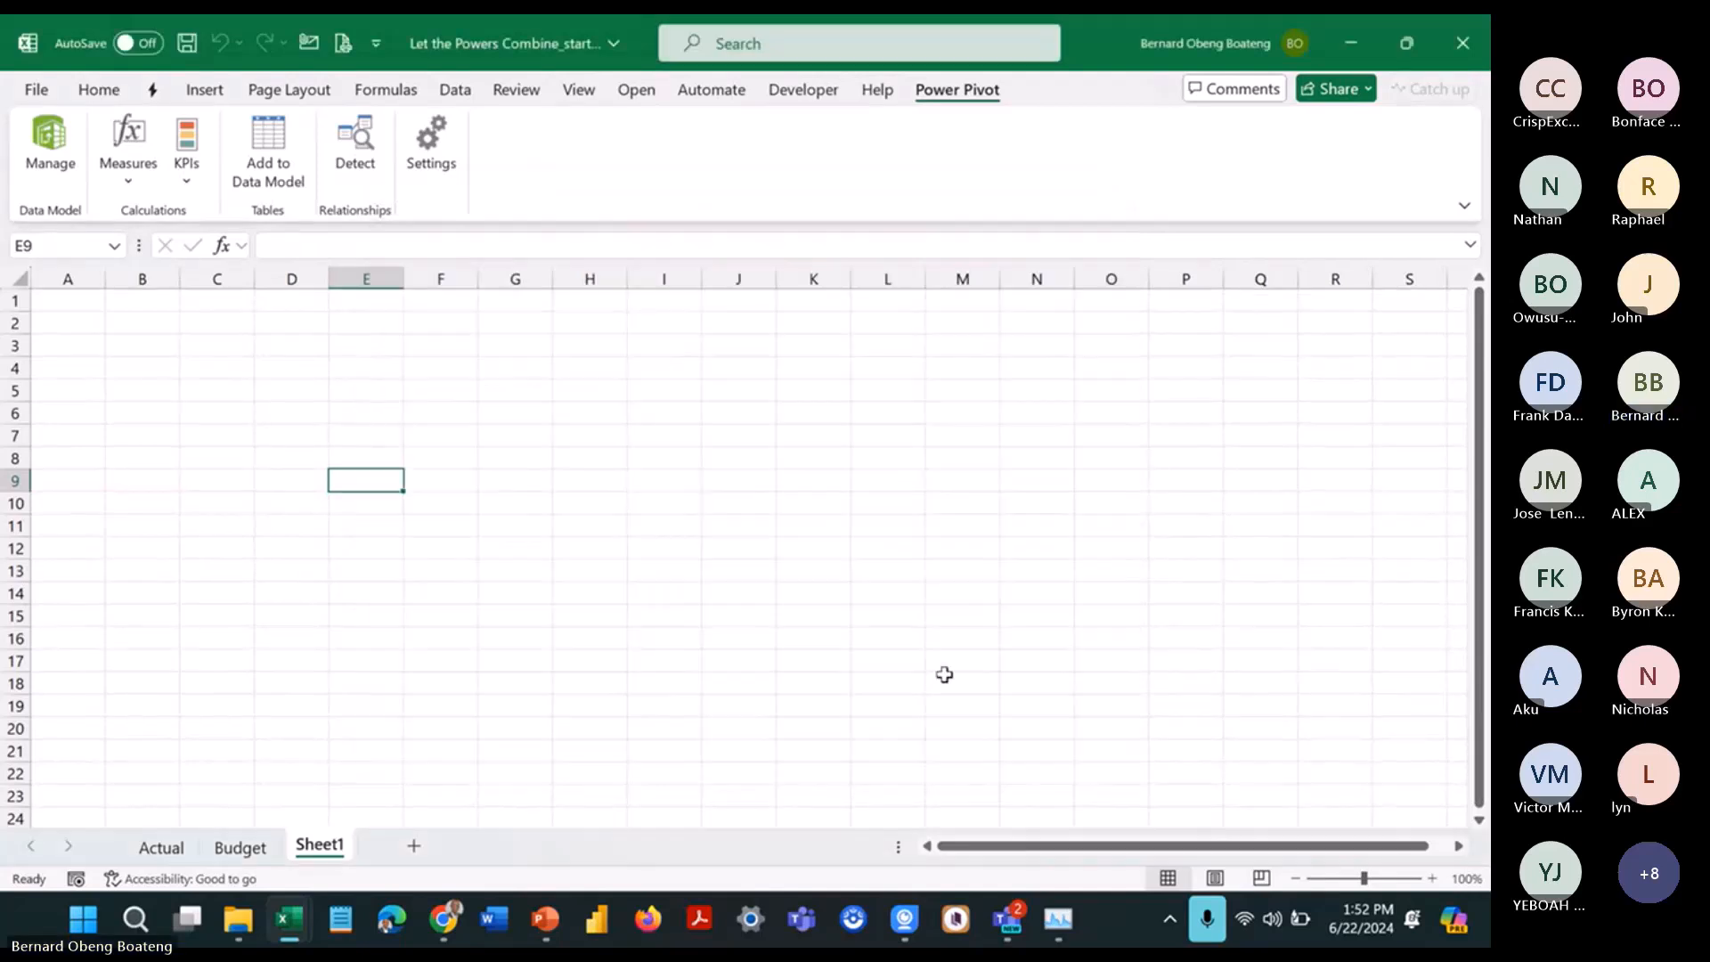
Step: Start another new measure in the Actual table and name it Budget
click(147, 184)
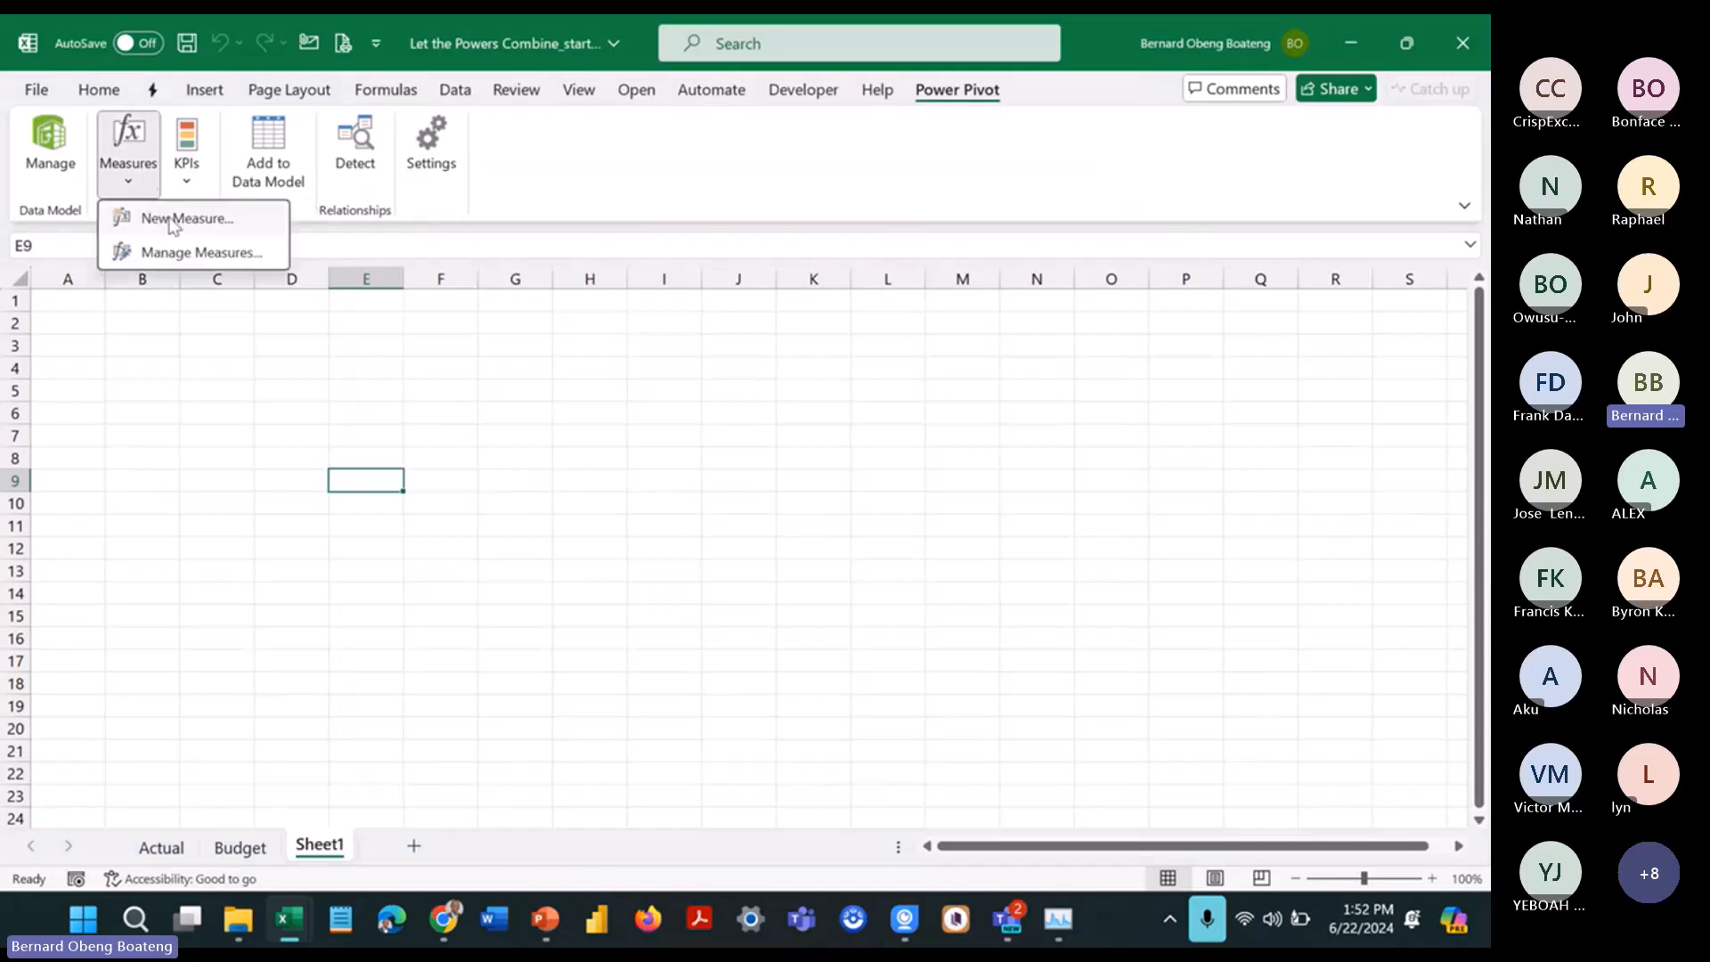
click(181, 228)
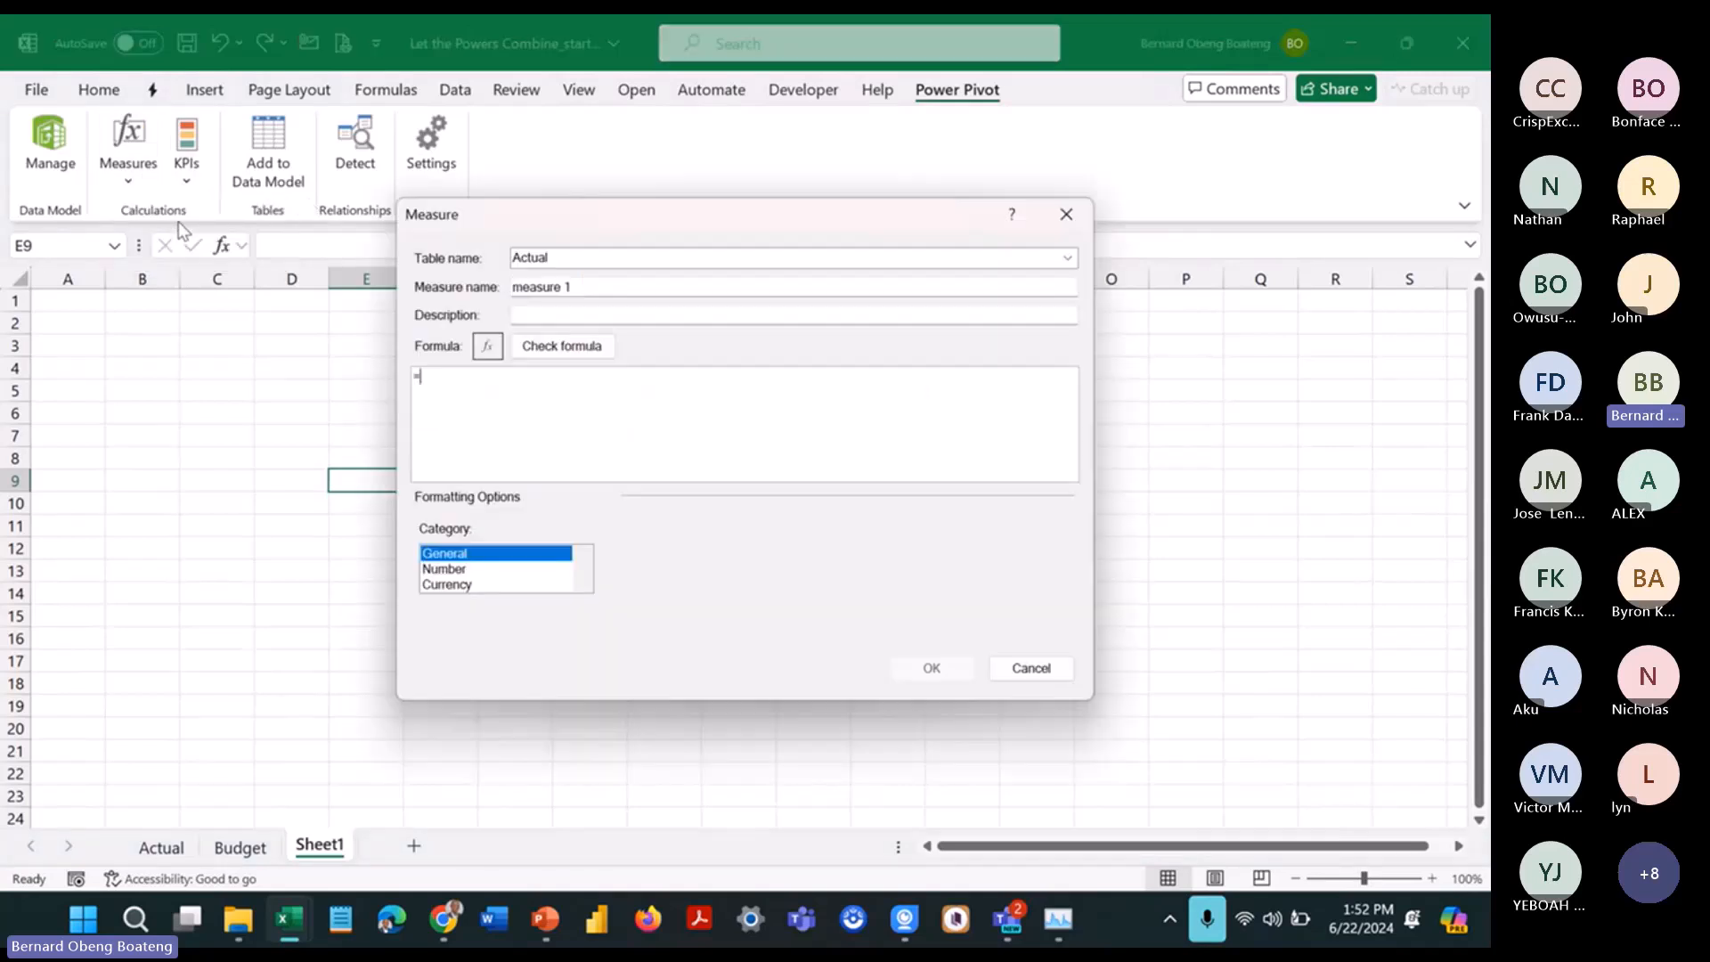
drag(709, 283, 439, 290)
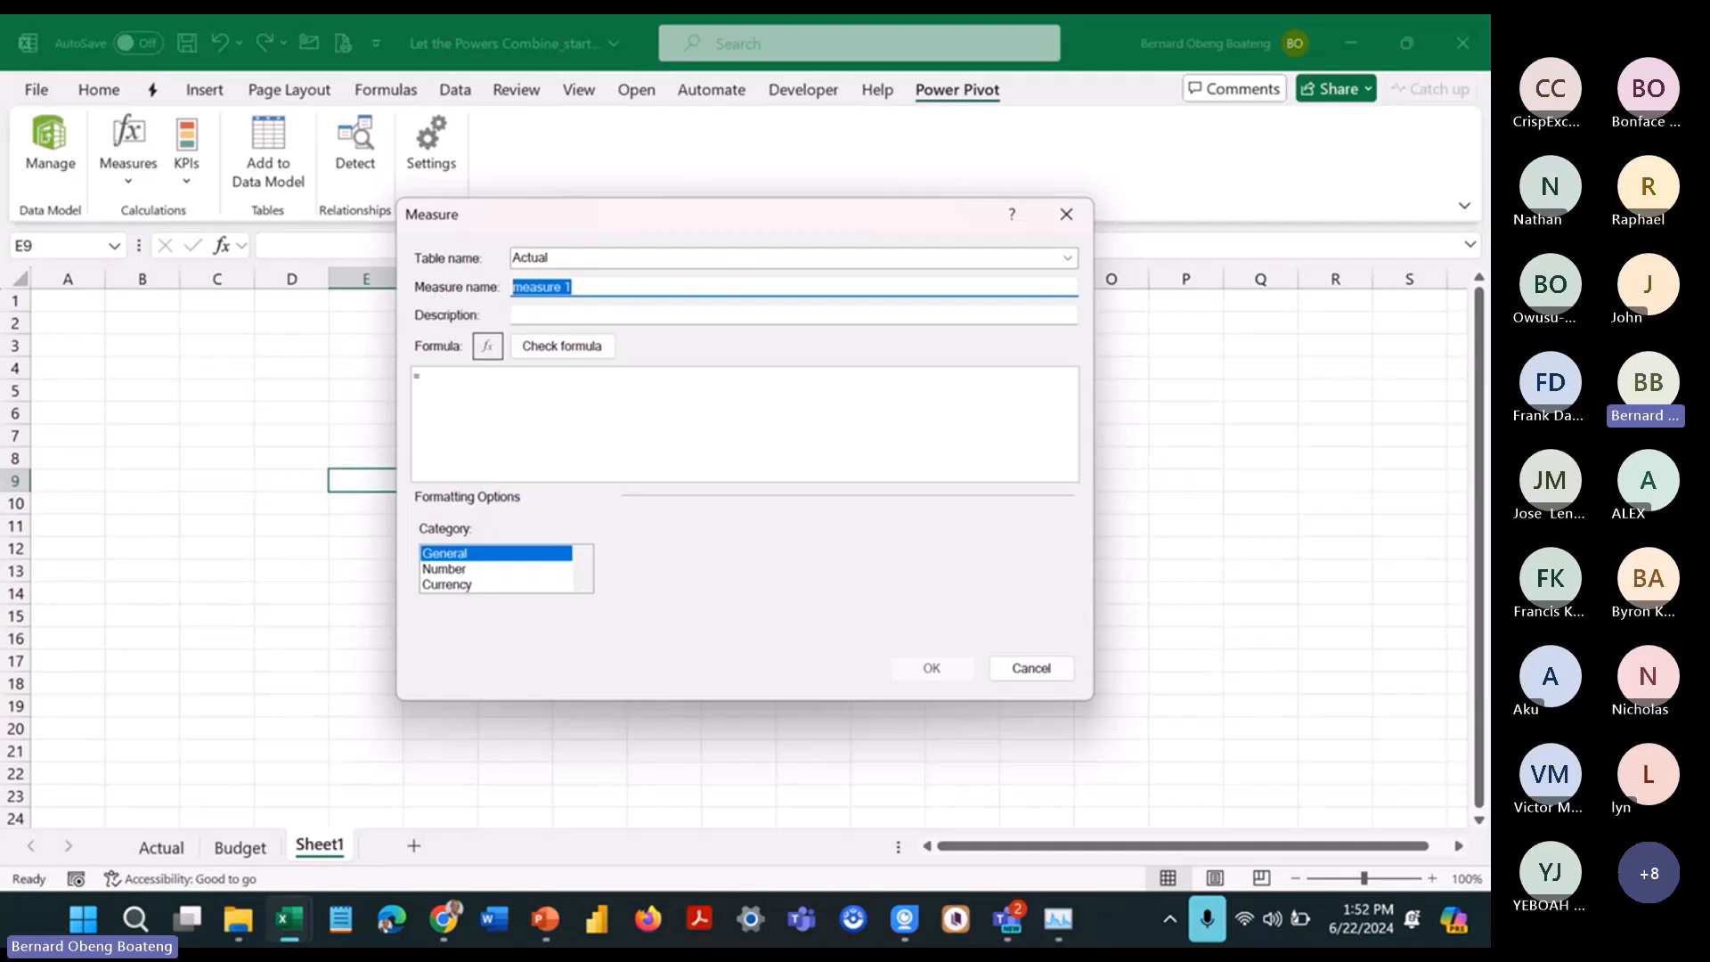
text(bUDGET)
key(BackSpace)
key(BackSpace)
key(BackSpace)
key(BackSpace)
key(BackSpace)
key(BackSpace)
text(Budget)
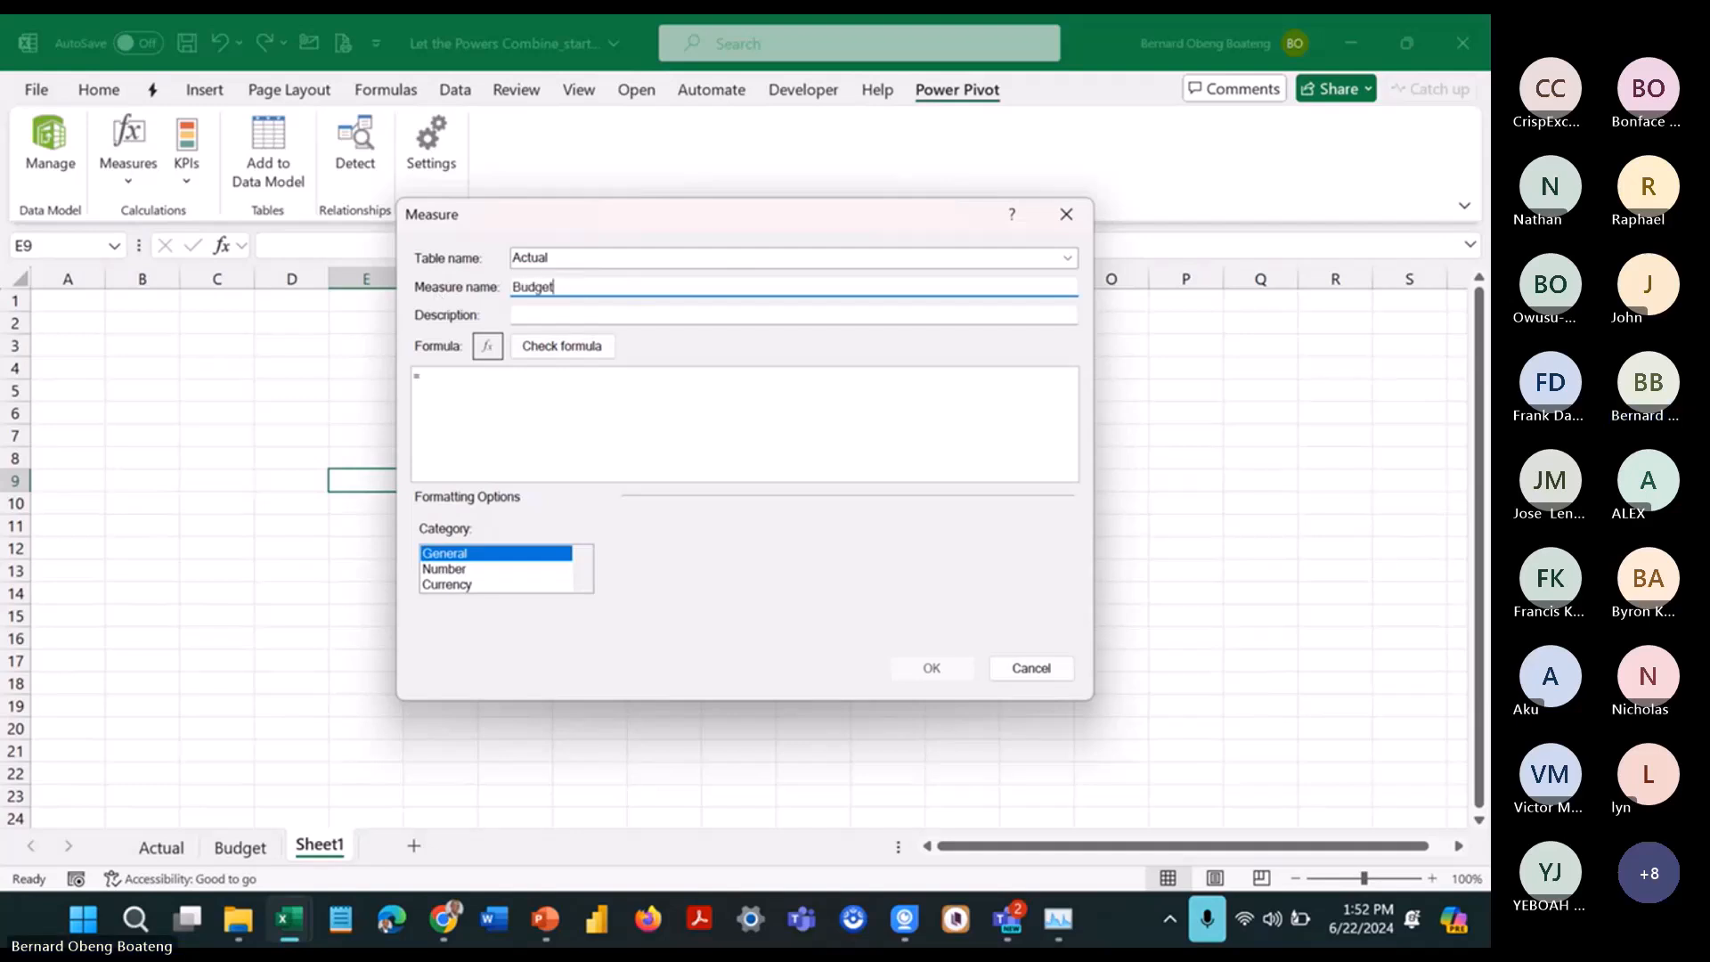
Step: Enter the formula =SUM(Budget[Amount 2]) for the Budget measure
click(476, 398)
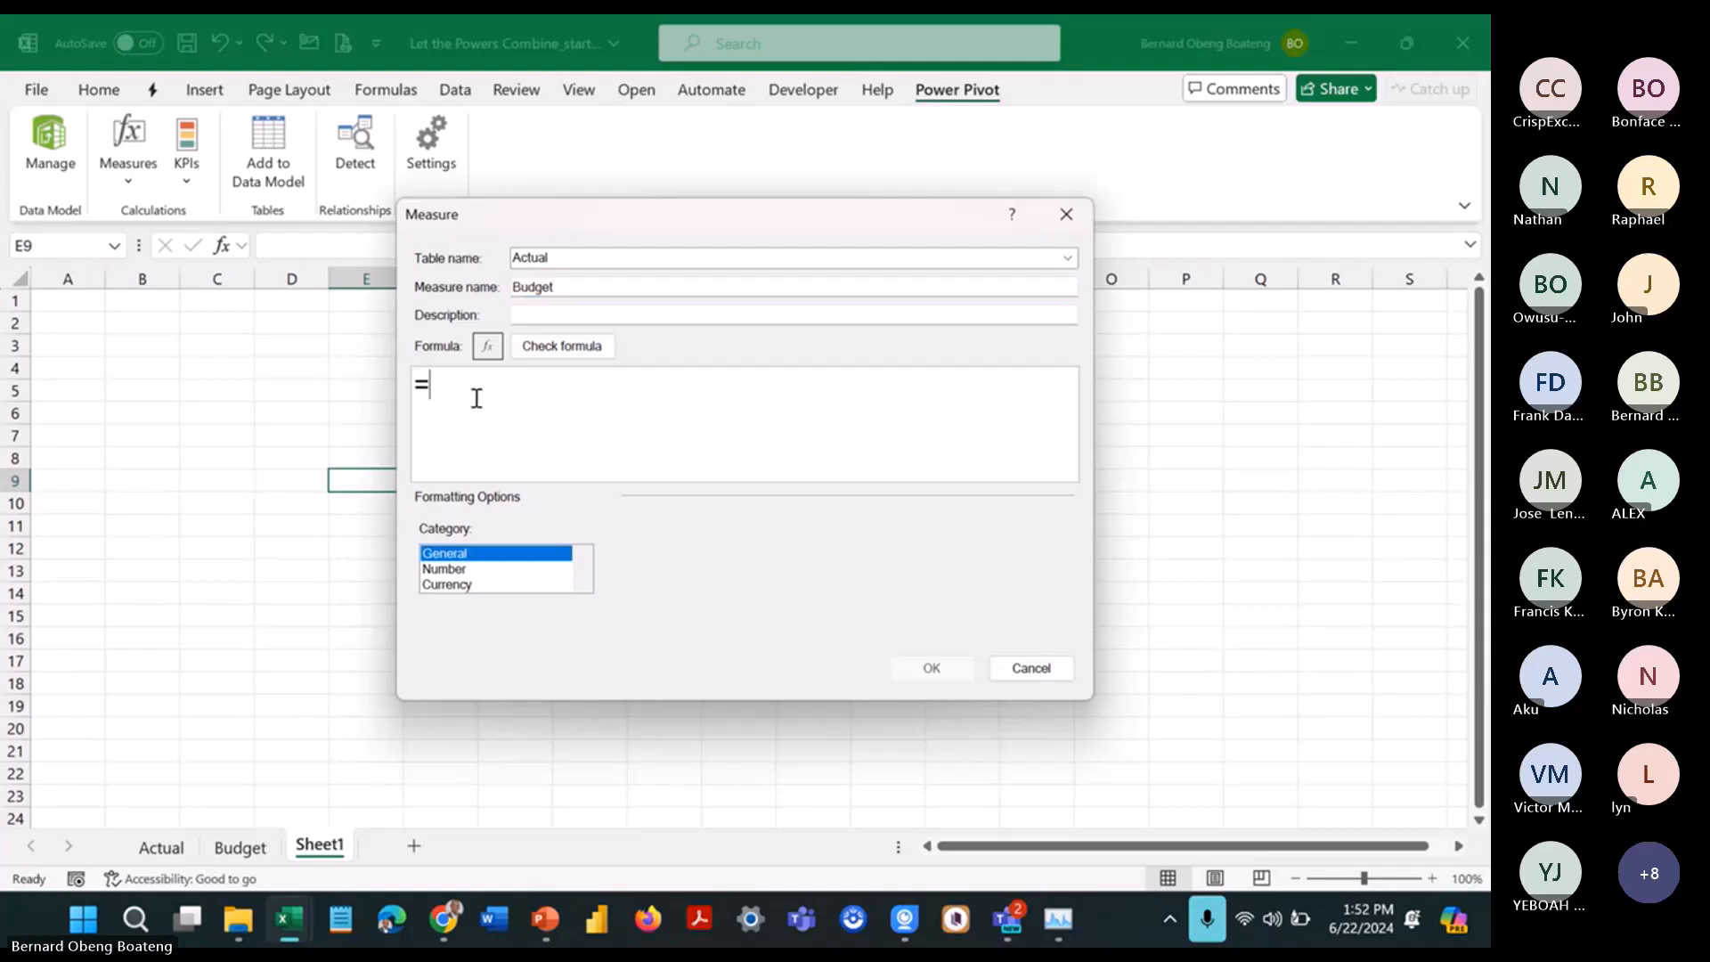
text(sum)
key(Tab)
text(bud)
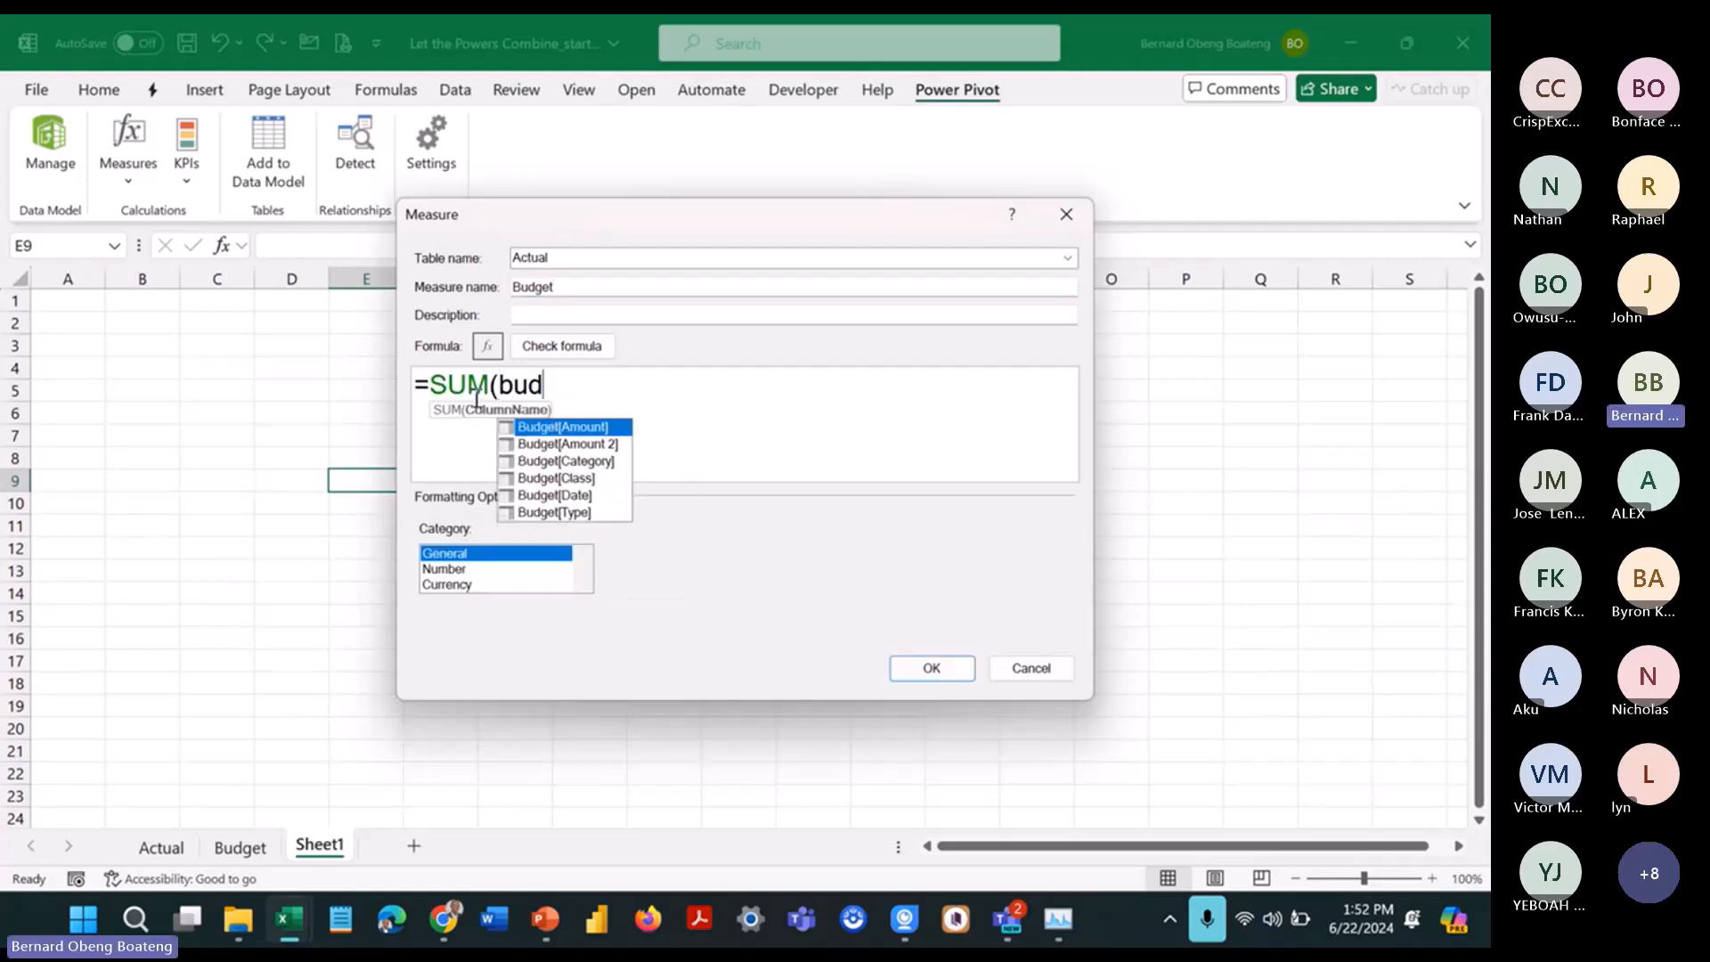
key(Down)
key(Tab)
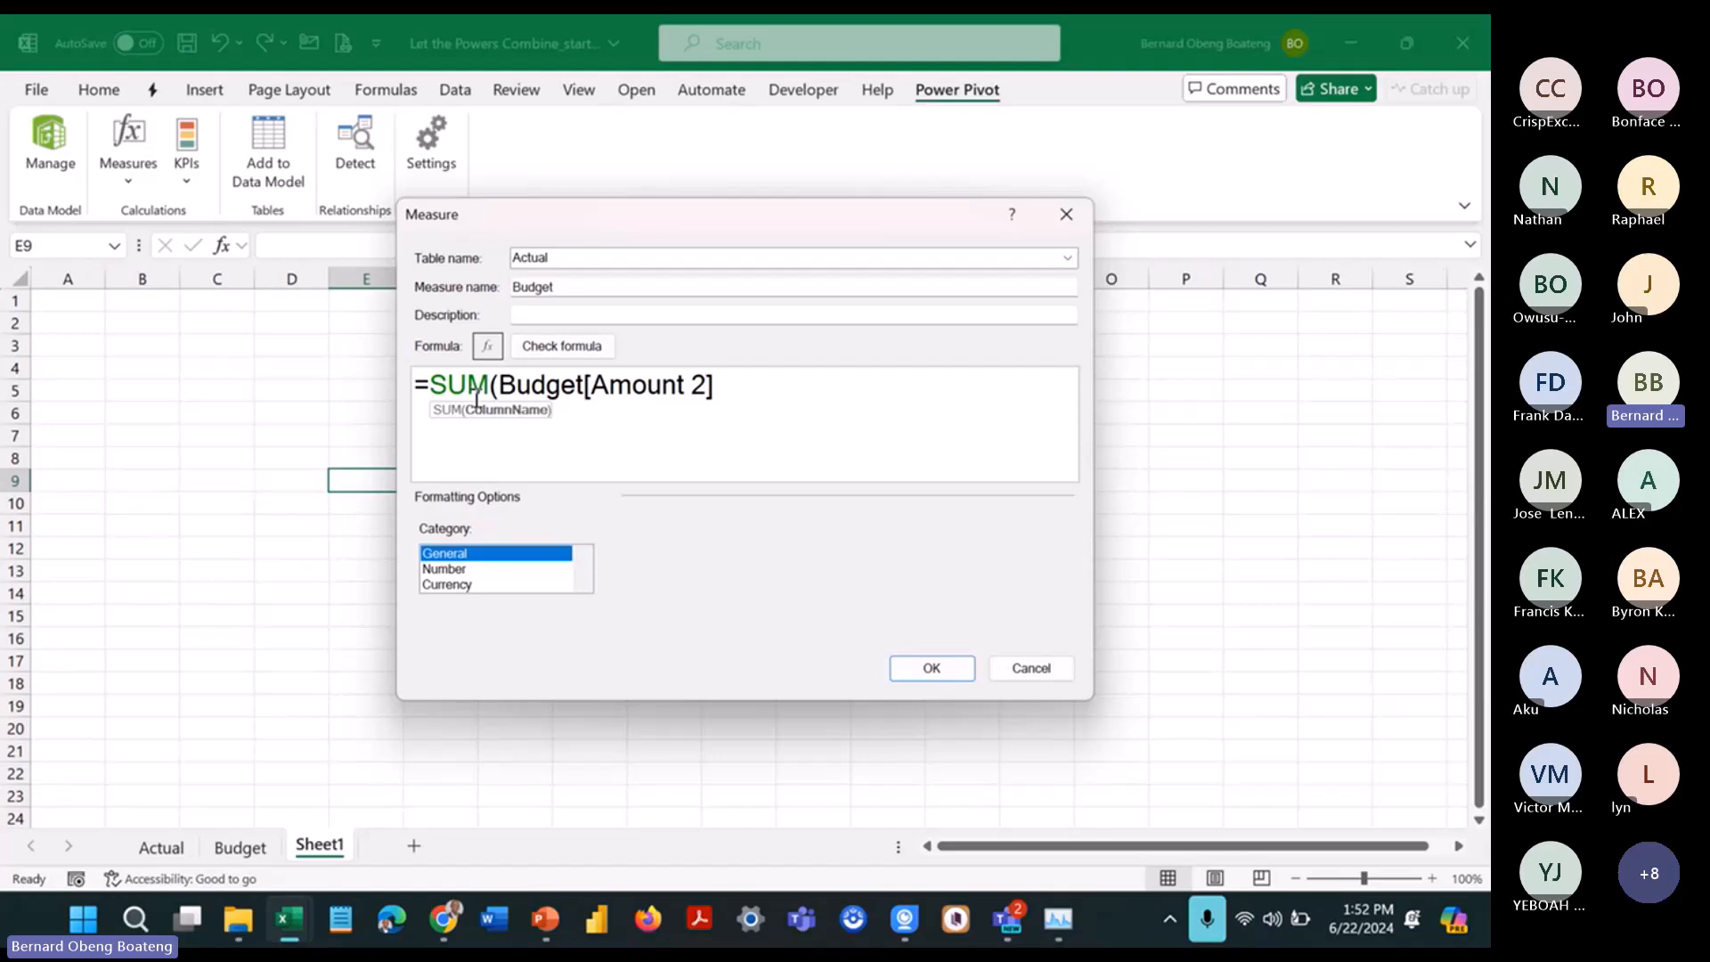
text())
Step: Format the Budget measure as a decimal number with a 1000 separator and 0 decimal places, and check its formula
click(442, 570)
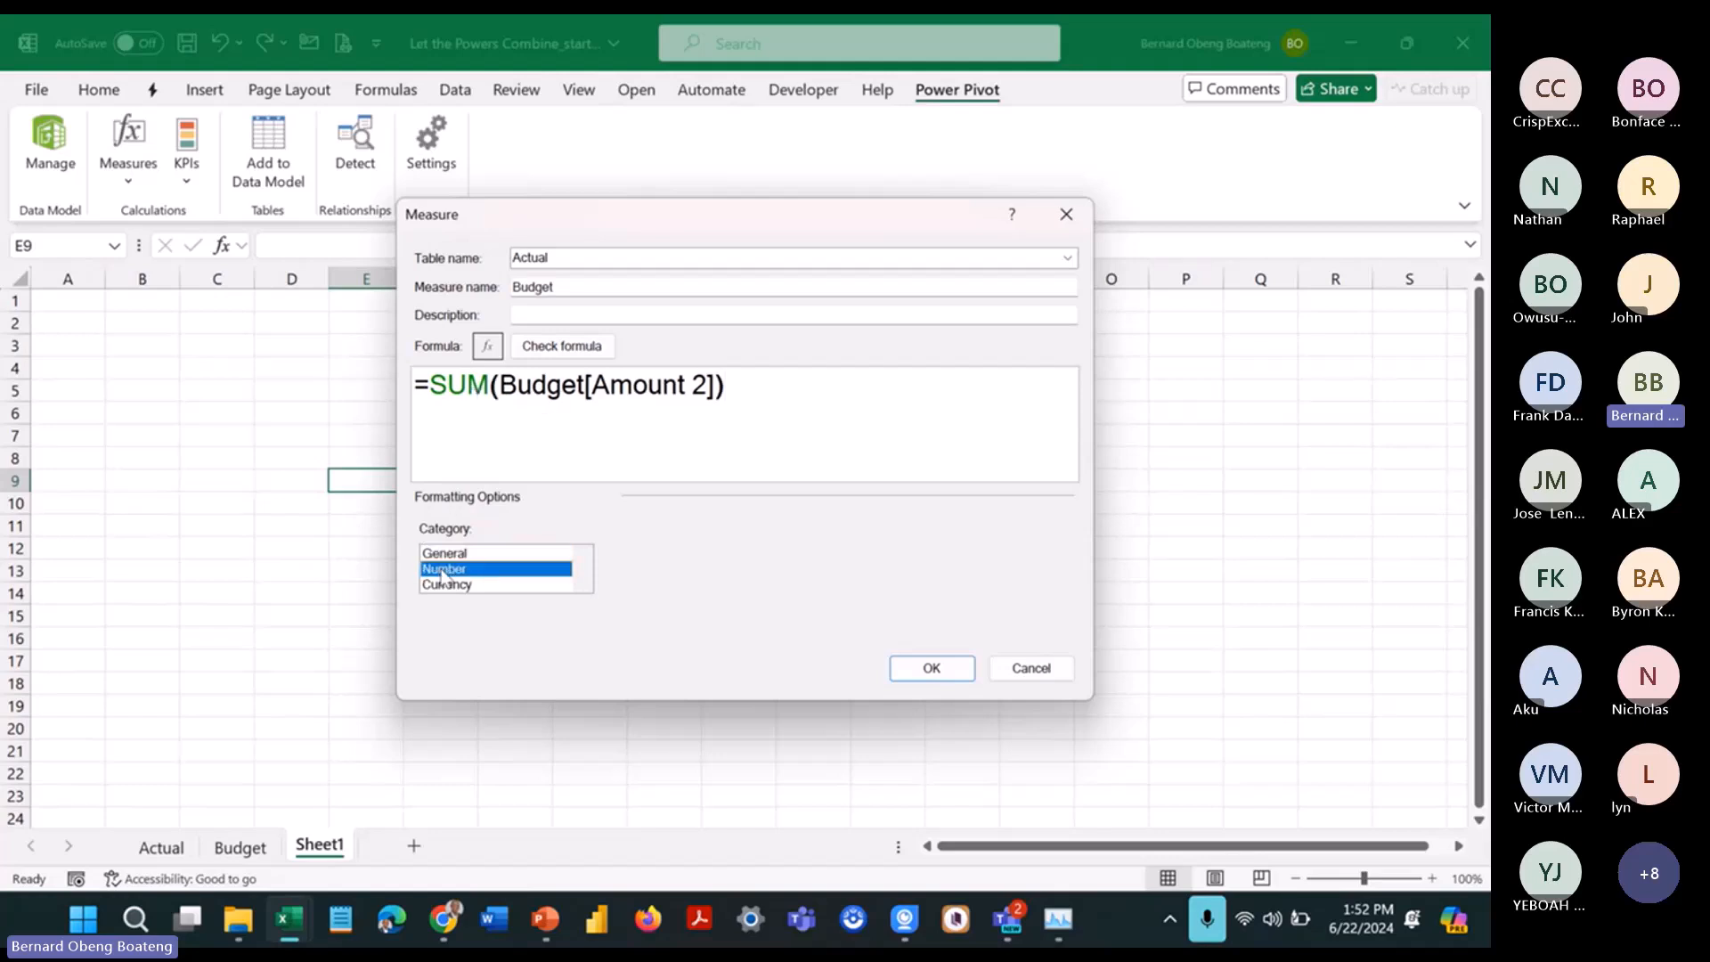
click(620, 615)
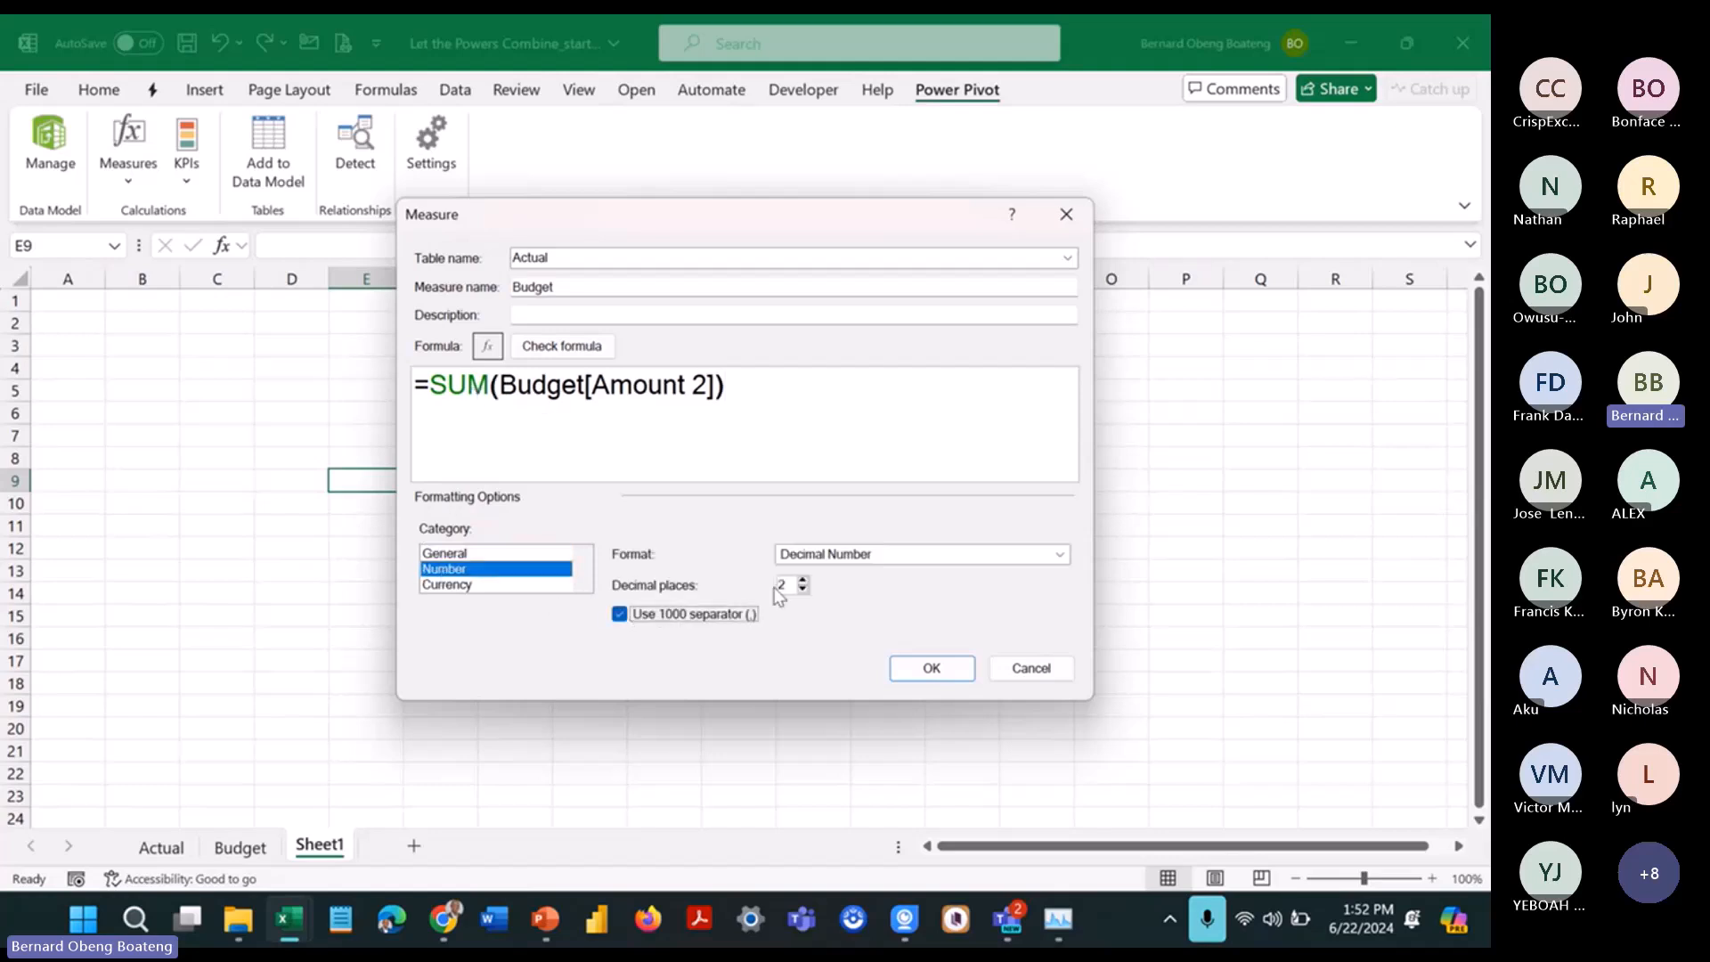
click(802, 588)
click(802, 589)
click(570, 349)
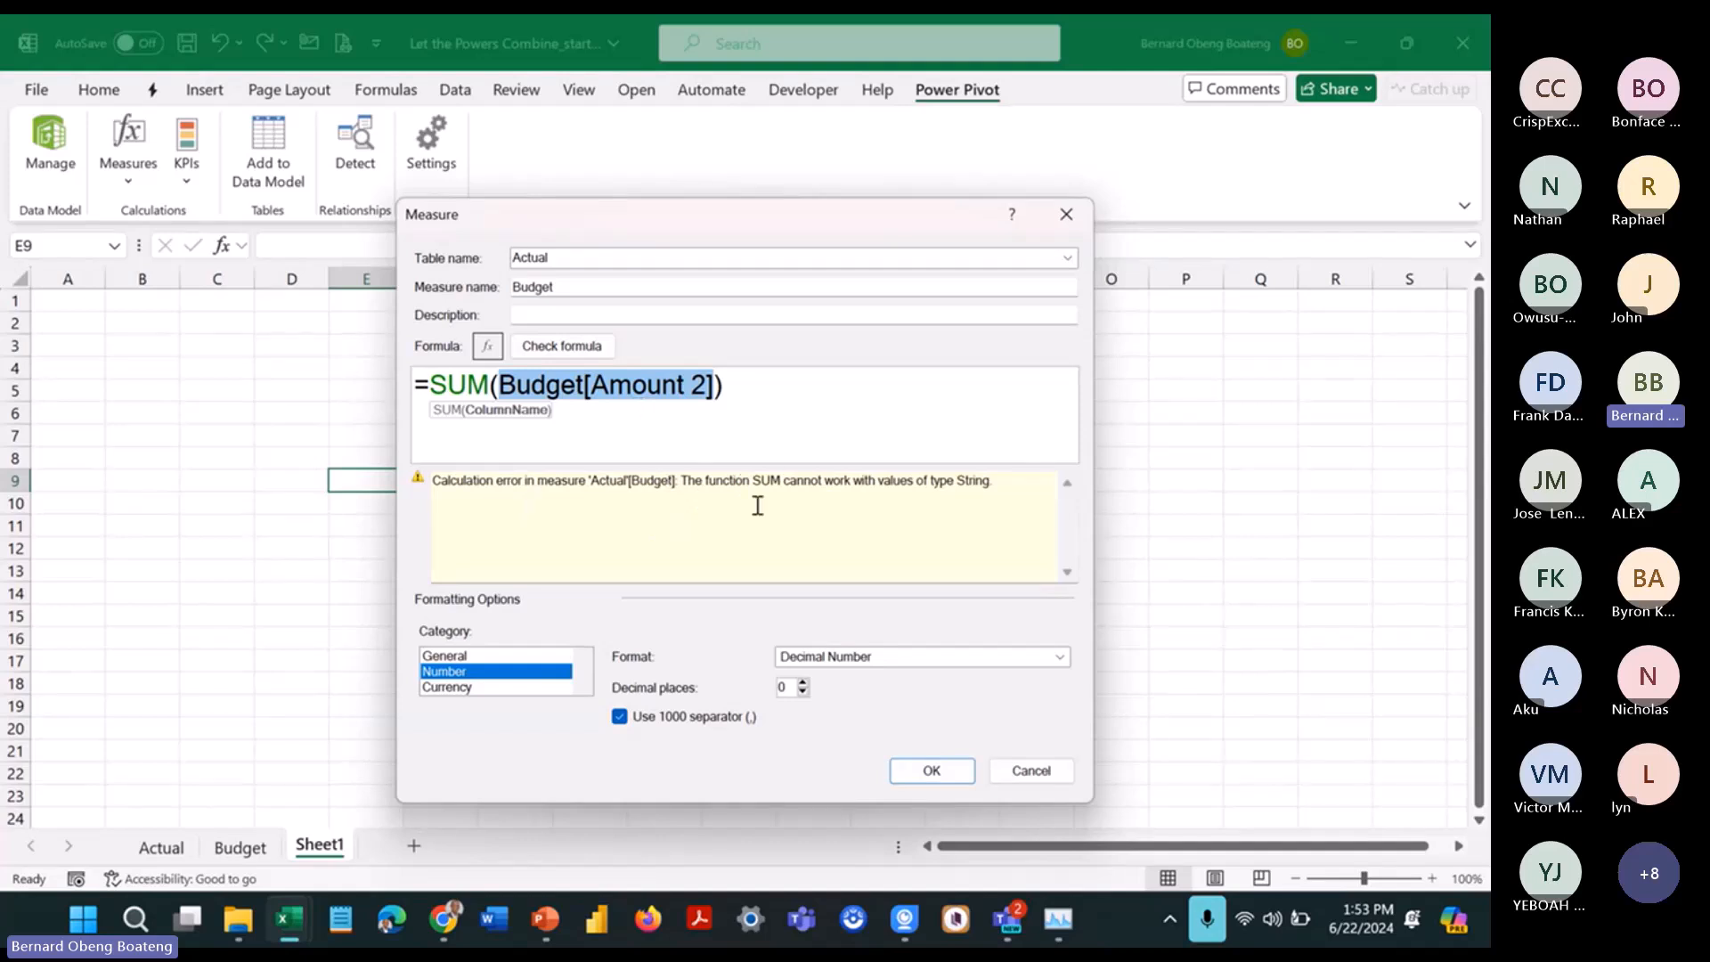
Step: Save the Budget measure and open the workbook's queries in the Power Query Editor
drag(685, 394, 645, 393)
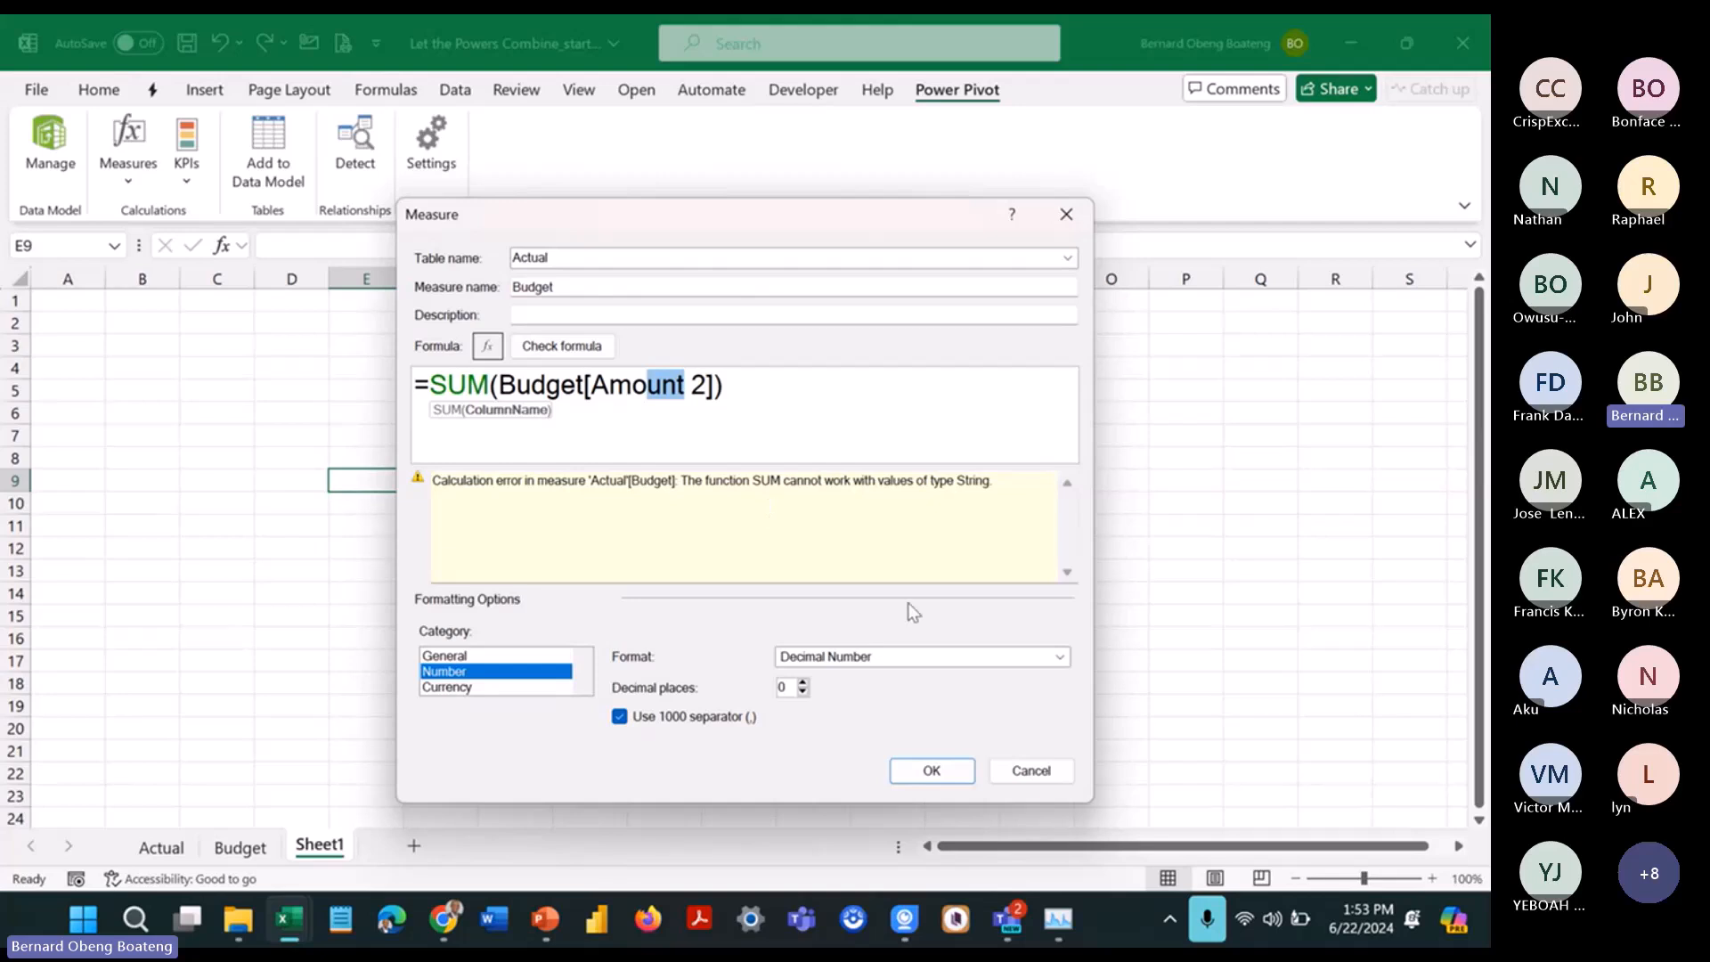
click(924, 773)
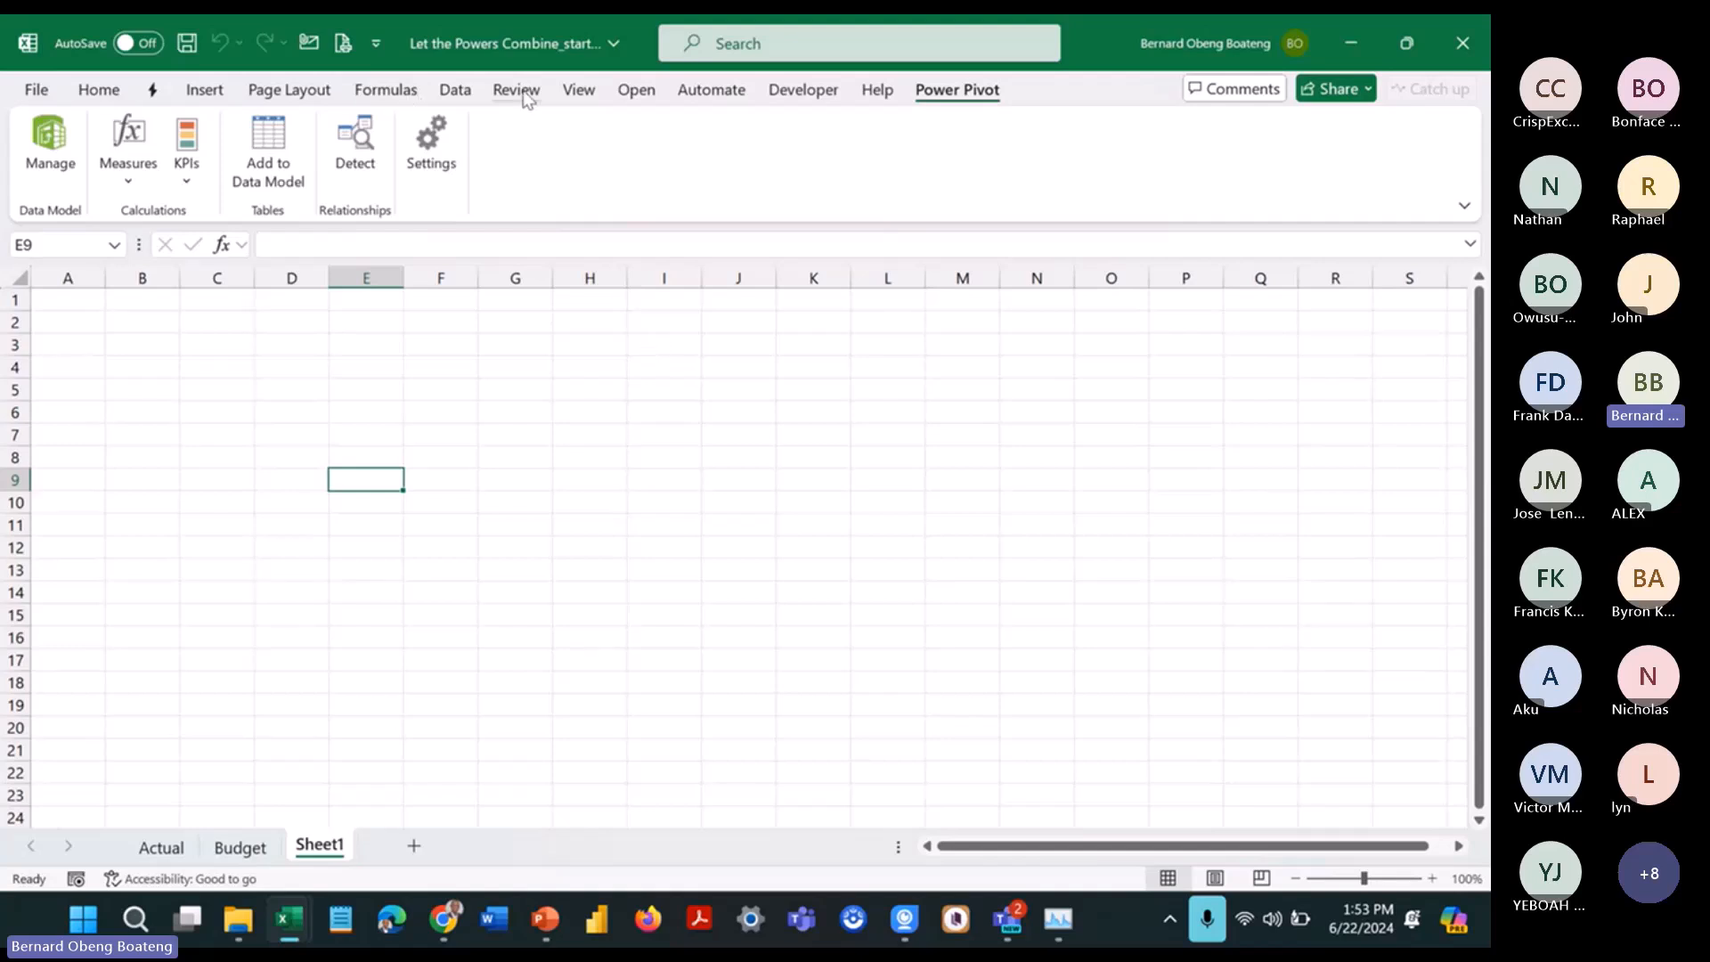
click(455, 89)
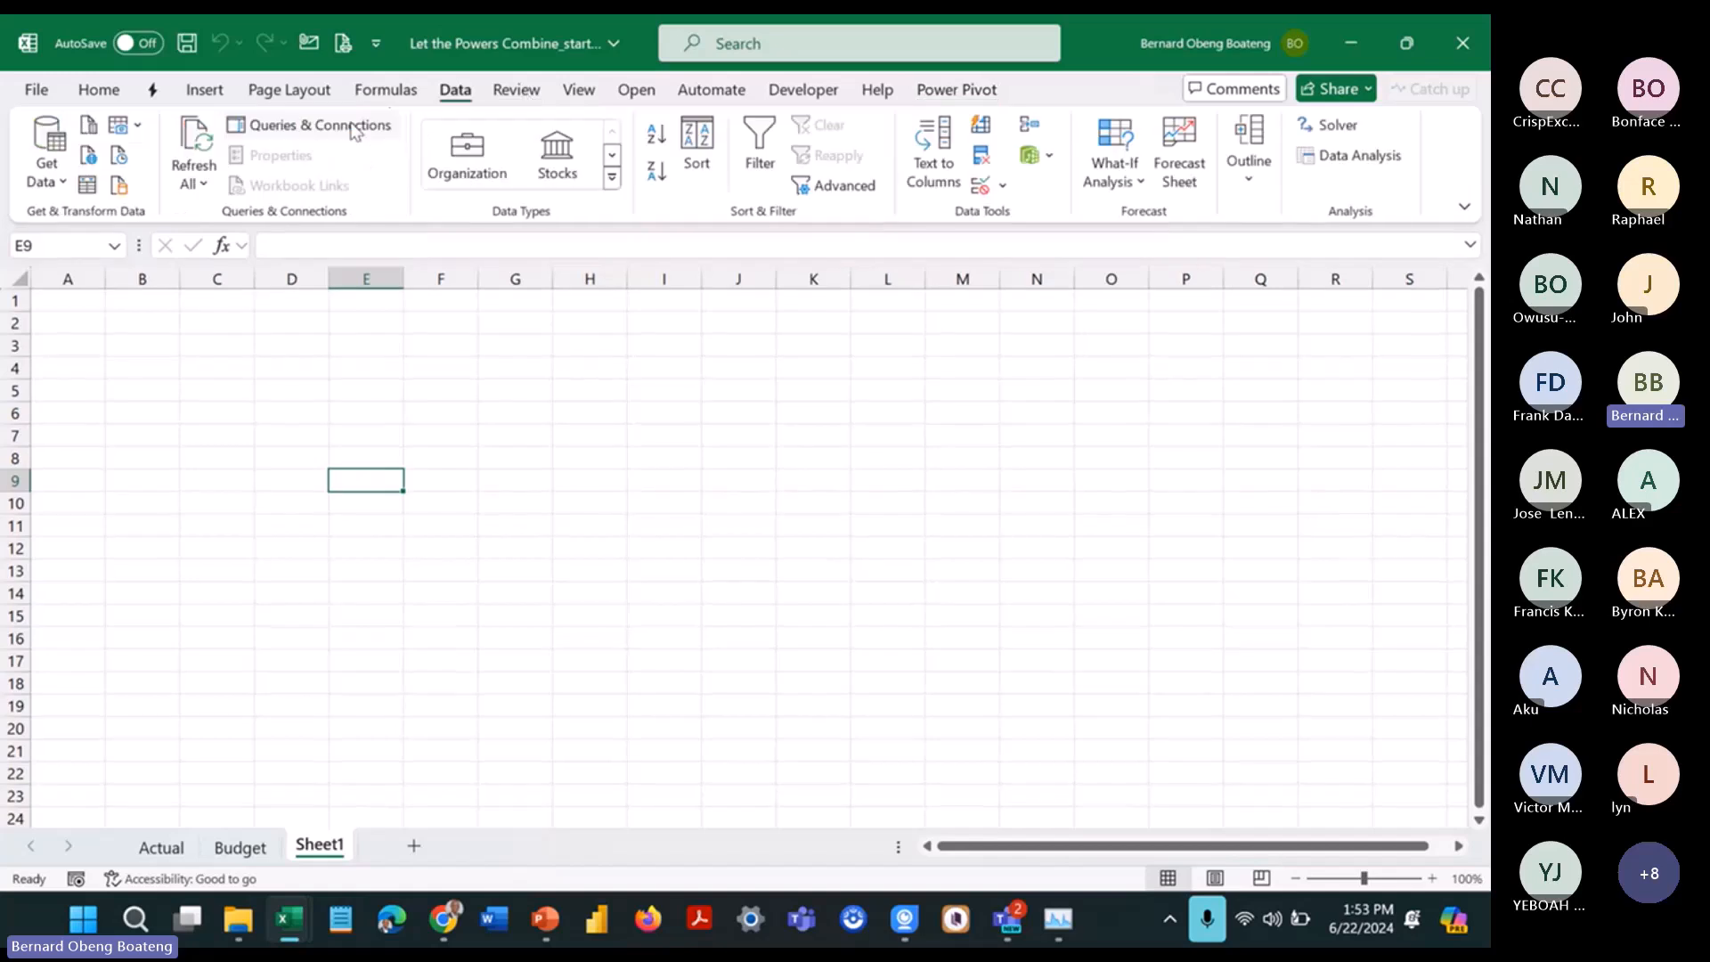
click(348, 124)
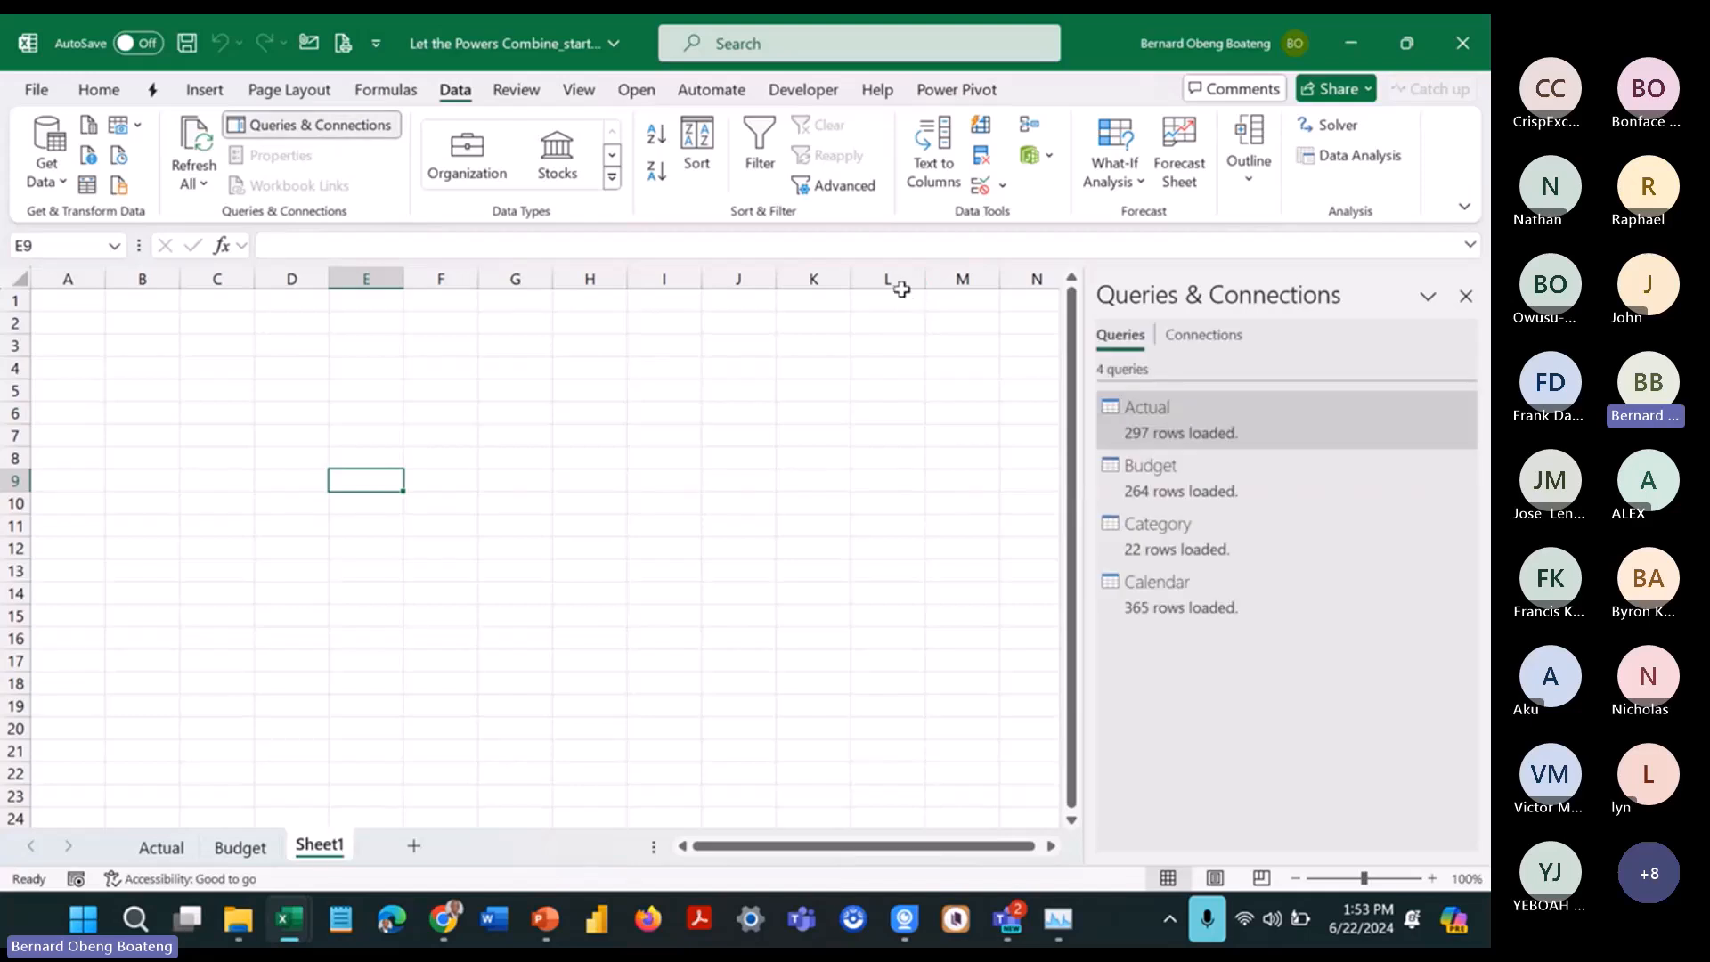
double_click(1195, 413)
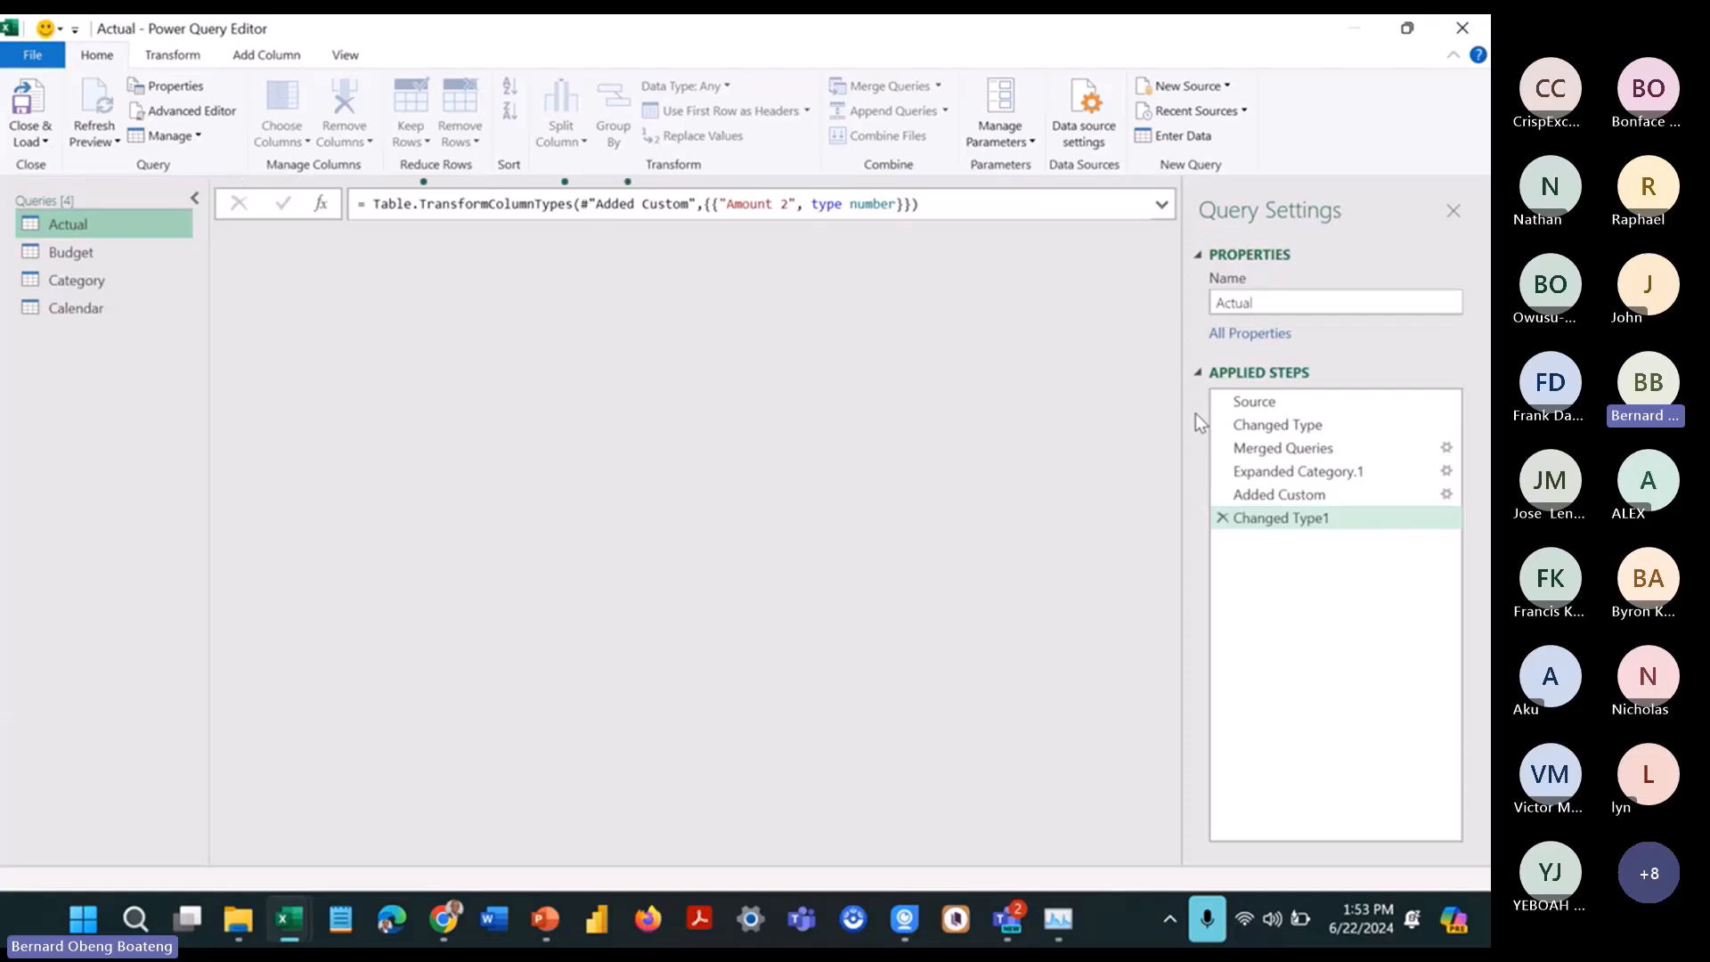
Step: Change the Amount 2 column of the Budget query to the Decimal Number type and load the query changes
click(167, 259)
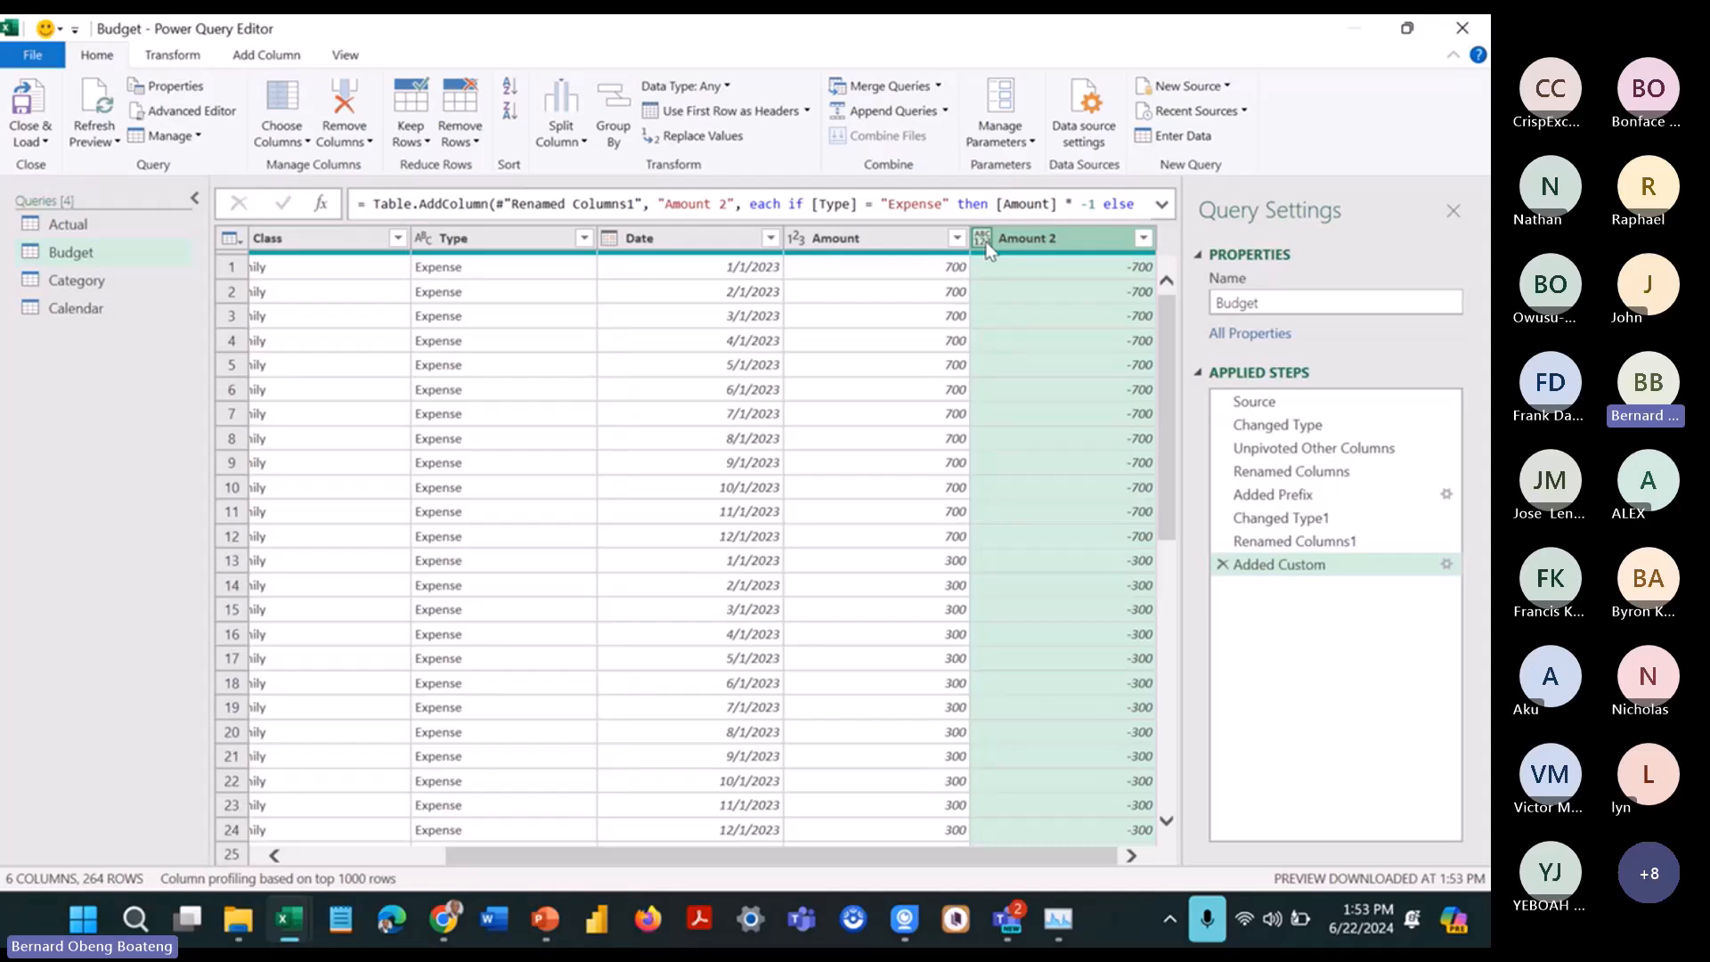
click(982, 238)
click(1058, 260)
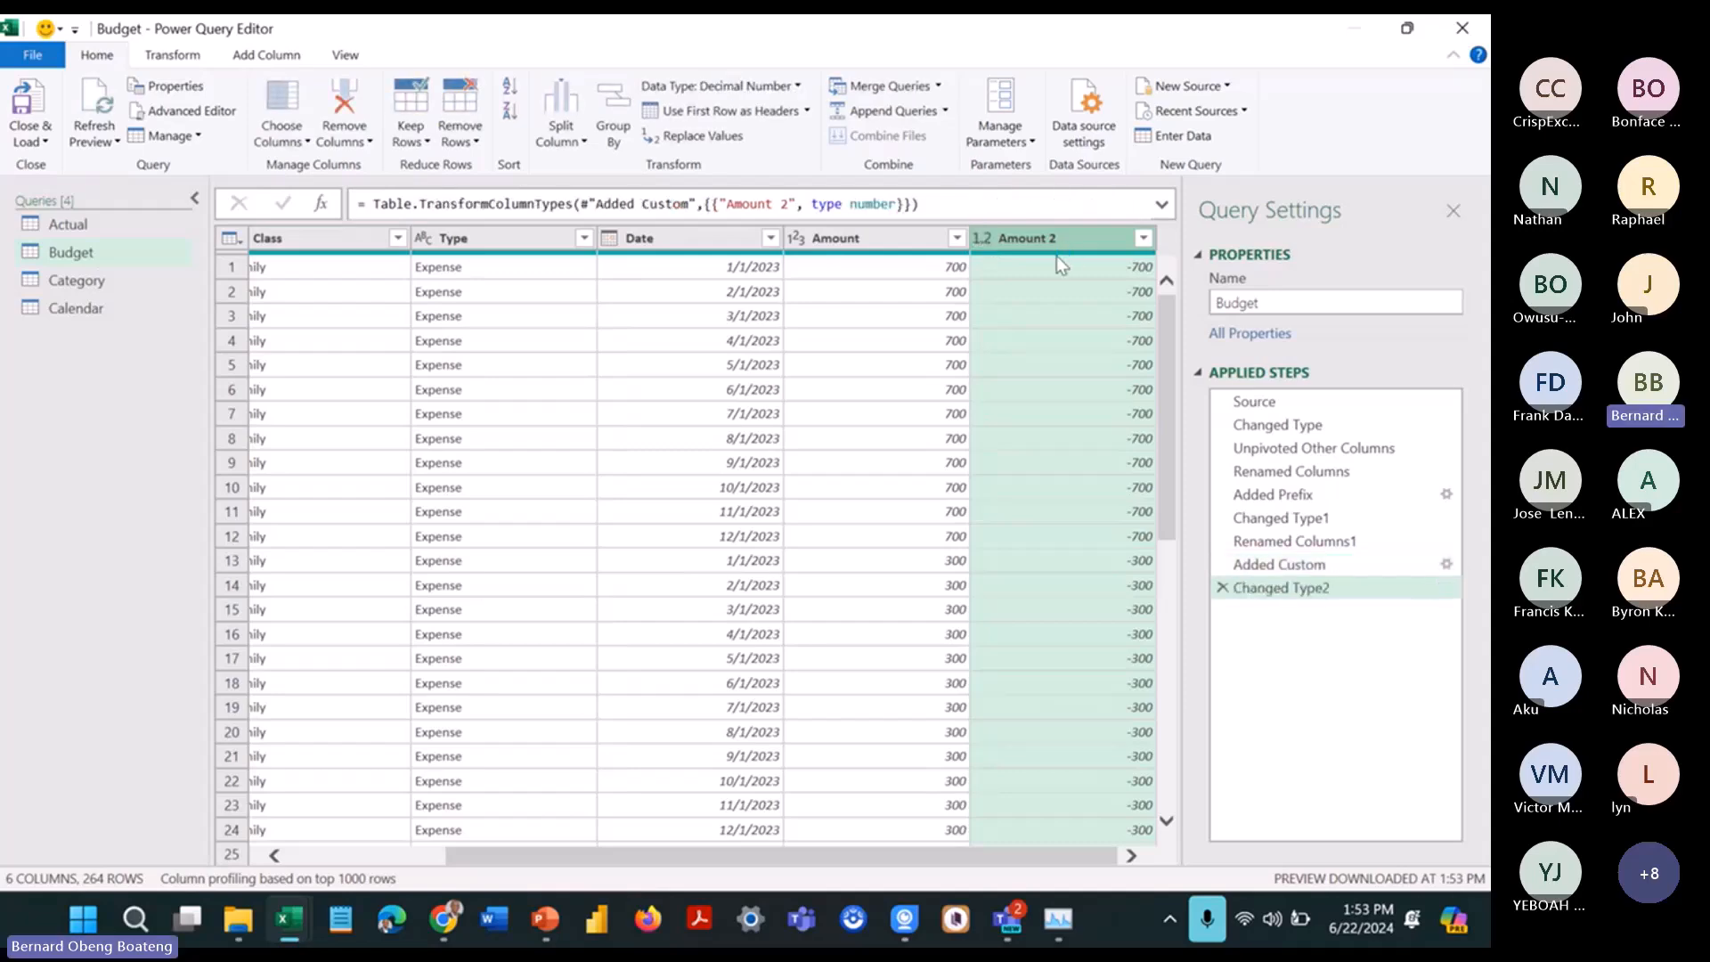
click(28, 102)
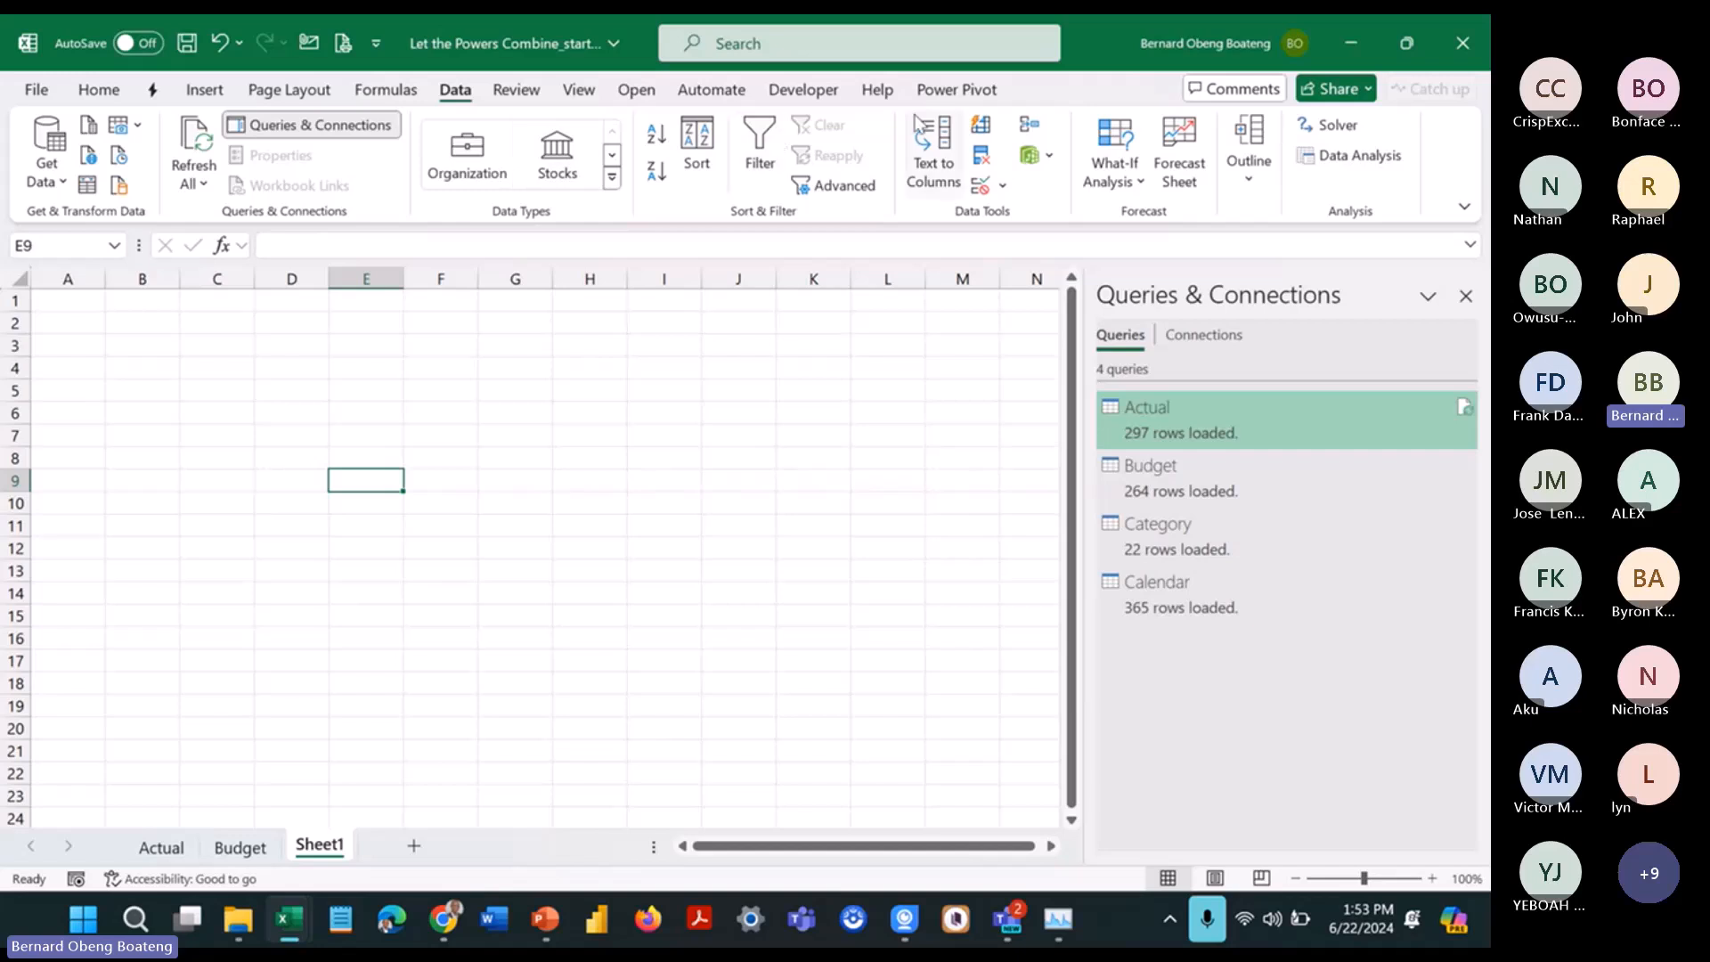
Step: Reopen the existing Budget measure for editing, check its formula for errors, and confirm it
click(968, 97)
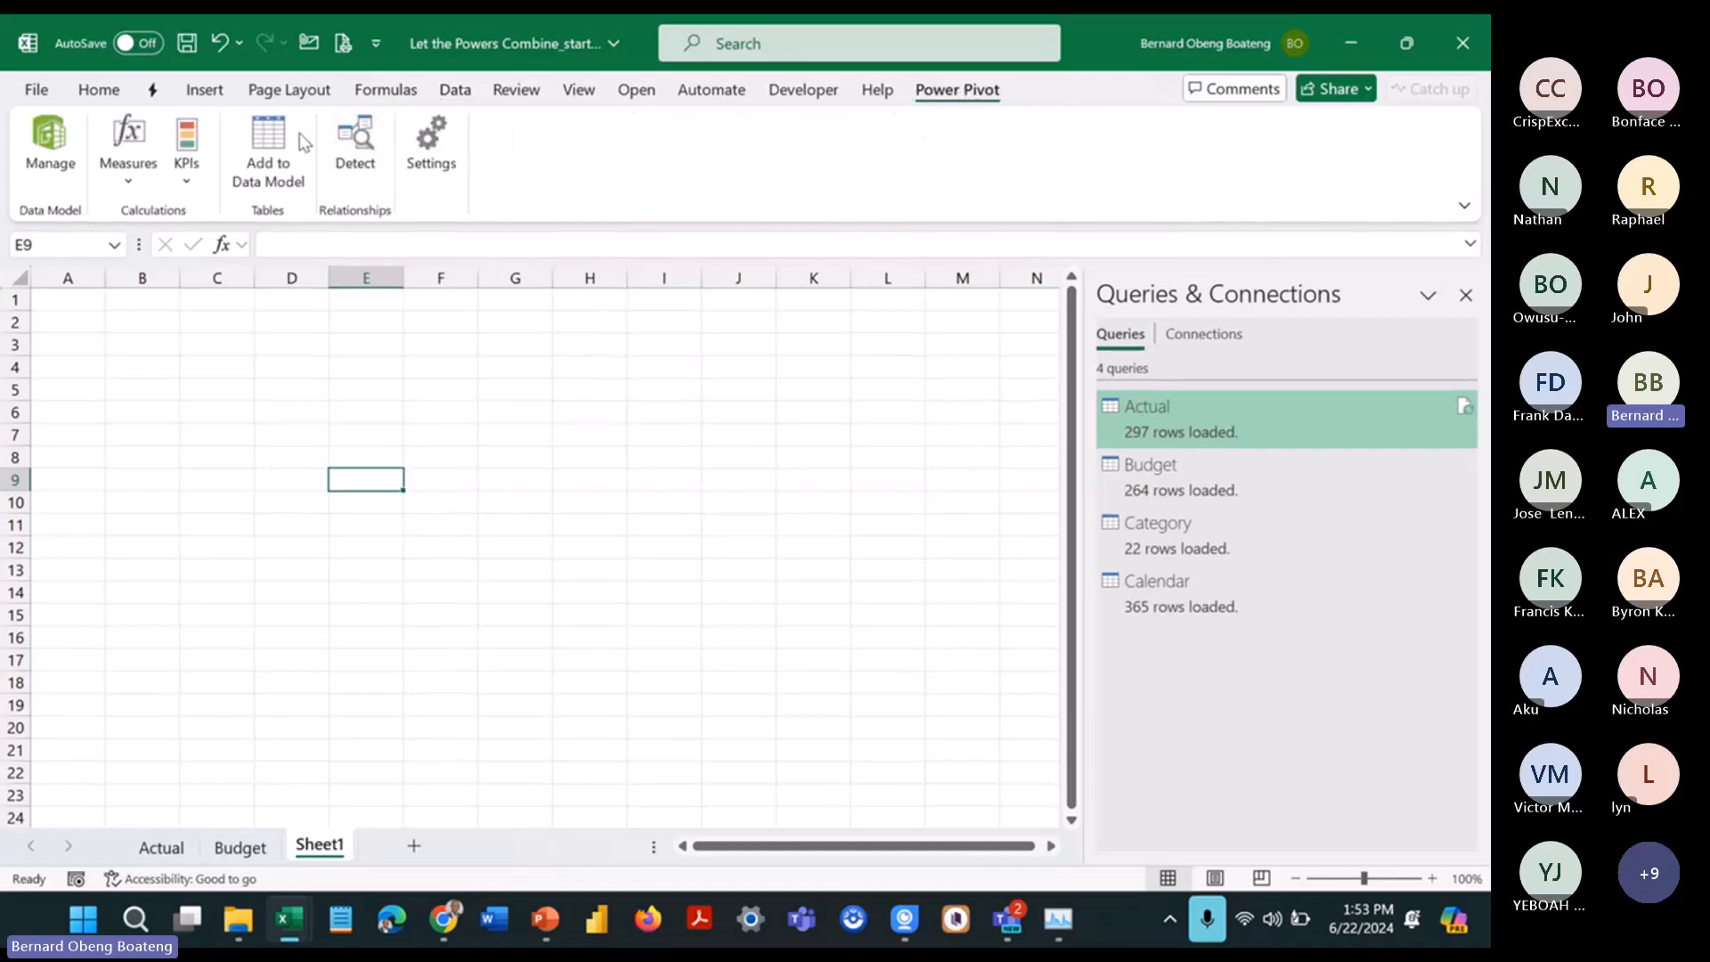
click(129, 151)
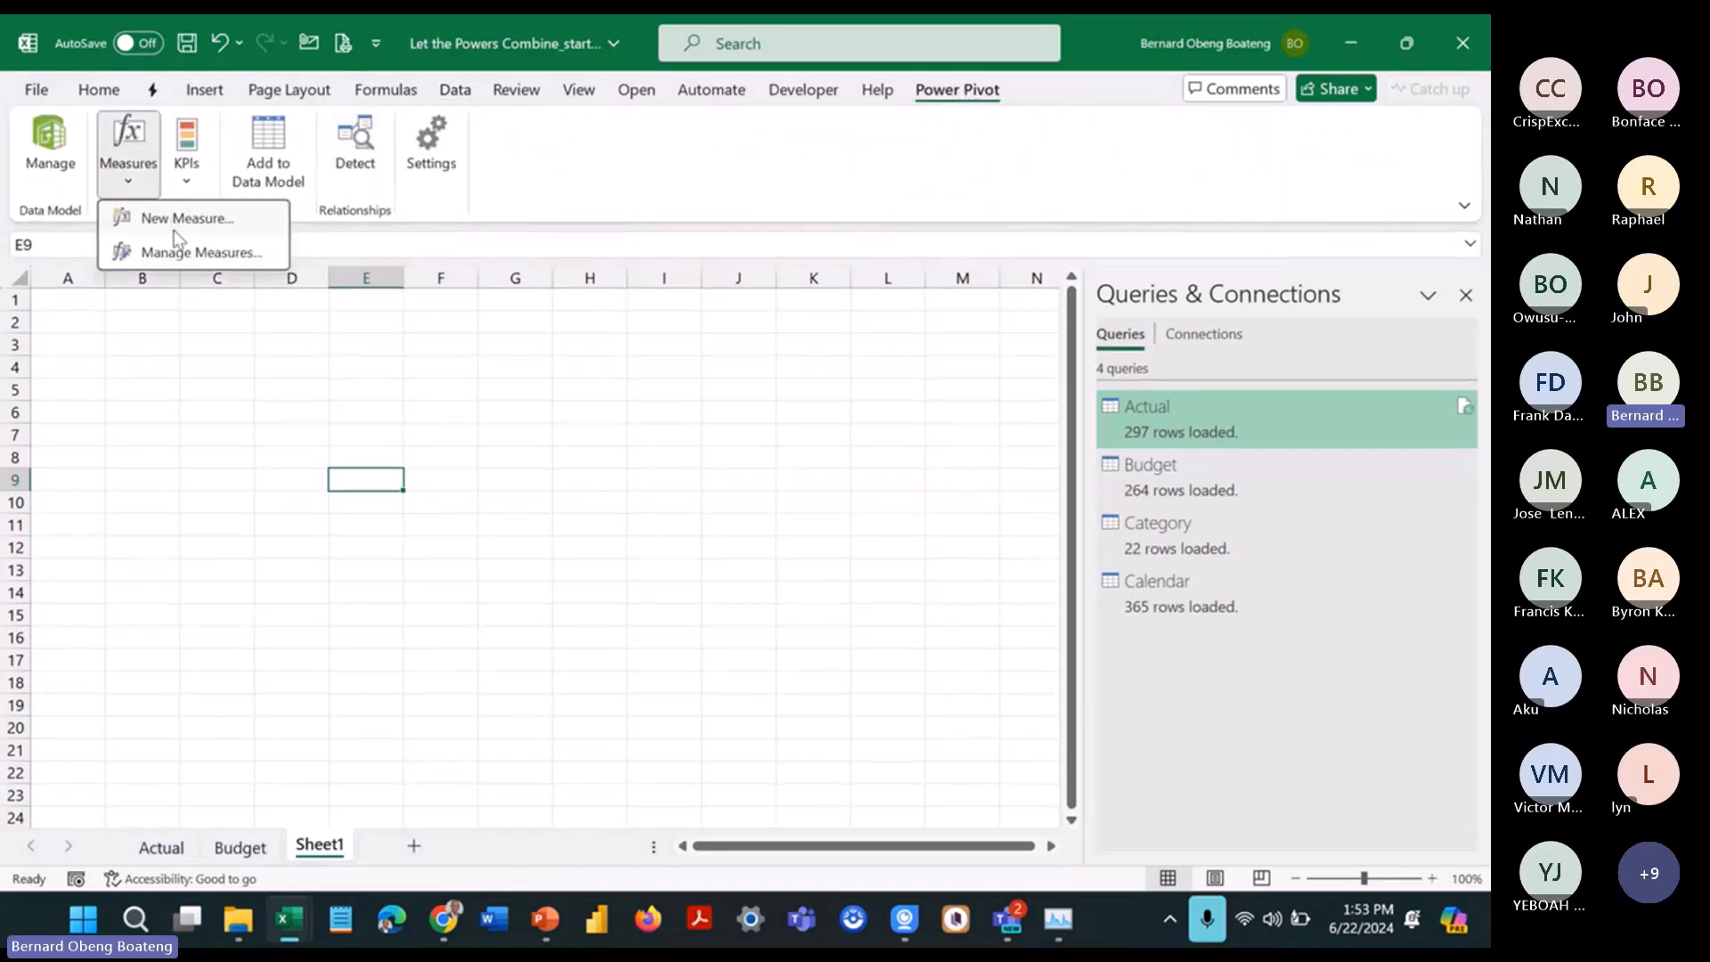
click(202, 253)
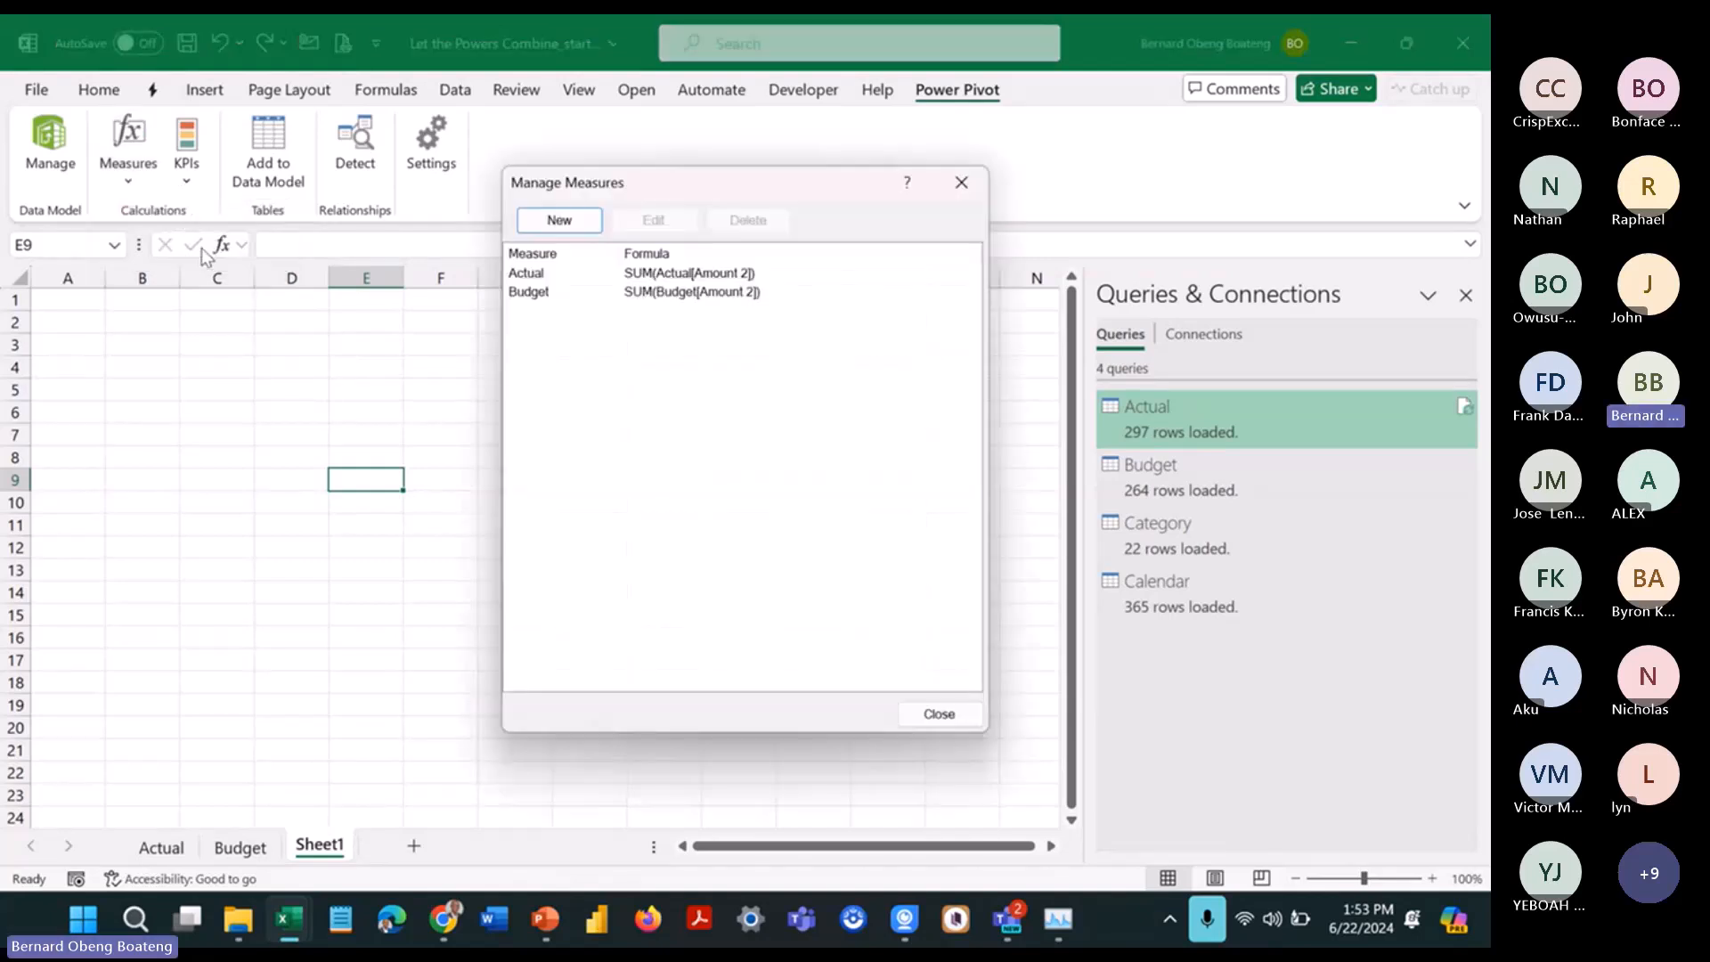
click(550, 294)
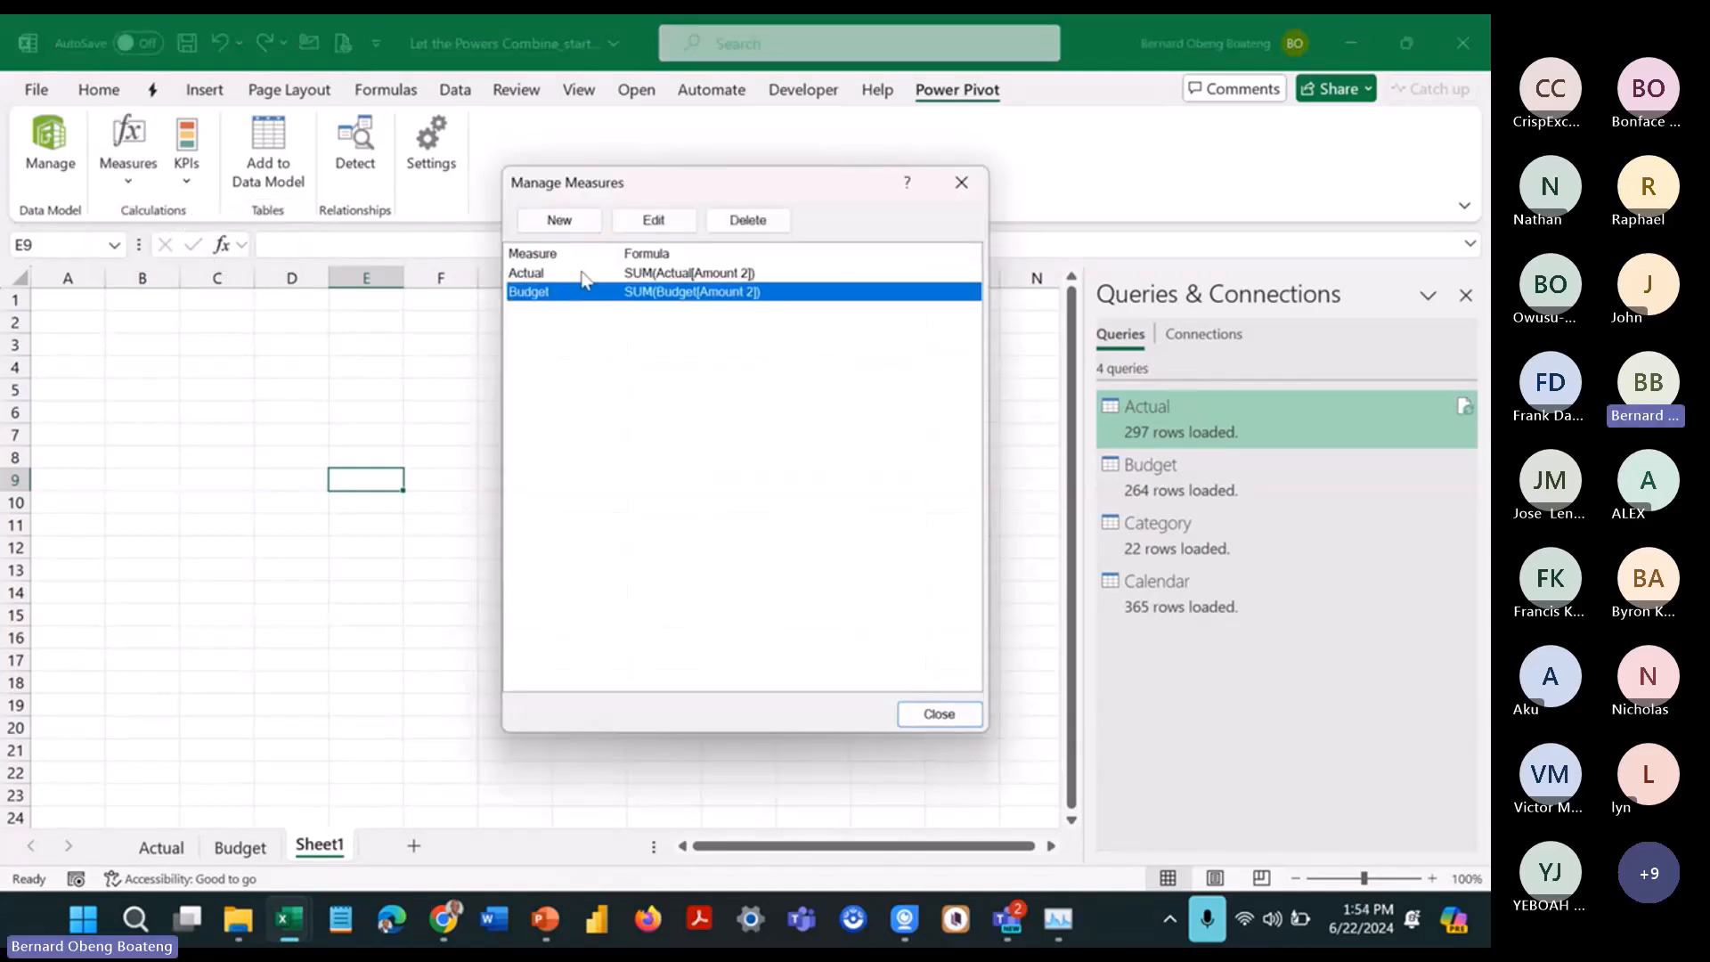
click(685, 219)
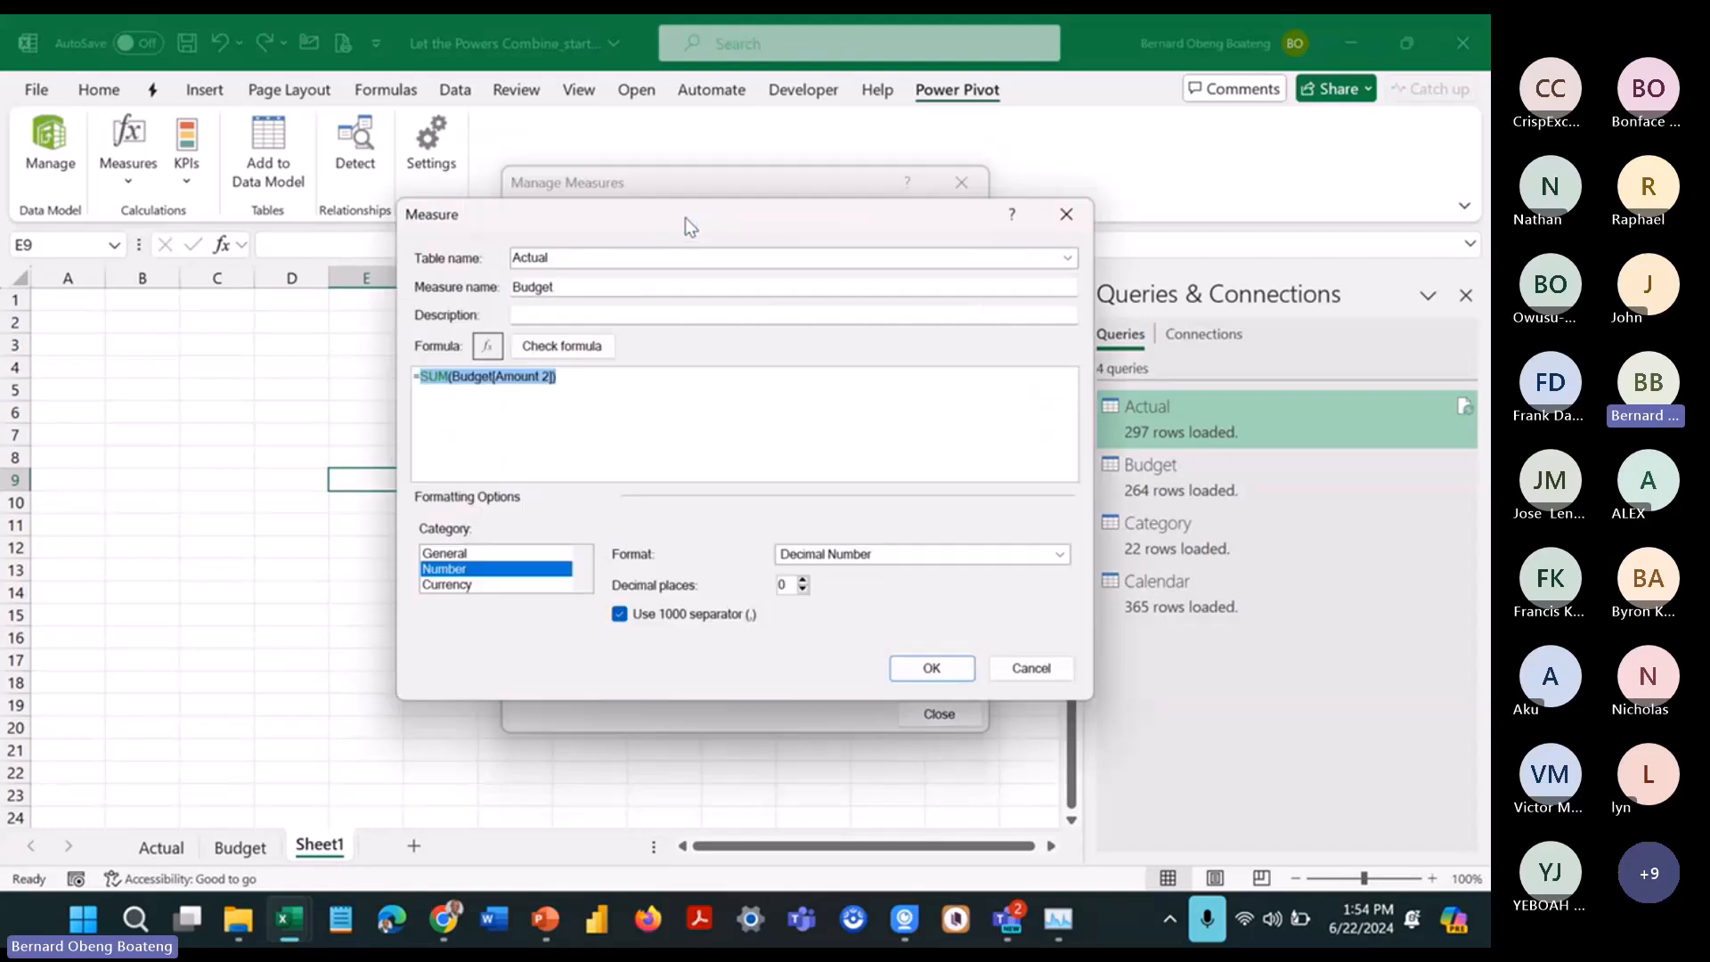
click(598, 349)
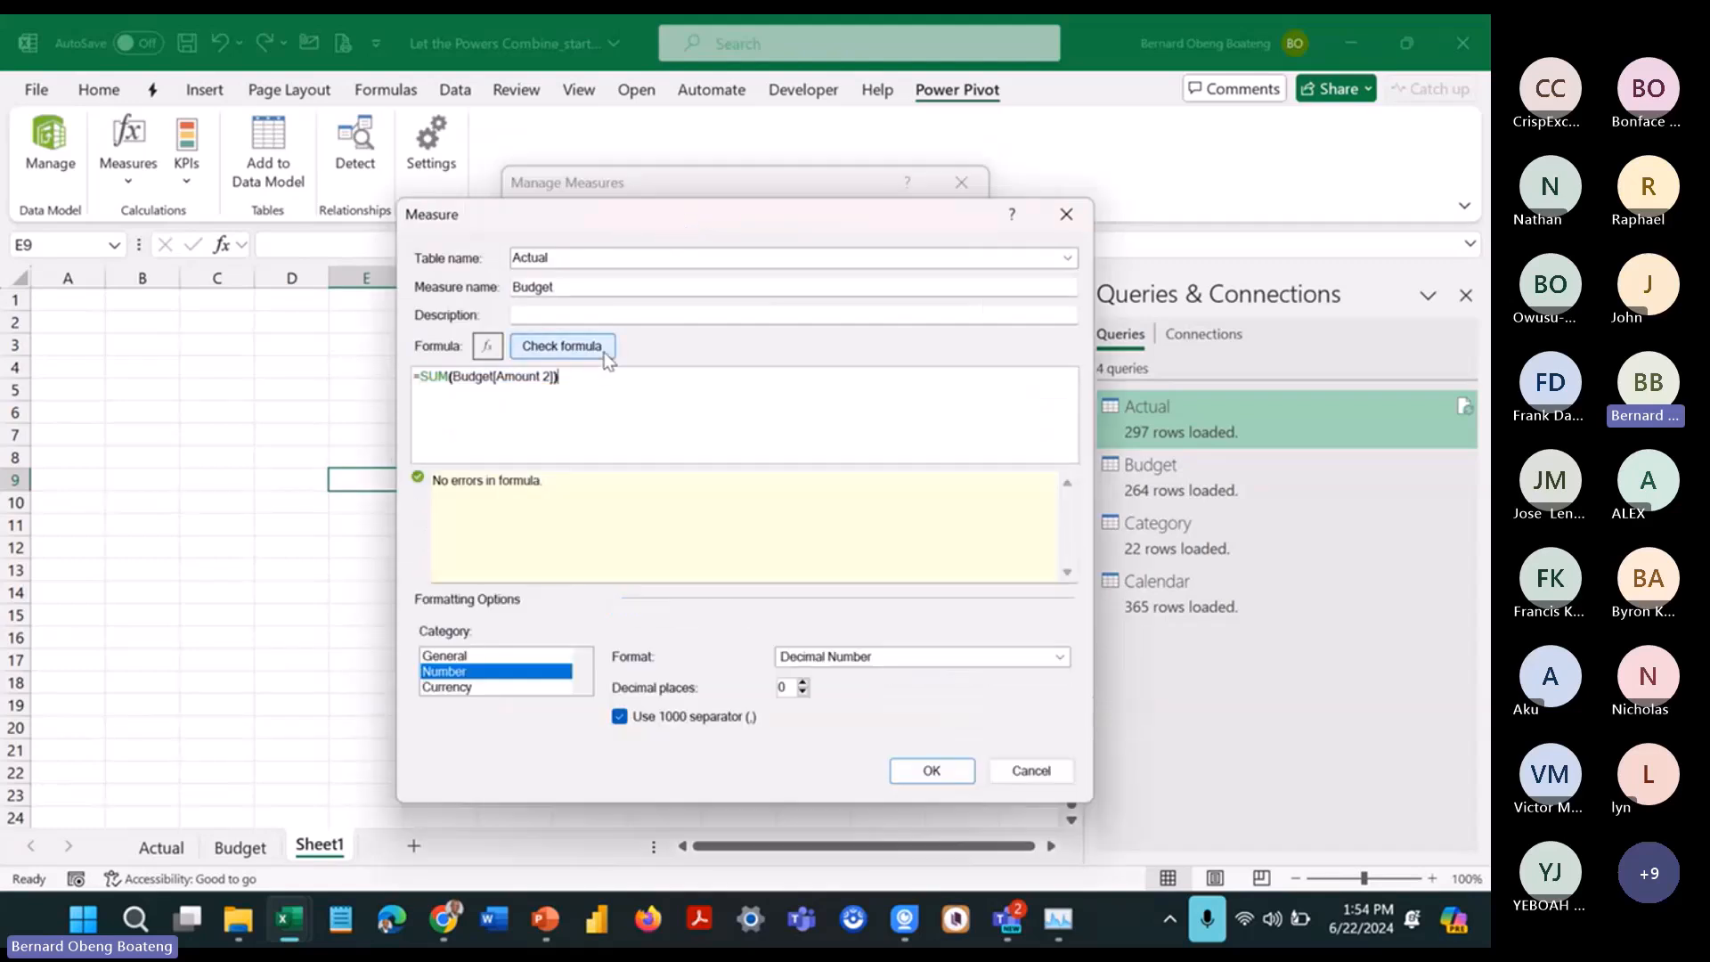
click(928, 771)
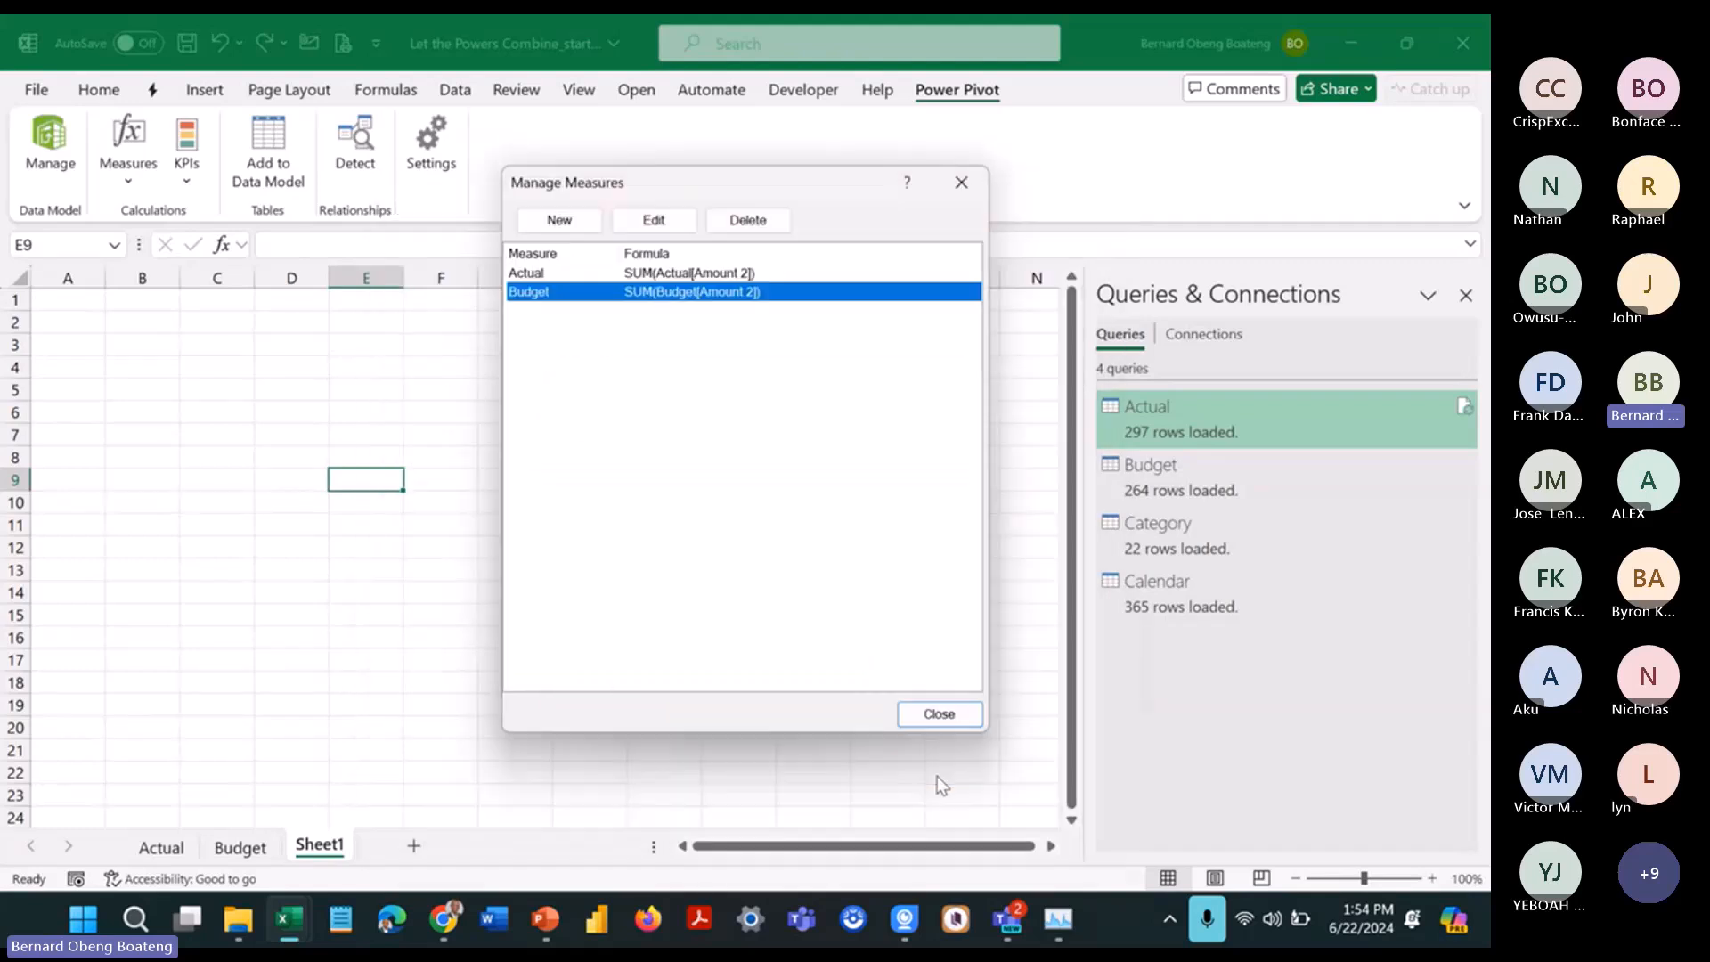
Step: Create a new measure named Variance in the Actual table with the formula =[Budget] - [Actual]
click(579, 227)
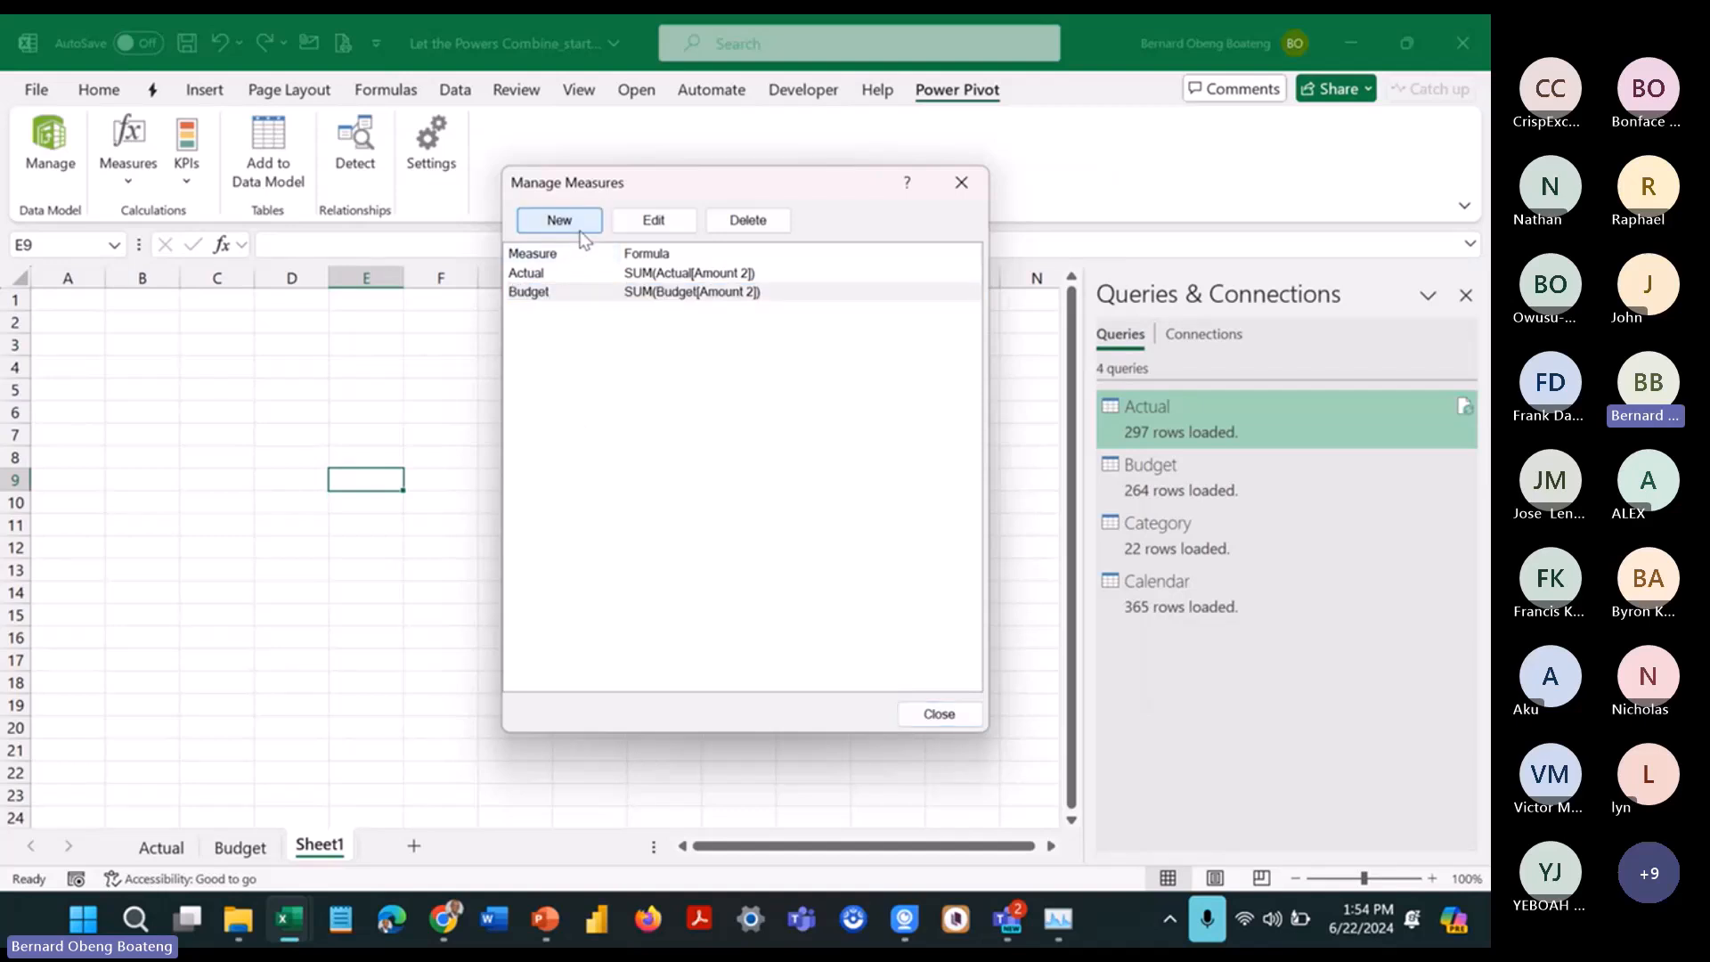
drag(601, 285, 510, 286)
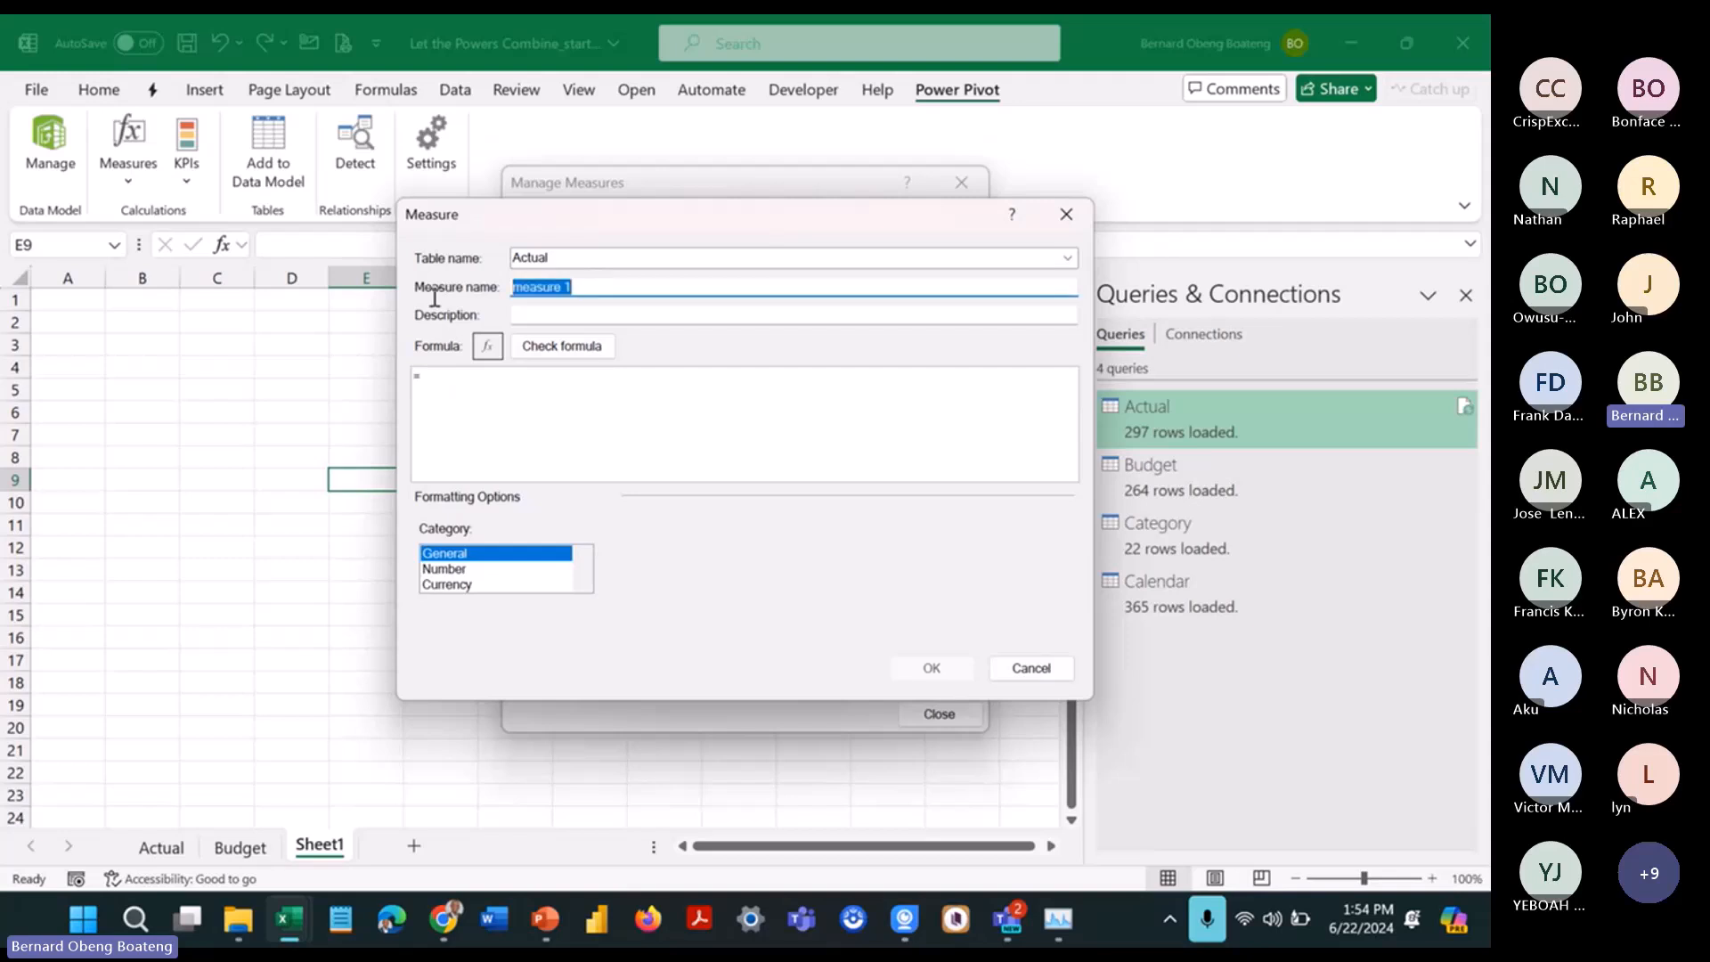
text(Variance)
click(445, 372)
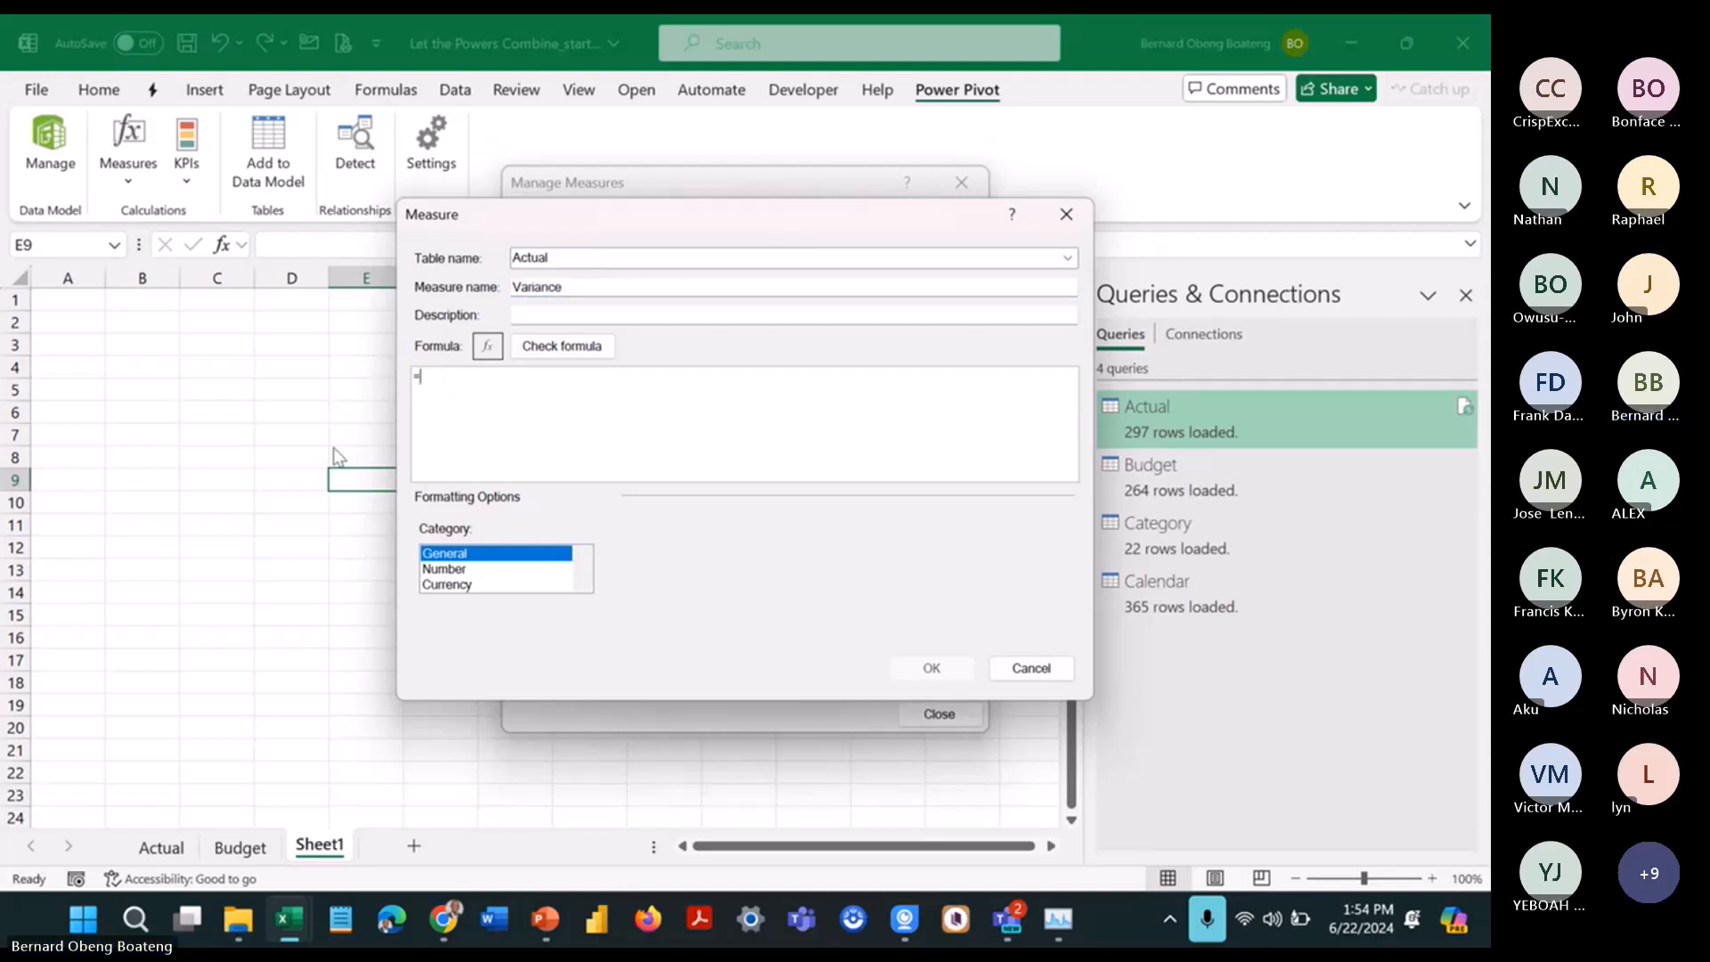
ctrl+scroll(458, 421, up, 2)
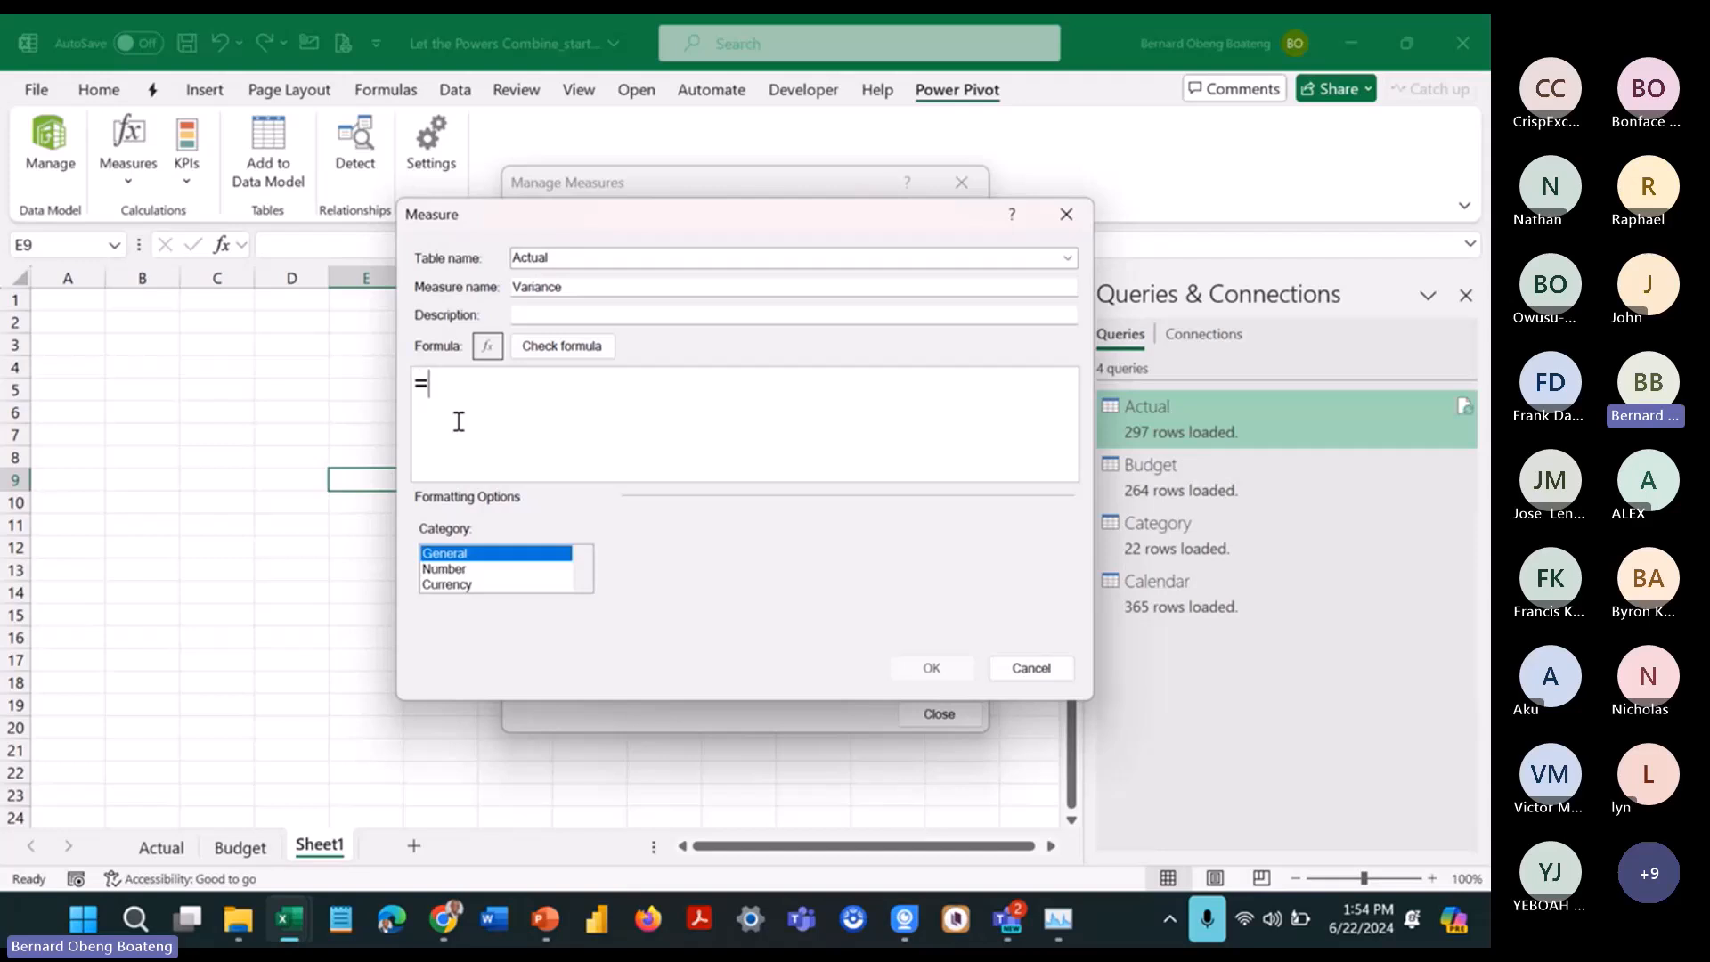
text([B)
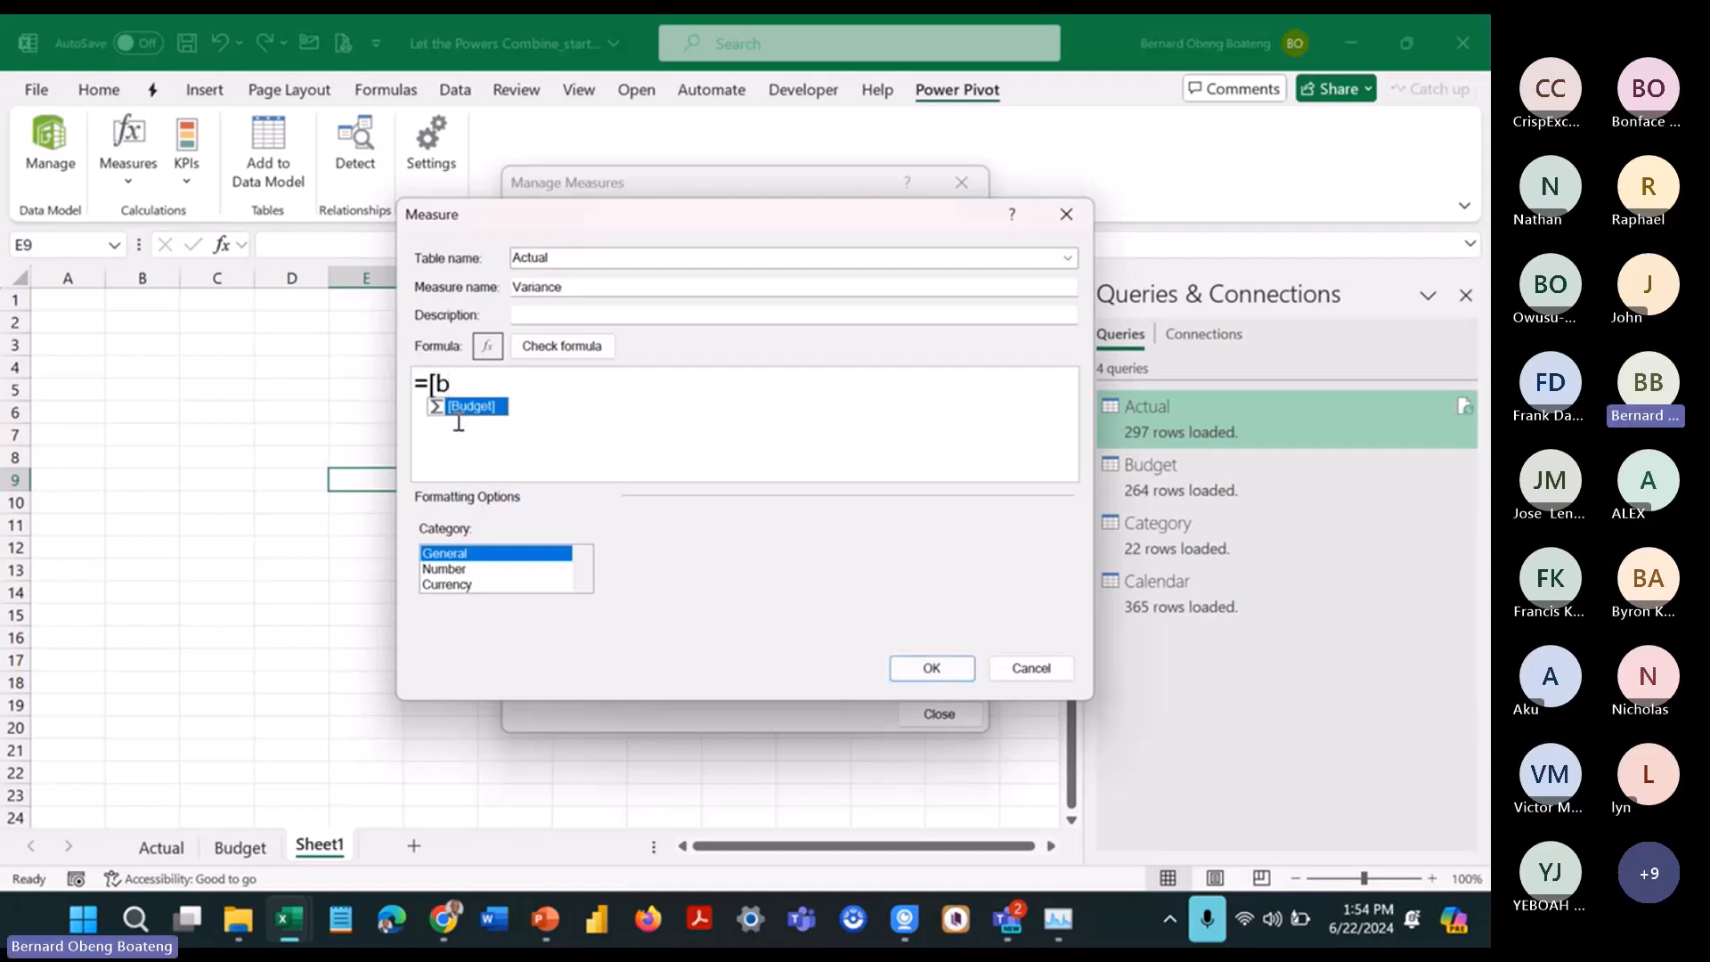
key(Tab)
text(- [)
key(Tab)
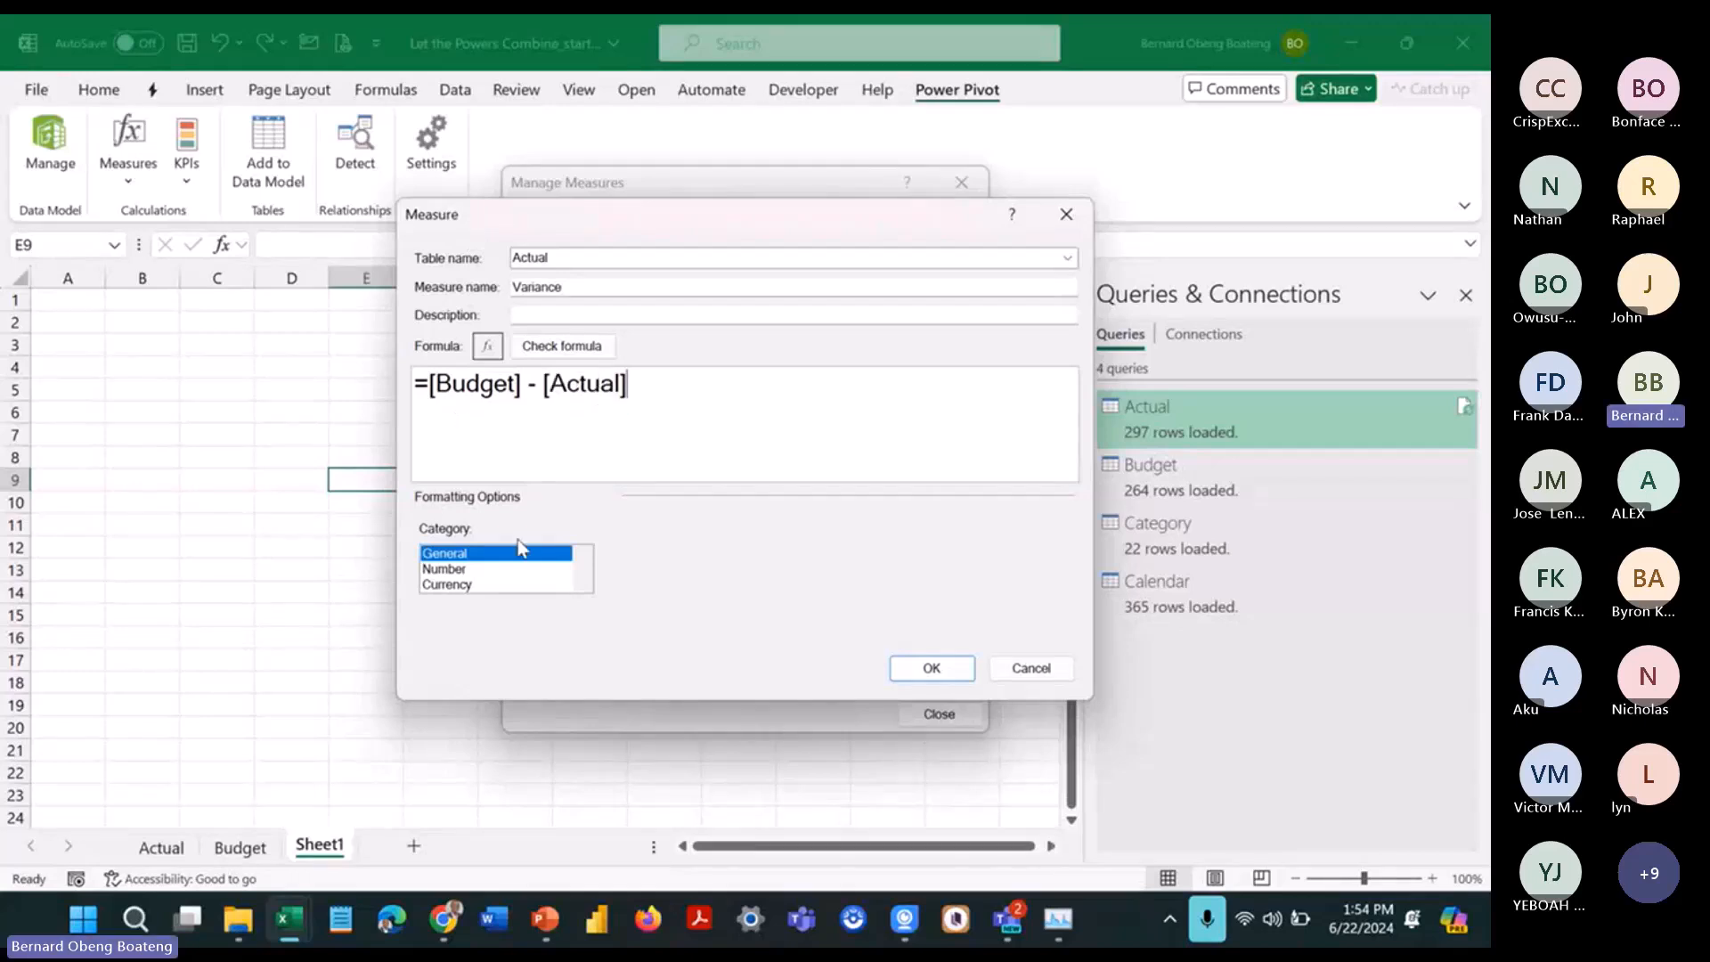
Step: Format the Variance measure as a decimal number with a 1000 separator and 0 decimal places, and save it
click(492, 568)
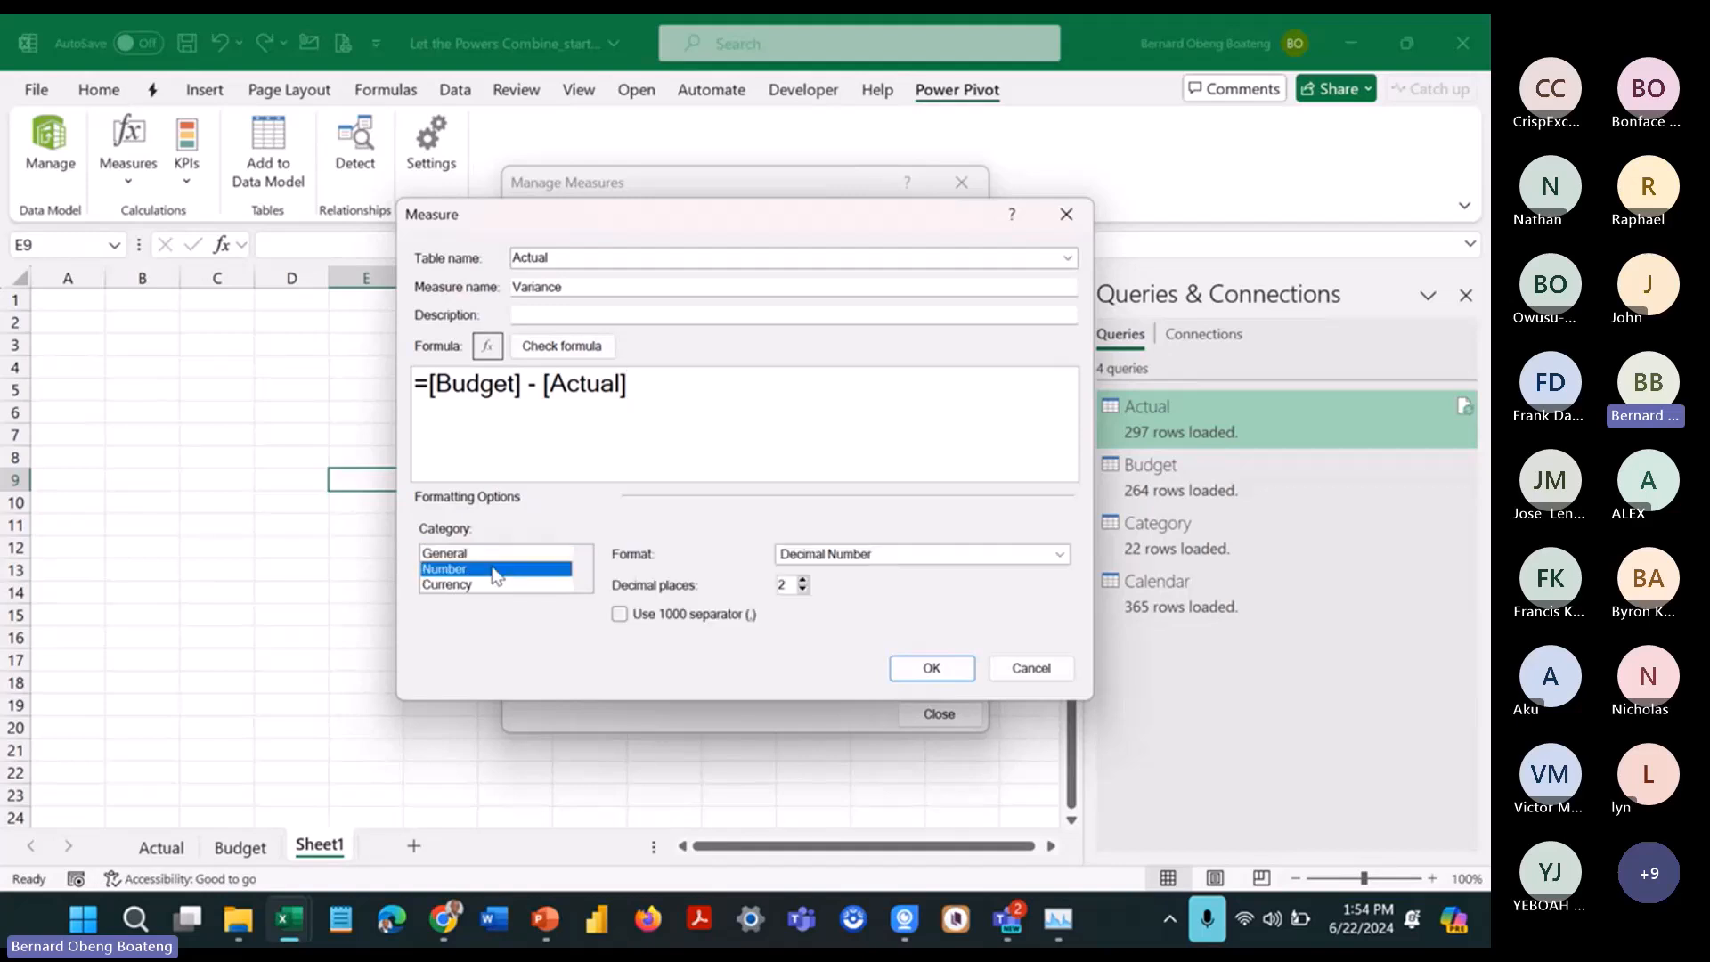
click(619, 614)
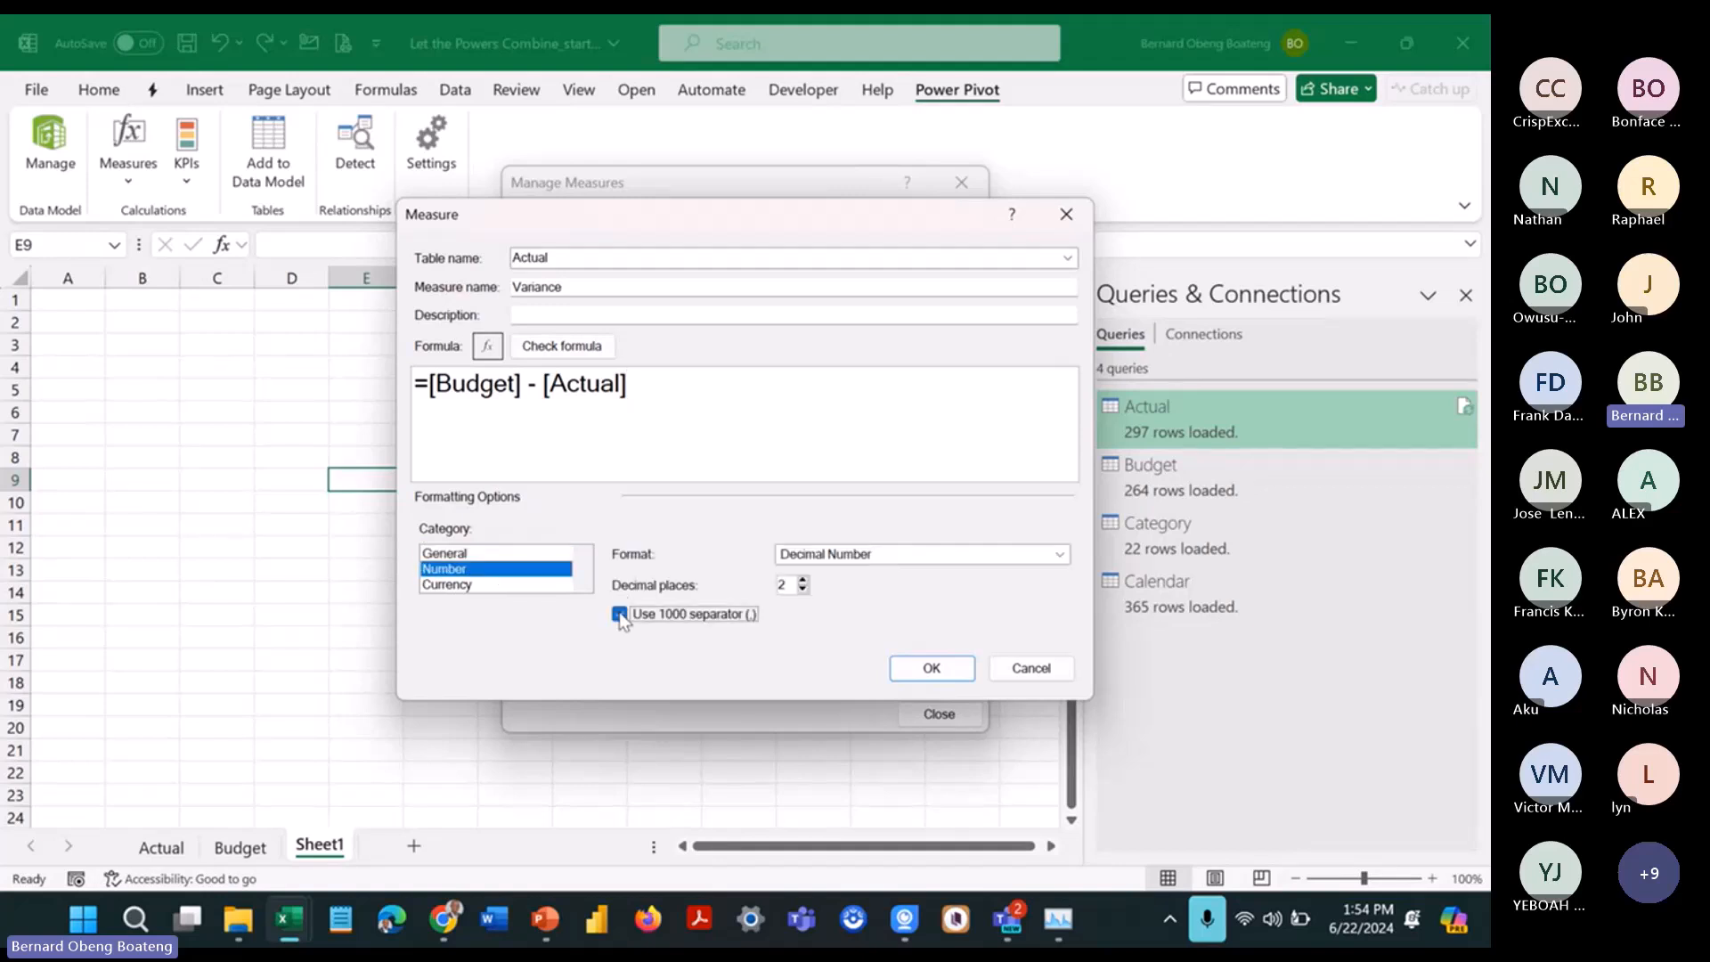
click(802, 588)
click(803, 589)
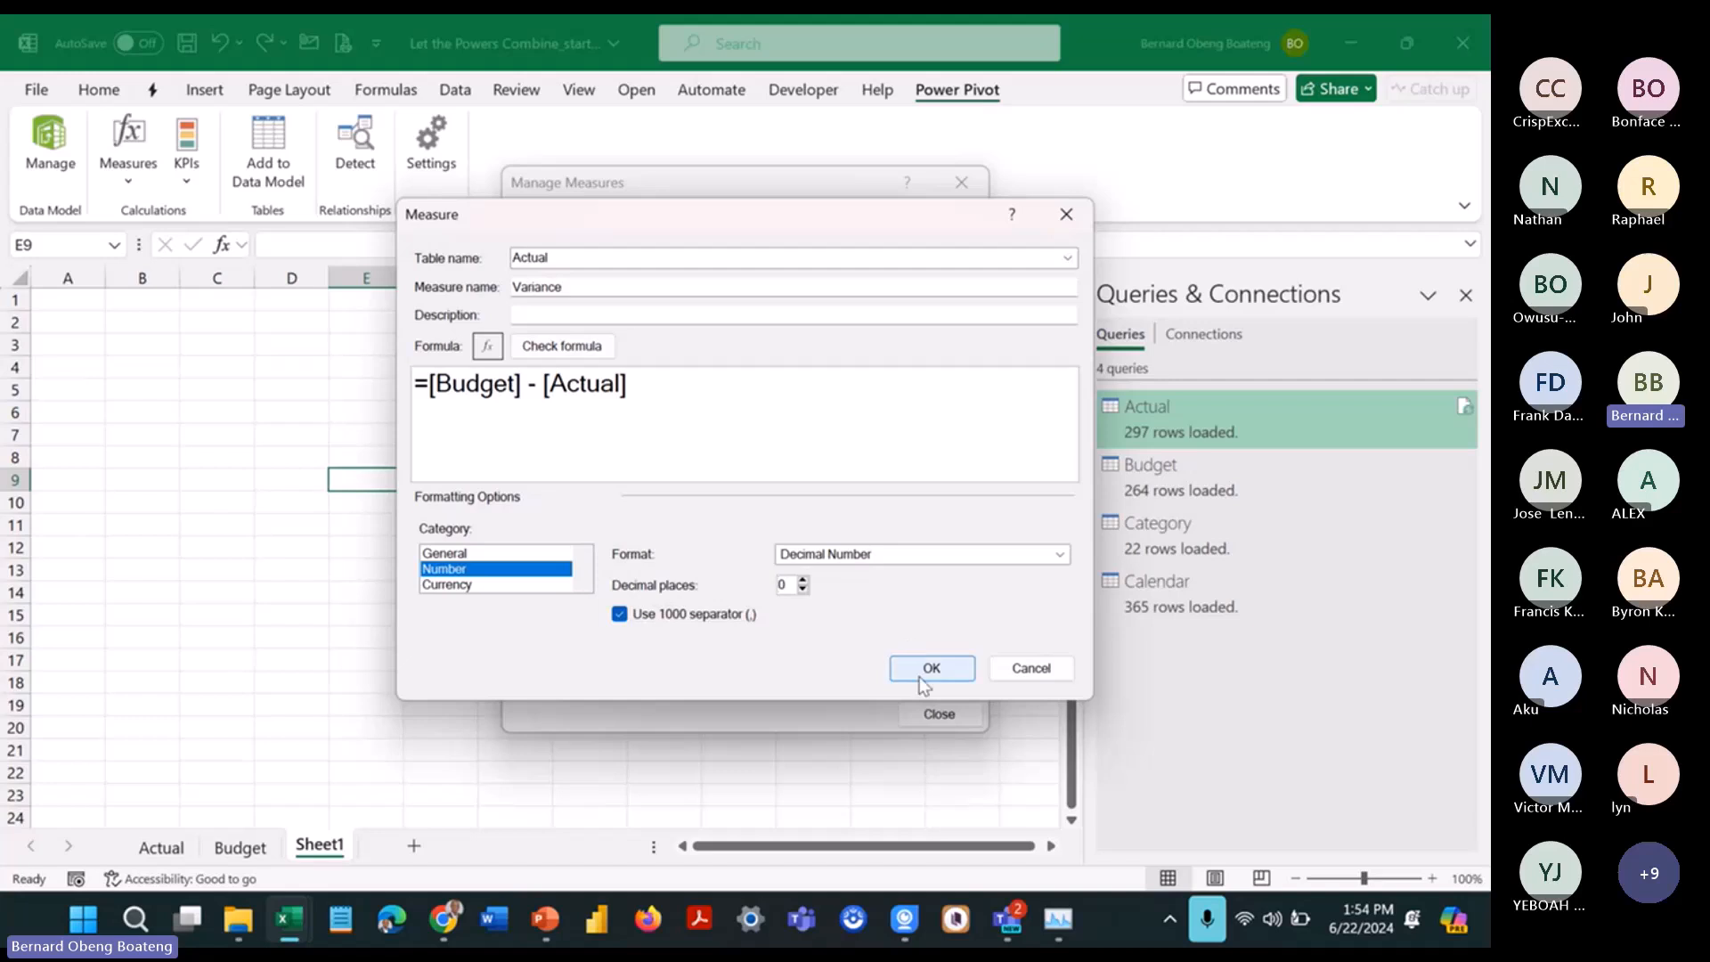
click(926, 669)
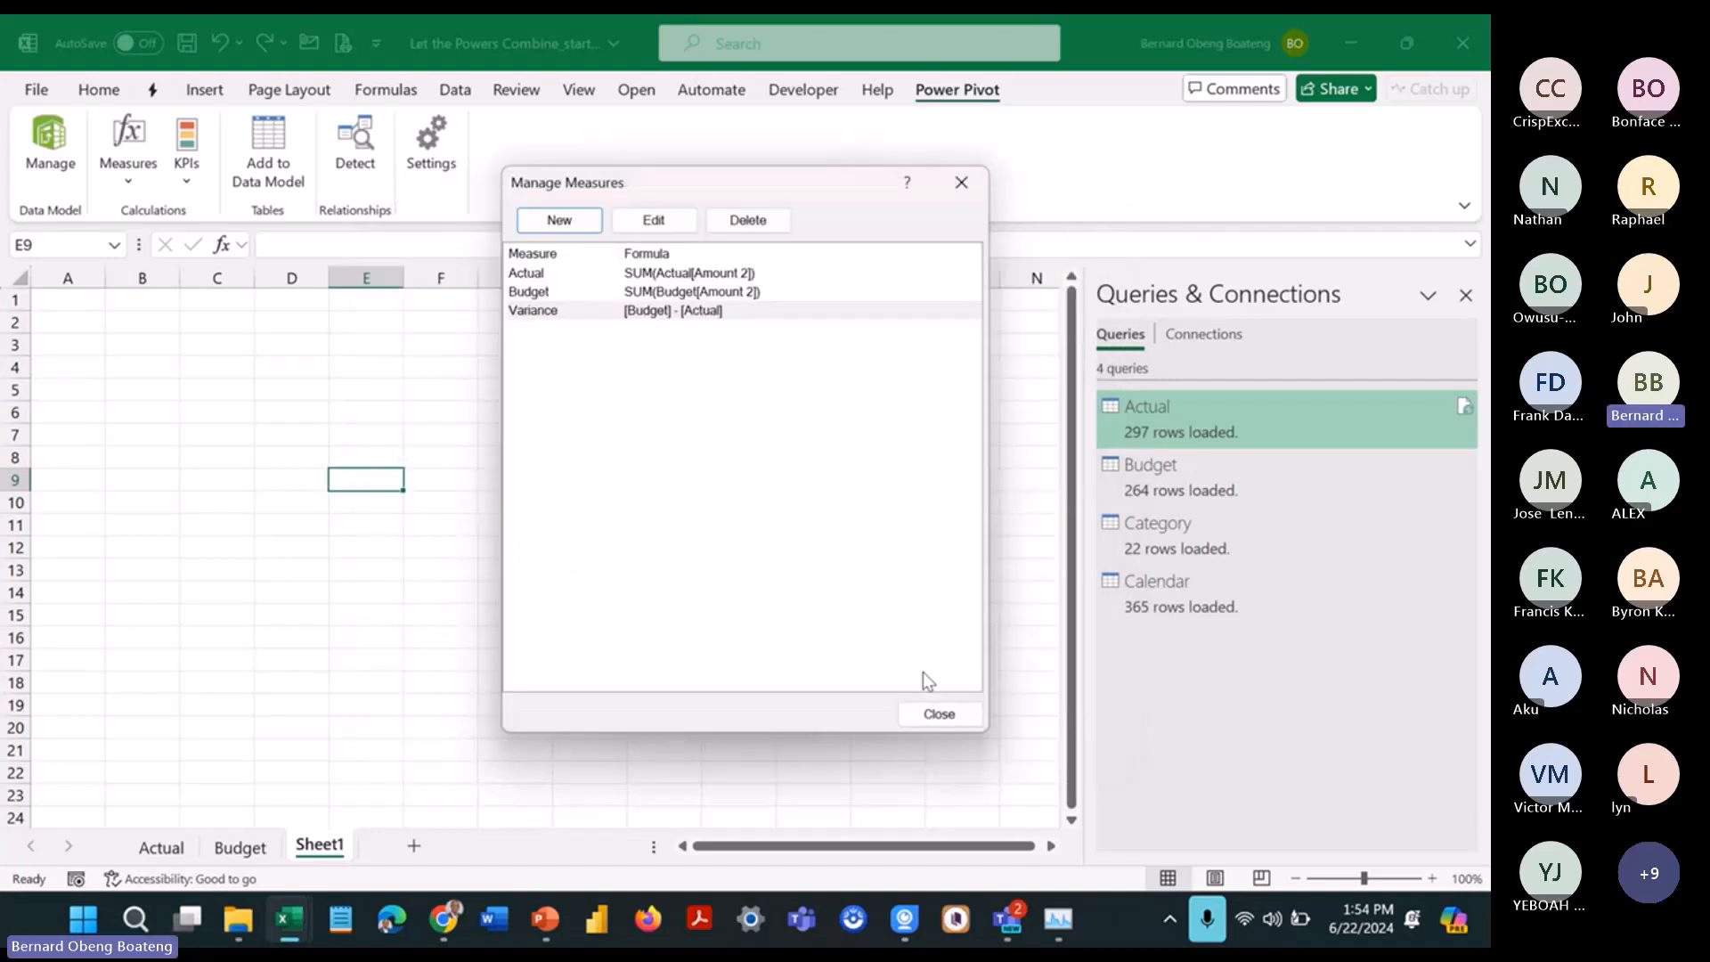
click(934, 712)
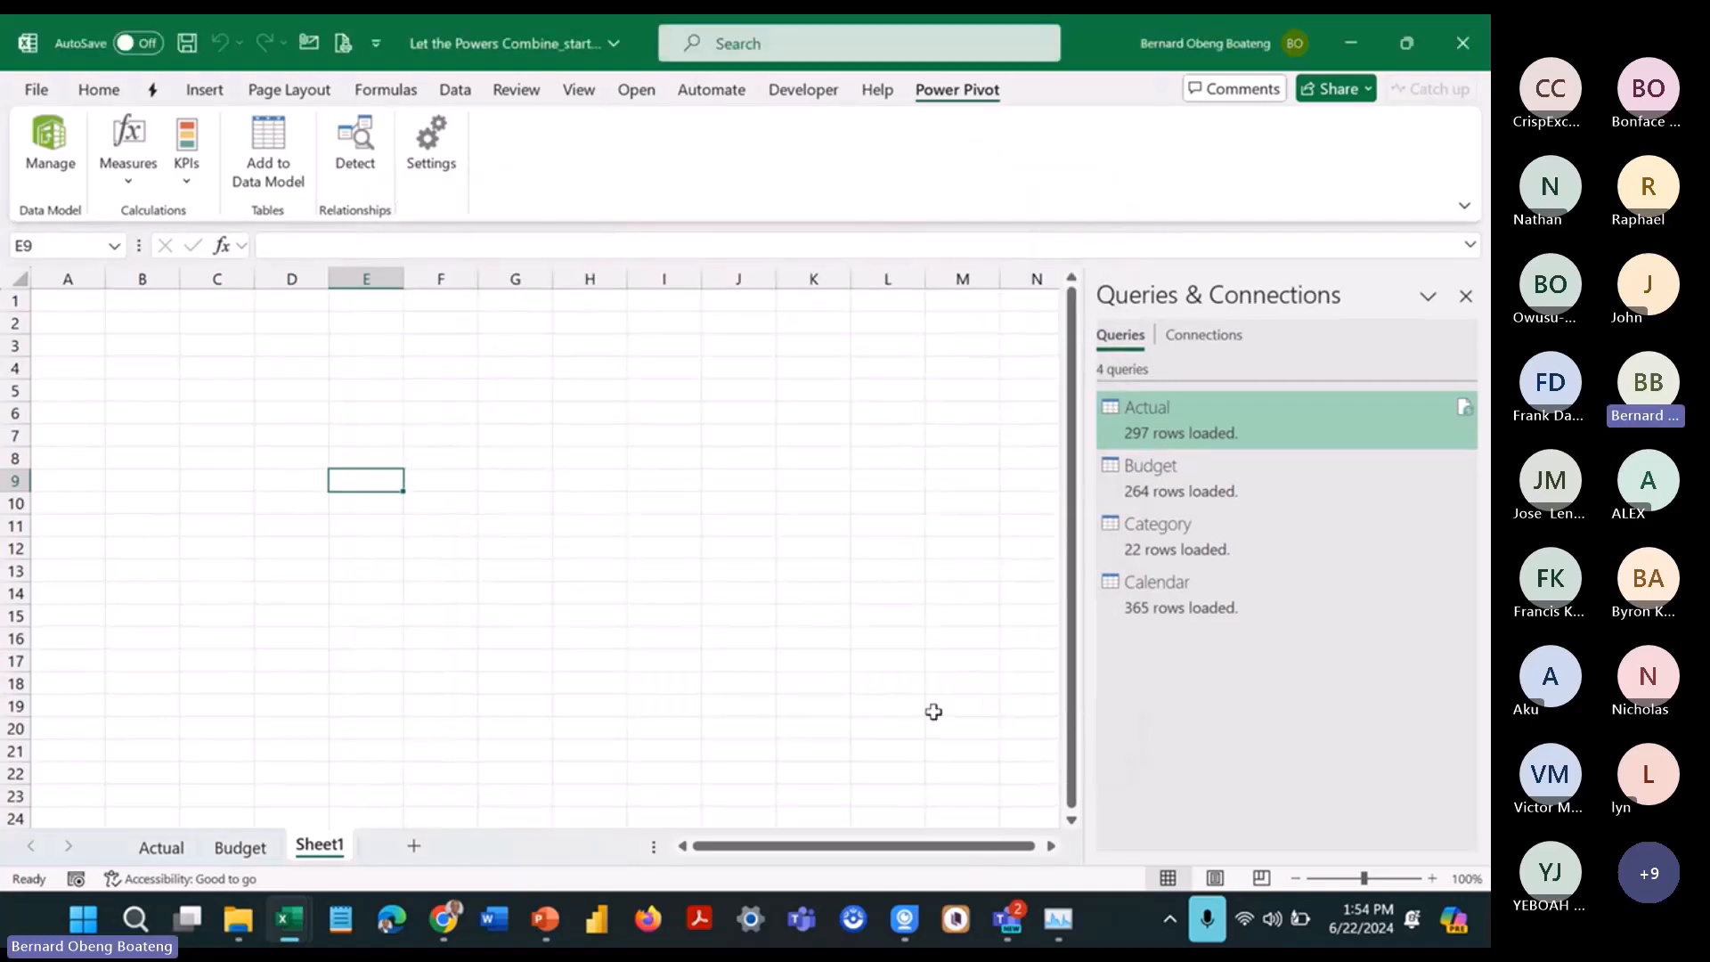
Step: Insert a PivotTable from the data model at cell B3 of Sheet1
click(131, 345)
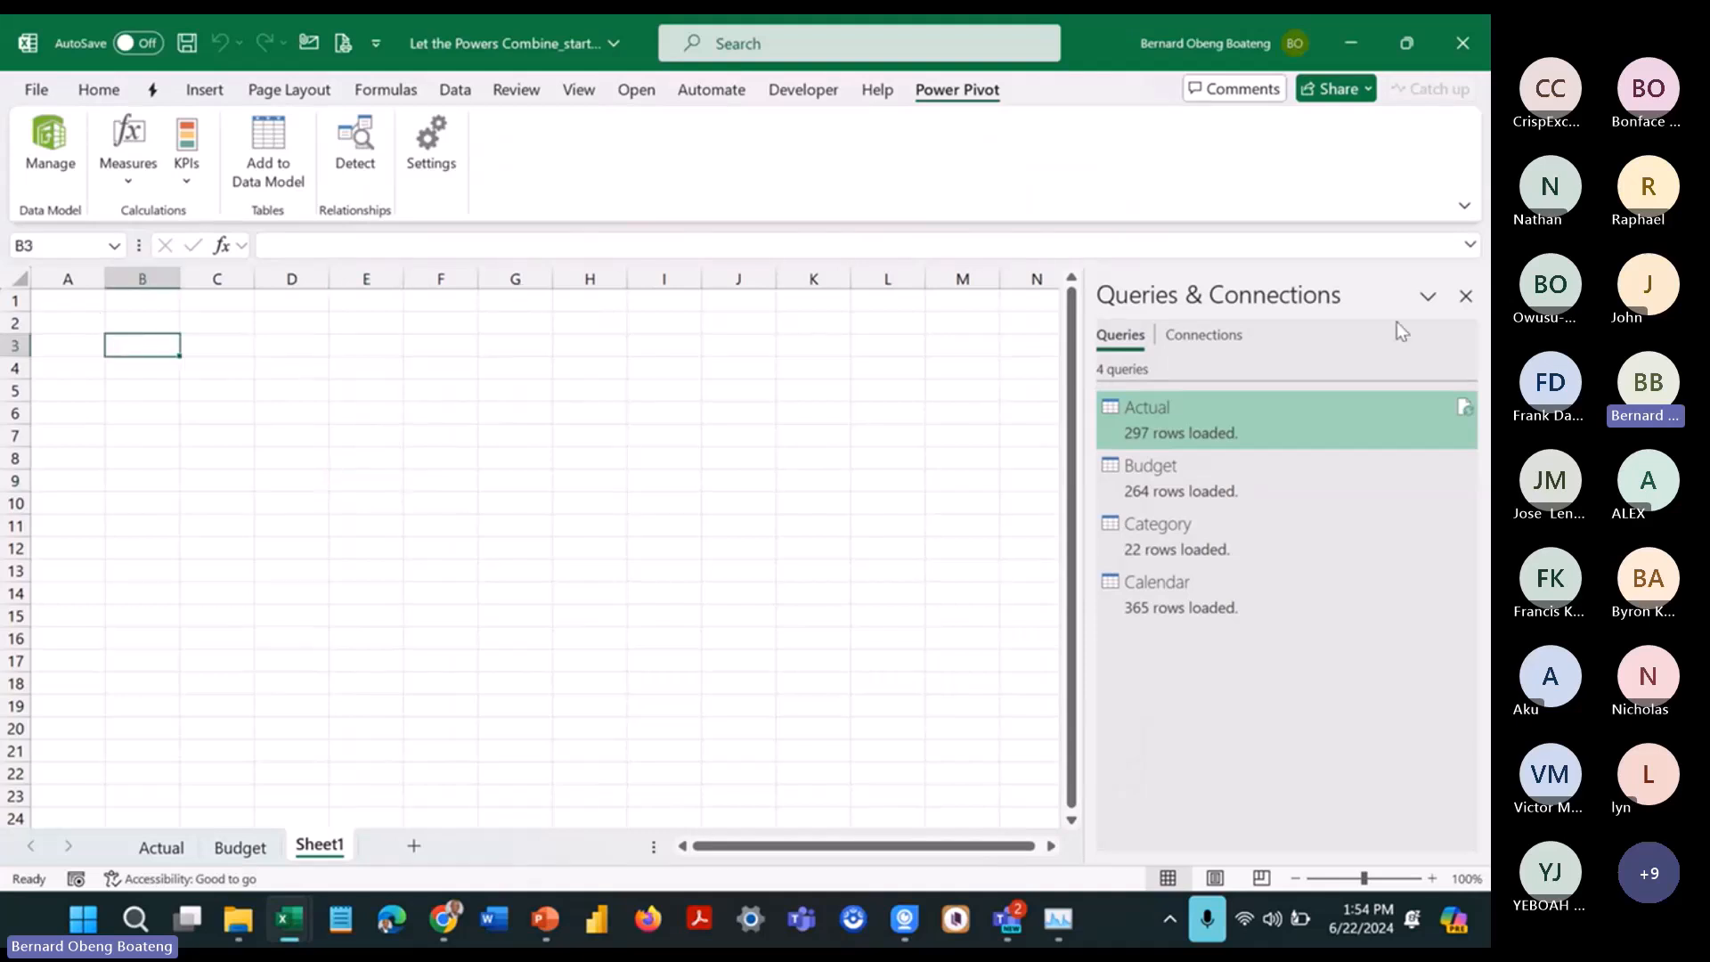
click(1464, 296)
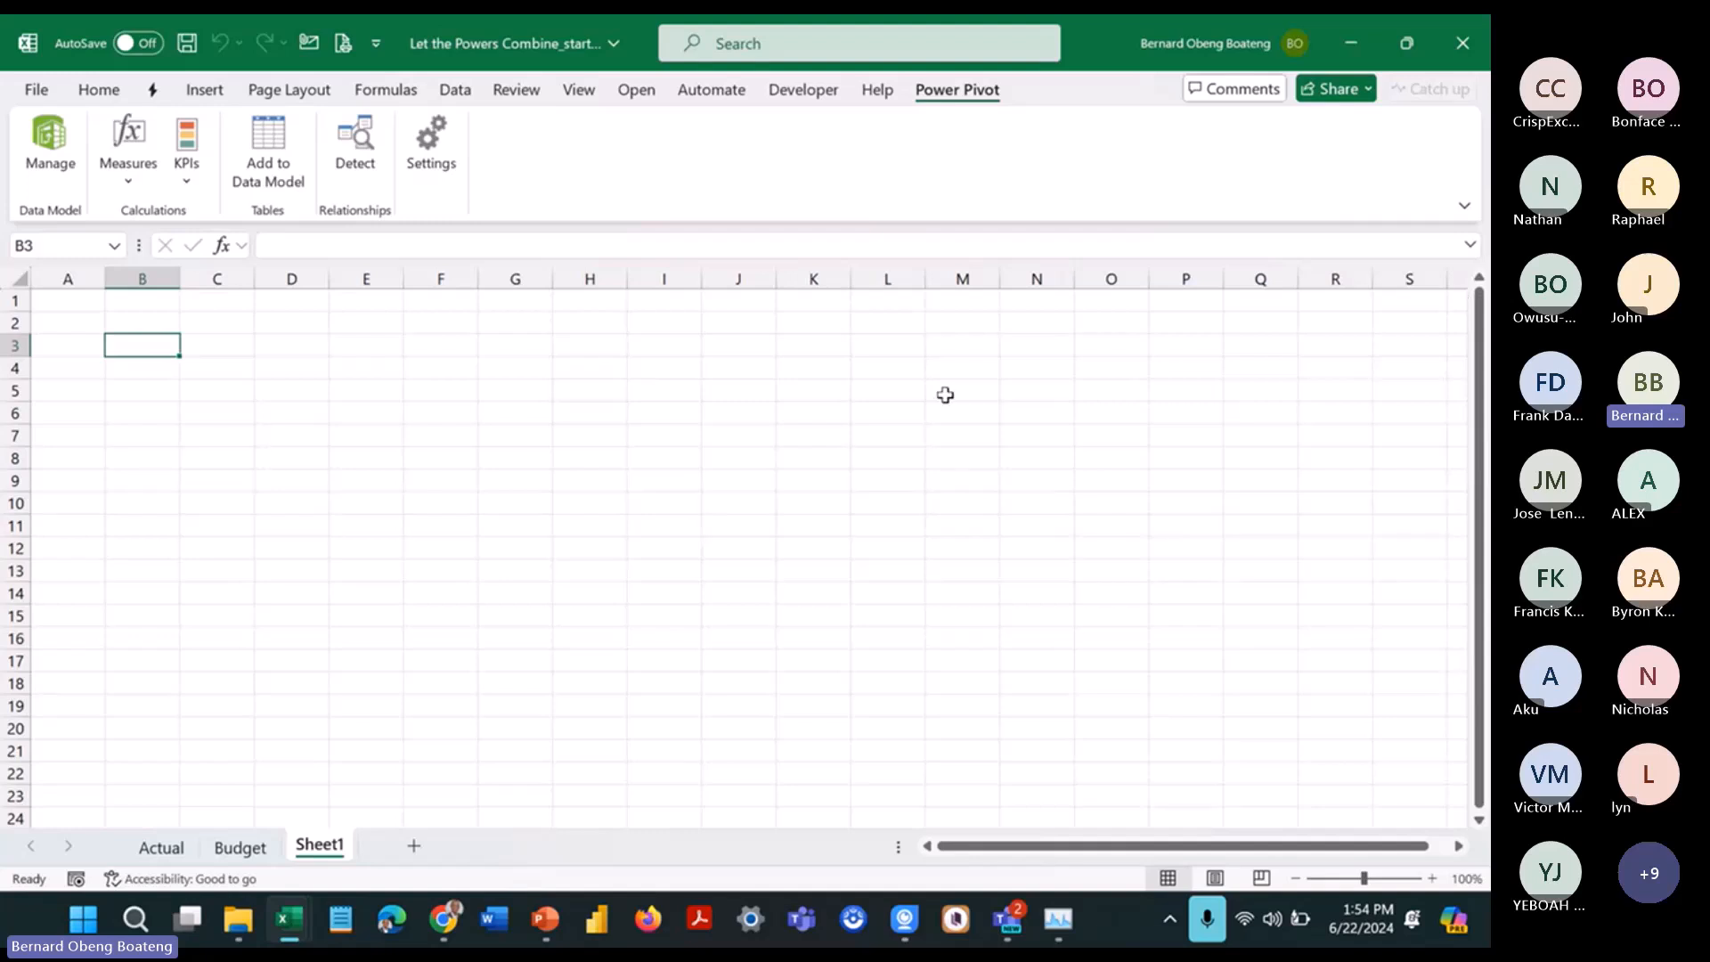
click(221, 93)
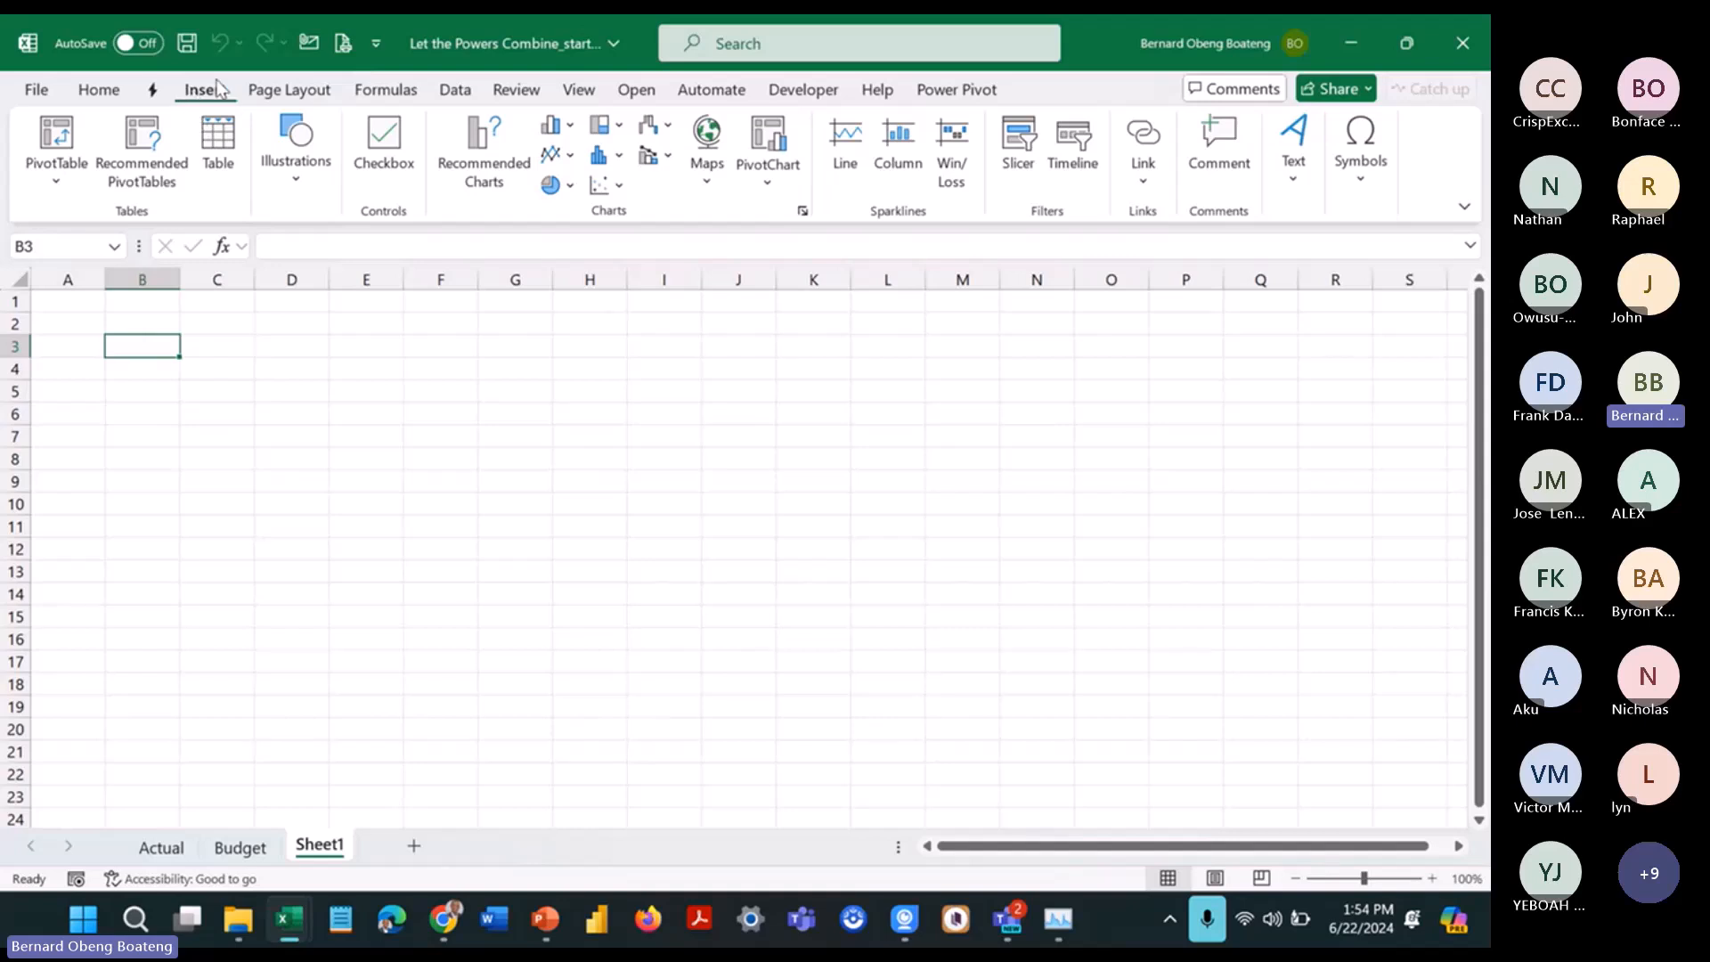
click(56, 178)
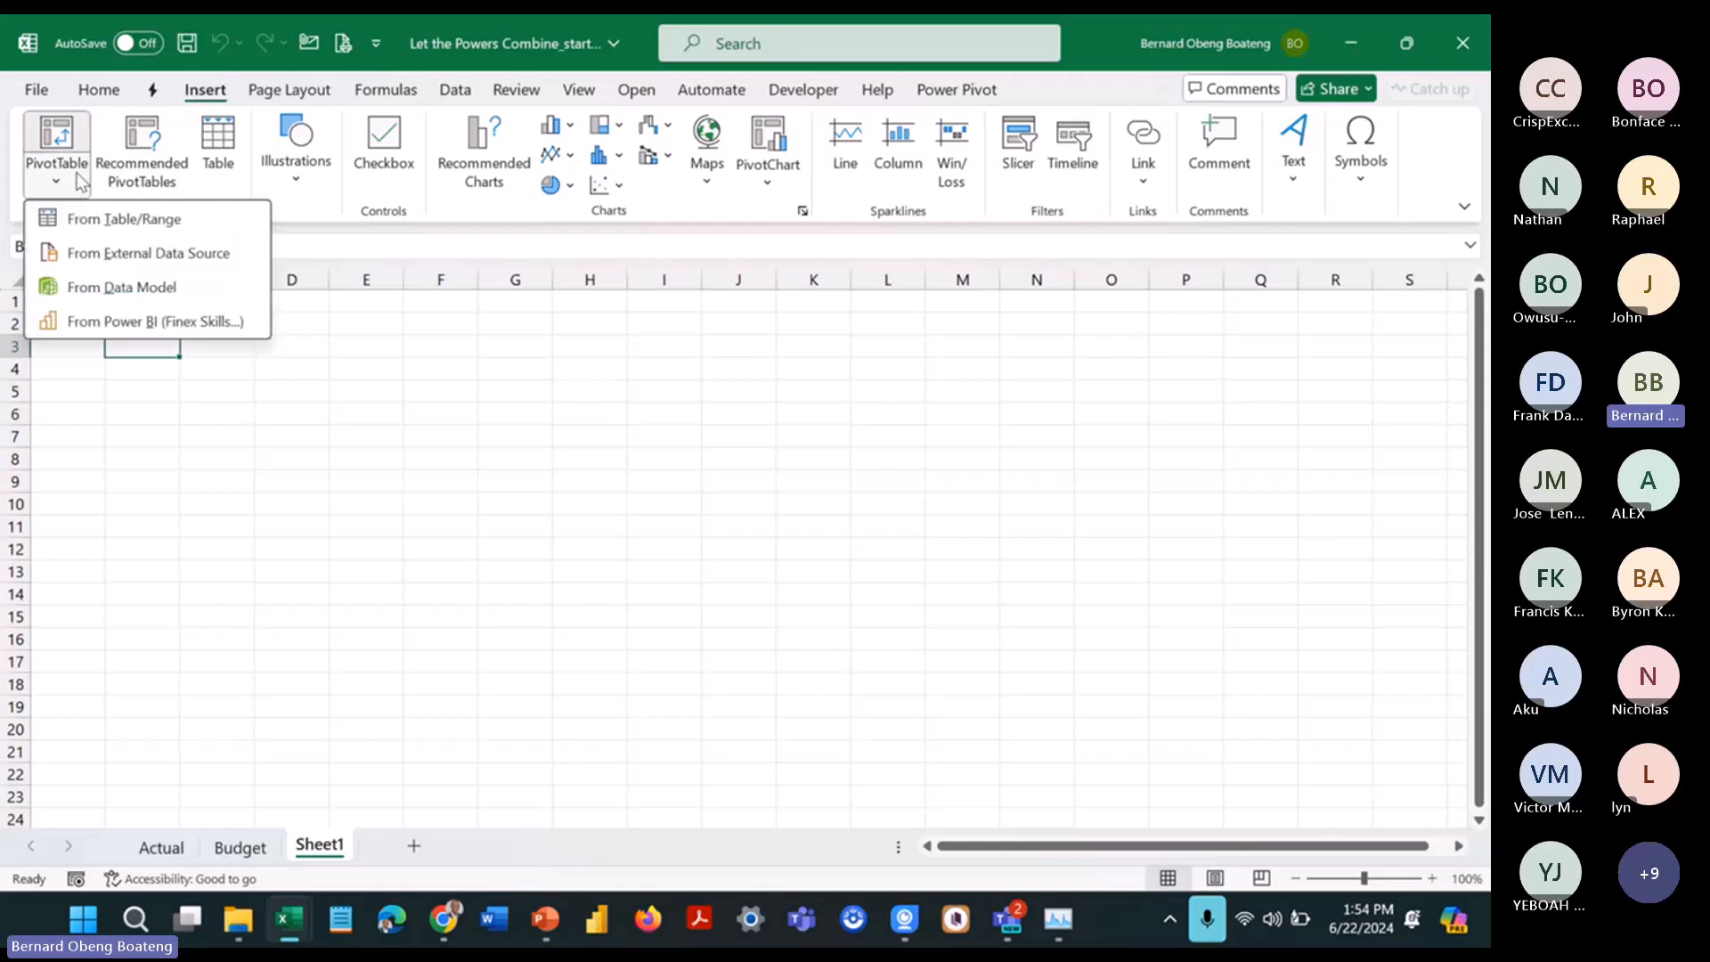
click(116, 286)
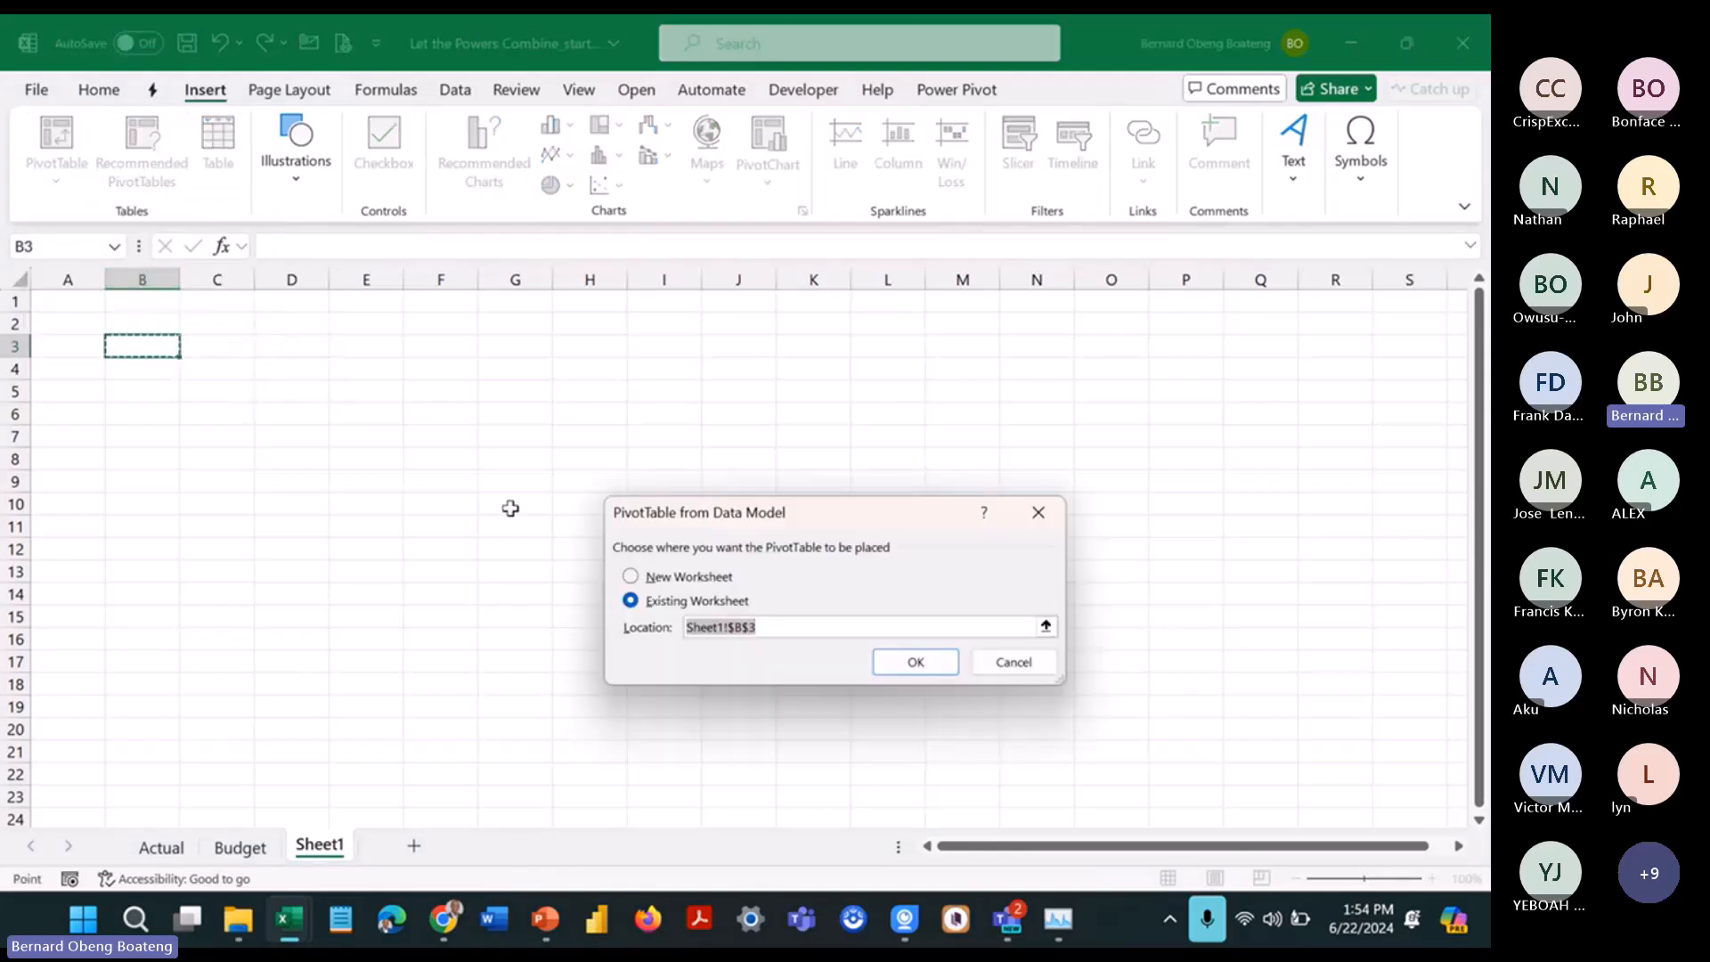
click(916, 662)
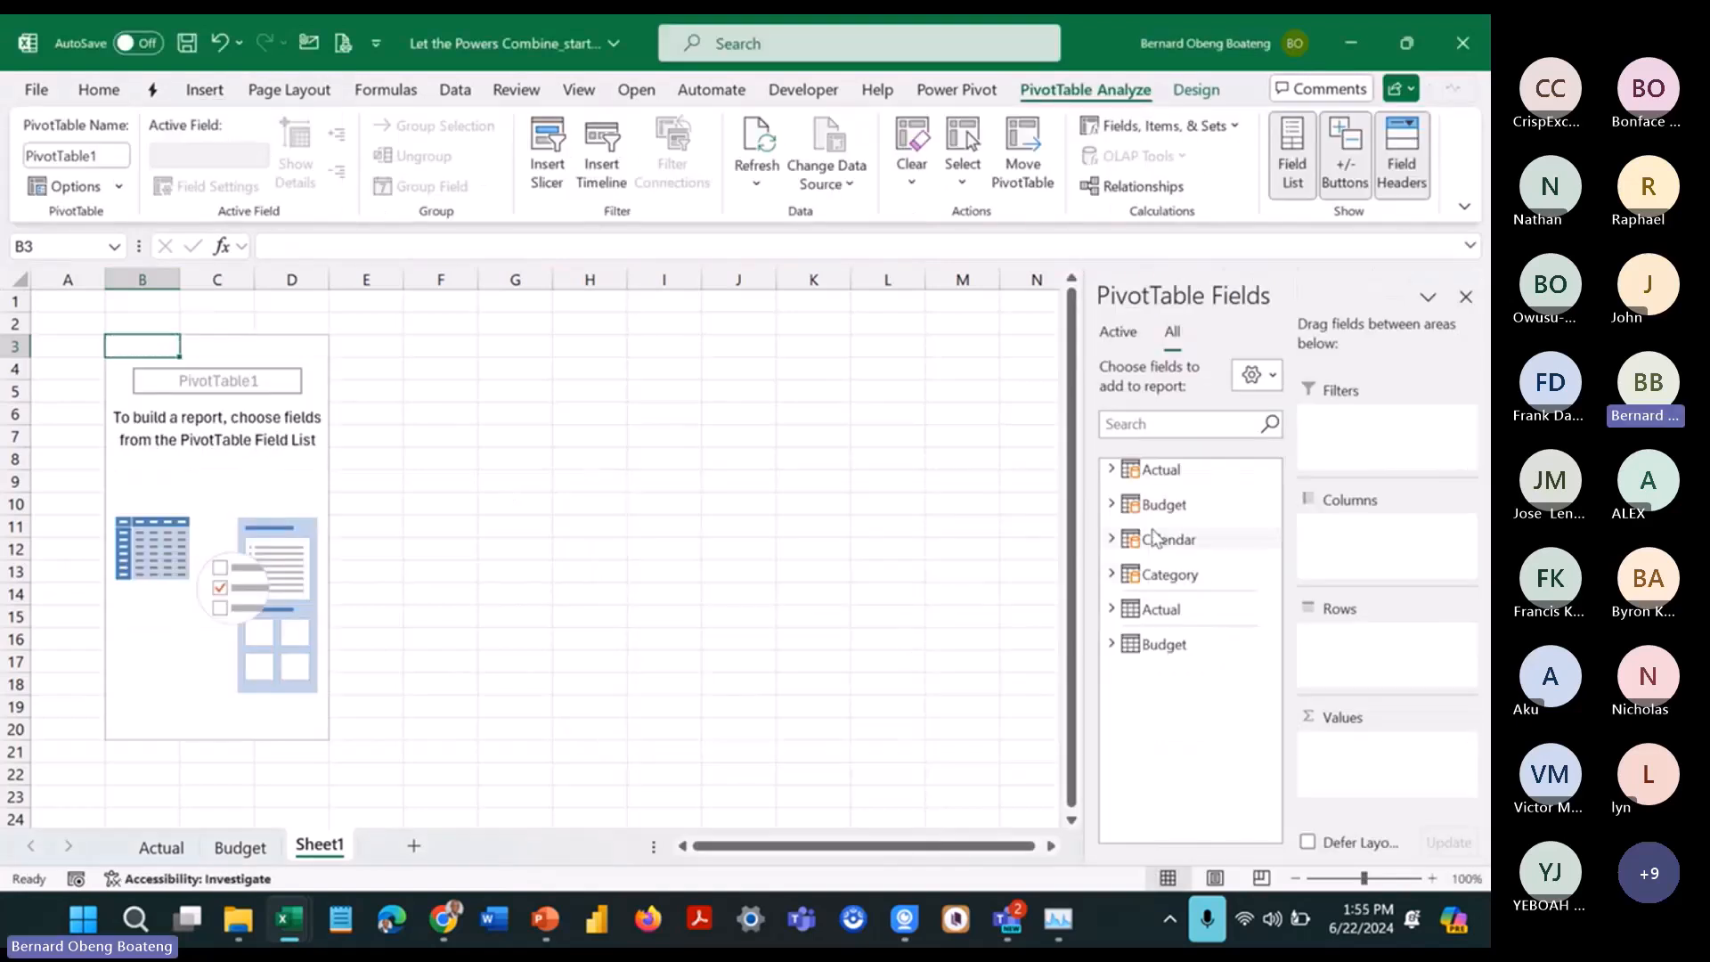
Step: Add the Actual measure to the PivotTable's values and widen column B
click(1112, 469)
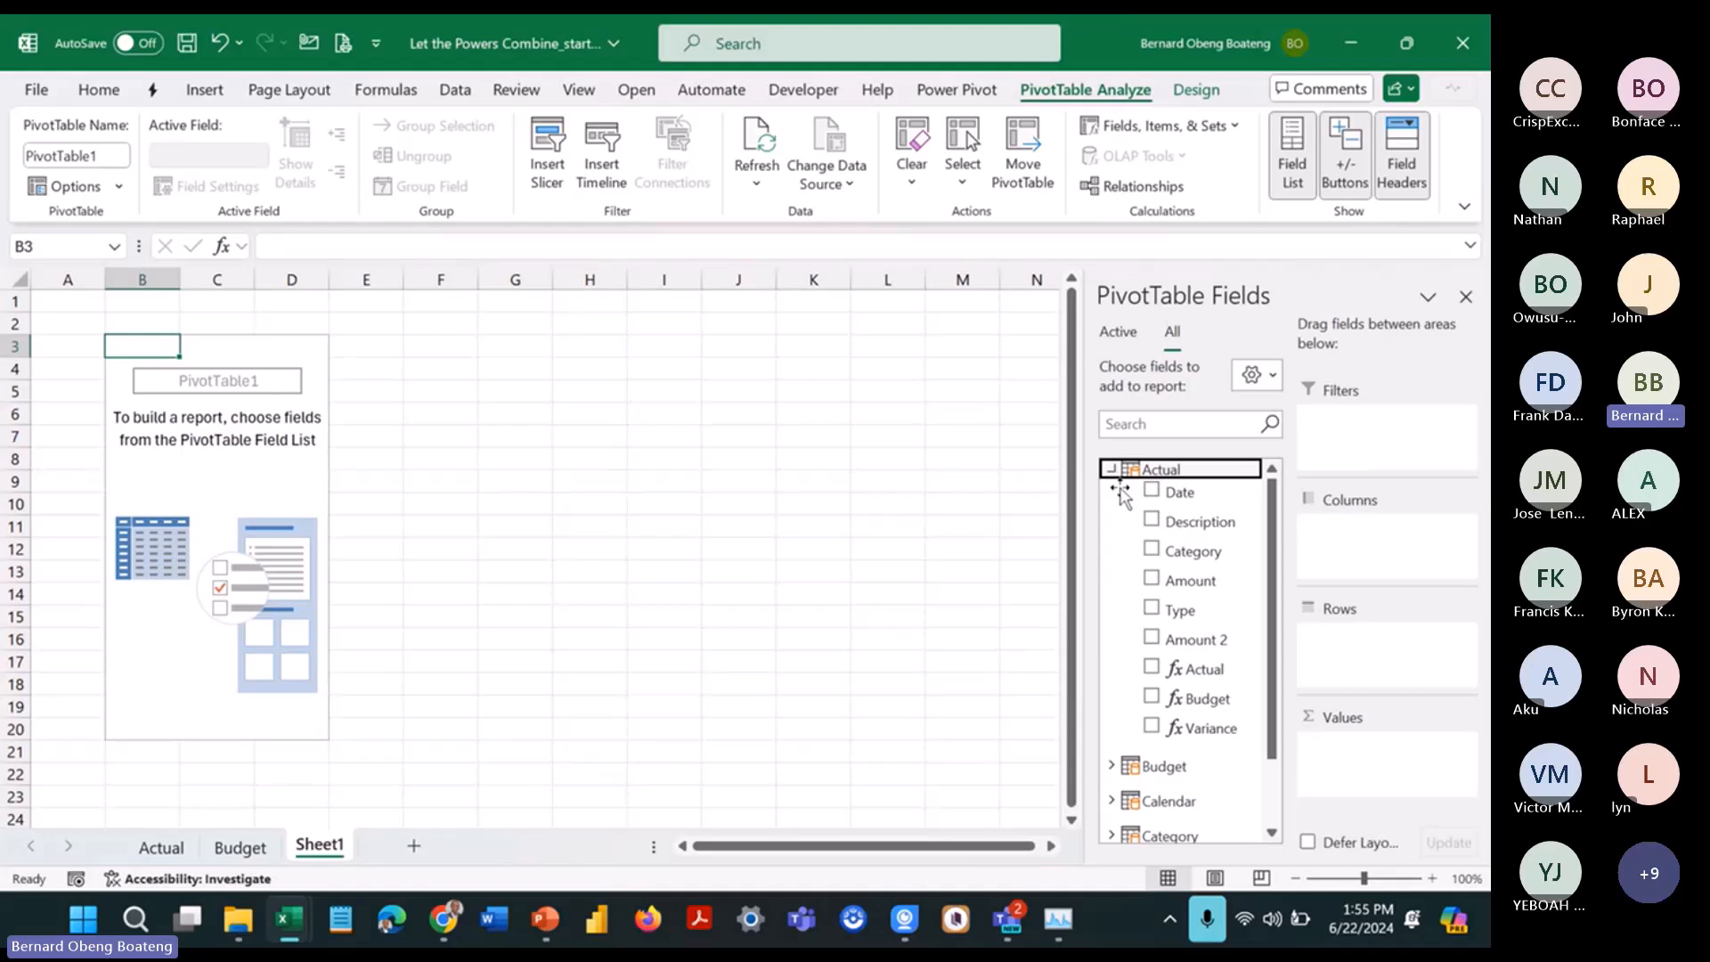
click(1152, 670)
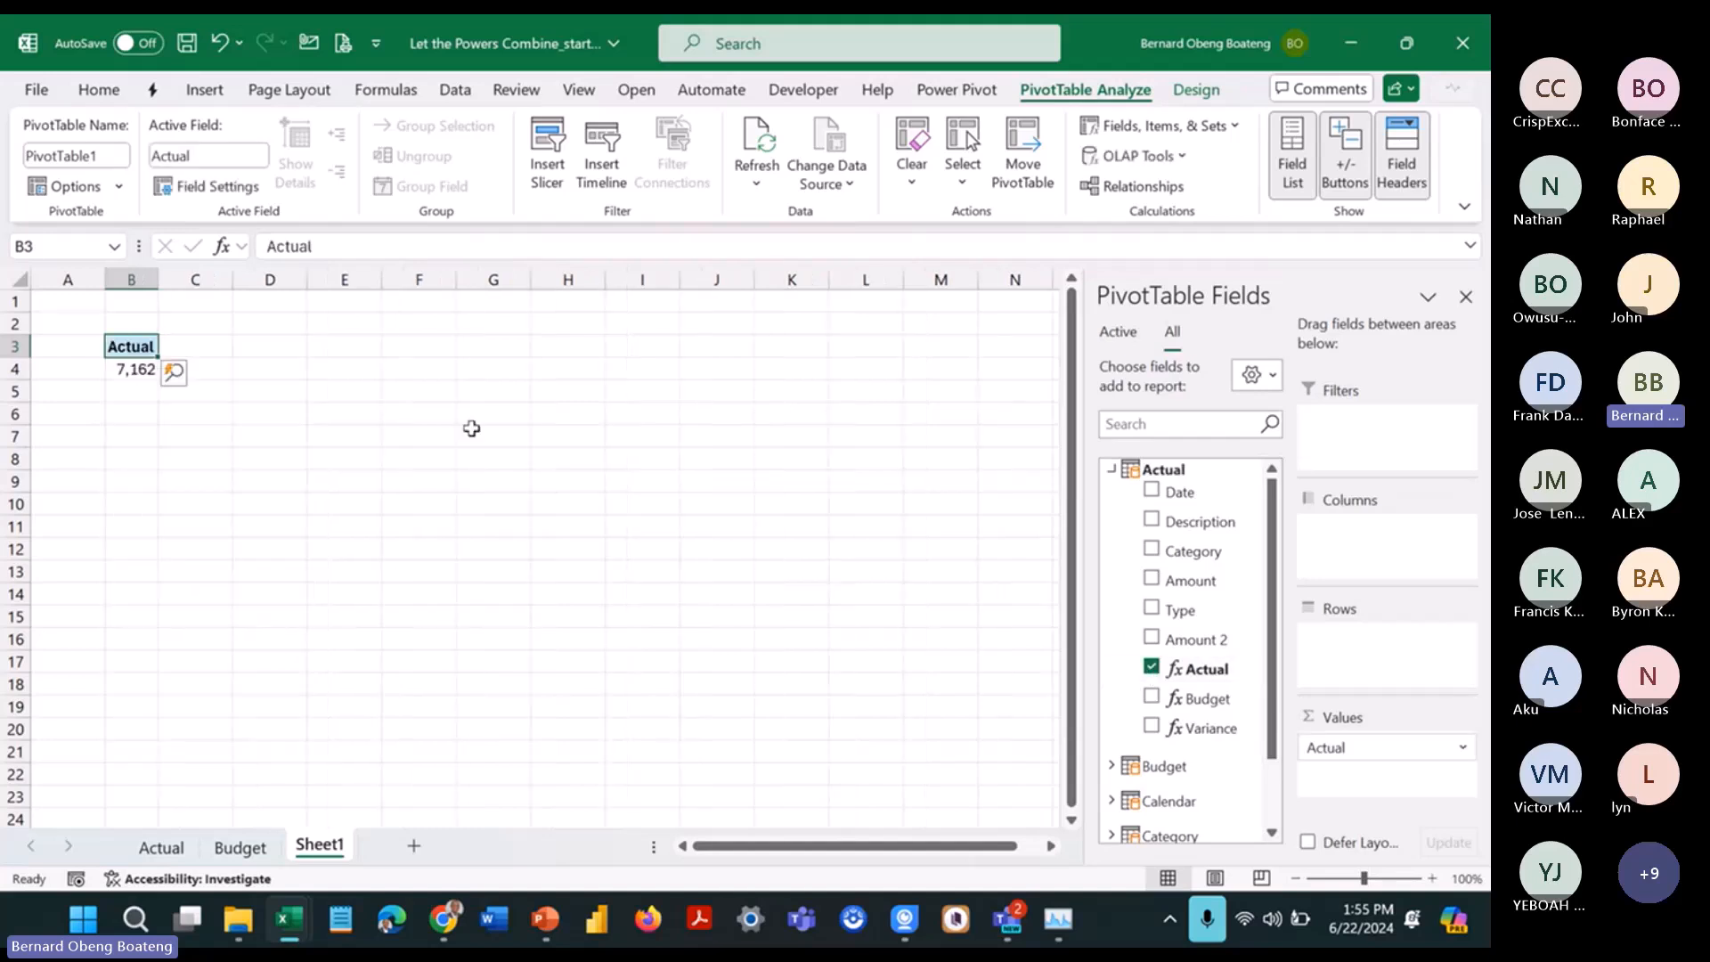
drag(157, 282, 193, 287)
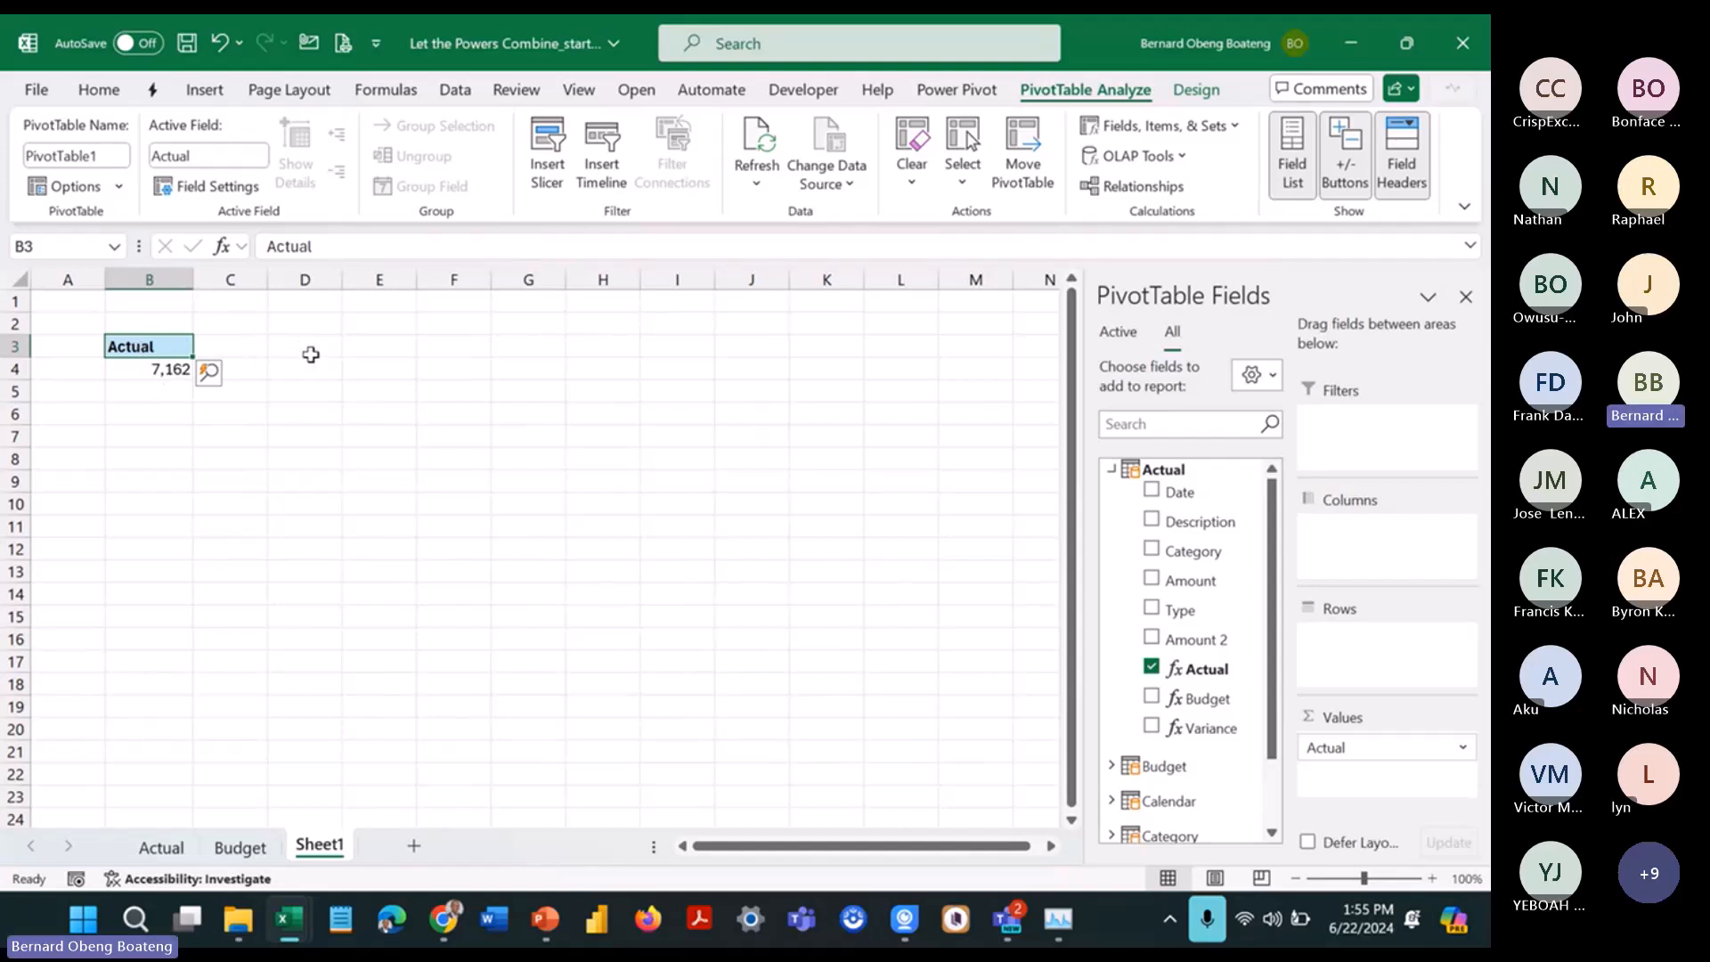
Step: Enter the formula =CUBEVALUE("ThisWorkbookDataModel","[Measures].[Actual]") in cell D4
click(309, 367)
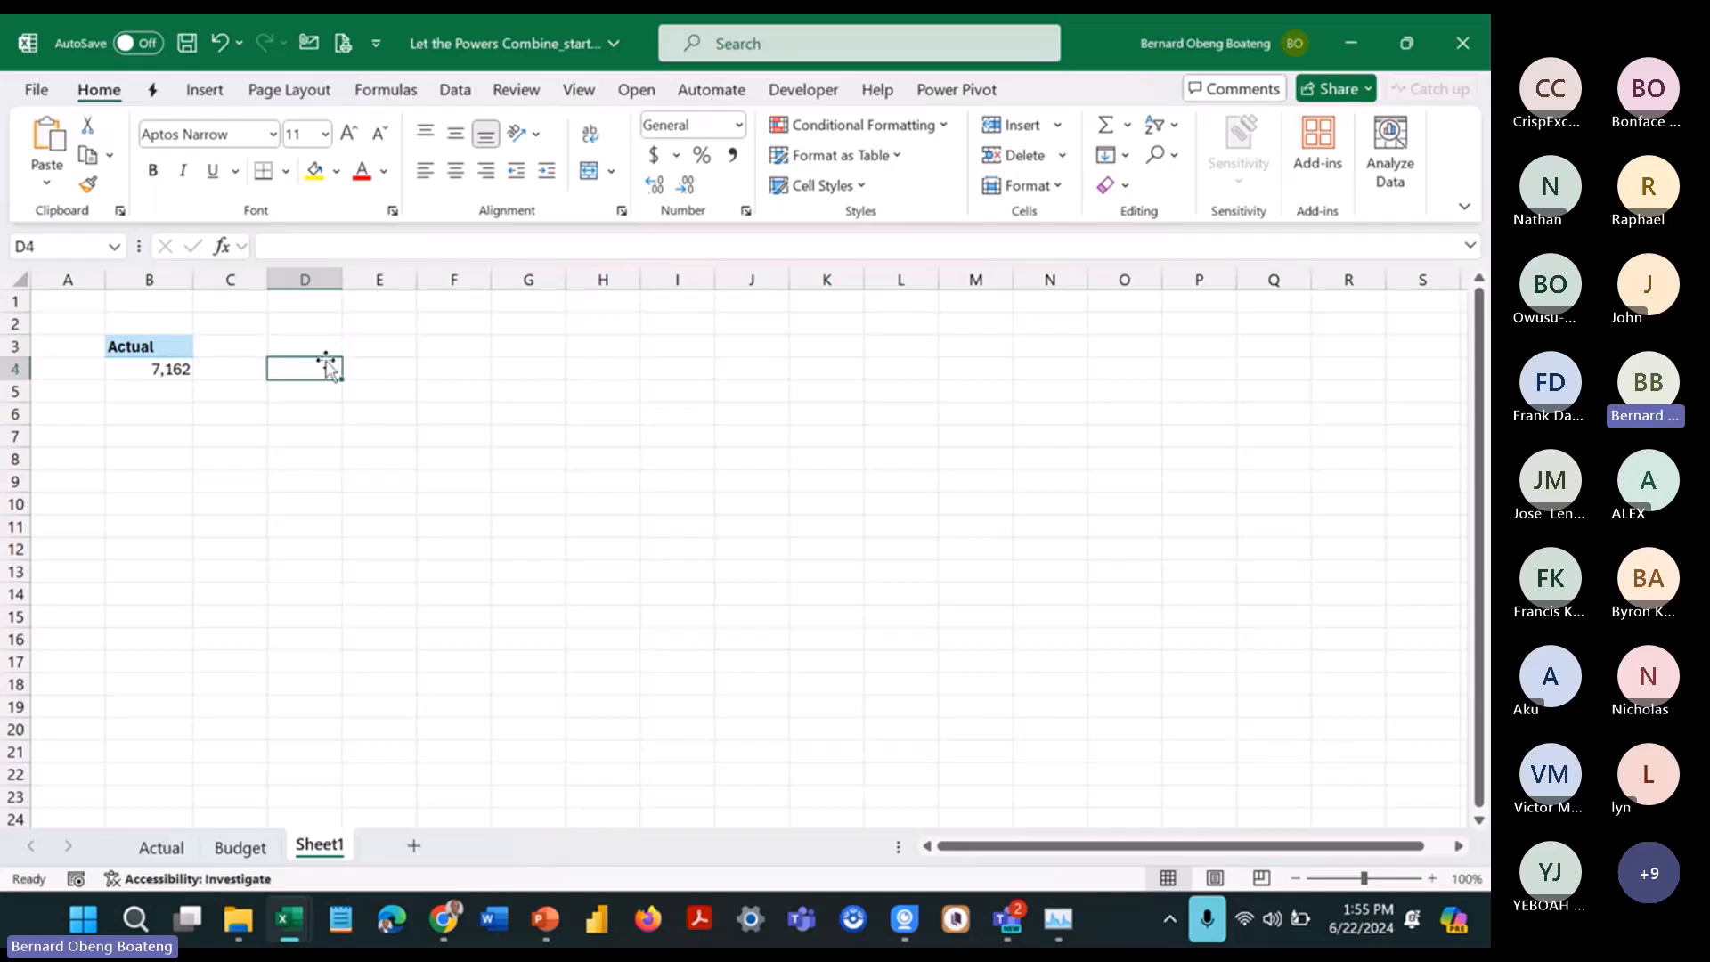
text(=cub)
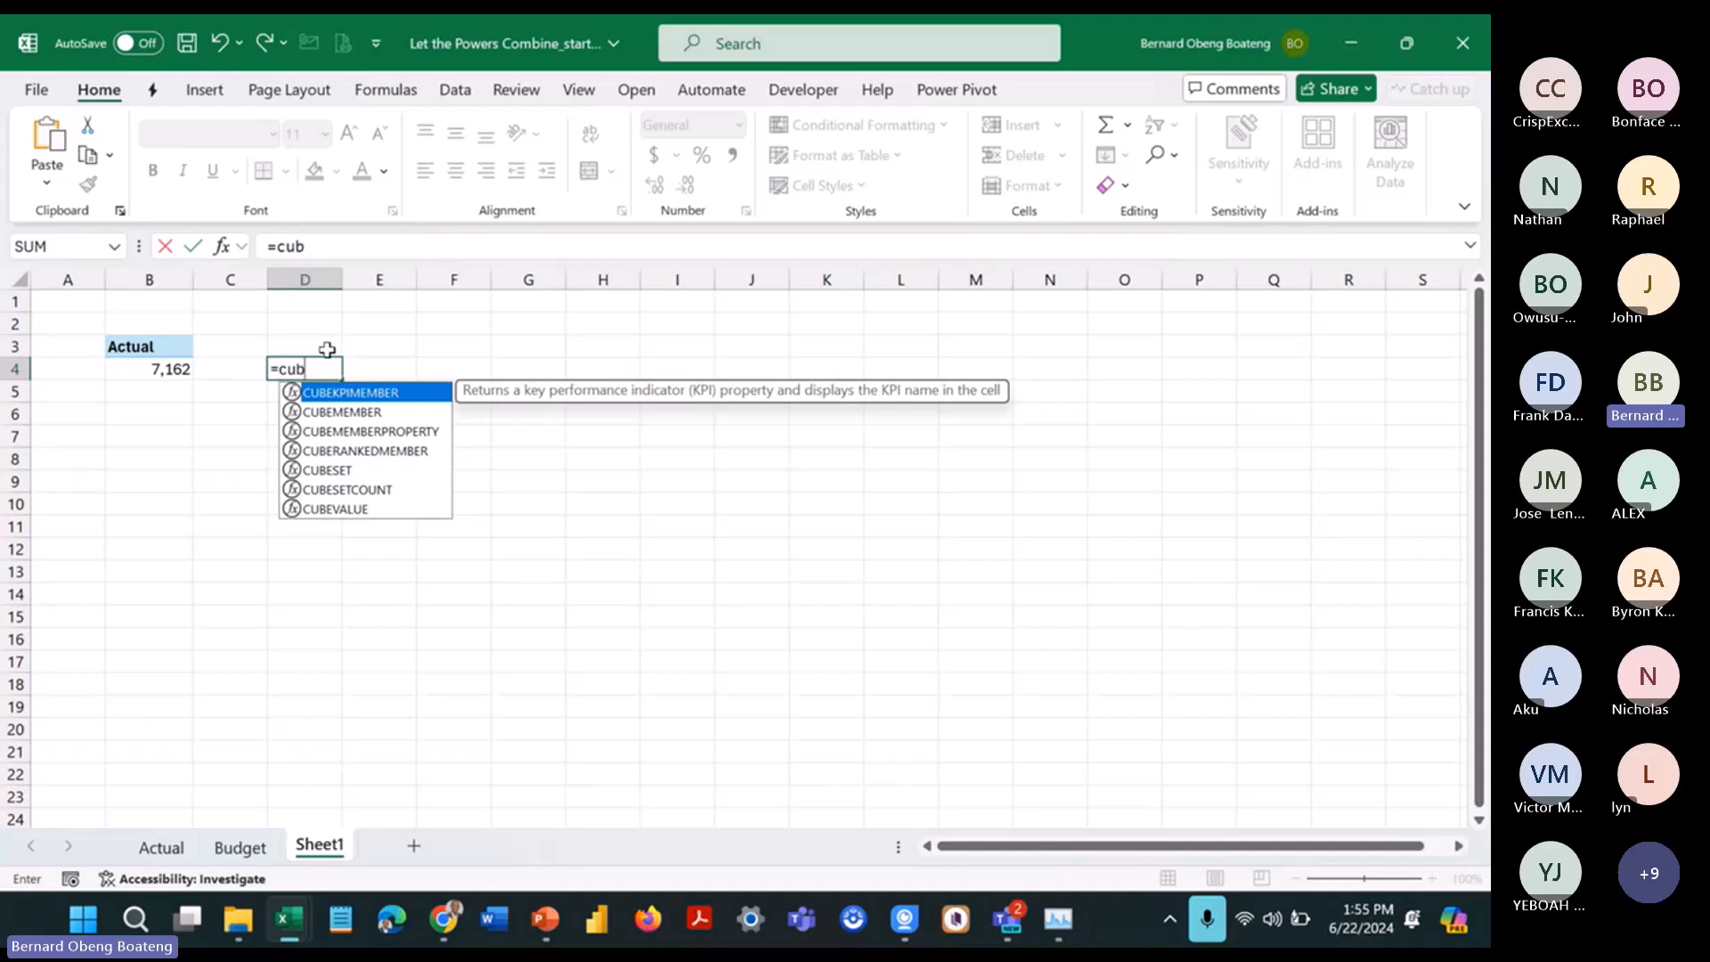
key(Down)
key(Down)
key(Down)
key(Down)
key(Down)
key(Down)
key(Tab)
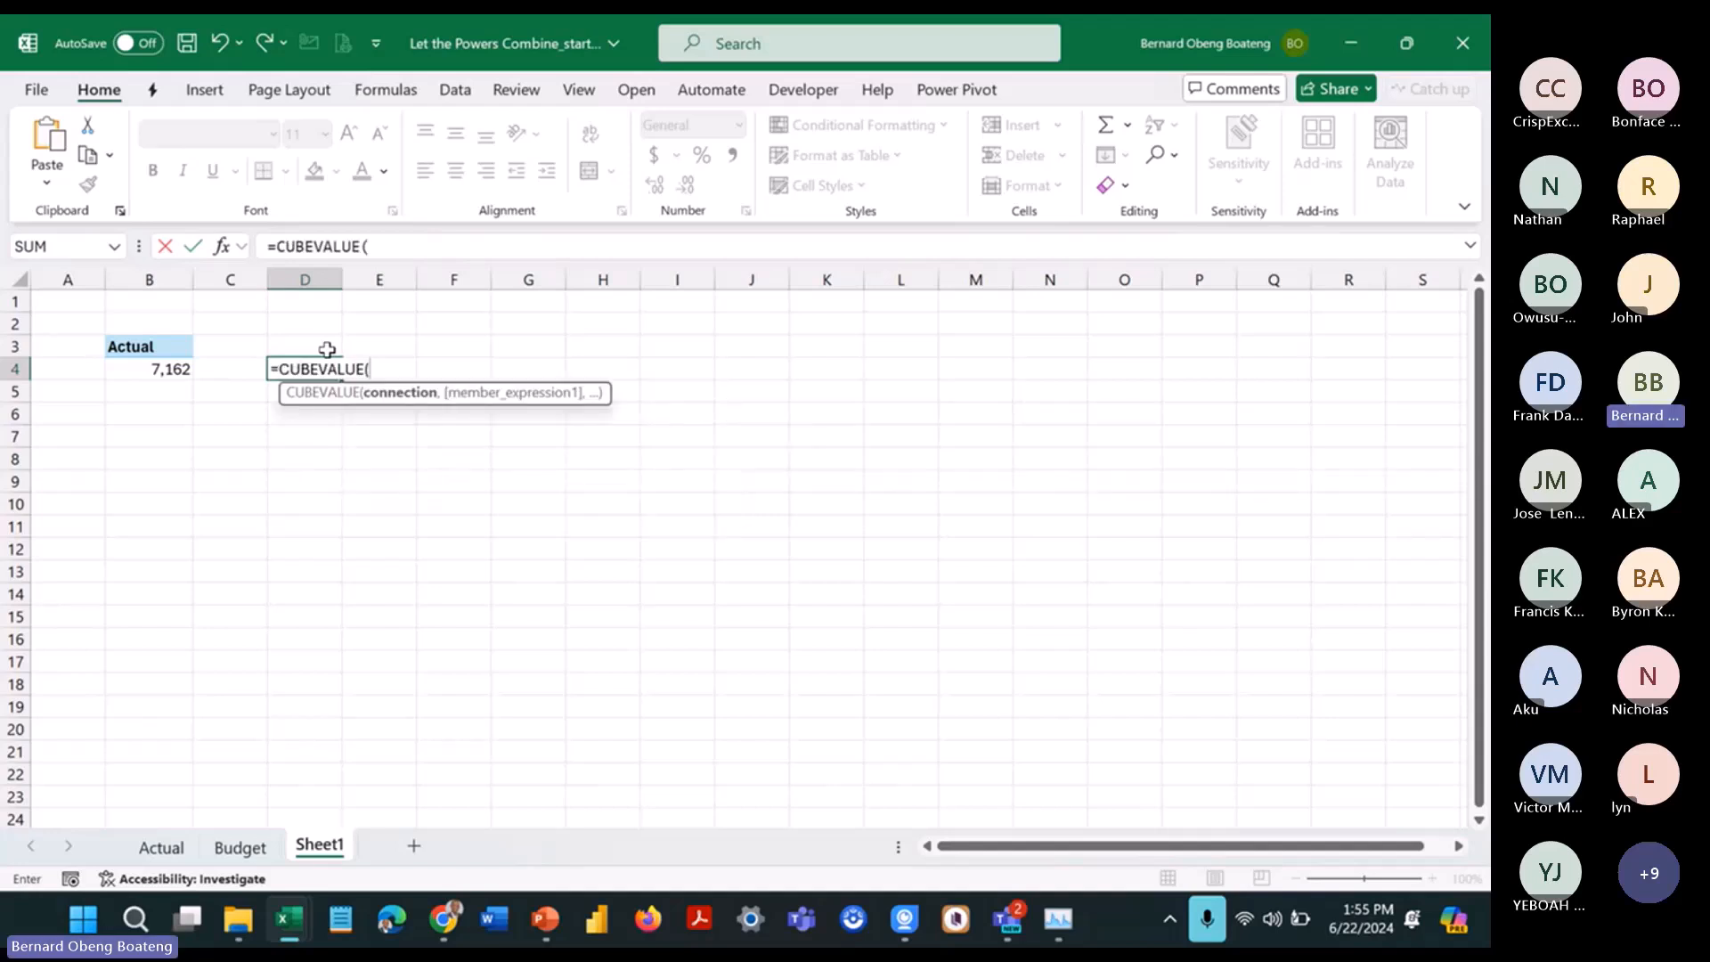
text("ThisWorkbookDataModel)
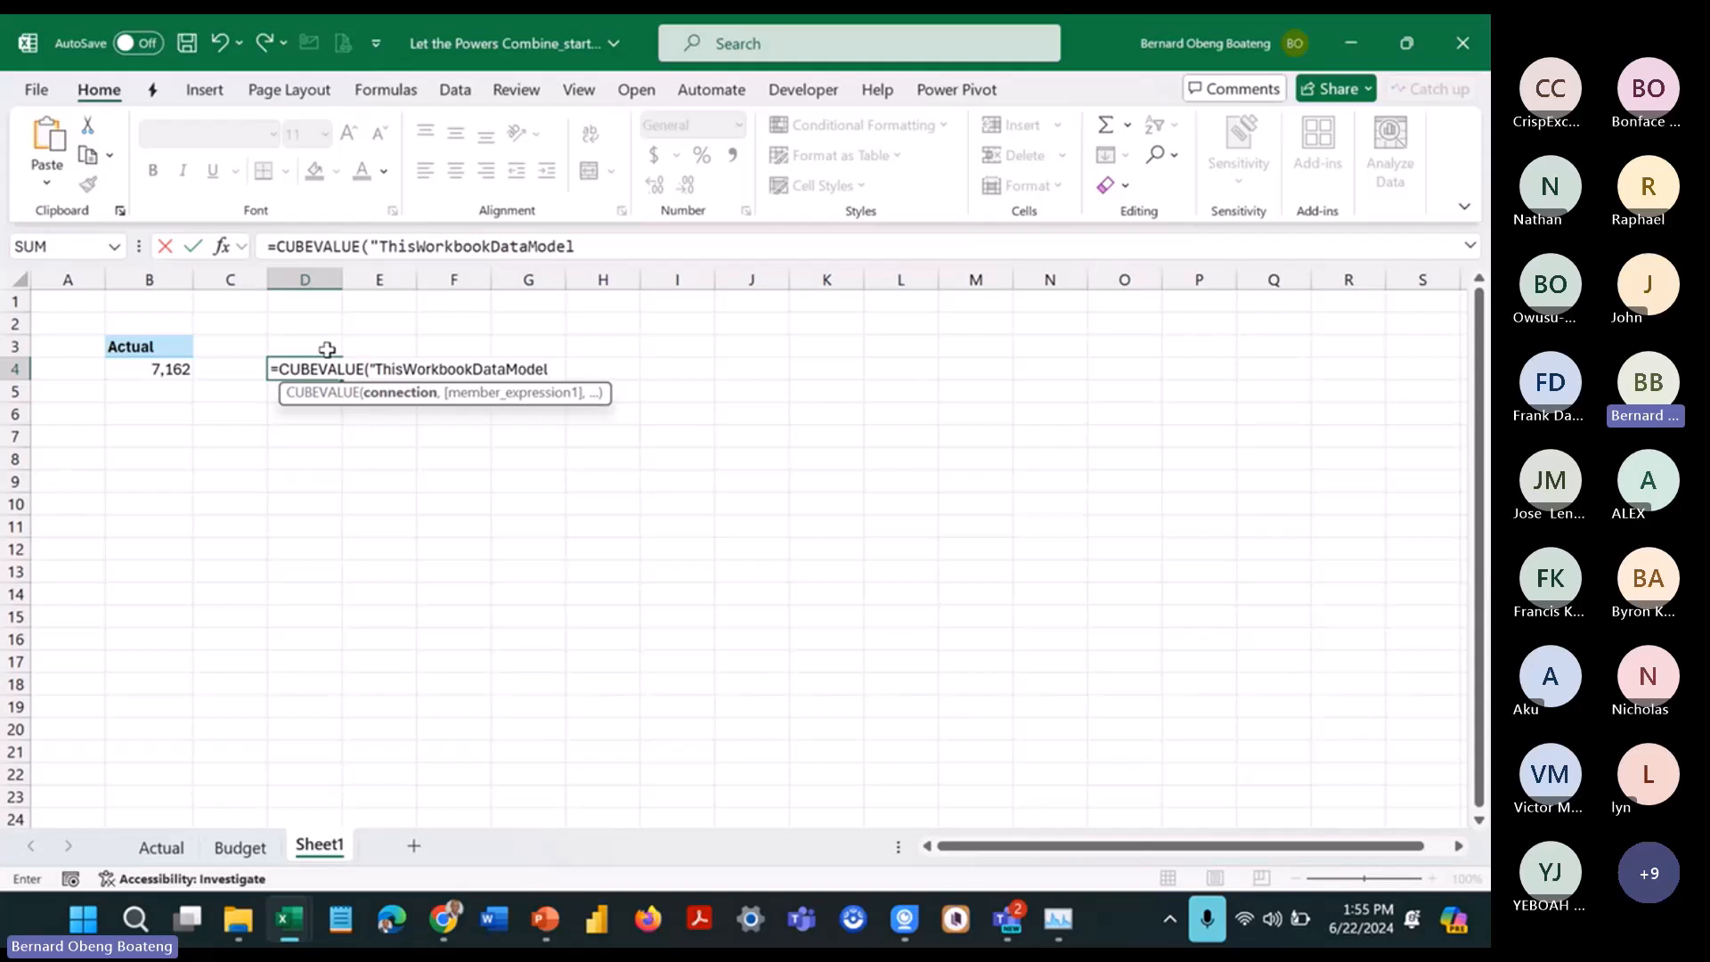
text(",)
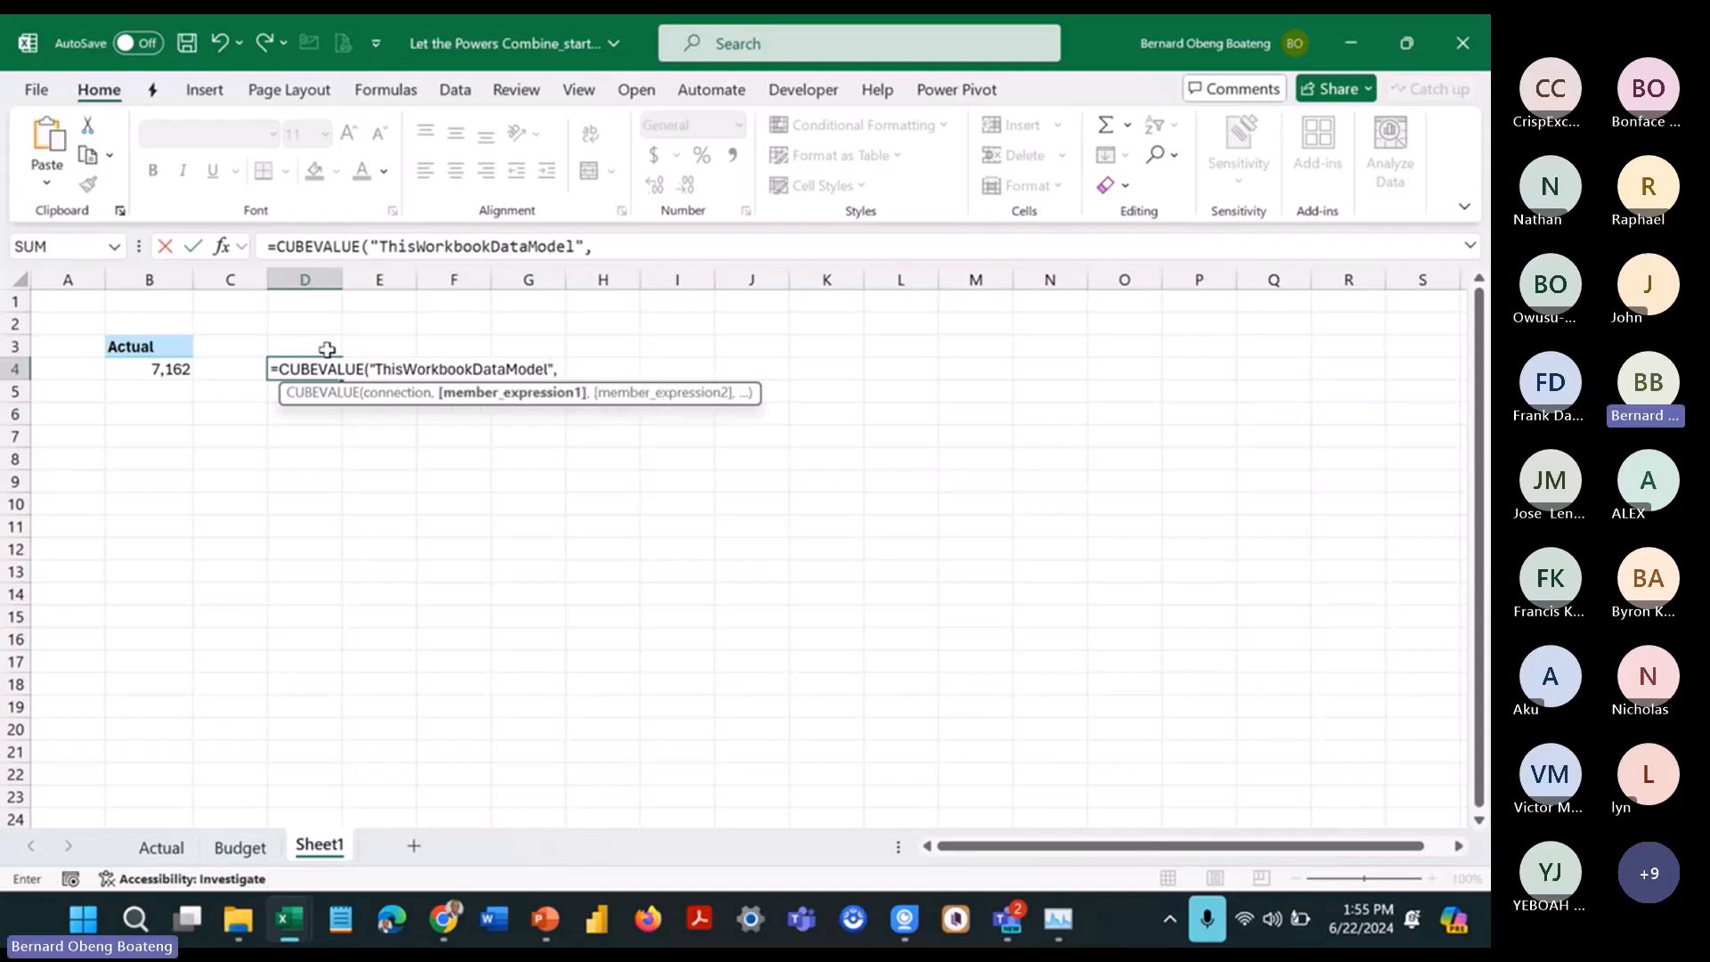
text(")
key(Down)
key(Down)
key(Down)
key(Down)
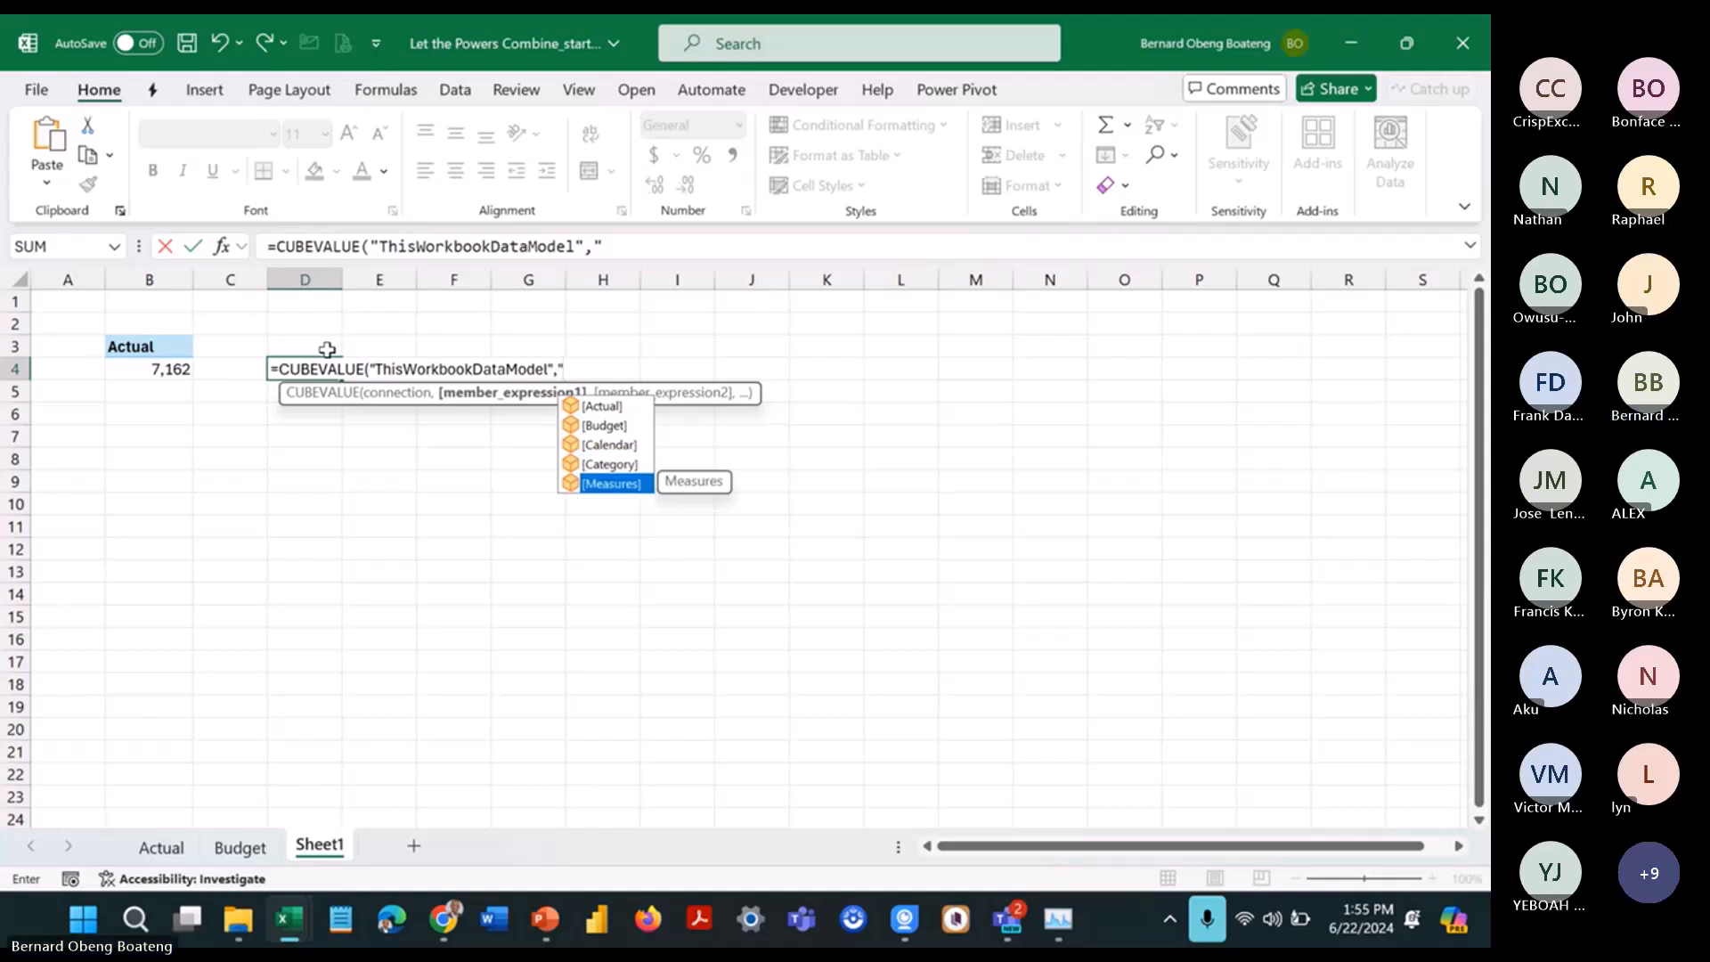
key(Tab)
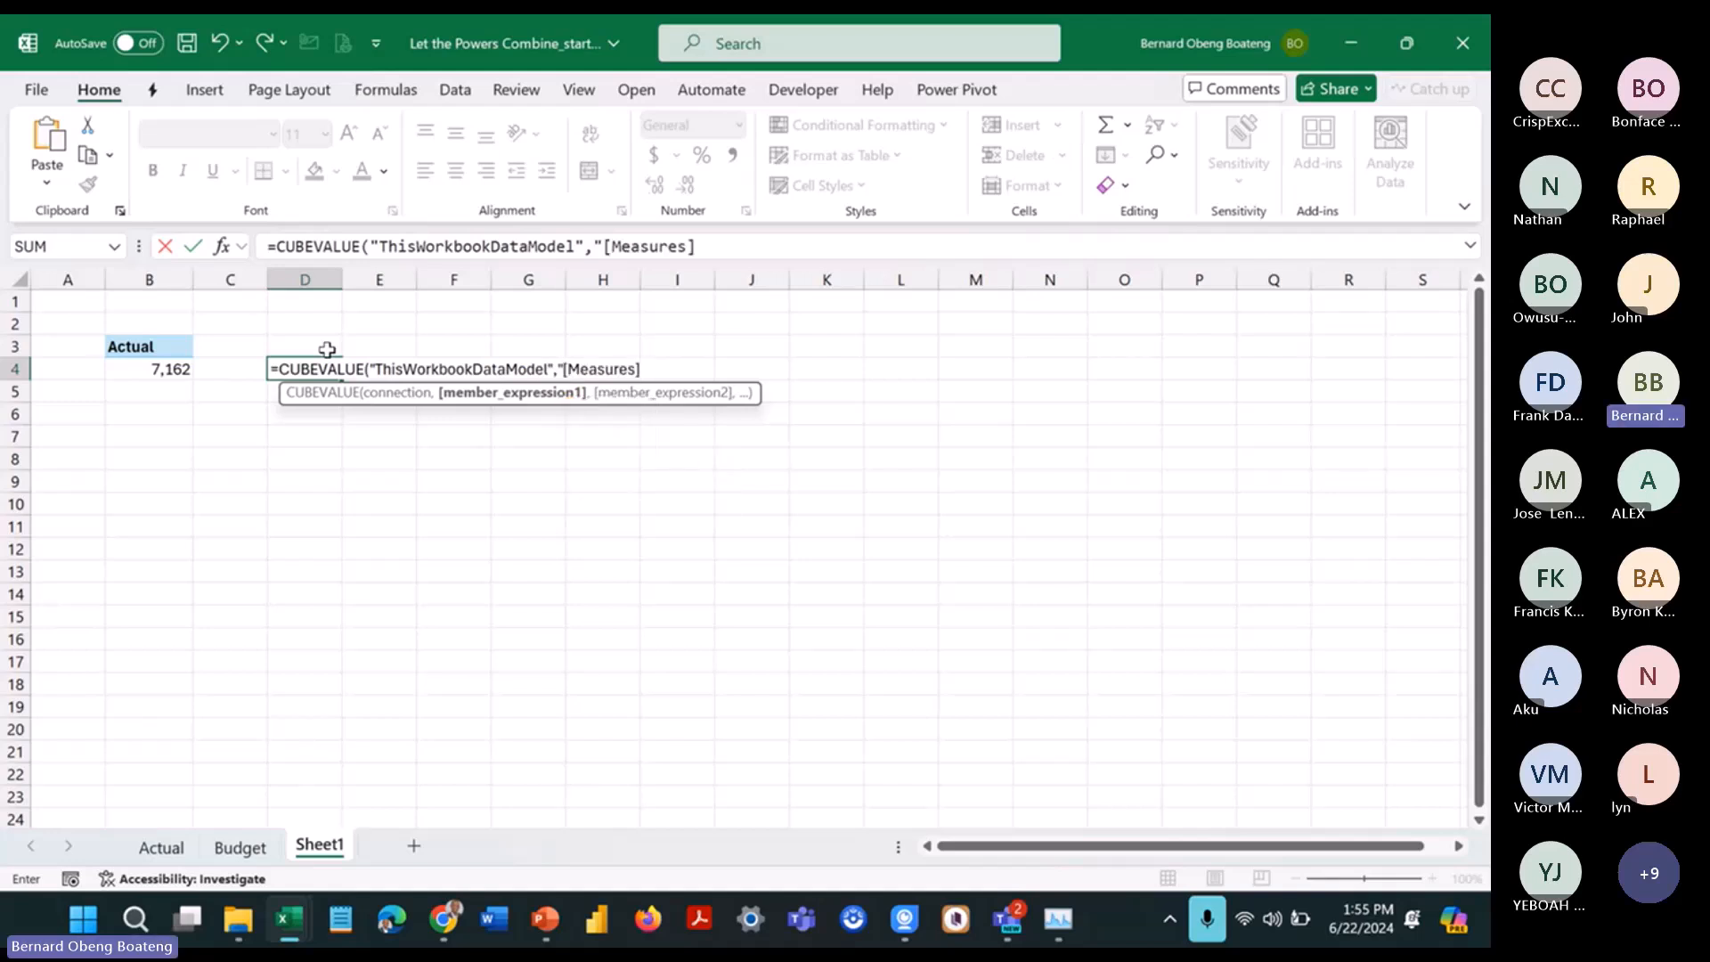
text(.)
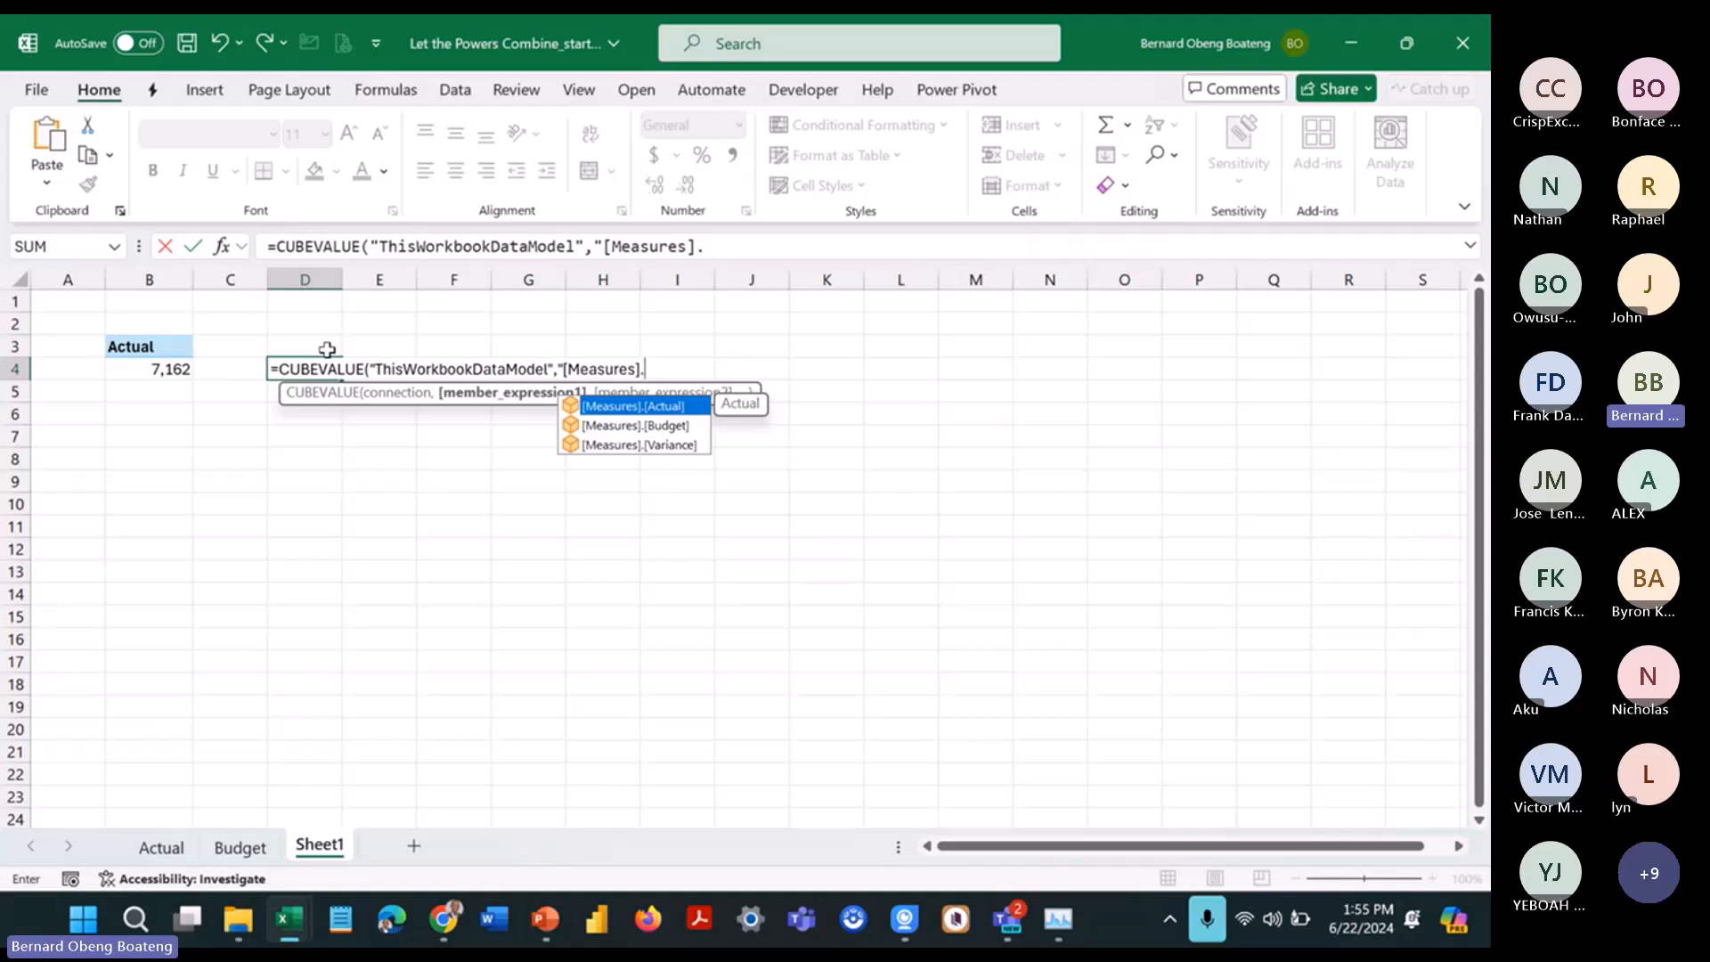
key(Tab)
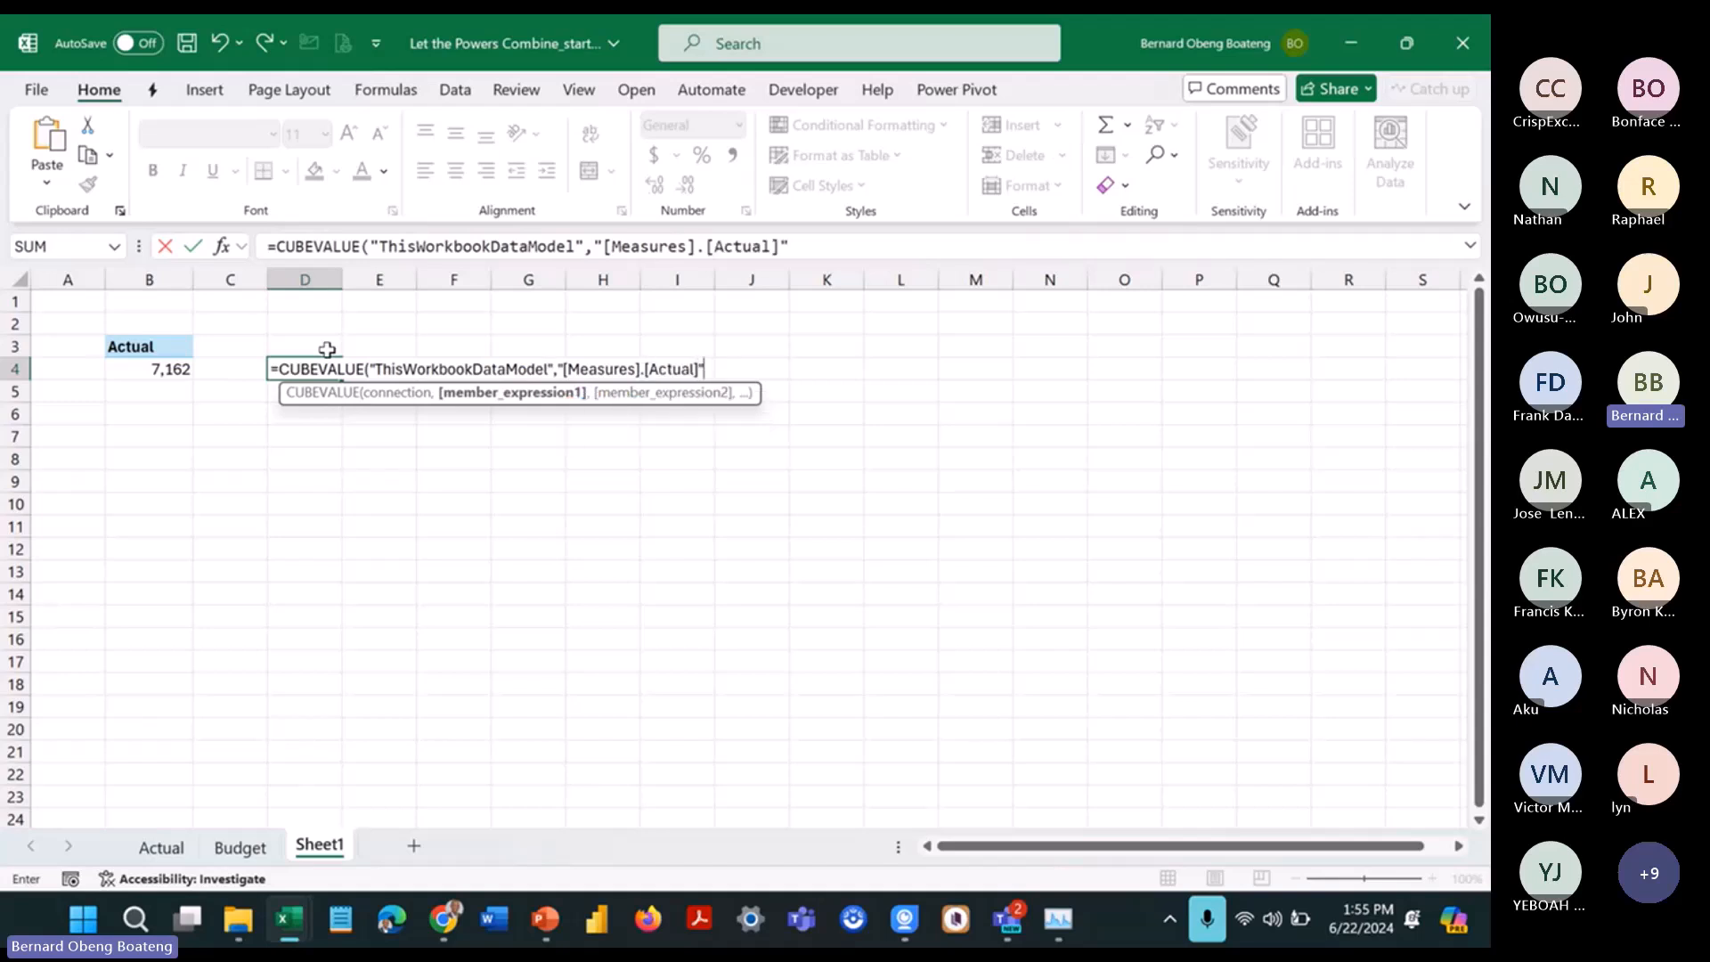
text())
key(Return)
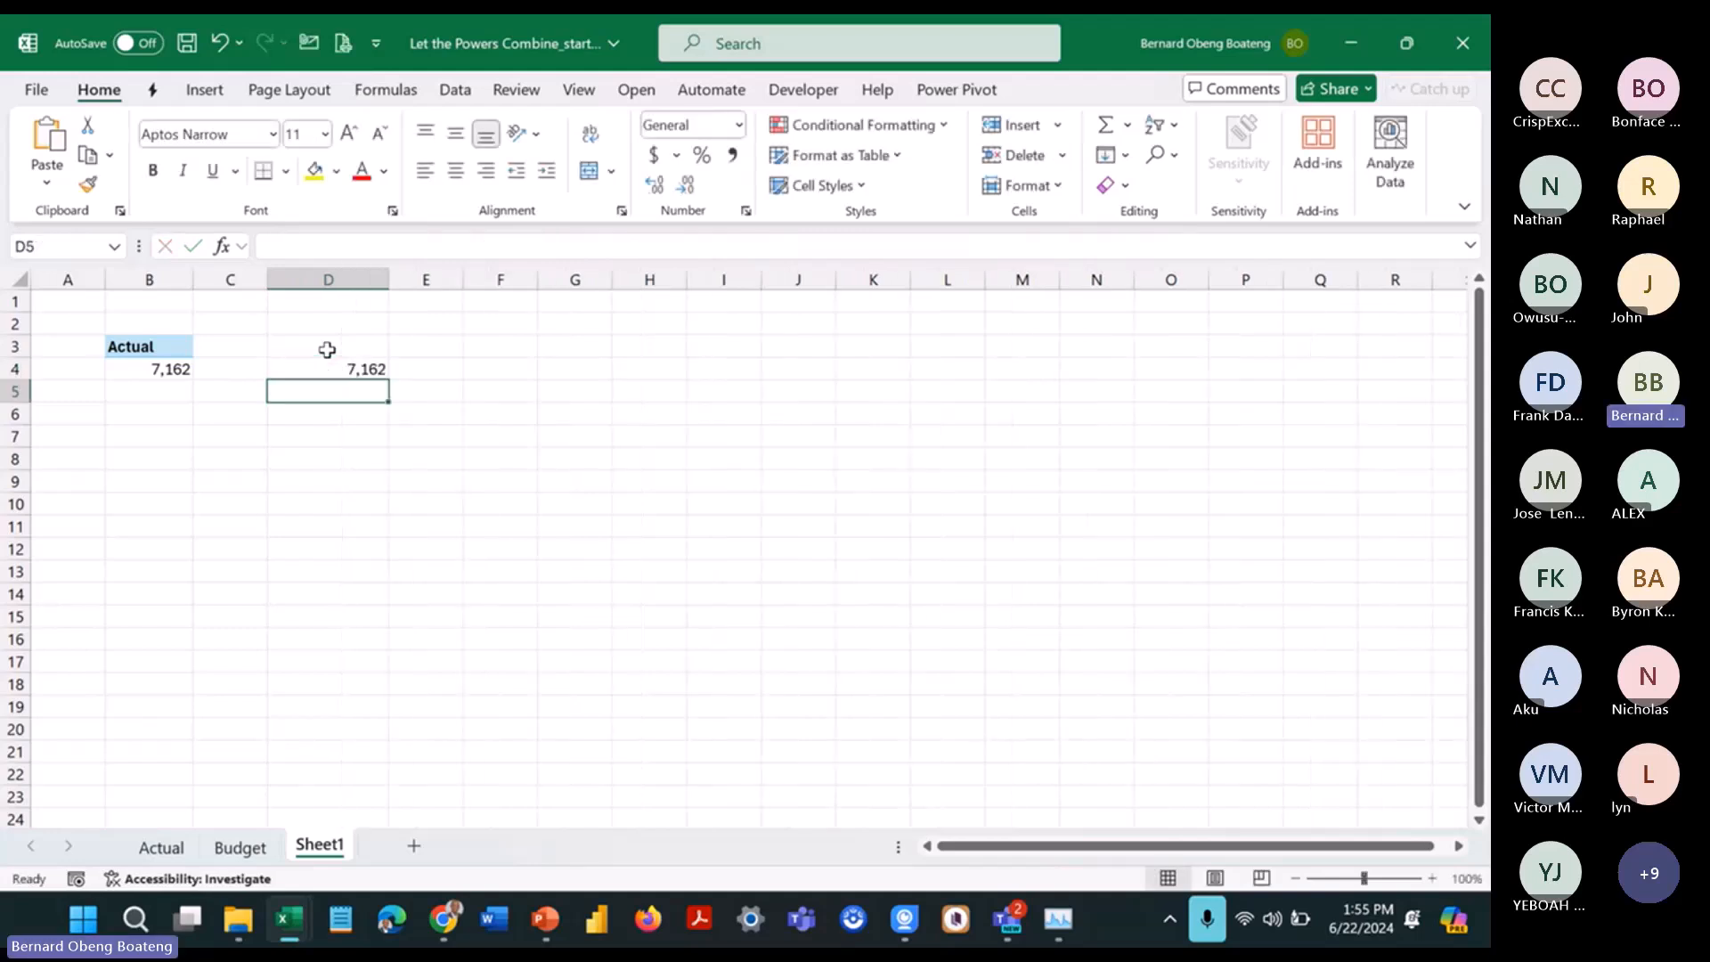
Step: Delete the CUBEVALUE formula from cell D4
click(314, 367)
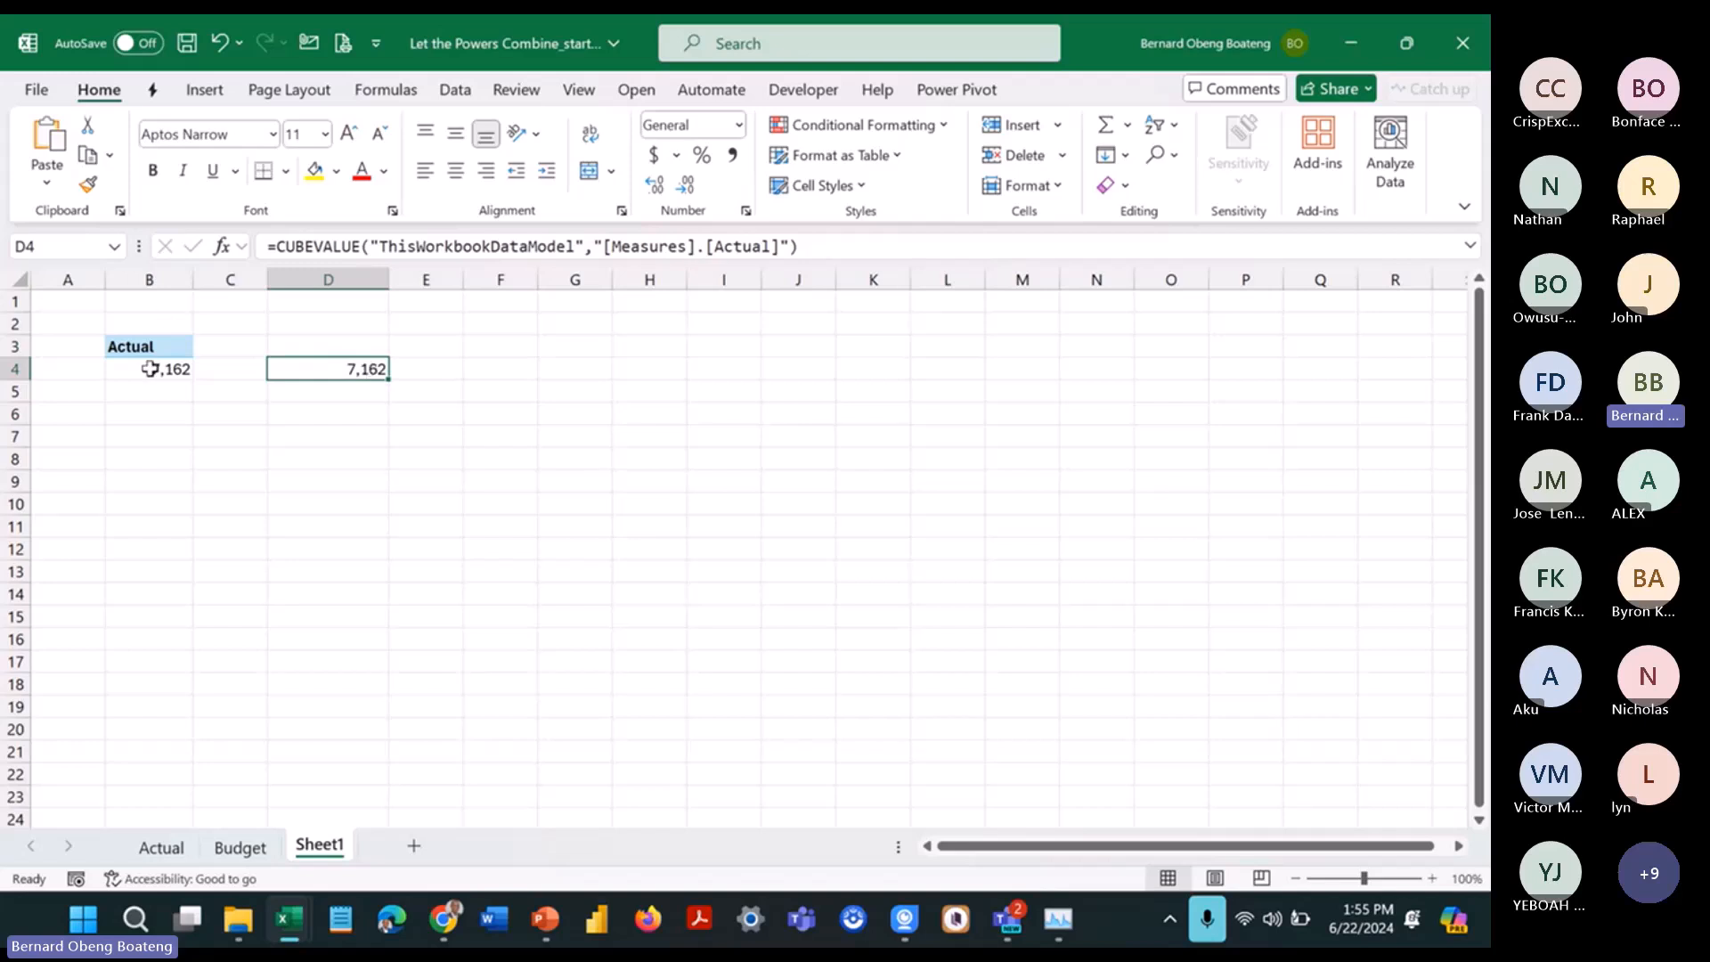
mouse_move(150, 368)
key(Delete)
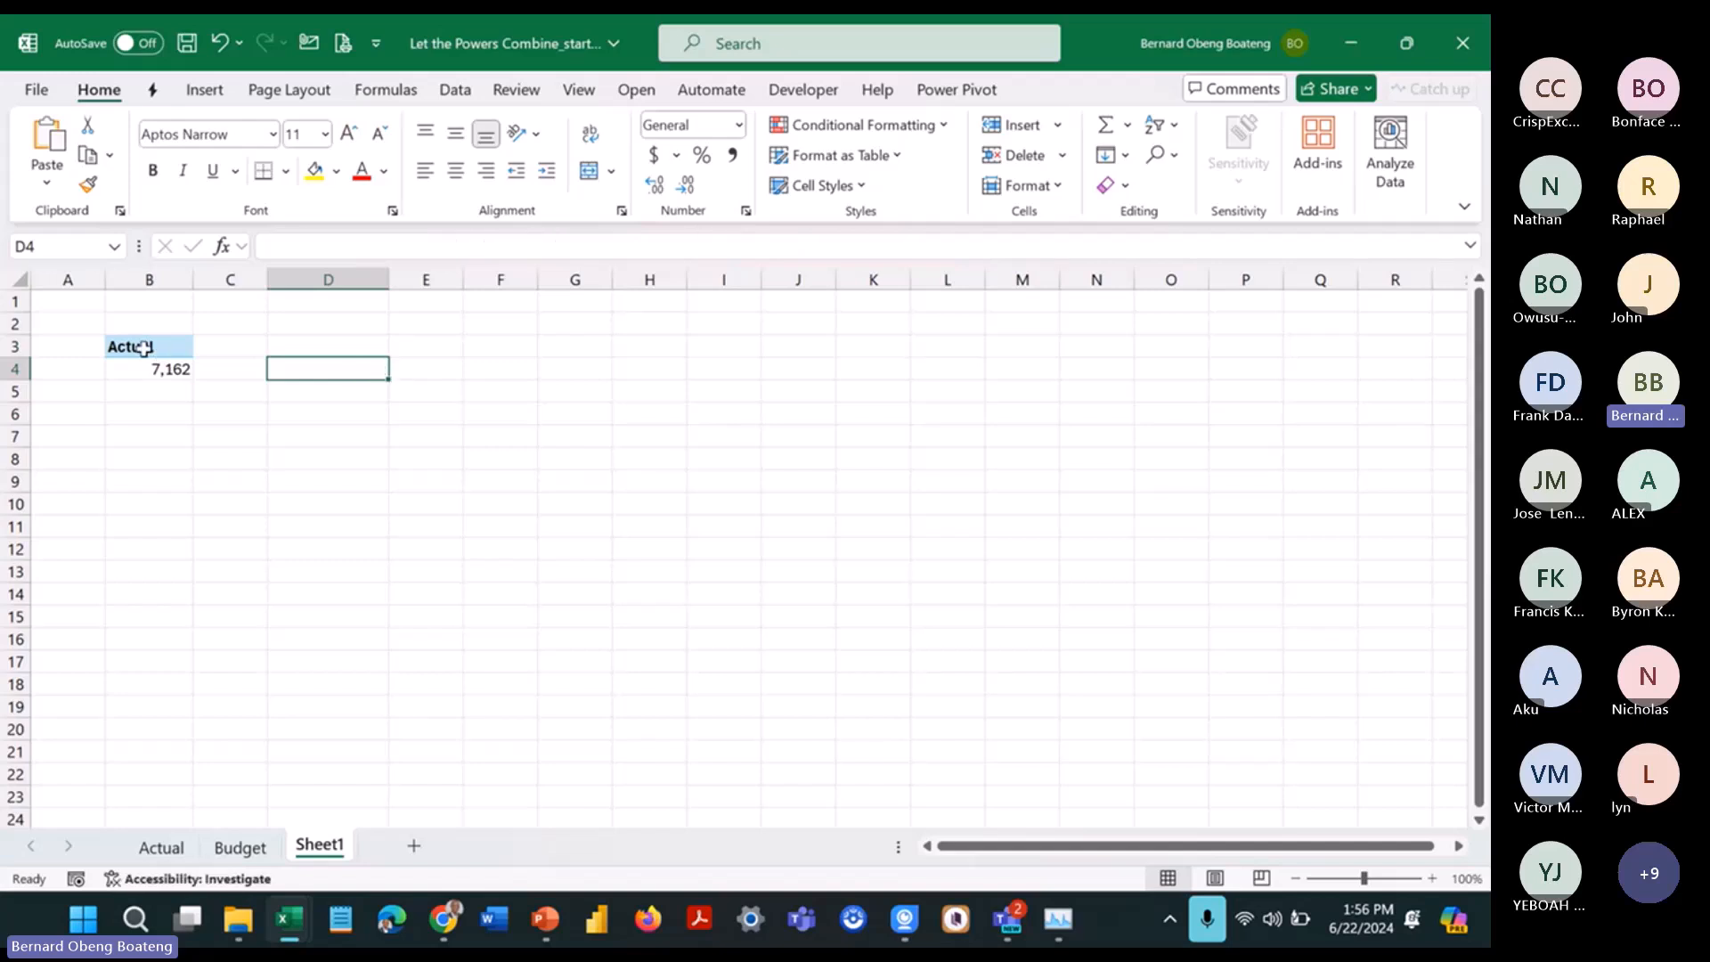
Step: Copy the Actual PivotTable to cell E3 and replace the copy's Actual measure with the Budget measure
drag(144, 348, 149, 383)
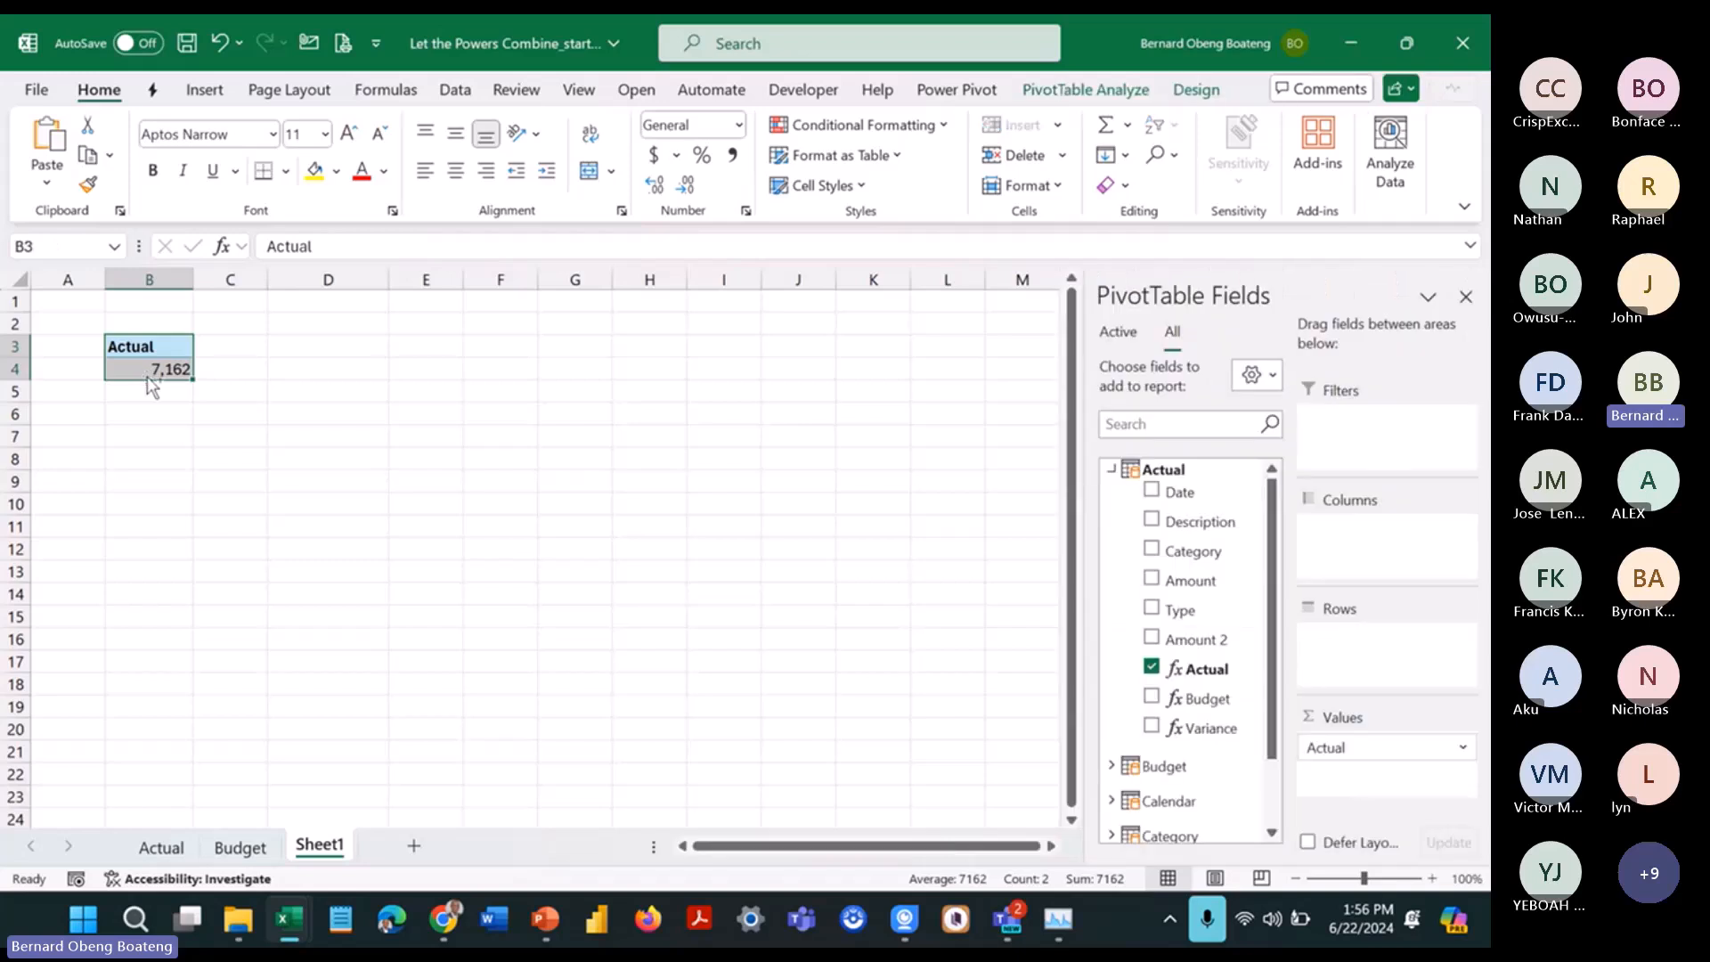
key(ctrl+c)
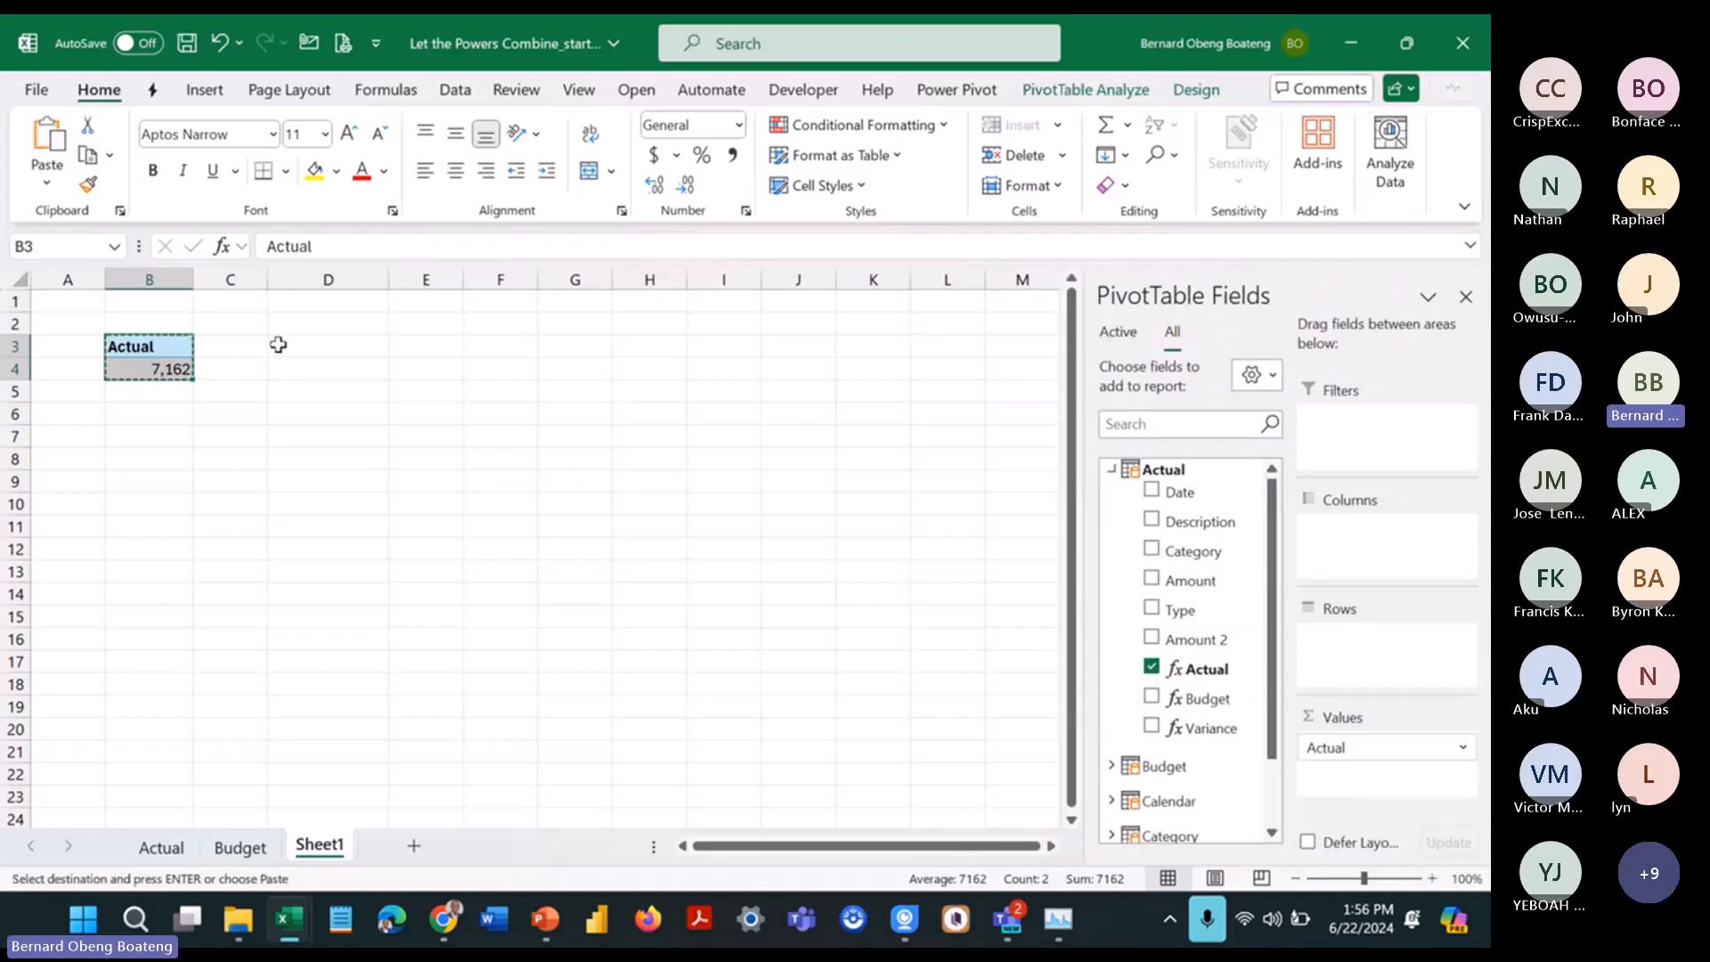
click(422, 343)
key(ctrl+v)
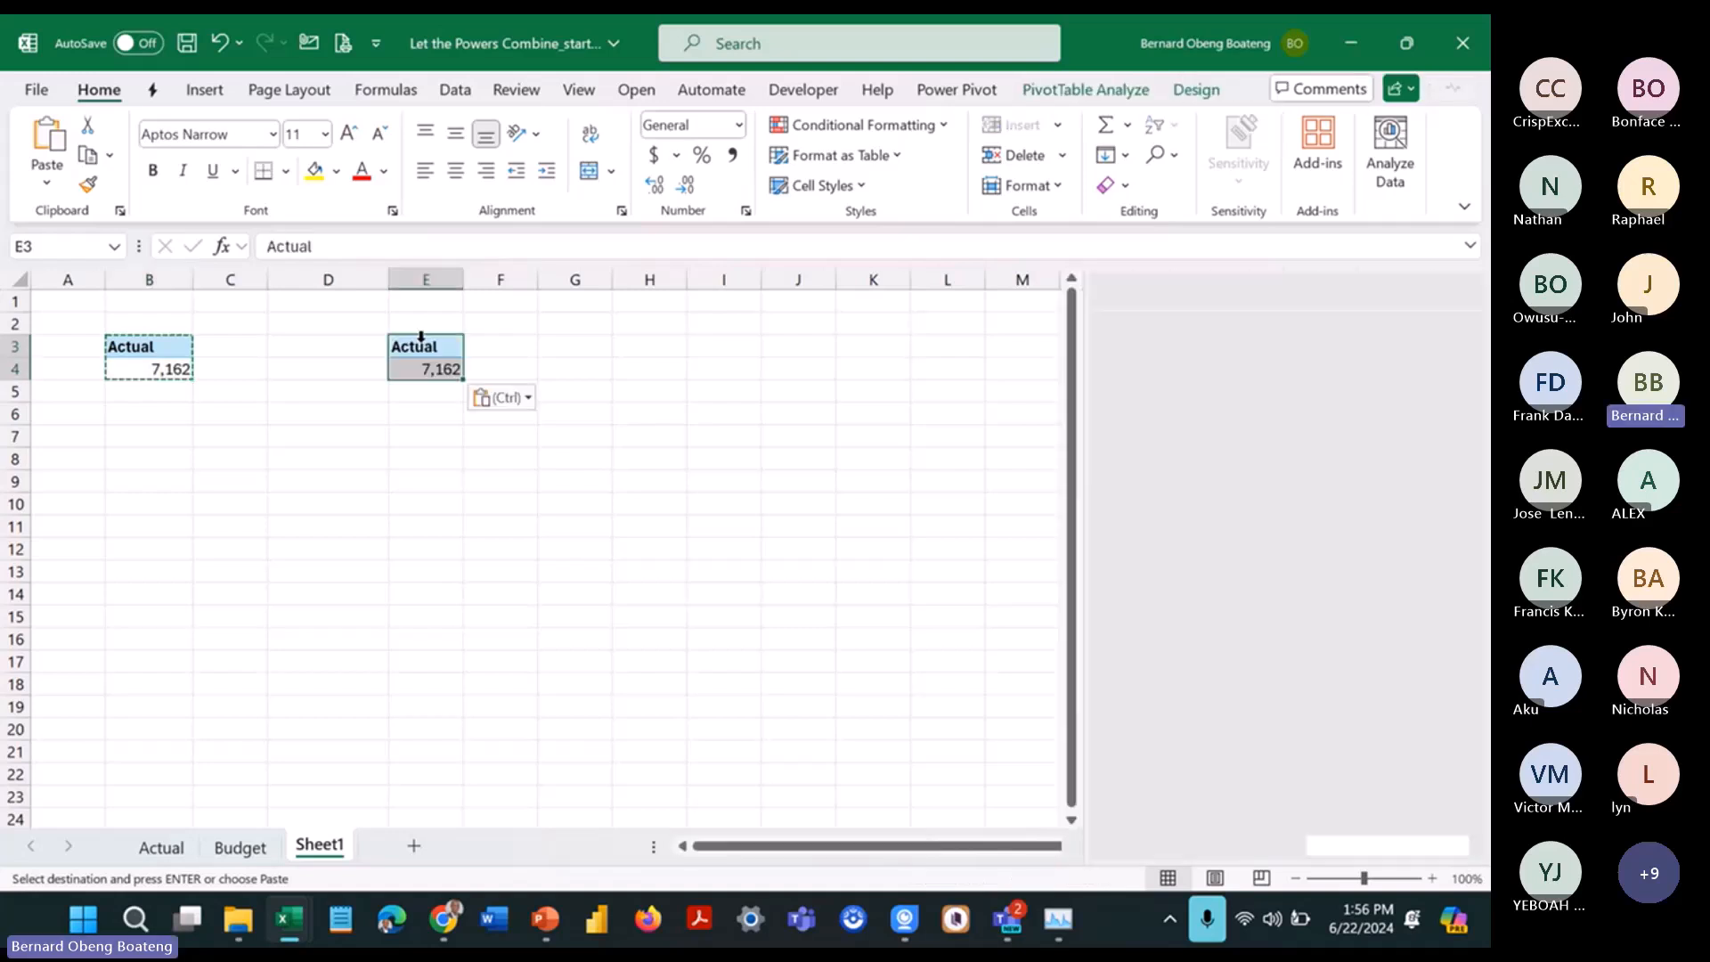
click(1109, 468)
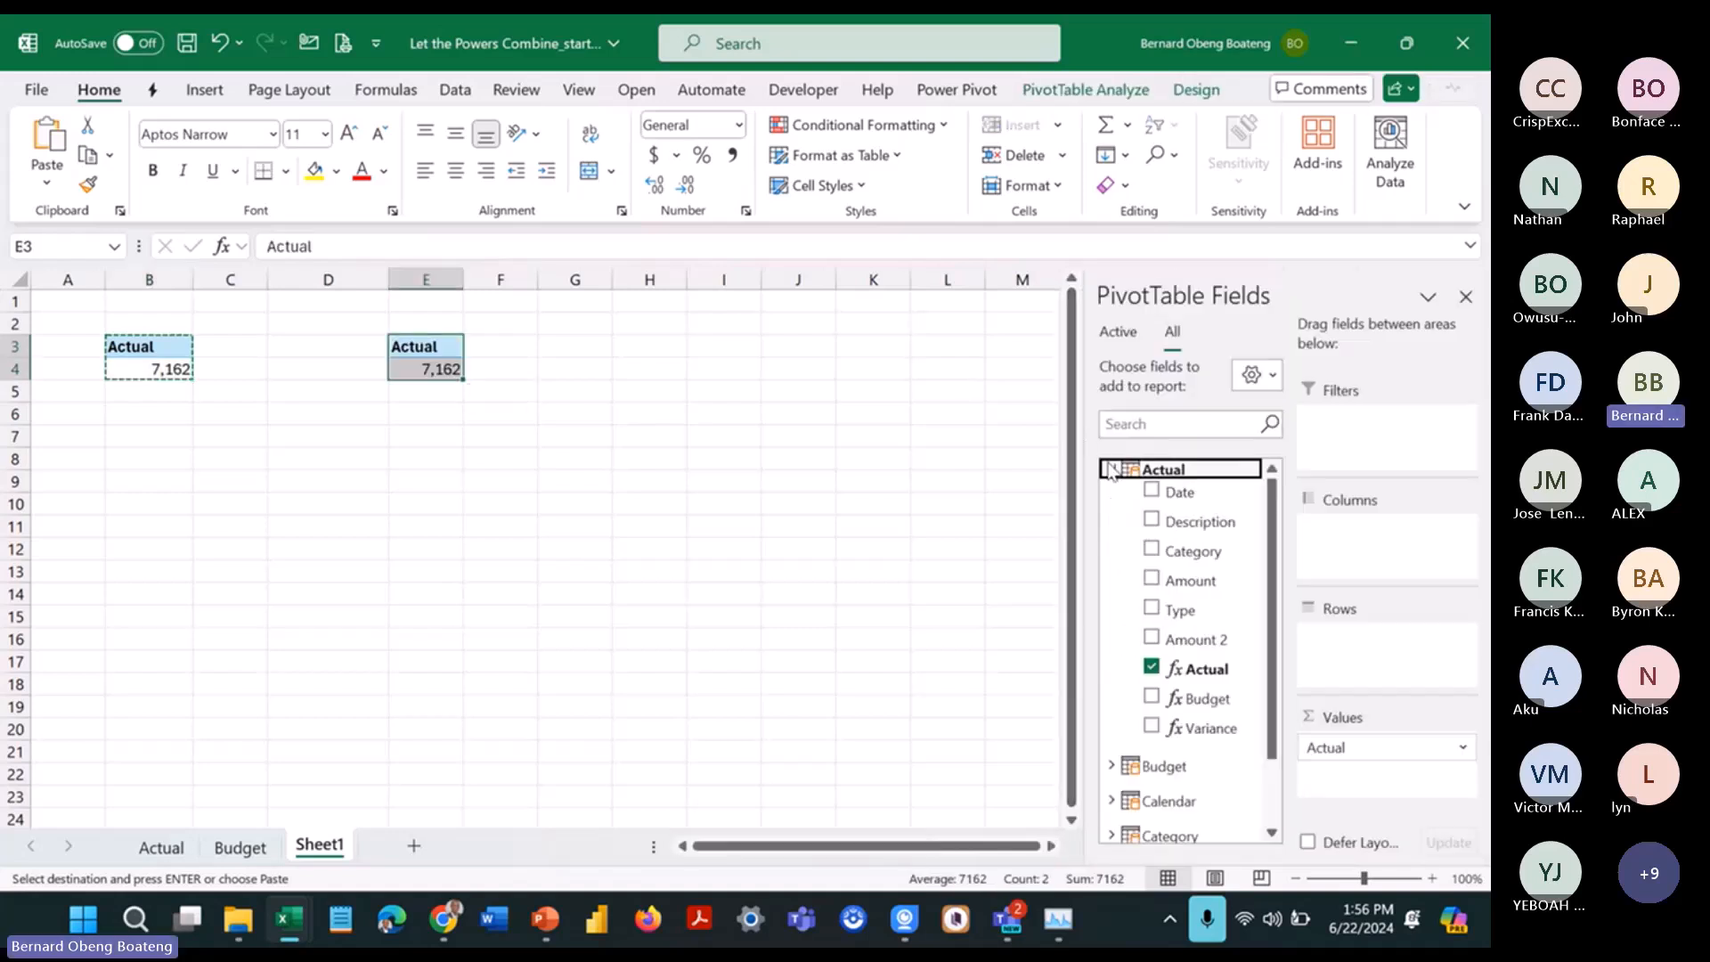
click(1152, 697)
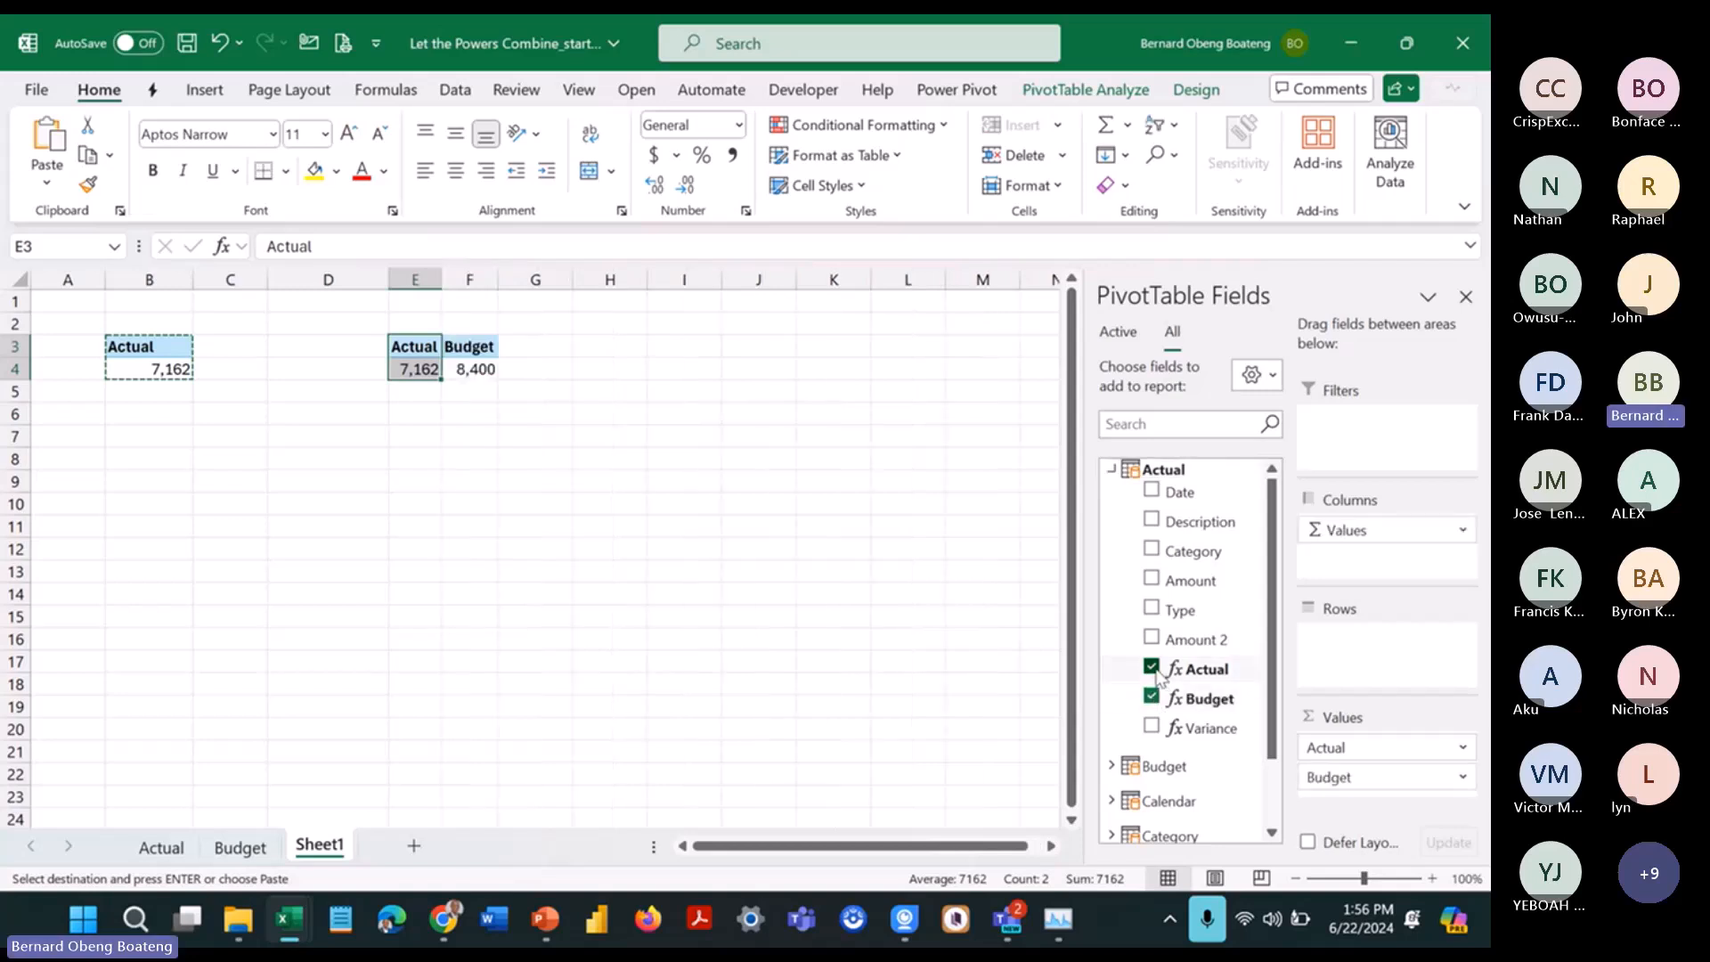
click(1151, 668)
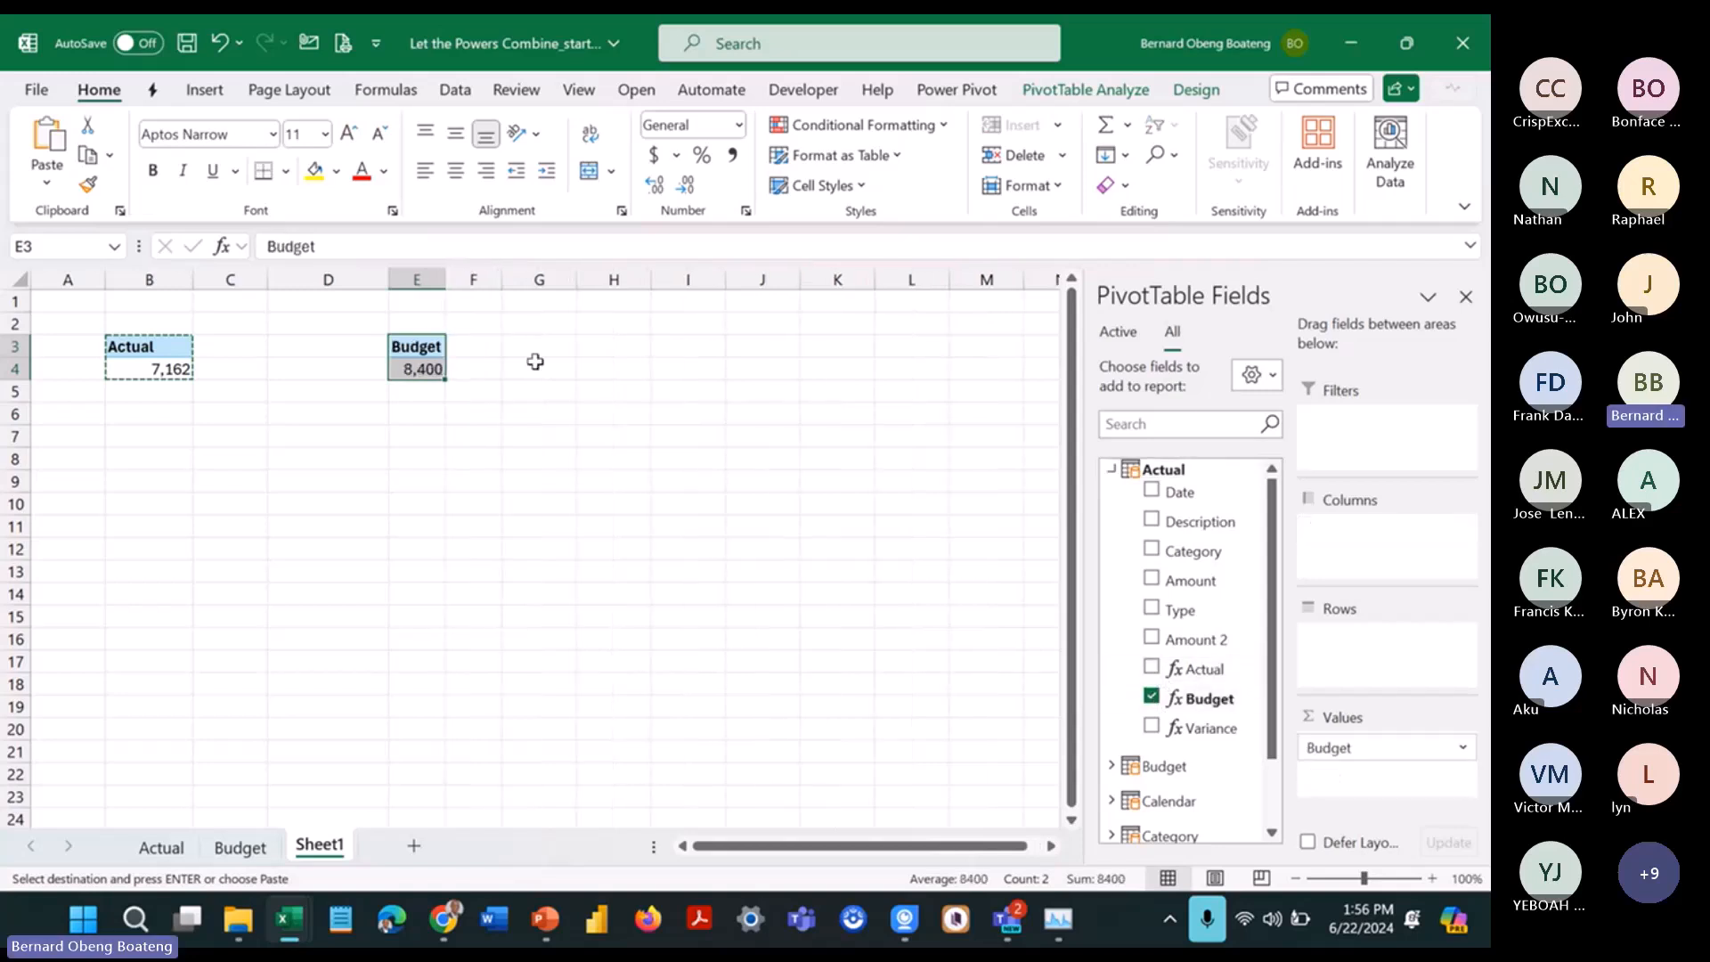
Step: Copy the Budget PivotTable to cell H3 and replace the copy's Budget measure with the Variance measure
click(405, 346)
drag(405, 346, 408, 370)
key(ctrl+c)
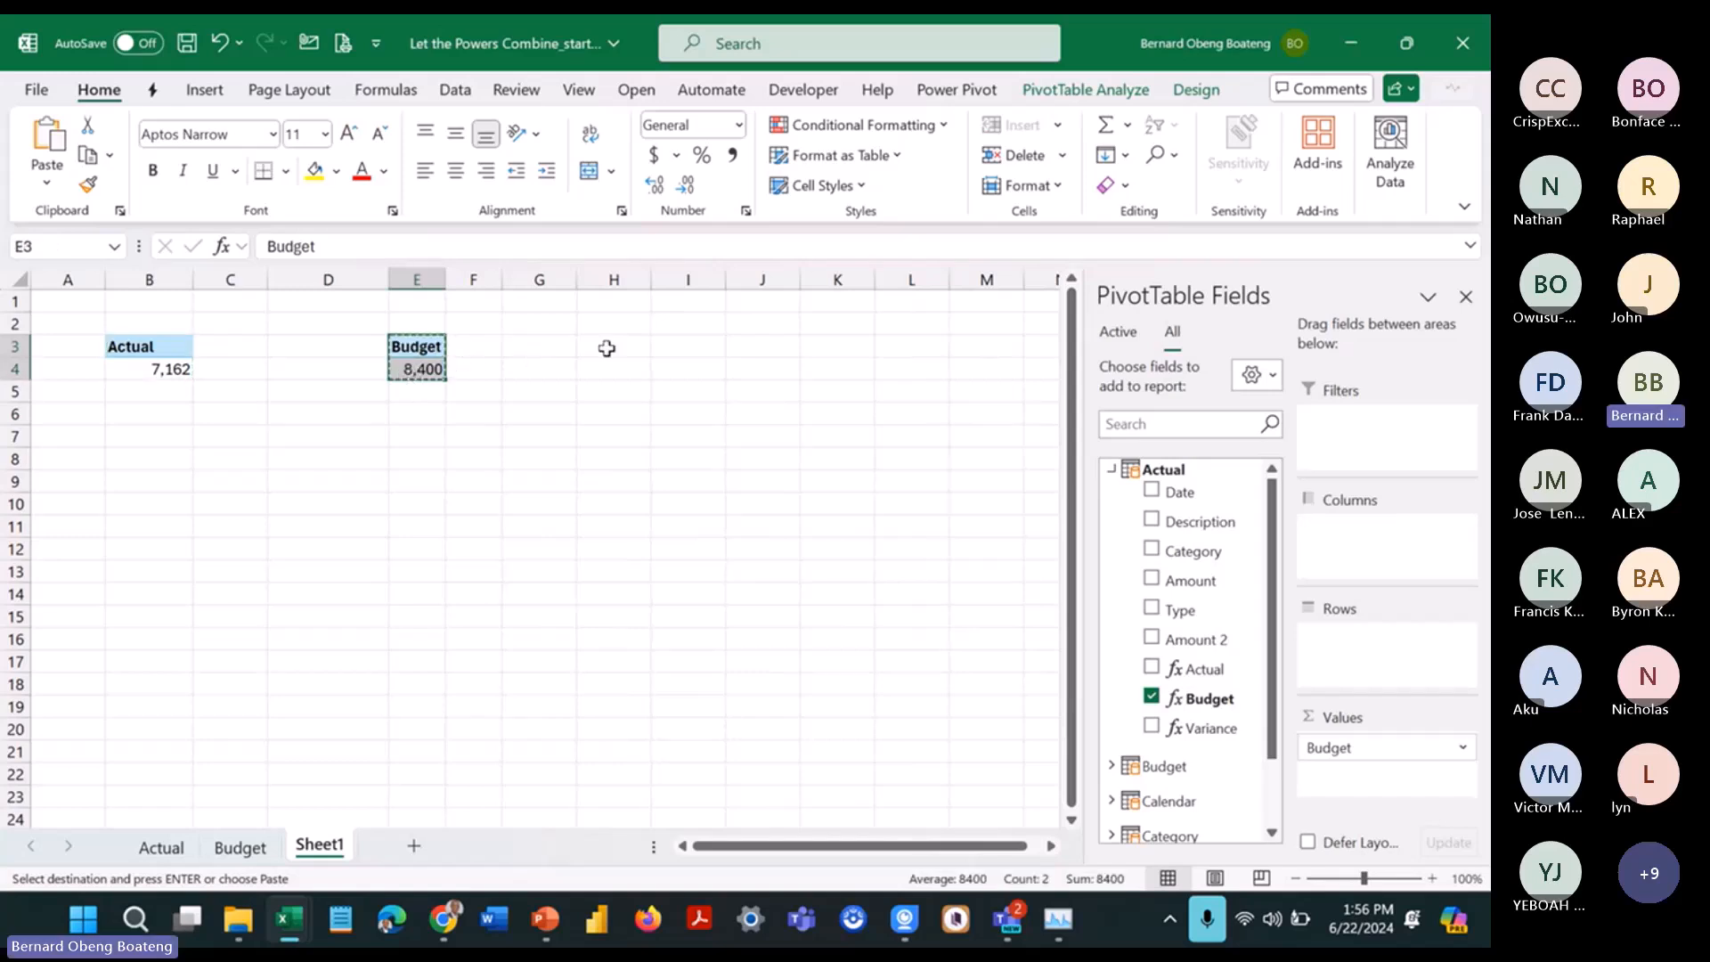
click(635, 343)
key(ctrl+v)
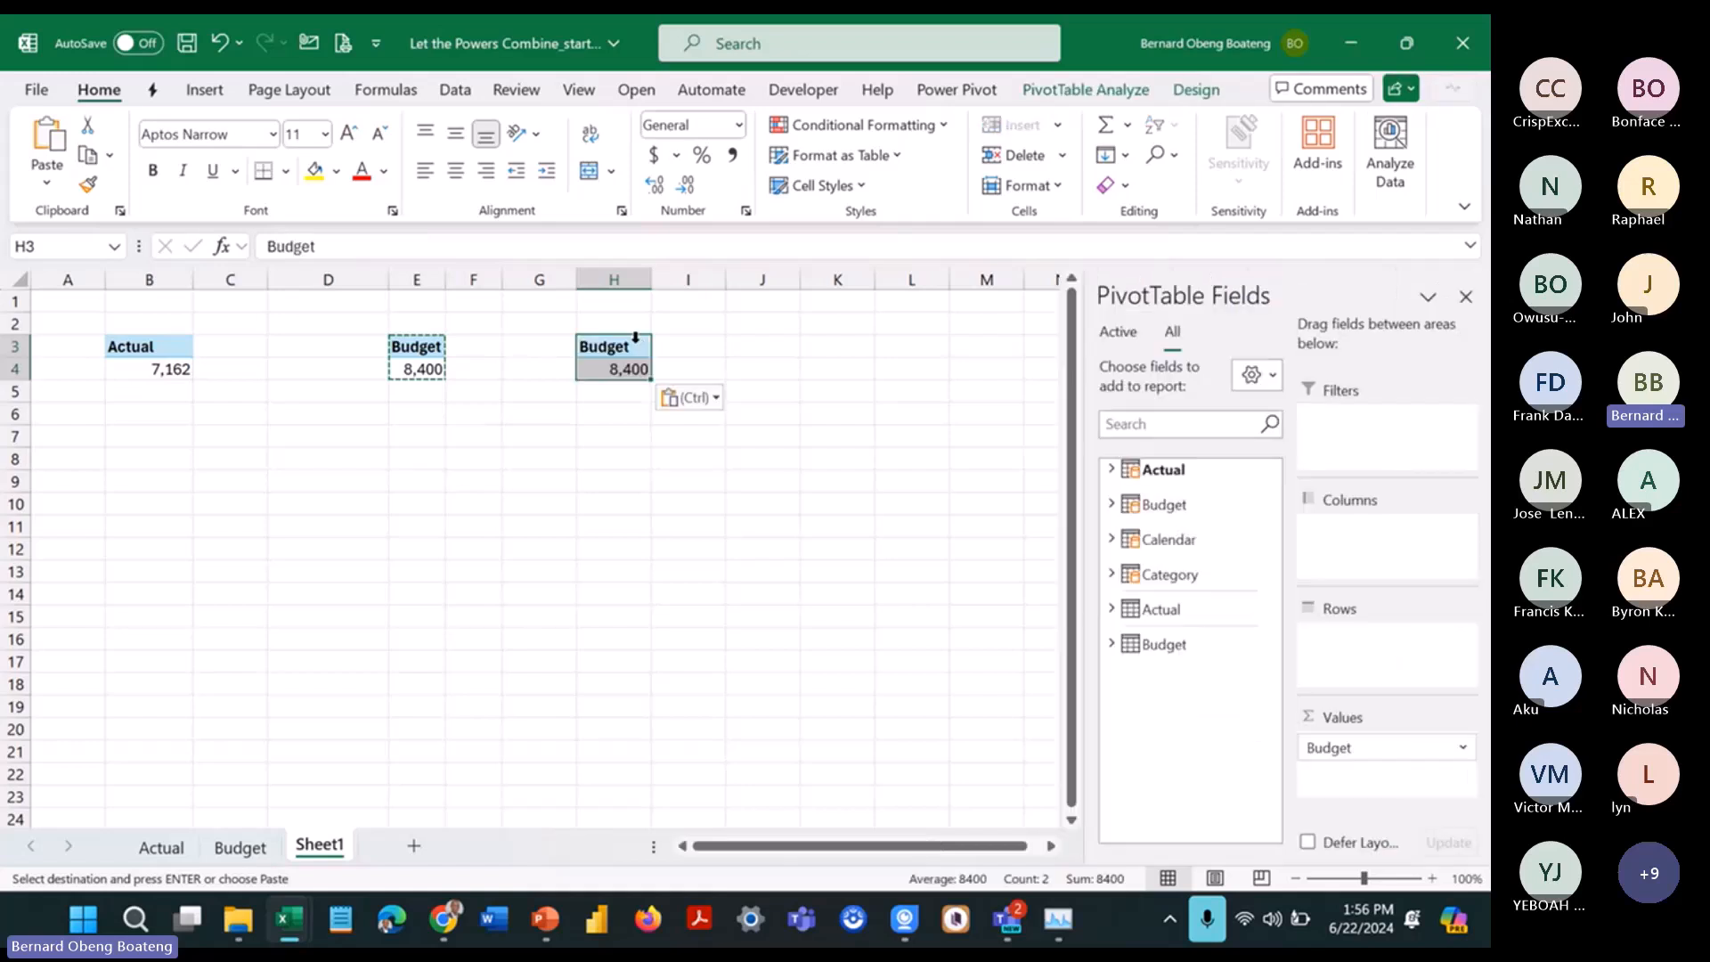
click(1111, 469)
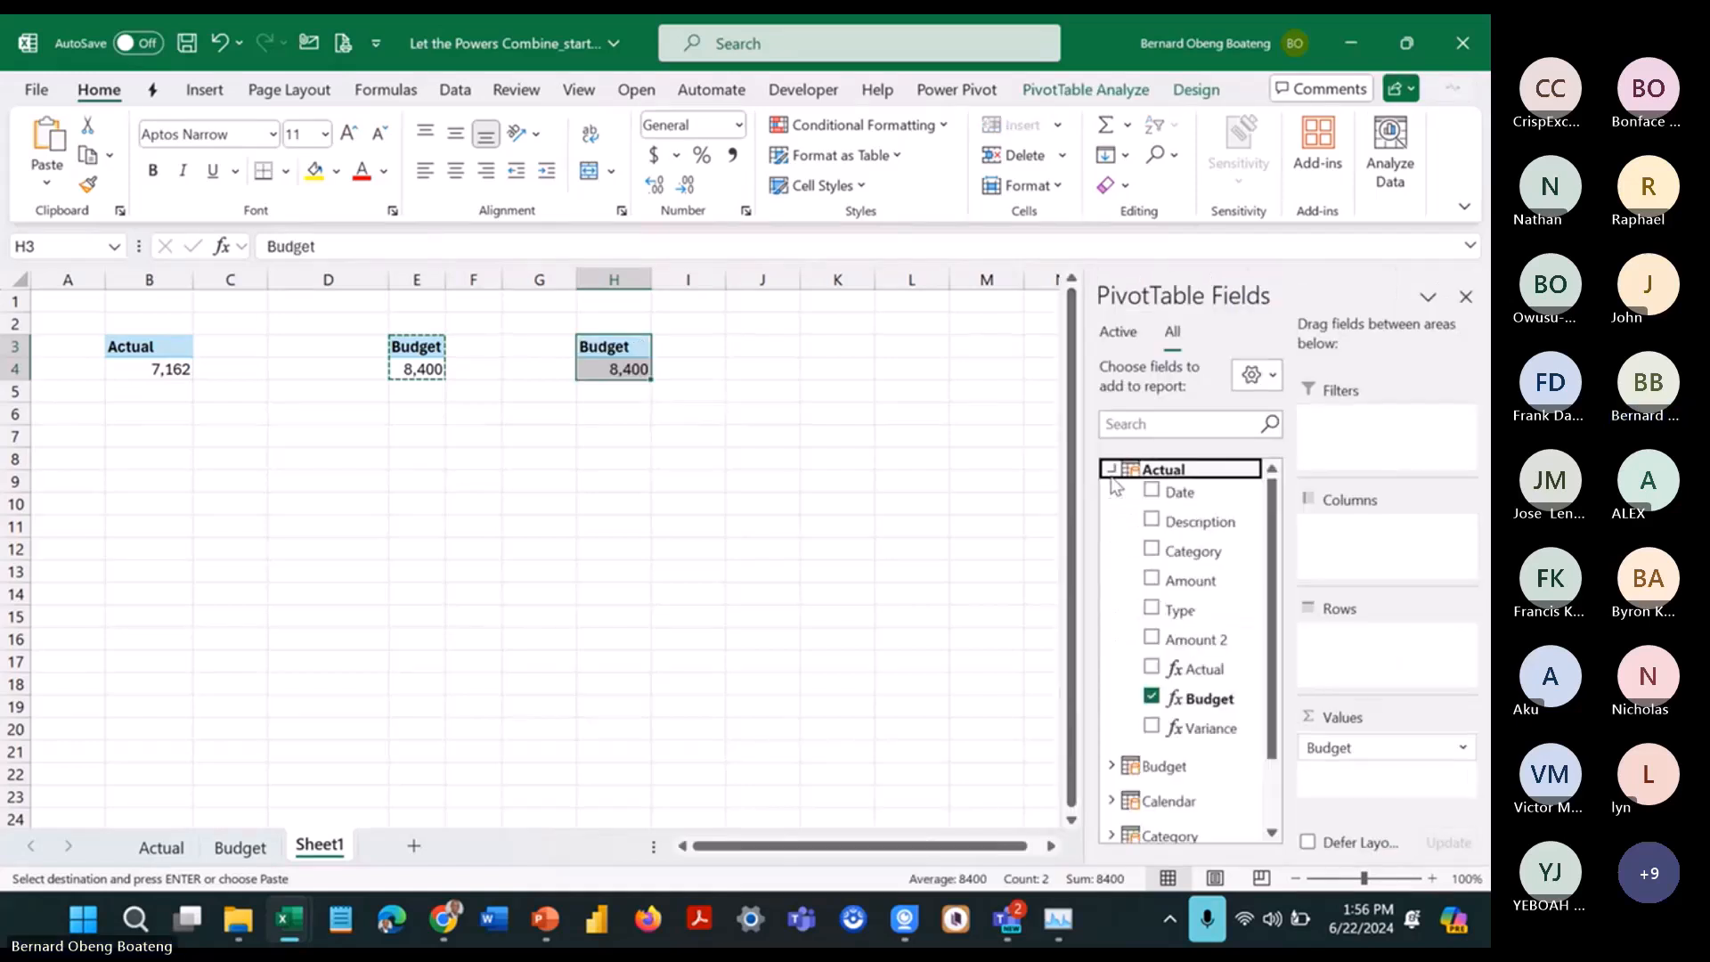
click(1152, 697)
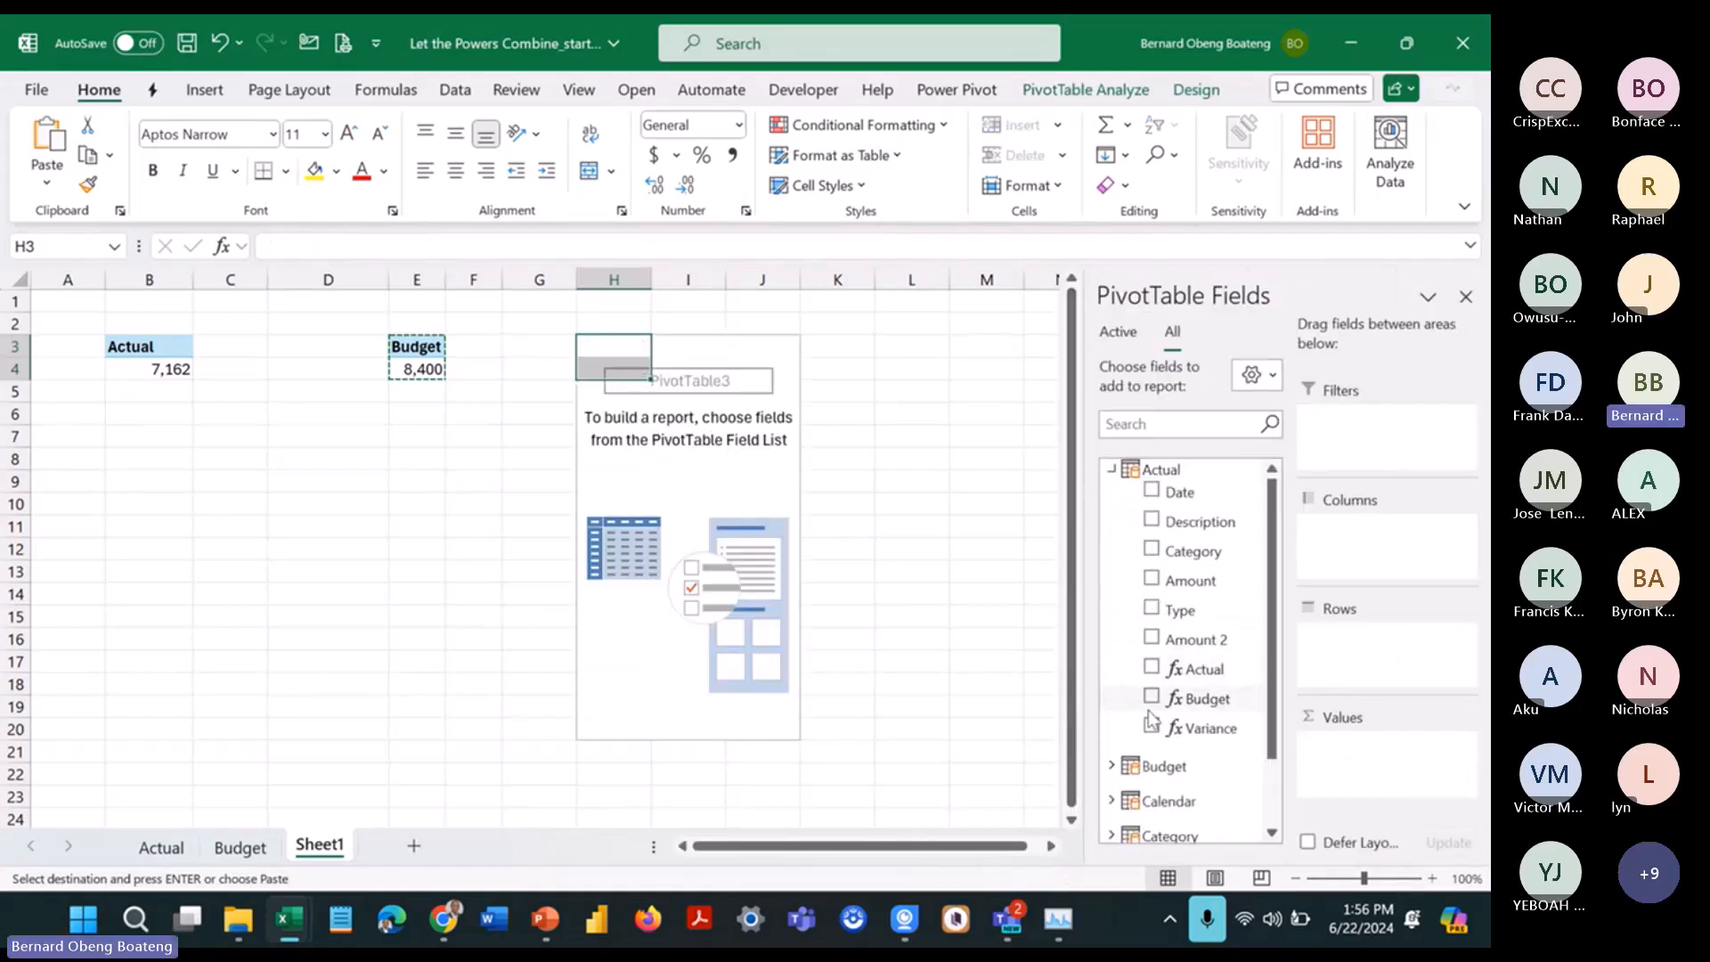
click(1151, 728)
click(667, 500)
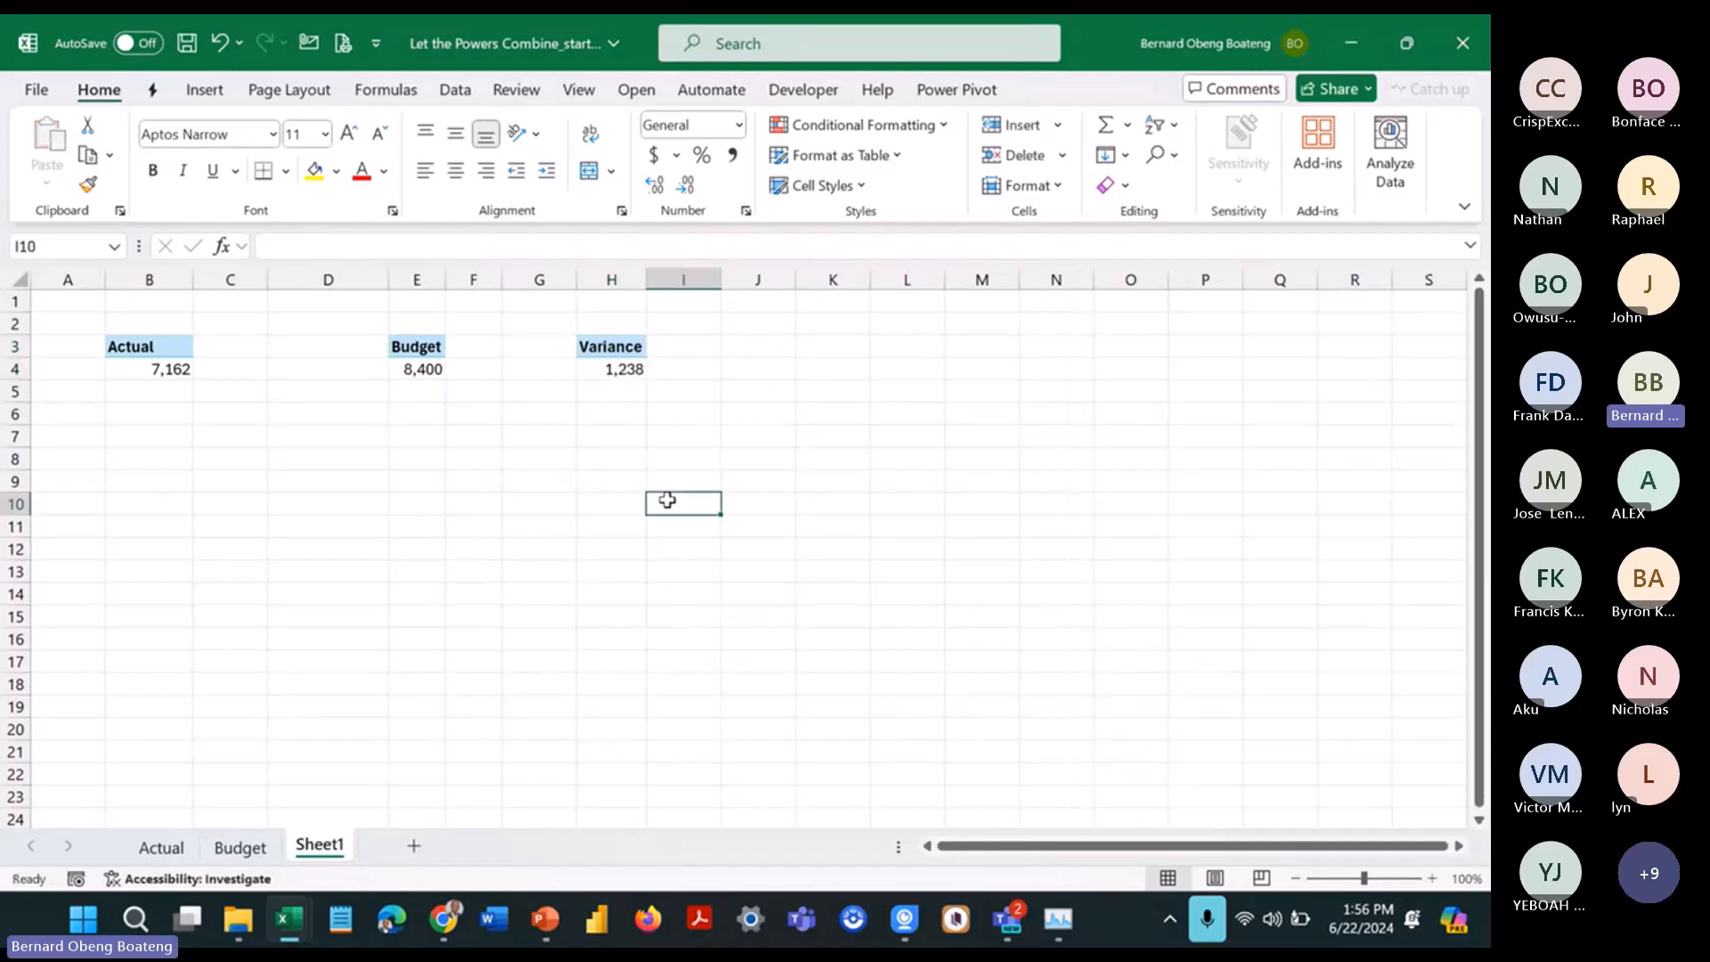
Step: Switch to the finished workbook's Dashboard sheet and examine the Actual, Budget and Variance cards and the sparkline
key(alt+Tab)
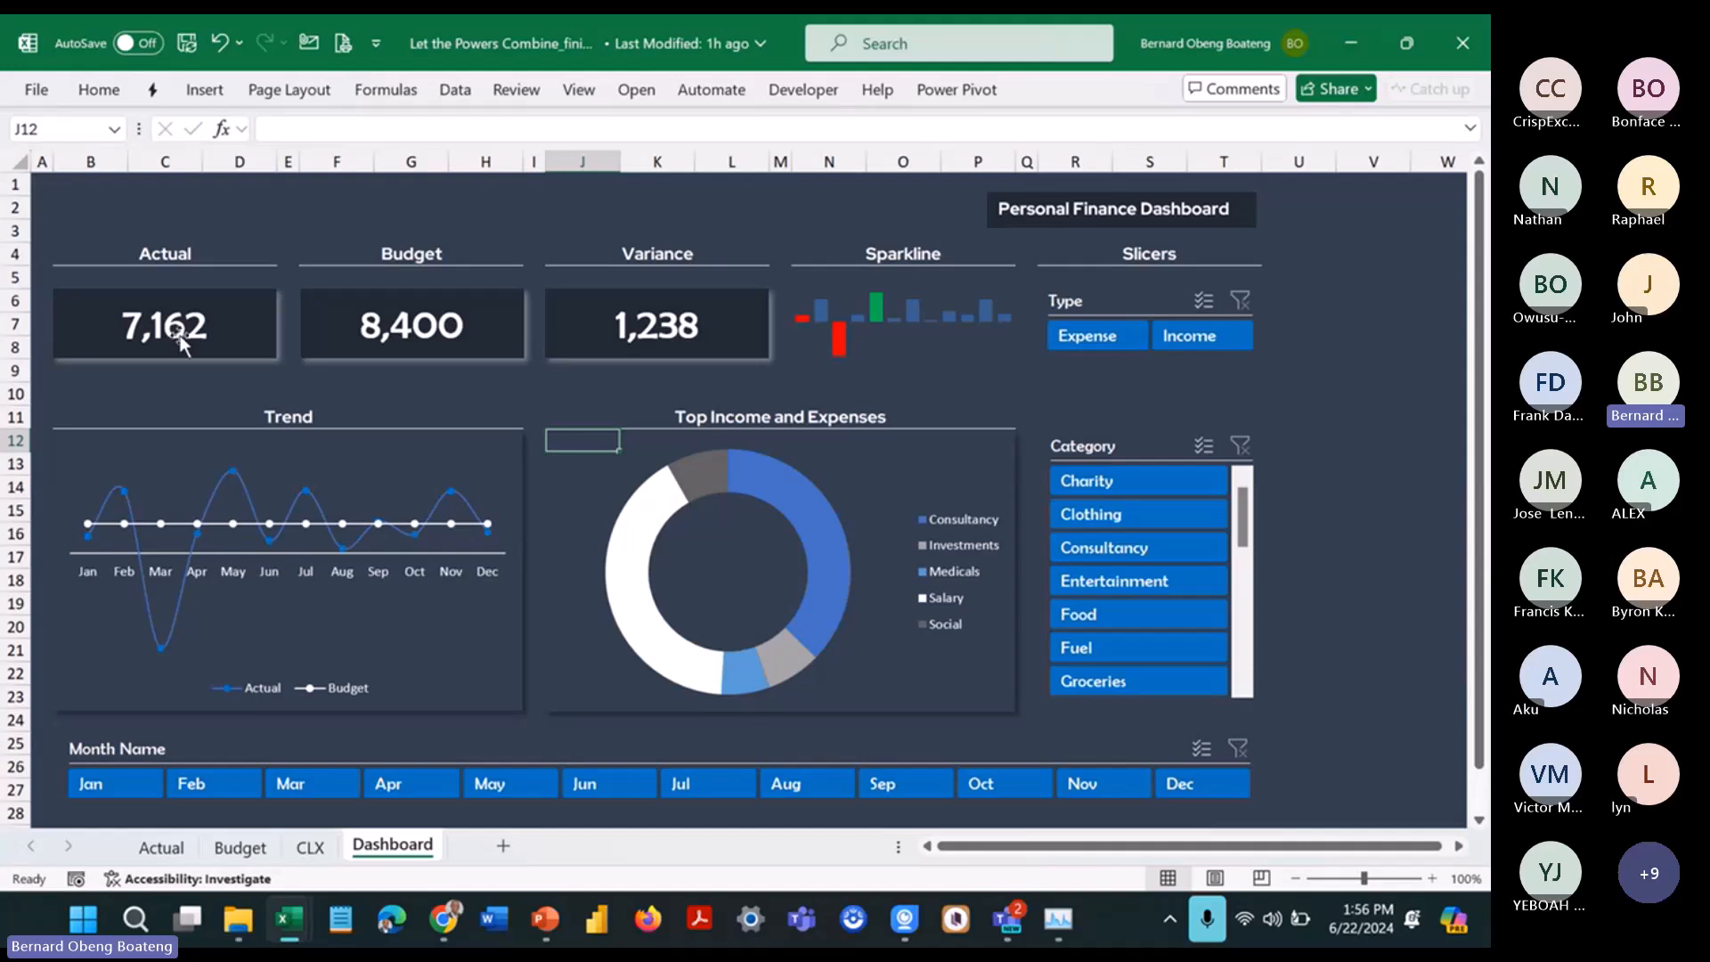
click(700, 286)
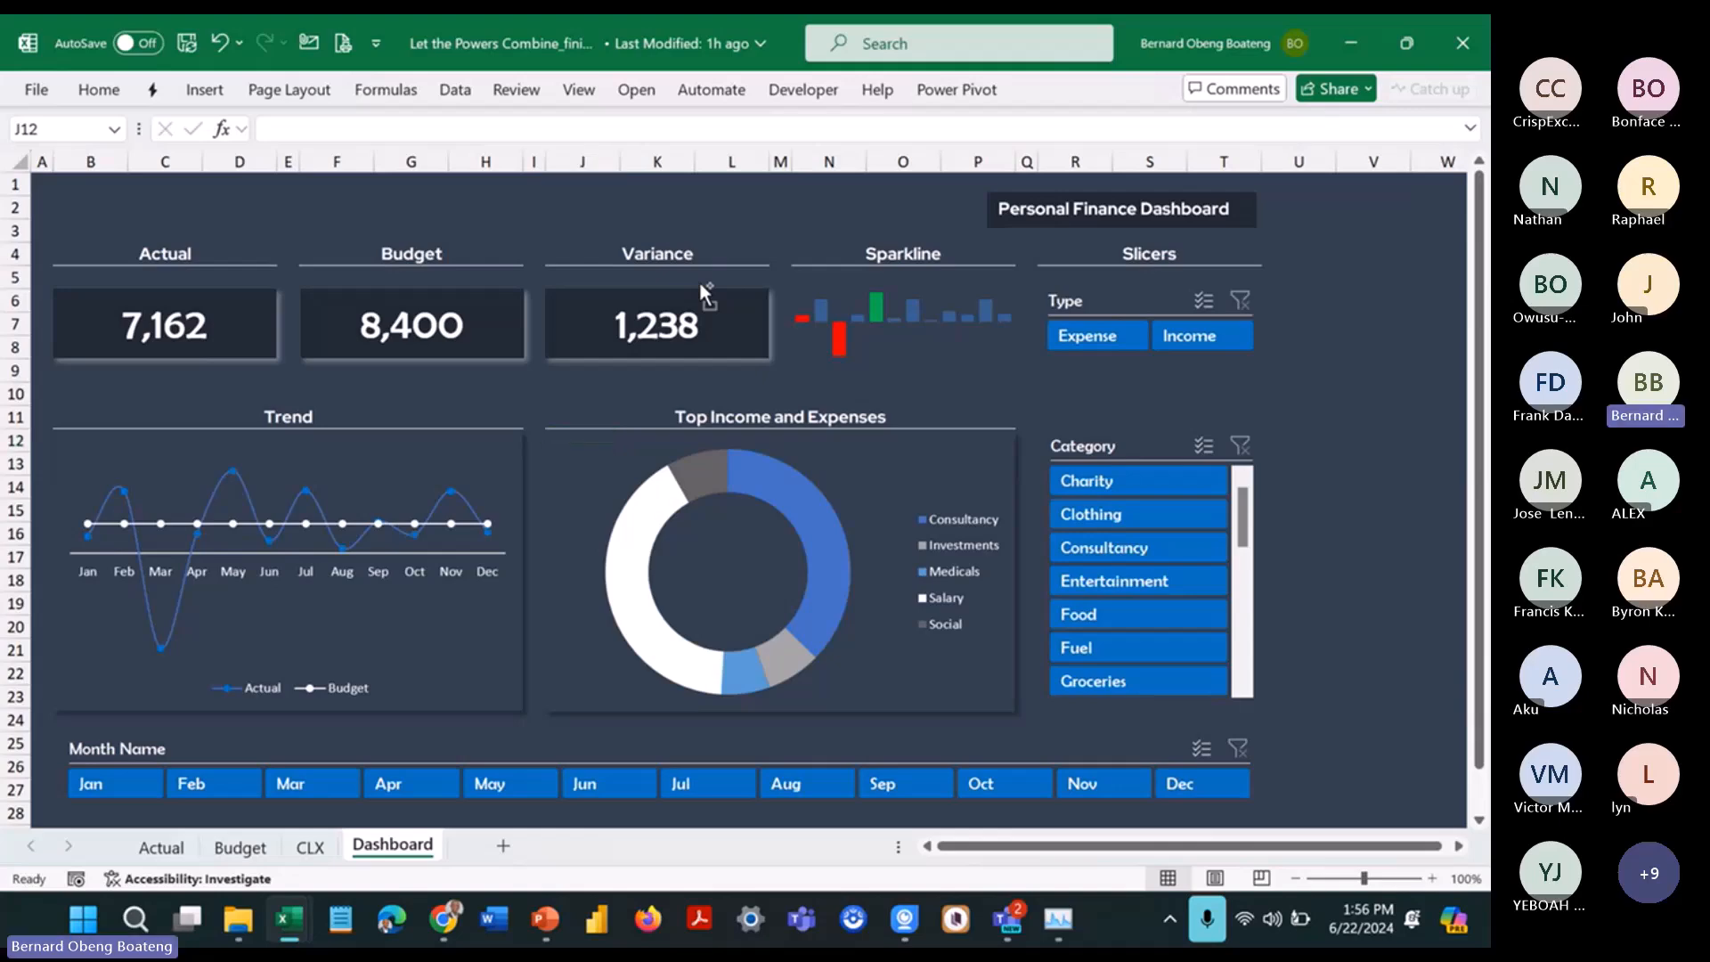
key(alt+Tab)
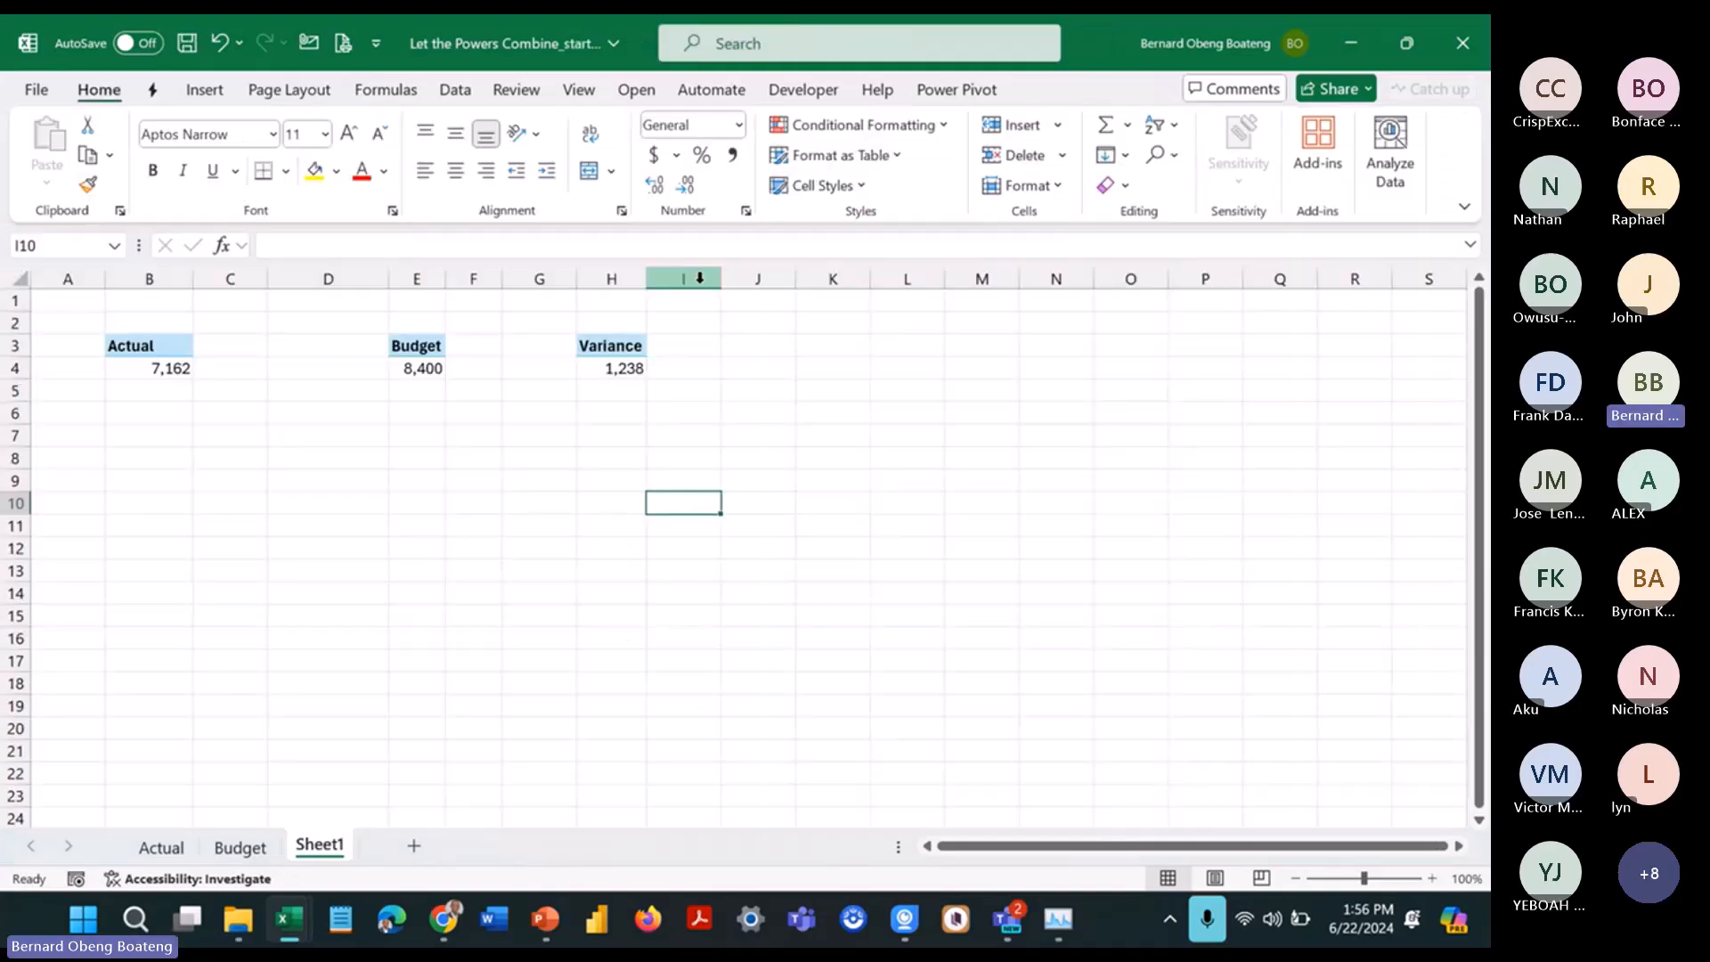
key(alt+Tab)
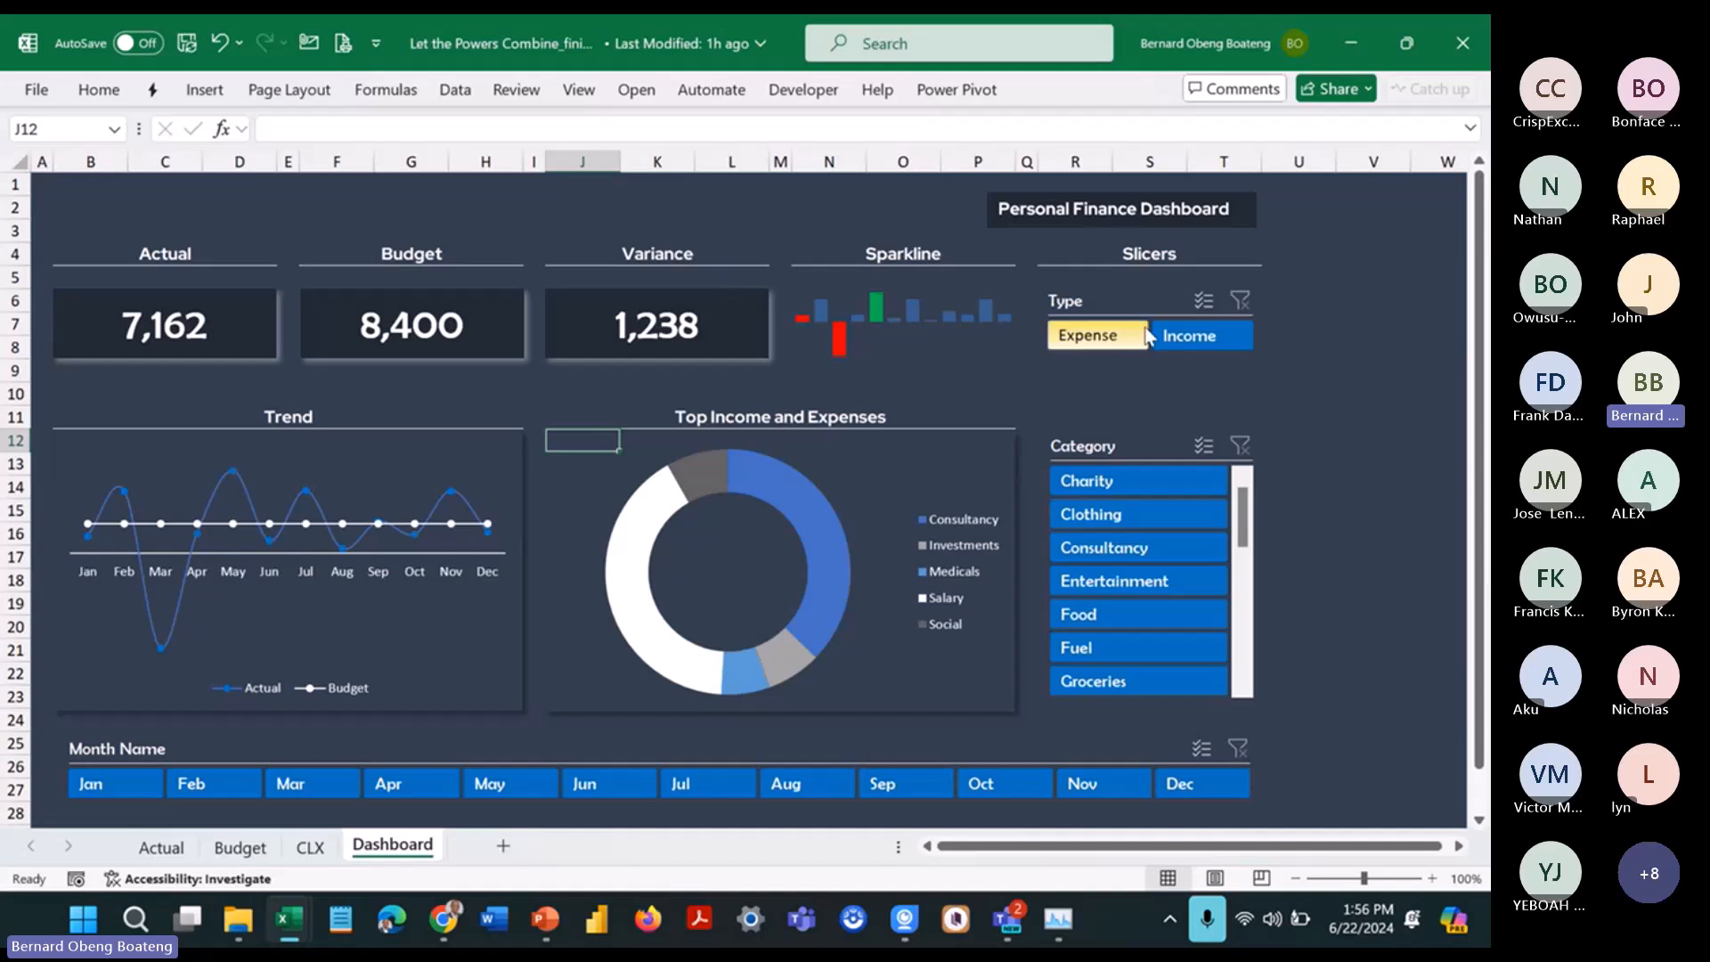
click(826, 307)
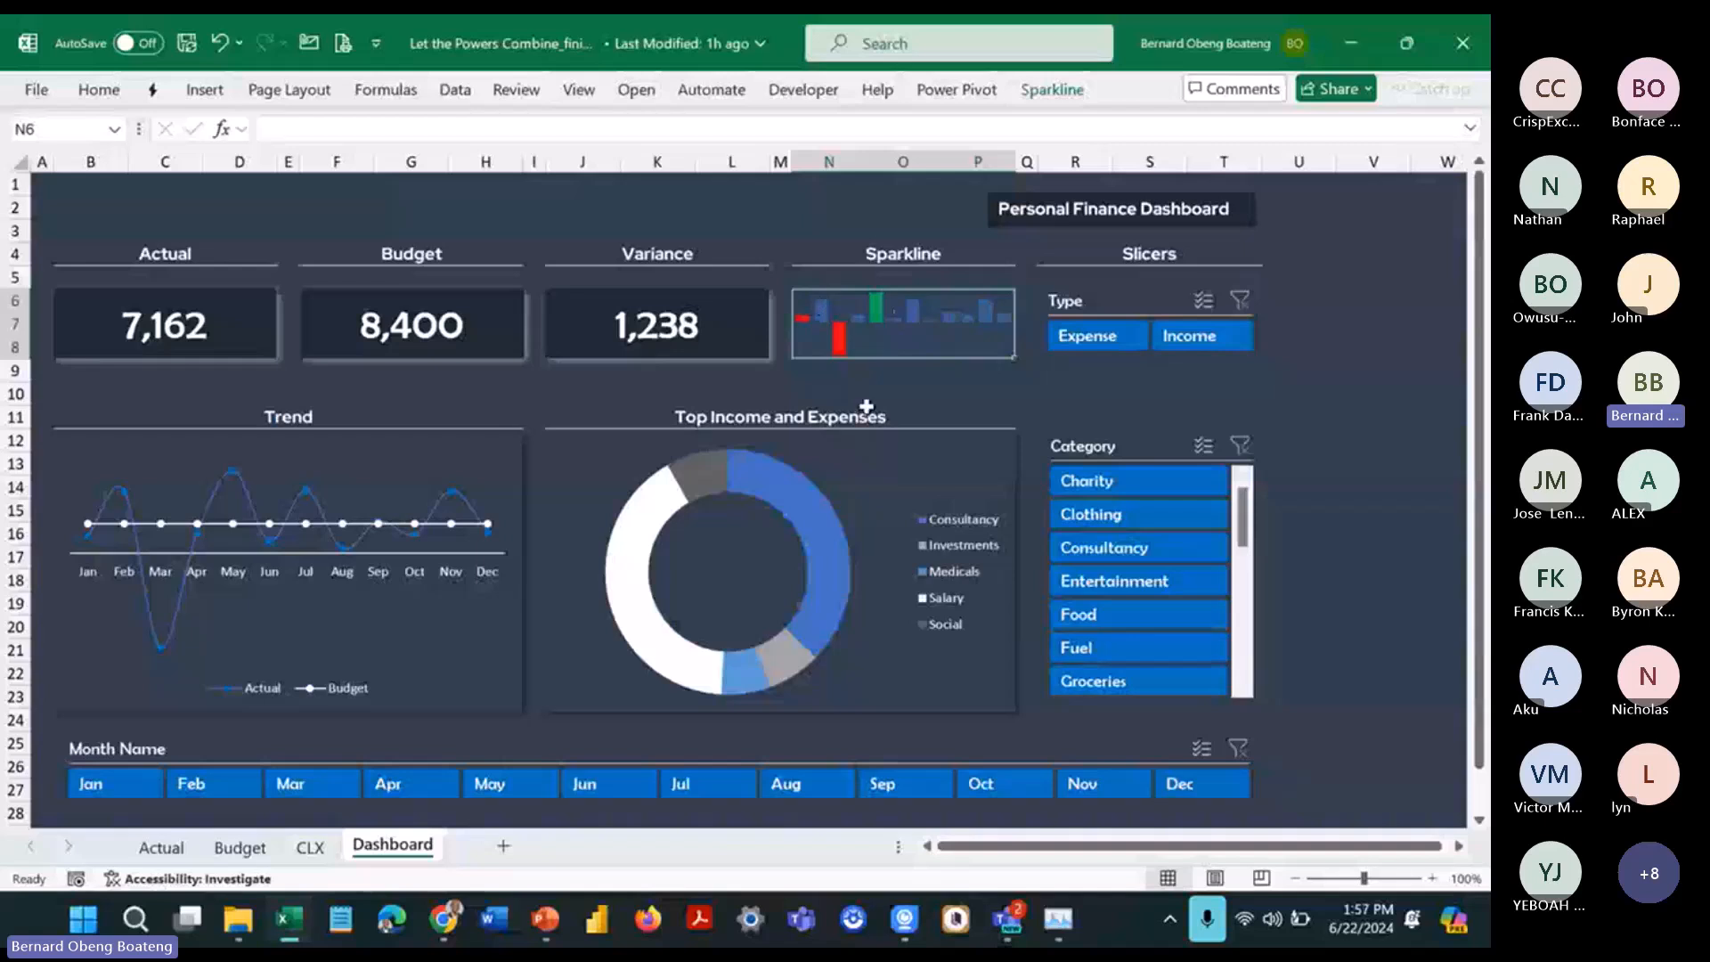
Step: Return to Sheet1 of the start workbook and copy the Variance PivotTable to cell K3
key(alt+Tab)
click(835, 345)
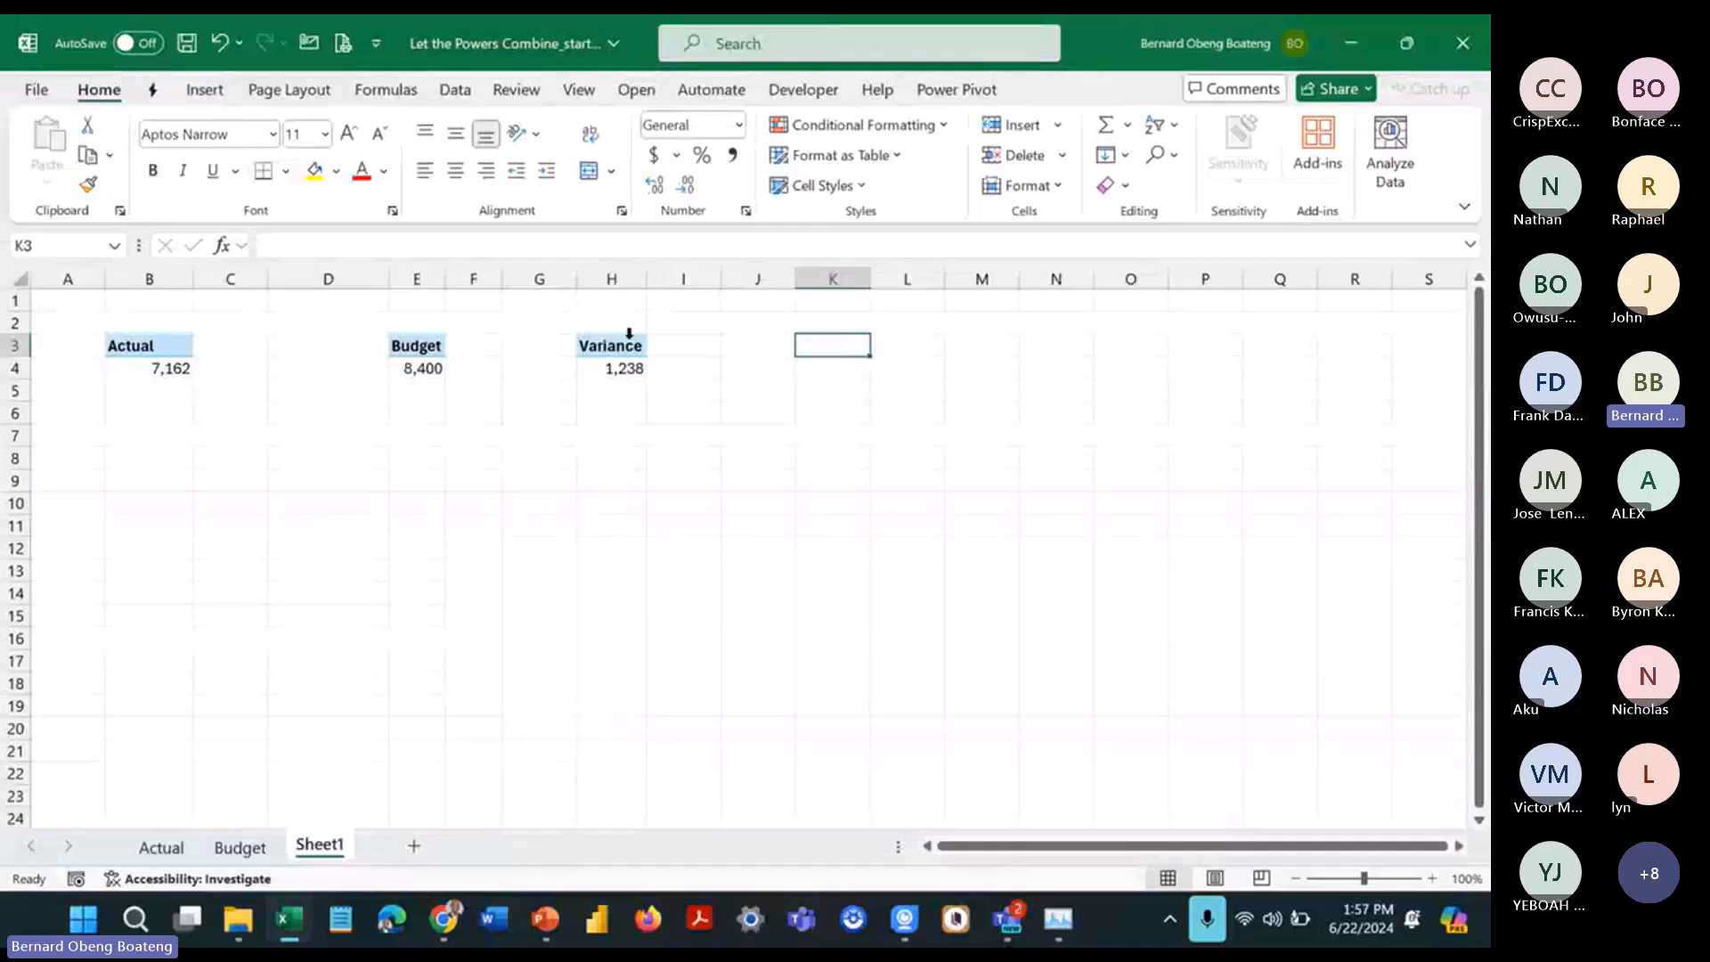
drag(624, 345, 618, 372)
key(ctrl+c)
click(832, 346)
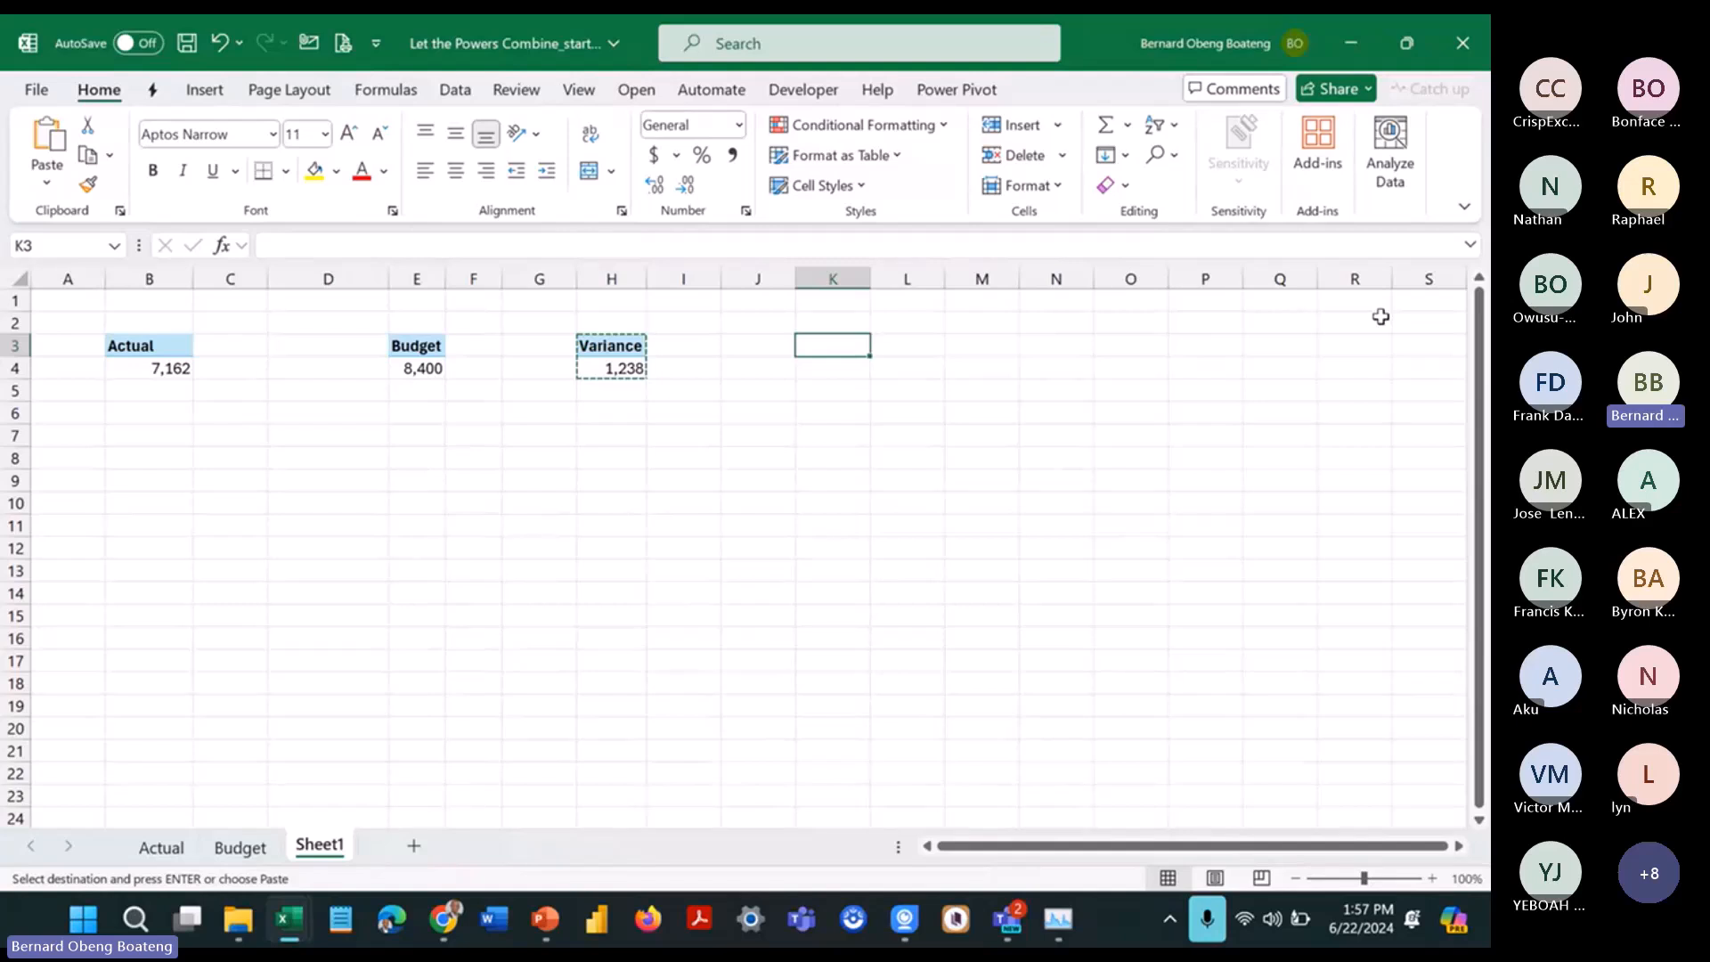
key(ctrl+v)
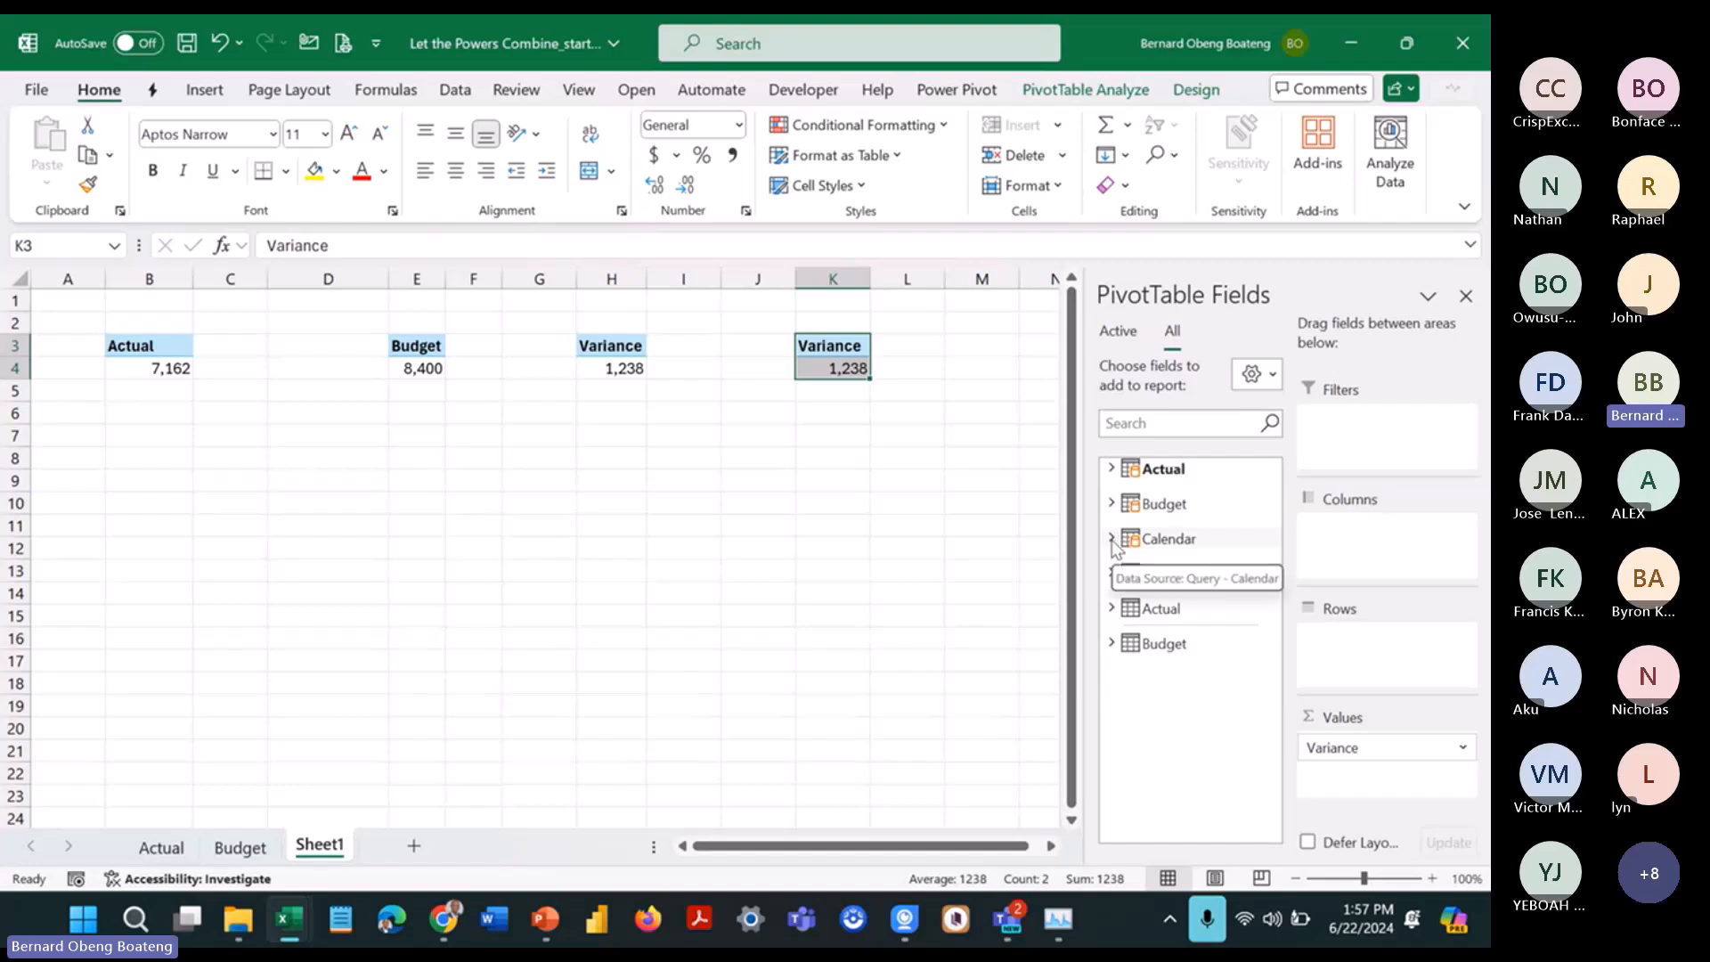
Step: Replace the Variance measure with the Actual measure in the PivotTable at K3 and collapse the Actual table's field list
click(1112, 468)
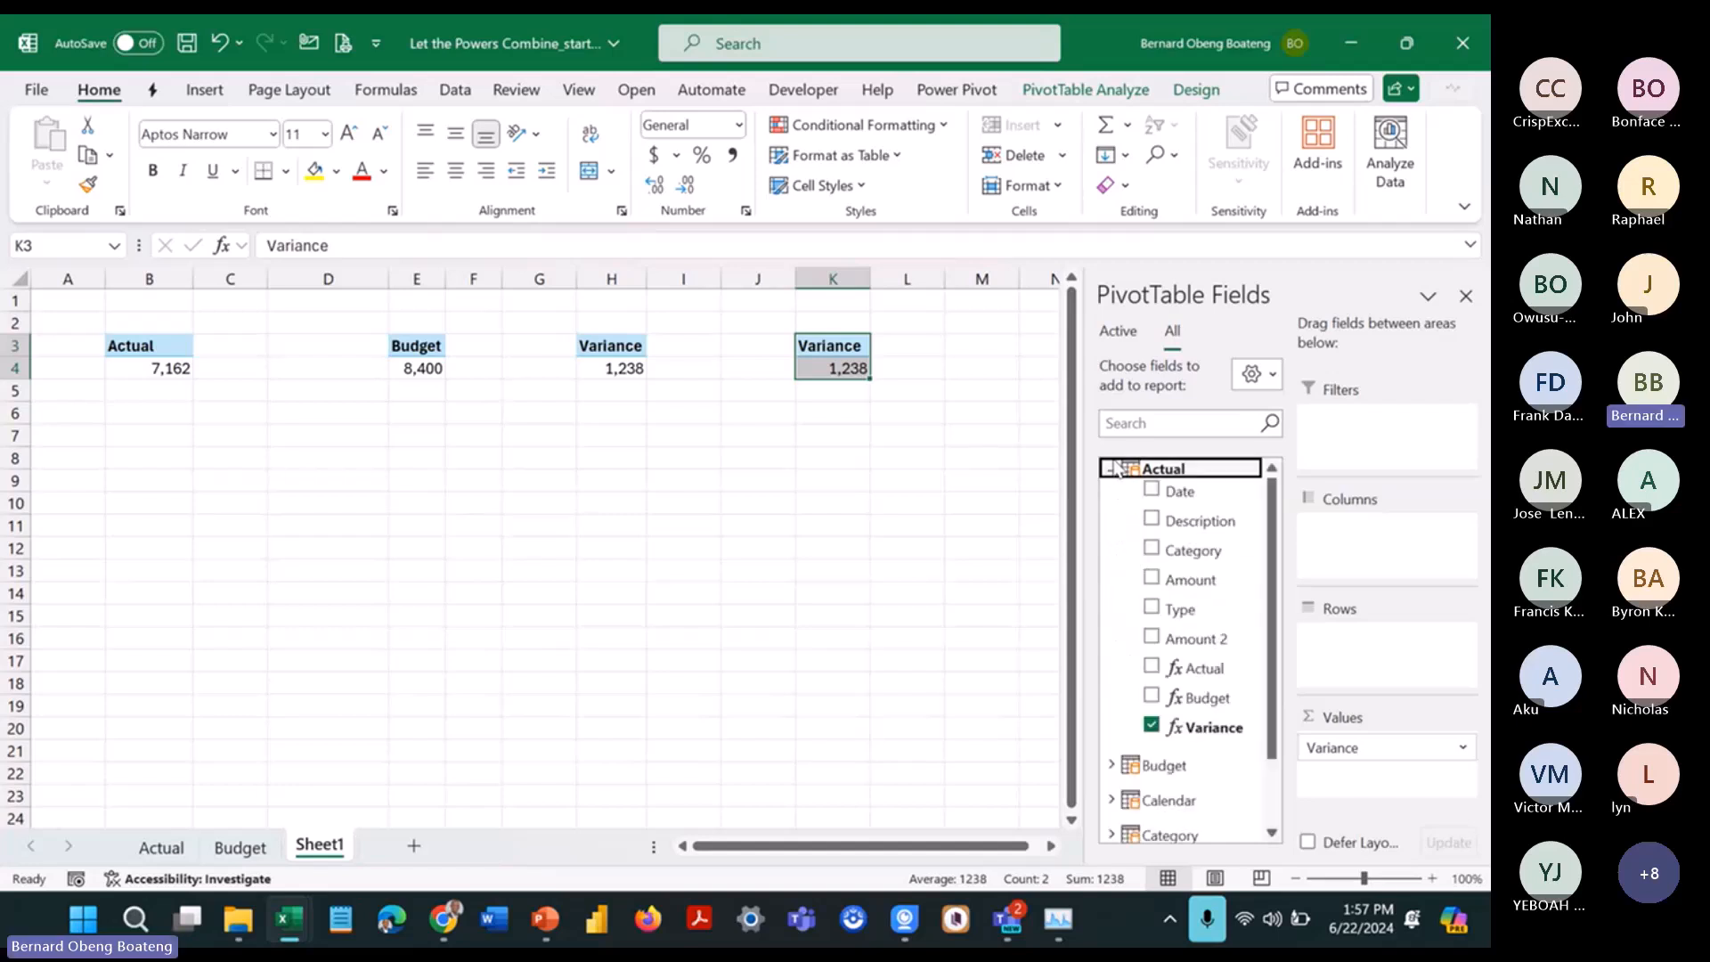
click(1153, 726)
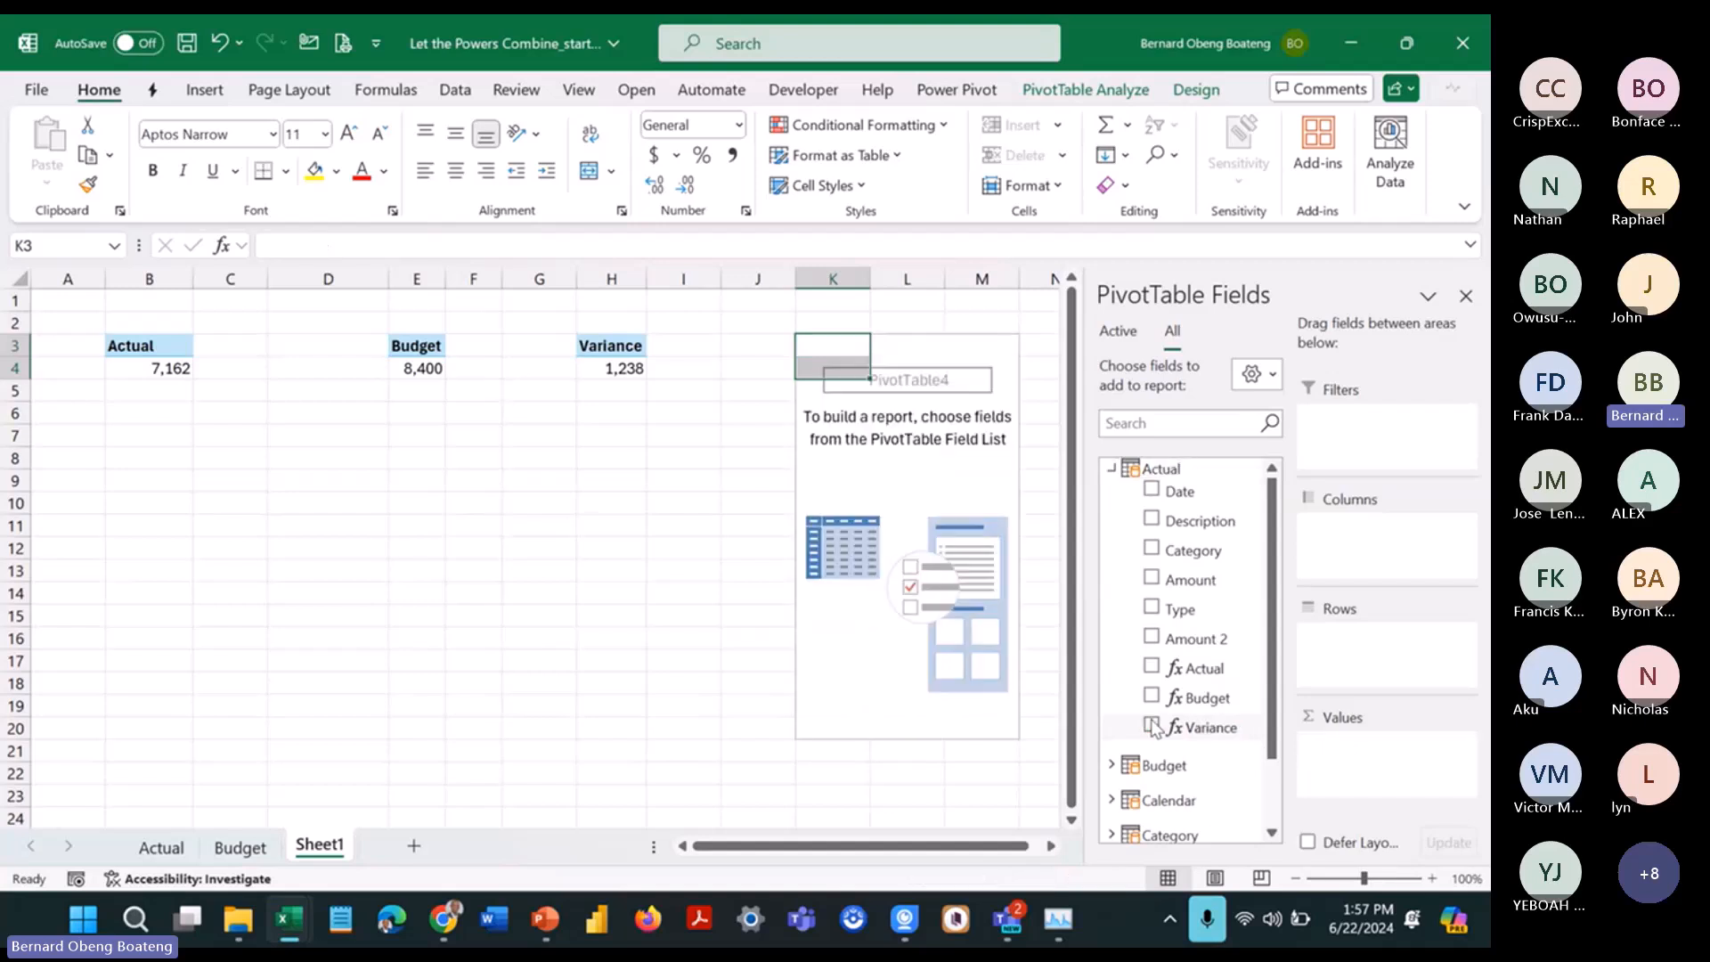
click(1152, 667)
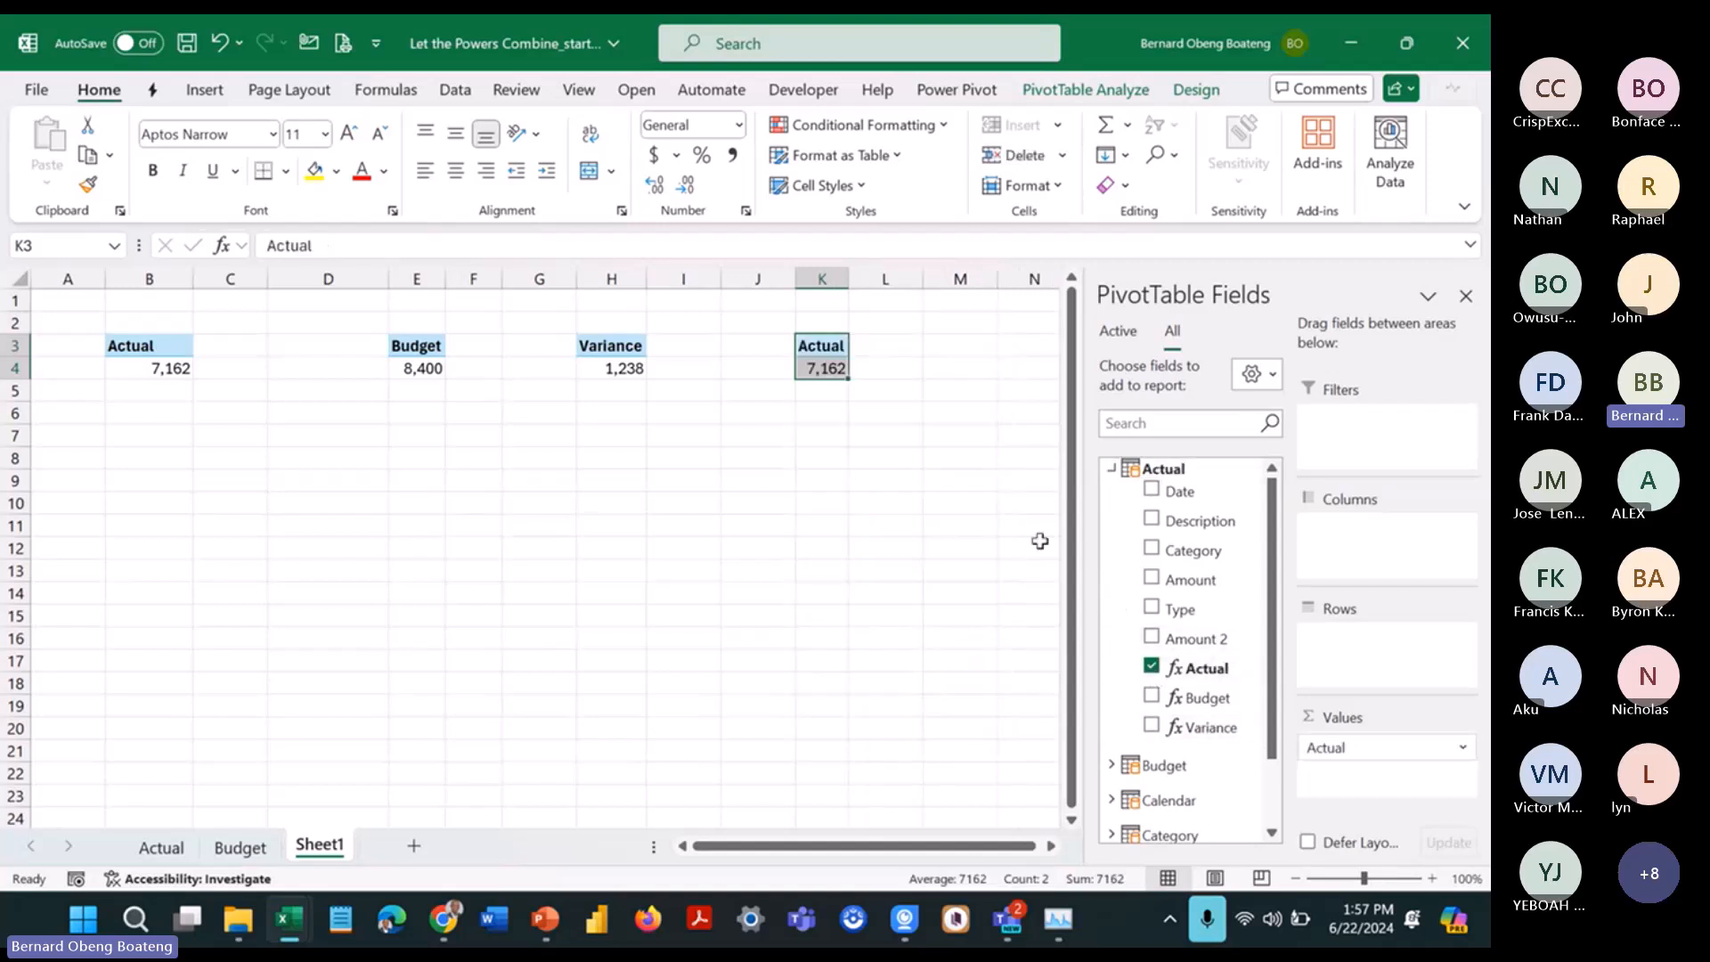
click(1112, 471)
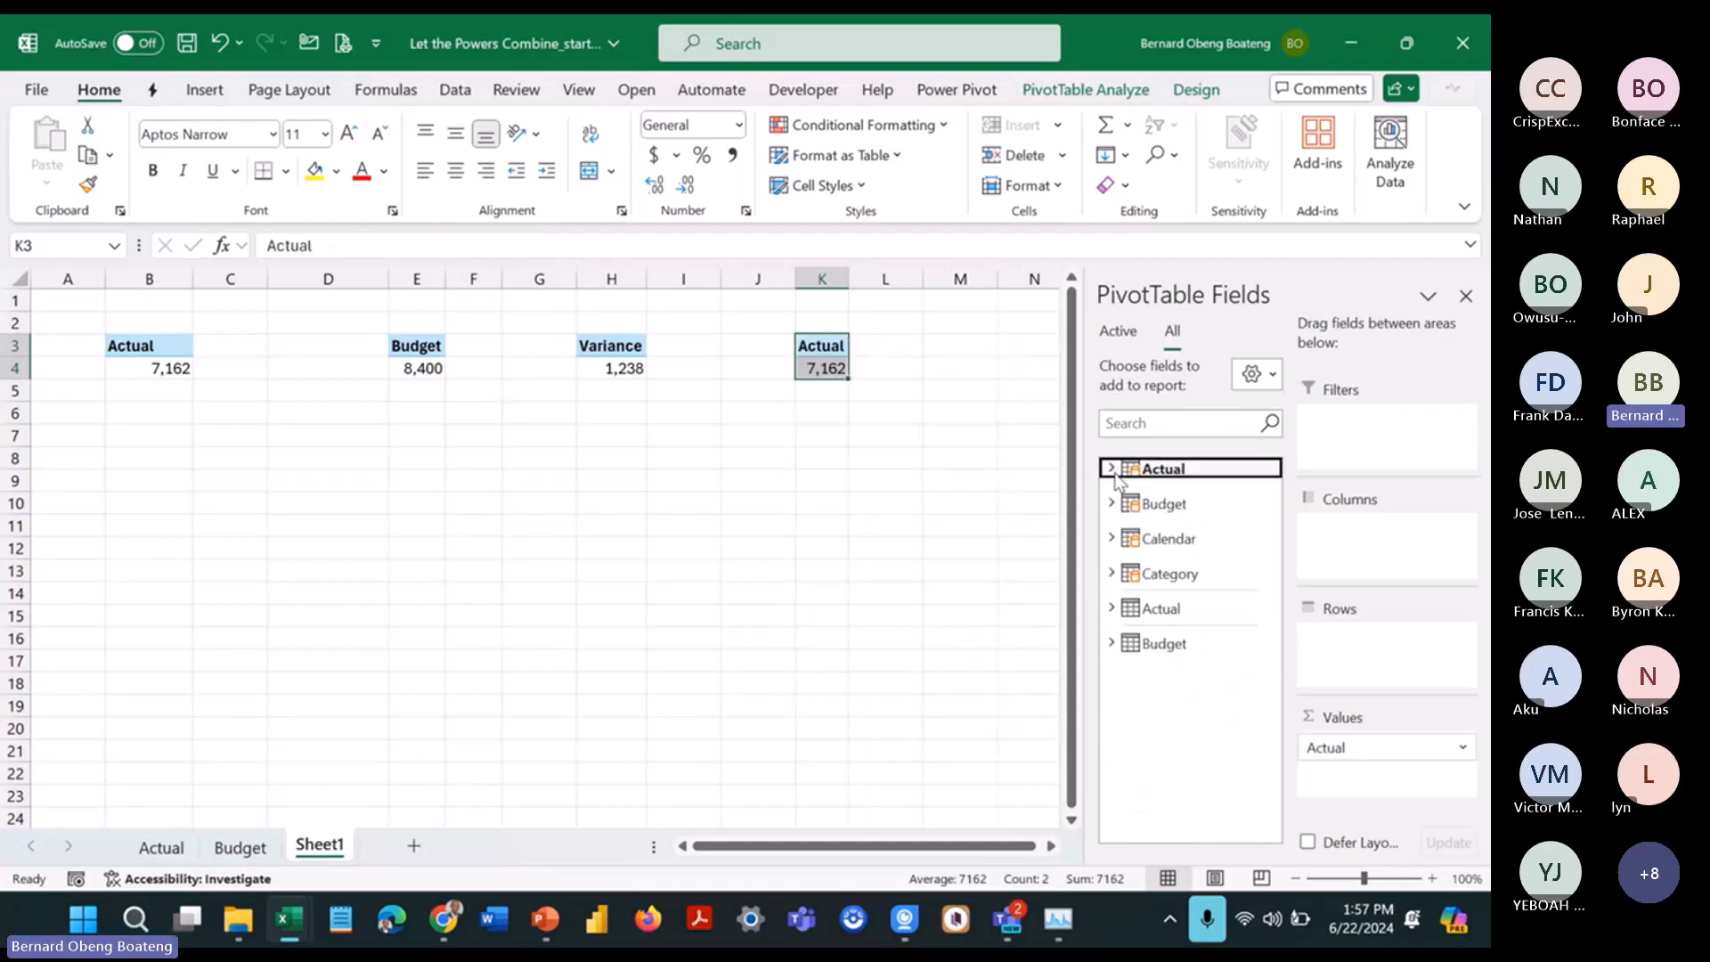
Step: Break the Actual PivotTable at K3 down by the Calendar table's Month Name field as rows
click(1111, 538)
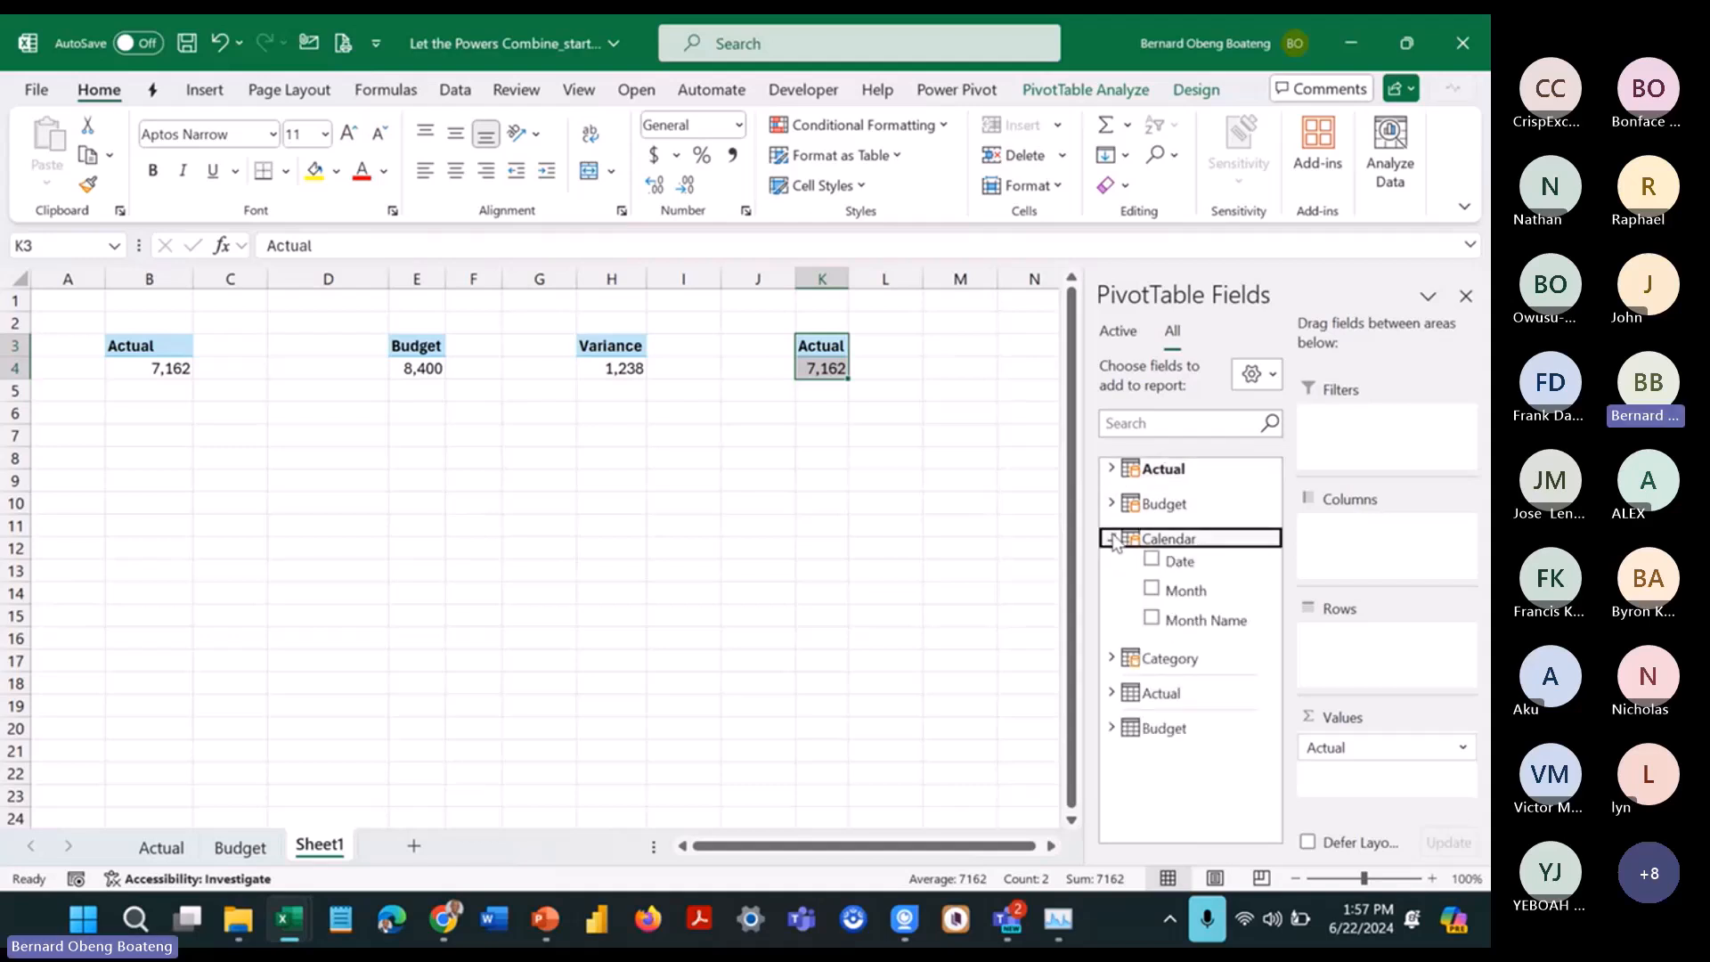
click(1152, 619)
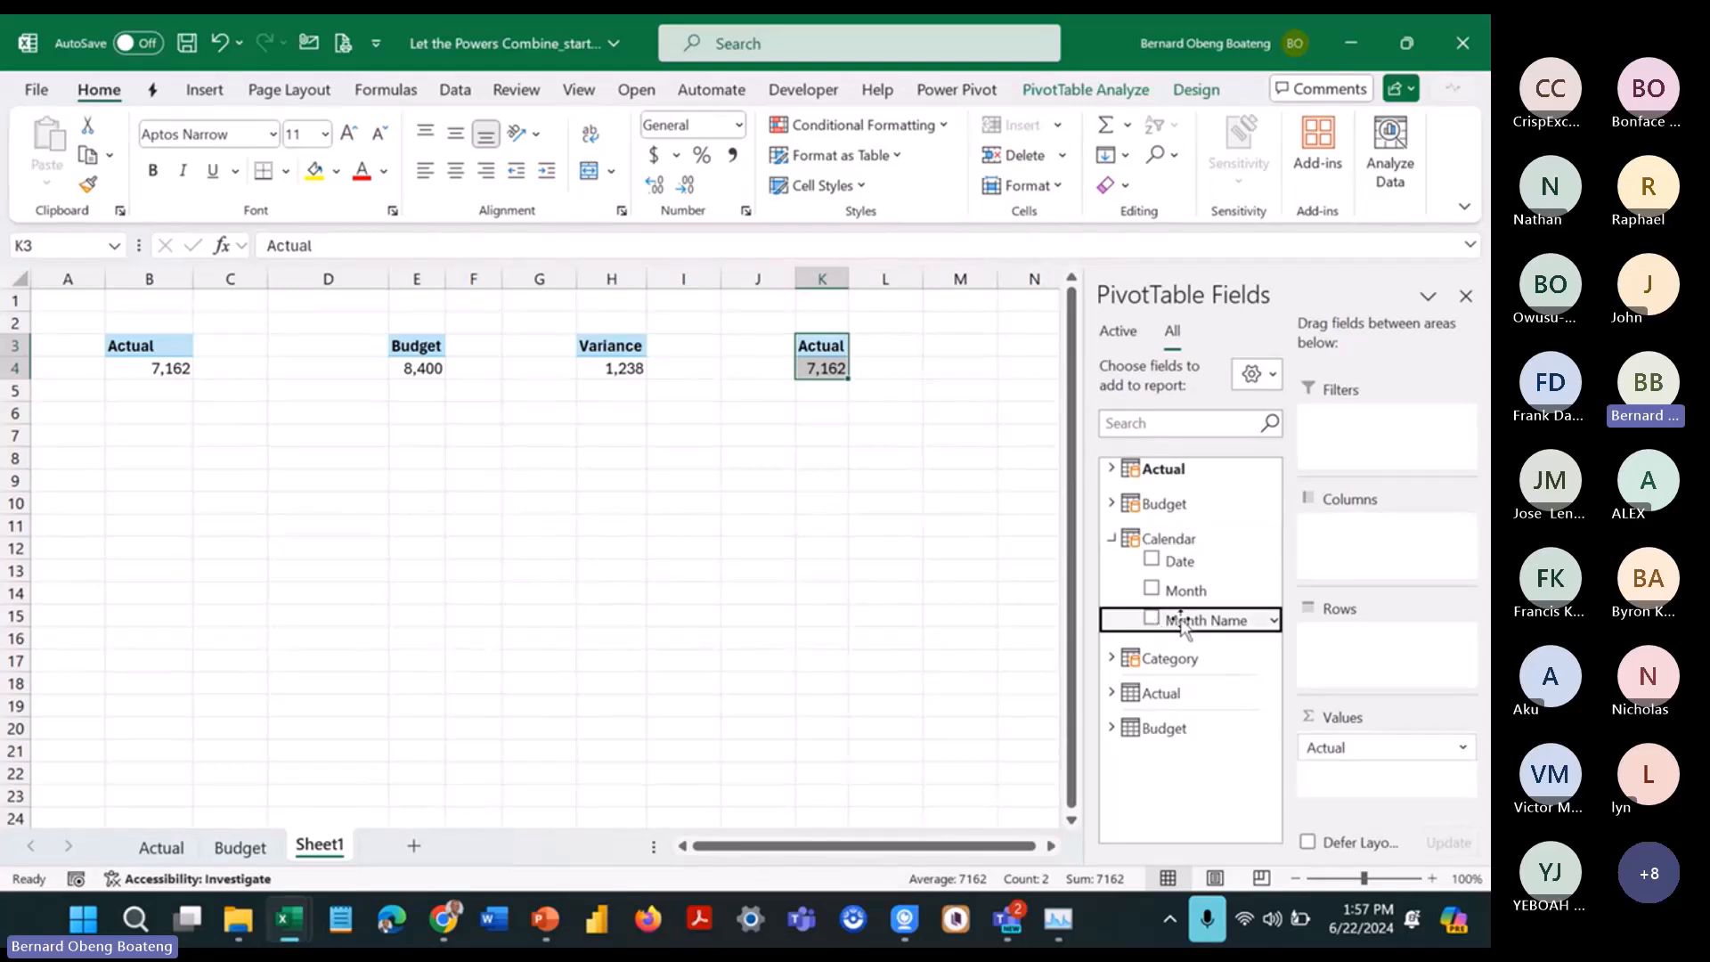
click(1051, 845)
click(1050, 845)
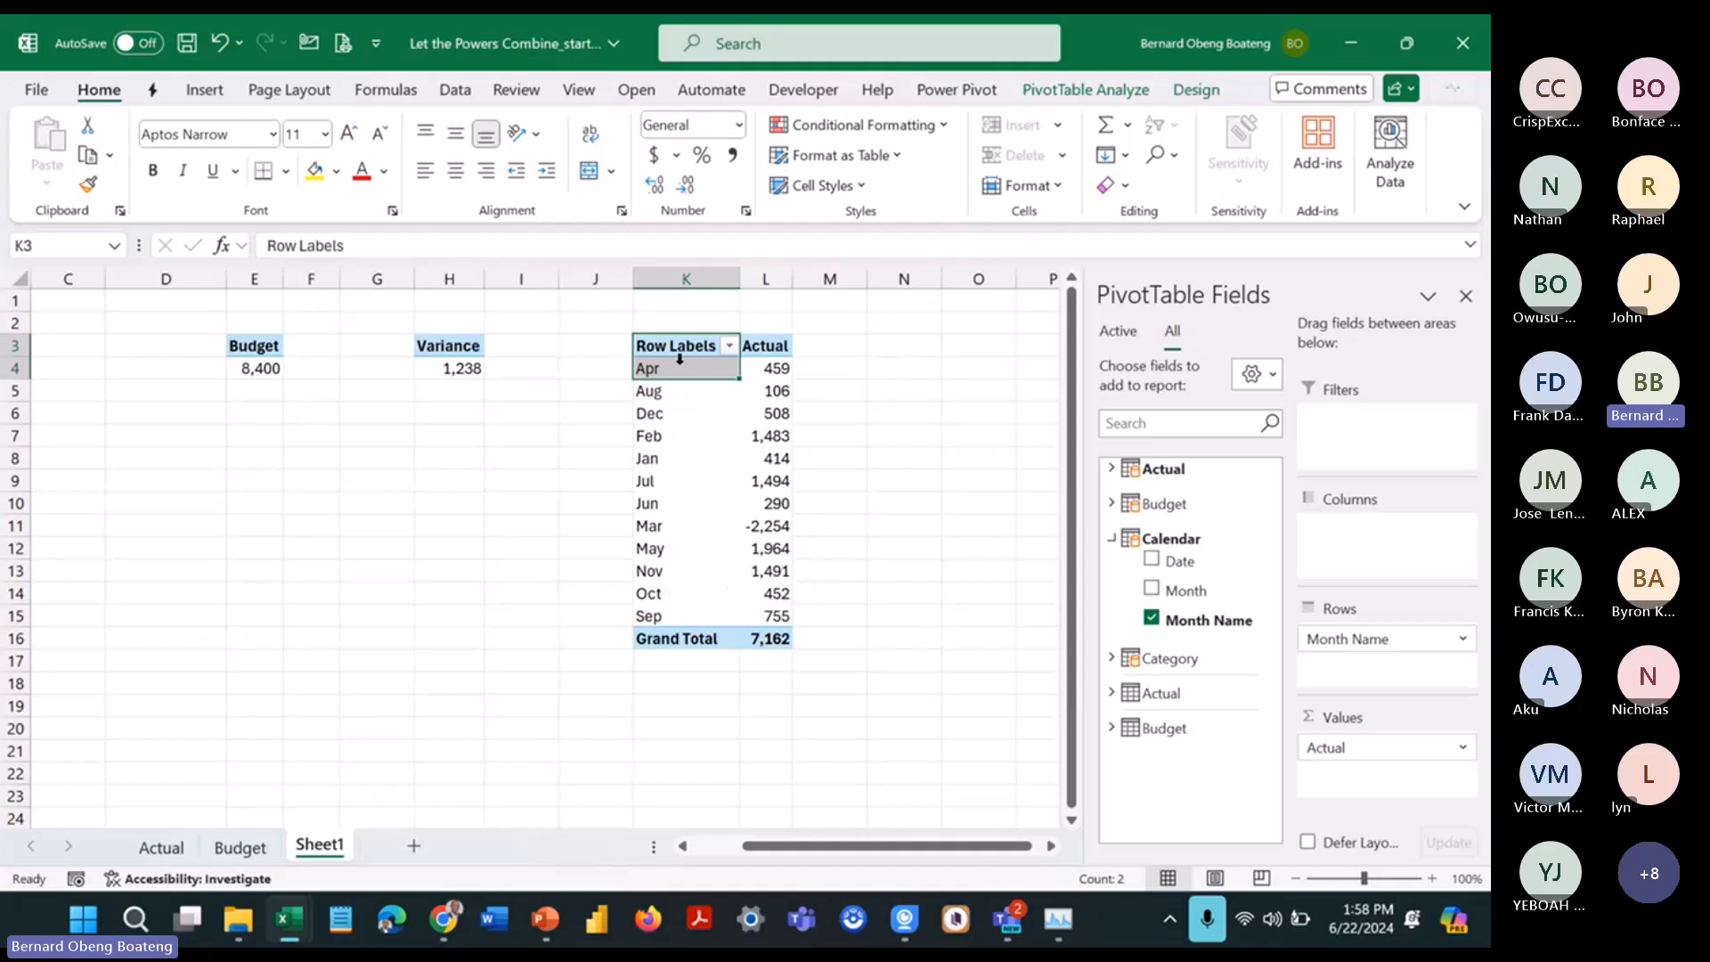
Step: In the Power Pivot data model, sort the Calendar table's Month Name column by the Month column and return to the worksheet
click(960, 89)
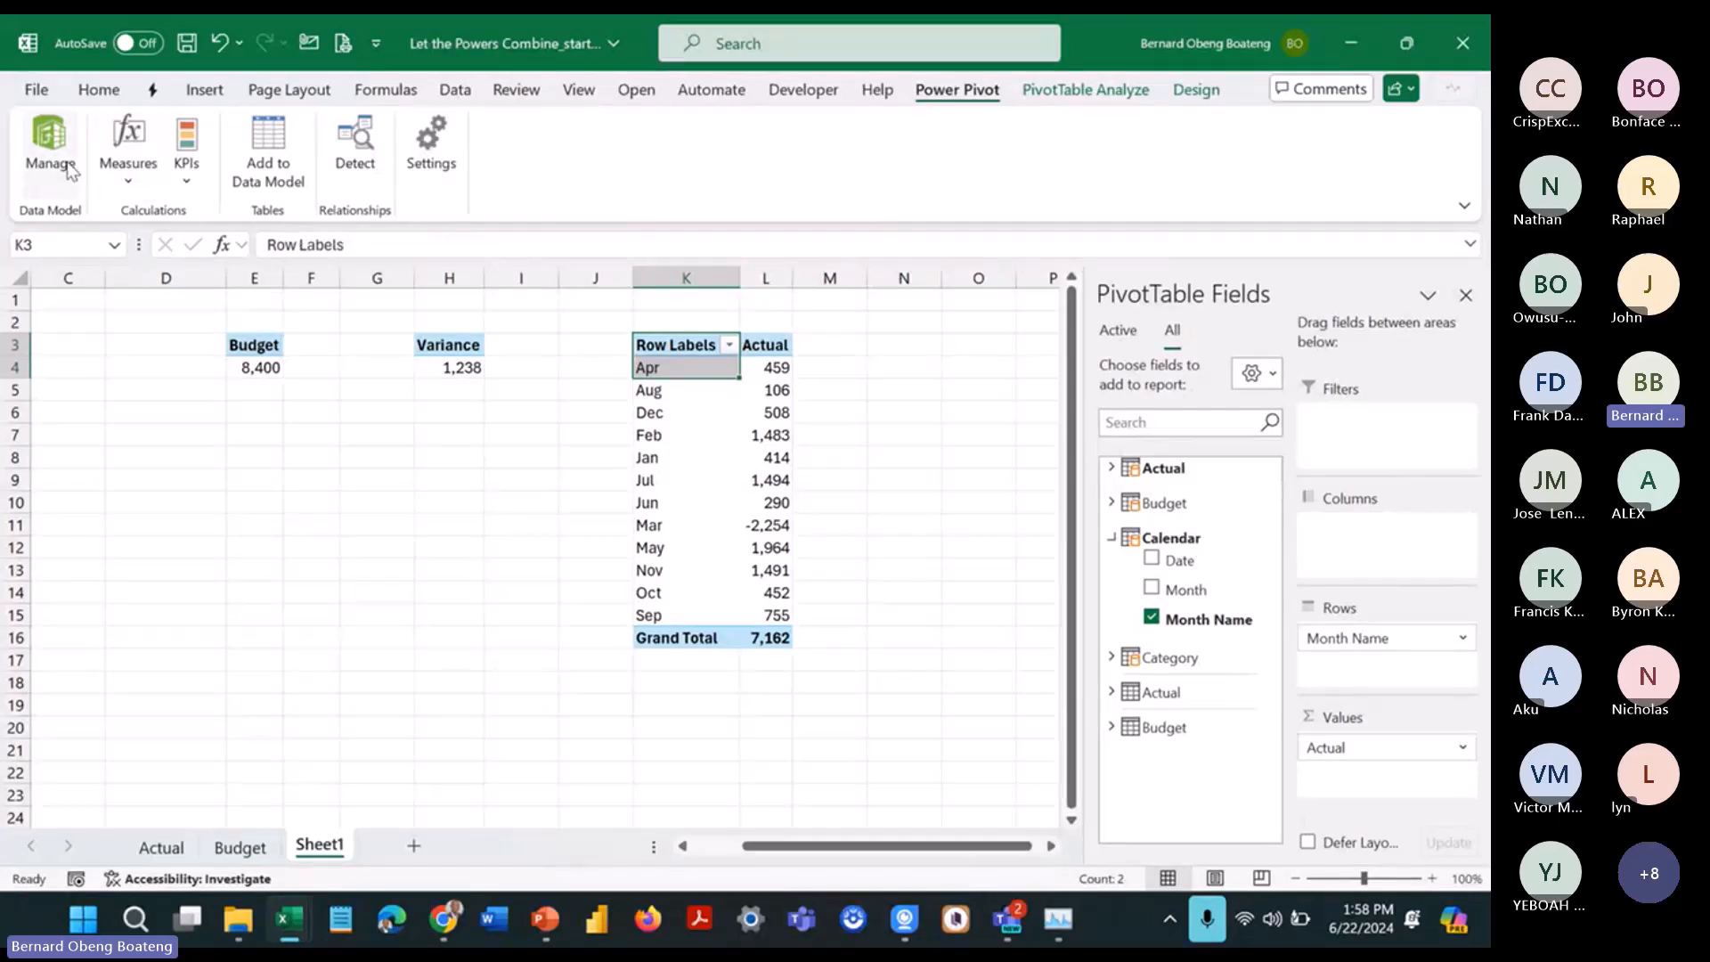
click(51, 147)
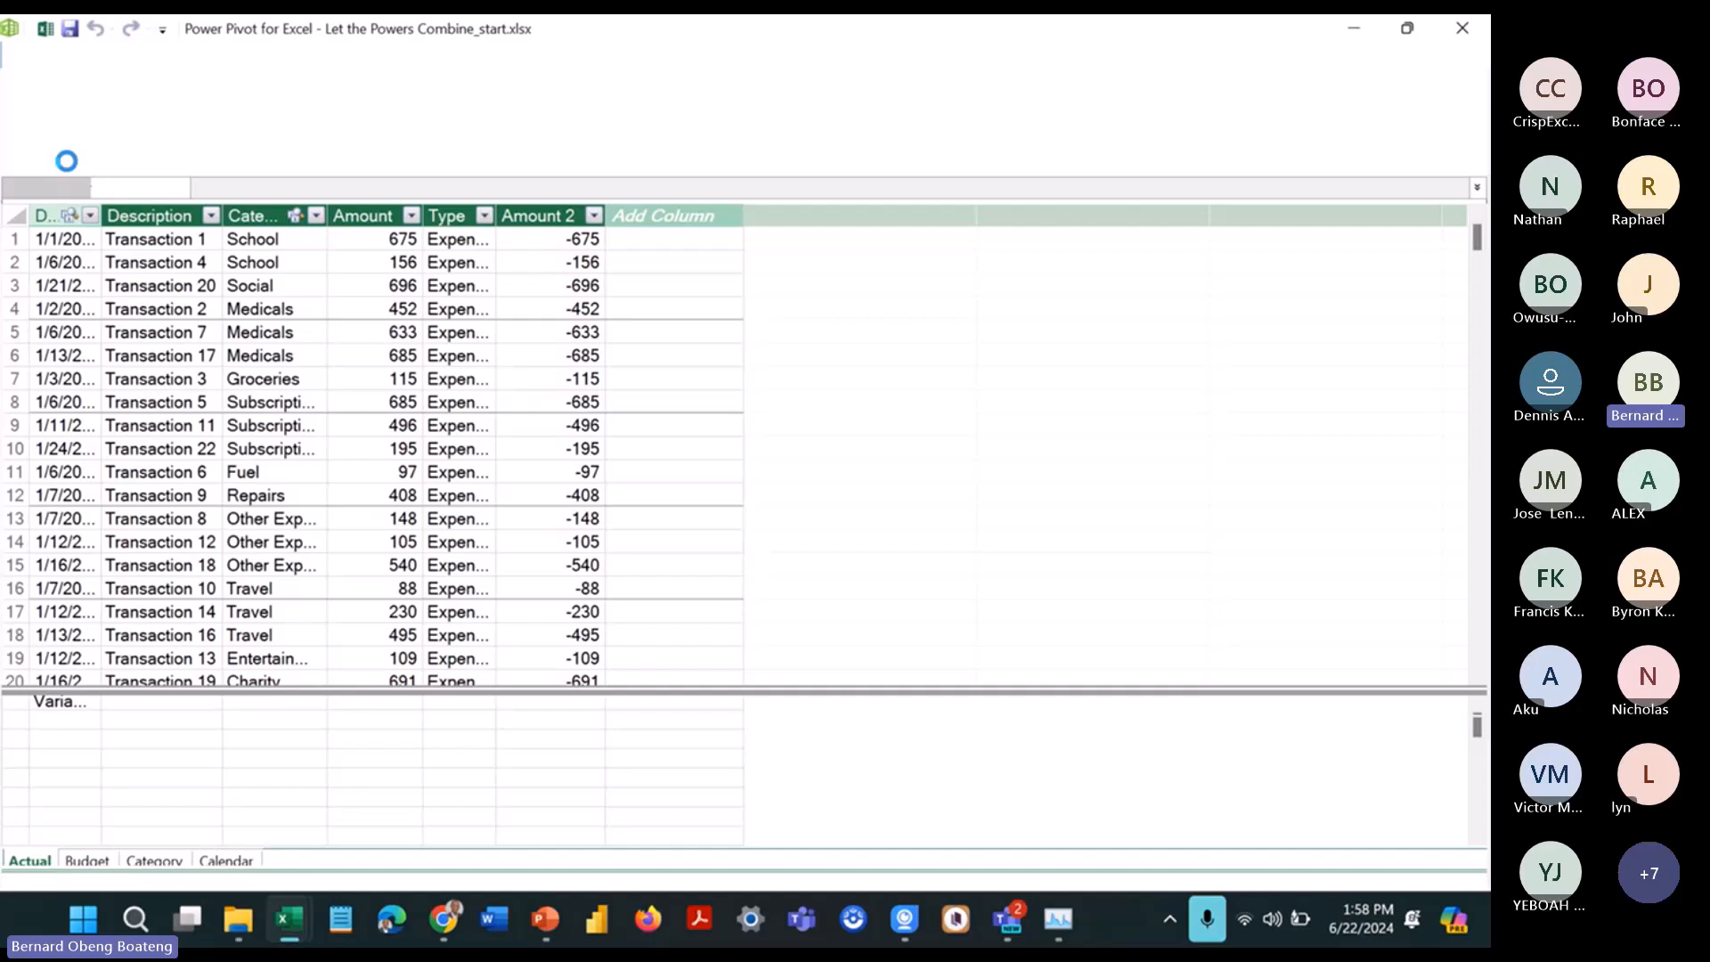
click(222, 857)
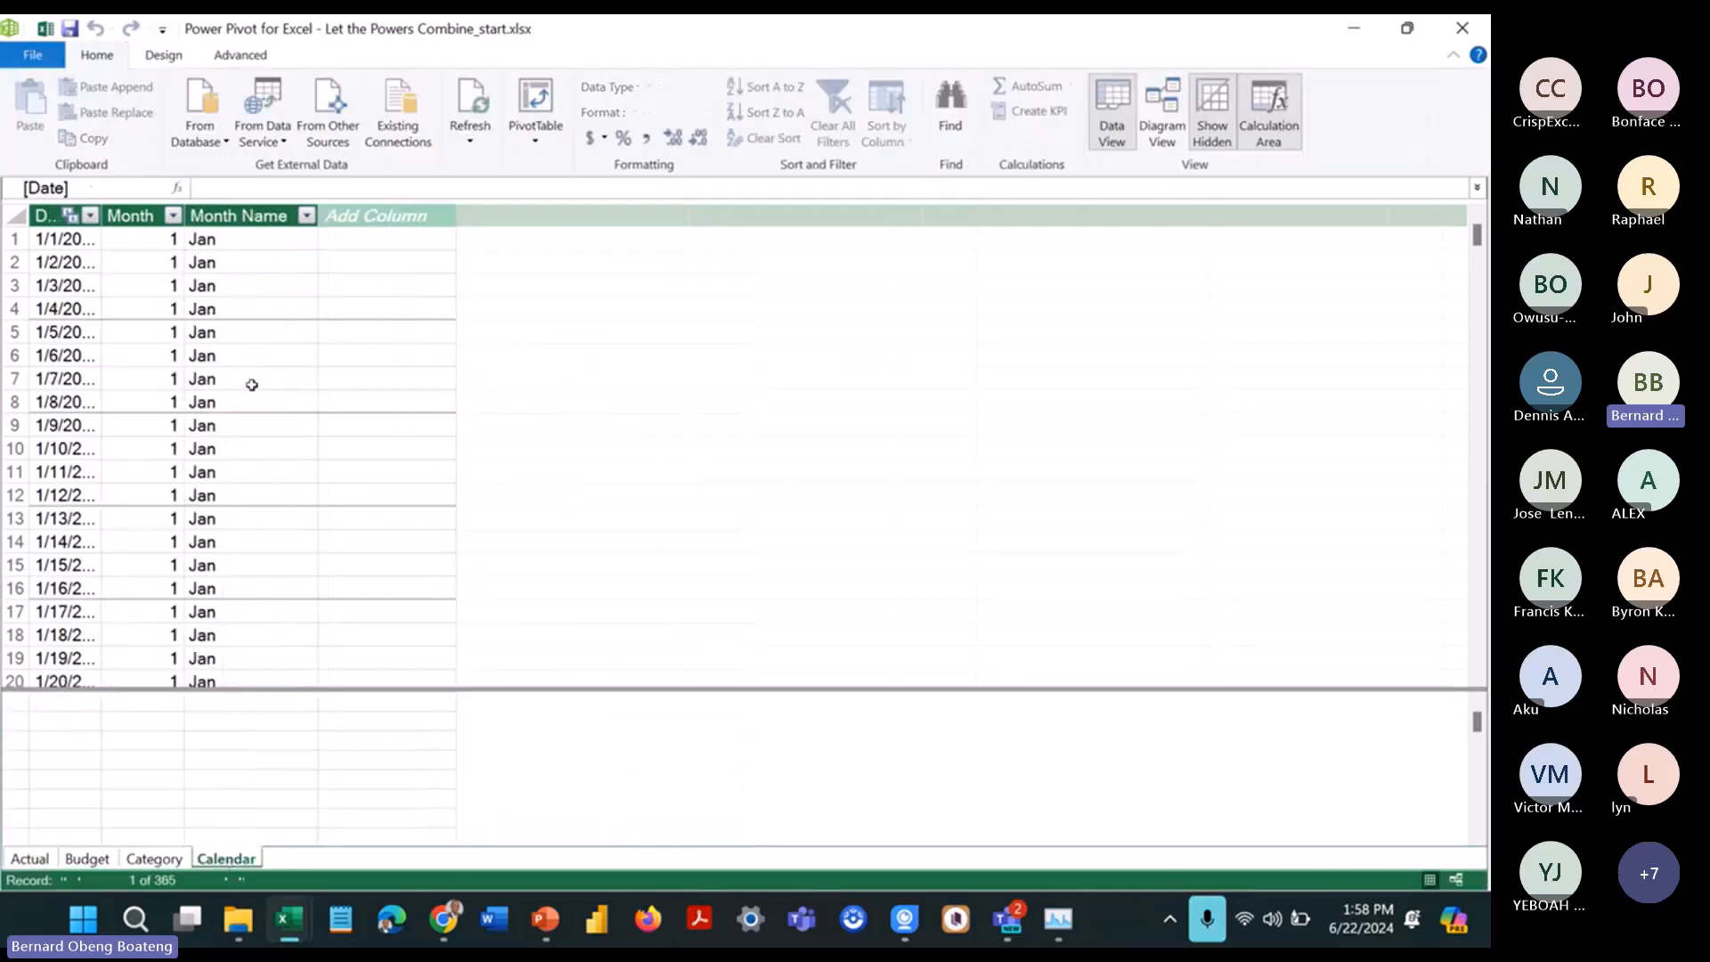
click(255, 217)
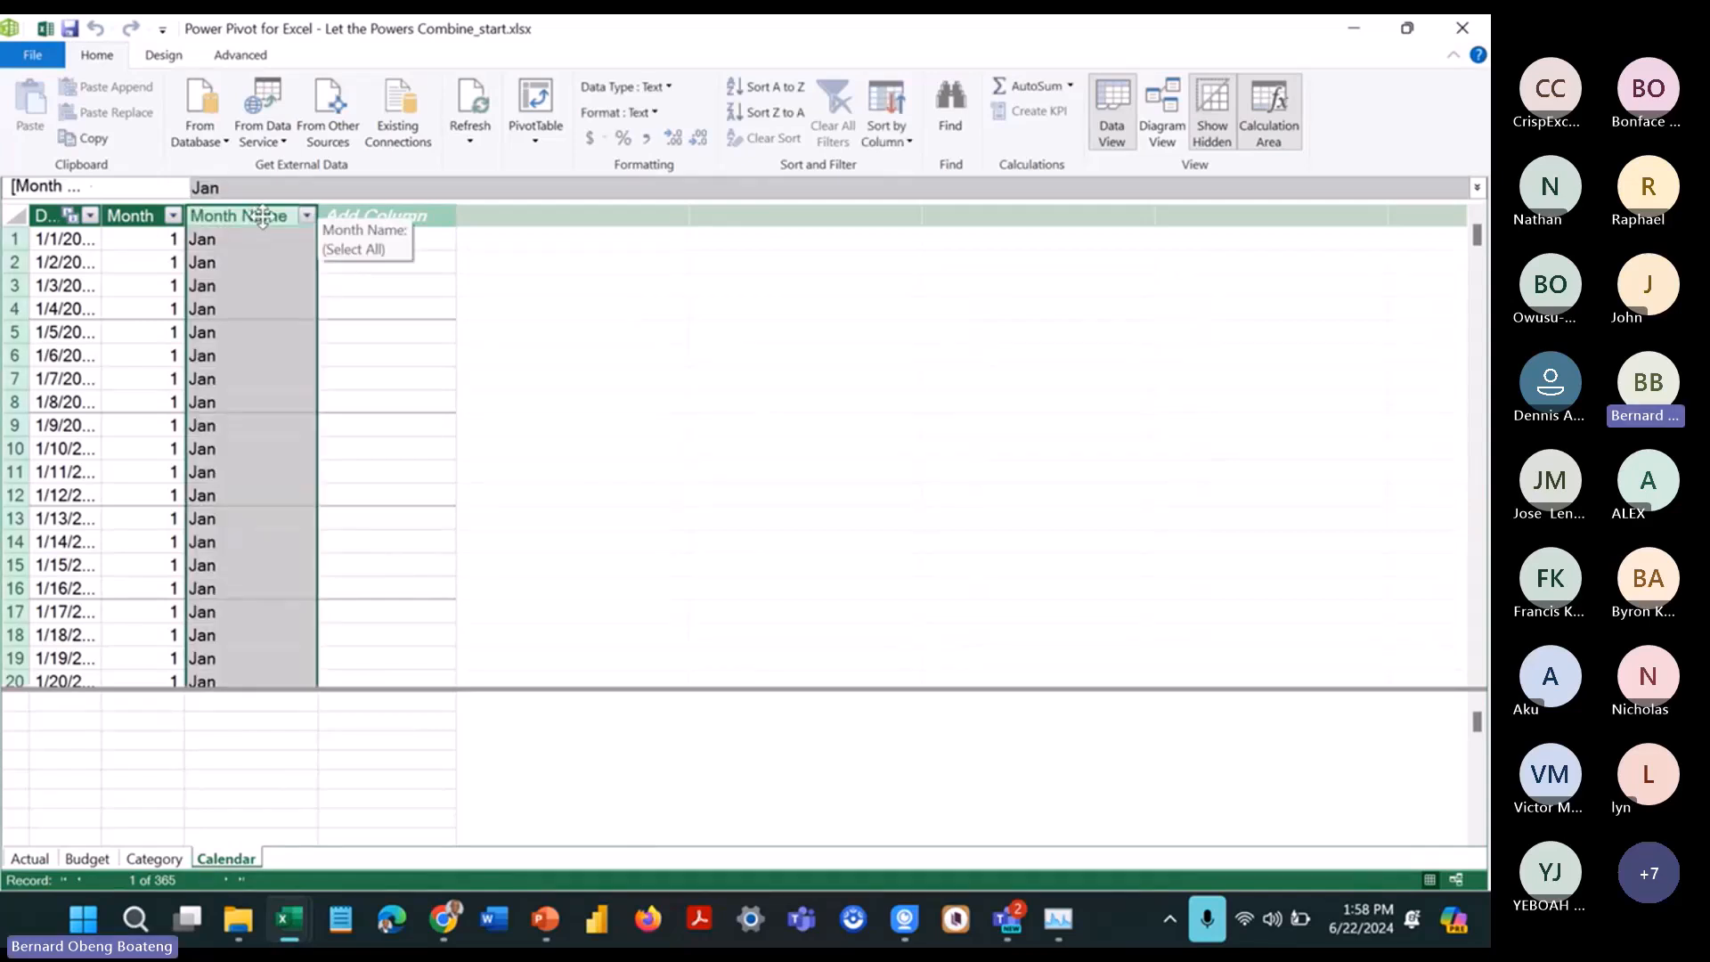
click(898, 139)
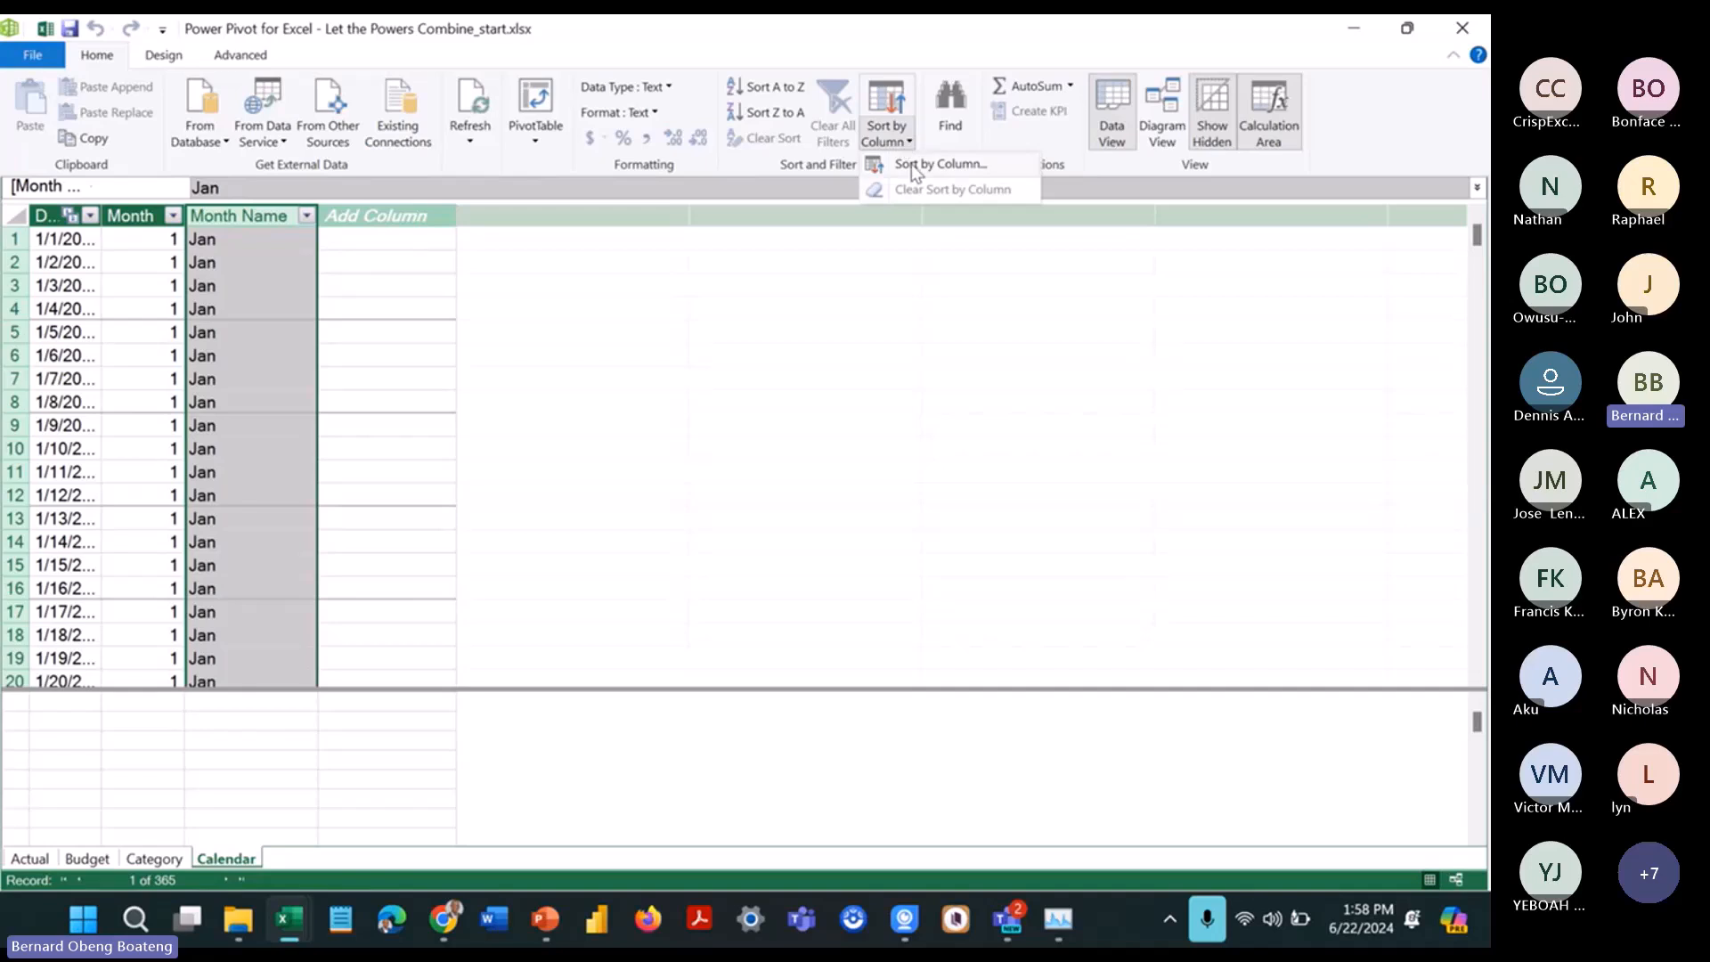
click(911, 164)
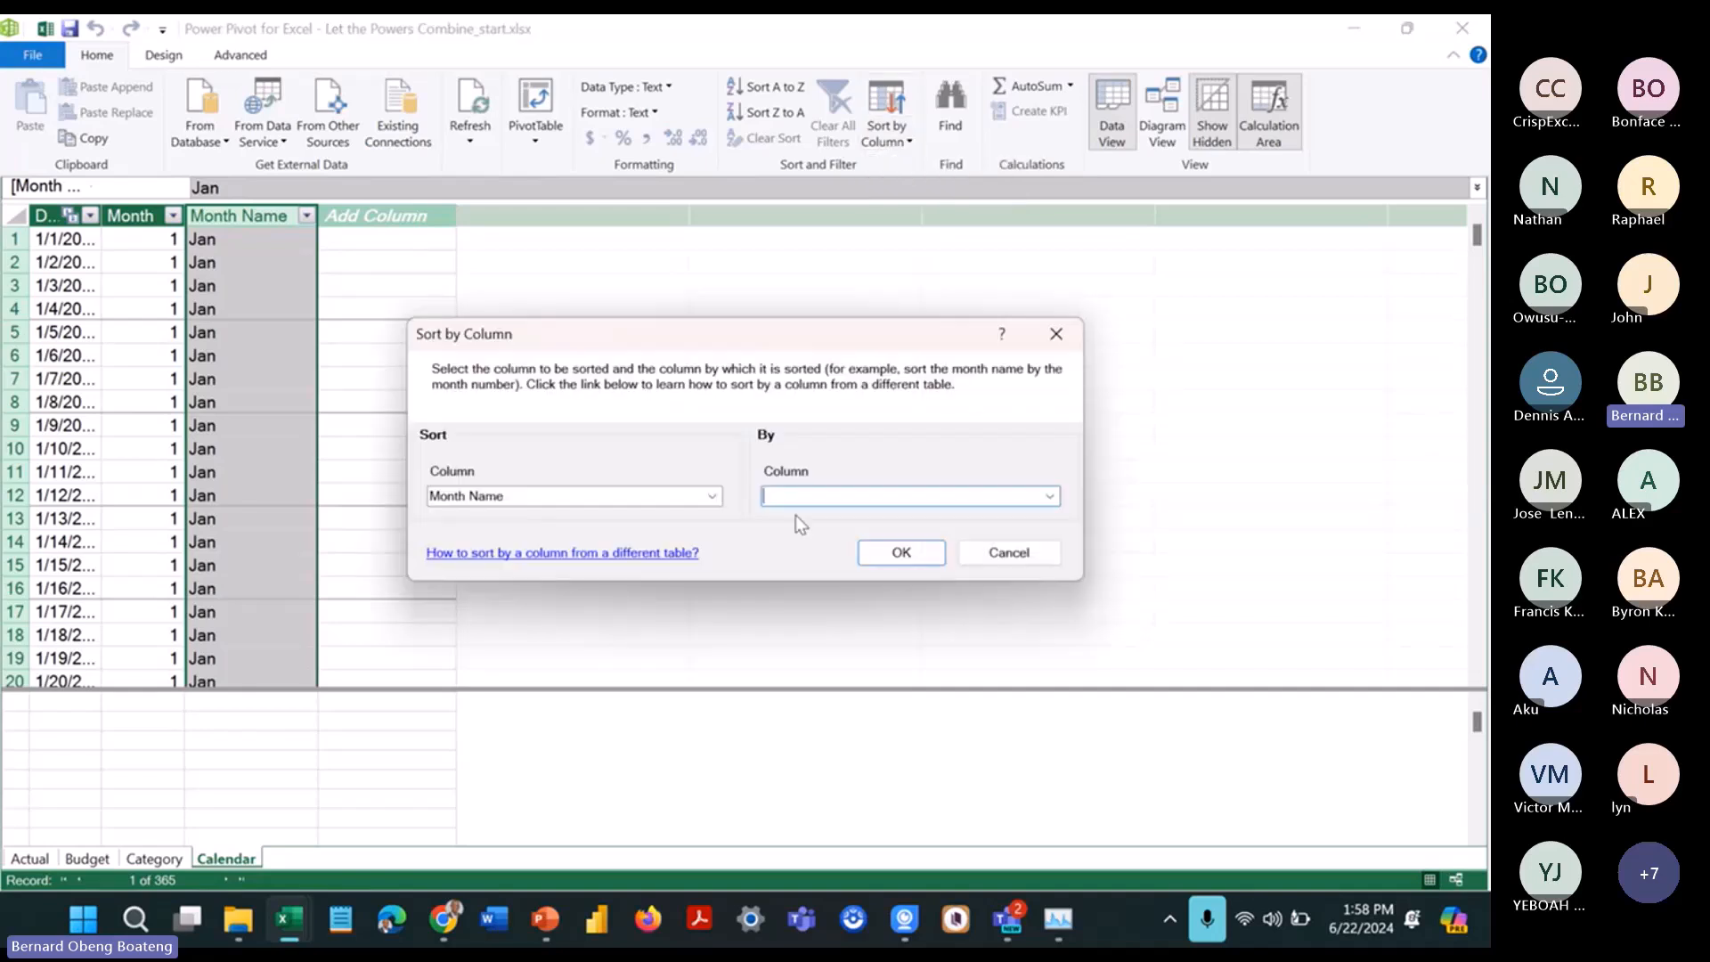
click(1049, 496)
click(1004, 533)
click(900, 549)
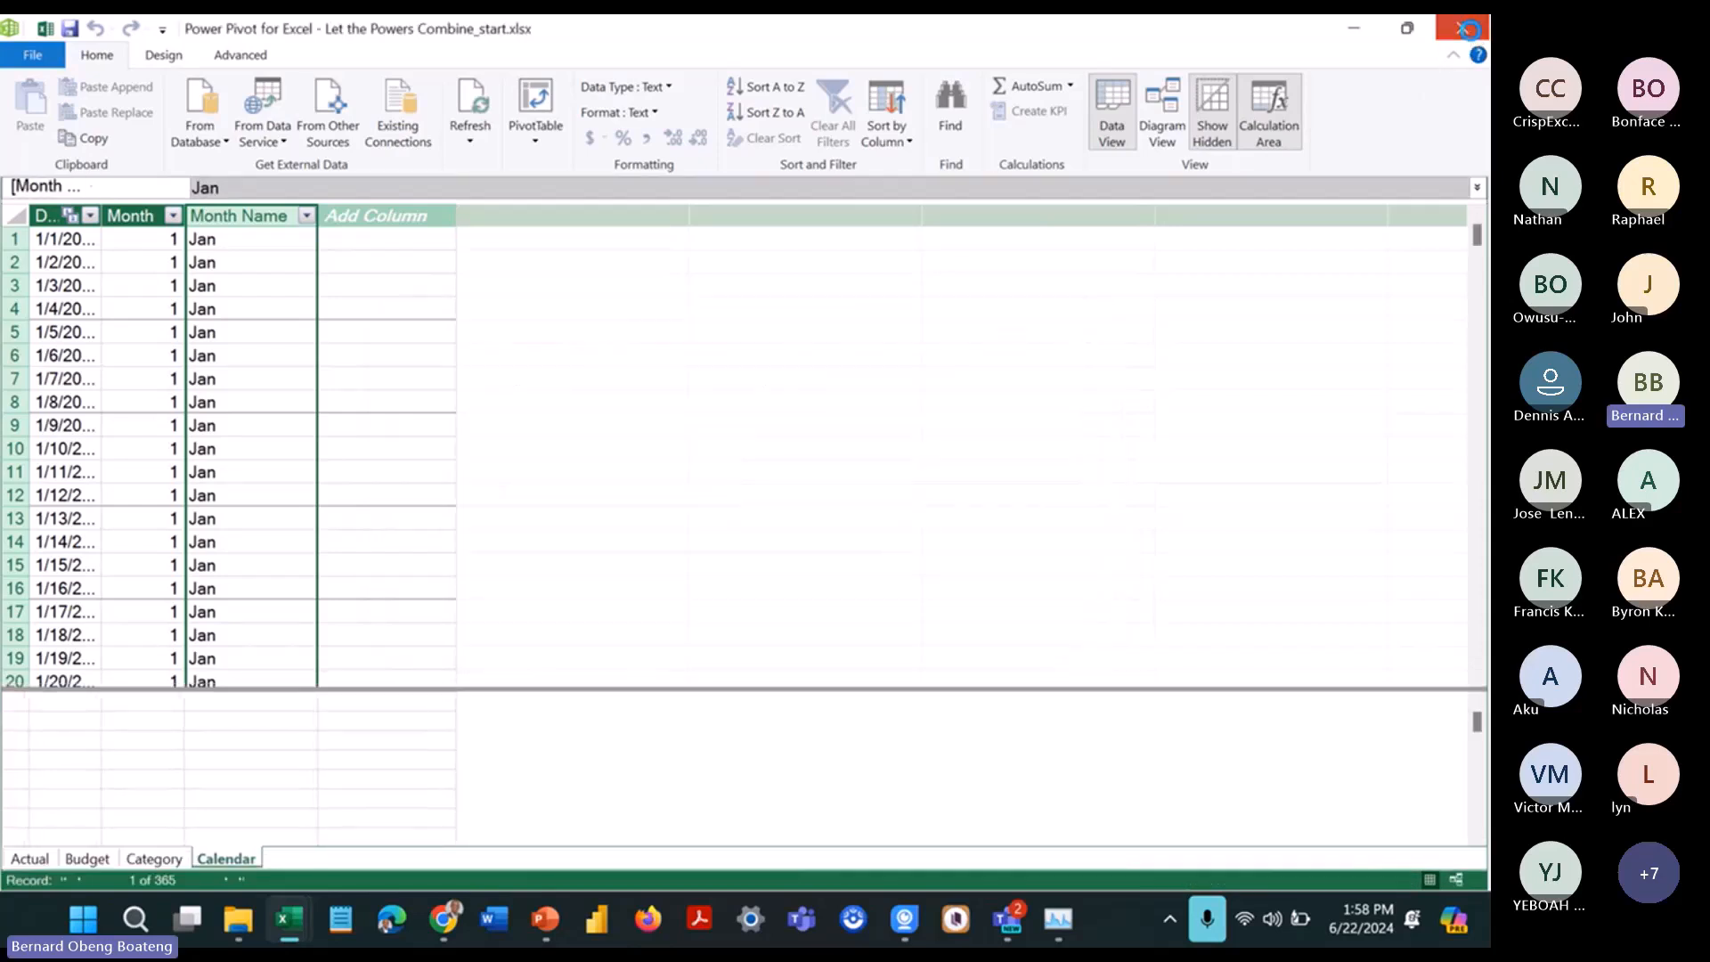
click(1470, 29)
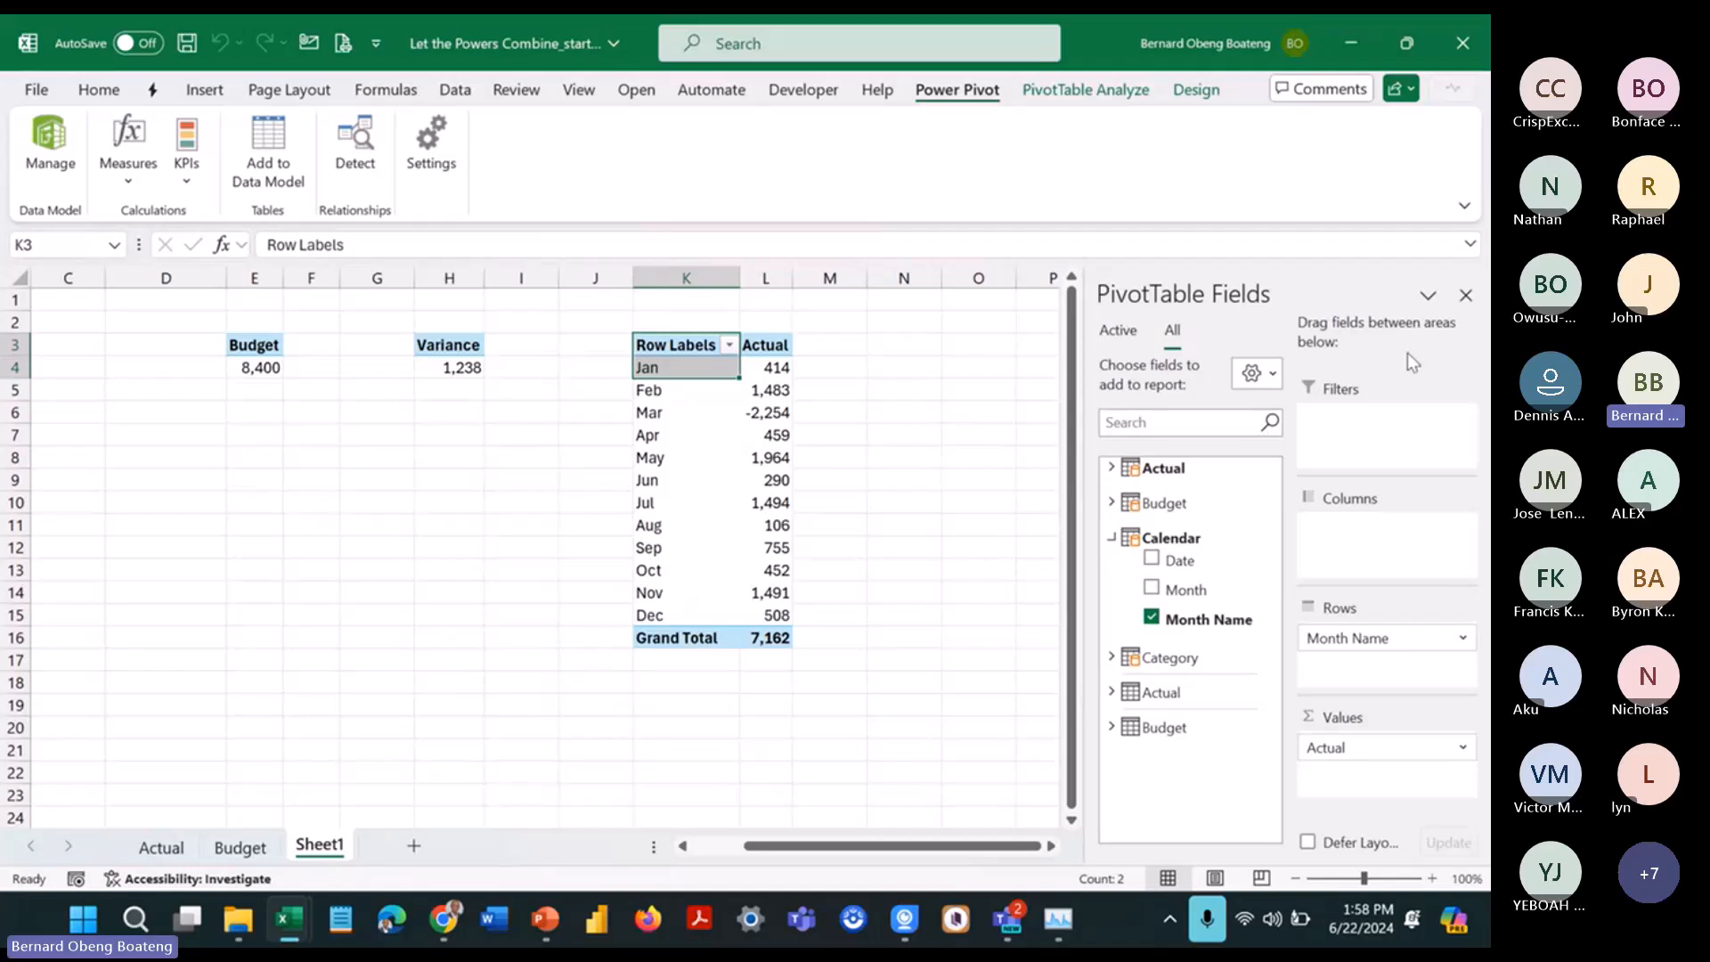
Step: Close the PivotTable field list and copy the month names Jan to Dec from K4:K15 to N4:N15
click(1465, 296)
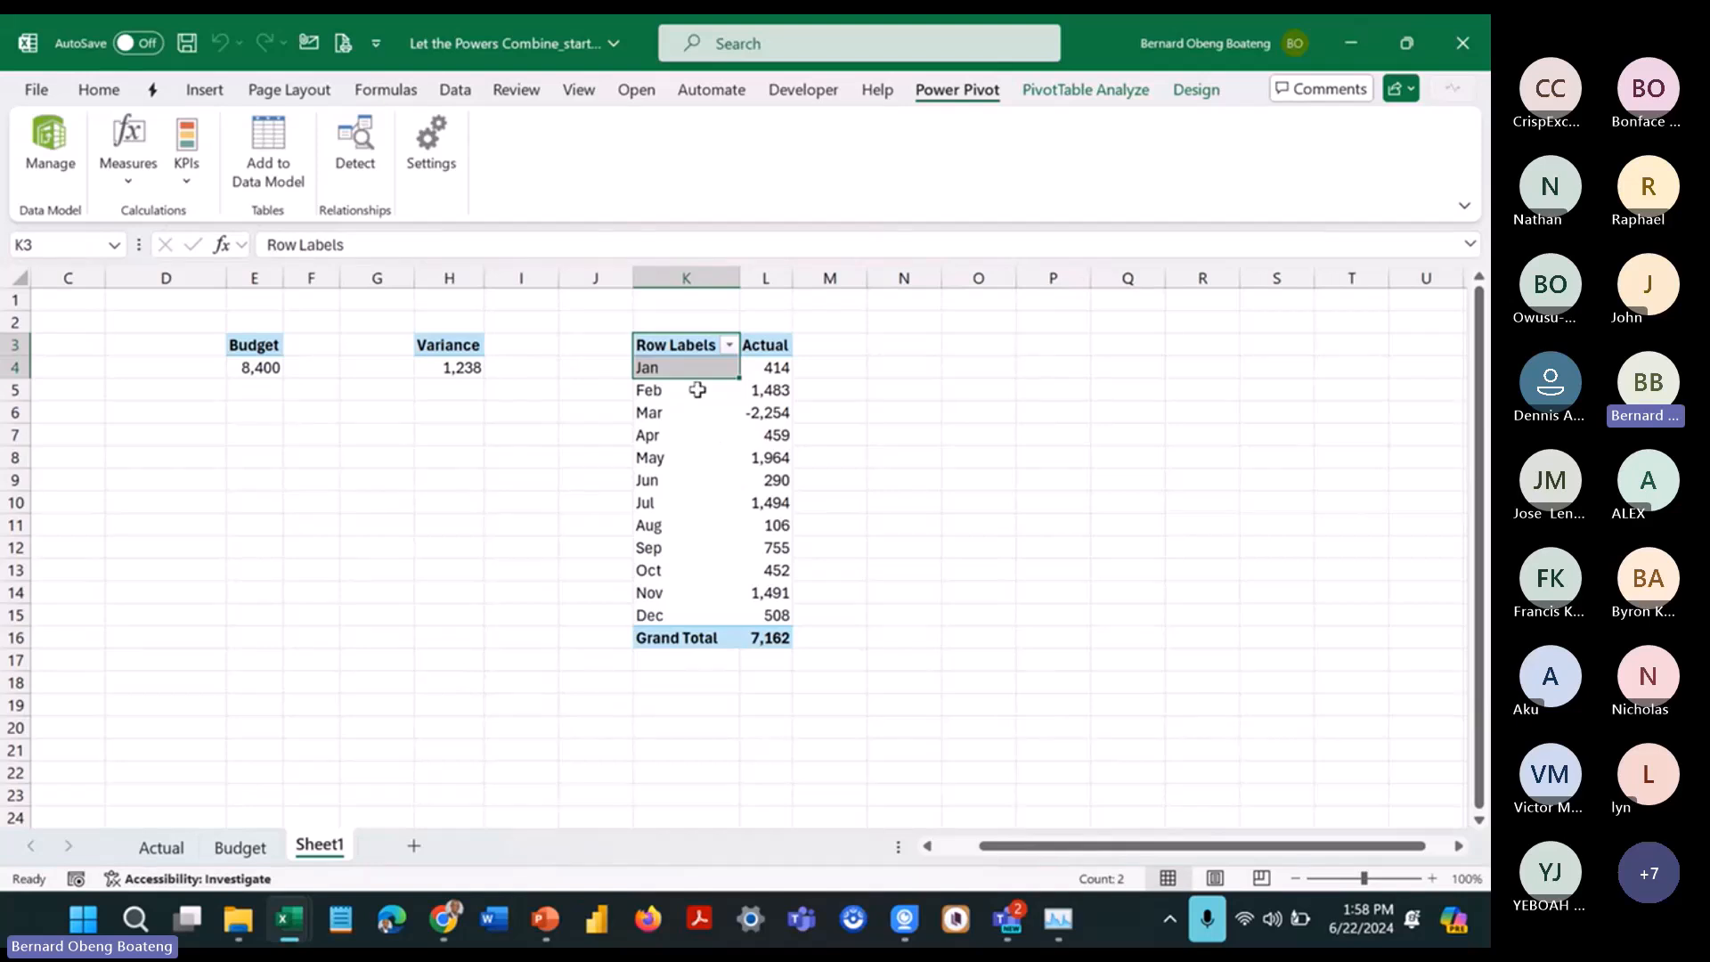
click(714, 377)
drag(714, 378, 699, 627)
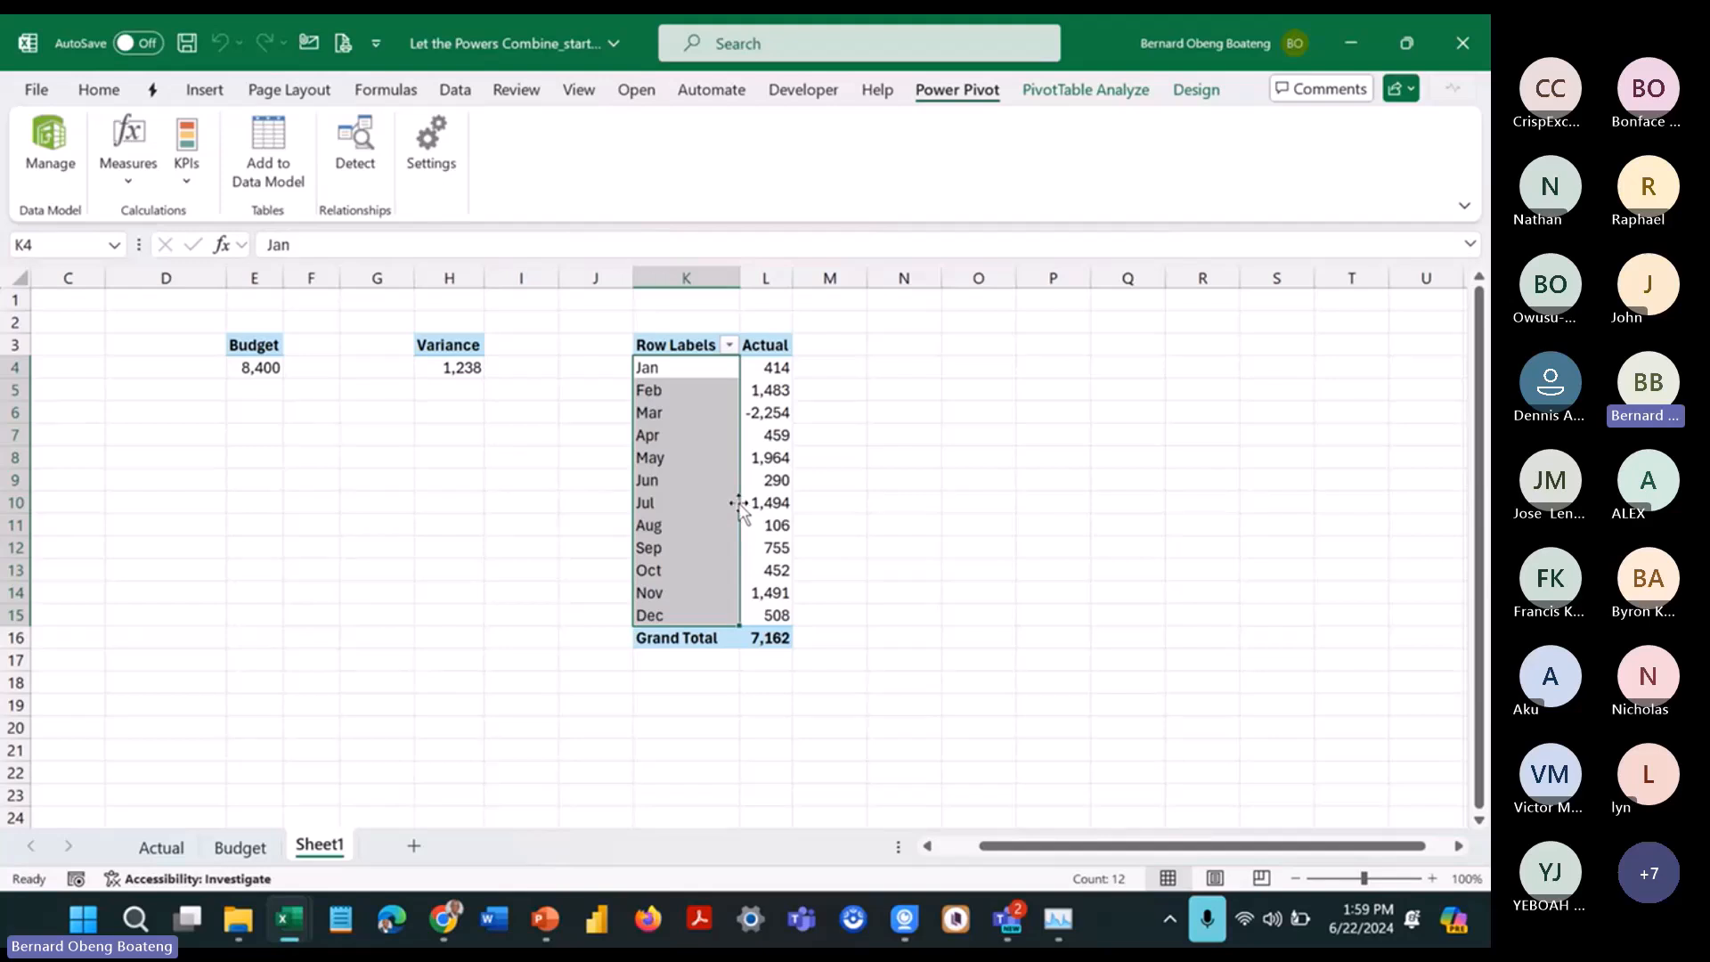
drag(738, 503, 931, 487)
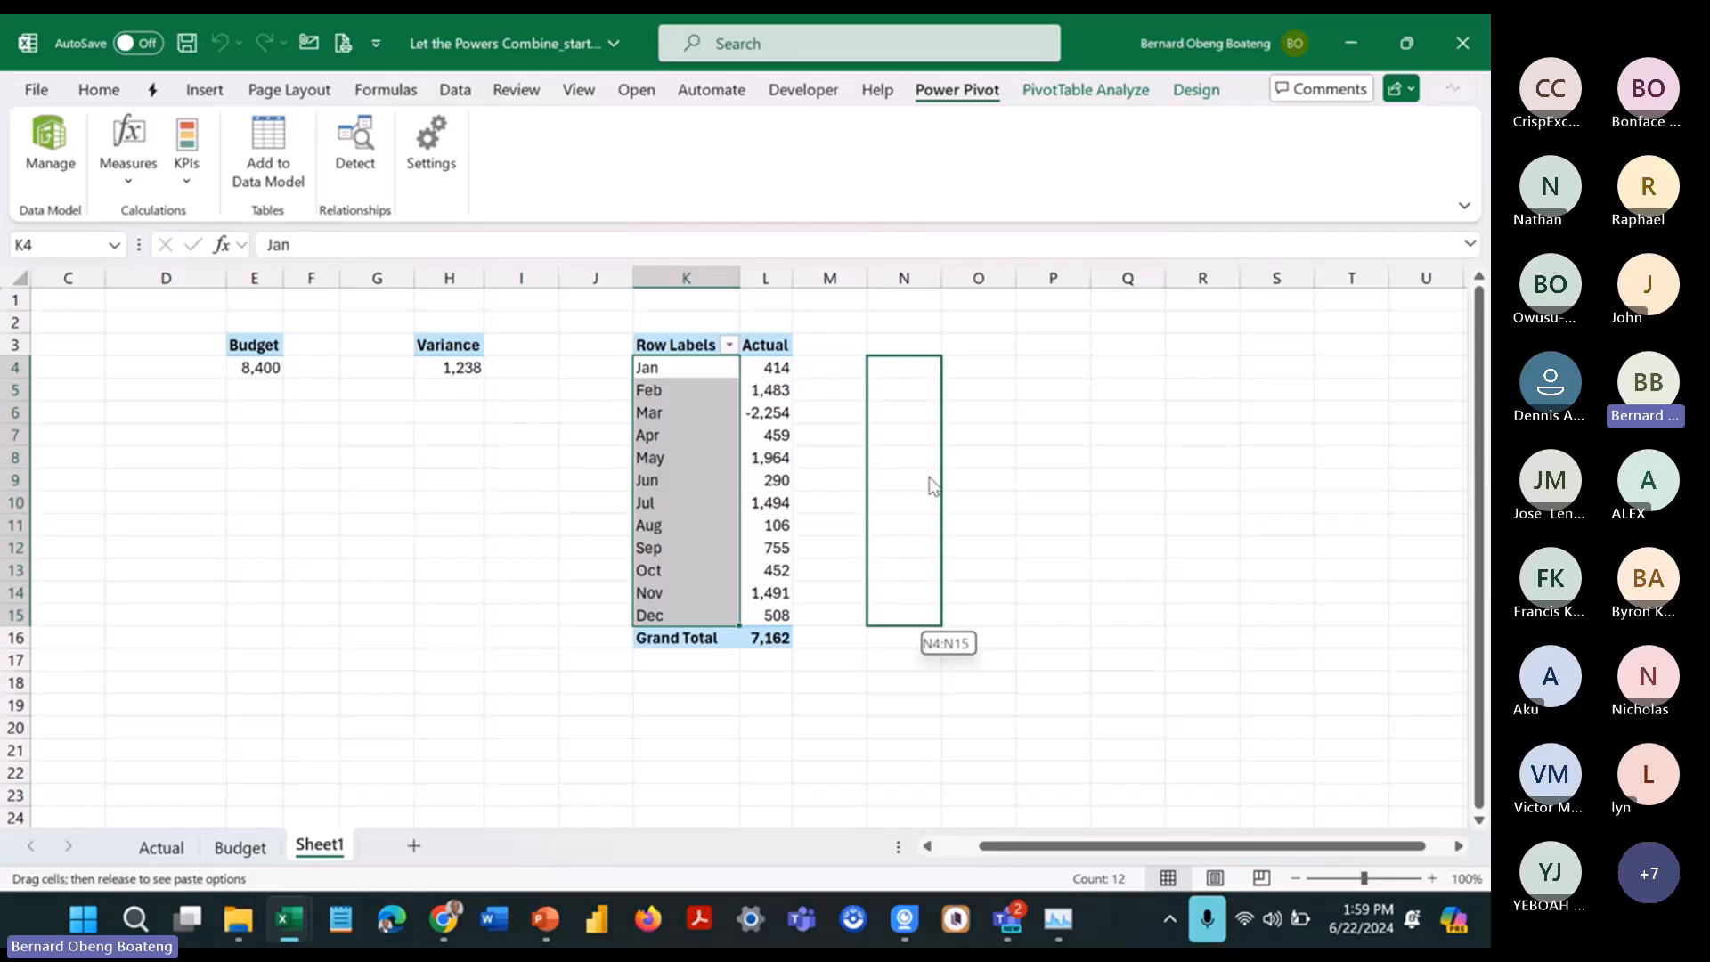
drag(931, 487, 931, 487)
click(1002, 562)
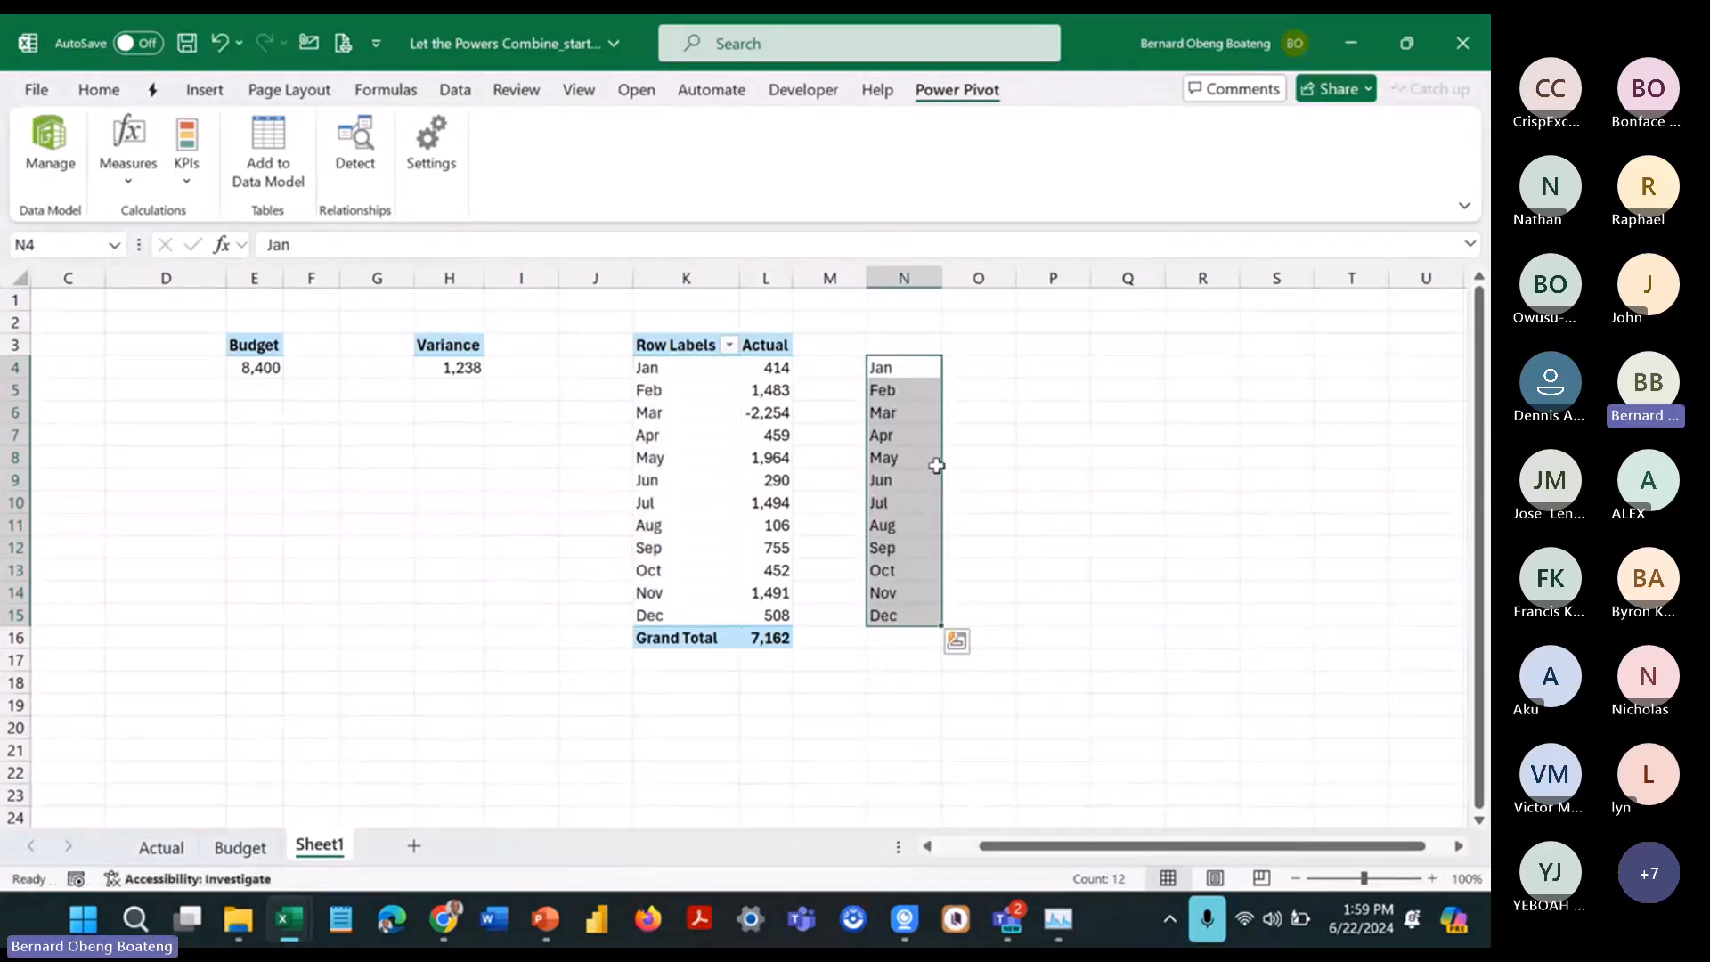
drag(916, 369, 901, 618)
drag(904, 367, 890, 615)
Step: Begin a formula in O4 with INDEX on column L:L and a nested MATCH function for the row number
click(966, 369)
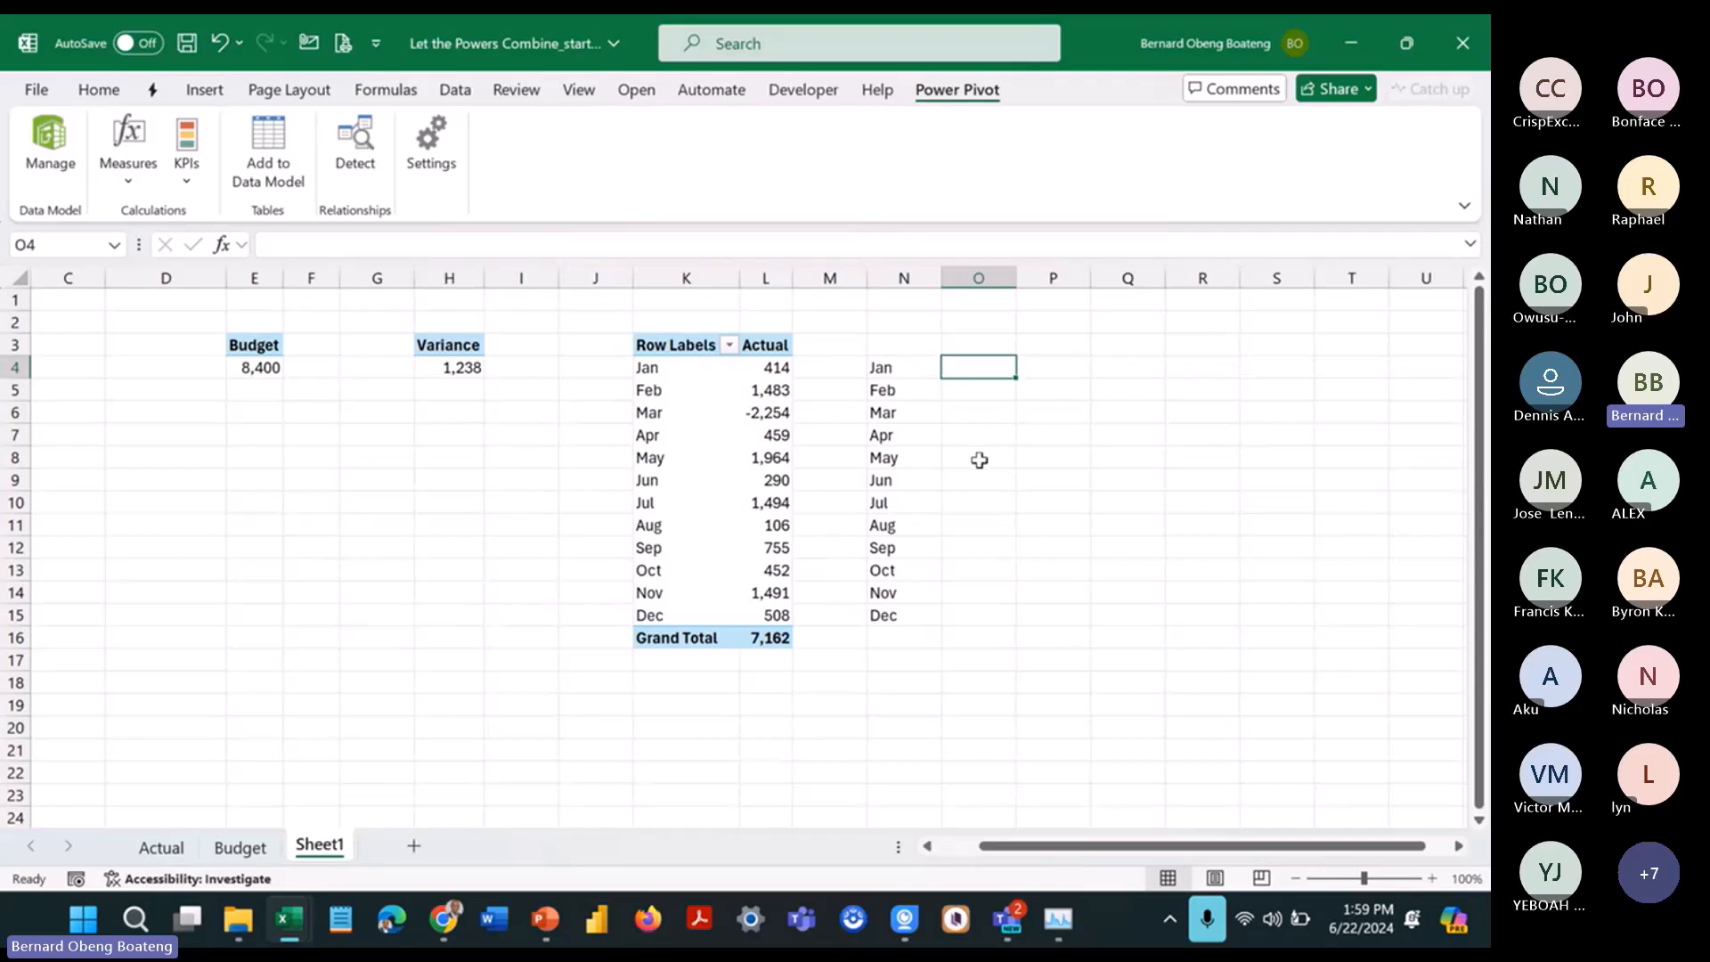
text(=)
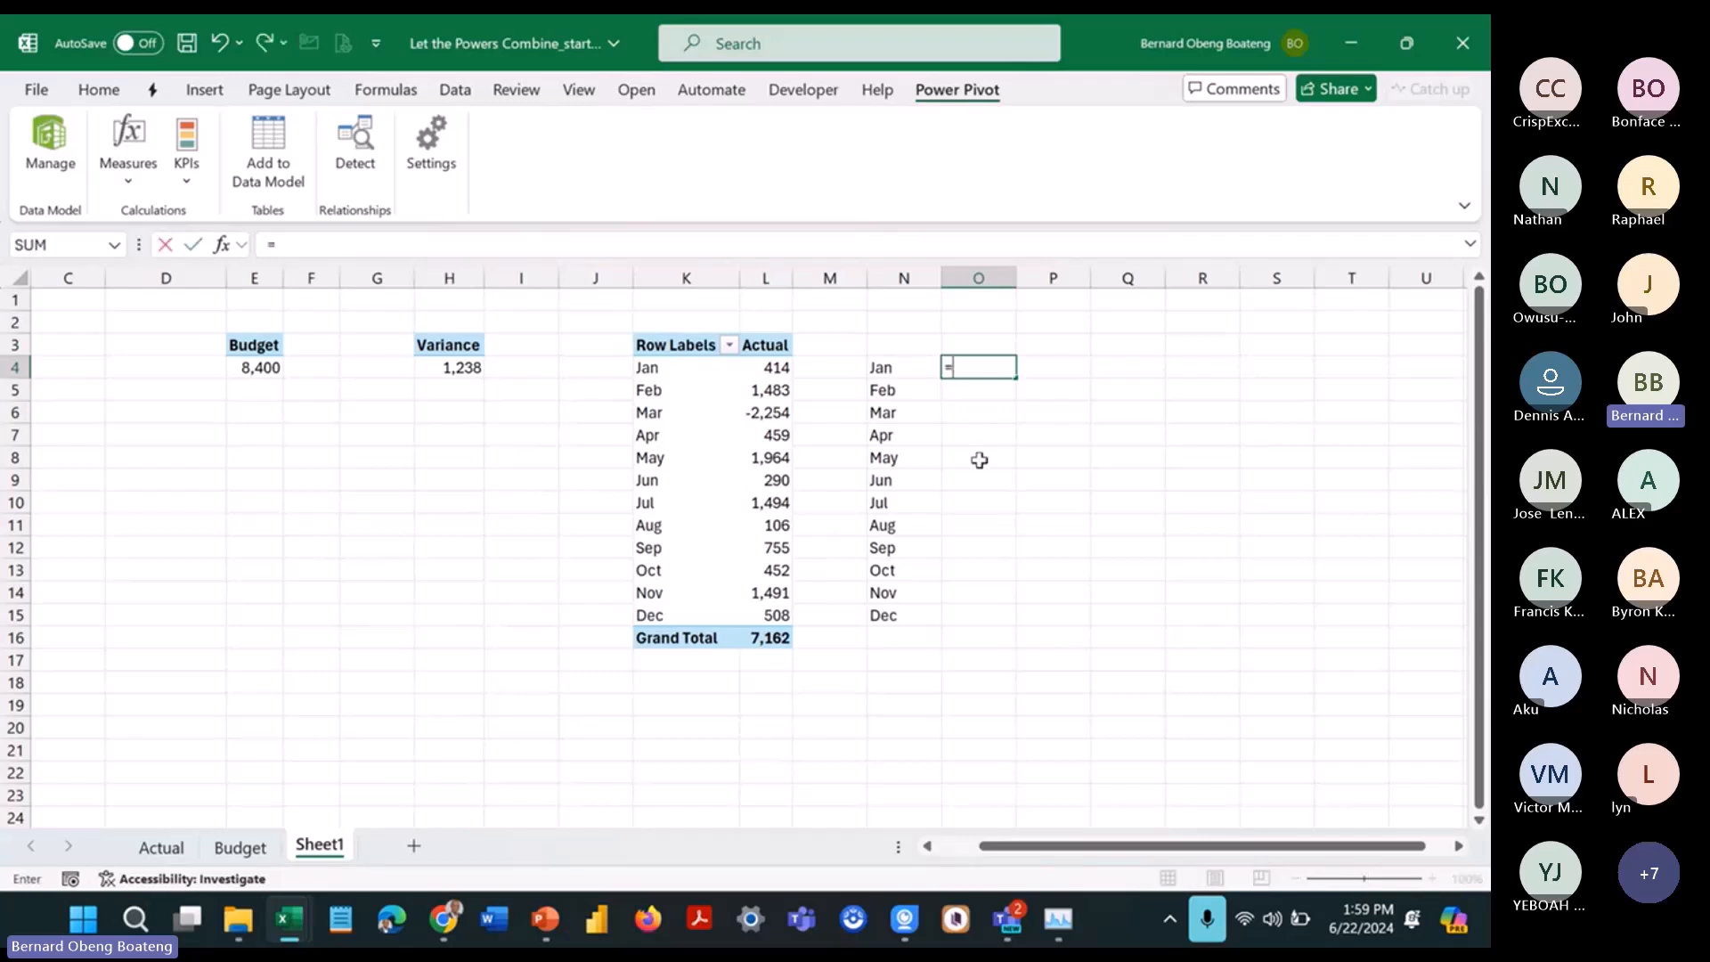
text(xl)
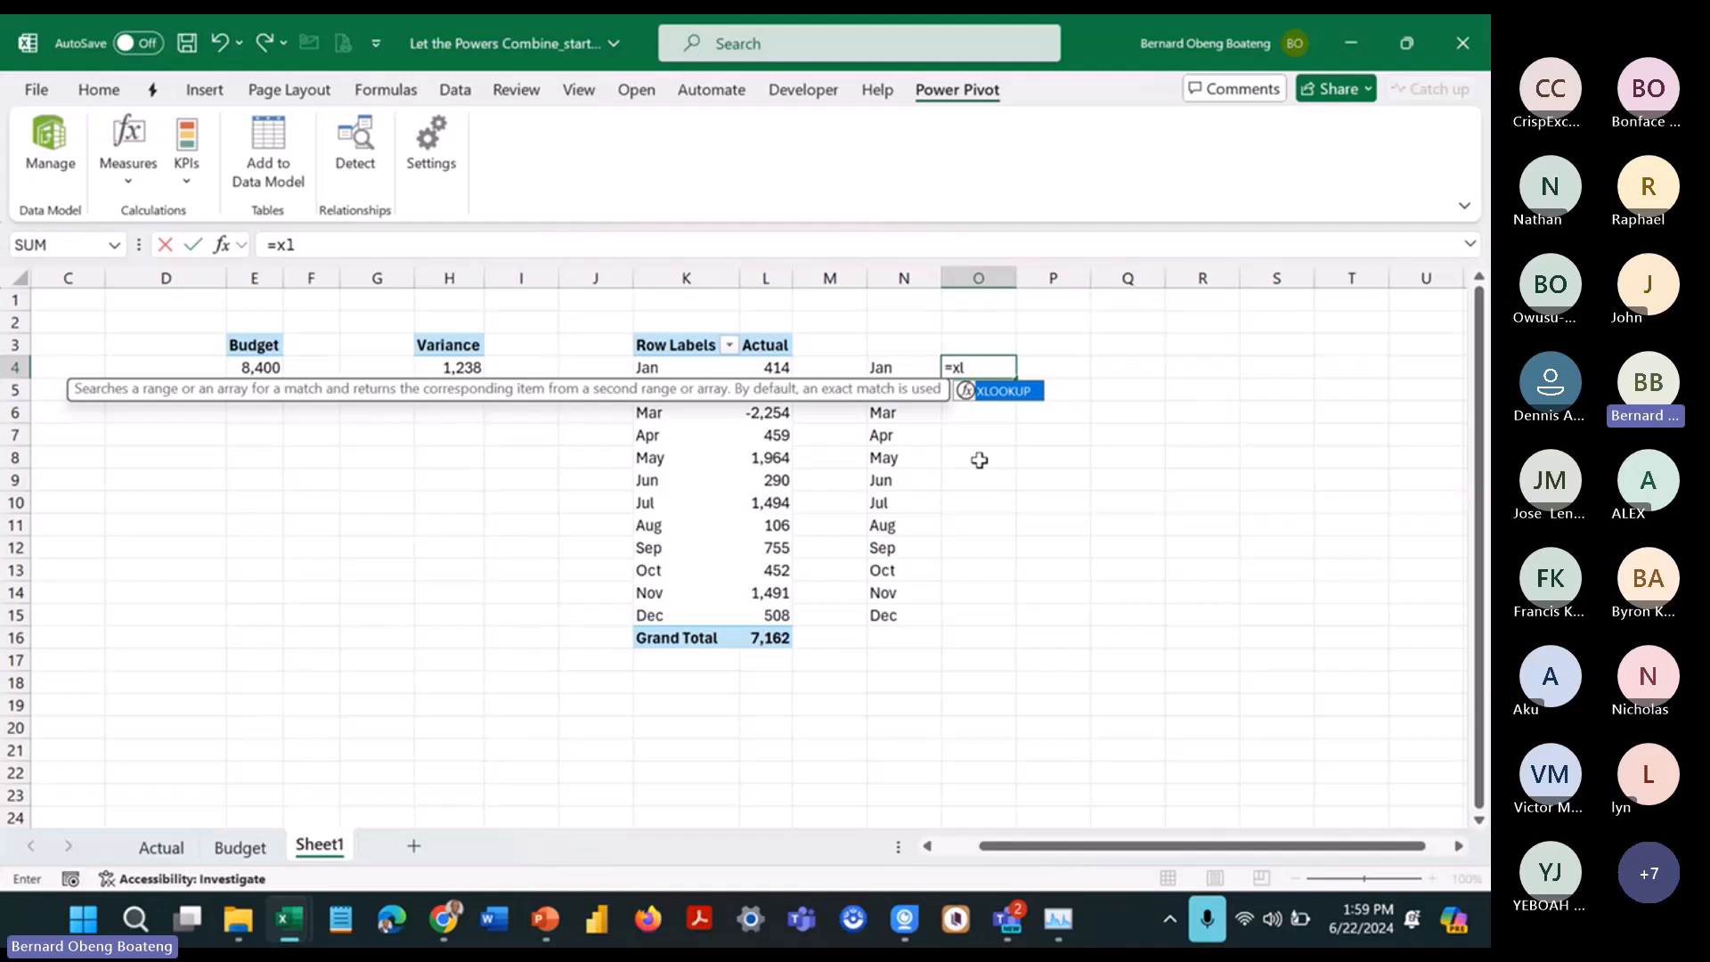
key(BackSpace)
text(i)
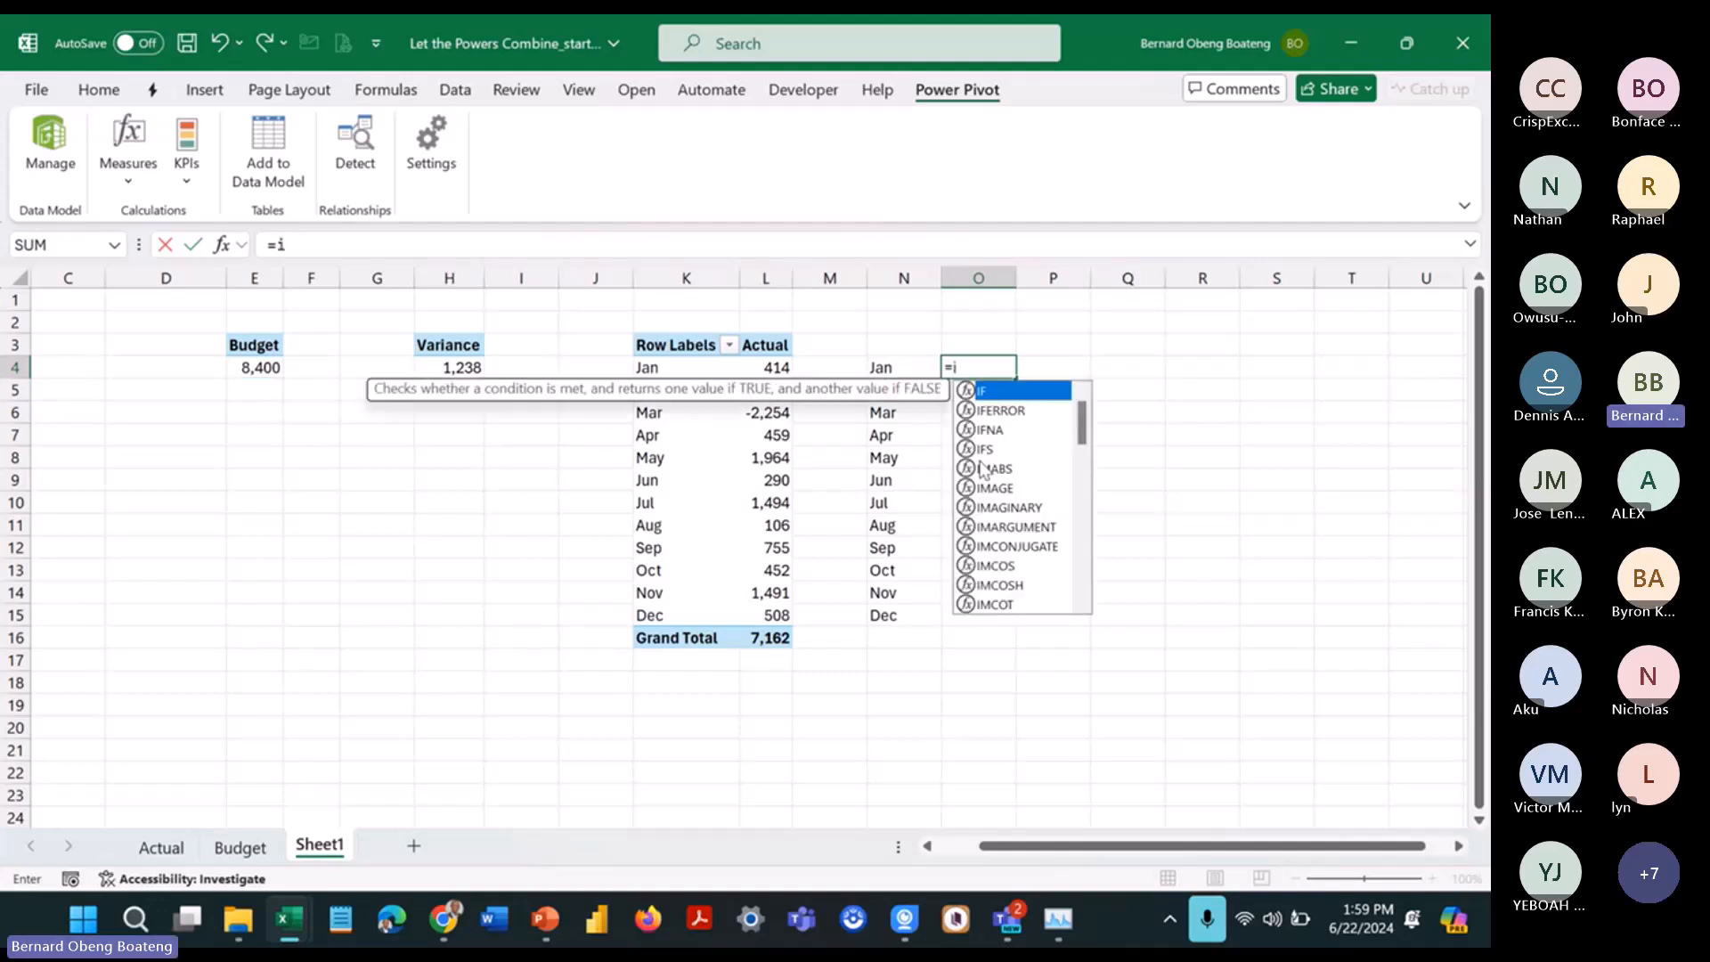
text(nd)
key(Tab)
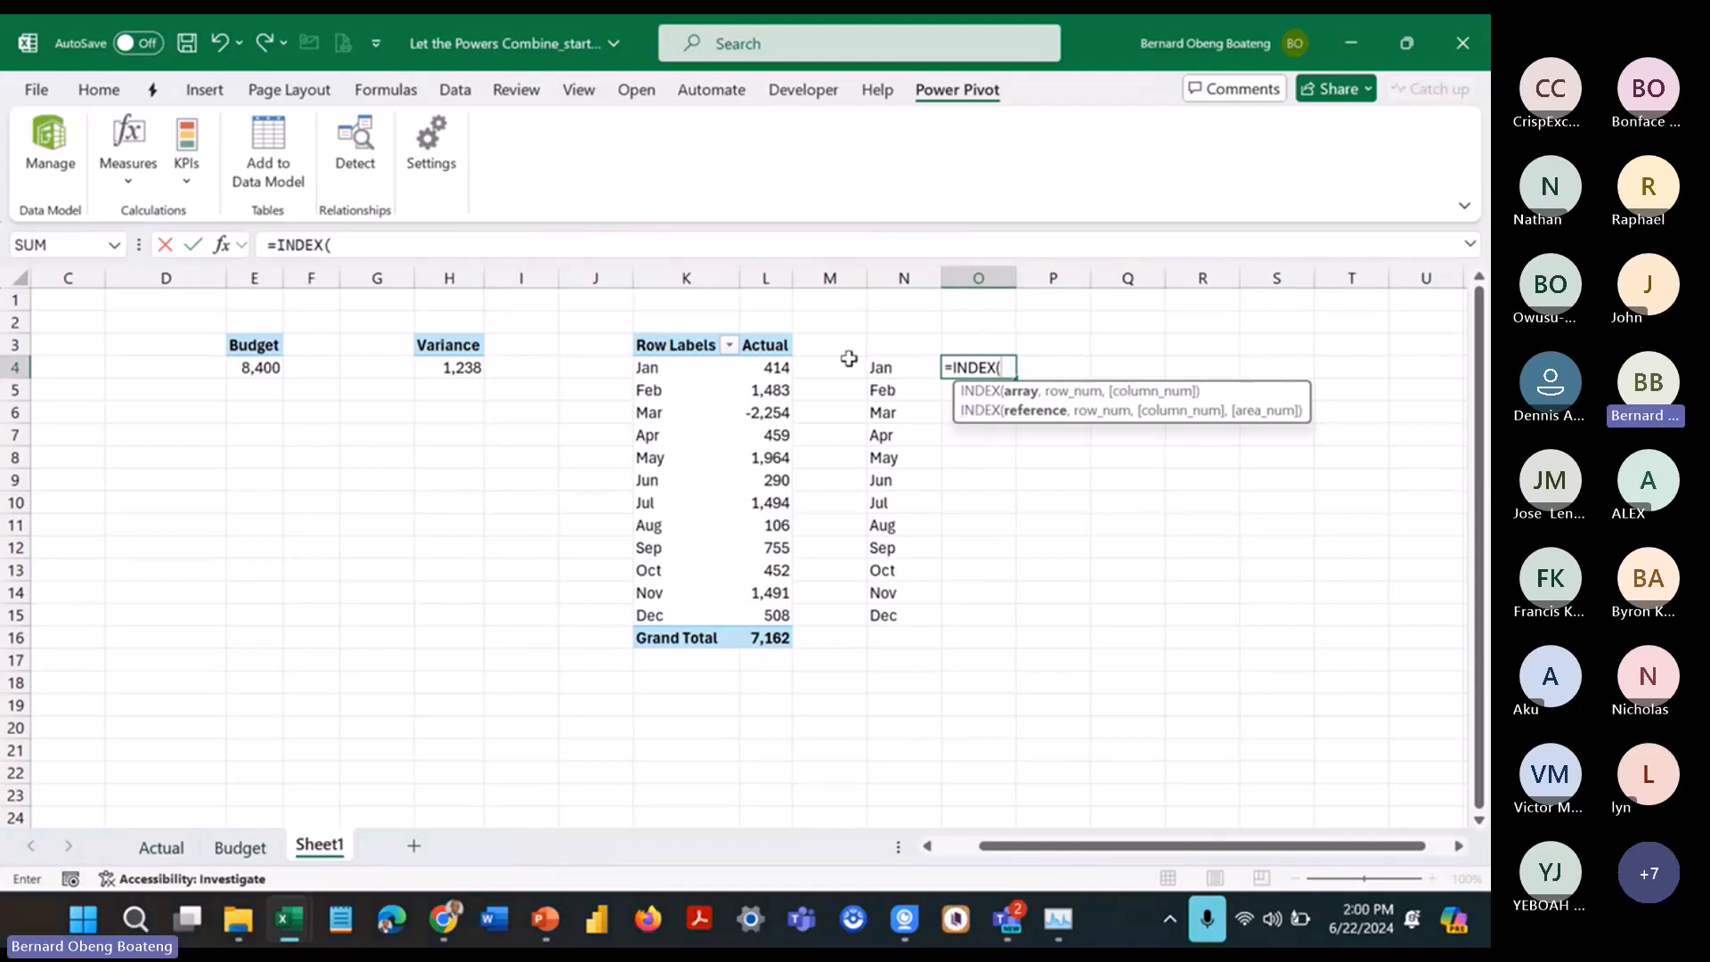
click(771, 277)
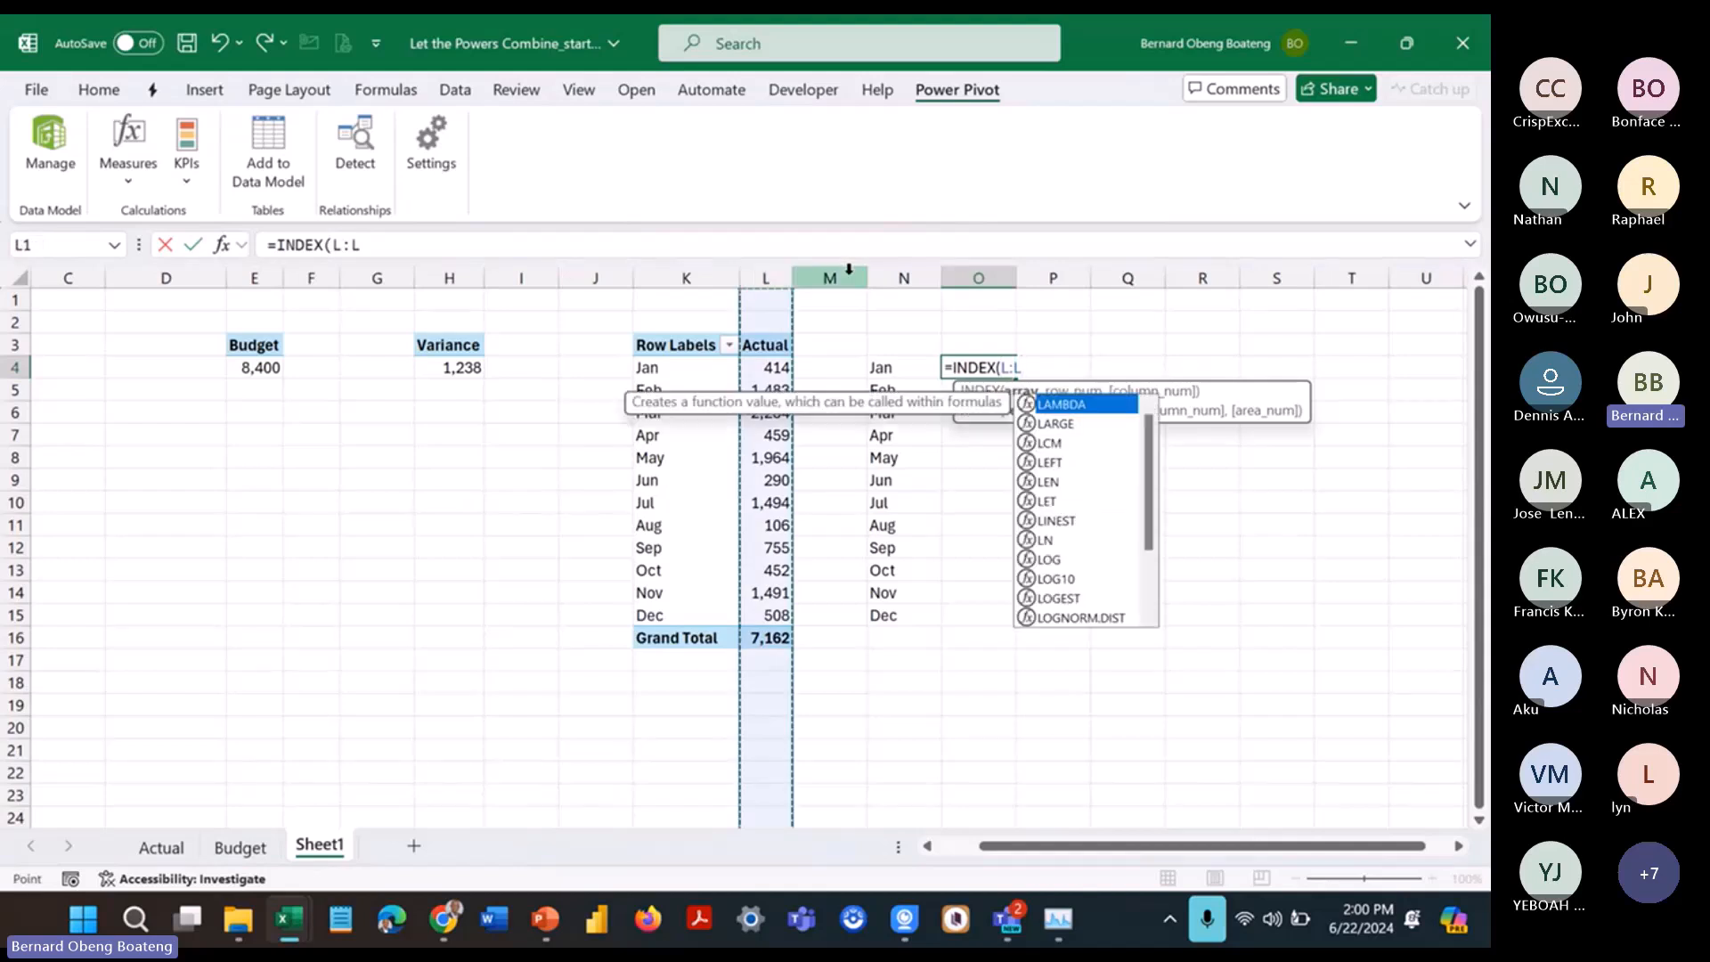
text(,m)
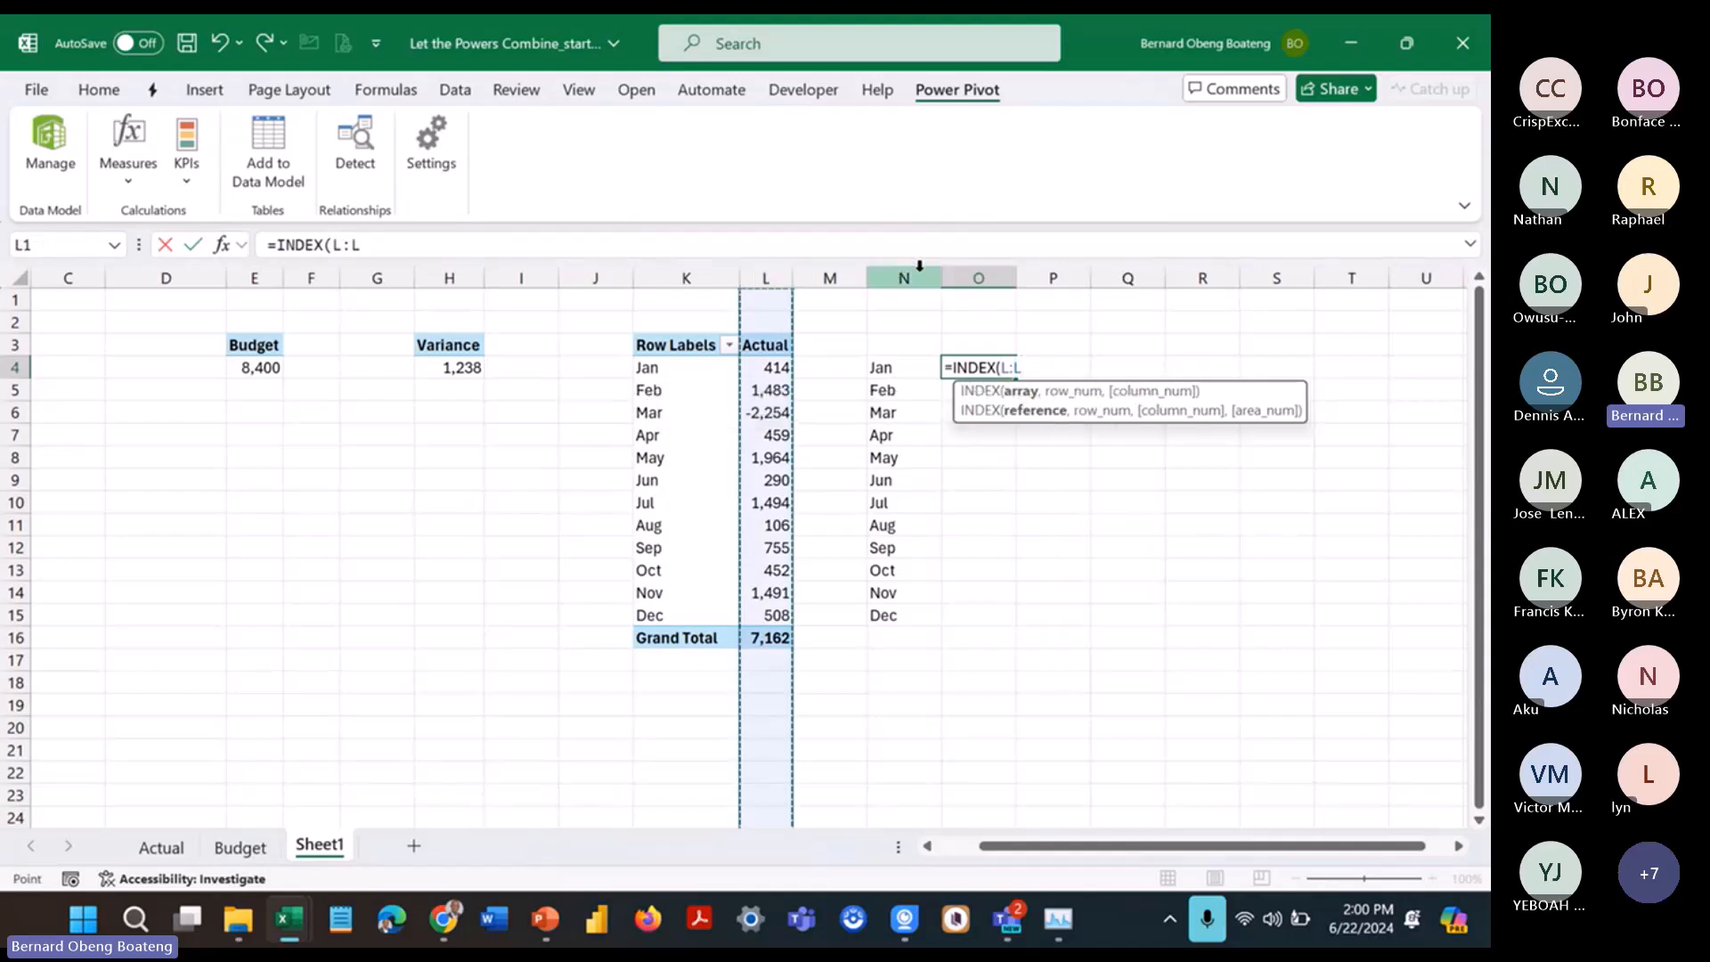
text(a)
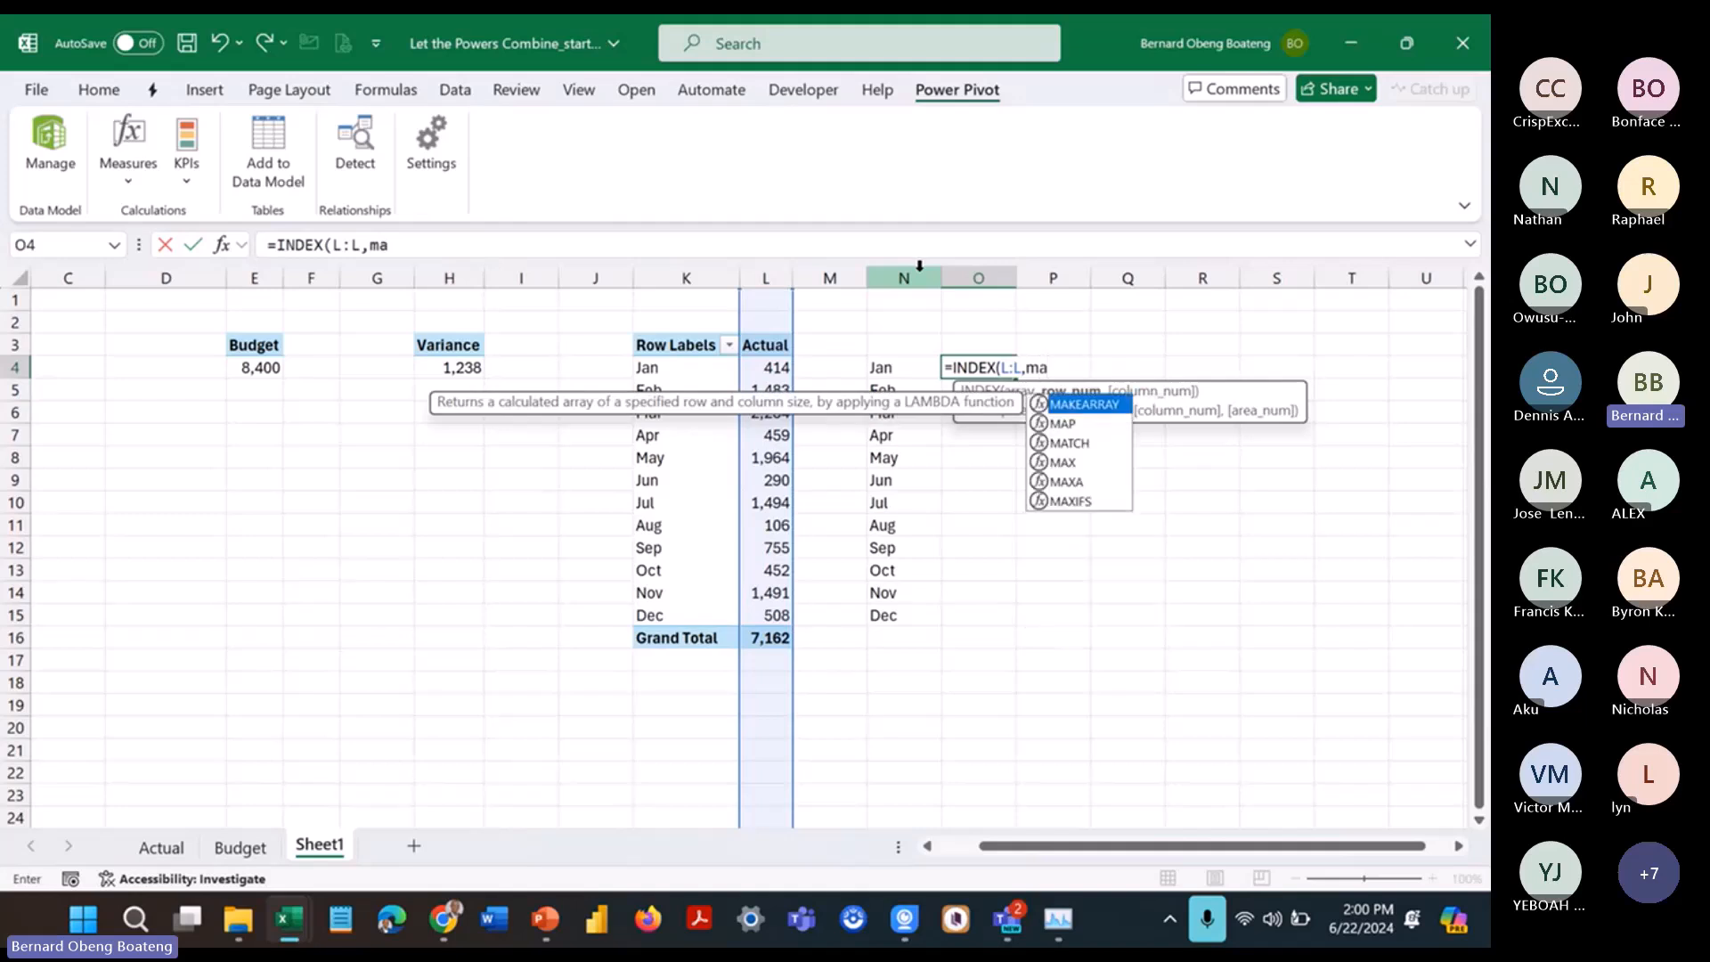
key(Down)
key(Tab)
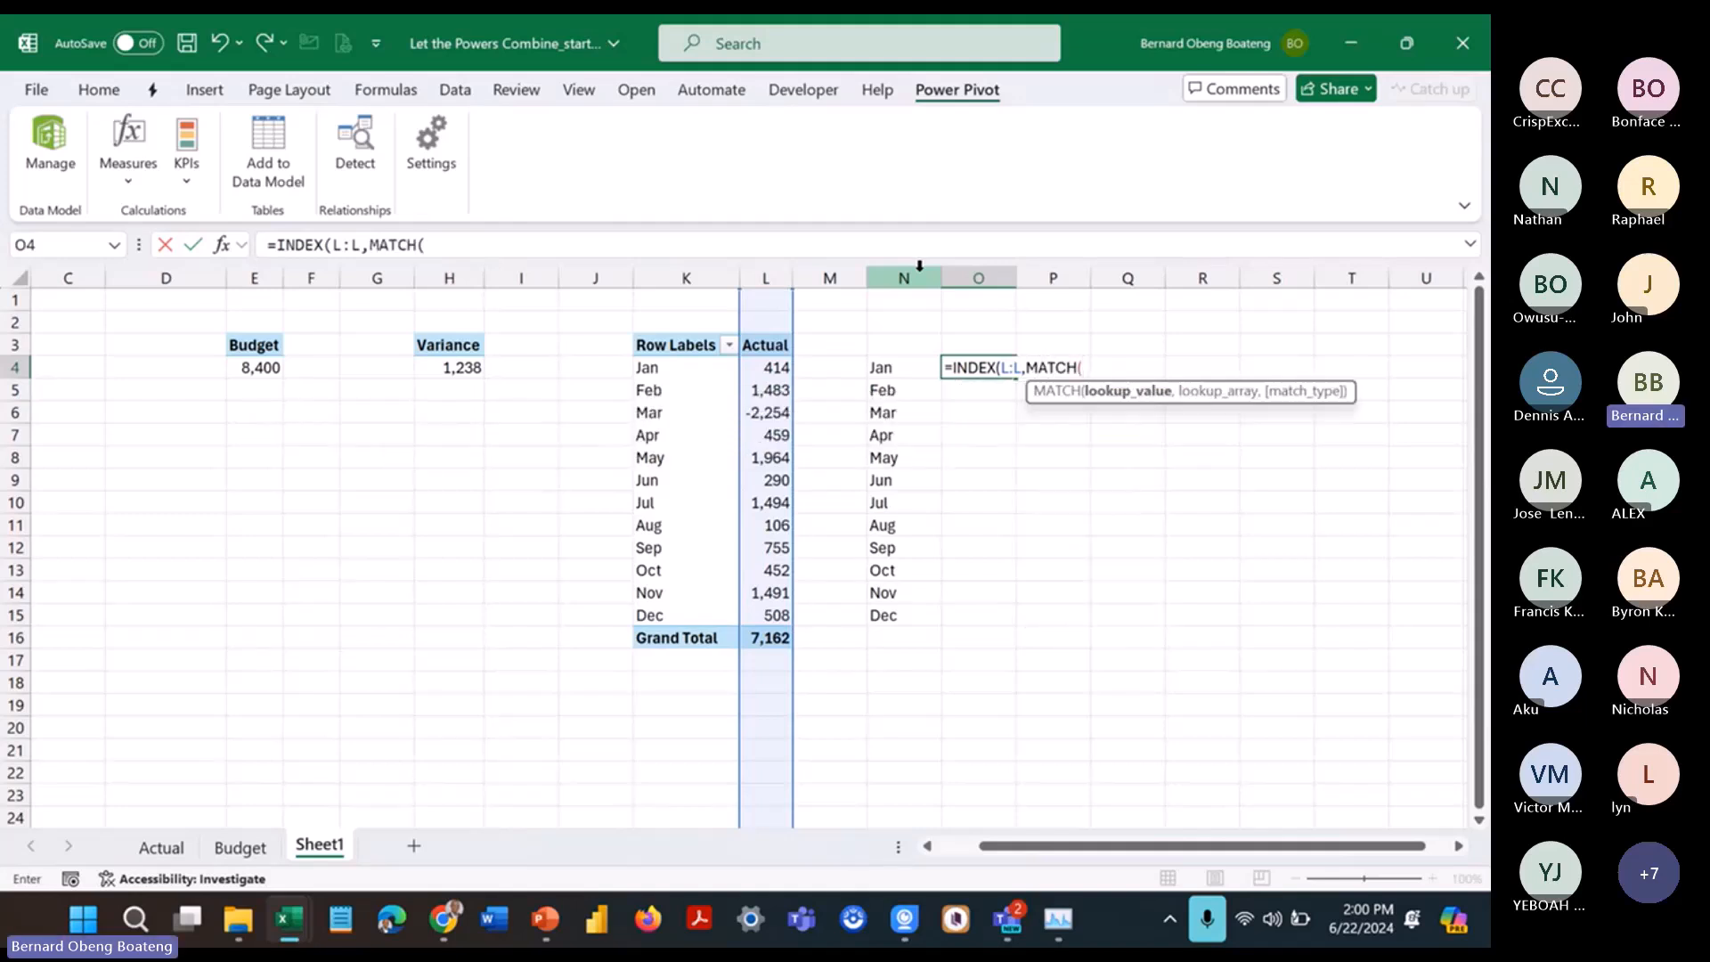
Step: Complete O4's MATCH with lookup value N4, lookup array K:K and exact match 0, and fill the formula down to O15
click(908, 367)
text(,)
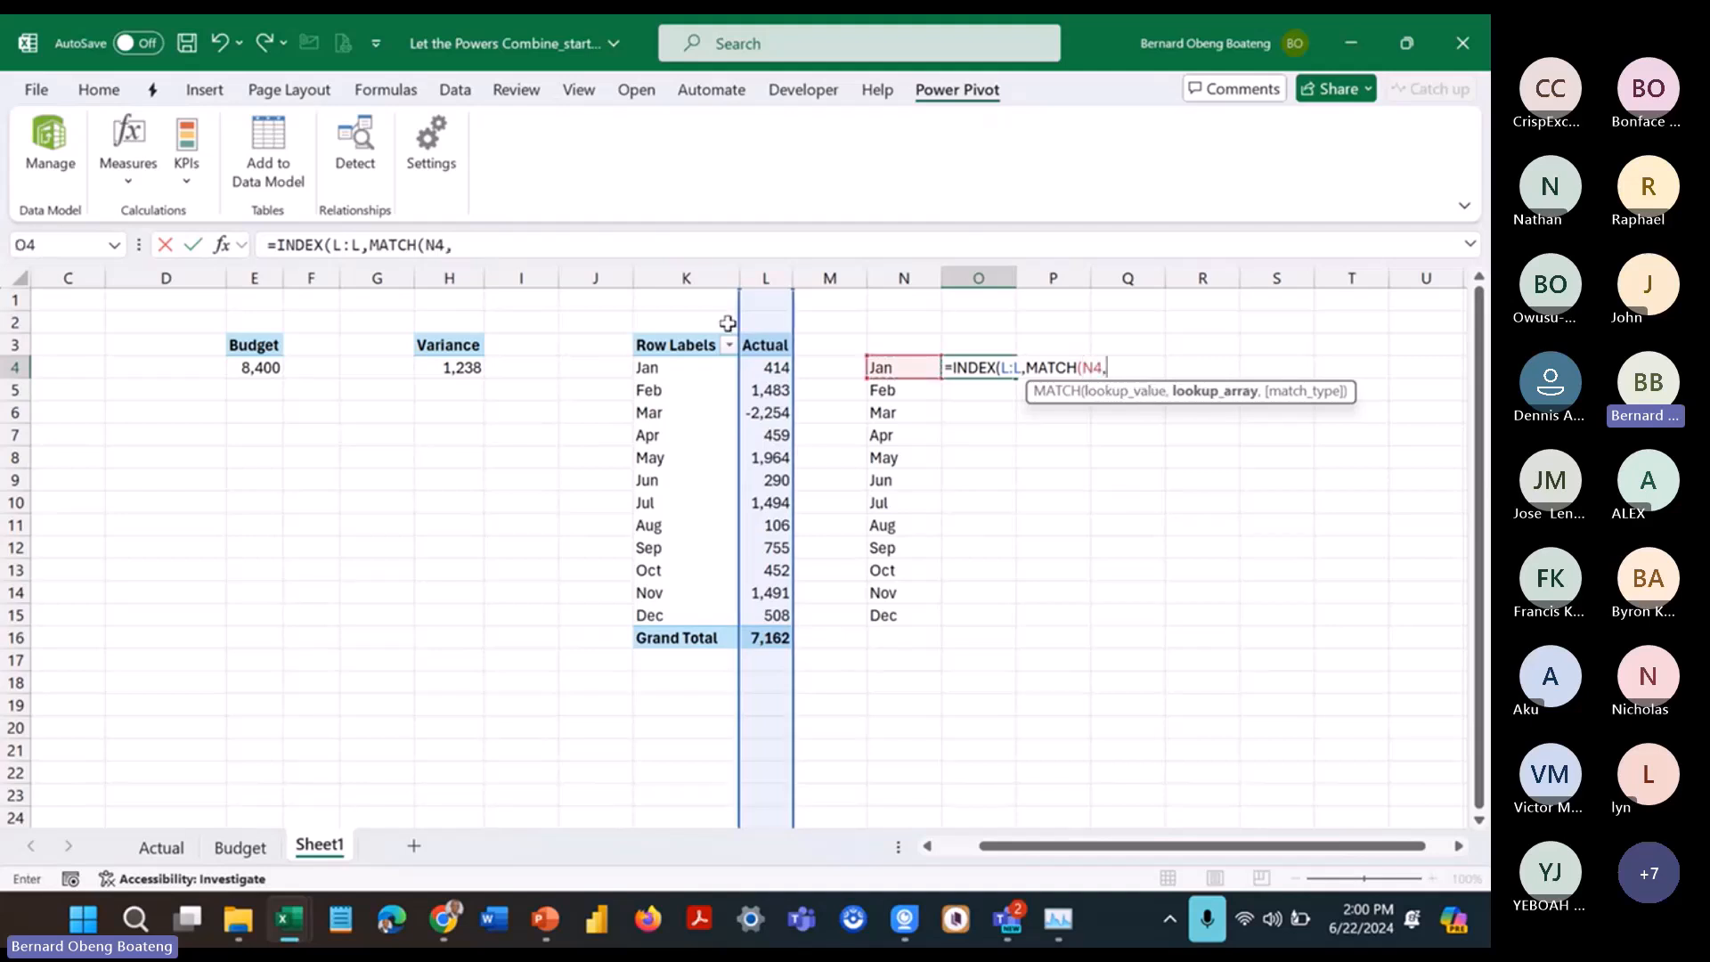
click(688, 277)
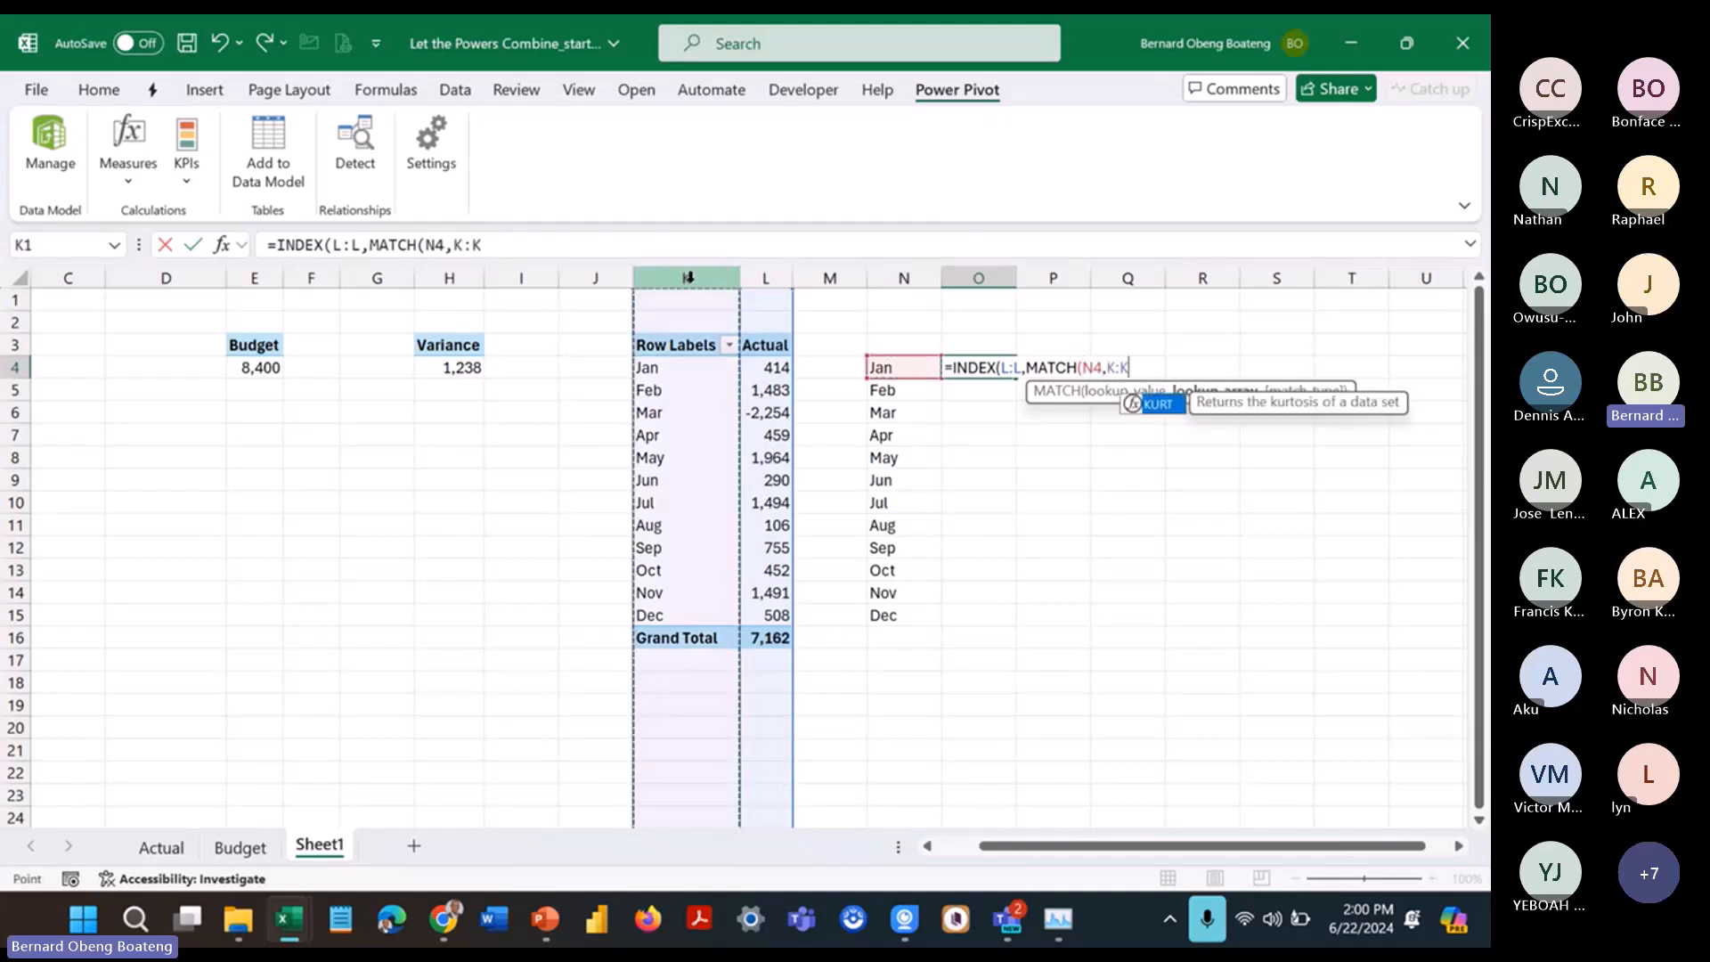
text(,)
key(Down)
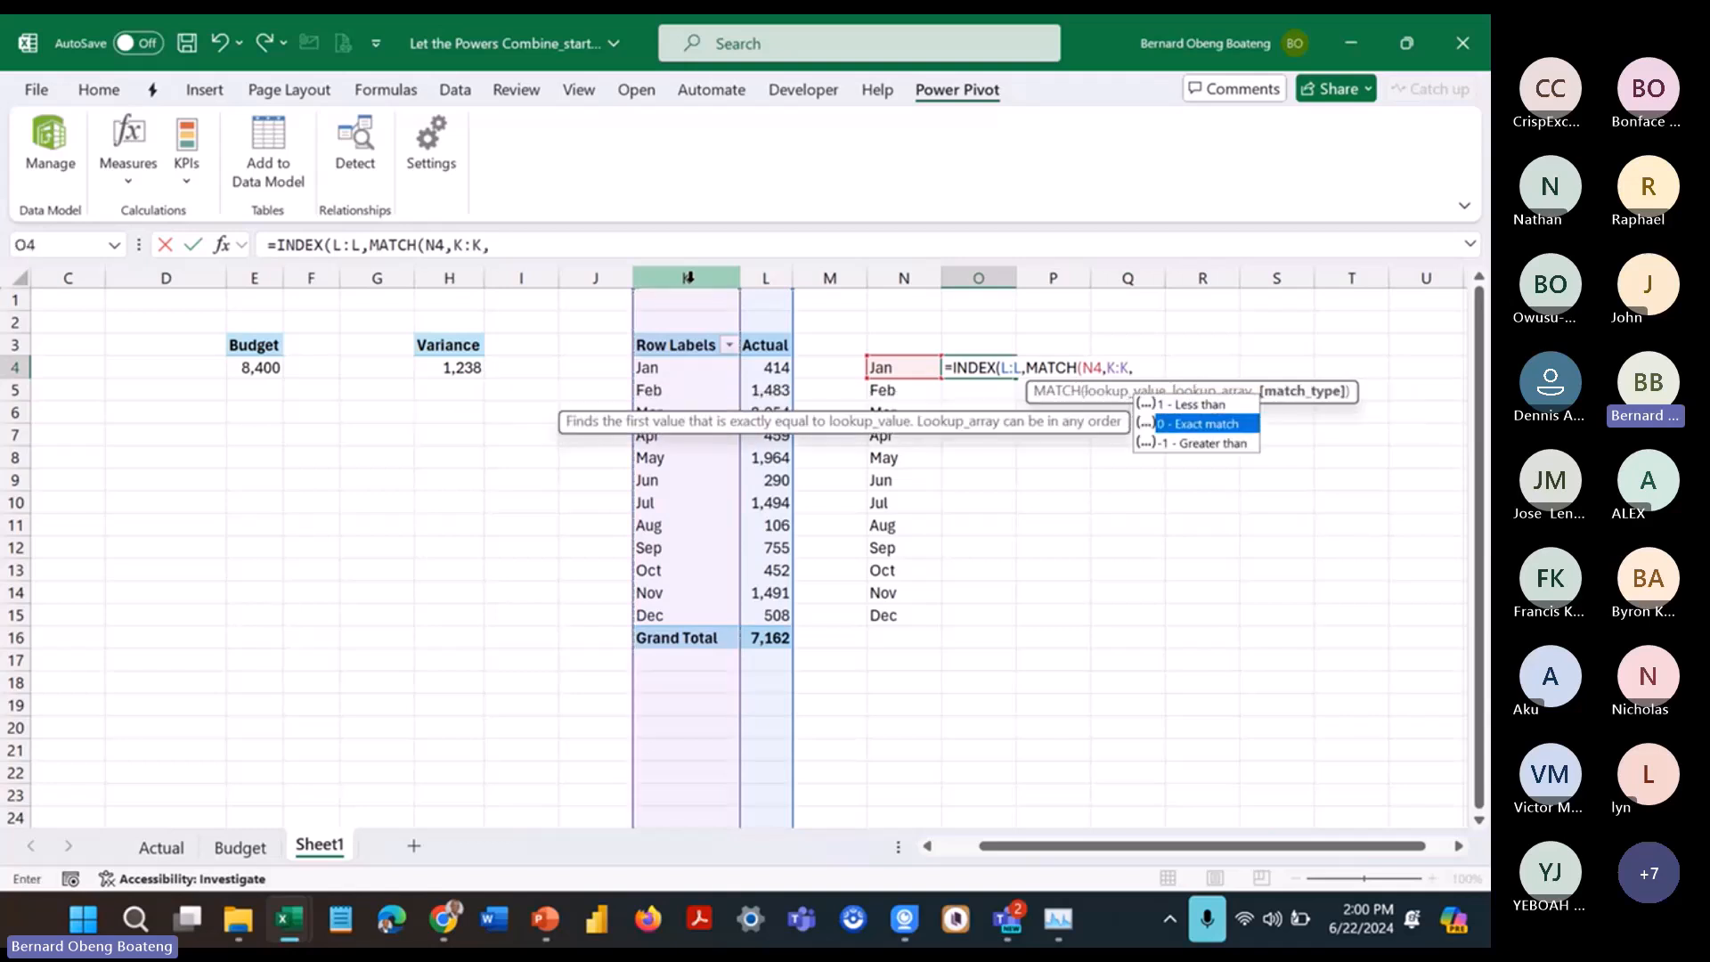
key(Tab)
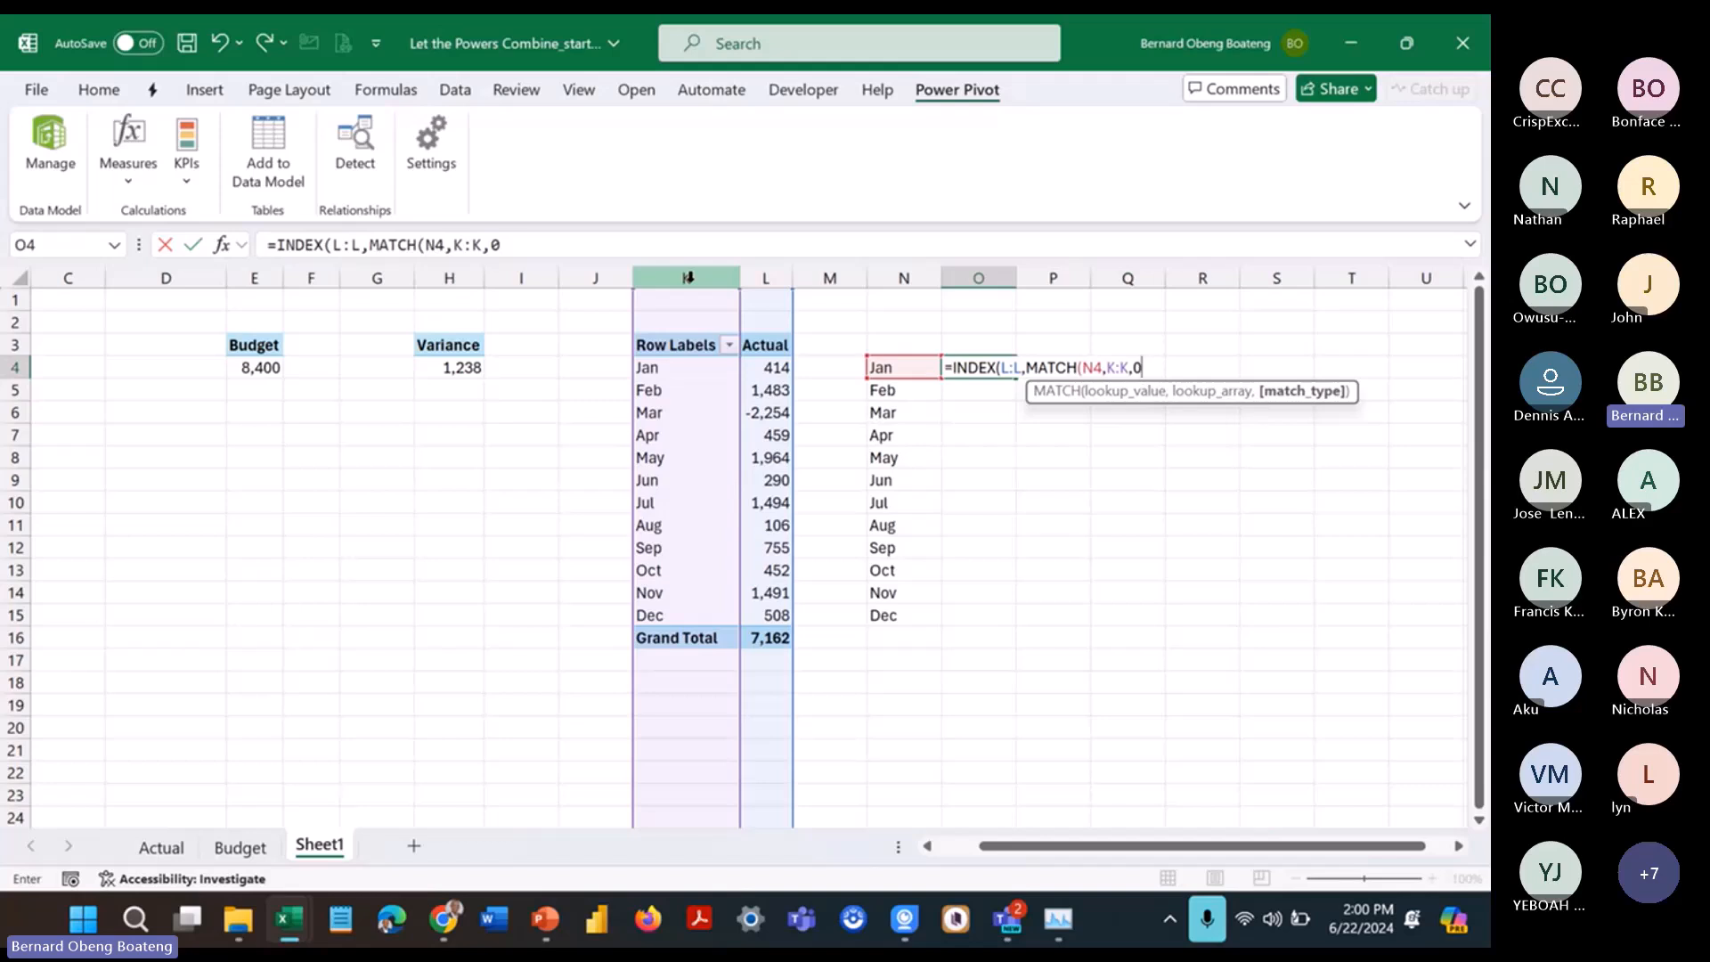
text()))
key(Return)
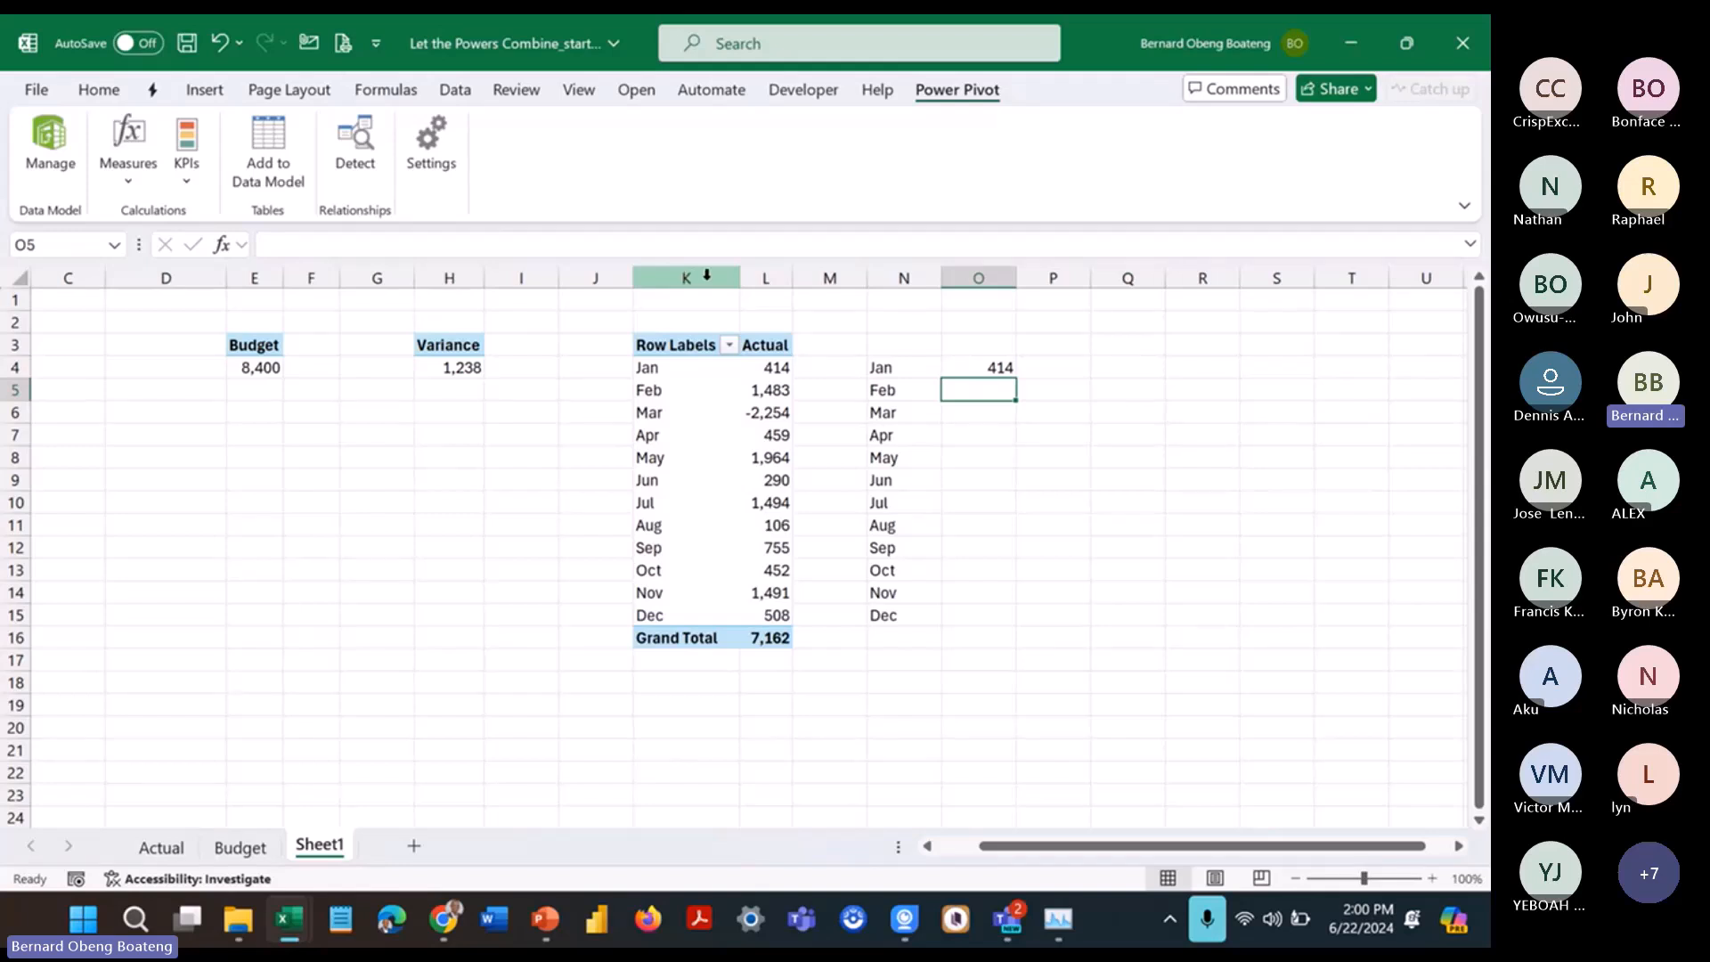
drag(978, 367, 976, 621)
key(ctrl+d)
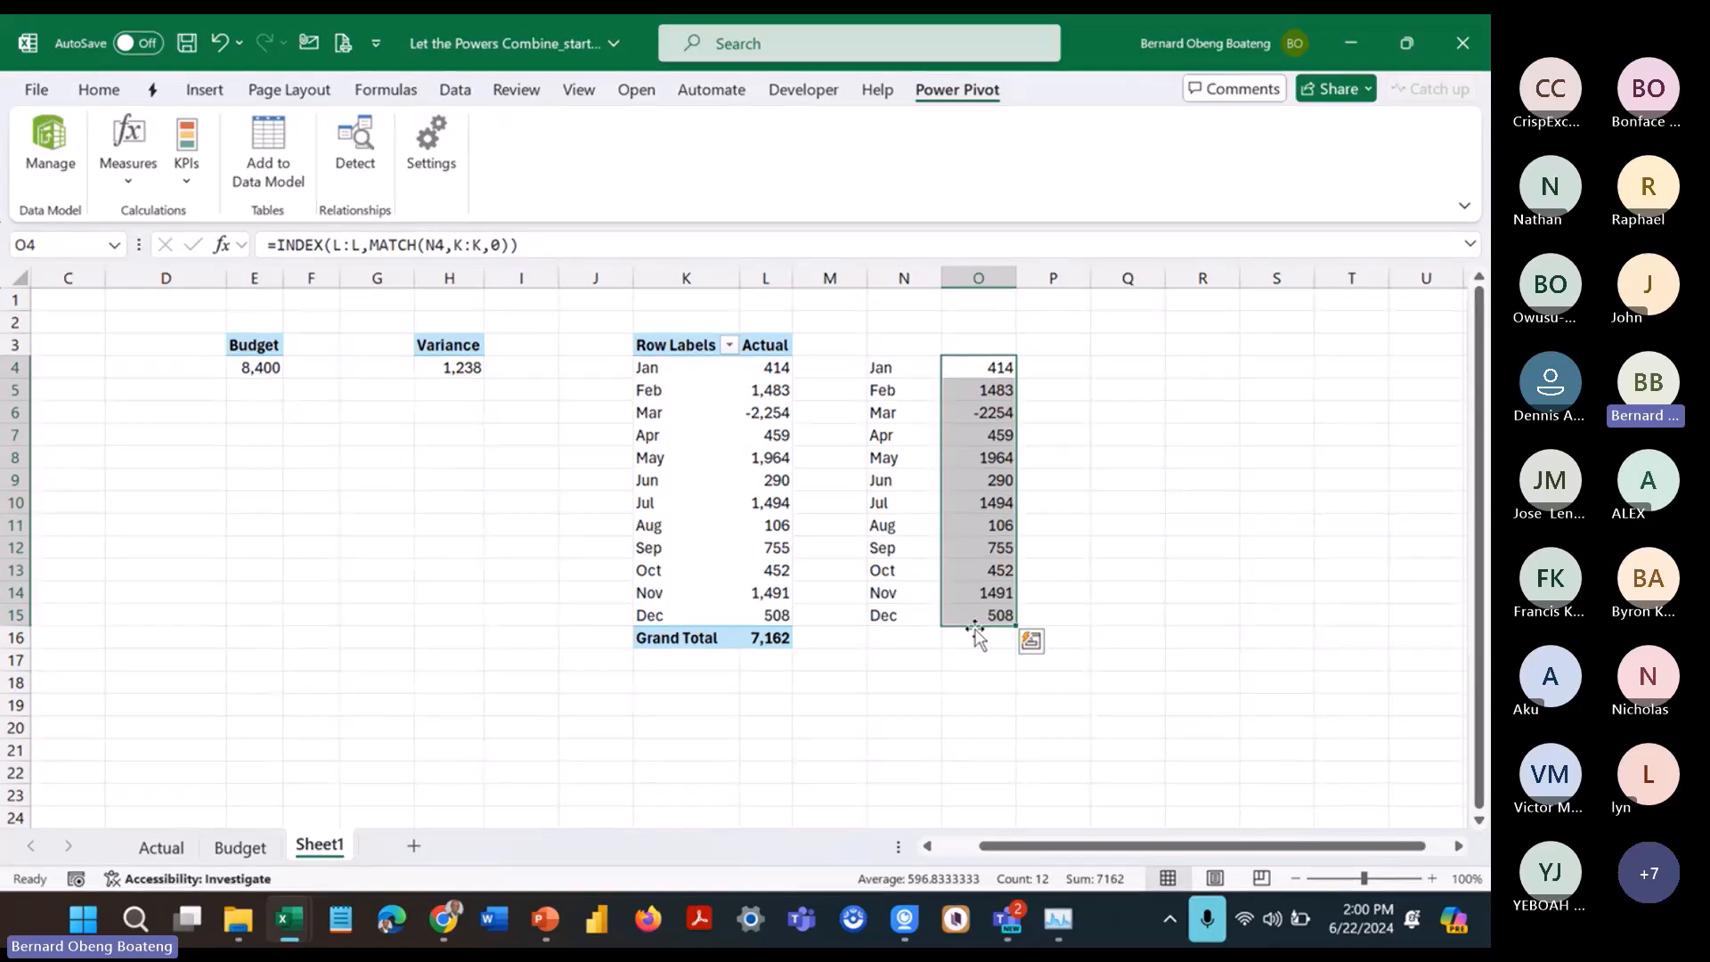
scroll(925, 395, right, 2)
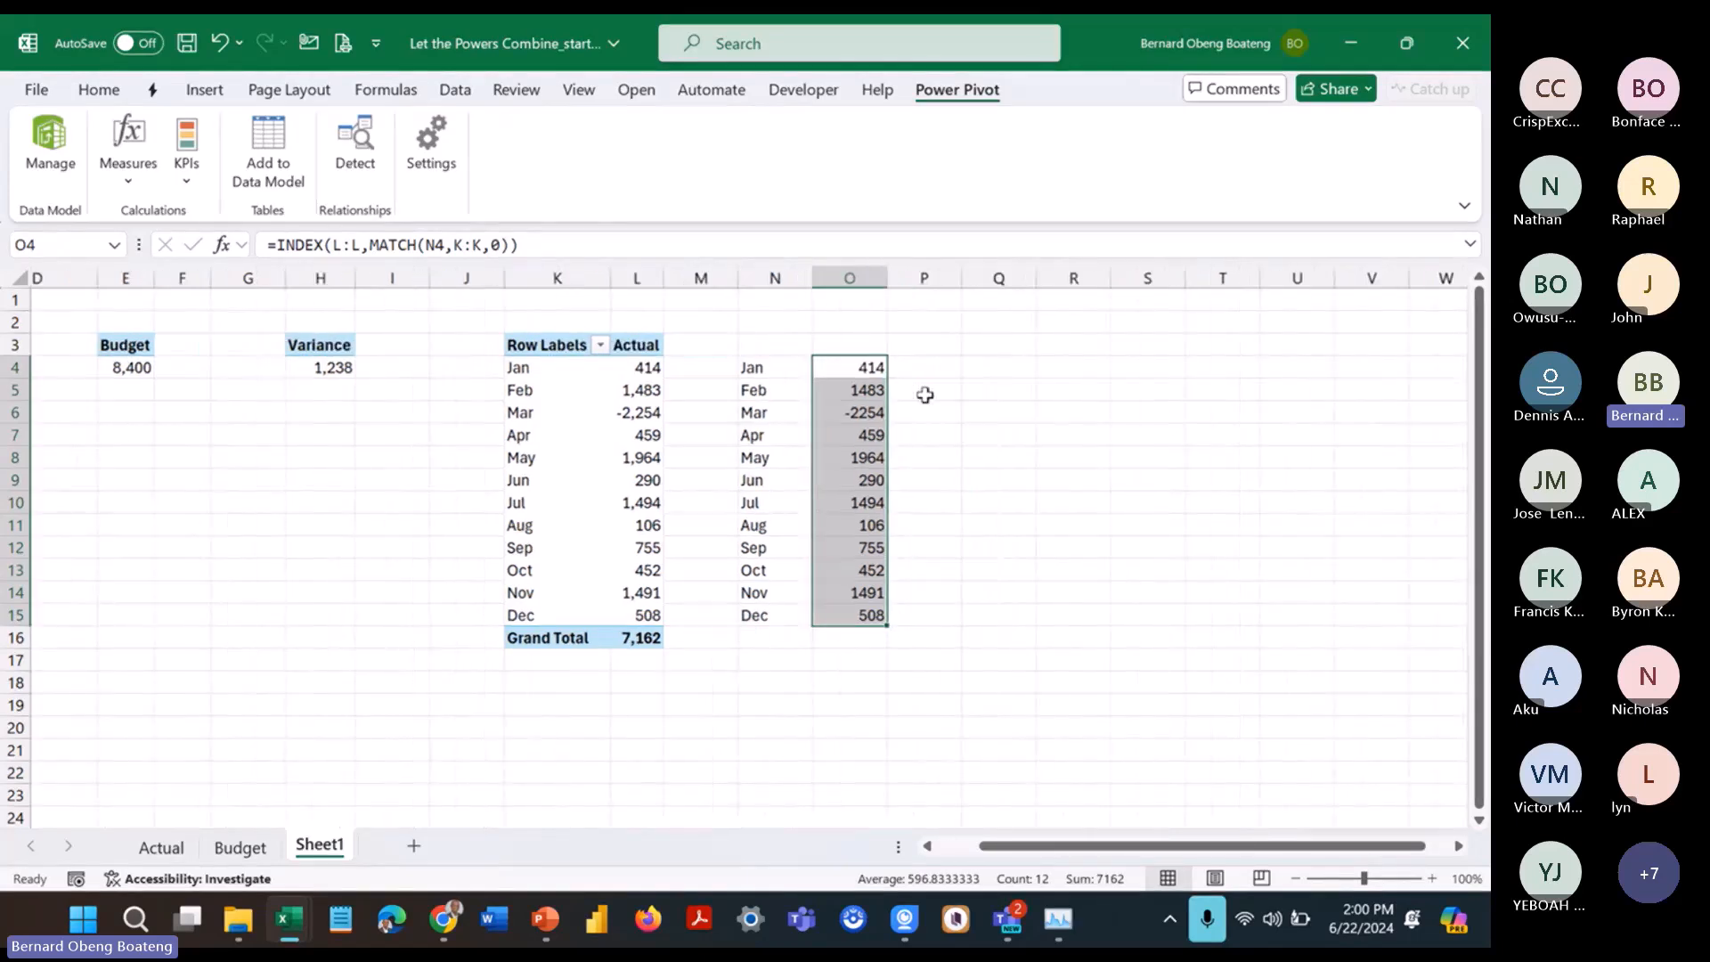
Step: Copy the monthly Actual PivotTable in K3:L16 and paste the copy at Q3
click(524, 345)
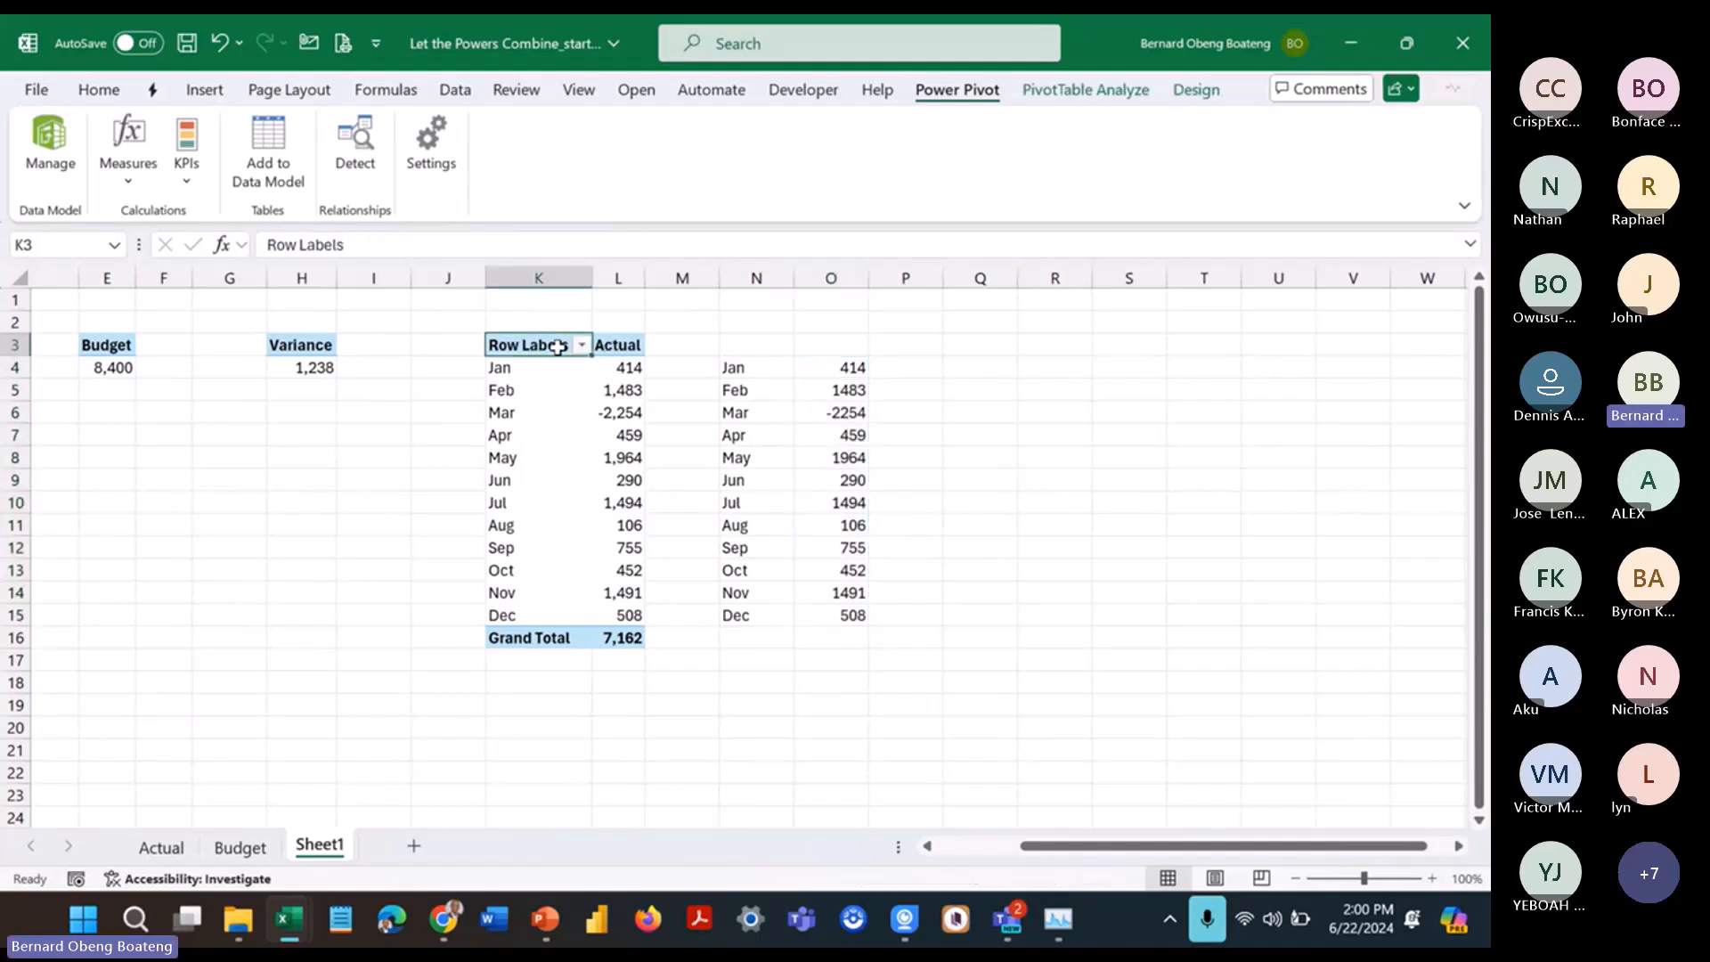
key(alt+Tab)
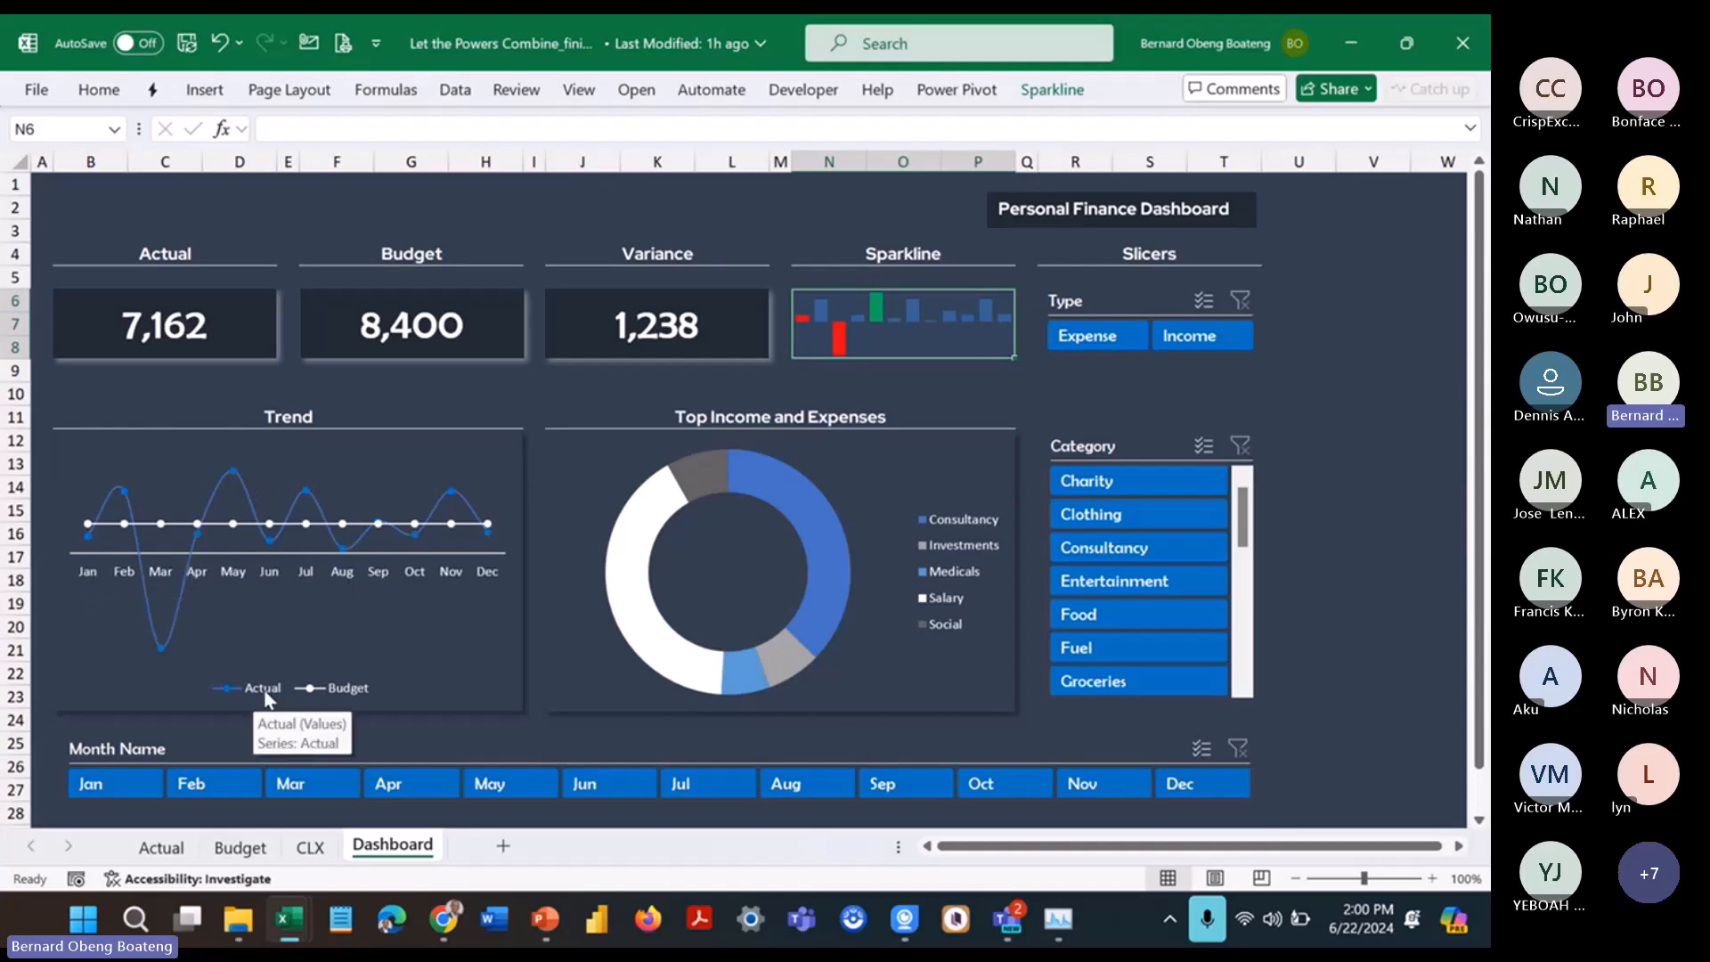
key(alt+Tab)
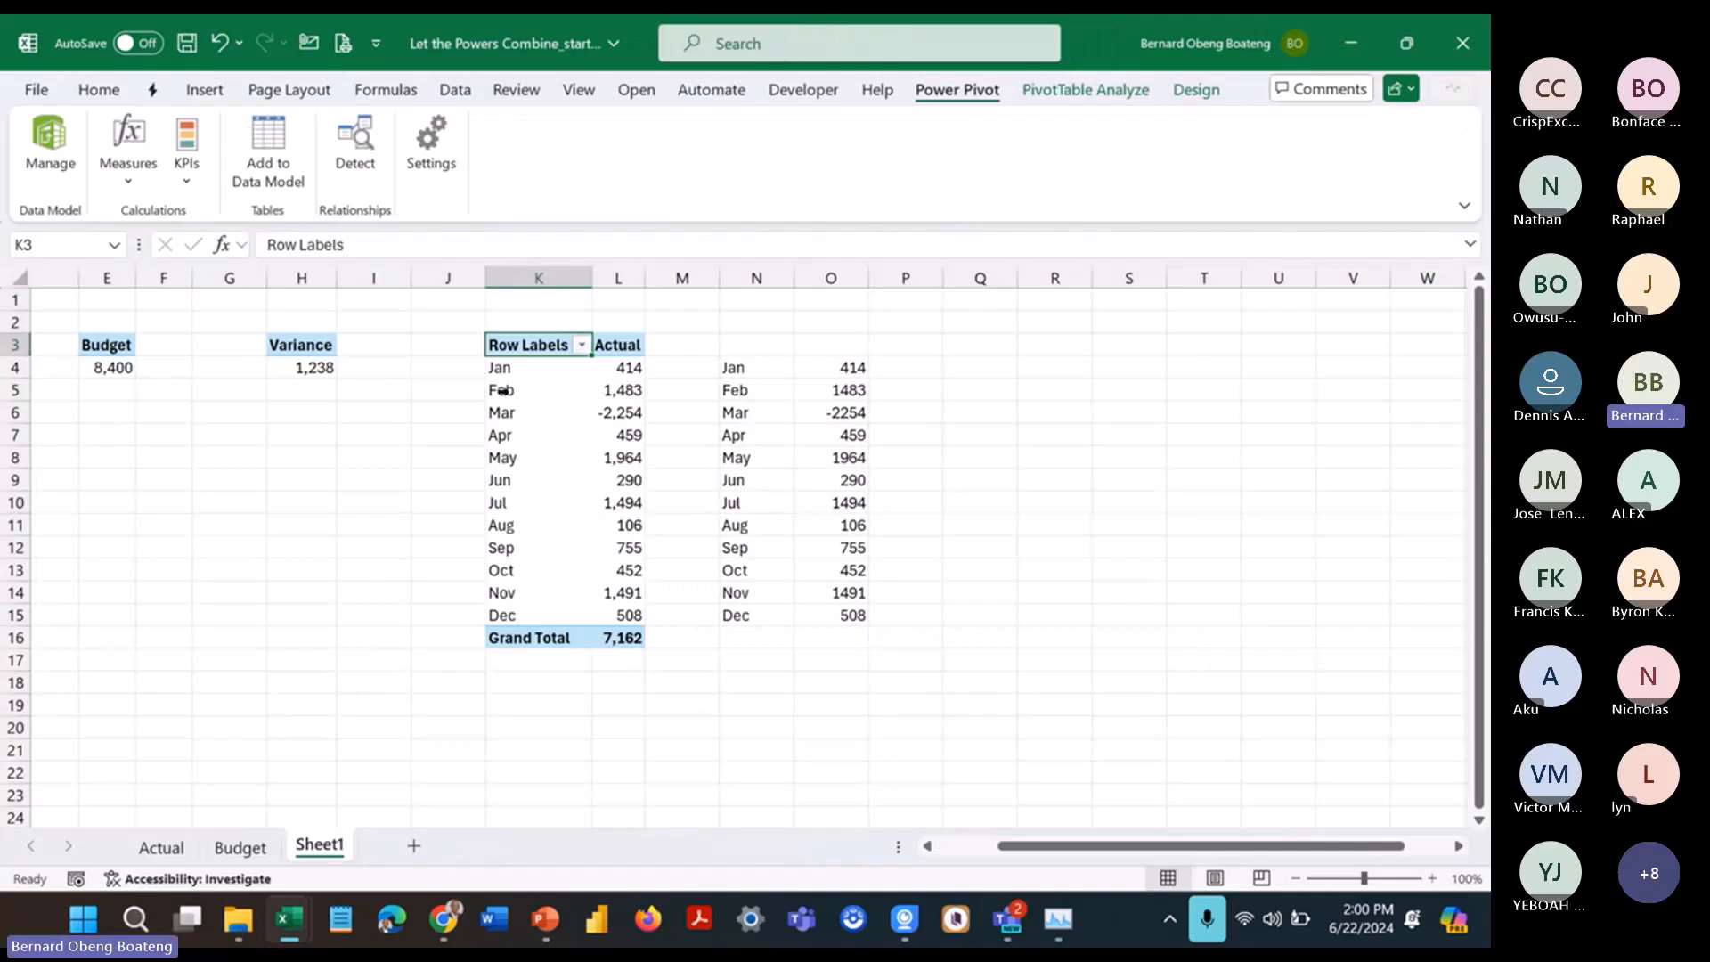
drag(534, 344, 624, 638)
key(ctrl+c)
click(999, 354)
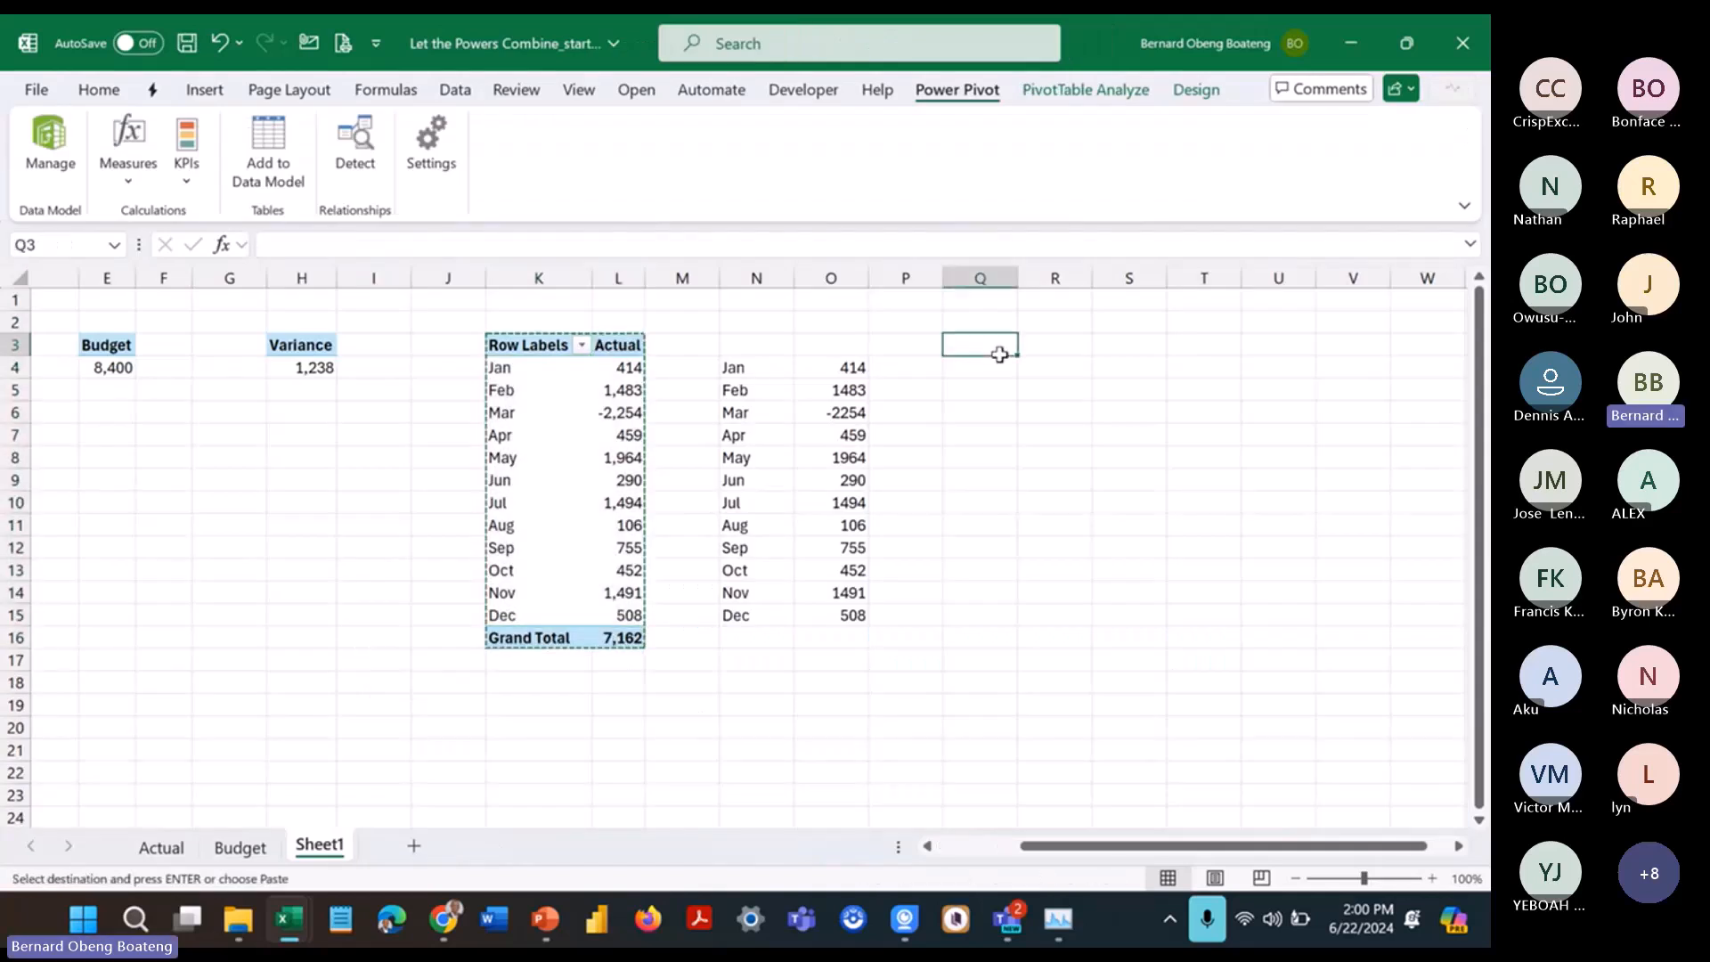
key(ctrl+v)
key(Escape)
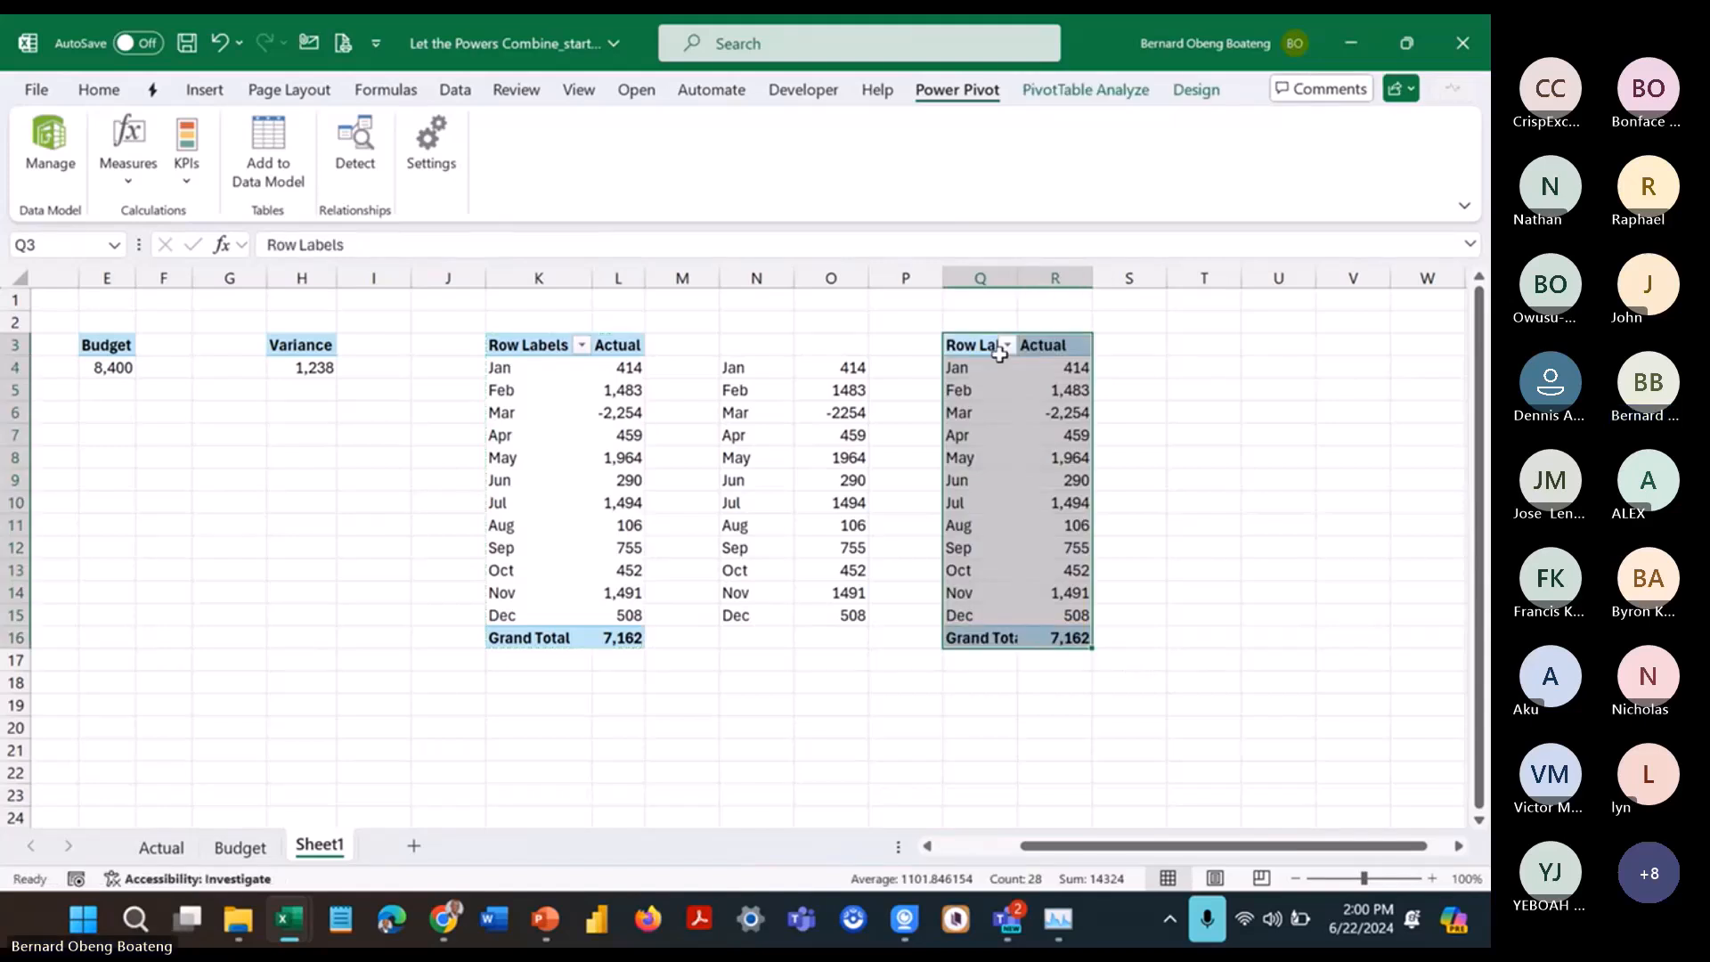
Step: Add the Budget measure from the Actual table to the values of the PivotTable at Q3
click(1060, 95)
click(1287, 165)
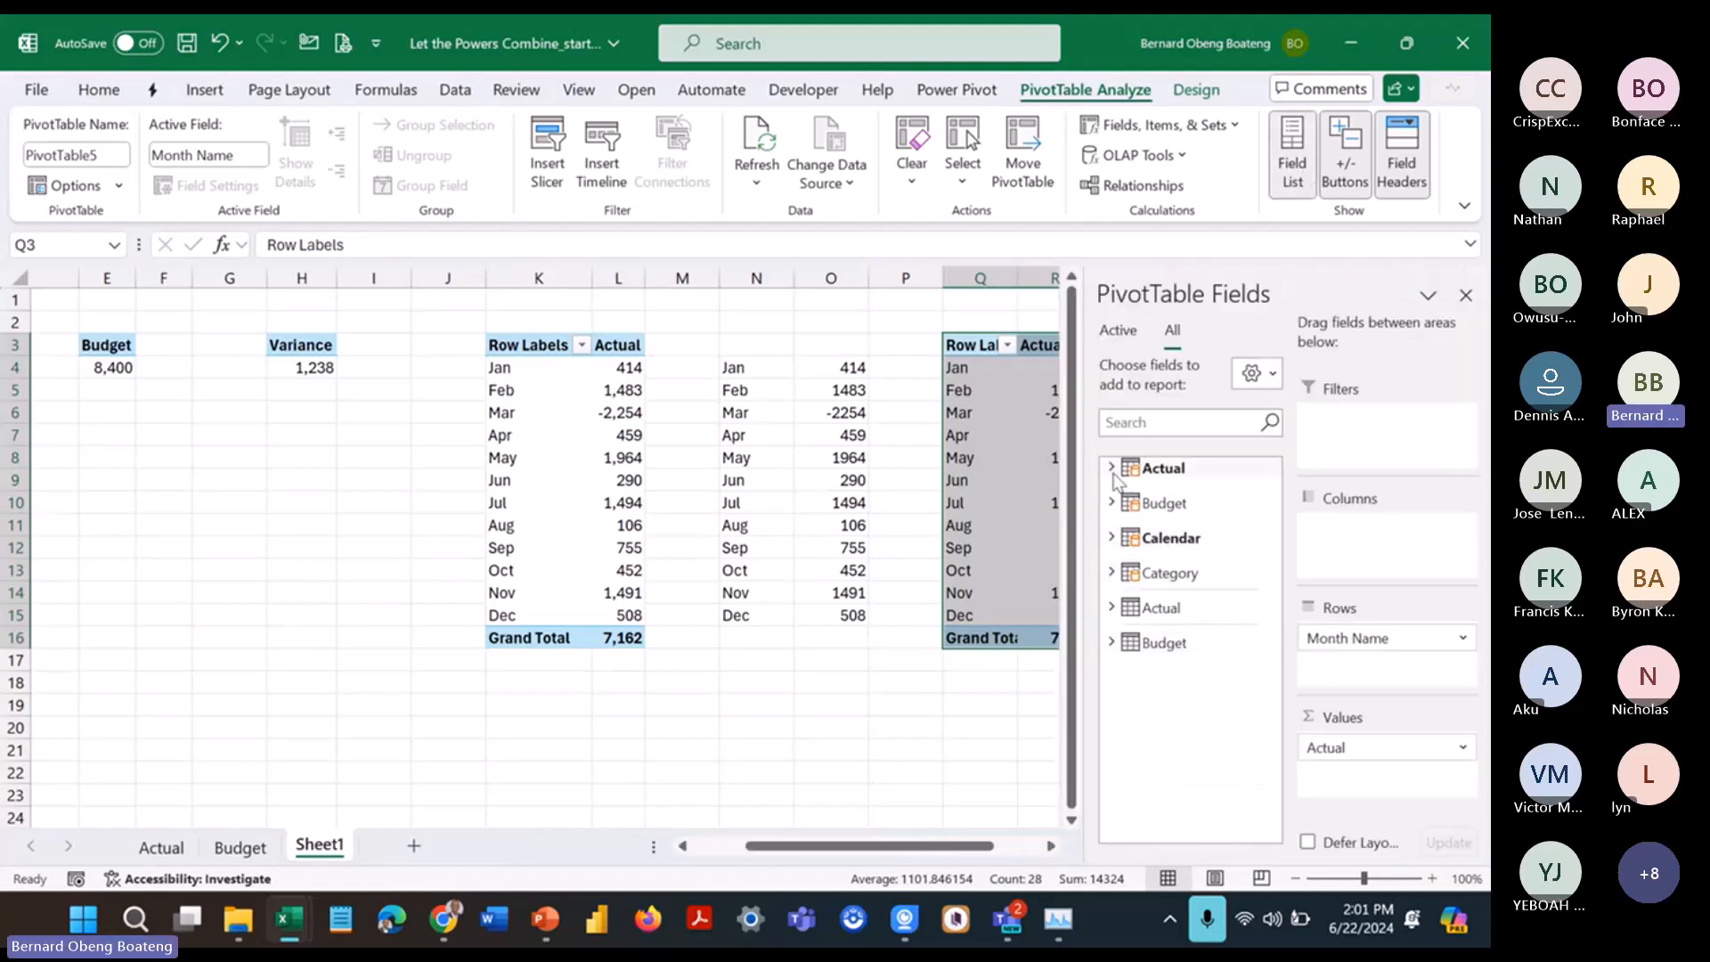
click(1112, 468)
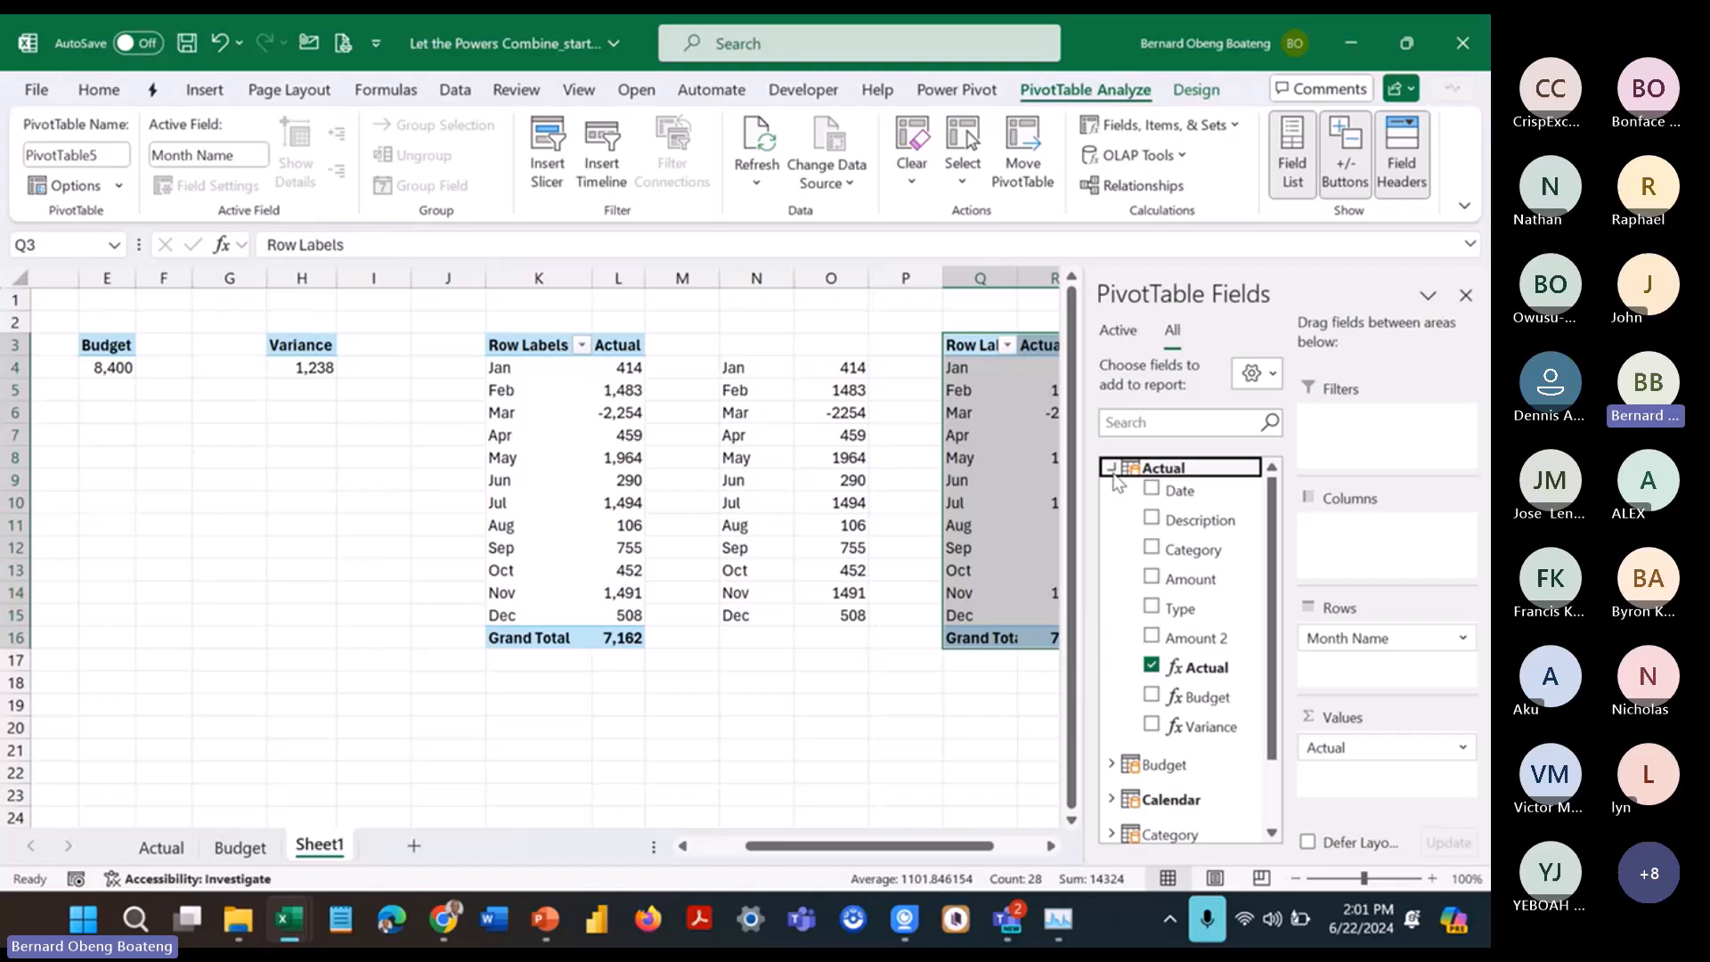
click(1151, 695)
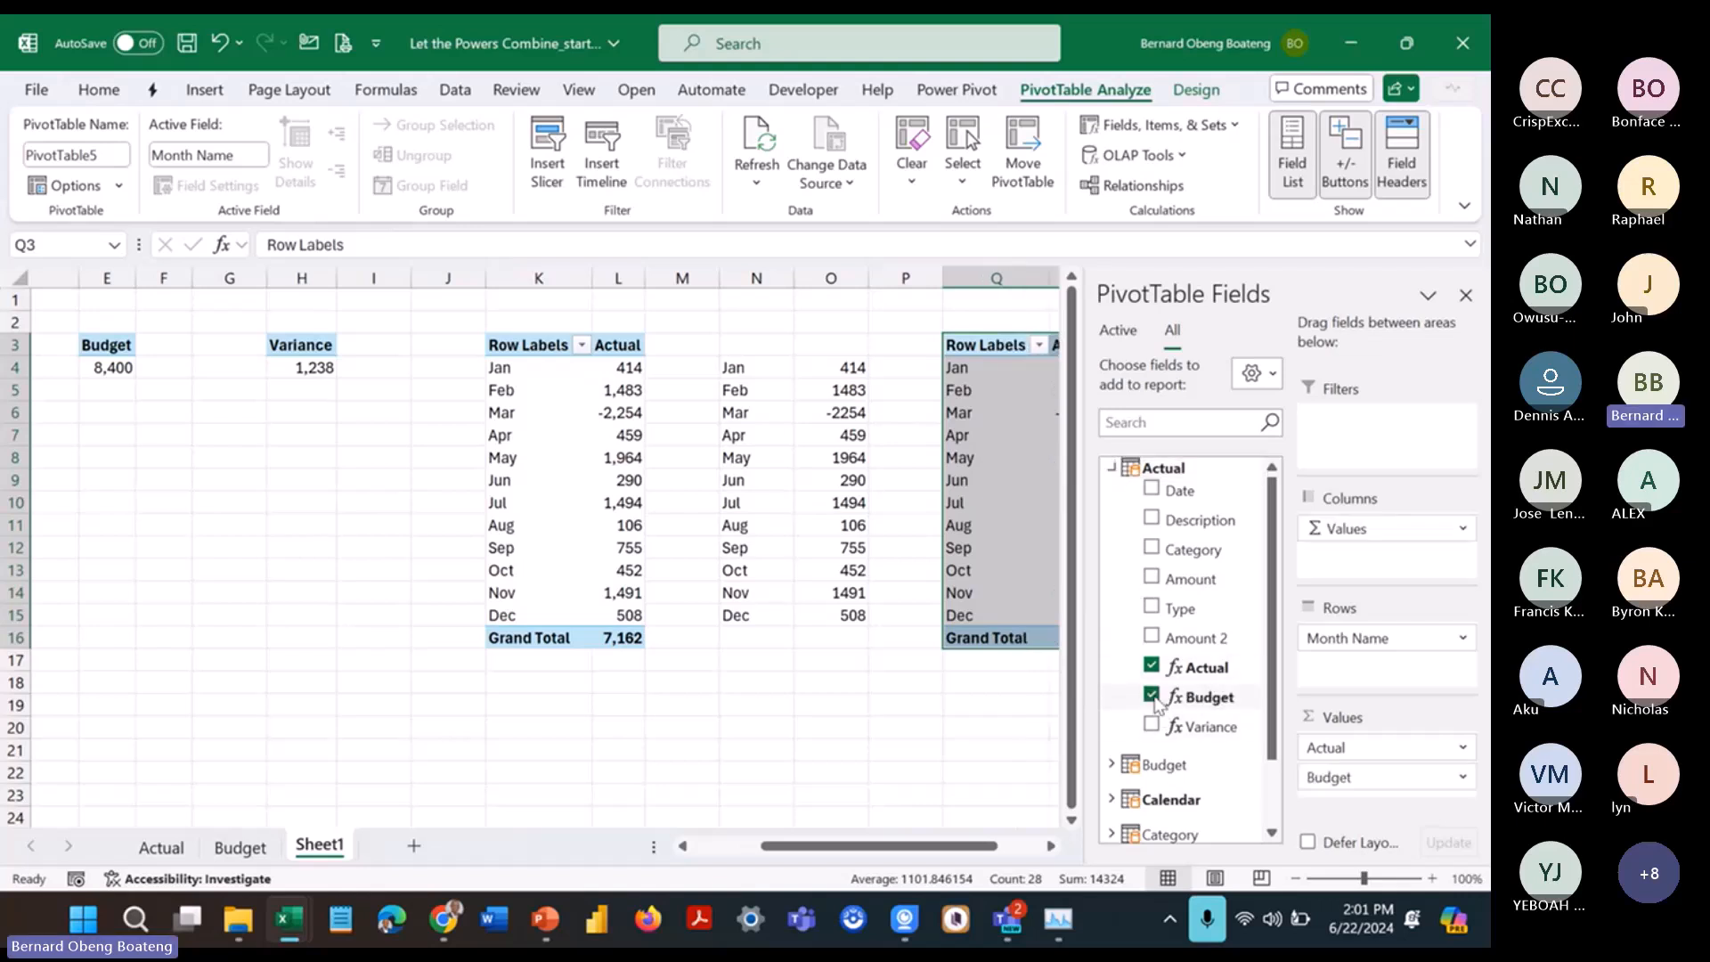
click(1051, 848)
click(1051, 847)
click(1051, 848)
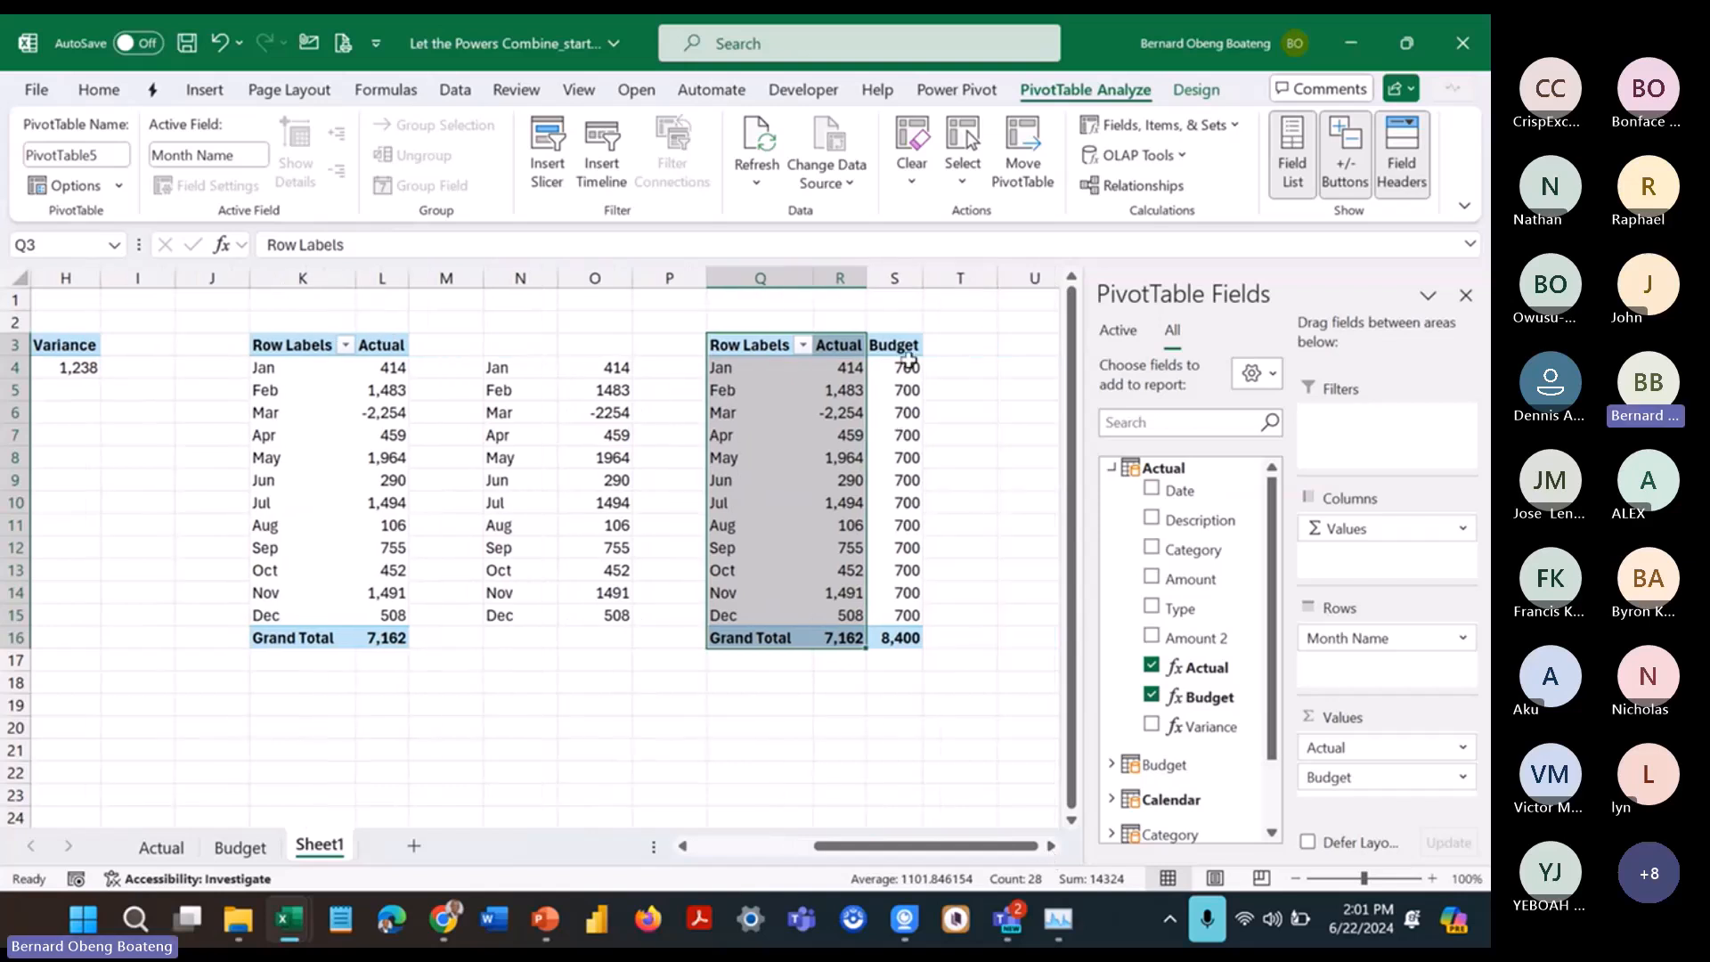
Step: Compare the PivotTable's monthly Budget column with the Budget sheet's table, return to Sheet1 and close the field list
drag(909, 360, 891, 595)
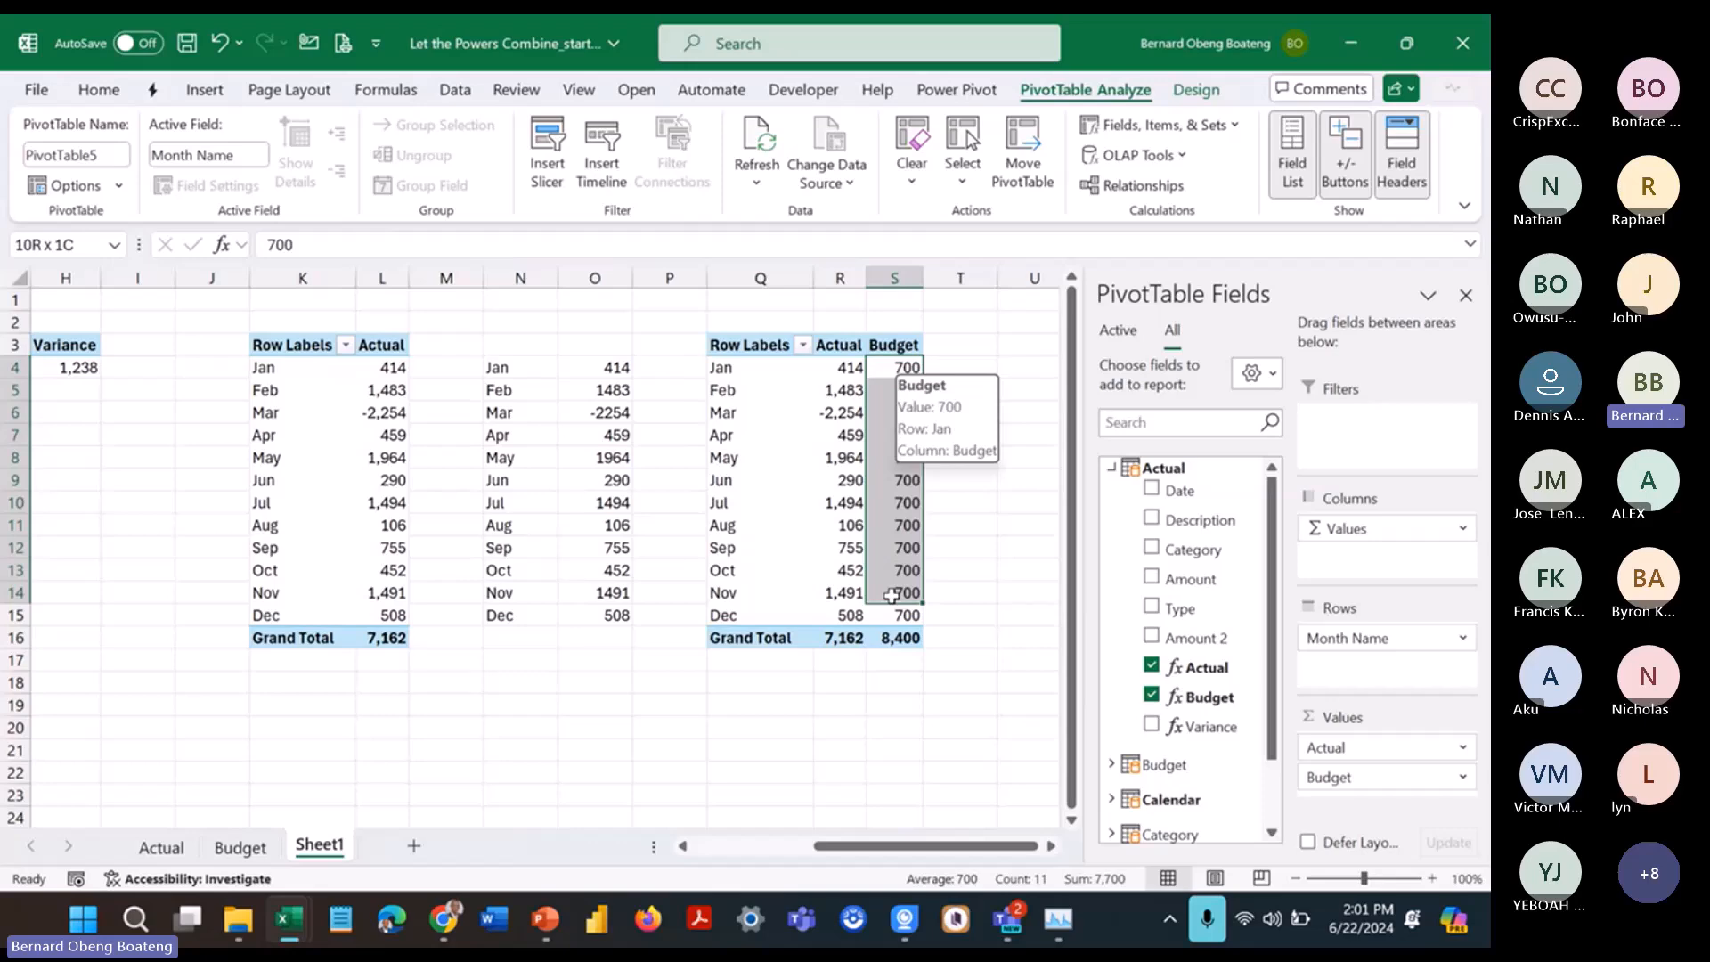
click(240, 847)
scroll(534, 535, down, 2)
drag(303, 625, 374, 695)
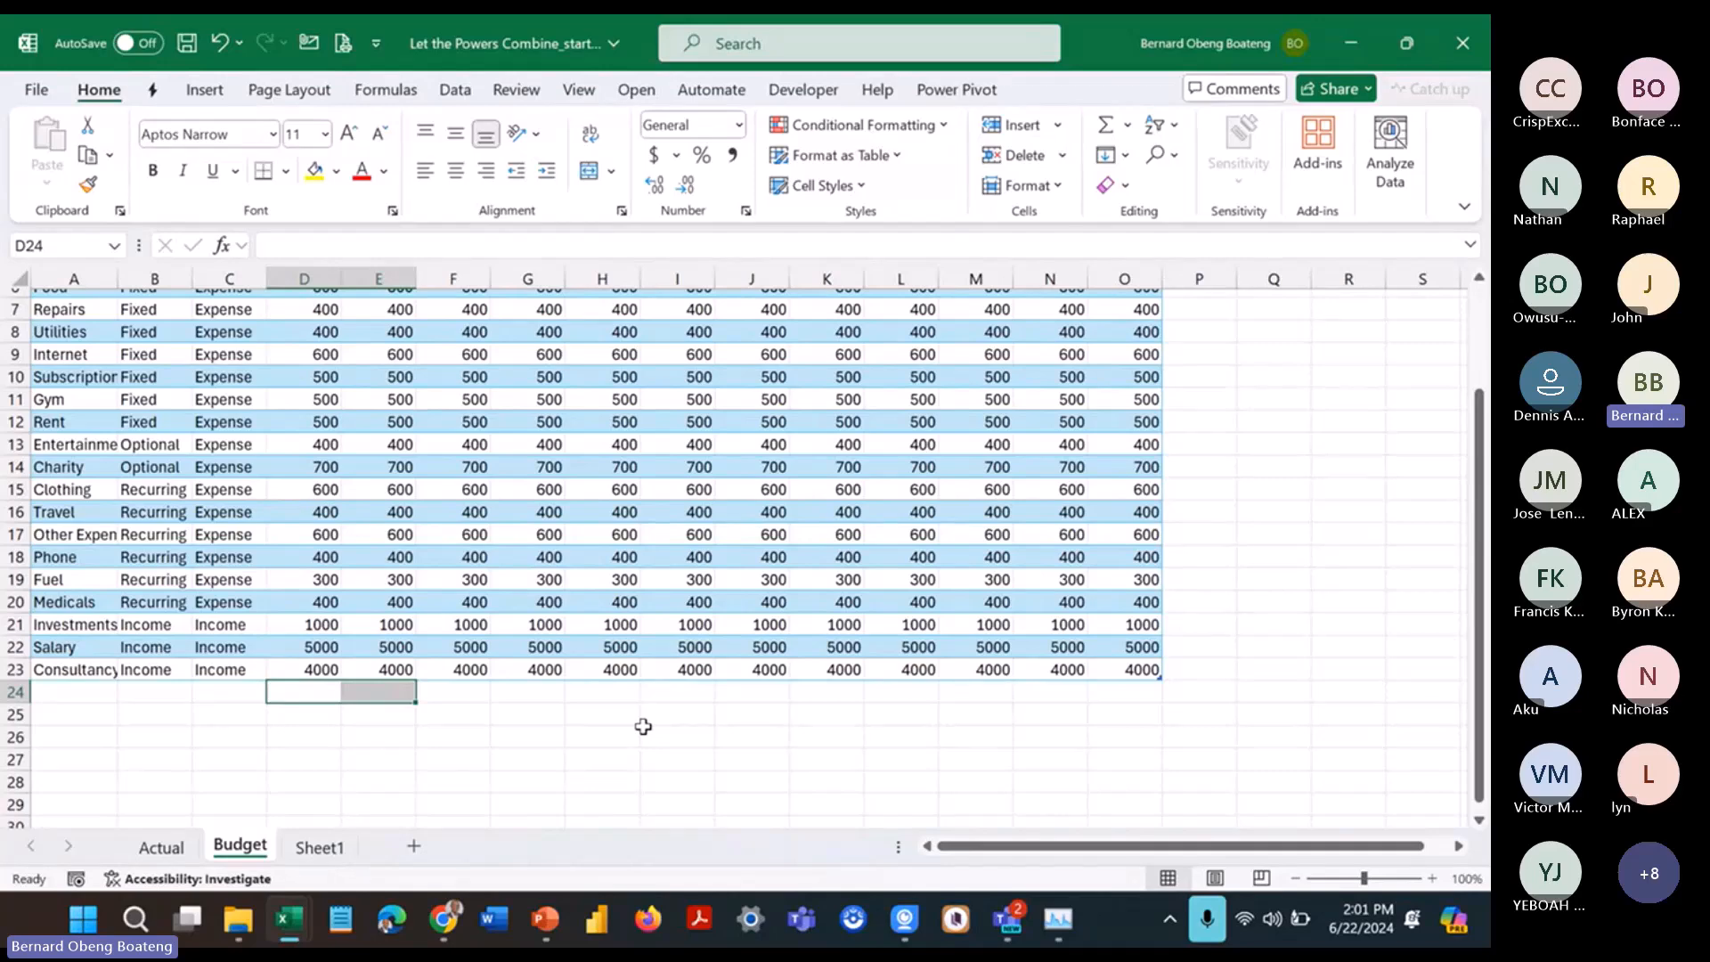
click(343, 848)
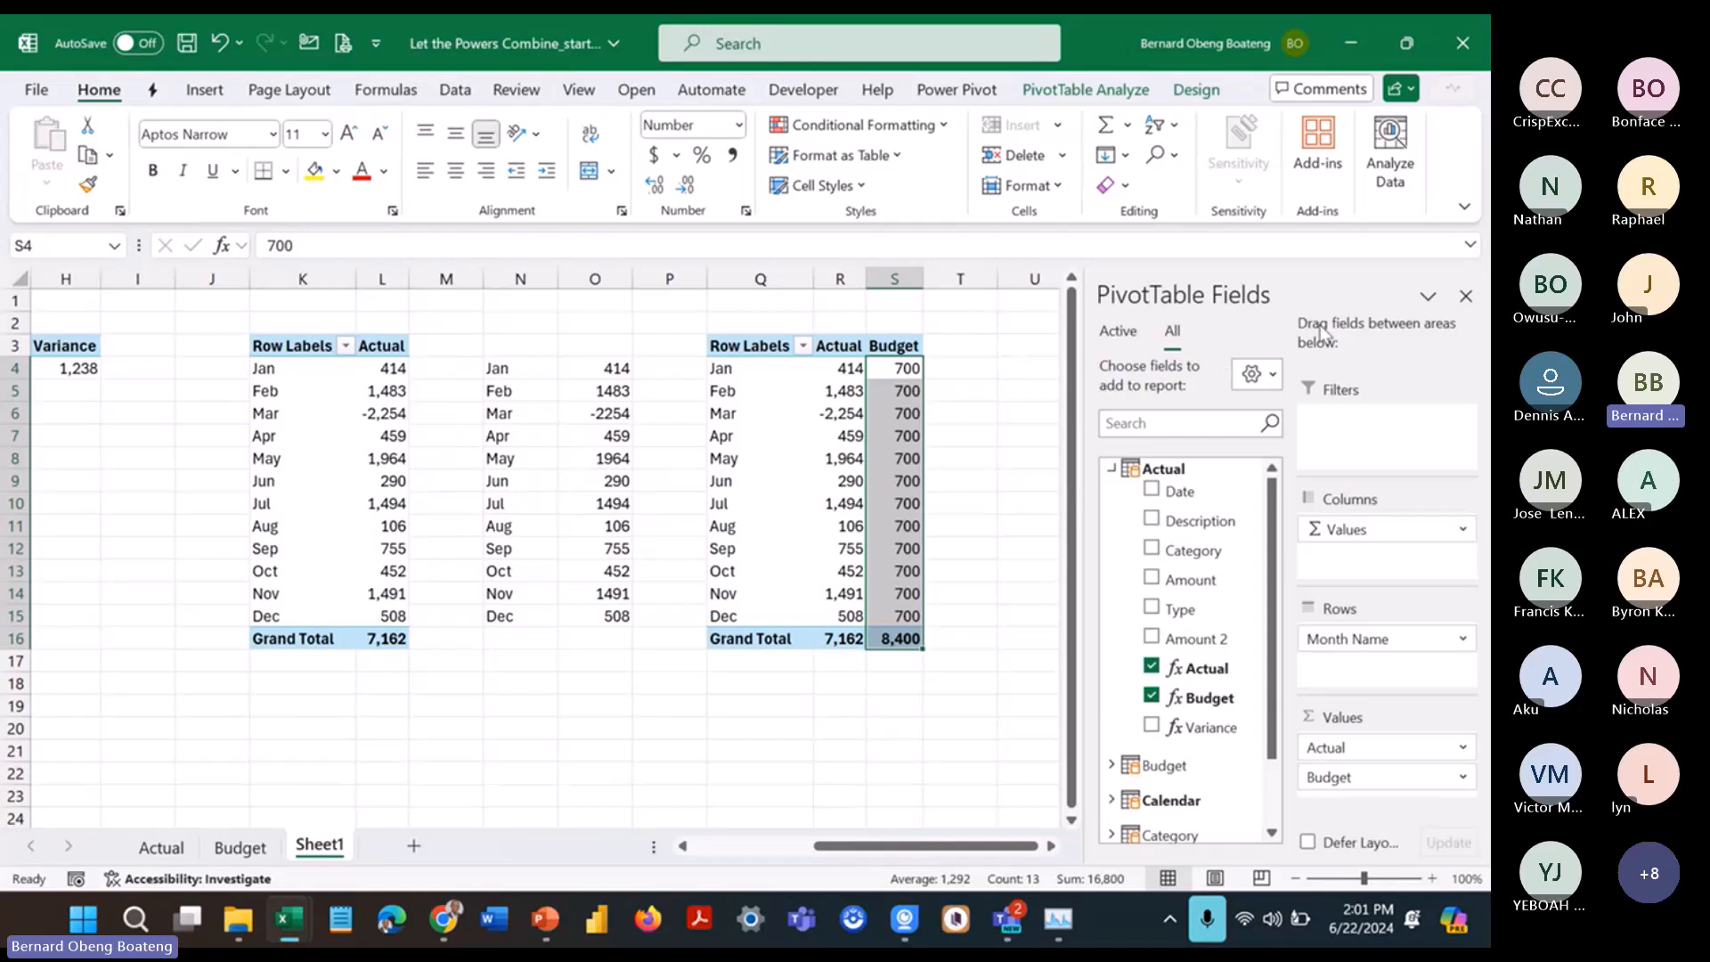
click(1465, 298)
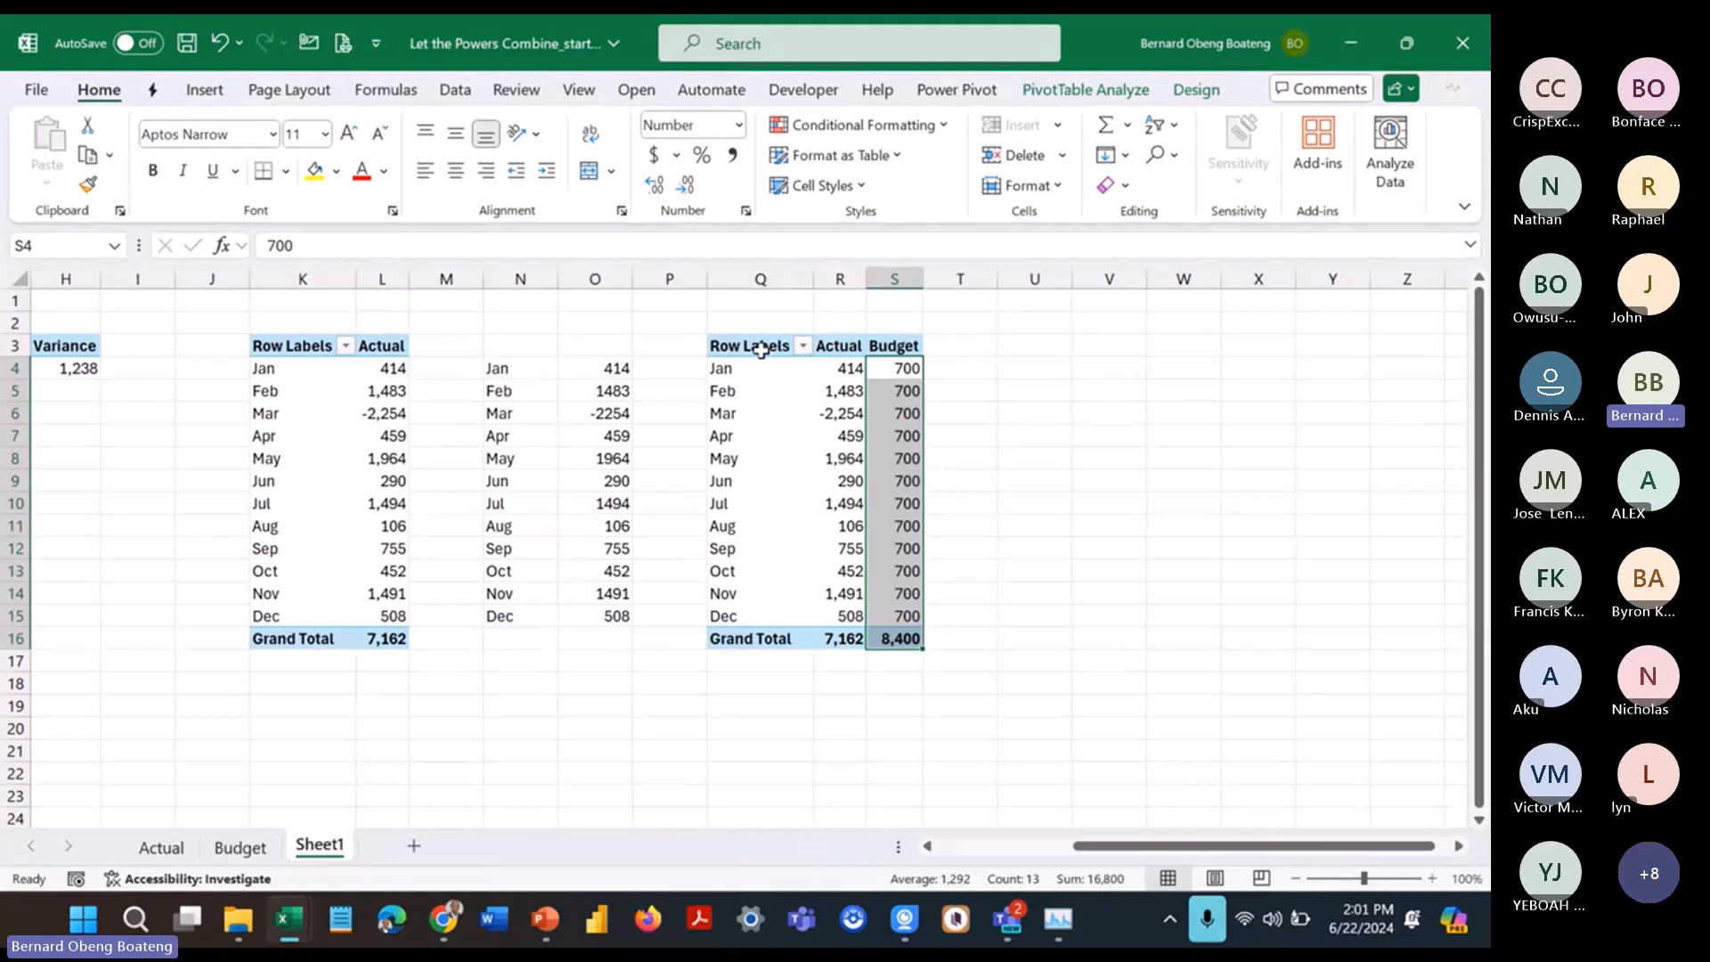
Step: Copy the Actual and Budget PivotTable in Q3:S16 and paste it at V3
drag(761, 350, 877, 632)
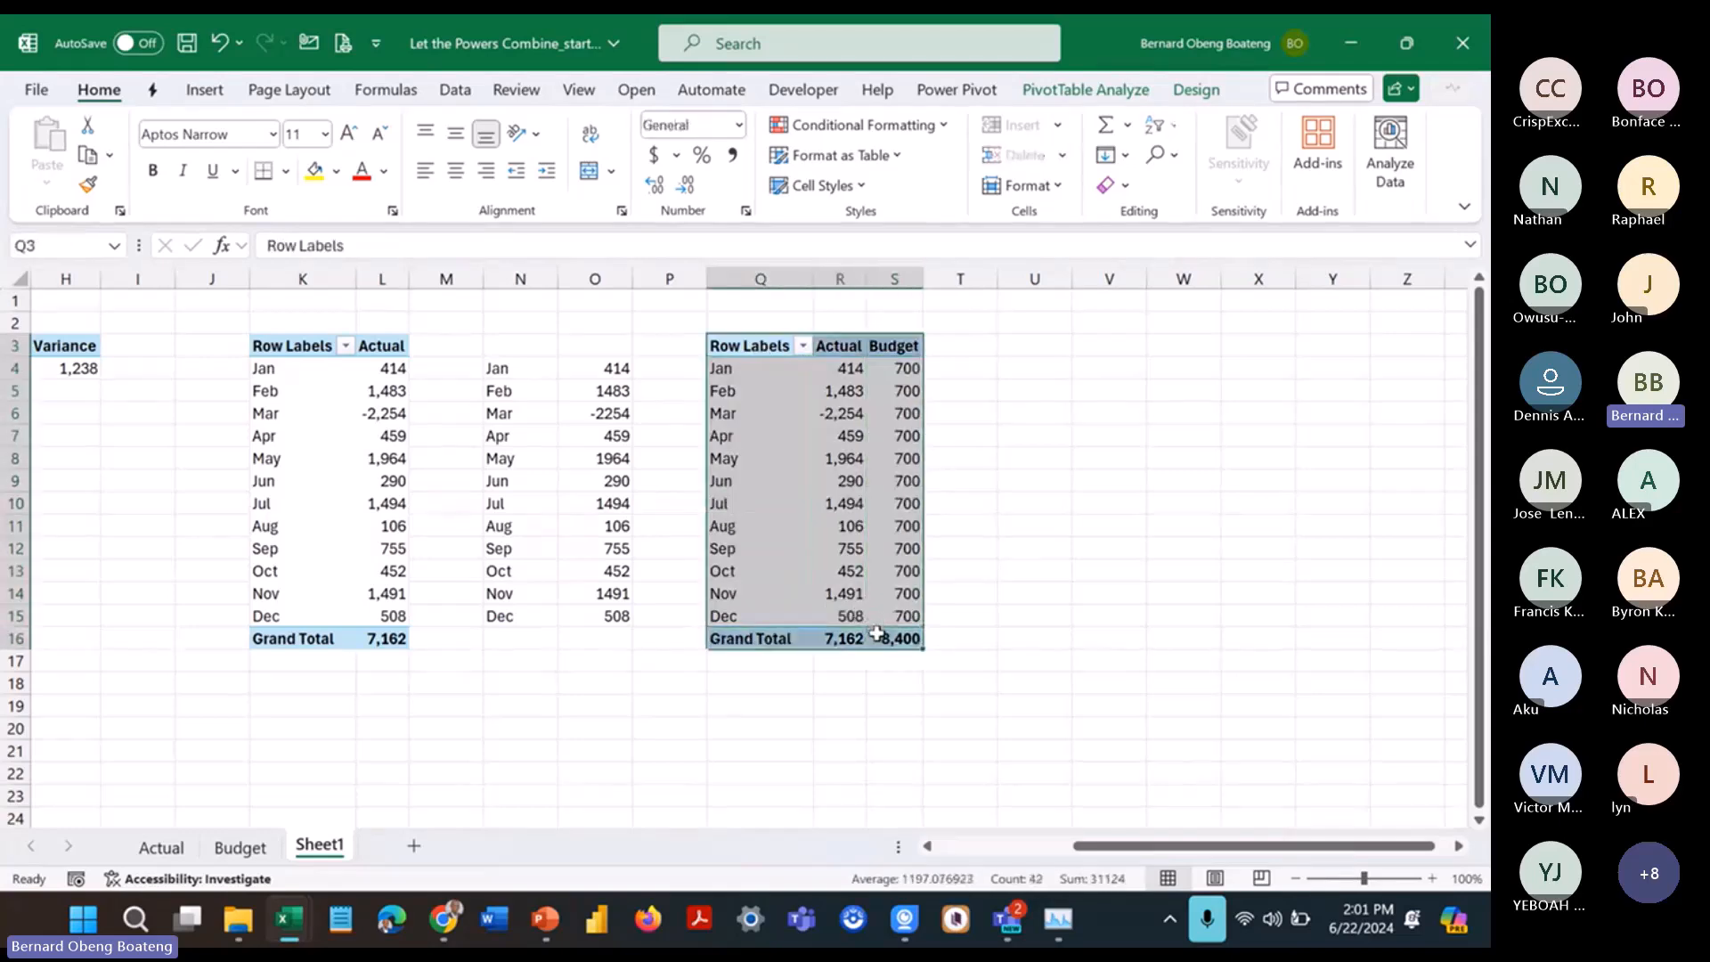
key(alt+Tab)
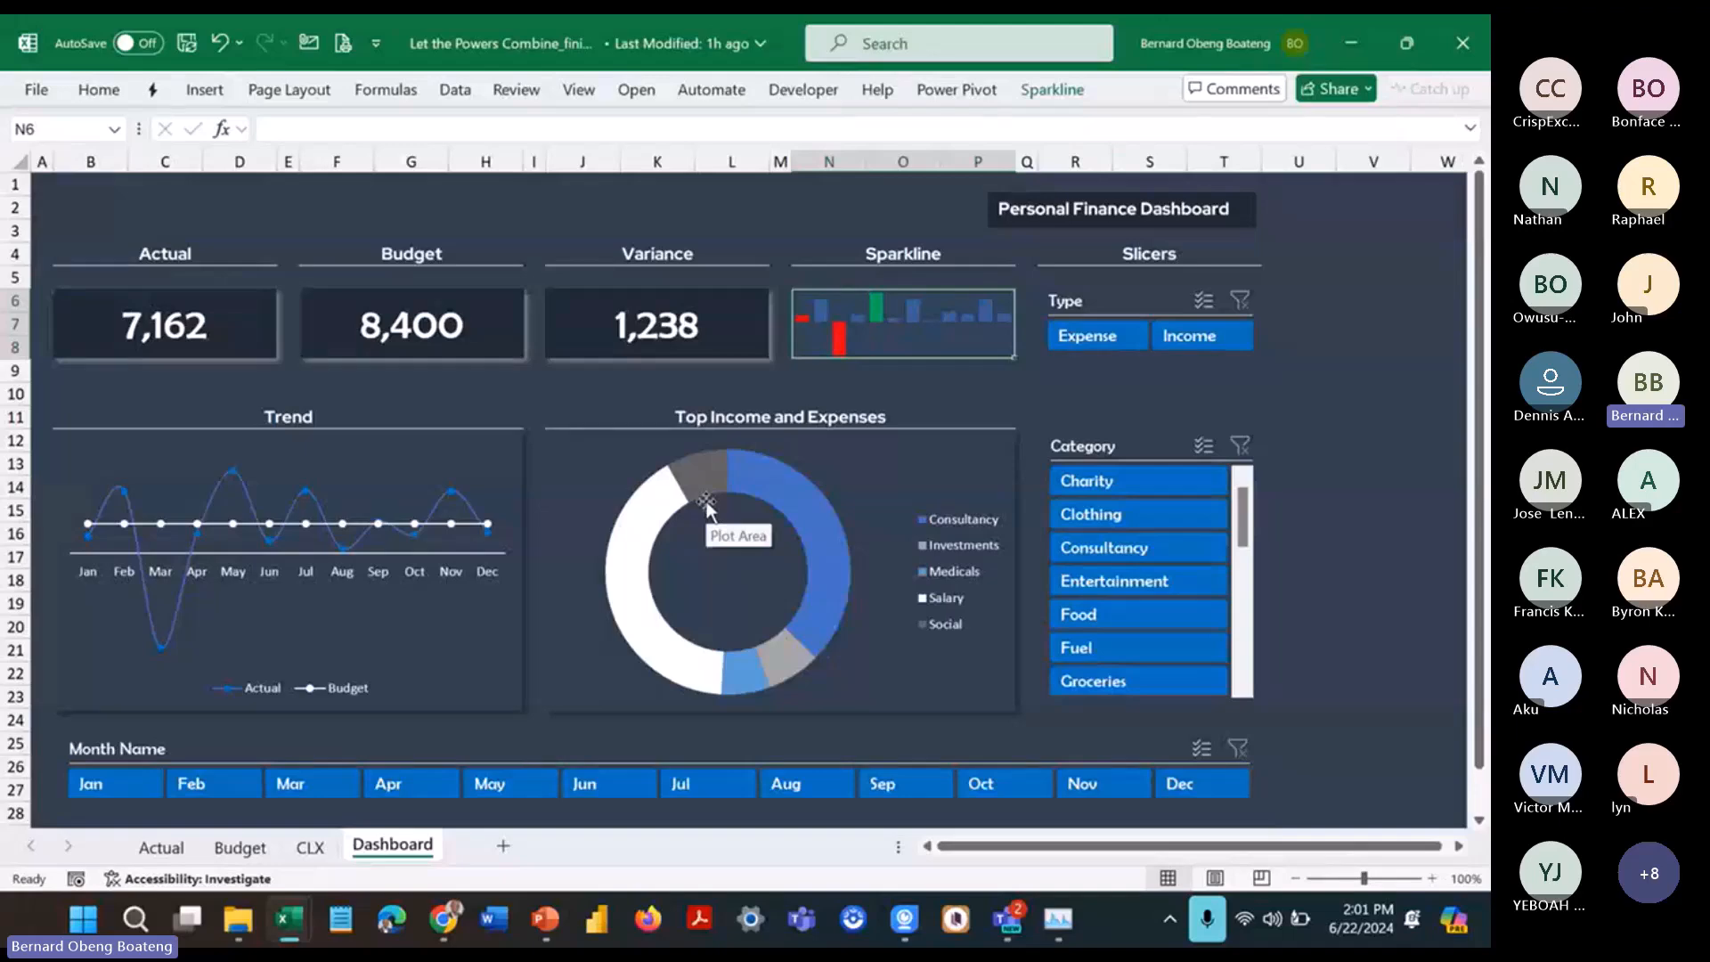
key(alt+Tab)
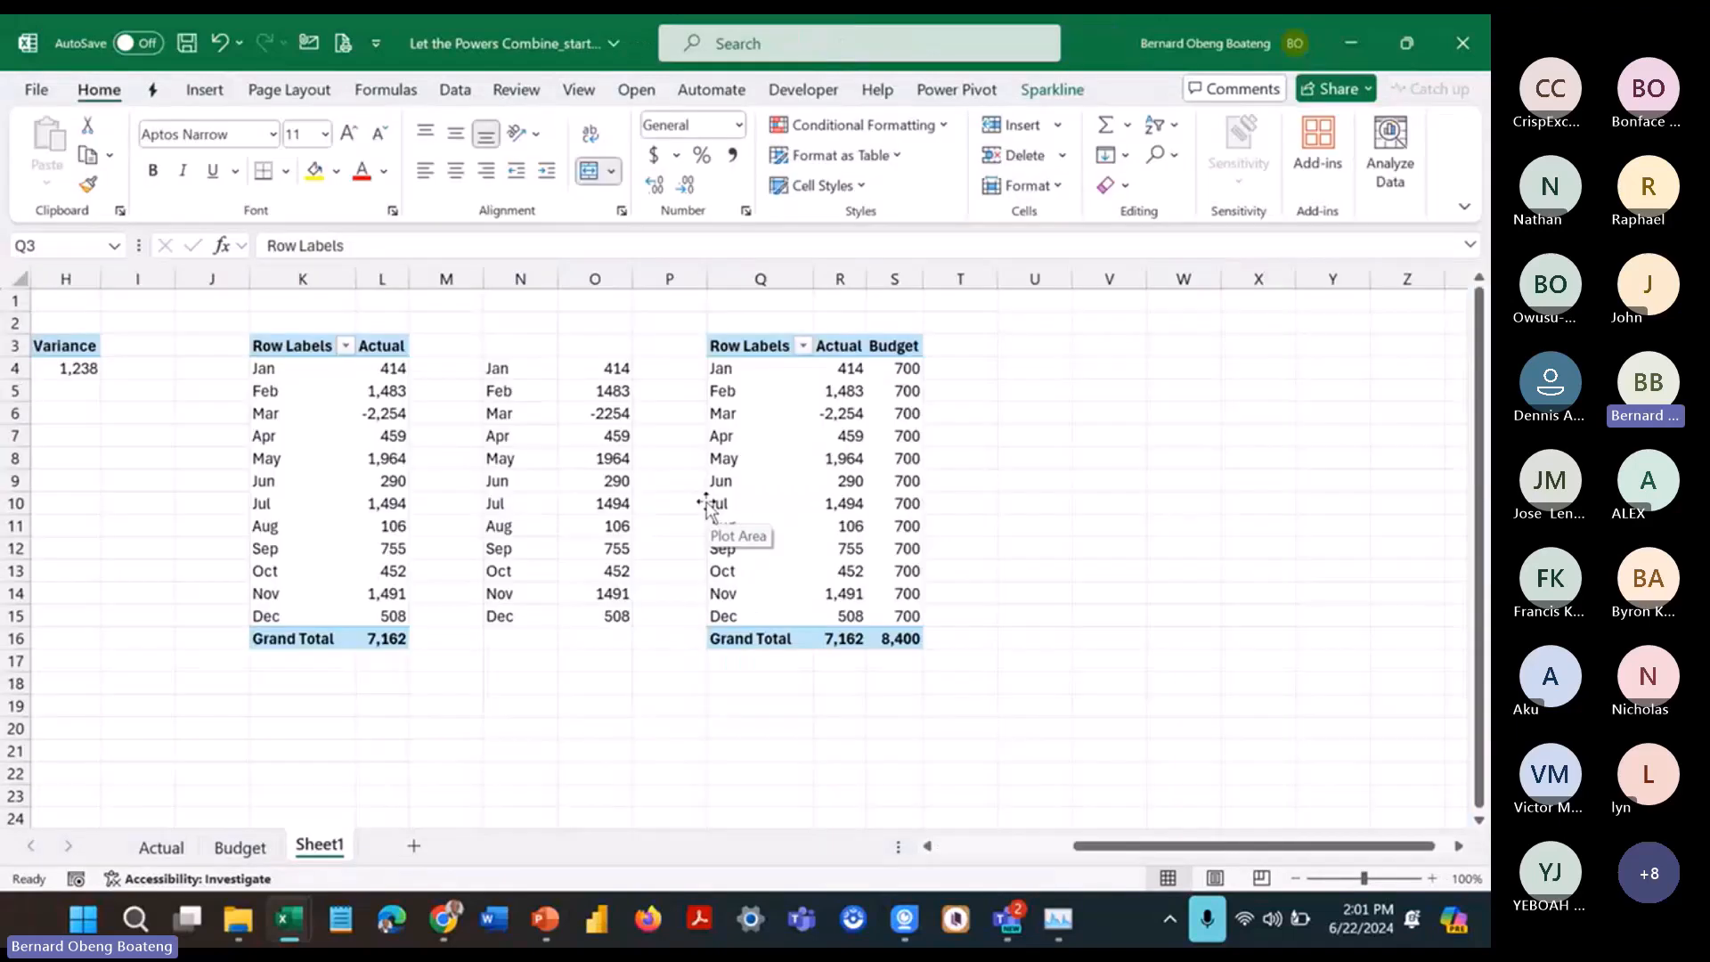
key(ctrl+c)
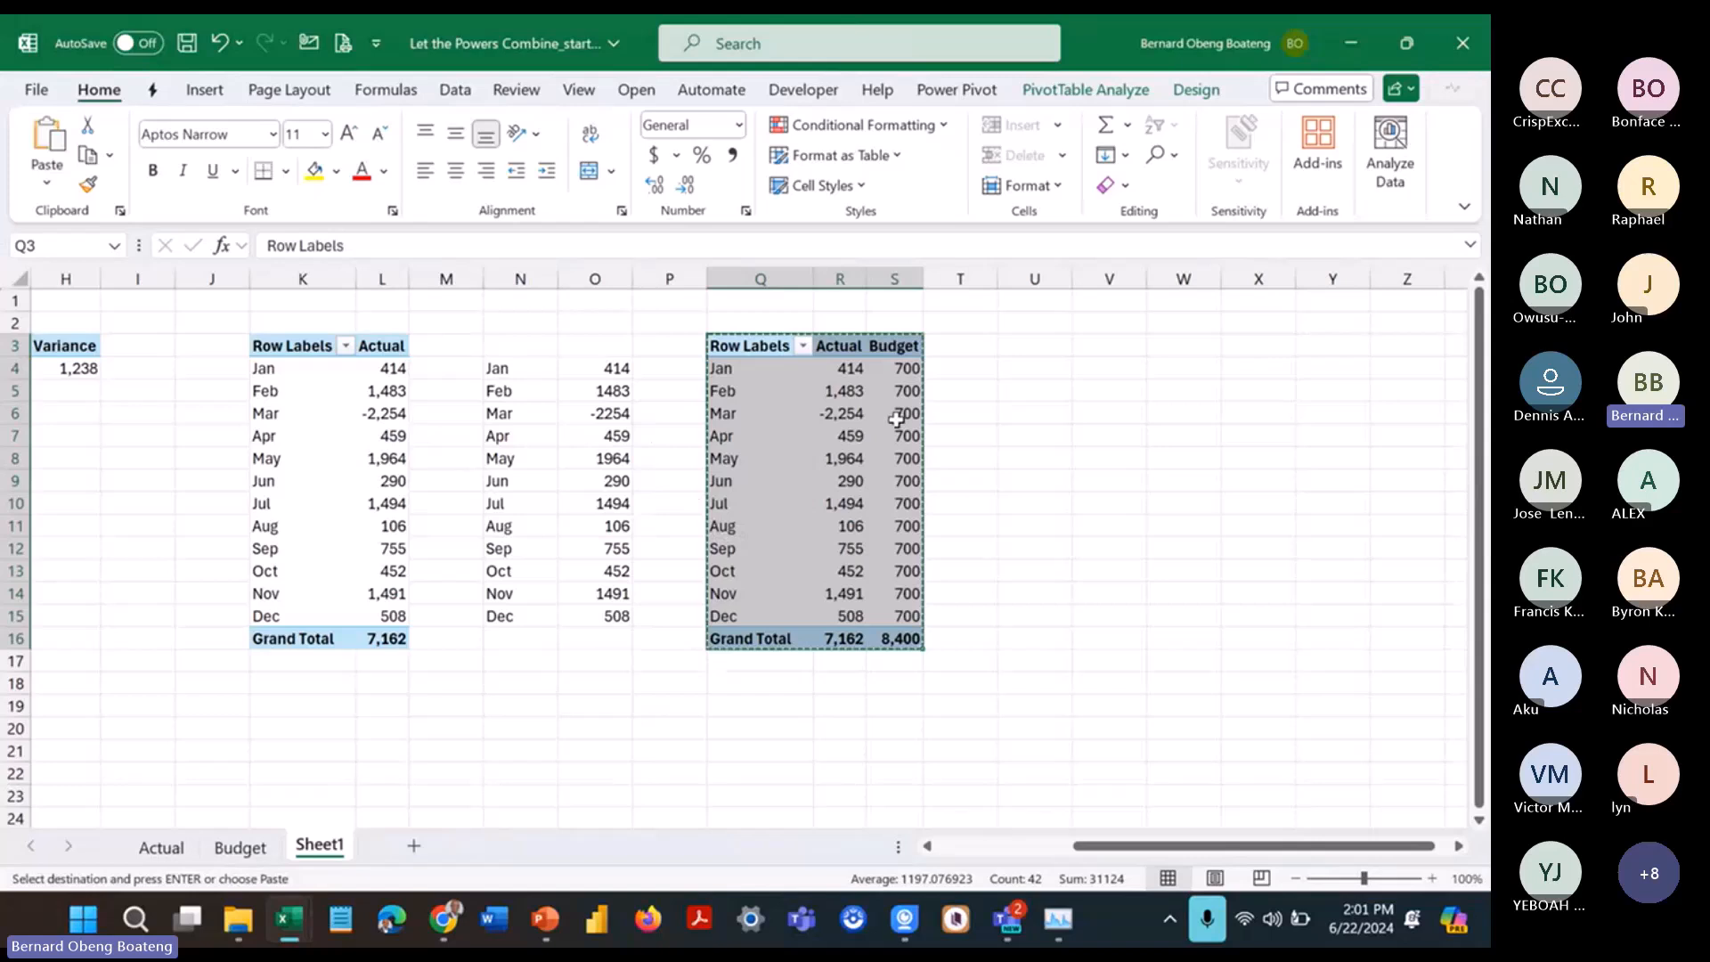
click(1112, 345)
key(ctrl+v)
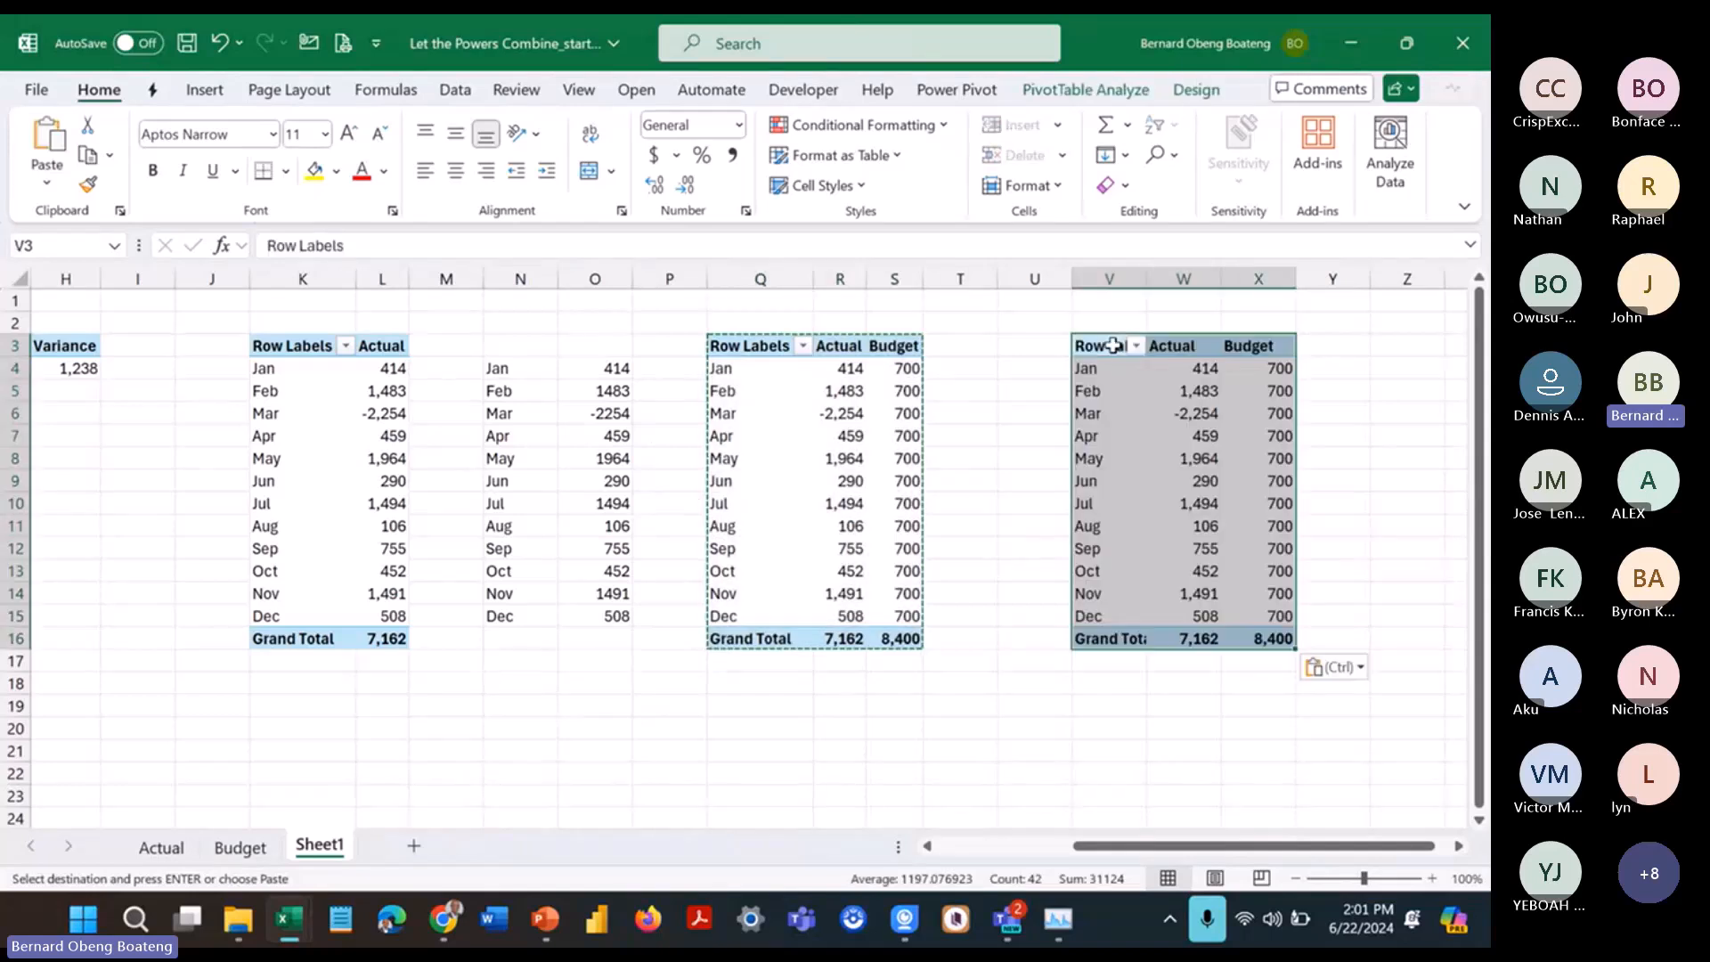
Step: In the PivotTable at V3, replace the Month Name row field with Category from the Category table and close the field list
click(1110, 383)
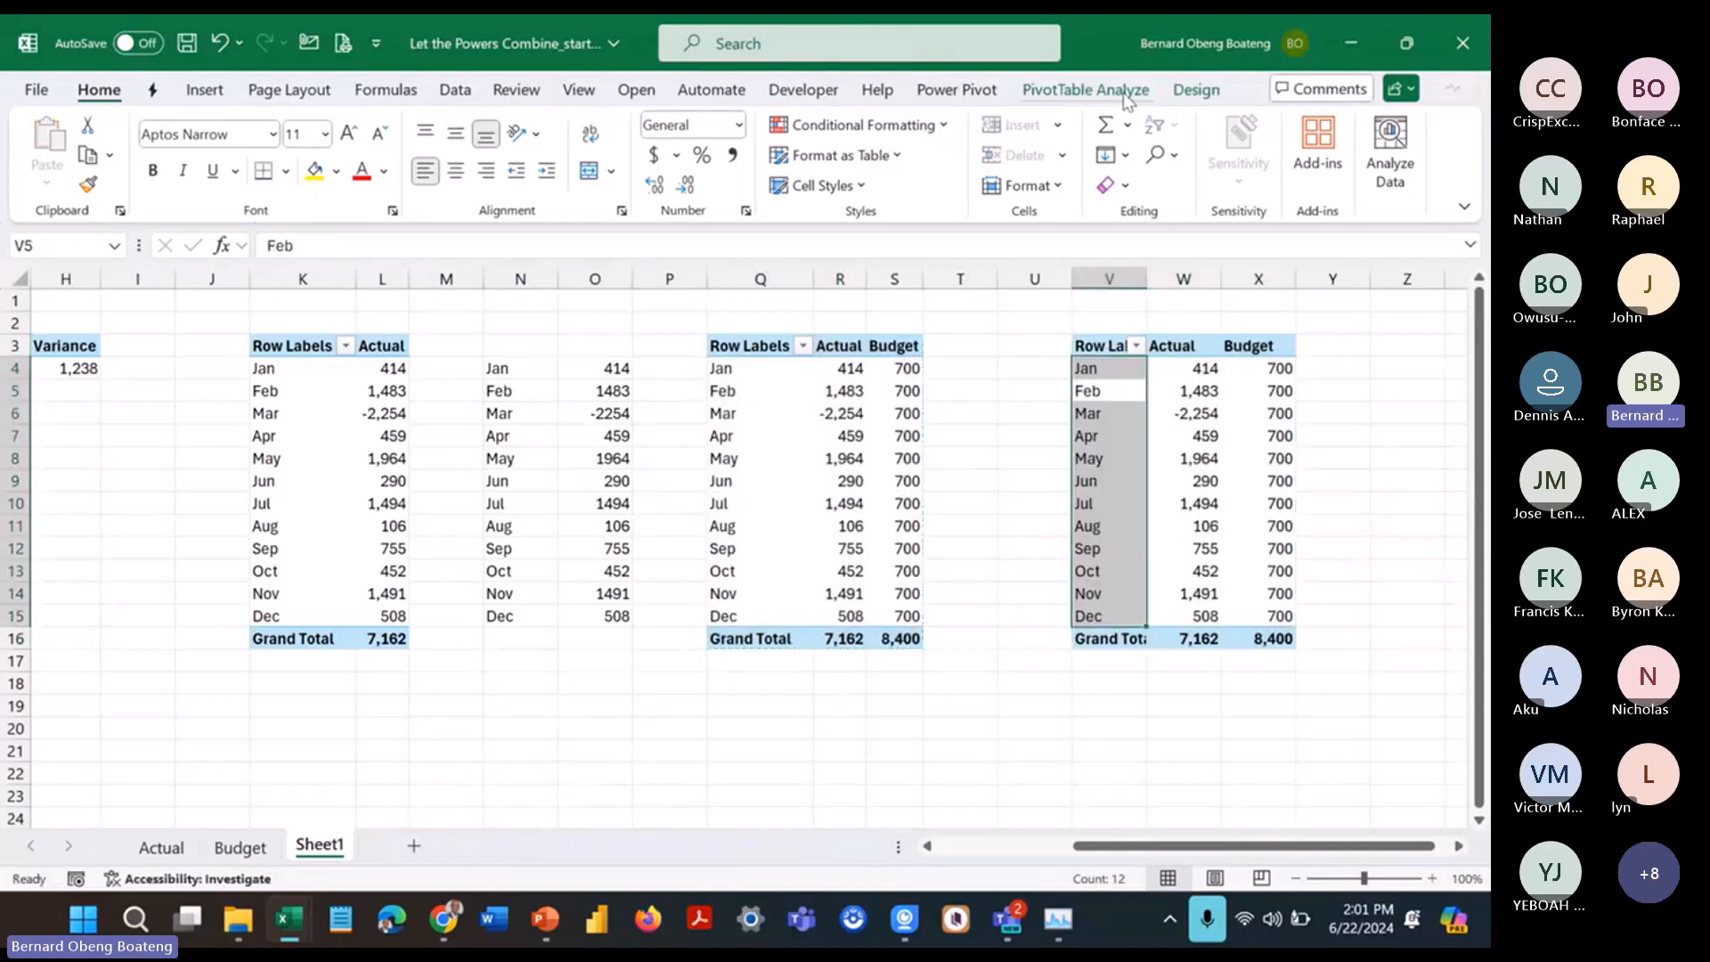
click(1084, 90)
click(1291, 153)
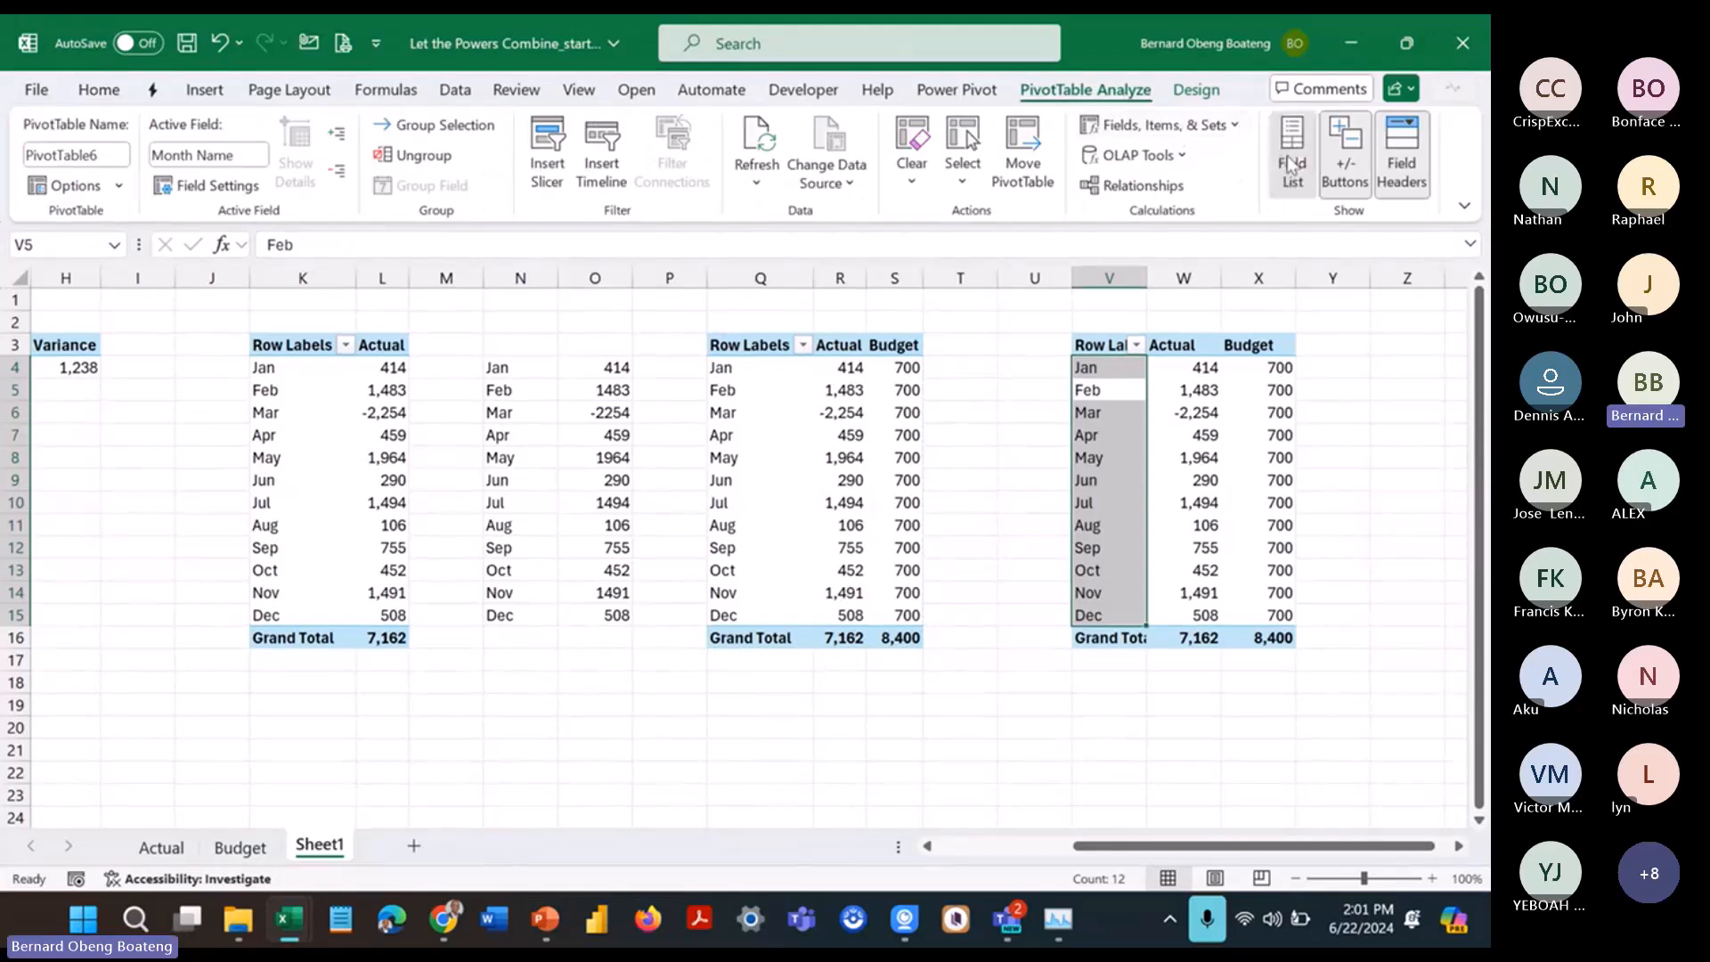
drag(1348, 639, 1124, 750)
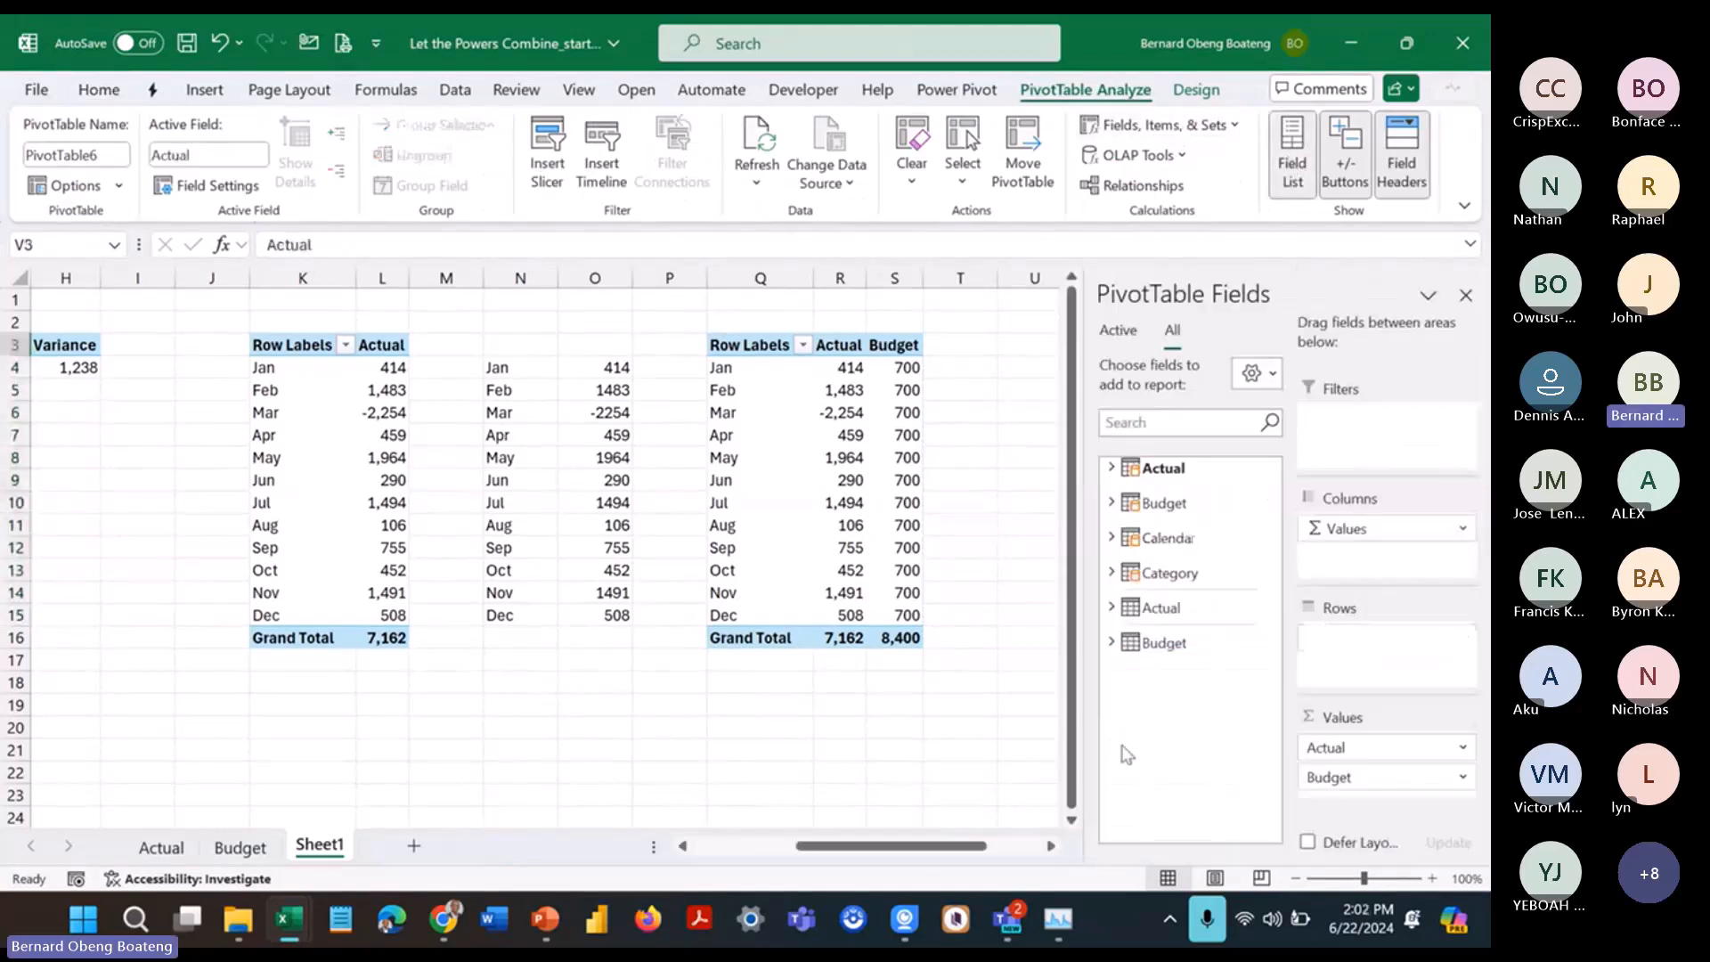
click(1111, 575)
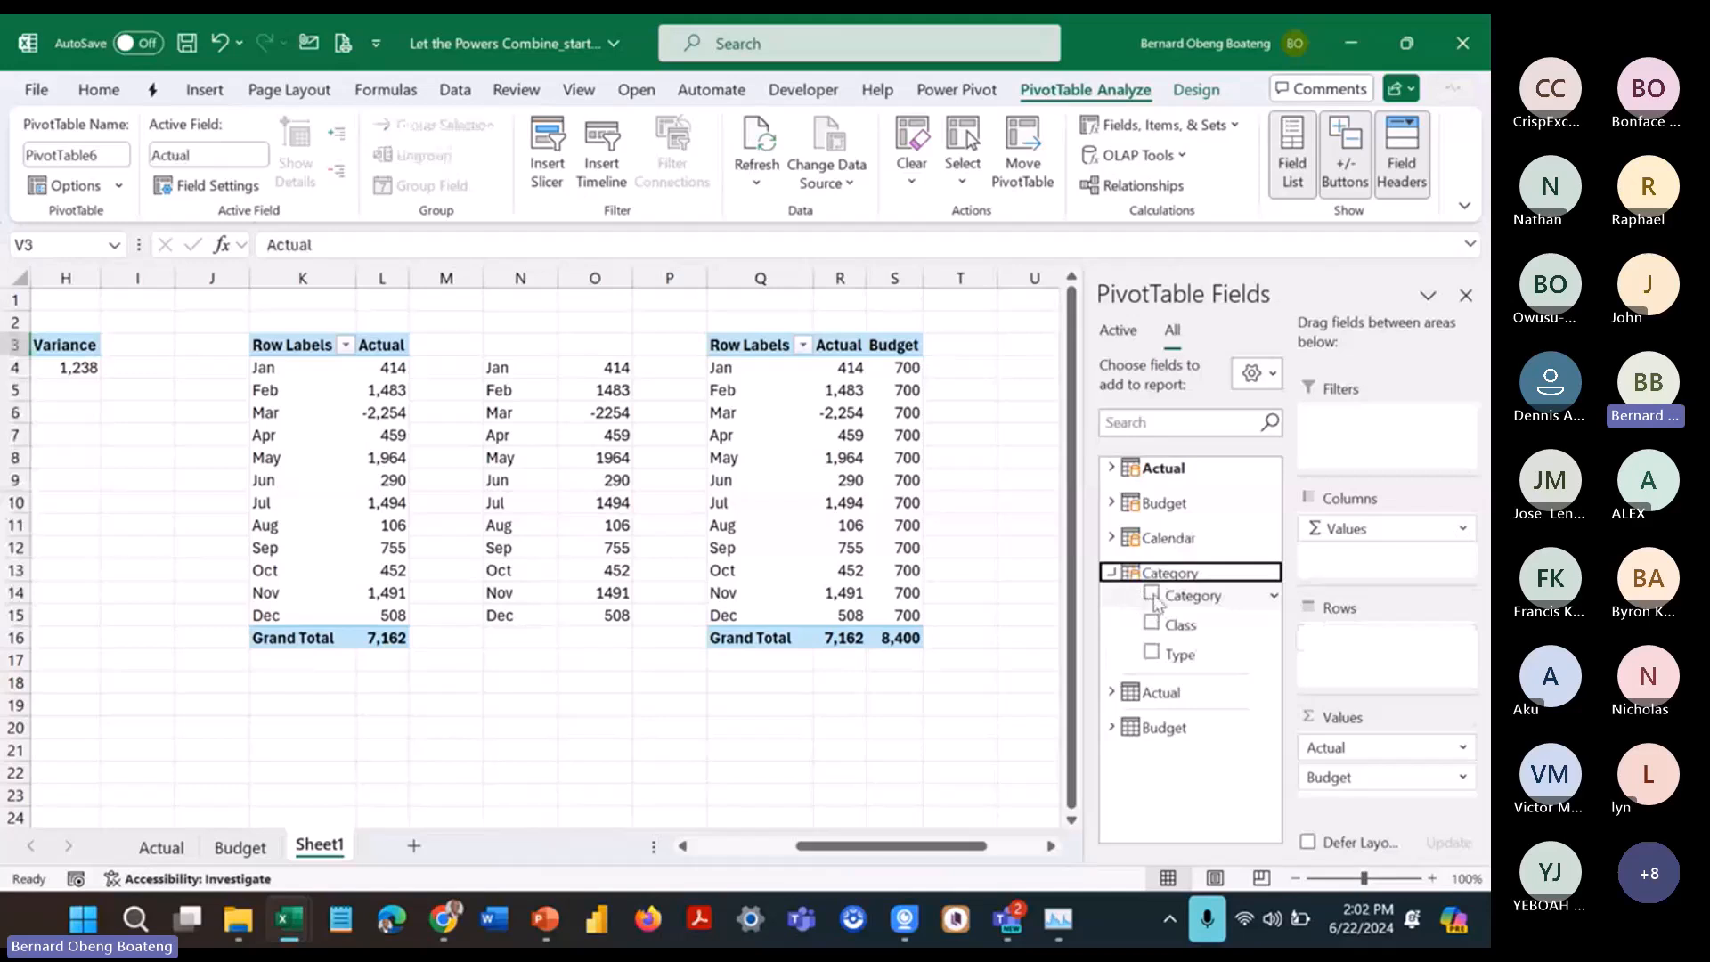
click(1151, 594)
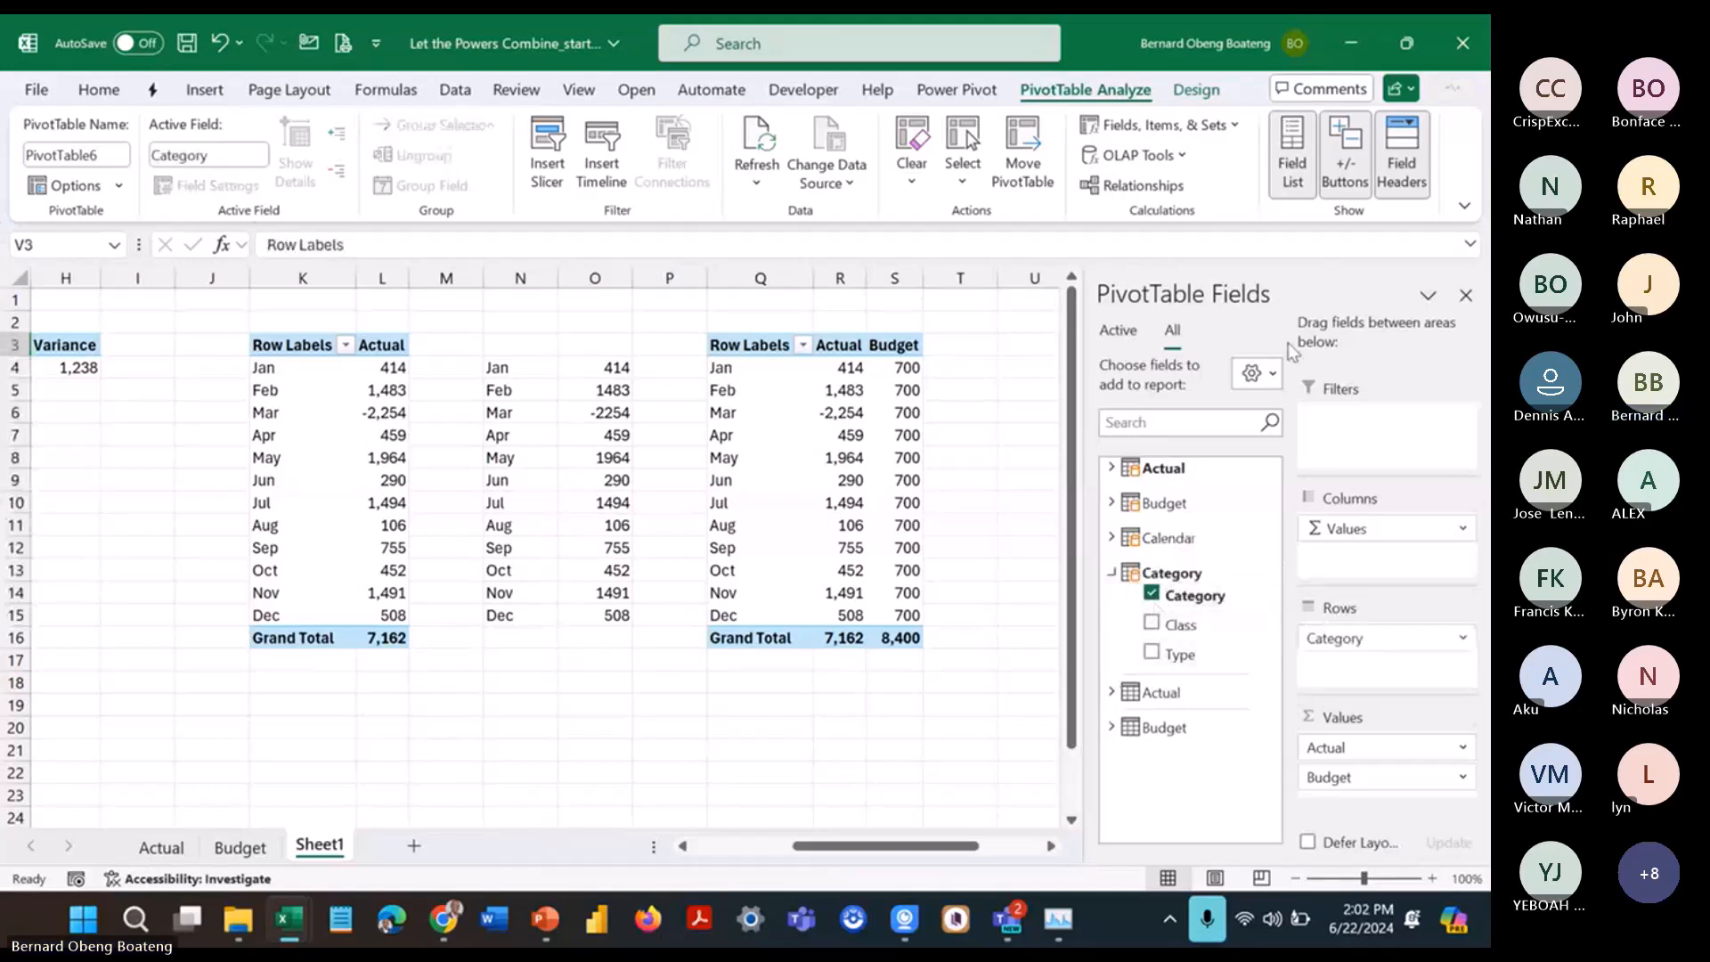
click(1465, 295)
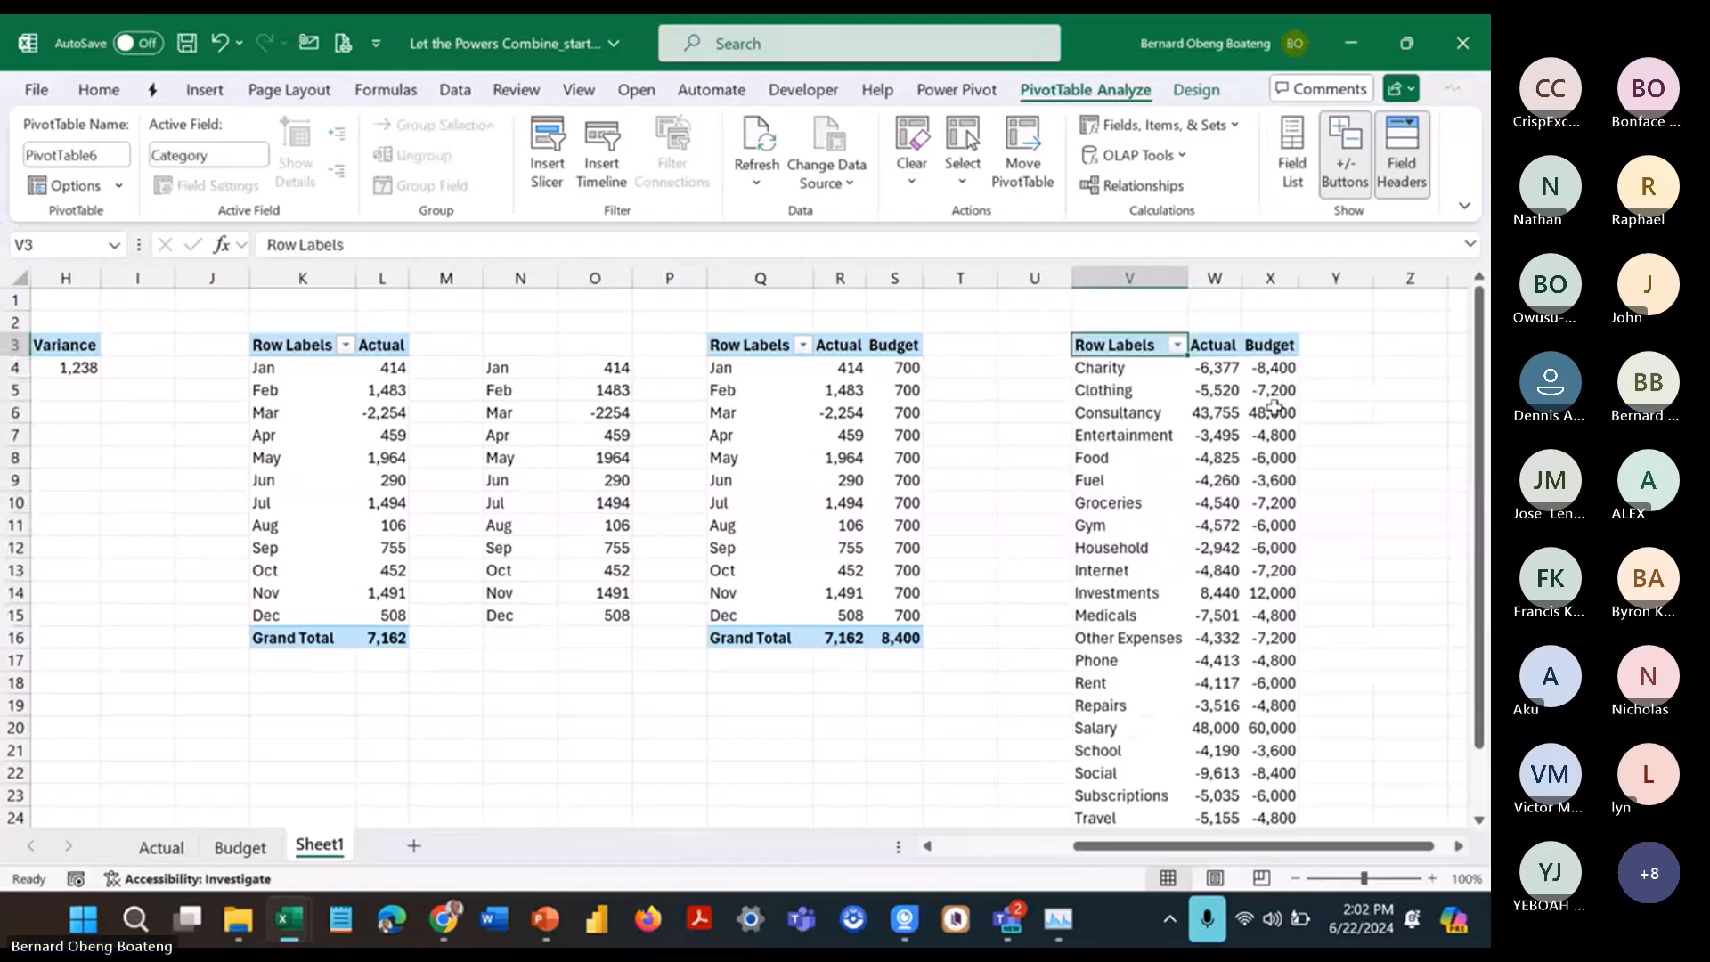
Step: Reopen the field list for the category PivotTable and remove the Budget measure from its values
click(1167, 393)
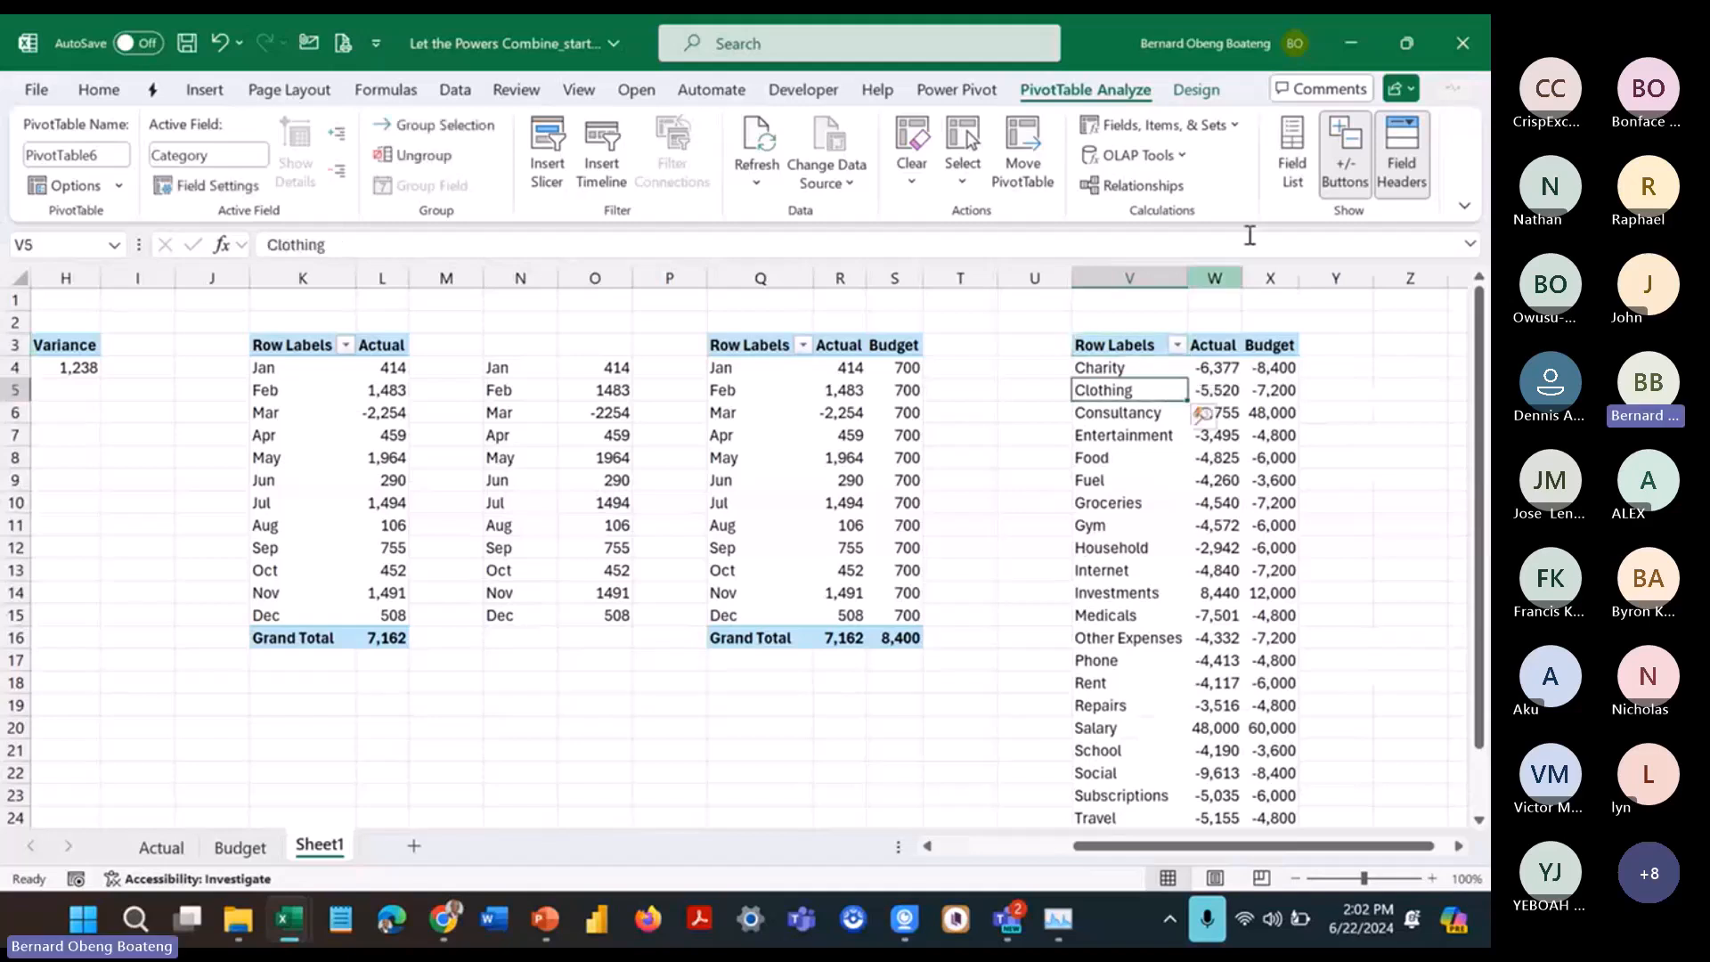
click(1292, 154)
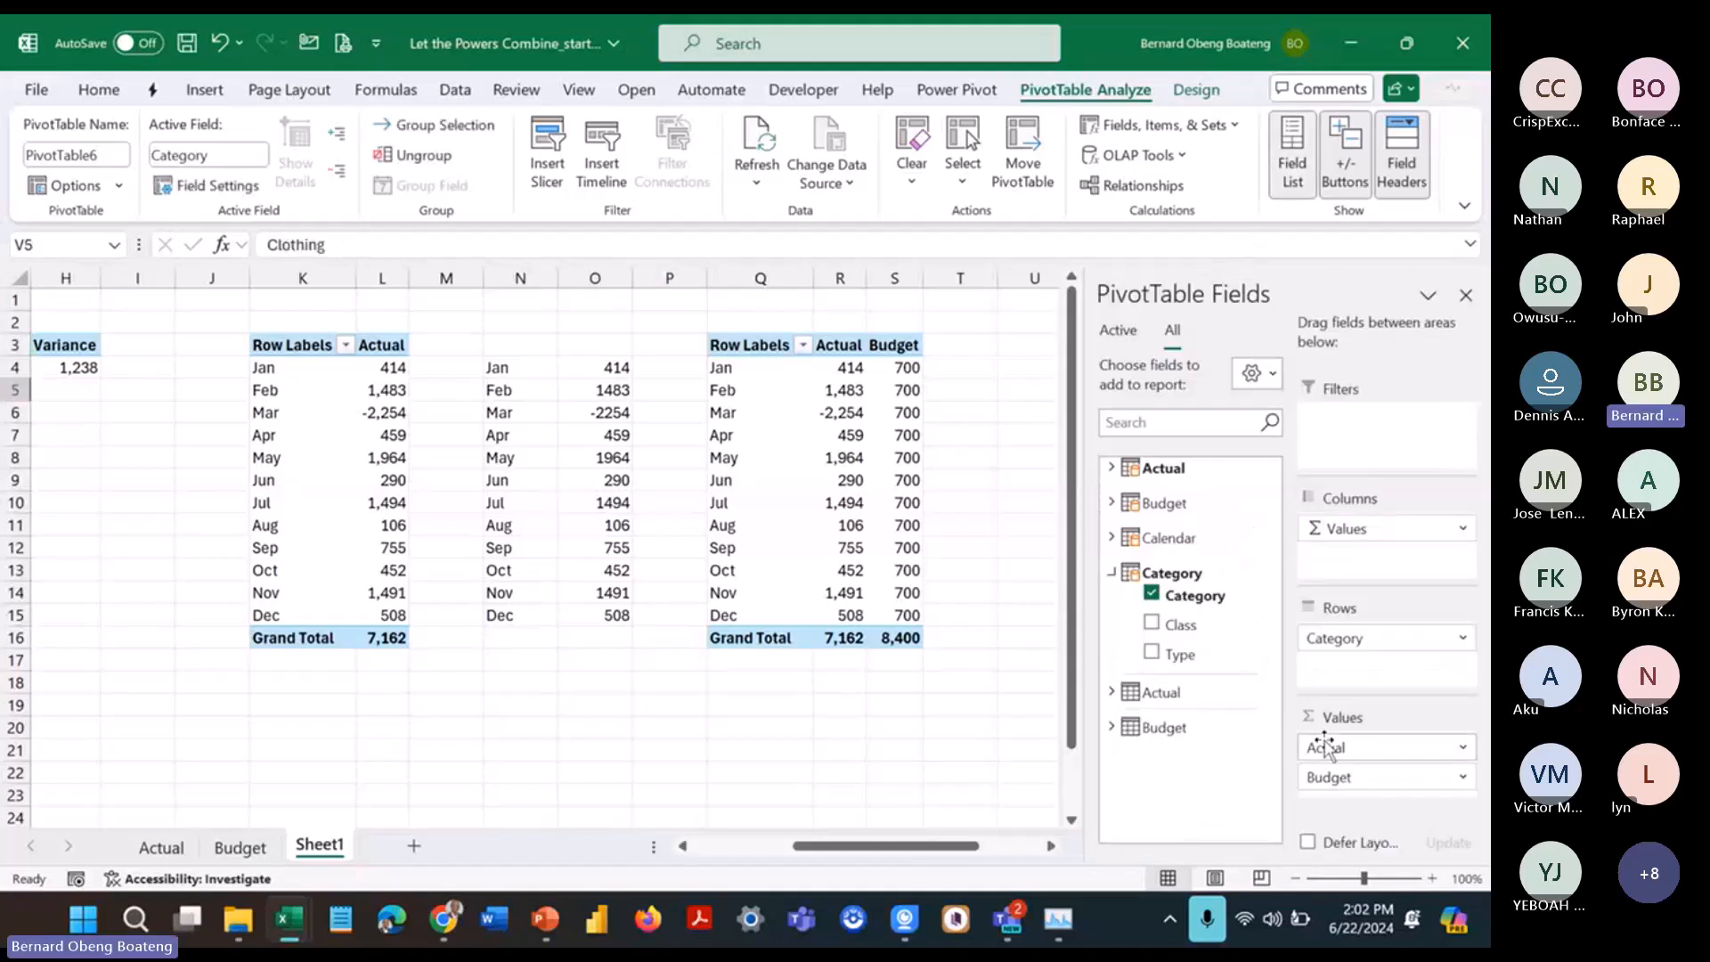
drag(1336, 780, 1078, 862)
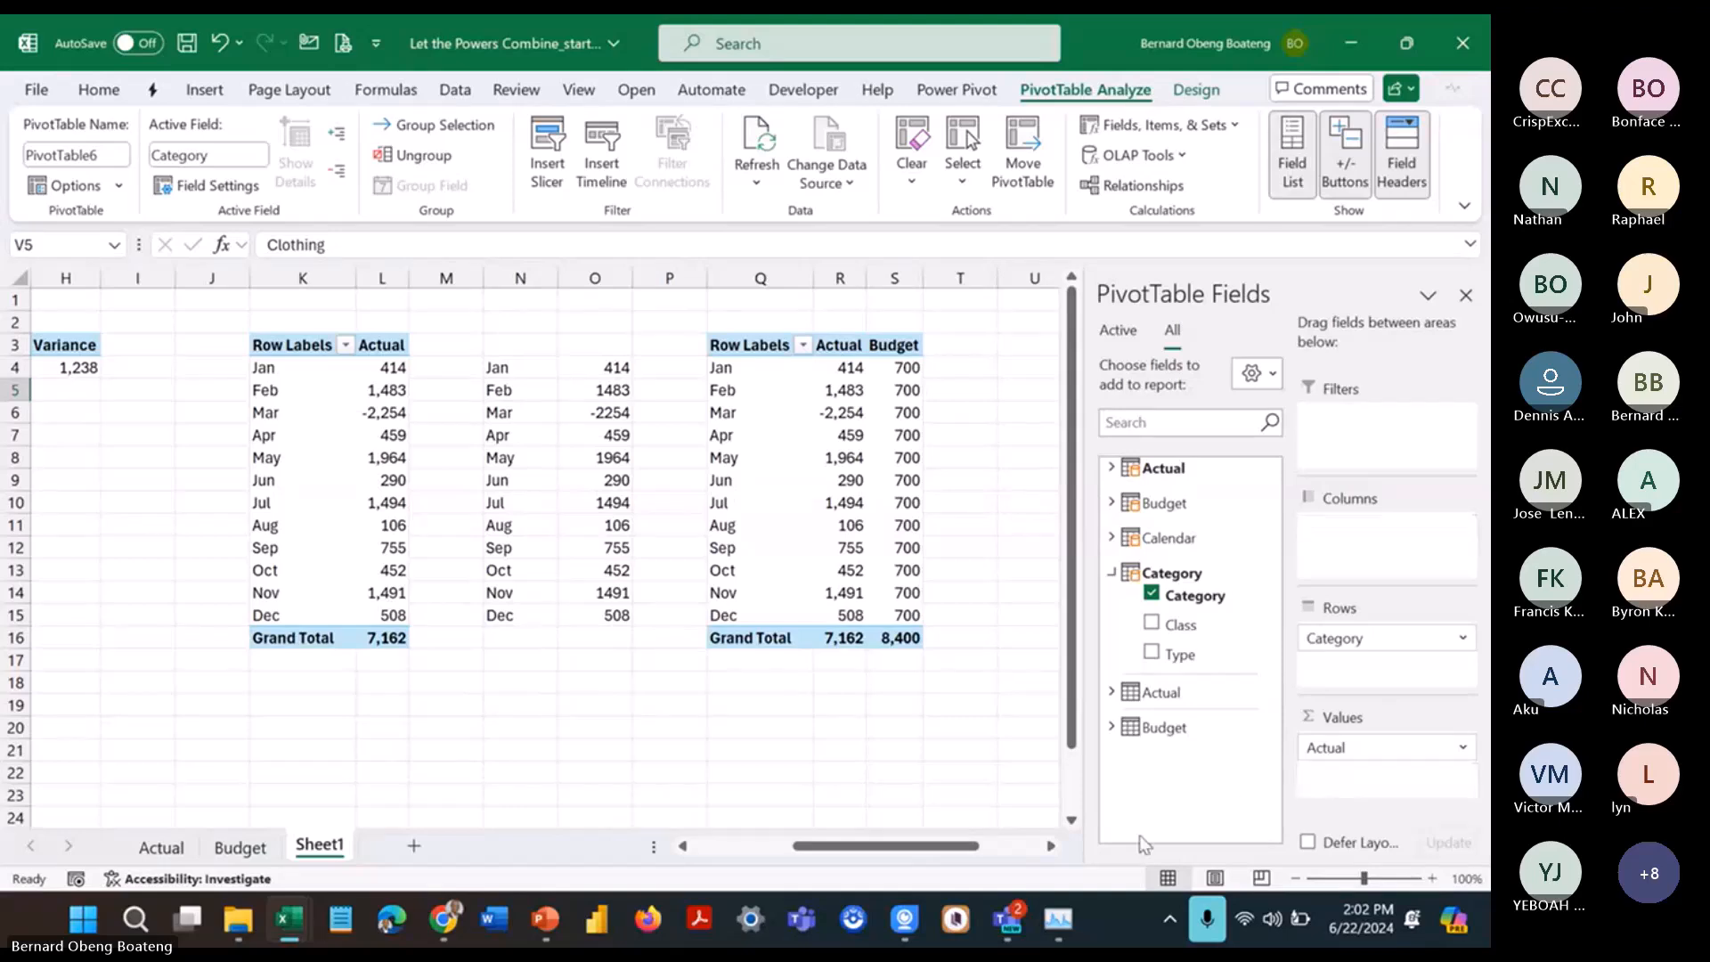
Step: Replace the Actual measure in the category PivotTable with the Actual table's Amount field and close the field list
click(1050, 846)
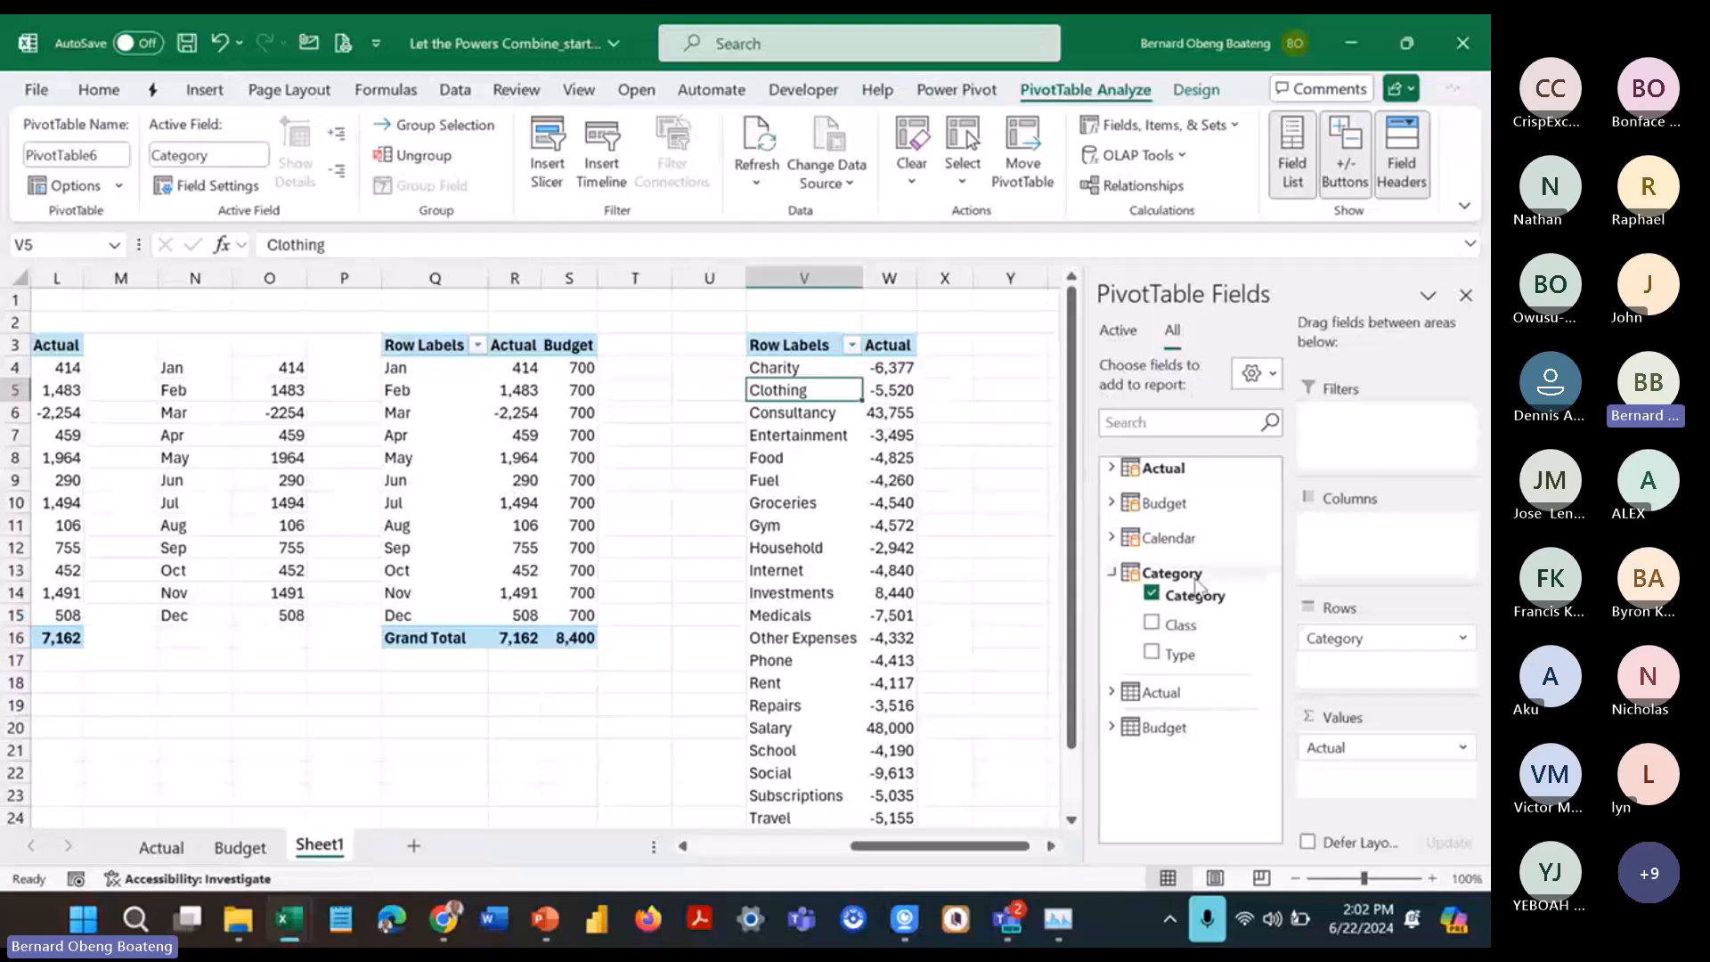
click(1111, 470)
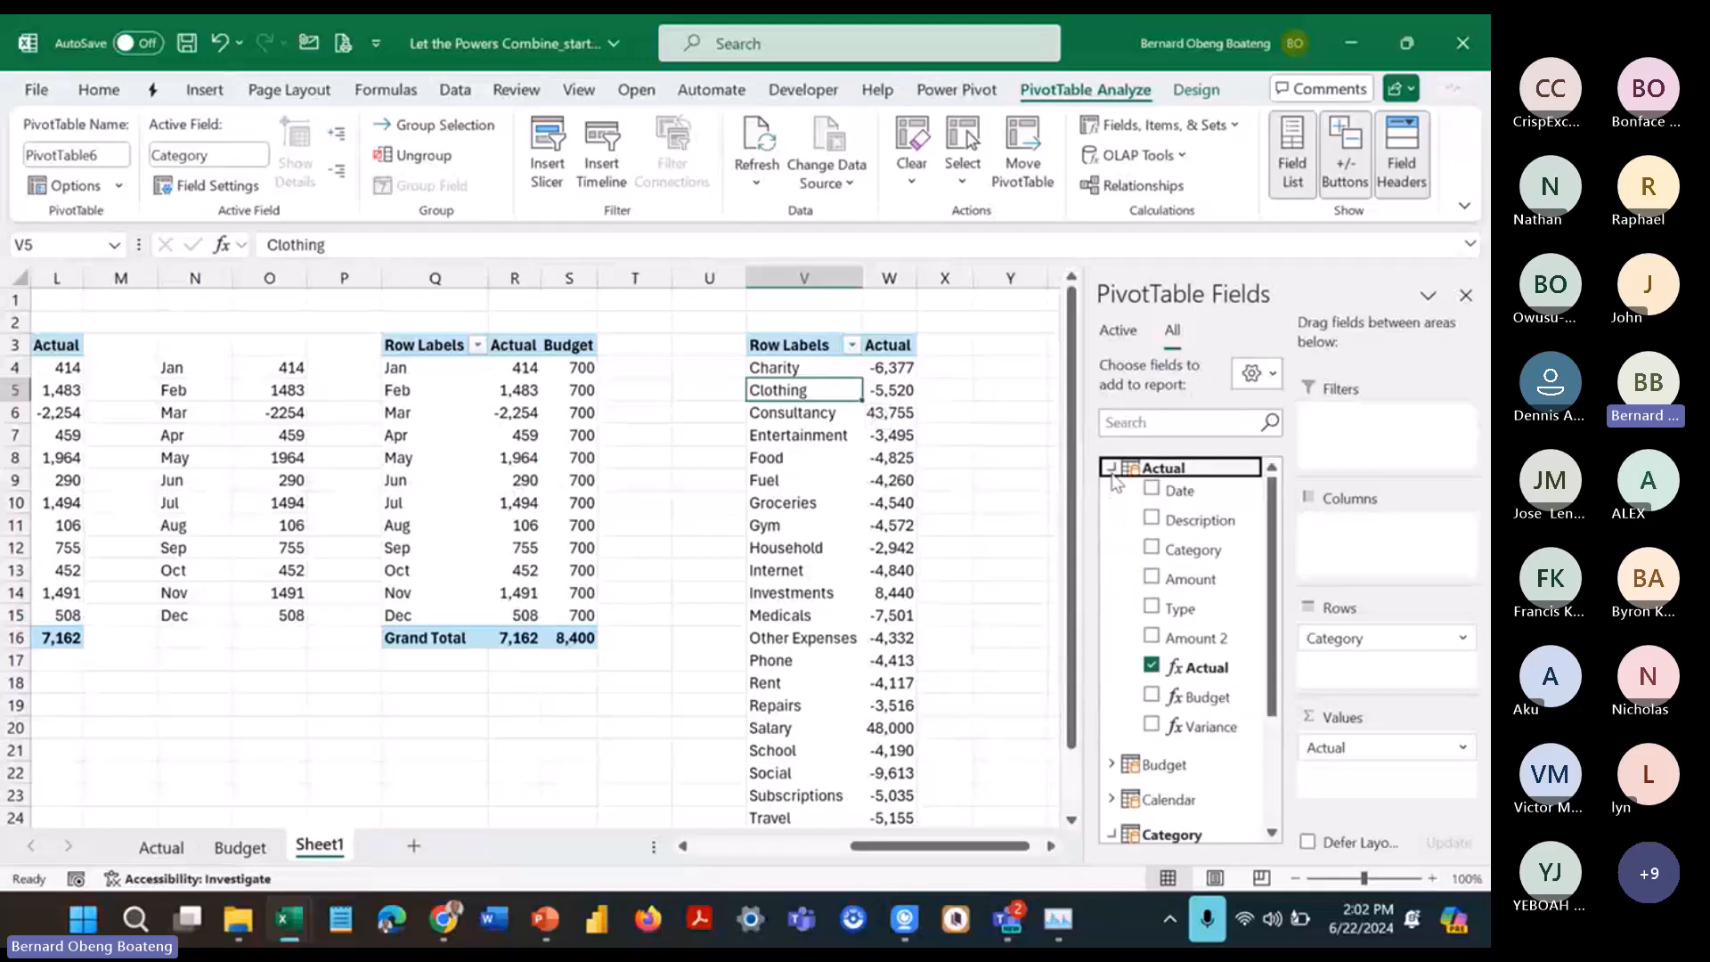
click(1152, 667)
click(1151, 577)
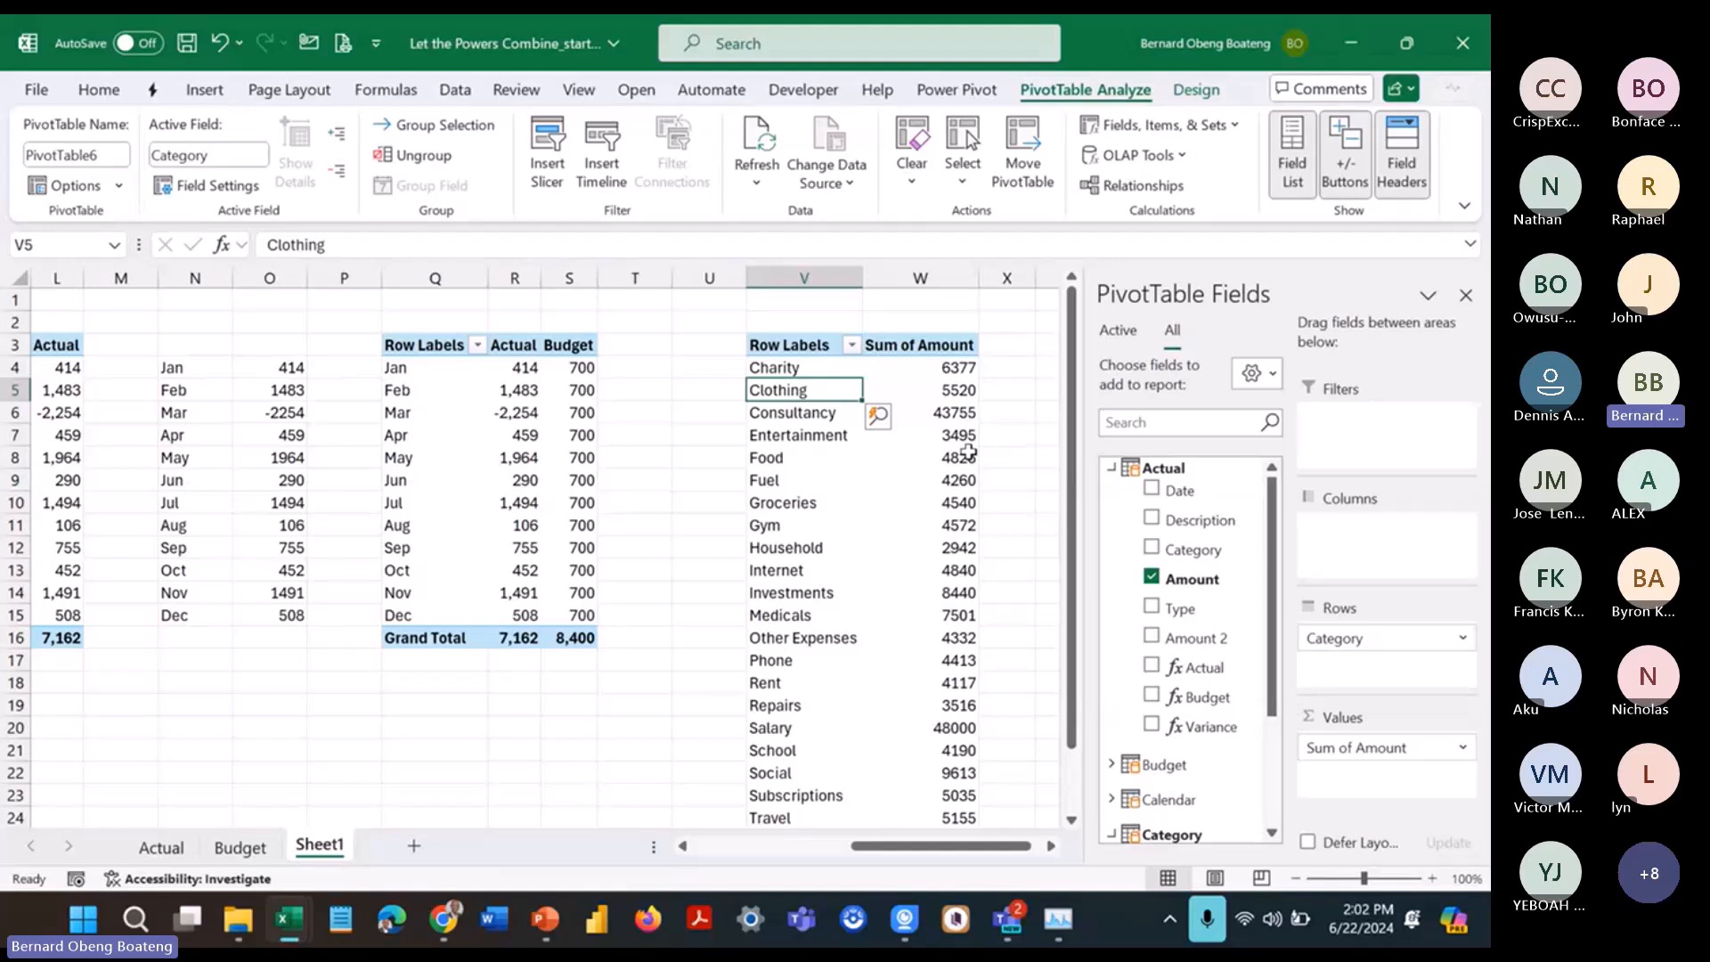
mouse_move(951, 480)
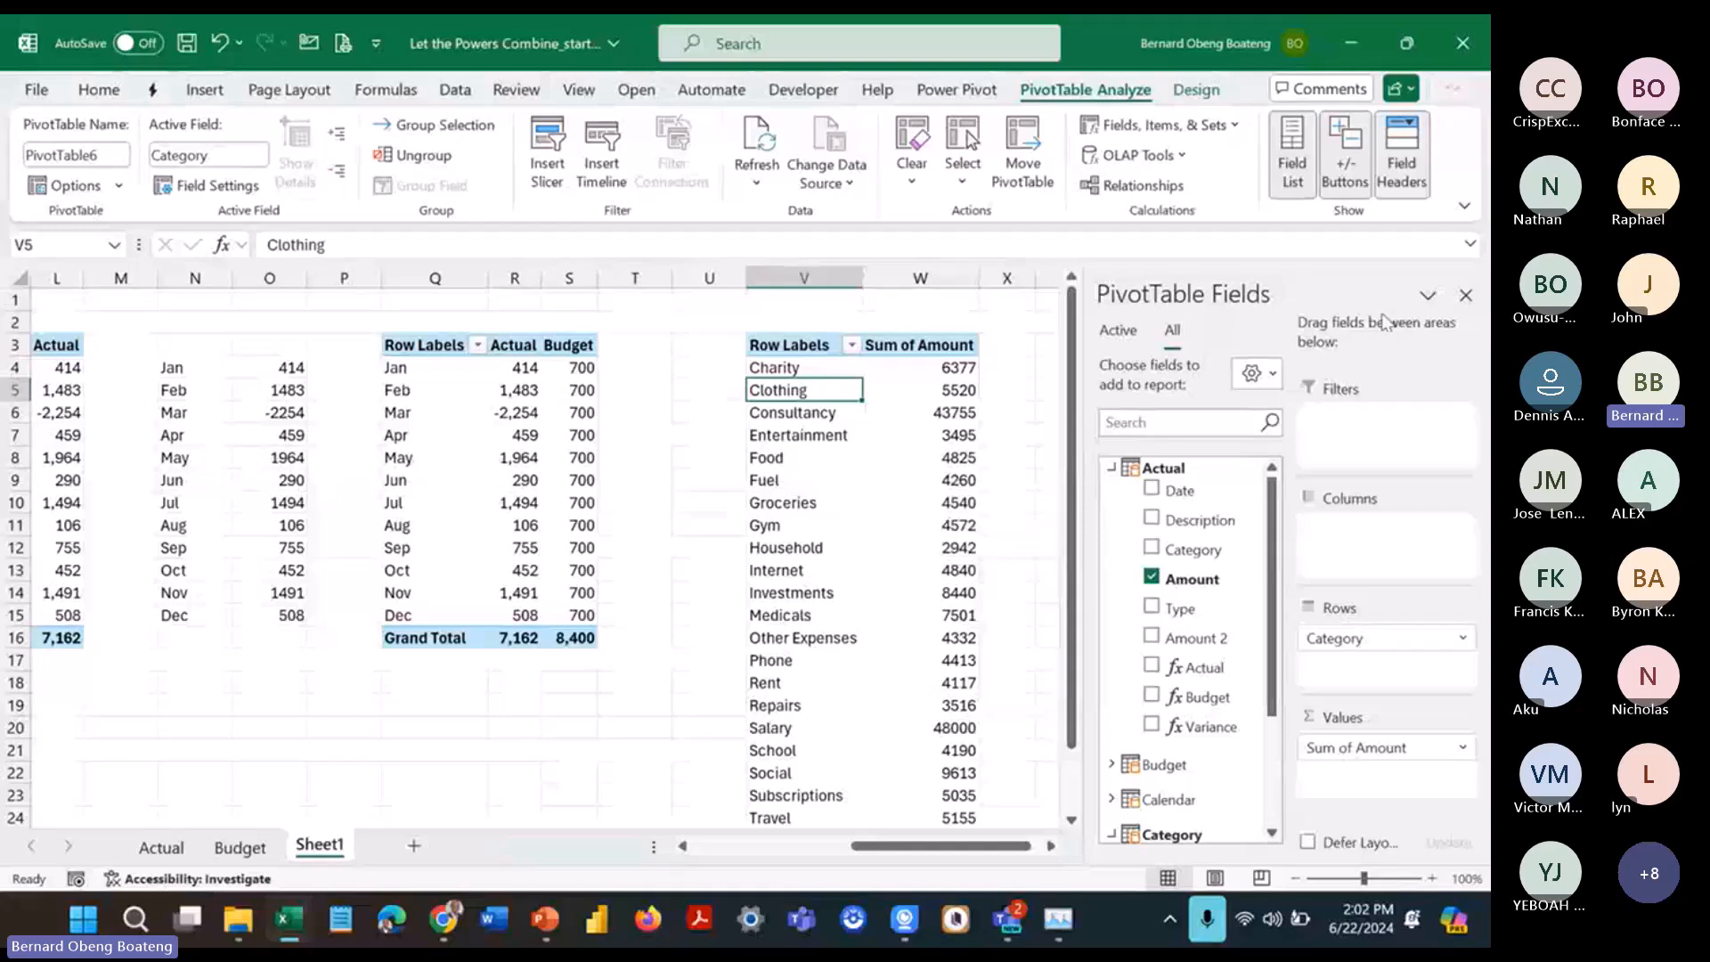
click(1465, 296)
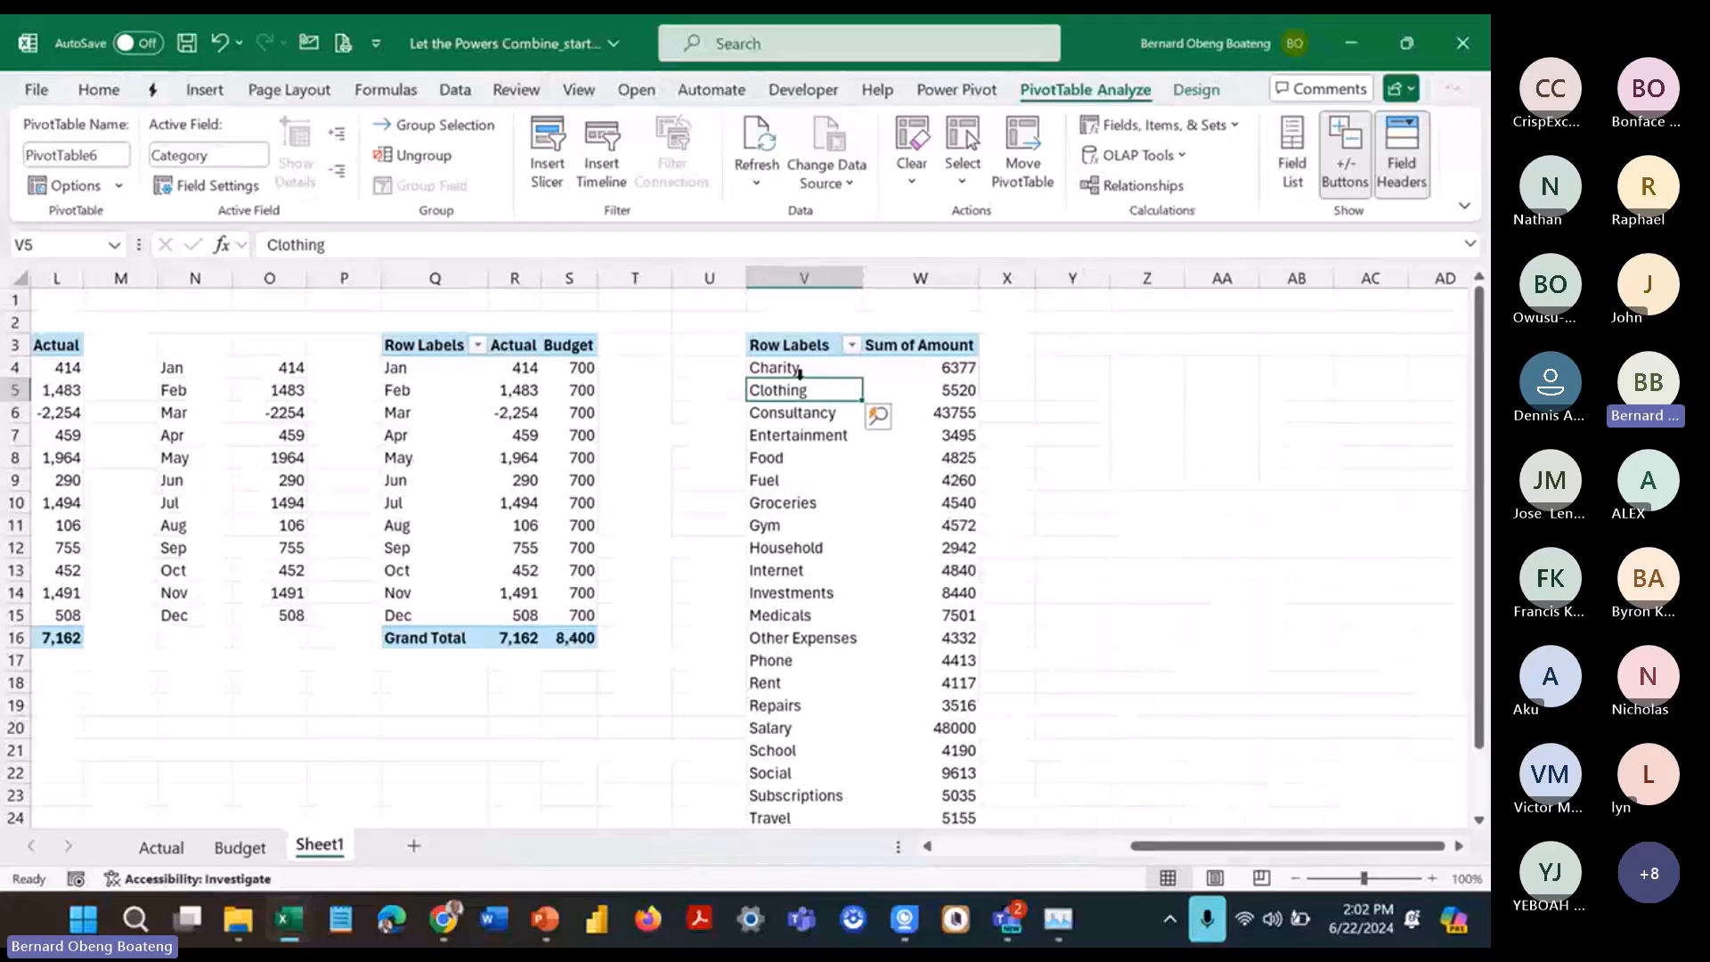
Step: Filter the category PivotTable to show the top 5 items by Sum of Amount
right_click(800, 398)
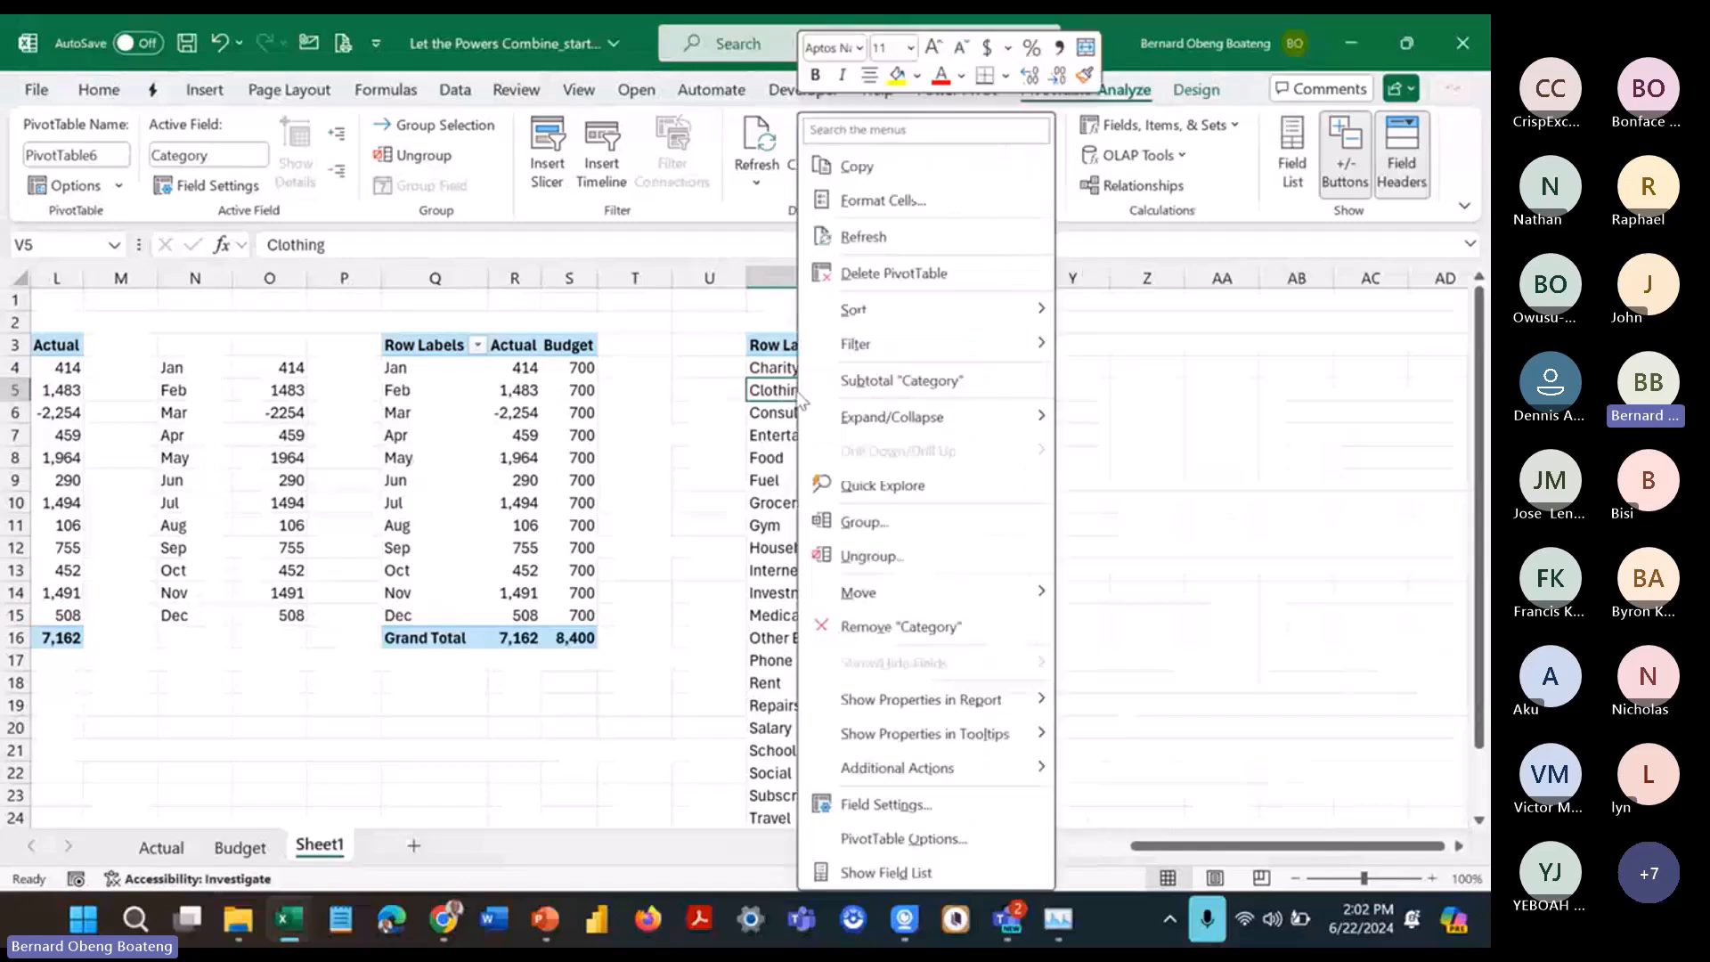
mouse_move(891, 344)
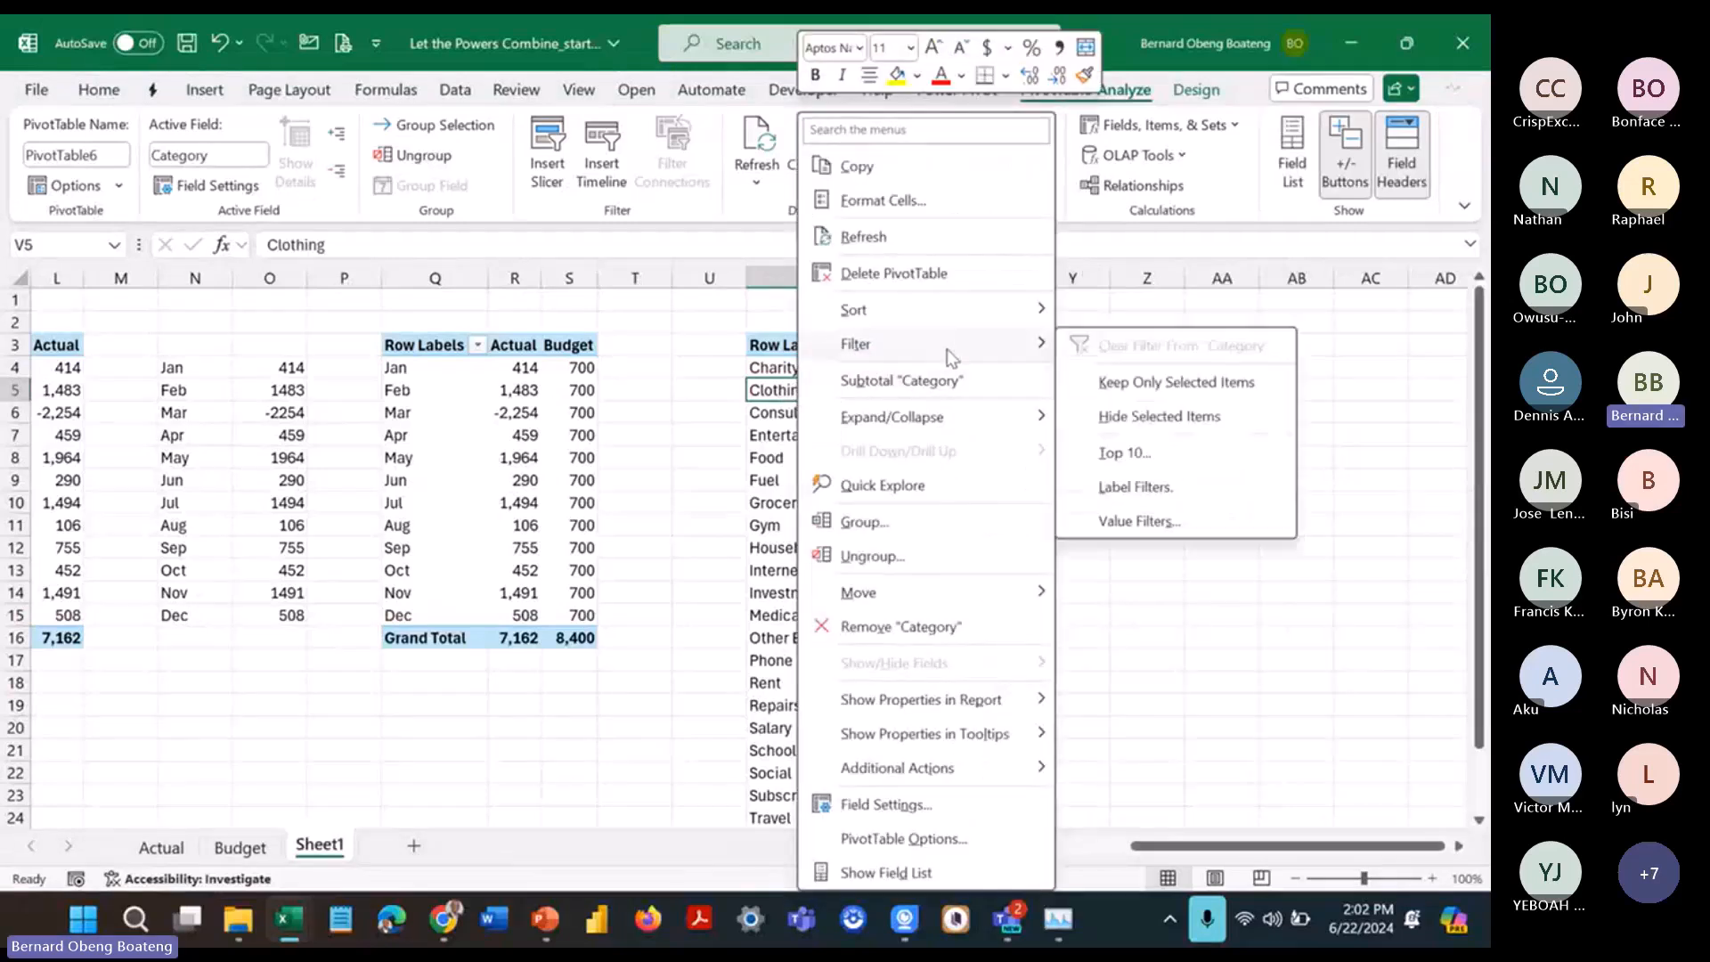
click(1124, 453)
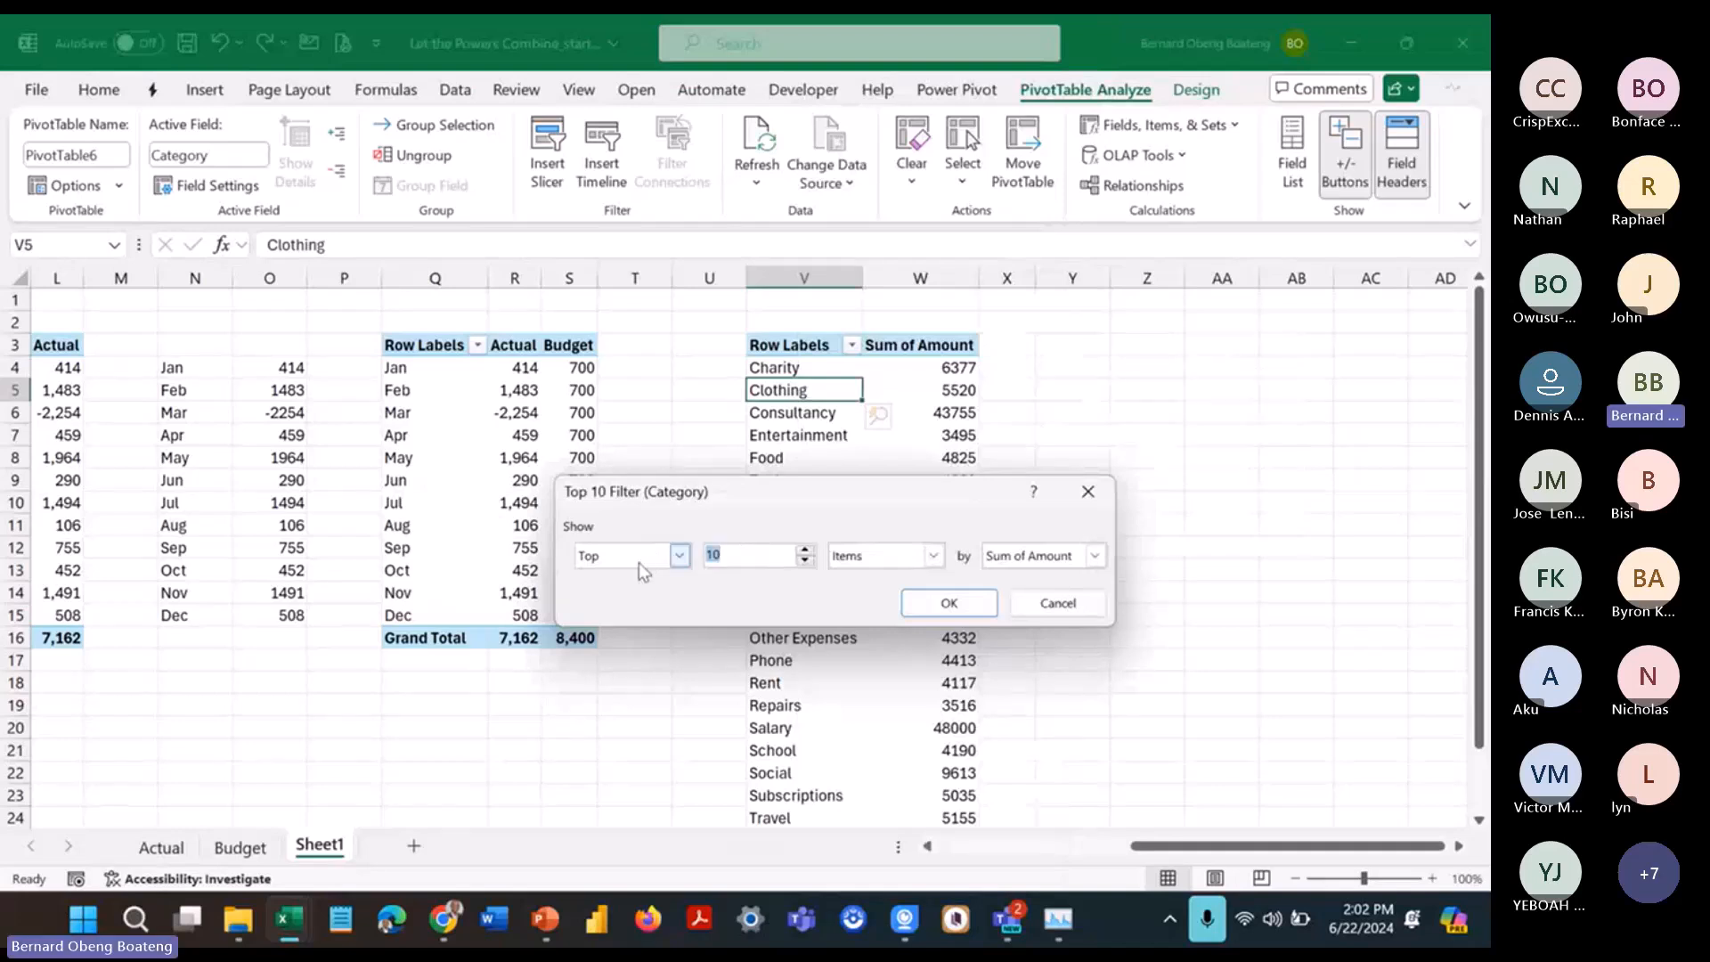
text(5)
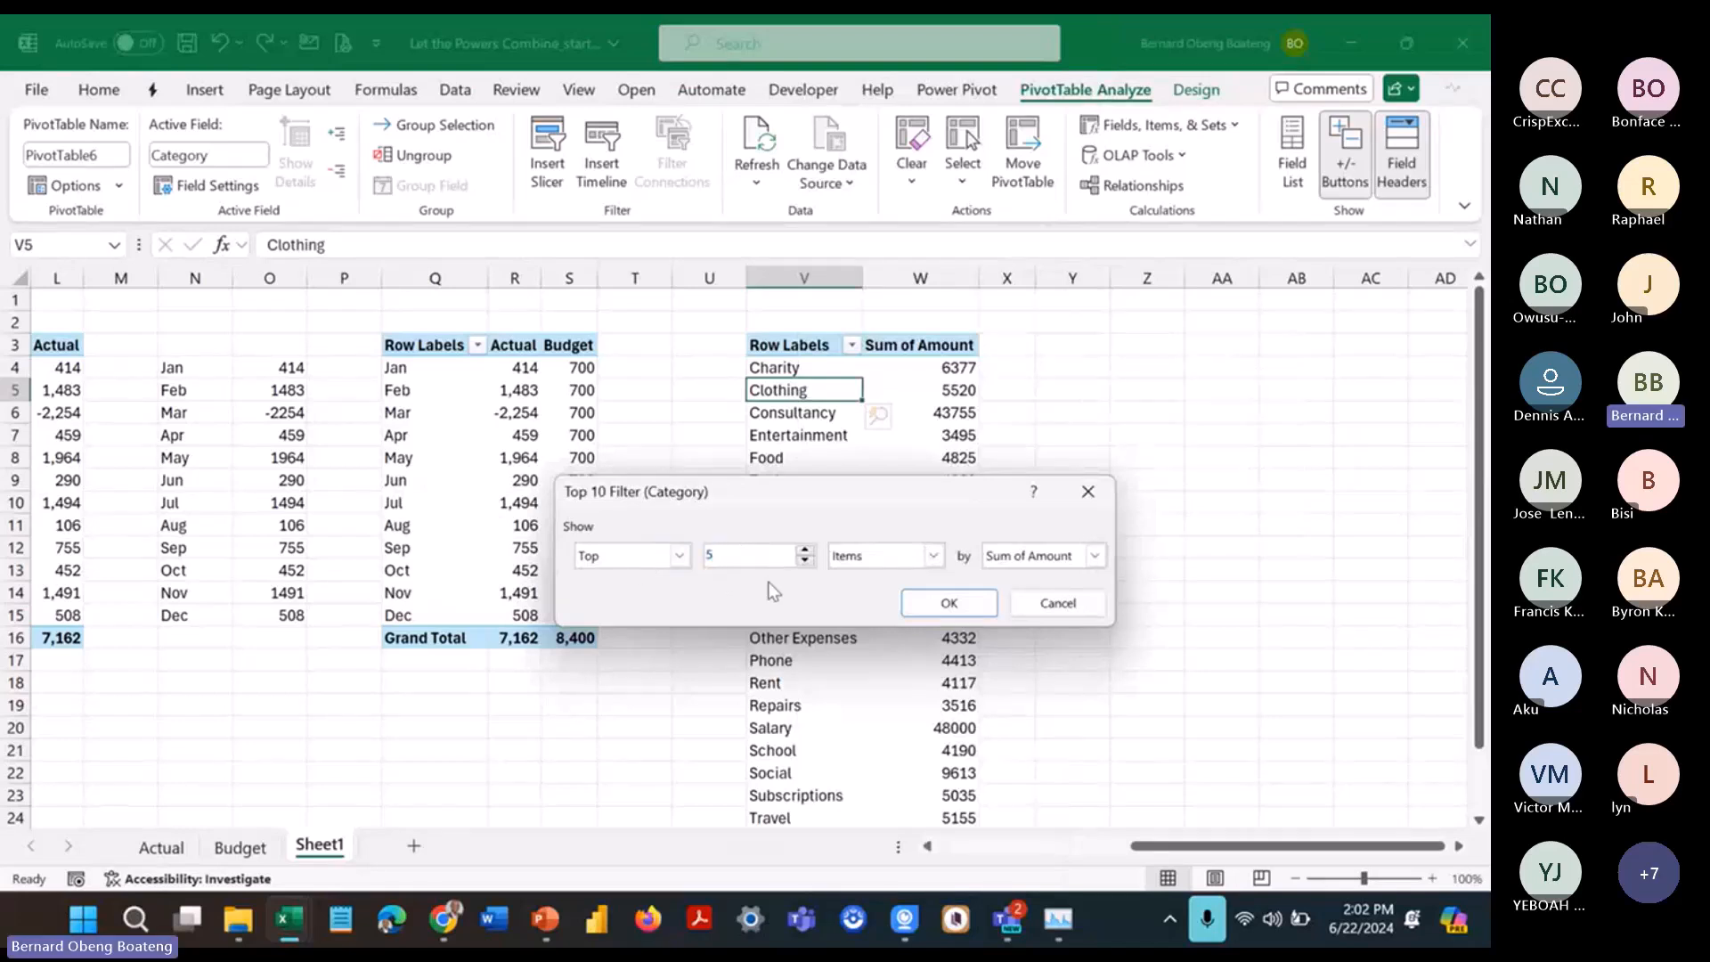
click(922, 602)
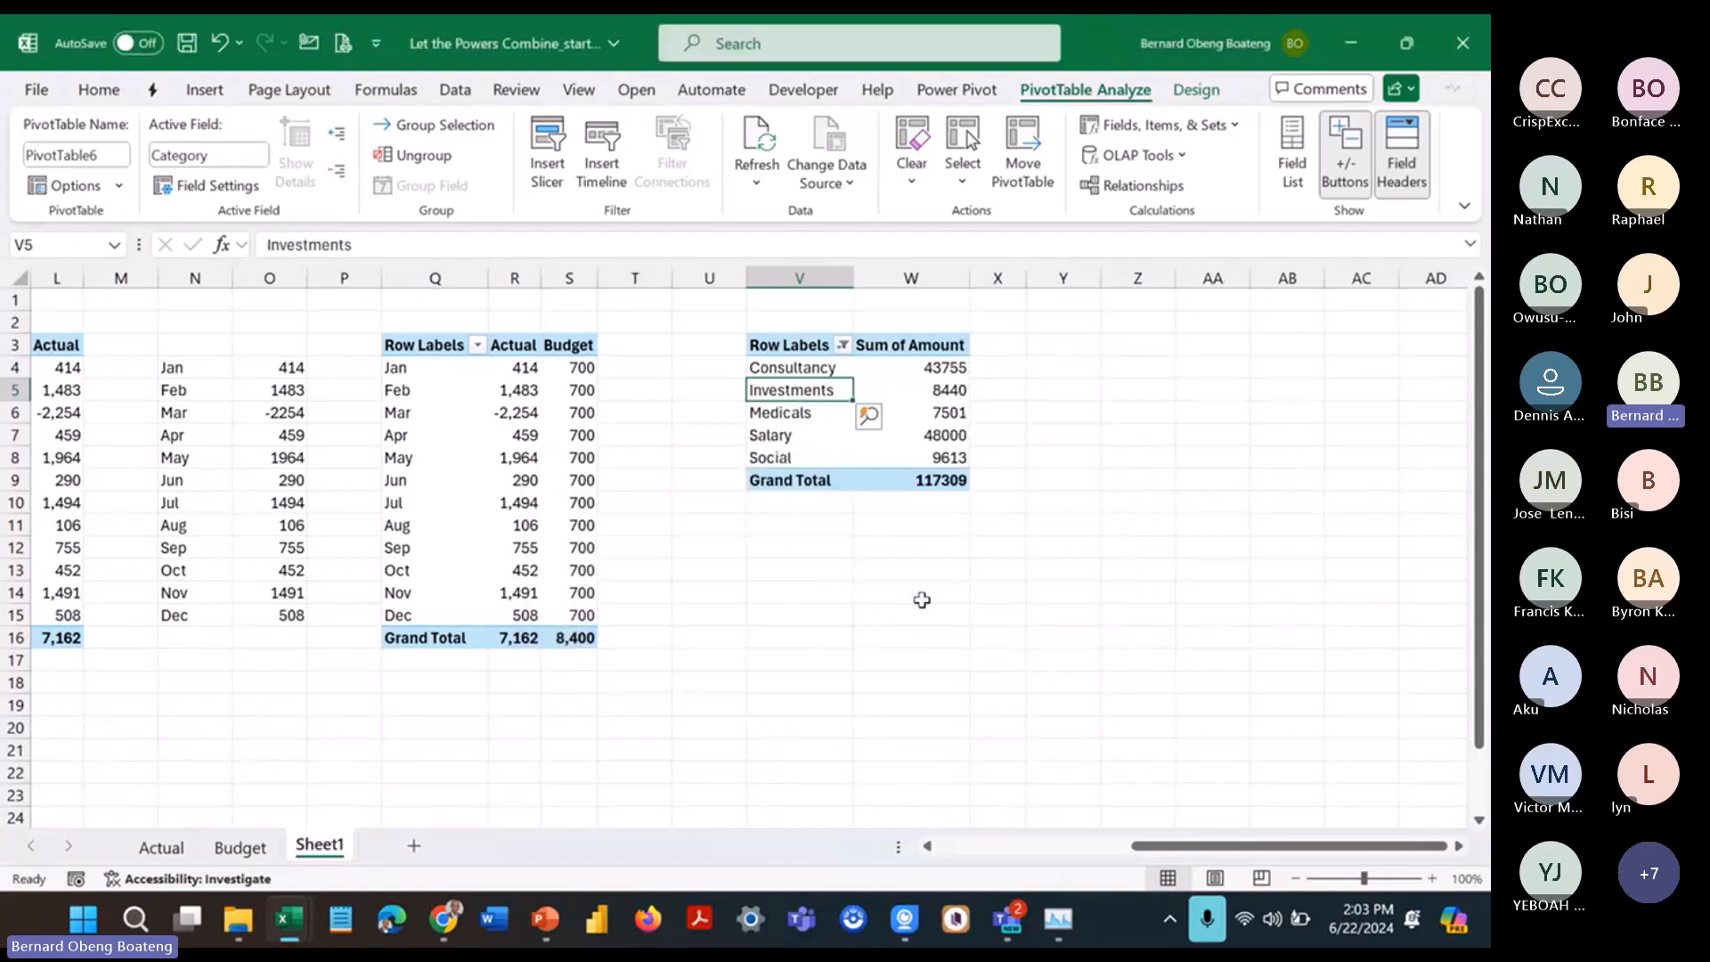
Step: Sort the category PivotTable by Sum of Amount from largest to smallest
click(944, 436)
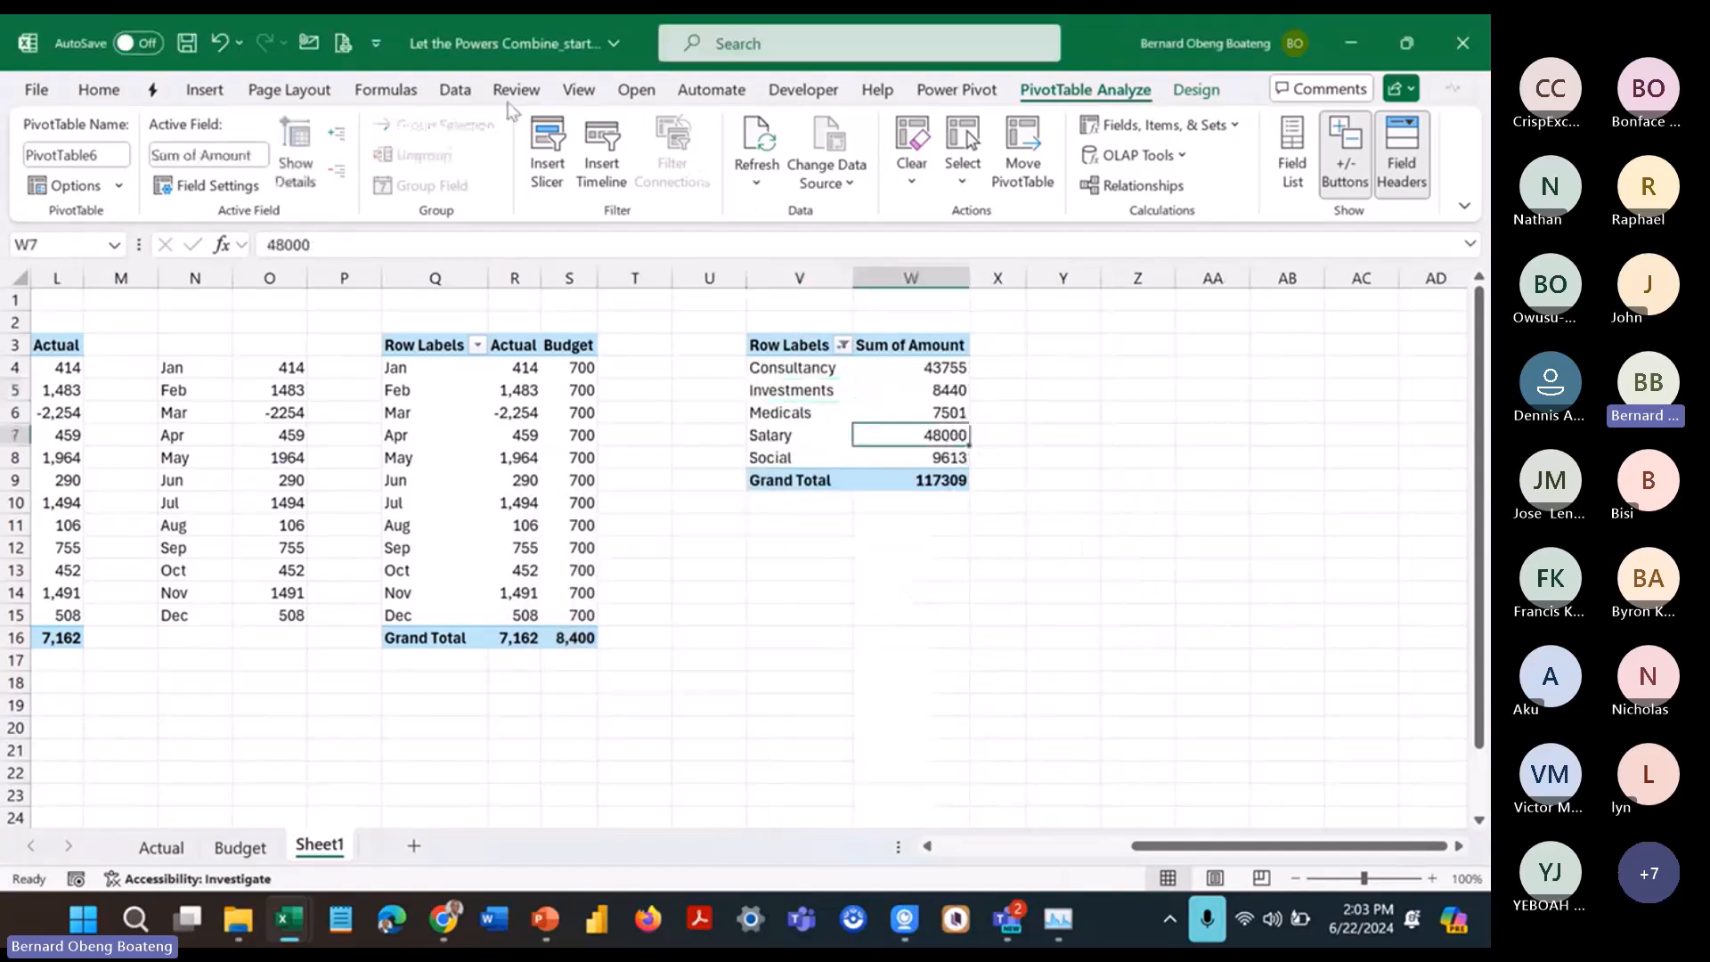
click(455, 90)
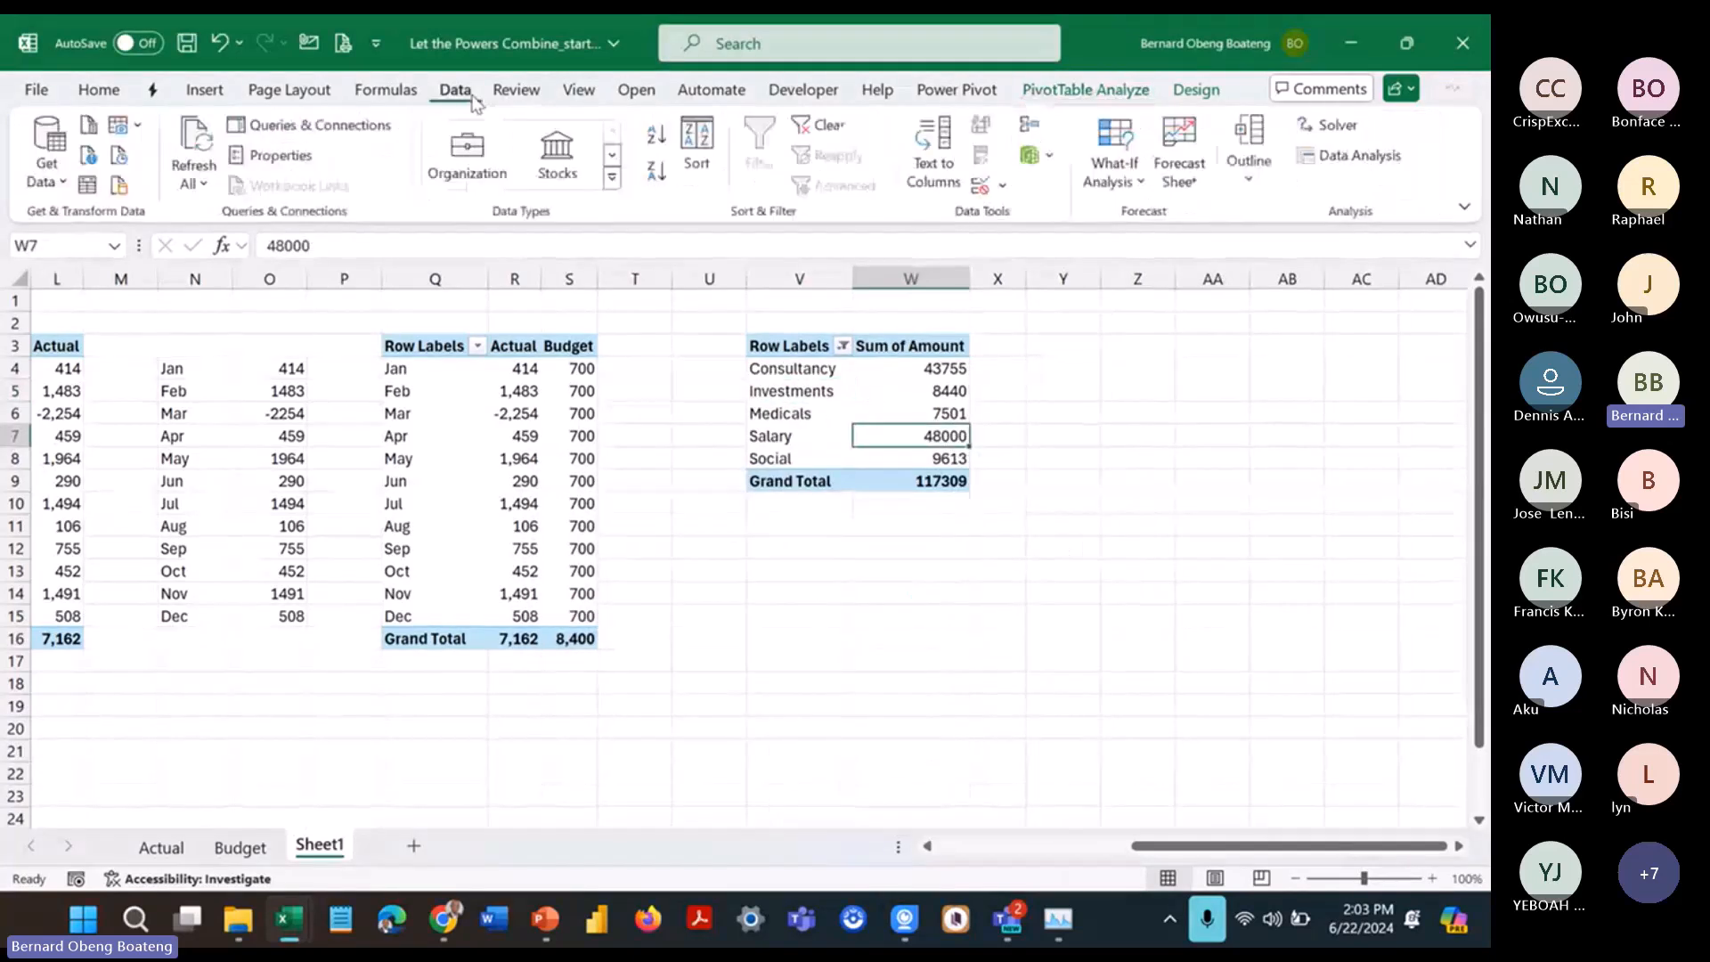
click(656, 174)
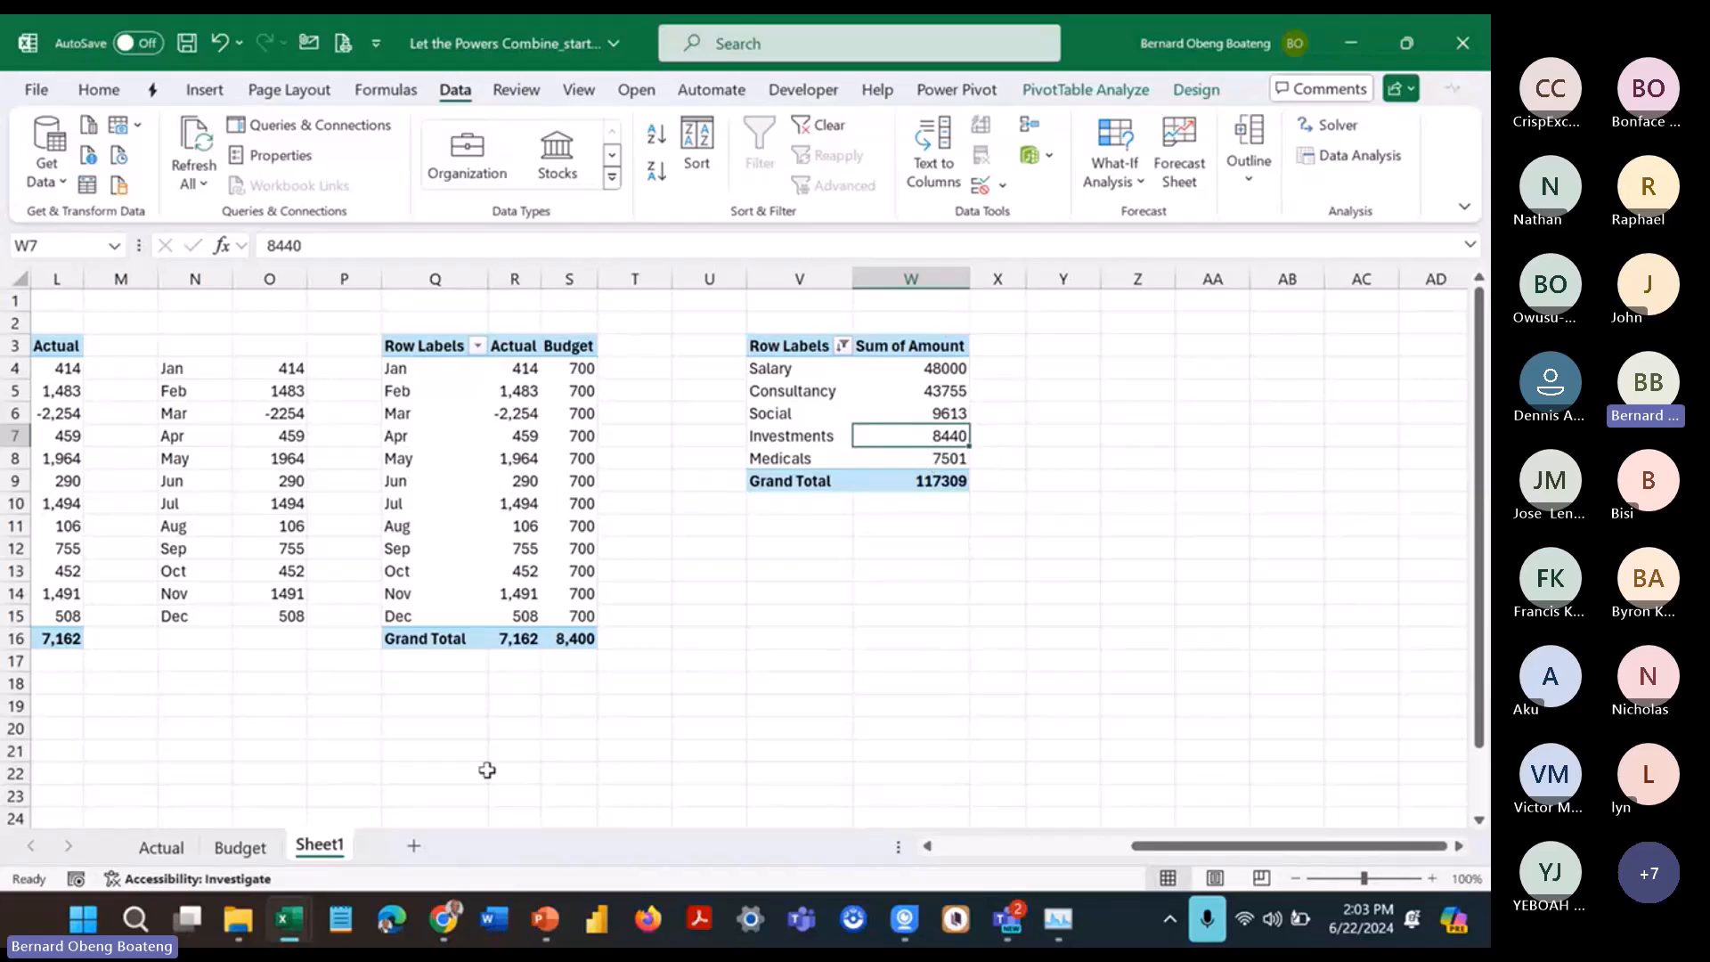
Step: Switch to the finished dashboard workbook, try the Expense and Income choices in the Type slicer, clear its filter and return to the starter workbook
key(alt+Tab)
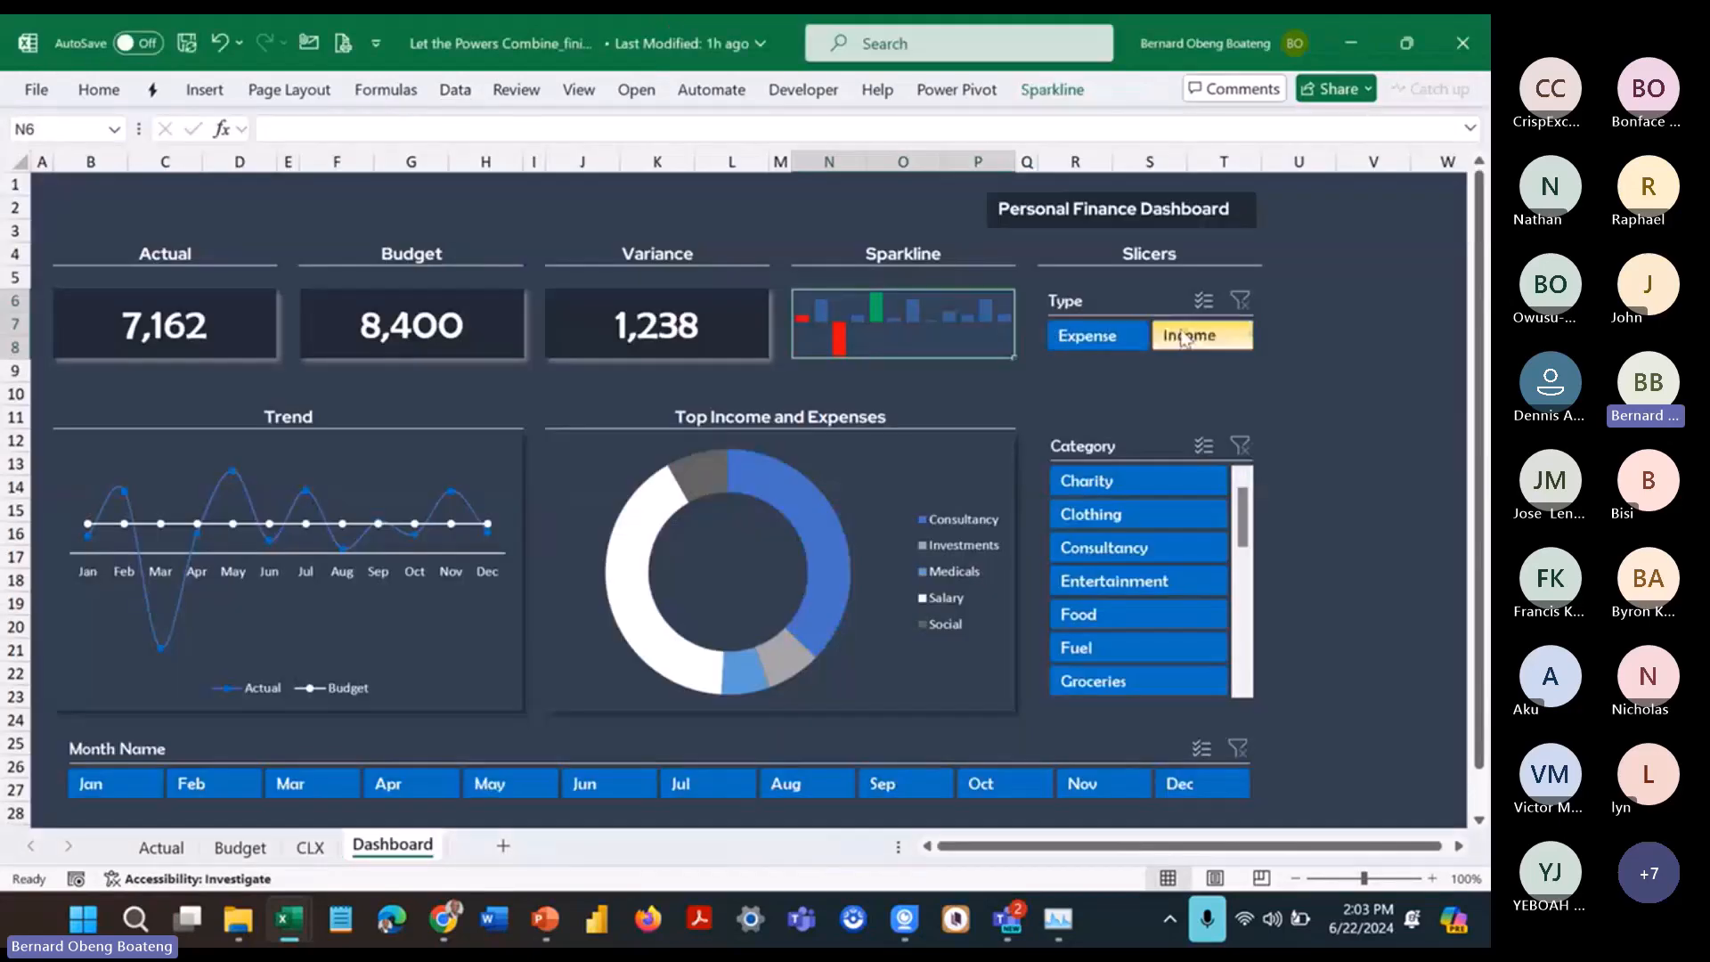
click(1124, 336)
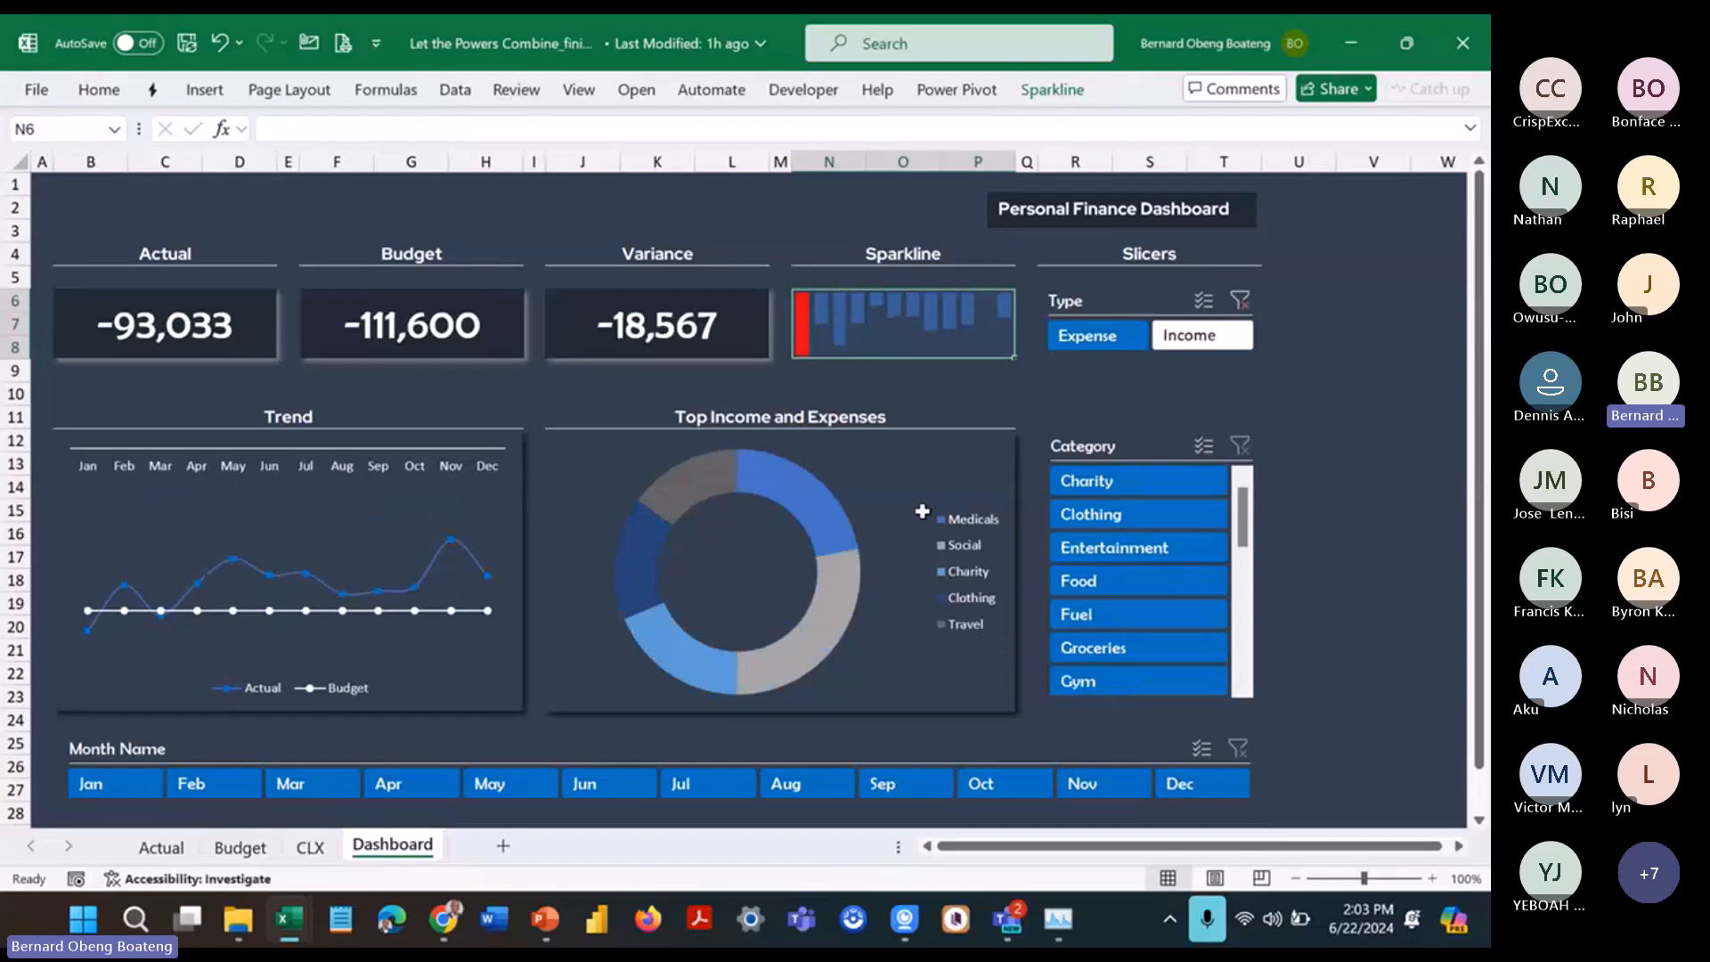
click(1220, 358)
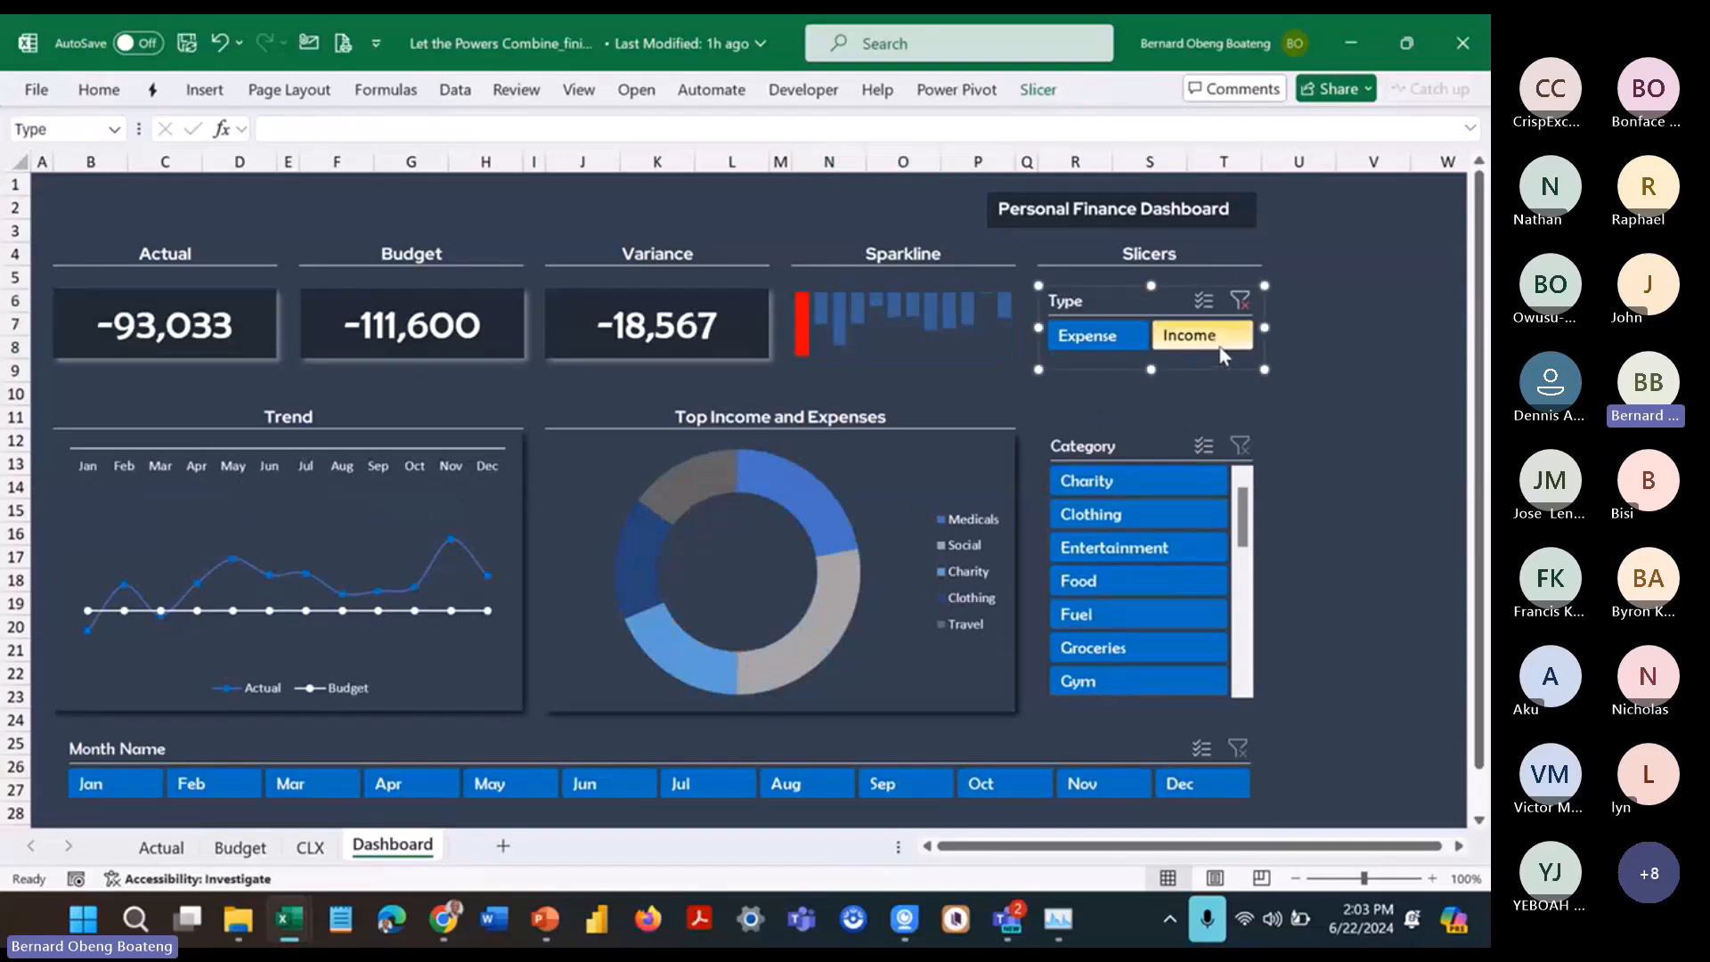
click(1220, 344)
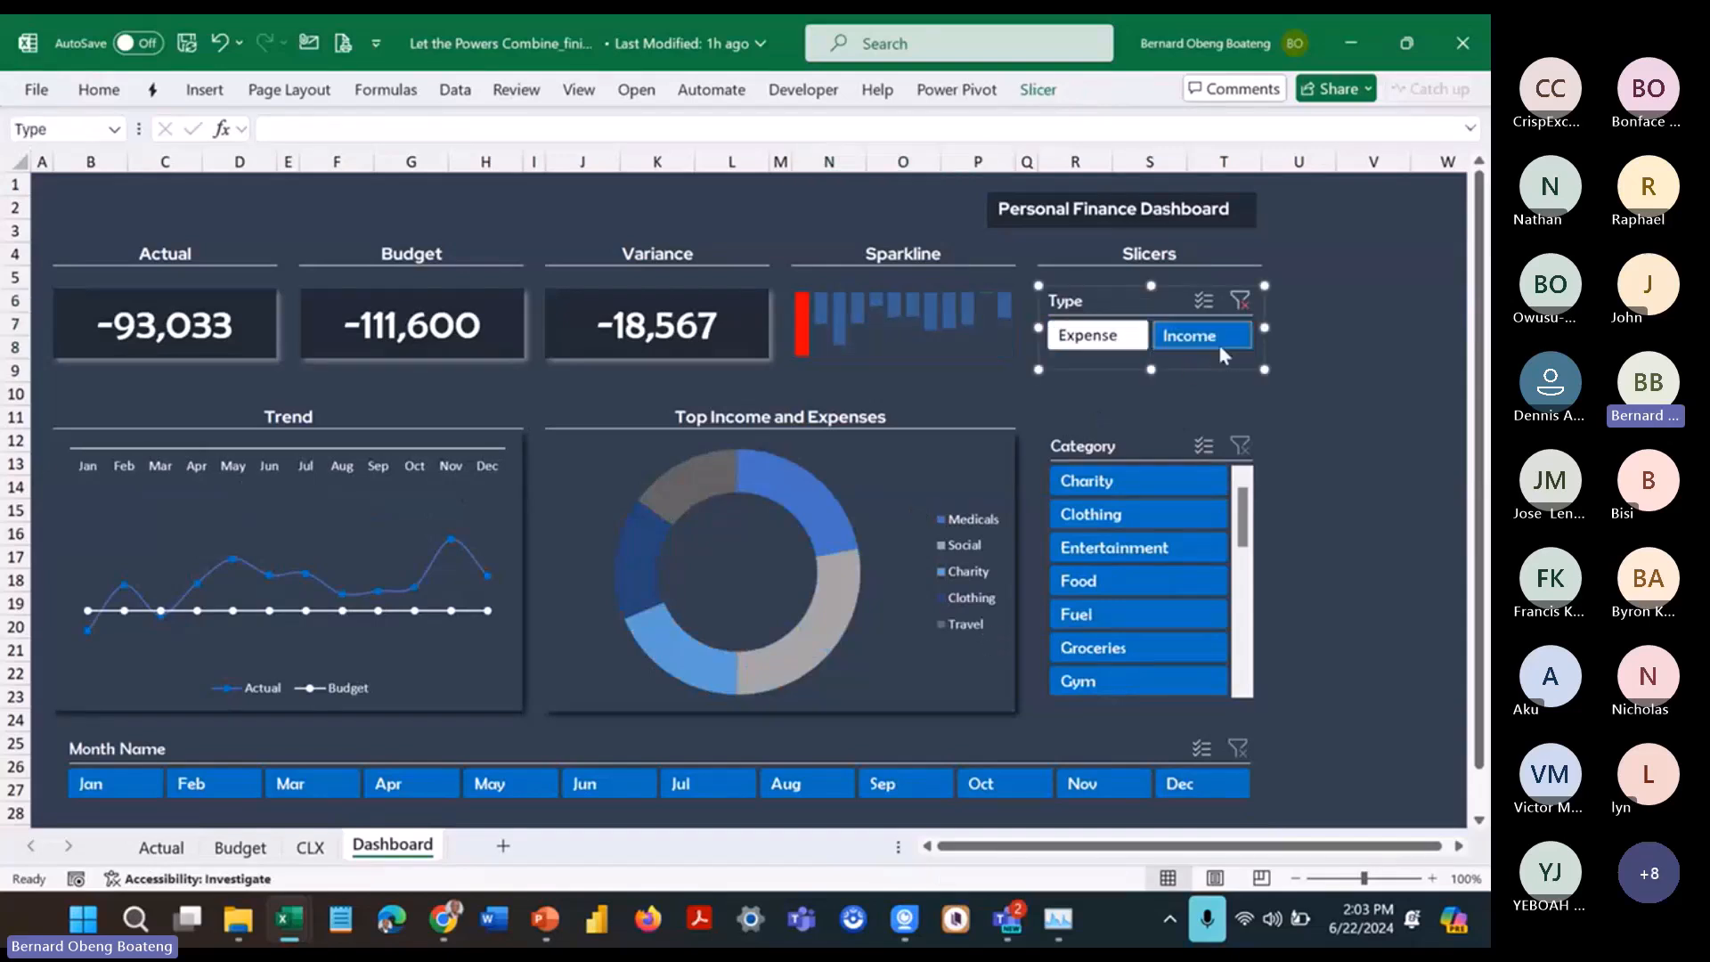
click(1239, 303)
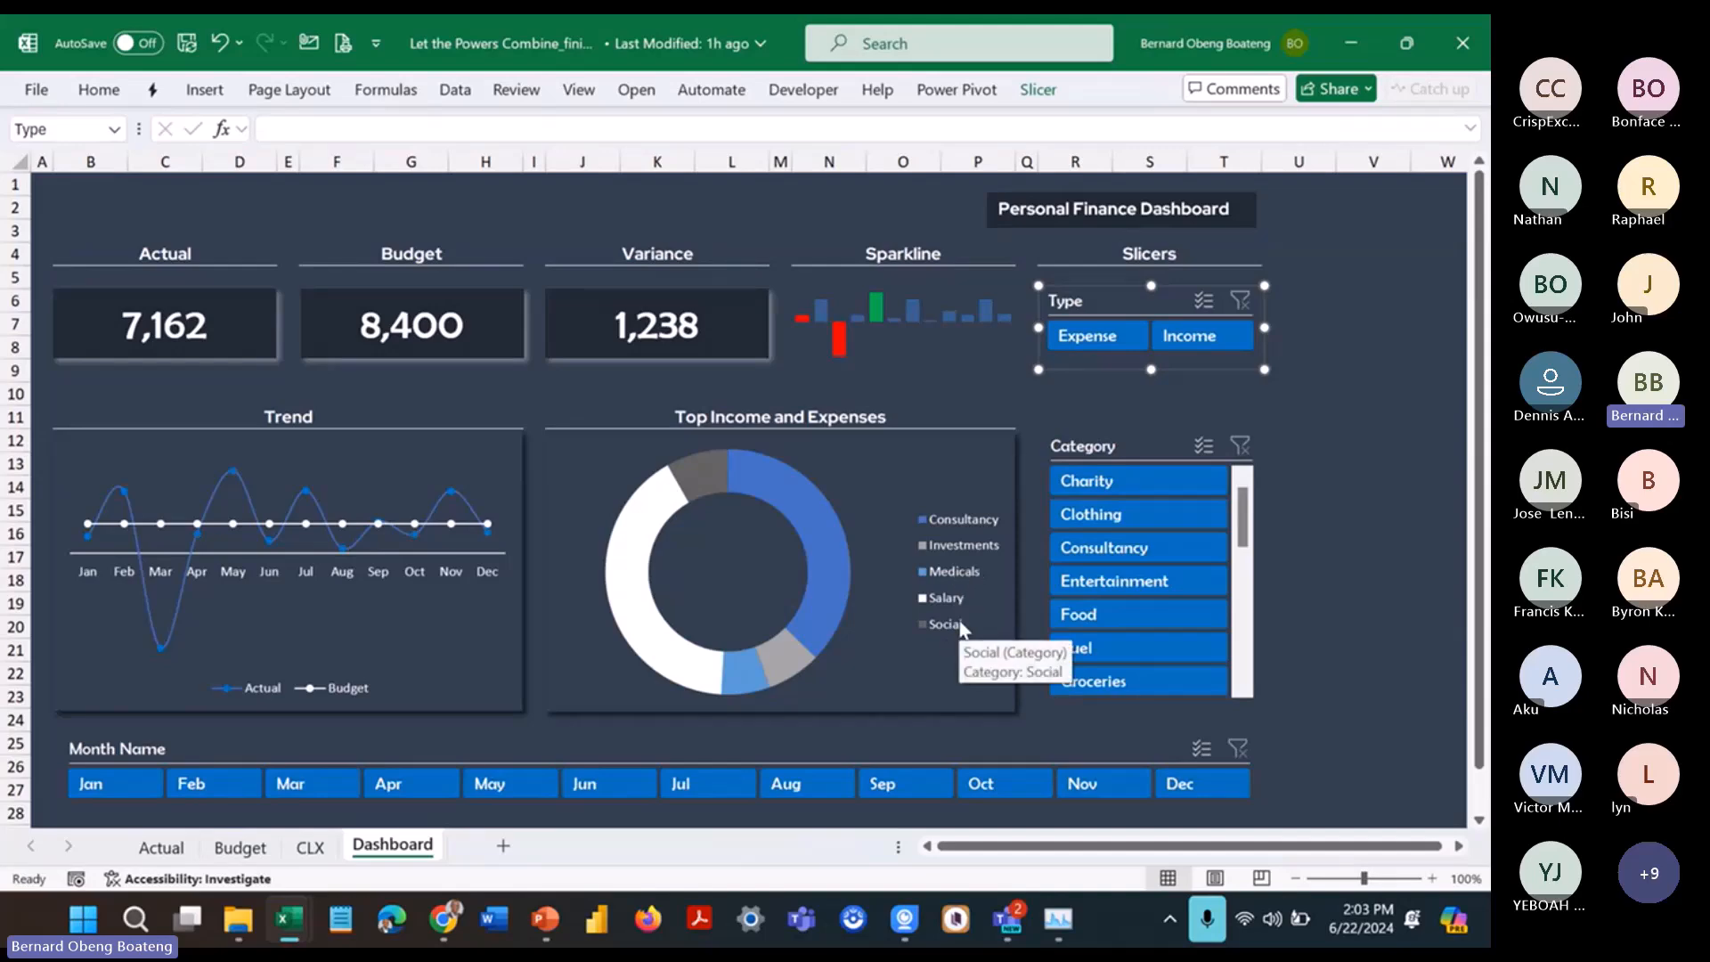
key(alt+Tab)
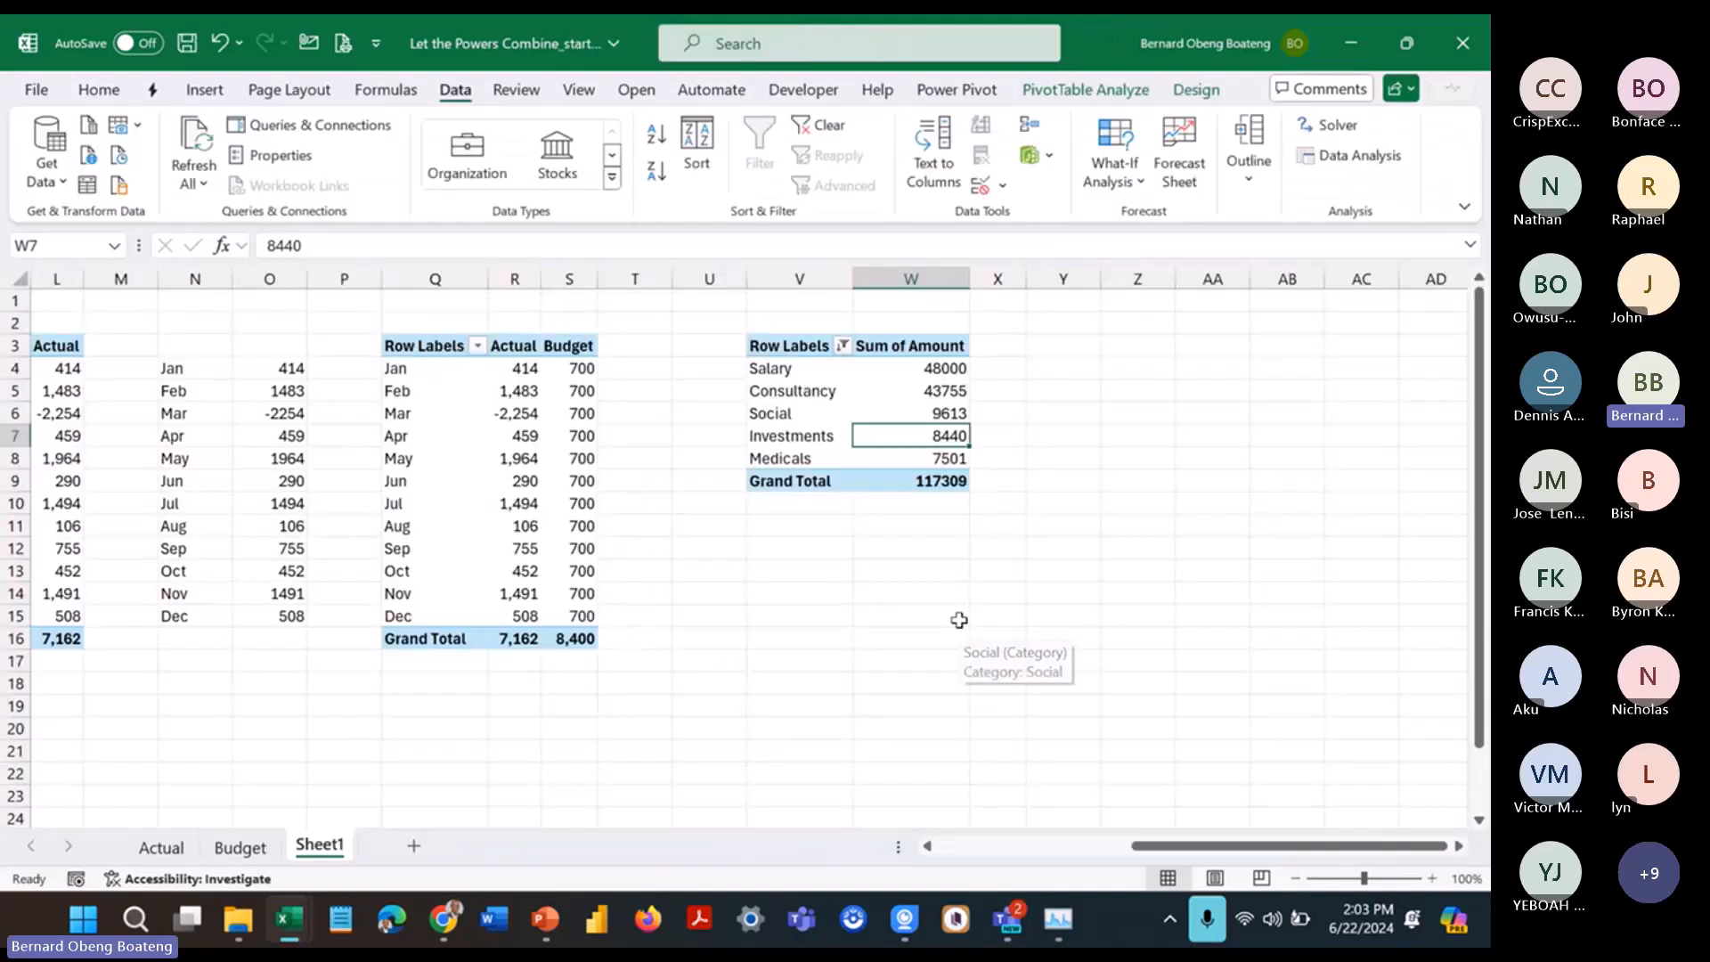
scroll(830, 562, left, 5)
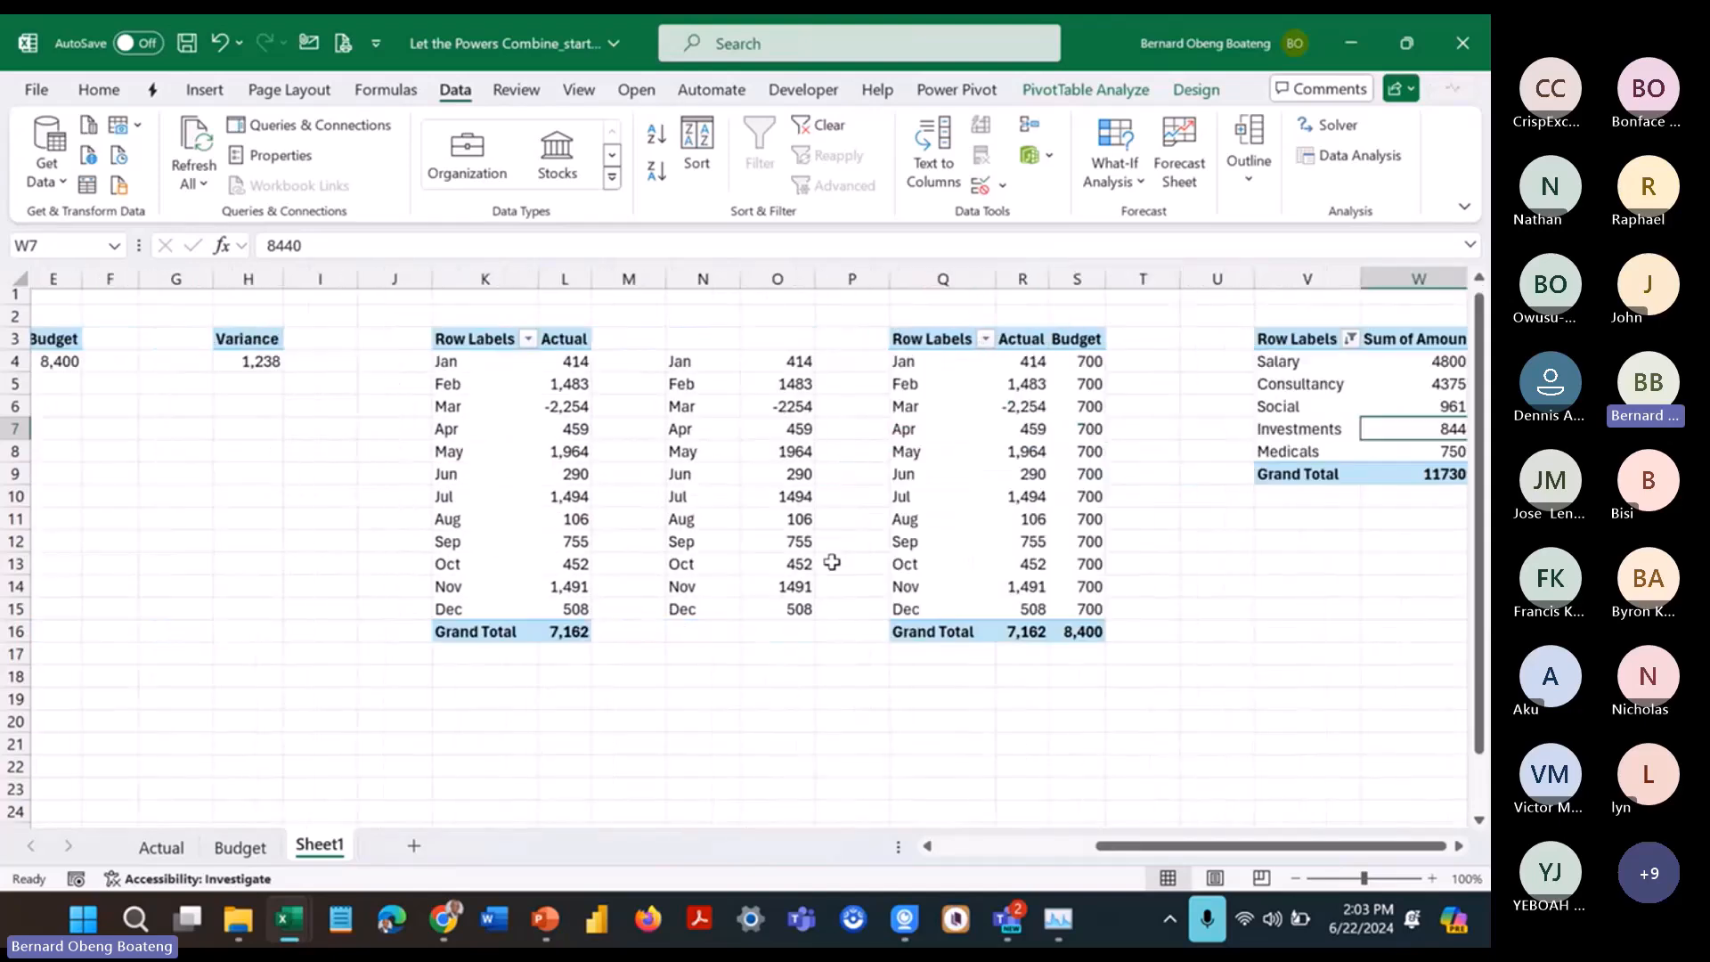
scroll(832, 562, left, 2)
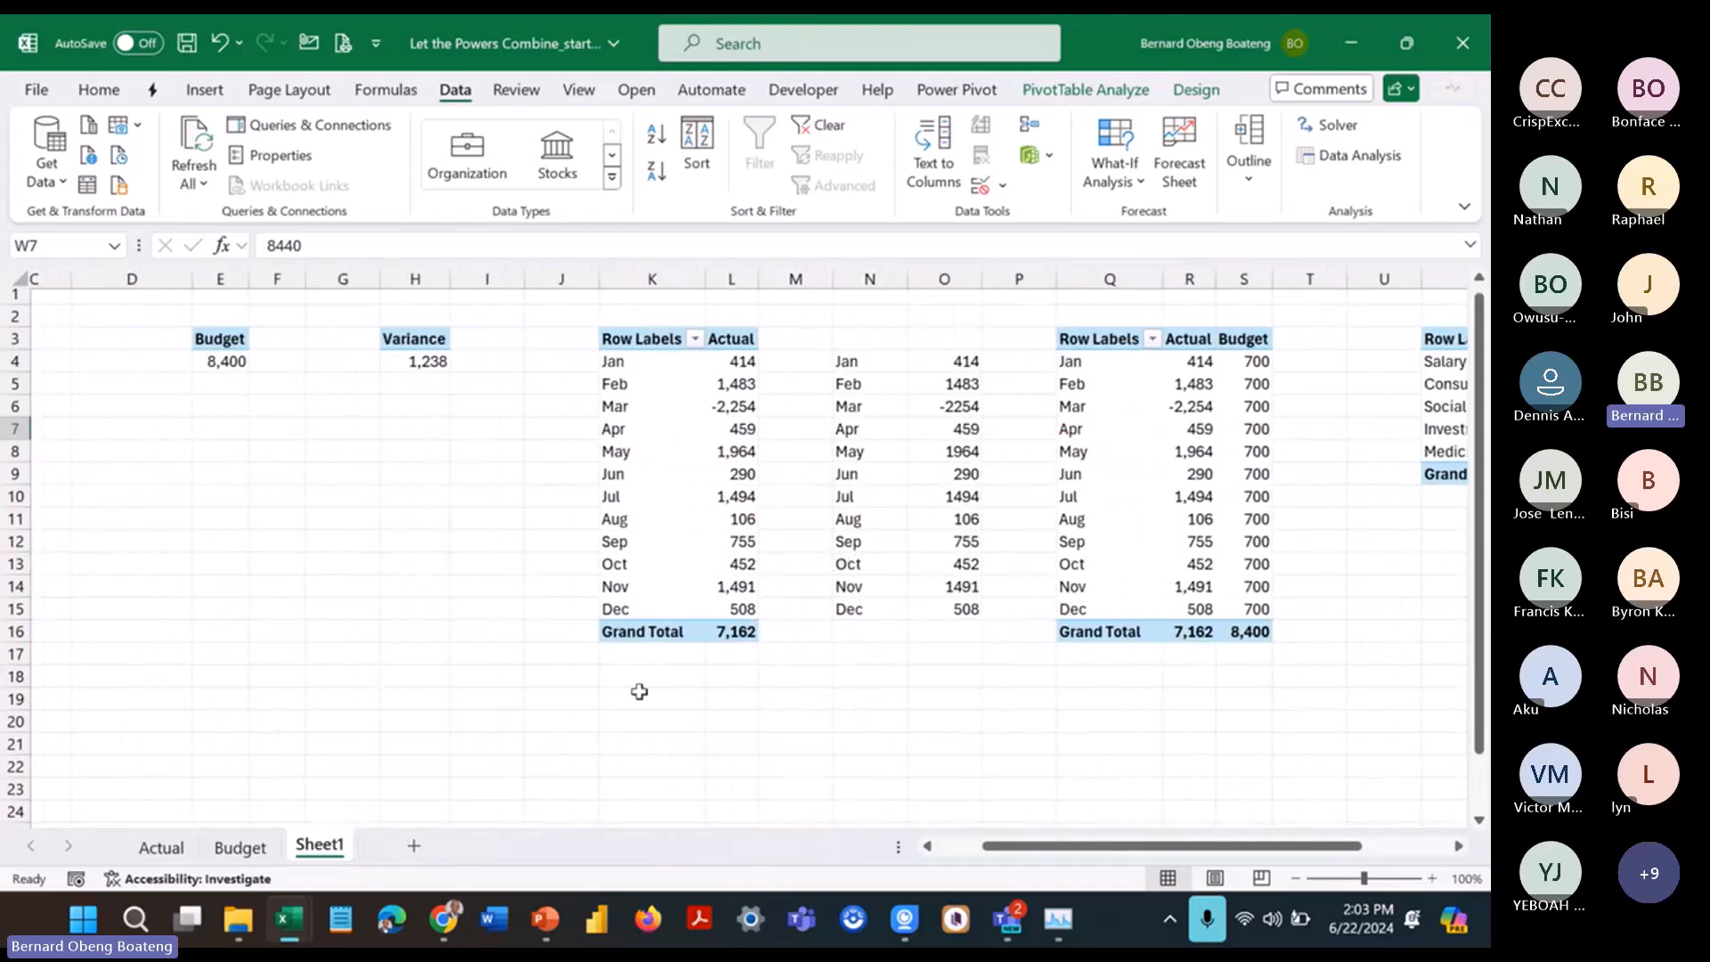
scroll(639, 691, left, 3)
scroll(638, 691, right, 3)
key(alt+Tab)
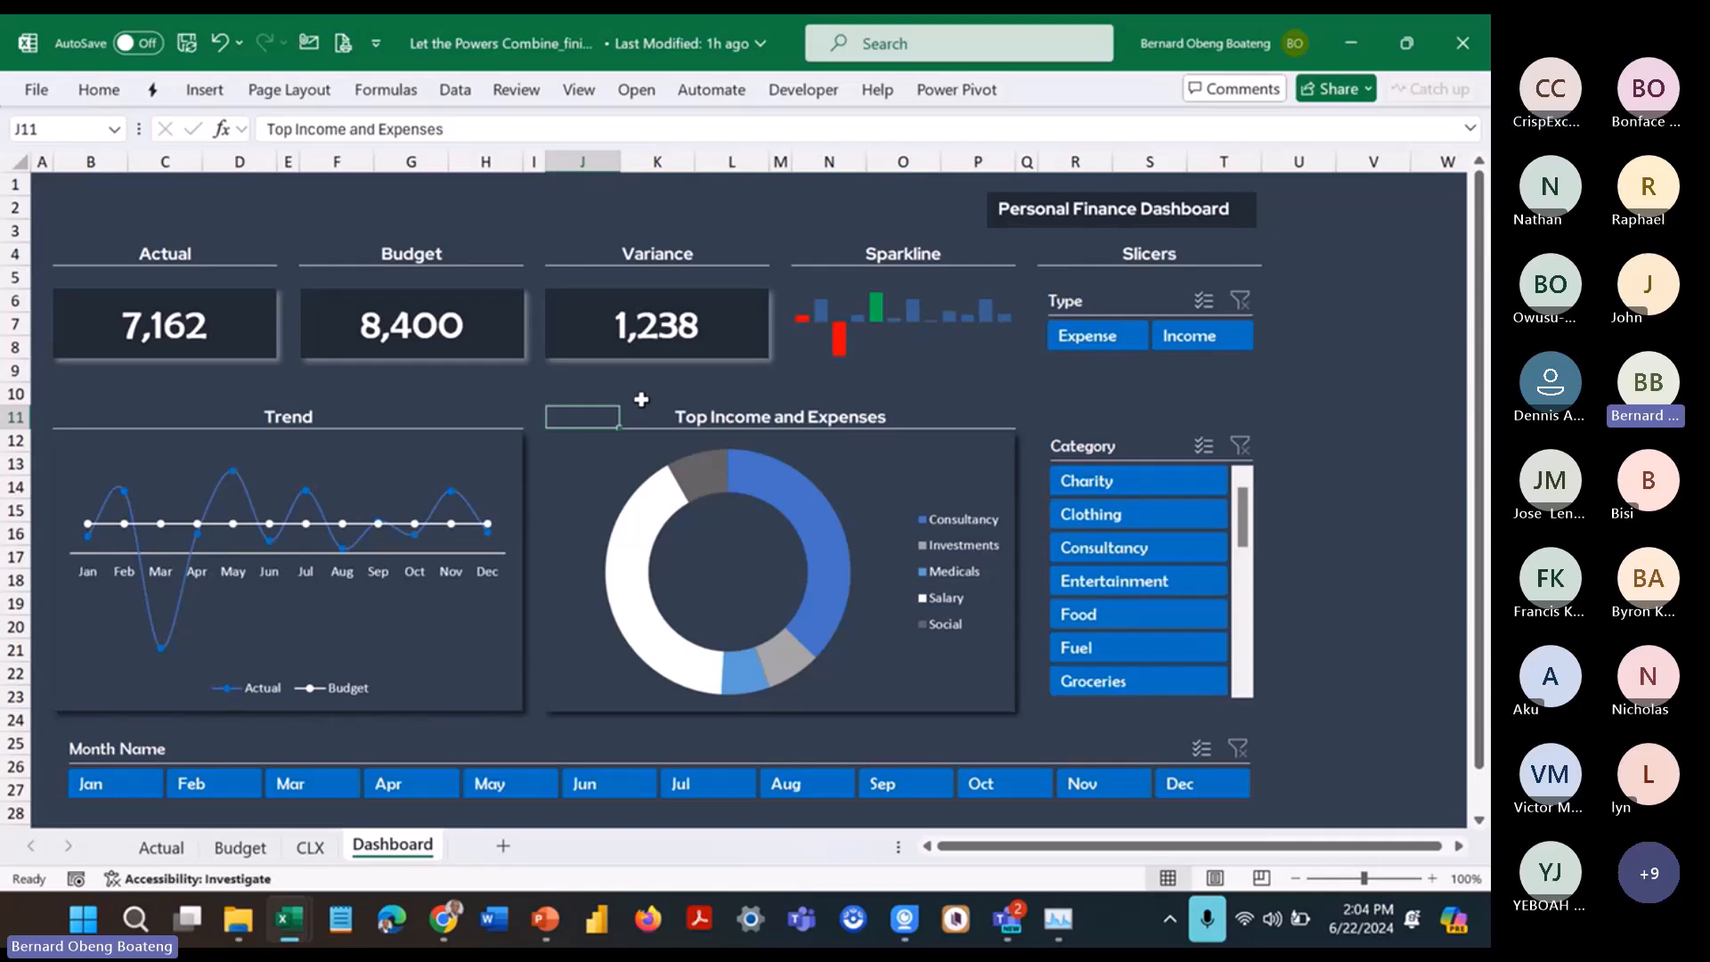
key(alt+Tab)
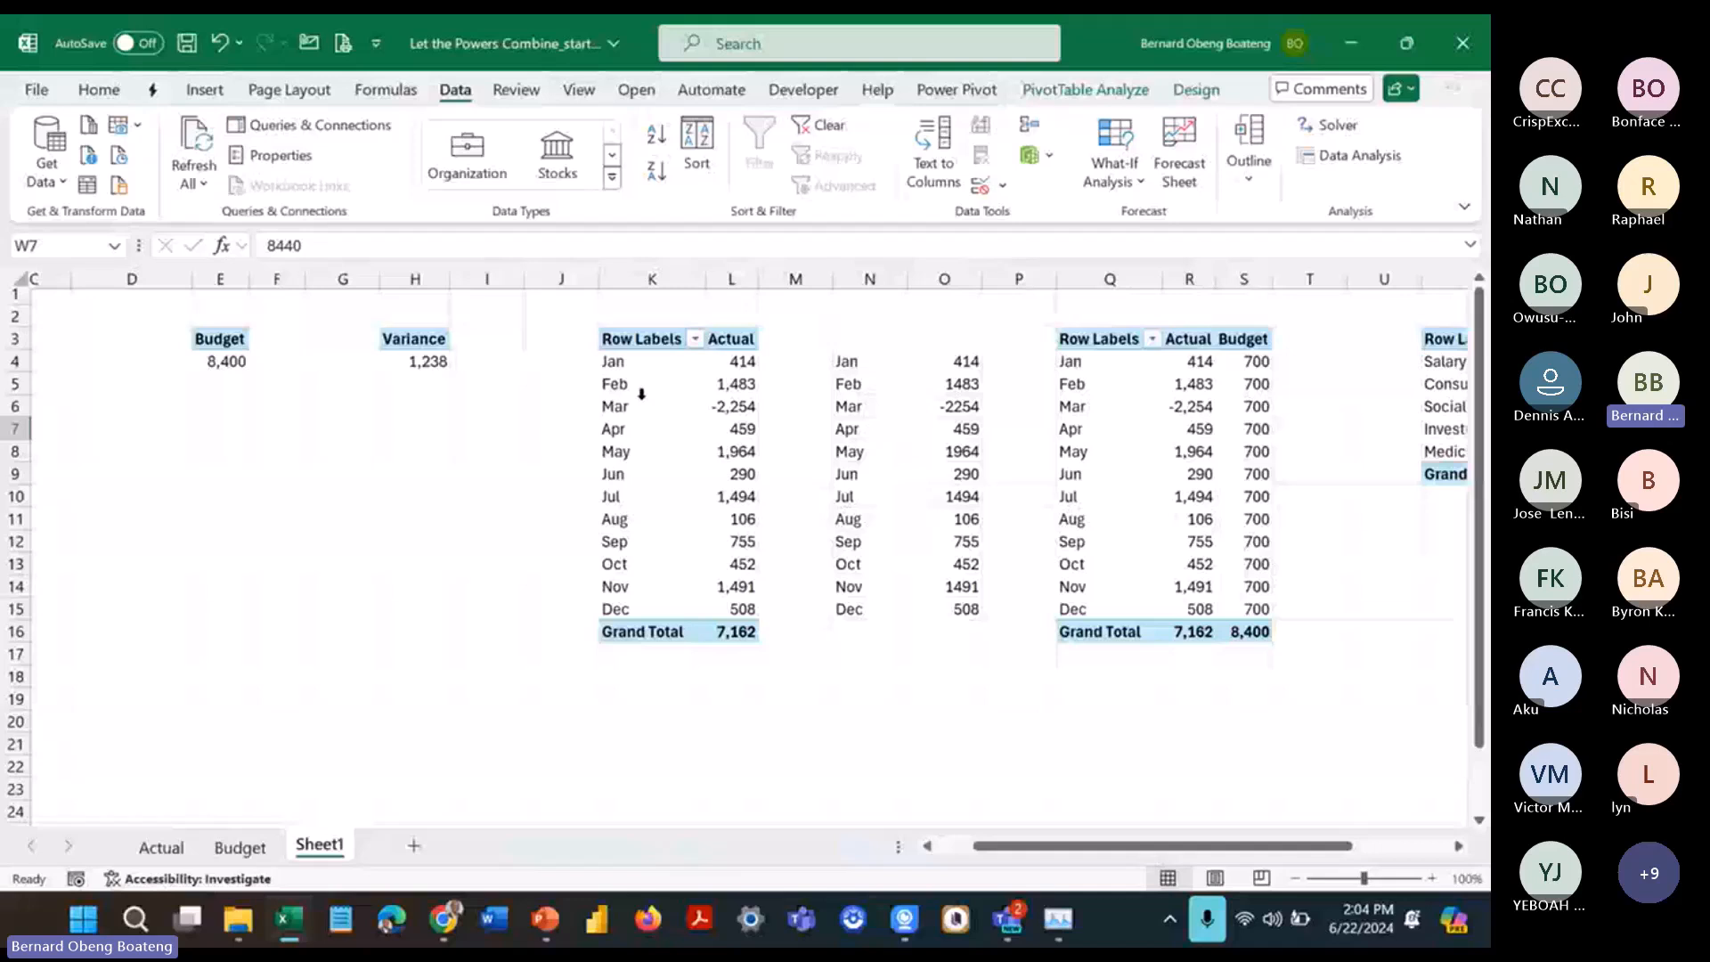
Step: Rename the PivotTable sheet as Calculations and add a new blank worksheet after it
key(alt+h)
key(o)
key(r)
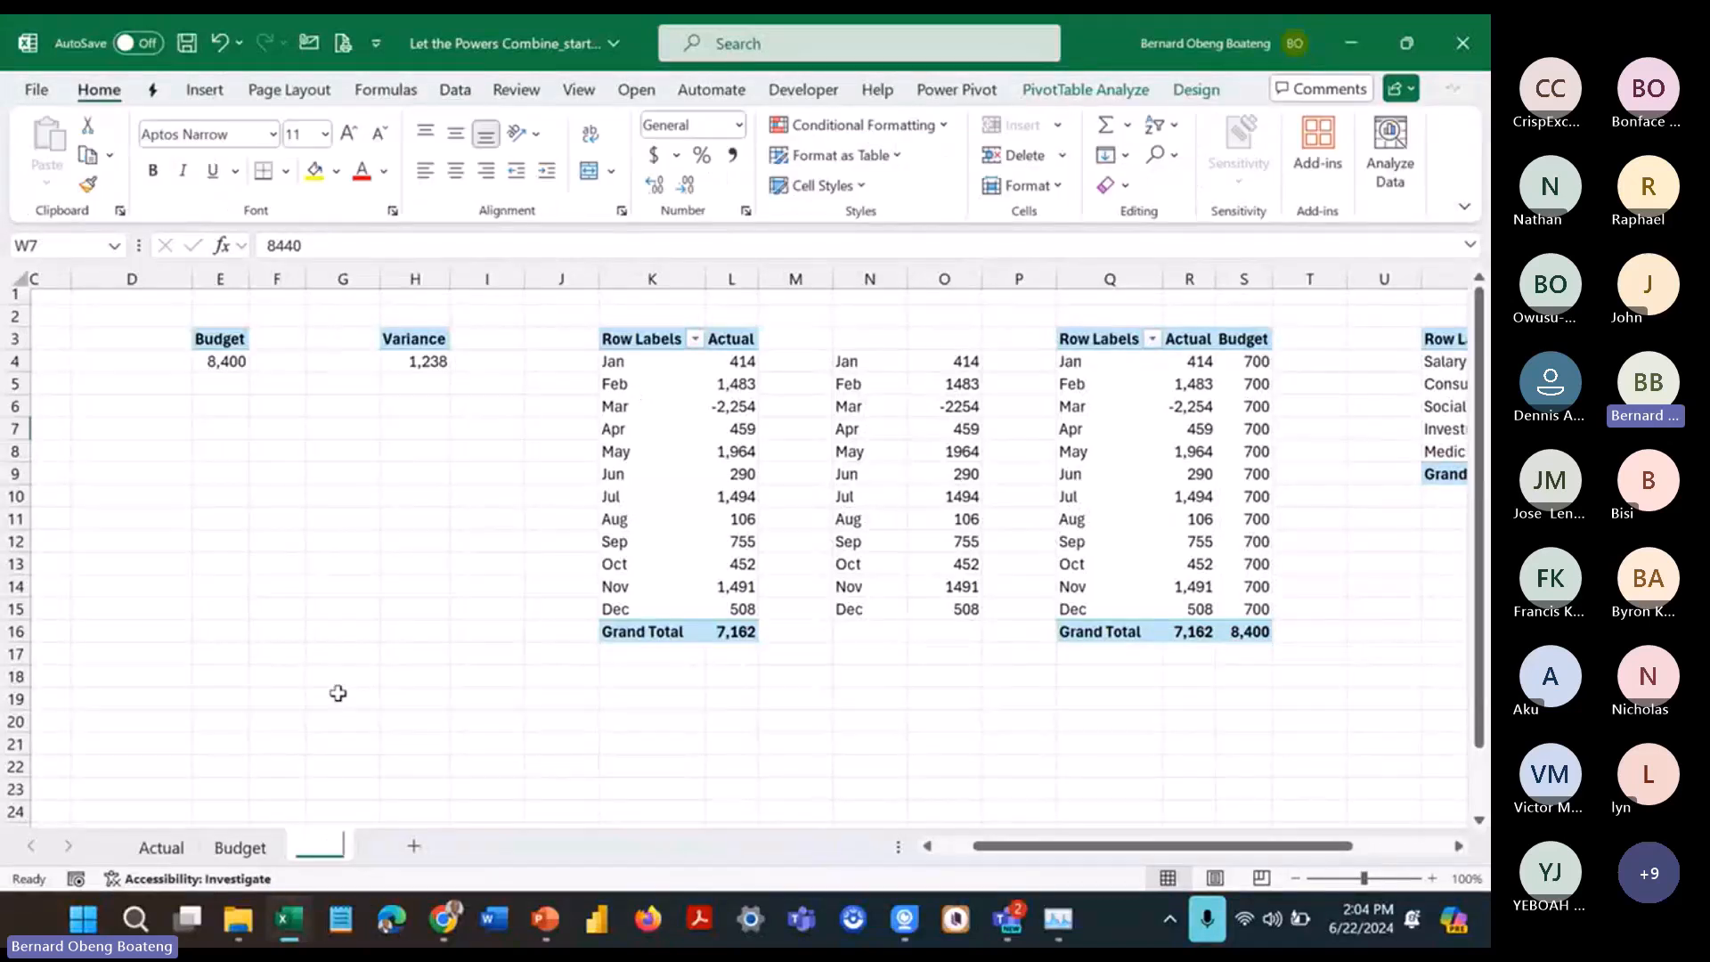
text(Calculations)
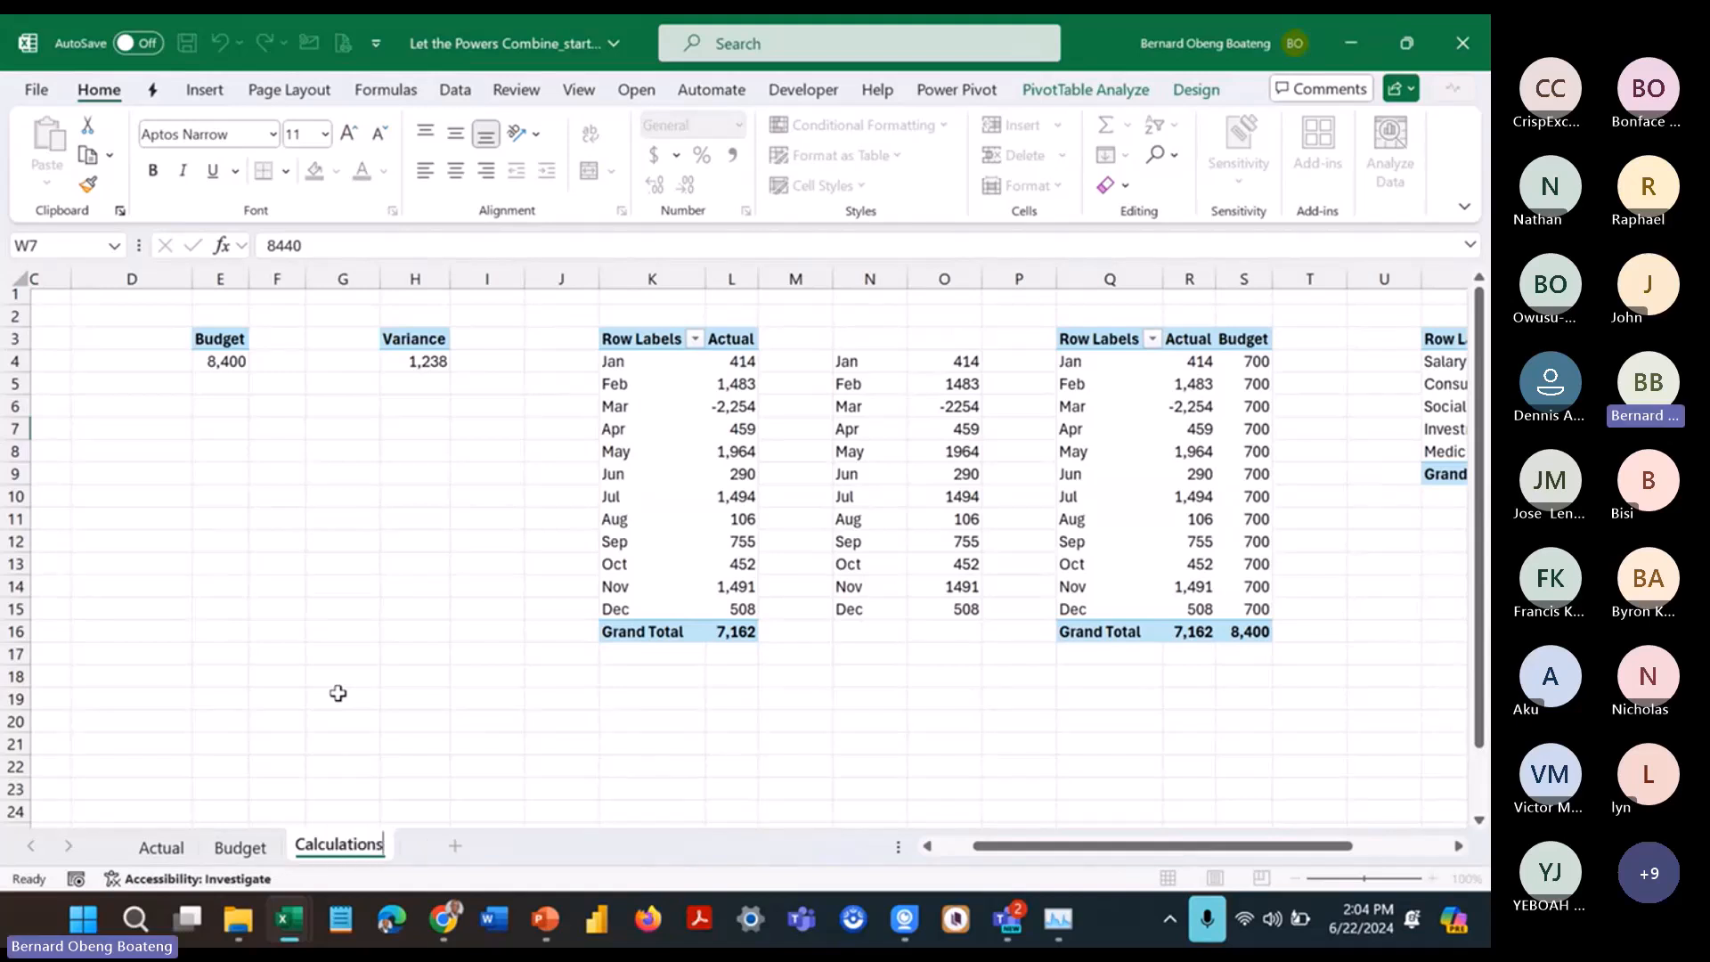
click(337, 693)
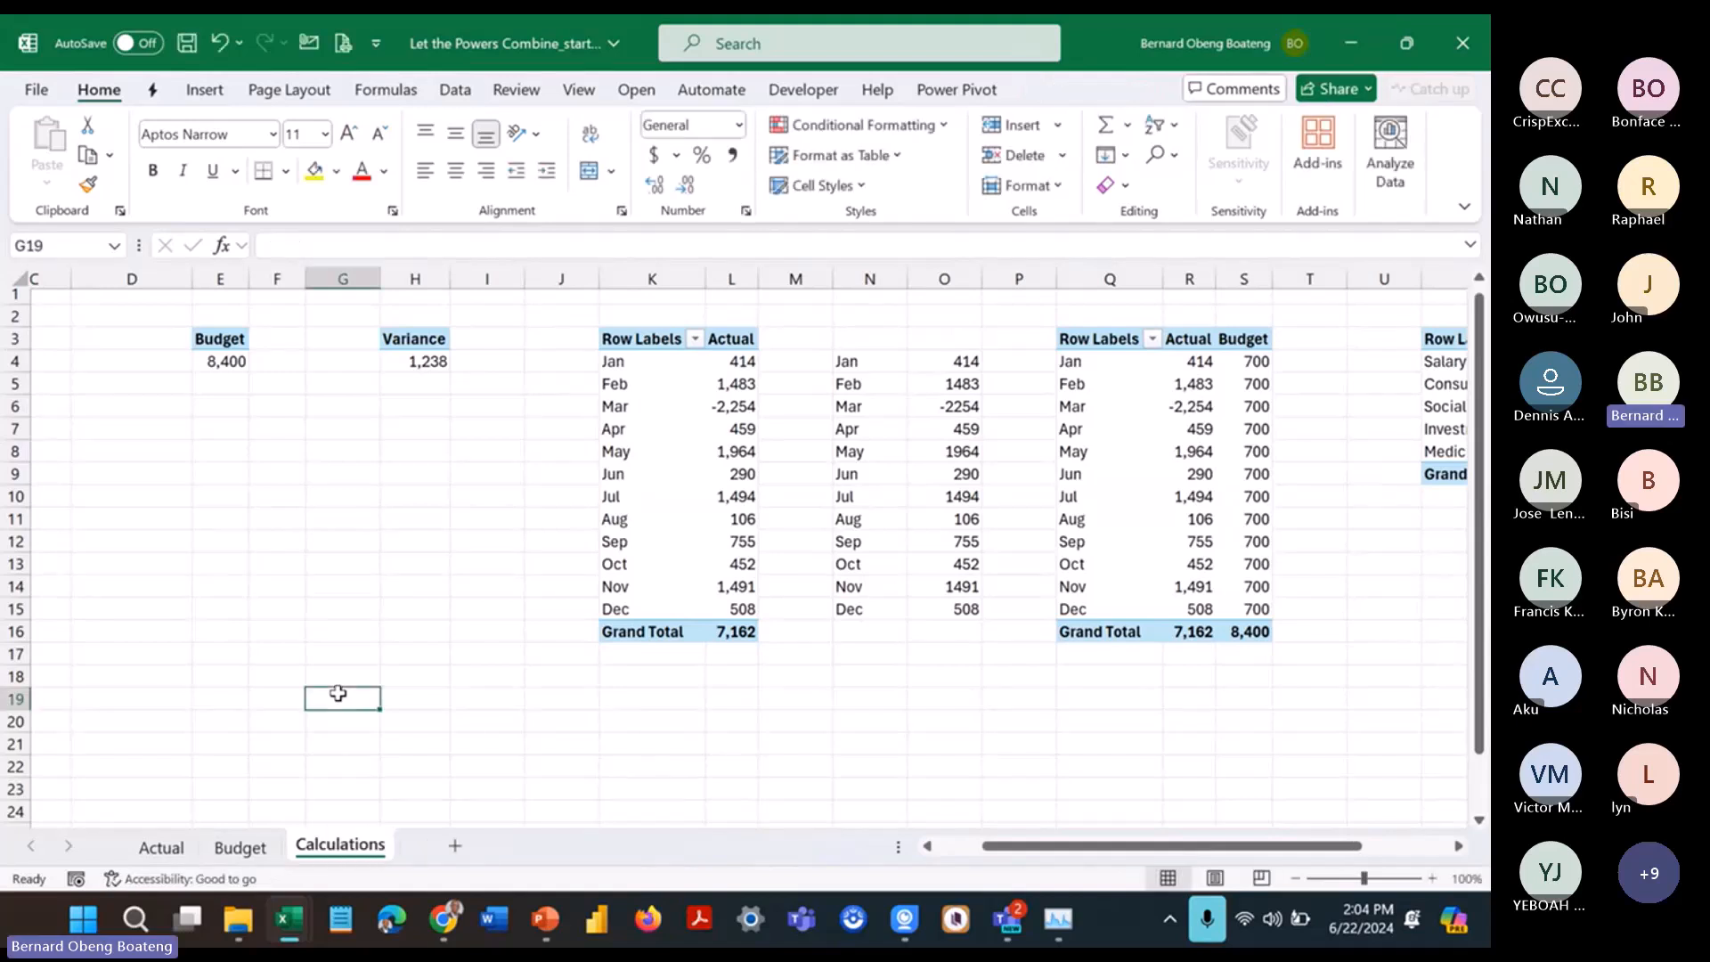
click(454, 845)
click(292, 371)
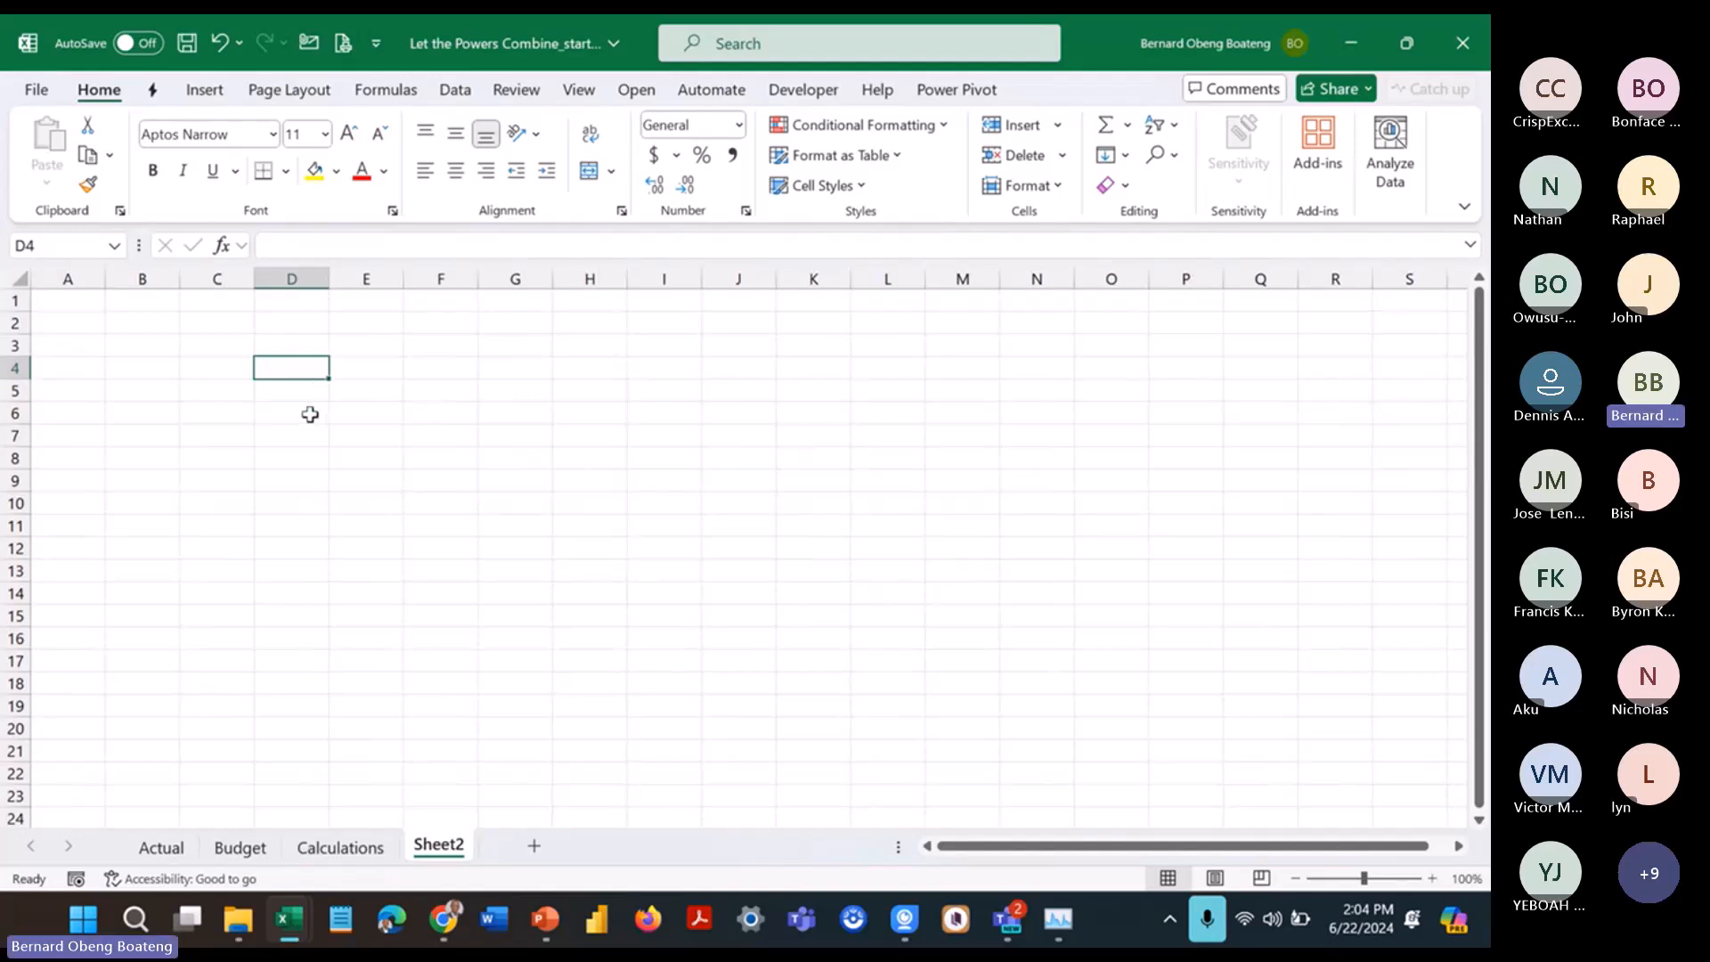
Step: Examine the narrow spacer columns A, E, I, M and Q in the finished dashboard and return to the new blank sheet
key(alt+Tab)
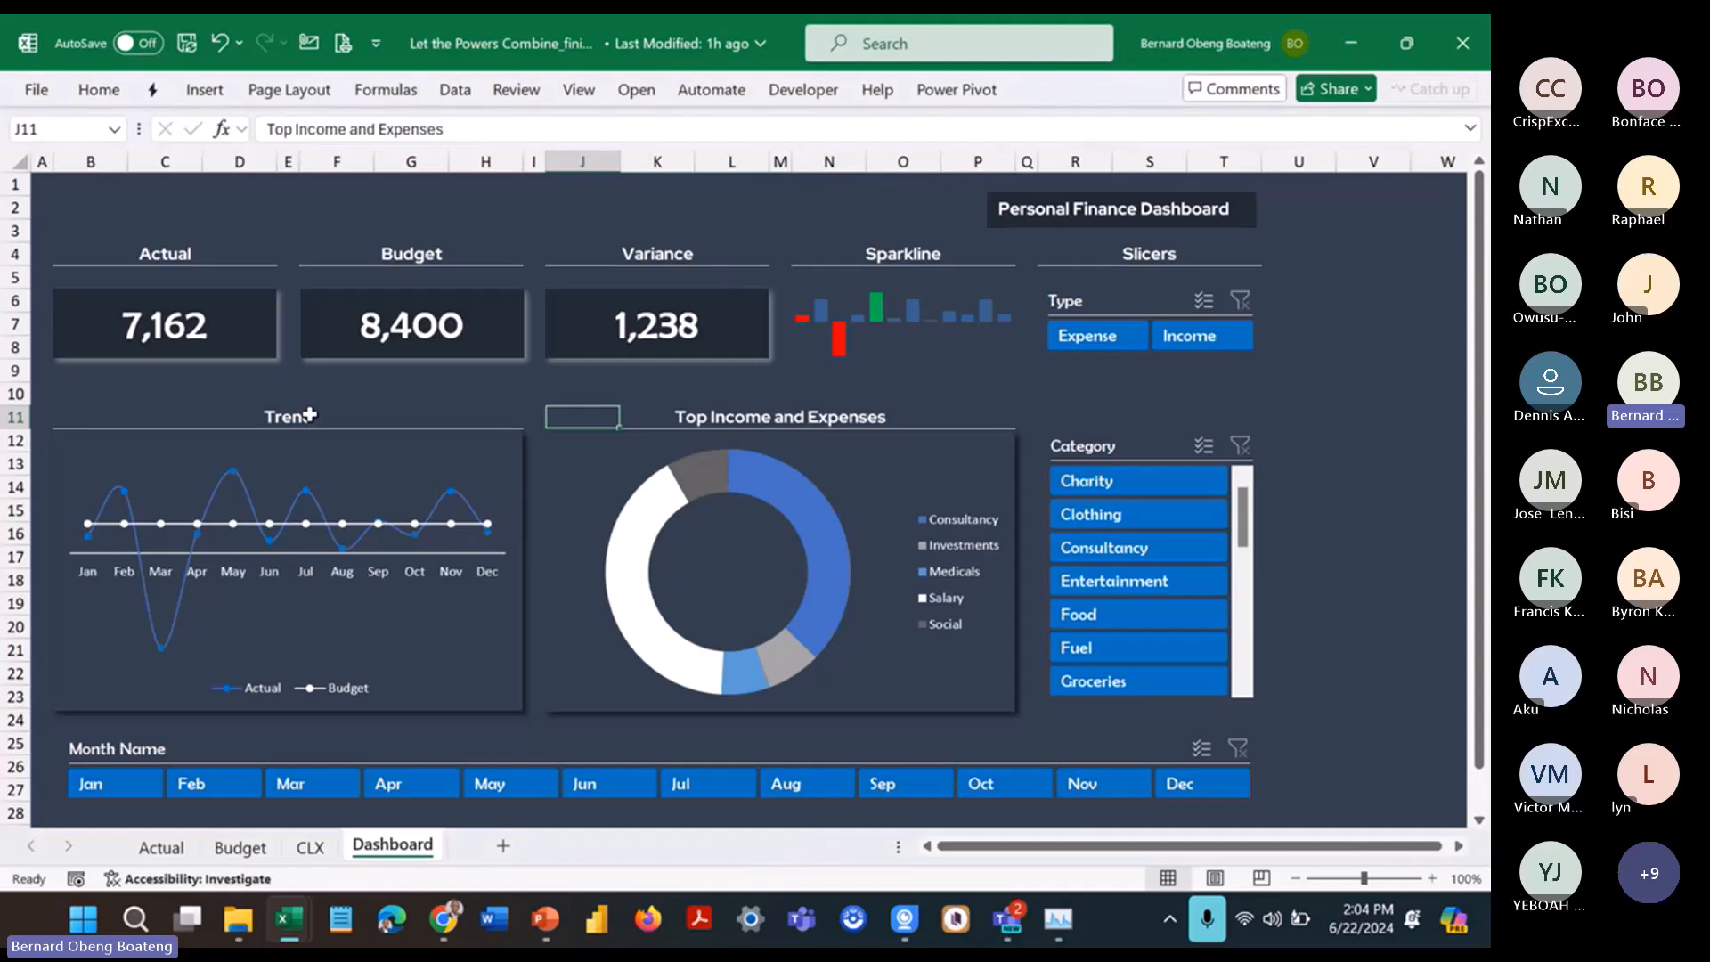
key(alt+Tab)
key(alt+Tab)
click(42, 161)
click(288, 161)
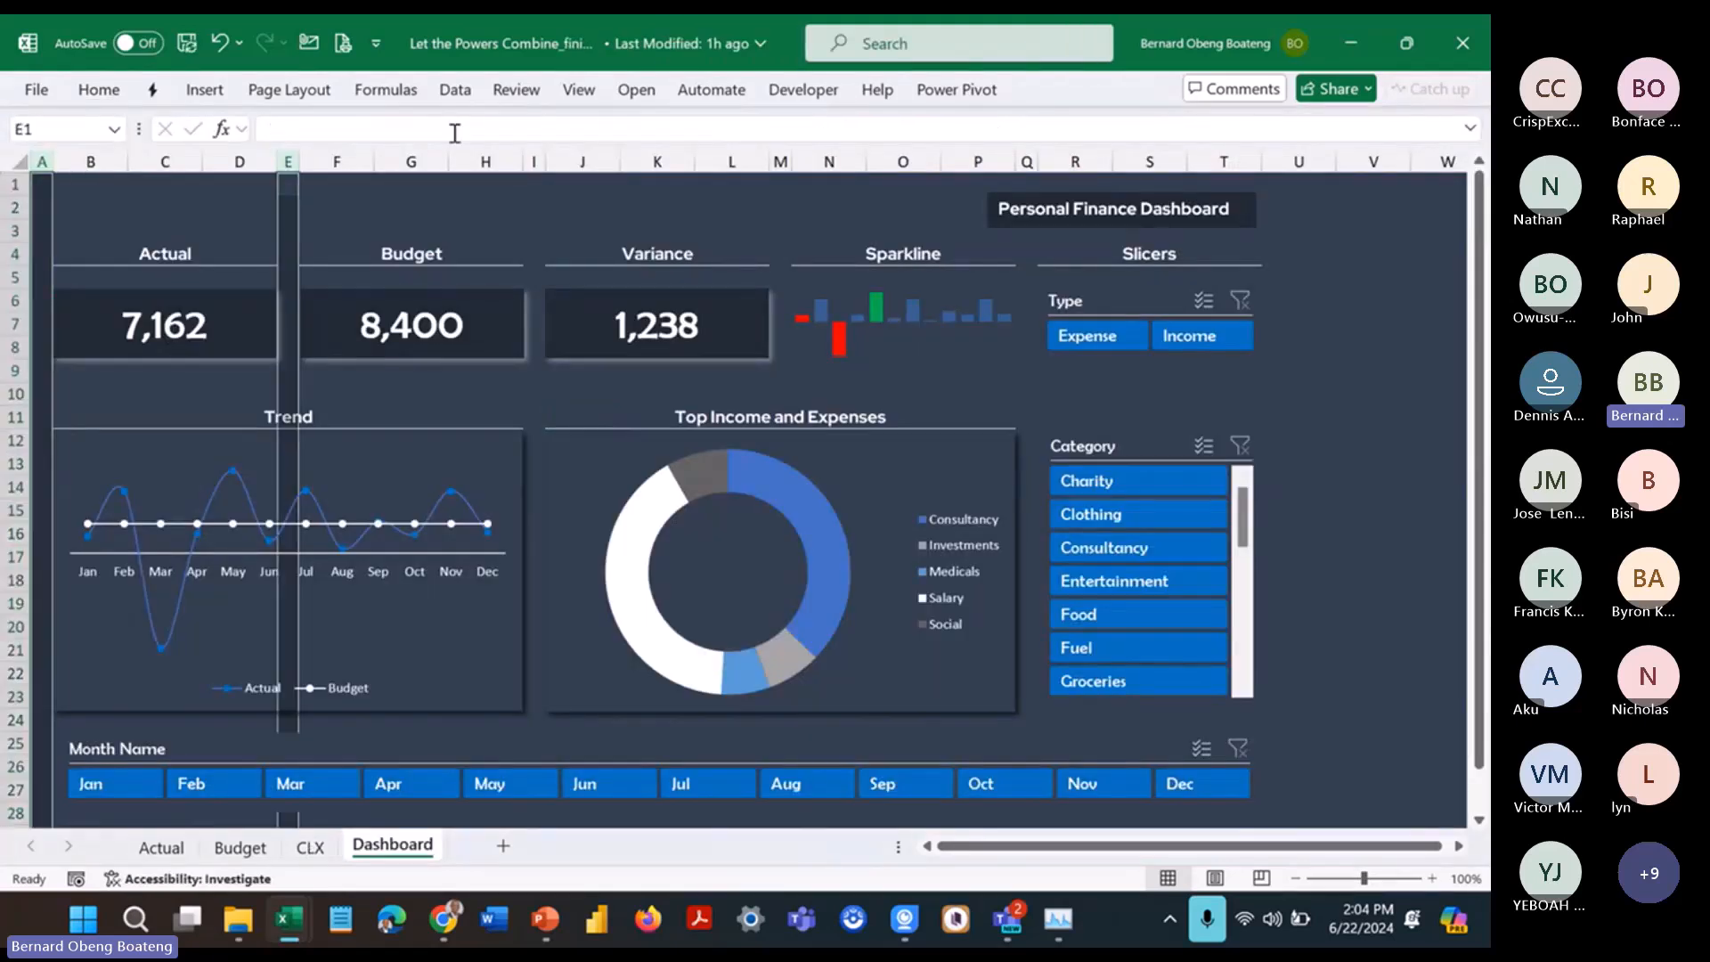
ctrl+click(534, 161)
ctrl+click(781, 161)
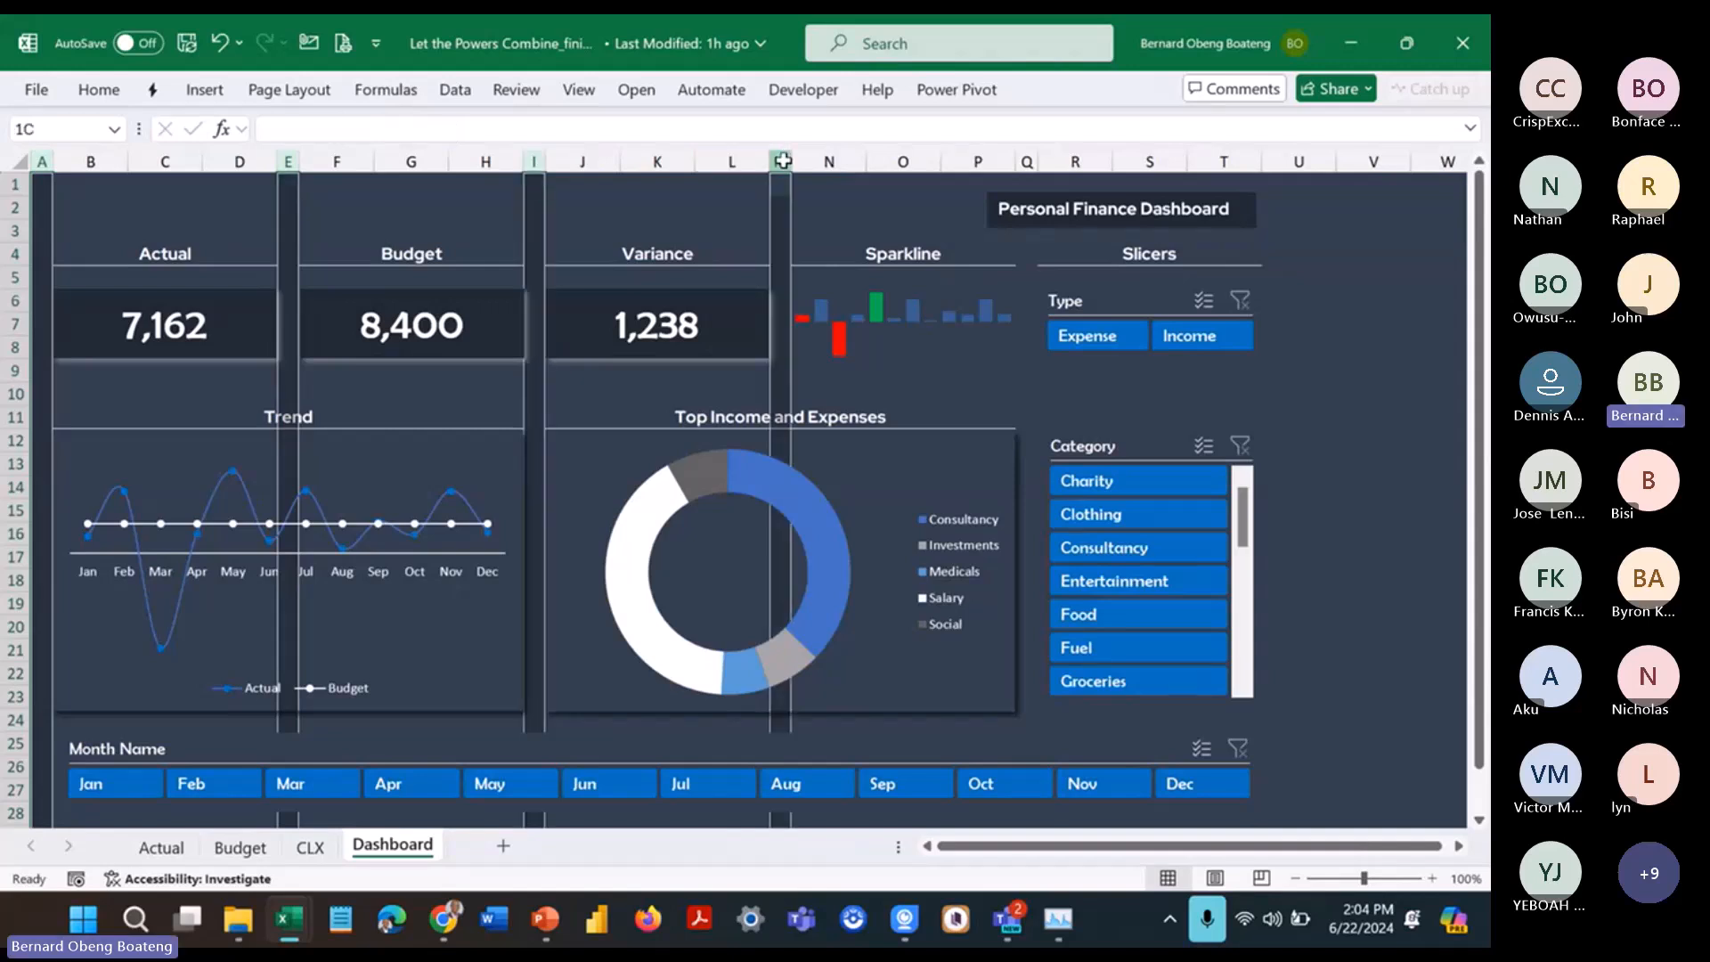
ctrl+click(1028, 158)
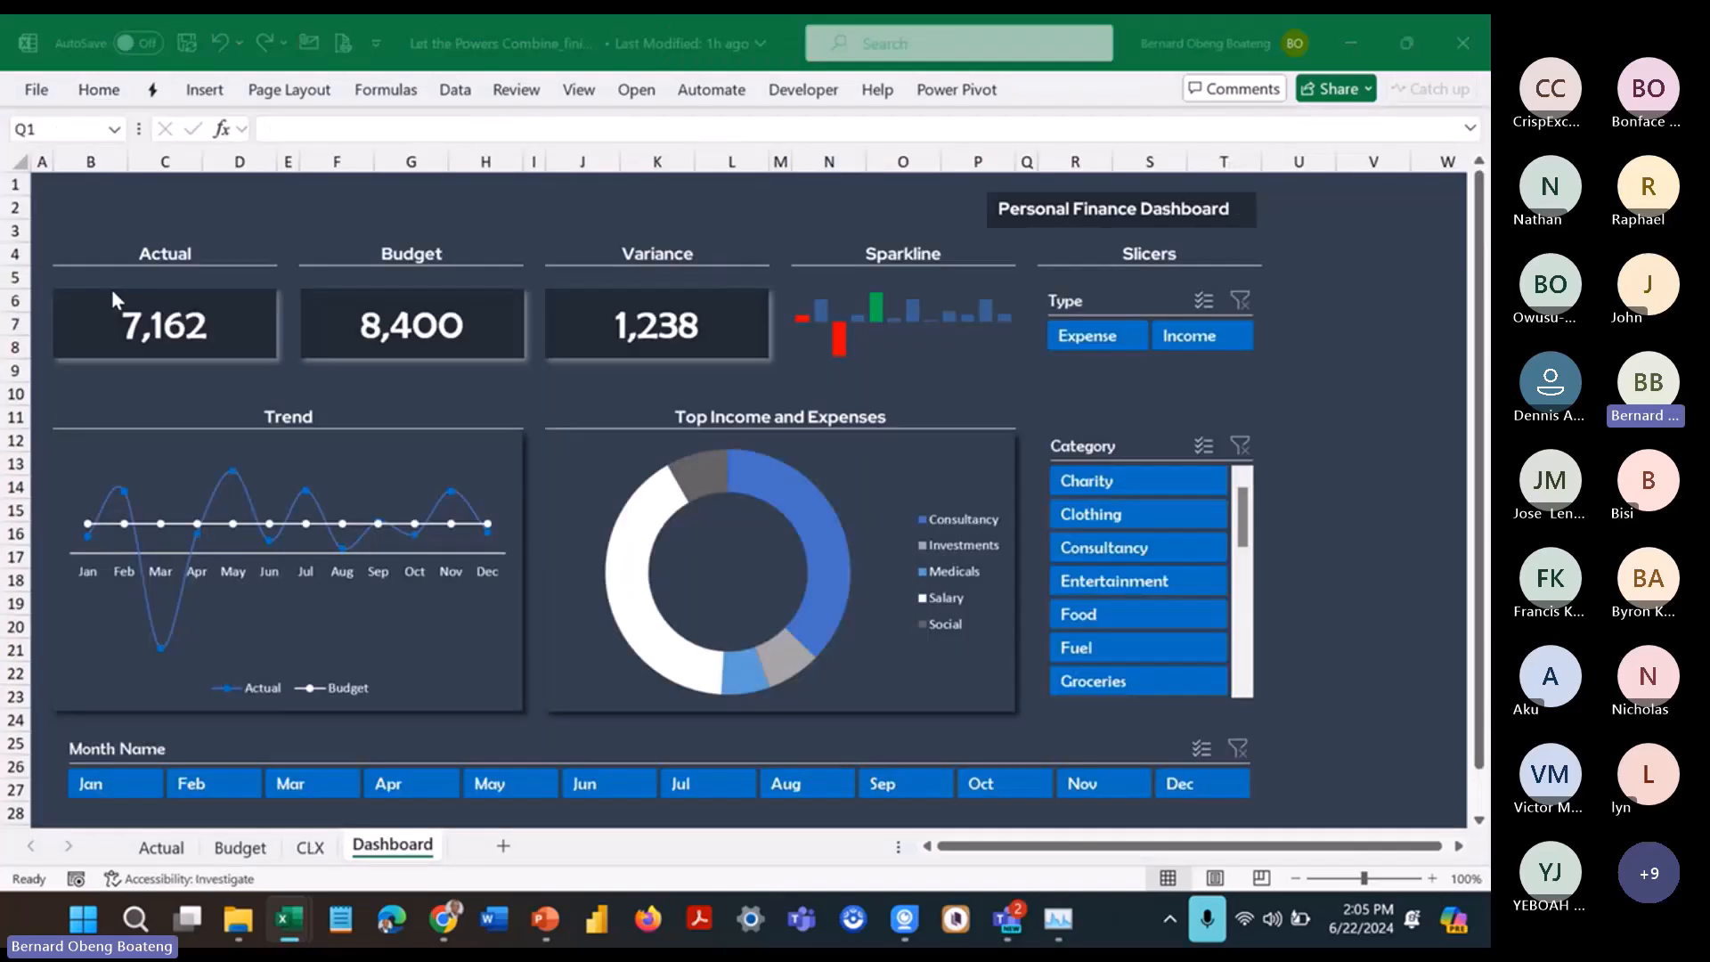
key(alt+Tab)
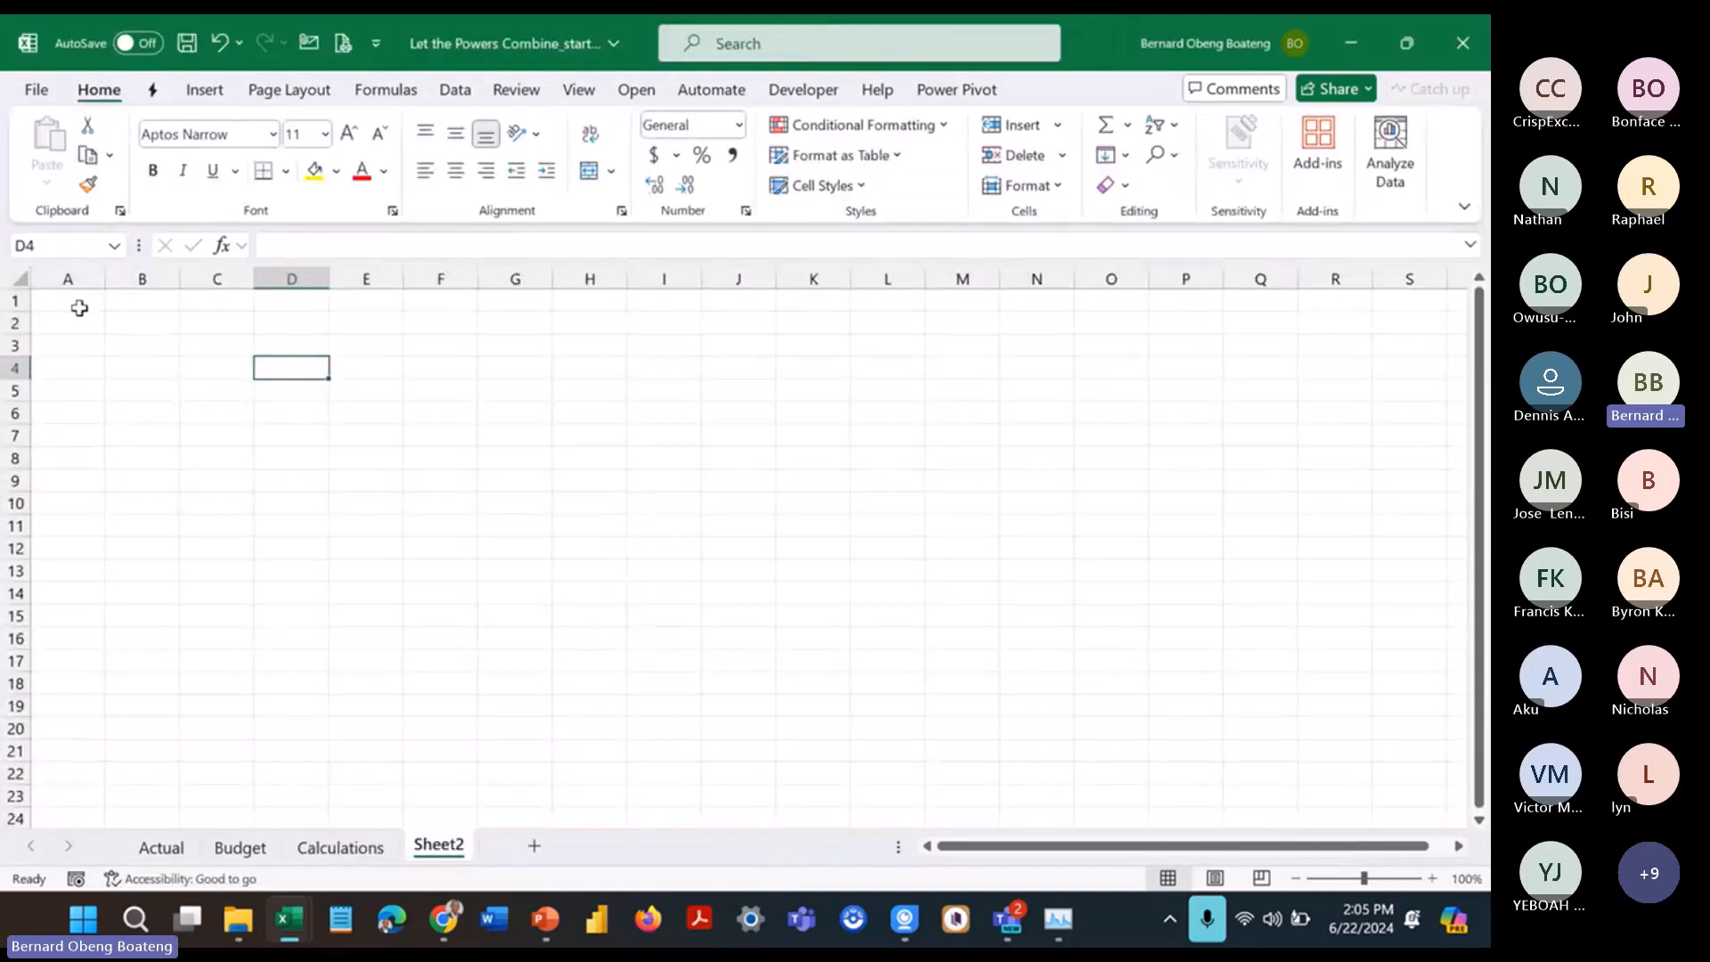
Step: Set the width of columns A, E, I, M and Q on the new sheet to 2
click(79, 307)
ctrl+click(366, 302)
ctrl+click(662, 299)
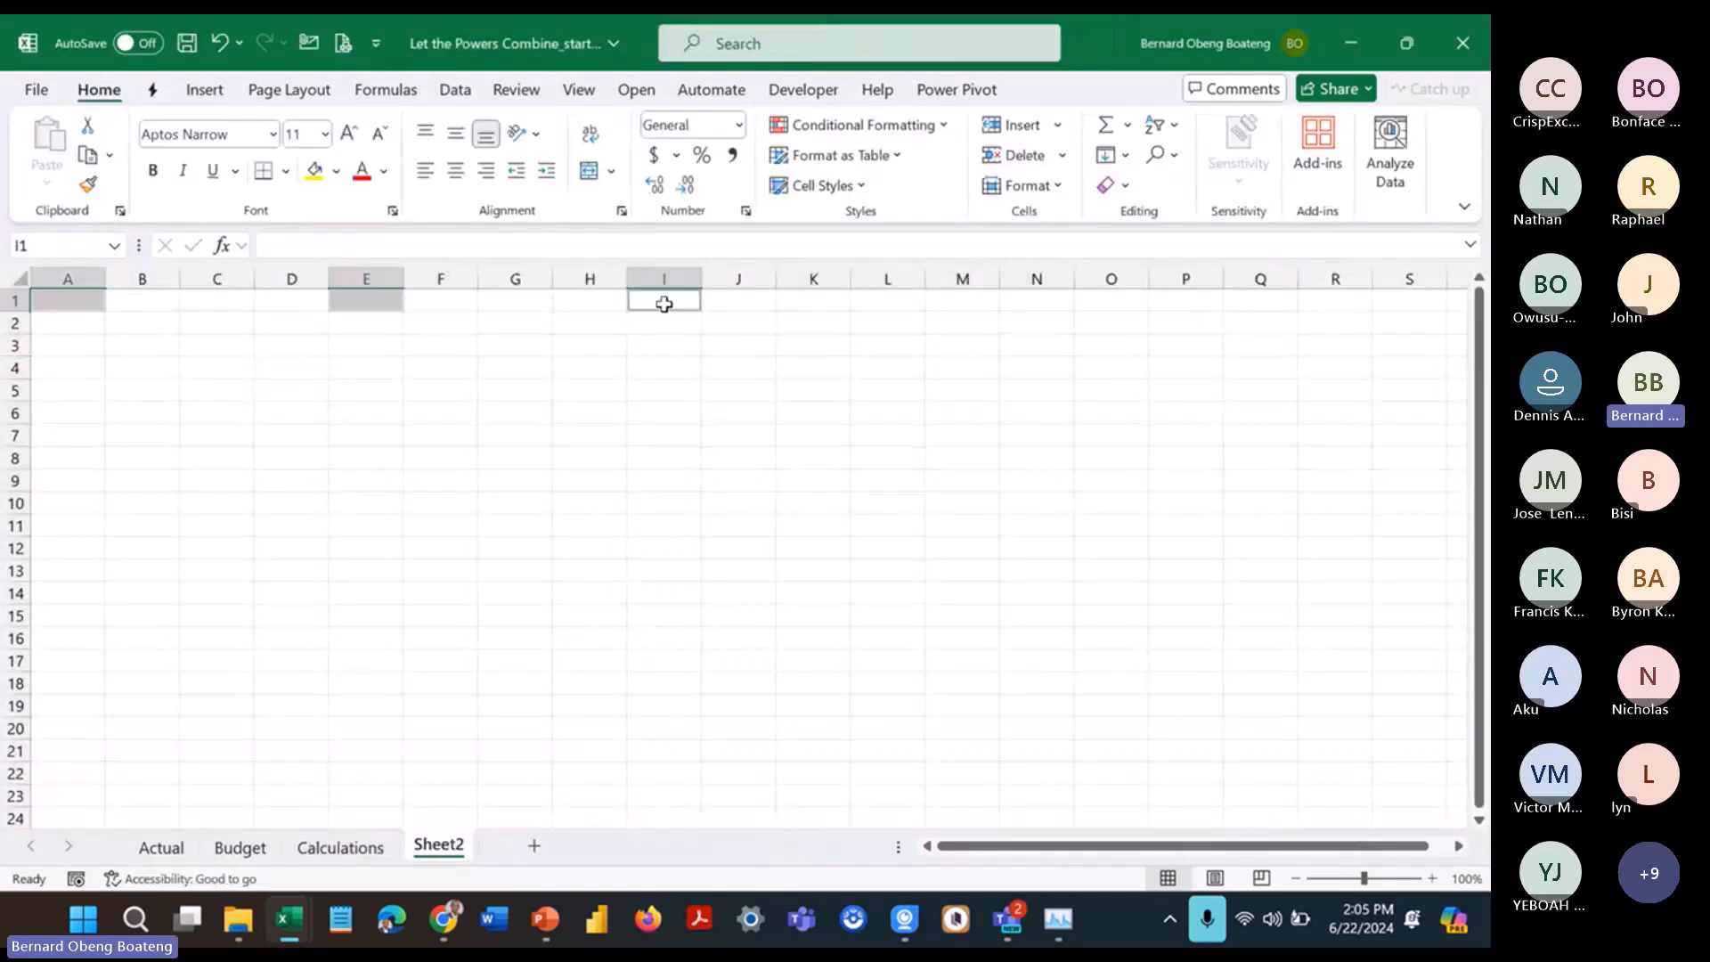
ctrl+click(942, 304)
ctrl+click(1259, 303)
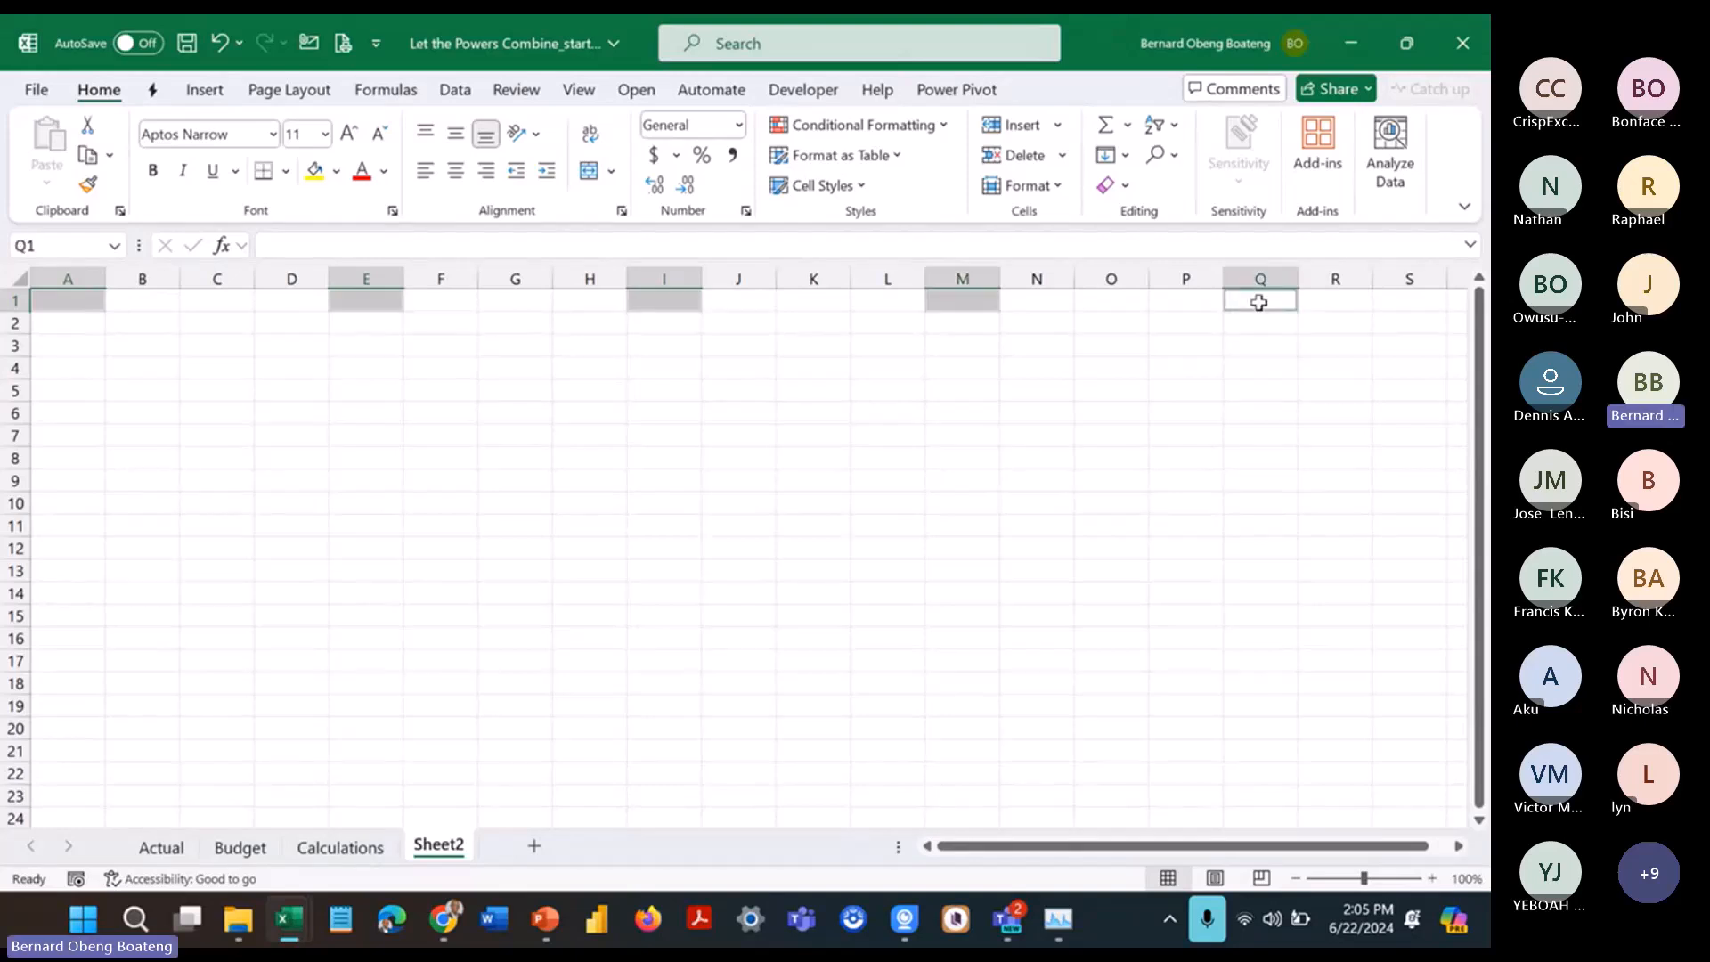
key(alt)
key(h)
text(ow)
text(2)
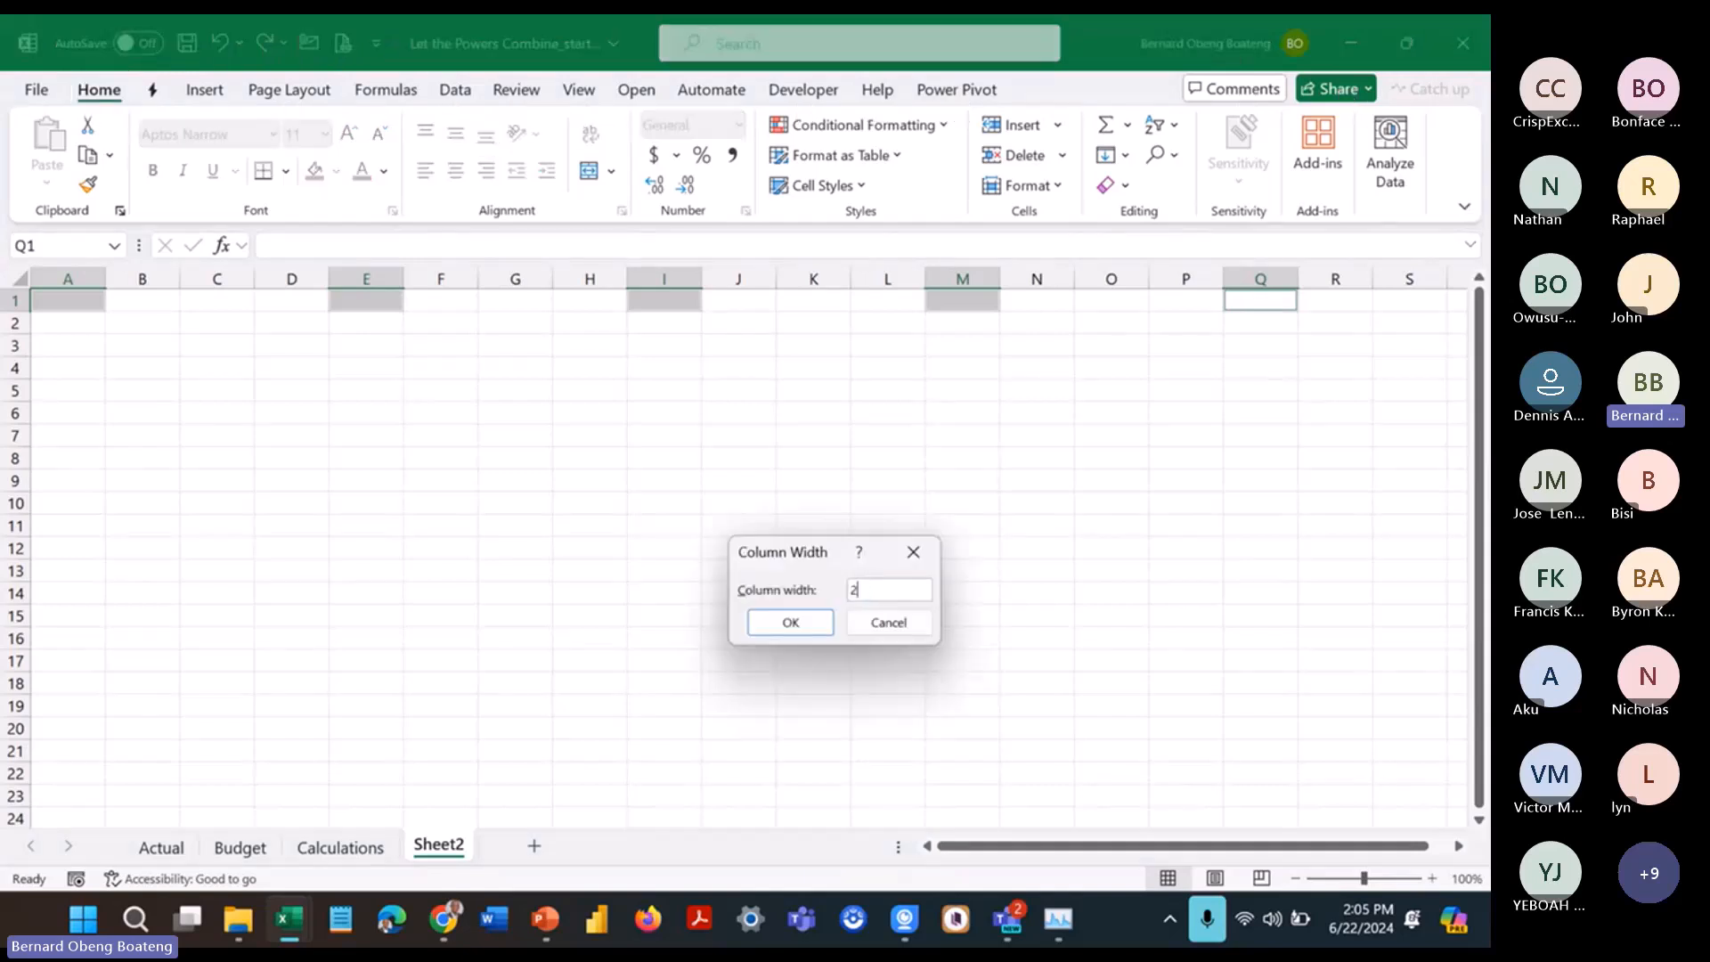
key(Return)
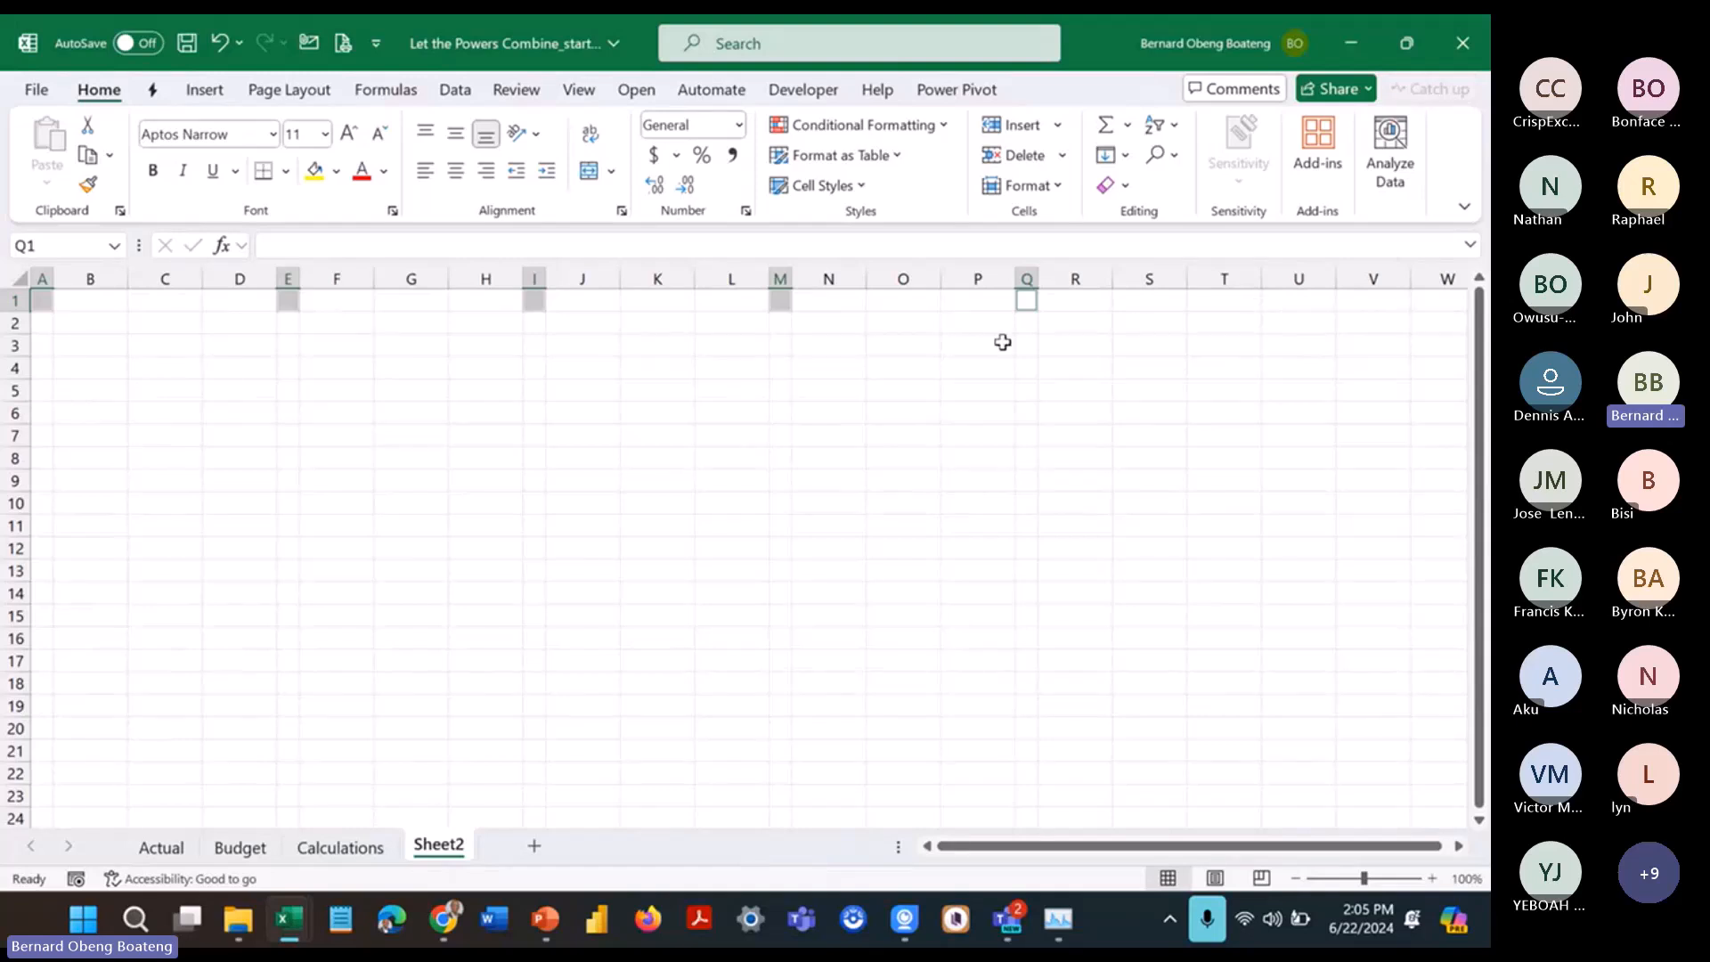
Step: Collapse the ribbon to make room for the sheet and compare the layout with the finished dashboard
click(226, 384)
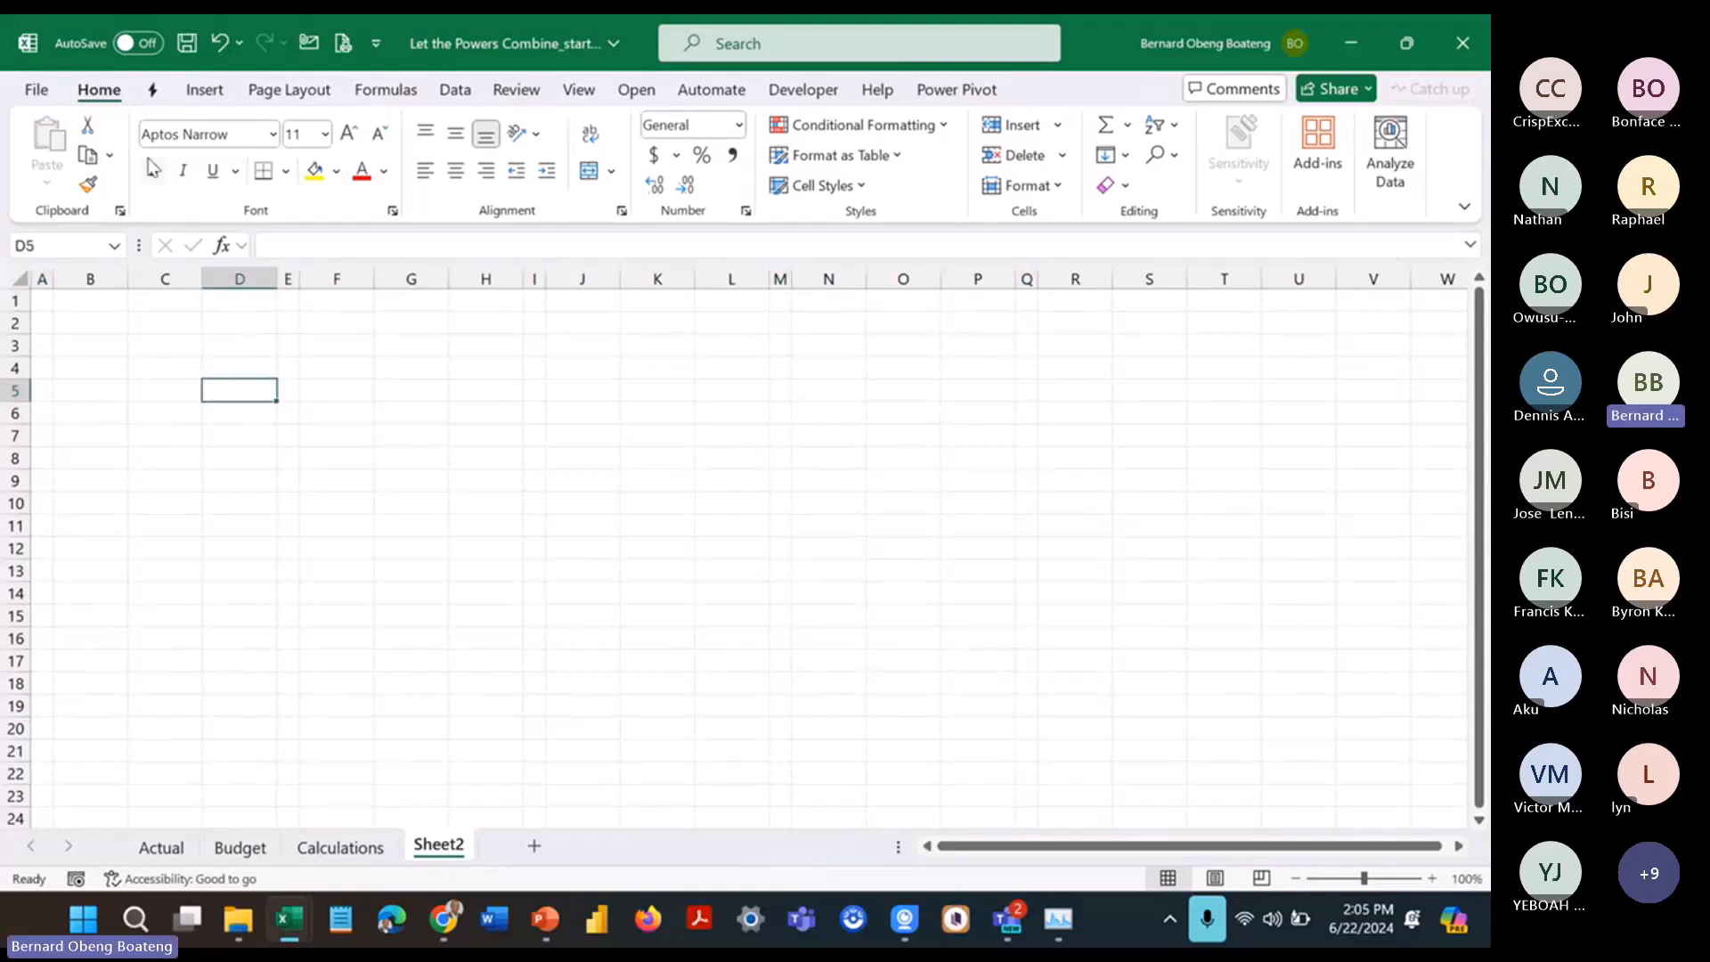
double_click(119, 93)
click(157, 253)
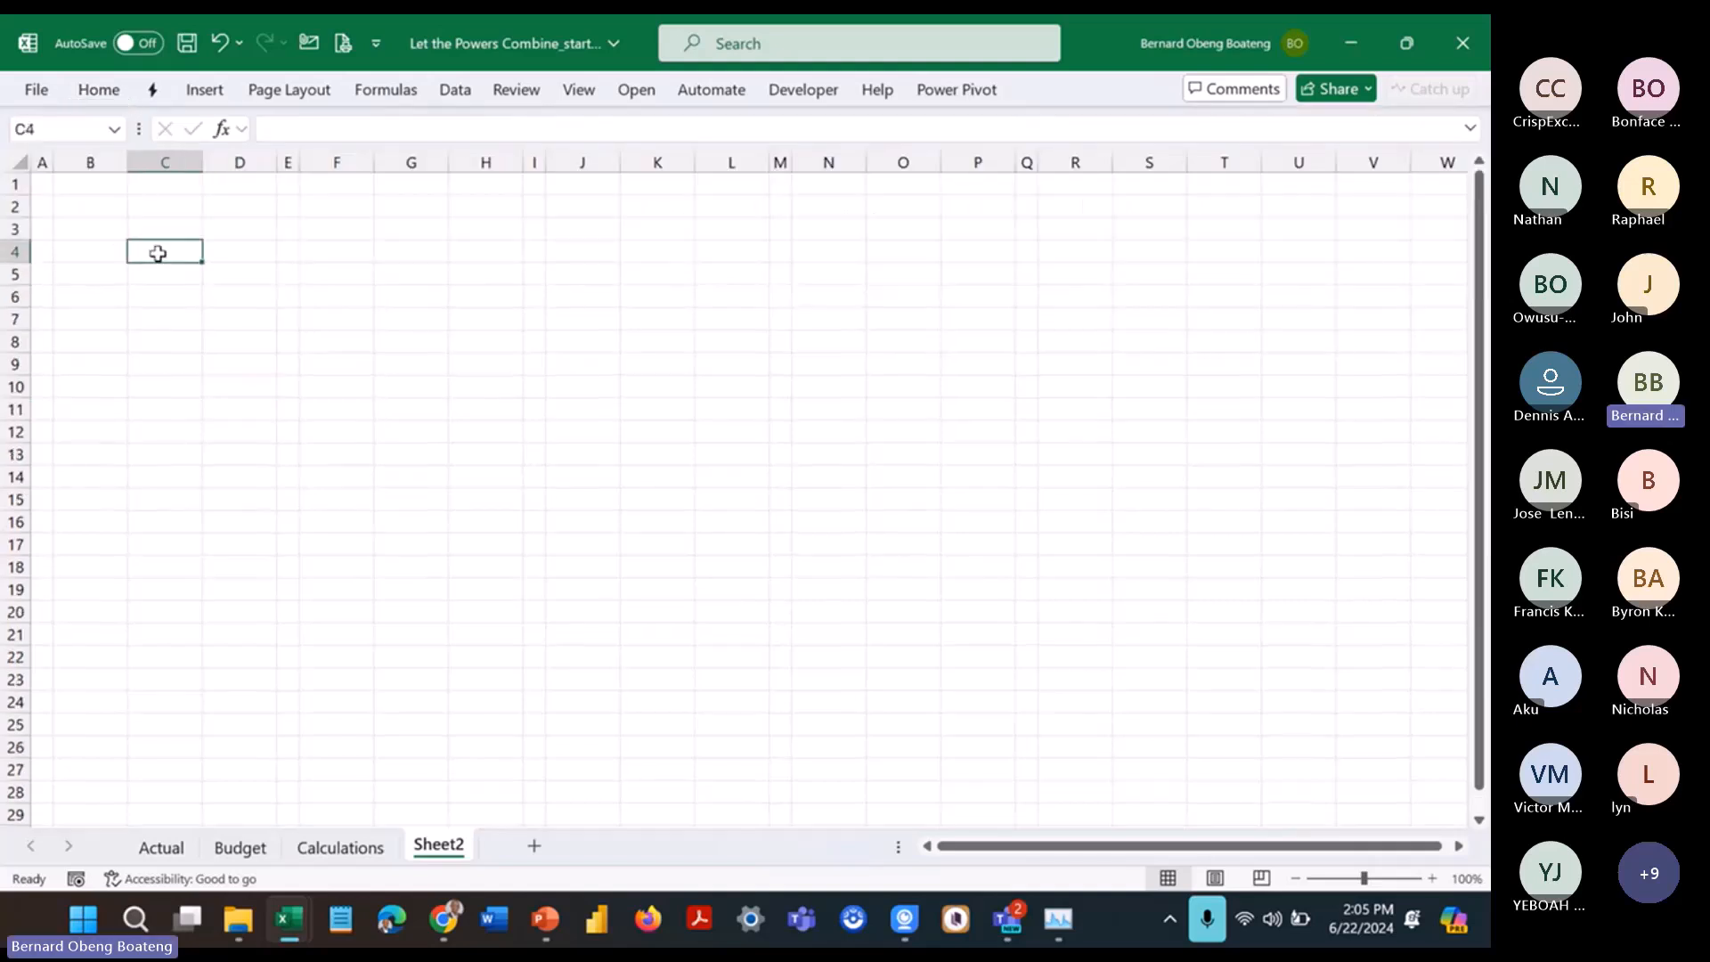
key(alt+Tab)
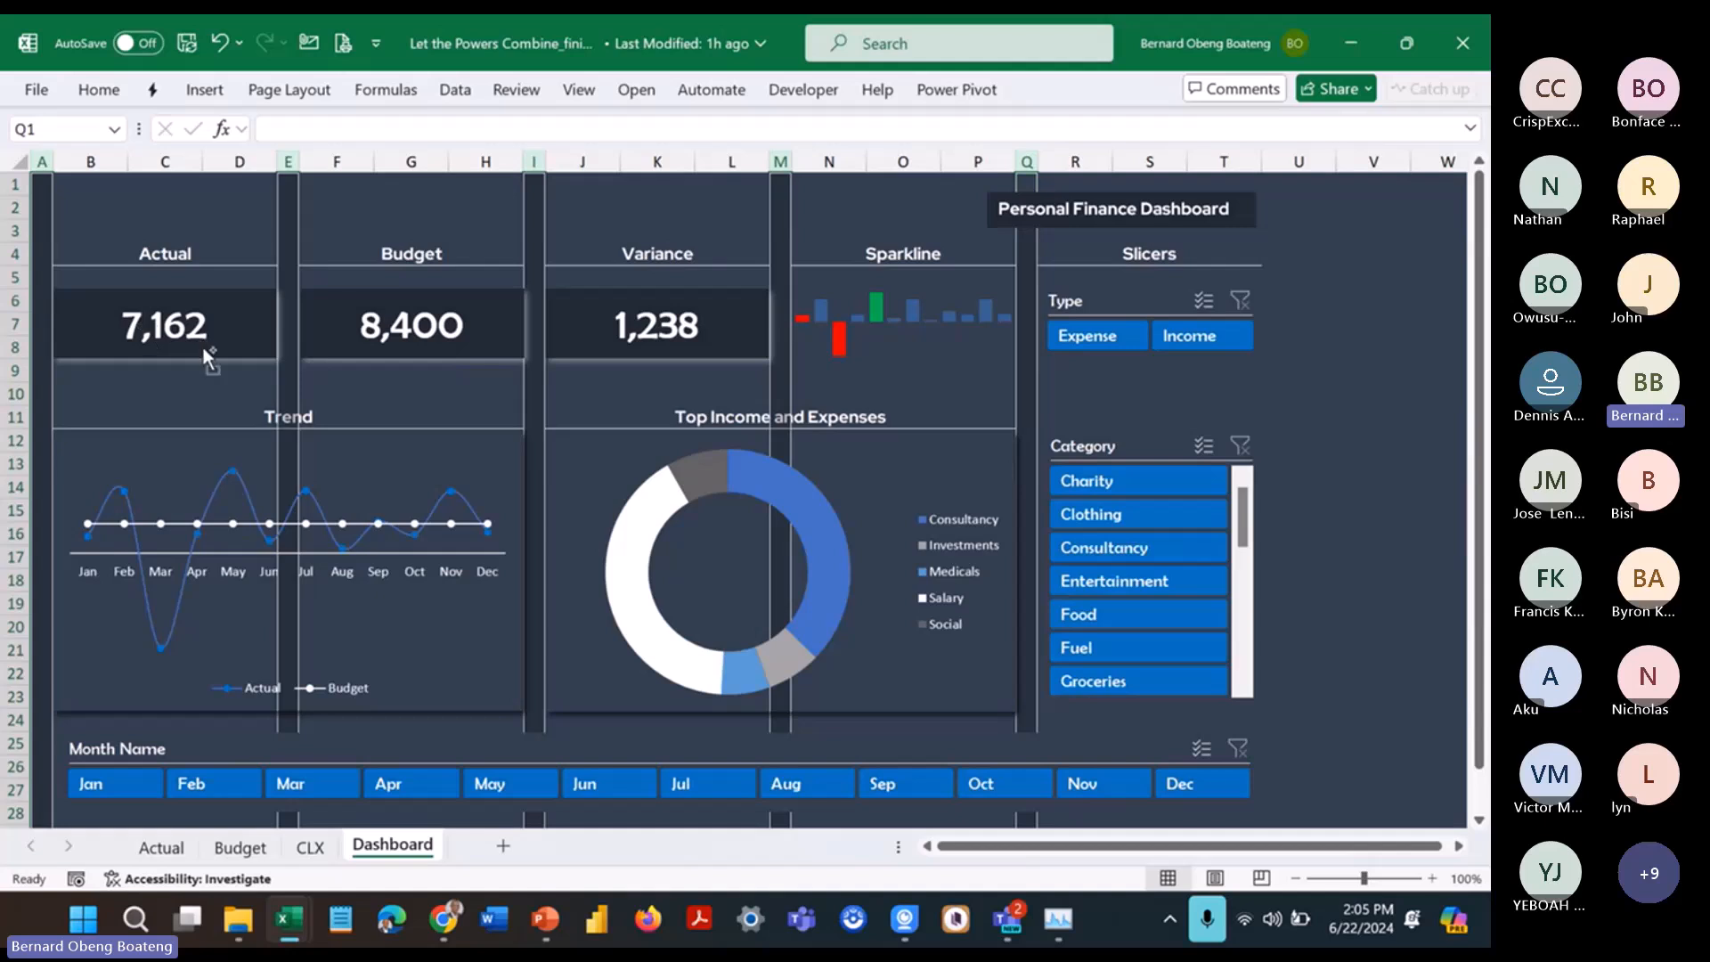
key(alt+Tab)
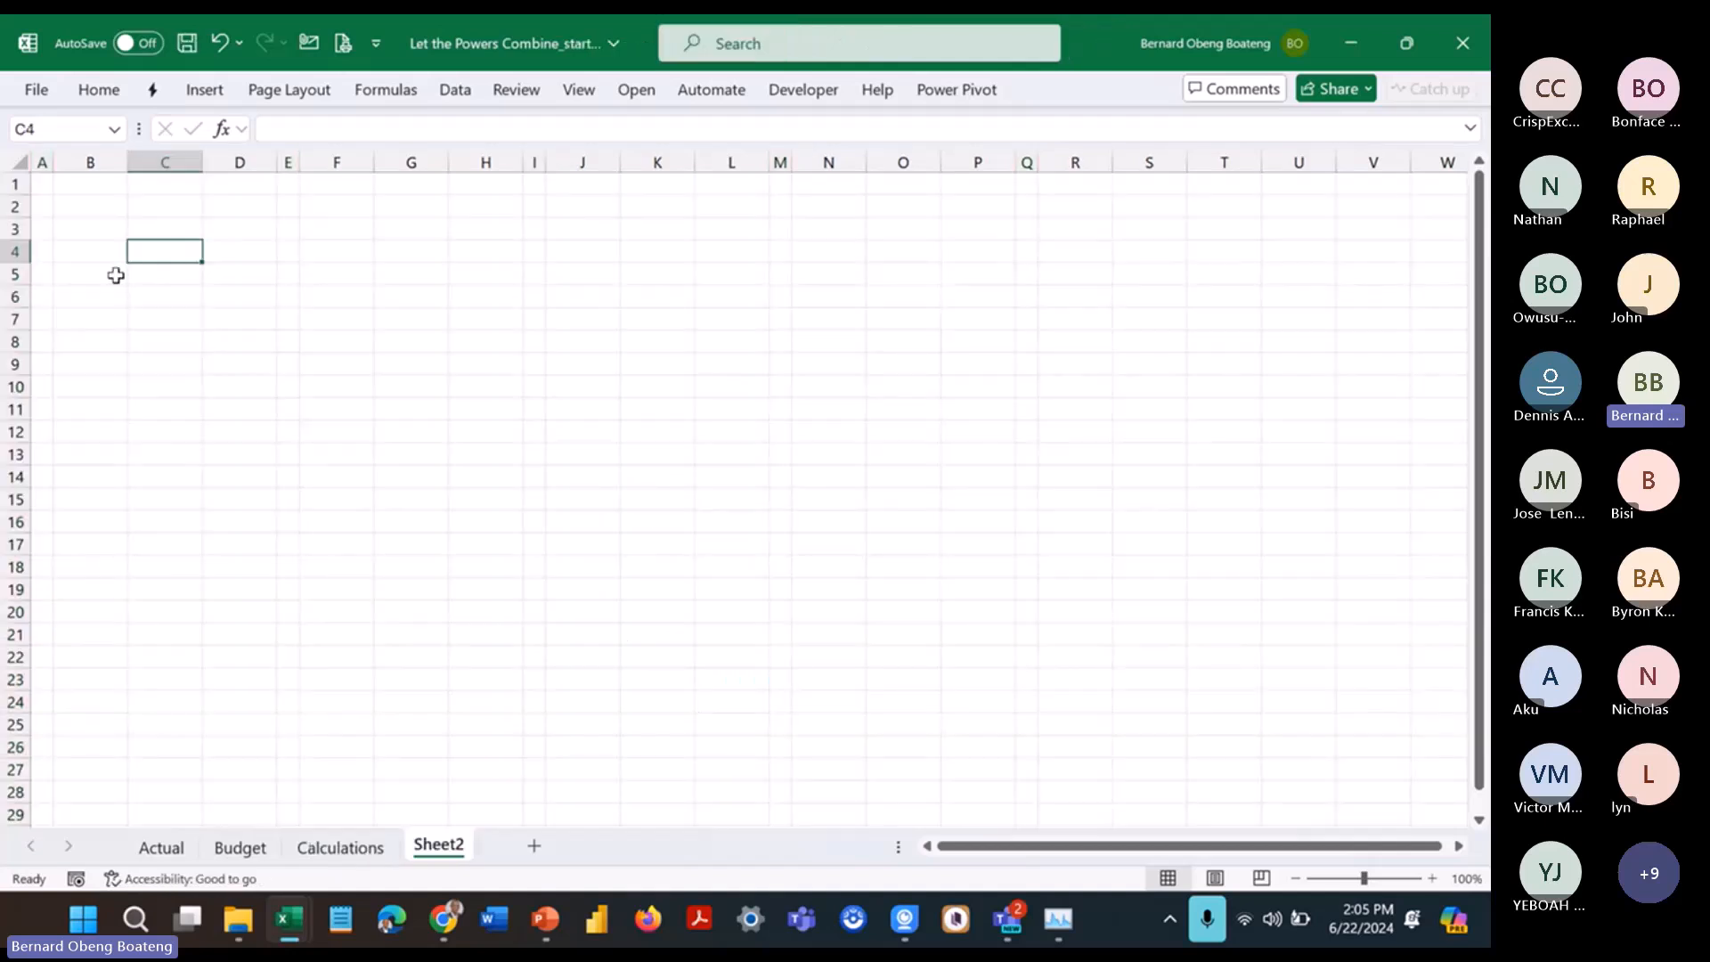
Step: Apply an outside border around the range B6:D8 to mark the first card
drag(82, 291, 236, 345)
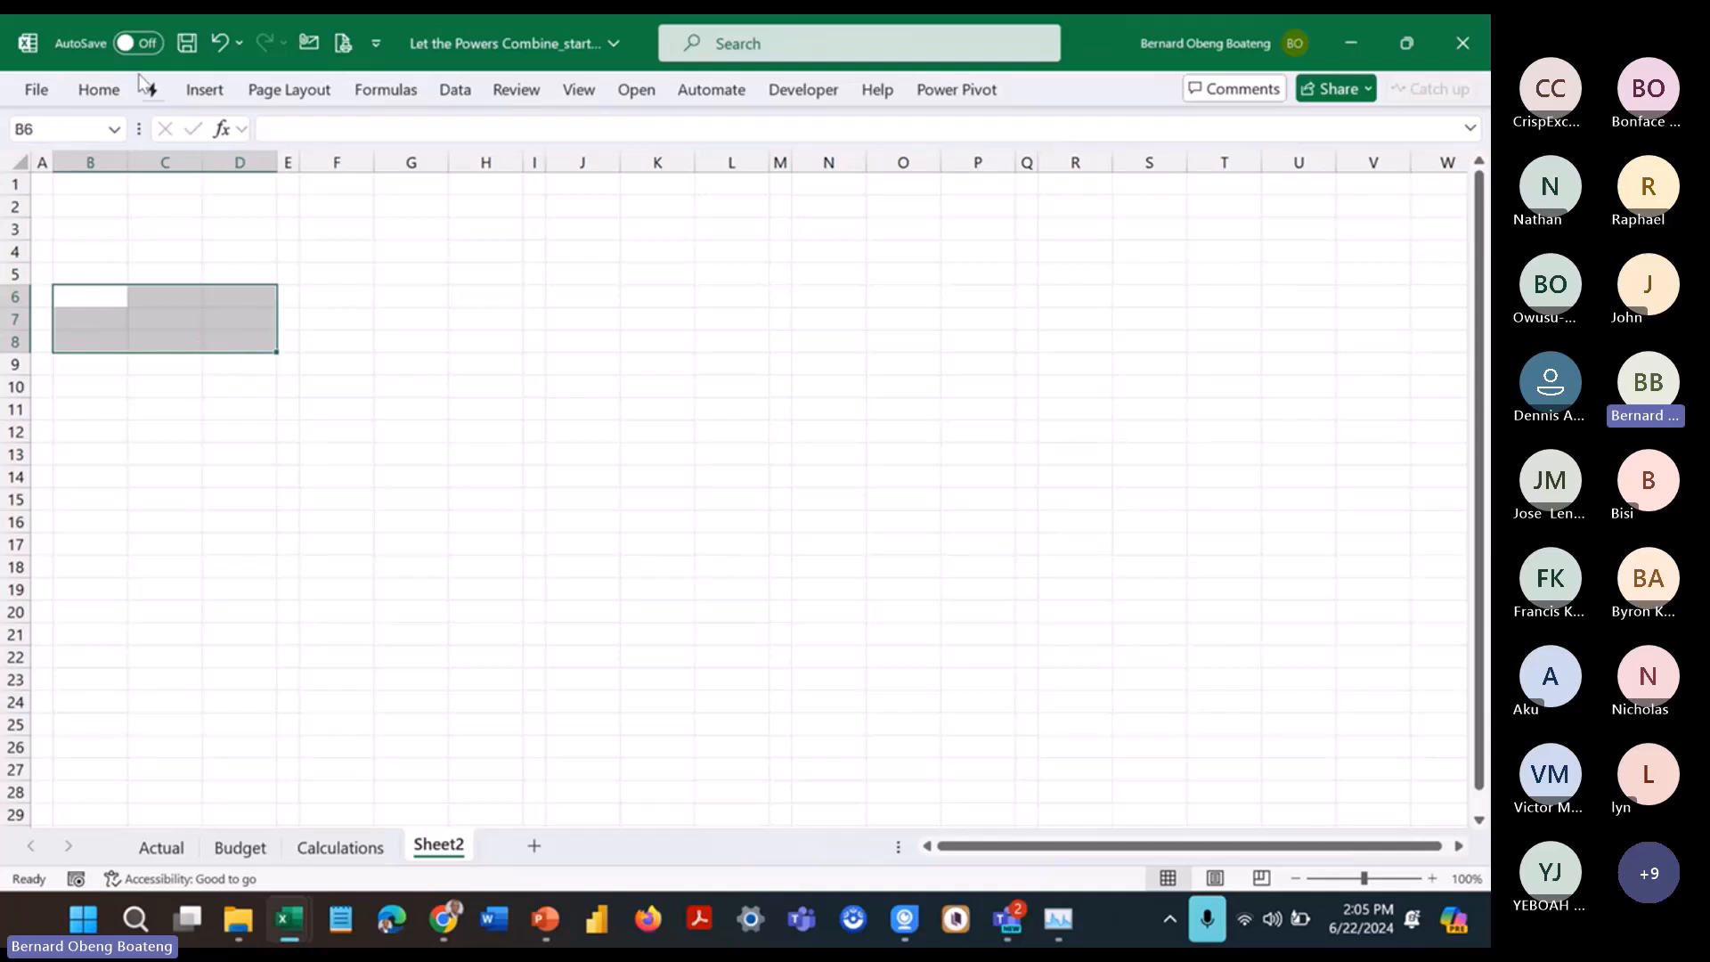
click(111, 91)
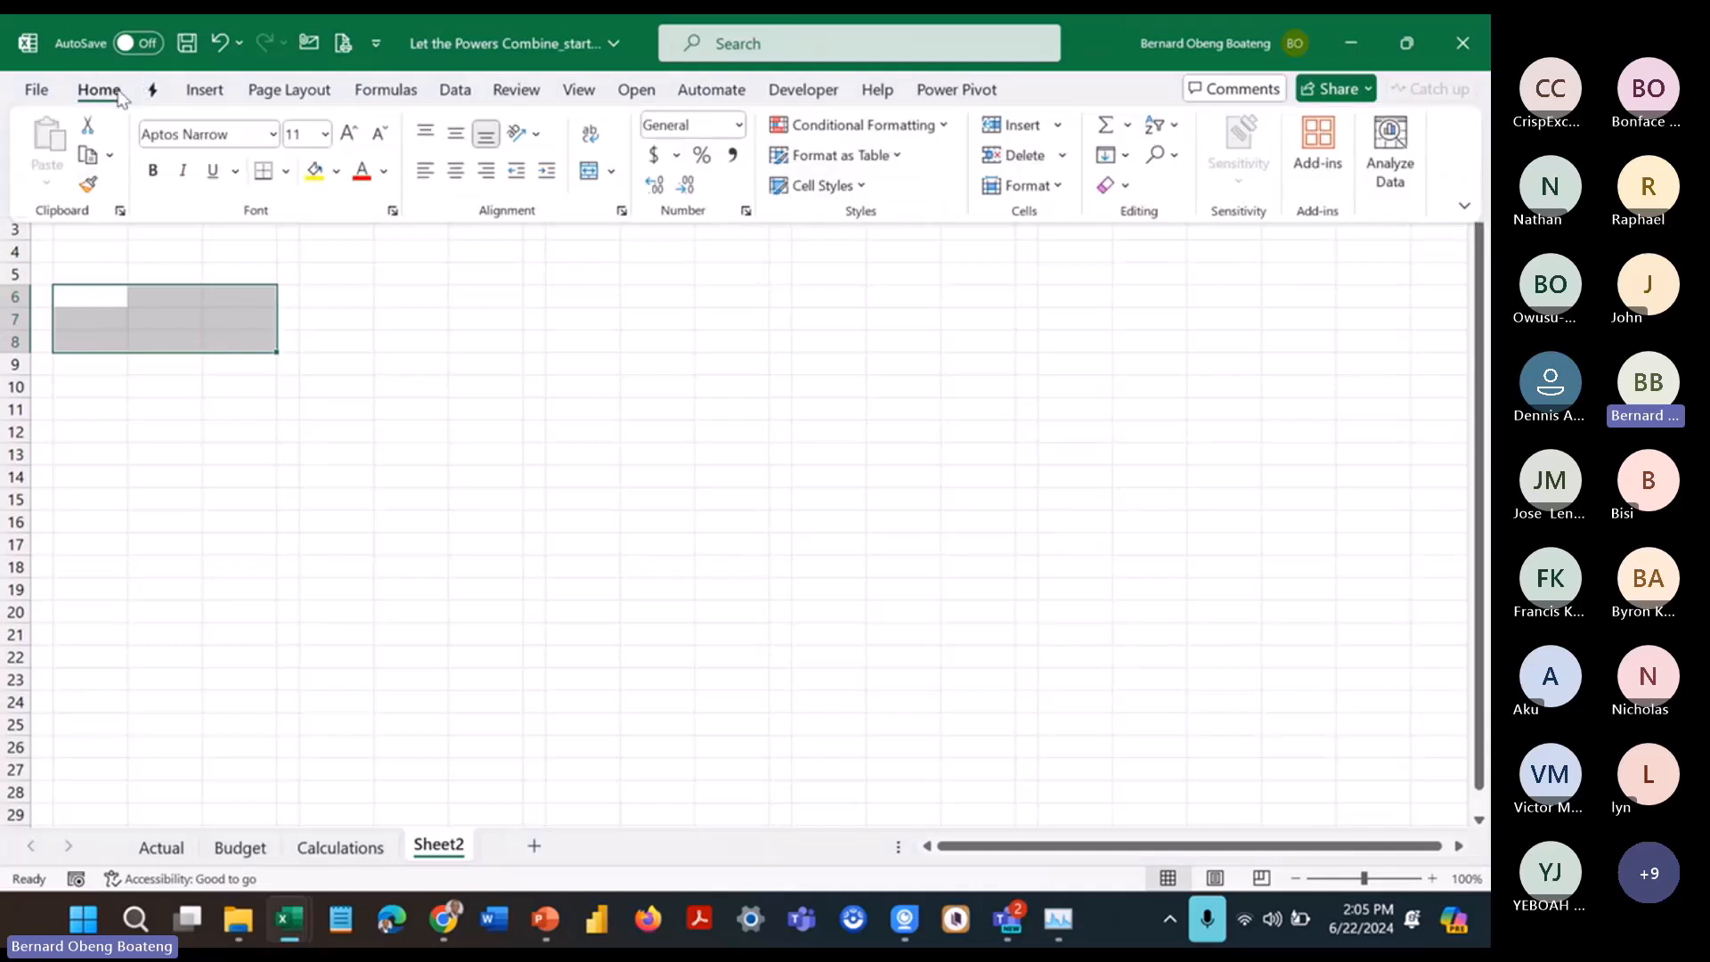
click(286, 170)
click(340, 447)
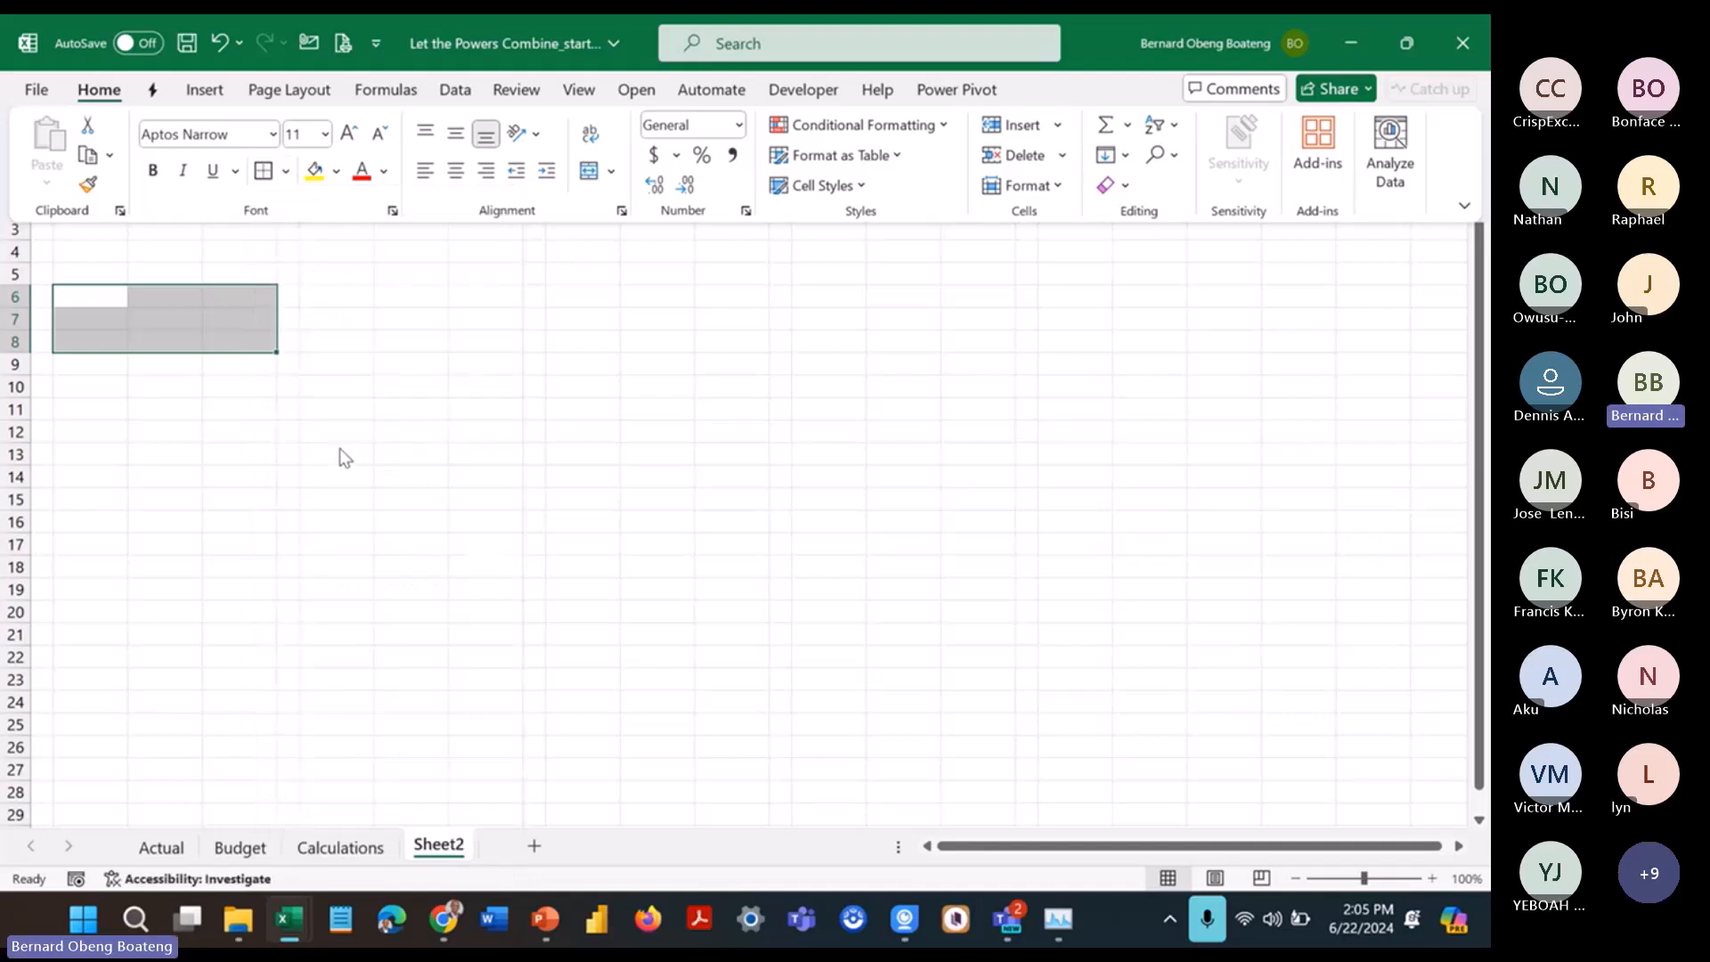
click(363, 312)
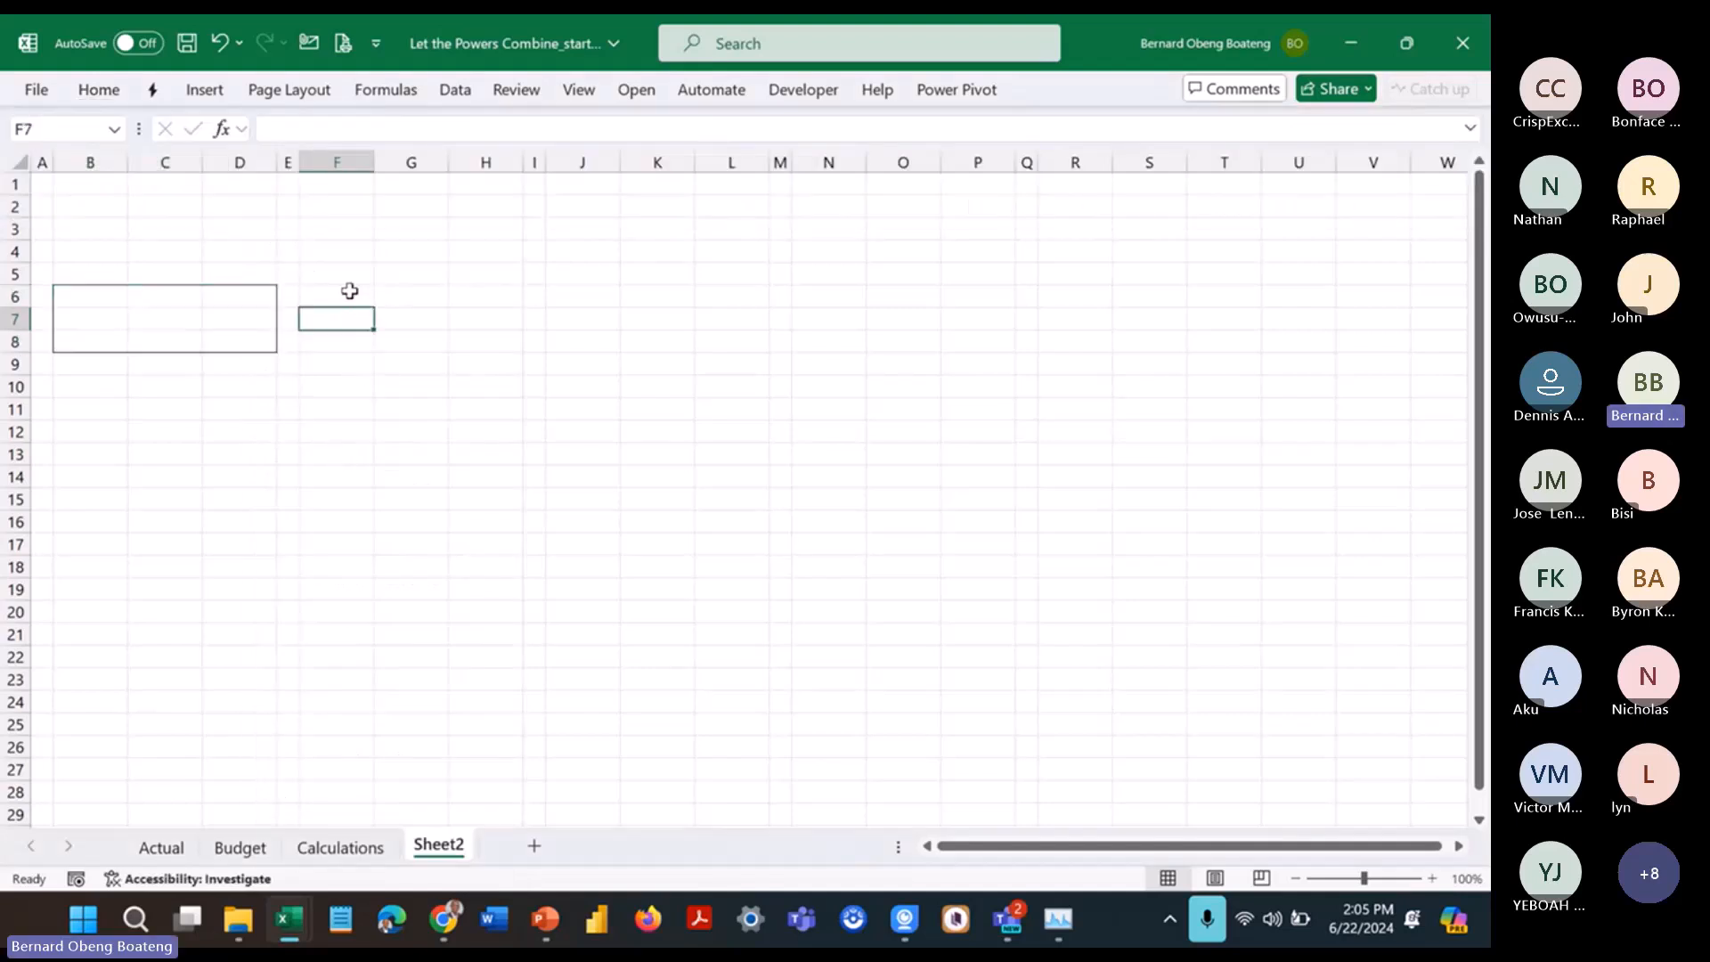
Step: Repeat the outside border on F6:H8, J6:L8 and N6:P8 for the remaining cards and the sparkline
click(349, 291)
drag(349, 291, 472, 340)
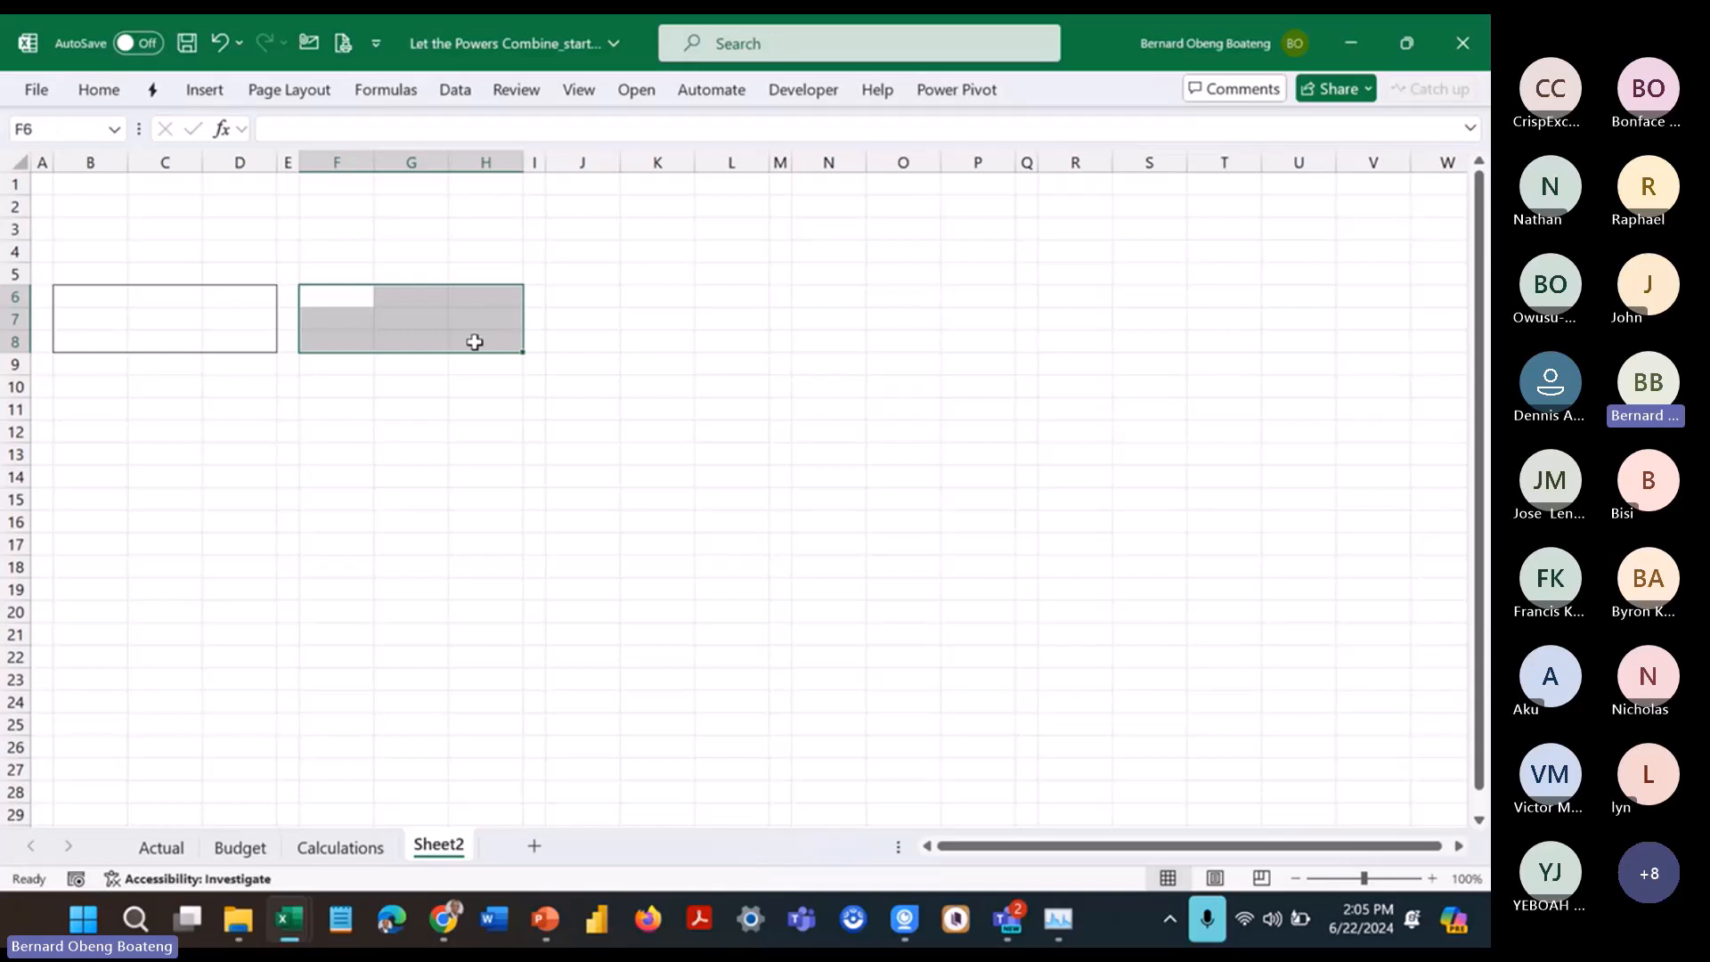
key(F4)
drag(599, 290, 705, 340)
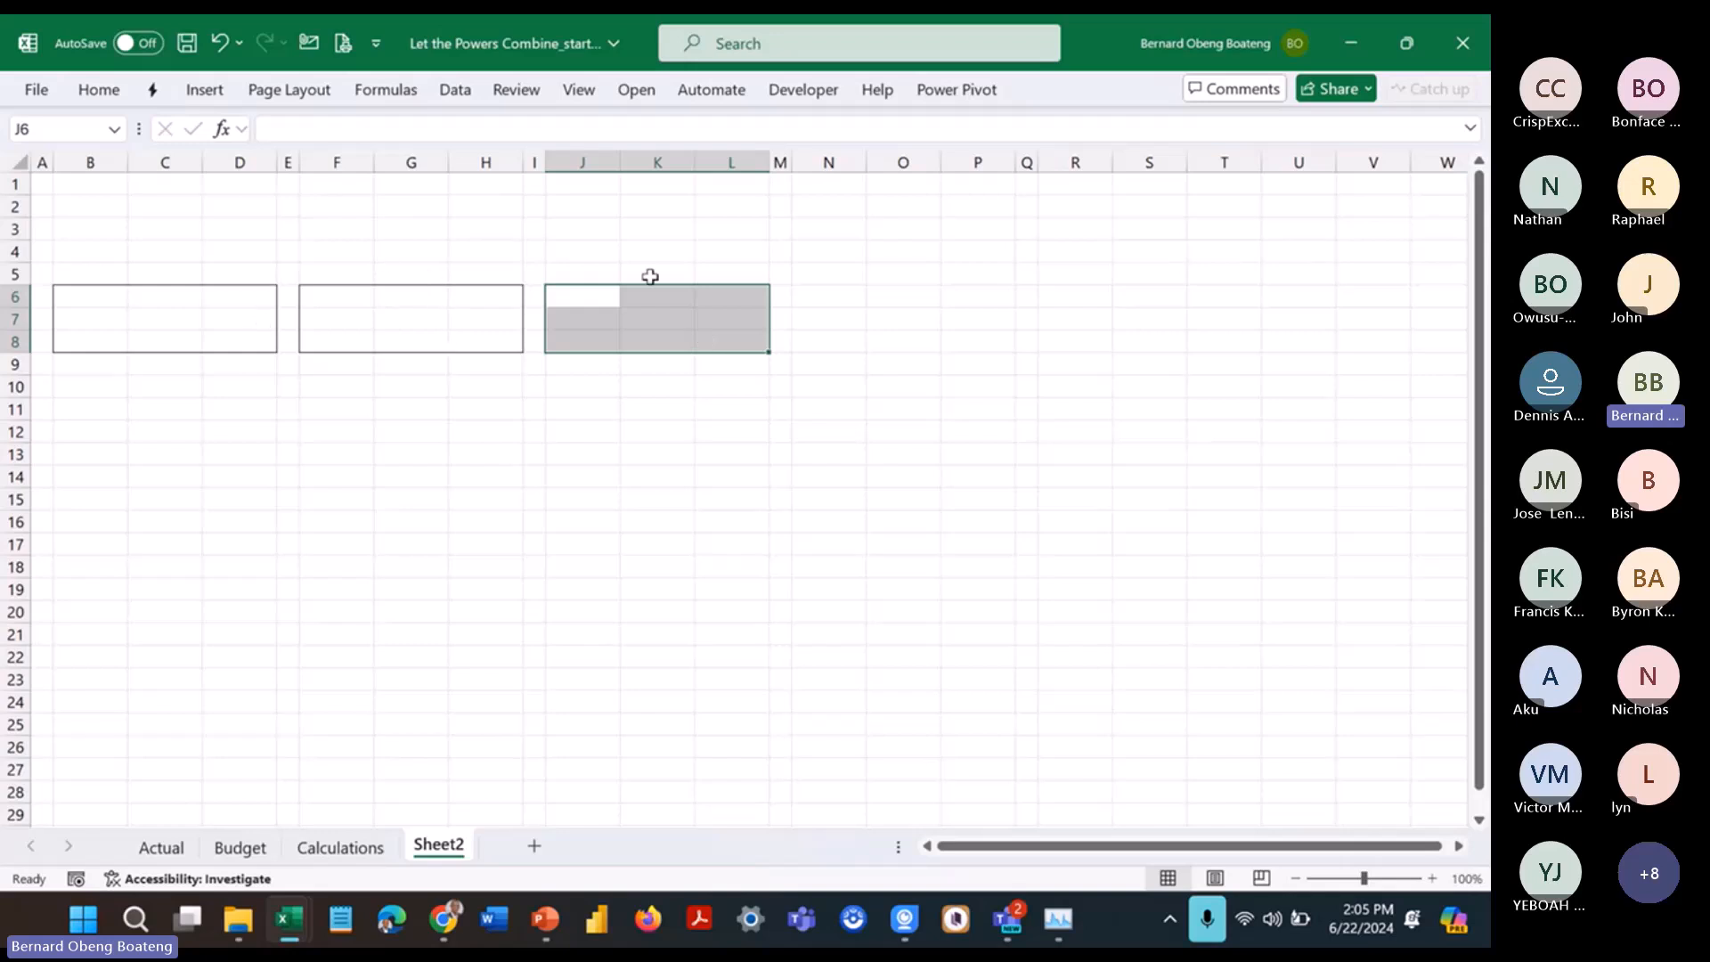
key(F4)
drag(841, 301, 960, 341)
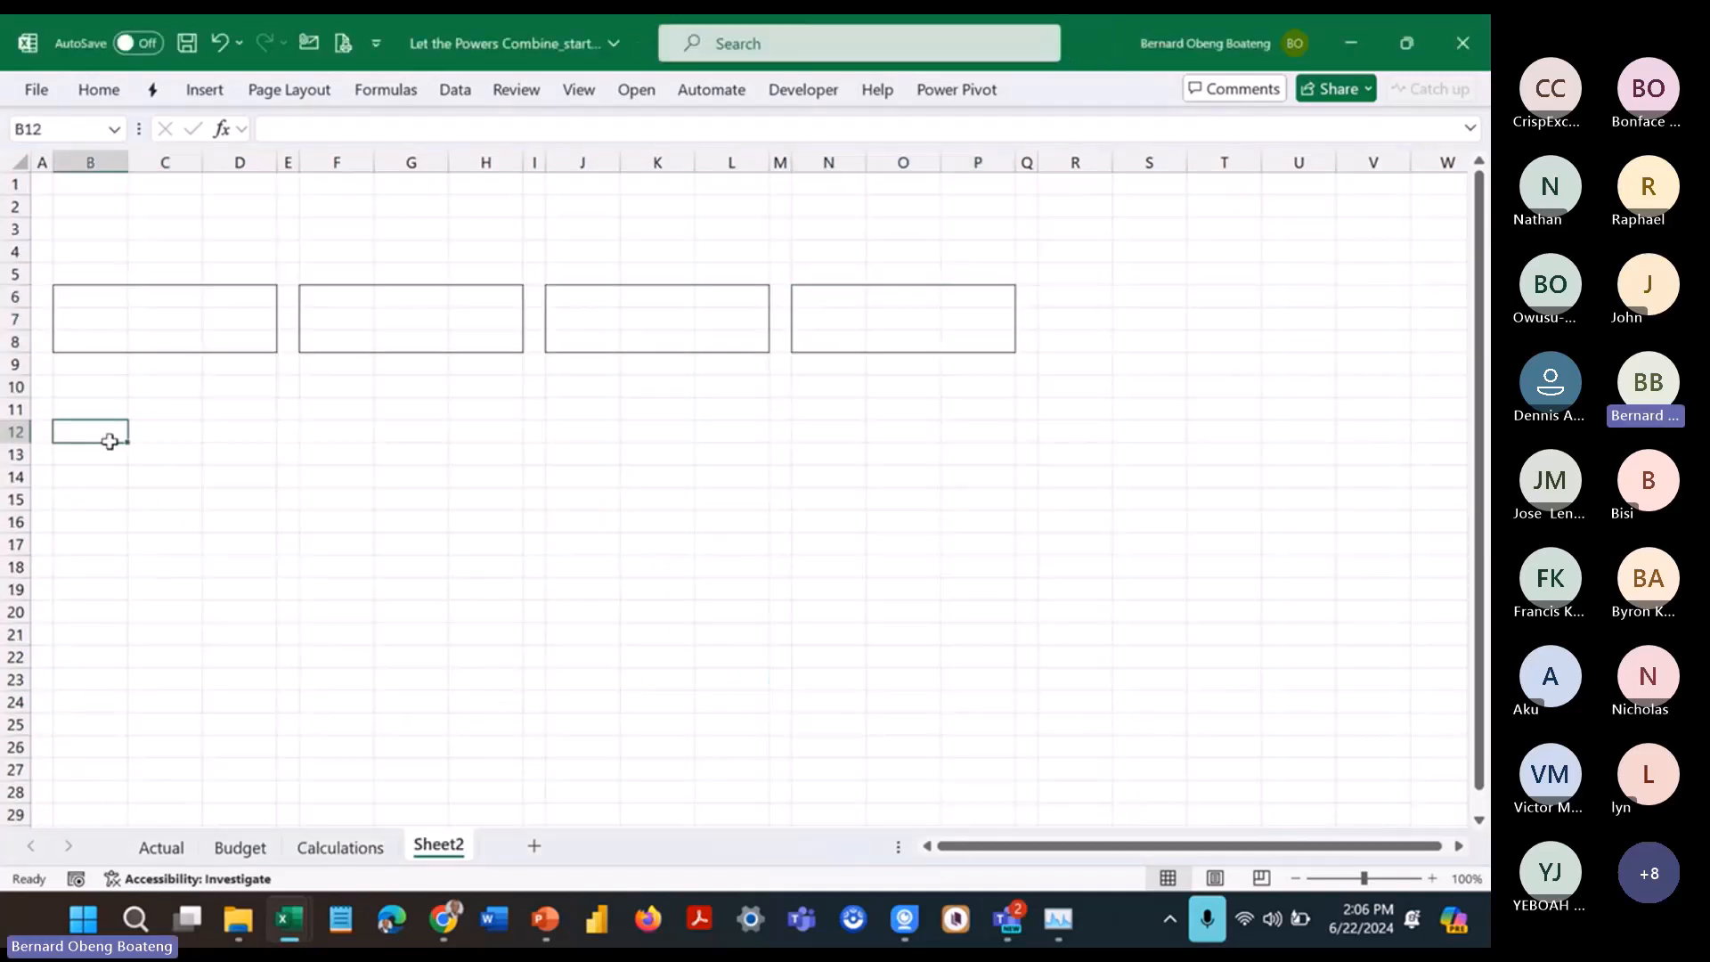
Step: Outline the two chart areas, B12:H23 and J12:P23, with the same outside border
drag(109, 442, 517, 675)
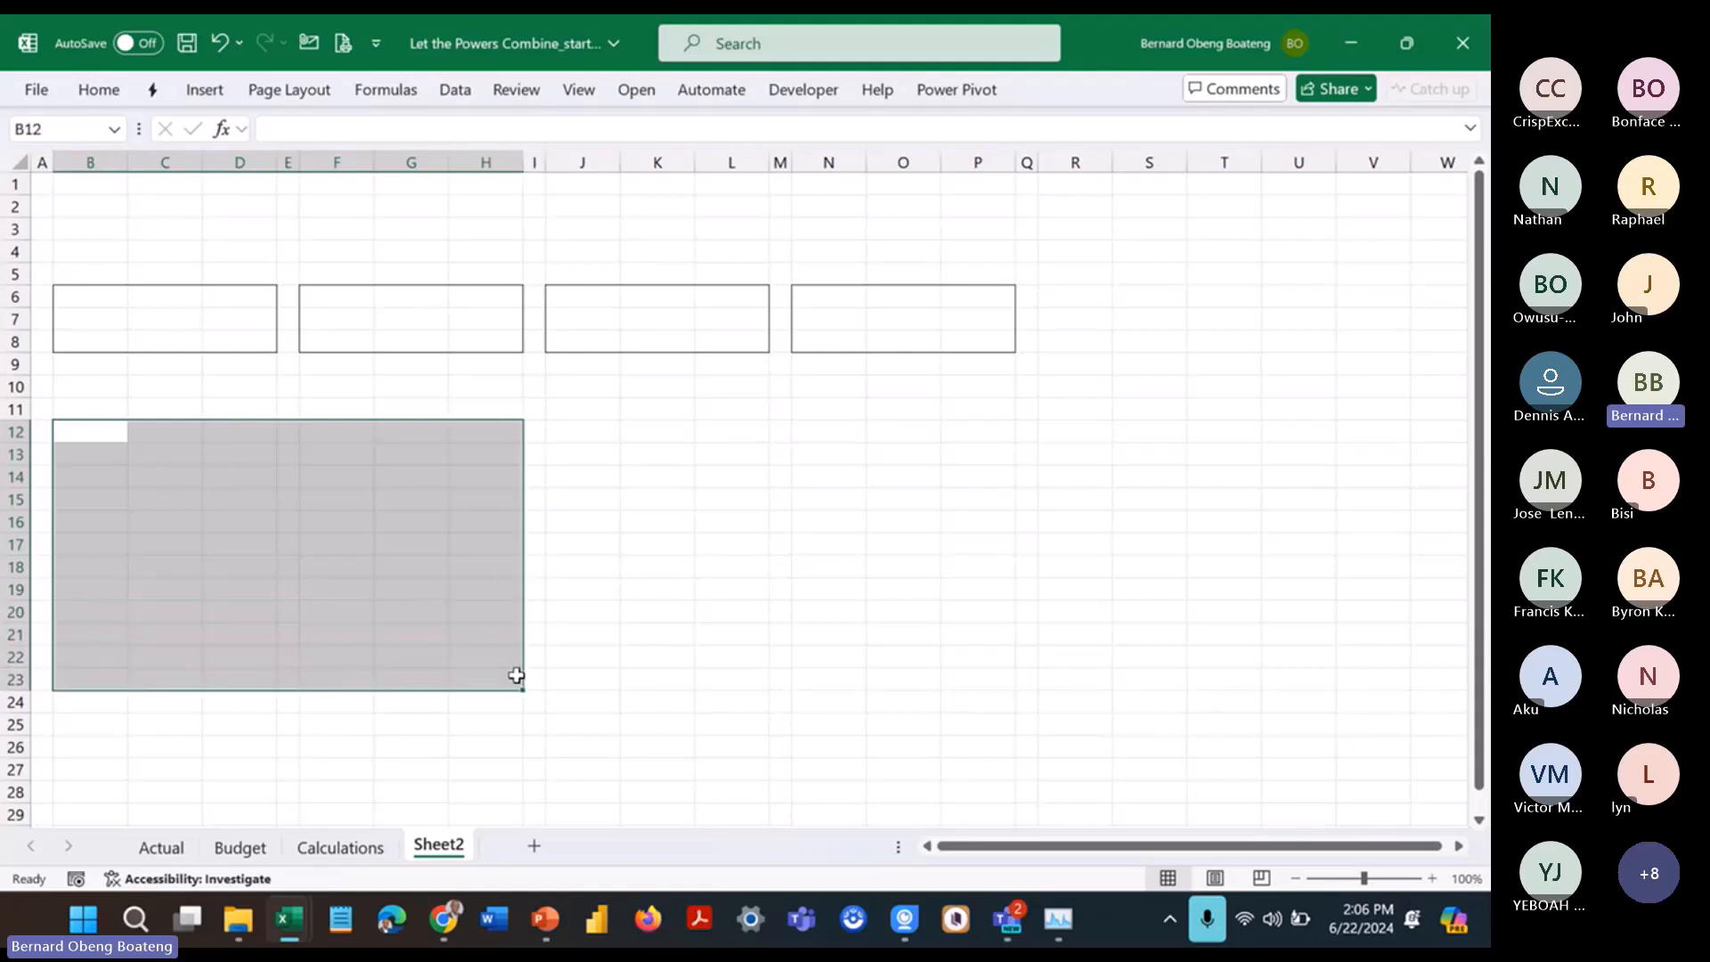
key(alt+h)
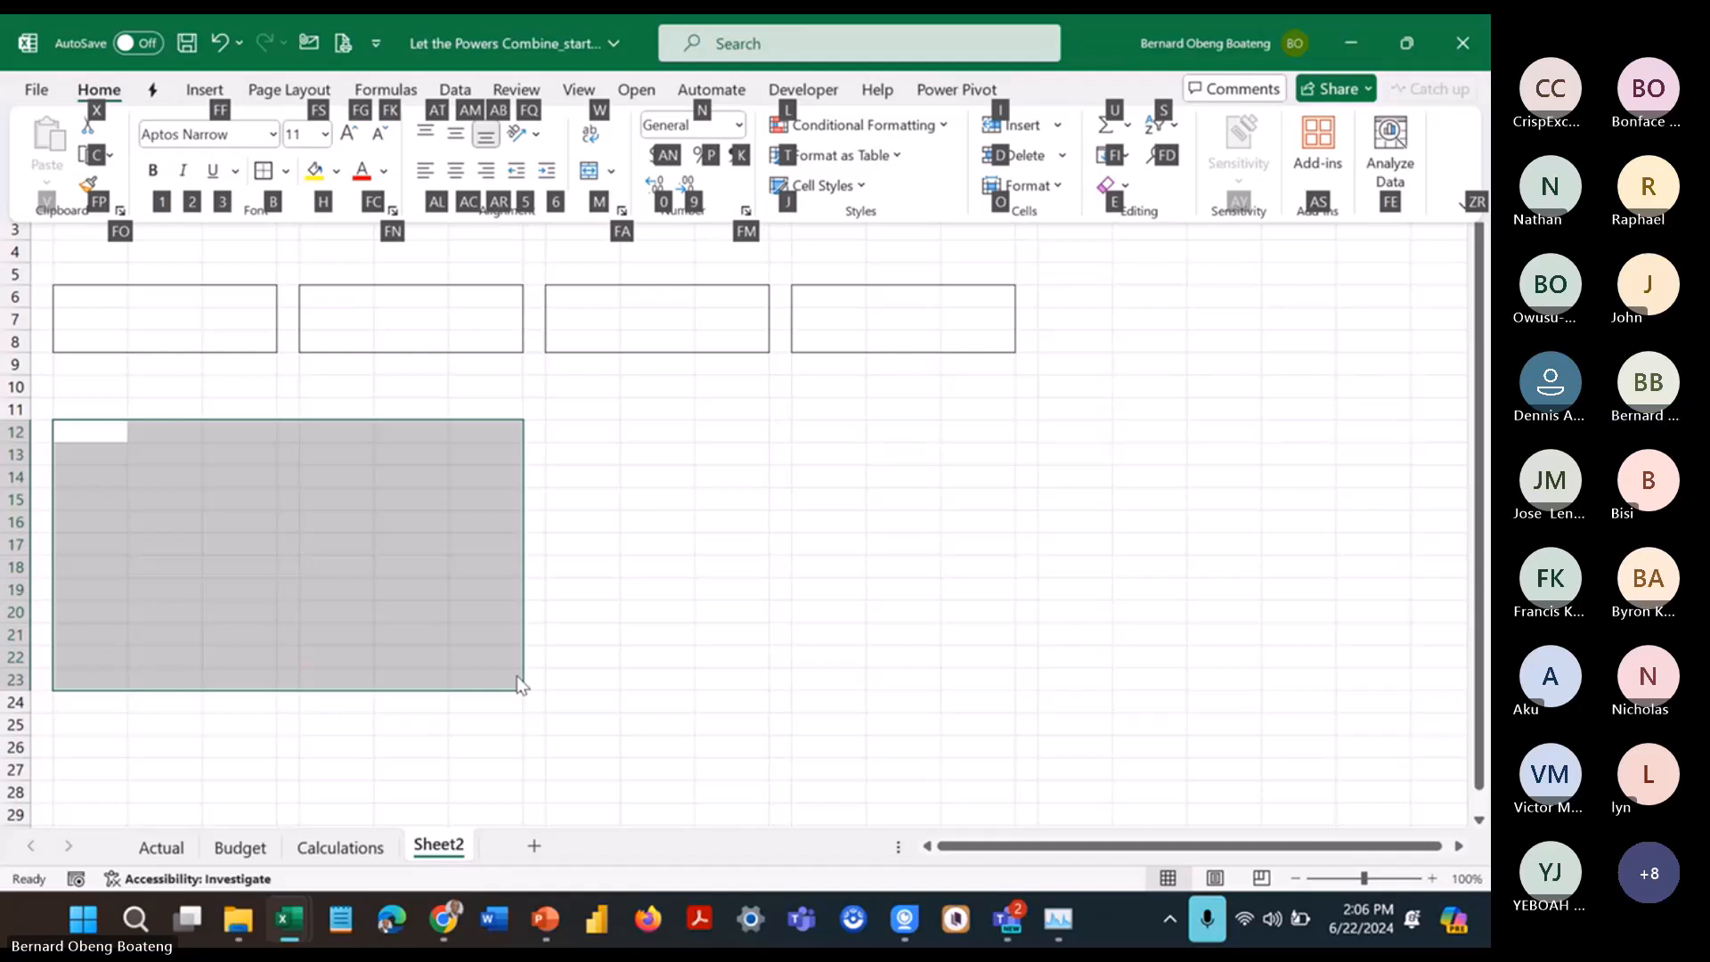
key(Escape)
key(Escape)
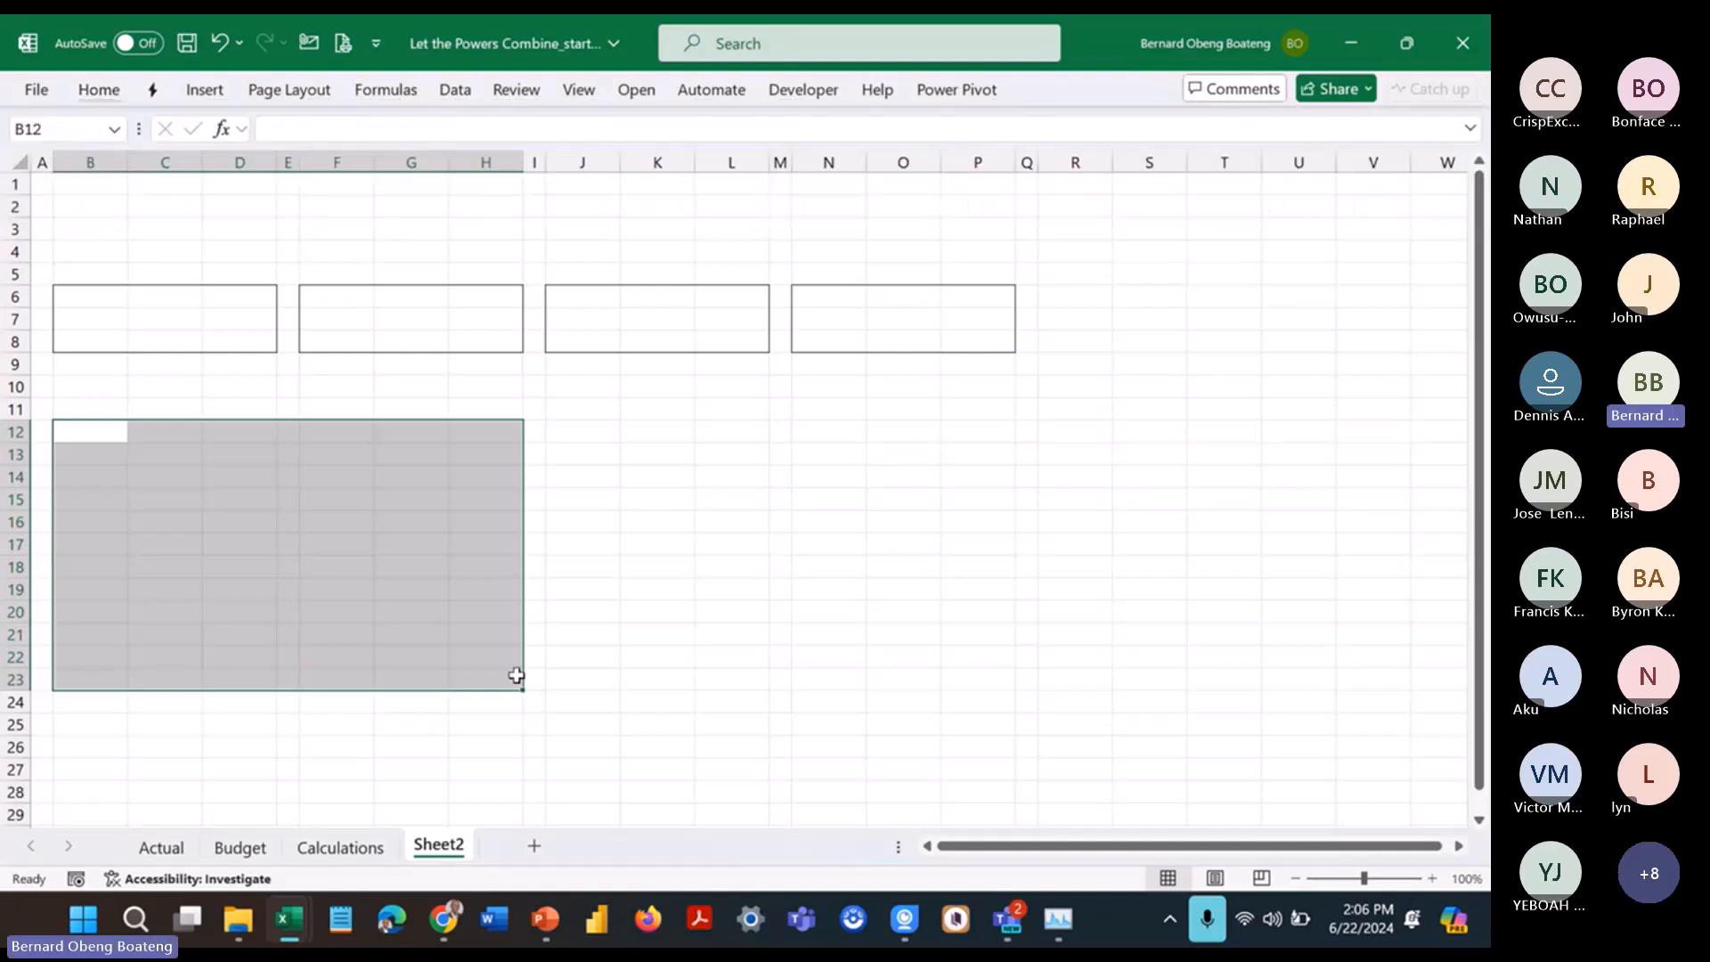
click(763, 565)
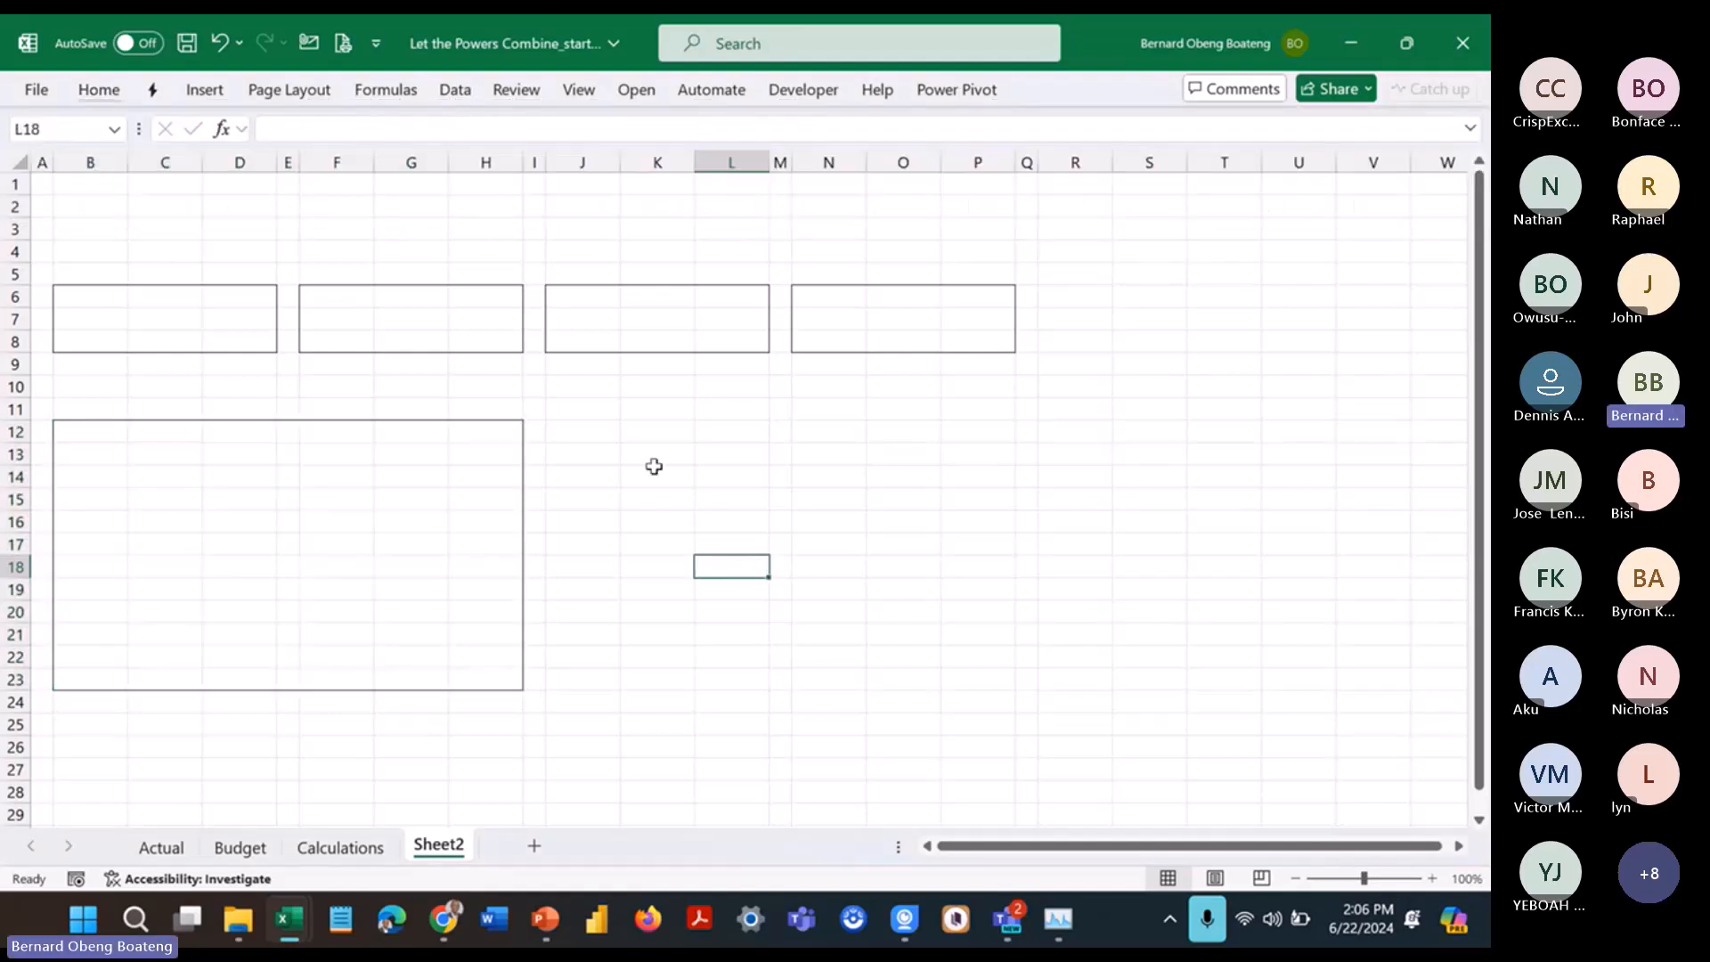
click(589, 433)
mouse_move(589, 433)
mouse_down()
mouse_move(809, 641)
mouse_move(971, 677)
mouse_up()
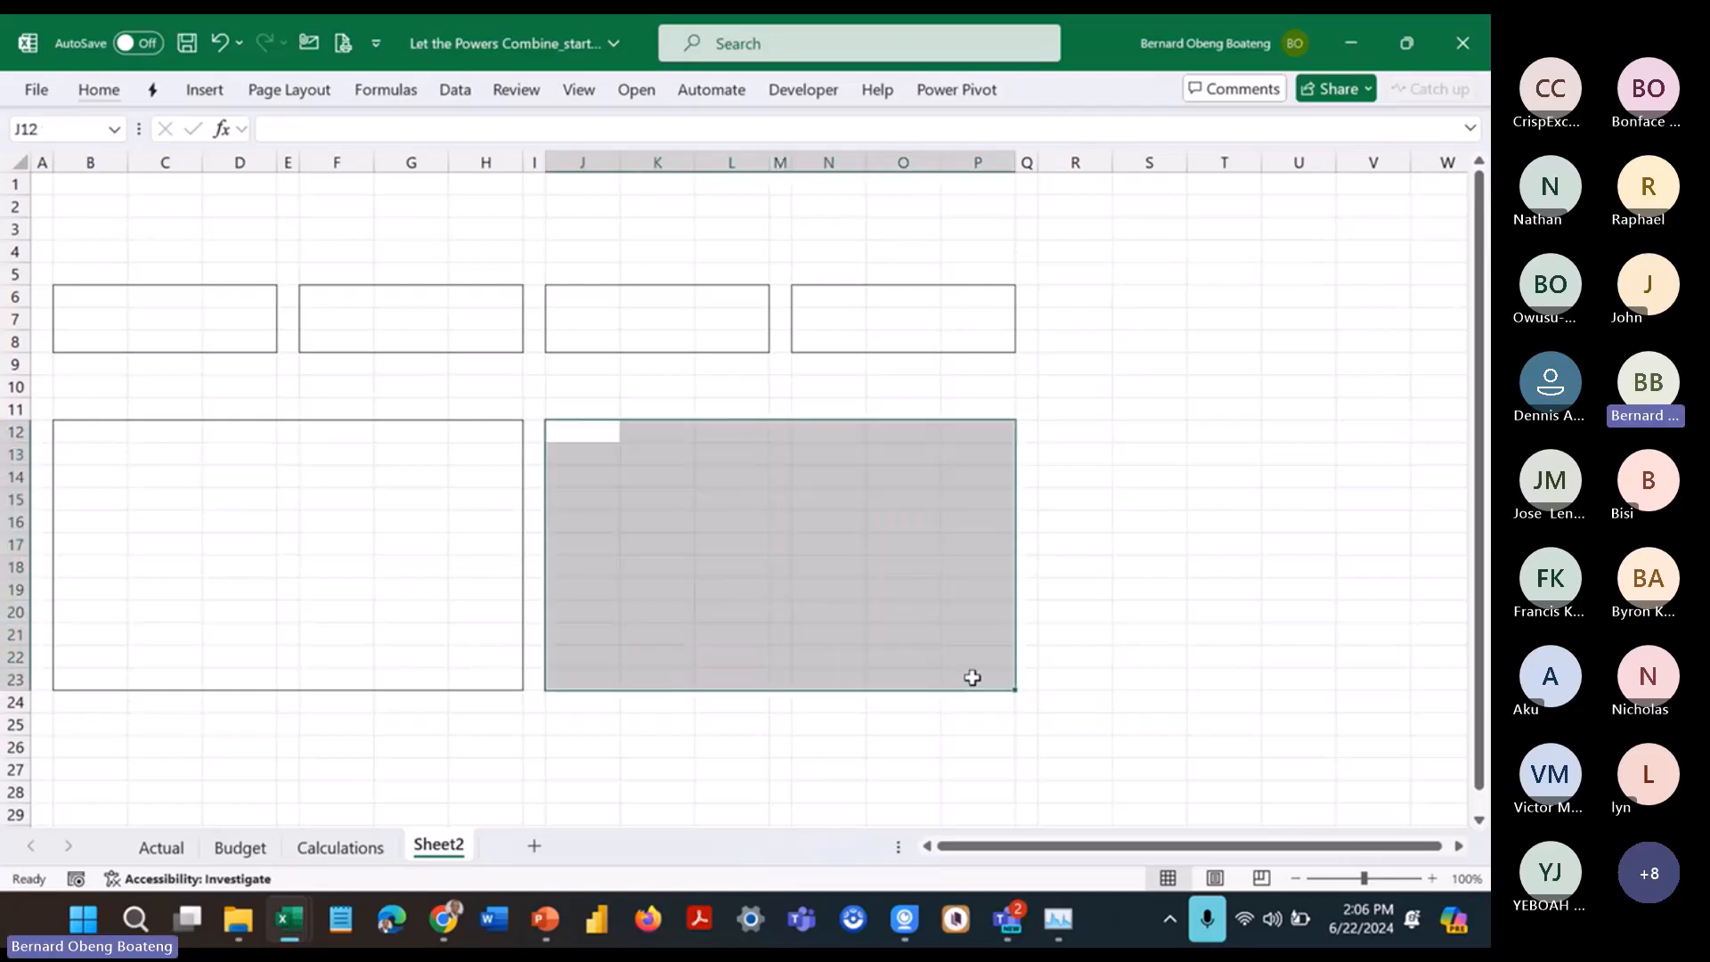
click(1182, 413)
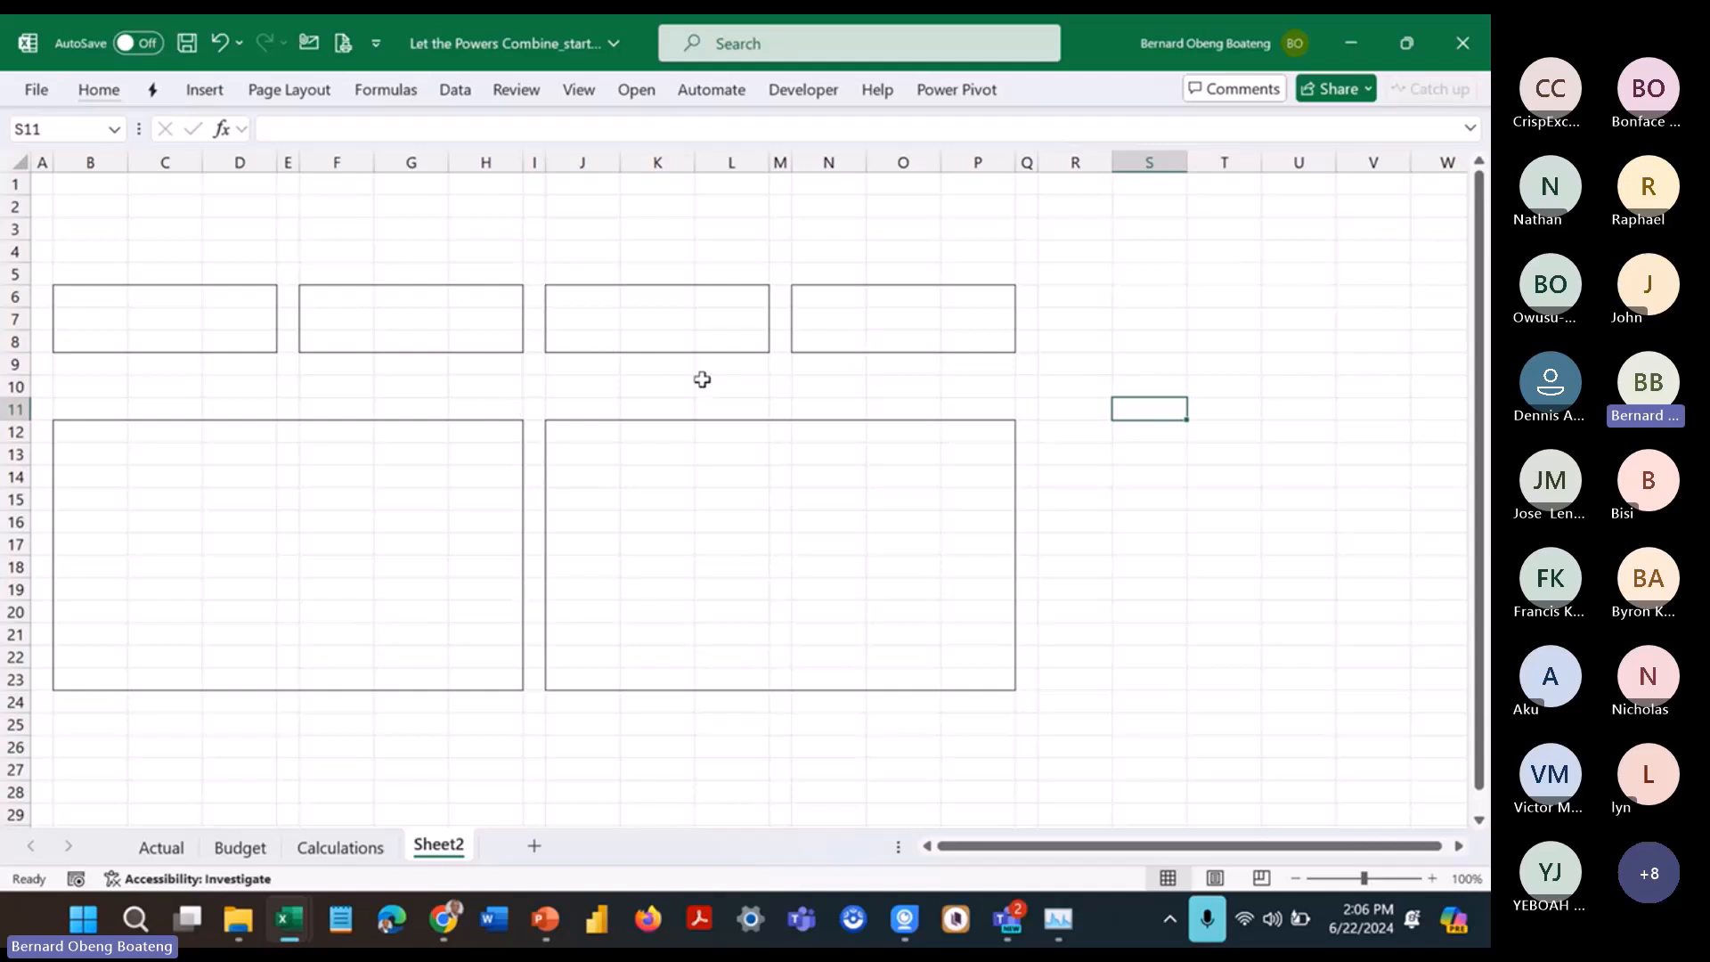
Step: Following the finished dashboard, outline the slicer areas R12:T23, R6:T8 and B26:T27 with the same outside border
key(alt+Tab)
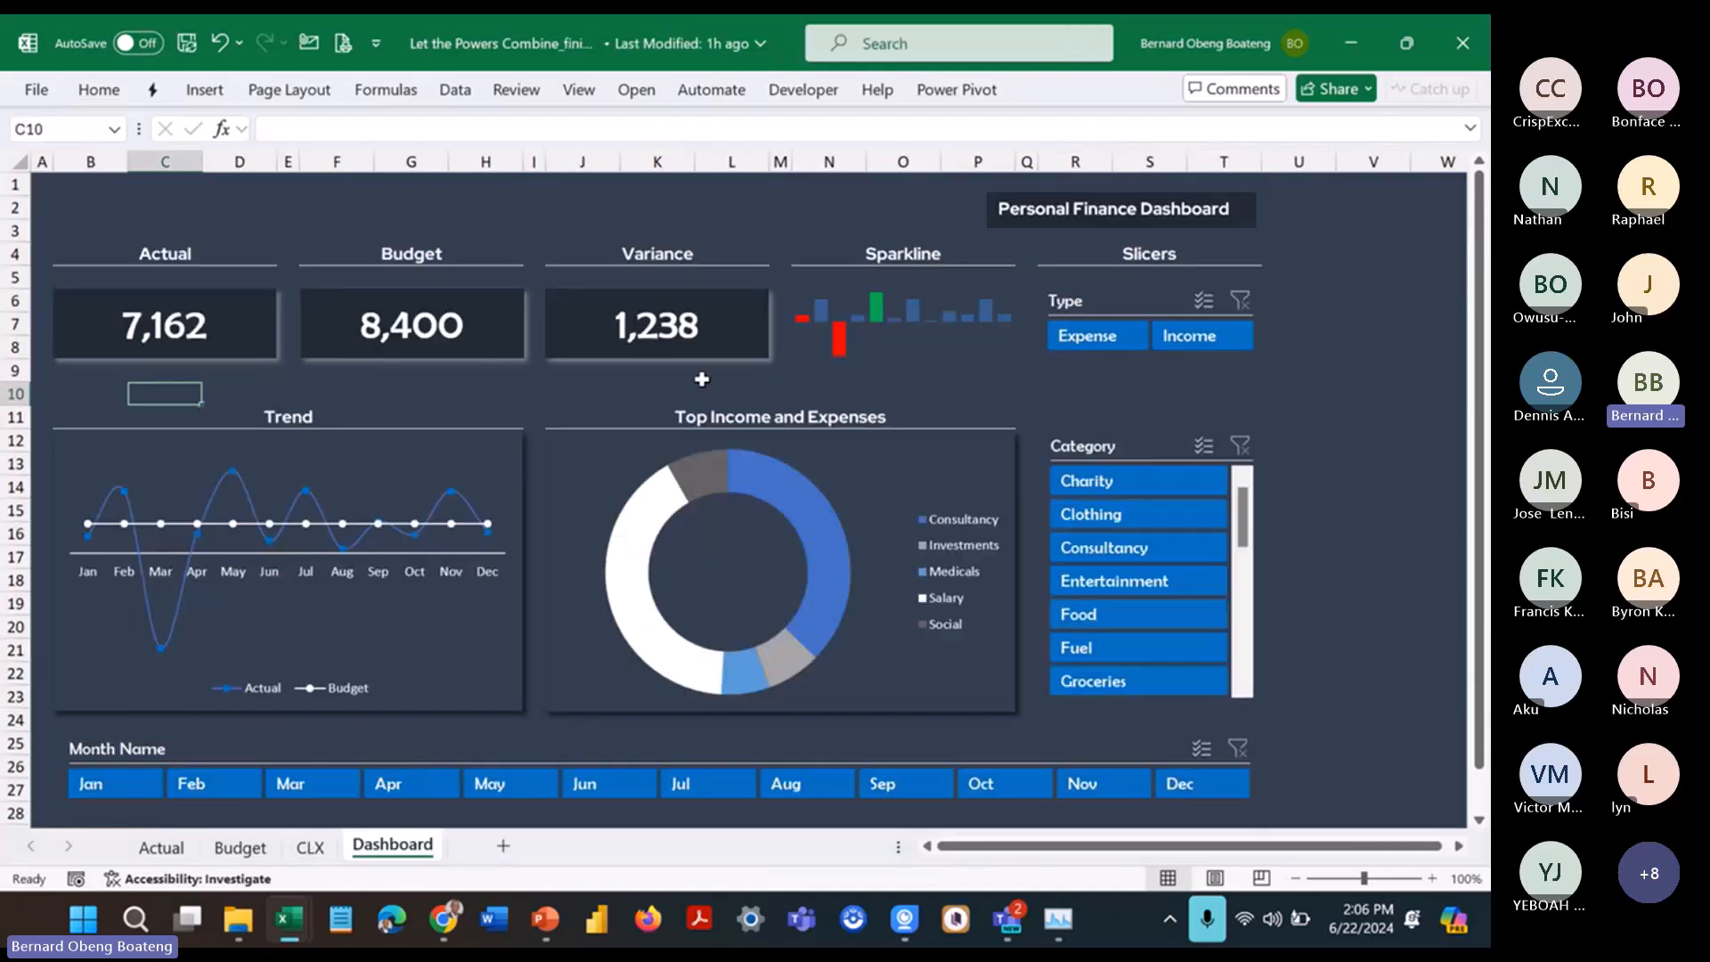
key(alt+Tab)
drag(1051, 431, 1212, 681)
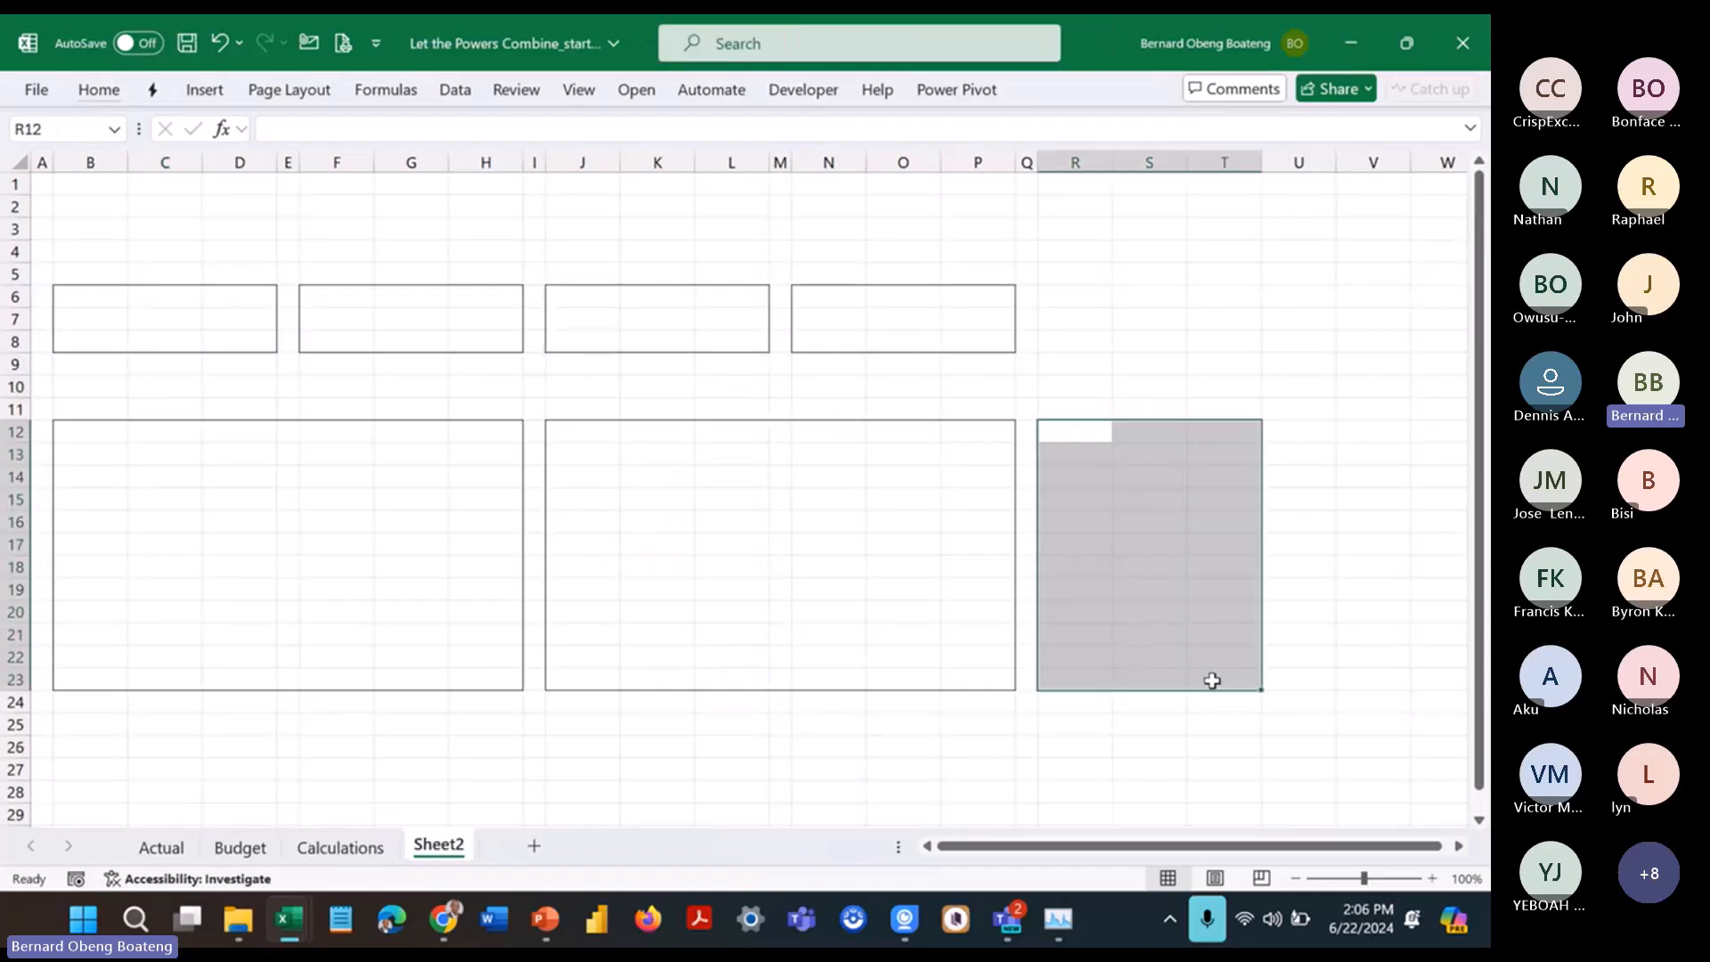
drag(1084, 295, 1209, 345)
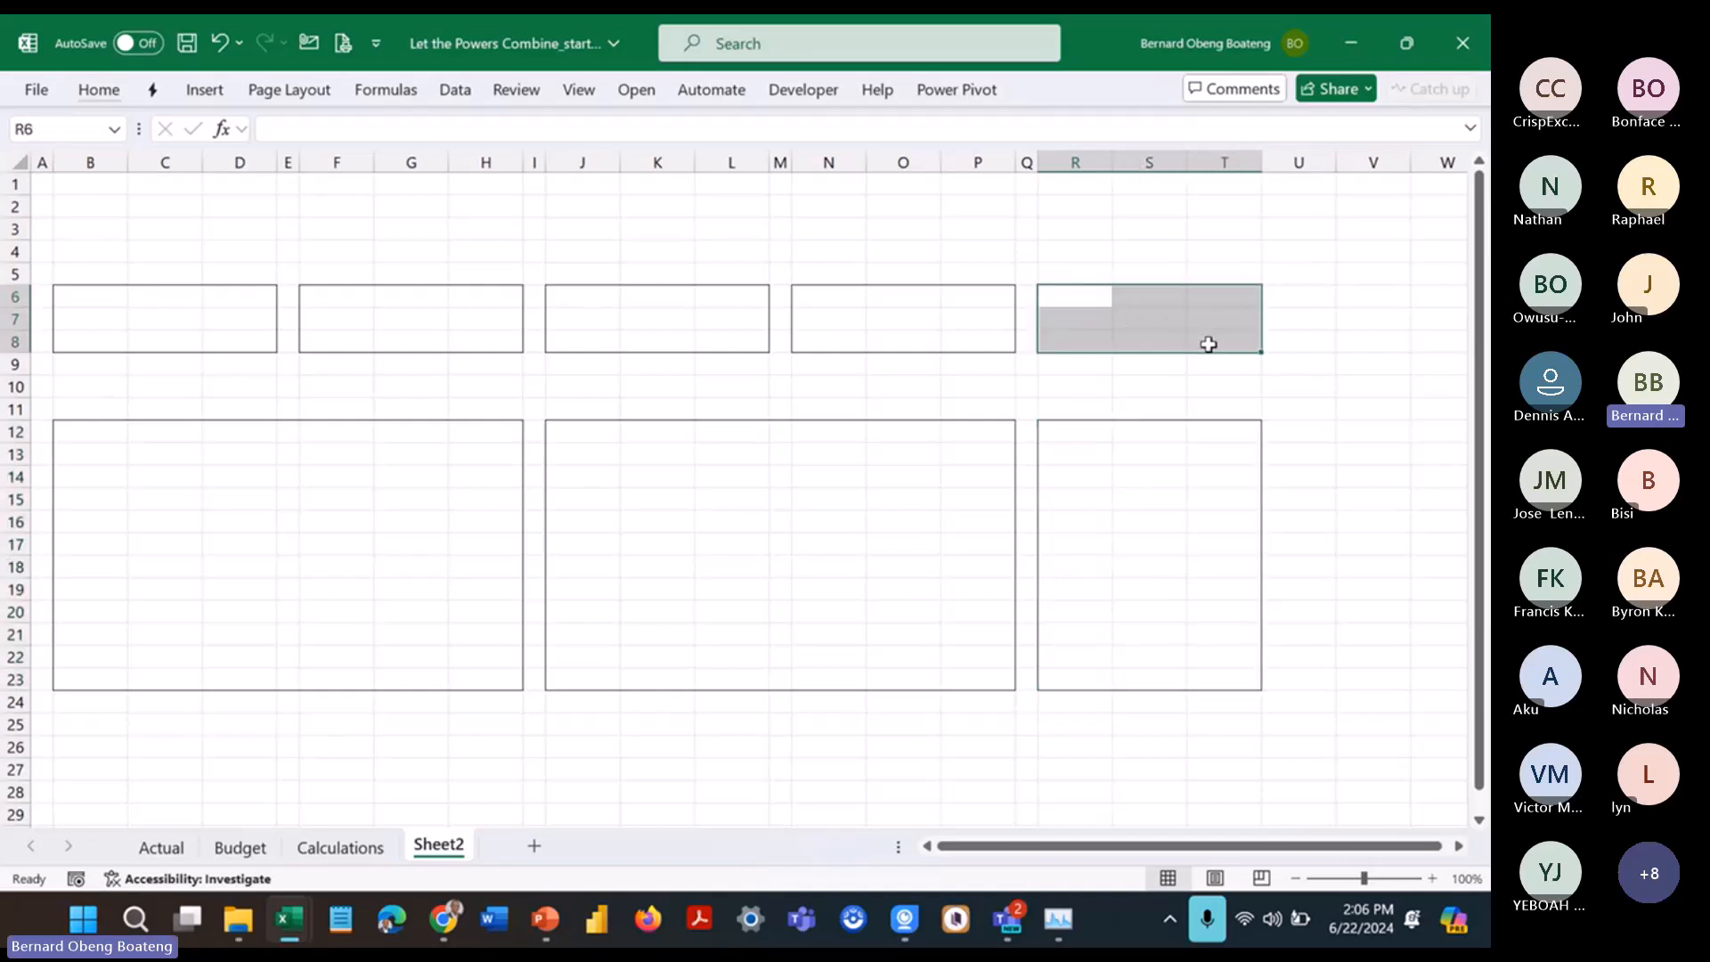
drag(99, 744, 1208, 773)
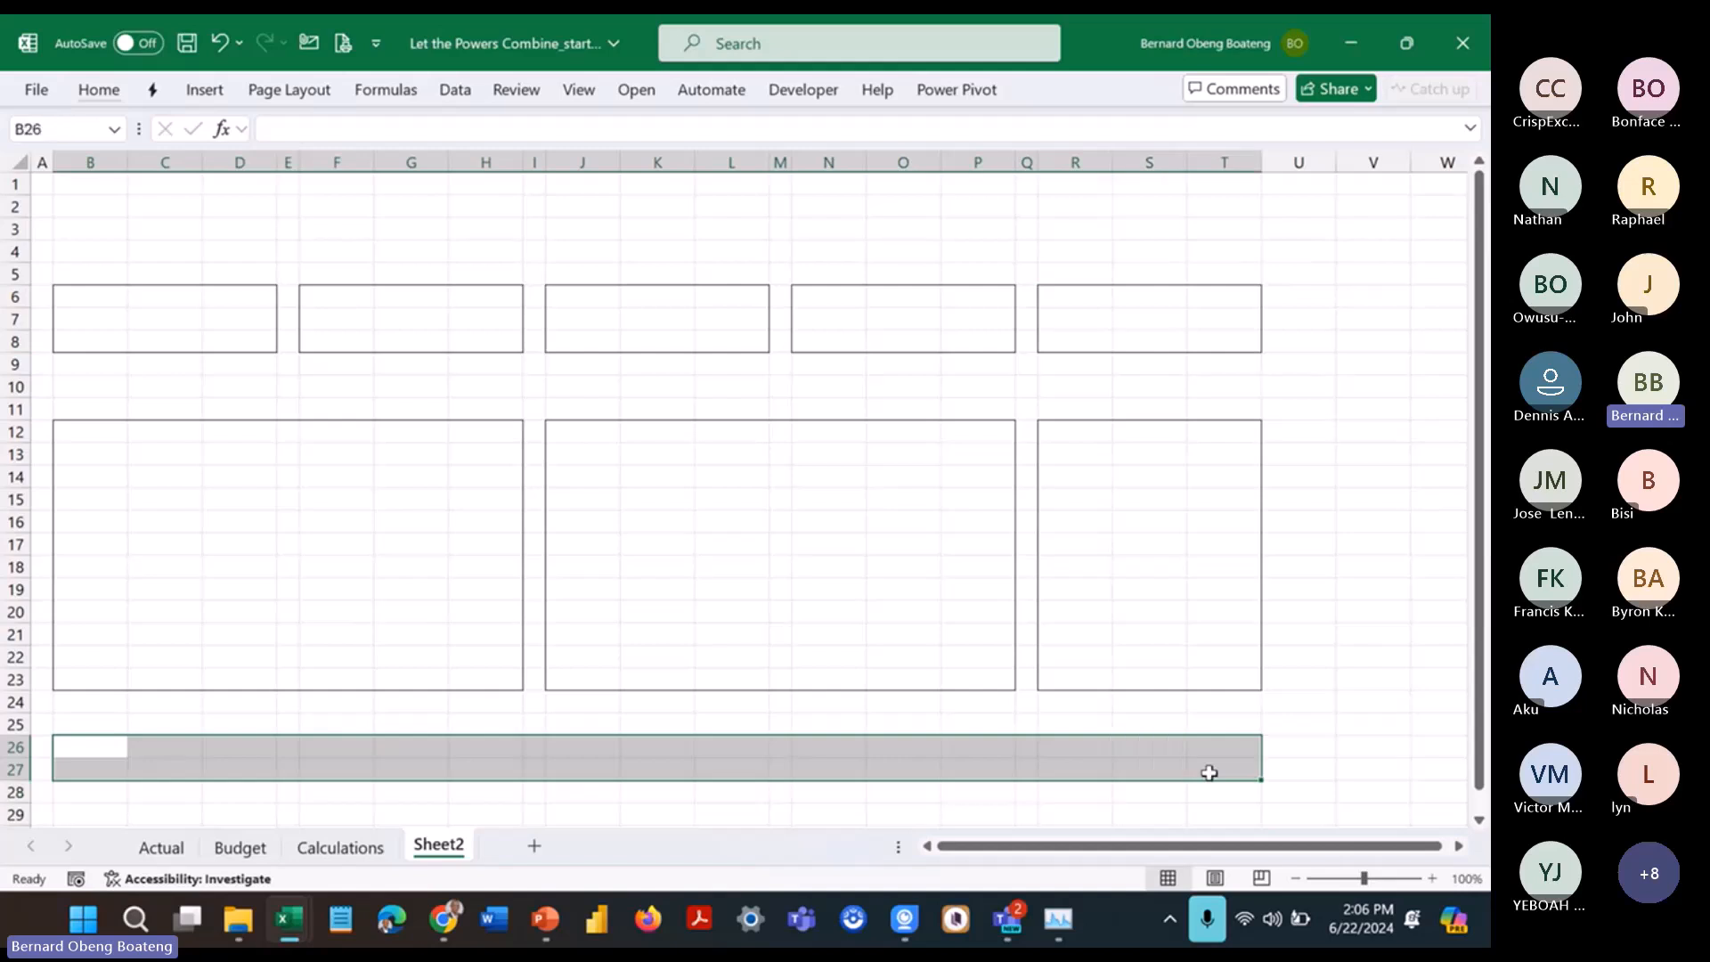
click(1339, 545)
Step: Select the entire sheet and switch the workbook theme to the "Office 20..." theme listed beside the current Office theme
click(537, 541)
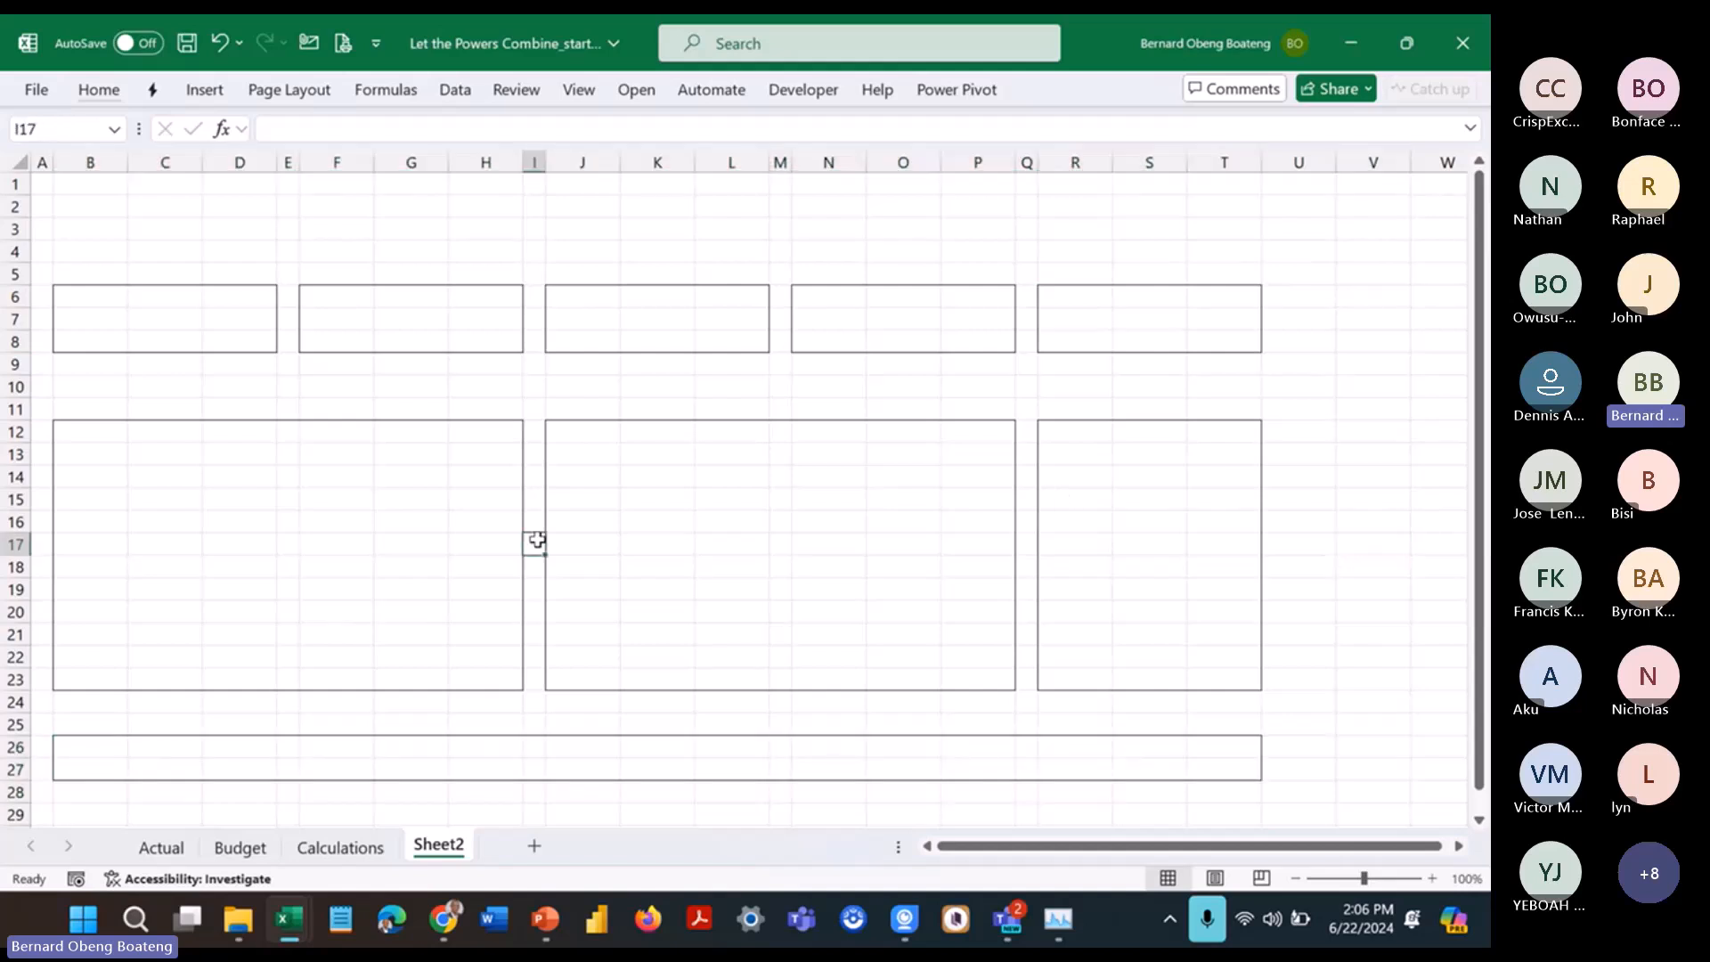
key(ctrl+a)
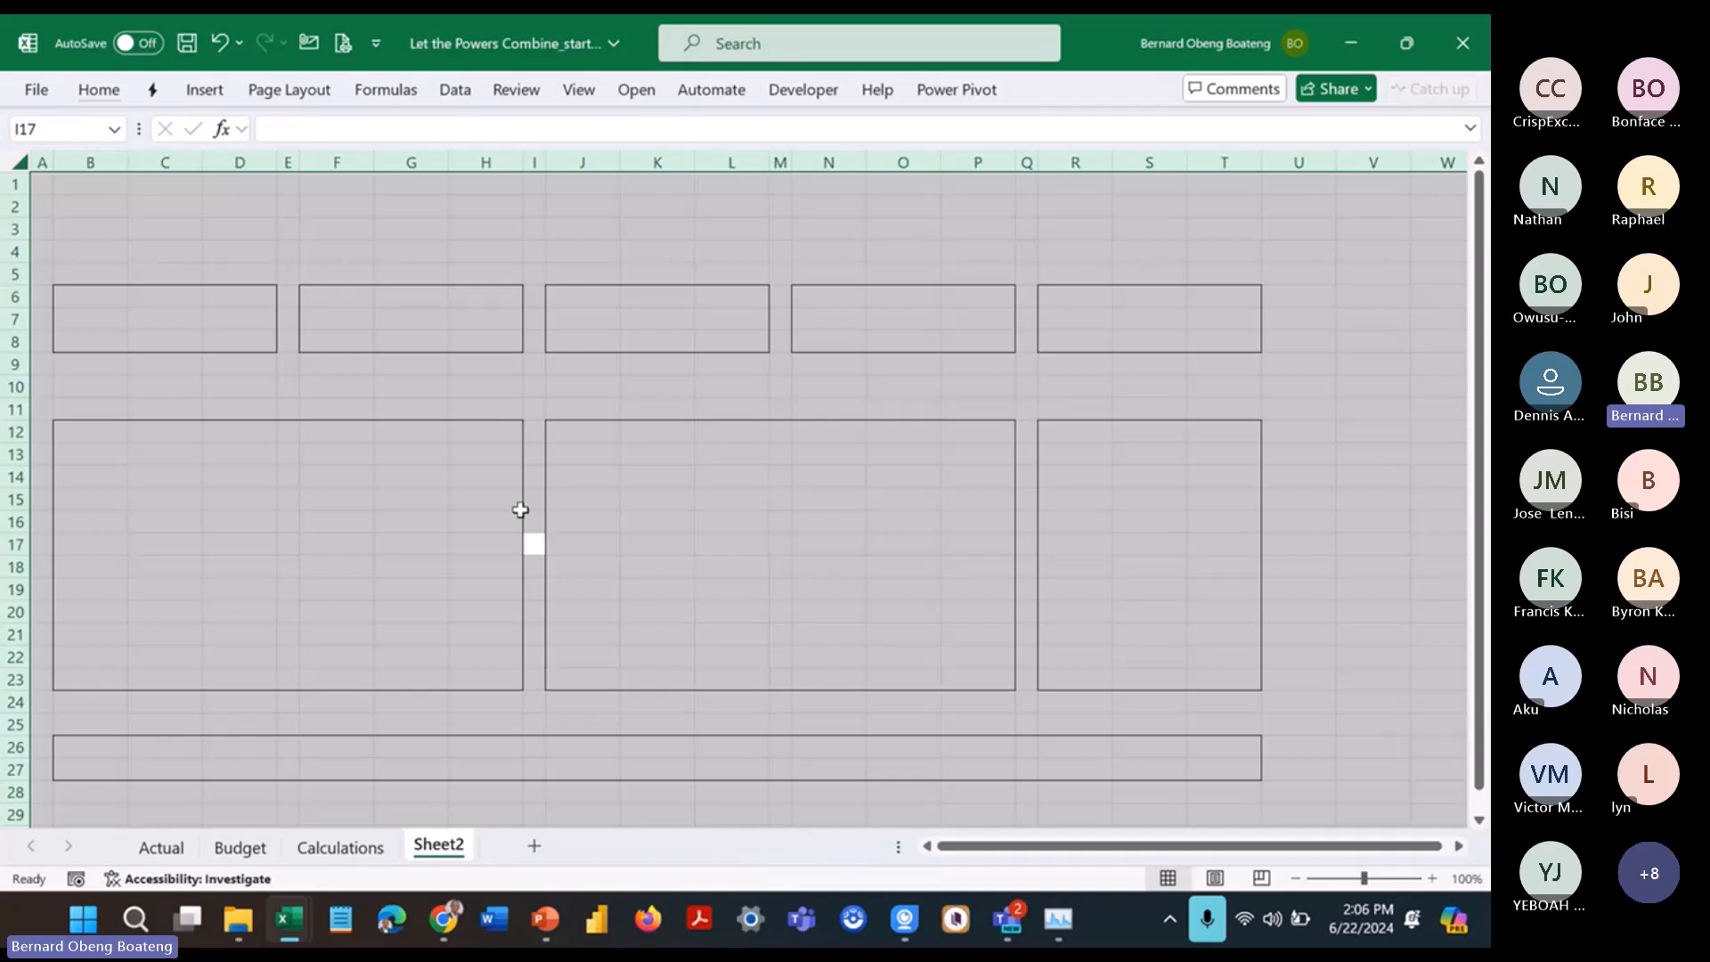
click(98, 91)
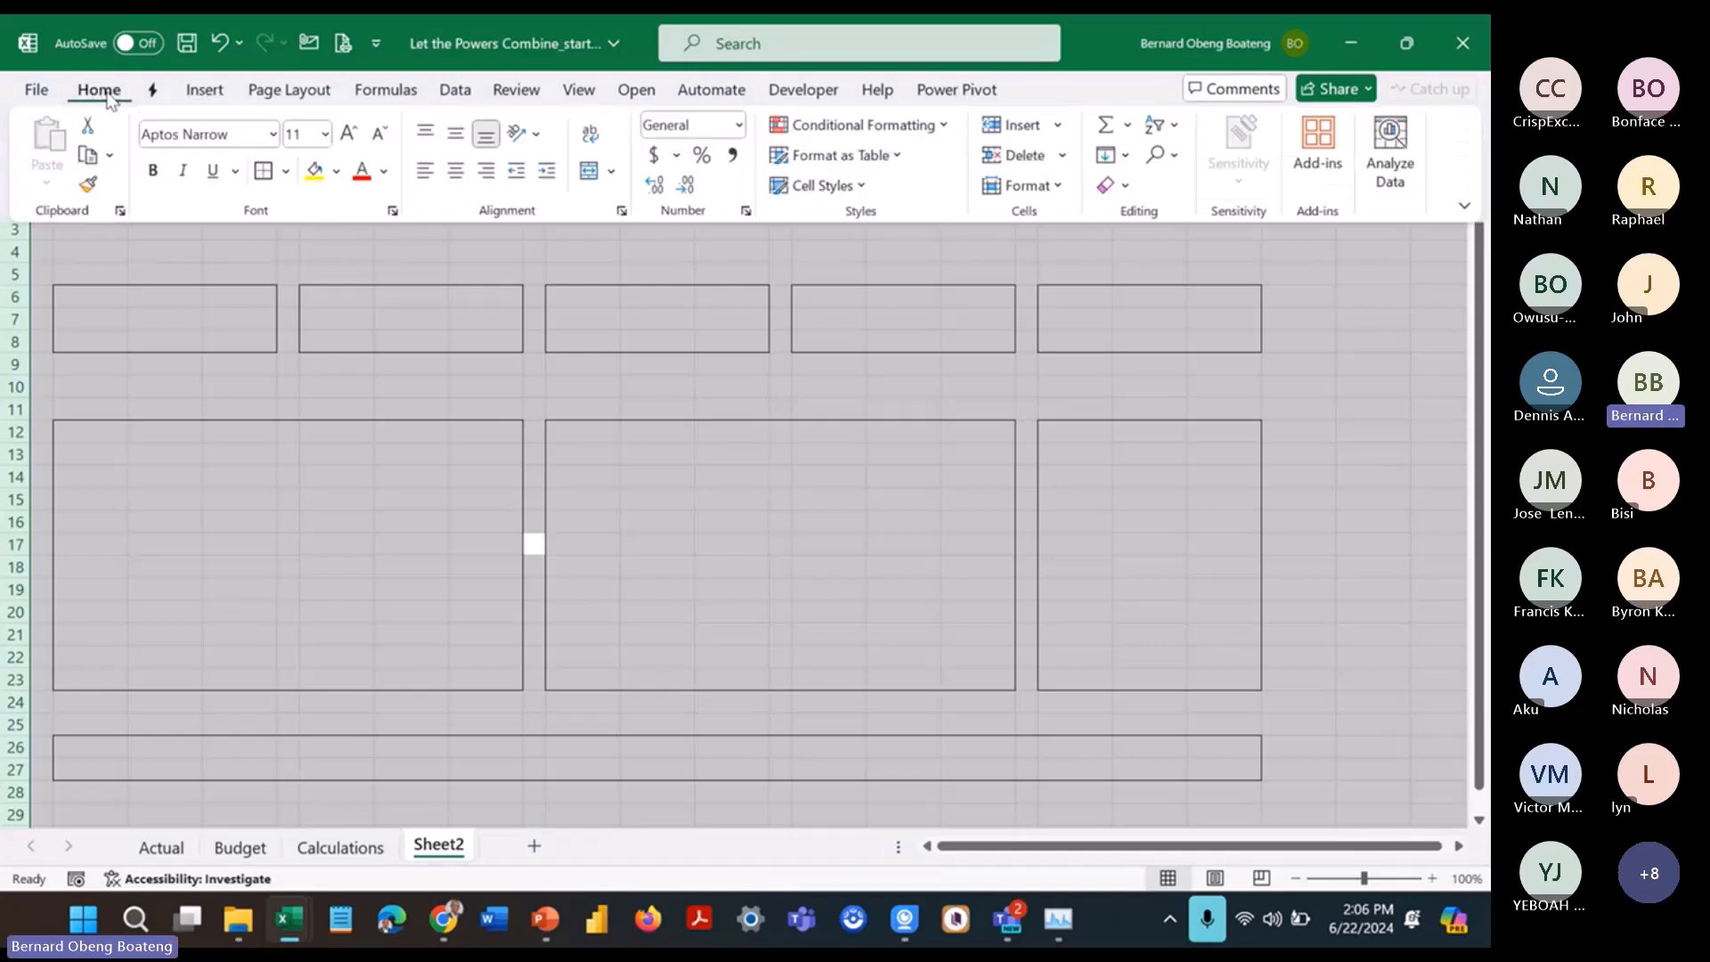
click(335, 175)
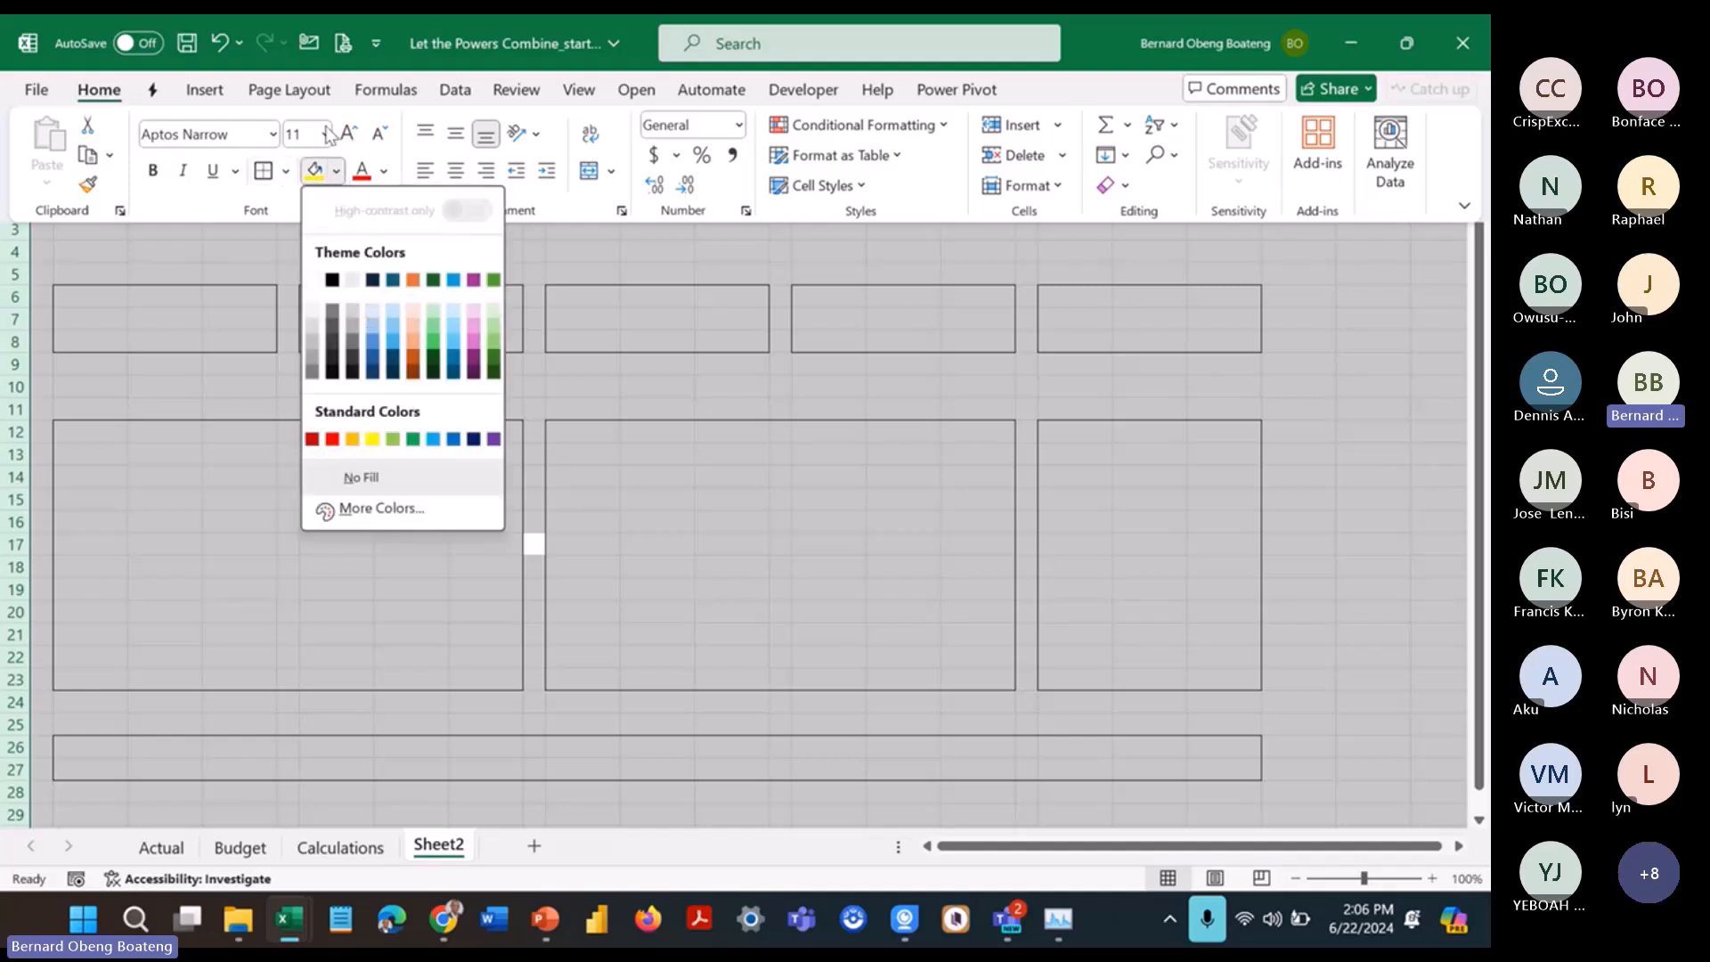
click(324, 96)
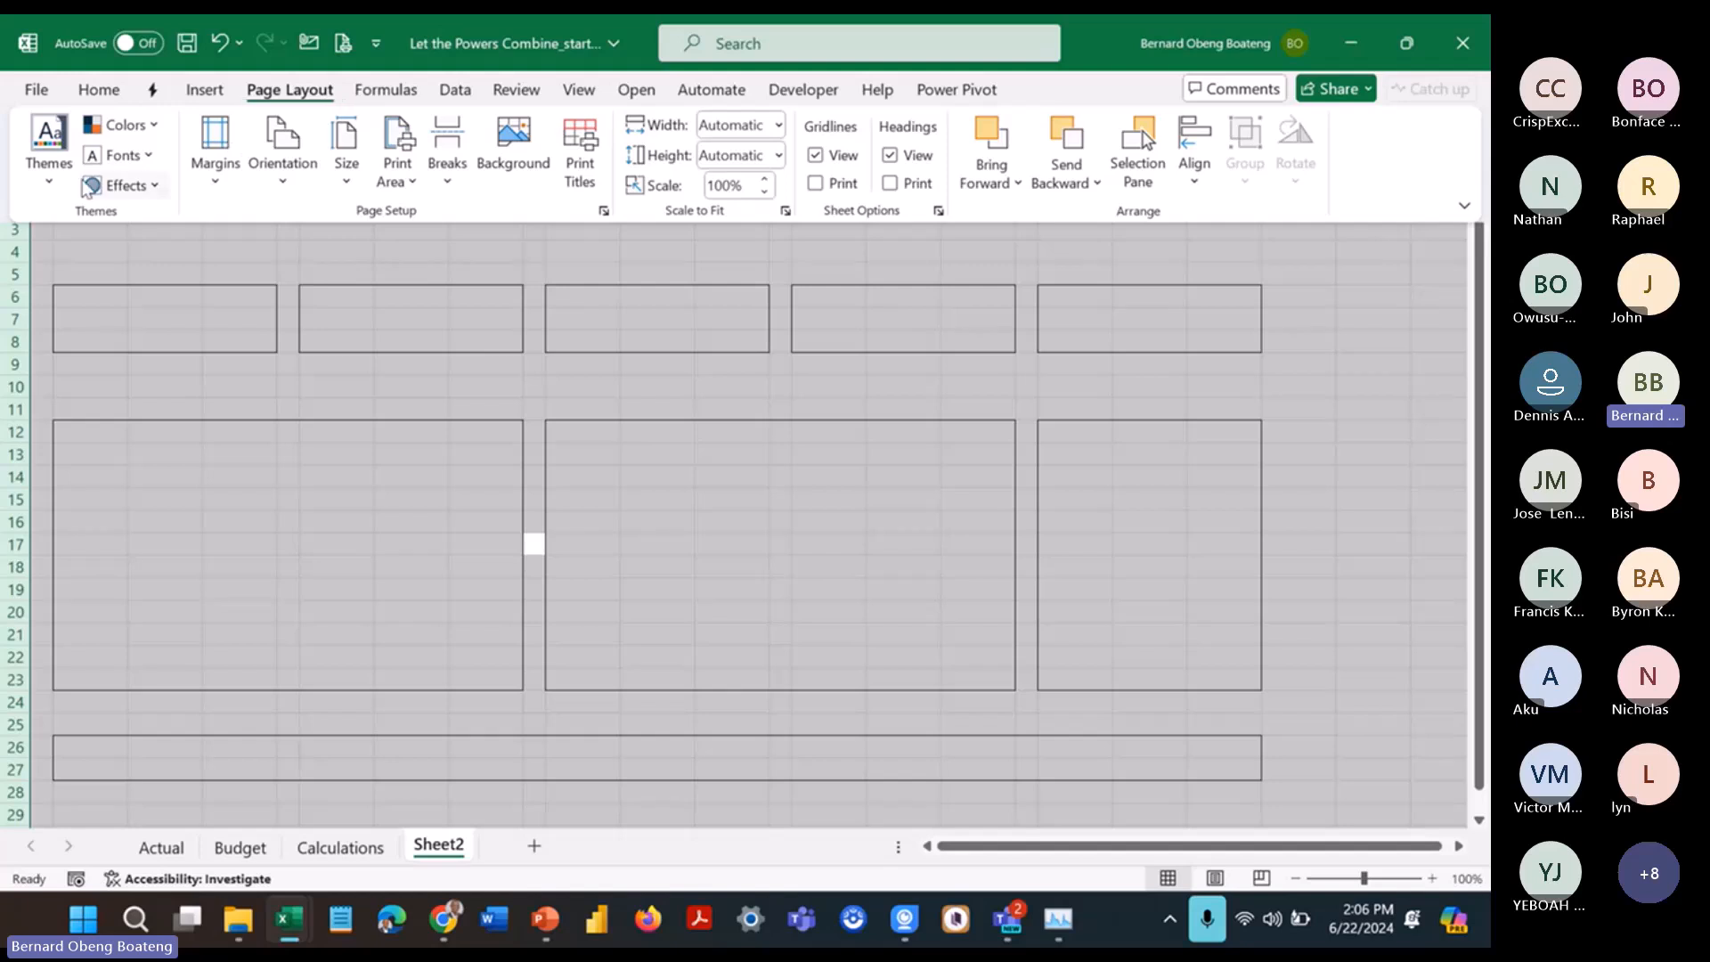
click(49, 169)
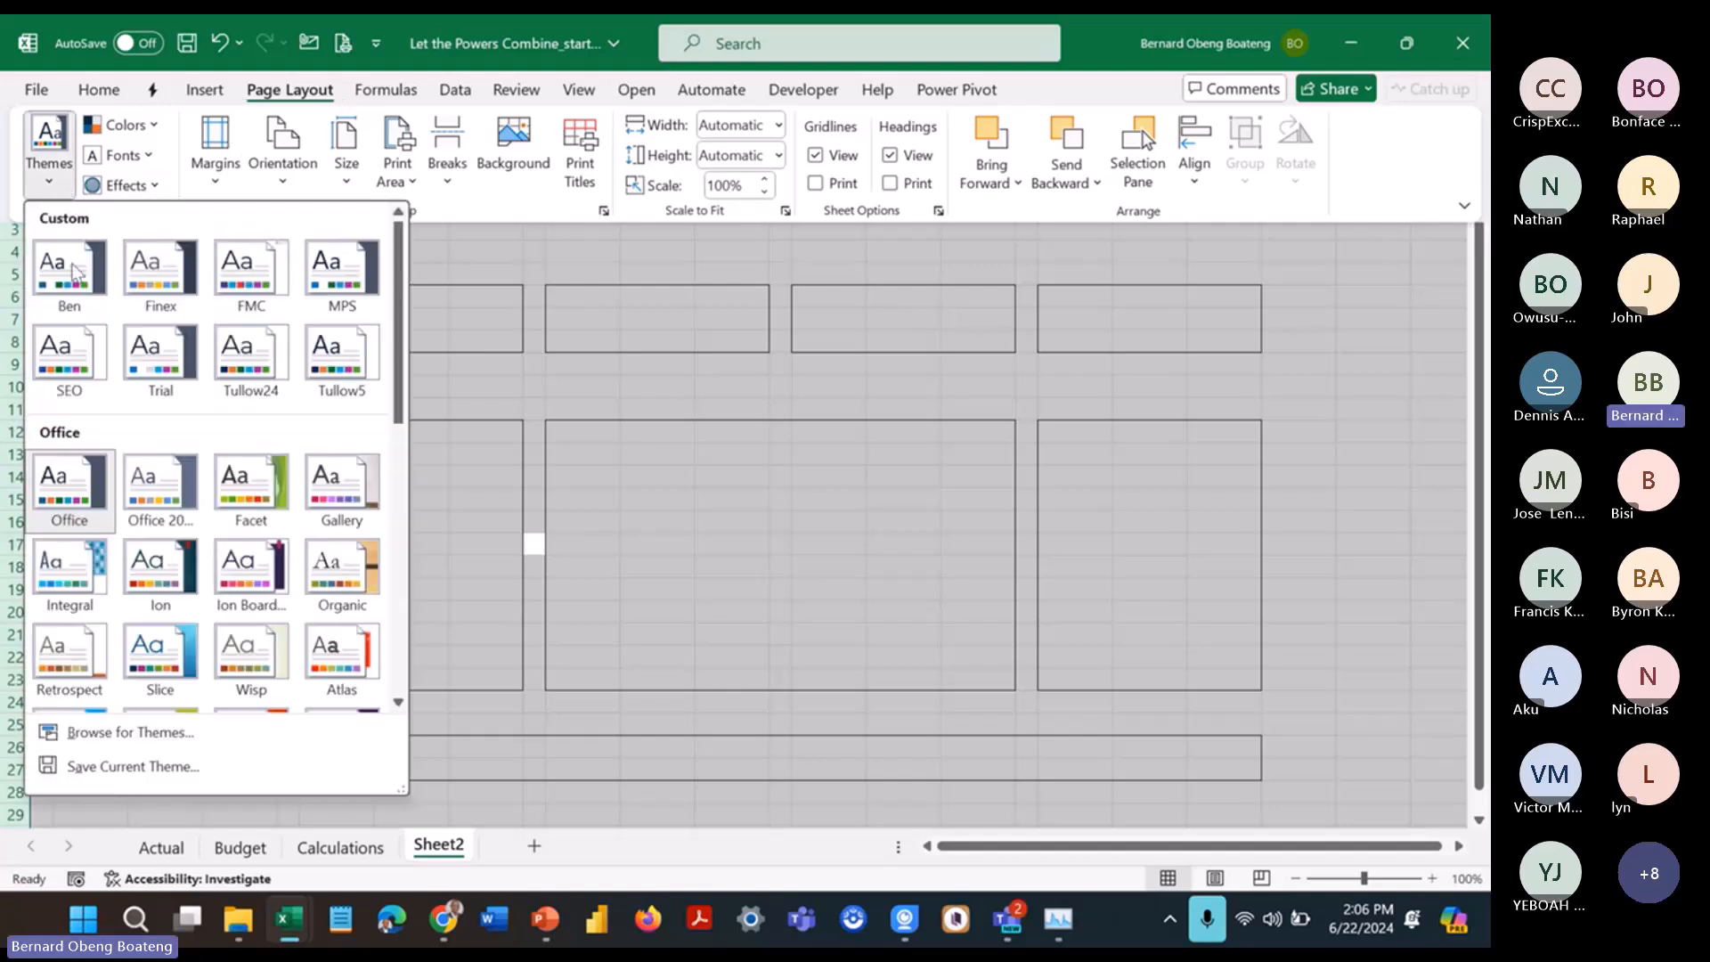
click(157, 494)
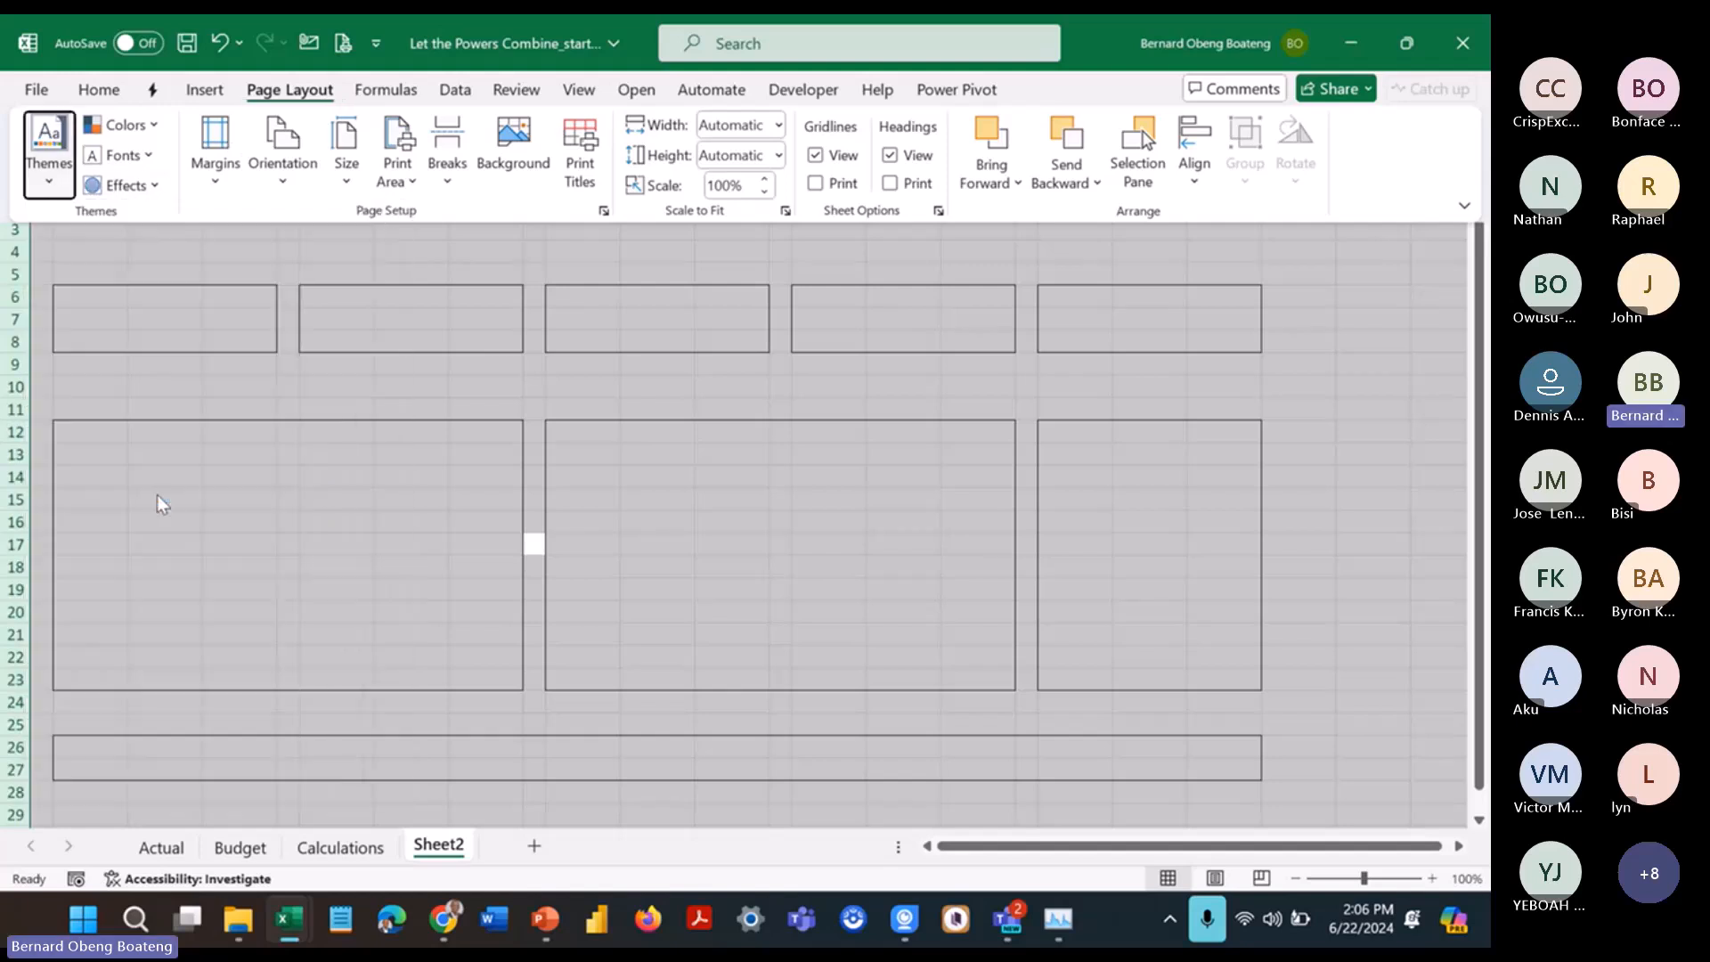
click(130, 131)
Step: Fill the entire sheet with the dark blue-gray theme color
click(102, 98)
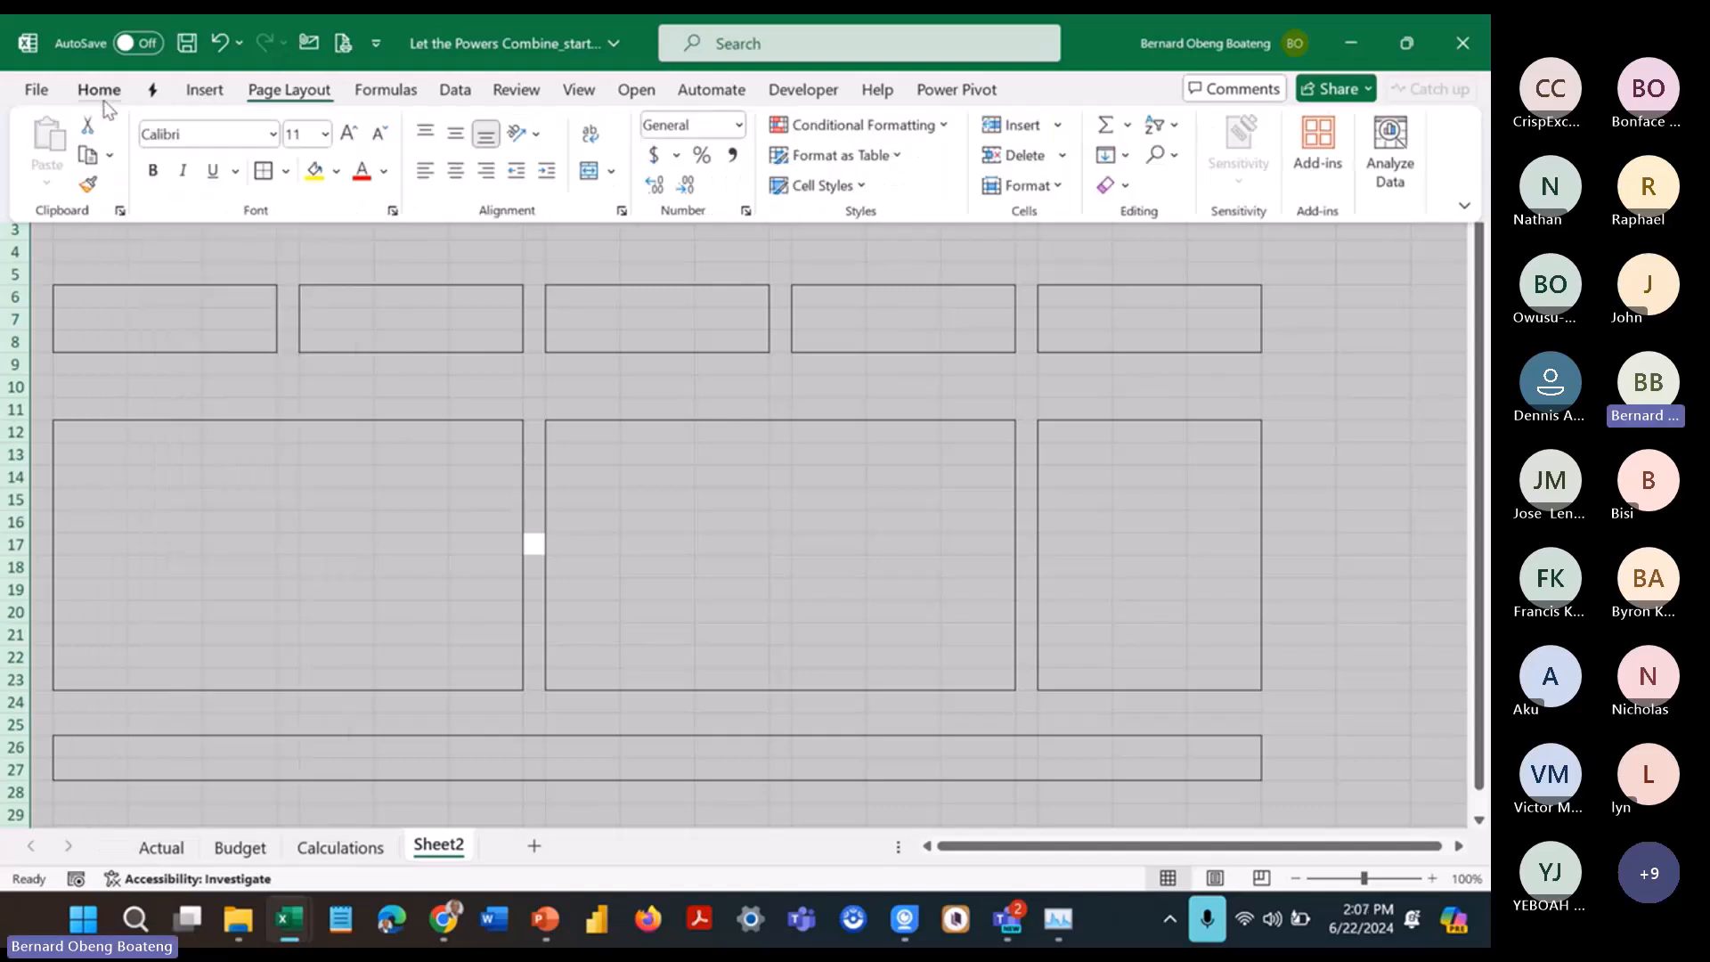
click(337, 172)
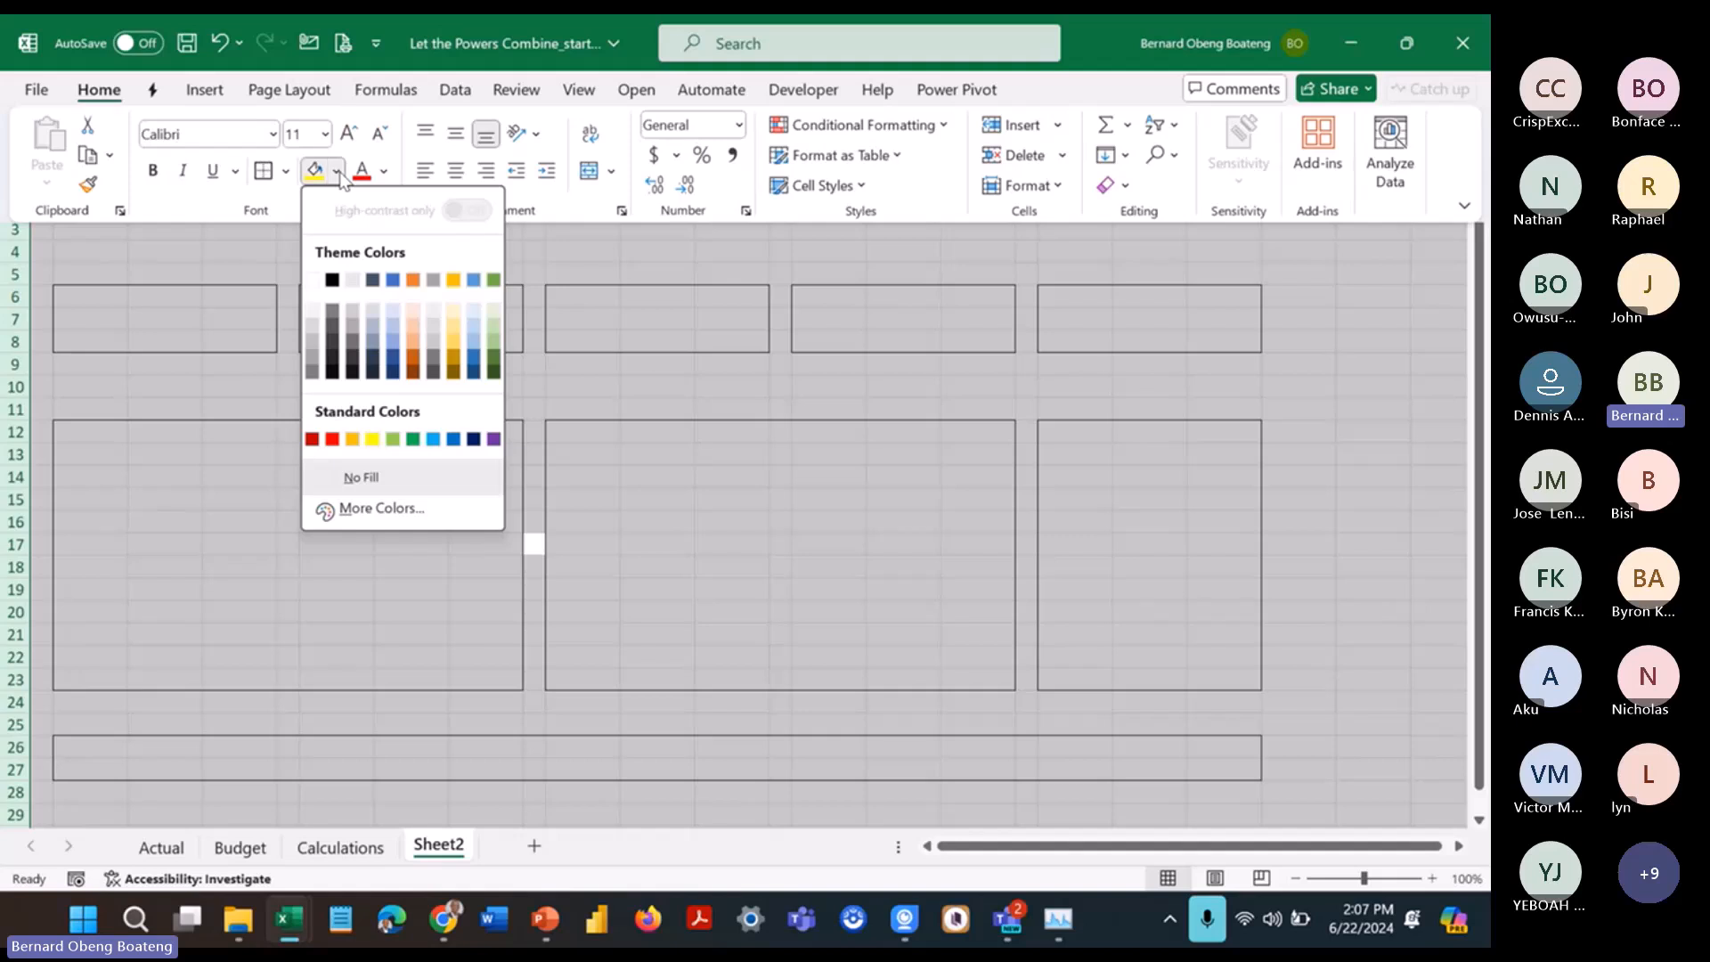
click(373, 361)
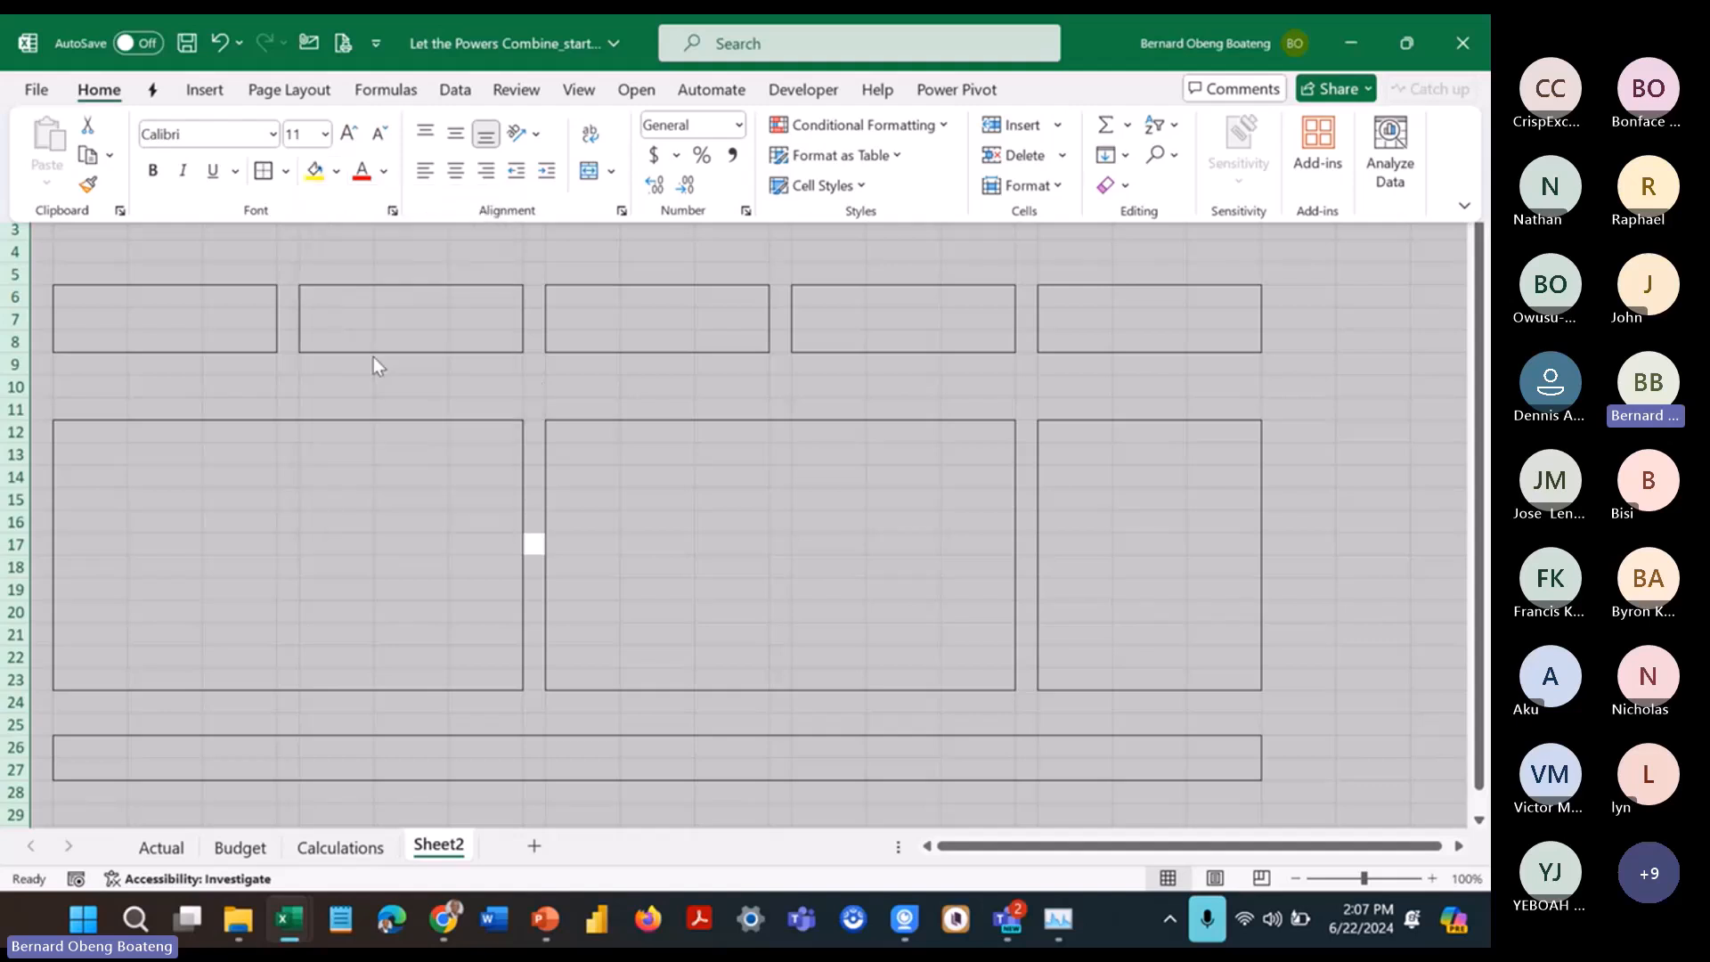
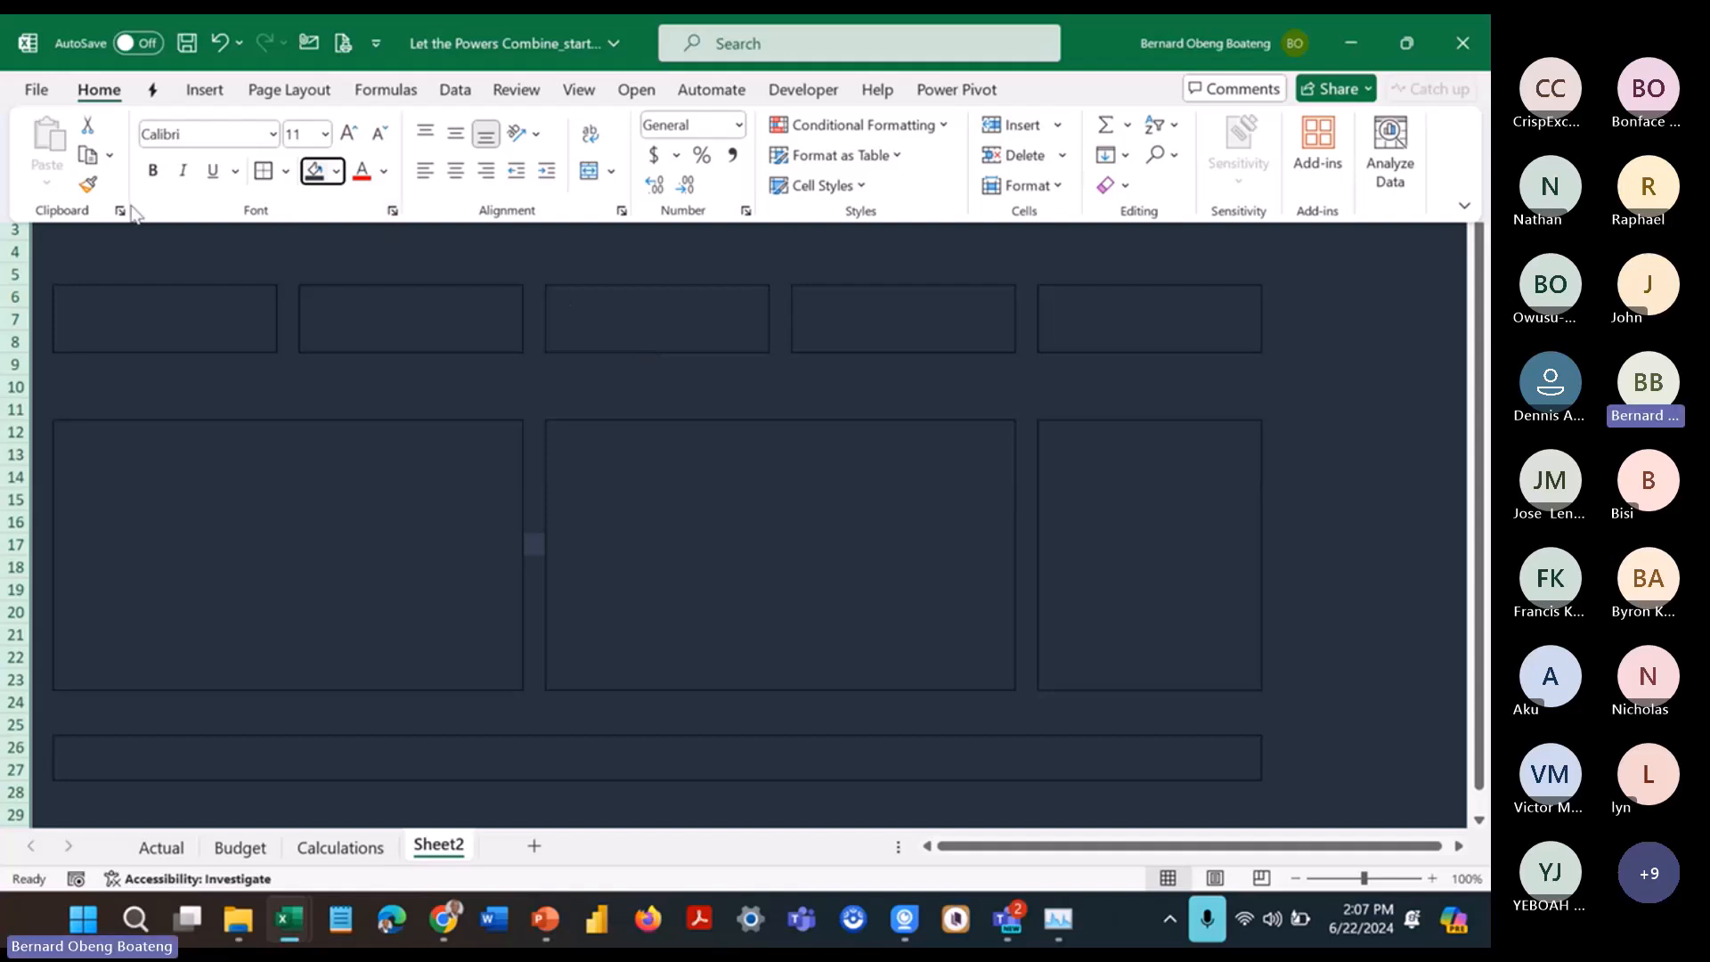
Step: Set the entire sheet's font color to white and its font to Red Hat Display, and collapse the ribbon
click(383, 171)
click(360, 314)
click(222, 138)
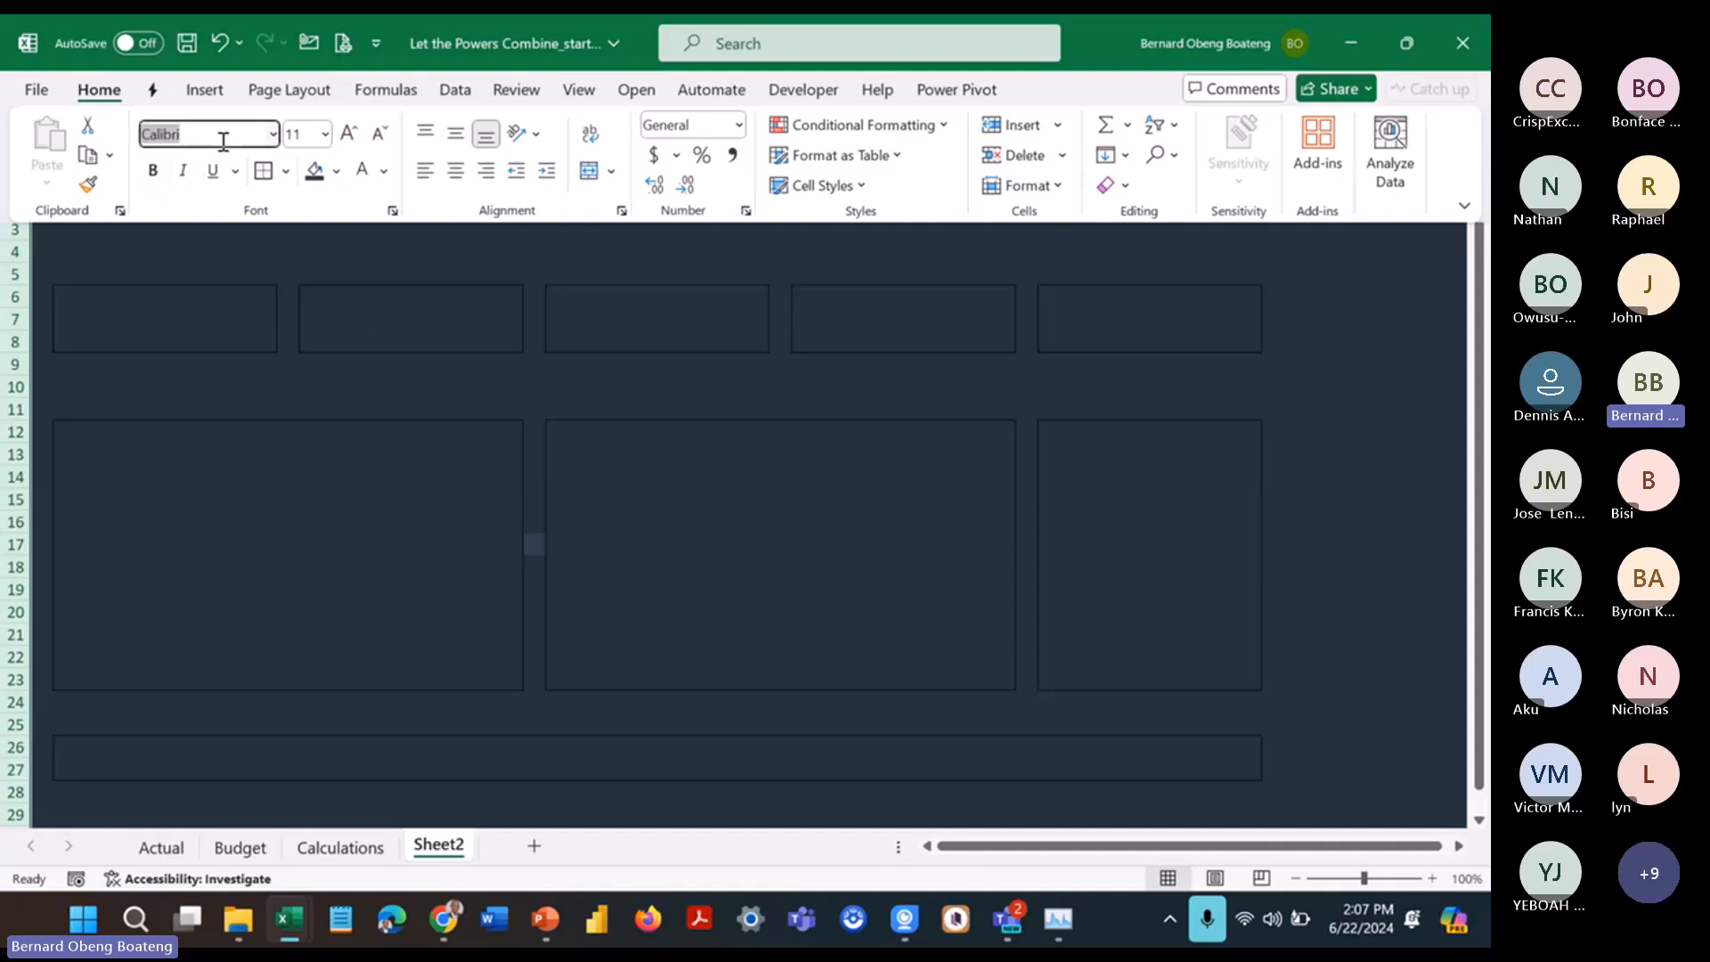
text(Red Hat Display)
key(Return)
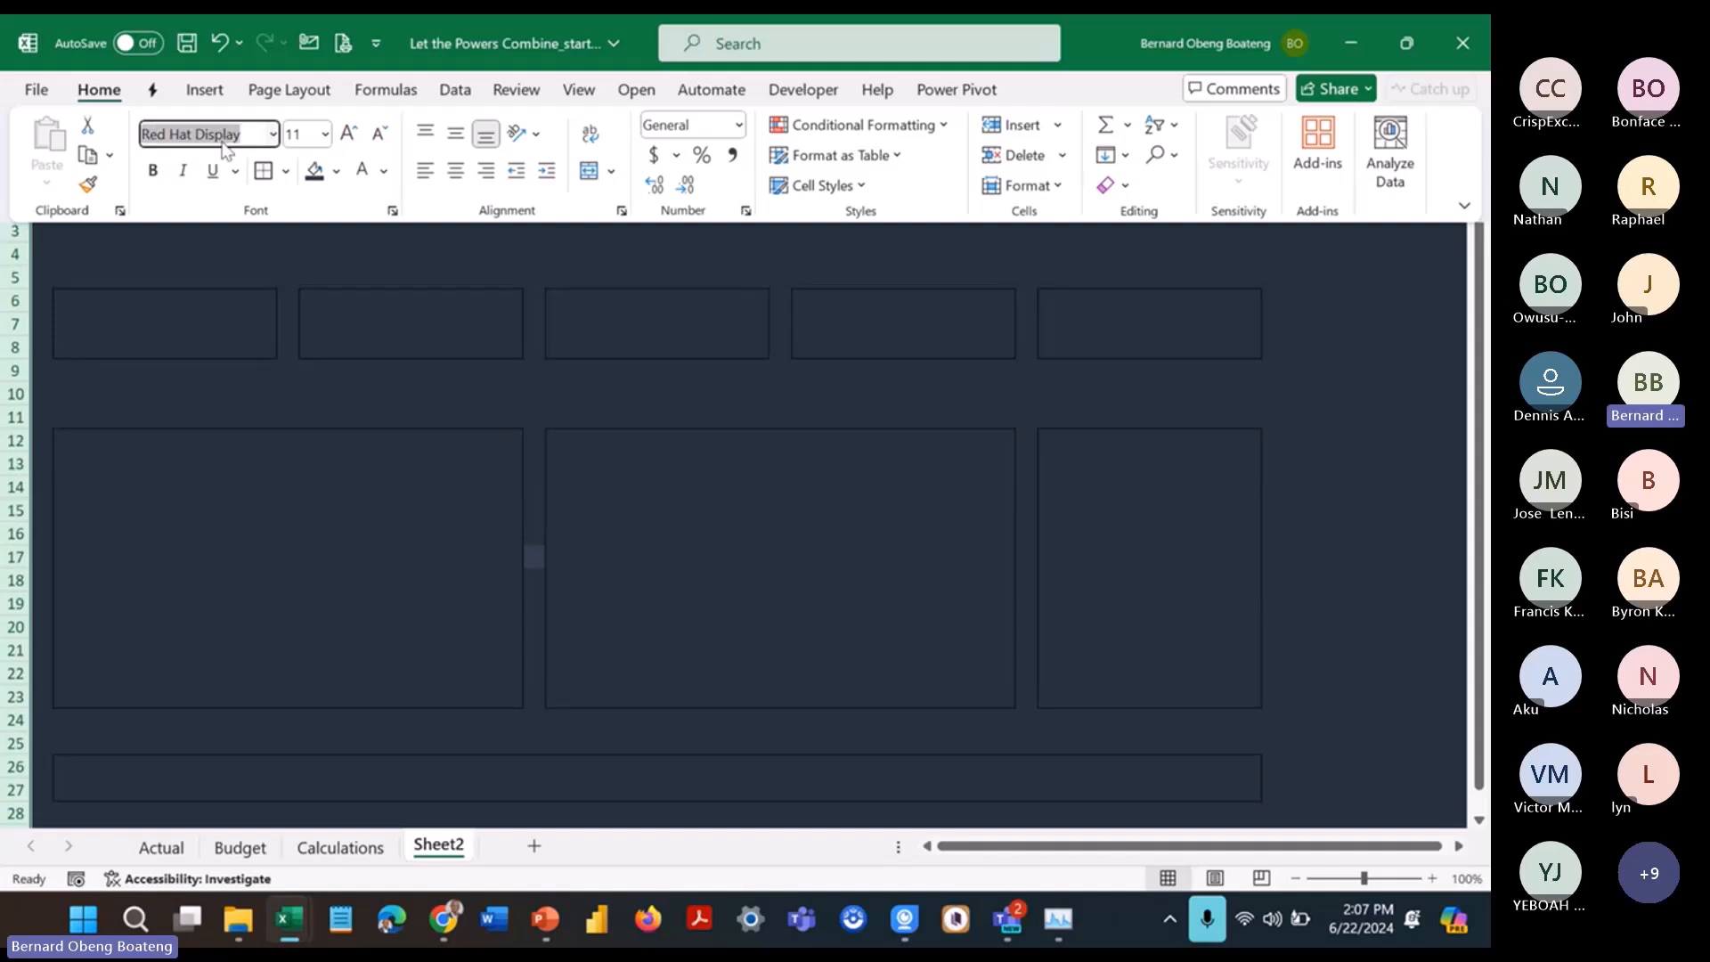
key(ctrl+F1)
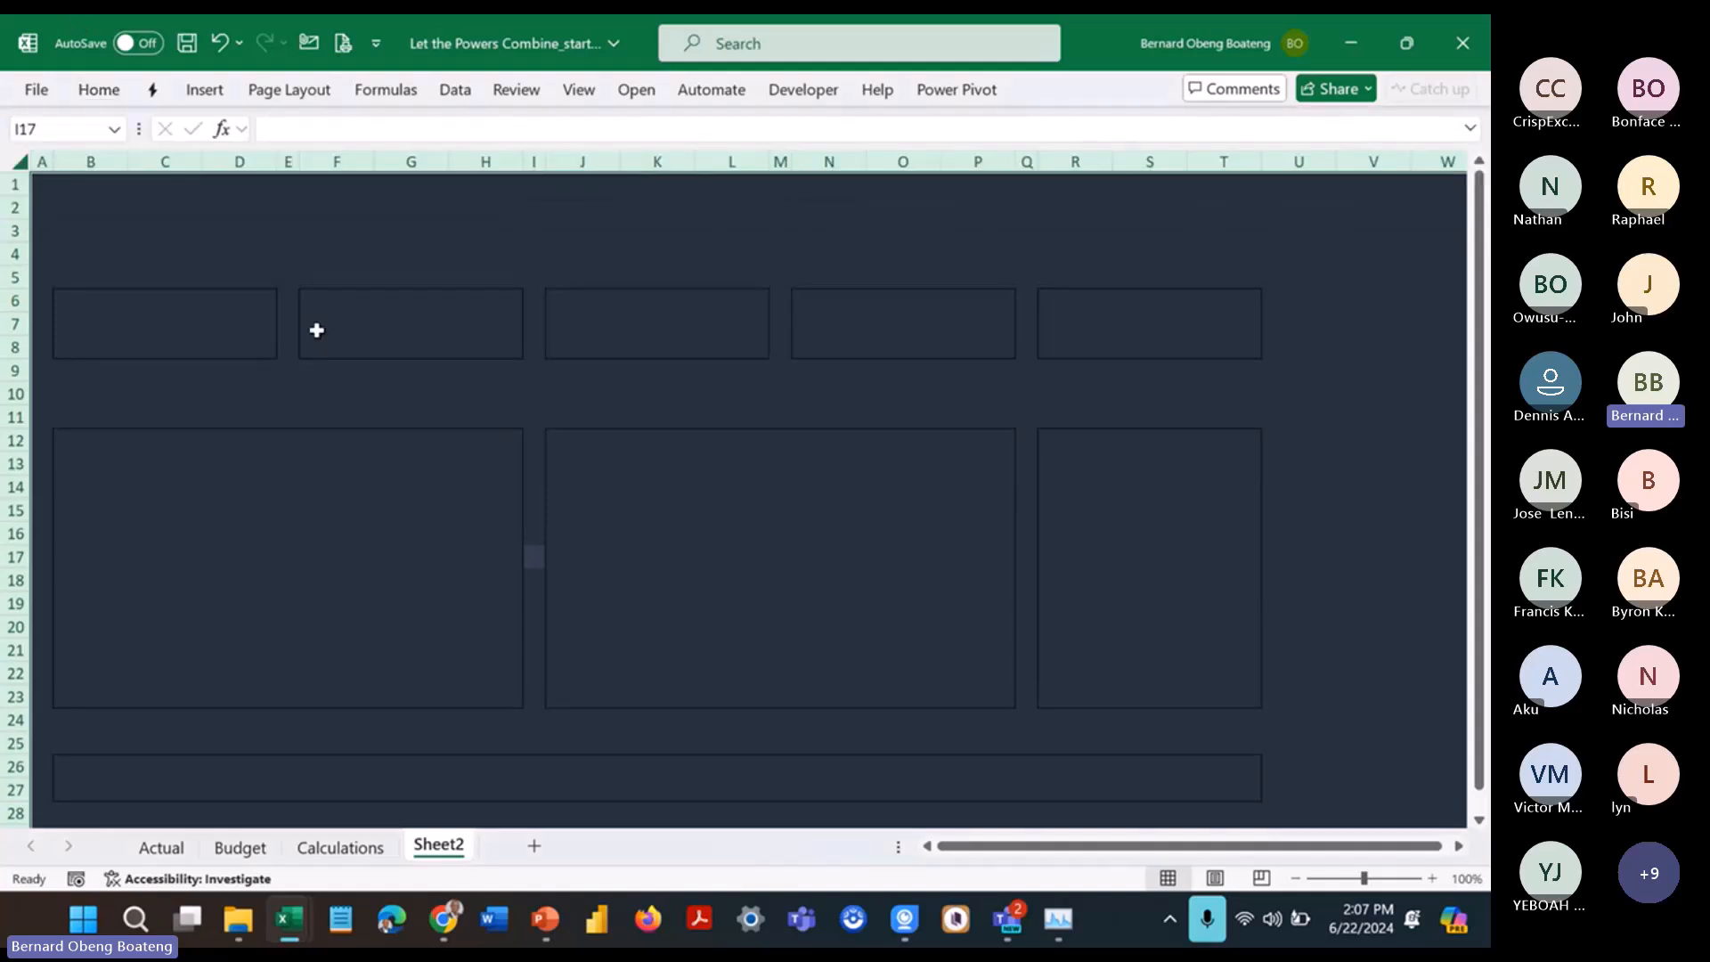
Step: Check the sheet's text formatting with the trial entry "fgfgf" in cell D4 and discard the entry
click(245, 258)
text(fgfgf)
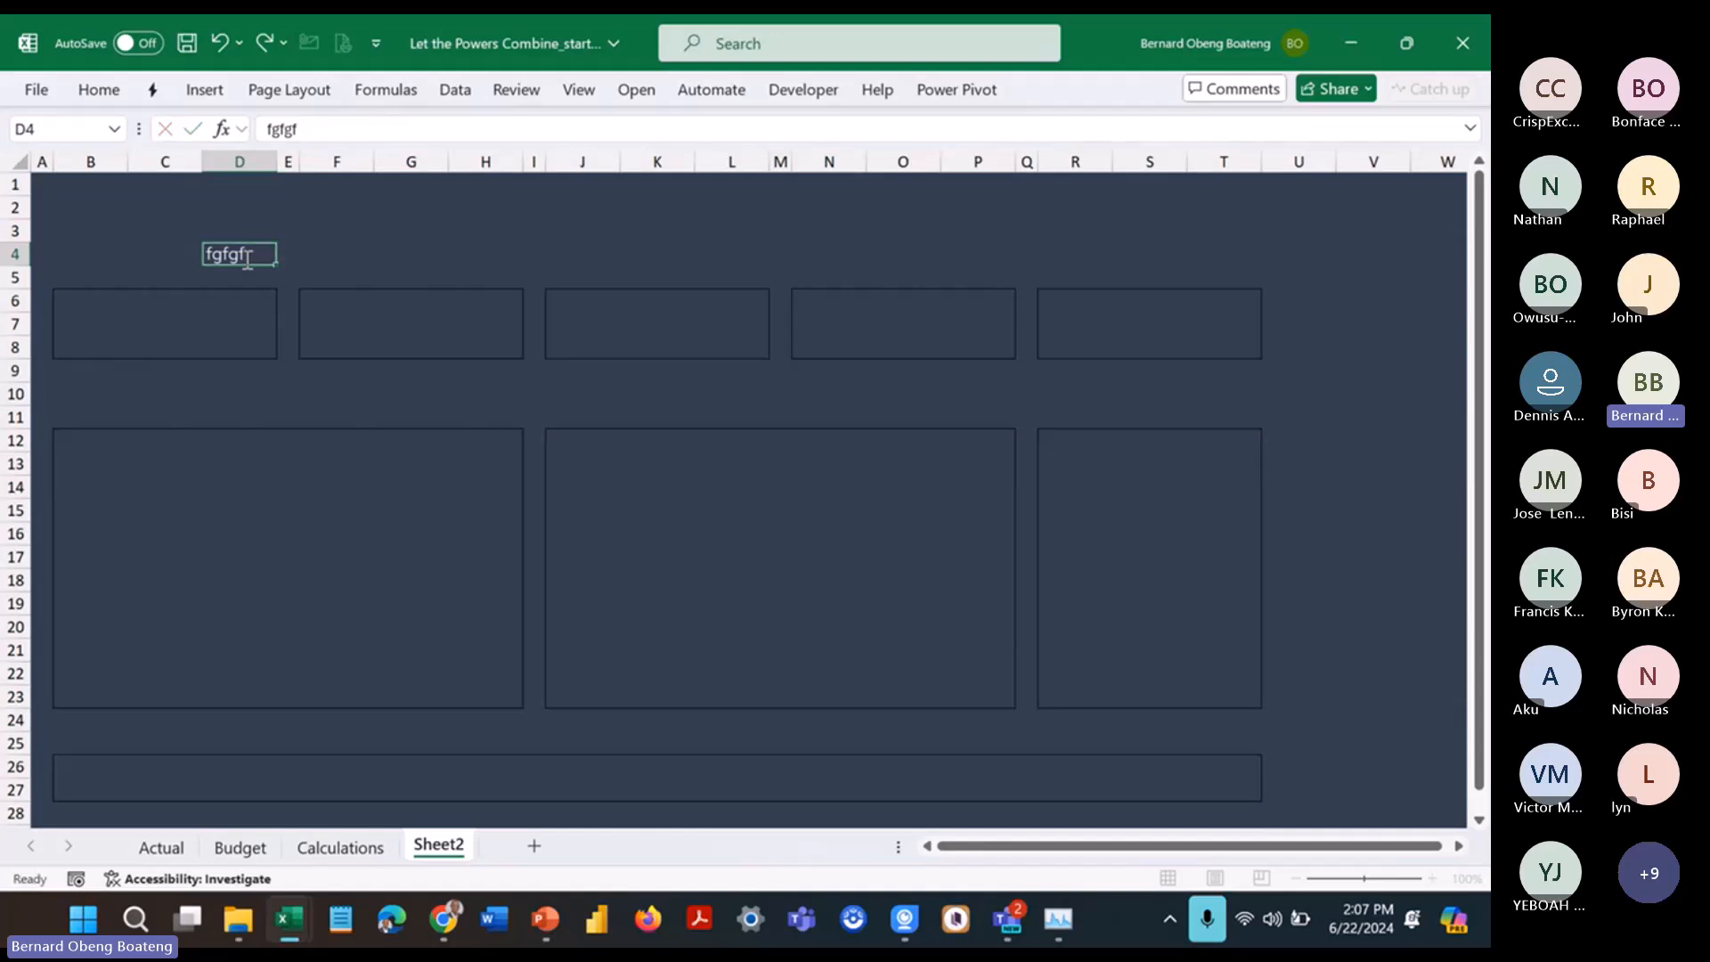
key(Escape)
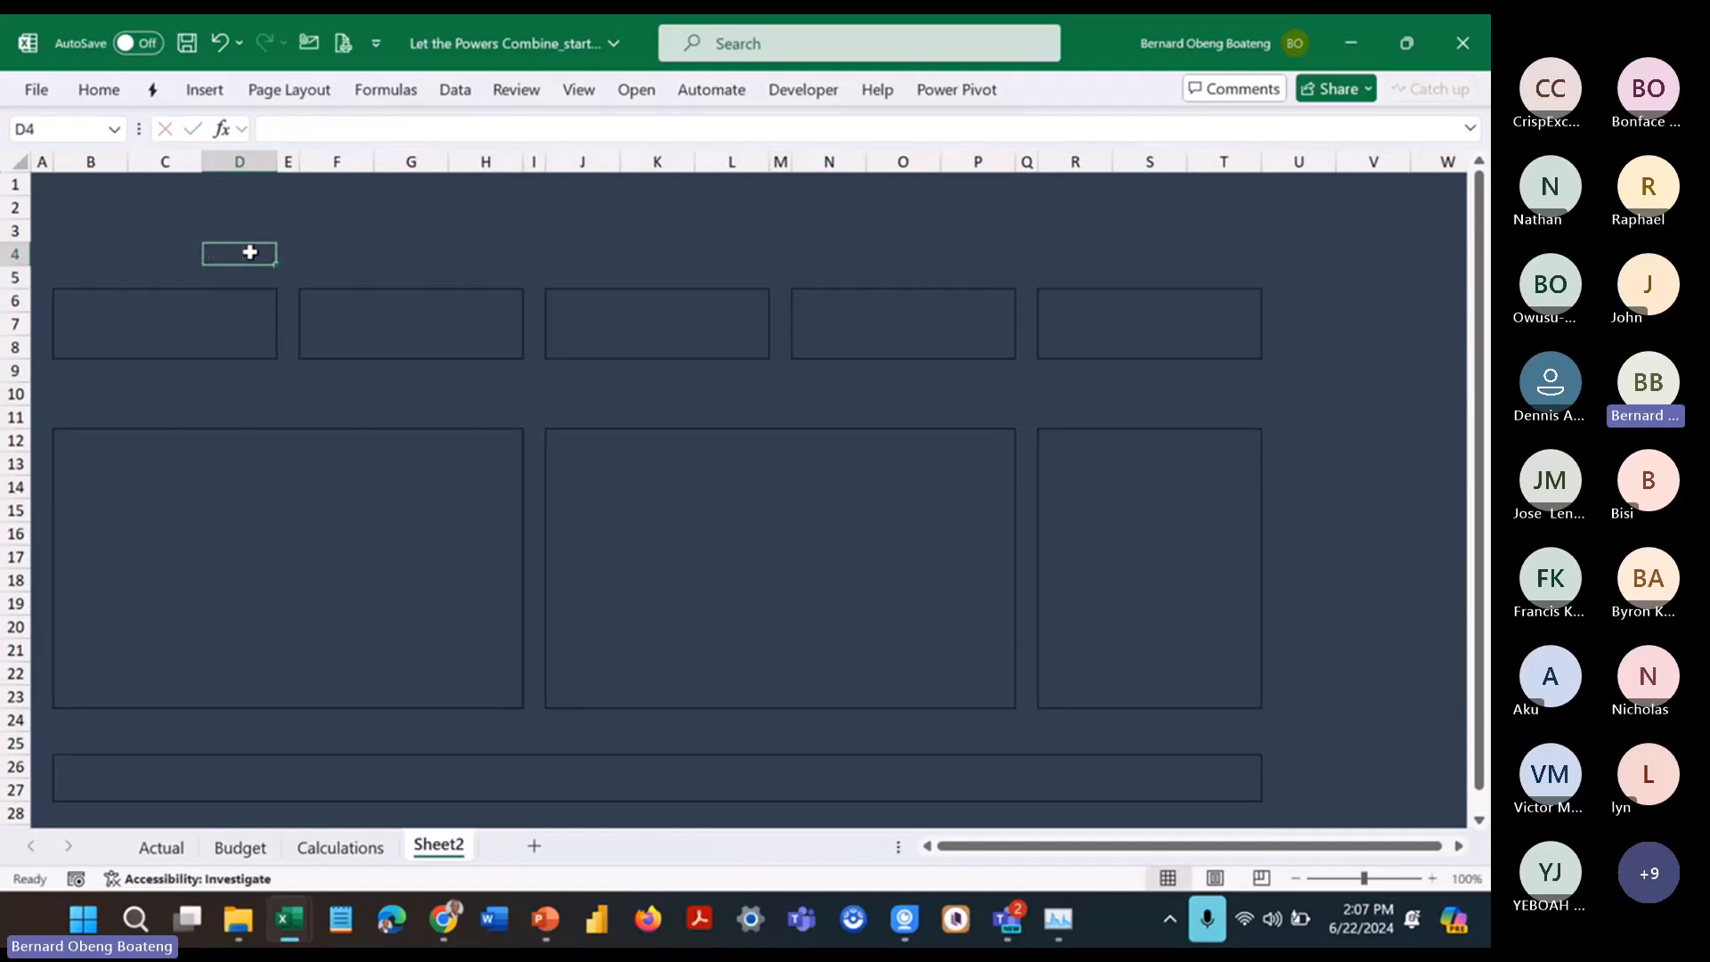
Step: Examine the Actual, Budget and Variance card shapes and the sparkline cell on the finished dashboard, and return to the starter workbook
key(alt+Tab)
click(238, 319)
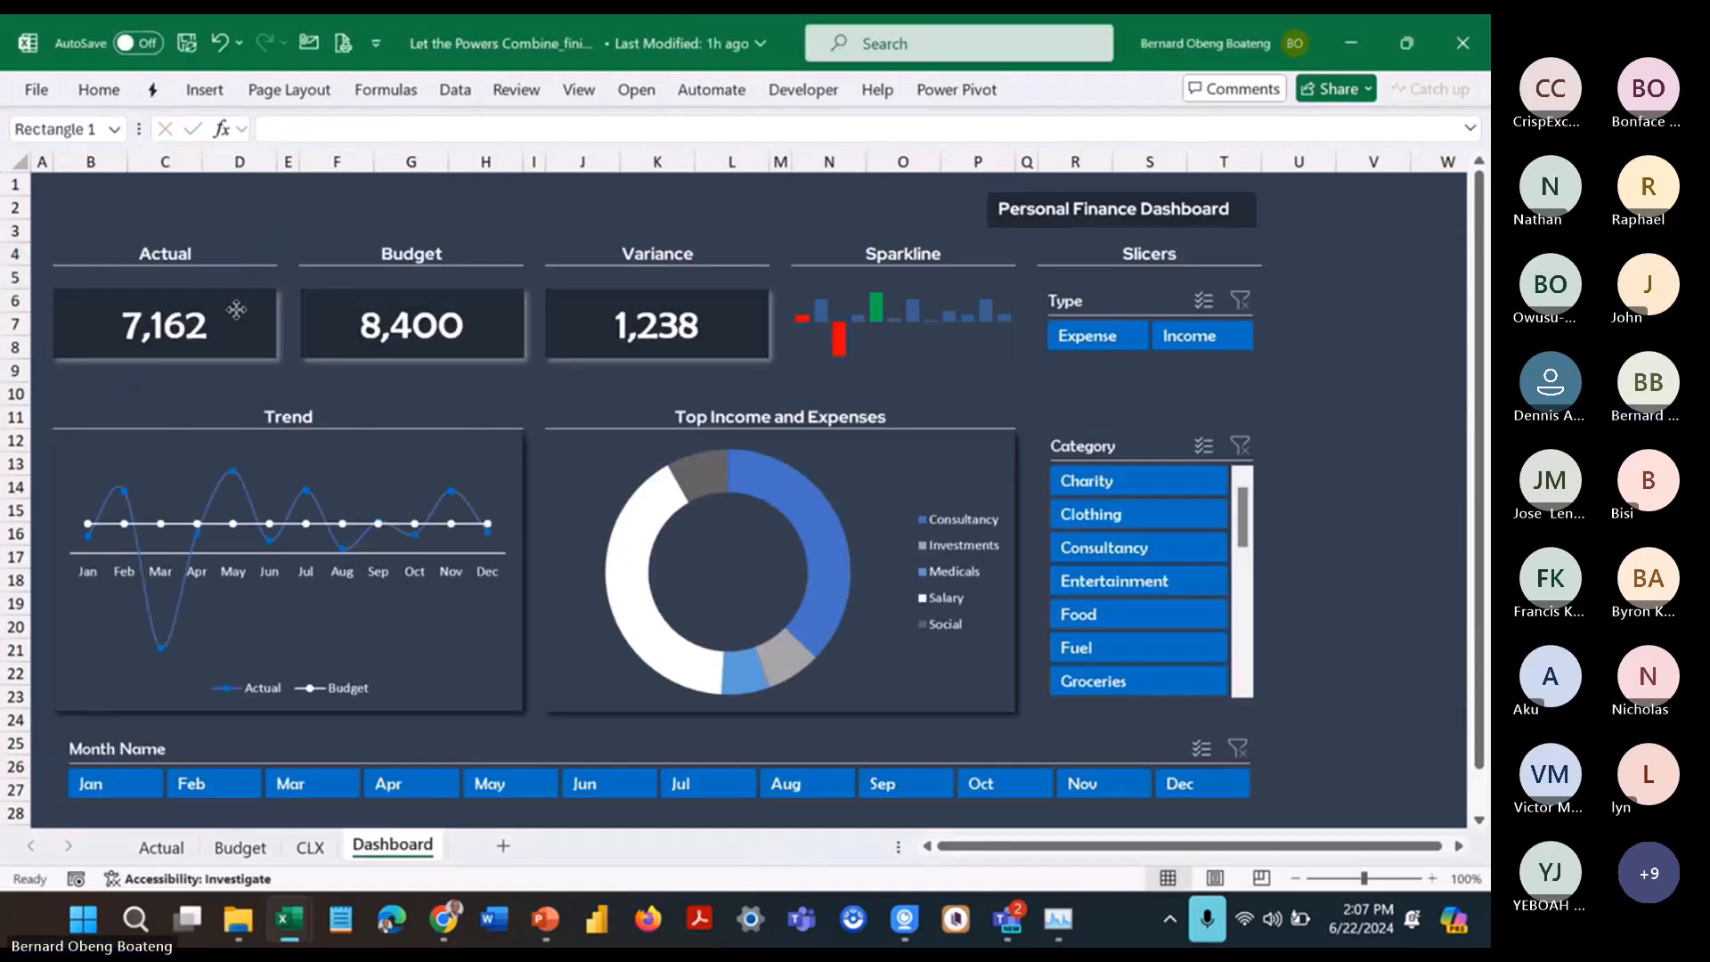
ctrl+click(352, 322)
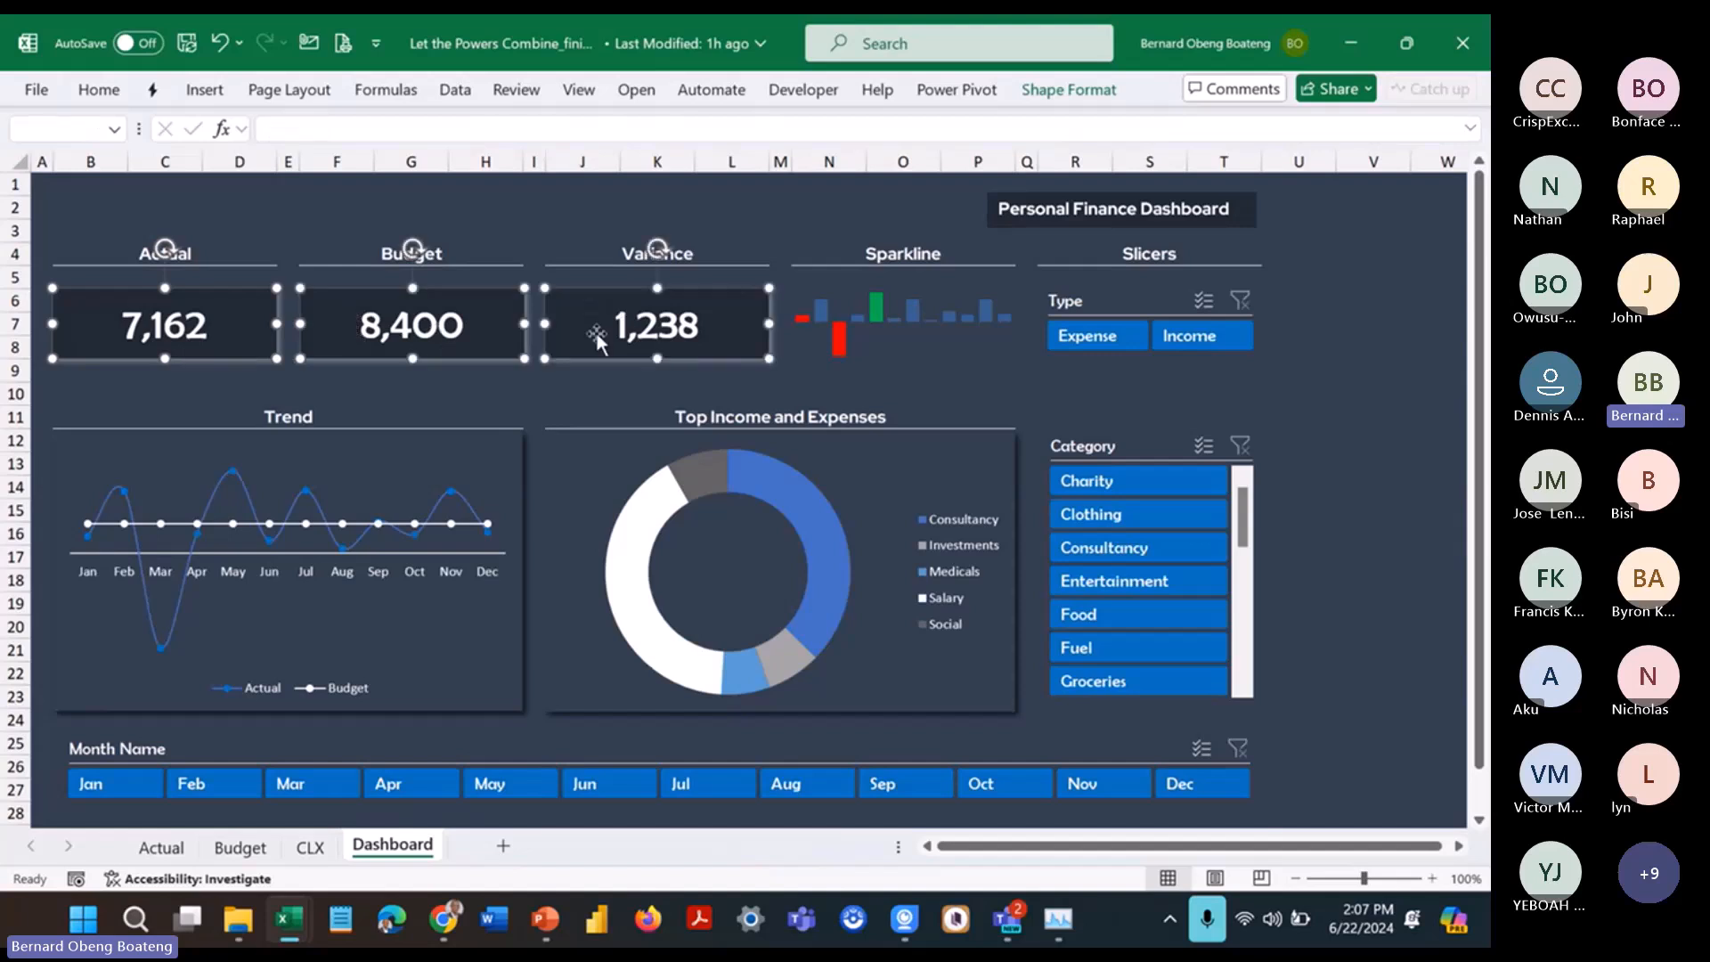
click(815, 316)
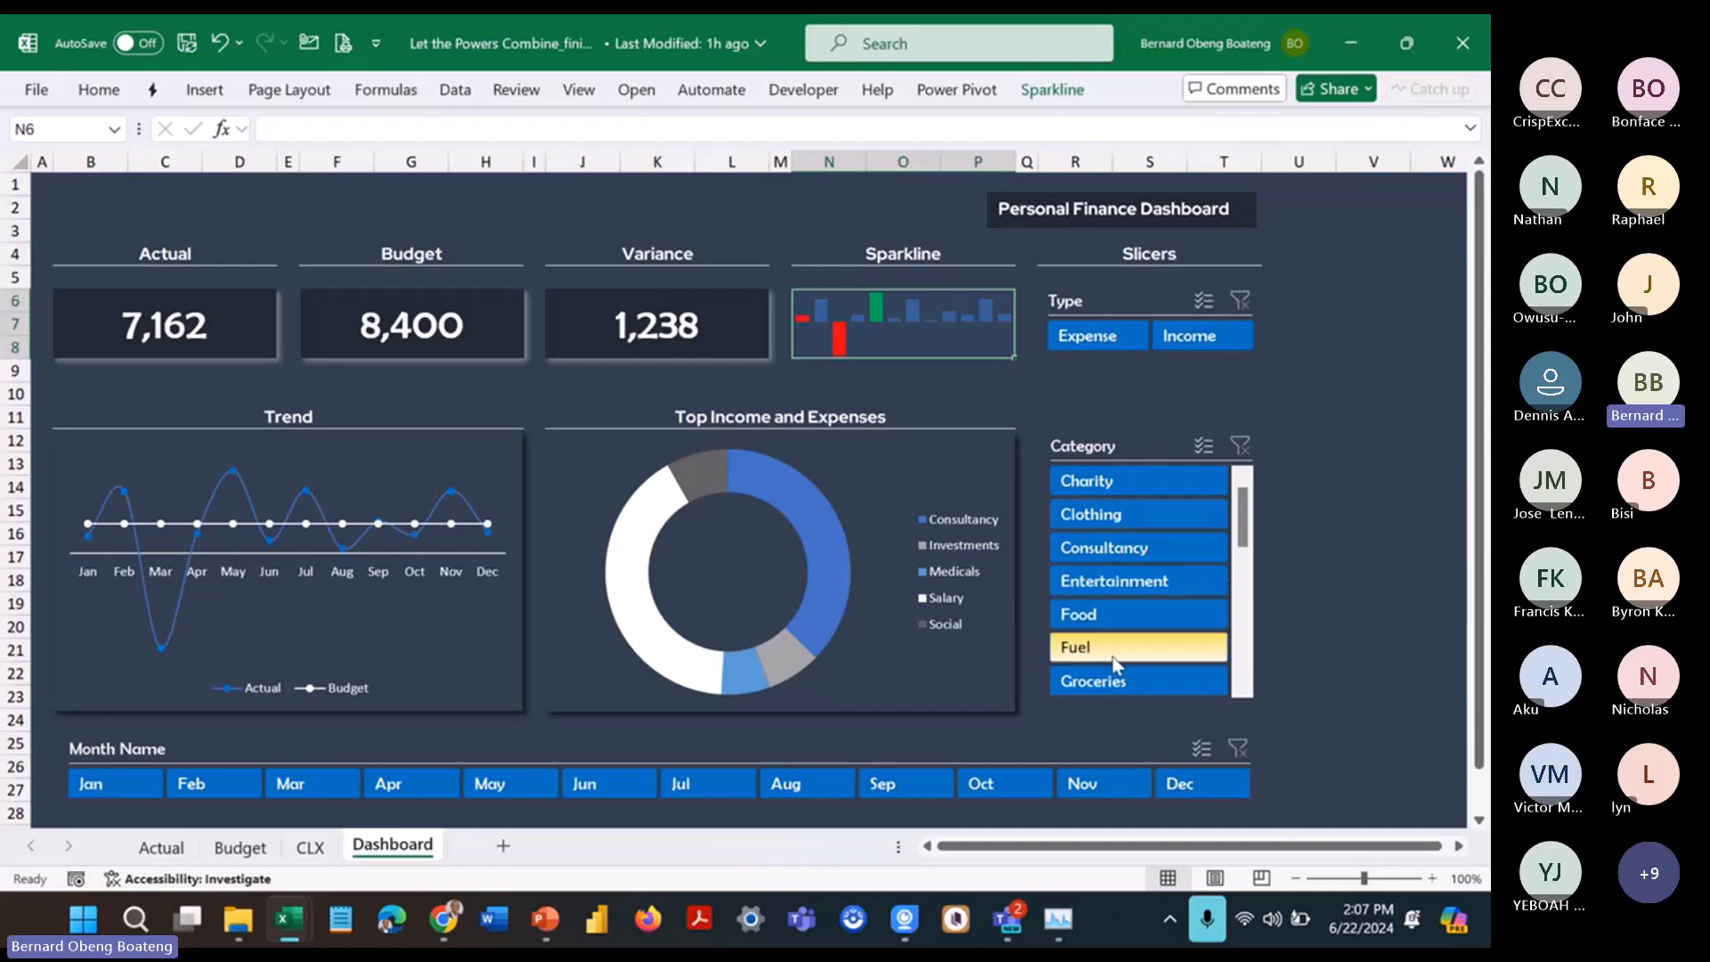
key(alt+Tab)
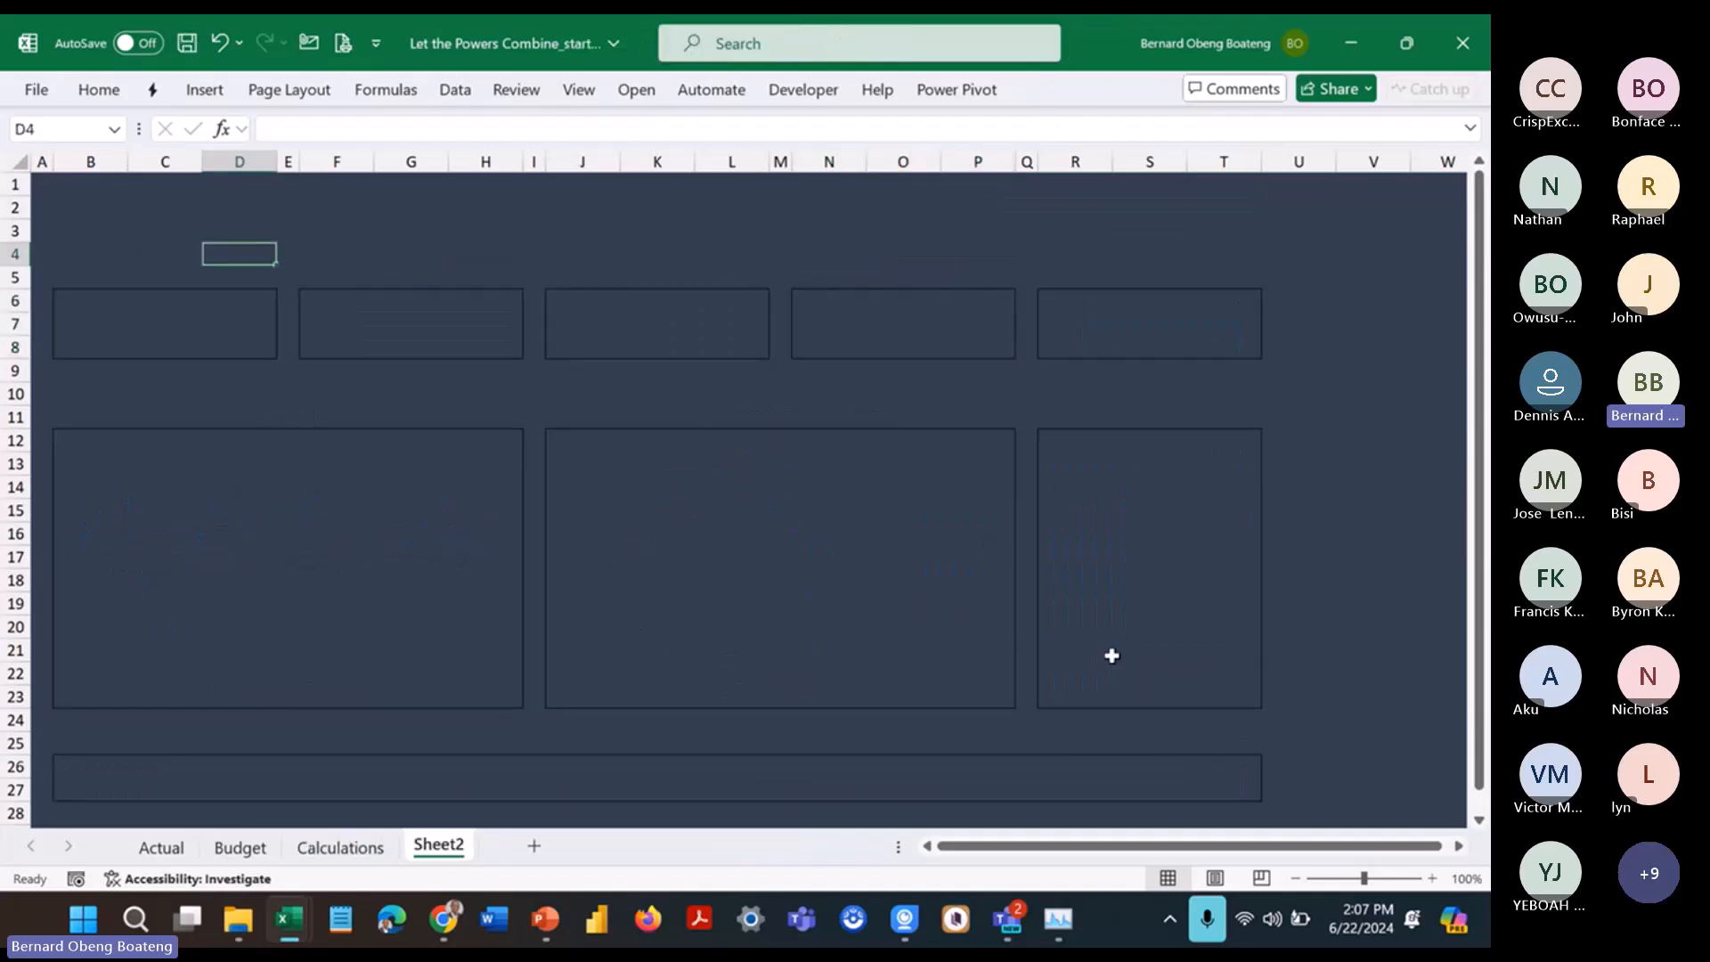
Step: Draw a rectangle about 0.62 by 2 inches covering the first outlined card area, B6:D8
click(78, 300)
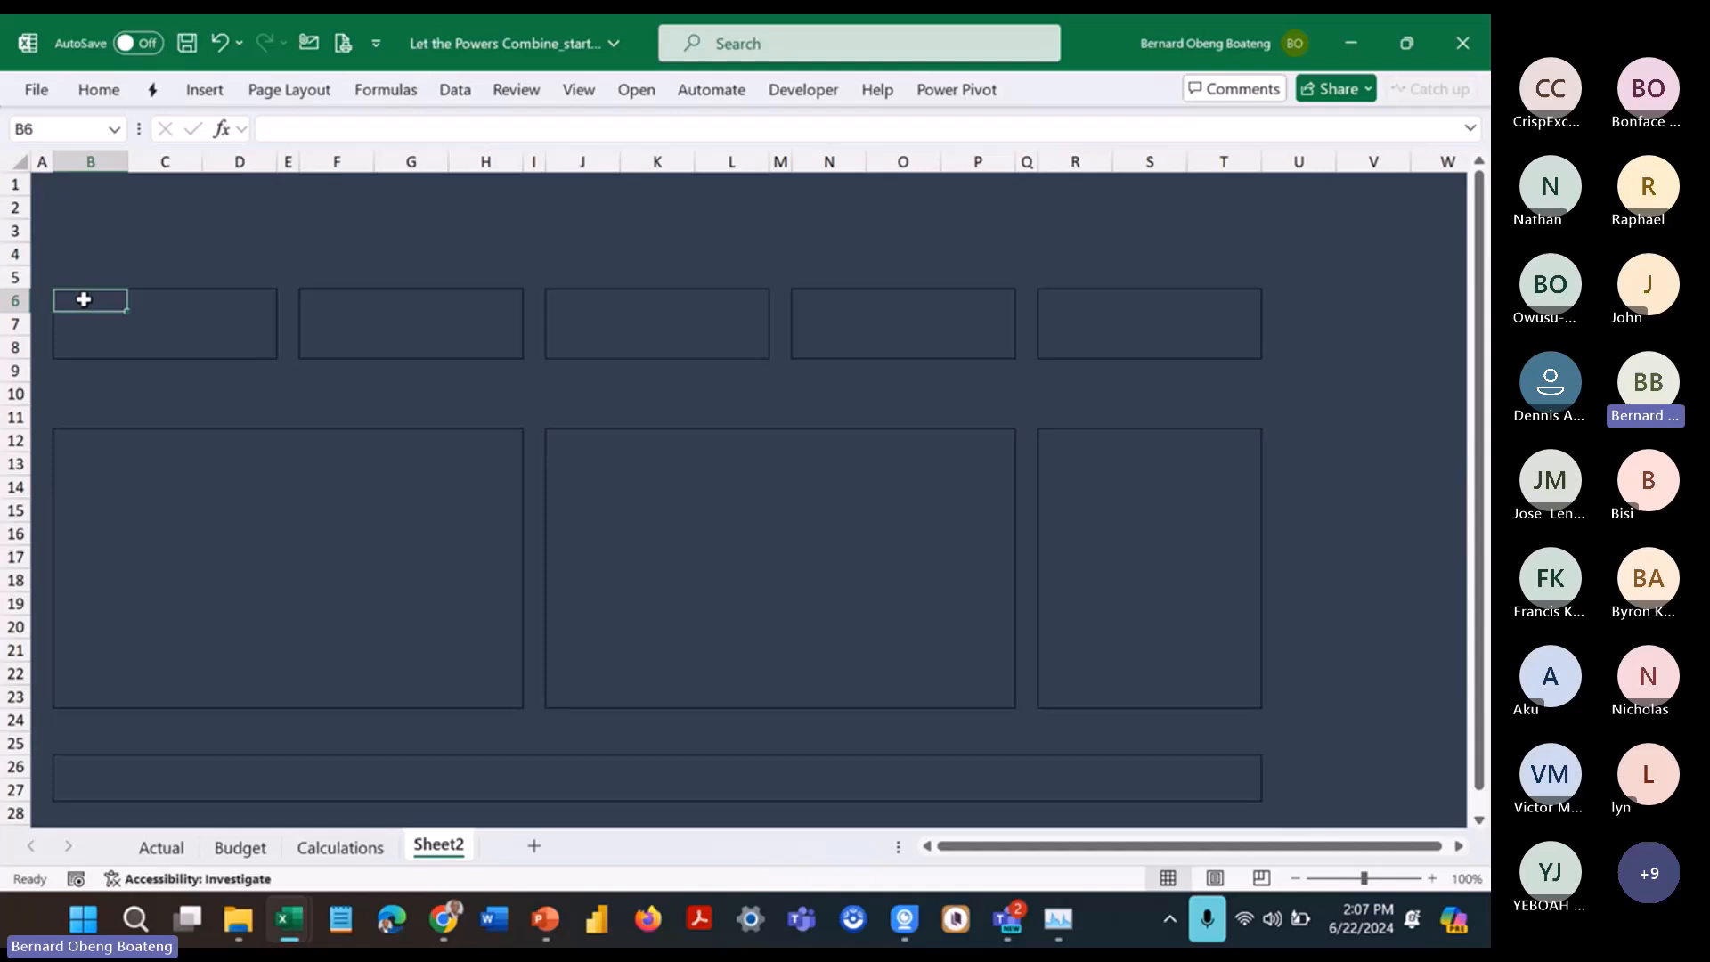
click(205, 91)
click(295, 156)
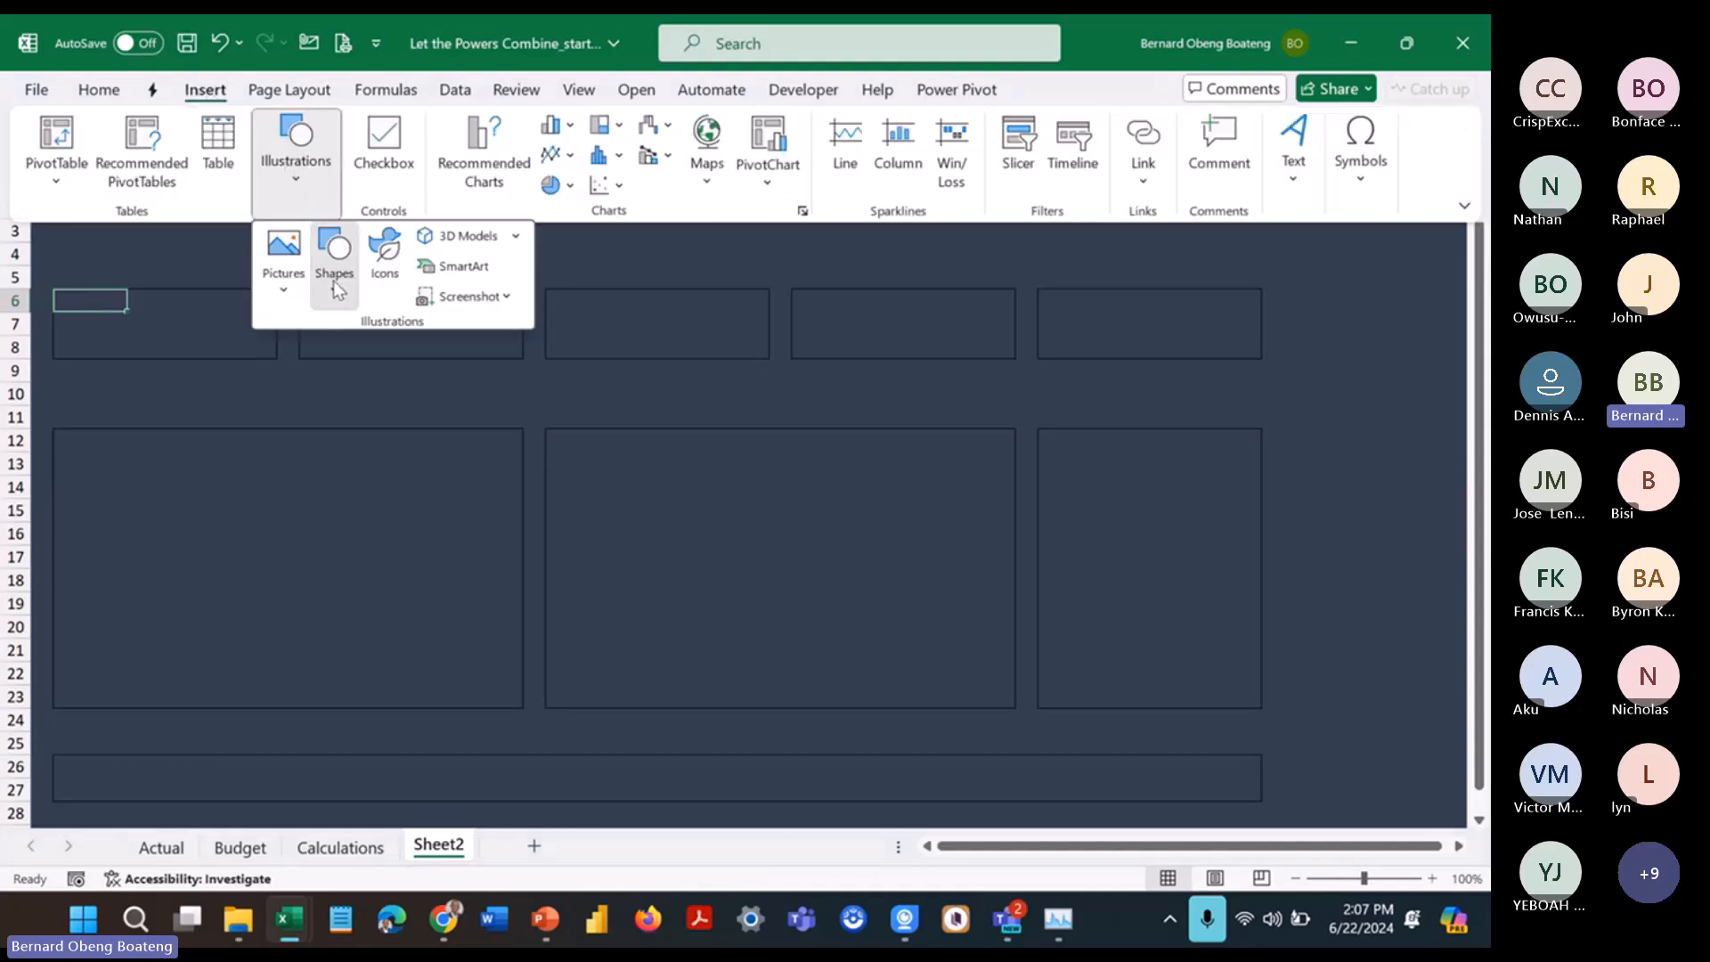
click(335, 287)
click(393, 358)
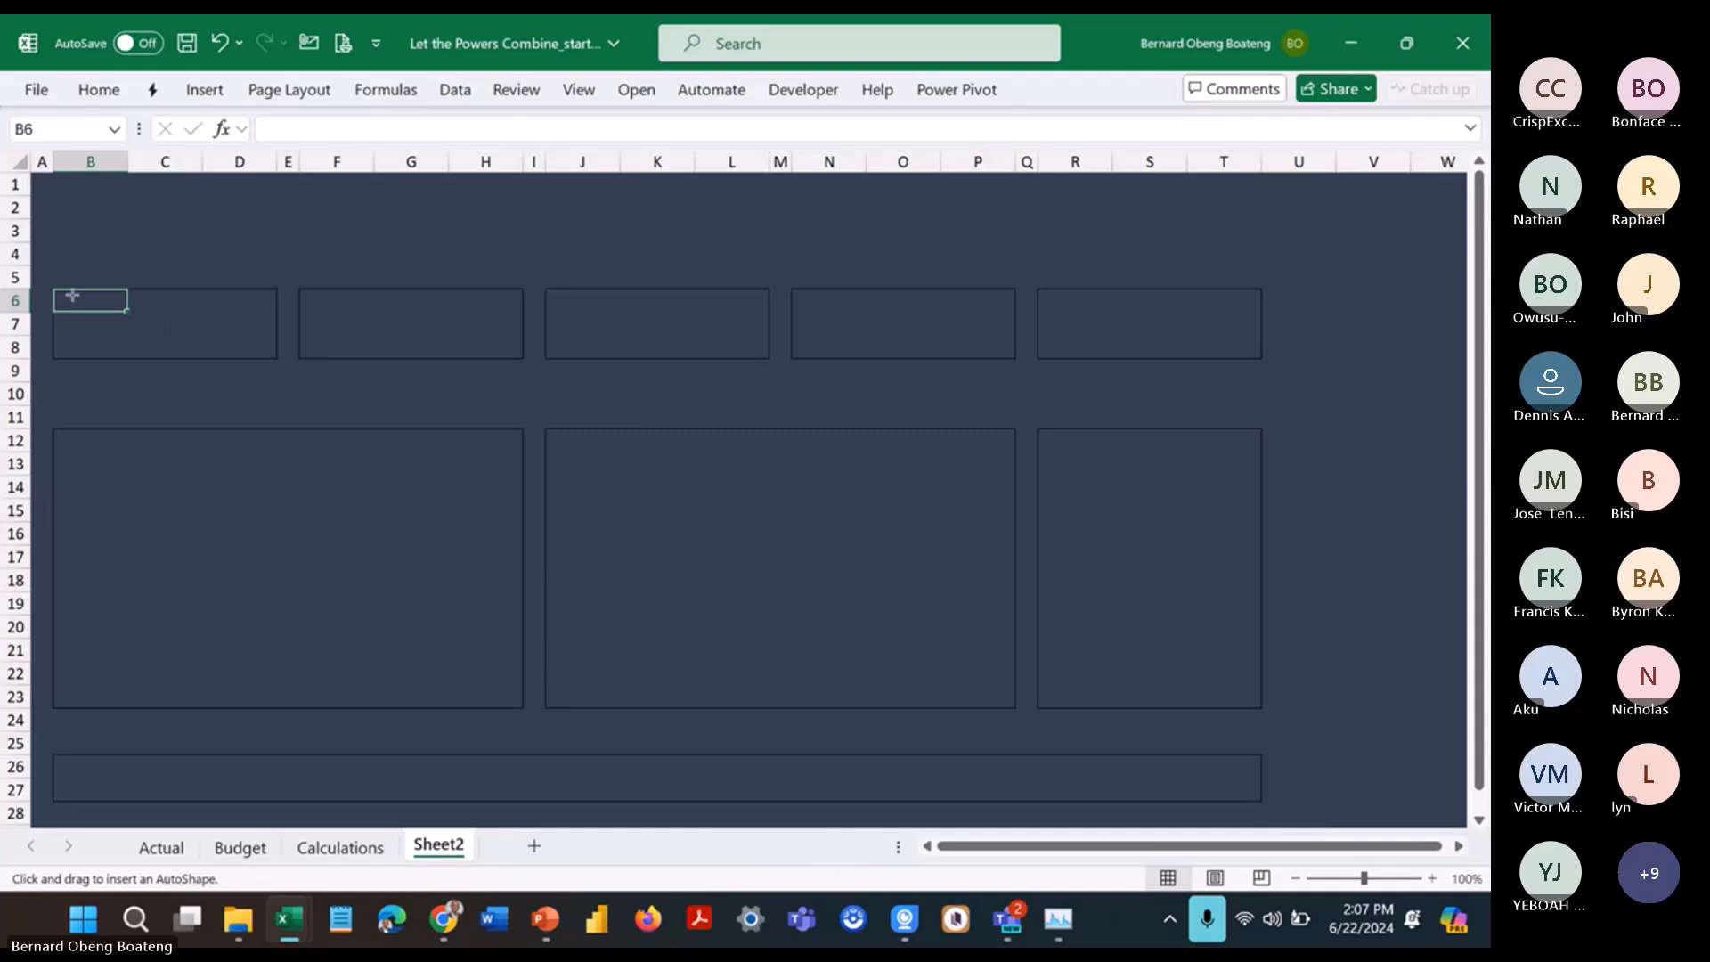
drag(57, 290, 277, 360)
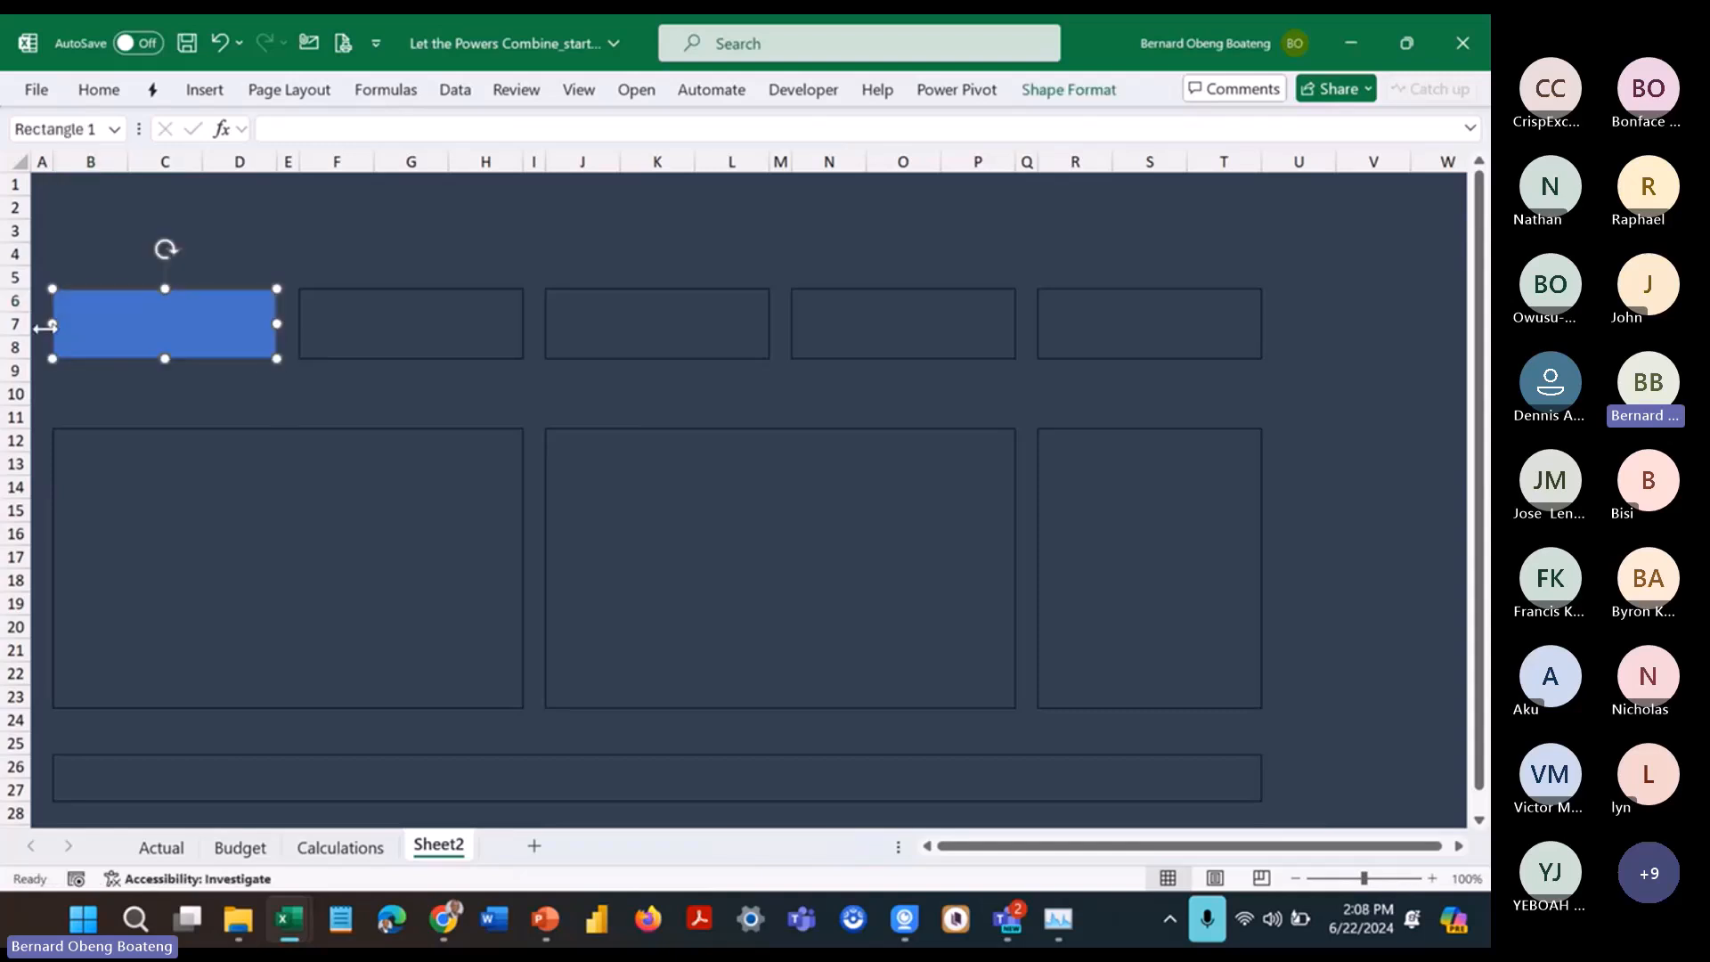
mouse_move(166, 359)
mouse_down()
mouse_move(162, 389)
mouse_move(165, 360)
mouse_up()
Step: Fill the card rectangle with the darkest blue-gray theme shade and remove its outline
click(99, 90)
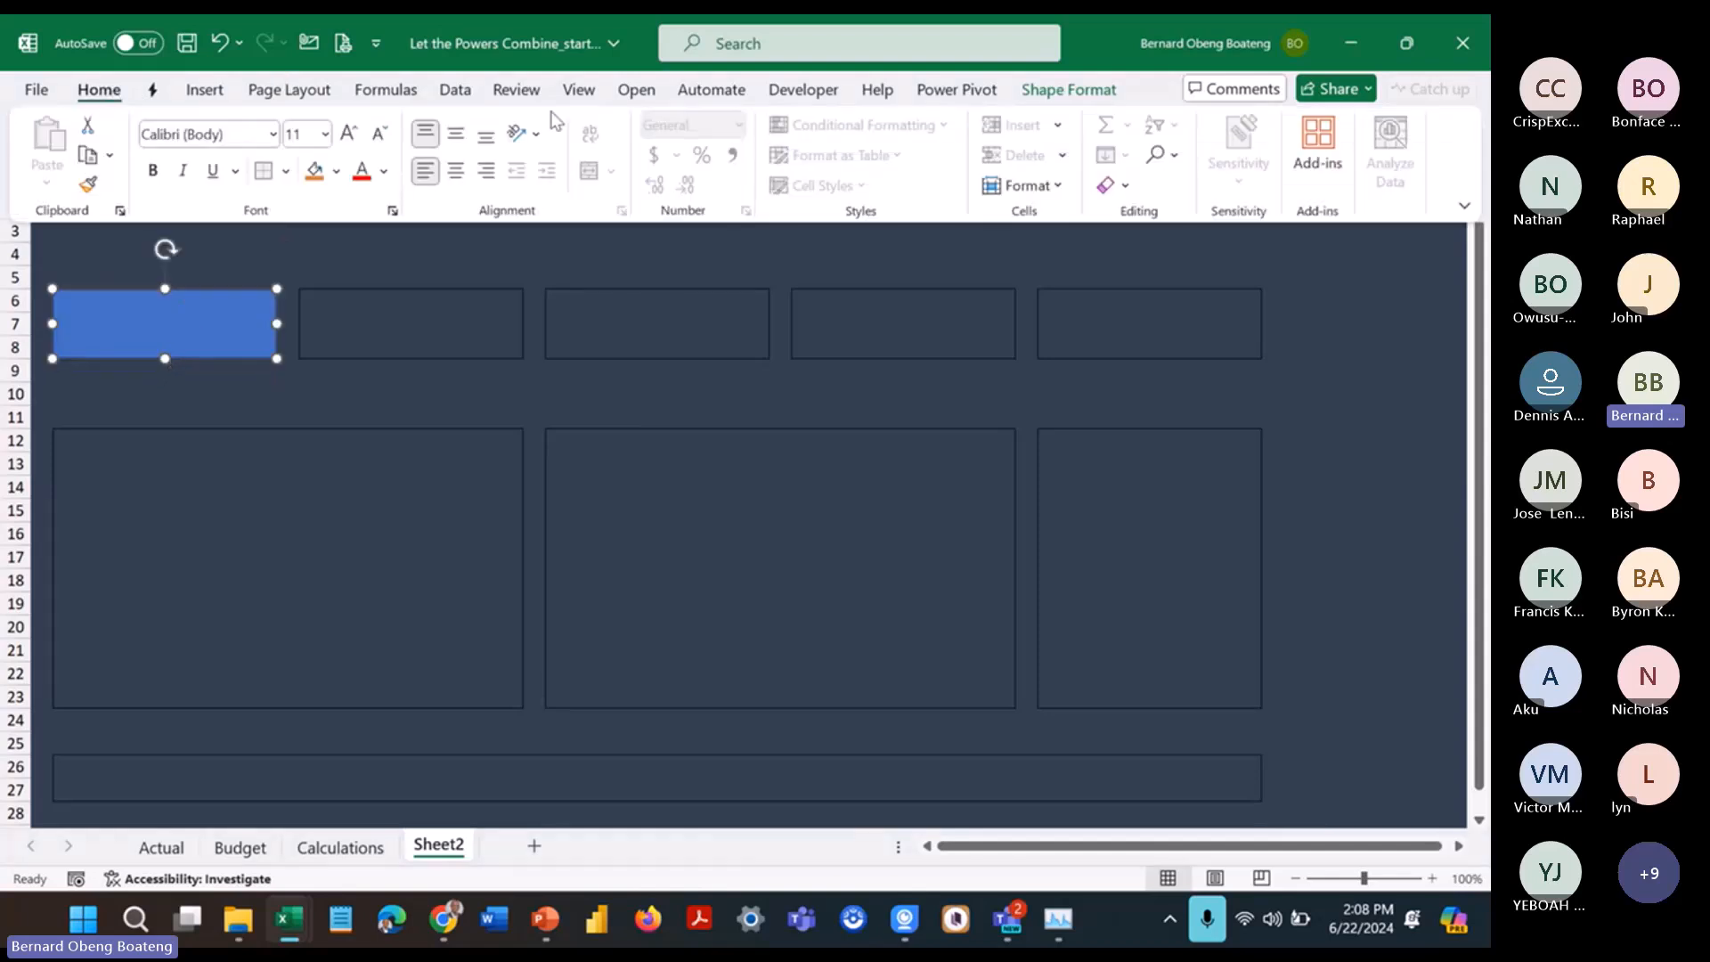
click(1067, 90)
click(643, 125)
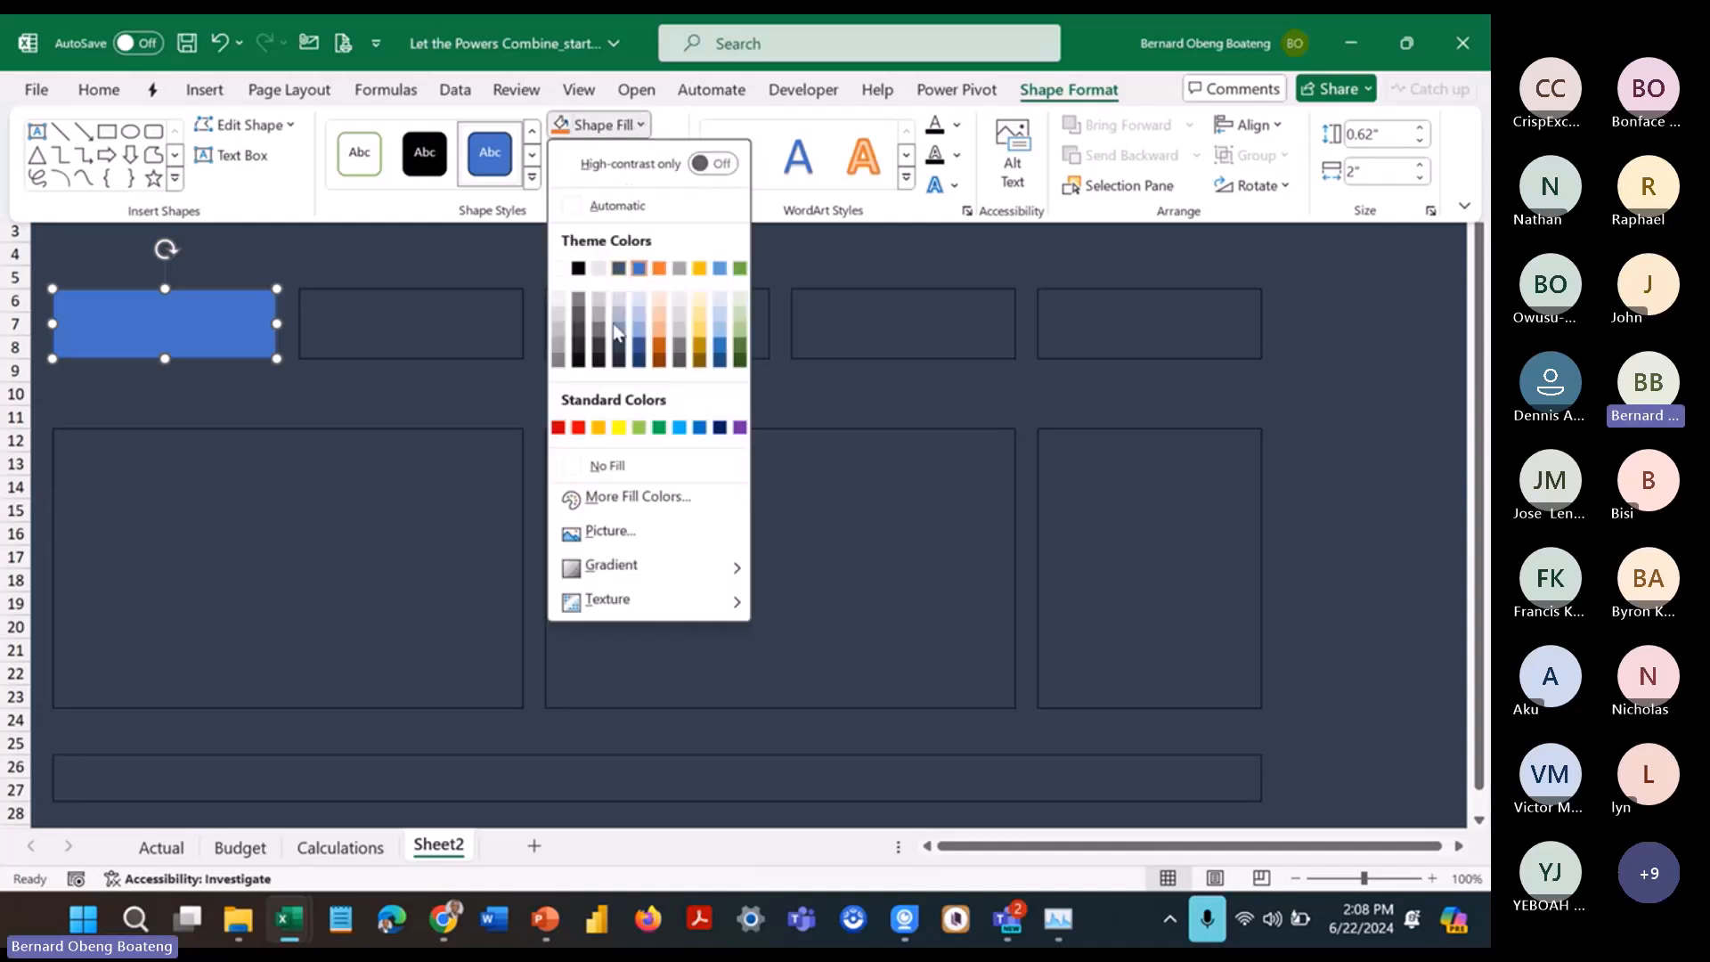
click(621, 360)
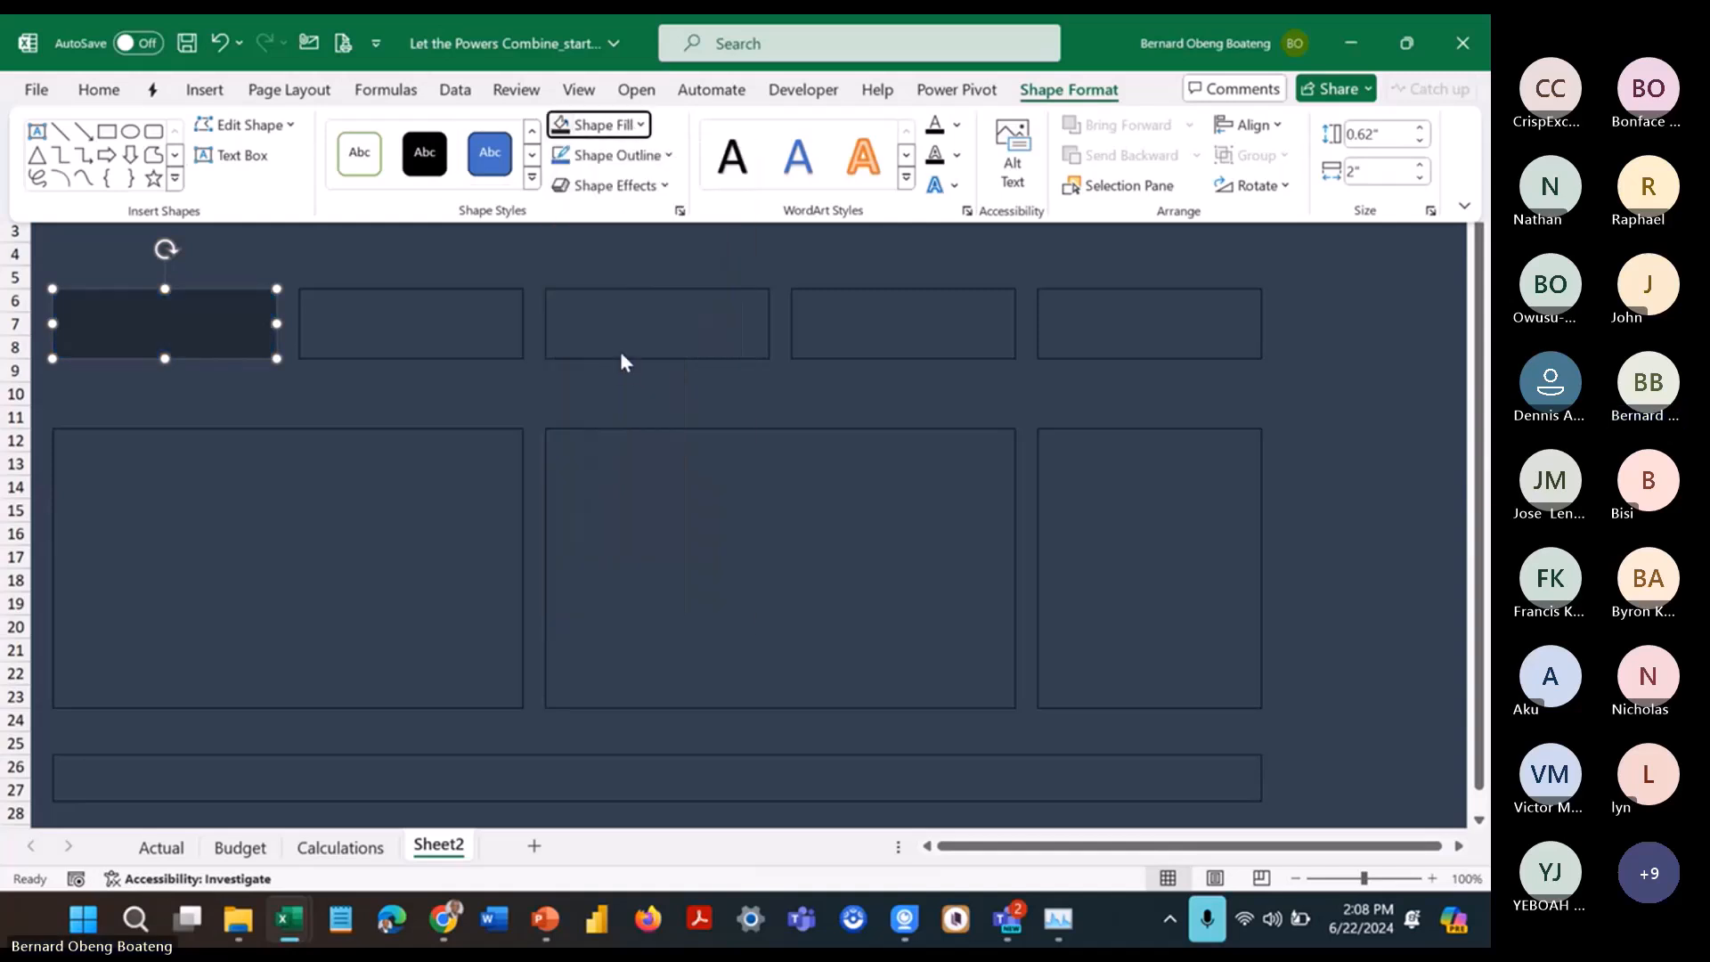
click(666, 157)
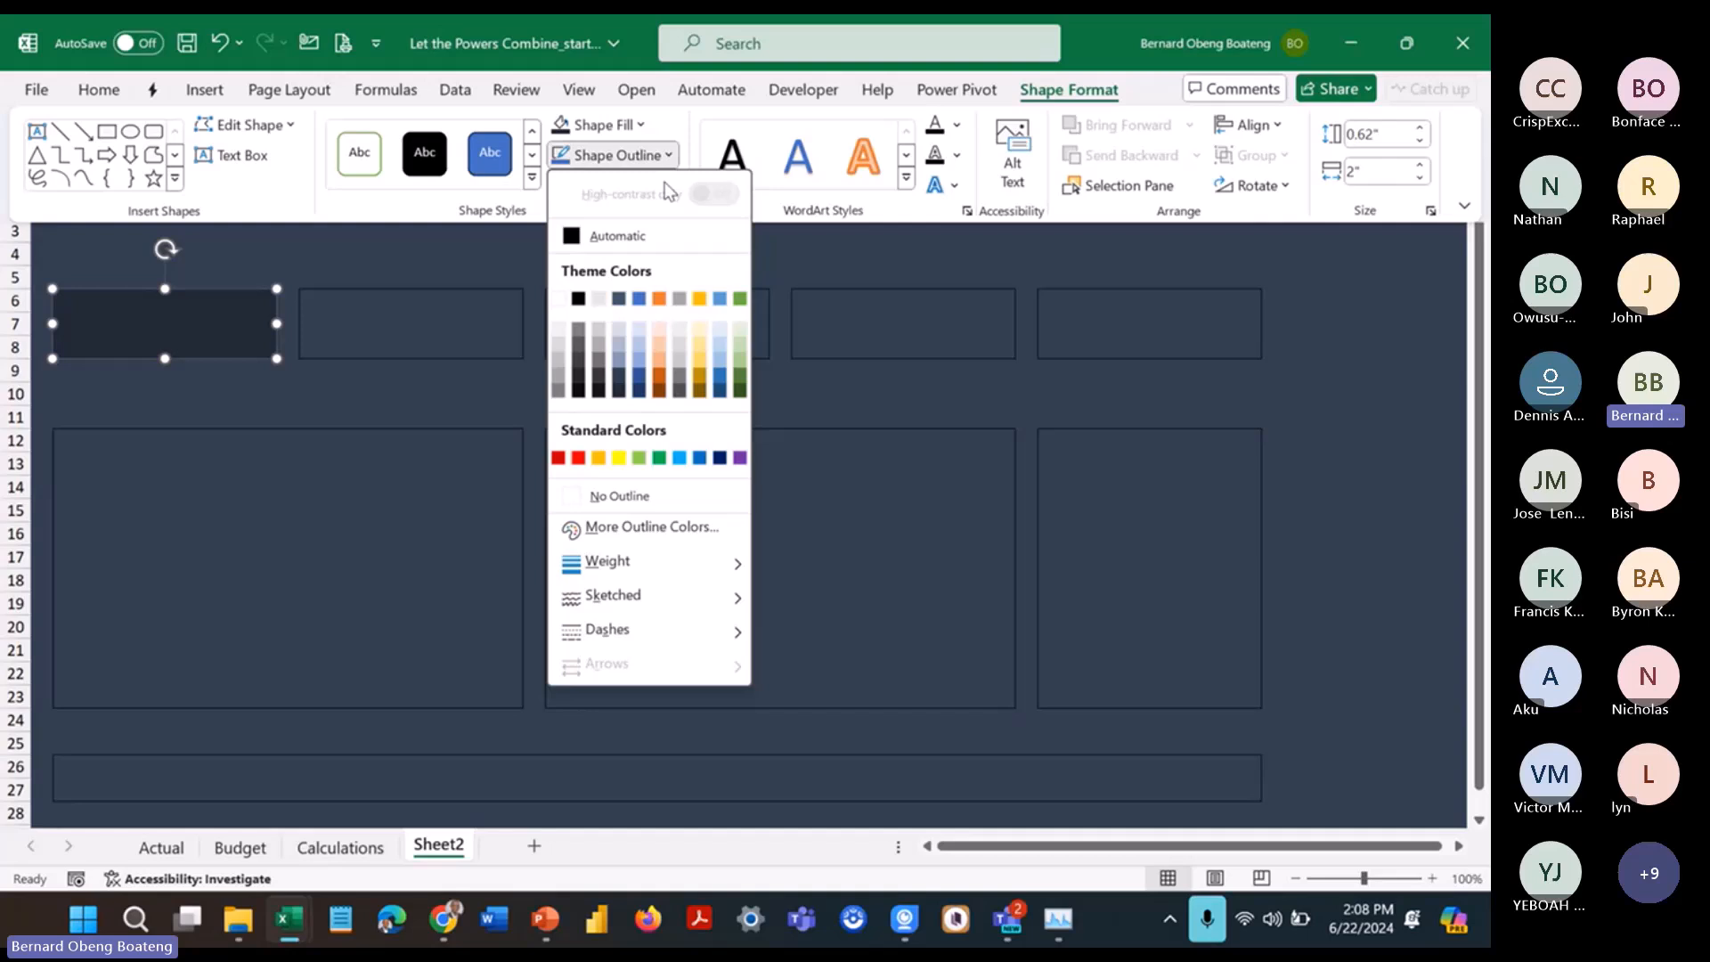
click(614, 496)
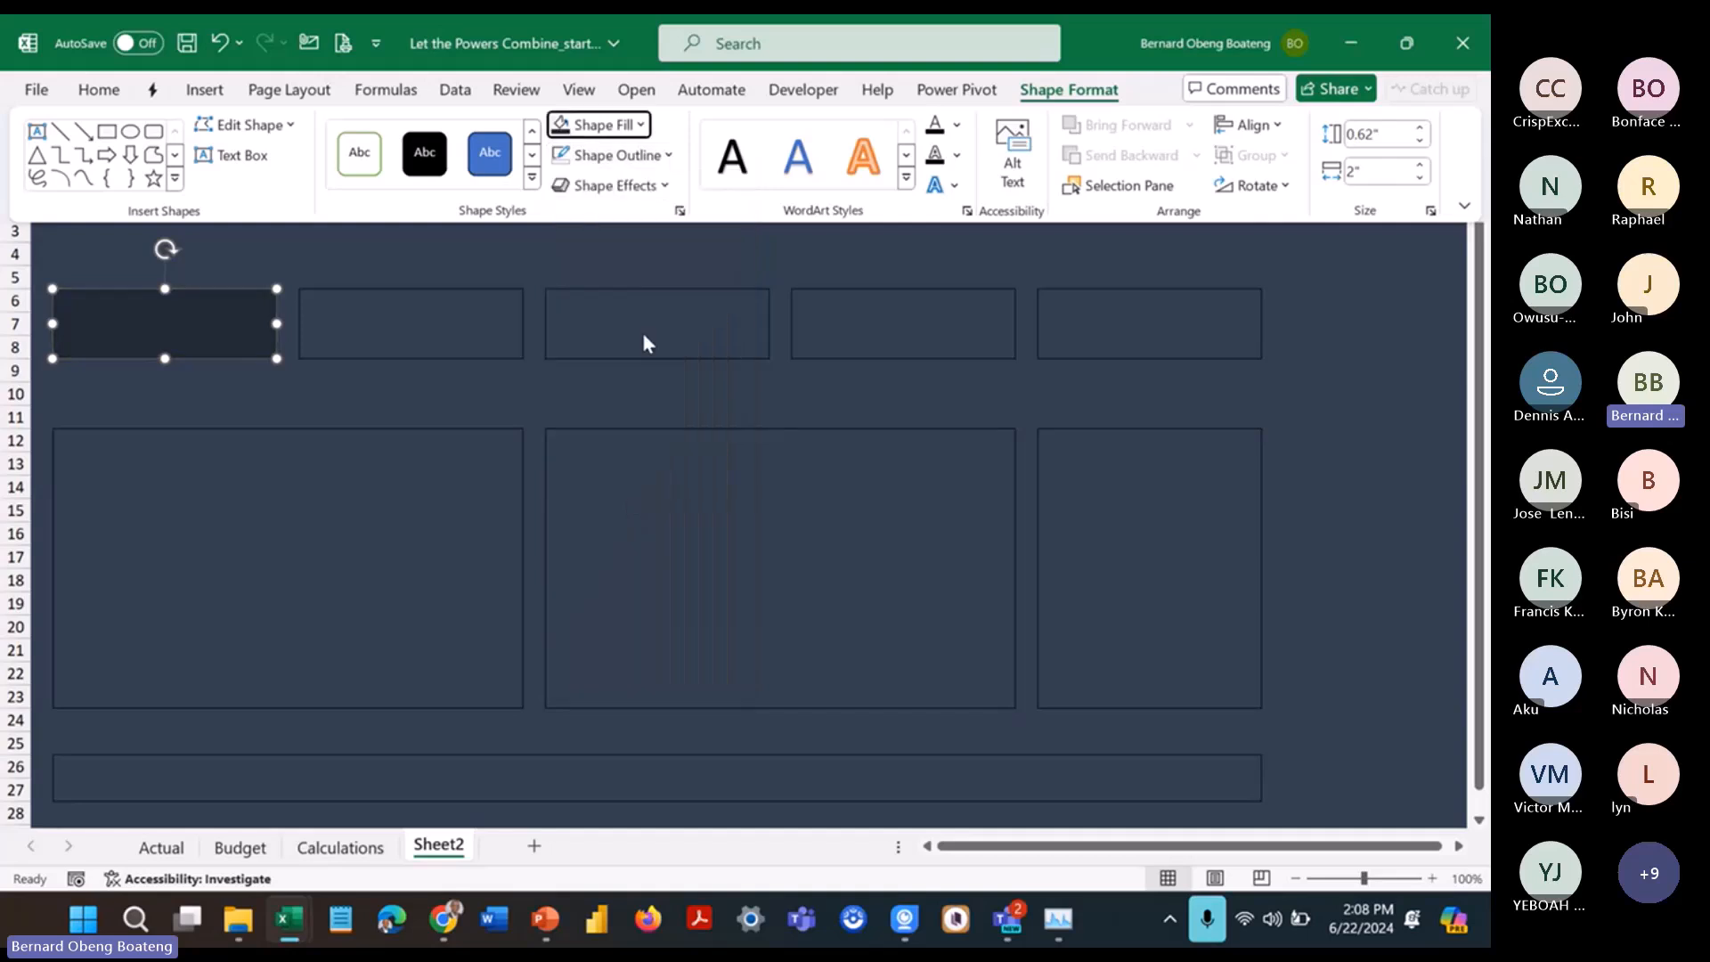
Step: Give the card an outer Offset: Bottom Right shadow in white, and close the shape formatting and PivotTable field panes
click(663, 191)
mouse_move(666, 278)
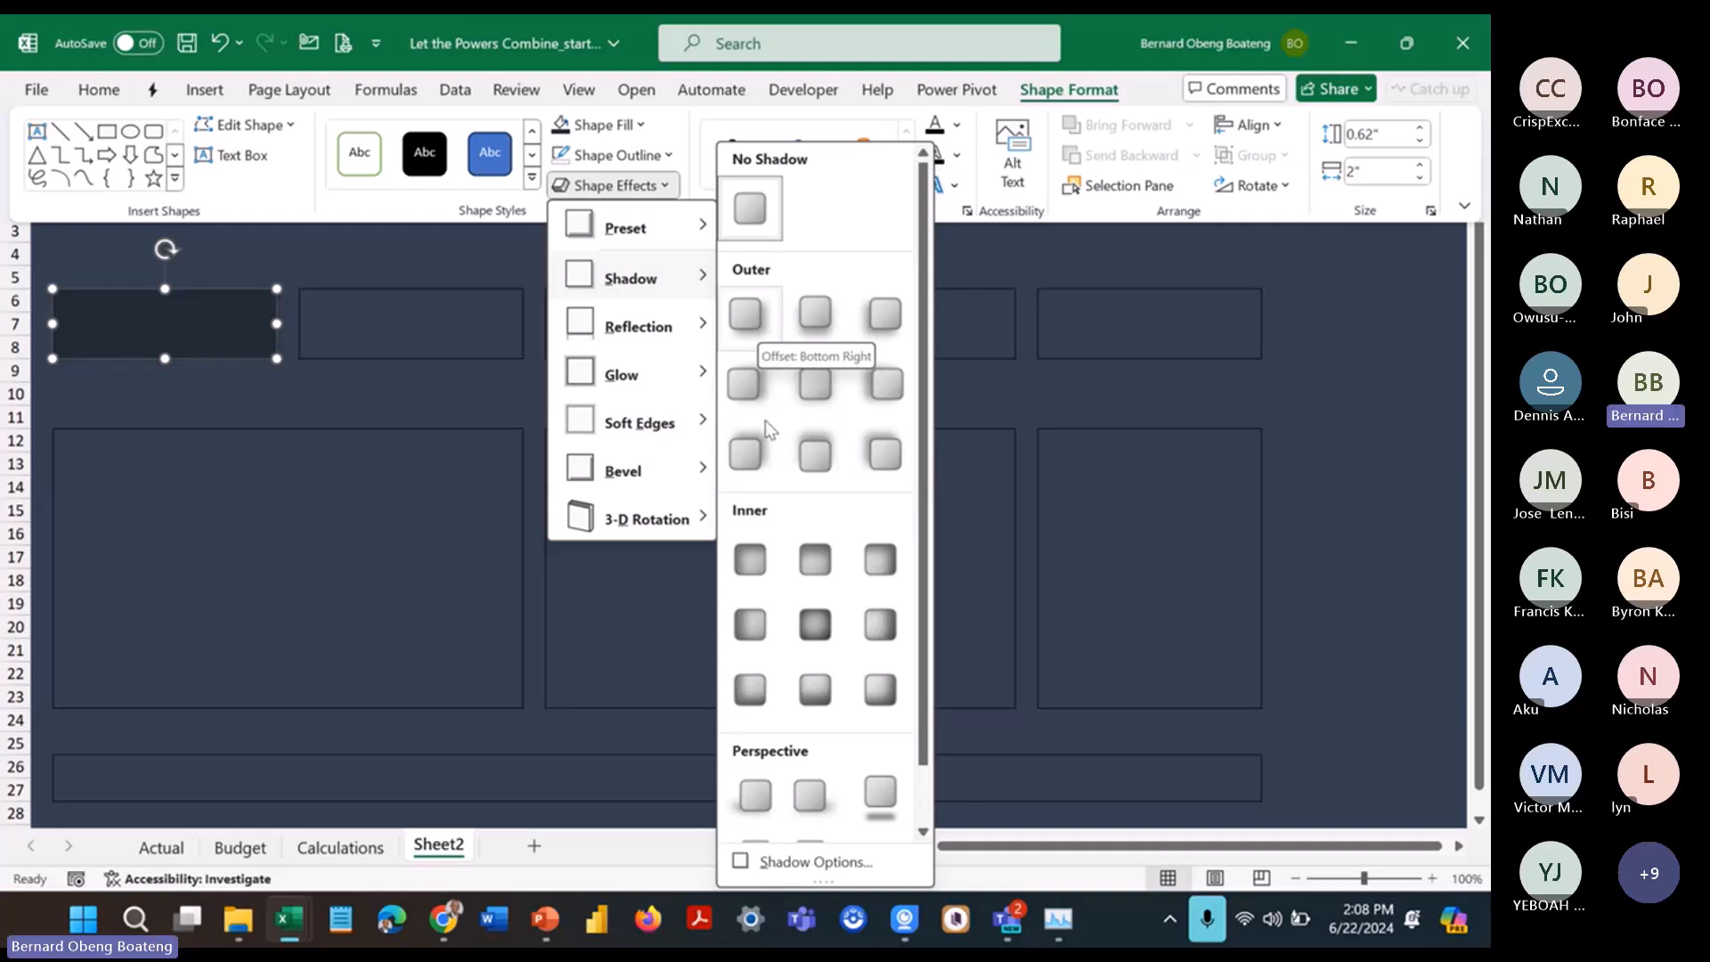
click(806, 864)
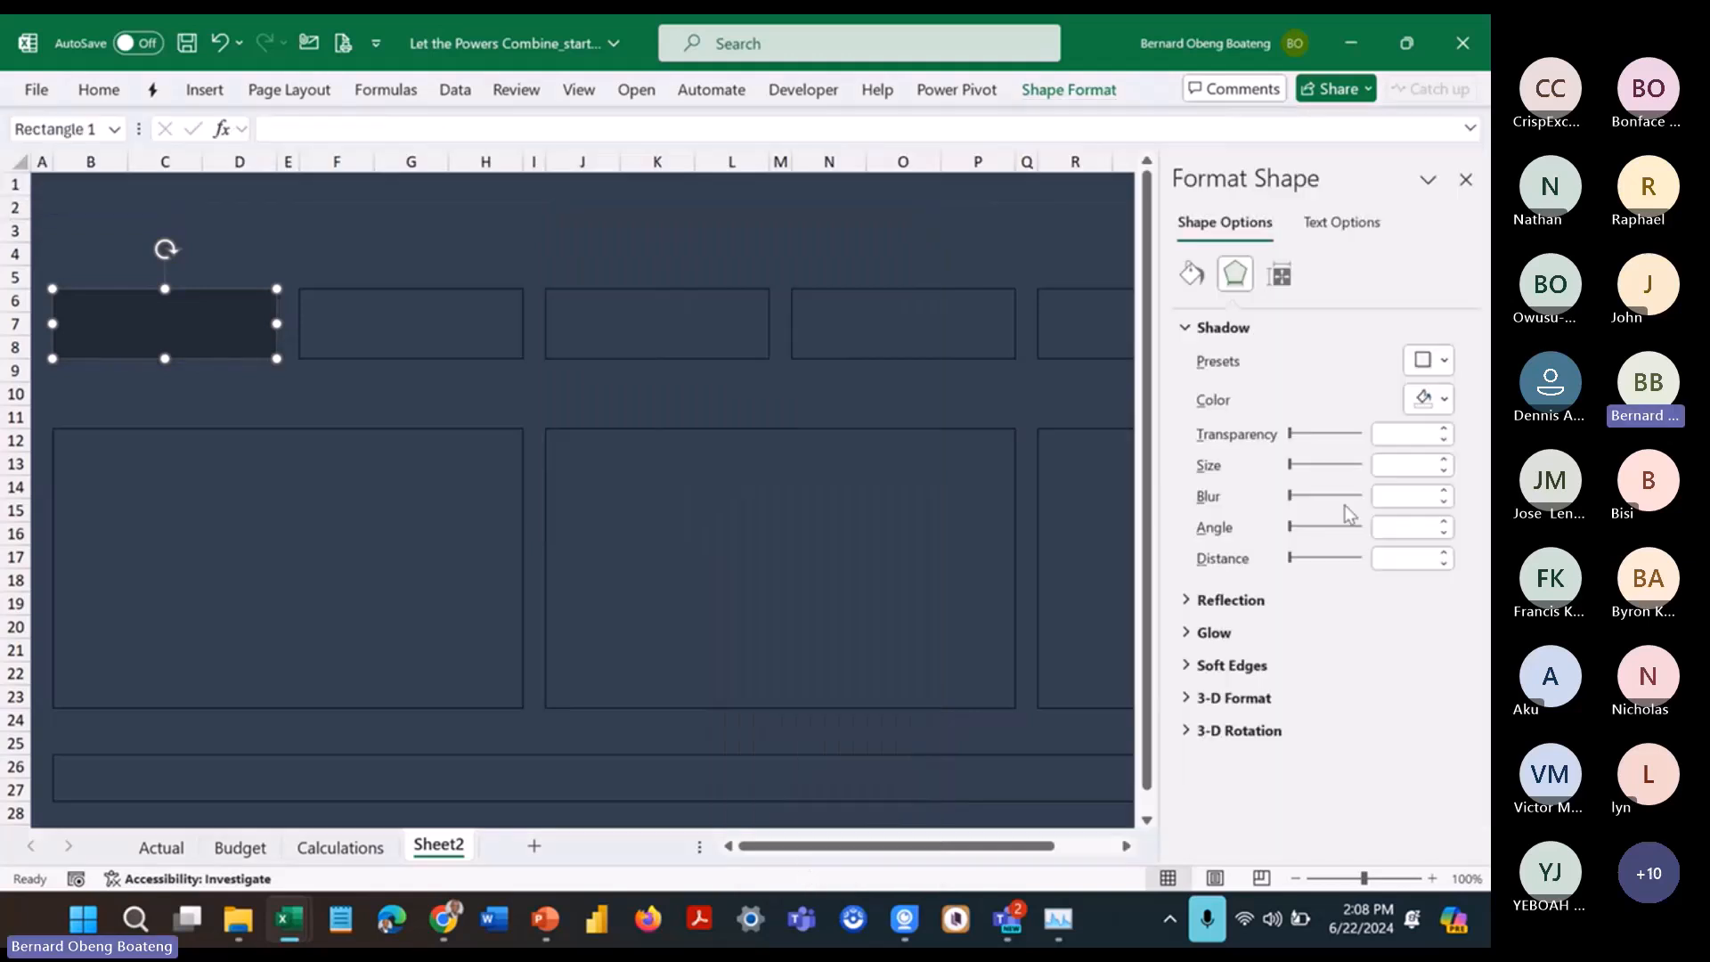
click(1443, 361)
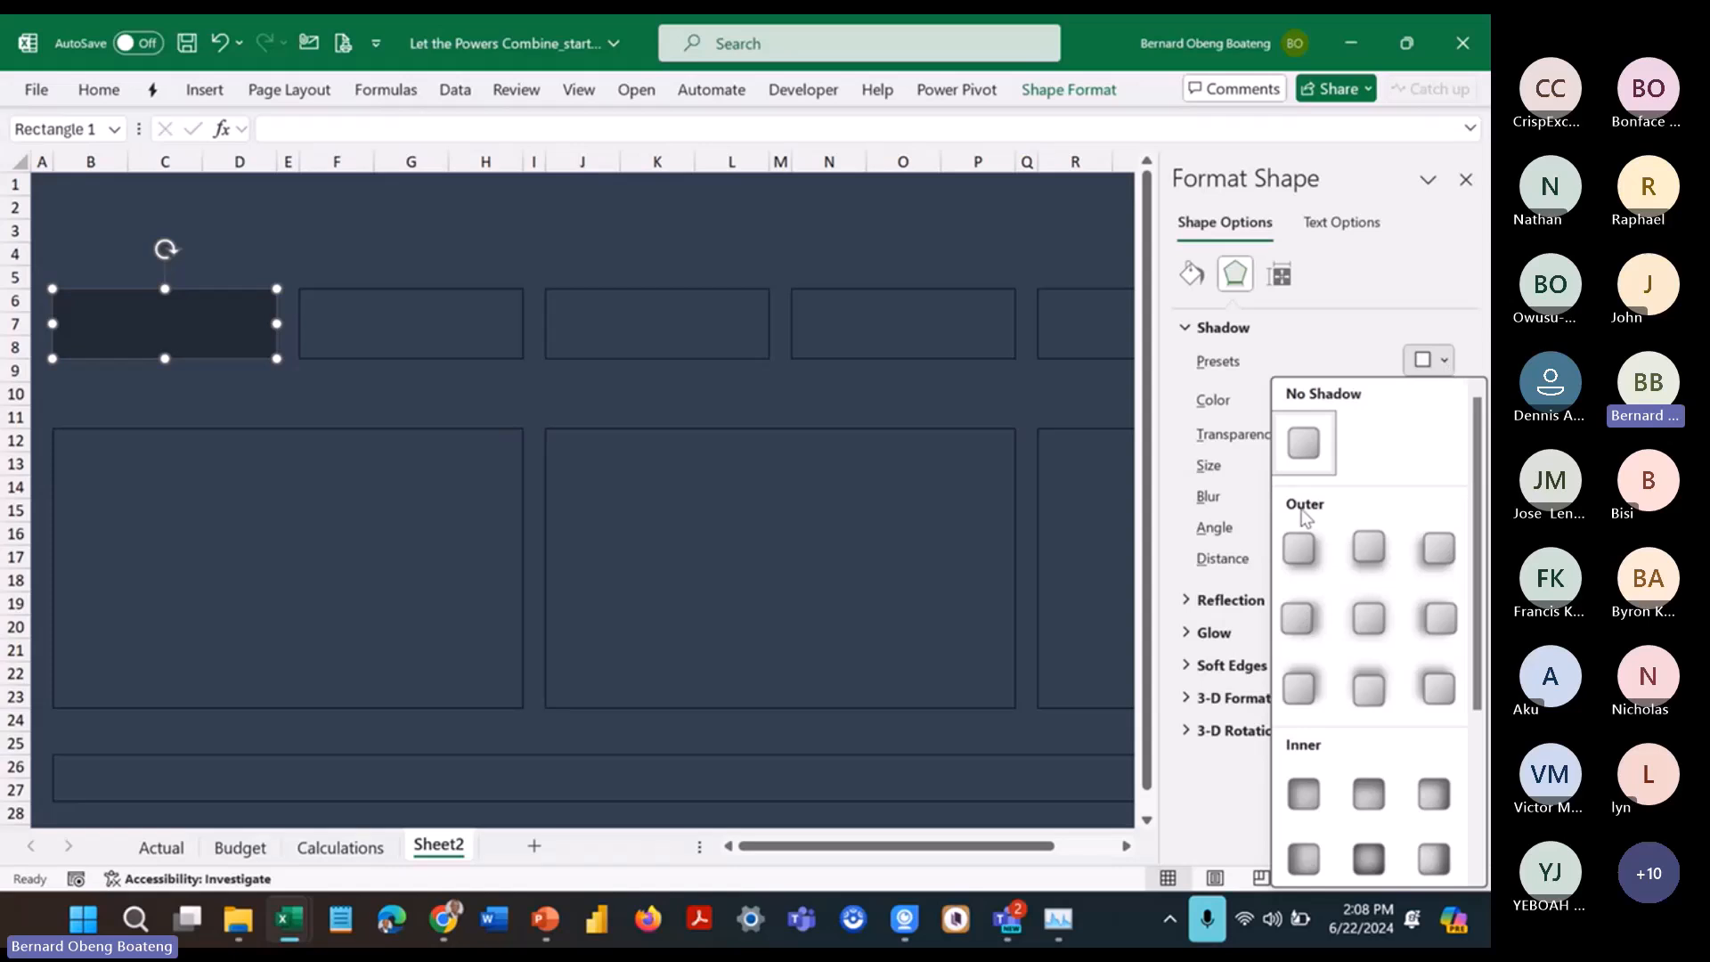
click(1299, 547)
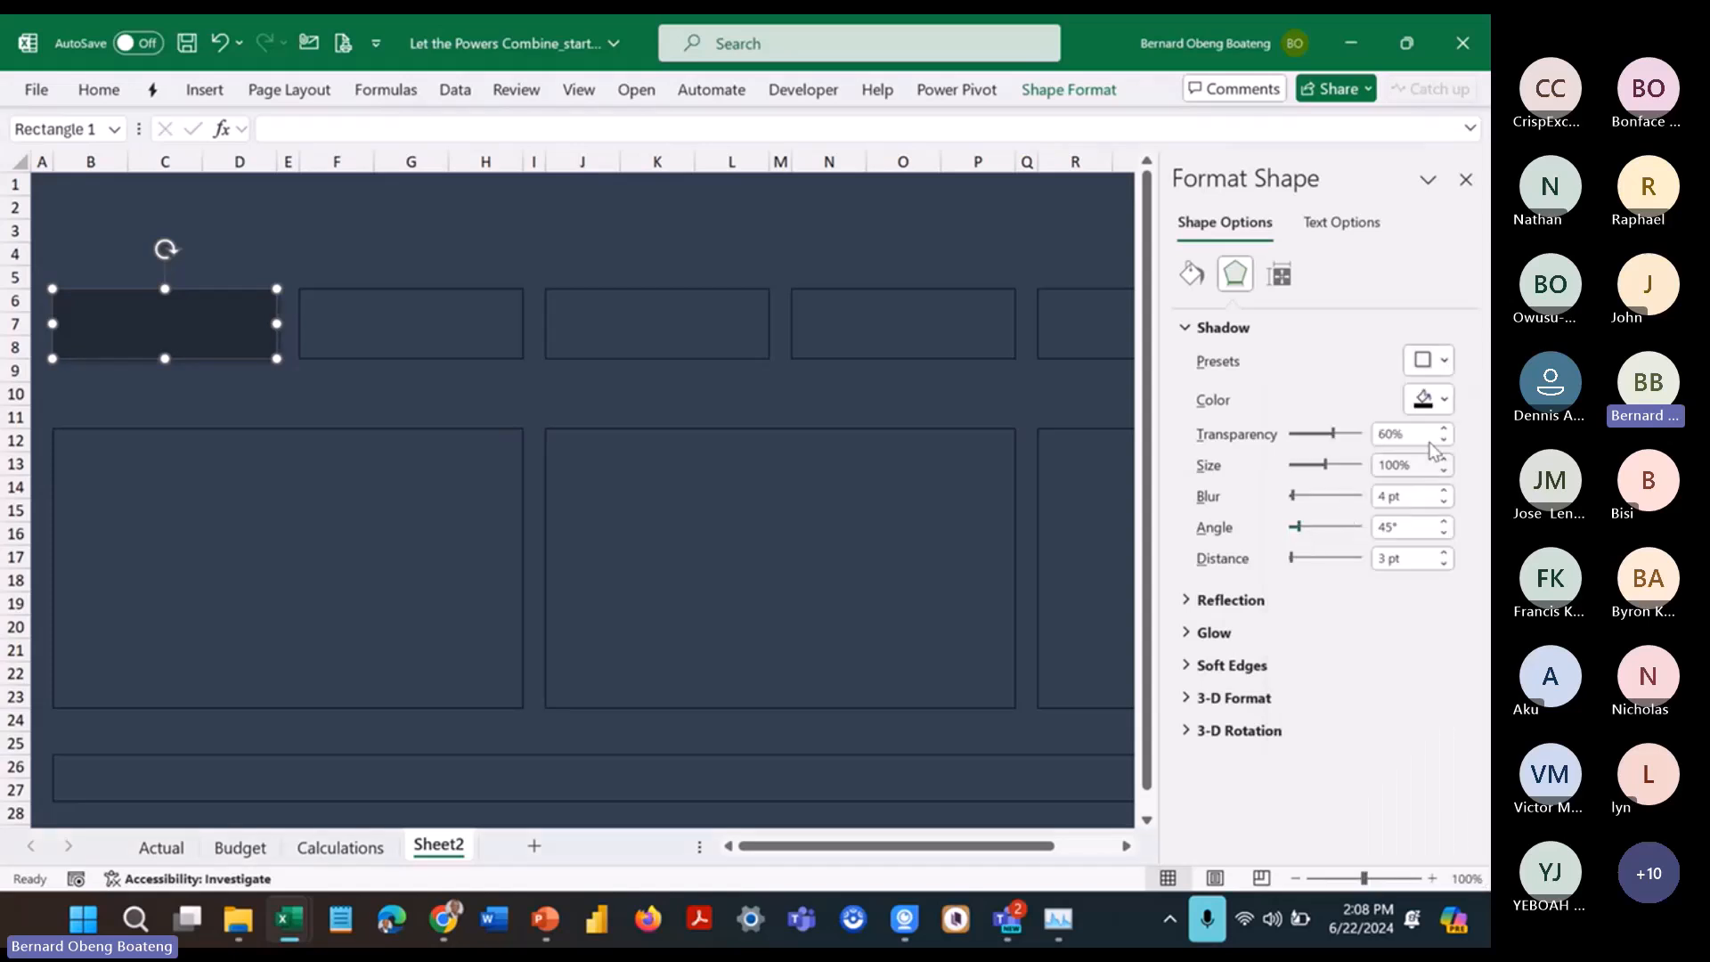
click(1442, 399)
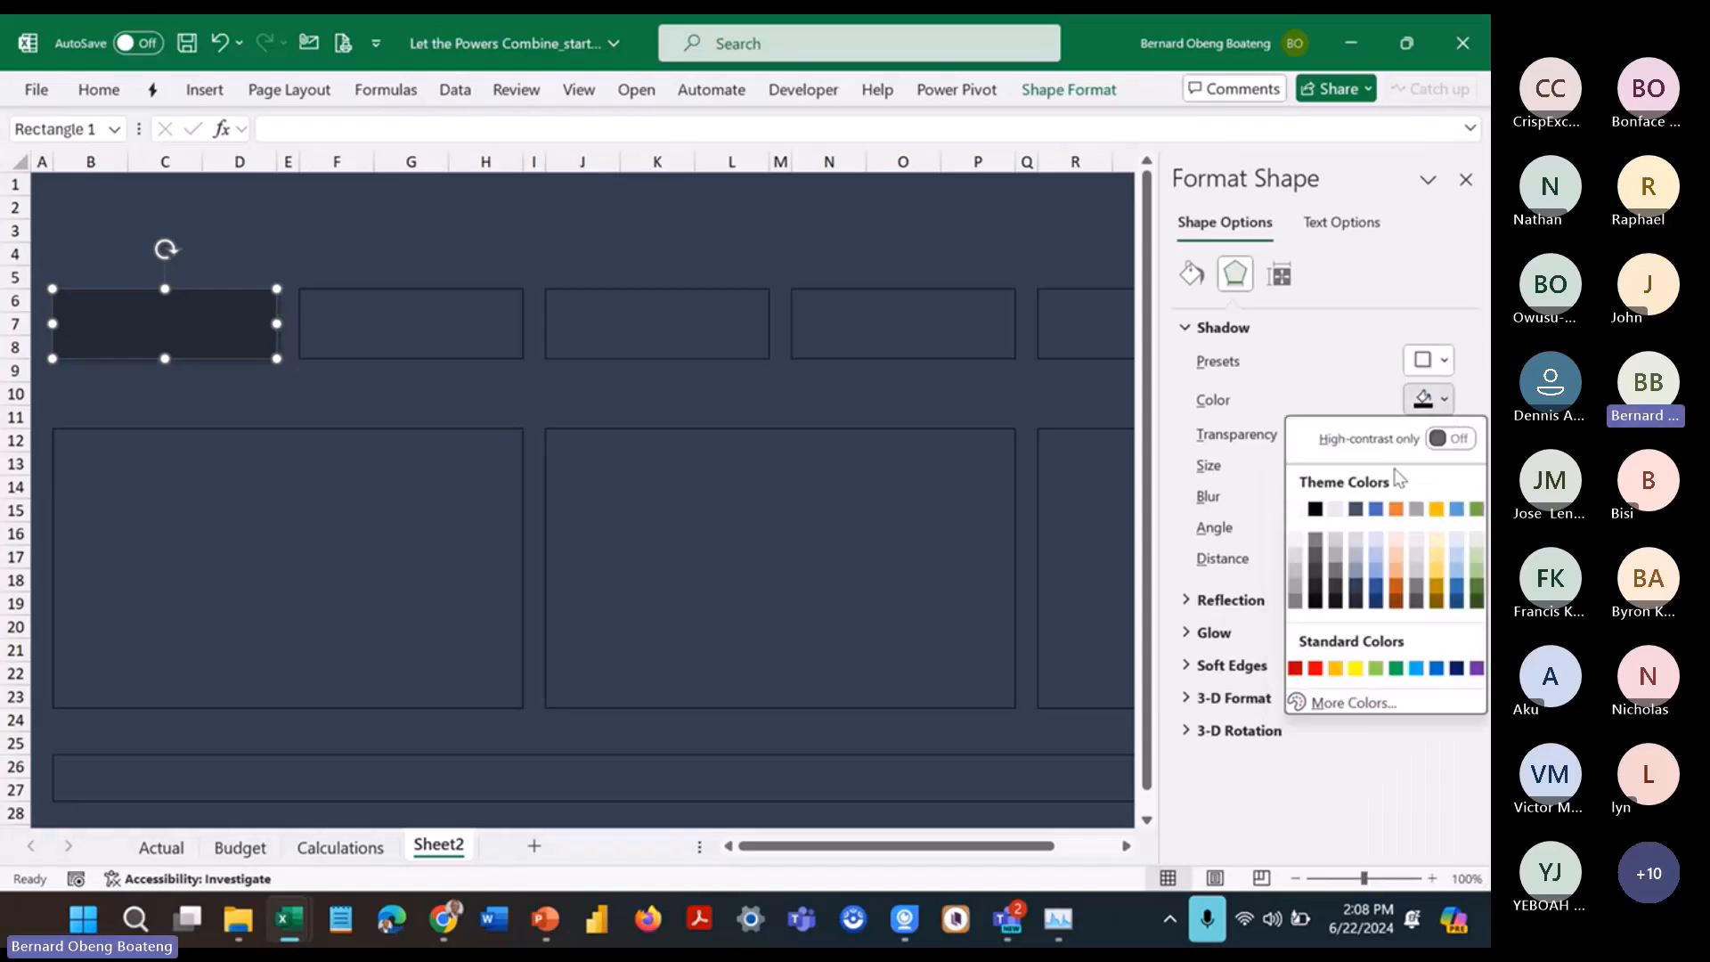
click(1296, 510)
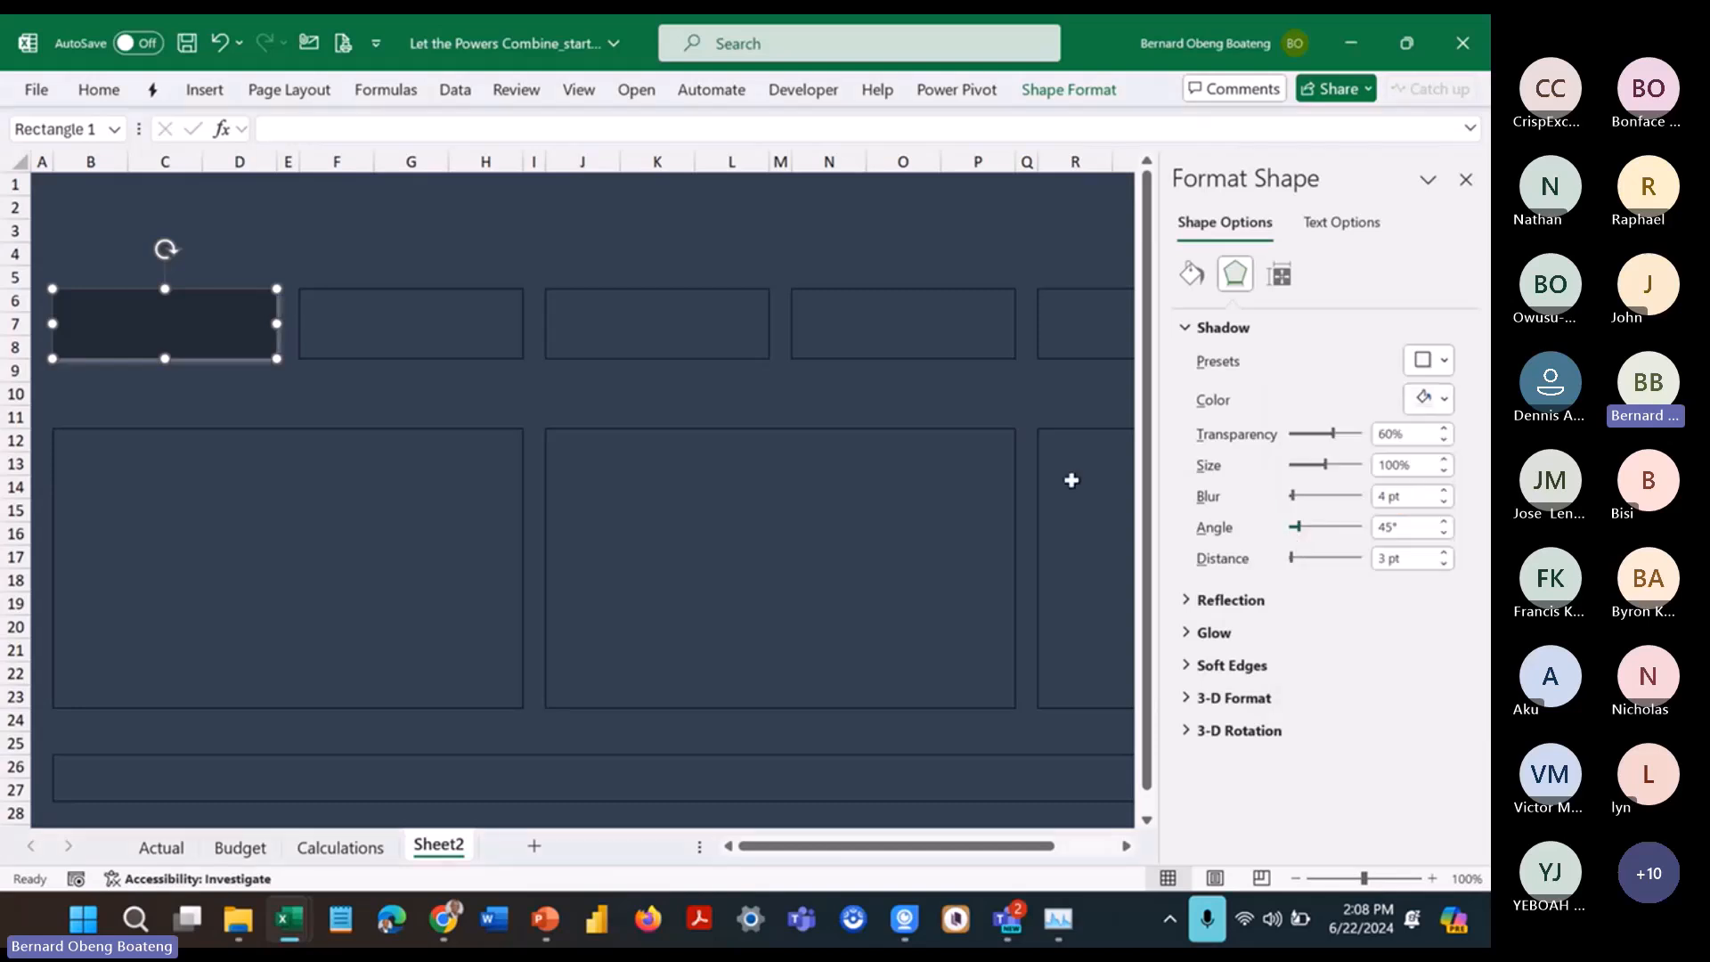
click(627, 334)
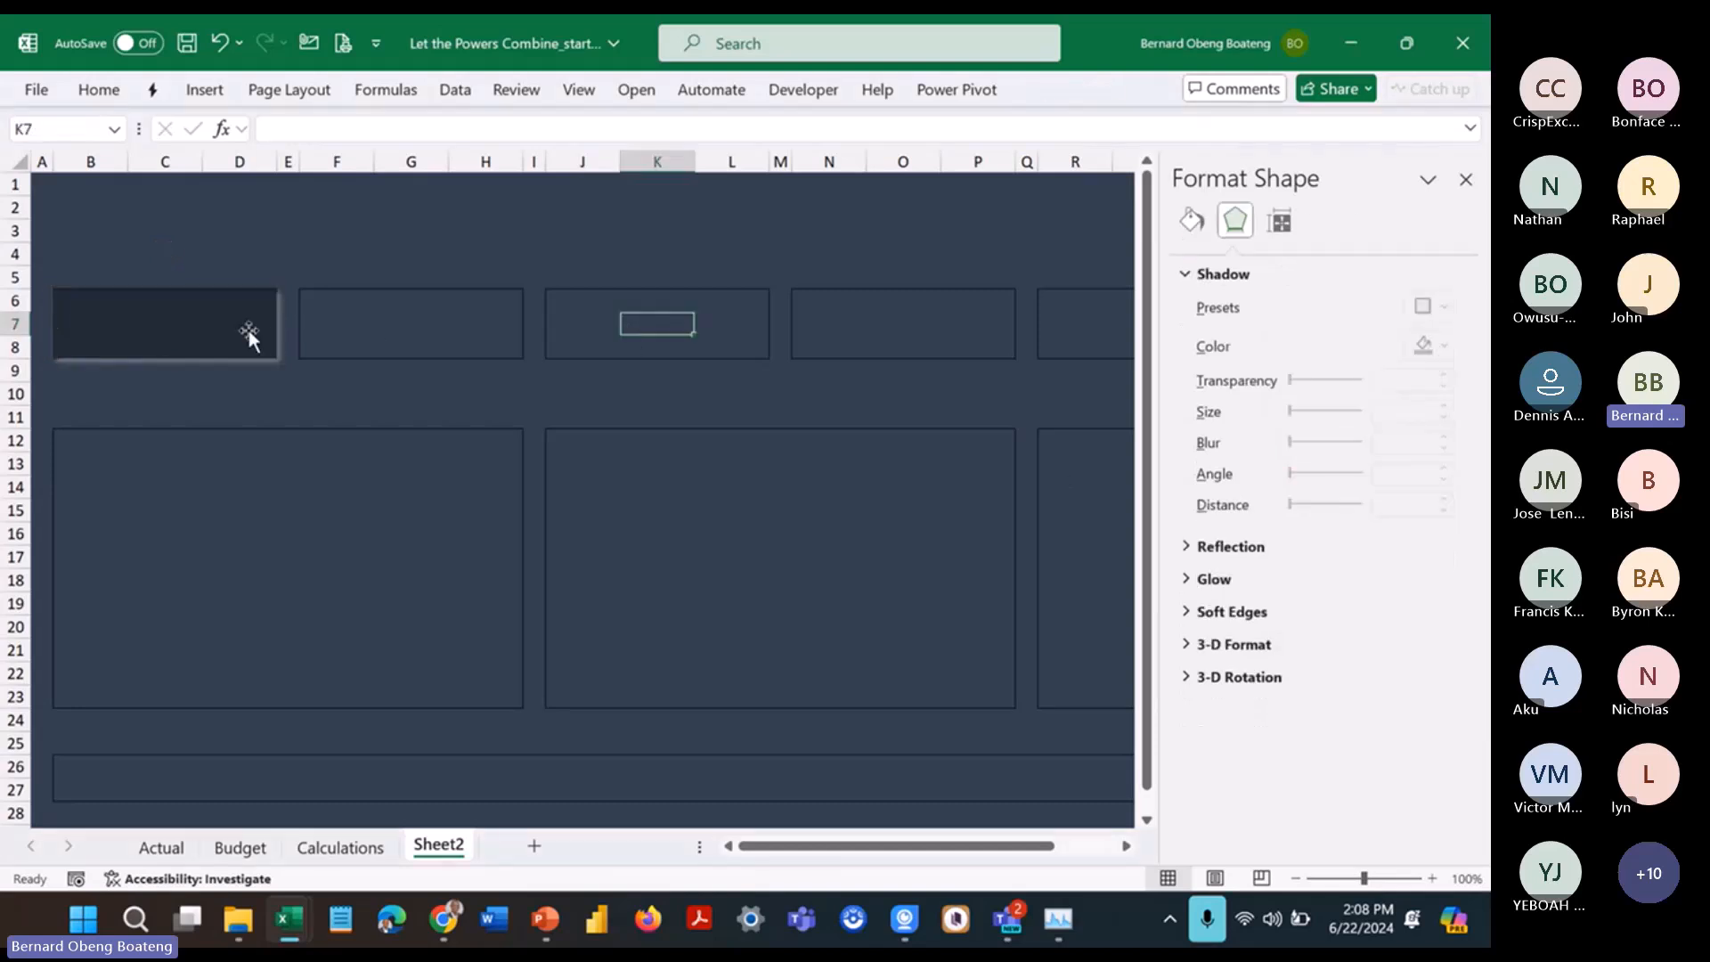
click(1466, 182)
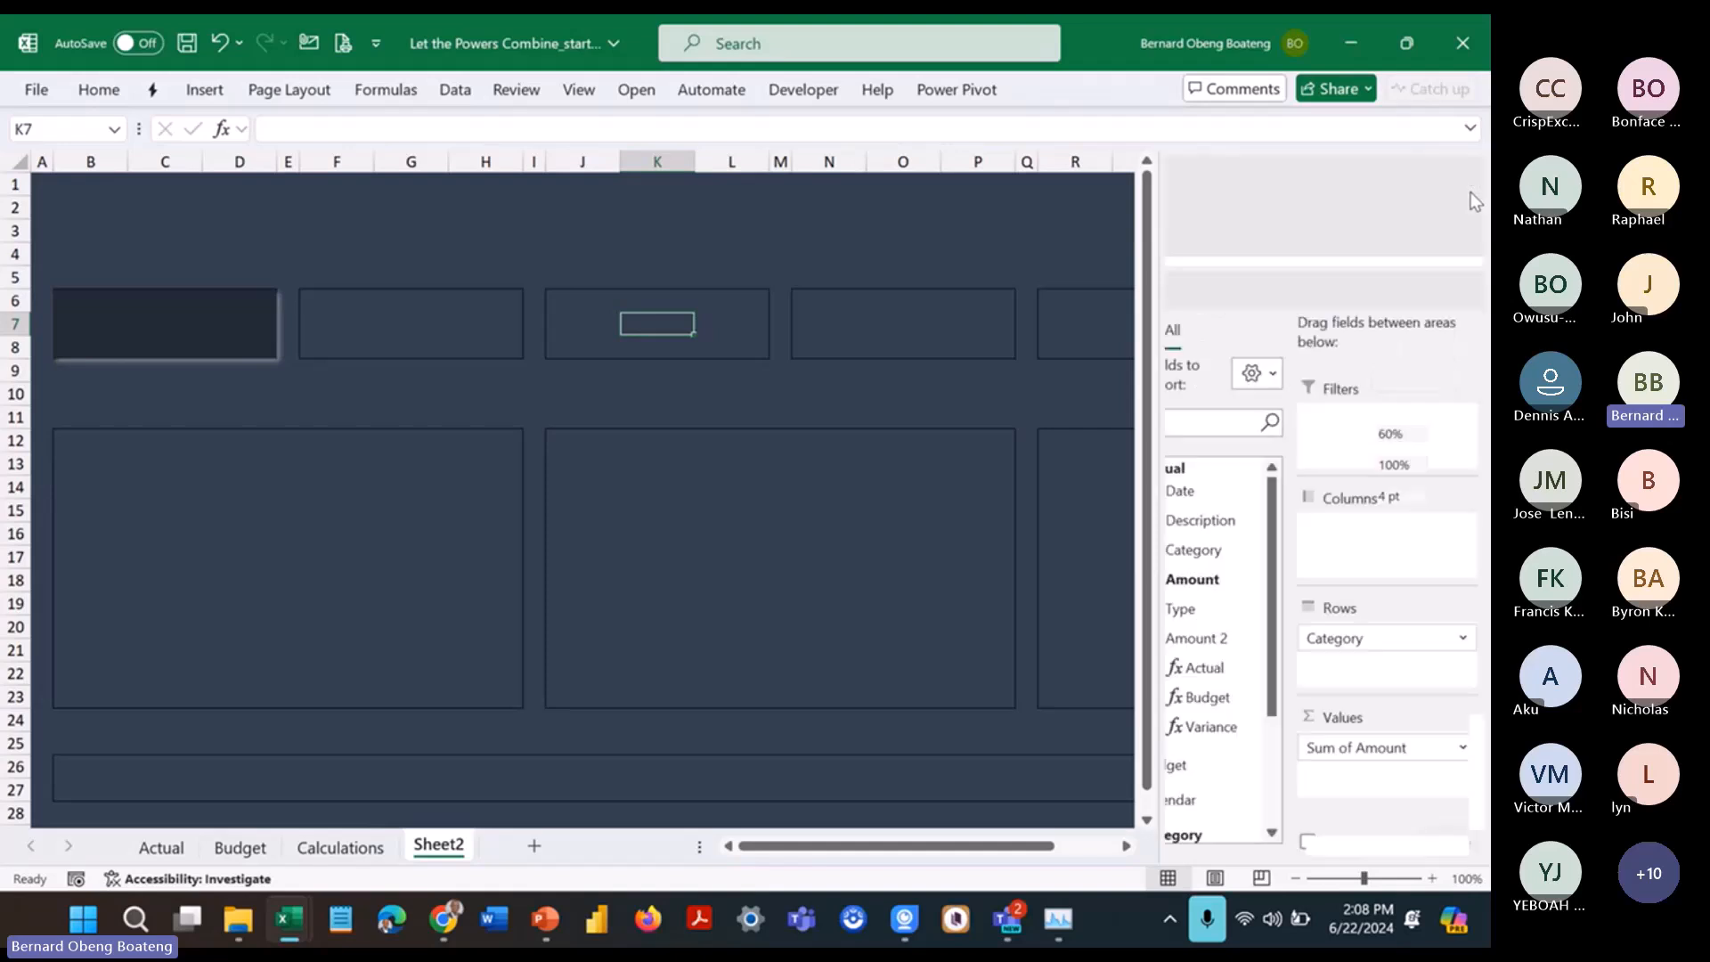
click(1471, 191)
Step: Copy the formatted card onto the second and third outlined areas, F6:H8 and J6:L8, keeping the copies aligned
click(264, 323)
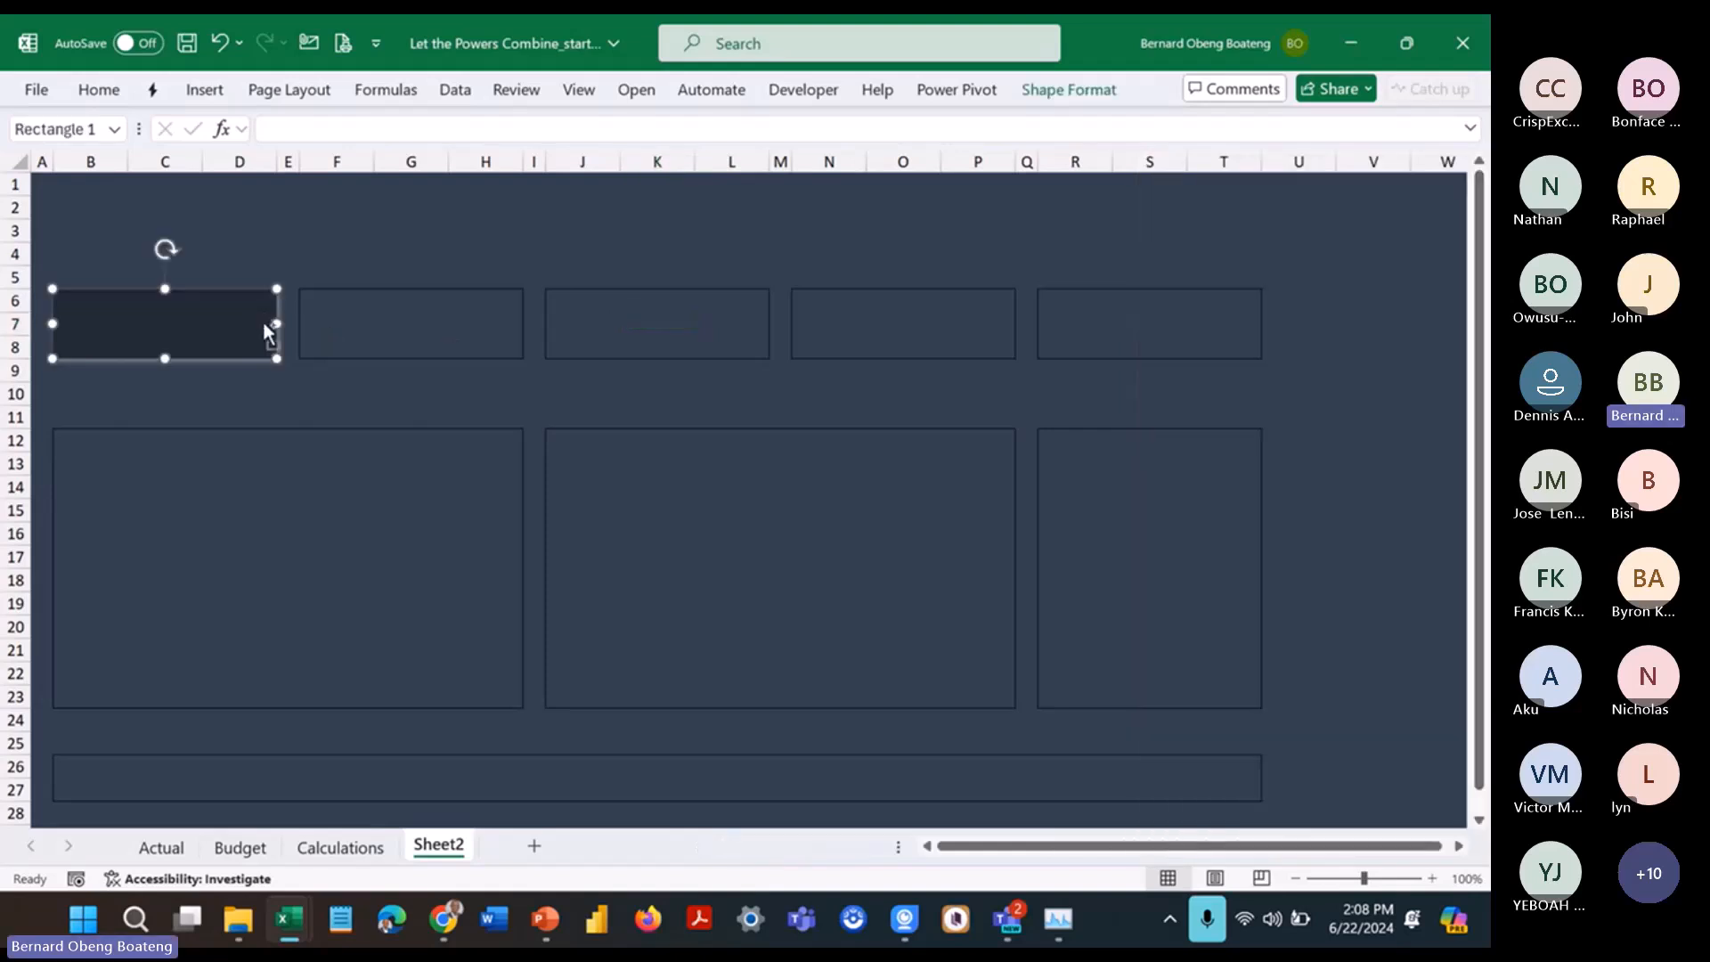
drag(266, 326, 755, 327)
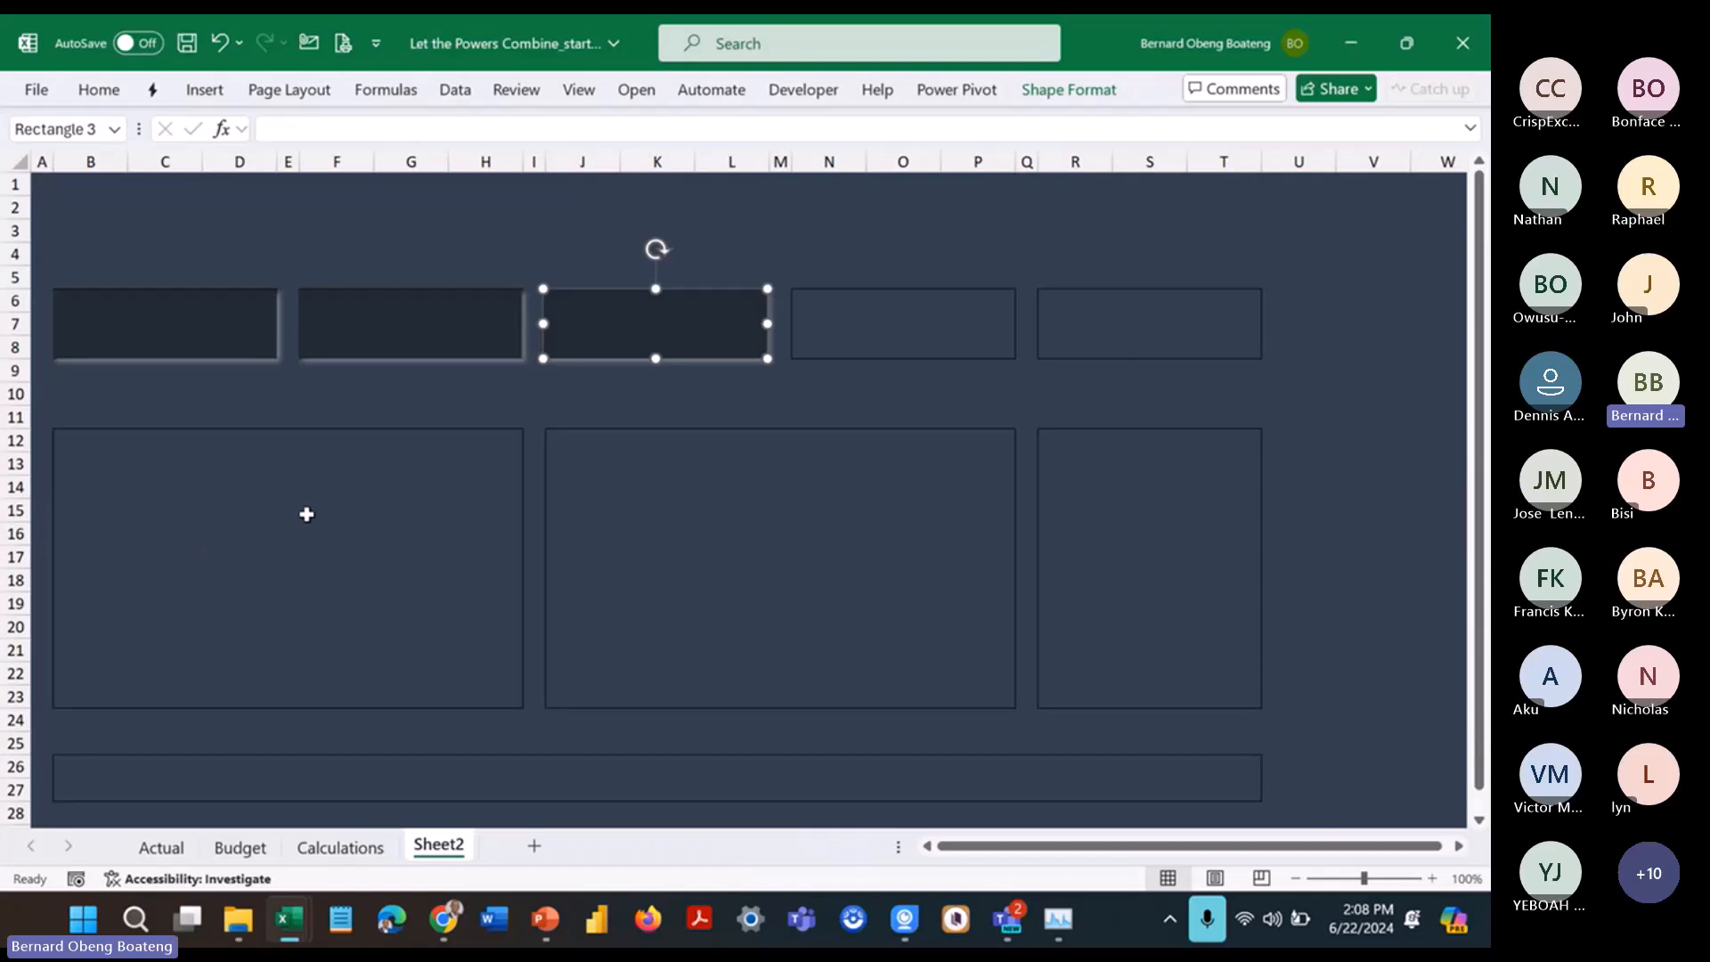
click(175, 325)
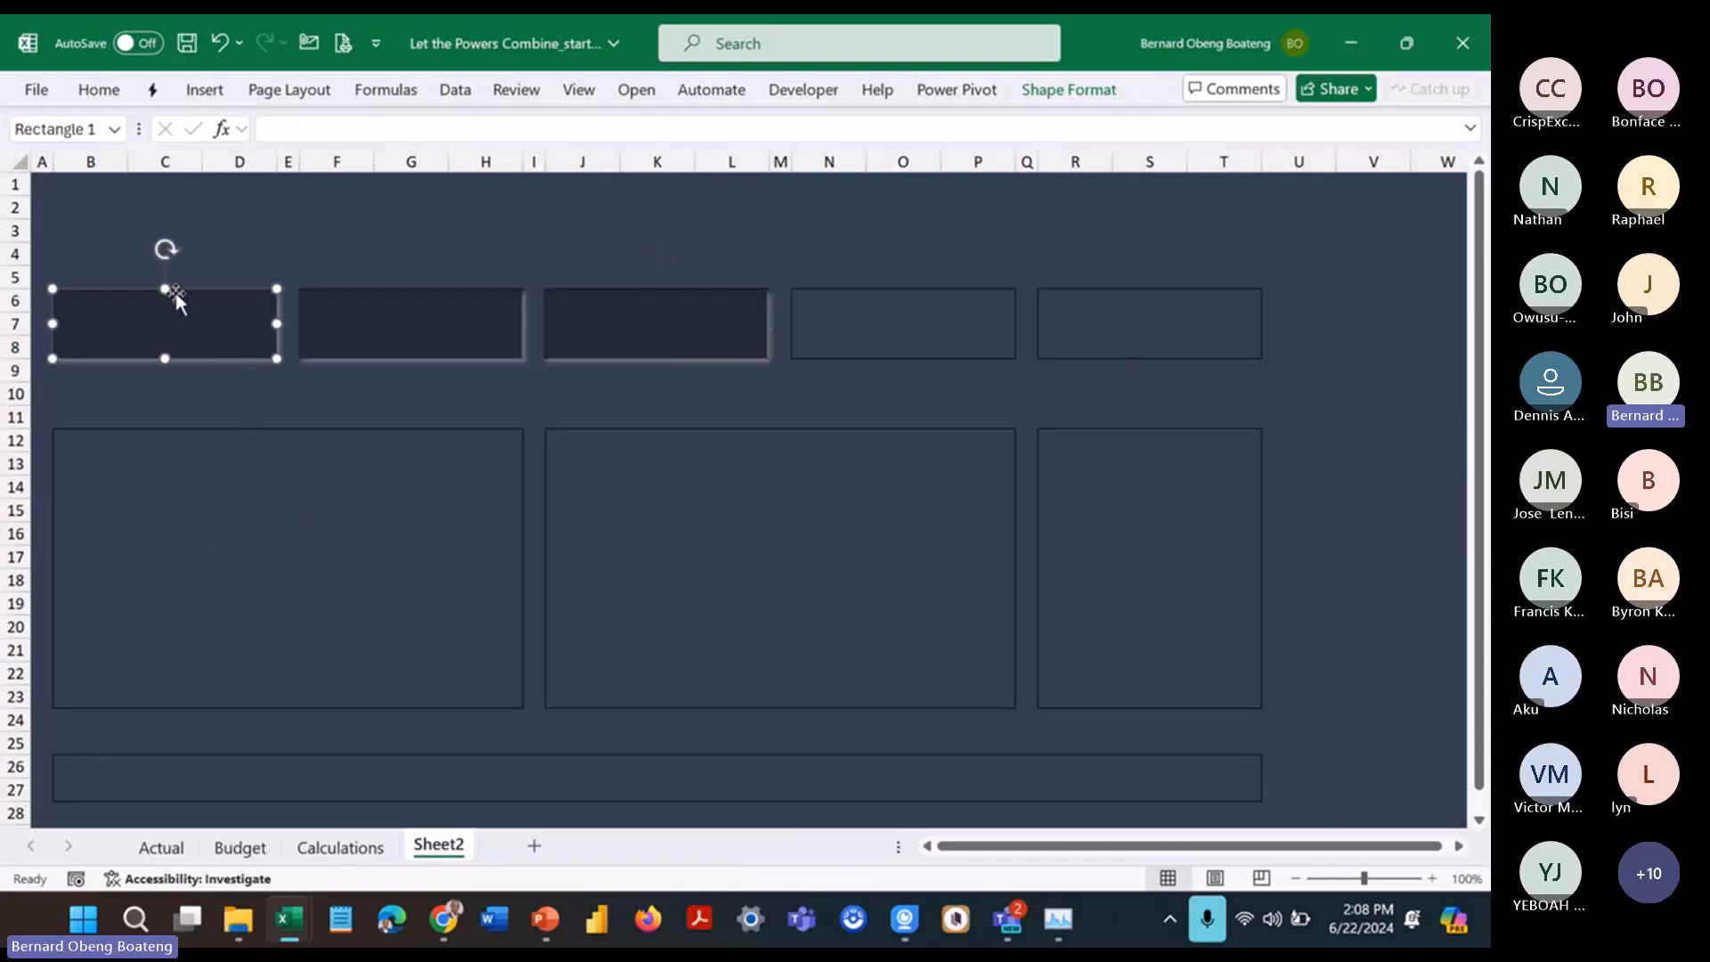
click(374, 322)
click(624, 321)
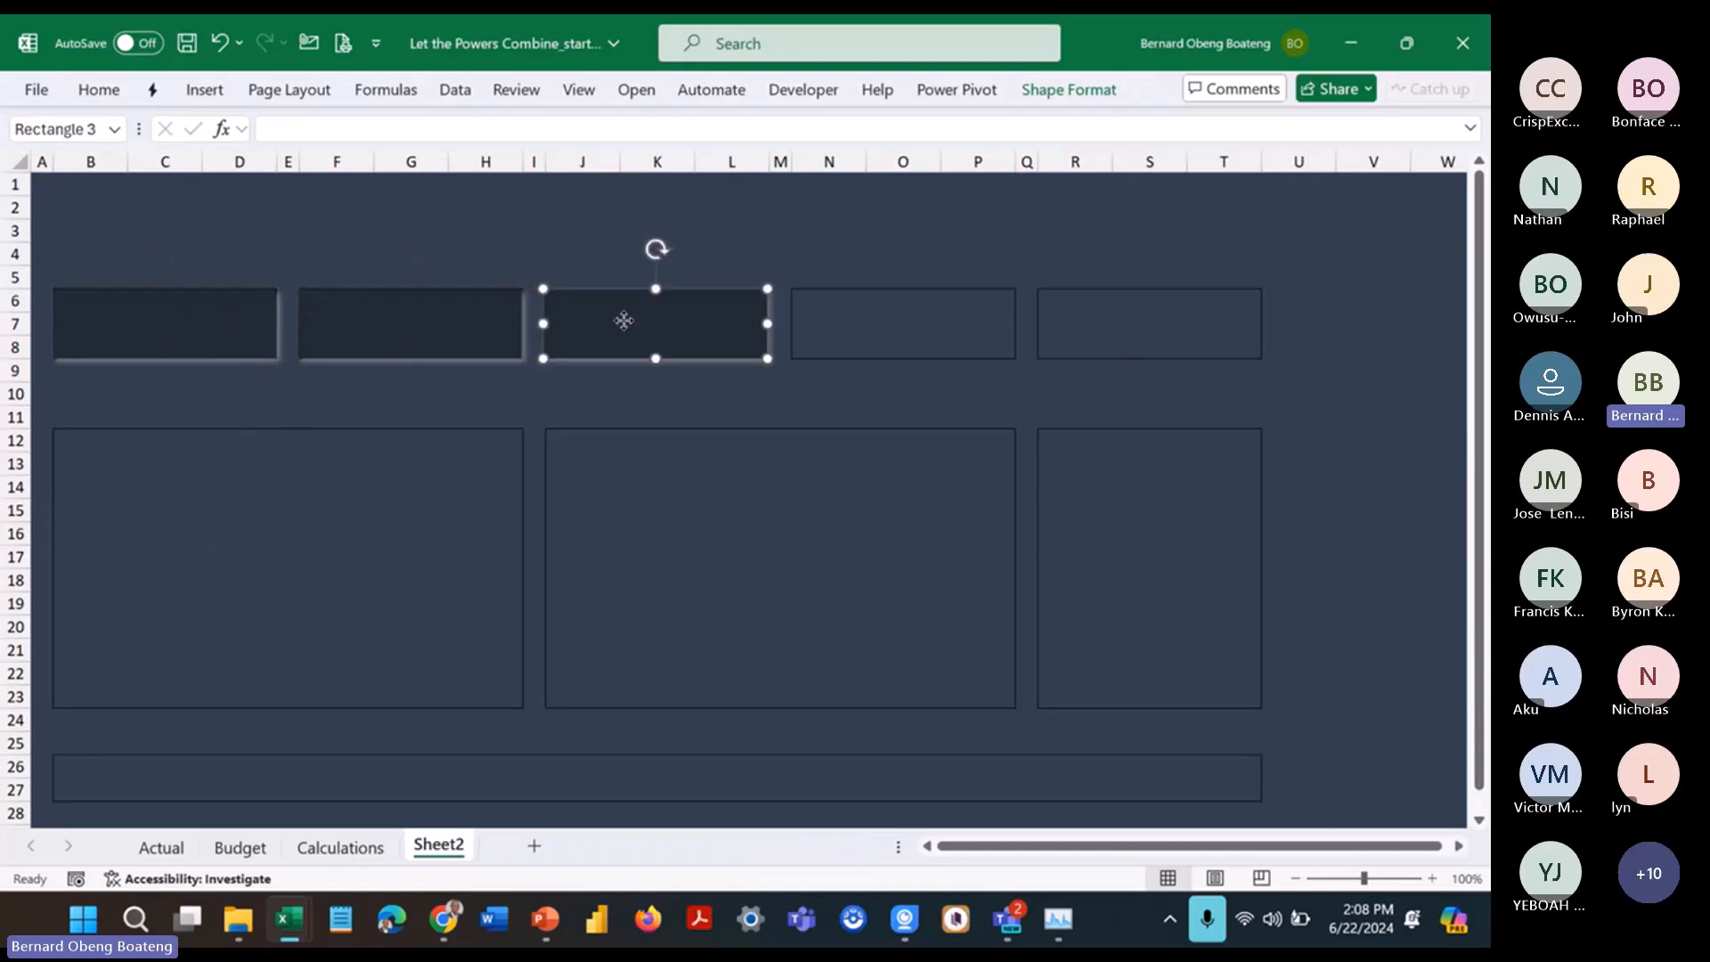
Step: Link the first card to the Actual total with the formula =Calculations!B4
click(171, 340)
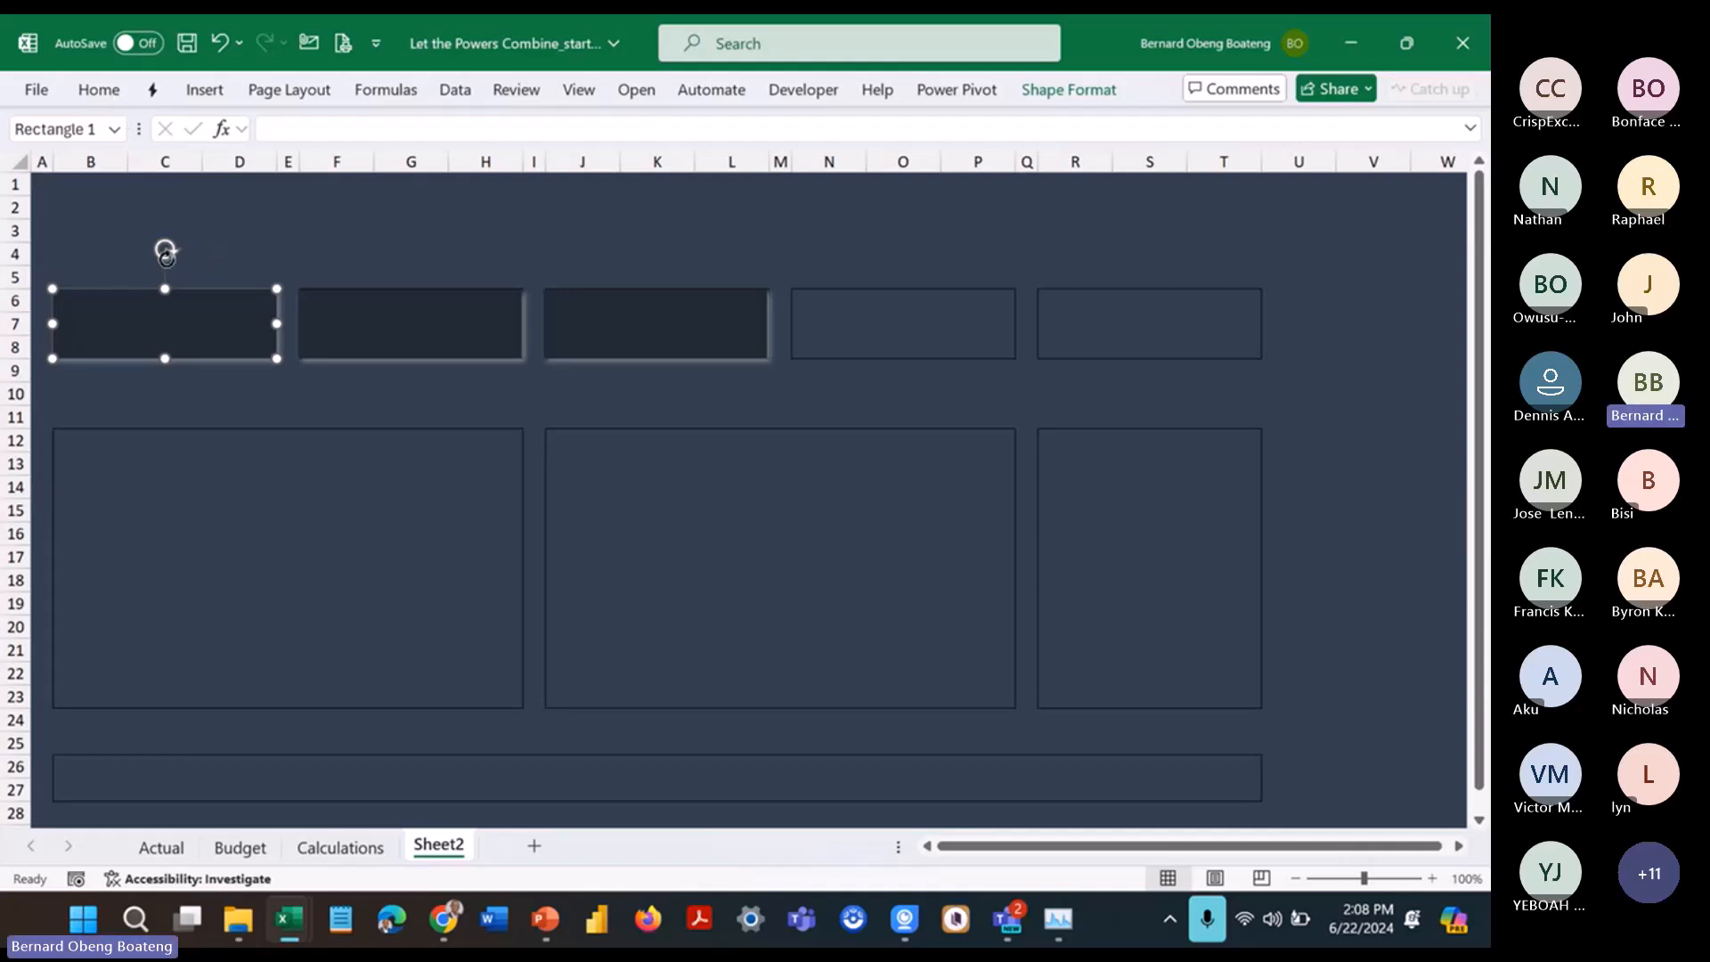
click(288, 130)
text(=)
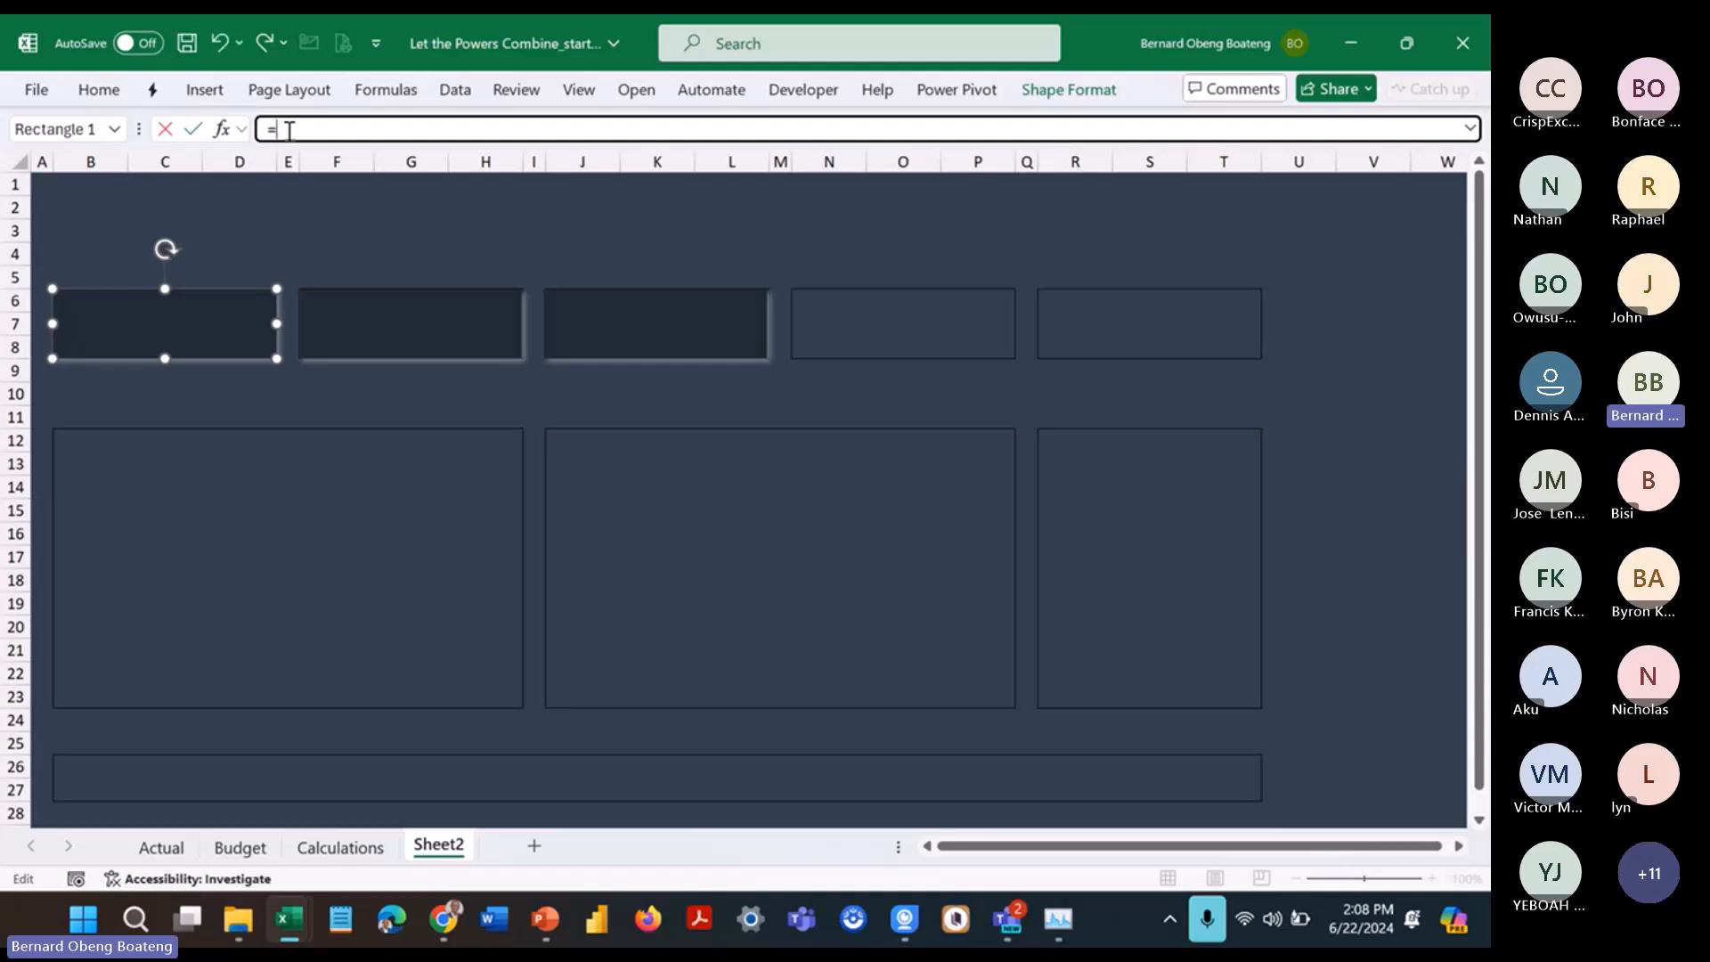
click(372, 857)
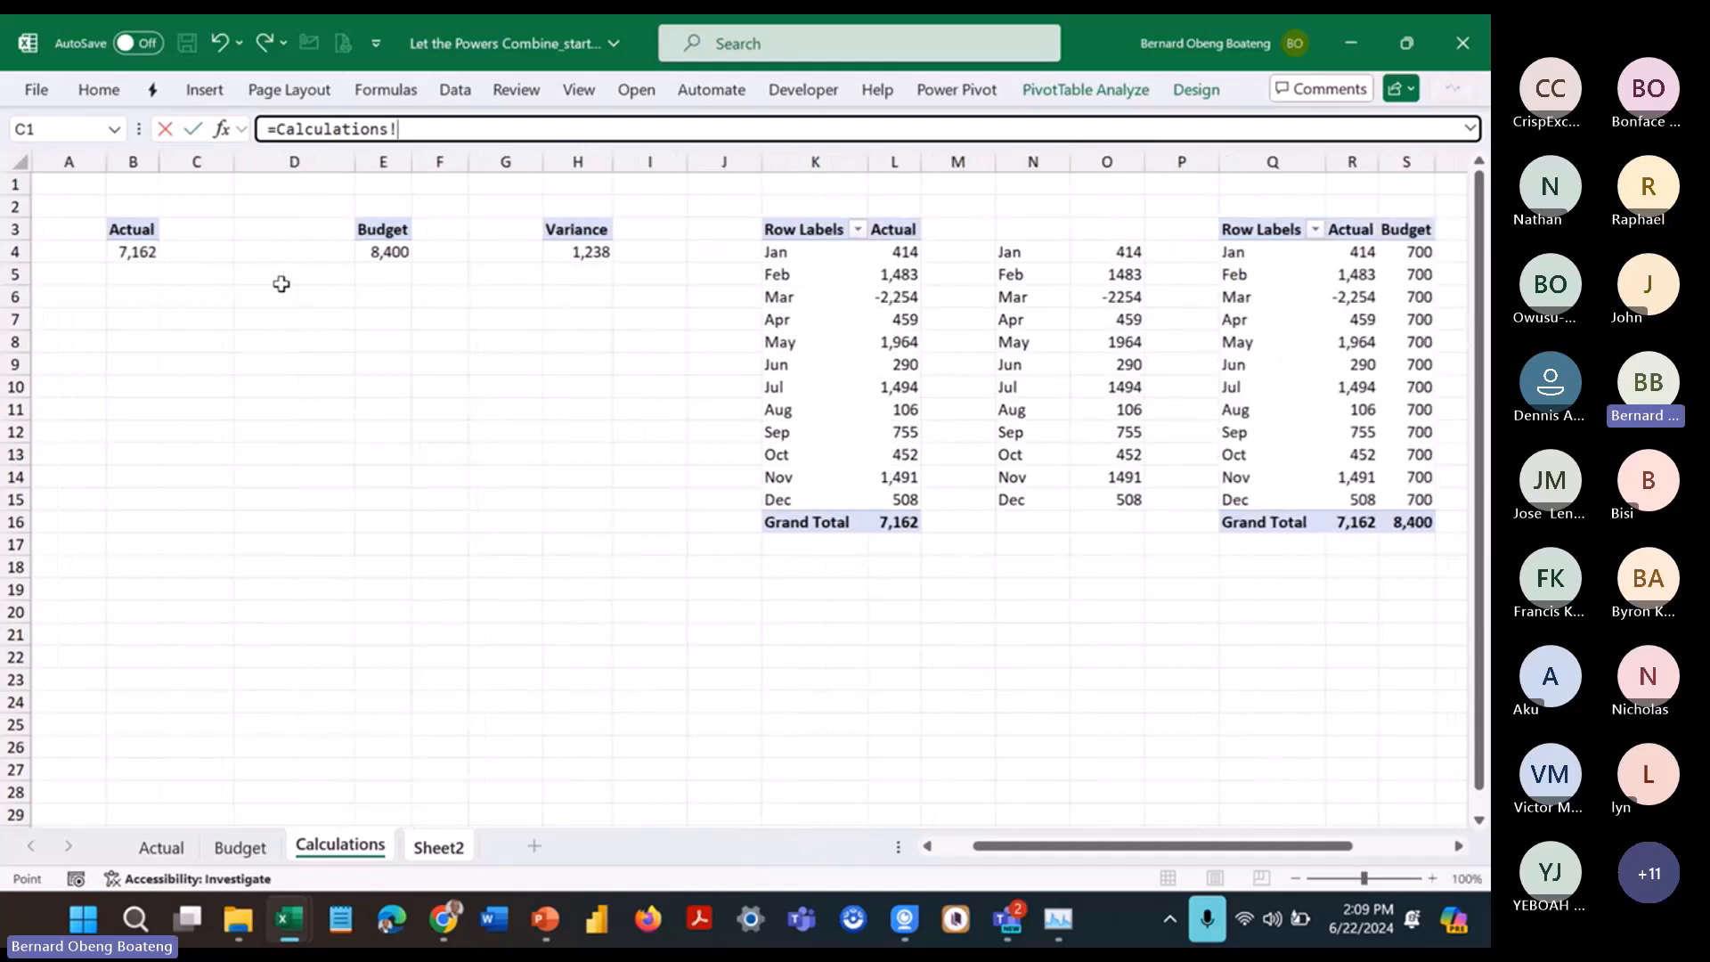
scroll(278, 282, left, 2)
click(134, 254)
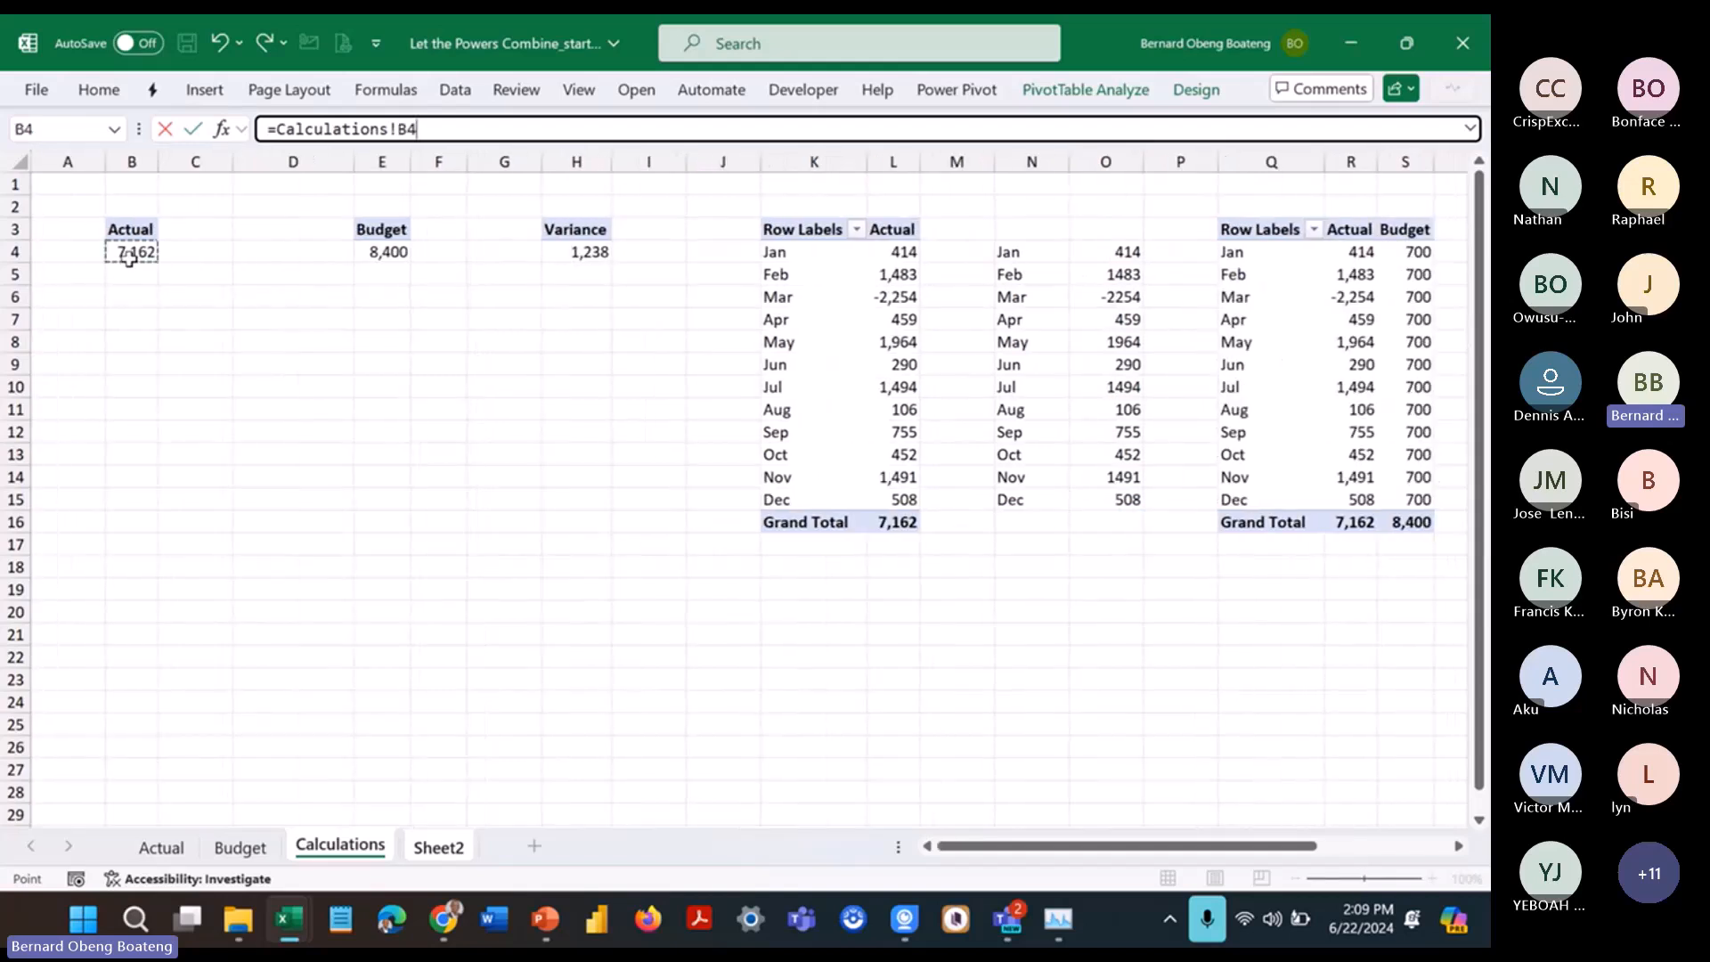
key(Return)
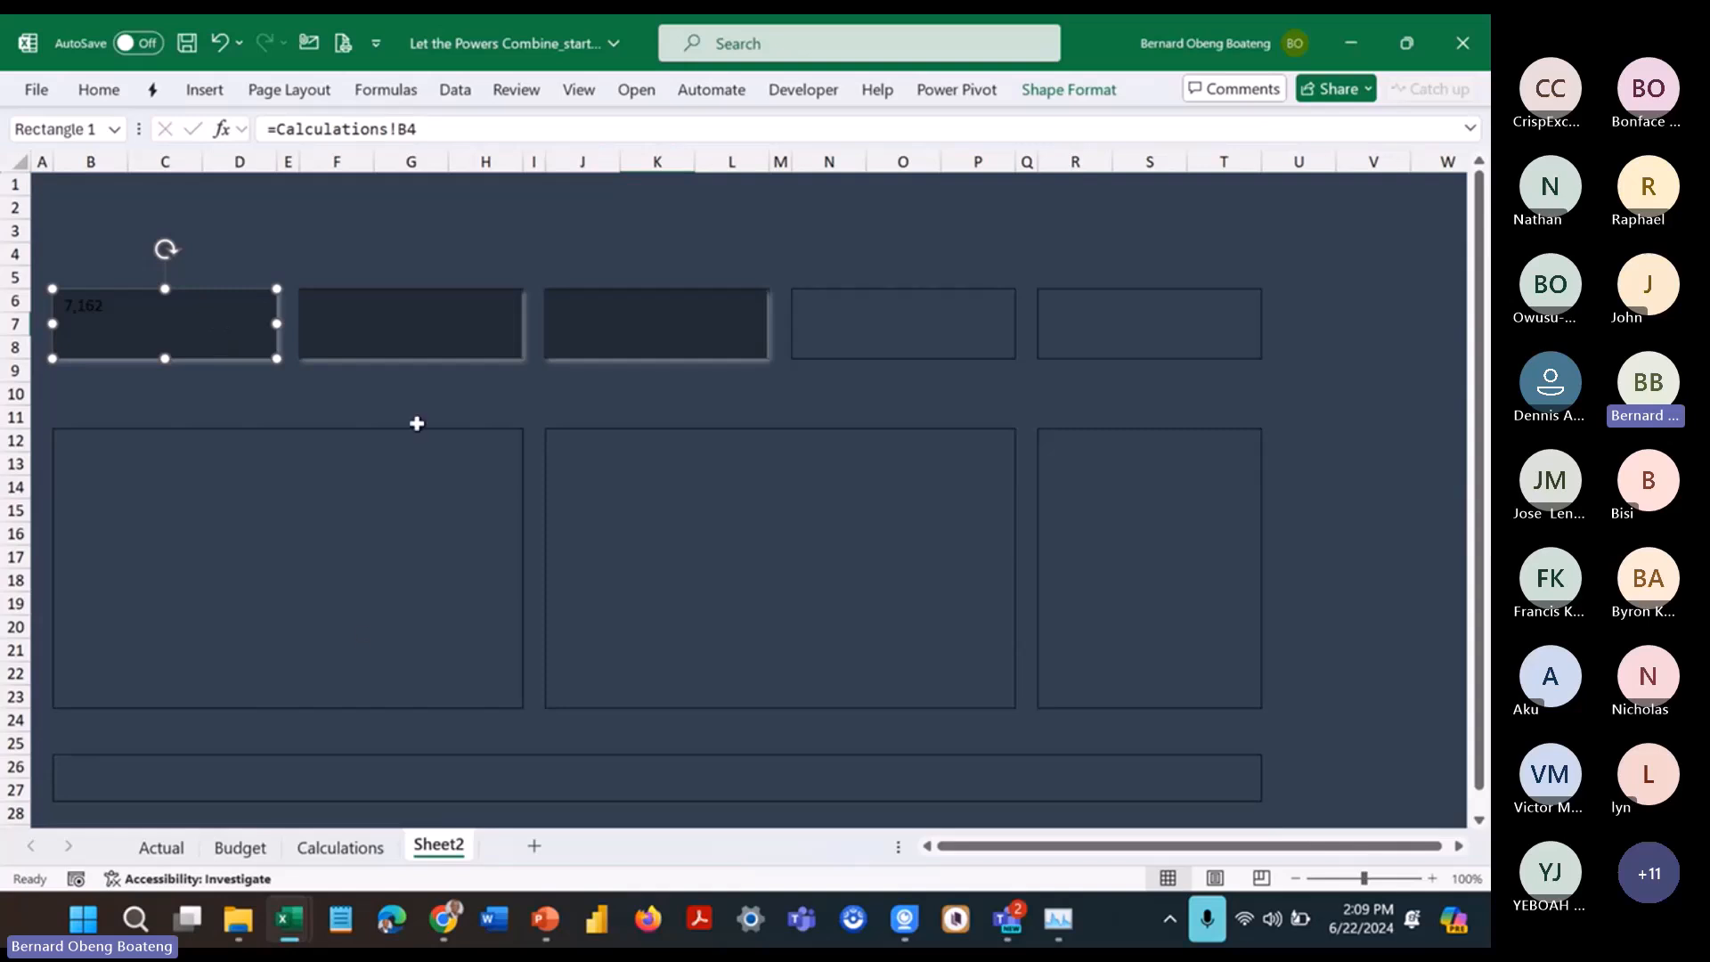
Step: Check the Generate GetPivotData option of the Actual PivotTable on the Calculations sheet, leave it as is, and return to Sheet2
click(363, 856)
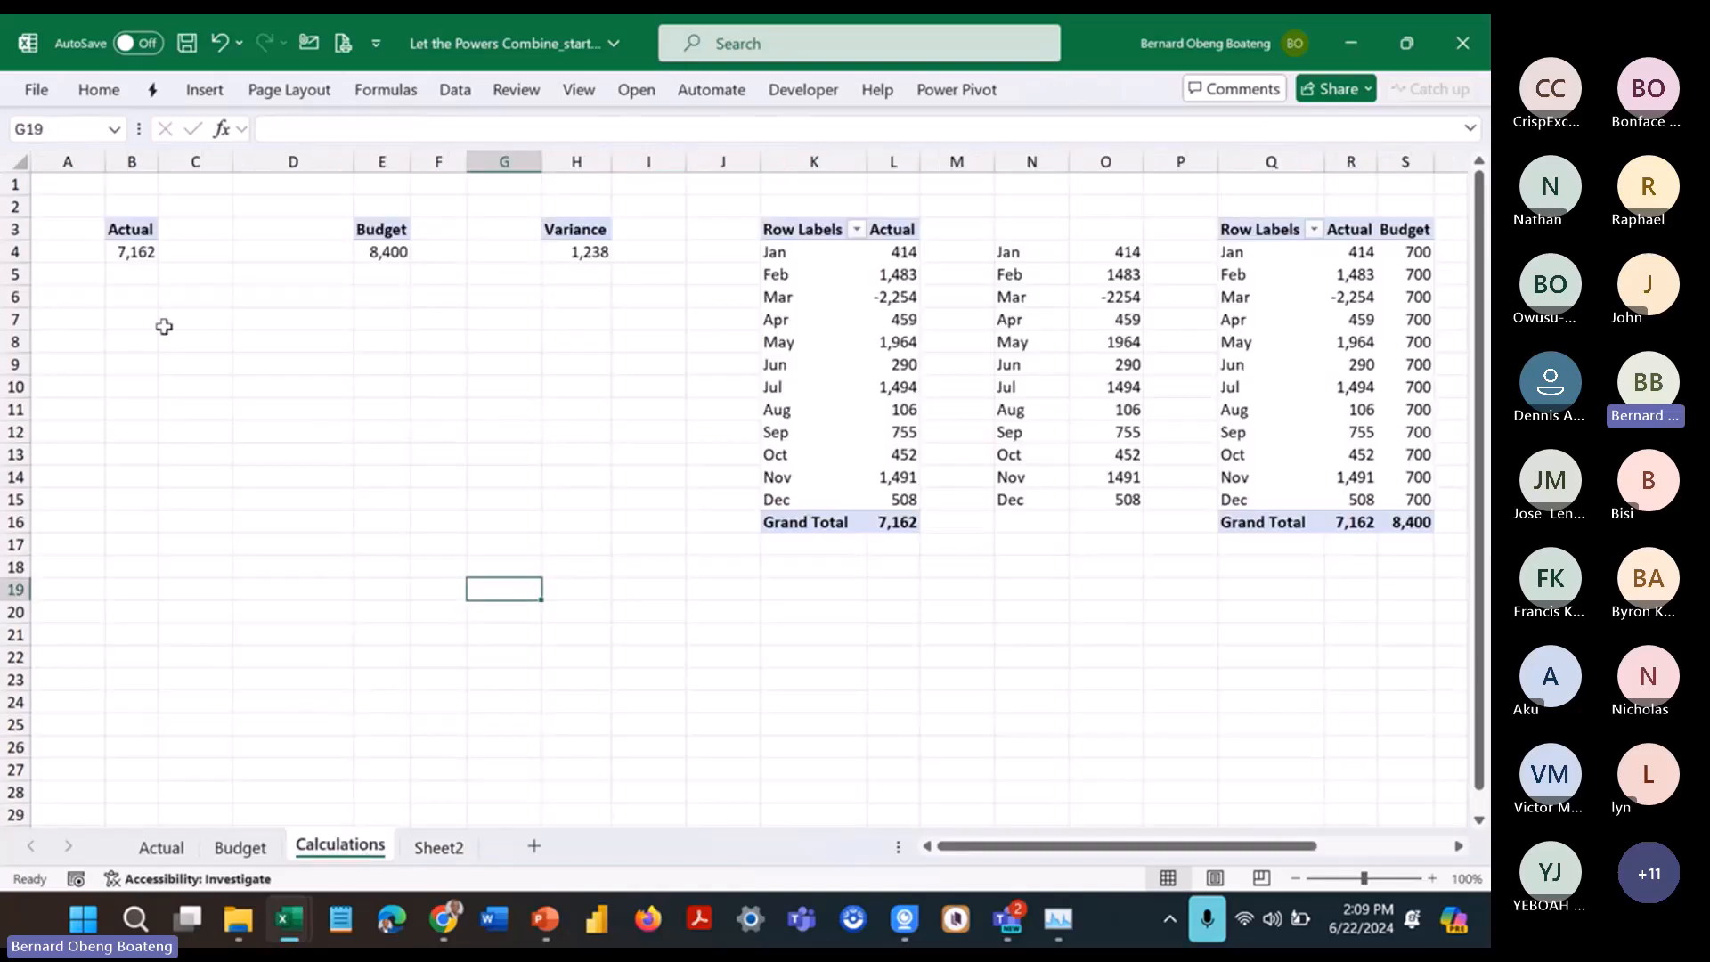
click(134, 252)
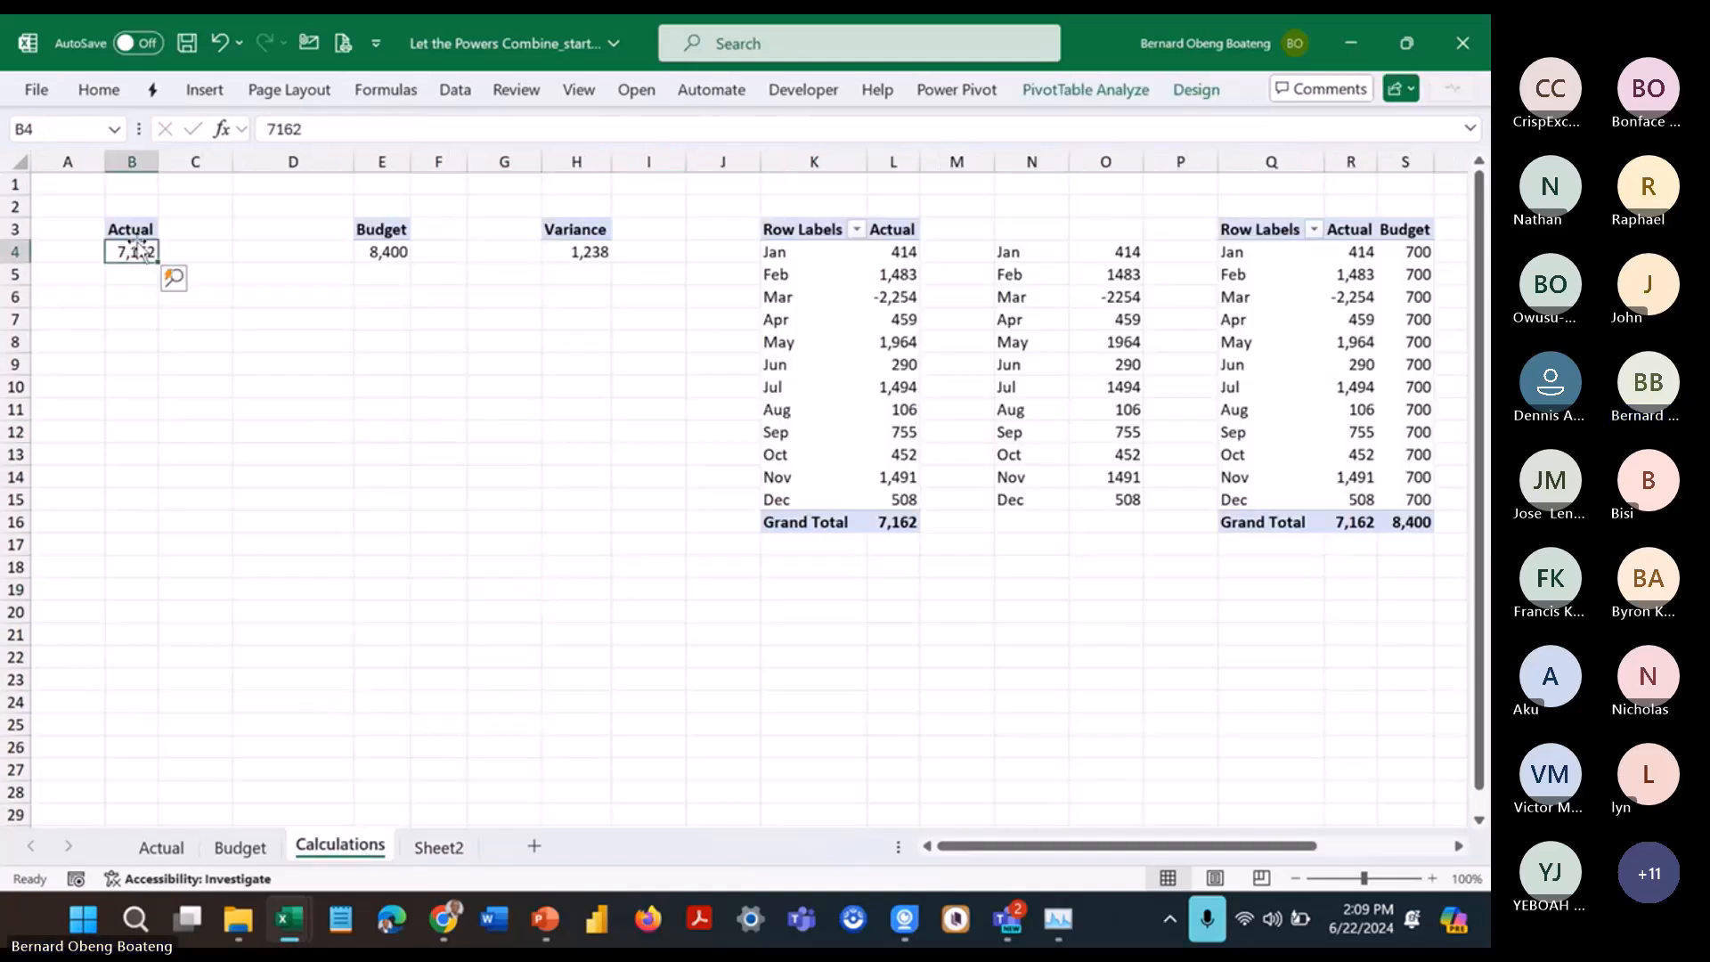
click(1083, 90)
click(119, 185)
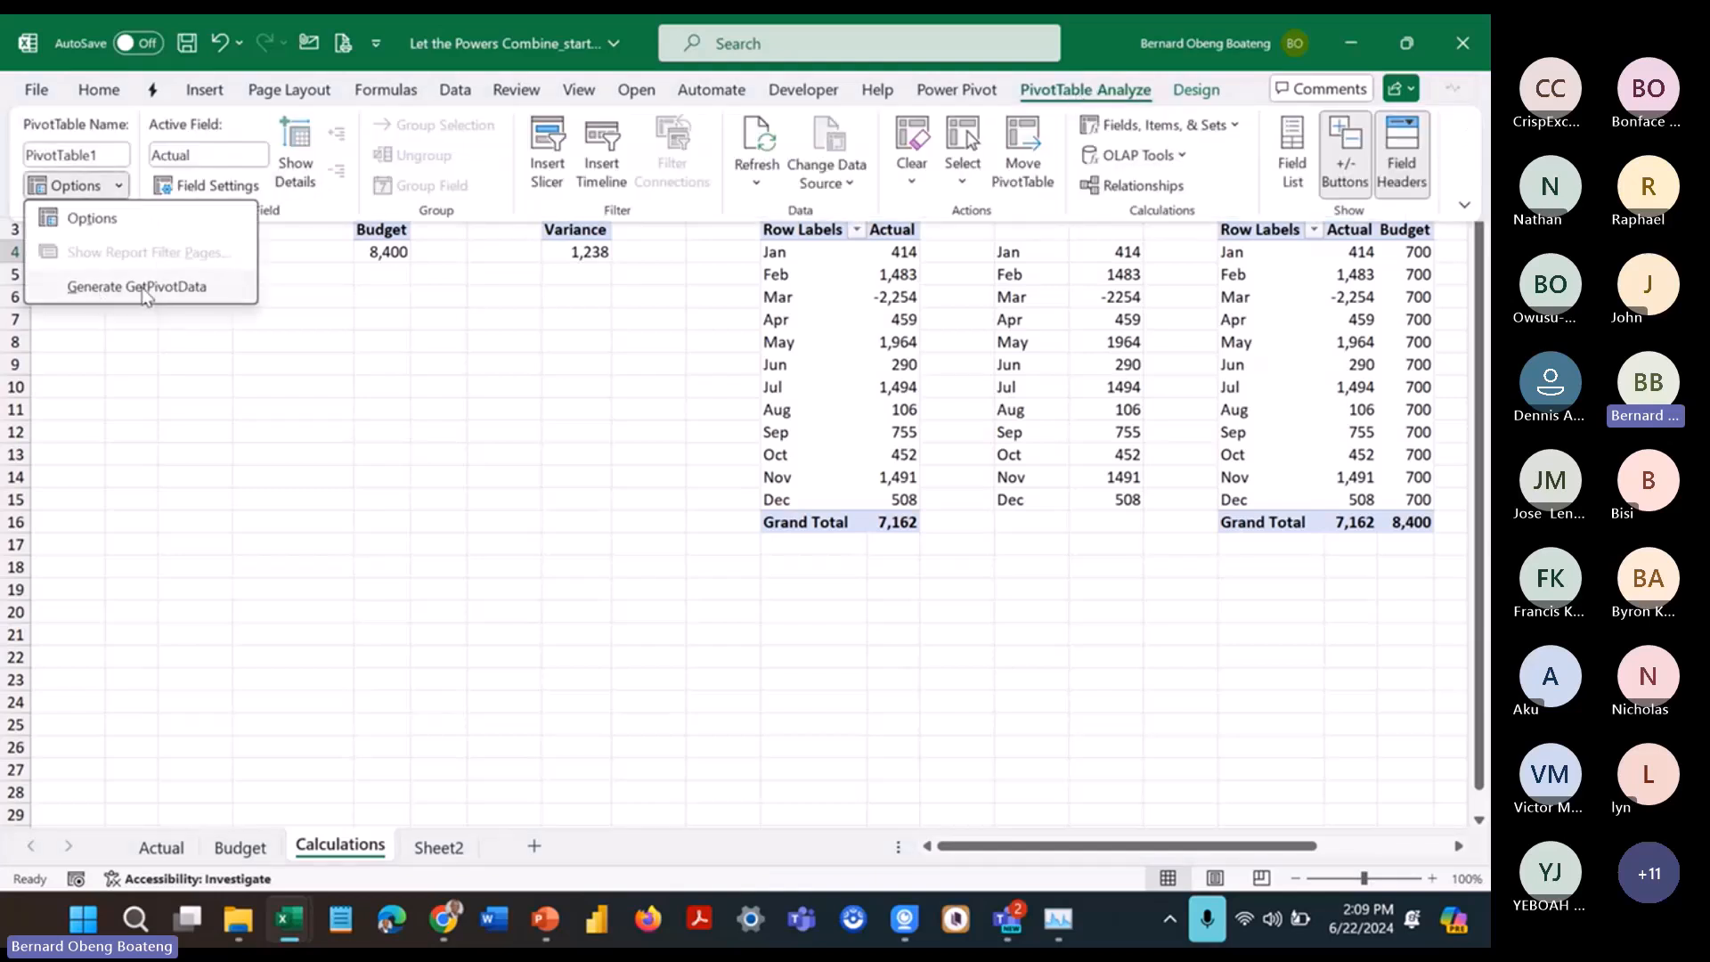
click(342, 313)
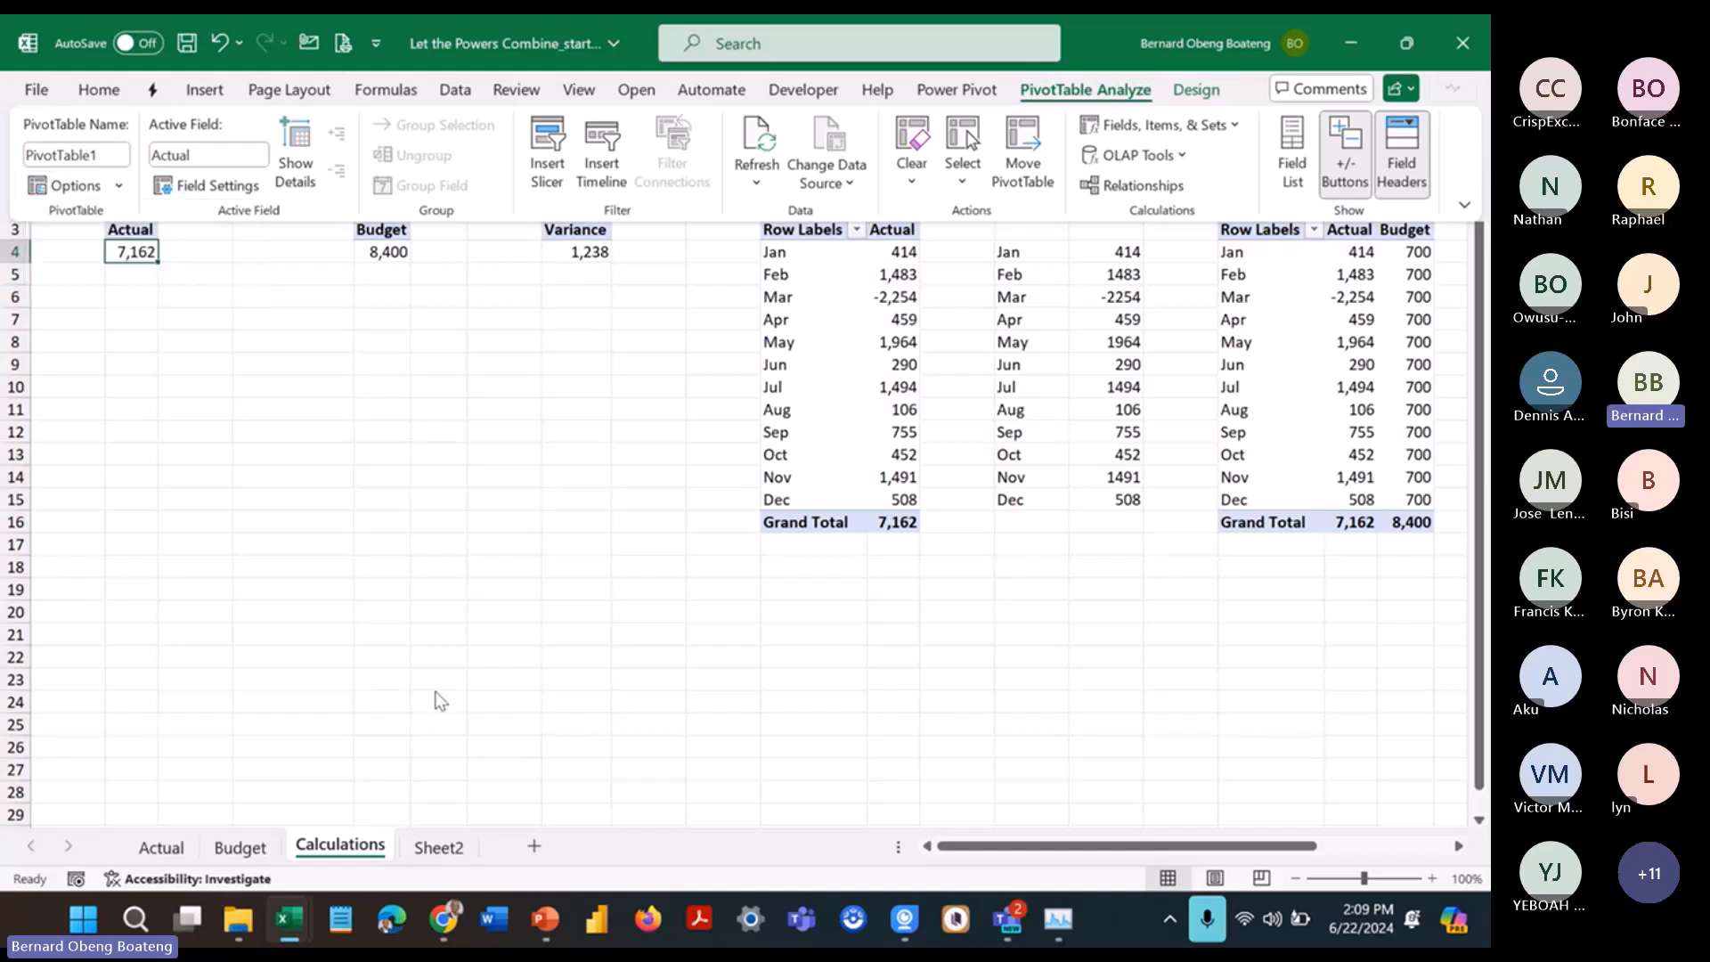
key(ctrl+F1)
click(438, 846)
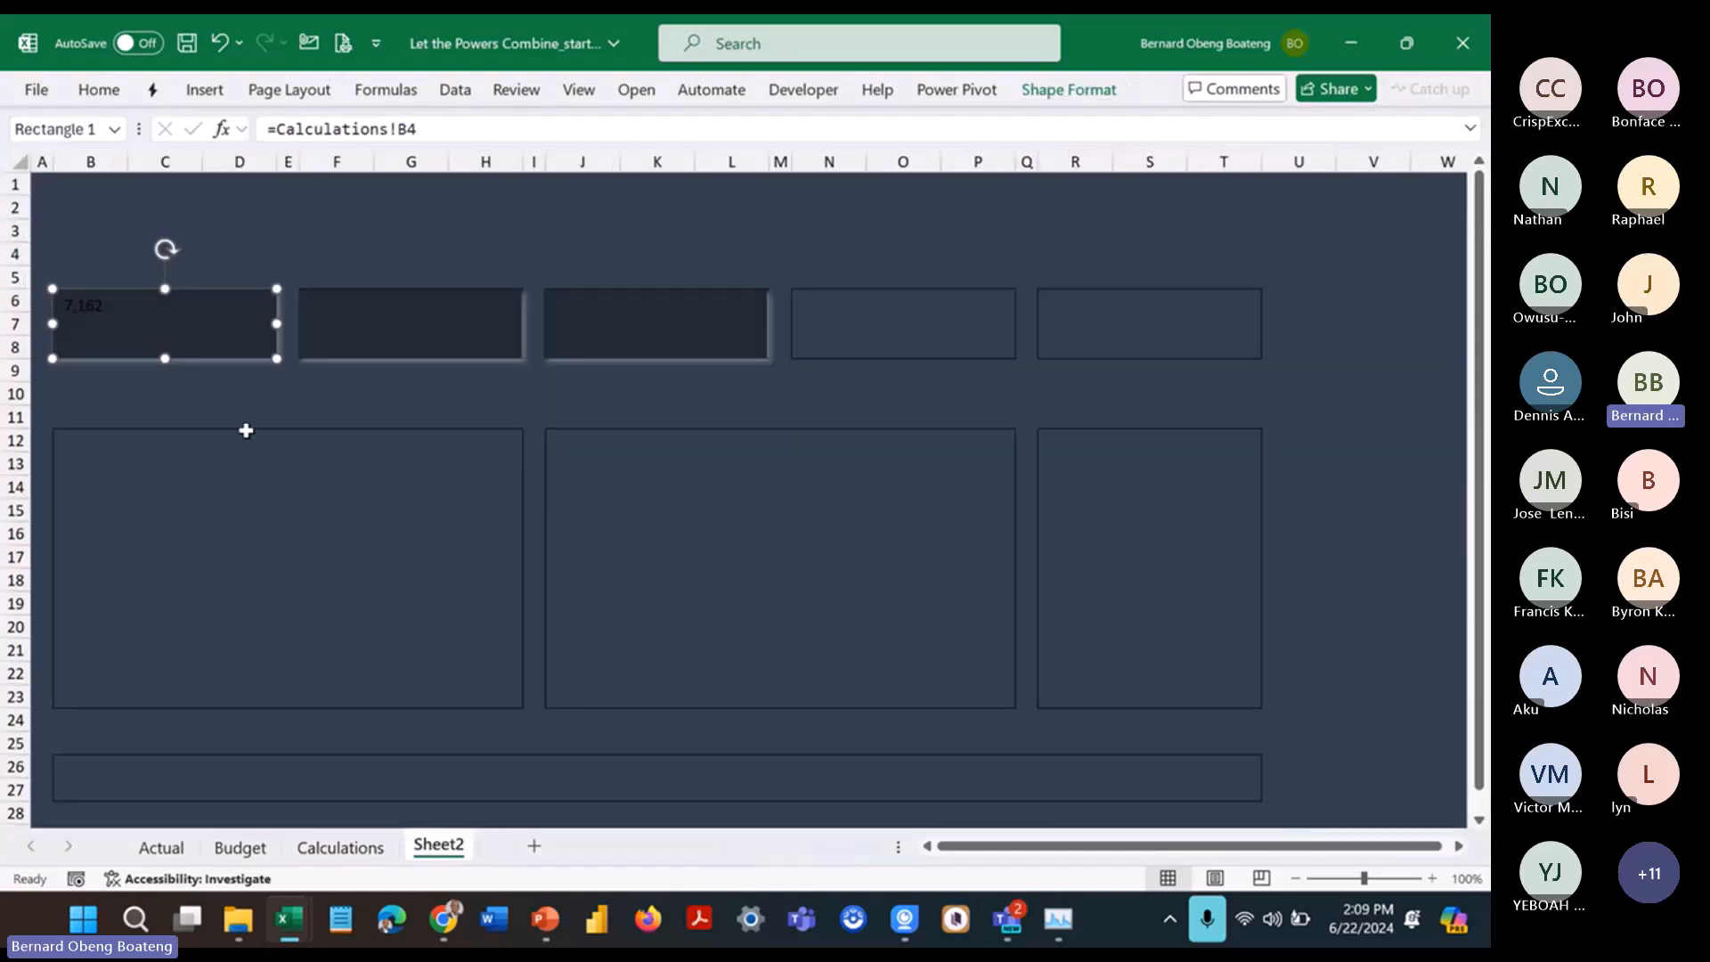
Step: Format the first card's linked total in the Berlin Sans FB font at size 28
click(121, 92)
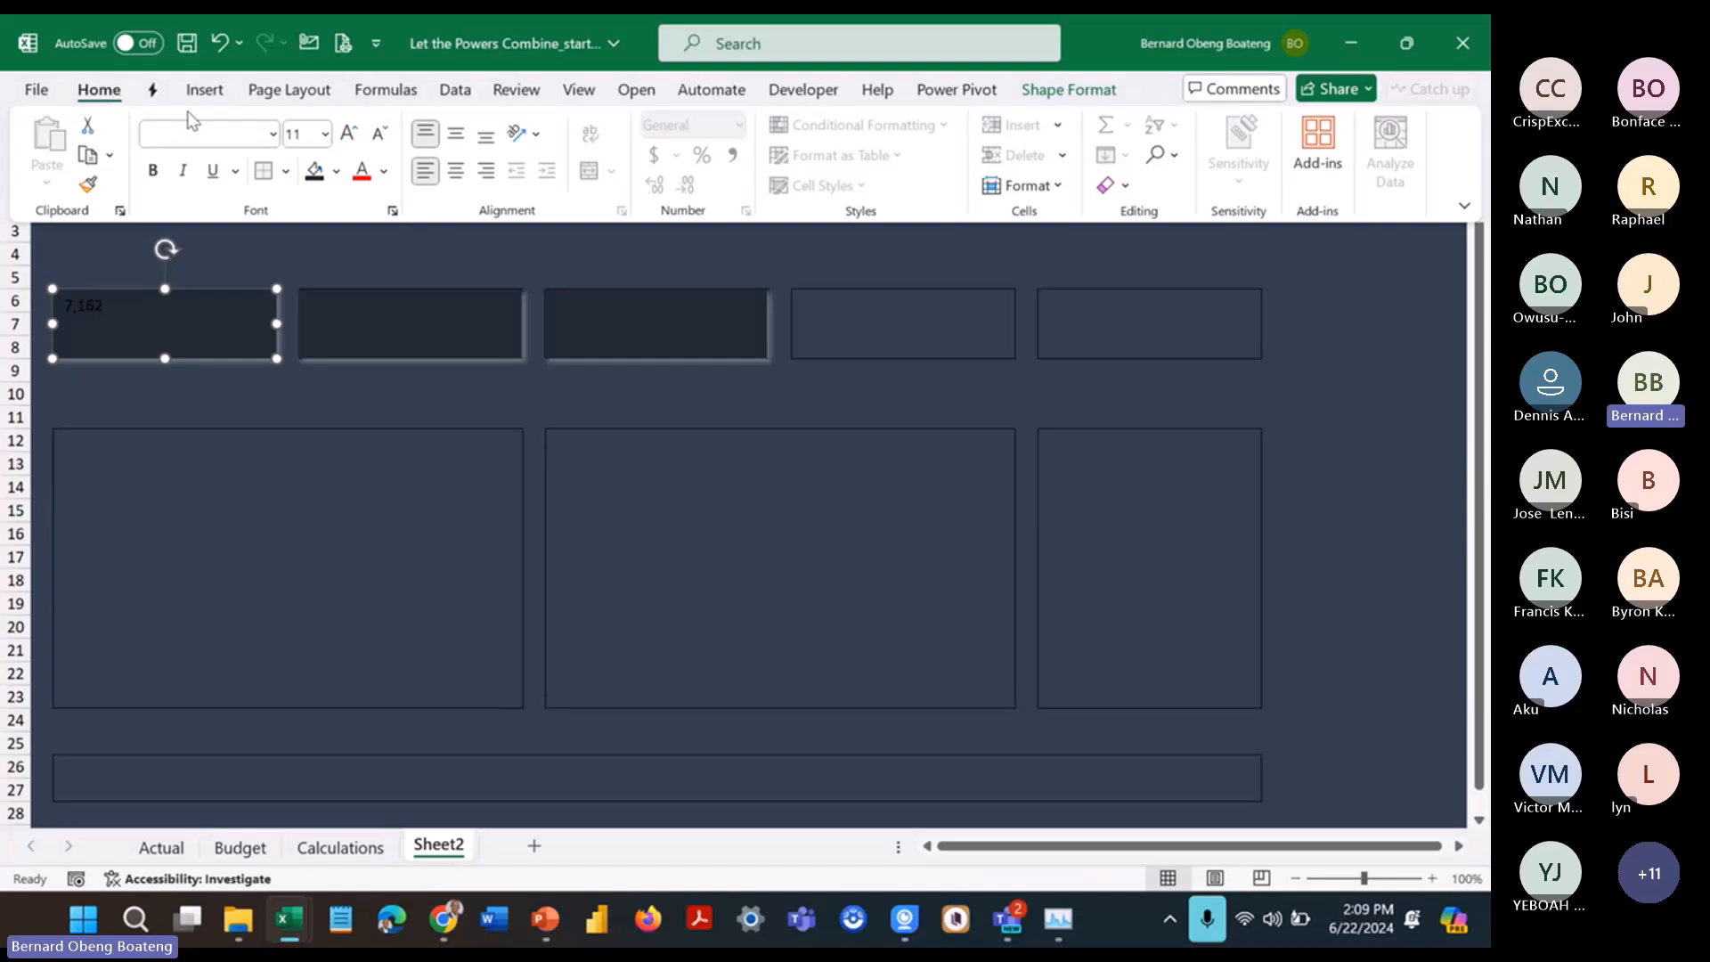
click(271, 135)
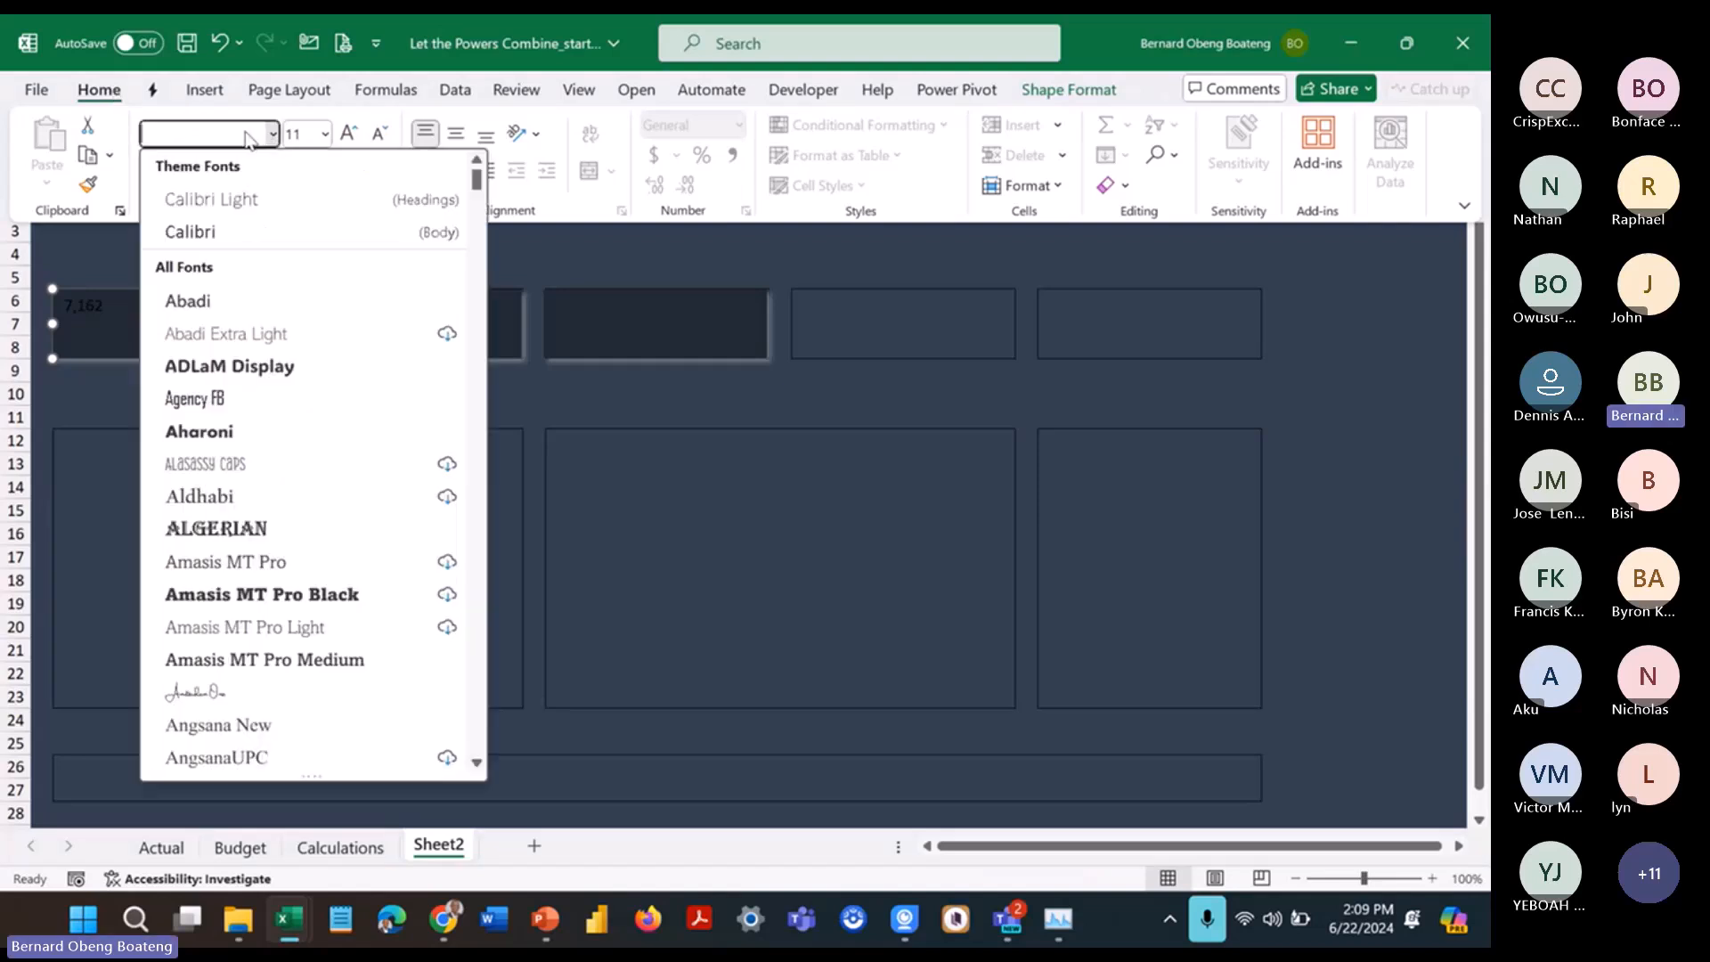
text(Berlin Sans FB)
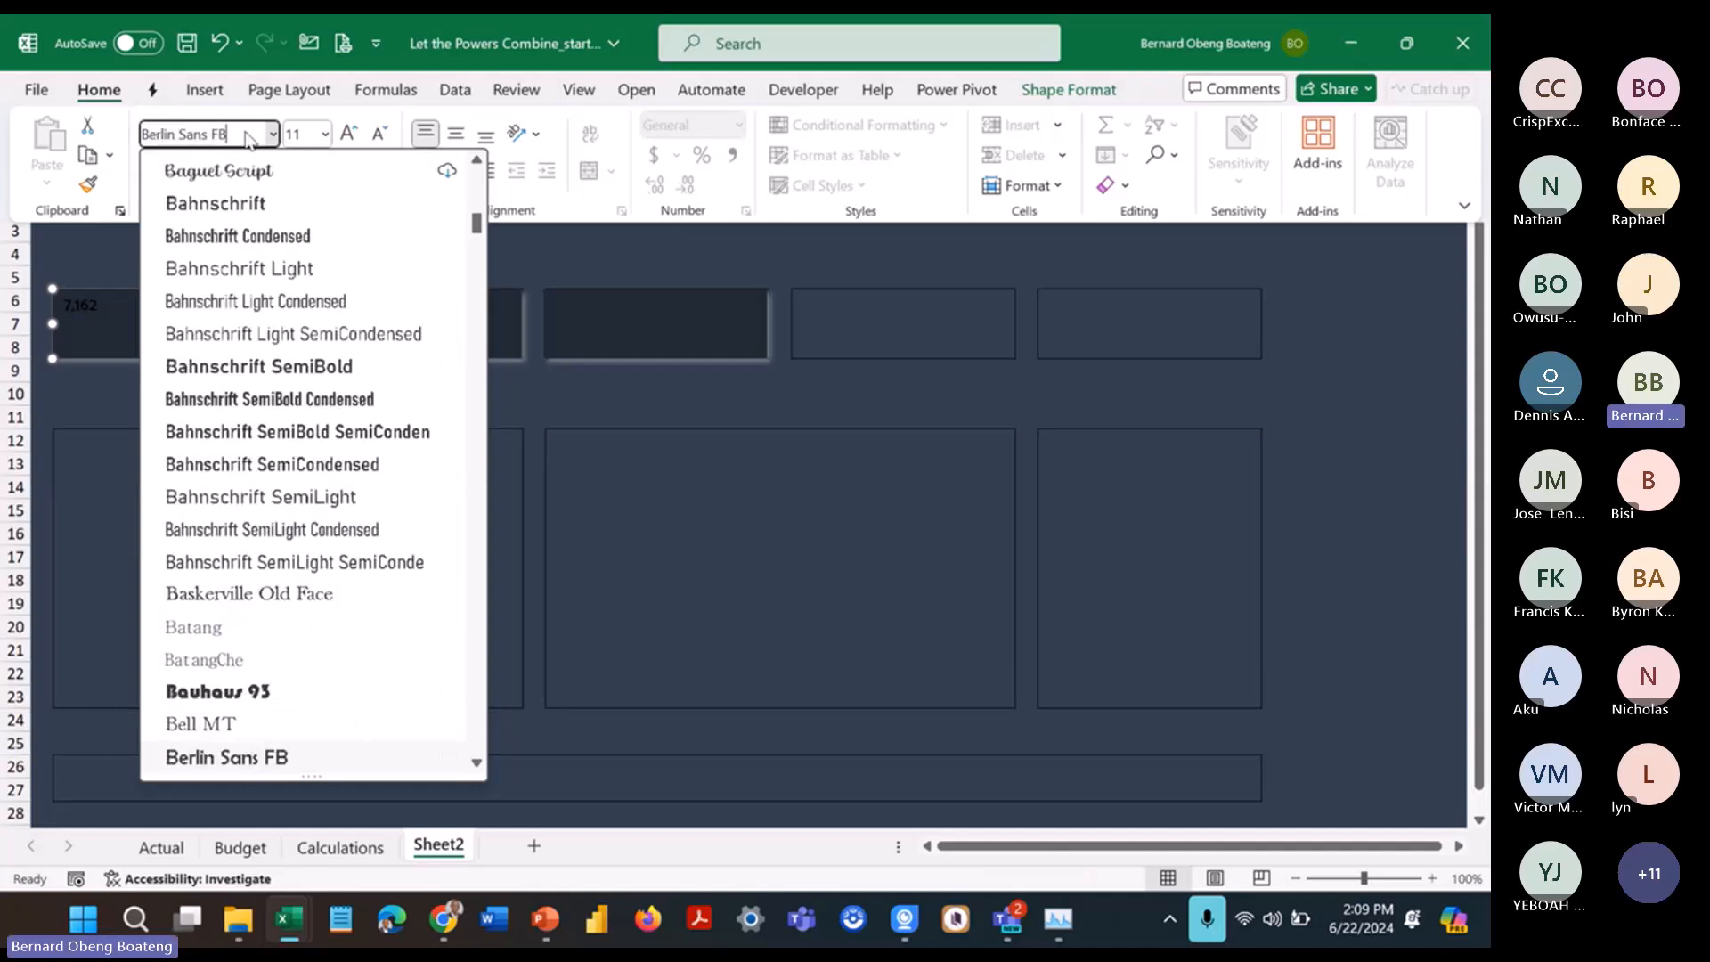
click(248, 134)
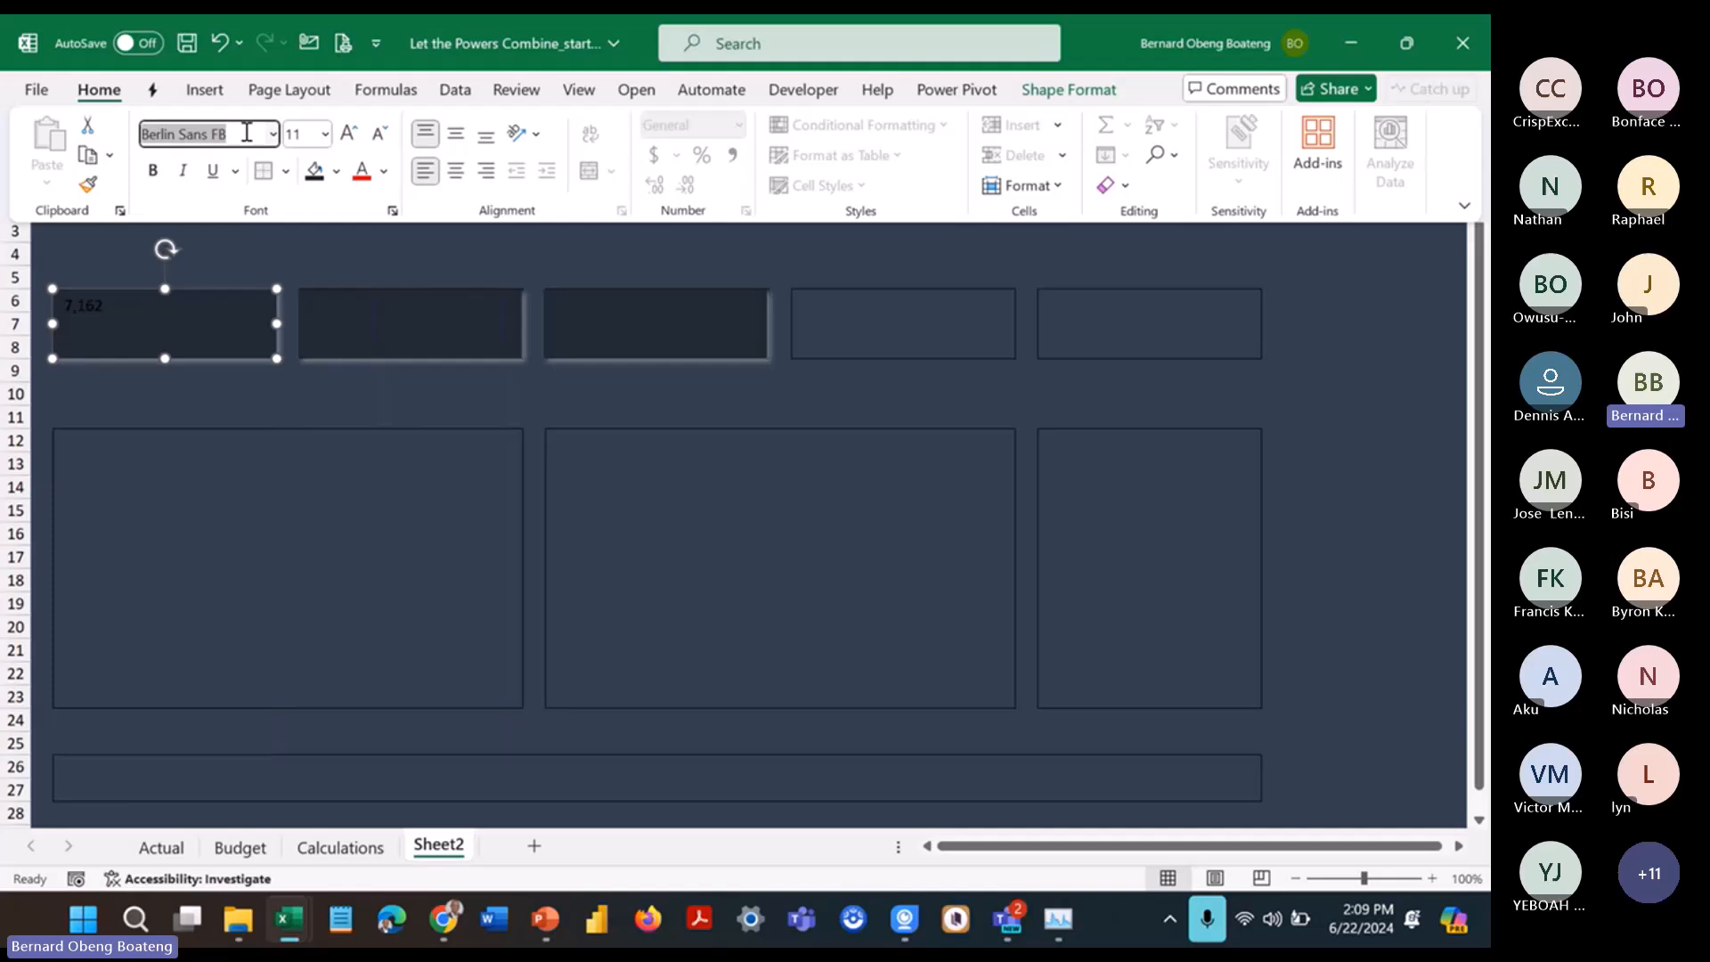
click(319, 131)
text(28)
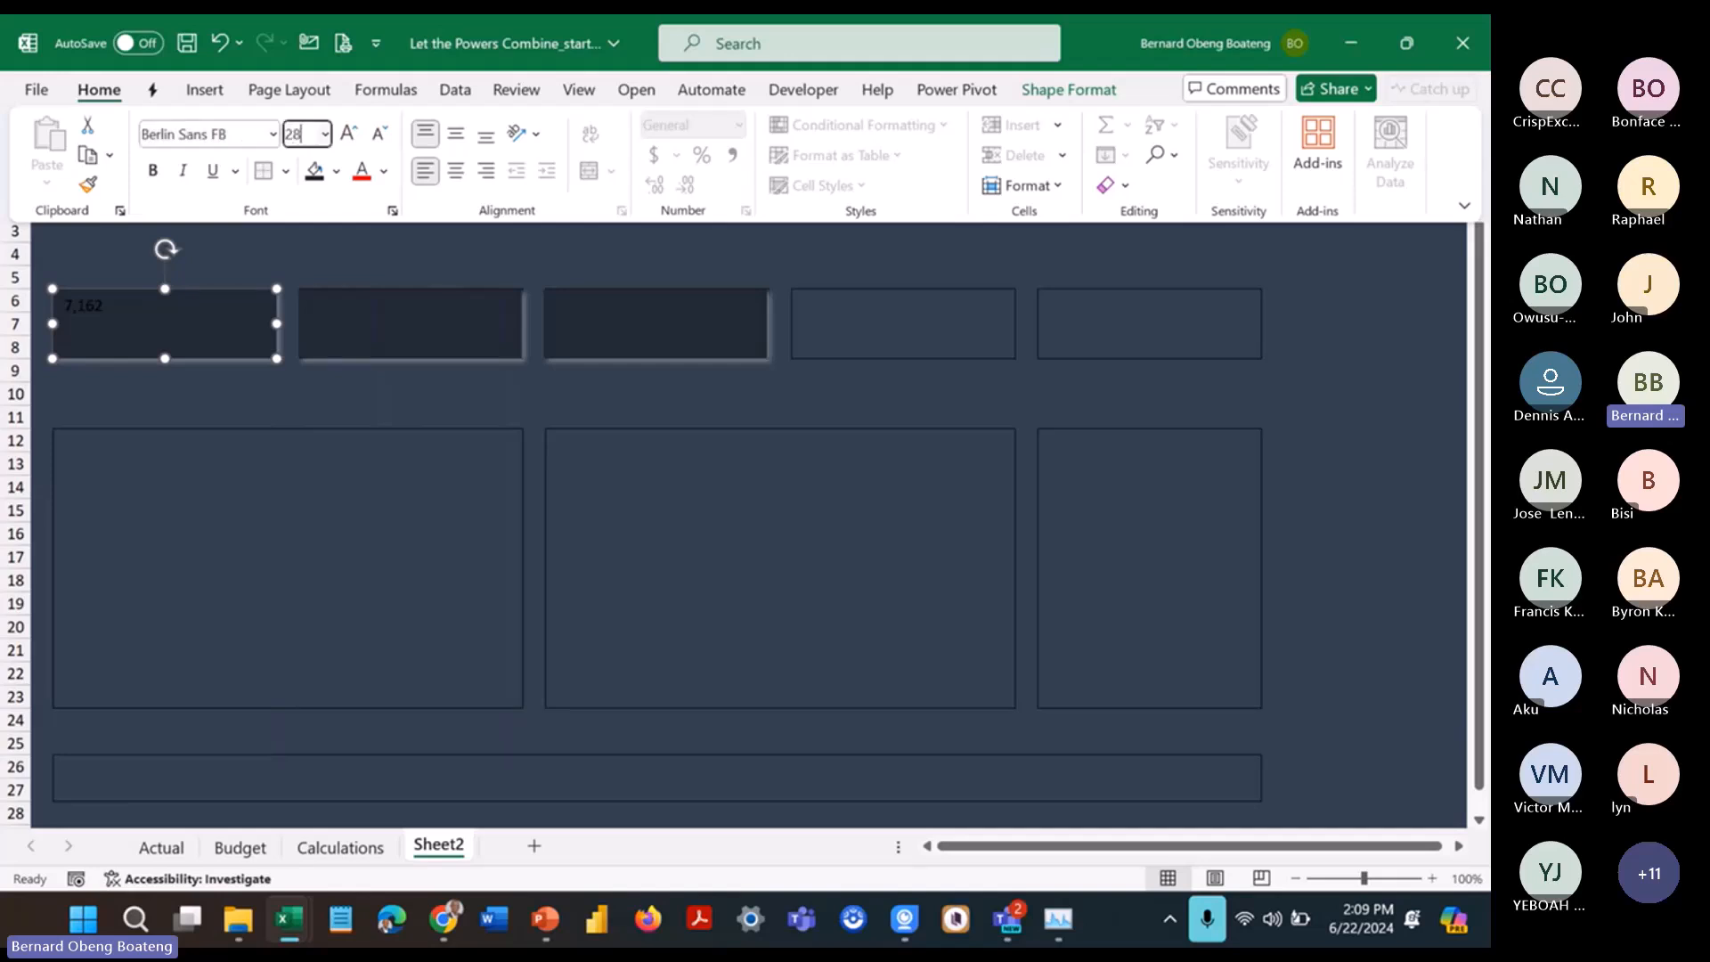
key(Return)
click(244, 133)
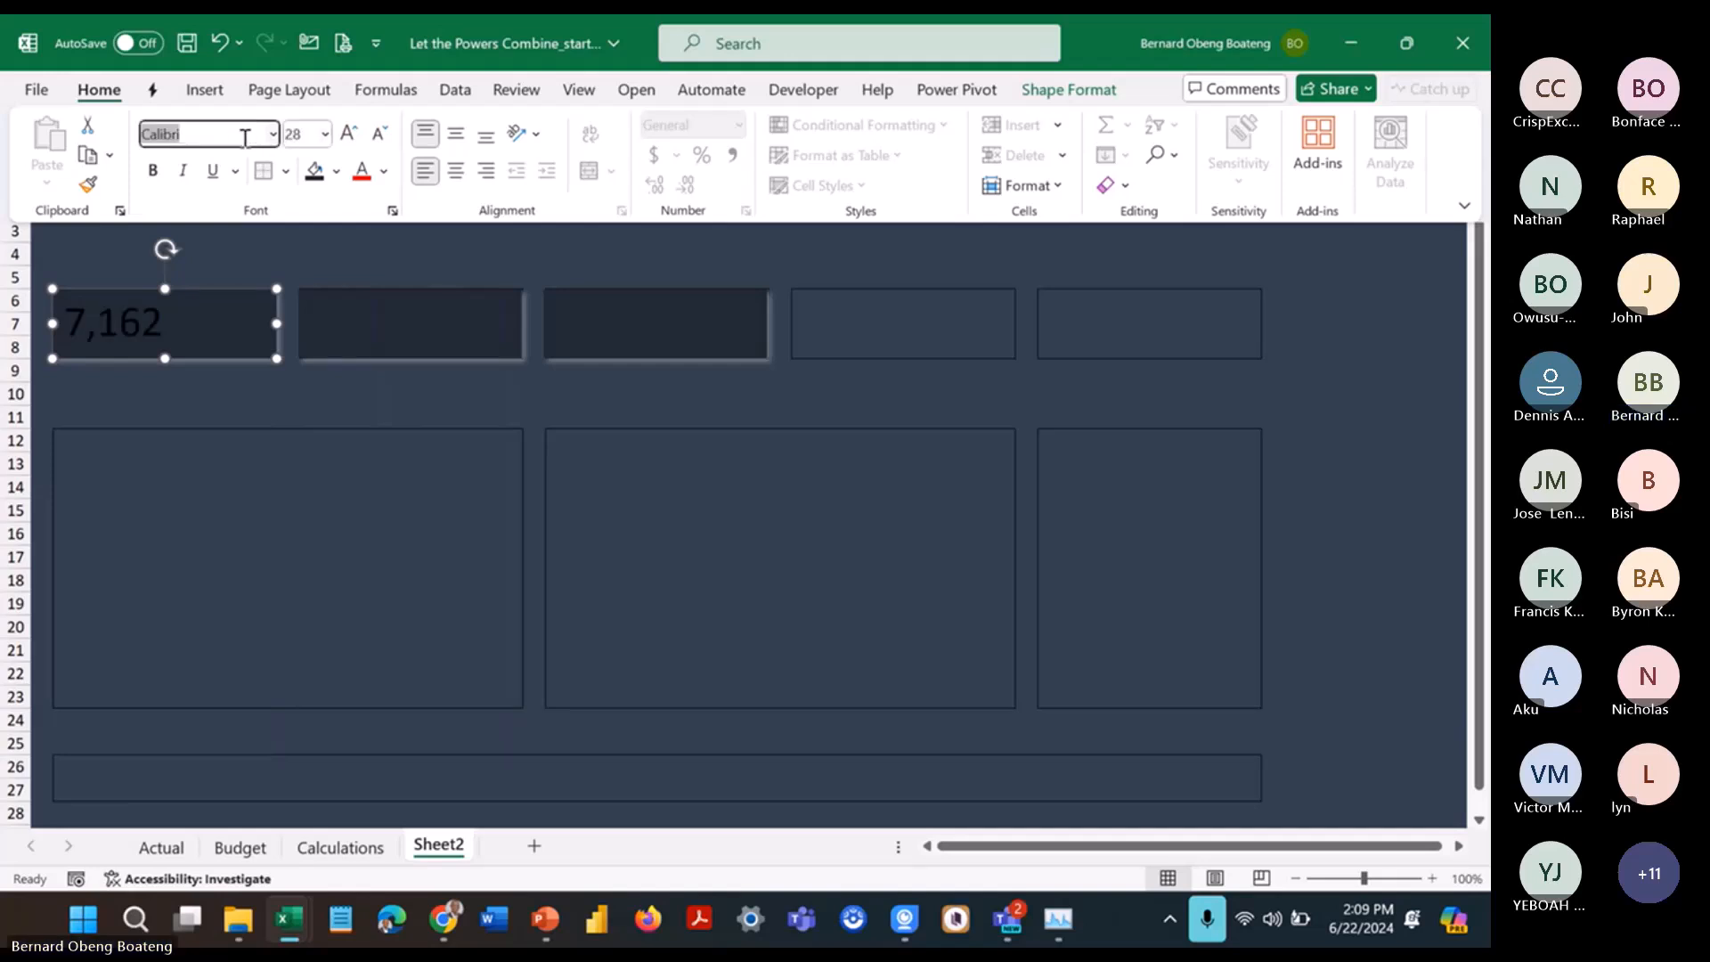
text(Berlin Sans FB)
key(Return)
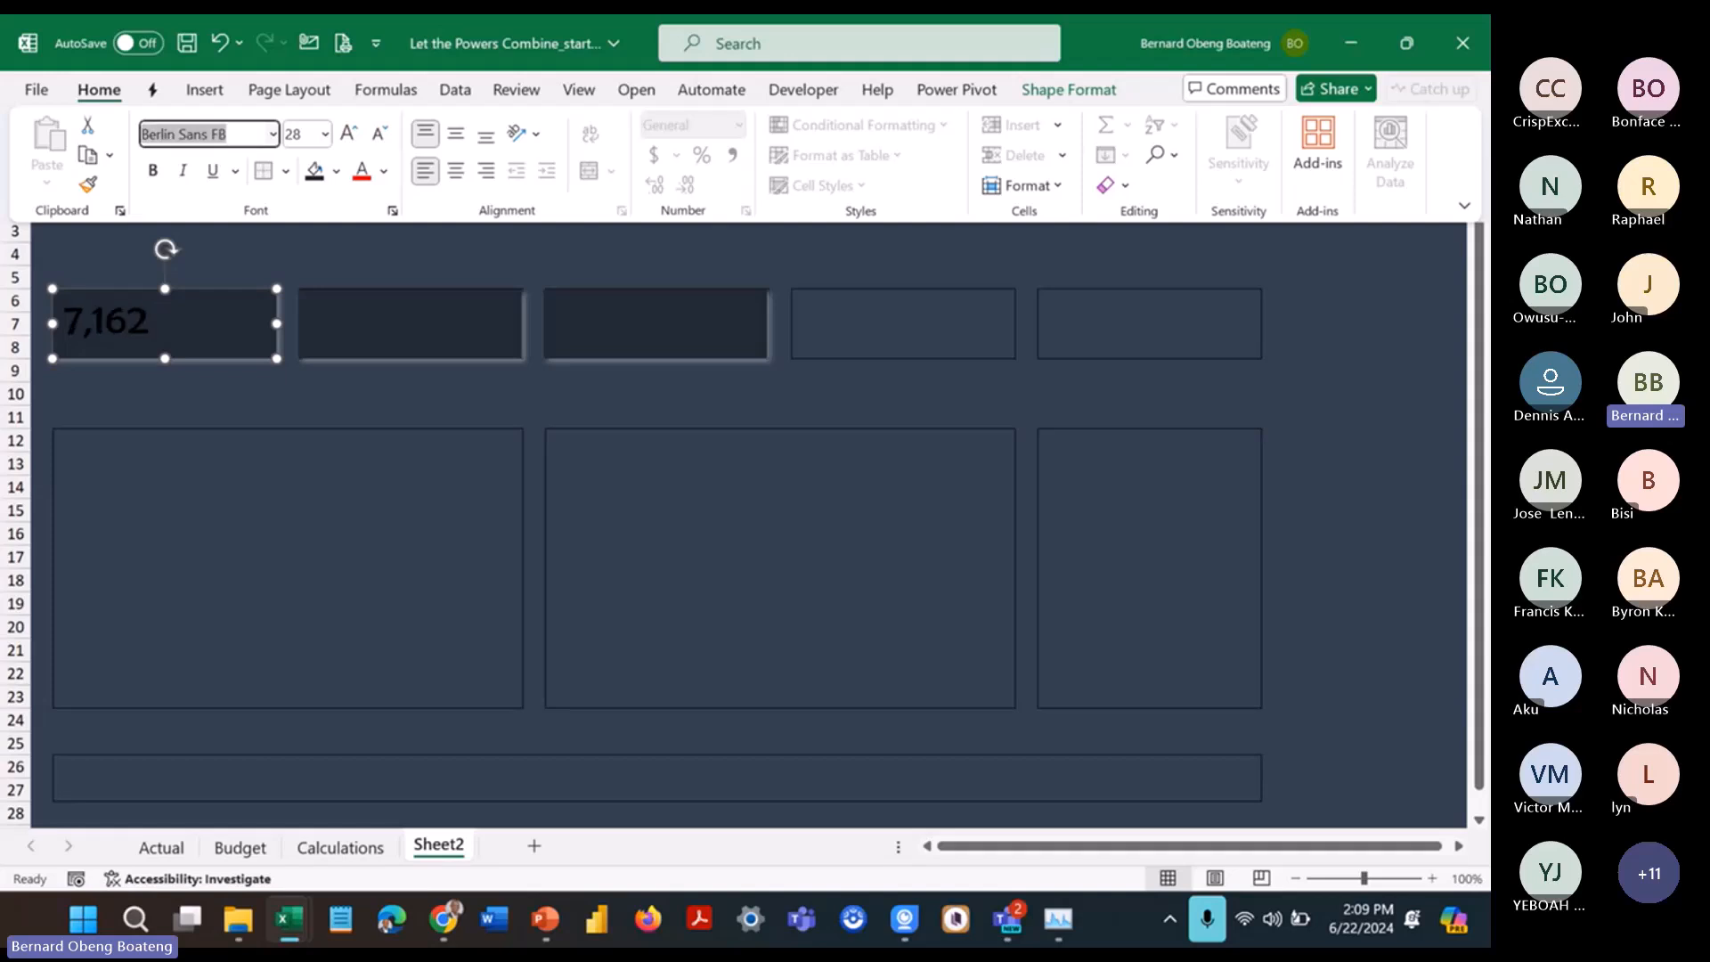
Step: Colour the first card's total white and centre it horizontally in the shape
click(384, 171)
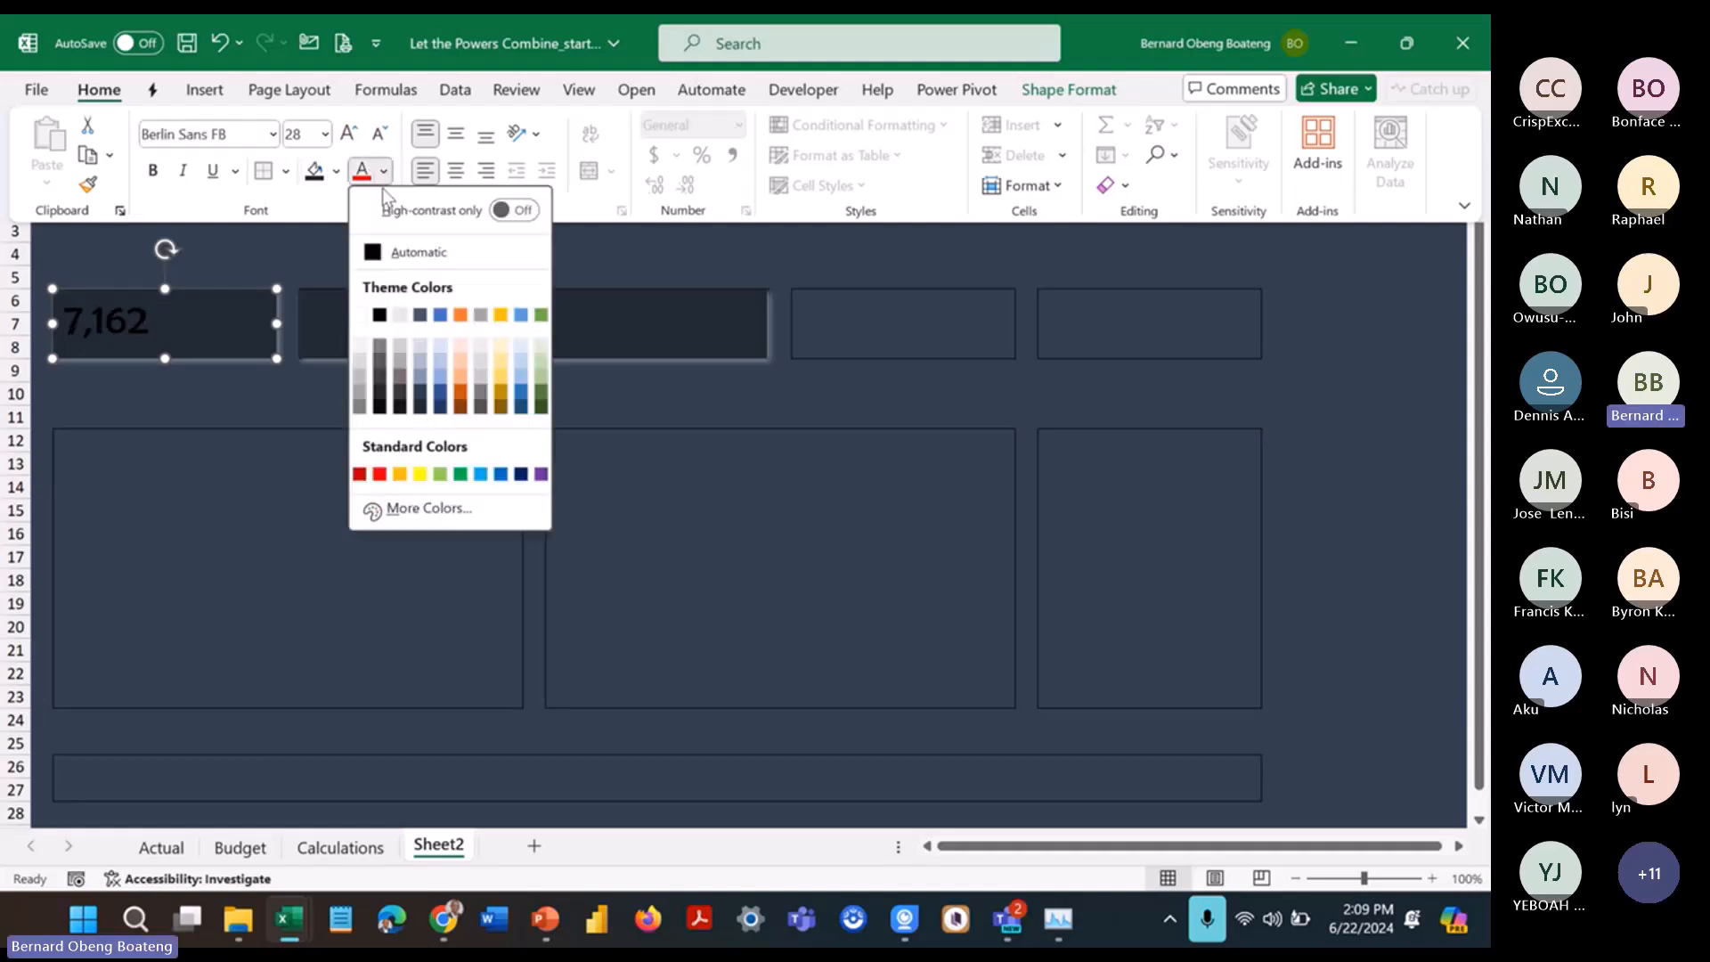
click(359, 316)
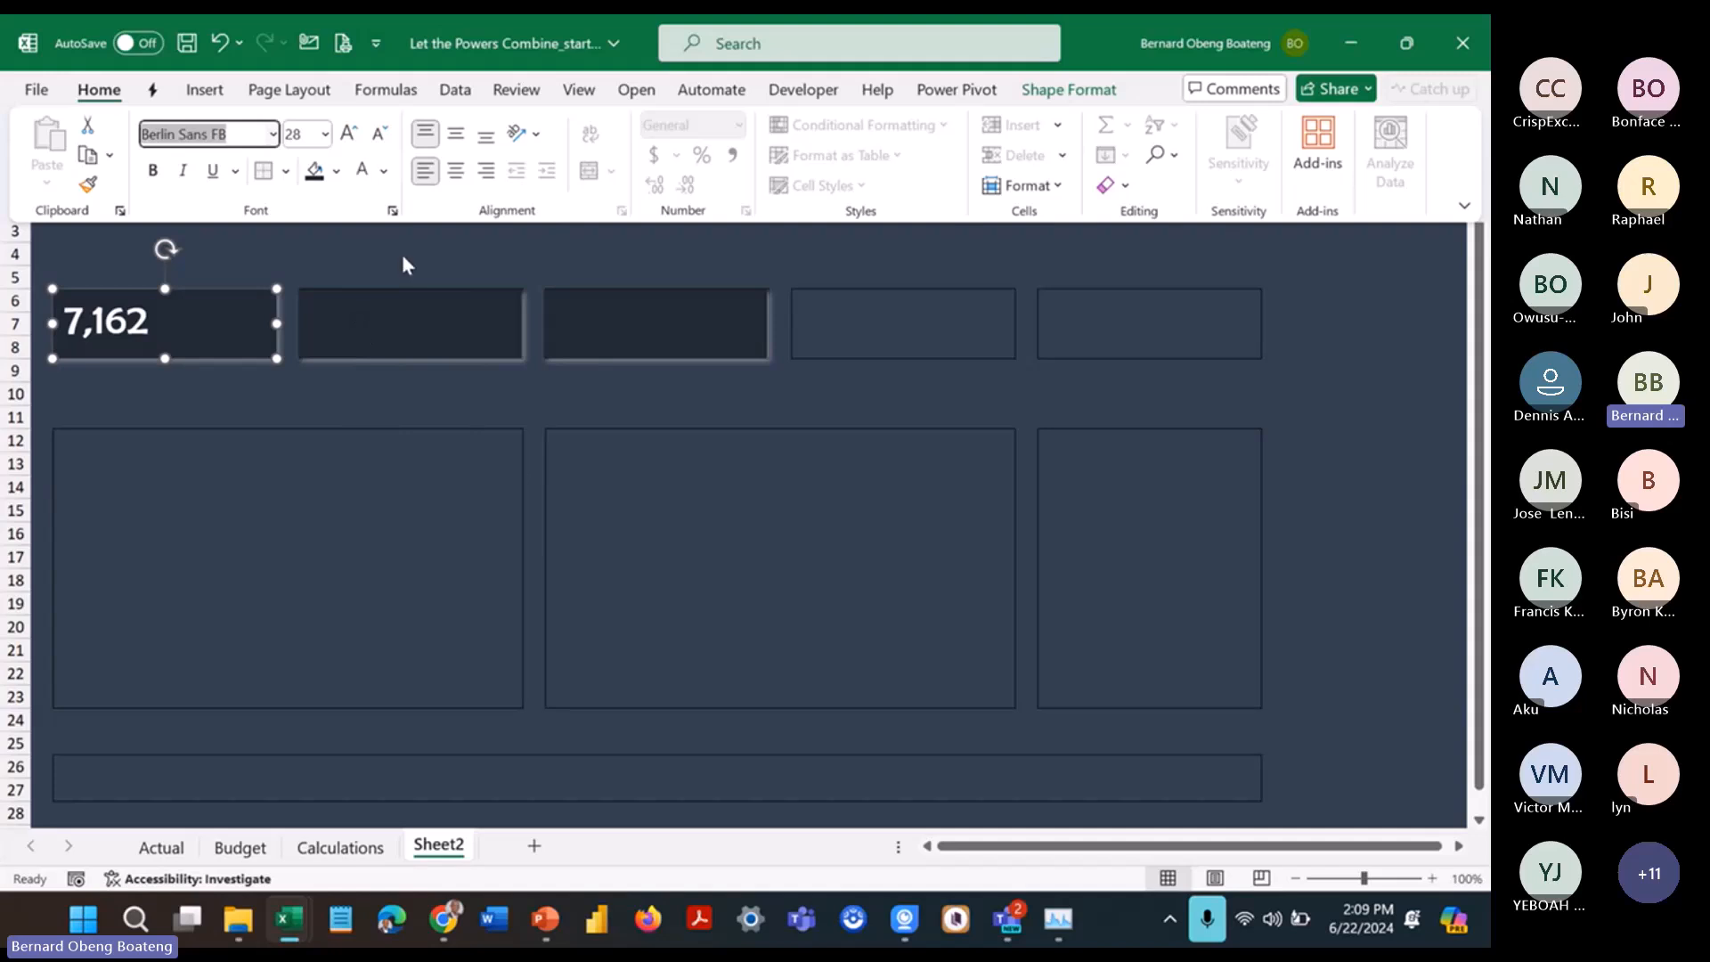
click(456, 175)
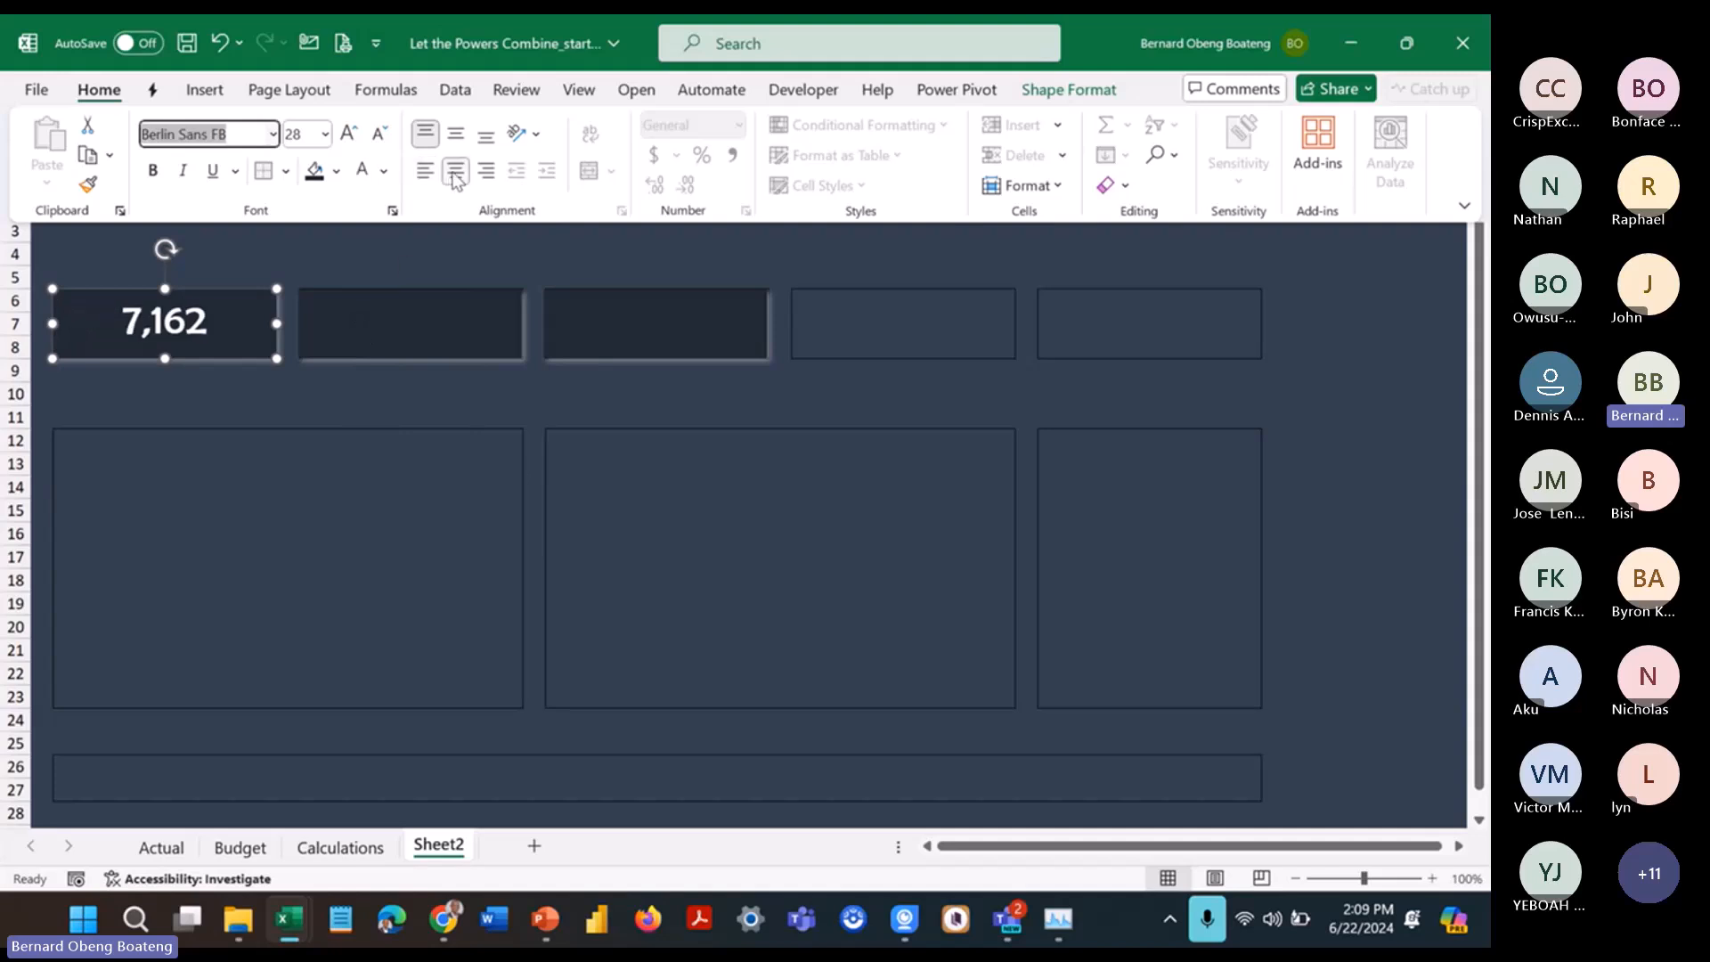
Step: Link the second card in the top row of Sheet2 to the Budget total in Calculations!E4
key(ctrl+F1)
click(400, 271)
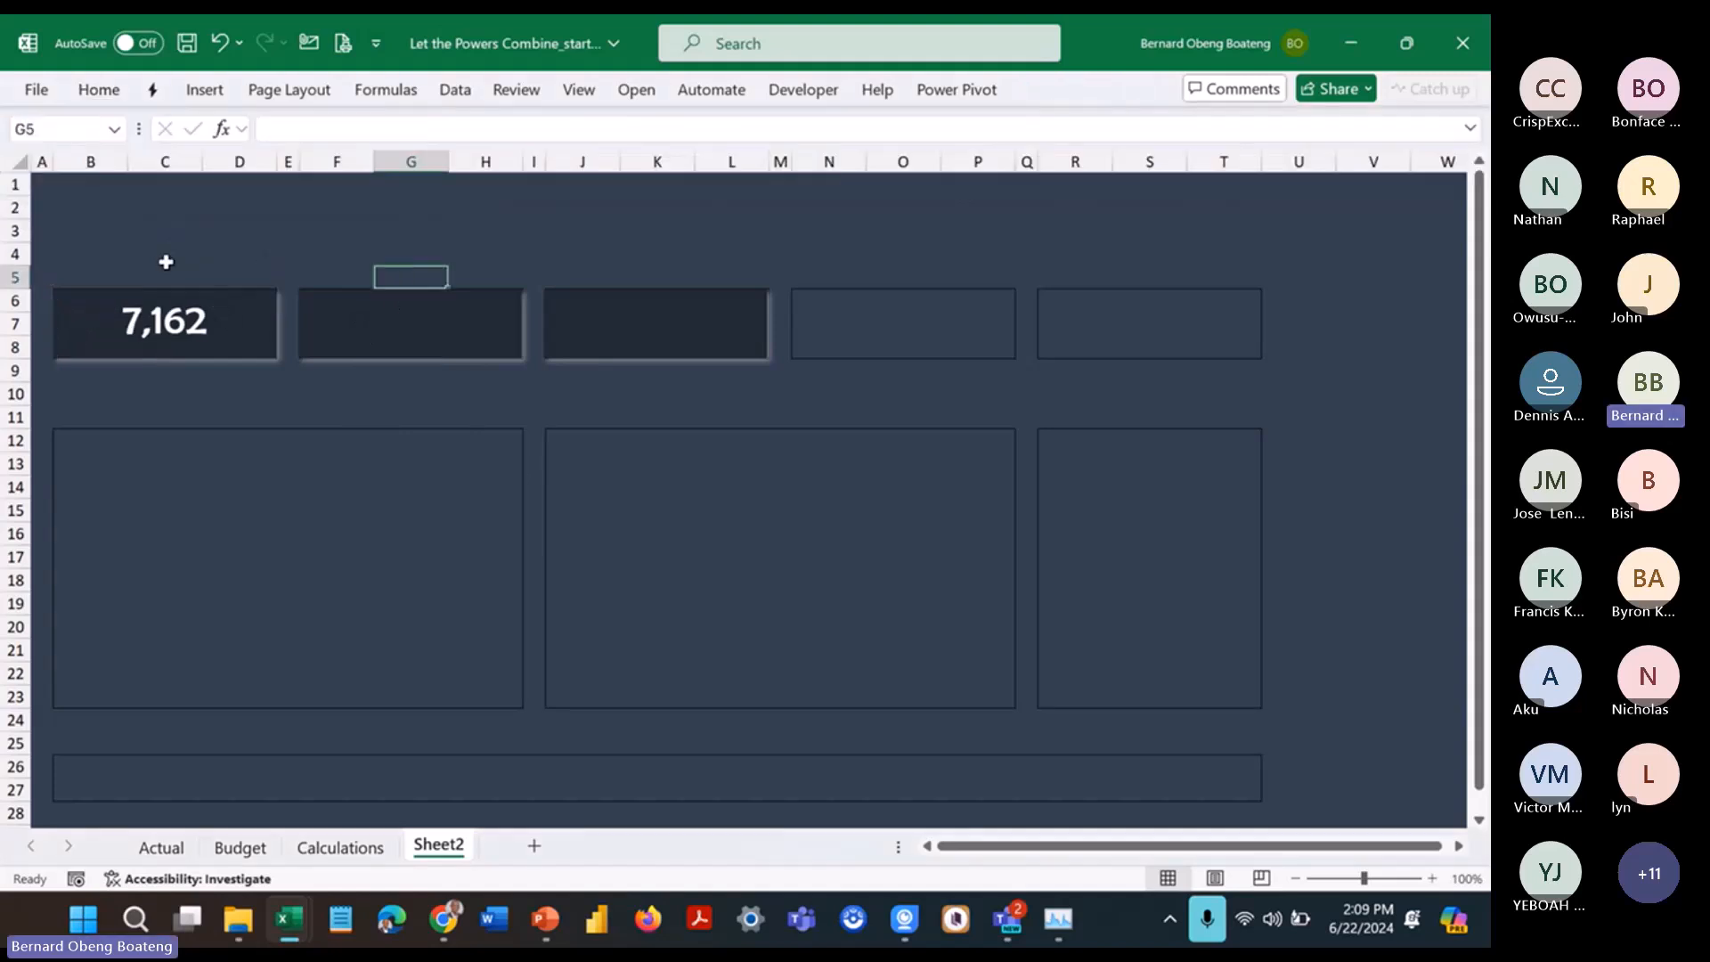
click(366, 323)
click(384, 131)
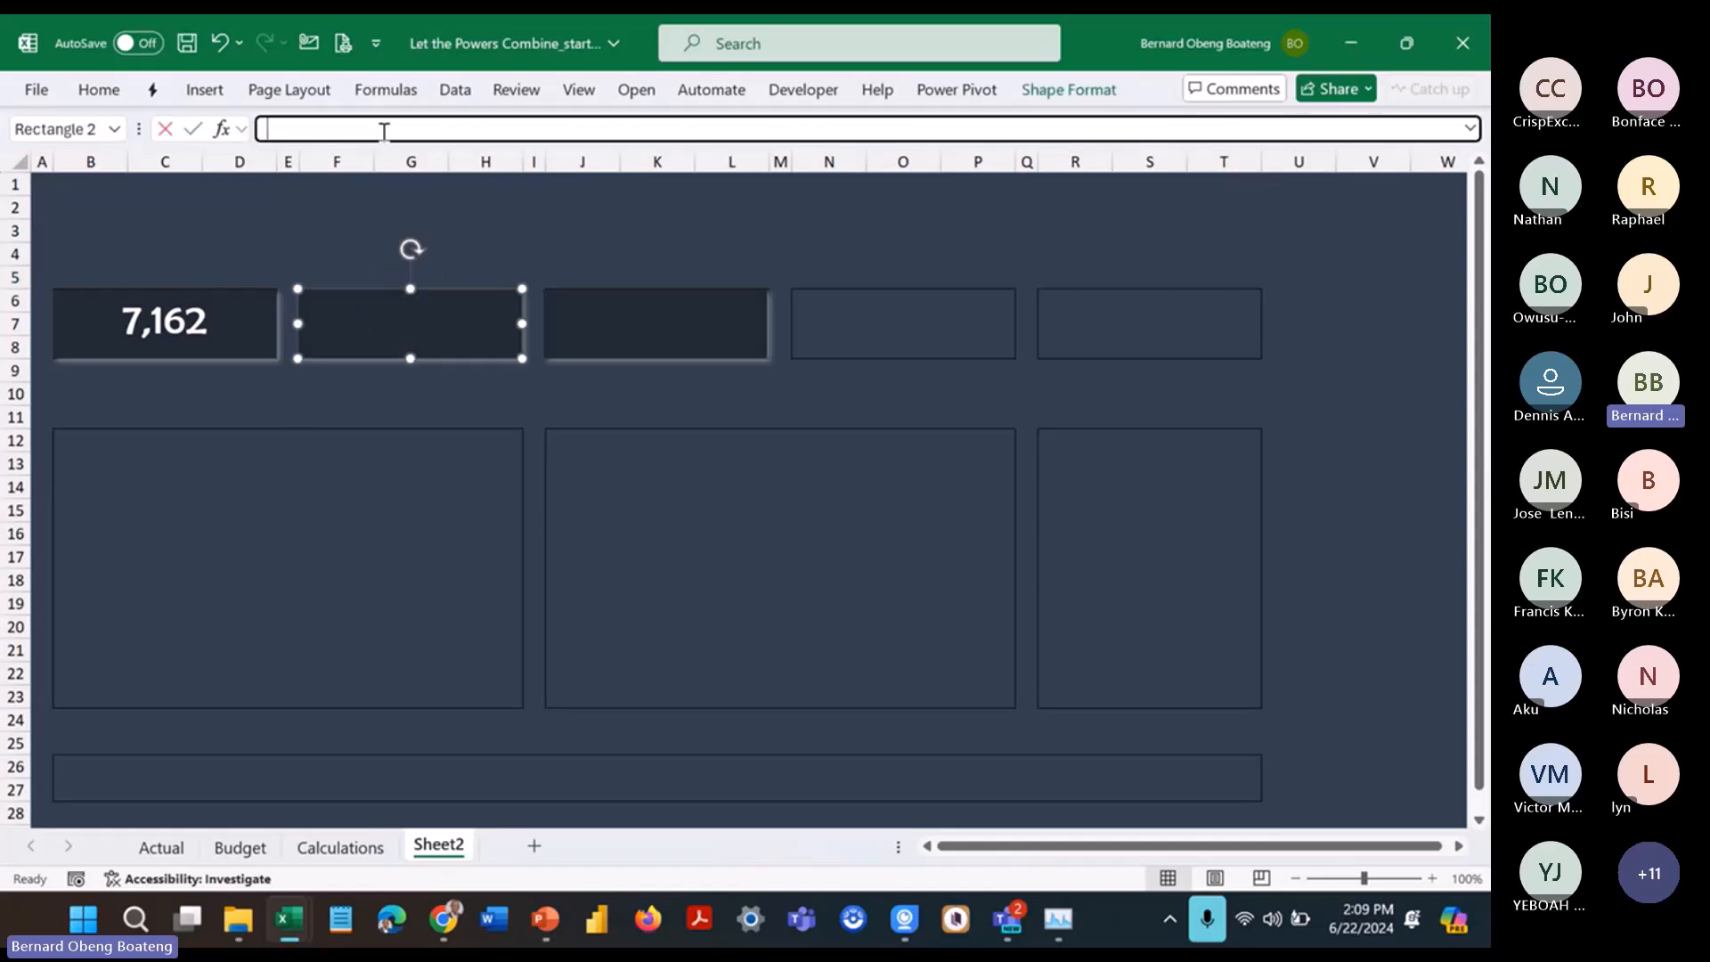
text(=)
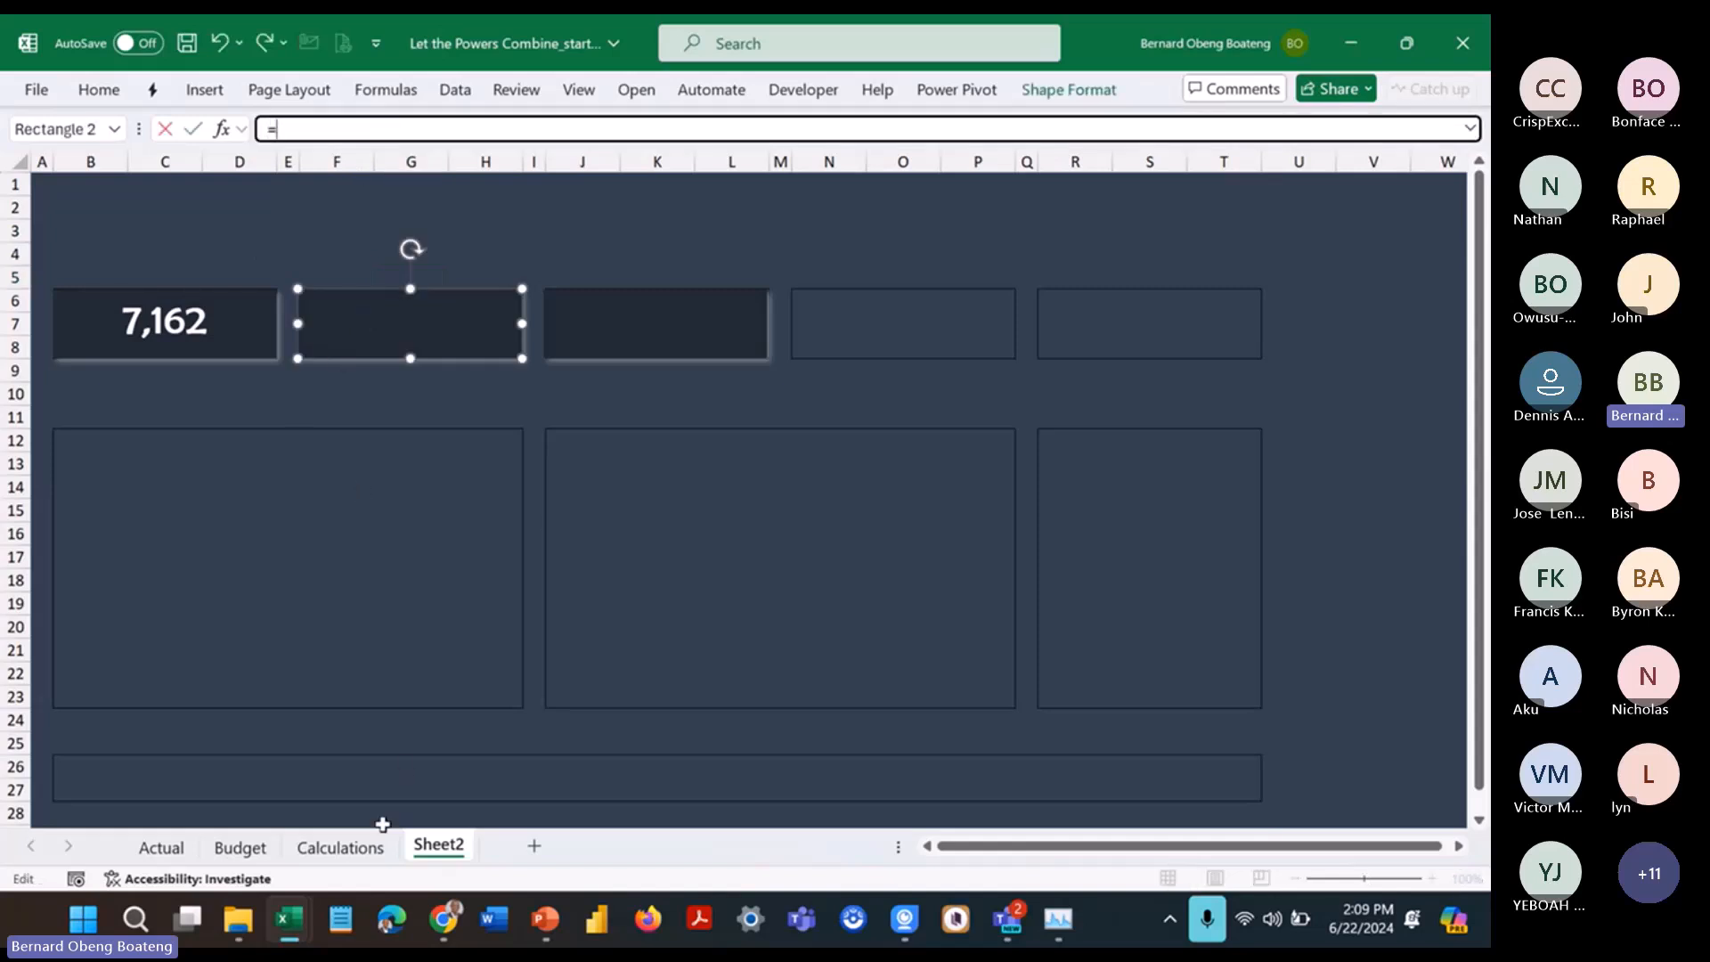
click(340, 846)
click(397, 254)
key(Return)
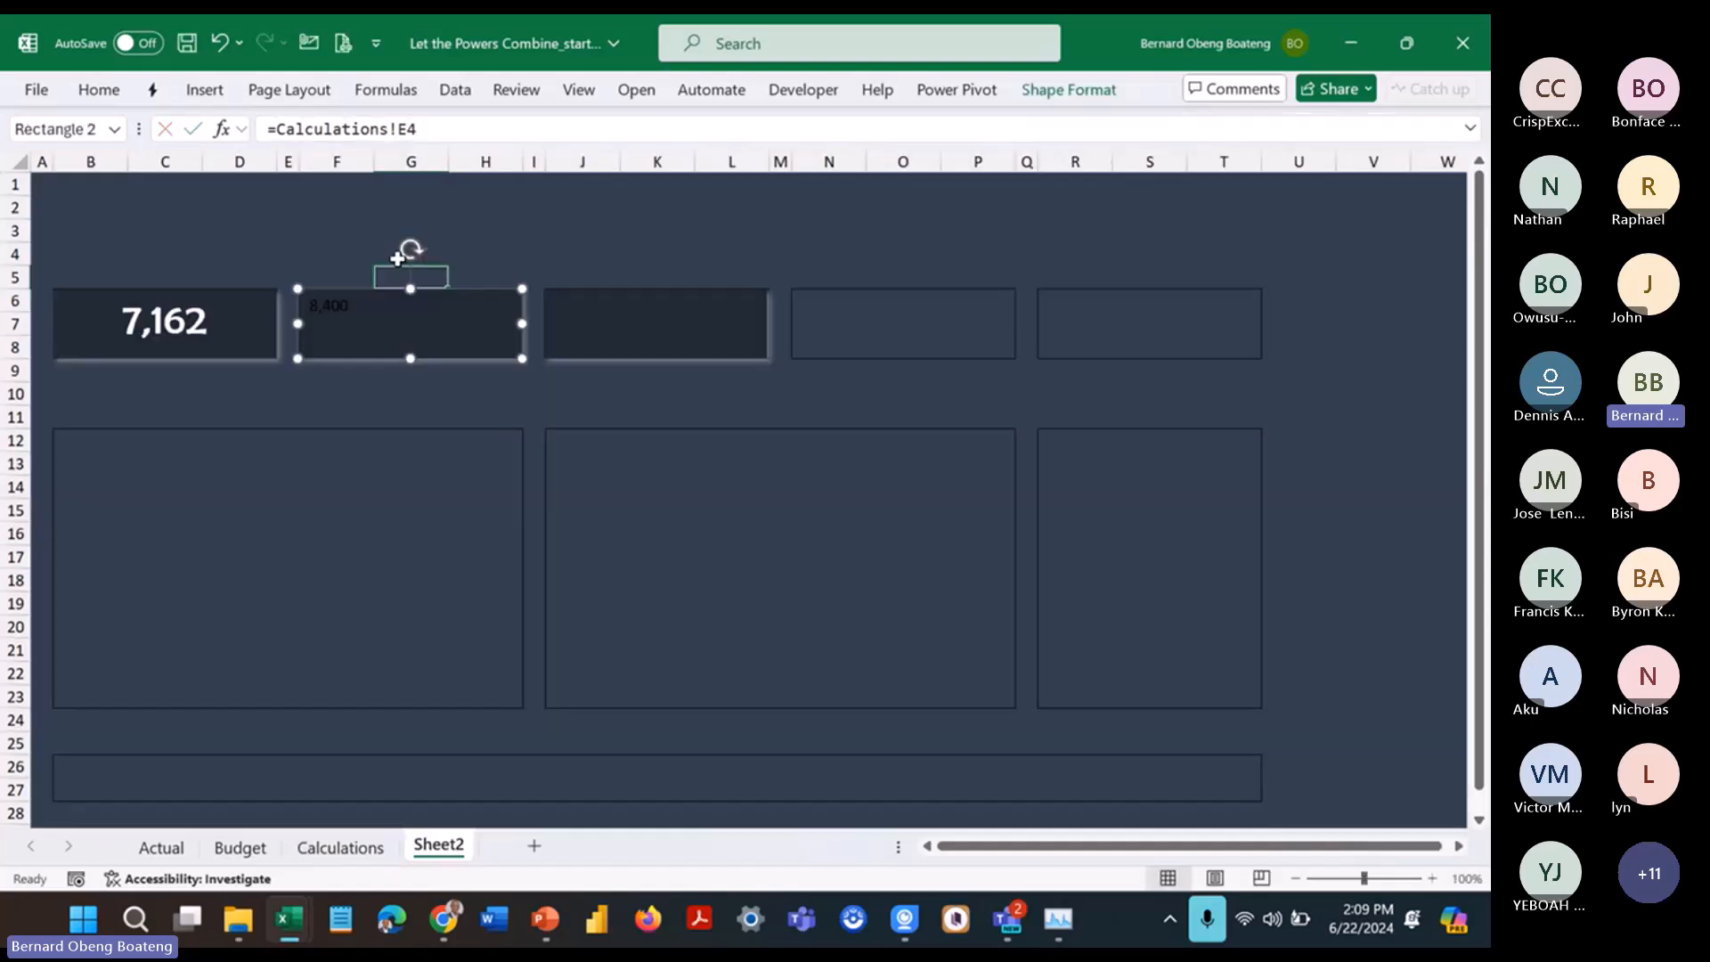
Step: Link the third card in the top row to the Variance value in Calculations!H4
click(592, 327)
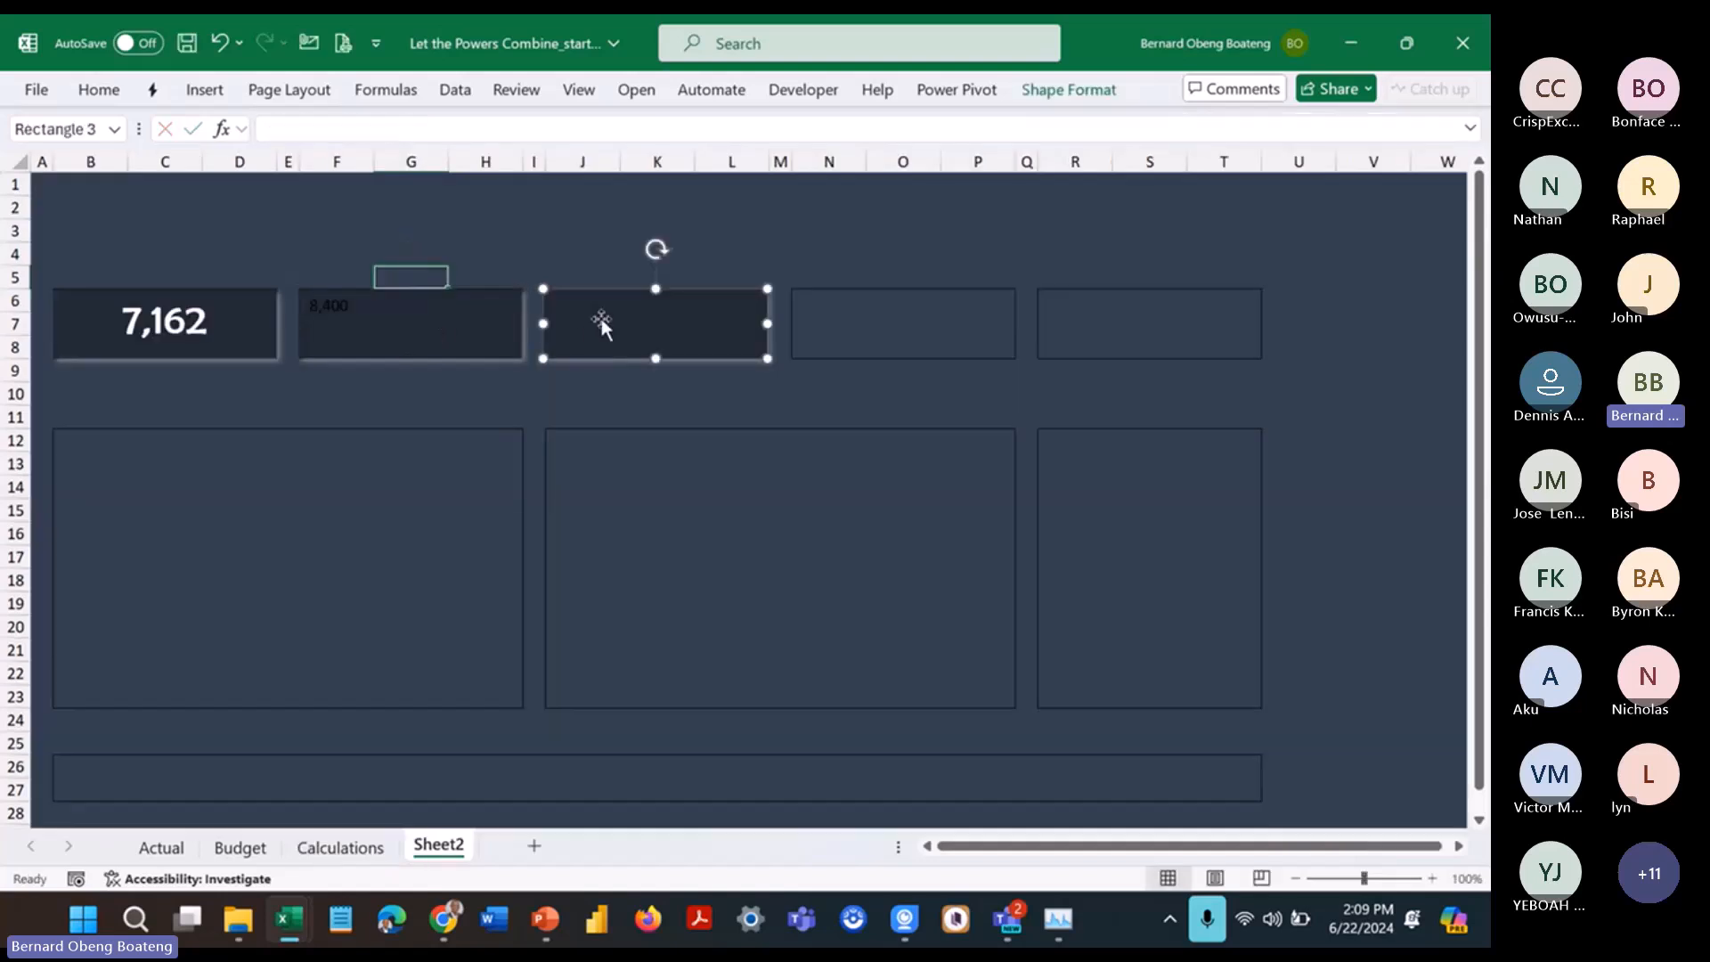
click(503, 133)
text(=)
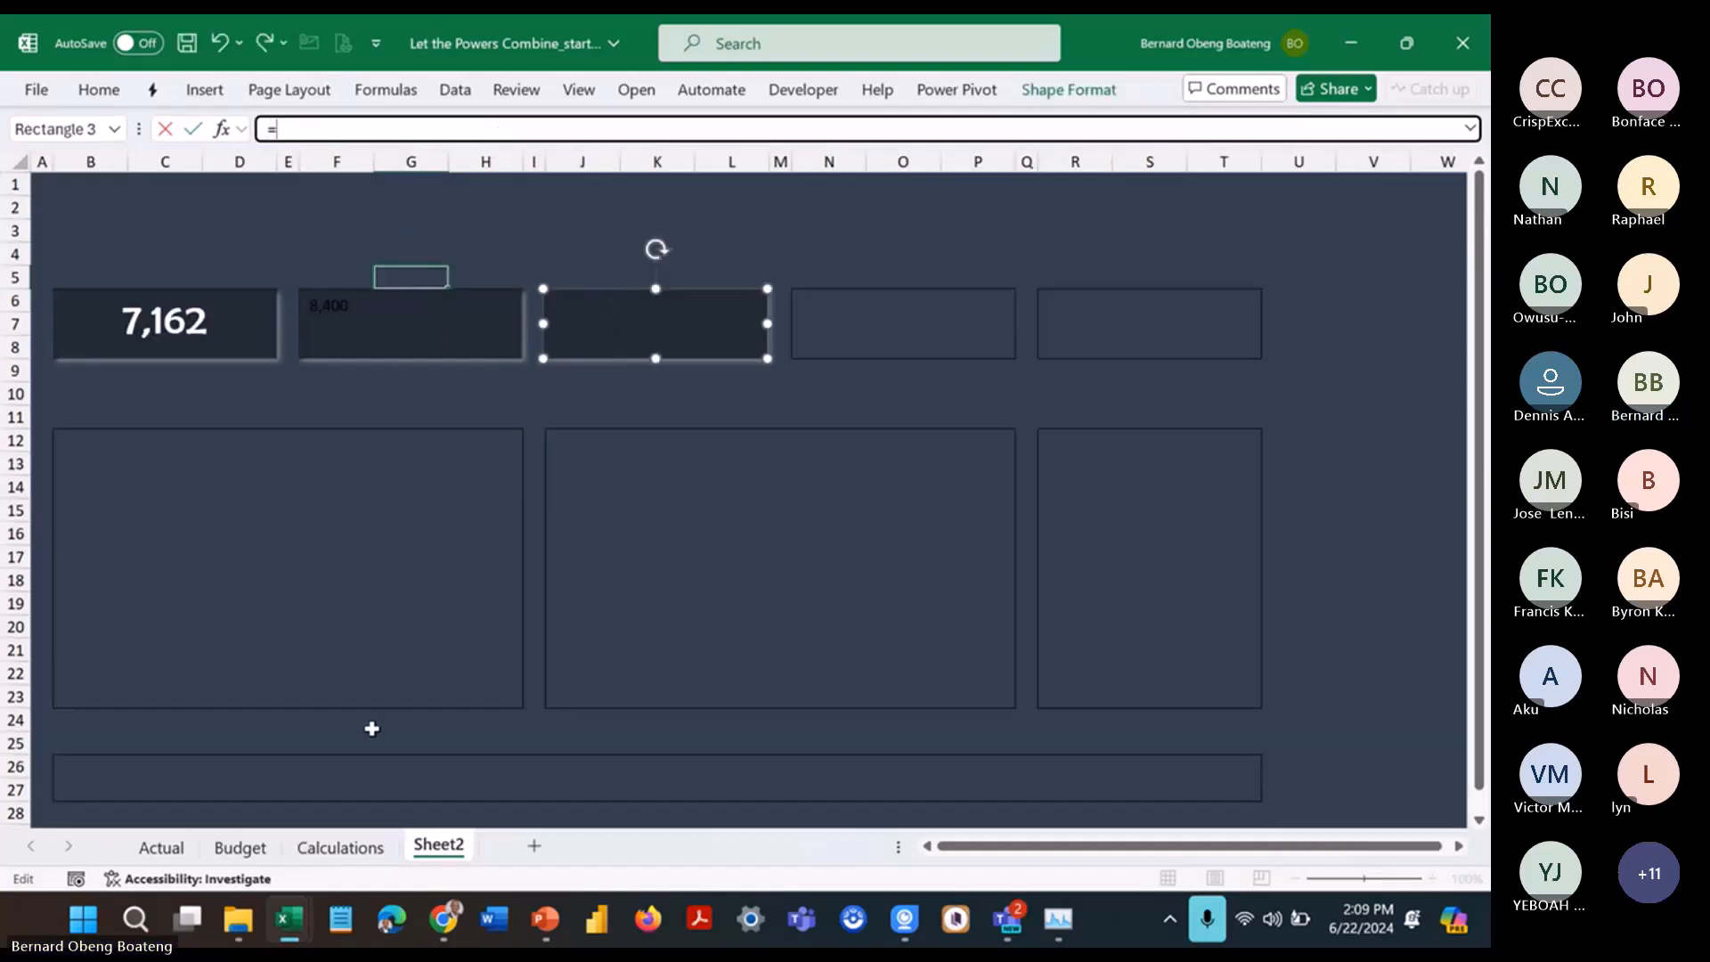
click(369, 842)
click(577, 252)
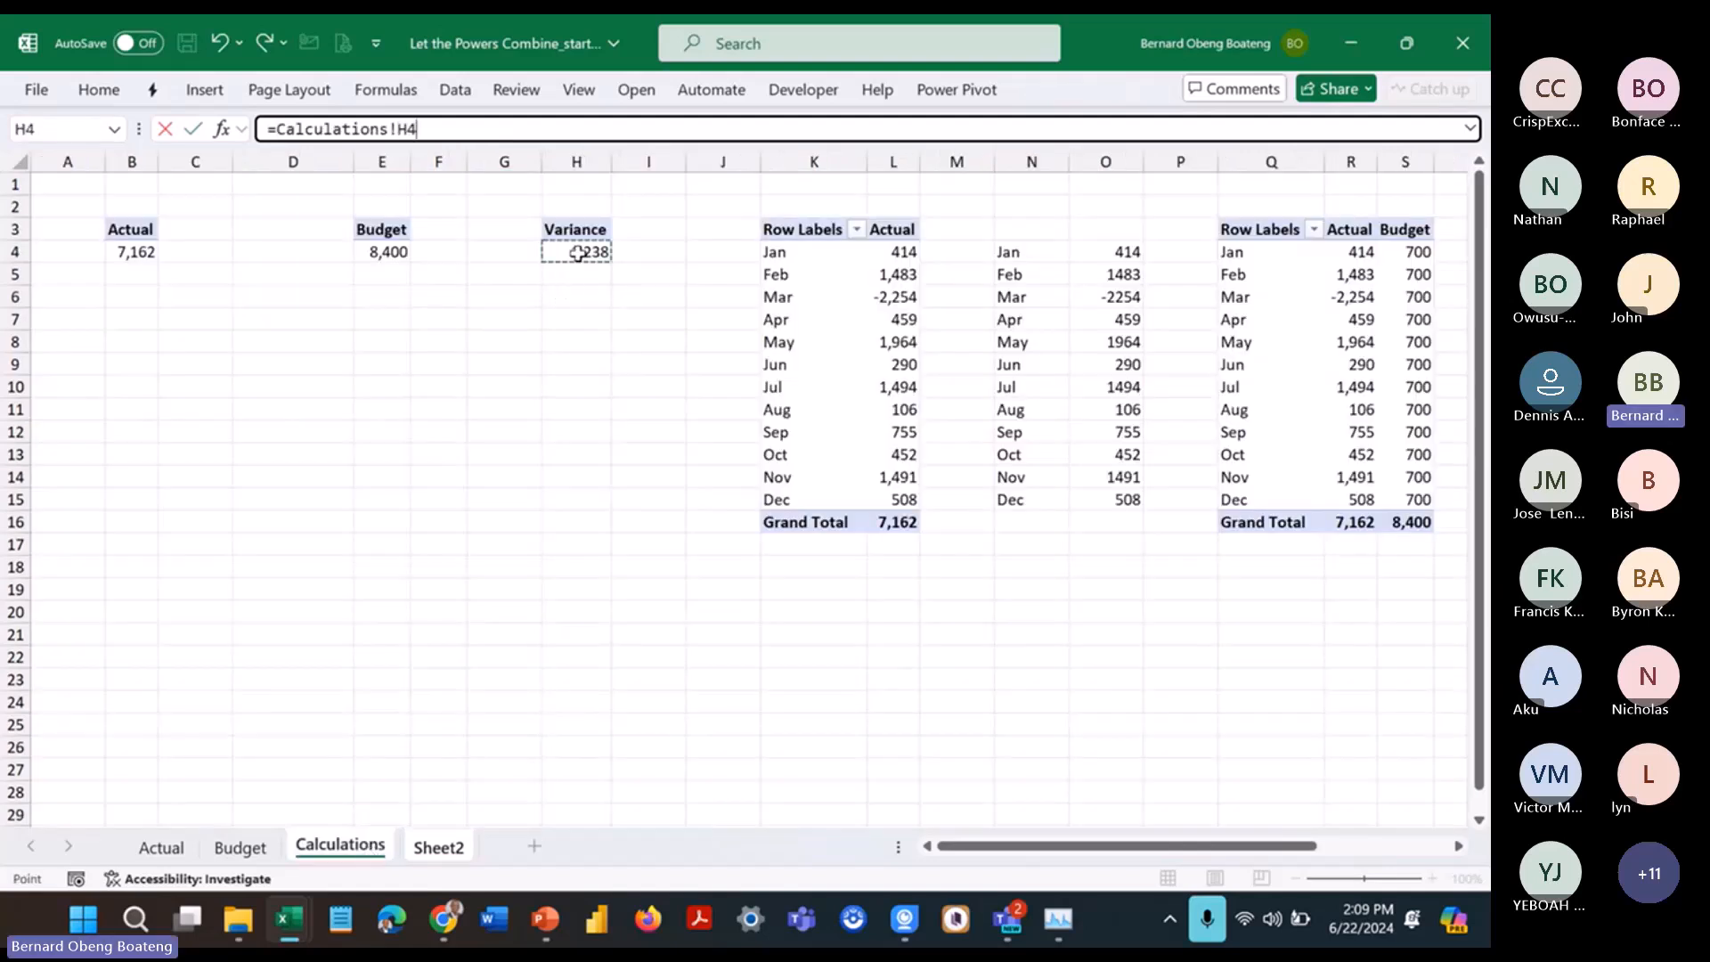
key(Return)
Step: Copy the first card's formatting onto the second and third cards with Format Painter
click(248, 330)
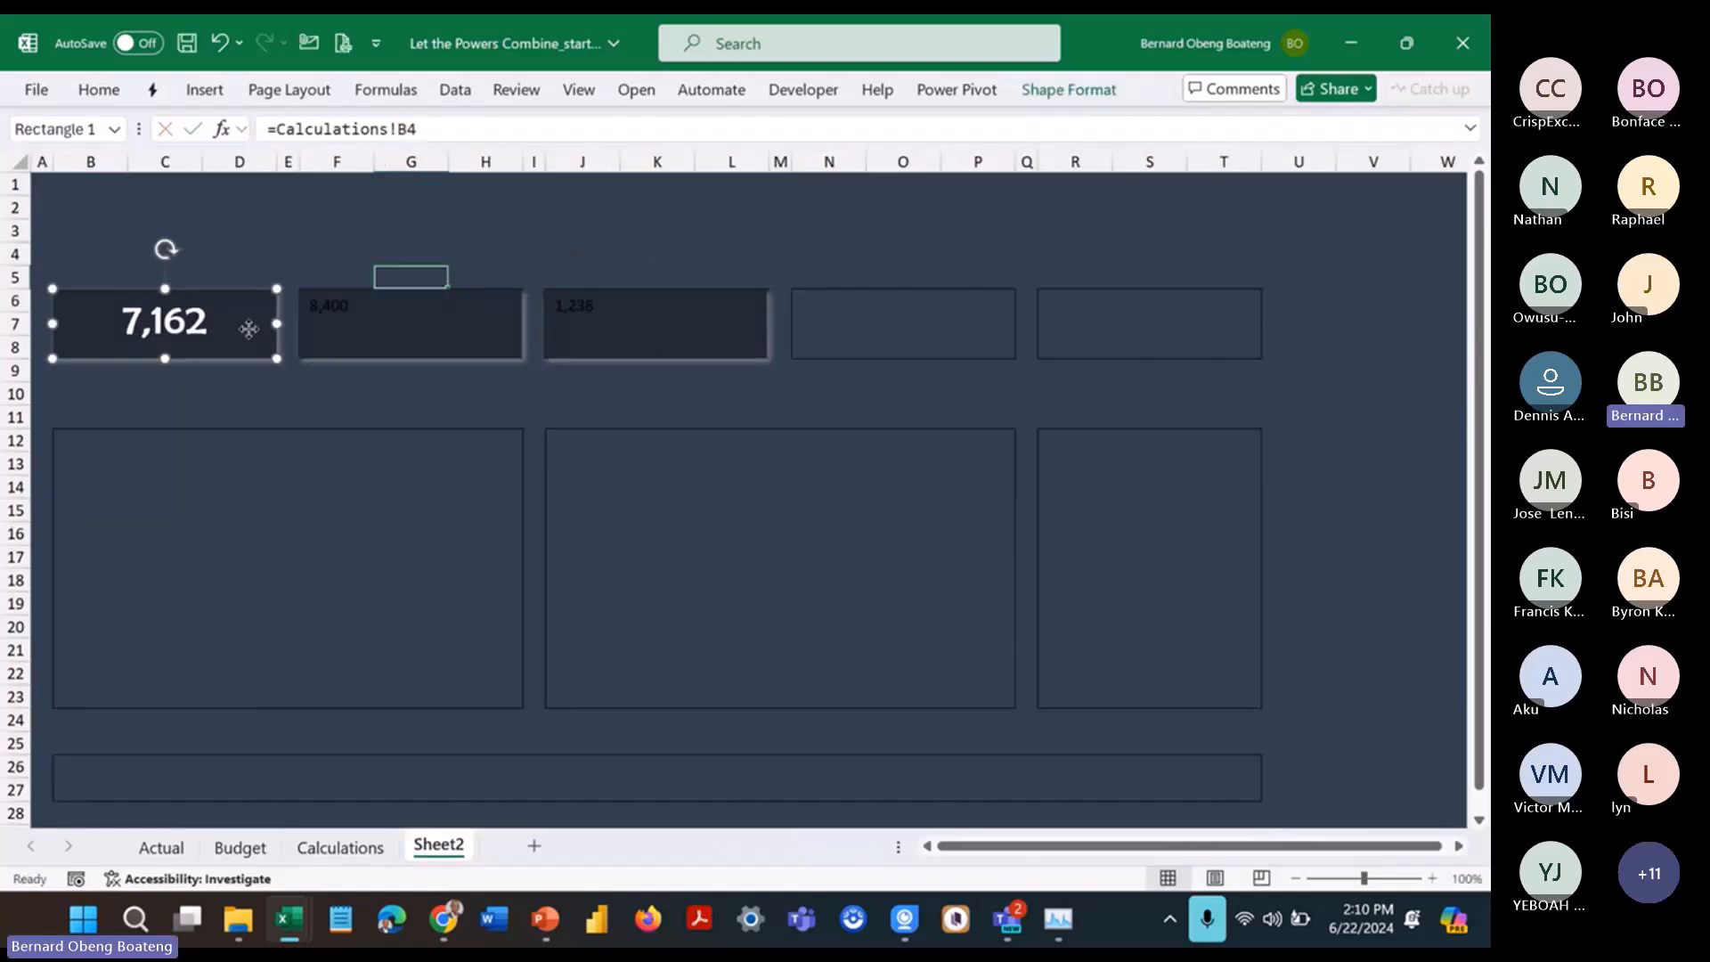
click(114, 92)
click(87, 185)
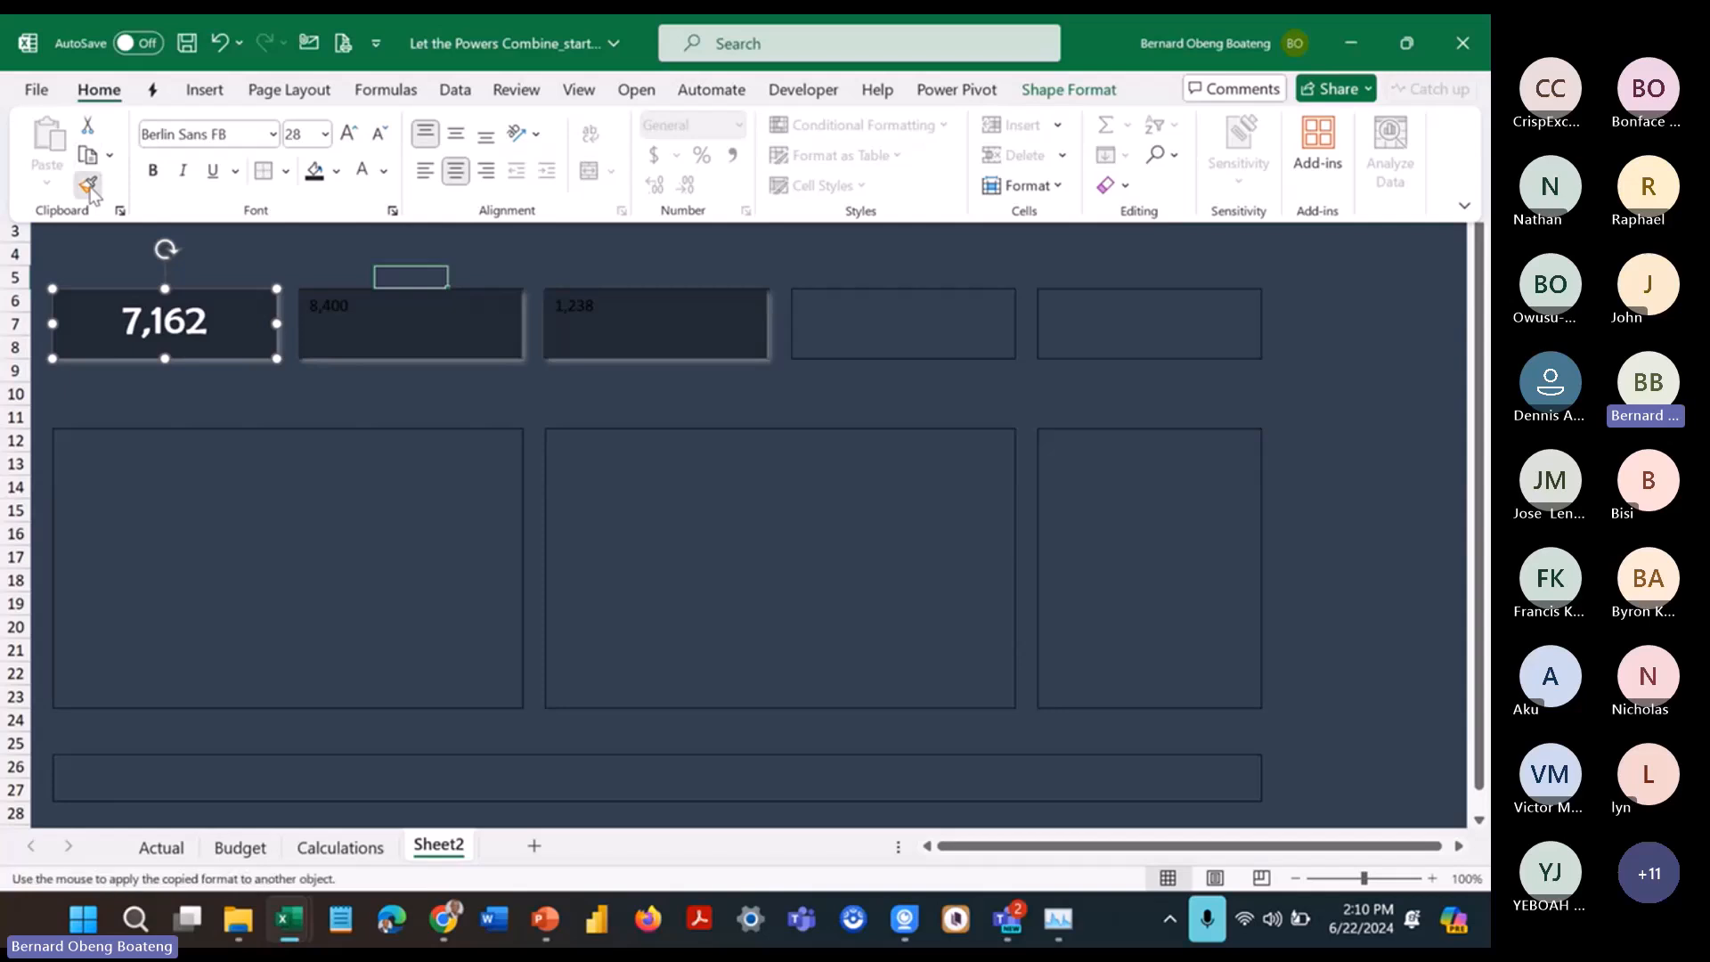
click(381, 297)
click(656, 306)
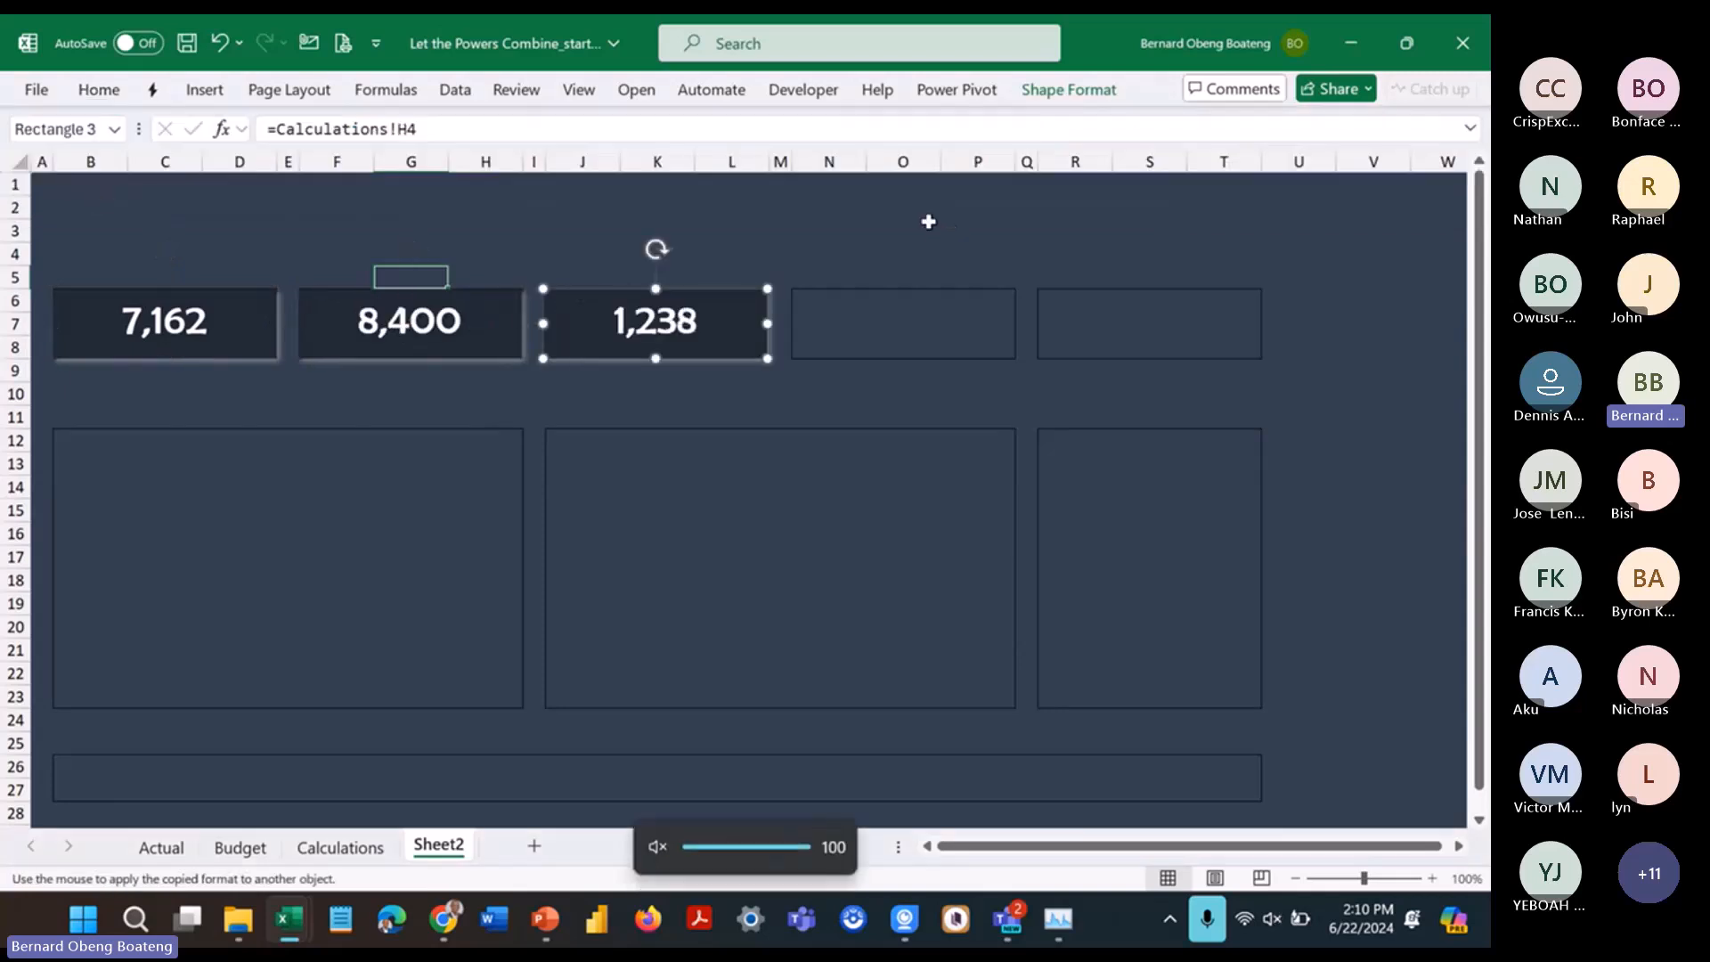
key(Escape)
Step: Insert a column sparkline in cell N6 using the monthly actuals in Calculations!O4:O15 as its data range
click(901, 322)
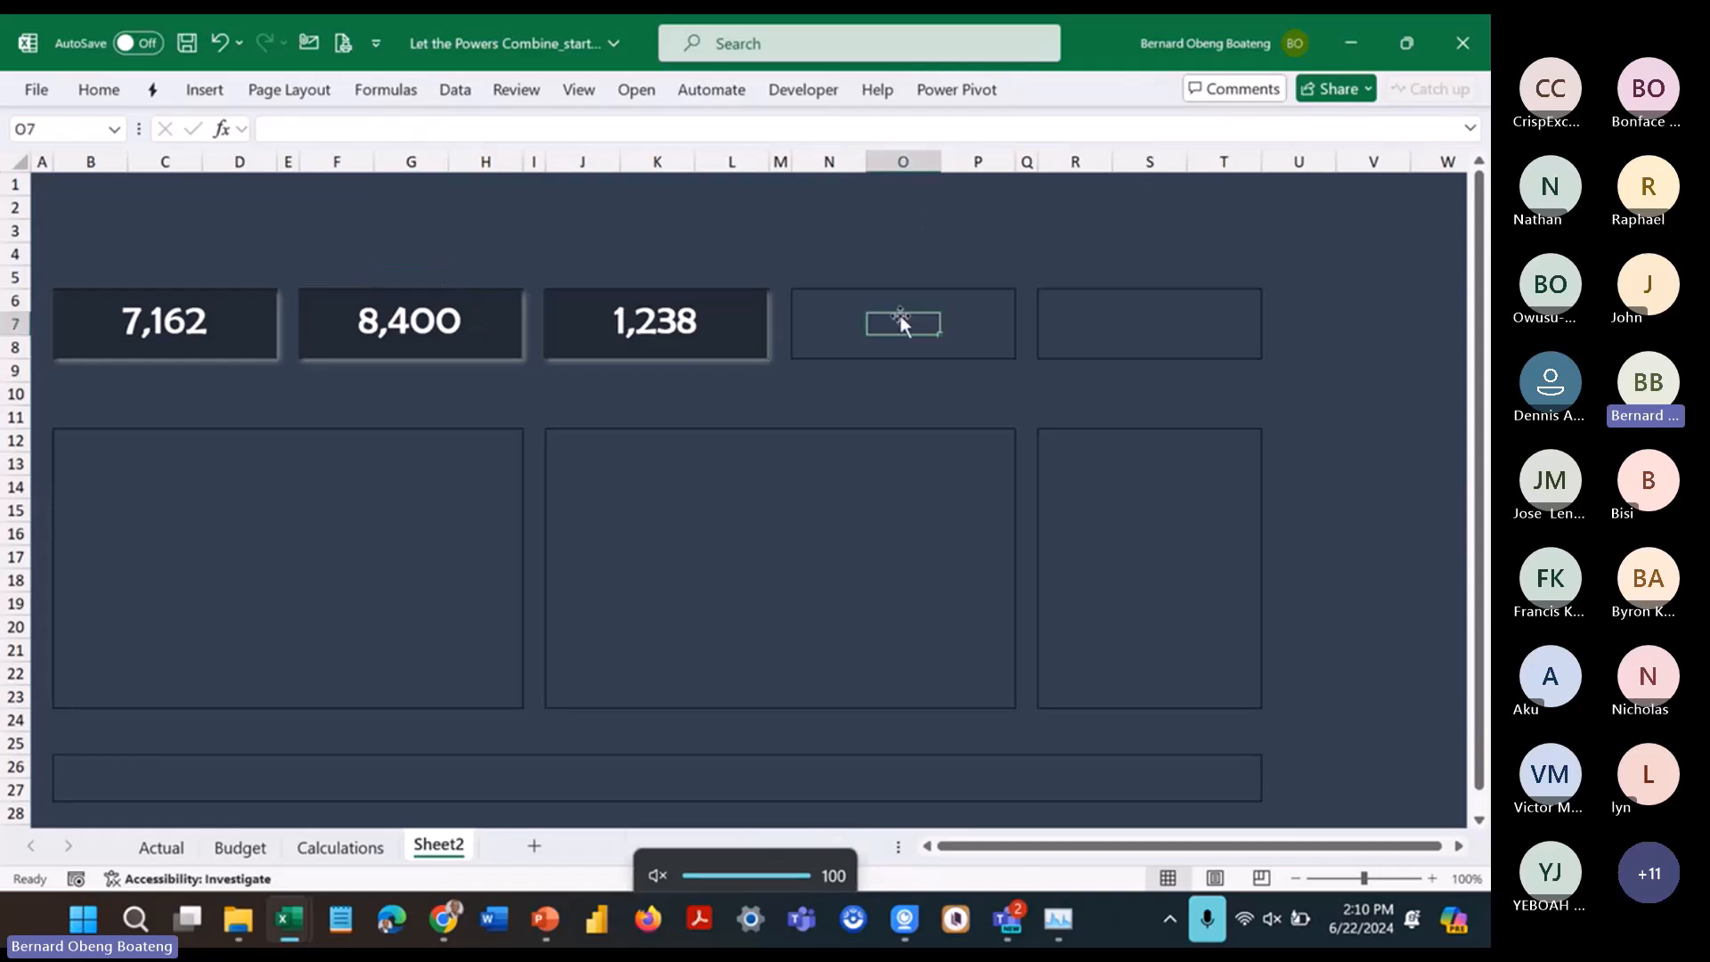
click(835, 303)
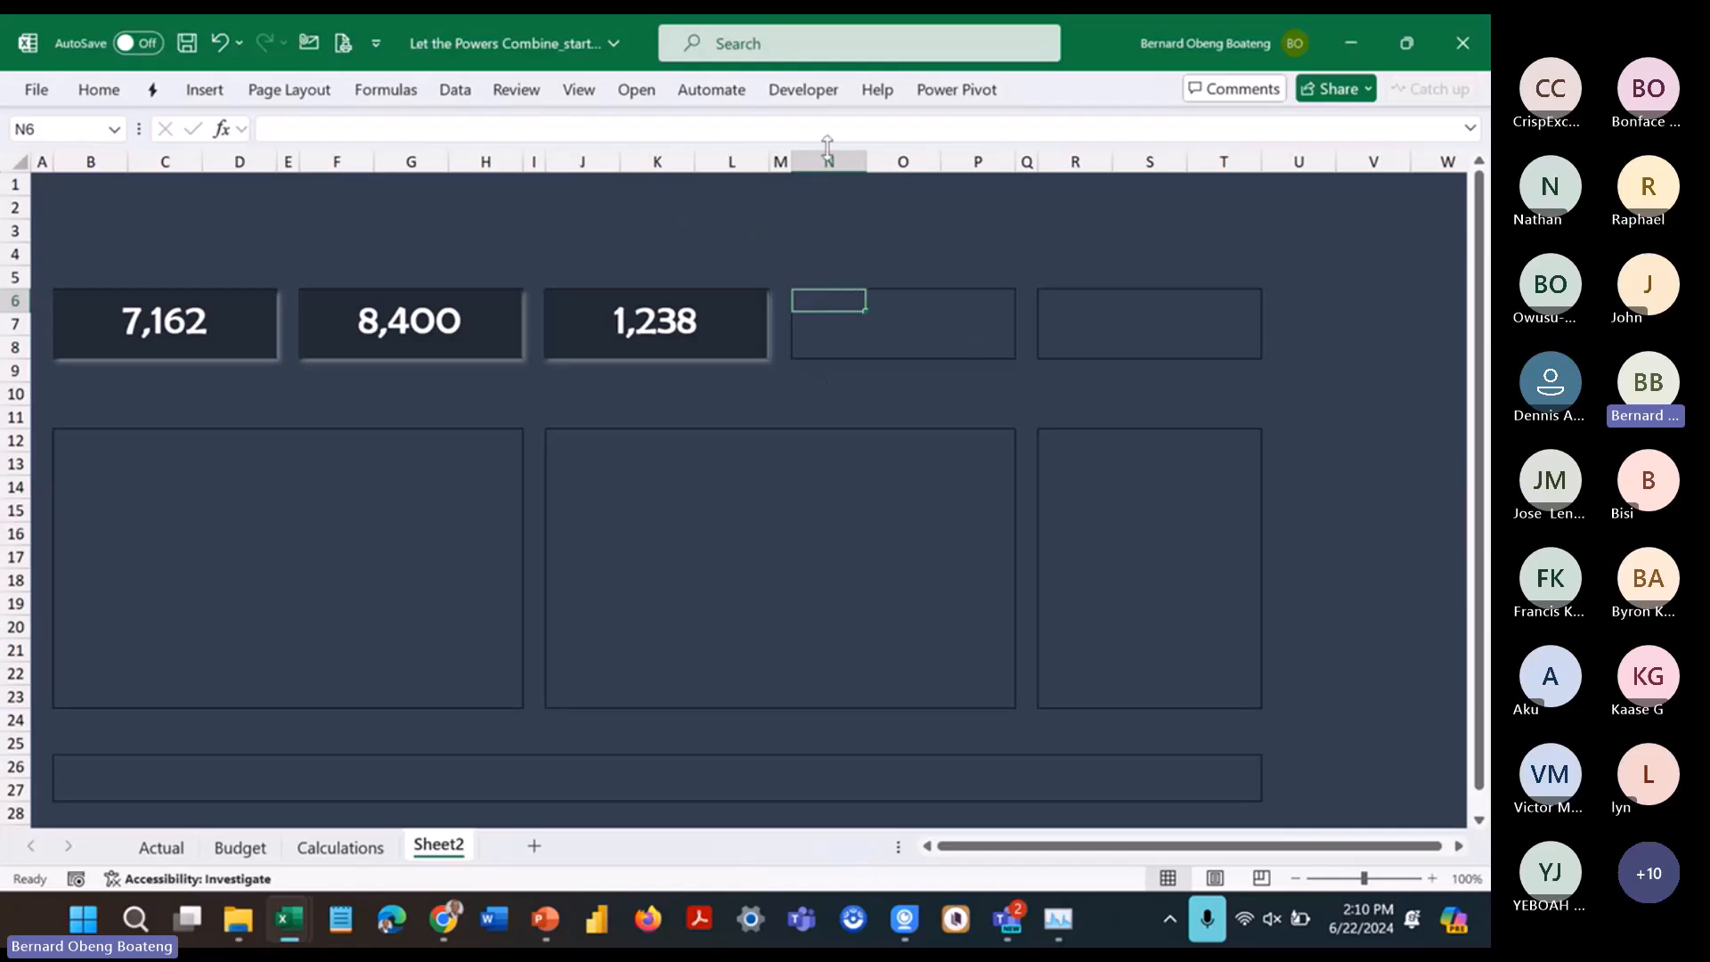
click(205, 90)
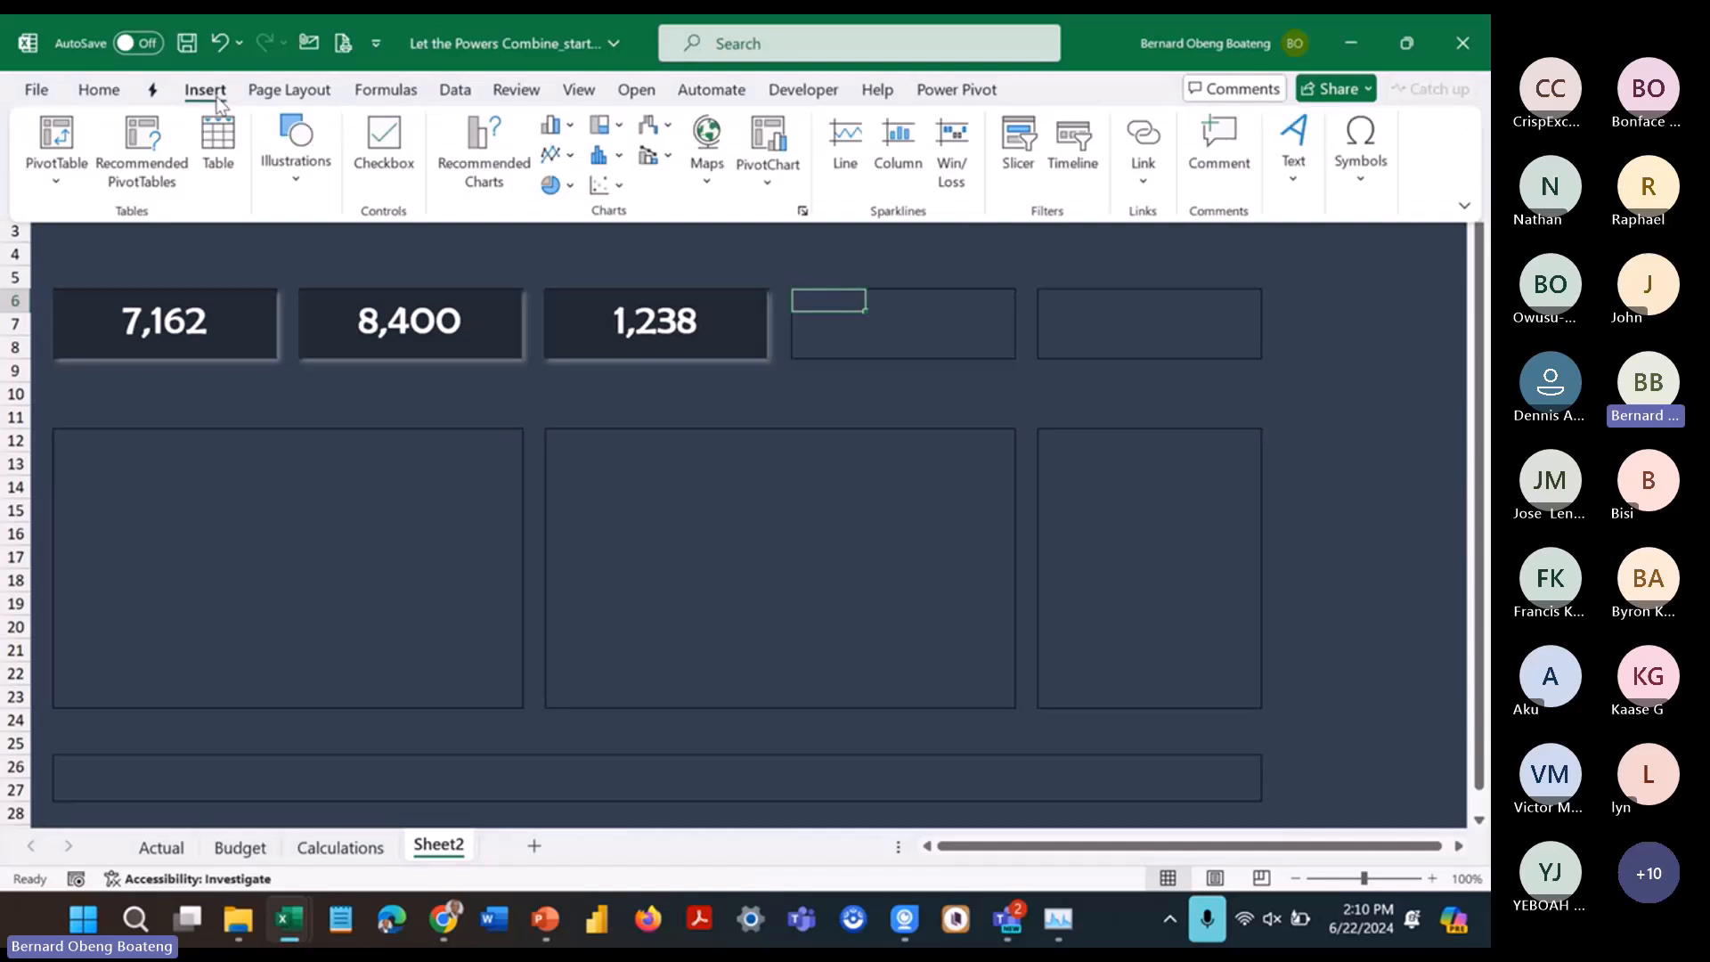
click(914, 164)
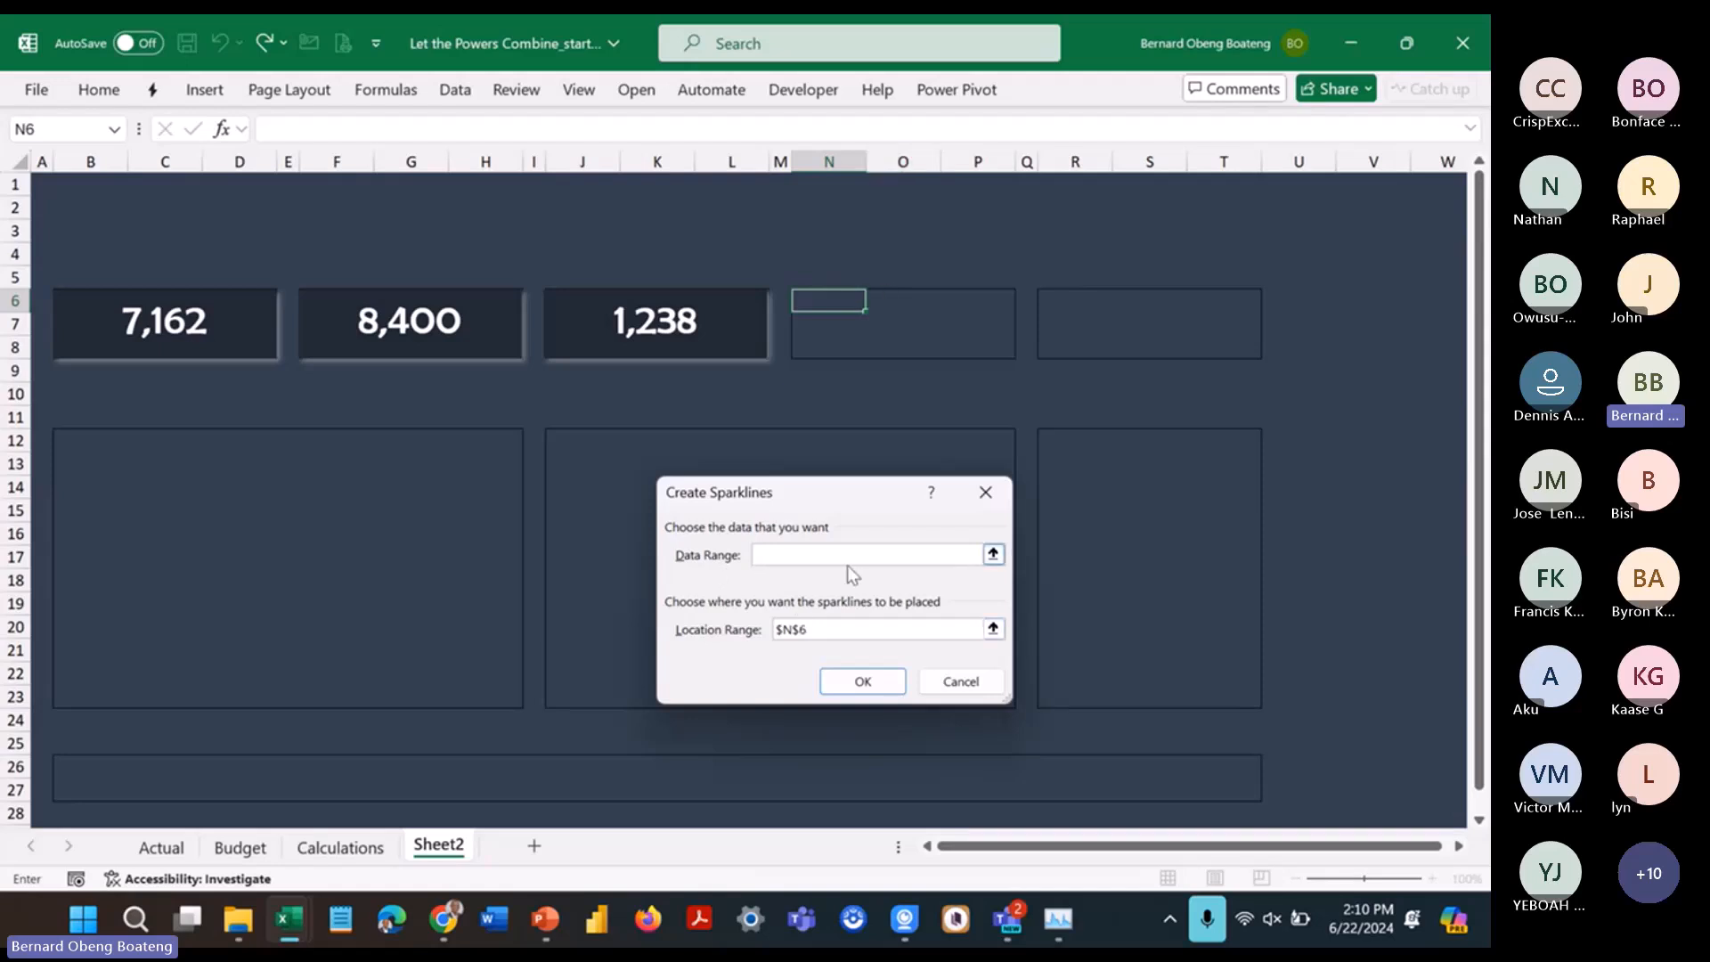
click(993, 554)
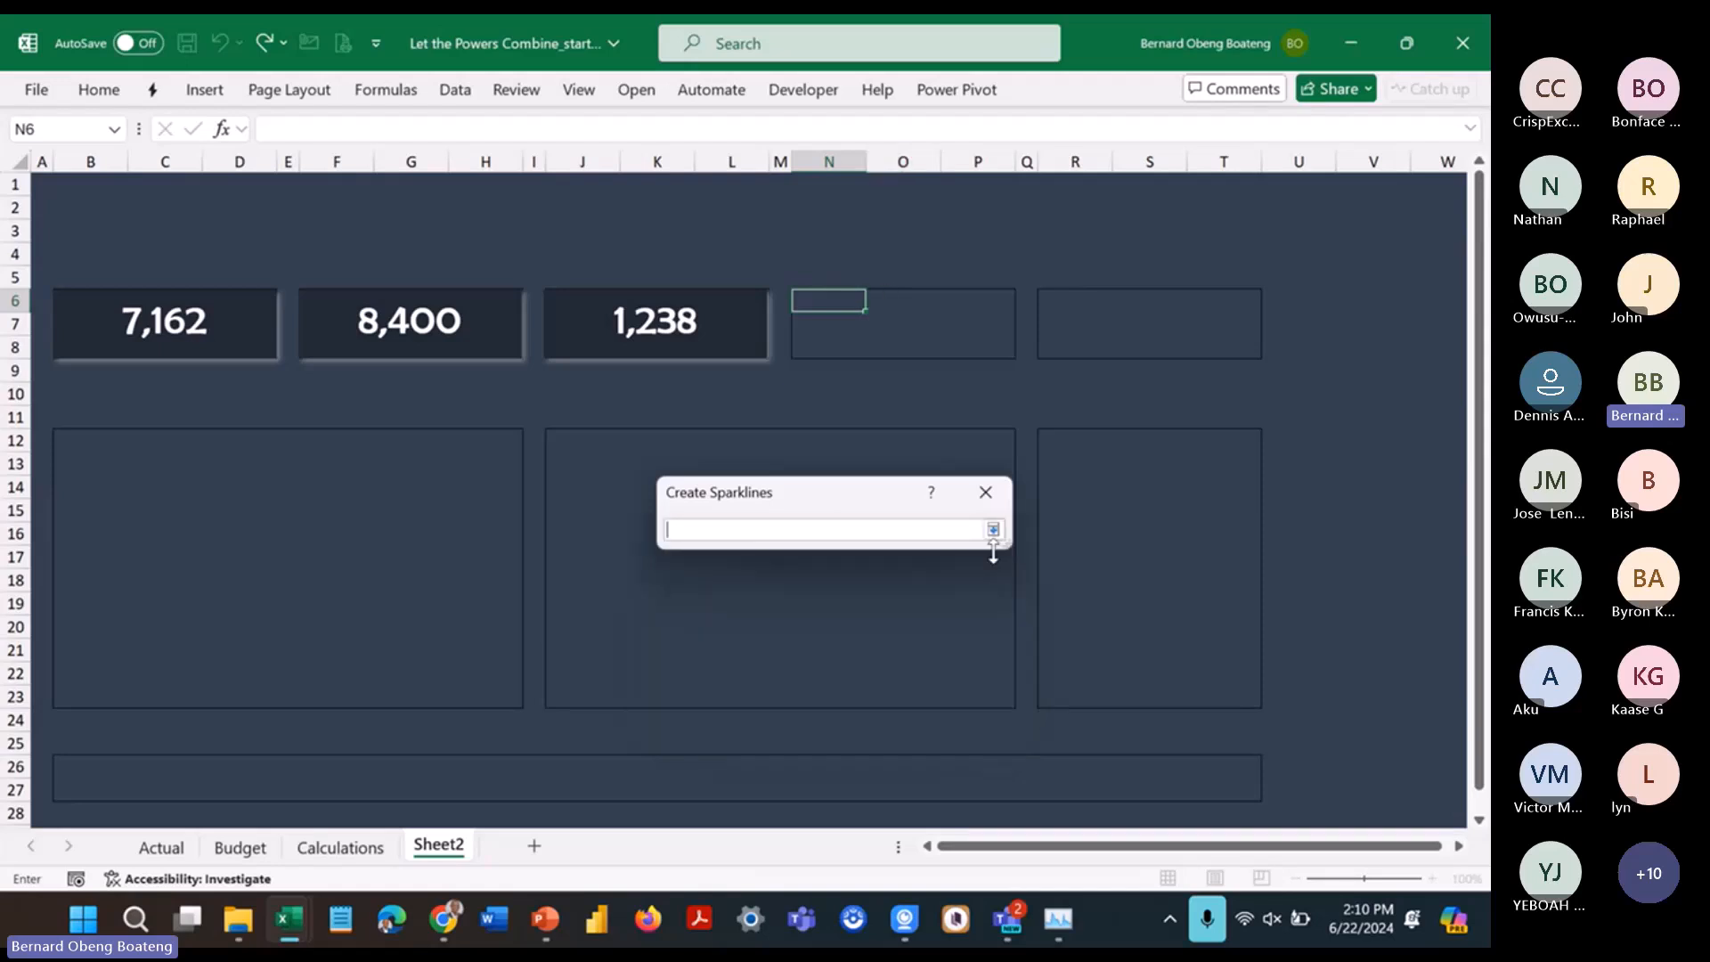
click(349, 853)
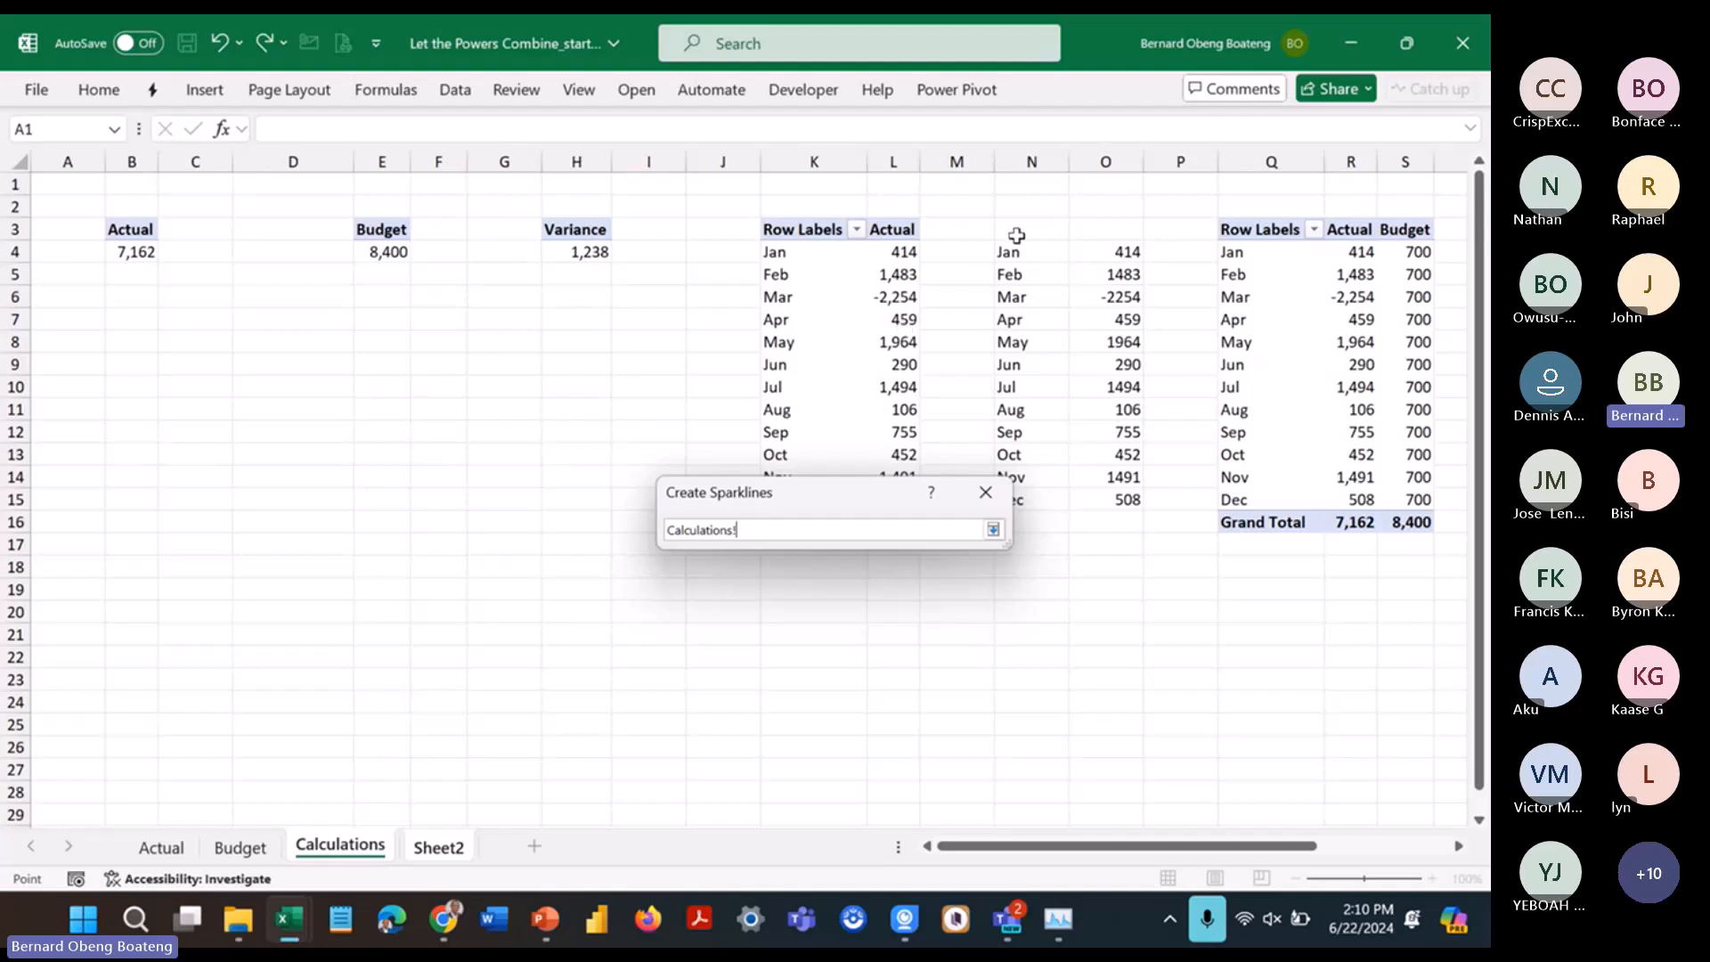
drag(1097, 252, 1114, 488)
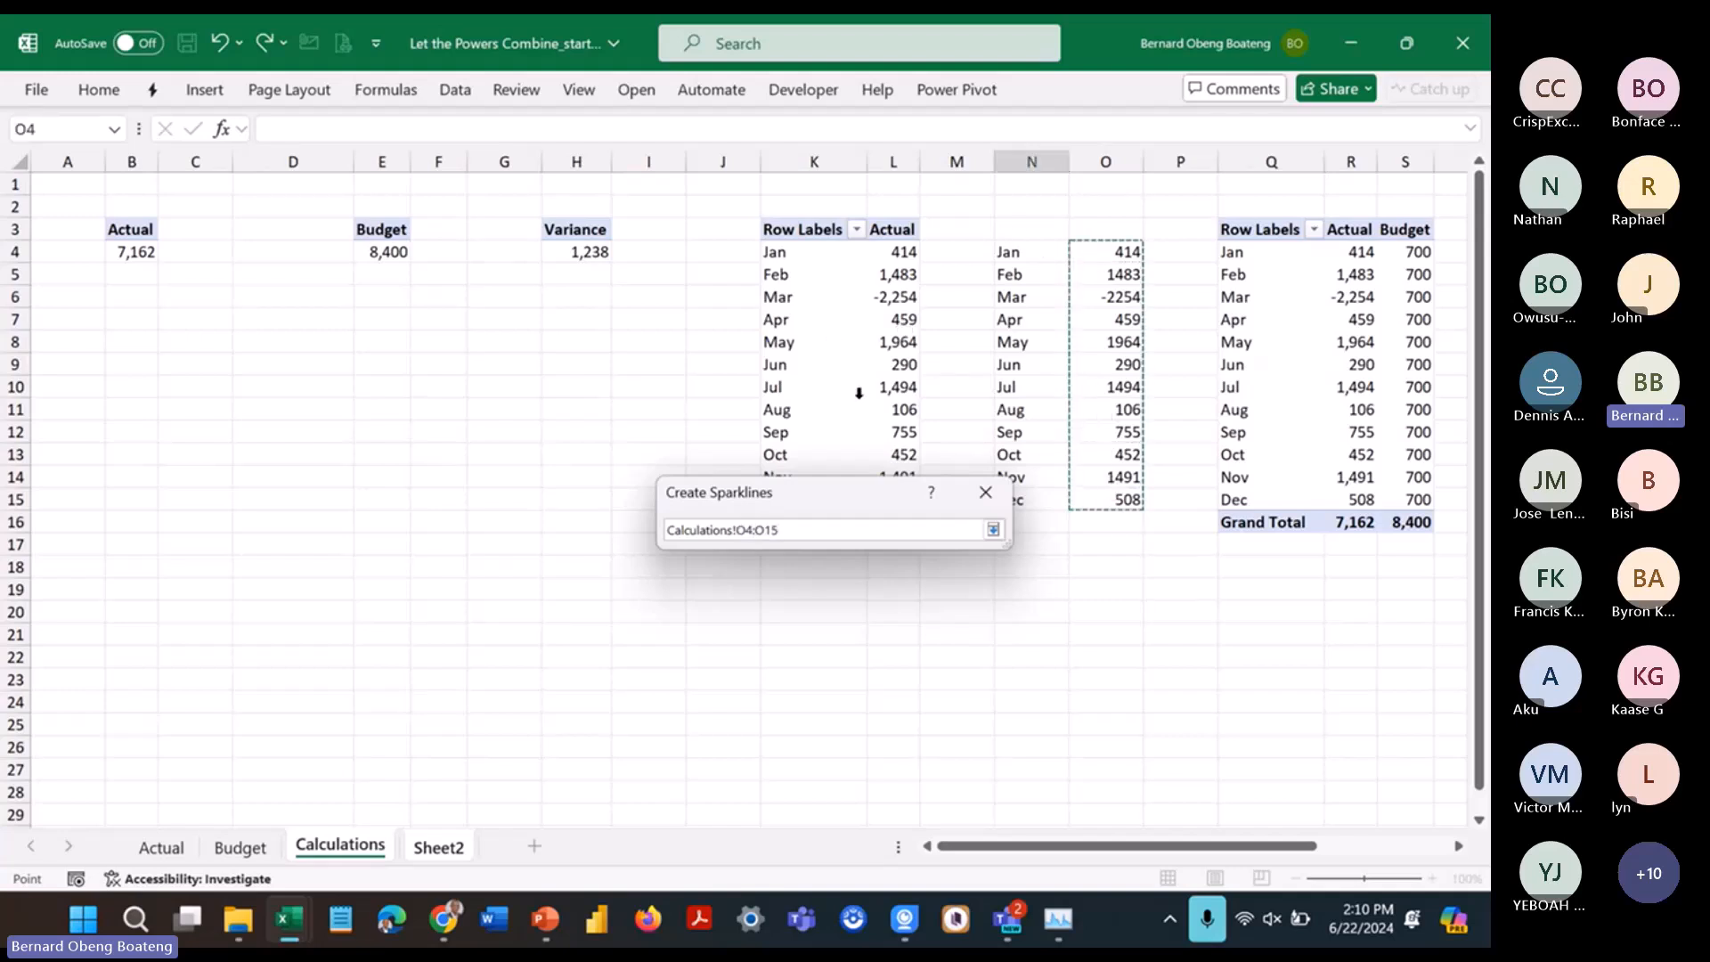
click(993, 529)
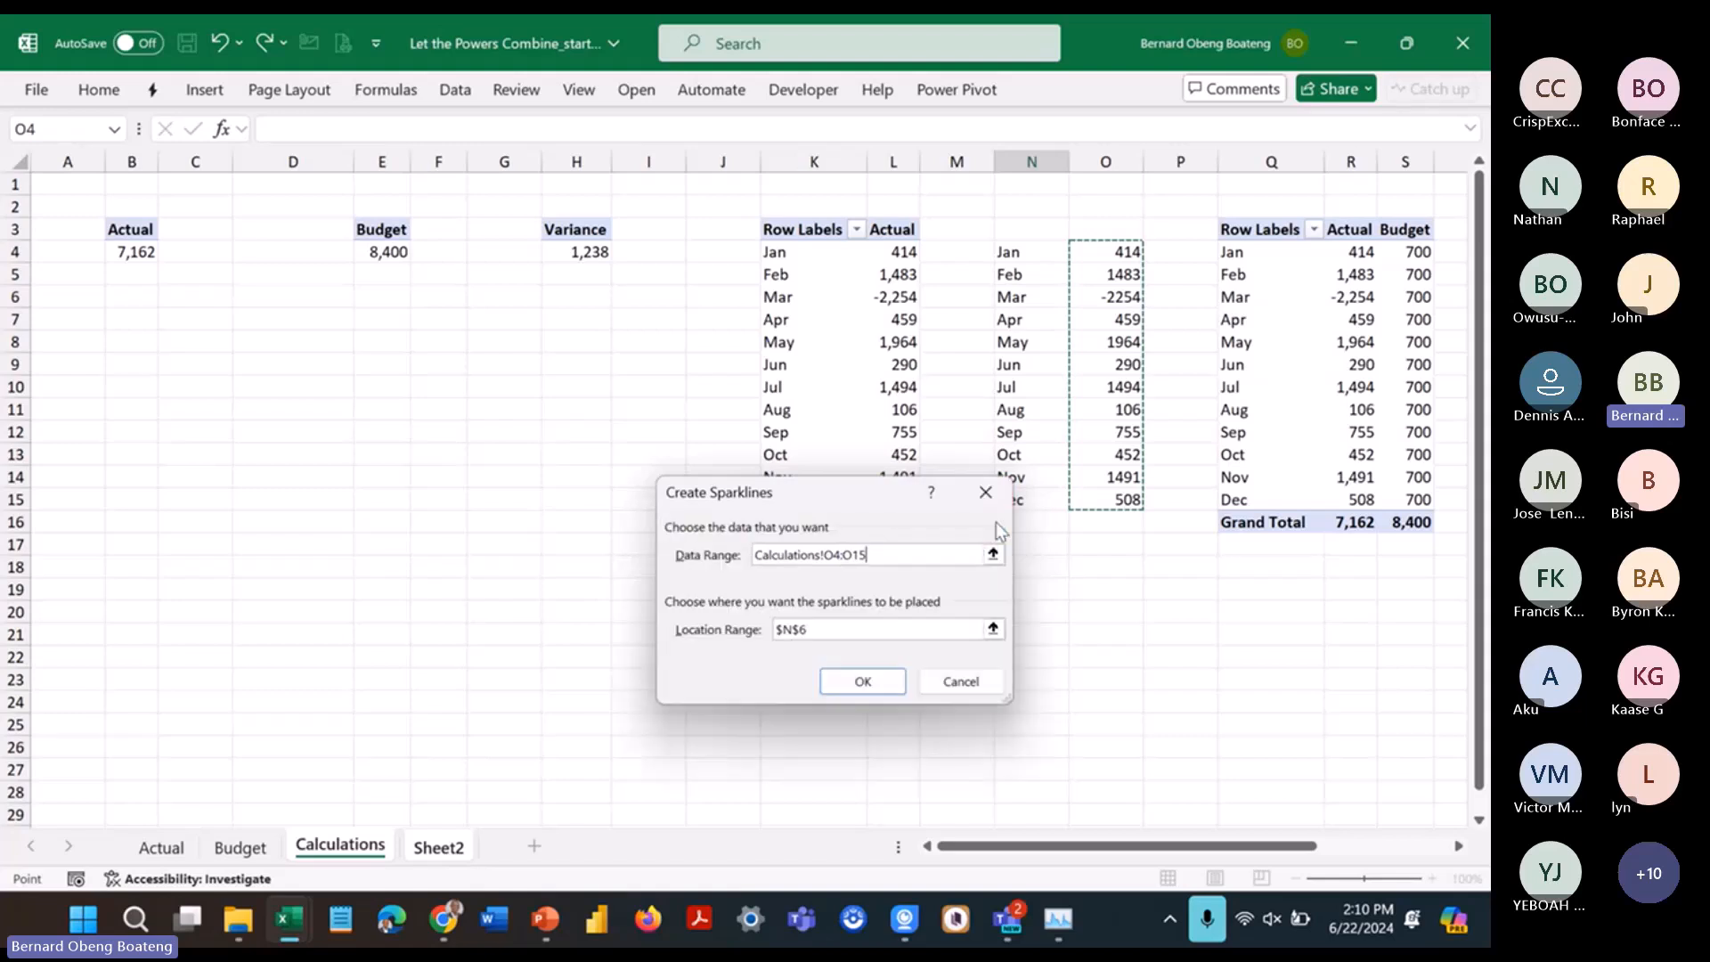
click(869, 681)
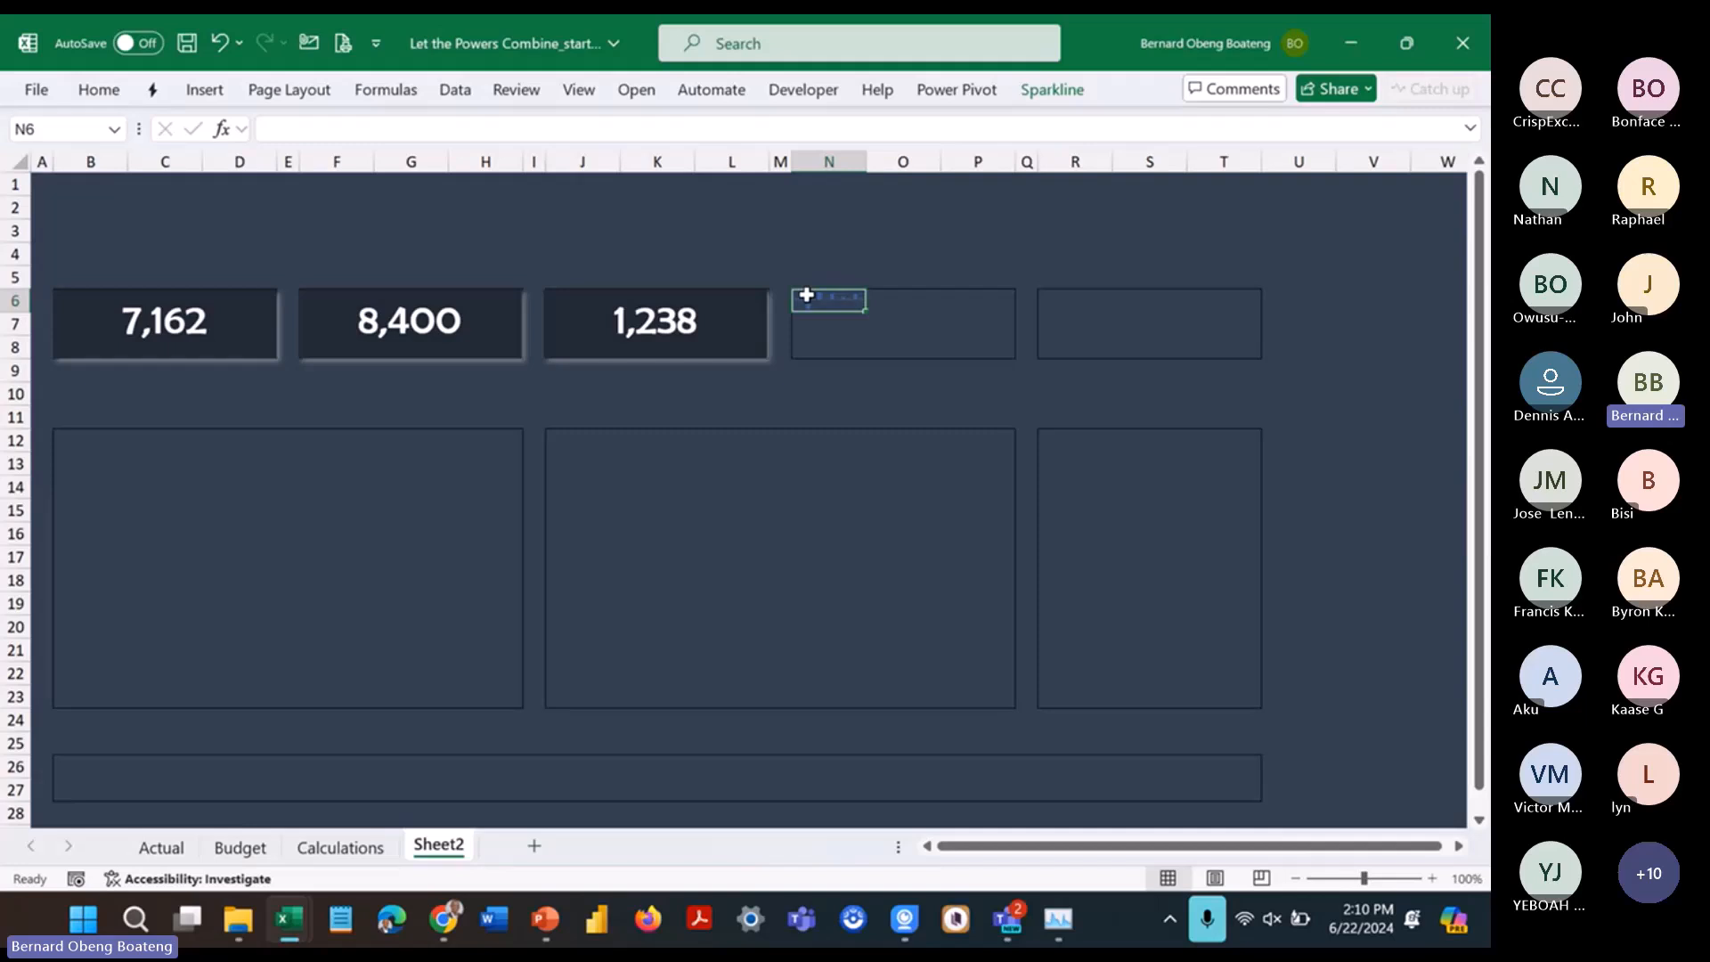
Step: Merge and center cells N6:P8 so the sparkline fills the fourth outlined box
drag(806, 295, 832, 325)
click(825, 271)
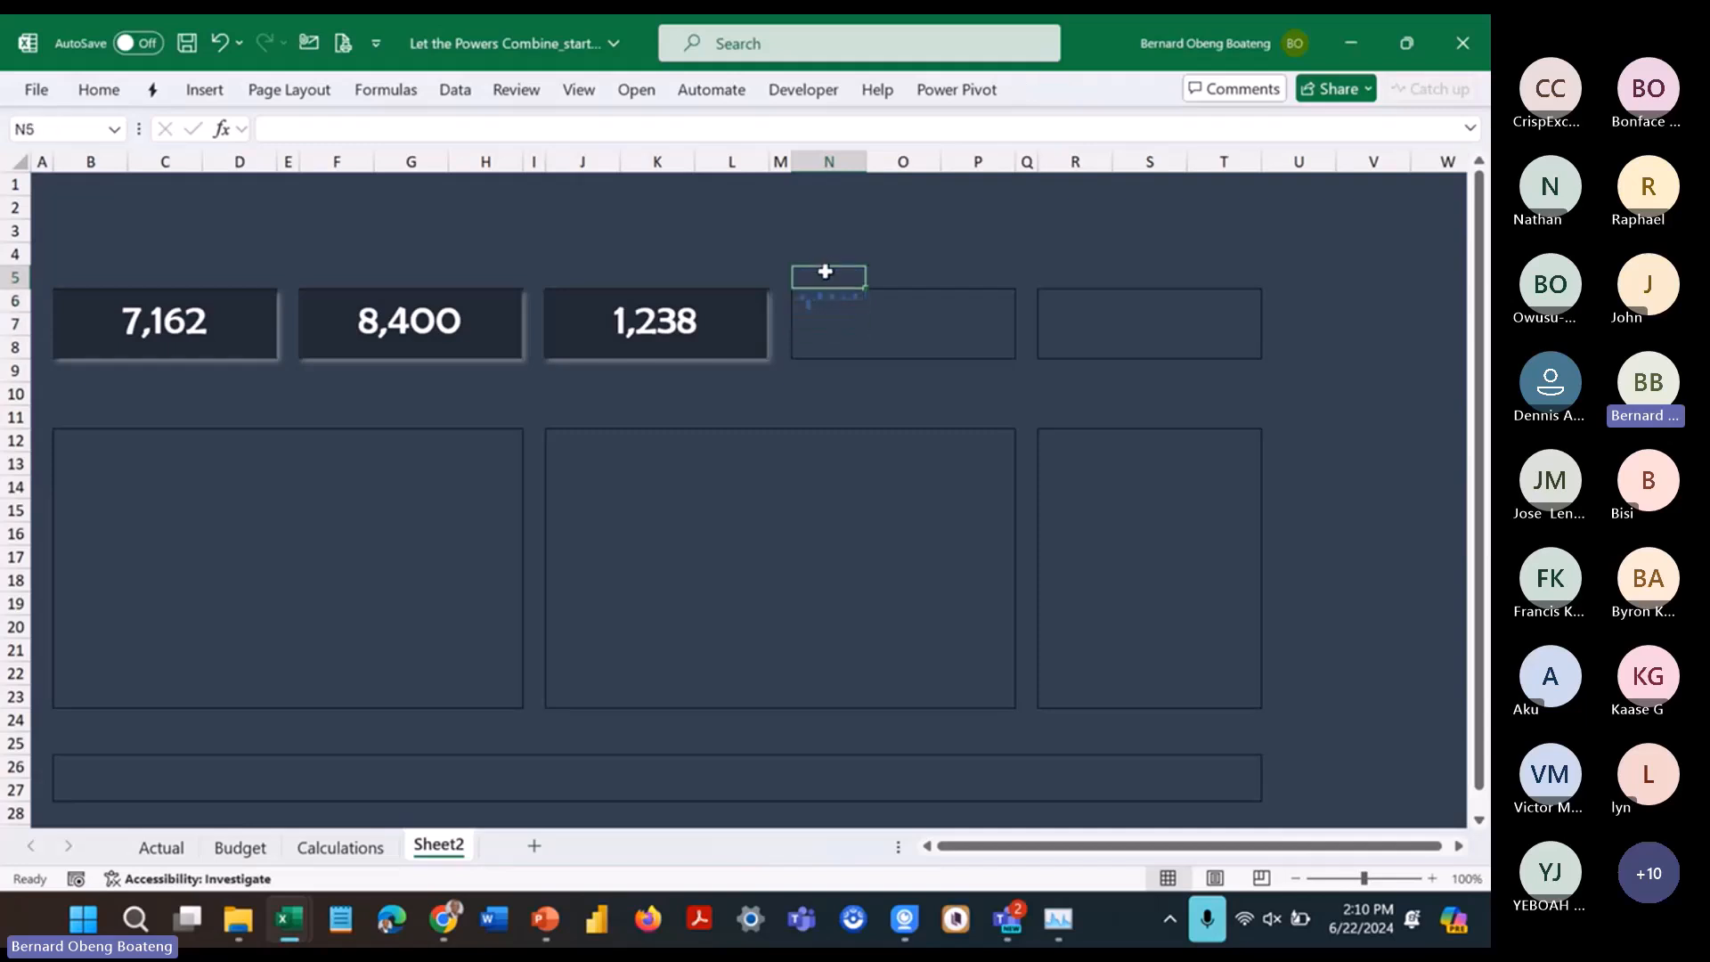
click(815, 297)
key(shift+Down)
key(shift+Down)
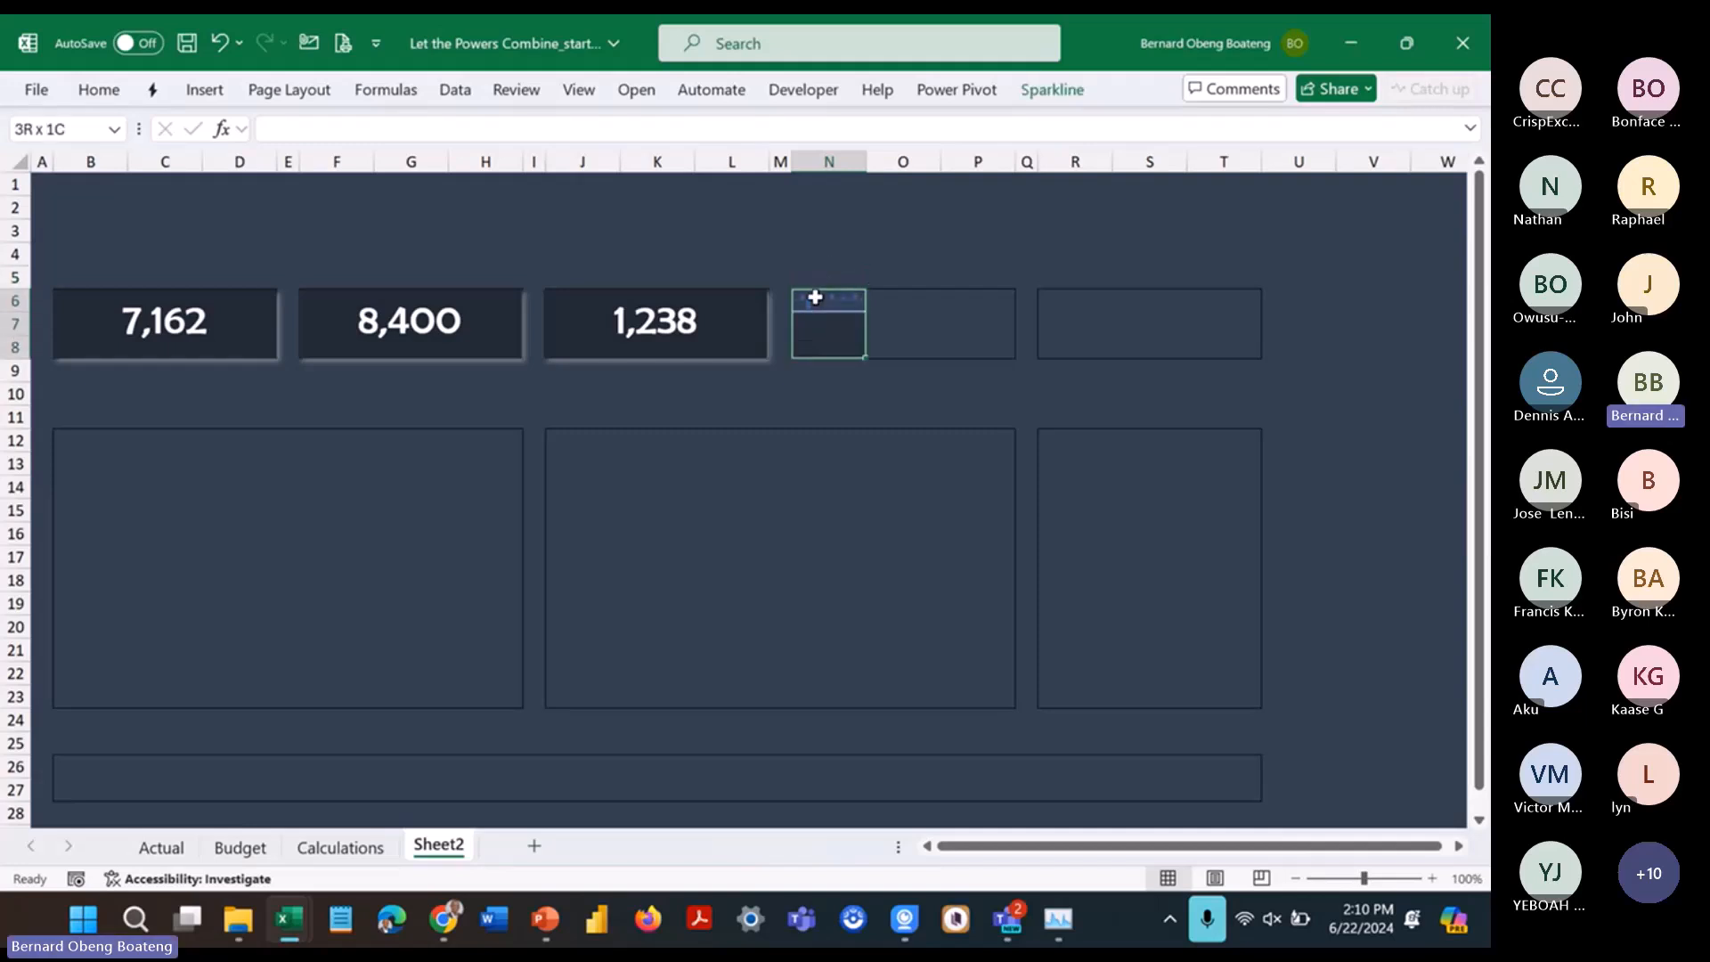
key(shift+Right)
key(shift+Right)
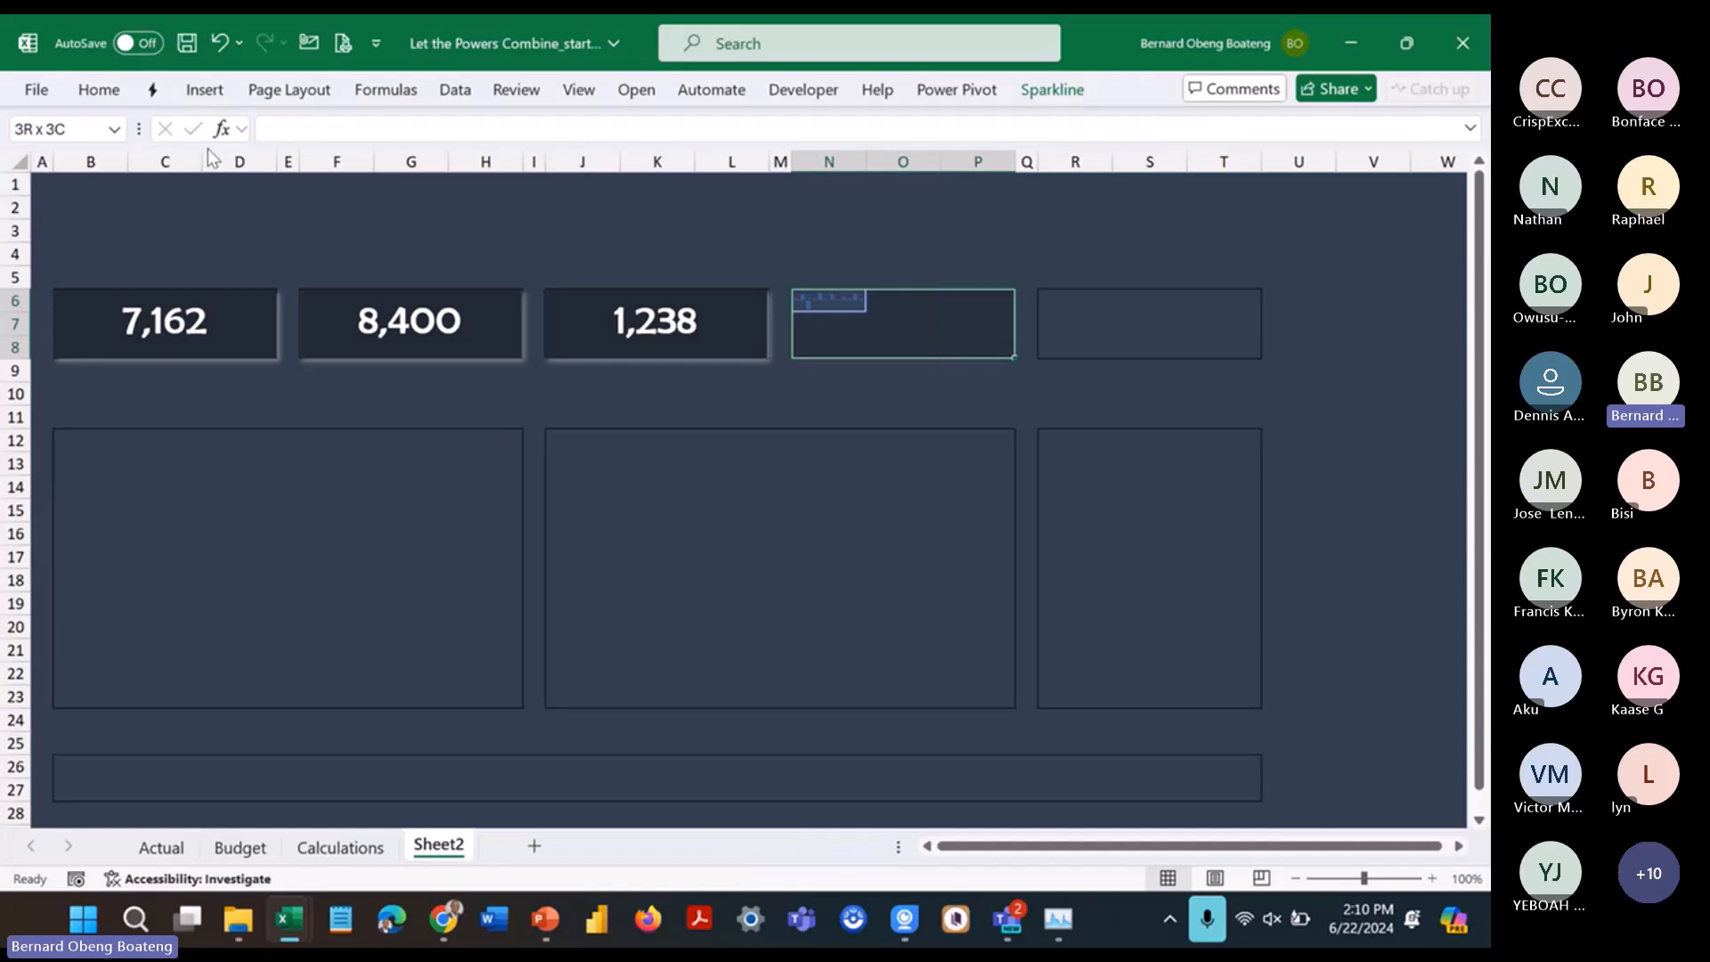
click(97, 89)
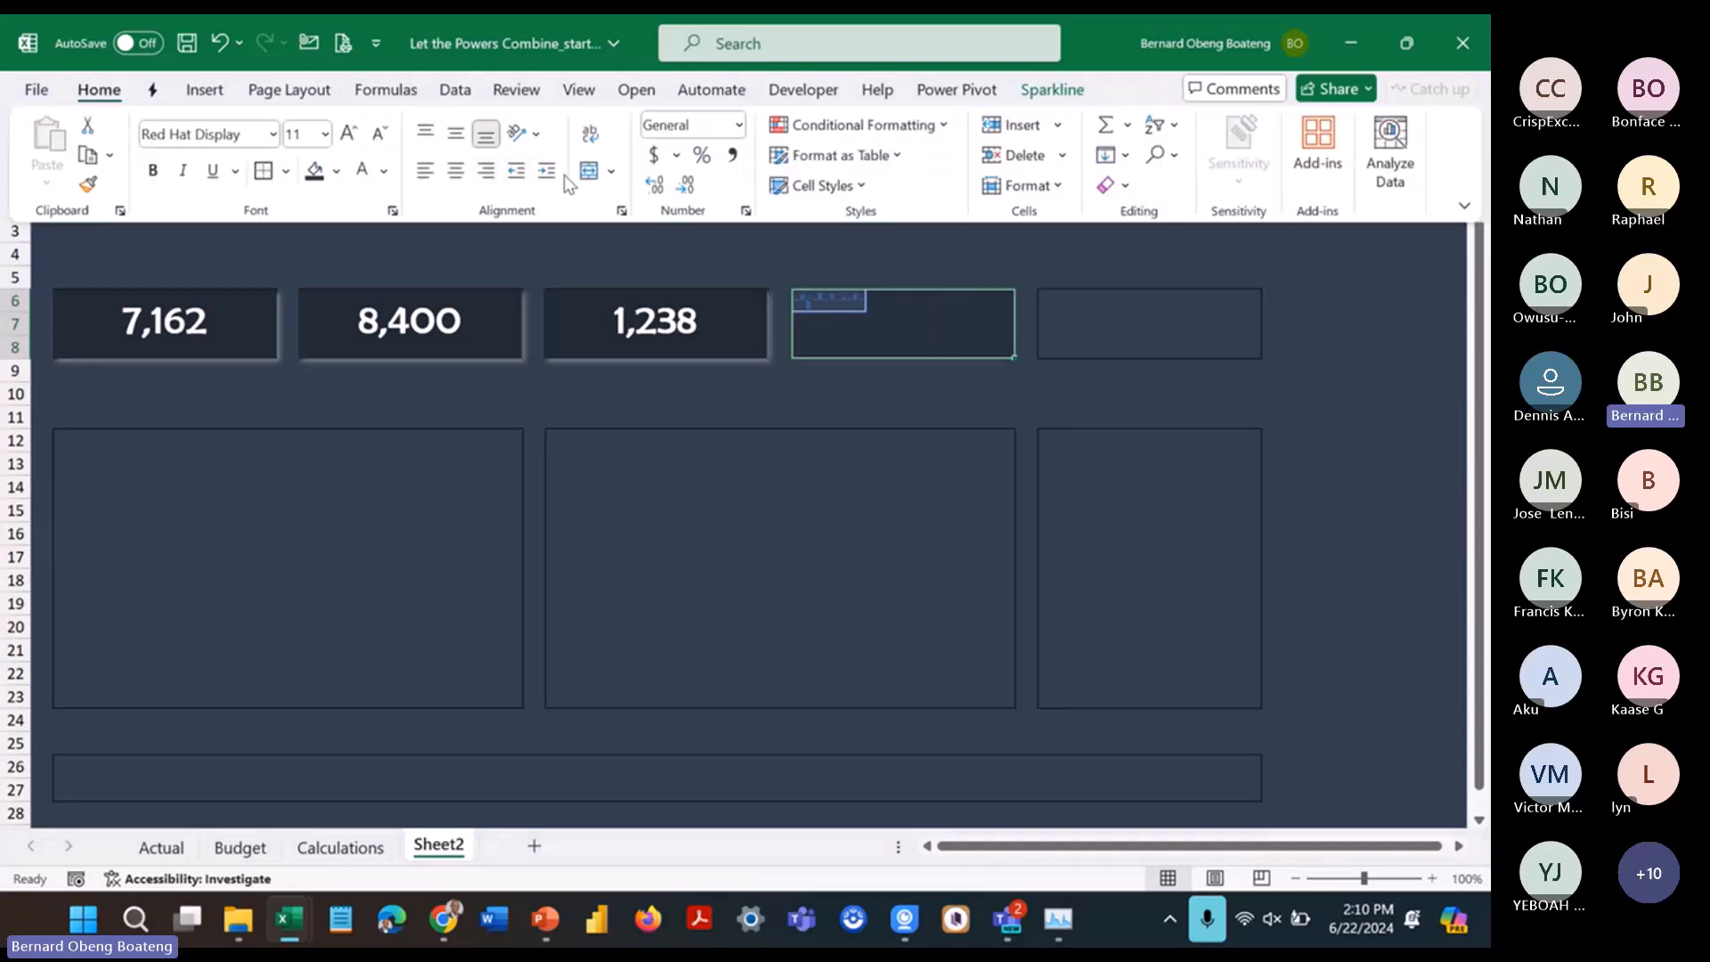
click(596, 178)
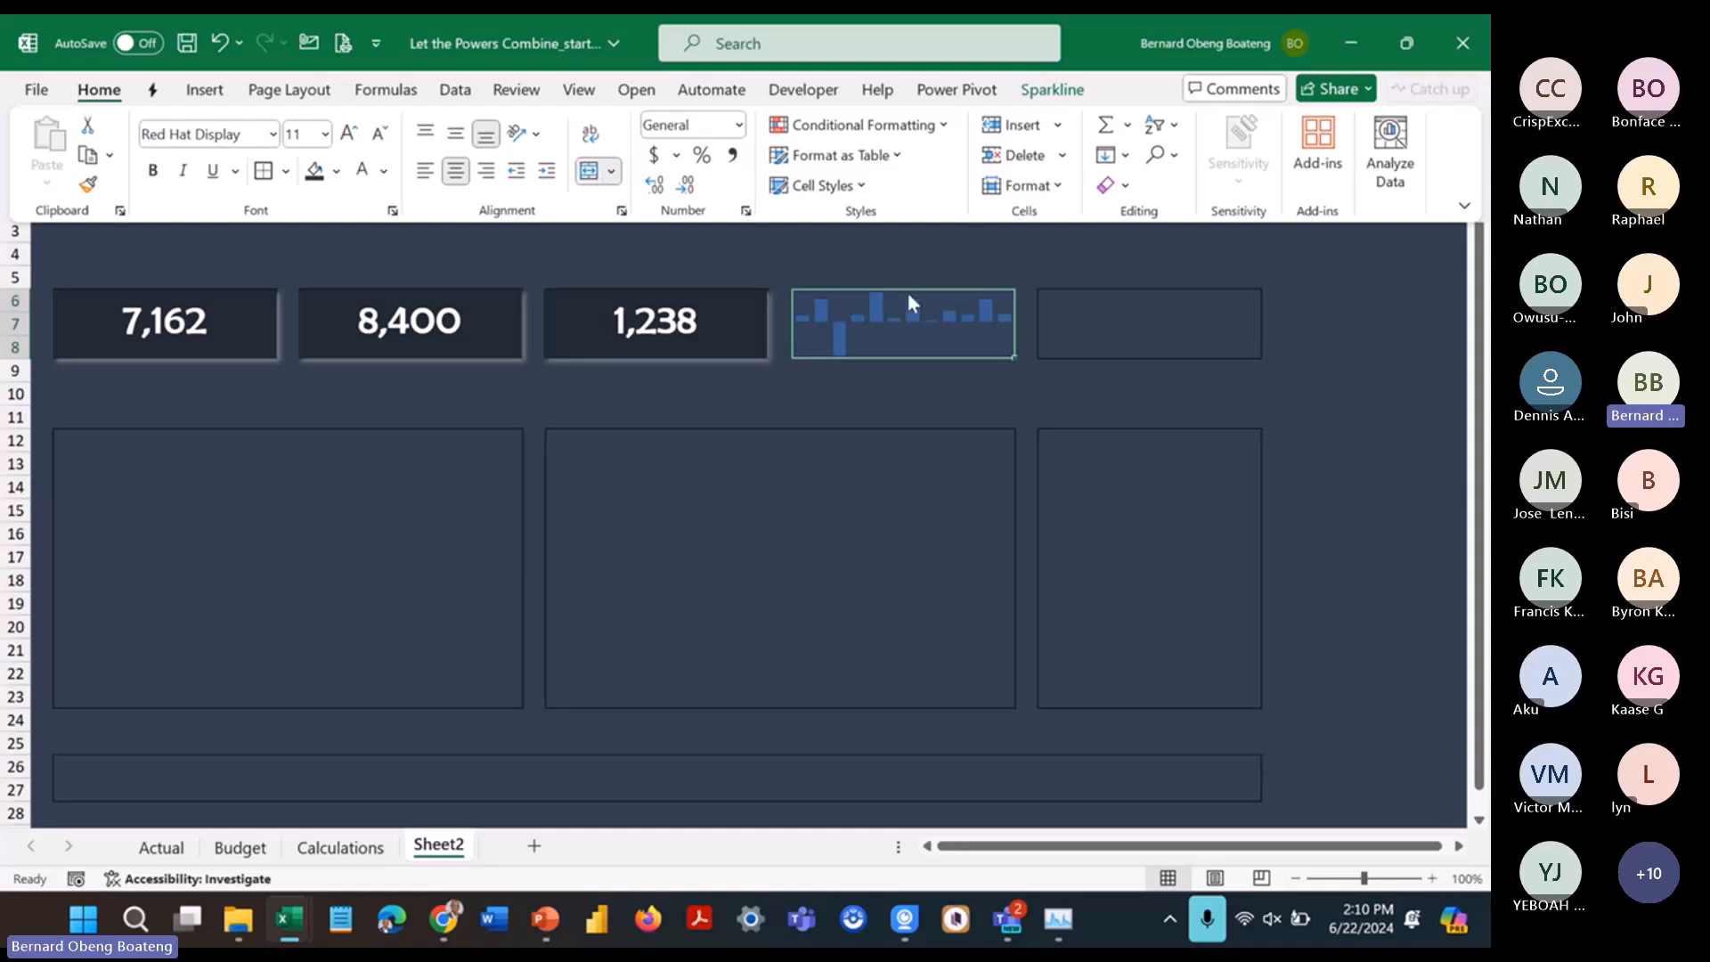
Step: Color the sparkline's low point standard green
click(1060, 89)
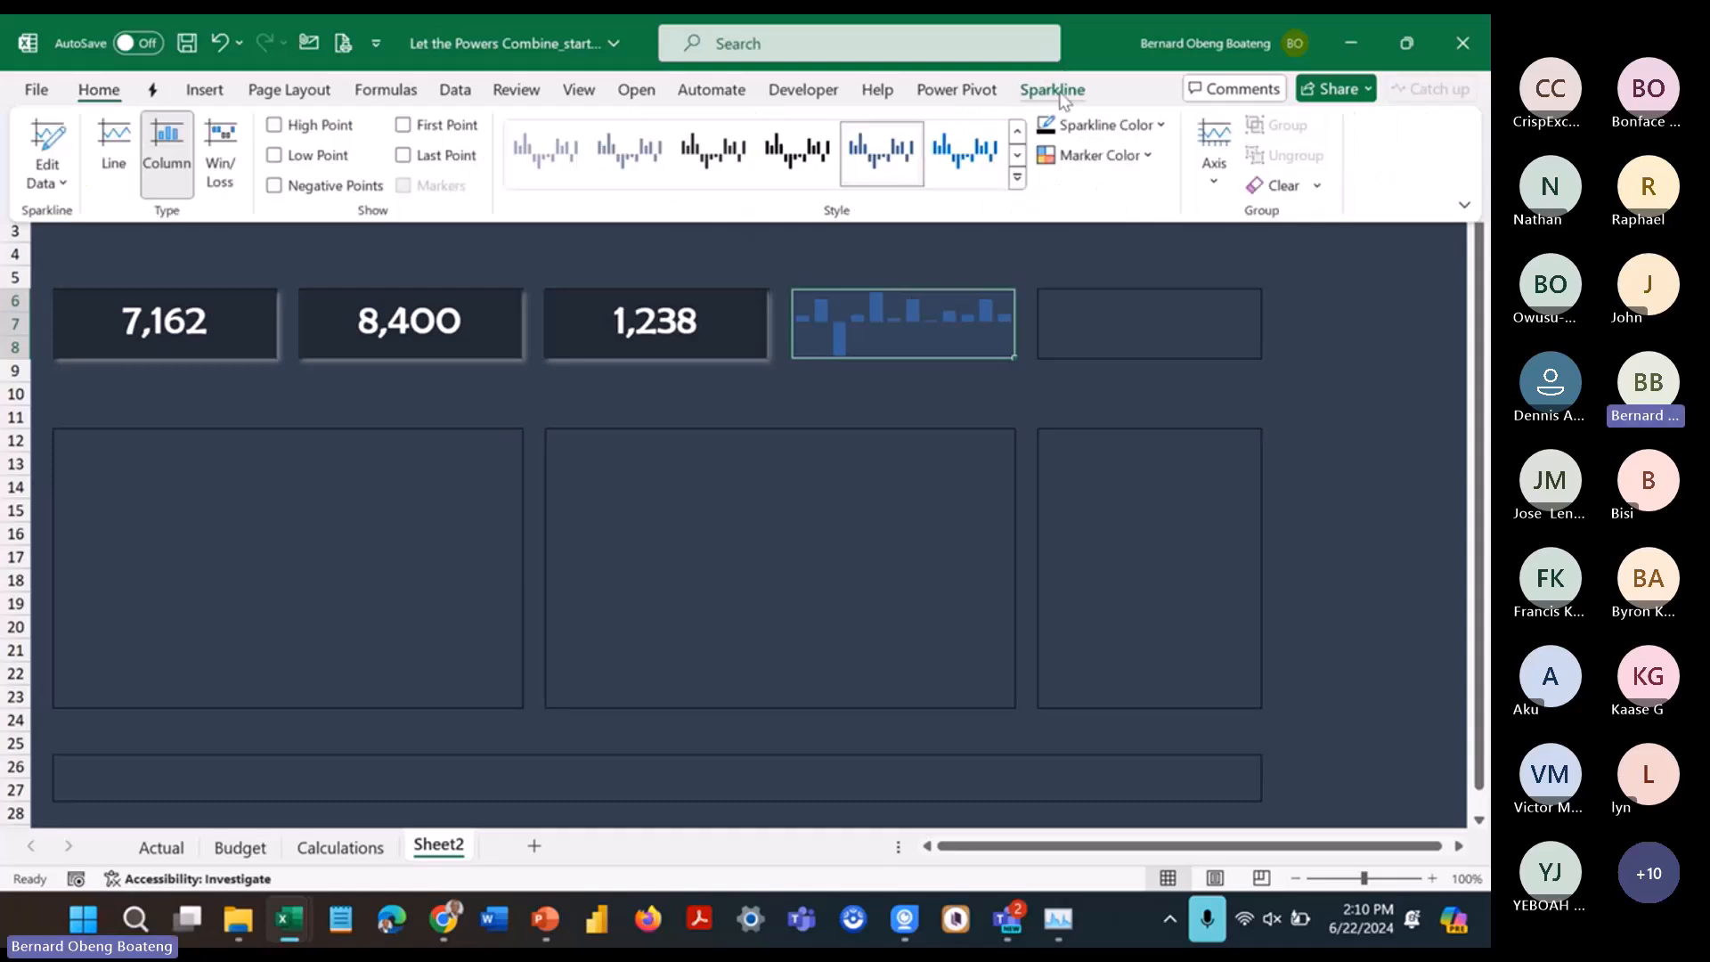
click(1161, 125)
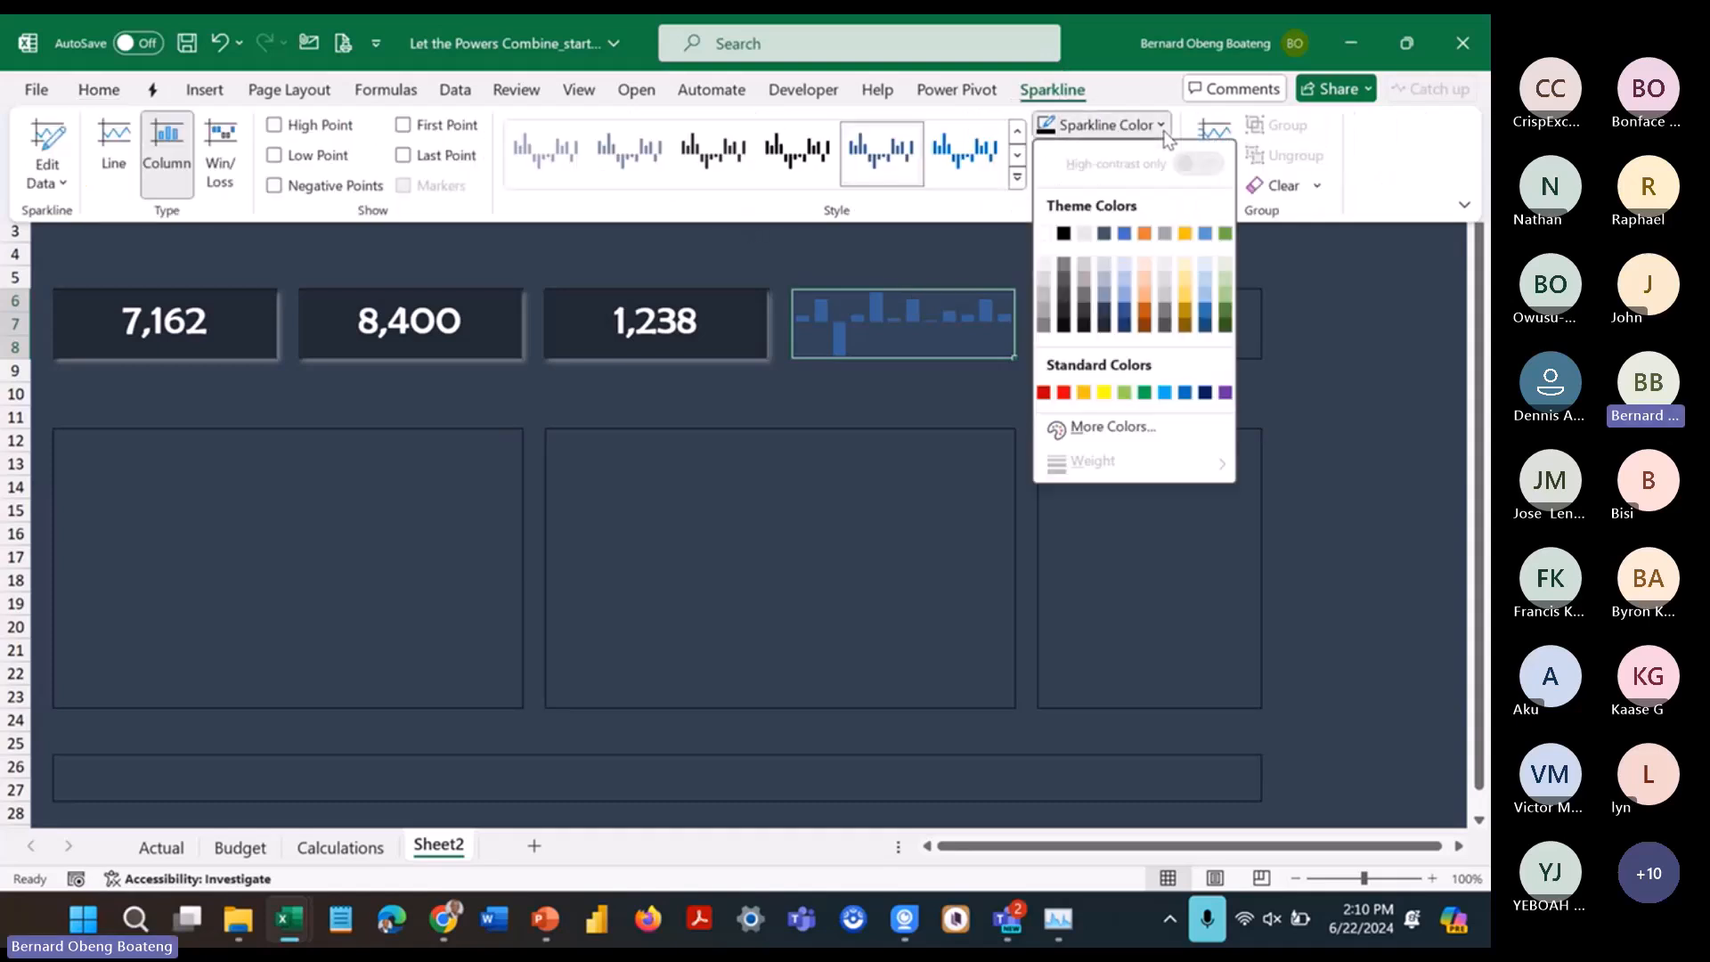
key(Escape)
click(1149, 155)
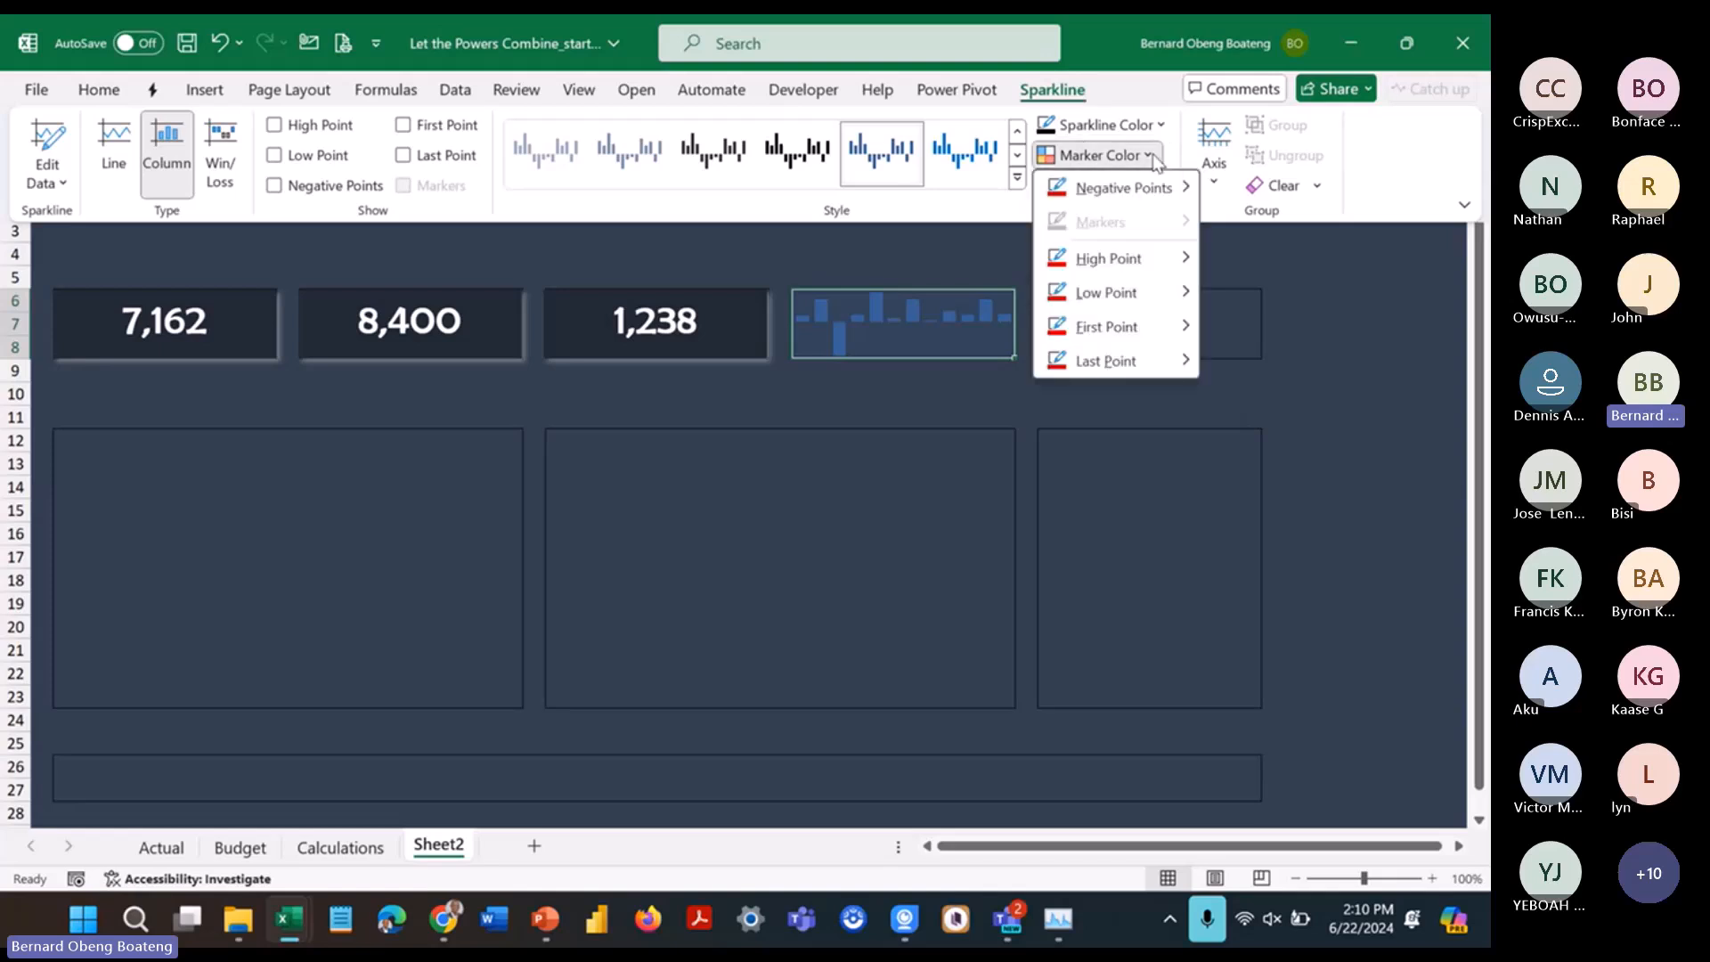
mouse_move(1149, 292)
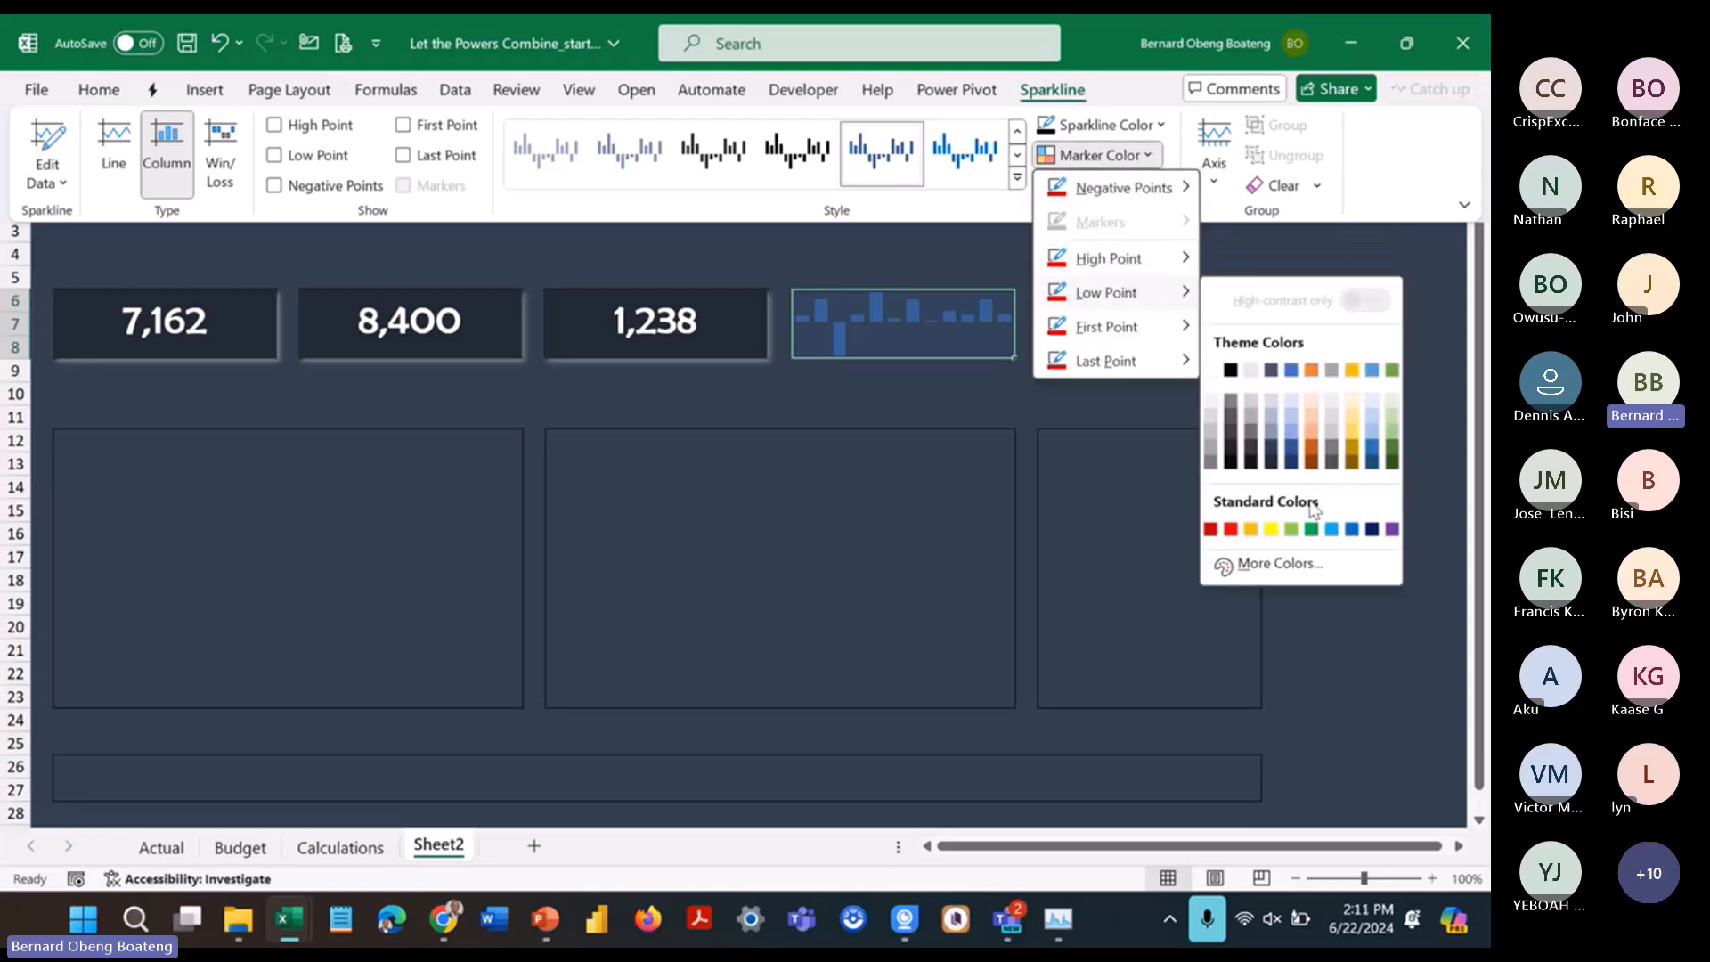
click(1311, 529)
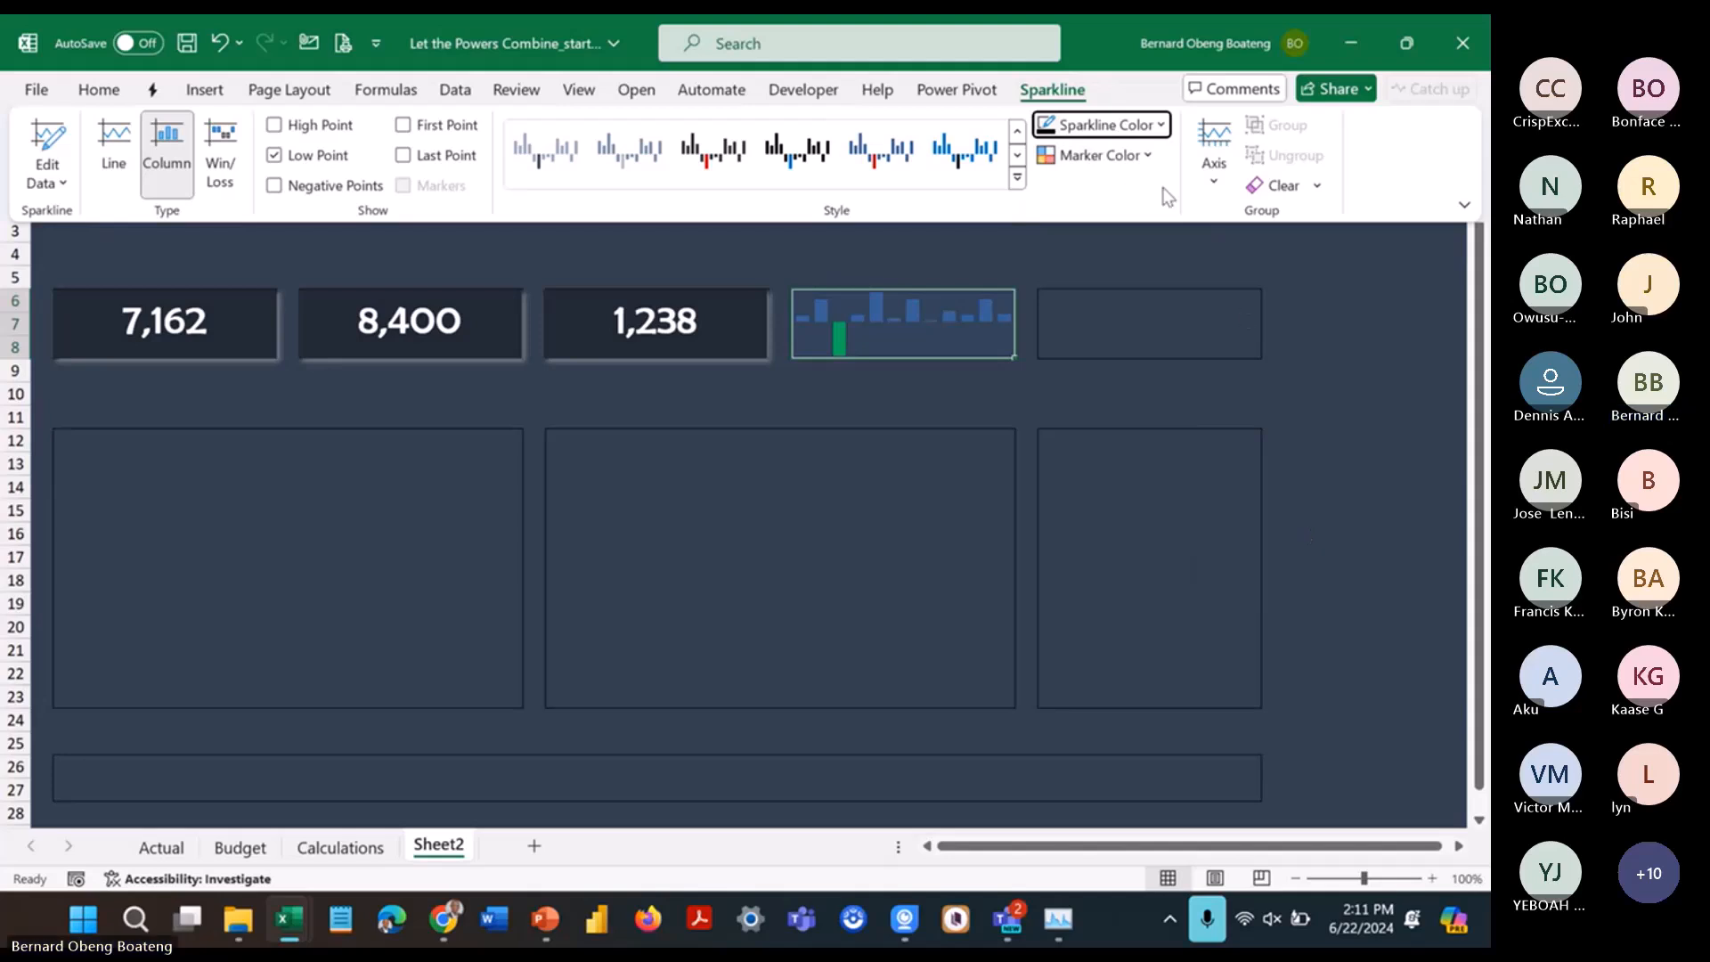
Step: Color the sparkline's low point standard red and its high point standard green
click(1098, 155)
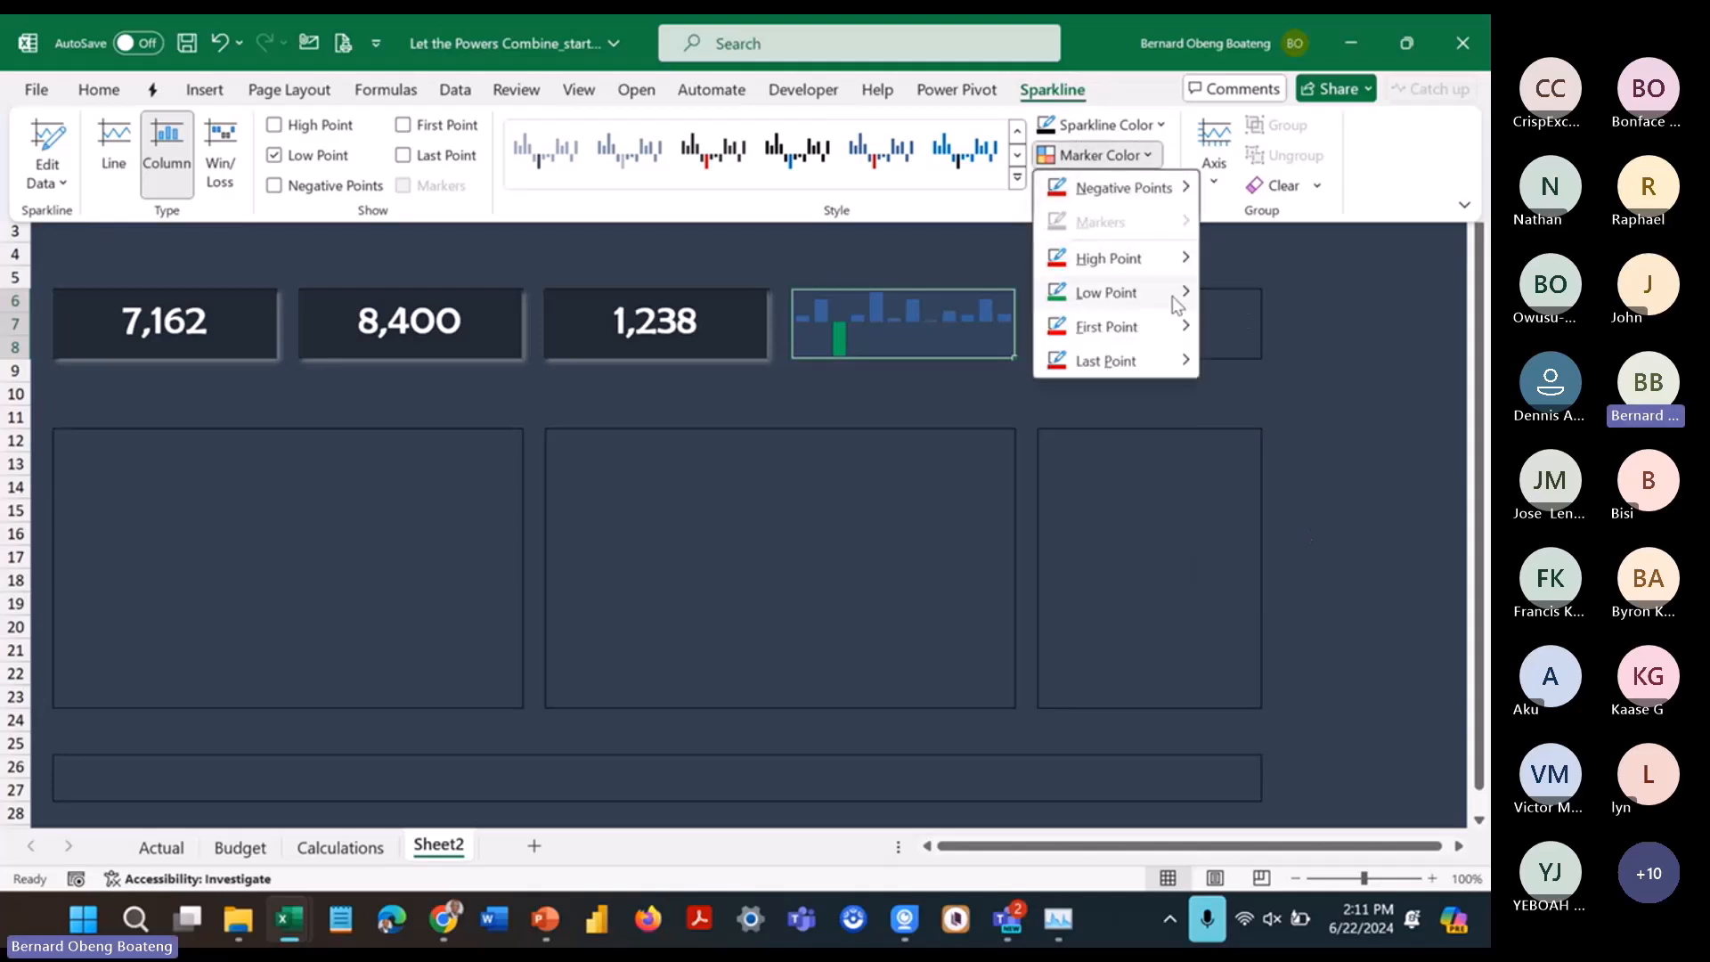
mouse_move(1181, 292)
click(1230, 529)
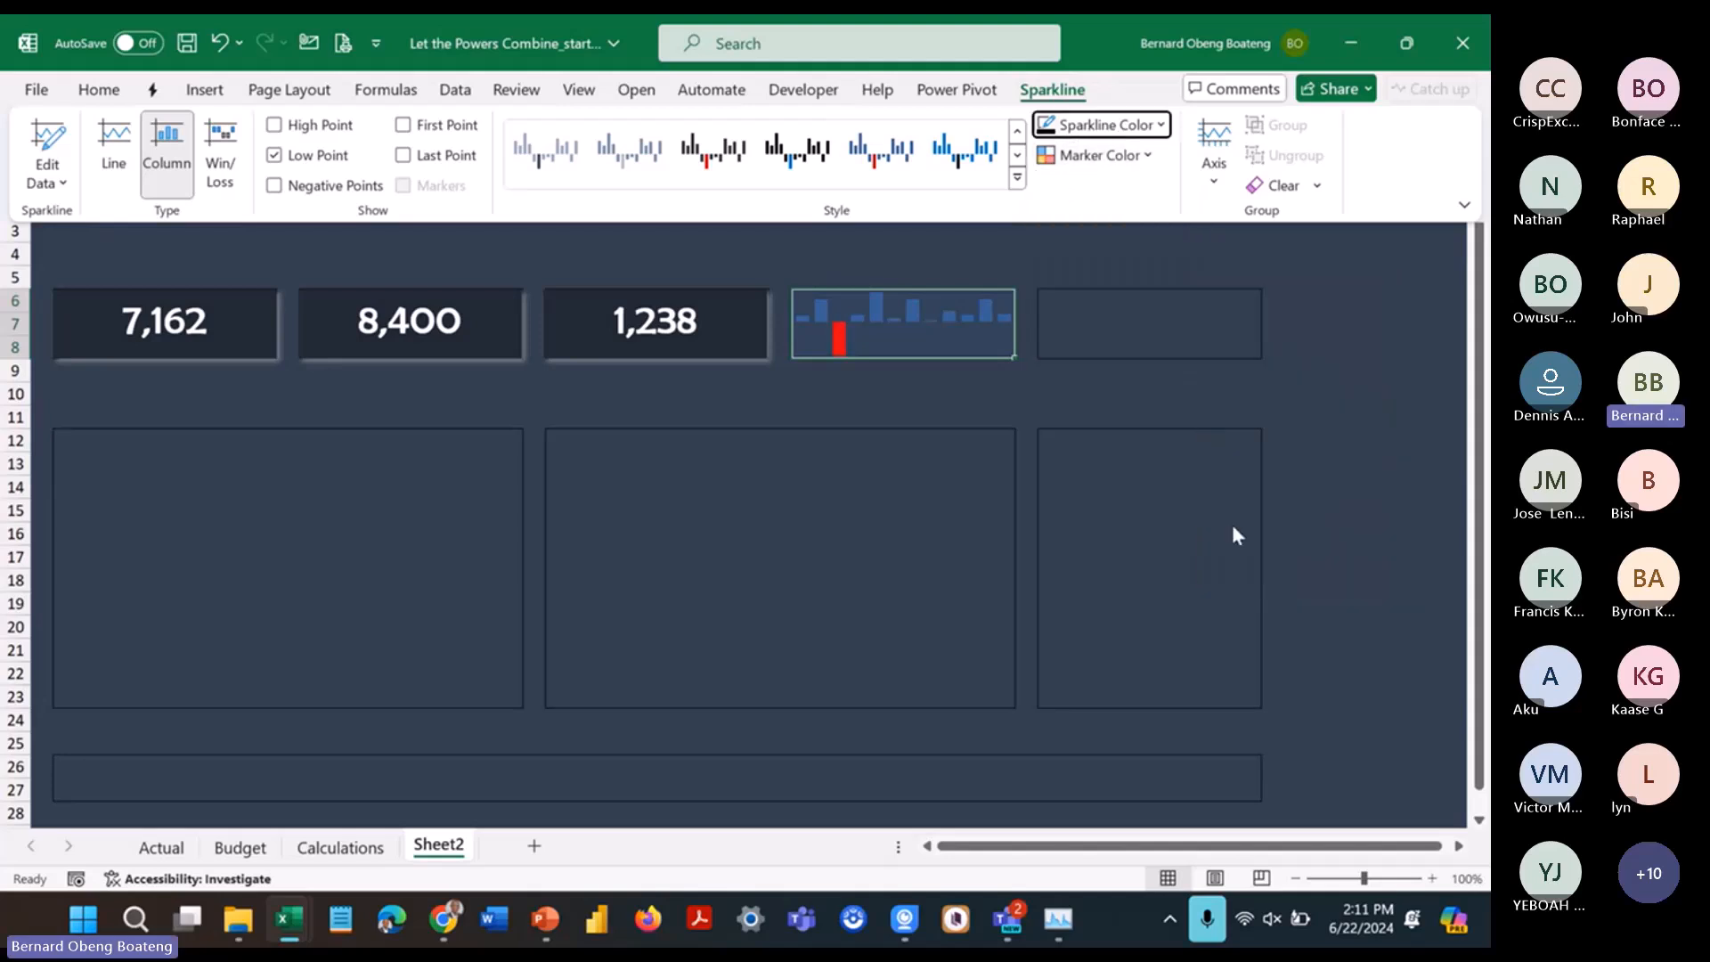
click(1147, 156)
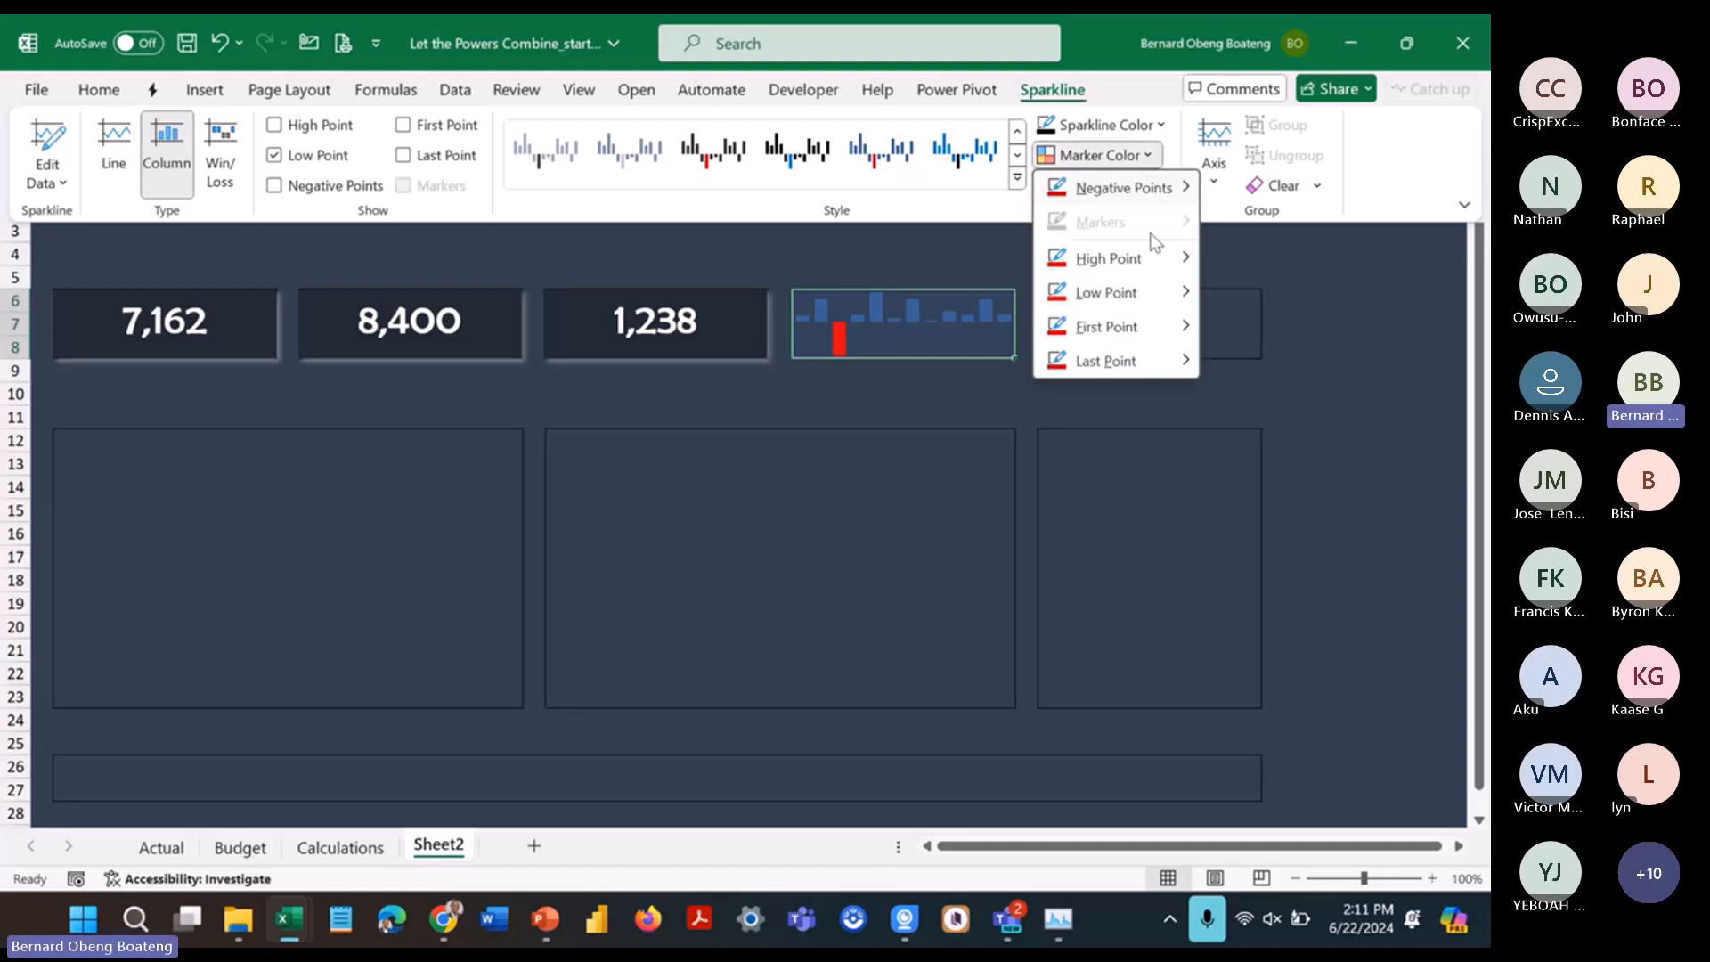
mouse_move(1159, 266)
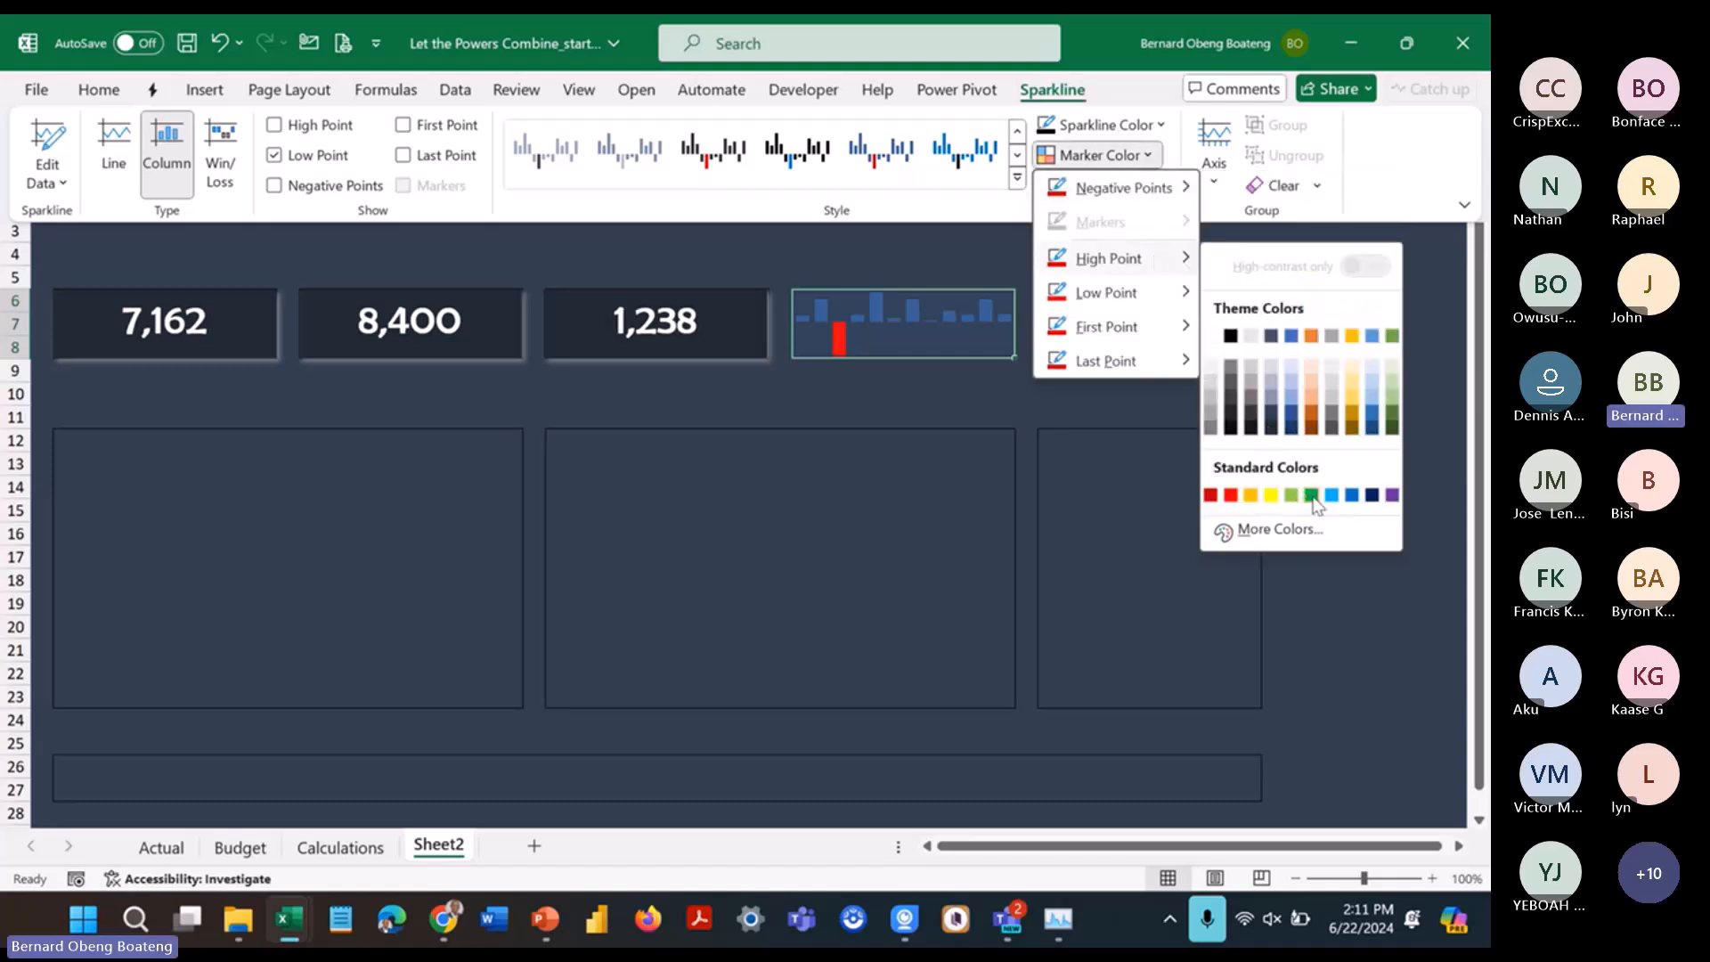
click(1312, 495)
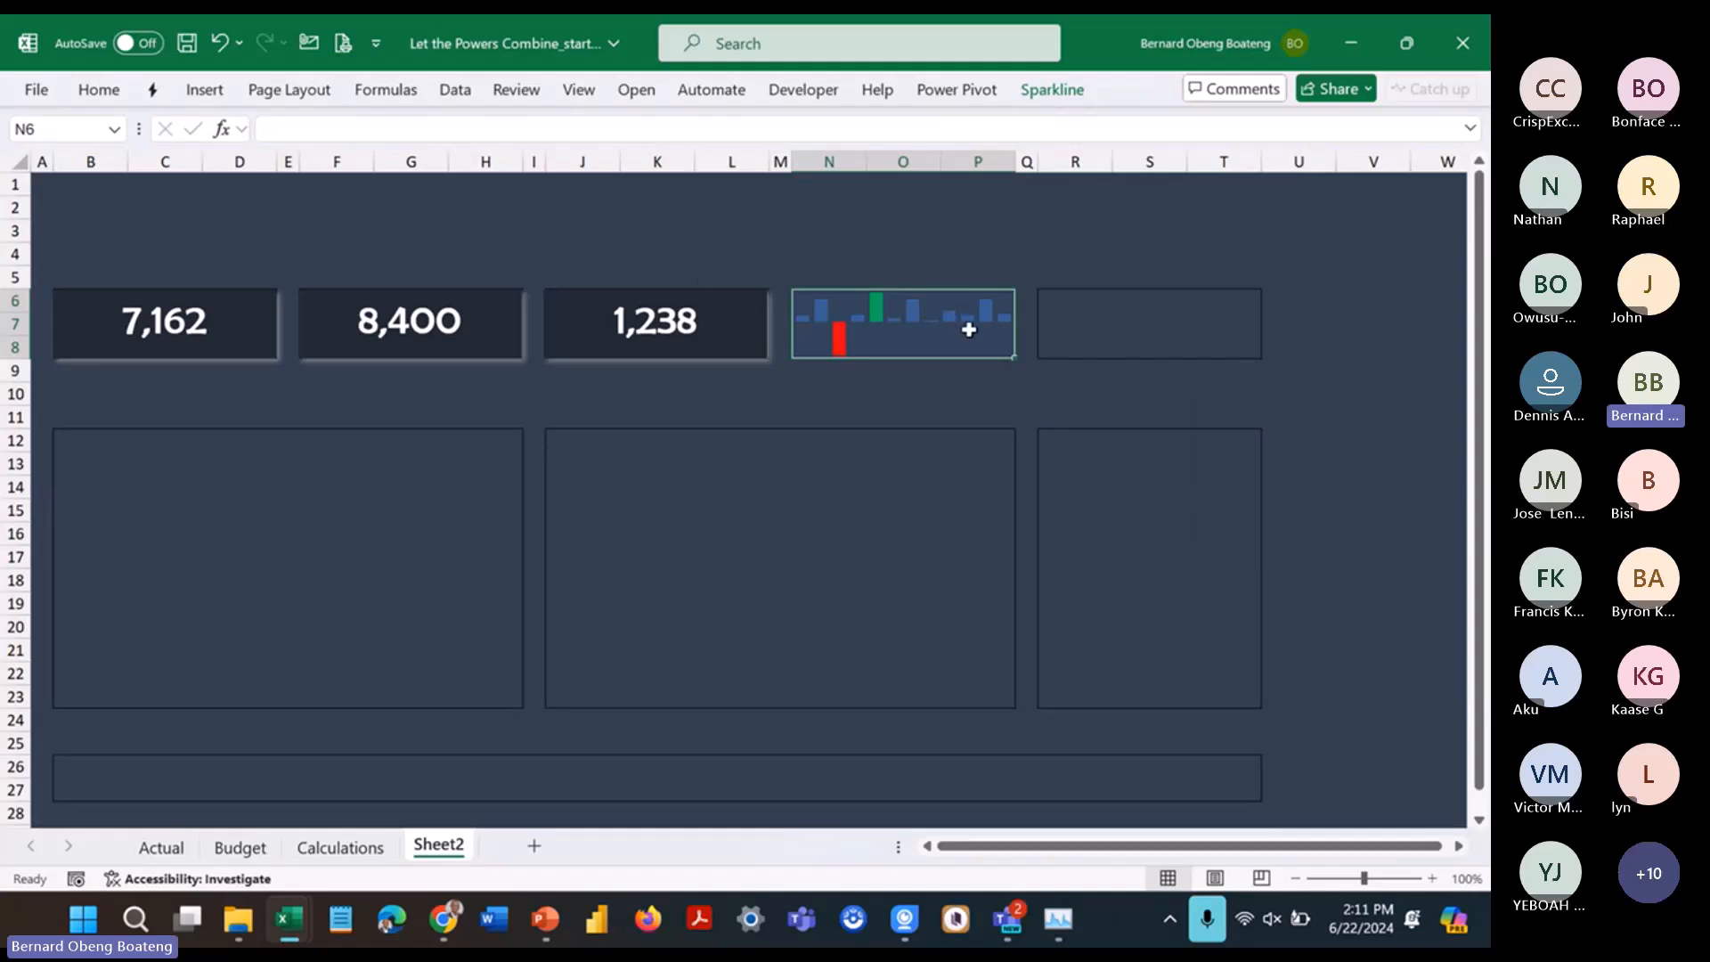
click(520, 468)
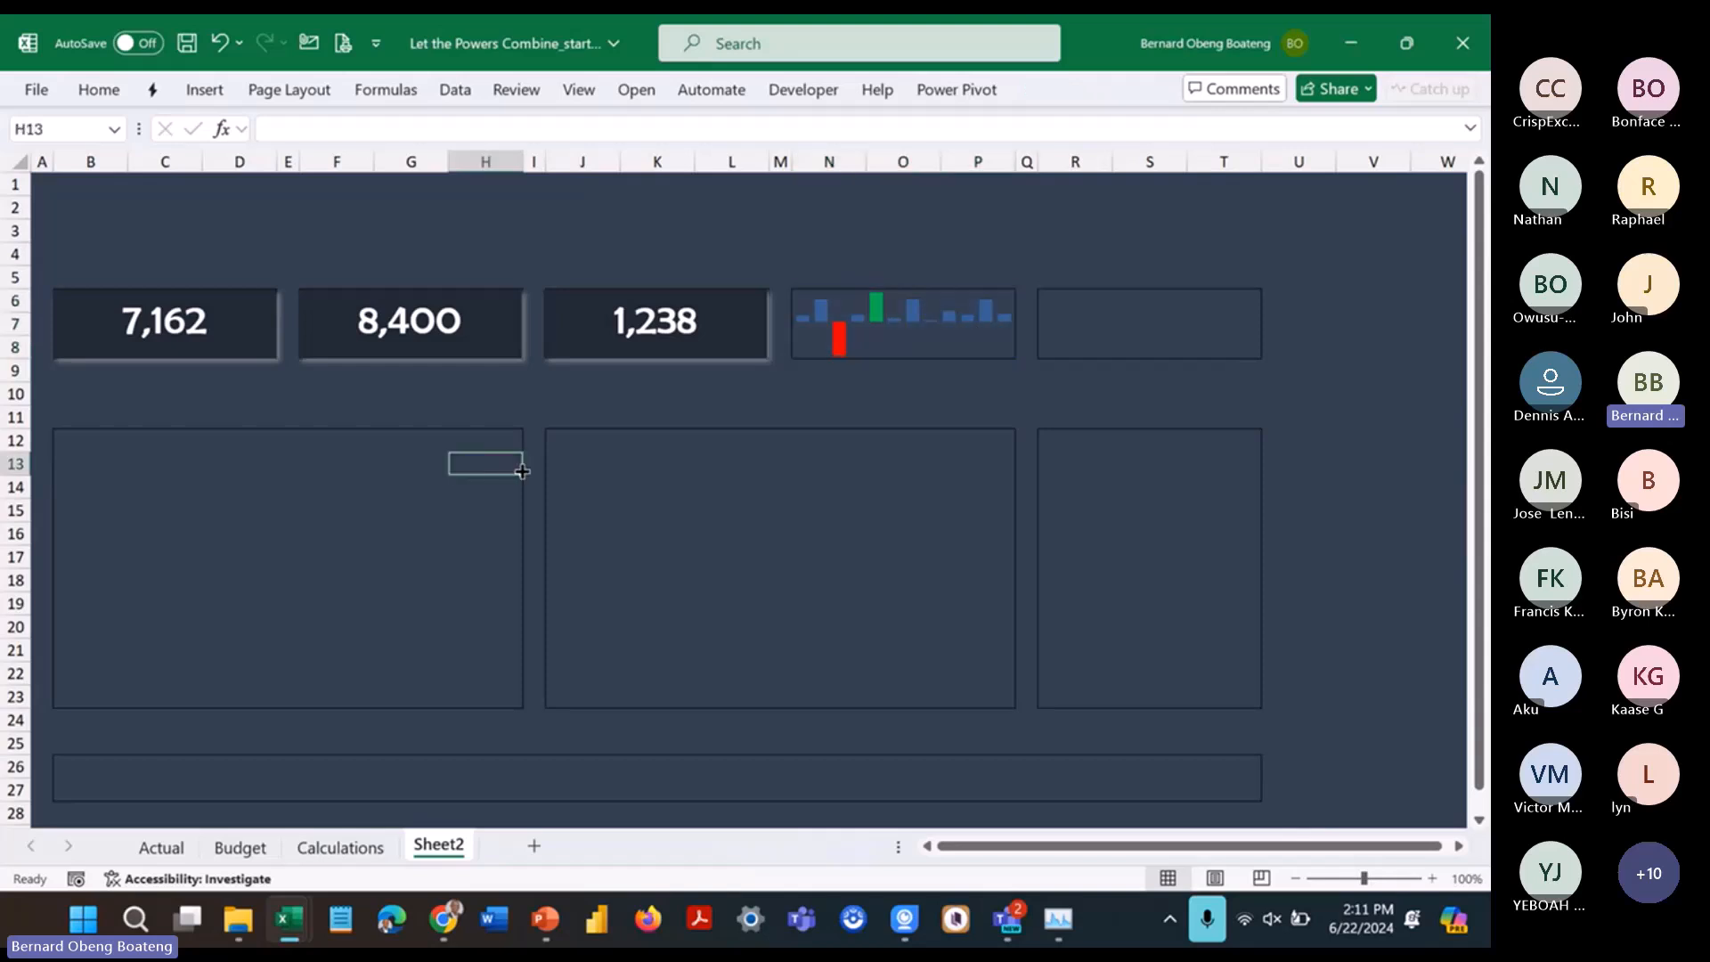
Step: Insert a Line with Markers PivotChart from the monthly Actual and Budget pivot table on the Calculations sheet
key(alt+Tab)
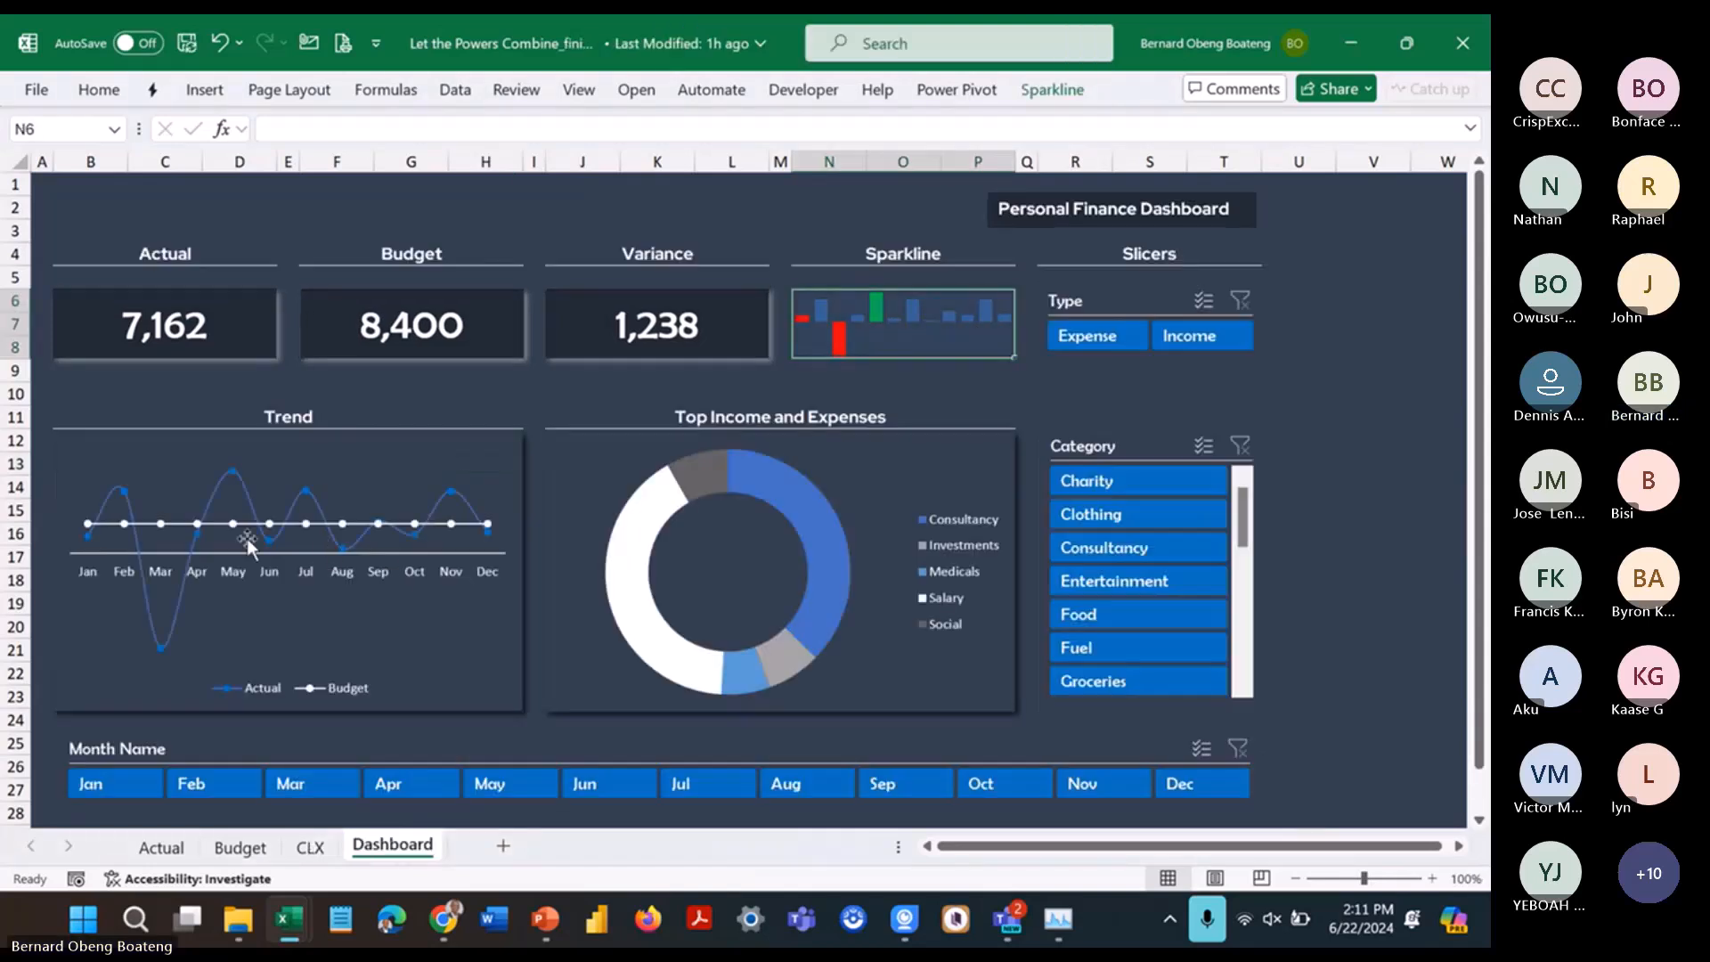
key(alt+Tab)
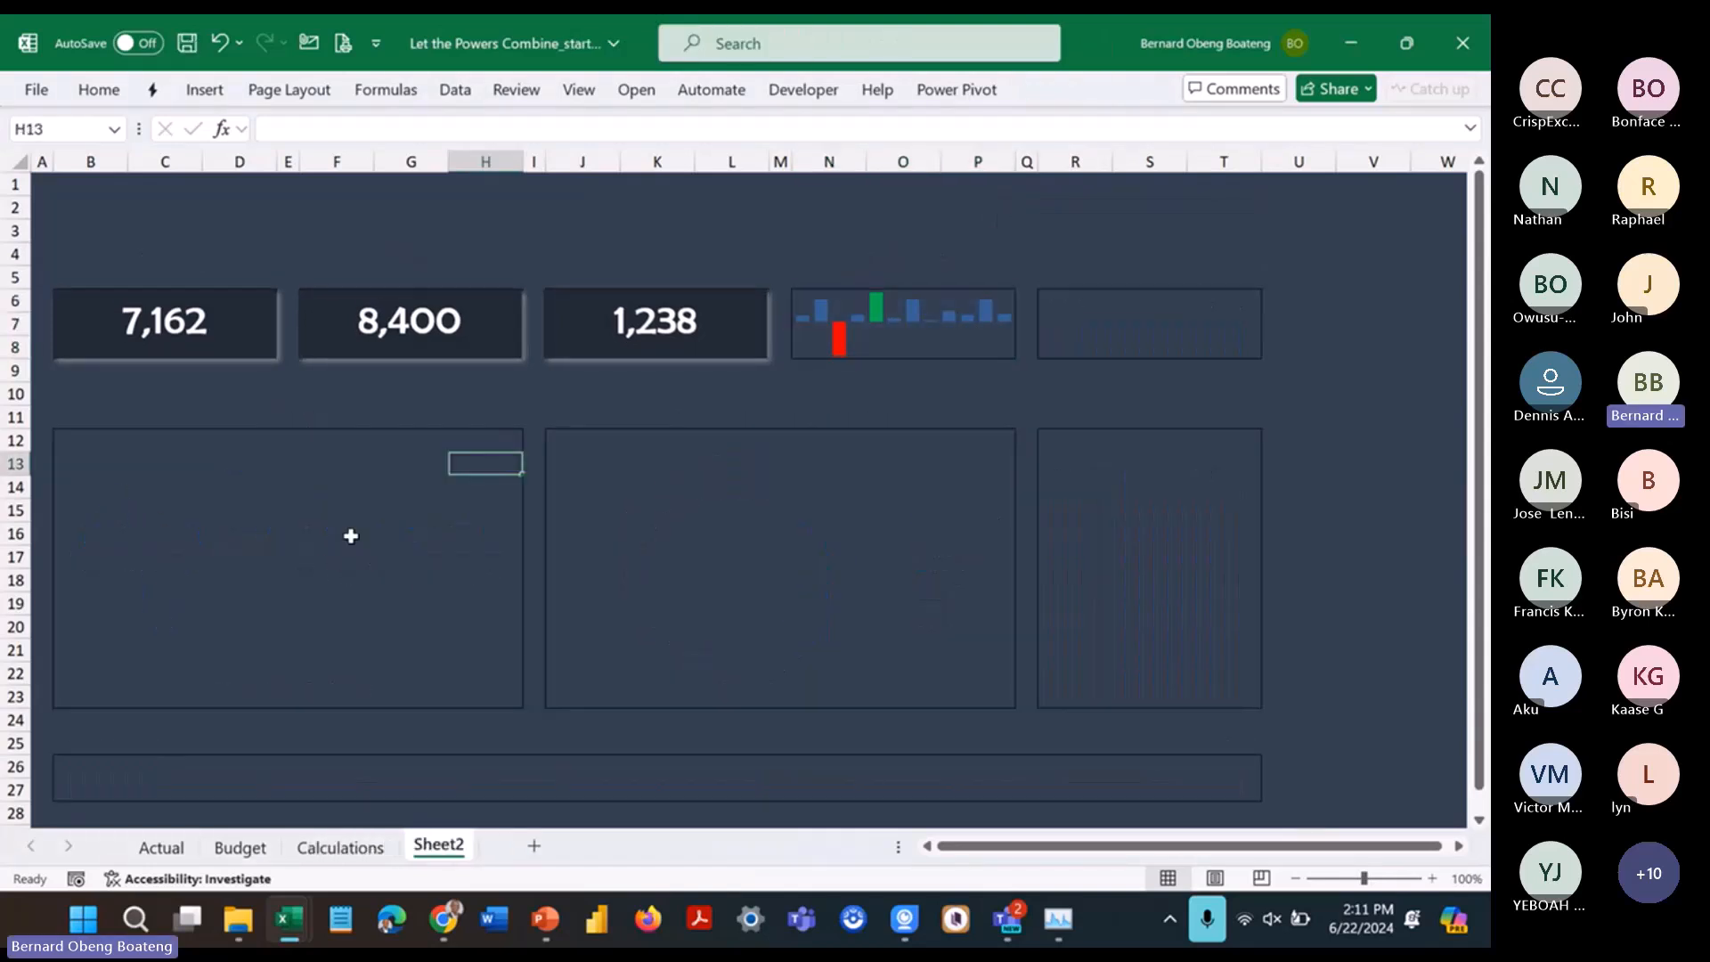
click(340, 847)
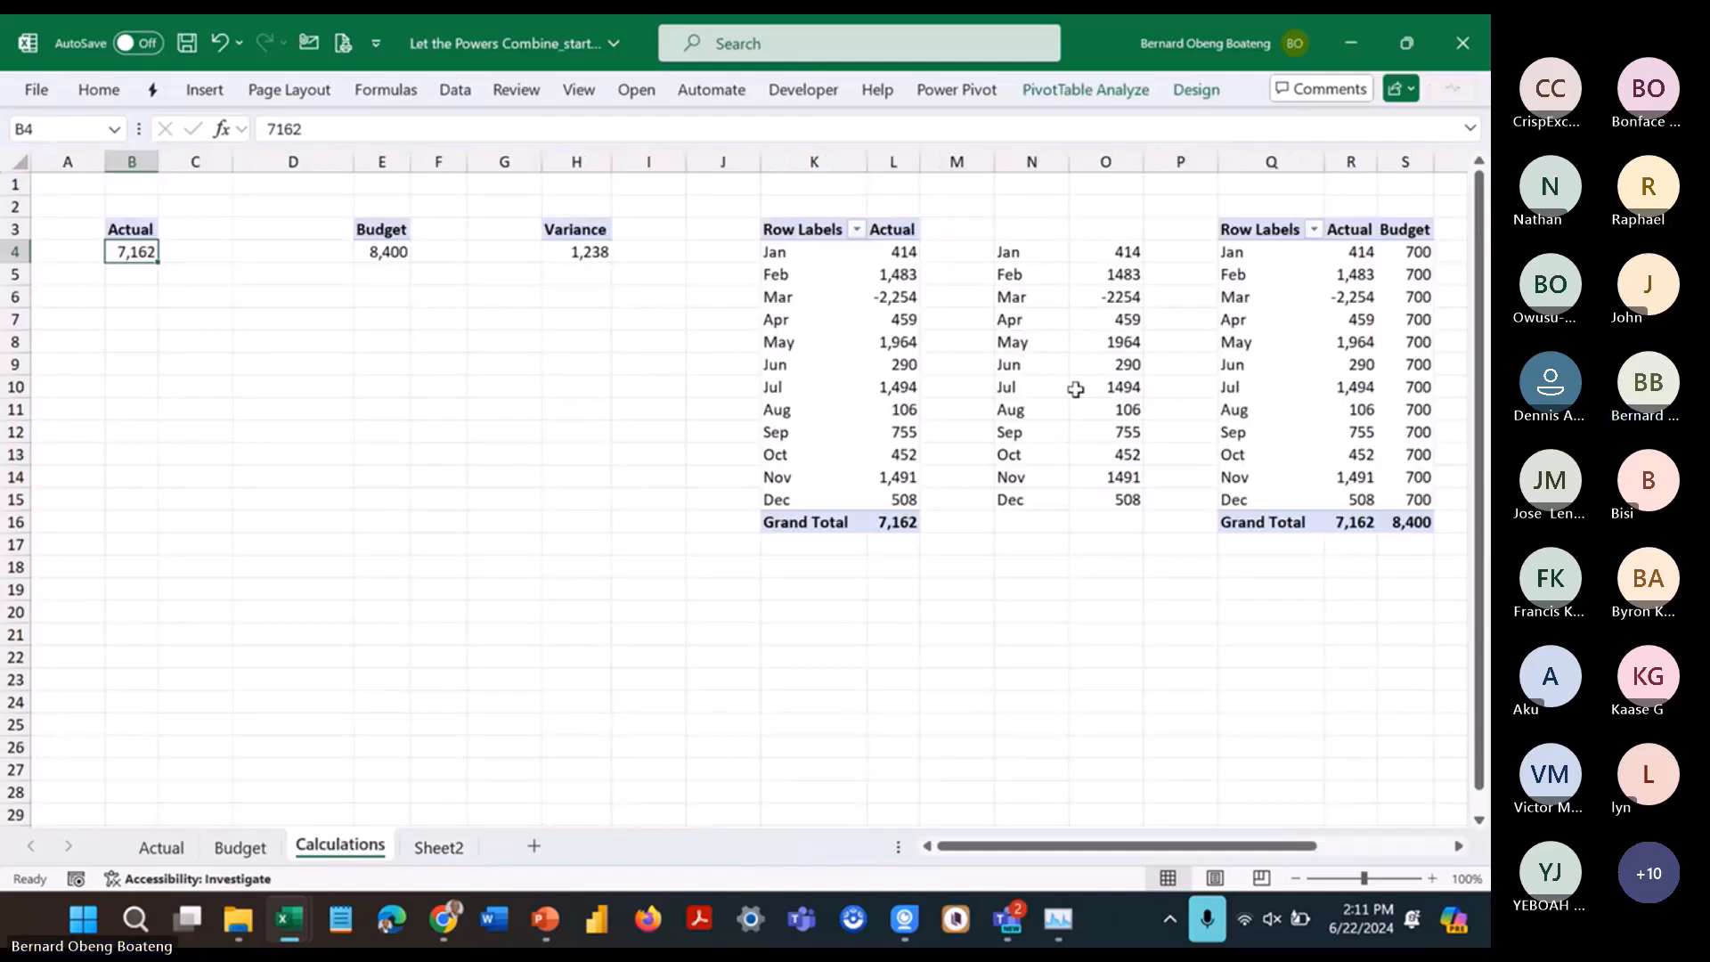
scroll(1076, 389, right, 4)
click(810, 386)
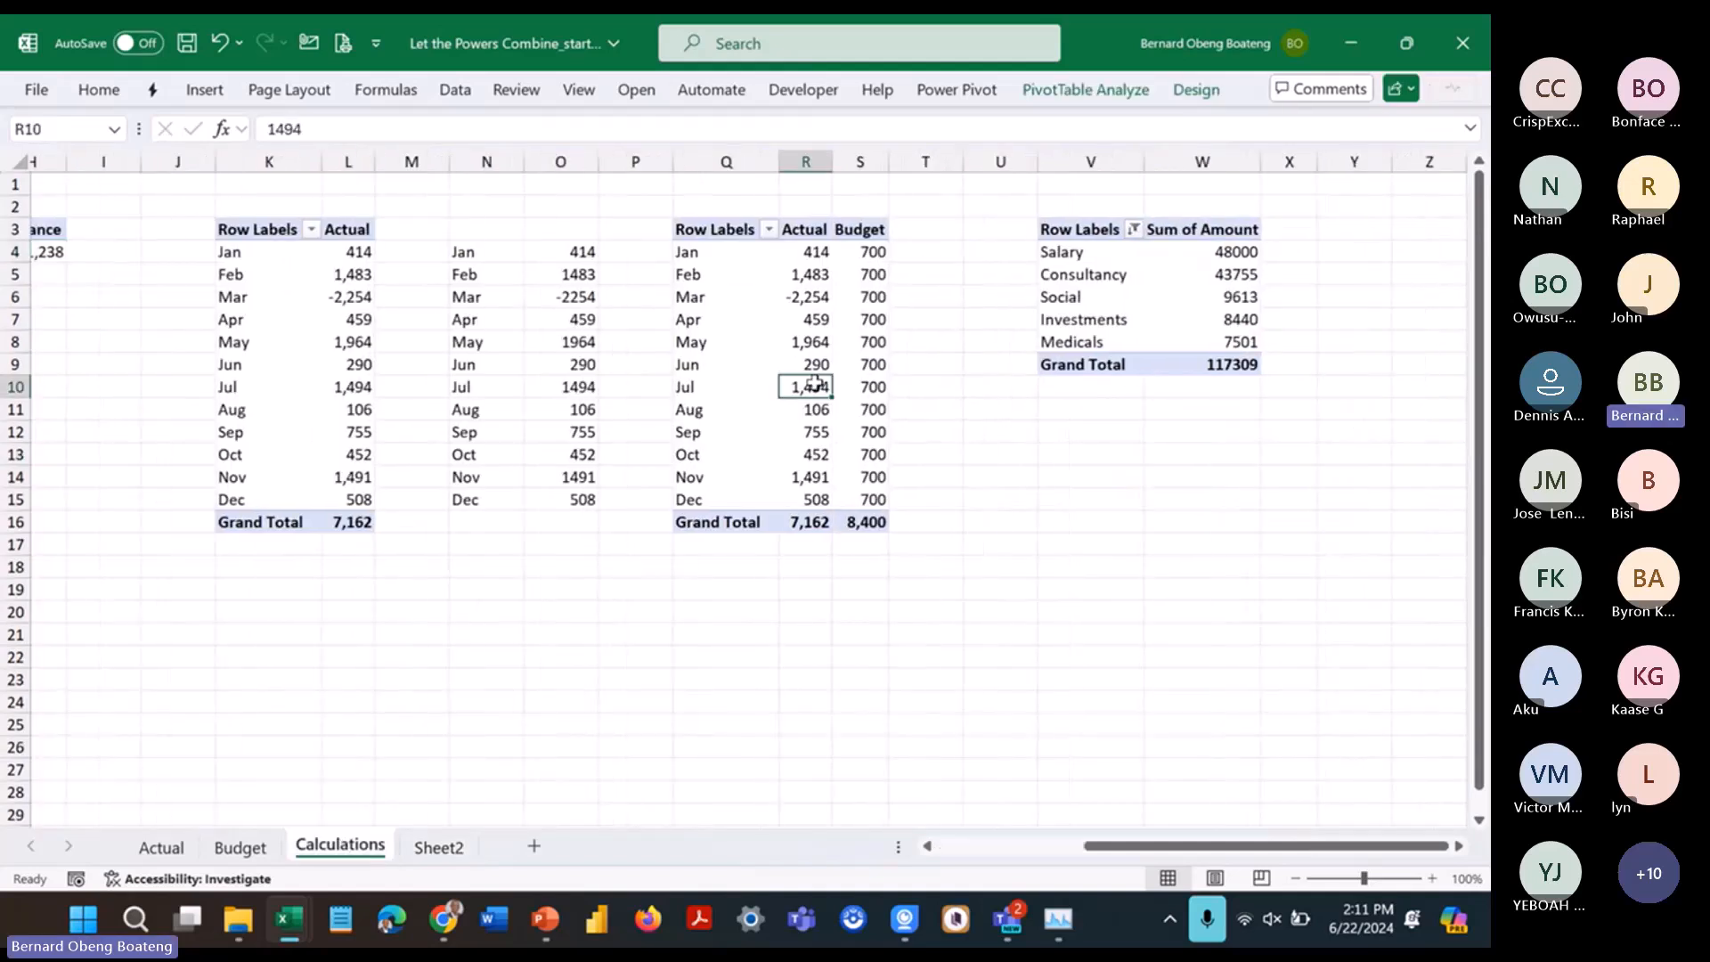
click(205, 94)
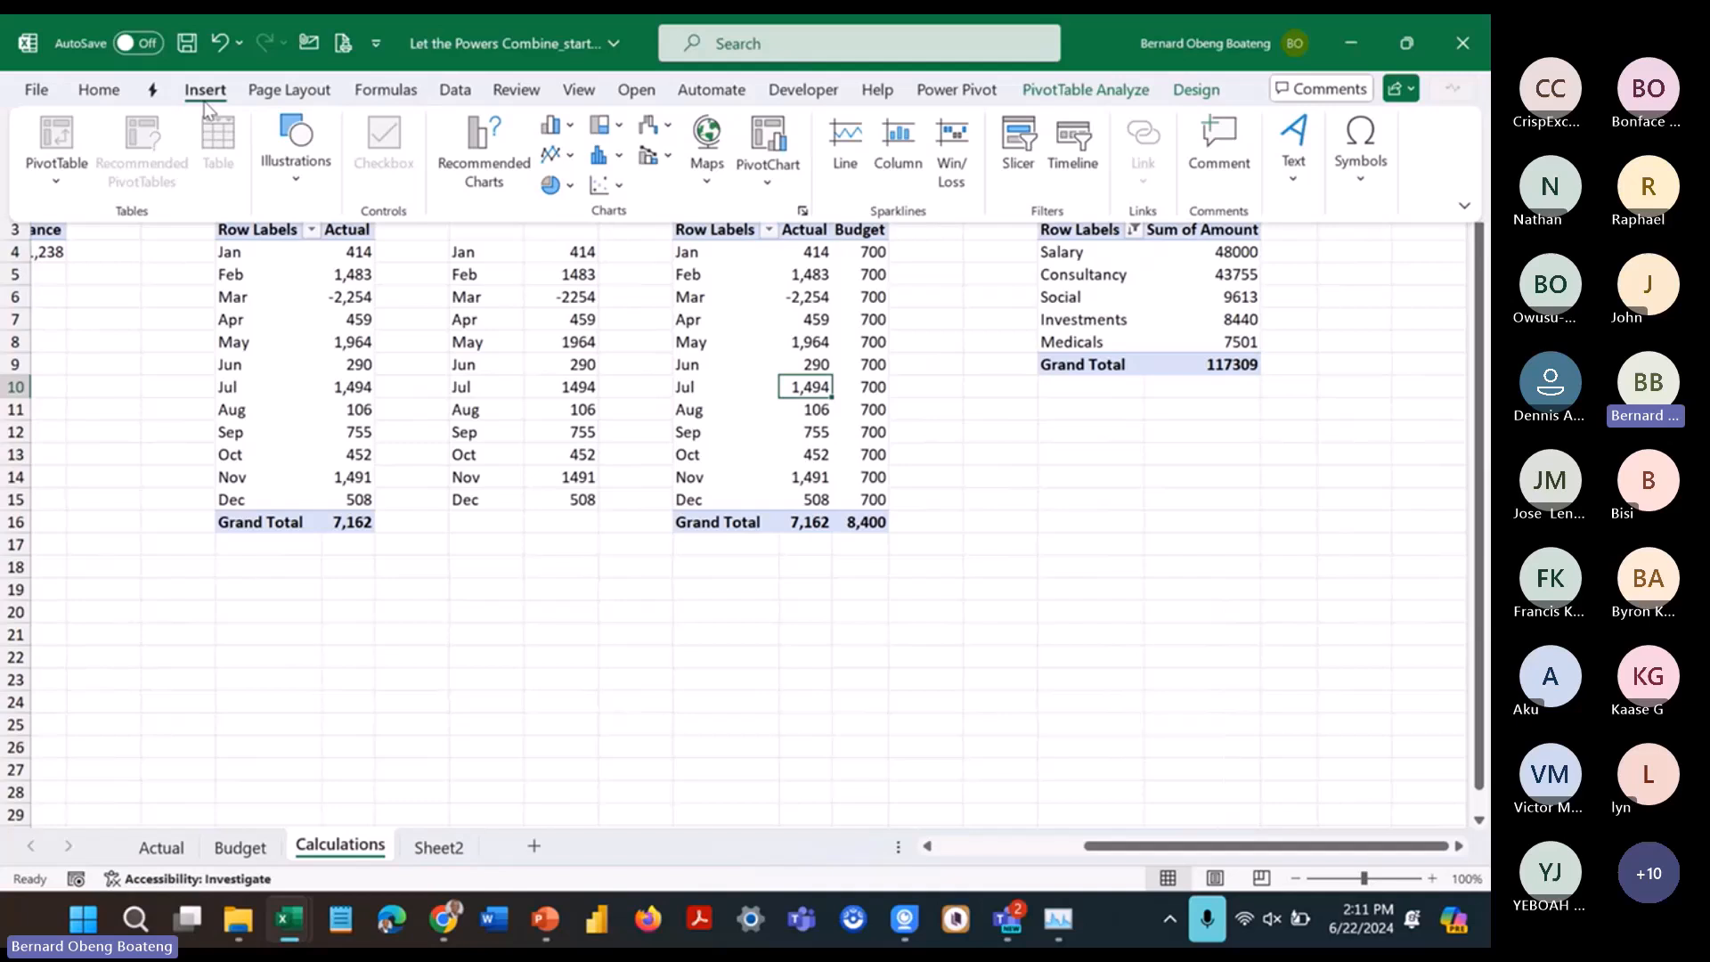
click(769, 147)
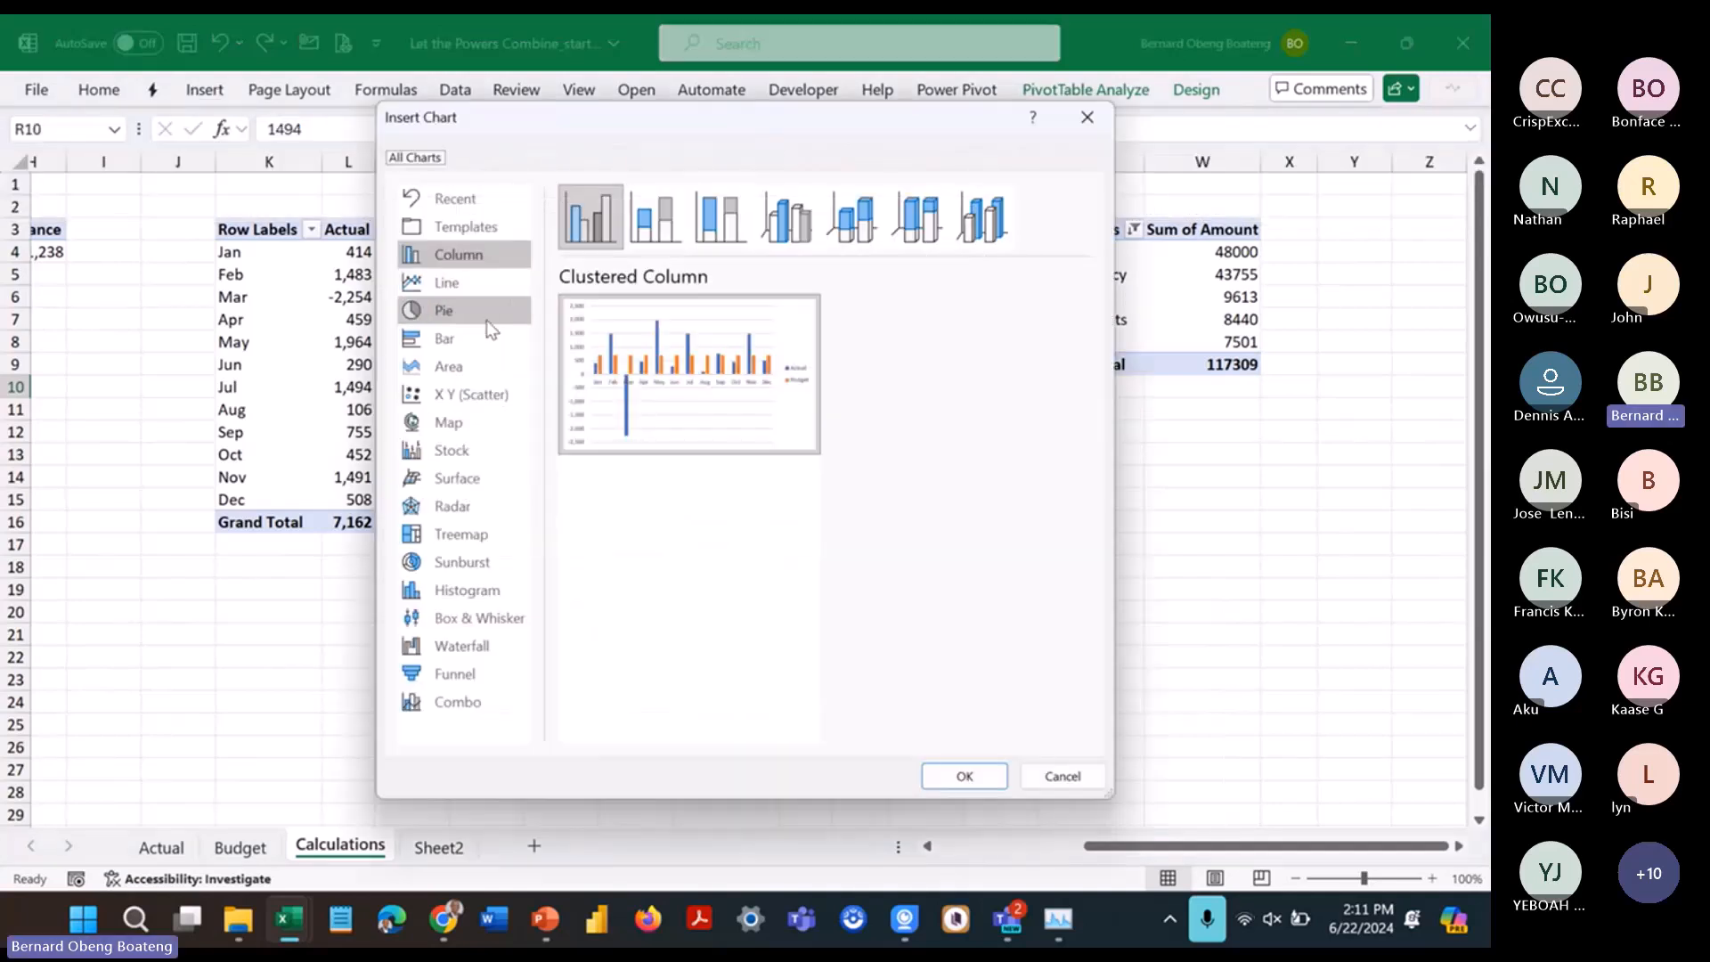
click(486, 282)
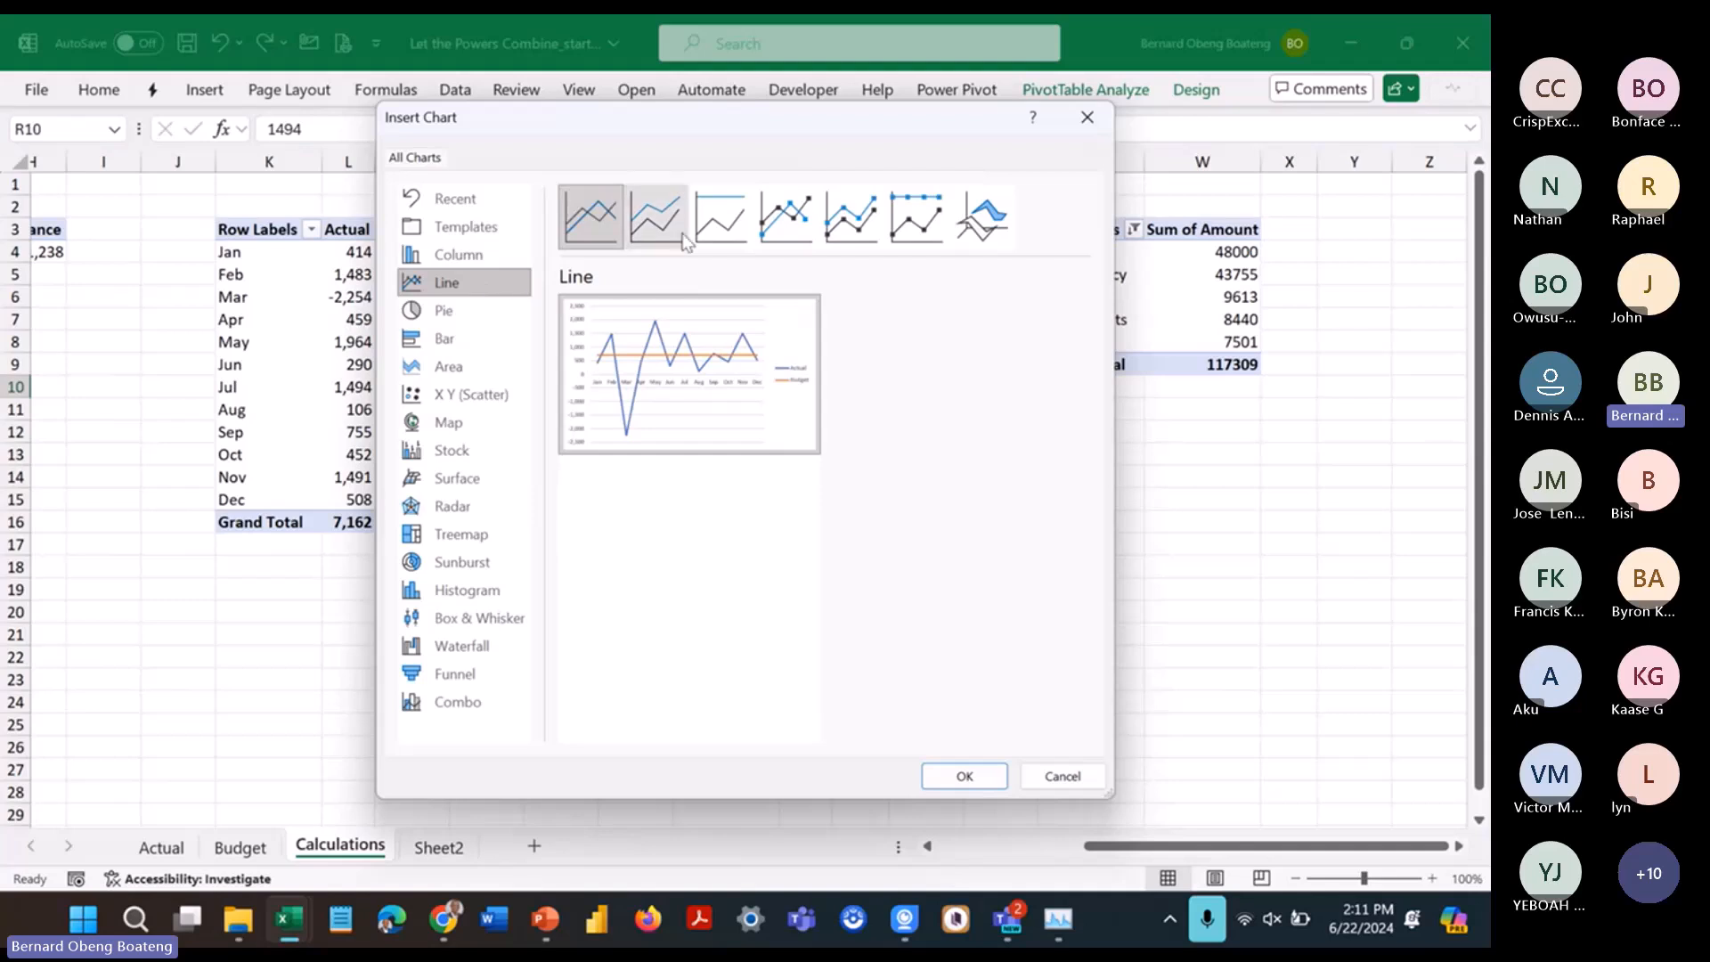
click(786, 215)
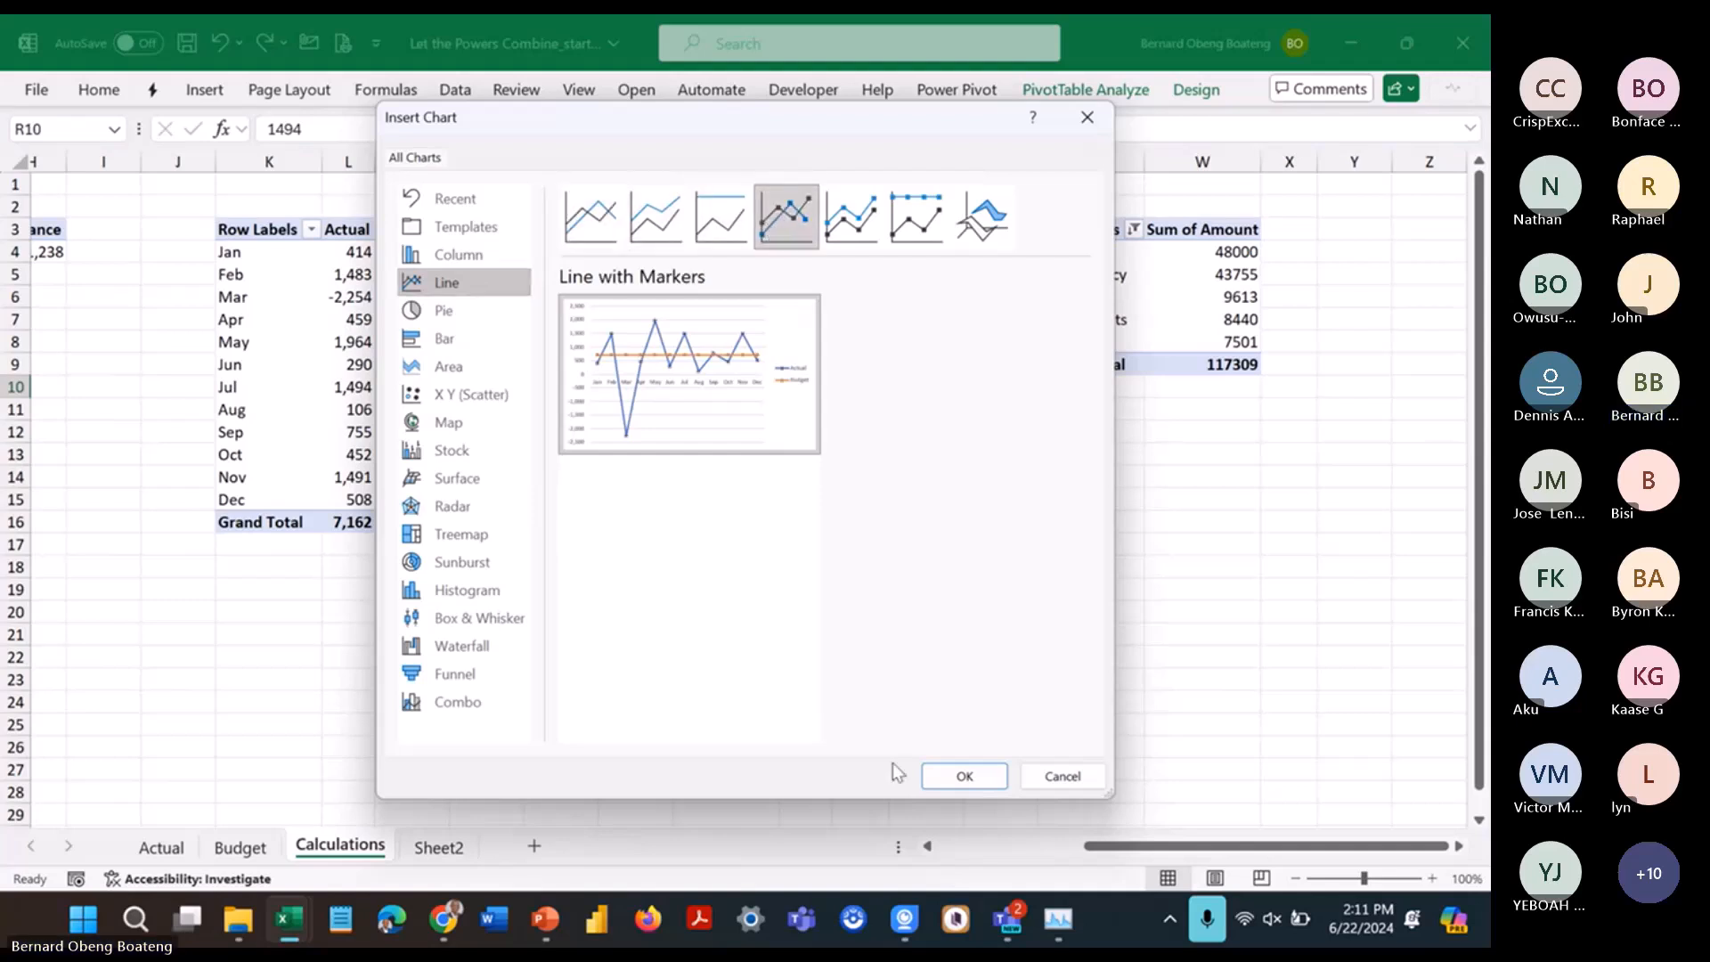
click(954, 784)
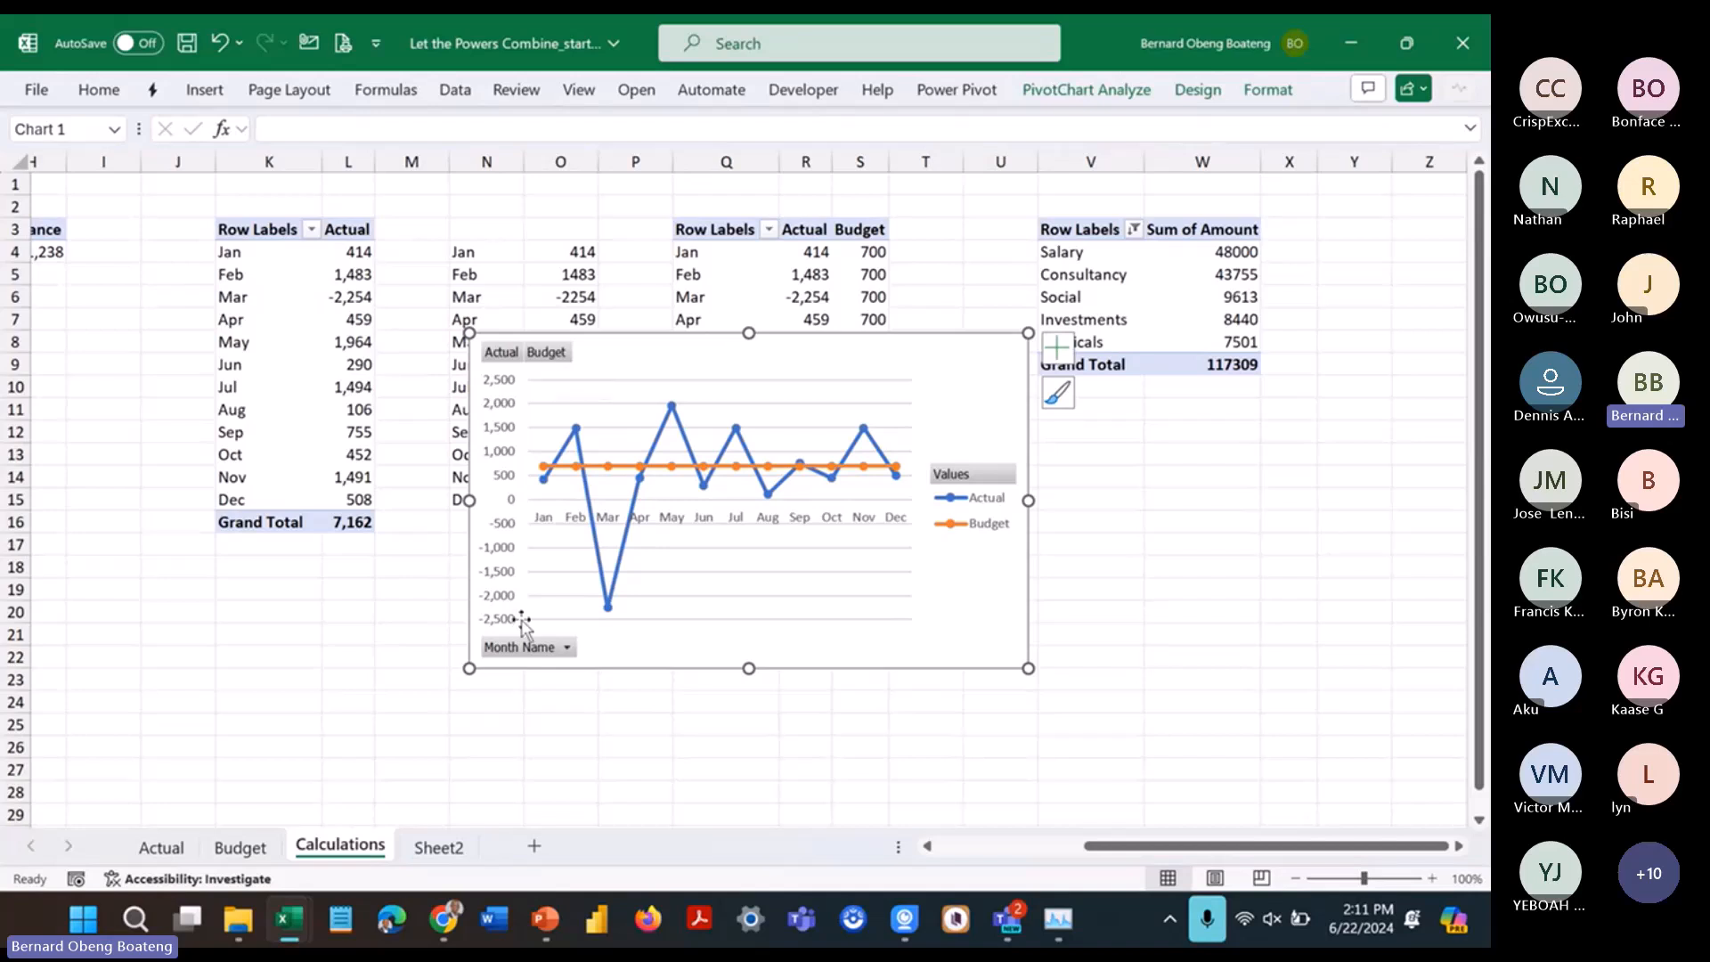
Step: Hide all field buttons on the PivotChart
click(1086, 89)
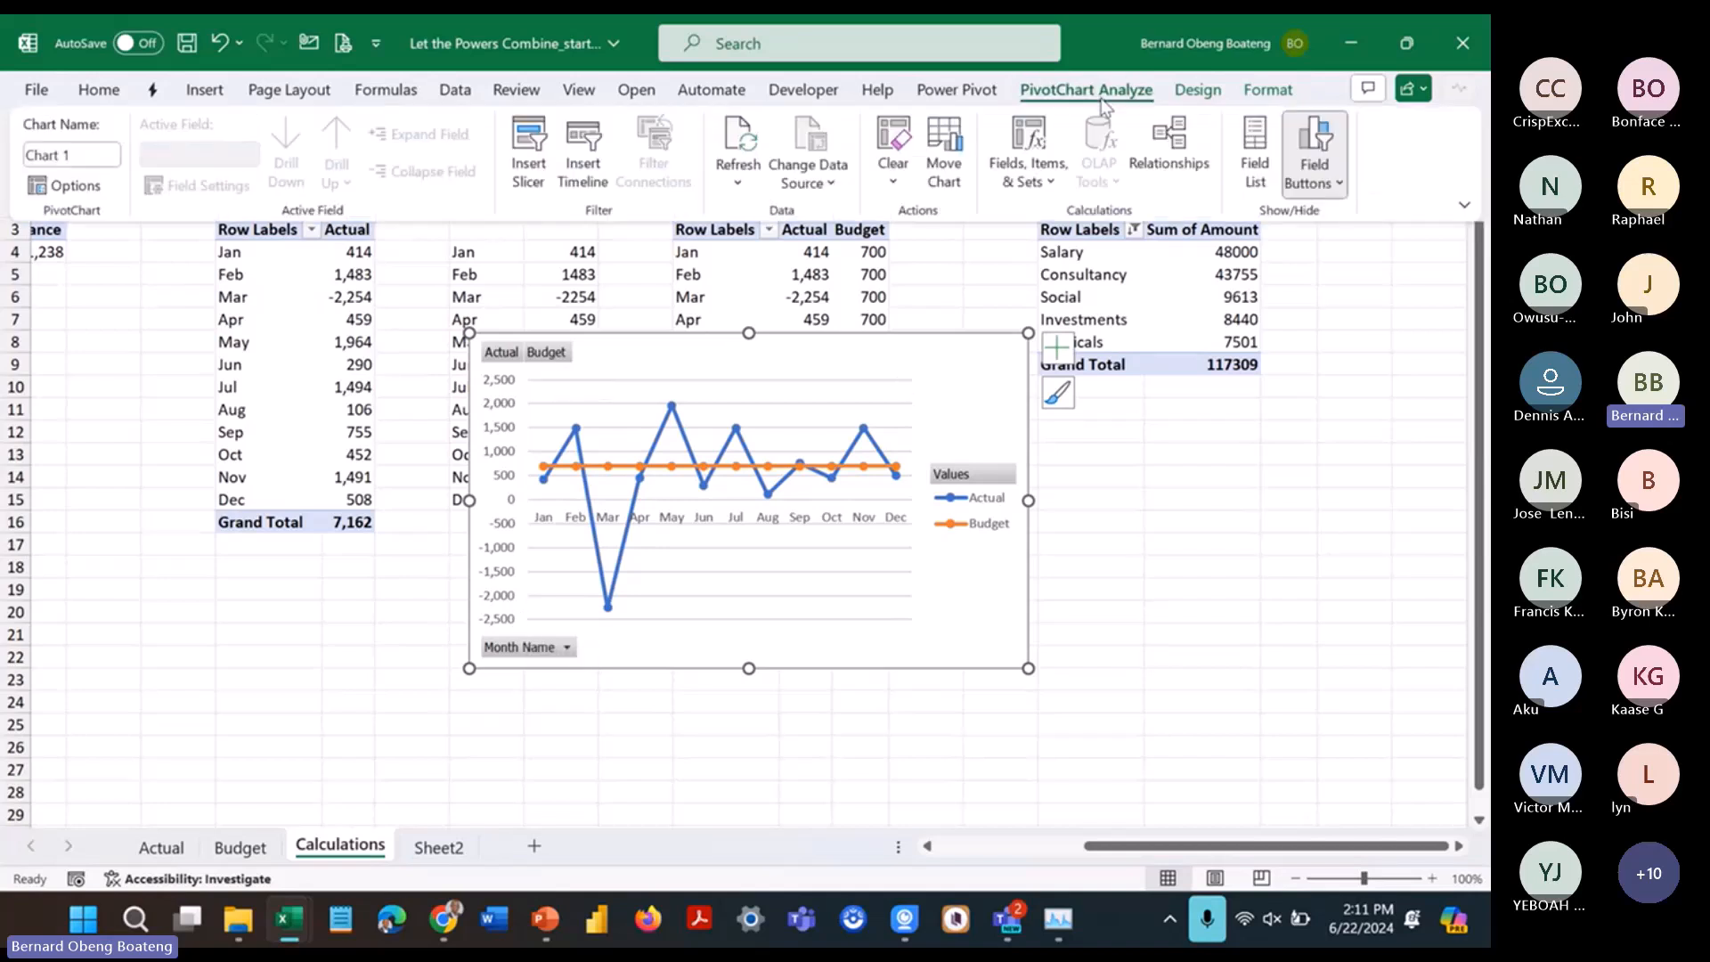
click(1313, 182)
click(1220, 389)
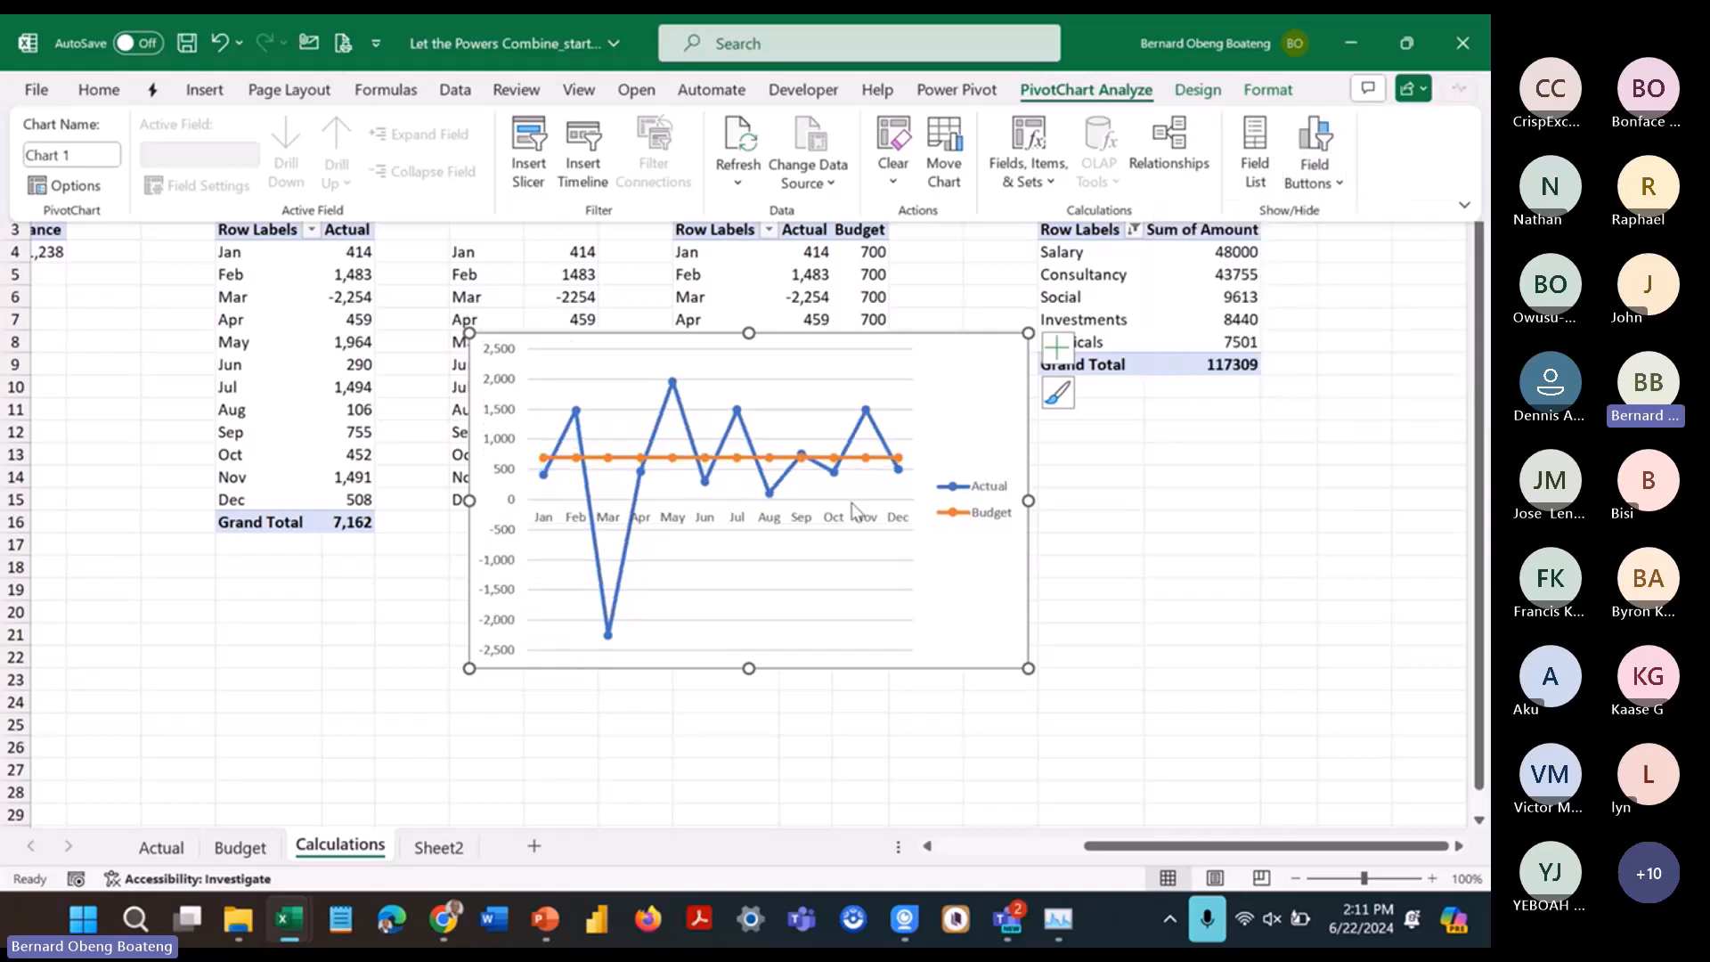
Step: Delete the line chart's vertical axis and its horizontal gridlines
click(492, 537)
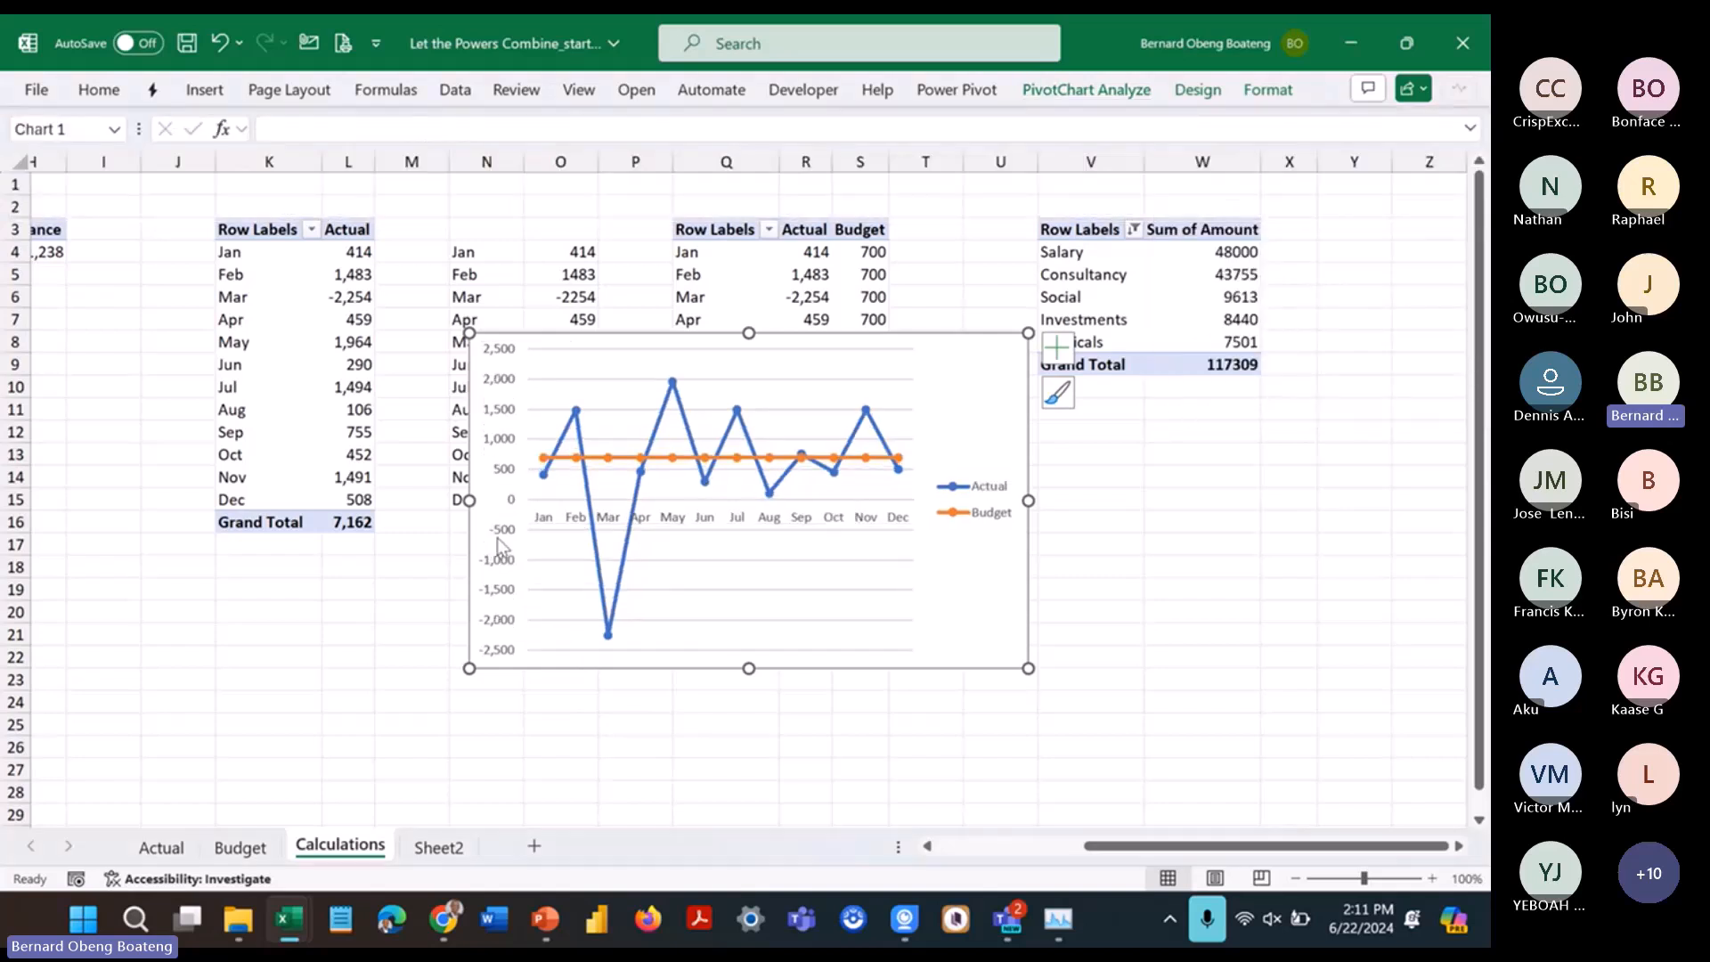
click(497, 537)
key(Delete)
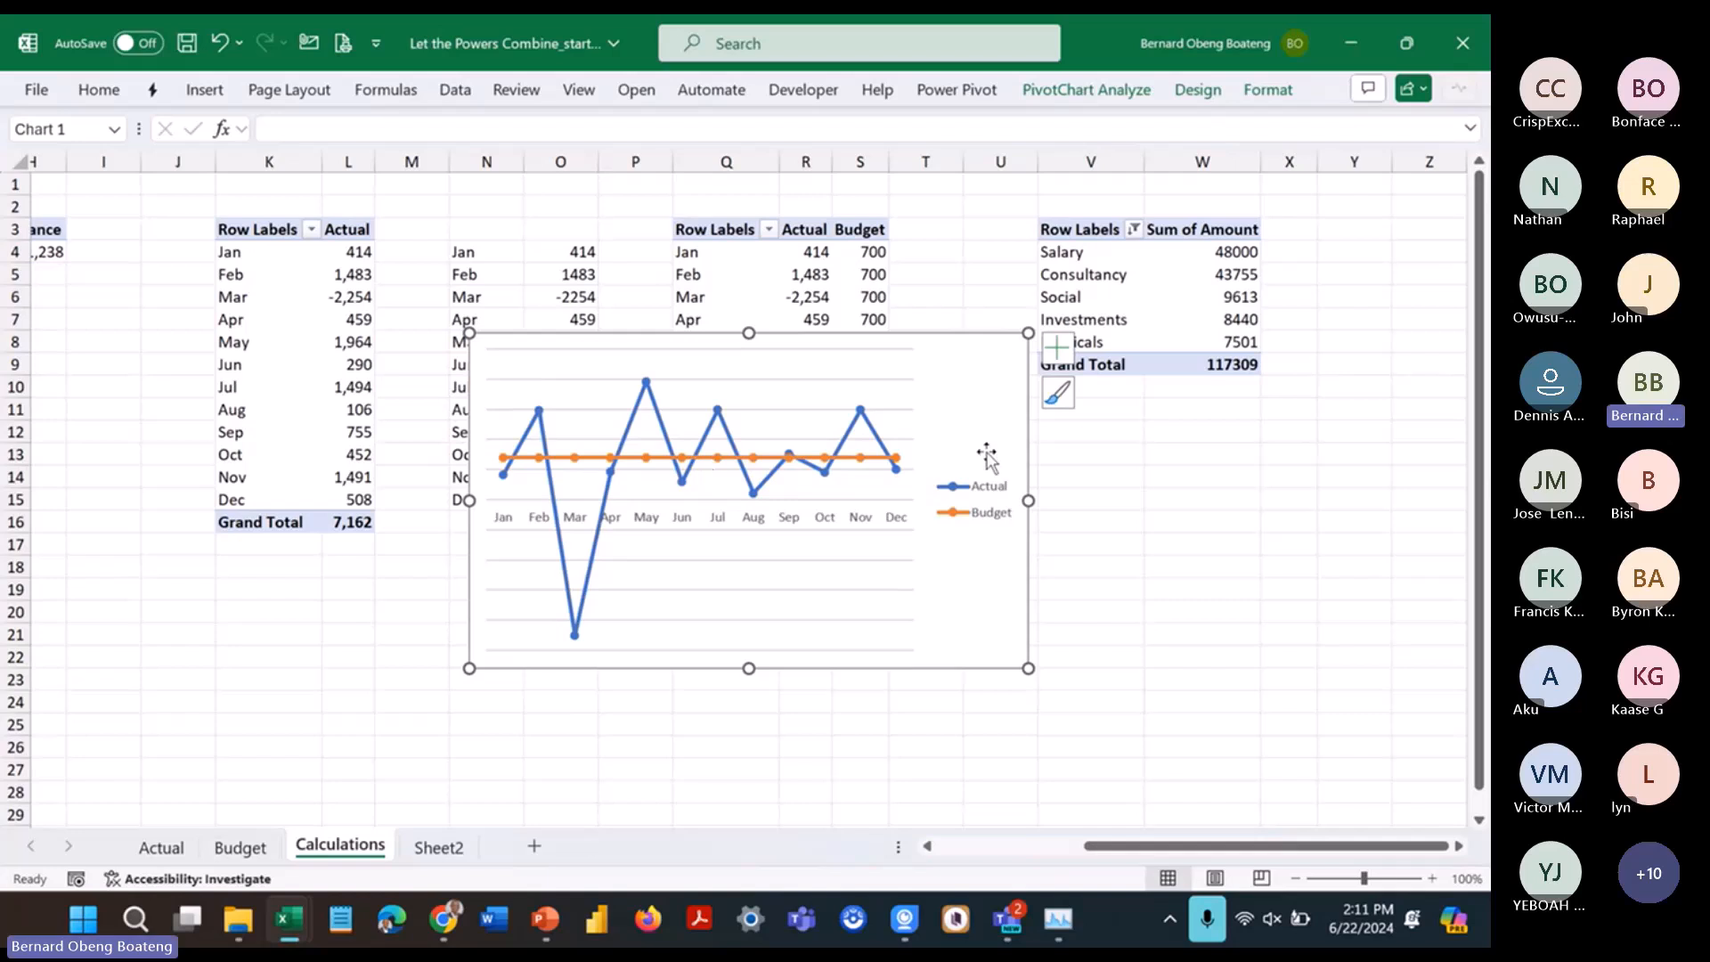
click(853, 561)
key(Delete)
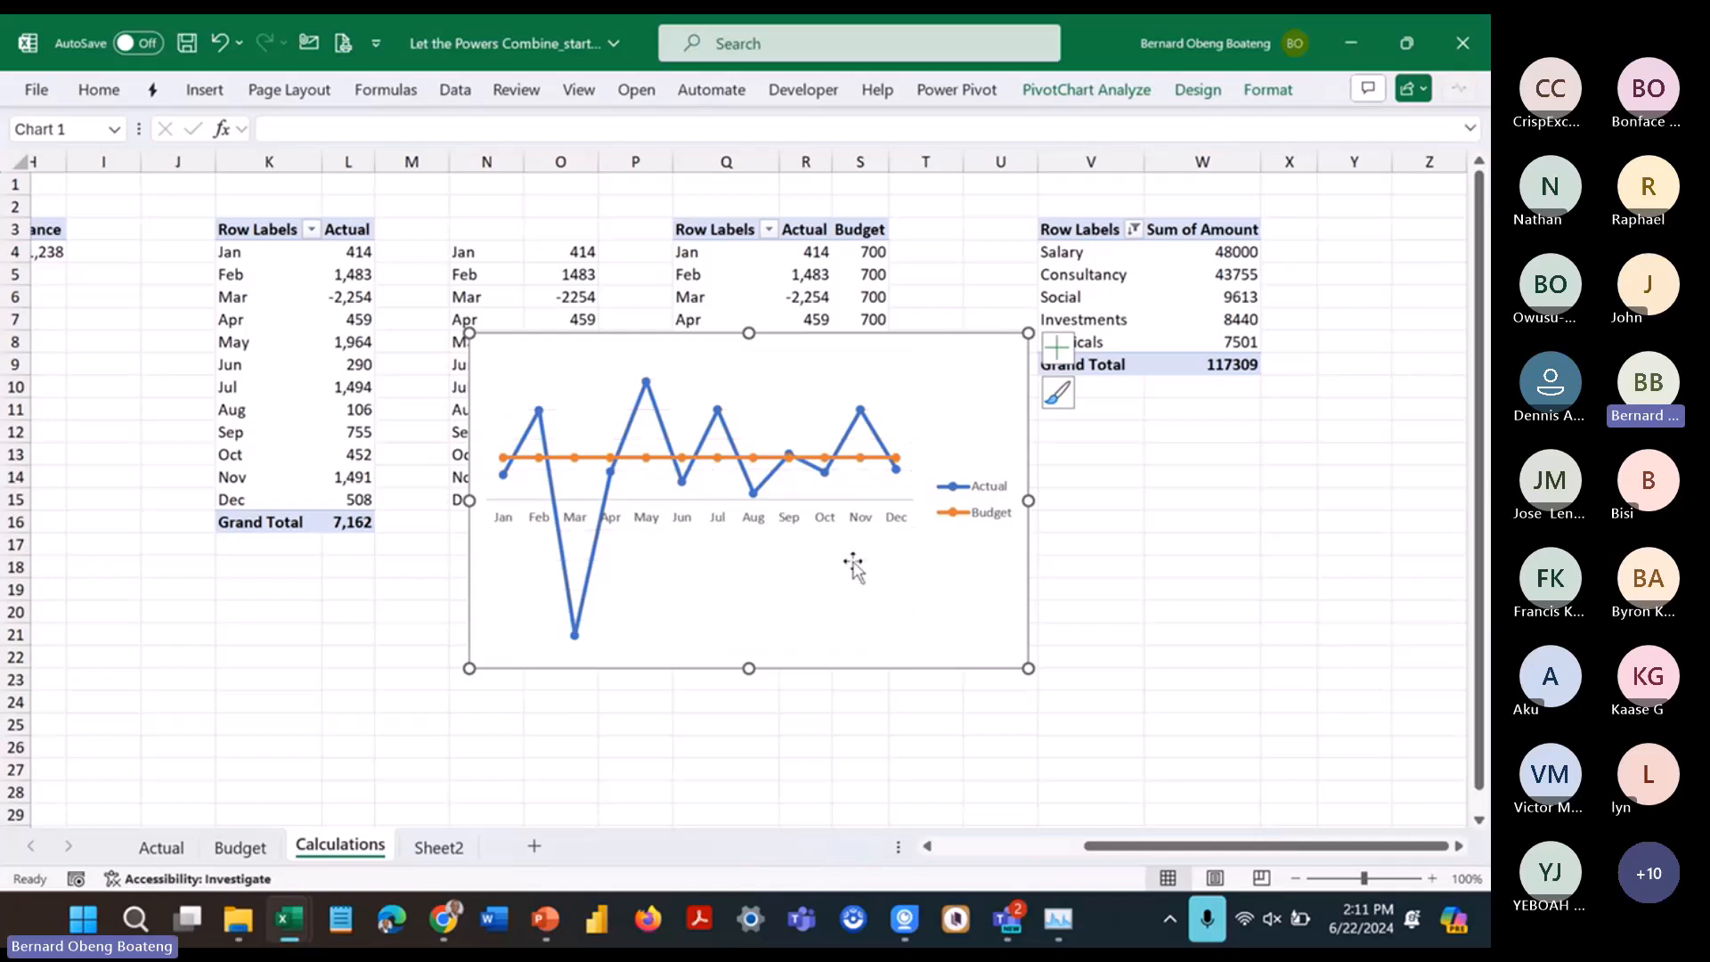
Step: Set the chart's legend position to Bottom and close the formatting pane
click(988, 499)
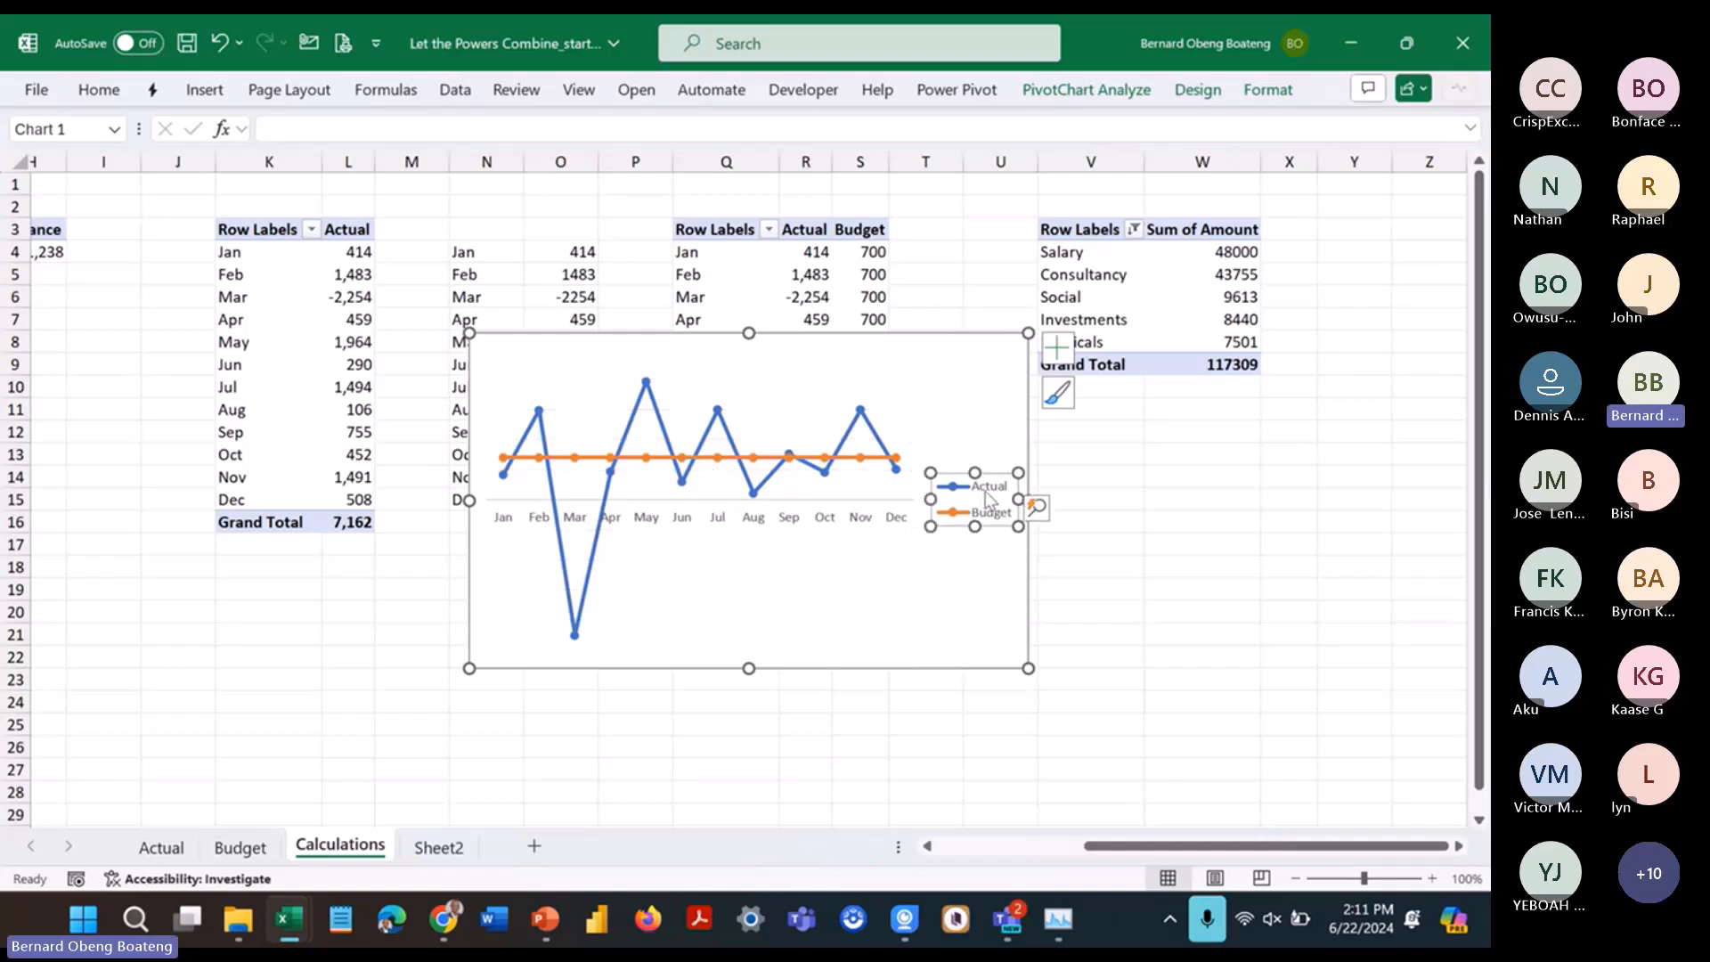
double_click(985, 490)
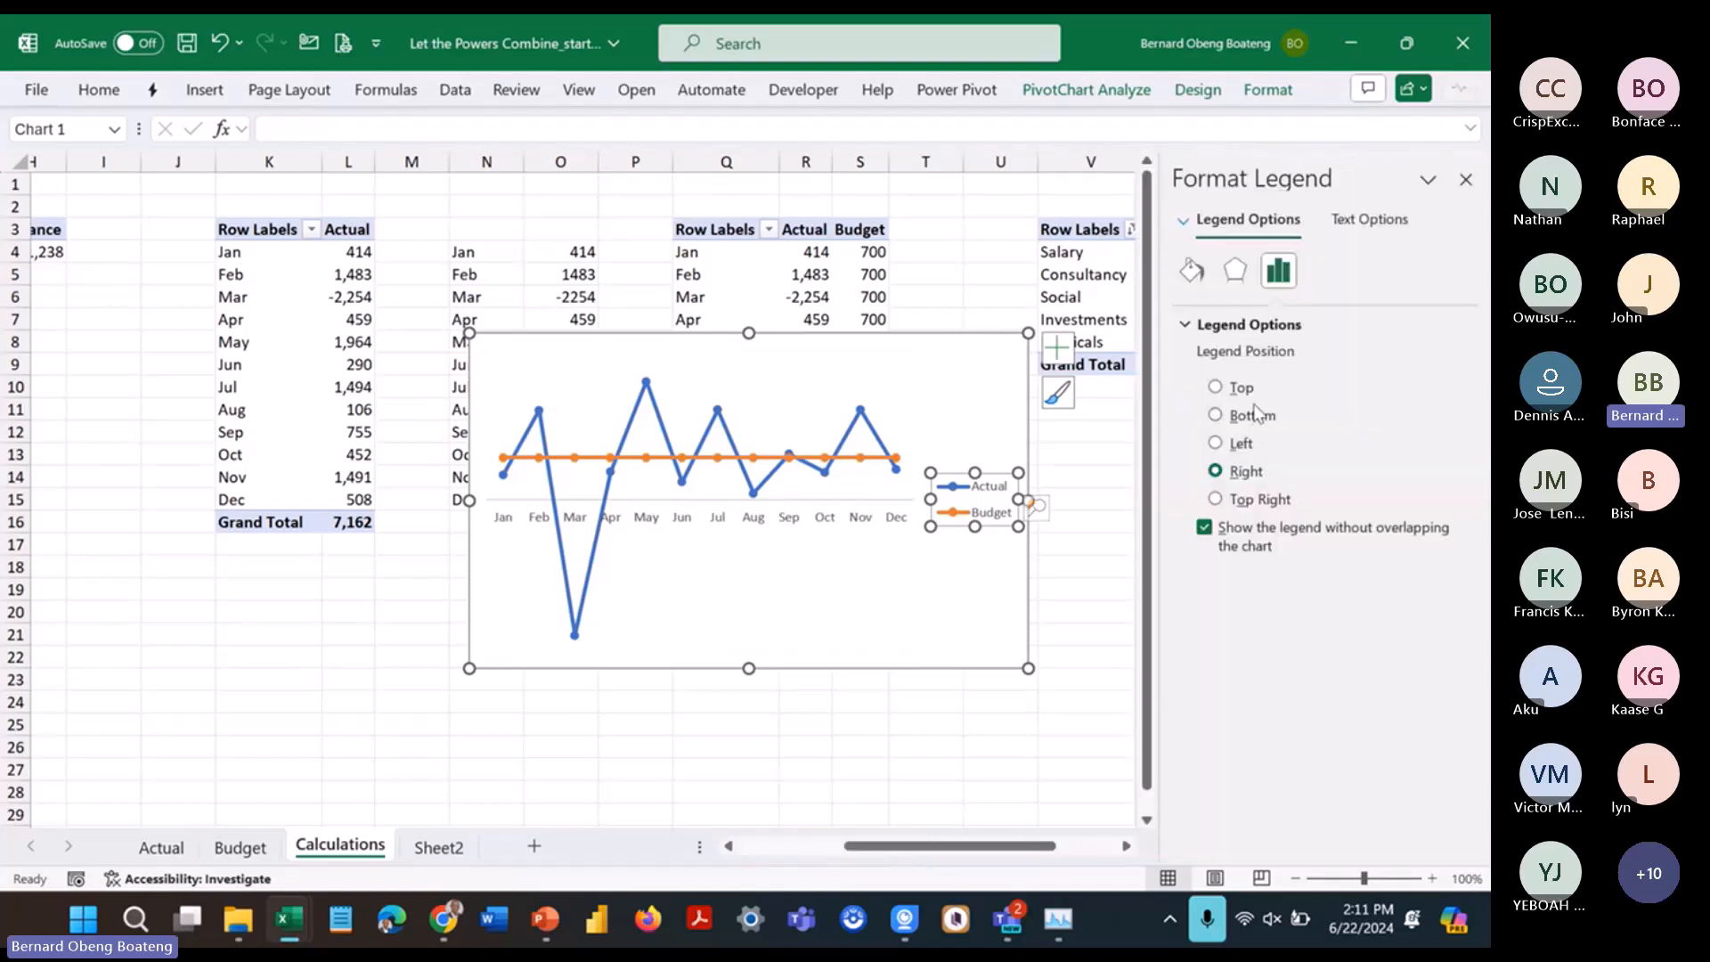
click(1252, 414)
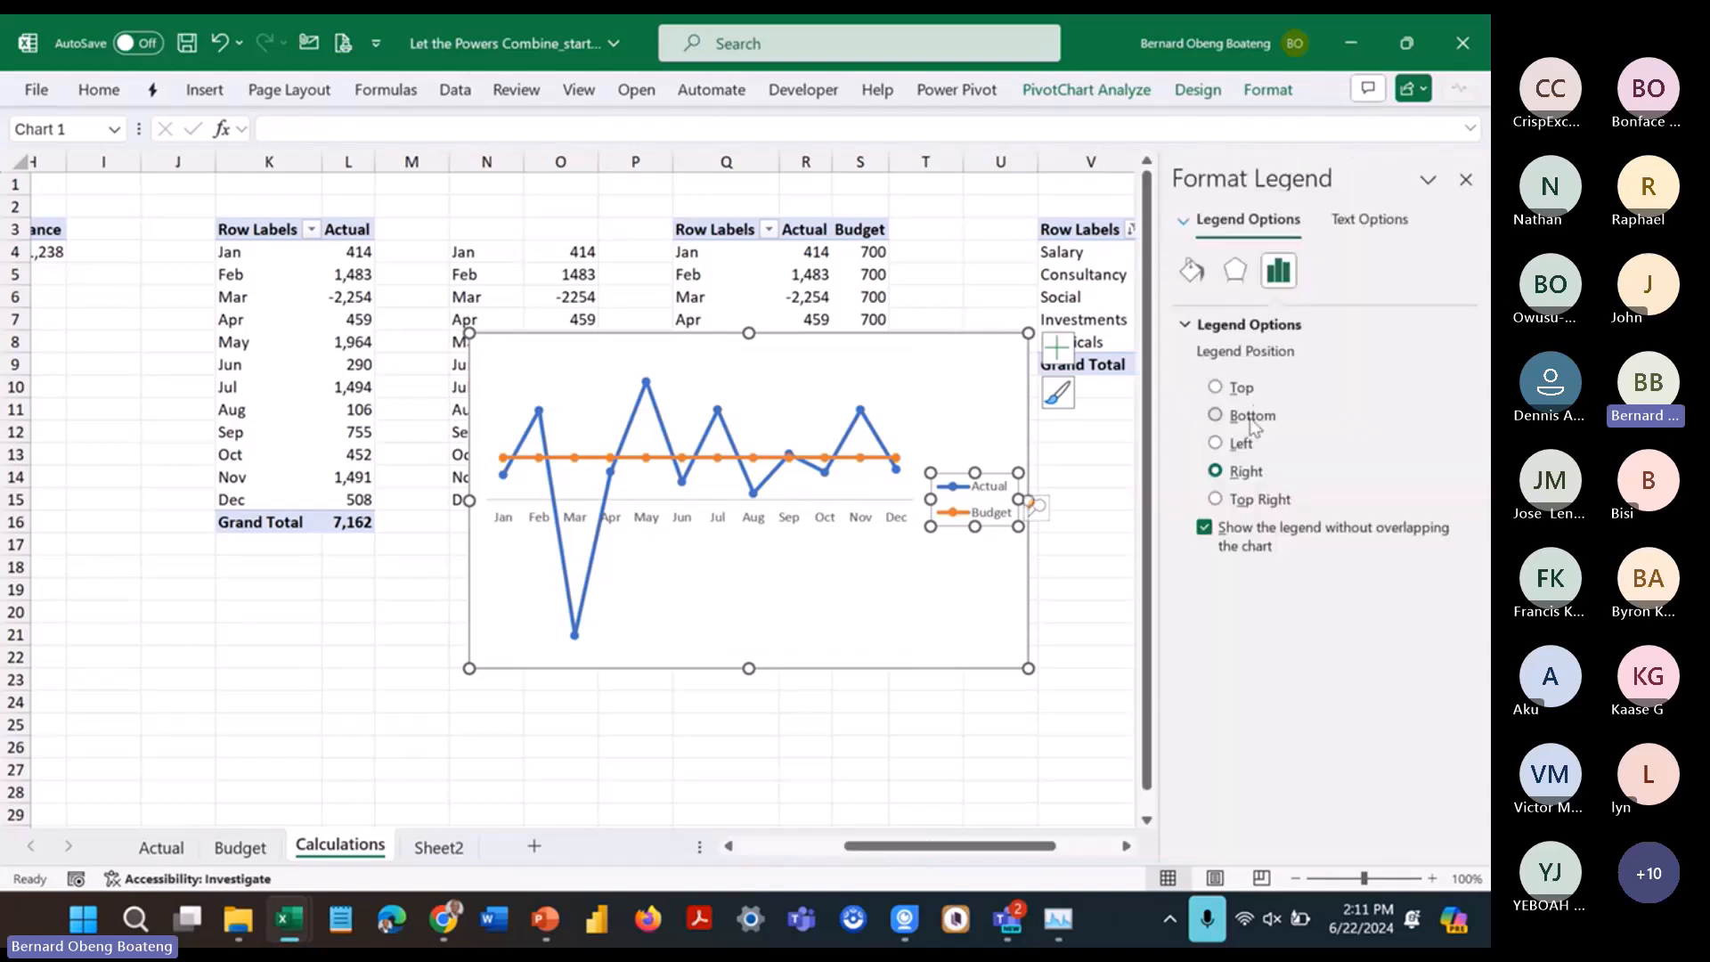
click(964, 342)
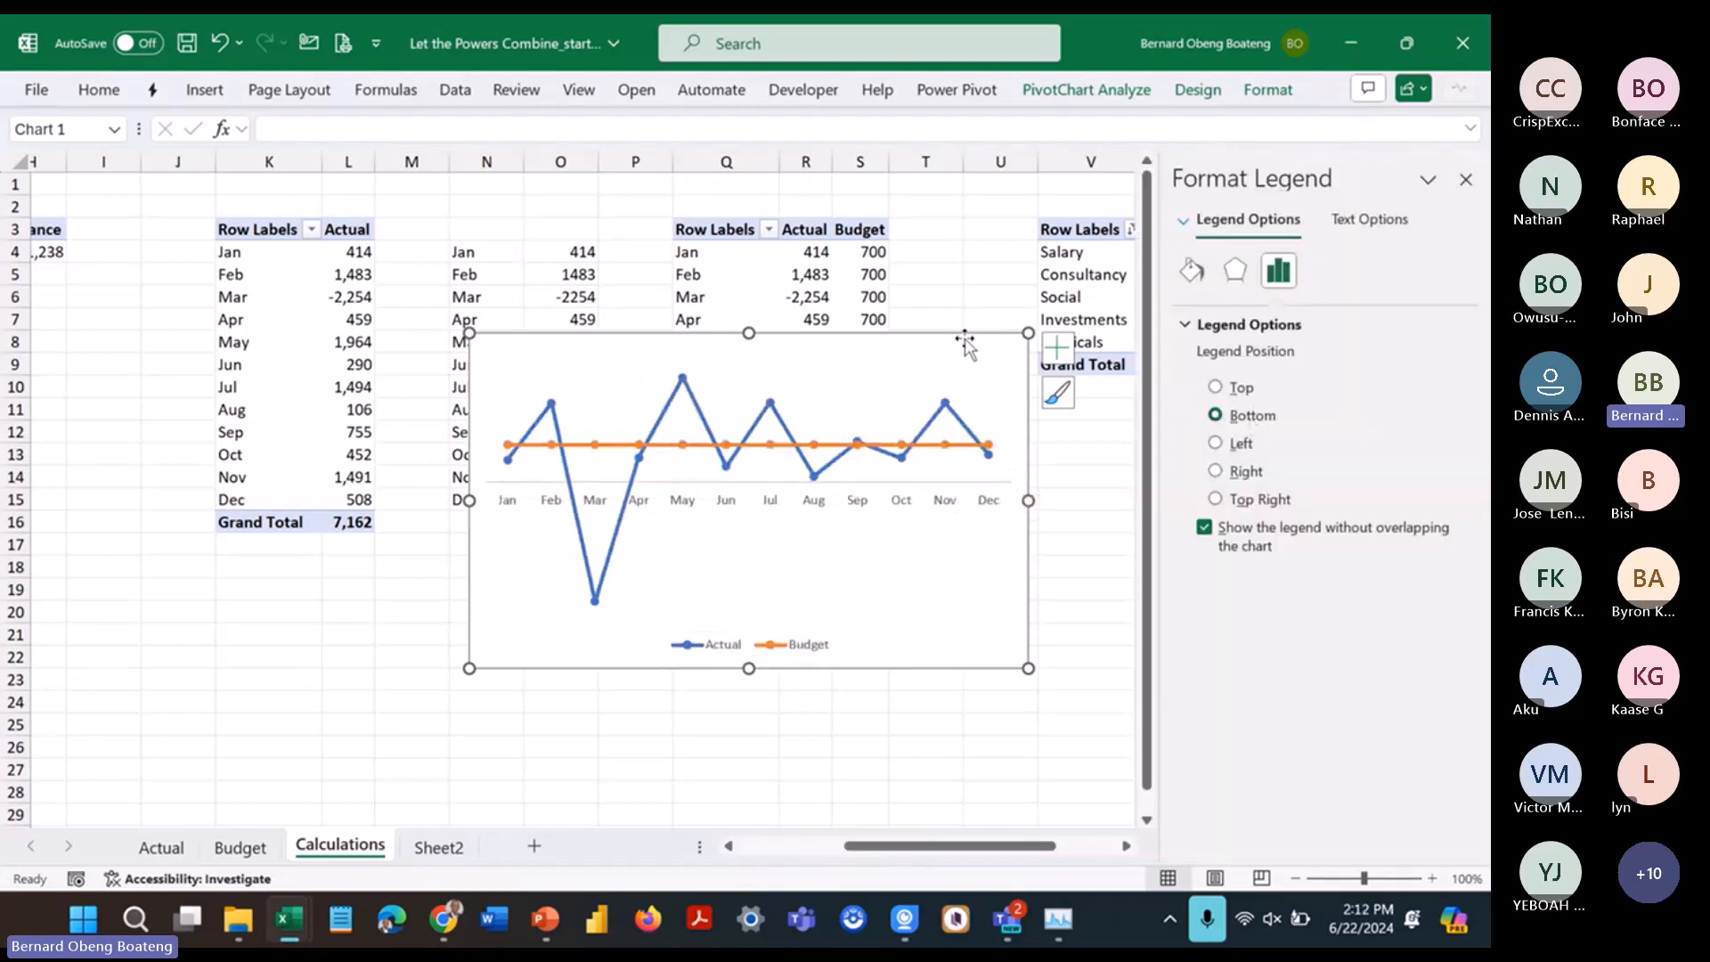
click(1464, 180)
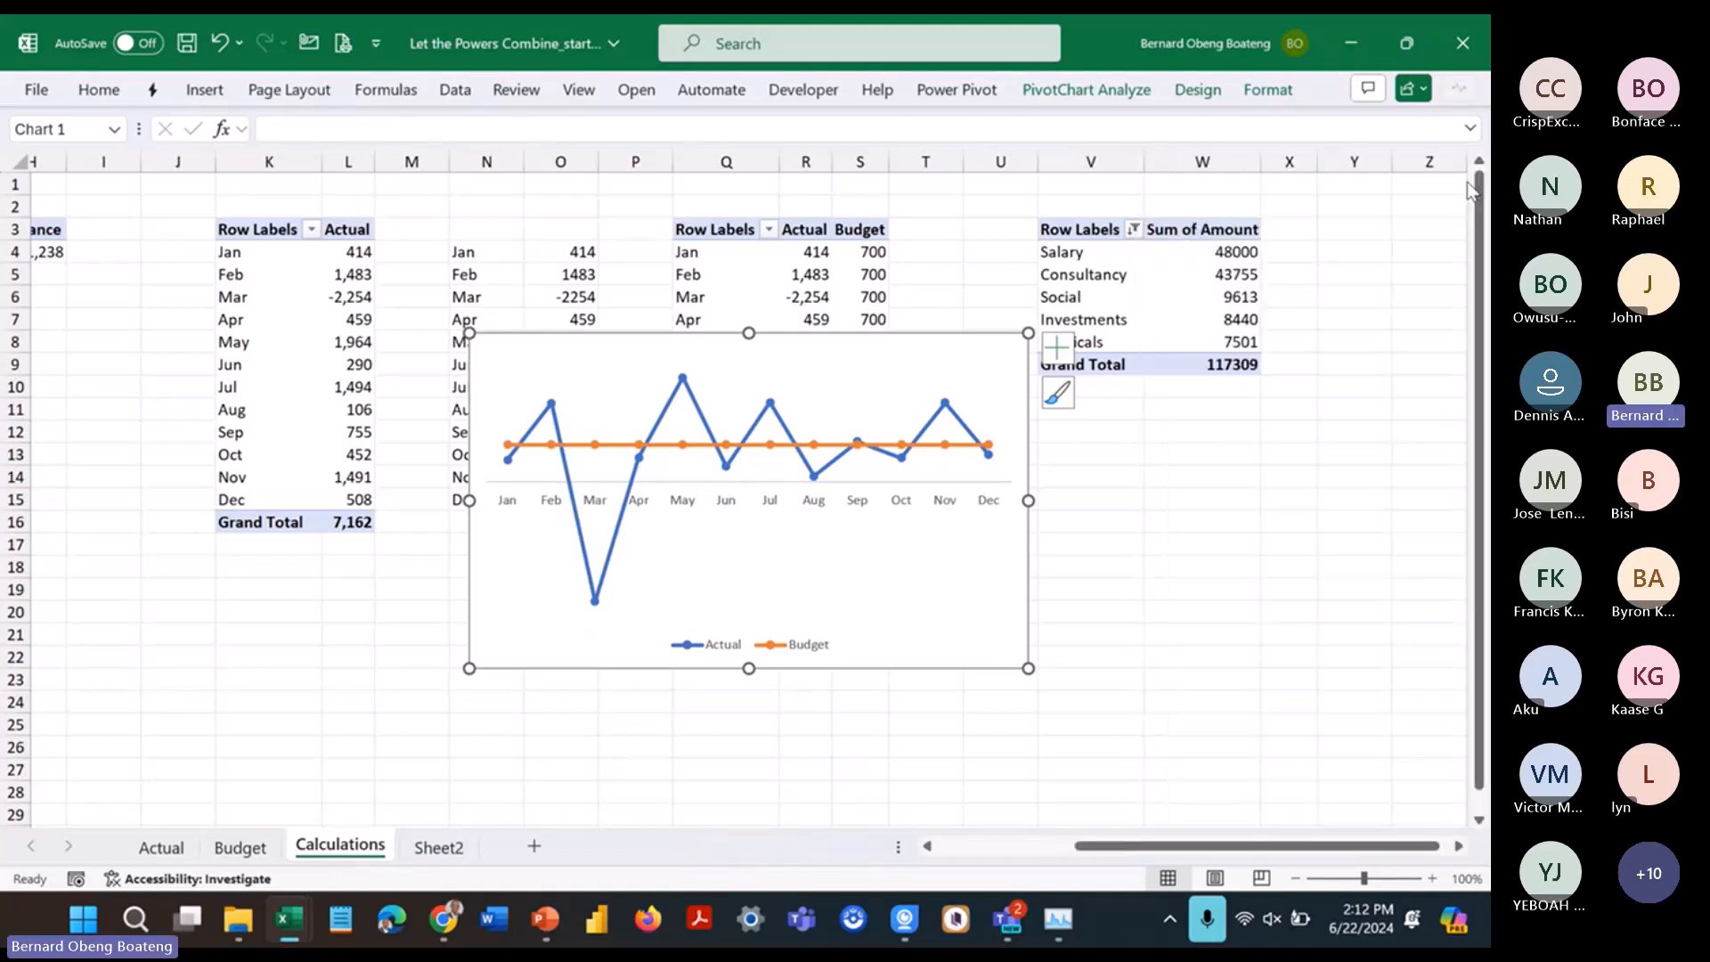
Step: Move the line chart to Sheet2 and resize it to fit the outlined box over B12:H23
key(ctrl+x)
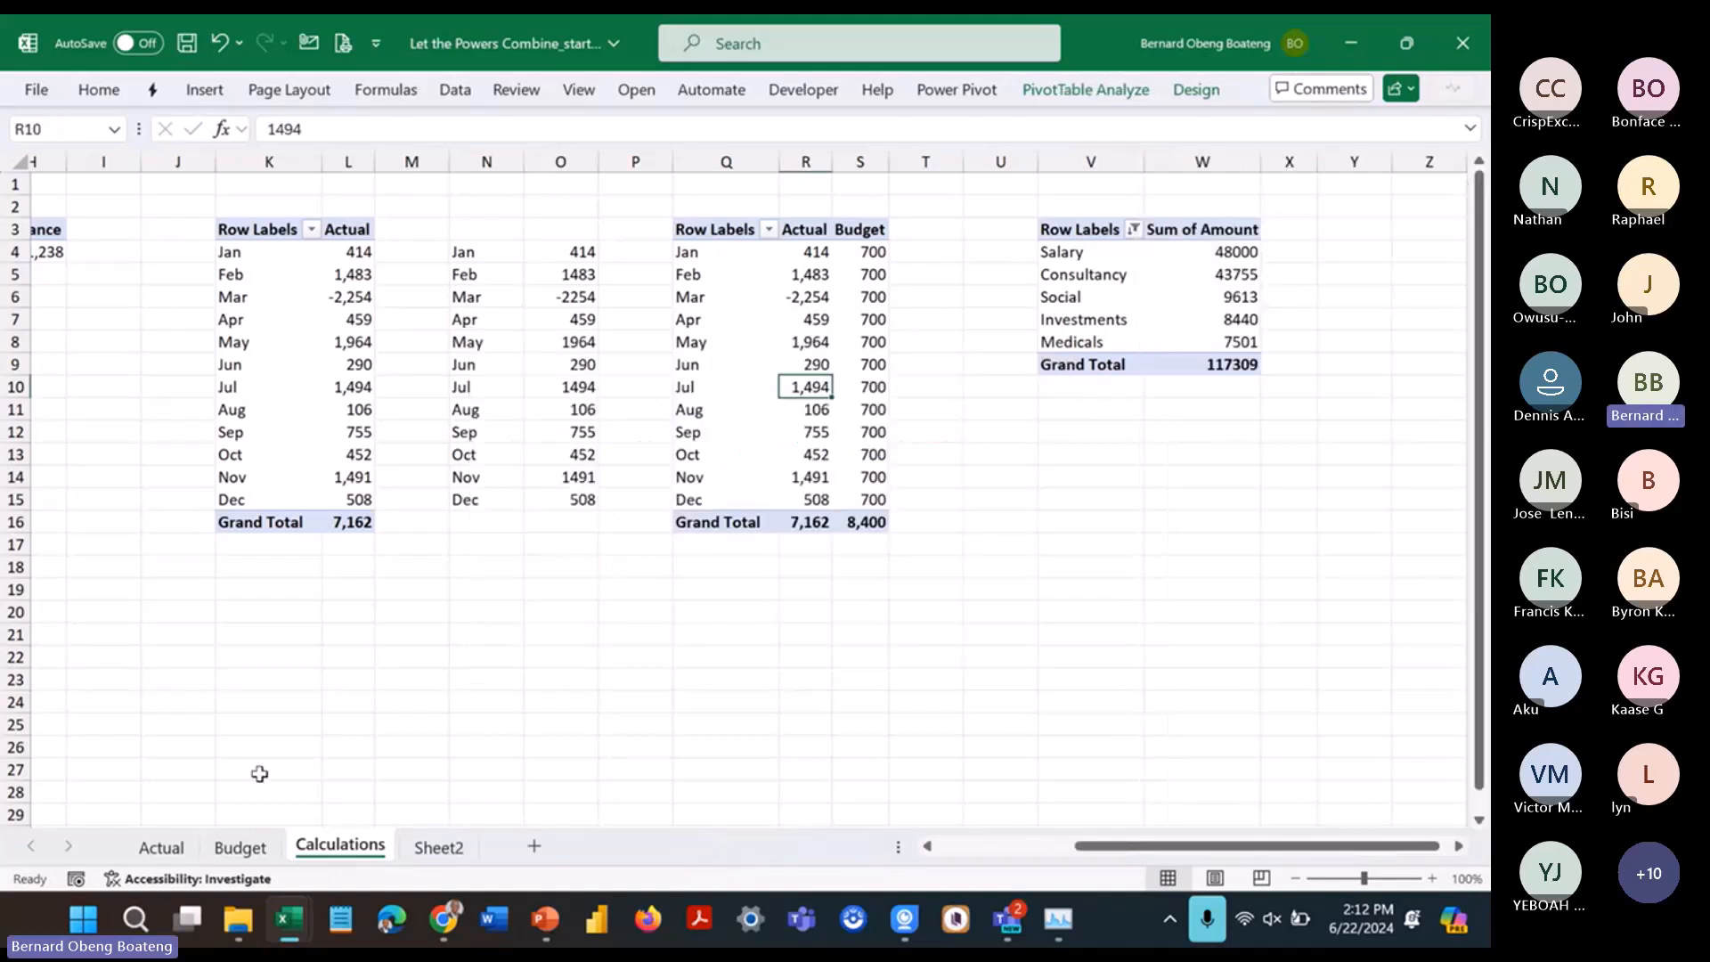
click(438, 845)
click(70, 469)
key(ctrl+v)
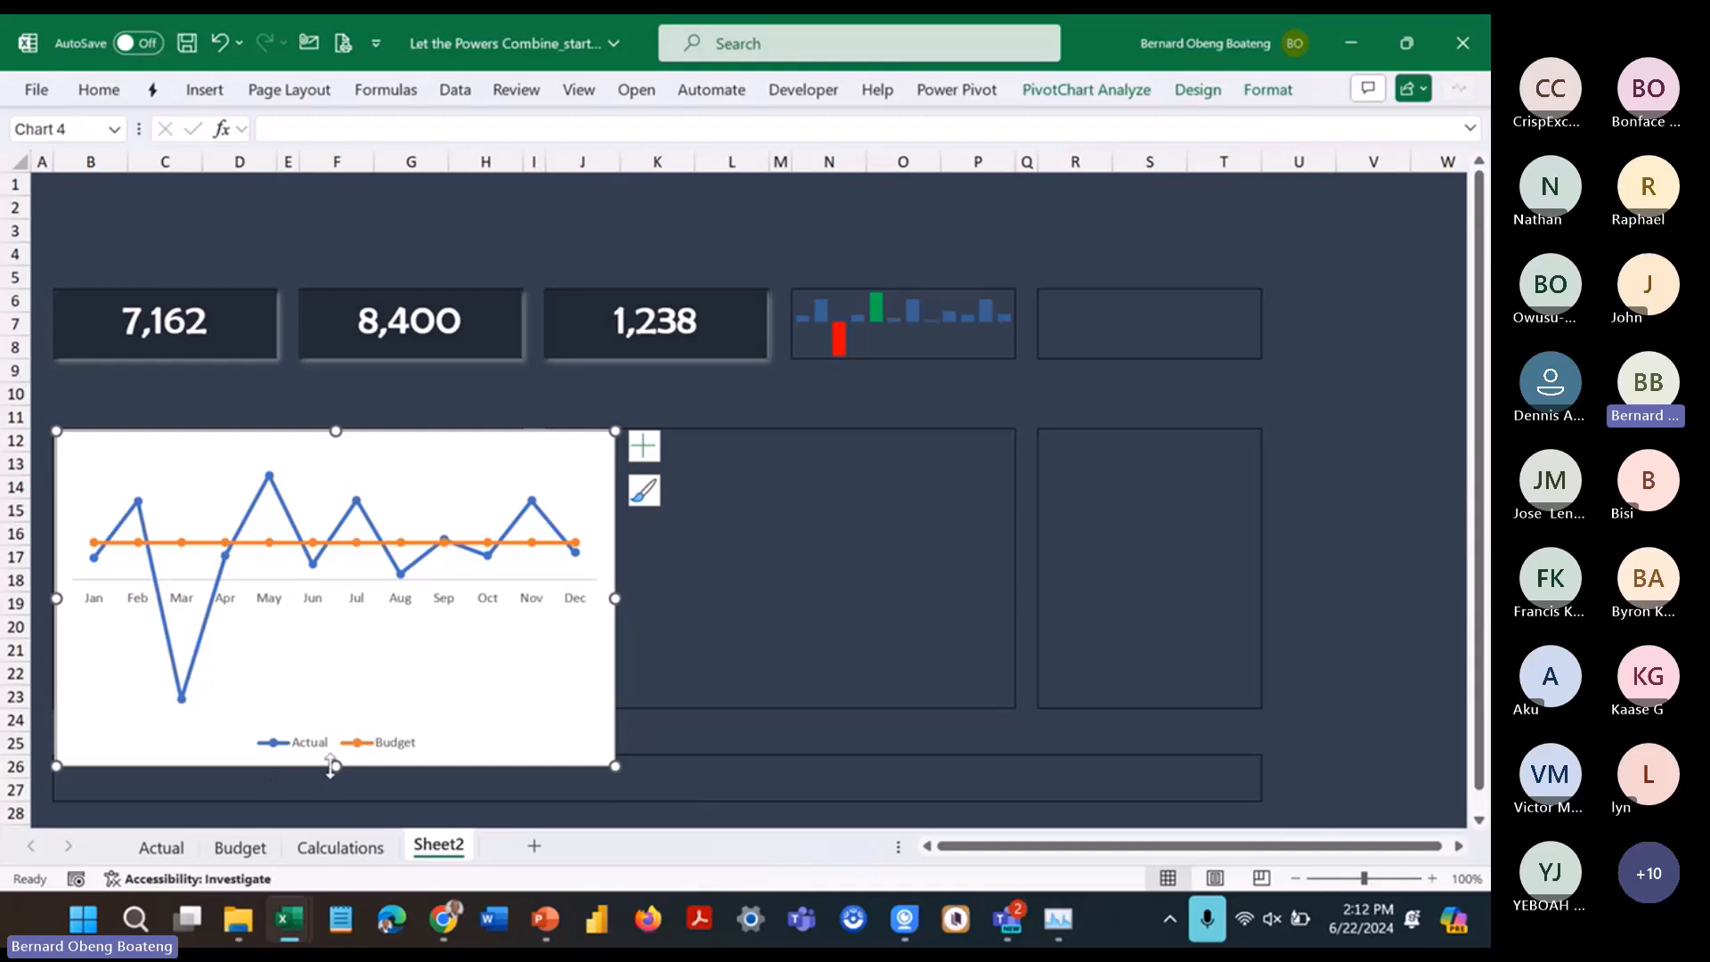
drag(335, 765, 342, 709)
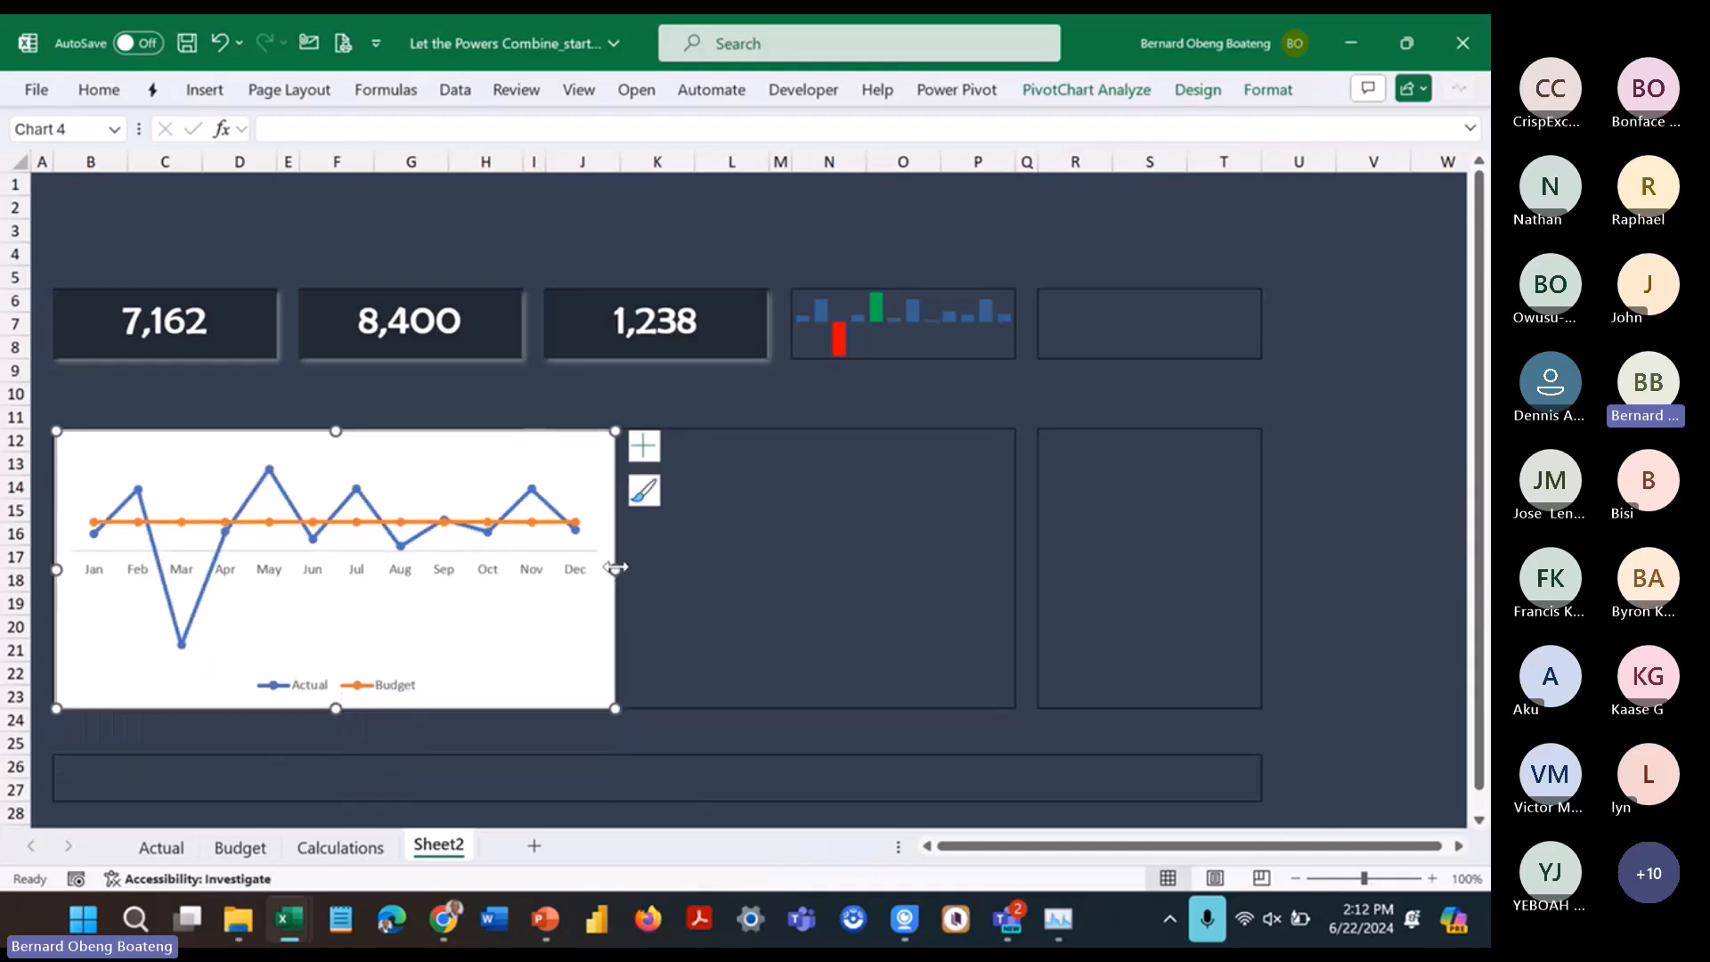
drag(614, 569, 524, 571)
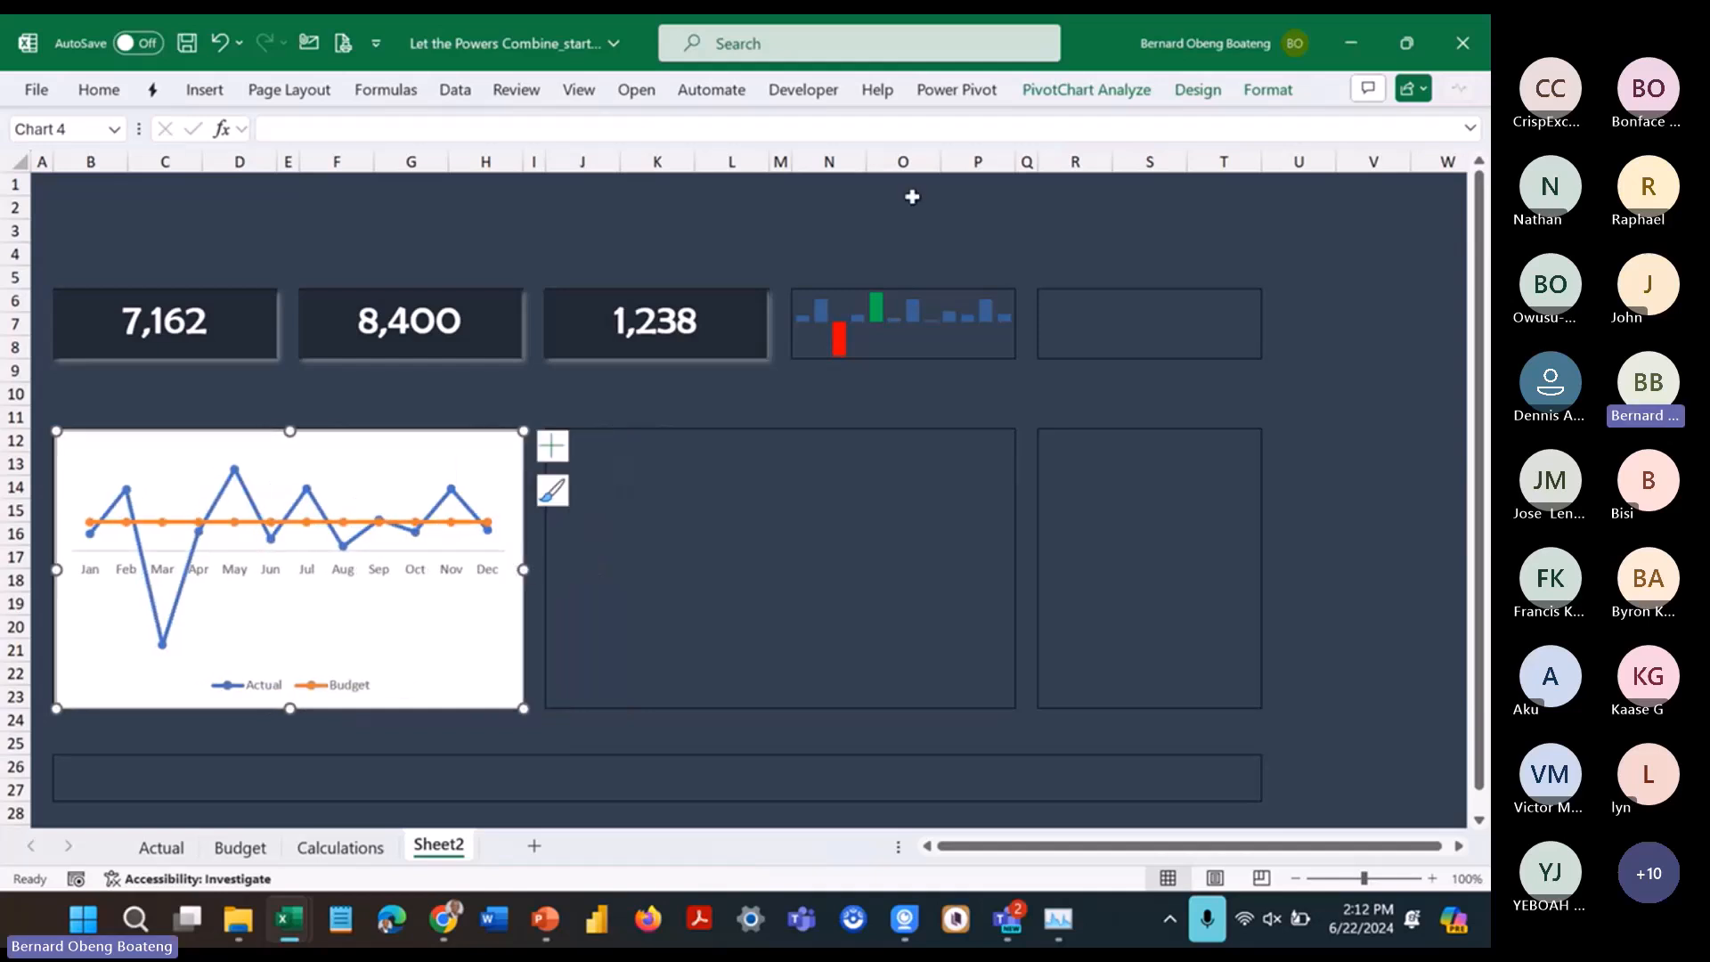
Step: Remove the line chart's background fill and set its text color to white
click(1264, 90)
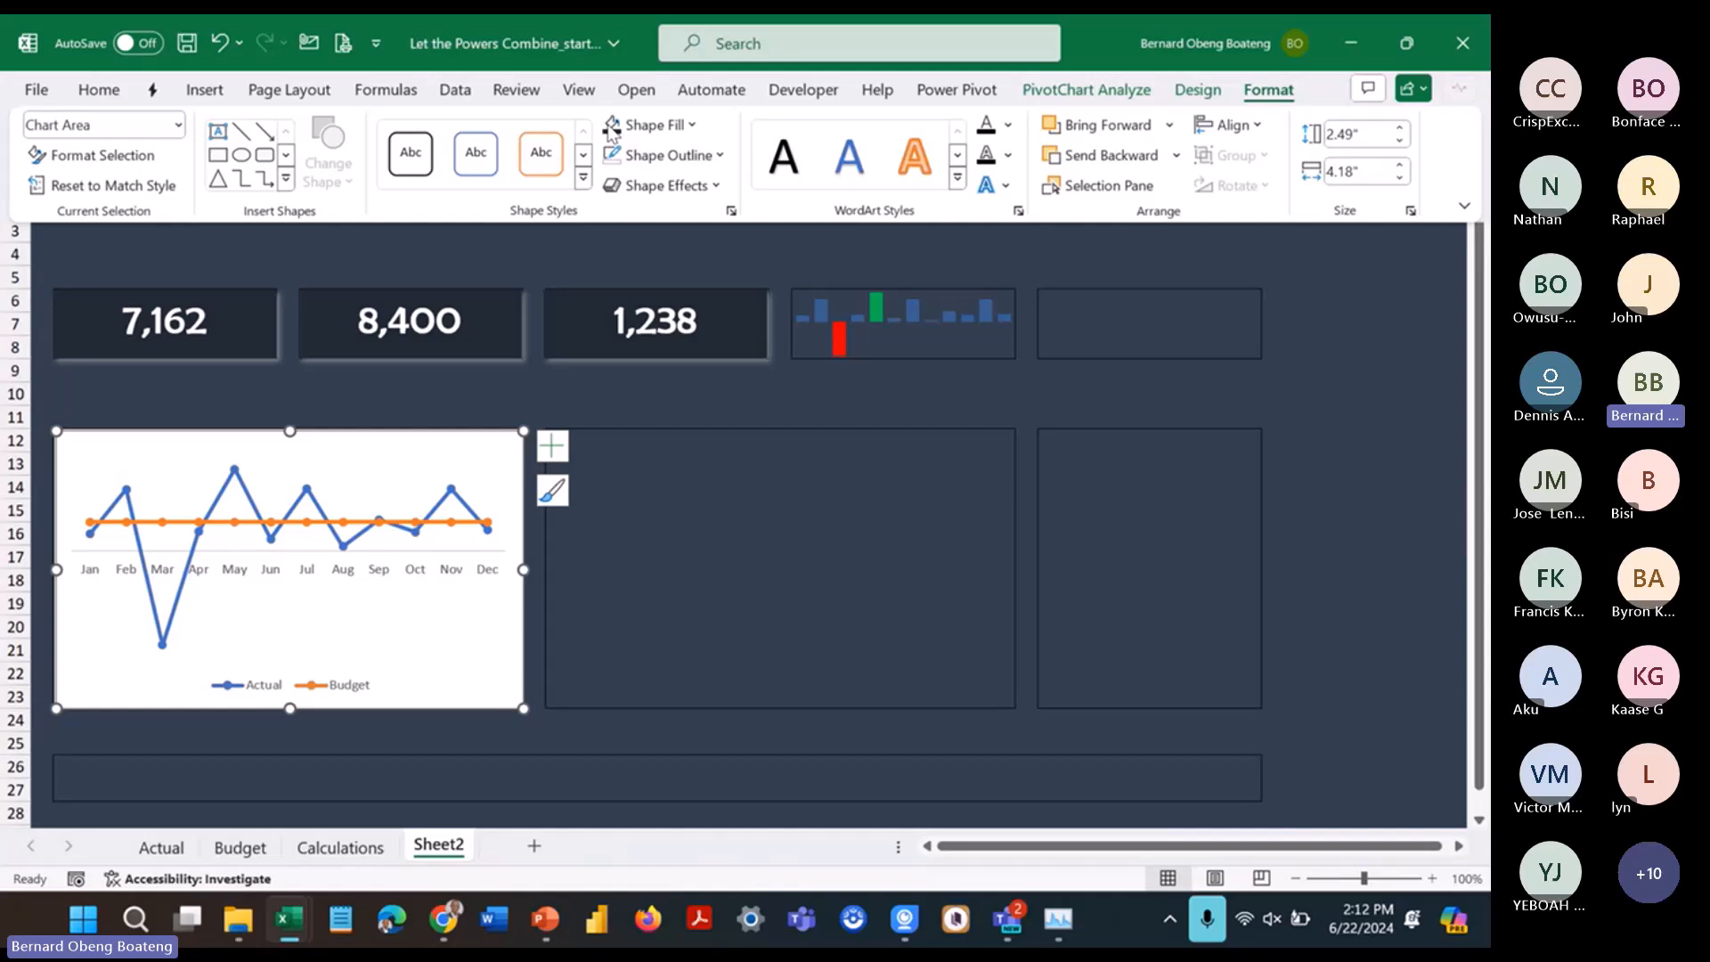
click(674, 134)
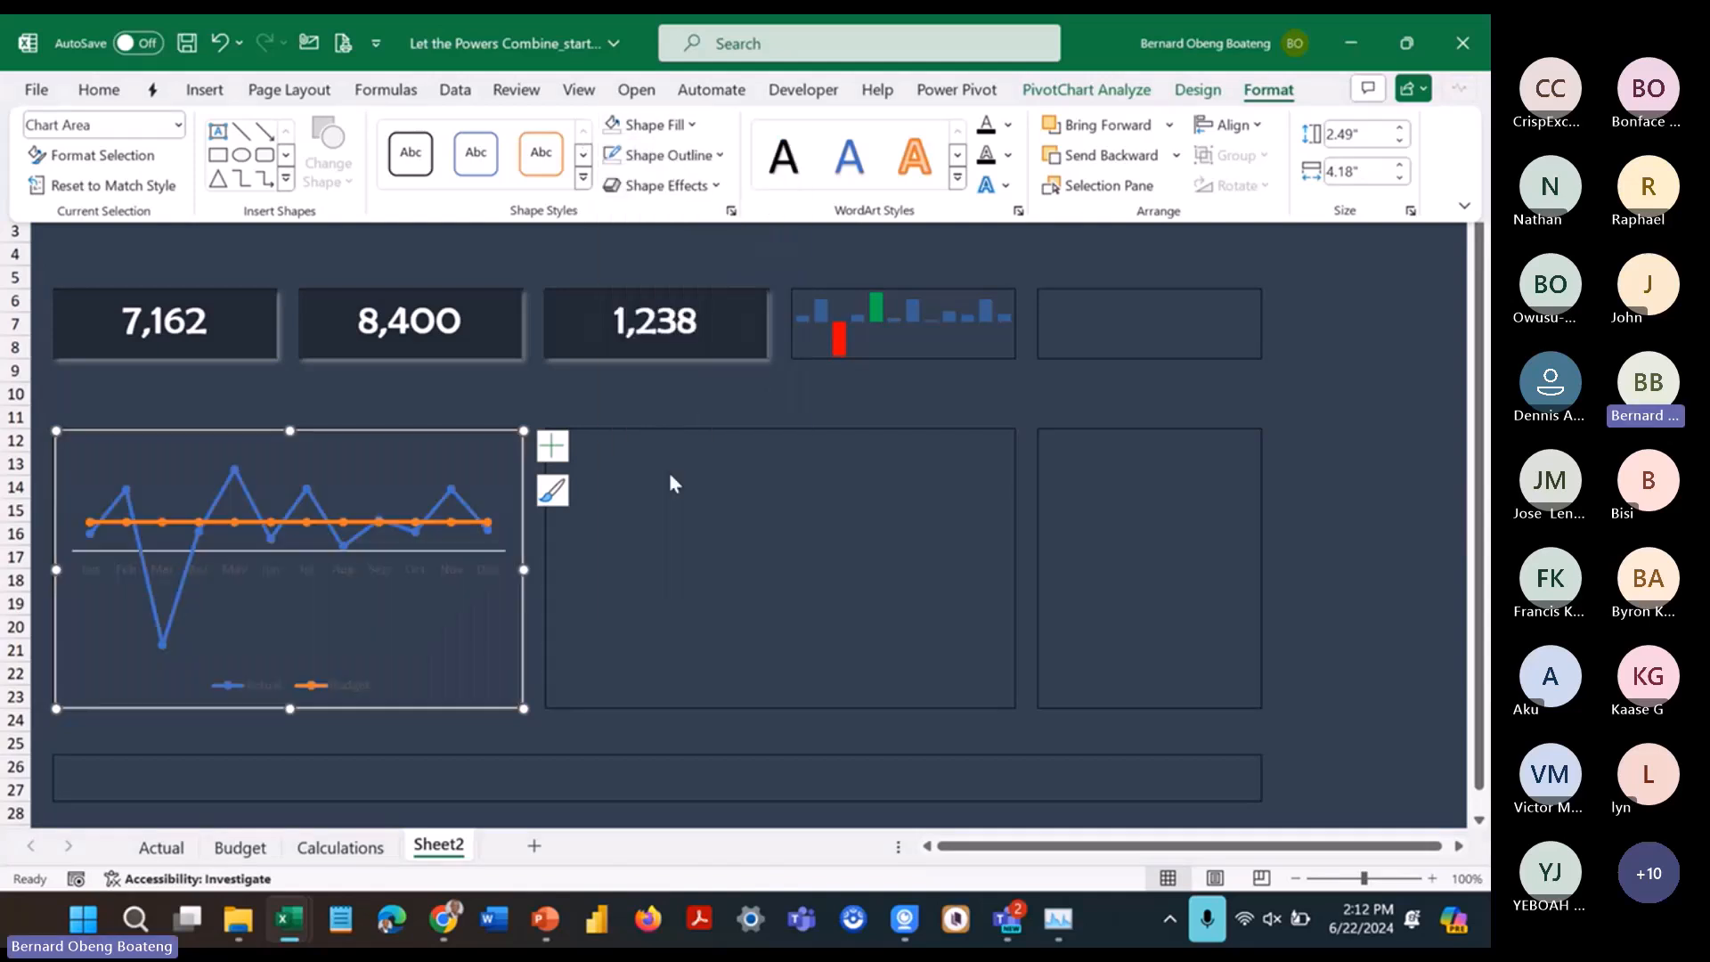
click(99, 90)
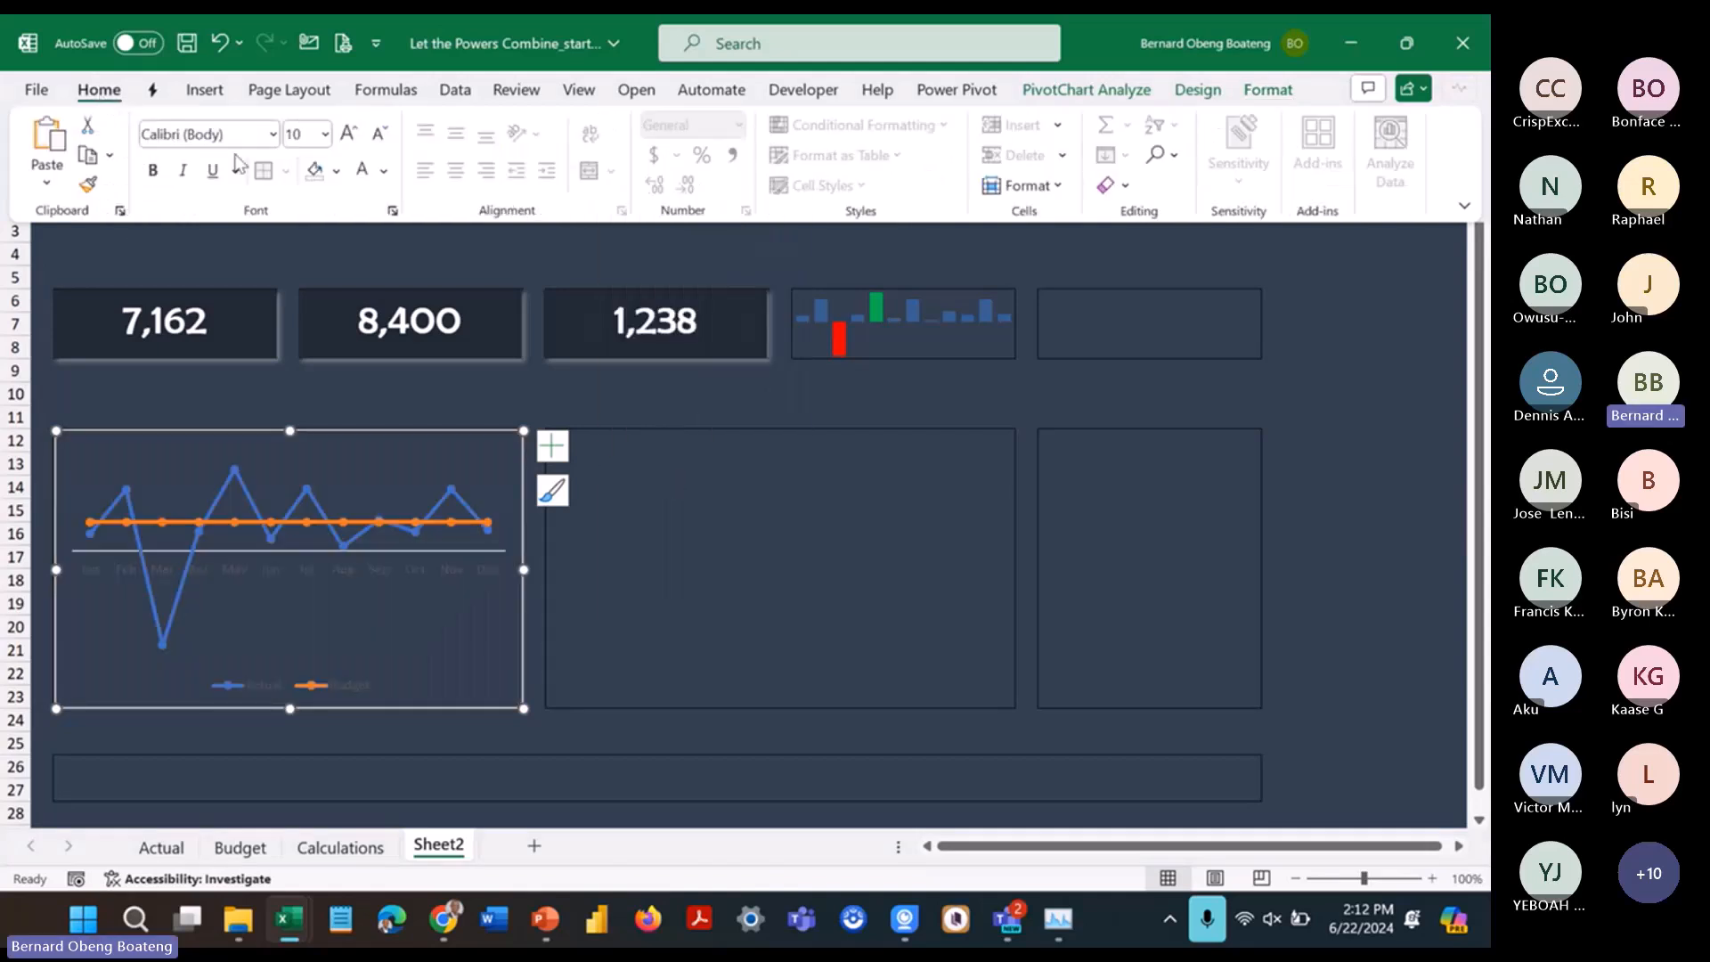
click(362, 174)
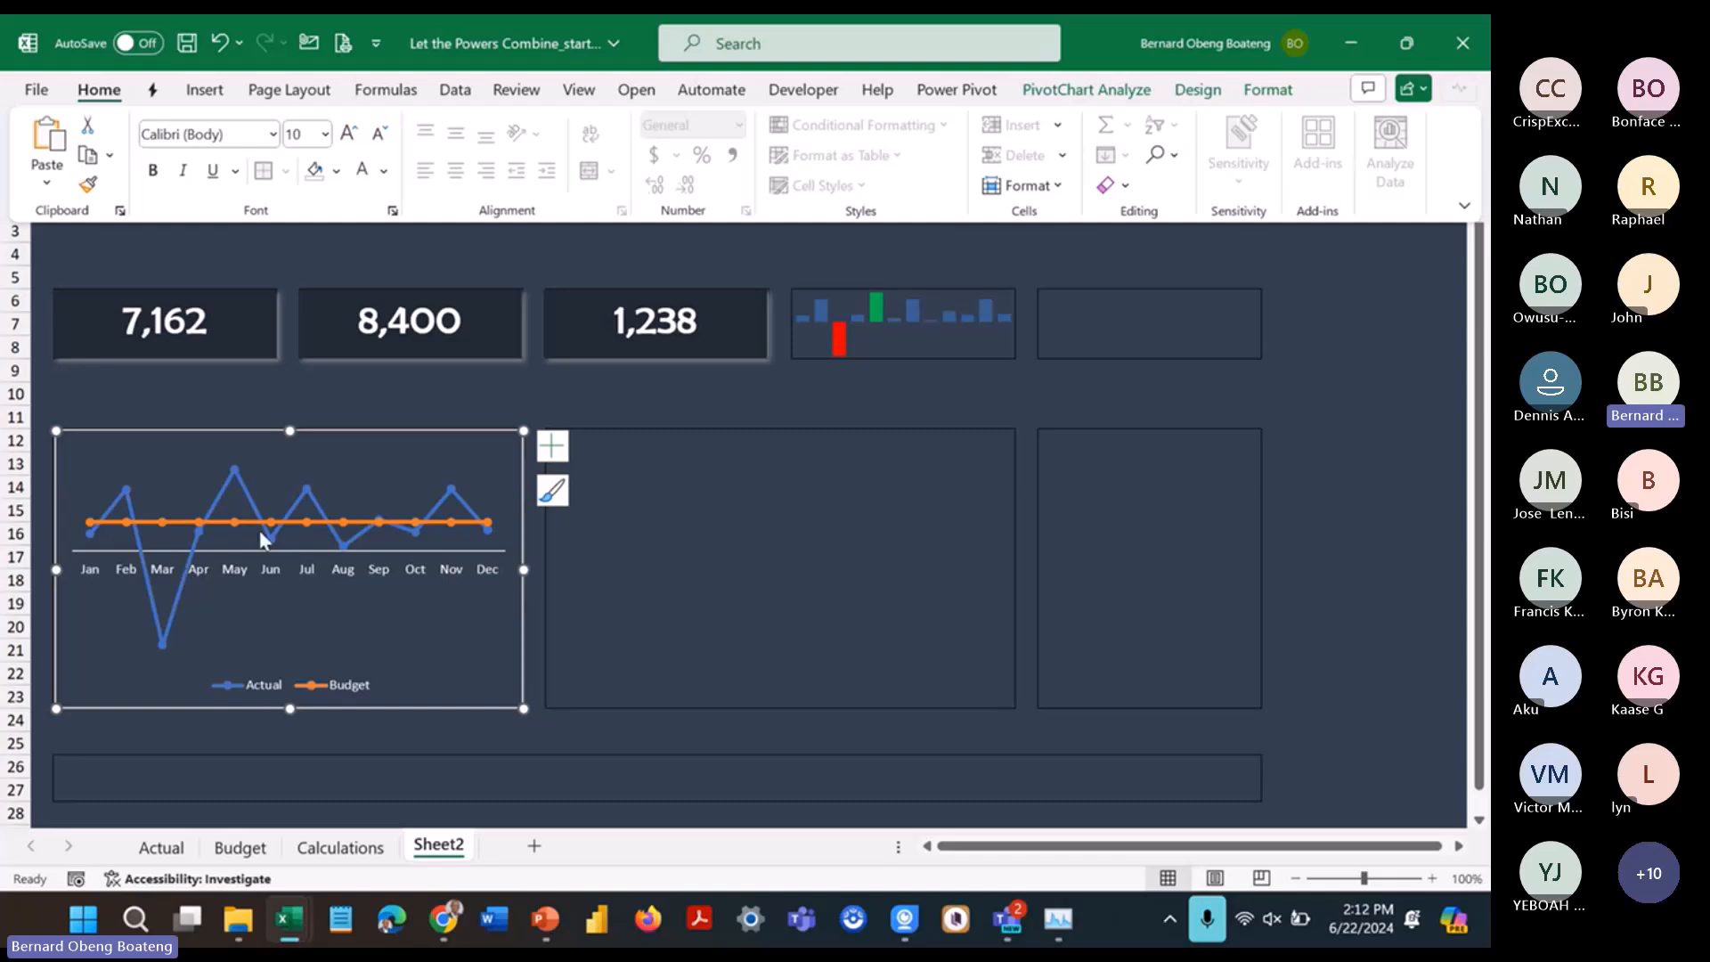
Step: Set the Actual series line width to 1 pt
click(251, 506)
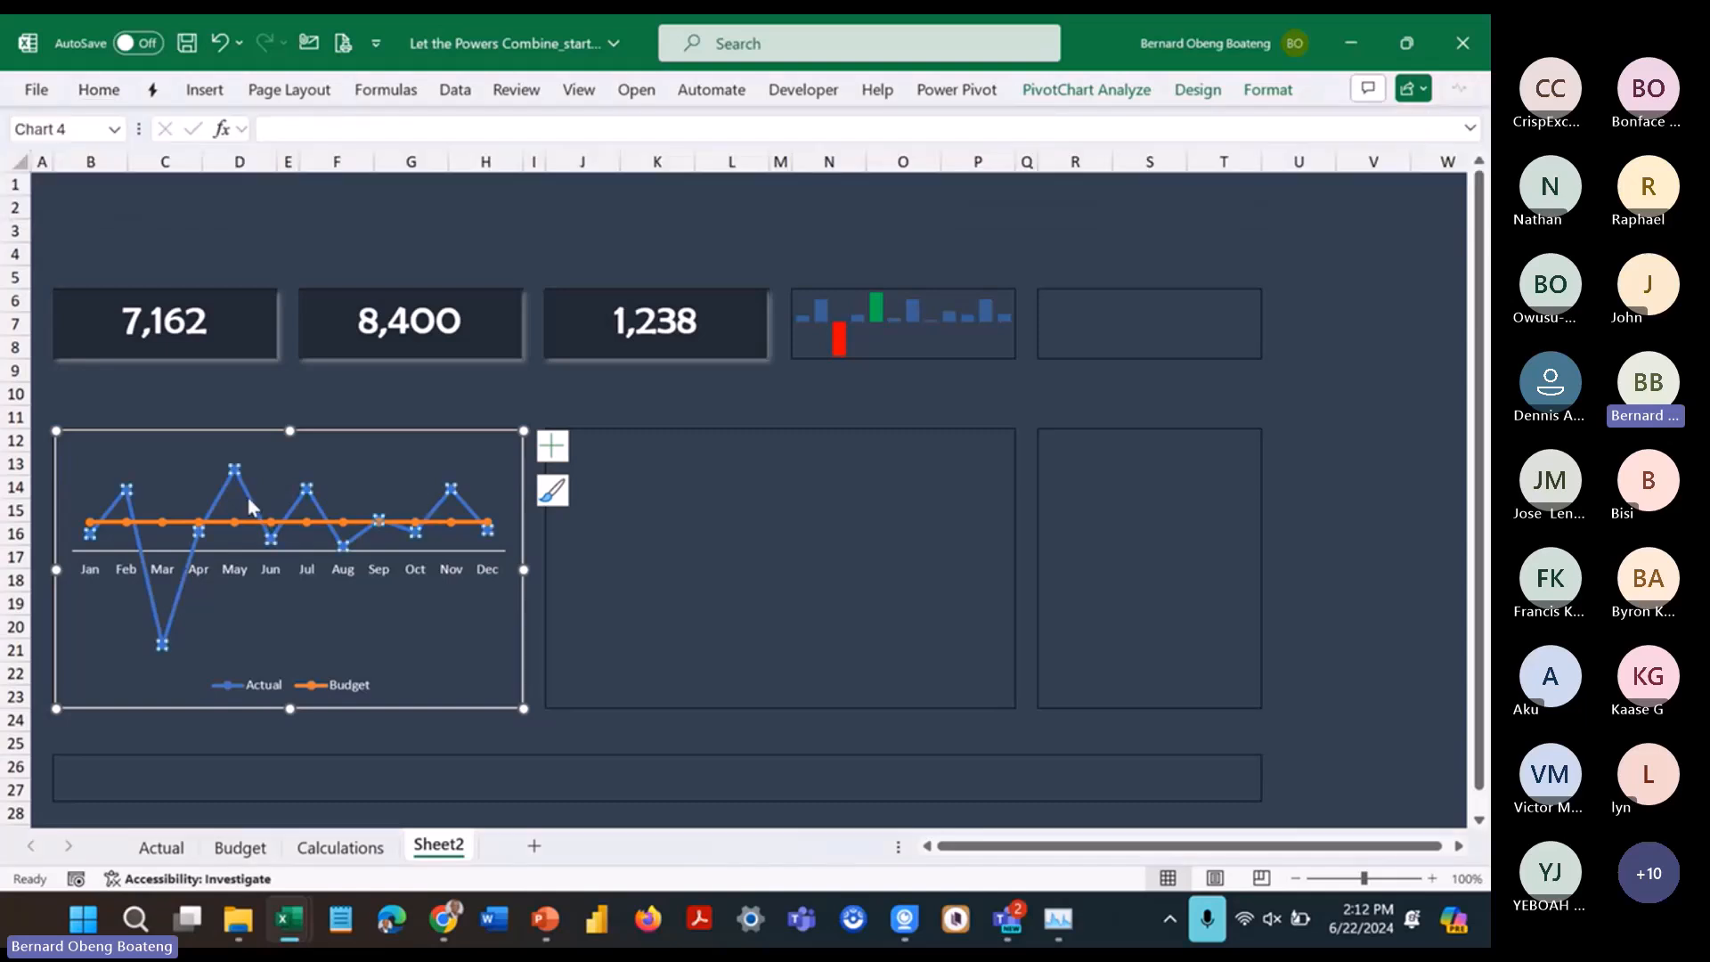
double_click(252, 506)
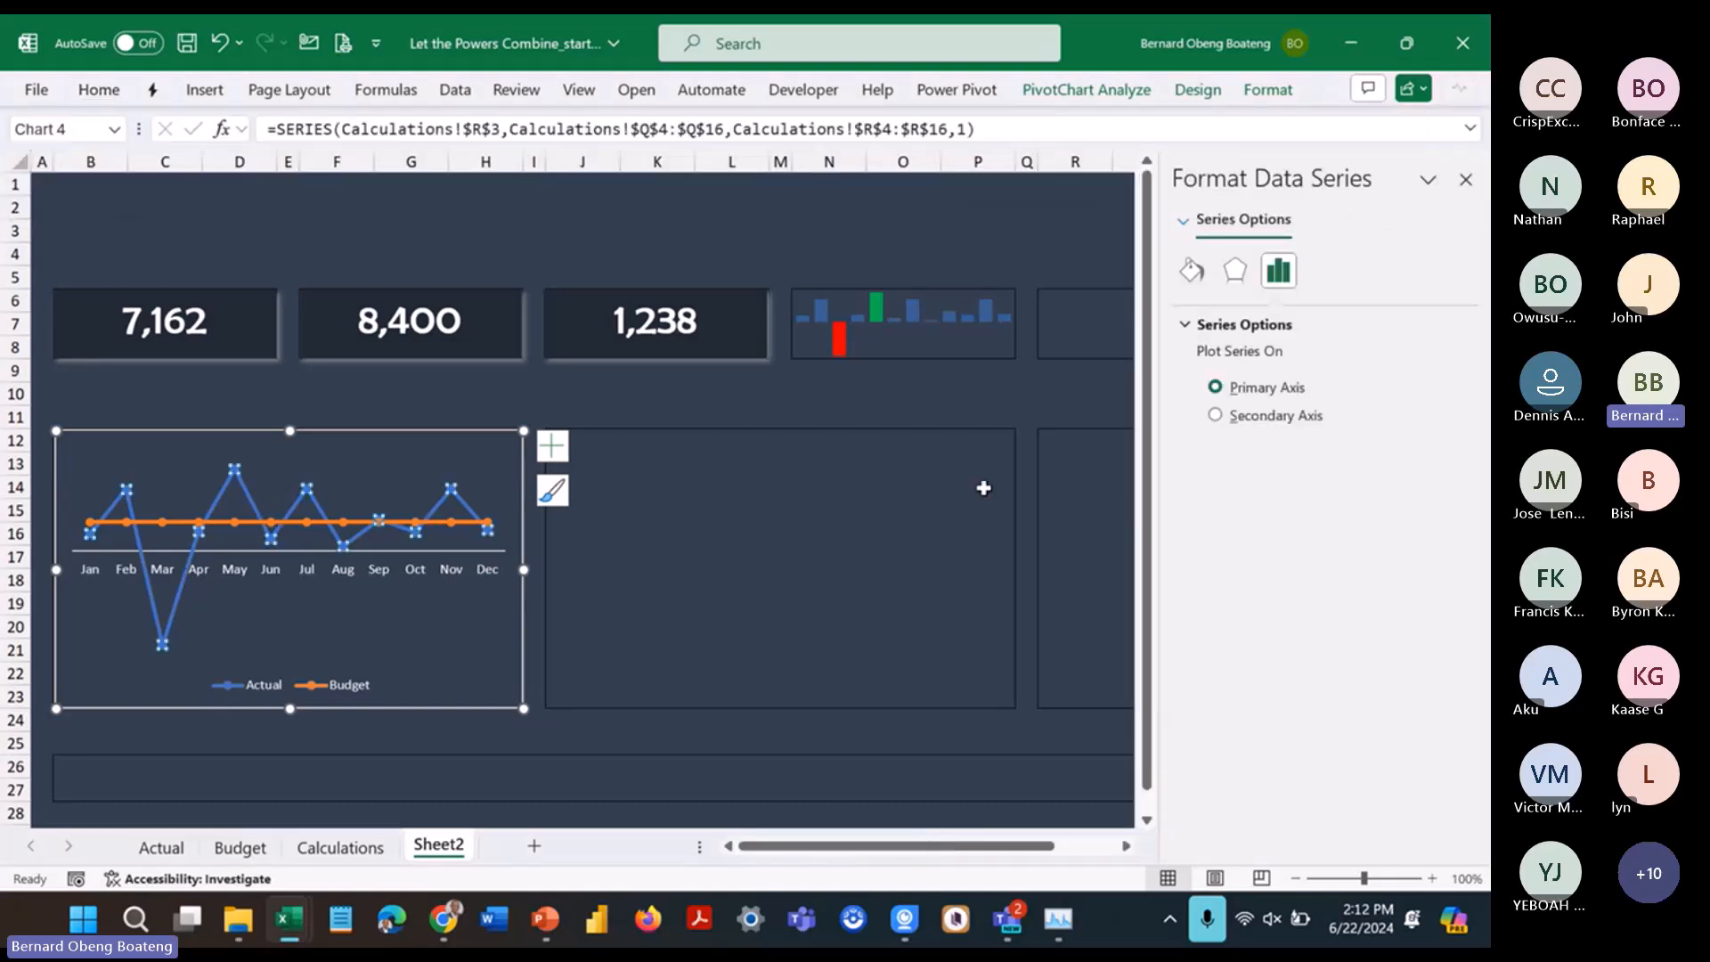
click(1192, 270)
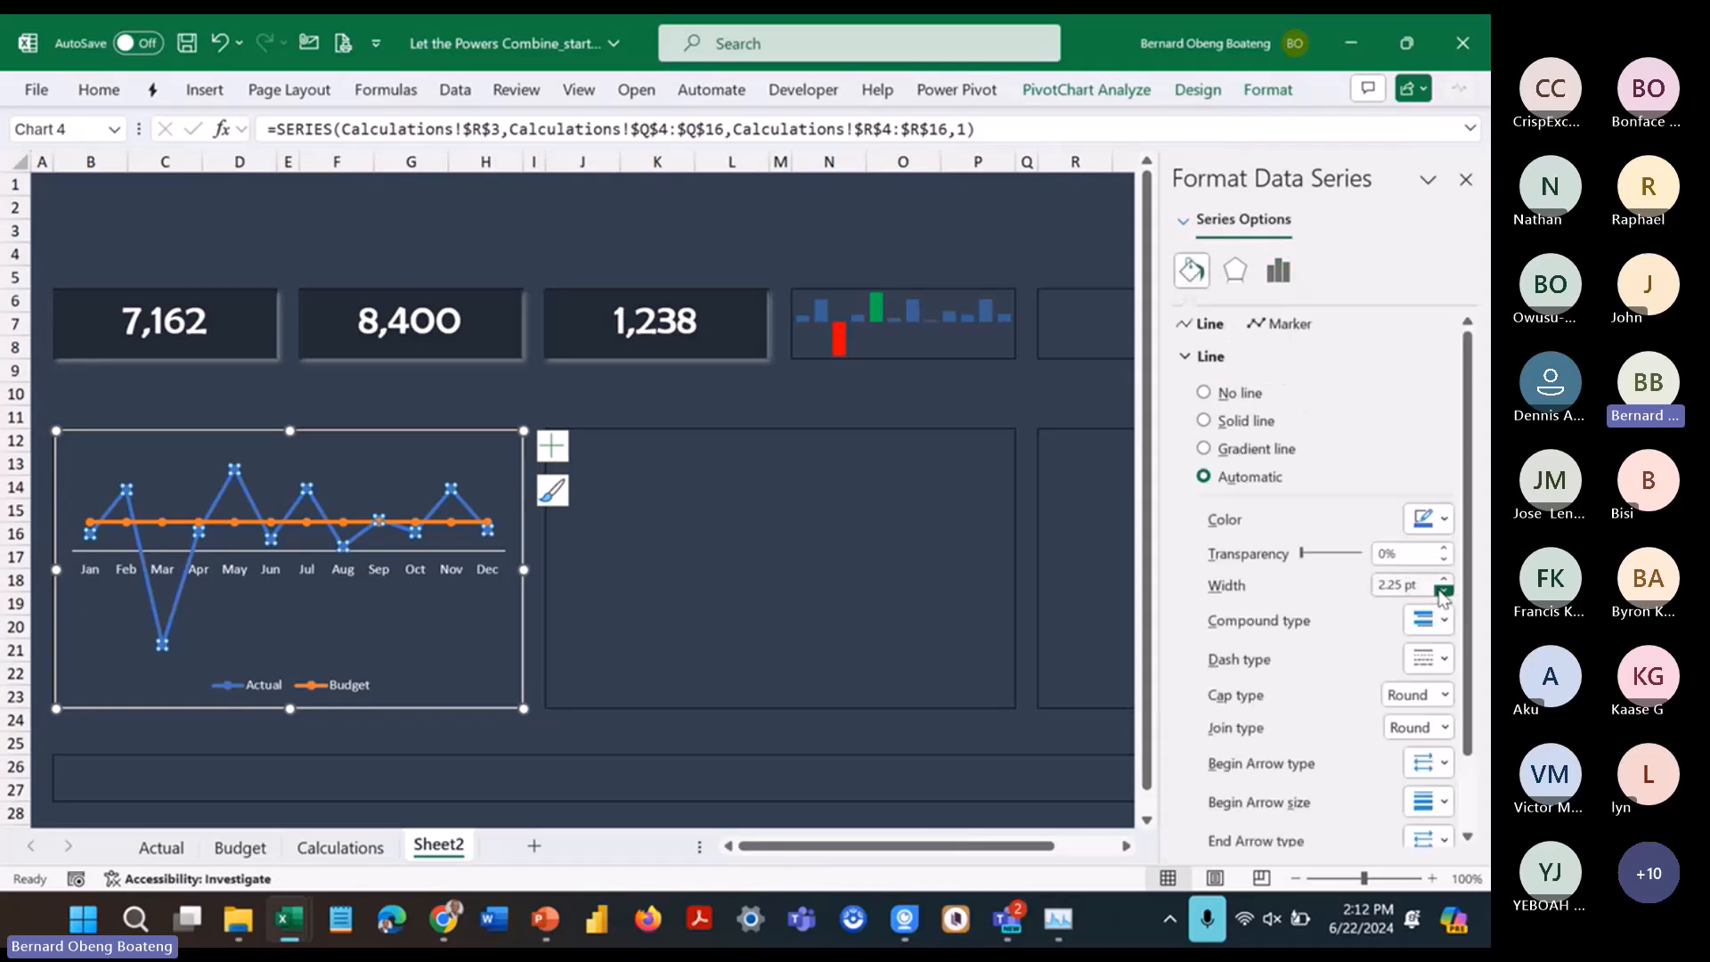
click(1444, 589)
click(1443, 589)
click(1444, 590)
click(1444, 590)
click(1444, 589)
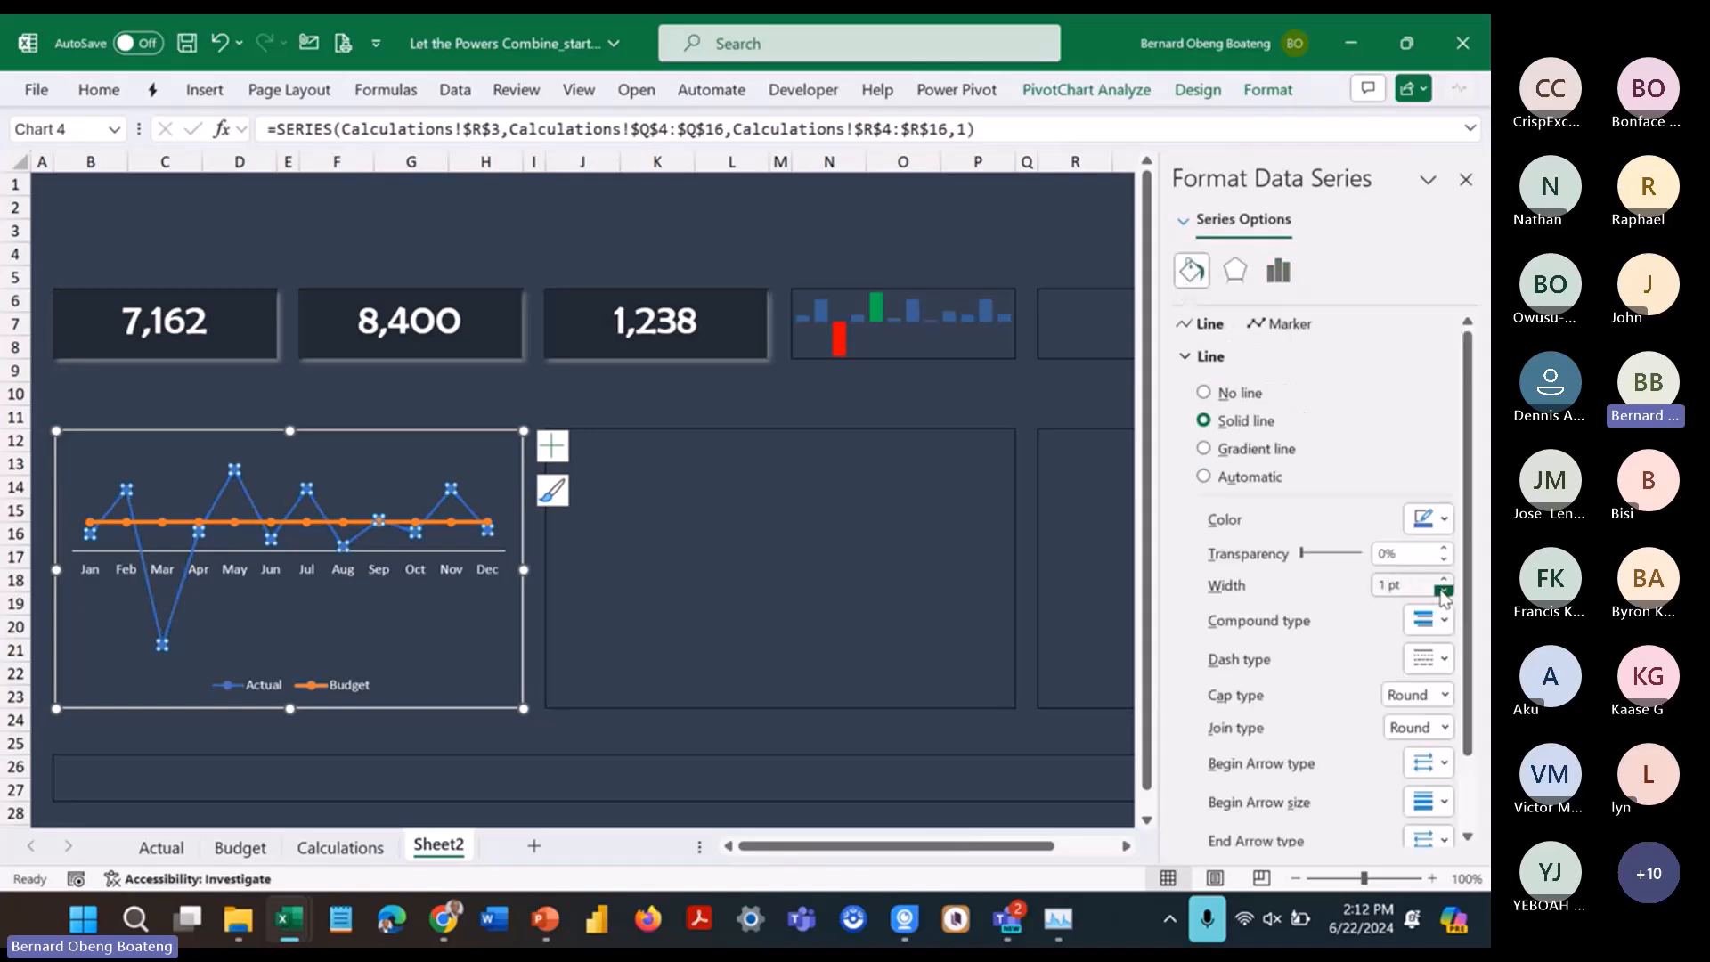
Step: Set the Budget series line width to 1 pt, then reselect the chart
click(426, 522)
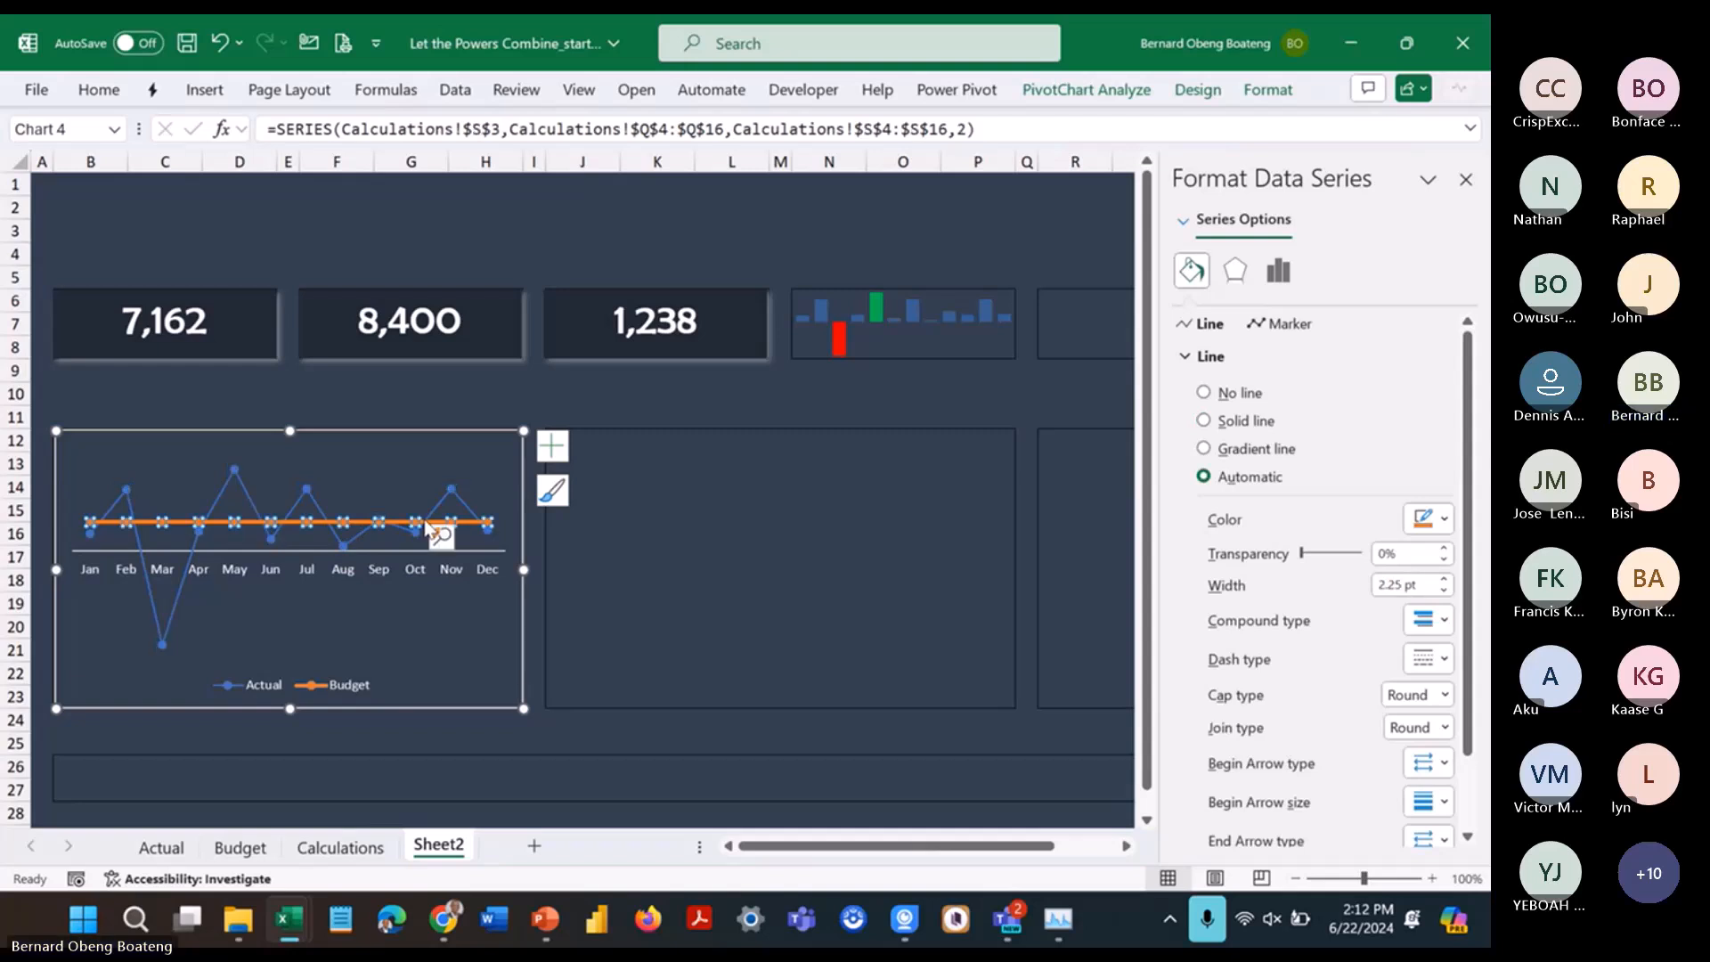
click(1444, 589)
click(1443, 590)
click(1444, 589)
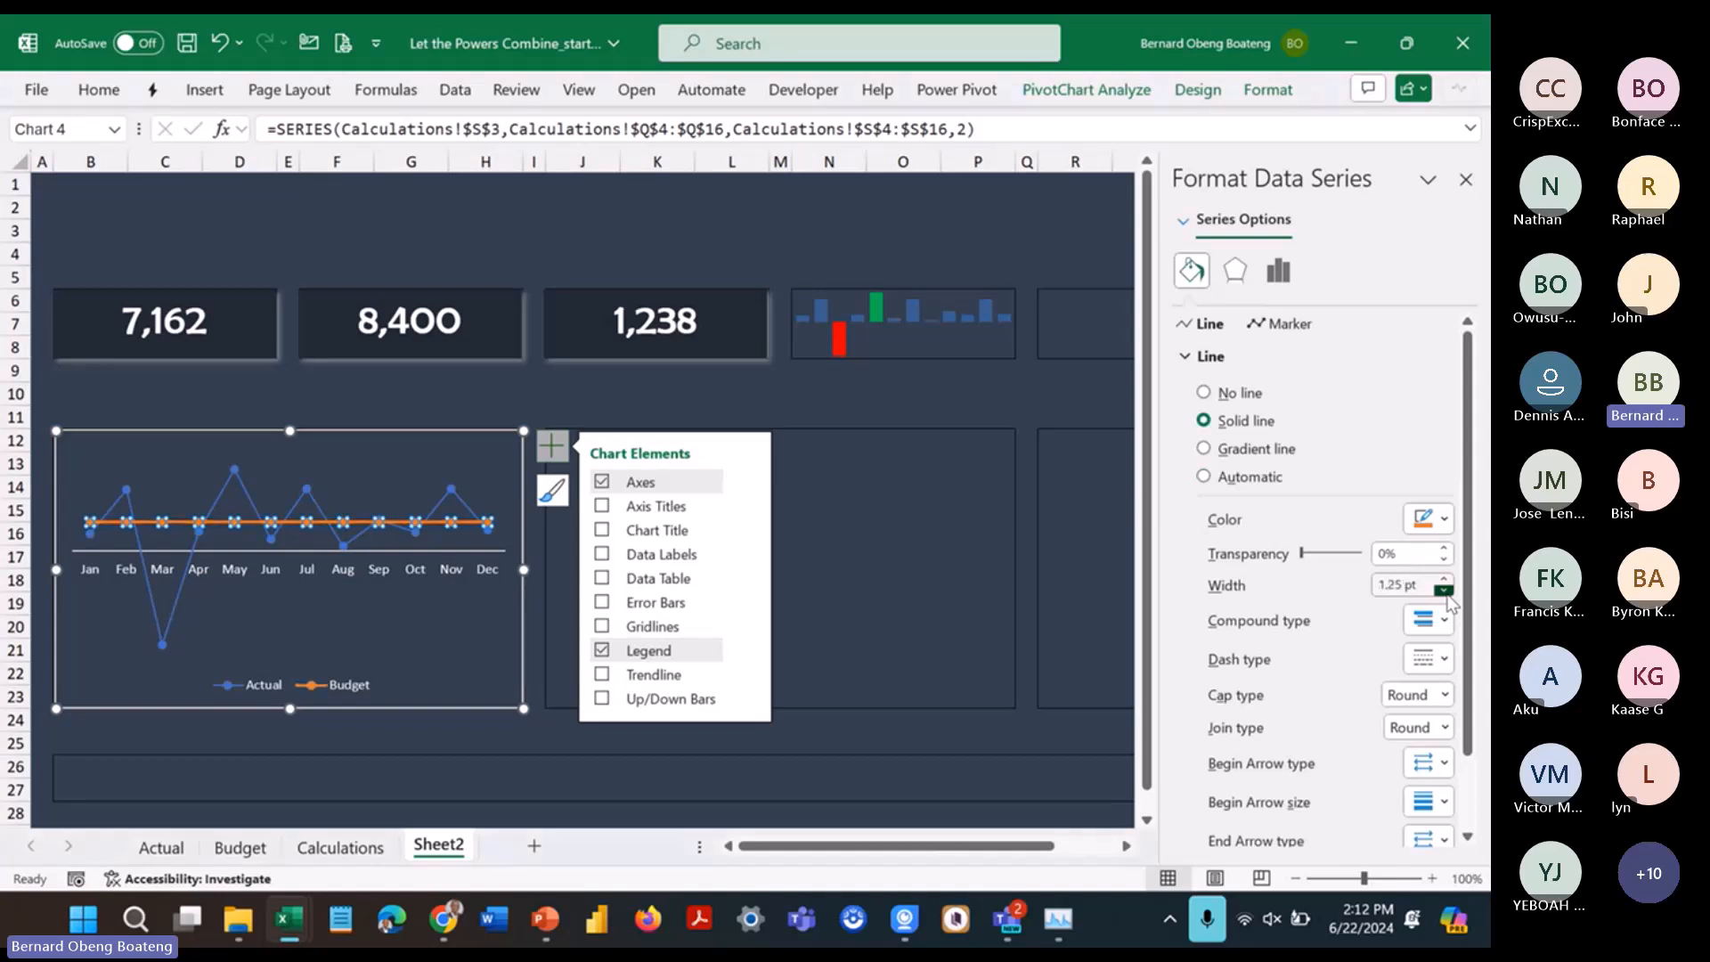
click(1443, 590)
click(1443, 589)
click(713, 411)
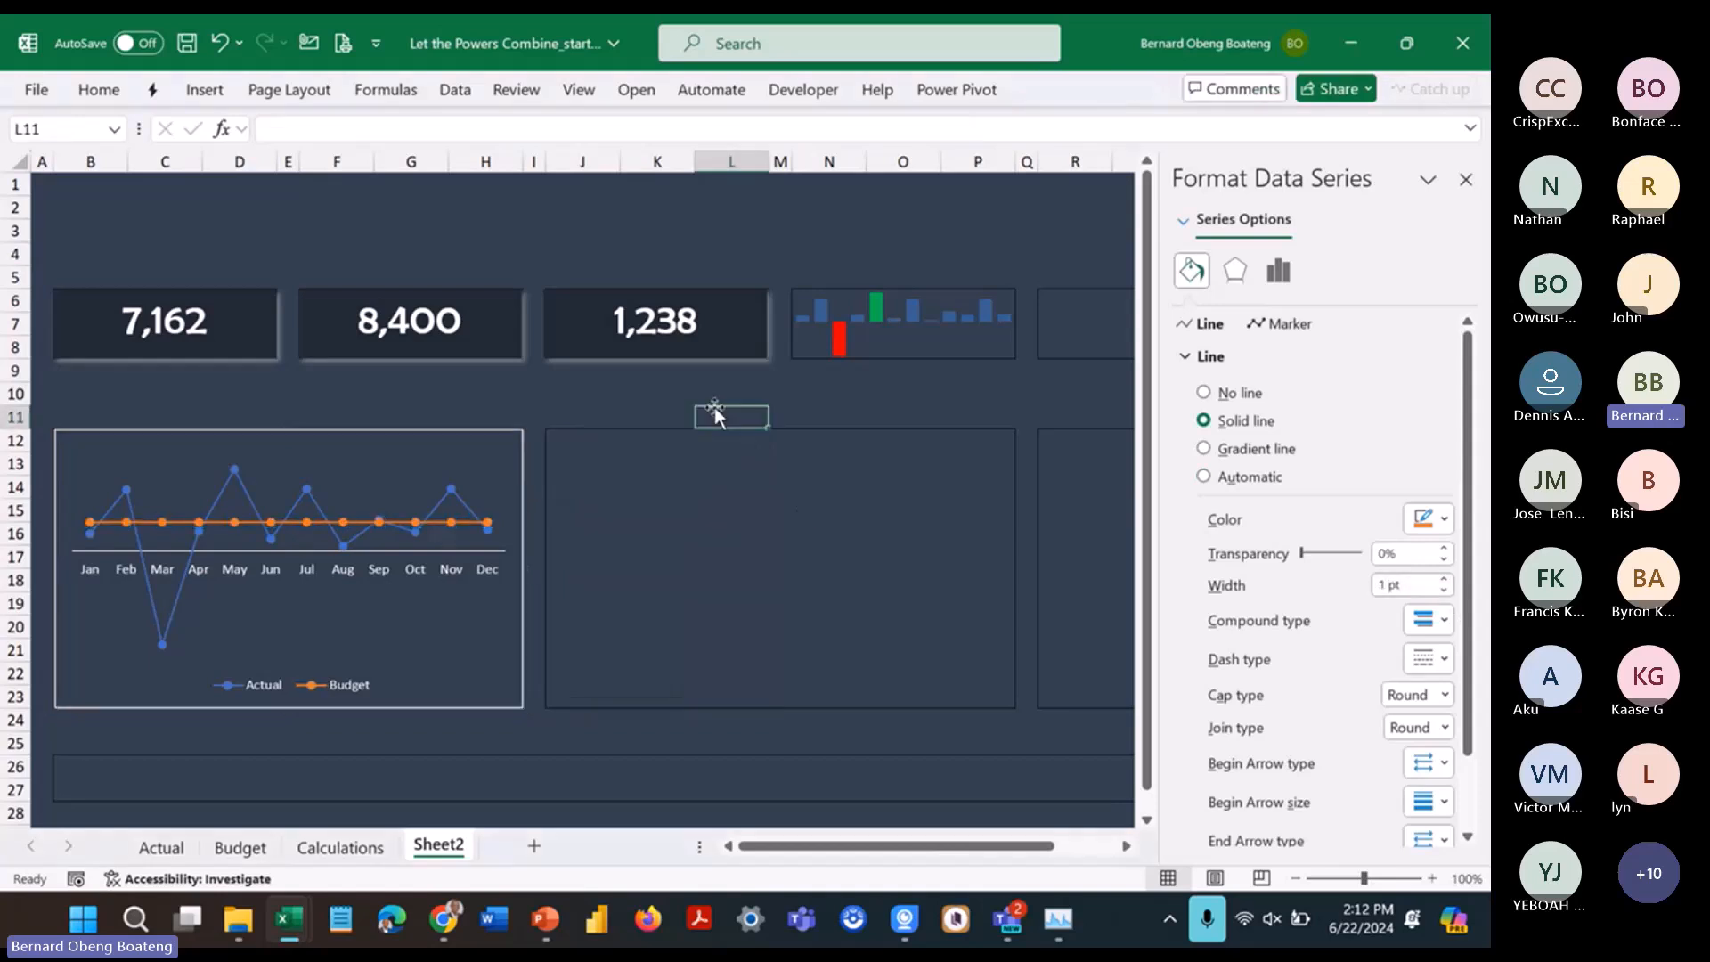
click(466, 518)
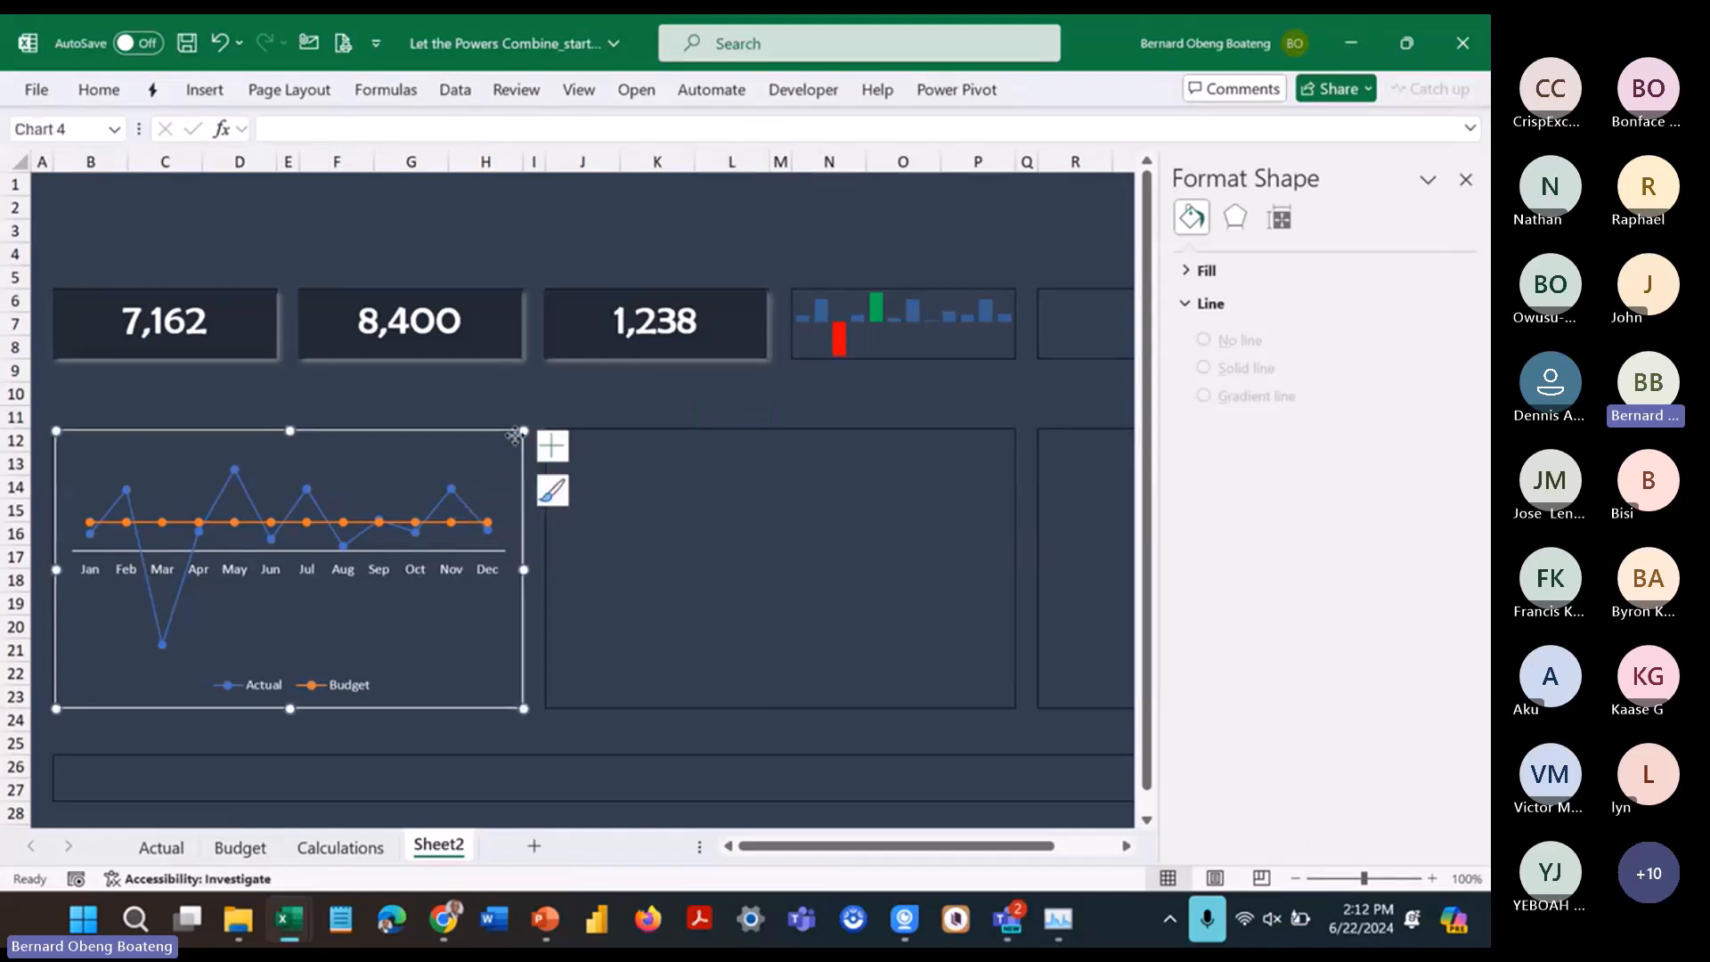
Step: Remove the line chart's outline, apply a shadow effect to it, and close the formatting pane
click(1268, 89)
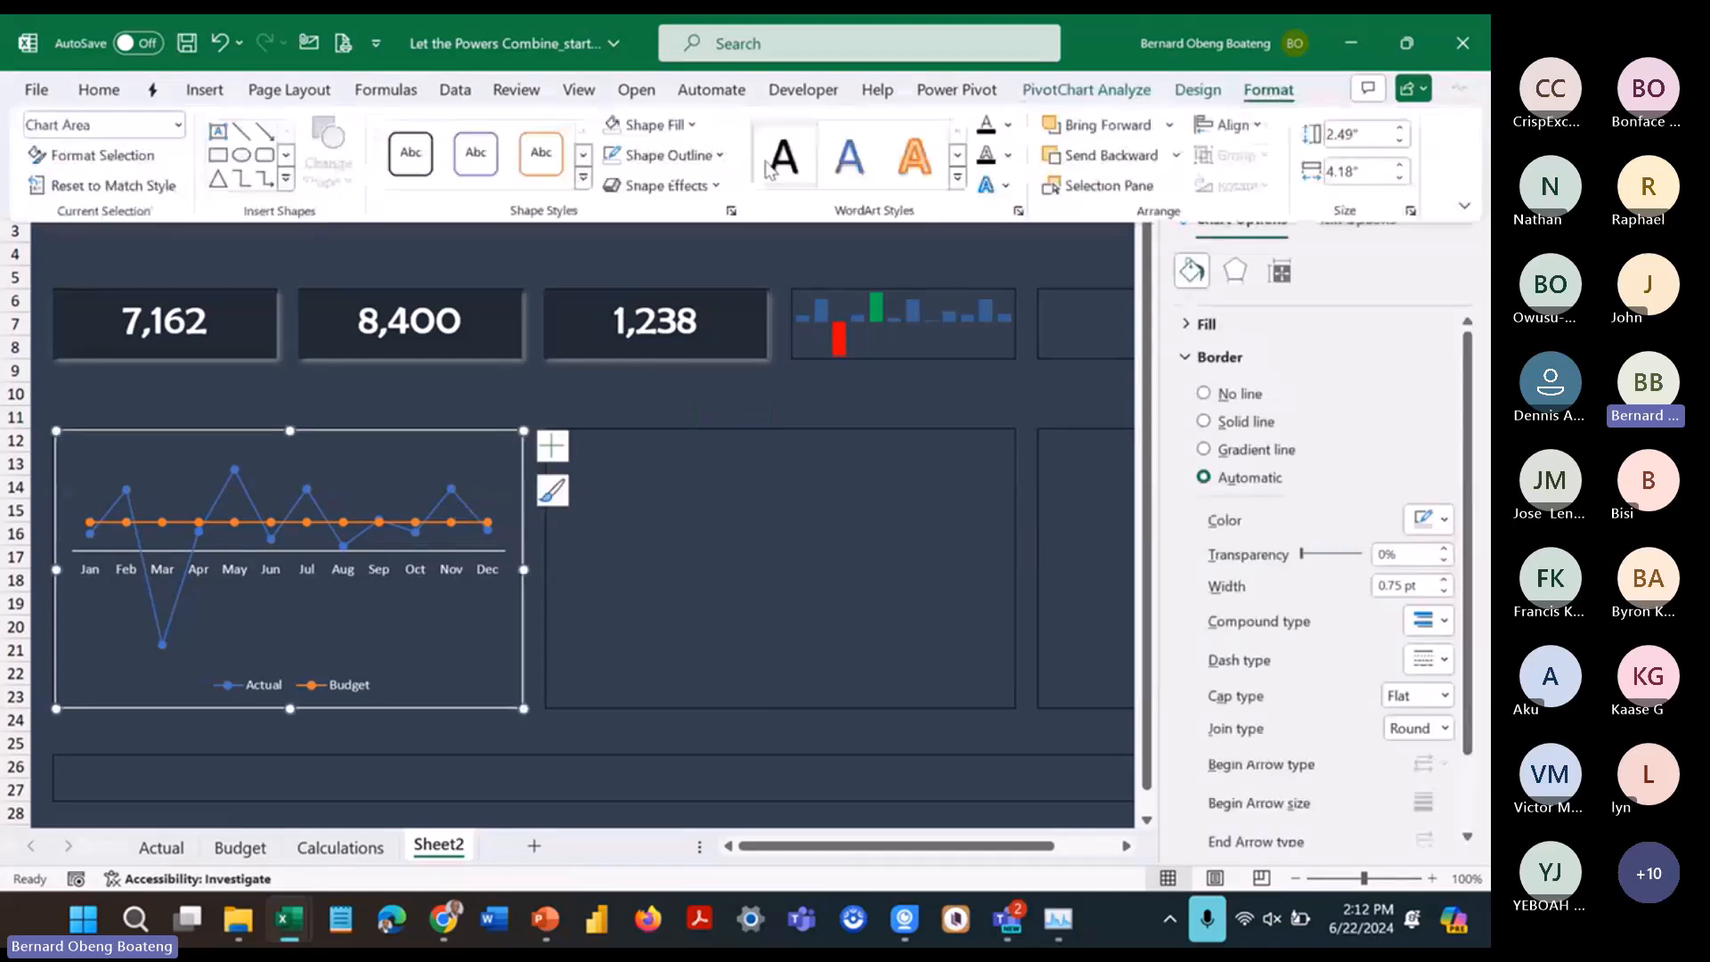
click(617, 160)
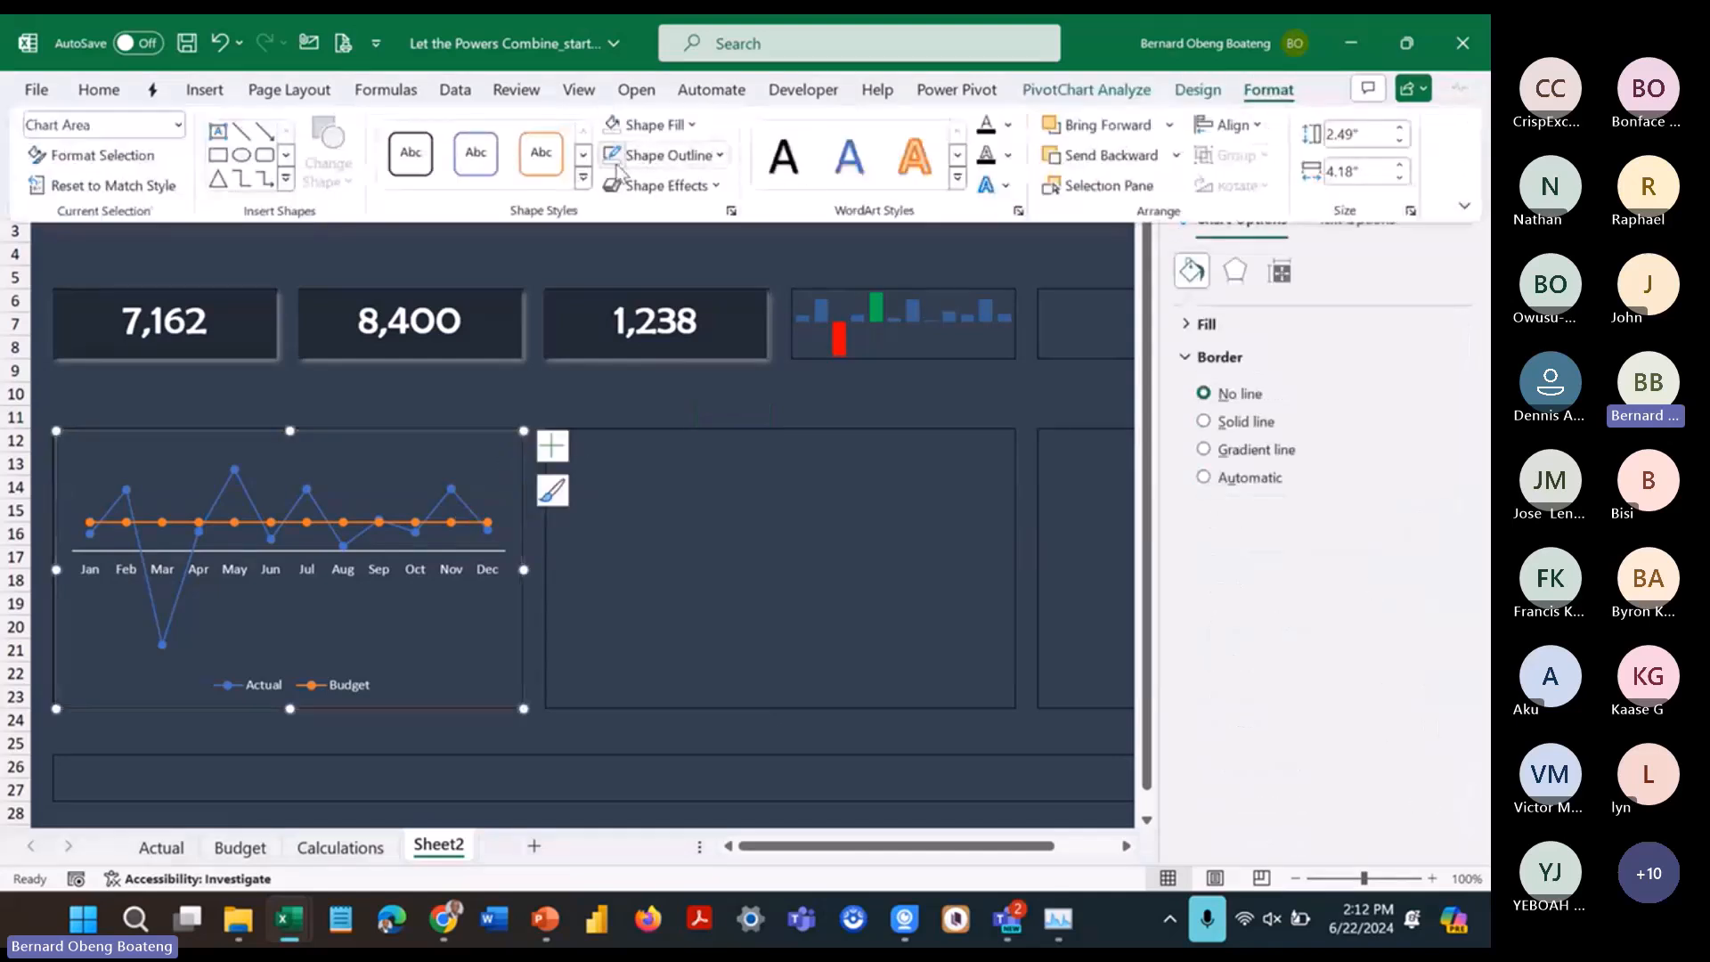
click(645, 185)
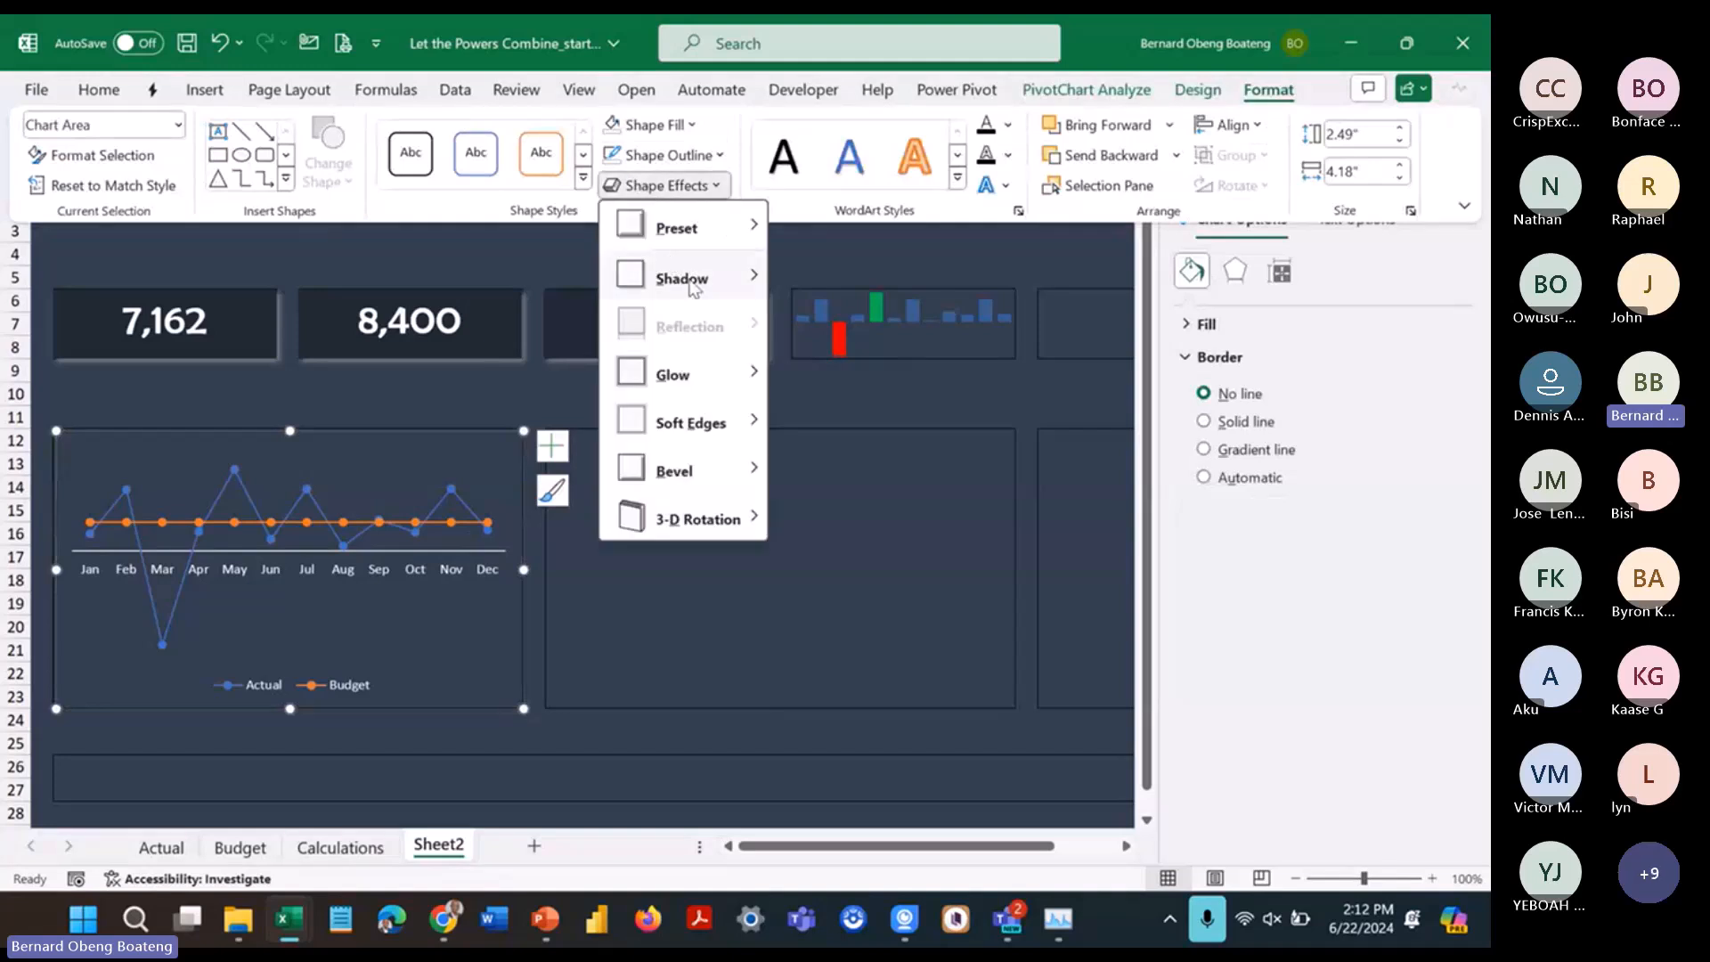
mouse_move(692, 284)
click(796, 313)
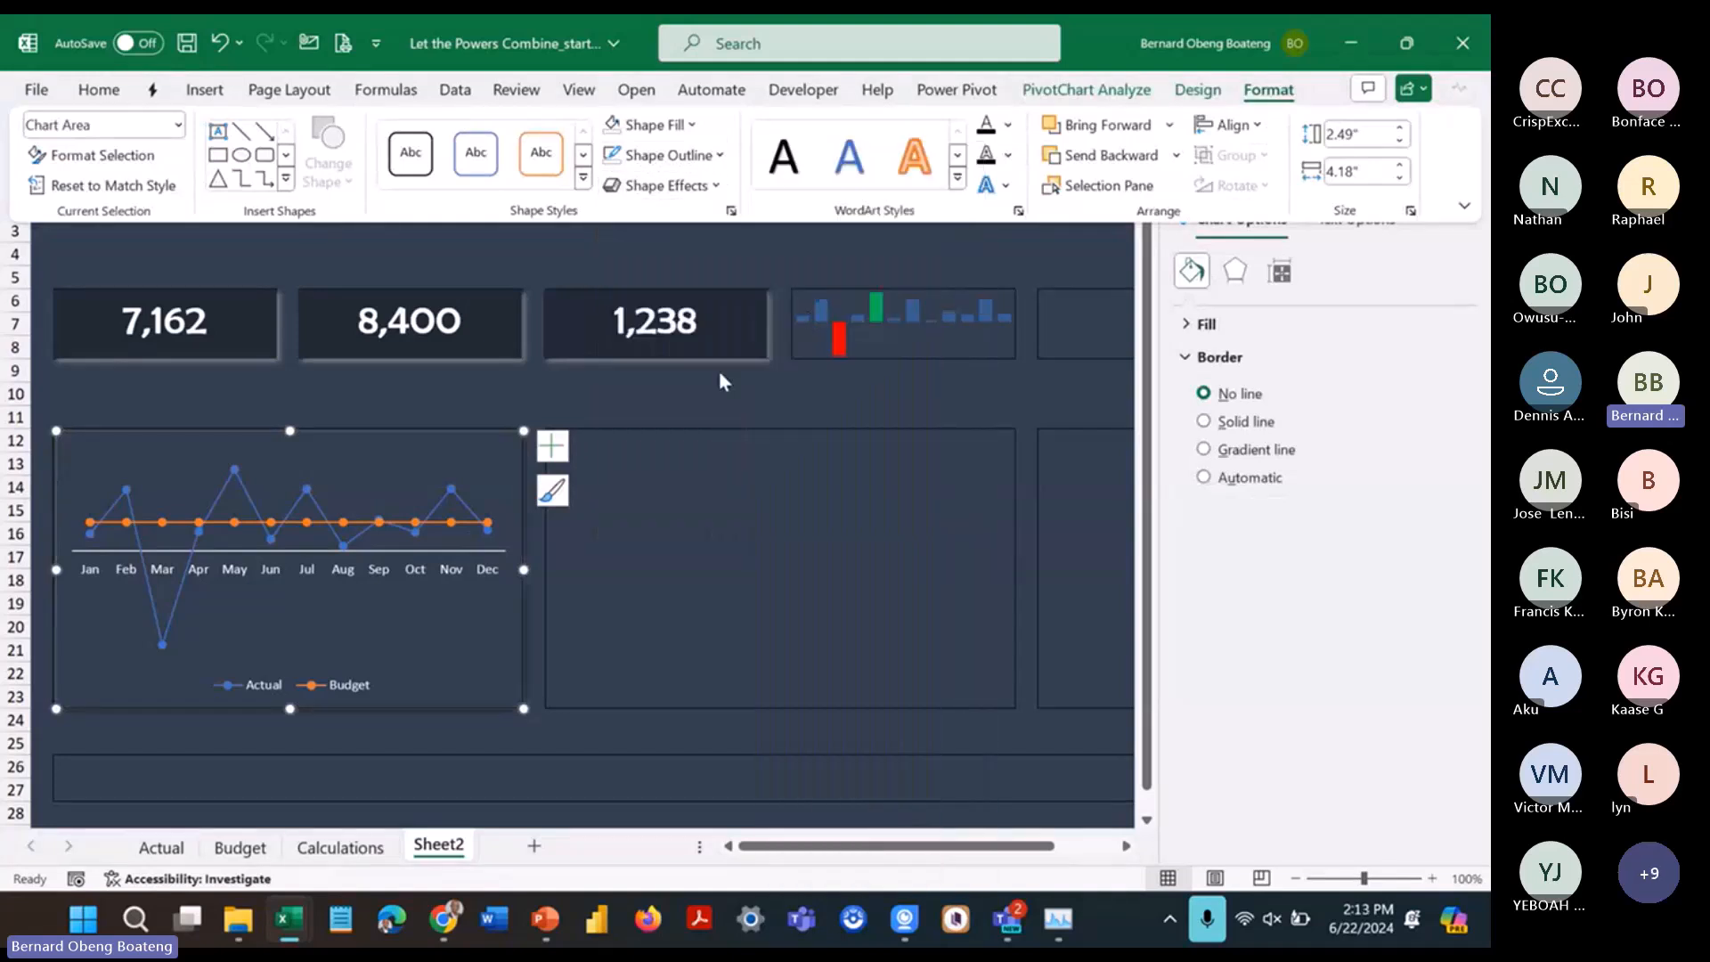
key(ctrl+F1)
click(718, 414)
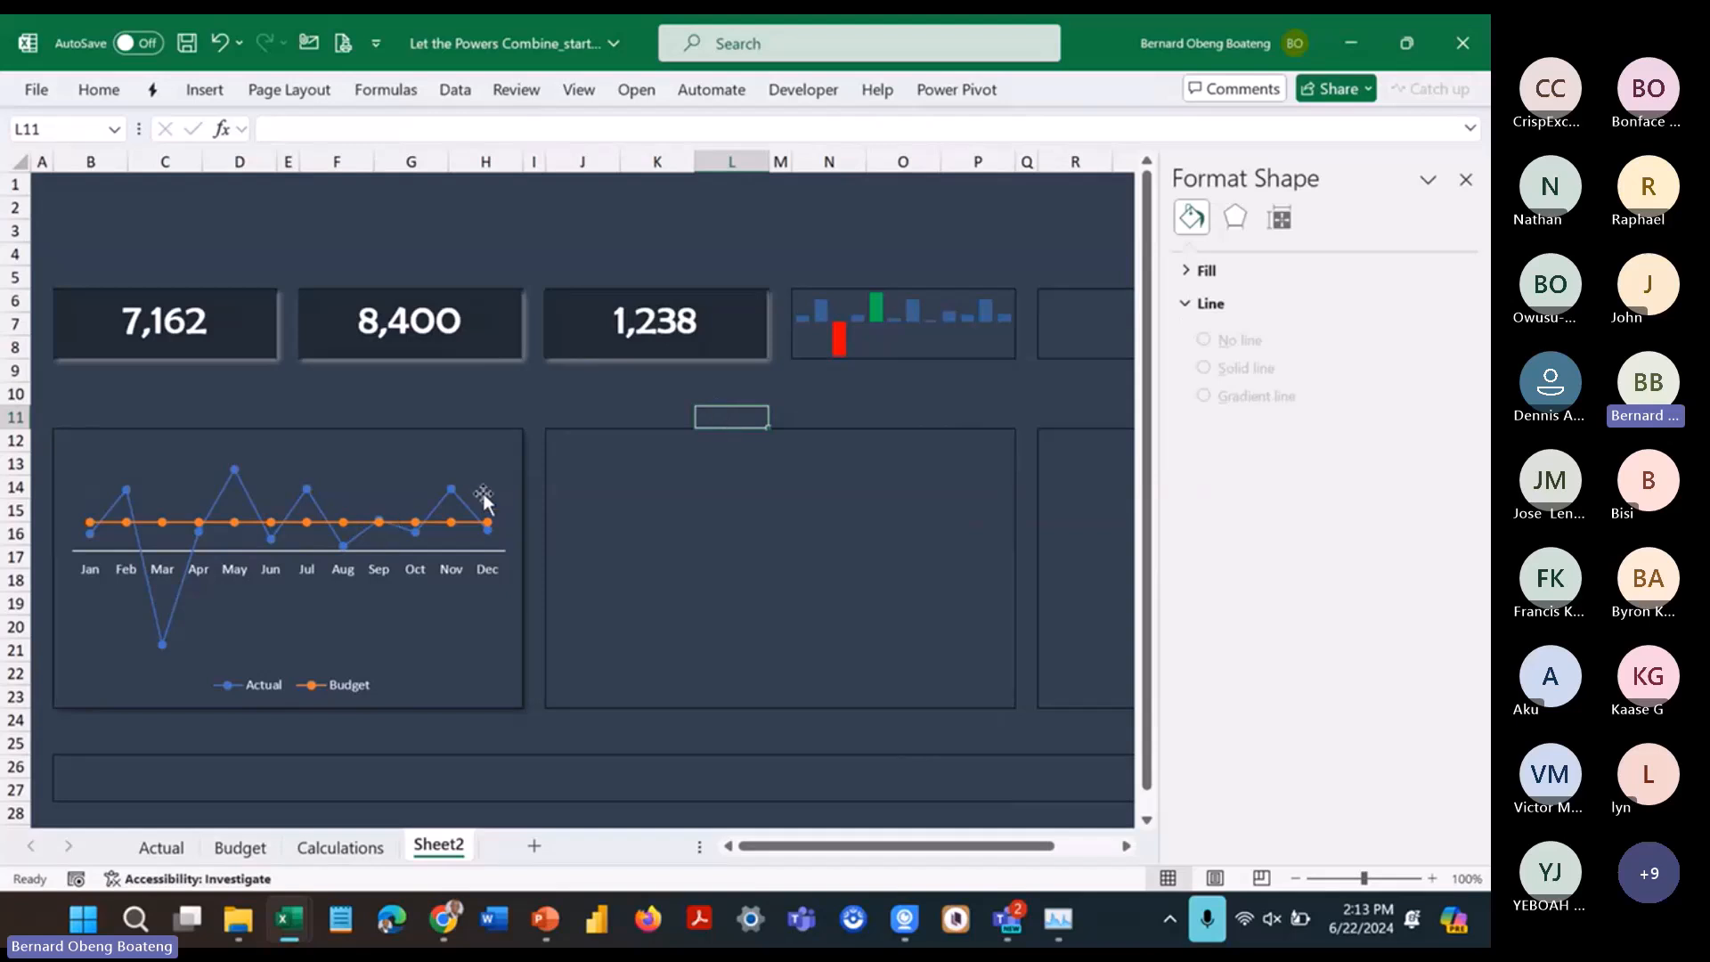
click(1466, 181)
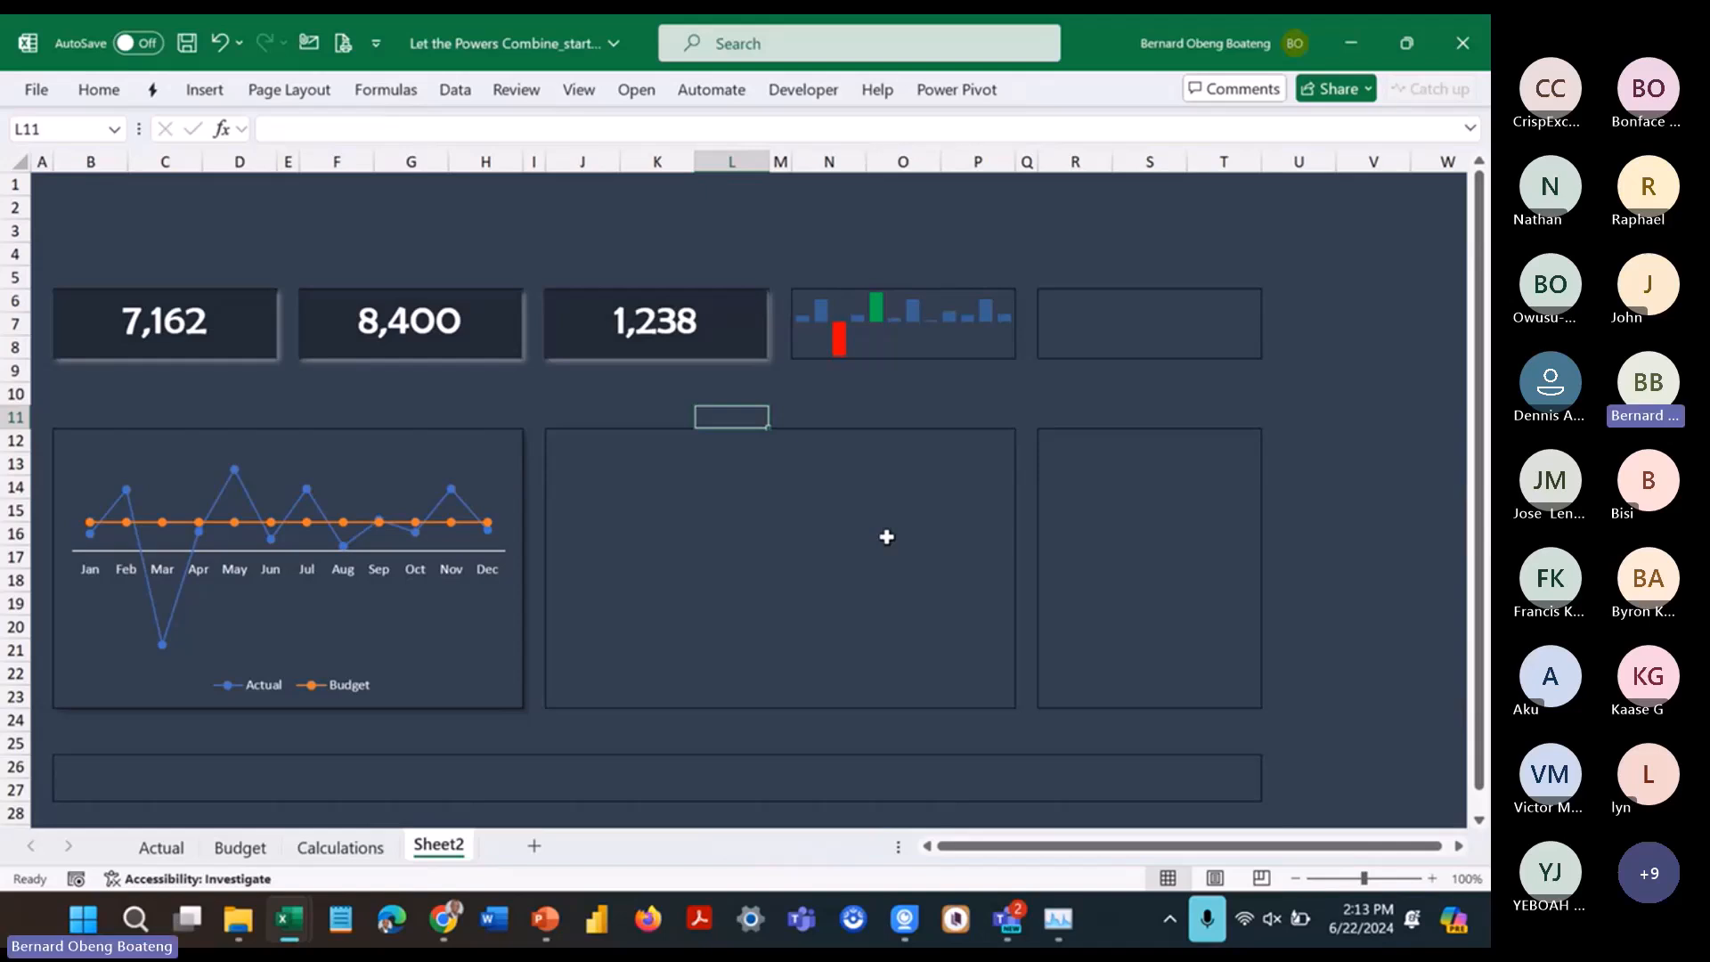
Step: Insert a doughnut PivotChart from the category amounts PivotTable on the Calculations sheet
click(368, 844)
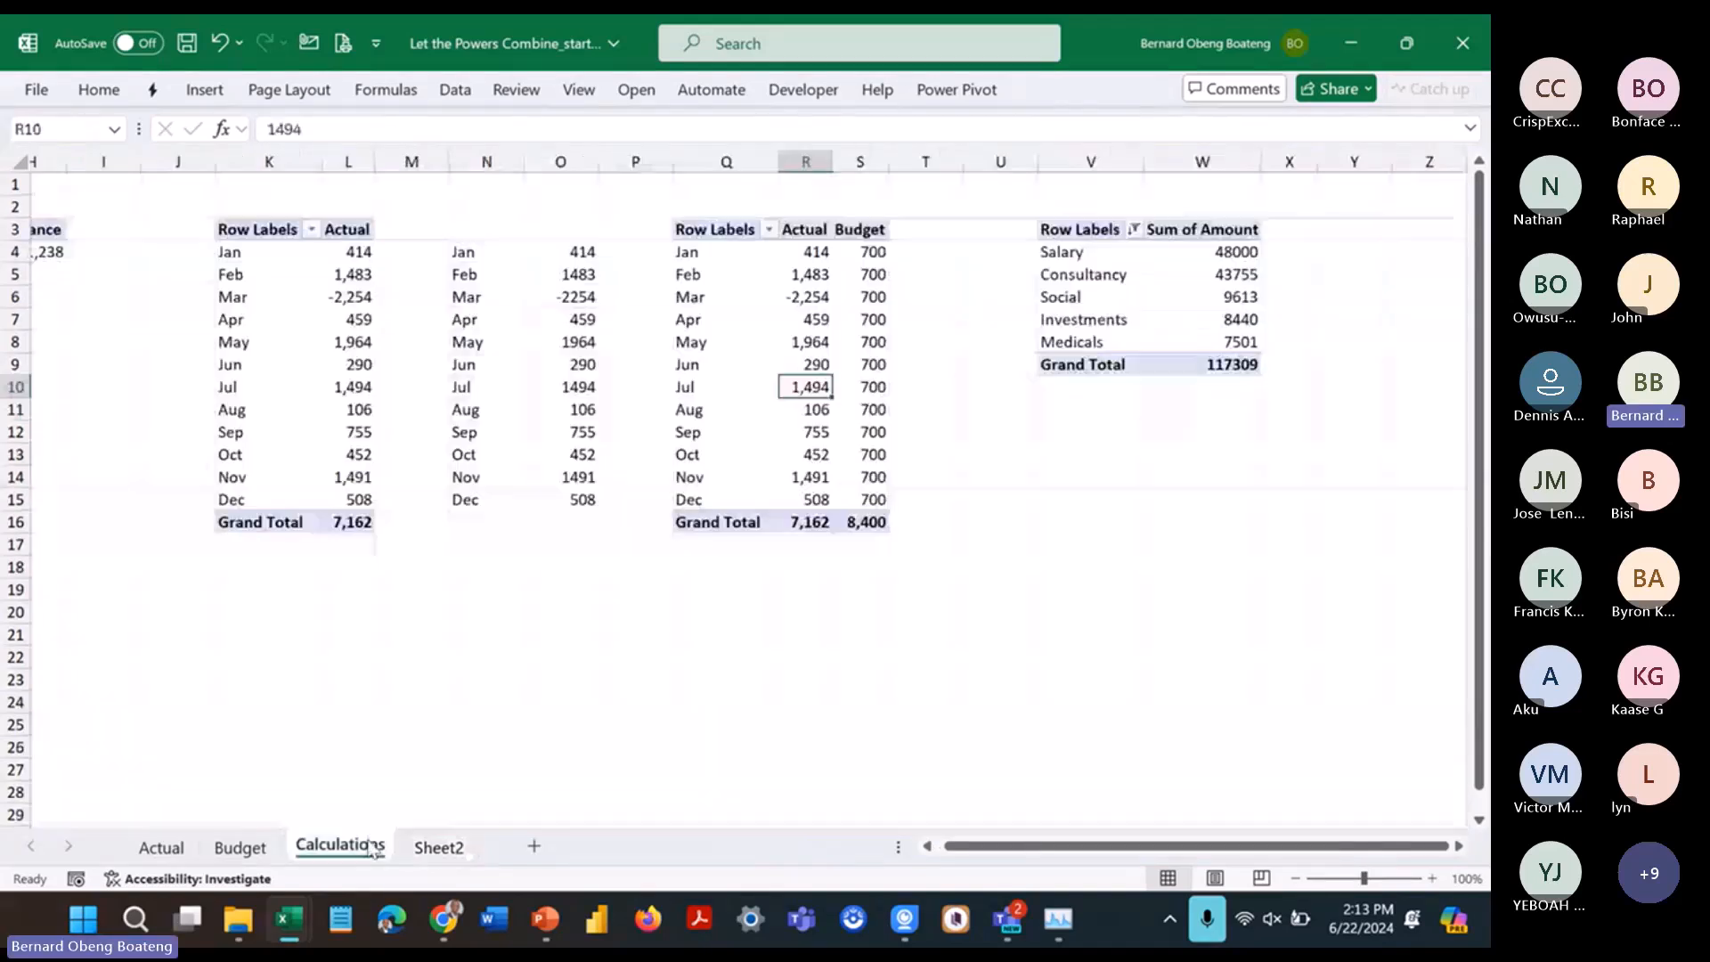
click(1093, 308)
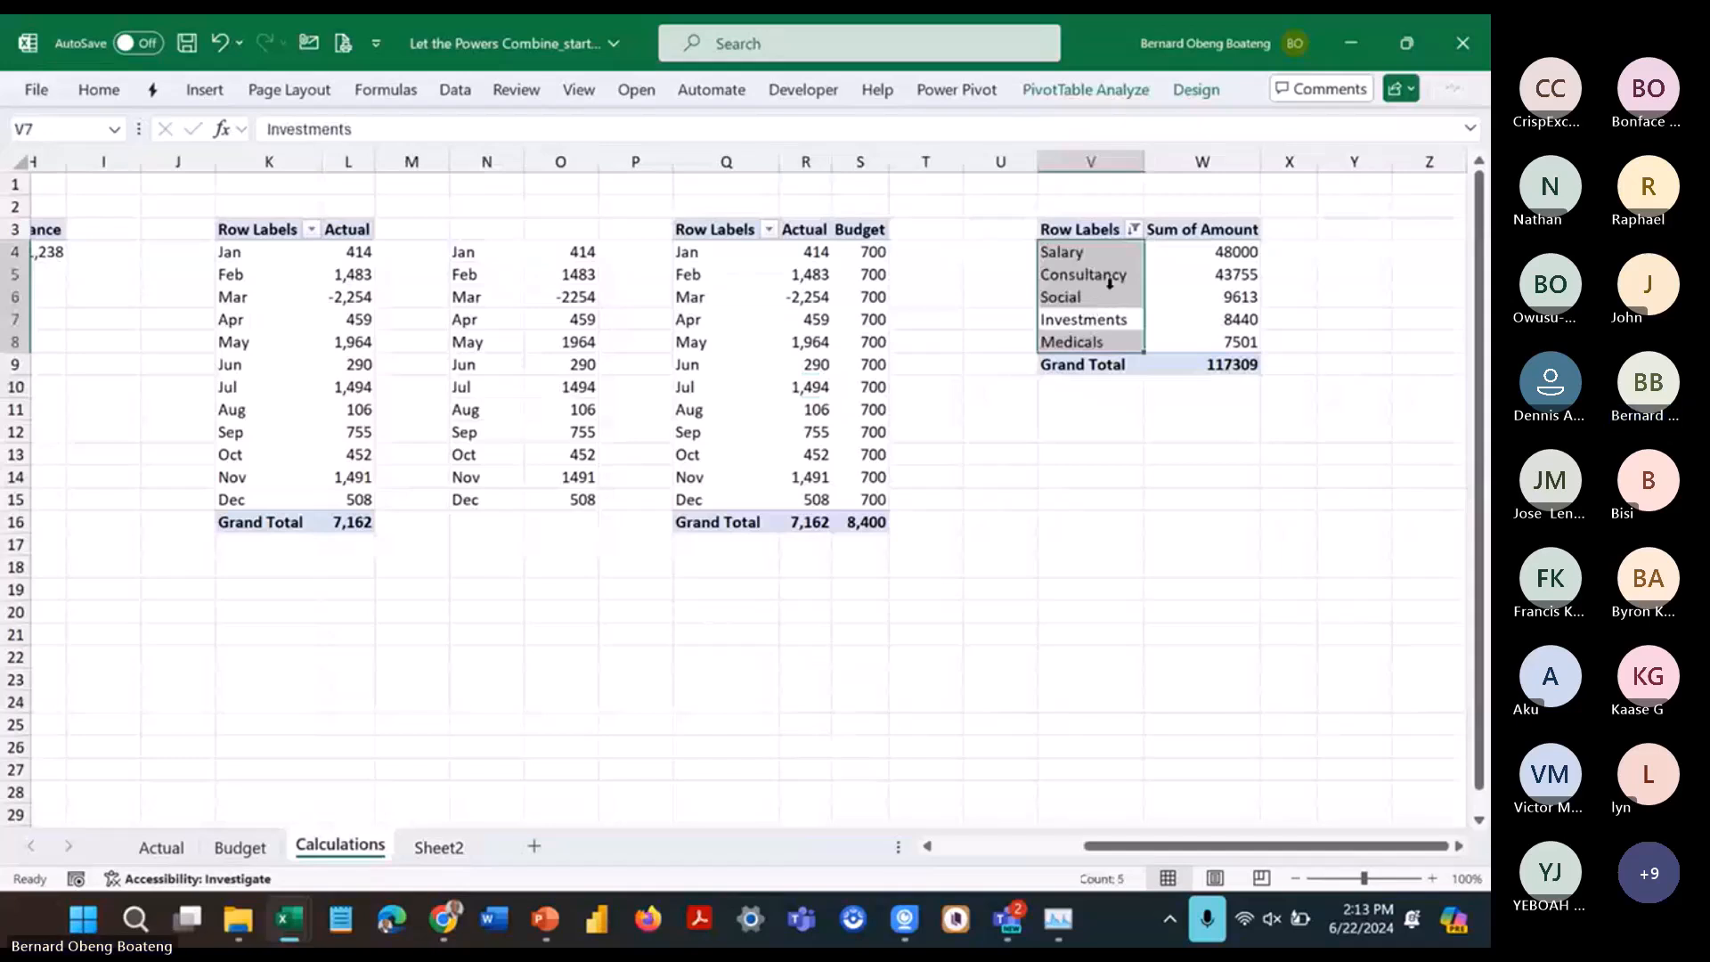
click(1109, 286)
click(1108, 298)
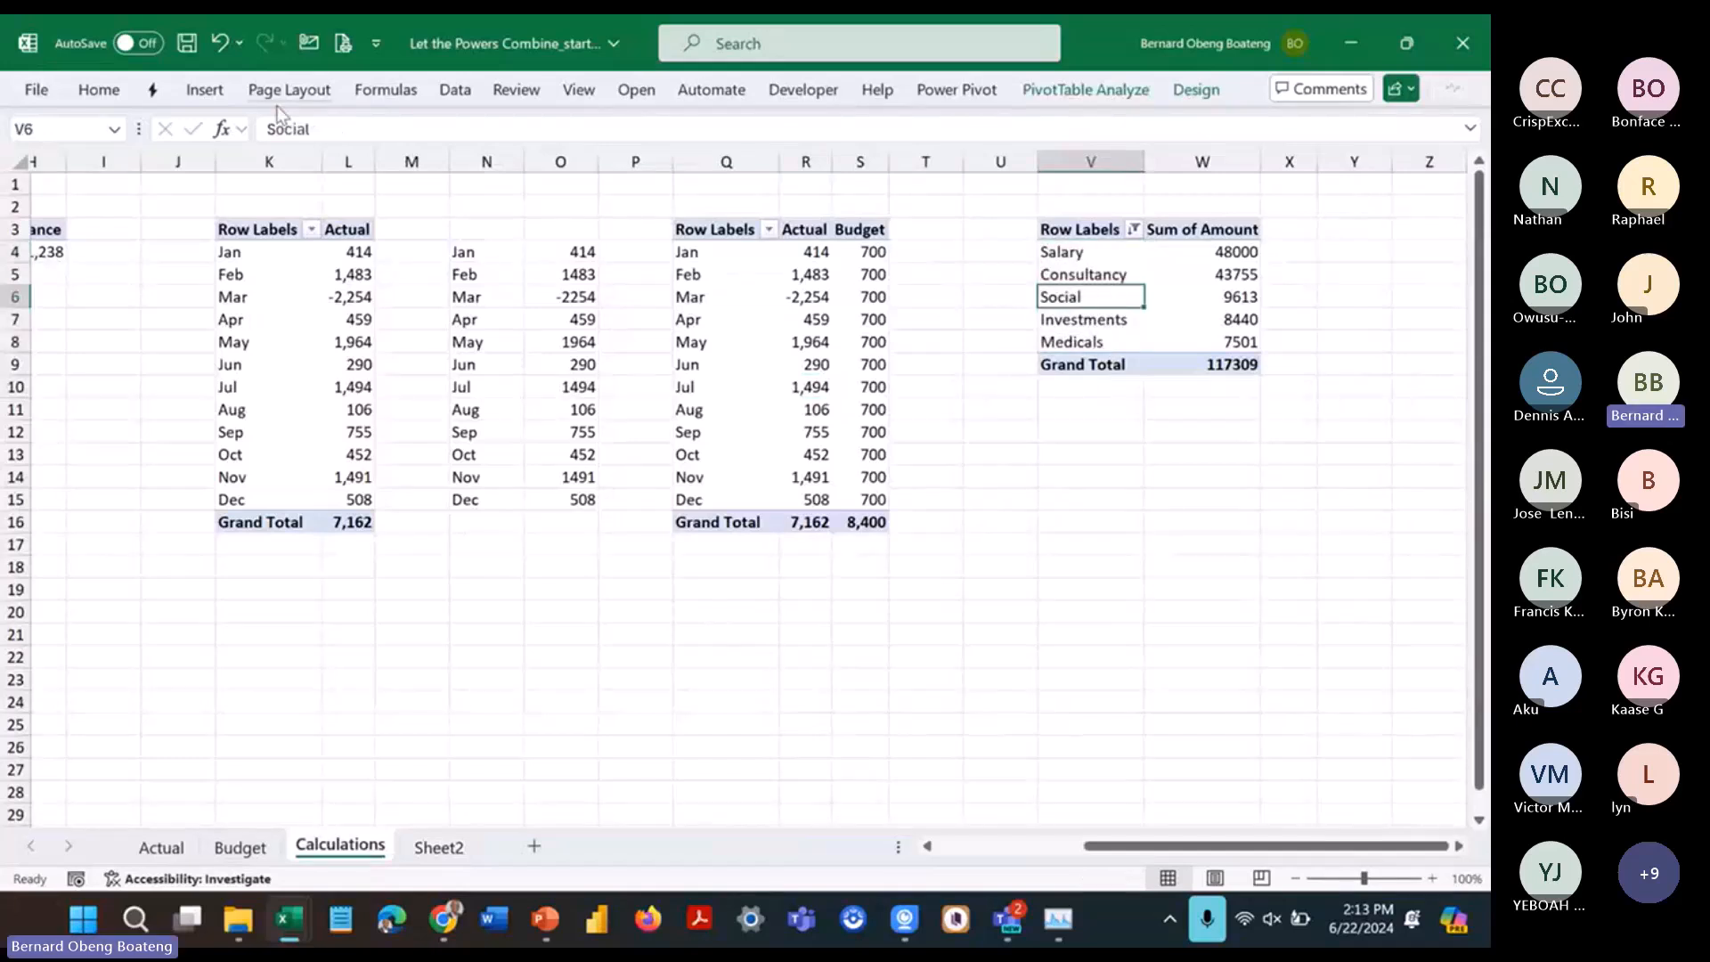
click(206, 93)
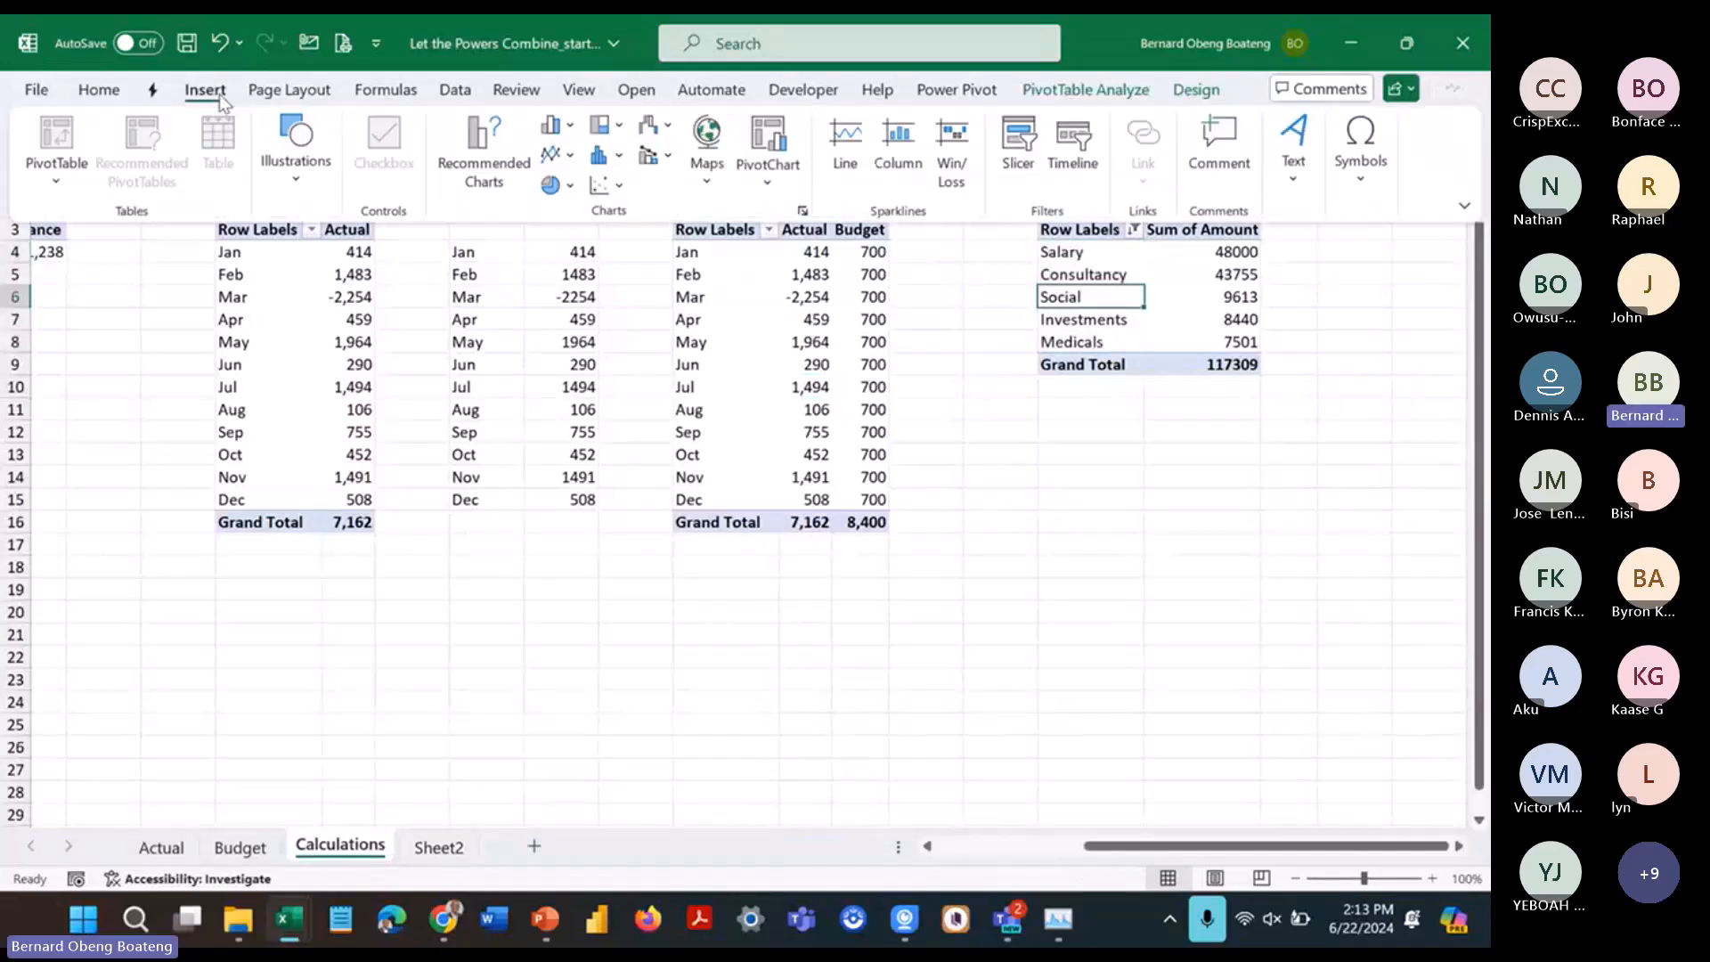
click(772, 135)
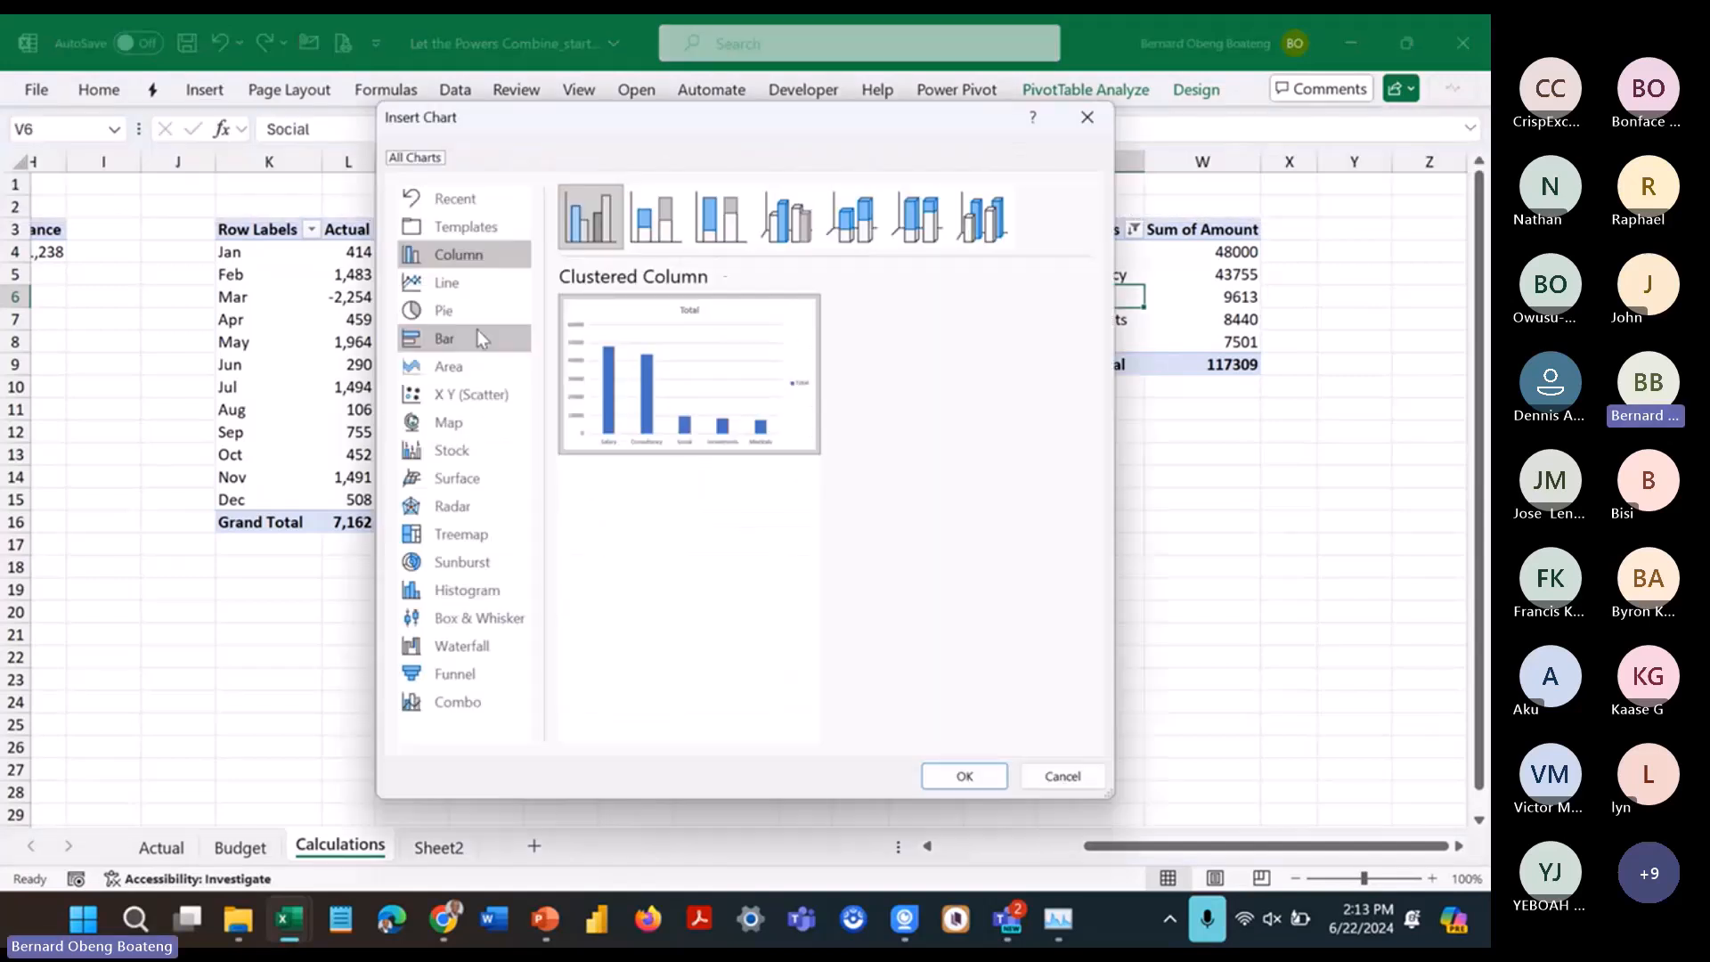
click(962, 775)
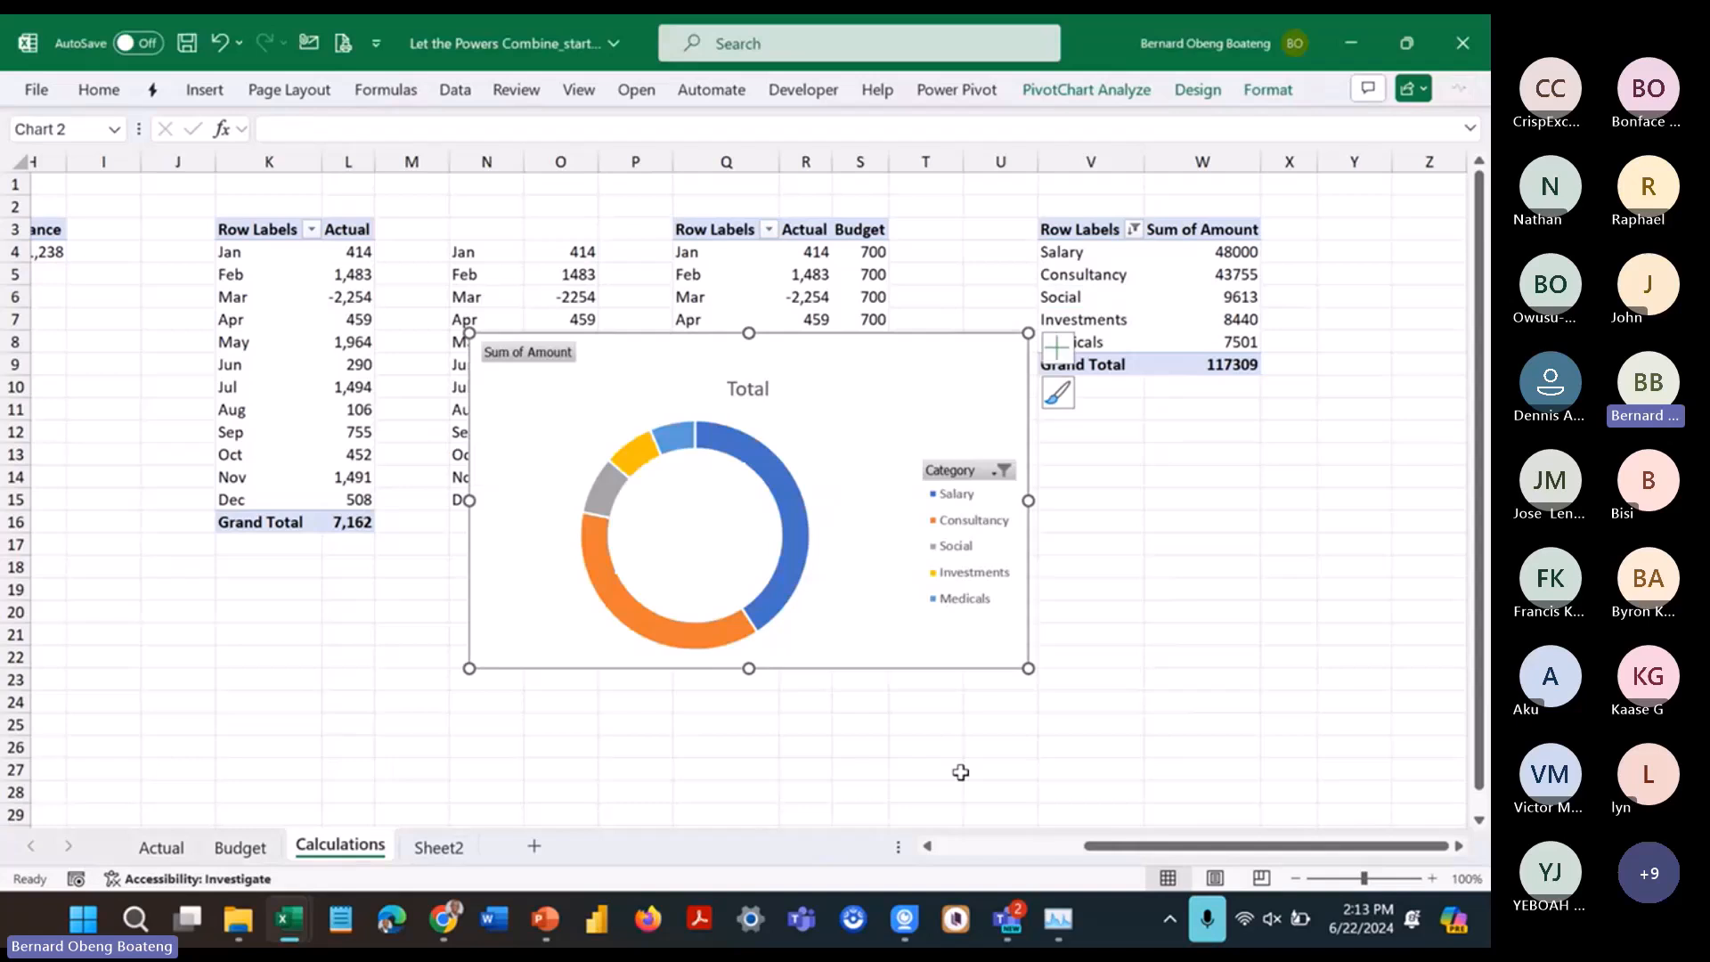
Step: Hide all field buttons on the doughnut chart and delete its Total title
click(1274, 100)
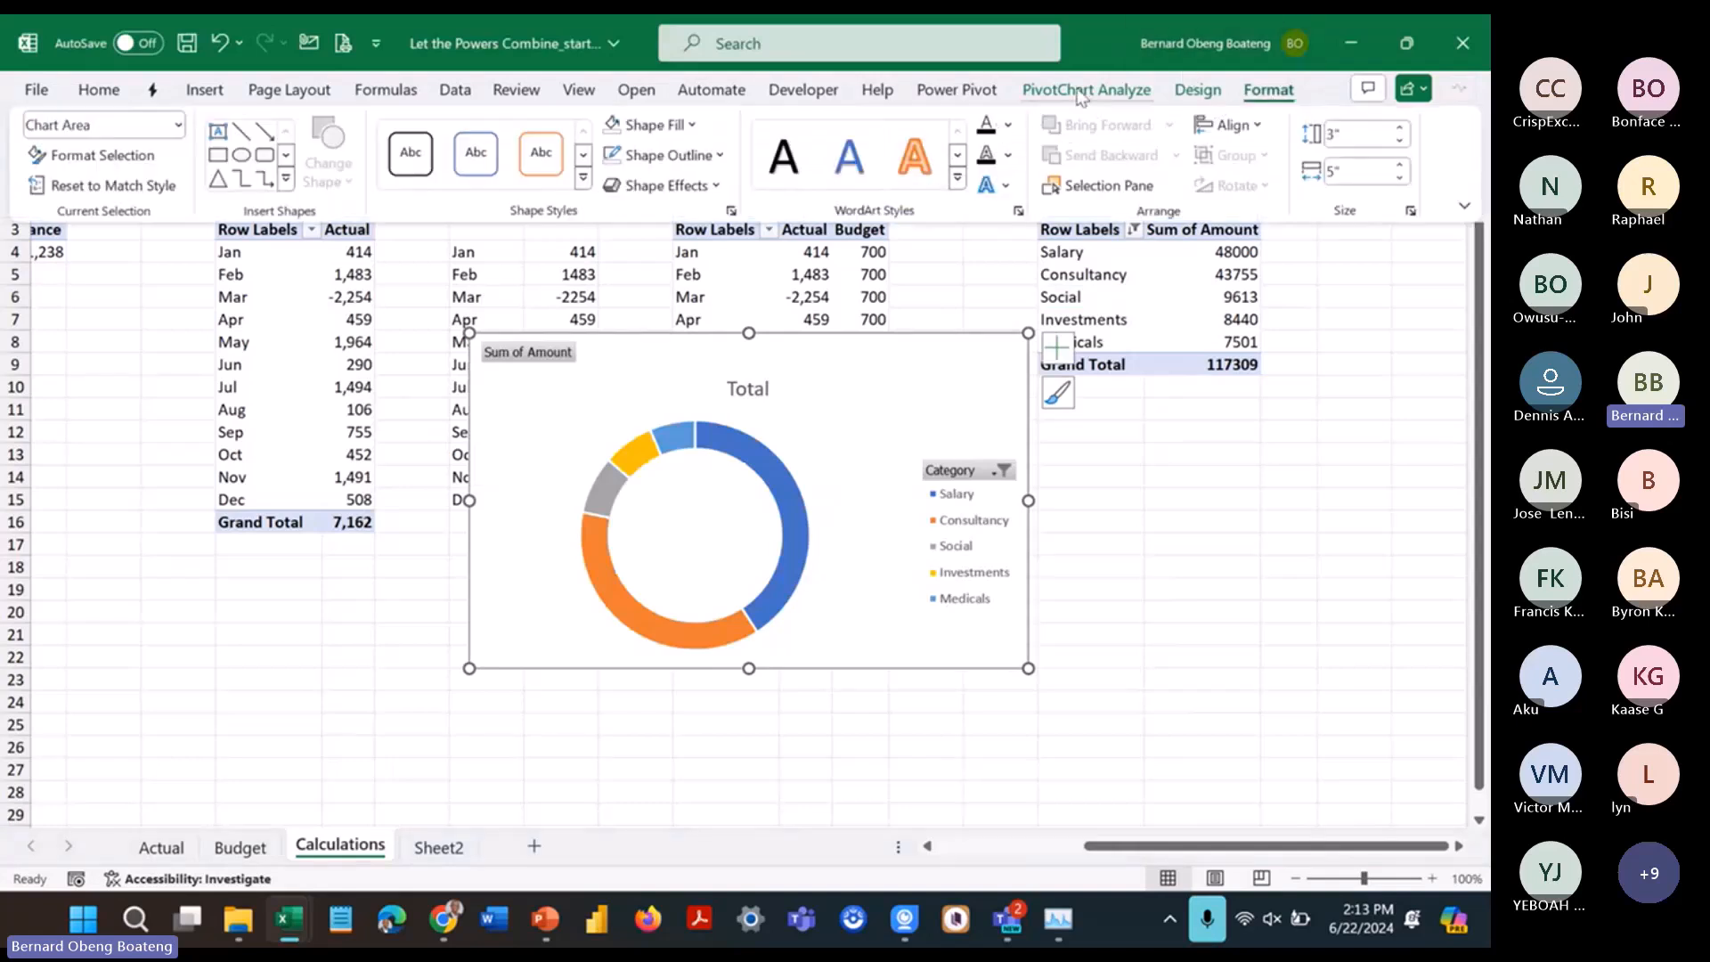
click(1090, 90)
click(1327, 184)
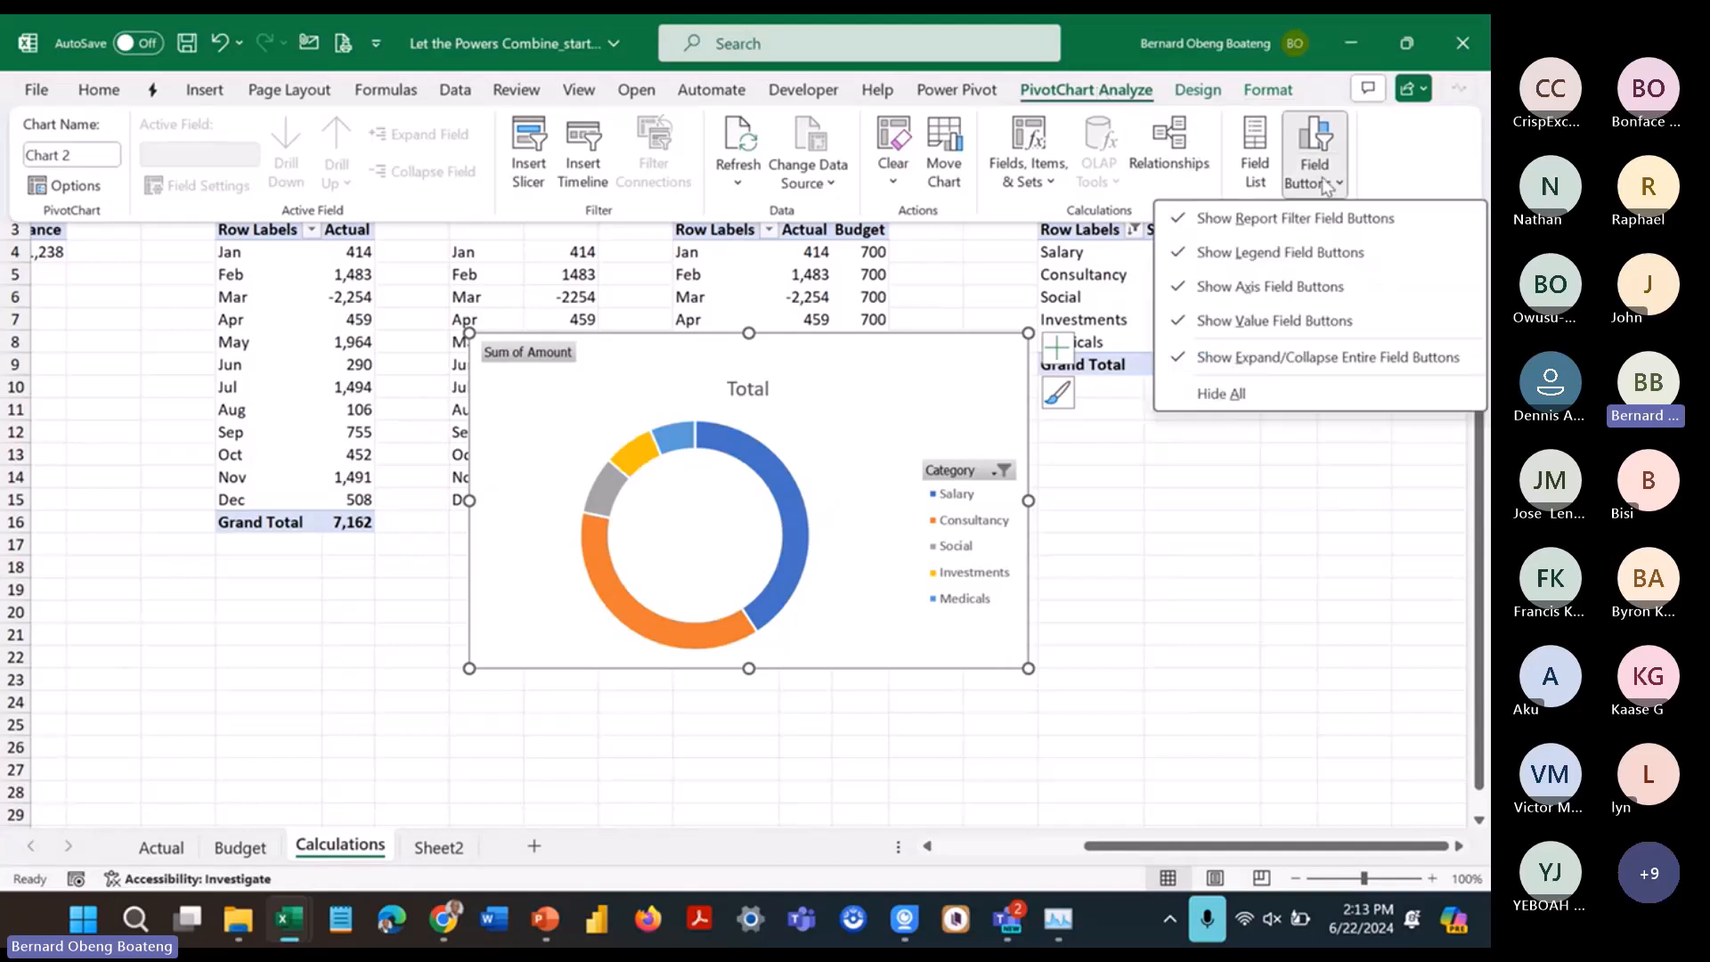
click(1220, 394)
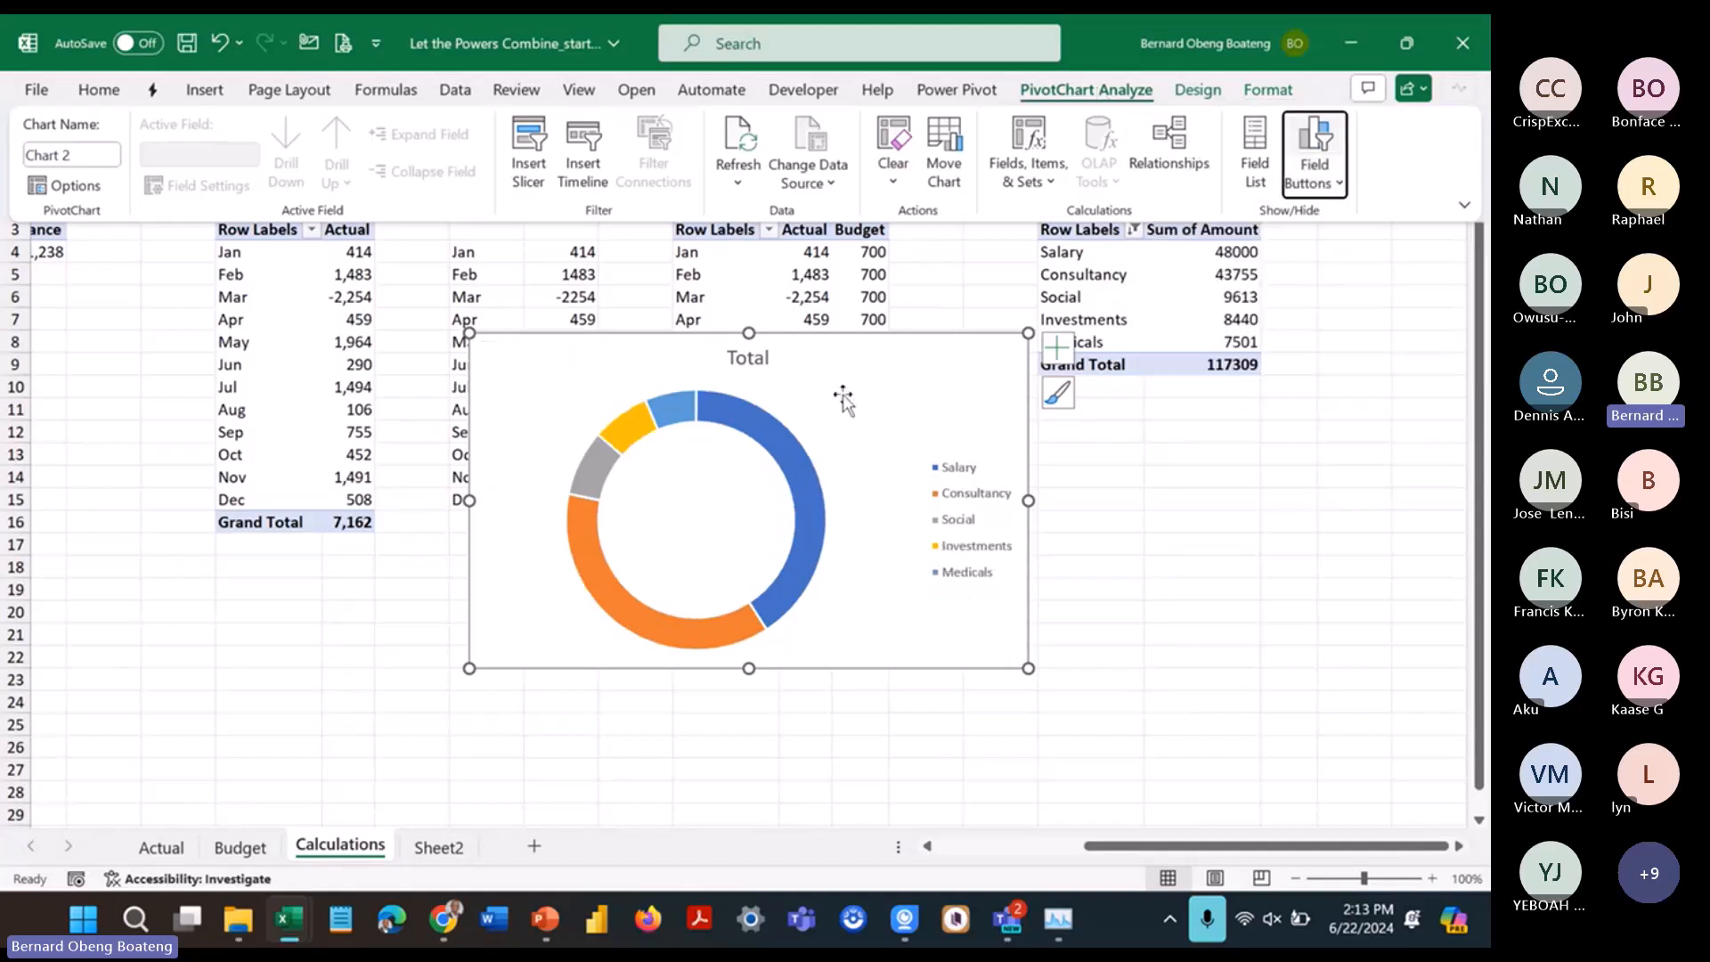
click(757, 362)
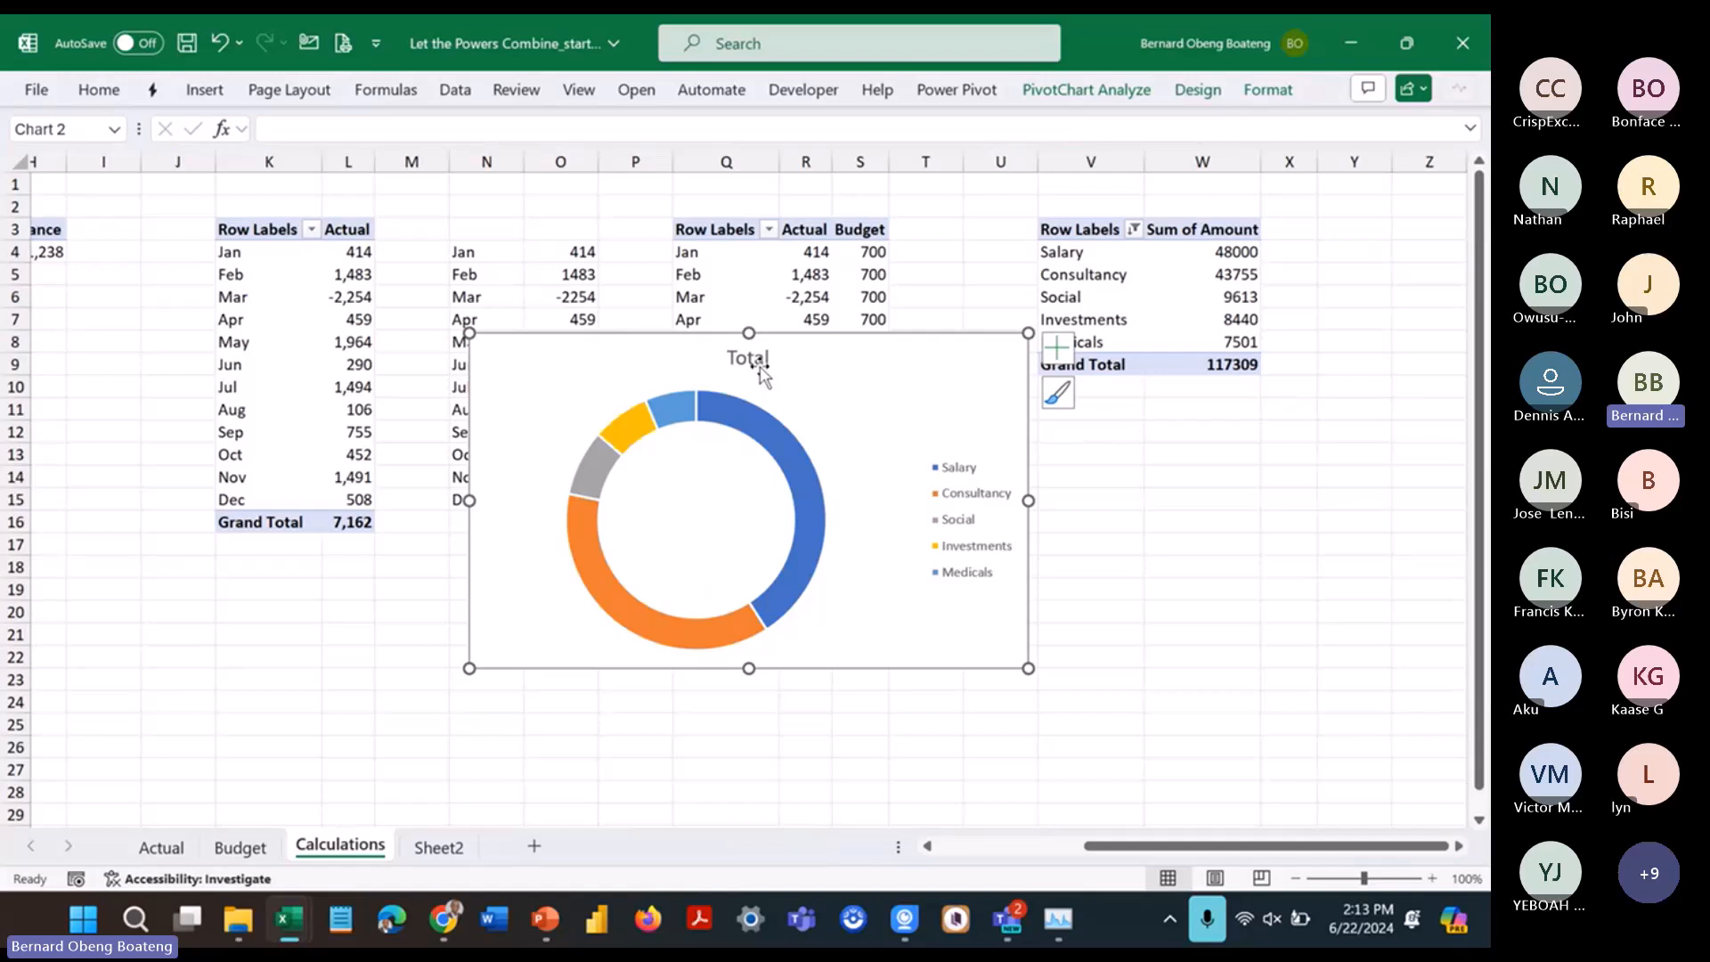
key(Delete)
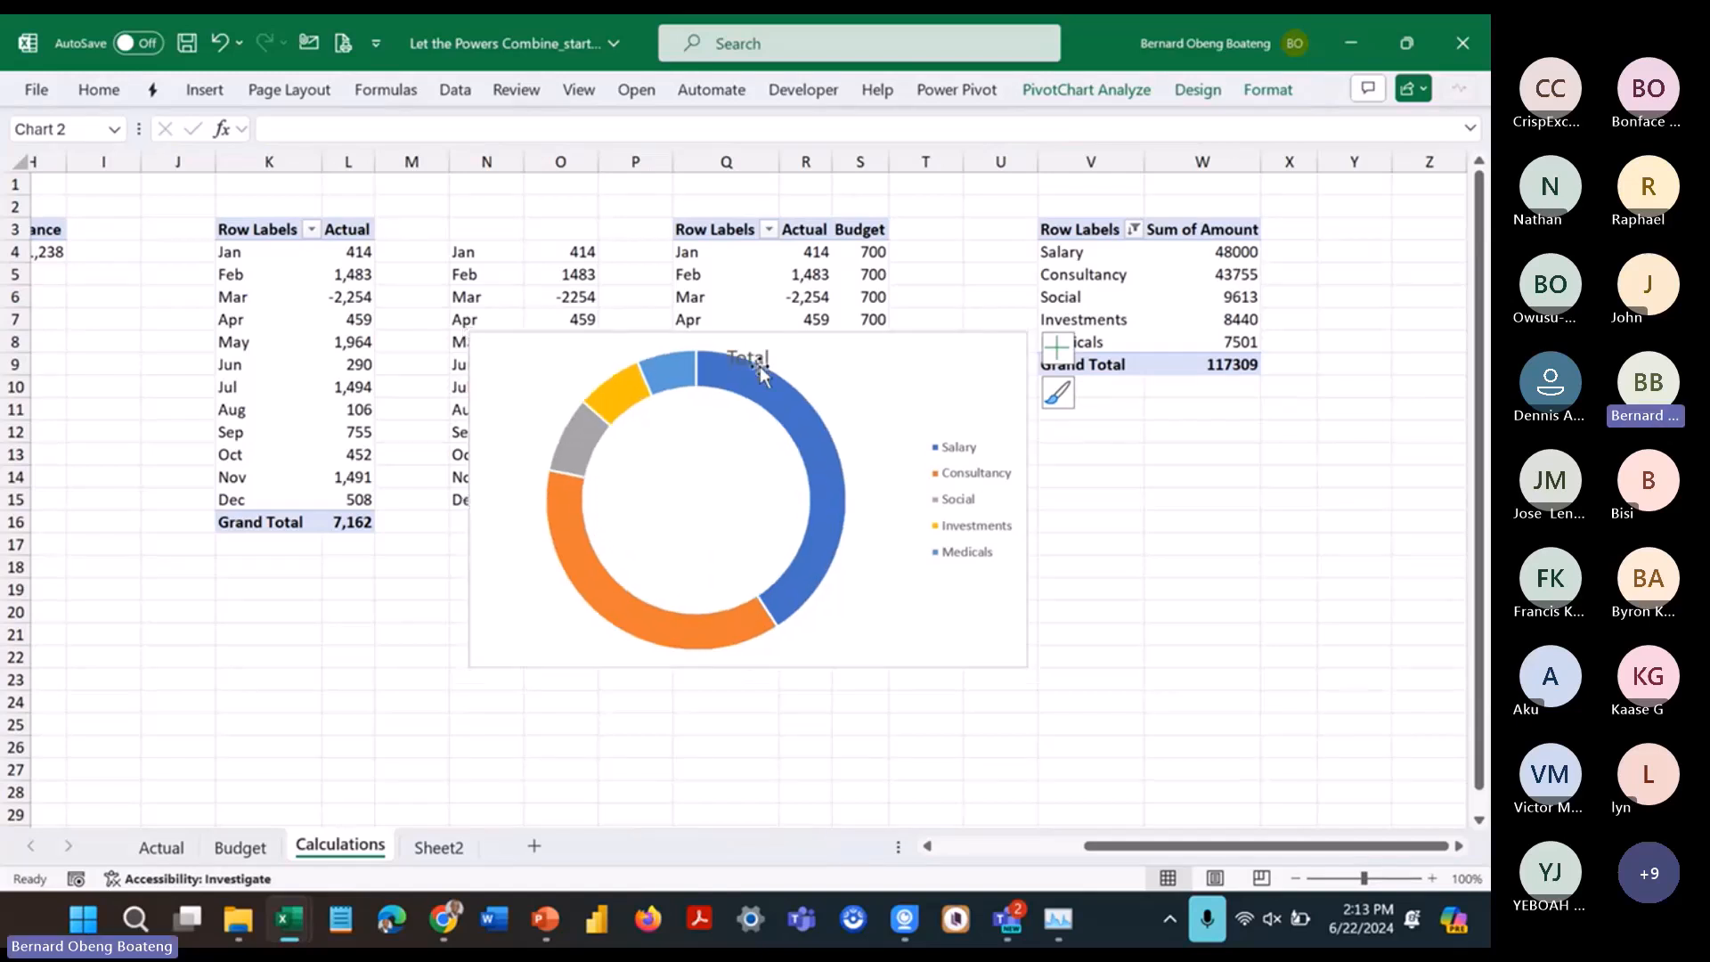
Step: Move the doughnut chart to Sheet2 at cell J12 and resize it to fit the outlined box over J12:P23
click(902, 349)
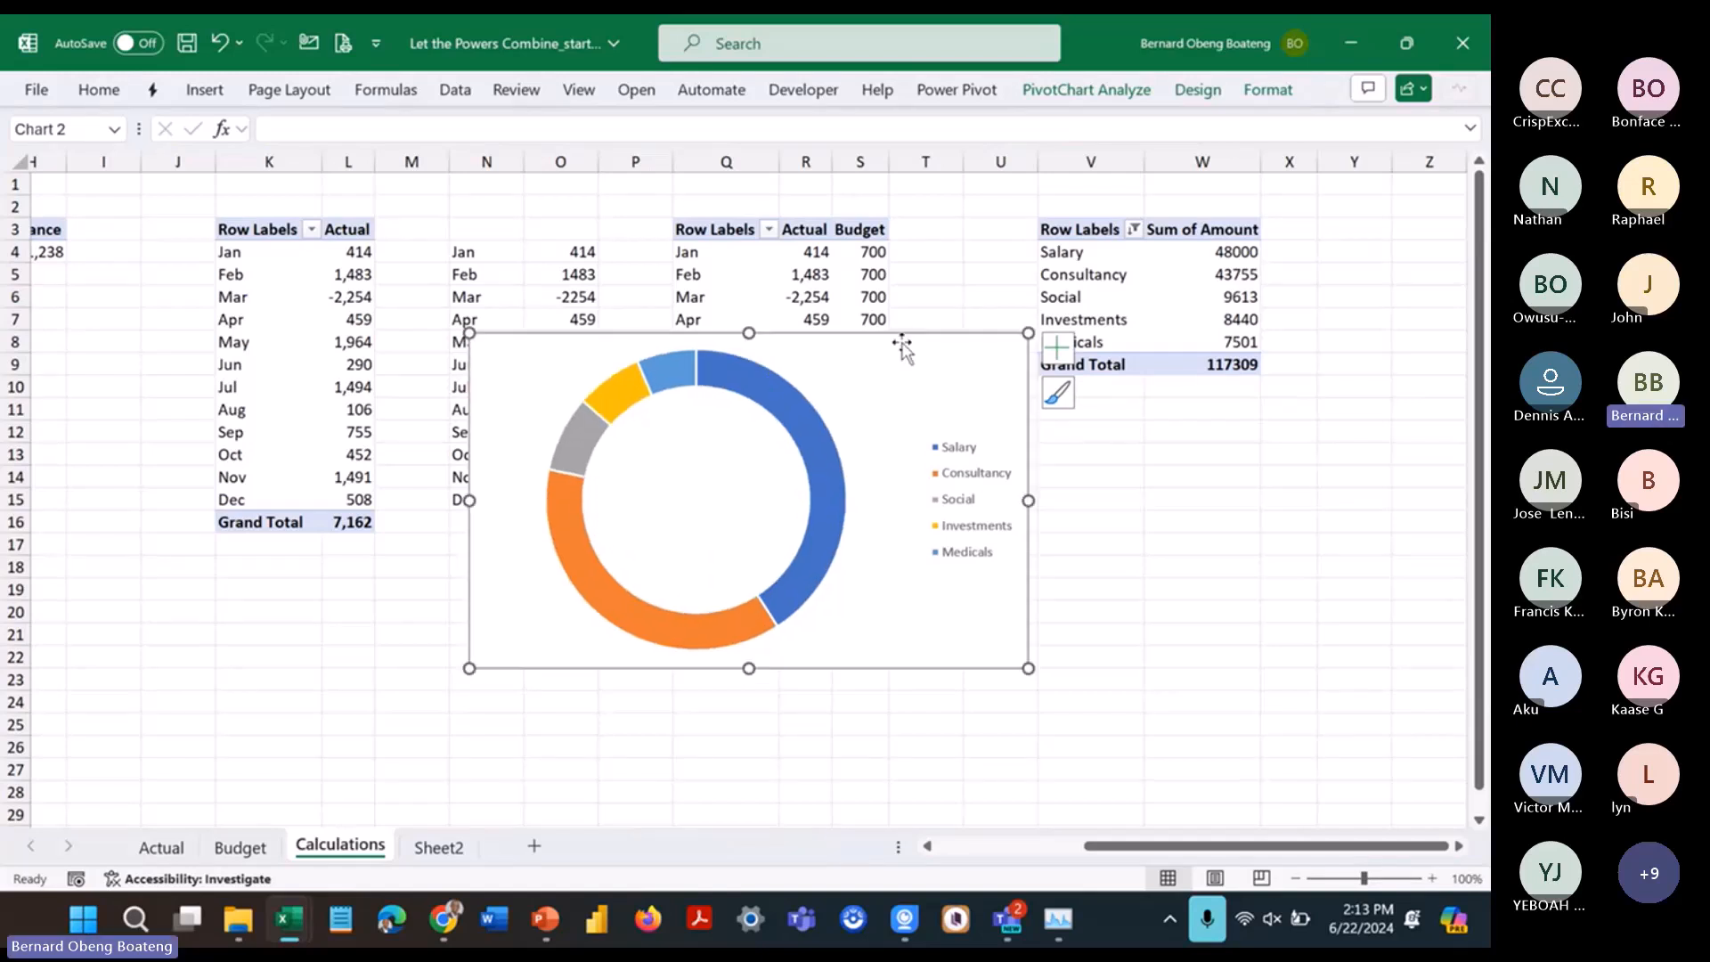
key(ctrl+x)
click(438, 847)
click(574, 445)
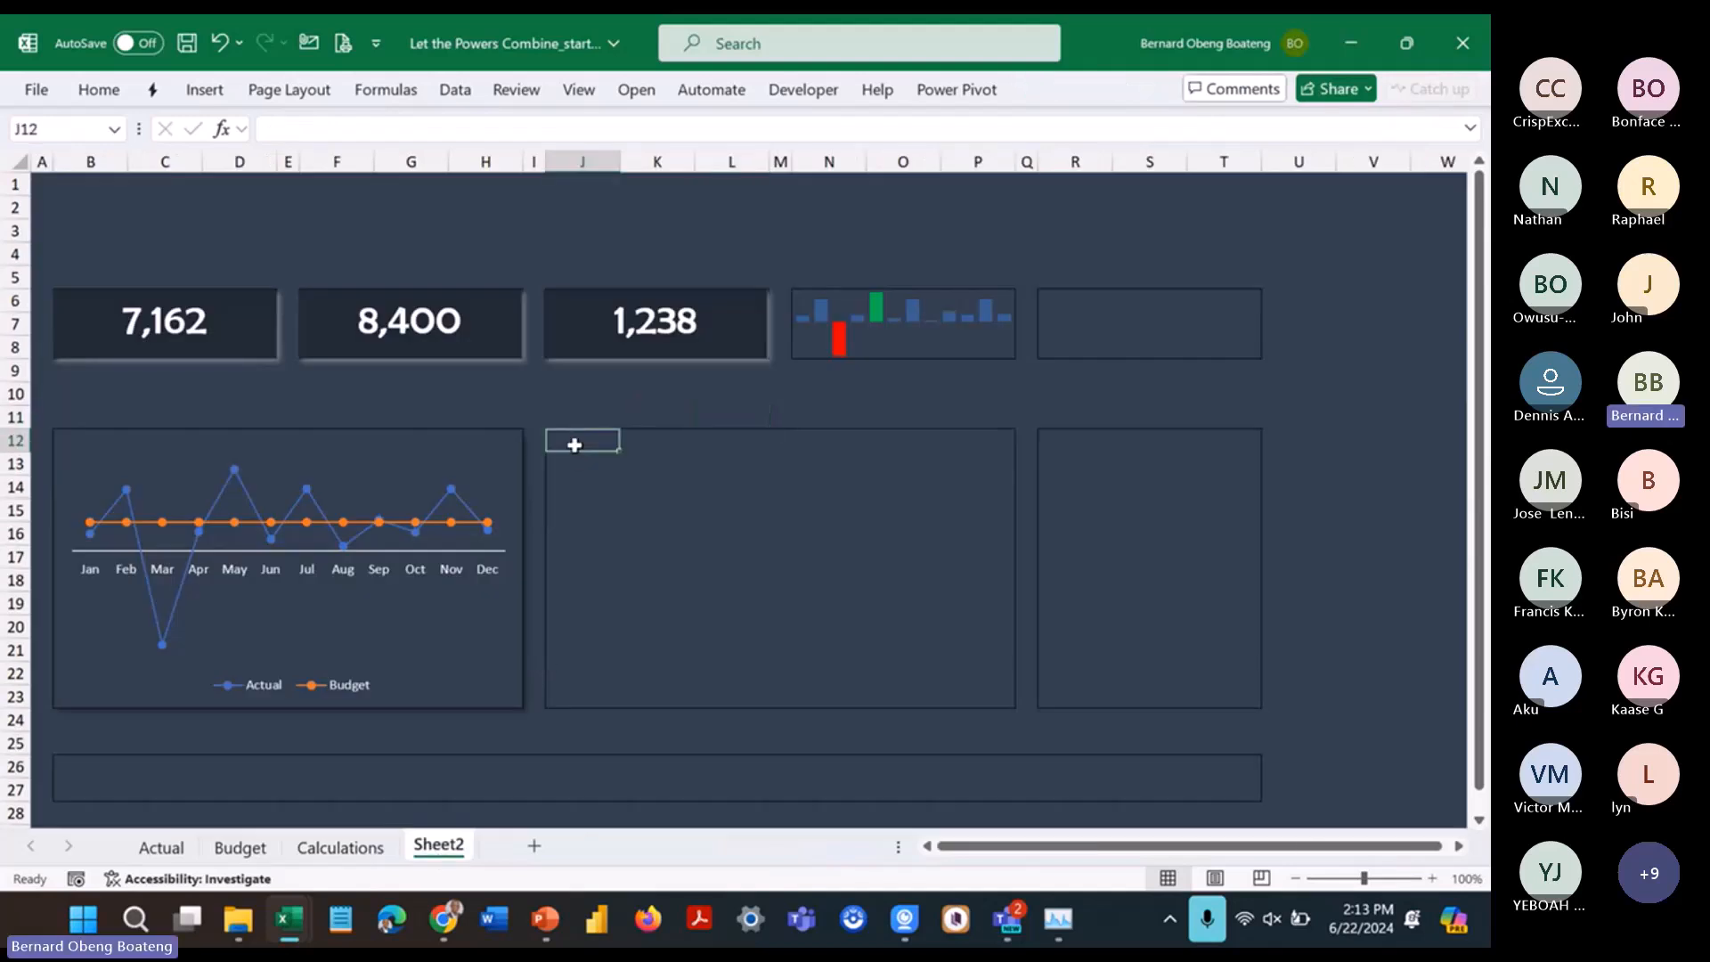
key(ctrl+v)
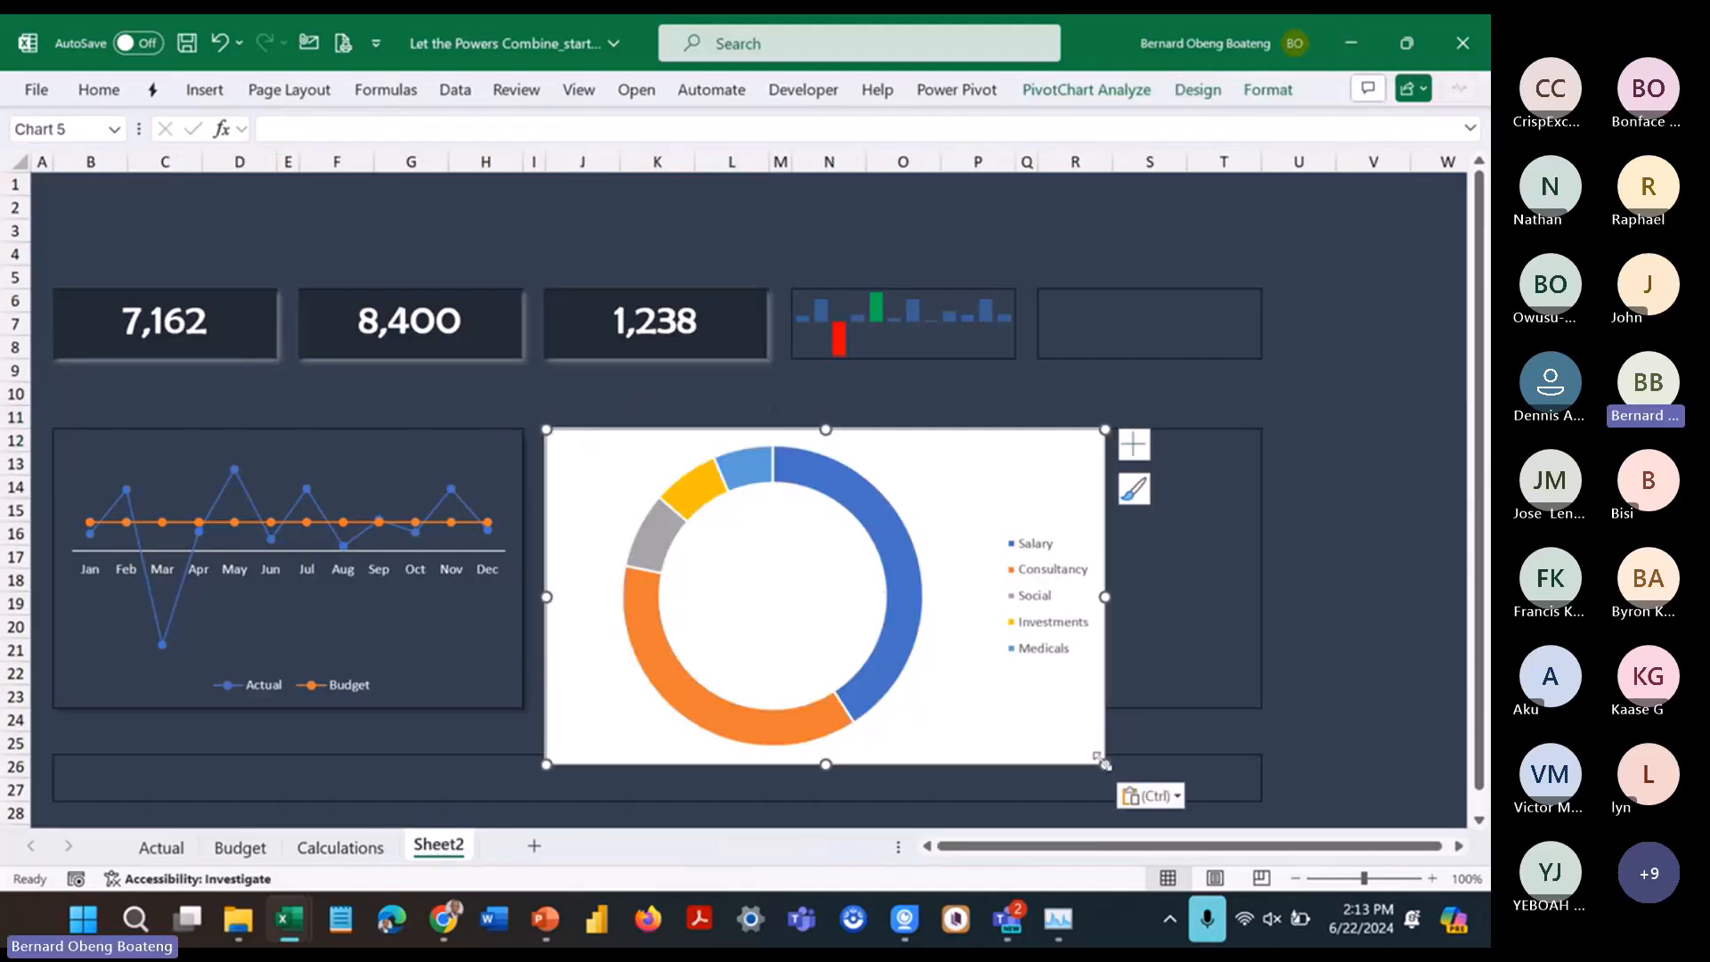
drag(1104, 764, 1015, 708)
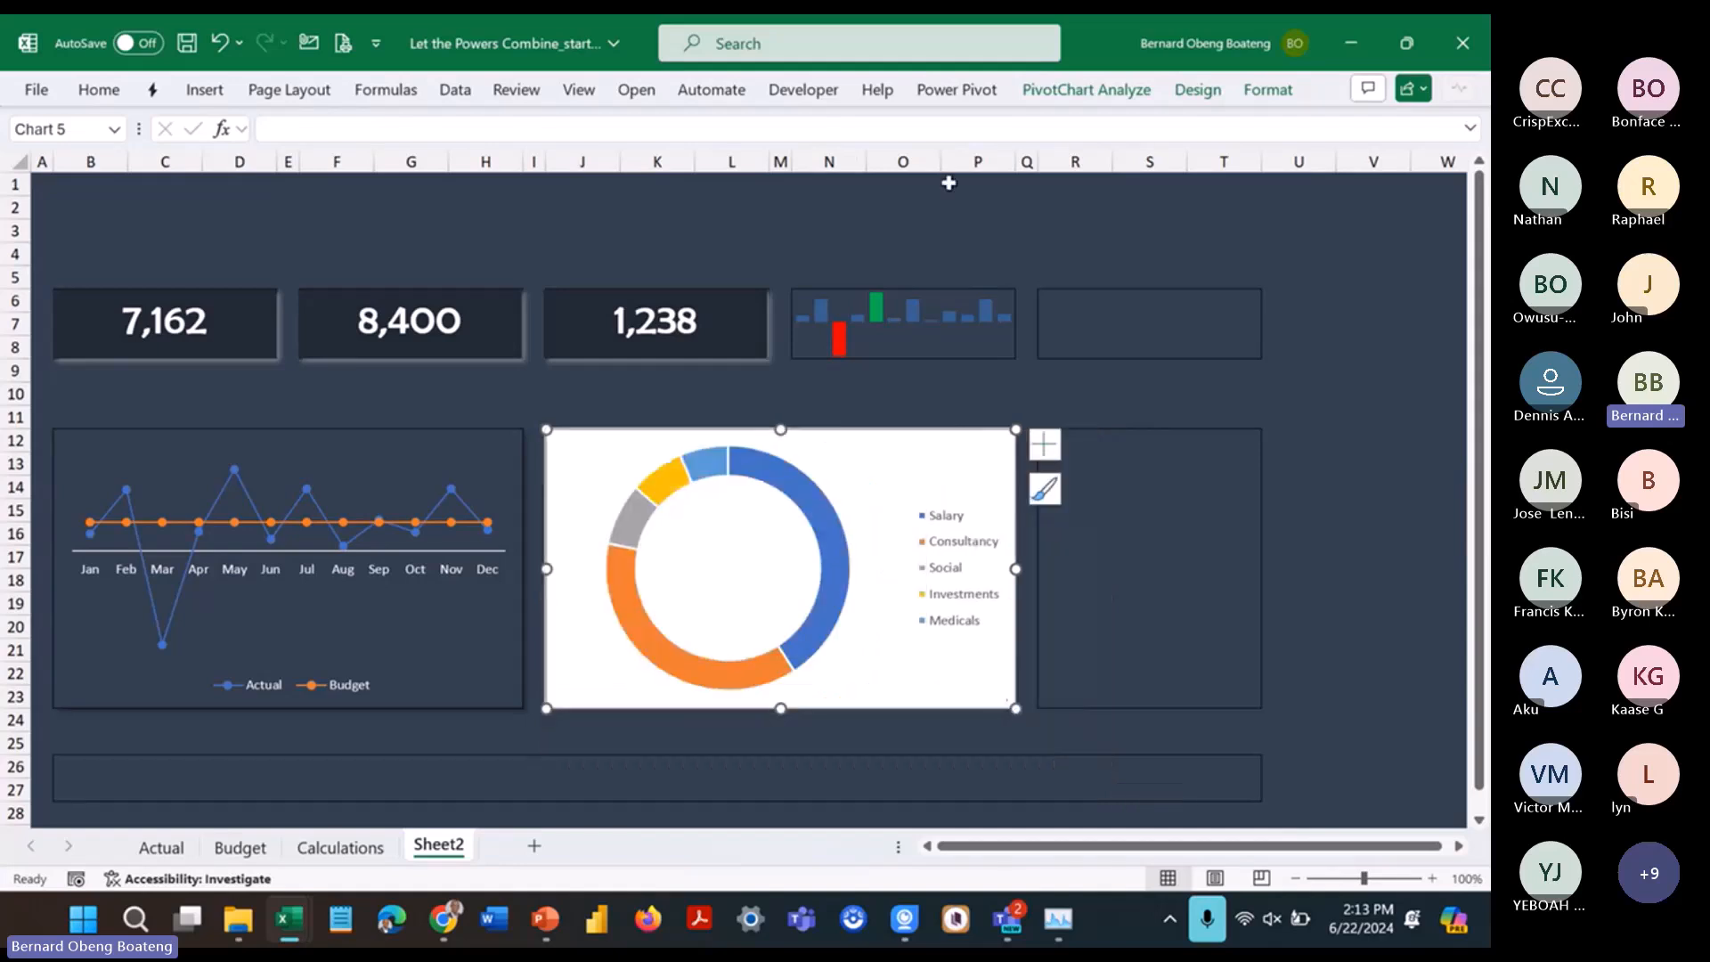
Step: Remove the doughnut chart's background fill and set its text color to white
click(1271, 89)
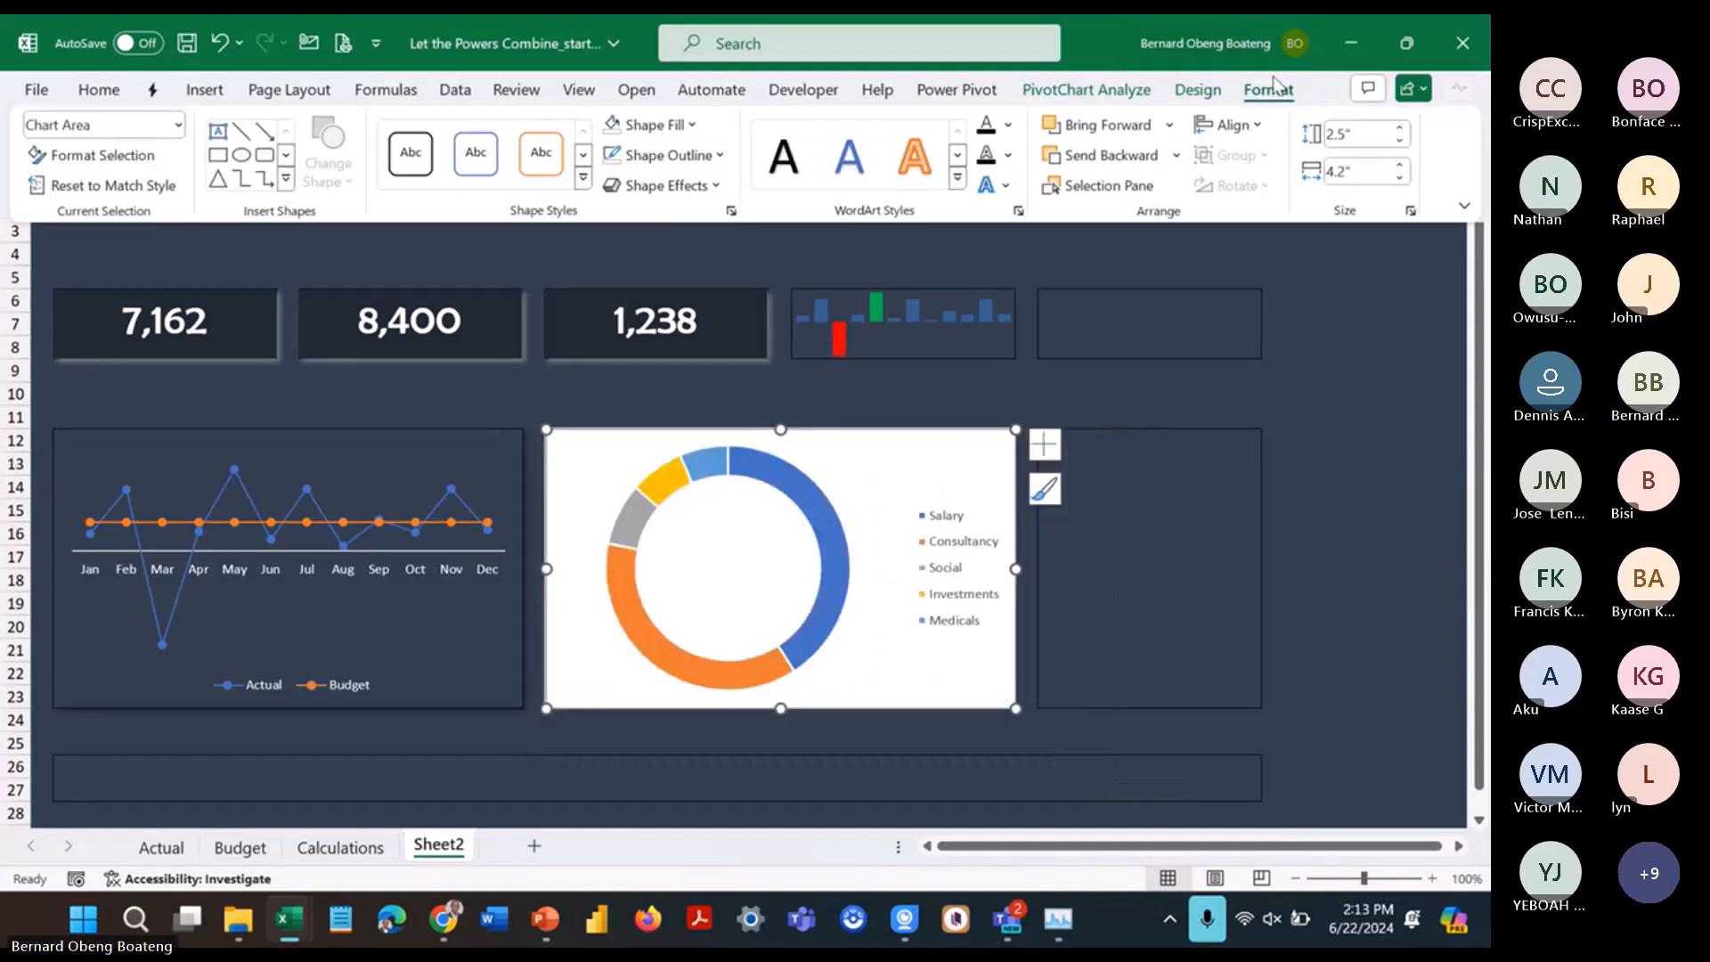
click(613, 131)
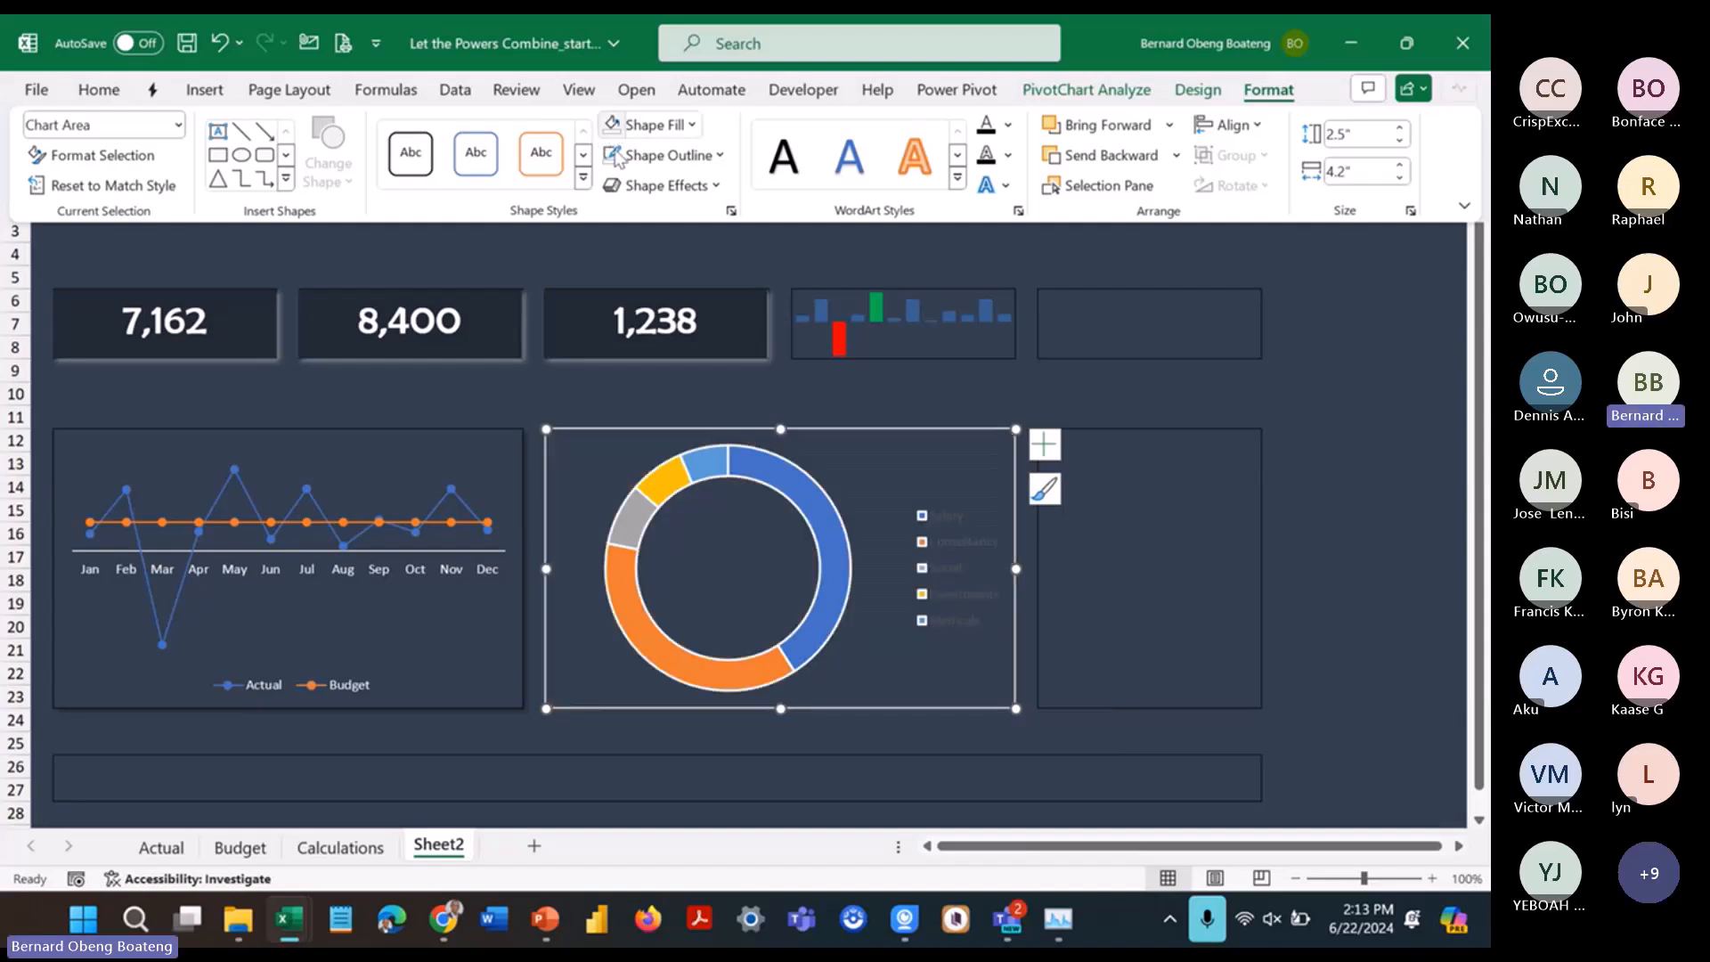
click(112, 98)
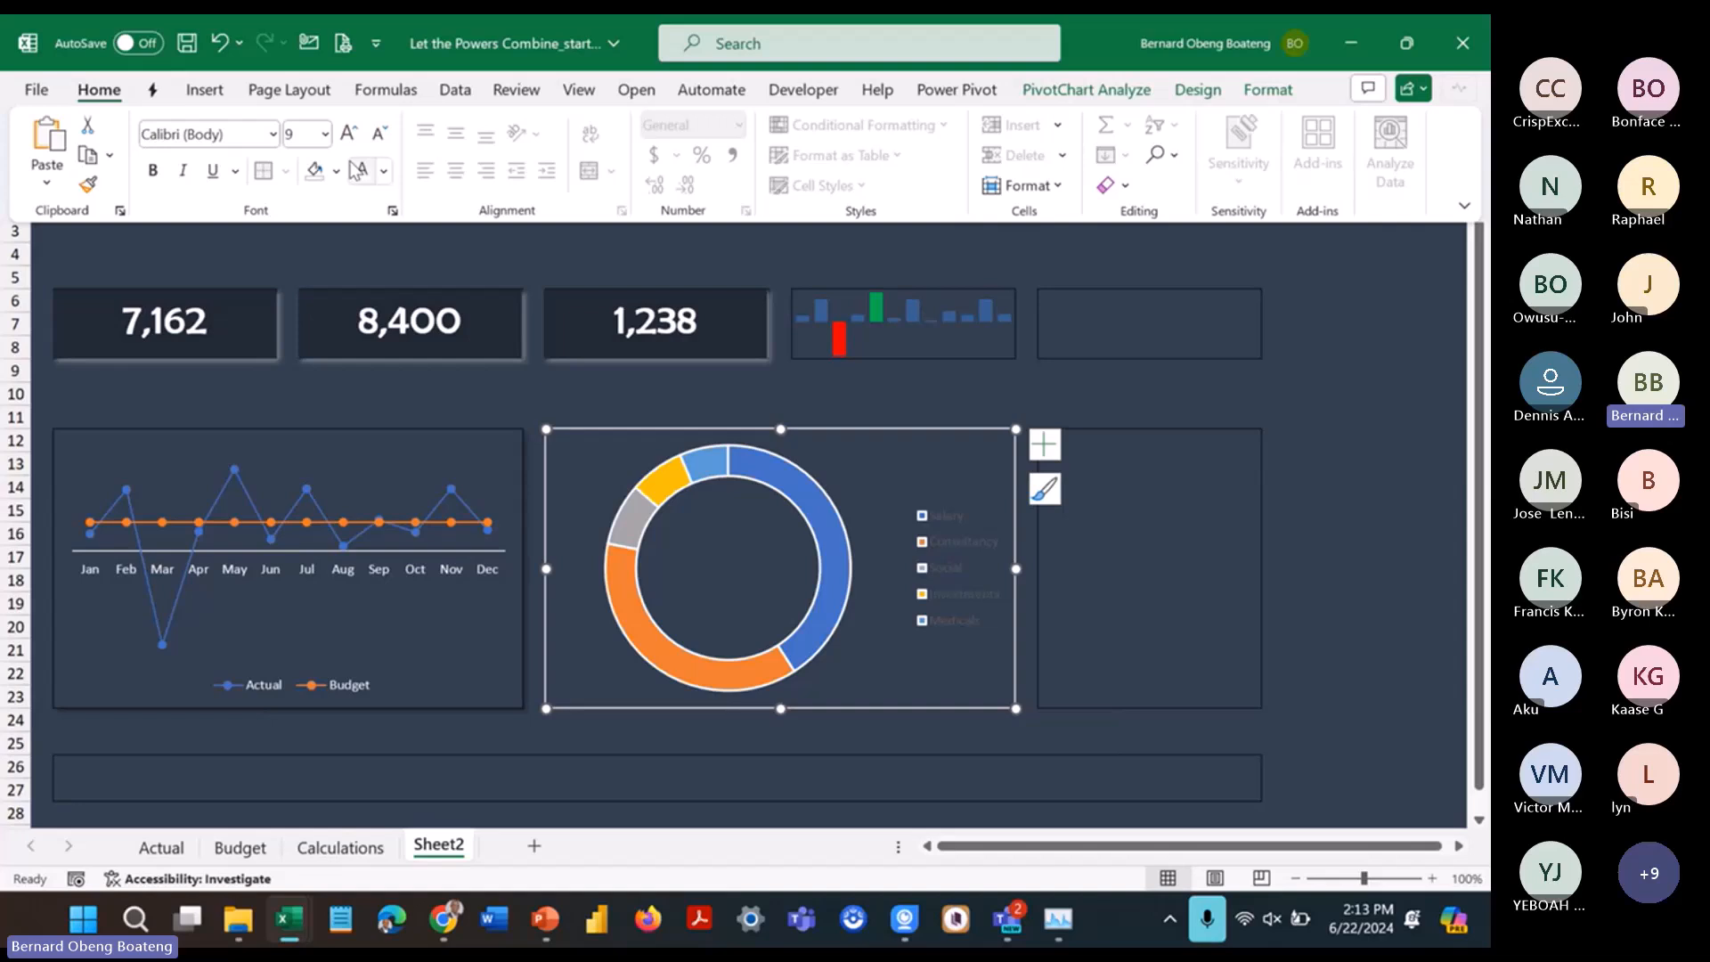
click(357, 169)
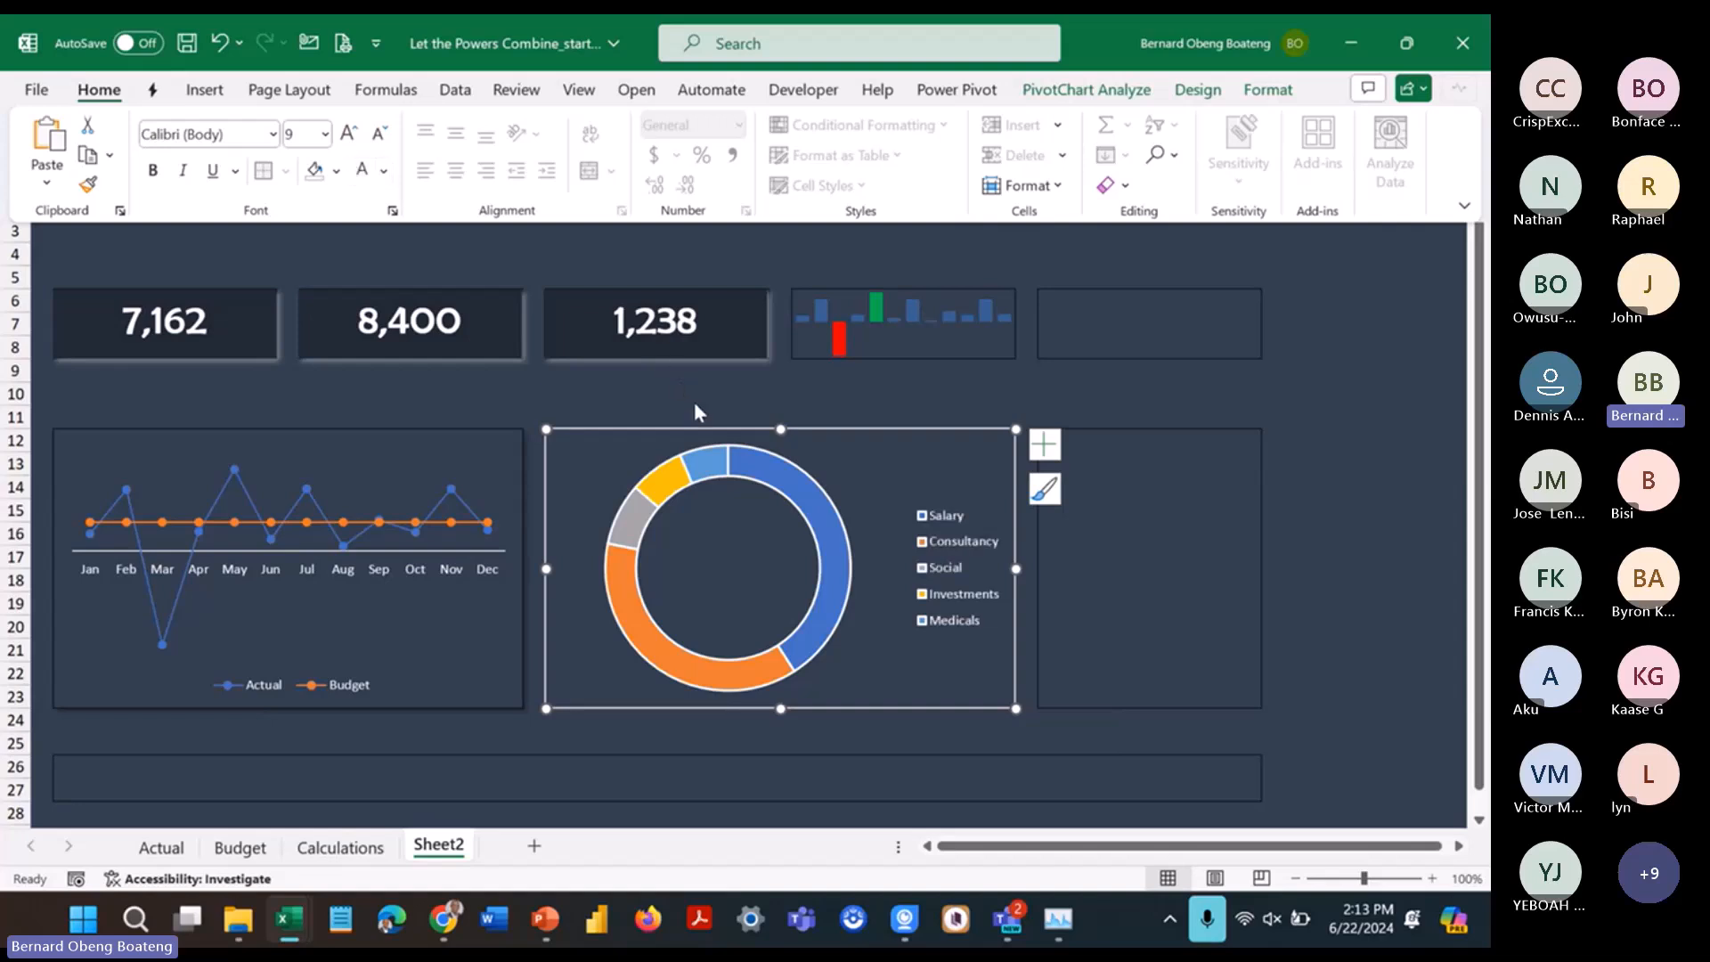
key(ctrl+F1)
Step: Remove the outline from the doughnut chart's data series
click(746, 474)
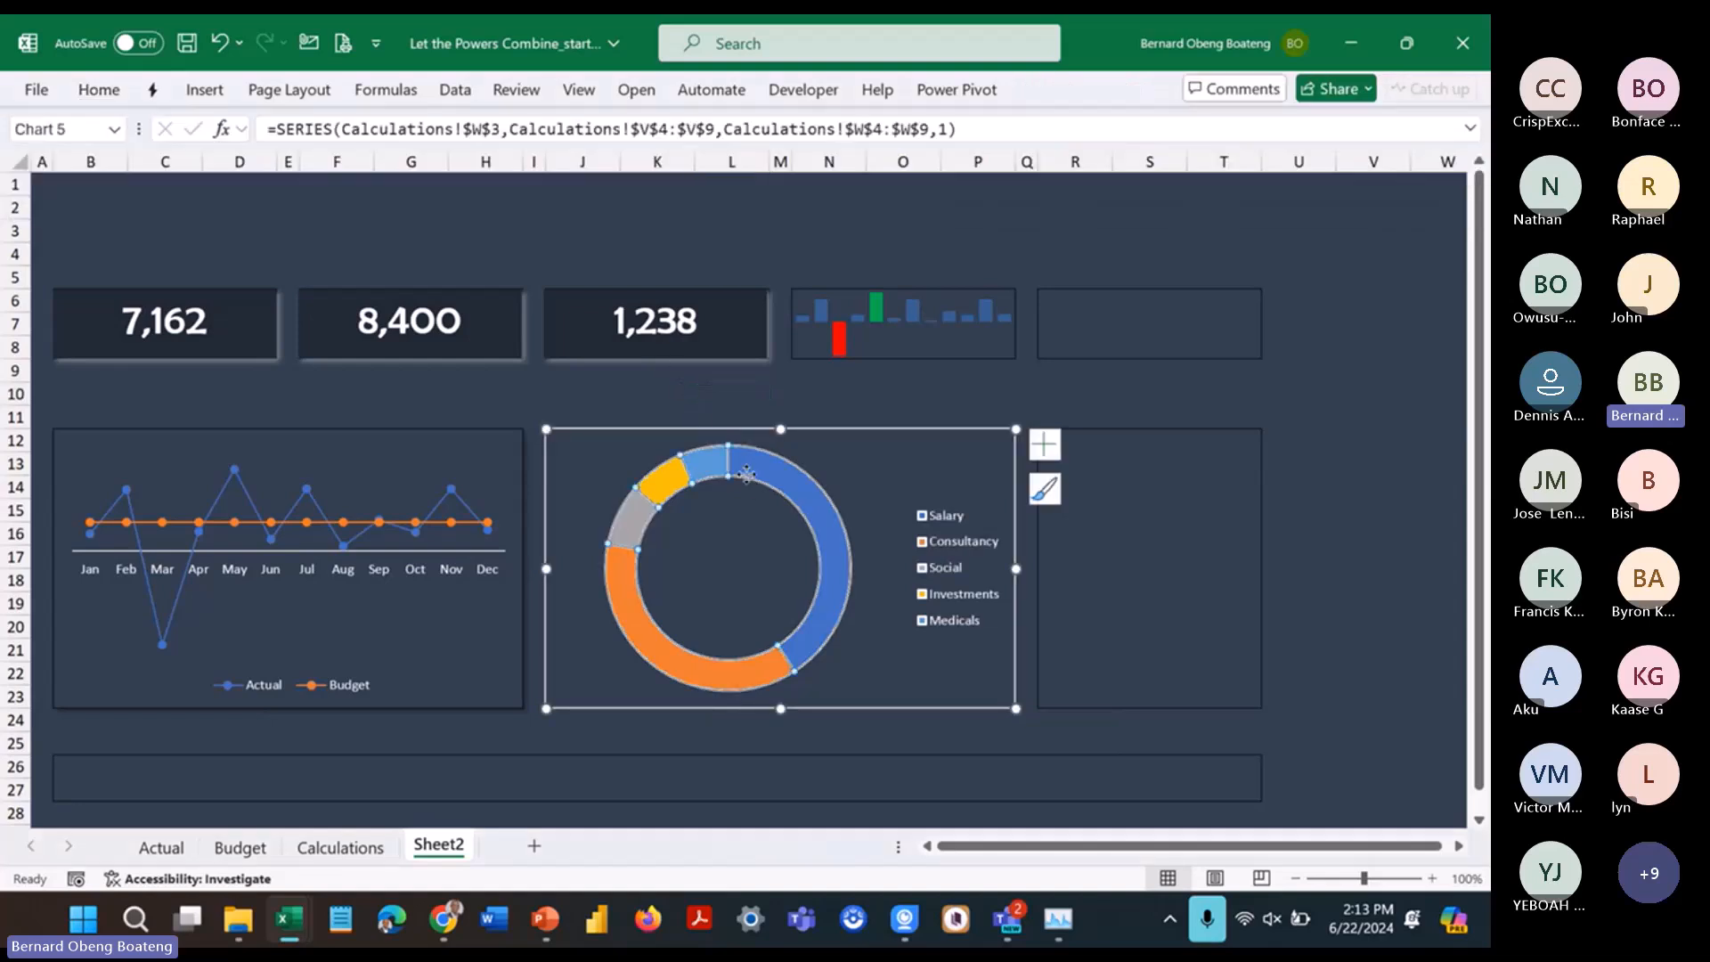
click(99, 89)
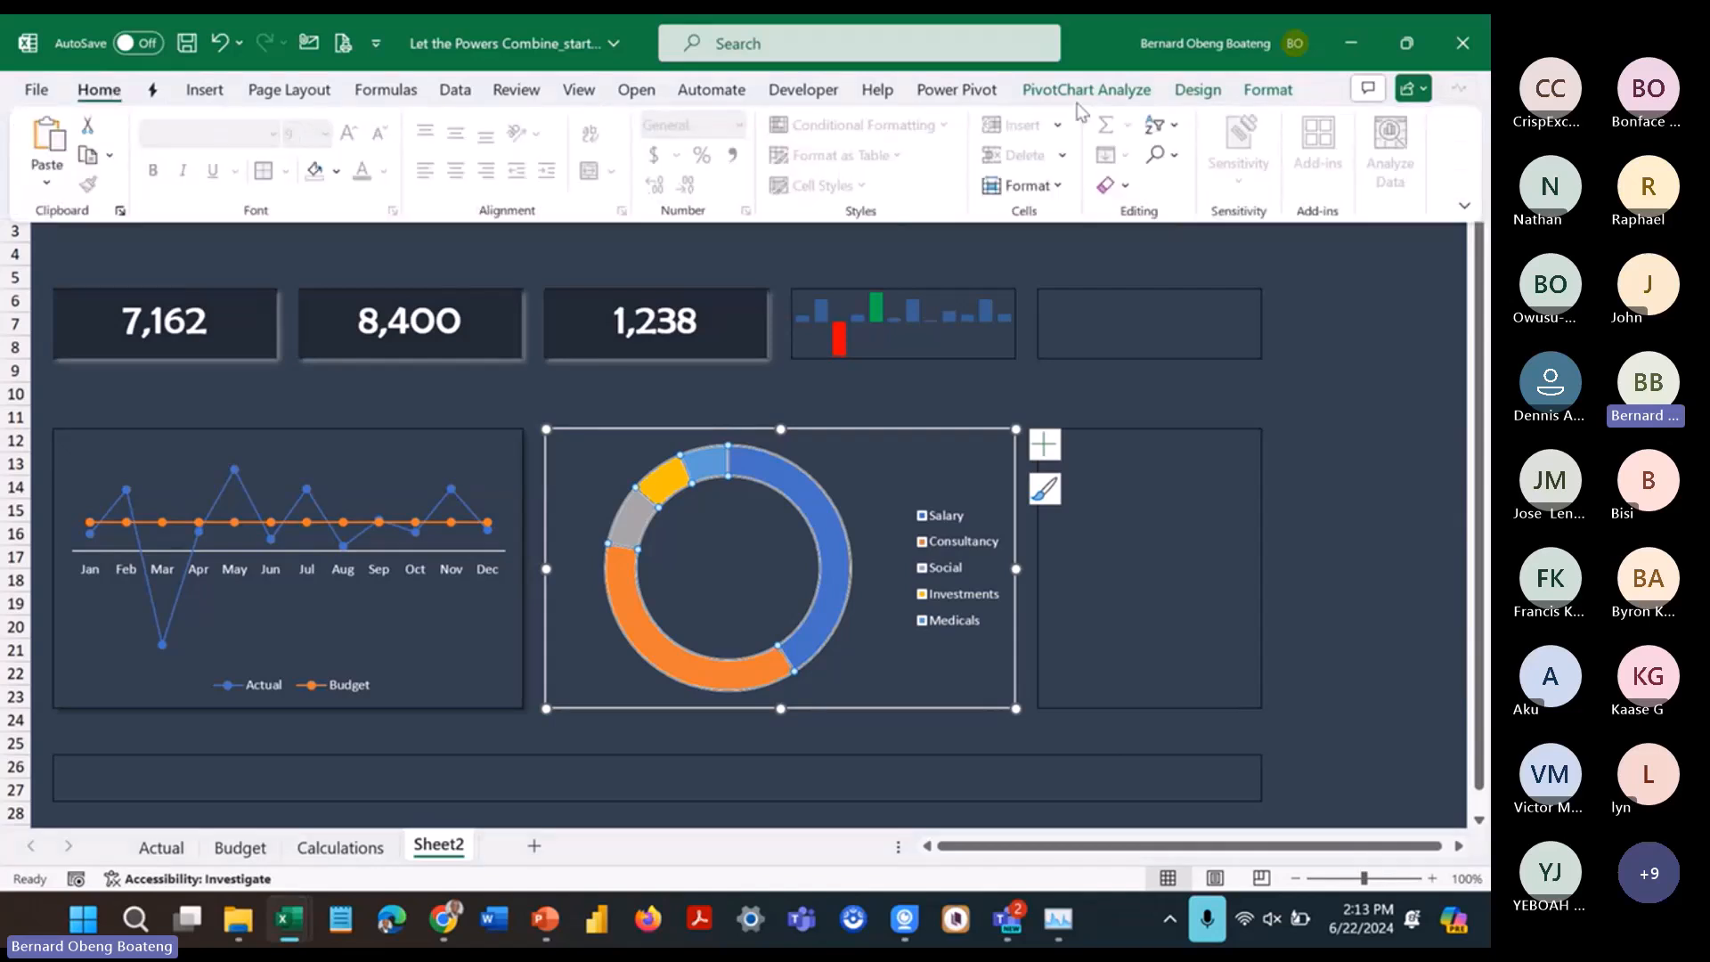
click(1238, 92)
click(710, 157)
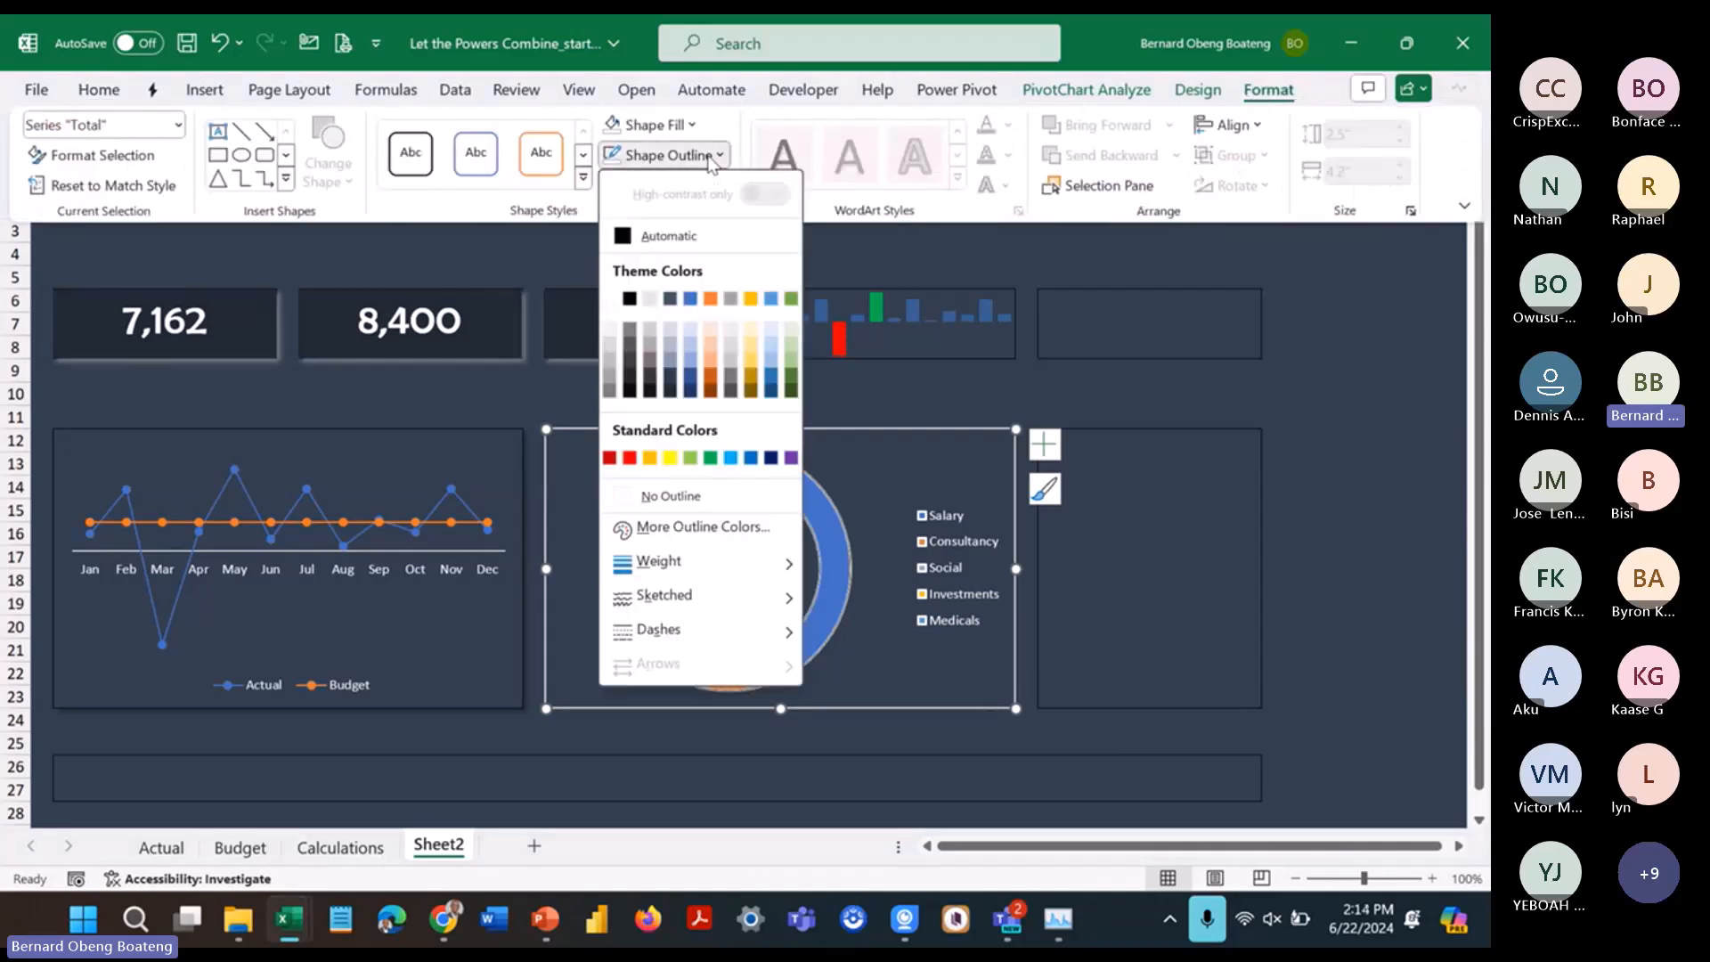
click(667, 499)
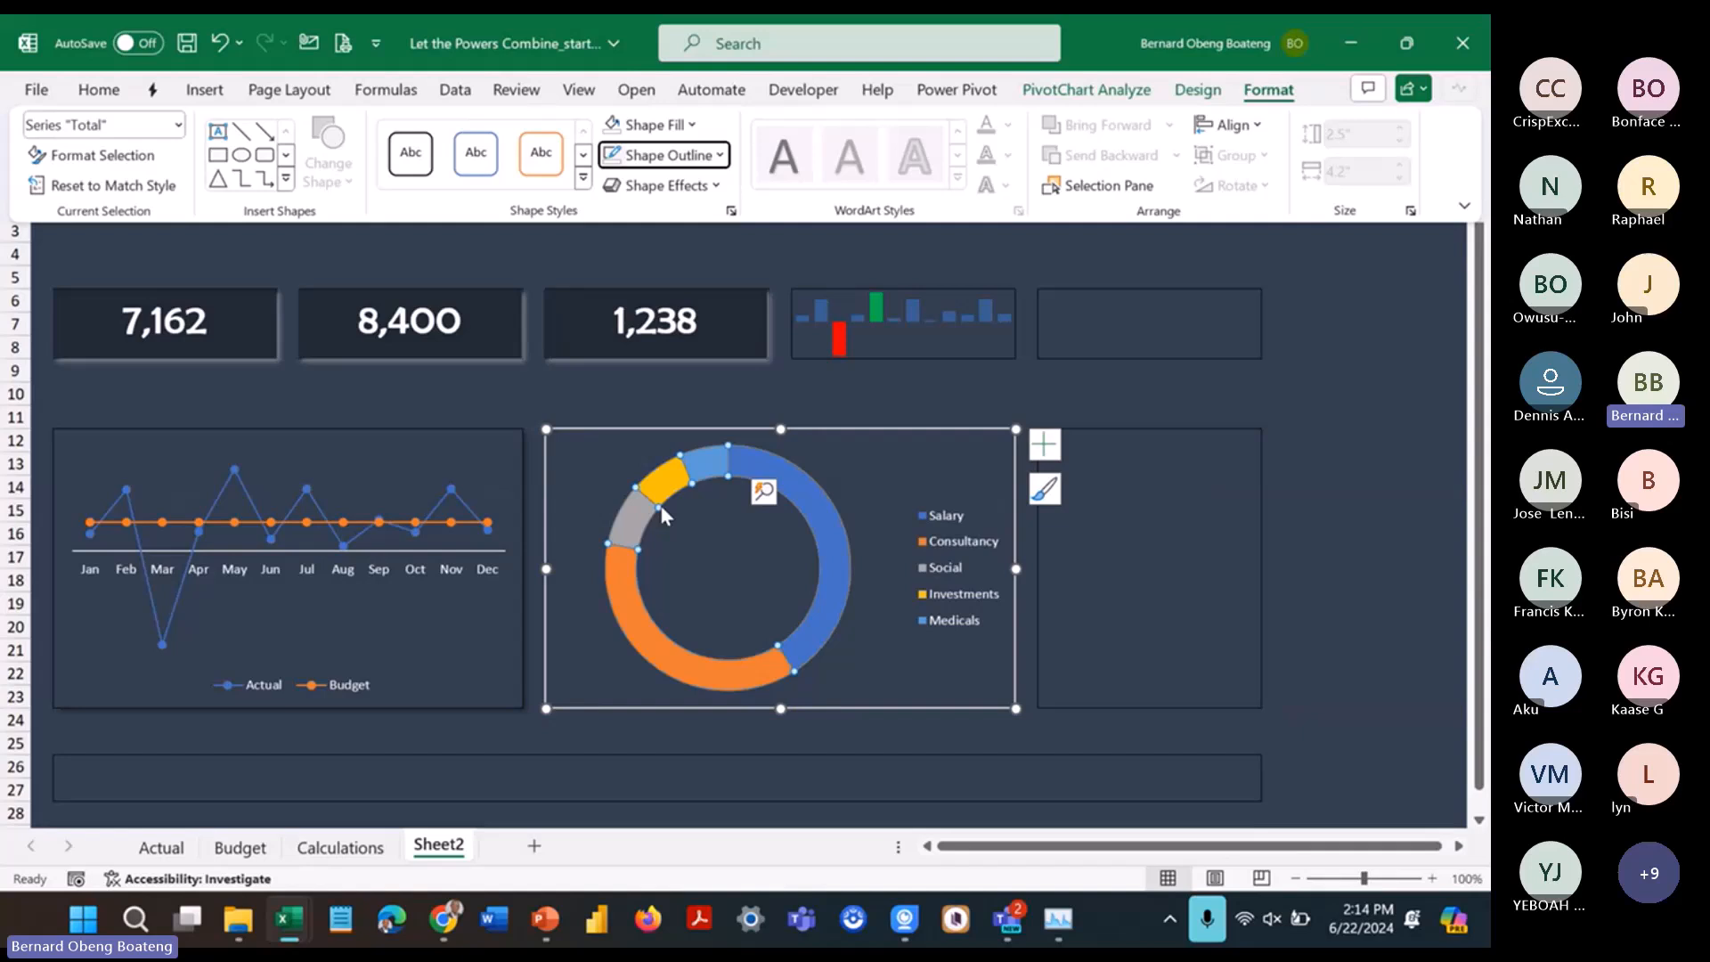
click(880, 414)
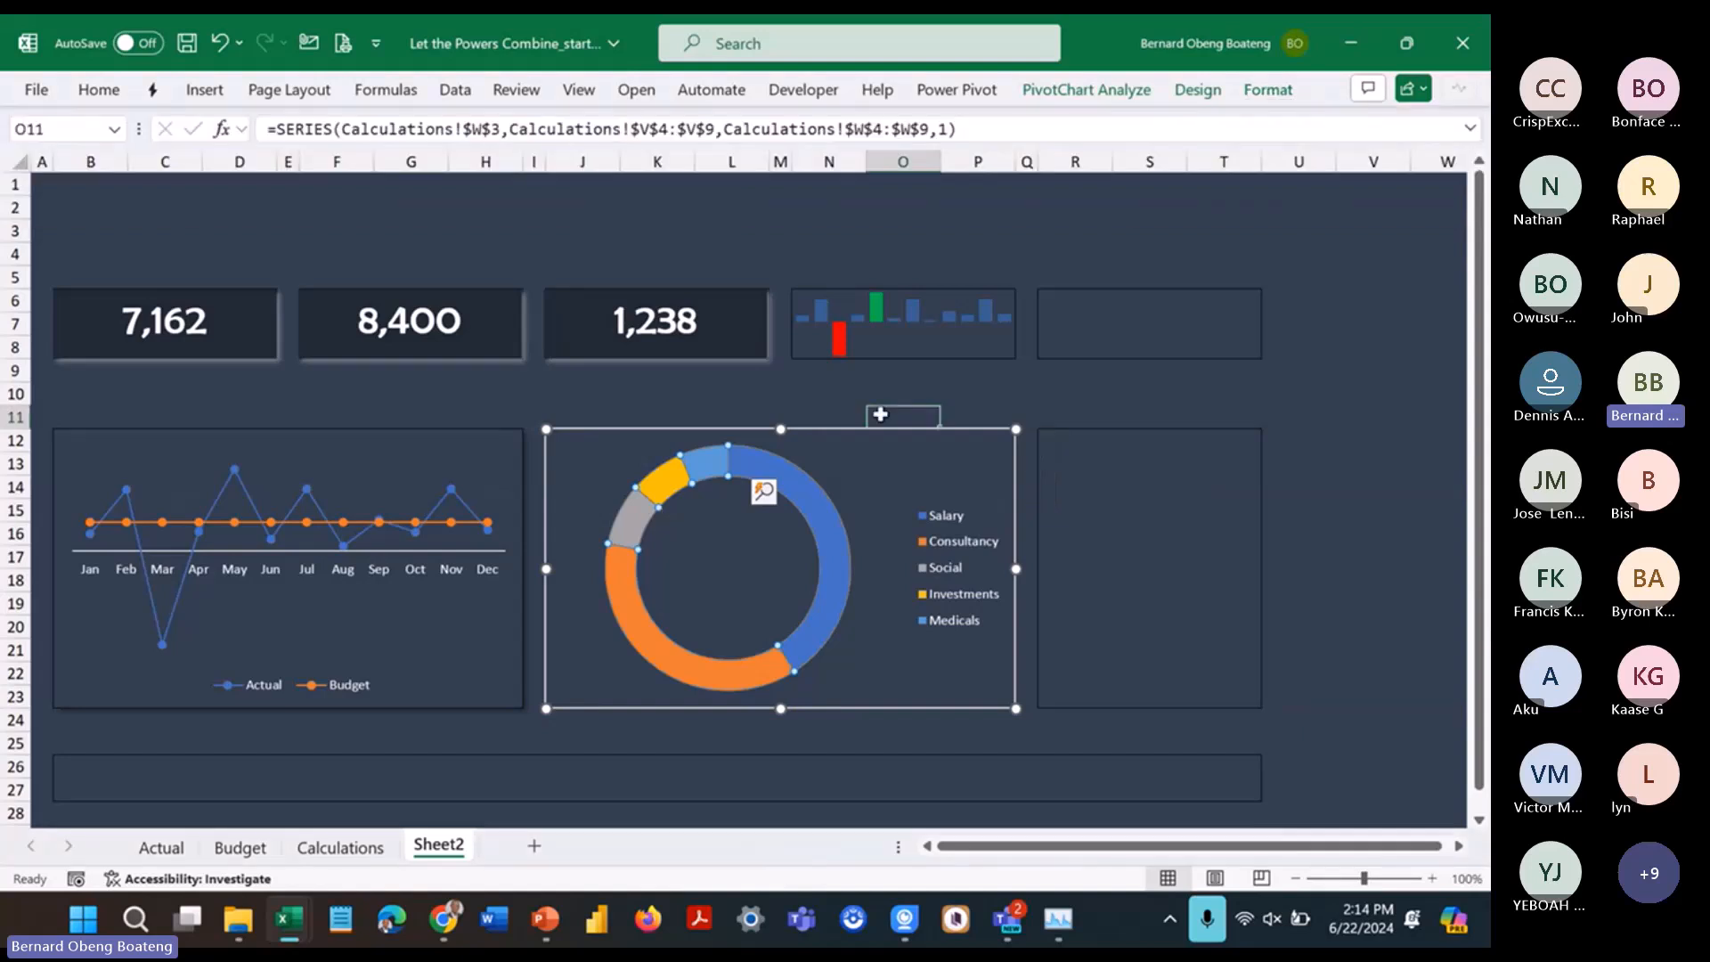
Step: Set the doughnut hole size of the data series to 65%
key(ctrl+1)
drag(1336, 476, 1318, 477)
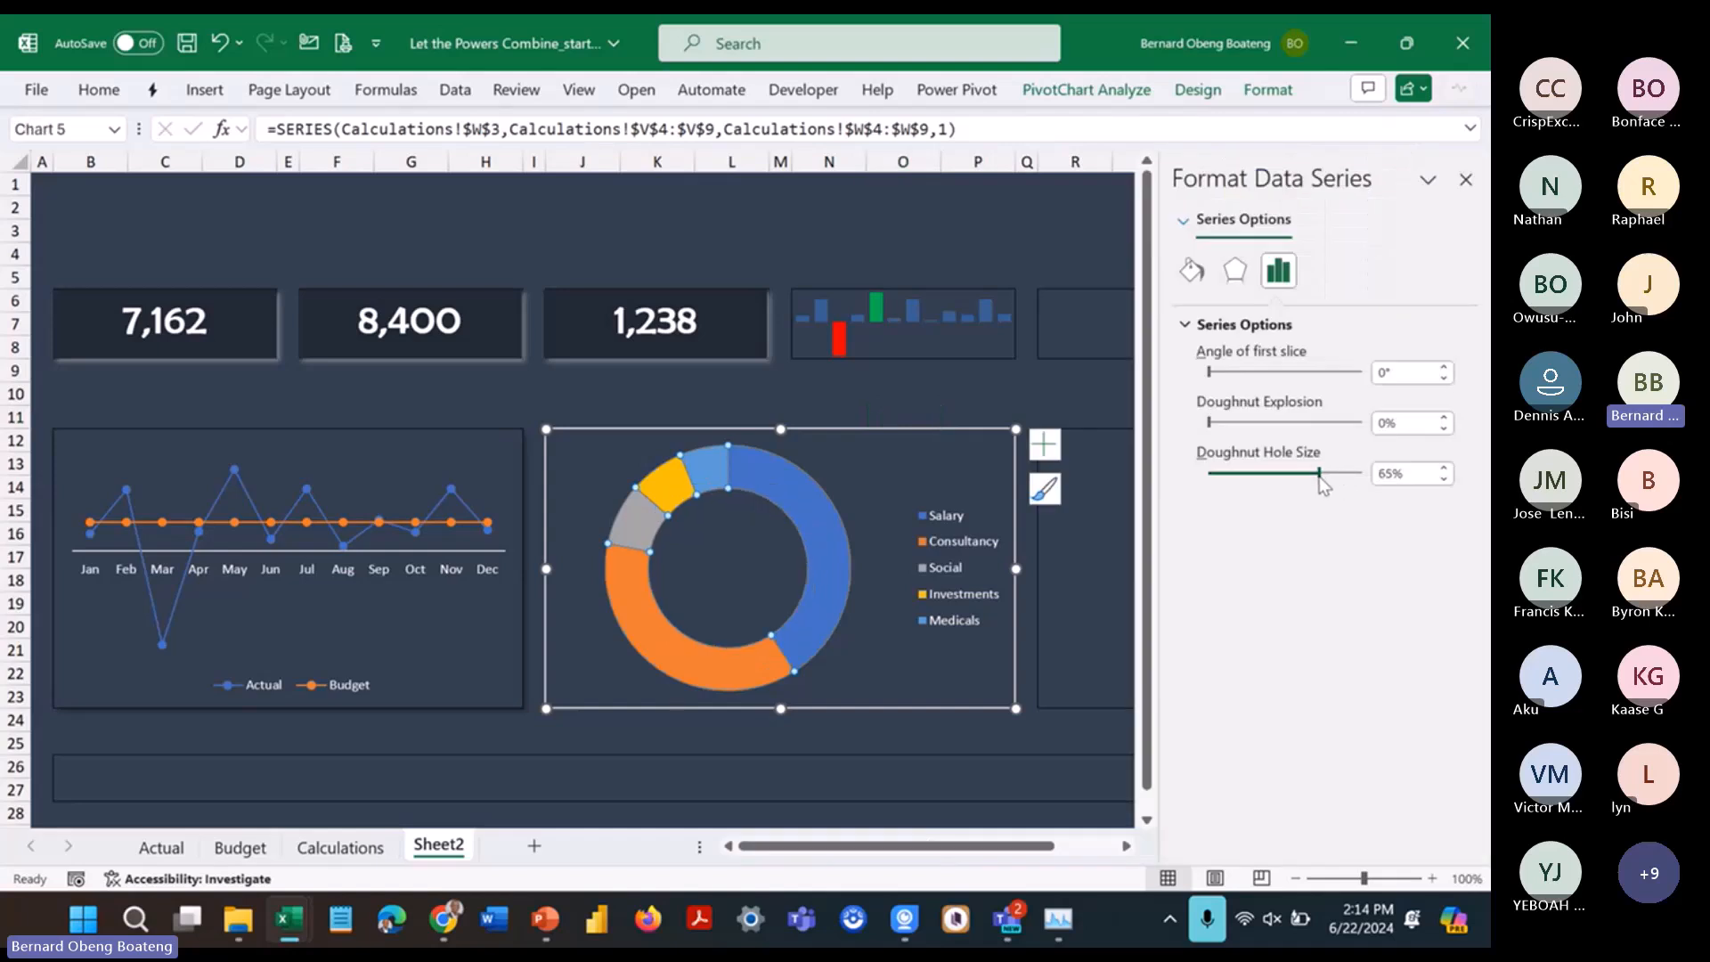
click(985, 404)
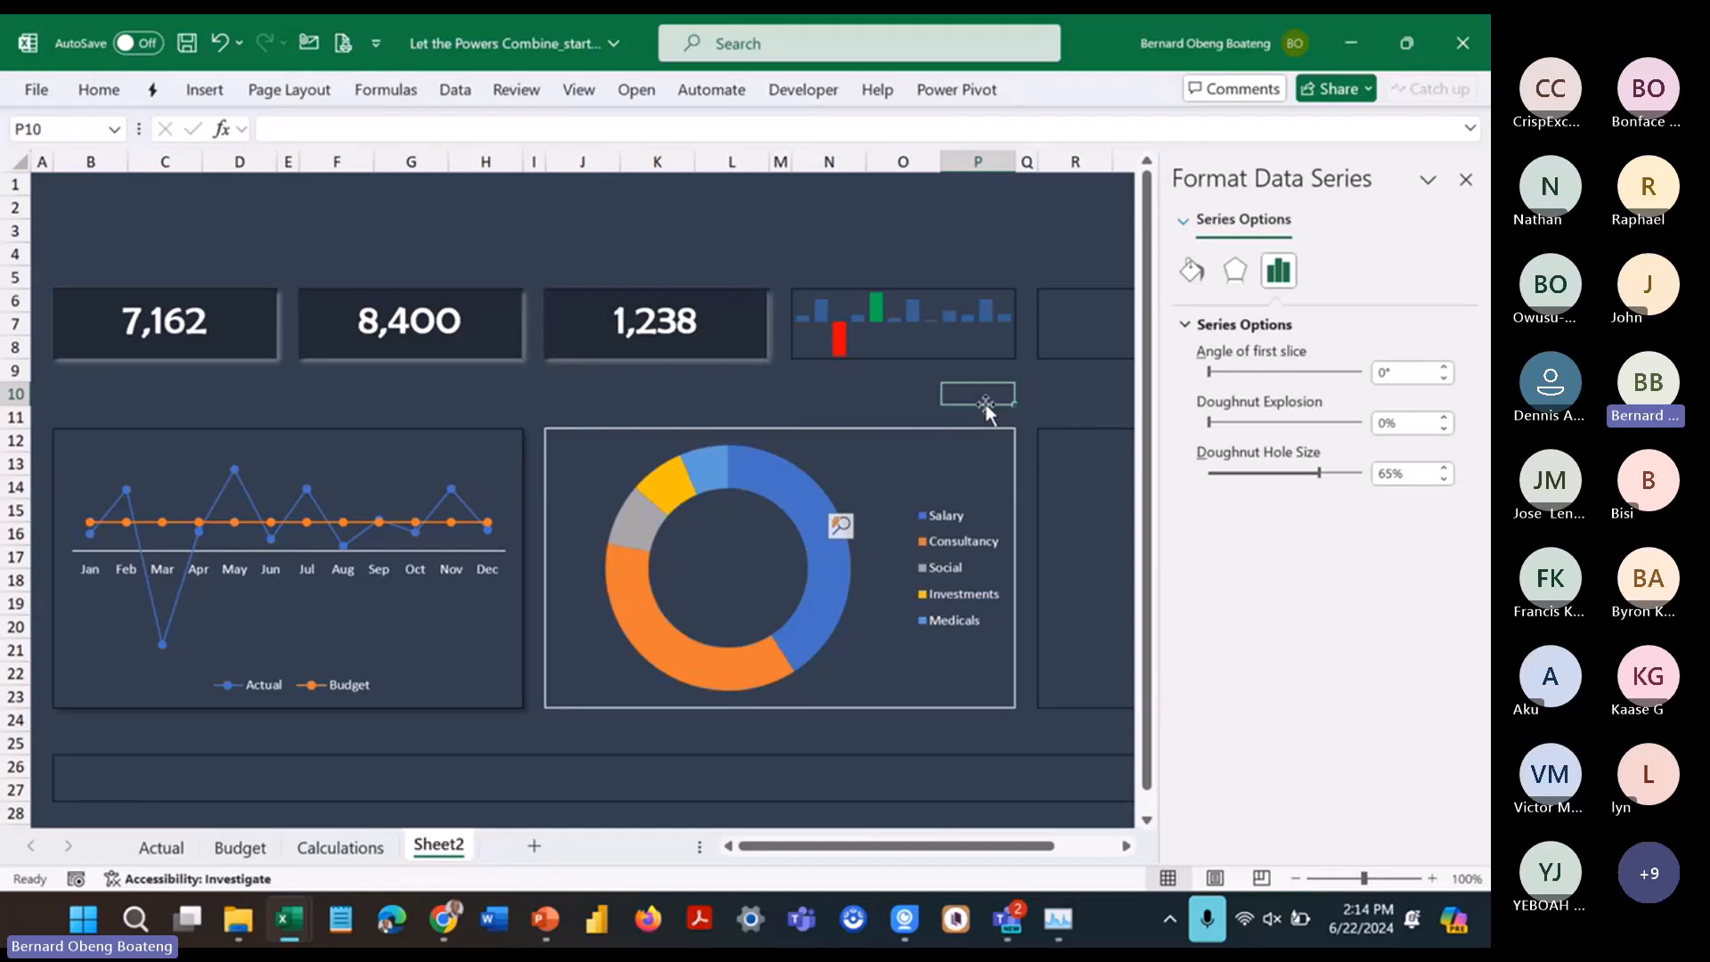
Step: Change the doughnut chart's colors to the second Colorful palette of blues and grays
click(885, 442)
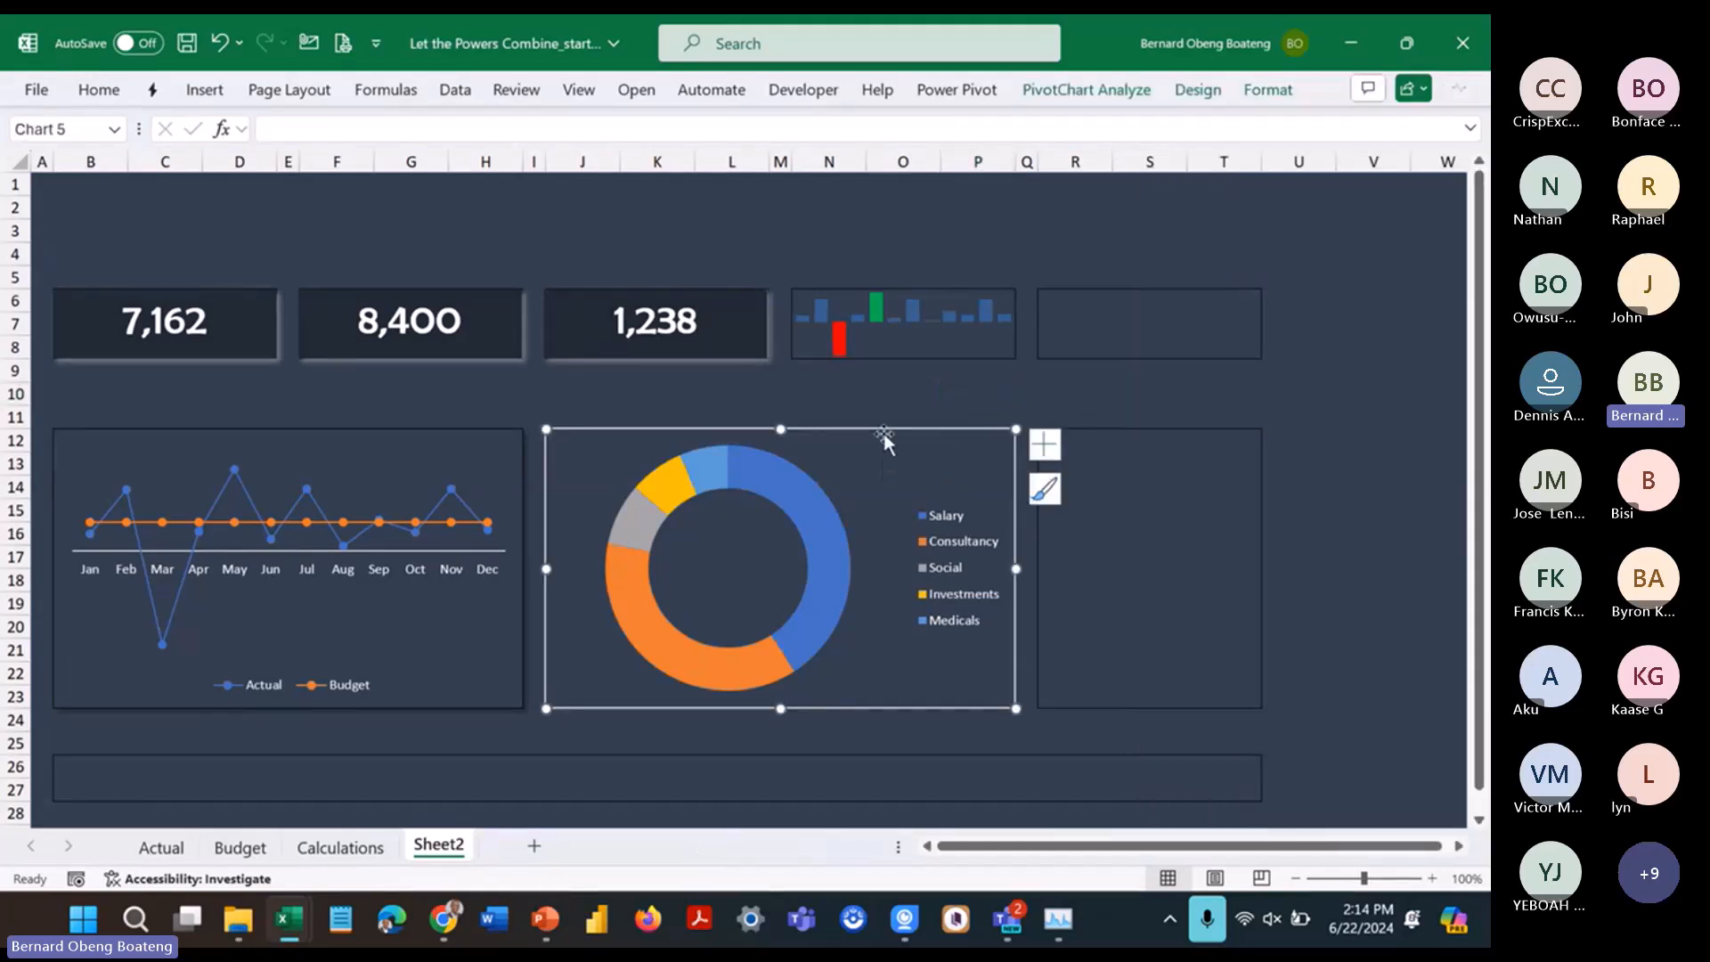
click(1267, 89)
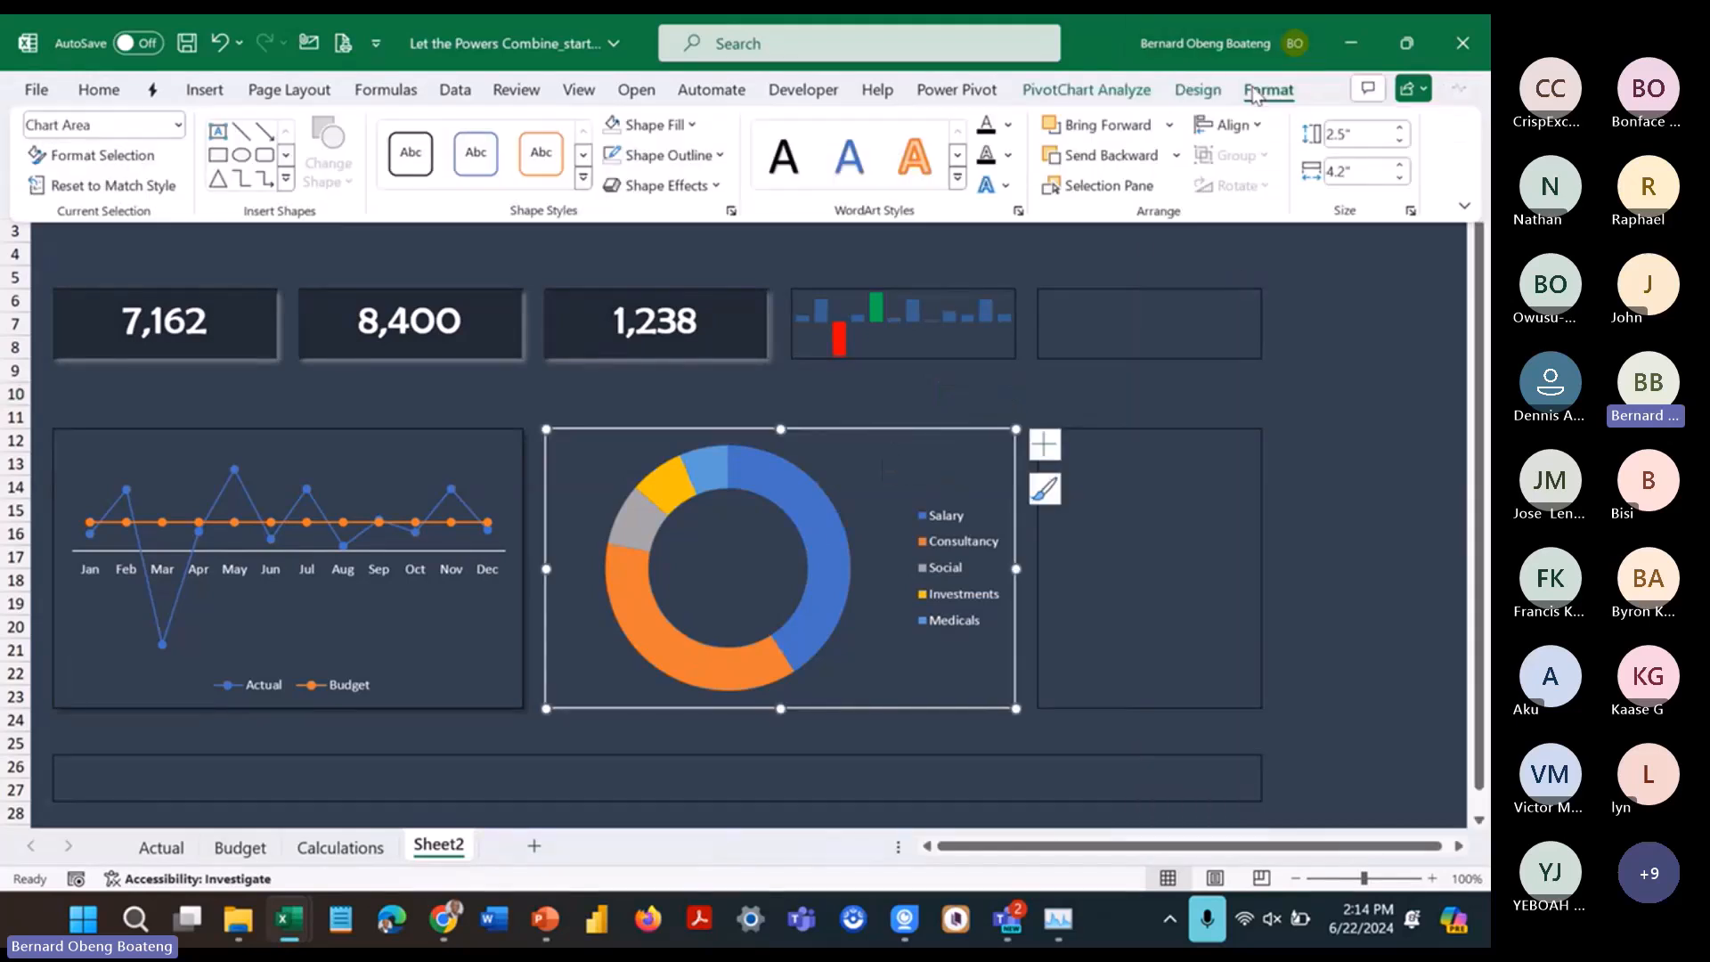
click(1088, 90)
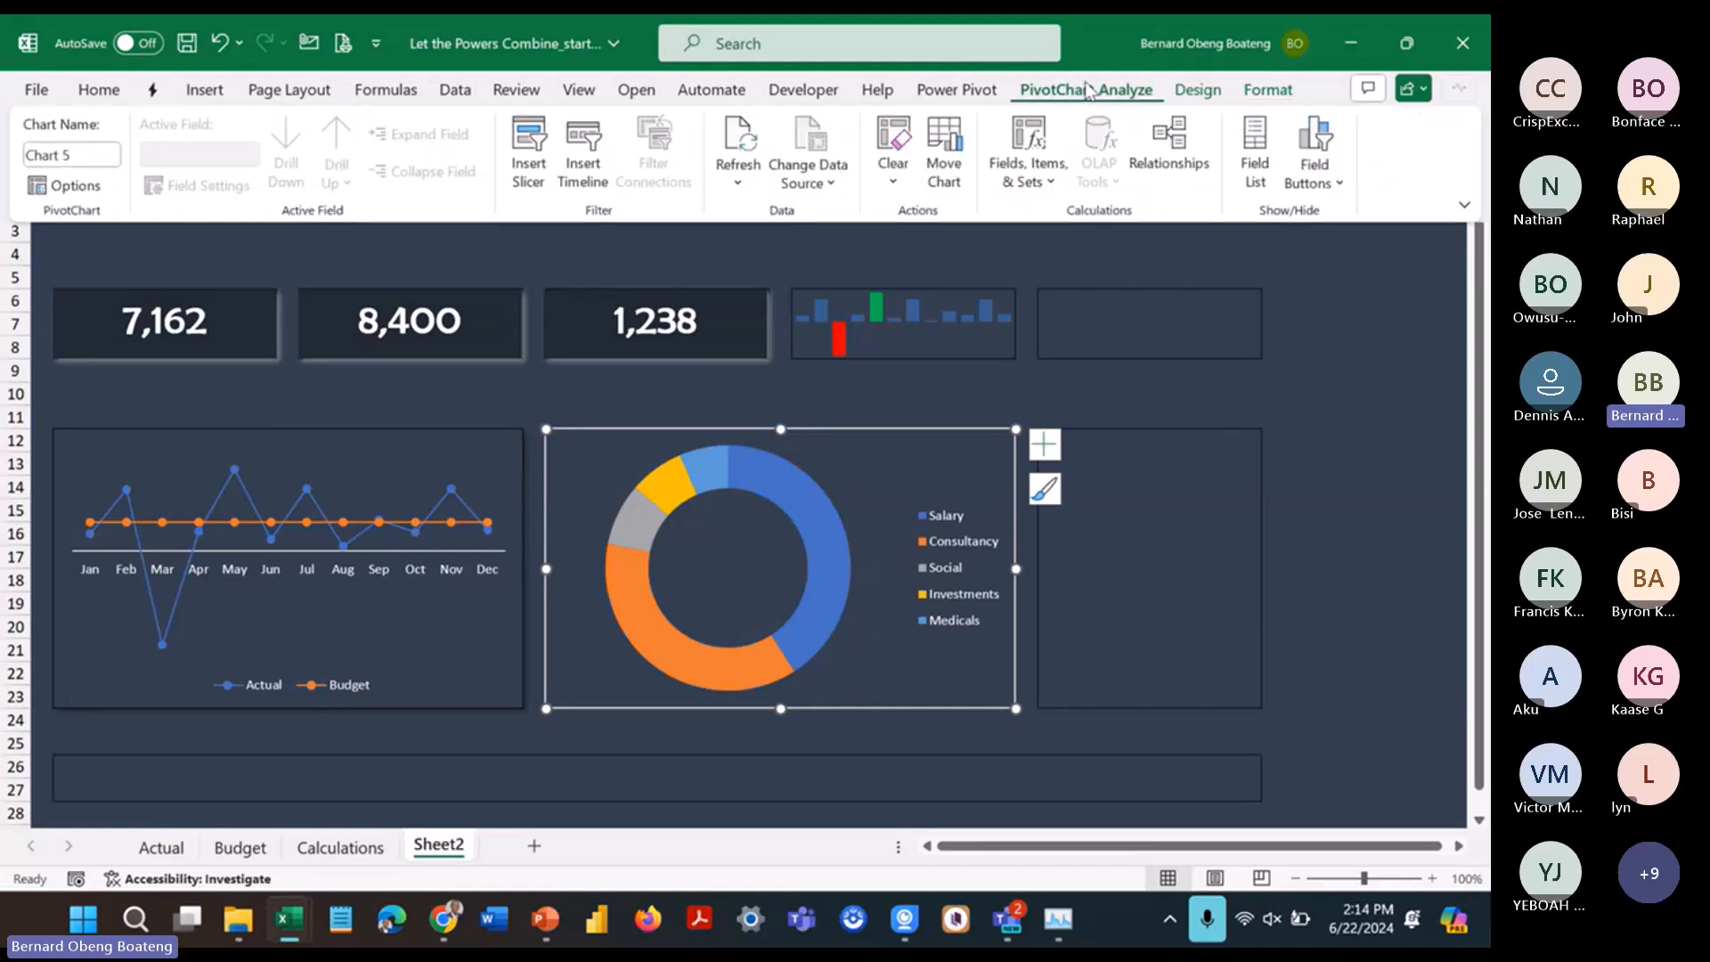
click(1197, 89)
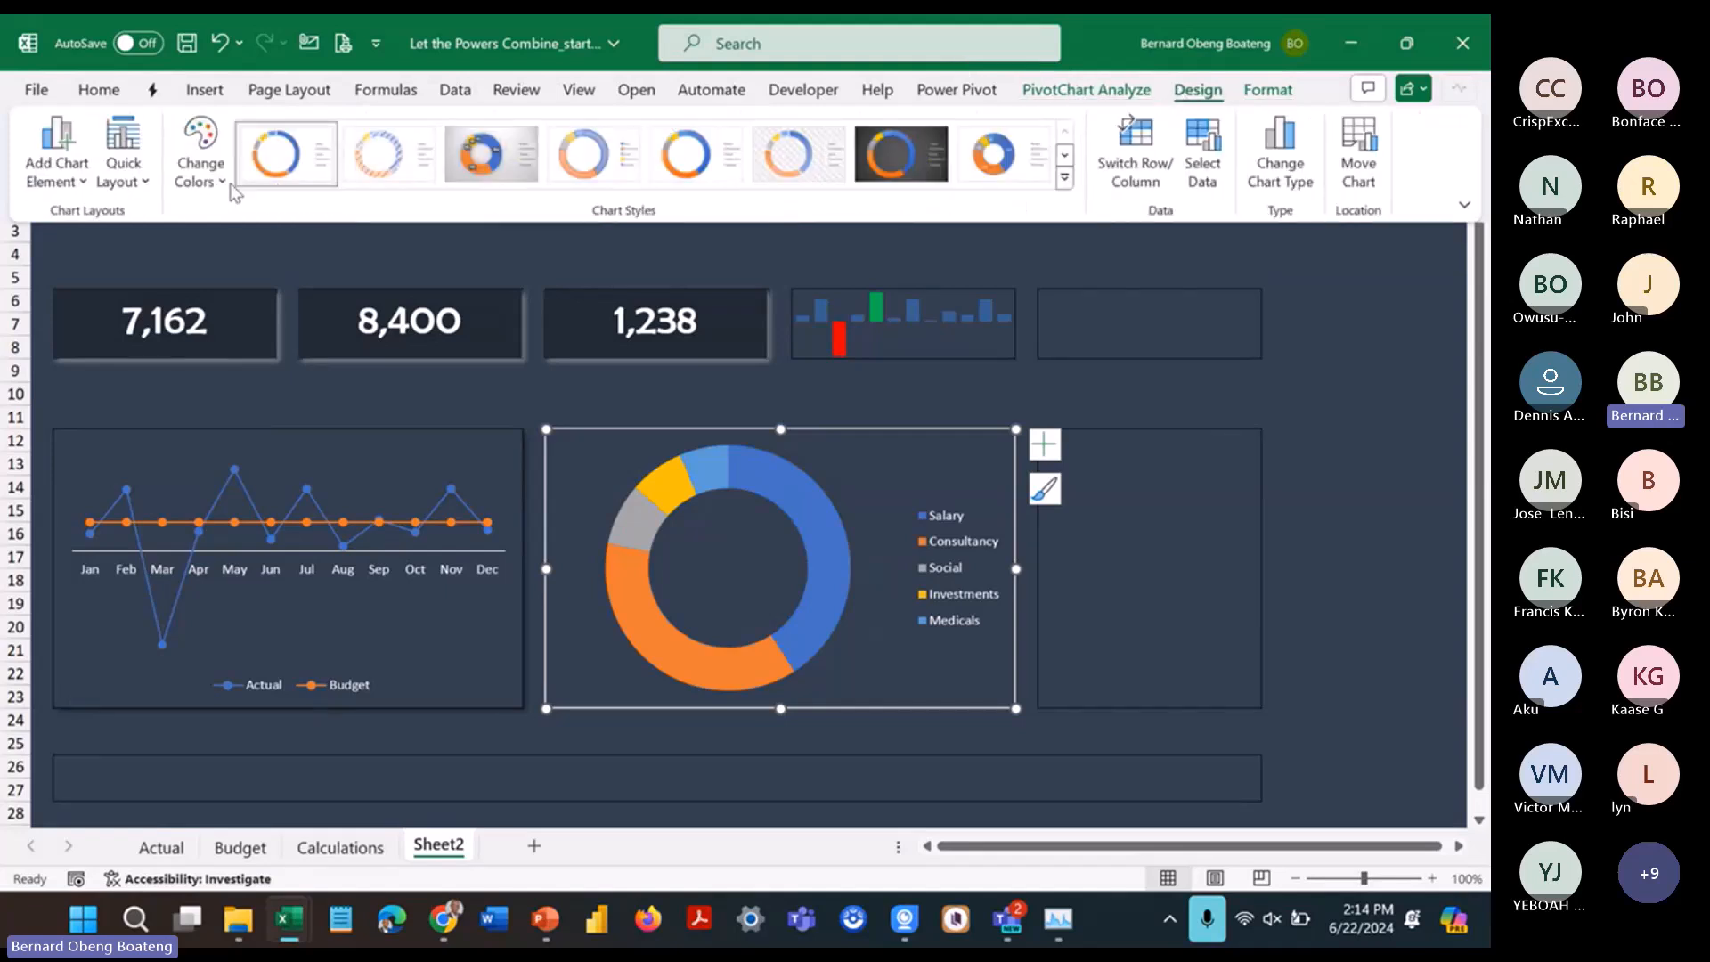
click(201, 169)
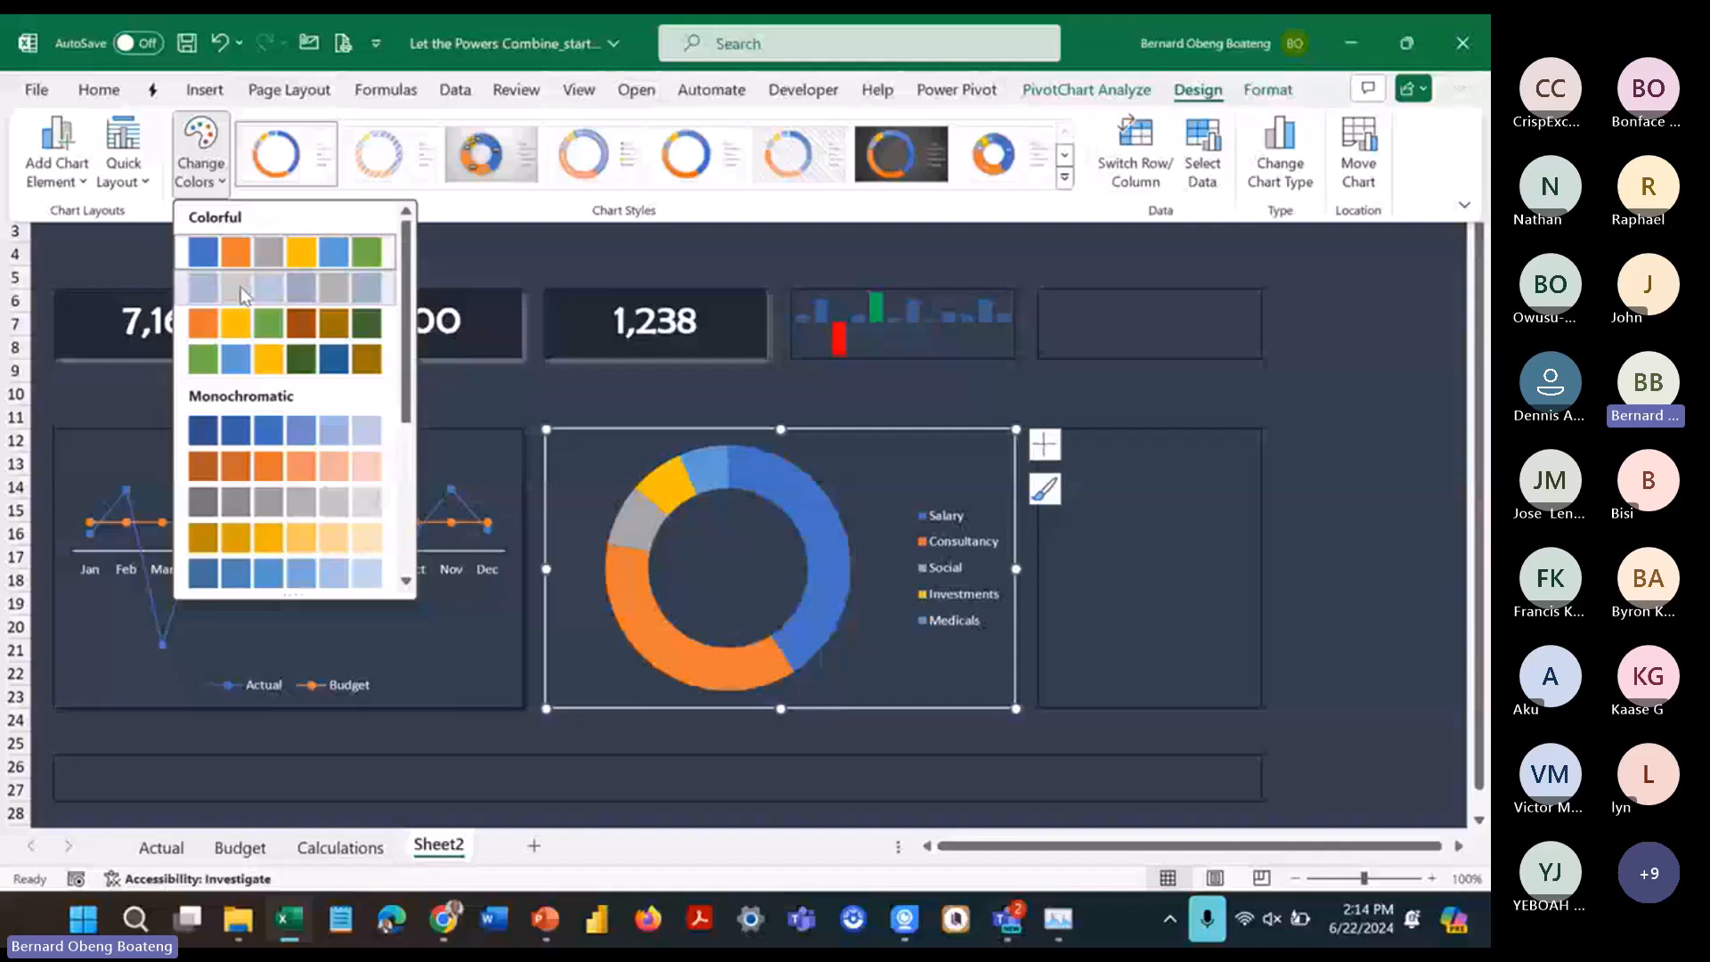
click(240, 286)
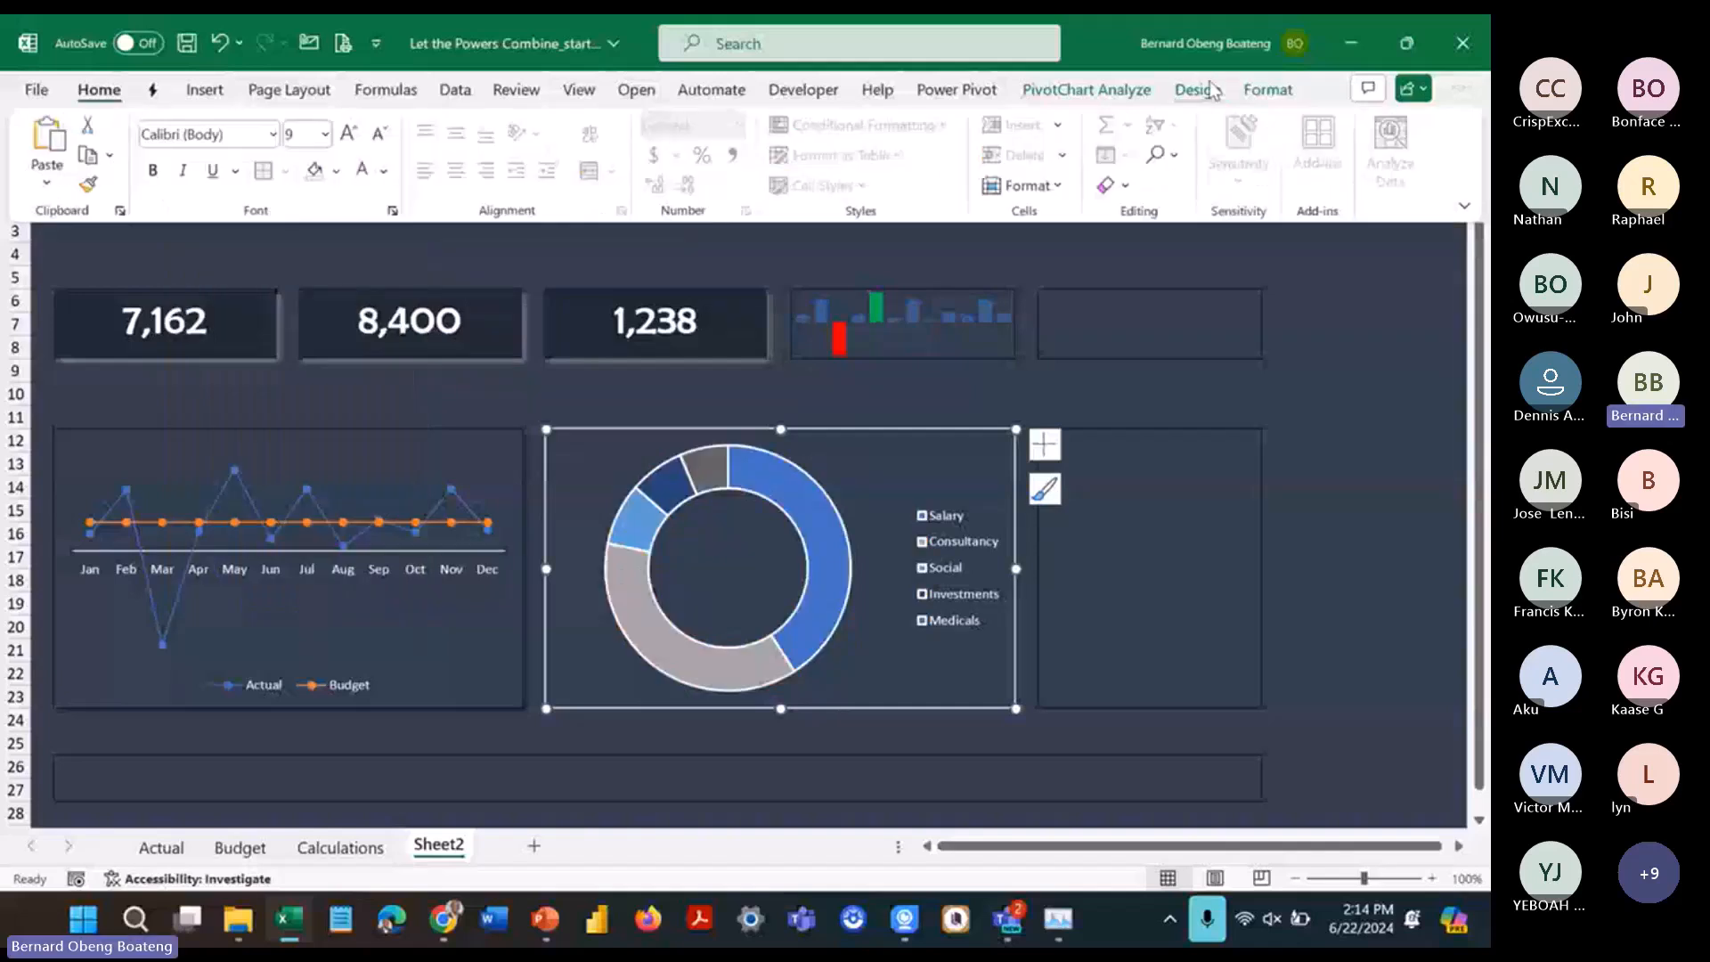
Step: Remove the white outline around the doughnut chart's chart area
click(1268, 89)
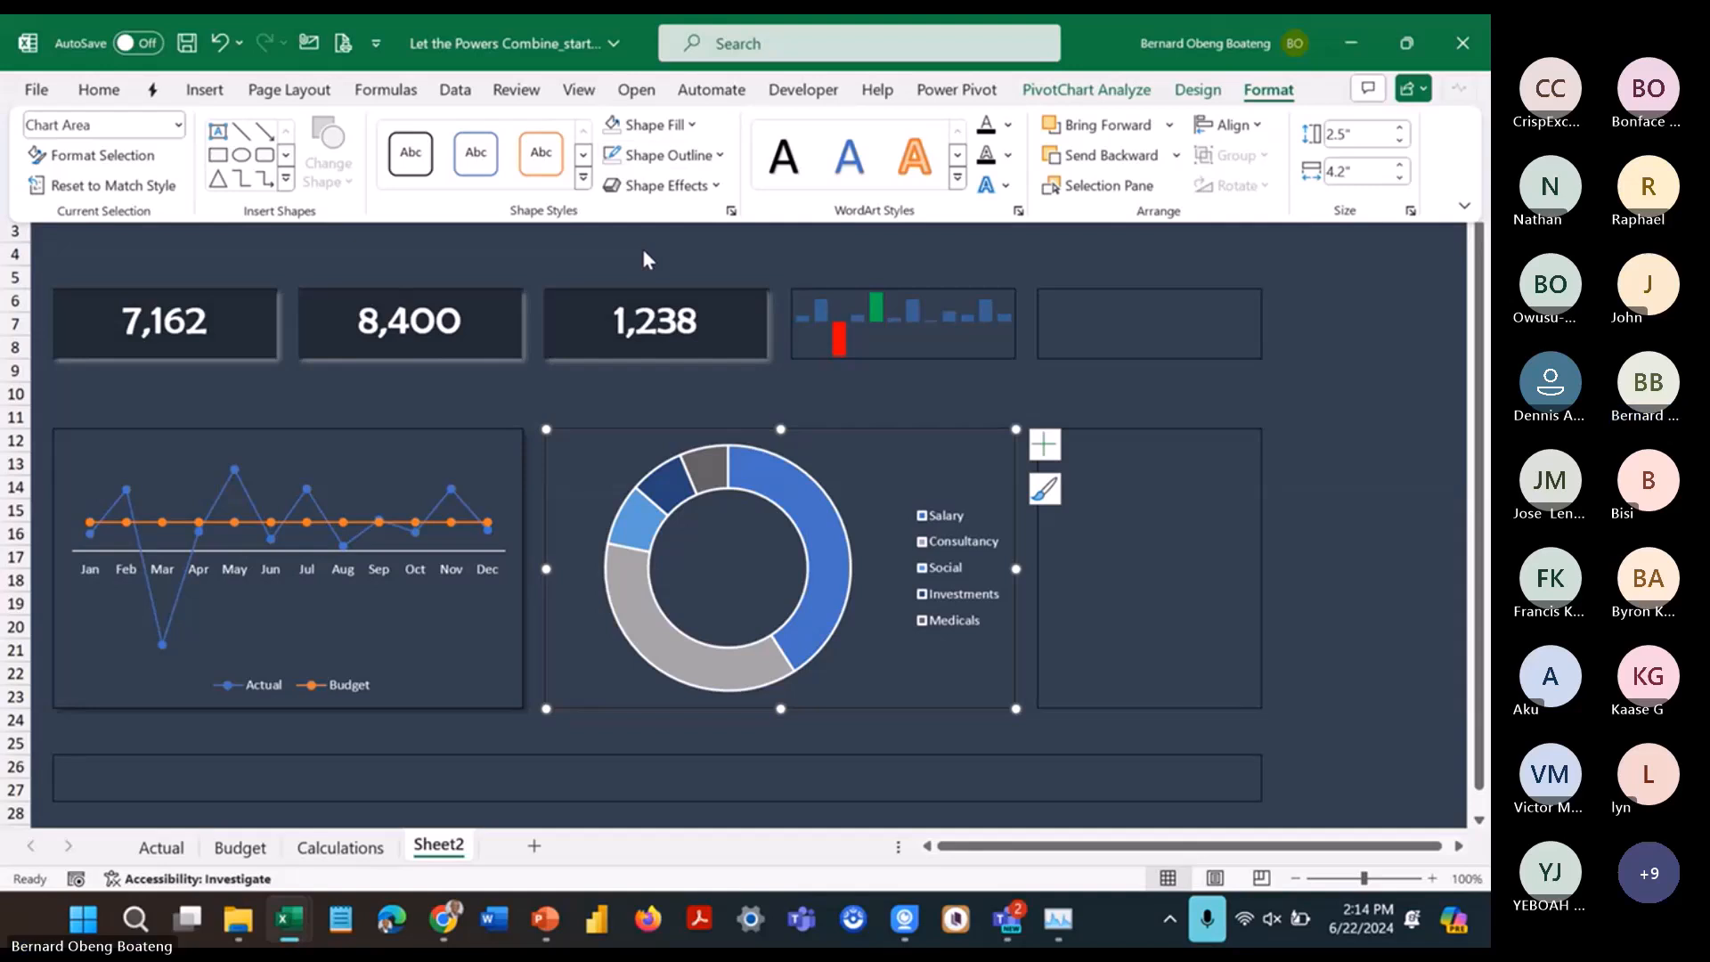
double_click(1252, 87)
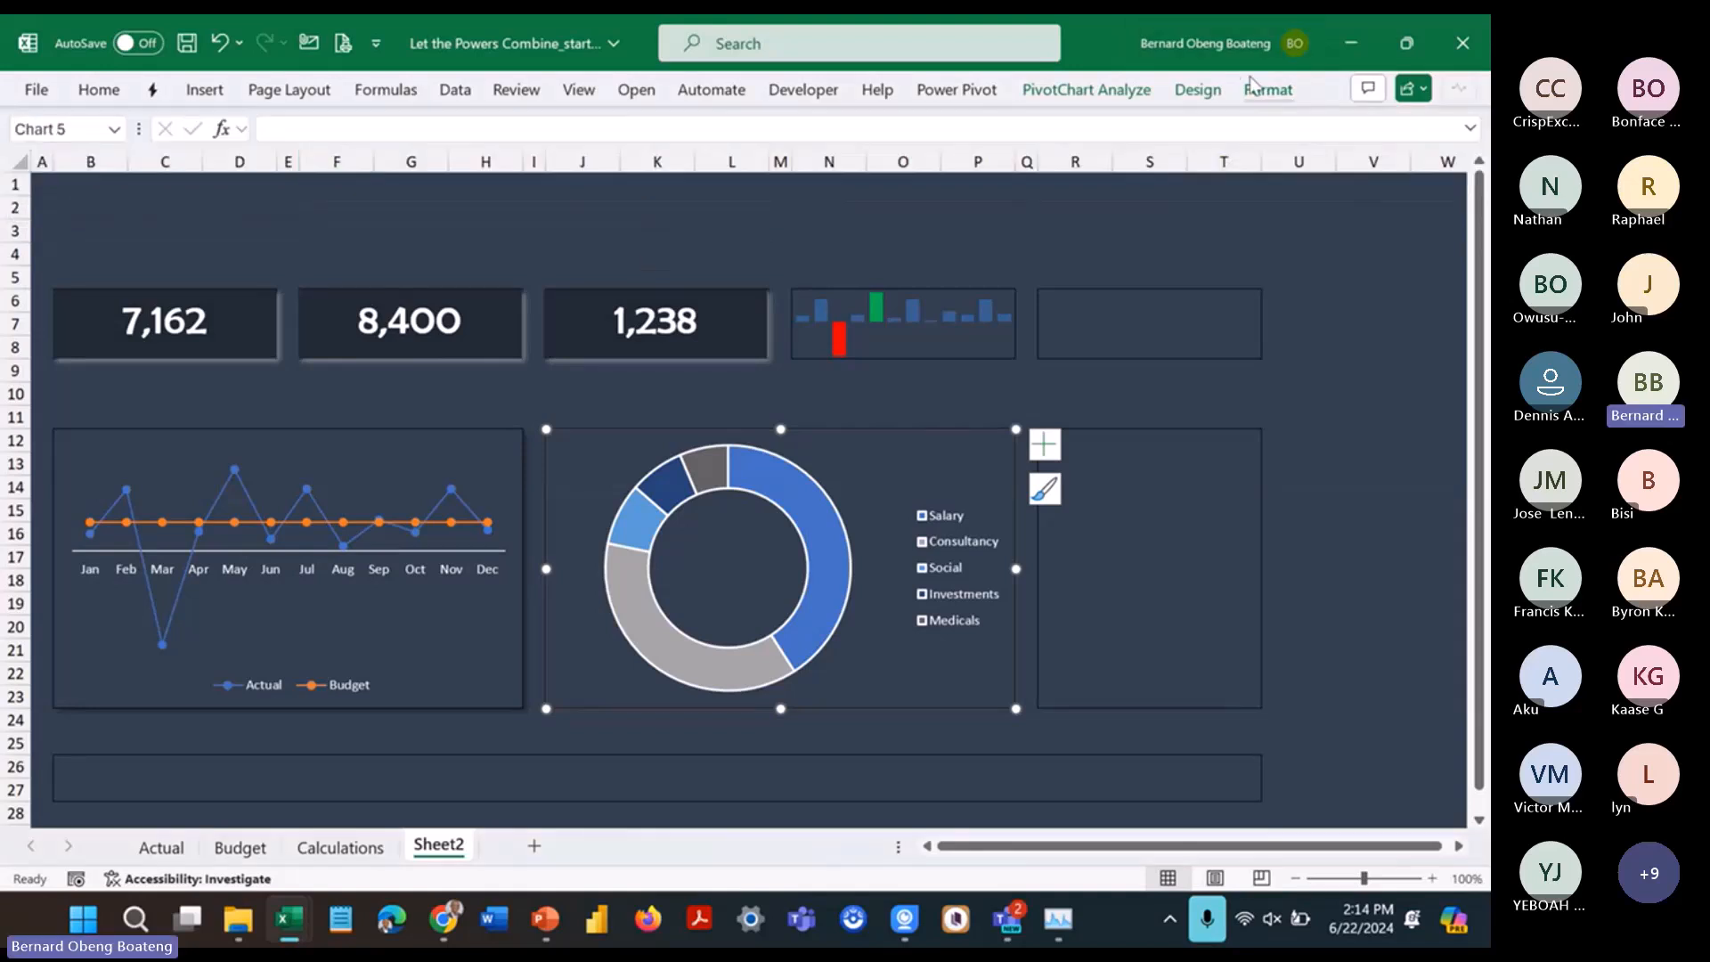
click(1251, 87)
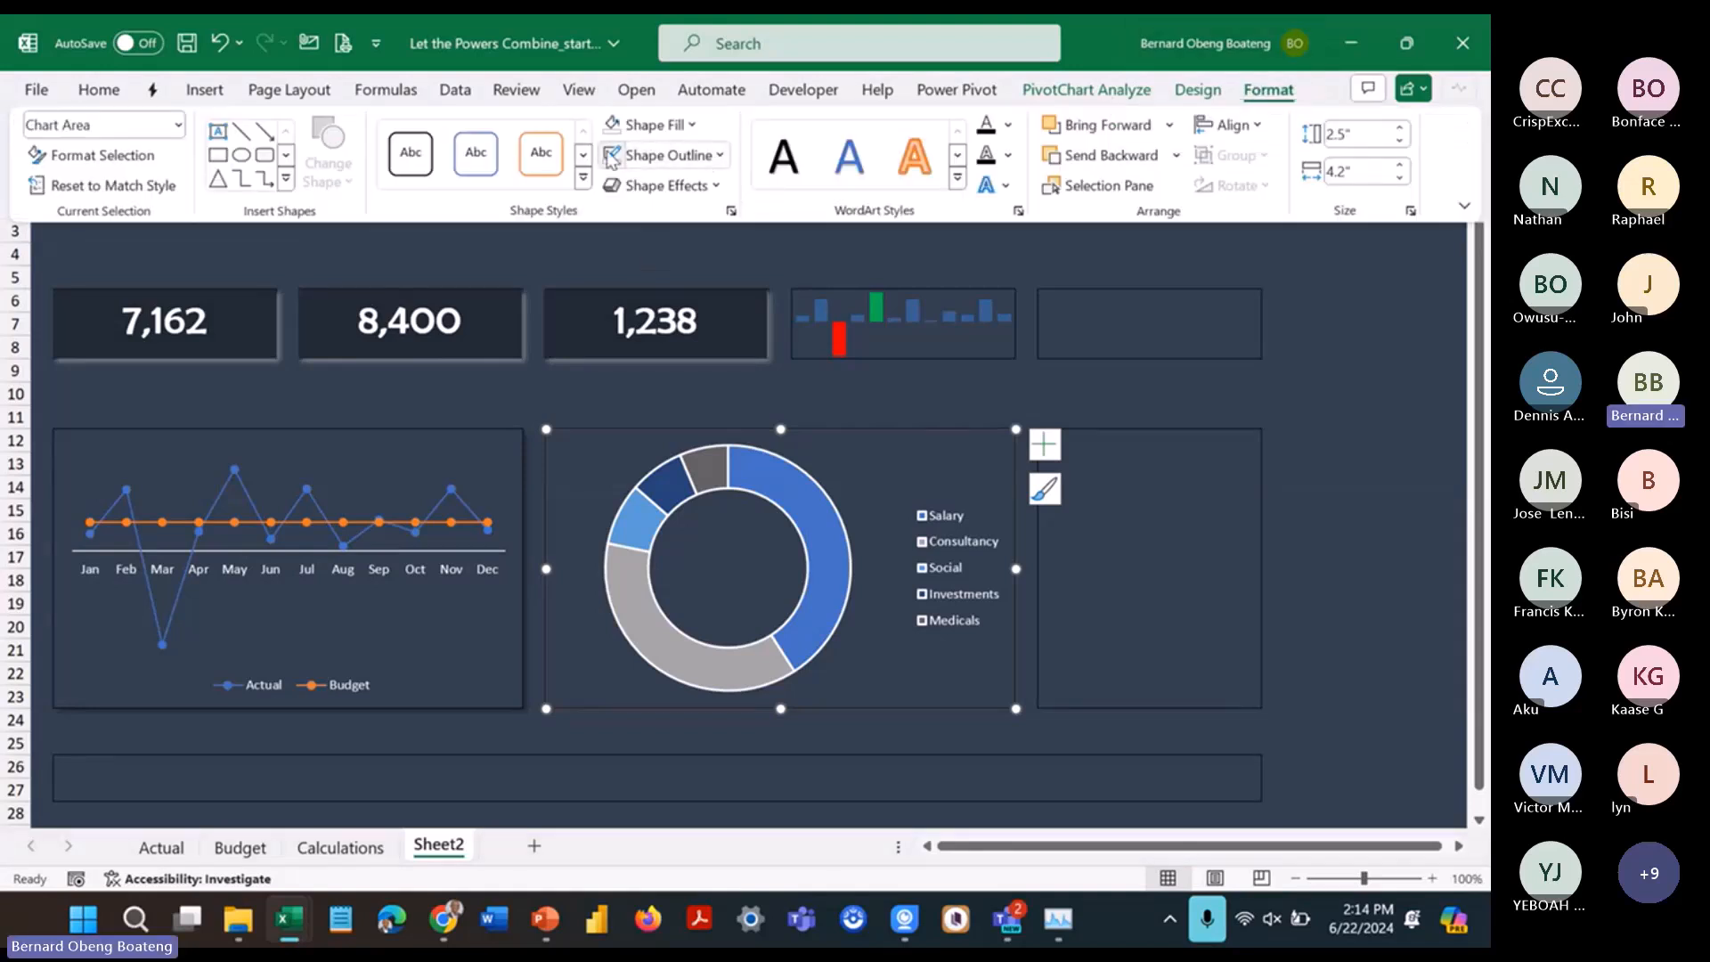
Step: Remove the outline from the doughnut chart's recolored data series
click(776, 487)
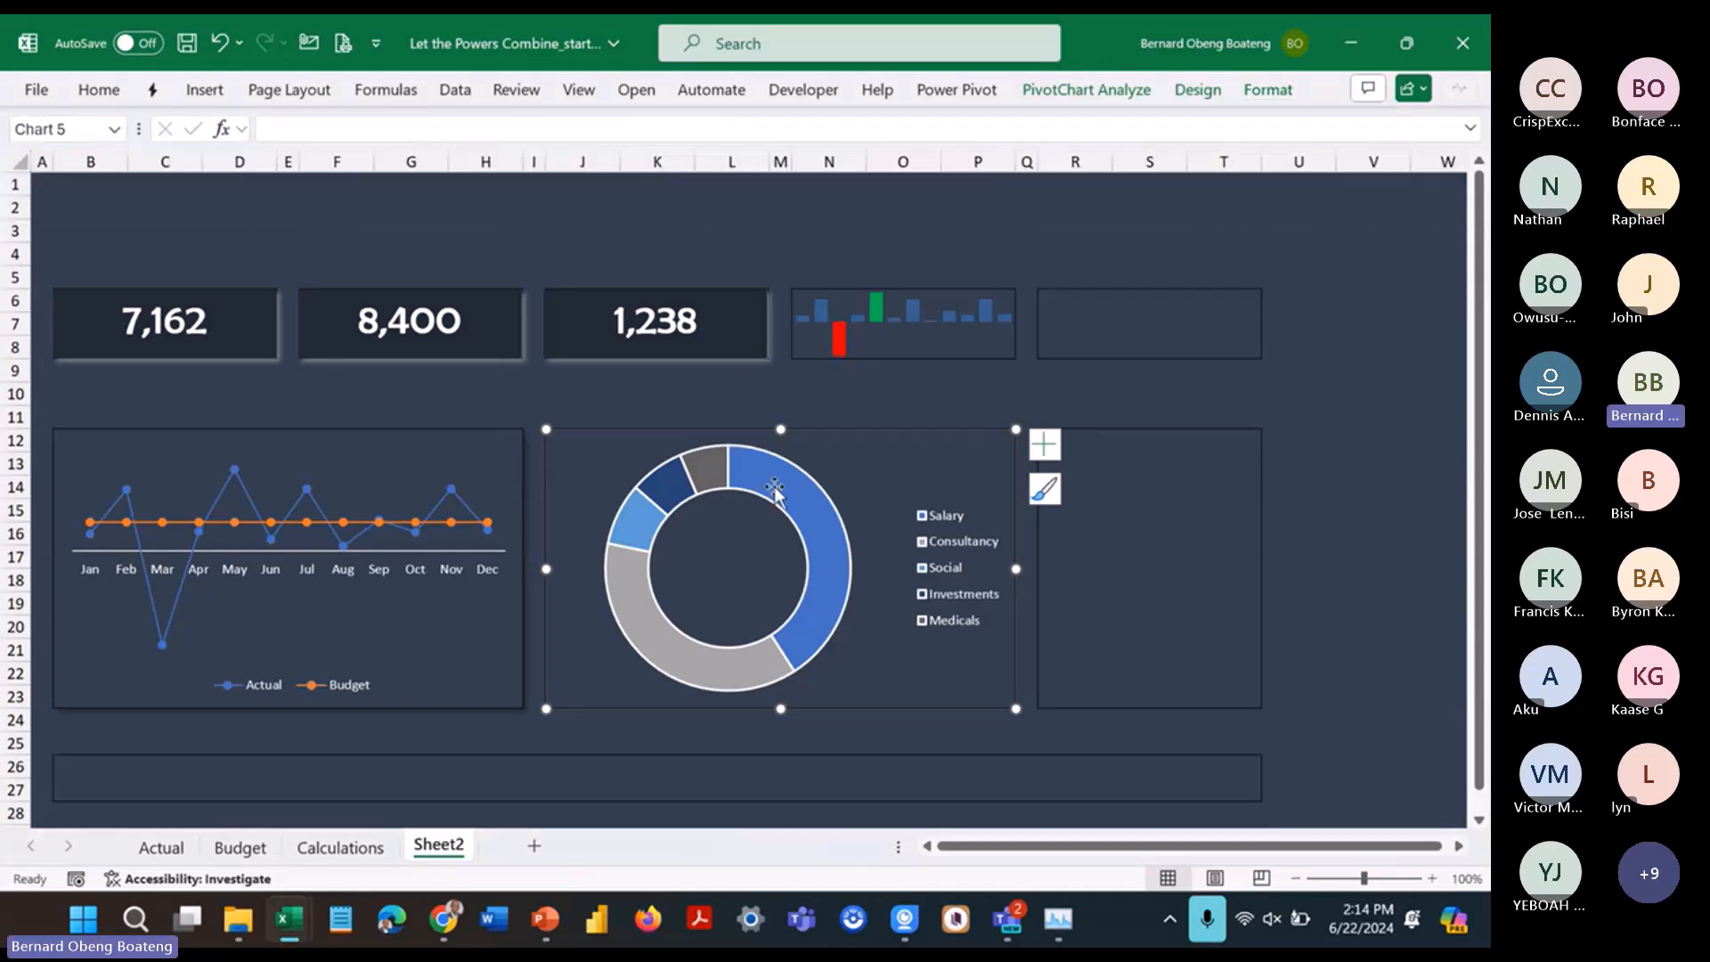
click(1267, 92)
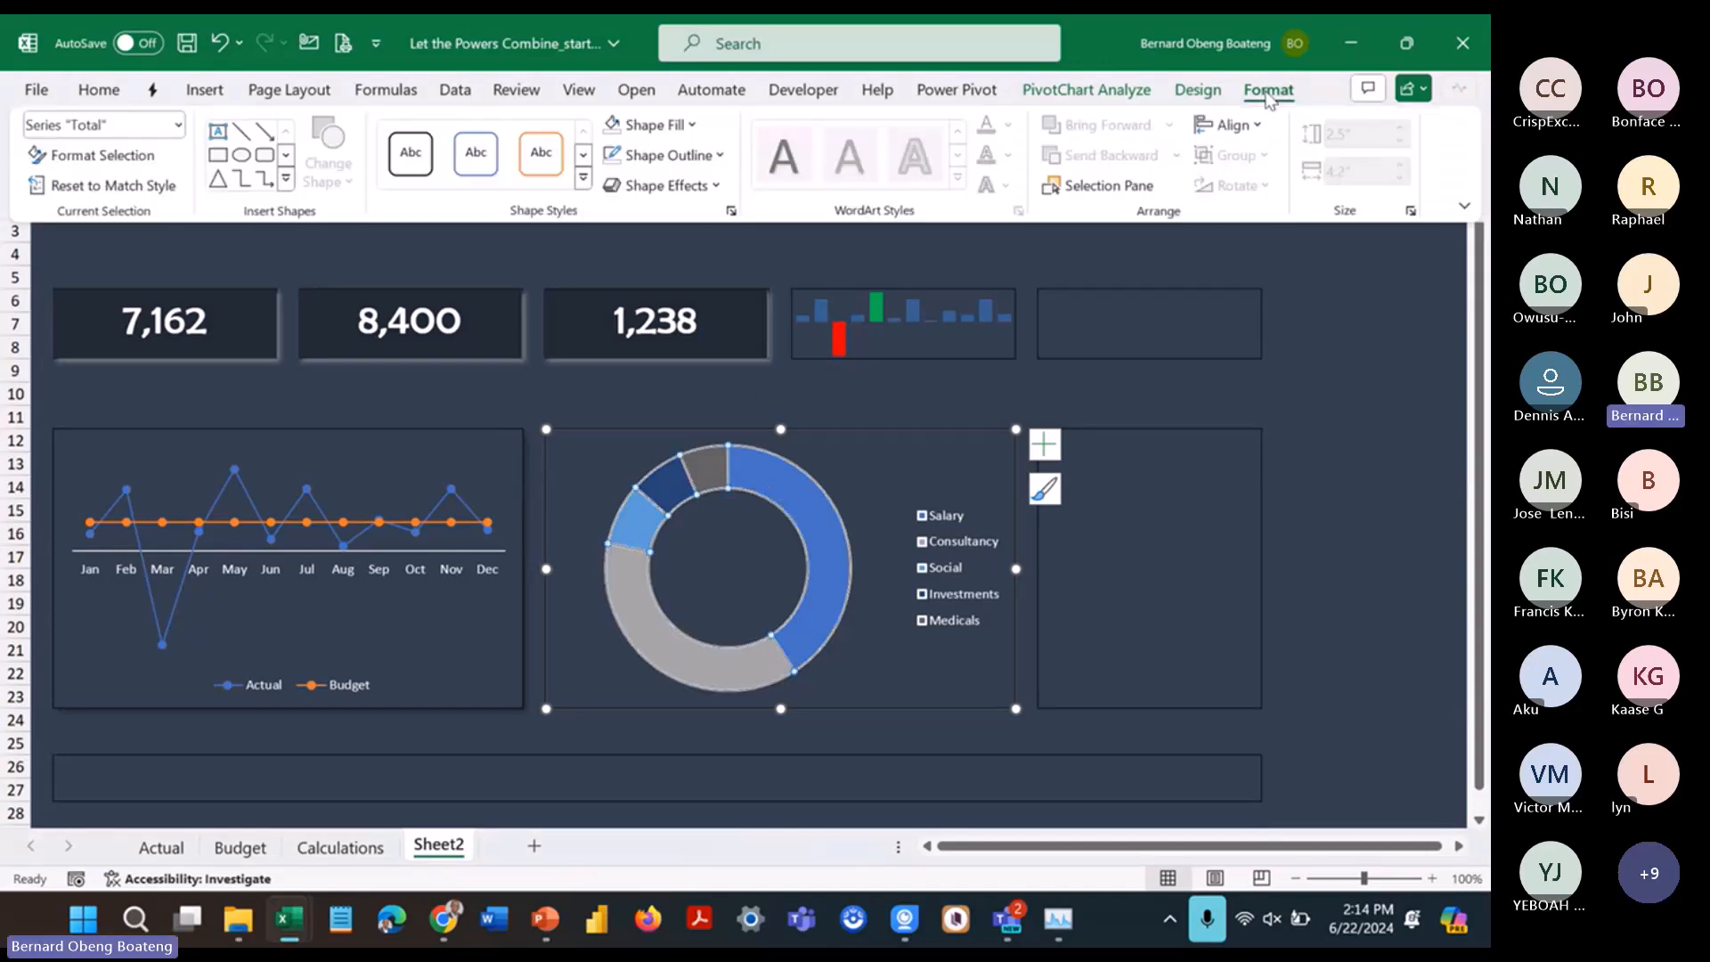
click(624, 156)
Step: Fill only the Consultancy slice of the doughnut chart with white, and deselect the chart
click(663, 628)
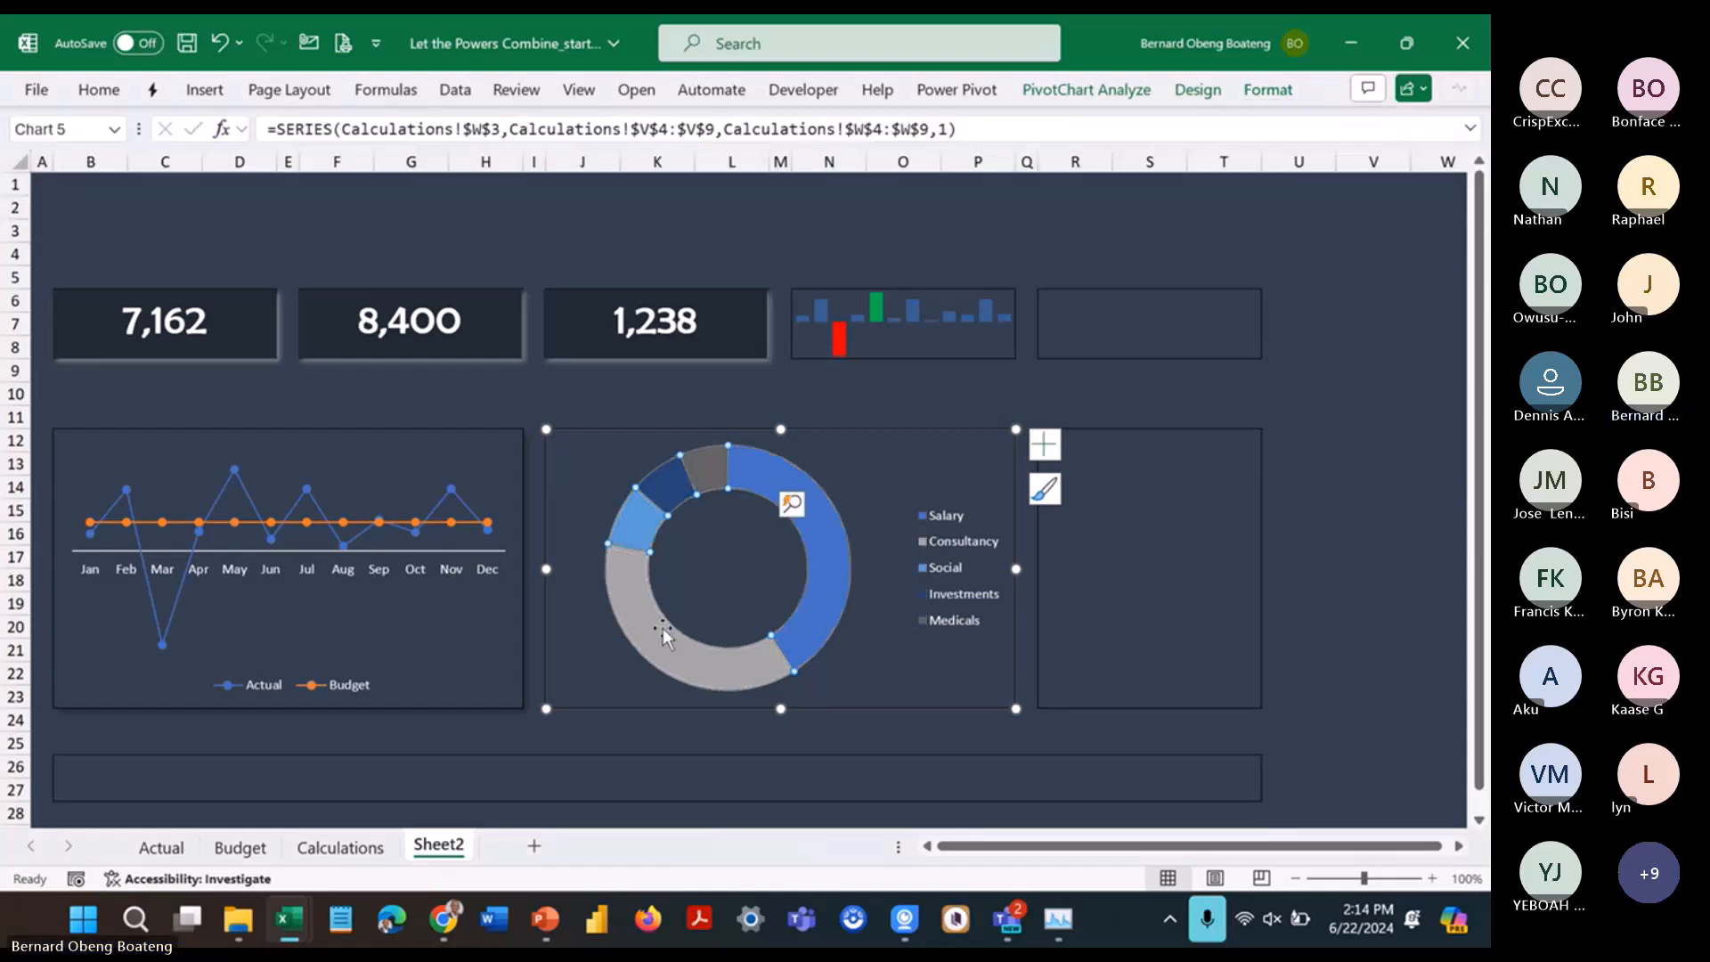
click(124, 97)
click(1272, 90)
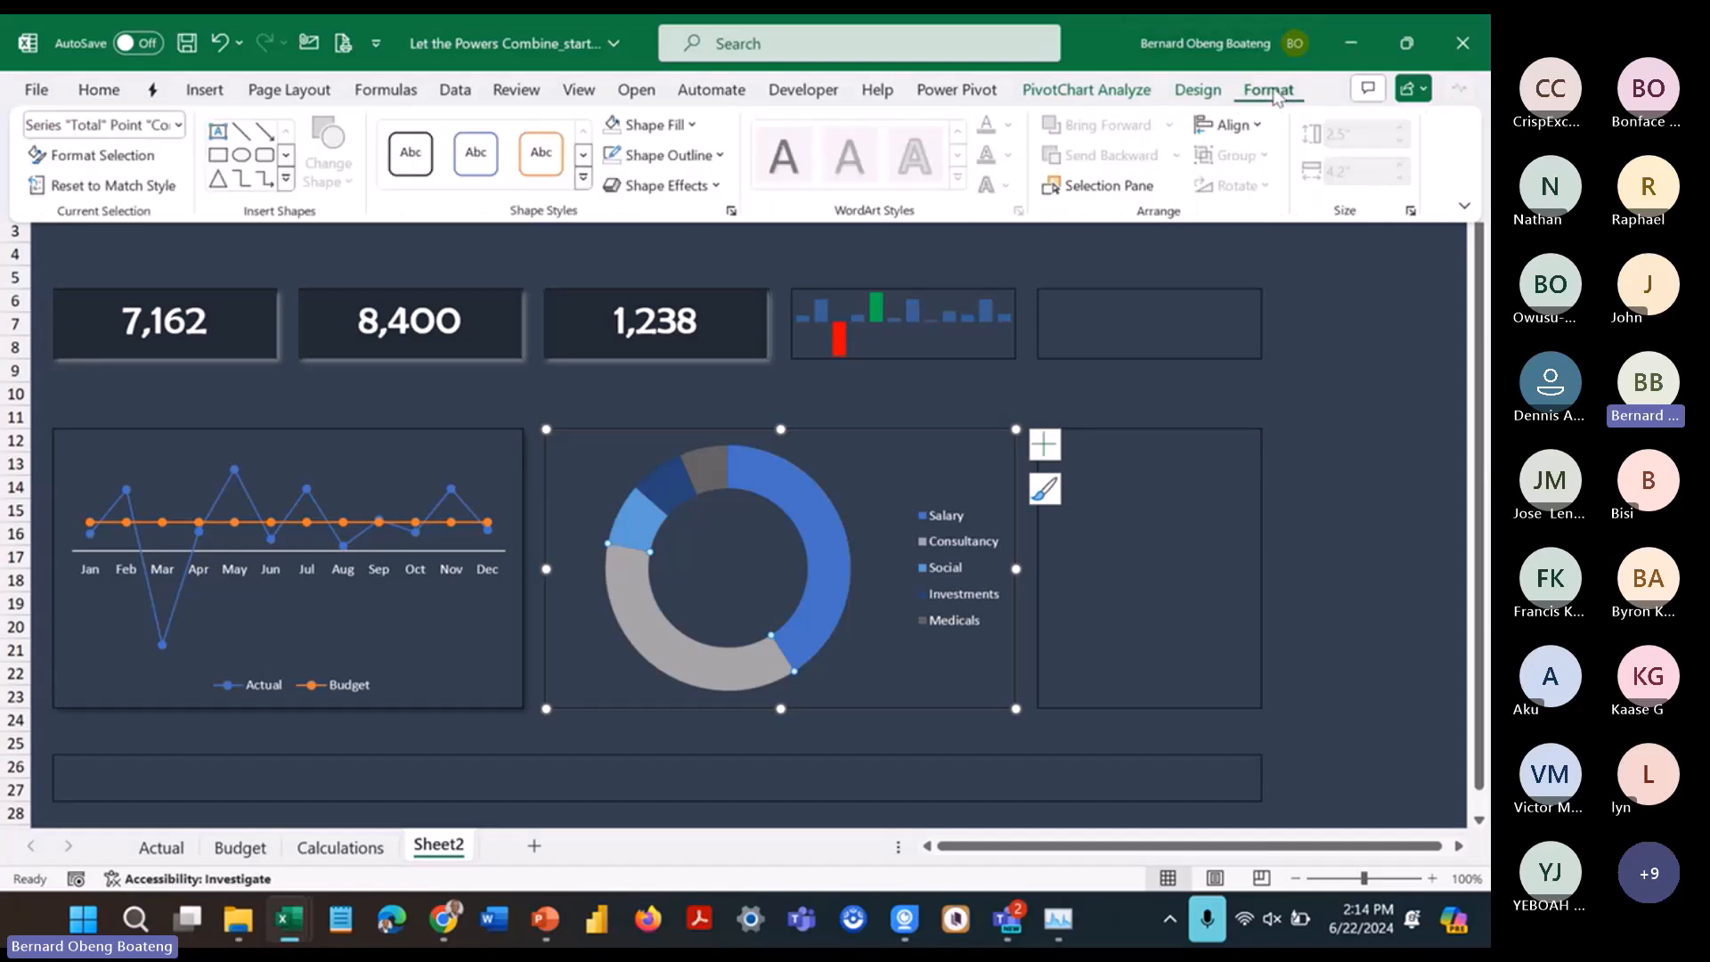
click(703, 127)
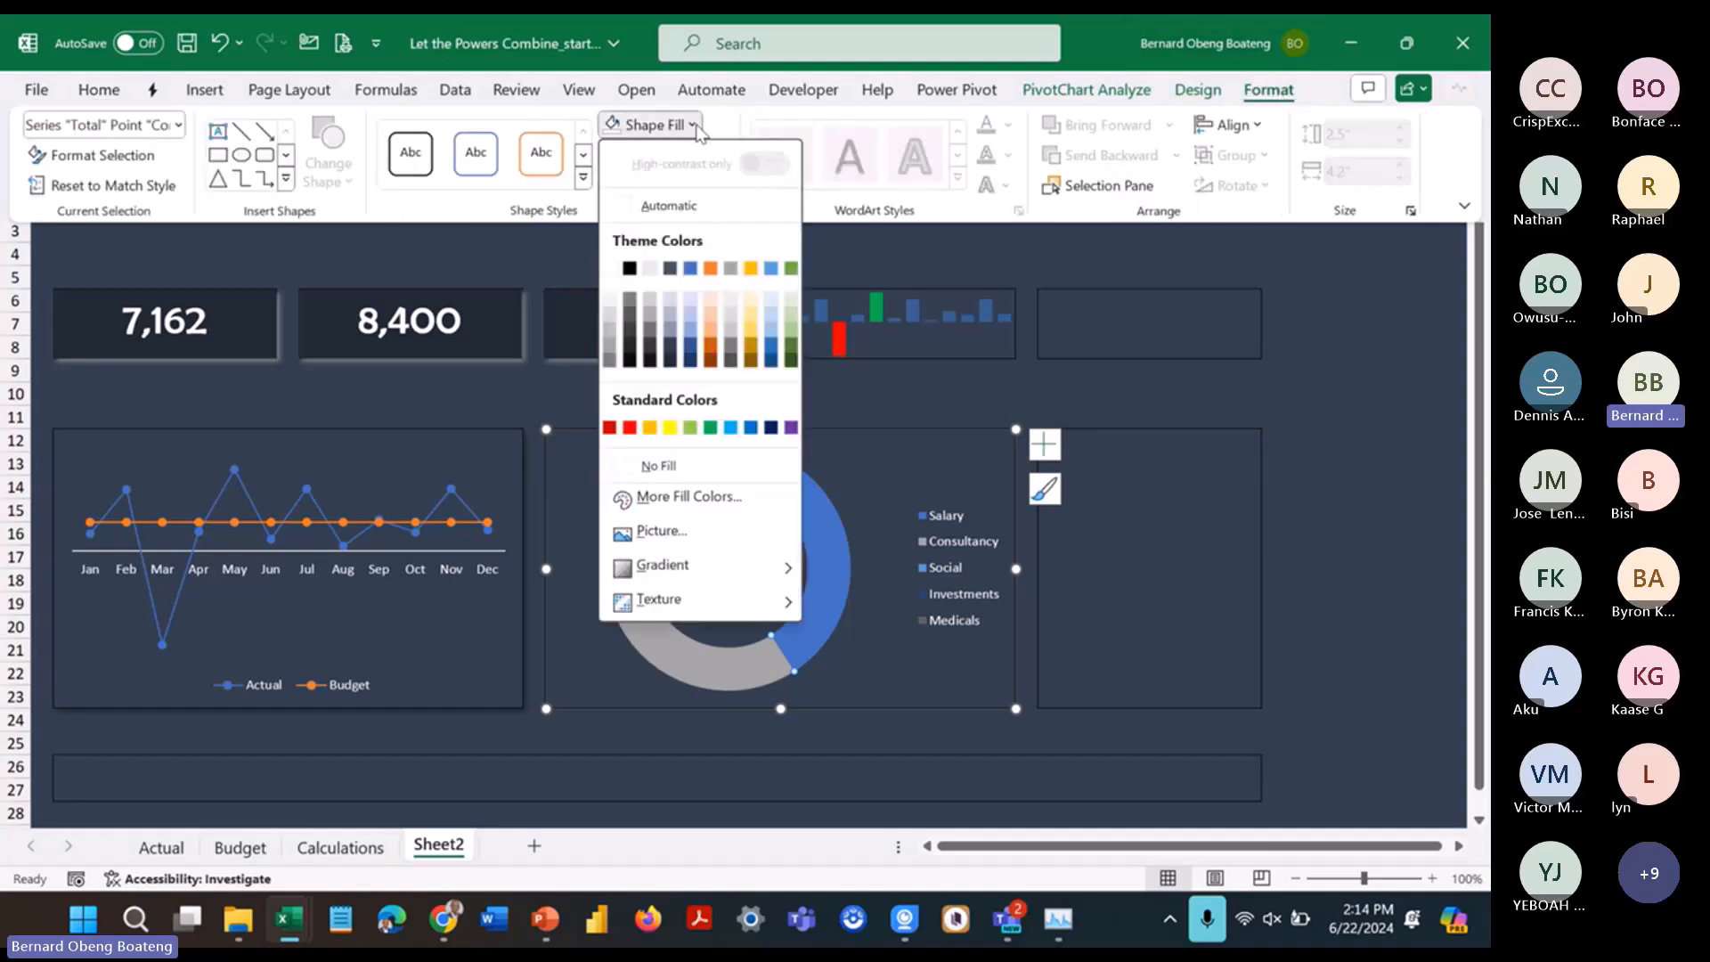
click(611, 271)
click(1008, 509)
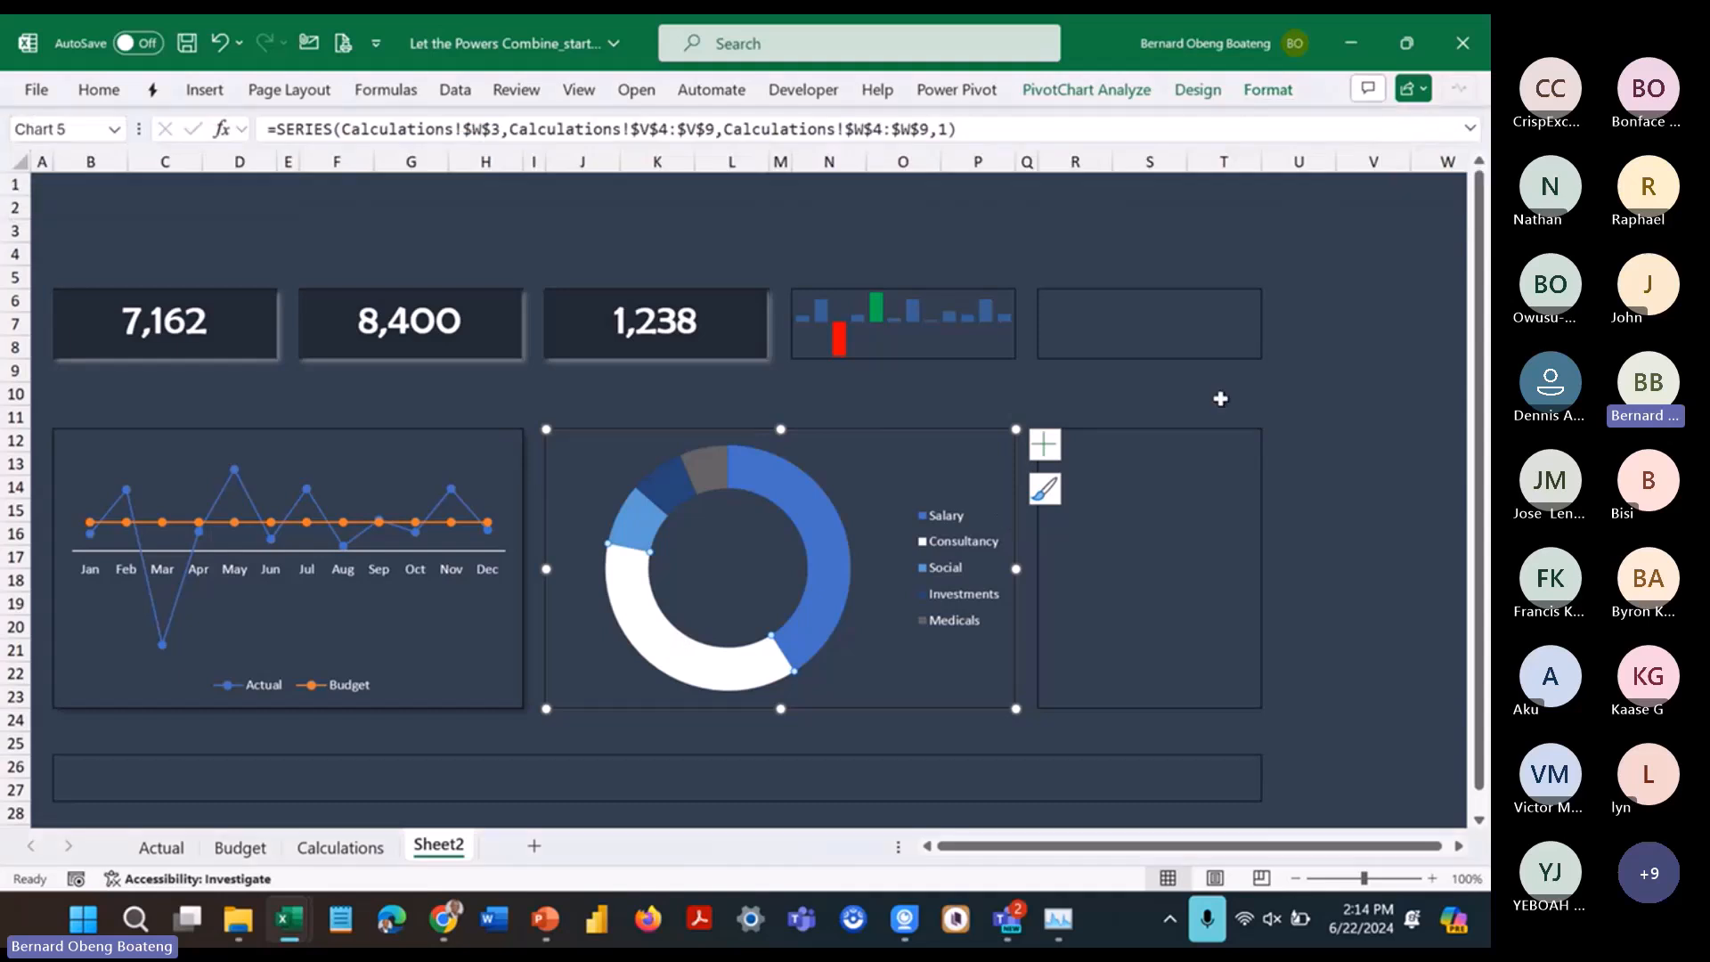
click(1221, 395)
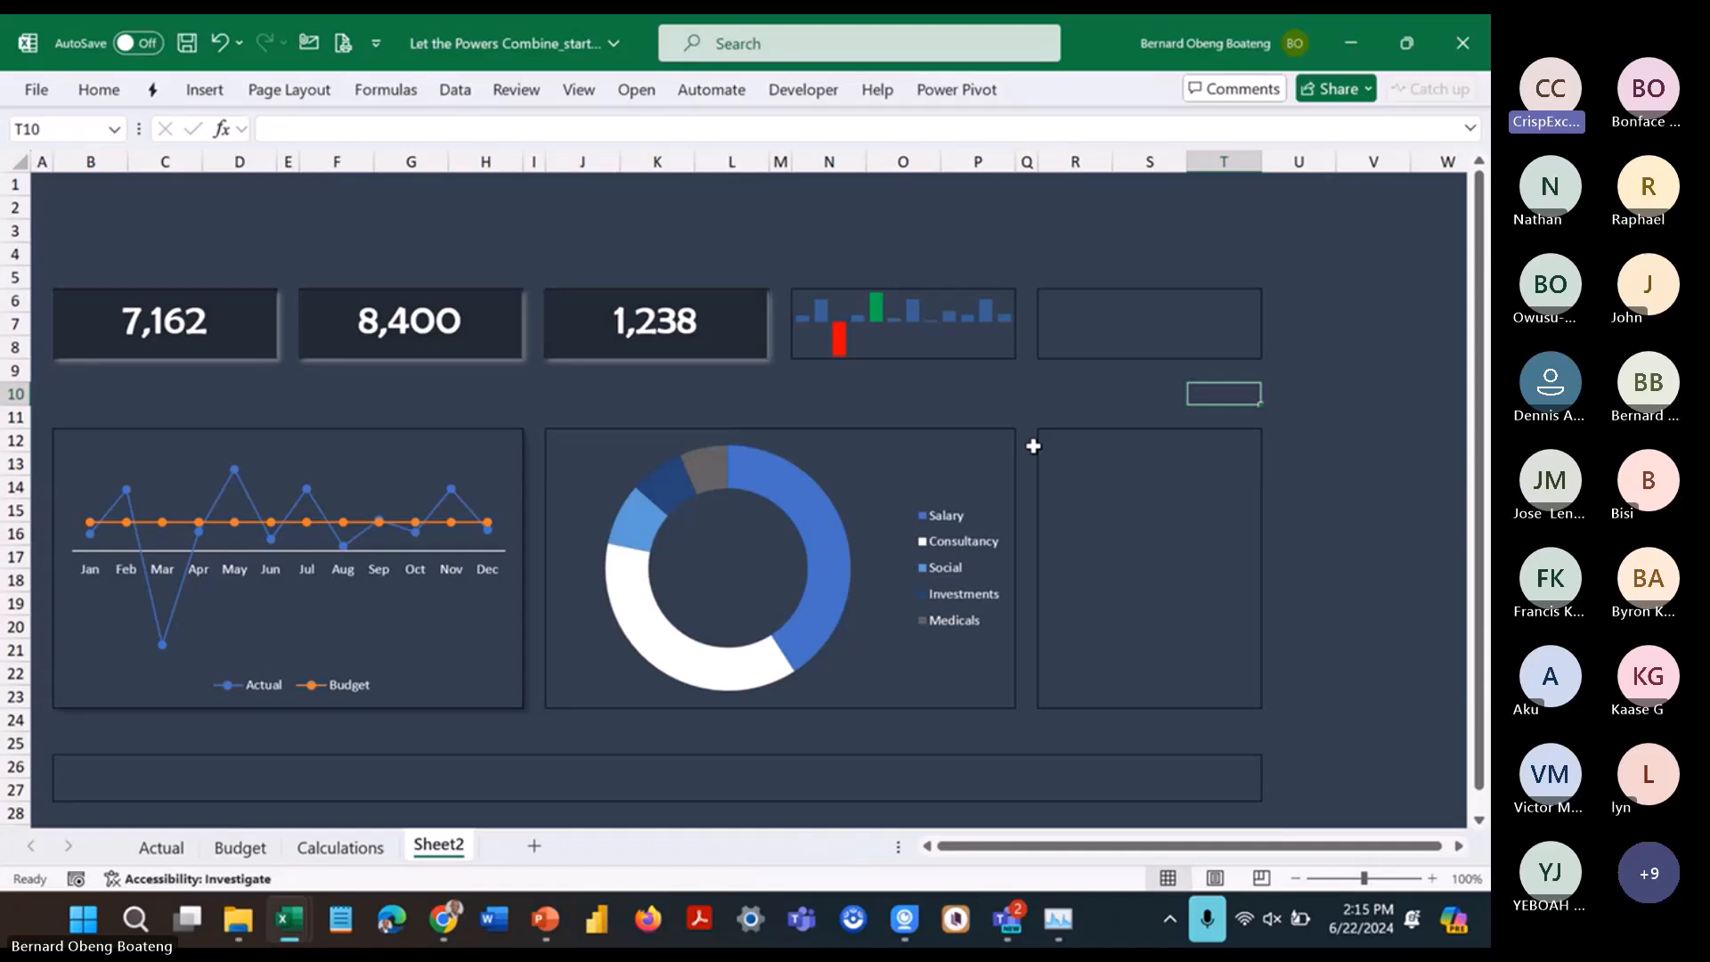
click(1080, 353)
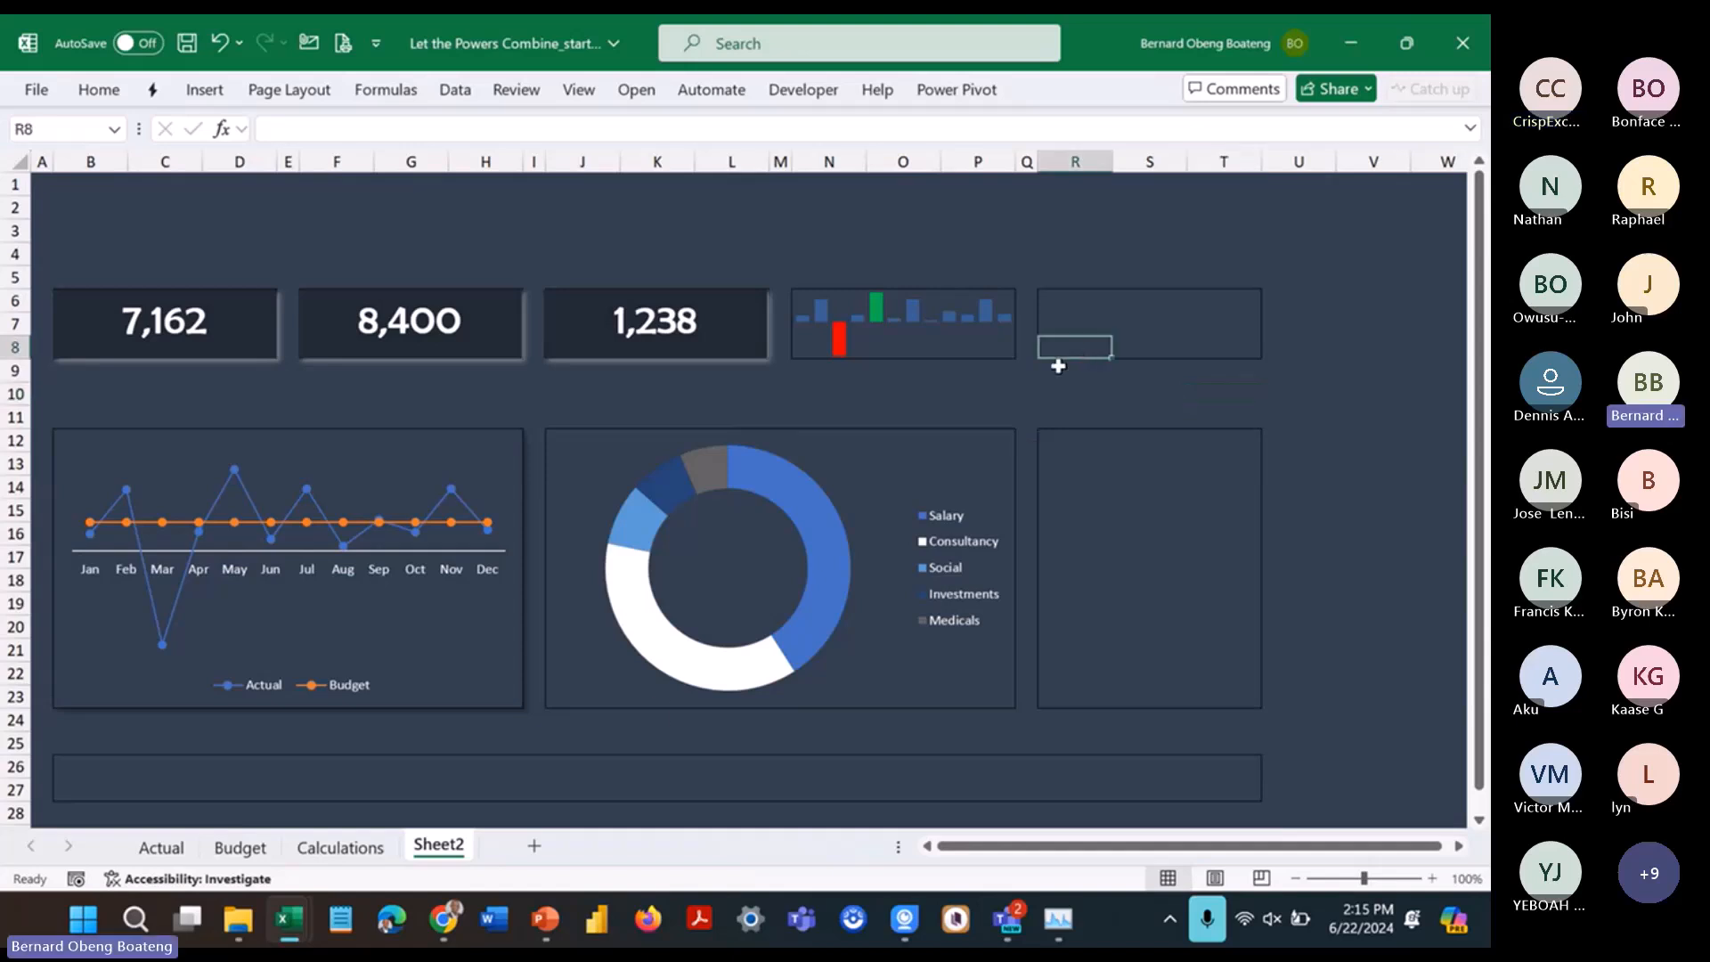
click(1095, 449)
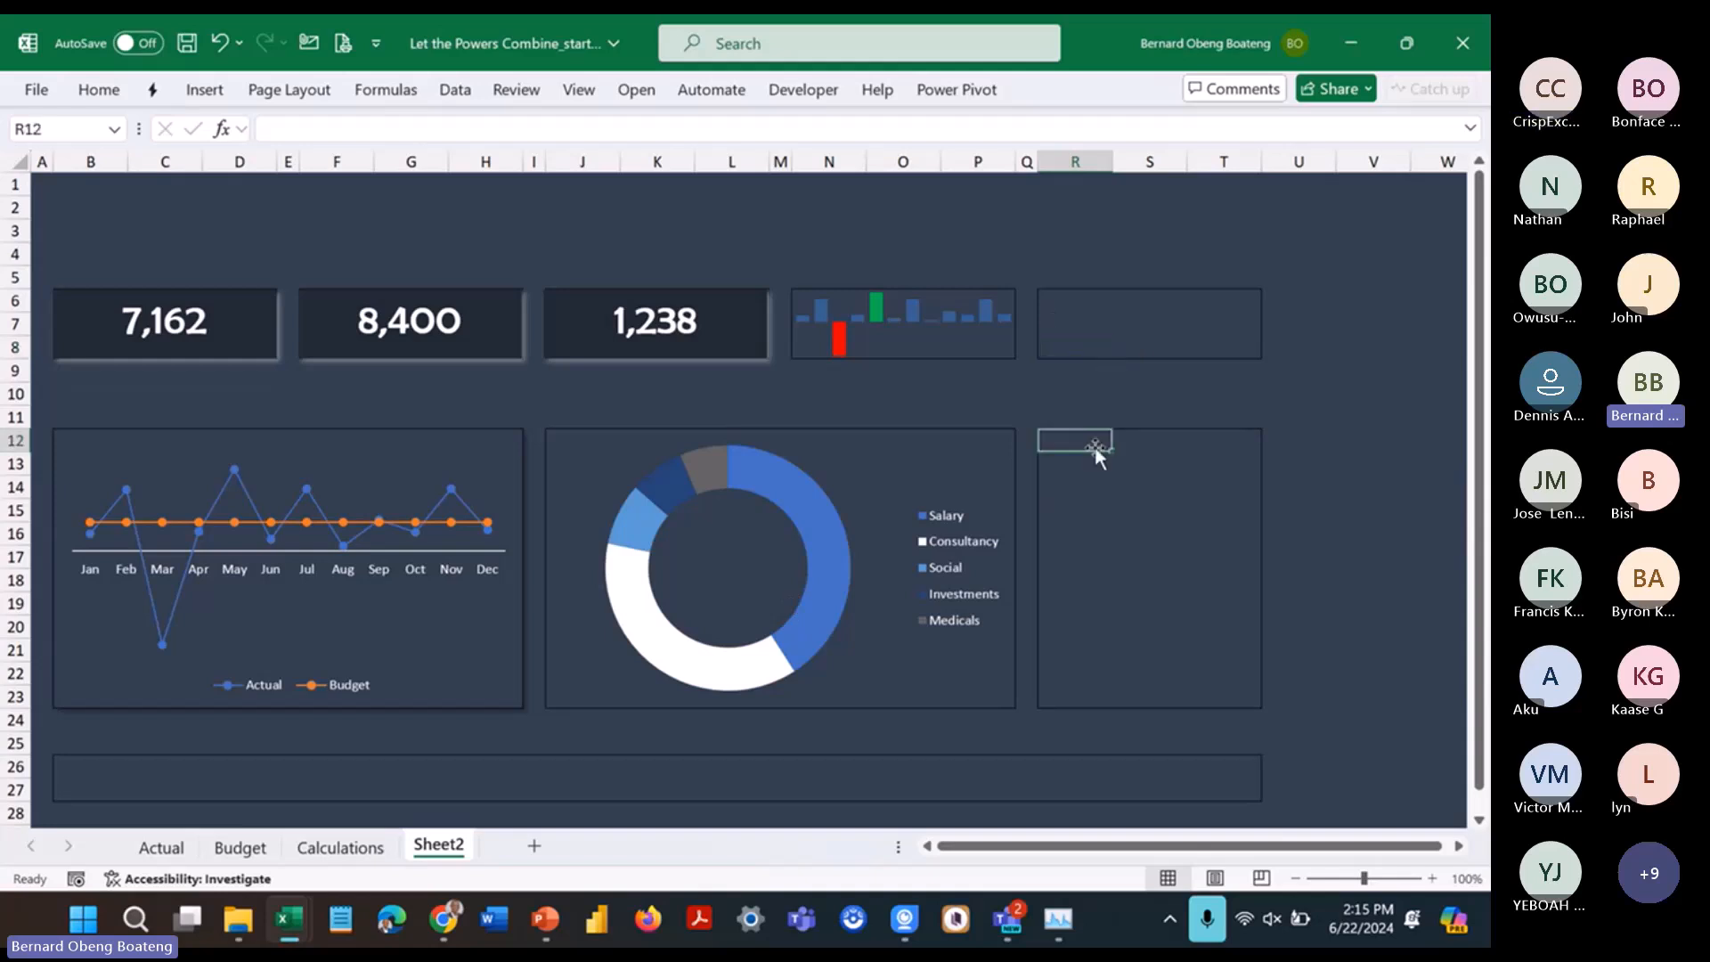
Step: Insert slicers for Calendar Month Name and for Category and Type from the Category table, using the monthly Actual PivotTable on the Calculations sheet
click(385, 848)
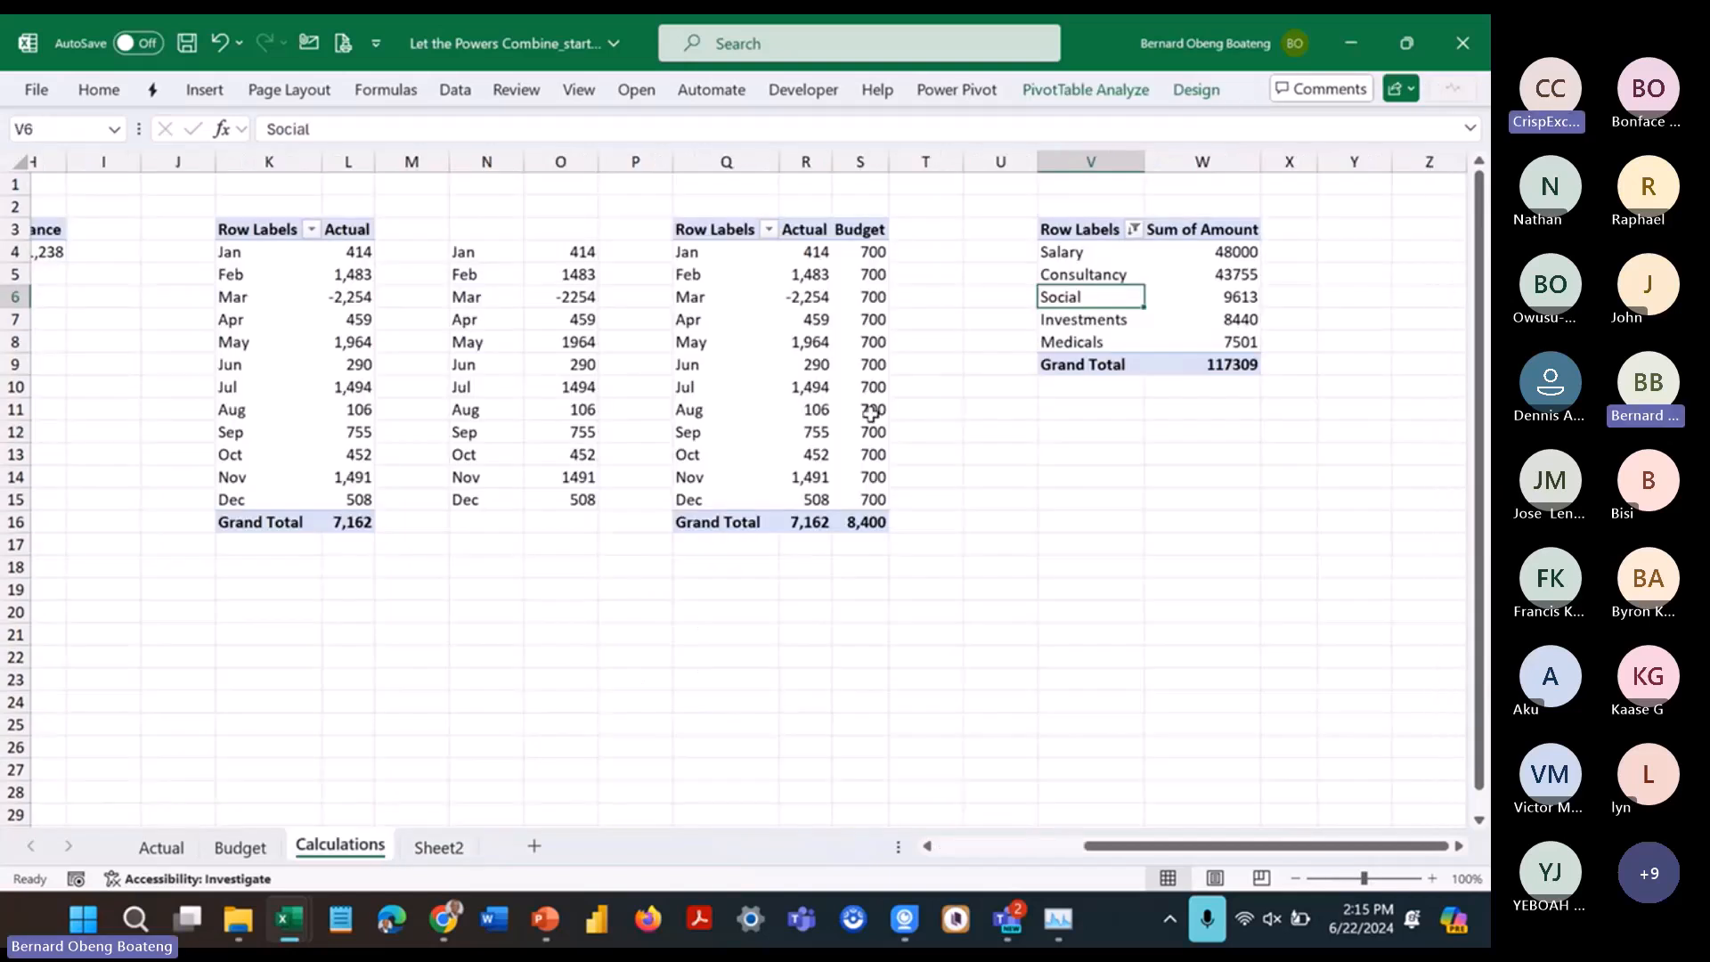
click(342, 386)
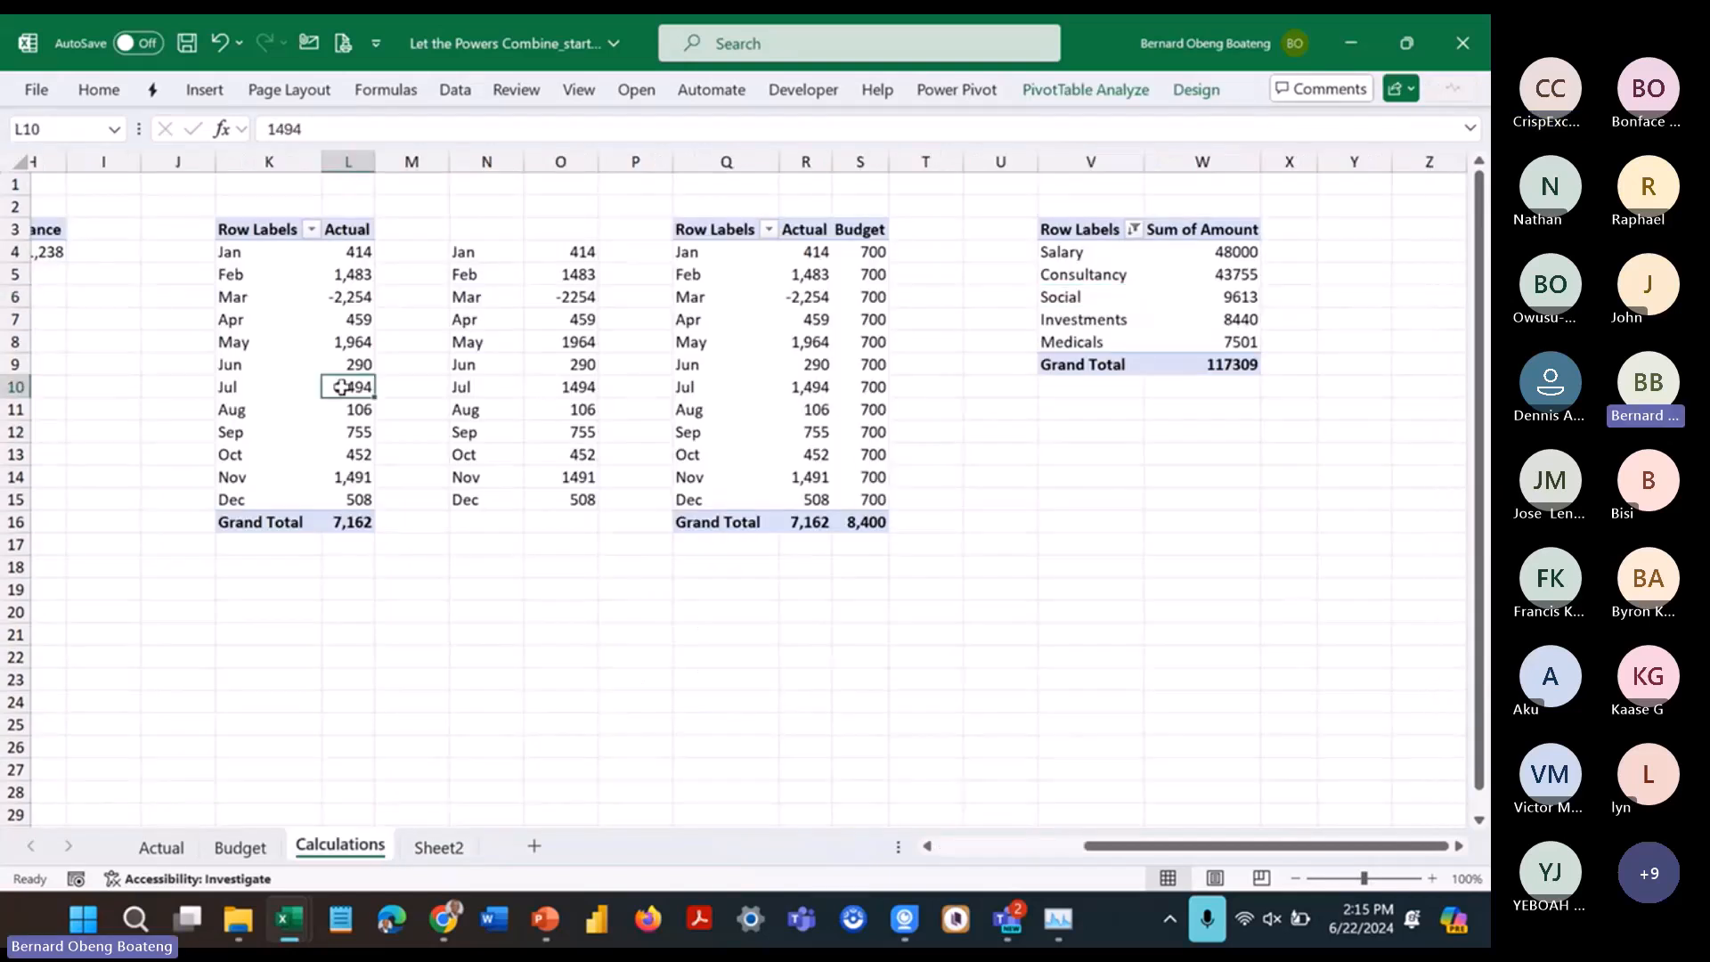
click(205, 90)
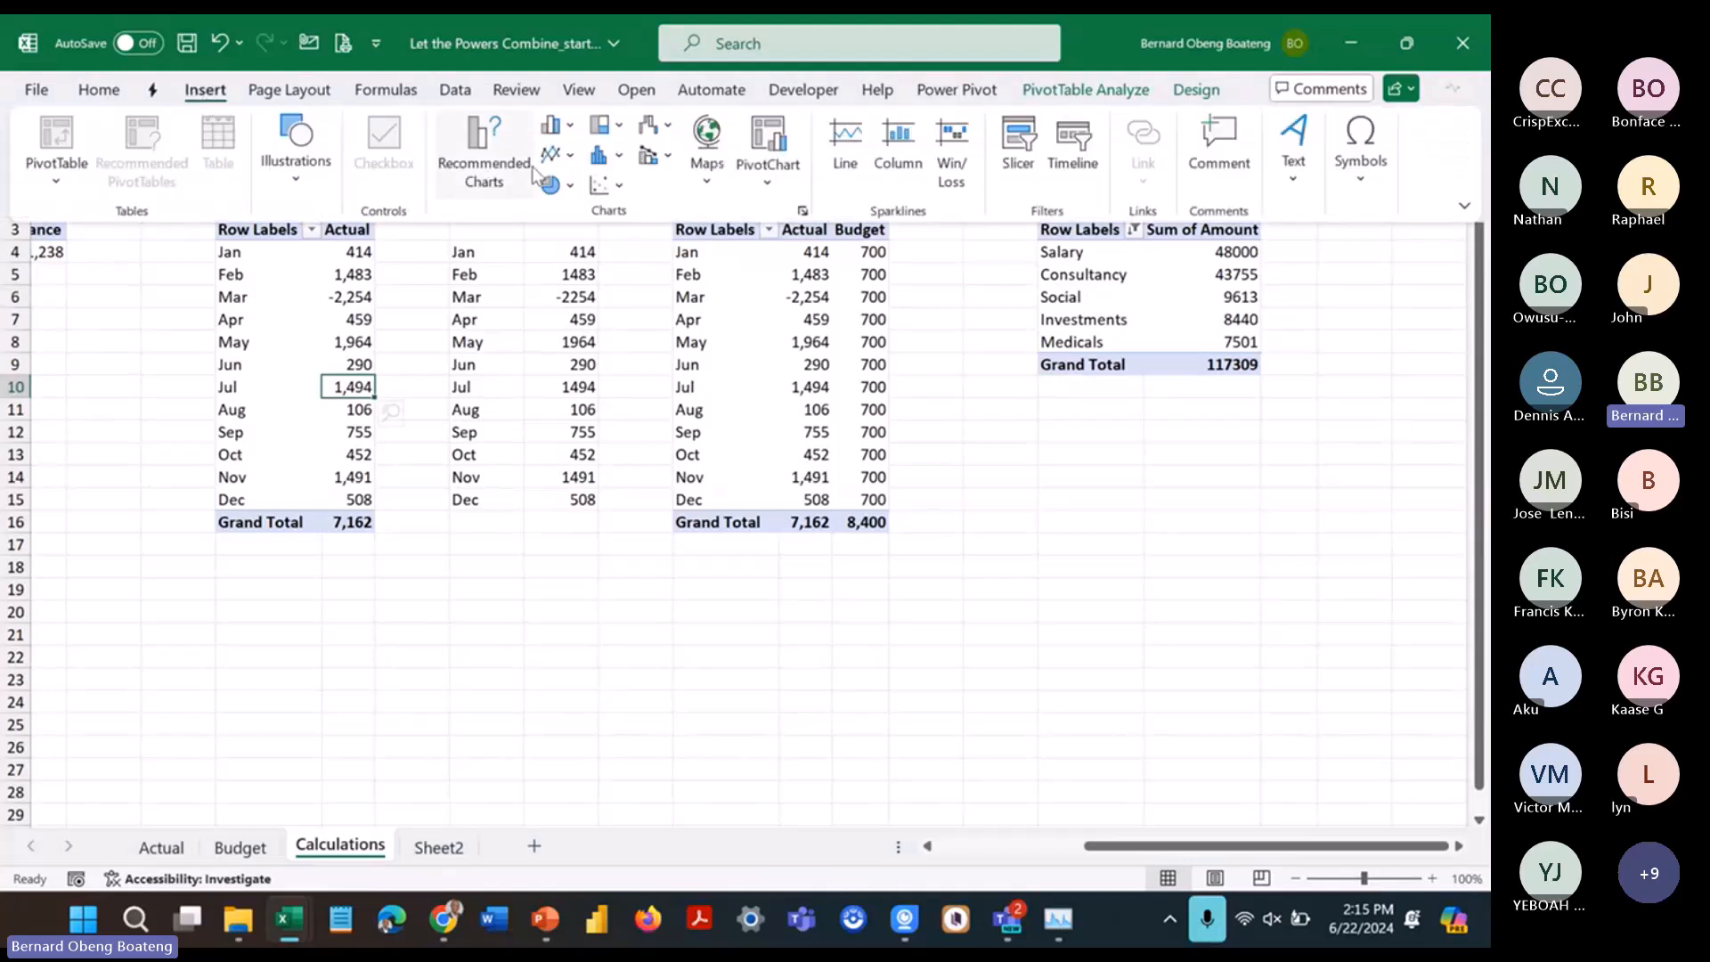
click(1018, 147)
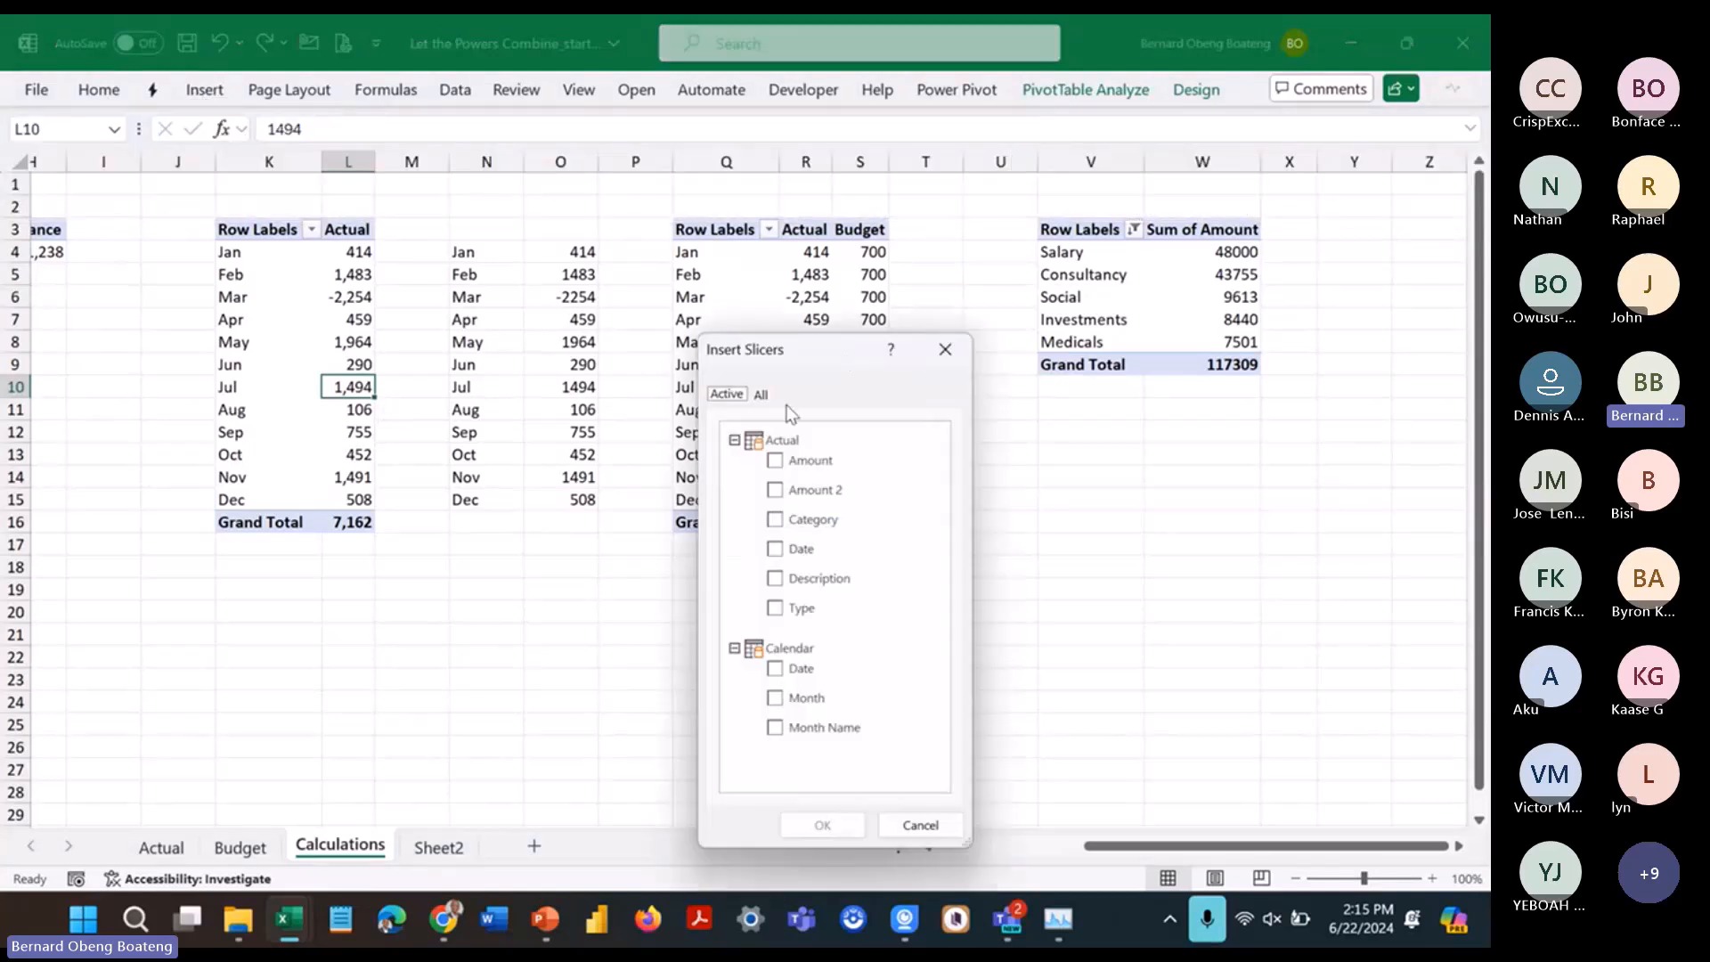
click(734, 439)
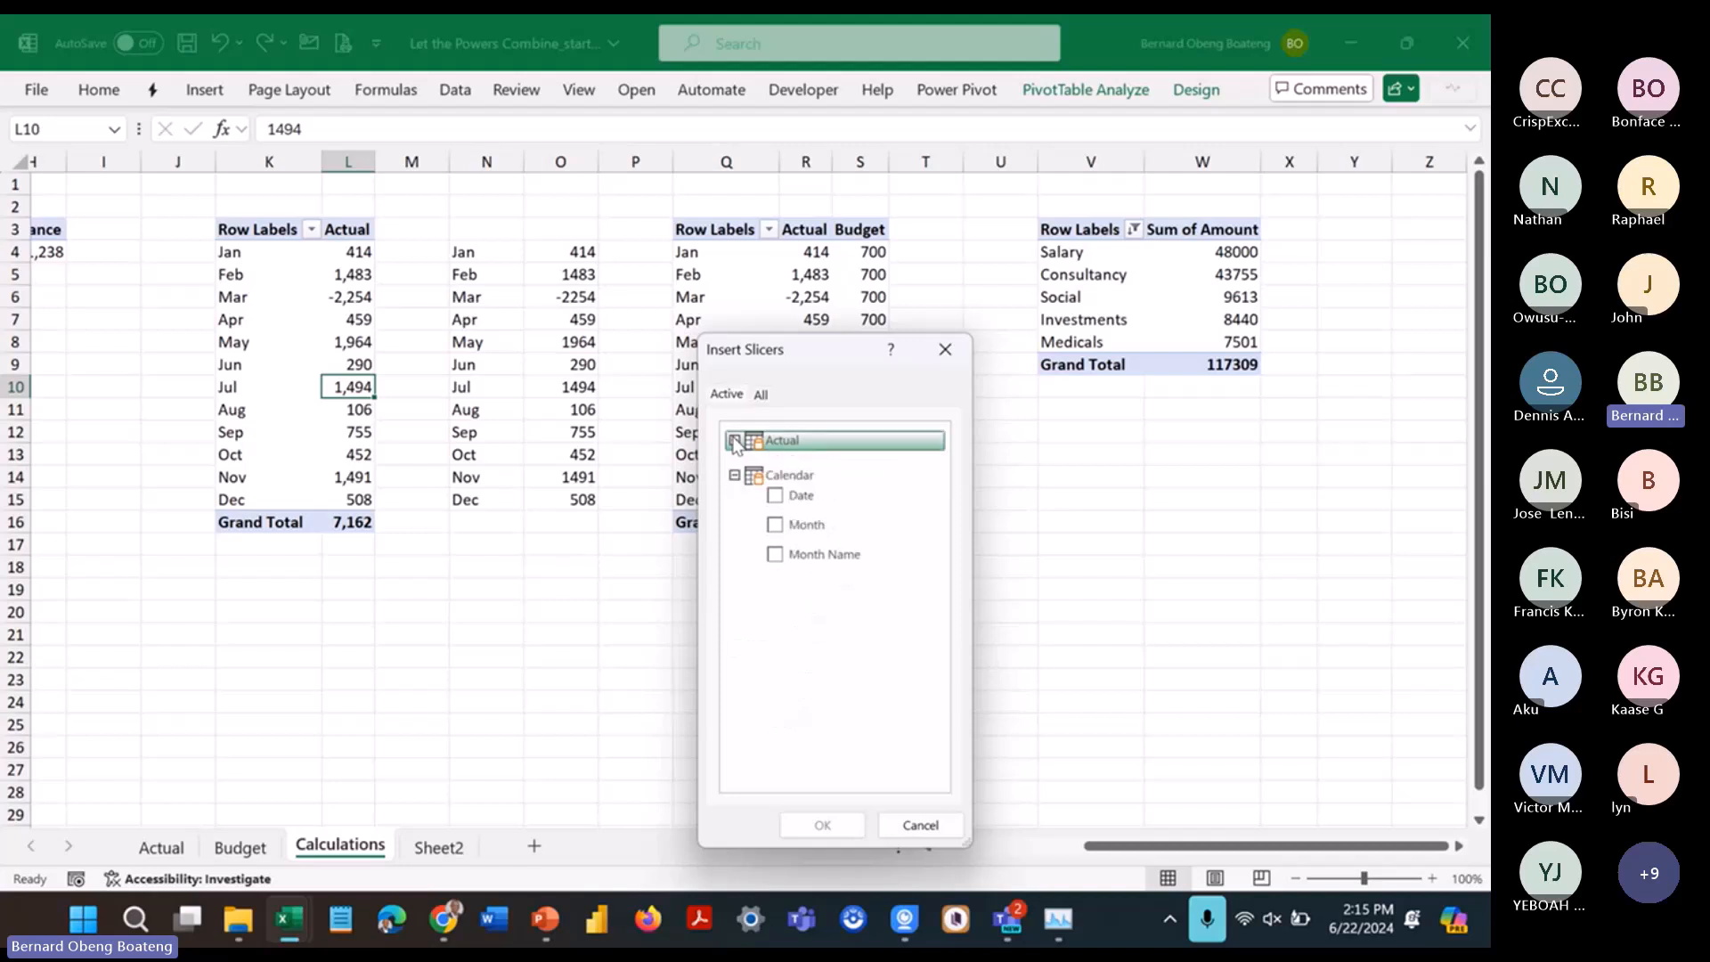
click(759, 397)
click(735, 440)
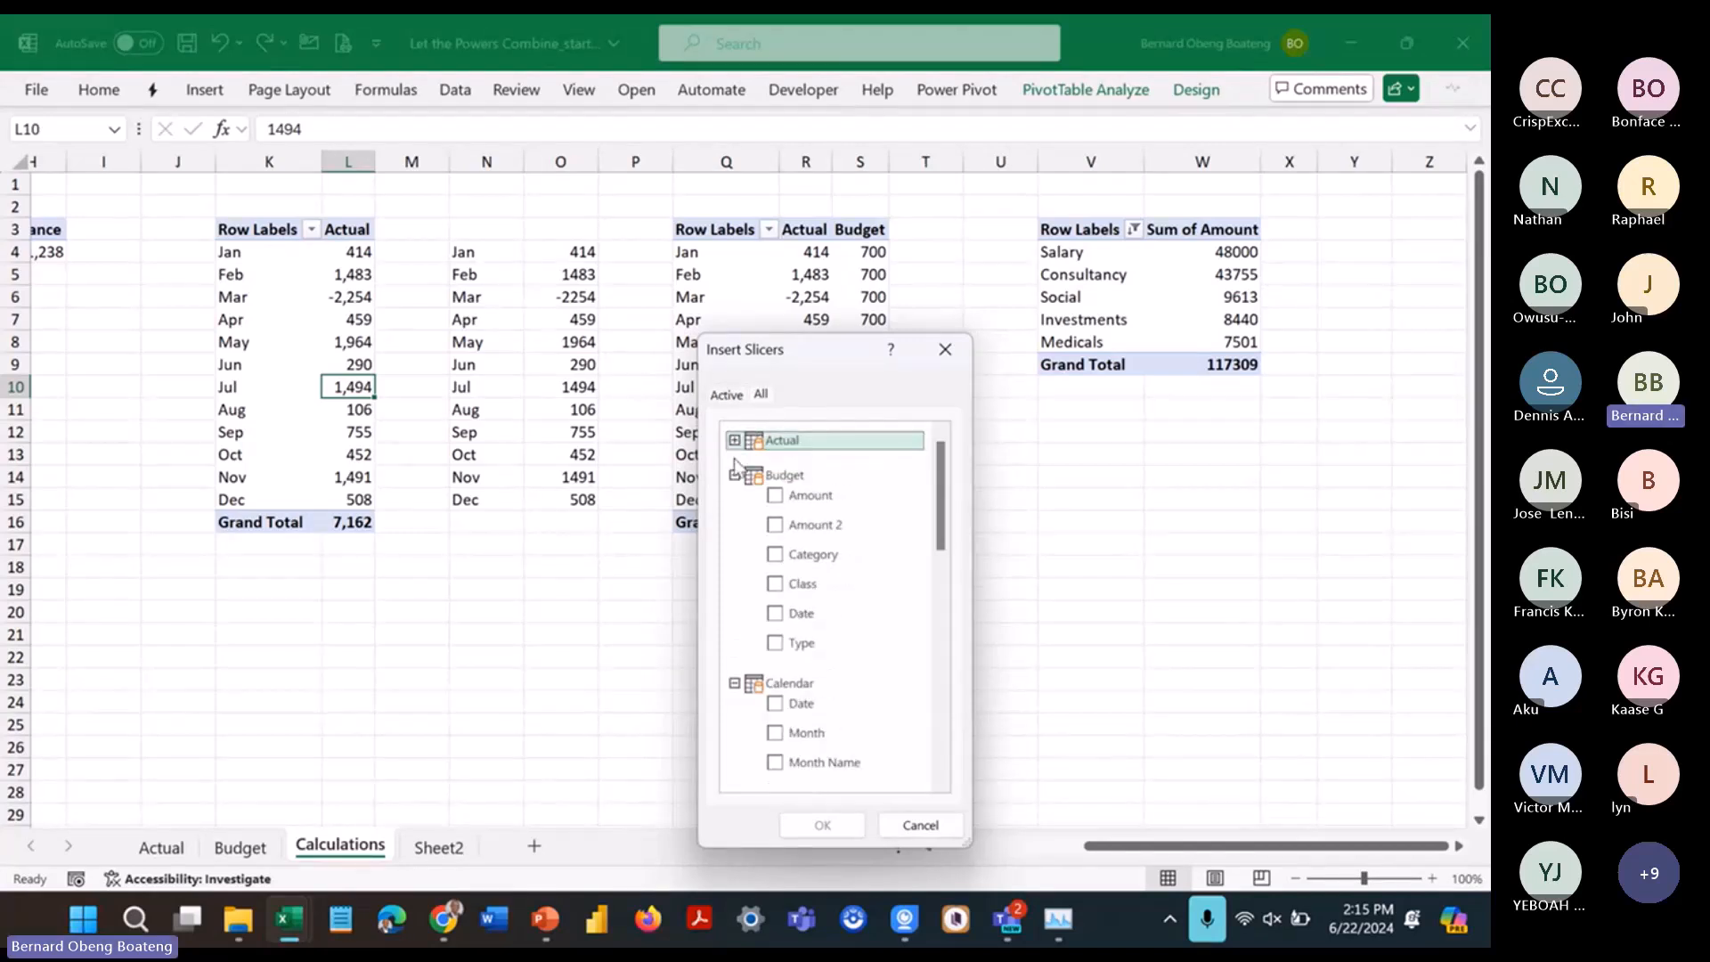
click(735, 474)
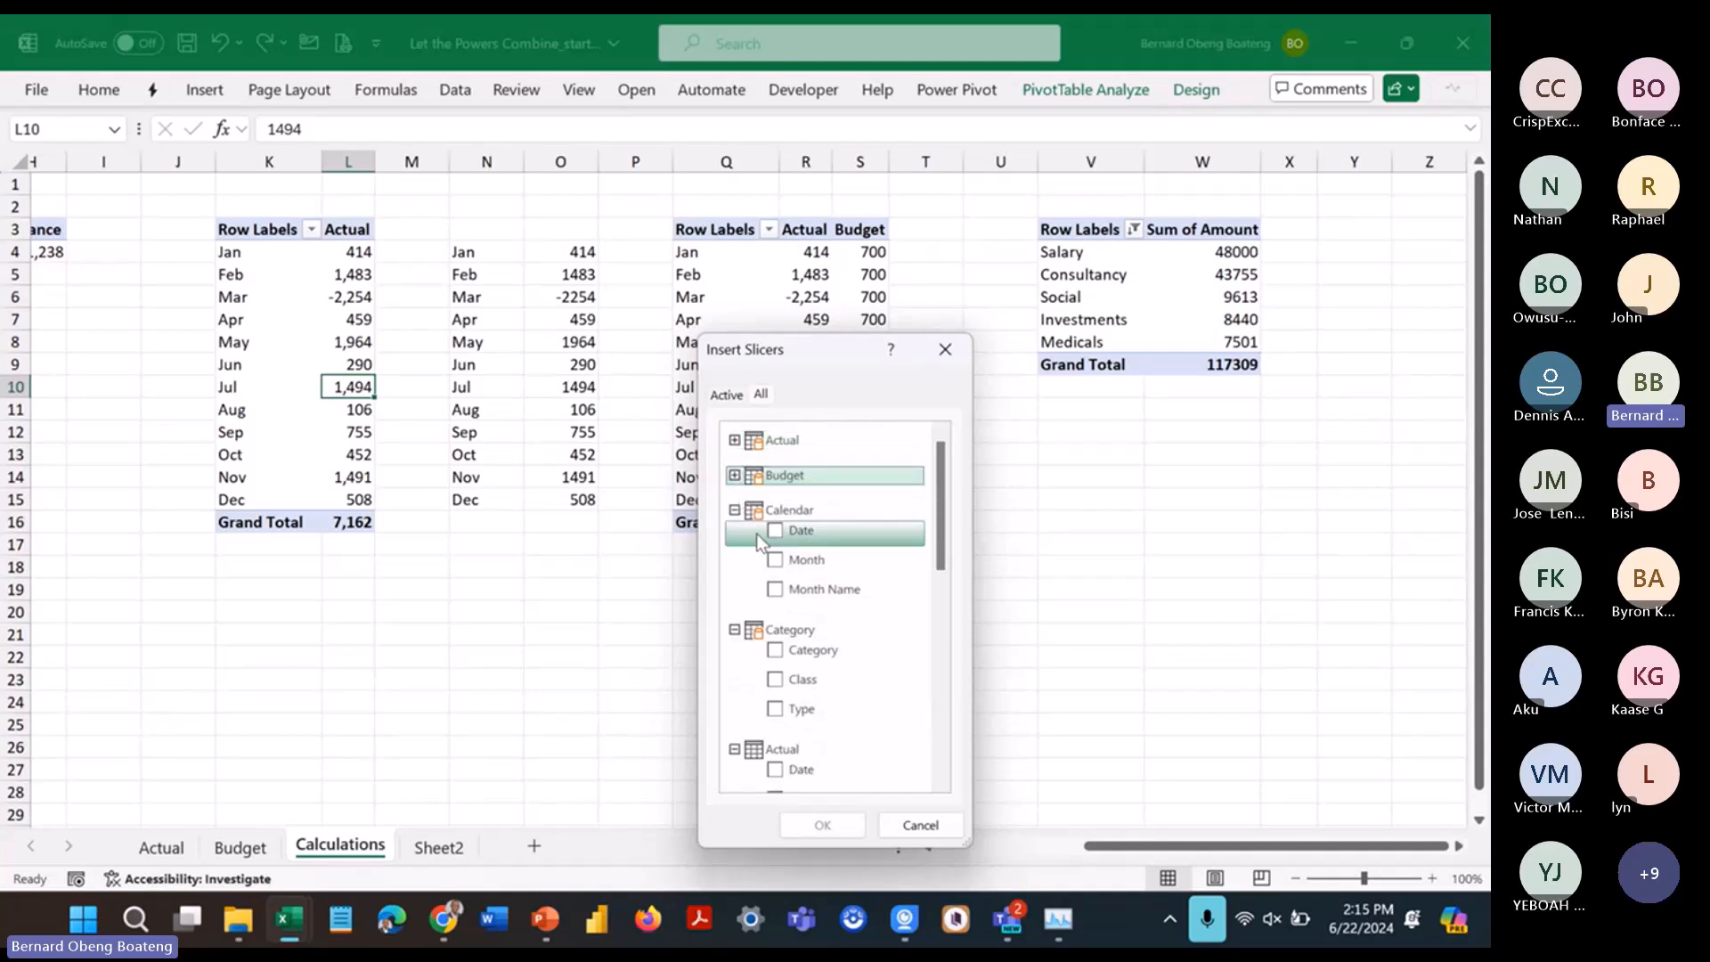
click(771, 588)
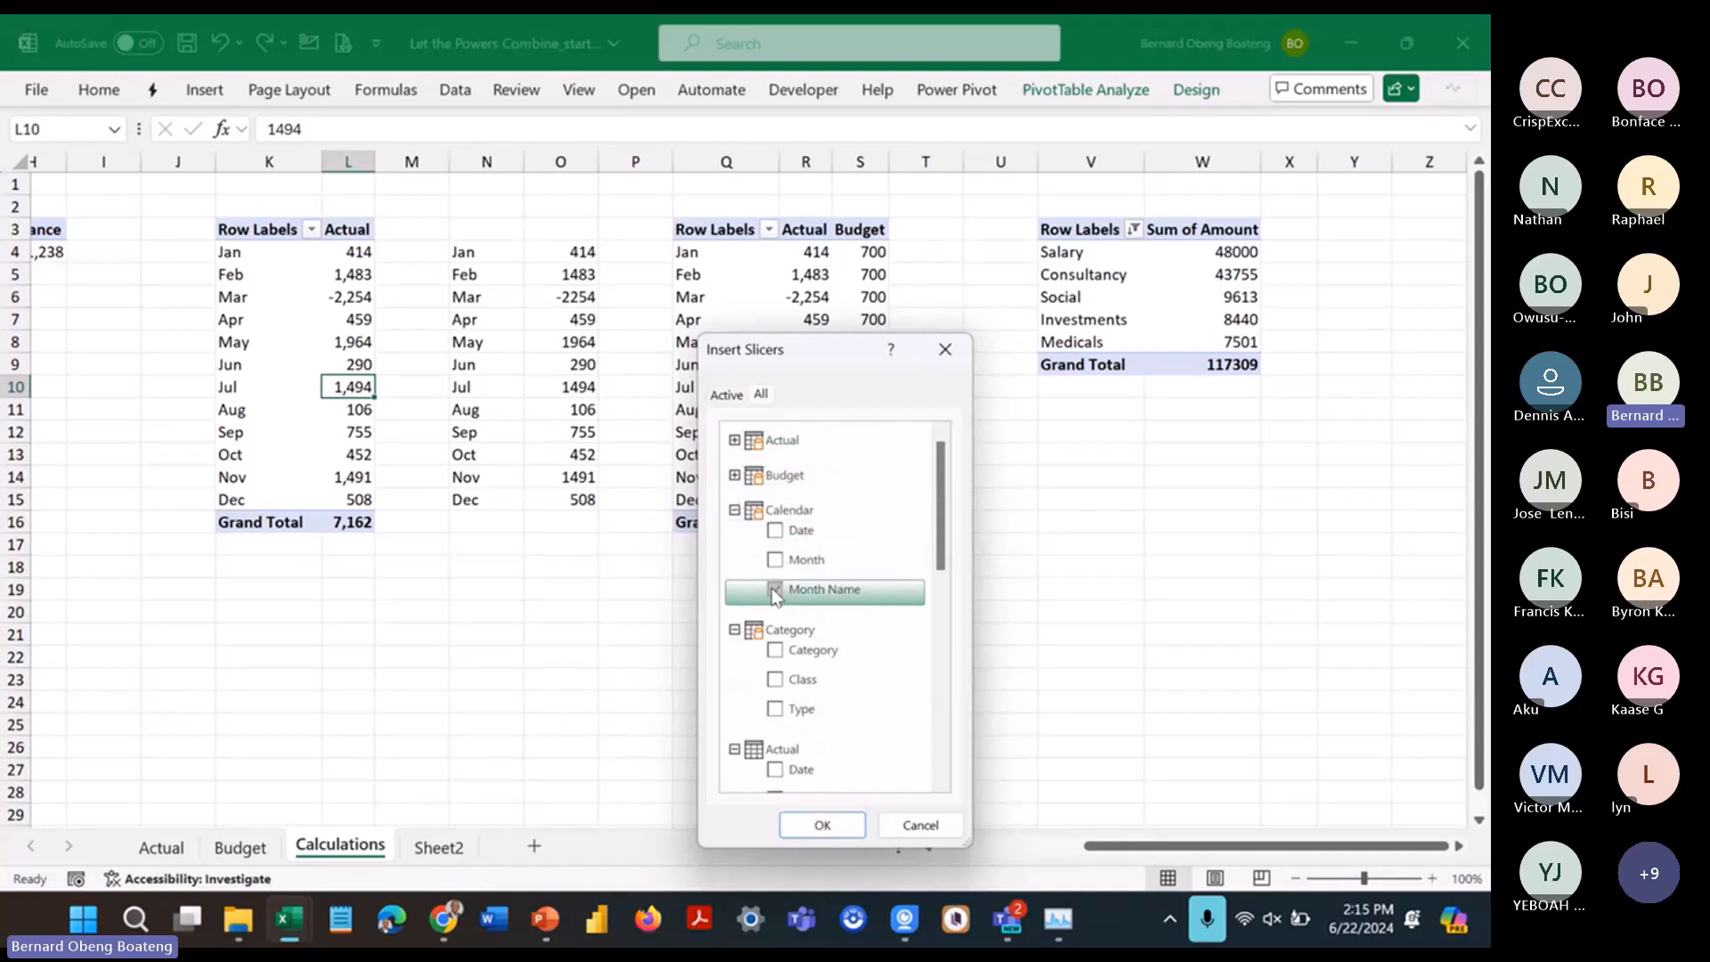
click(776, 709)
click(820, 826)
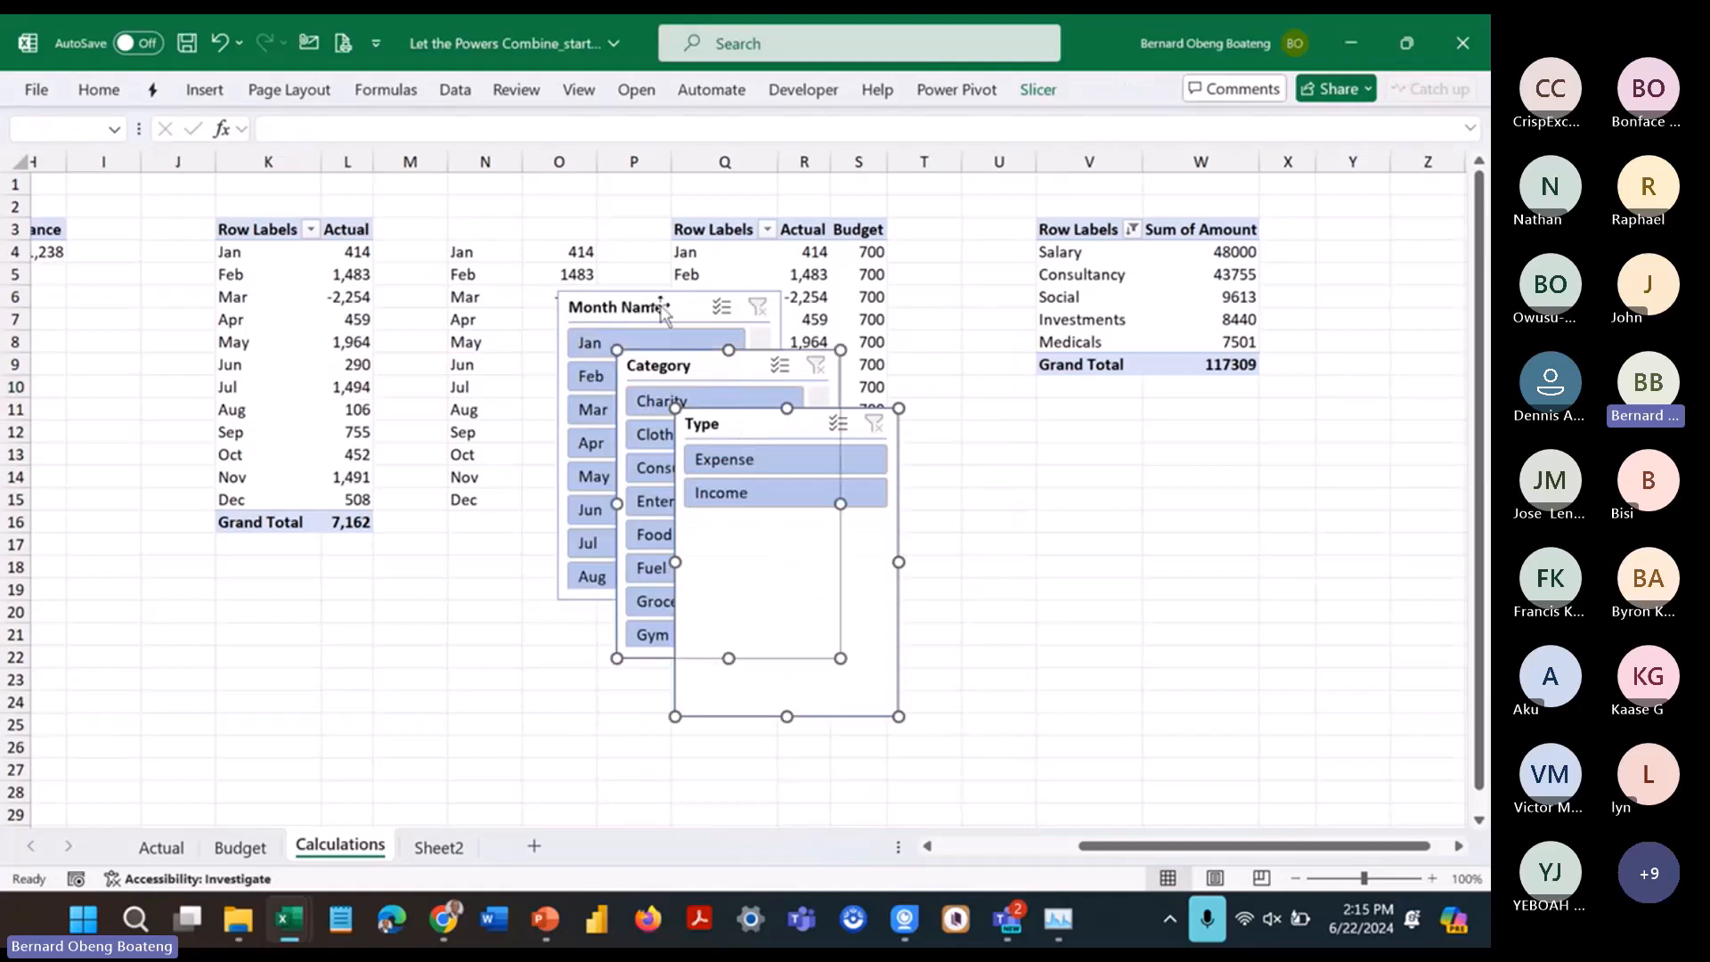
Step: Move the three slicers from Calculations to Sheet2 at cell L3, pasting everything including active content
key(Delete)
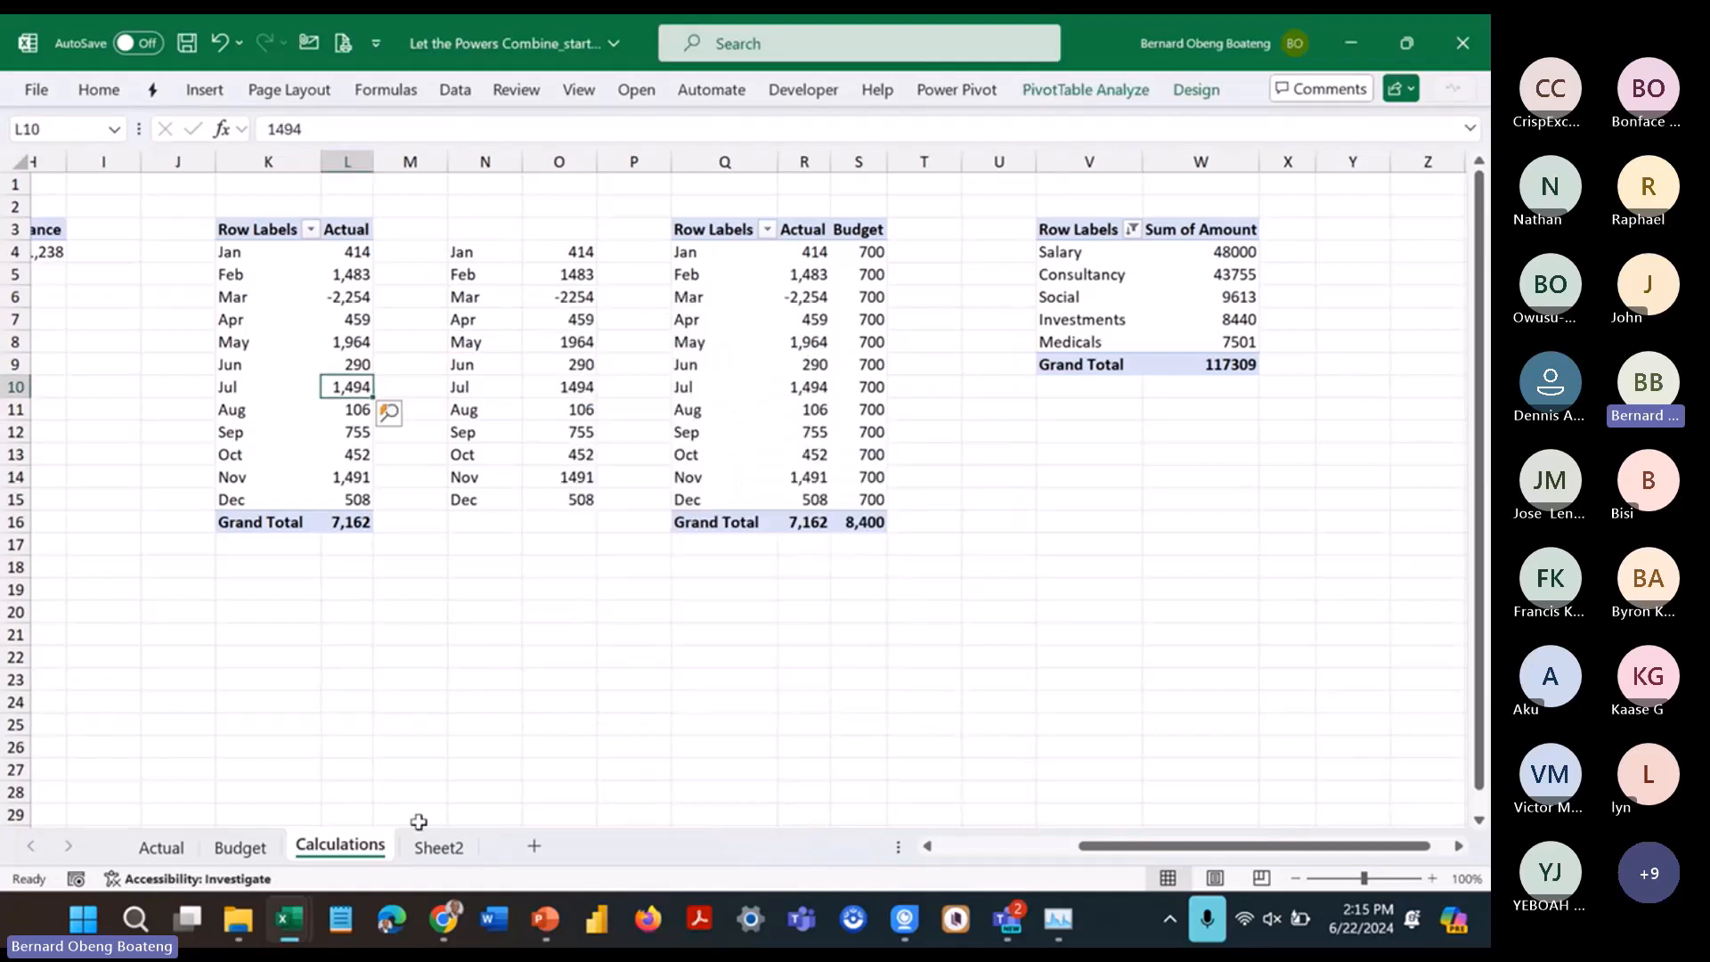
click(421, 847)
click(750, 231)
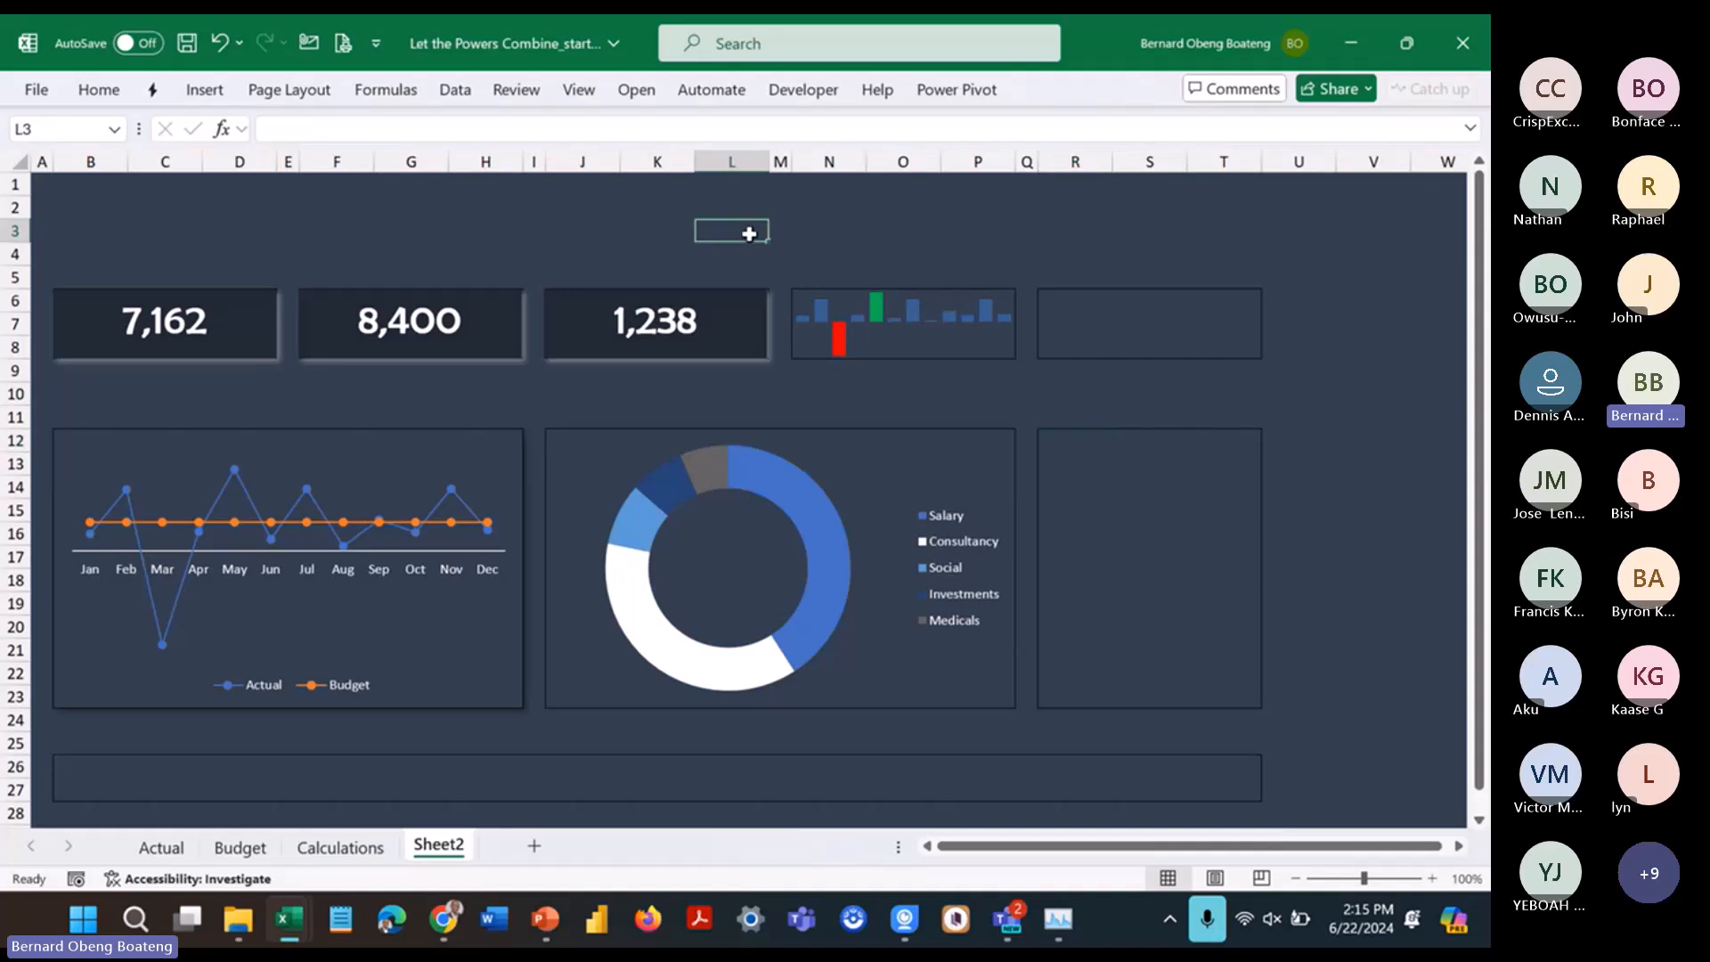
key(ctrl+v)
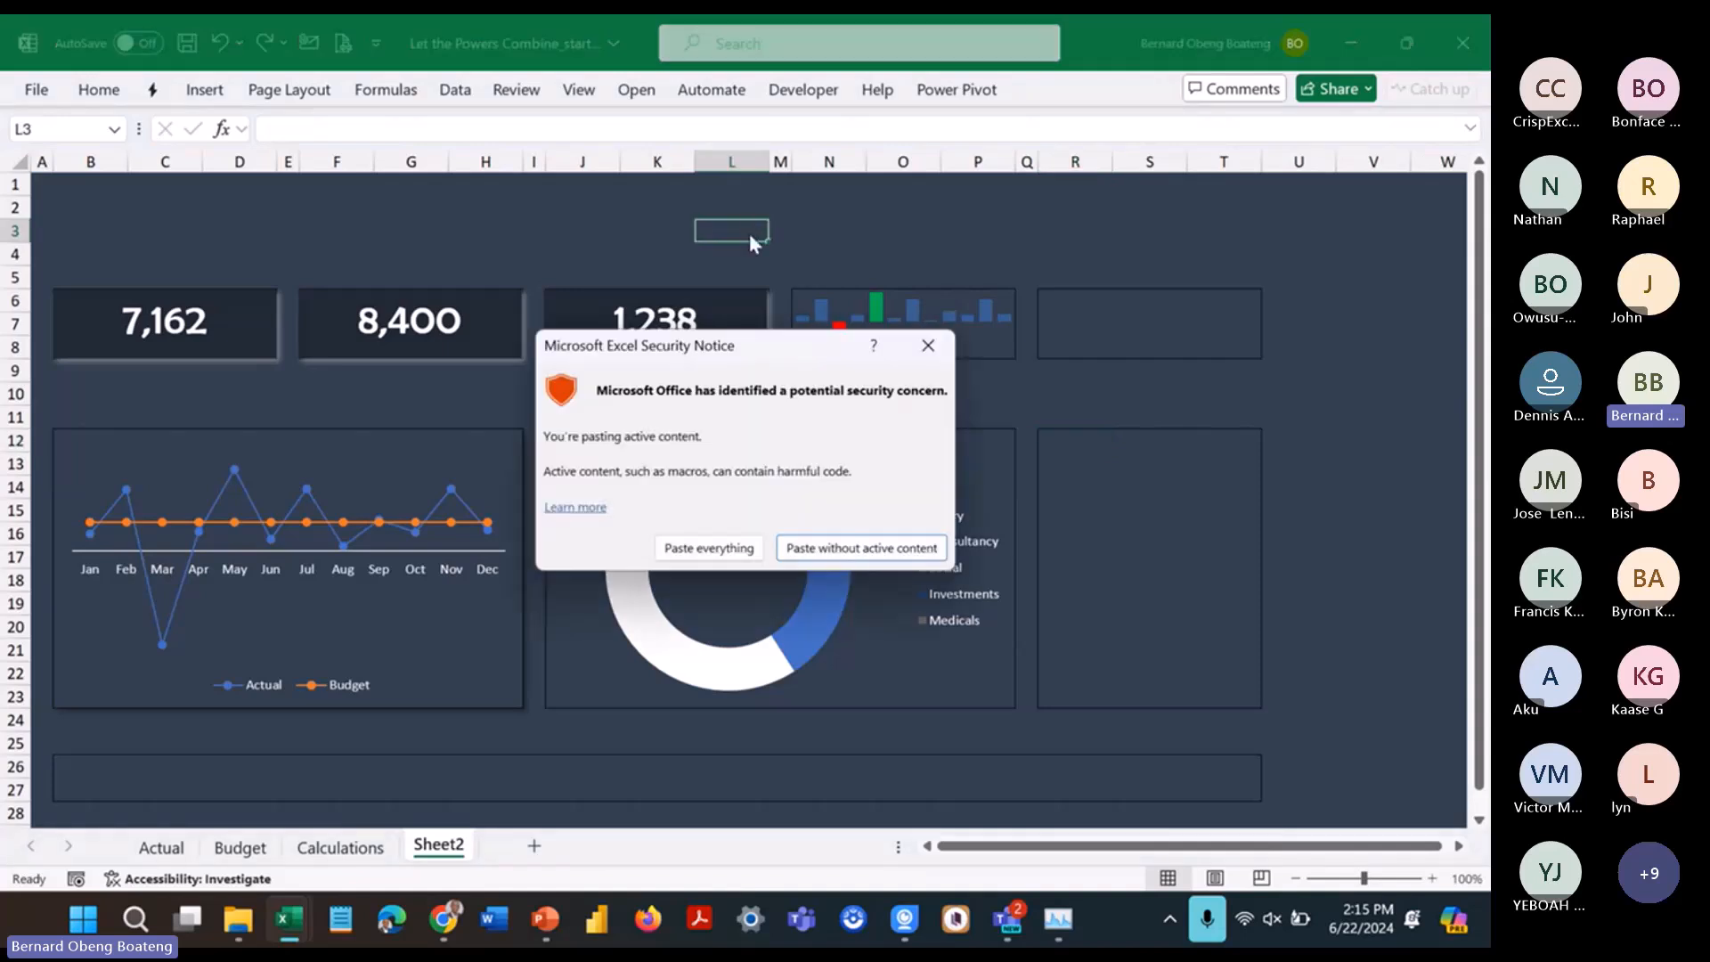
click(717, 547)
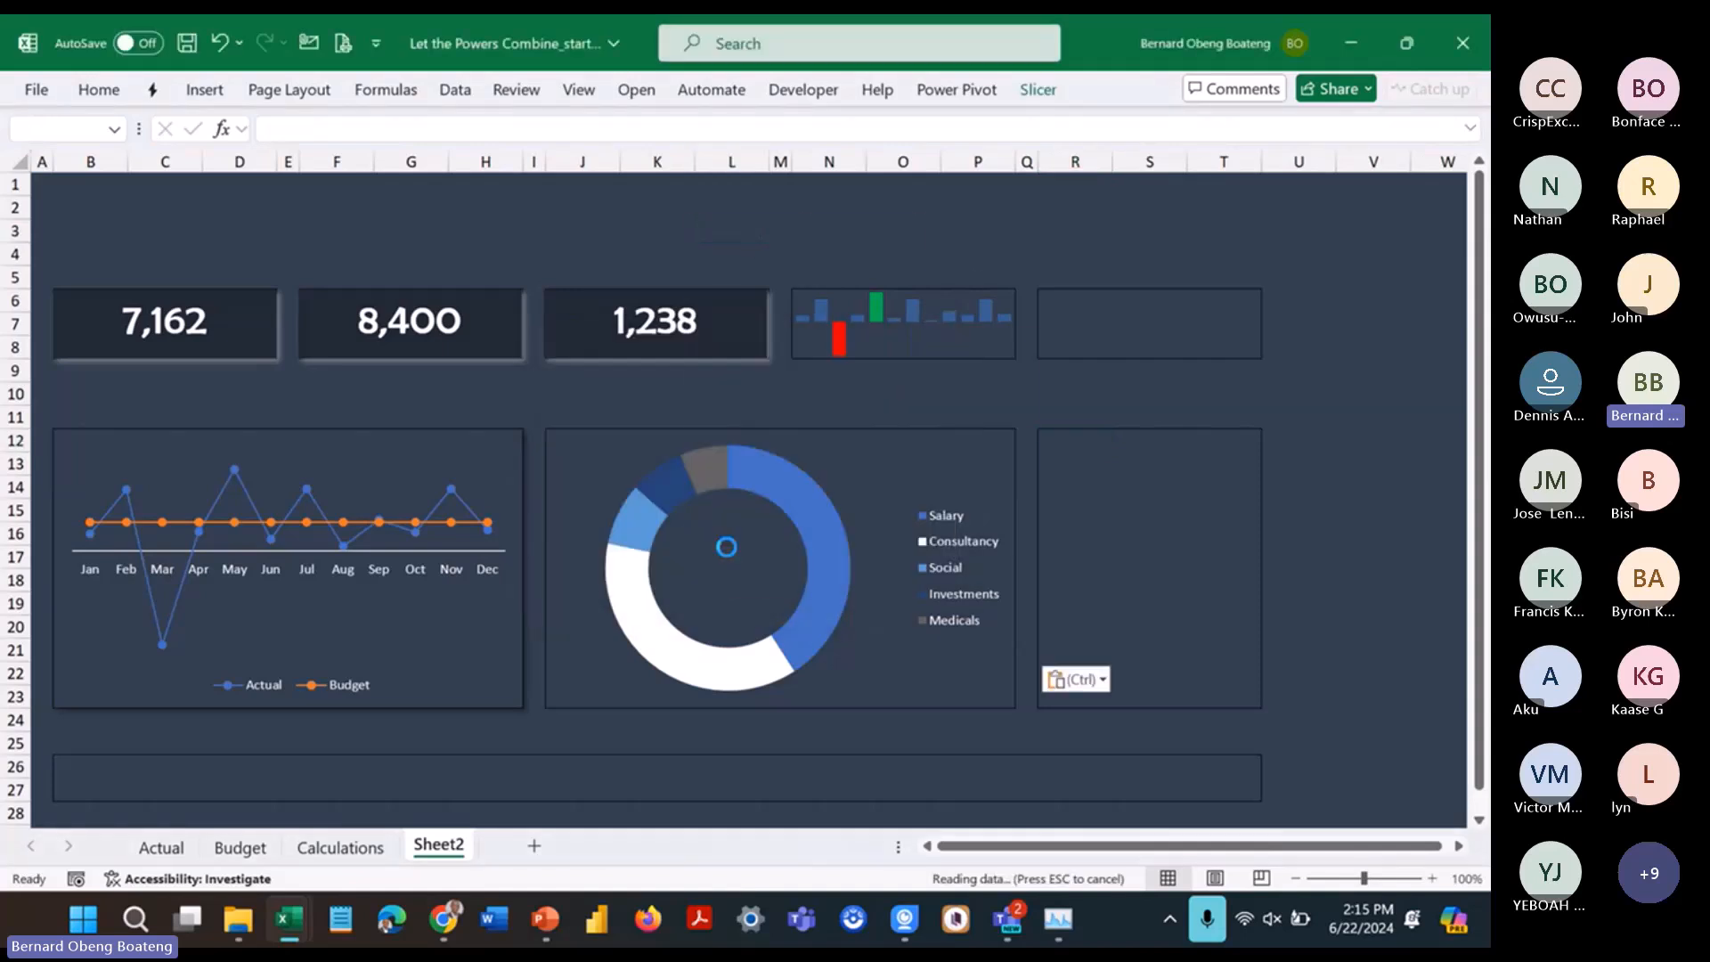
Step: Spread out the slicers: Type over the empty upper card, Category near the tall empty box, and Month Name at the bottom box
click(1134, 282)
drag(980, 354, 1181, 309)
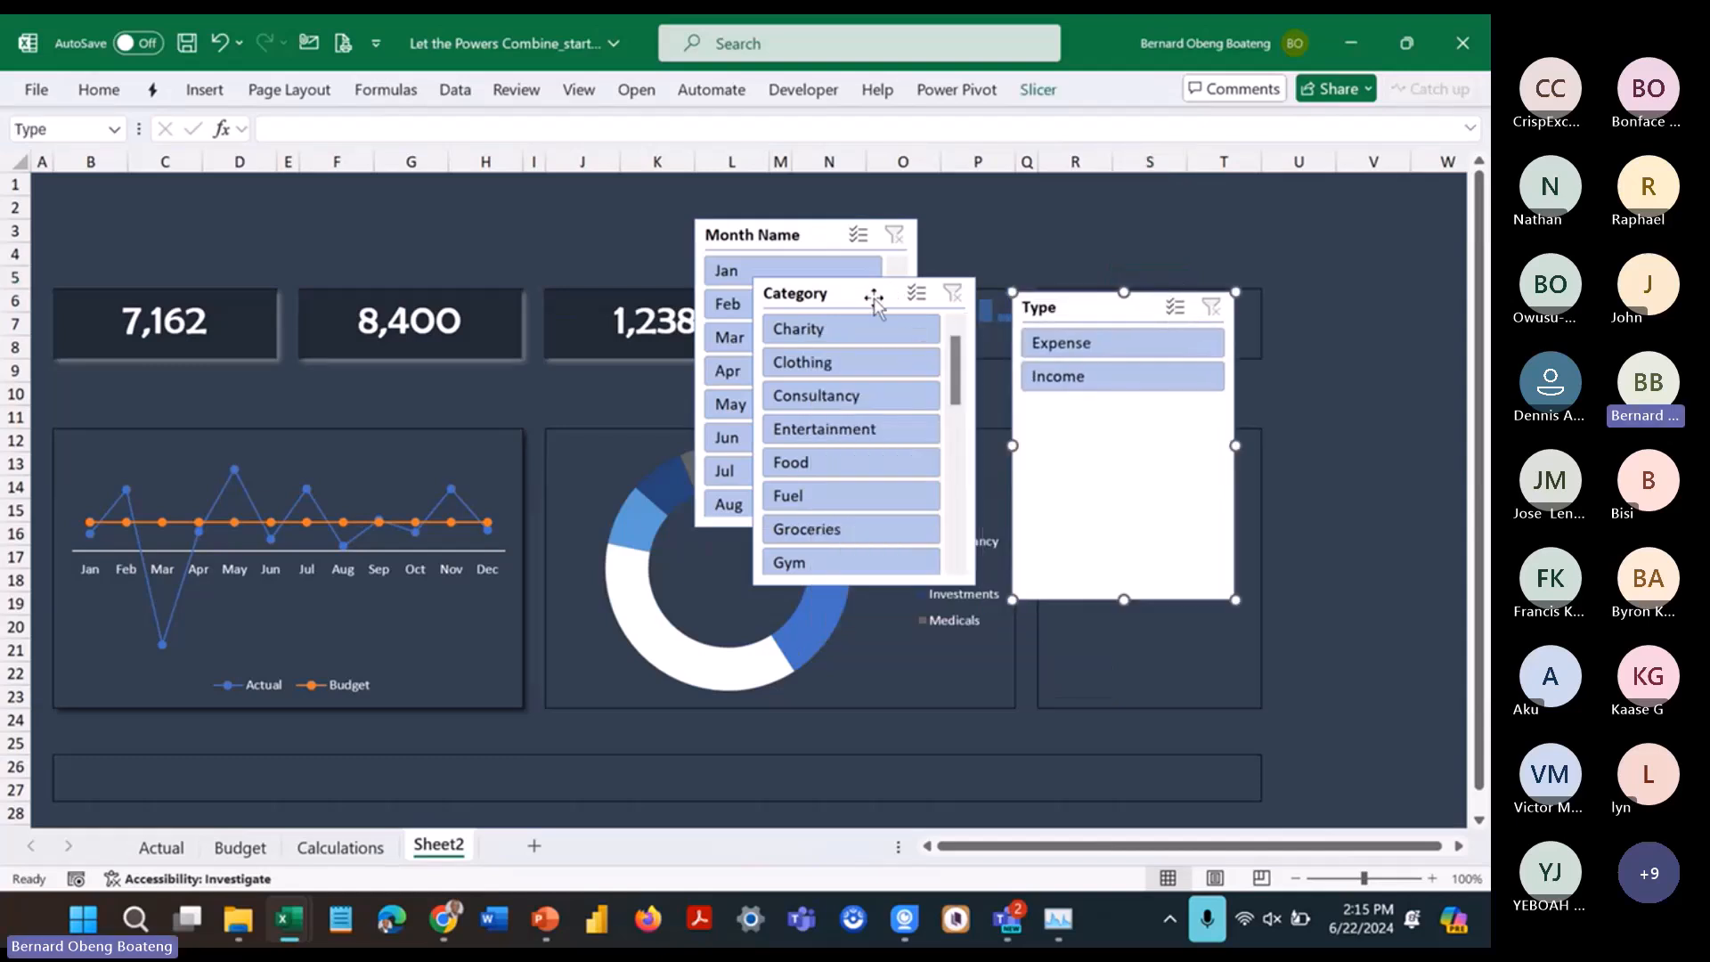
drag(874, 299, 1084, 578)
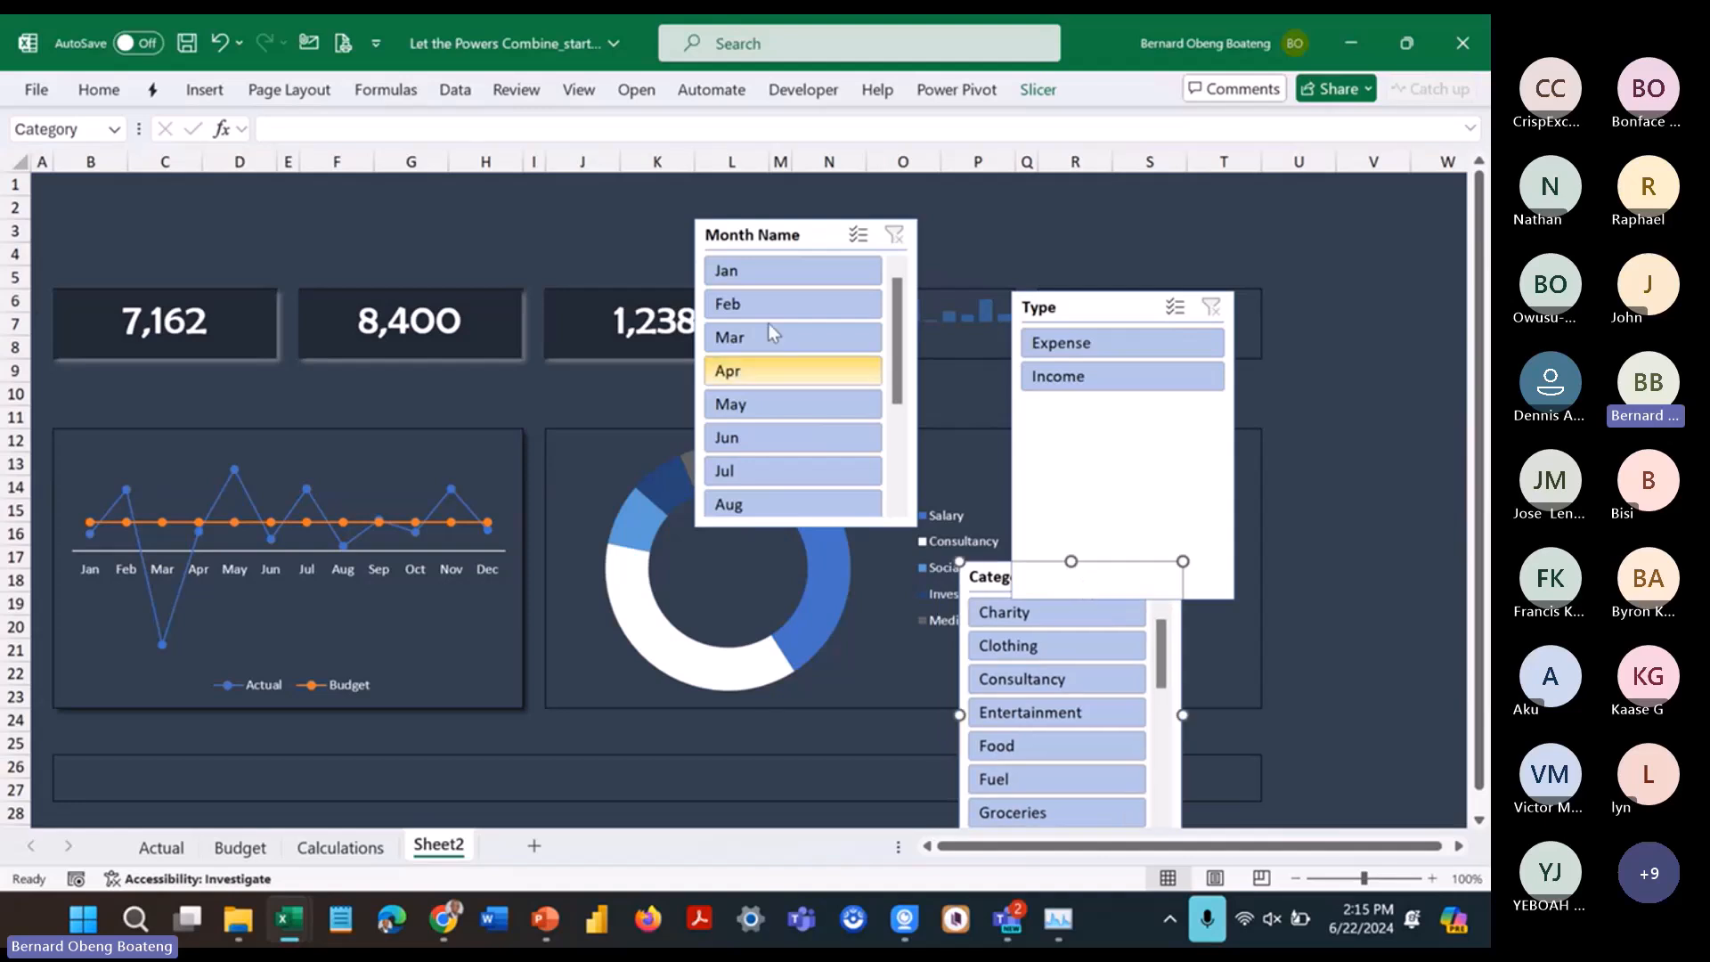
drag(722, 236, 92, 751)
Step: Arrange the Type slicer's buttons in 2 columns, shorten it to one button row, and move it toward the empty upper card
click(1114, 318)
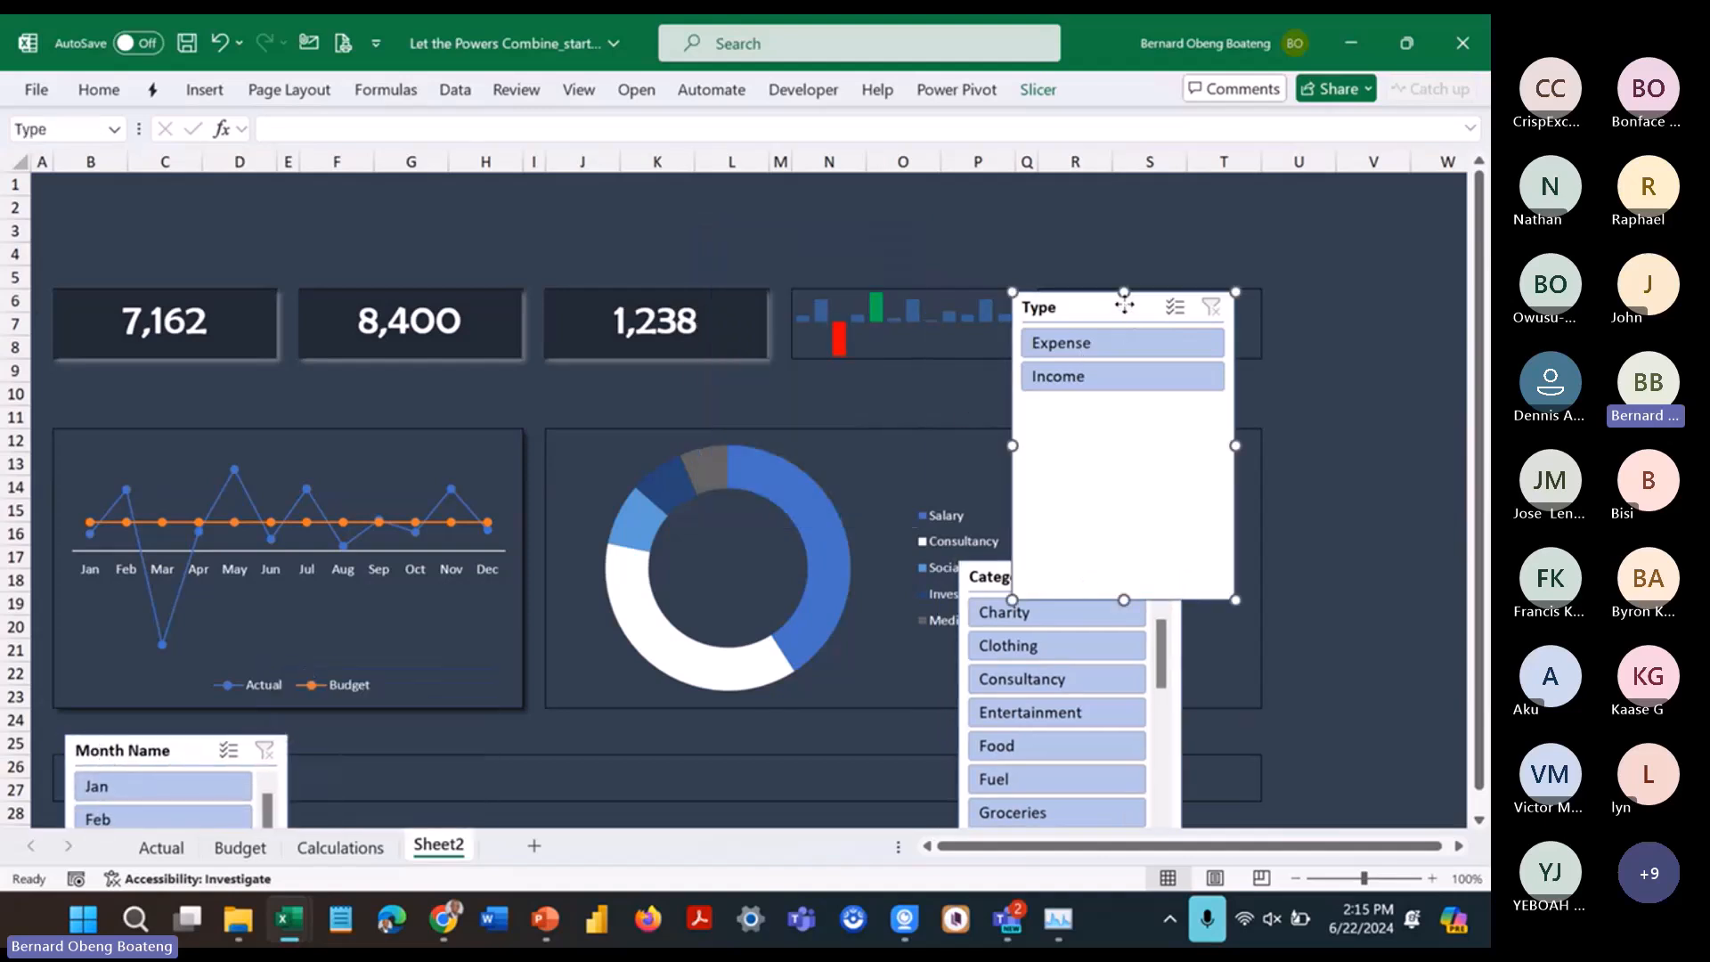
click(1035, 90)
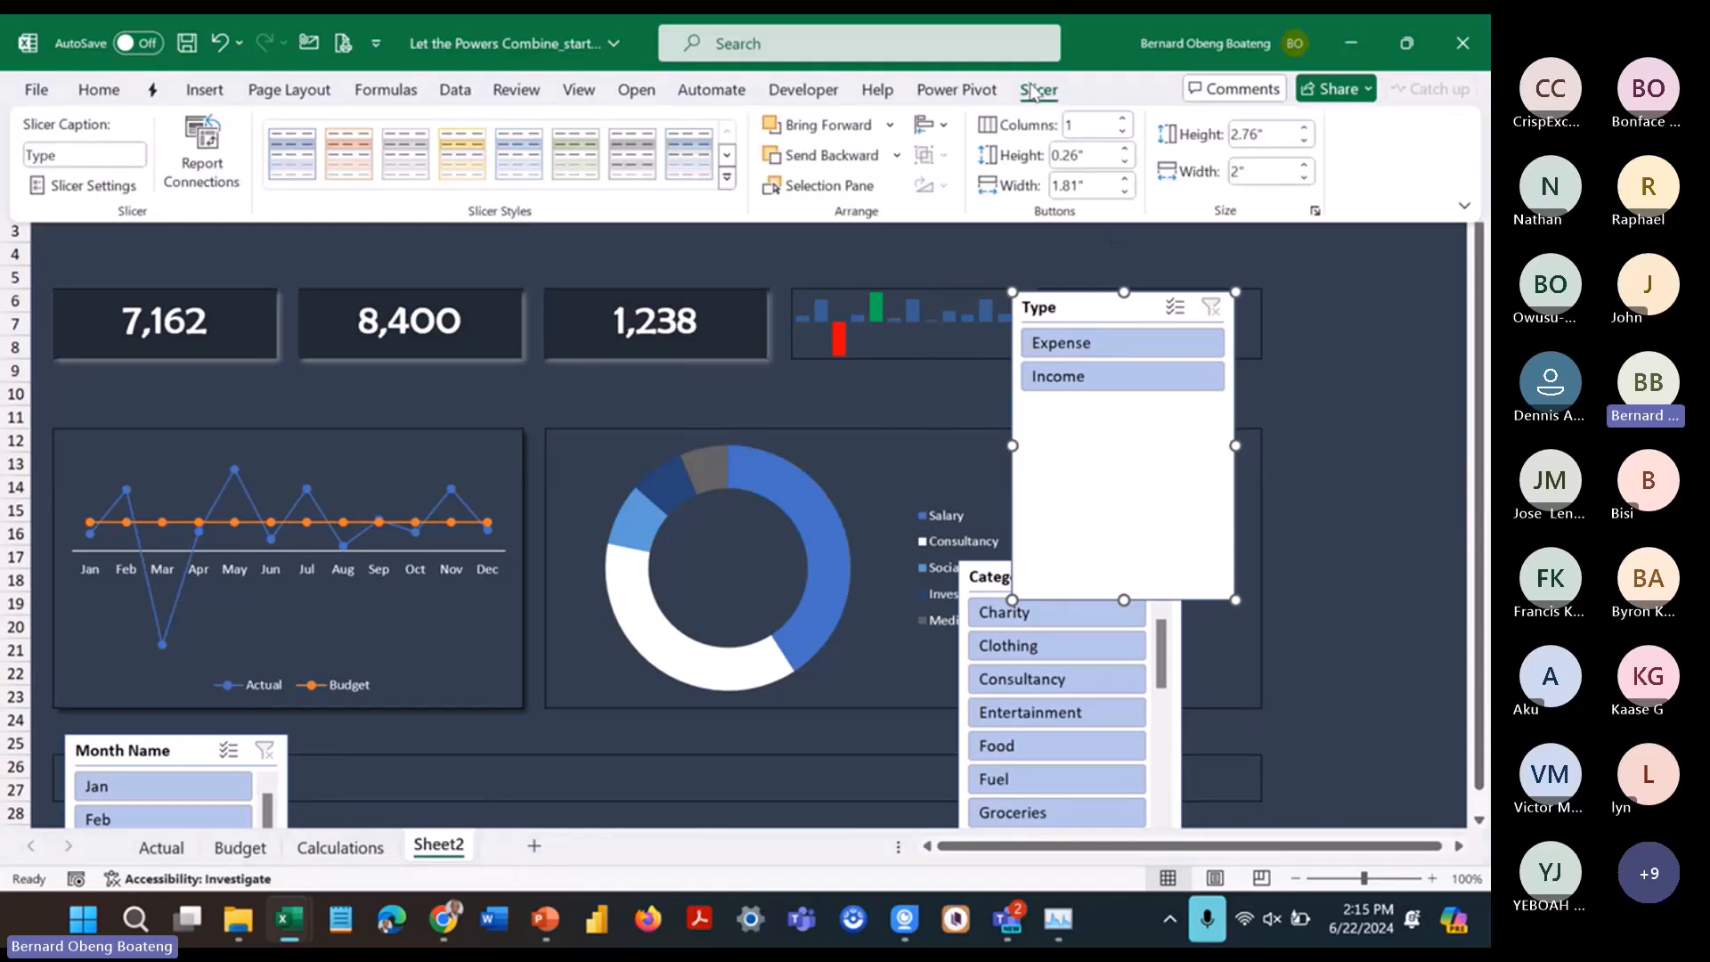
click(1122, 118)
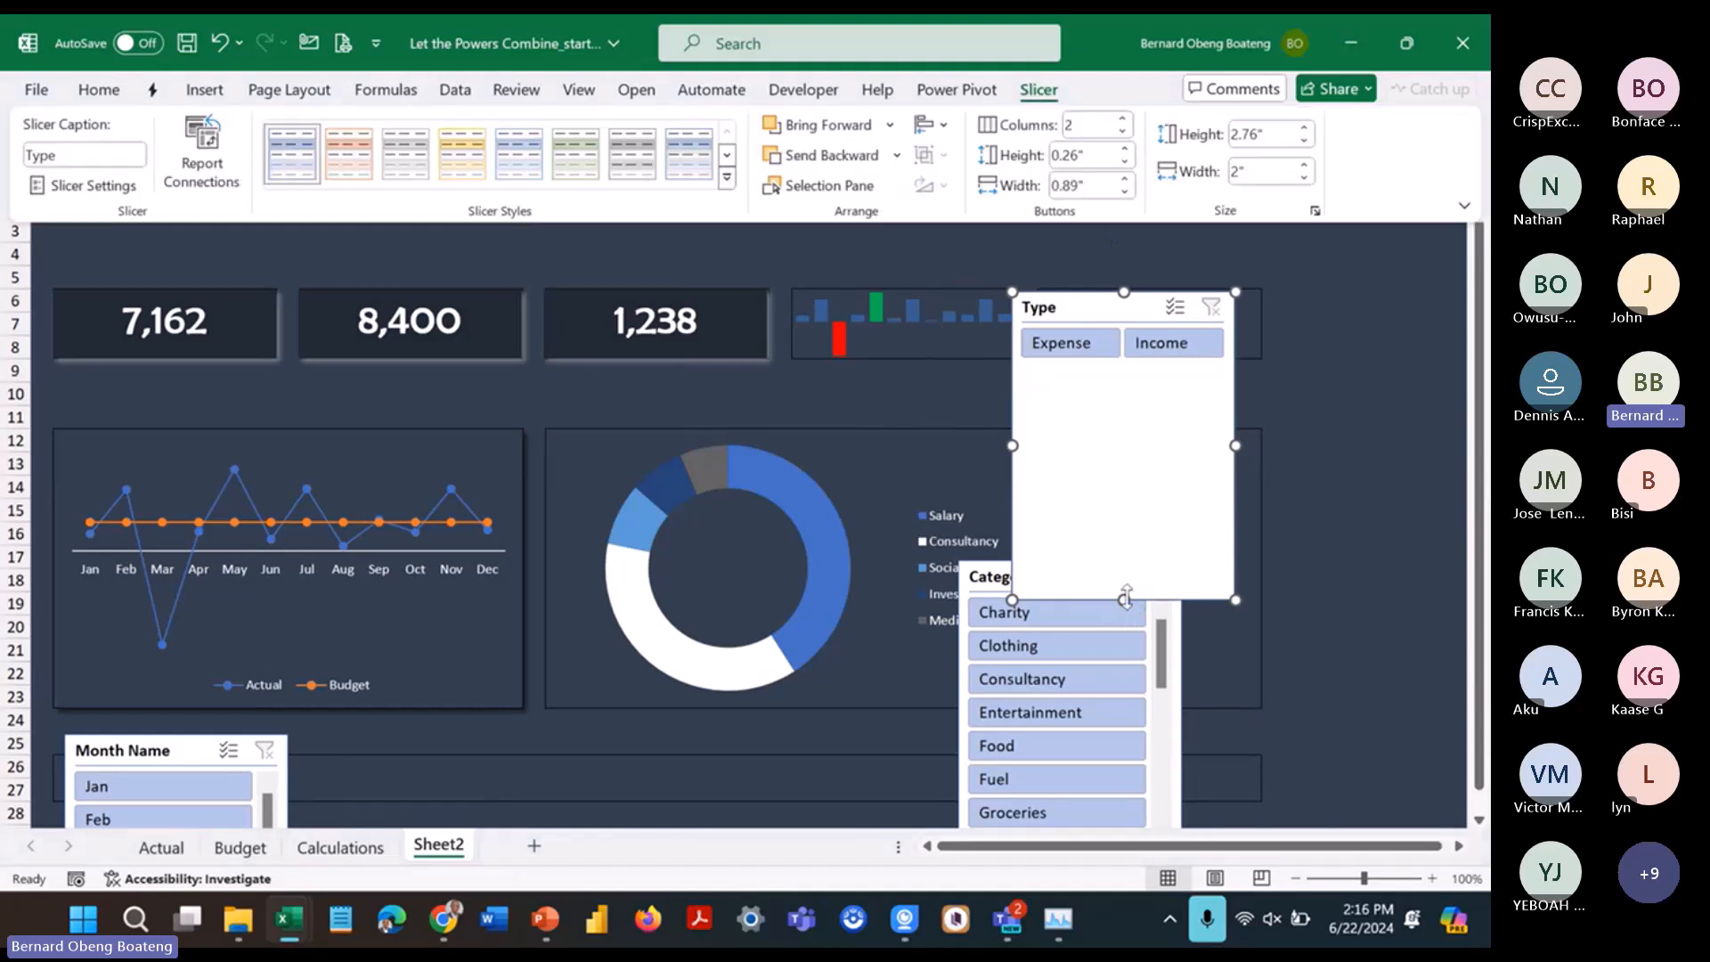
drag(1124, 599, 1123, 381)
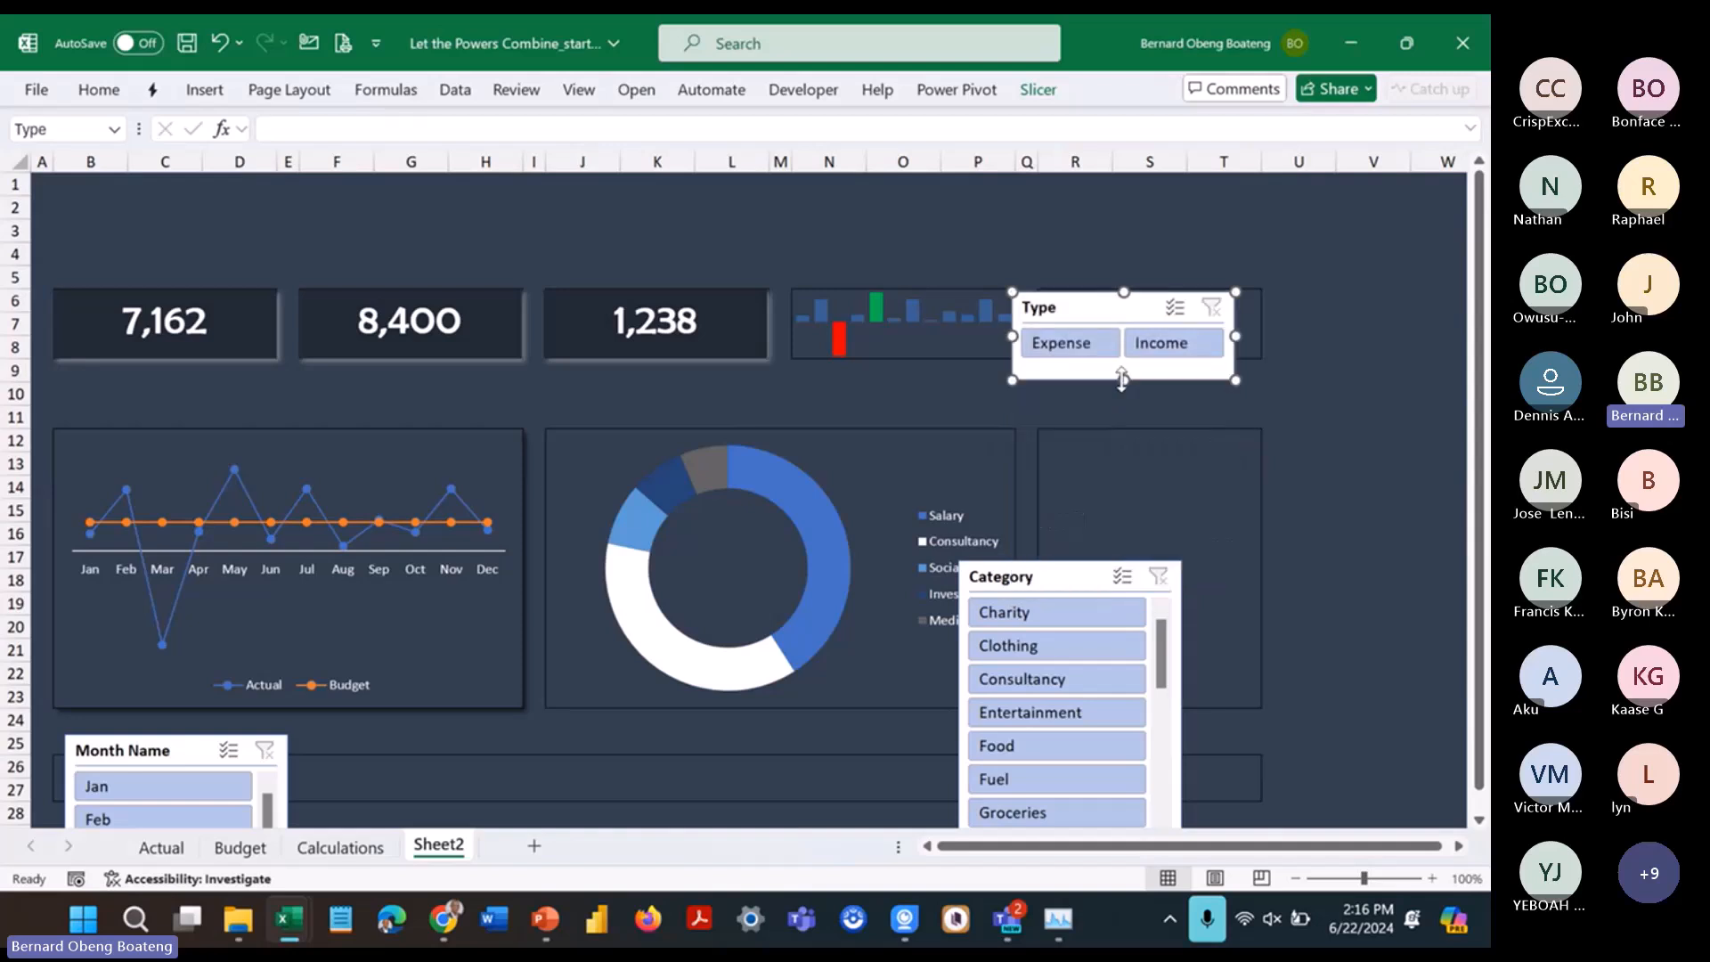
drag(1107, 313, 1161, 303)
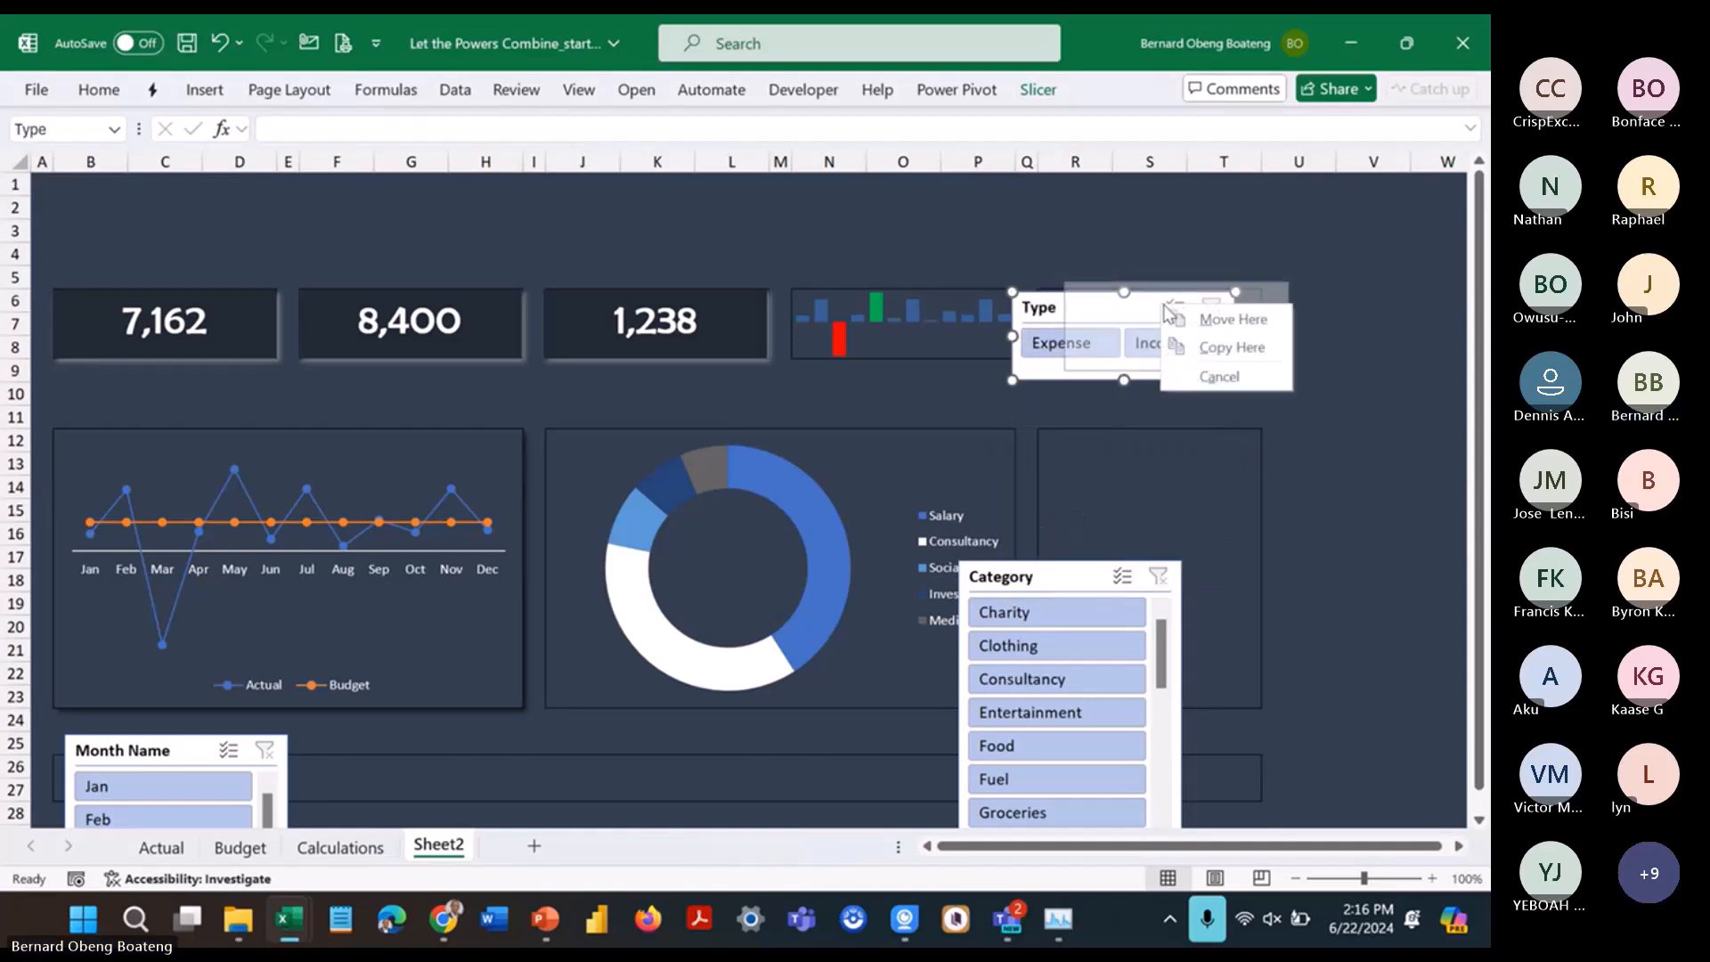
click(1200, 321)
Step: Move the Category slicer over the tall empty box beside the doughnut chart and shorten it to the box's lower edge
drag(1059, 580, 1154, 446)
click(1184, 460)
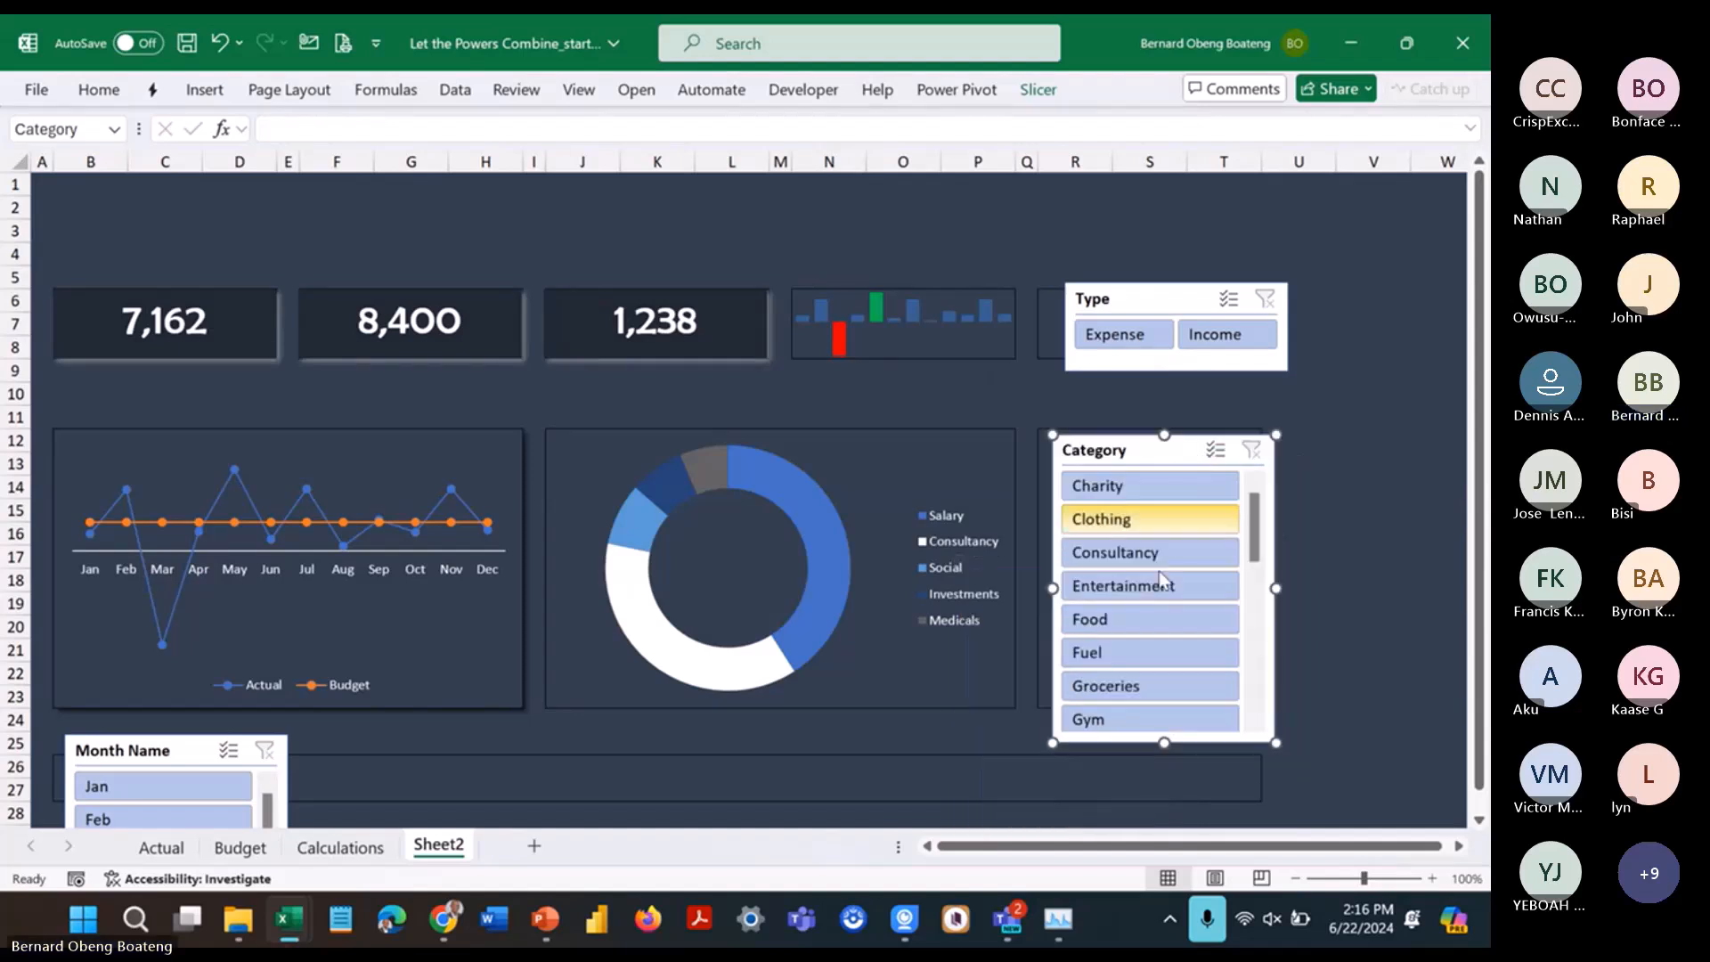
drag(1164, 742, 1164, 710)
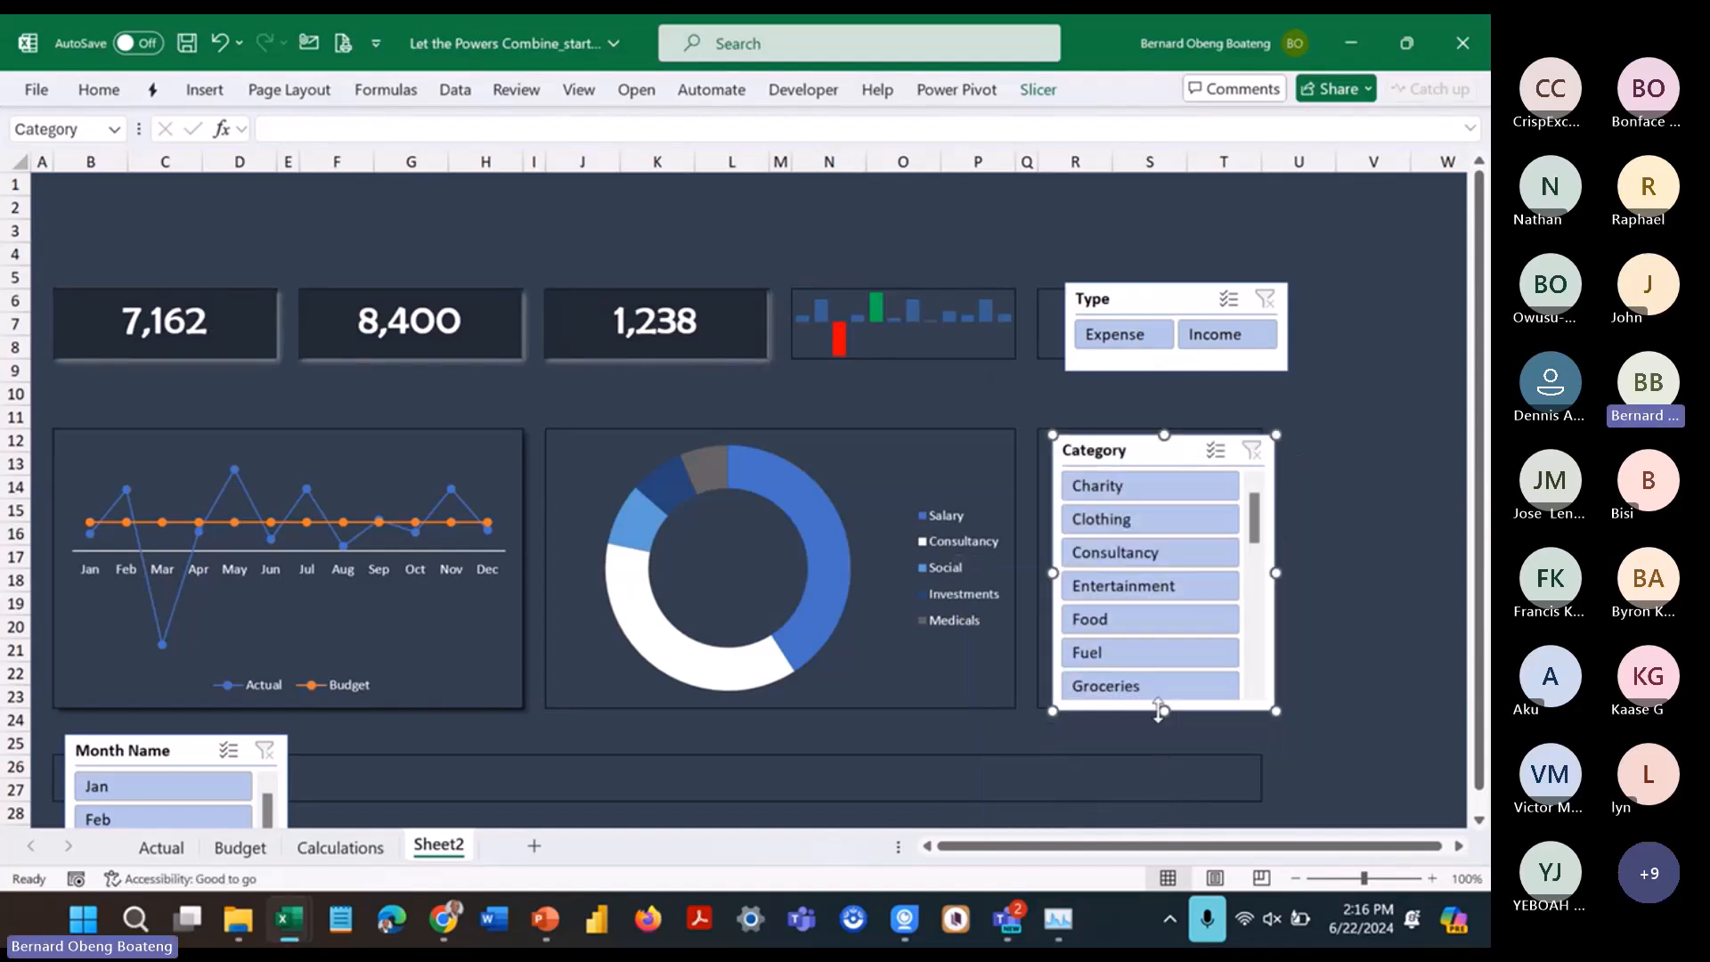
Step: Arrange the Month Name slicer's buttons in 12 columns
click(195, 760)
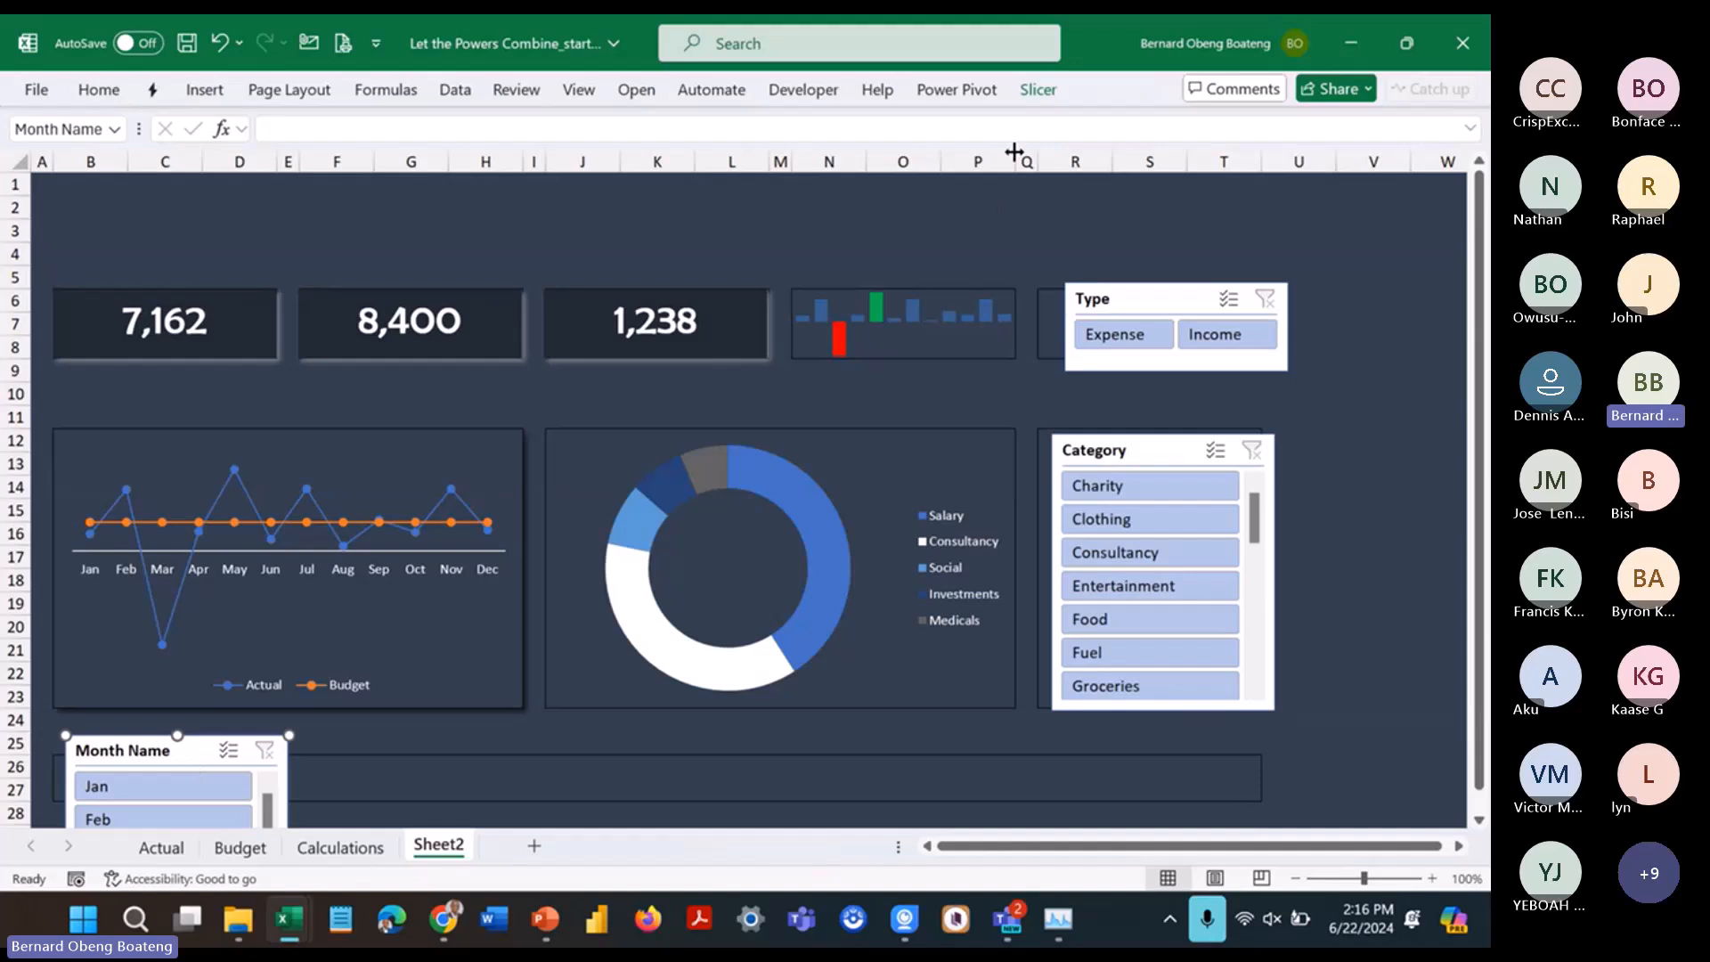
click(1041, 93)
click(1088, 127)
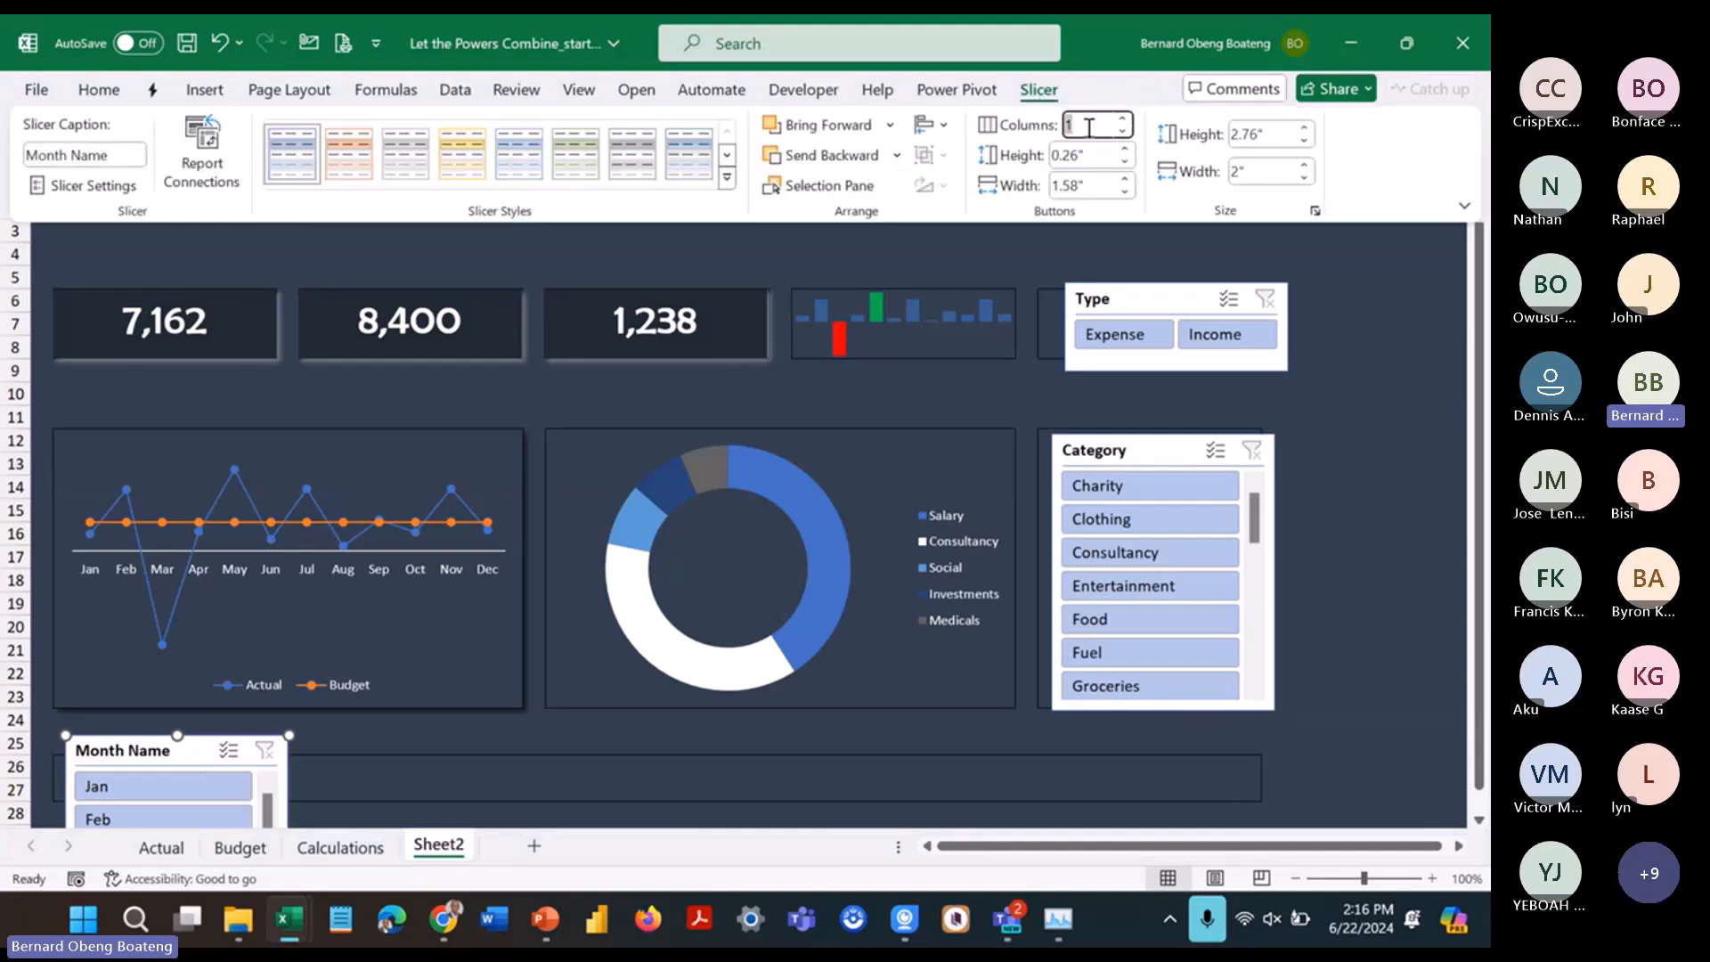
text(12)
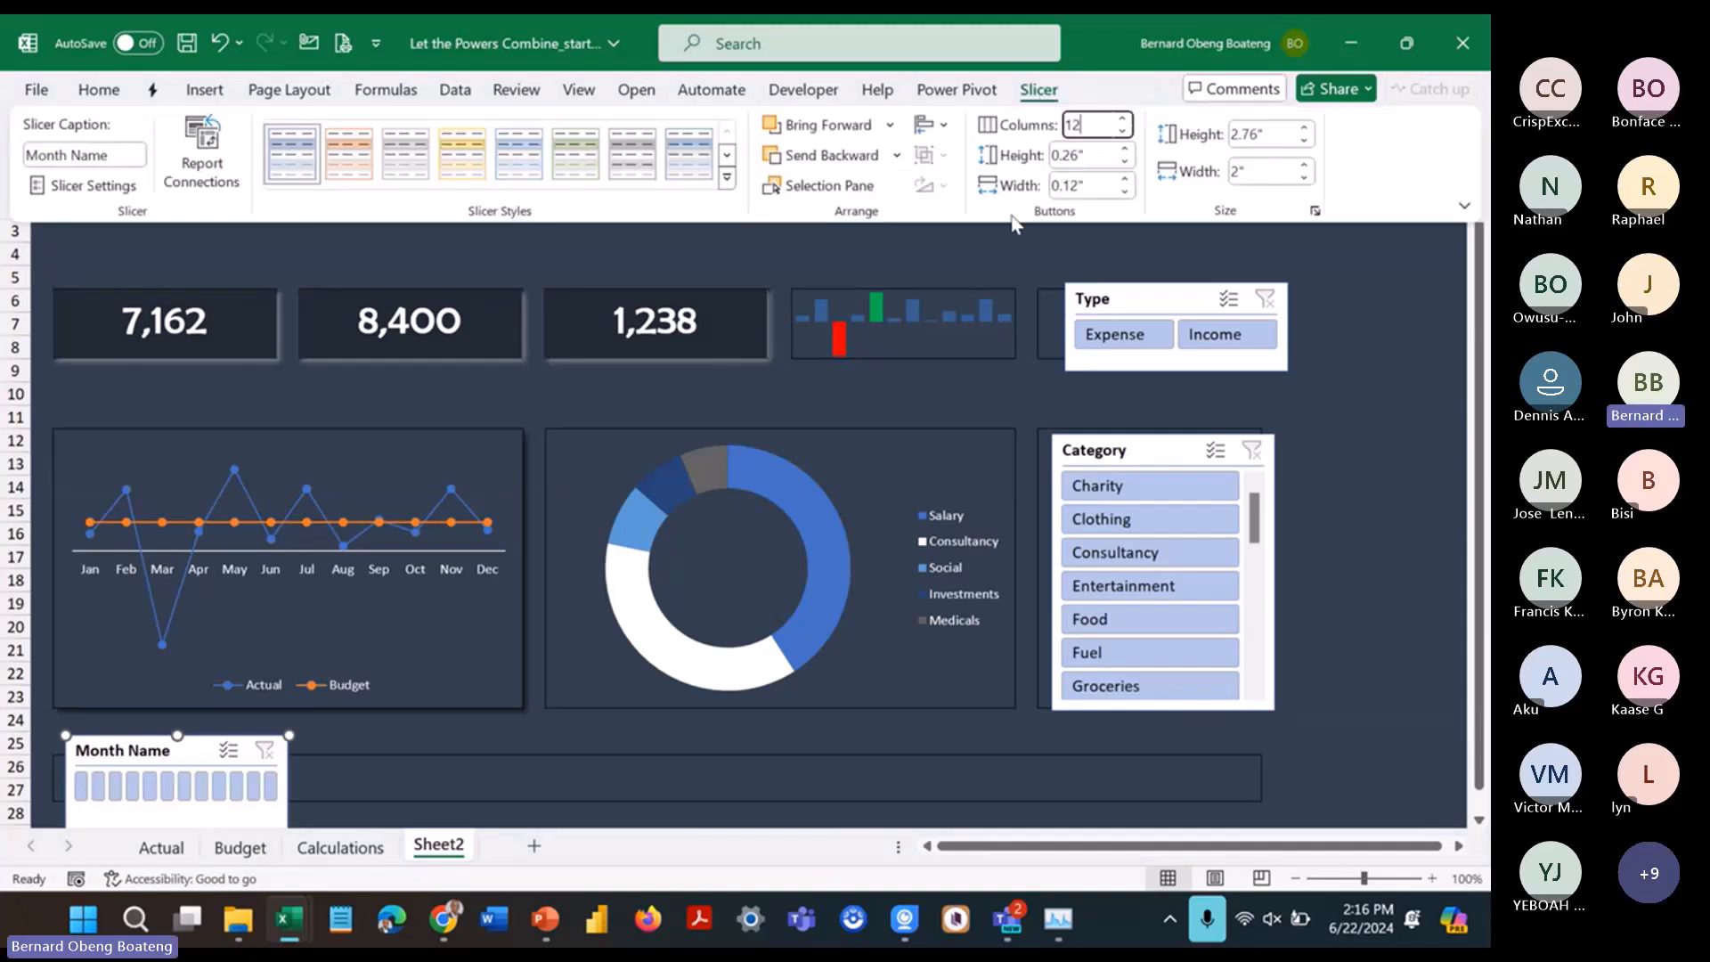
click(873, 425)
Step: Widen the Month Name slicer across the full dashboard width and reduce its height to a single row of months
scroll(576, 570, down, 5)
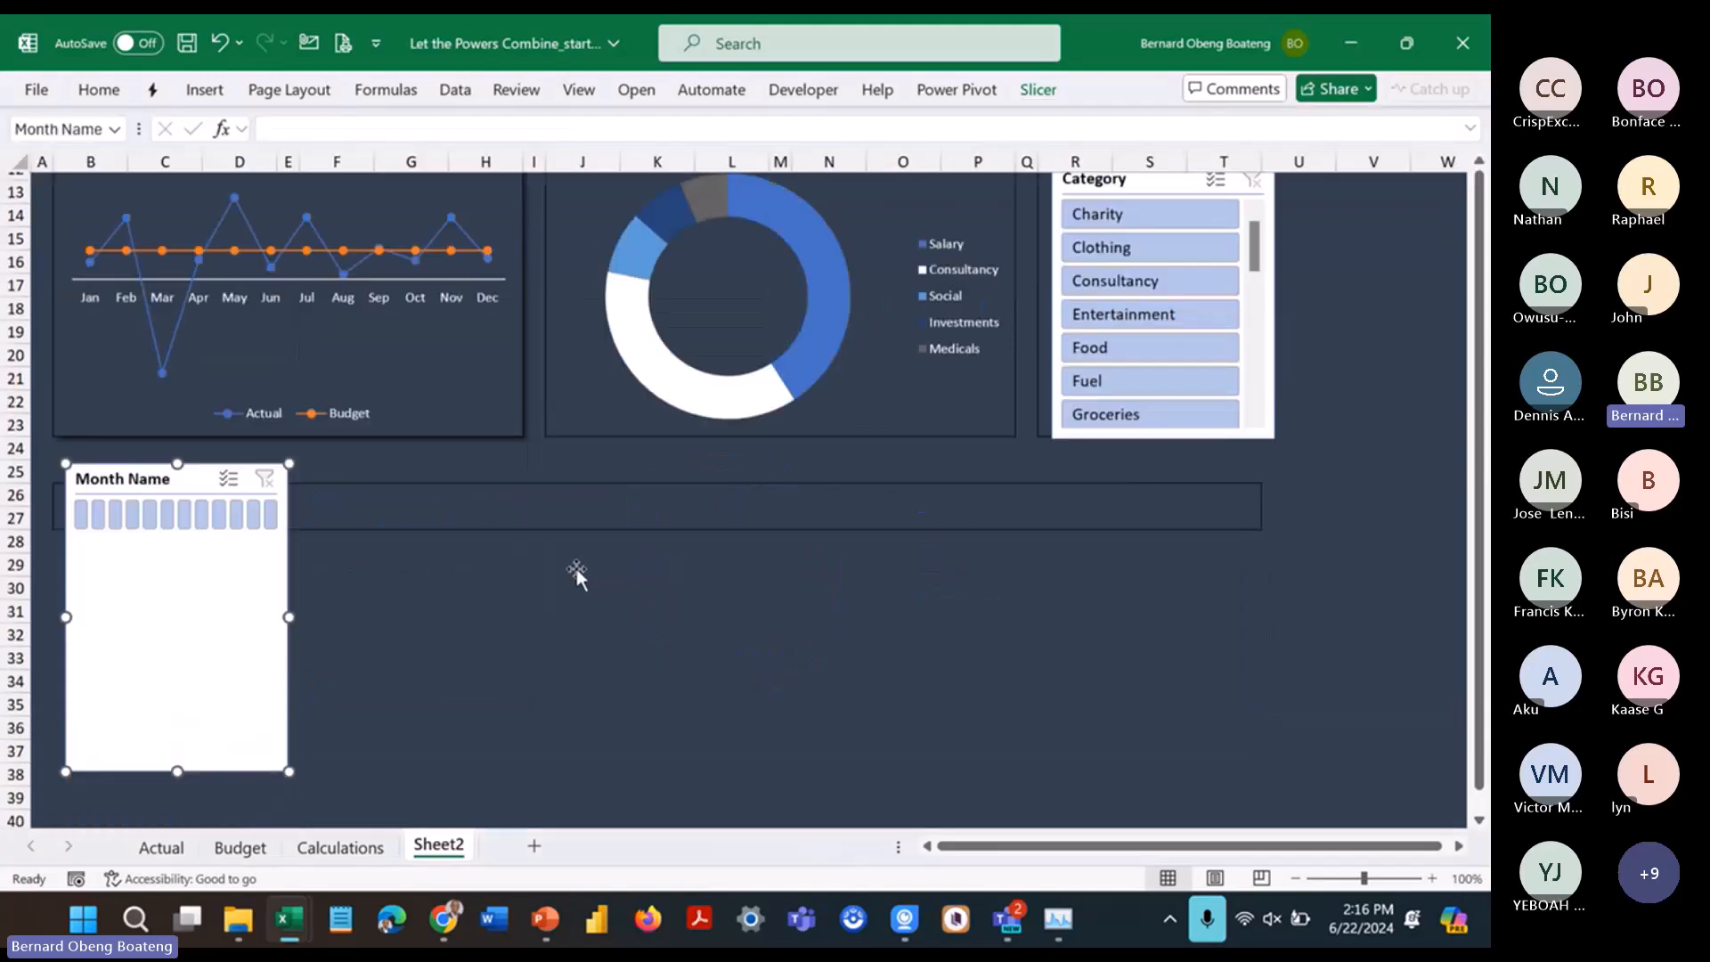
drag(289, 517, 1285, 448)
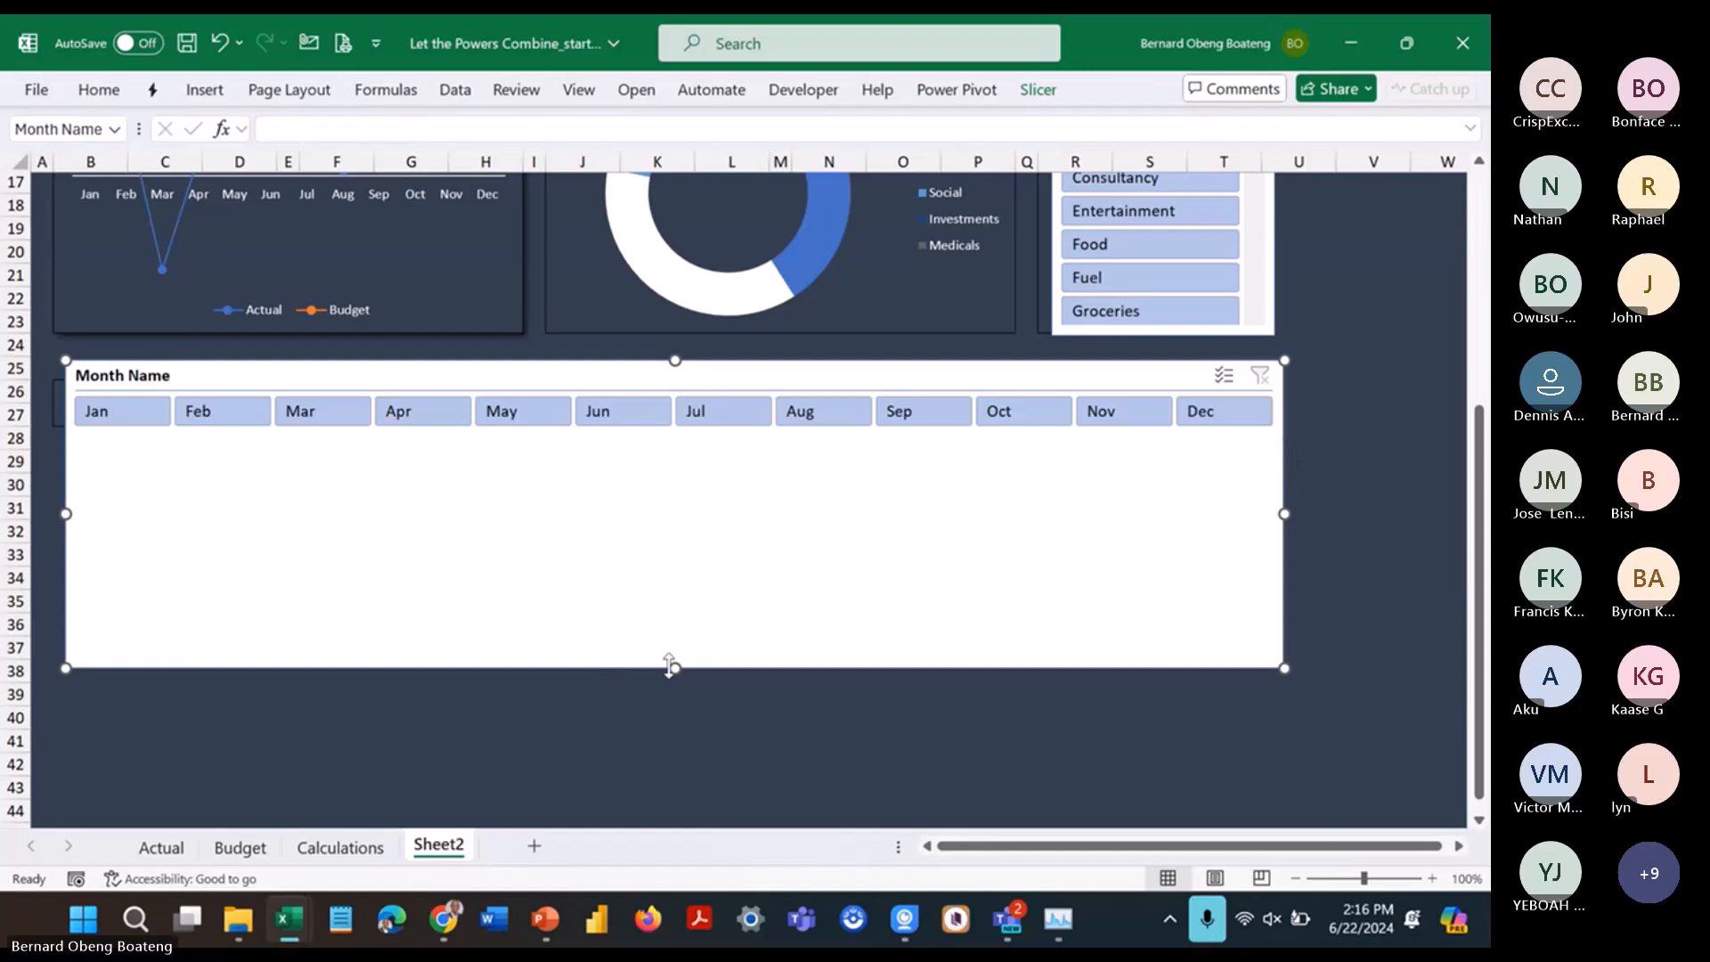
drag(674, 668, 725, 431)
scroll(665, 534, up, 5)
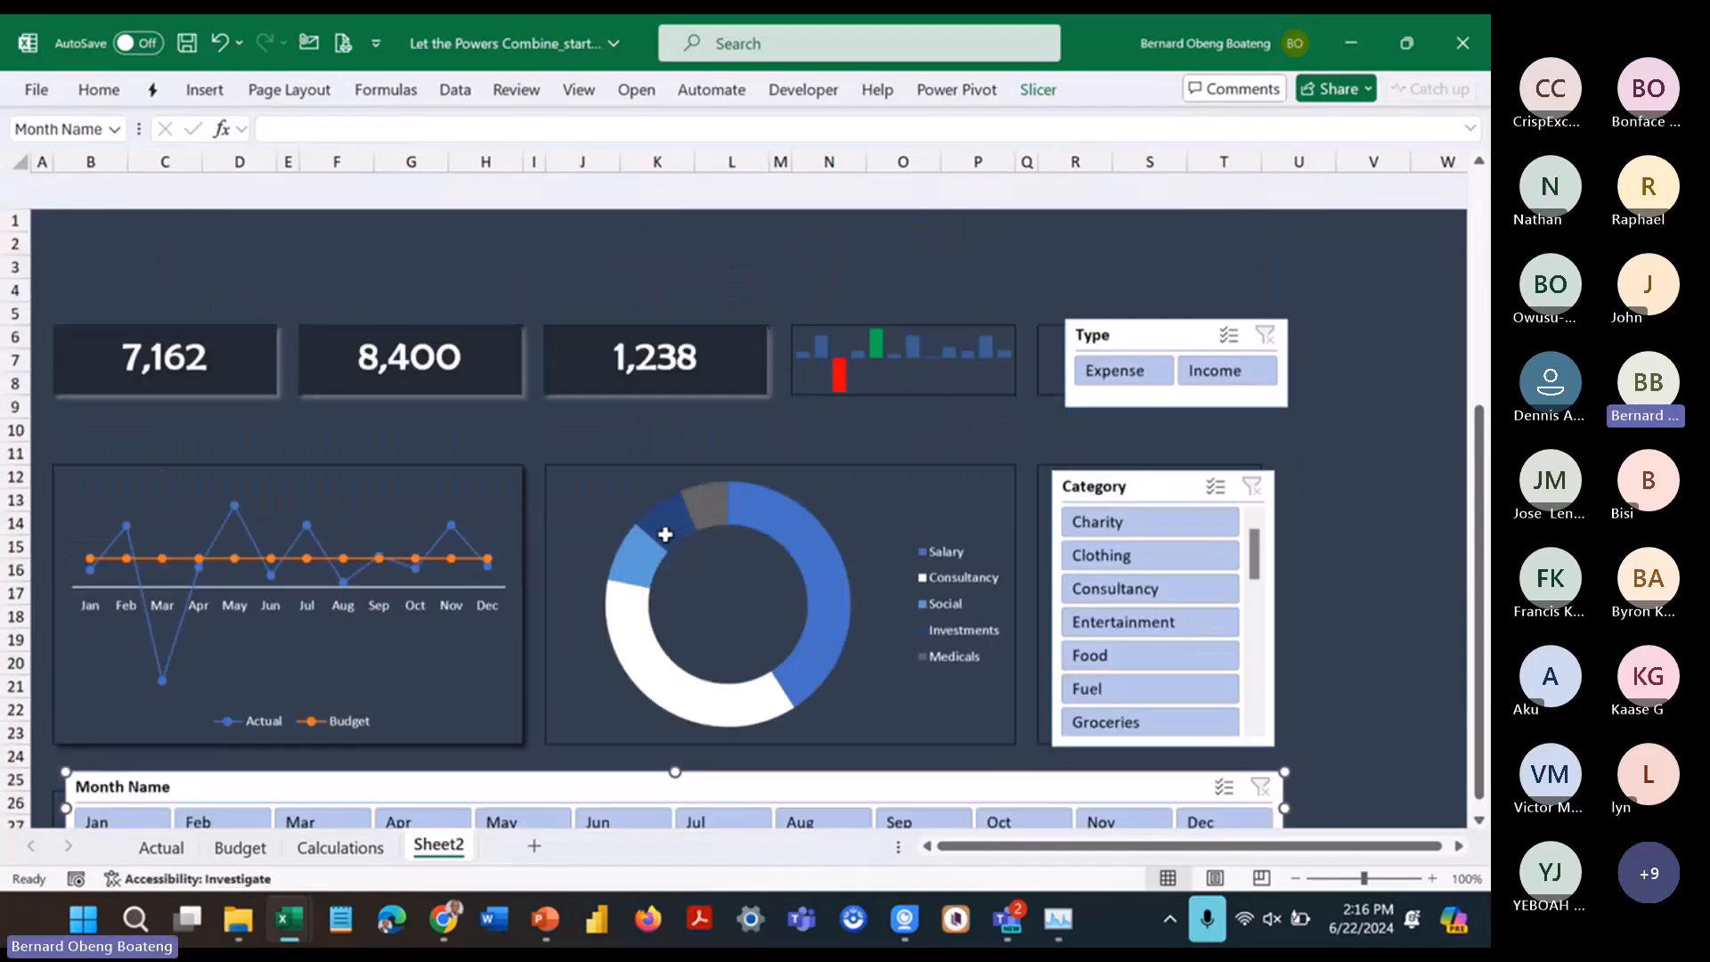
scroll(665, 535, down, 1)
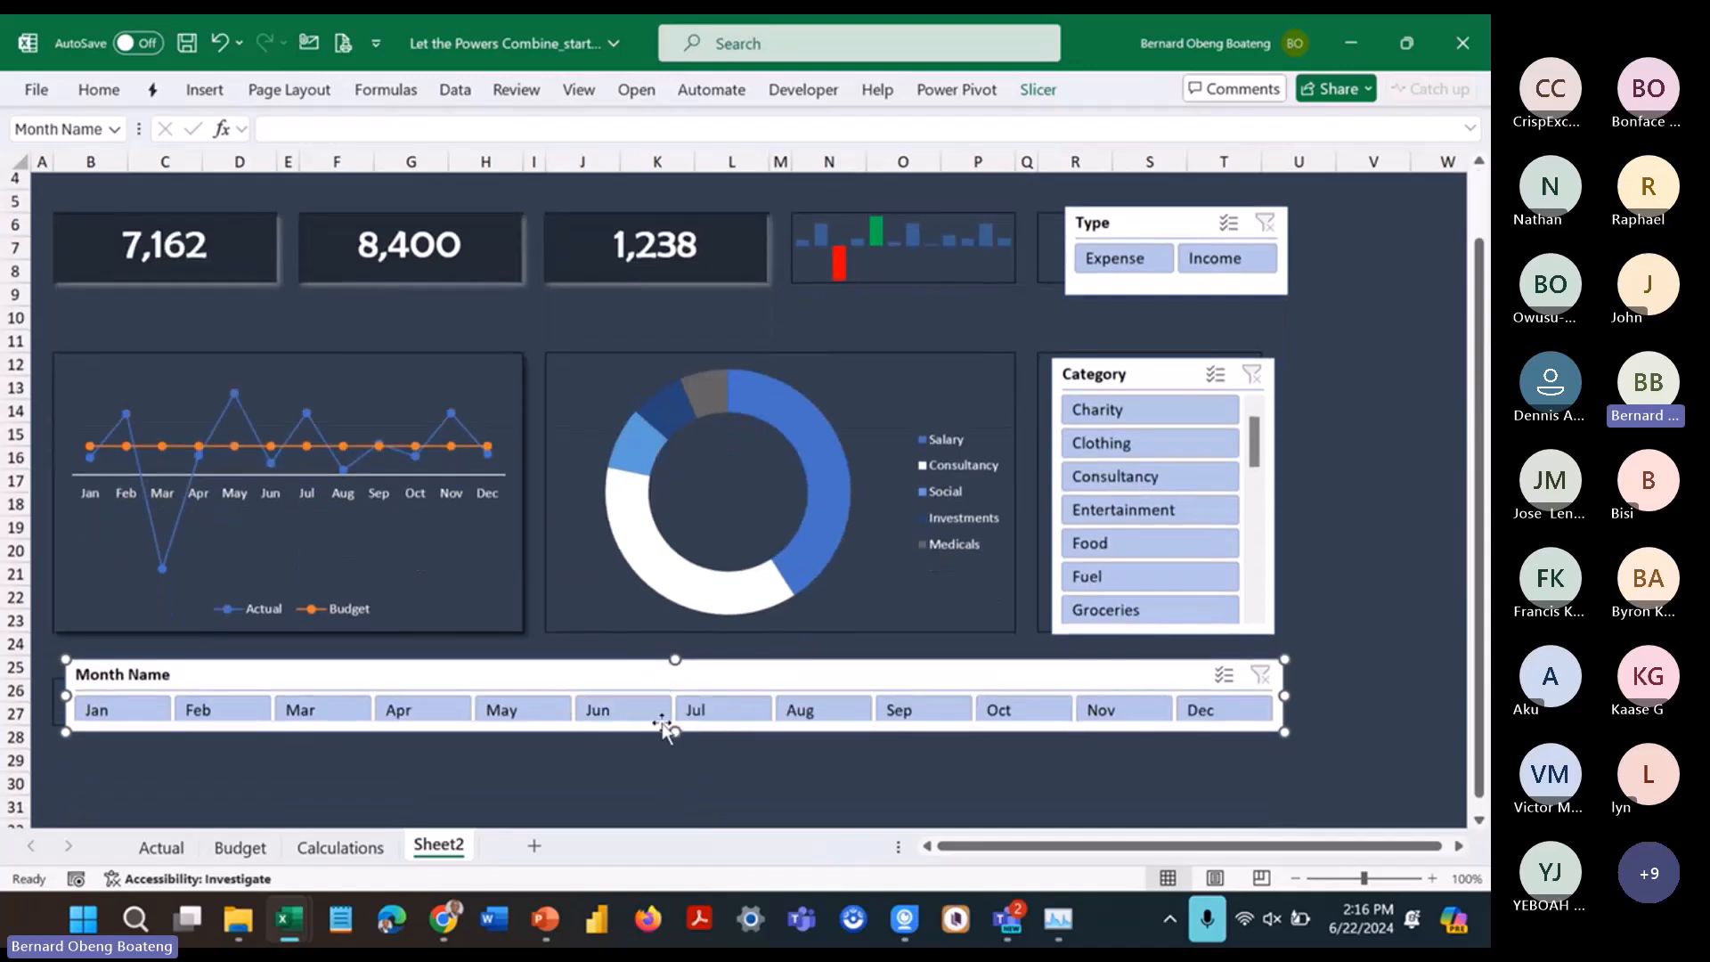
drag(674, 731, 671, 739)
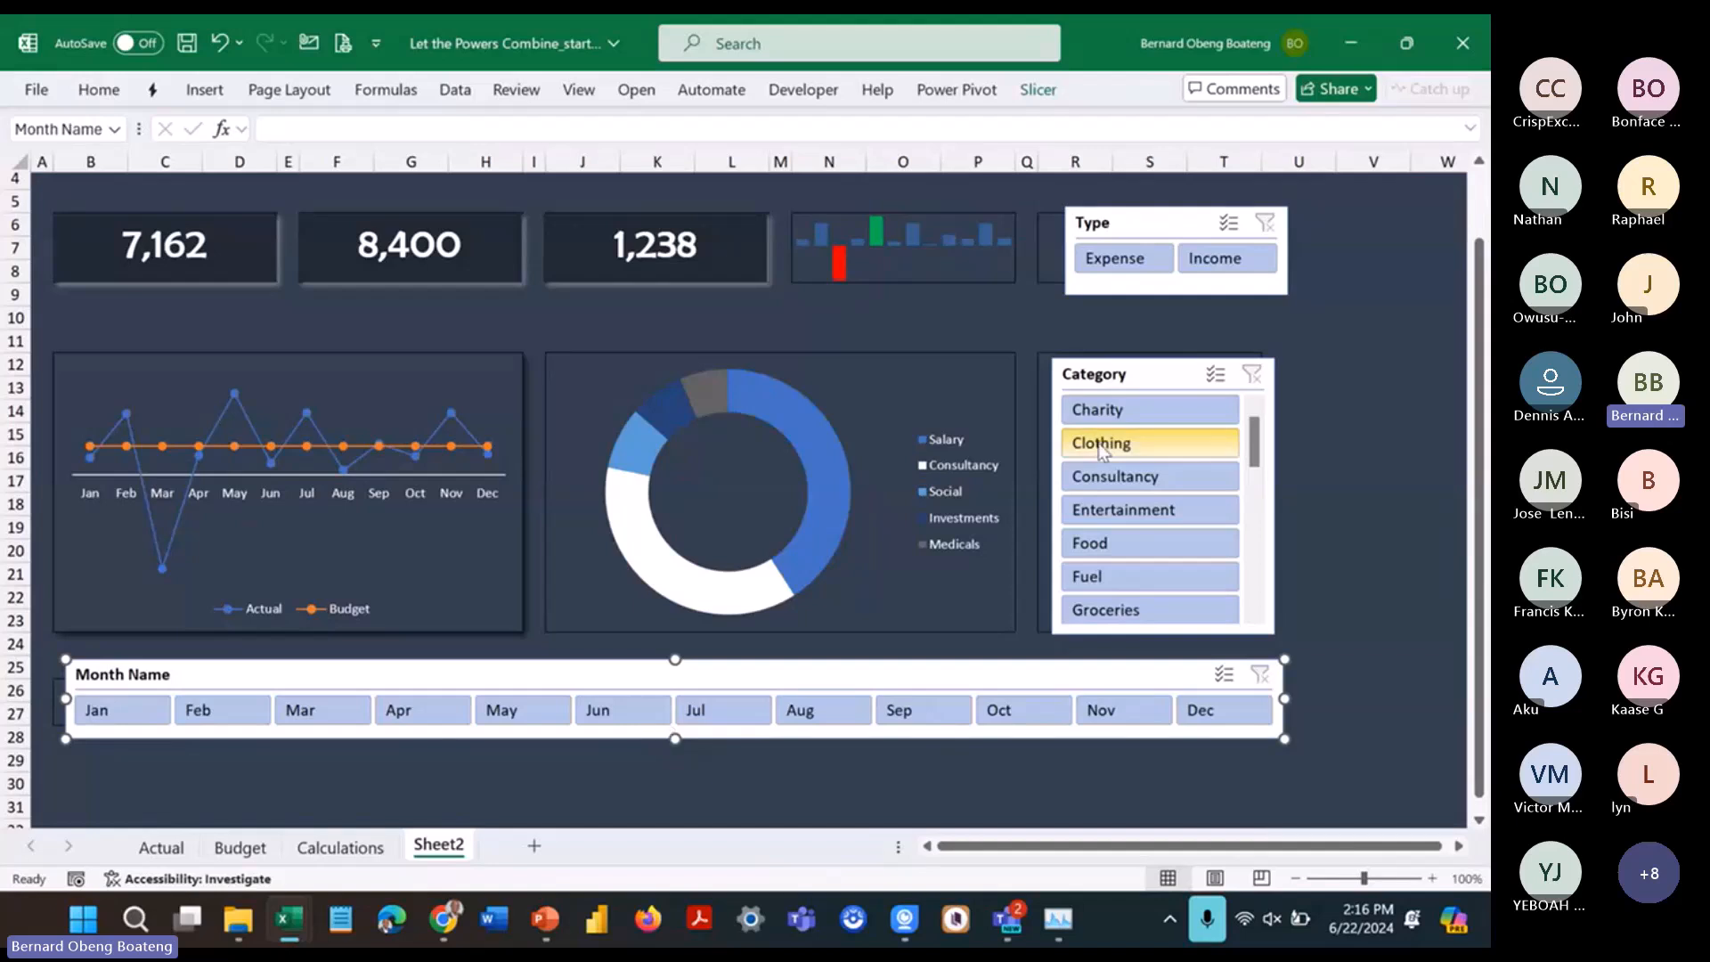
Step: Line up the Type slicer with the empty upper card and duplicate its current slicer style under the name Finex
drag(1100, 227, 1064, 227)
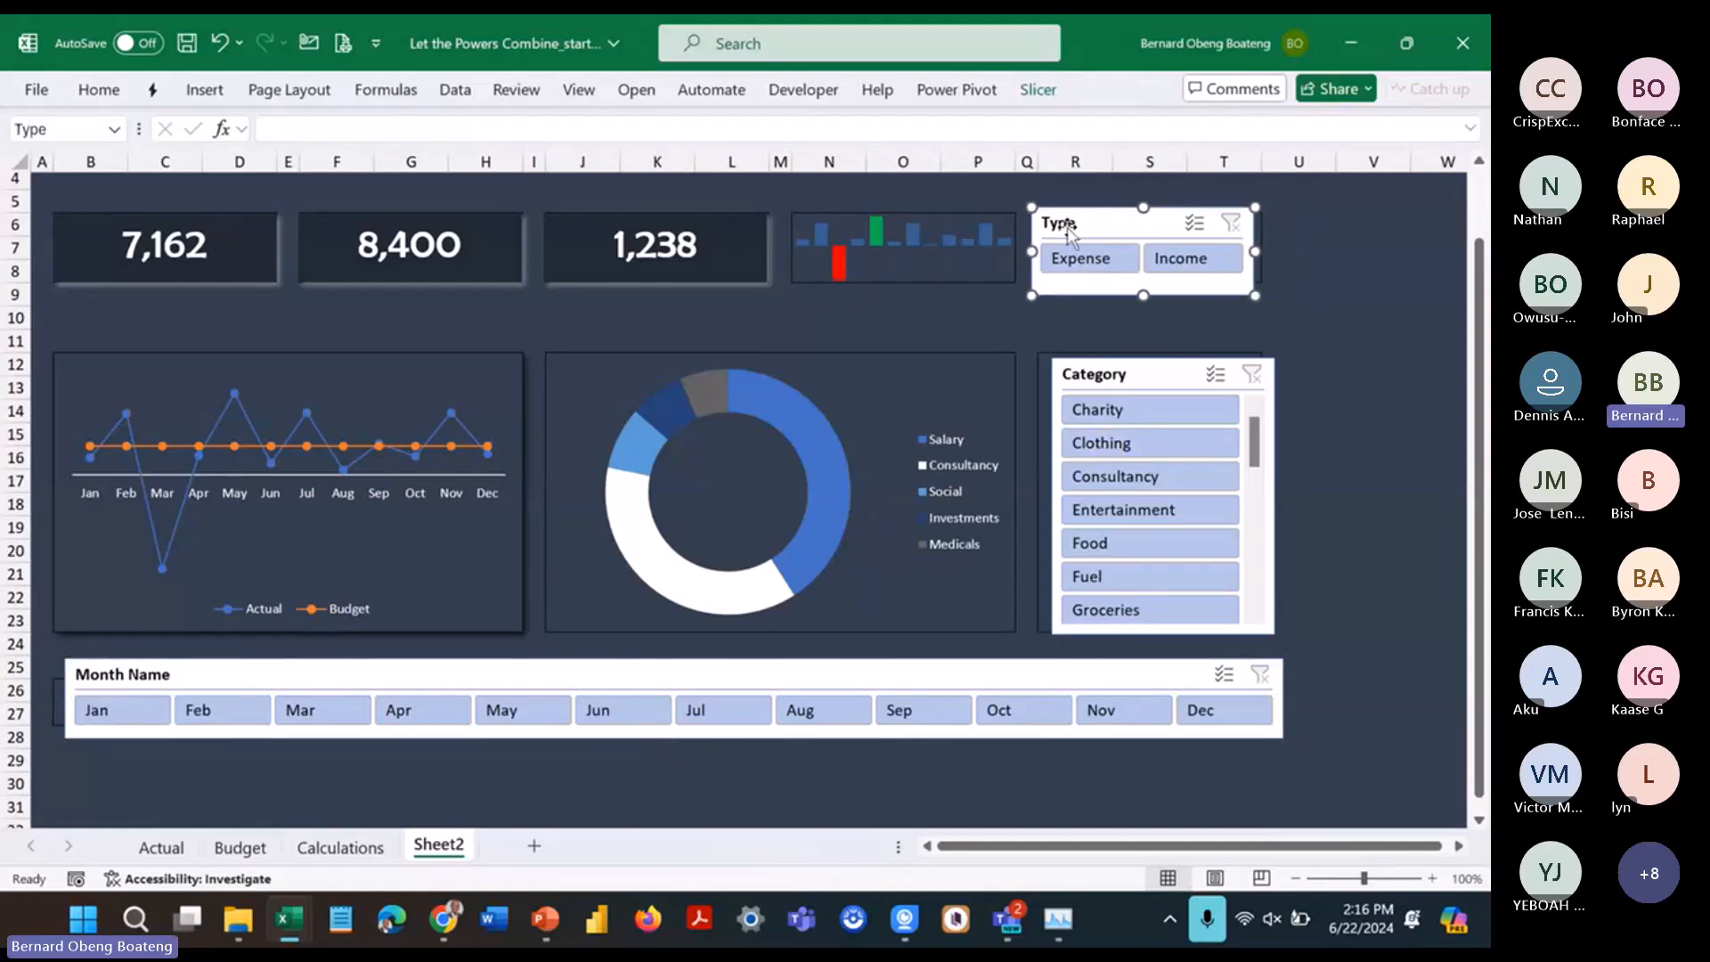
click(1042, 89)
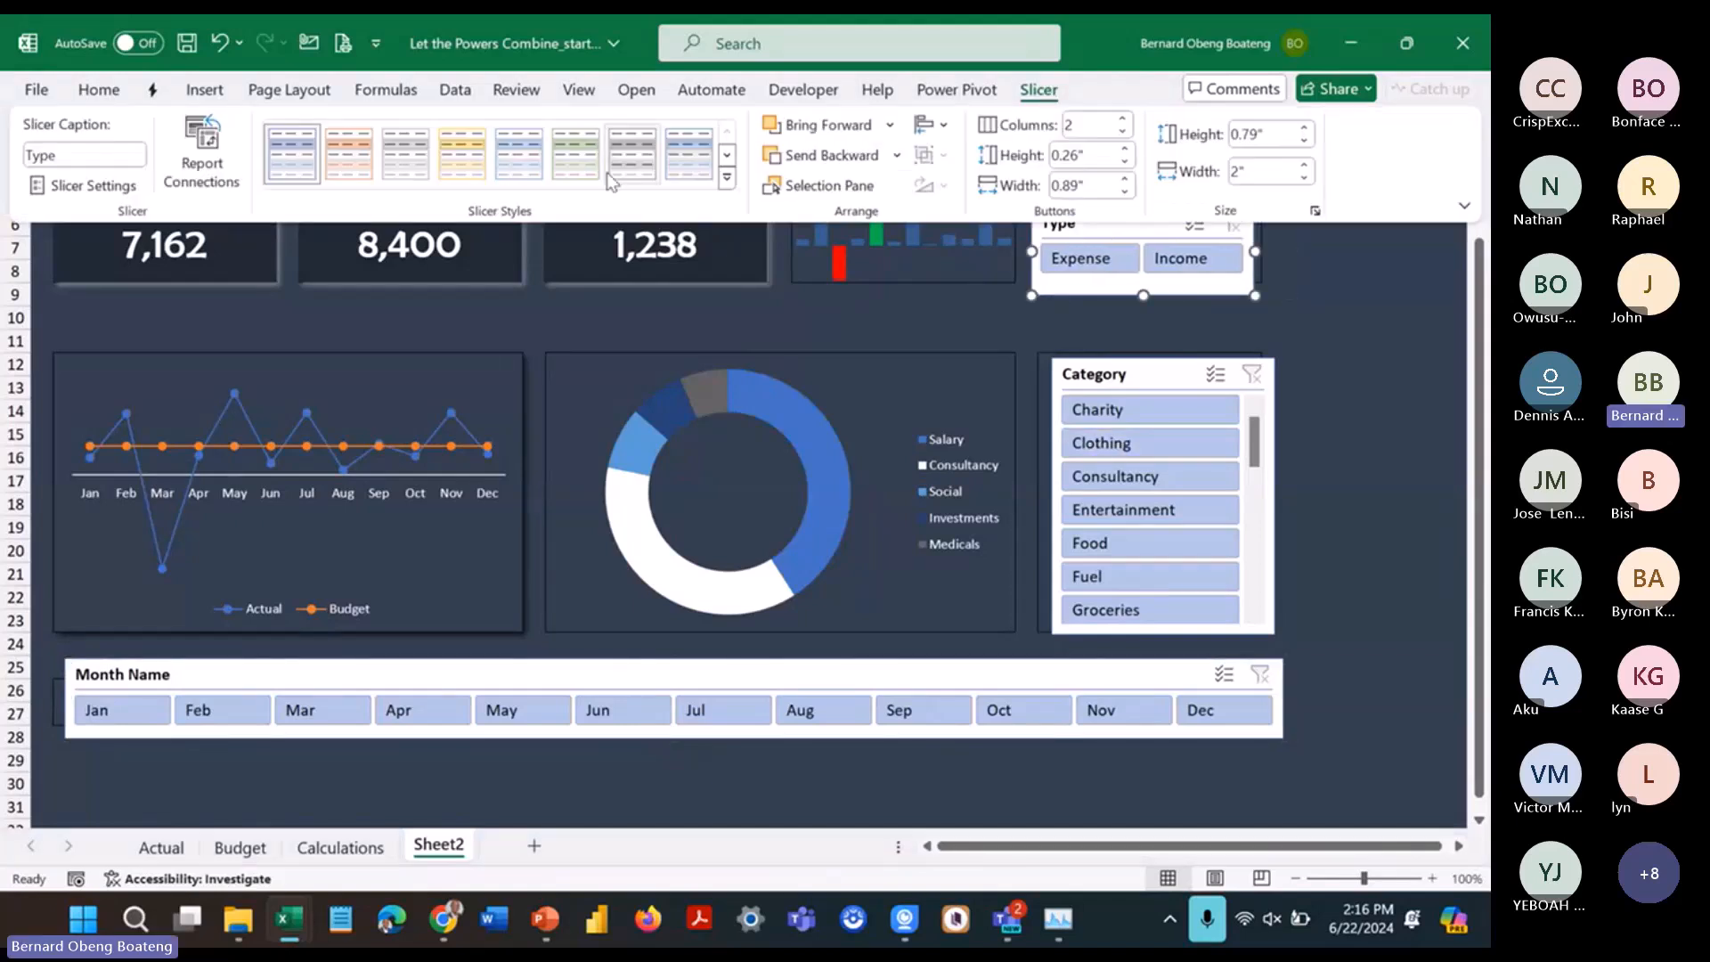
right_click(297, 167)
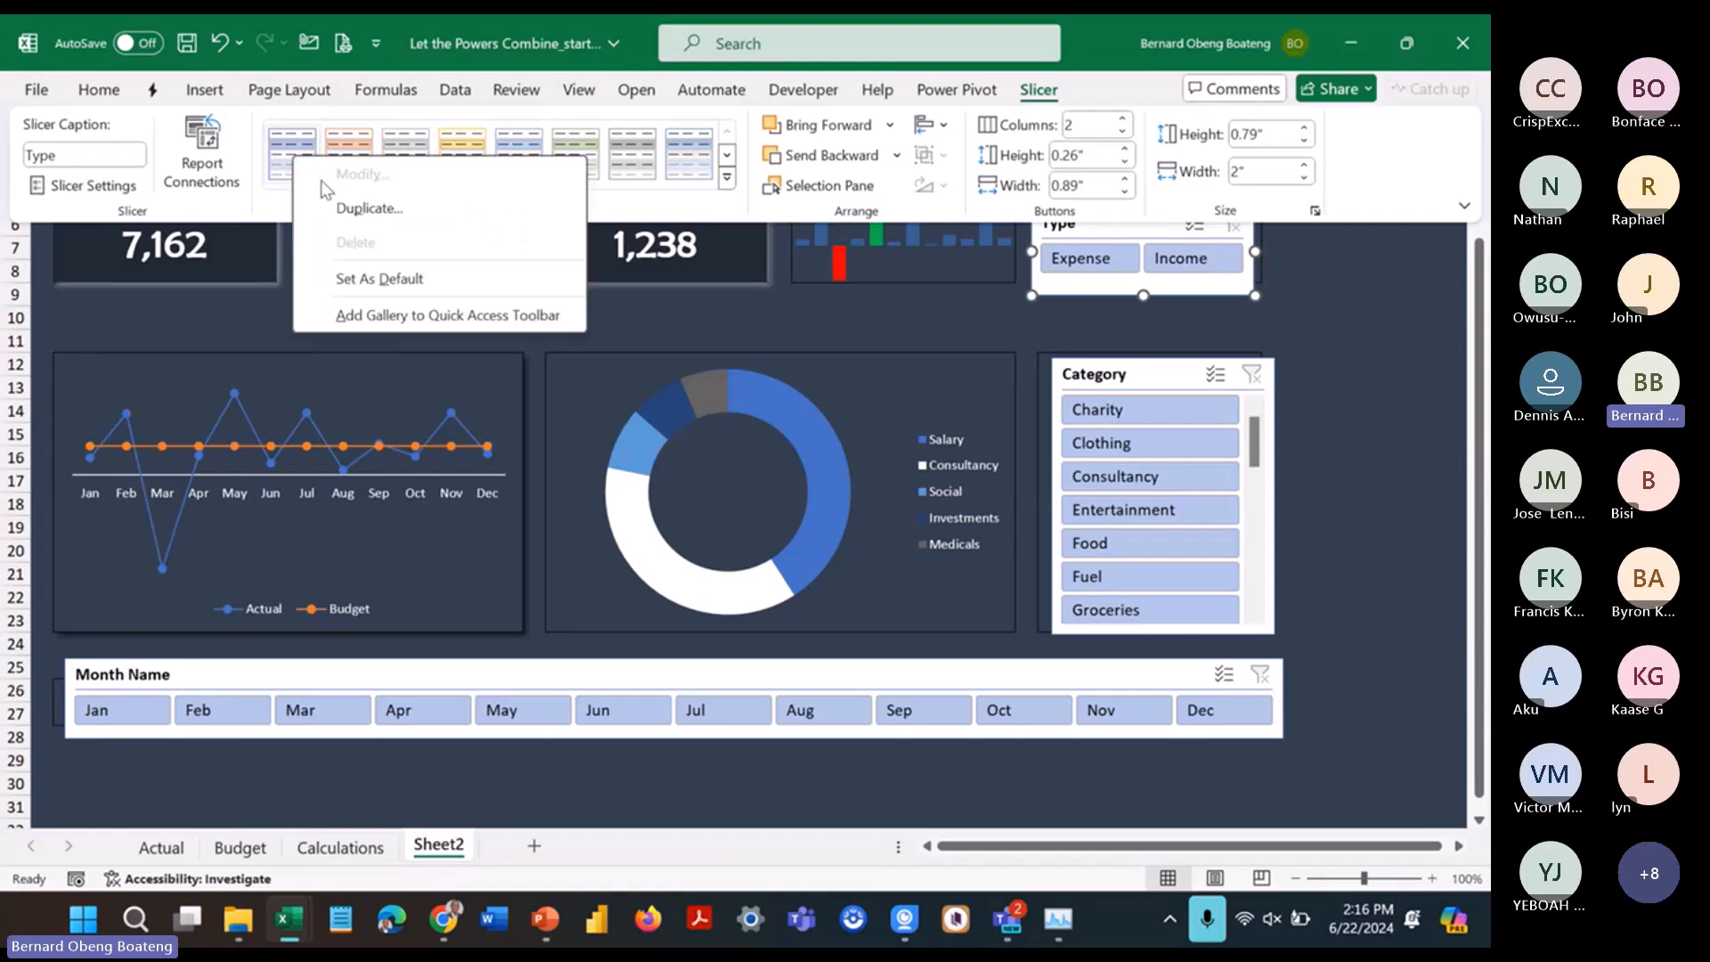
click(351, 208)
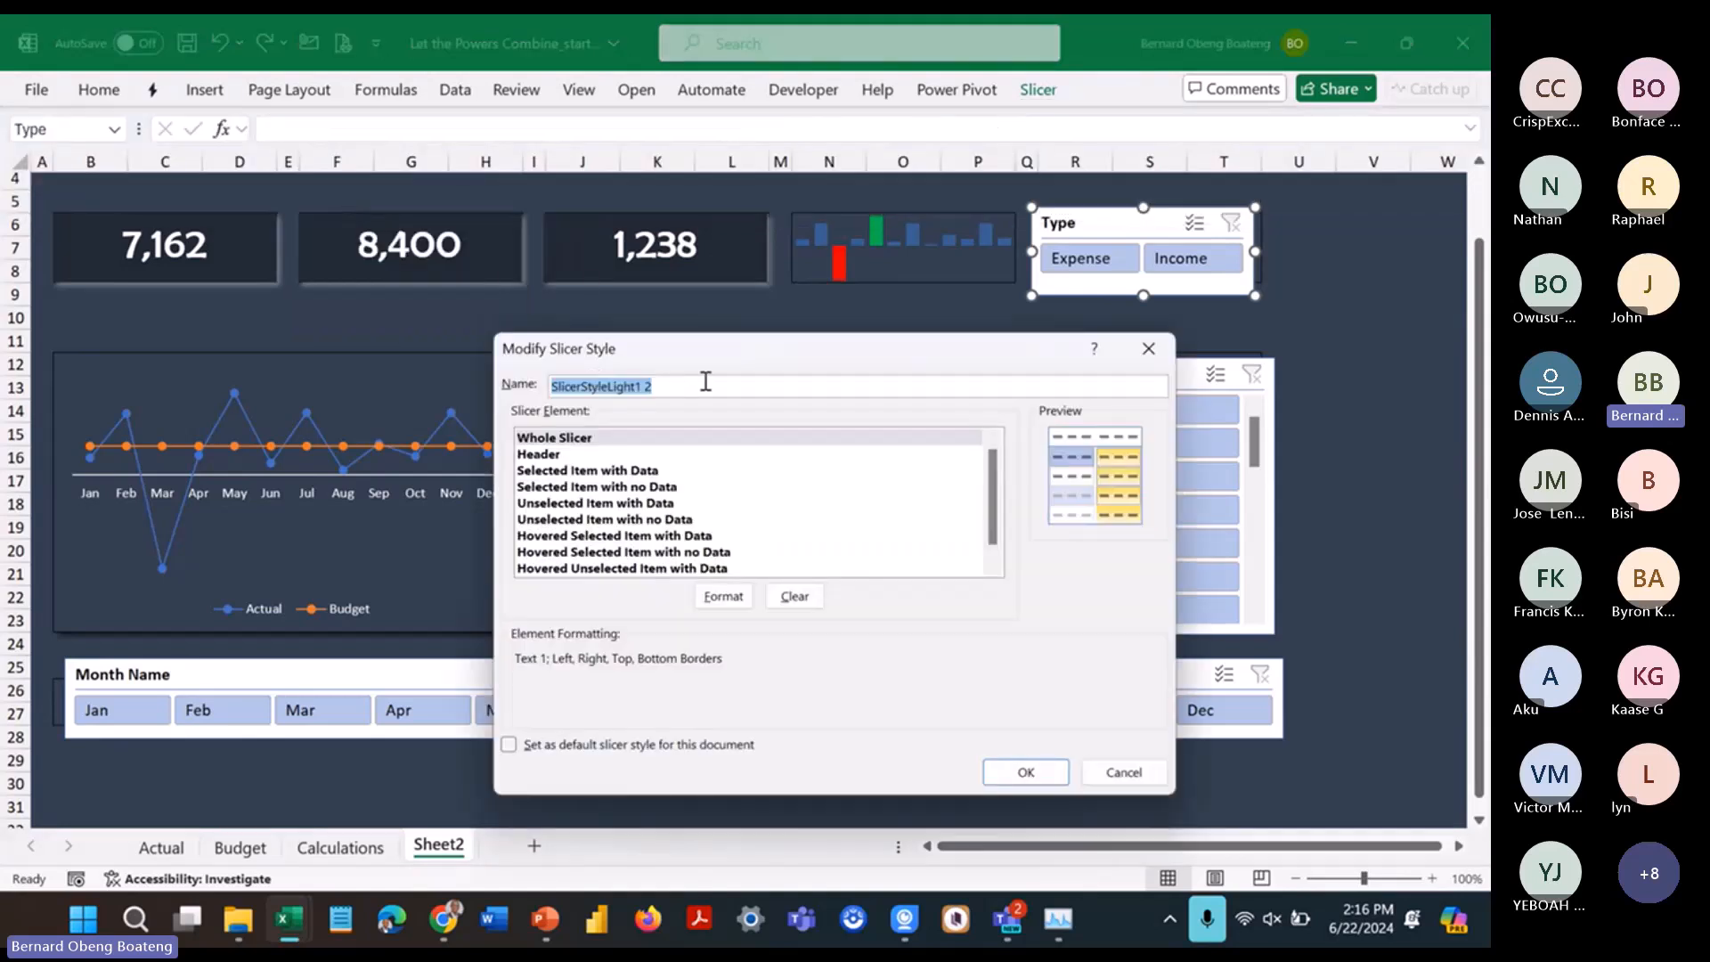
text(Finex)
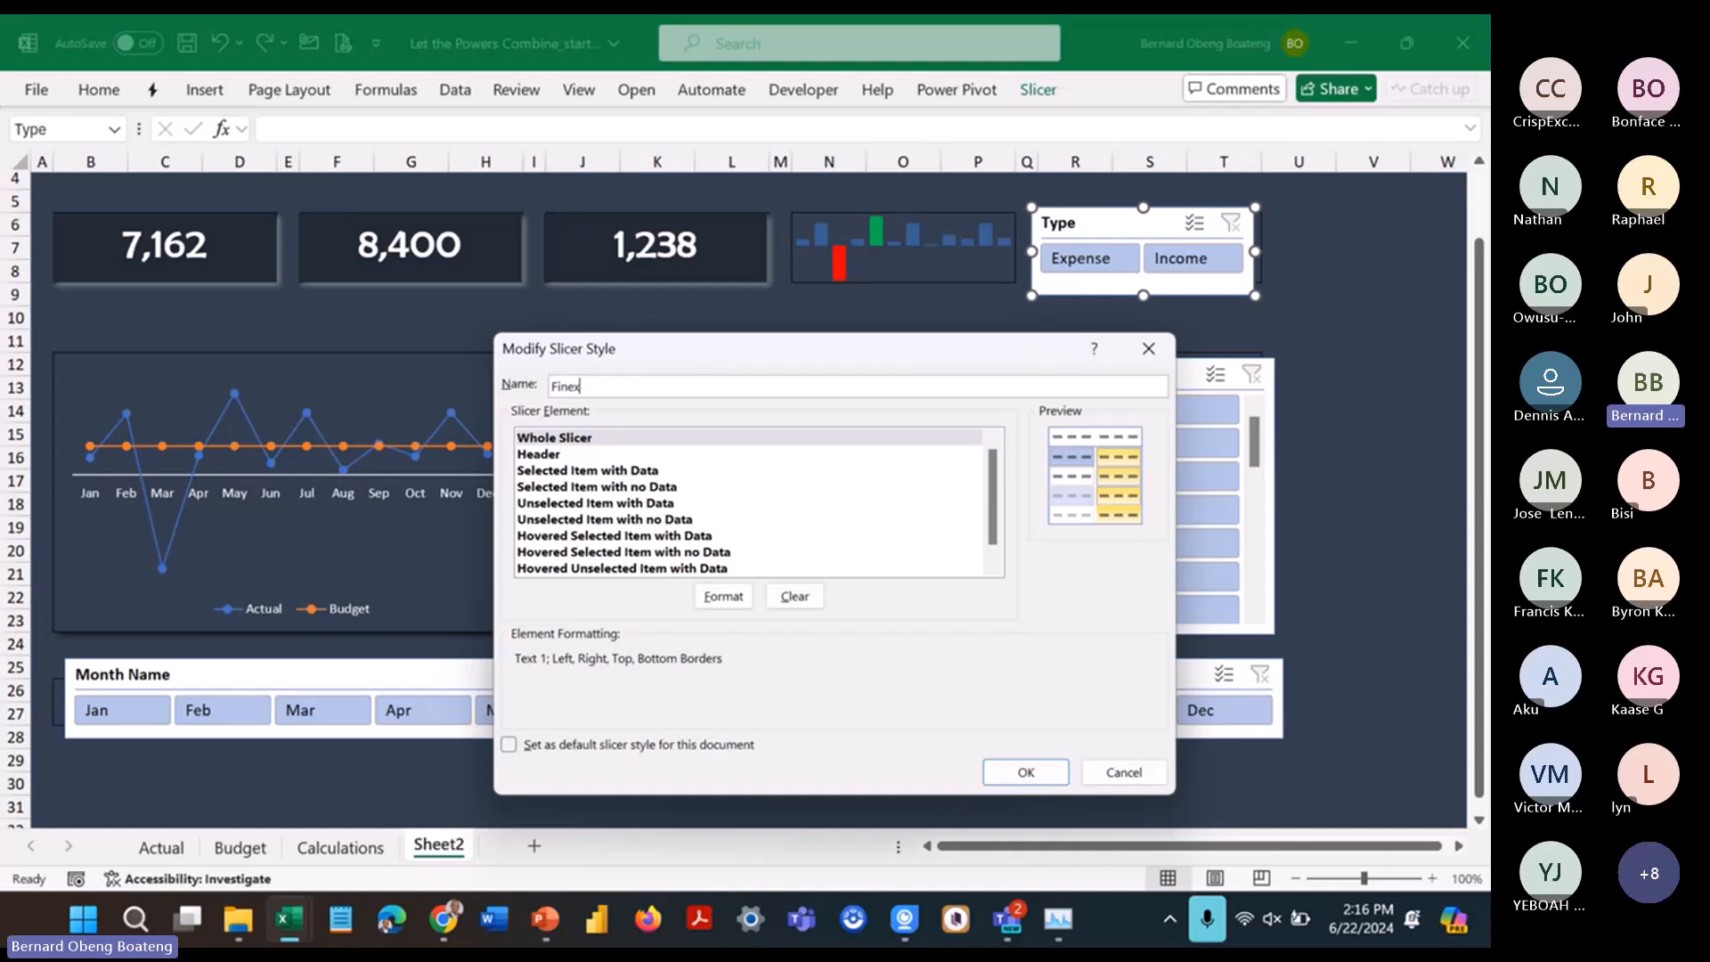
Step: Give the Whole Slicer element of the Finex style a custom background fill of #333F4F, reusing the code from the clipboard history
click(683, 438)
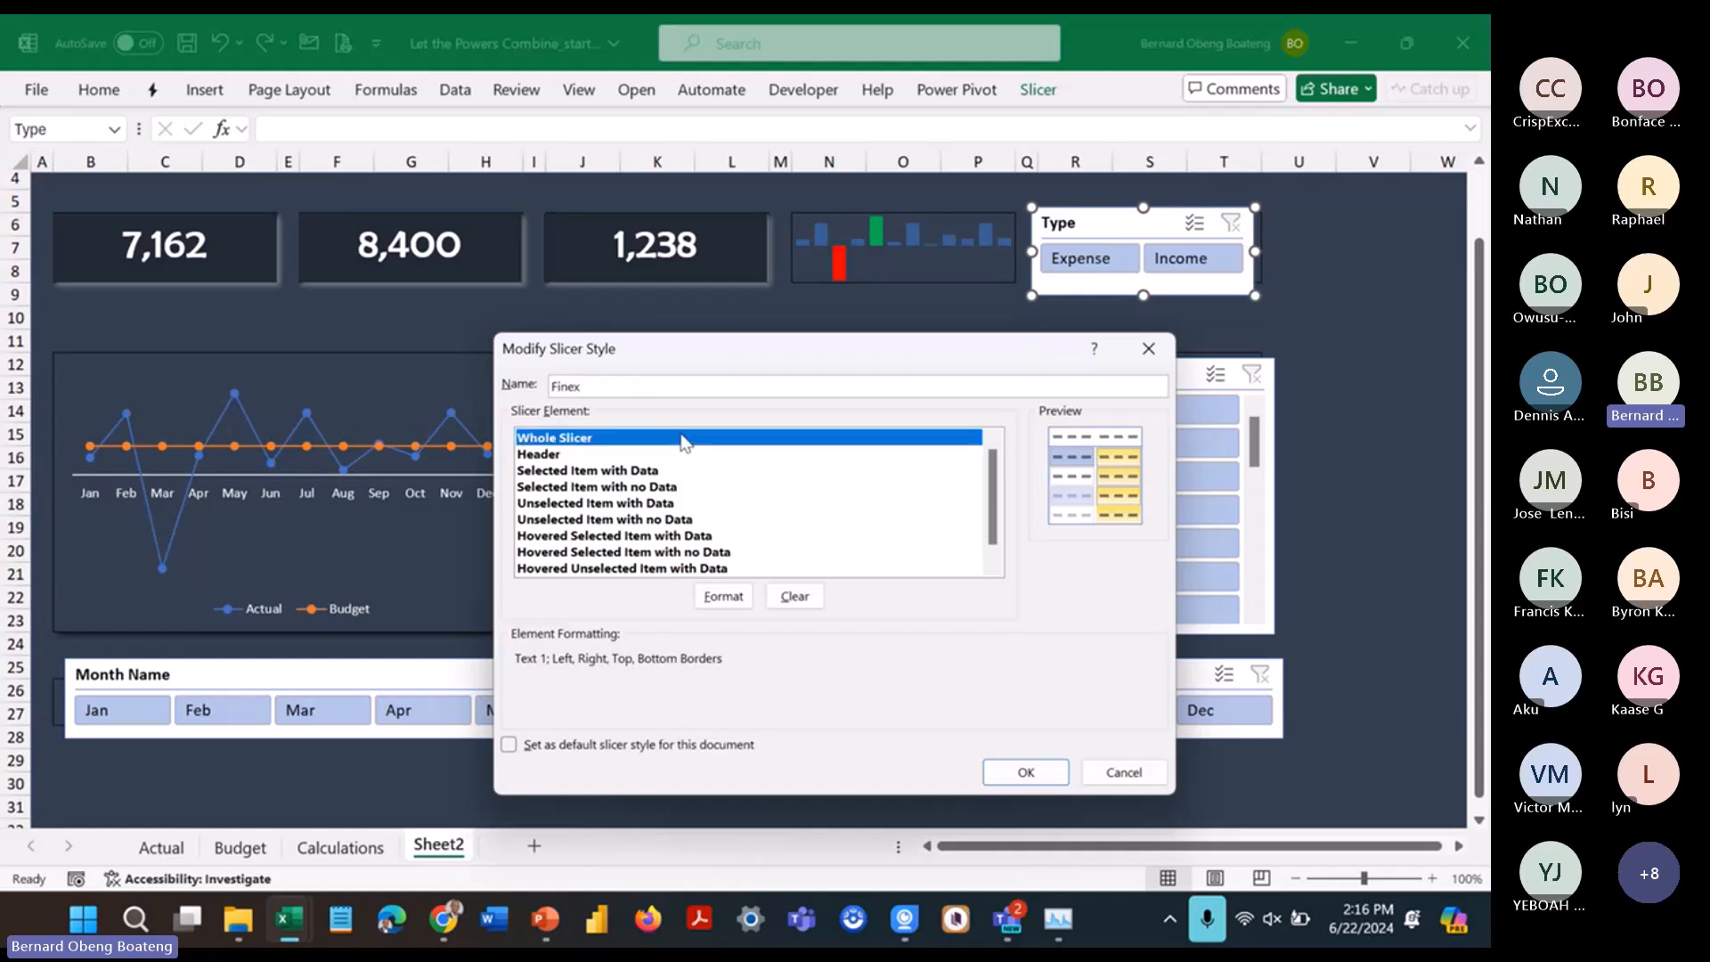
click(722, 597)
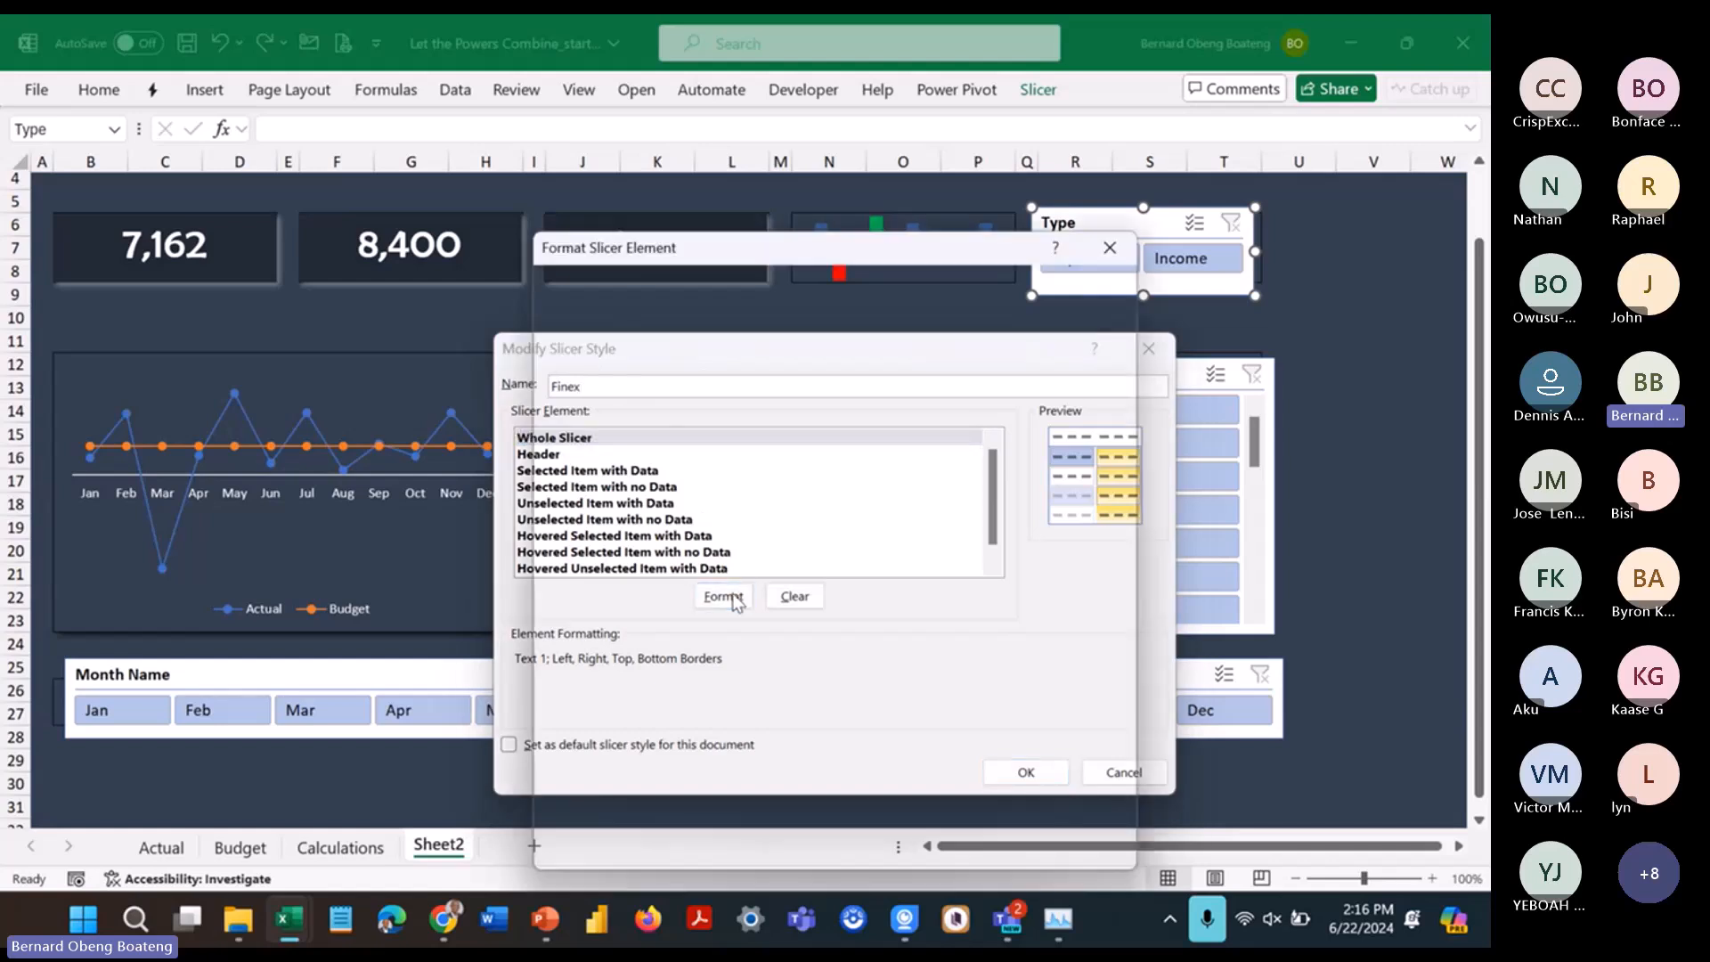
click(718, 291)
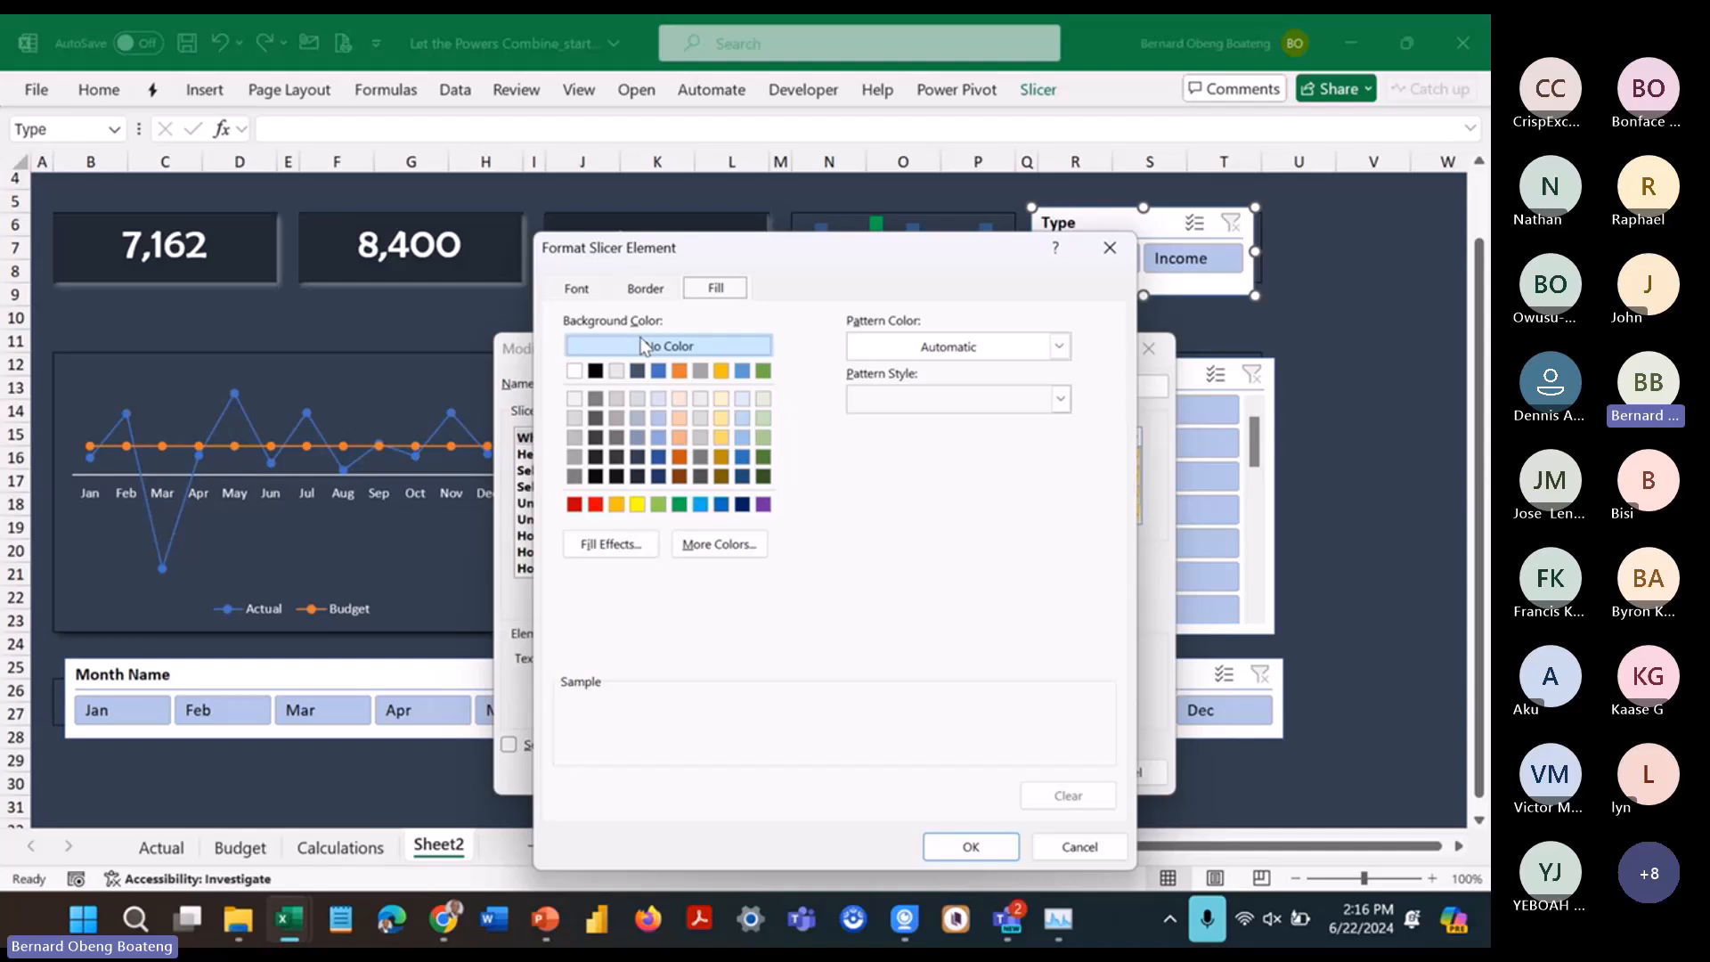
click(713, 545)
click(767, 427)
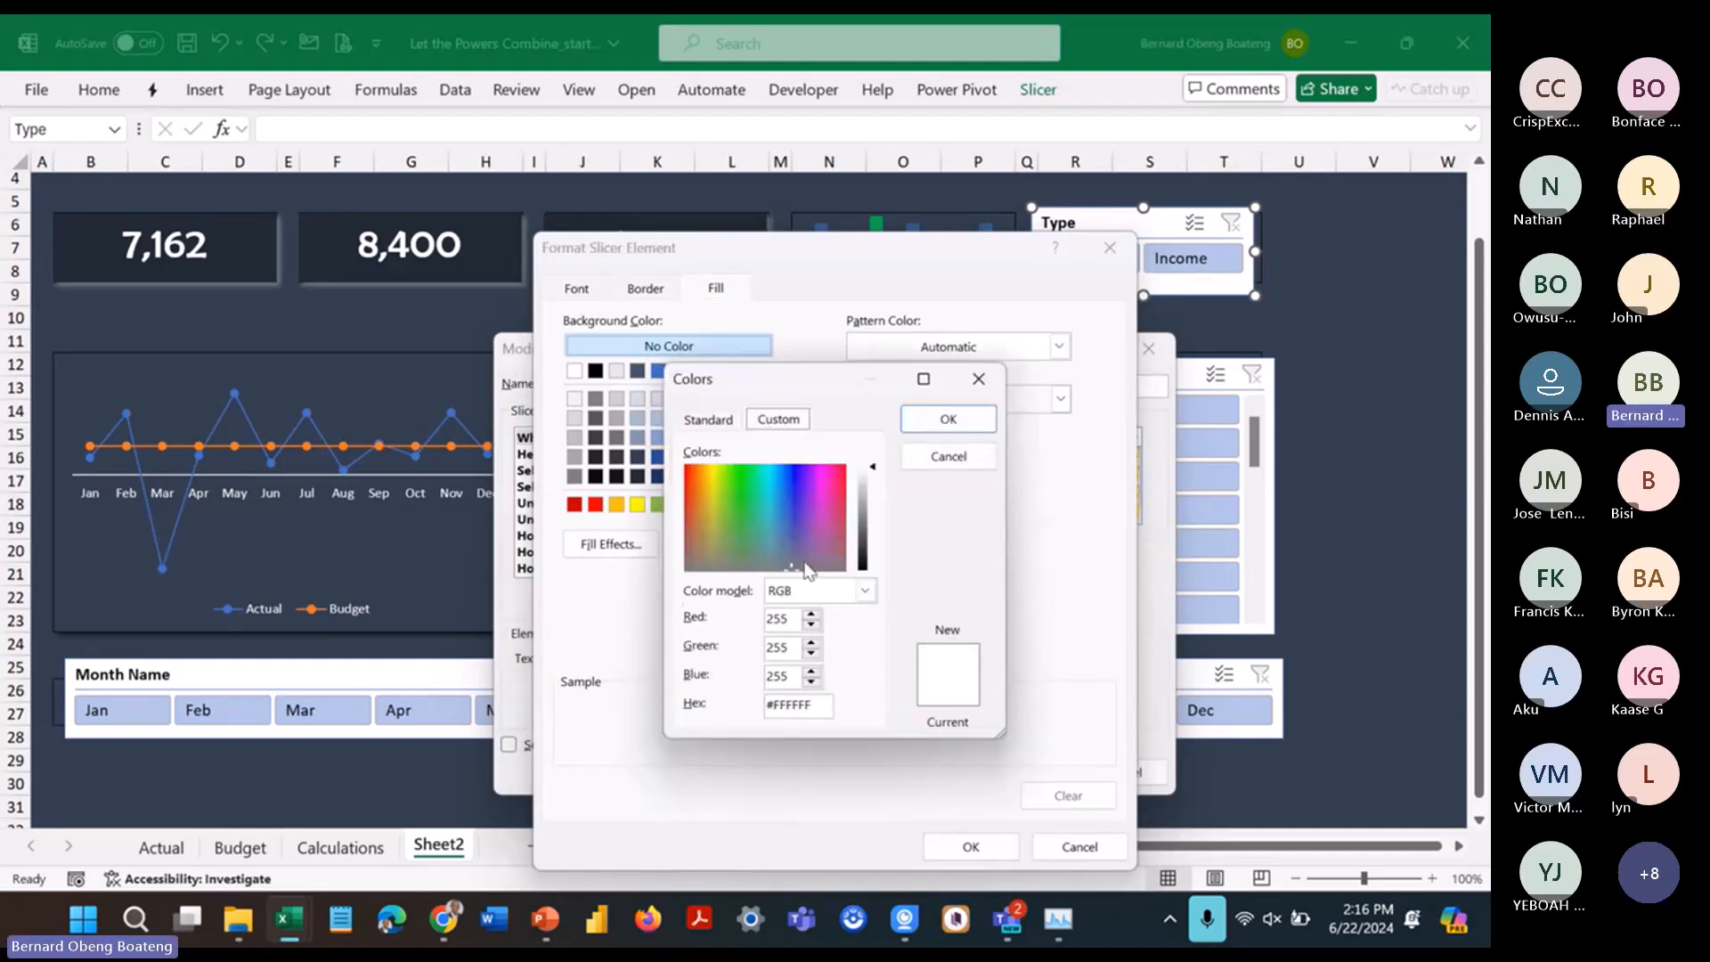
drag(810, 704, 630, 705)
key(super+v)
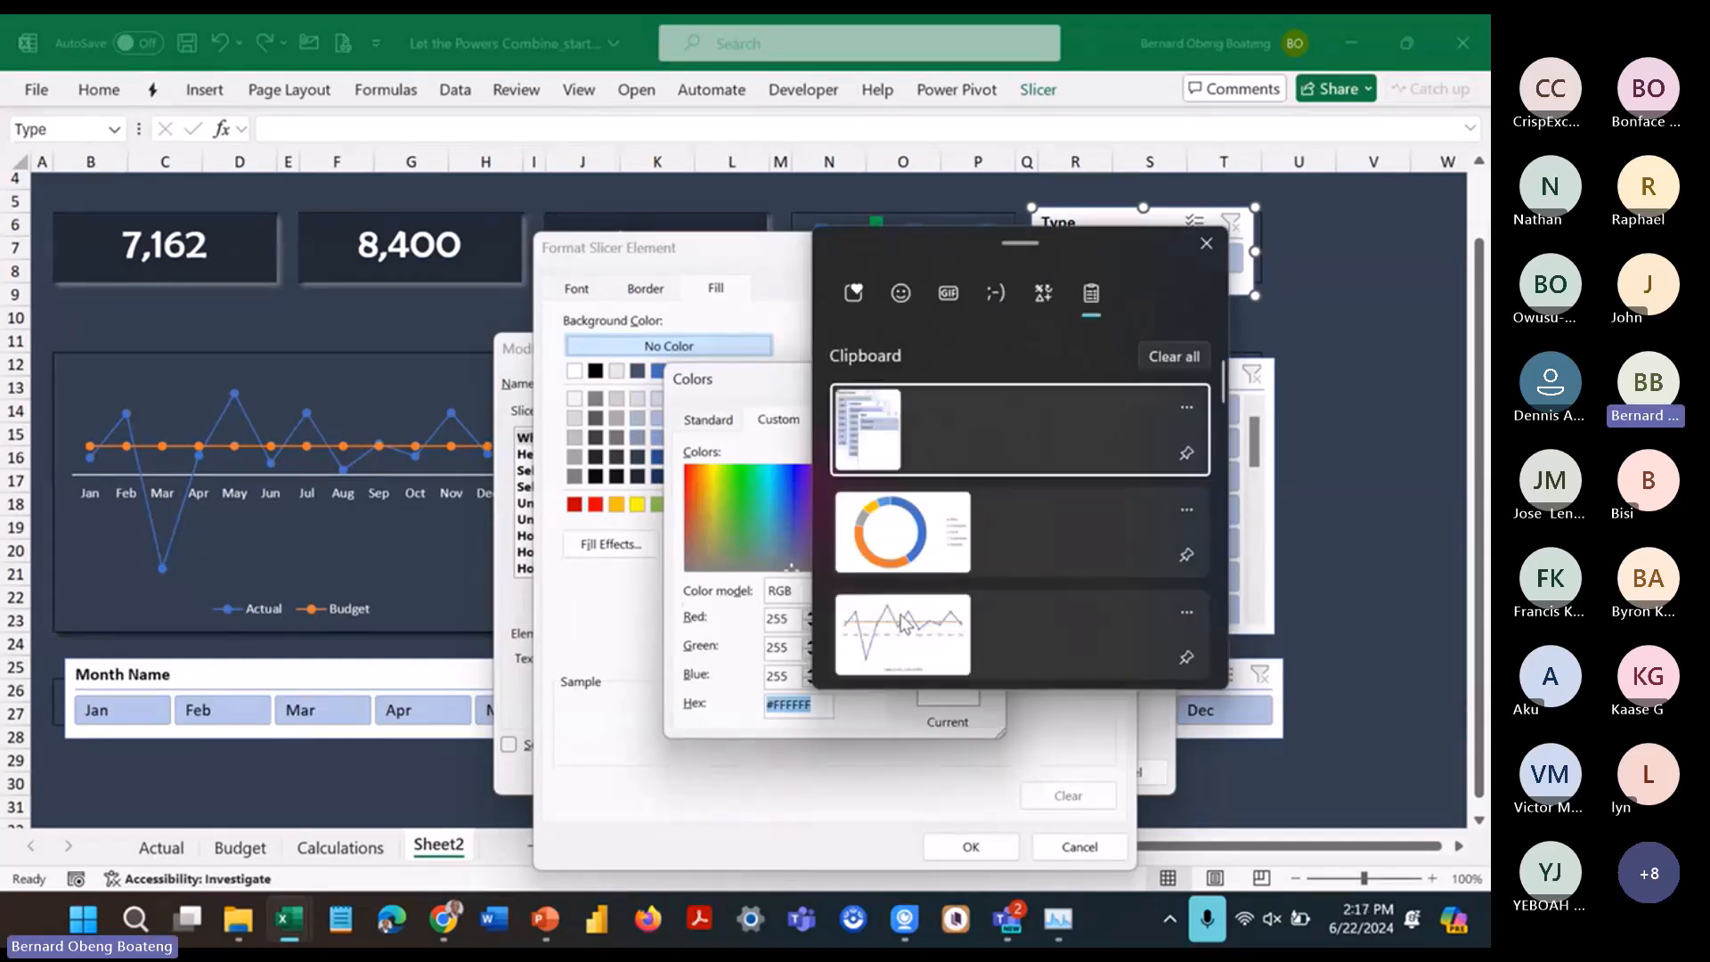
scroll(901, 618, down, 10)
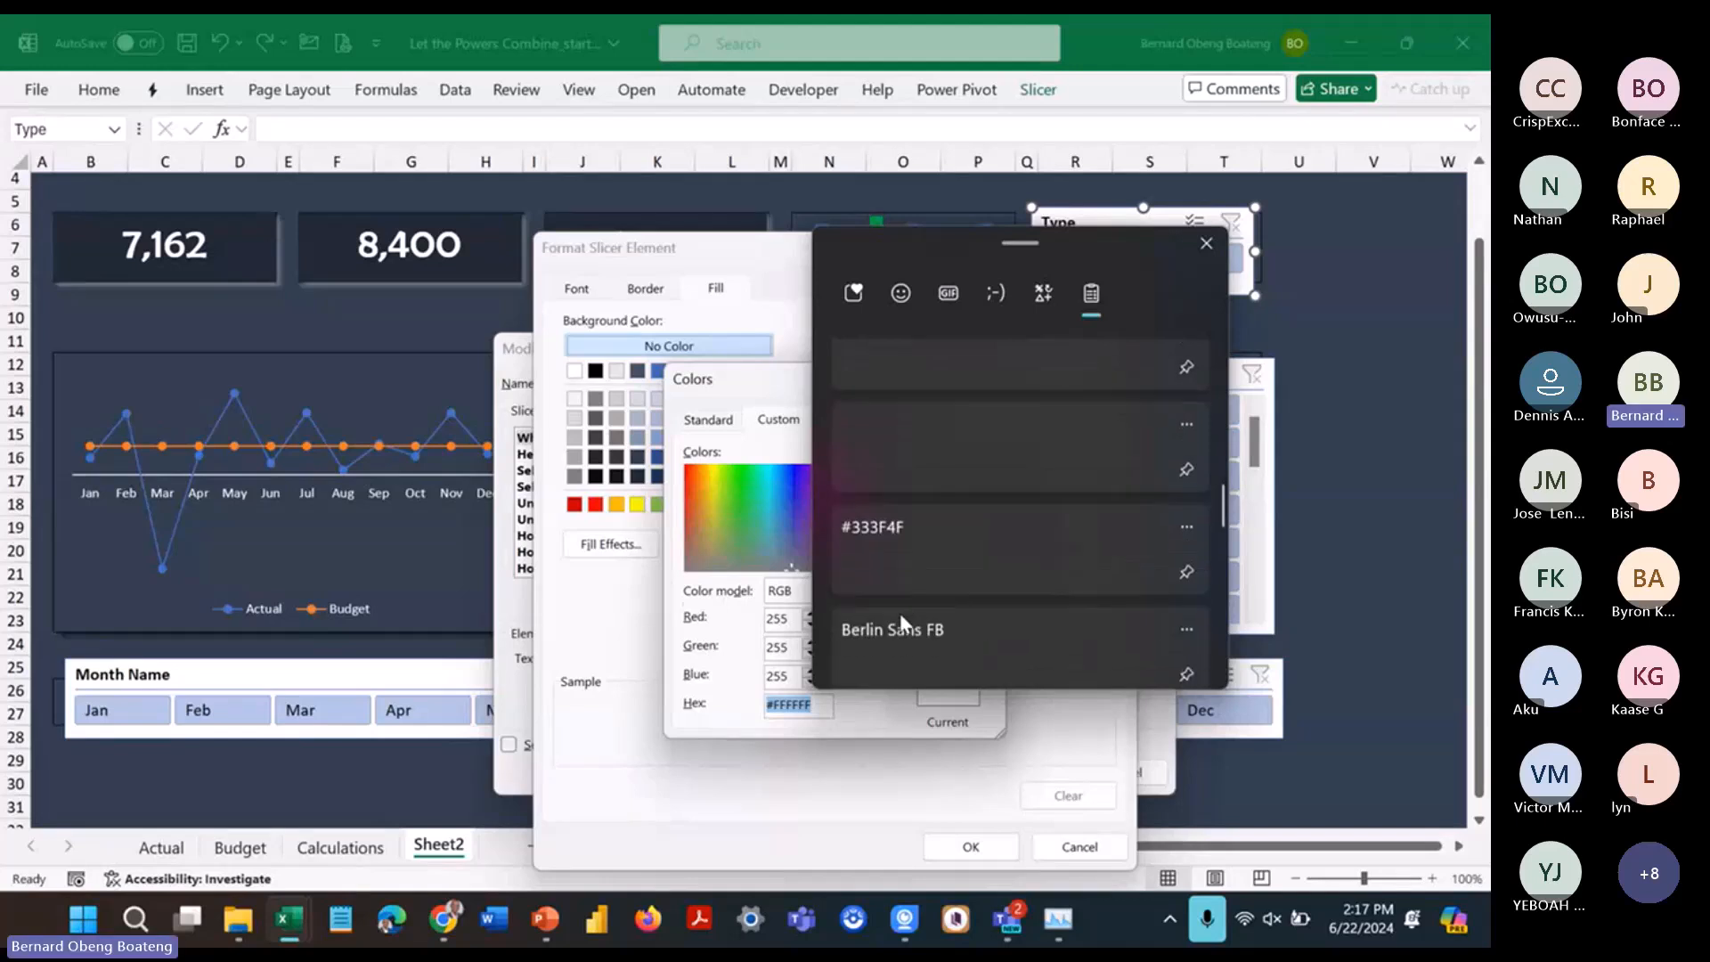
click(915, 588)
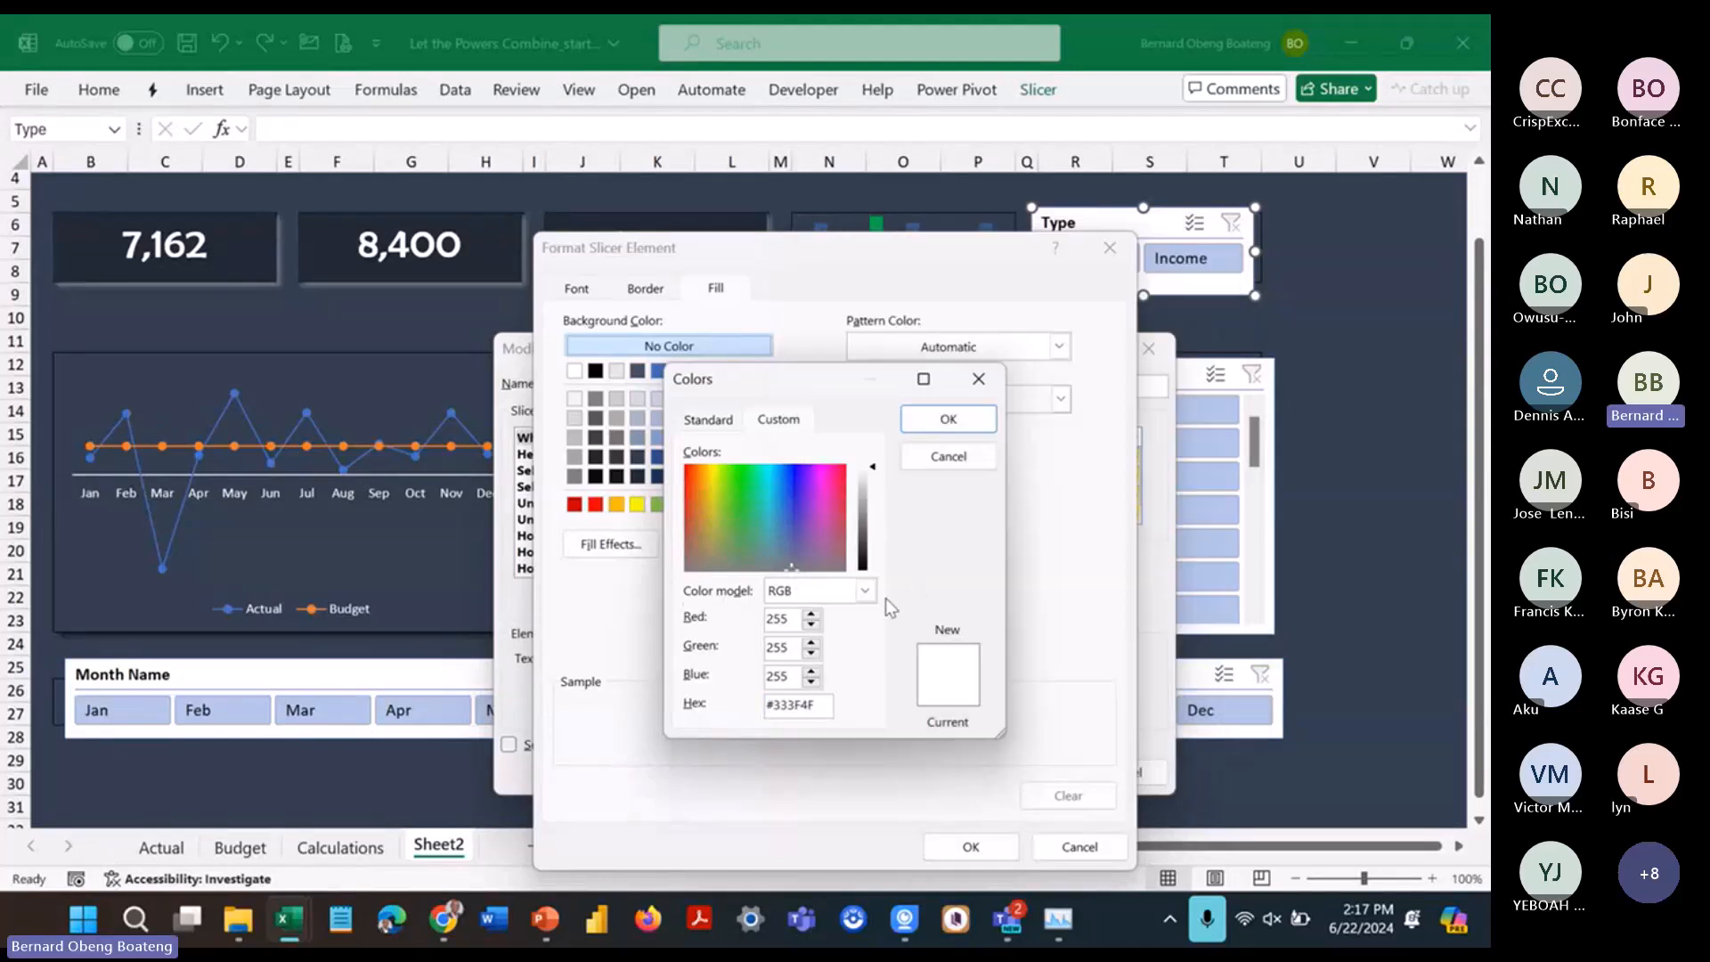
click(789, 618)
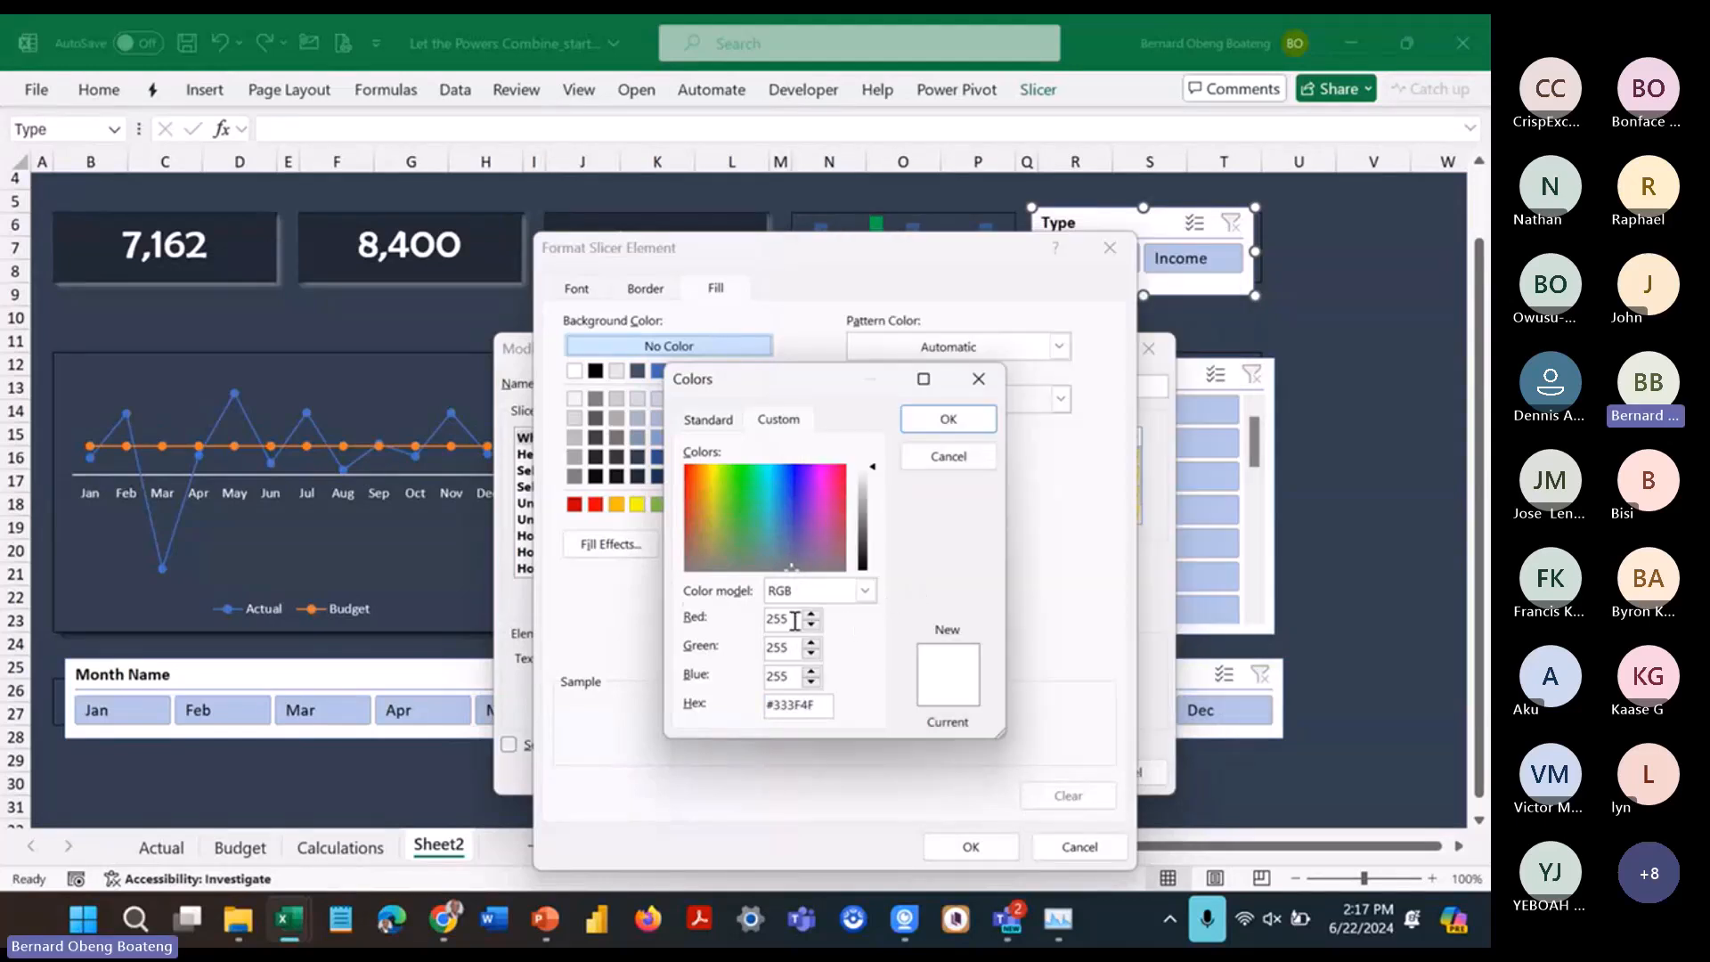
click(944, 422)
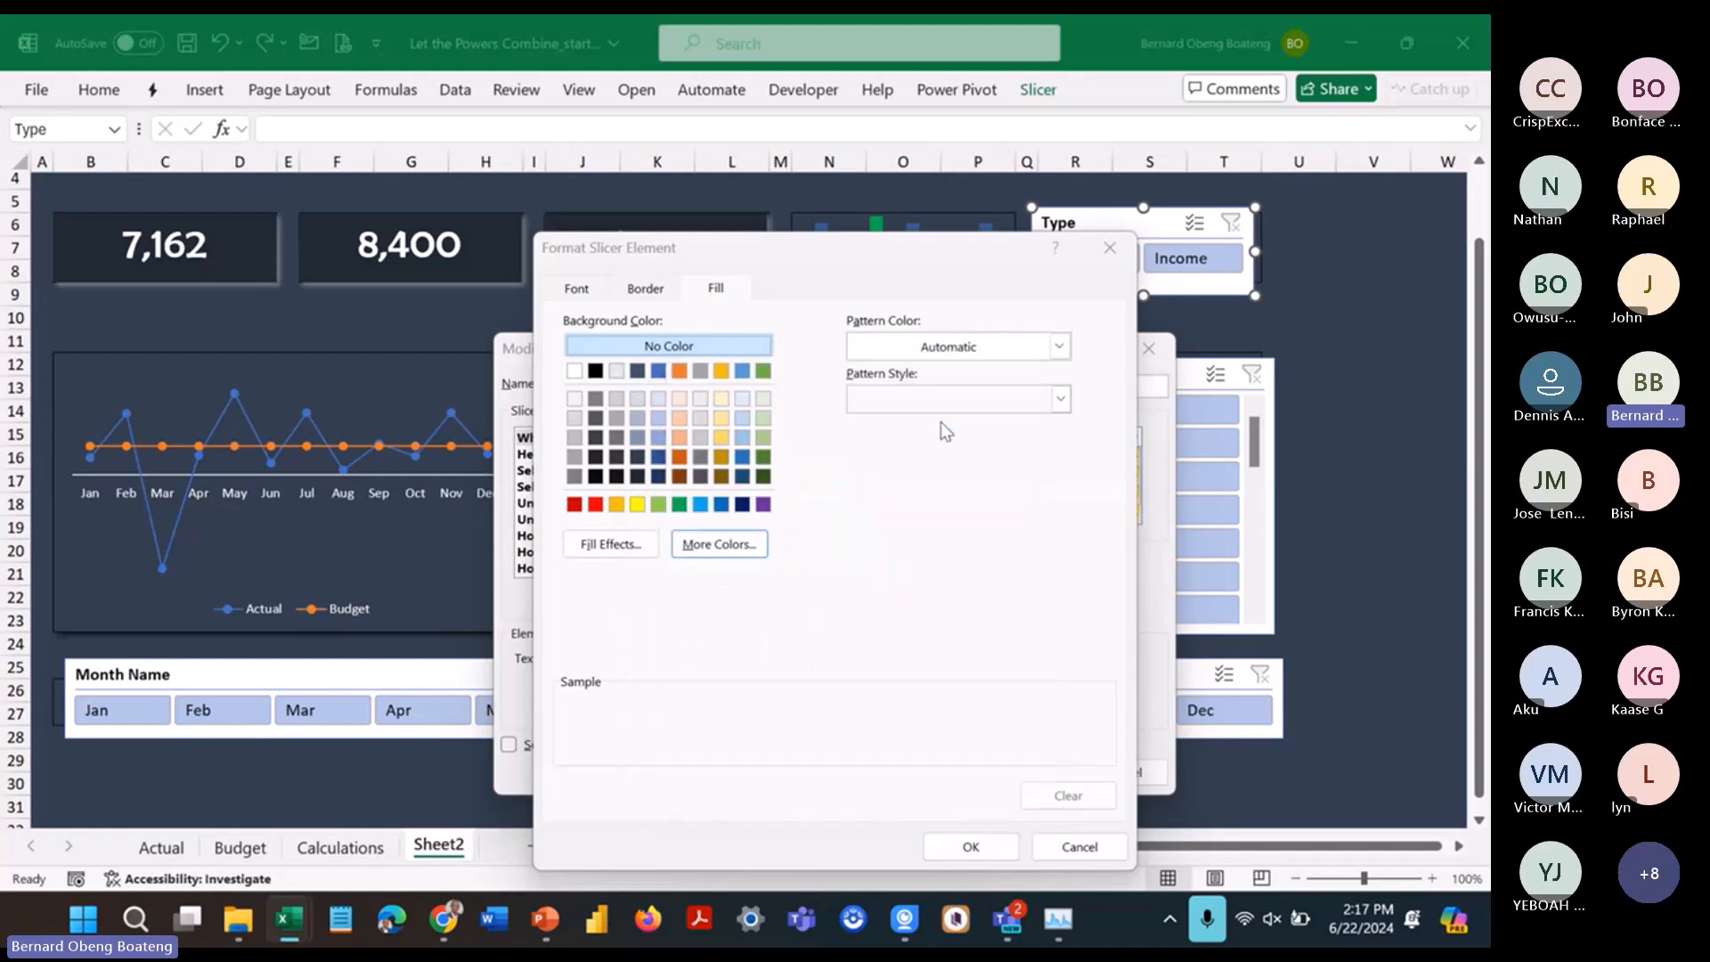
Step: Remove all borders from the Whole Slicer element, enter berlin san as its font, and apply the formatting
click(656, 296)
click(808, 361)
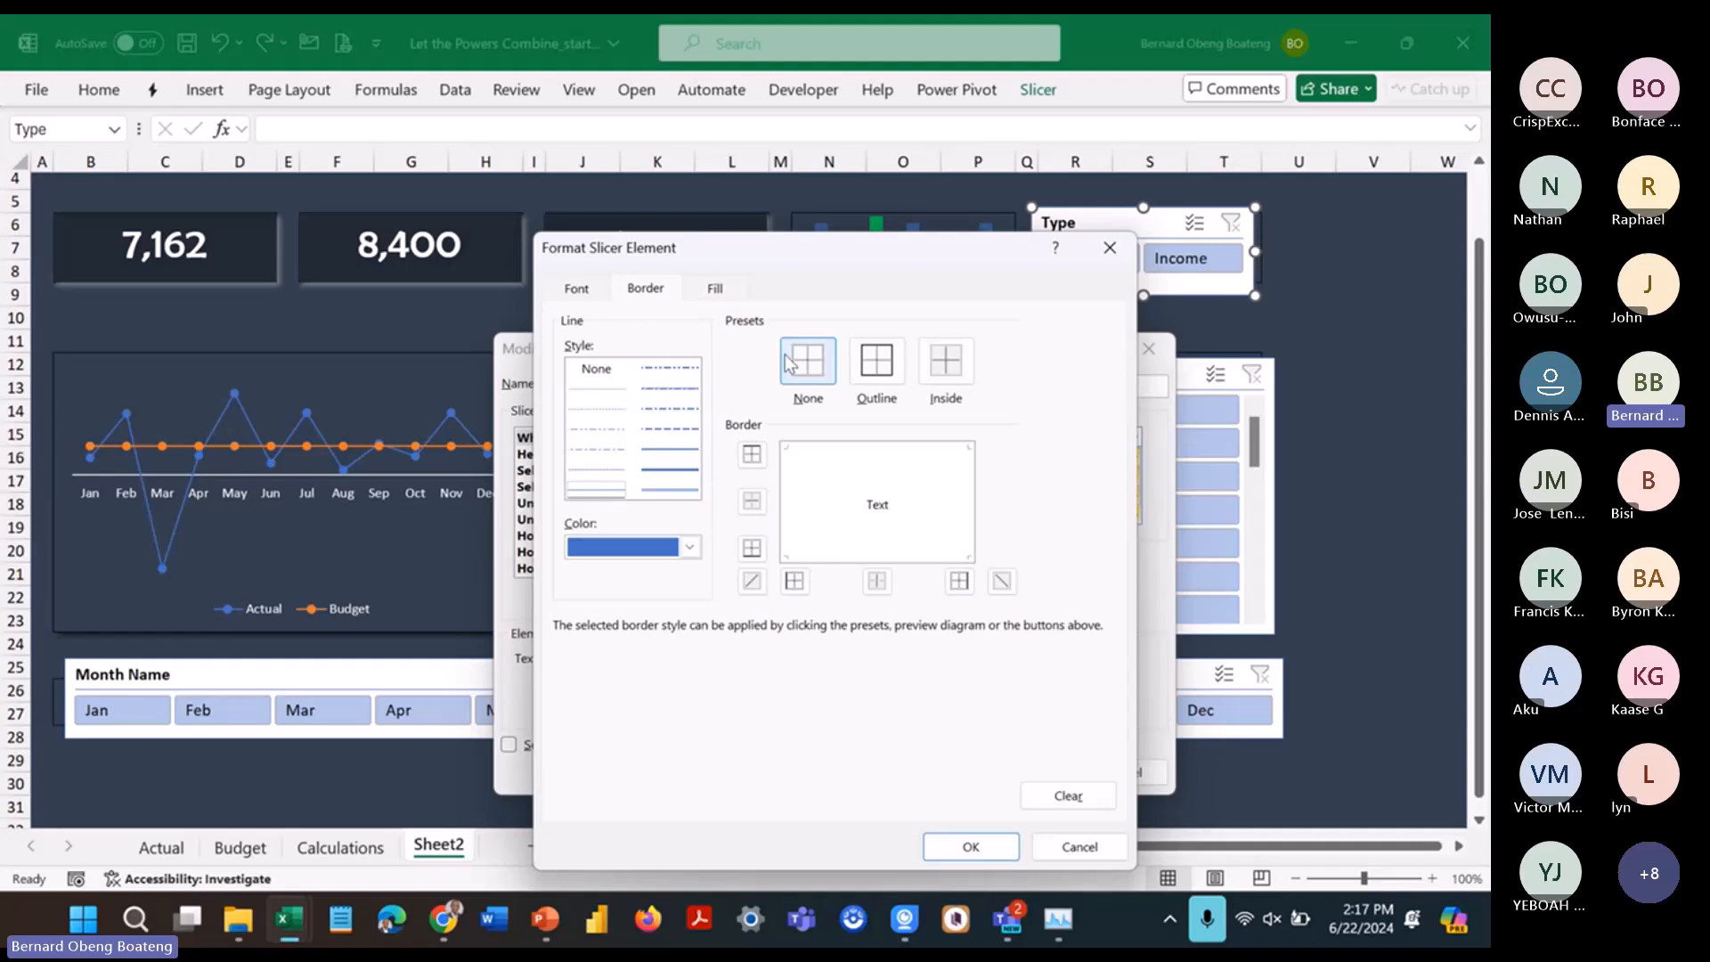
click(577, 290)
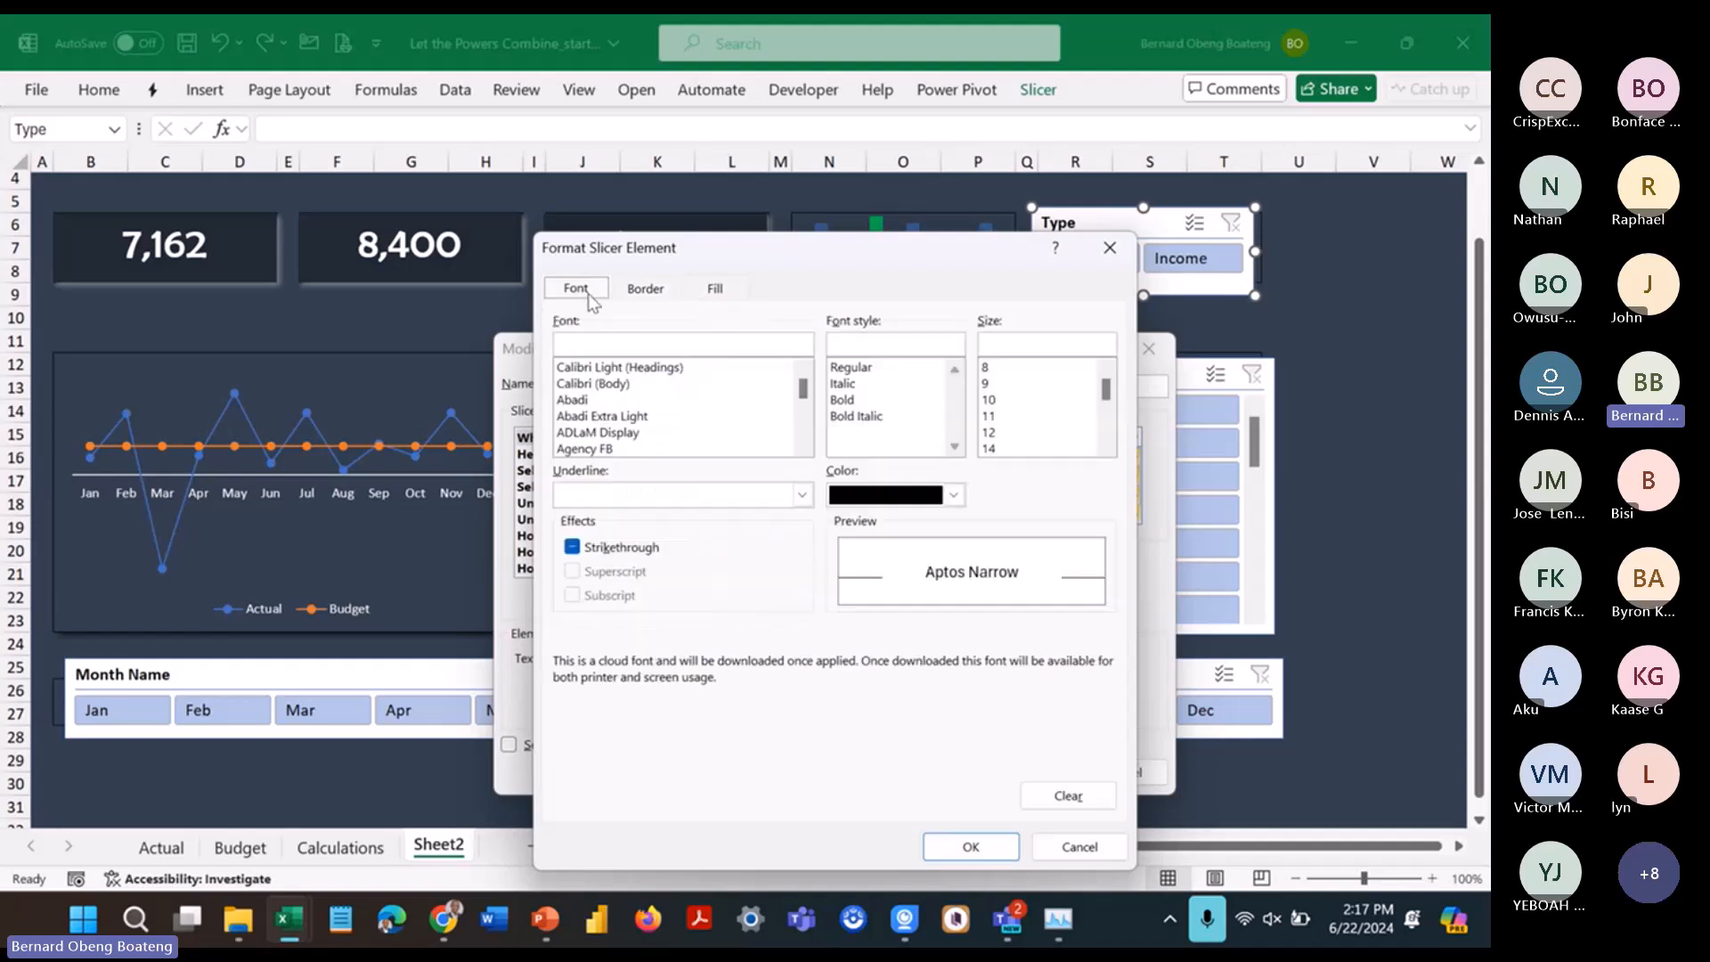
click(667, 352)
text(berlin san)
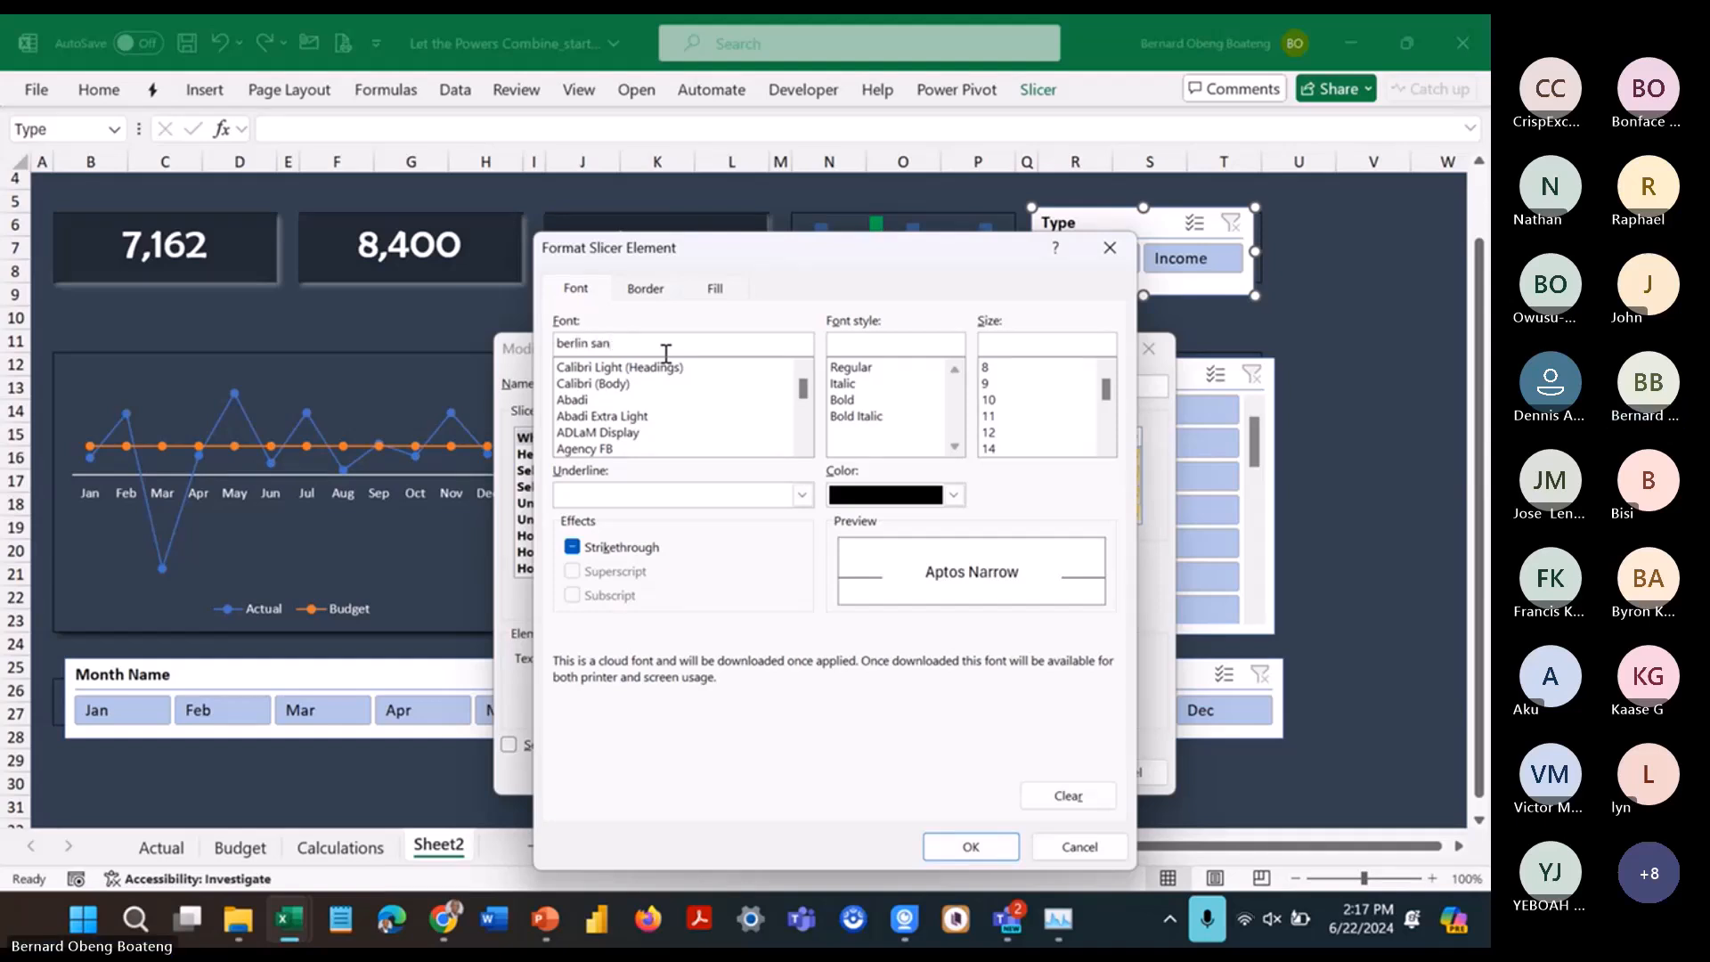
key(Return)
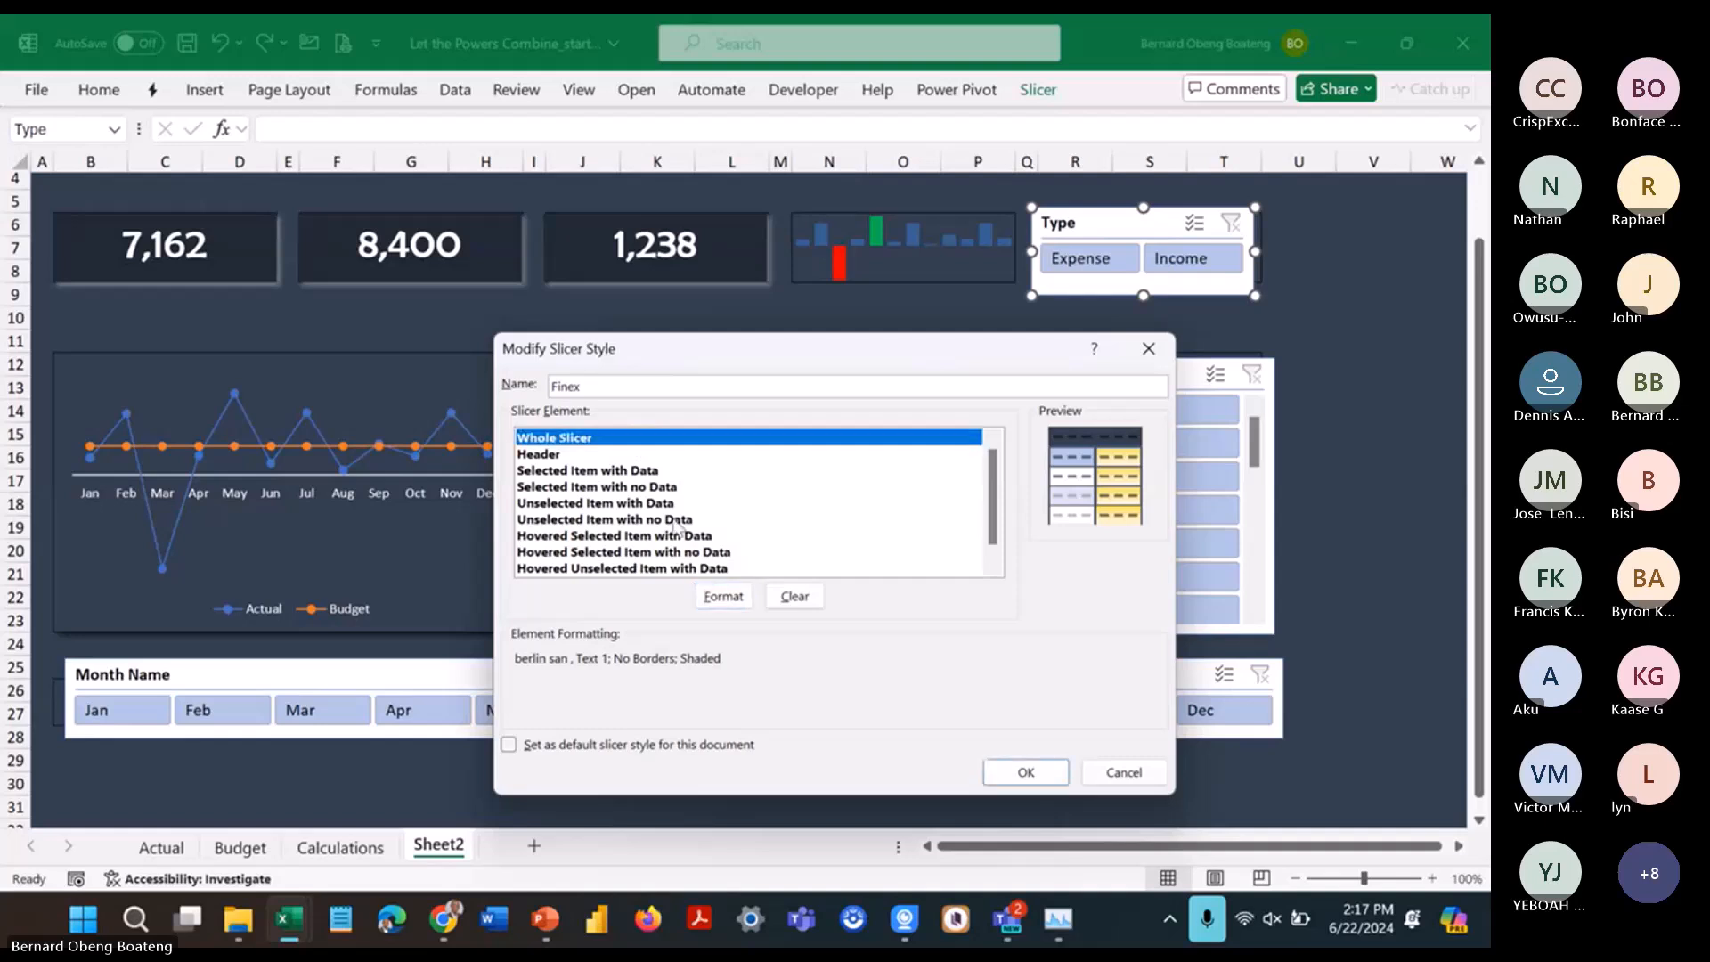
Step: Set the Whole Slicer element's font to Berlin Sans FB in white and apply the formatting
click(718, 599)
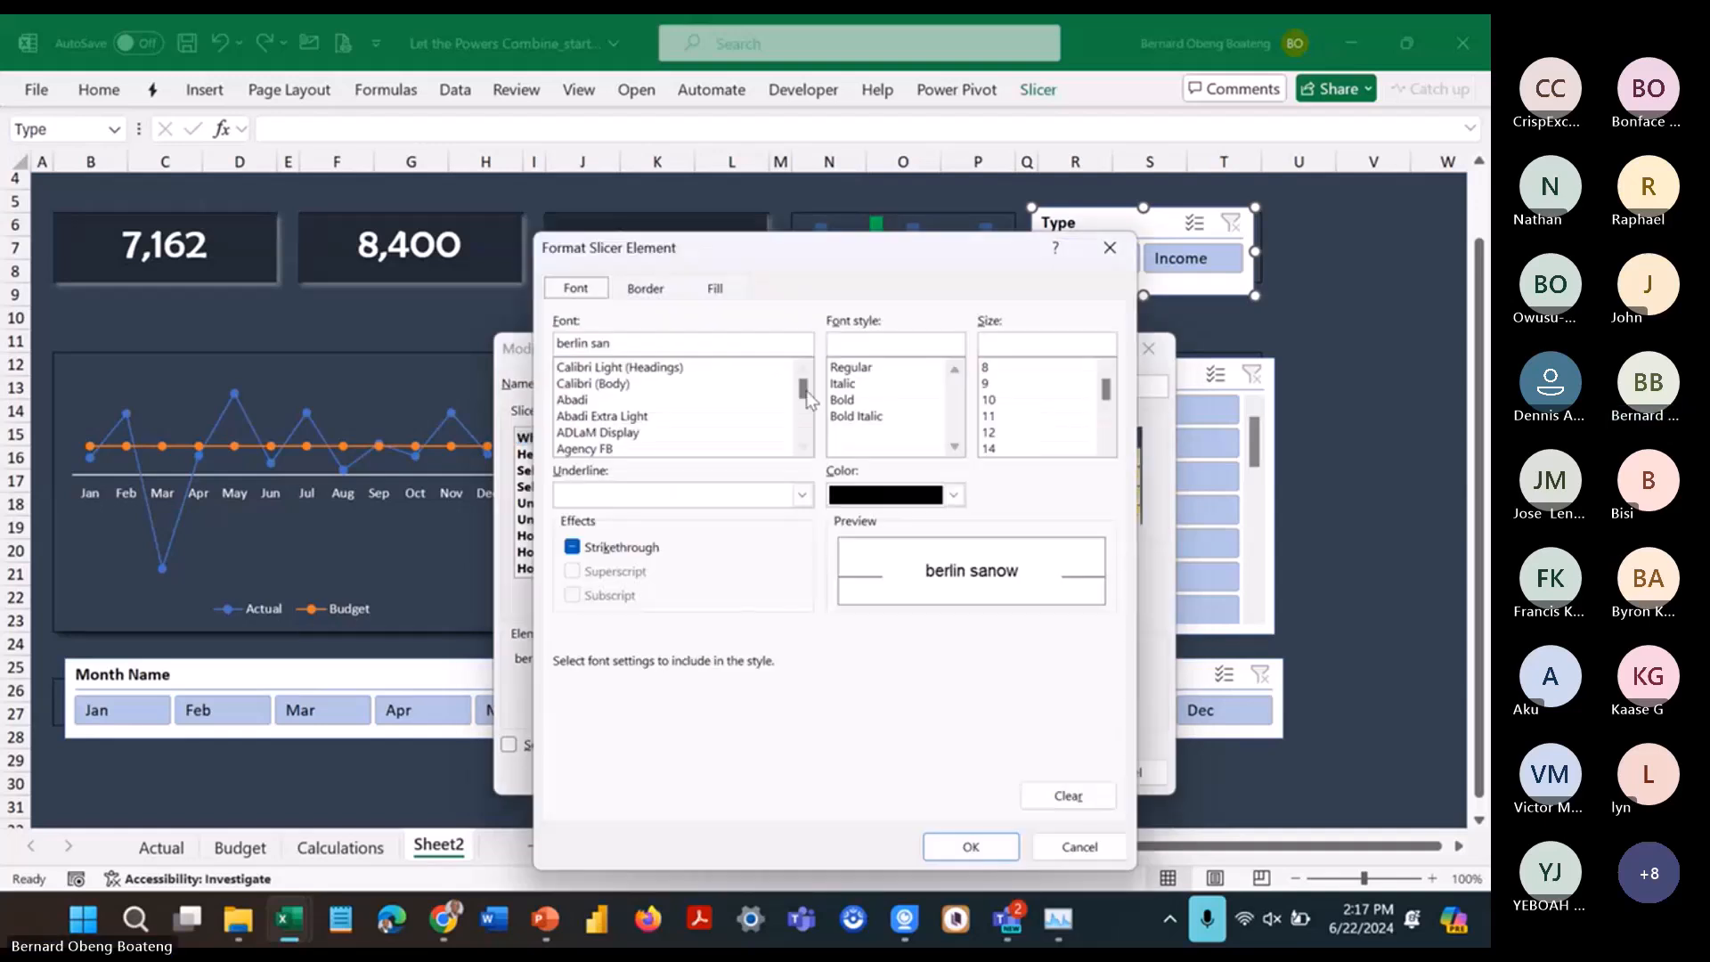
drag(806, 400, 807, 396)
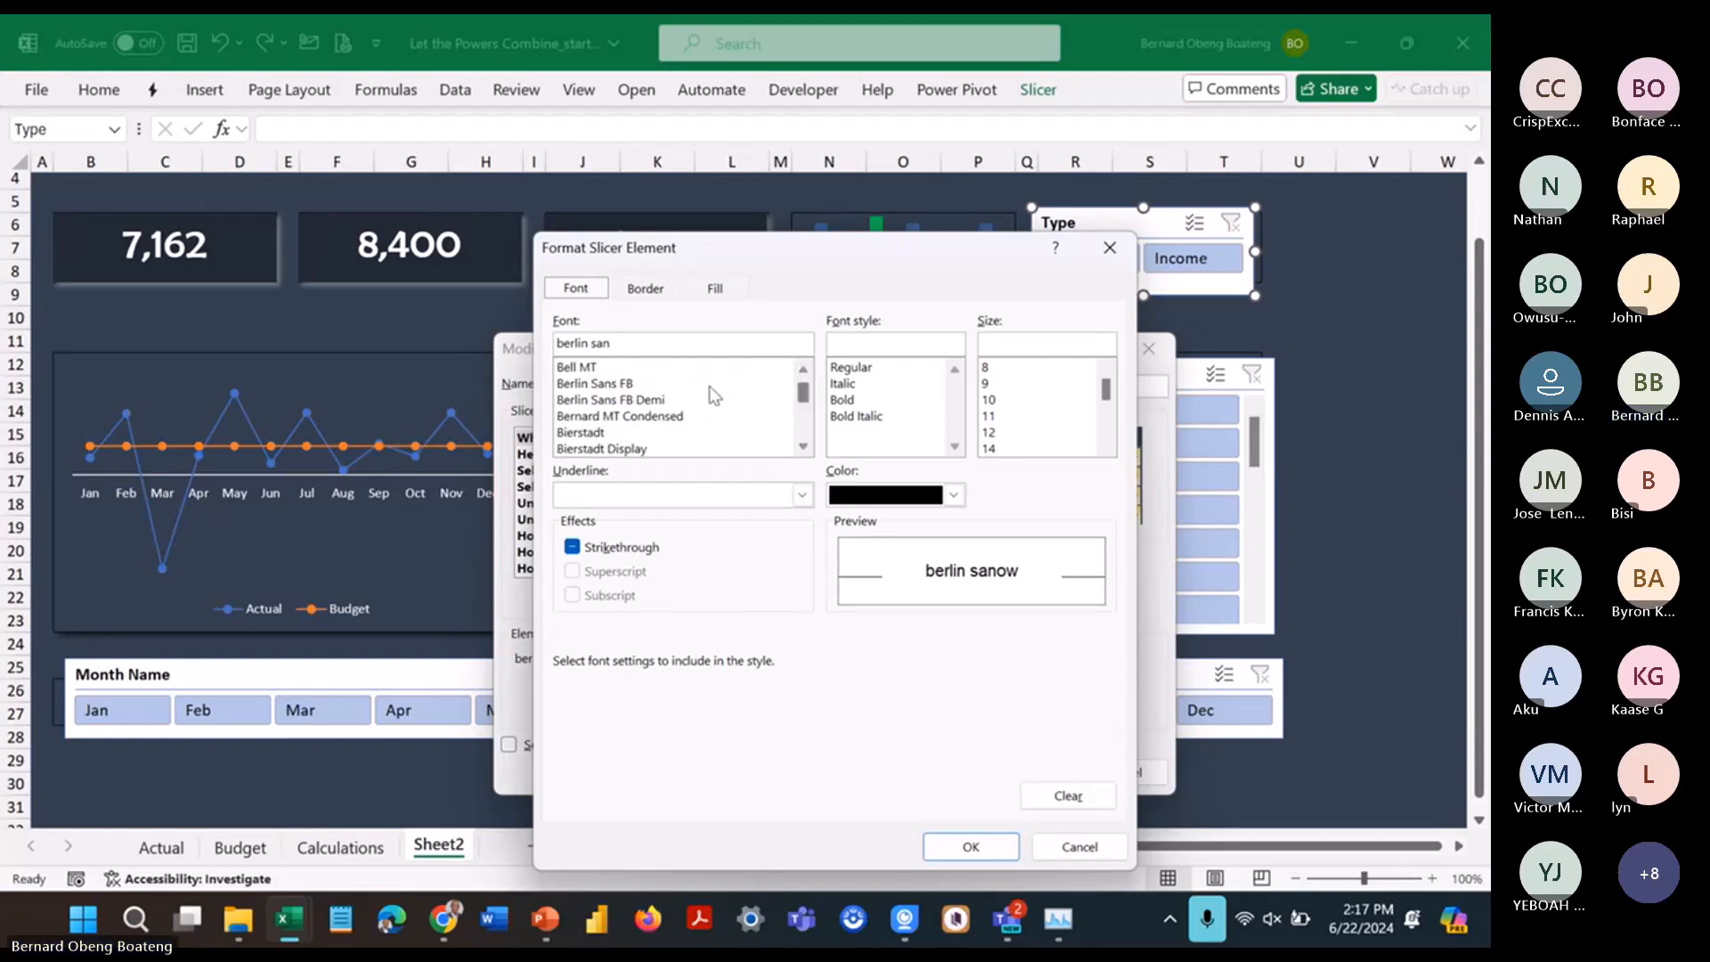
click(708, 385)
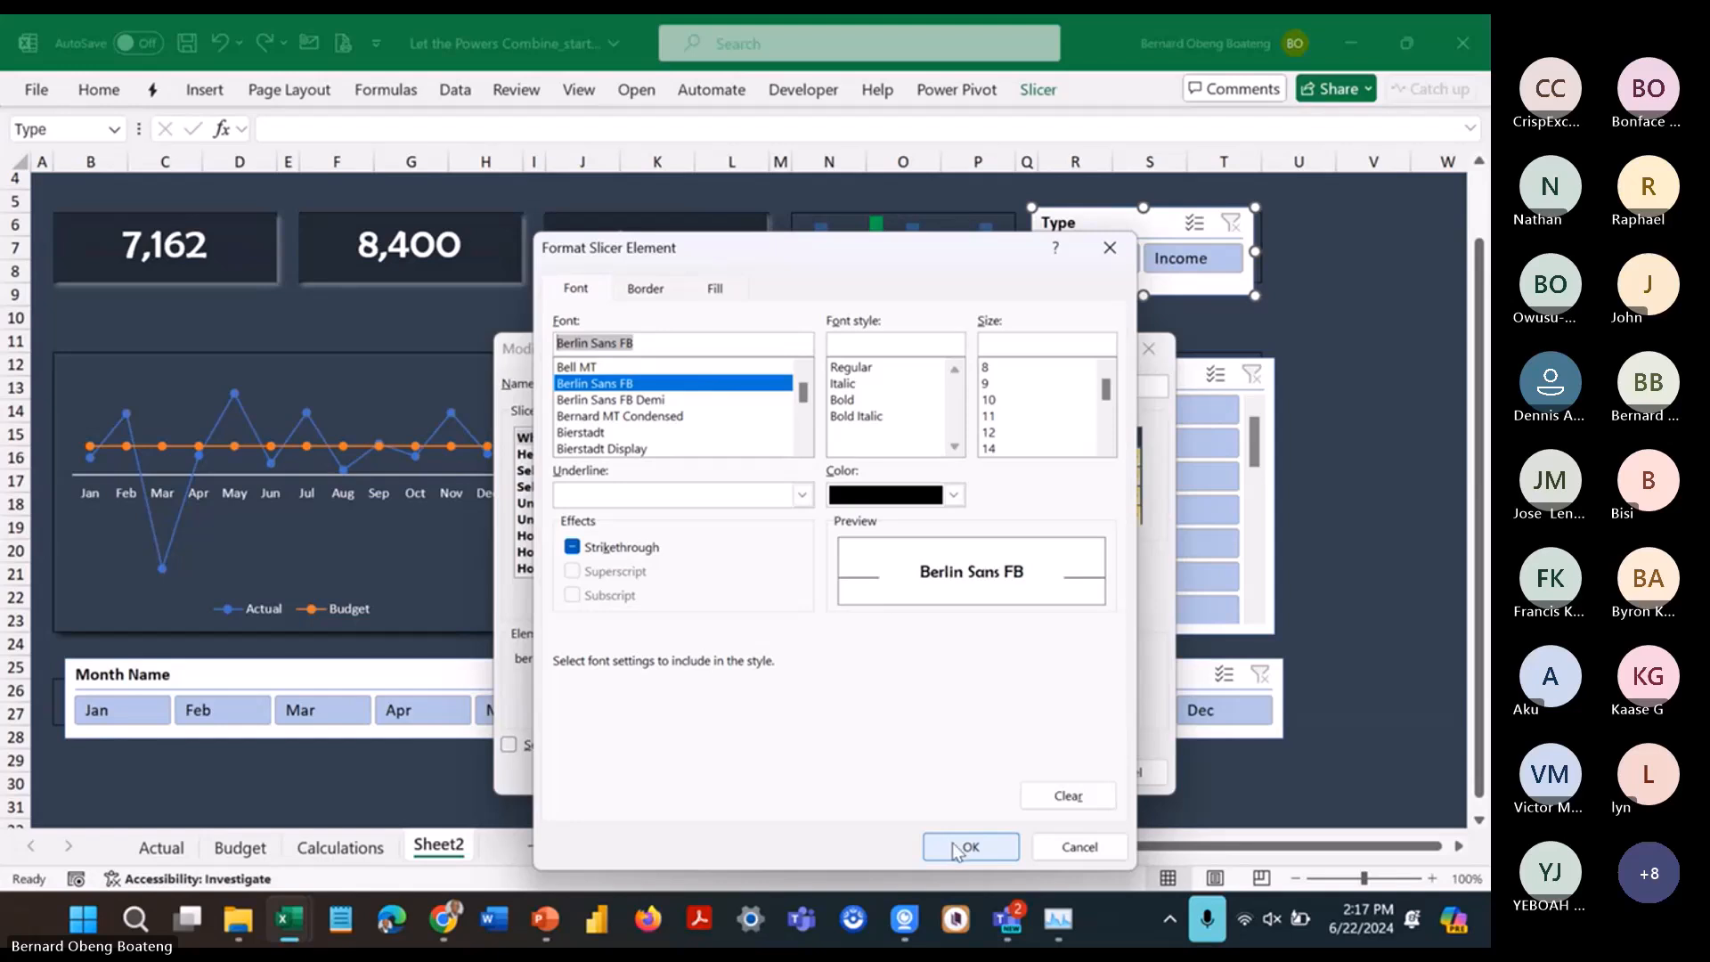
click(953, 496)
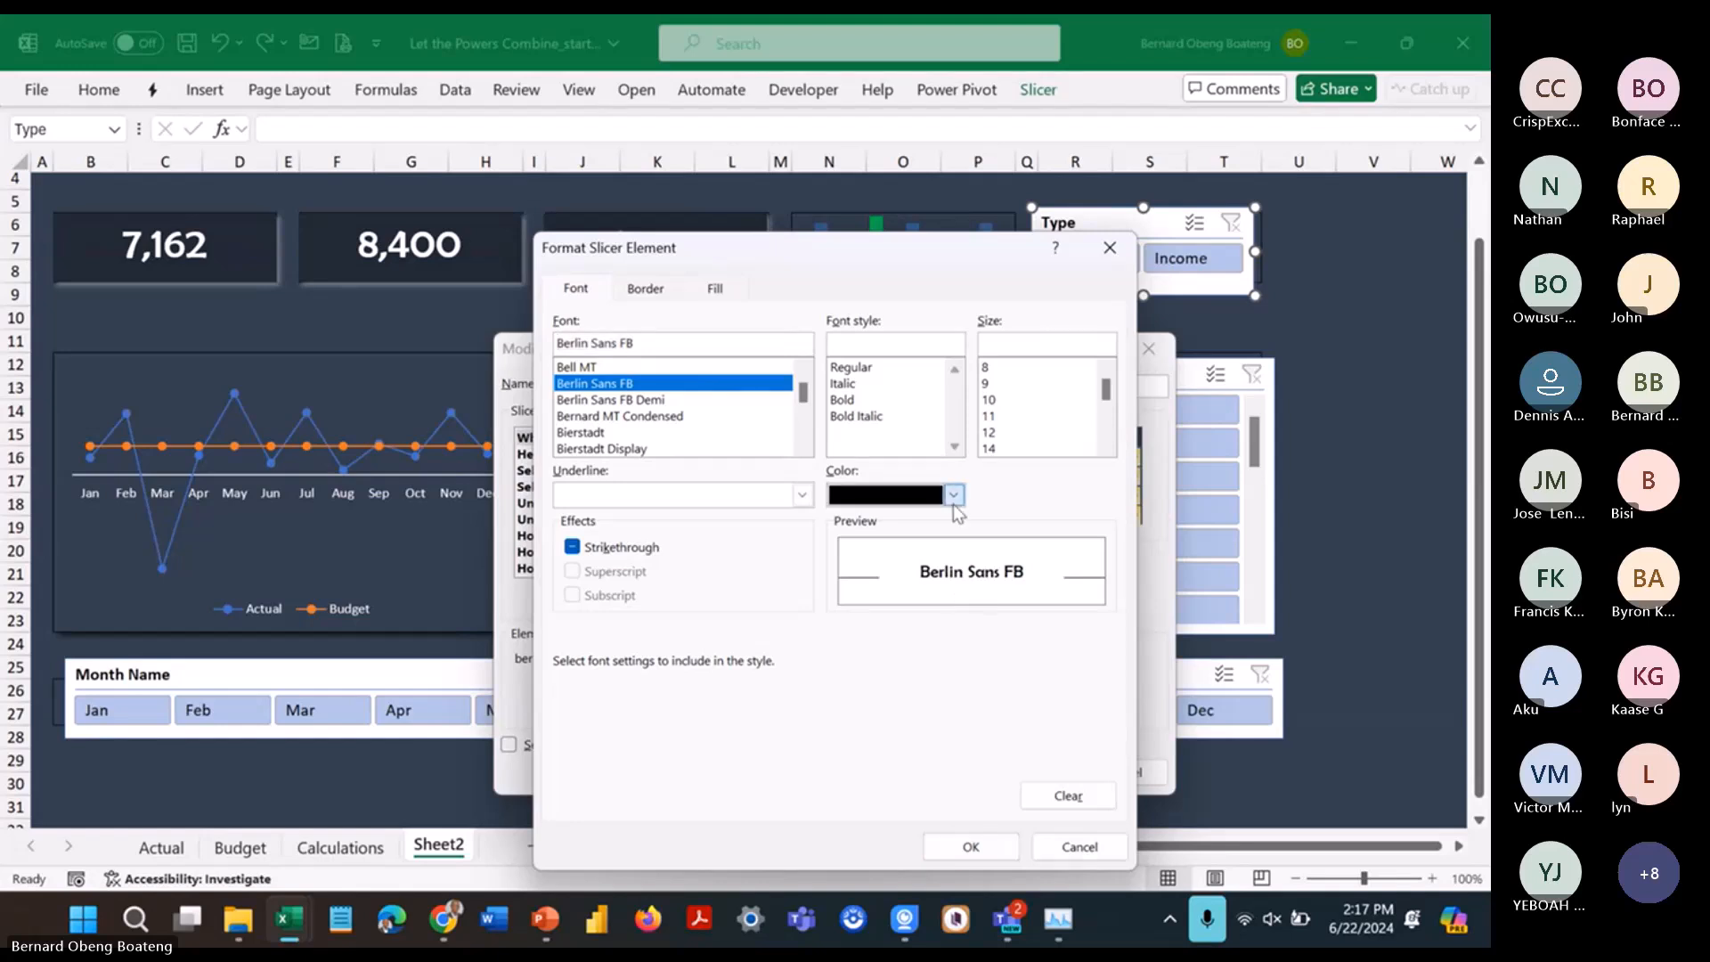
click(838, 589)
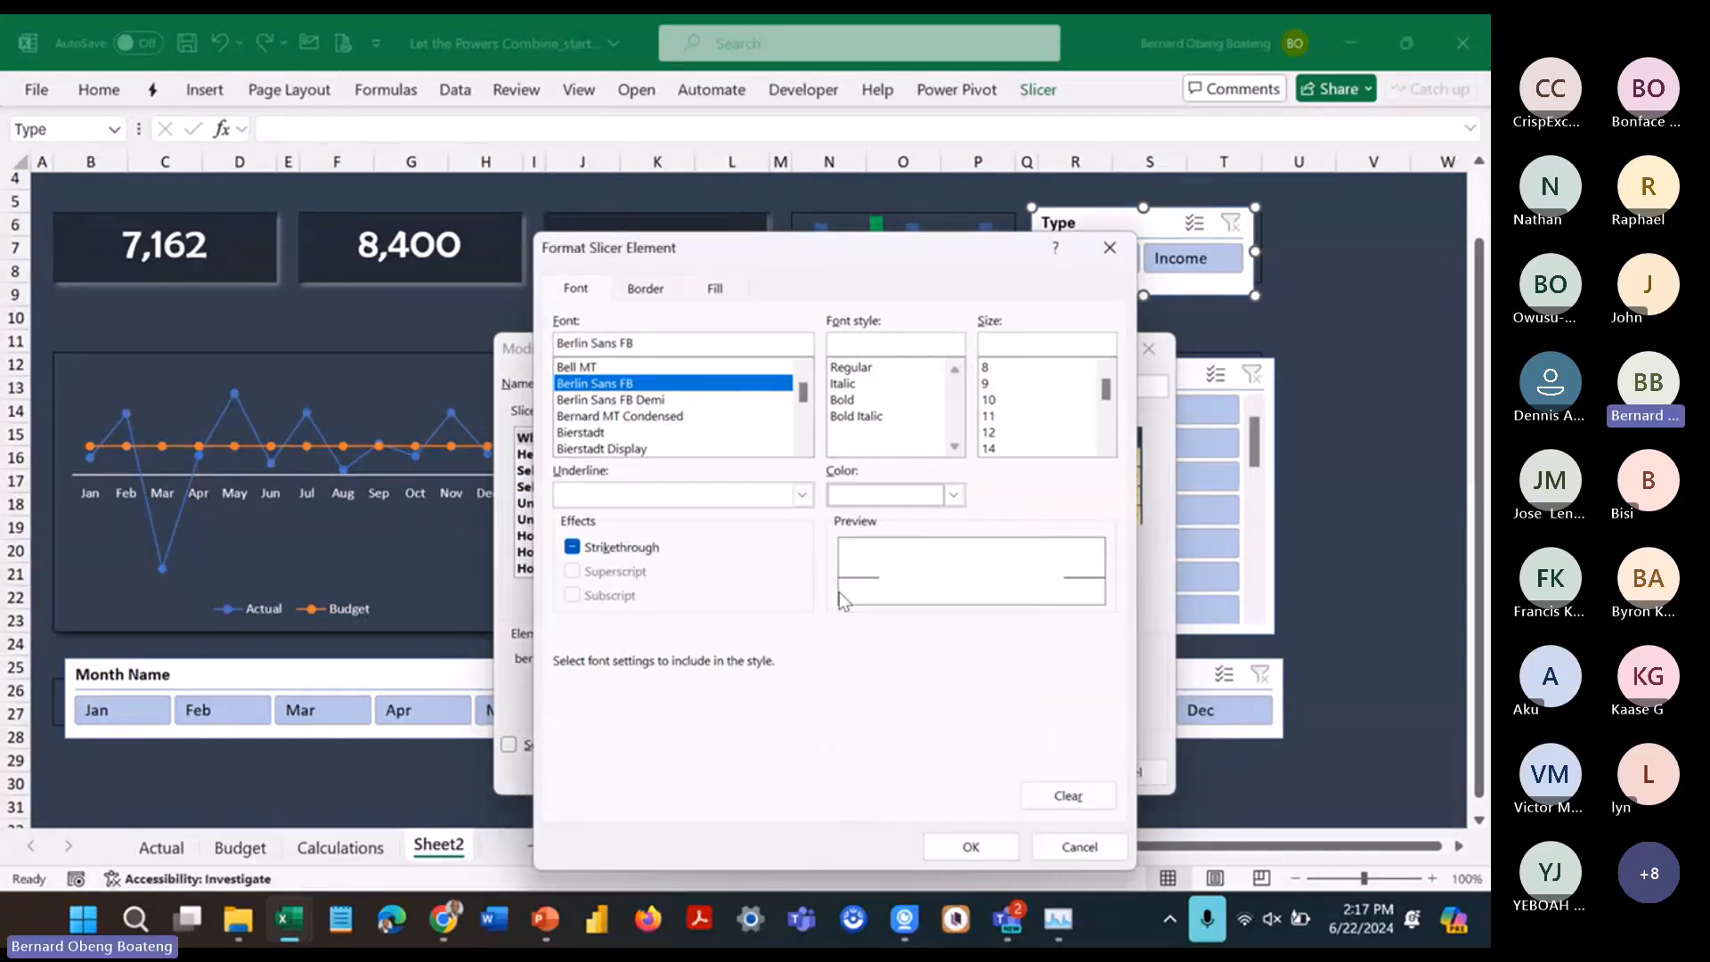
click(965, 844)
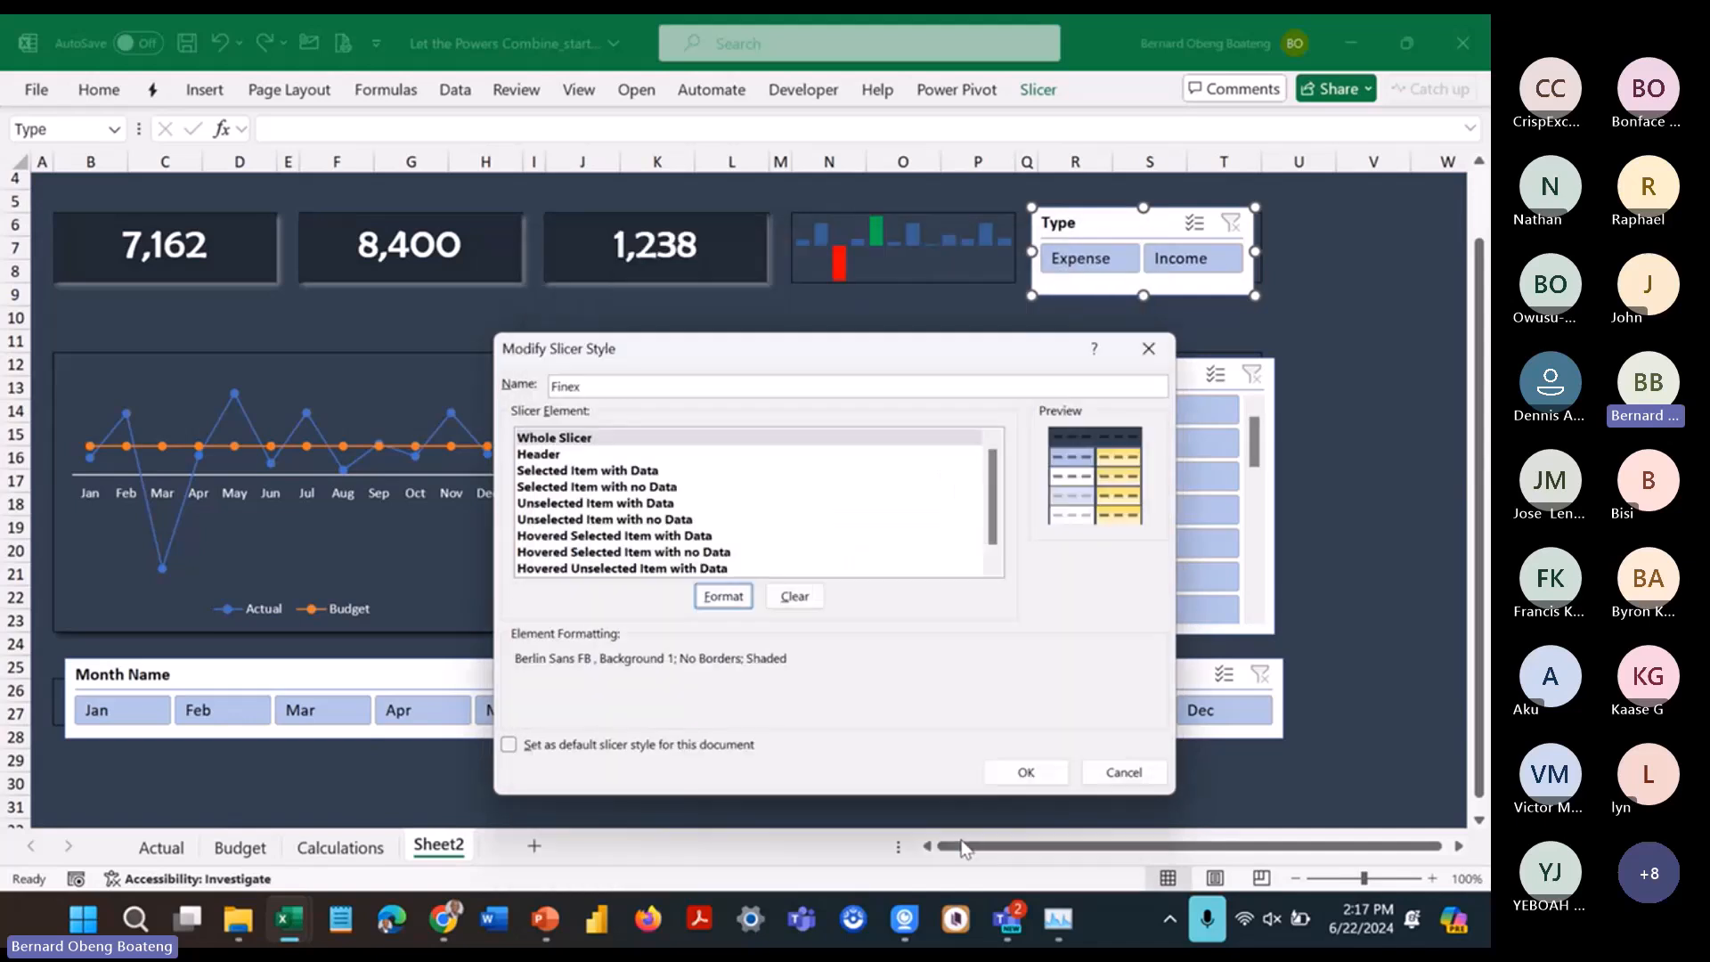
Step: Format the Header element of the Finex style with the Berlin Sans FB font in white
click(692, 453)
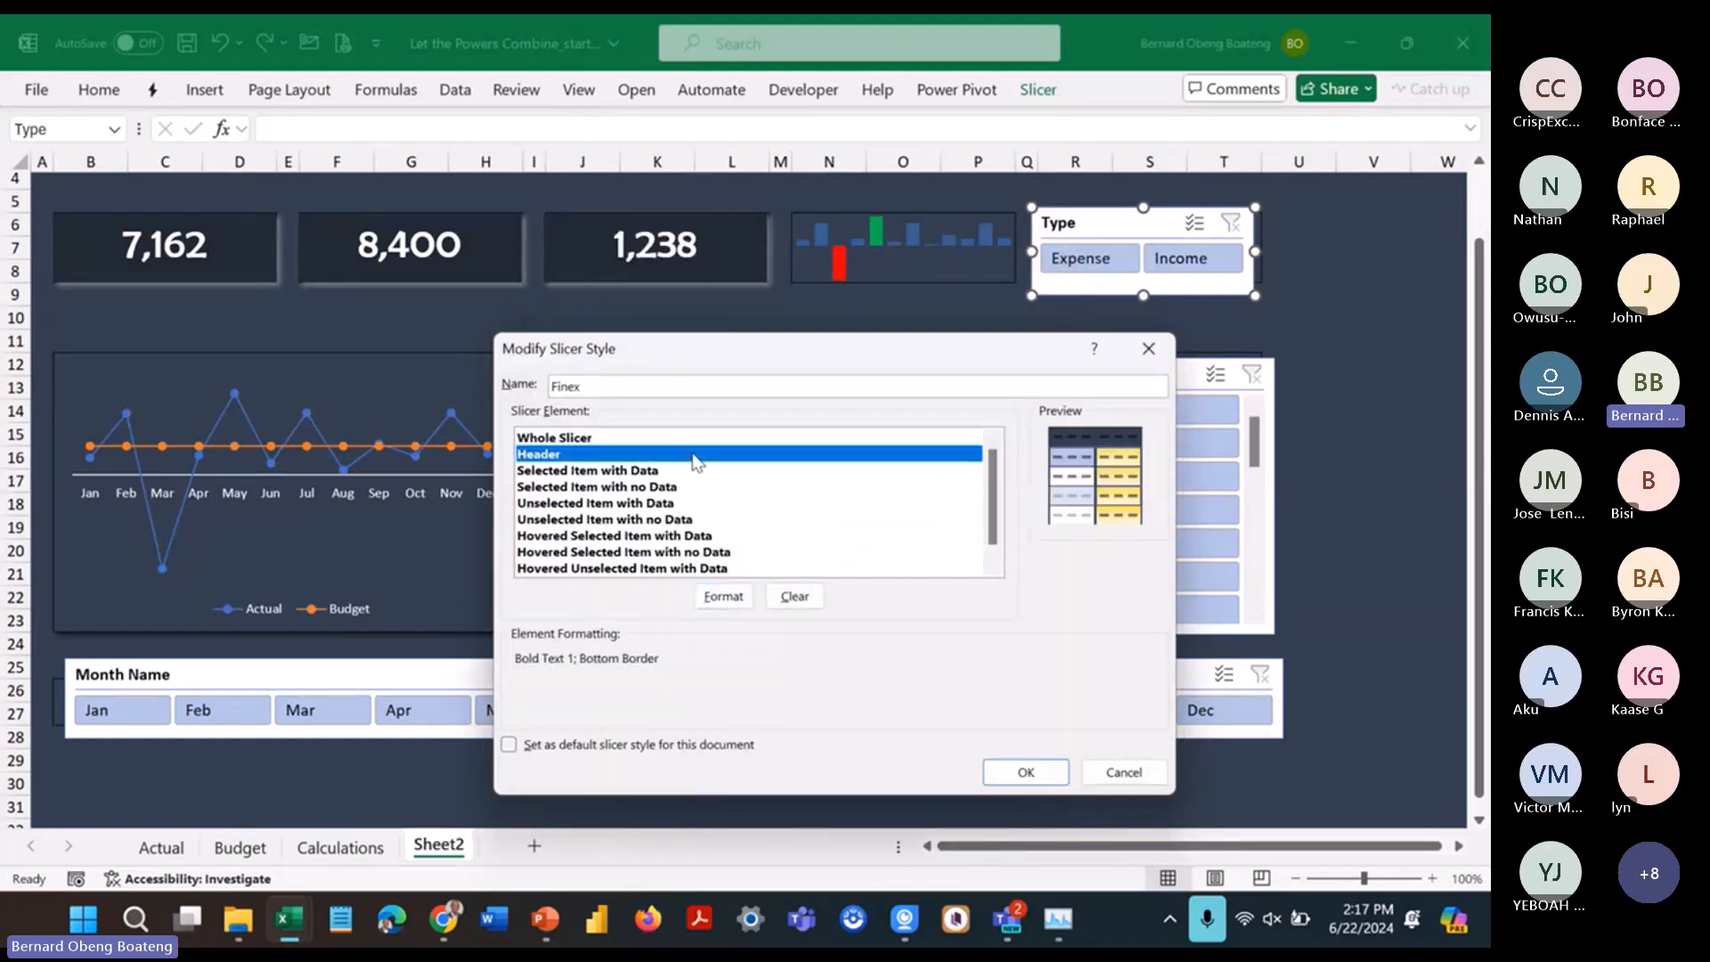
click(720, 599)
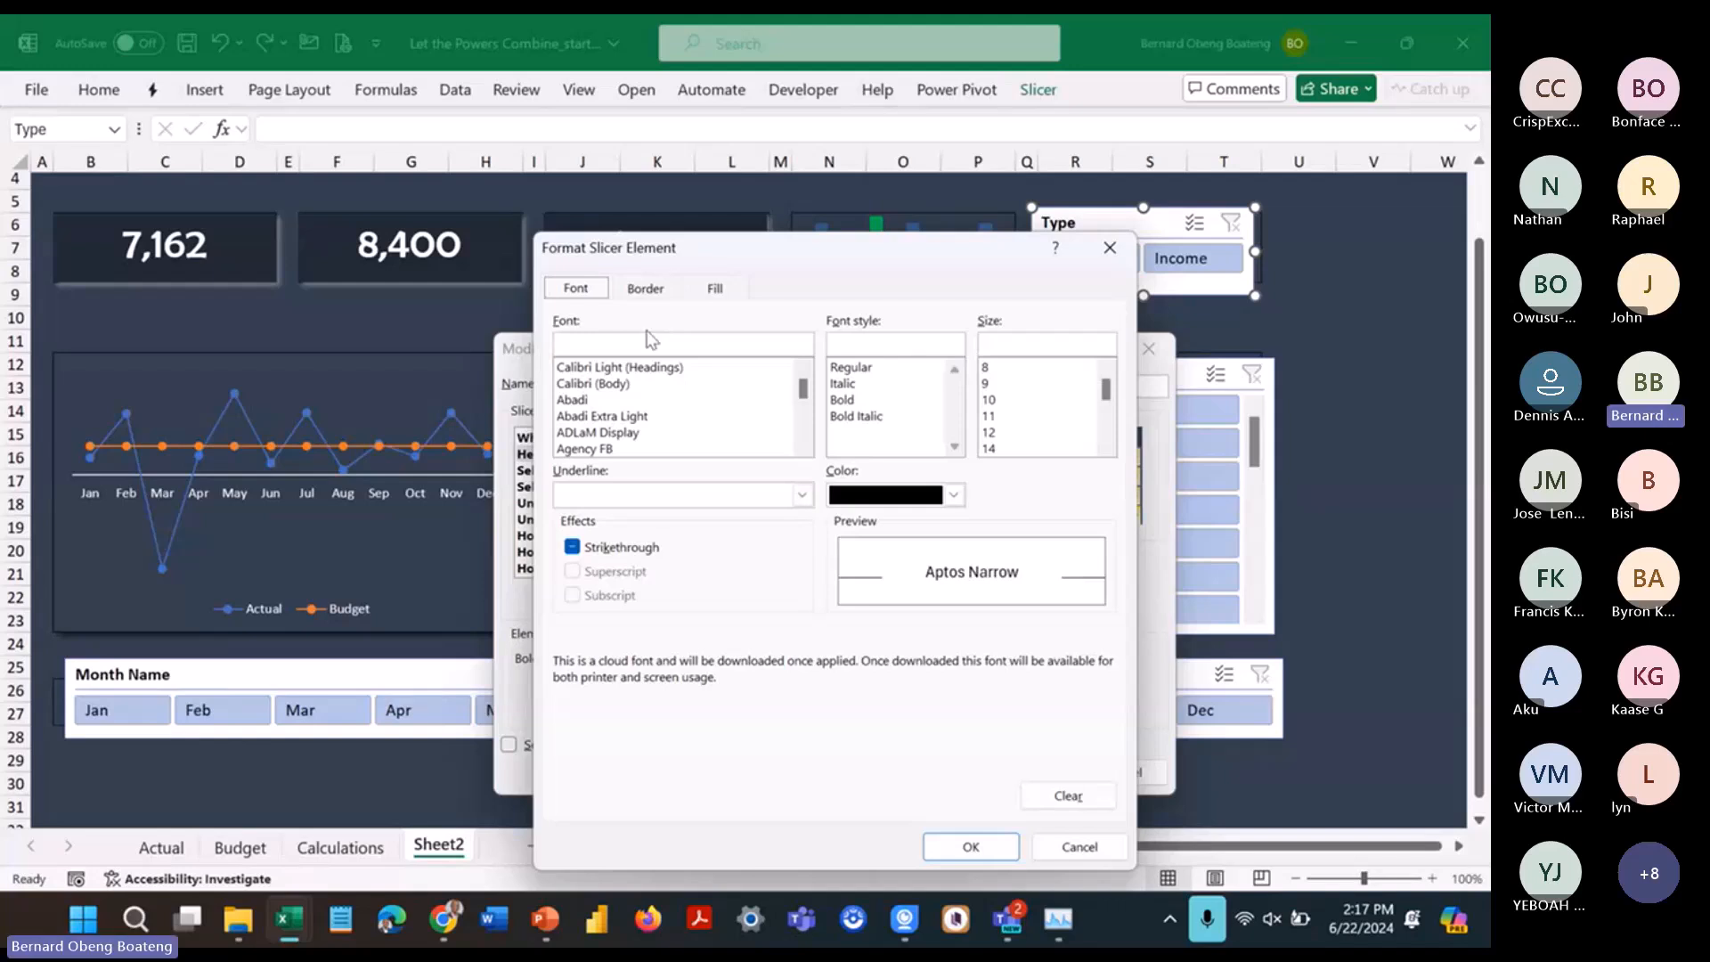
click(651, 343)
text(Berlin Sans FB)
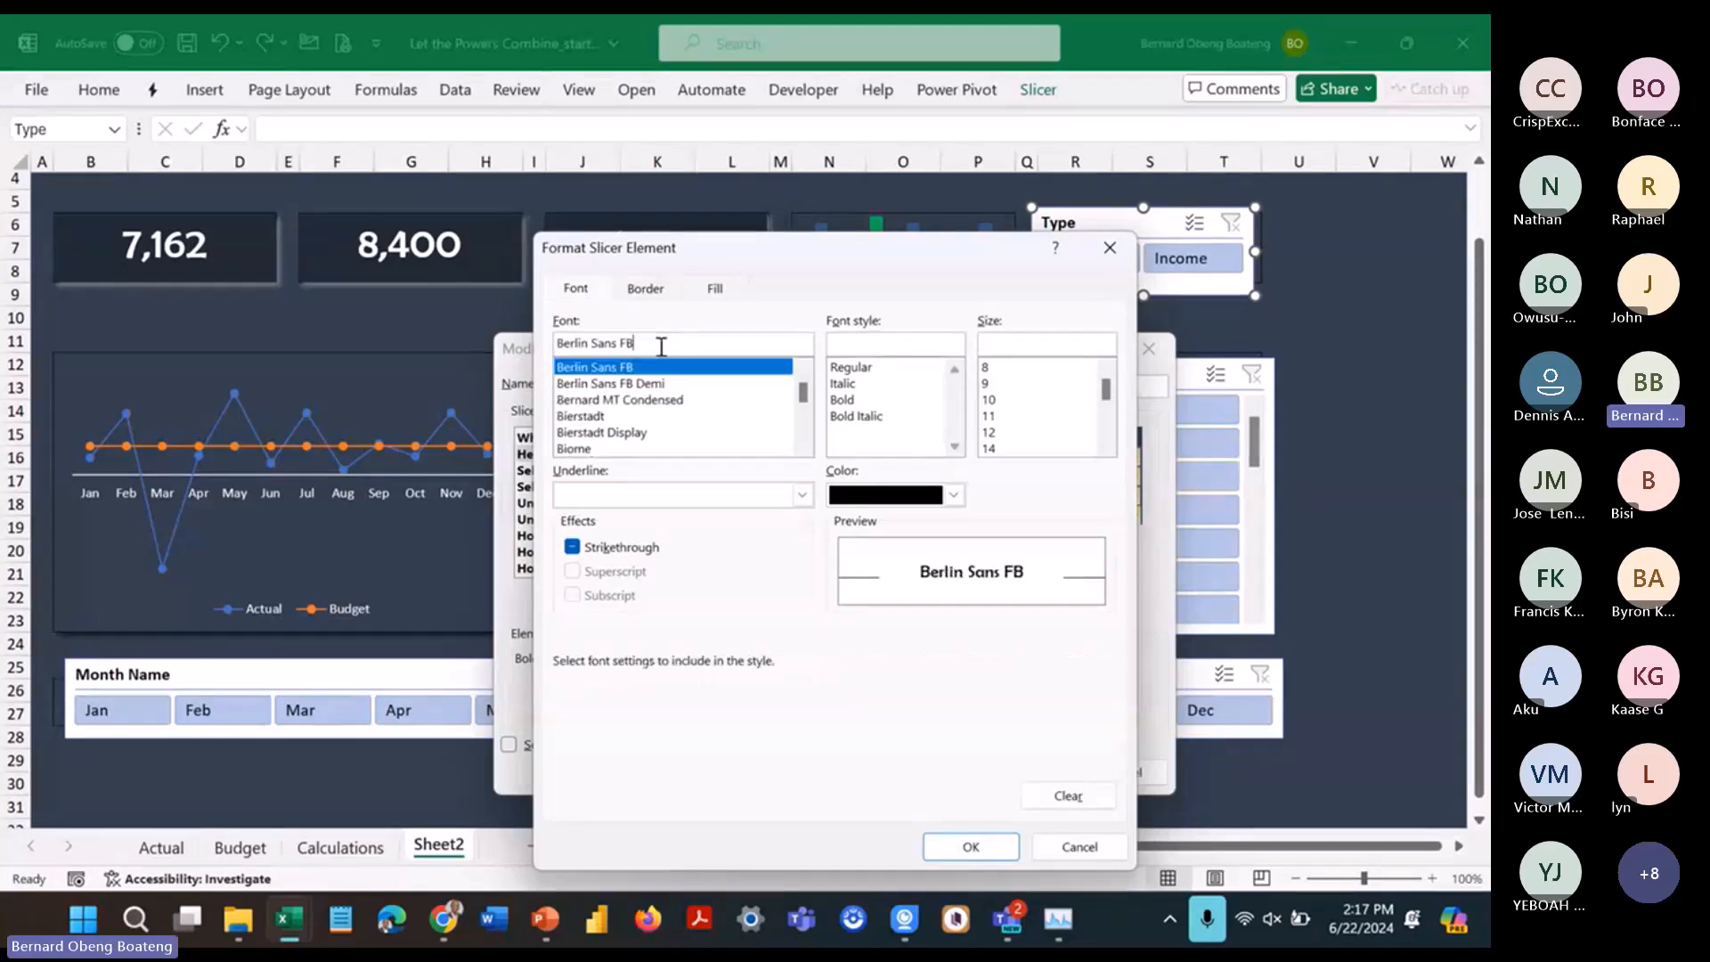
click(955, 494)
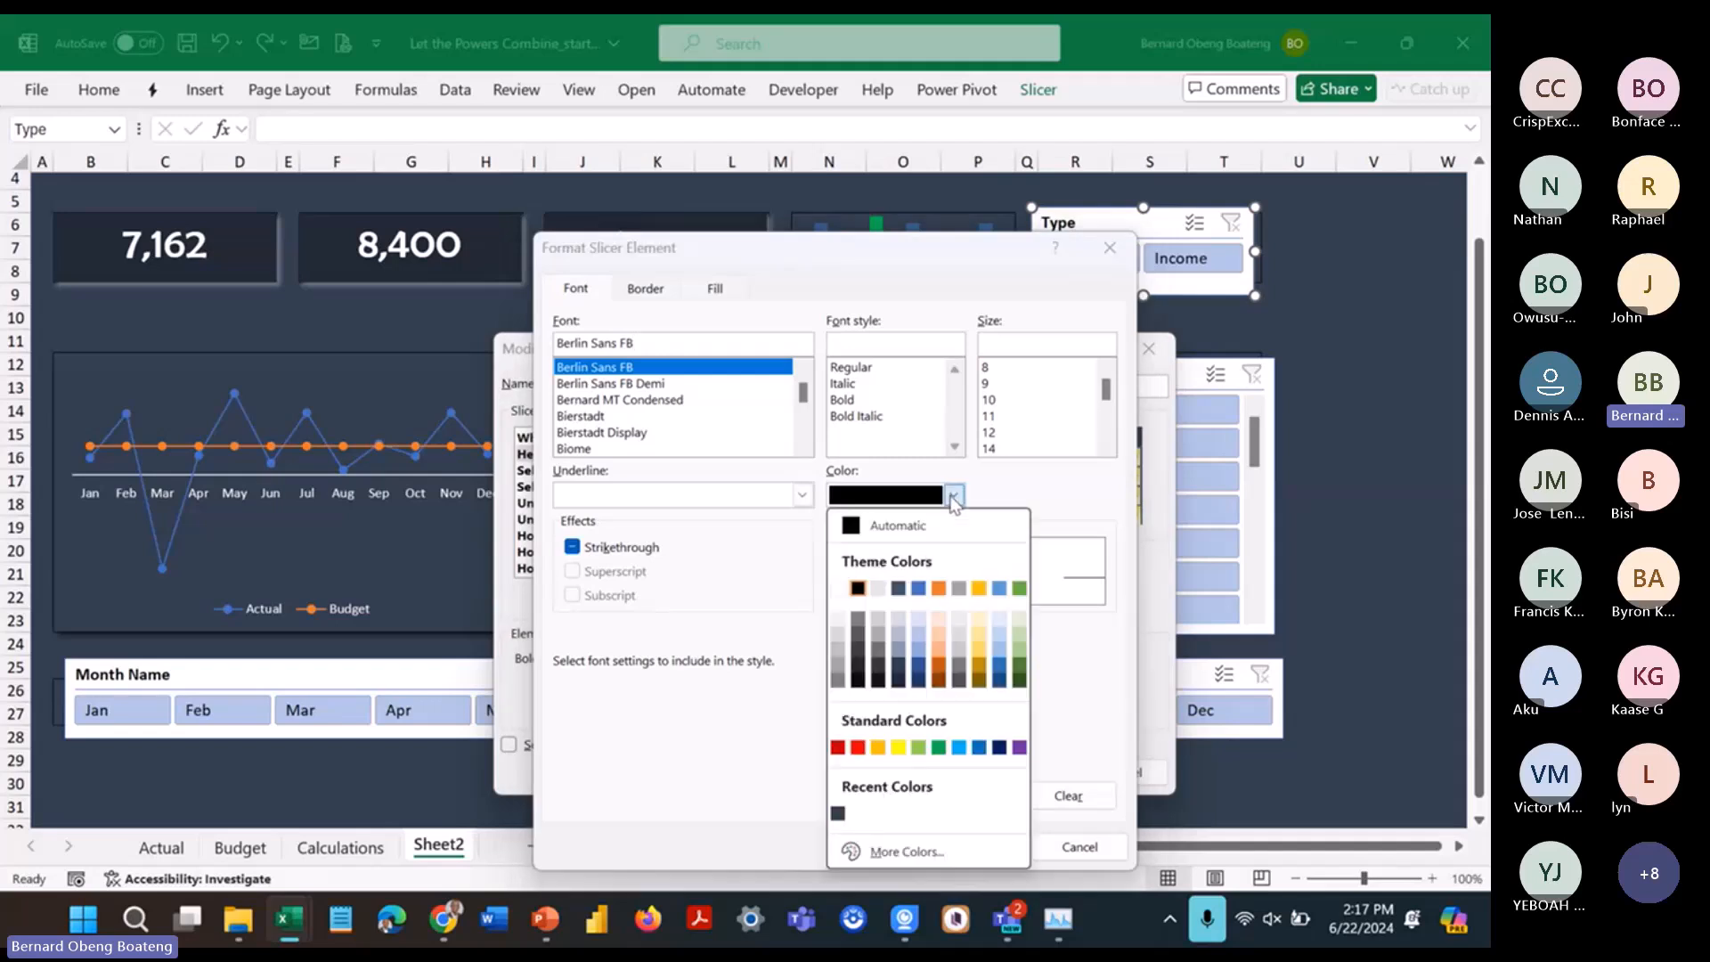
click(892, 525)
Step: Give the Header element a white bottom border and apply its formatting
click(645, 289)
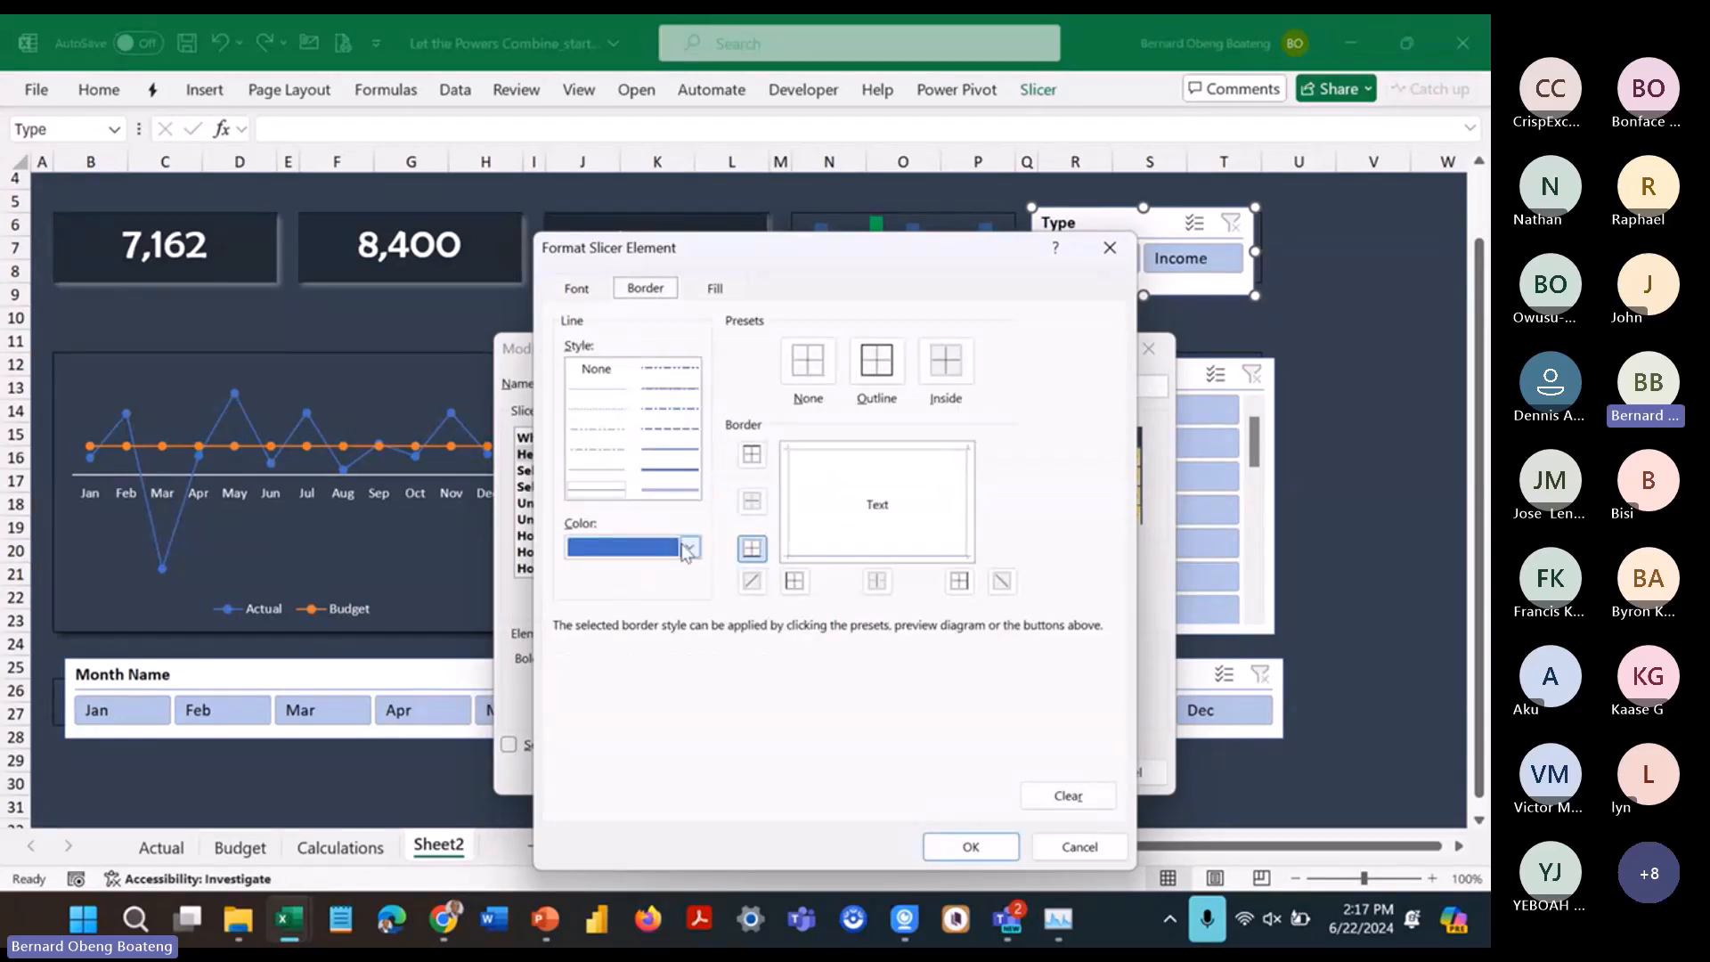
click(690, 546)
click(728, 506)
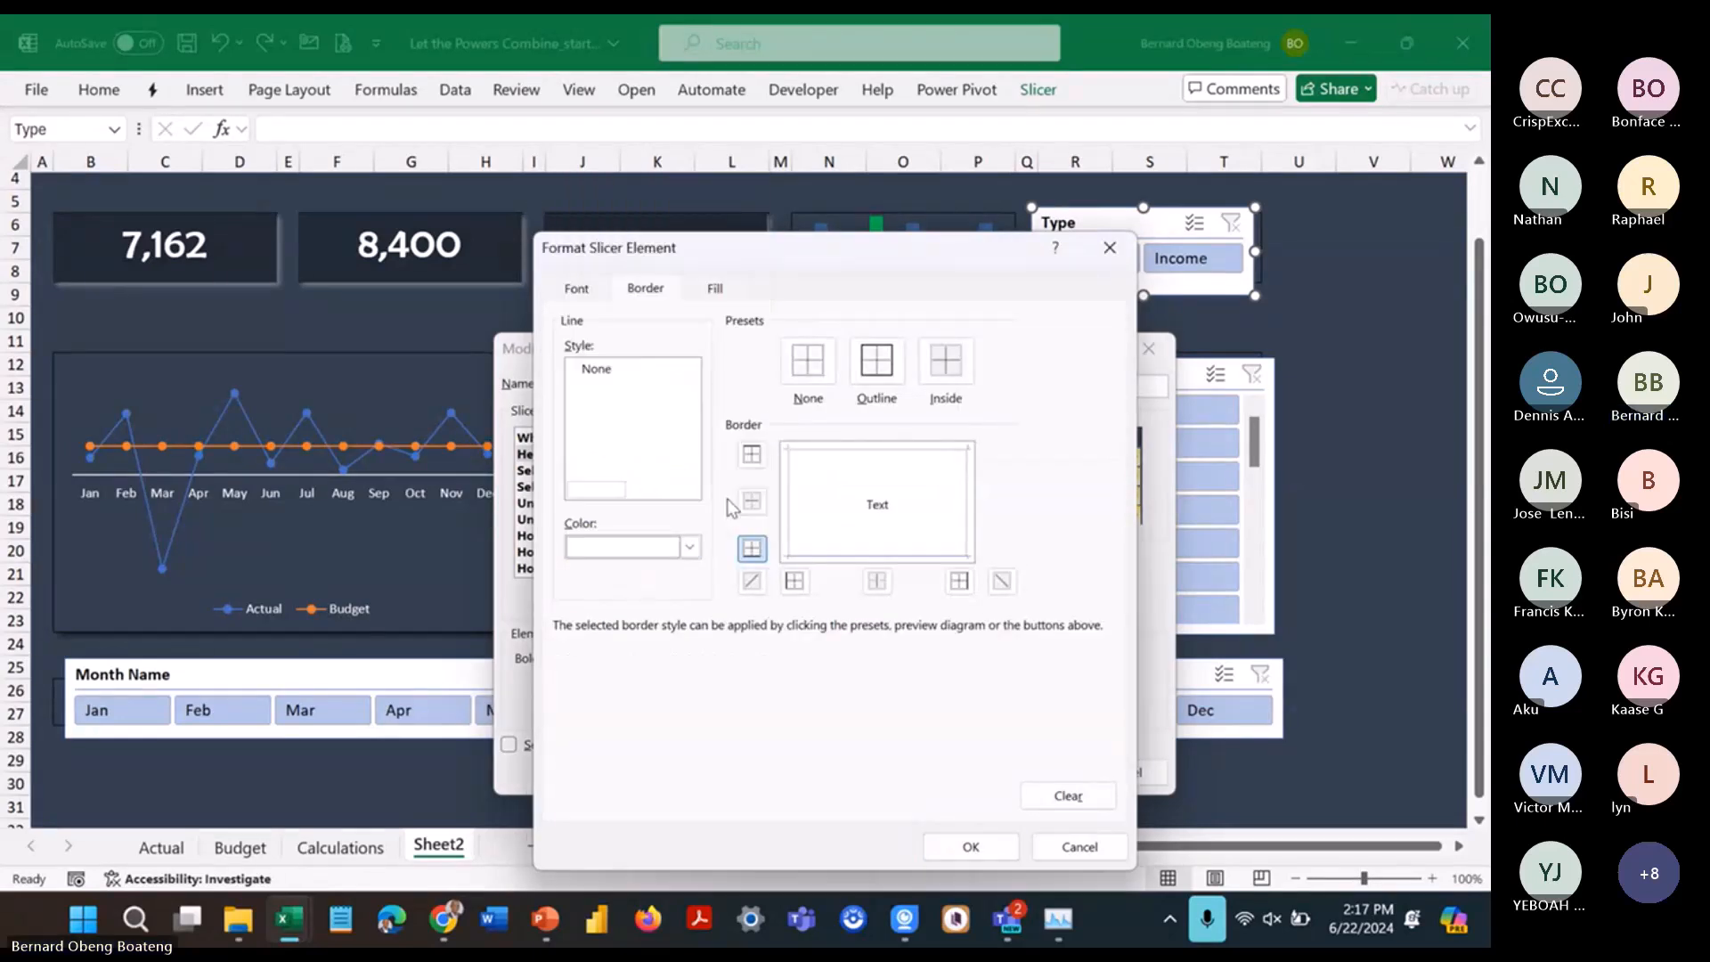
click(748, 545)
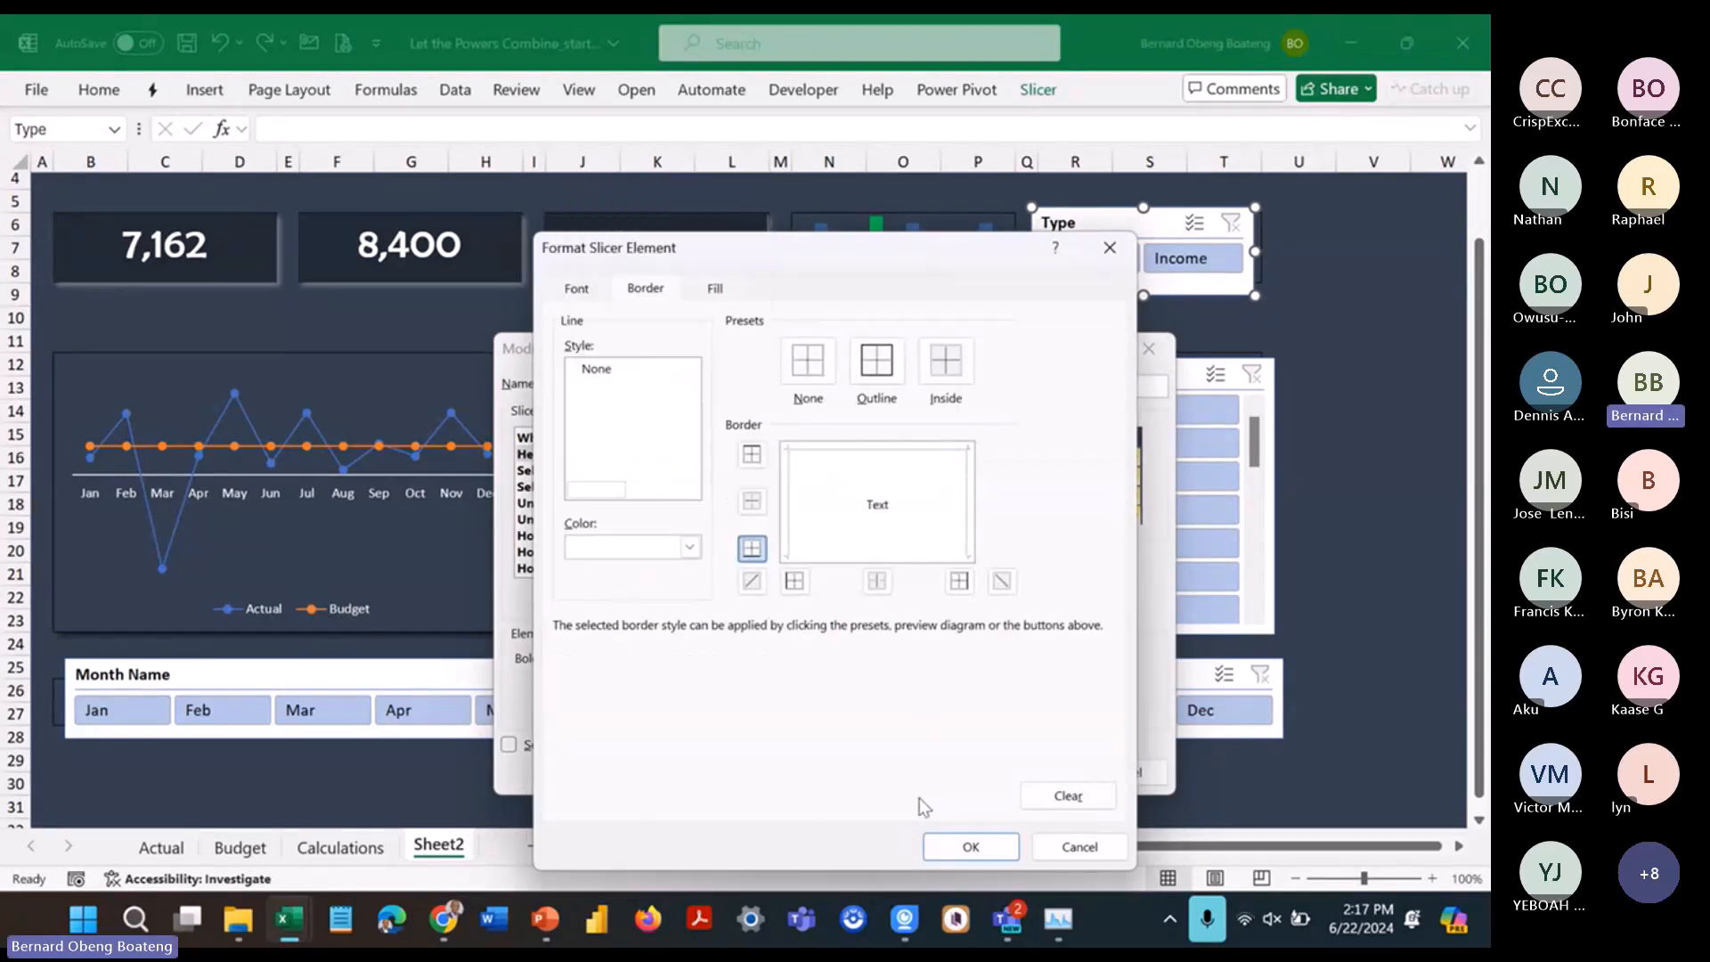
click(953, 846)
click(728, 455)
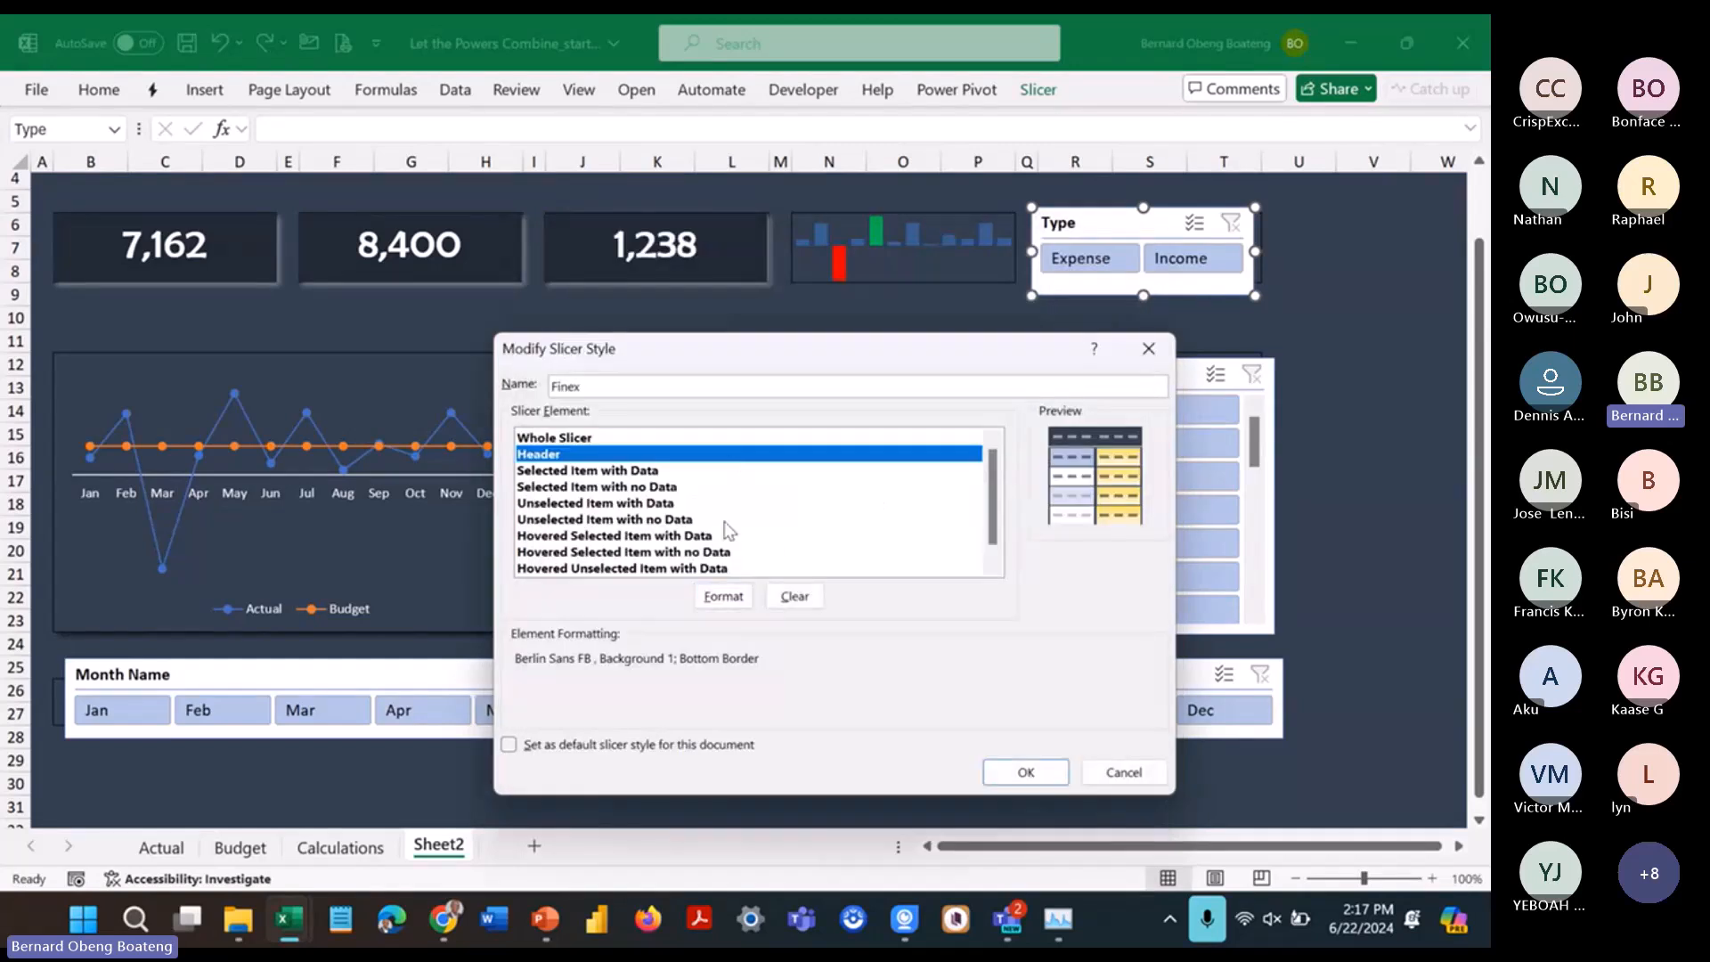
Step: Format the Selected Item with Data element with a standard blue fill and white Berlin Sans FB text
click(685, 472)
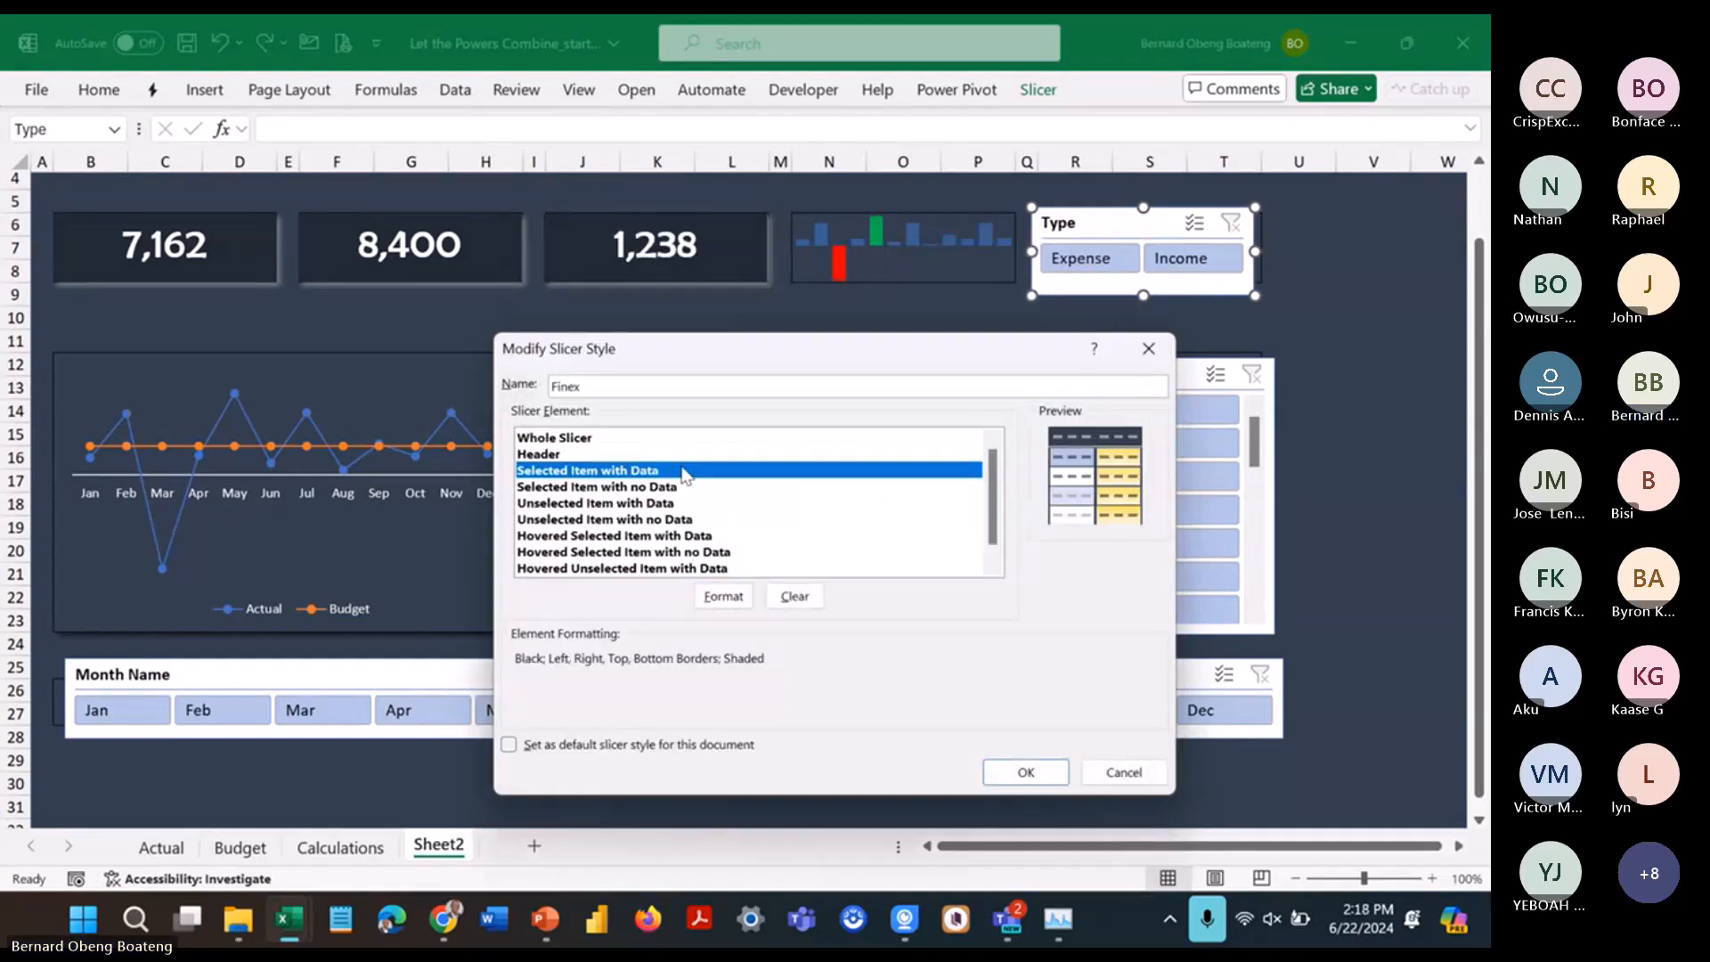
click(721, 597)
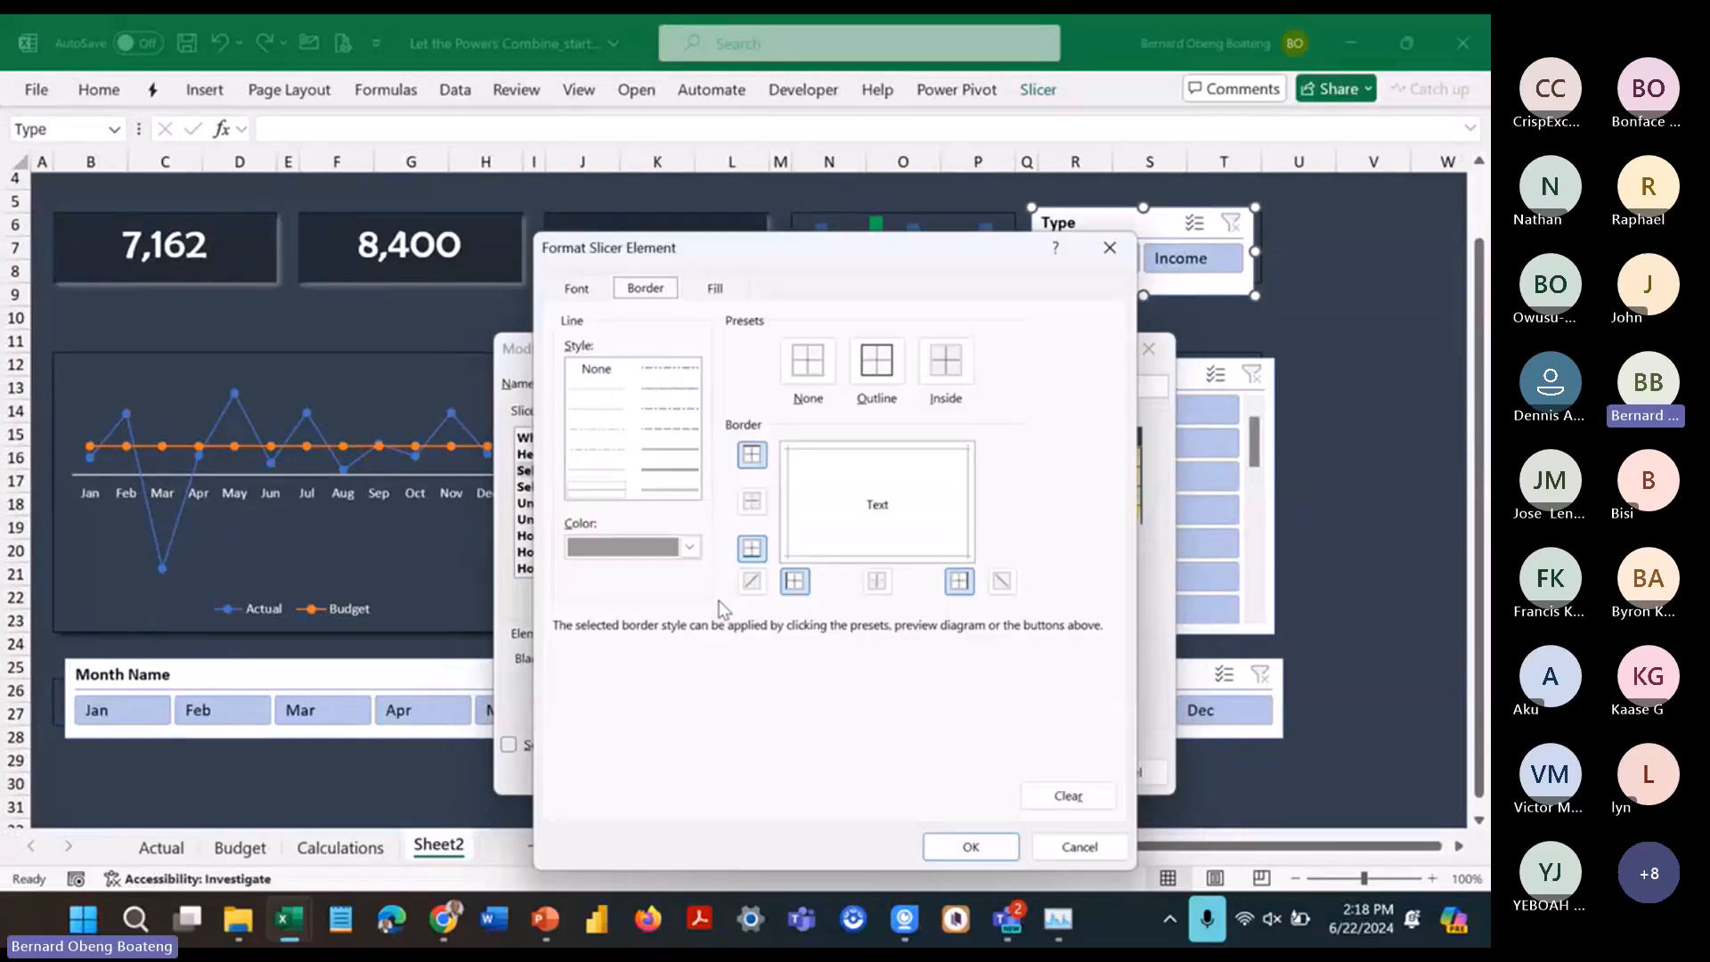
click(720, 285)
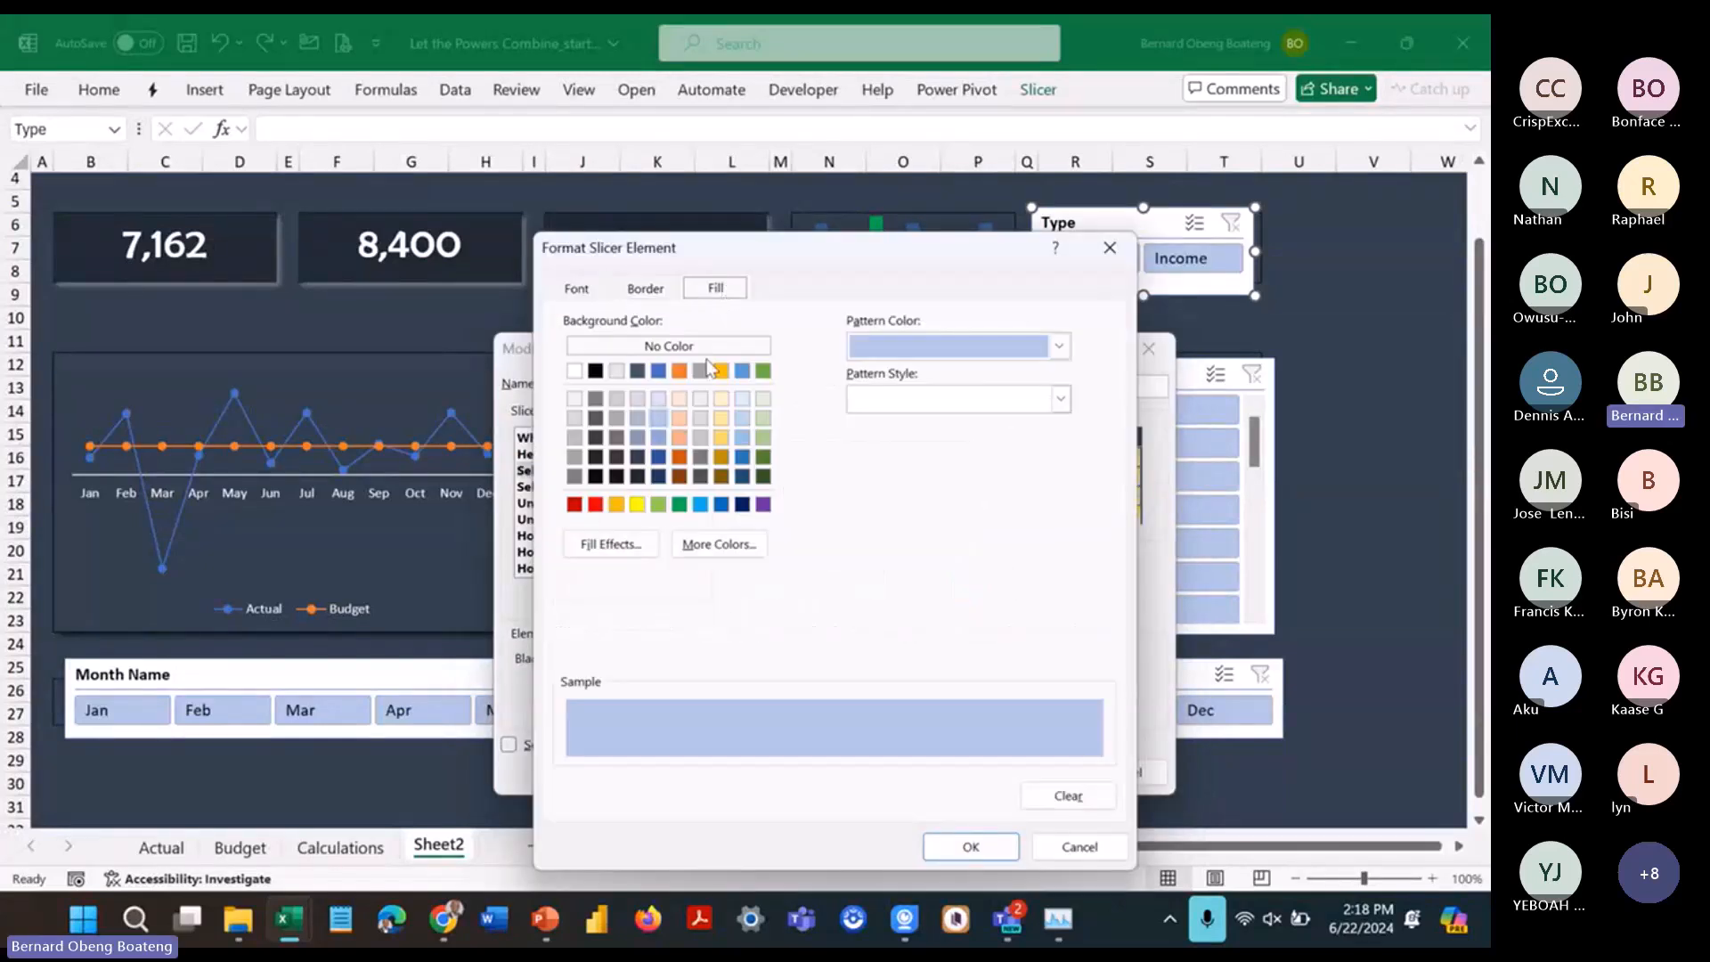
click(722, 504)
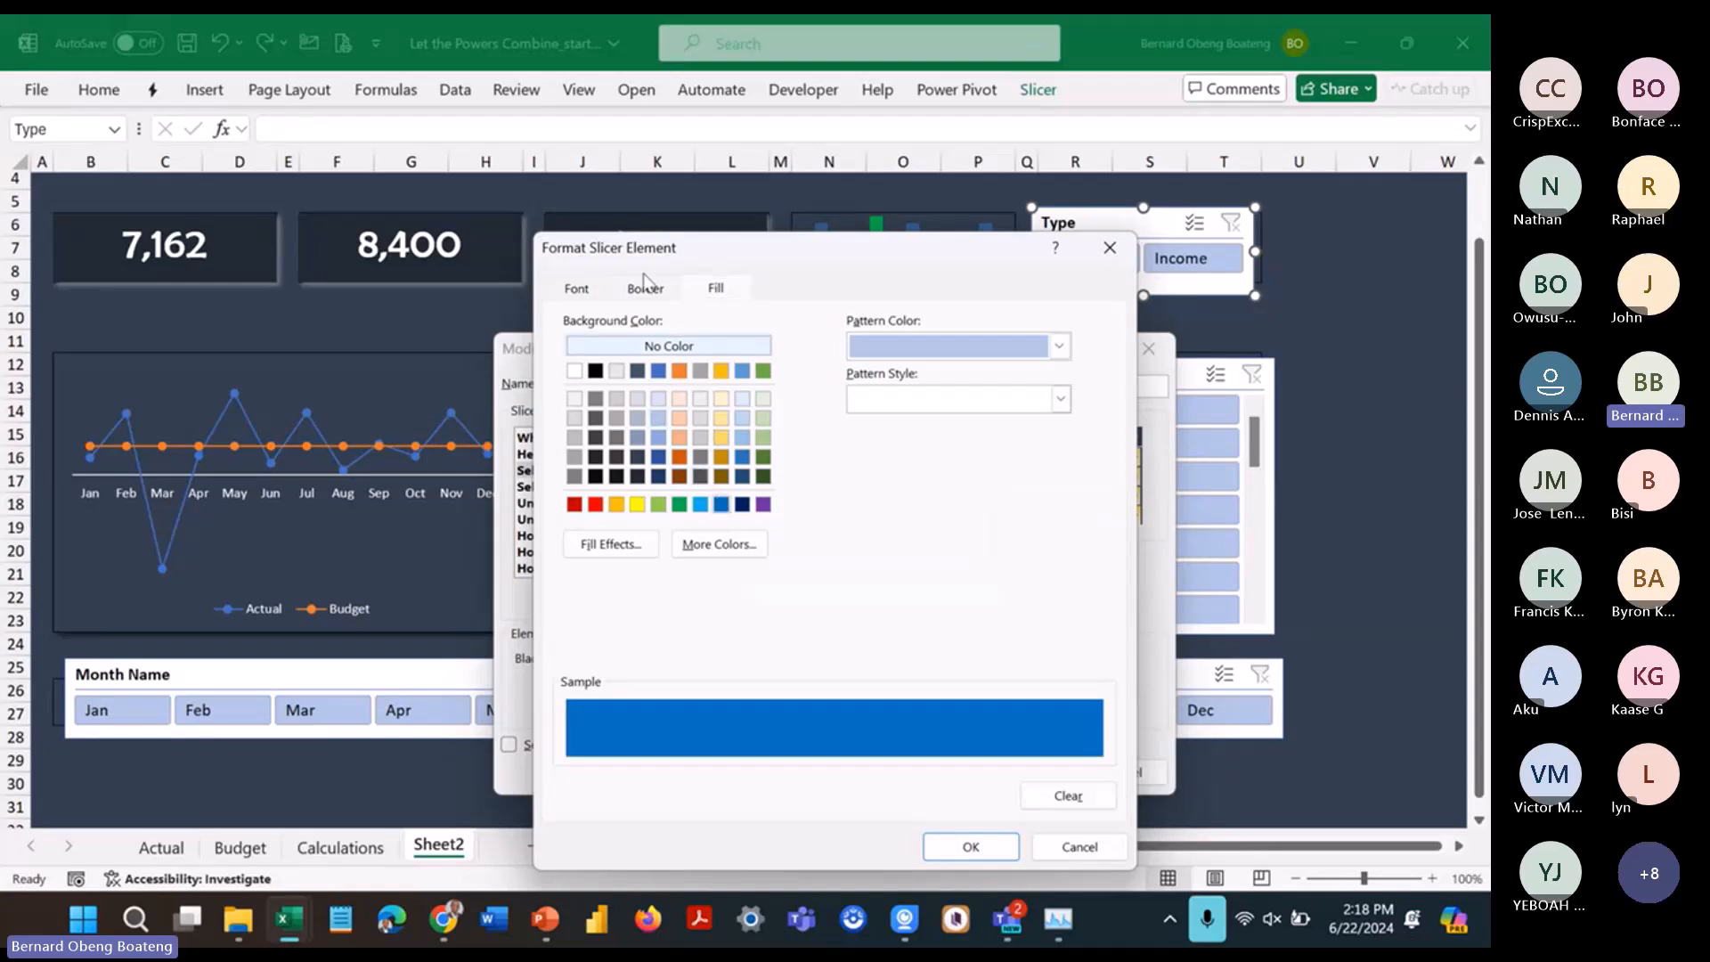
click(576, 288)
click(953, 494)
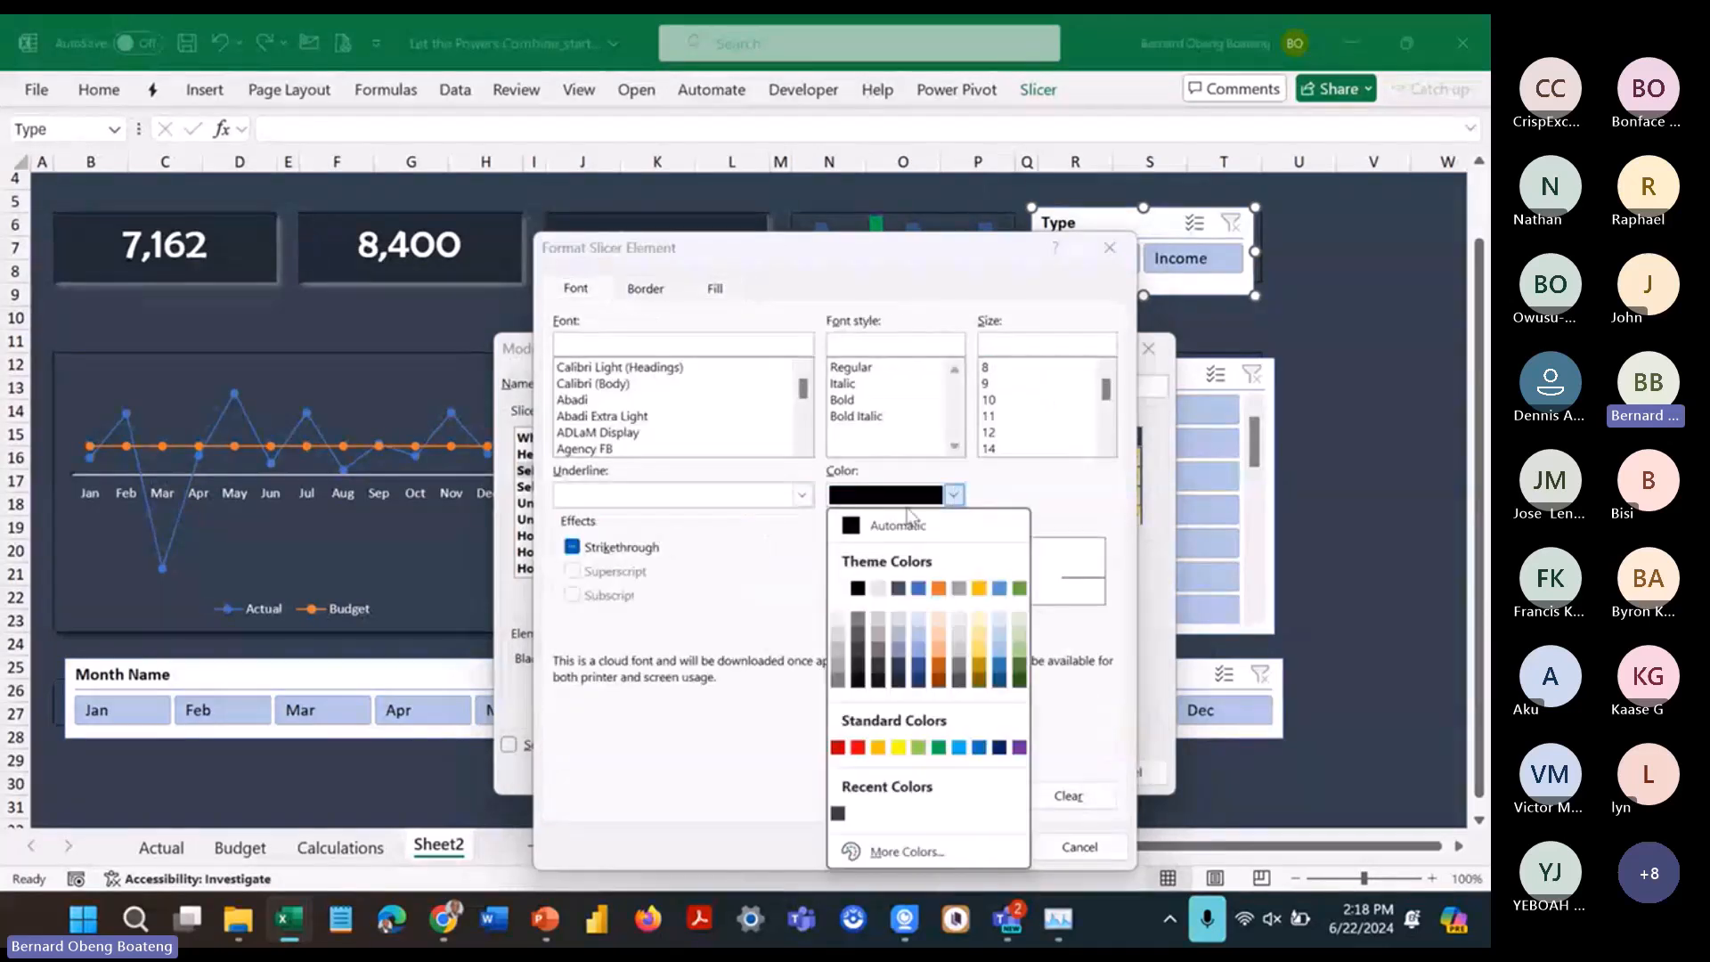
click(843, 589)
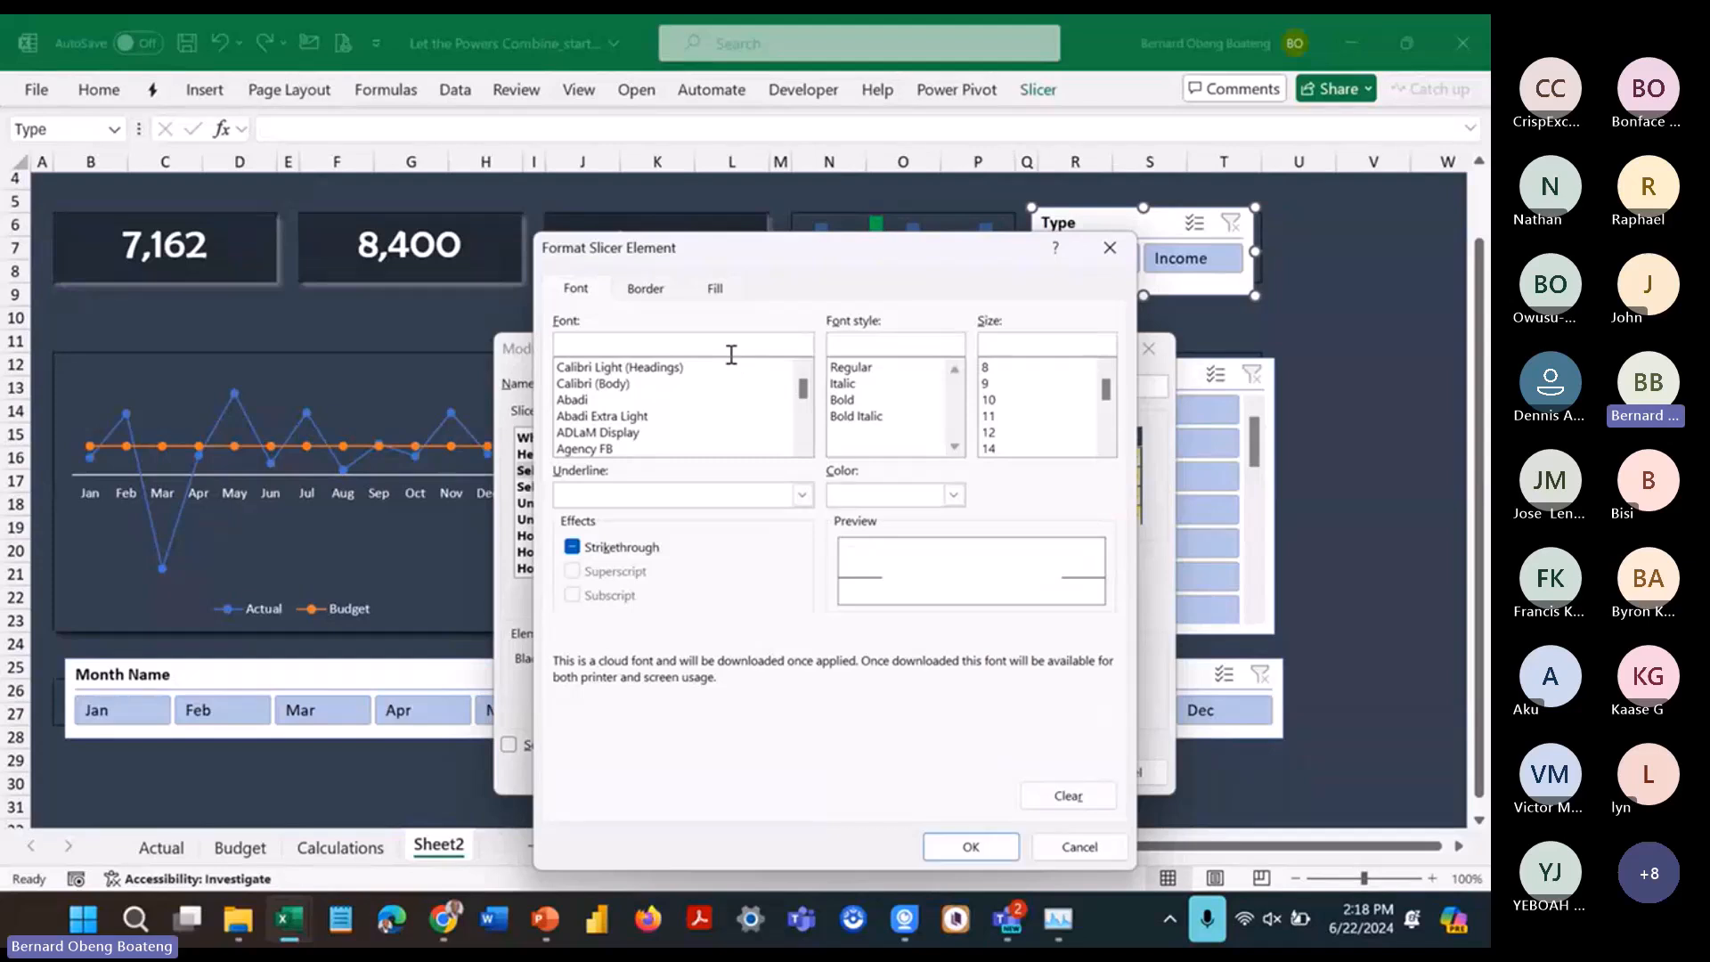
text(Berlin Sans FB)
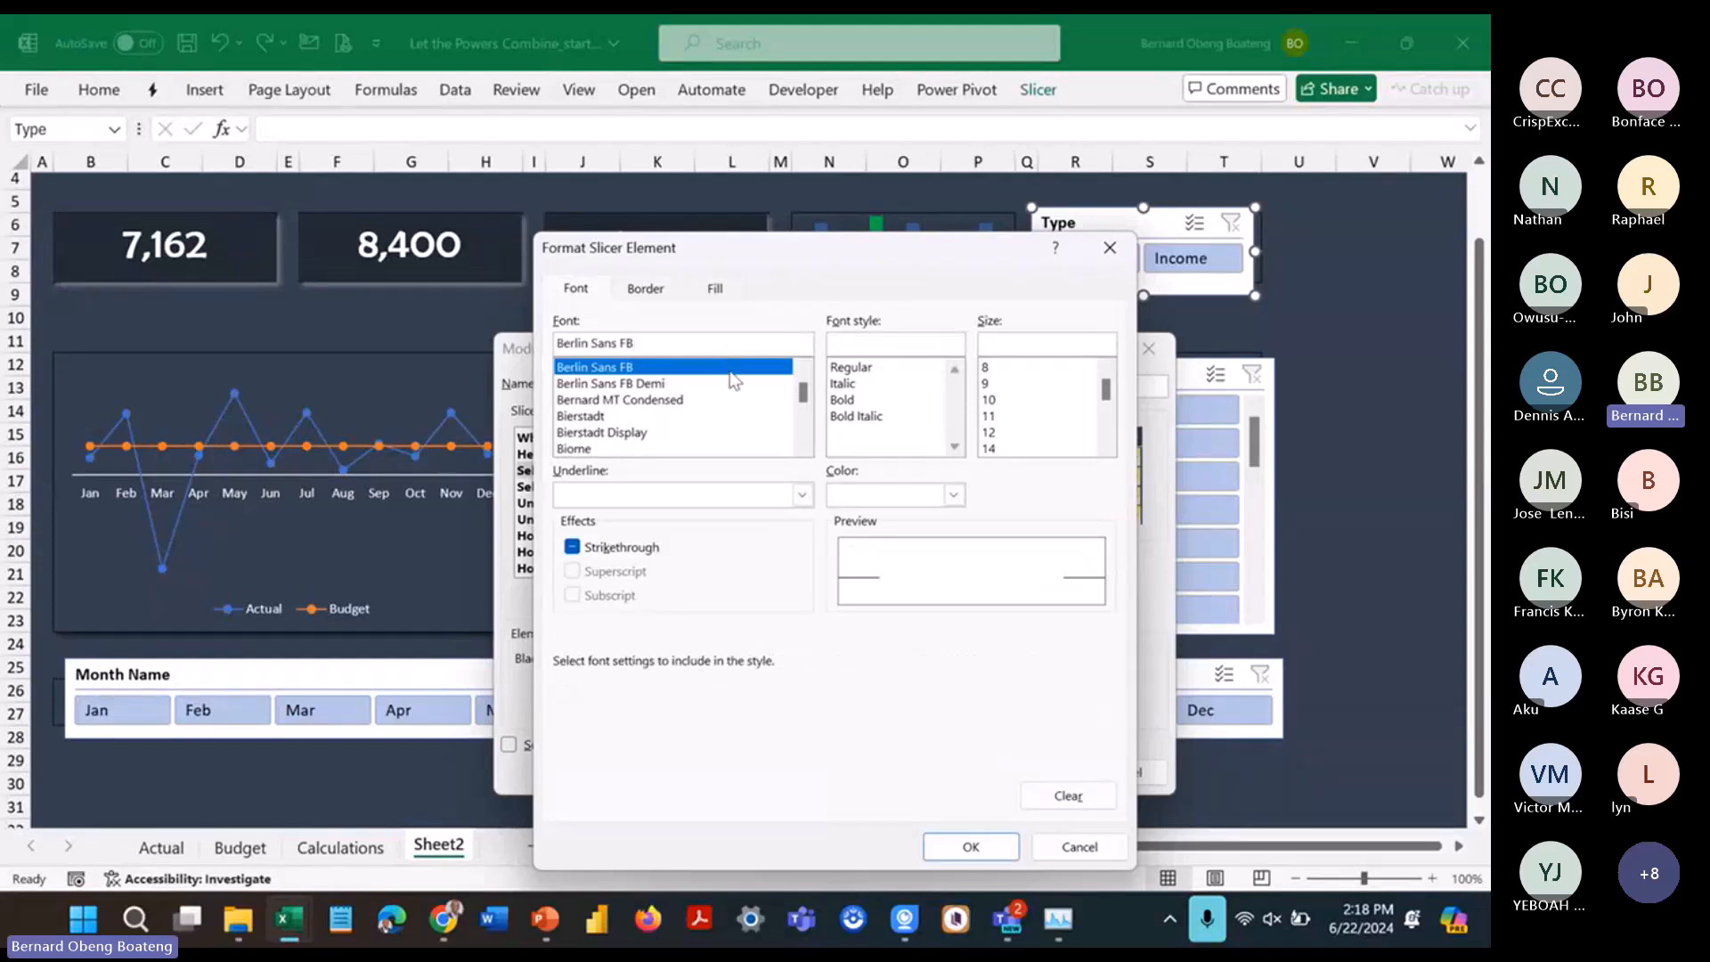
Step: Remove all borders from the Selected Item with Data element and save the Finex slicer style
click(646, 288)
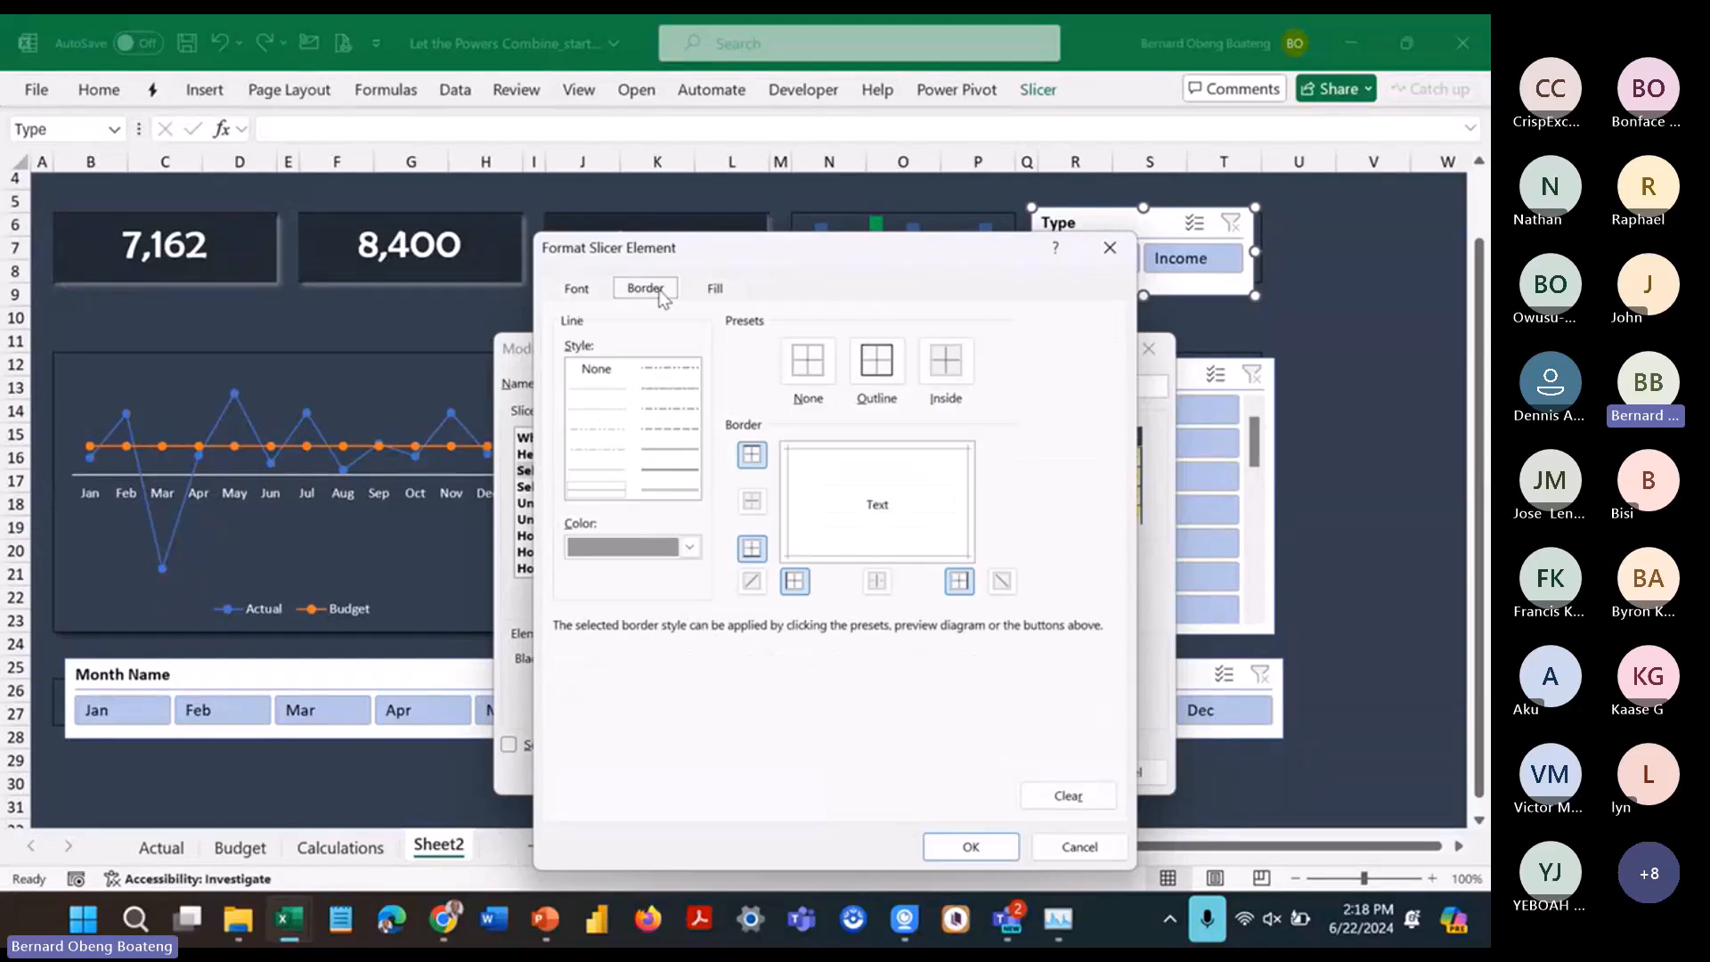
click(806, 368)
click(737, 291)
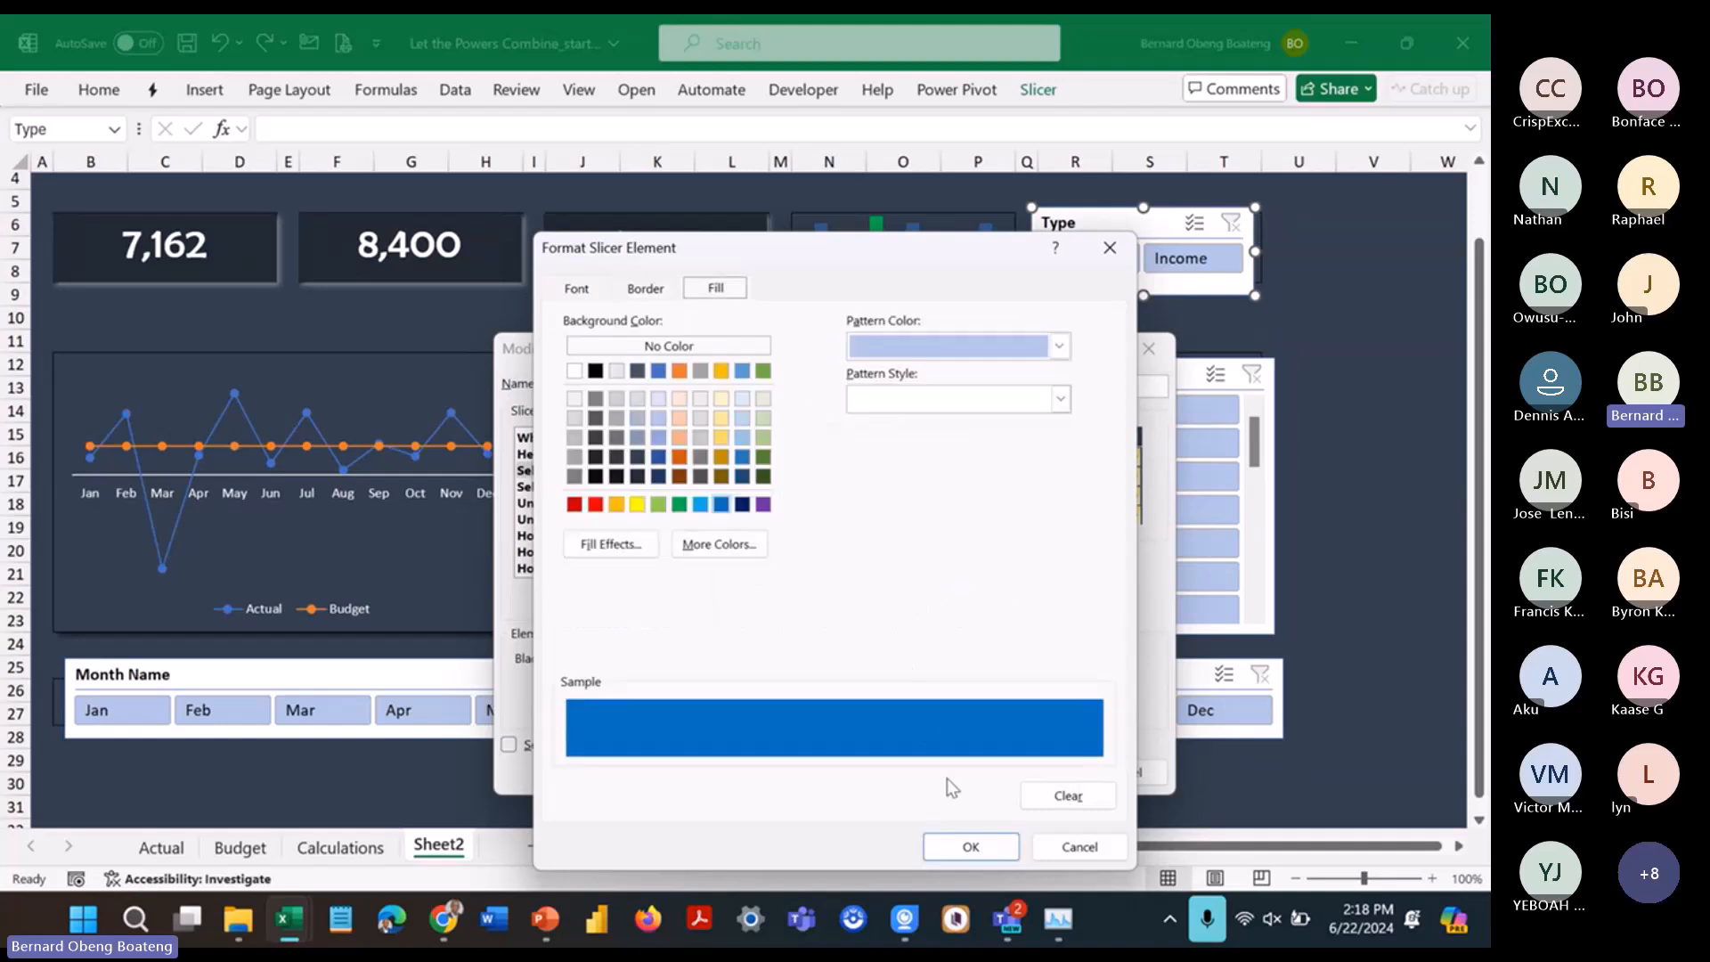
click(968, 847)
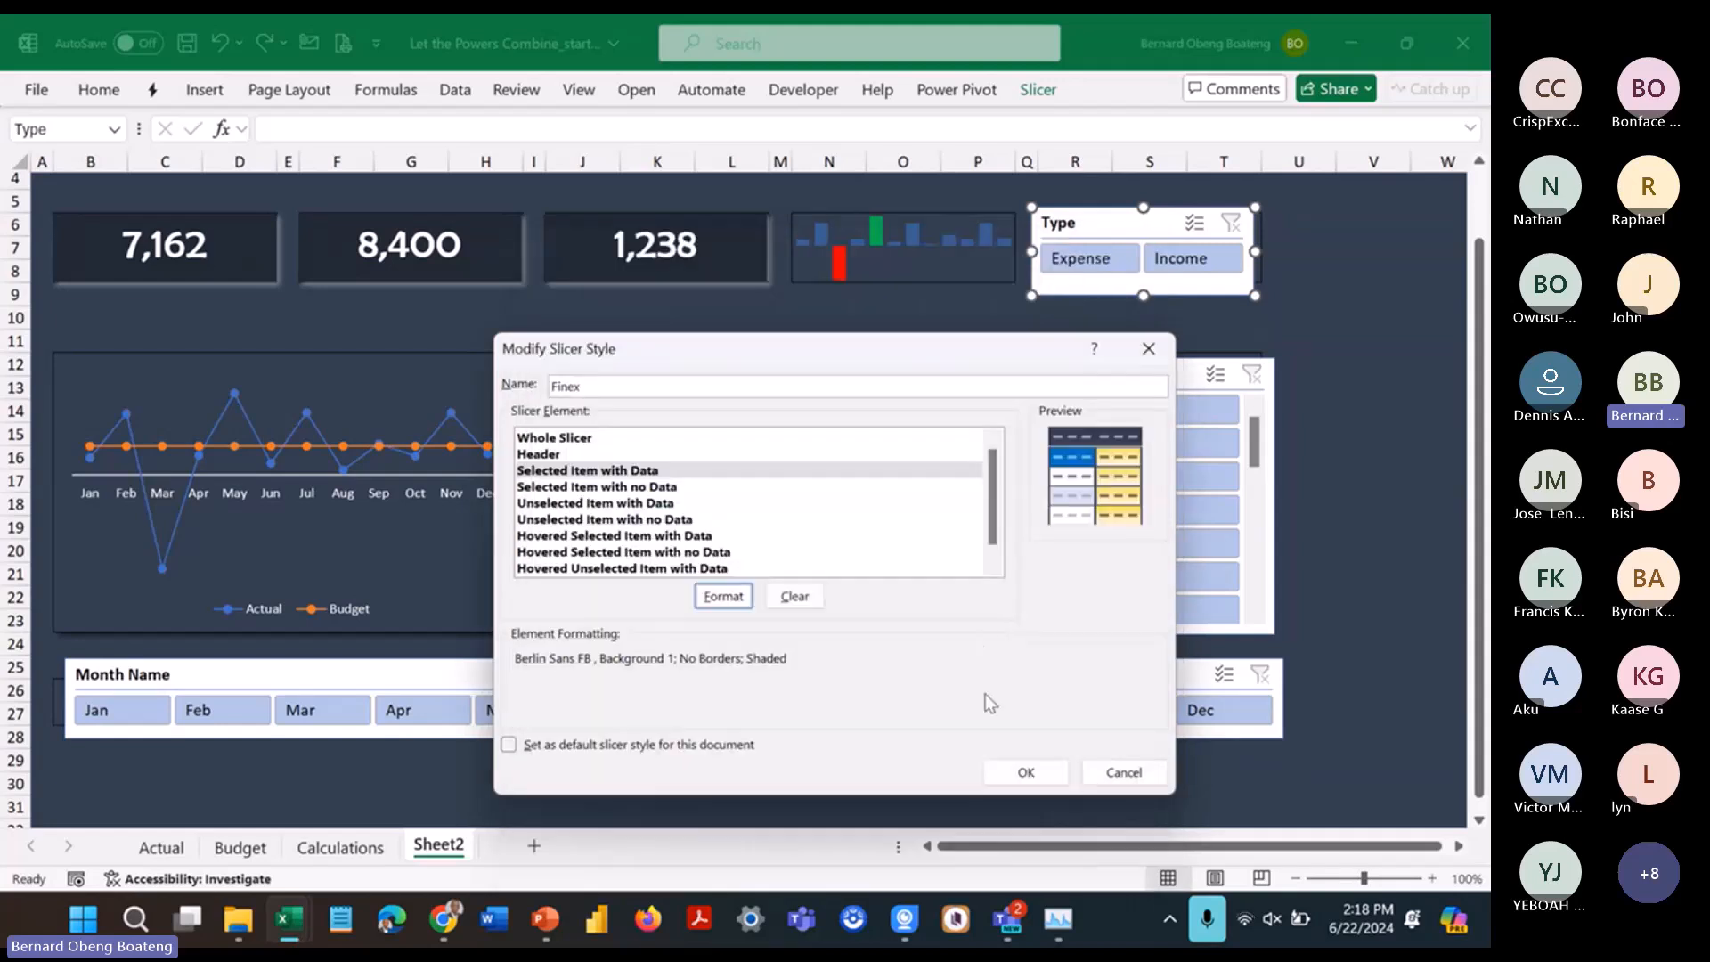
click(1025, 771)
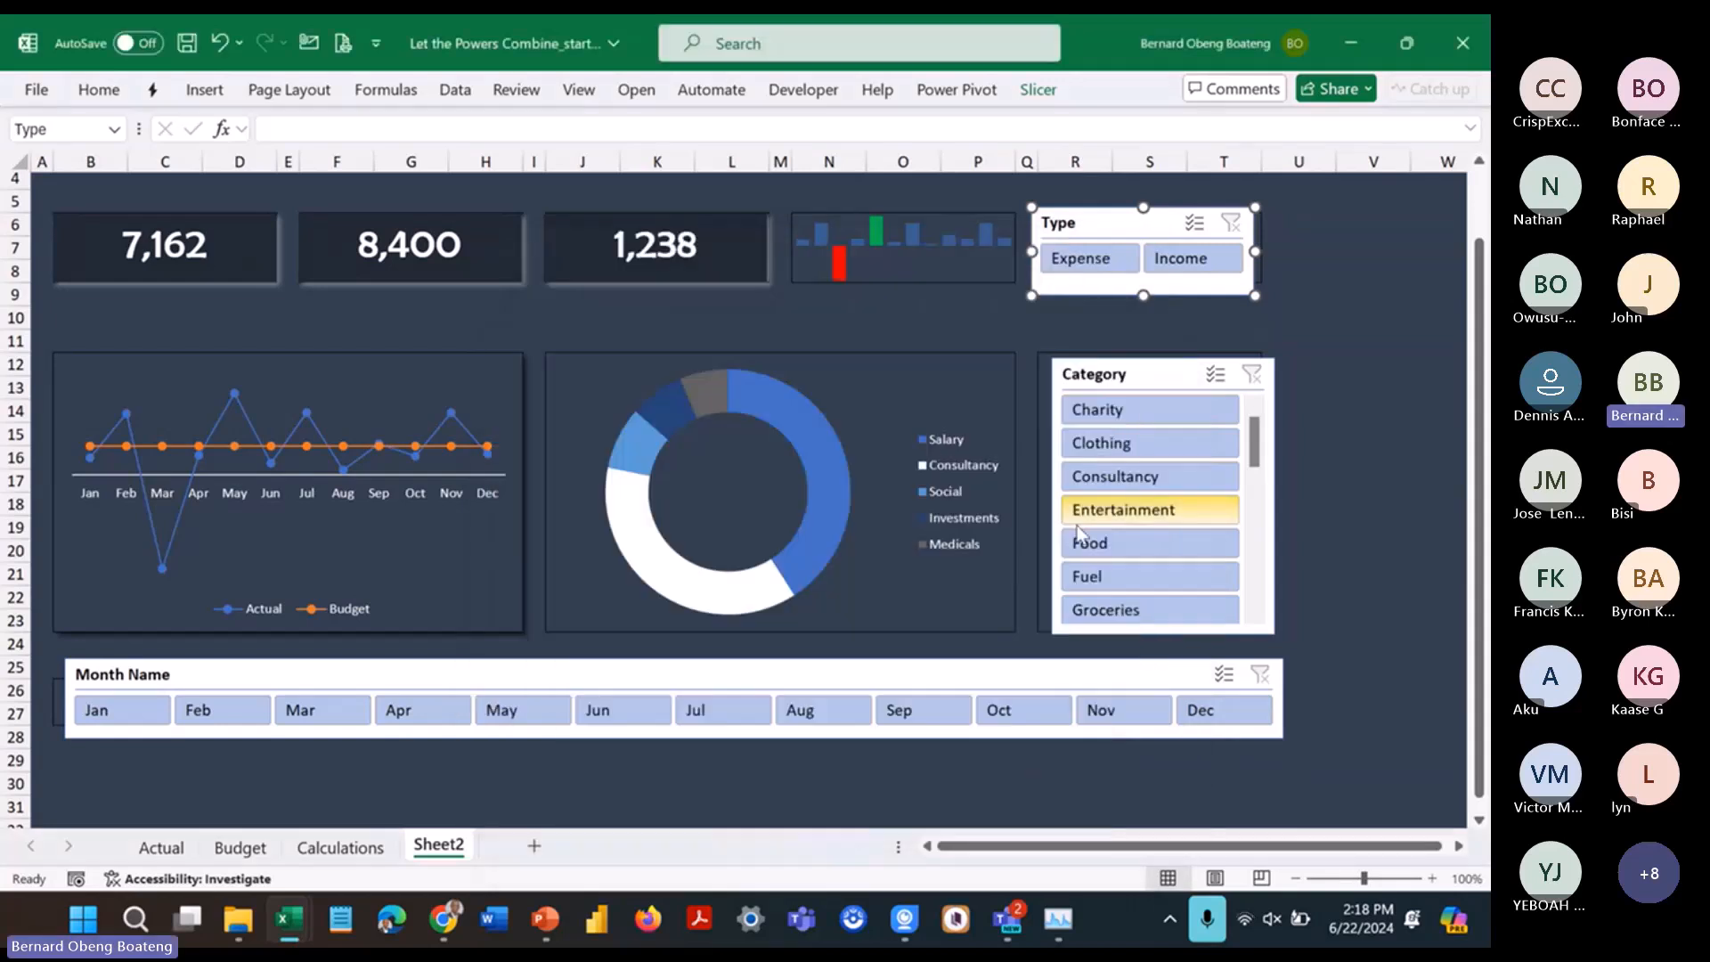
Step: Apply the Finex style to the Type, Category and Month Name slicers together
ctrl+click(1124, 376)
ctrl+click(872, 658)
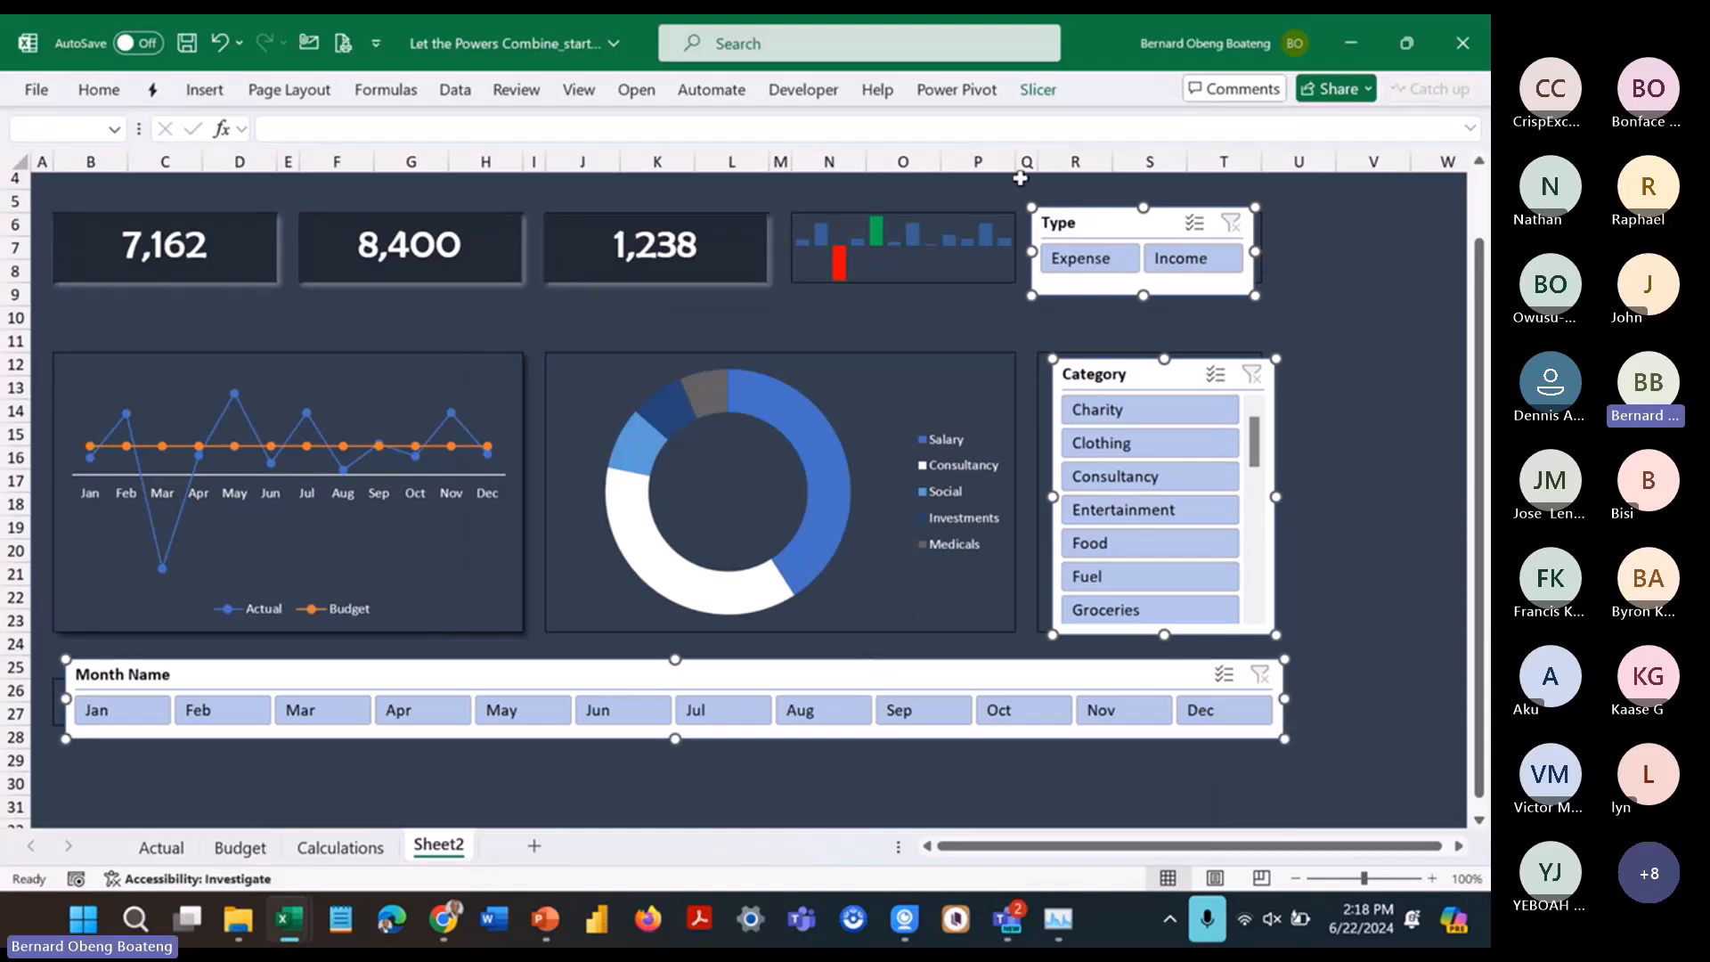
click(1038, 89)
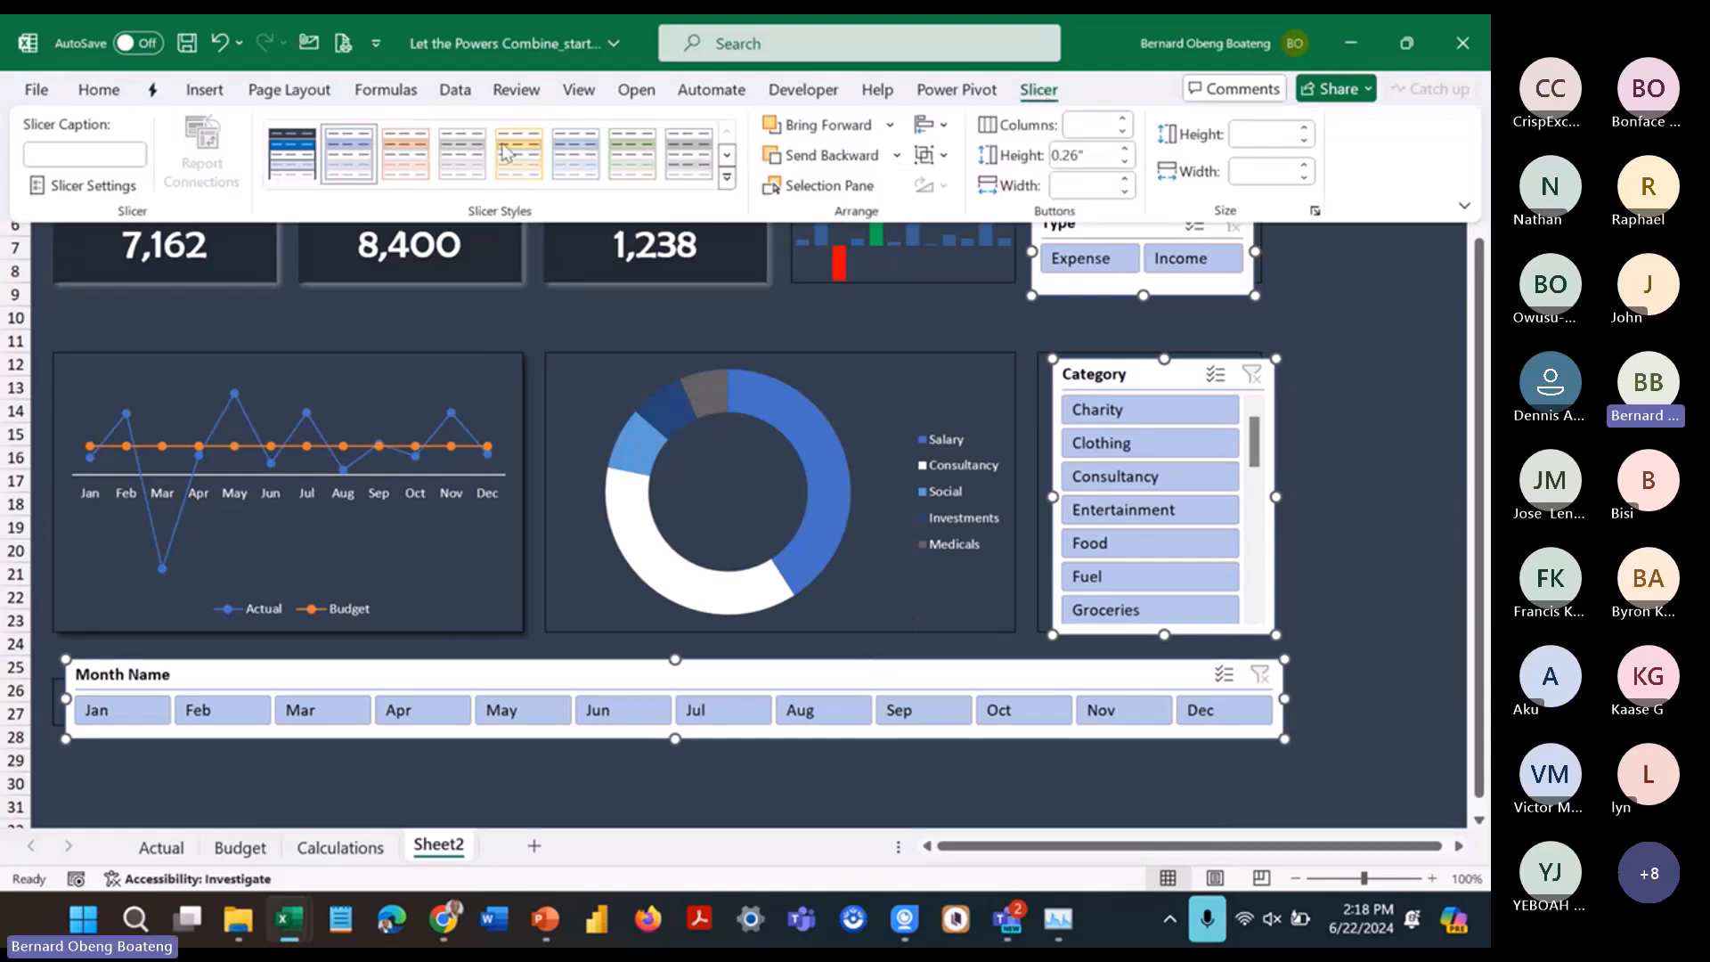
click(291, 153)
click(1247, 301)
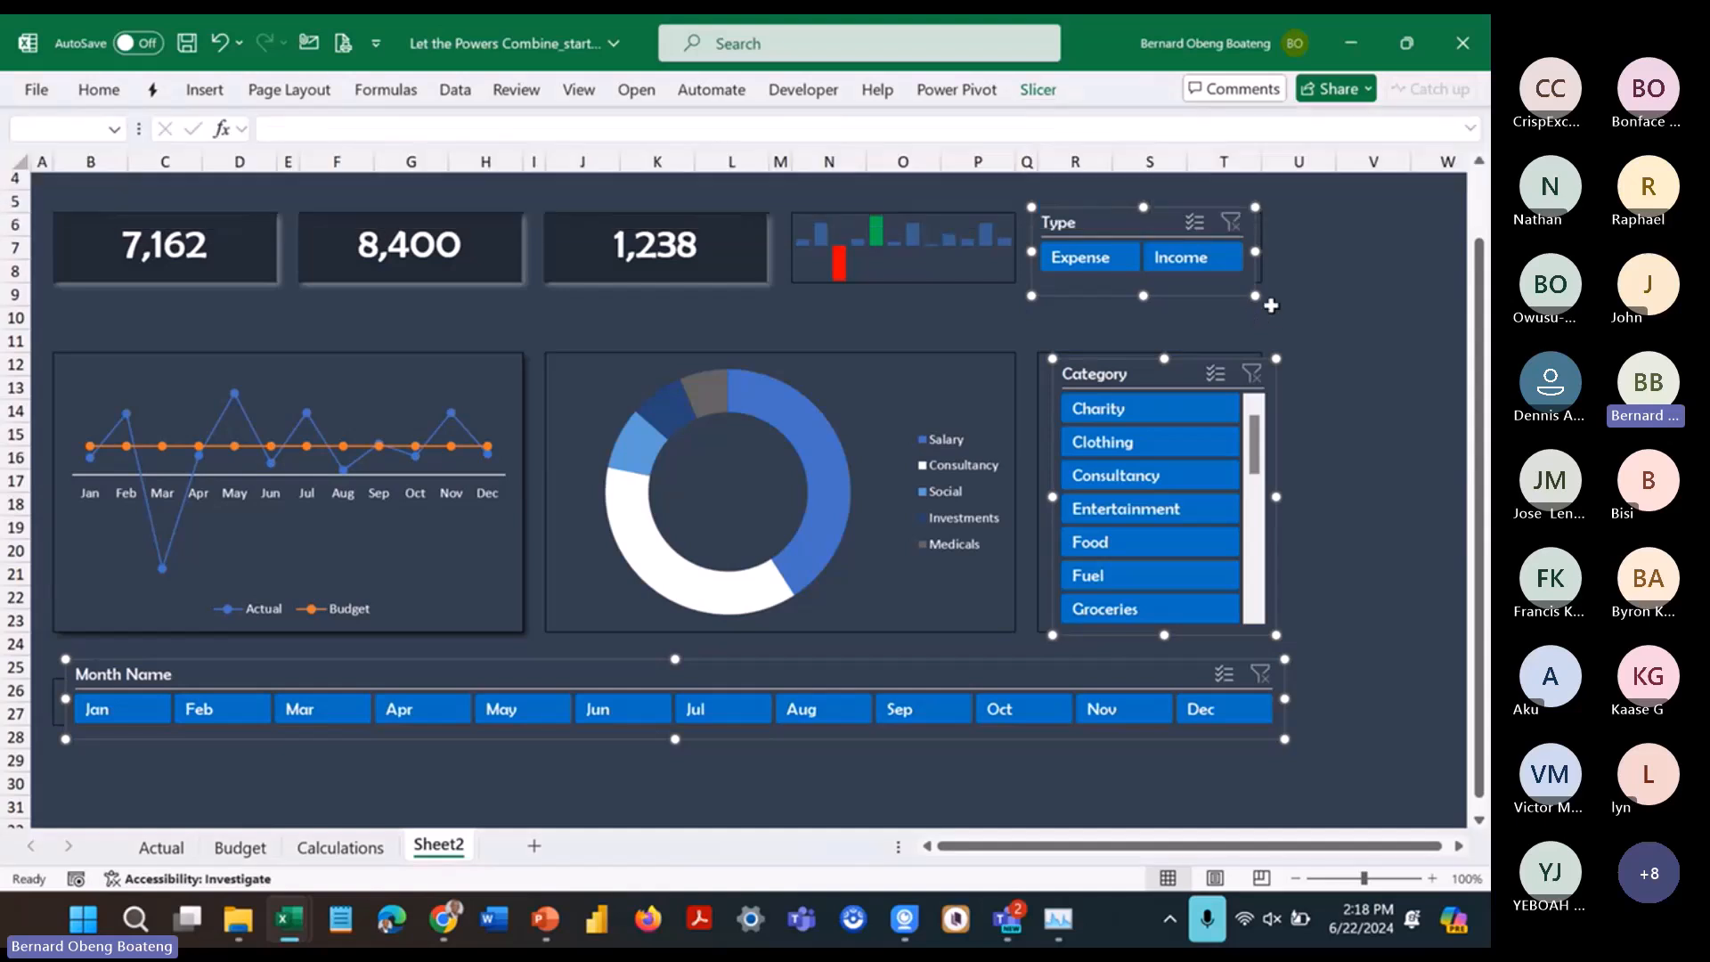
click(1320, 300)
Step: Nudge the Type slicer slightly right and down so it roughly lines up with the Category slicer
click(1173, 220)
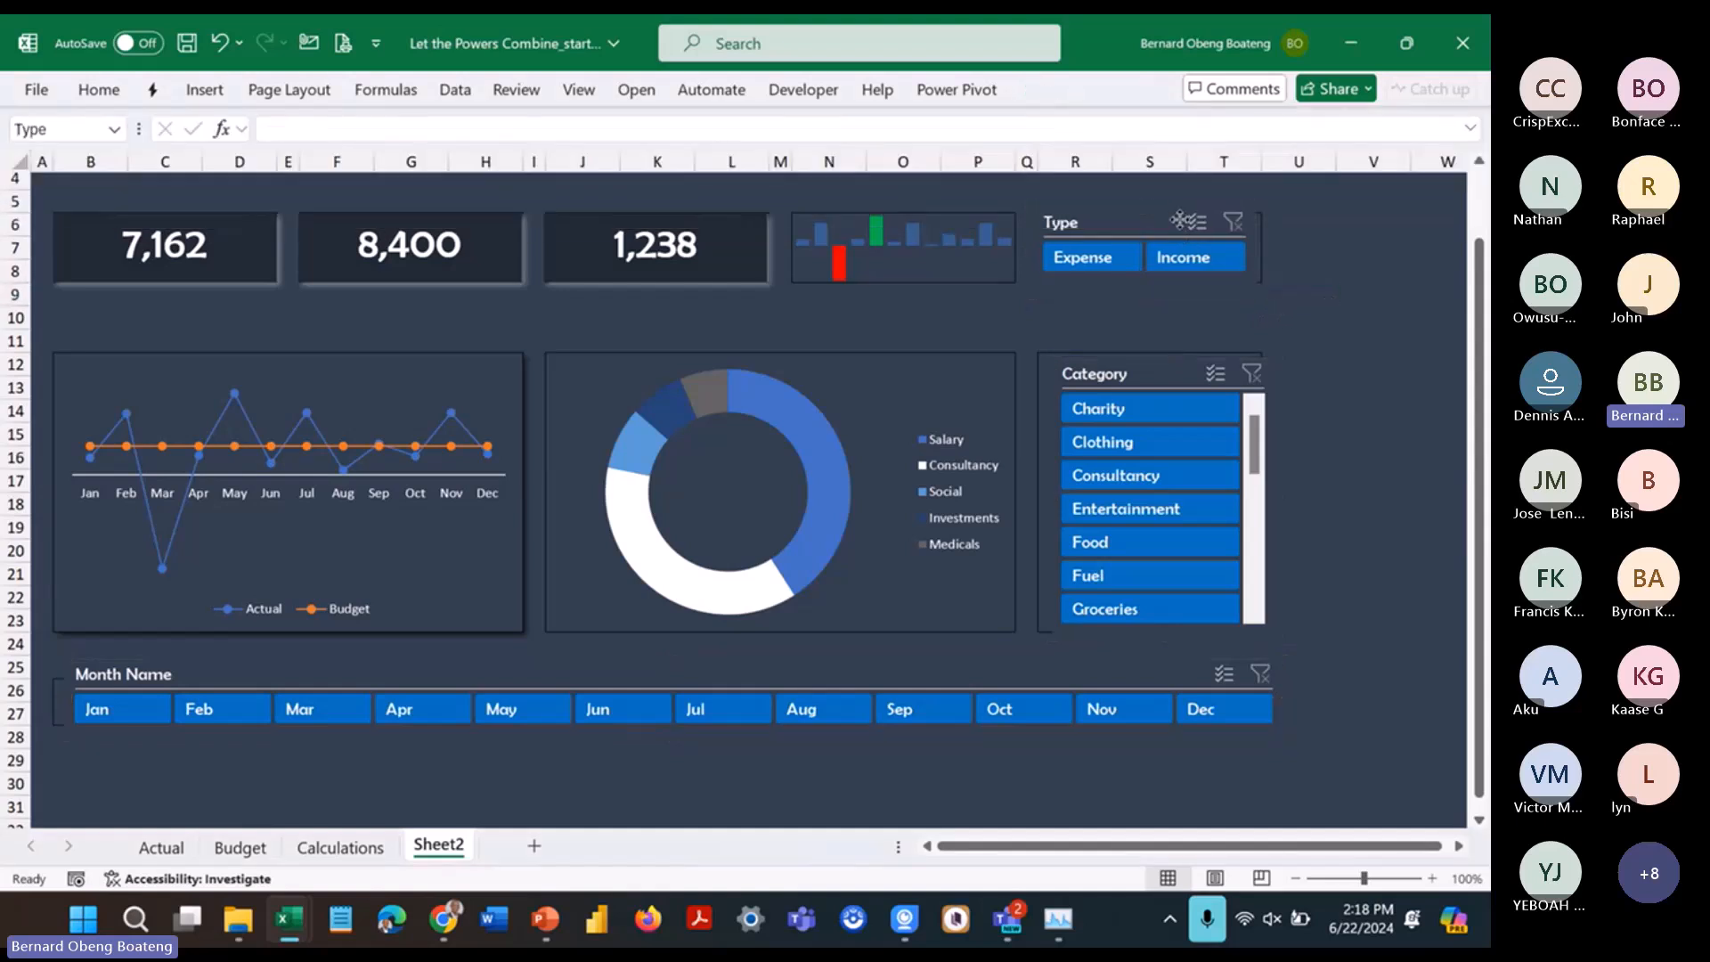
drag(1173, 220, 1184, 223)
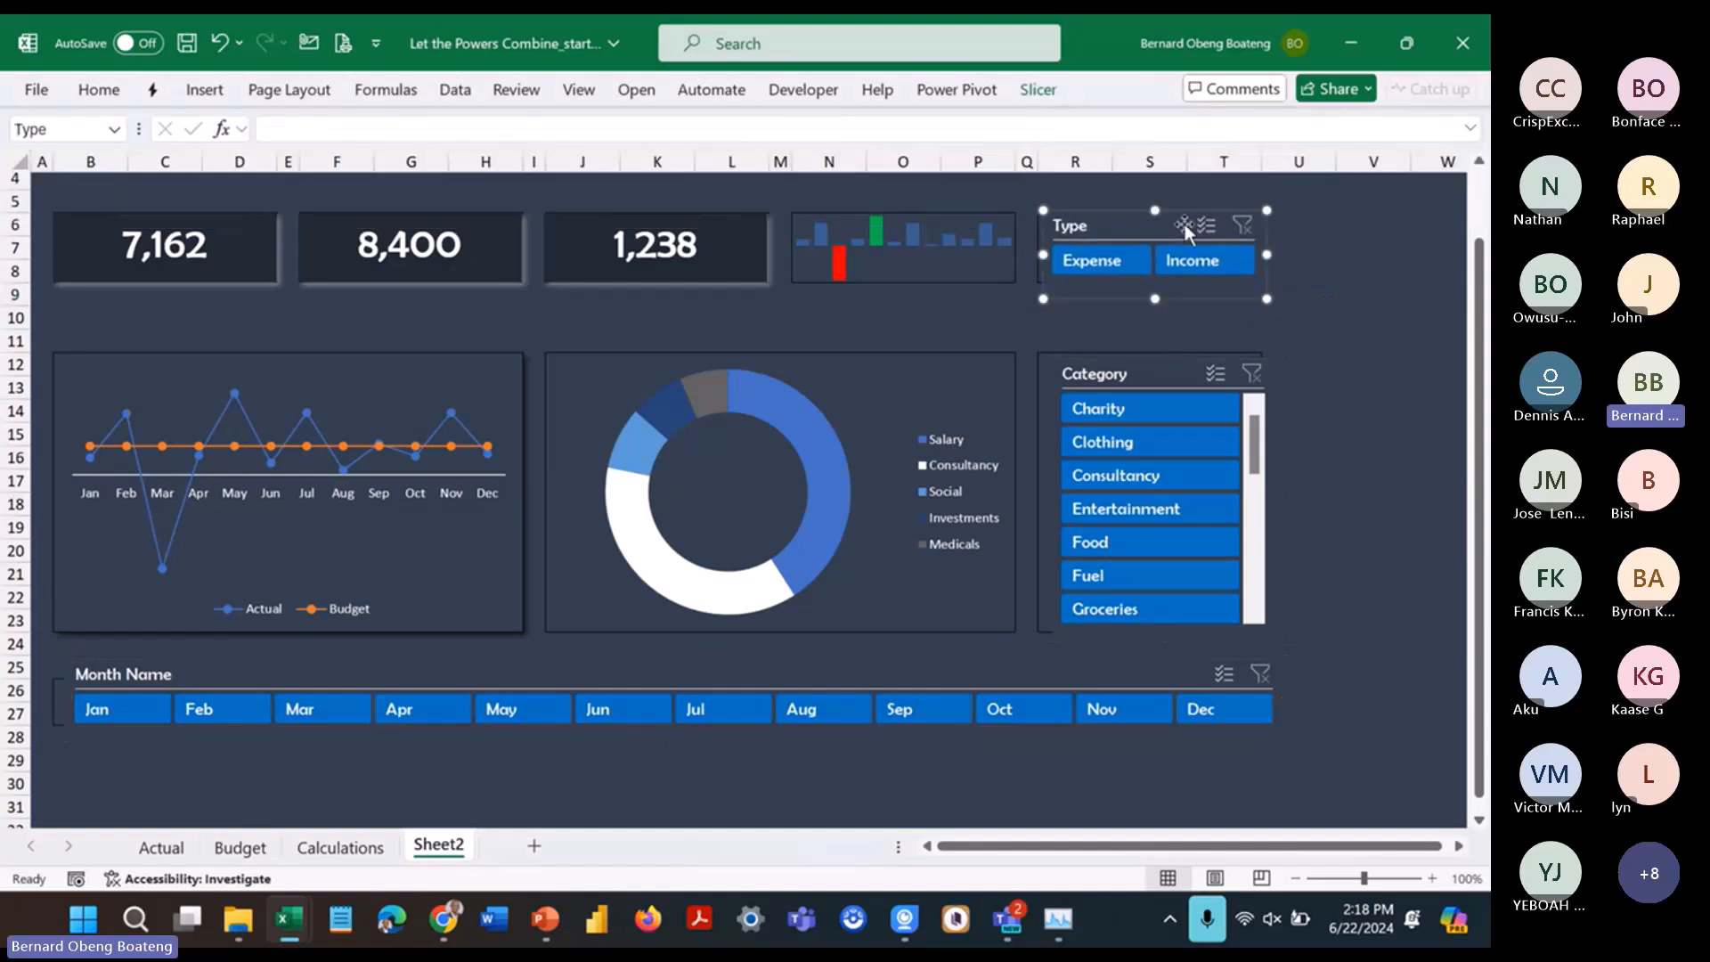
click(682, 341)
Step: Select all cells on Sheet2 and remove their borders
scroll(682, 341, up, 1)
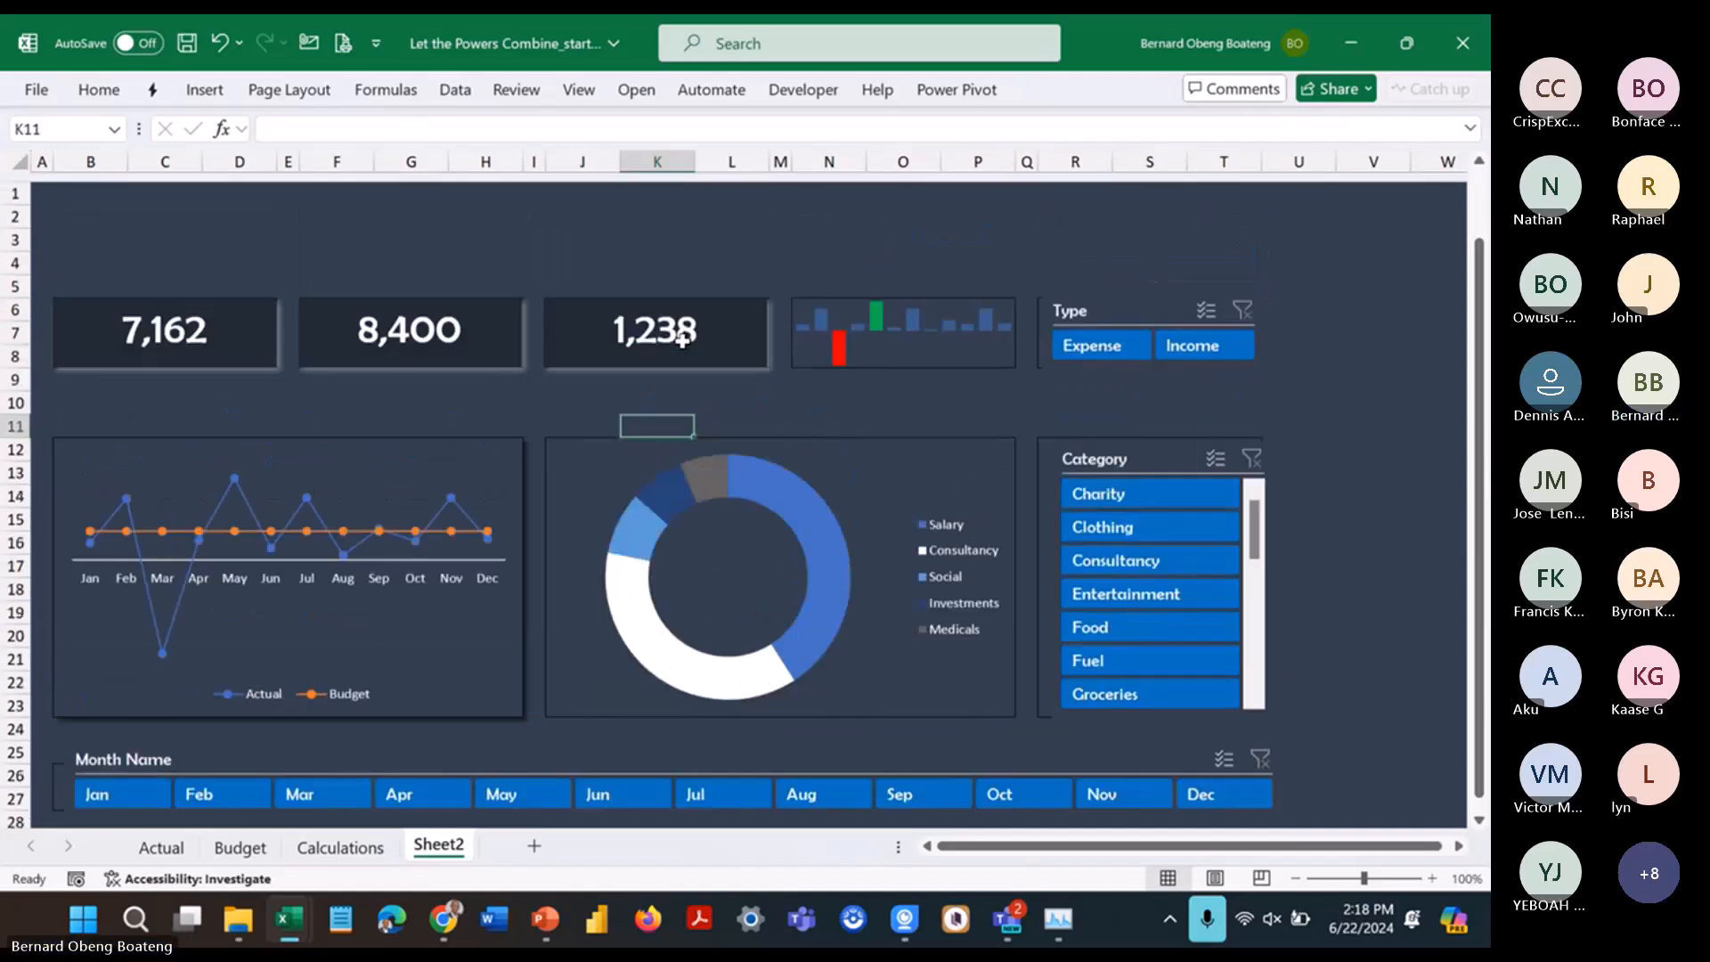
scroll(763, 369, down, 1)
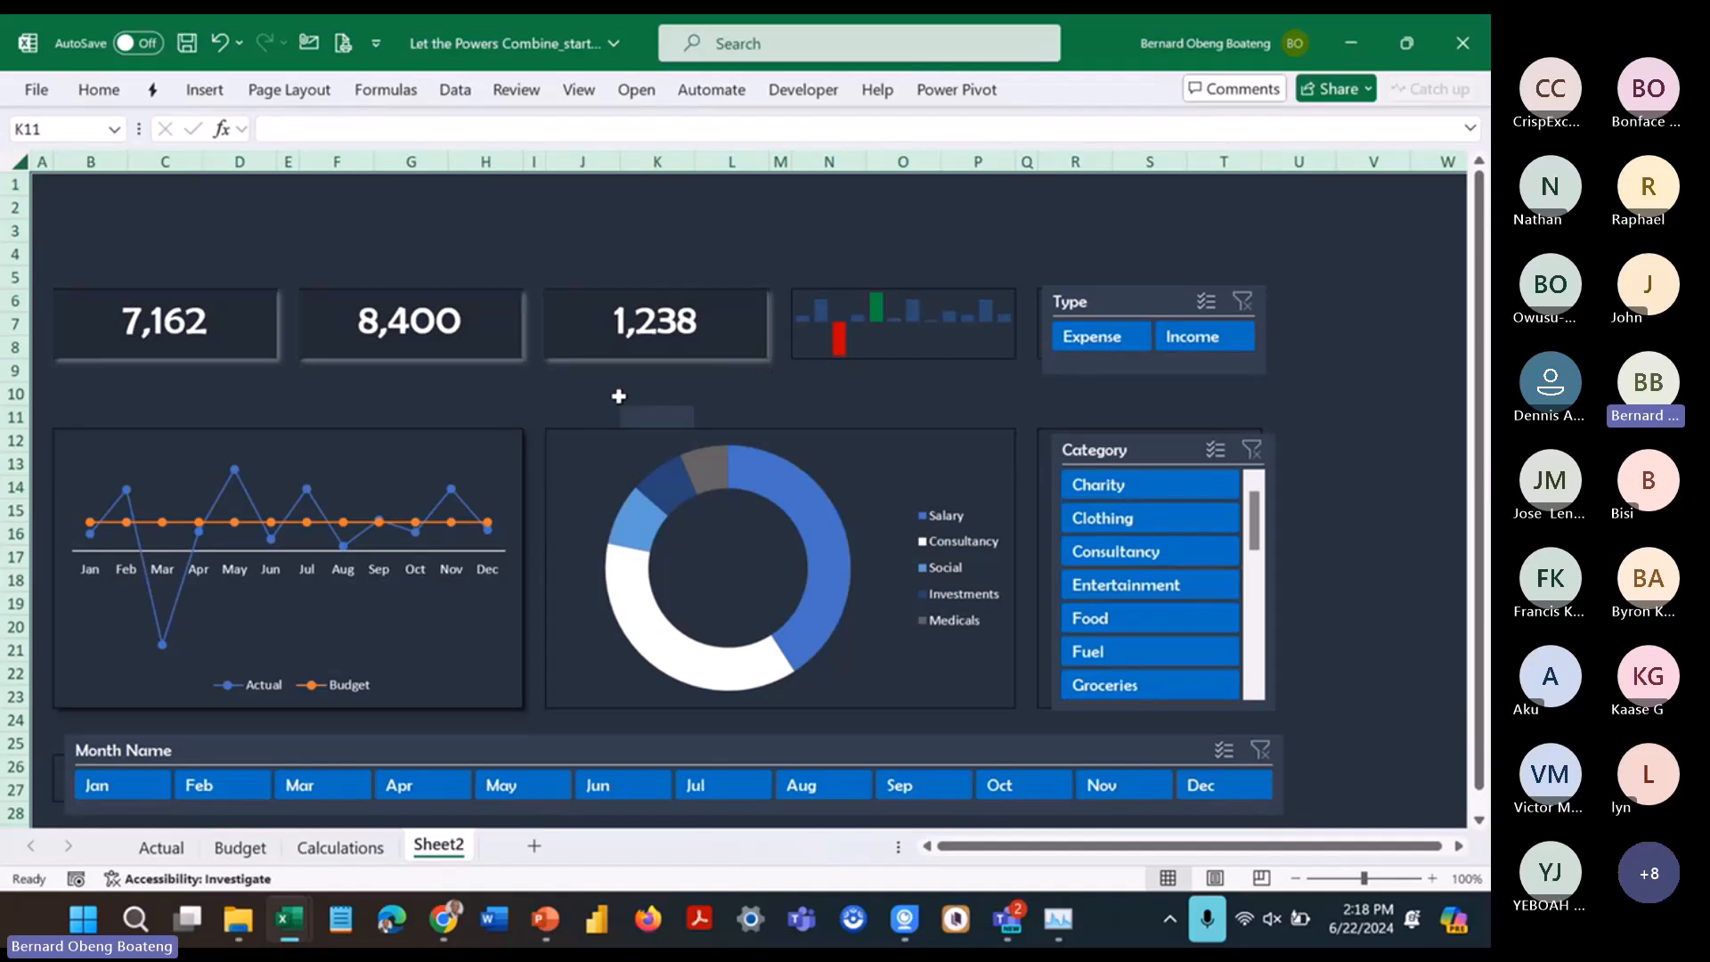
key(alt+h)
key(b)
key(n)
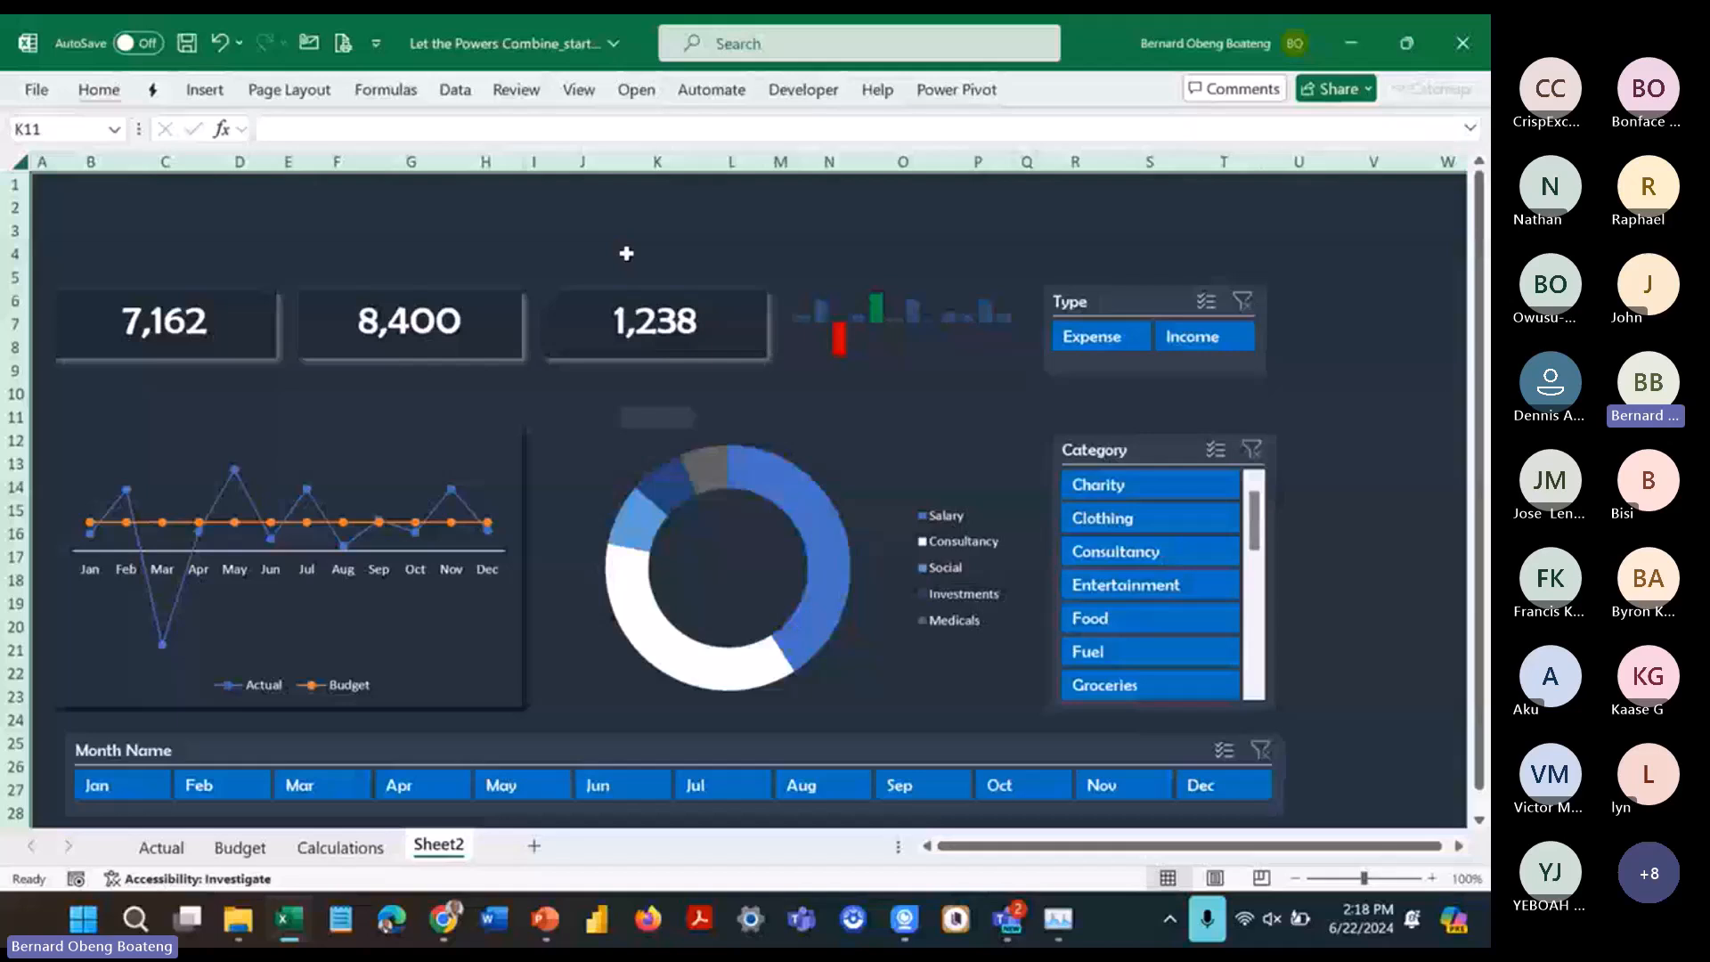
Step: Select the empty cells C3:F4 above the cards and switch to the finished workbook to examine its Dashboard sheet
drag(152, 257, 356, 237)
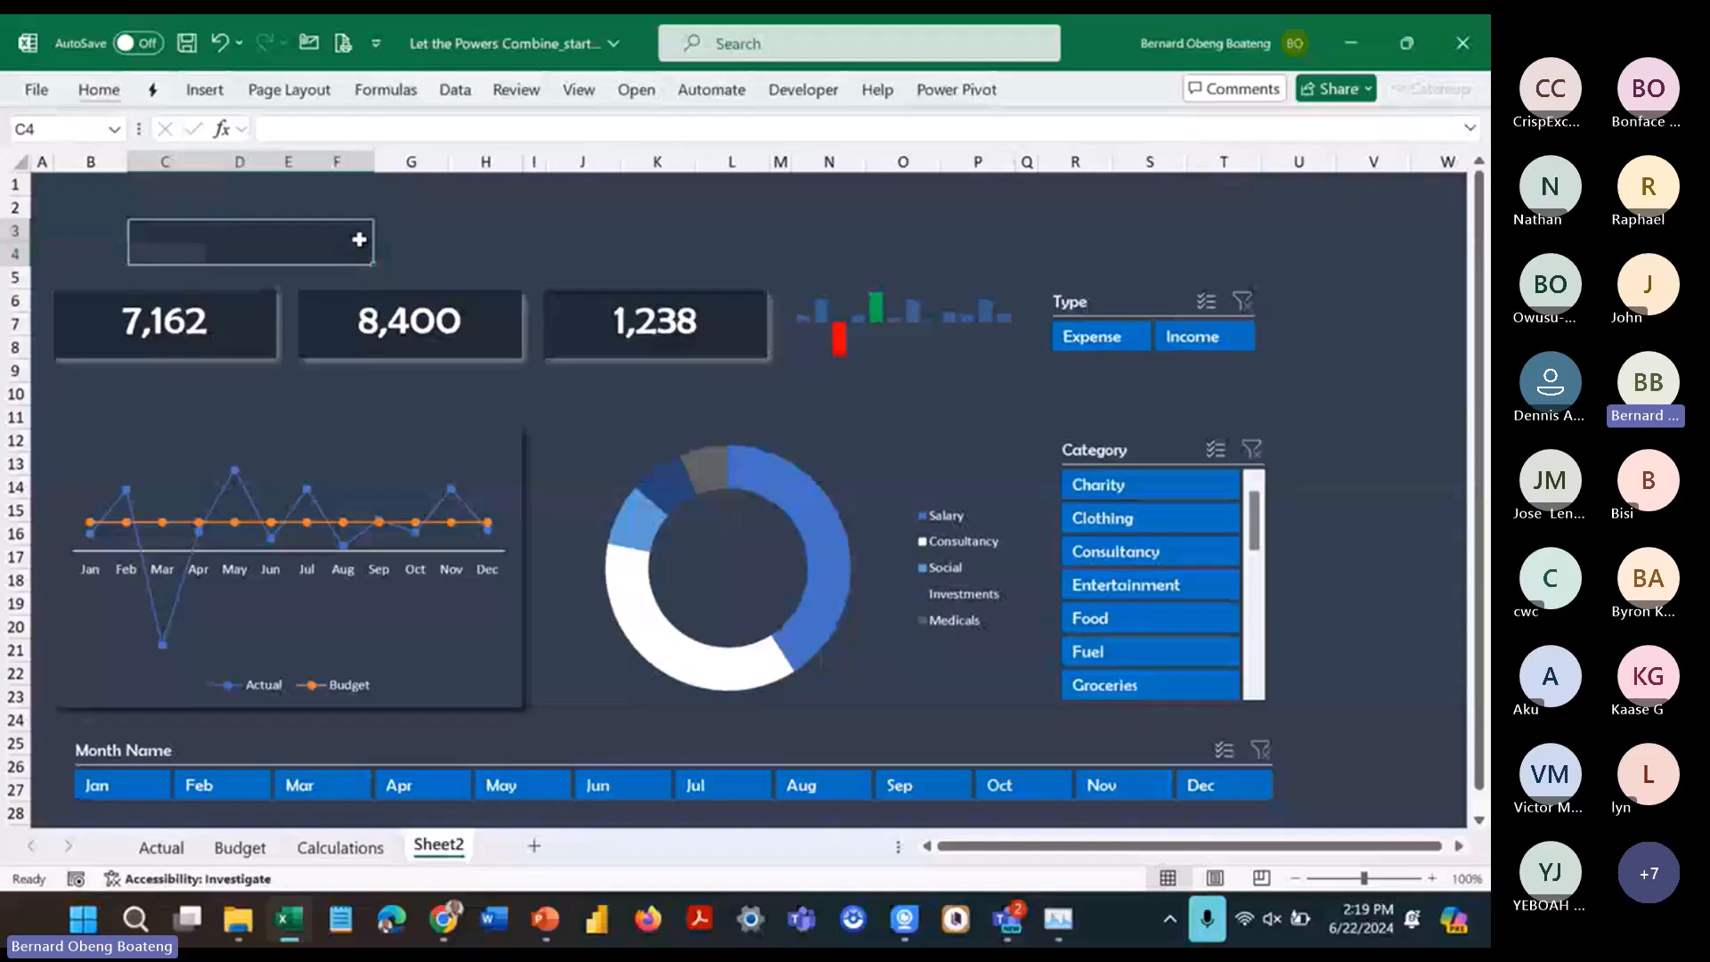
key(alt+Tab)
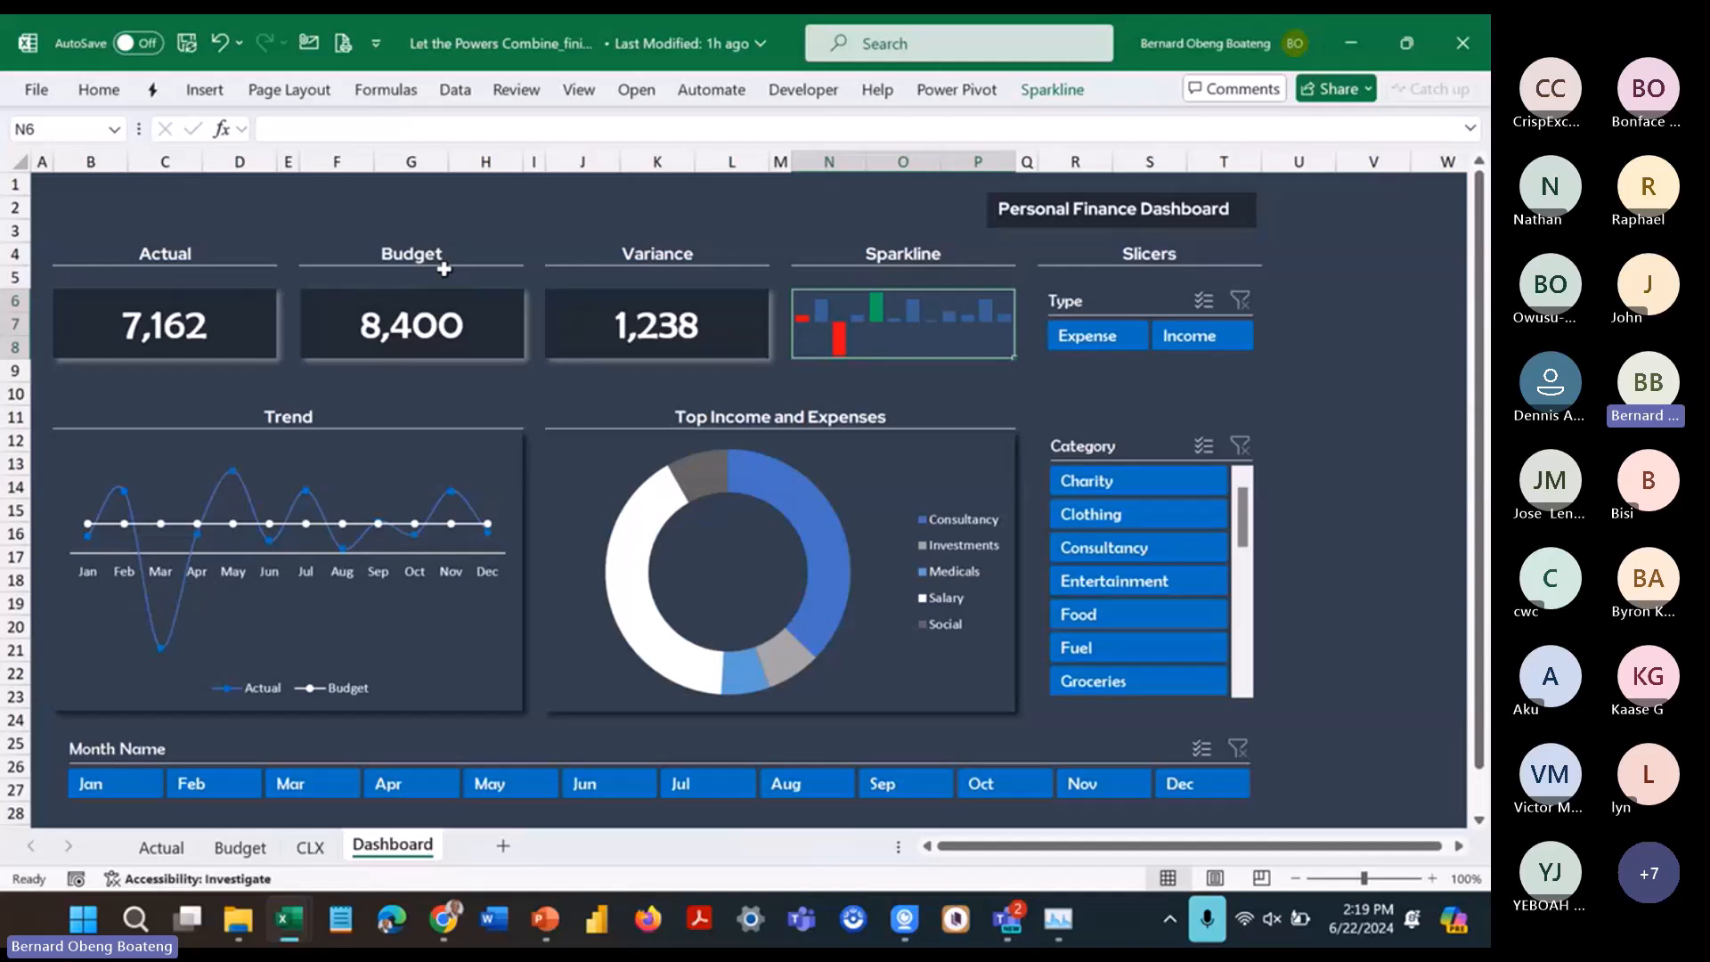
click(429, 213)
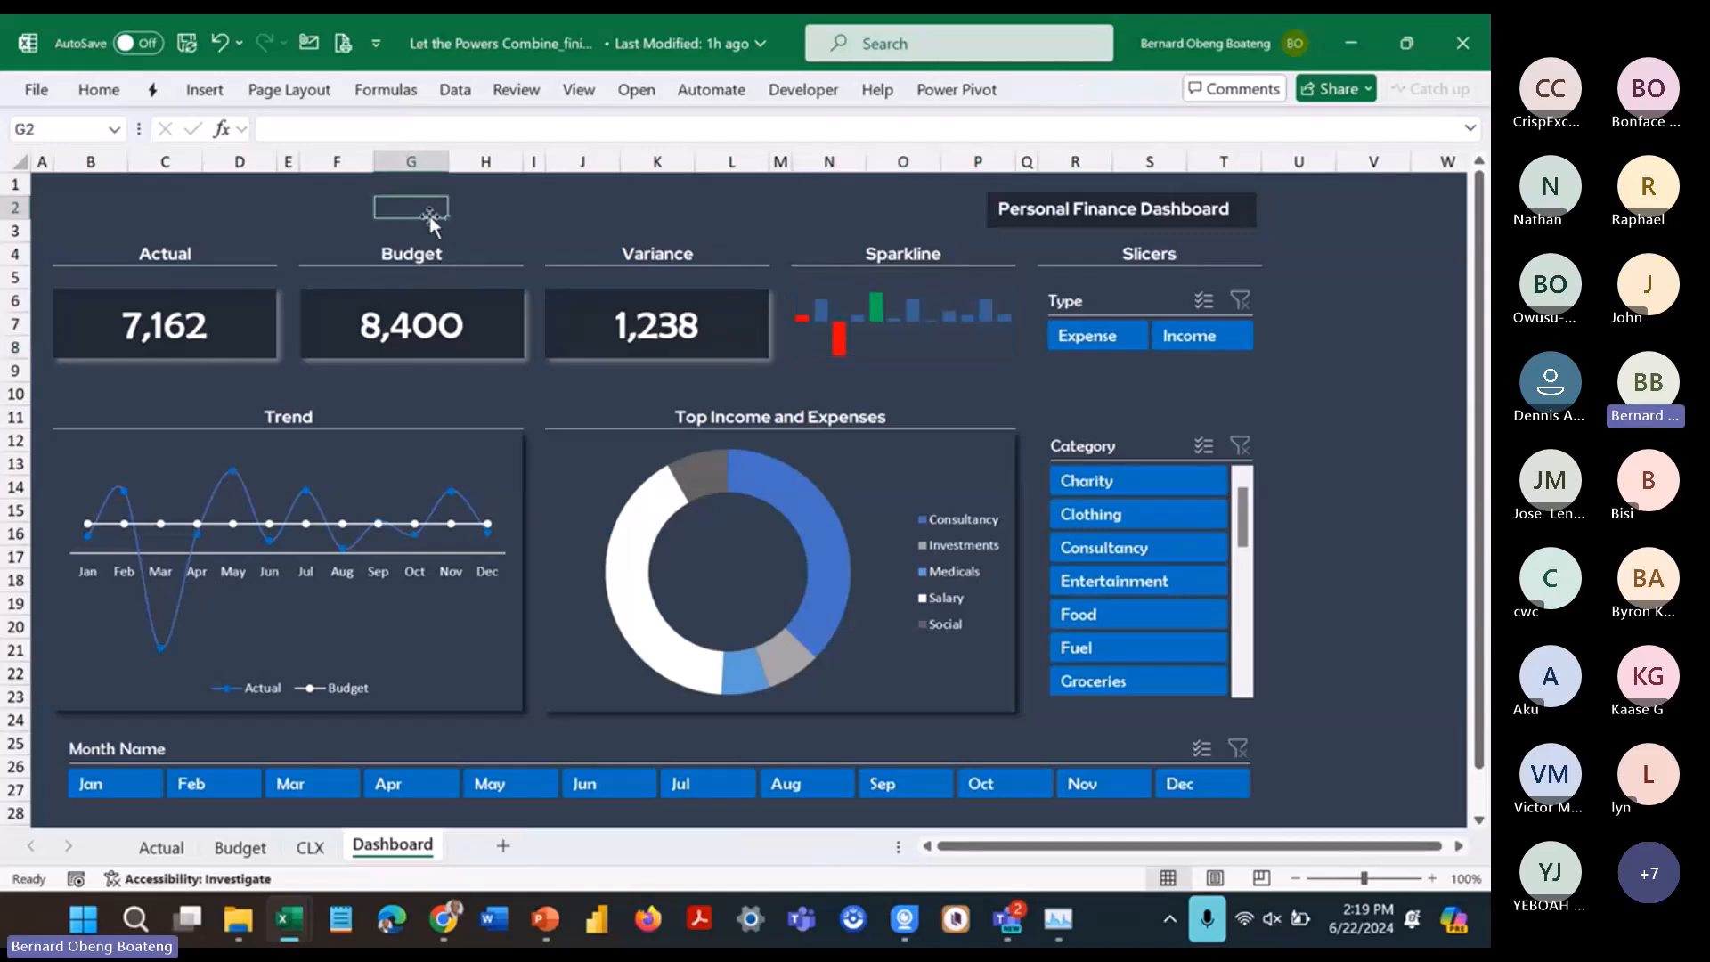
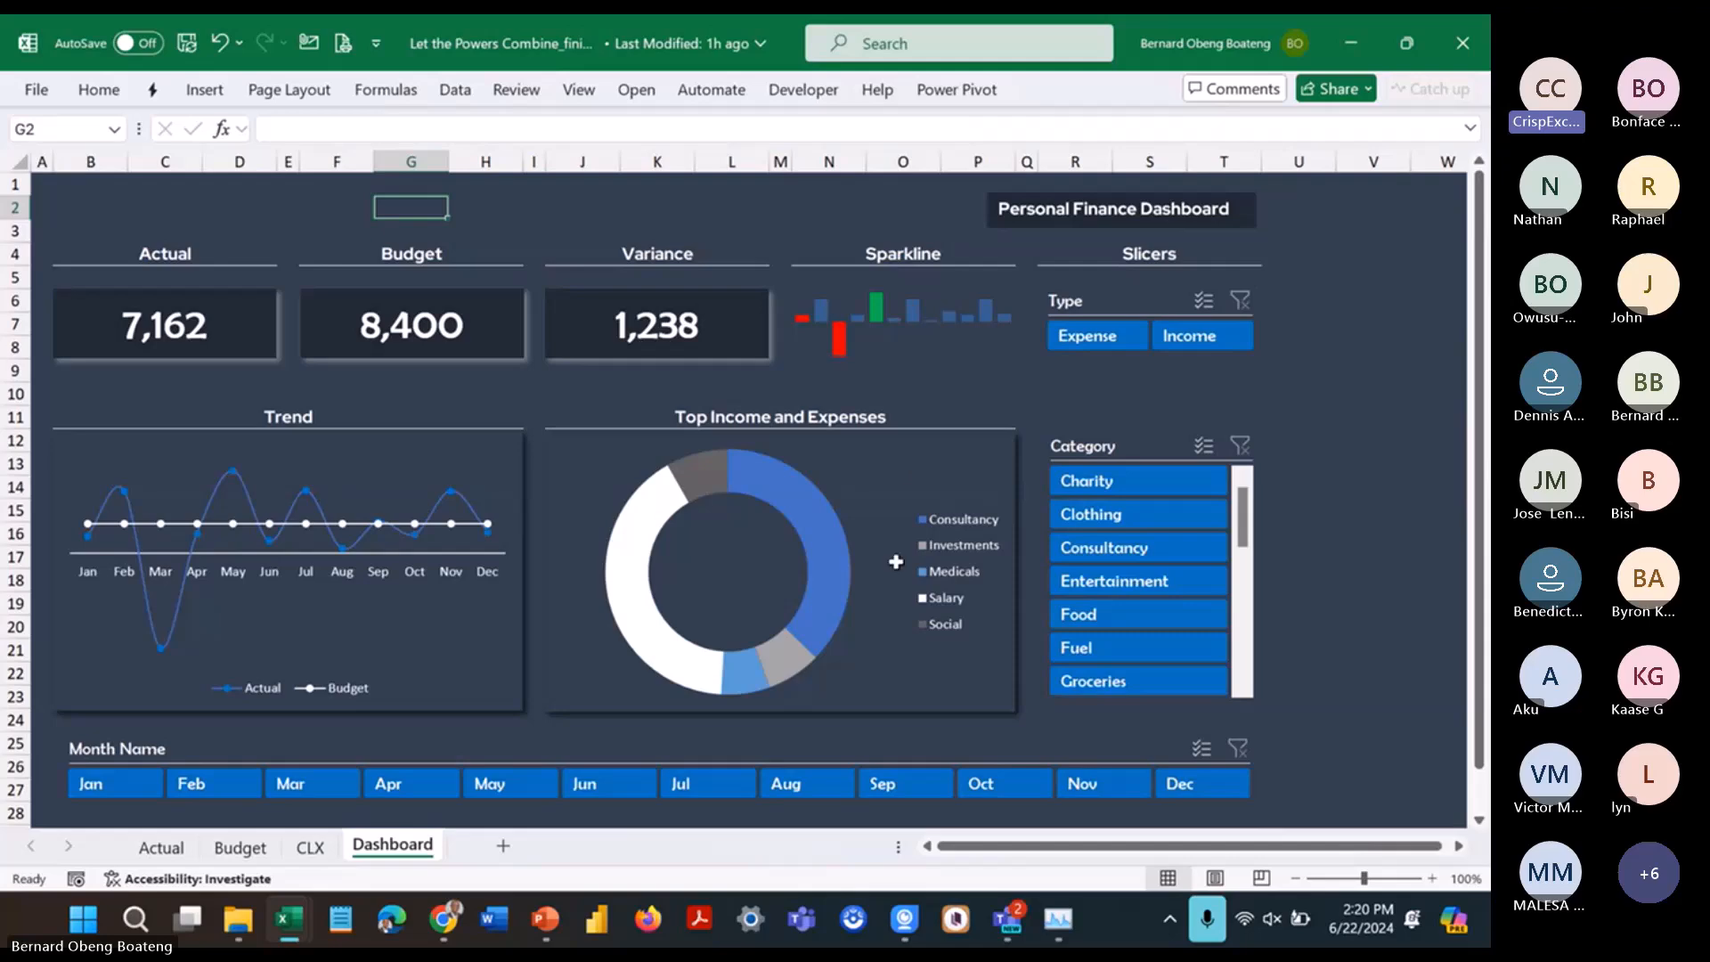
mouse_move(1010, 917)
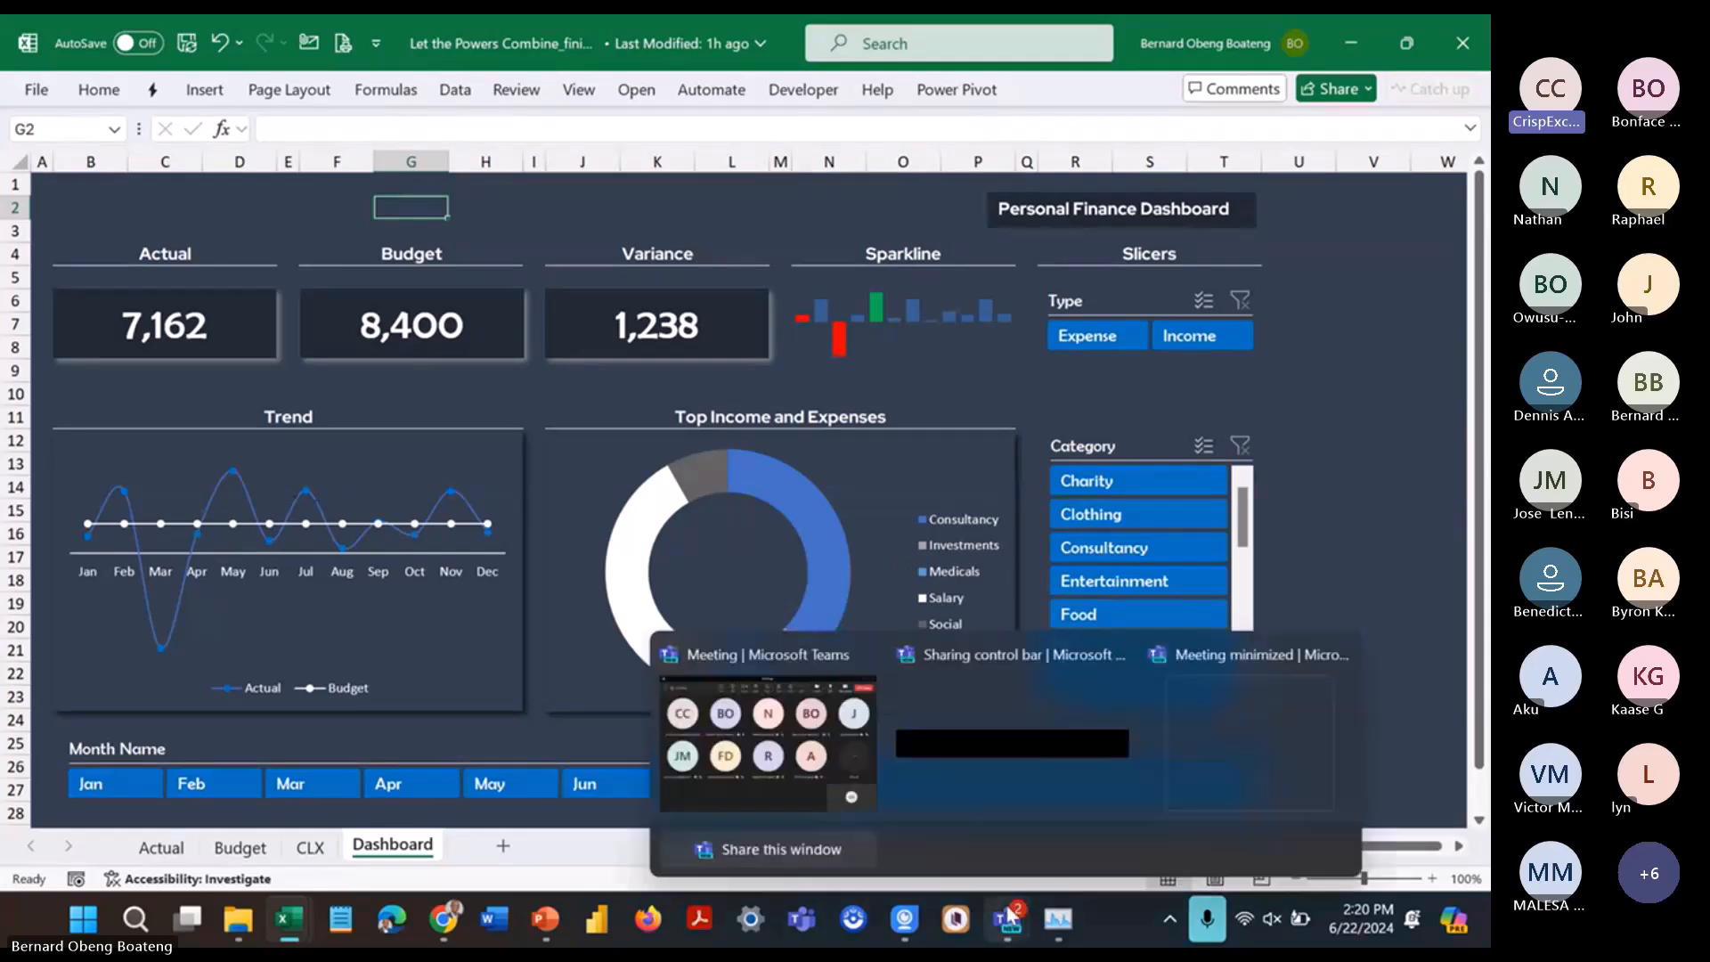
mouse_move(847, 805)
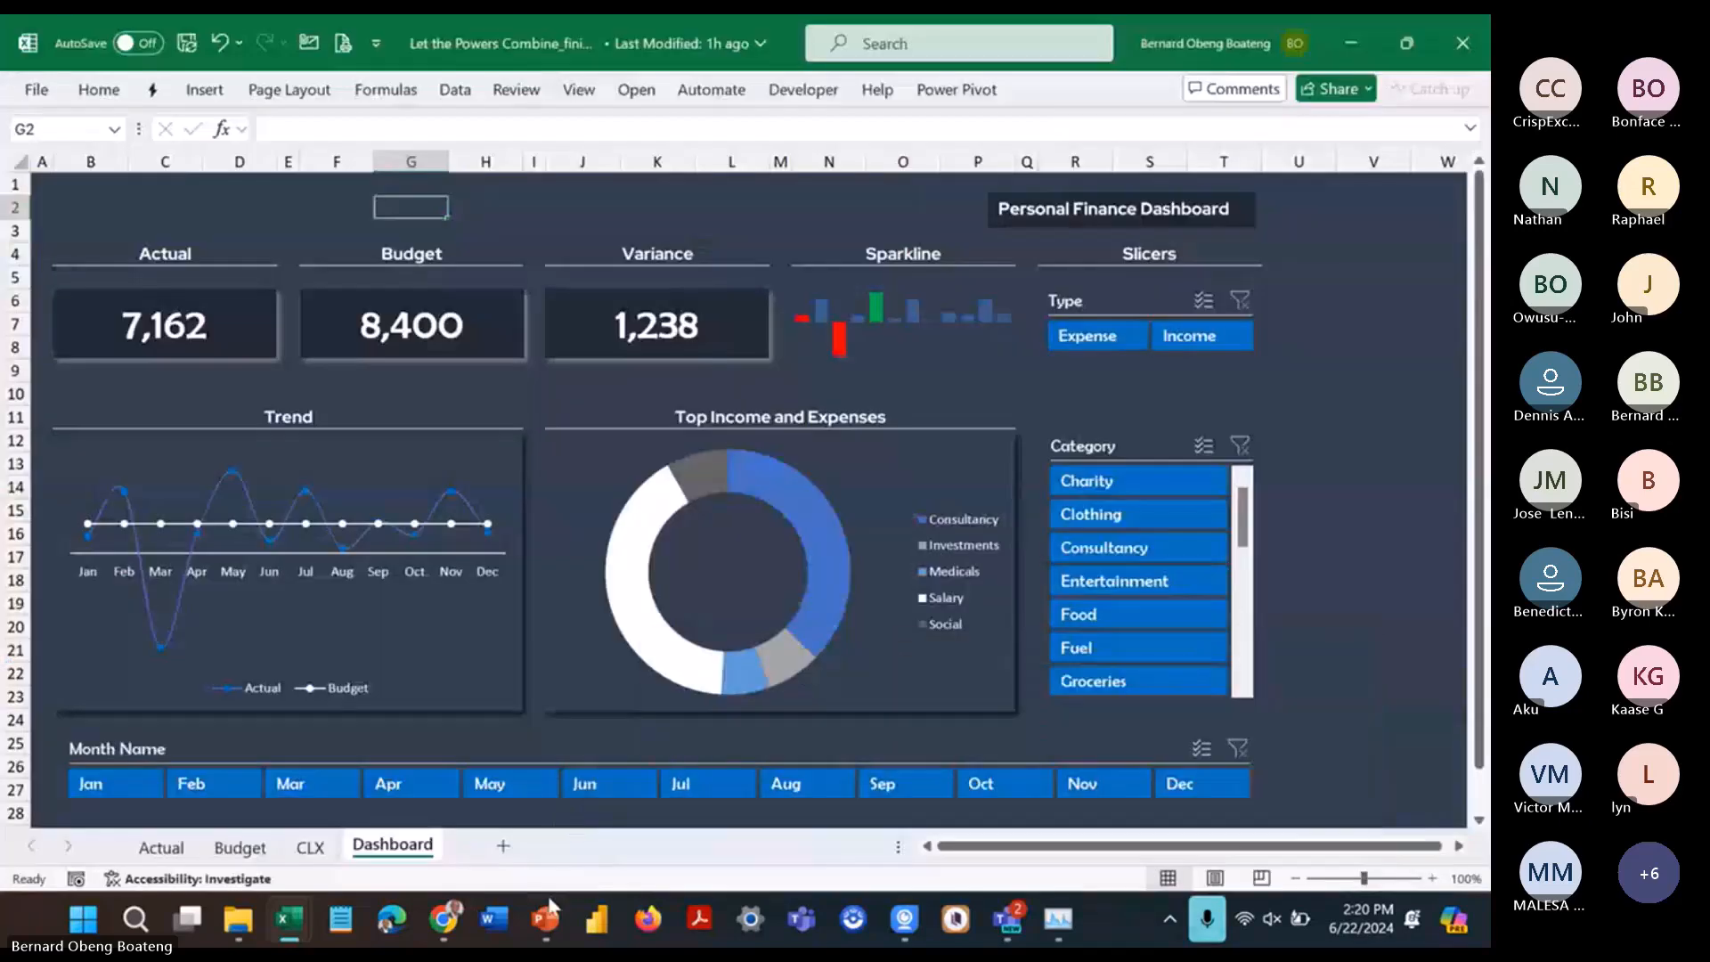
click(544, 919)
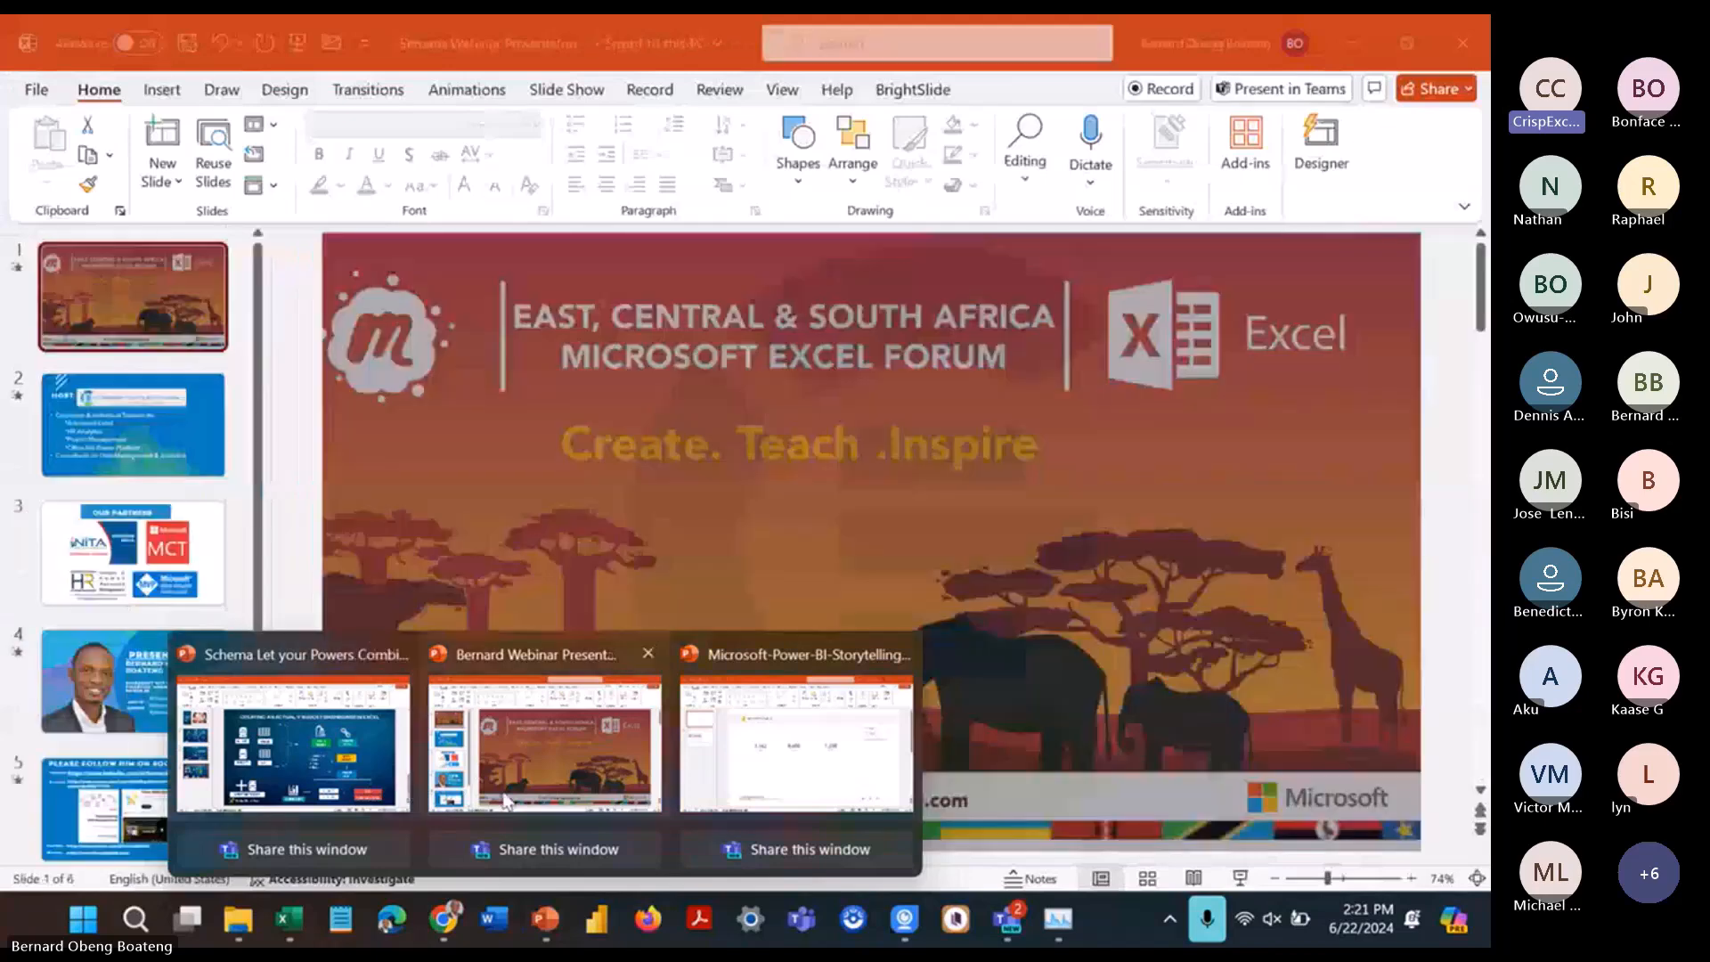
mouse_move(506, 799)
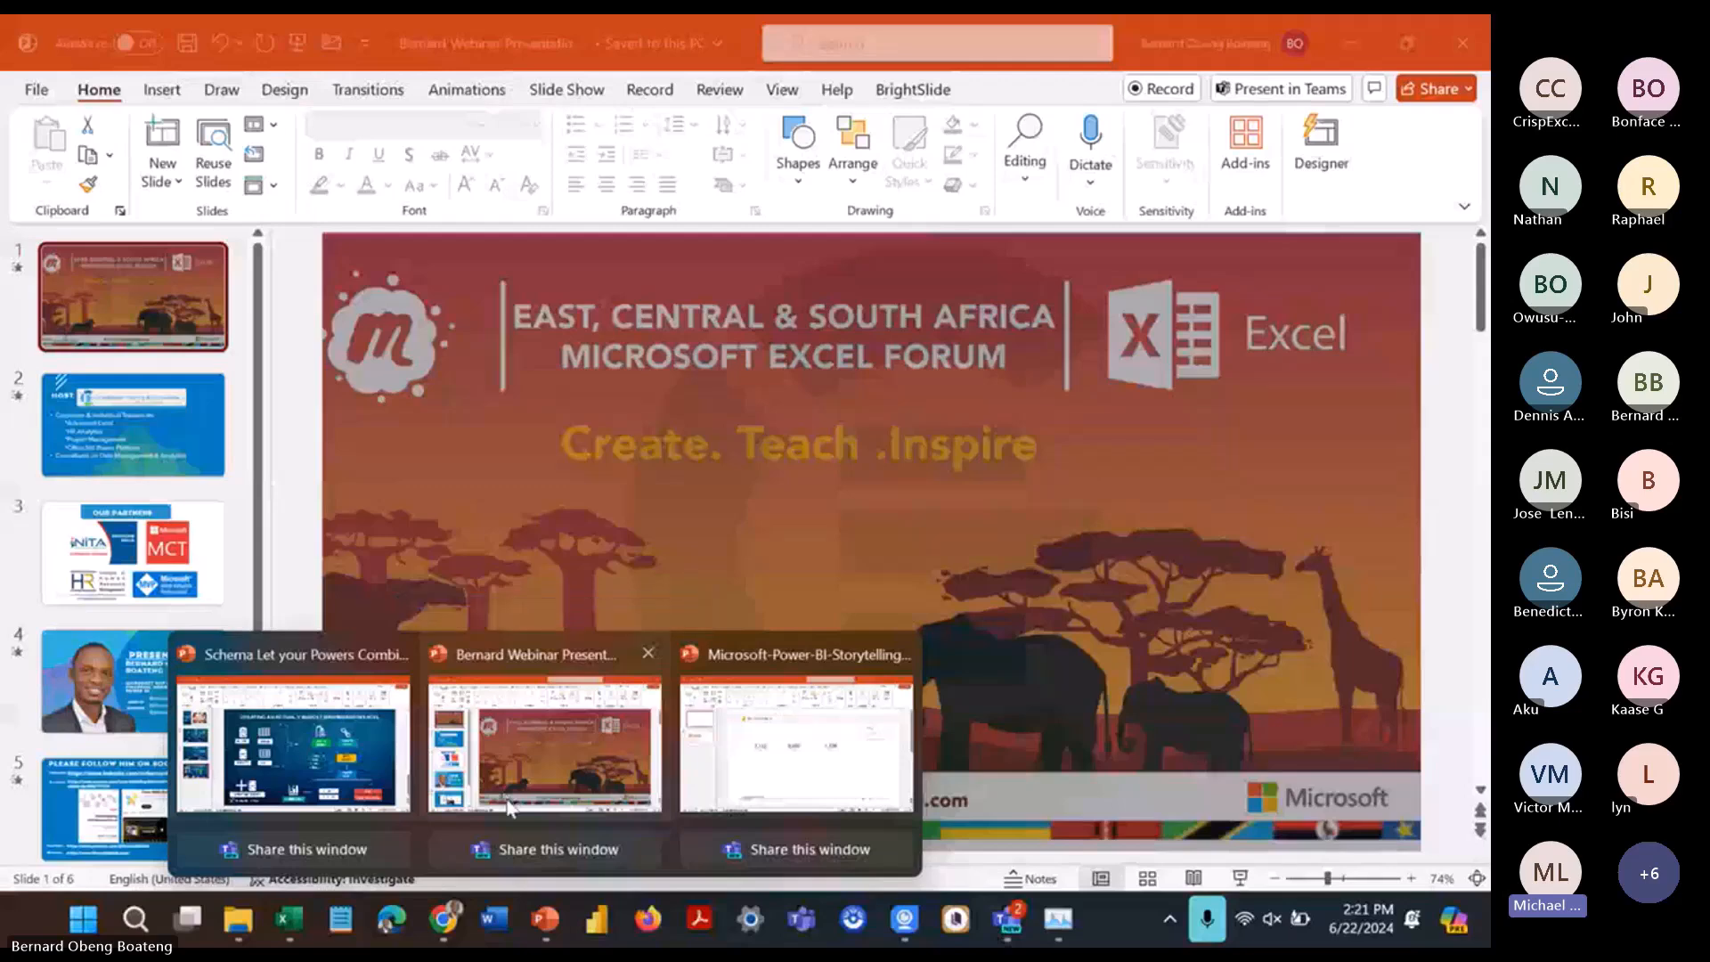
click(291, 921)
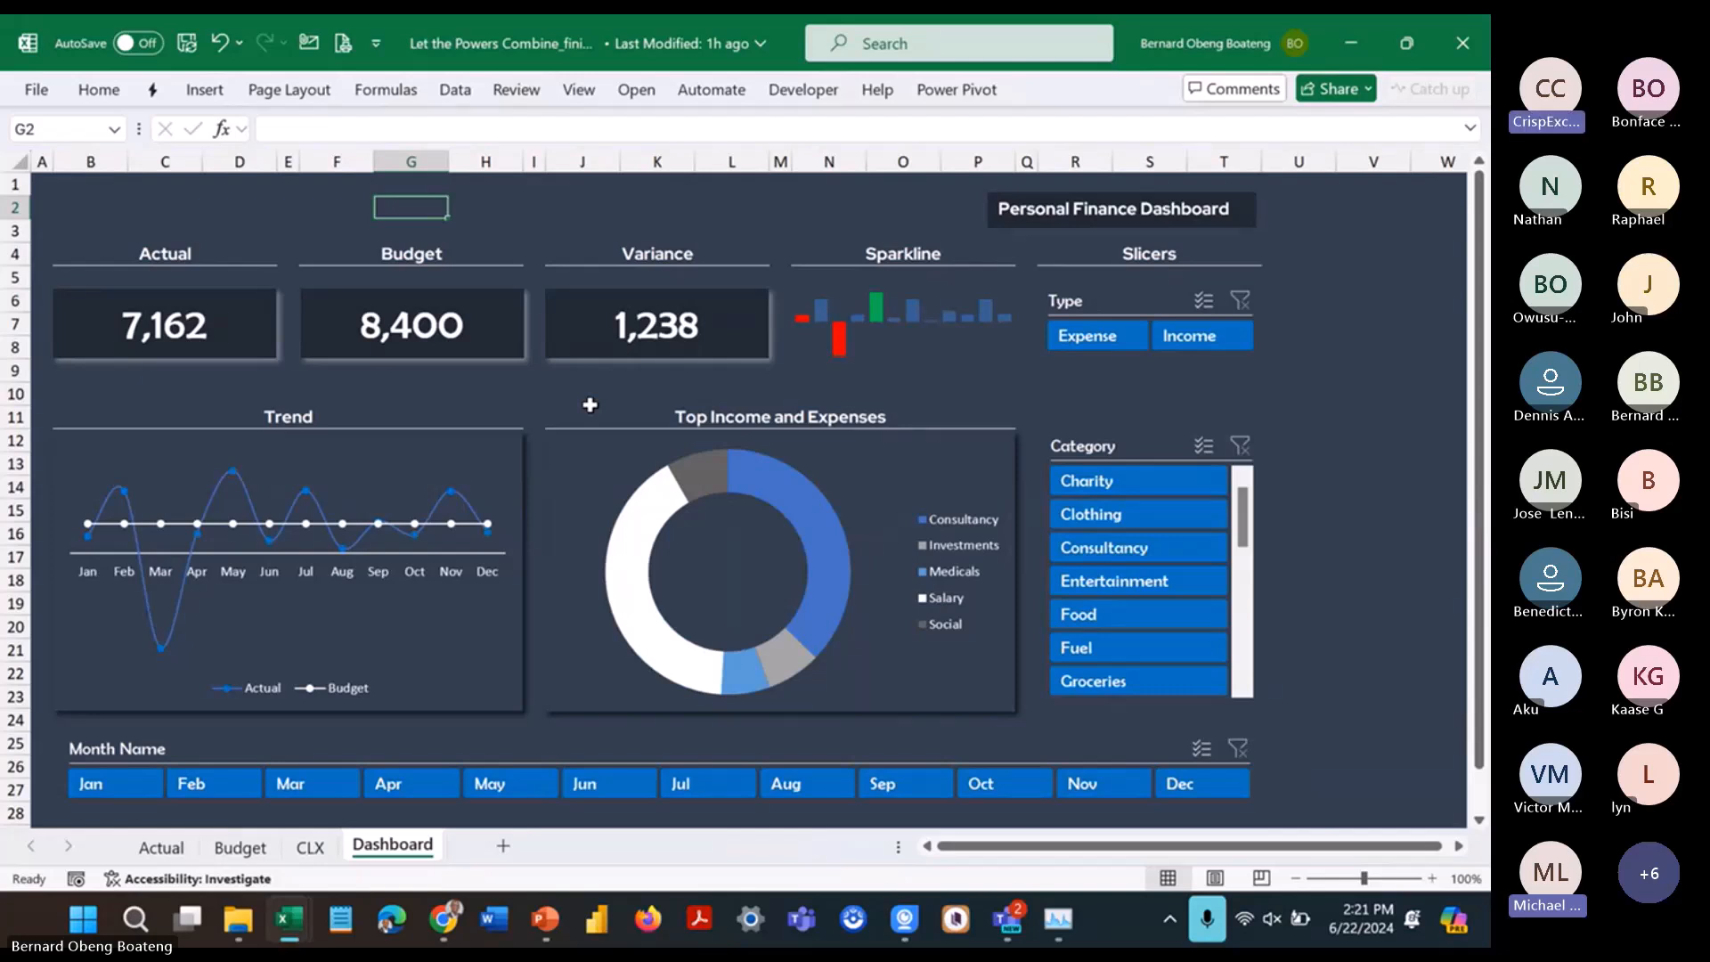
Step: Switch back to the starter workbook and connect the Type slicer on Sheet2 to PivotTable1, PivotTable2, PivotTable3, PivotTable5 and PivotTable6
key(alt+Tab)
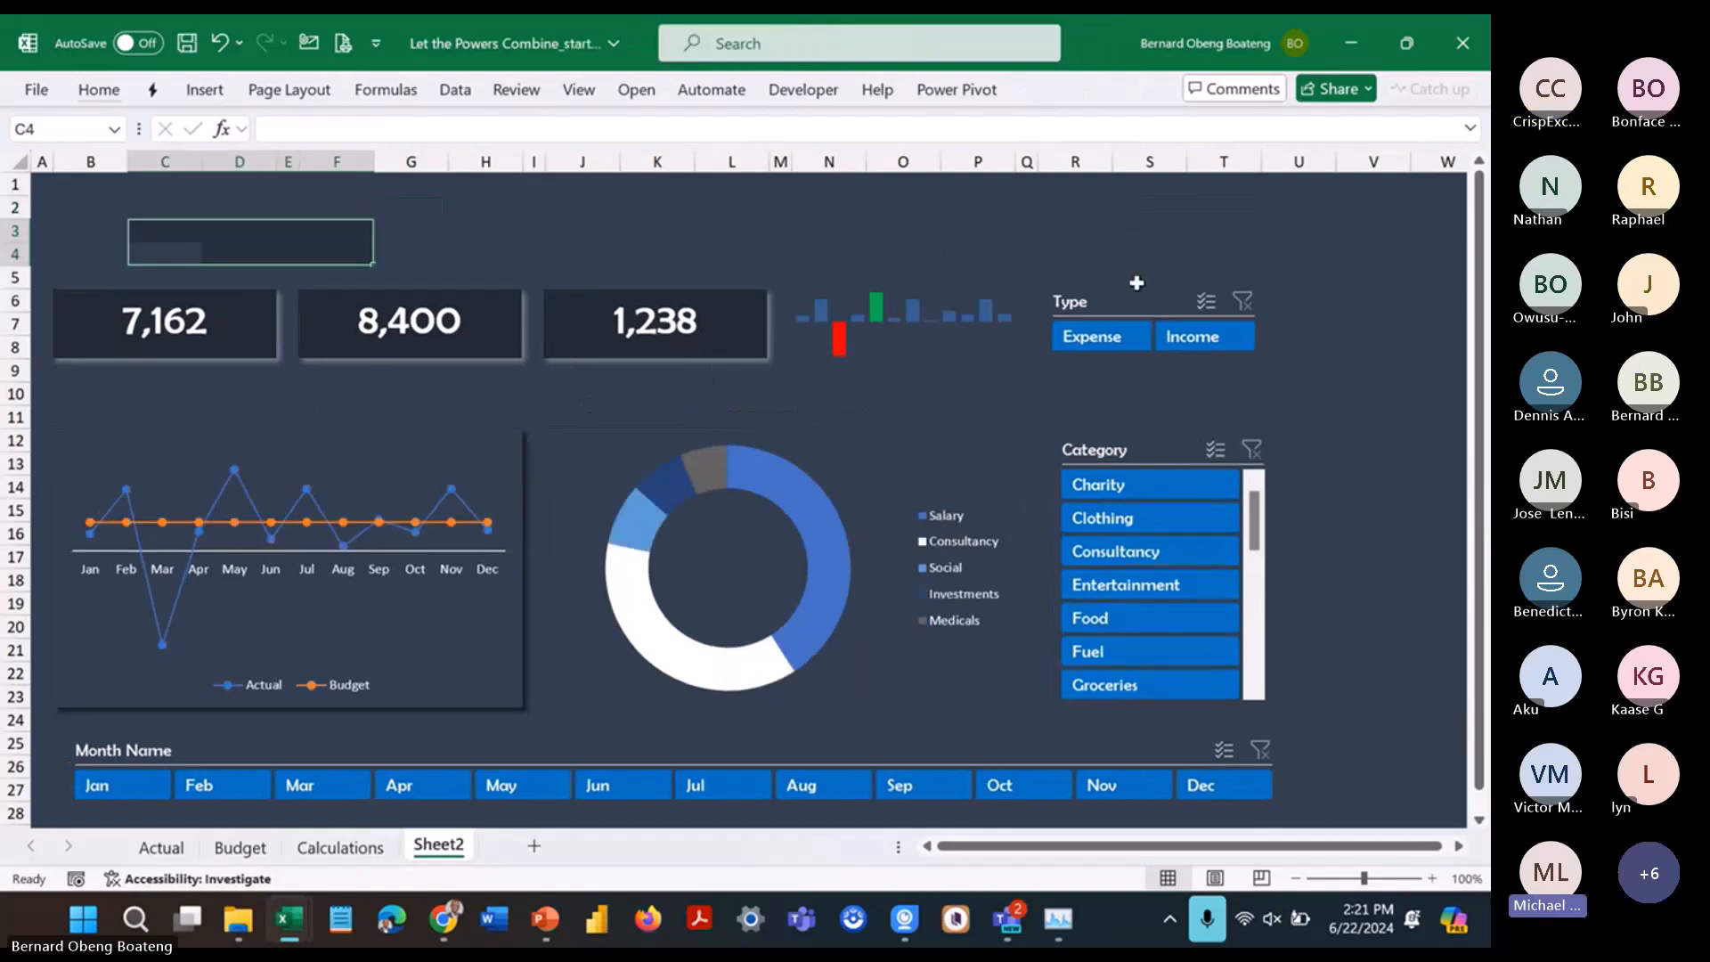
click(1132, 300)
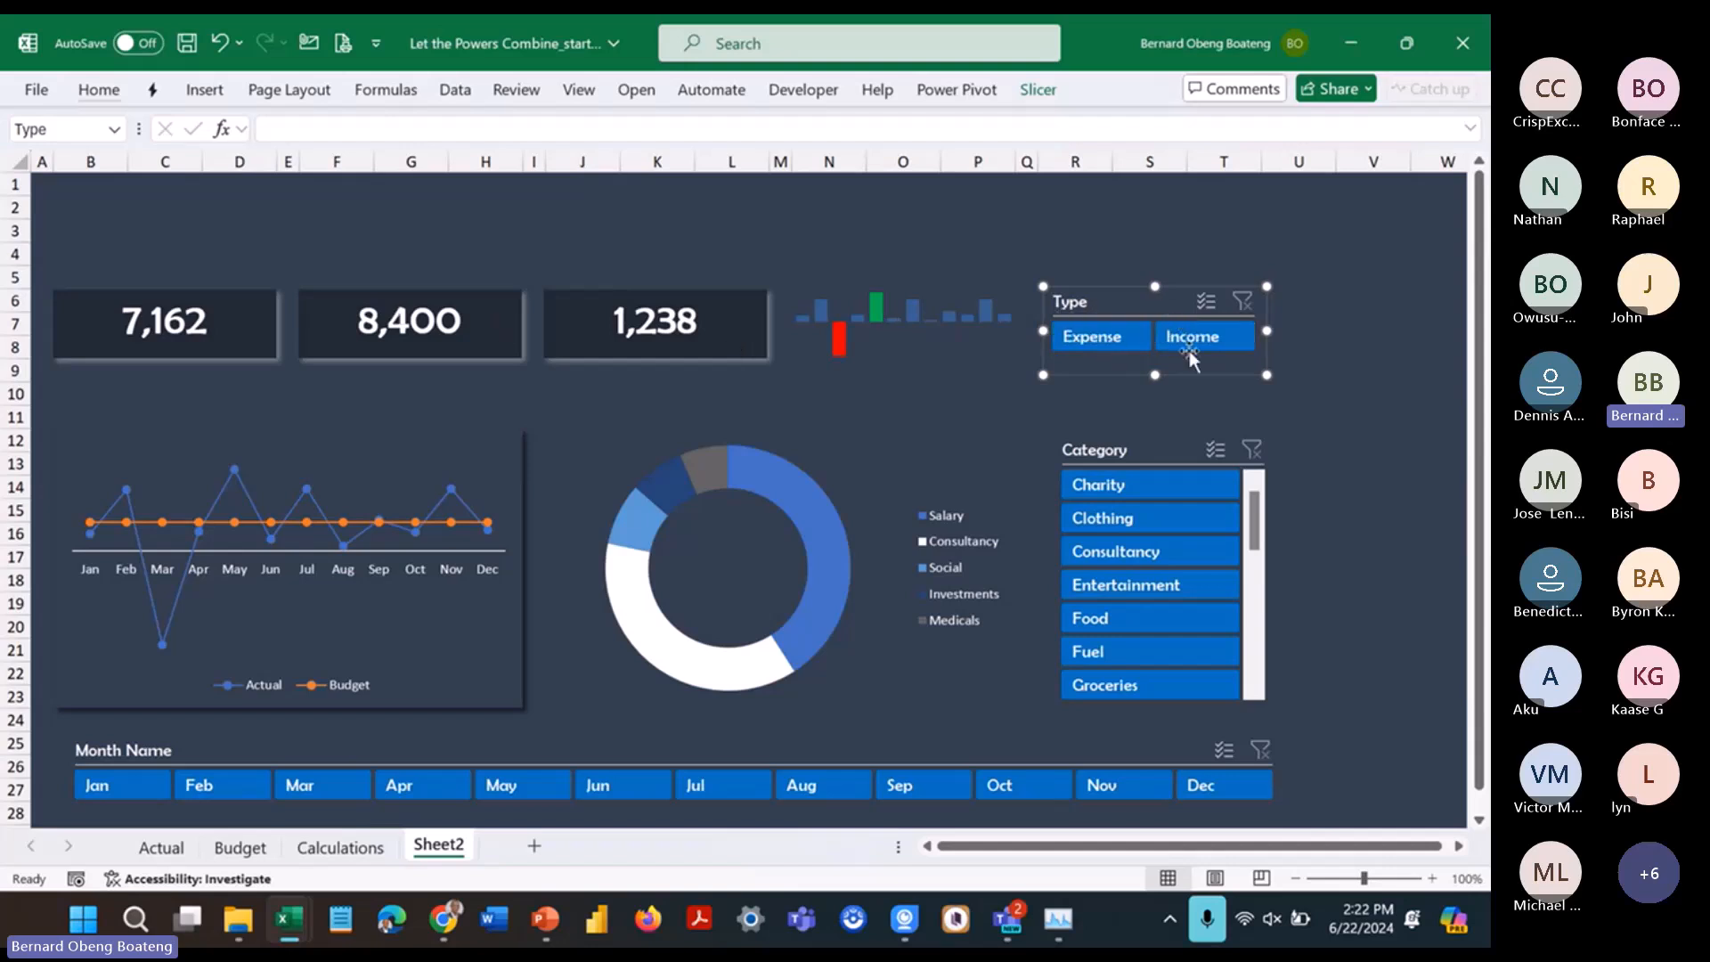
right_click(1098, 305)
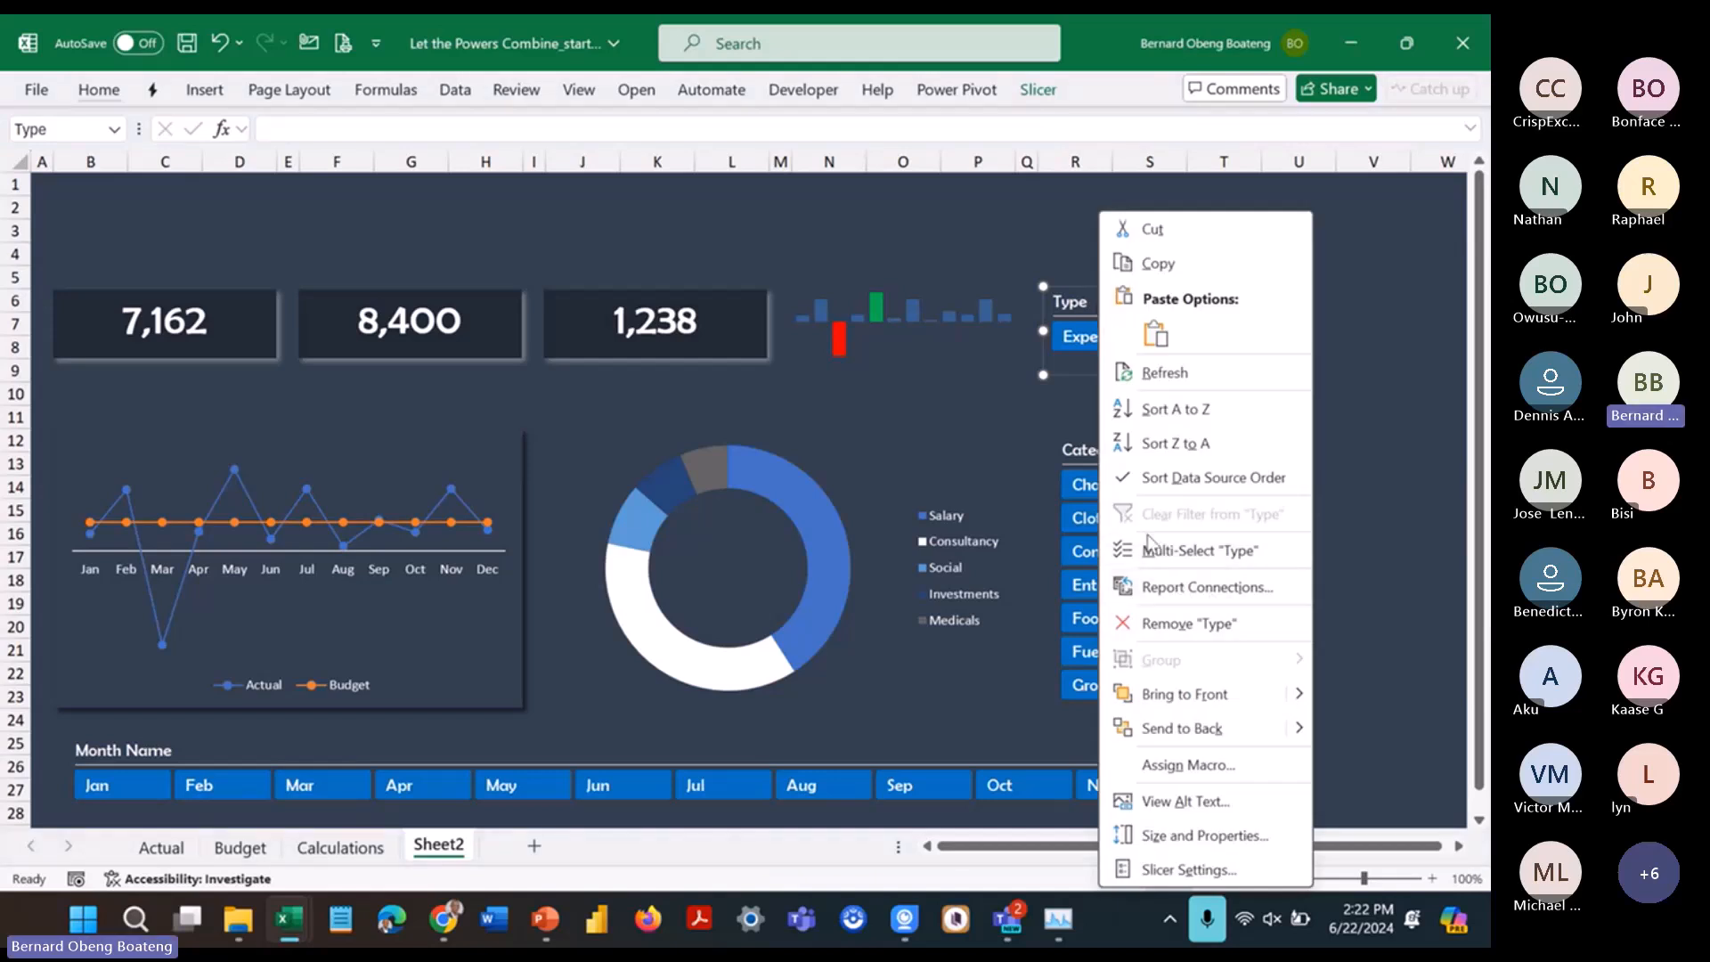
click(1184, 585)
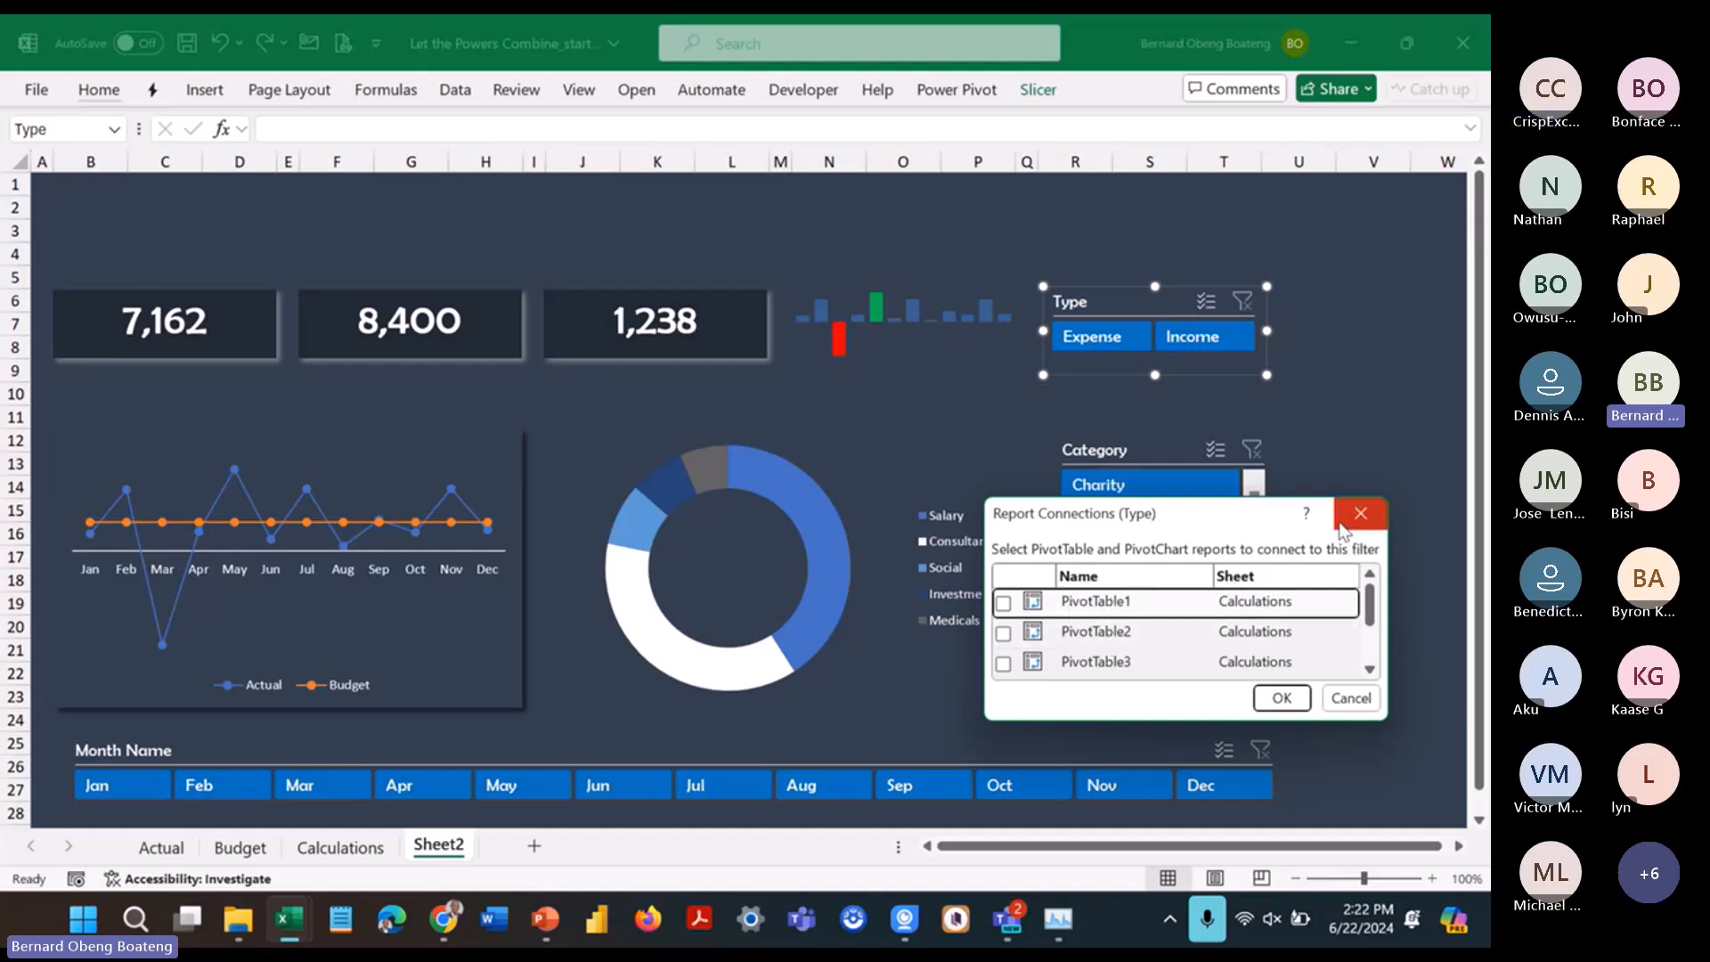
click(1003, 603)
click(1003, 633)
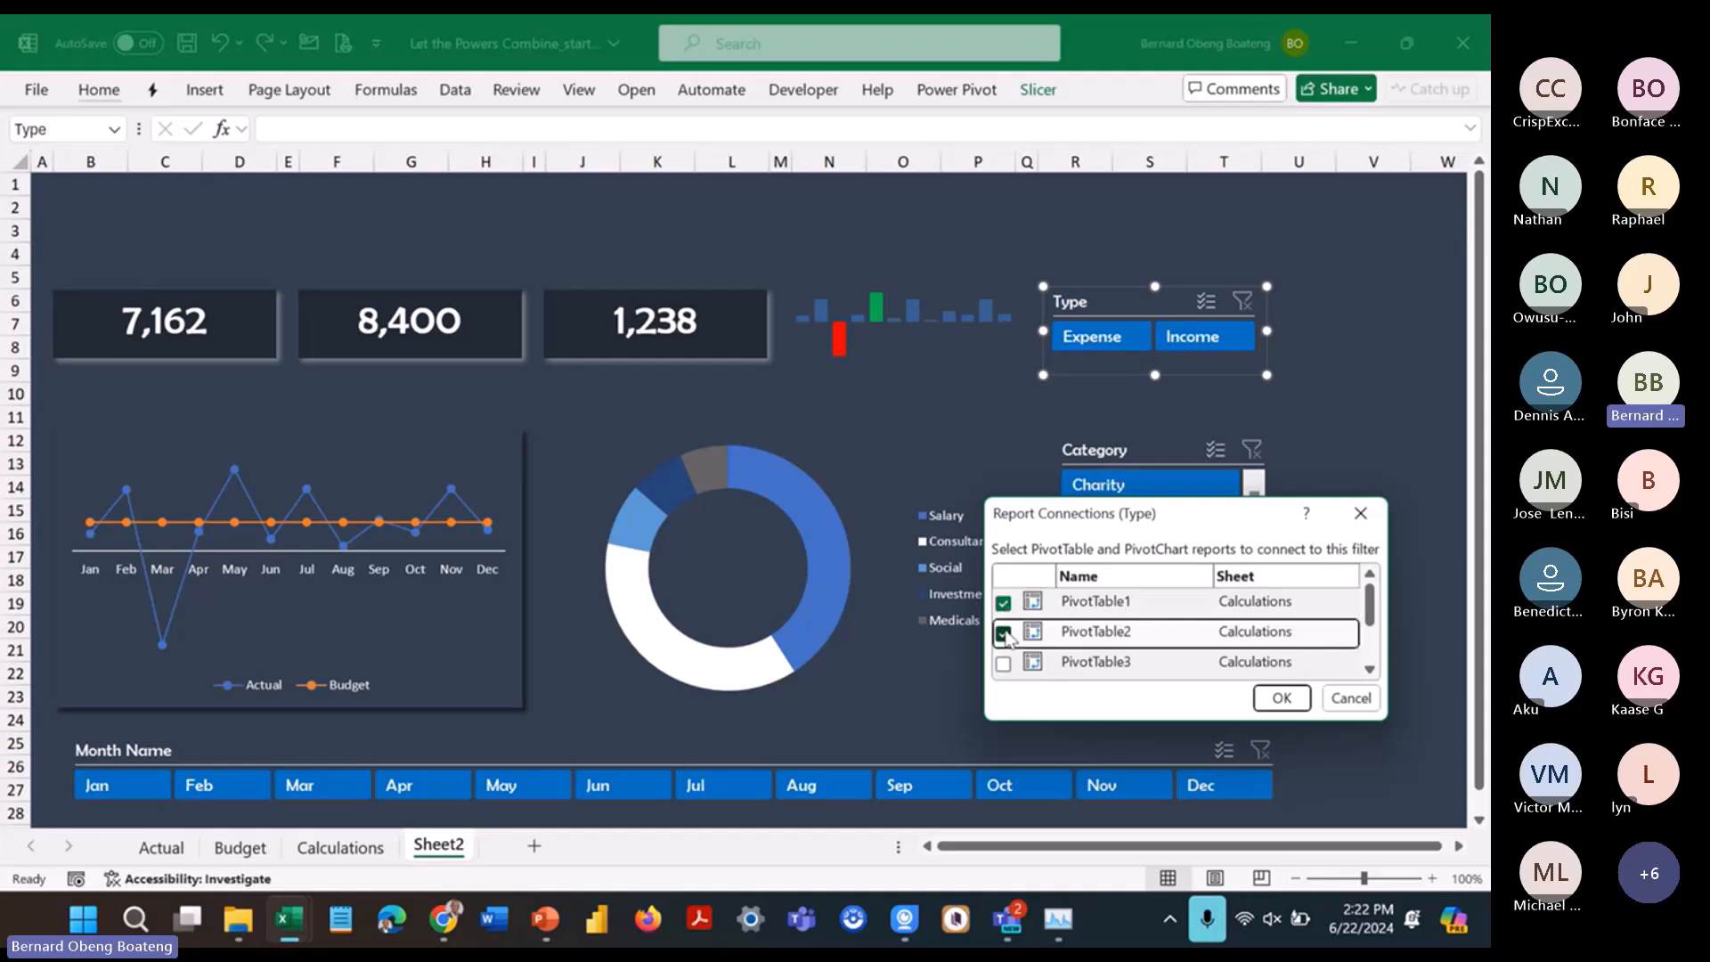
click(1003, 663)
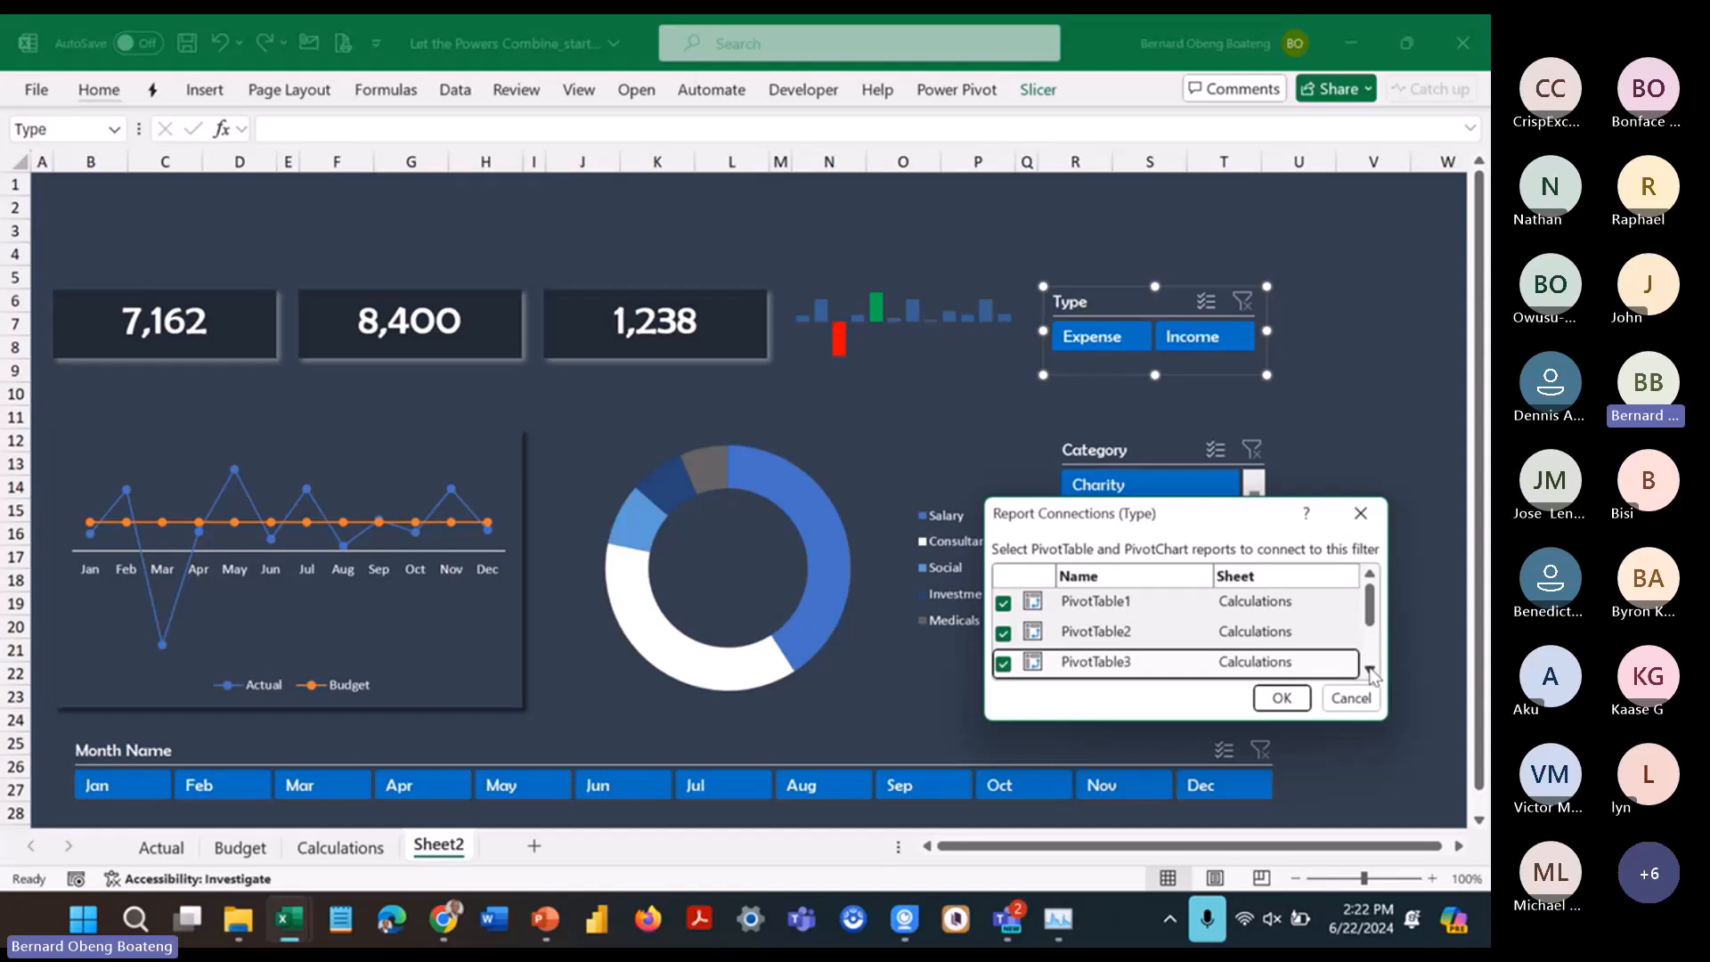
scroll(1158, 641, down, 3)
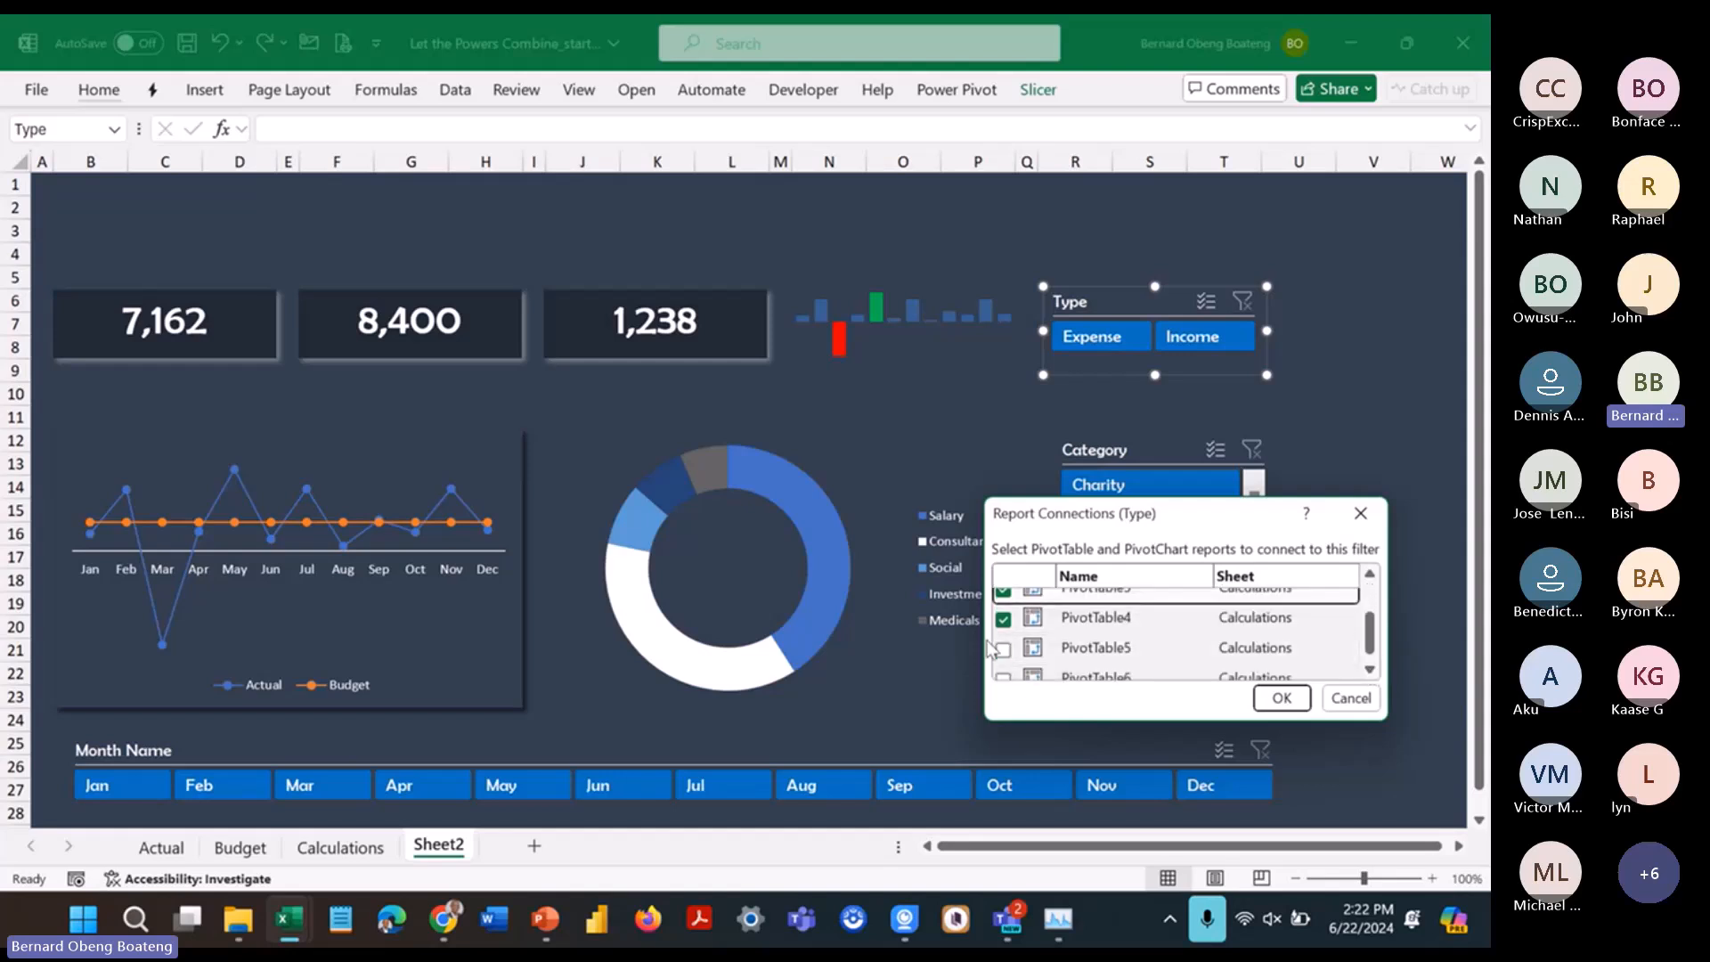
click(1002, 648)
click(1004, 676)
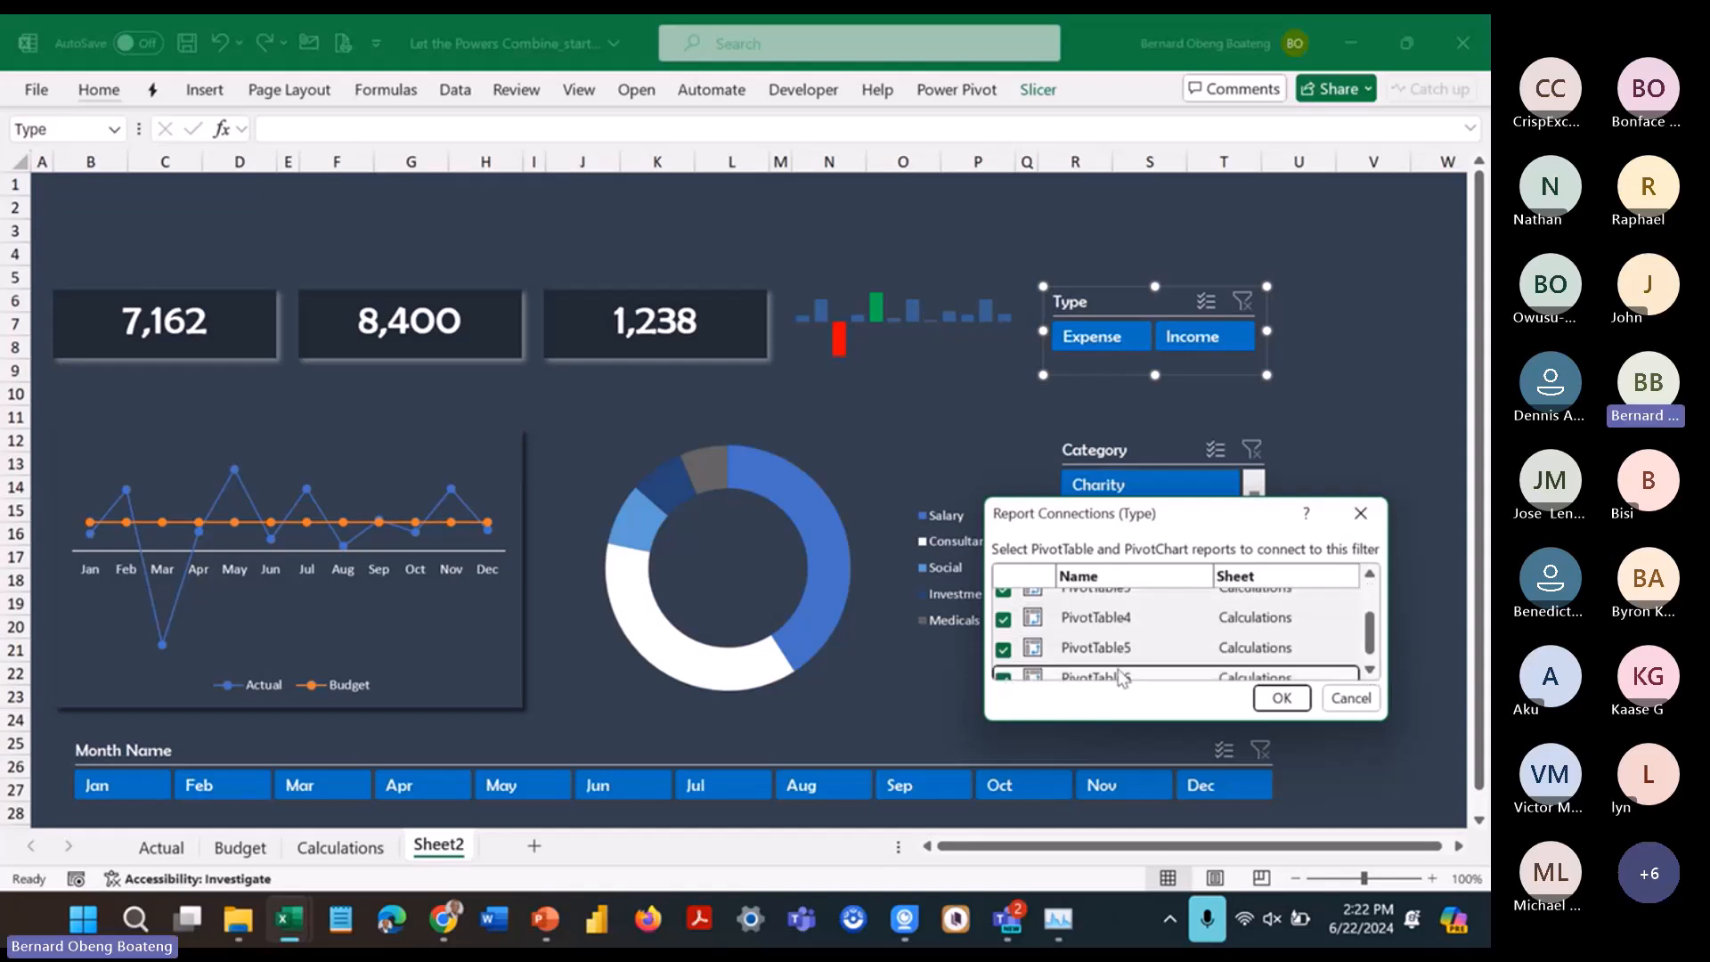
click(1369, 670)
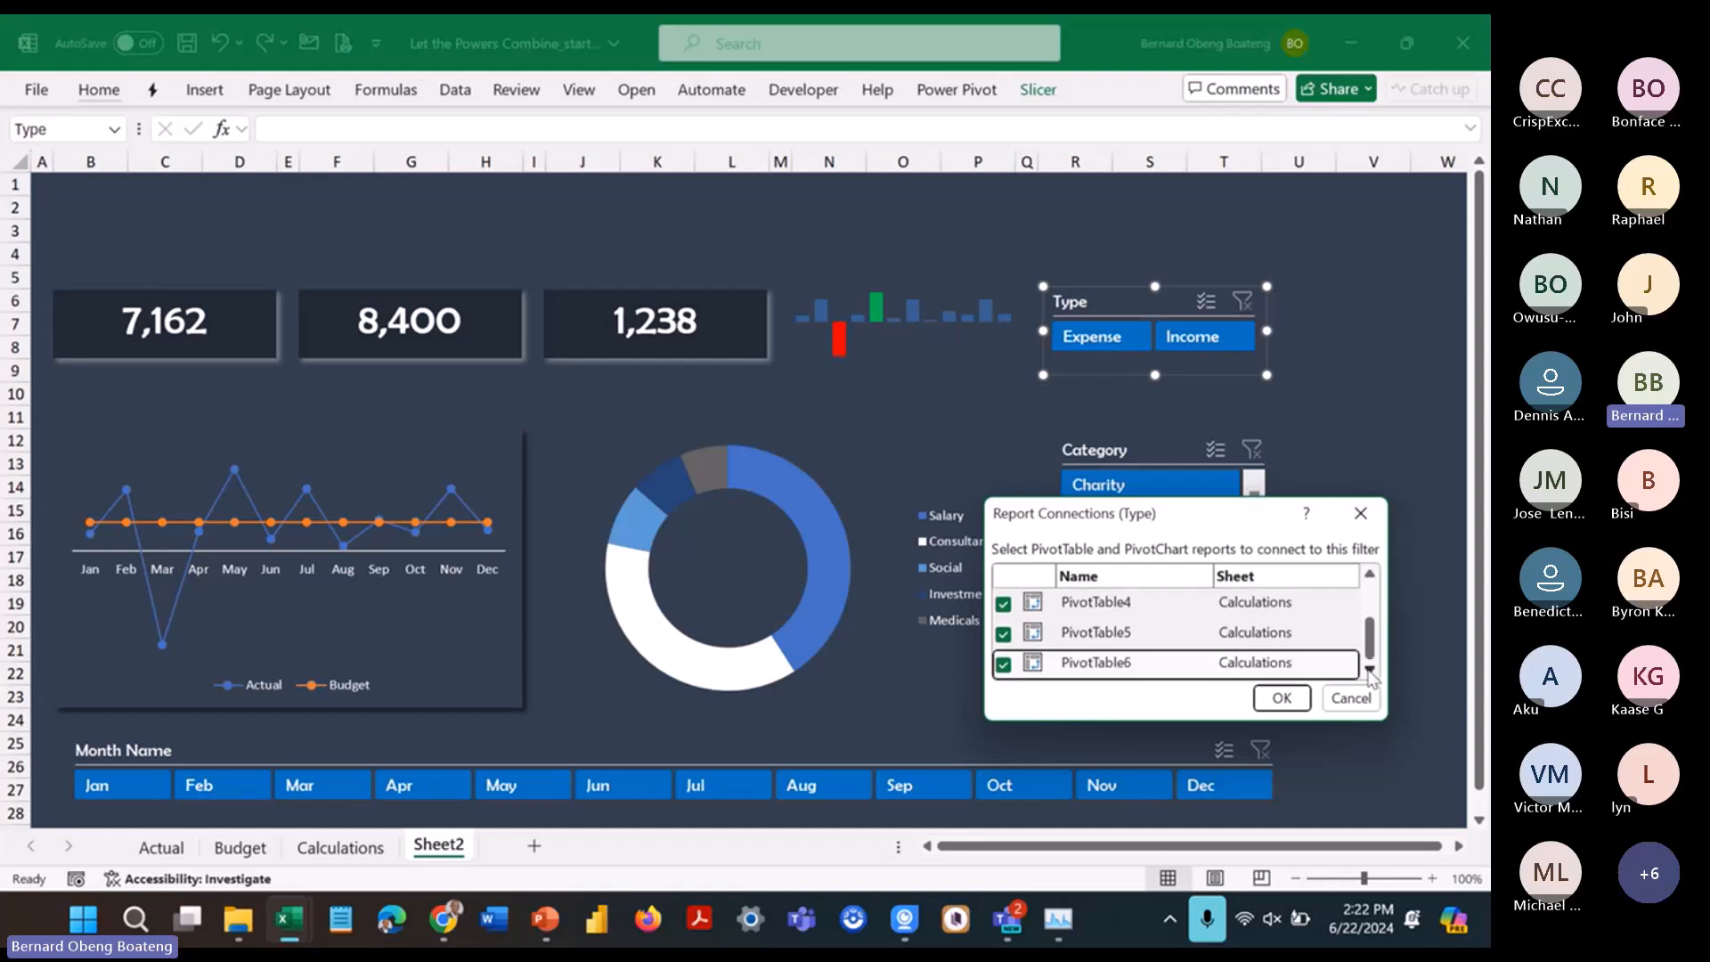
click(1282, 699)
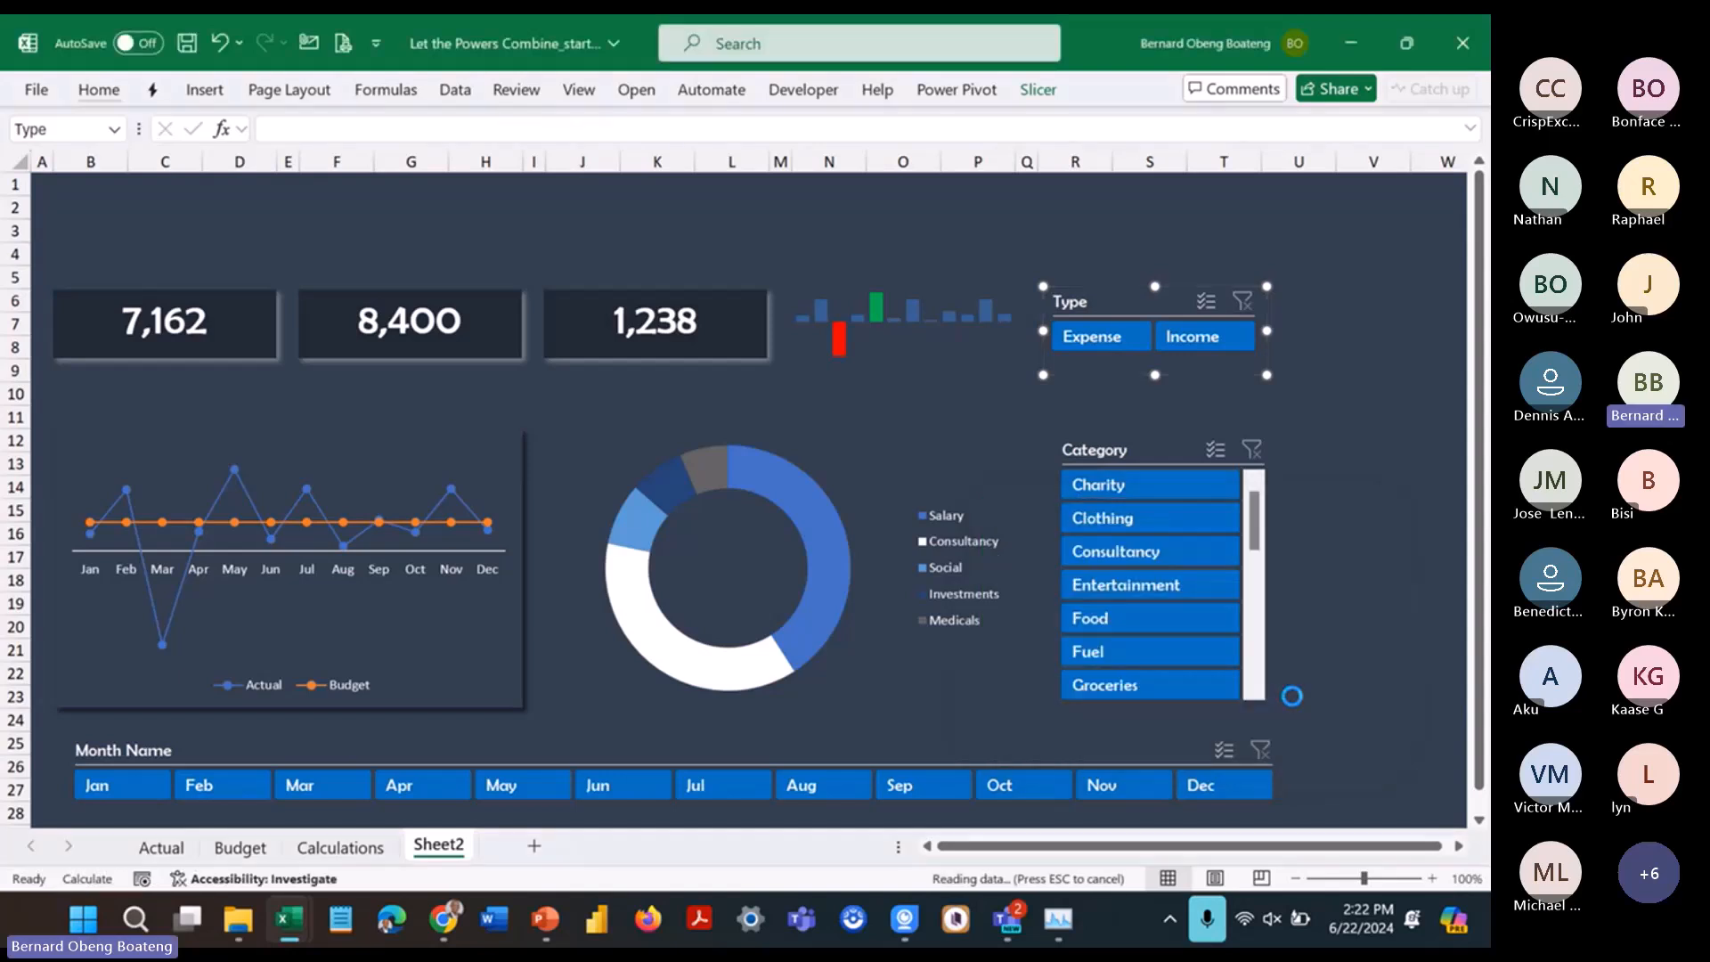
Step: Test the Type slicer by filtering the dashboard to Income and to Expense, and clear the filter
click(1216, 343)
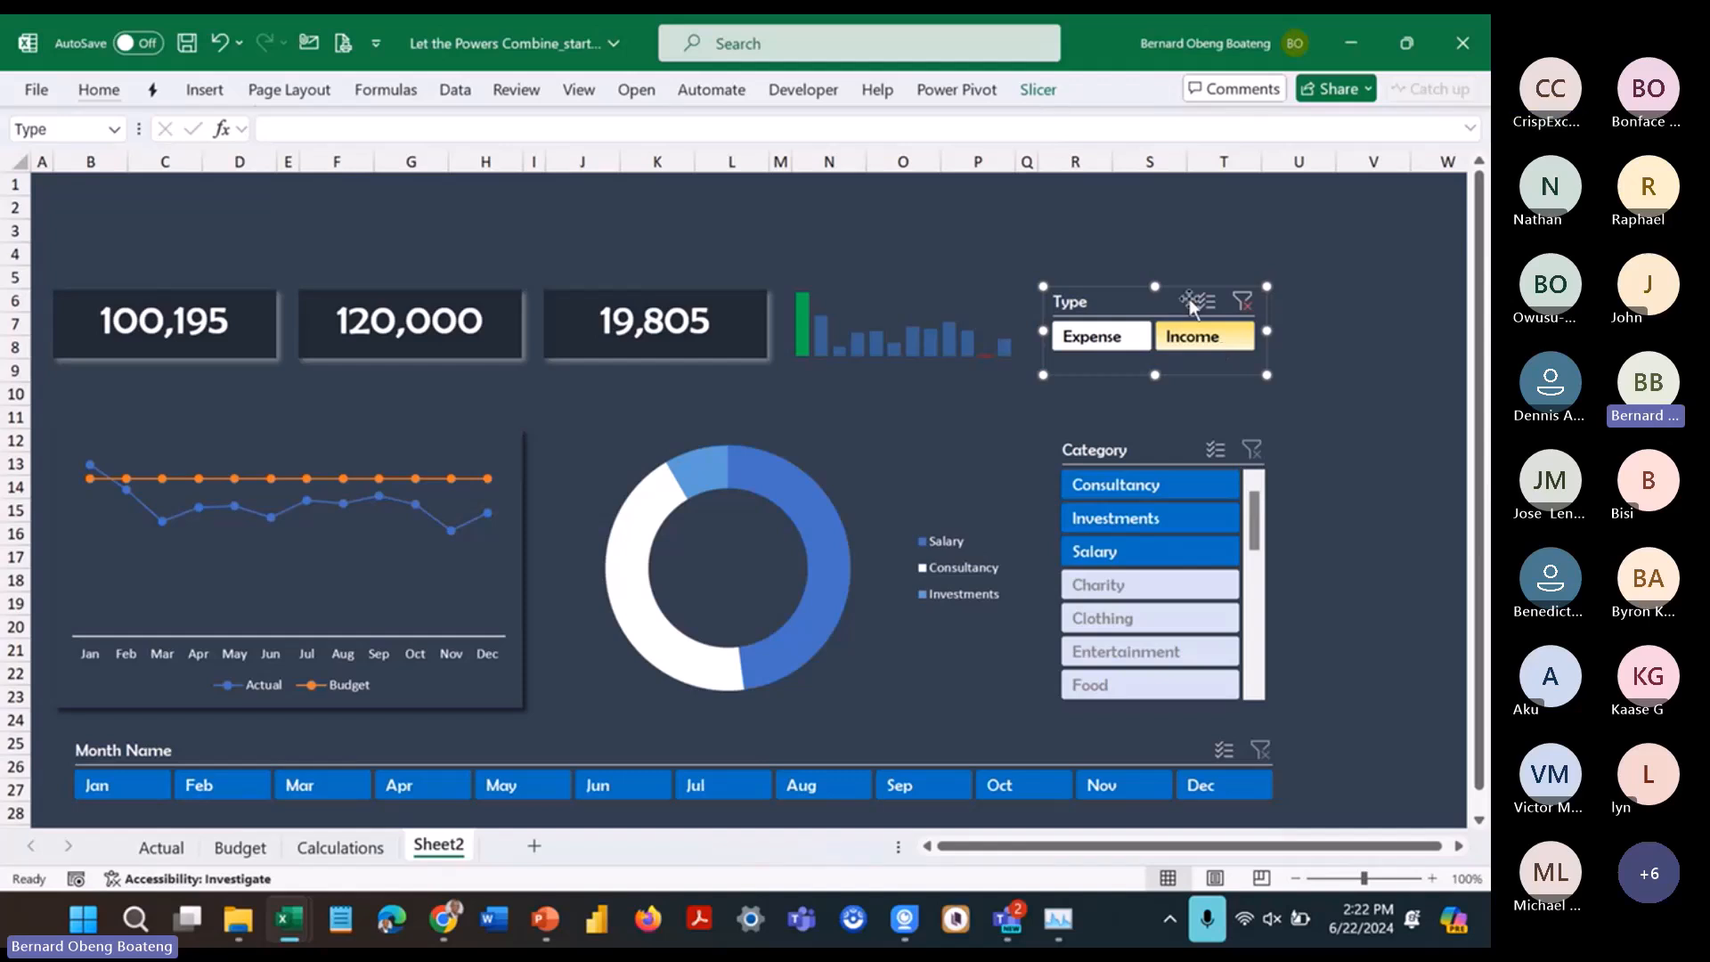
click(1108, 338)
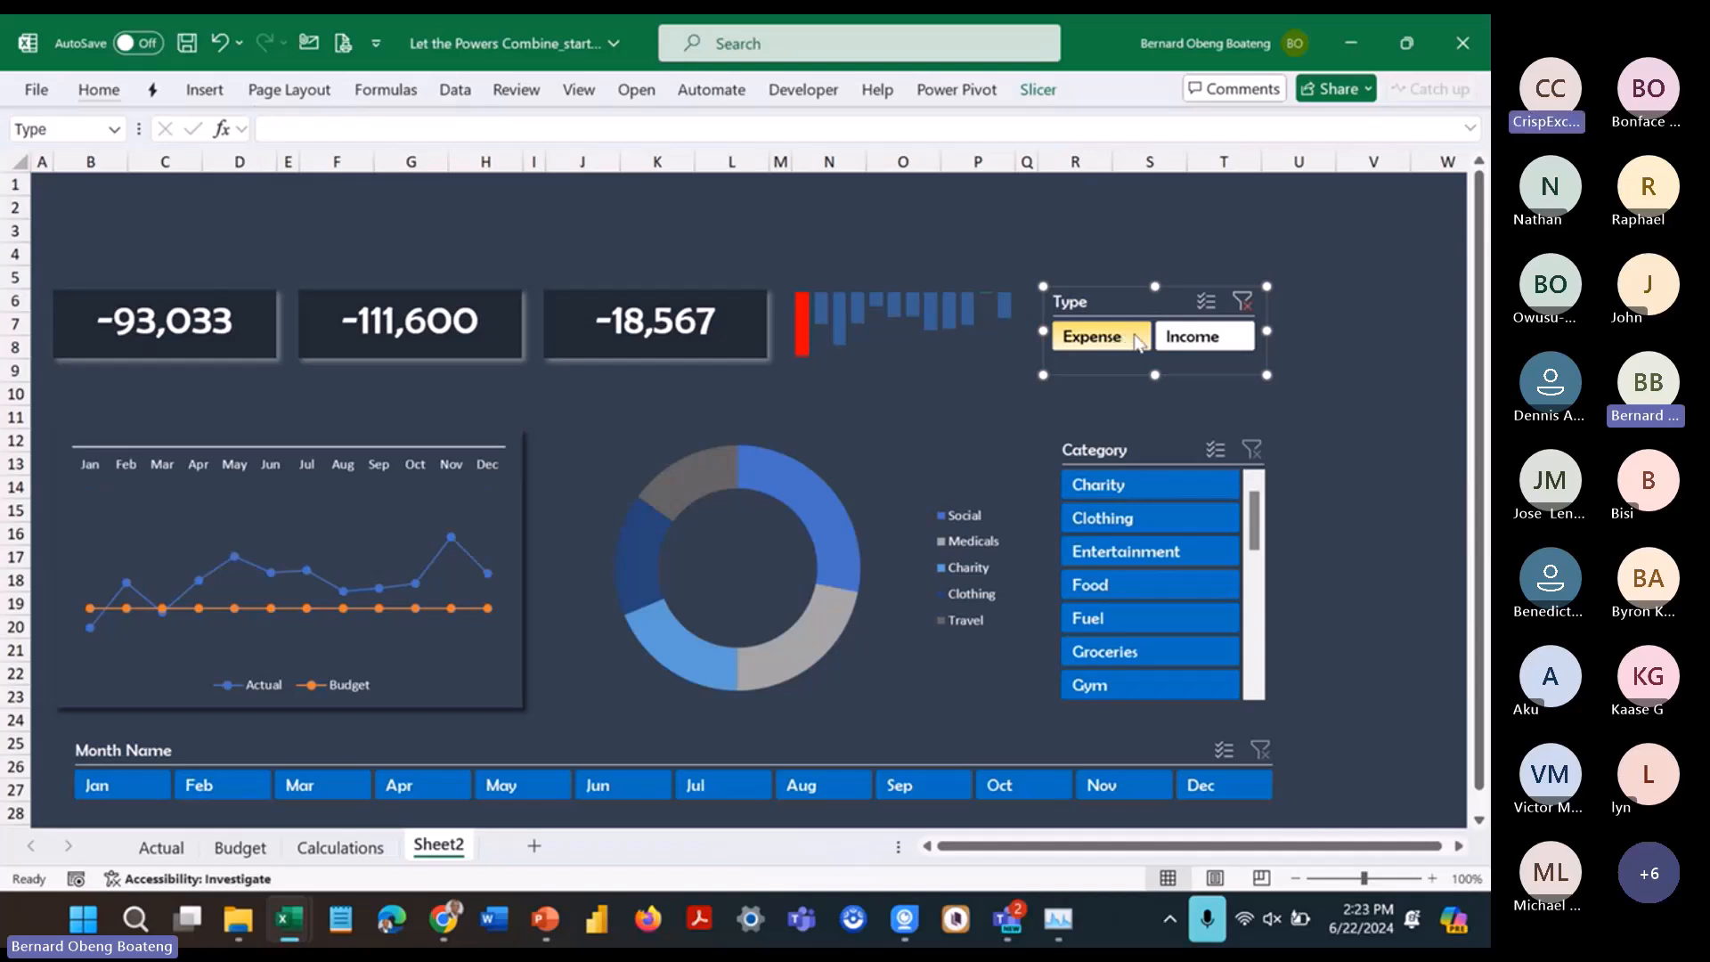
click(1241, 302)
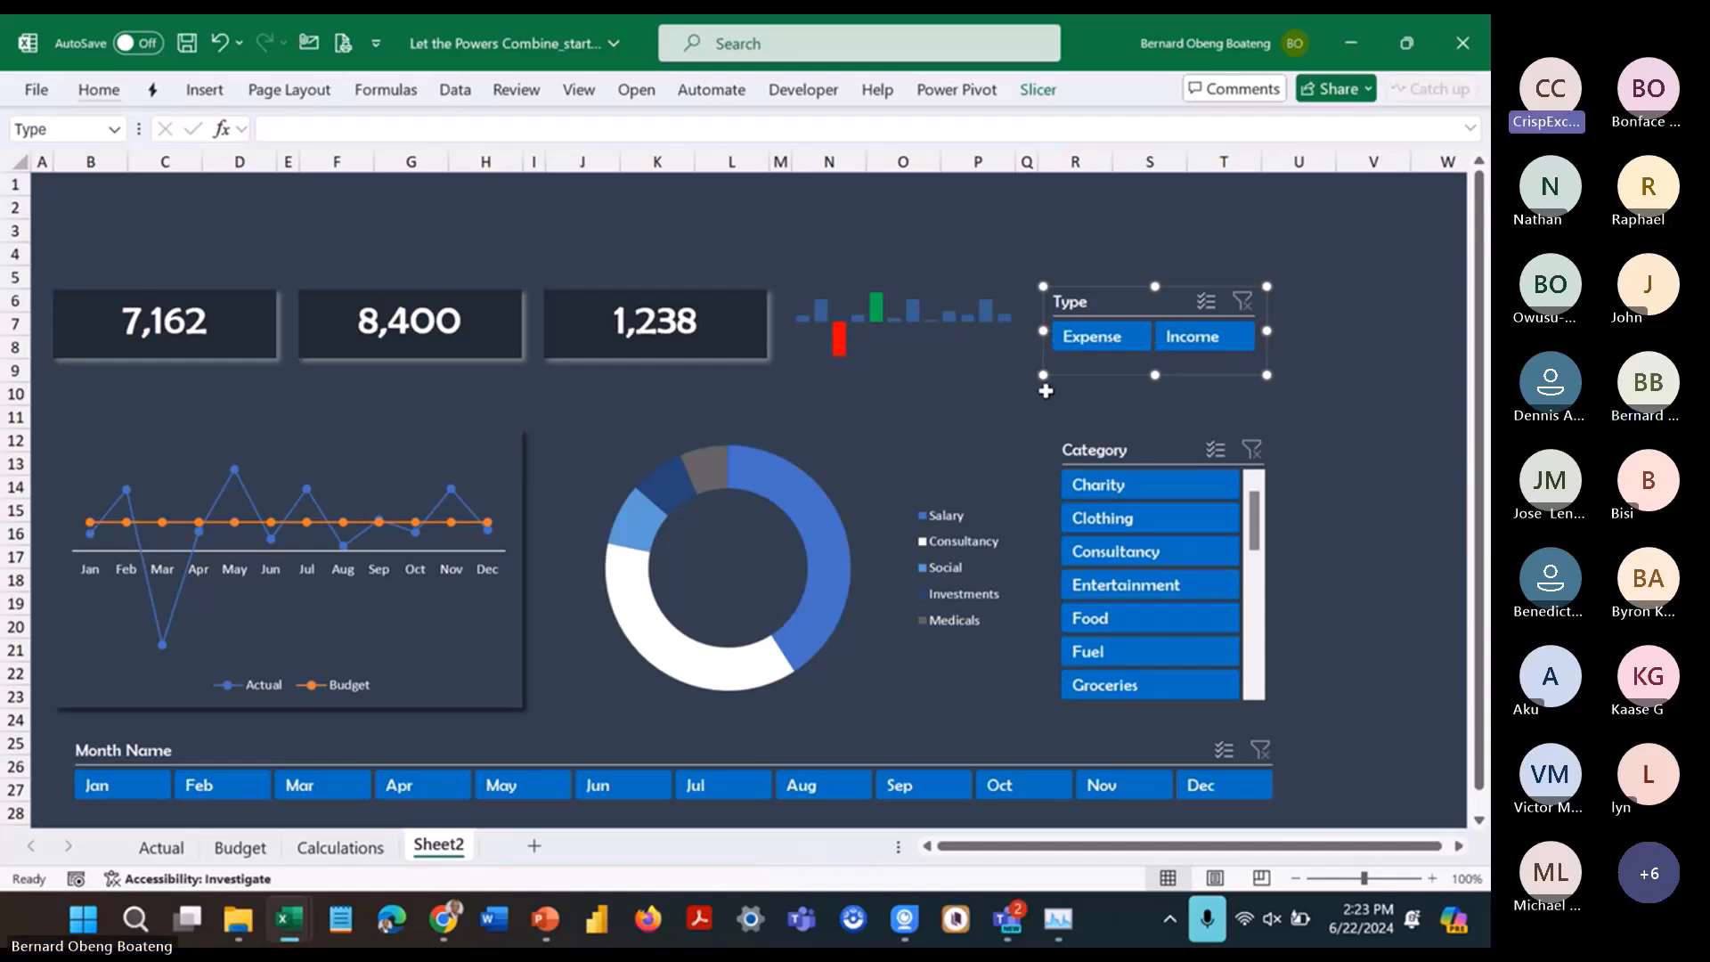
Step: Insert a Type slicer from the Category table for the monthly Actual PivotTable on the Calculations sheet, and delete it again
click(375, 850)
scroll(831, 537, left, 5)
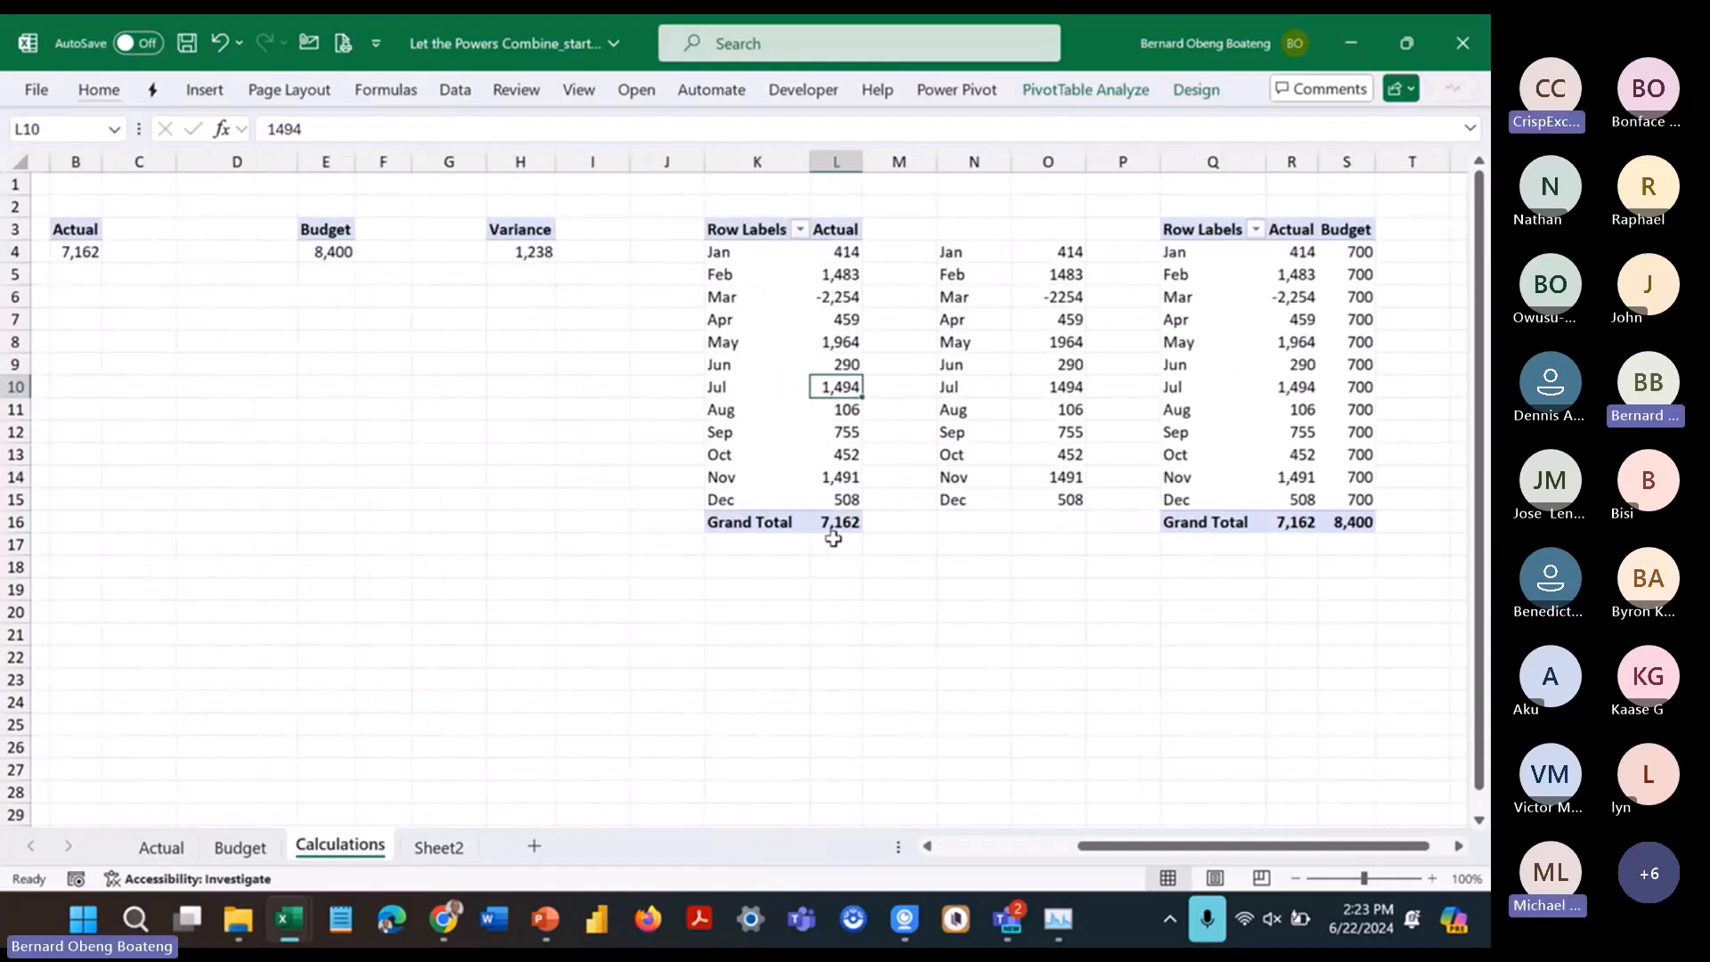
click(835, 341)
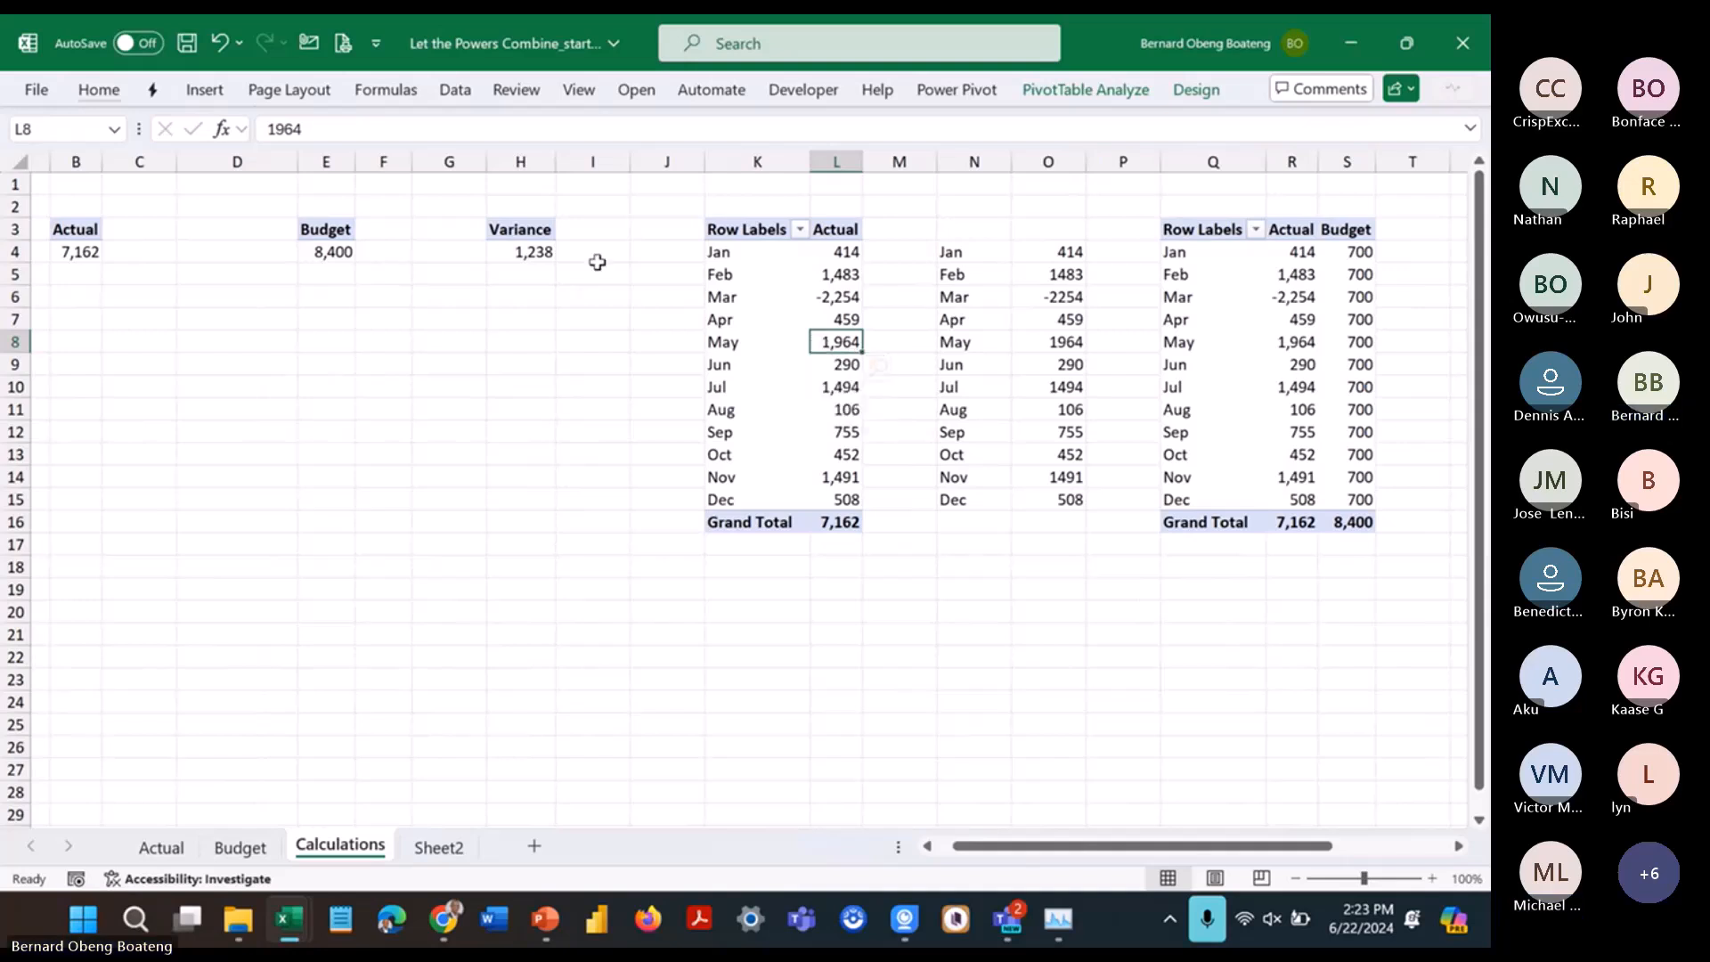
click(204, 90)
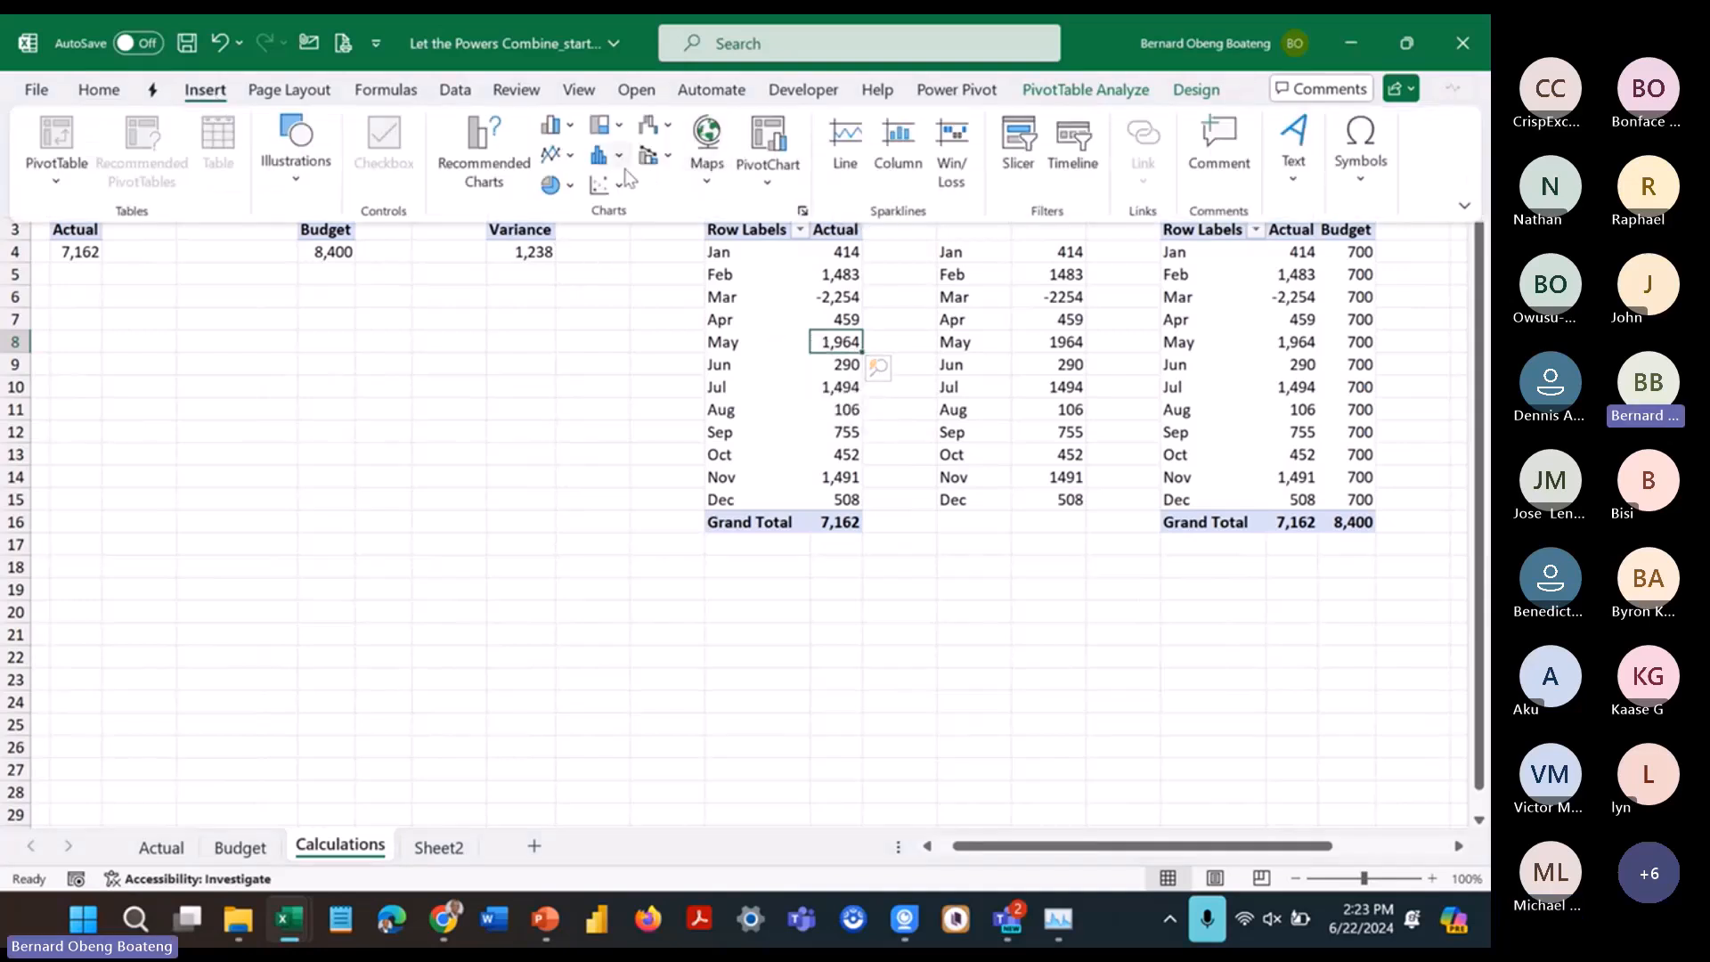
click(1021, 156)
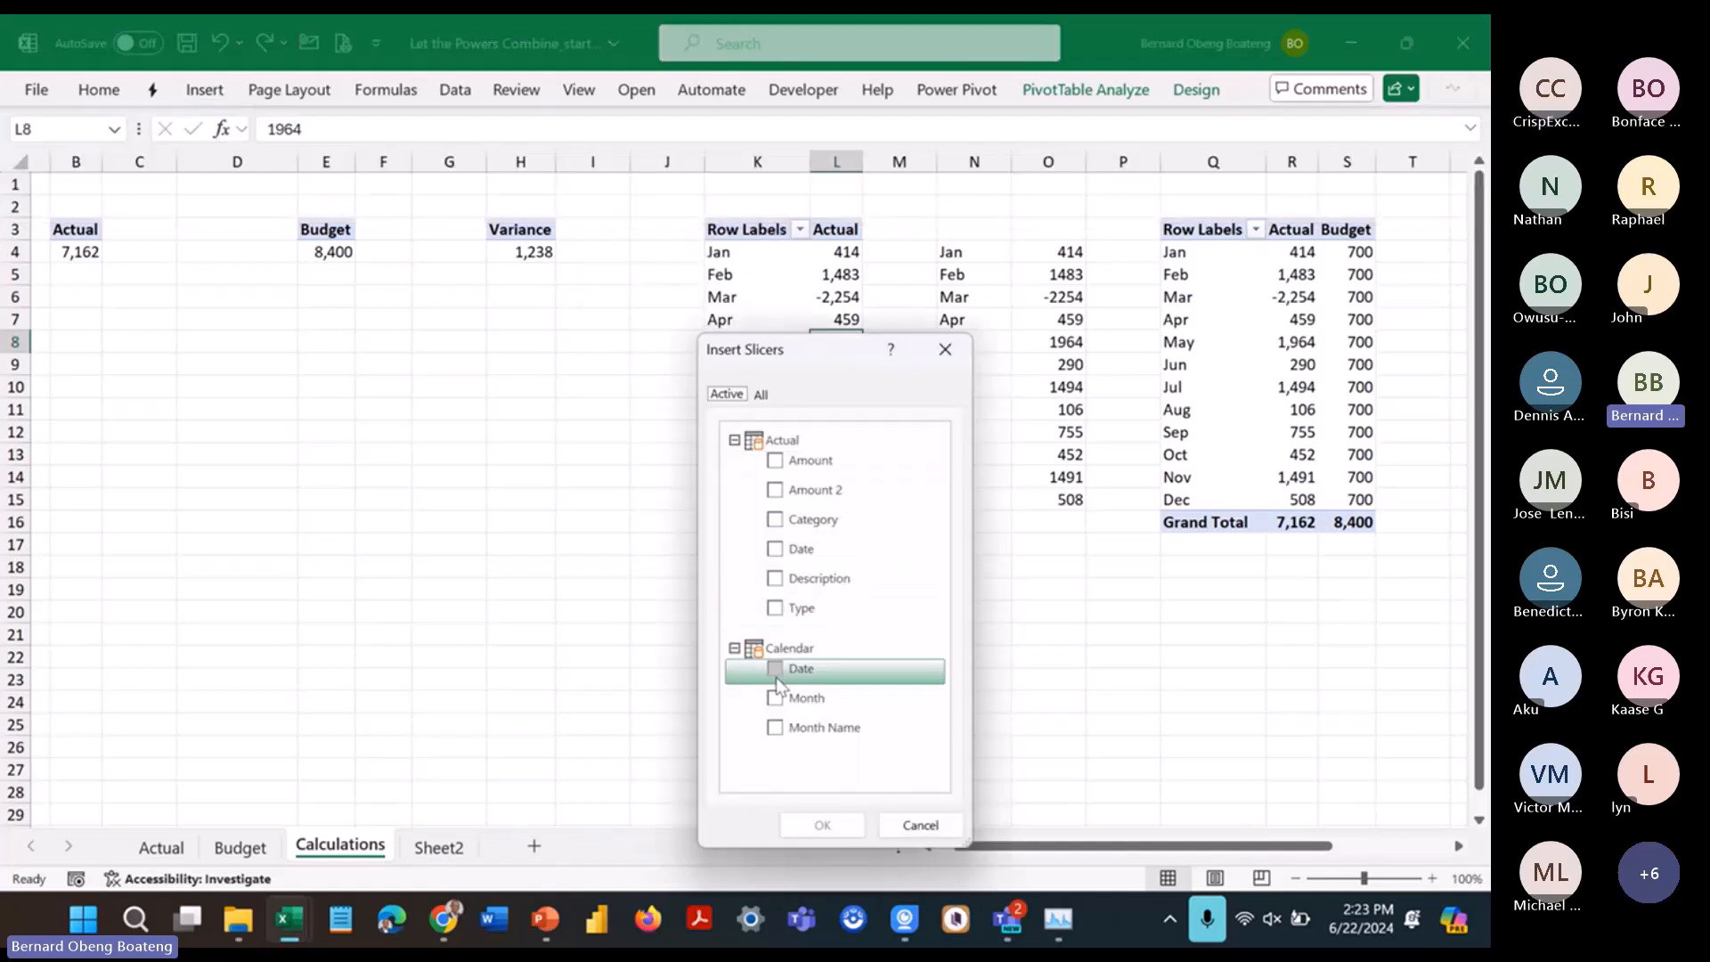
click(766, 396)
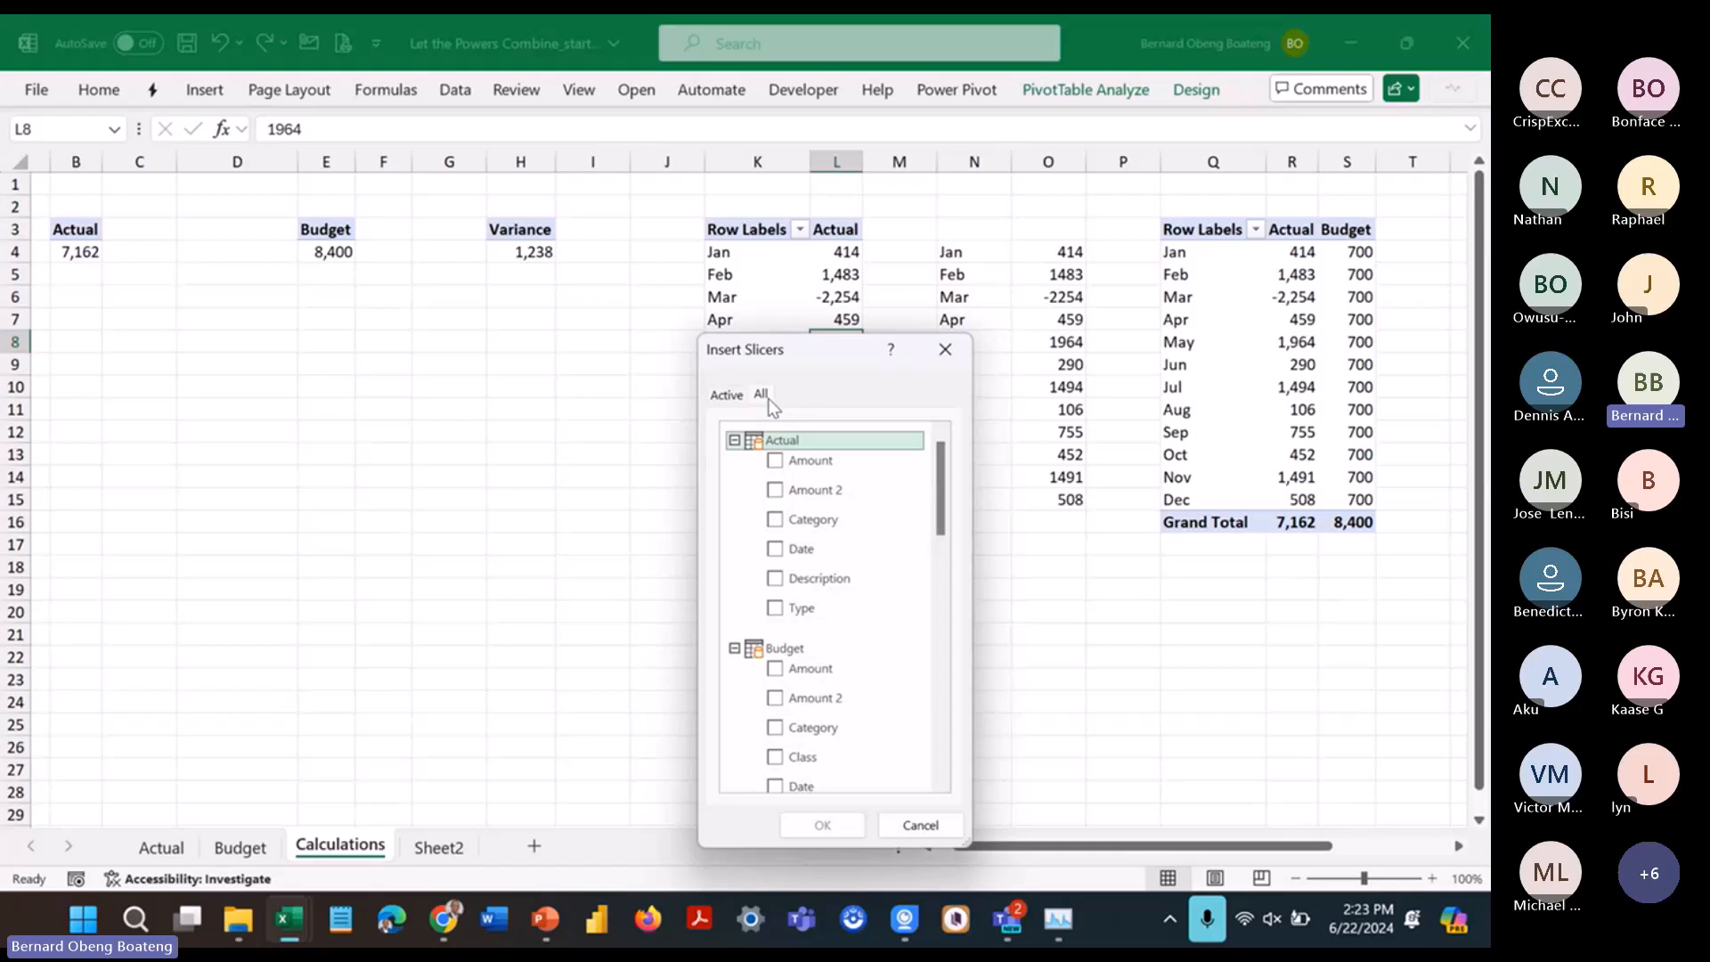
click(734, 440)
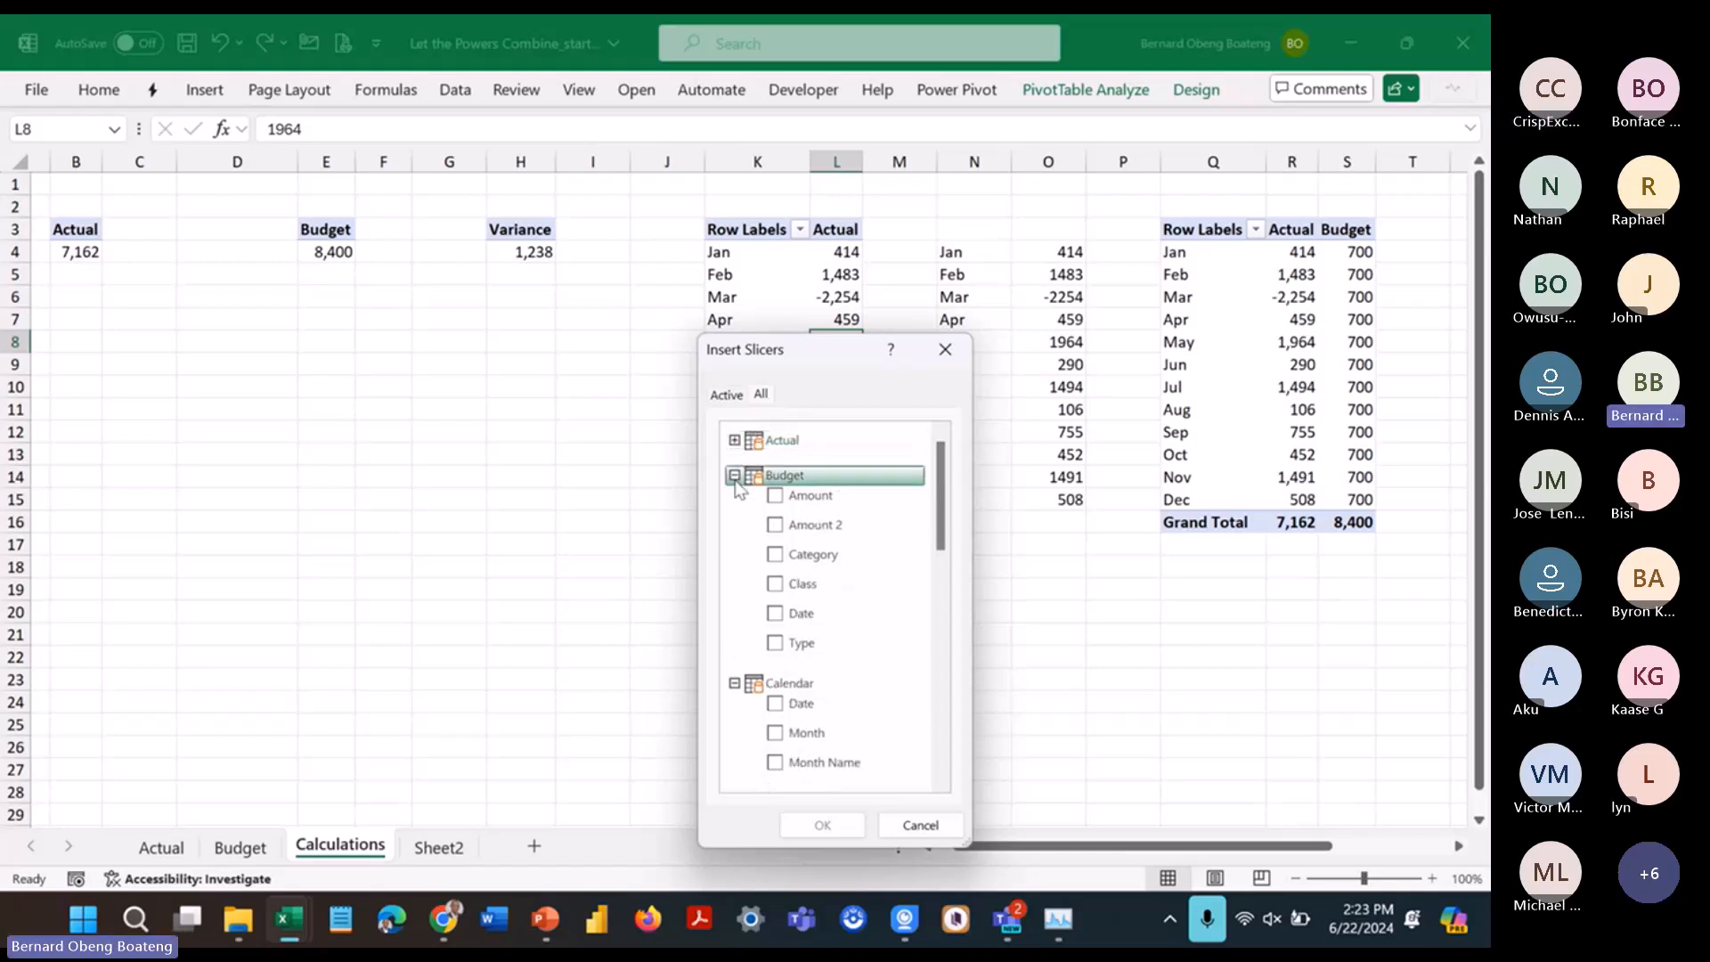
click(734, 476)
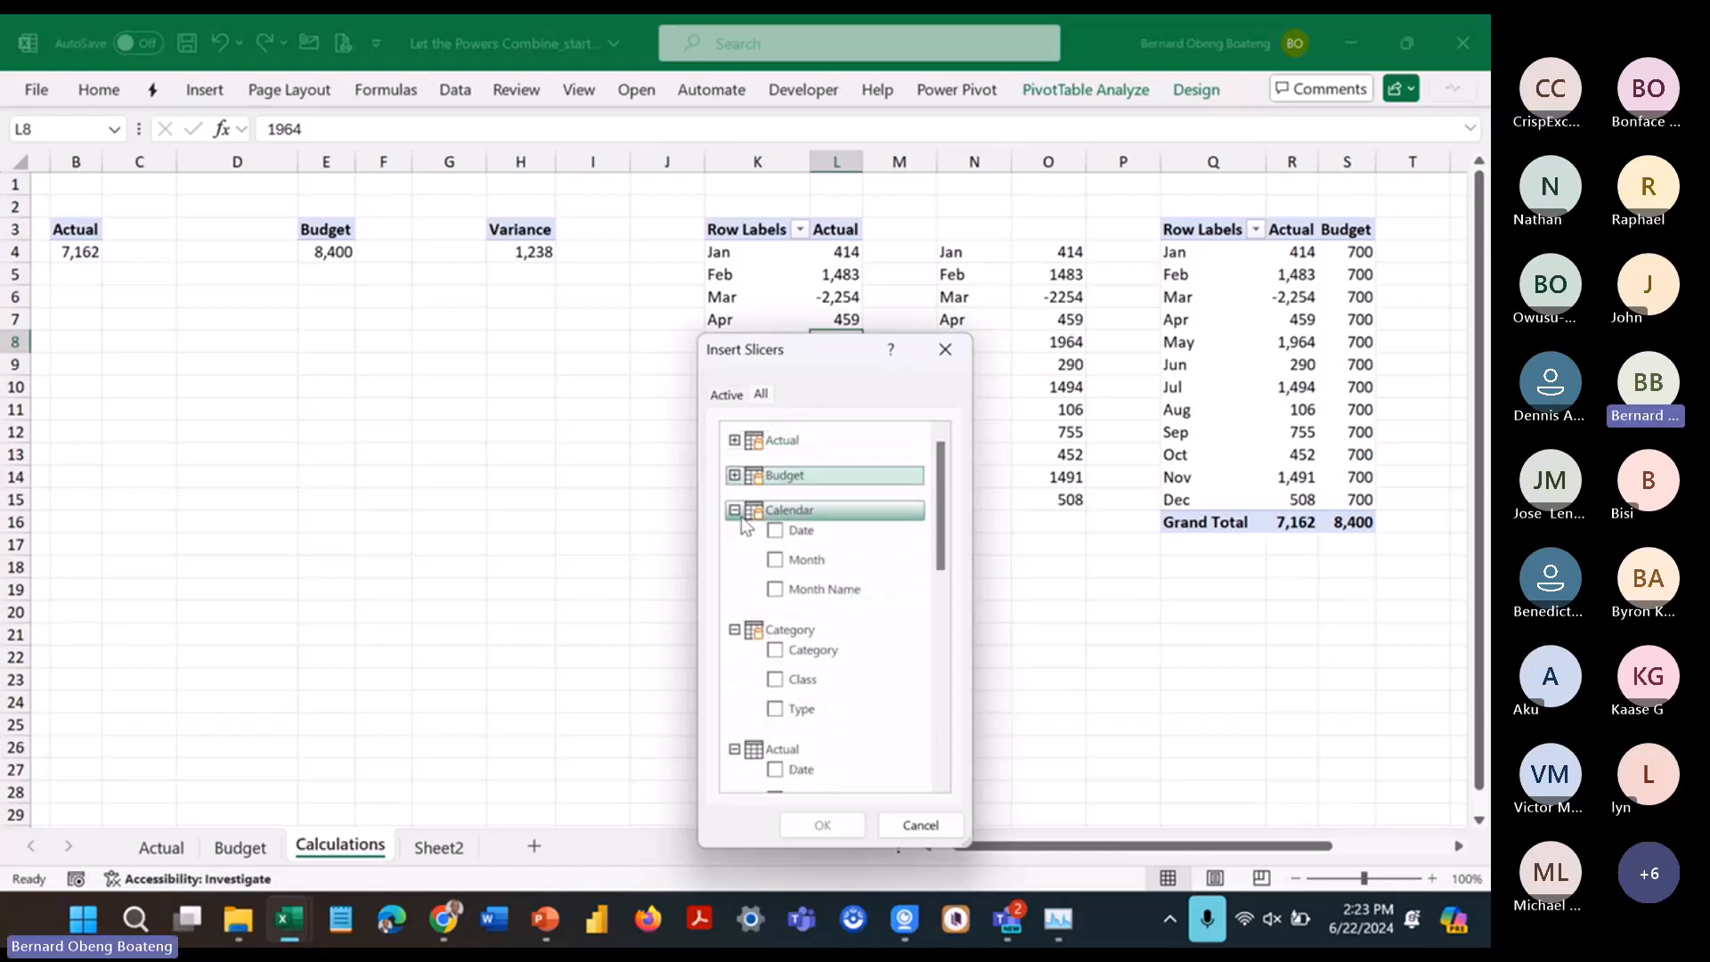
click(734, 510)
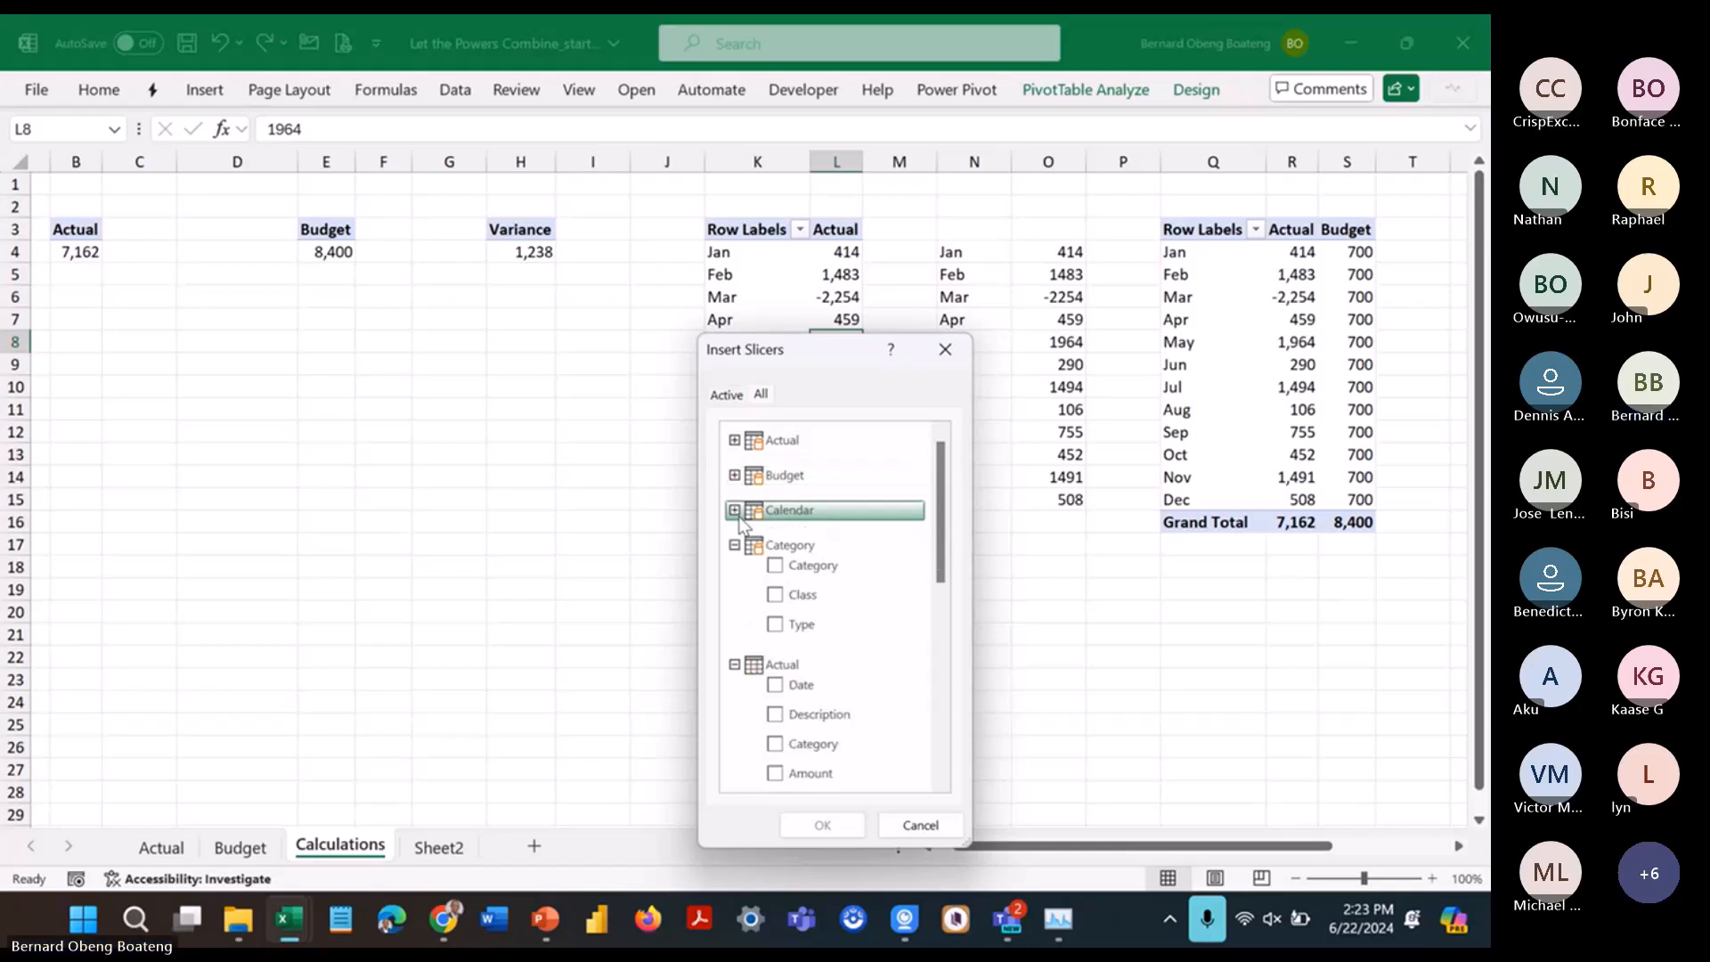
click(775, 625)
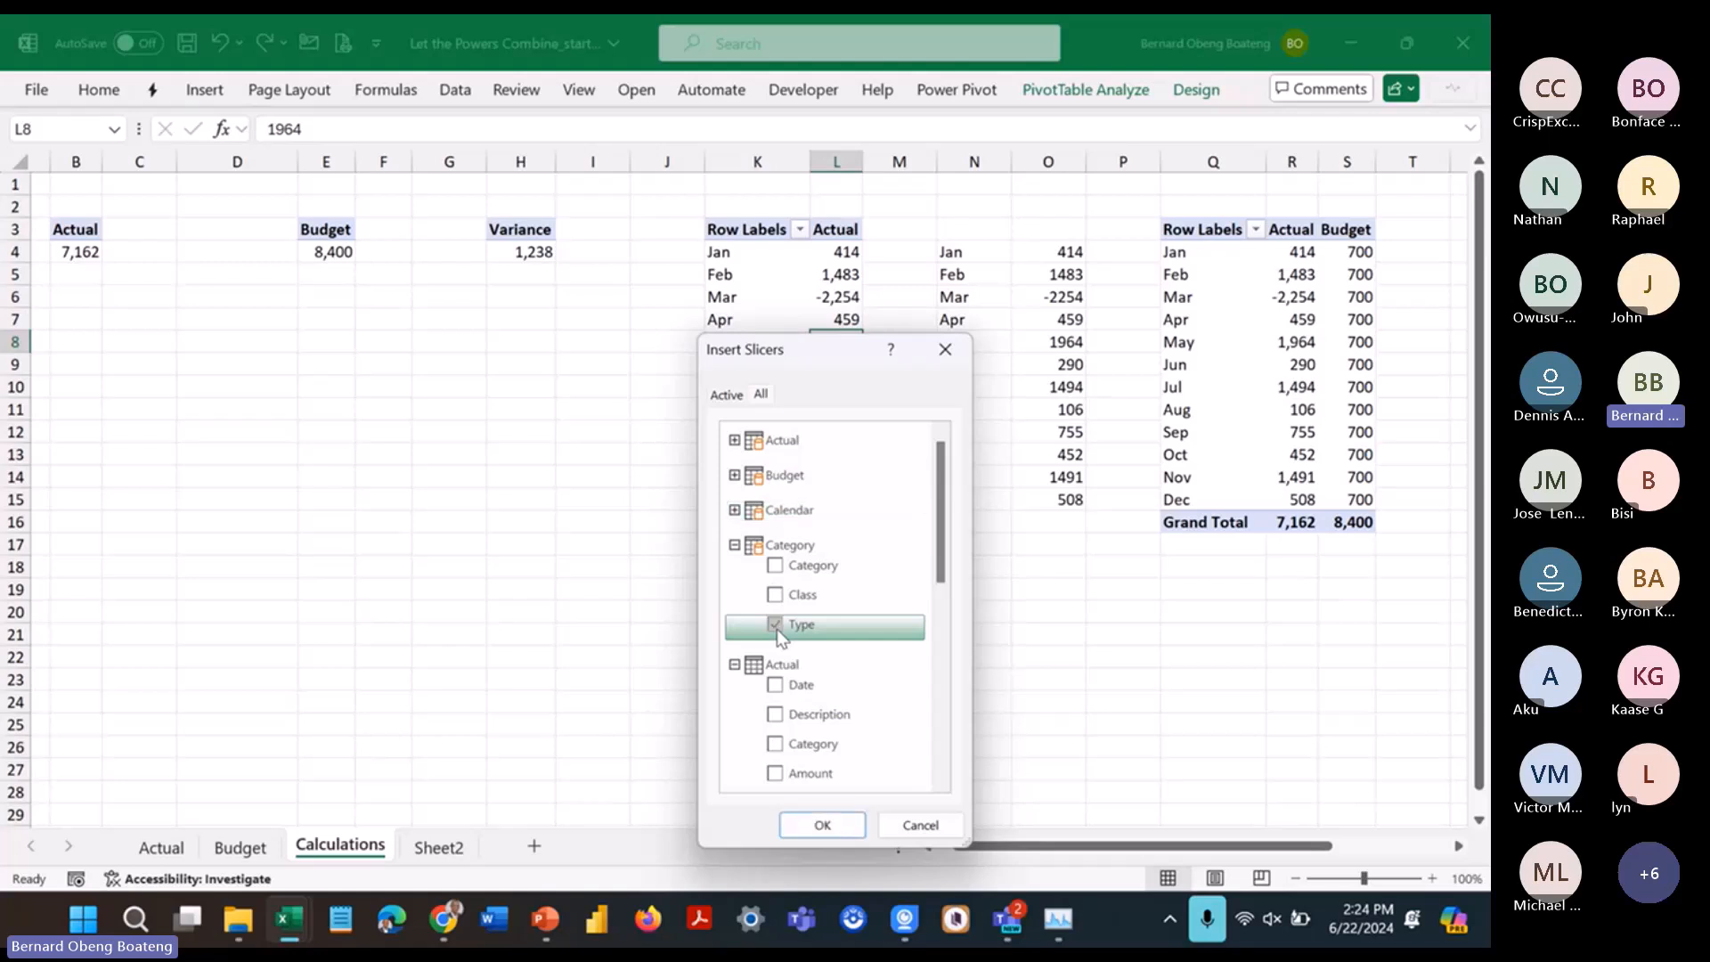
click(817, 818)
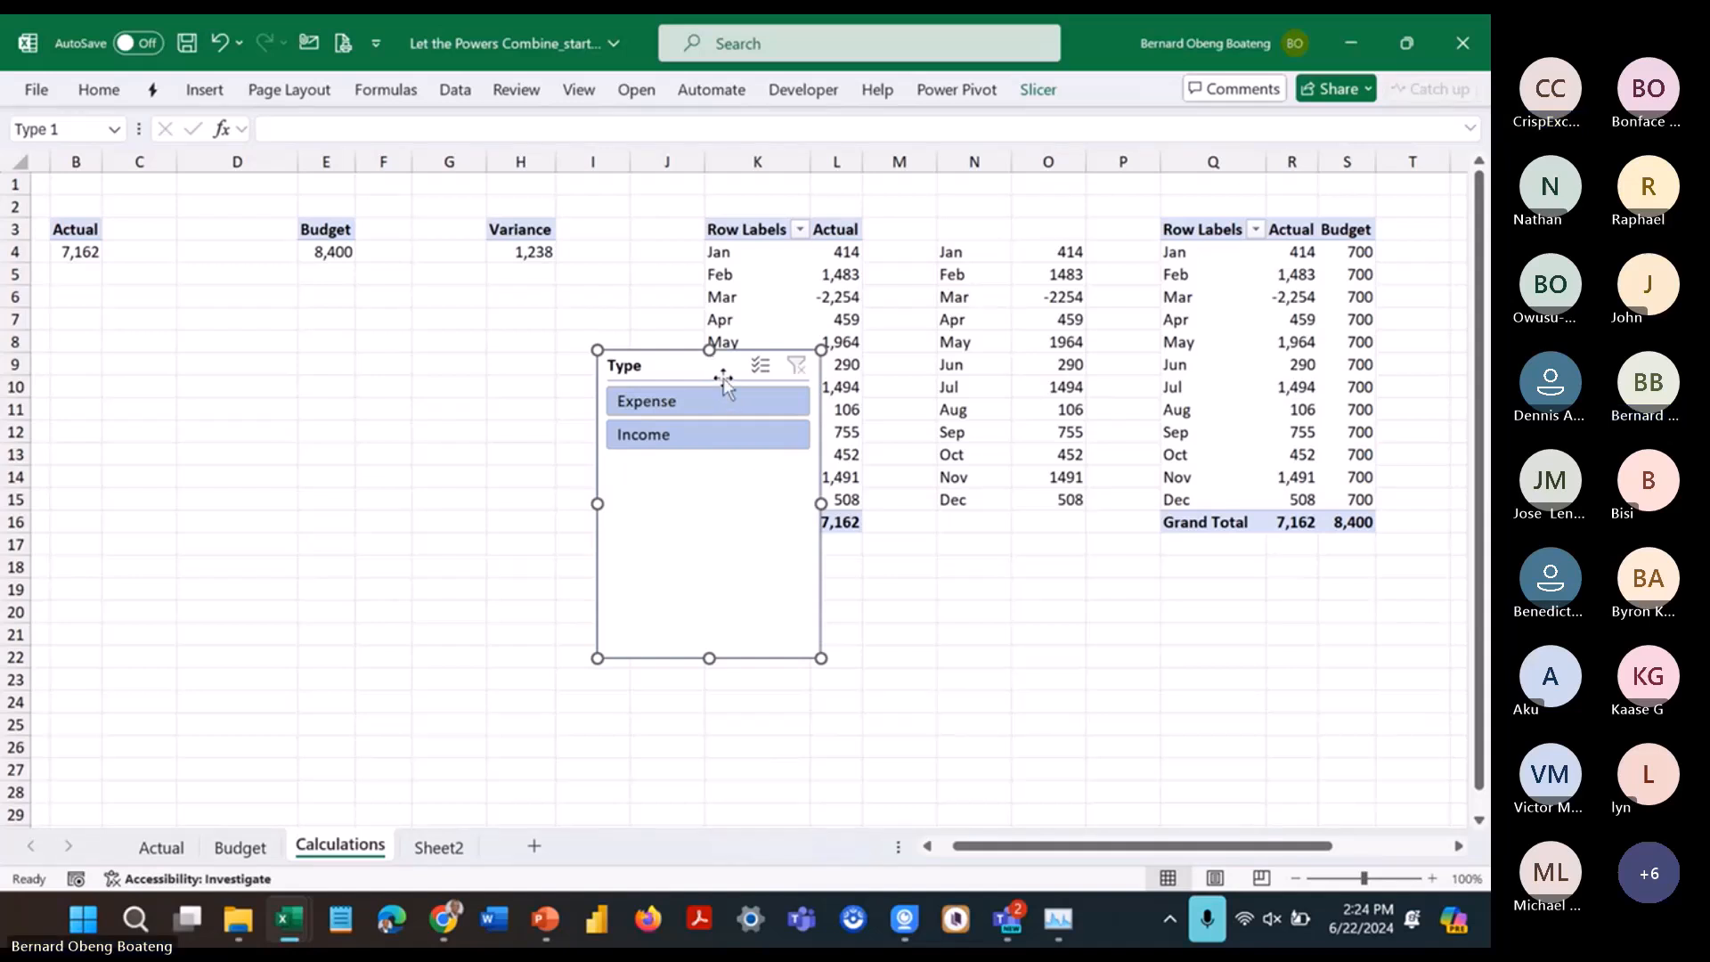
key(Delete)
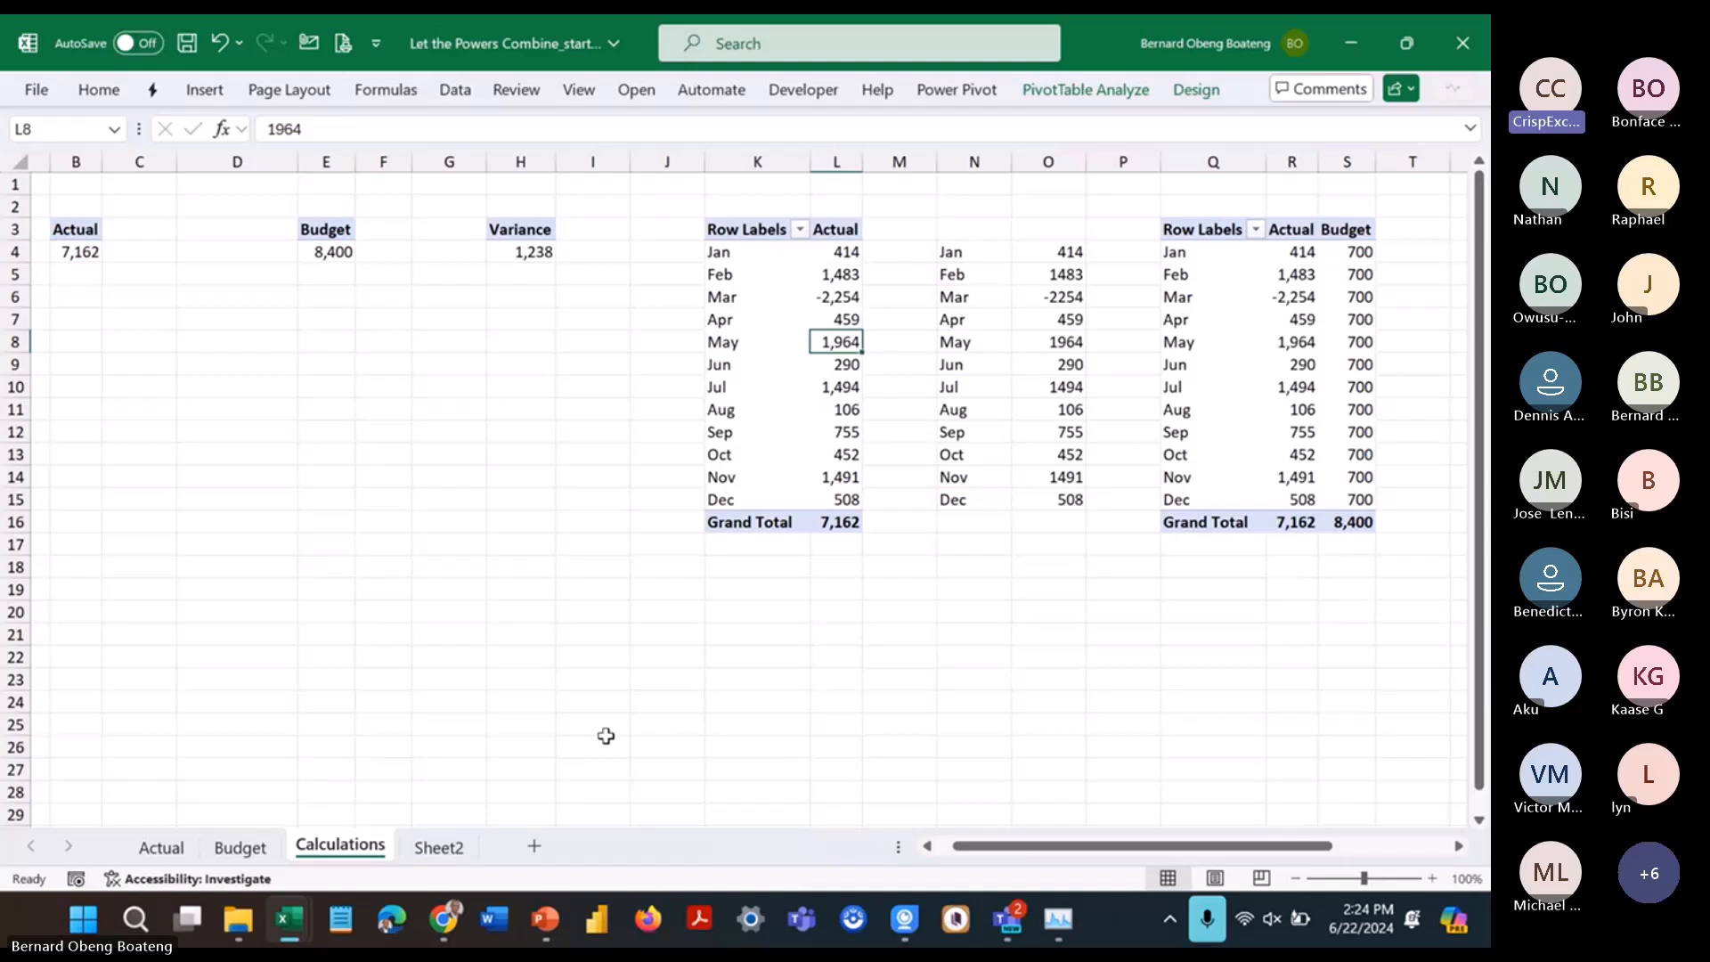
Step: Switch to the finished workbook and open its Calendar query in the Power Query Editor
key(alt+Tab)
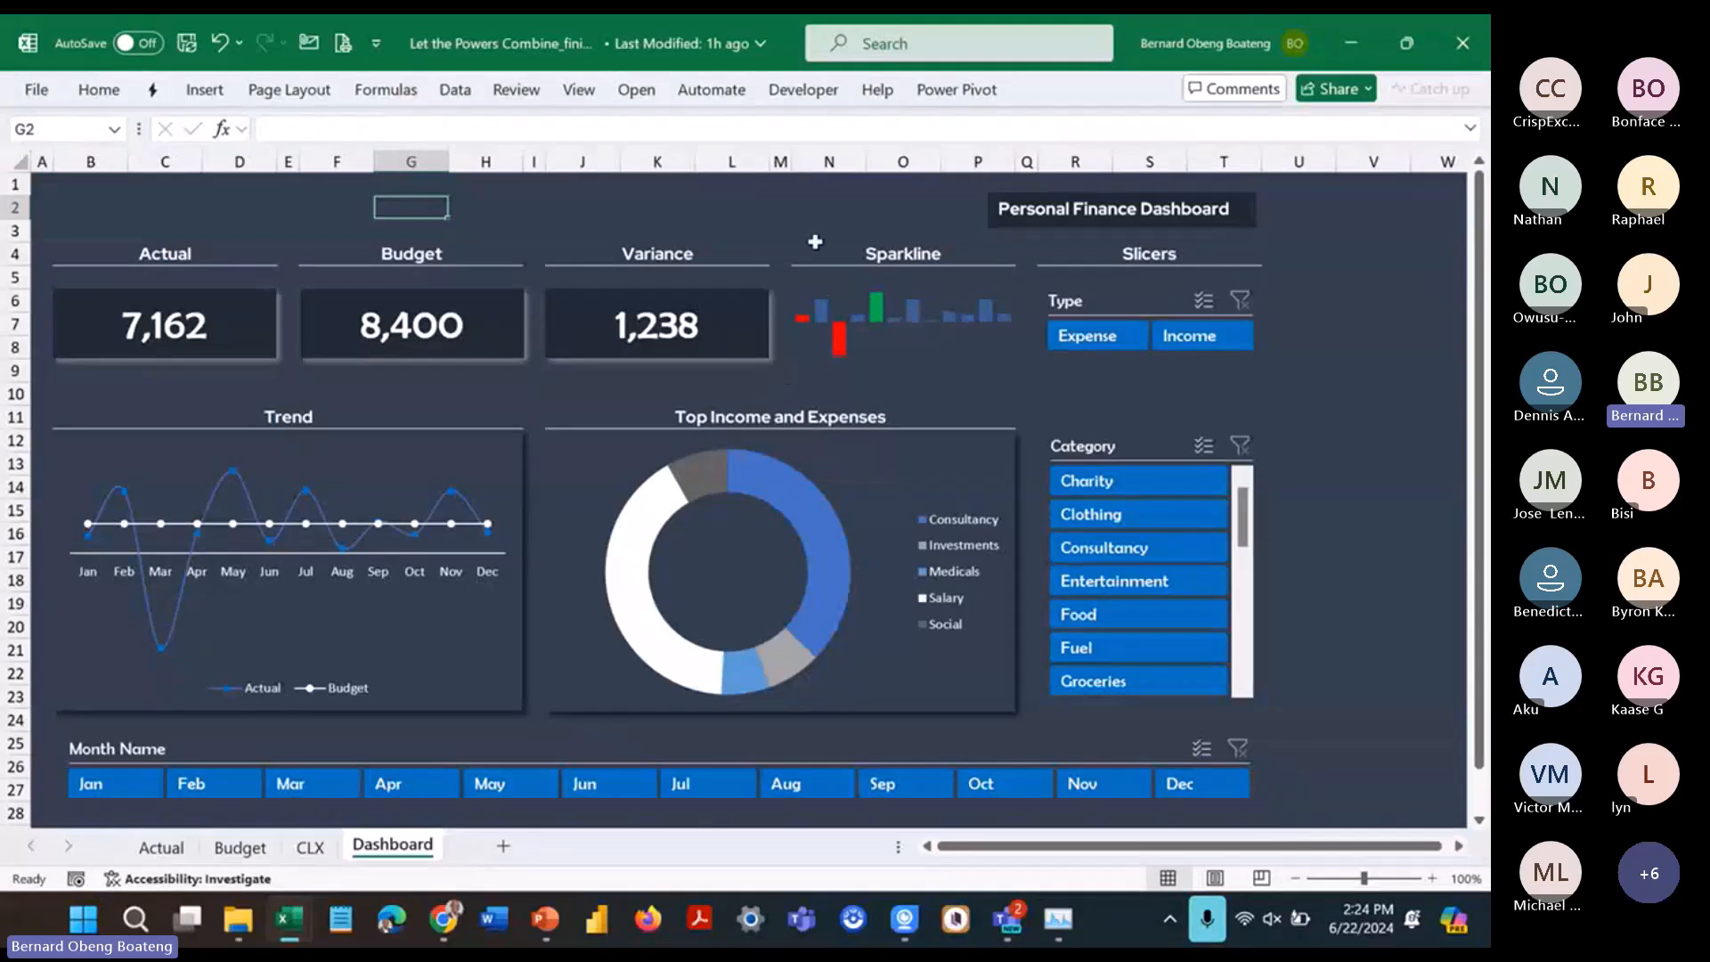
click(454, 89)
click(450, 114)
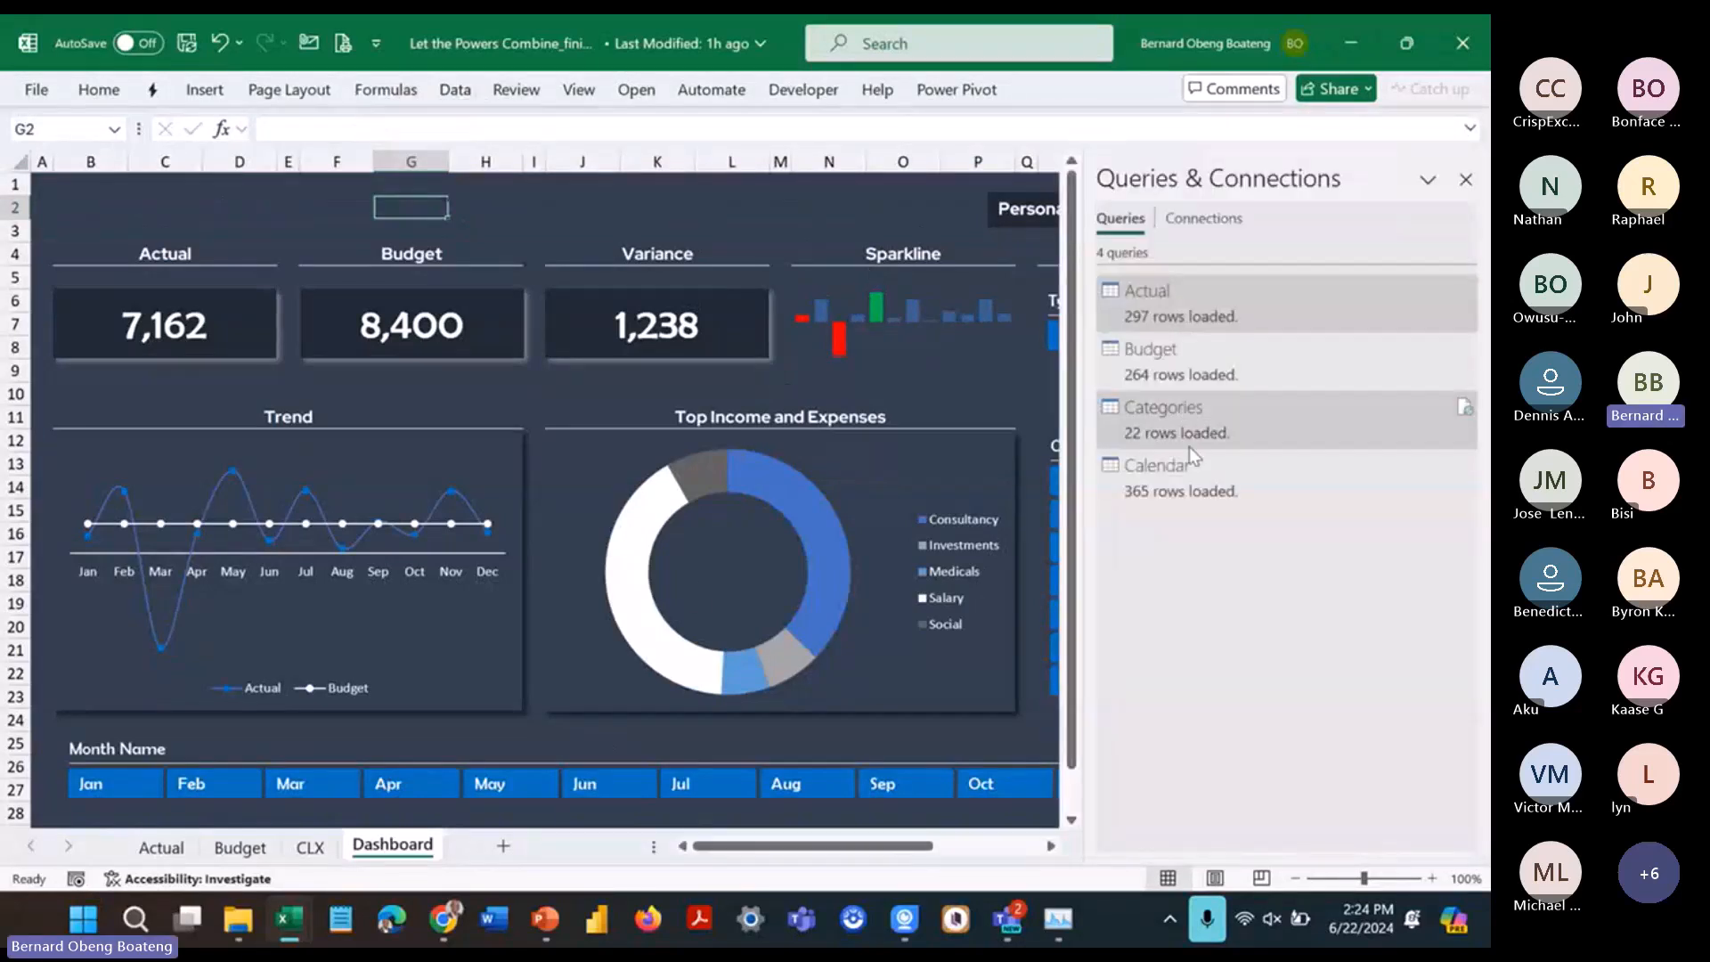
click(1187, 476)
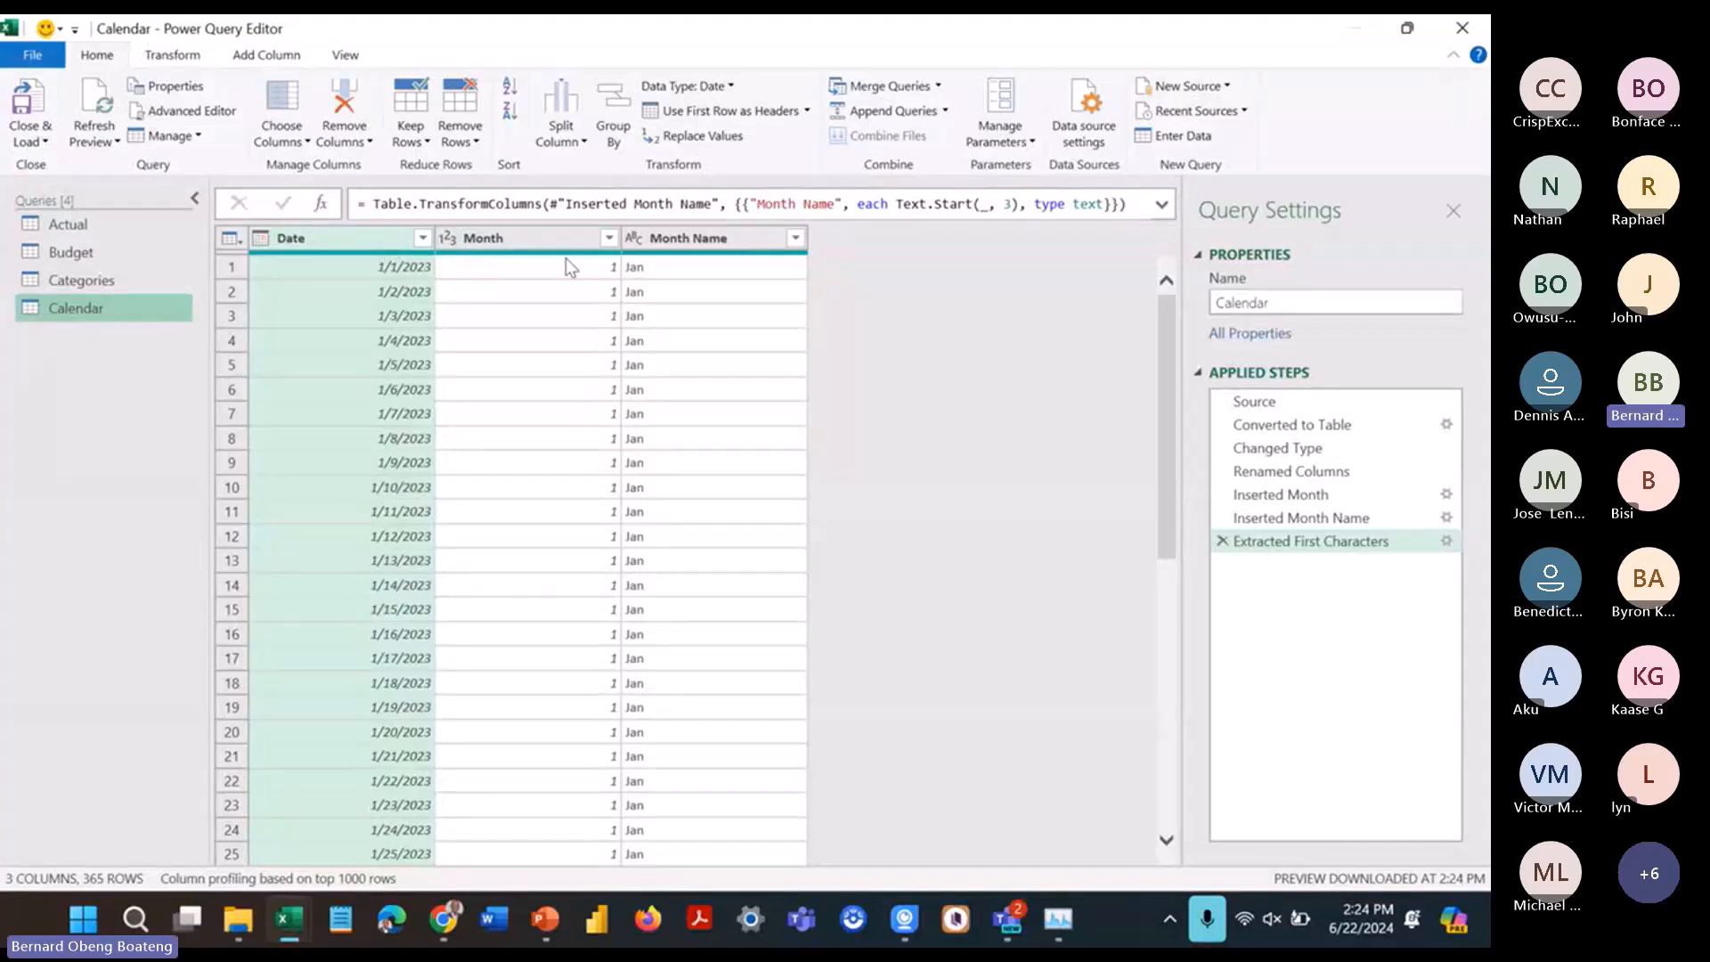
Step: Add a Year column extracted from the Date column to the Calendar query and load the query back into the workbook
click(294, 58)
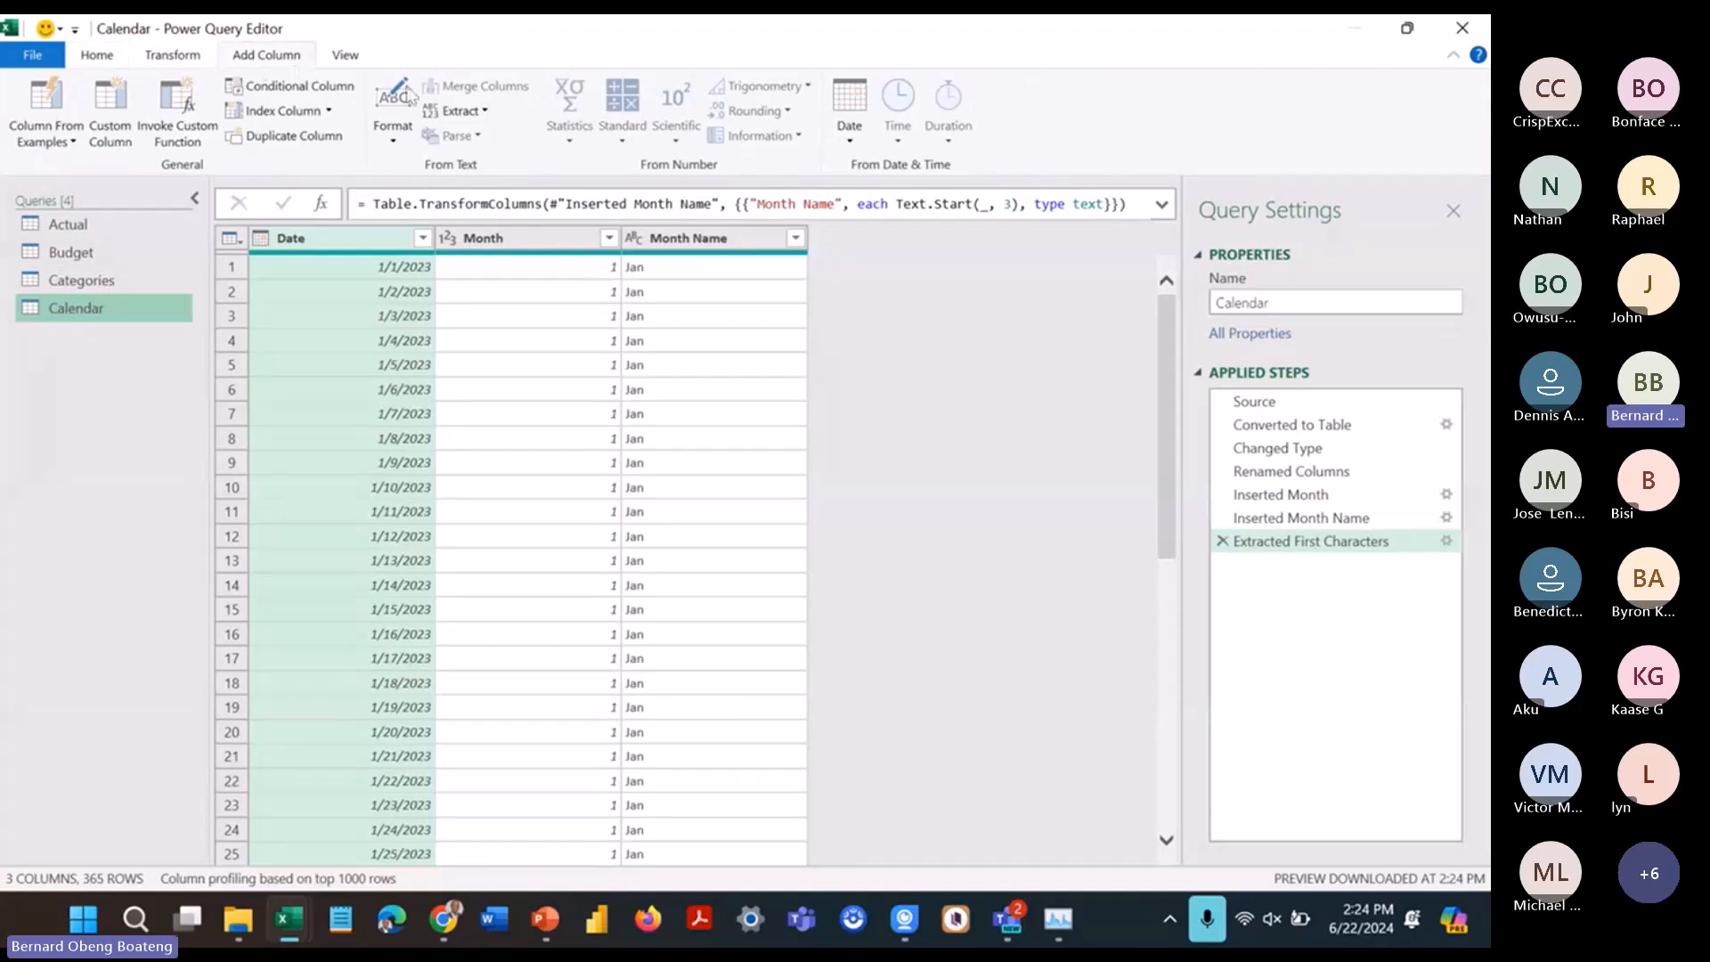
click(849, 124)
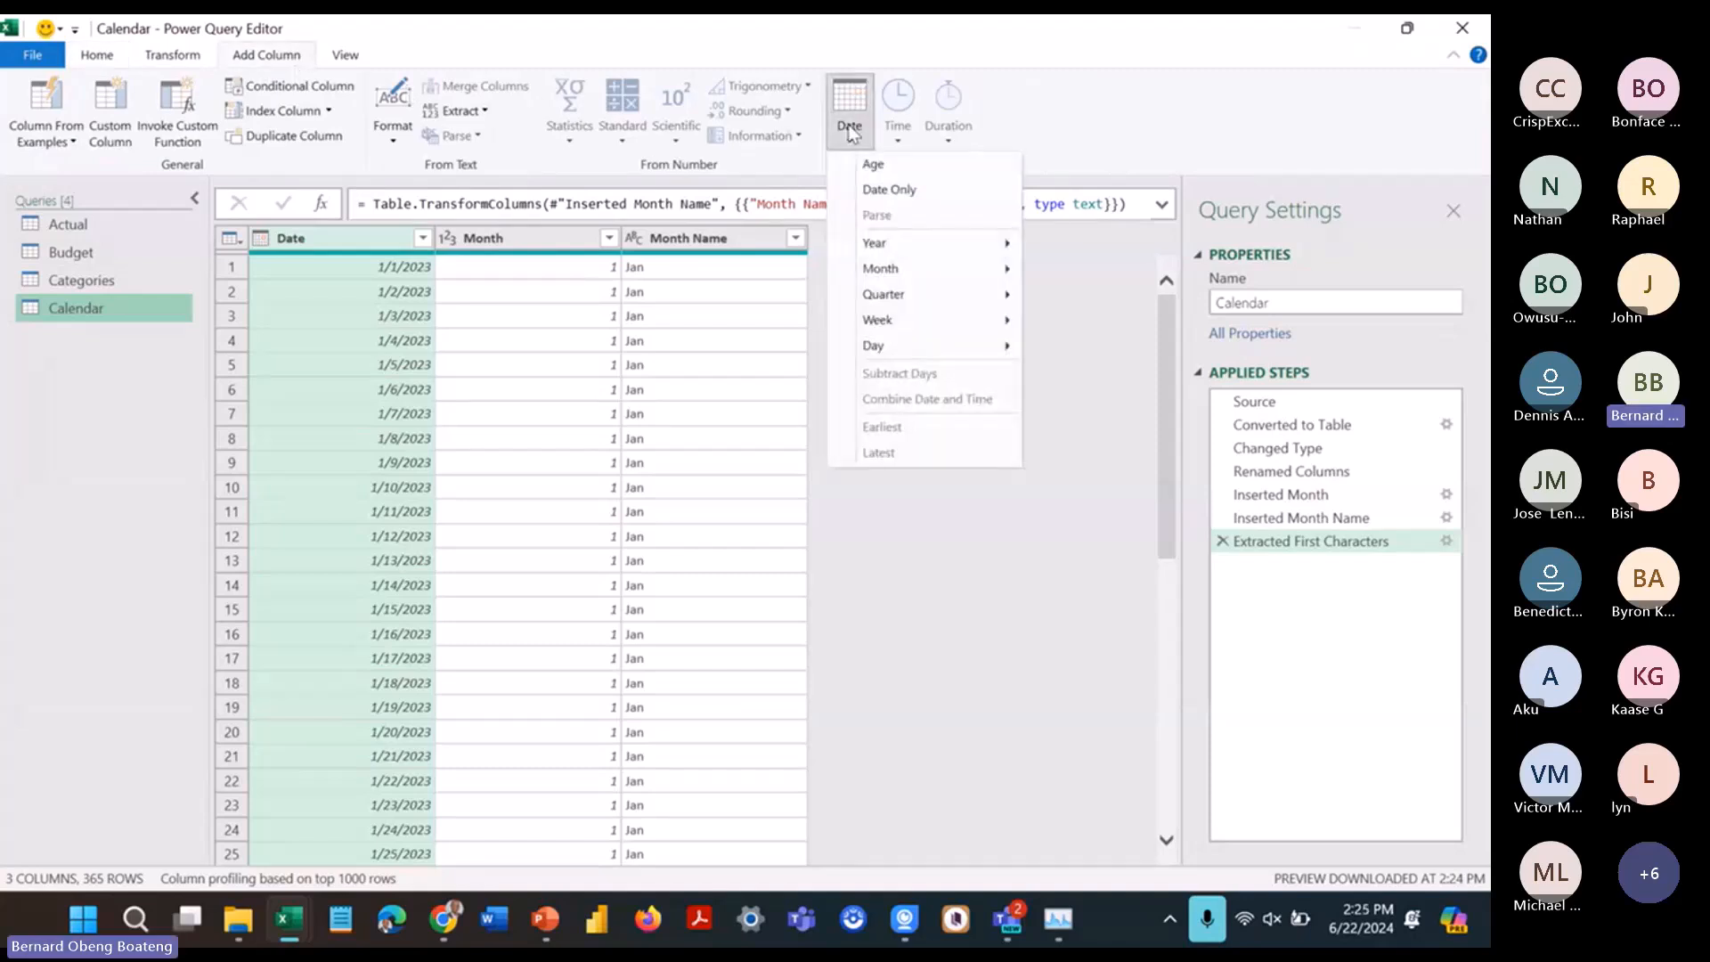
mouse_move(899, 240)
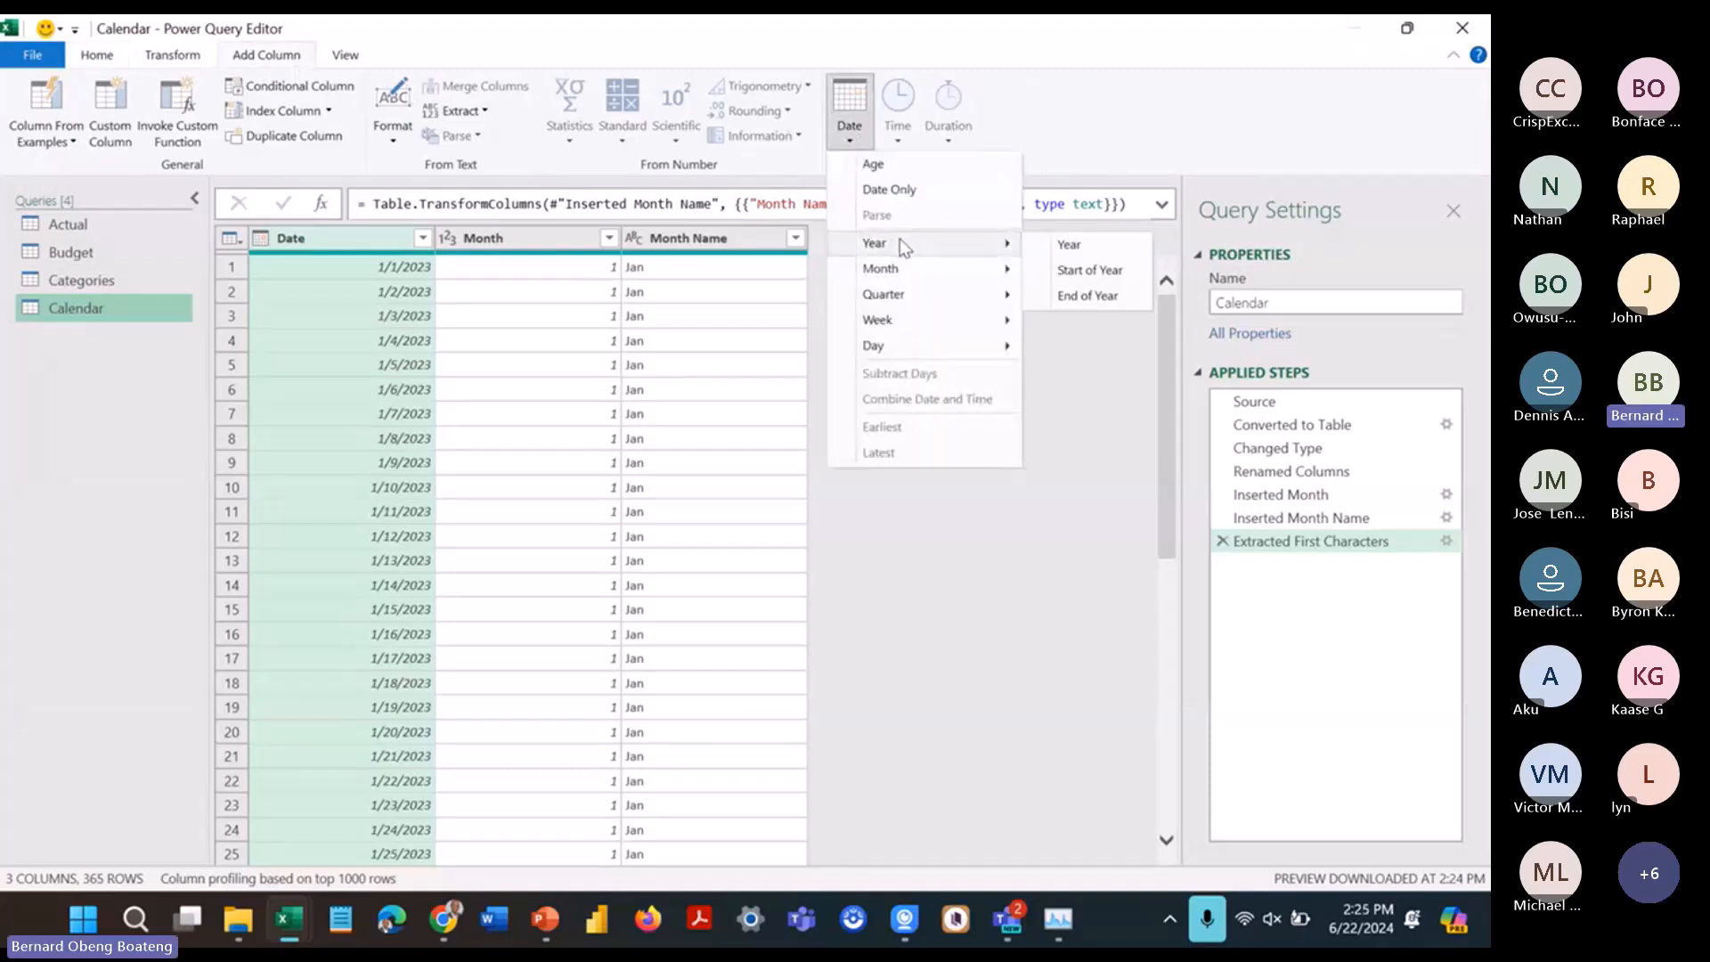
click(1071, 246)
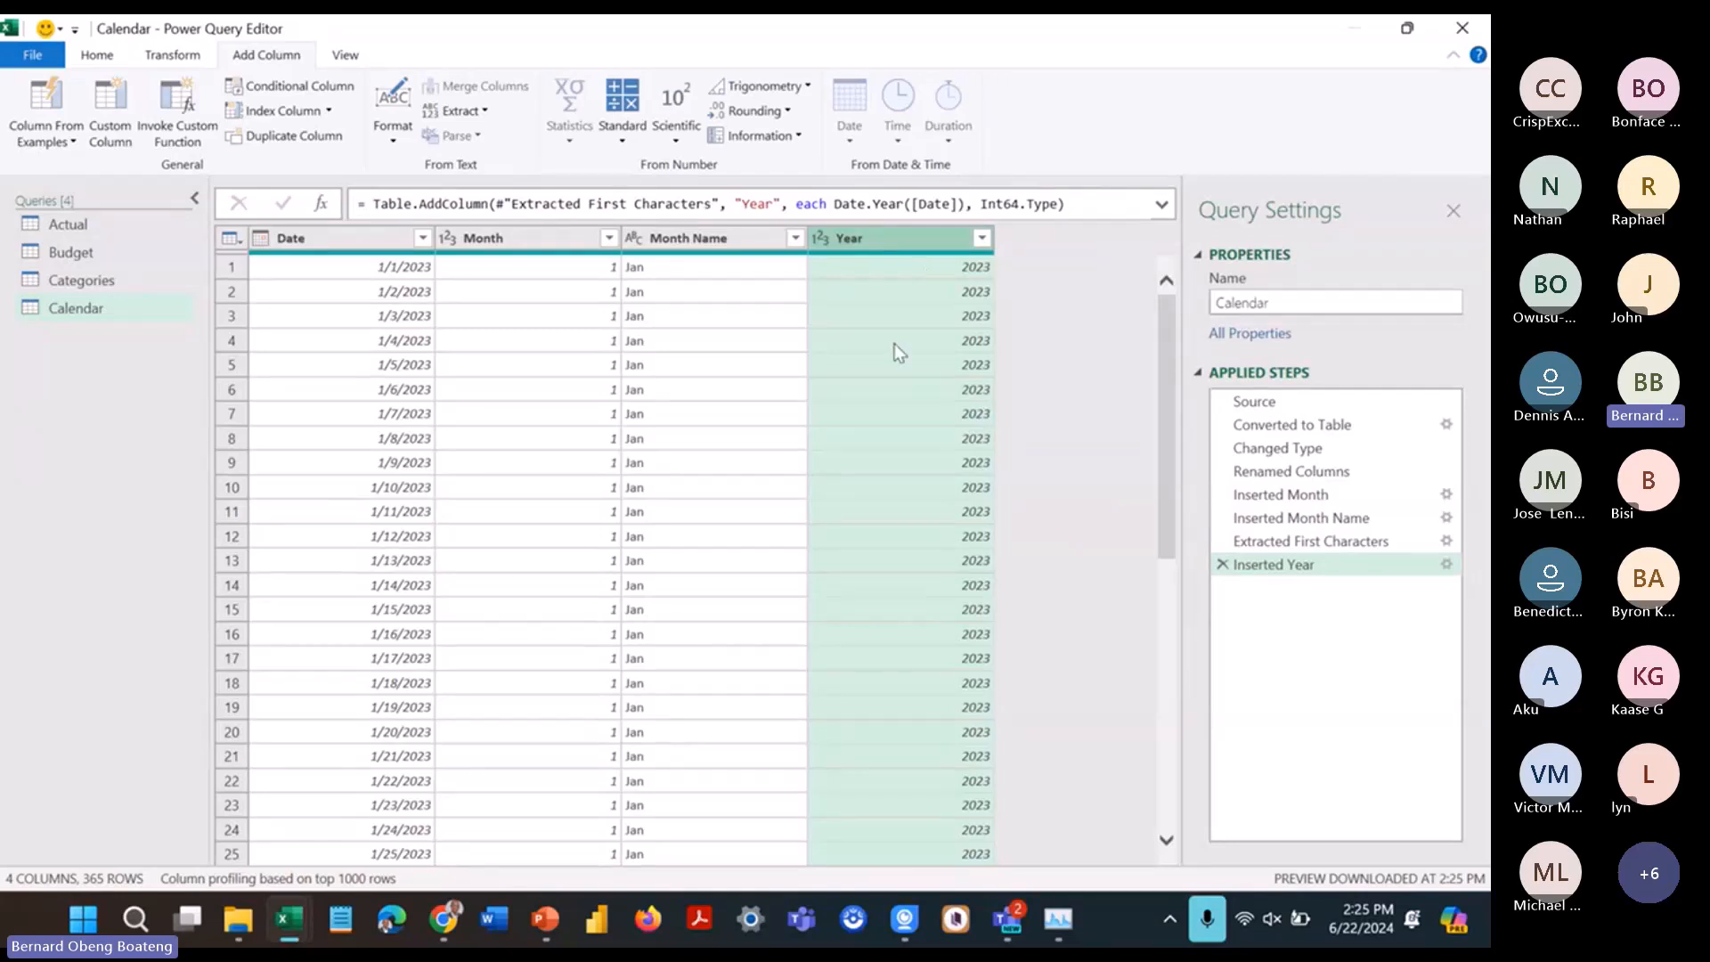
click(96, 56)
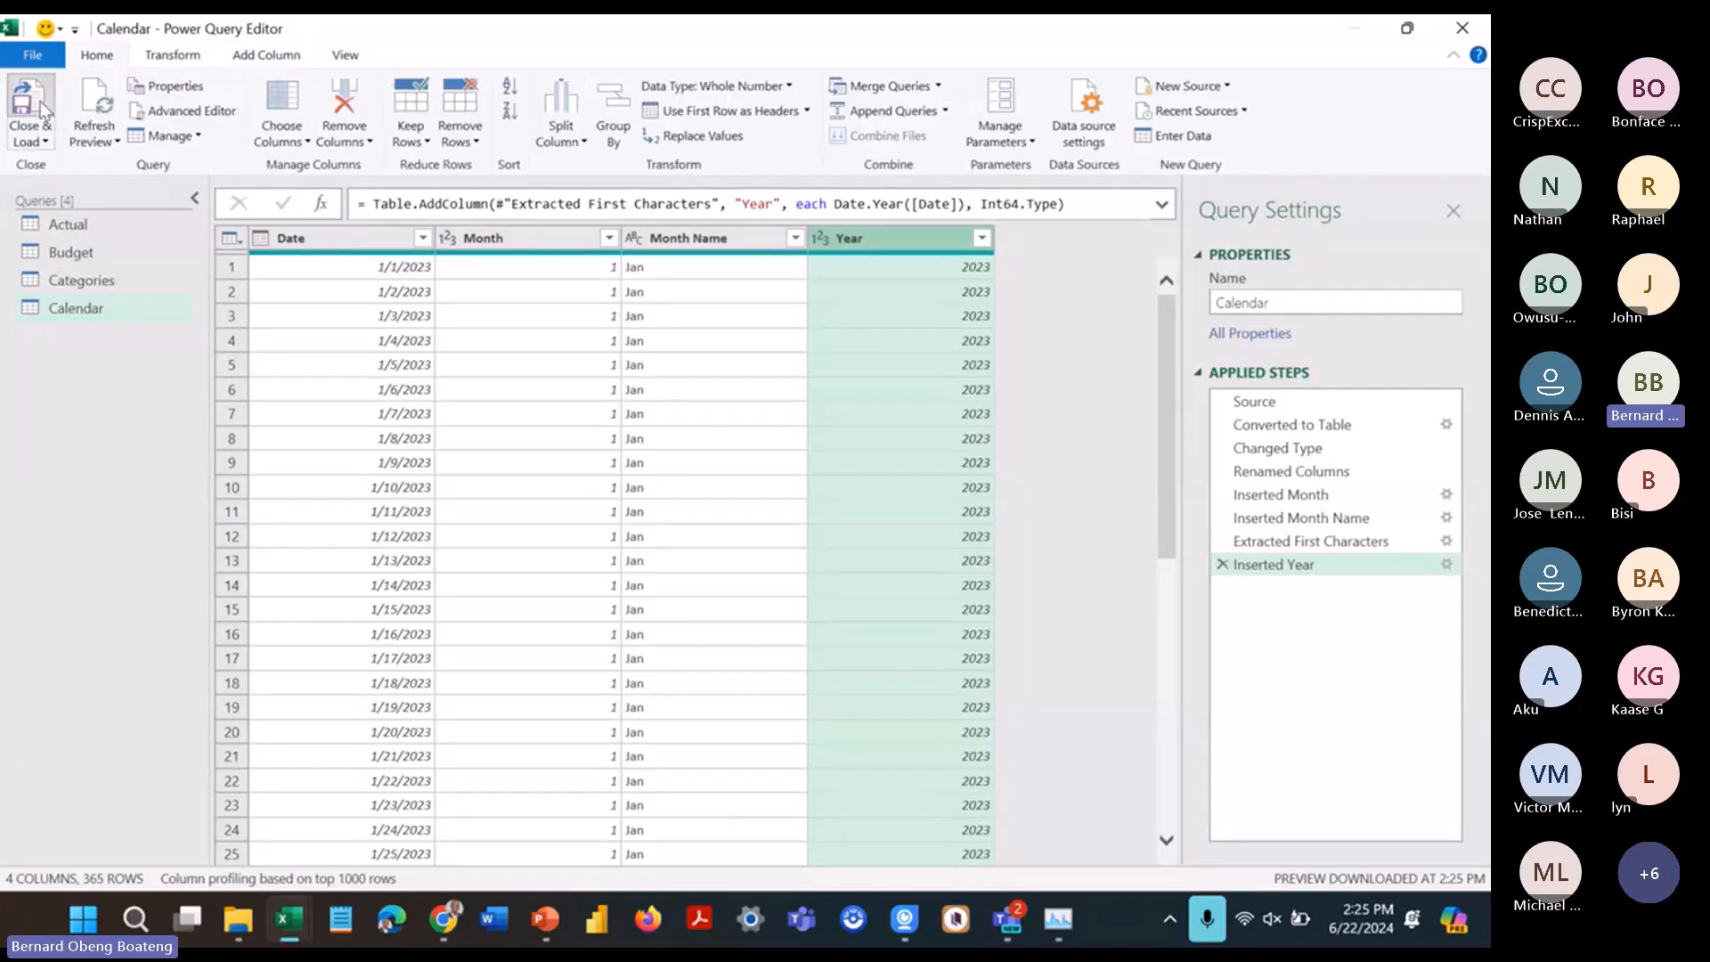
click(40, 101)
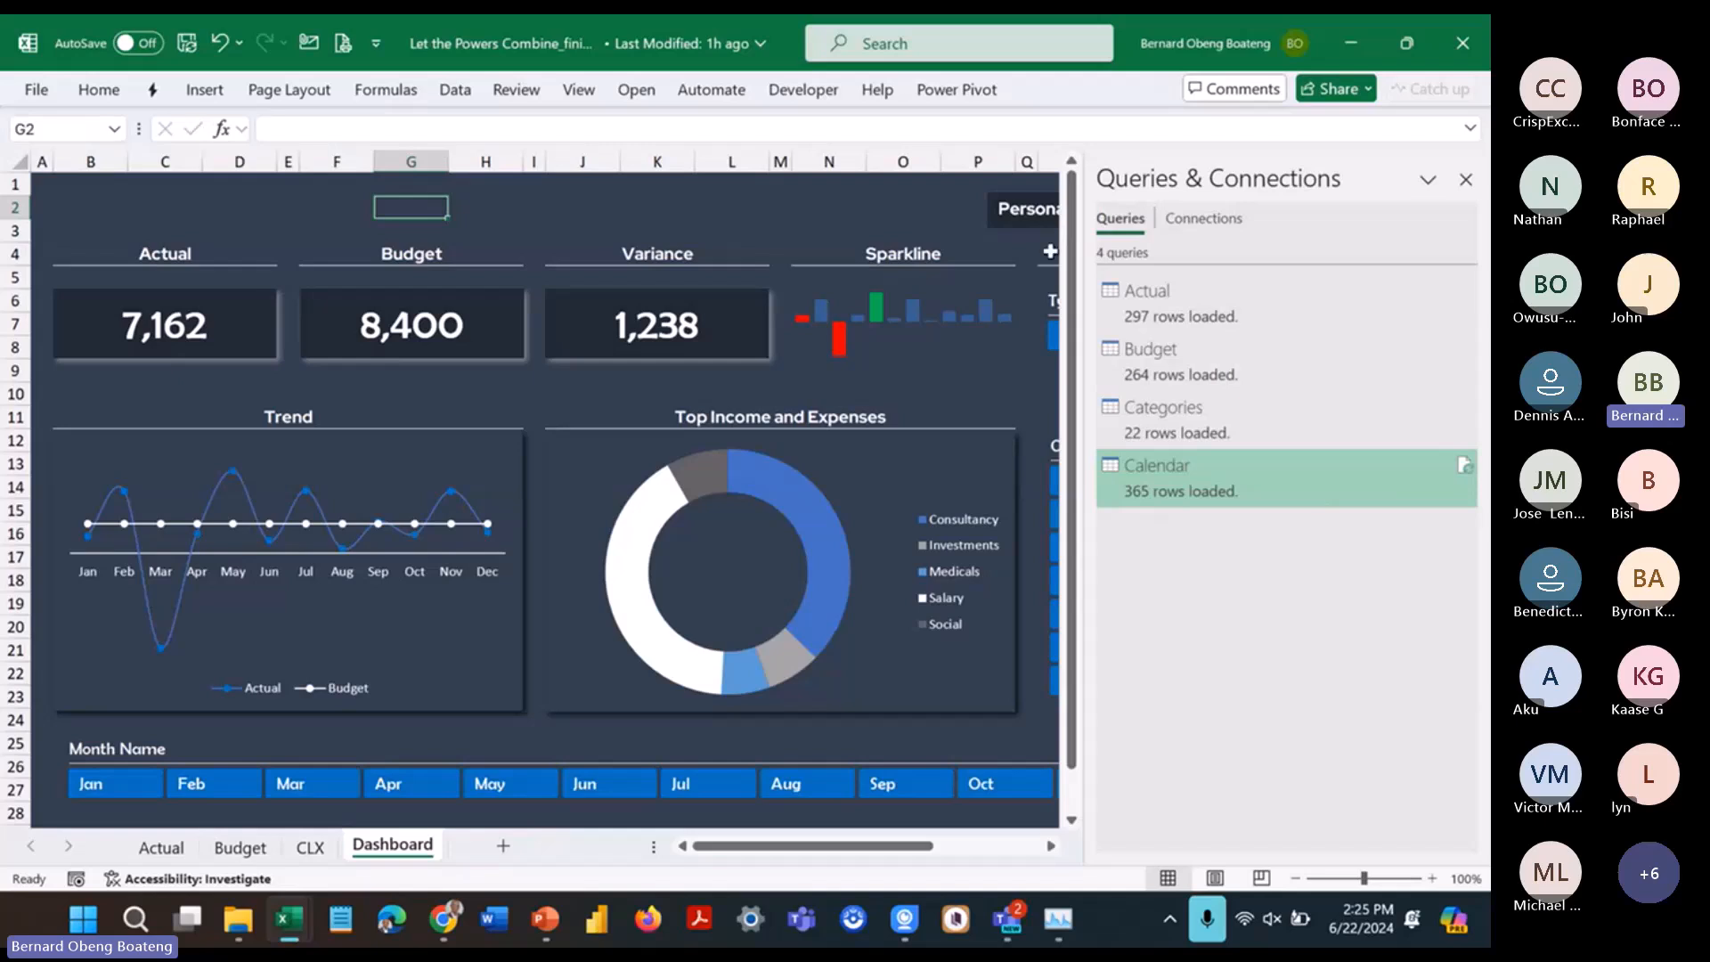
click(1468, 181)
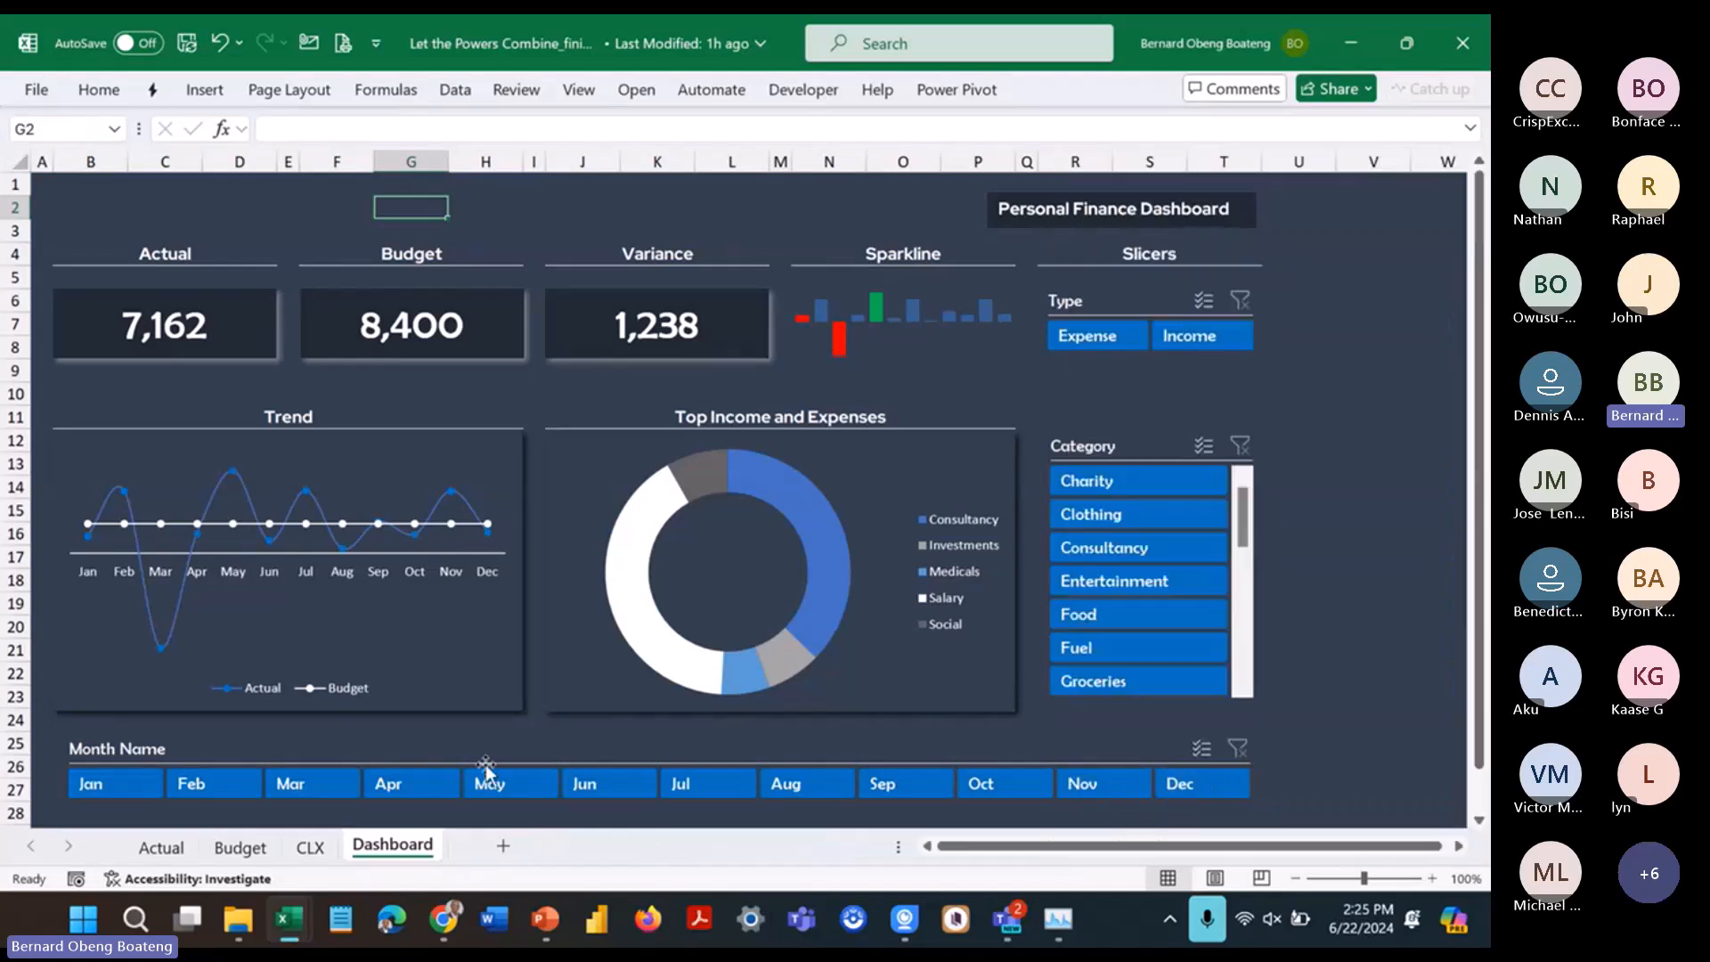
Step: On the CLX sheet, insert a Year slicer from the data model's Calendar table and move it into the empty area below the Balance value
click(310, 847)
click(935, 388)
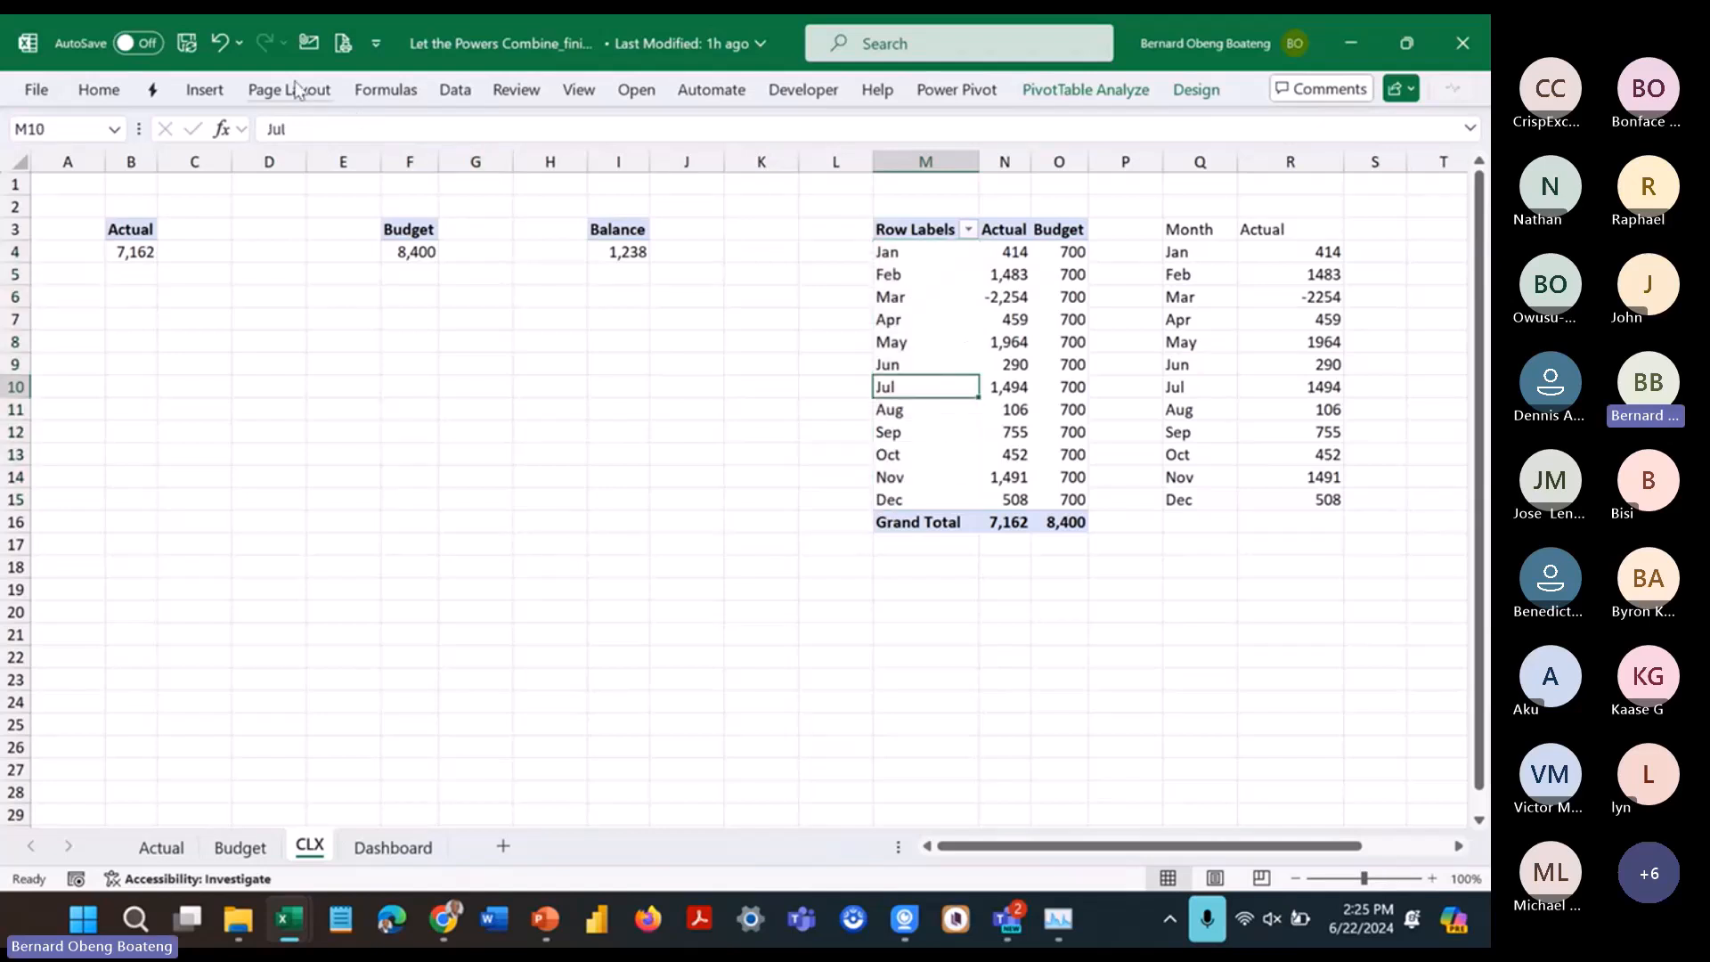
click(214, 94)
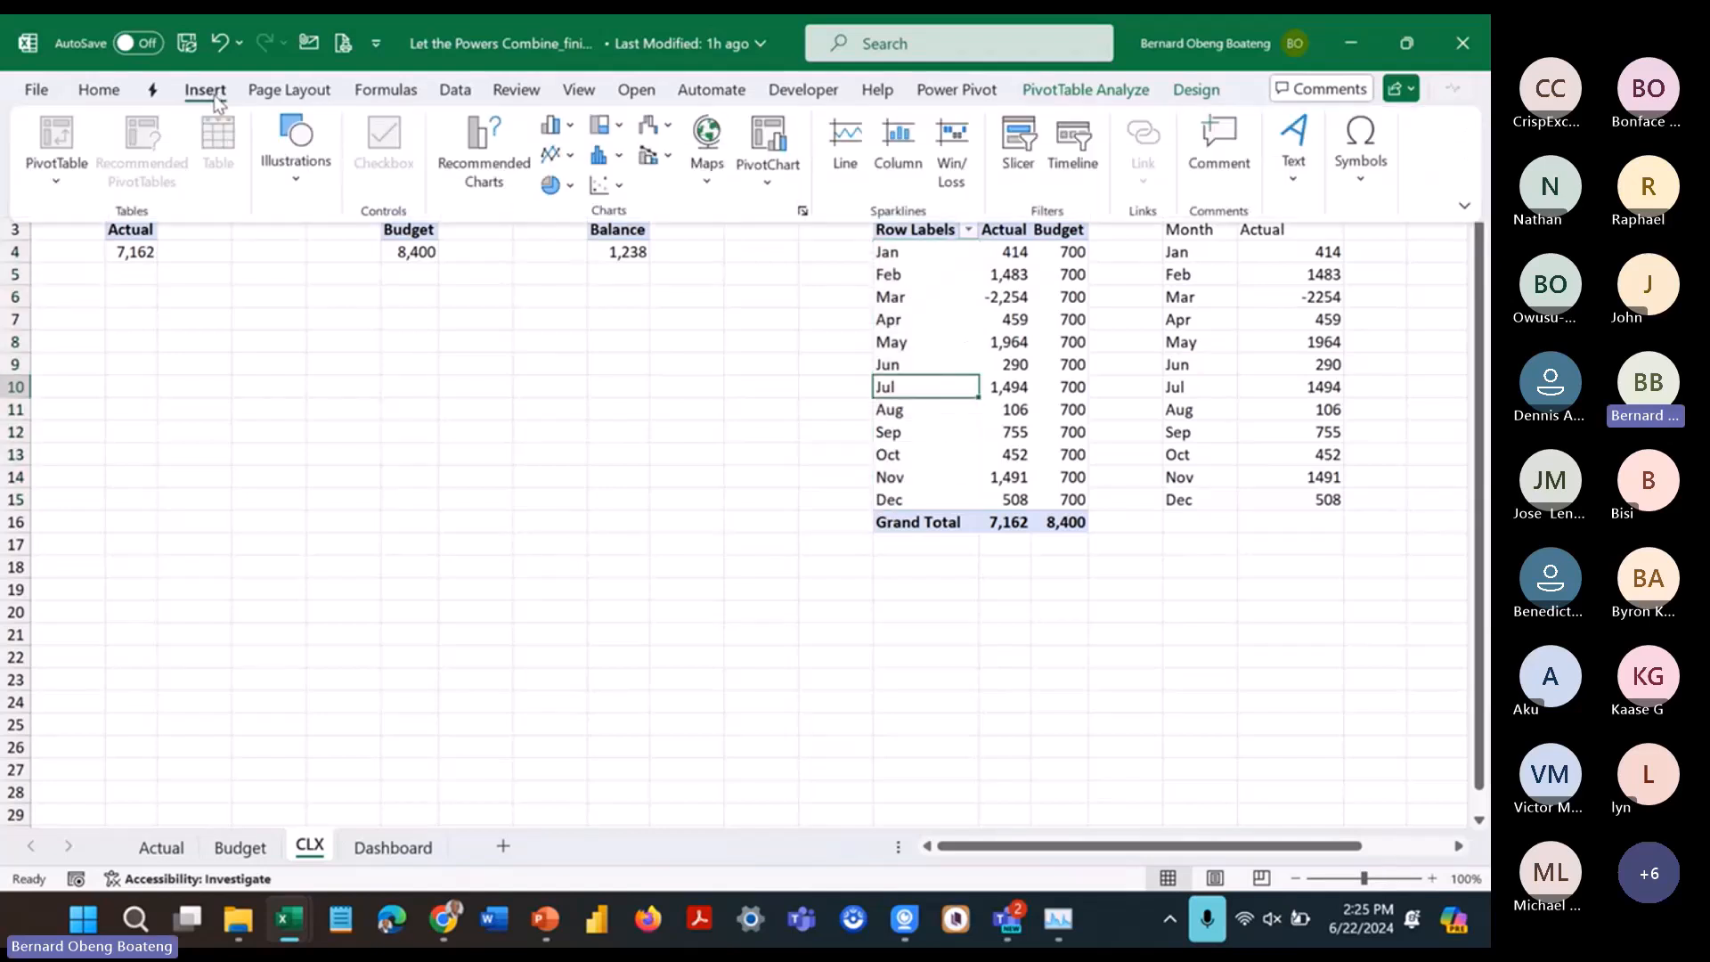
click(447, 334)
click(446, 334)
click(205, 89)
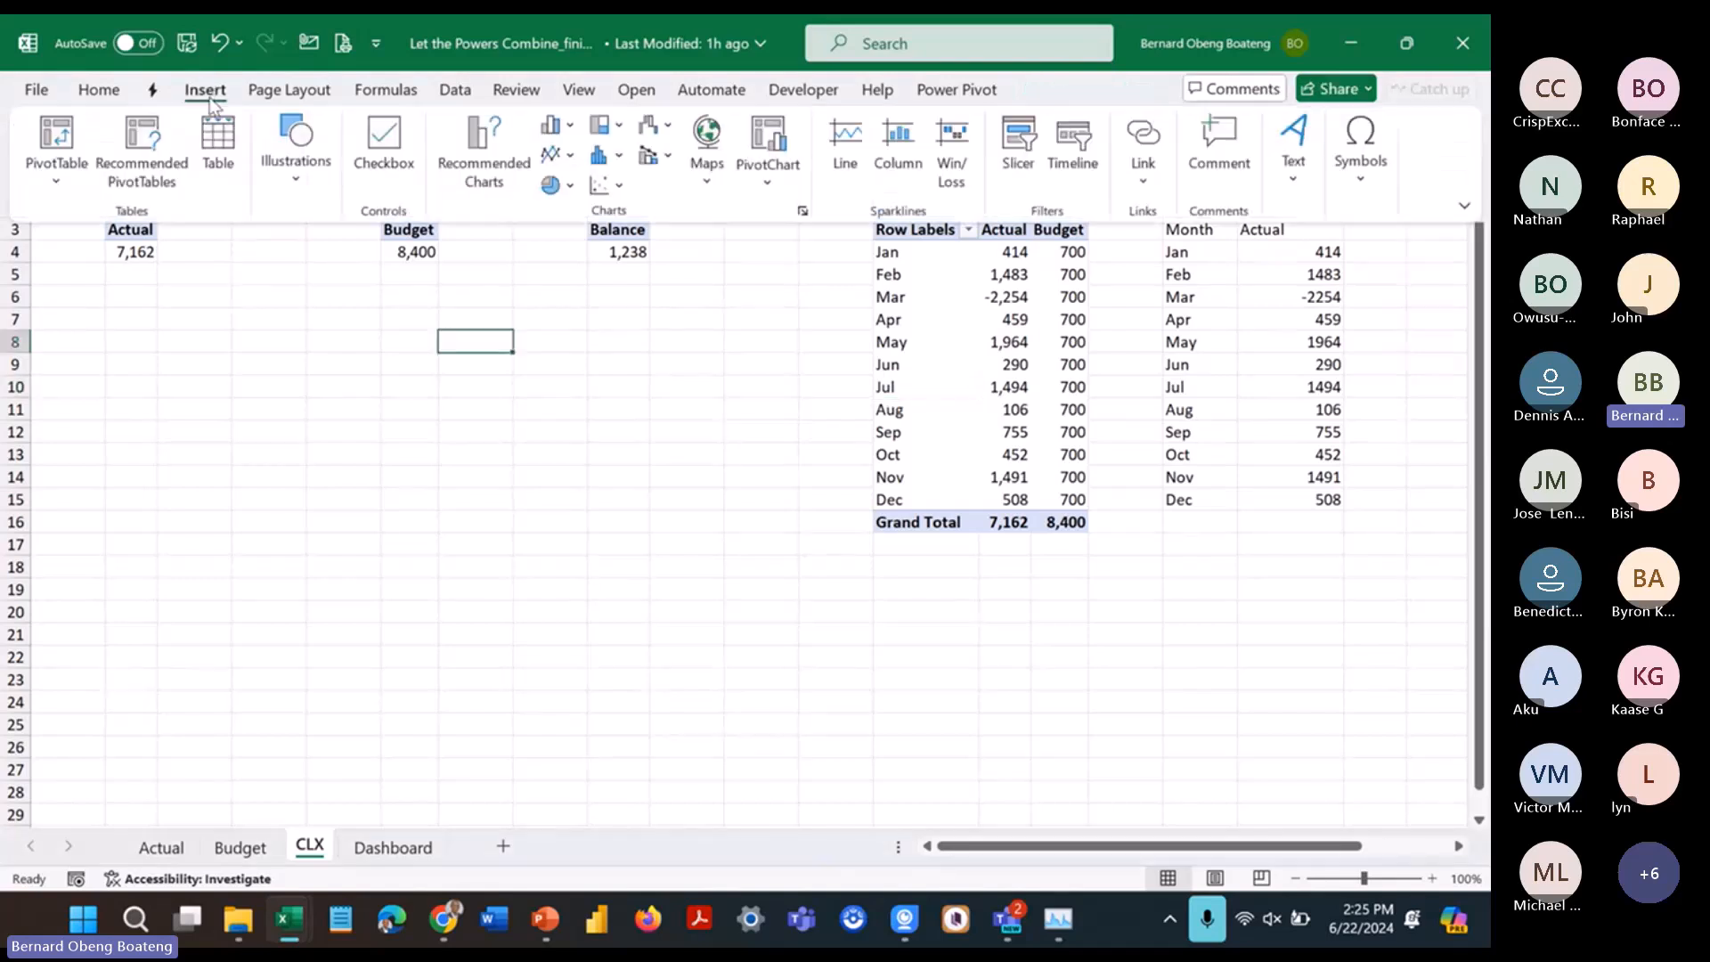
click(1018, 147)
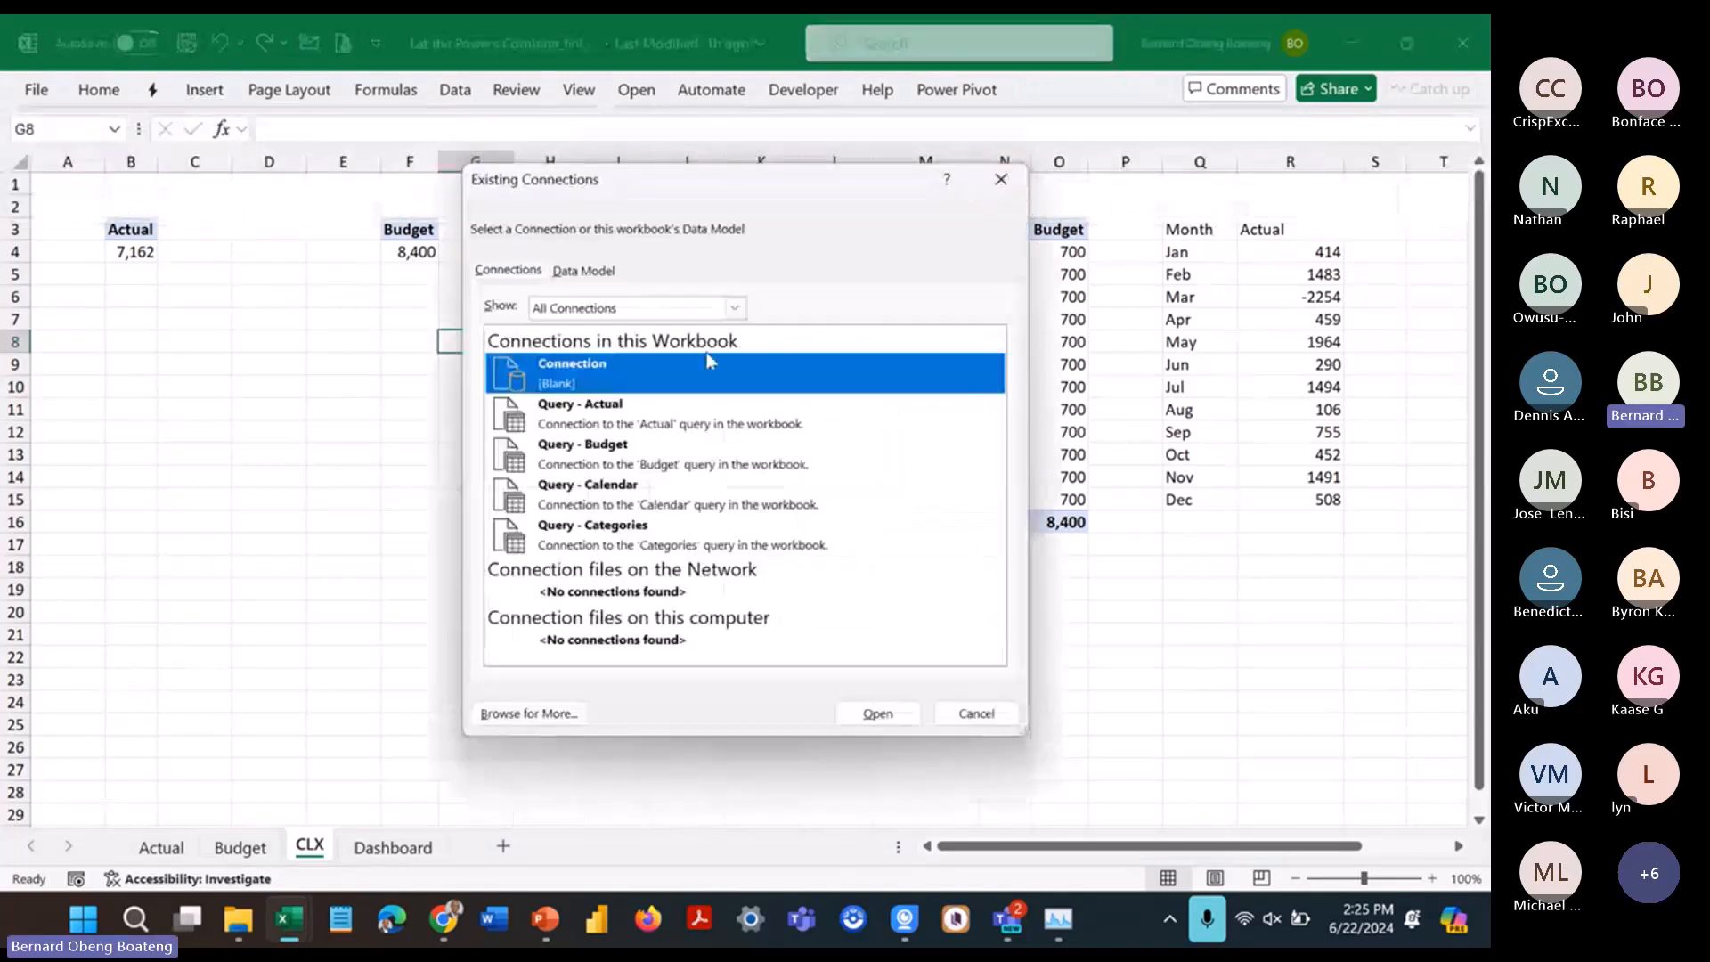
click(584, 270)
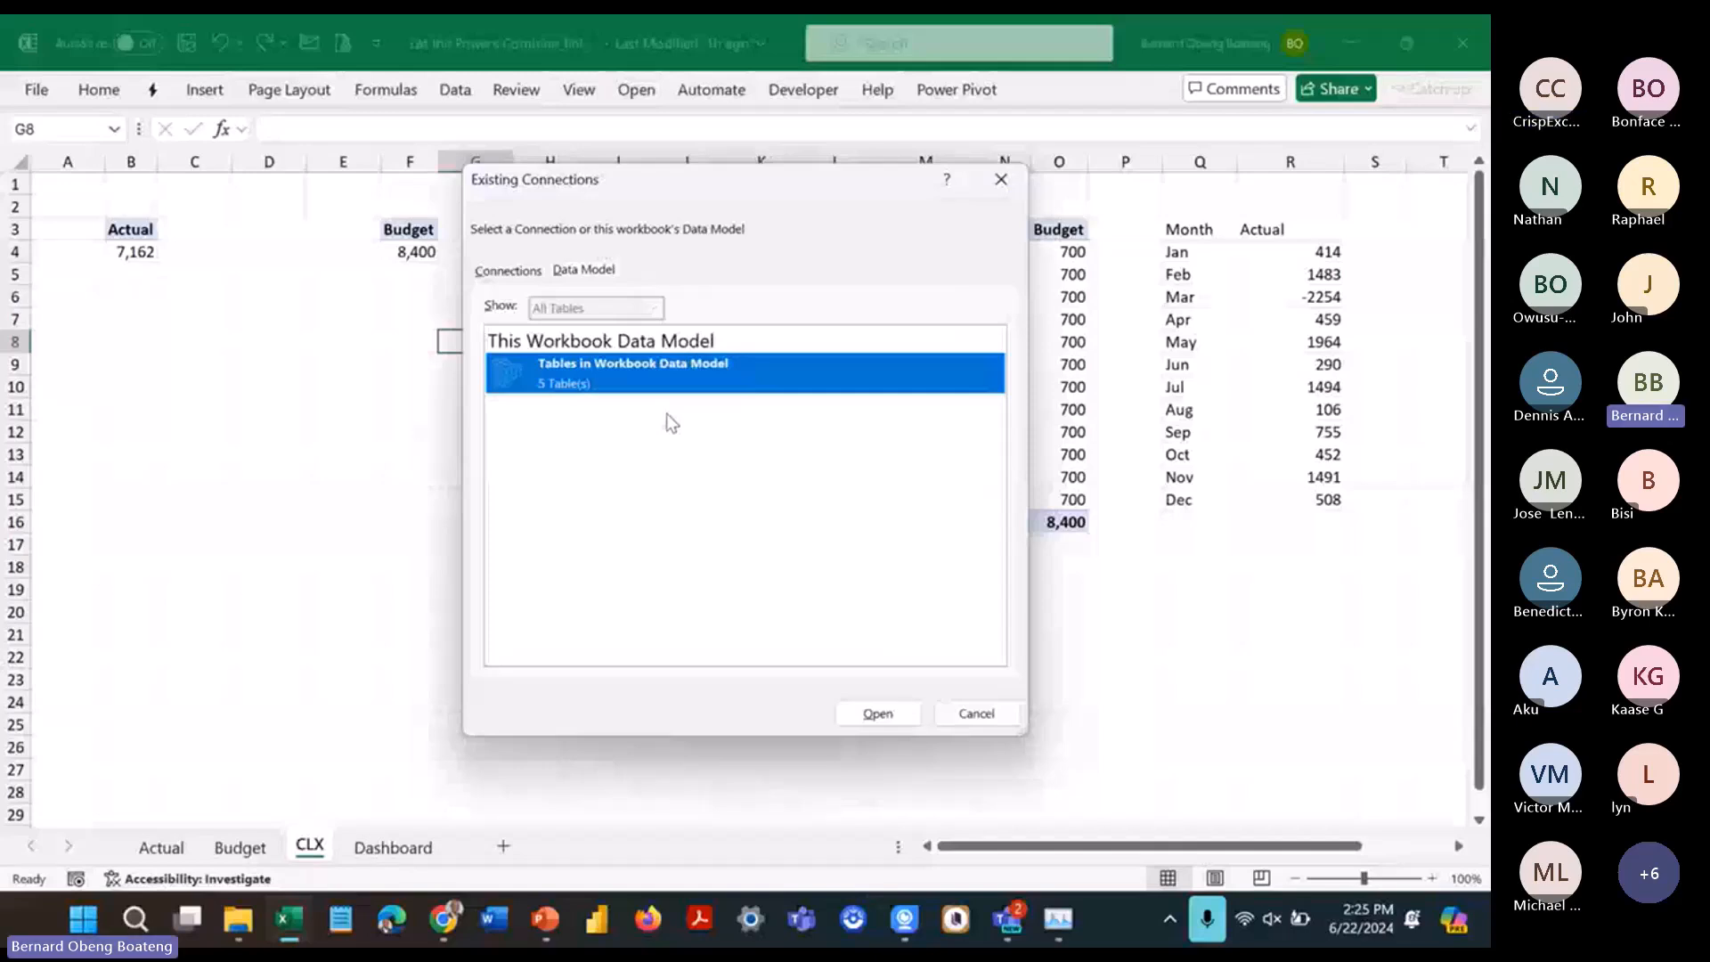
key(Return)
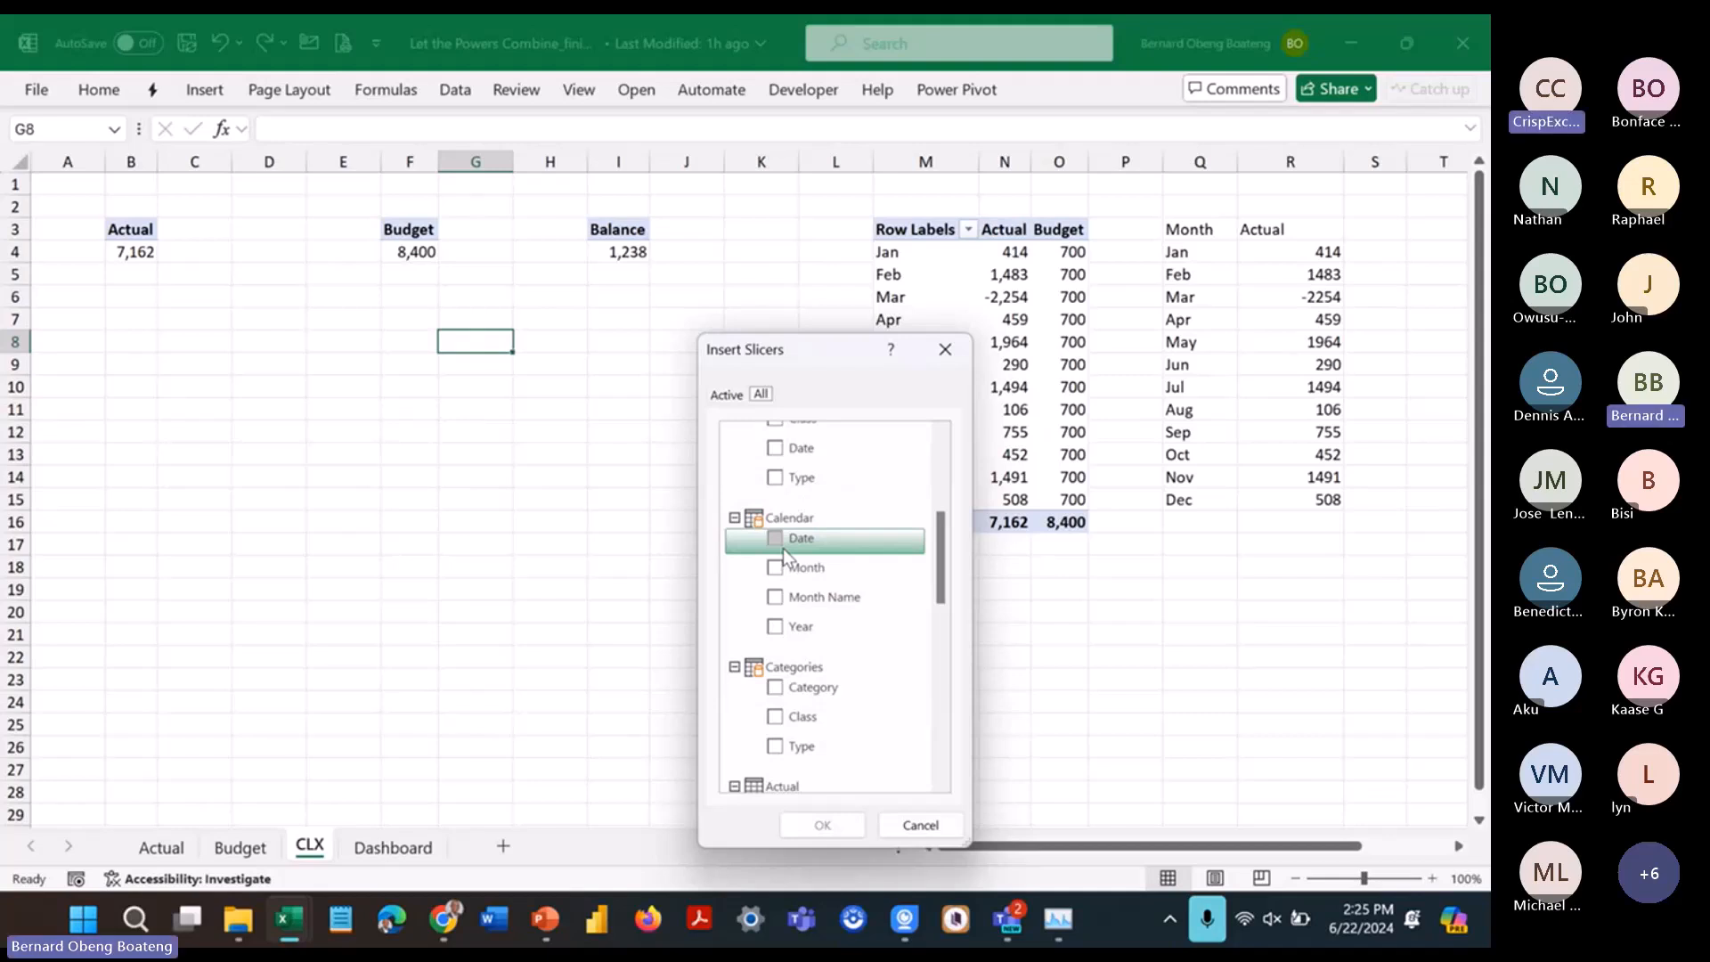
click(784, 629)
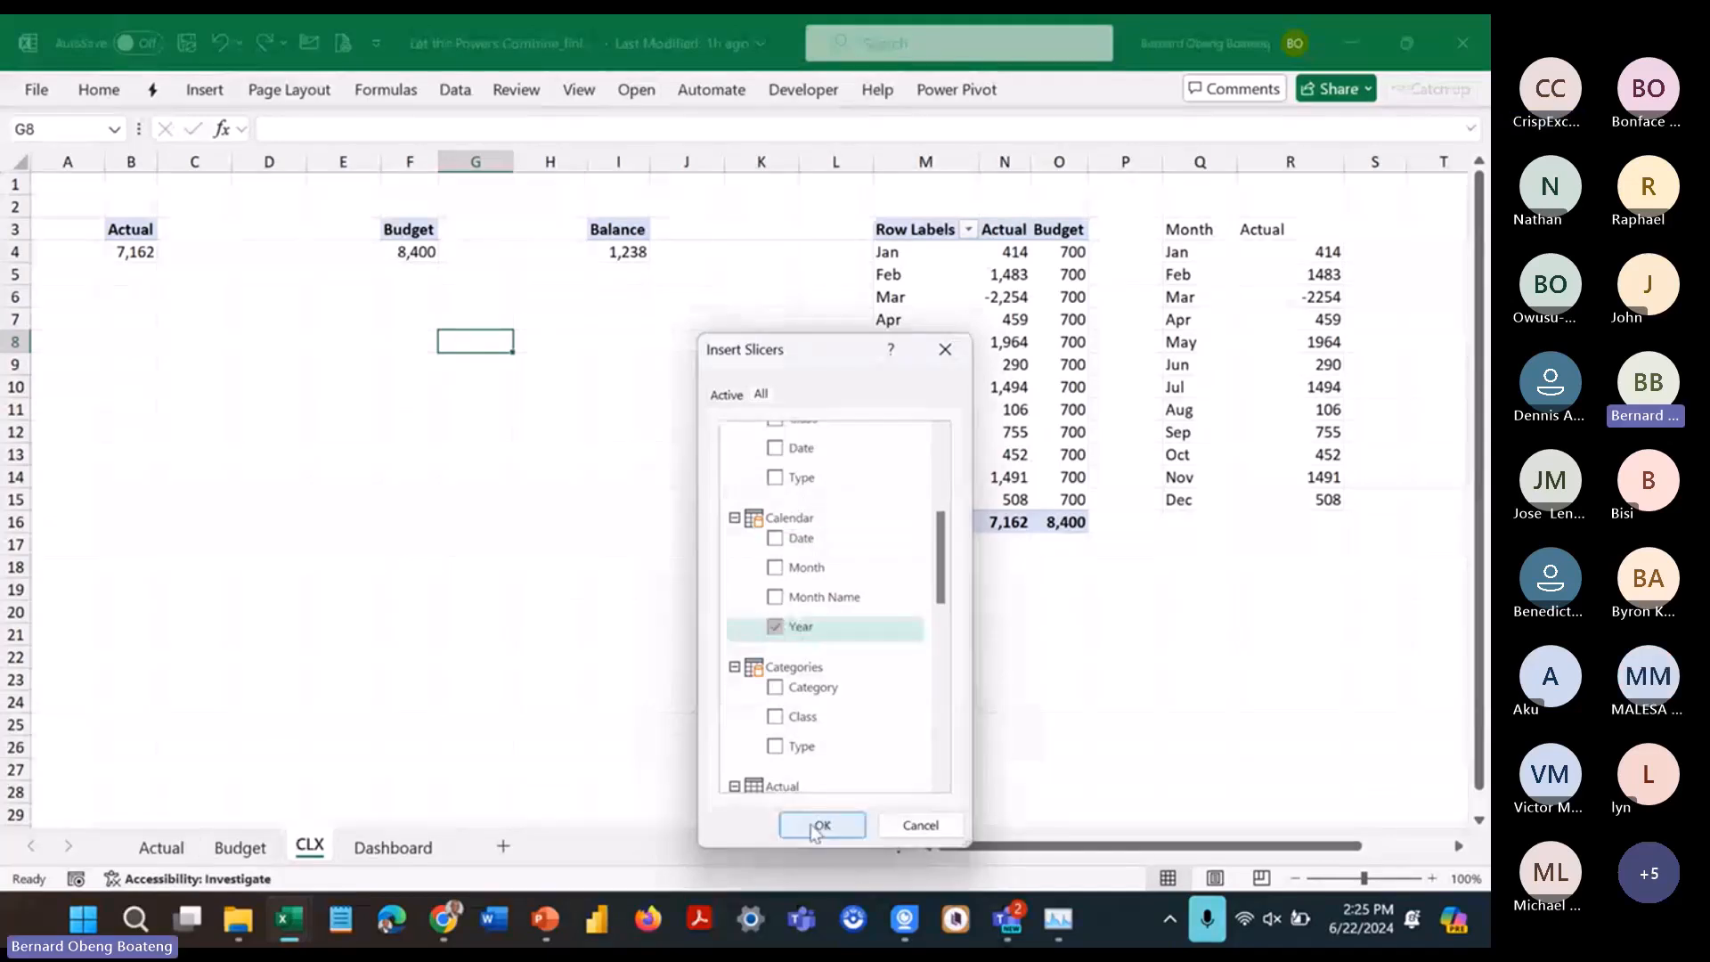
click(820, 826)
drag(723, 368, 535, 383)
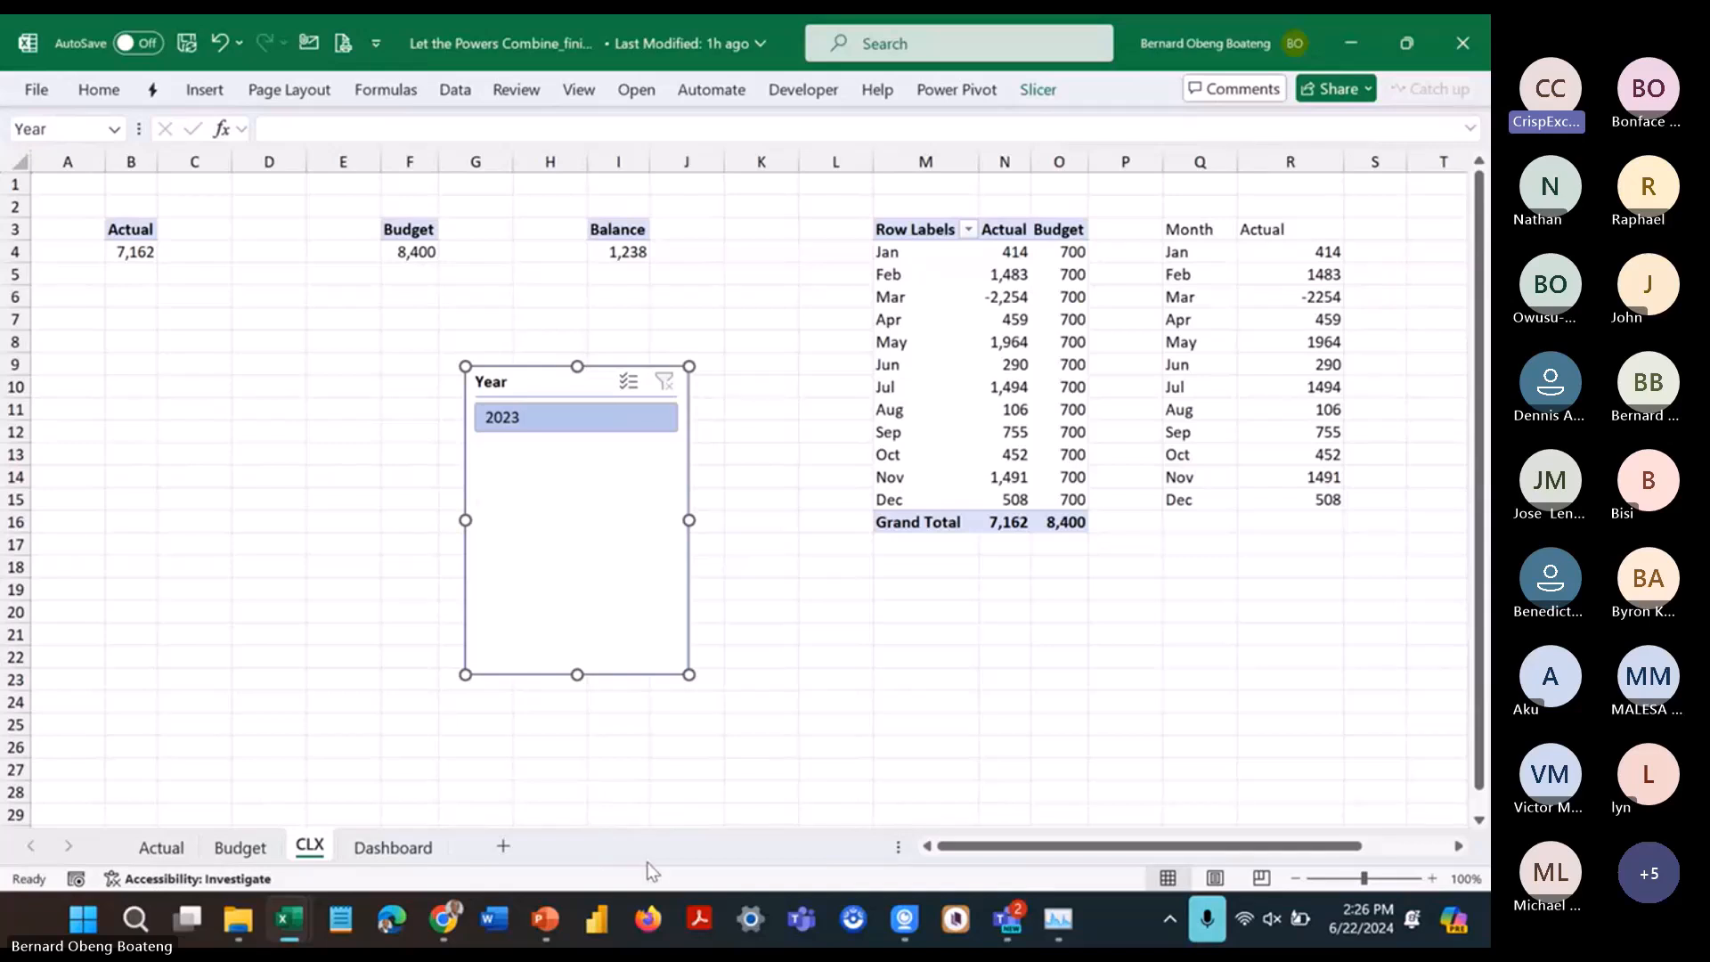
Step: Try to open the recent PDF Finex School Season 15 G.pdf, and return to the CLX sheet
right_click(699, 920)
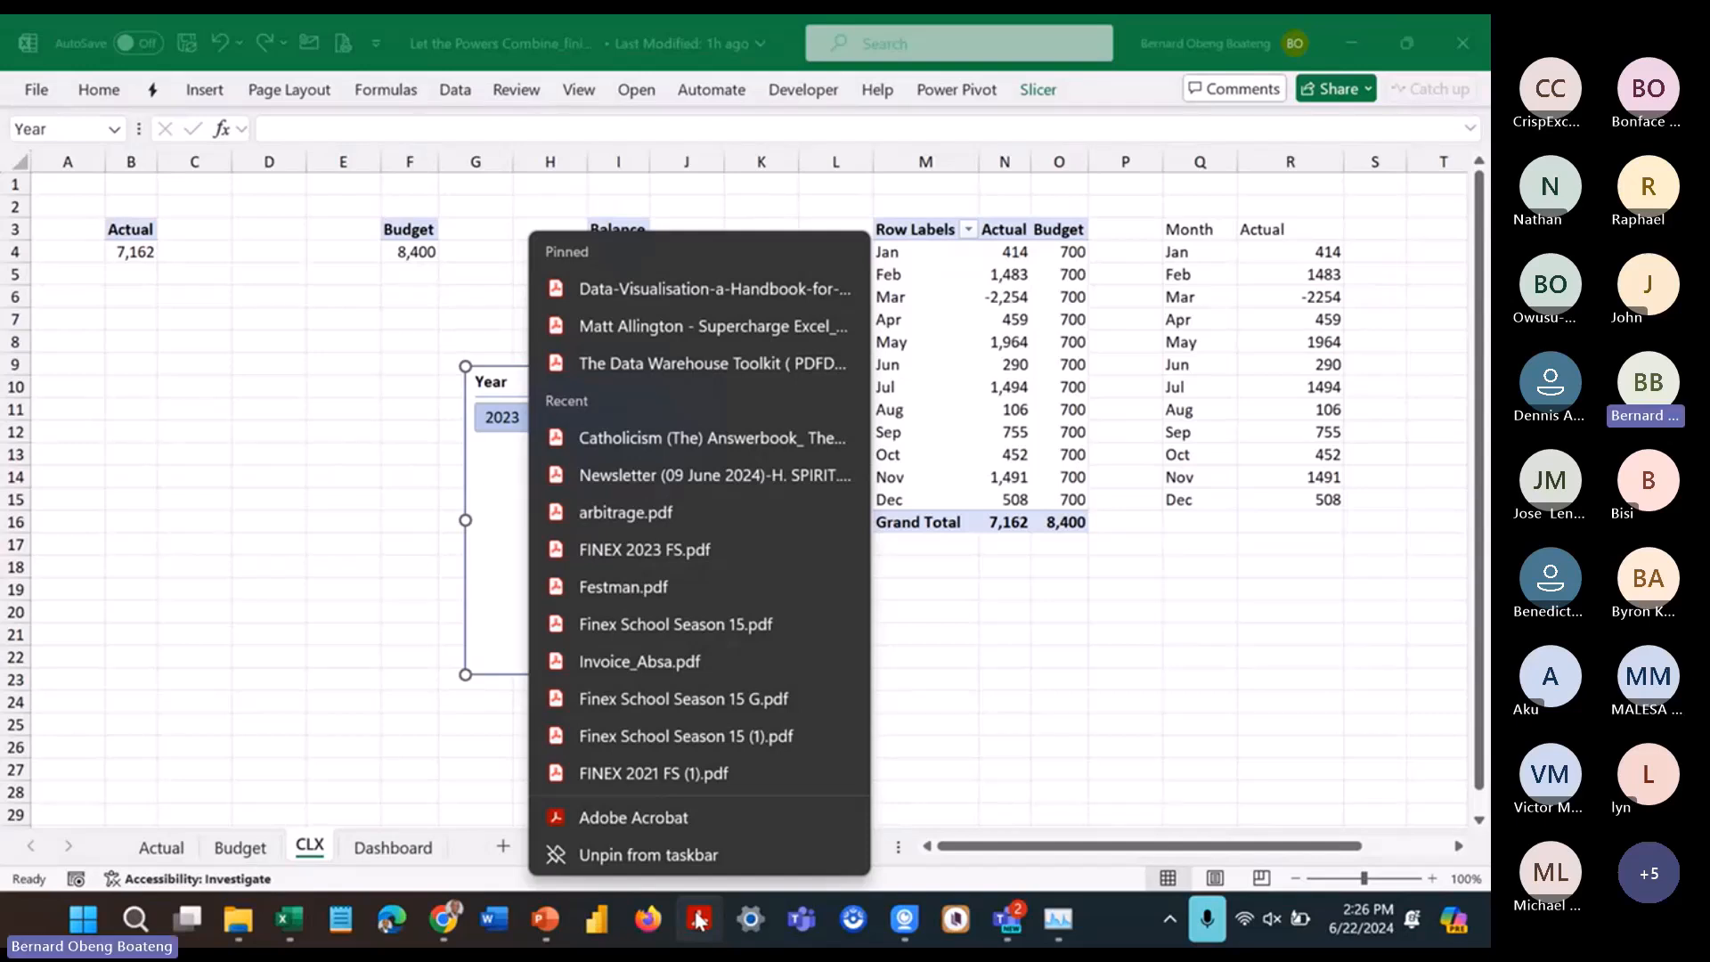
click(700, 700)
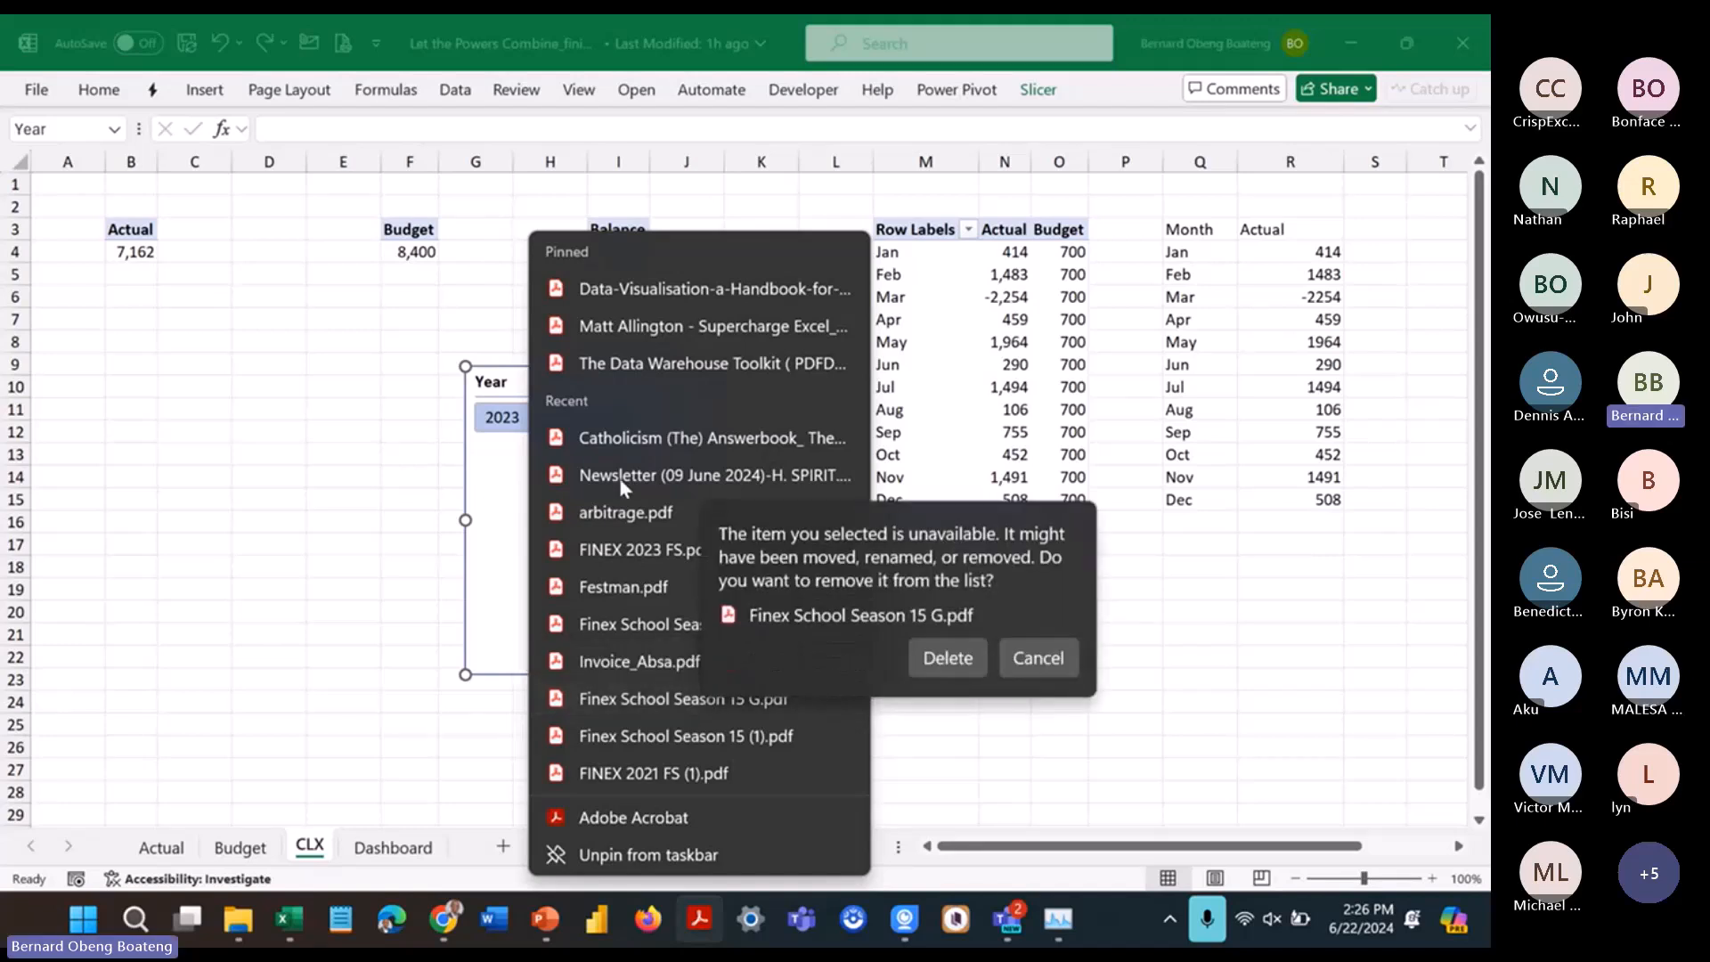
click(399, 504)
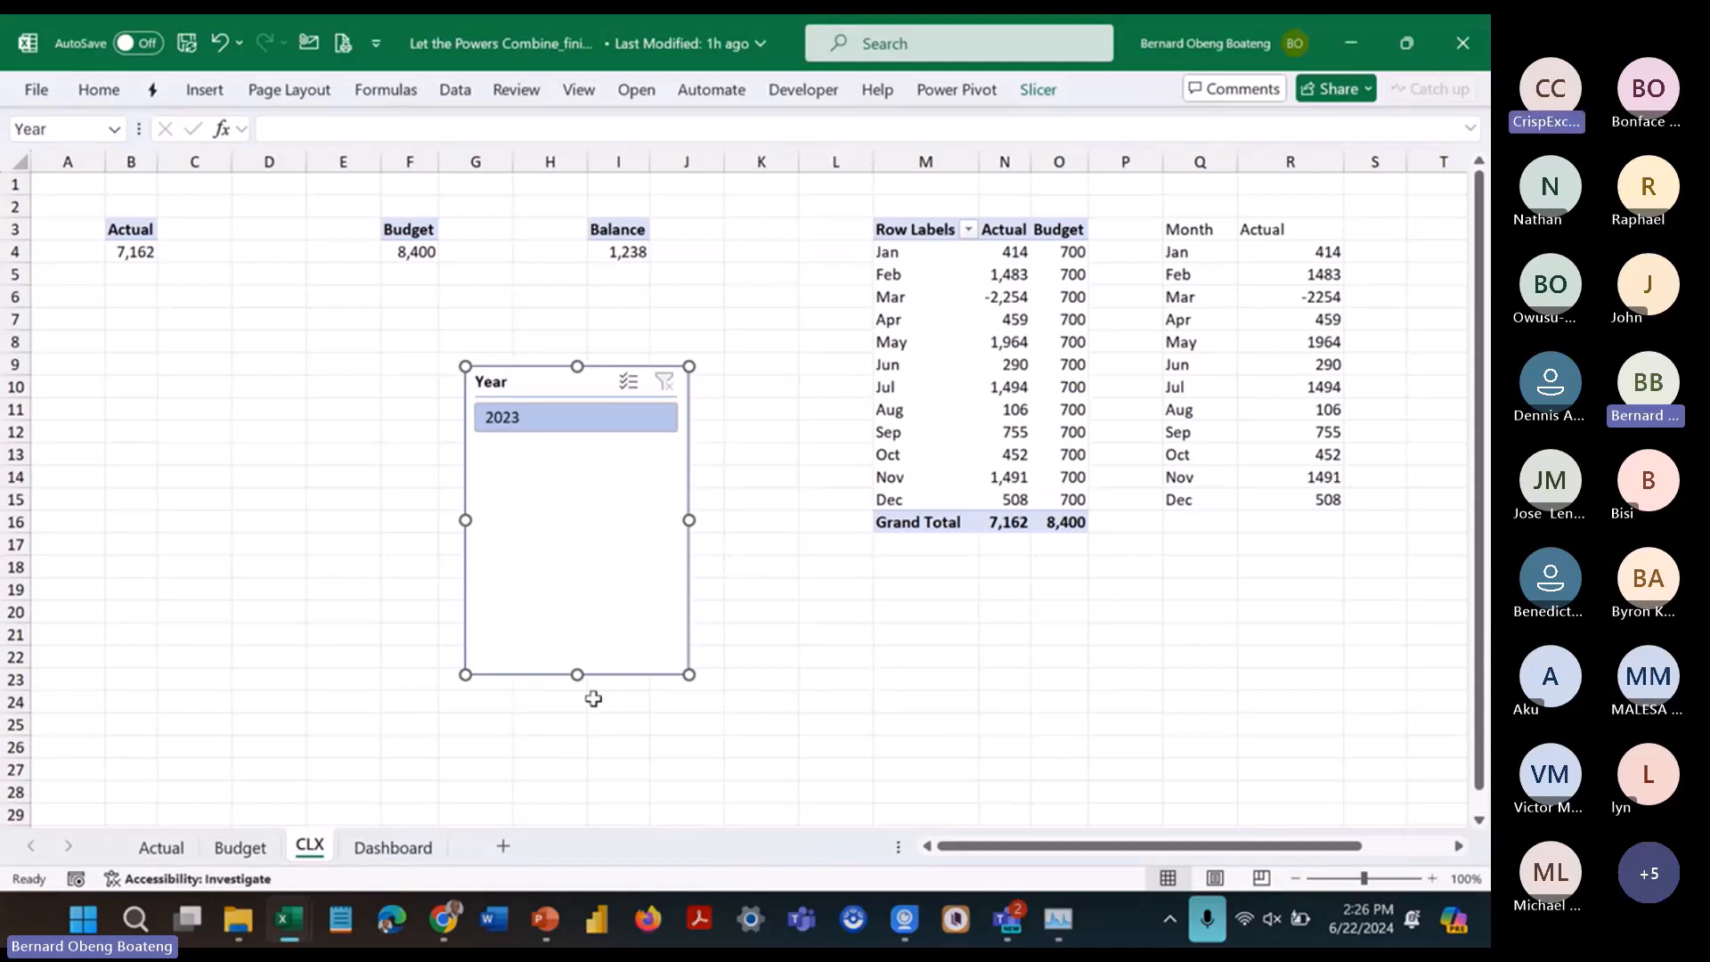
click(601, 727)
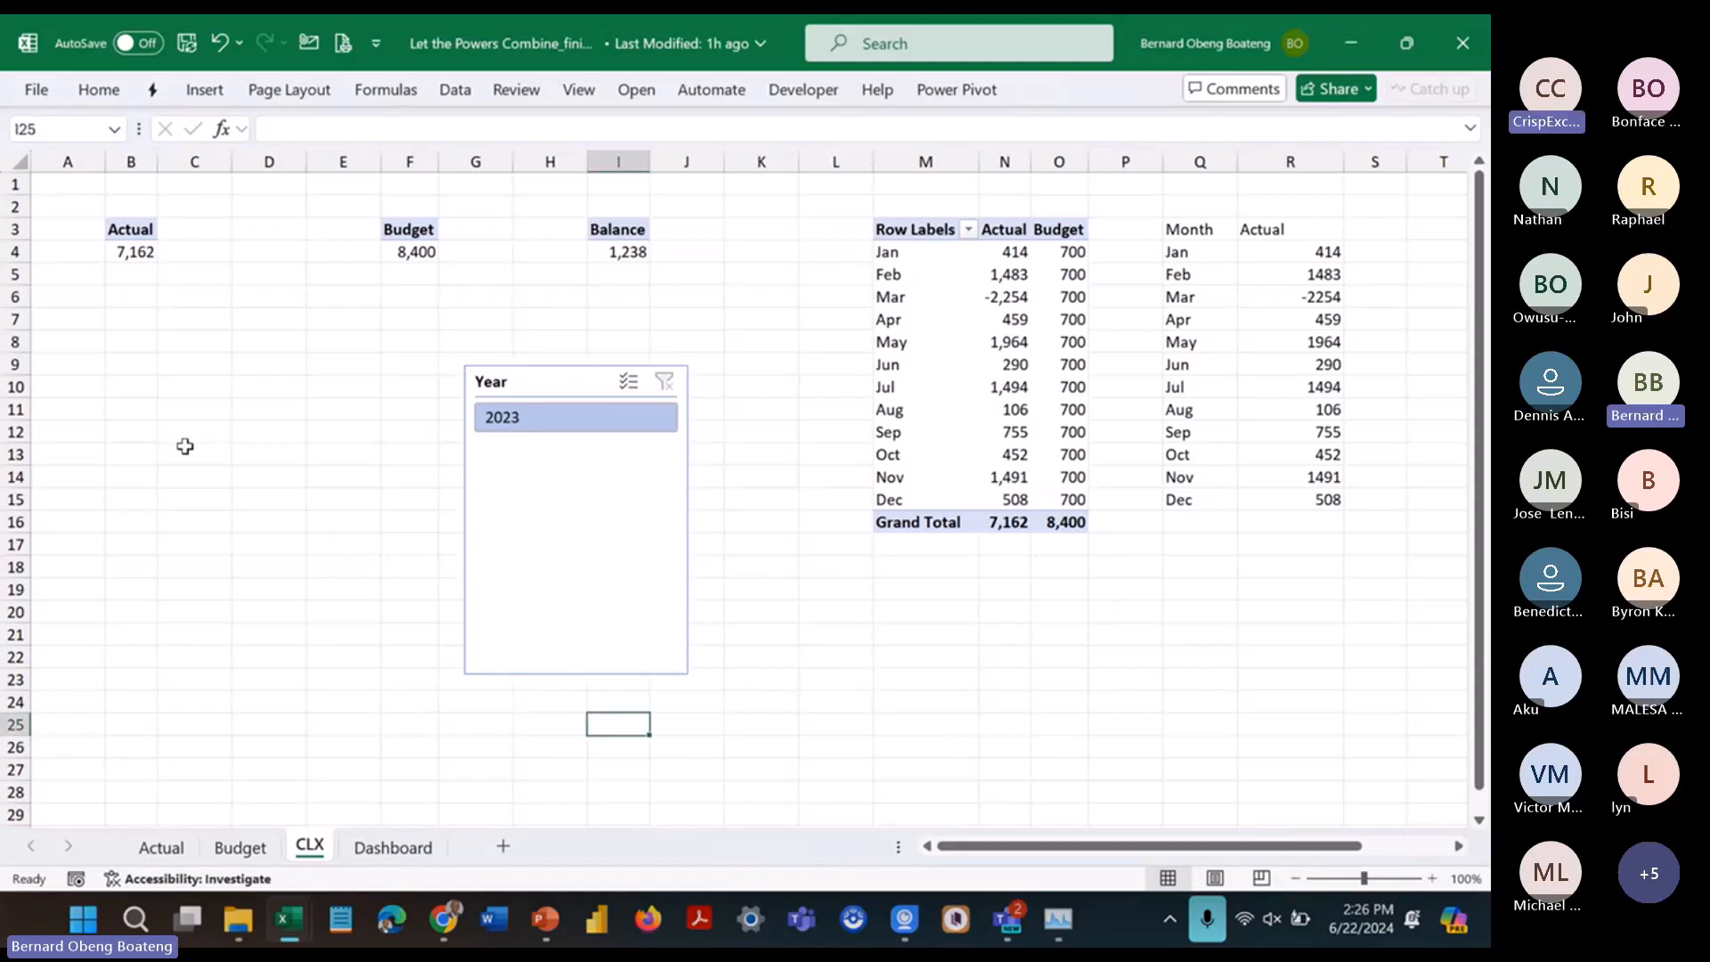
Step: Switch to Chrome and view finexskillshub.com/apply in a new tab
click(456, 937)
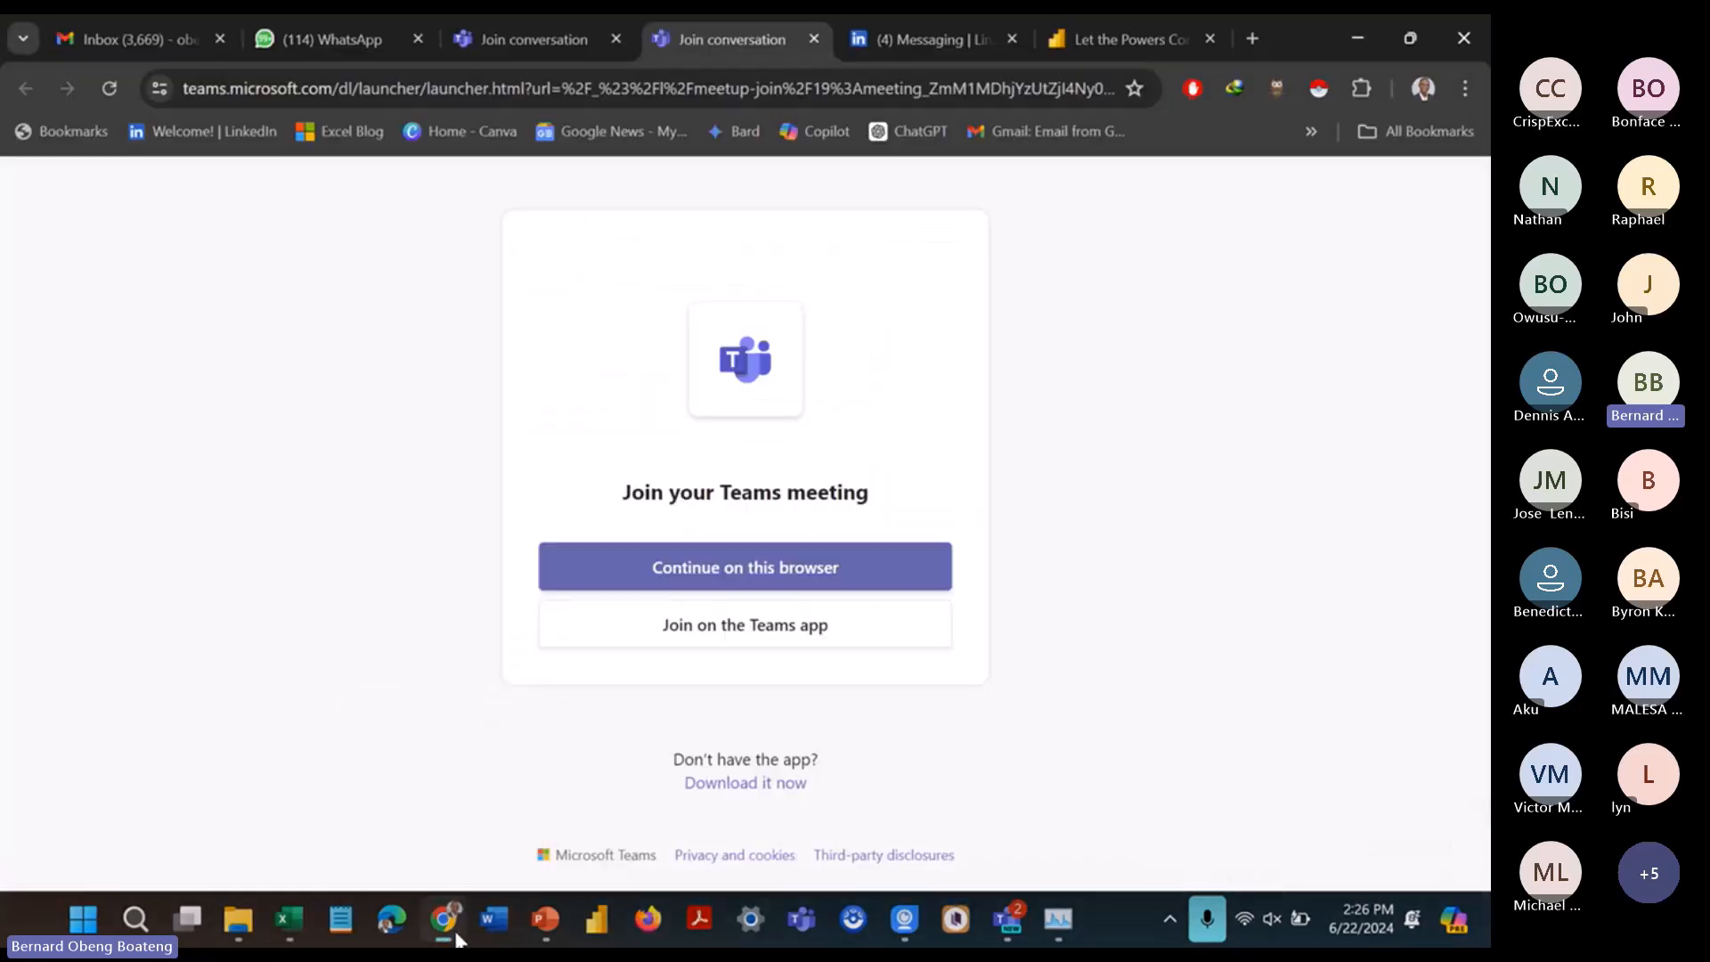
click(1255, 38)
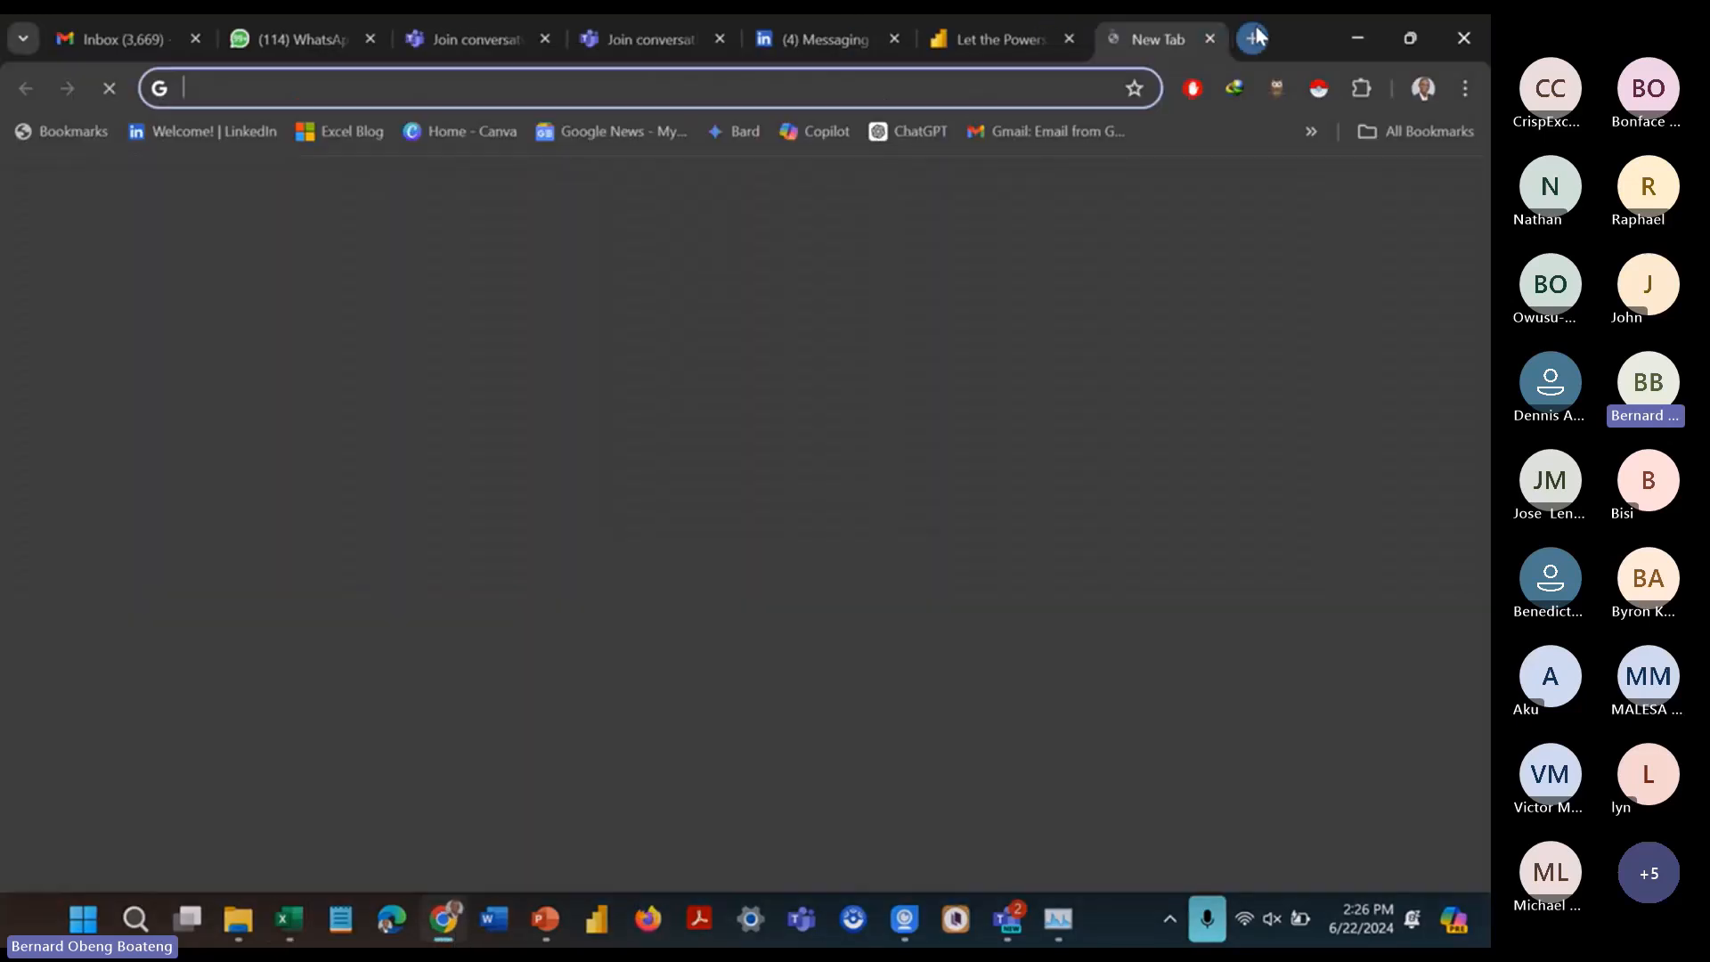
text(fine)
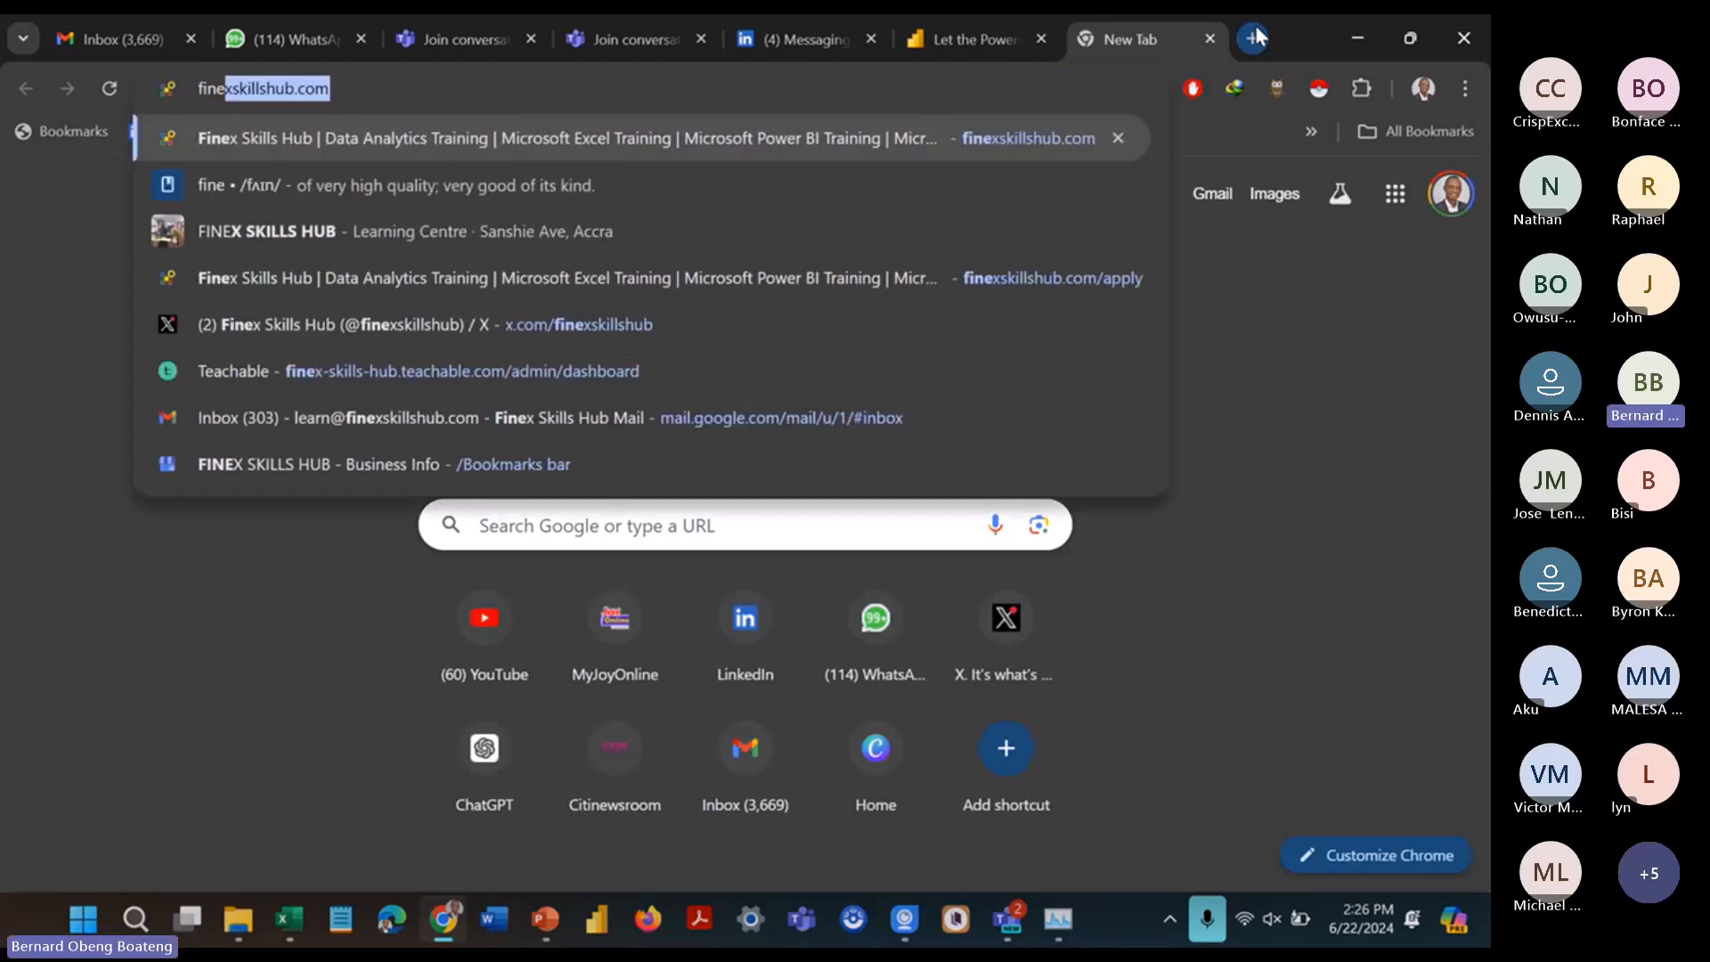
text(xskillshub.com/apply)
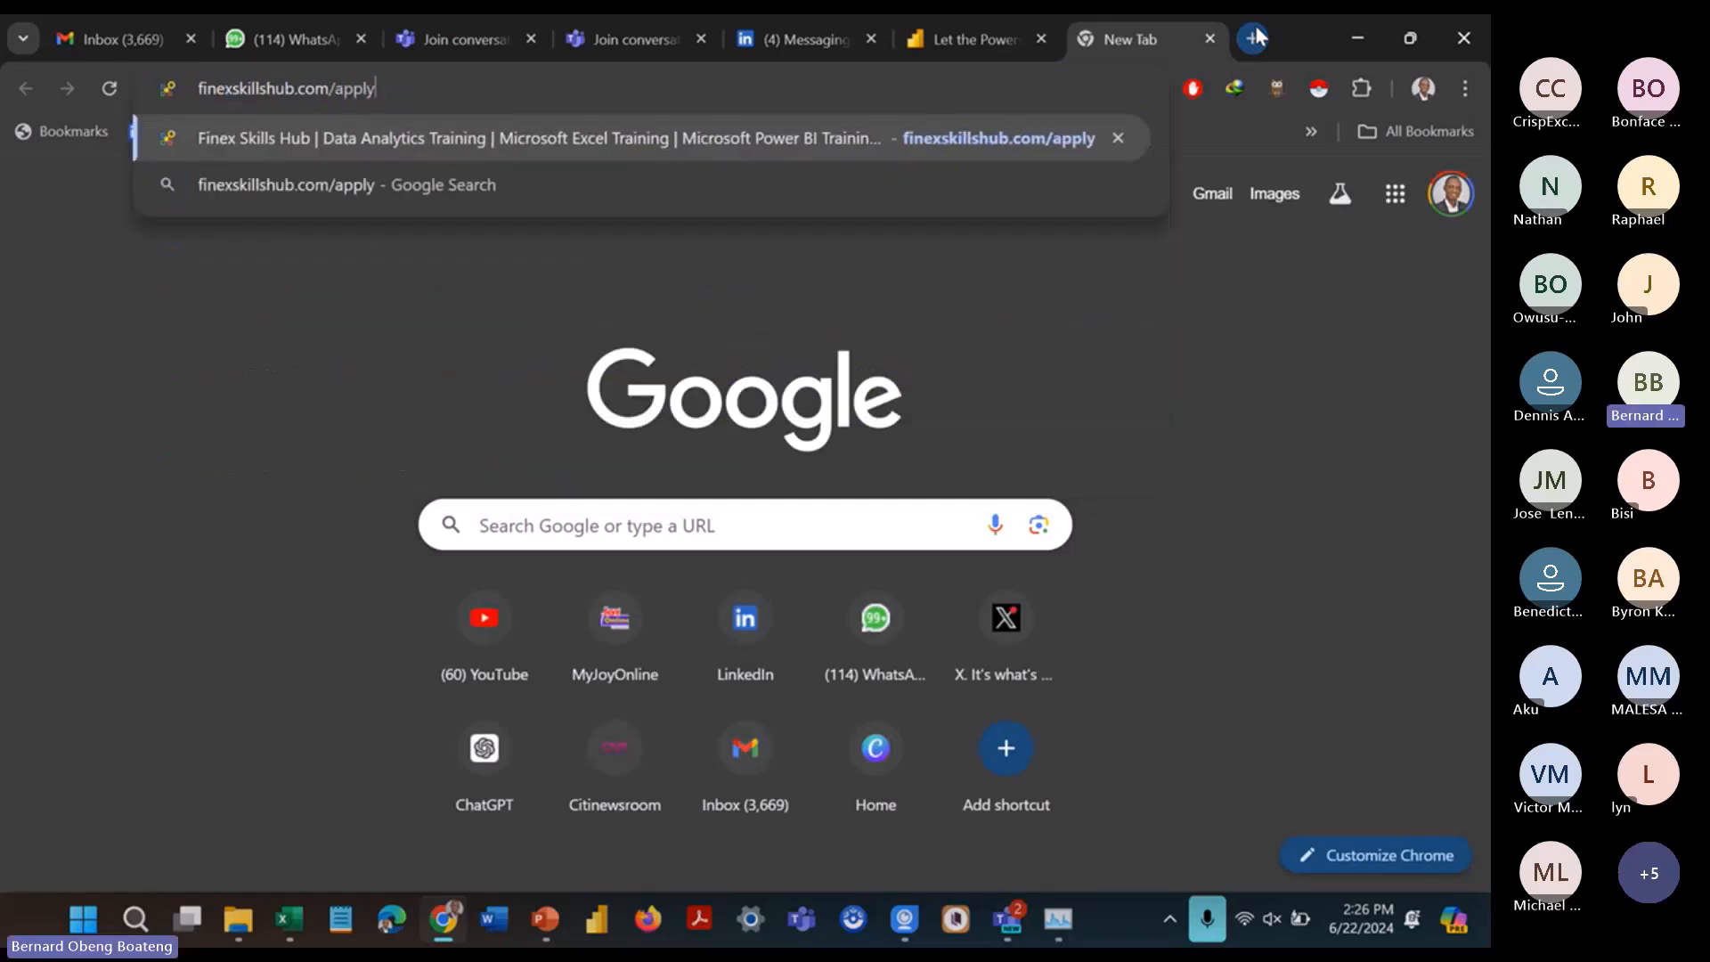
key(Return)
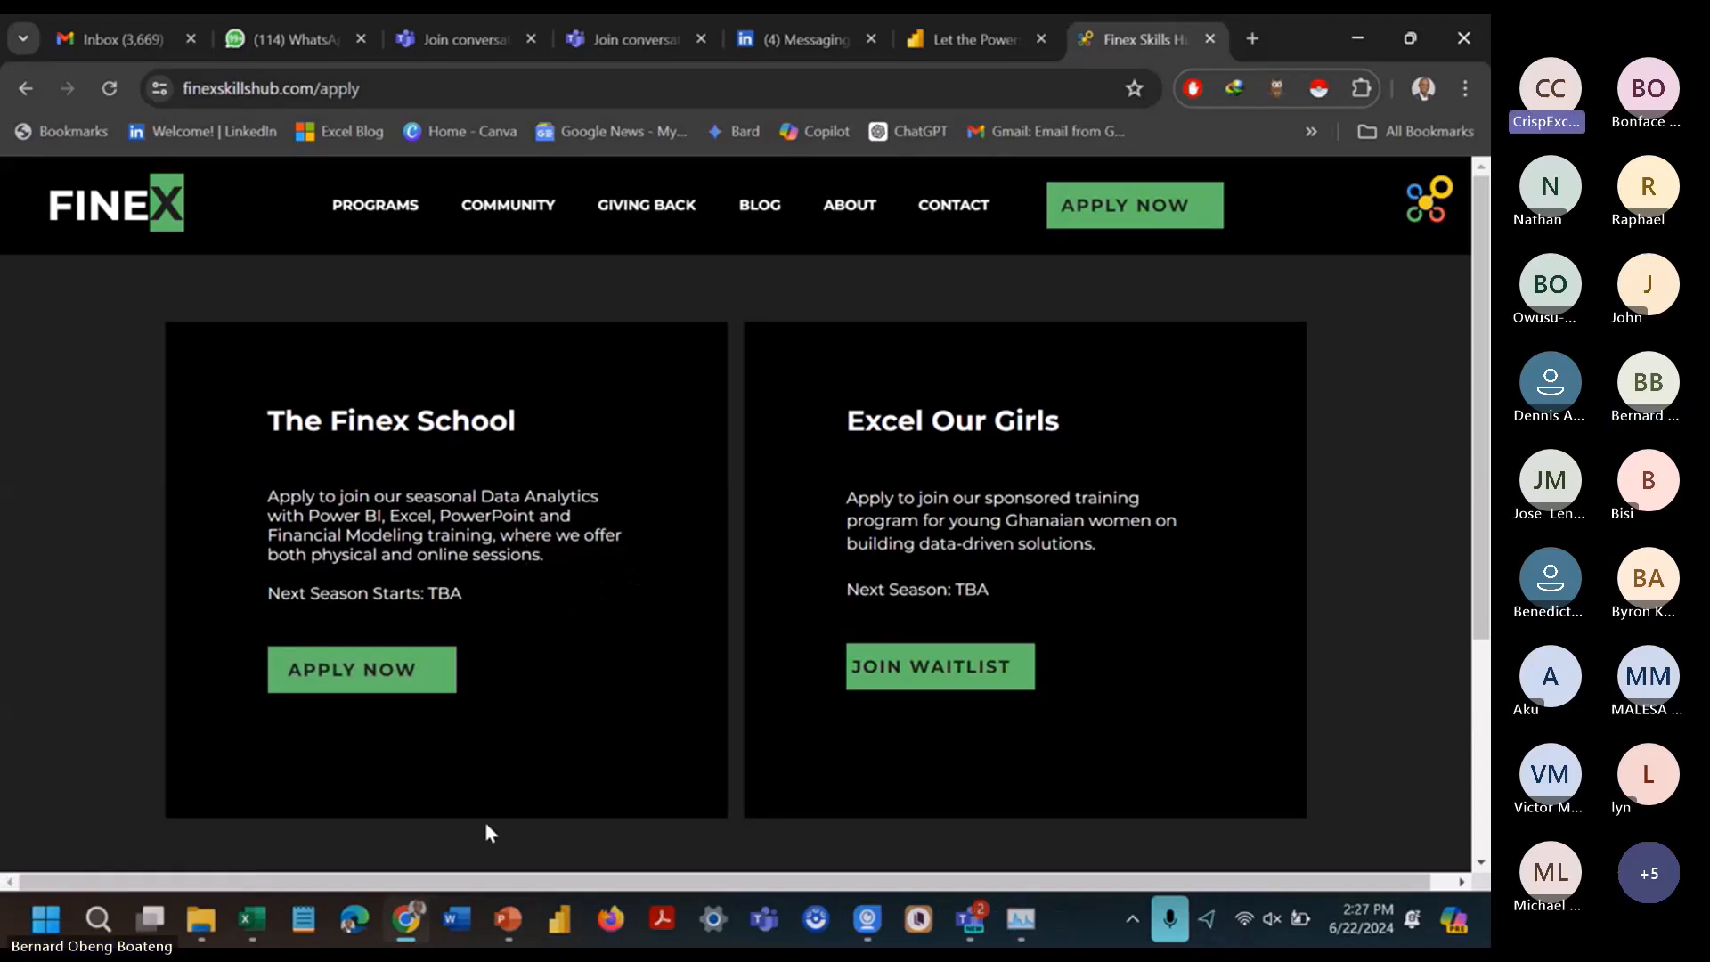
mouse_move(412, 916)
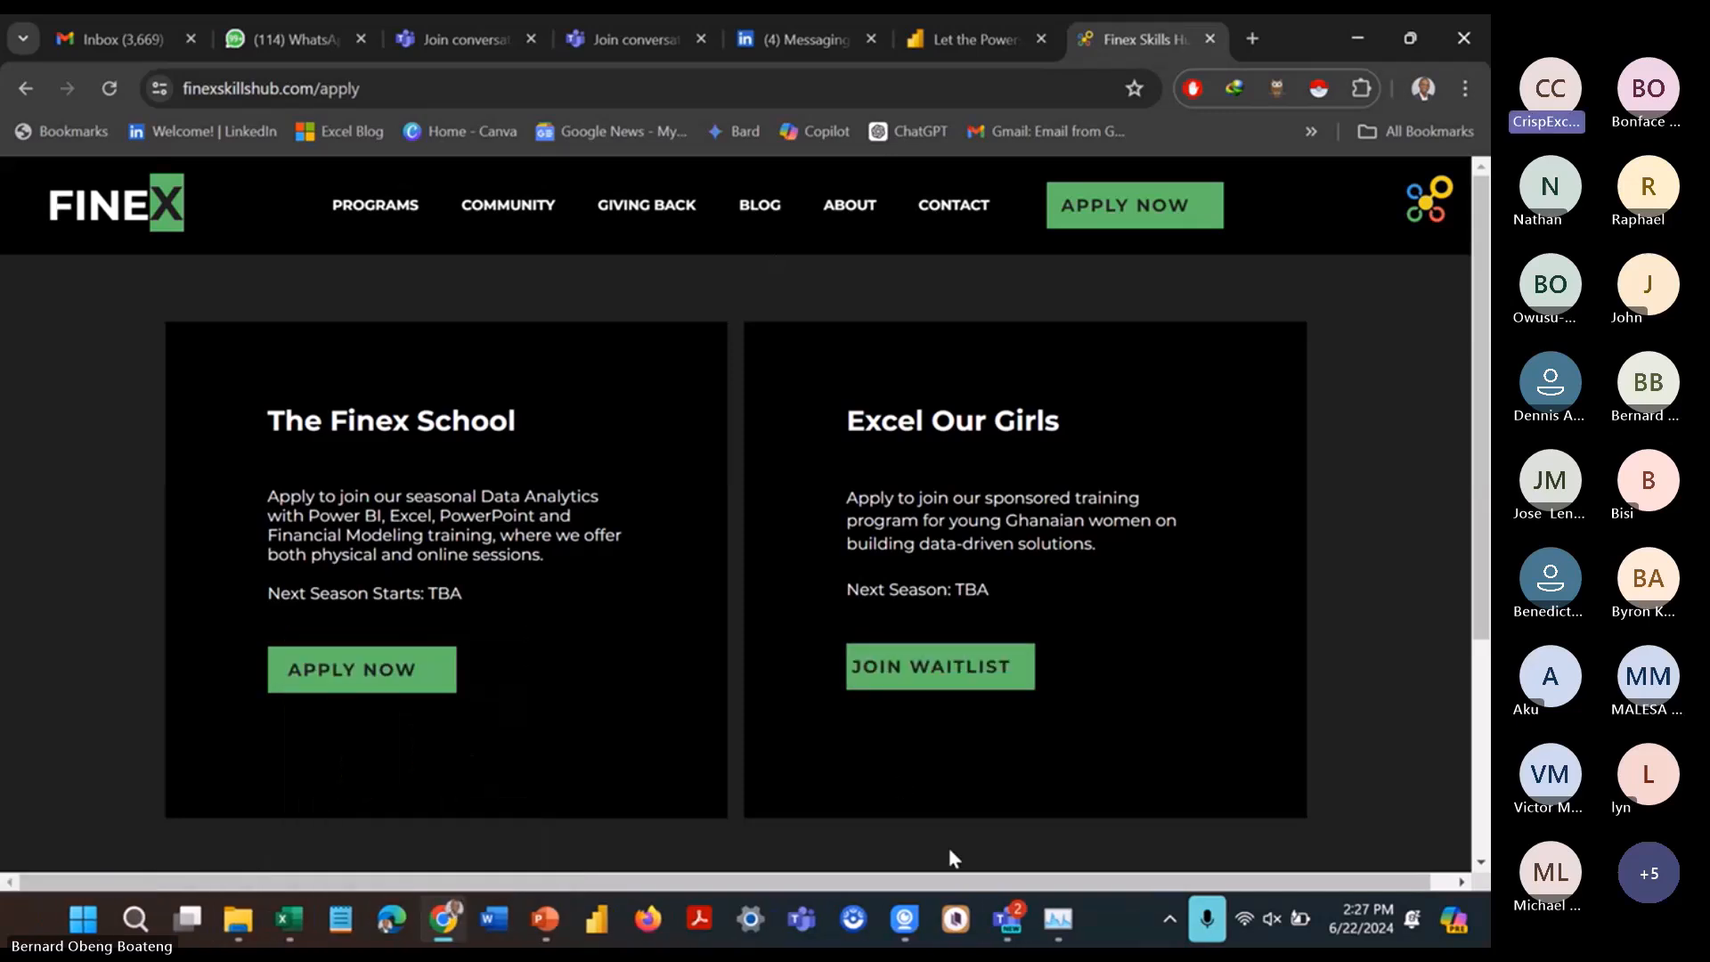
mouse_move(1007, 917)
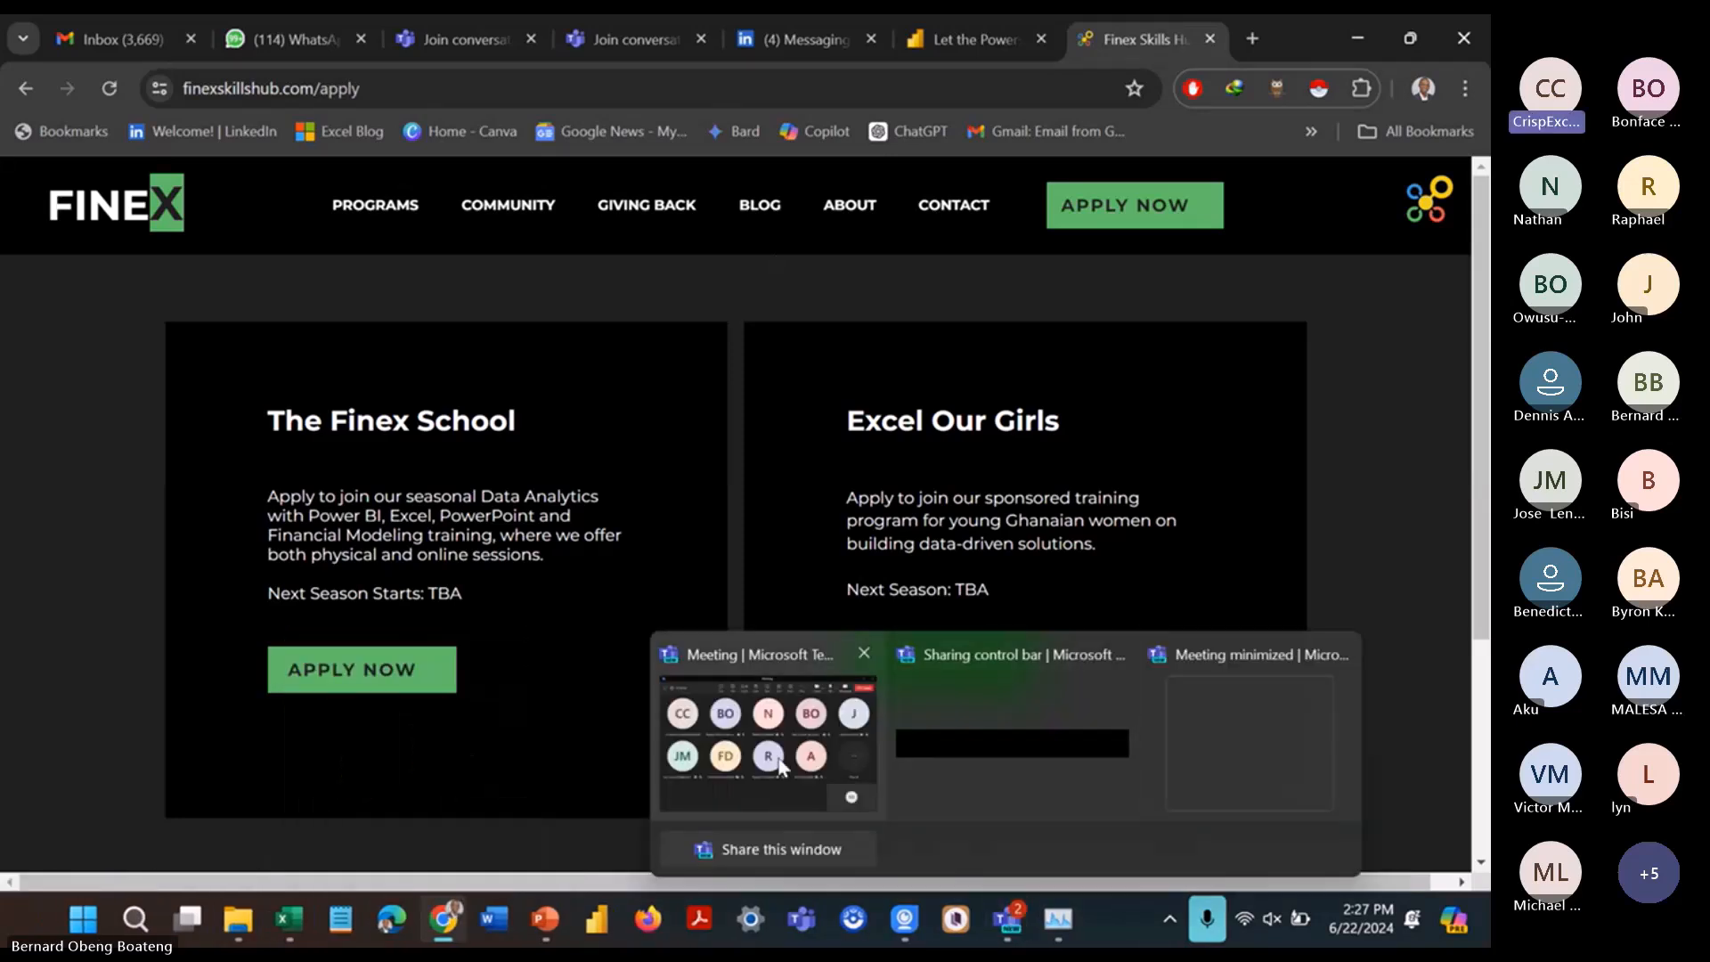
mouse_move(780, 766)
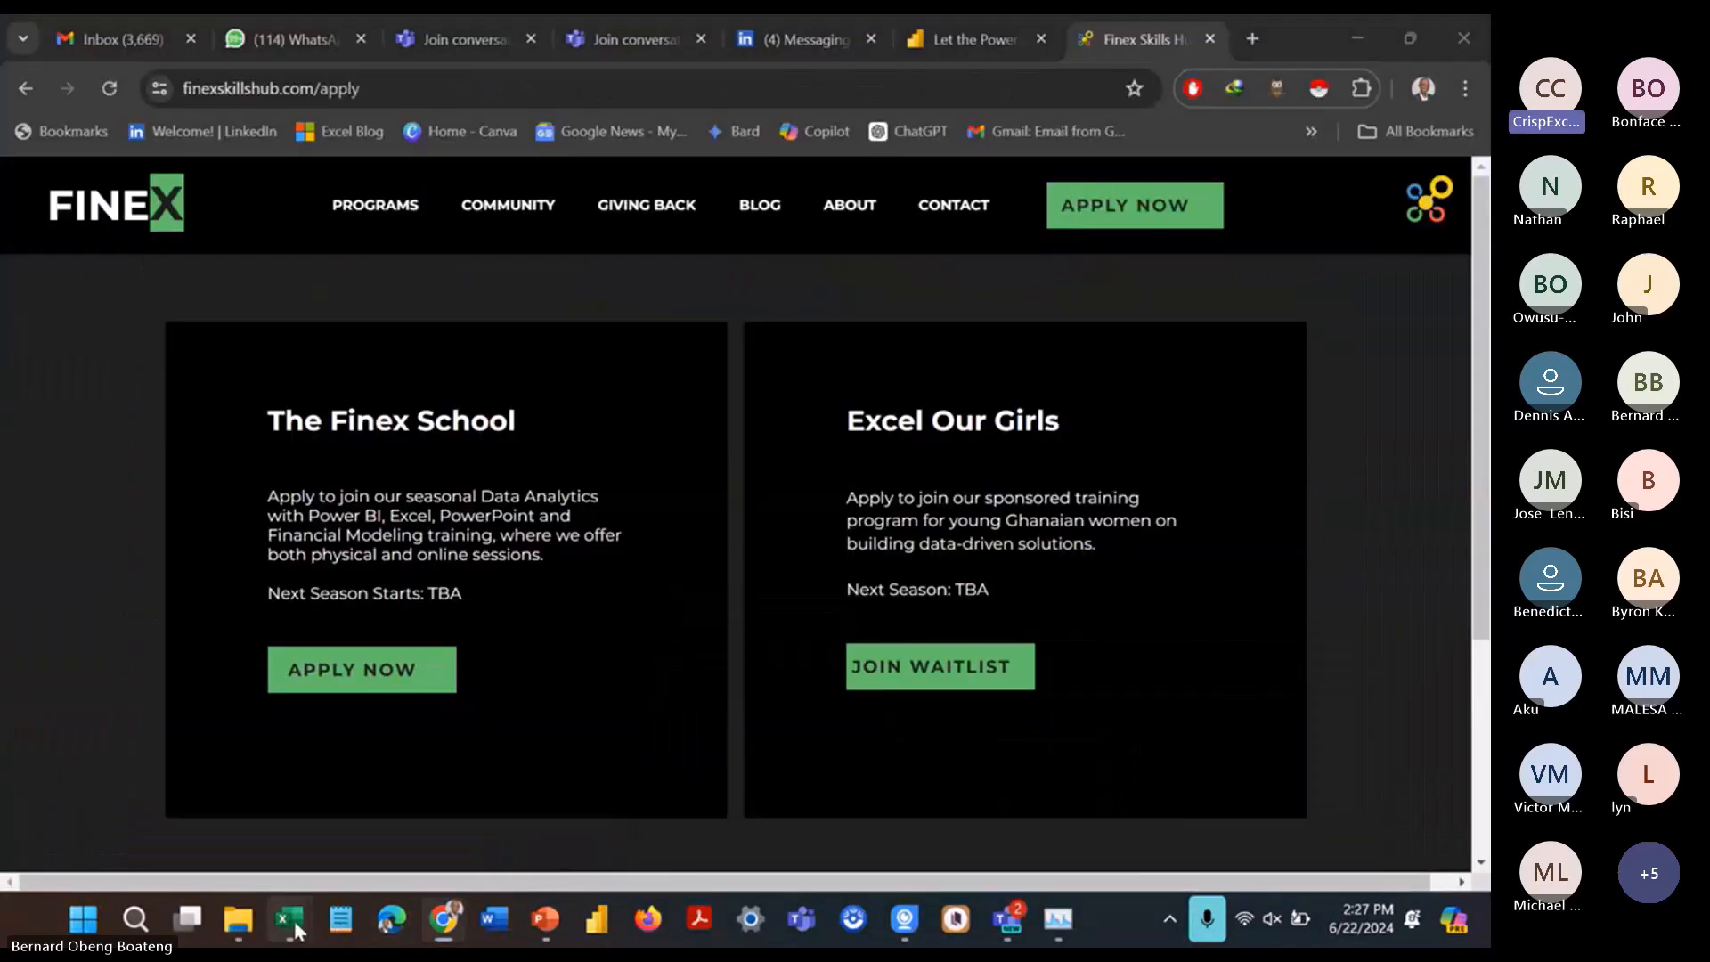
Step: Switch back to Excel and compare the starter workbook's Sheet2 with the Dashboard sheet of the finished workbook
mouse_move(296, 929)
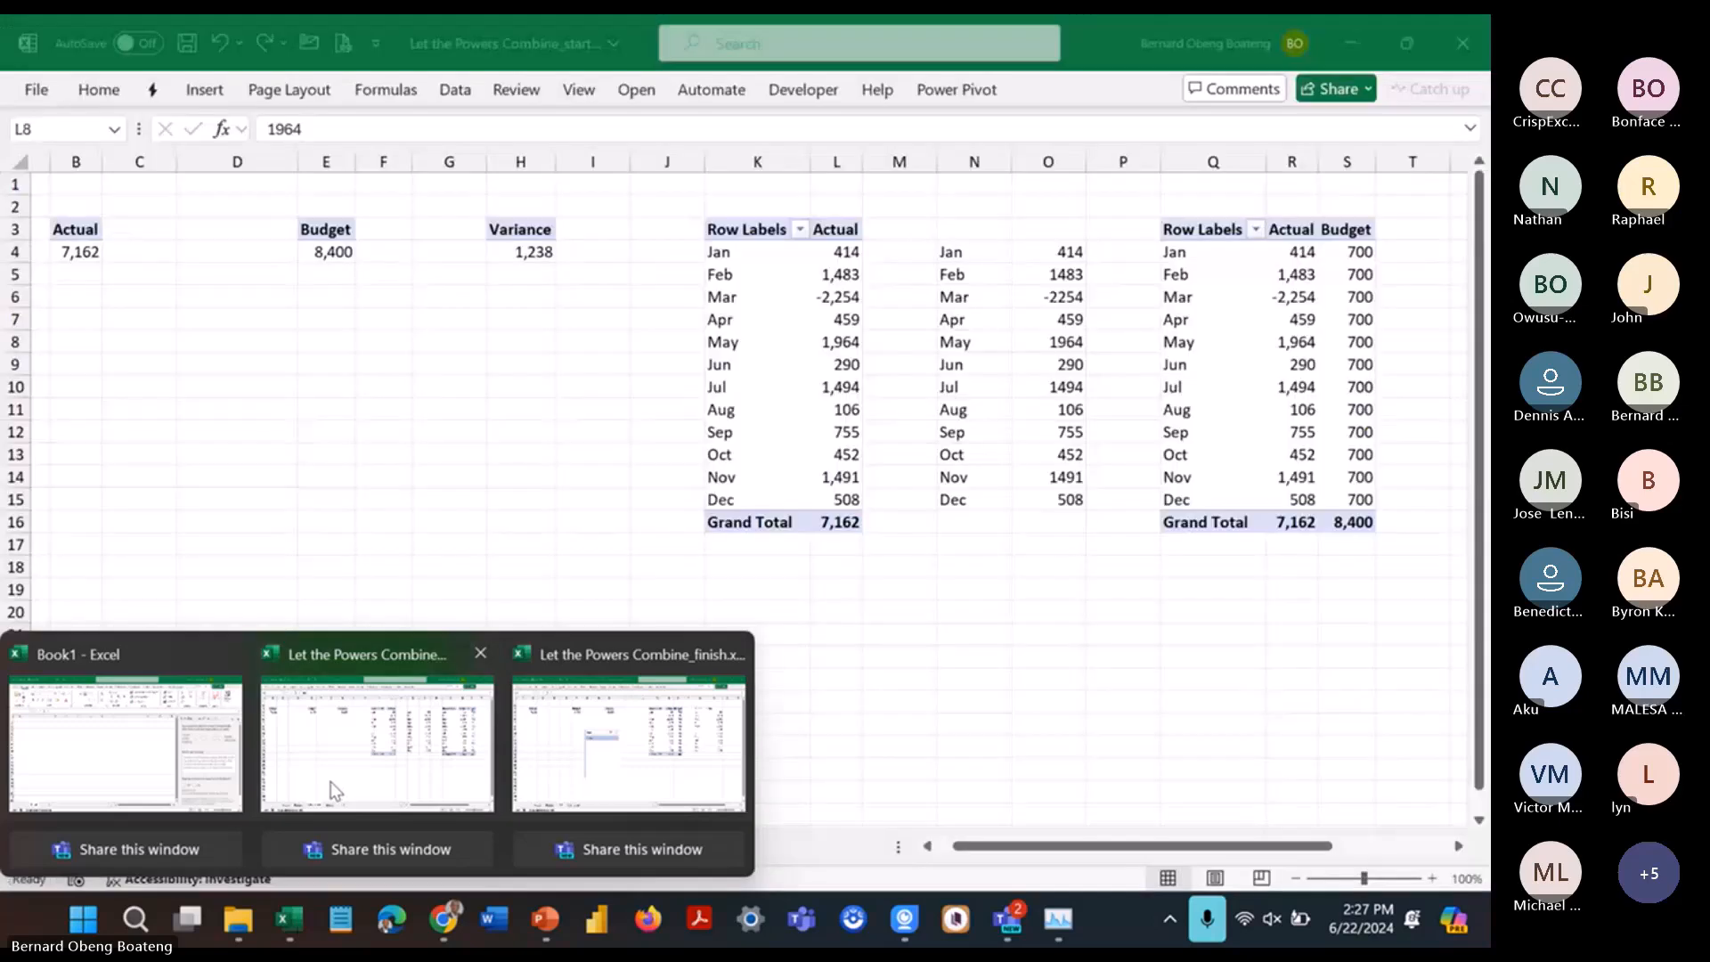
click(329, 782)
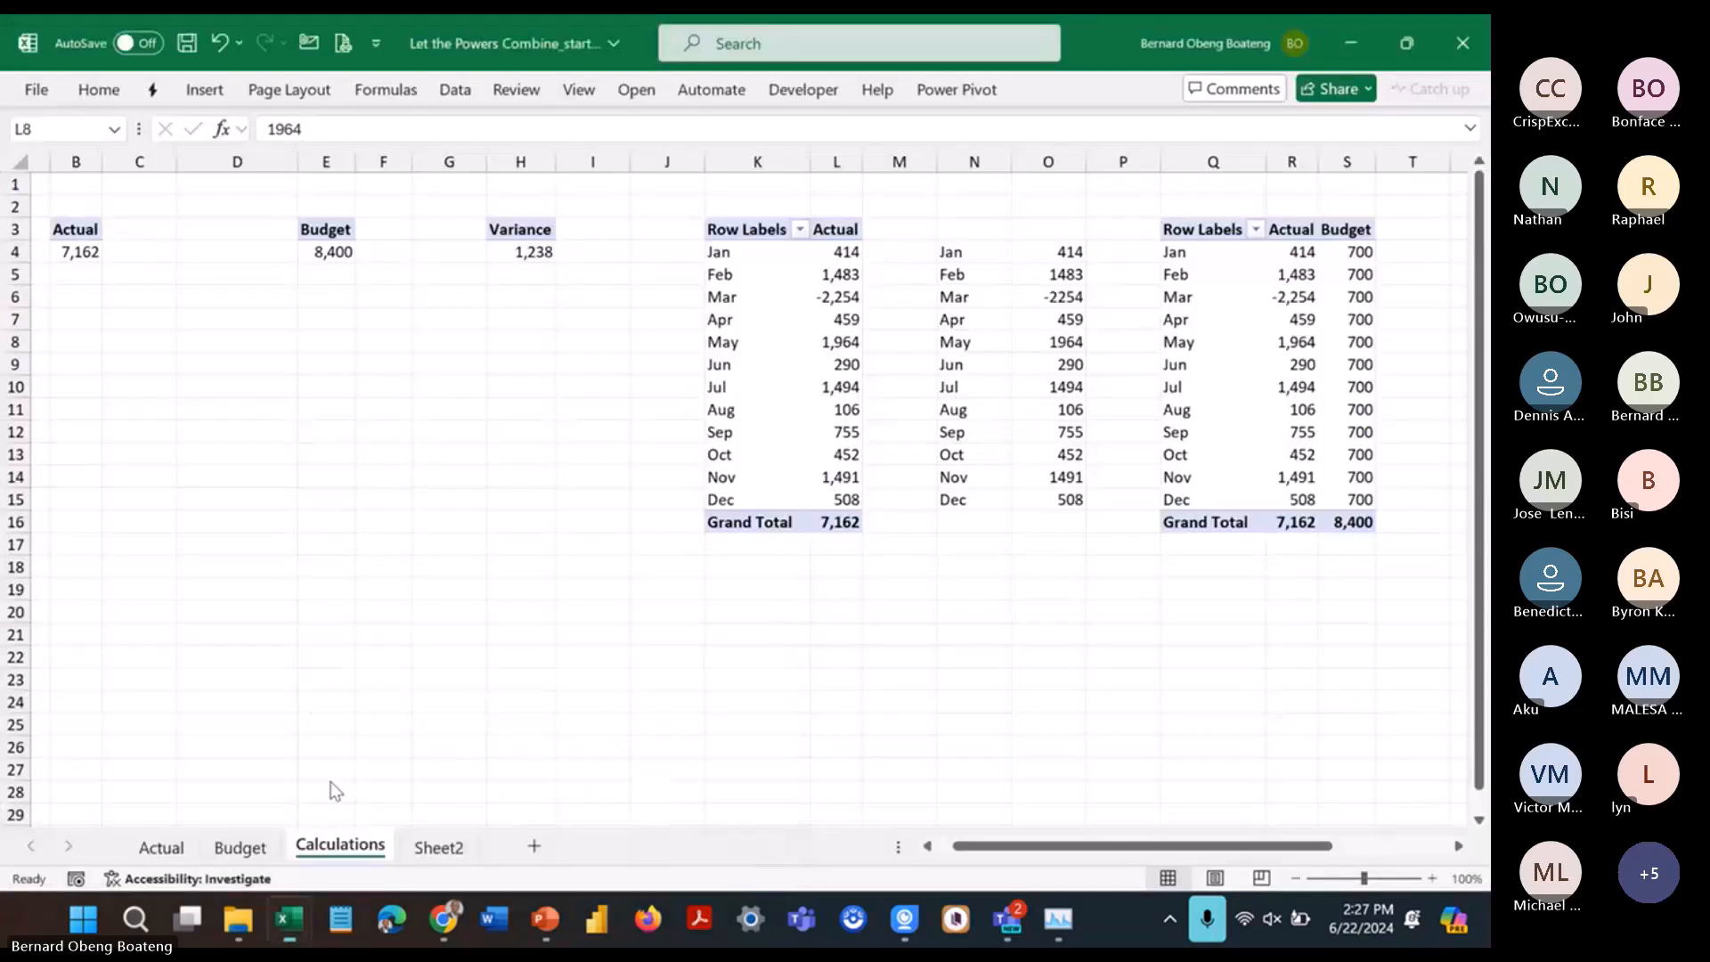
click(444, 846)
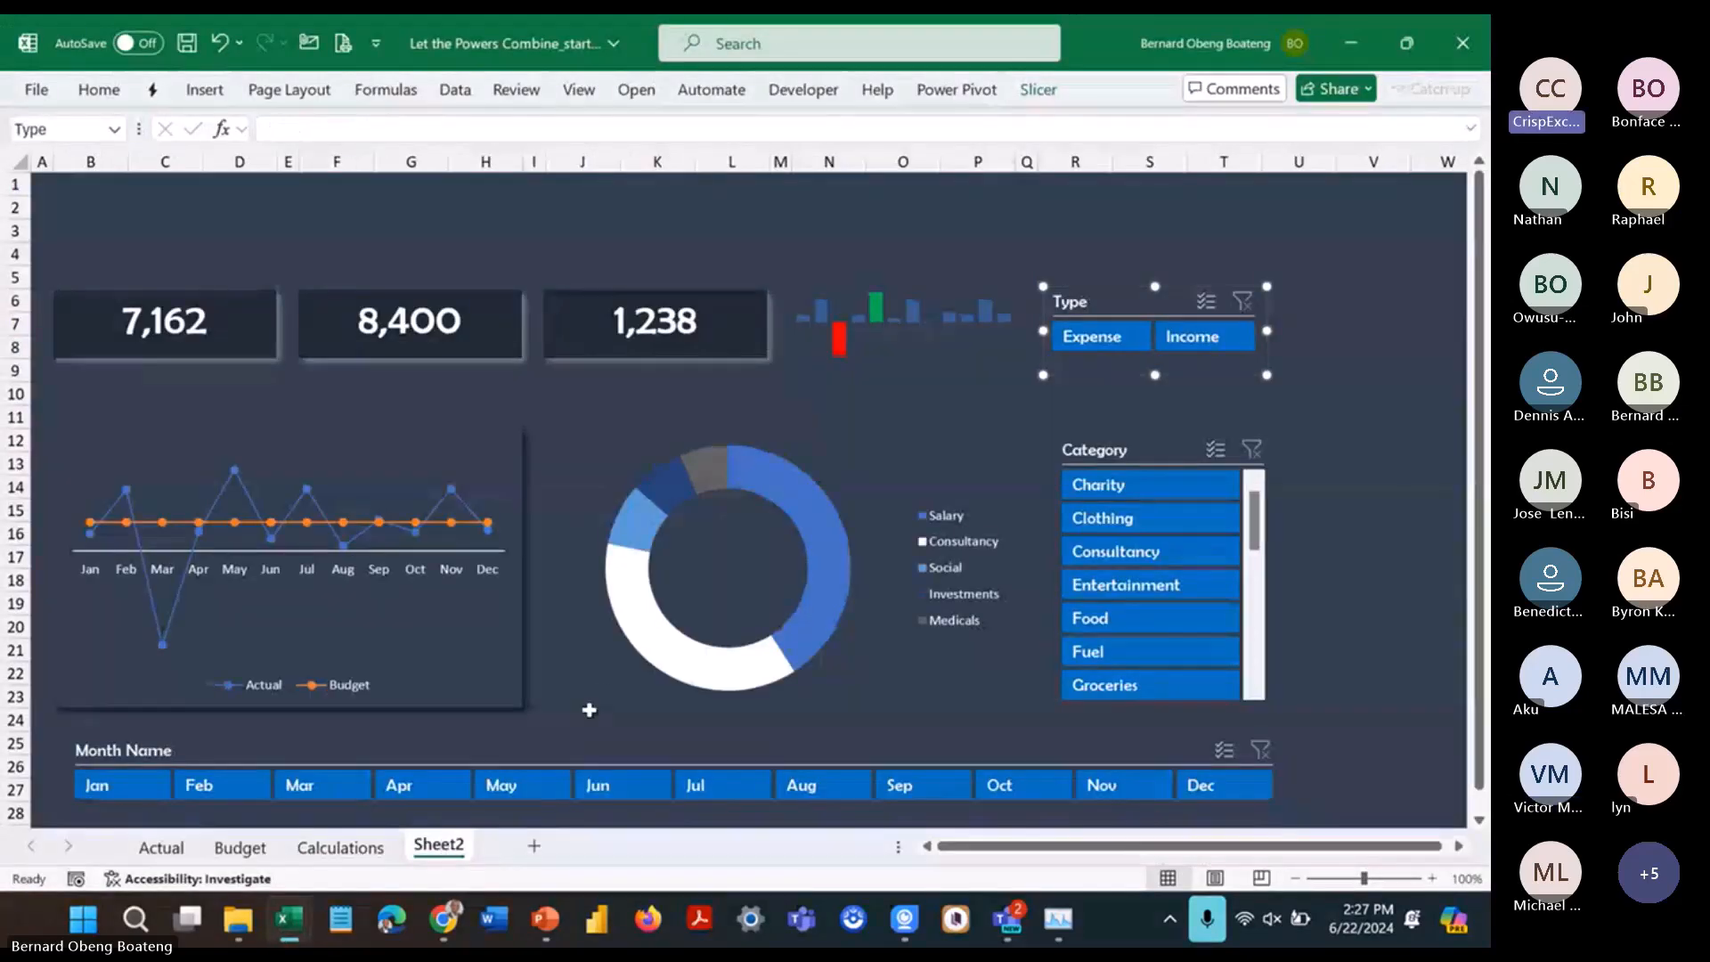
key(alt+Tab)
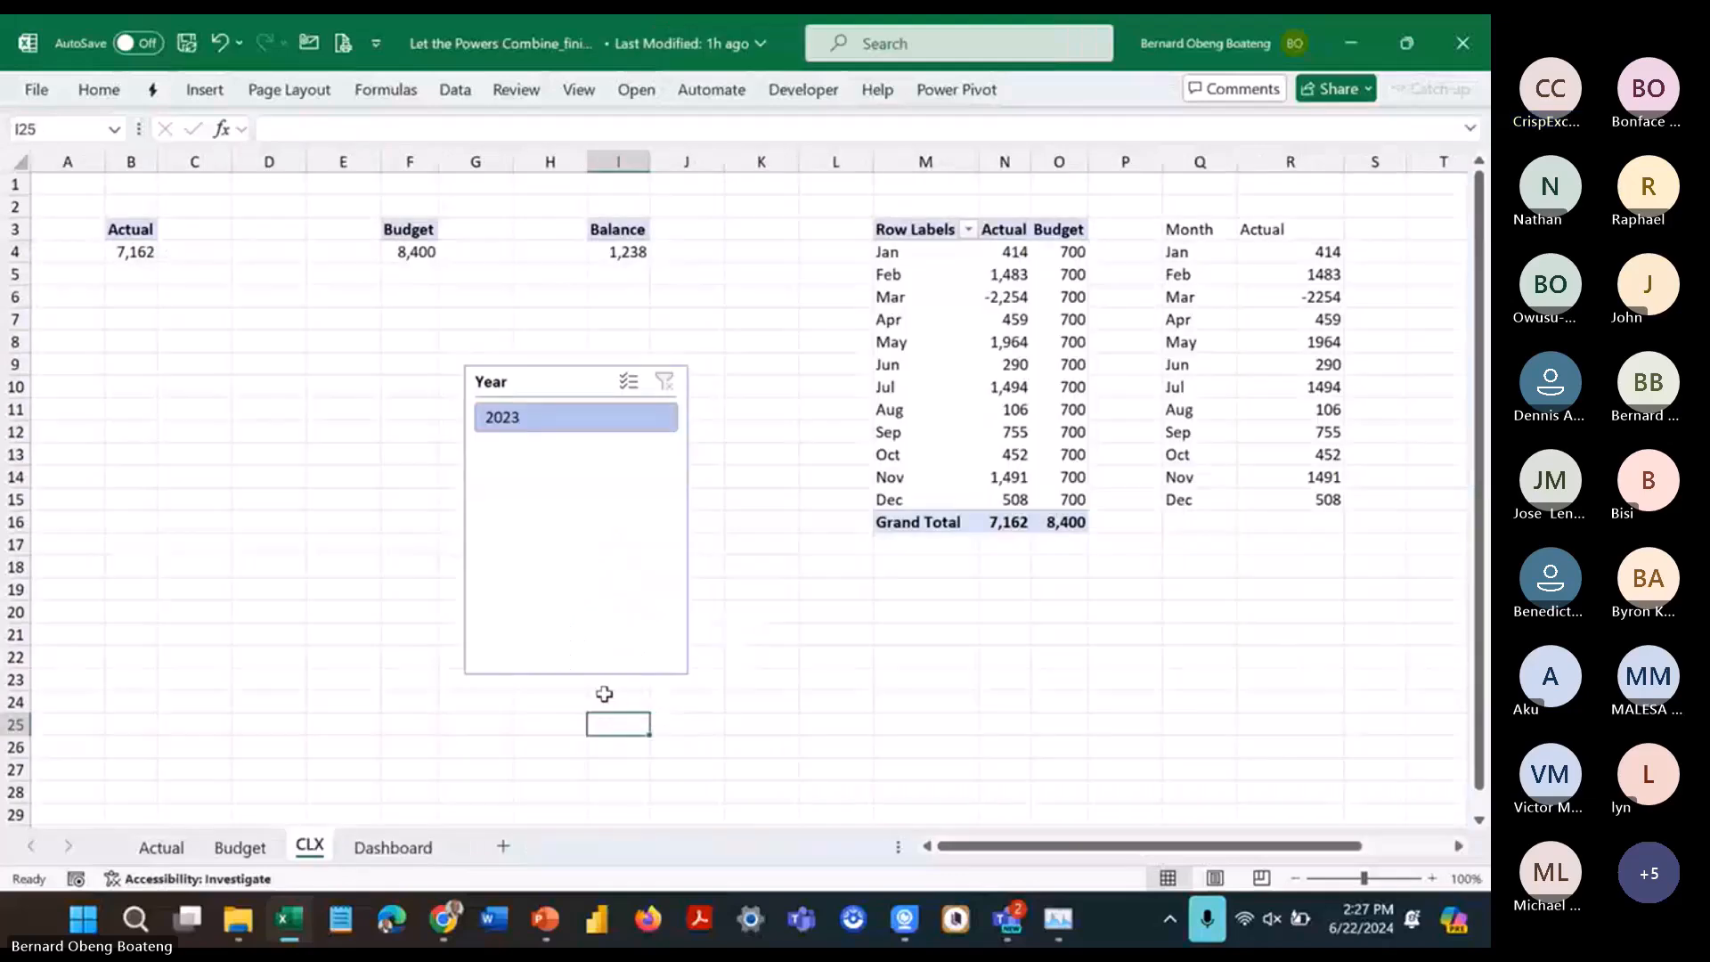
click(431, 851)
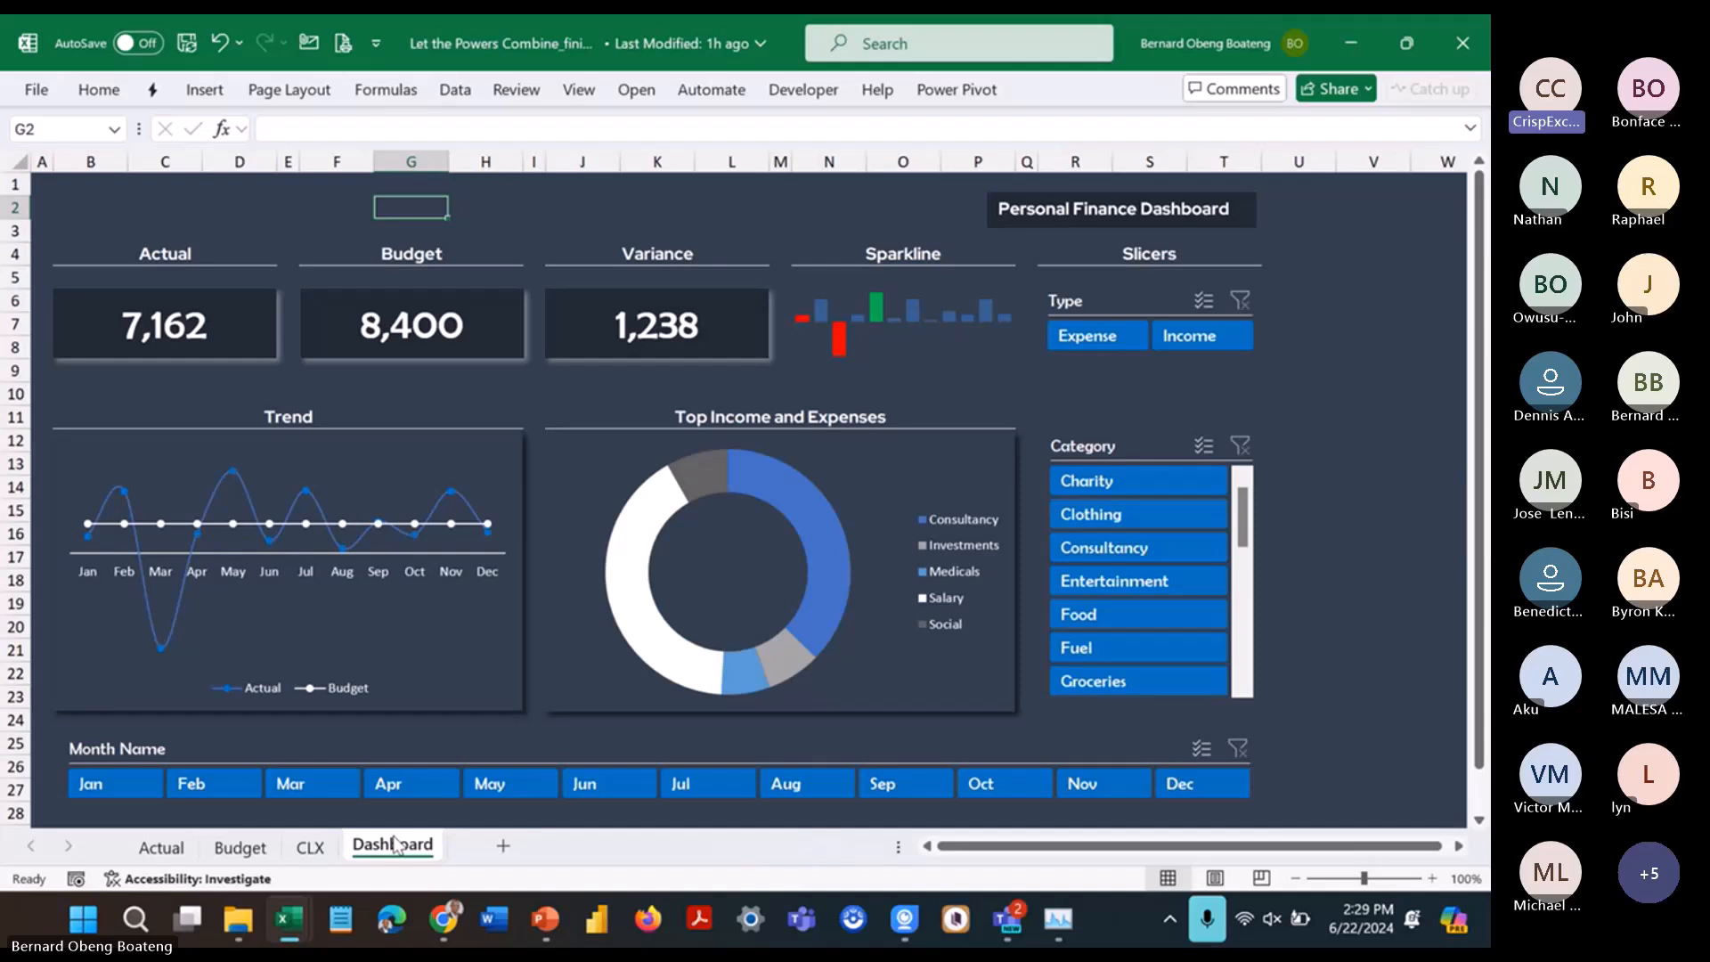
Step: Switch to Chrome and open a new tab
mouse_move(441, 919)
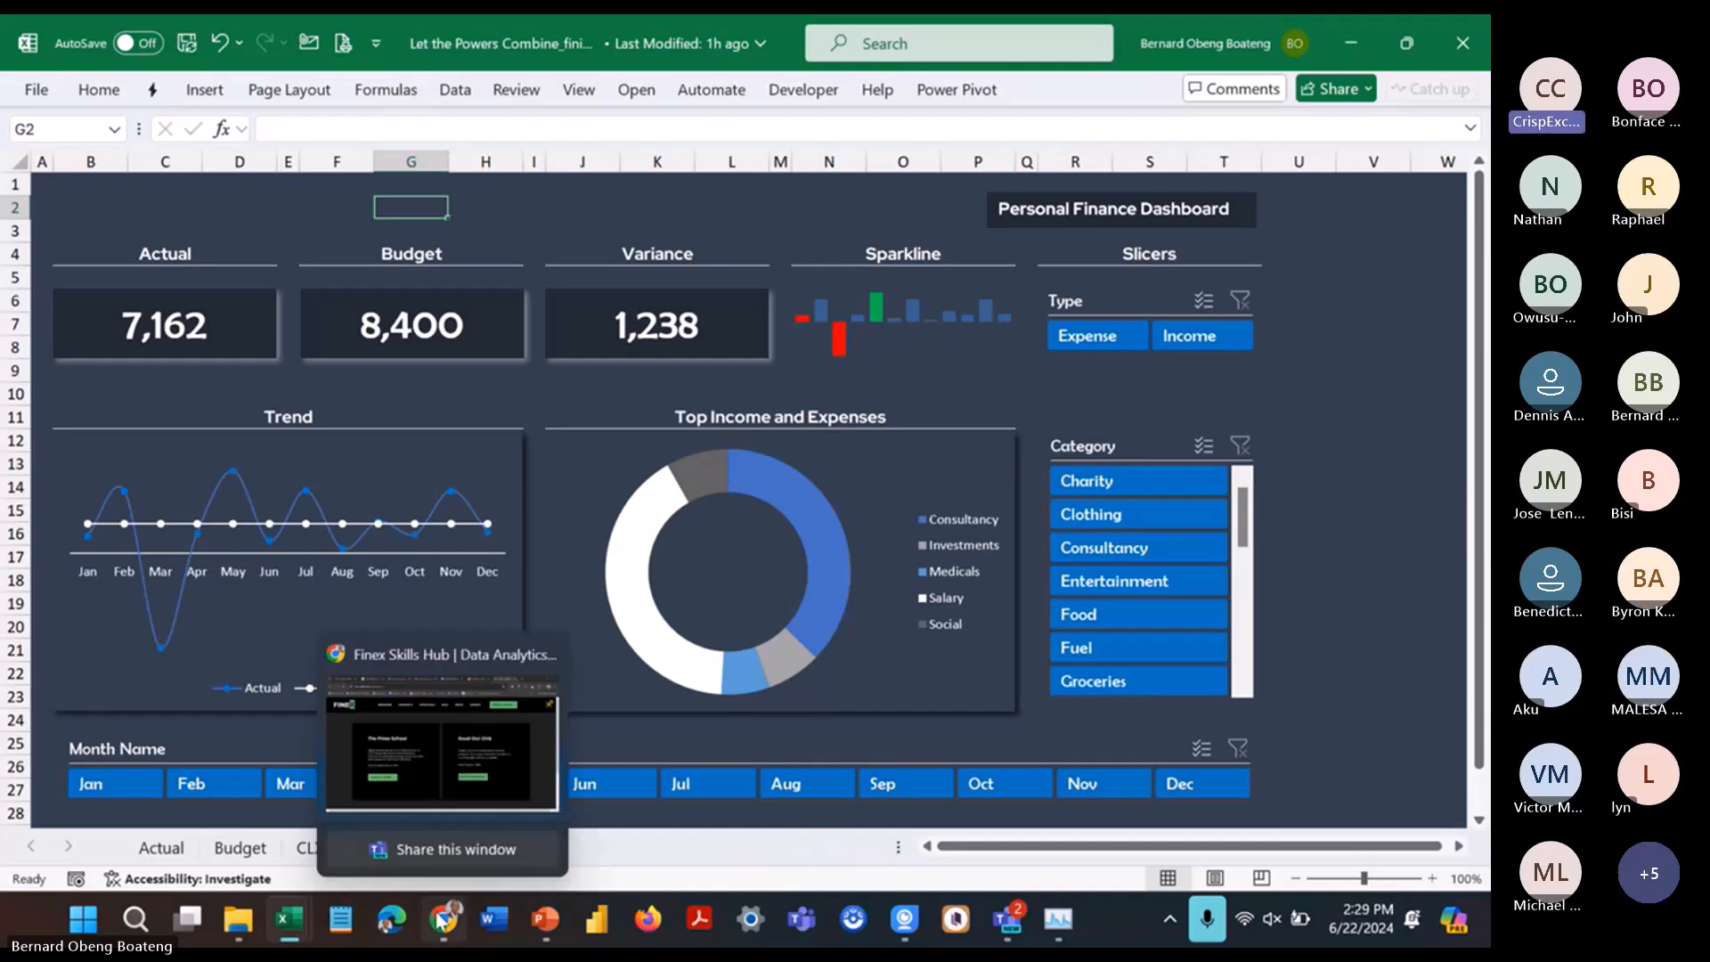
click(441, 919)
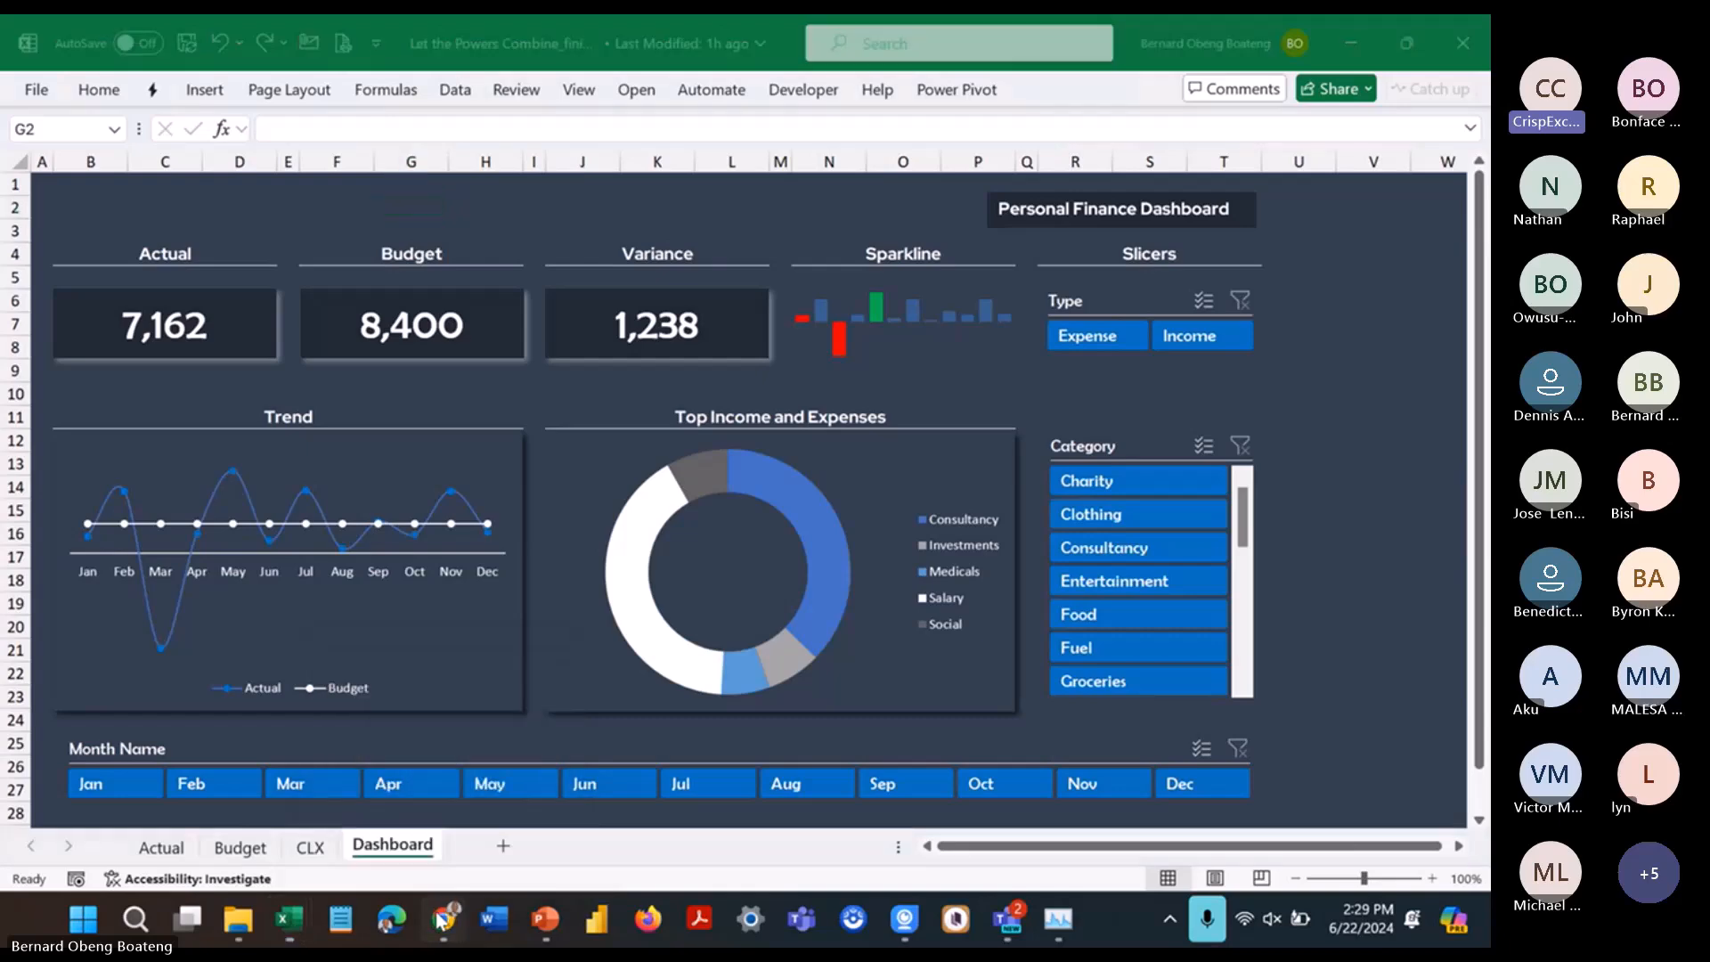
click(1252, 39)
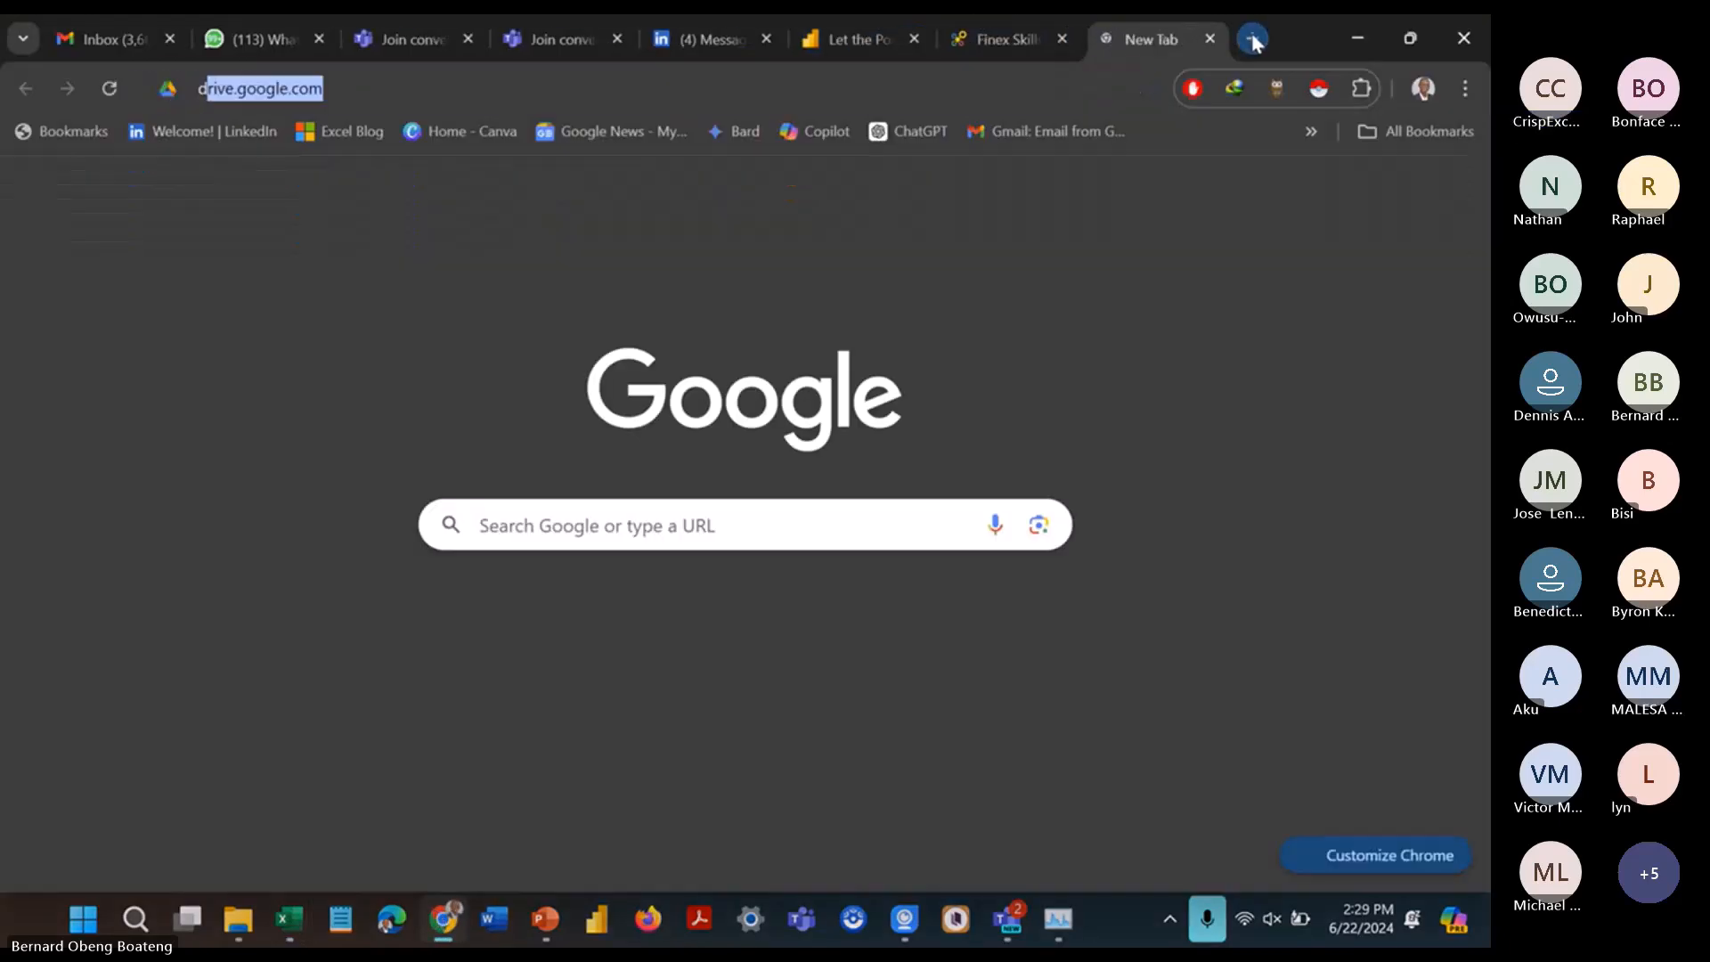
text(dmex)
key(BackSpace)
key(BackSpace)
key(BackSpace)
key(BackSpace)
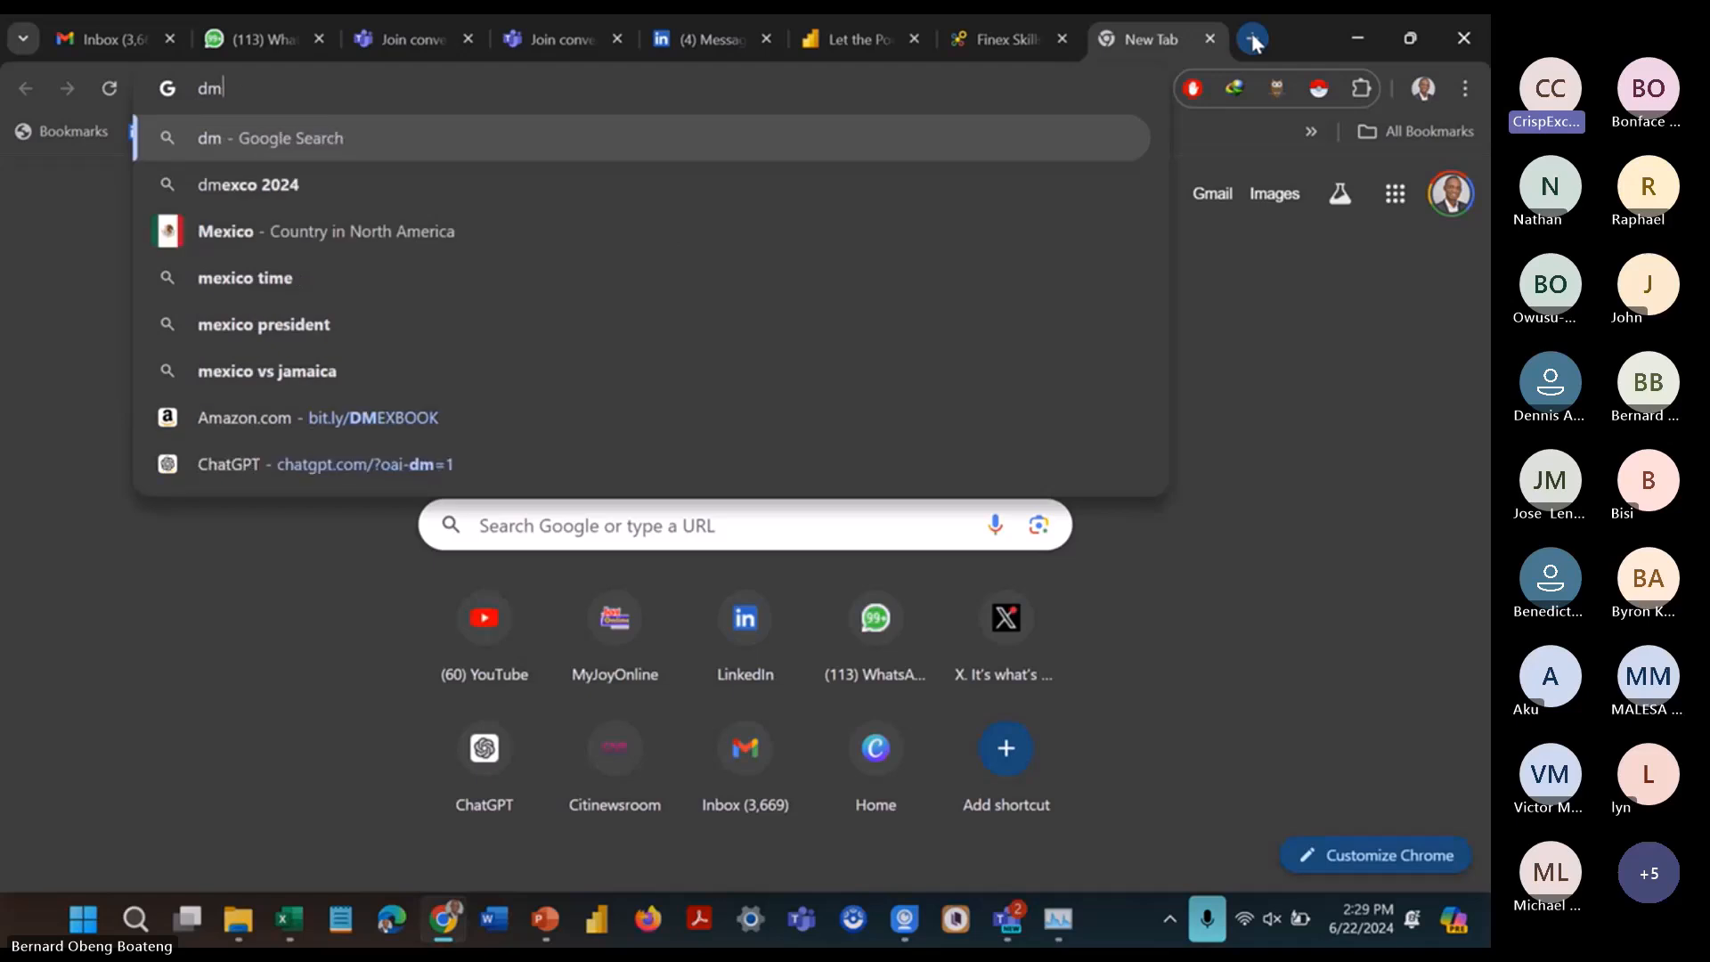
Step: Open the Amazon page for the book Data Modeling with Microsoft Excel and look over its customer reviews and product details
text(data)
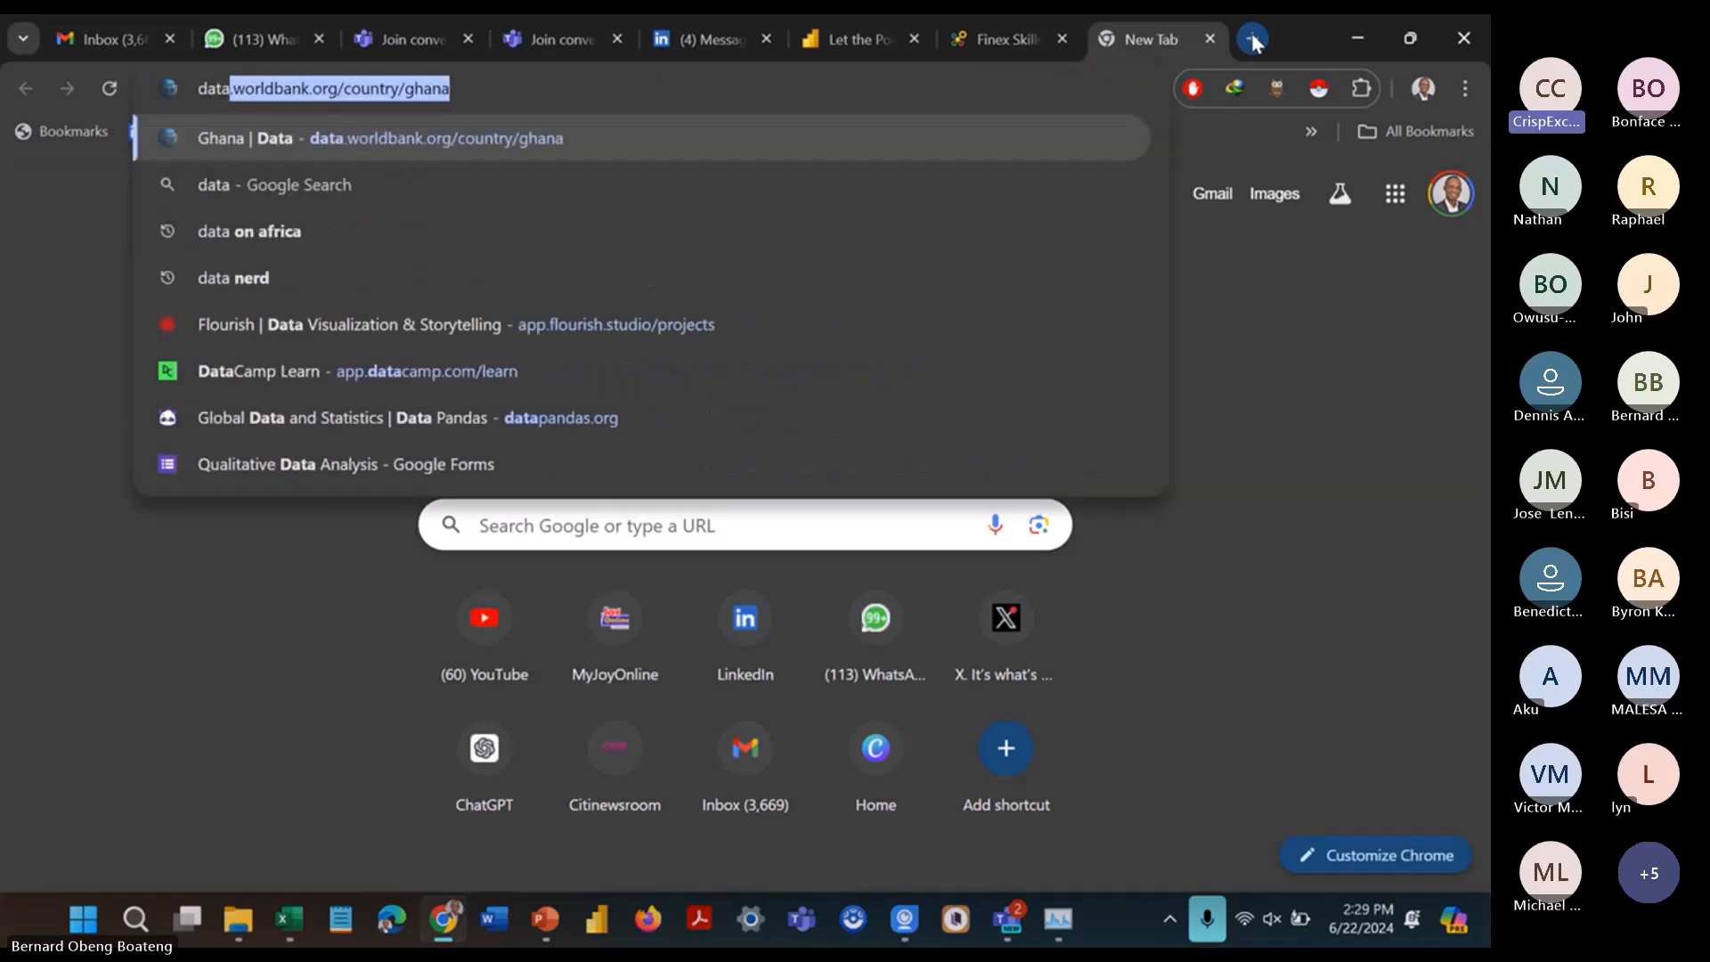
text( modl)
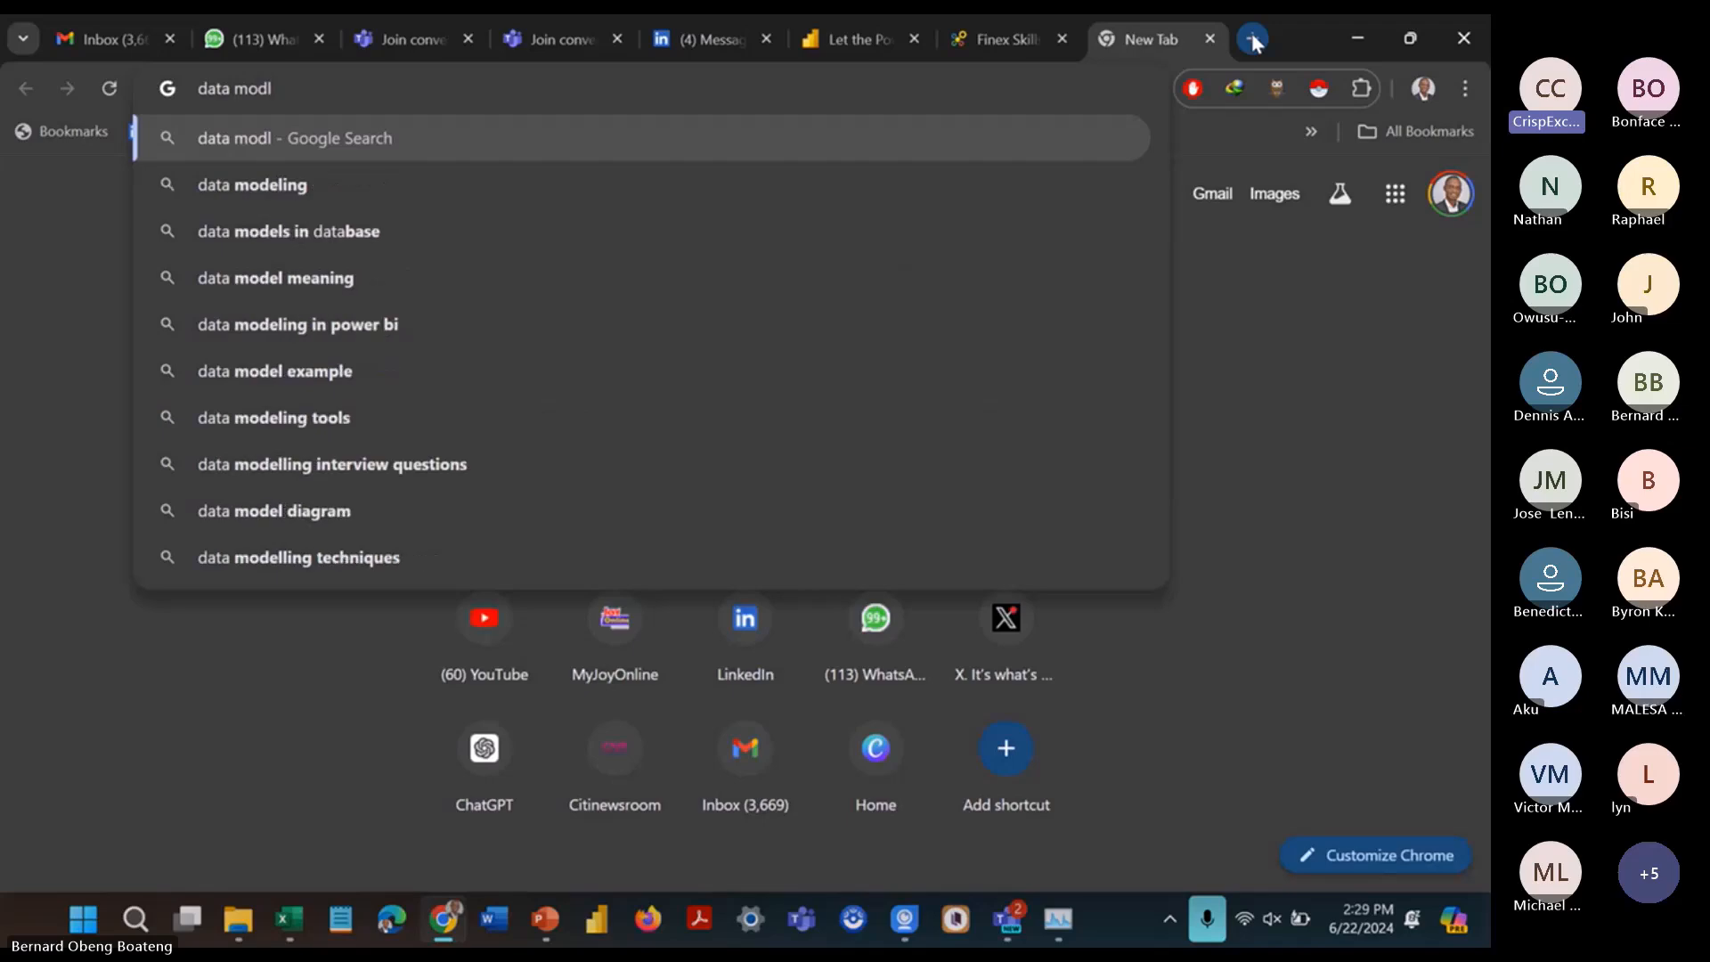
key(BackSpace)
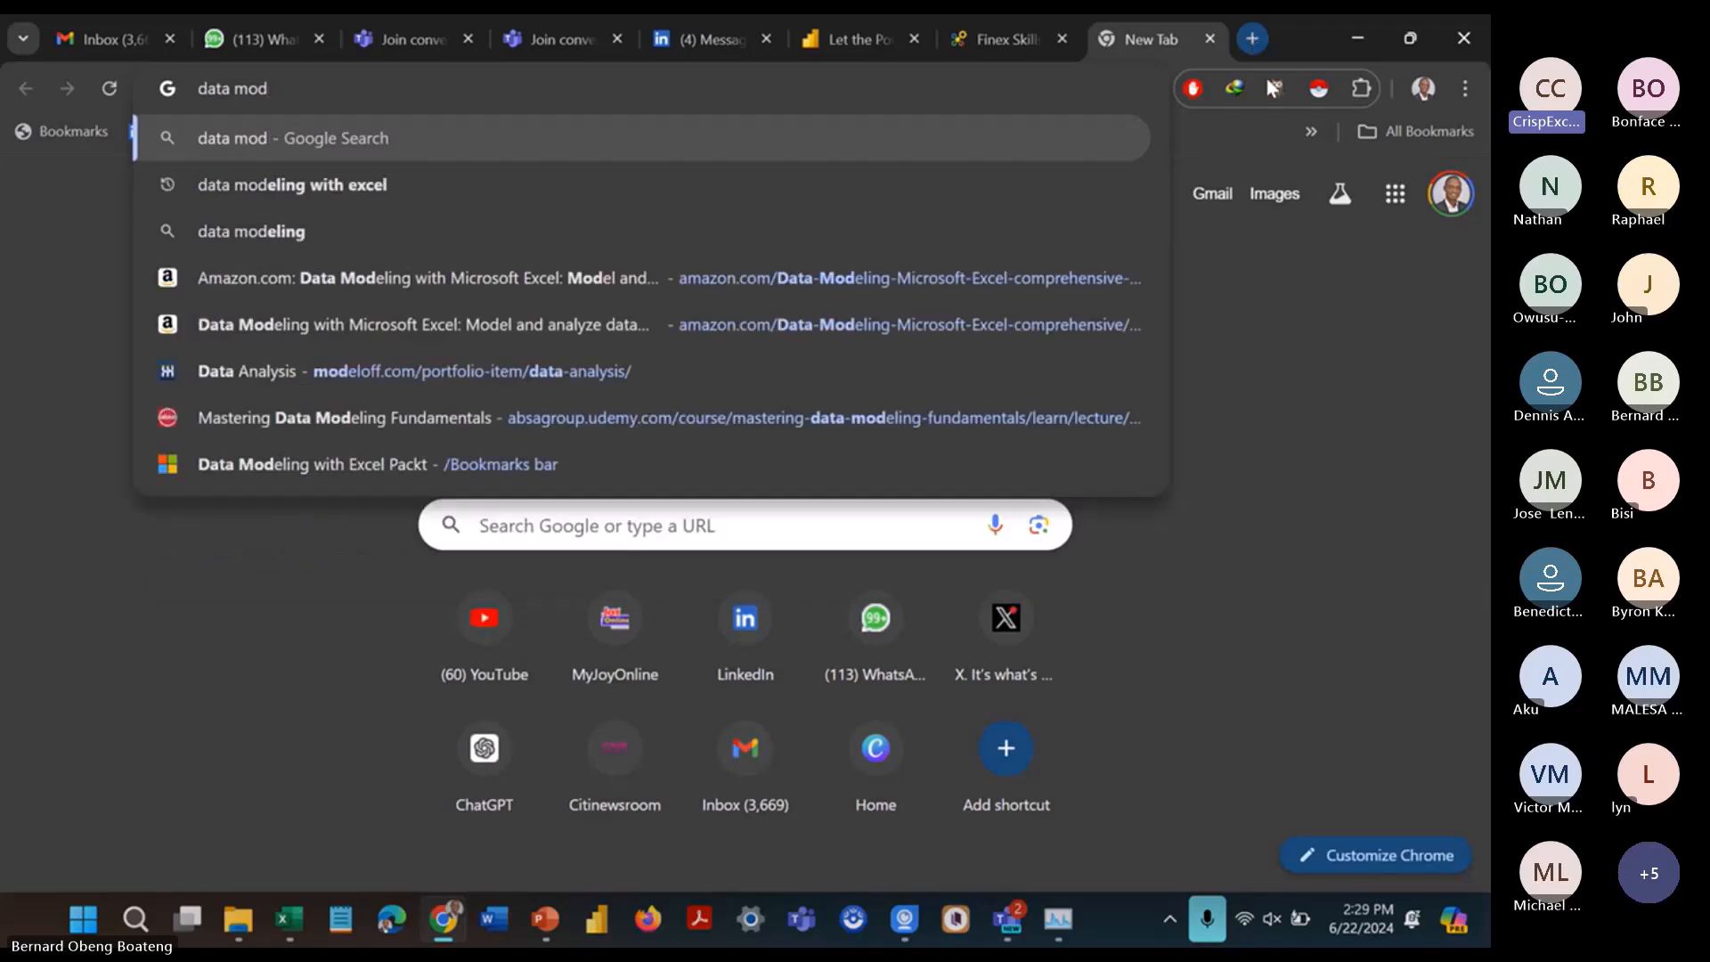
key(Down)
key(Down)
key(Down)
key(Return)
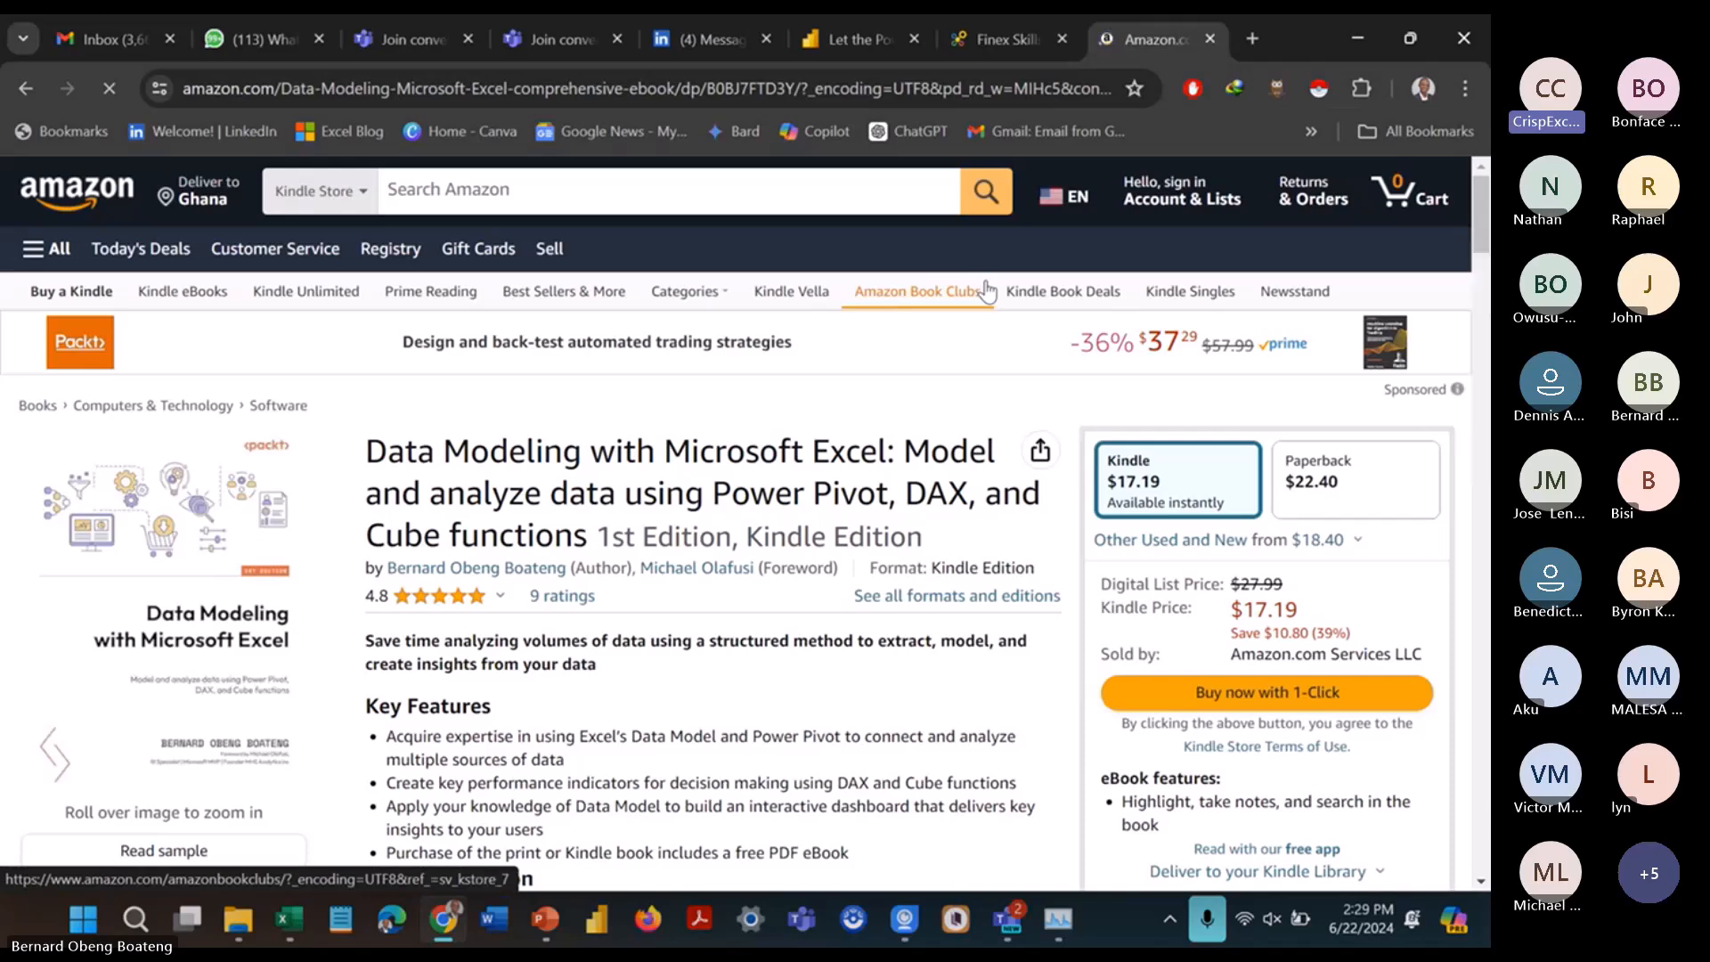
scroll(987, 291, down, 20)
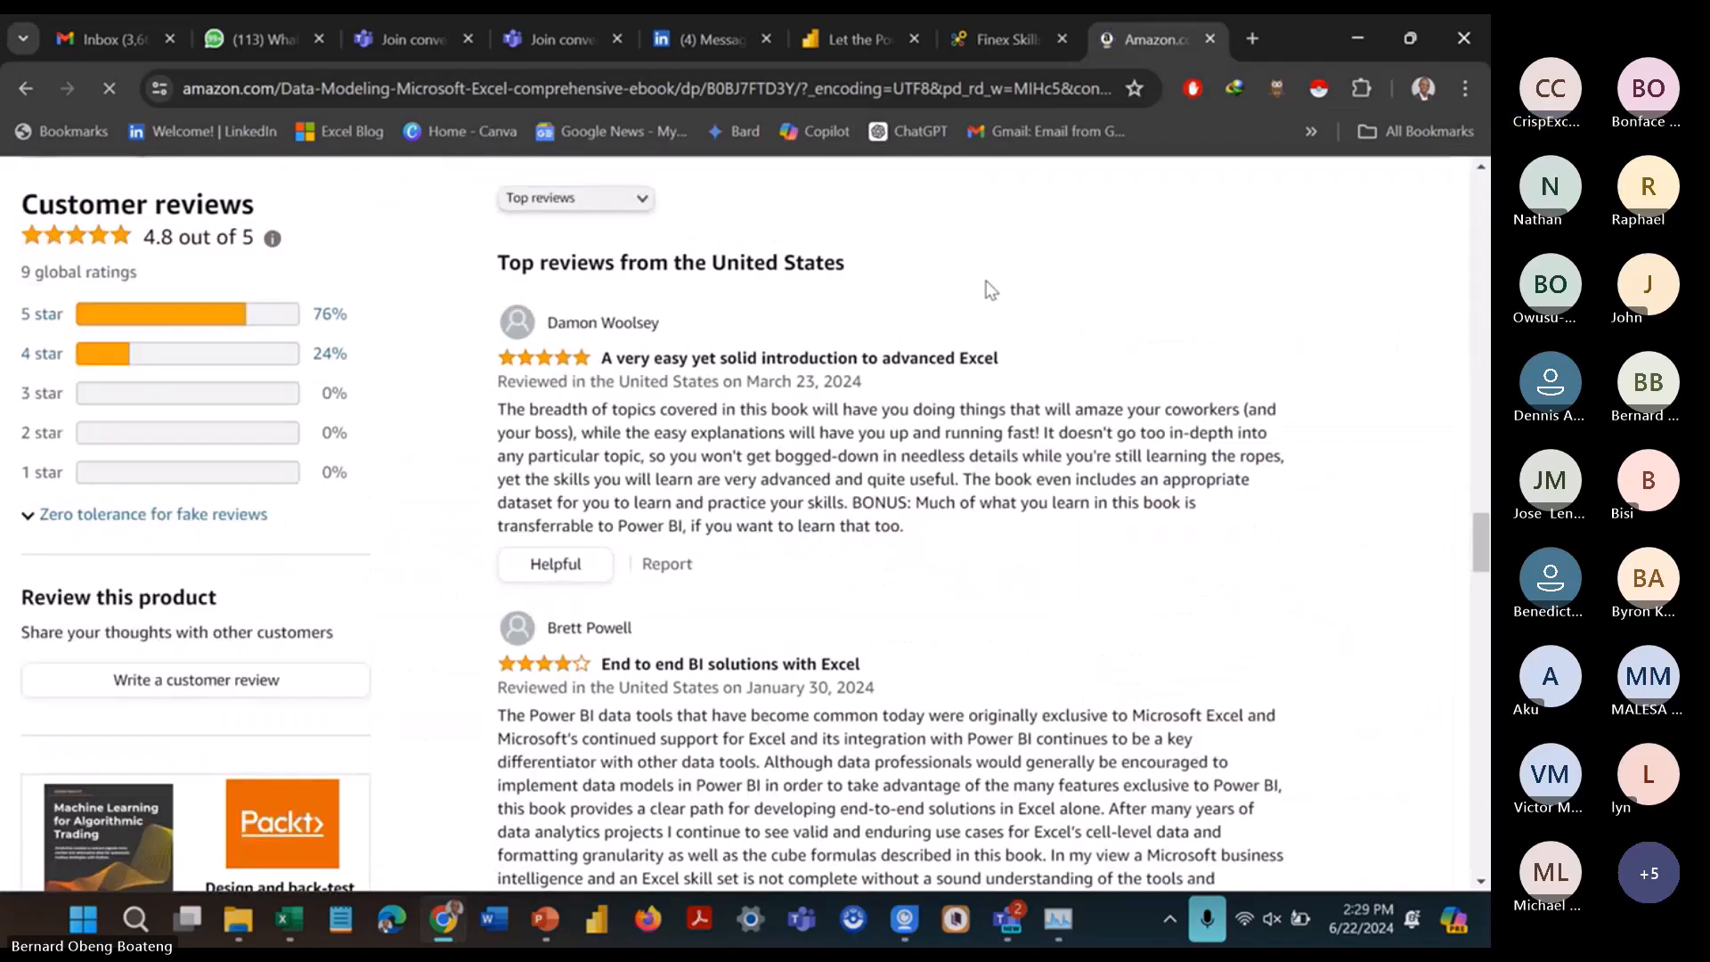
scroll(985, 280, up, 2)
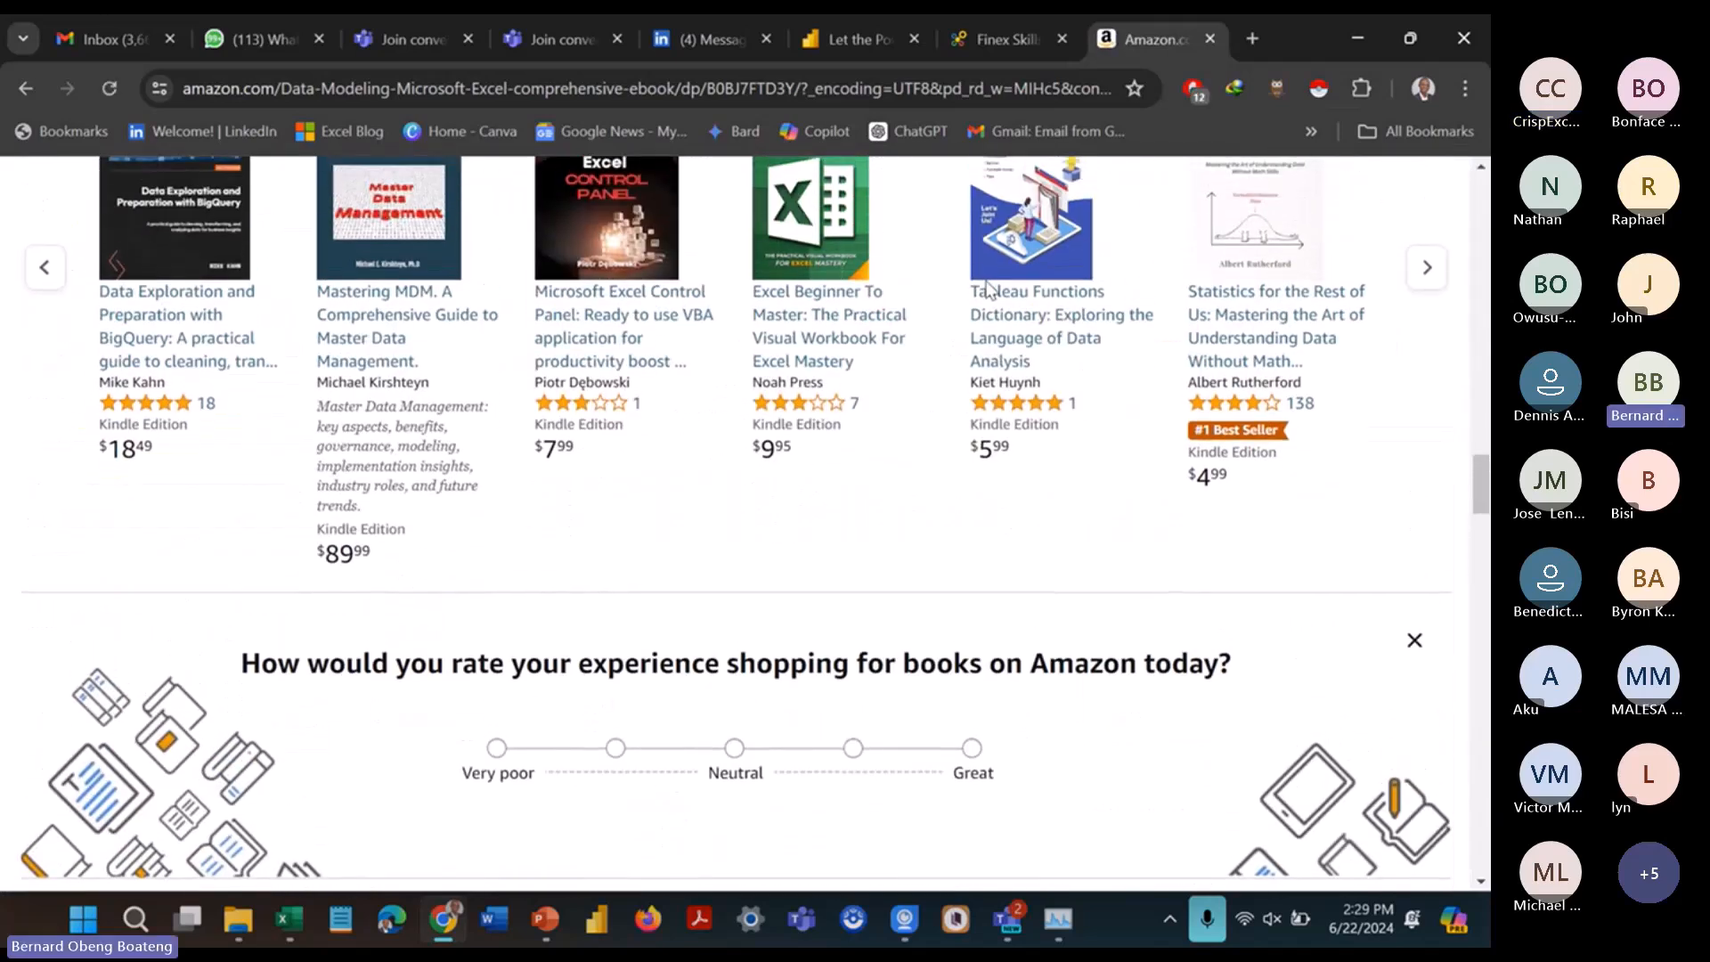
scroll(986, 280, up, 20)
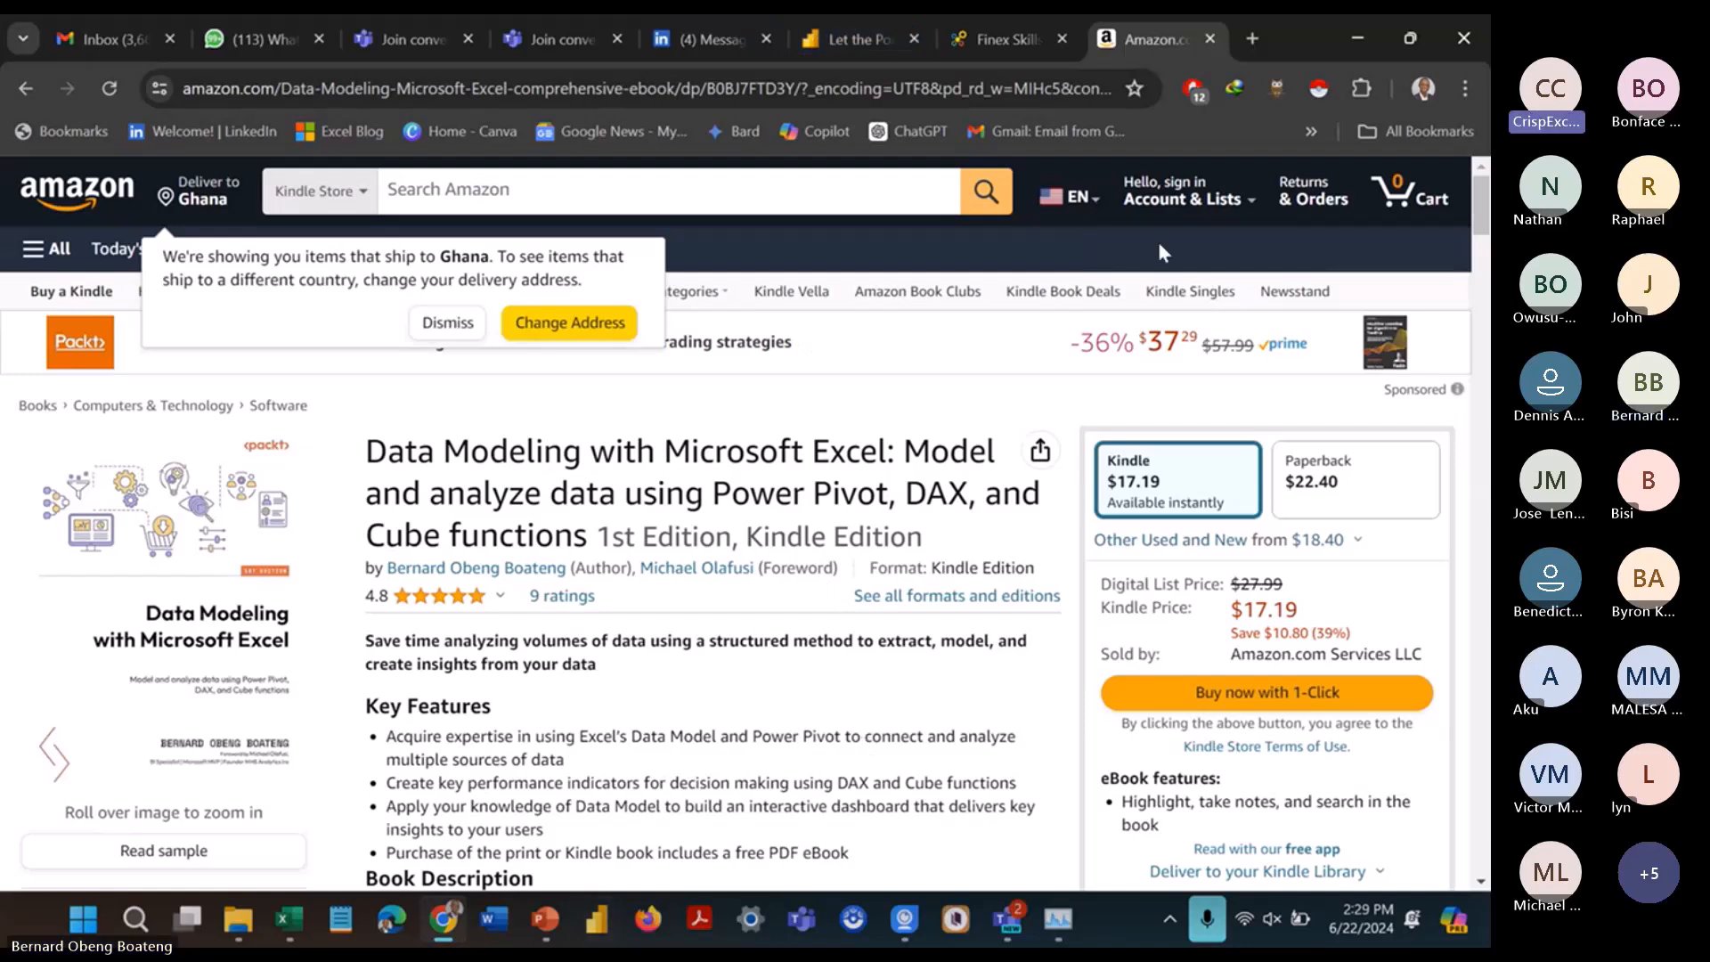
Step: Switch to Microsoft Teams and bring up its open meeting windows
click(1016, 922)
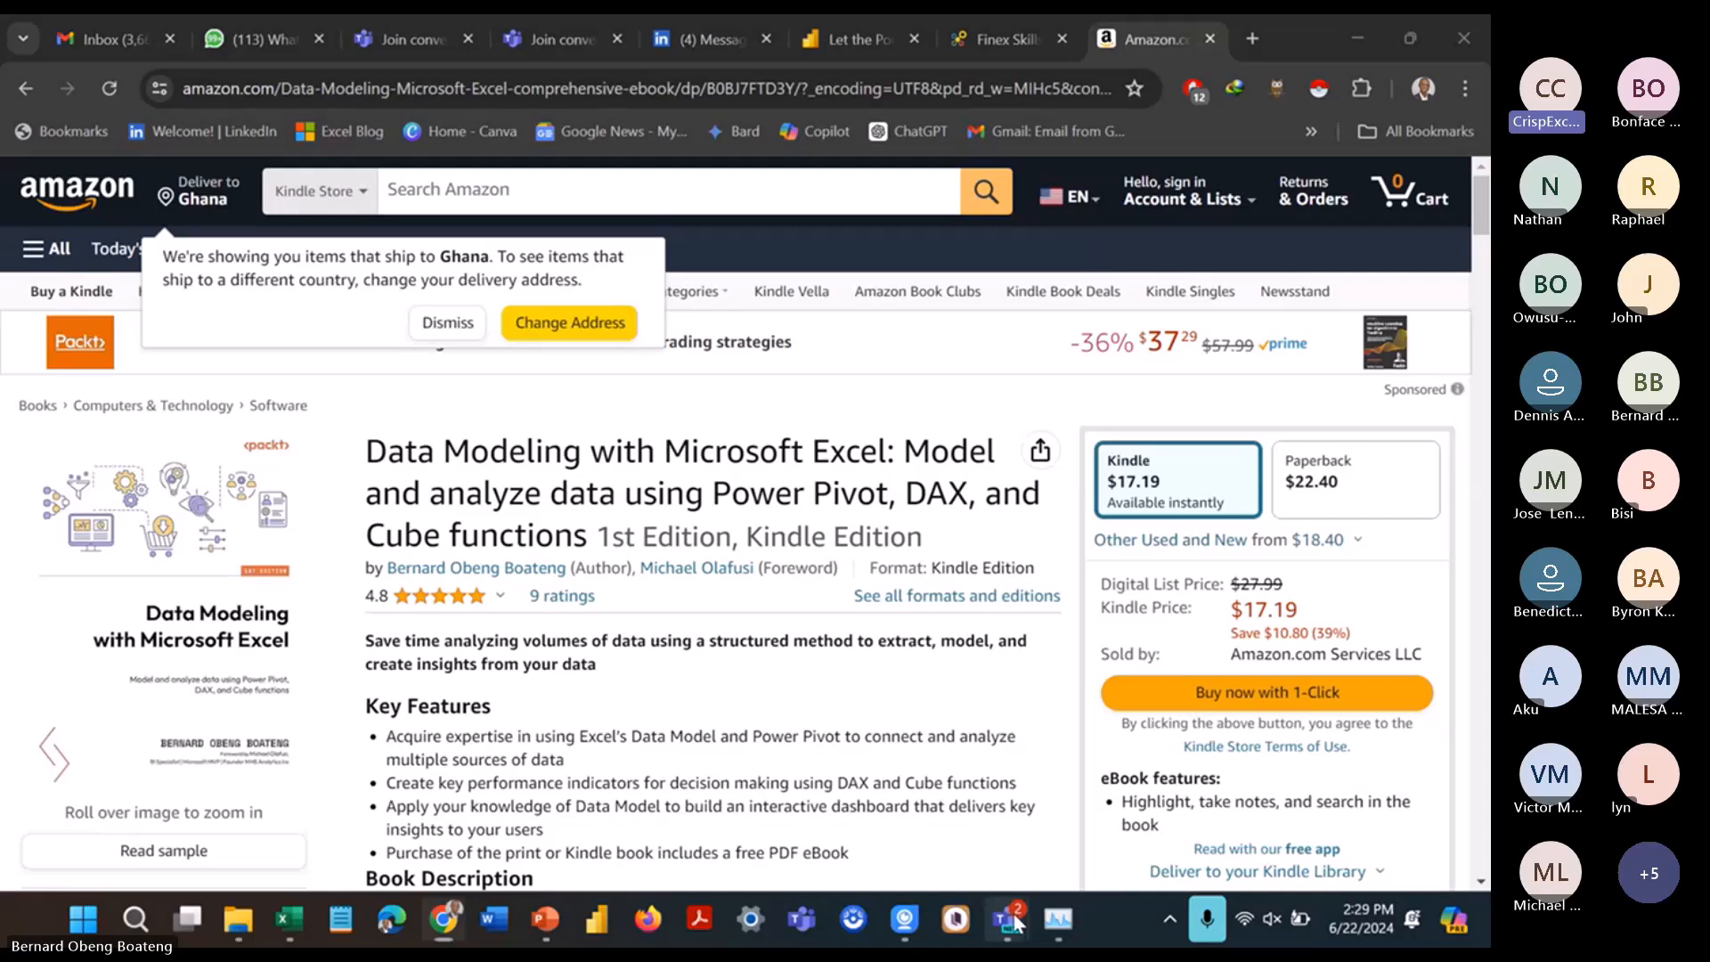
mouse_move(1053, 773)
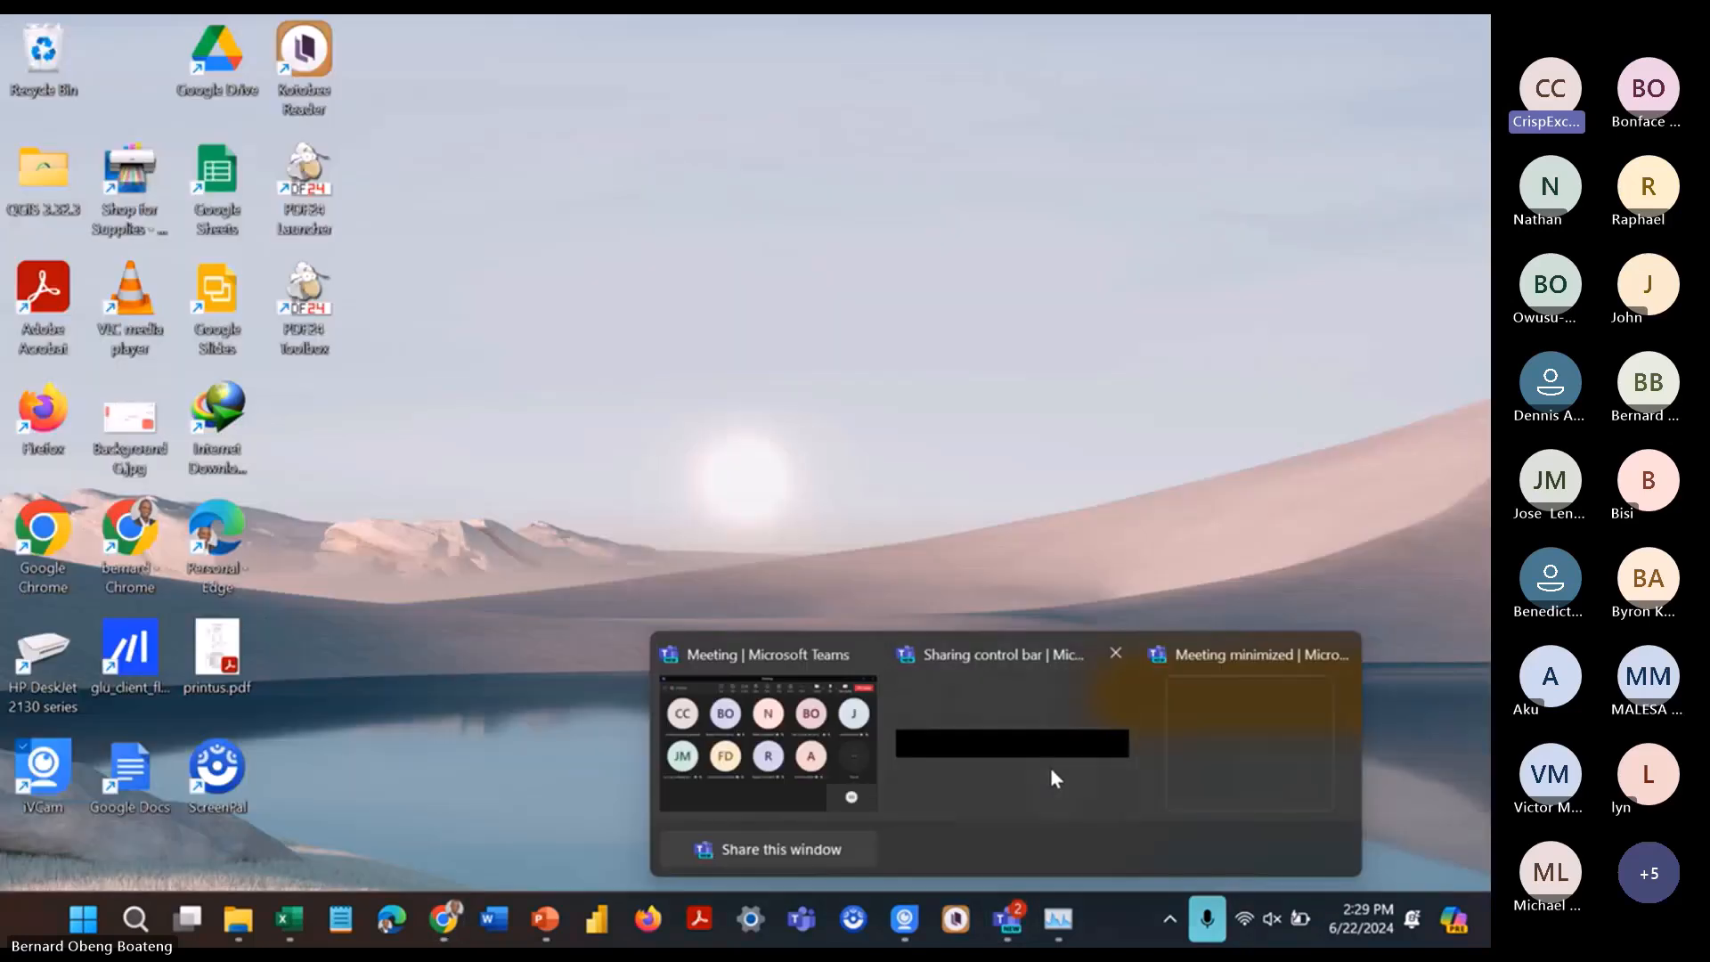